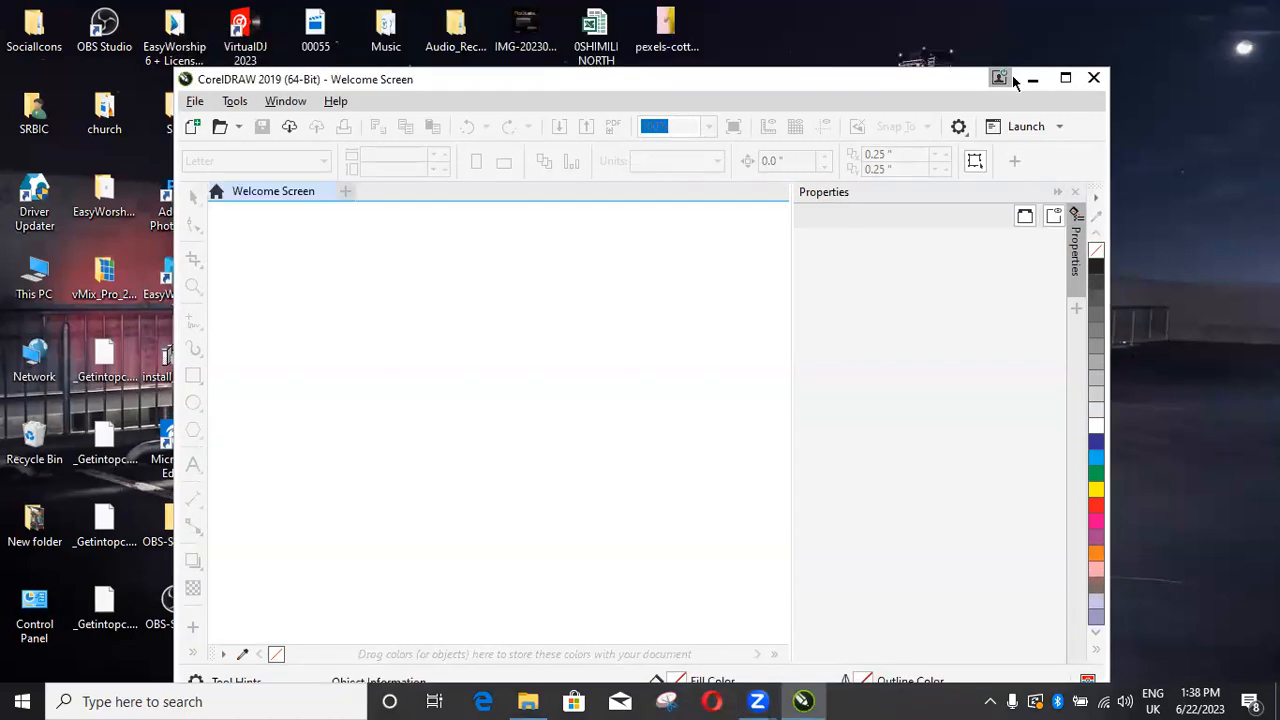
Step: Maximize the program window and create a new blank landscape document measuring 8 by 6 inches
{"action": "left_click", "coordinate": [1065, 78]}
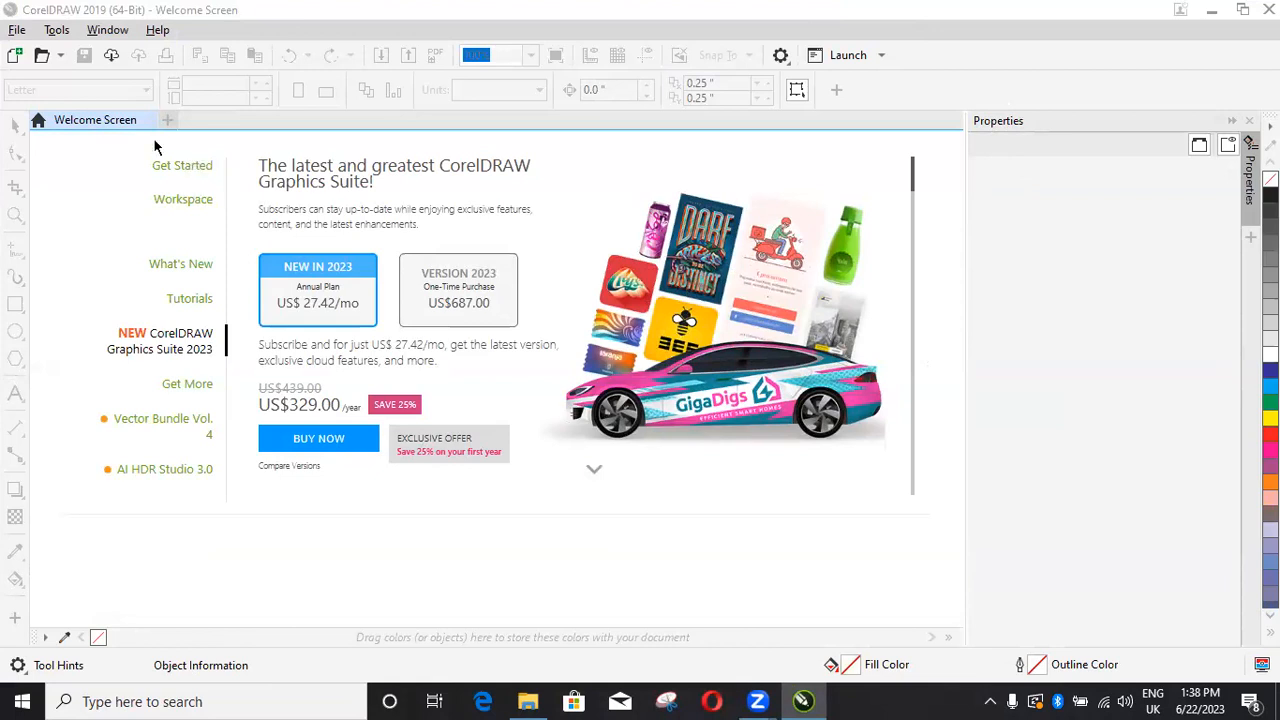
{"action": "left_click", "coordinate": [14, 58]}
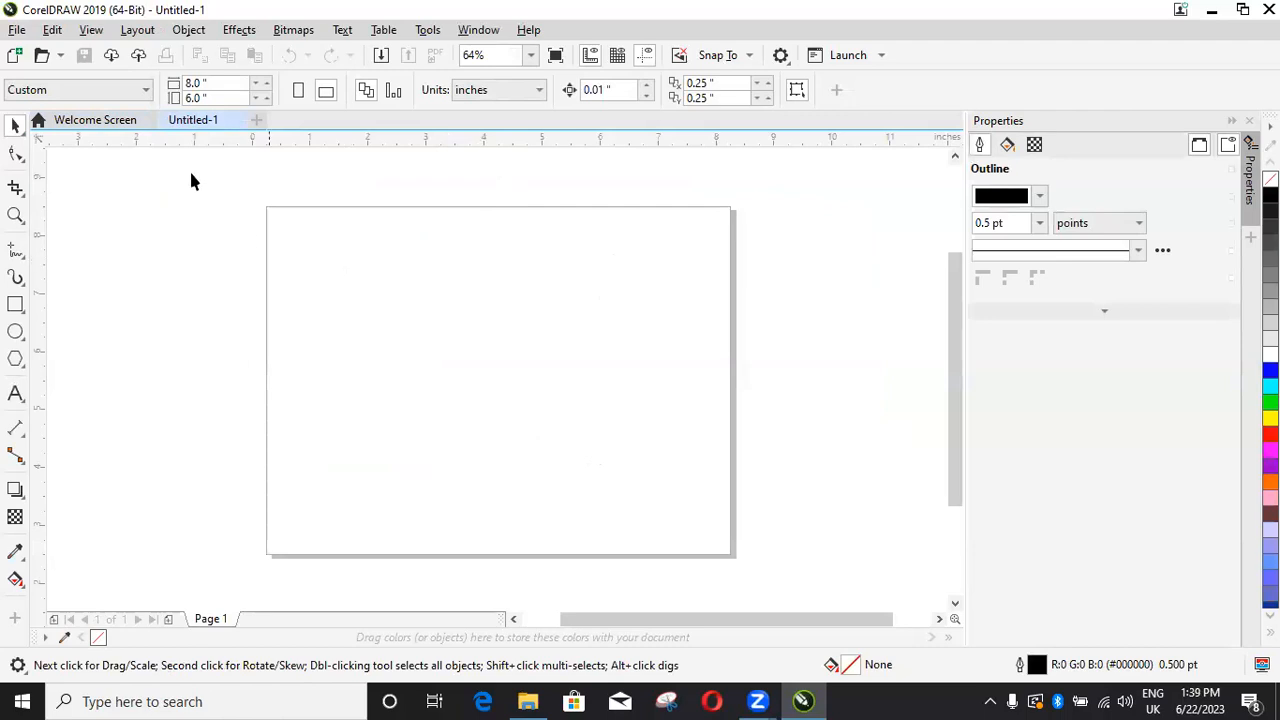
{"action": "left_click", "coordinate": [14, 30]}
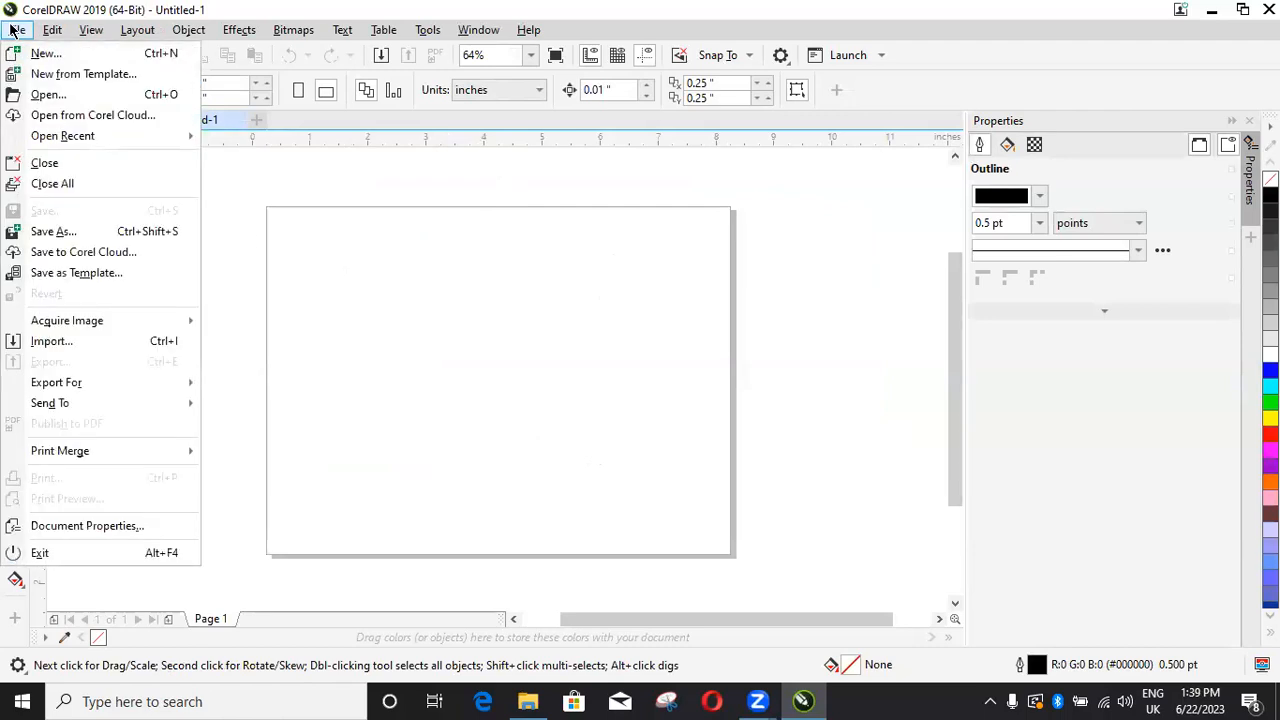
{"action": "left_click", "coordinate": [15, 29]}
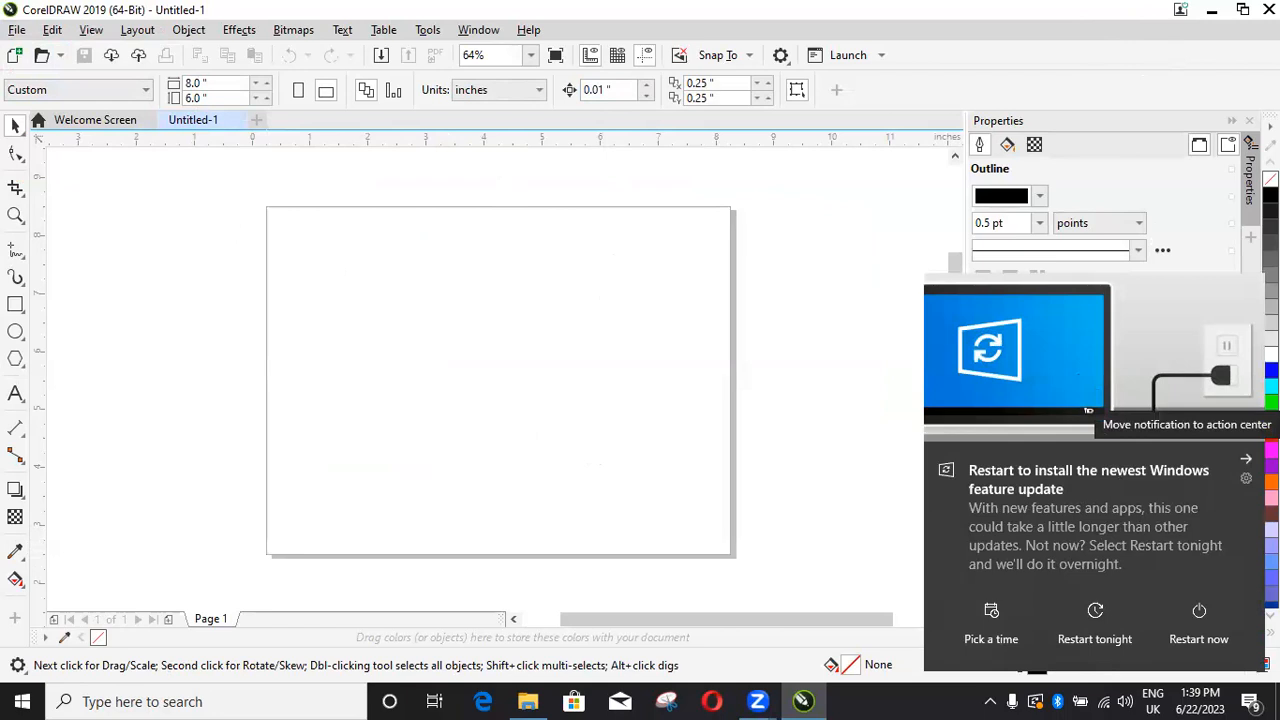
{"action": "left_click", "coordinate": [1246, 459]}
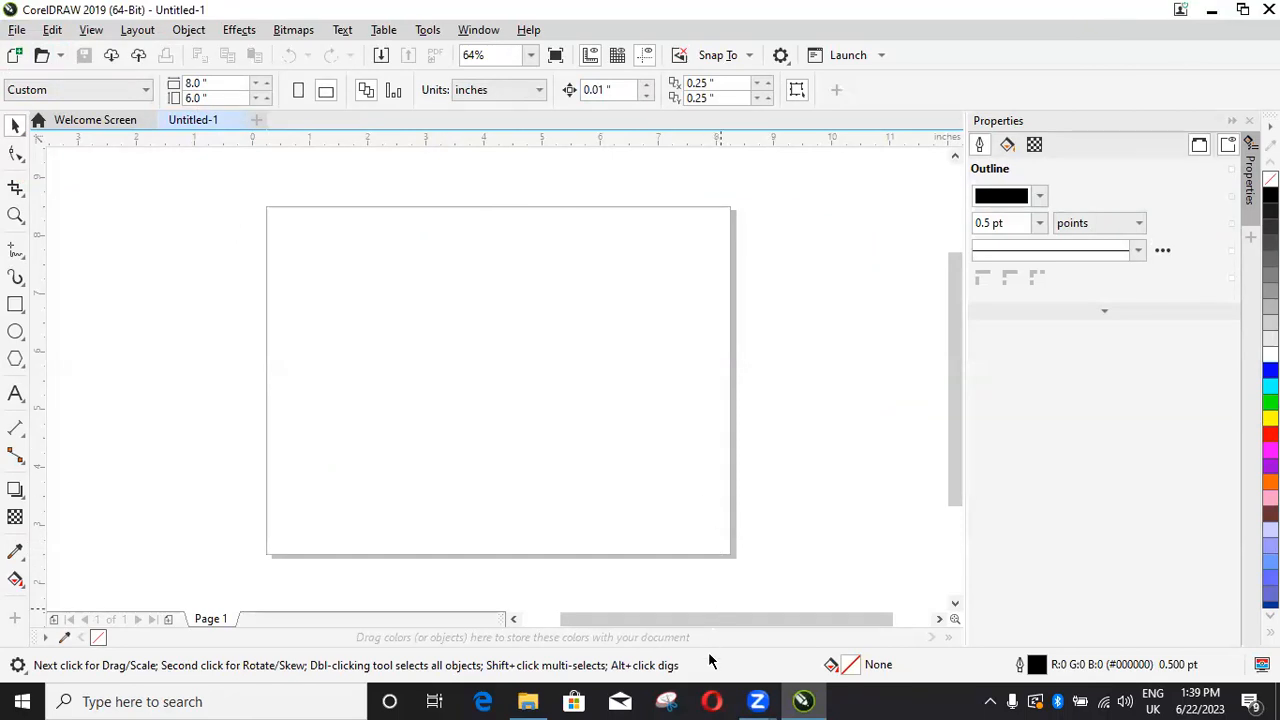
Step: Open the TEENZHUB BRANDING folder in File Explorer and bring it up in front of the CorelDRAW document
{"action": "left_click", "coordinate": [712, 700]}
{"action": "key", "text": "super+d"}
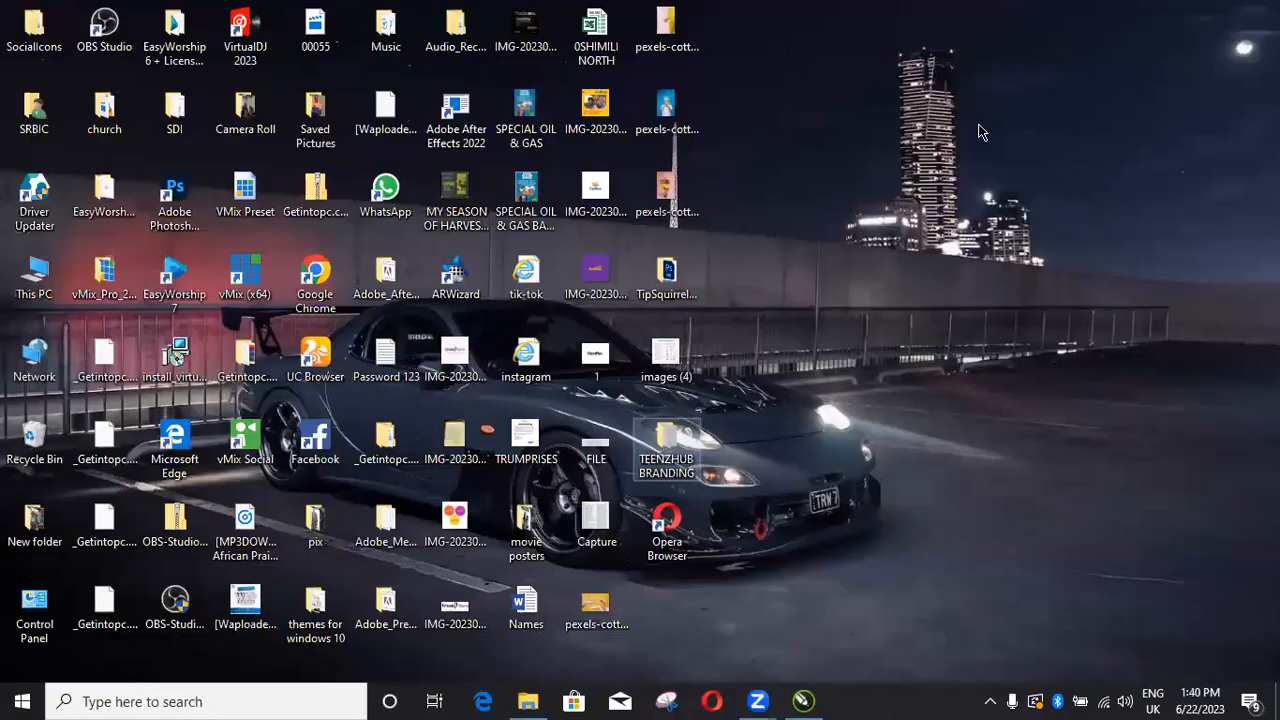
{"action": "left_click", "coordinate": [803, 701]}
{"action": "left_click", "coordinate": [528, 701]}
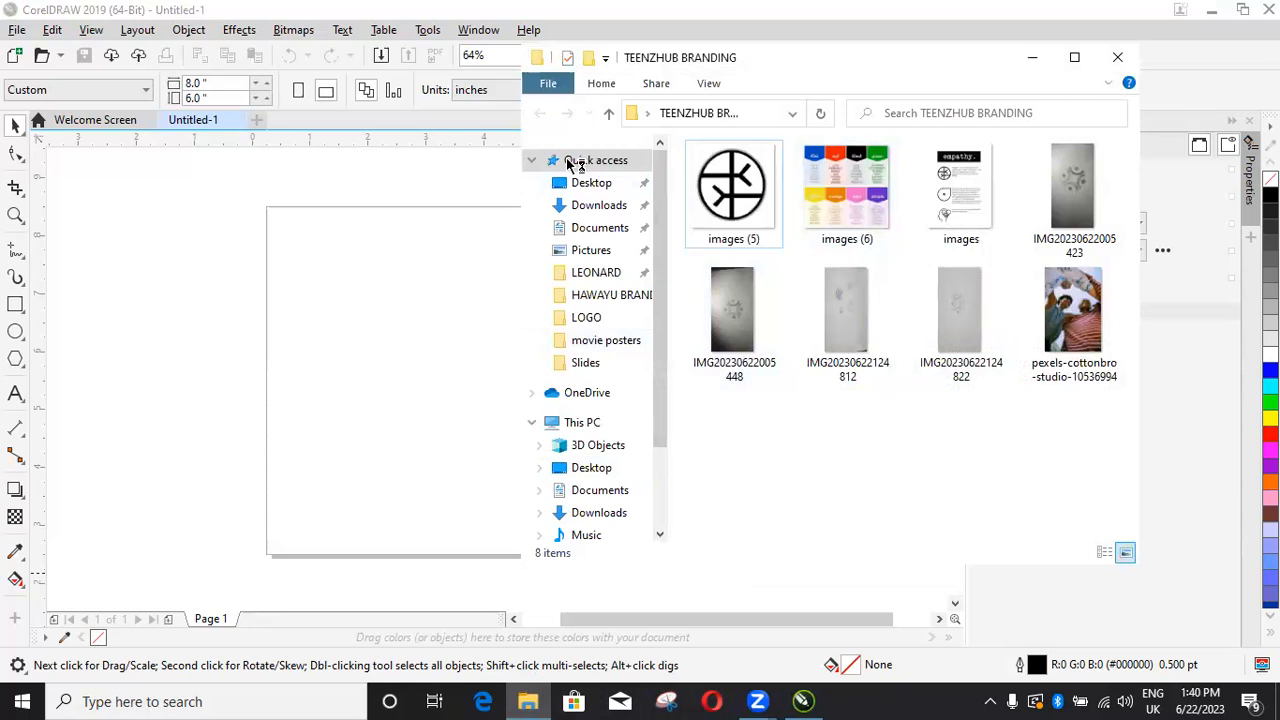
{"action": "left_click", "coordinate": [545, 91]}
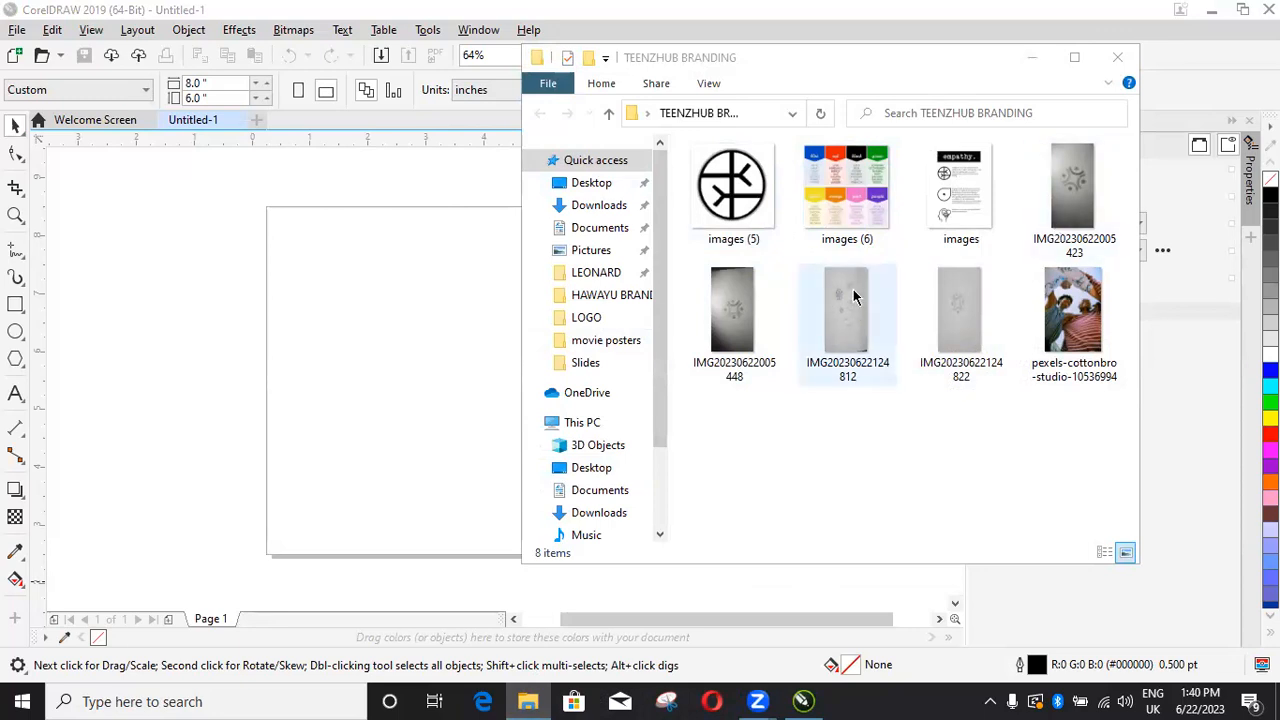
{"action": "left_click_drag", "start_coordinate": [848, 296], "coordinate": [488, 410]}
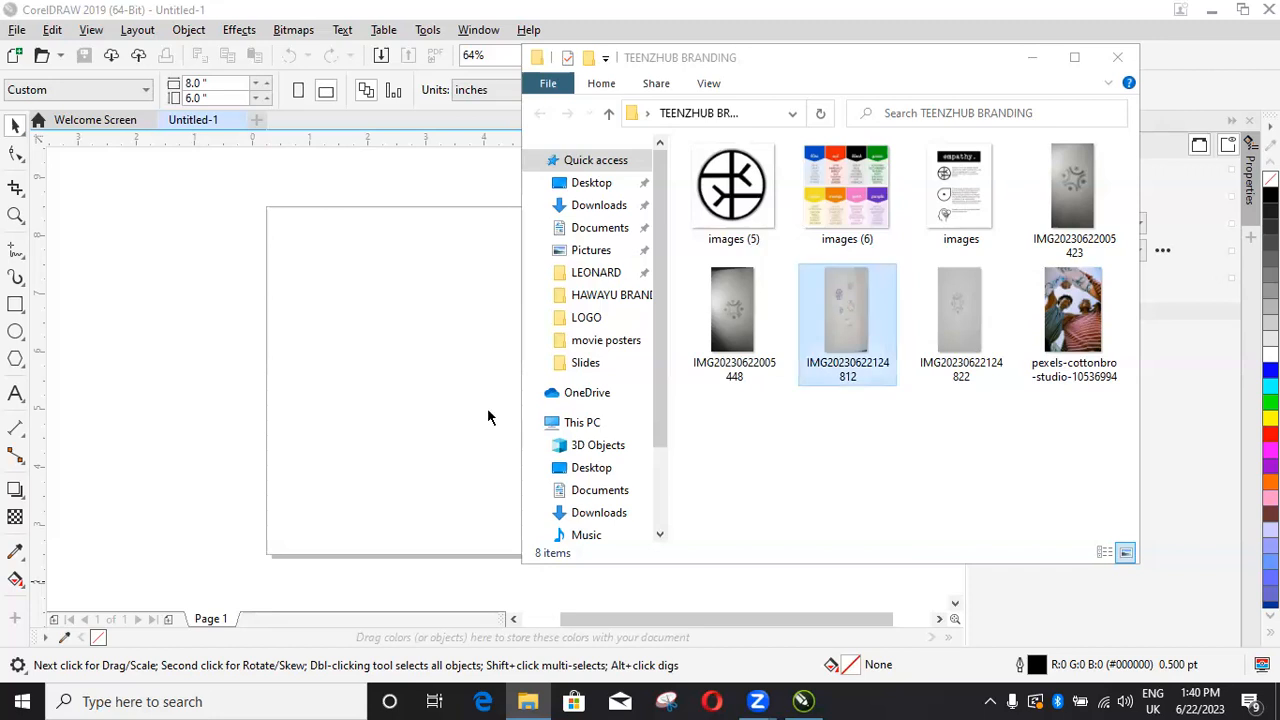
{"action": "left_click", "coordinate": [855, 335]}
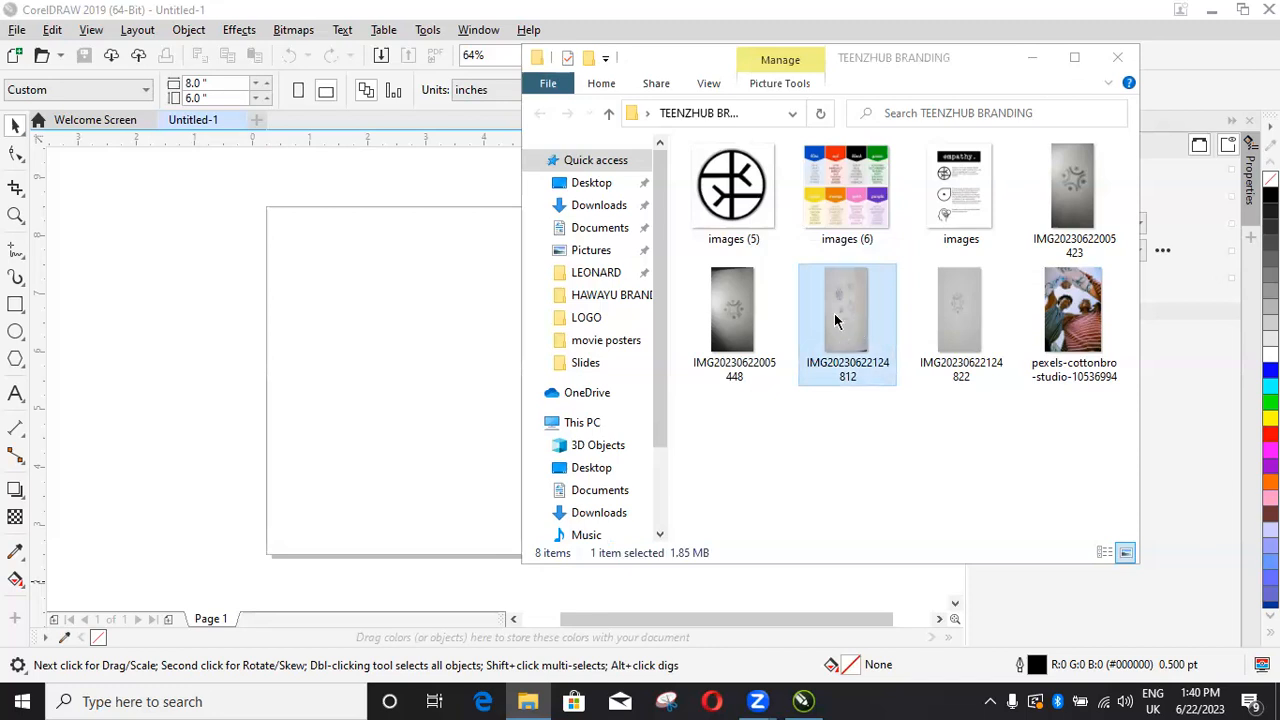
{"action": "left_click_drag", "start_coordinate": [845, 324], "coordinate": [215, 279]}
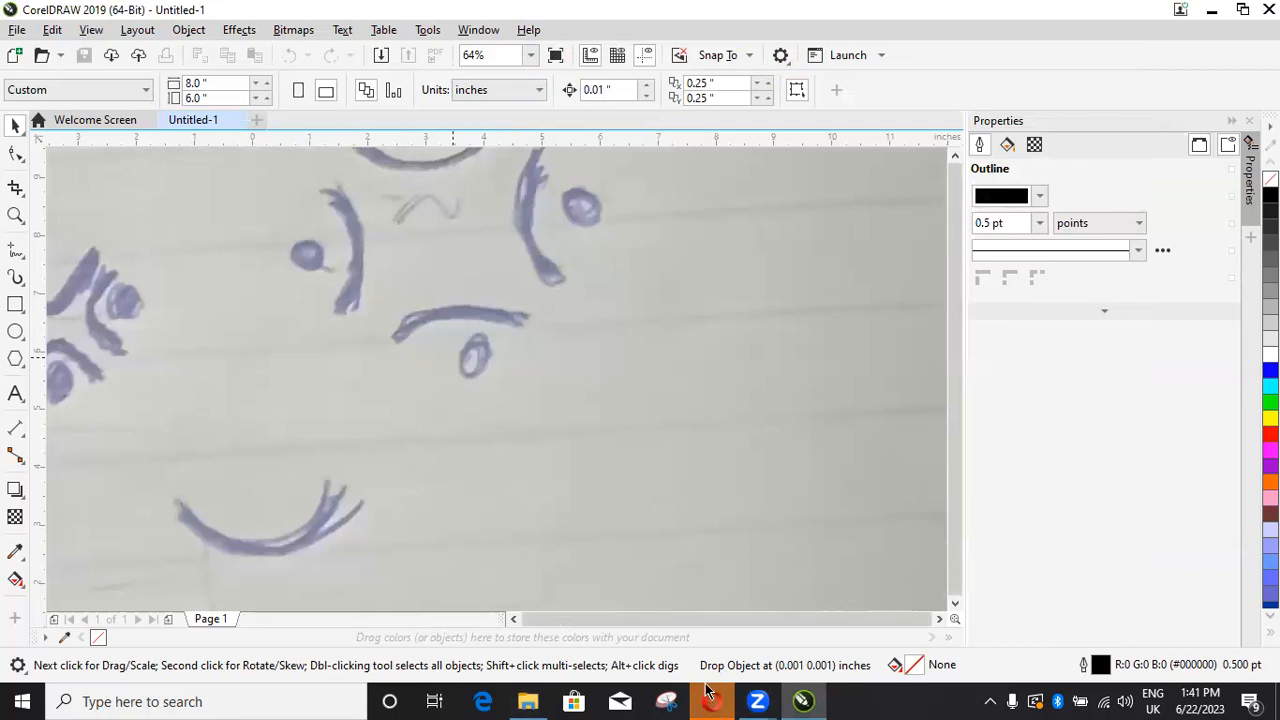
{"action": "scroll", "coordinate": [594, 371], "scroll_direction": "down", "scroll_amount": 1}
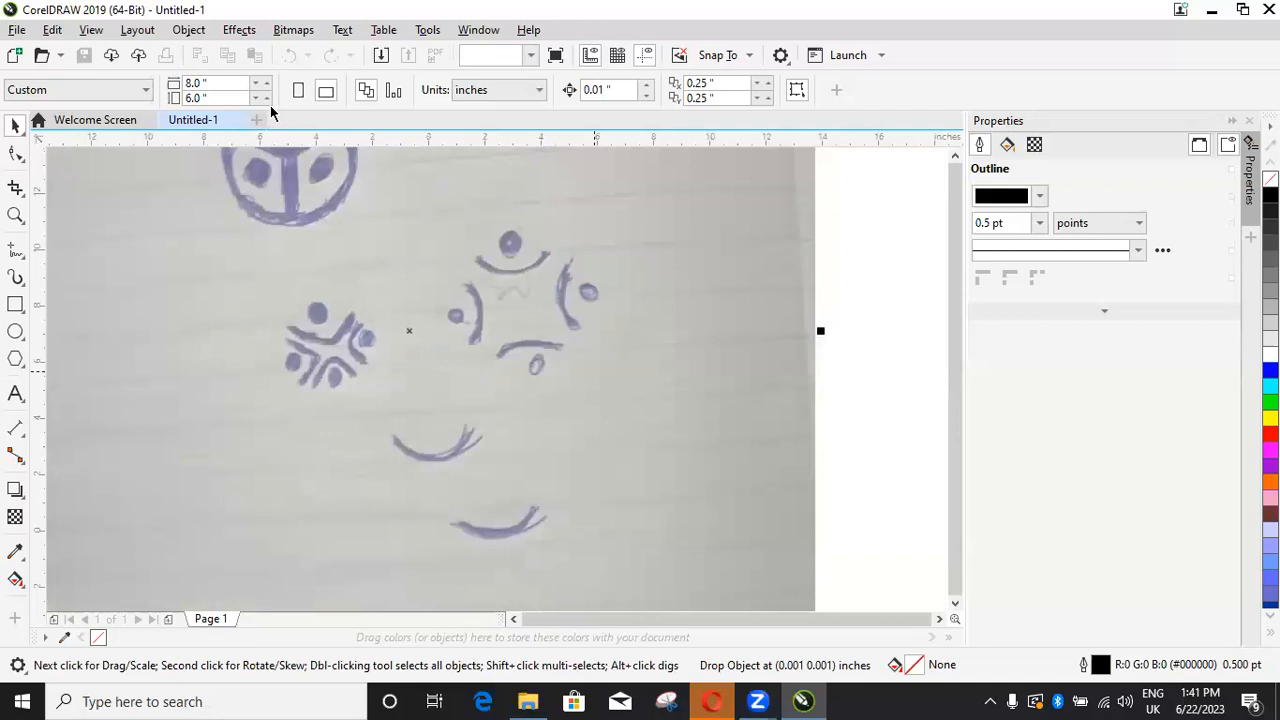
{"action": "key", "text": "alt+Tab"}
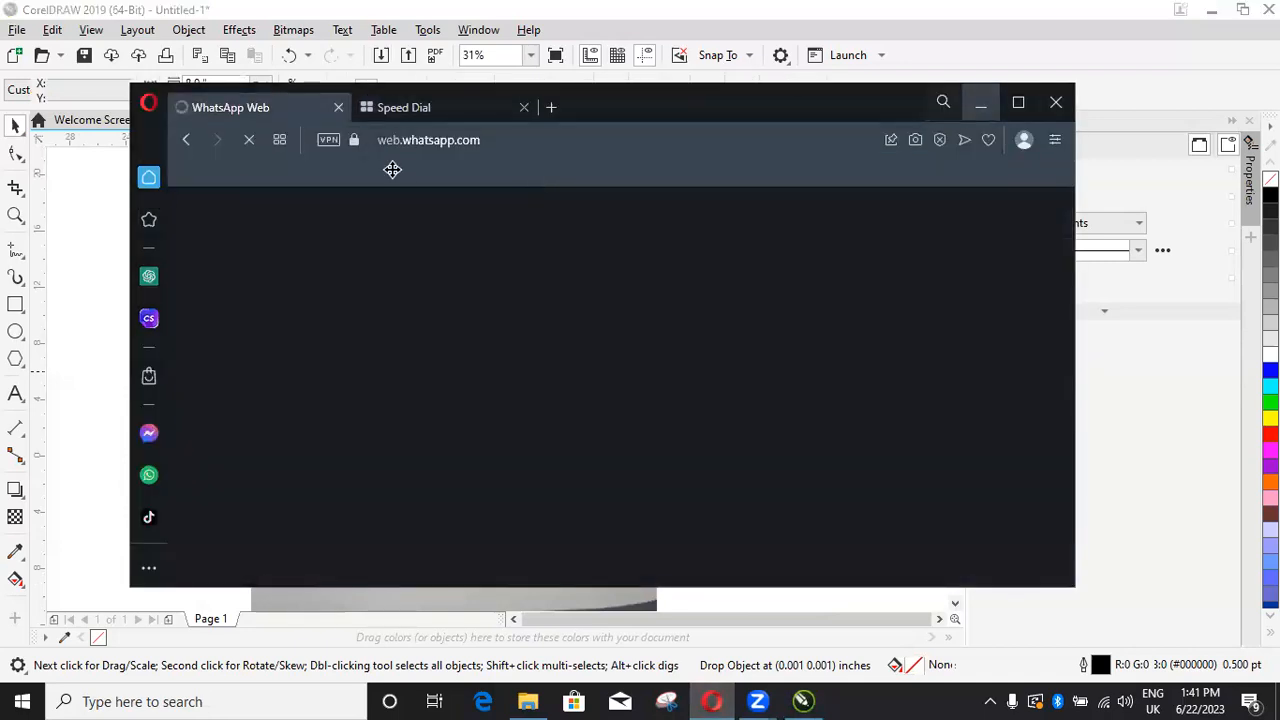
{"action": "left_click_drag", "start_coordinate": [392, 169], "coordinate": [606, 214]}
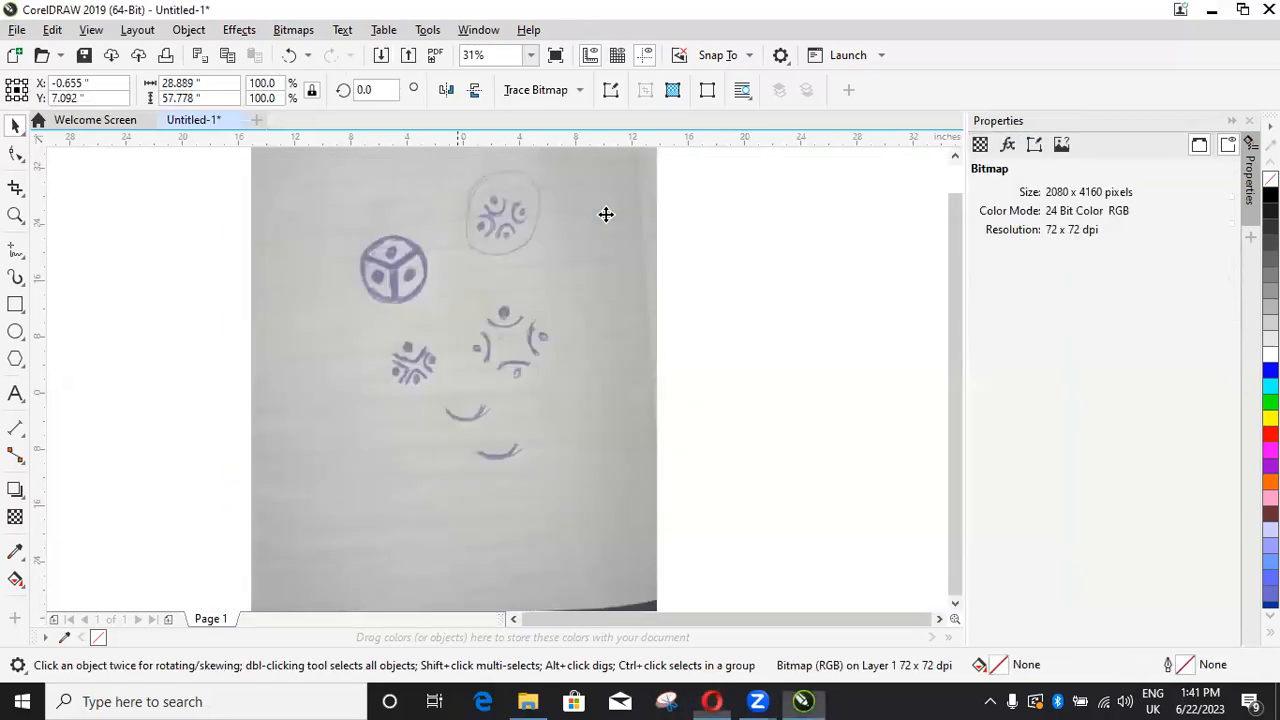
Step: Crop the pen sketch photo with the Shape tool, moving its upper corner nodes down and its lower ones up to trim the empty and dark areas
{"action": "left_click", "coordinate": [606, 214]}
{"action": "scroll", "coordinate": [606, 214], "scroll_direction": "down", "scroll_amount": 2}
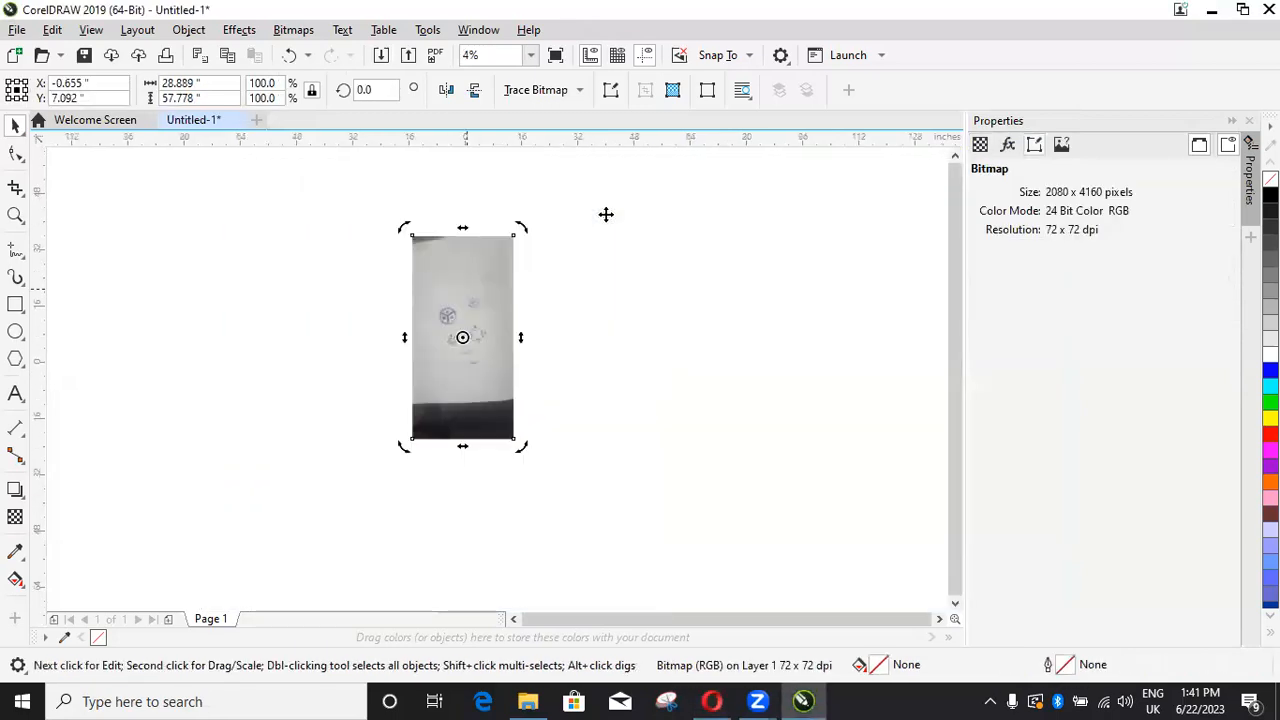
{"action": "scroll", "coordinate": [323, 163], "scroll_direction": "up", "scroll_amount": 1}
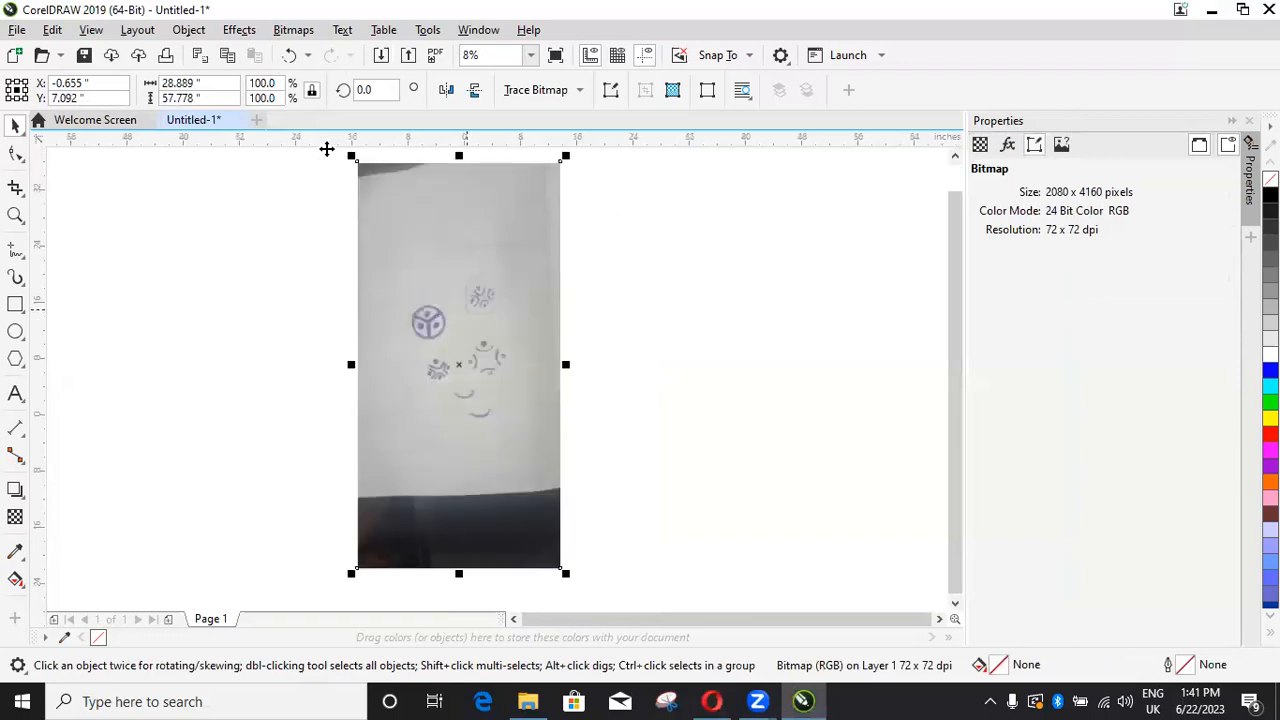
{"action": "key", "text": "F10"}
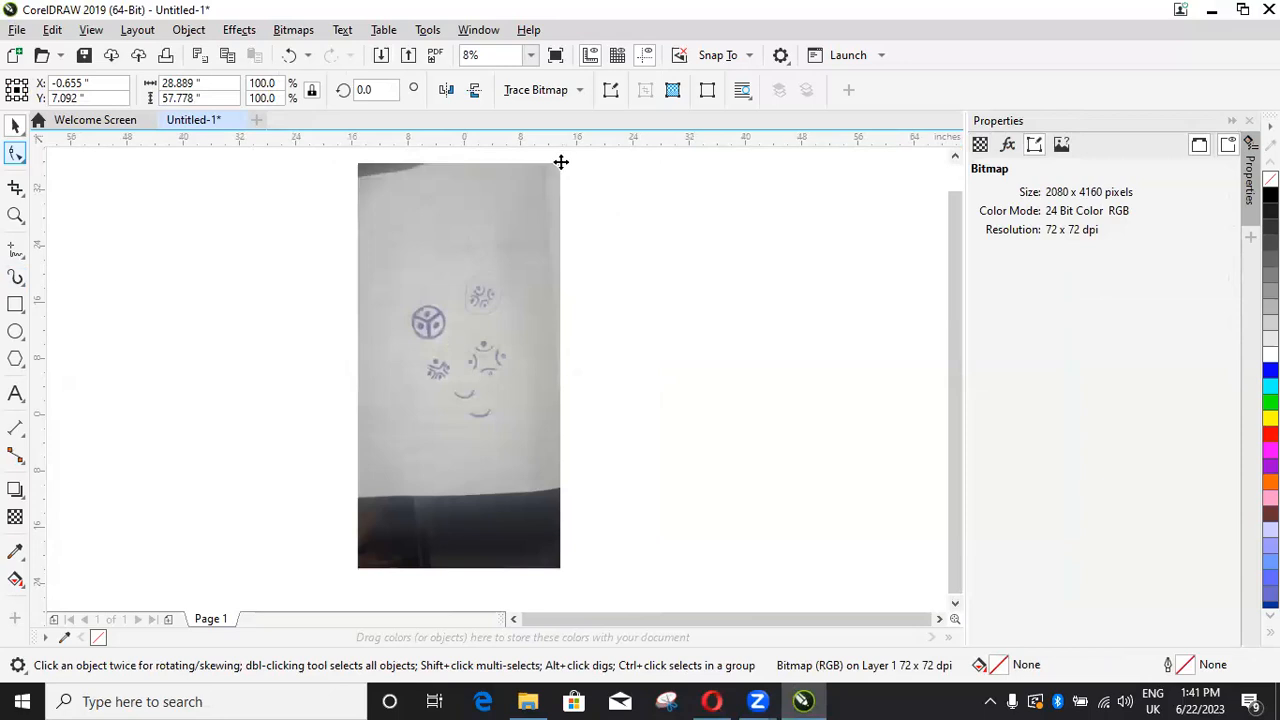
{"action": "left_click", "coordinate": [561, 162]}
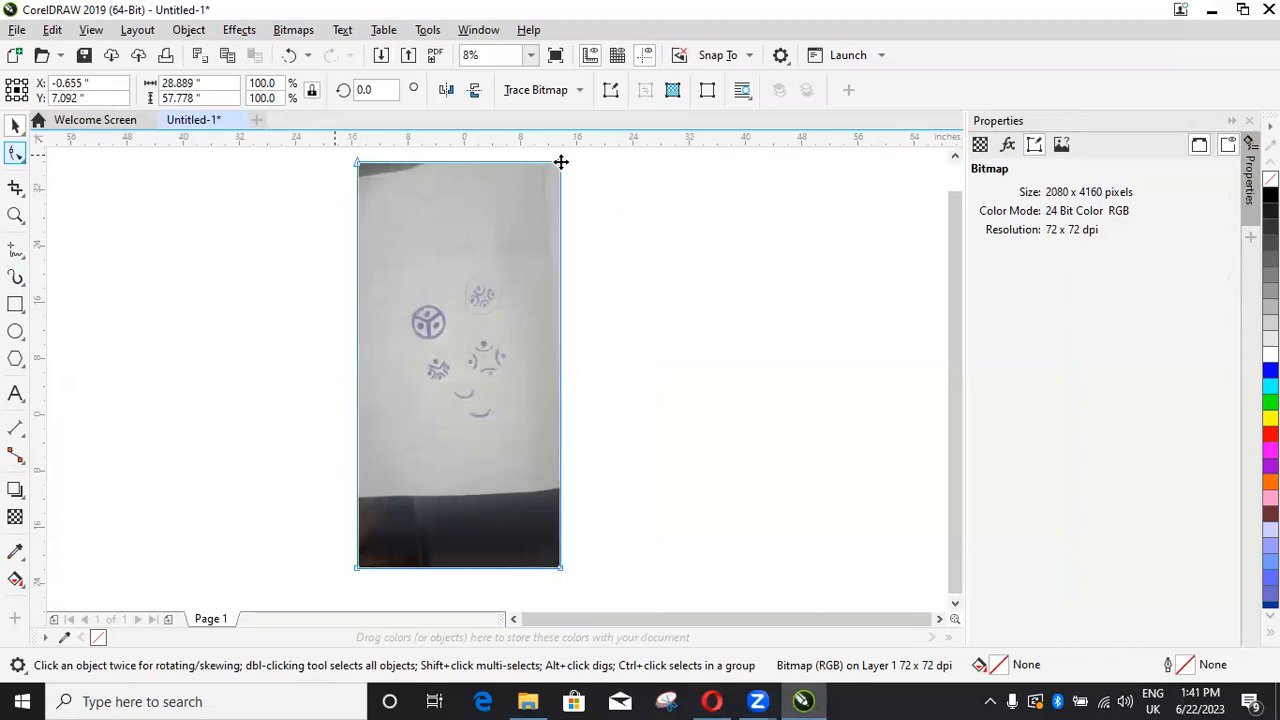
{"action": "left_click_drag", "start_coordinate": [325, 154], "coordinate": [605, 215]}
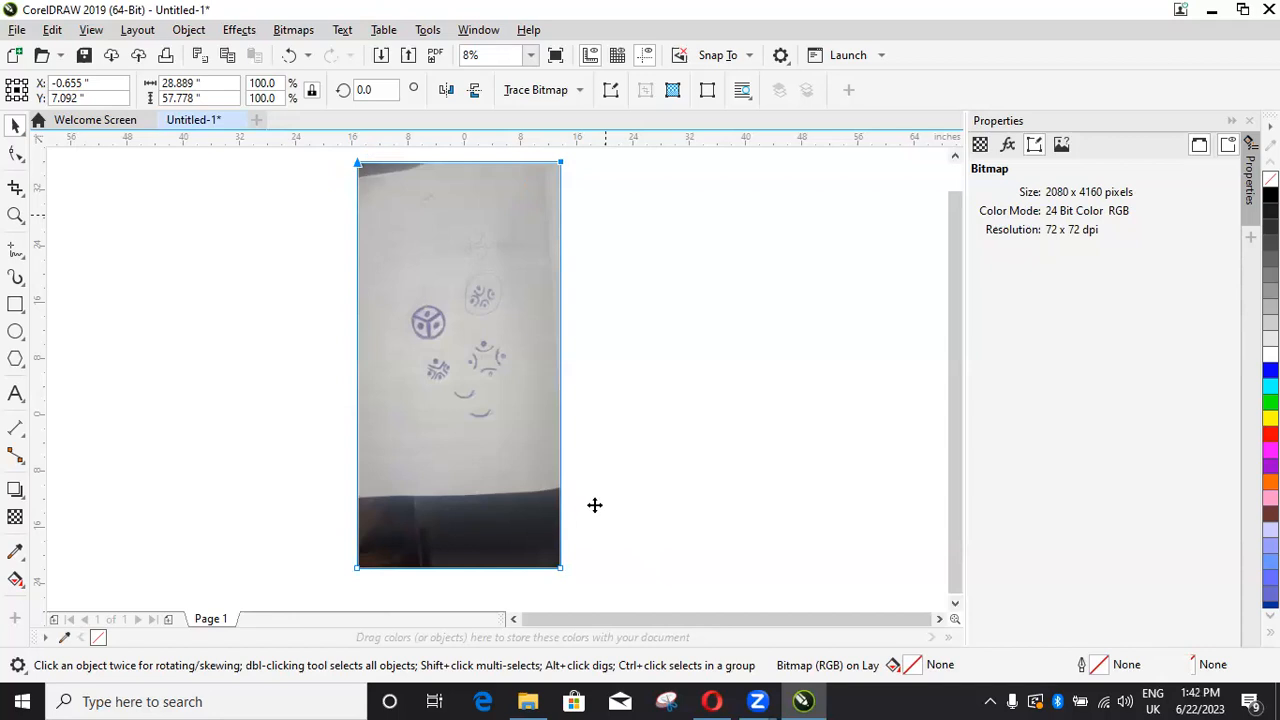
{"action": "key", "text": "F10"}
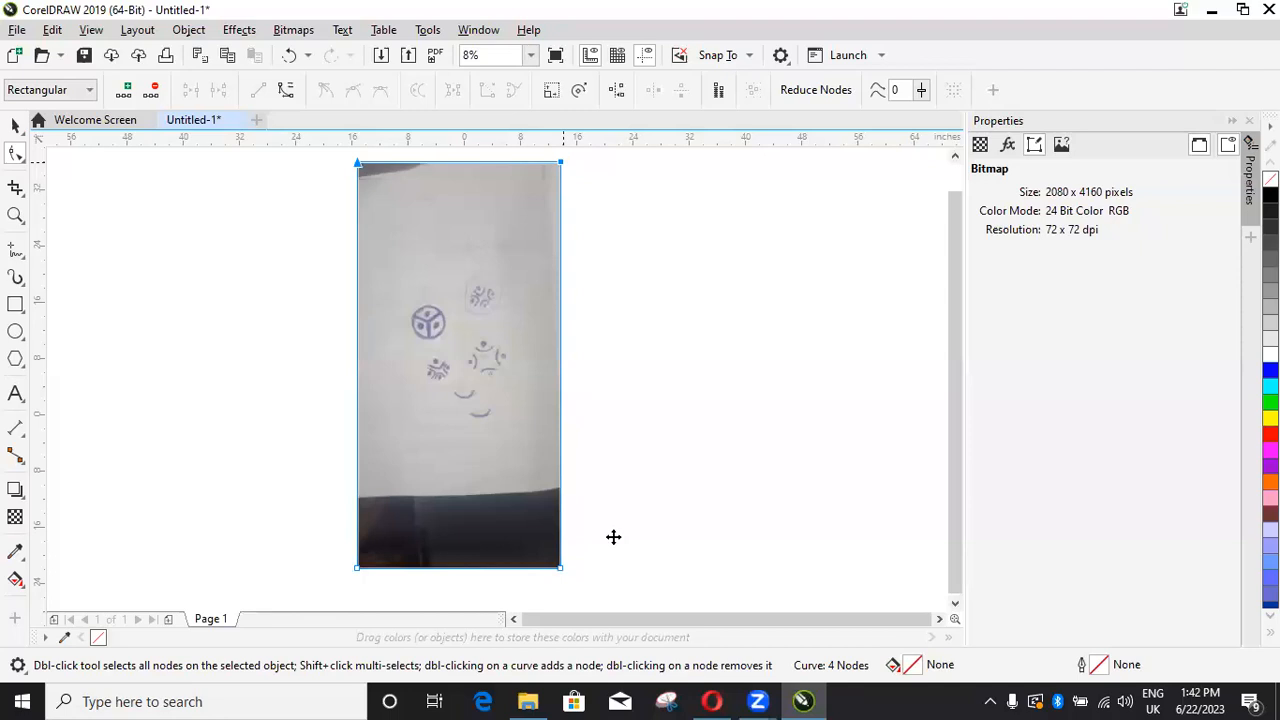
{"action": "left_click_drag", "start_coordinate": [561, 162], "coordinate": [561, 267]}
{"action": "left_click_drag", "start_coordinate": [274, 505], "coordinate": [651, 554]}
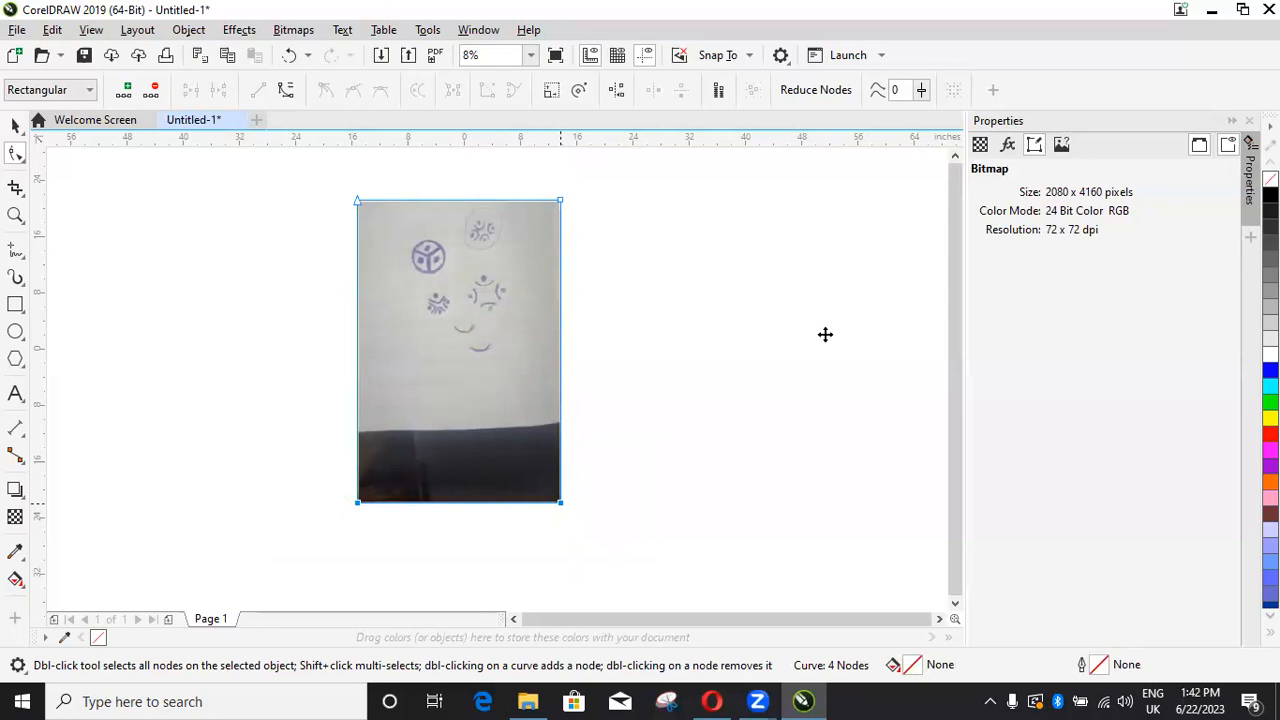
{"action": "left_click_drag", "start_coordinate": [560, 502], "coordinate": [560, 438]}
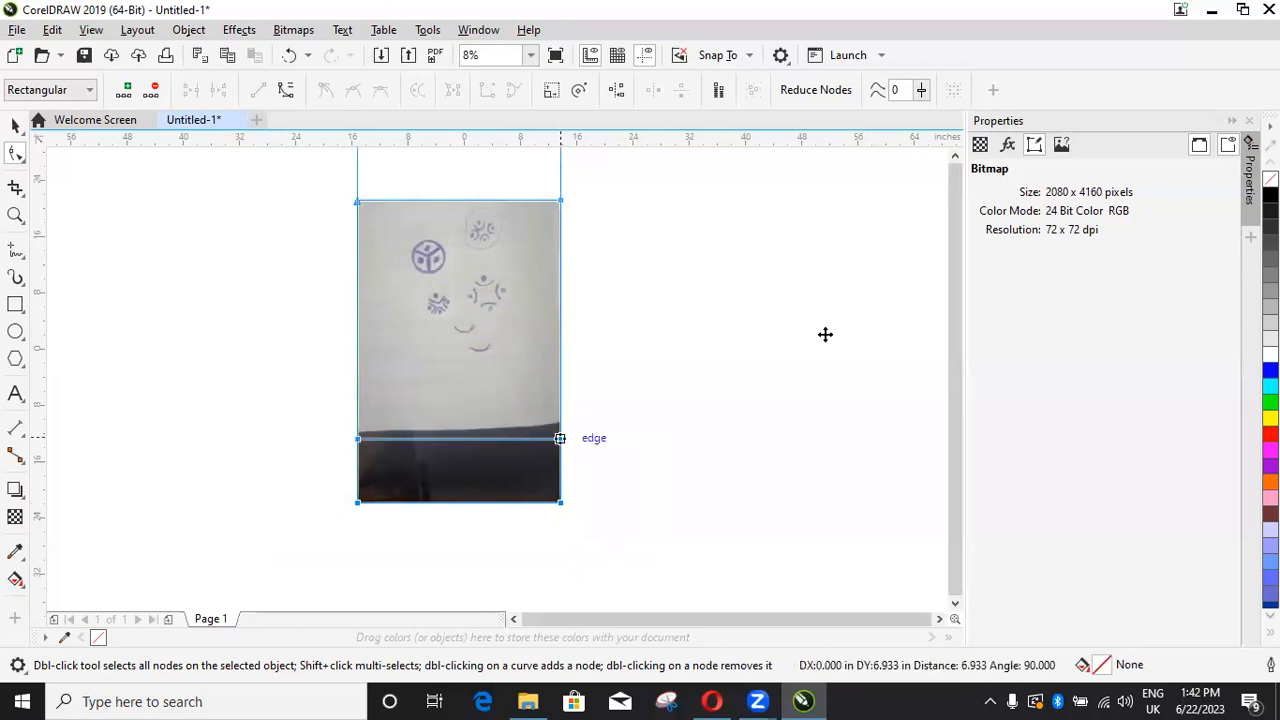
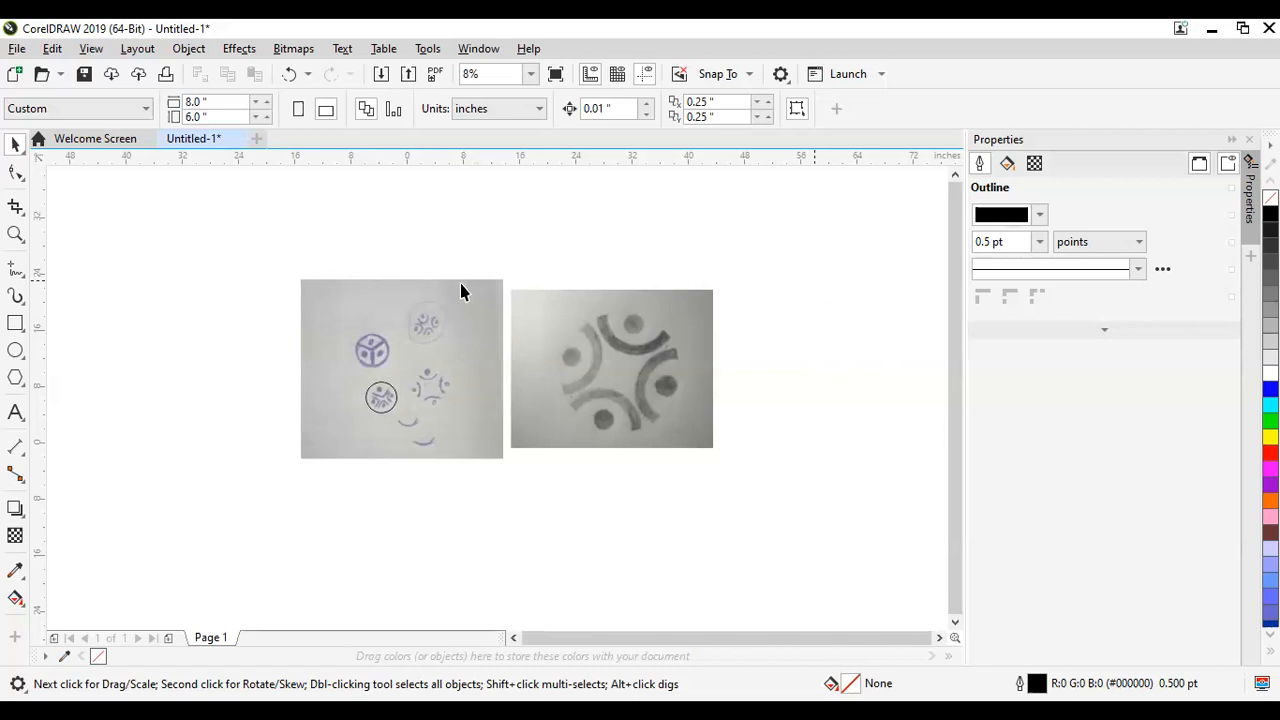
Step: Examine the shaded pencil sketch of the logo up close, comparing its four arcs and dots with the smaller pen sketches
{"action": "scroll", "coordinate": [640, 366], "scroll_direction": "up", "scroll_amount": 1}
{"action": "left_click", "coordinate": [643, 362]}
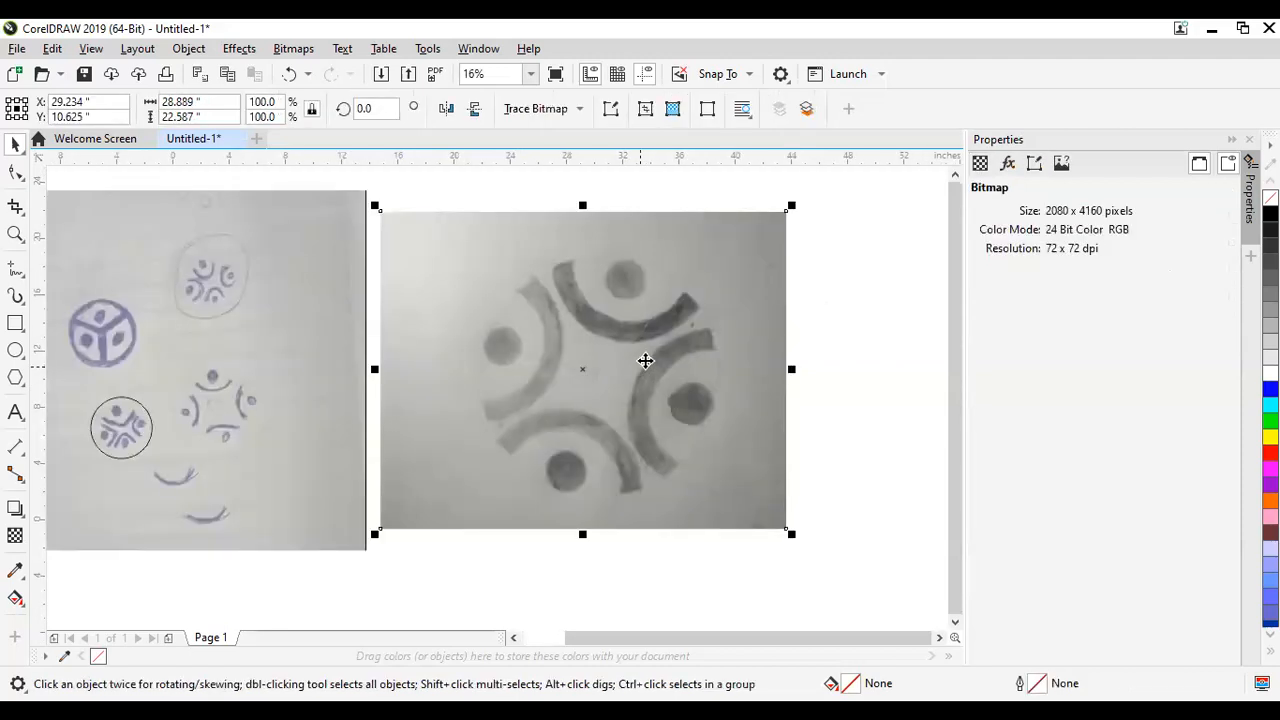
{"action": "scroll", "coordinate": [645, 358], "scroll_direction": "down", "scroll_amount": 1}
{"action": "scroll", "coordinate": [646, 354], "scroll_direction": "up", "scroll_amount": 1}
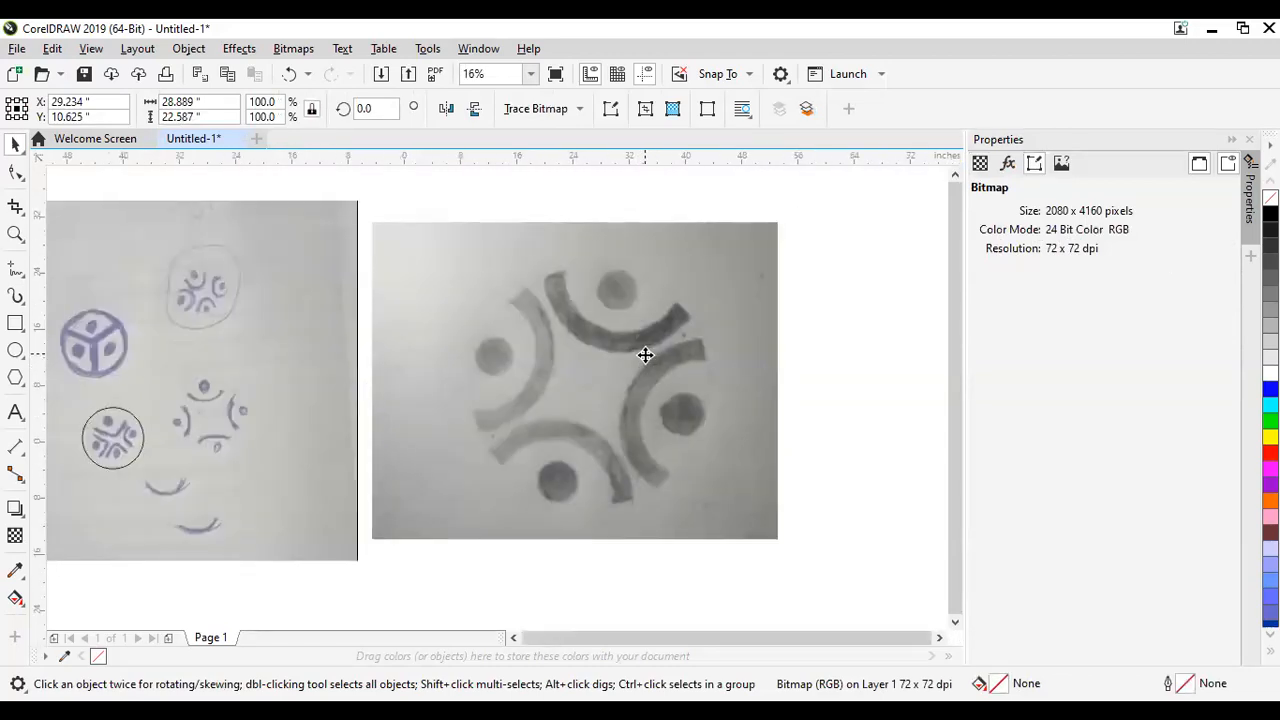
{"action": "scroll", "coordinate": [645, 354], "scroll_direction": "down", "scroll_amount": 1}
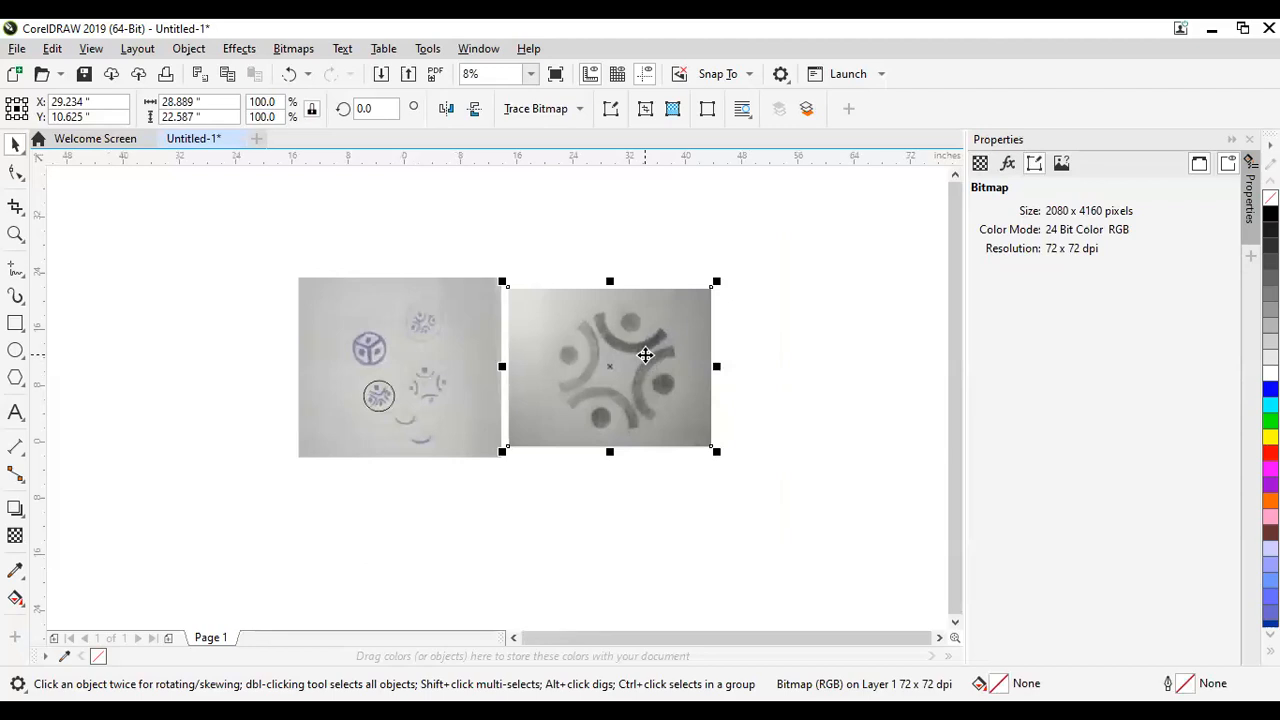
{"action": "scroll", "coordinate": [645, 354], "scroll_direction": "up", "scroll_amount": 1}
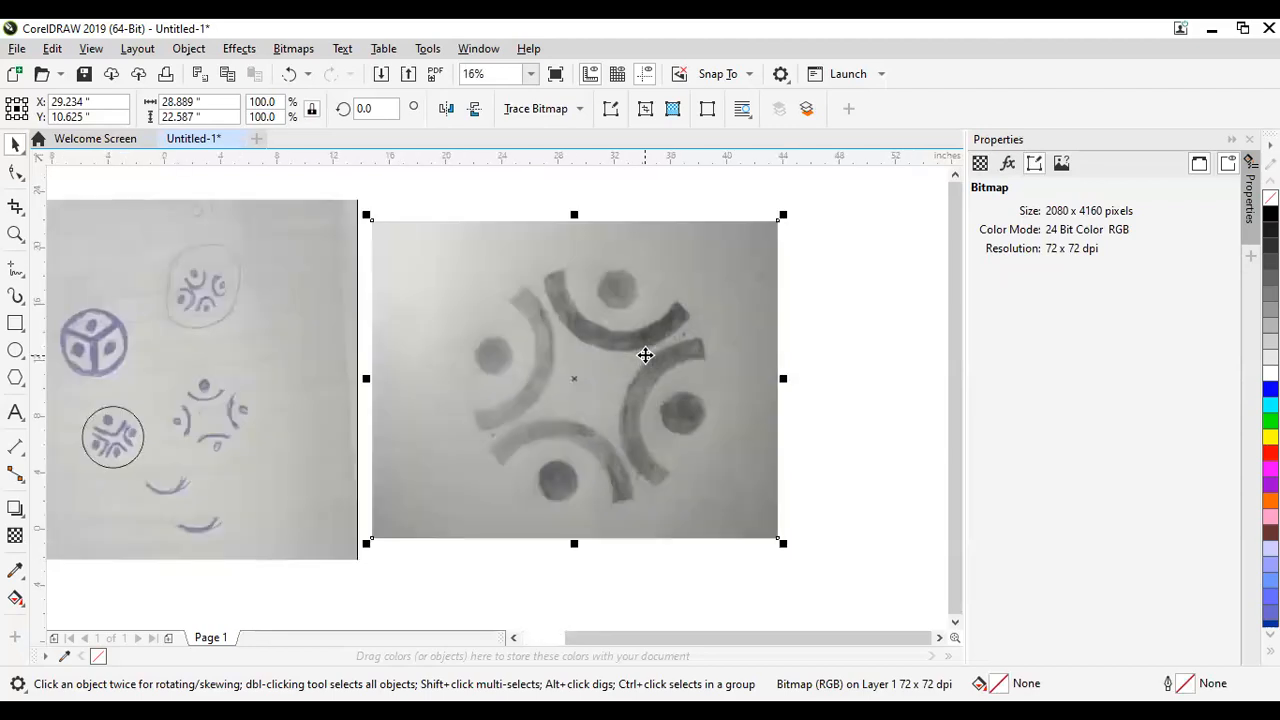
{"action": "scroll", "coordinate": [645, 354], "scroll_direction": "up", "scroll_amount": 1}
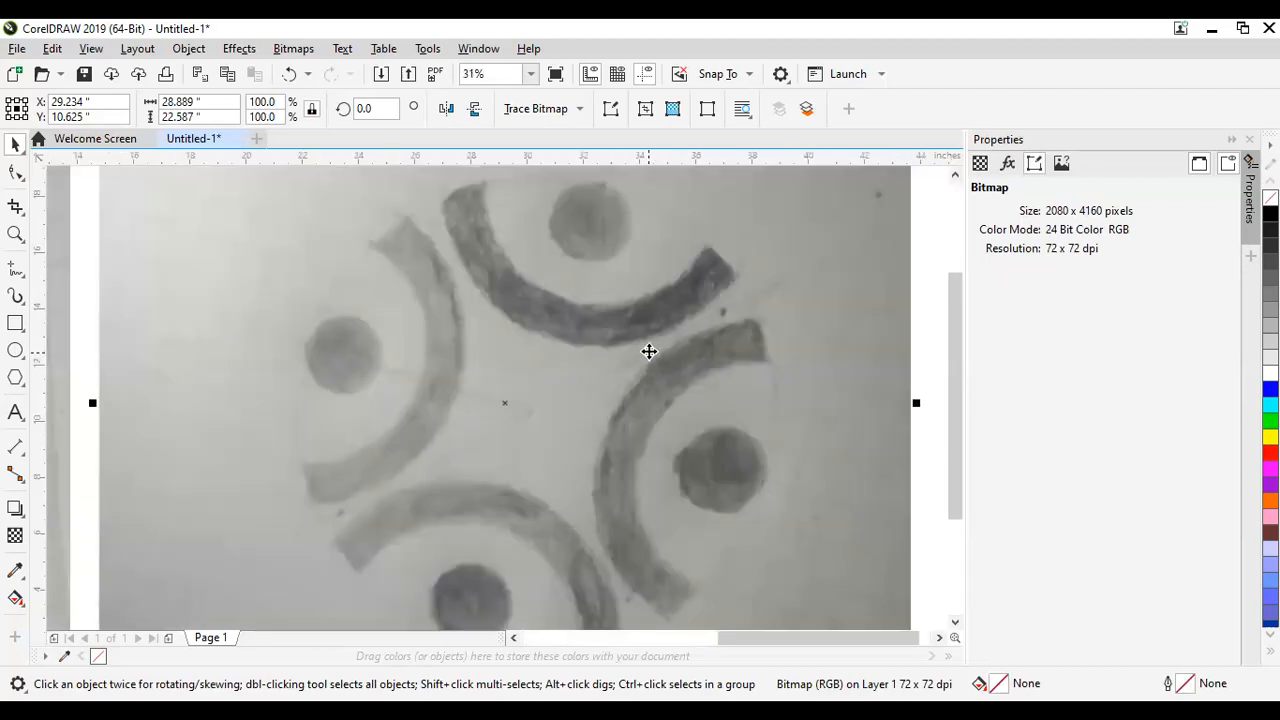
{"action": "scroll", "coordinate": [649, 351], "scroll_direction": "down", "scroll_amount": 1}
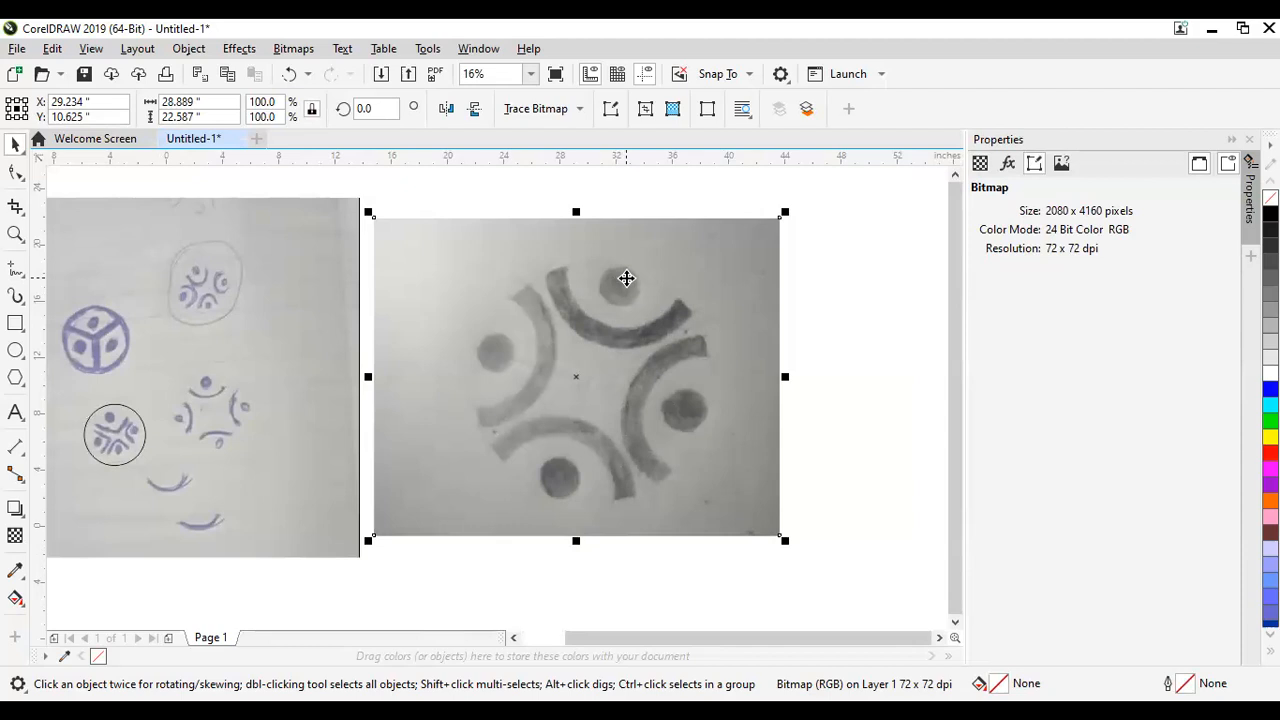
{"action": "scroll", "coordinate": [626, 278], "scroll_direction": "up", "scroll_amount": 1}
{"action": "scroll", "coordinate": [626, 278], "scroll_direction": "down", "scroll_amount": 1}
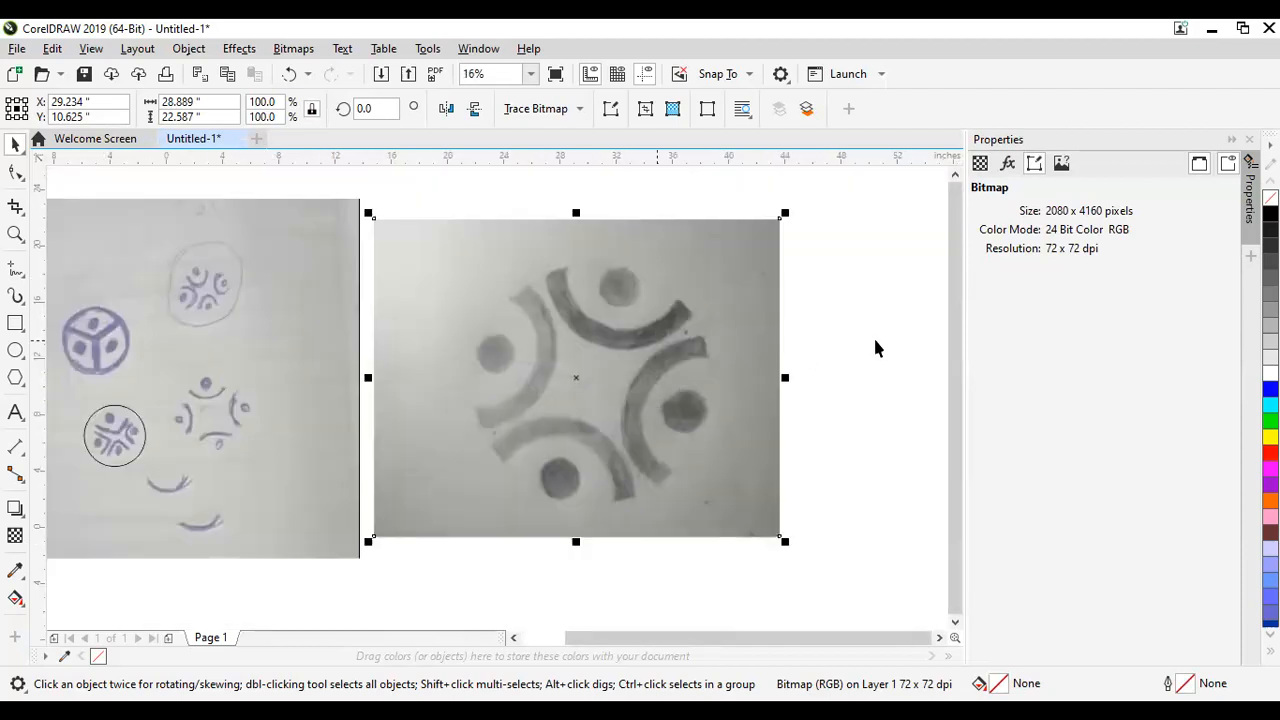
{"action": "key", "text": "Escape"}
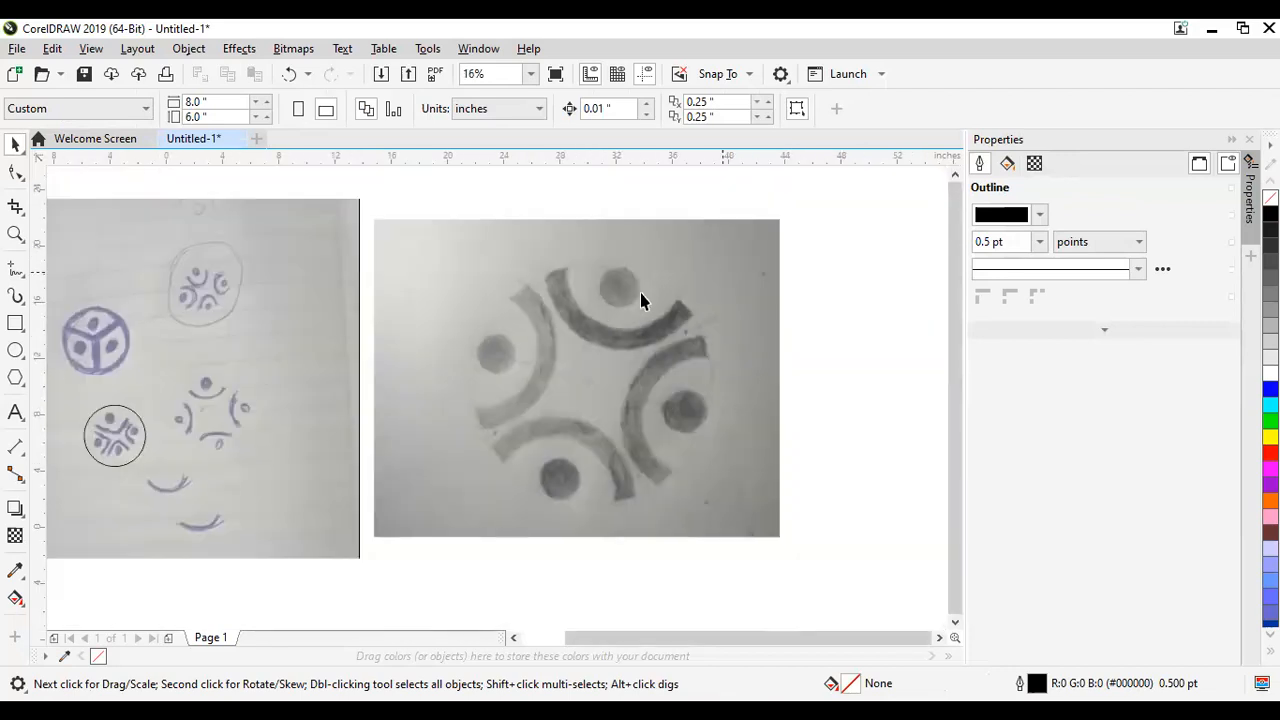
{"action": "scroll", "coordinate": [583, 399], "scroll_direction": "up", "scroll_amount": 2}
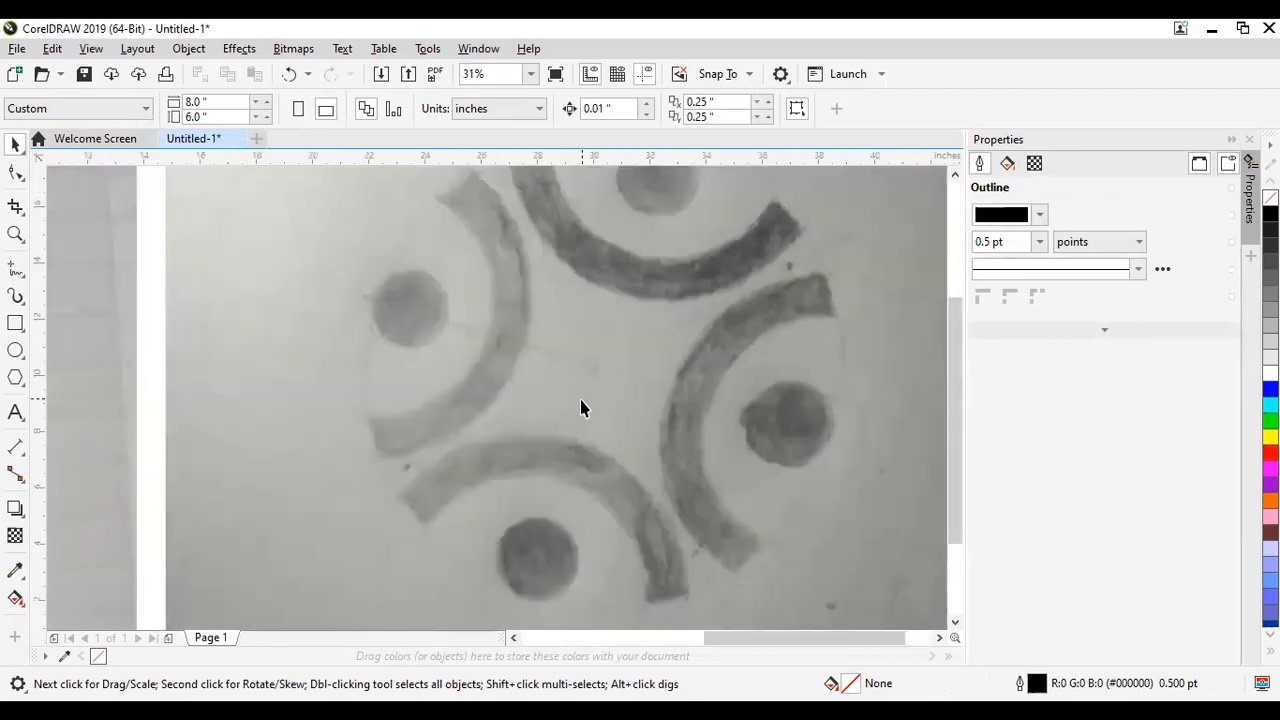
{"action": "scroll", "coordinate": [583, 405], "scroll_direction": "down", "scroll_amount": 2}
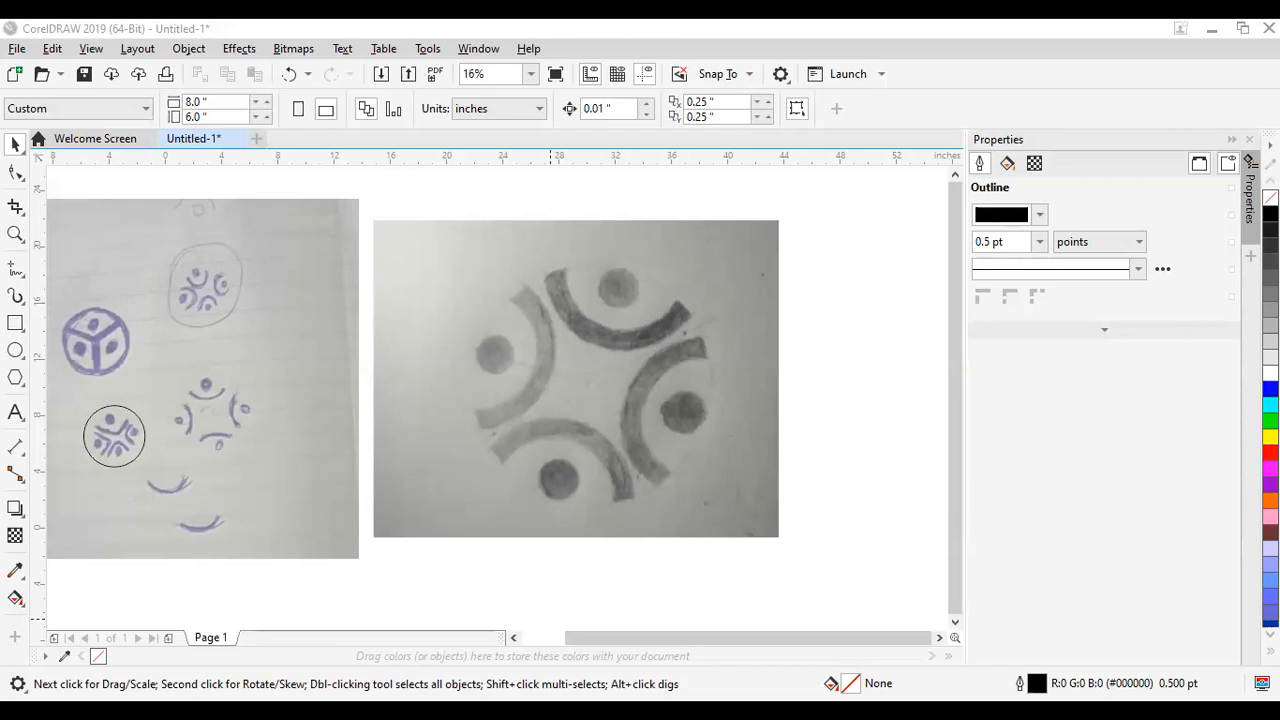
{"action": "left_click", "coordinate": [631, 452]}
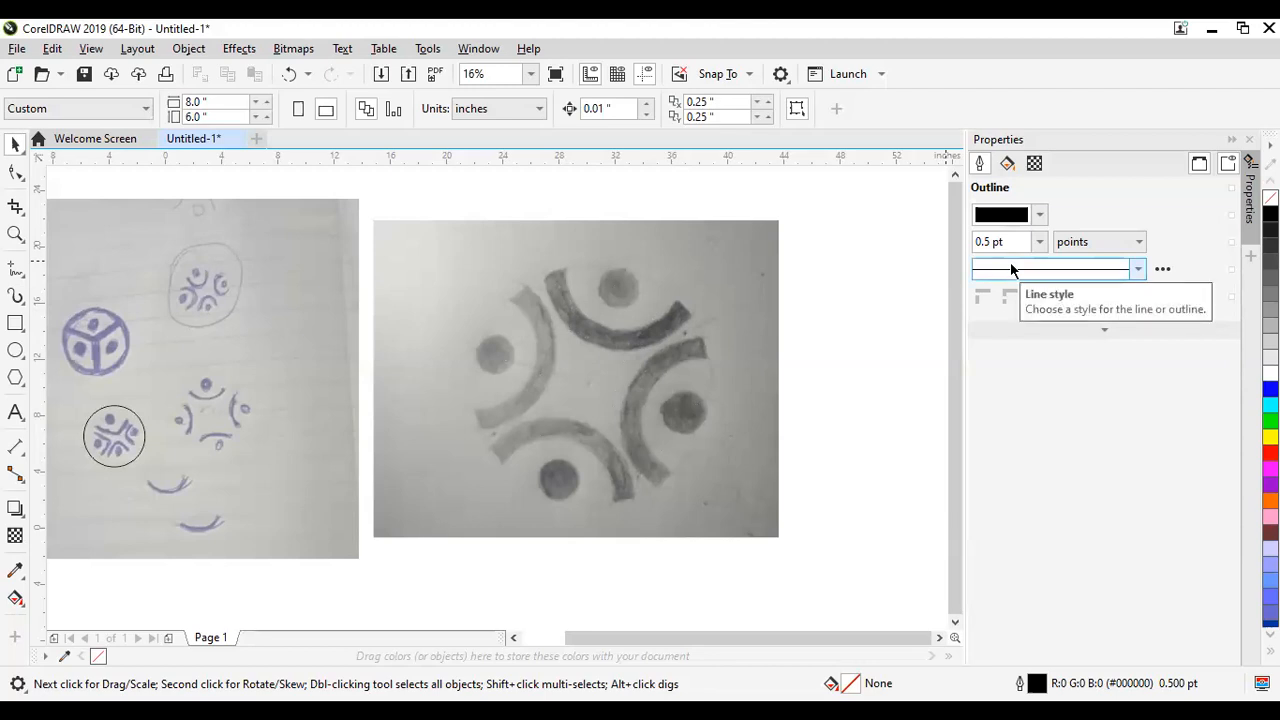
{"action": "scroll", "coordinate": [685, 390], "scroll_direction": "up", "scroll_amount": 3}
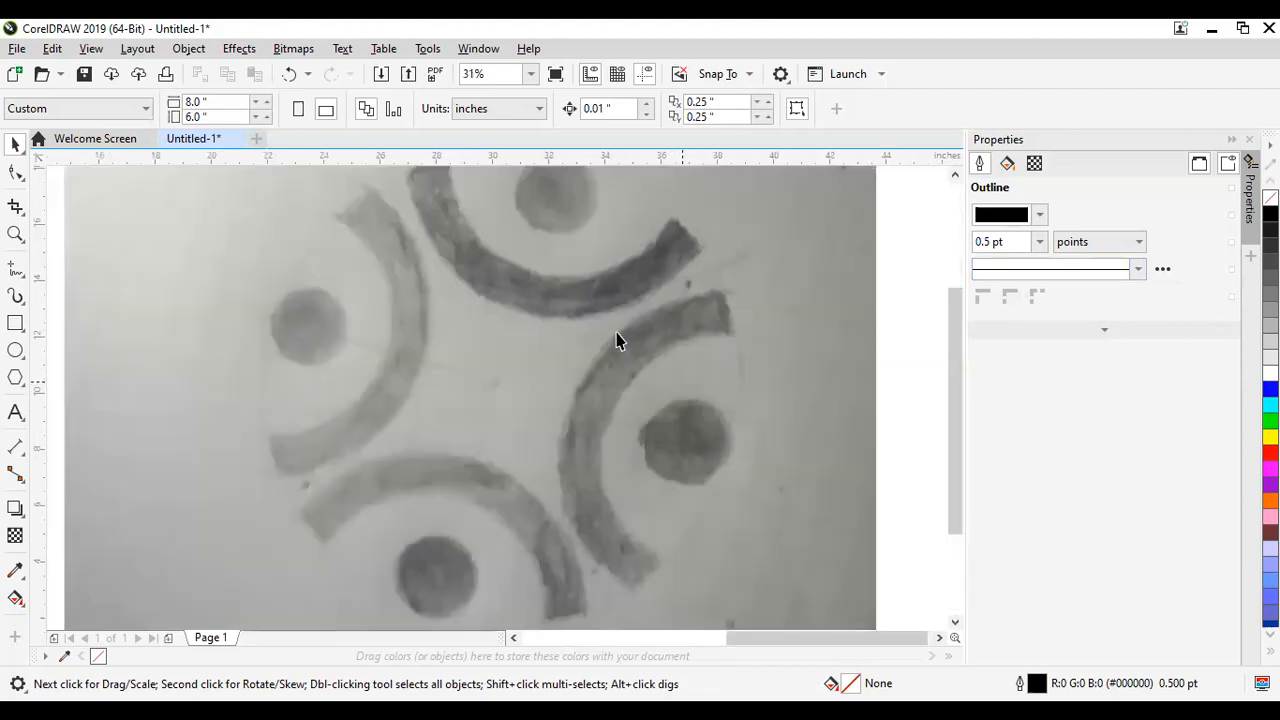
Step: Inspect how the pencil sketch's arcs and dots are spaced around the empty centre, viewing it whole and up close
{"action": "scroll", "coordinate": [496, 268], "scroll_direction": "down", "scroll_amount": 3}
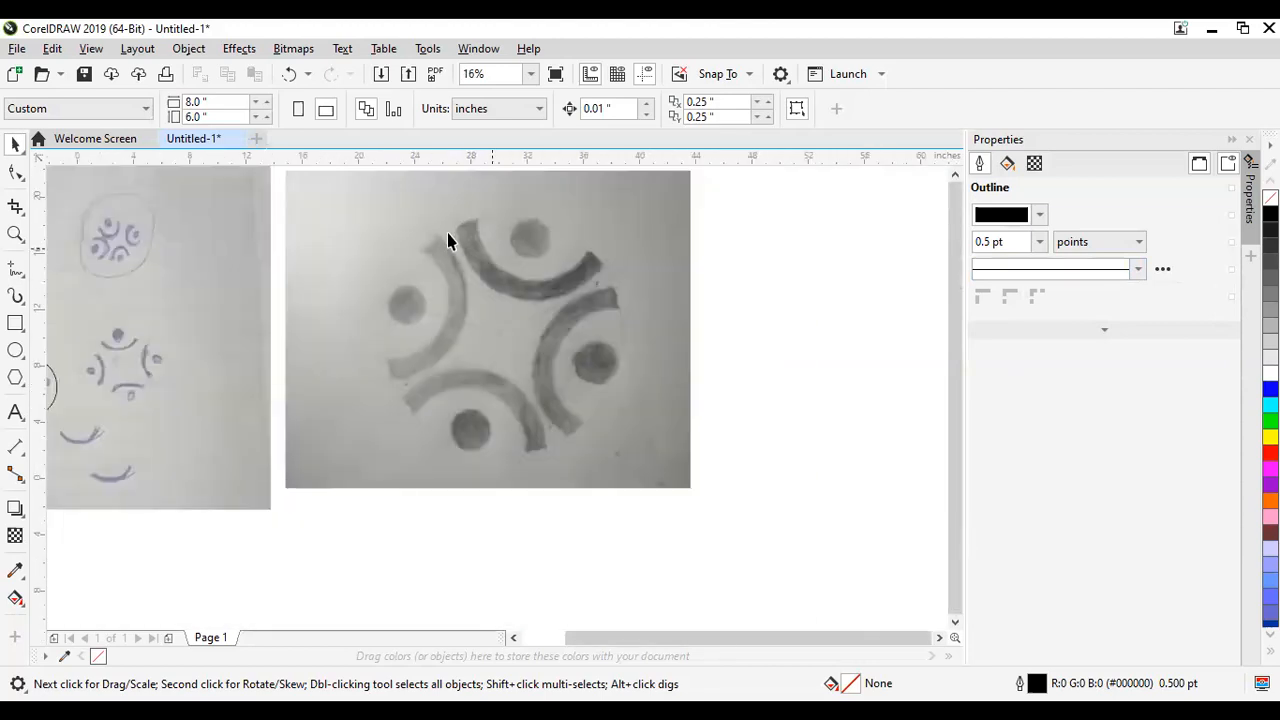
{"action": "scroll", "coordinate": [453, 243], "scroll_direction": "up", "scroll_amount": 3}
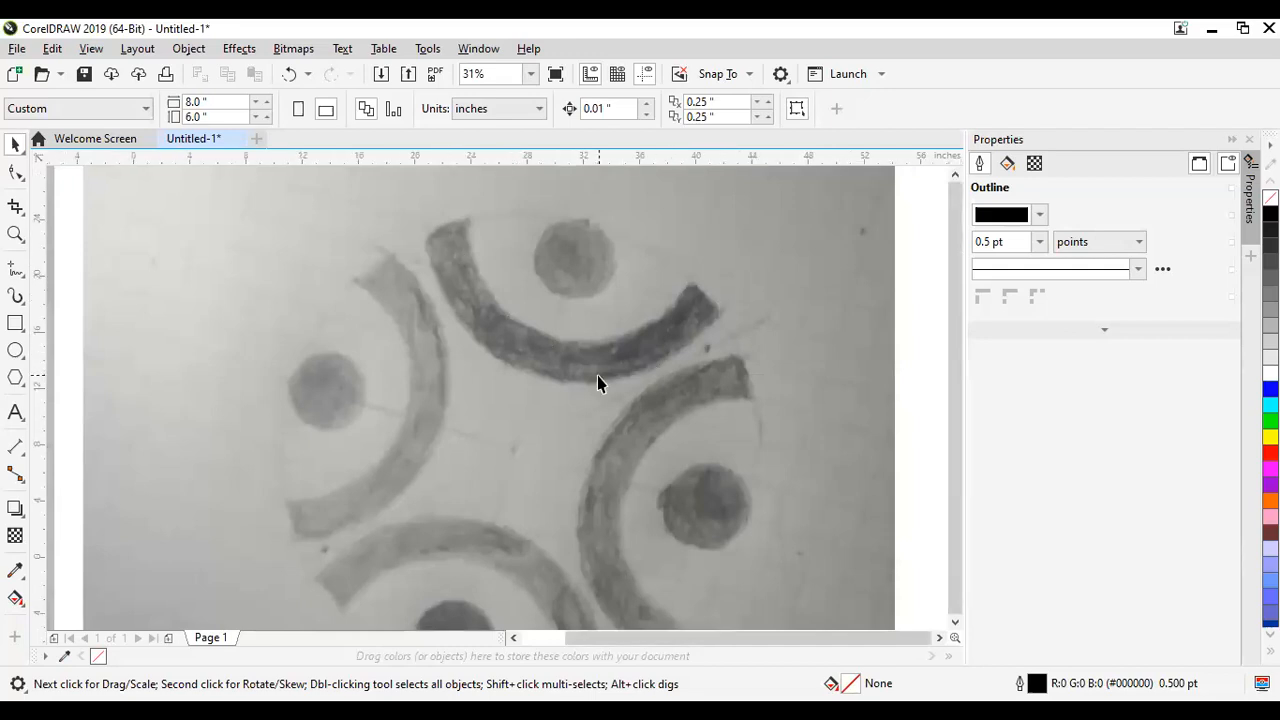
{"action": "scroll", "coordinate": [597, 377], "scroll_direction": "down", "scroll_amount": 2}
{"action": "scroll", "coordinate": [600, 380], "scroll_direction": "up", "scroll_amount": 1}
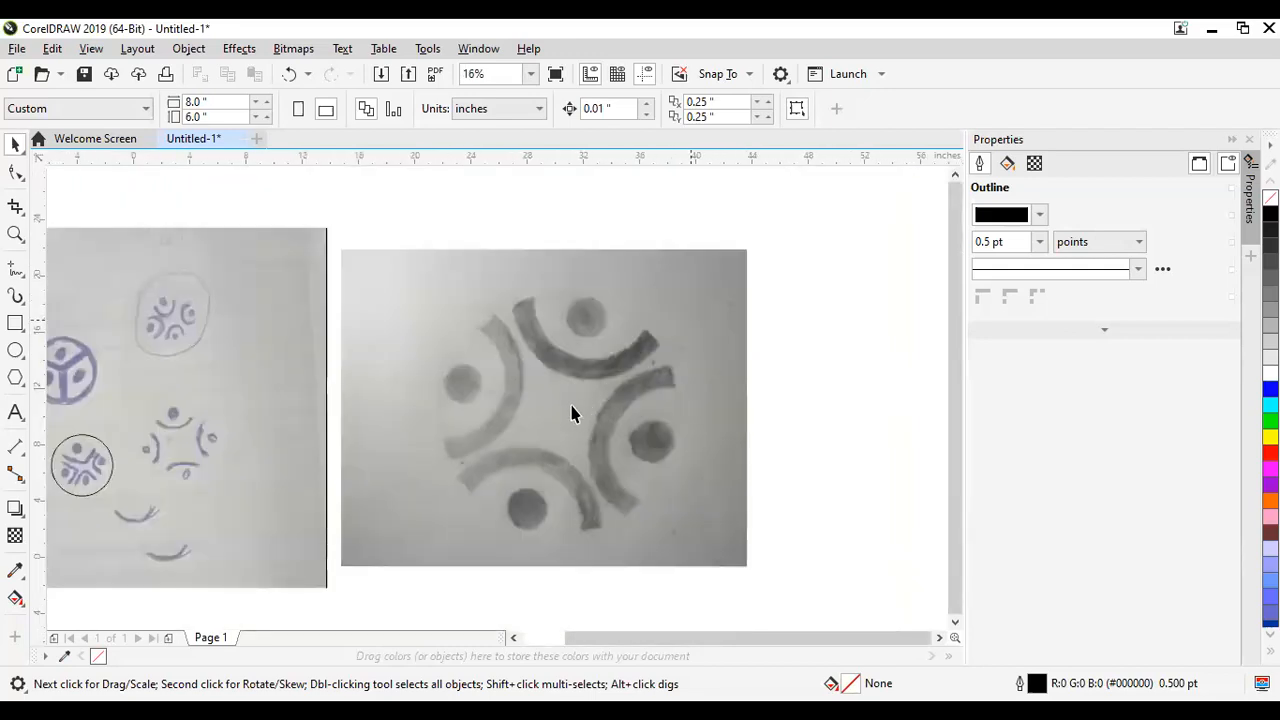
{"action": "scroll", "coordinate": [550, 425], "scroll_direction": "up", "scroll_amount": 1}
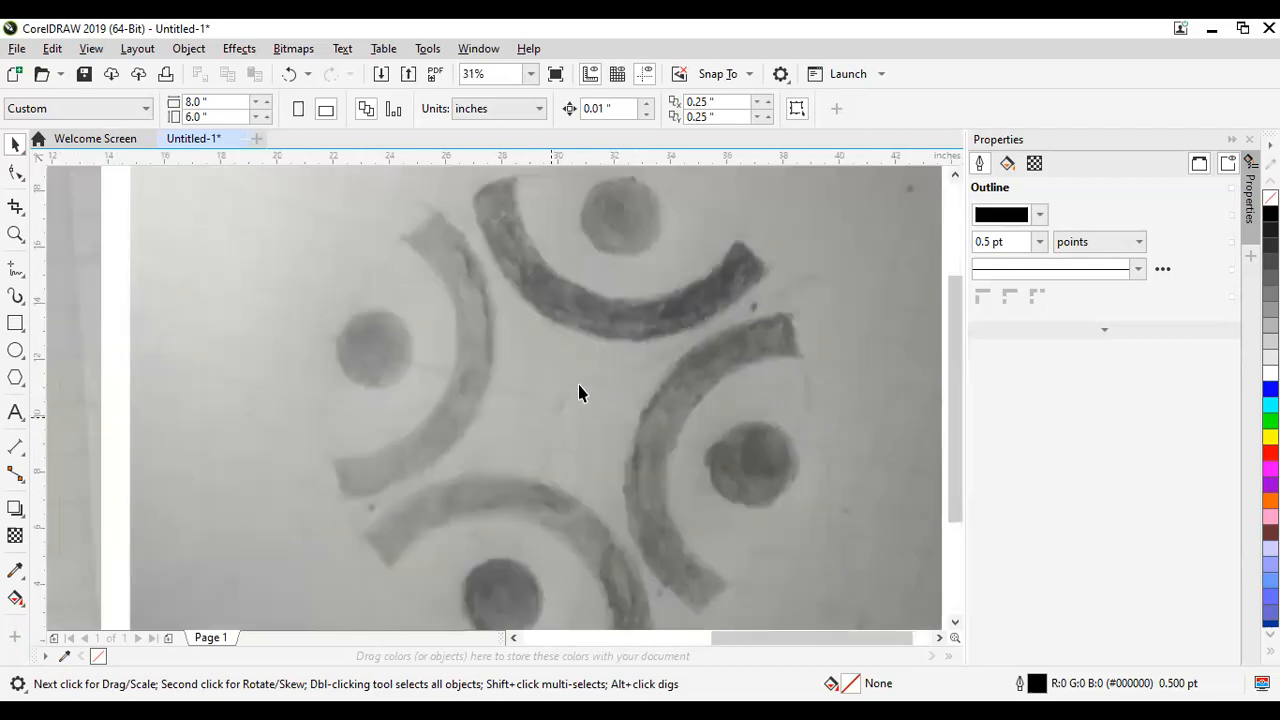
{"action": "scroll", "coordinate": [555, 405], "scroll_direction": "down", "scroll_amount": 1}
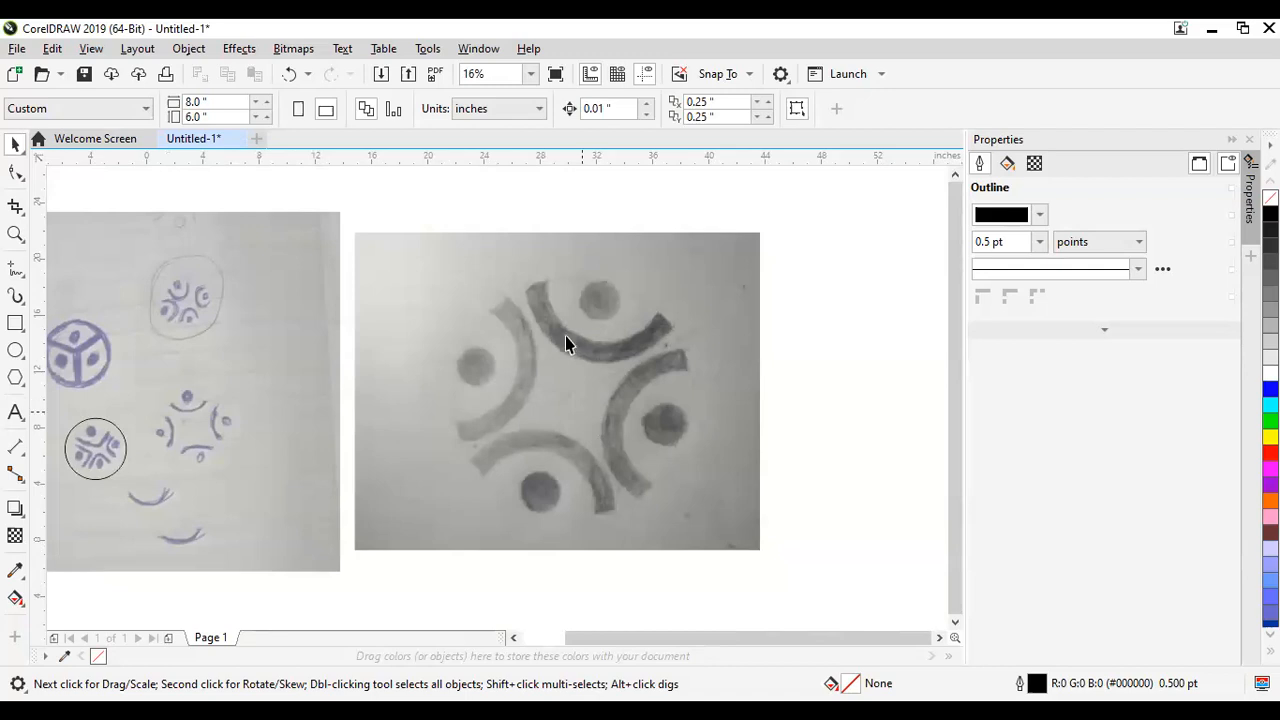
{"action": "scroll", "coordinate": [569, 340], "scroll_direction": "up", "scroll_amount": 2}
{"action": "scroll", "coordinate": [570, 335], "scroll_direction": "down", "scroll_amount": 2}
{"action": "scroll", "coordinate": [570, 335], "scroll_direction": "up", "scroll_amount": 2}
{"action": "scroll", "coordinate": [570, 335], "scroll_direction": "down", "scroll_amount": 2}
{"action": "scroll", "coordinate": [569, 335], "scroll_direction": "up", "scroll_amount": 2}
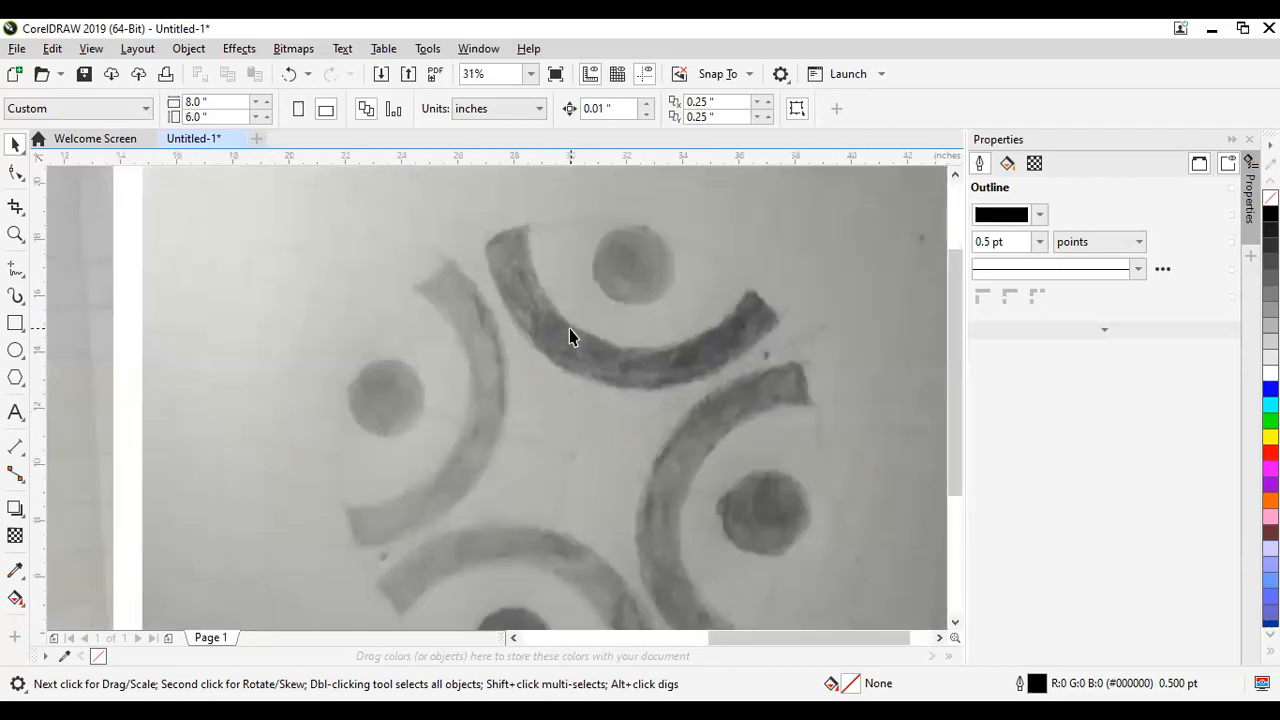
{"action": "scroll", "coordinate": [569, 335], "scroll_direction": "down", "scroll_amount": 2}
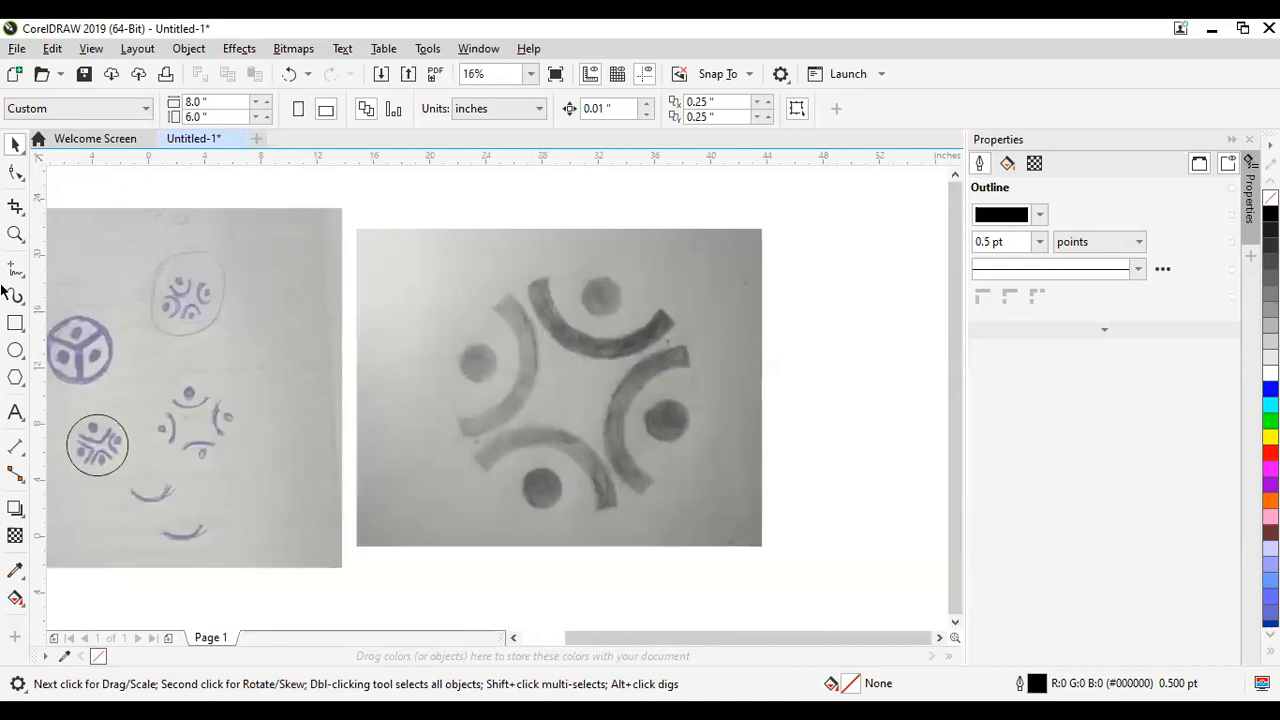
Step: Draw a circle about 16.2 inches across over the pencil sketch and move it to line up with the arcs and dots
{"action": "left_click", "coordinate": [14, 352]}
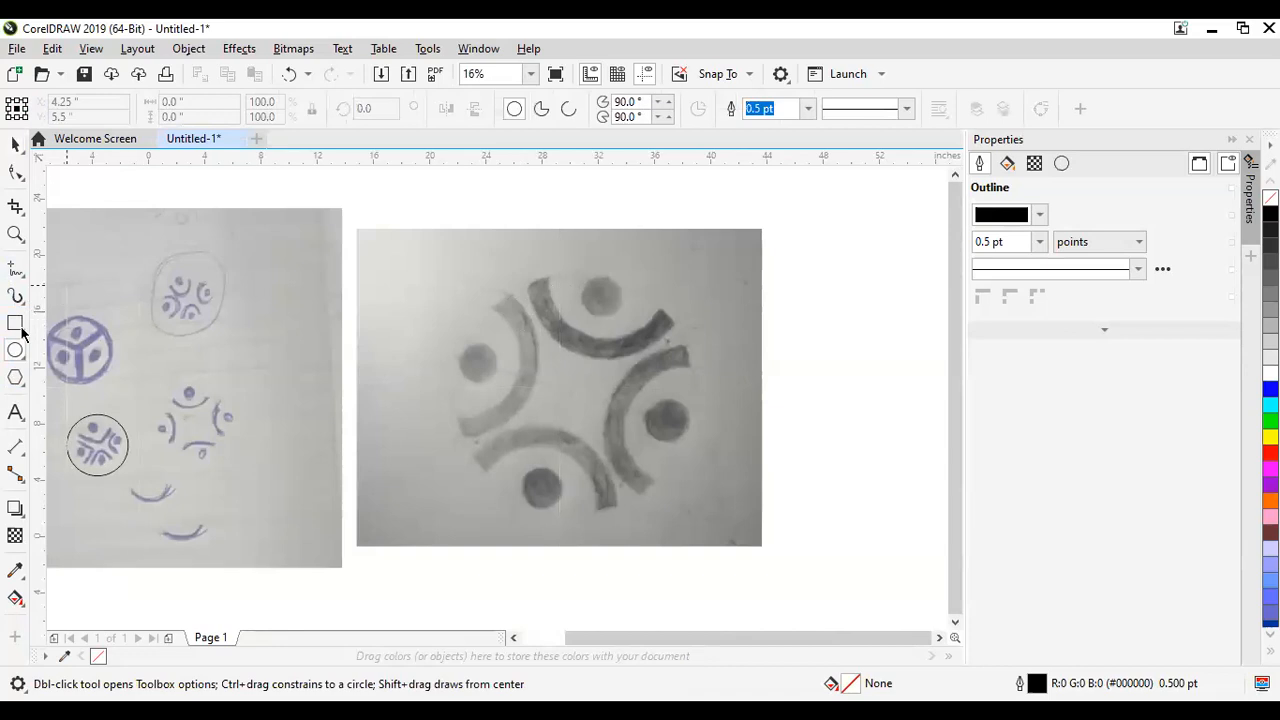
{"action": "key", "text": "space"}
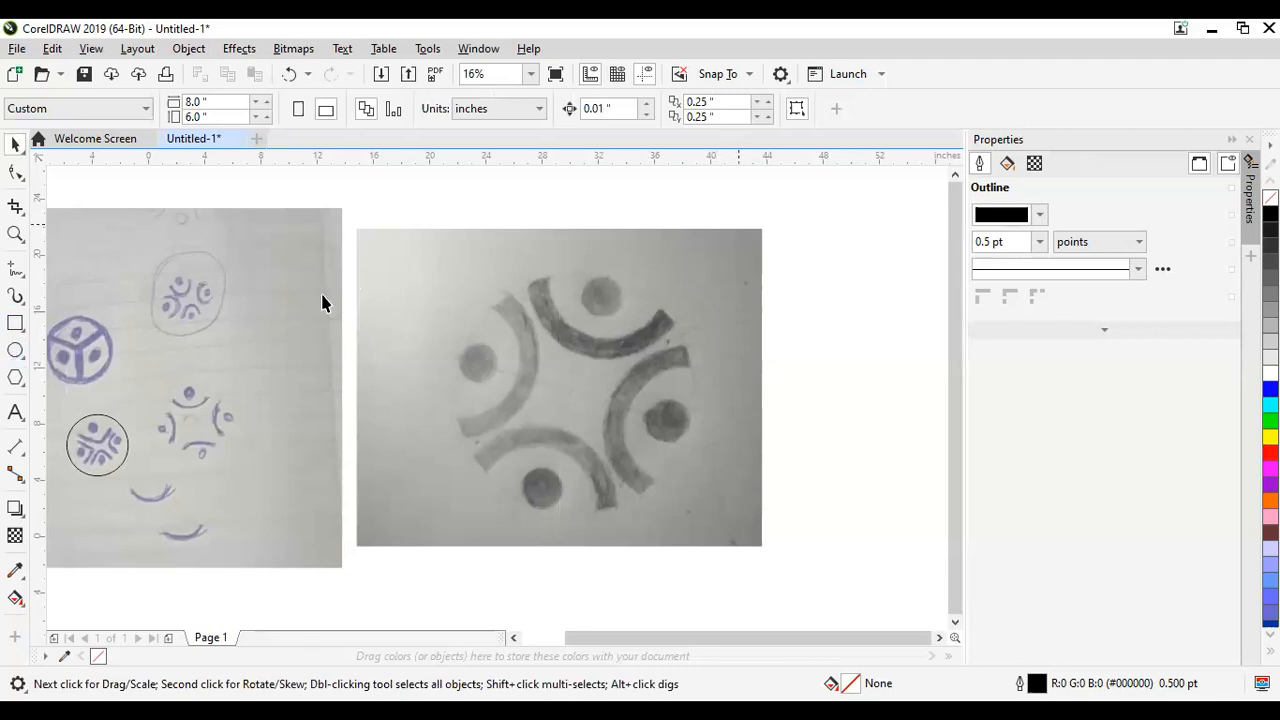
{"action": "key", "text": "space"}
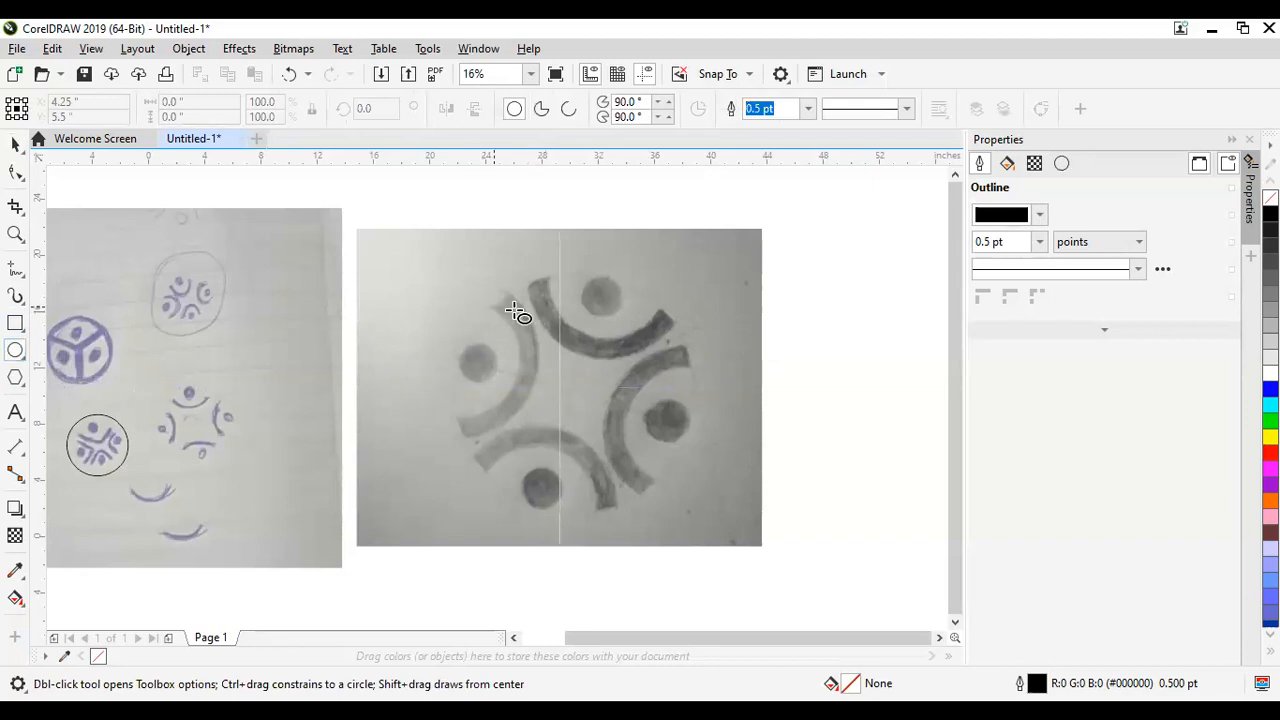
{"action": "left_click_drag", "start_coordinate": [599, 395], "coordinate": [699, 512]}
{"action": "mouse_move", "coordinate": [714, 517]}
{"action": "left_mouse_down"}
{"action": "mouse_move", "coordinate": [751, 548]}
{"action": "mouse_move", "coordinate": [725, 497]}
{"action": "left_mouse_up"}
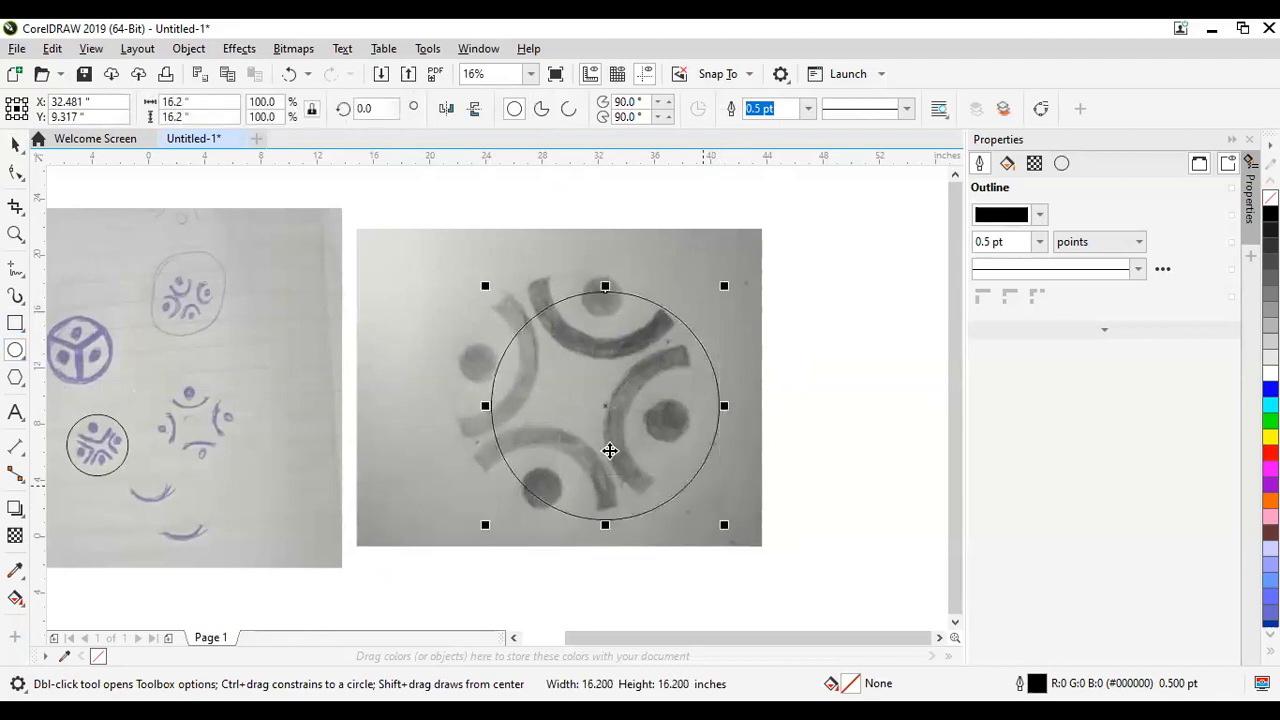
{"action": "key", "text": "space"}
{"action": "mouse_move", "coordinate": [602, 413]}
{"action": "left_mouse_down"}
{"action": "mouse_move", "coordinate": [571, 380]}
{"action": "mouse_move", "coordinate": [581, 412]}
{"action": "left_mouse_up"}
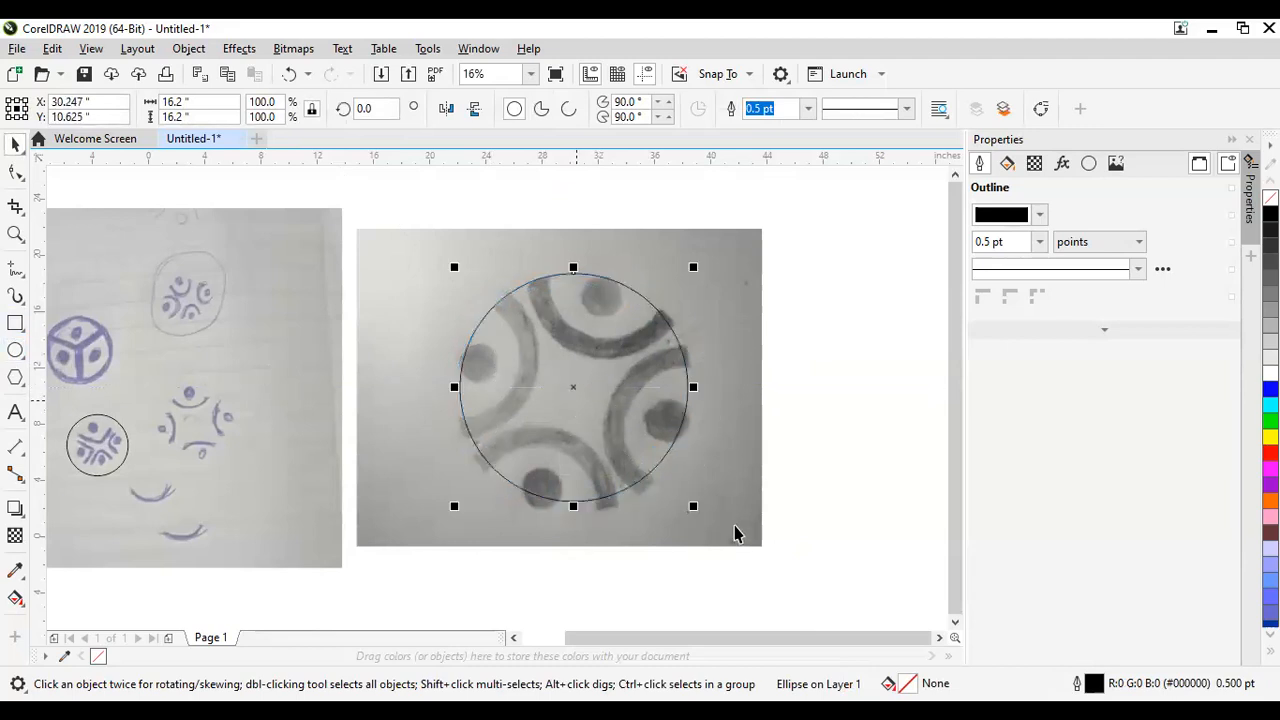
Step: Enlarge the circle proportionally to about 17 inches across and recentre it on the pencil sketch
{"action": "left_click_drag", "start_coordinate": [693, 506], "coordinate": [709, 518]}
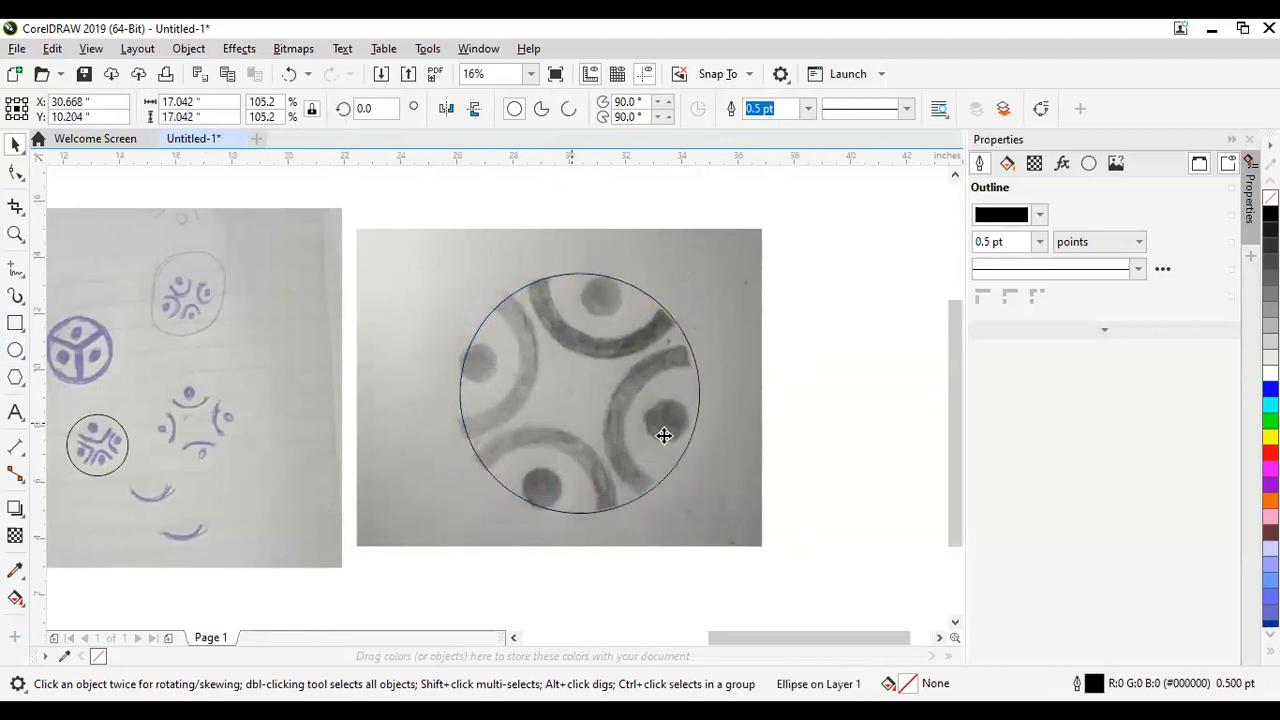
{"action": "scroll", "coordinate": [670, 433], "scroll_direction": "up", "scroll_amount": 2}
{"action": "scroll", "coordinate": [682, 431], "scroll_direction": "down", "scroll_amount": 2}
{"action": "left_click_drag", "start_coordinate": [636, 399], "coordinate": [624, 395]}
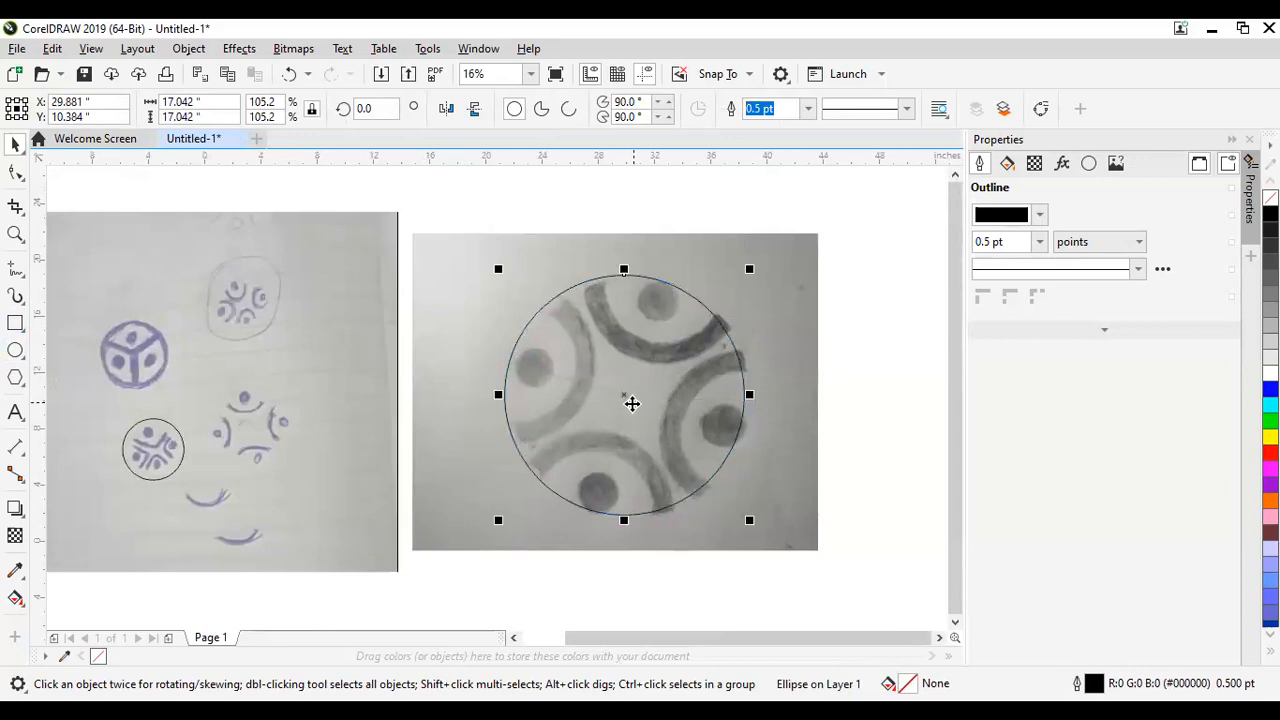
{"action": "key", "text": "Escape"}
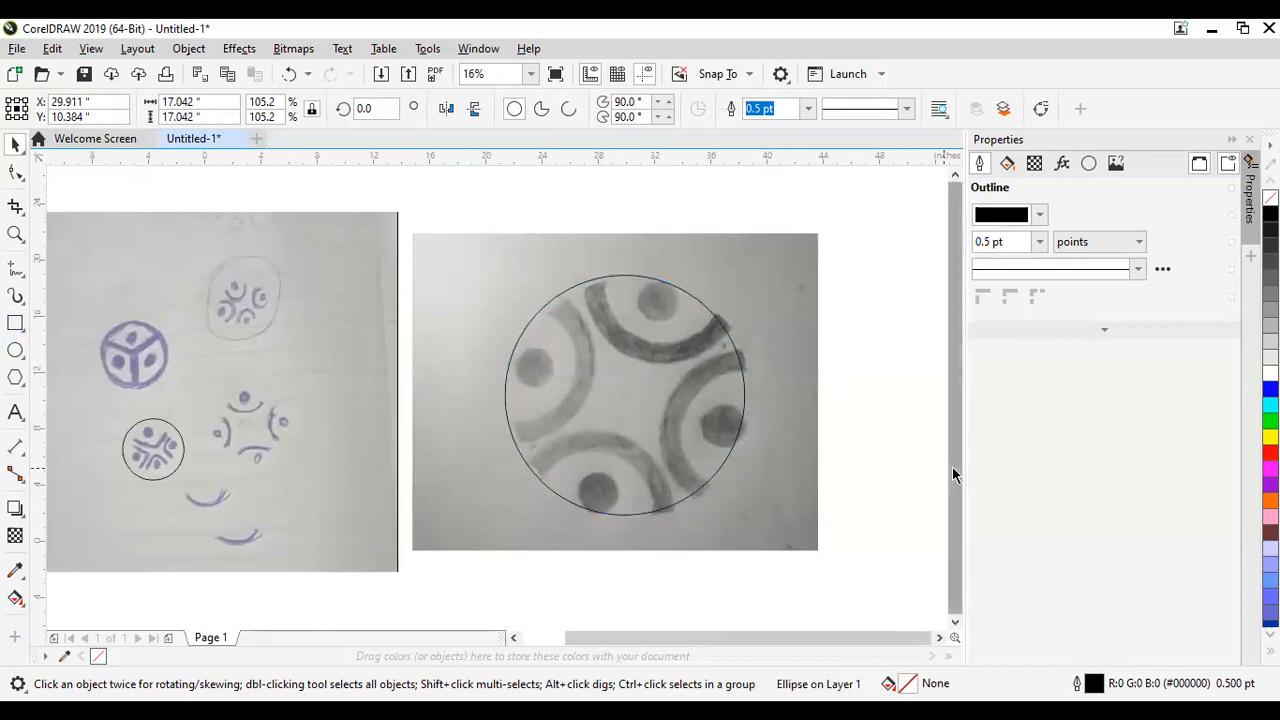
Step: Nudge the circle horizontally until its centre is at about X 30.19 inches, fitting it around the sketched arcs
{"action": "key", "text": "Right"}
{"action": "key", "text": "Right"}
{"action": "key", "text": "Right"}
{"action": "key", "text": "Right"}
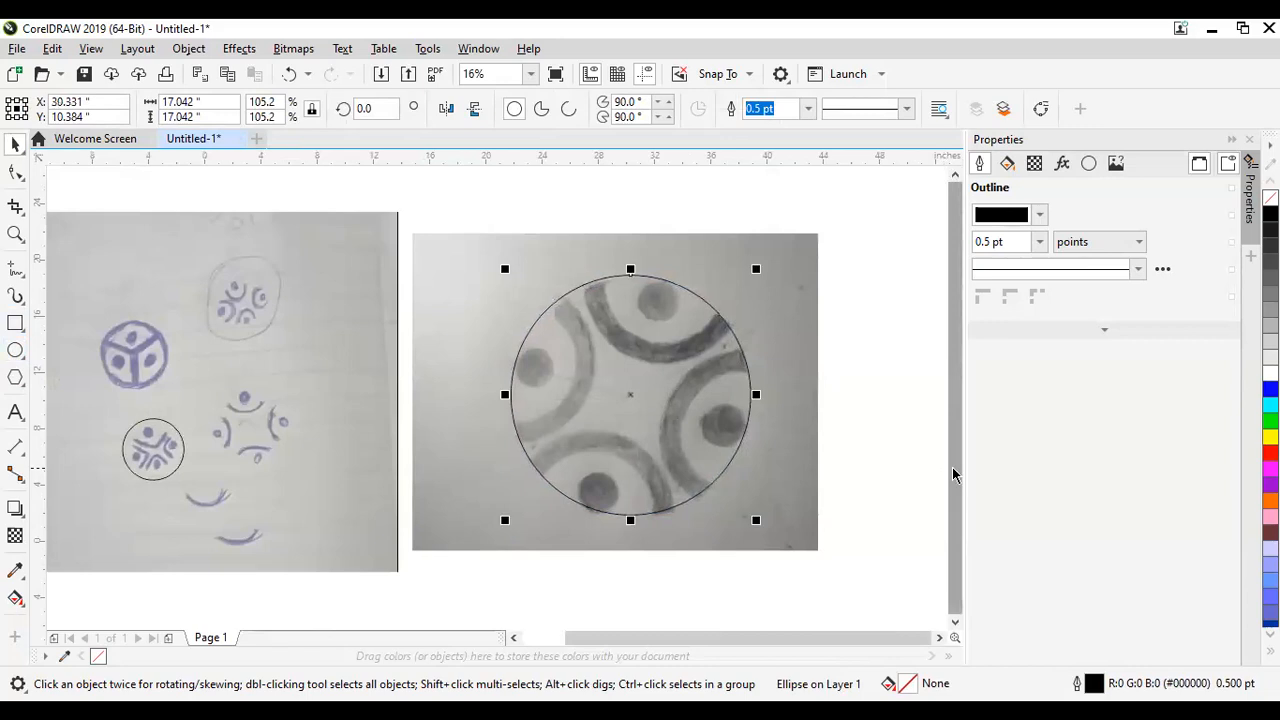
{"action": "key", "text": "Left"}
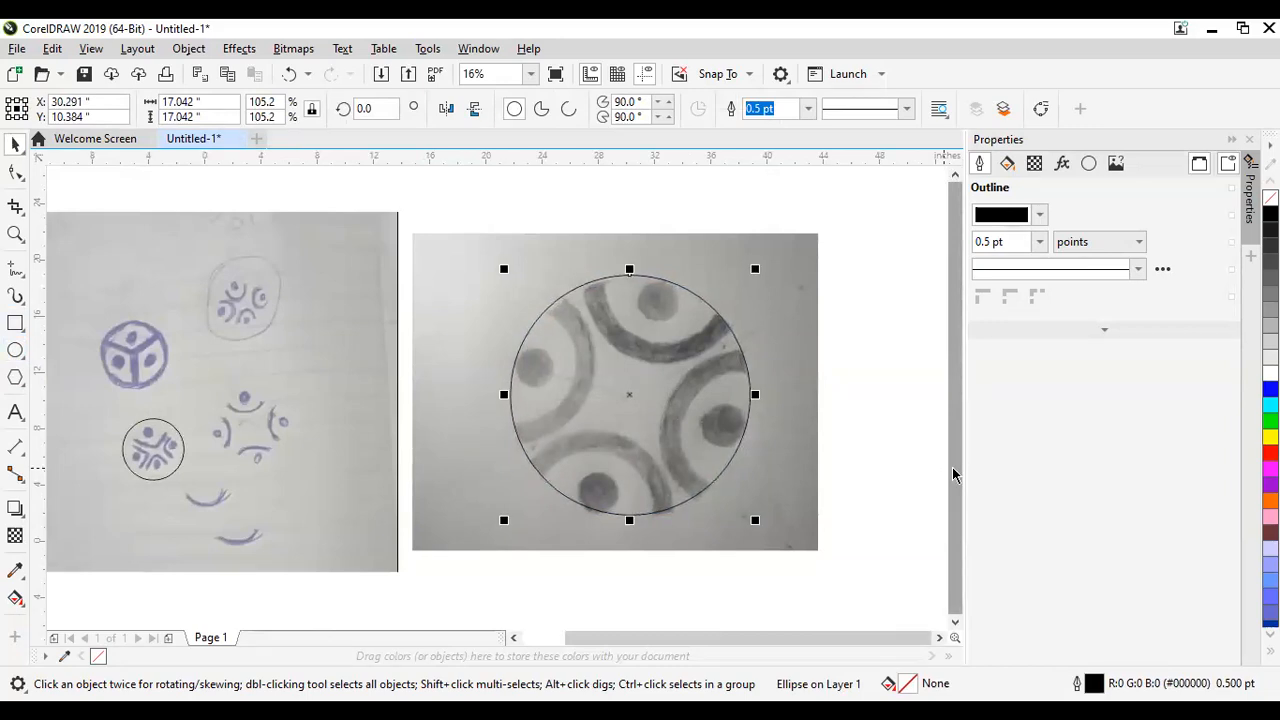
{"action": "key", "text": "Left"}
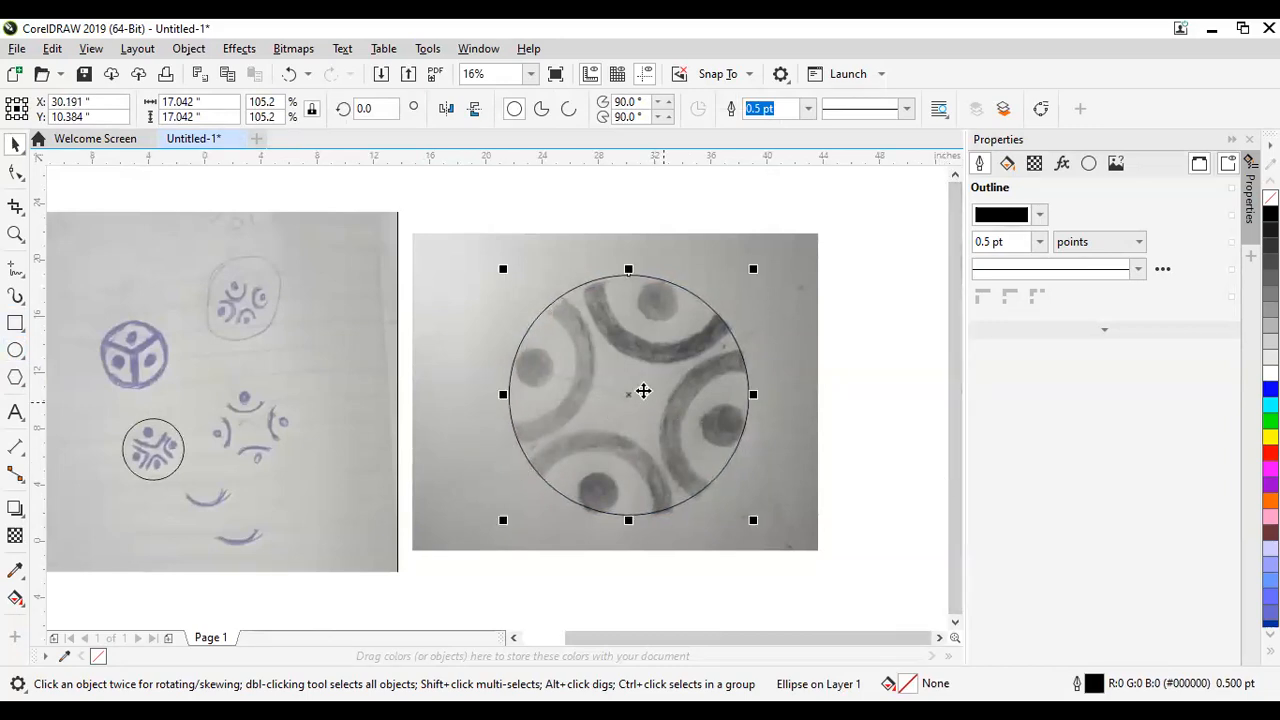
{"action": "left_click_drag", "start_coordinate": [630, 393], "coordinate": [633, 398]}
{"action": "left_click", "coordinate": [866, 358]}
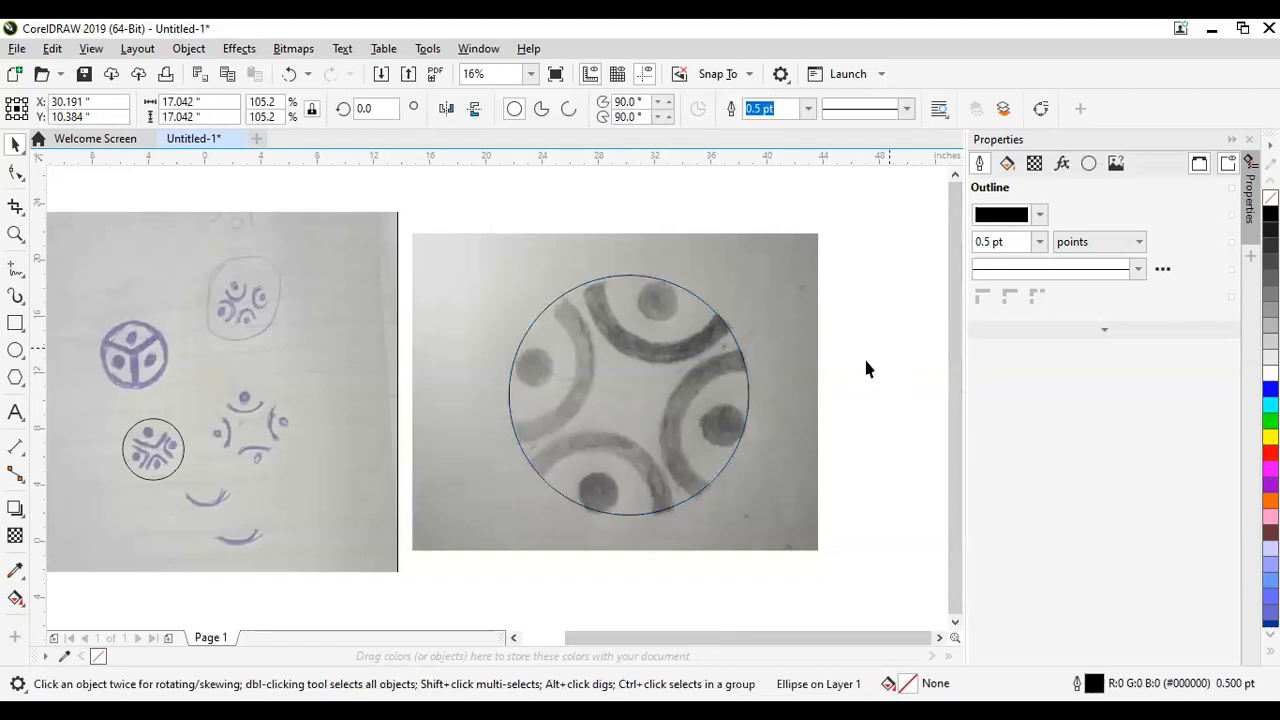
{"action": "left_click", "coordinate": [600, 383]}
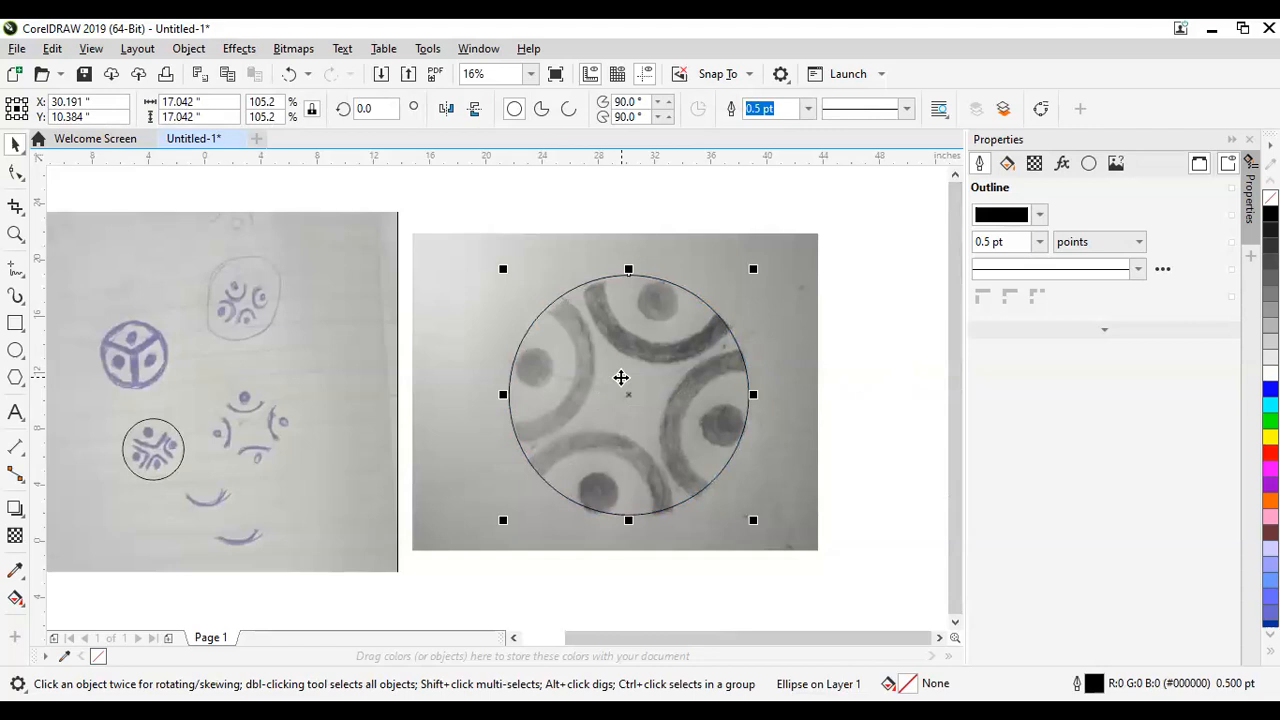
Step: Rotate the pencil sketch photo to about 16.2 degrees so its dots align with the circle's horizontal and vertical axes
{"action": "left_click", "coordinate": [780, 329]}
{"action": "left_click", "coordinate": [789, 261]}
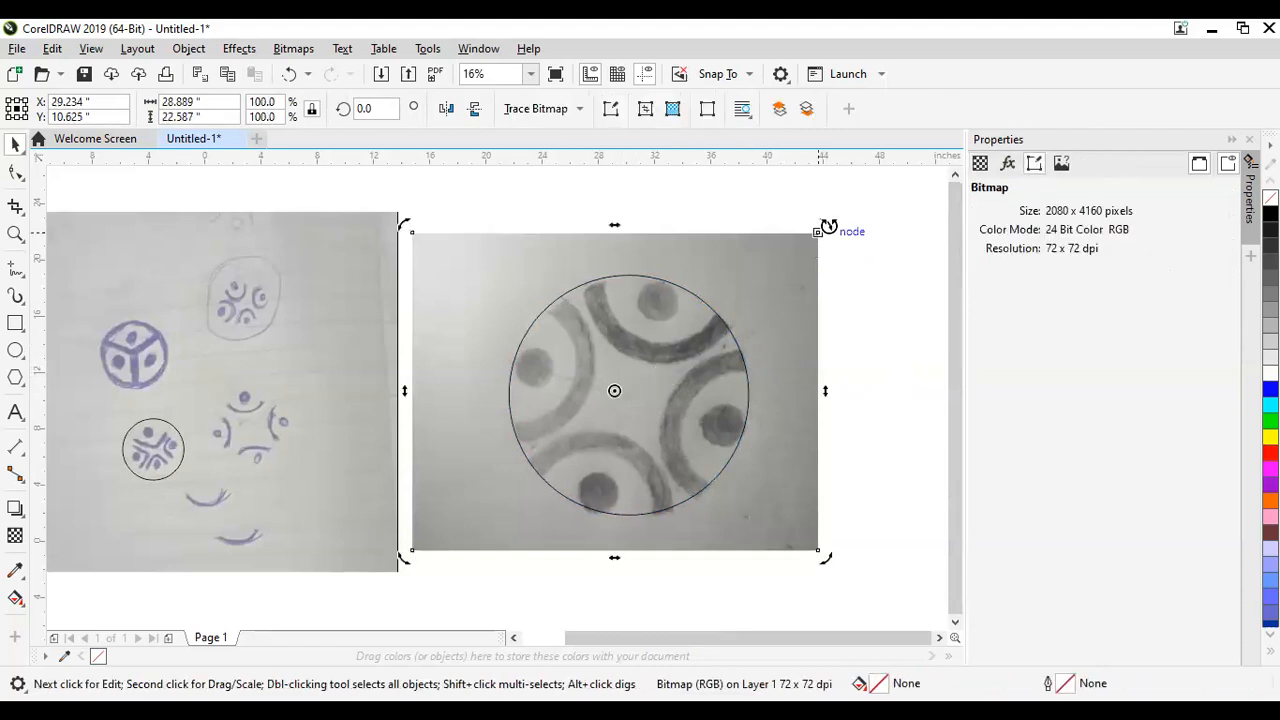
{"action": "mouse_move", "coordinate": [827, 213]}
{"action": "left_mouse_down"}
{"action": "mouse_move", "coordinate": [812, 206]}
{"action": "mouse_move", "coordinate": [830, 190]}
{"action": "left_mouse_up"}
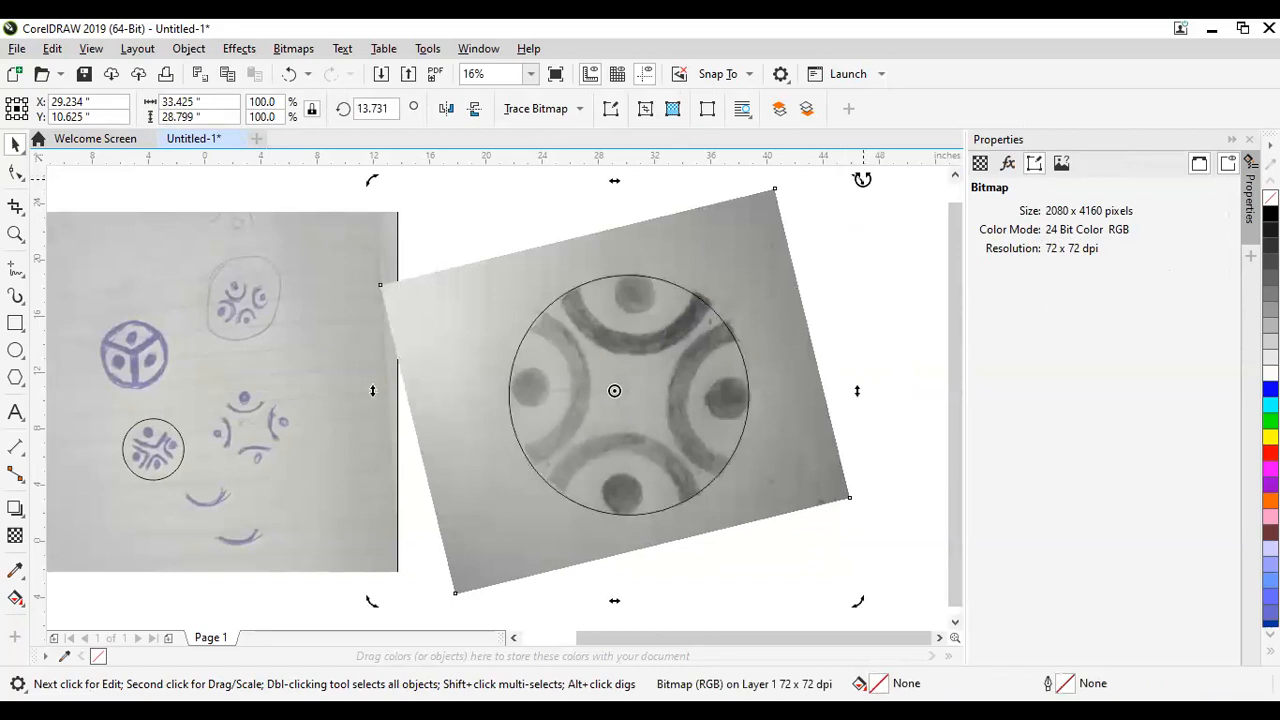
{"action": "left_click_drag", "start_coordinate": [852, 178], "coordinate": [842, 169]}
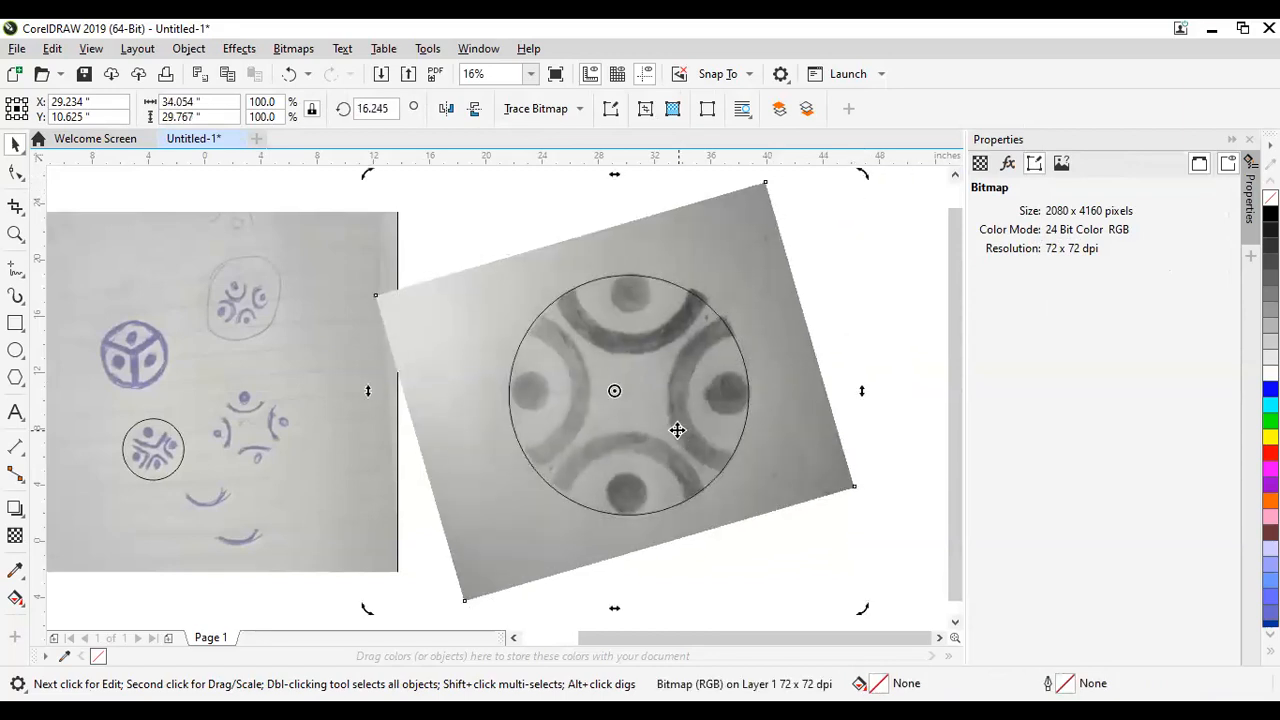
Step: Draw a near-horizontal Freehand line outward from the circle's centre and stretch it across both sides to about 35.3 inches long
{"action": "left_click", "coordinate": [677, 429]}
{"action": "left_click", "coordinate": [12, 266]}
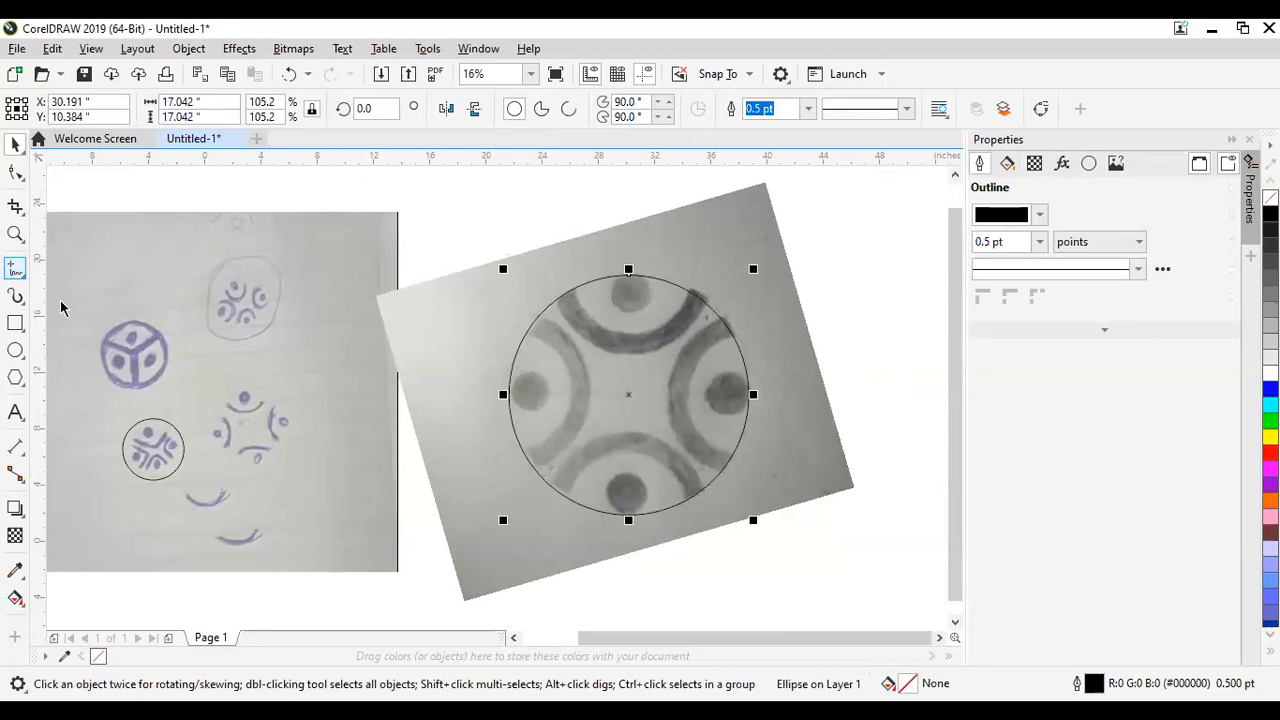
{"action": "left_click", "coordinate": [630, 393]}
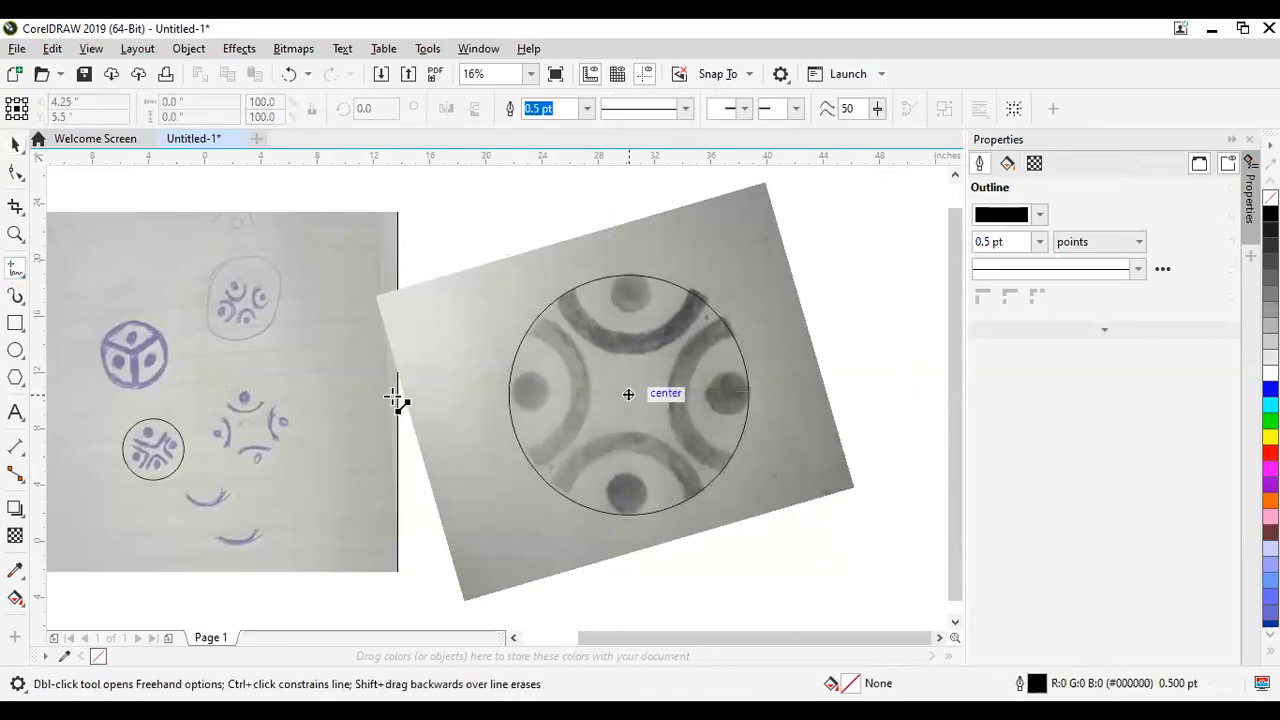
{"action": "left_click", "coordinate": [386, 393]}
{"action": "key", "text": "space"}
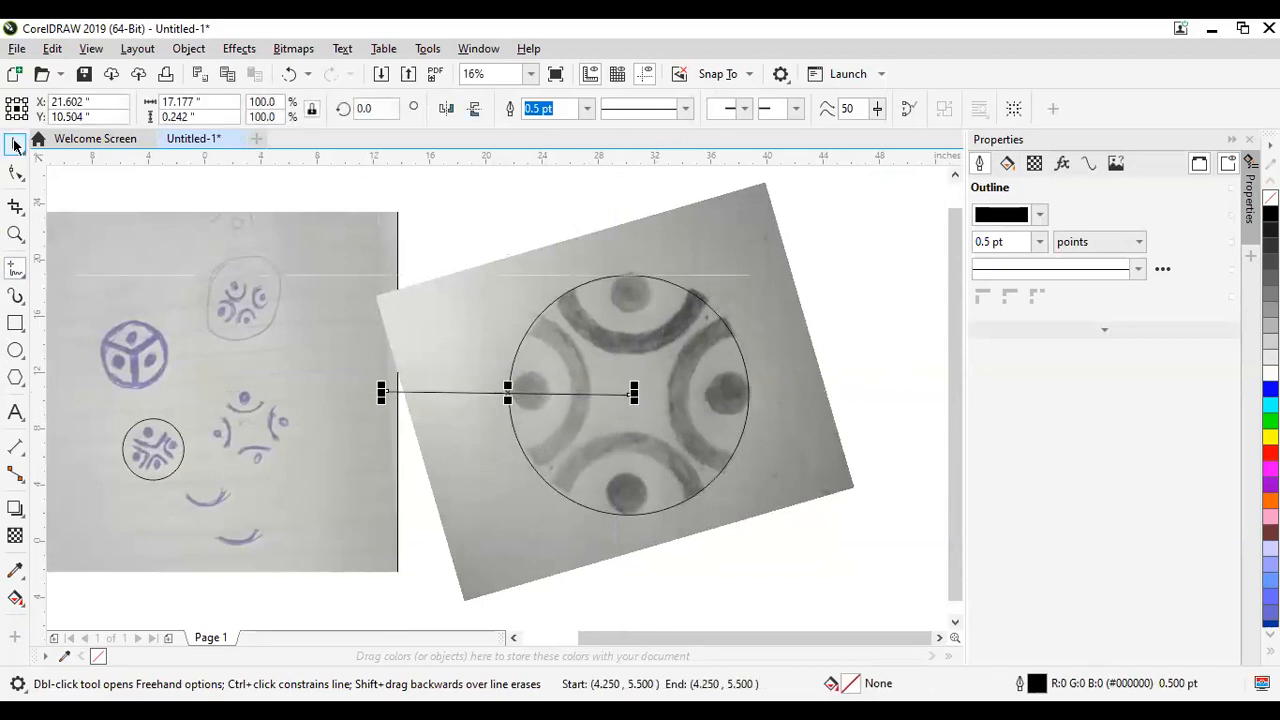
{"action": "left_click_drag", "start_coordinate": [637, 397], "coordinate": [888, 394]}
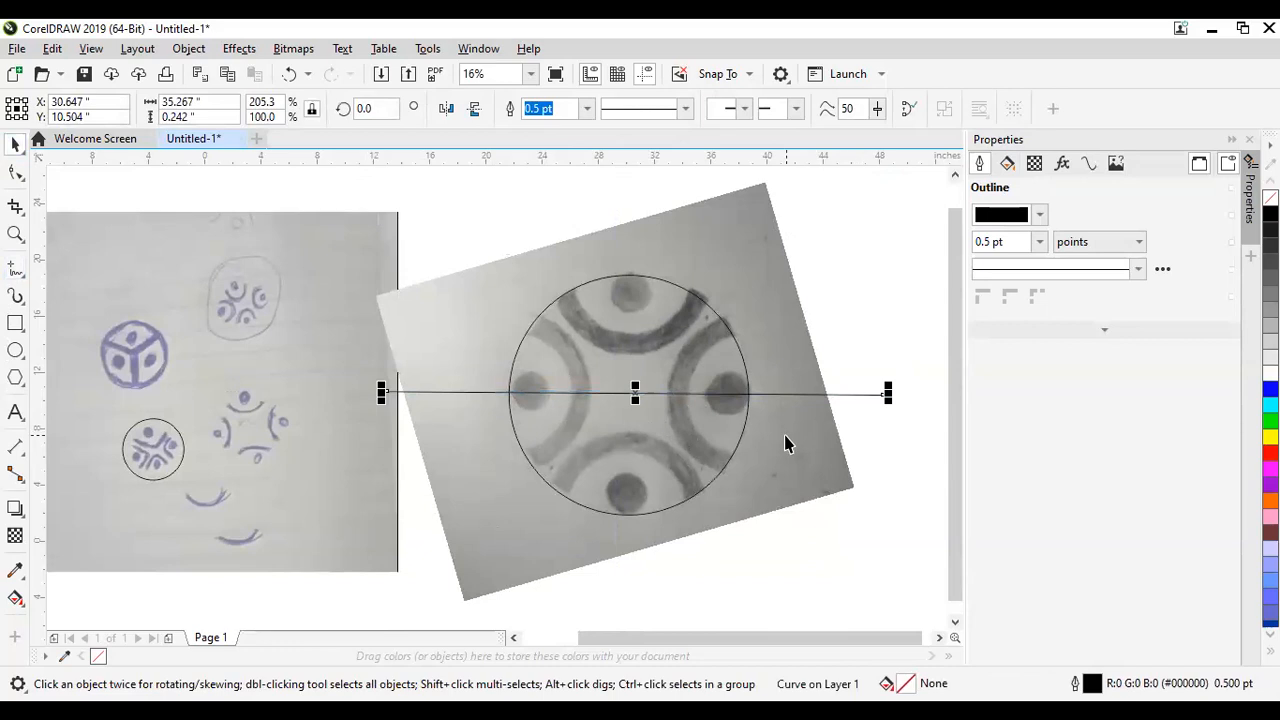
Step: Check how the rotated sketch's arcs and dots line up with the circle and the line through its centre
{"action": "left_click", "coordinate": [766, 380]}
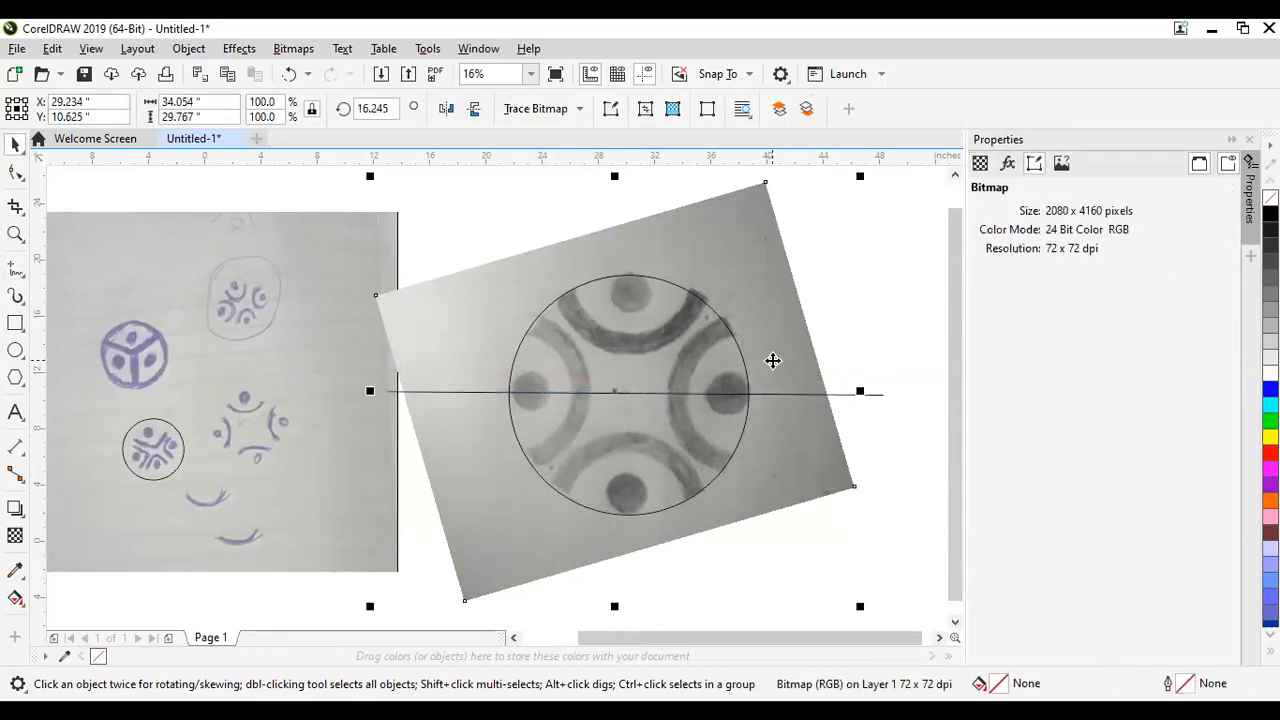
{"action": "left_click", "coordinate": [773, 361]}
{"action": "left_click", "coordinate": [862, 317]}
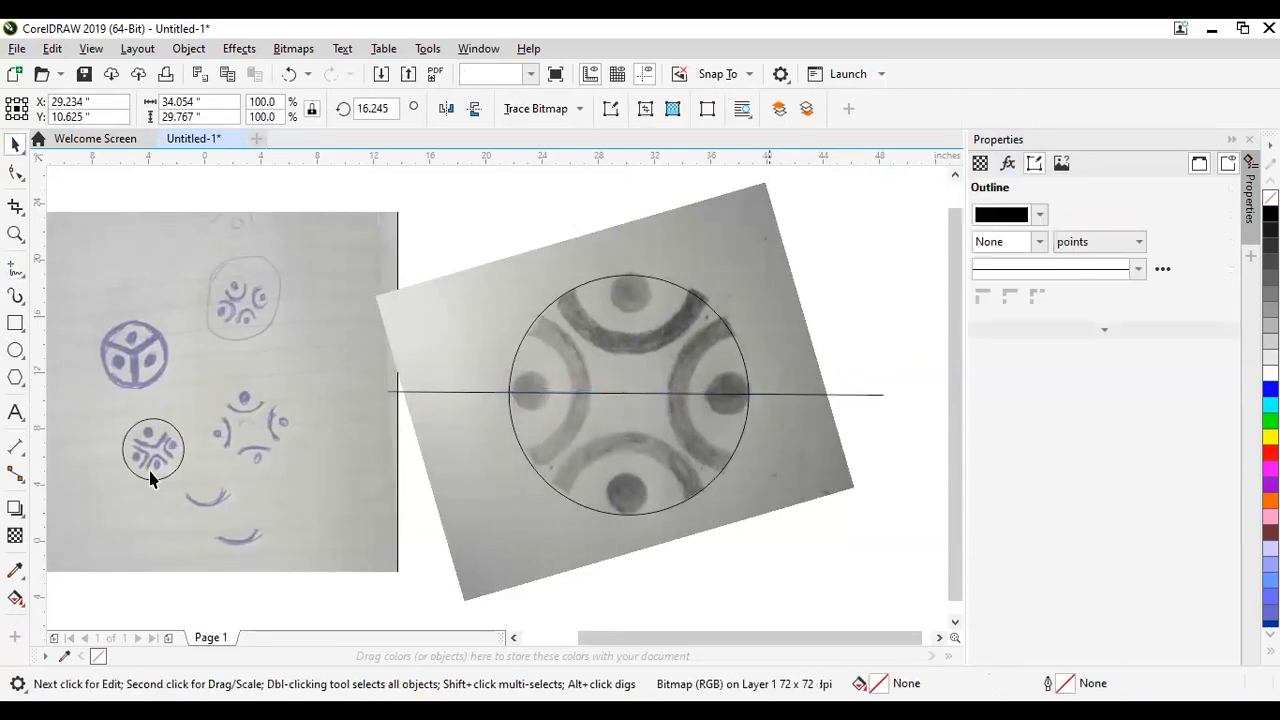
{"action": "left_click", "coordinate": [657, 390]}
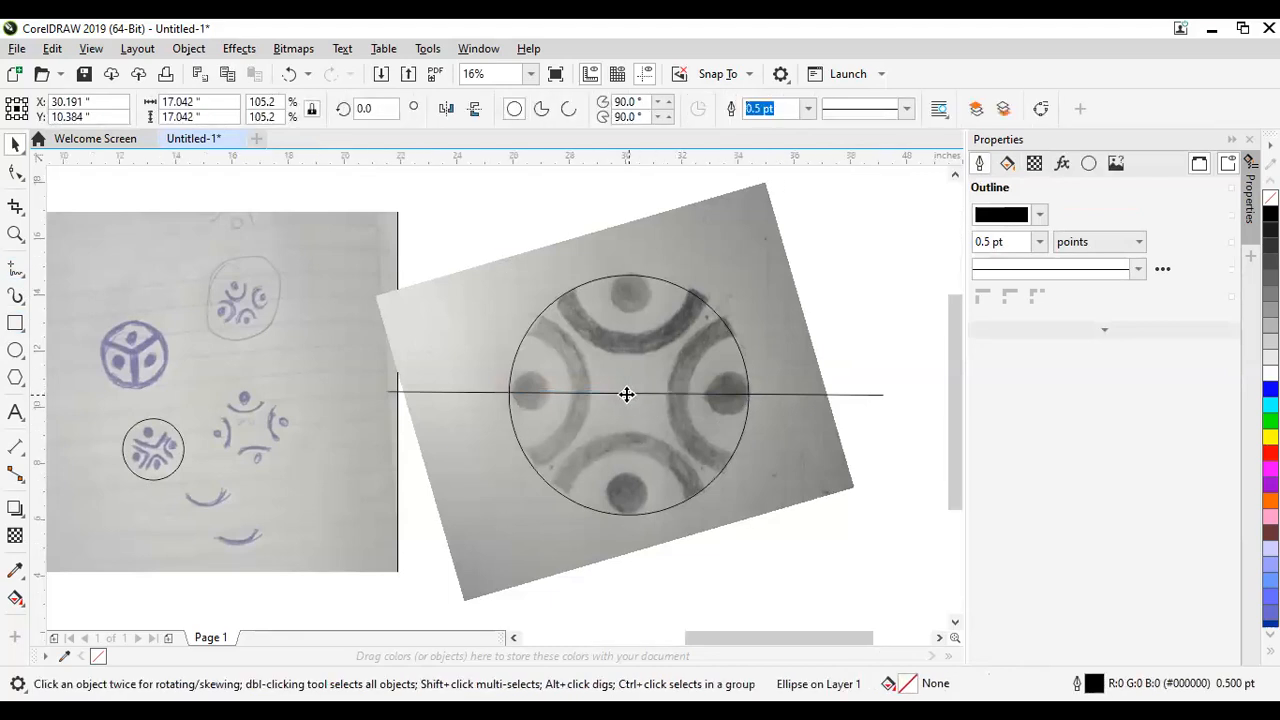
{"action": "scroll", "coordinate": [626, 394], "scroll_direction": "up", "scroll_amount": 2}
{"action": "scroll", "coordinate": [626, 394], "scroll_direction": "down", "scroll_amount": 2}
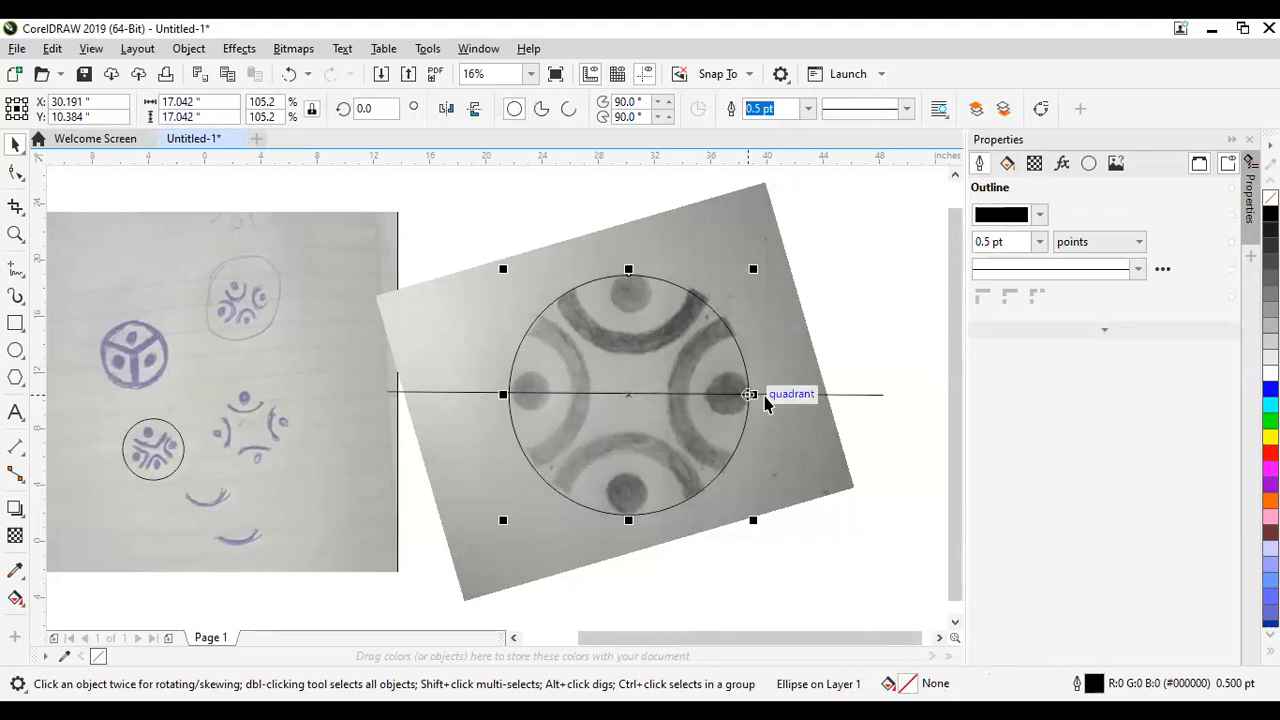
{"action": "scroll", "coordinate": [653, 402], "scroll_direction": "up", "scroll_amount": 2}
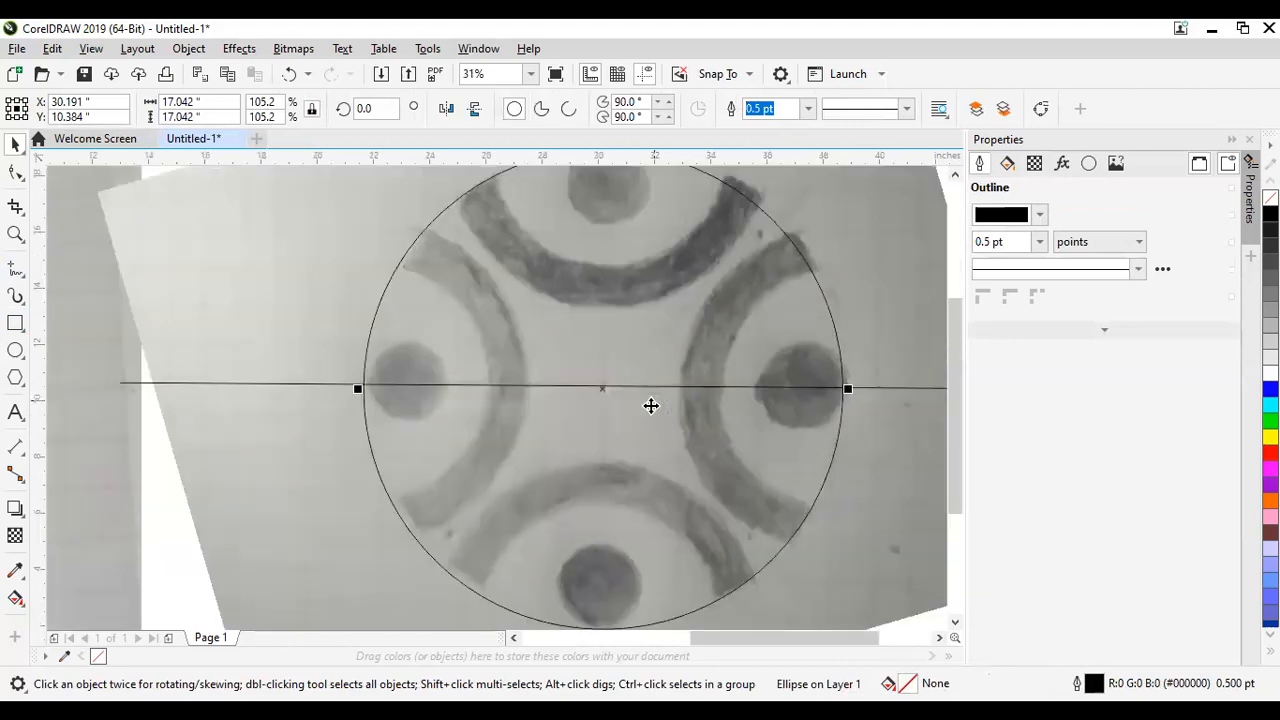
{"action": "scroll", "coordinate": [684, 398], "scroll_direction": "down", "scroll_amount": 2}
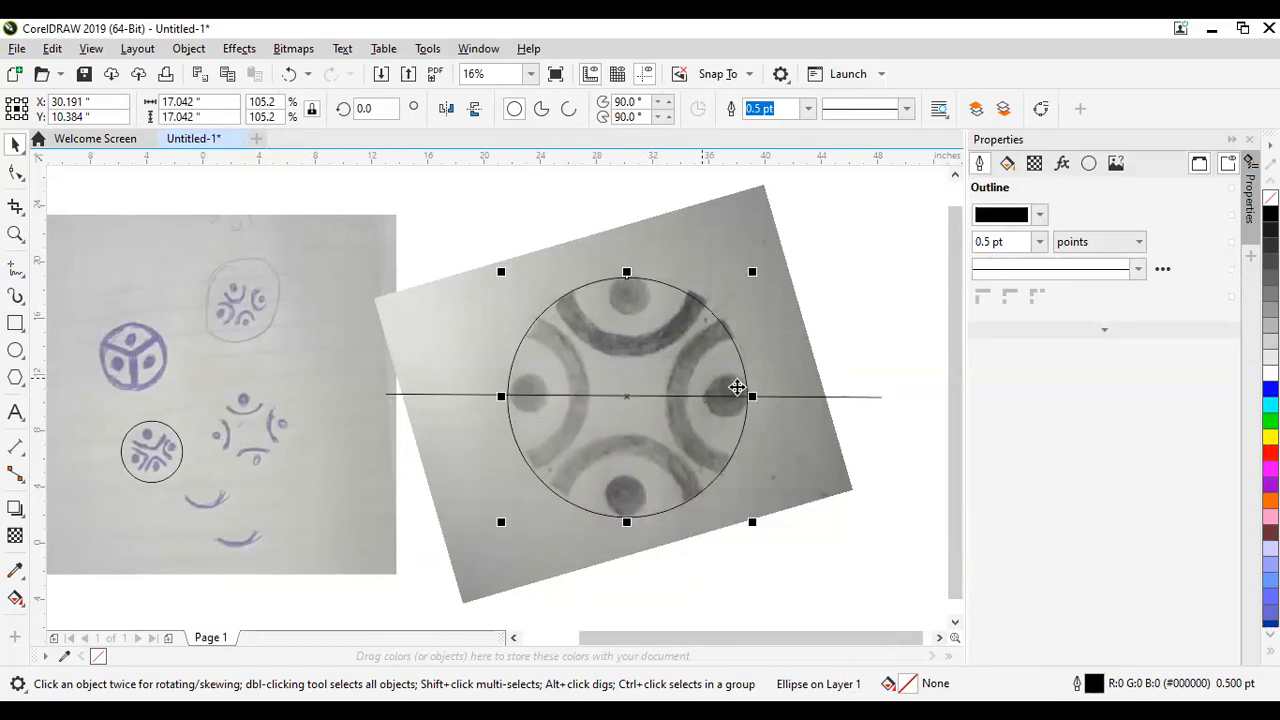
{"action": "left_click", "coordinate": [841, 397]}
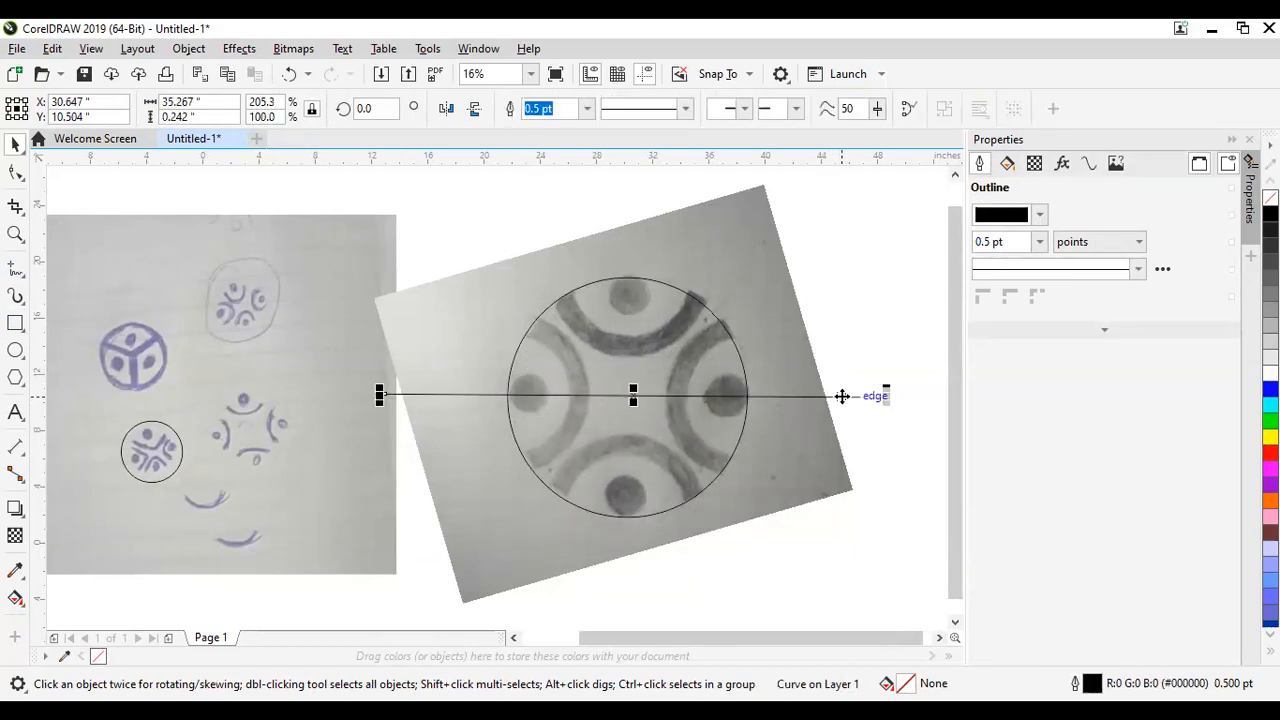
{"action": "key", "text": "d"}
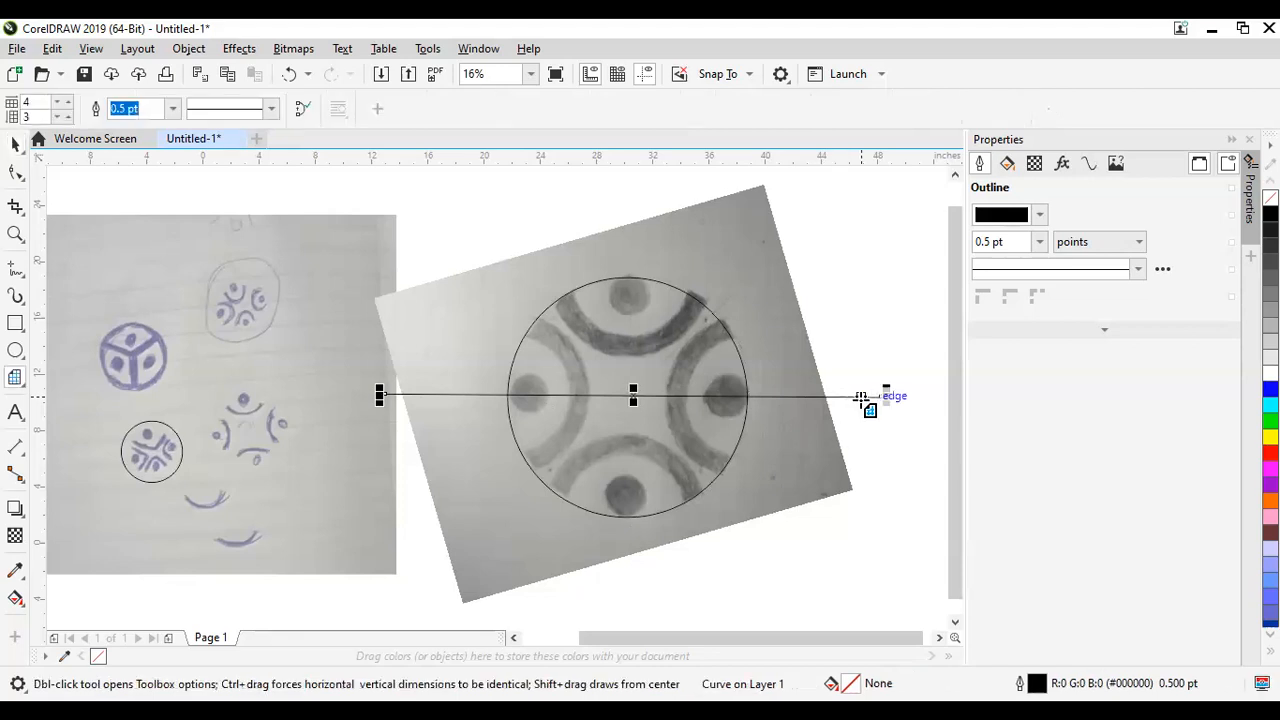
{"action": "left_click", "coordinate": [15, 144]}
{"action": "key", "text": "d"}
{"action": "key", "text": "space"}
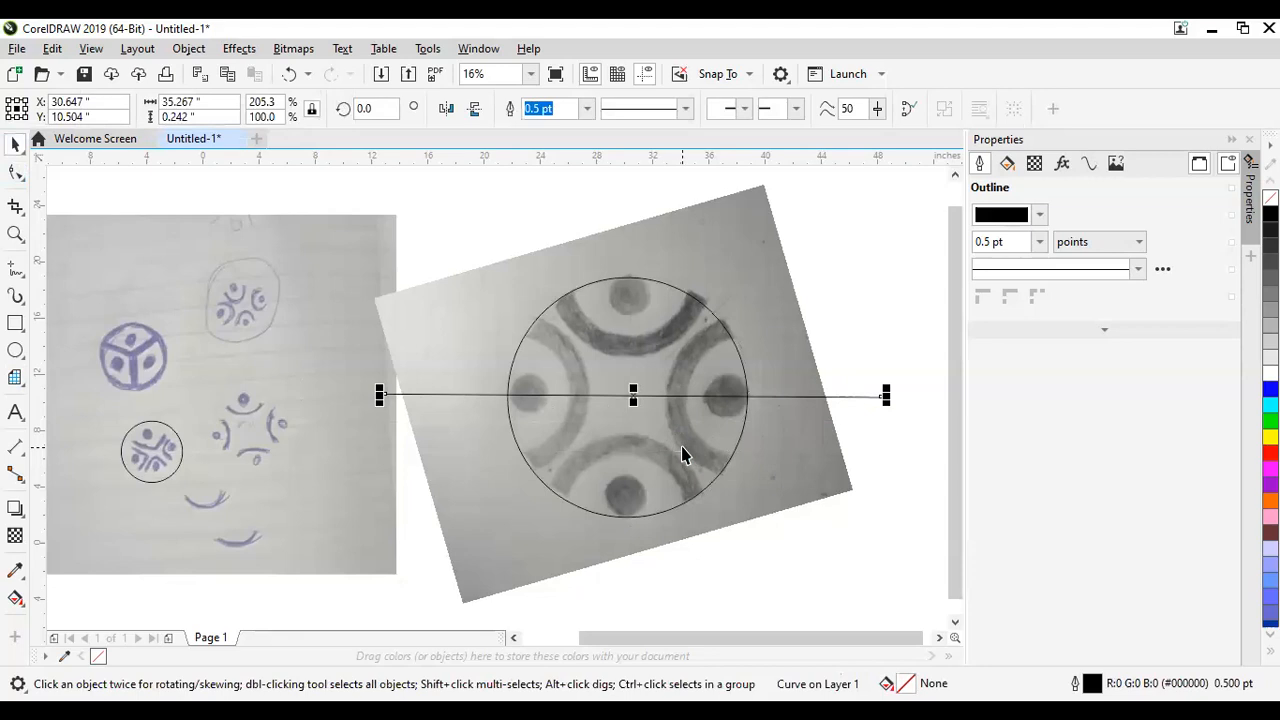
Step: Set the document's duplicate distance to 0 inches both horizontally and vertically
{"action": "left_click", "coordinate": [805, 272]}
{"action": "left_click", "coordinate": [802, 272]}
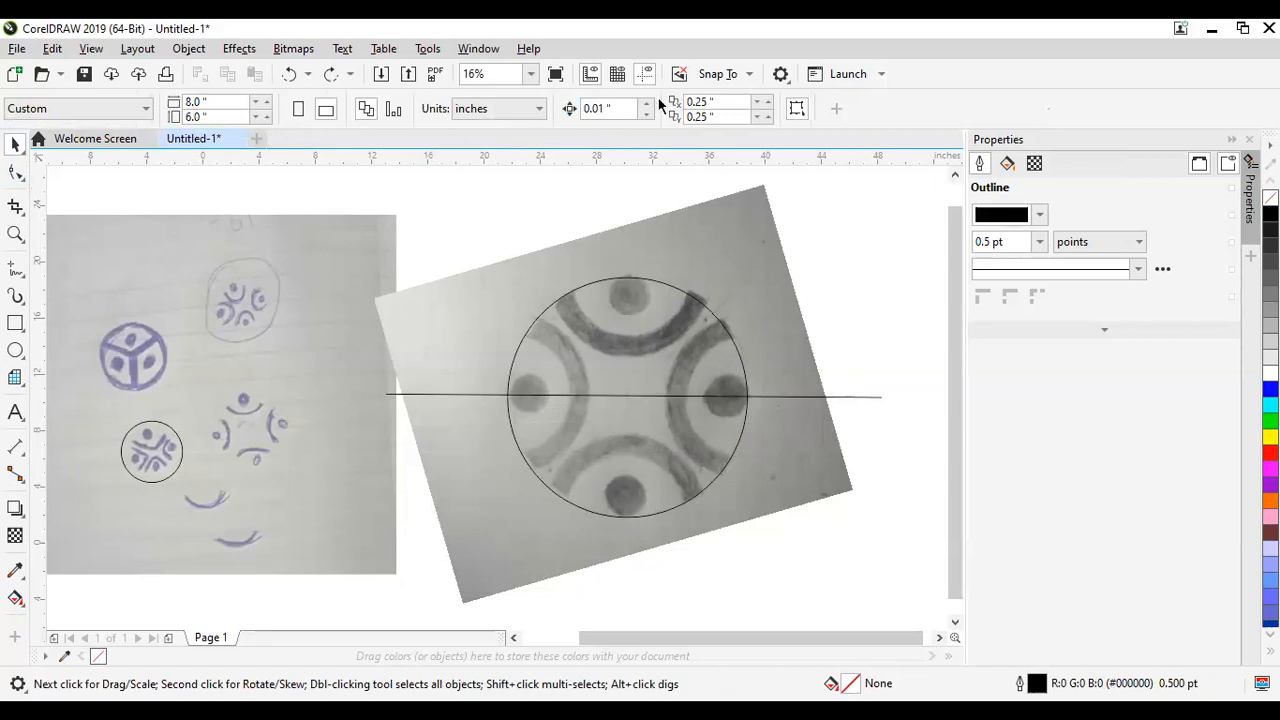
{"action": "double_click", "coordinate": [710, 101]}
{"action": "type", "text": "0"}
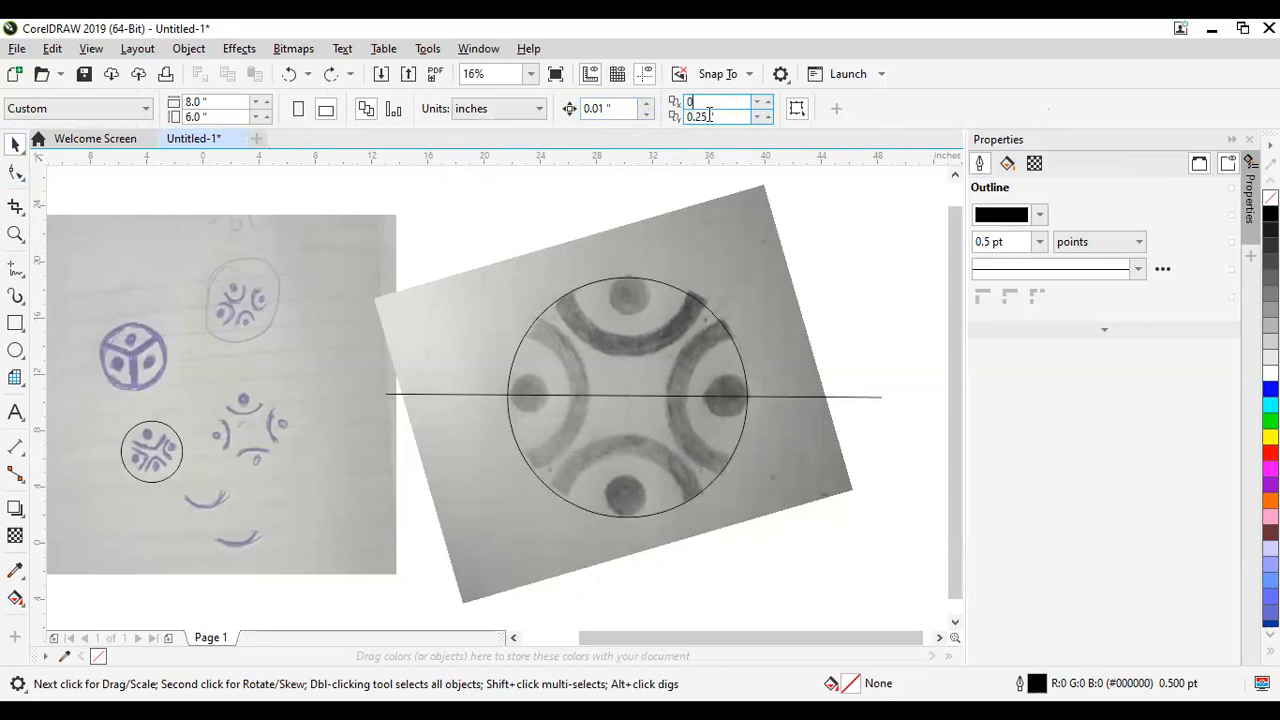
{"action": "key", "text": "Return"}
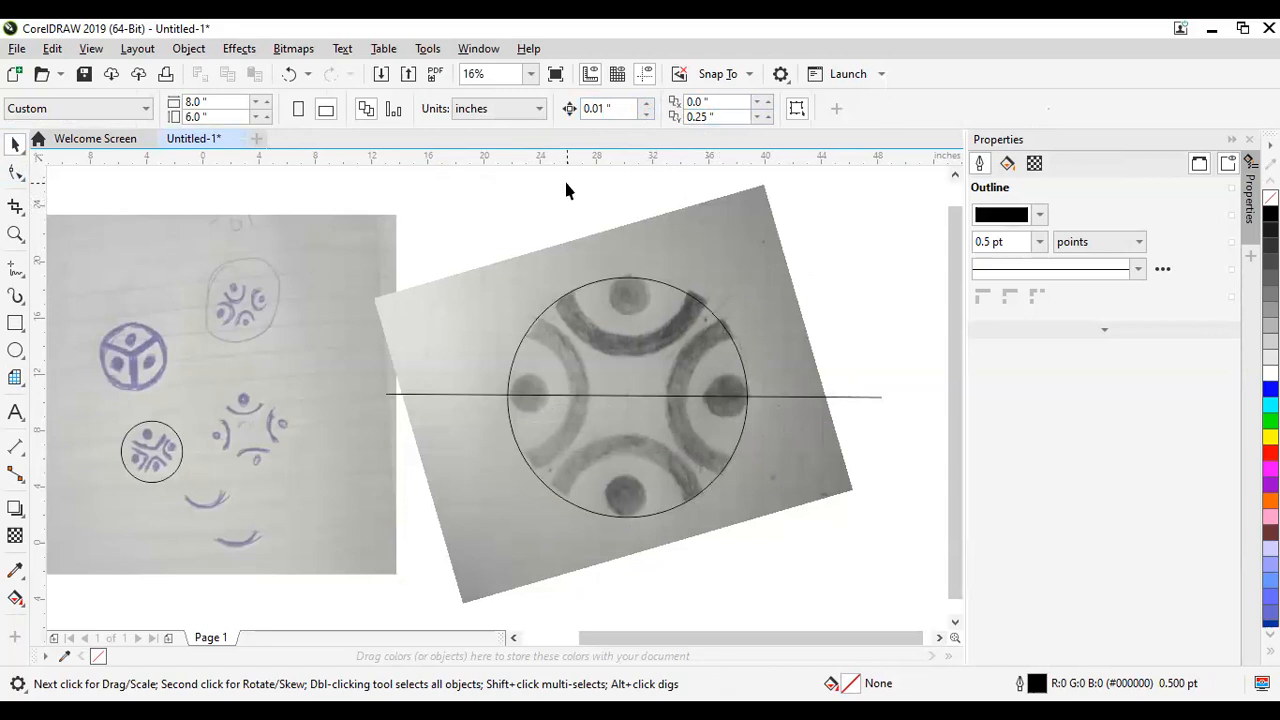
{"action": "double_click", "coordinate": [715, 116]}
{"action": "type", "text": "0"}
{"action": "key", "text": "Return"}
Step: Duplicate the horizontal guide line in place and rotate one copy 90 degrees about its centre to form a cross
{"action": "left_click", "coordinate": [773, 396]}
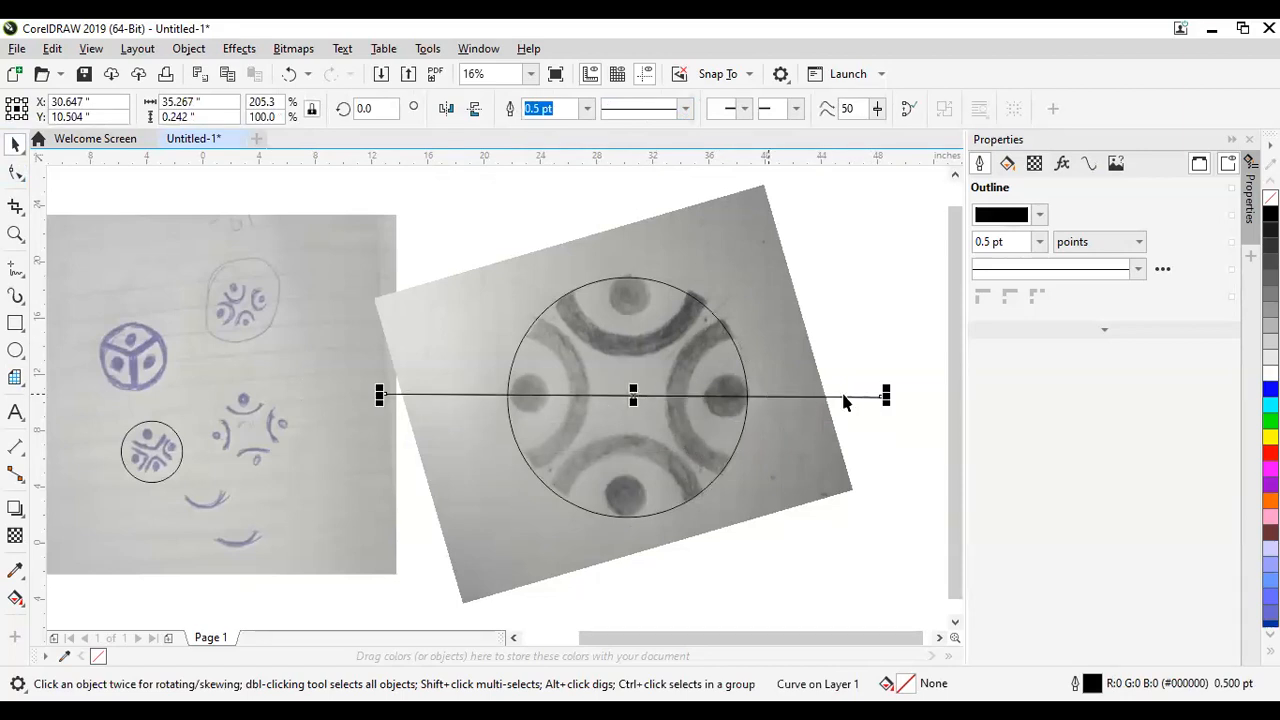
{"action": "left_click", "coordinate": [733, 393]}
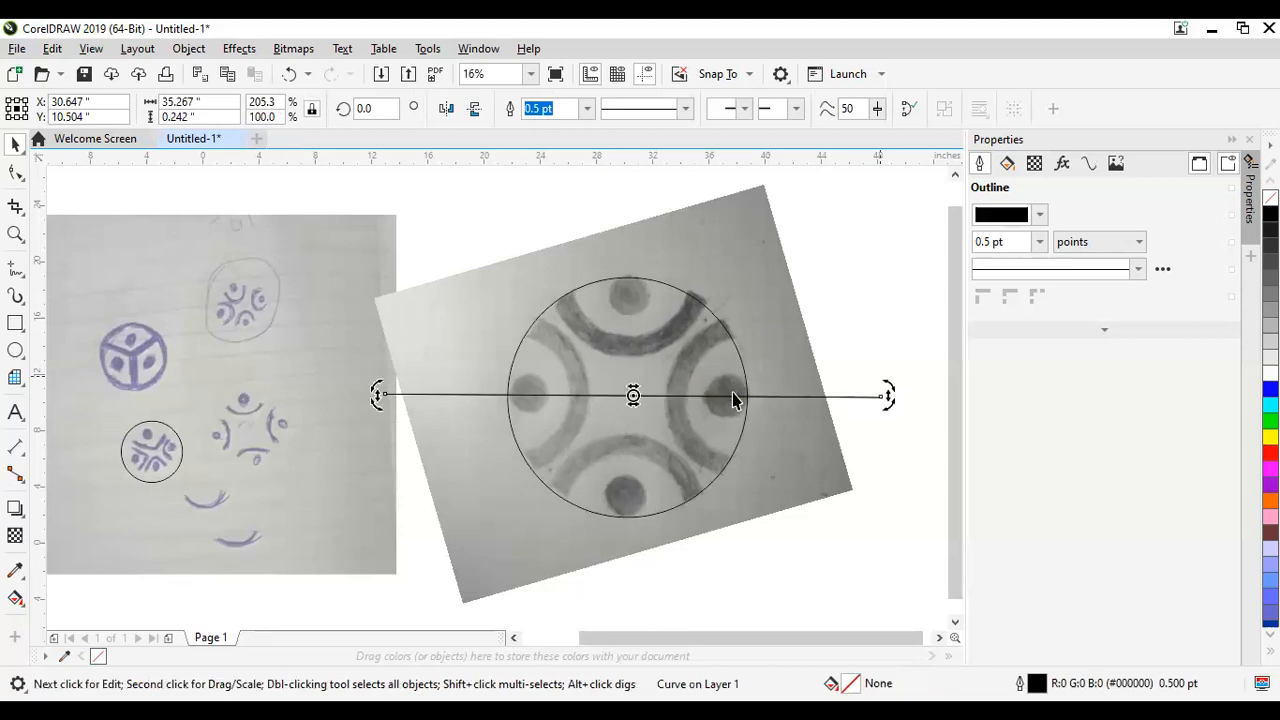
{"action": "left_click_drag", "start_coordinate": [886, 396], "coordinate": [645, 410]}
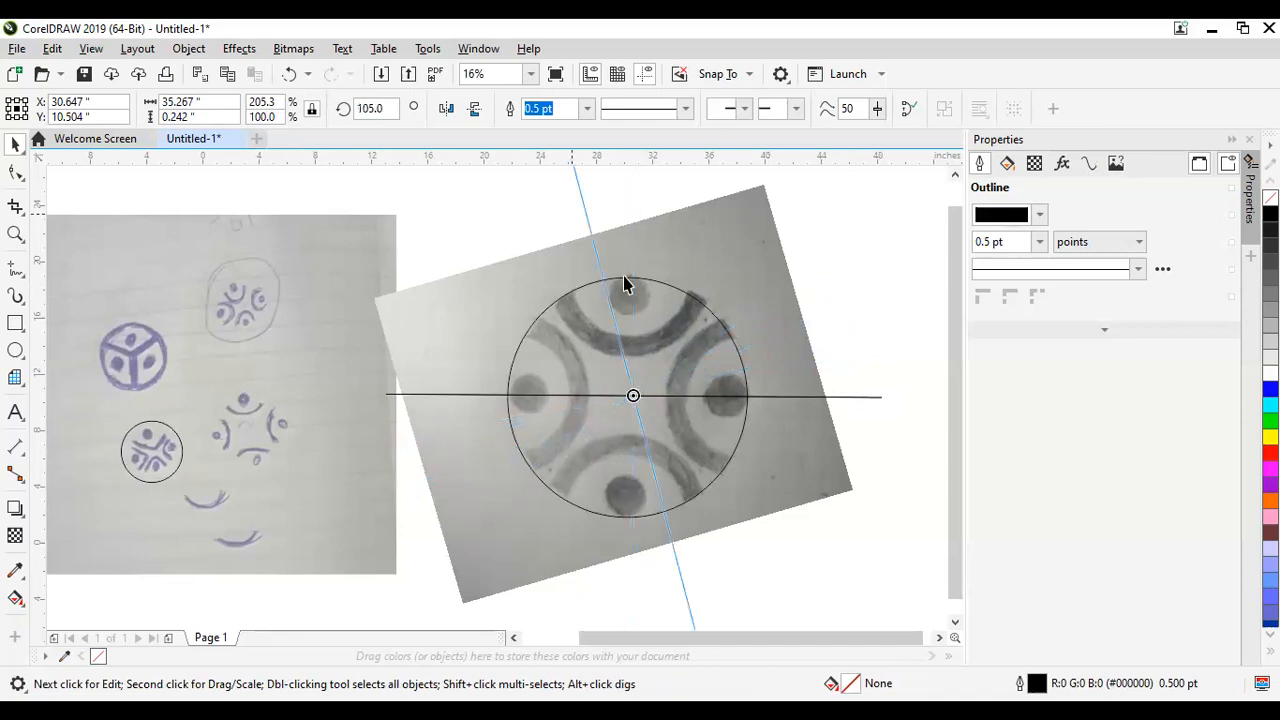
{"action": "left_click_drag", "start_coordinate": [628, 272], "coordinate": [620, 329]}
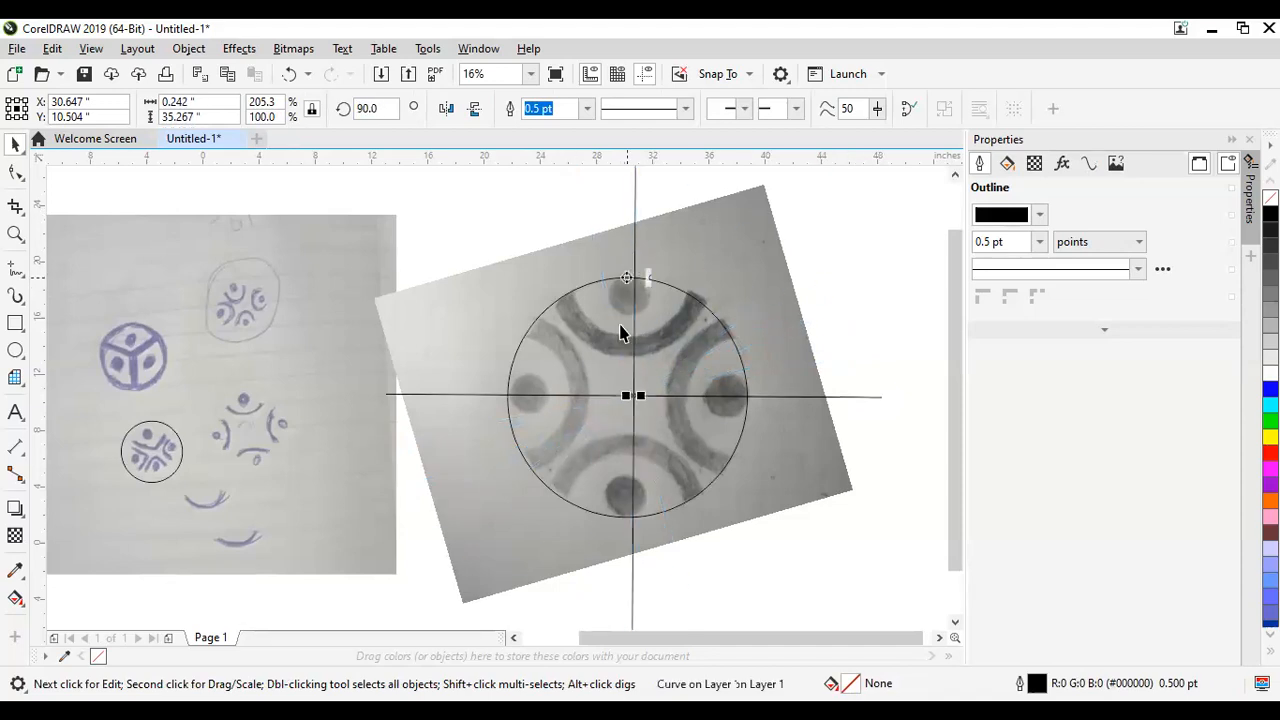
{"action": "key", "text": "space"}
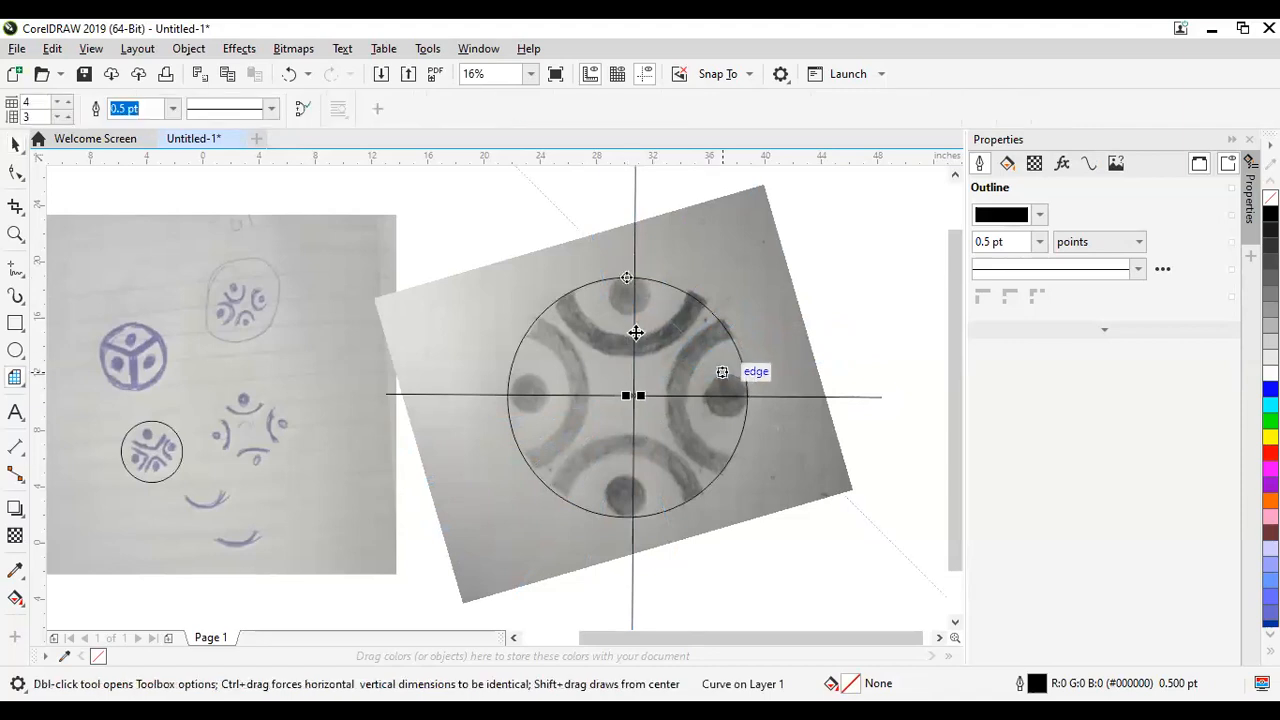
{"action": "key", "text": "space"}
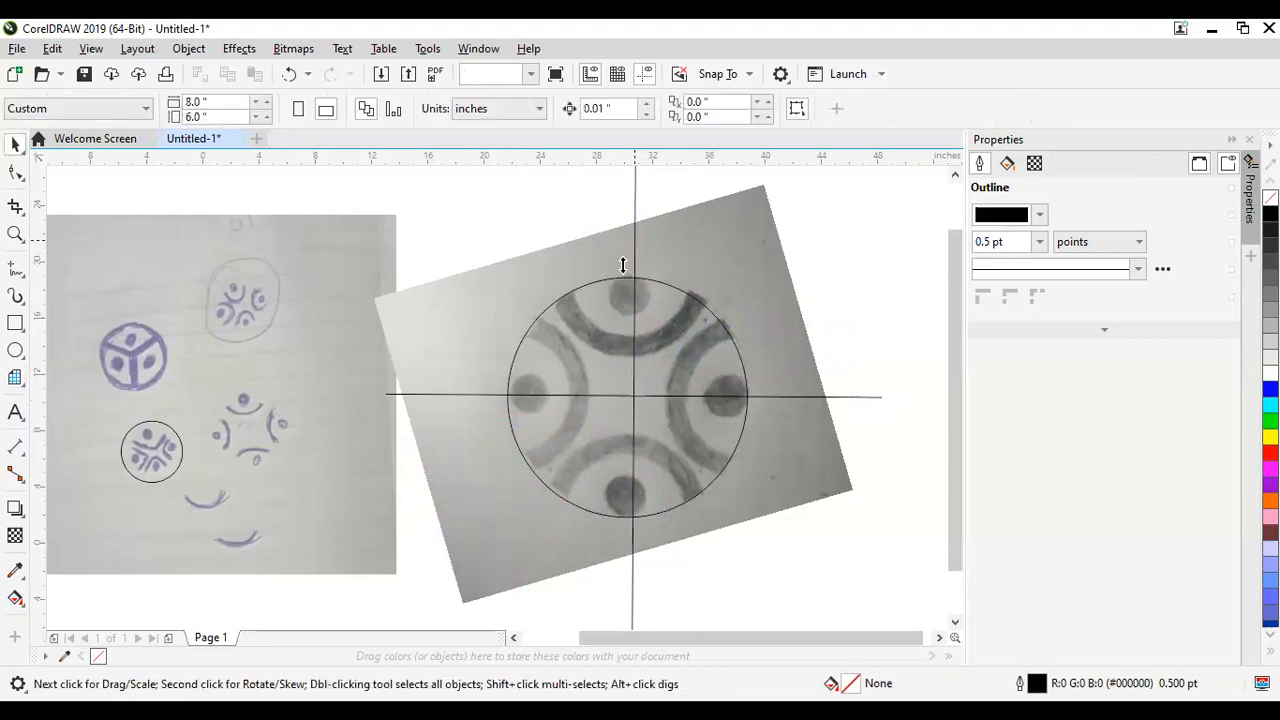
Step: Shorten the crossed guide lines symmetrically to about 20.4 inches horizontally and 20 inches vertically, just beyond the circle
{"action": "scroll", "coordinate": [622, 264], "scroll_direction": "down", "scroll_amount": 2}
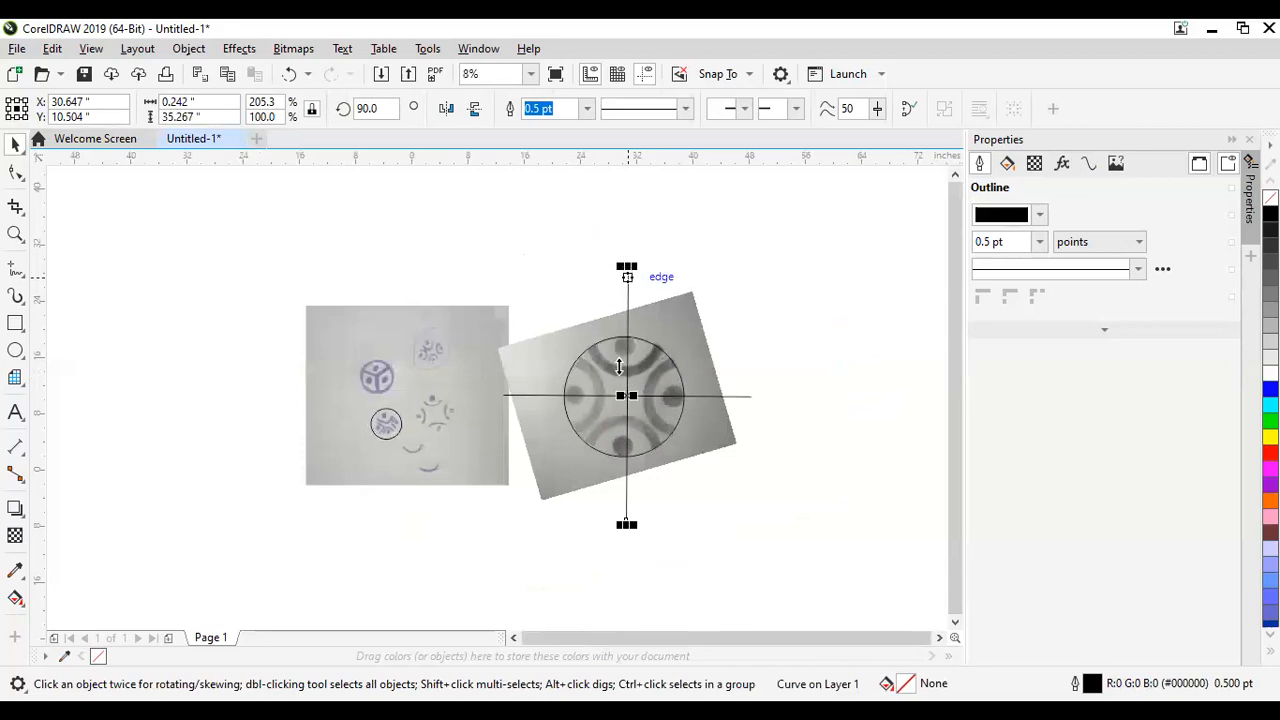
{"action": "scroll", "coordinate": [622, 264], "scroll_direction": "up", "scroll_amount": 2}
{"action": "left_click", "coordinate": [846, 515]}
{"action": "left_click_drag", "start_coordinate": [874, 515], "coordinate": [742, 508]}
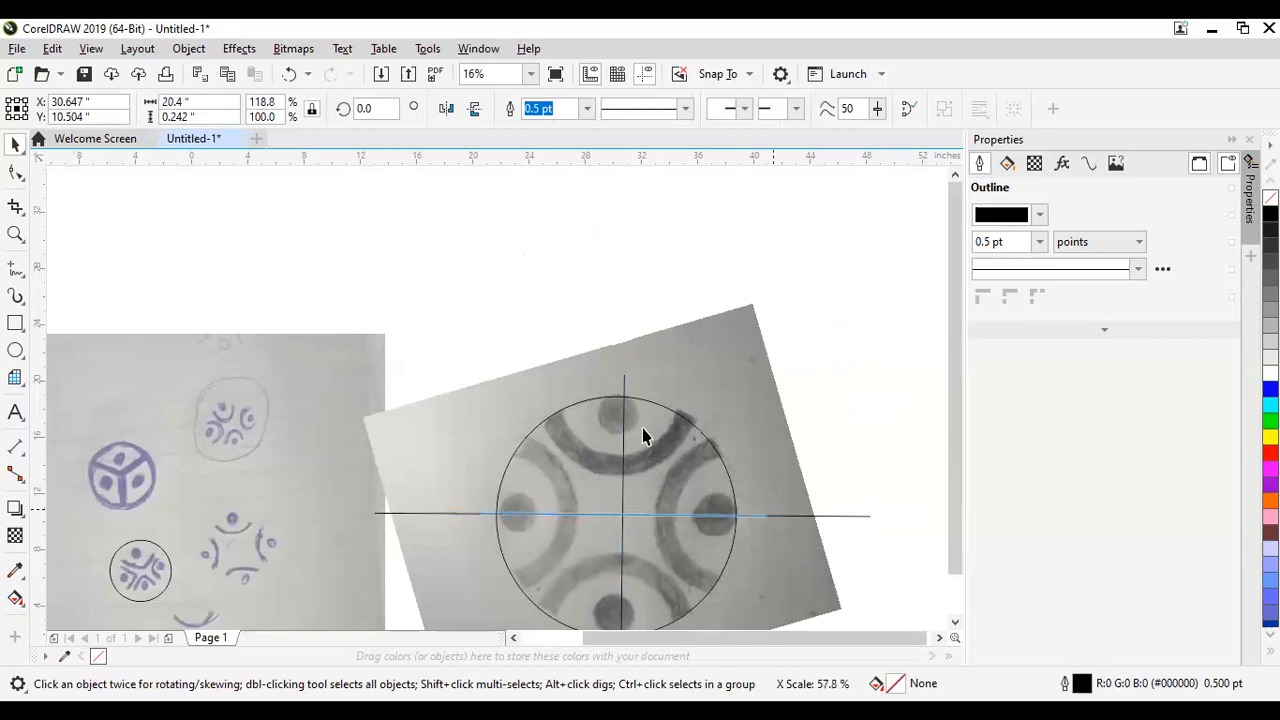
{"action": "key", "text": "Escape"}
{"action": "scroll", "coordinate": [636, 452], "scroll_direction": "down", "scroll_amount": 1}
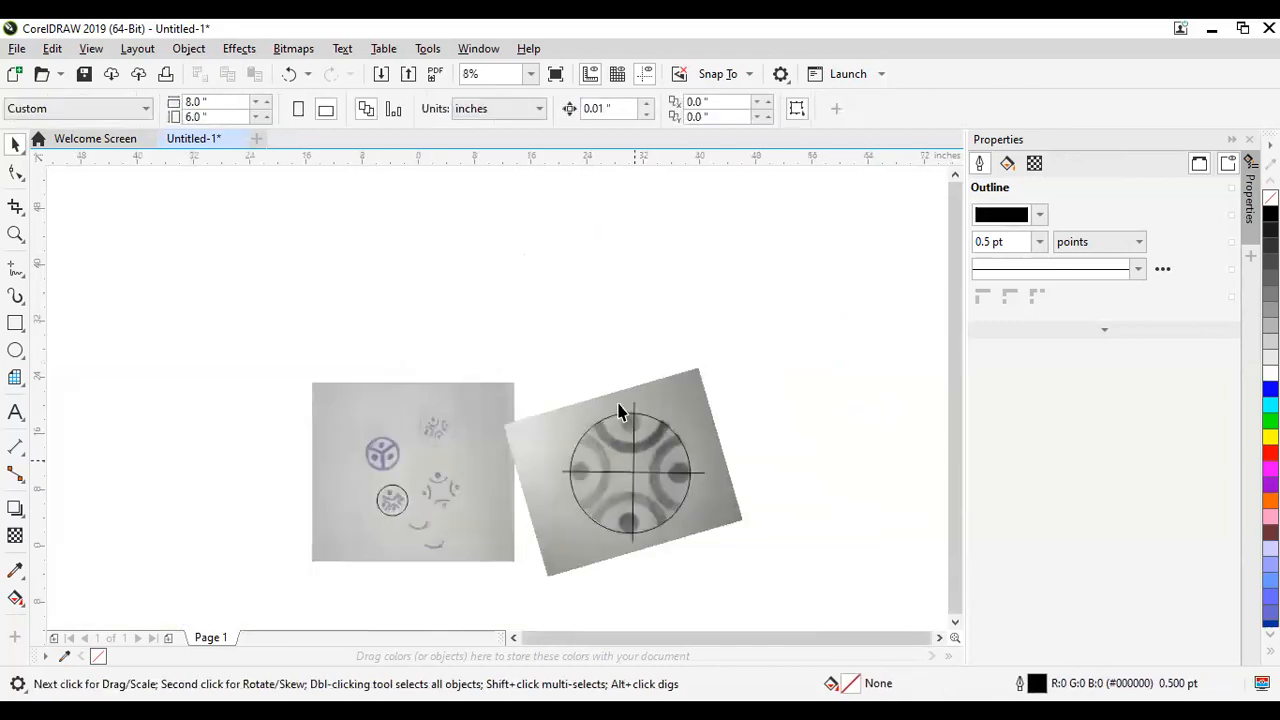
{"action": "scroll", "coordinate": [617, 405], "scroll_direction": "up", "scroll_amount": 1}
{"action": "left_click", "coordinate": [623, 421]}
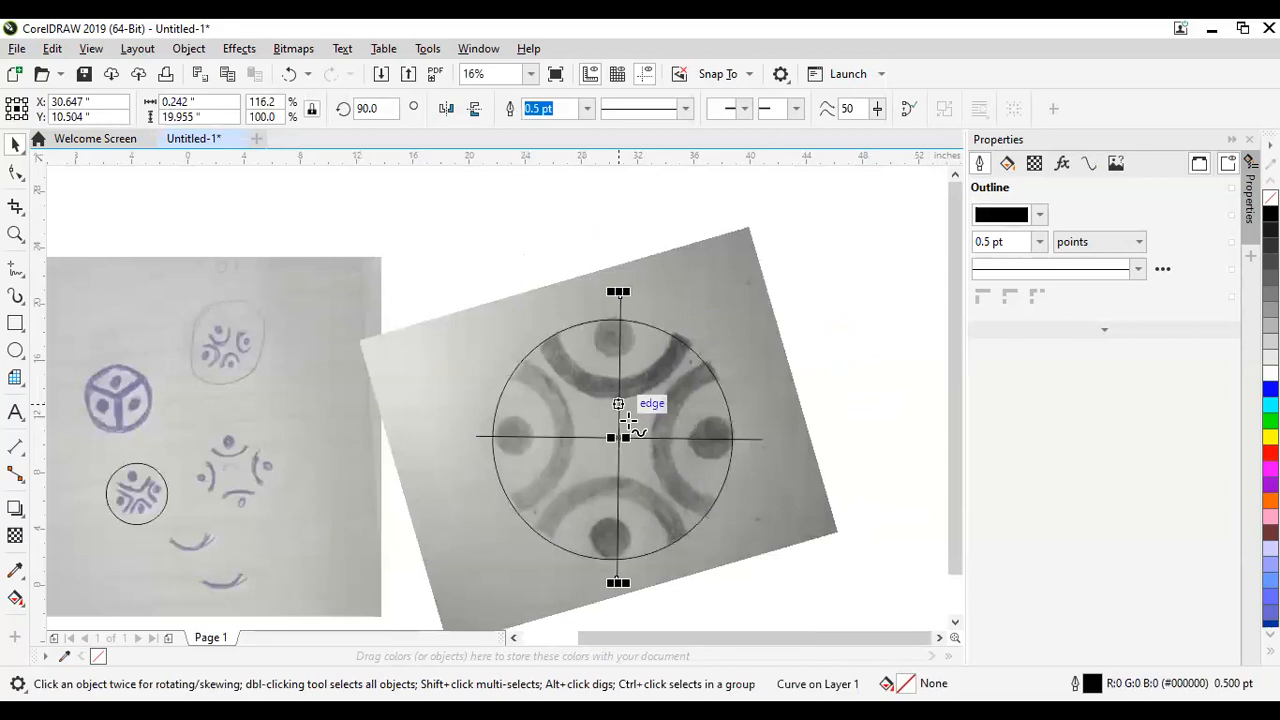
{"action": "key", "text": "F5"}
{"action": "key", "text": "F4"}
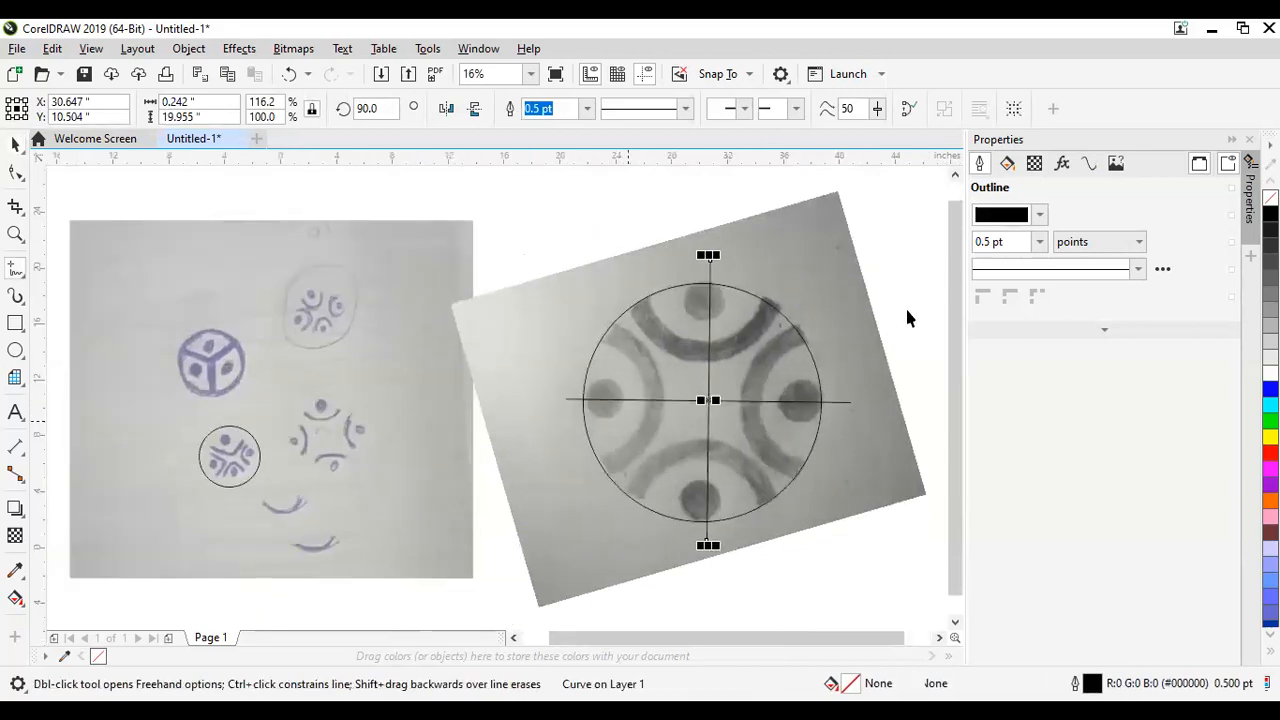
{"action": "key", "text": "space"}
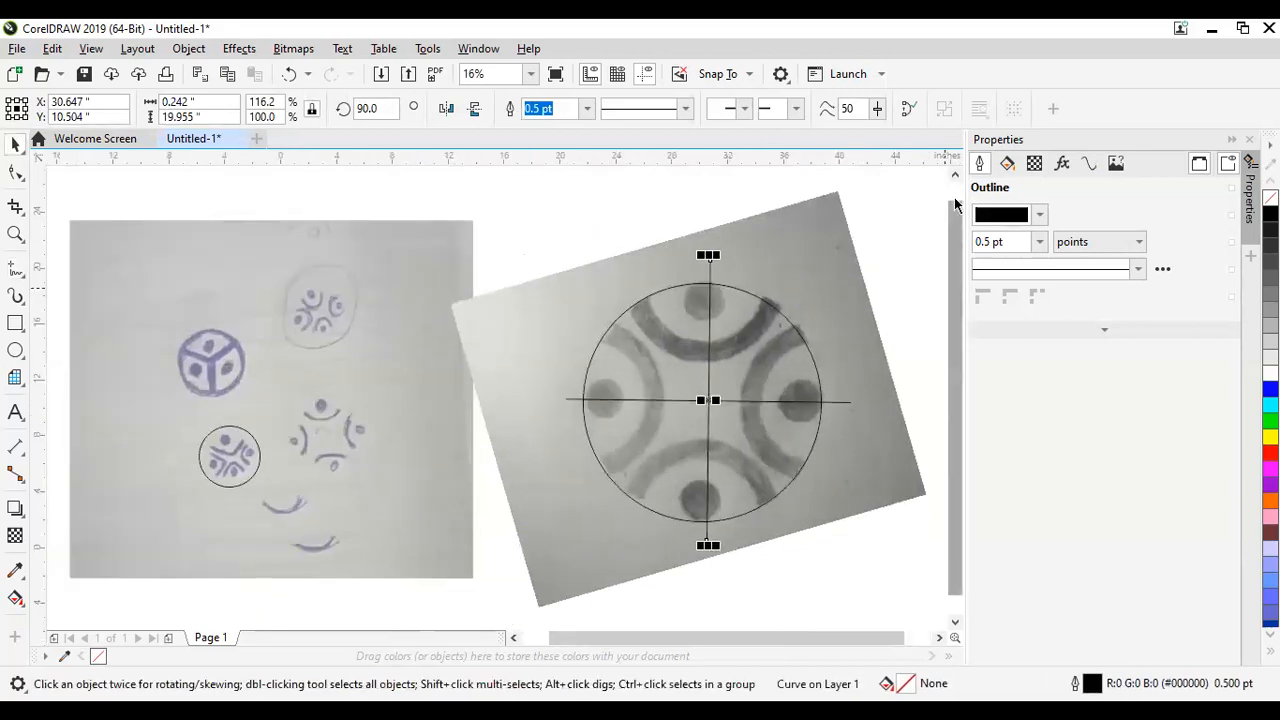
{"action": "scroll", "coordinate": [875, 272], "scroll_direction": "up", "scroll_amount": 3}
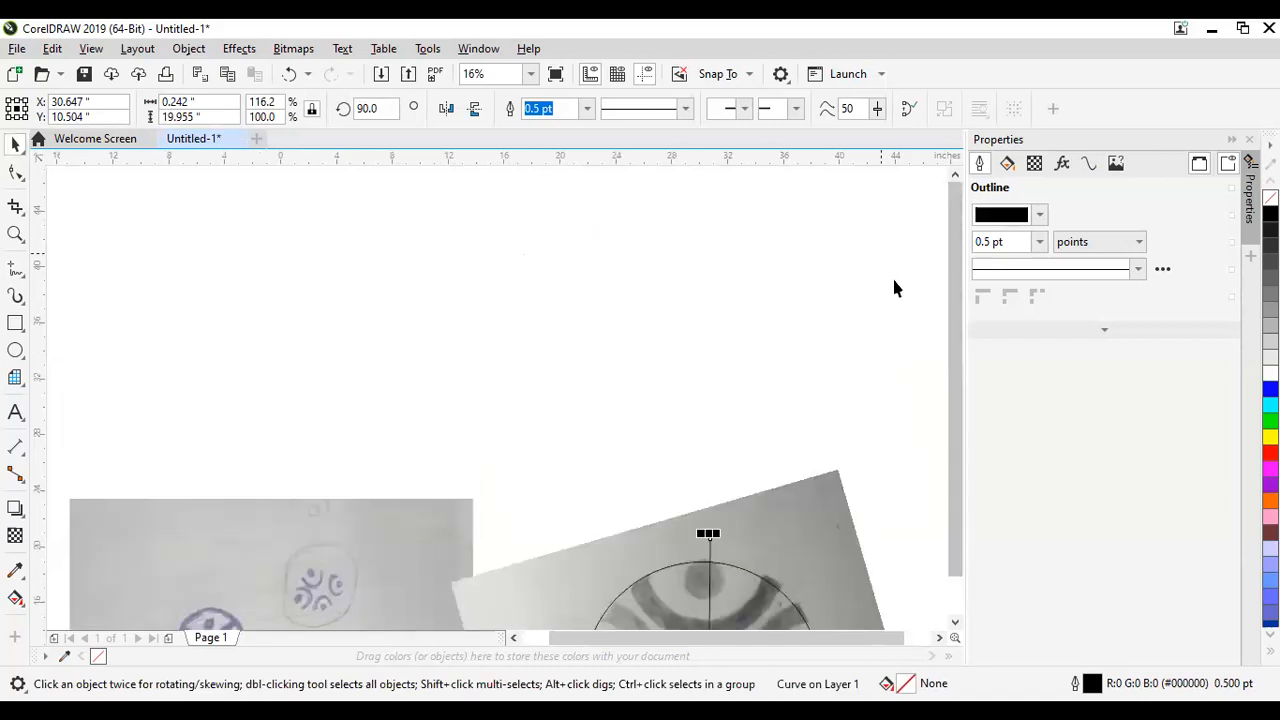
{"action": "scroll", "coordinate": [939, 351], "scroll_direction": "down", "scroll_amount": 3}
{"action": "left_click", "coordinate": [899, 376]}
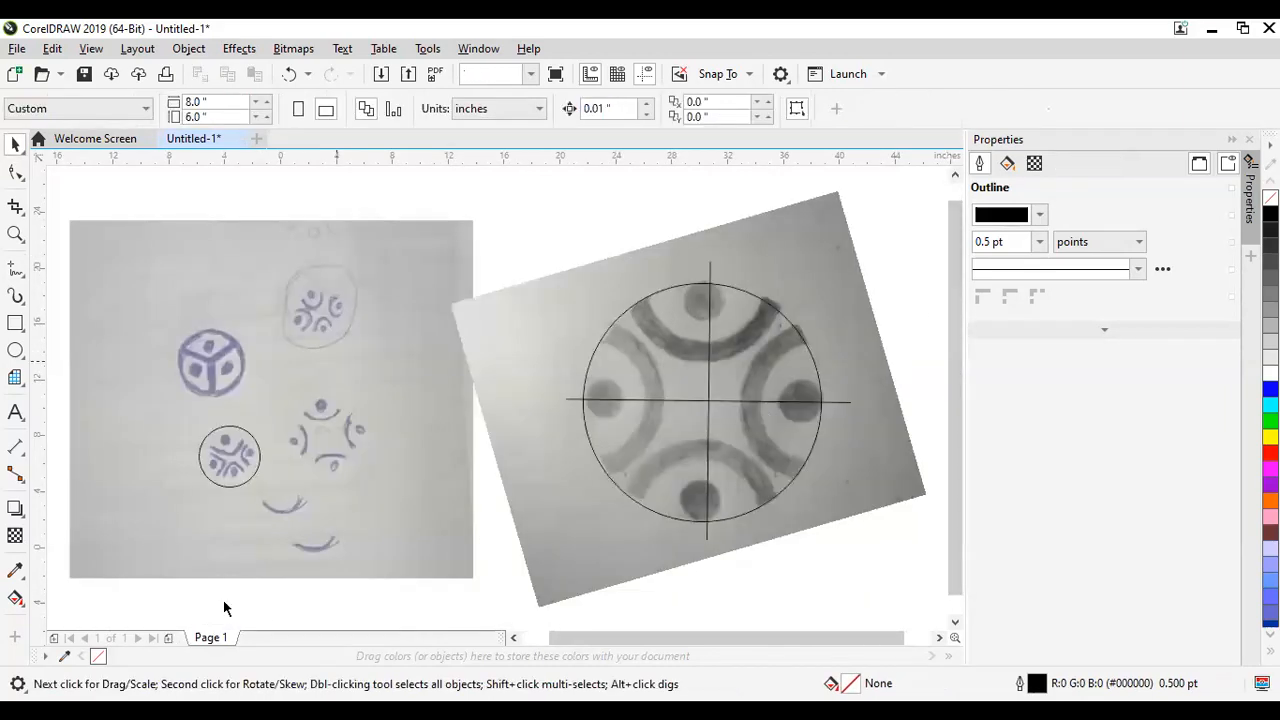
Step: Add a second page to the document and return to Page 1
{"action": "left_click", "coordinate": [226, 572]}
{"action": "left_click", "coordinate": [256, 634]}
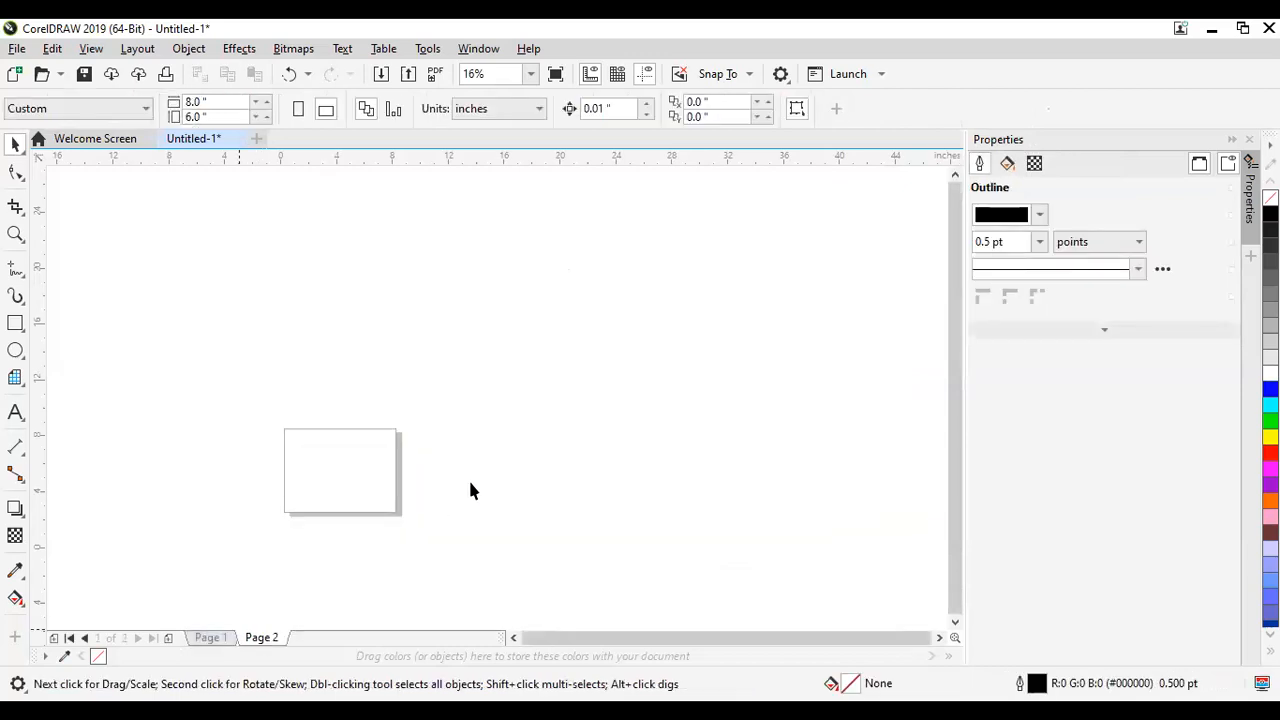
{"action": "key", "text": "Page_Up"}
Step: Scale all the artwork down proportionally to about 8.7 by 4.2 inches and centre it on the page
{"action": "scroll", "coordinate": [467, 485], "scroll_direction": "down", "scroll_amount": 1}
{"action": "key", "text": "ctrl+a"}
{"action": "left_click_drag", "start_coordinate": [652, 365], "coordinate": [449, 469]}
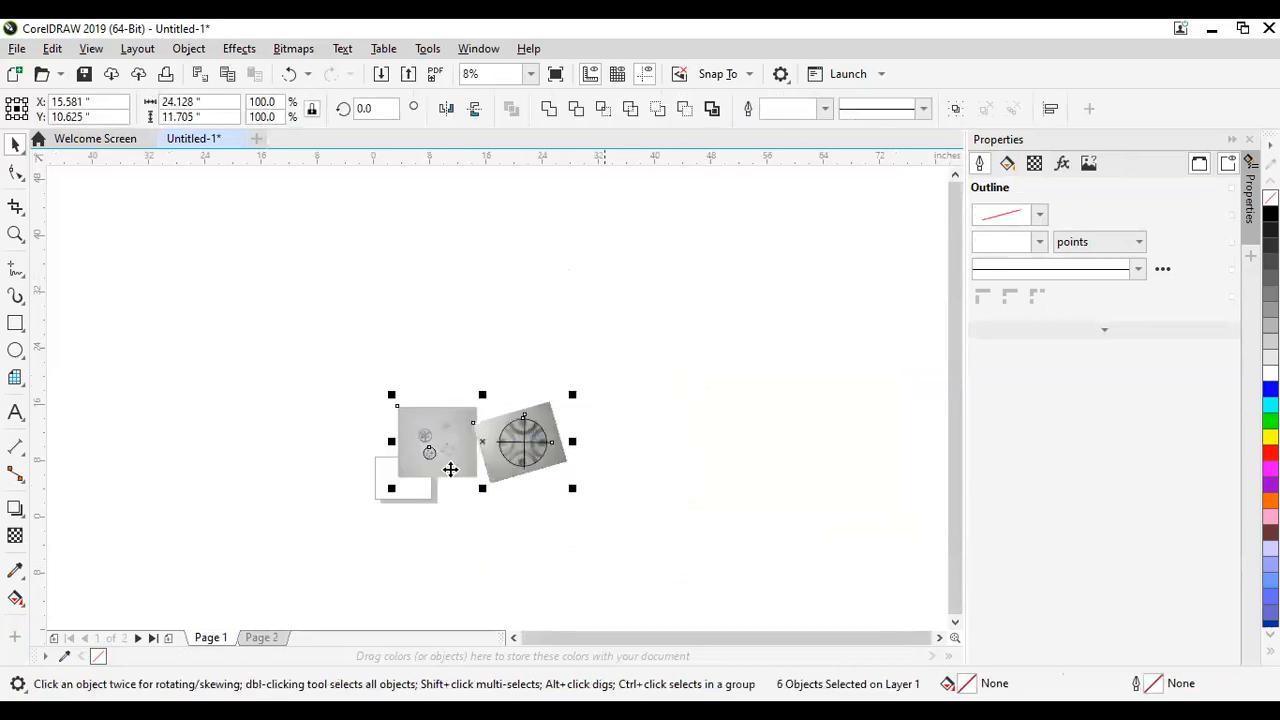
{"action": "left_click_drag", "start_coordinate": [572, 396], "coordinate": [412, 476]}
{"action": "key", "text": "p"}
{"action": "left_click", "coordinate": [528, 443]}
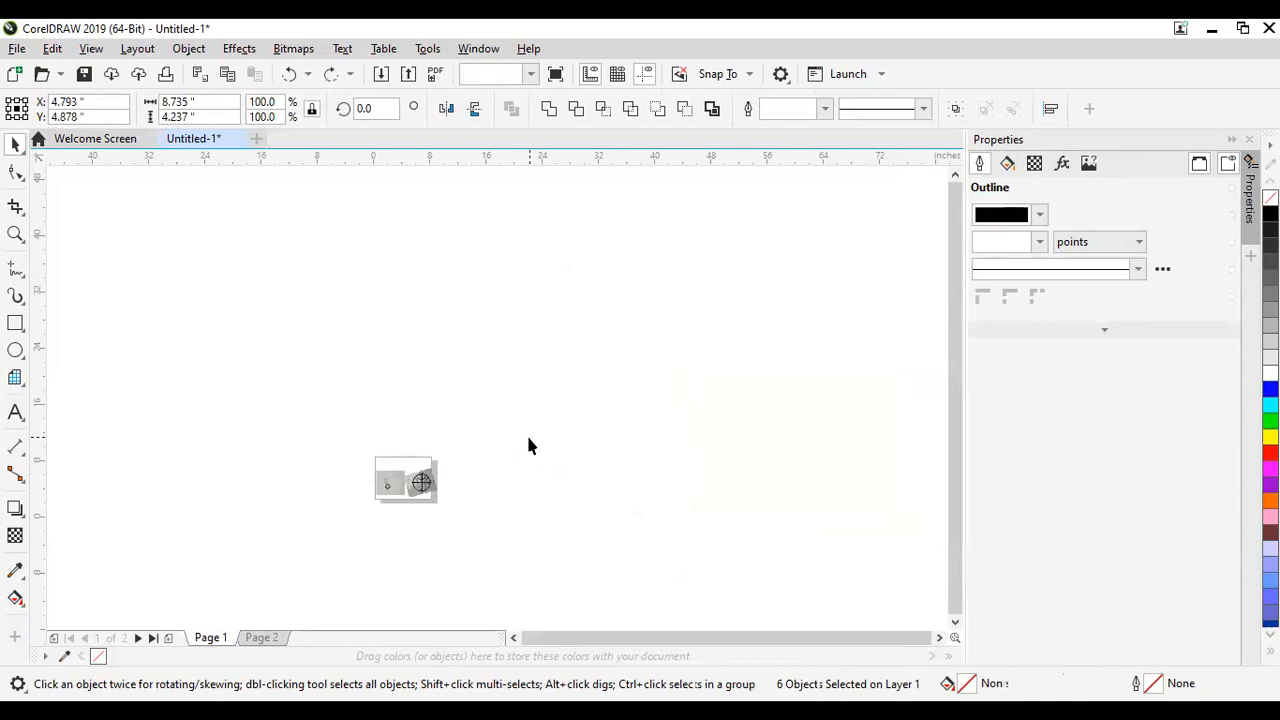
{"action": "key", "text": "F4"}
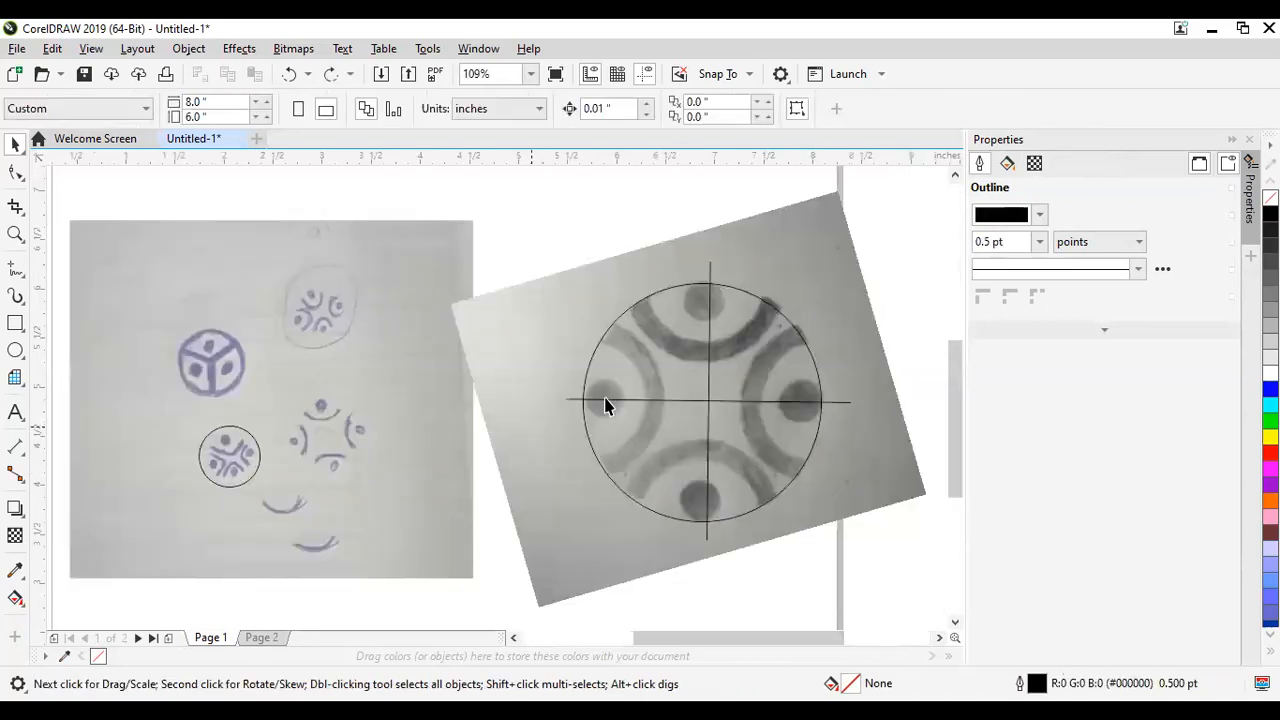
Step: Delete the unrotated sketch photo and the small circle drawn over it
{"action": "scroll", "coordinate": [605, 405], "scroll_direction": "down", "scroll_amount": 3}
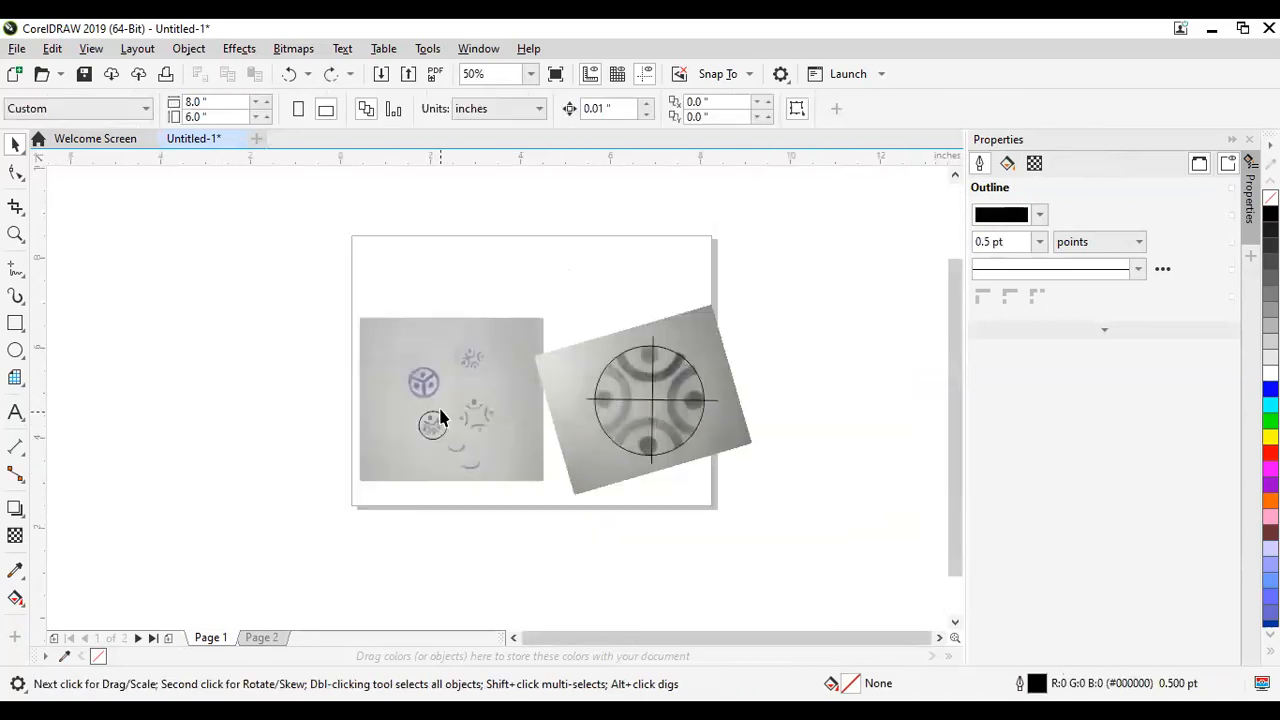
{"action": "left_click_drag", "start_coordinate": [275, 645], "coordinate": [505, 358]}
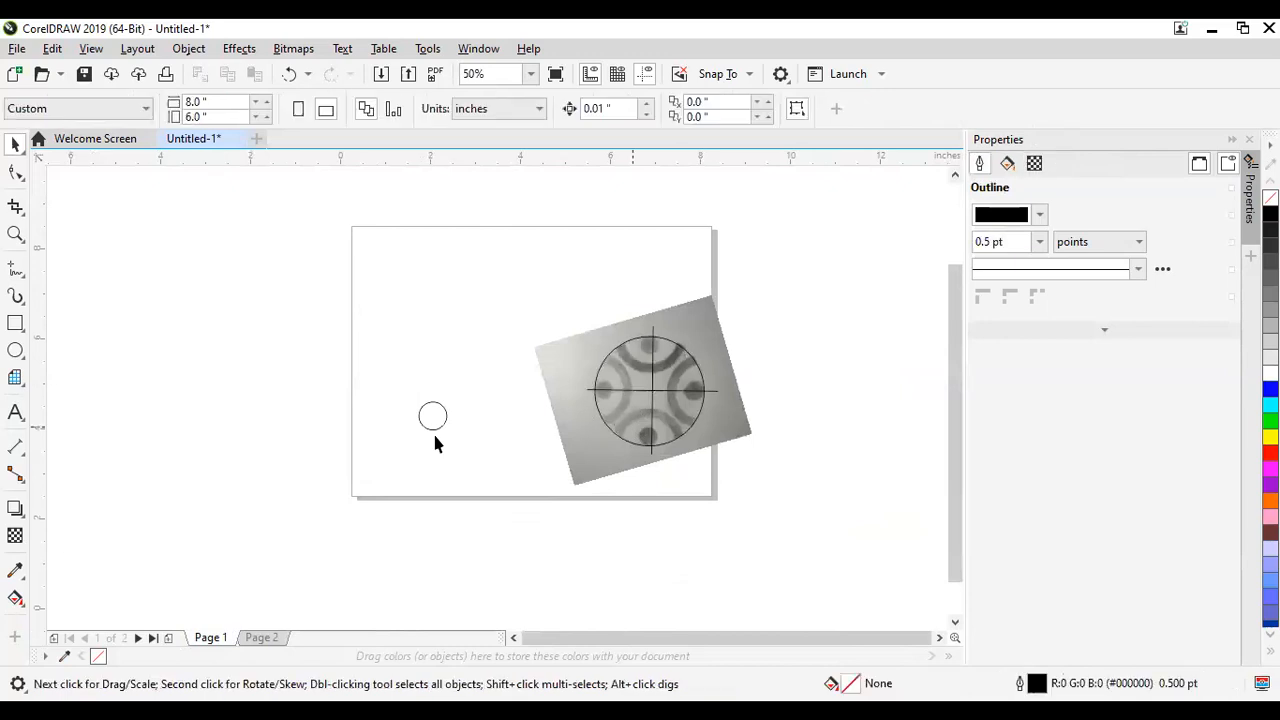
{"action": "left_click_drag", "start_coordinate": [491, 469], "coordinate": [487, 472]}
{"action": "key", "text": "Delete"}
{"action": "key", "text": "F4"}
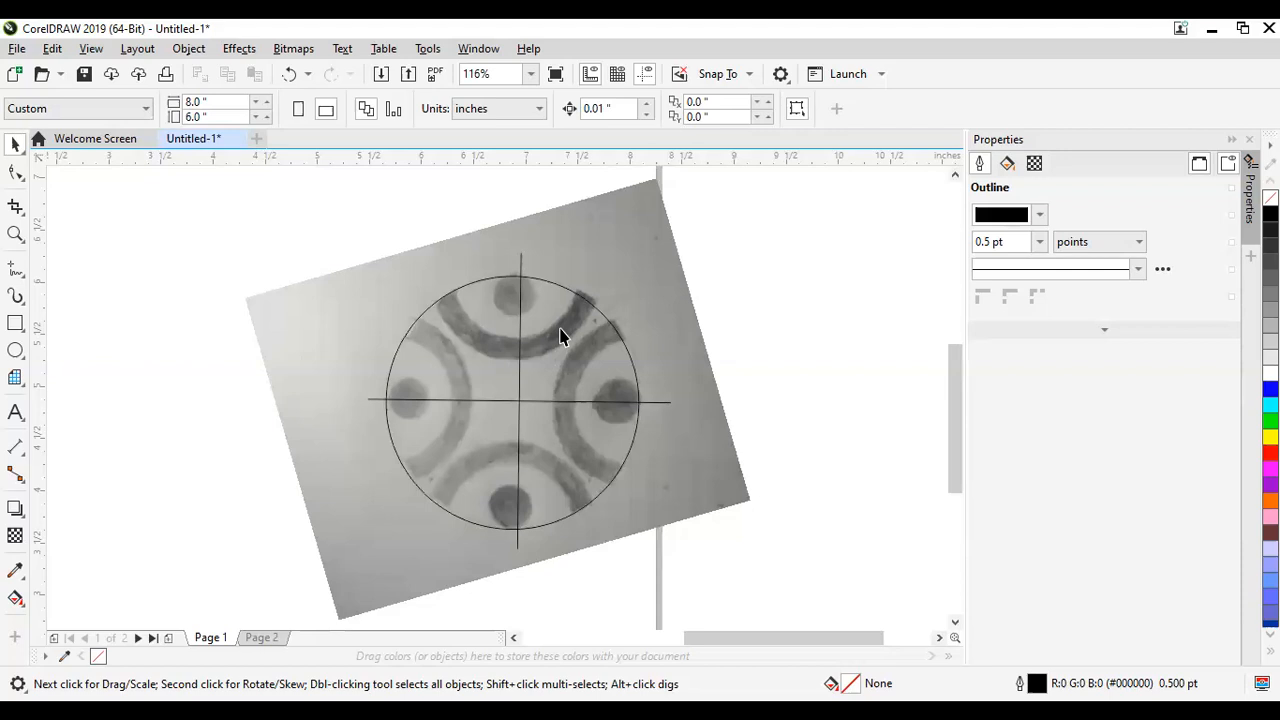
{"action": "scroll", "coordinate": [547, 347], "scroll_direction": "down", "scroll_amount": 2}
{"action": "scroll", "coordinate": [558, 347], "scroll_direction": "up", "scroll_amount": 2}
{"action": "scroll", "coordinate": [517, 300], "scroll_direction": "down", "scroll_amount": 2}
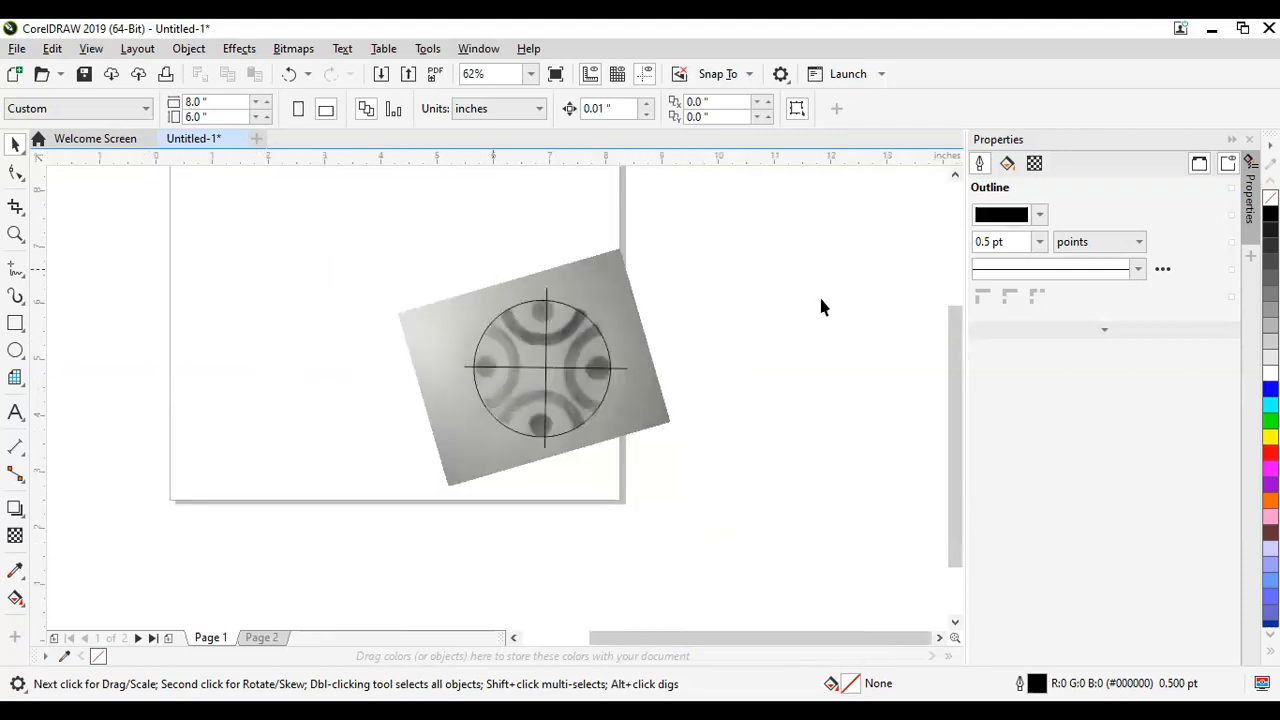
{"action": "scroll", "coordinate": [710, 340], "scroll_direction": "up", "scroll_amount": 2}
Step: Select the rotated photo, circle and crossed lines together and move them fully onto the page, to about X 3.77, Y 5.75 inches
{"action": "left_click", "coordinate": [720, 330]}
{"action": "scroll", "coordinate": [838, 245], "scroll_direction": "down", "scroll_amount": 2}
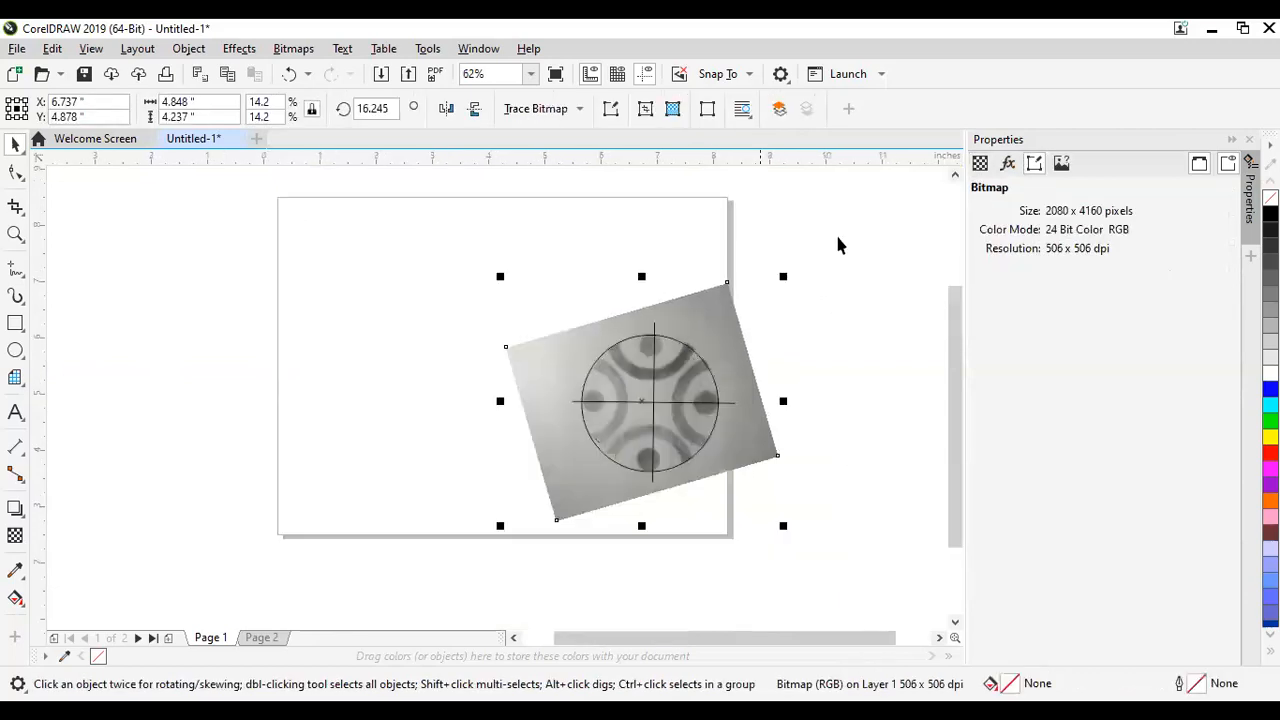
{"action": "left_click_drag", "start_coordinate": [838, 238], "coordinate": [783, 276]}
{"action": "left_click_drag", "start_coordinate": [764, 339], "coordinate": [476, 485]}
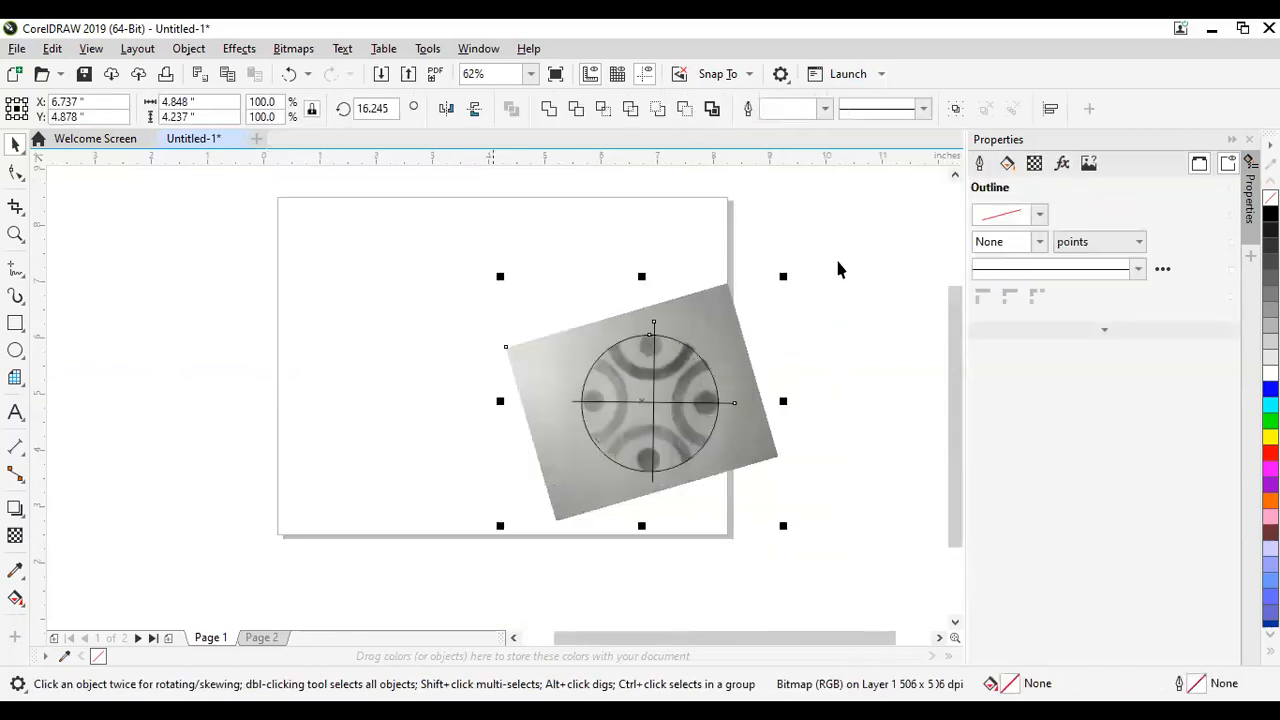
{"action": "left_click_drag", "start_coordinate": [470, 560], "coordinate": [856, 227]}
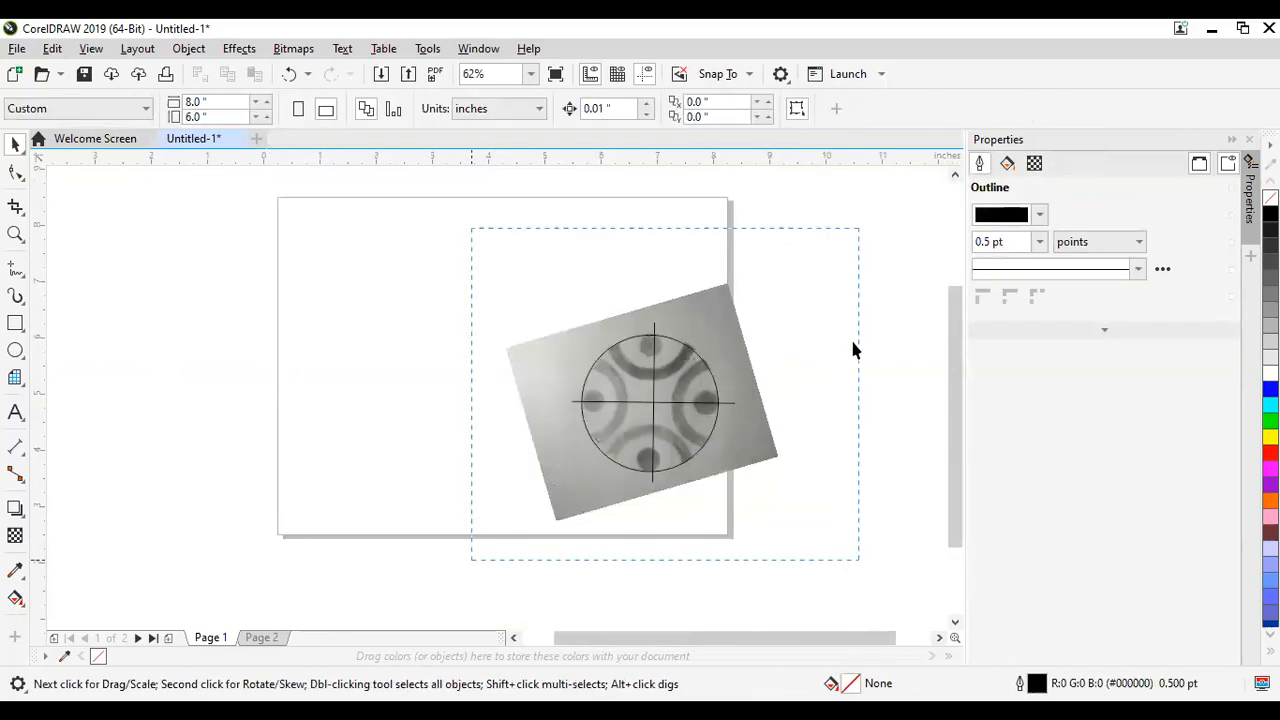
{"action": "left_click", "coordinate": [412, 548]}
{"action": "left_click_drag", "start_coordinate": [455, 492], "coordinate": [829, 257]}
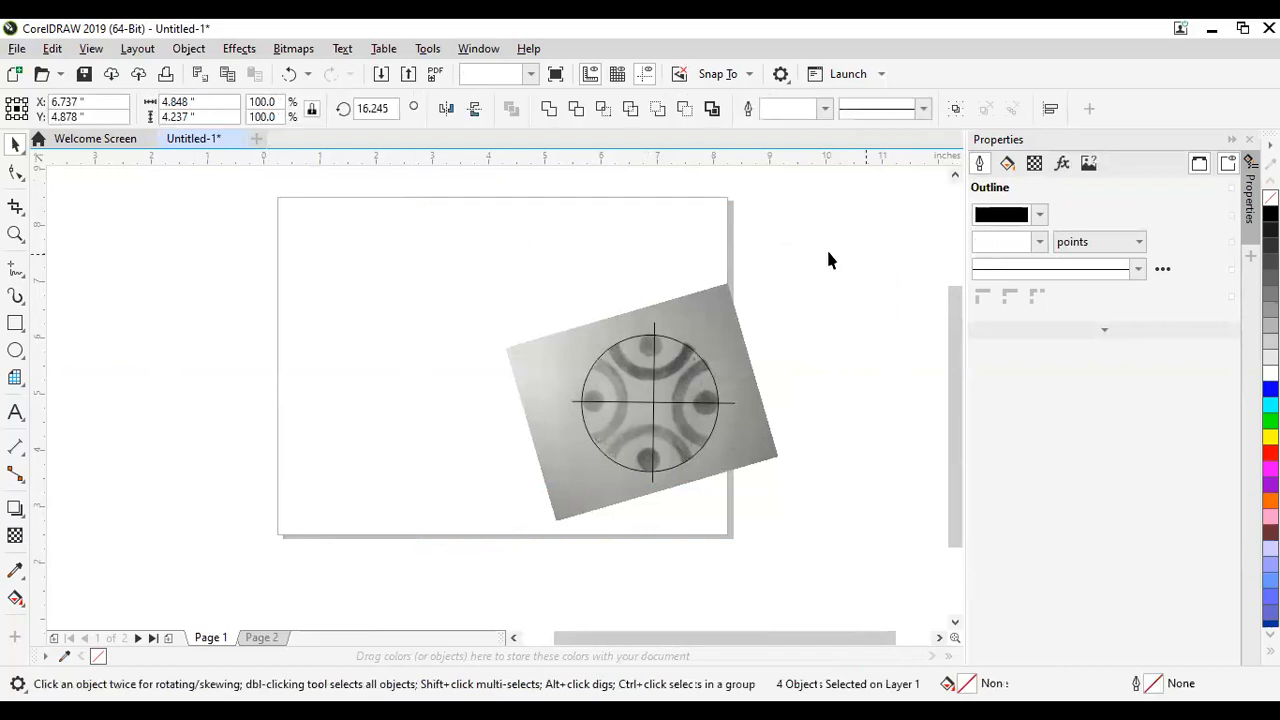
{"action": "left_click_drag", "start_coordinate": [640, 409], "coordinate": [474, 320]}
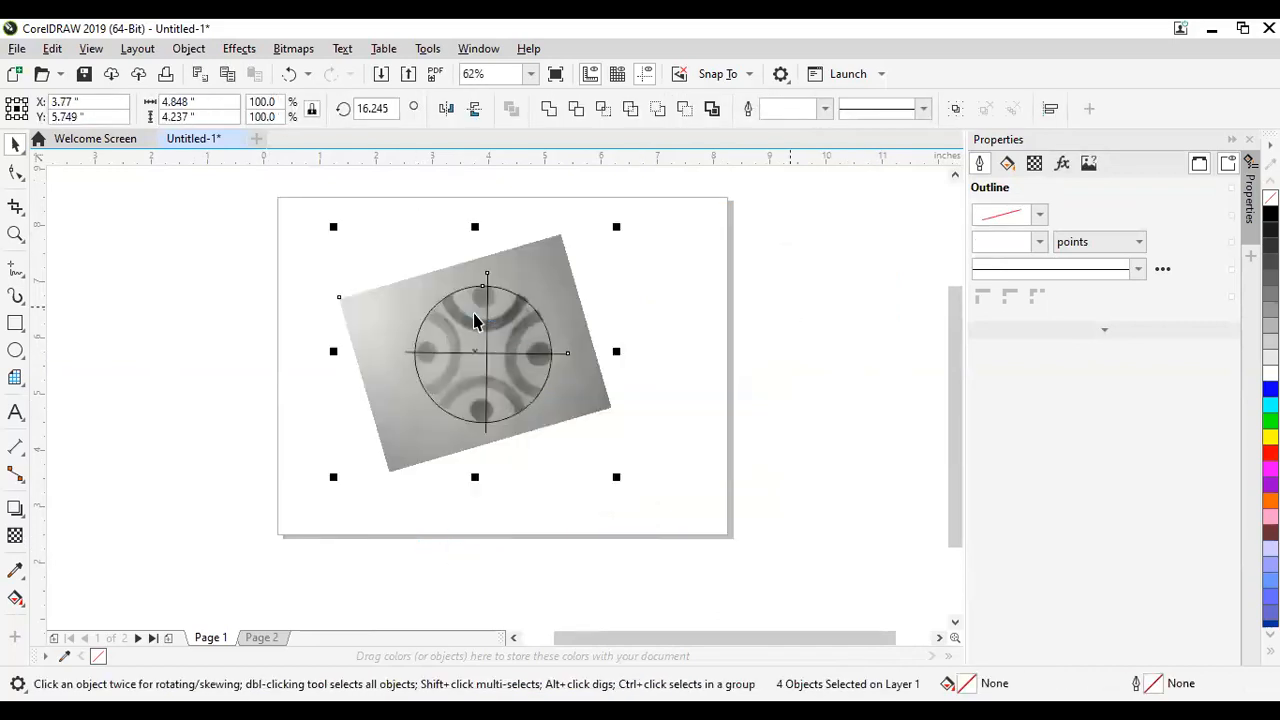
{"action": "key", "text": "Escape"}
{"action": "scroll", "coordinate": [475, 313], "scroll_direction": "up", "scroll_amount": 1}
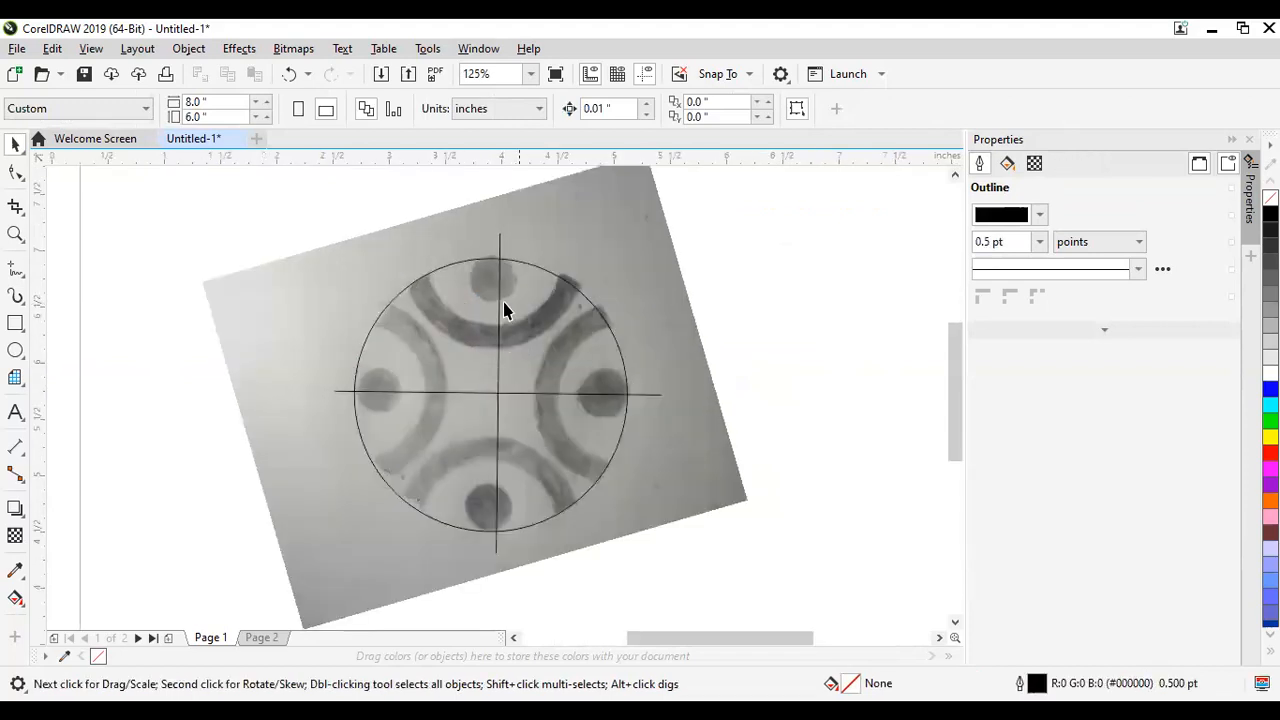
{"action": "scroll", "coordinate": [504, 310], "scroll_direction": "down", "scroll_amount": 1}
{"action": "scroll", "coordinate": [517, 304], "scroll_direction": "up", "scroll_amount": 1}
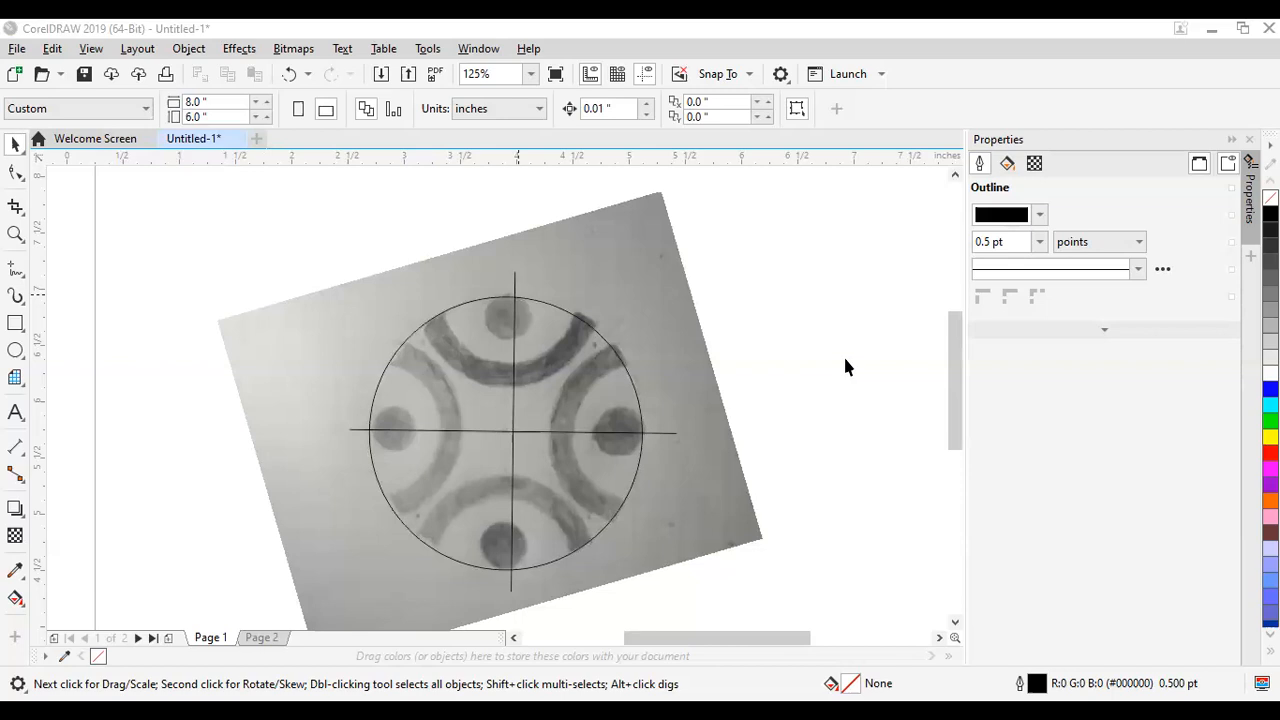
Step: Try to rotate a copy of the vertical guide line freehand to about 137 degrees and repeat the rotation, then undo both
{"action": "scroll", "coordinate": [560, 432], "scroll_direction": "down", "scroll_amount": 2}
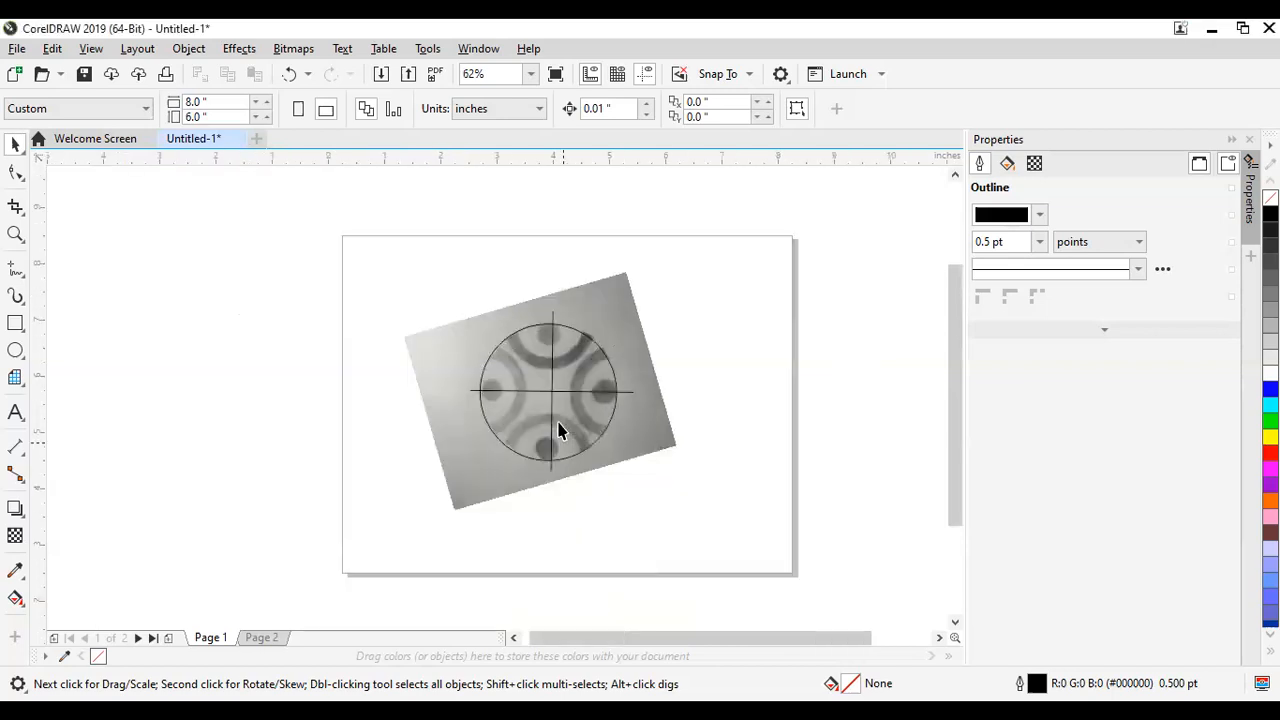
{"action": "scroll", "coordinate": [560, 428], "scroll_direction": "up", "scroll_amount": 2}
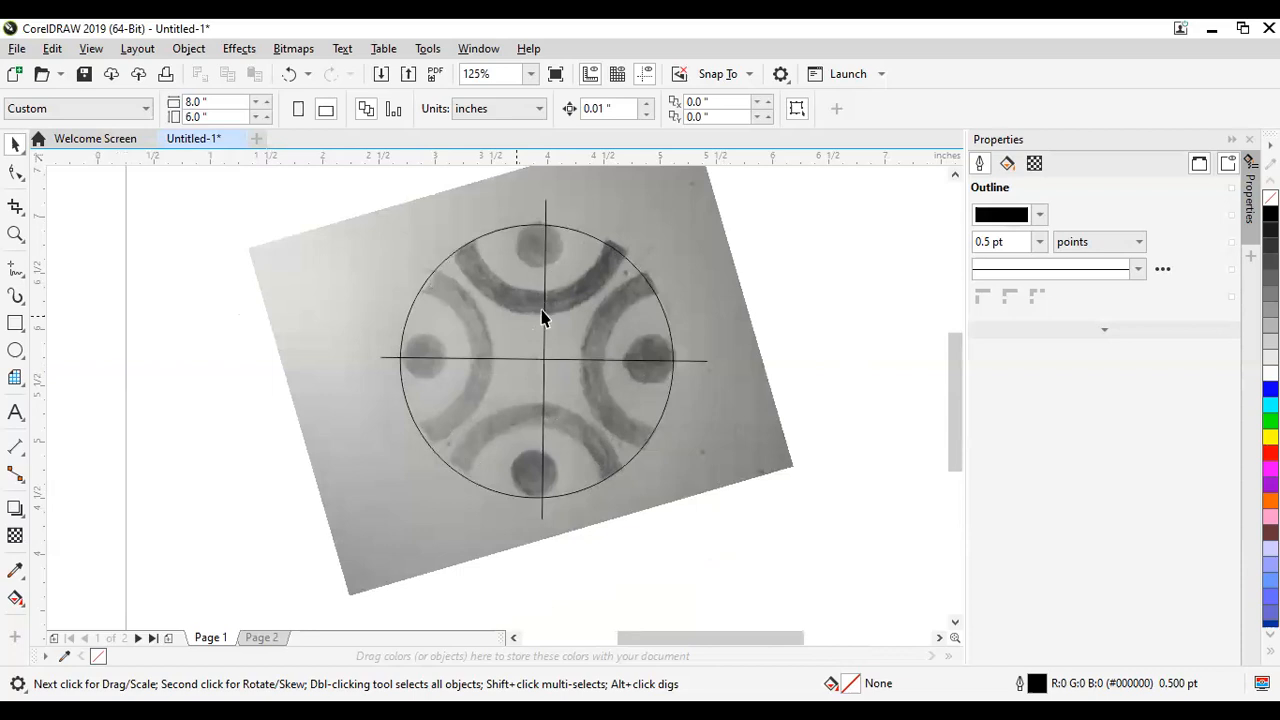
{"action": "scroll", "coordinate": [548, 290], "scroll_direction": "up", "scroll_amount": 1}
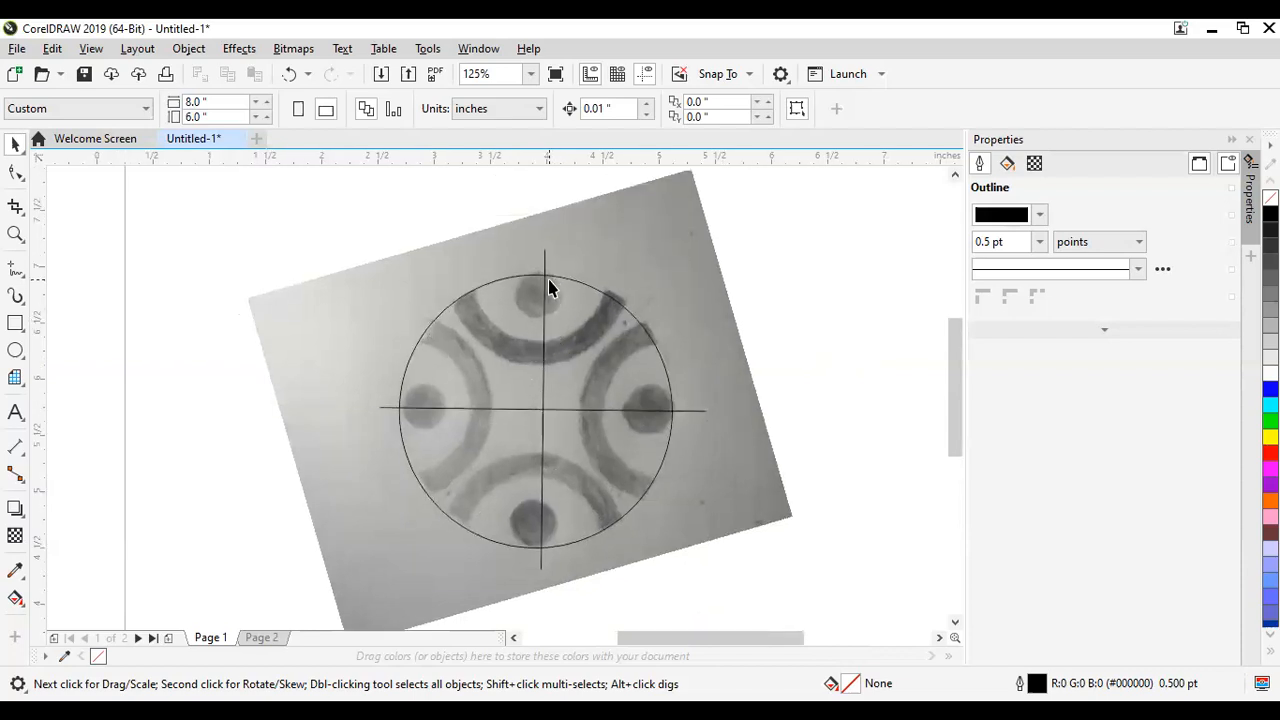
{"action": "left_click", "coordinate": [545, 316]}
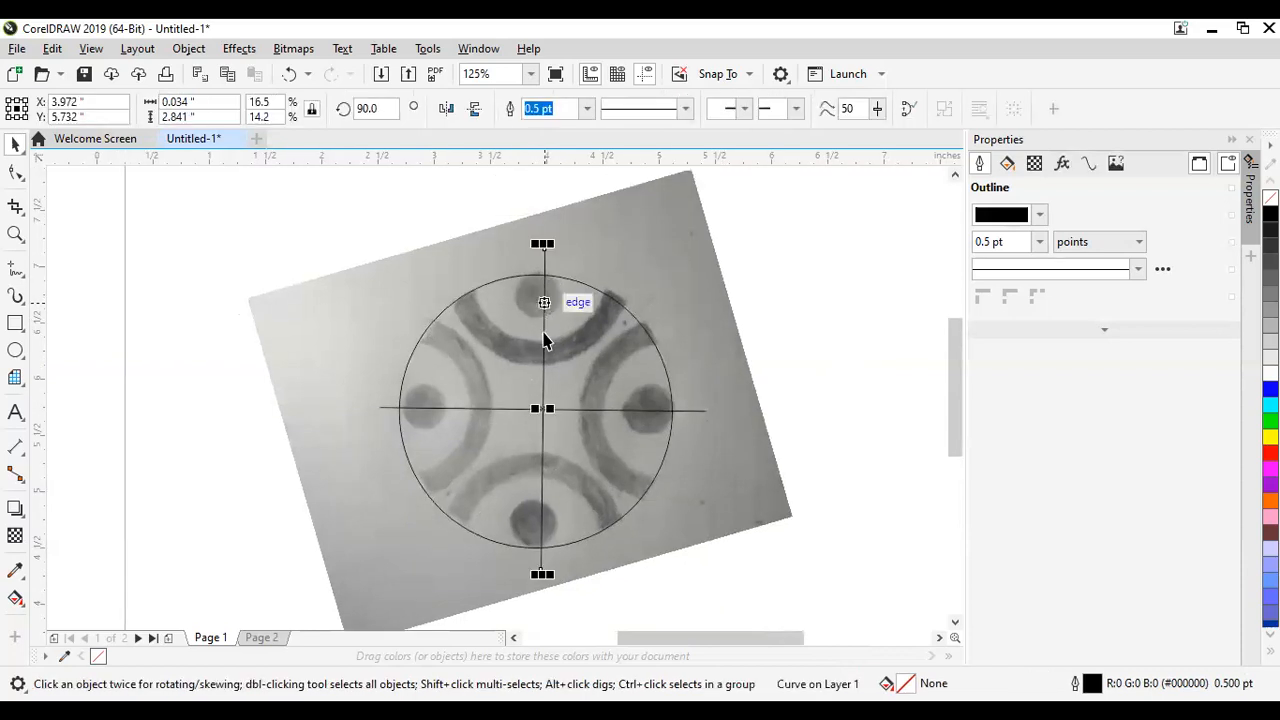
{"action": "scroll", "coordinate": [544, 342], "scroll_direction": "up", "scroll_amount": 2}
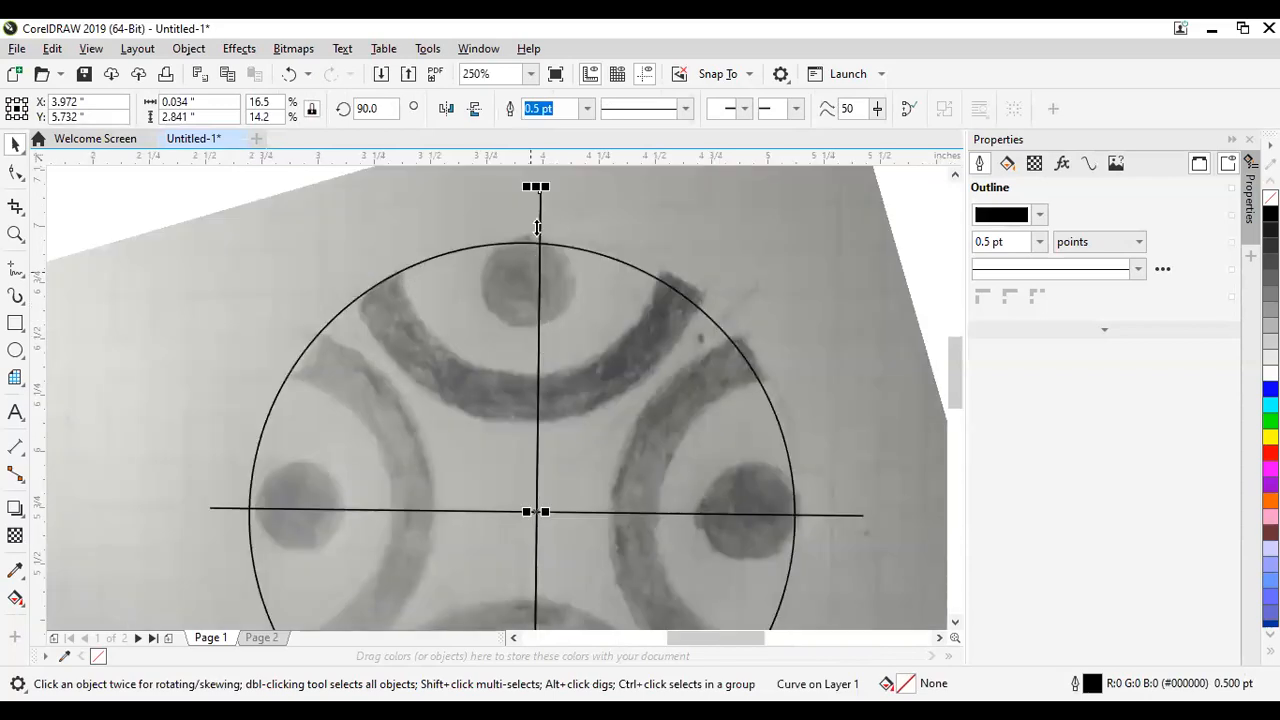
{"action": "left_click_drag", "start_coordinate": [541, 187], "coordinate": [535, 231]}
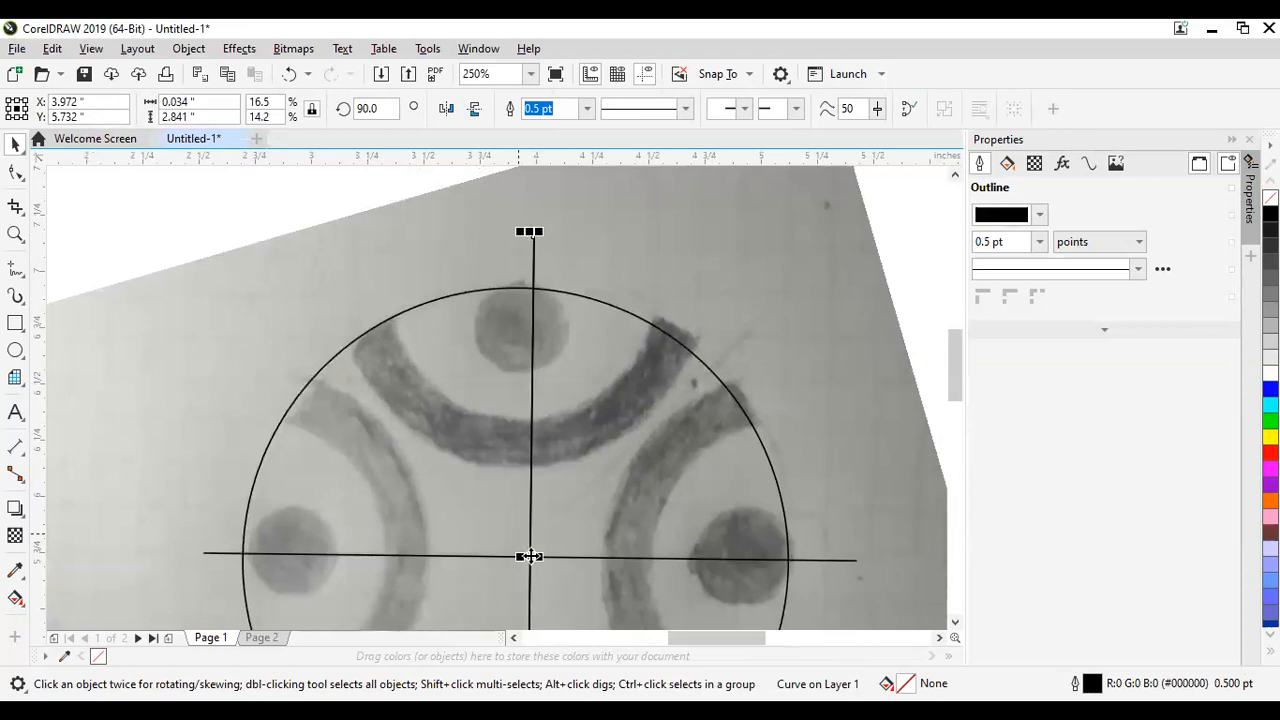
{"action": "left_click", "coordinate": [530, 236]}
{"action": "left_click_drag", "start_coordinate": [528, 228], "coordinate": [298, 363]}
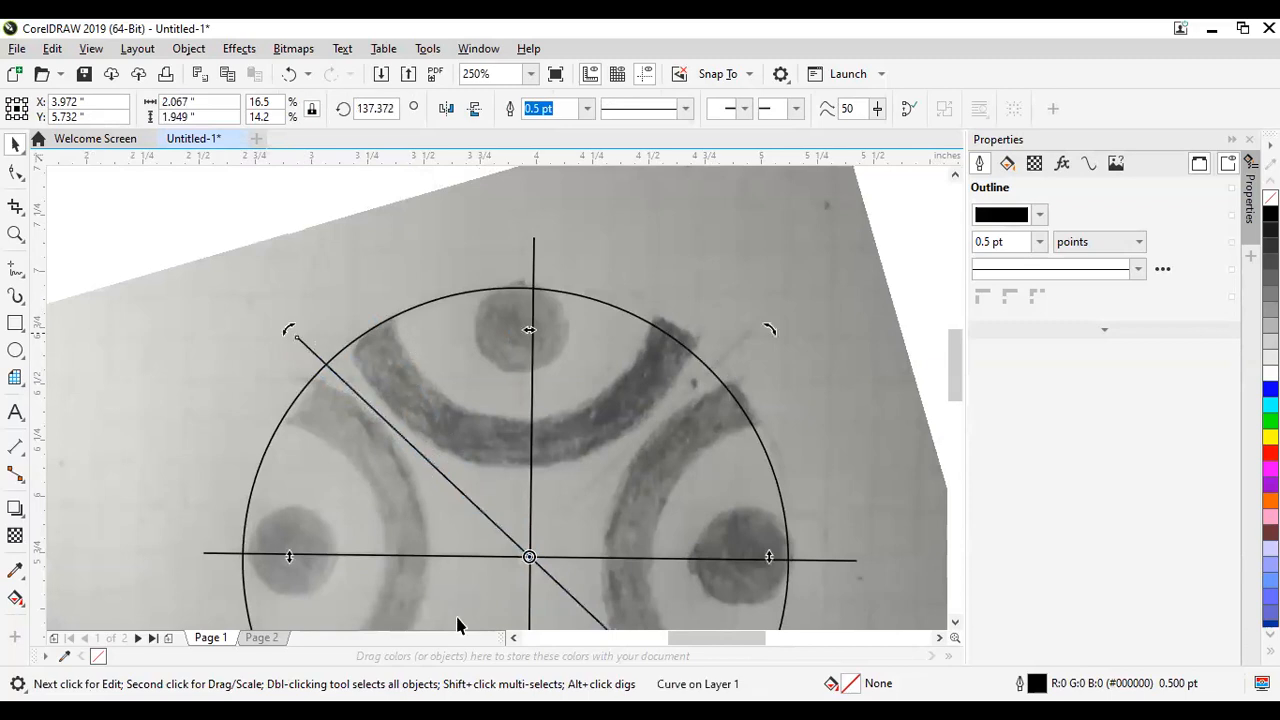
{"action": "key", "text": "F3"}
{"action": "key", "text": "ctrl+r"}
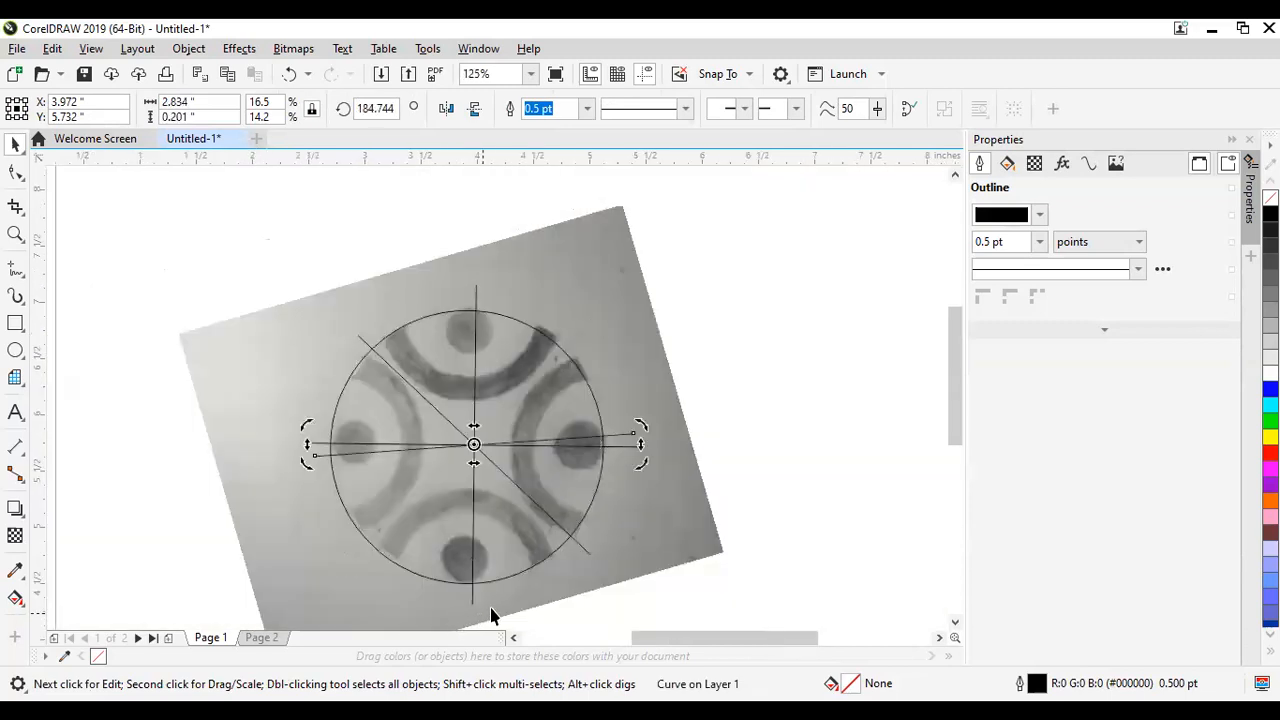
{"action": "key", "text": "ctrl+z"}
{"action": "key", "text": "ctrl+z"}
{"action": "key", "text": "Escape"}
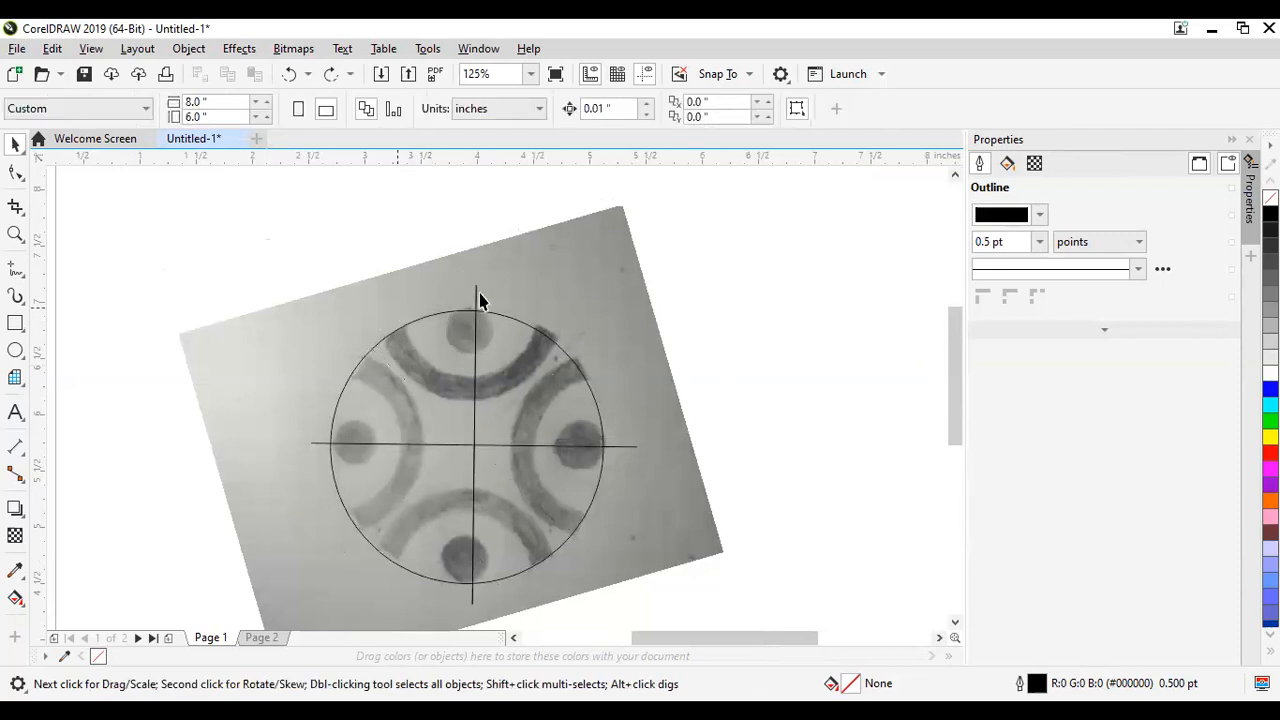
Step: Duplicate the vertical guide line in place and set the copy's rotation angle to 45 degrees
{"action": "left_click", "coordinate": [478, 289]}
{"action": "left_click", "coordinate": [476, 294]}
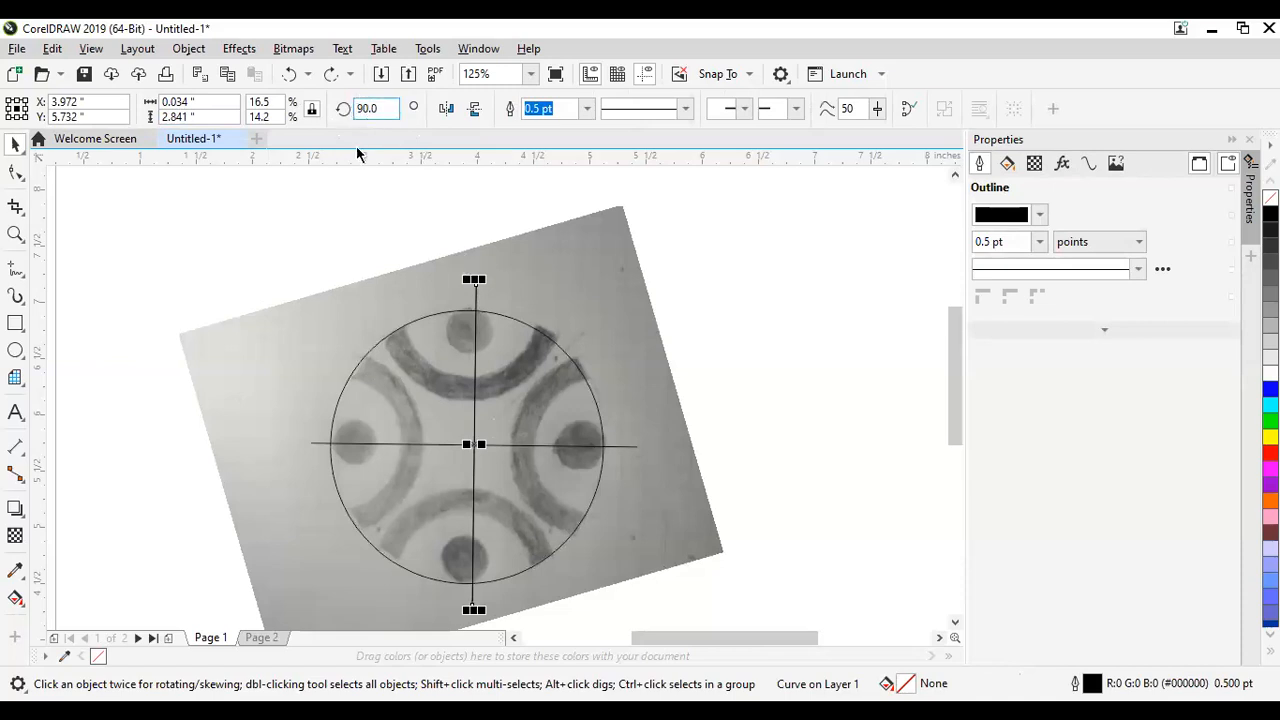
{"action": "type", "text": "45"}
{"action": "key", "text": "Return"}
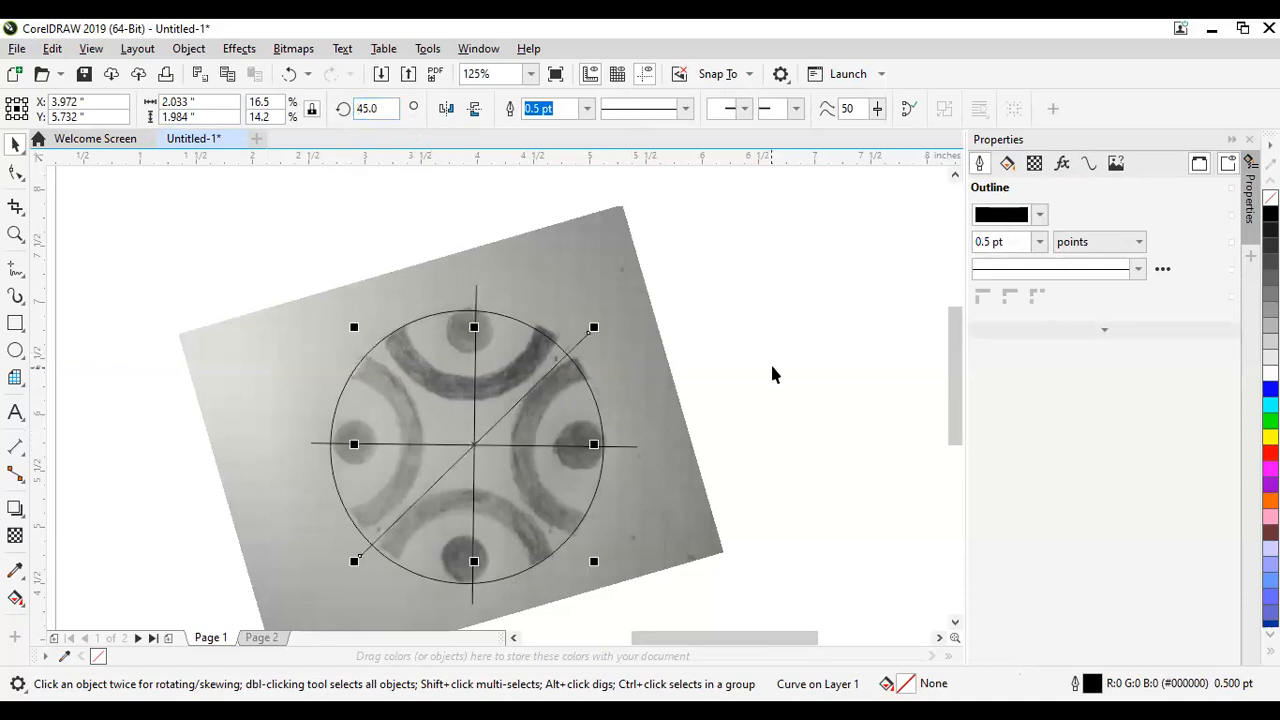
{"action": "key", "text": "Escape"}
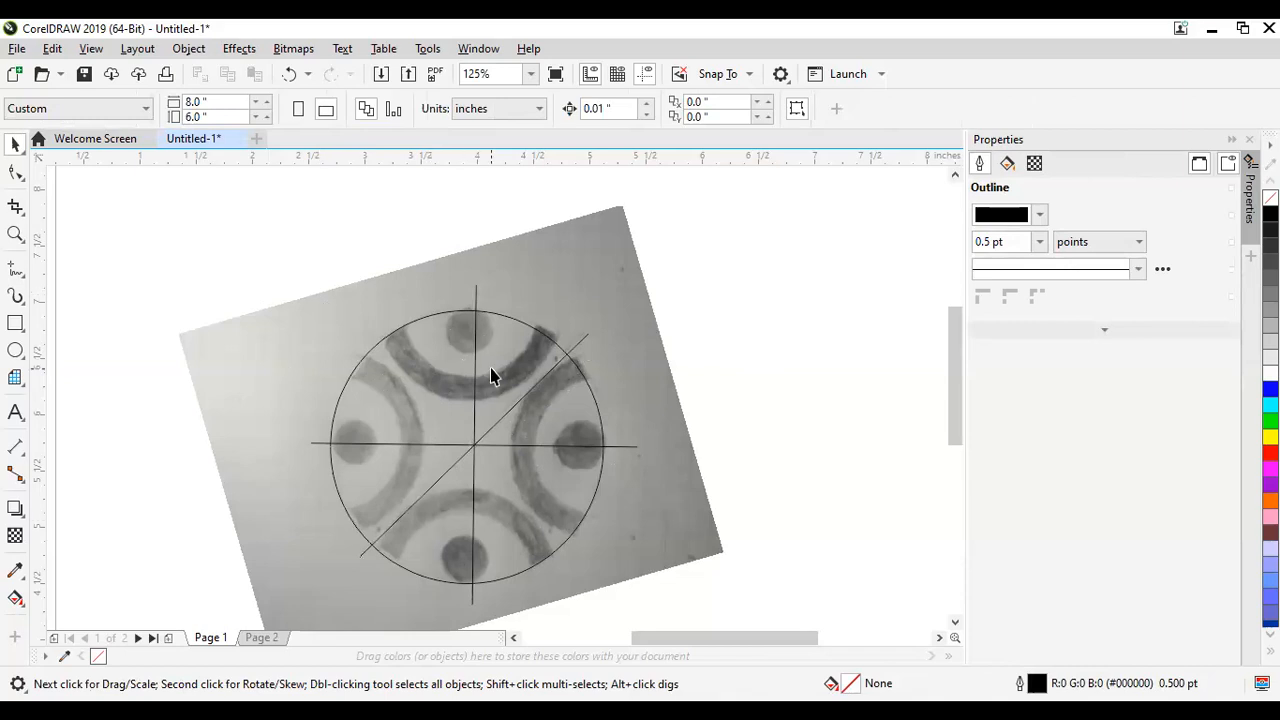
Step: Duplicate the 45-degree guide line in place and set the copy's rotation angle to 135 degrees
{"action": "left_click", "coordinate": [586, 336]}
{"action": "left_click", "coordinate": [581, 344]}
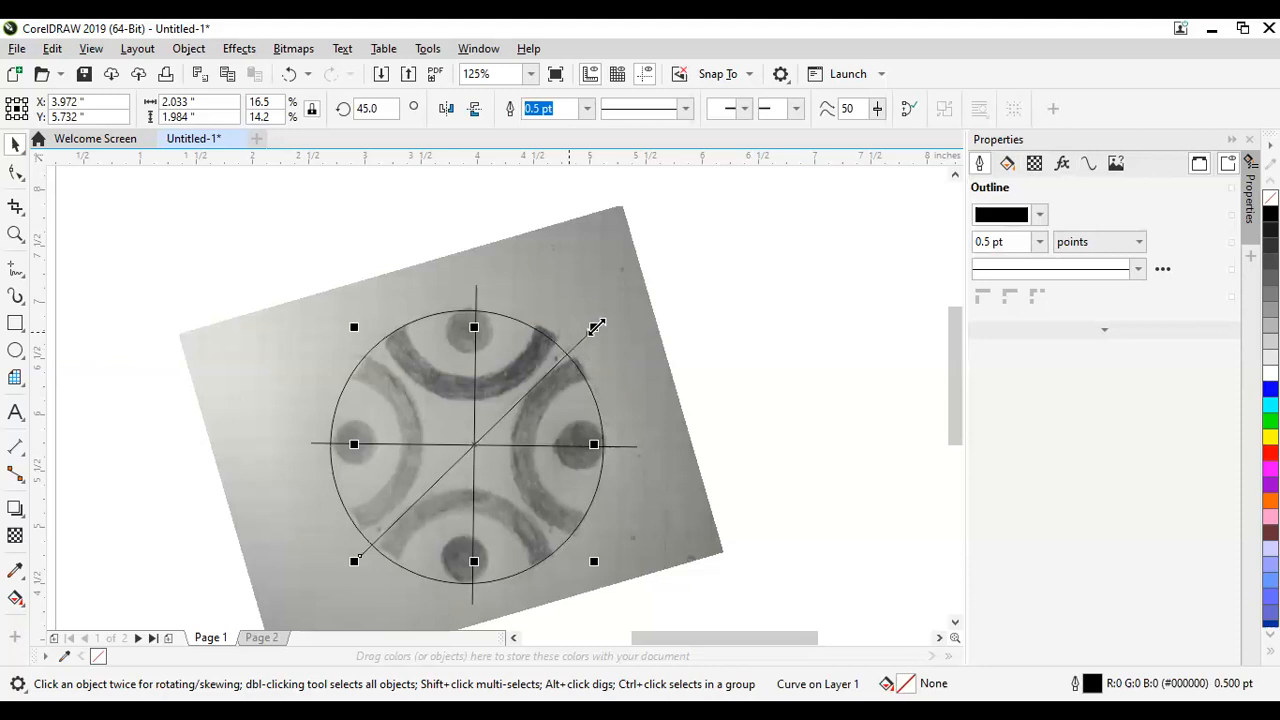
{"action": "key", "text": "Return"}
{"action": "type", "text": "135"}
{"action": "left_click", "coordinate": [480, 414]}
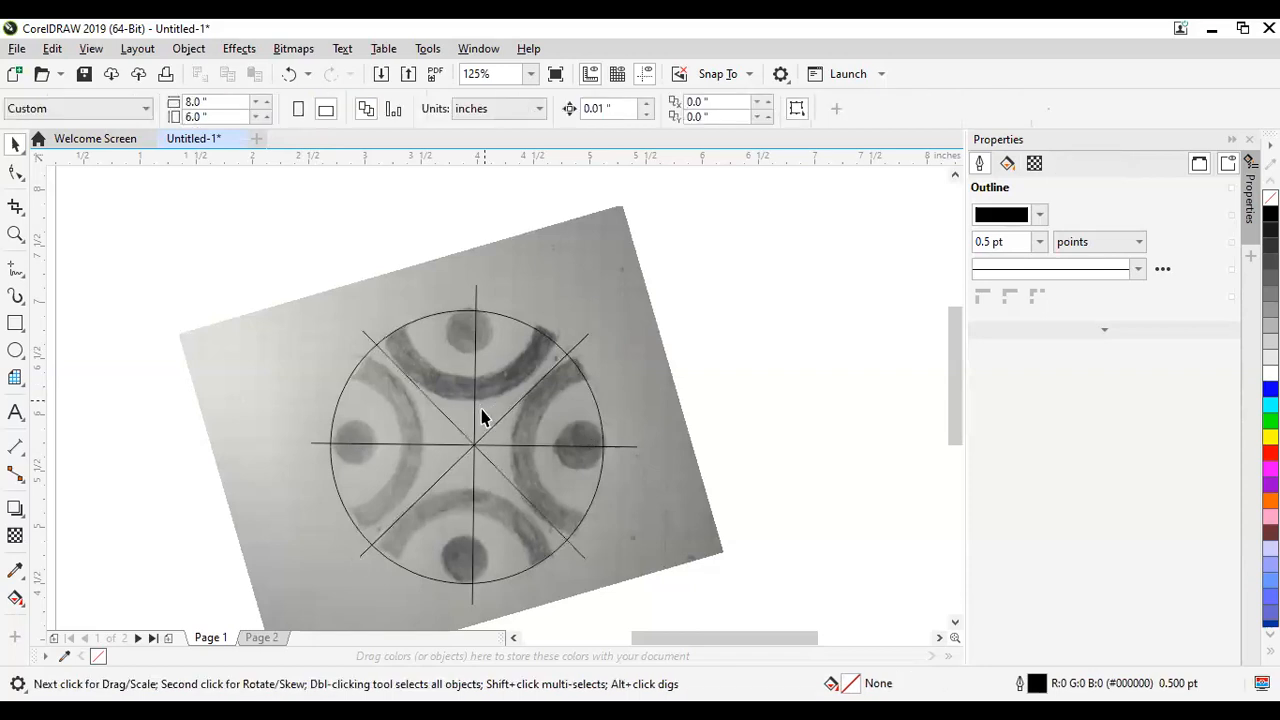
Step: Draw a circle about 1.32 inches wide and centre it where the vertical guide line crosses the upper edge of the large circle
{"action": "scroll", "coordinate": [450, 335], "scroll_direction": "up", "scroll_amount": 2}
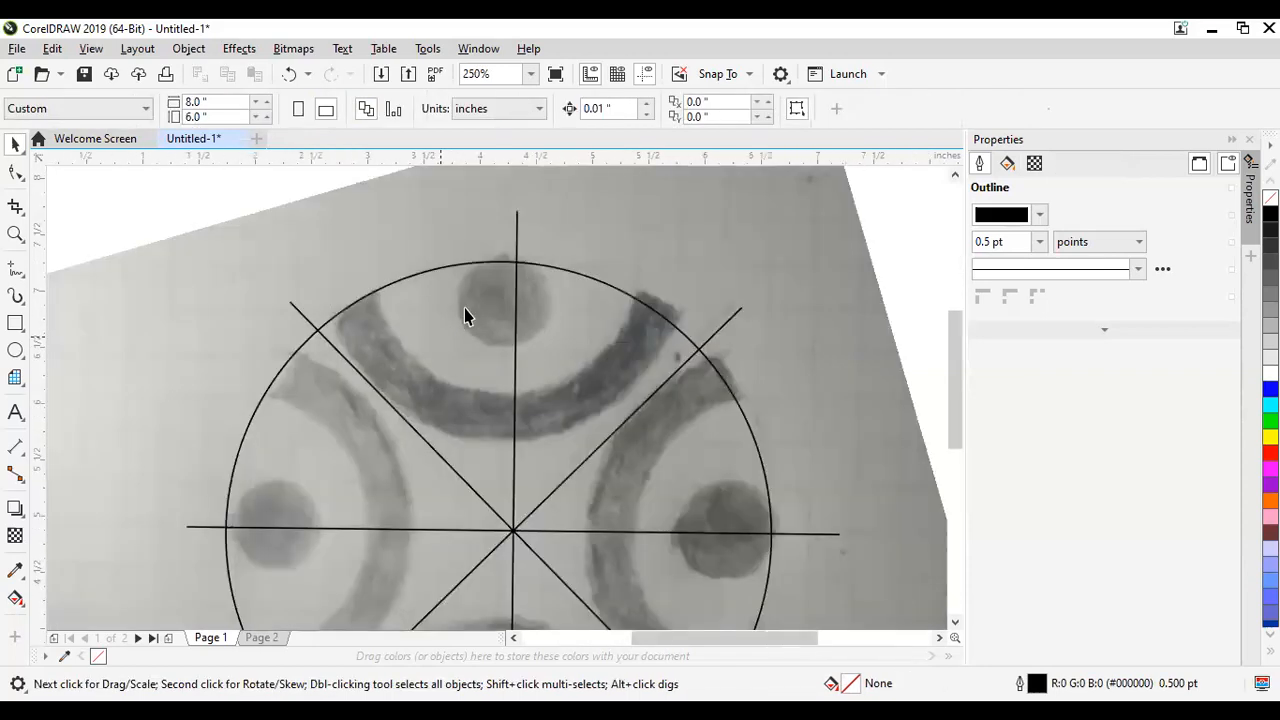
{"action": "scroll", "coordinate": [517, 360], "scroll_direction": "down", "scroll_amount": 4}
{"action": "scroll", "coordinate": [517, 360], "scroll_direction": "up", "scroll_amount": 2}
{"action": "scroll", "coordinate": [517, 360], "scroll_direction": "down", "scroll_amount": 2}
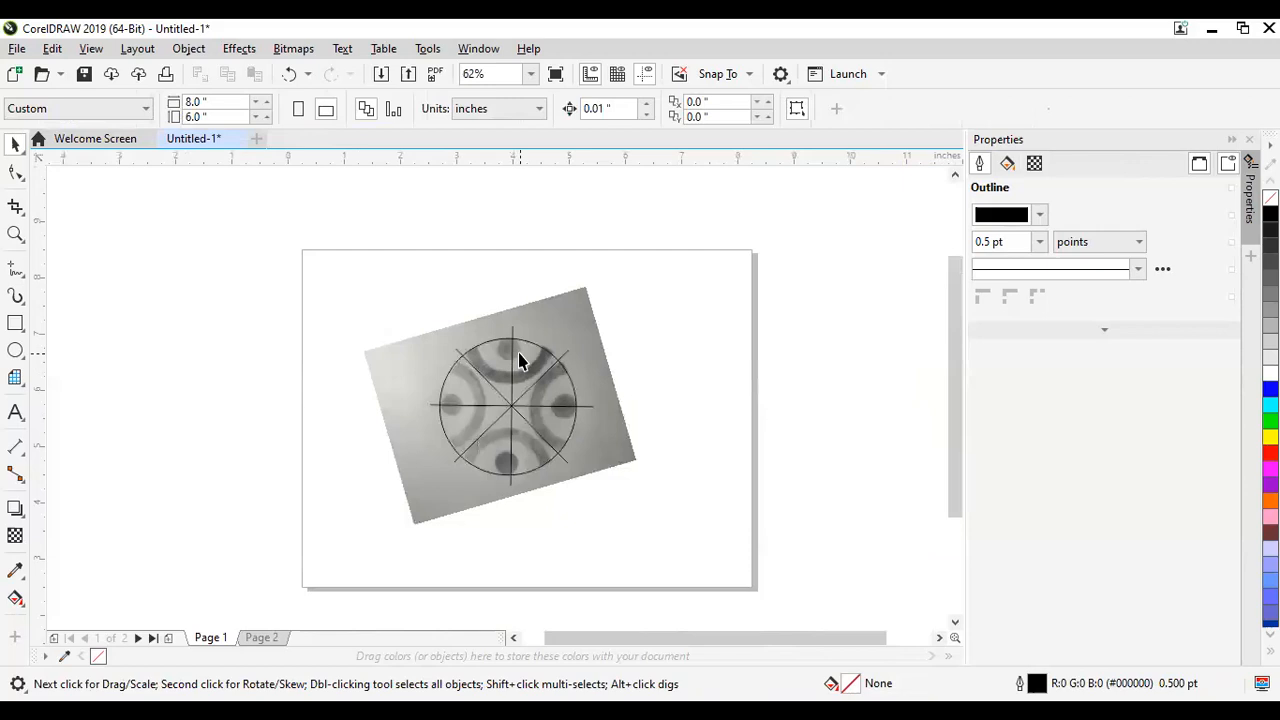
{"action": "scroll", "coordinate": [500, 363], "scroll_direction": "up", "scroll_amount": 2}
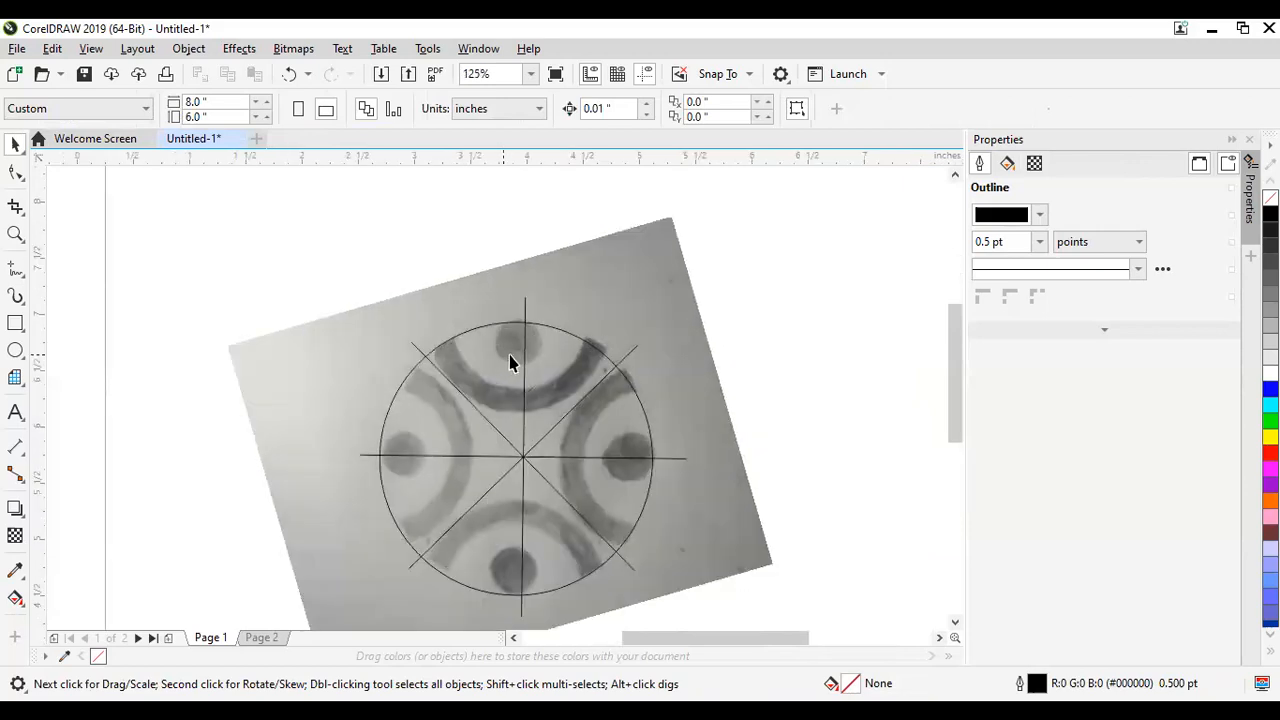
{"action": "scroll", "coordinate": [511, 363], "scroll_direction": "down", "scroll_amount": 1}
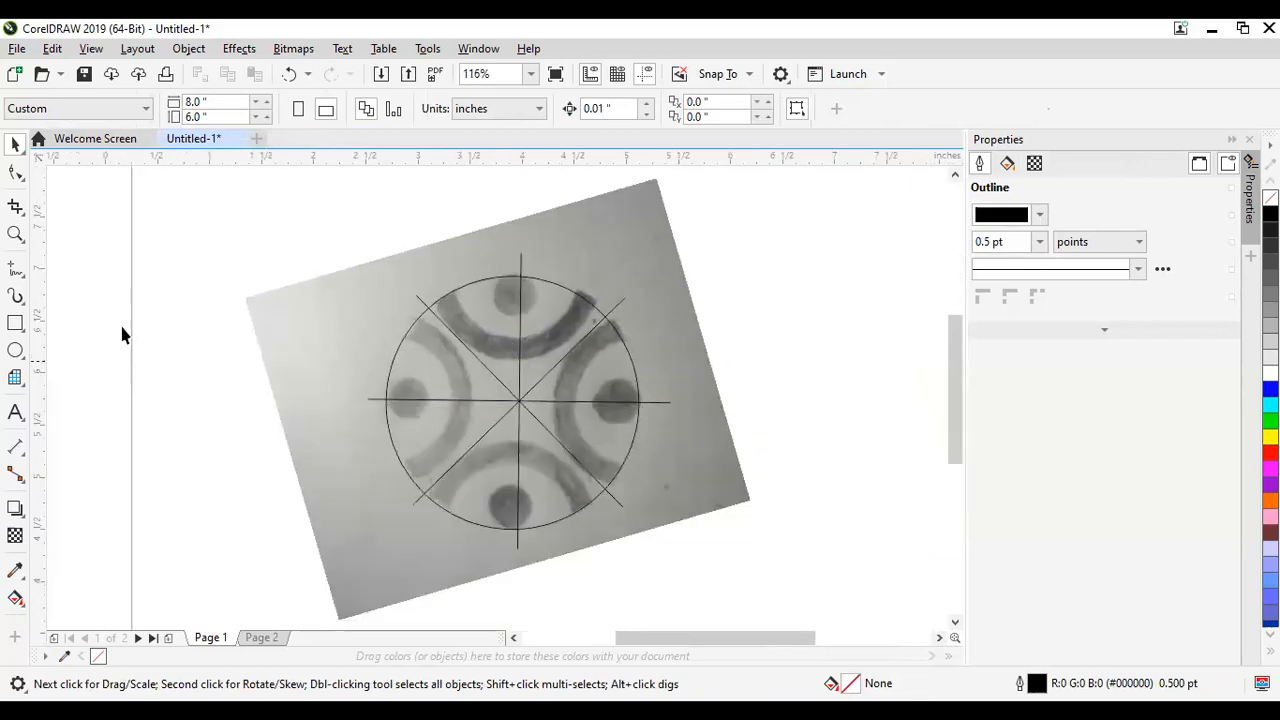
{"action": "left_click", "coordinate": [15, 350]}
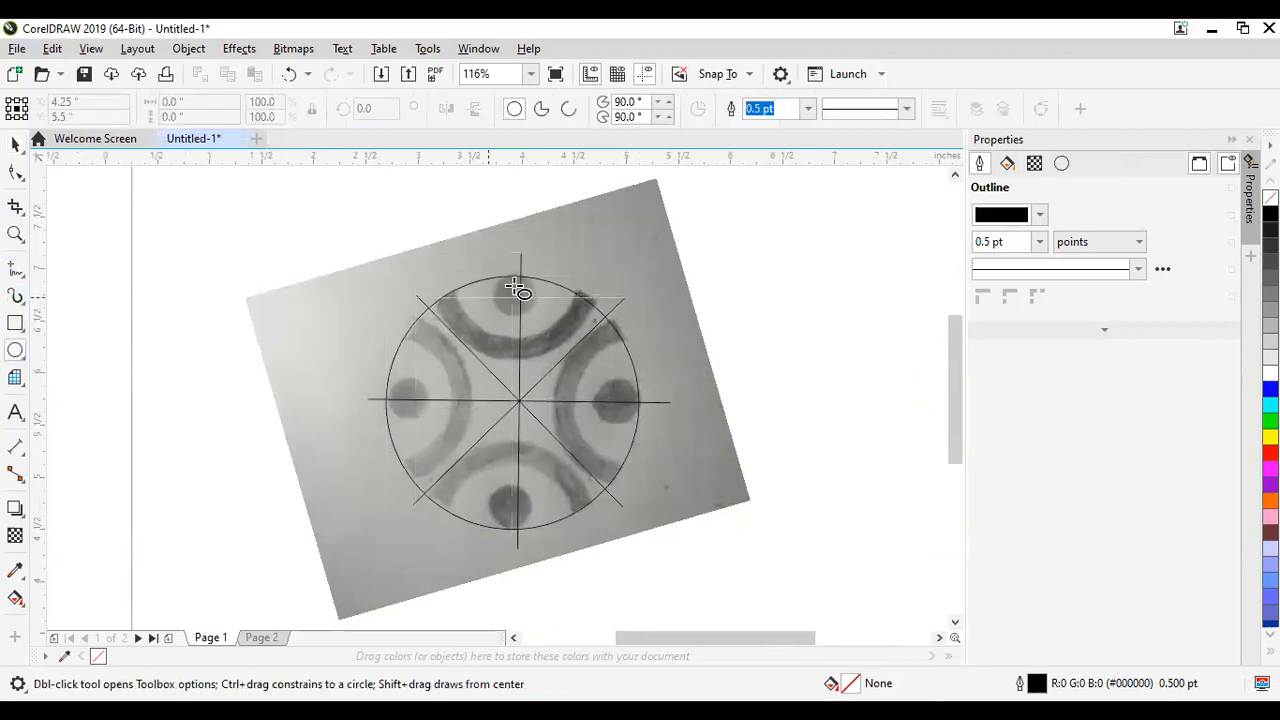
{"action": "left_click_drag", "start_coordinate": [469, 233], "coordinate": [608, 370]}
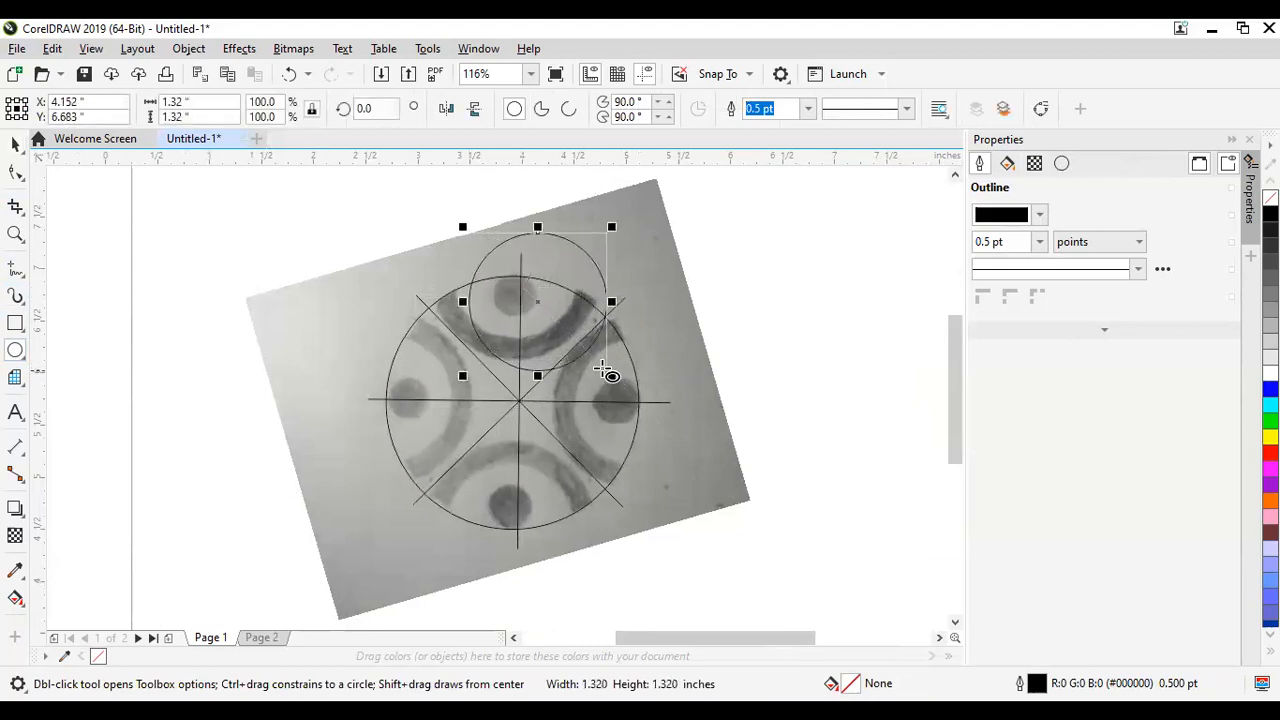
{"action": "key", "text": "space"}
{"action": "scroll", "coordinate": [537, 328], "scroll_direction": "up", "scroll_amount": 2}
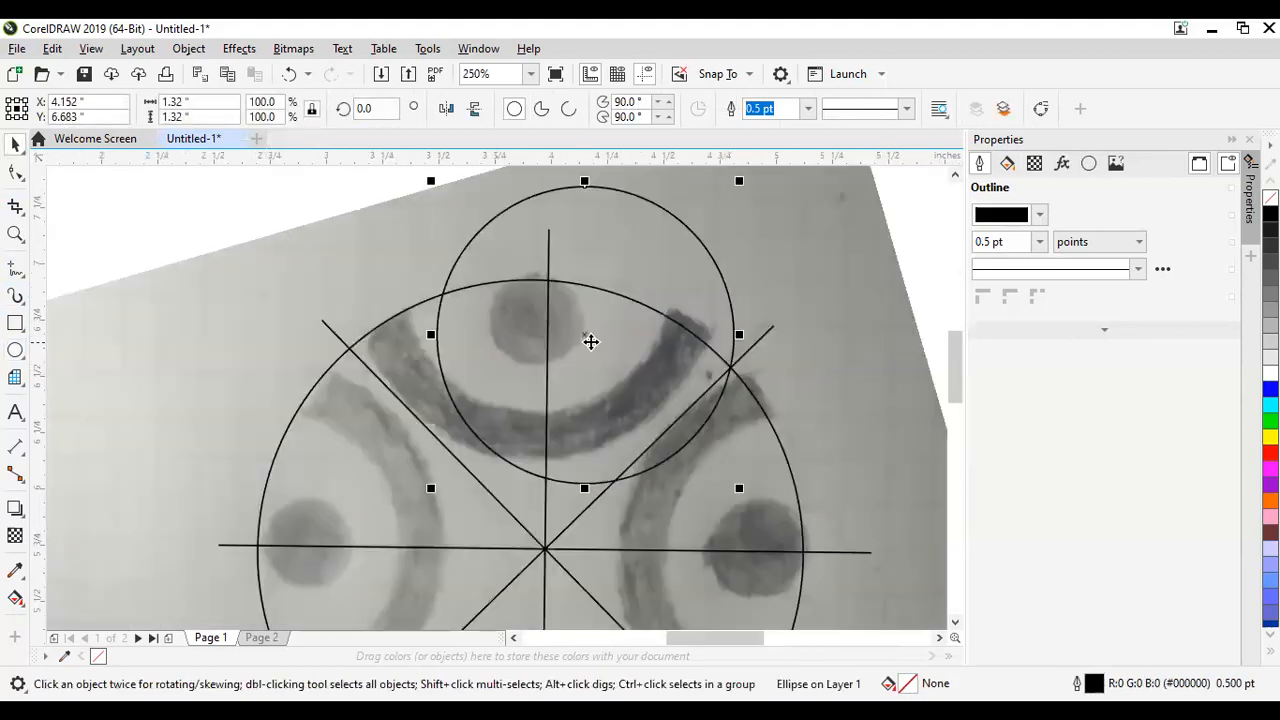
{"action": "left_click_drag", "start_coordinate": [588, 333], "coordinate": [549, 280]}
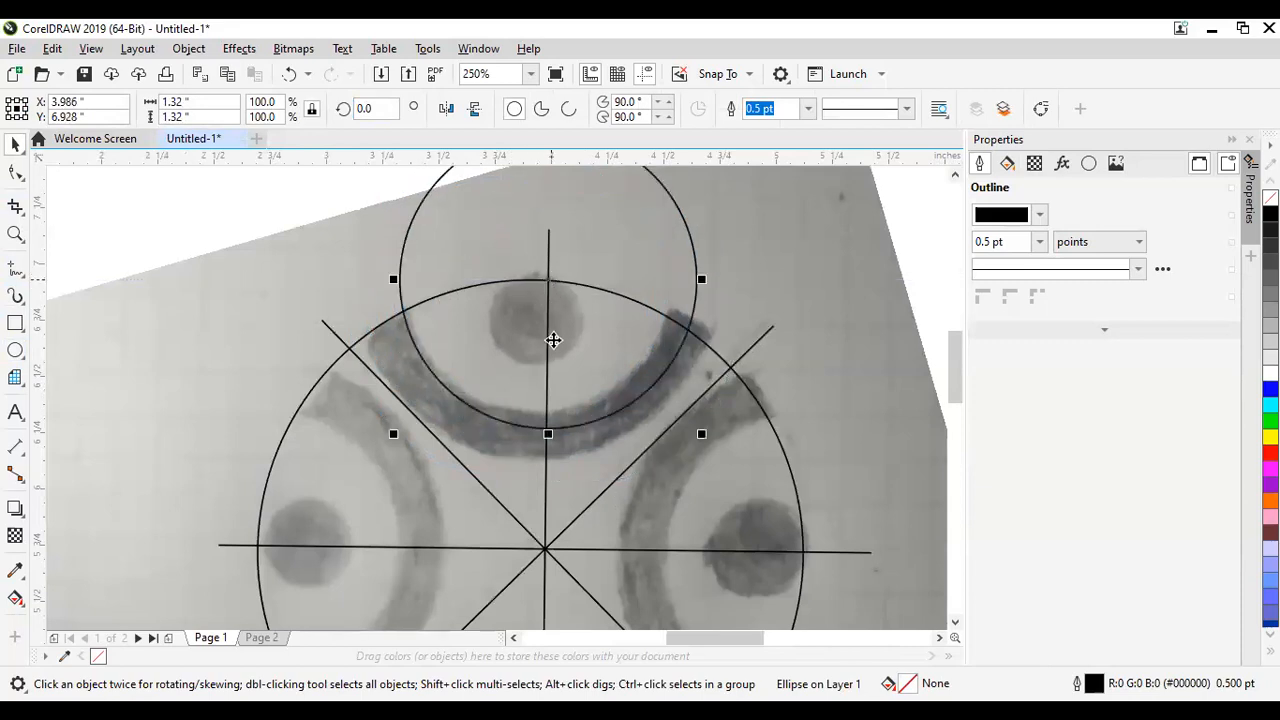
Step: Enlarge the upper circle from its centre to about 1.43 inches, following the pencil arc, and deselect it
{"action": "scroll", "coordinate": [553, 345], "scroll_direction": "down", "scroll_amount": 2}
{"action": "left_click_drag", "start_coordinate": [634, 228], "coordinate": [640, 225]}
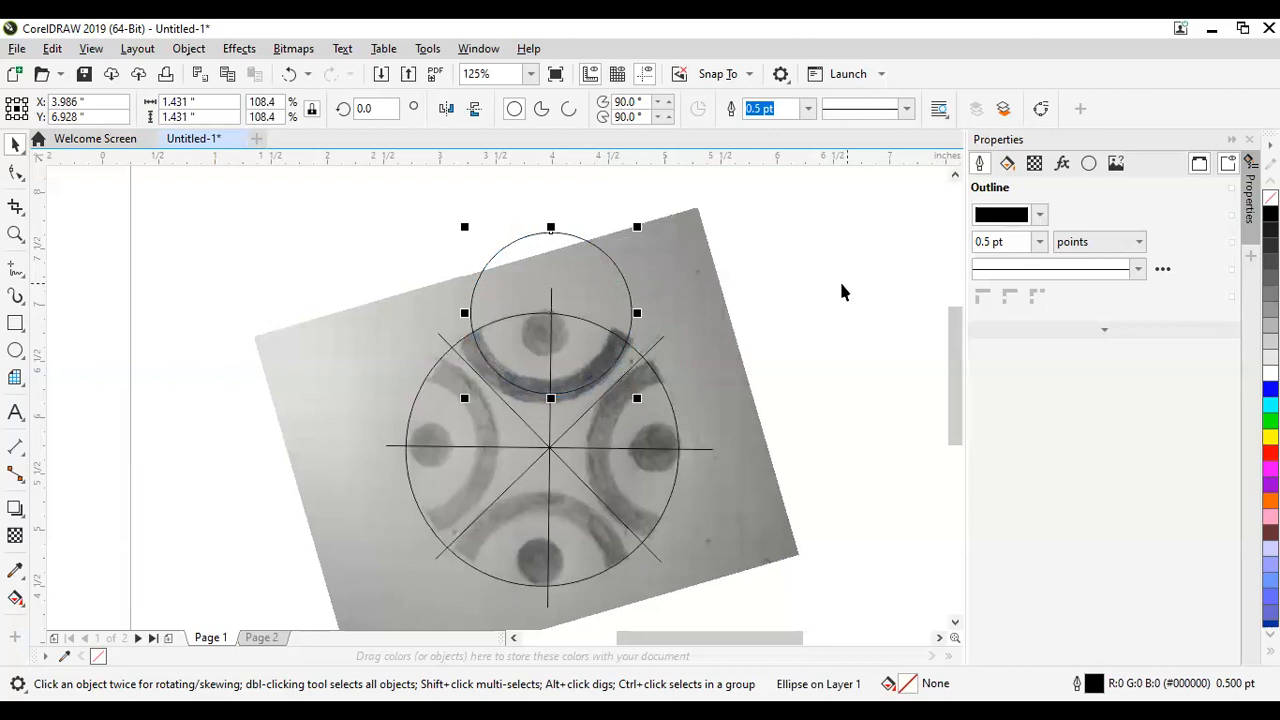
{"action": "left_click", "coordinate": [807, 287]}
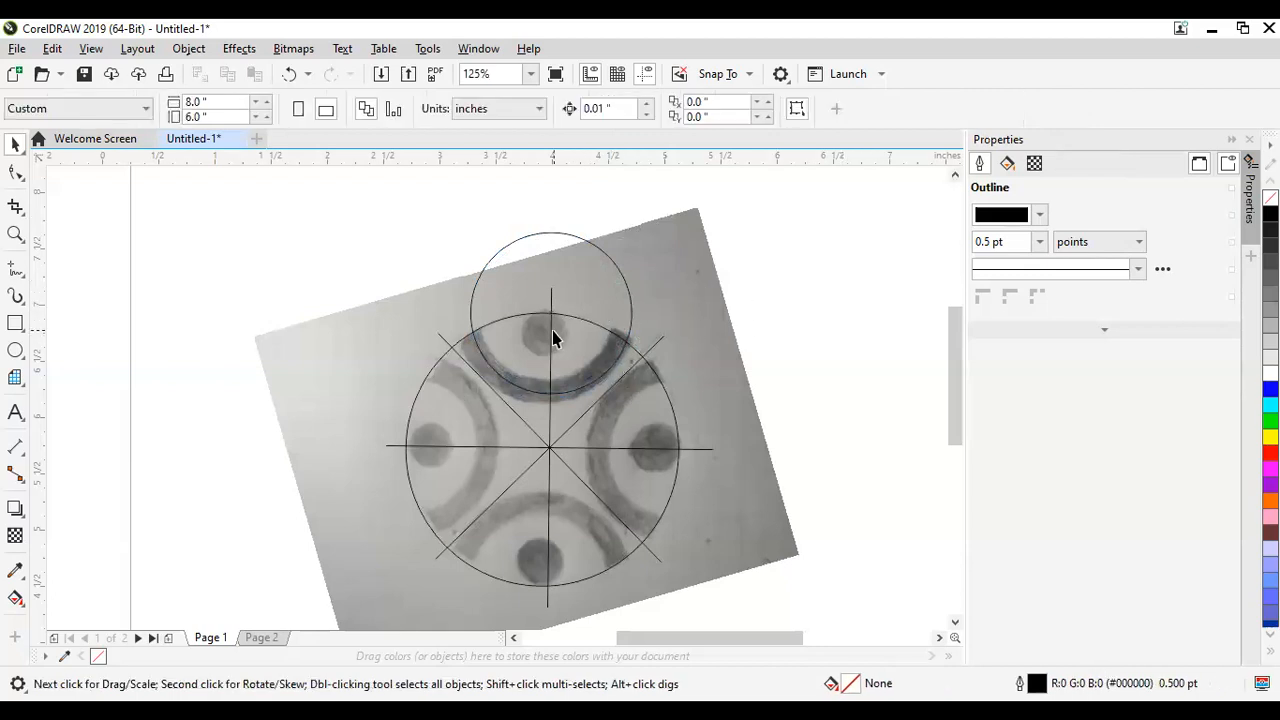
Step: Examine how the upper circle's centre lines up with the vertical guide line and how its edge follows the pencil arc
{"action": "scroll", "coordinate": [555, 300], "scroll_direction": "up", "scroll_amount": 2}
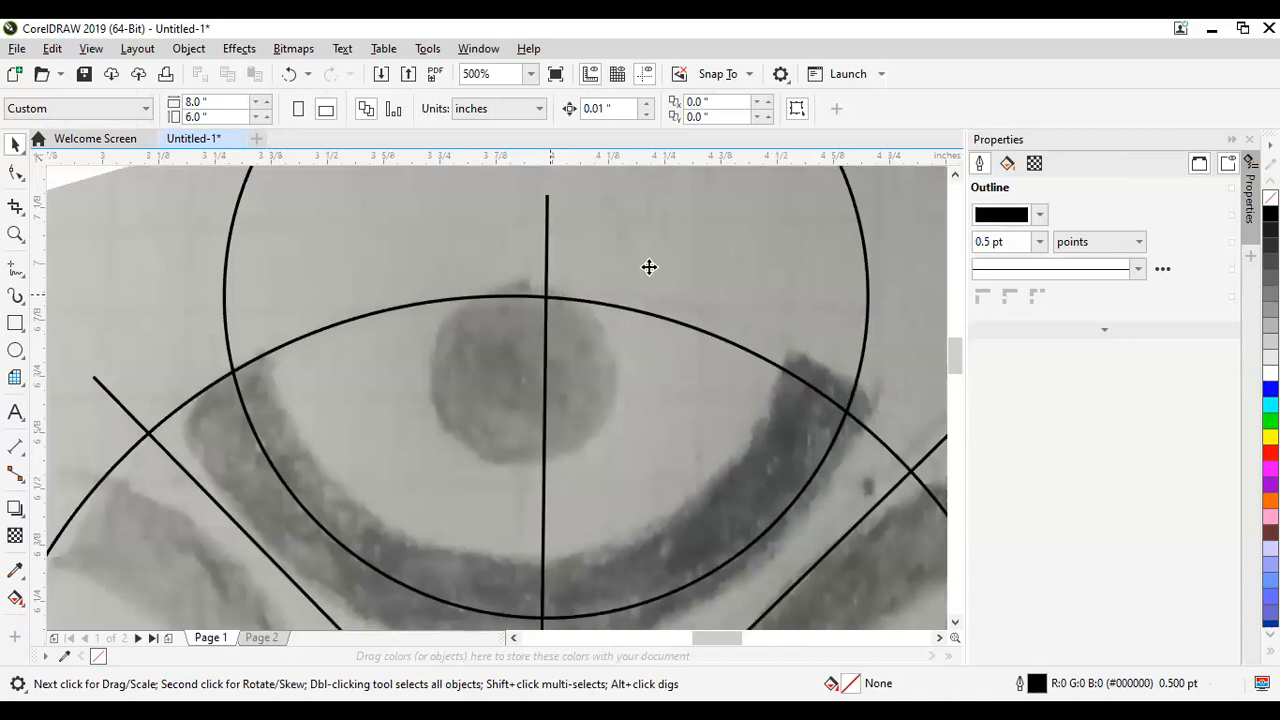
{"action": "left_click", "coordinate": [555, 308]}
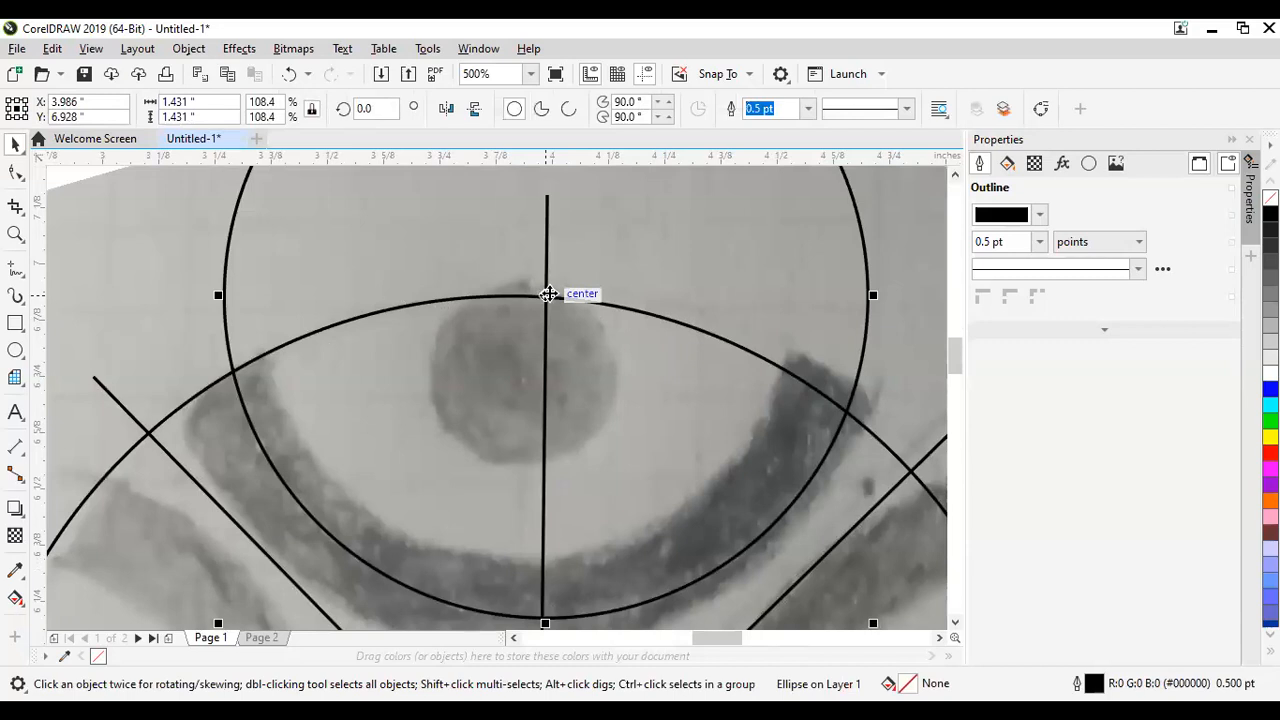
{"action": "scroll", "coordinate": [537, 302], "scroll_direction": "down", "scroll_amount": 3}
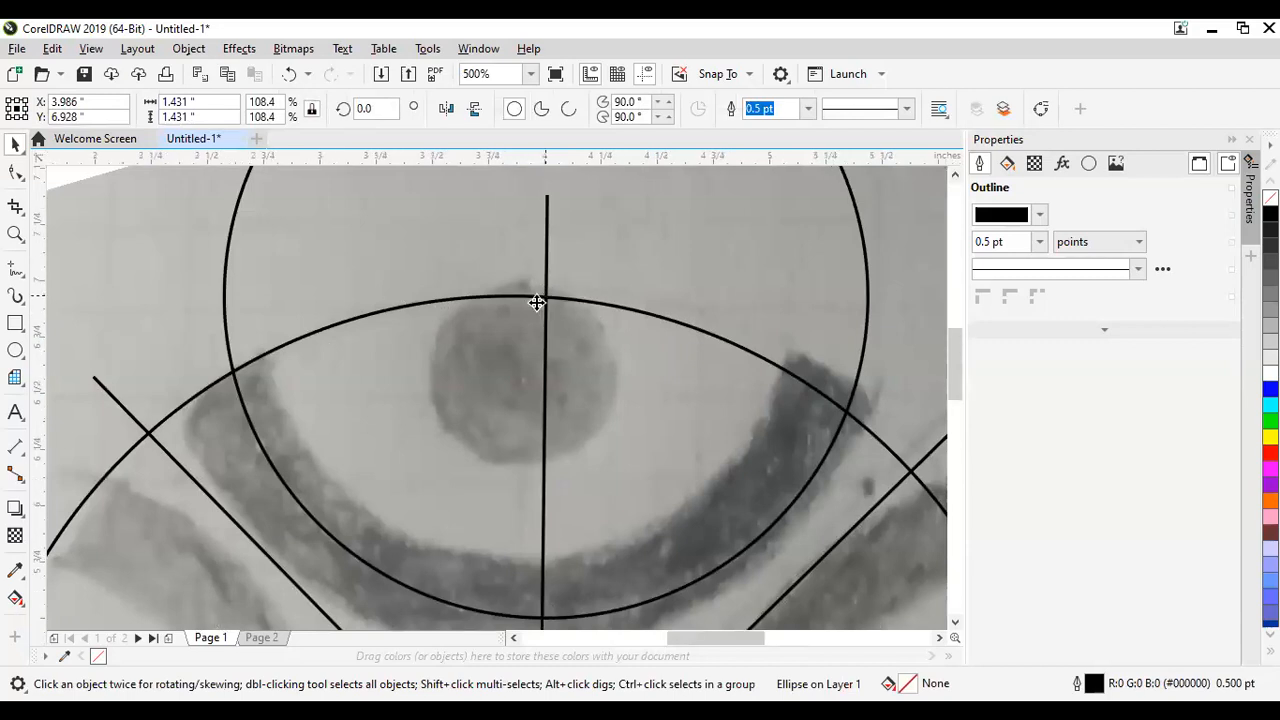
{"action": "scroll", "coordinate": [537, 302], "scroll_direction": "down", "scroll_amount": 2}
{"action": "scroll", "coordinate": [548, 283], "scroll_direction": "up", "scroll_amount": 2}
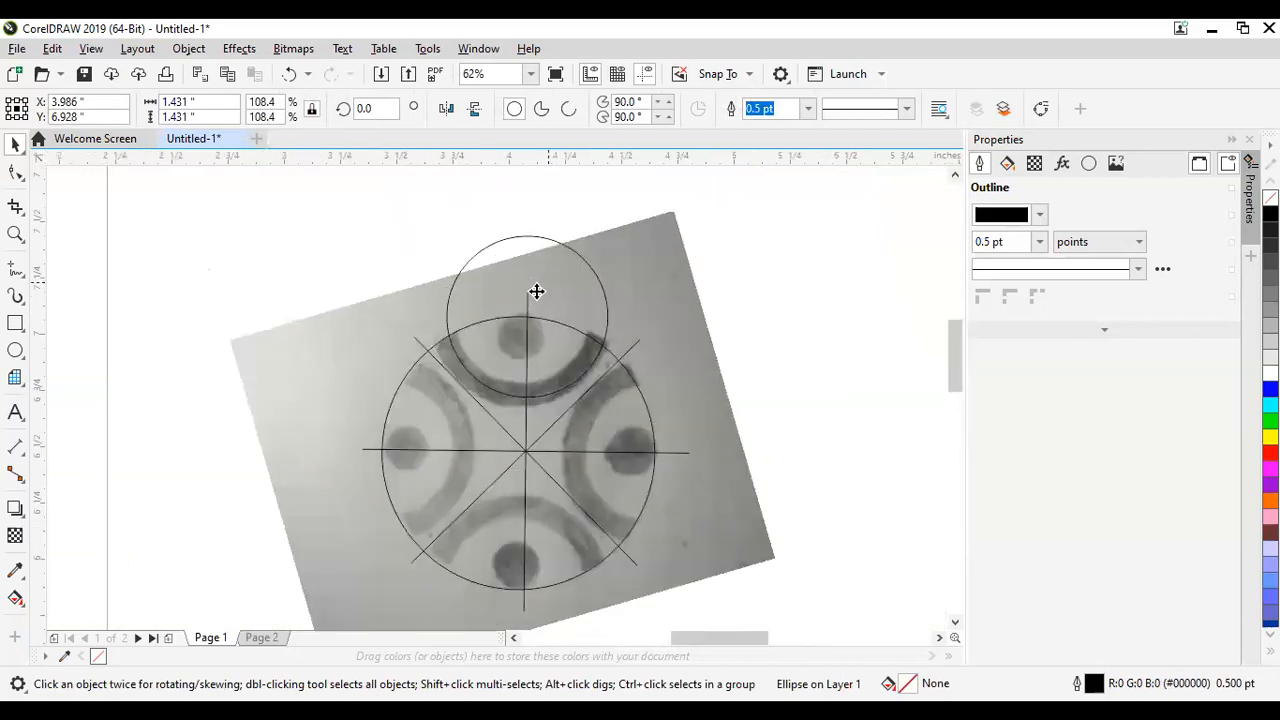
{"action": "scroll", "coordinate": [530, 295], "scroll_direction": "up", "scroll_amount": 1}
{"action": "scroll", "coordinate": [508, 300], "scroll_direction": "down", "scroll_amount": 3}
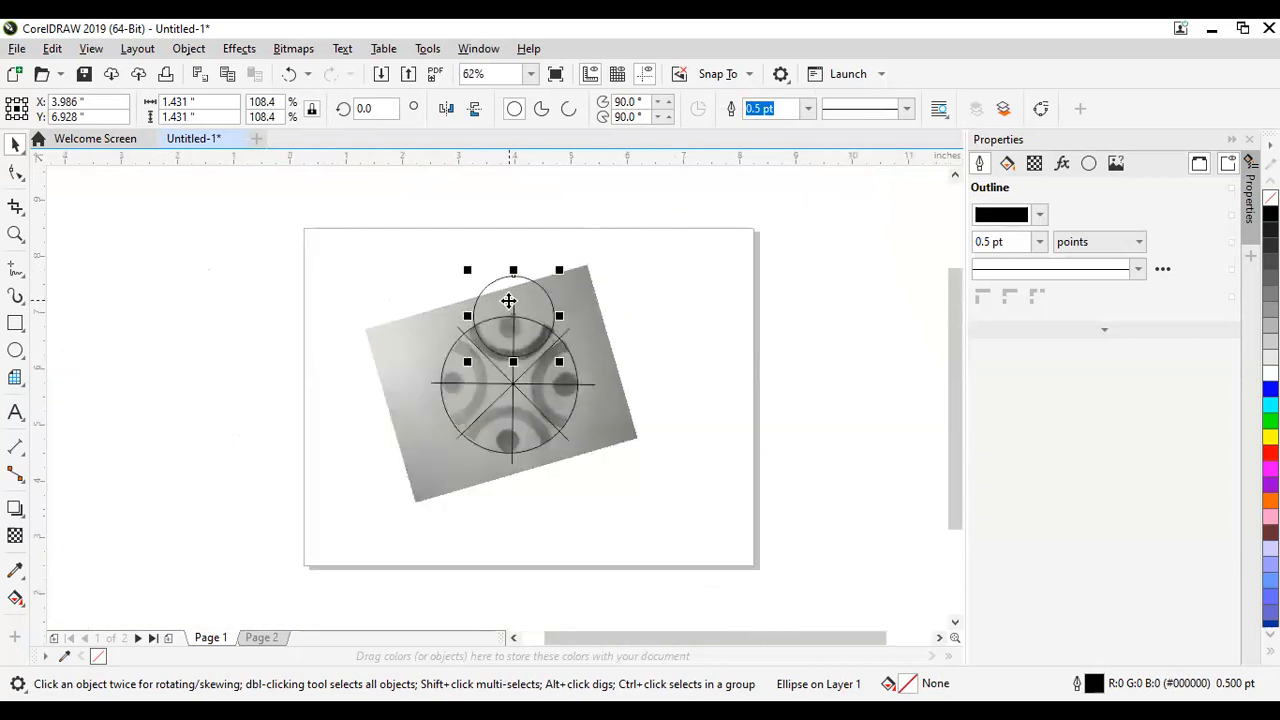
{"action": "scroll", "coordinate": [508, 300], "scroll_direction": "up", "scroll_amount": 2}
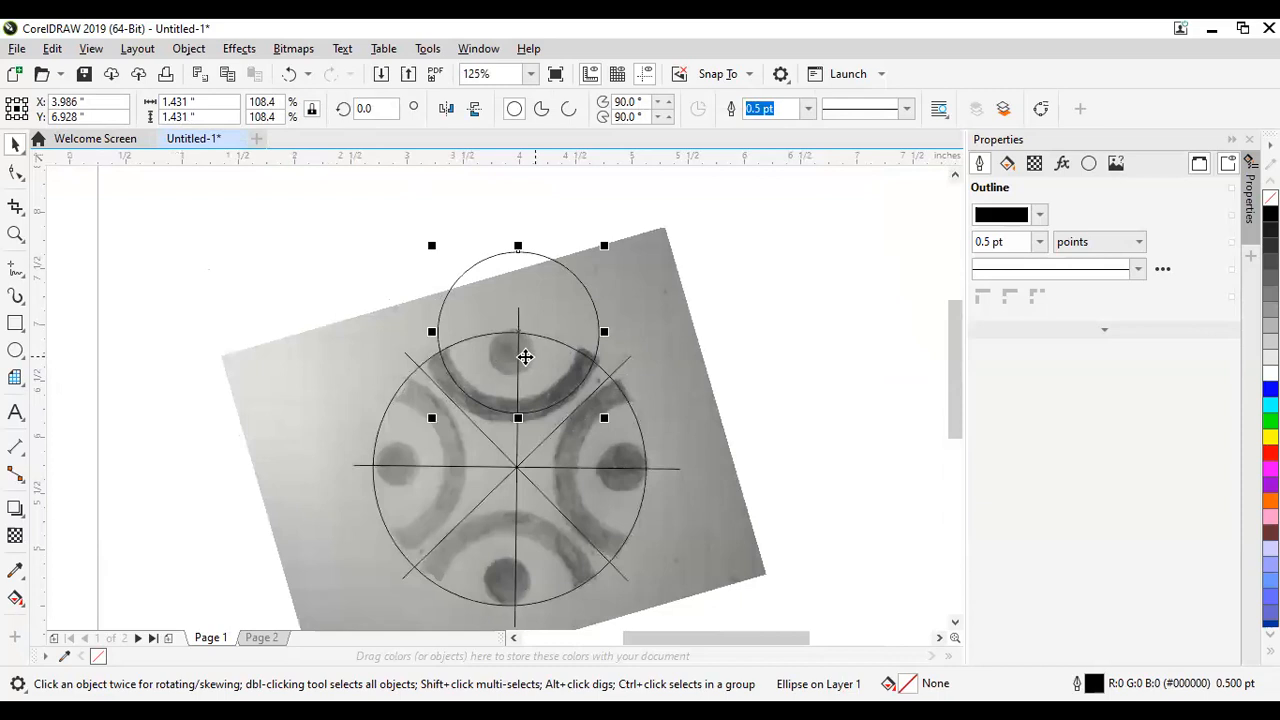
Step: Try shrinking the upper circle from its centre to about 1.345 inches, then undo the resize
{"action": "scroll", "coordinate": [525, 360], "scroll_direction": "up", "scroll_amount": 2}
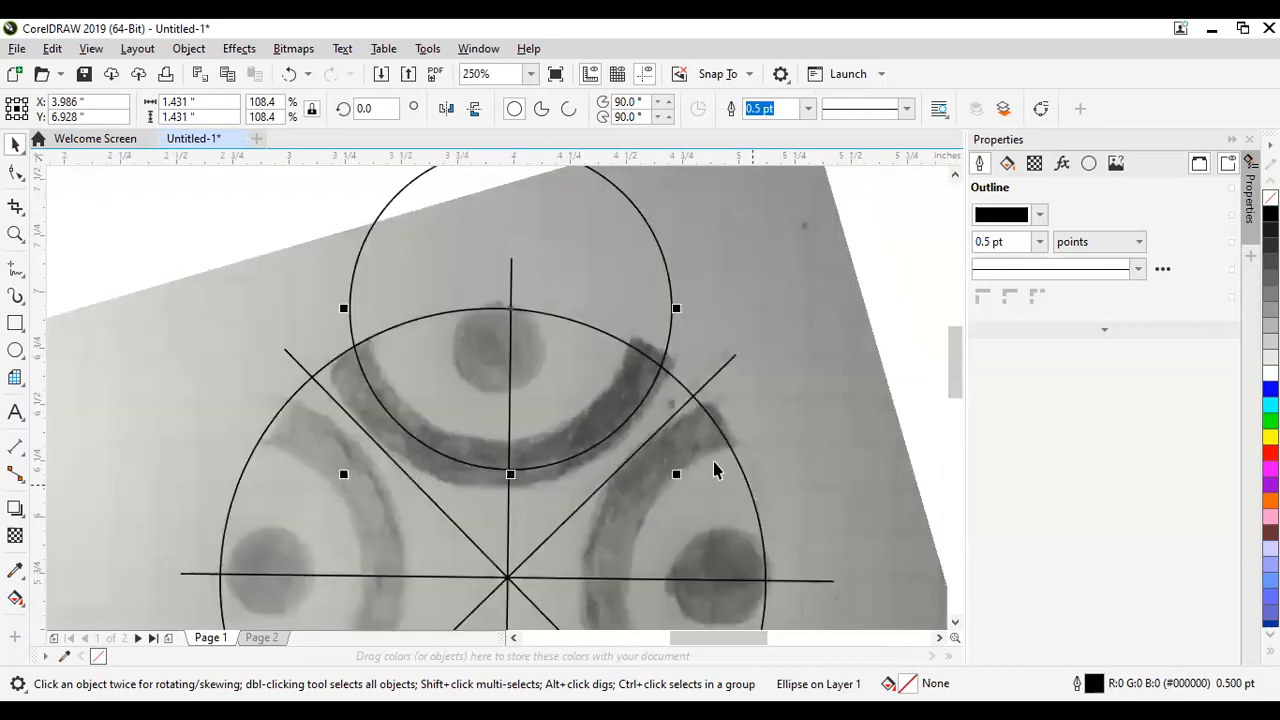
{"action": "left_click_drag", "start_coordinate": [676, 474], "coordinate": [676, 466]}
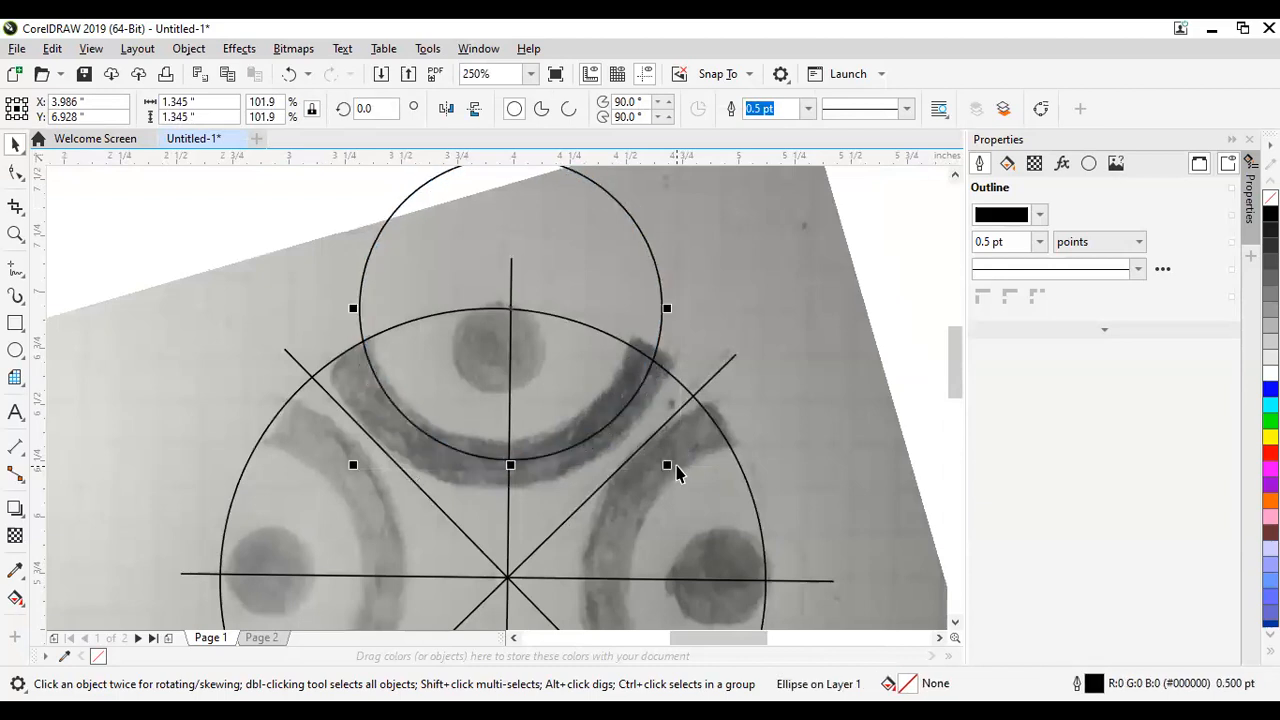
{"action": "key", "text": "ctrl+z"}
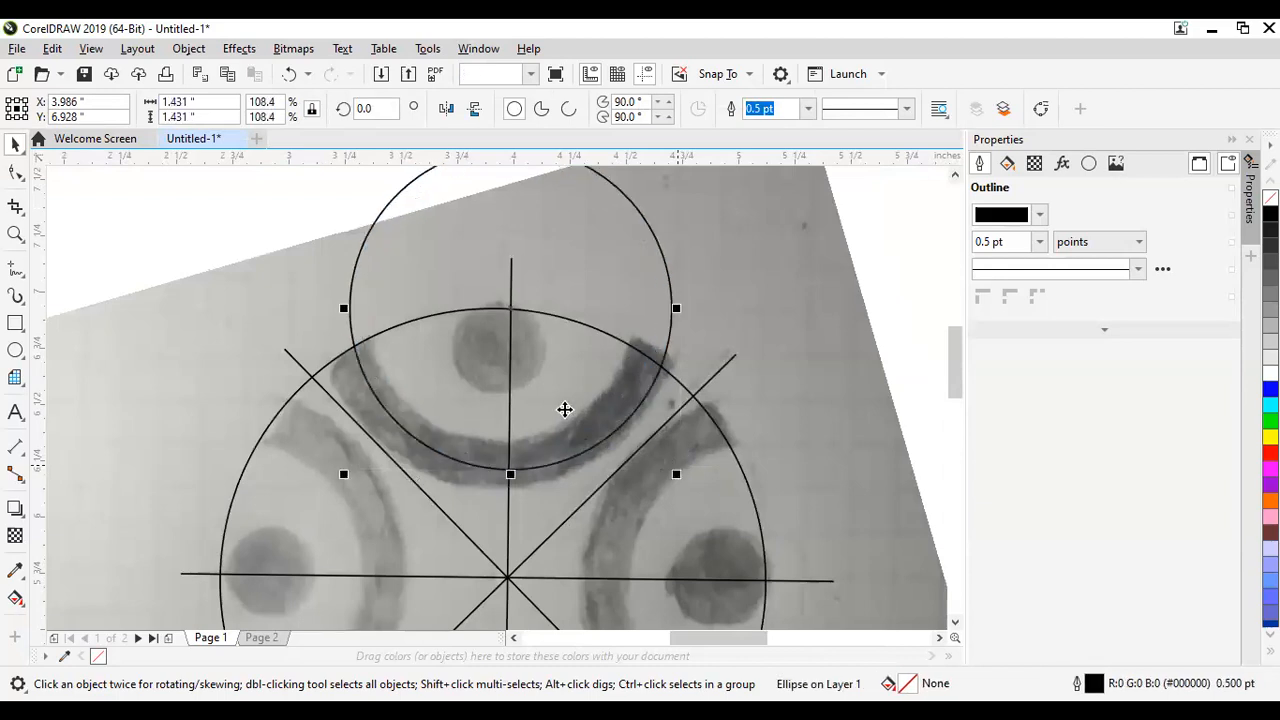
{"action": "scroll", "coordinate": [560, 409], "scroll_direction": "down", "scroll_amount": 5}
{"action": "scroll", "coordinate": [565, 383], "scroll_direction": "up", "scroll_amount": 2}
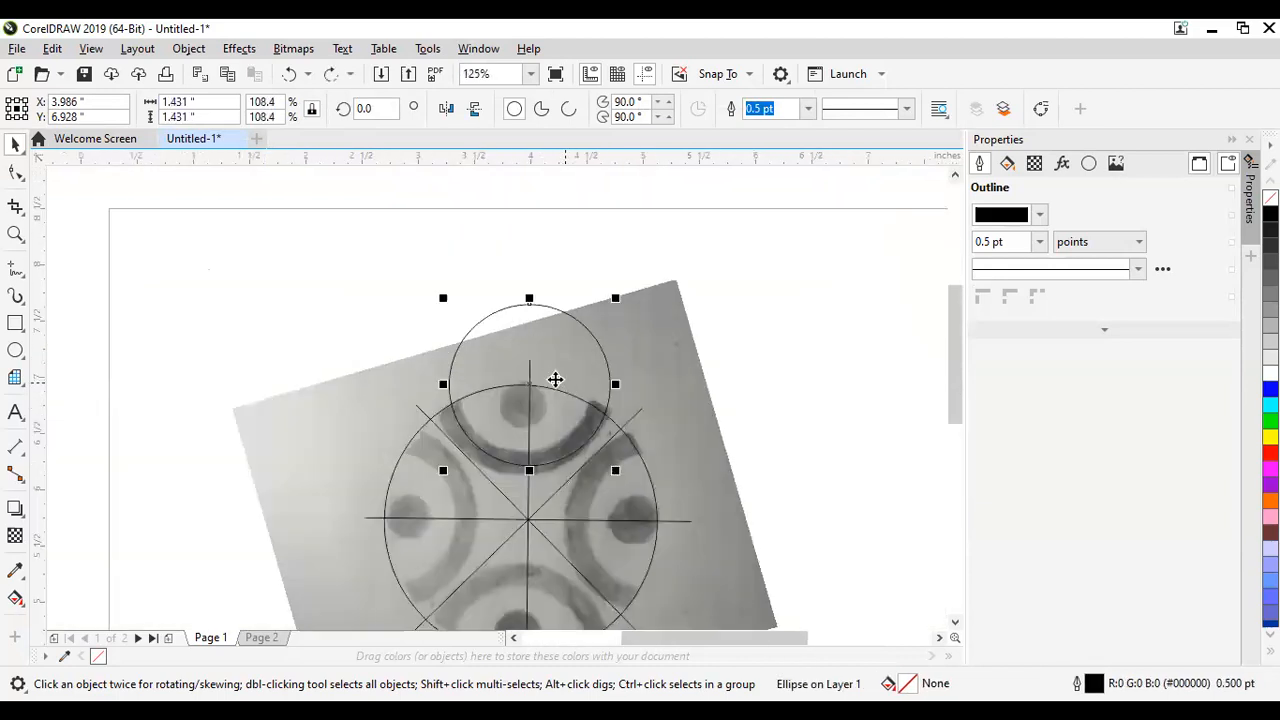
{"action": "scroll", "coordinate": [530, 402], "scroll_direction": "up", "scroll_amount": 3}
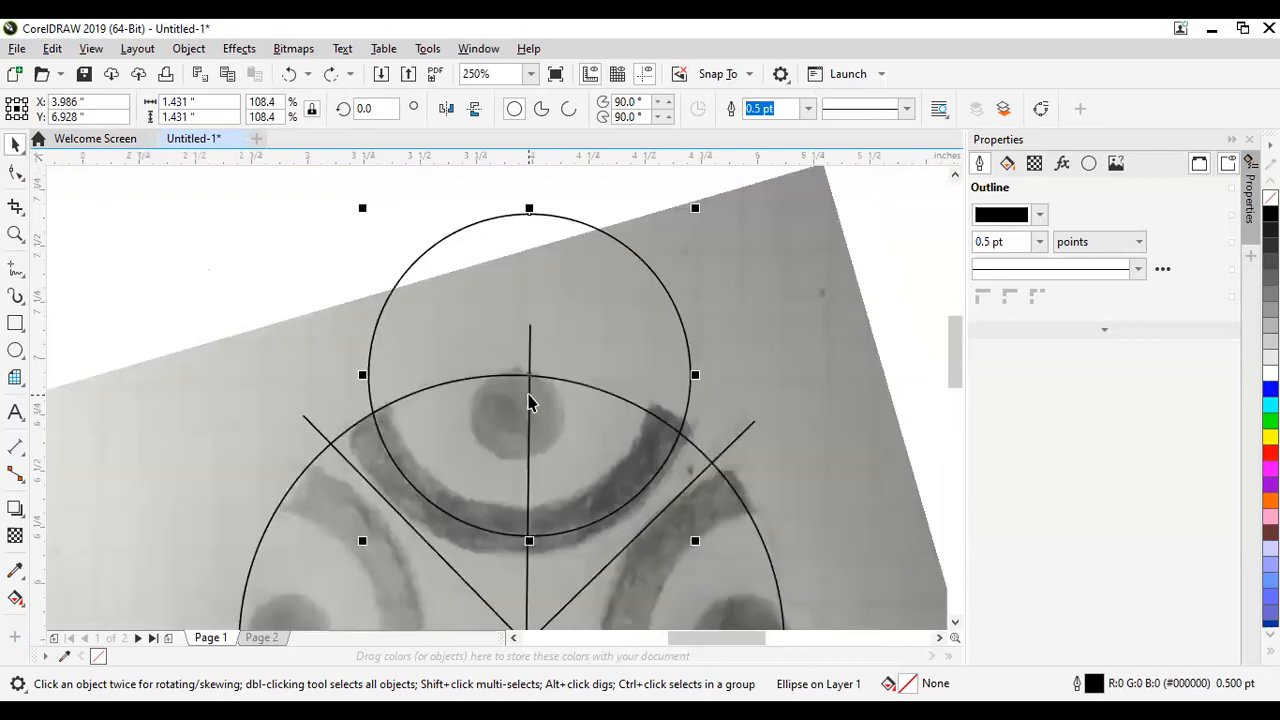
Step: Try an 8 pt outline on the upper circle and compare its thickness with the pencil arc
{"action": "scroll", "coordinate": [529, 415], "scroll_direction": "down", "scroll_amount": 3}
{"action": "scroll", "coordinate": [527, 427], "scroll_direction": "up", "scroll_amount": 3}
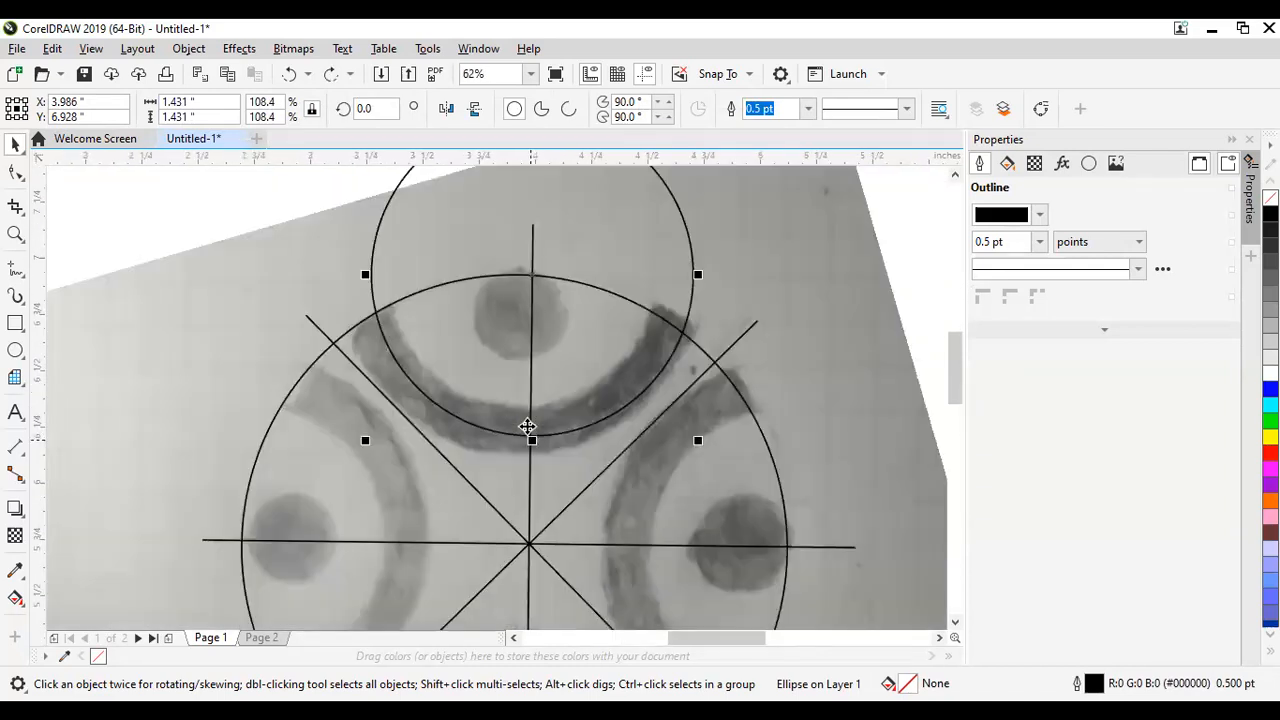
{"action": "scroll", "coordinate": [528, 426], "scroll_direction": "down", "scroll_amount": 2}
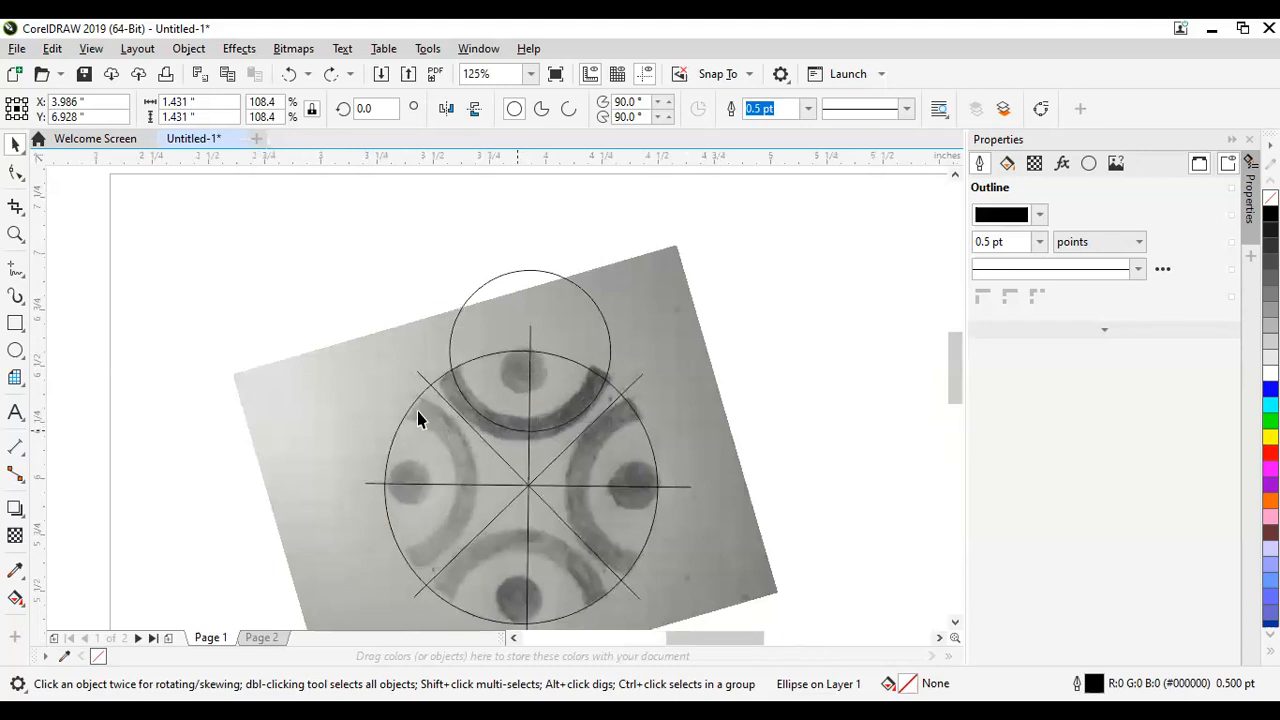
{"action": "scroll", "coordinate": [424, 382], "scroll_direction": "up", "scroll_amount": 2}
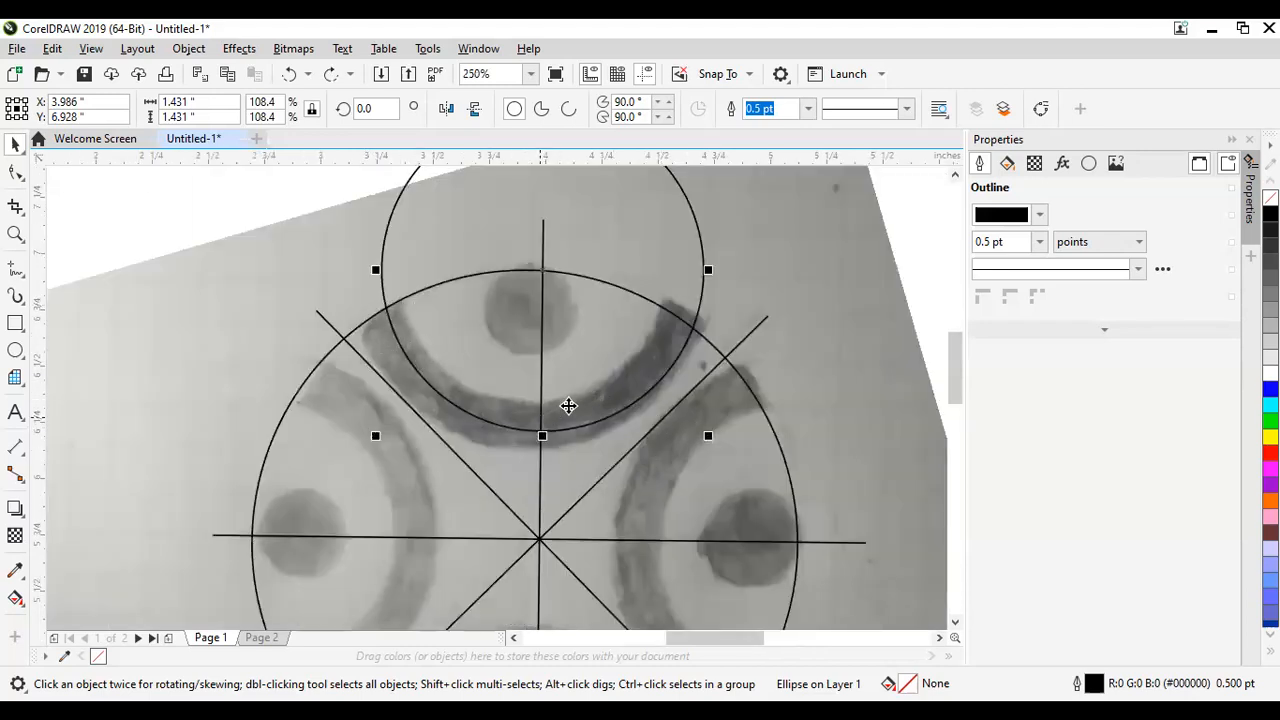
{"action": "scroll", "coordinate": [556, 386], "scroll_direction": "down", "scroll_amount": 3}
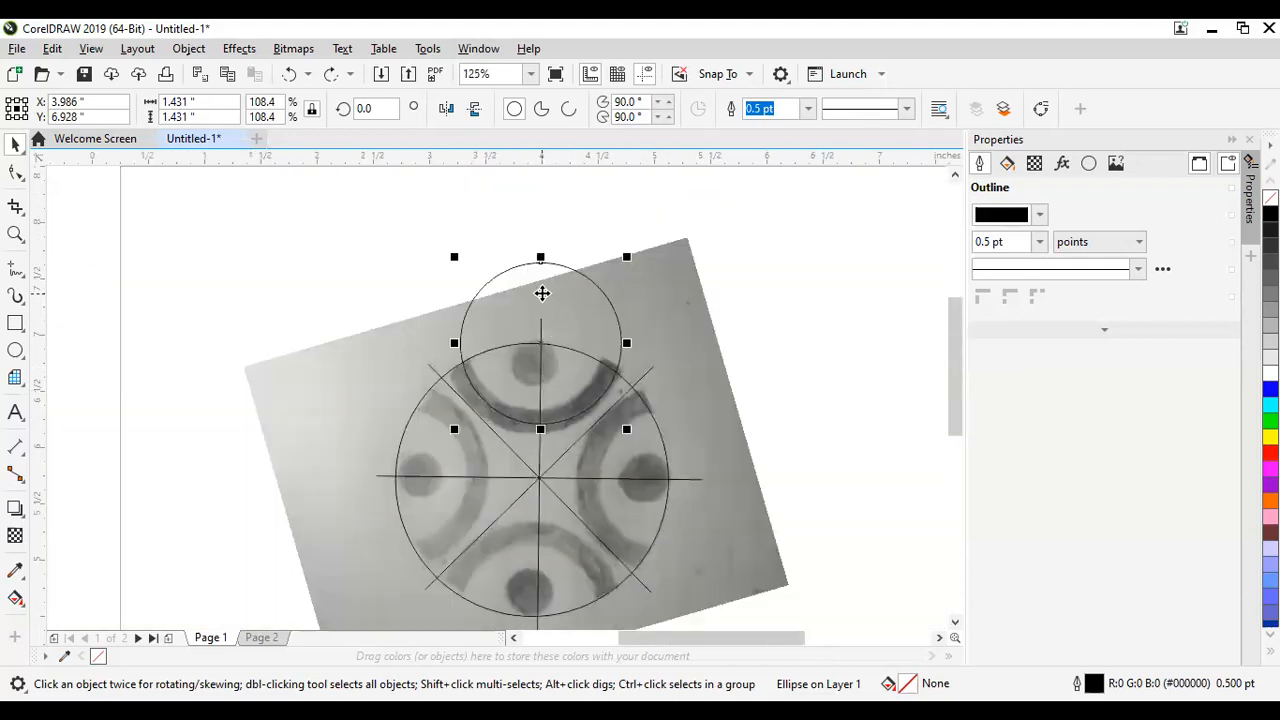
{"action": "scroll", "coordinate": [542, 292], "scroll_direction": "up", "scroll_amount": 2}
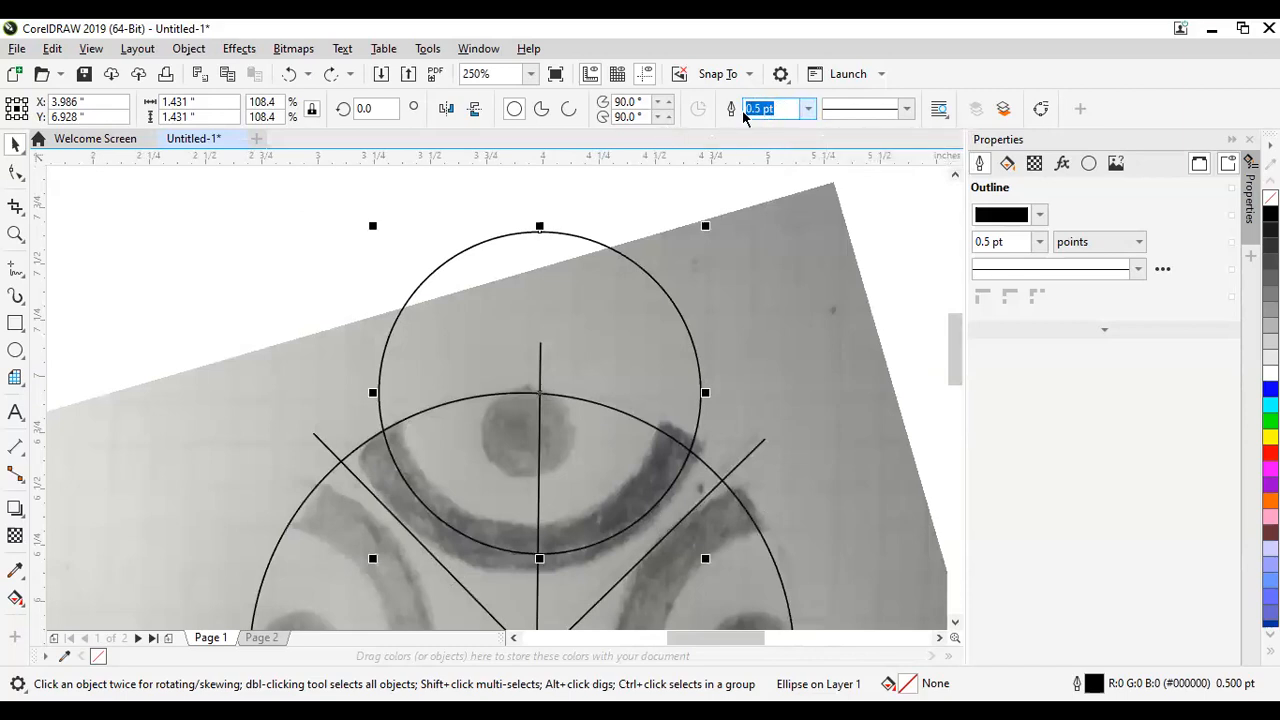
{"action": "left_click", "coordinate": [810, 107]}
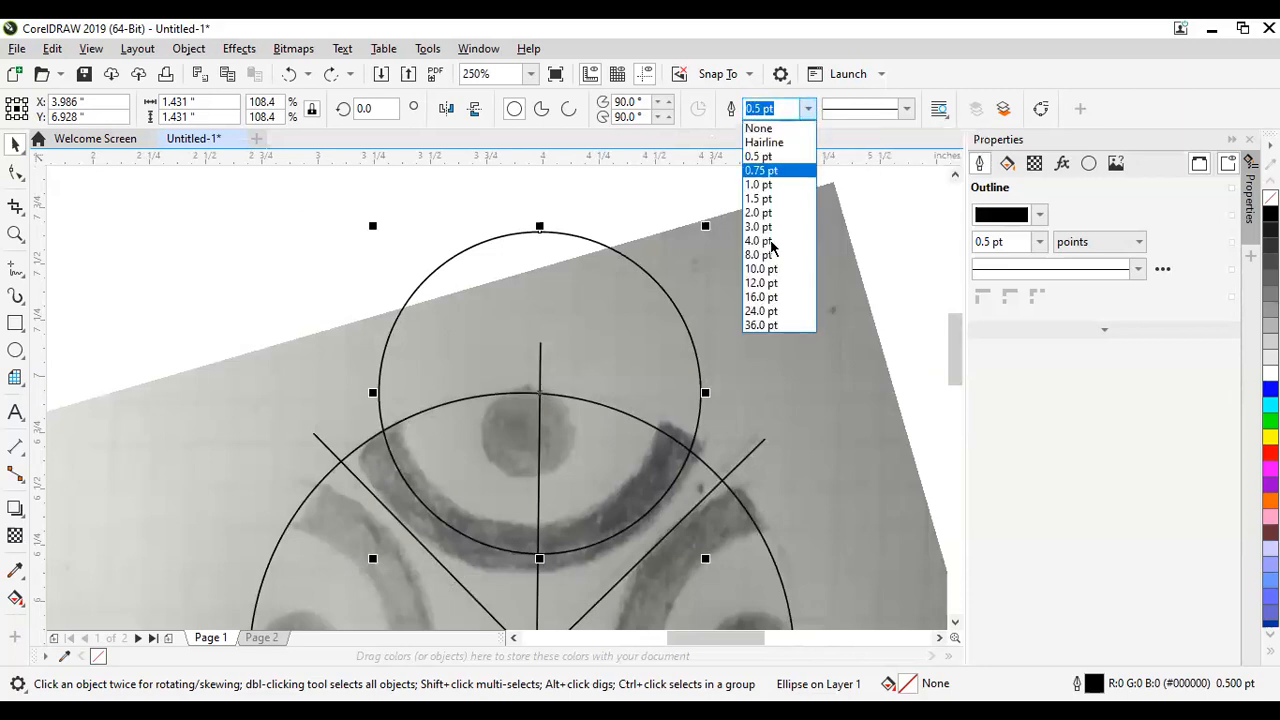
{"action": "left_click", "coordinate": [771, 256]}
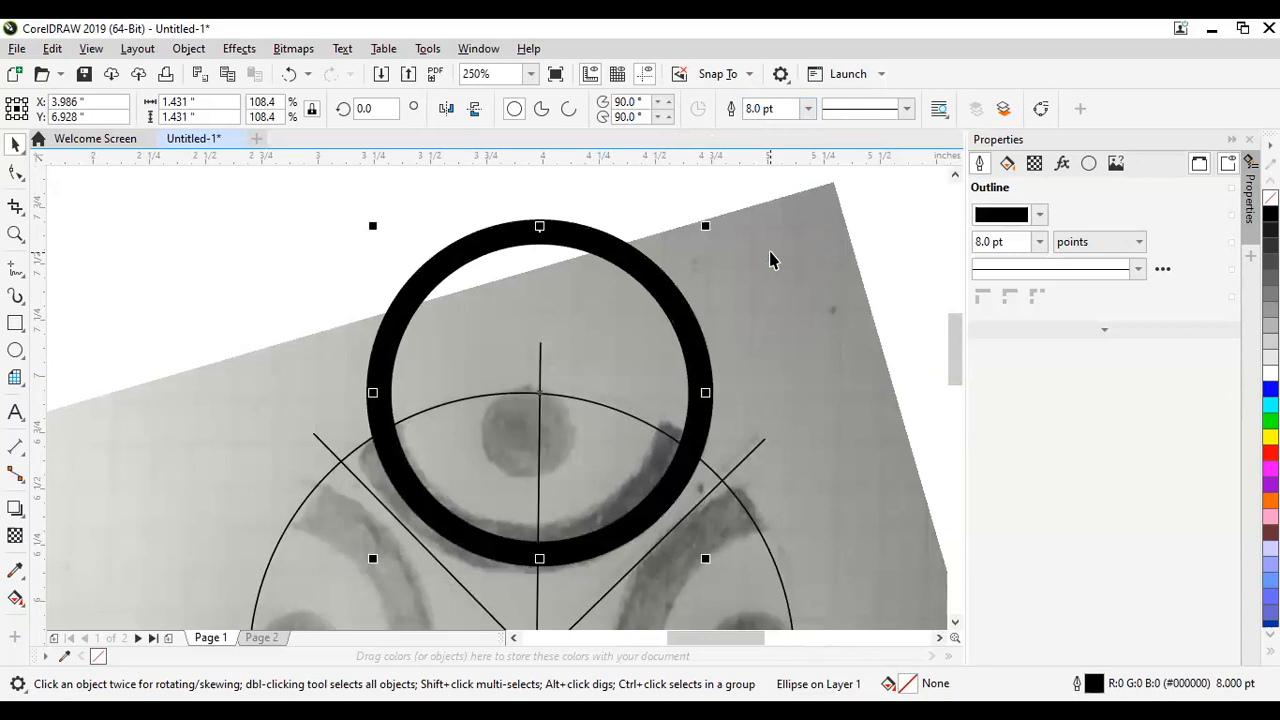
{"action": "scroll", "coordinate": [570, 349], "scroll_direction": "down", "scroll_amount": 2}
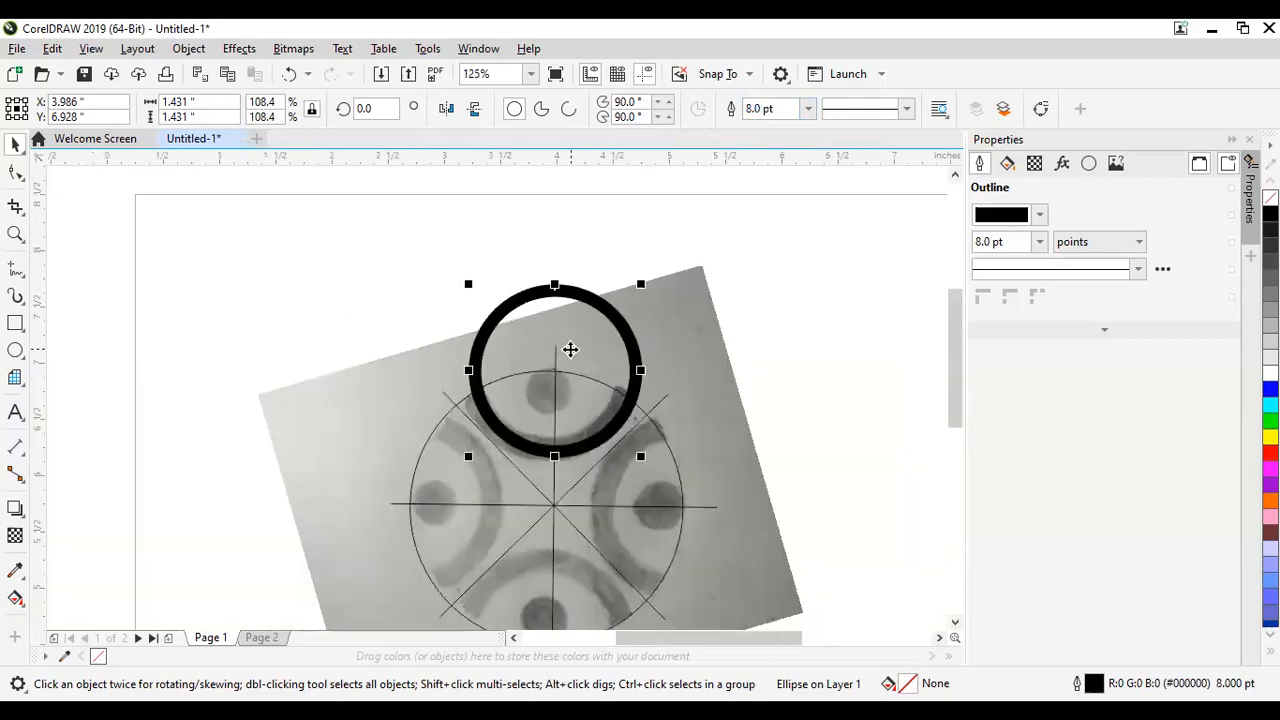
{"action": "scroll", "coordinate": [570, 349], "scroll_direction": "down", "scroll_amount": 1}
{"action": "scroll", "coordinate": [571, 356], "scroll_direction": "up", "scroll_amount": 1}
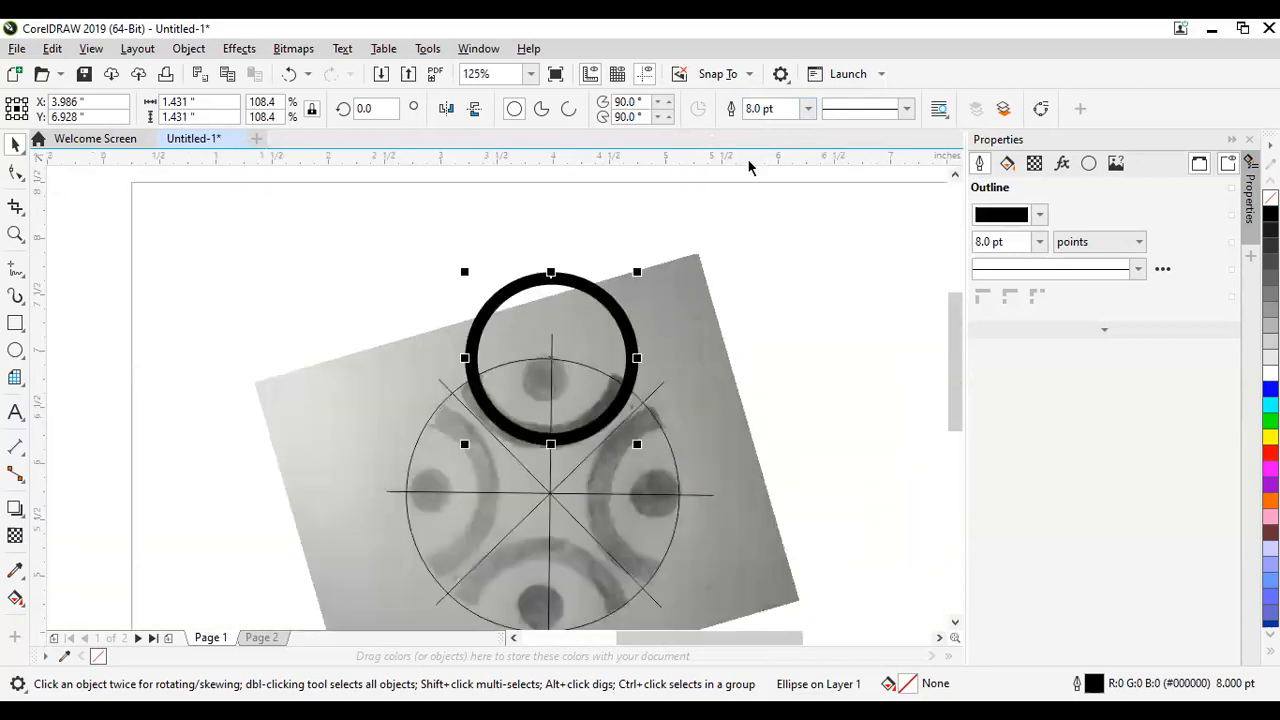
Step: Try a 10 pt outline on the upper circle and compare its thickness with the pencil arc
{"action": "scroll", "coordinate": [655, 352], "scroll_direction": "up", "scroll_amount": 2}
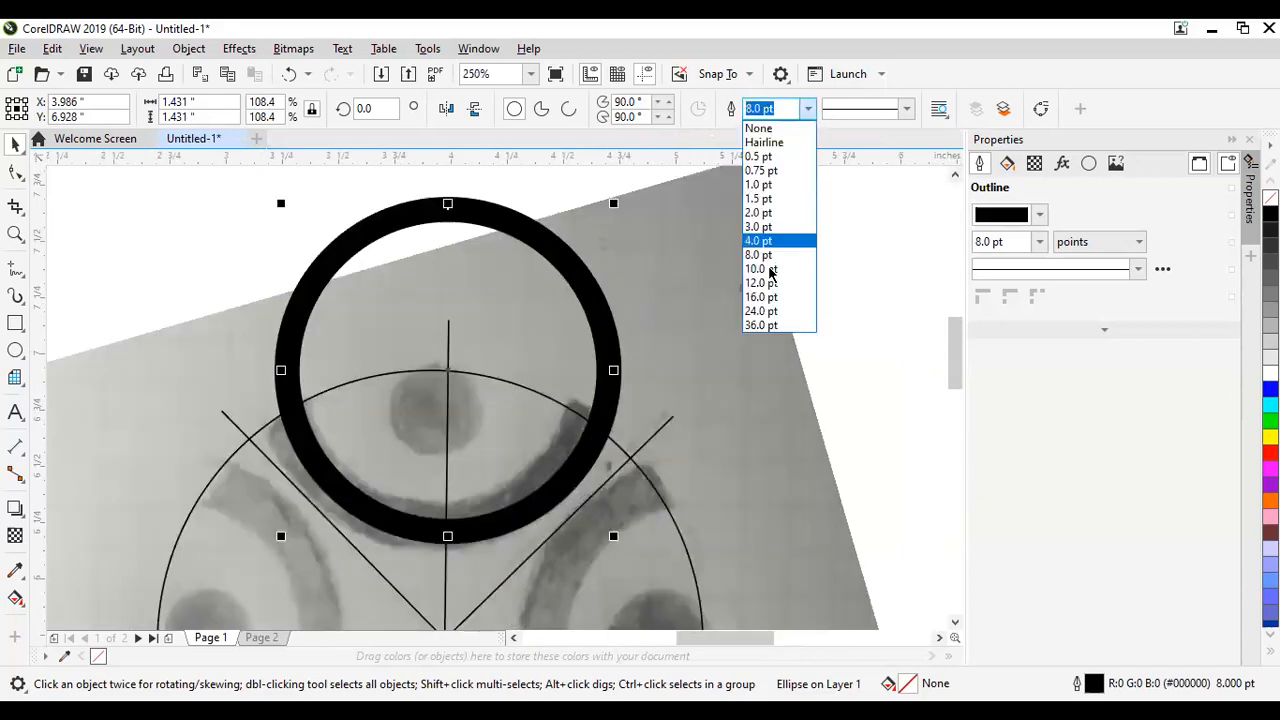
{"action": "left_click", "coordinate": [772, 273]}
{"action": "scroll", "coordinate": [614, 398], "scroll_direction": "down", "scroll_amount": 2}
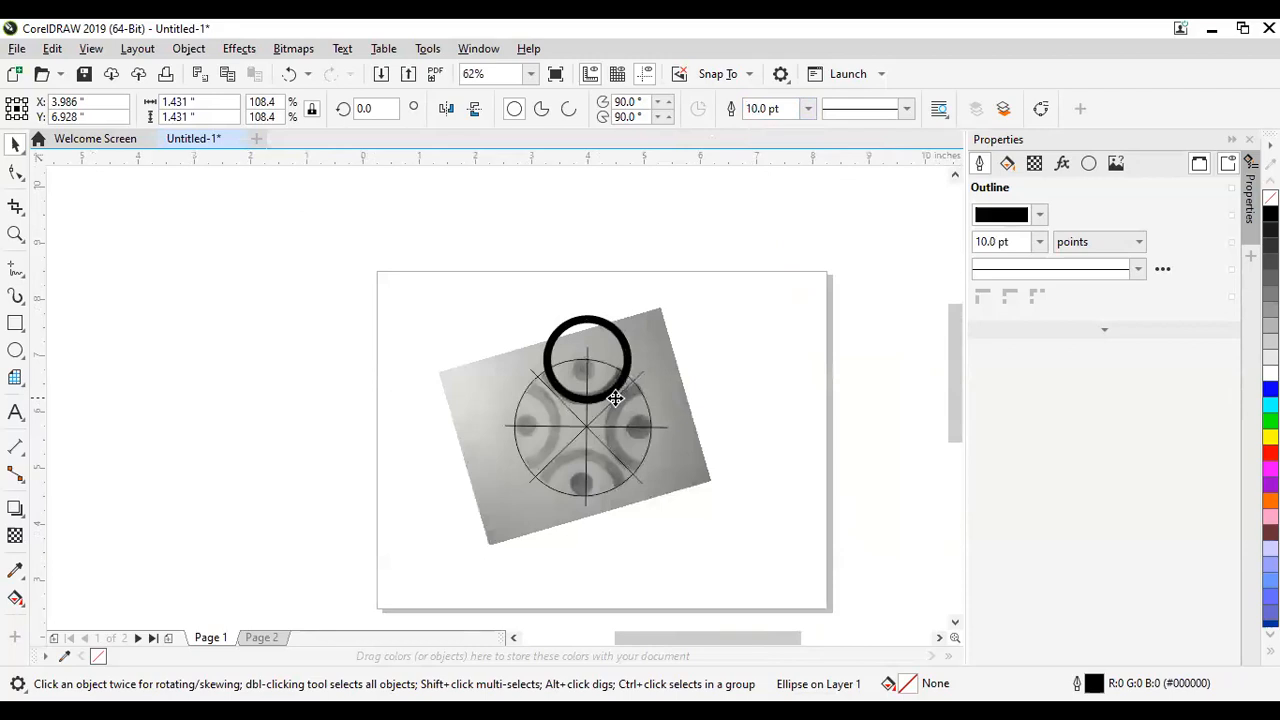
{"action": "scroll", "coordinate": [614, 396], "scroll_direction": "up", "scroll_amount": 1}
{"action": "scroll", "coordinate": [565, 397], "scroll_direction": "up", "scroll_amount": 1}
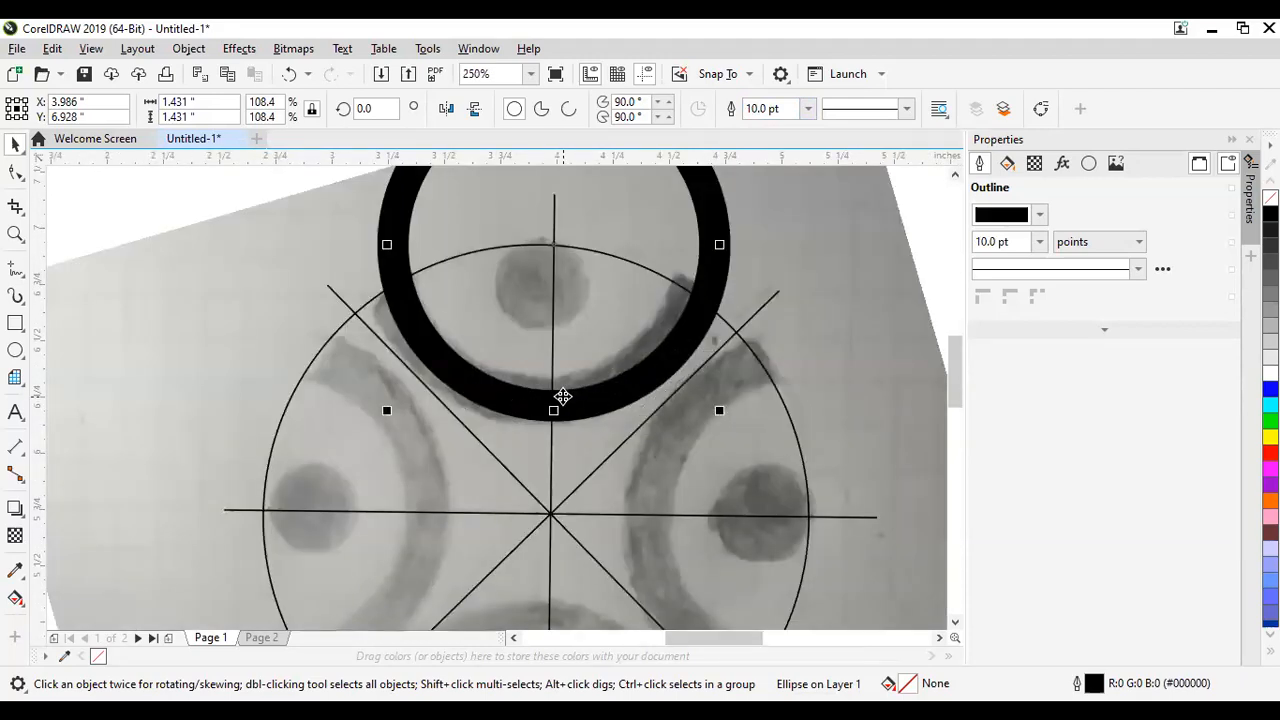
{"action": "key", "text": "F3"}
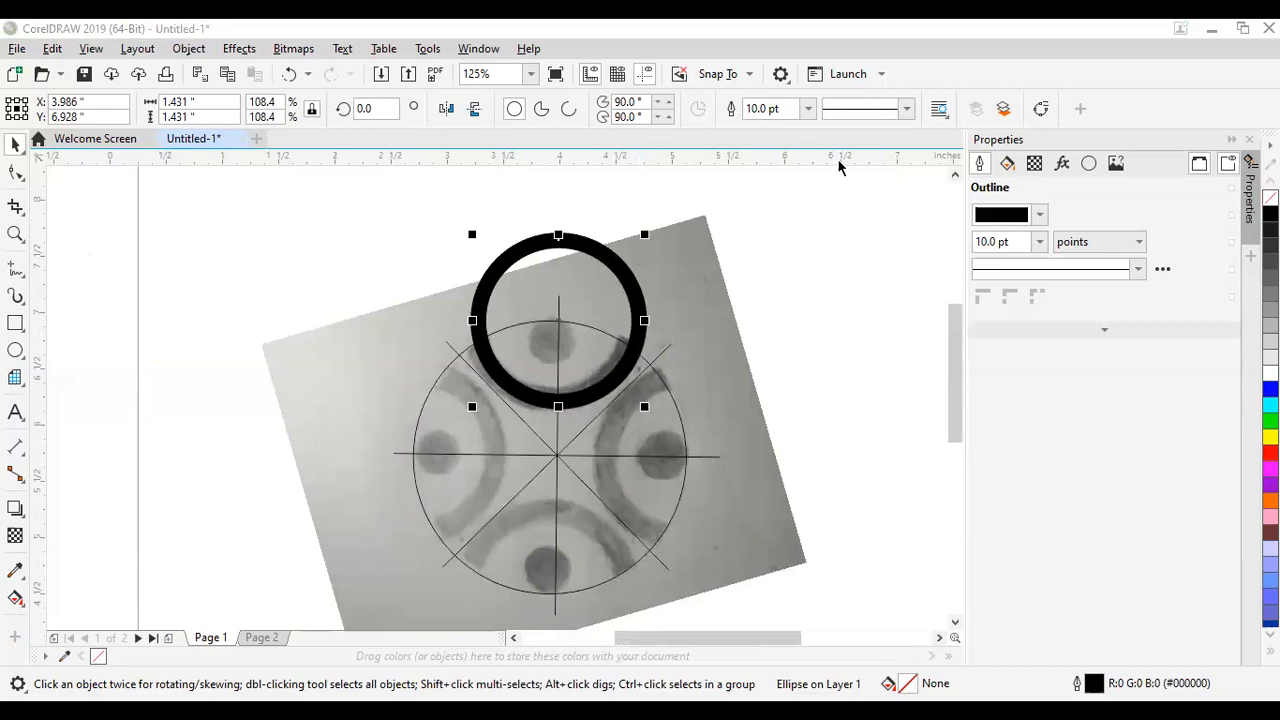
{"action": "scroll", "coordinate": [590, 338], "scroll_direction": "up", "scroll_amount": 2}
{"action": "scroll", "coordinate": [586, 343], "scroll_direction": "down", "scroll_amount": 2}
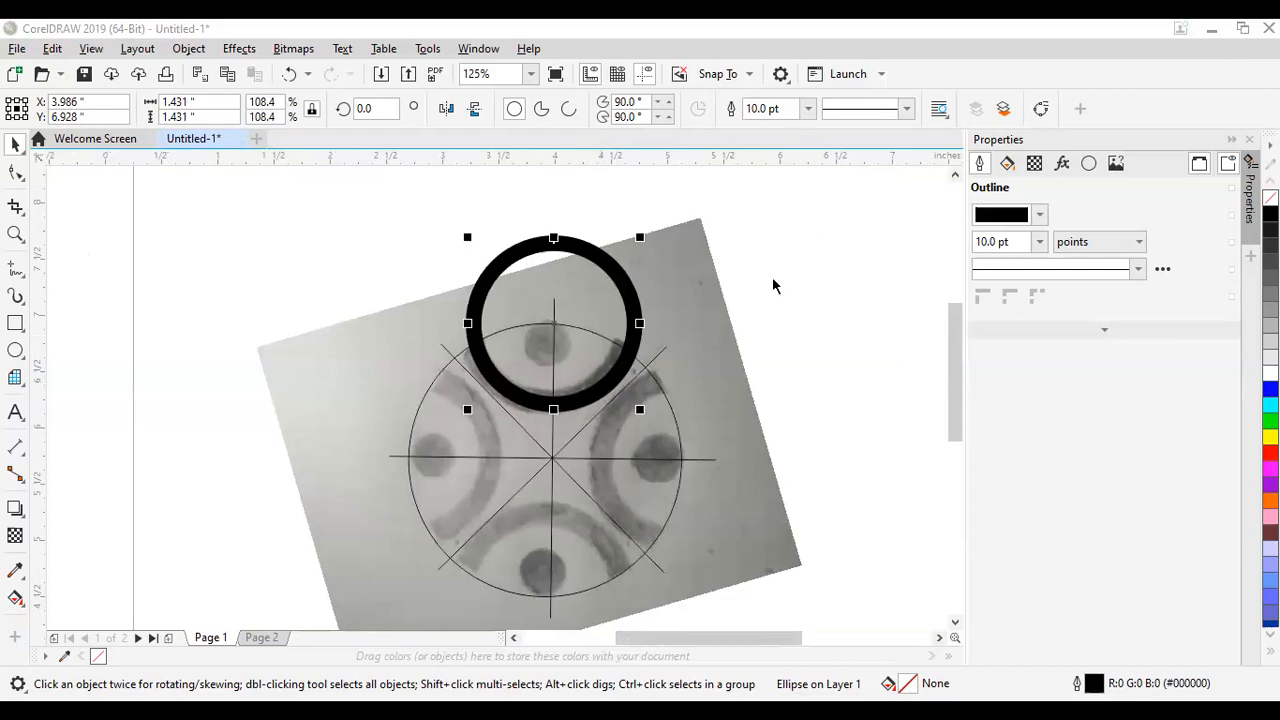
Step: Set the upper circle's outline width to 12 pt and deselect it
{"action": "left_click", "coordinate": [807, 108]}
{"action": "left_click", "coordinate": [770, 302]}
{"action": "key", "text": "Escape"}
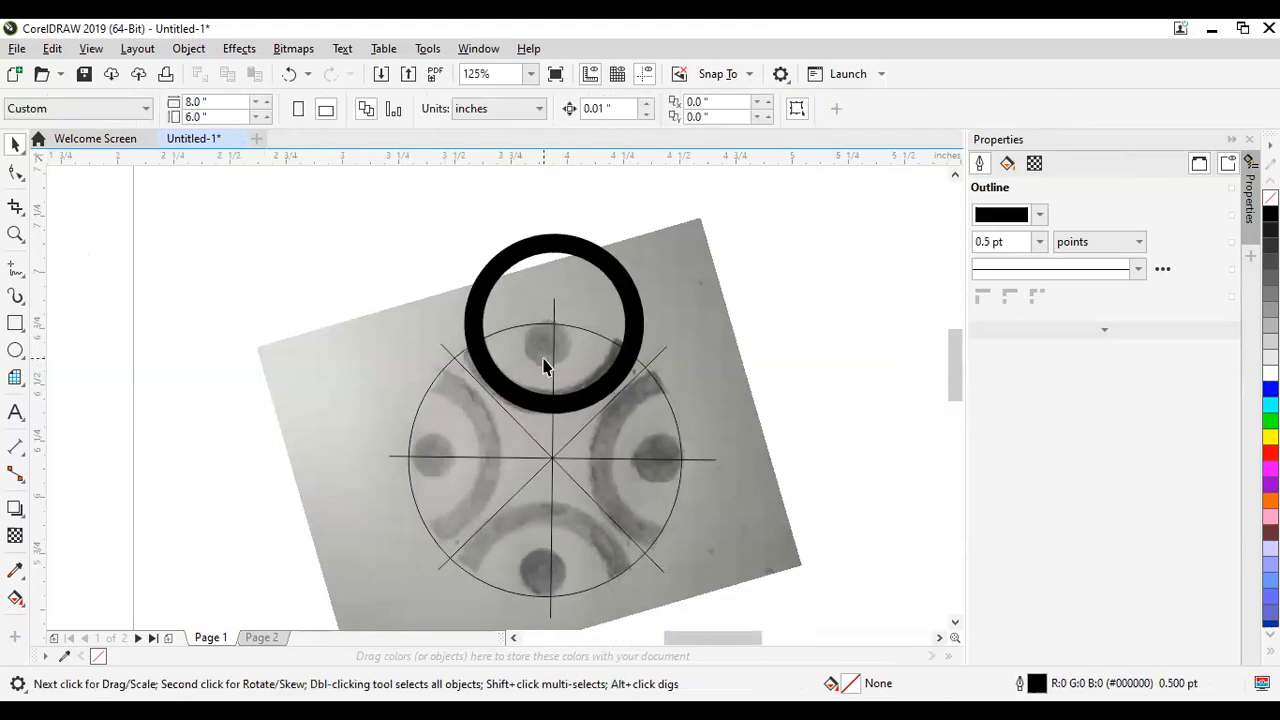
Step: Examine how the thick outline of the upper circle covers the pencil arc and meets the diagonal guide lines
{"action": "scroll", "coordinate": [543, 365], "scroll_direction": "up", "scroll_amount": 2}
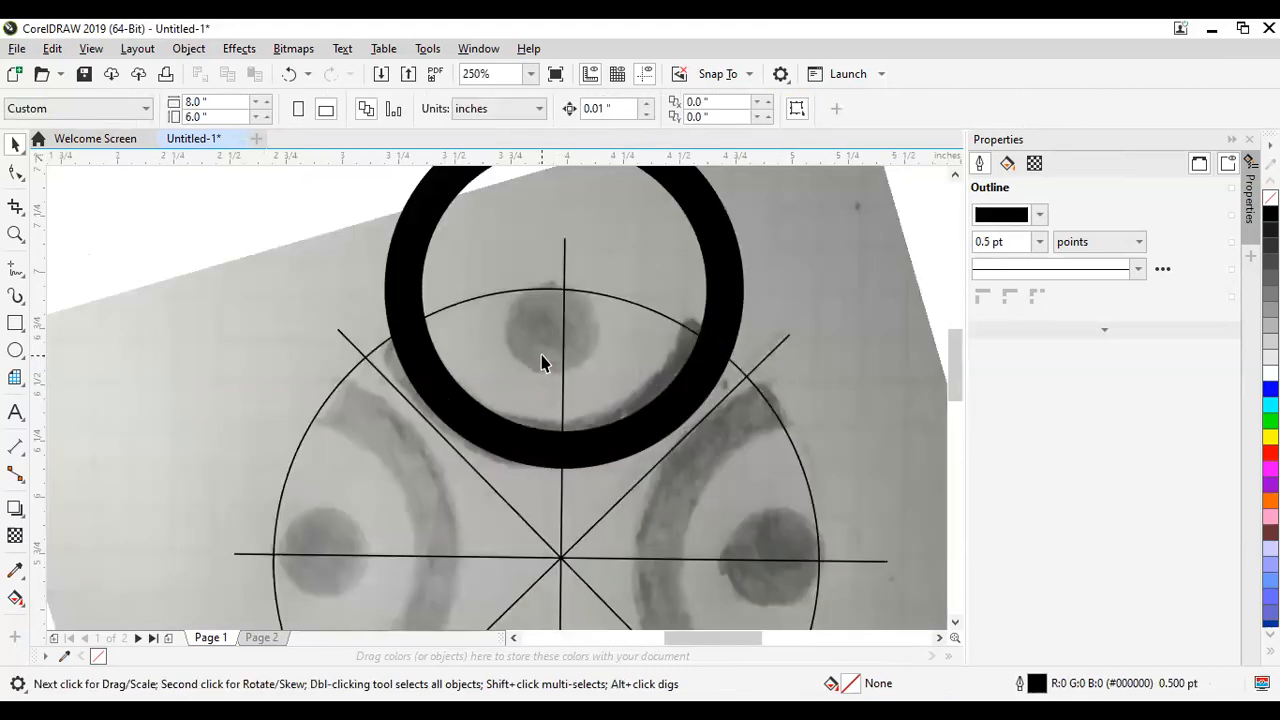
{"action": "scroll", "coordinate": [541, 363], "scroll_direction": "down", "scroll_amount": 2}
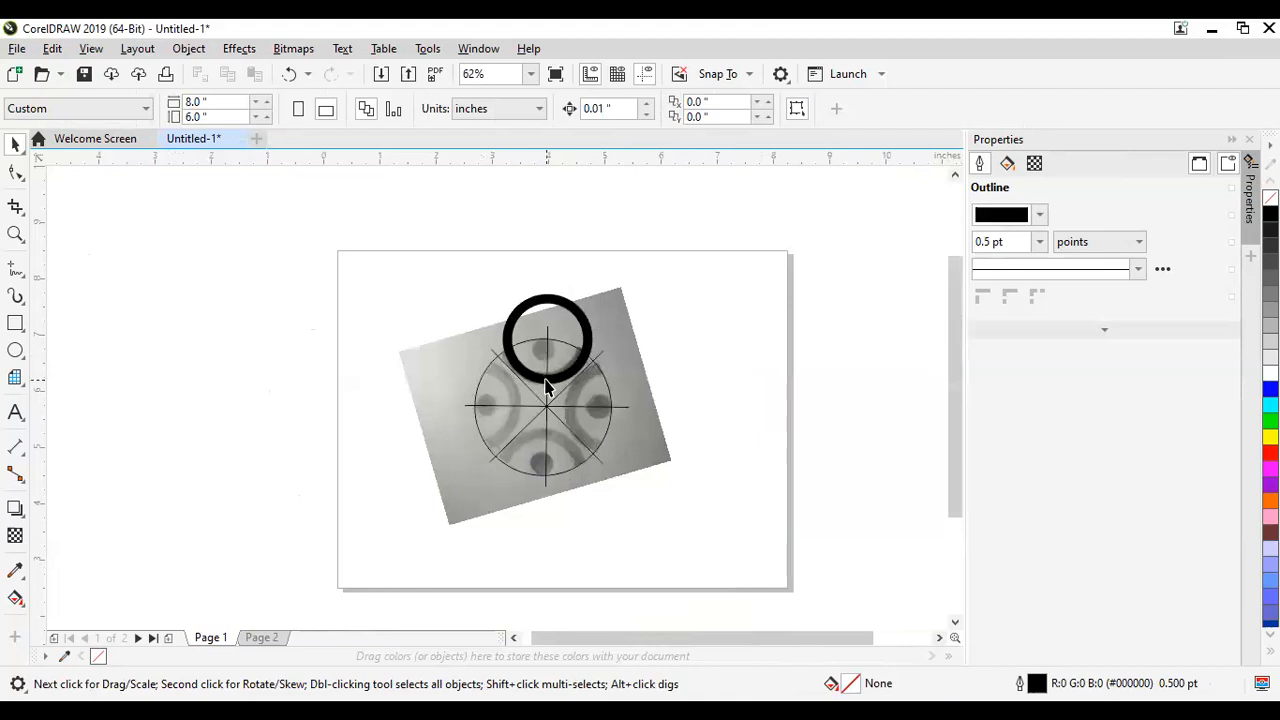
{"action": "scroll", "coordinate": [546, 387], "scroll_direction": "up", "scroll_amount": 1}
{"action": "scroll", "coordinate": [546, 387], "scroll_direction": "up", "scroll_amount": 1}
{"action": "scroll", "coordinate": [548, 385], "scroll_direction": "down", "scroll_amount": 1}
{"action": "scroll", "coordinate": [548, 386], "scroll_direction": "down", "scroll_amount": 1}
{"action": "scroll", "coordinate": [548, 386], "scroll_direction": "up", "scroll_amount": 2}
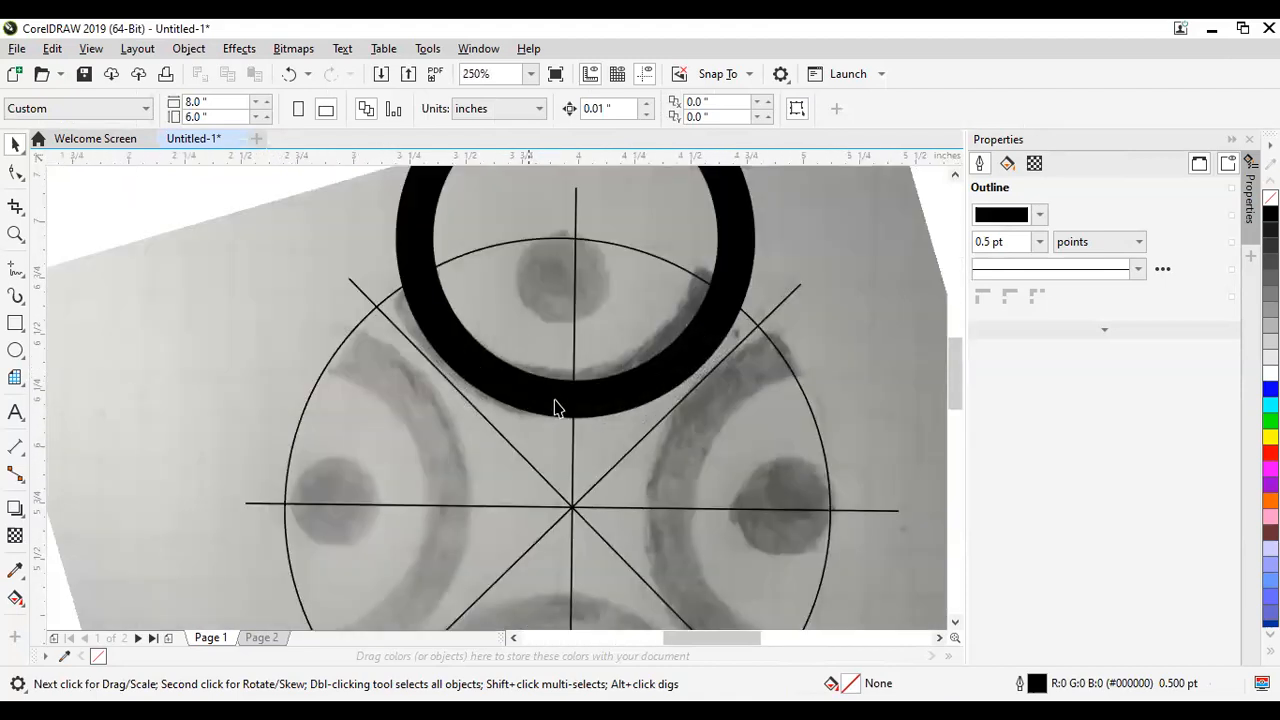
{"action": "scroll", "coordinate": [557, 408], "scroll_direction": "down", "scroll_amount": 1}
{"action": "scroll", "coordinate": [606, 330], "scroll_direction": "up", "scroll_amount": 1}
{"action": "scroll", "coordinate": [600, 333], "scroll_direction": "down", "scroll_amount": 1}
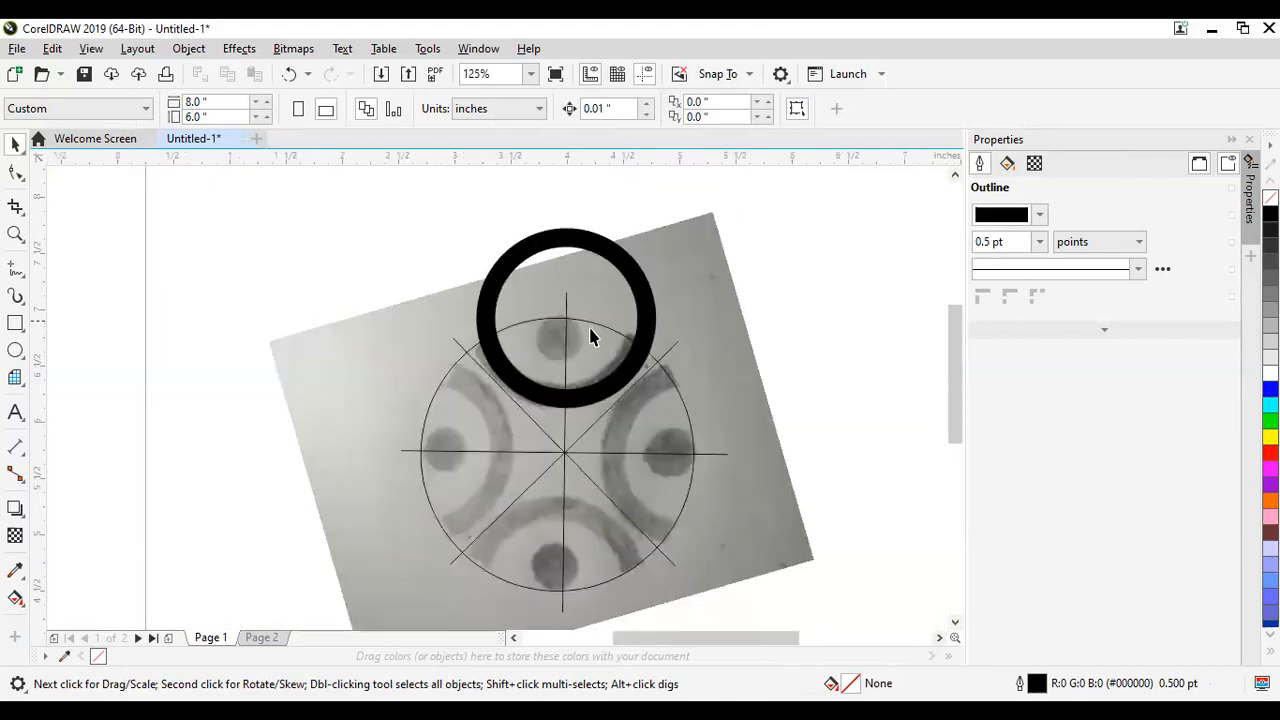
Step: Duplicate the upper circle and centre the copy where the horizontal guide line crosses the large circle's right edge
{"action": "left_click", "coordinate": [590, 331]}
{"action": "scroll", "coordinate": [591, 329], "scroll_direction": "up", "scroll_amount": 1}
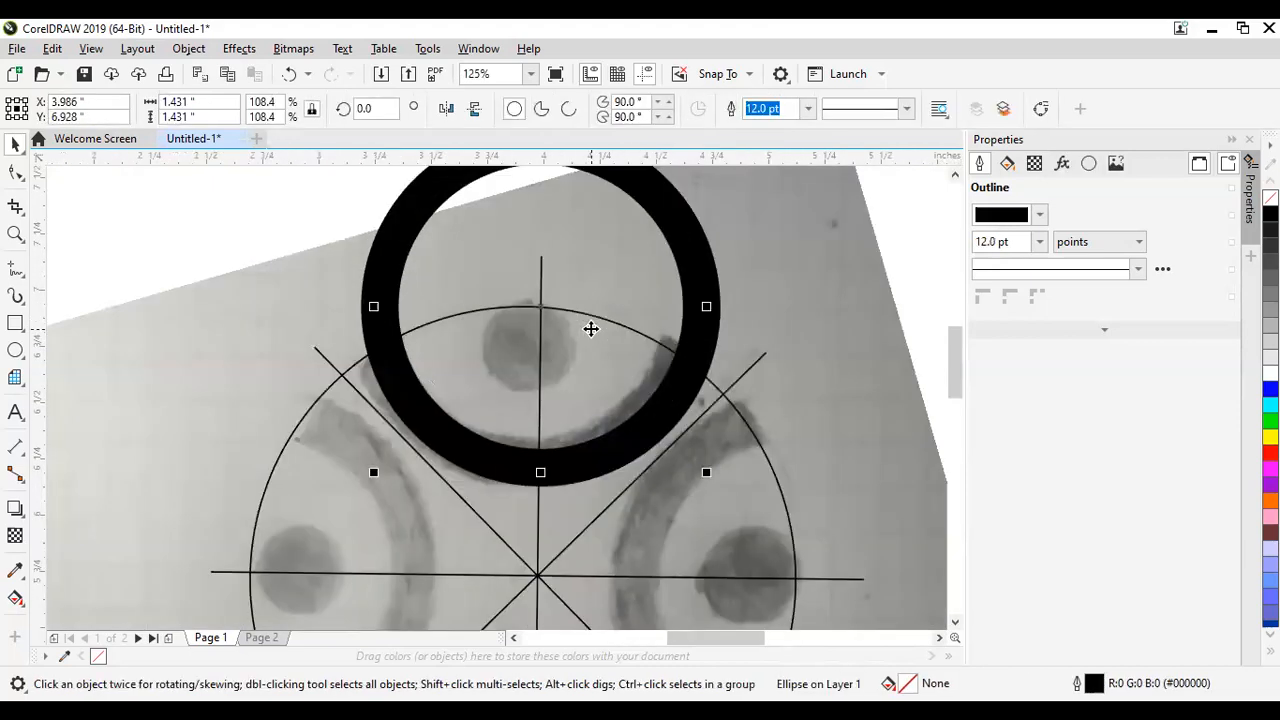
{"action": "scroll", "coordinate": [583, 330], "scroll_direction": "down", "scroll_amount": 1}
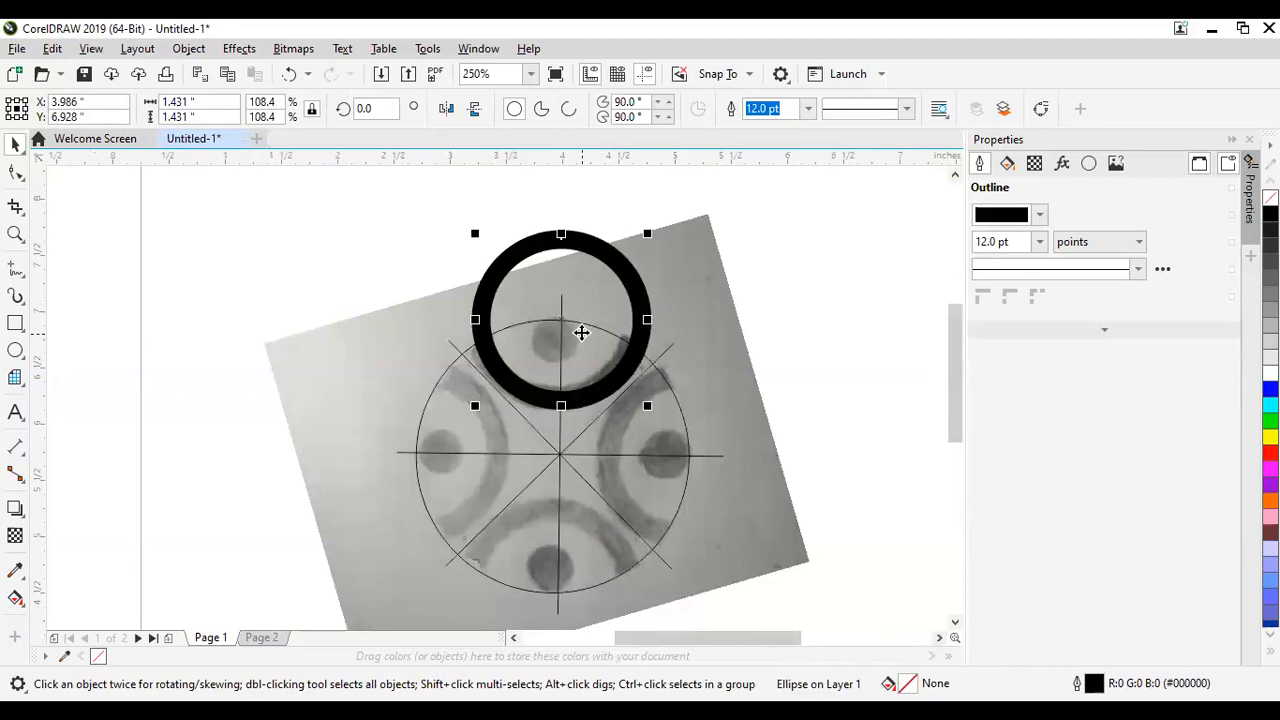
{"action": "left_click_drag", "start_coordinate": [561, 320], "coordinate": [688, 456]}
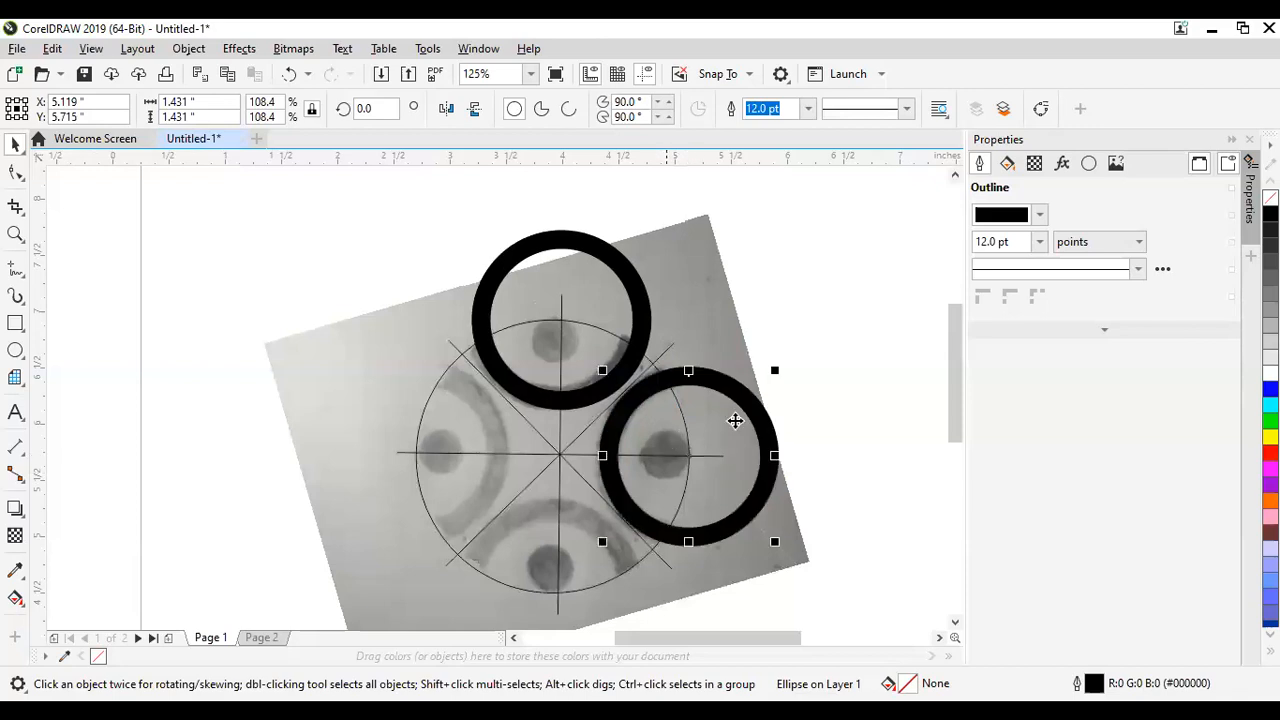
Step: Place two more copies of the upper circle, centred where the guide lines cross the large circle's left and lower edges
{"action": "left_click", "coordinate": [598, 260]}
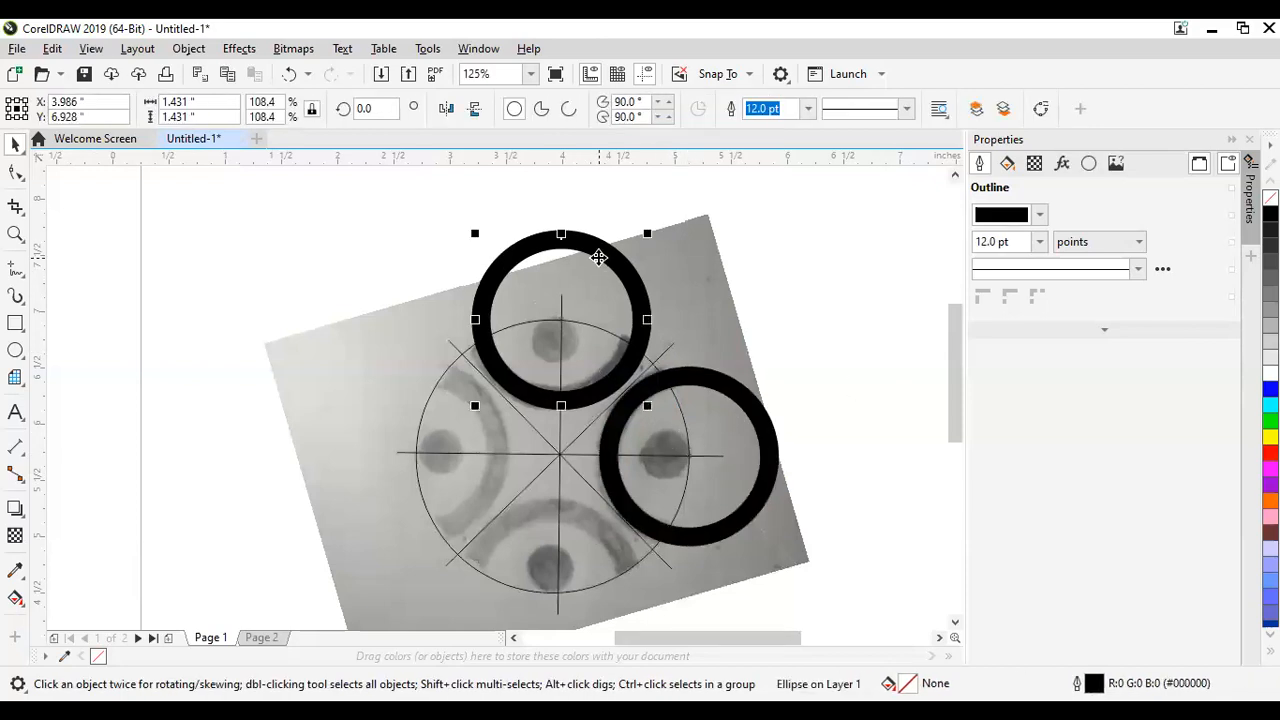
{"action": "left_click_drag", "start_coordinate": [557, 351], "coordinate": [414, 450]}
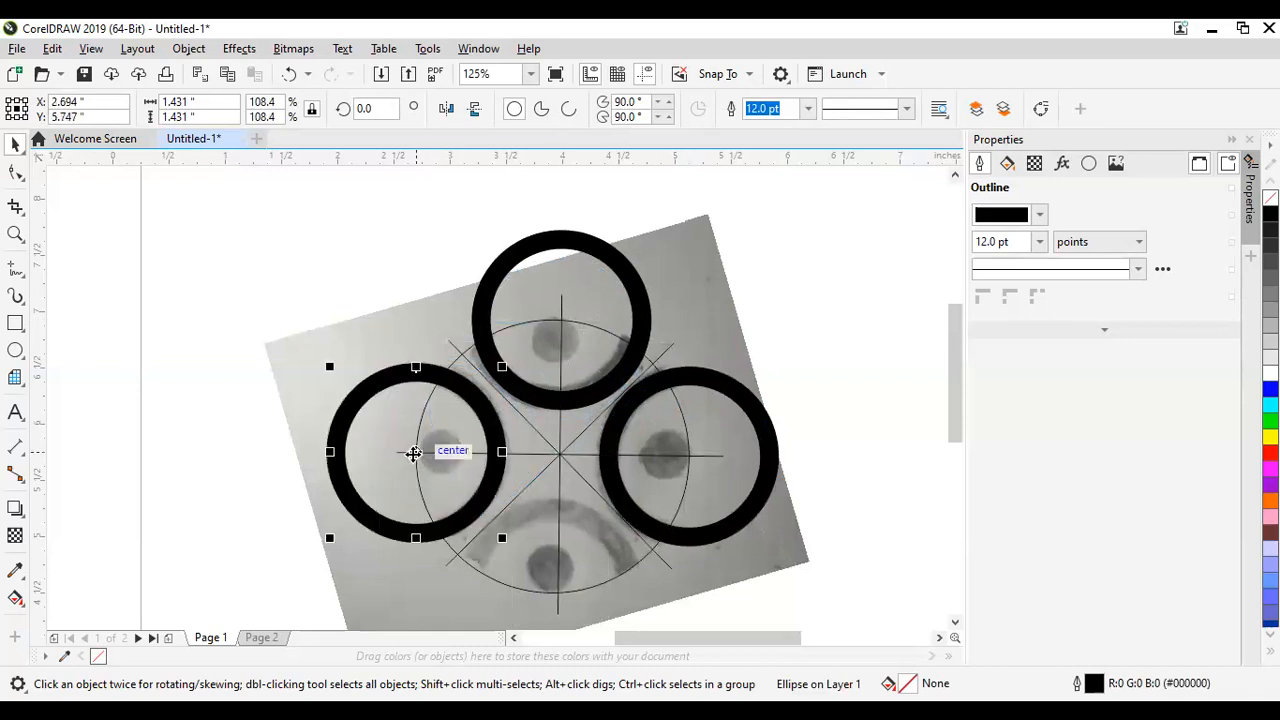
{"action": "left_click", "coordinate": [606, 255]}
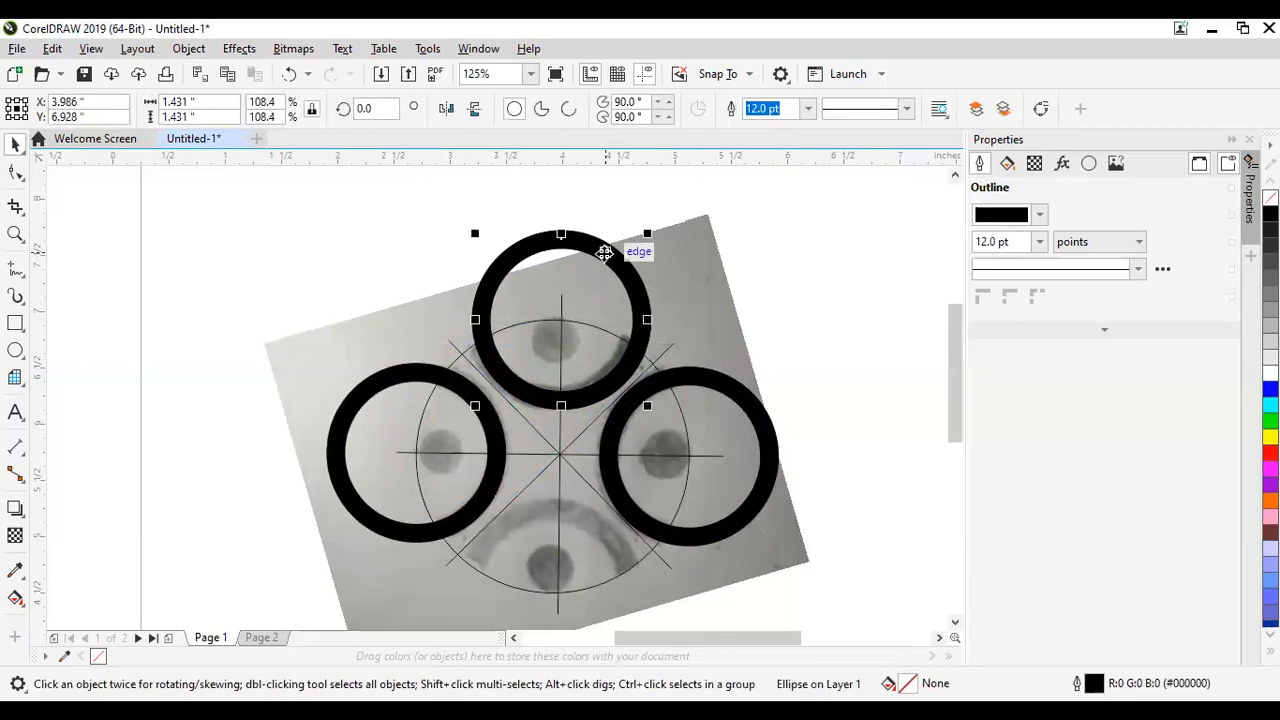
{"action": "left_click_drag", "start_coordinate": [559, 340], "coordinate": [558, 592]}
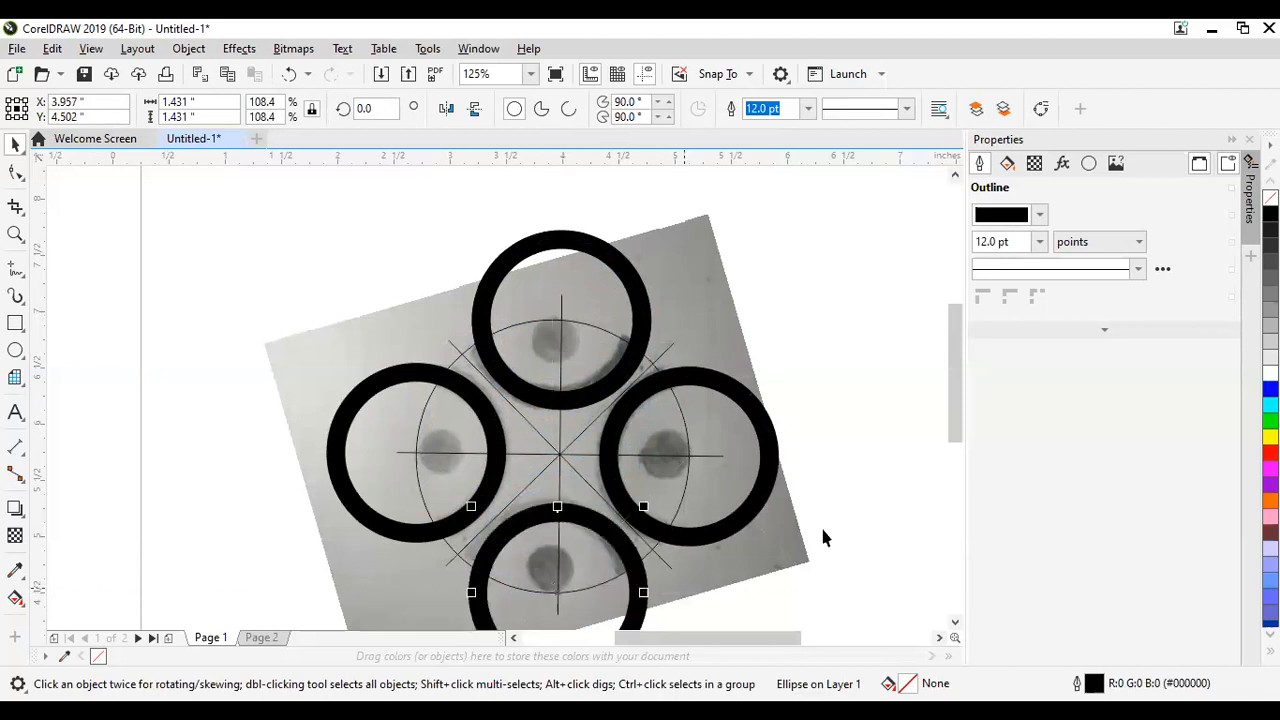
{"action": "key", "text": "Escape"}
Step: Draw a thin-outlined circle about 0.436 inches wide with the Ellipse tool near the left pencil dot
{"action": "scroll", "coordinate": [607, 332], "scroll_direction": "down", "scroll_amount": 2}
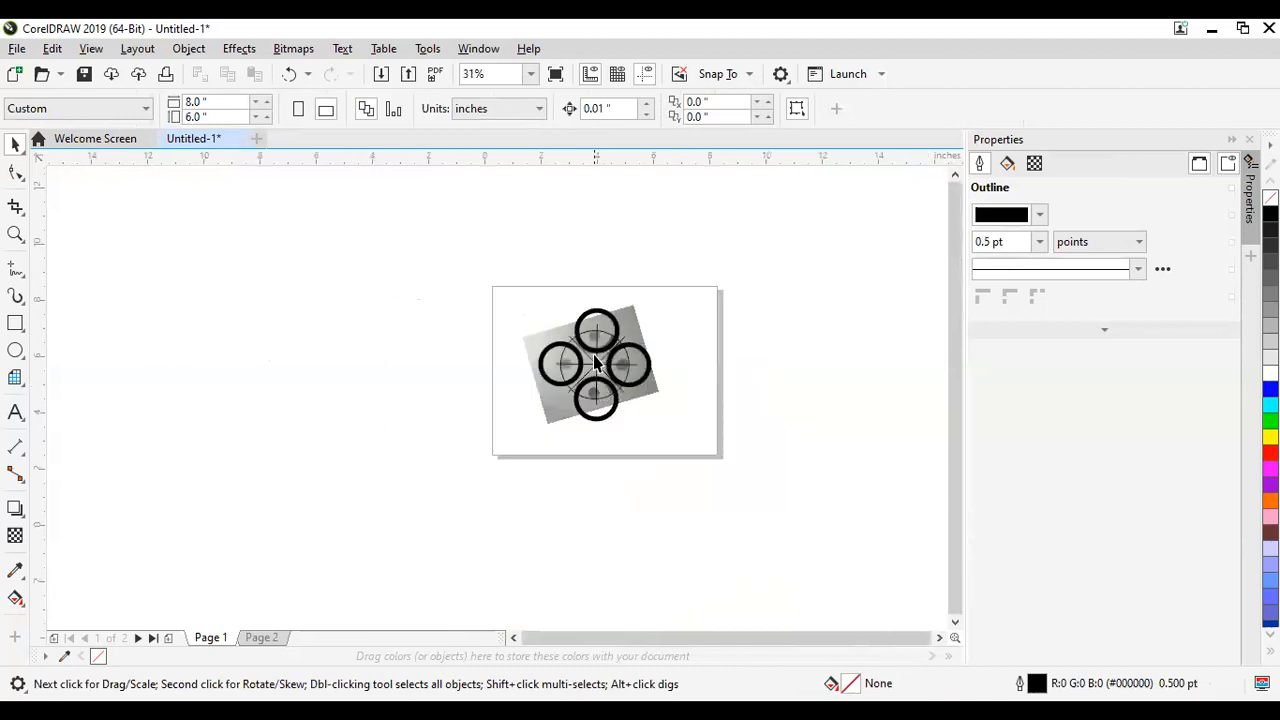
{"action": "scroll", "coordinate": [594, 356], "scroll_direction": "up", "scroll_amount": 1}
{"action": "scroll", "coordinate": [594, 362], "scroll_direction": "up", "scroll_amount": 1}
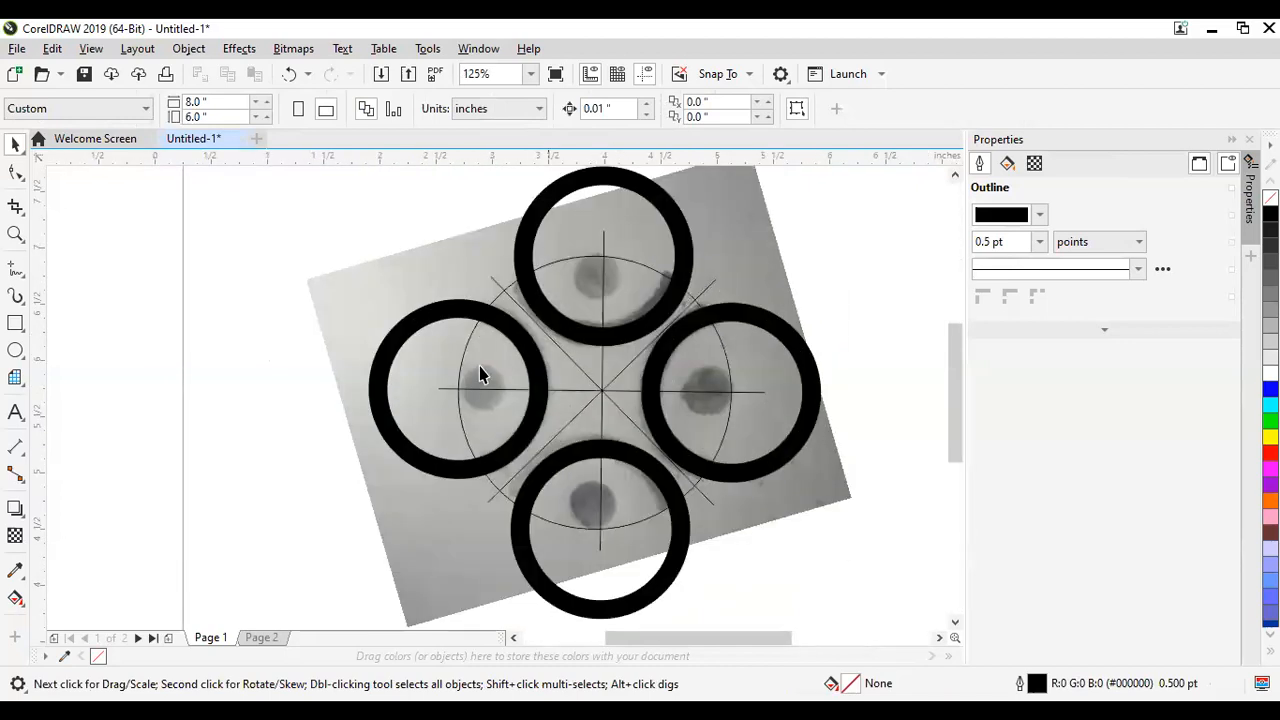
{"action": "scroll", "coordinate": [480, 368], "scroll_direction": "up", "scroll_amount": 1}
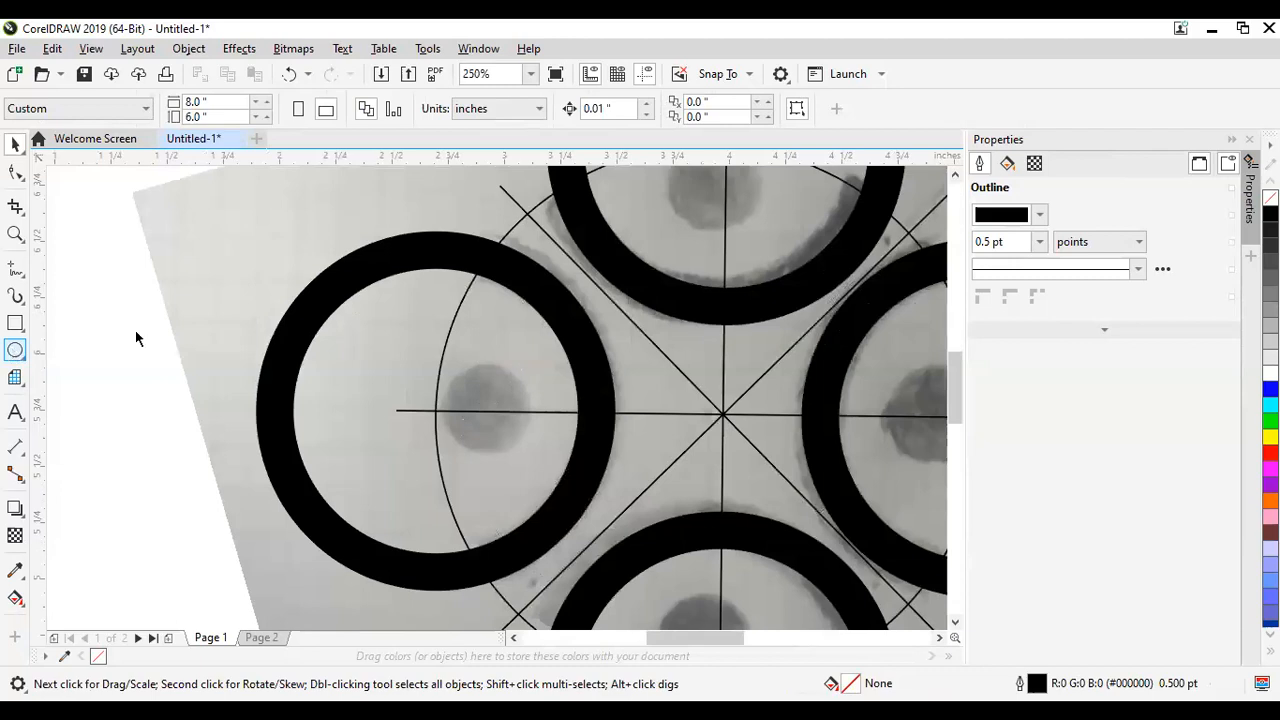
{"action": "left_click", "coordinate": [21, 355]}
{"action": "left_click", "coordinate": [74, 351]}
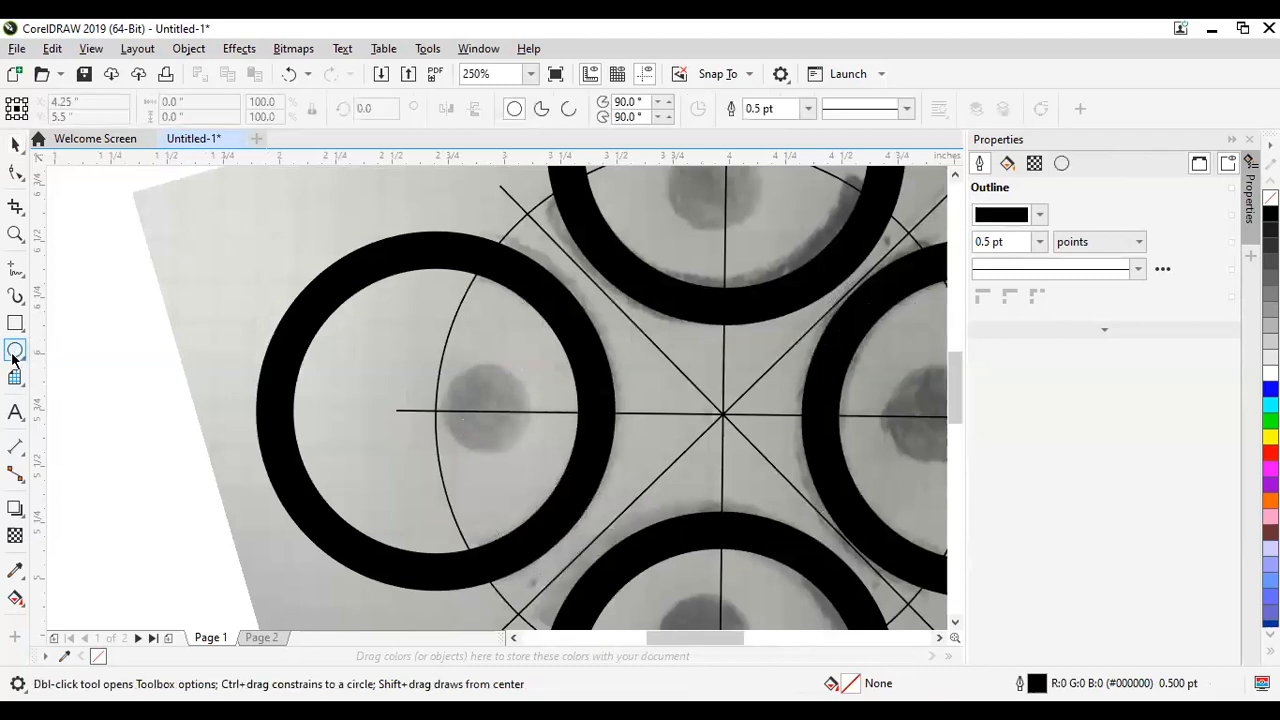
{"action": "left_click", "coordinate": [19, 353]}
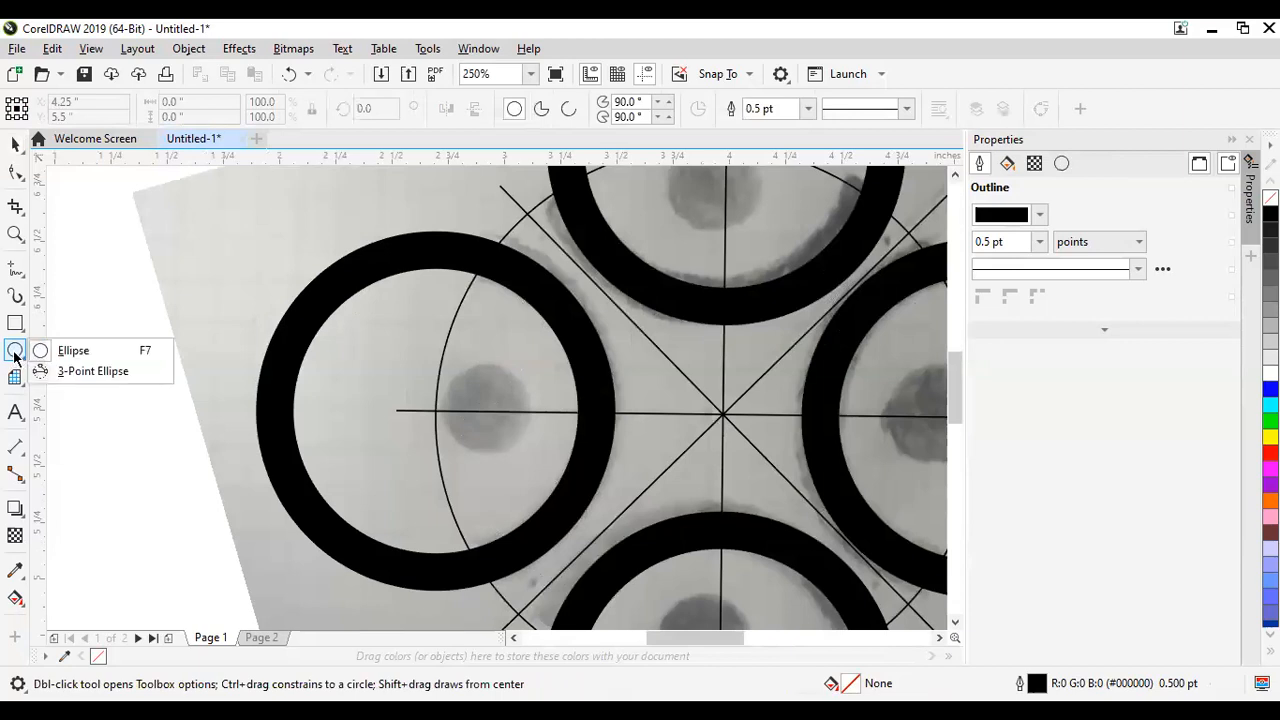
{"action": "left_click", "coordinate": [14, 357]}
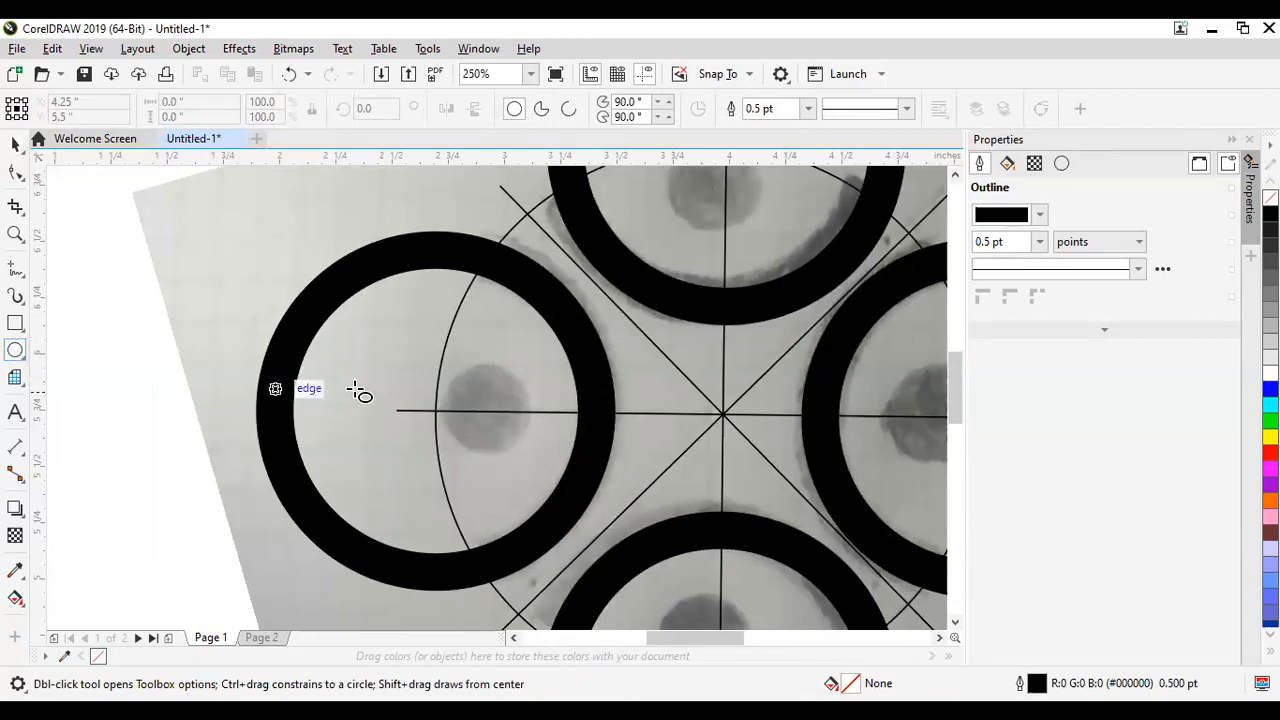
{"action": "left_click_drag", "start_coordinate": [397, 357], "coordinate": [494, 441]}
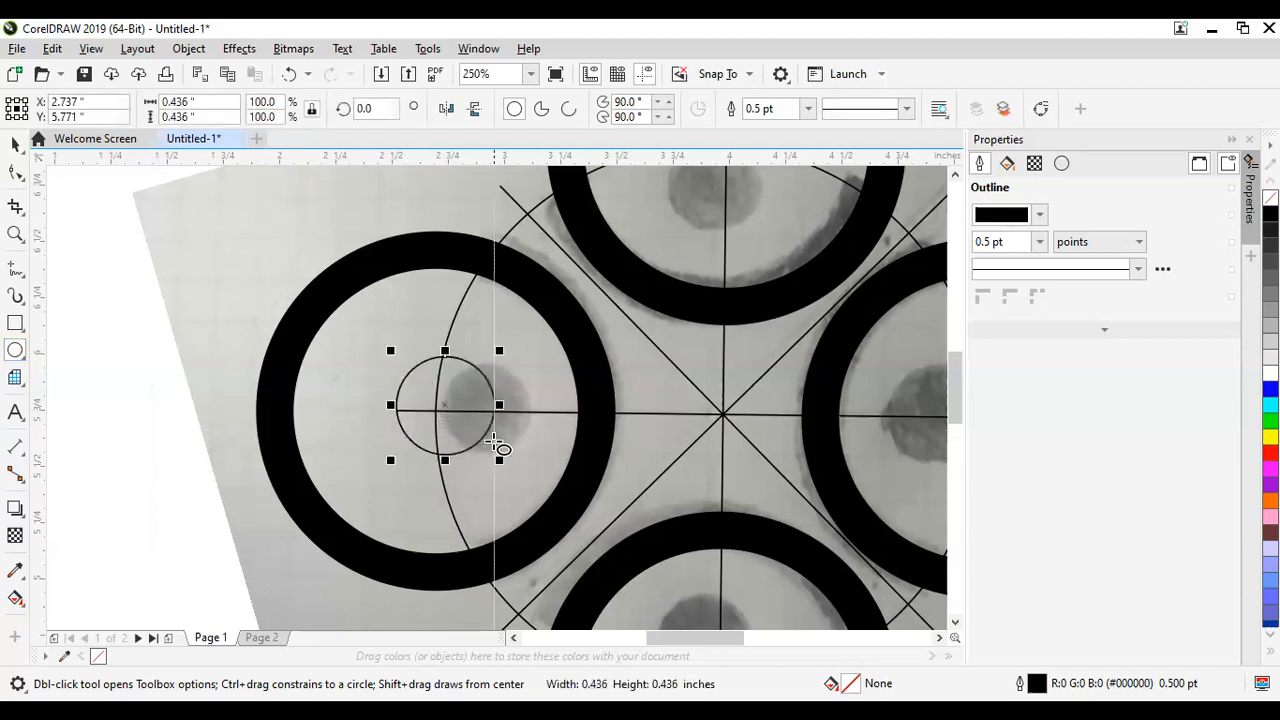
Step: Move the small circle over the left pencil dot, centred on the horizontal guide line with its edge touching the large circle
{"action": "key", "text": "space"}
{"action": "left_click_drag", "start_coordinate": [446, 404], "coordinate": [602, 422]}
{"action": "scroll", "coordinate": [470, 408], "scroll_direction": "up", "scroll_amount": 1}
{"action": "scroll", "coordinate": [468, 407], "scroll_direction": "up", "scroll_amount": 1}
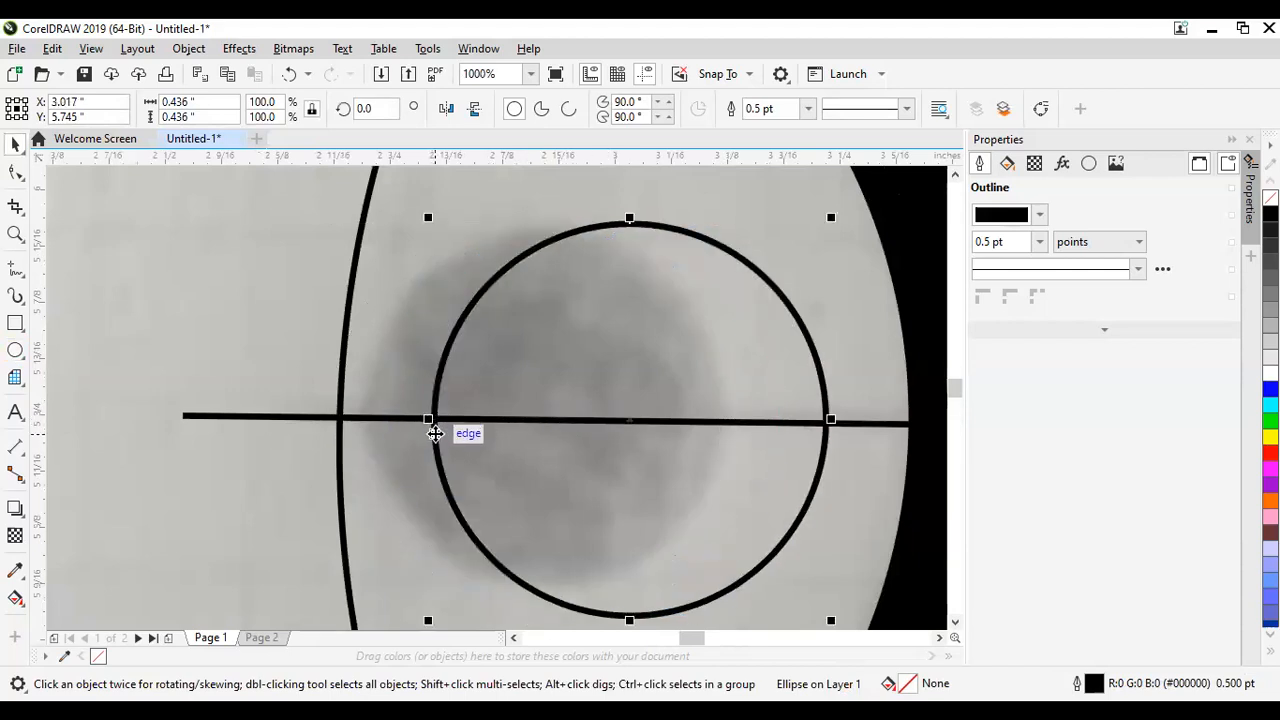
{"action": "left_click_drag", "start_coordinate": [435, 433], "coordinate": [339, 416]}
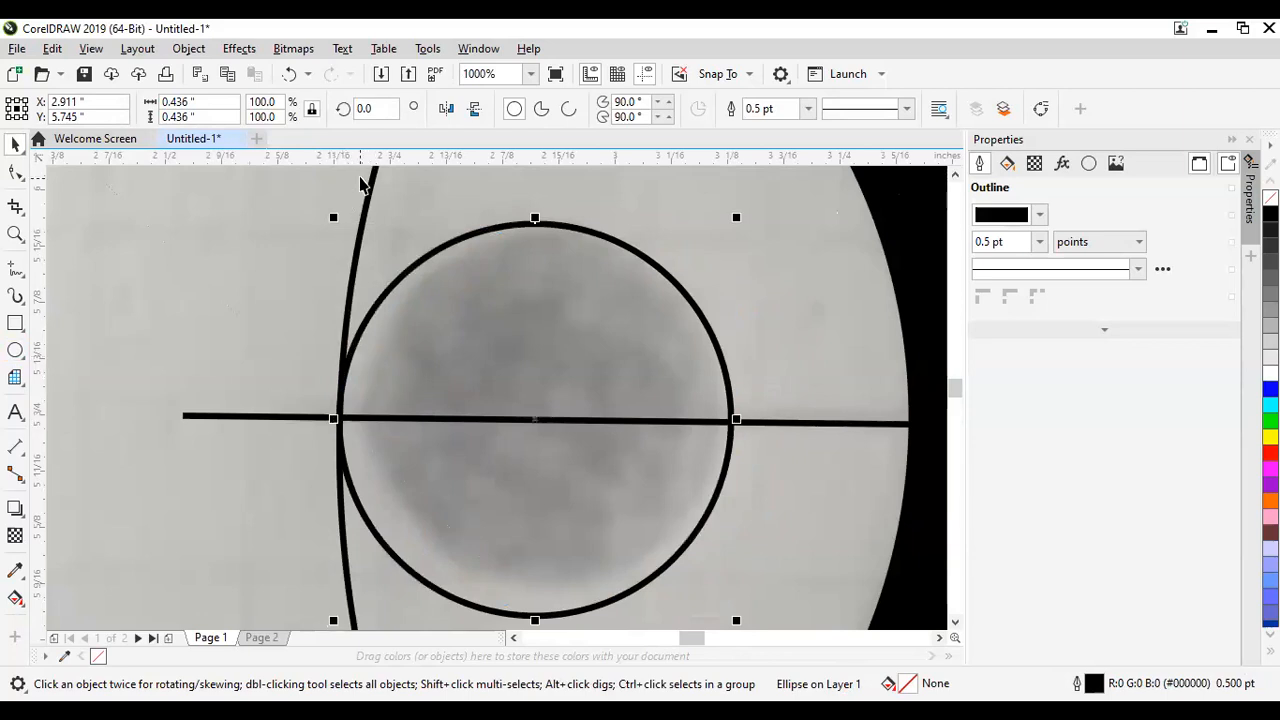
{"action": "scroll", "coordinate": [340, 365], "scroll_direction": "down", "scroll_amount": 5}
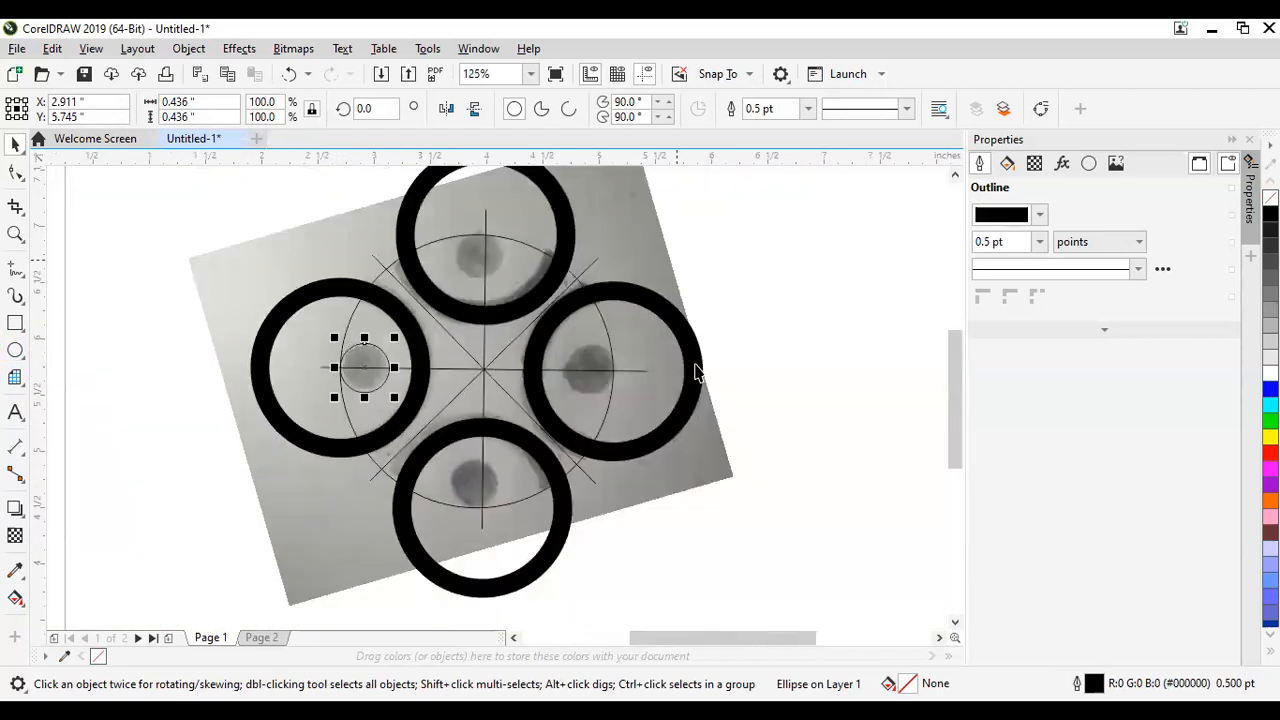
{"action": "scroll", "coordinate": [333, 370], "scroll_direction": "up", "scroll_amount": 3}
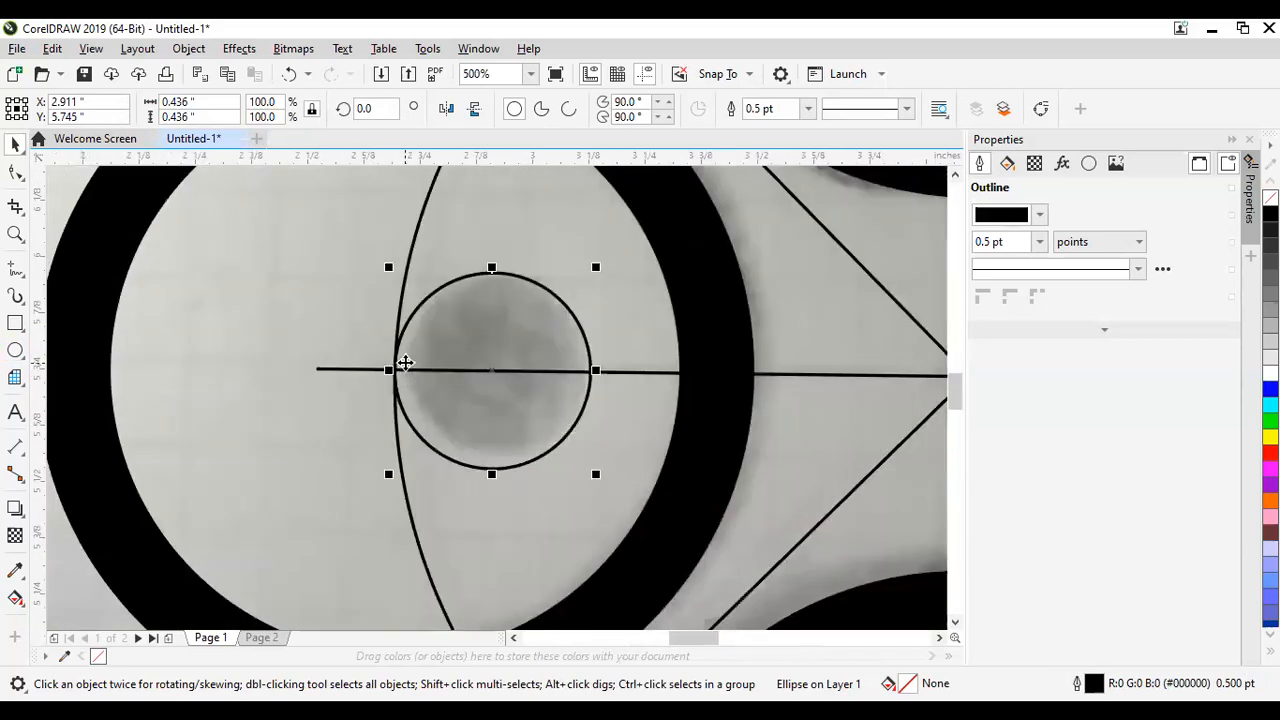
{"action": "scroll", "coordinate": [405, 363], "scroll_direction": "up", "scroll_amount": 1}
{"action": "scroll", "coordinate": [382, 395], "scroll_direction": "up", "scroll_amount": 1}
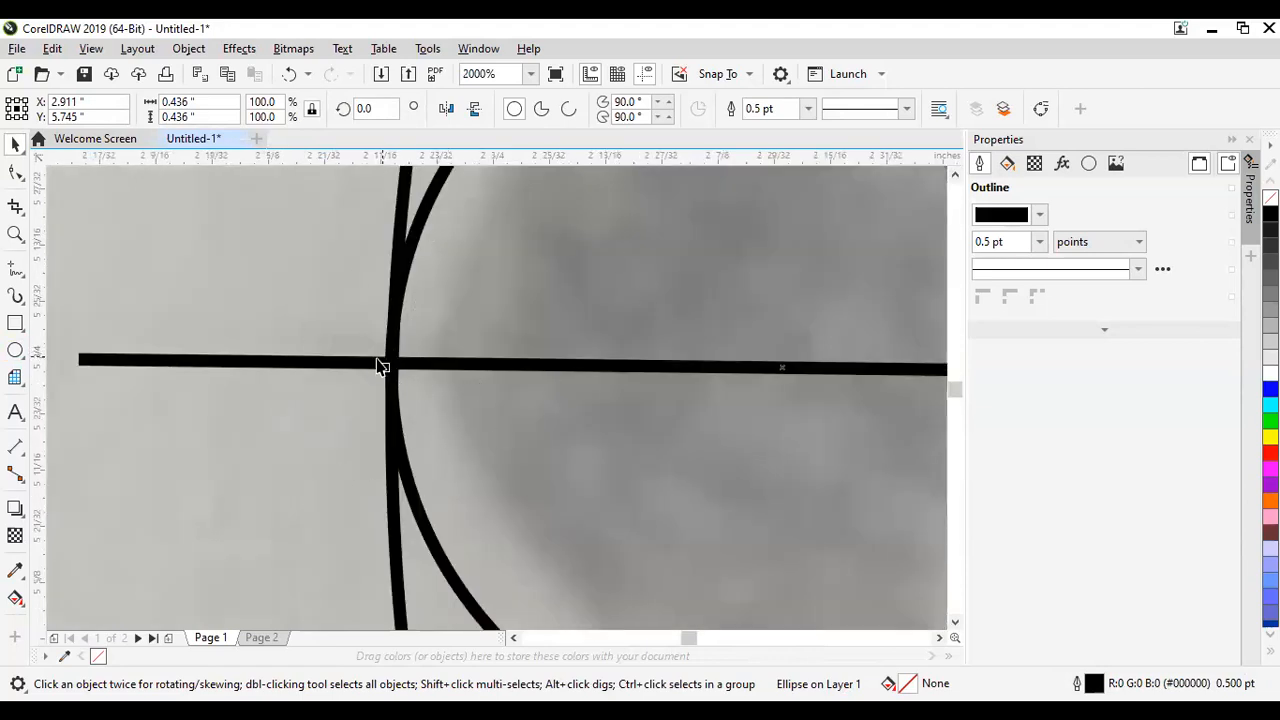
{"action": "scroll", "coordinate": [382, 366], "scroll_direction": "down", "scroll_amount": 4}
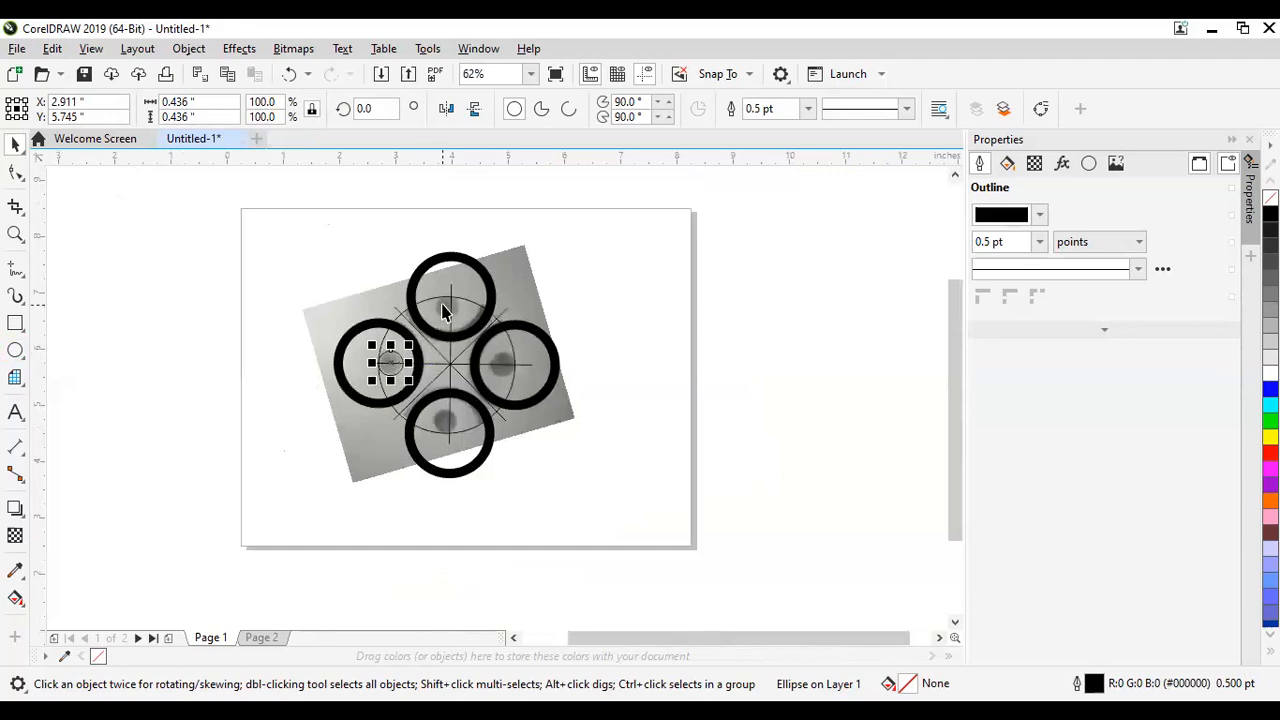
{"action": "scroll", "coordinate": [450, 290], "scroll_direction": "up", "scroll_amount": 1}
{"action": "left_click_drag", "start_coordinate": [450, 287], "coordinate": [120, 198]}
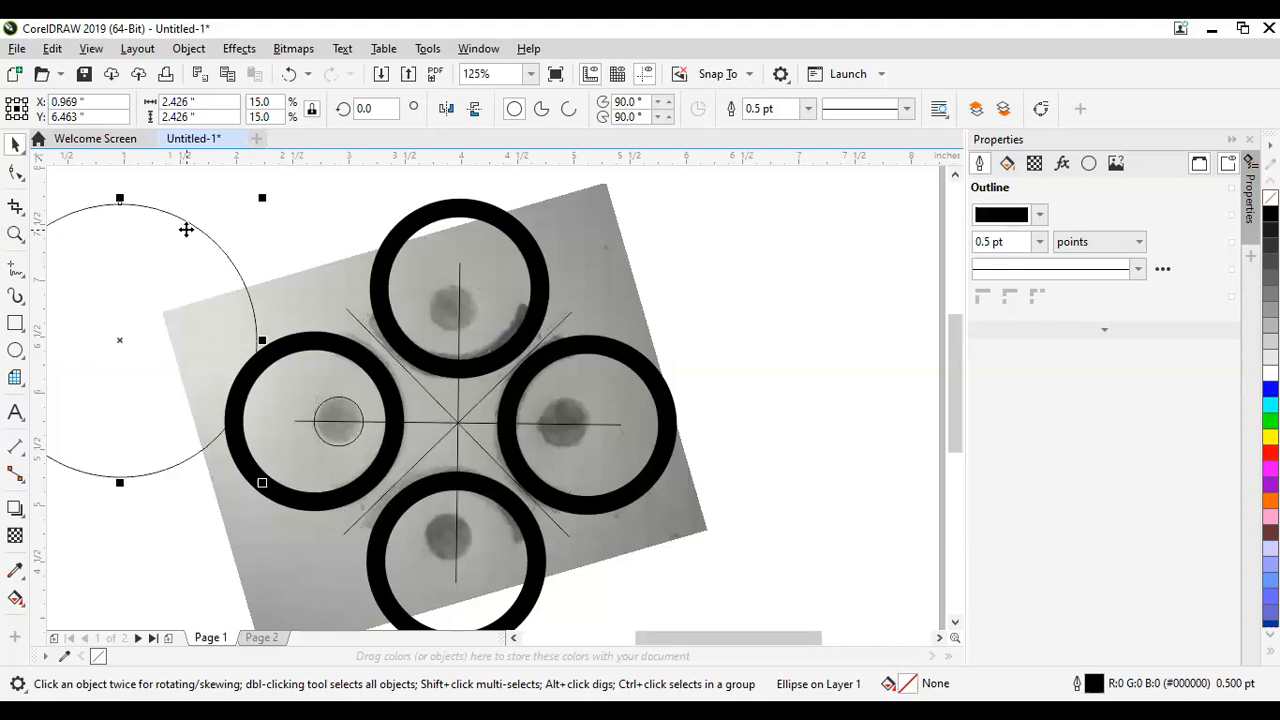
{"action": "key", "text": "ctrl+z"}
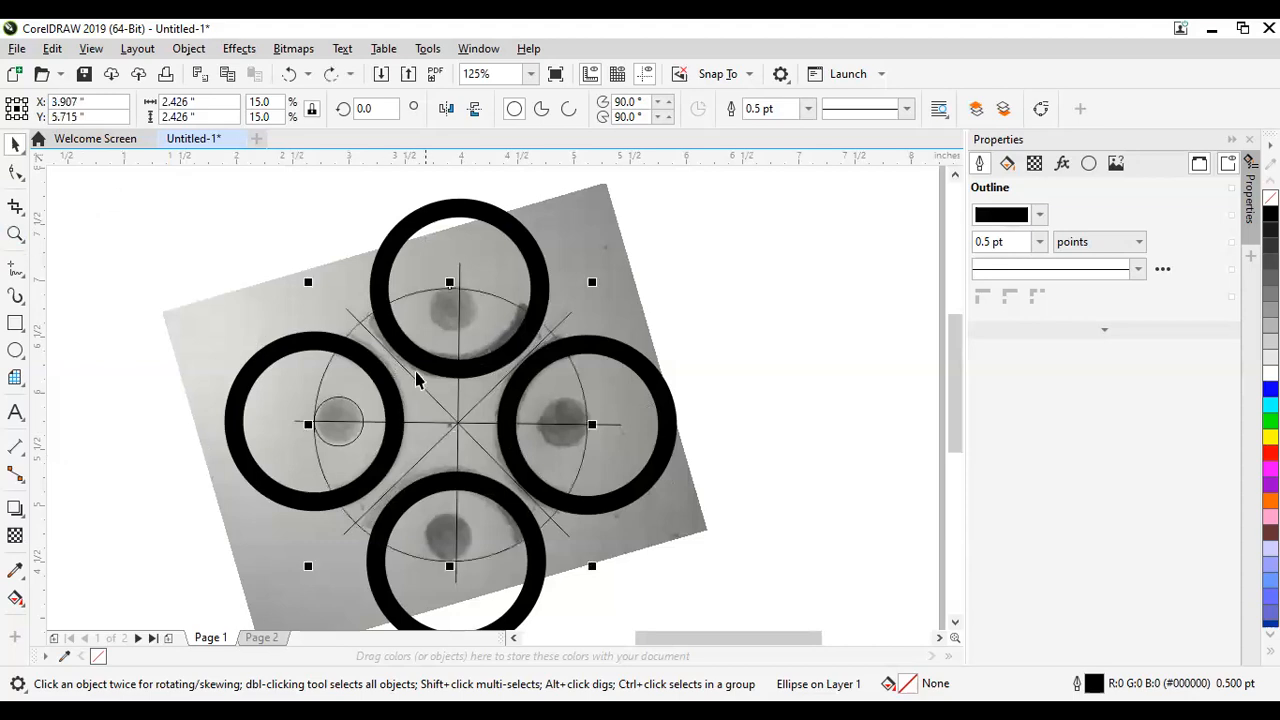
Step: Examine where the small circle meets the large circle's left edge on the horizontal guide line
{"action": "scroll", "coordinate": [302, 428], "scroll_direction": "up", "scroll_amount": 1}
{"action": "scroll", "coordinate": [361, 435], "scroll_direction": "up", "scroll_amount": 3}
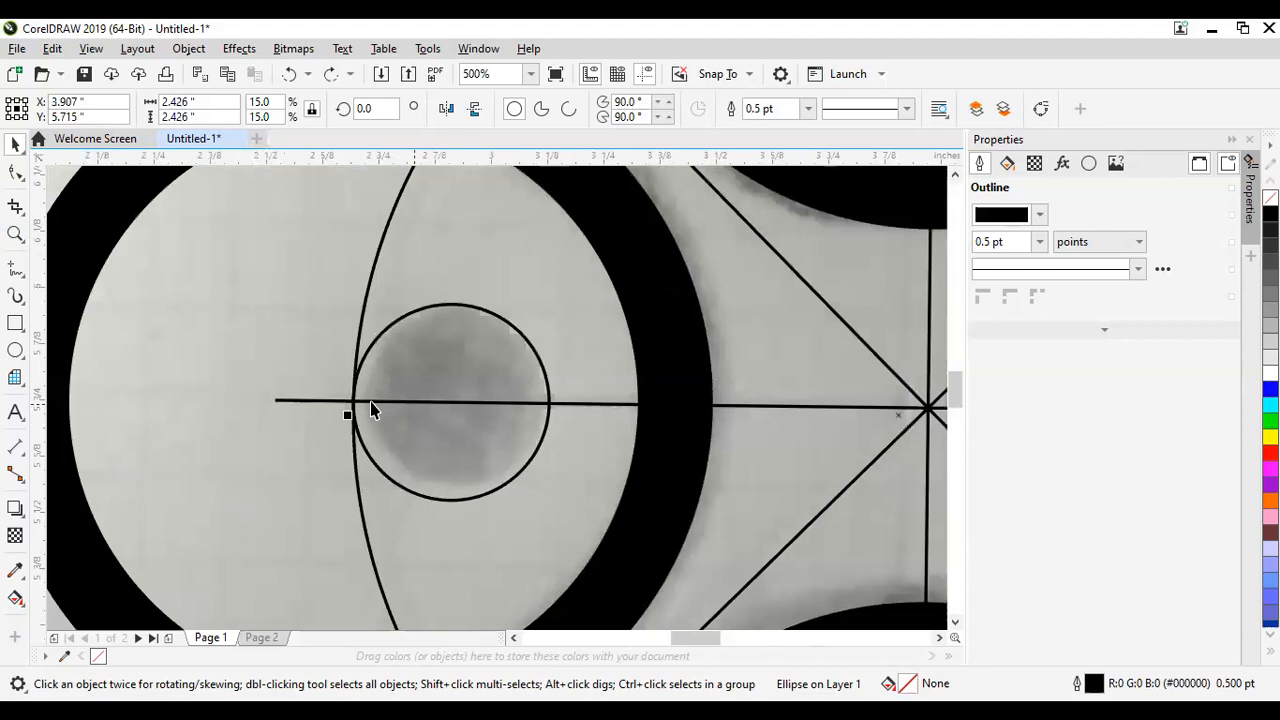
{"action": "scroll", "coordinate": [389, 400], "scroll_direction": "down", "scroll_amount": 4}
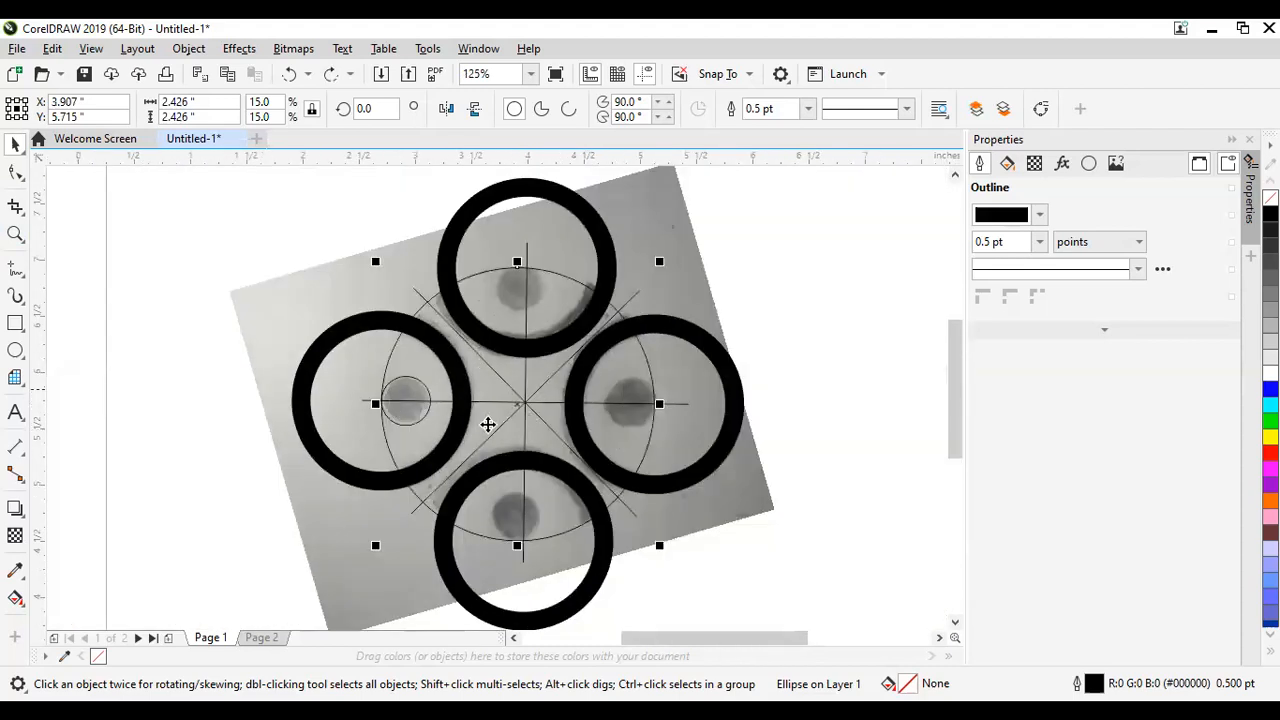
{"action": "scroll", "coordinate": [389, 406], "scroll_direction": "up", "scroll_amount": 2}
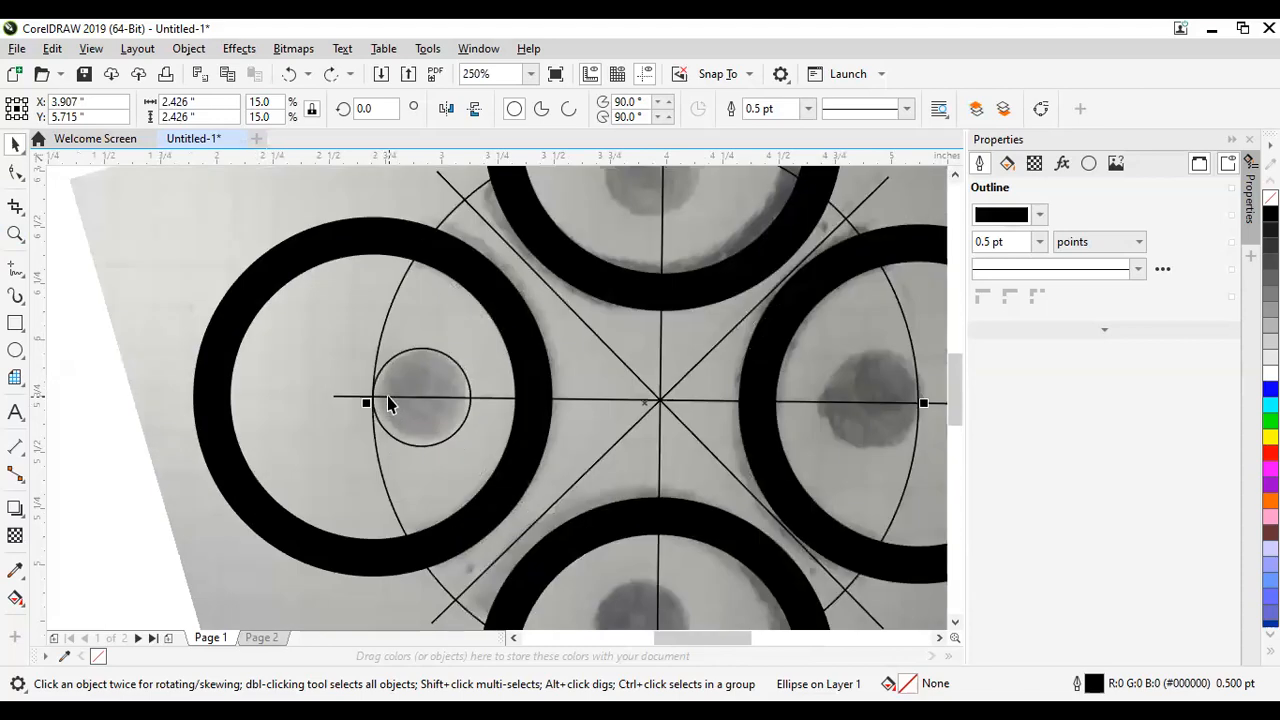
{"action": "scroll", "coordinate": [387, 398], "scroll_direction": "up", "scroll_amount": 1}
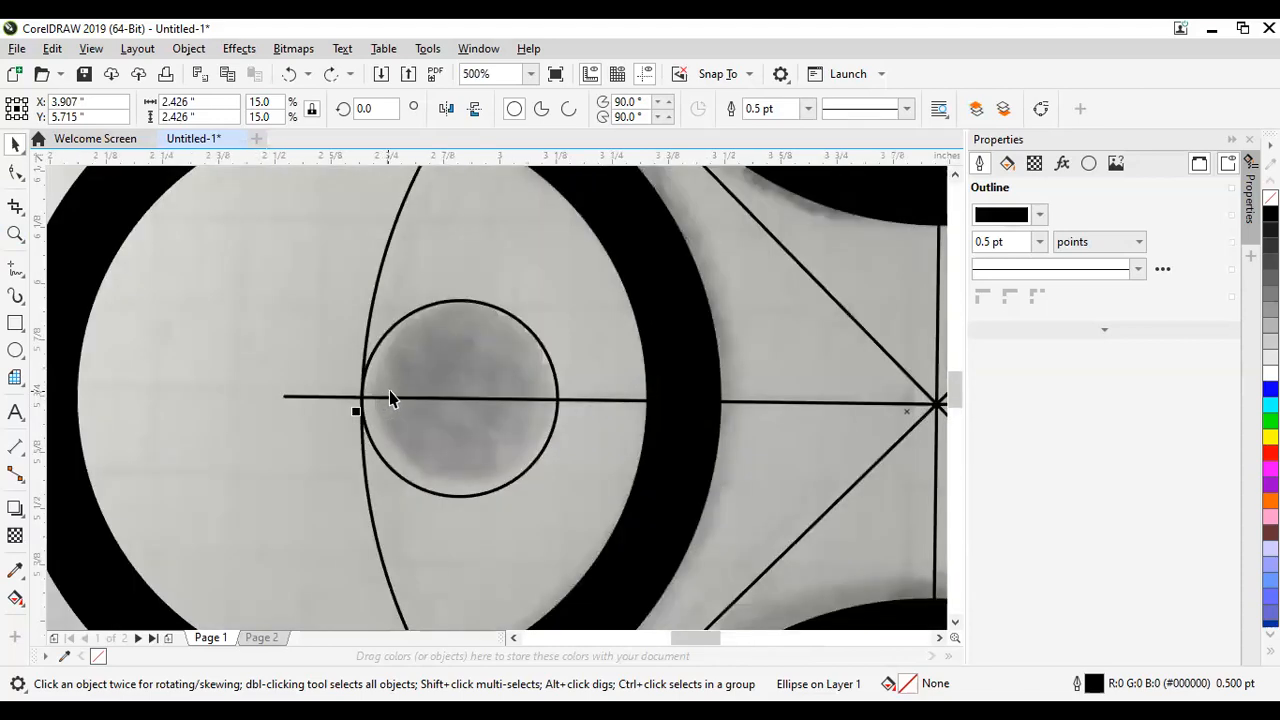
{"action": "scroll", "coordinate": [398, 399], "scroll_direction": "down", "scroll_amount": 1}
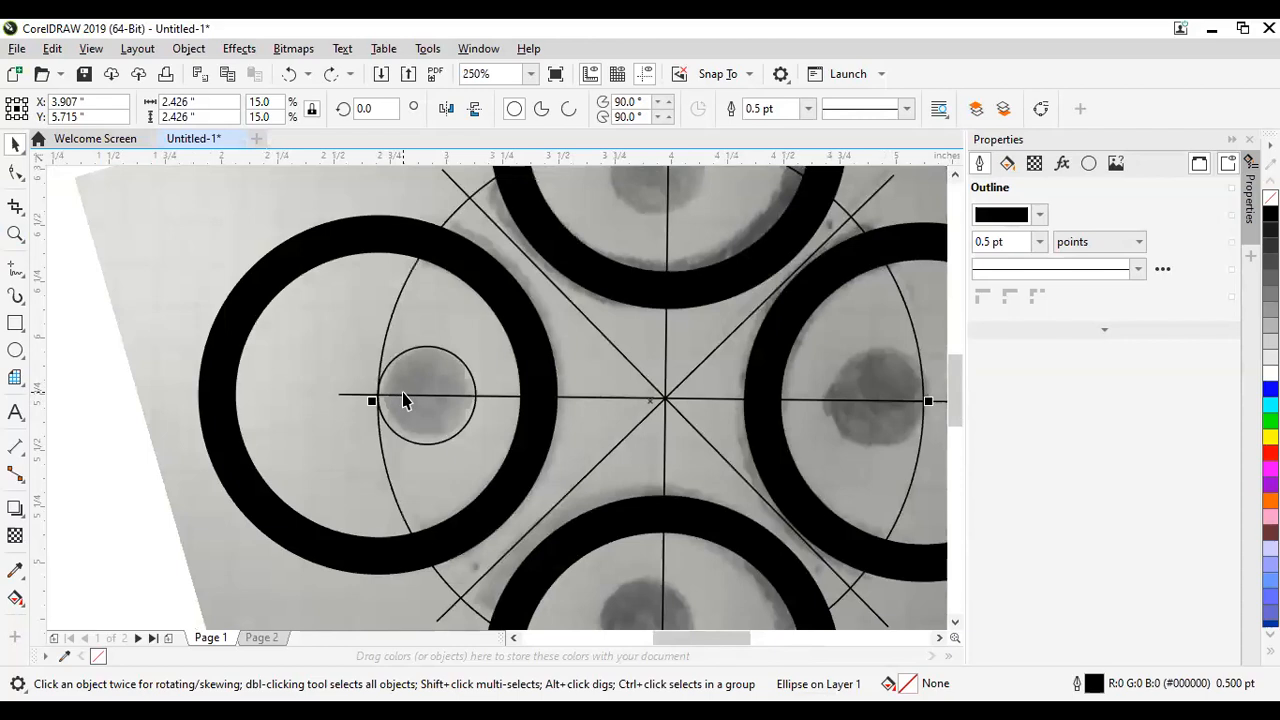
{"action": "scroll", "coordinate": [403, 399], "scroll_direction": "up", "scroll_amount": 1}
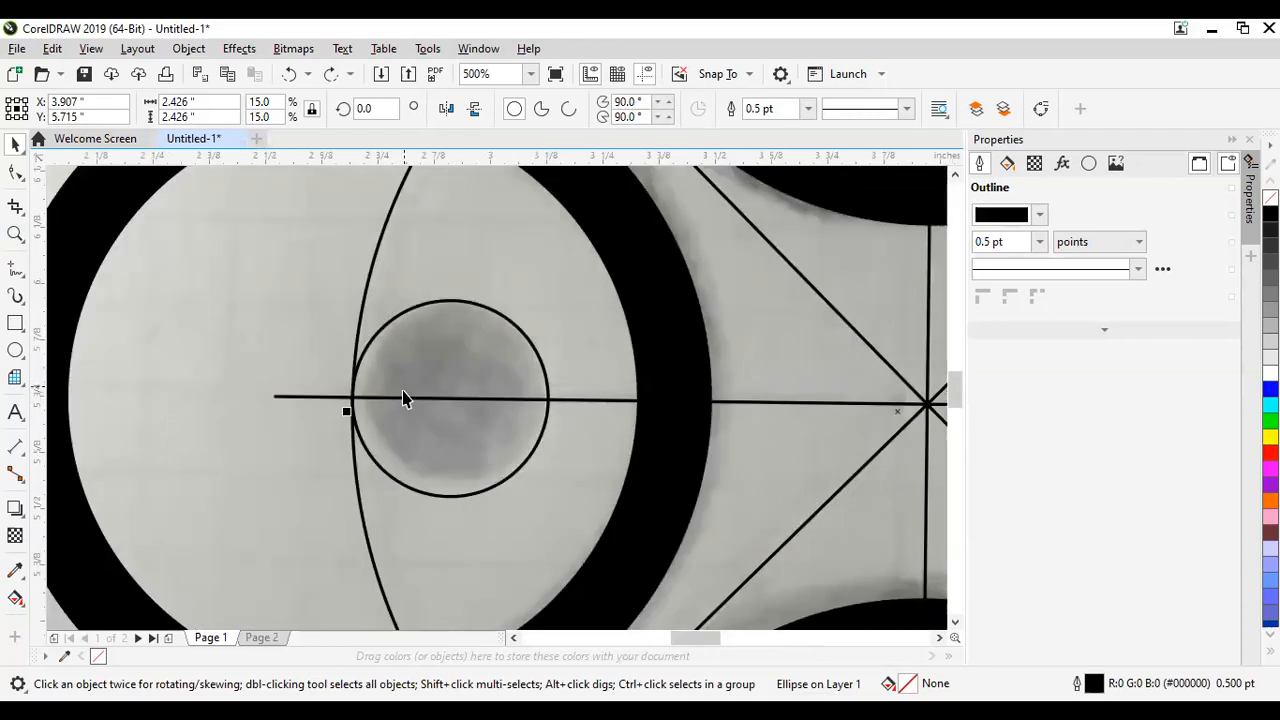
{"action": "scroll", "coordinate": [402, 397], "scroll_direction": "up", "scroll_amount": 1}
{"action": "scroll", "coordinate": [474, 403], "scroll_direction": "down", "scroll_amount": 2}
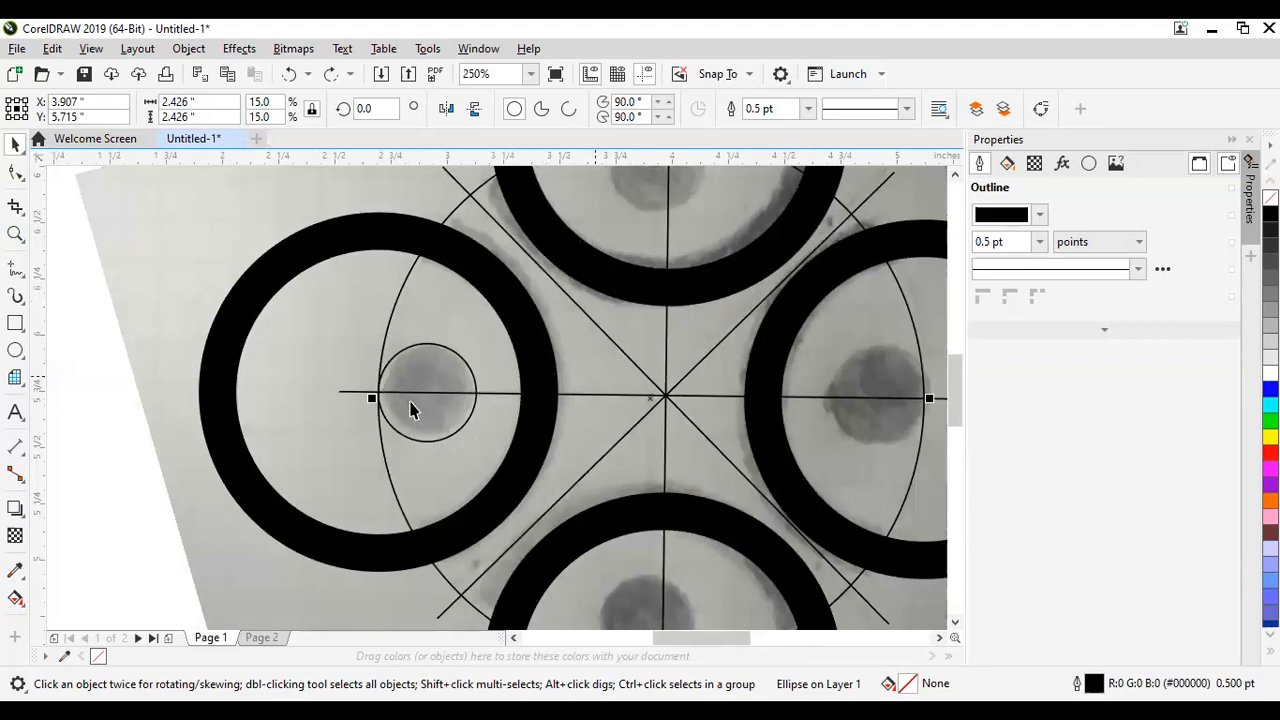
{"action": "scroll", "coordinate": [393, 400], "scroll_direction": "up", "scroll_amount": 2}
Step: Fill the small circle over the left pencil dot with solid black
{"action": "left_click", "coordinate": [457, 435]}
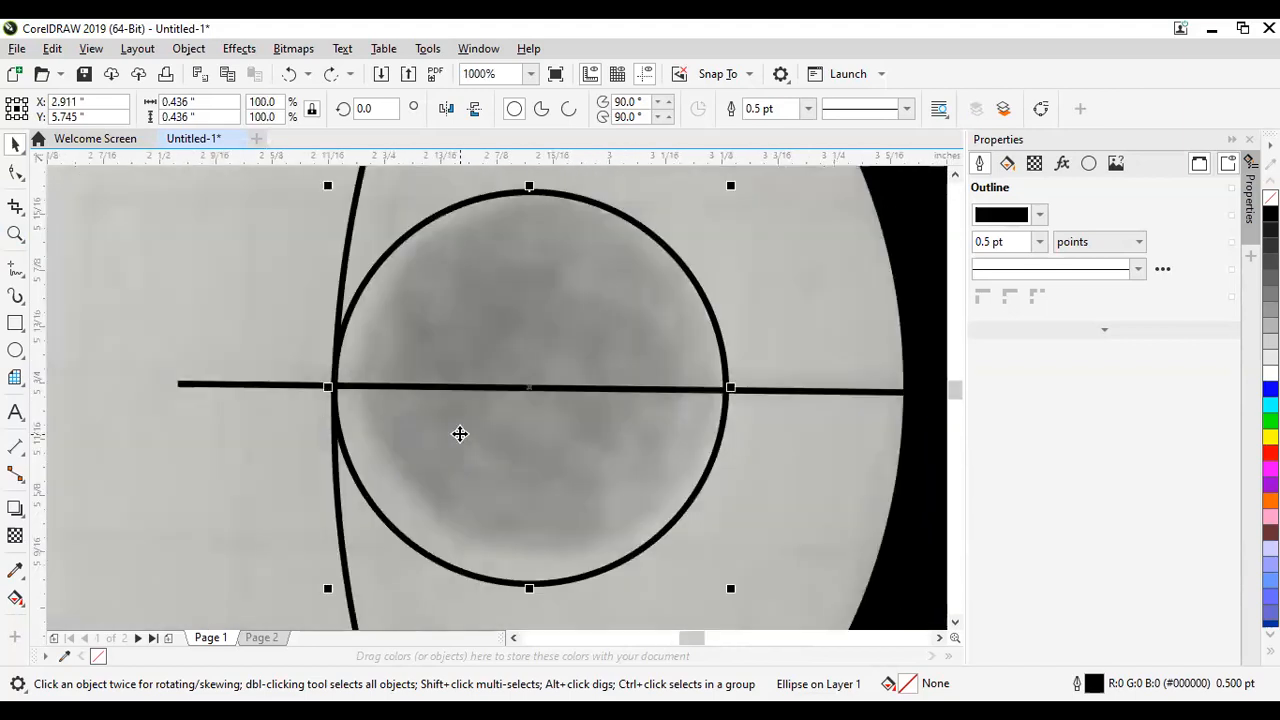
{"action": "scroll", "coordinate": [425, 455], "scroll_direction": "down", "scroll_amount": 3}
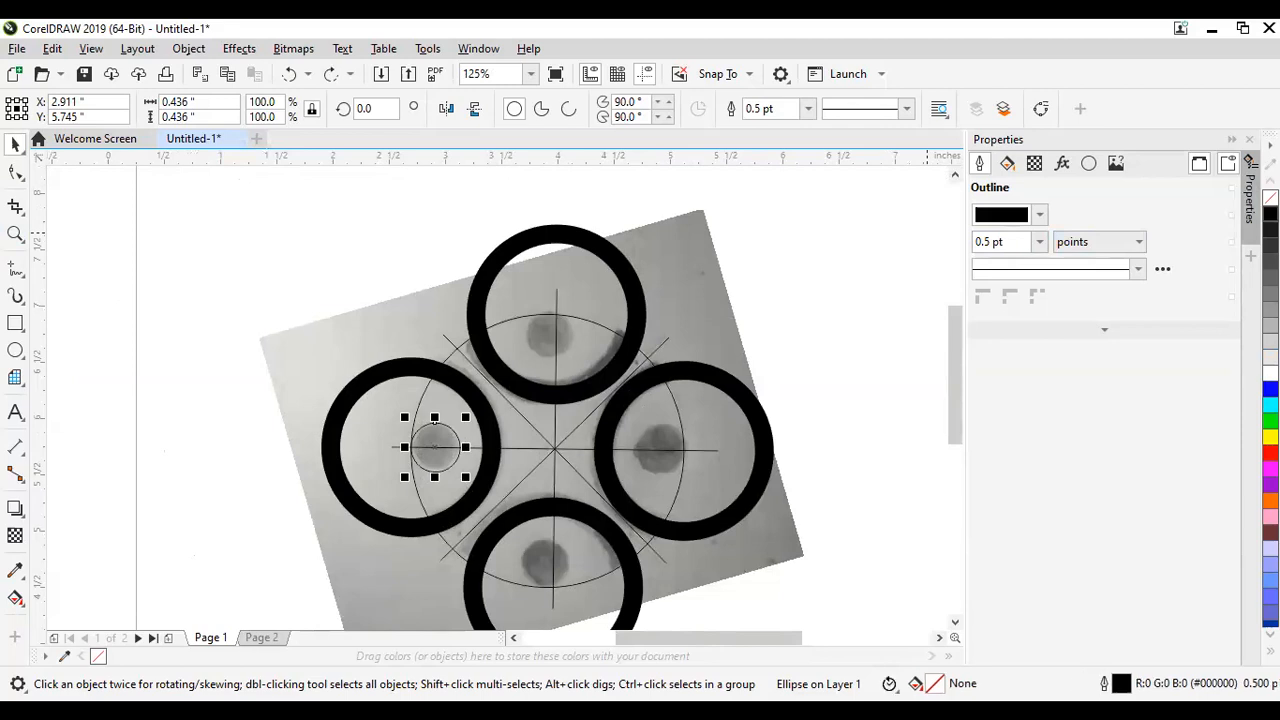
{"action": "left_click", "coordinate": [1270, 214]}
{"action": "left_click", "coordinate": [133, 437]}
{"action": "left_click", "coordinate": [452, 458]}
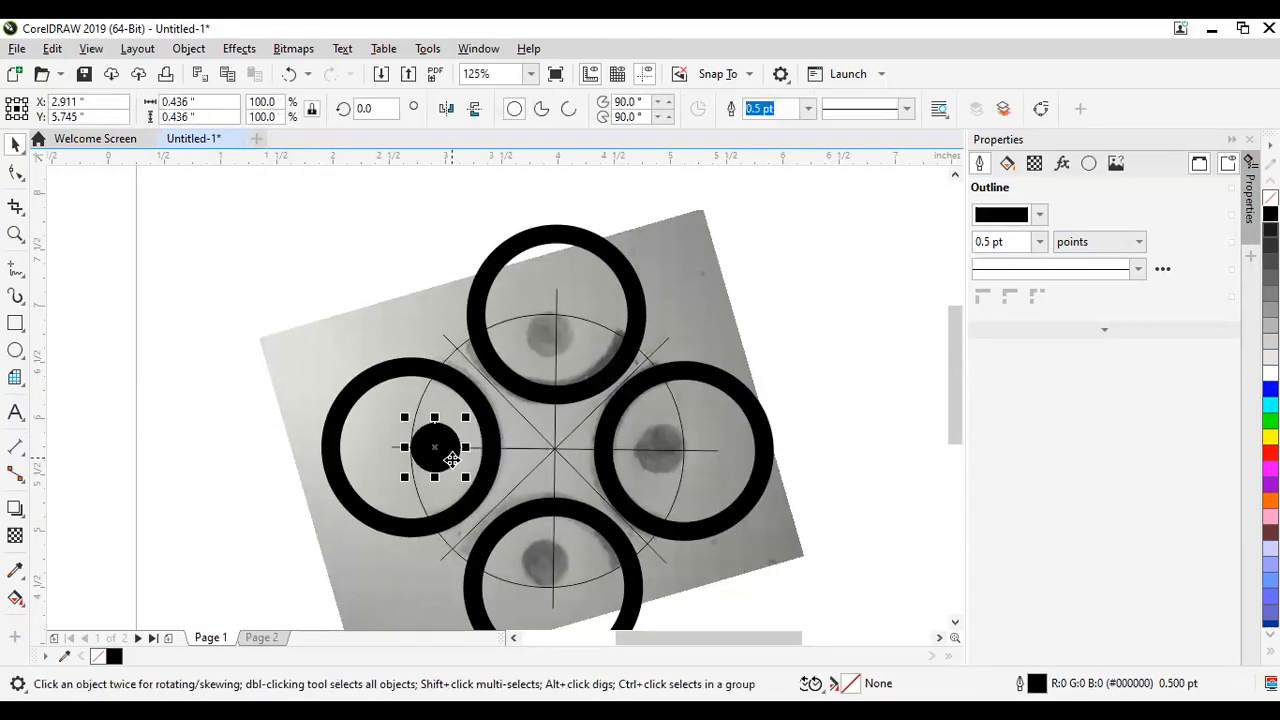
Step: Shrink the black dot to about 0.369 inches wide and shift it until its edge touches the large circle's left edge
{"action": "scroll", "coordinate": [452, 458], "scroll_direction": "up", "scroll_amount": 2}
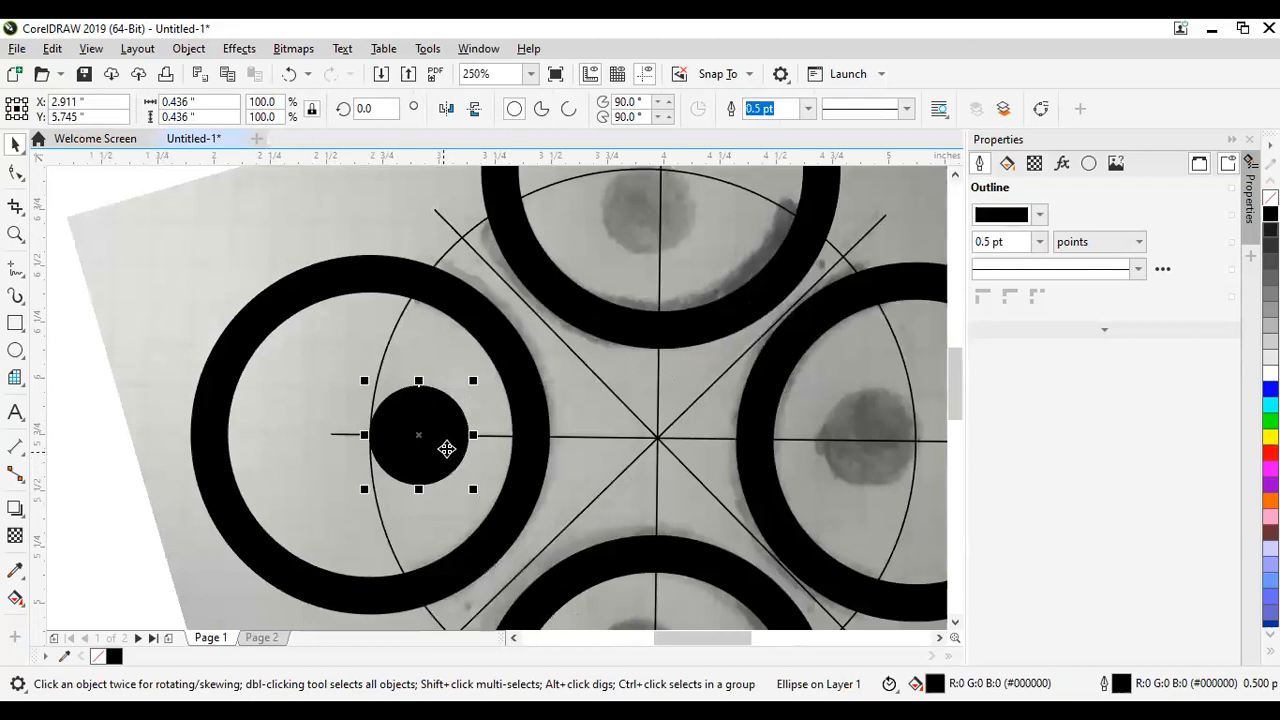
{"action": "left_click_drag", "start_coordinate": [474, 378], "coordinate": [459, 393]}
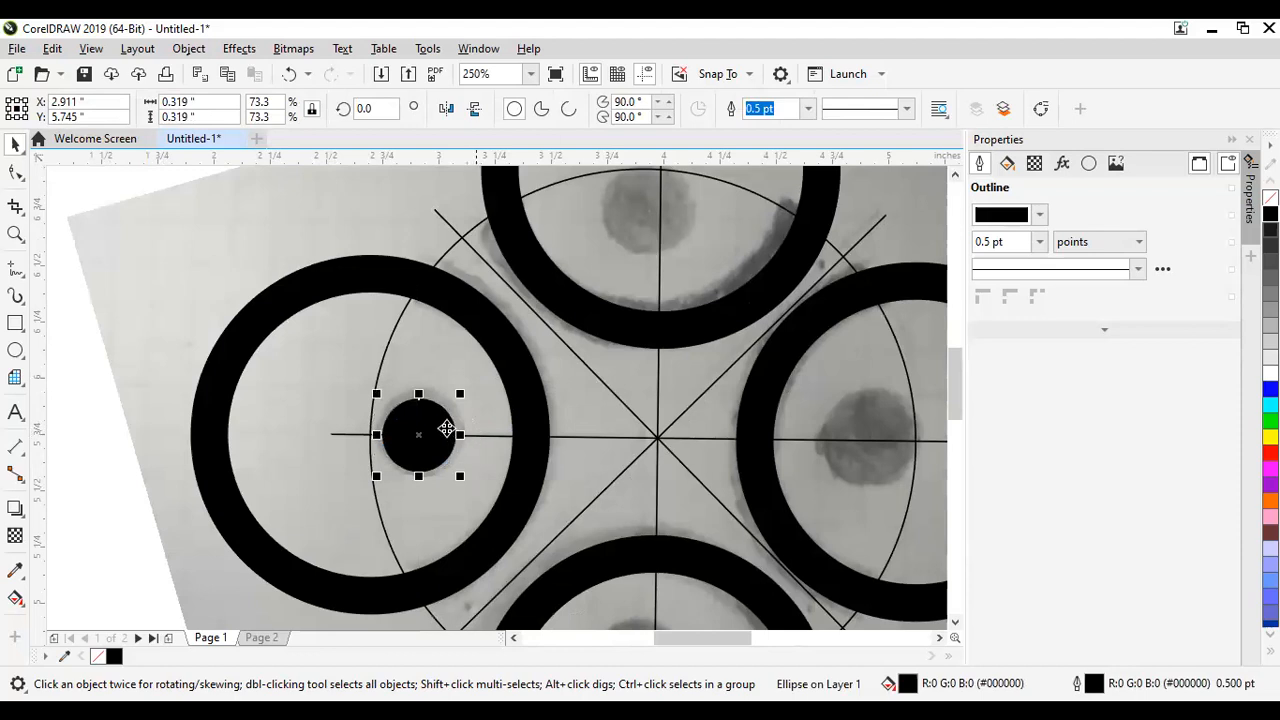
{"action": "scroll", "coordinate": [443, 429], "scroll_direction": "up", "scroll_amount": 2}
{"action": "left_click_drag", "start_coordinate": [471, 370], "coordinate": [484, 358]}
{"action": "left_click_drag", "start_coordinate": [403, 451], "coordinate": [380, 449]}
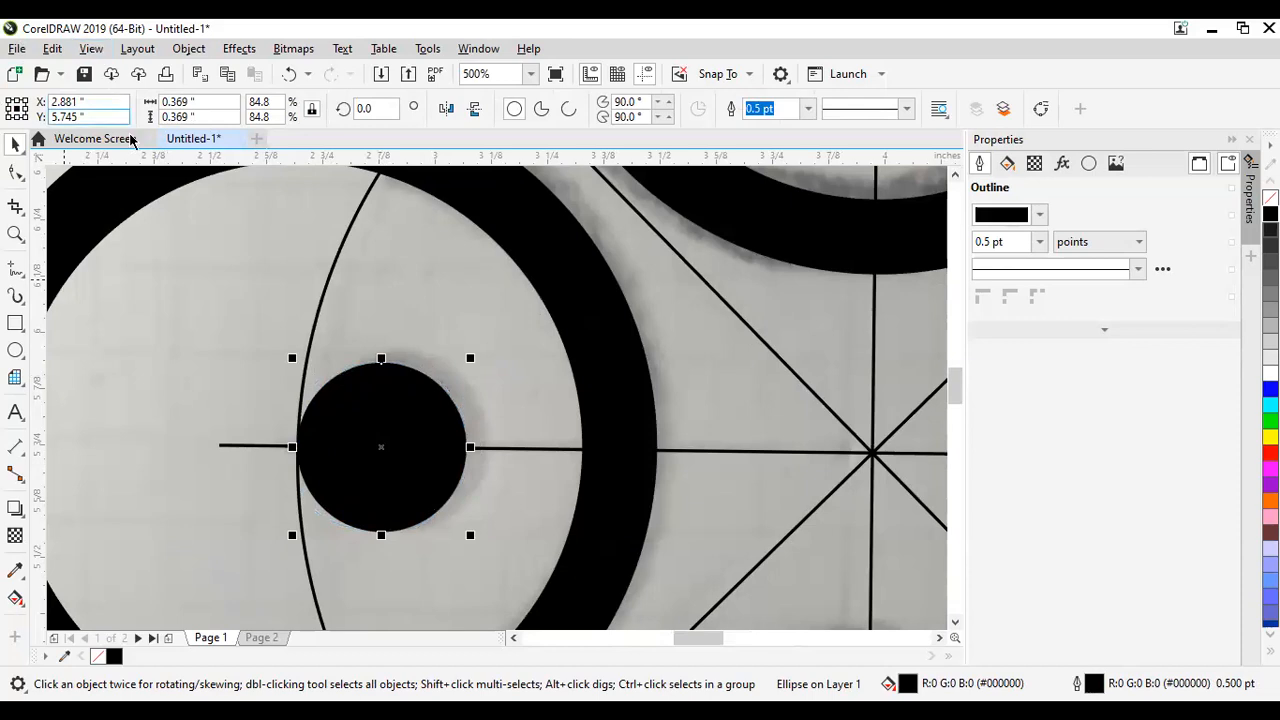
{"action": "mouse_move", "coordinate": [371, 444]}
{"action": "left_mouse_down"}
{"action": "mouse_move", "coordinate": [465, 450]}
{"action": "mouse_move", "coordinate": [349, 441]}
{"action": "mouse_move", "coordinate": [366, 444]}
{"action": "left_mouse_up"}
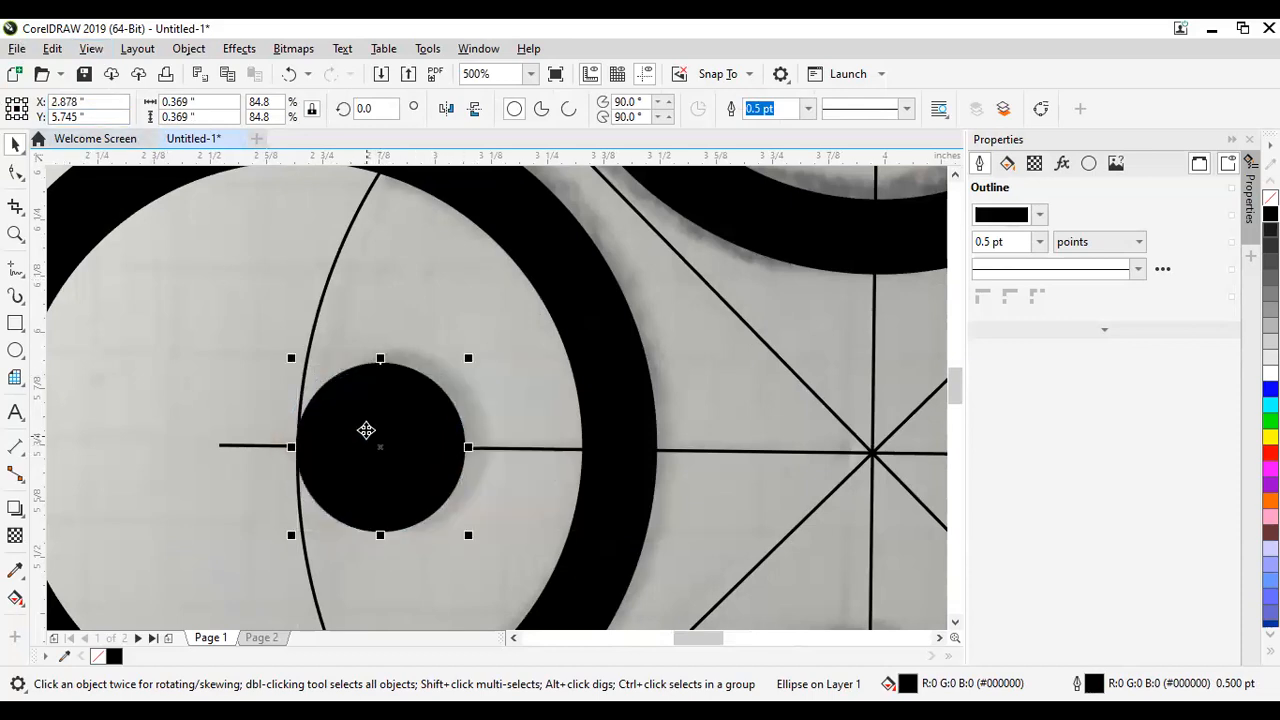
{"action": "scroll", "coordinate": [340, 395], "scroll_direction": "down", "scroll_amount": 2}
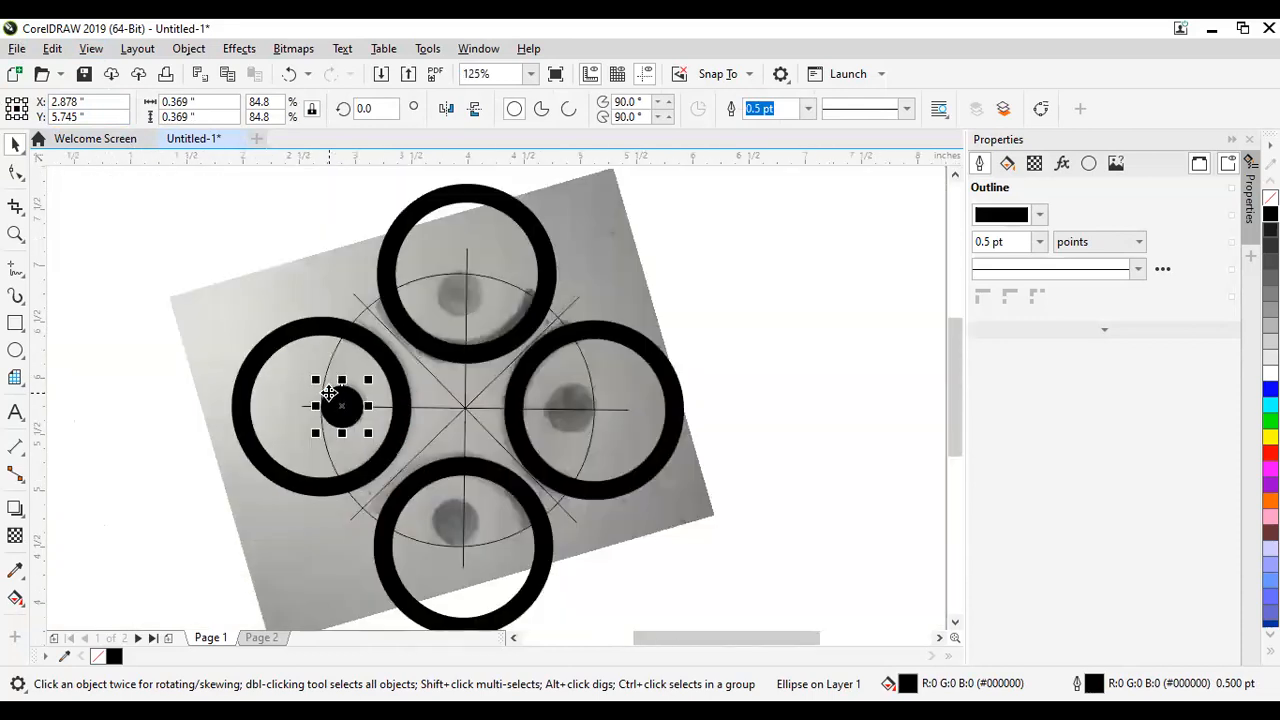
{"action": "scroll", "coordinate": [311, 419], "scroll_direction": "up", "scroll_amount": 1}
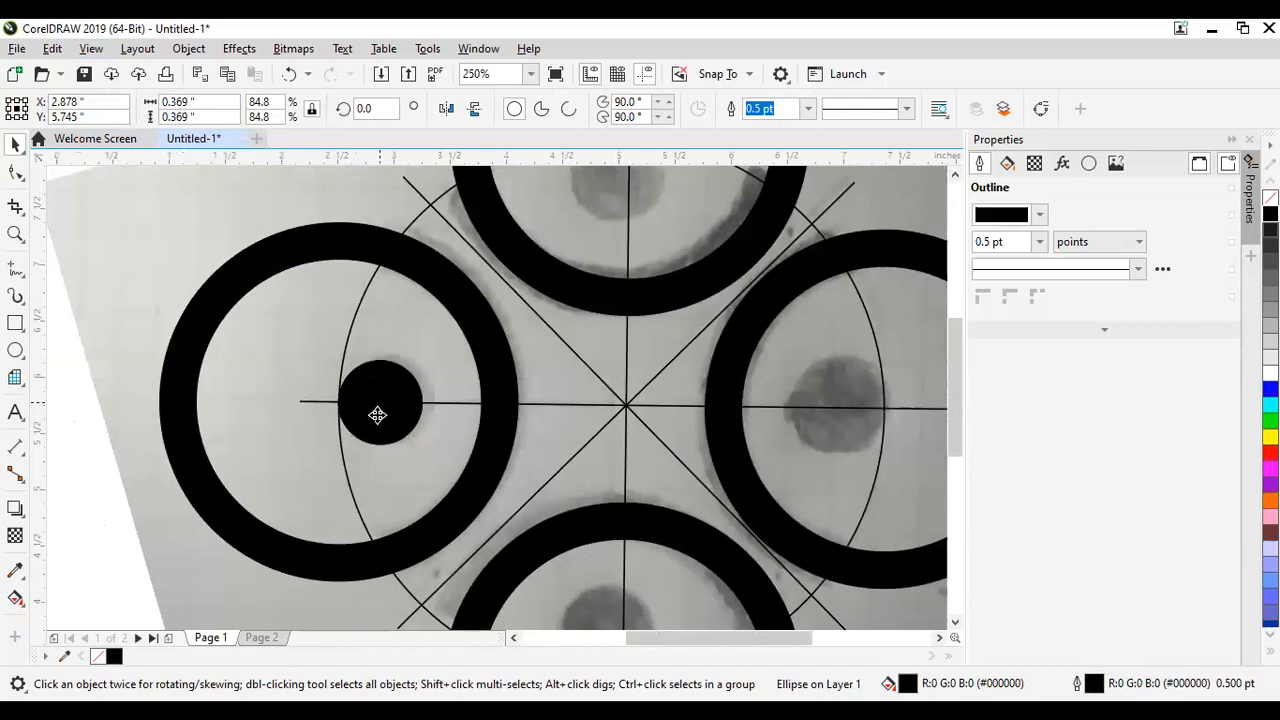
{"action": "scroll", "coordinate": [381, 410], "scroll_direction": "down", "scroll_amount": 1}
{"action": "left_click_drag", "start_coordinate": [380, 406], "coordinate": [535, 390]}
{"action": "scroll", "coordinate": [625, 412], "scroll_direction": "up", "scroll_amount": 3}
{"action": "scroll", "coordinate": [535, 392], "scroll_direction": "down", "scroll_amount": 5}
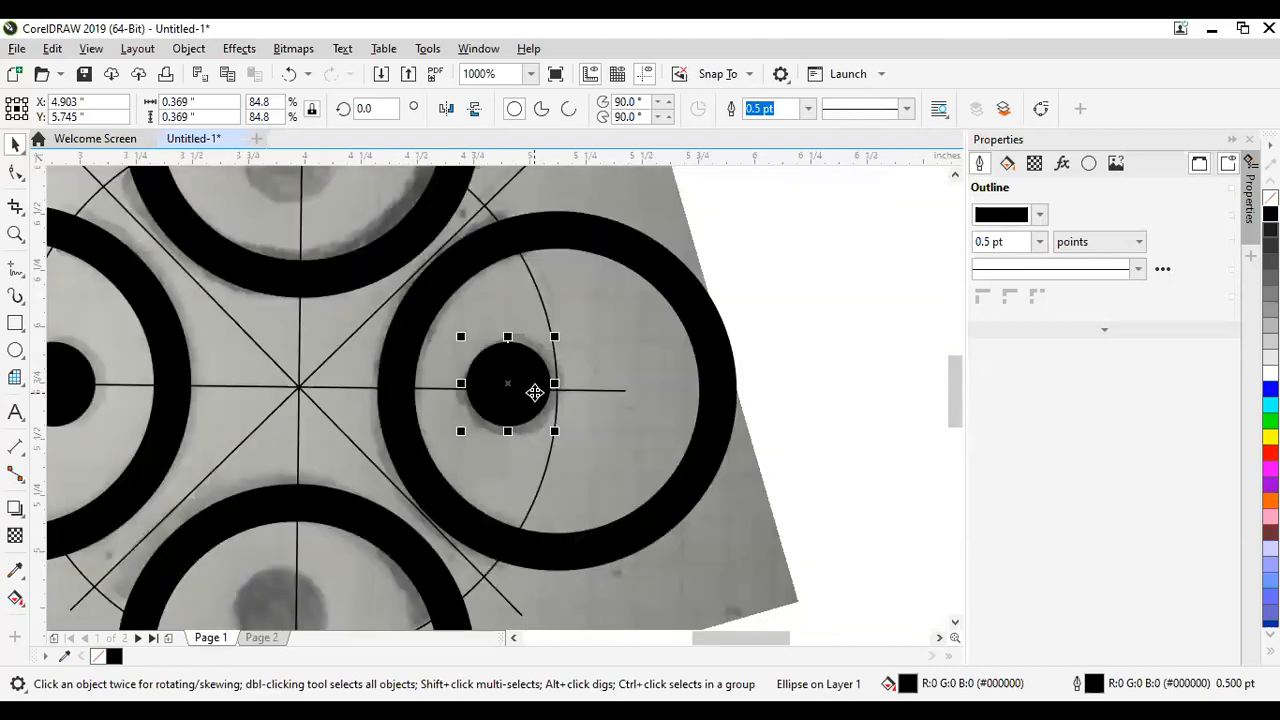
{"action": "scroll", "coordinate": [420, 392], "scroll_direction": "up", "scroll_amount": 3}
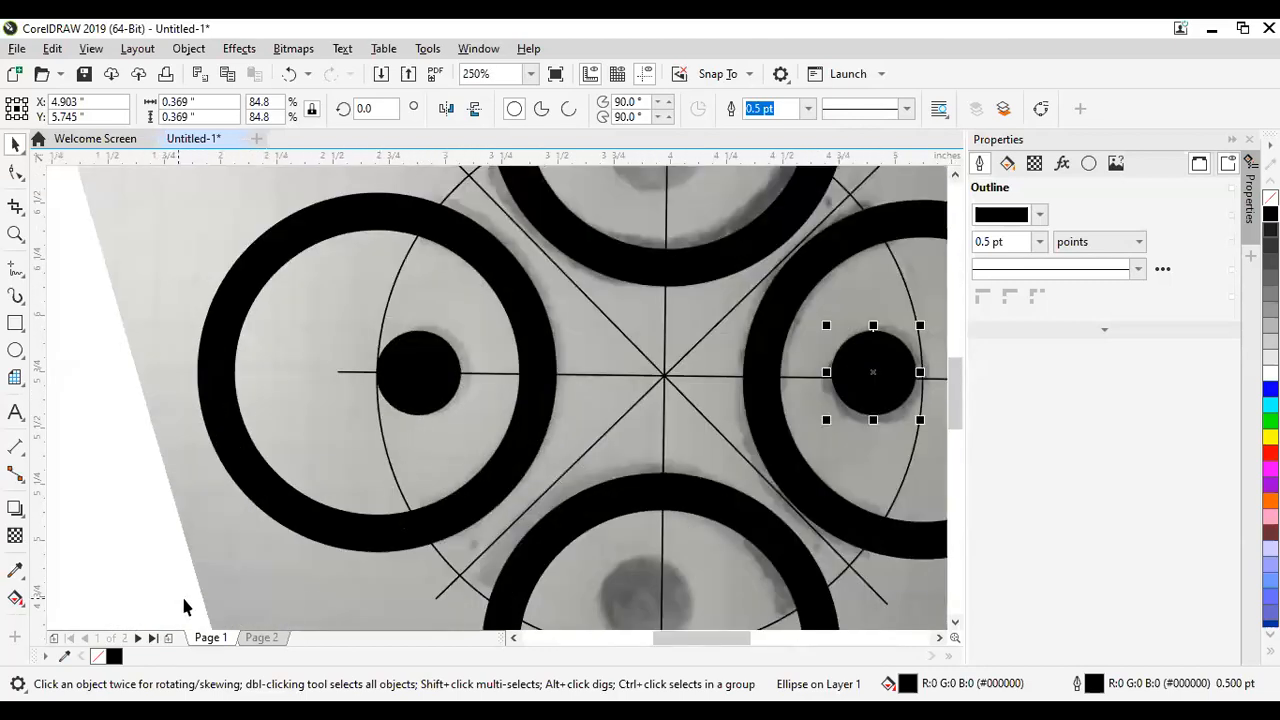
{"action": "key", "text": "Delete"}
Step: Align the left black dot vertically to the centre of the horizontal guide line
{"action": "scroll", "coordinate": [380, 369], "scroll_direction": "up", "scroll_amount": 3}
{"action": "left_click", "coordinate": [443, 390]}
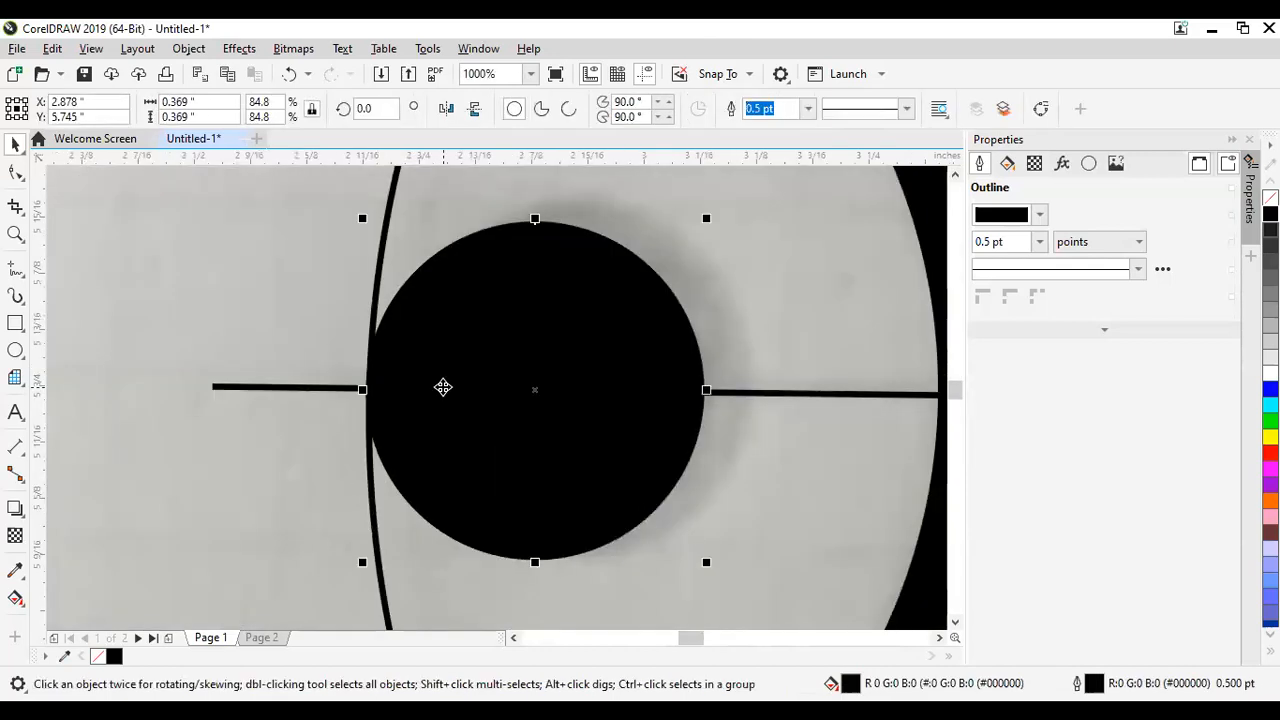
{"action": "scroll", "coordinate": [445, 388], "scroll_direction": "down", "scroll_amount": 5}
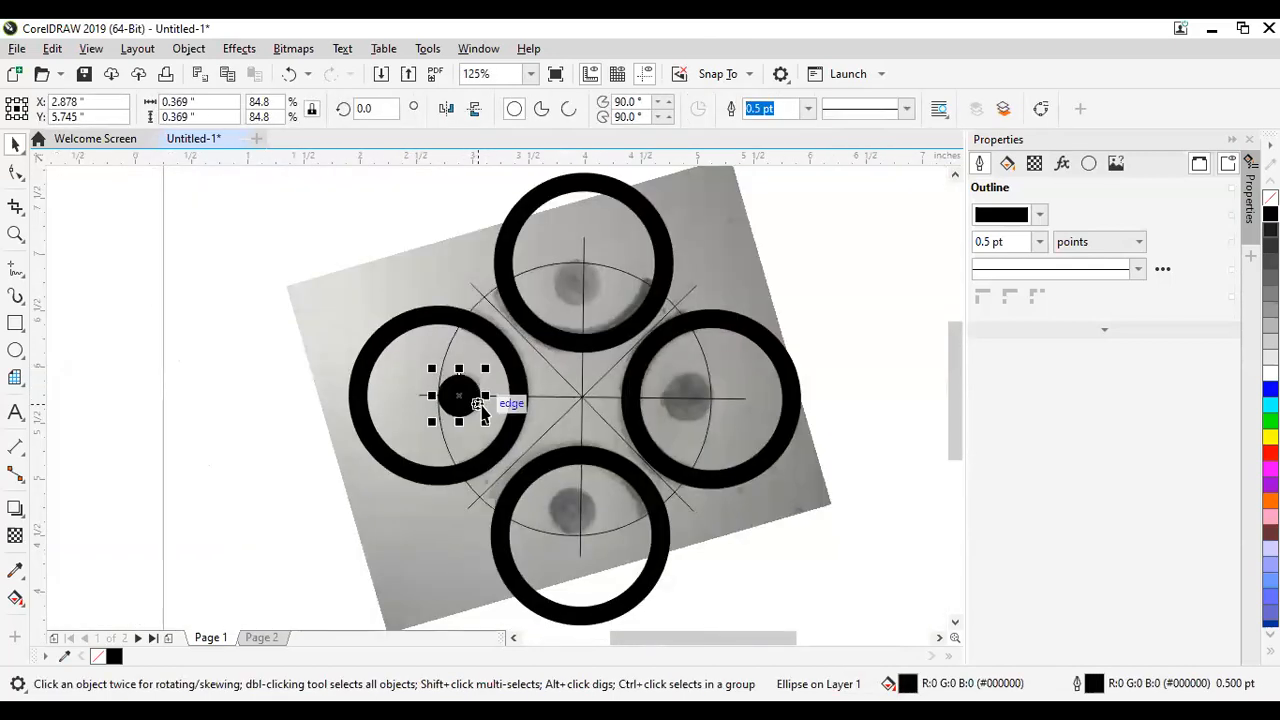
{"action": "scroll", "coordinate": [482, 408], "scroll_direction": "up", "scroll_amount": 3}
{"action": "scroll", "coordinate": [486, 374], "scroll_direction": "up", "scroll_amount": 2}
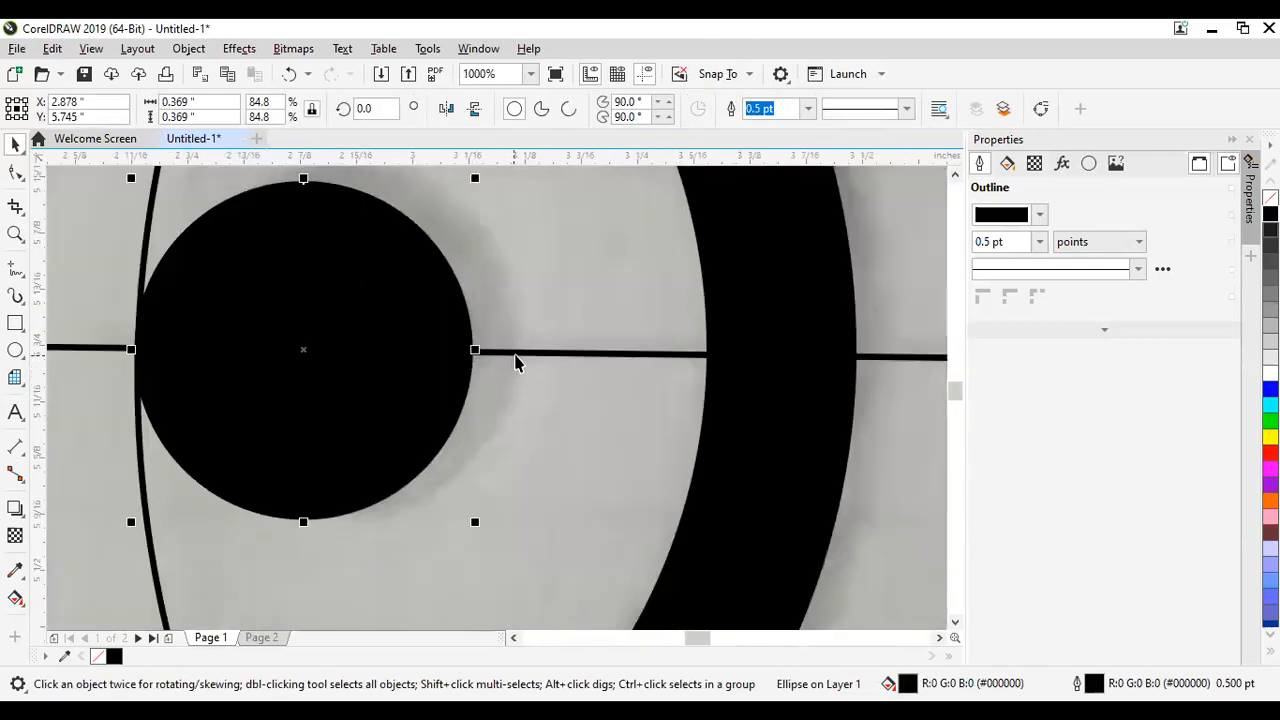
{"action": "left_click", "coordinate": [521, 353], "text": "shift"}
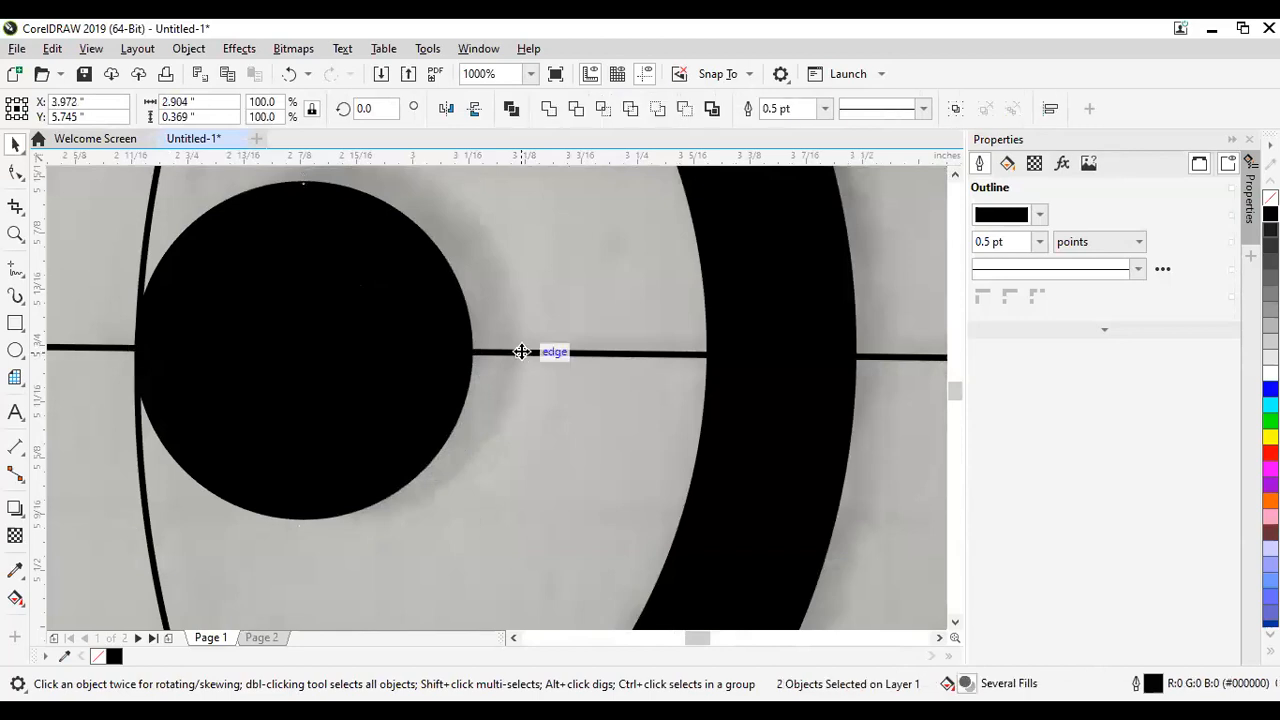
{"action": "scroll", "coordinate": [521, 352], "scroll_direction": "down", "scroll_amount": 1}
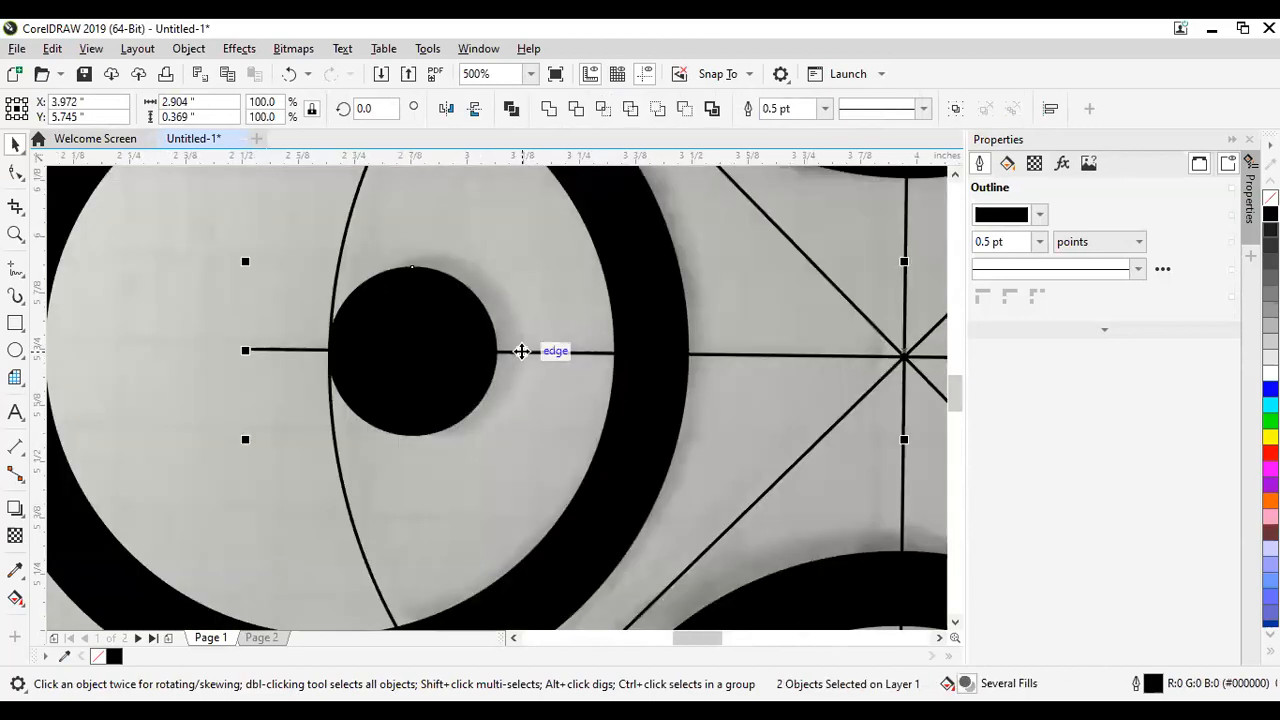
{"action": "left_click_drag", "start_coordinate": [521, 351], "coordinate": [521, 357]}
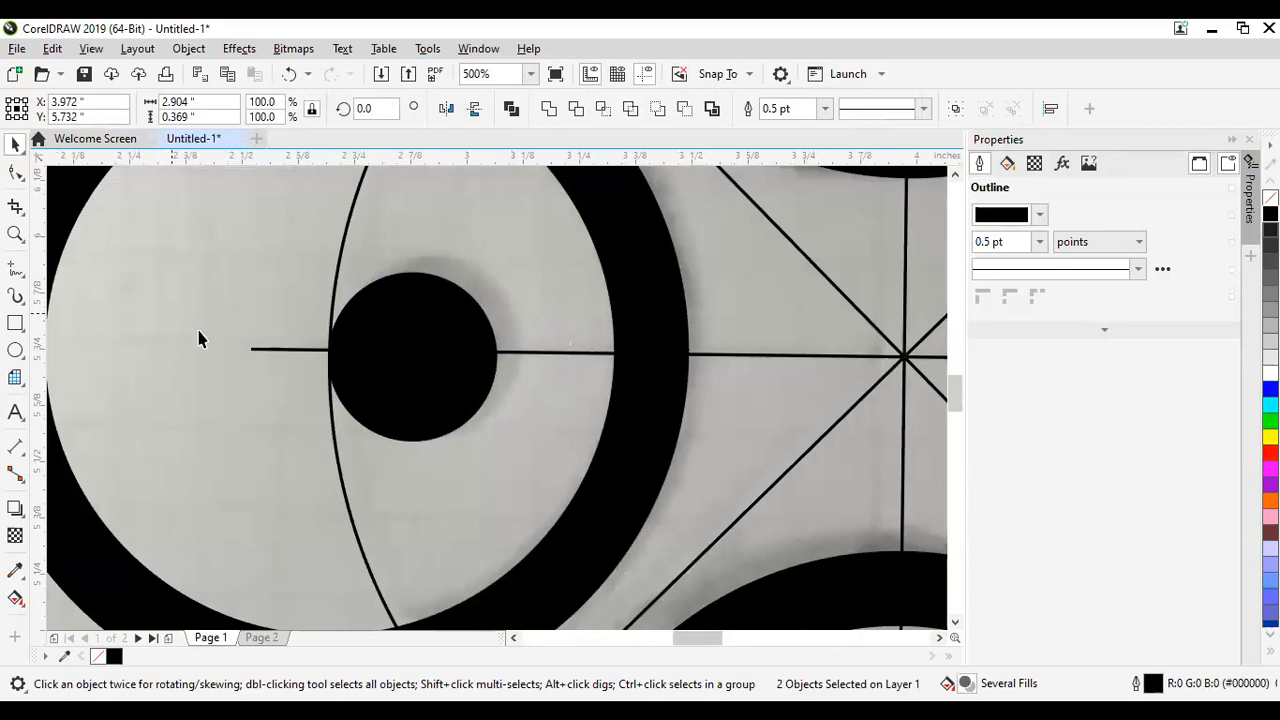
Step: Duplicate the left black dot and place the copy near where the horizontal guide line crosses the large circle's right edge
{"action": "left_click", "coordinate": [380, 349]}
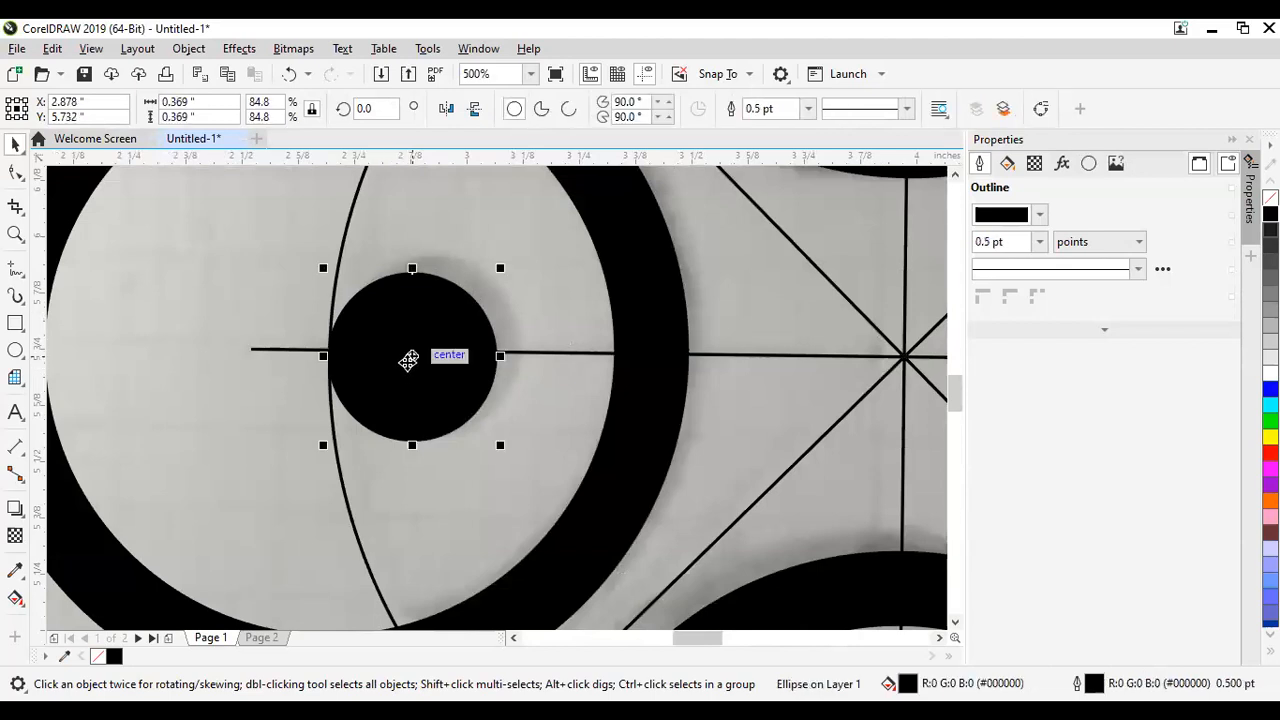
{"action": "left_click_drag", "start_coordinate": [409, 359], "coordinate": [651, 371]}
{"action": "scroll", "coordinate": [393, 370], "scroll_direction": "down", "scroll_amount": 4}
{"action": "scroll", "coordinate": [652, 372], "scroll_direction": "up", "scroll_amount": 4}
{"action": "scroll", "coordinate": [652, 372], "scroll_direction": "down", "scroll_amount": 2}
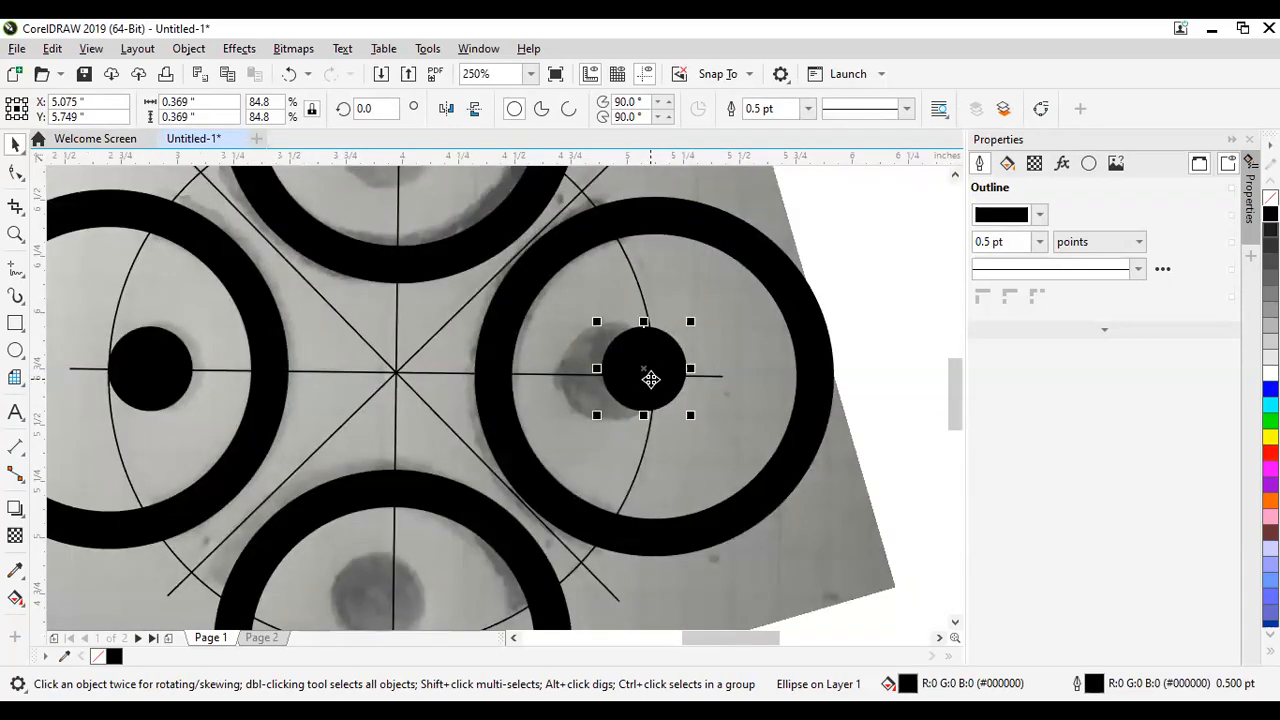
Step: Drag the duplicated black dot back beside the left dot and delete it
{"action": "scroll", "coordinate": [651, 379], "scroll_direction": "down", "scroll_amount": 2}
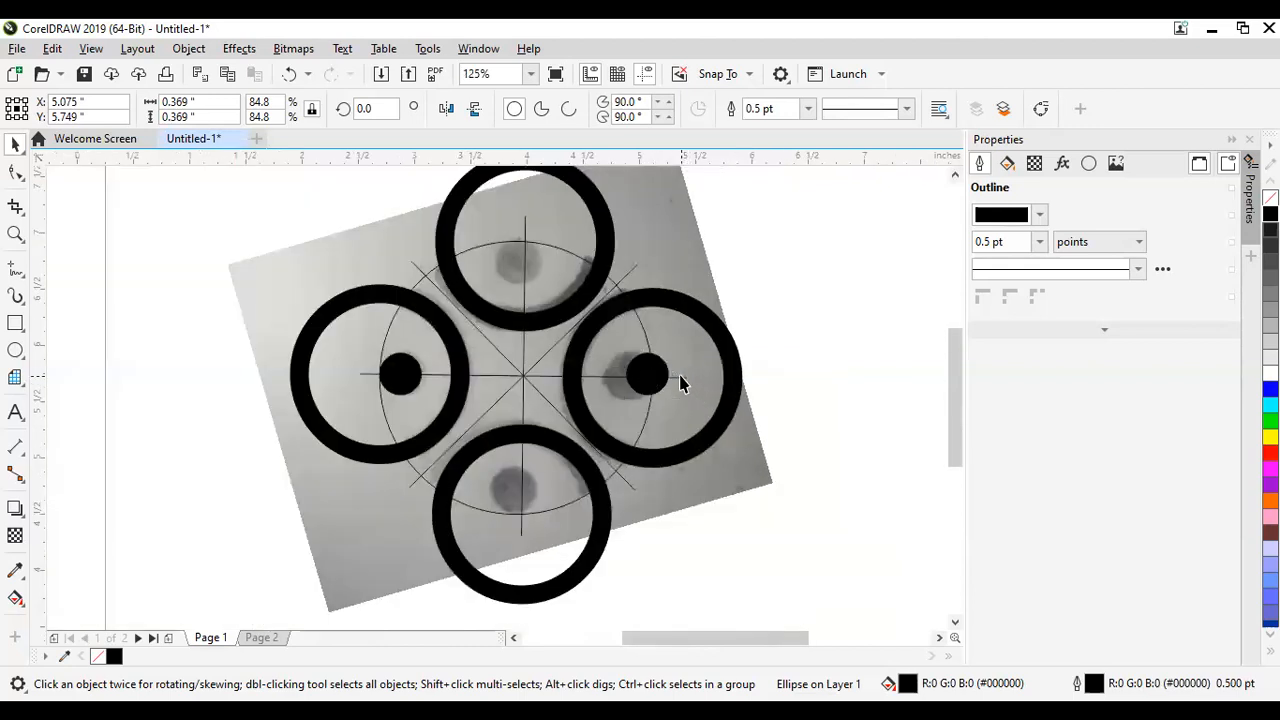
{"action": "left_click", "coordinate": [687, 377]}
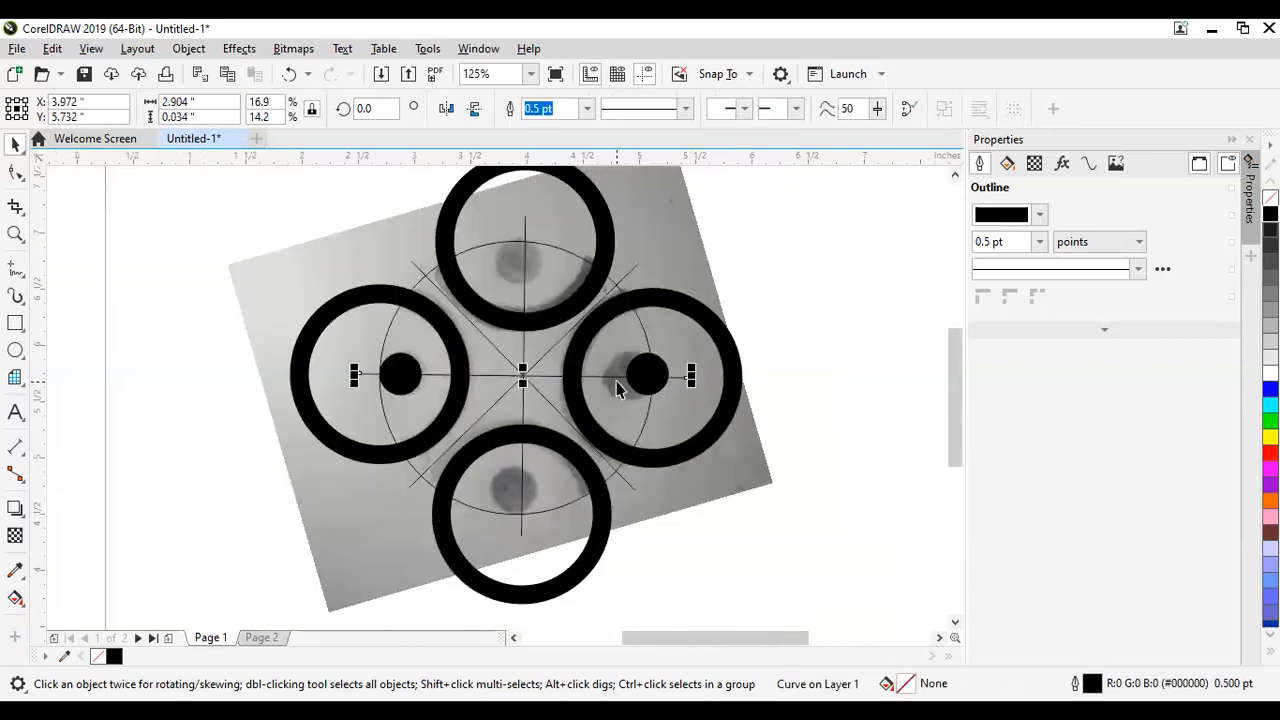
{"action": "scroll", "coordinate": [616, 381], "scroll_direction": "up", "scroll_amount": 2}
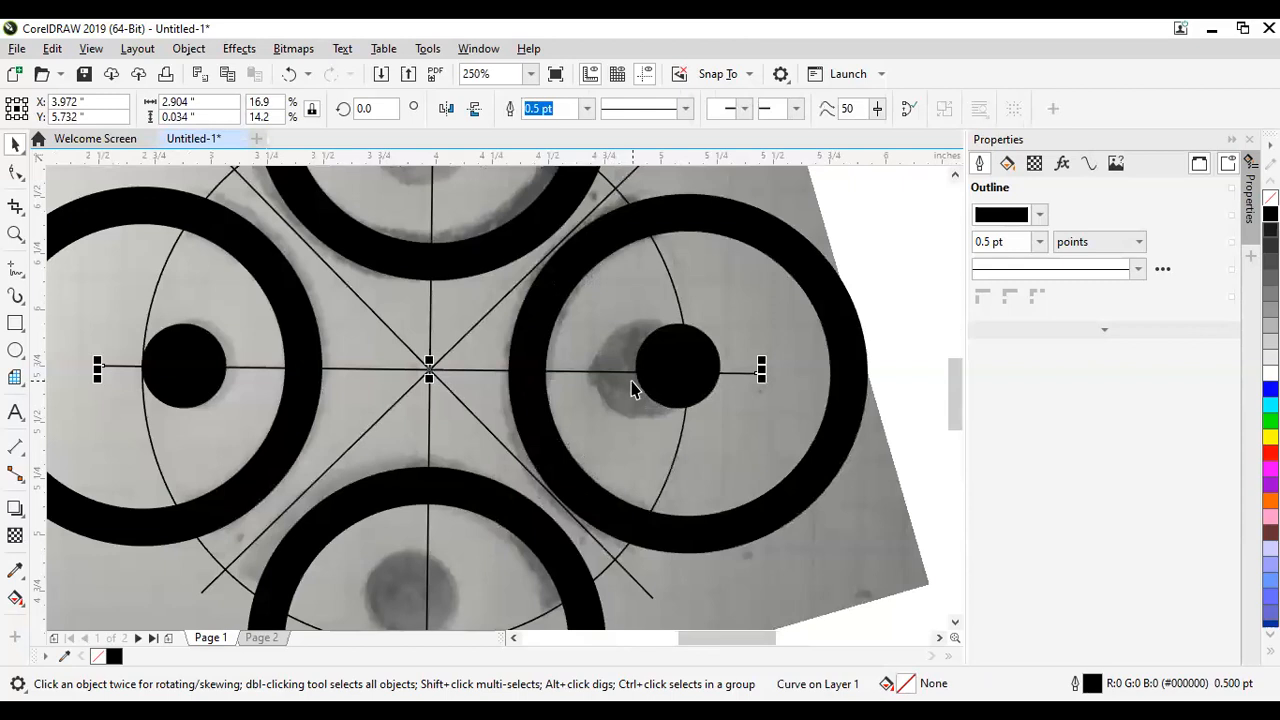
{"action": "left_click", "coordinate": [668, 368]}
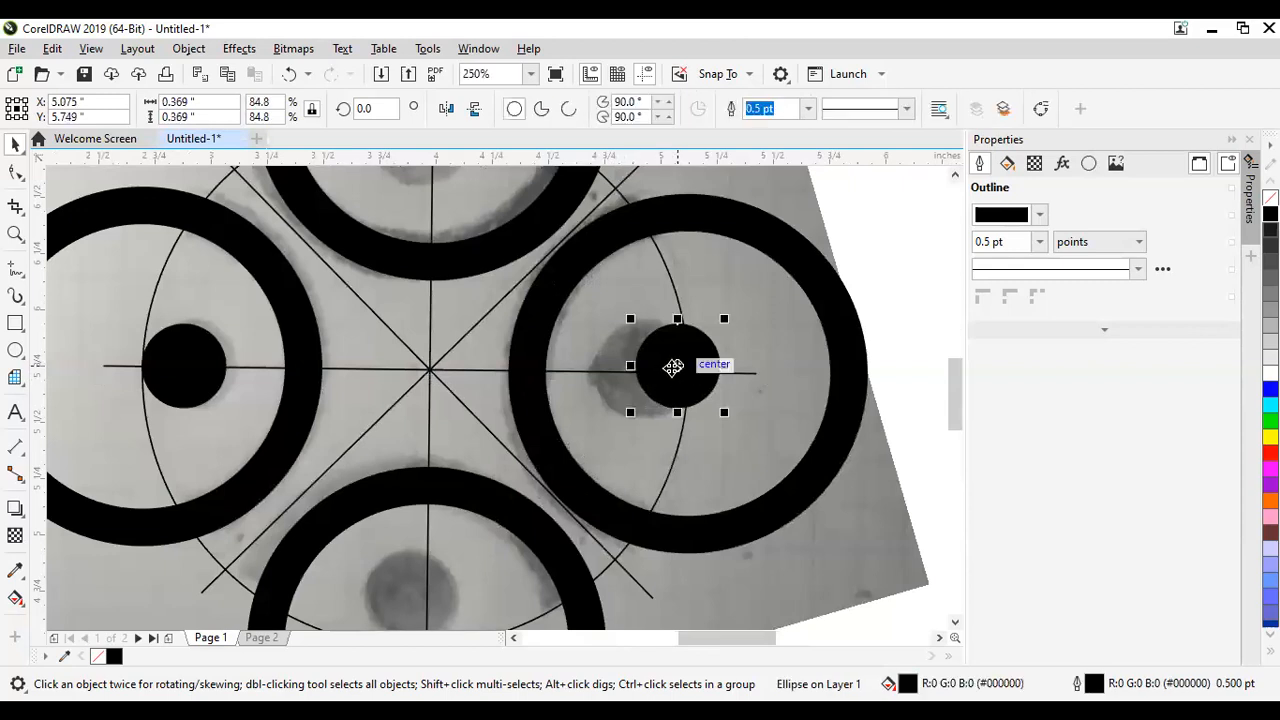
{"action": "left_click_drag", "start_coordinate": [675, 367], "coordinate": [560, 340]}
{"action": "left_click_drag", "start_coordinate": [456, 358], "coordinate": [257, 368]}
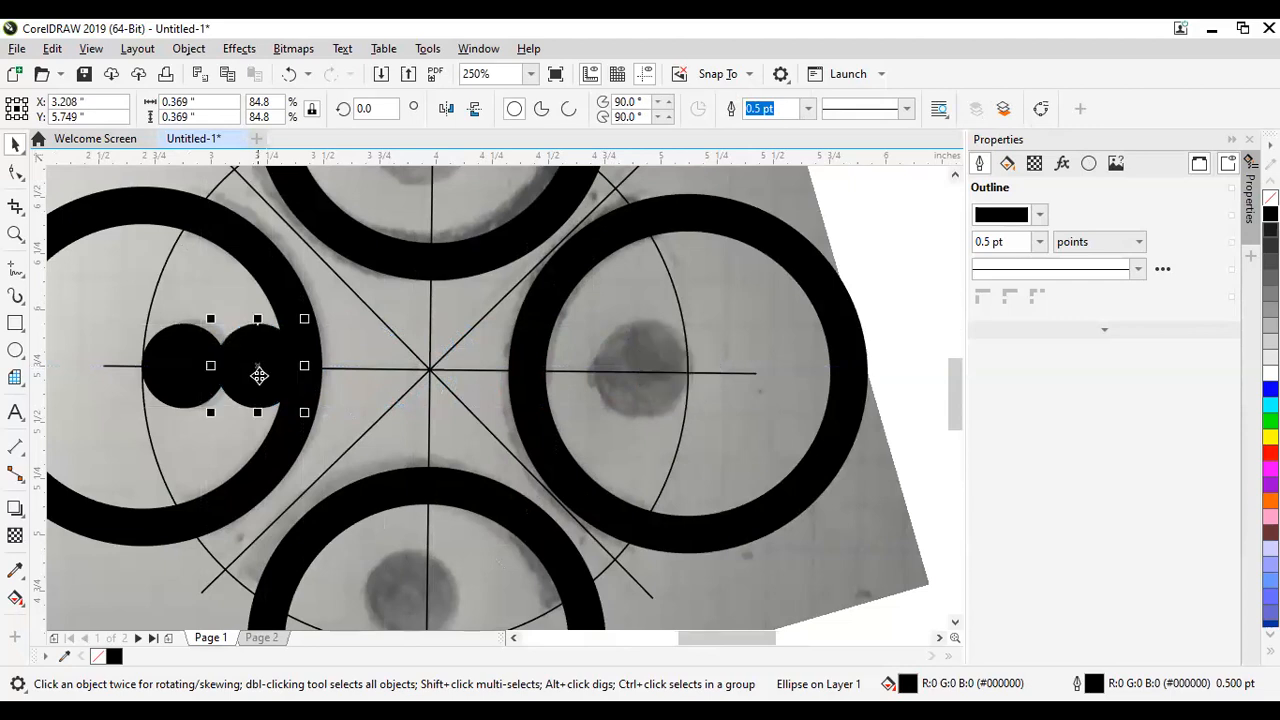
{"action": "key", "text": "Delete"}
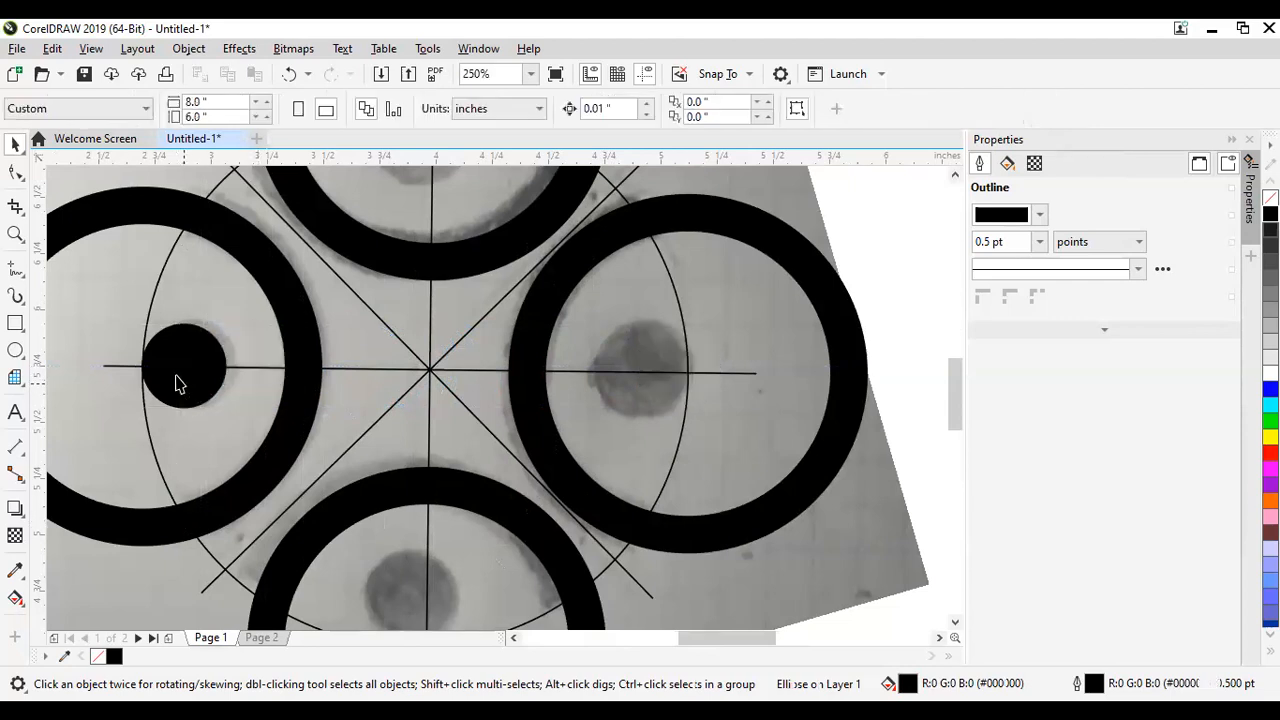
Step: Compare the large thin circle's centre point with the crossing point of the guide lines
{"action": "left_click", "coordinate": [177, 384]}
{"action": "scroll", "coordinate": [70, 365], "scroll_direction": "up", "scroll_amount": 1}
{"action": "scroll", "coordinate": [103, 366], "scroll_direction": "down", "scroll_amount": 1}
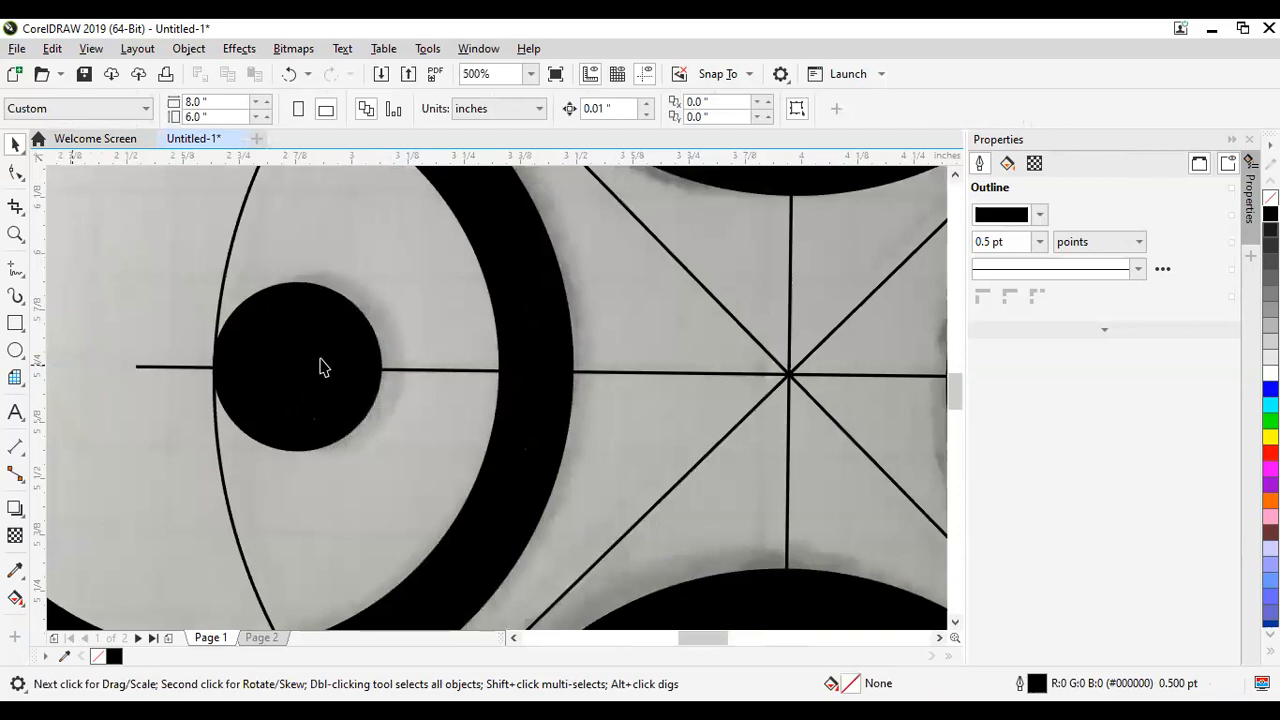
{"action": "left_click", "coordinate": [701, 314]}
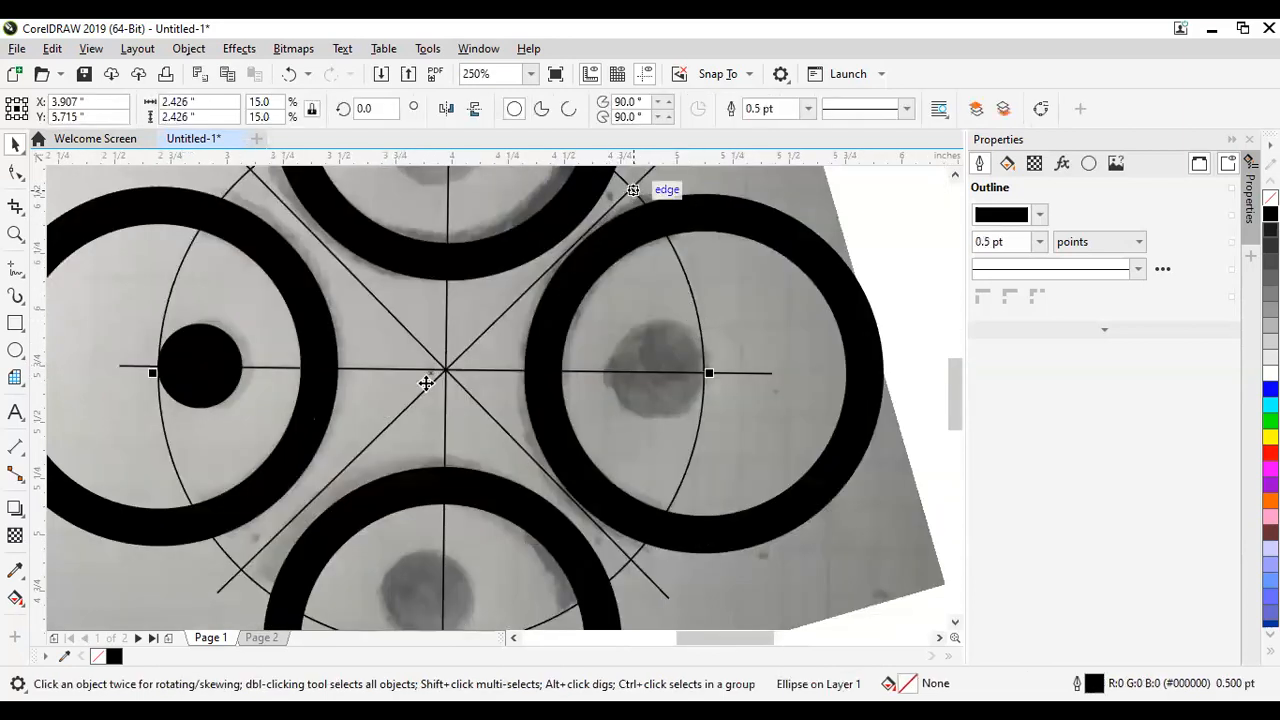
{"action": "scroll", "coordinate": [468, 372], "scroll_direction": "up", "scroll_amount": 1}
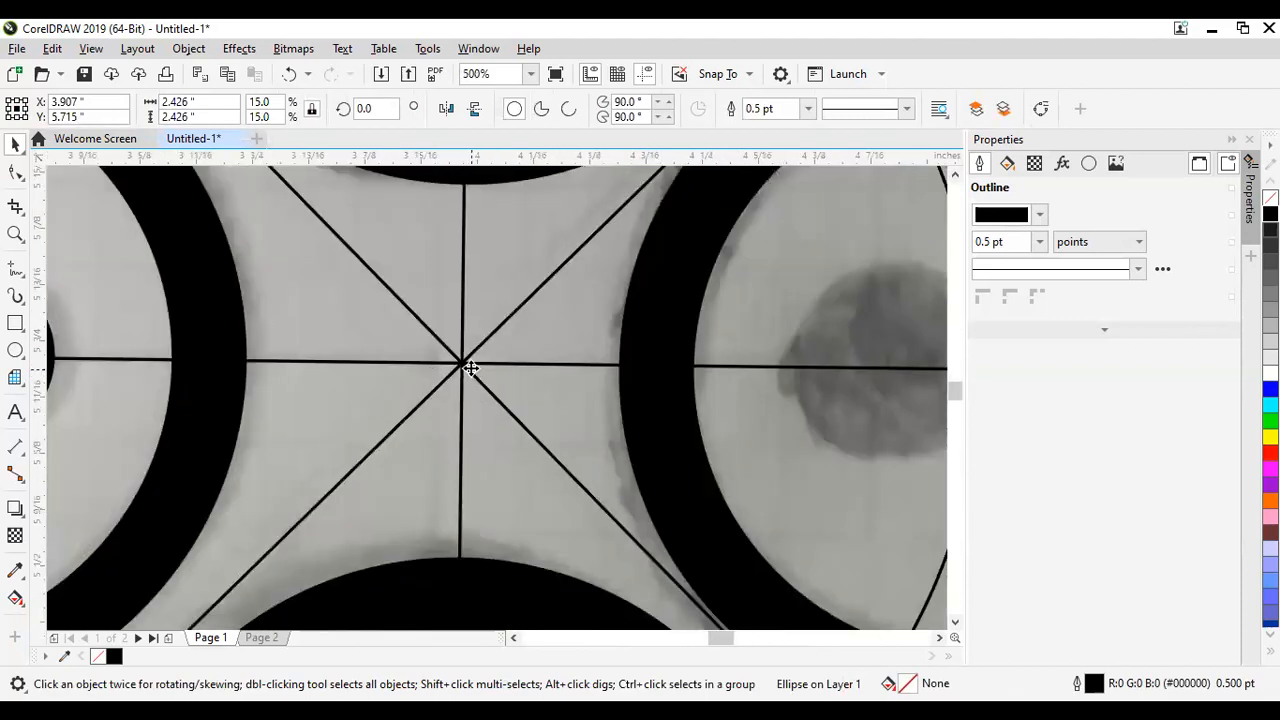
{"action": "scroll", "coordinate": [468, 376], "scroll_direction": "up", "scroll_amount": 2}
{"action": "scroll", "coordinate": [465, 378], "scroll_direction": "down", "scroll_amount": 4}
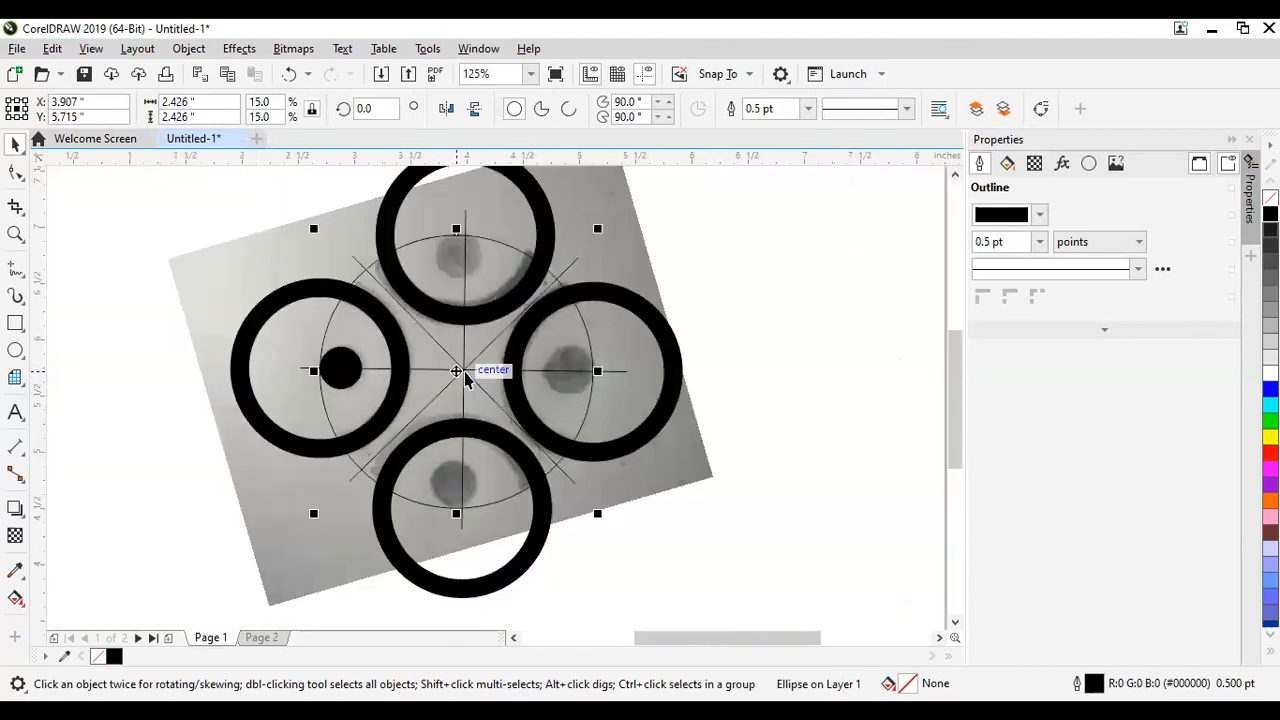
{"action": "scroll", "coordinate": [459, 355], "scroll_direction": "up", "scroll_amount": 1}
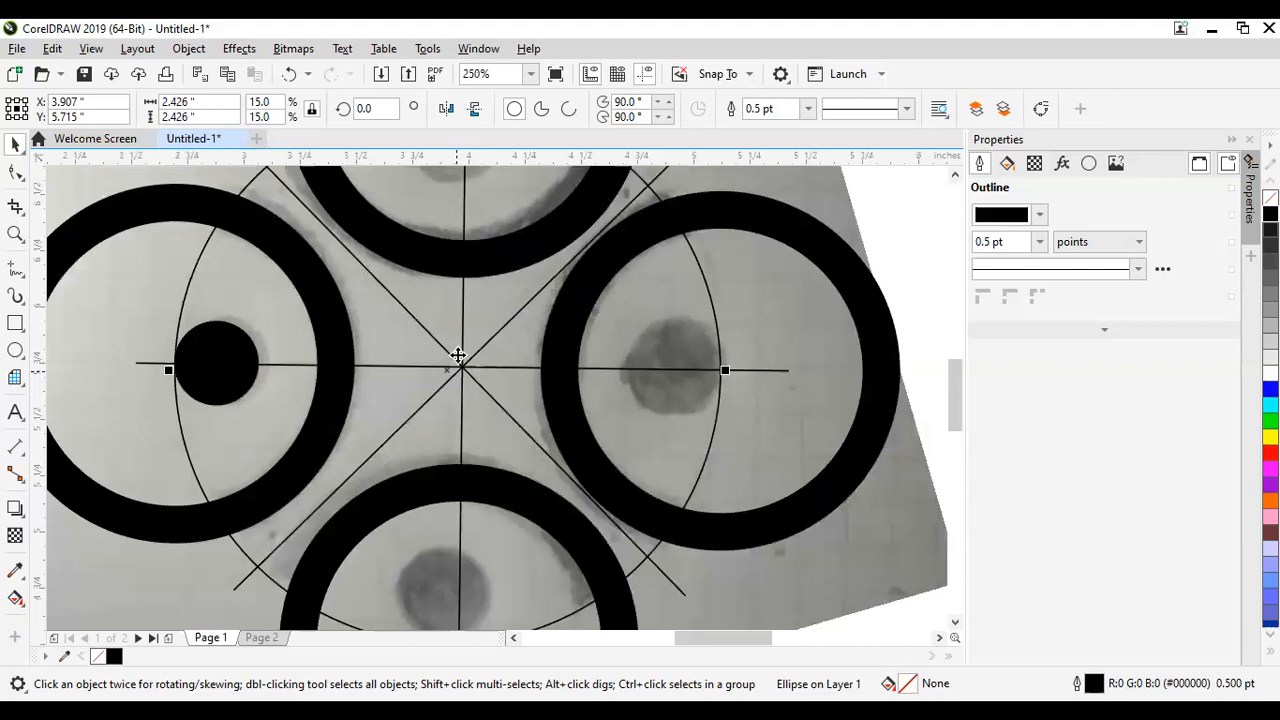
{"action": "scroll", "coordinate": [457, 355], "scroll_direction": "up", "scroll_amount": 2}
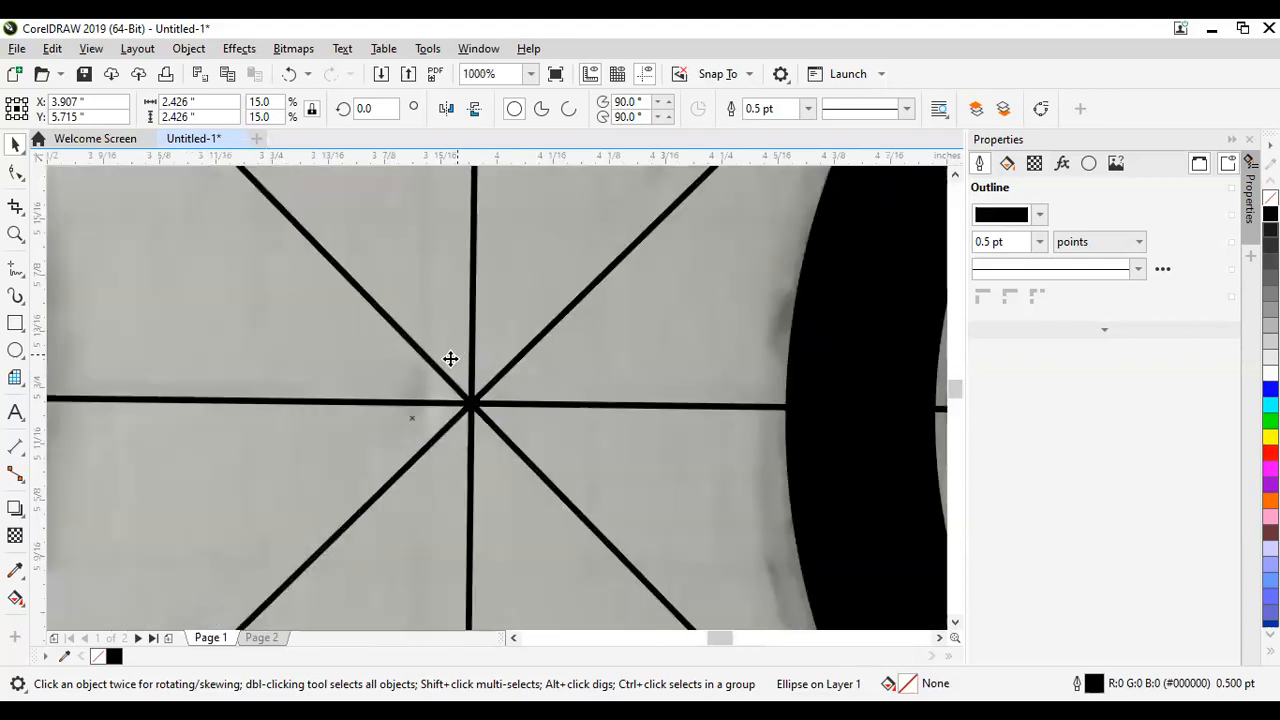
{"action": "scroll", "coordinate": [454, 358], "scroll_direction": "down", "scroll_amount": 3}
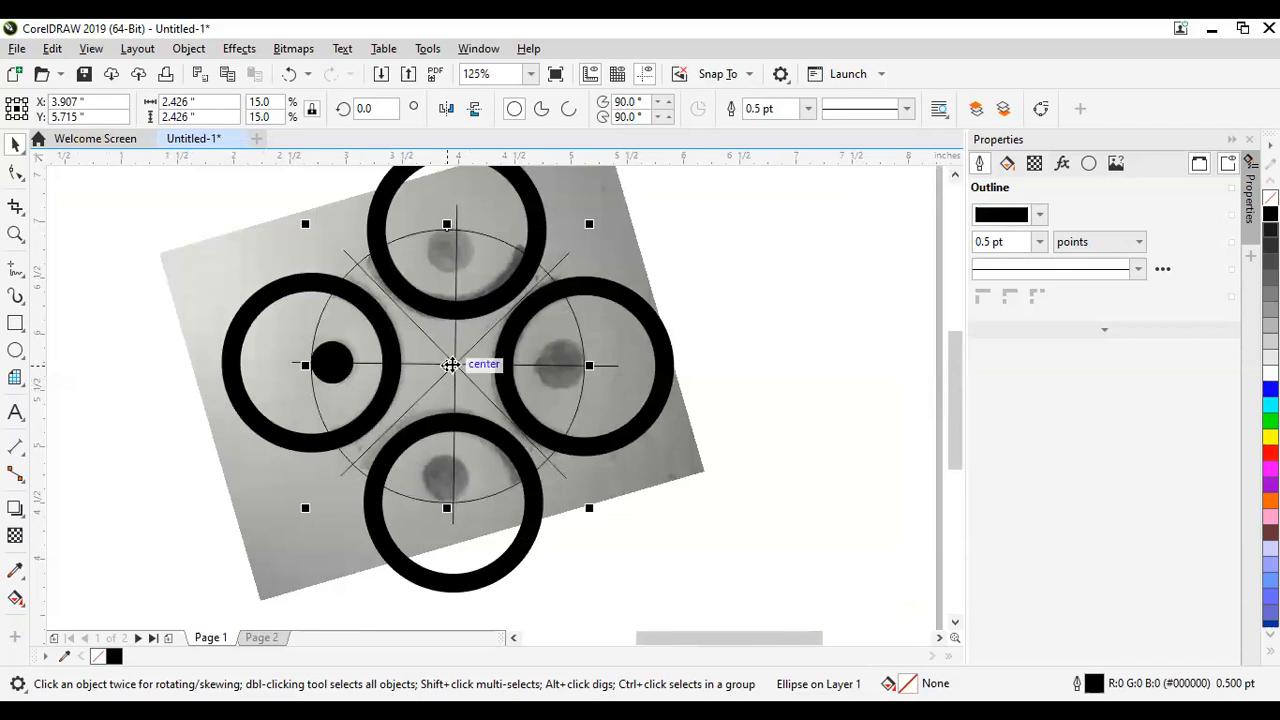
{"action": "scroll", "coordinate": [451, 365], "scroll_direction": "down", "scroll_amount": 2}
{"action": "scroll", "coordinate": [451, 365], "scroll_direction": "up", "scroll_amount": 2}
{"action": "scroll", "coordinate": [451, 365], "scroll_direction": "up", "scroll_amount": 1}
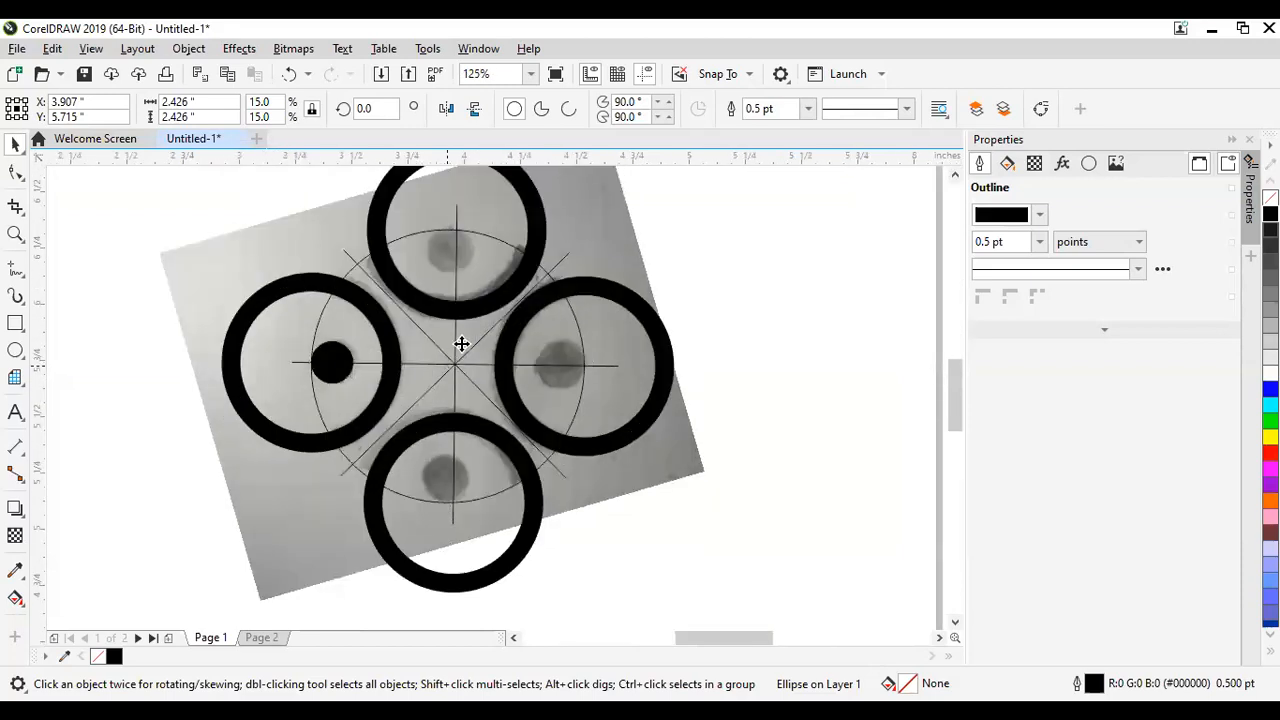
{"action": "scroll", "coordinate": [447, 349], "scroll_direction": "down", "scroll_amount": 2}
{"action": "scroll", "coordinate": [450, 321], "scroll_direction": "up", "scroll_amount": 2}
{"action": "scroll", "coordinate": [470, 228], "scroll_direction": "down", "scroll_amount": 2}
{"action": "scroll", "coordinate": [470, 238], "scroll_direction": "down", "scroll_amount": 2}
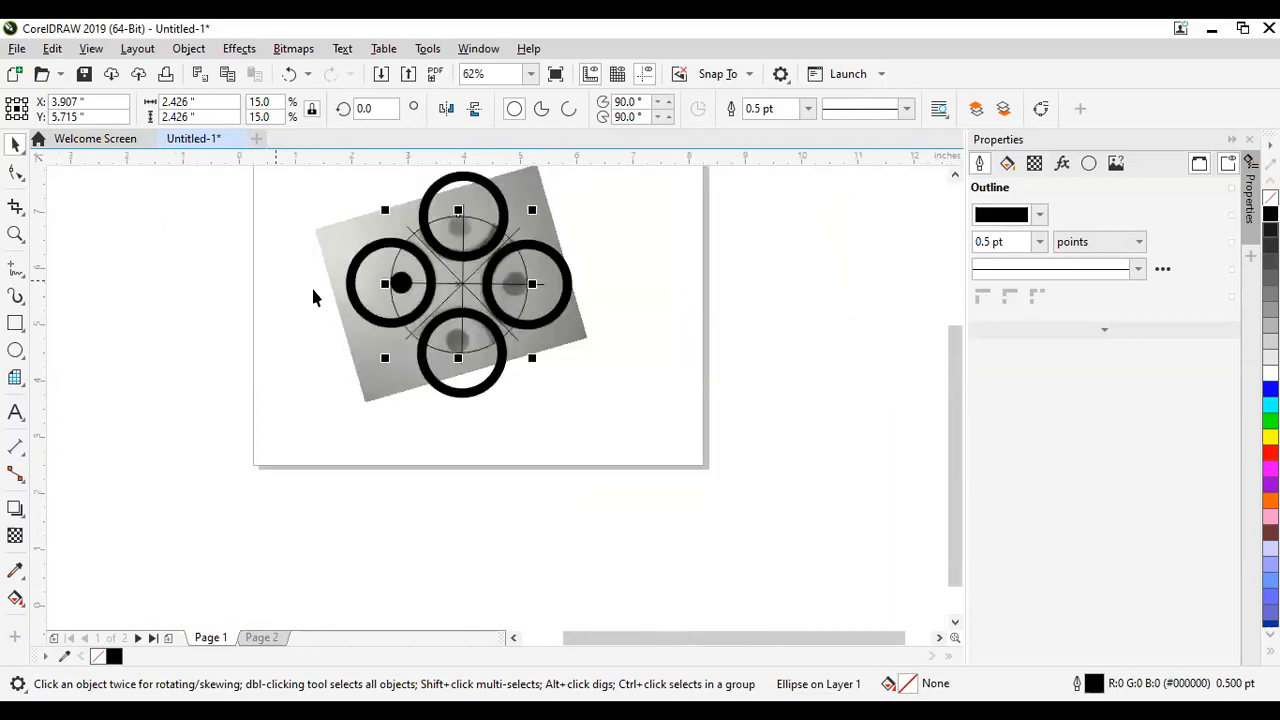
{"action": "scroll", "coordinate": [312, 297], "scroll_direction": "down", "scroll_amount": 1}
{"action": "scroll", "coordinate": [378, 272], "scroll_direction": "up", "scroll_amount": 1}
{"action": "scroll", "coordinate": [370, 245], "scroll_direction": "down", "scroll_amount": 1}
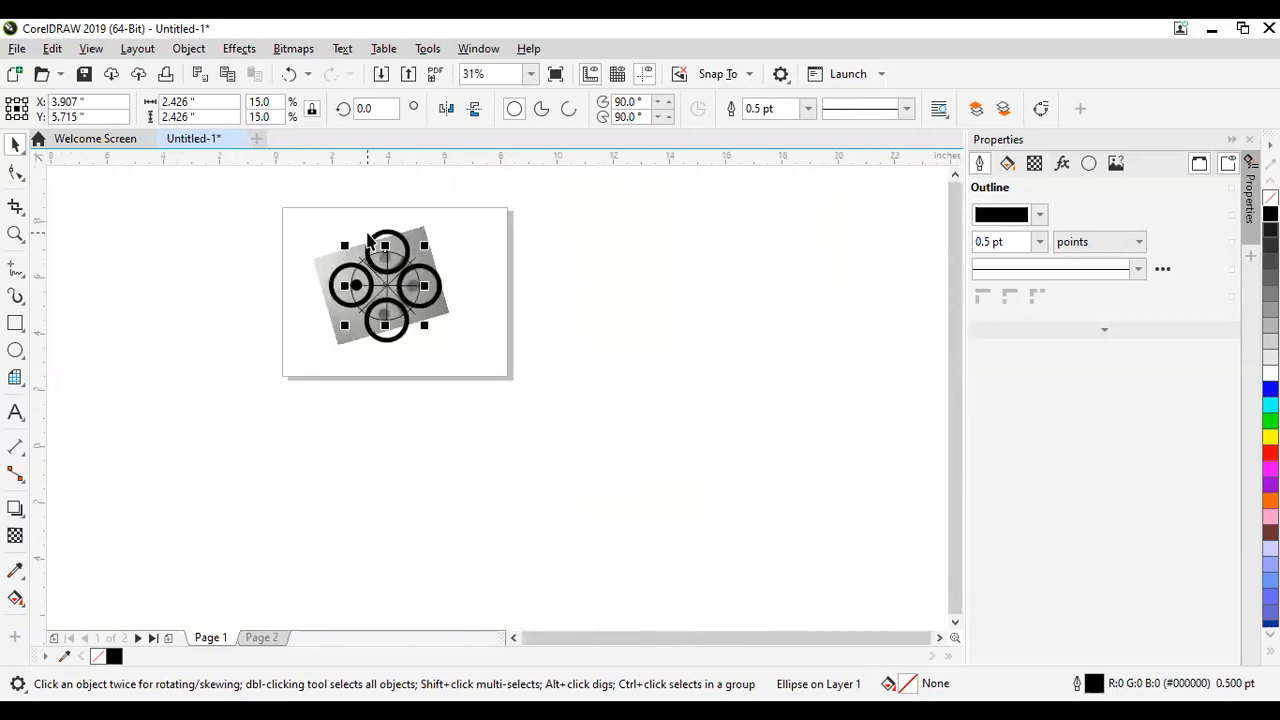
Step: Delete all traced circles, the black dot and the guide lines, and move the pencil sketch to the right edge of the page
{"action": "scroll", "coordinate": [370, 240], "scroll_direction": "up", "scroll_amount": 1}
{"action": "left_click_drag", "start_coordinate": [155, 203], "coordinate": [518, 418]}
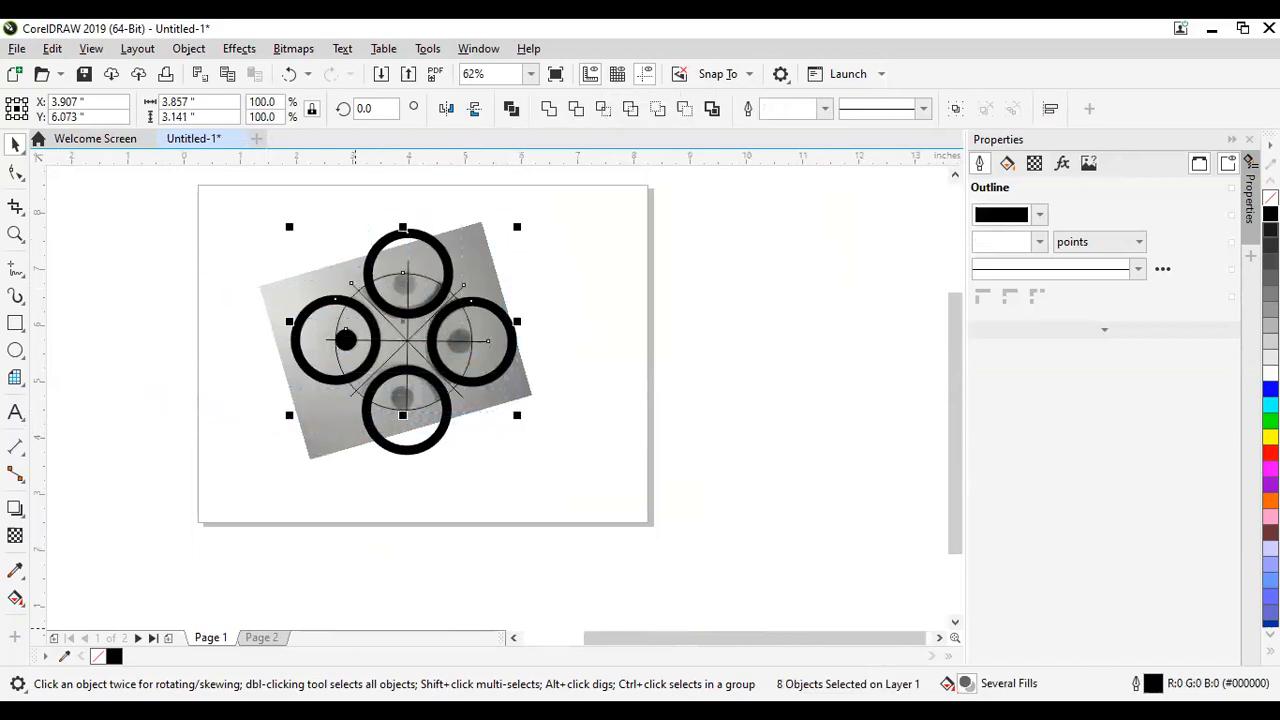
{"action": "key", "text": "Delete"}
{"action": "left_click_drag", "start_coordinate": [152, 202], "coordinate": [477, 468]}
{"action": "key", "text": "Delete"}
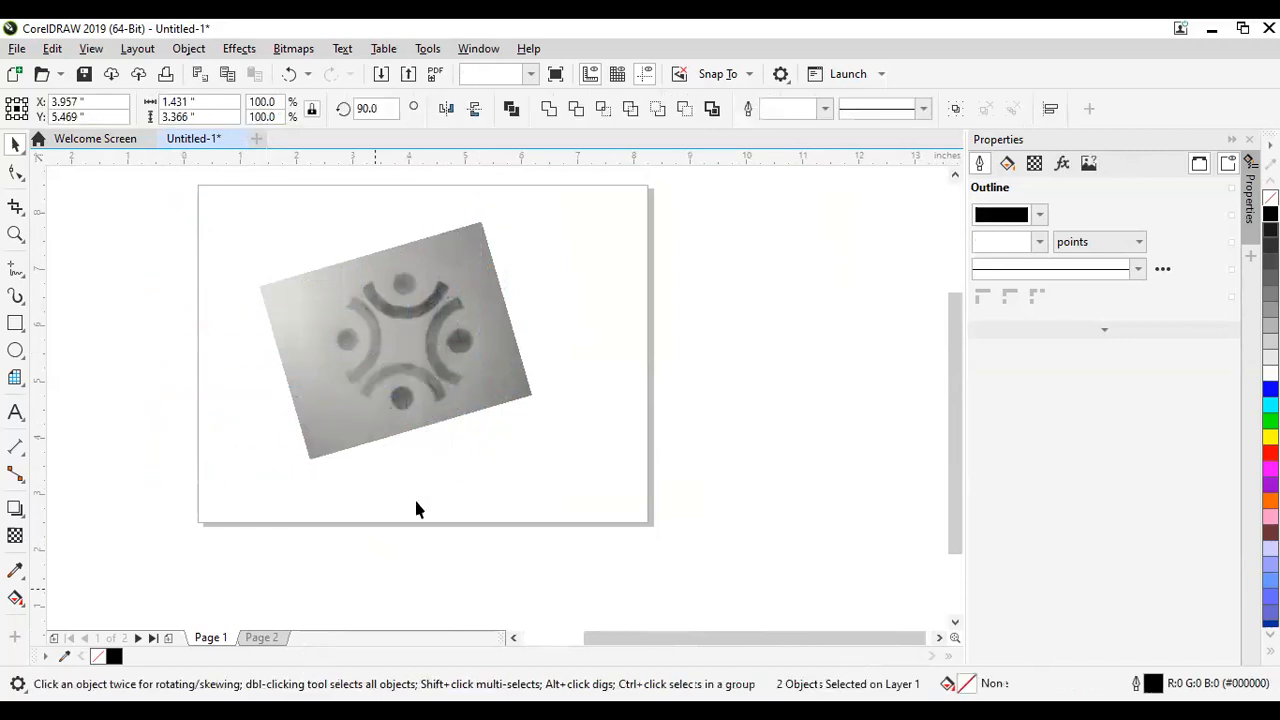
{"action": "left_click", "coordinate": [409, 345]}
{"action": "left_click_drag", "start_coordinate": [409, 345], "coordinate": [770, 345]}
Step: Draw a circle, scale it over the sketch to about 2.501 inches wide, and move it back onto the empty page area
{"action": "left_click", "coordinate": [15, 350]}
{"action": "left_click_drag", "start_coordinate": [353, 281], "coordinate": [509, 466]}
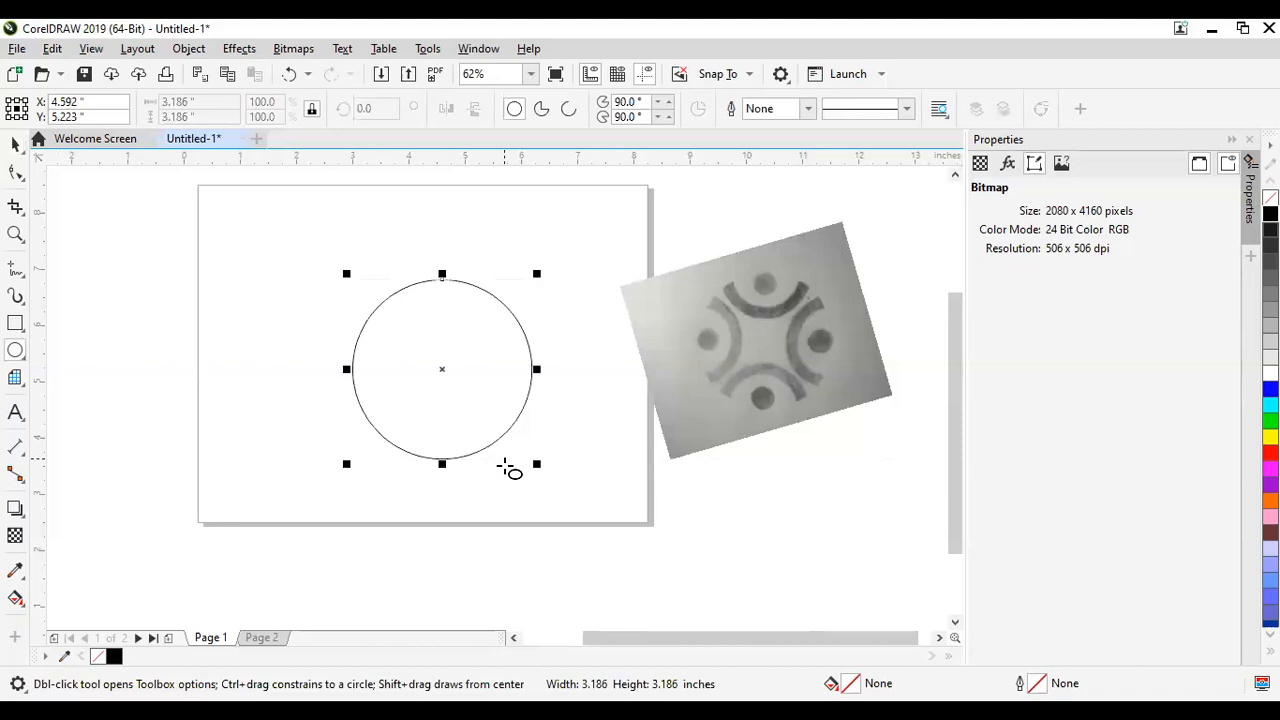
{"action": "key", "text": "space"}
{"action": "left_click_drag", "start_coordinate": [441, 372], "coordinate": [767, 342]}
{"action": "left_click_drag", "start_coordinate": [859, 239], "coordinate": [845, 259]}
{"action": "left_click_drag", "start_coordinate": [766, 340], "coordinate": [422, 340]}
{"action": "left_click", "coordinate": [155, 305]}
{"action": "left_click", "coordinate": [427, 338]}
Step: Draw a vertical line through the circle's centre and stretch it past both edges to about 3.175 inches long
{"action": "scroll", "coordinate": [408, 327], "scroll_direction": "up", "scroll_amount": 2}
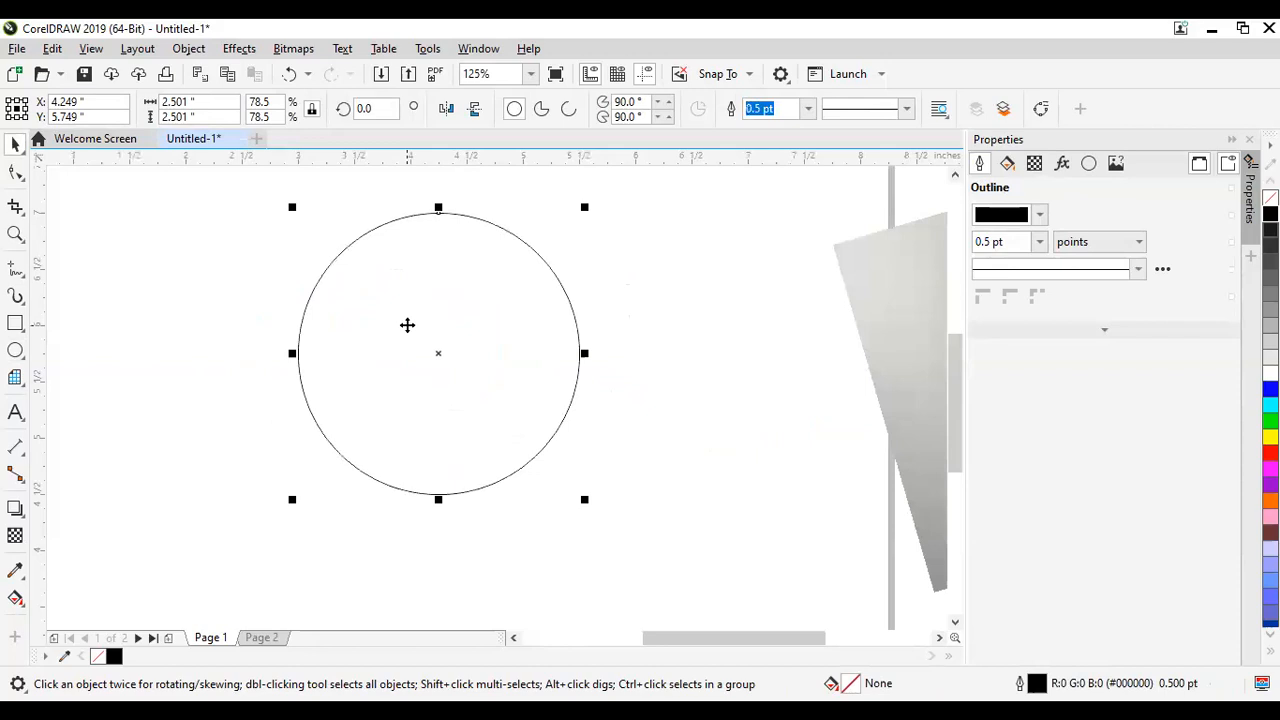
{"action": "scroll", "coordinate": [418, 323], "scroll_direction": "down", "scroll_amount": 2}
{"action": "scroll", "coordinate": [426, 317], "scroll_direction": "up", "scroll_amount": 2}
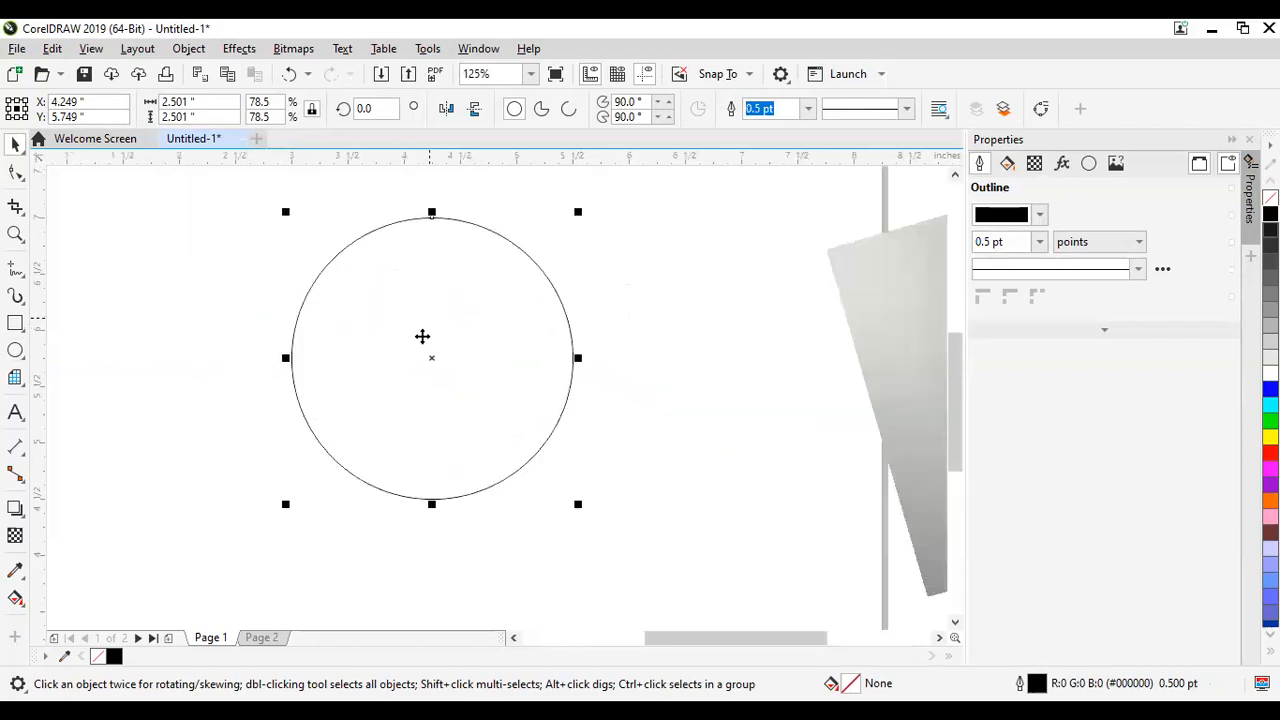
{"action": "left_click", "coordinate": [15, 268]}
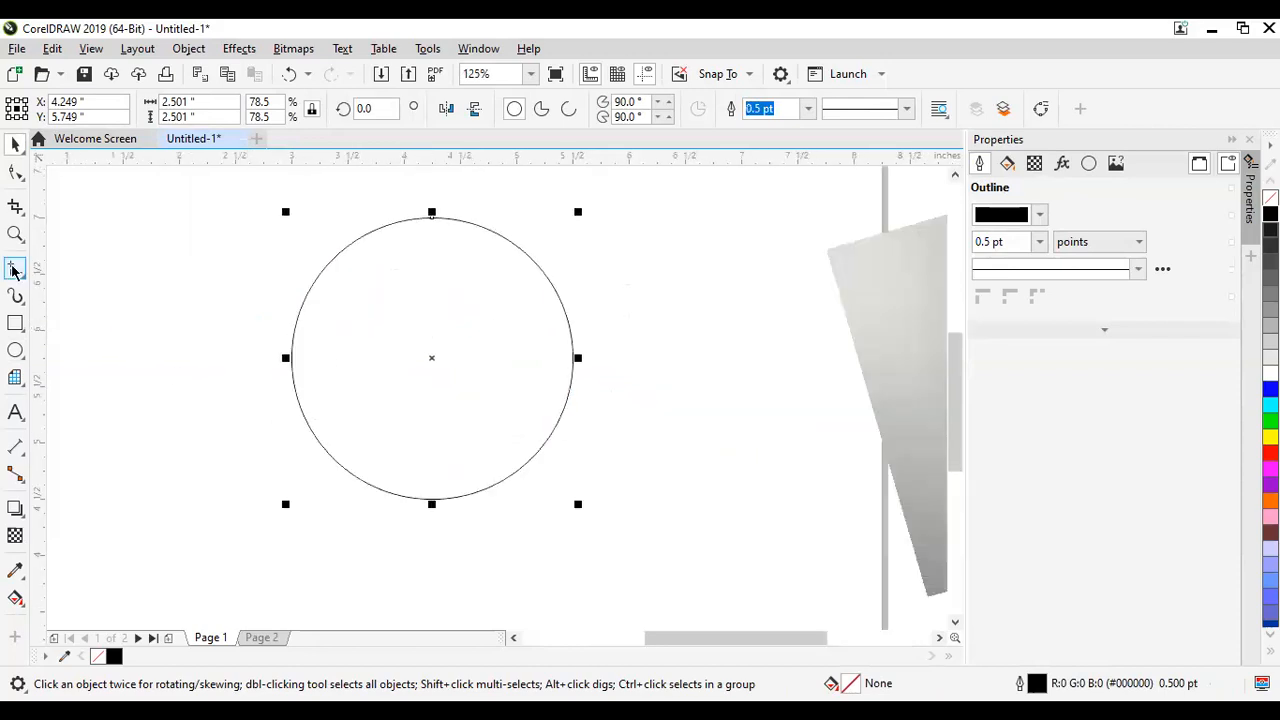
{"action": "left_click", "coordinate": [433, 358]}
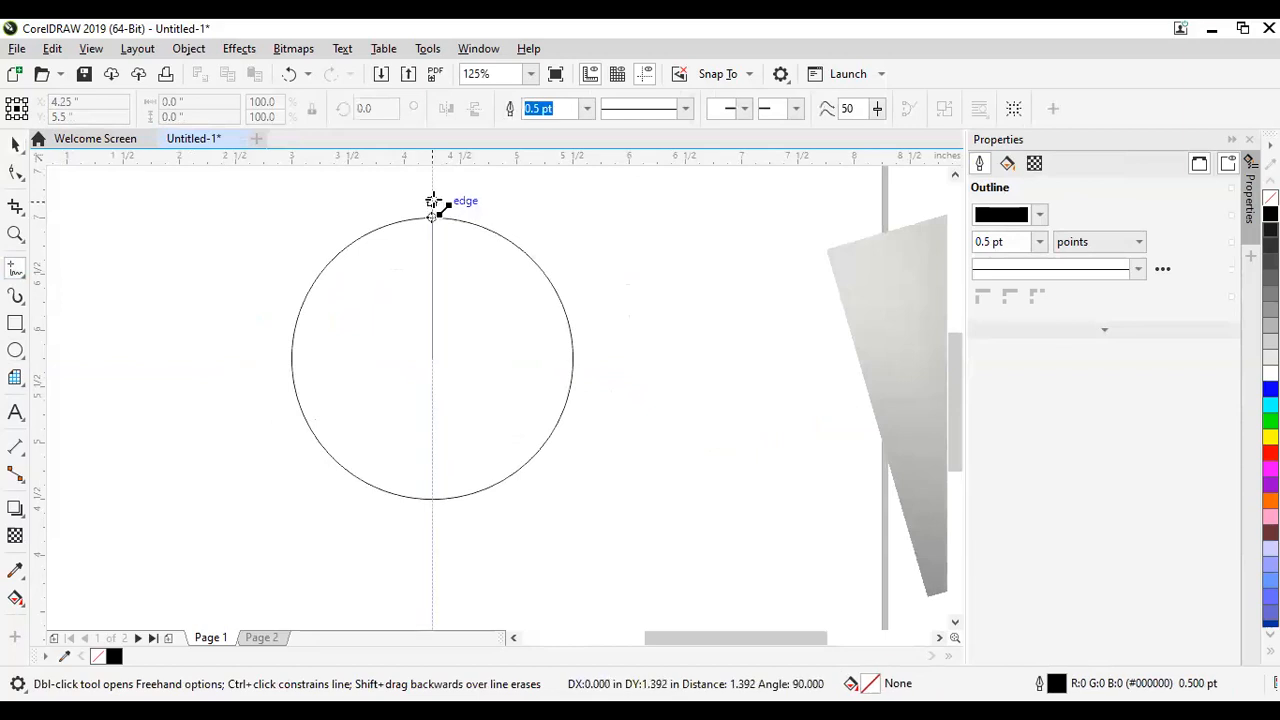
{"action": "left_click", "coordinate": [432, 197]}
{"action": "key", "text": "space"}
{"action": "left_click_drag", "start_coordinate": [428, 363], "coordinate": [443, 560]}
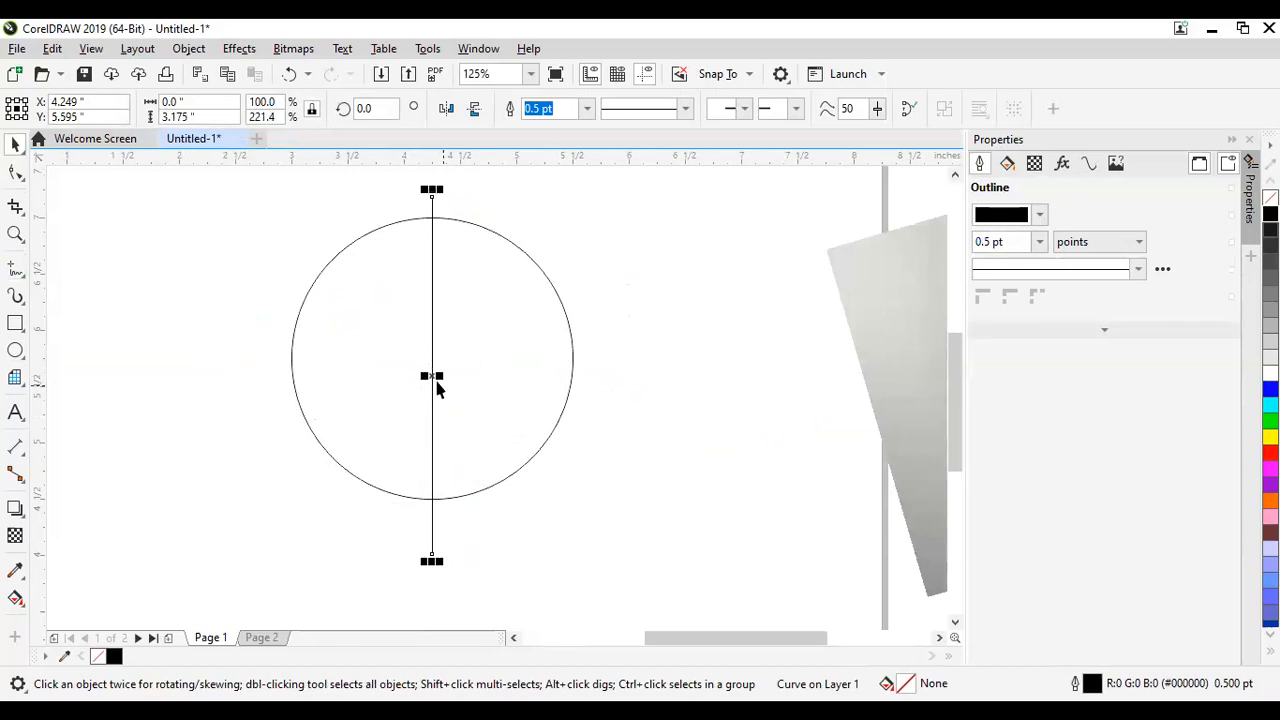
Step: Rotate a copy of the vertical line to 270 degrees to make a horizontal guide line
{"action": "left_click", "coordinate": [431, 374]}
{"action": "mouse_move", "coordinate": [446, 185]}
{"action": "left_mouse_down"}
{"action": "mouse_move", "coordinate": [629, 331]}
{"action": "mouse_move", "coordinate": [635, 390]}
{"action": "left_mouse_up"}
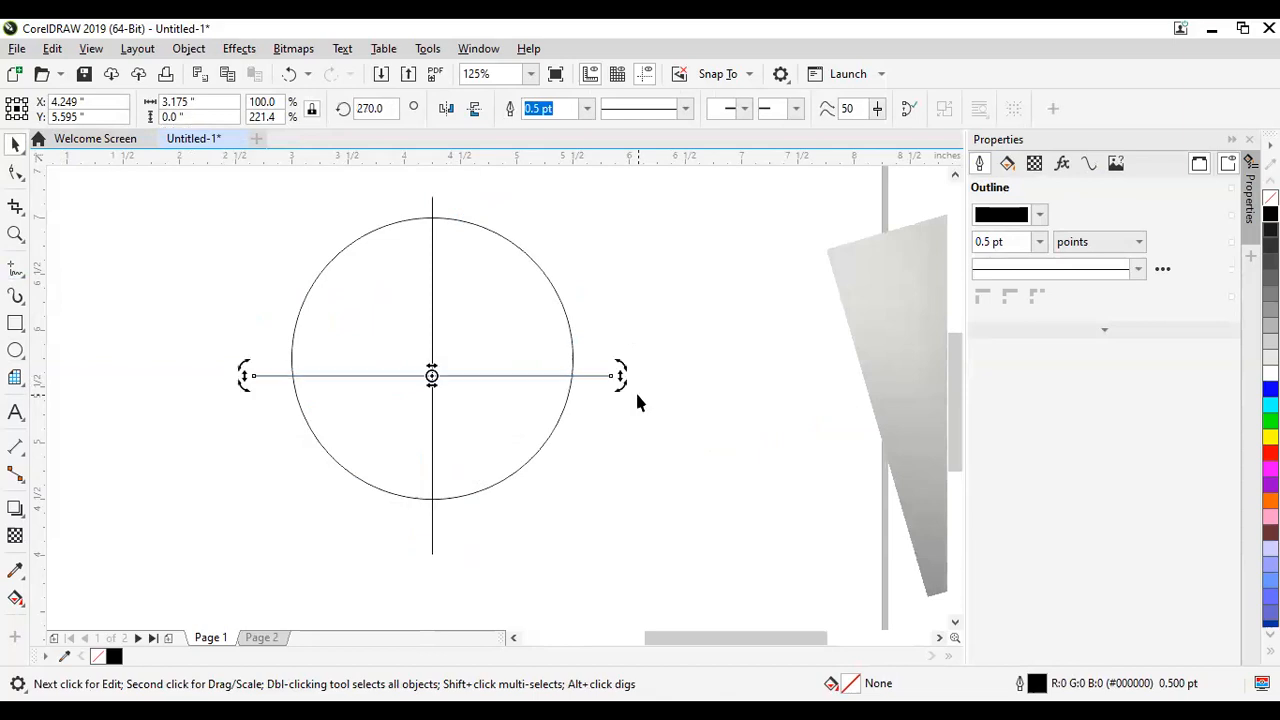
{"action": "key", "text": "F5"}
{"action": "key", "text": "space"}
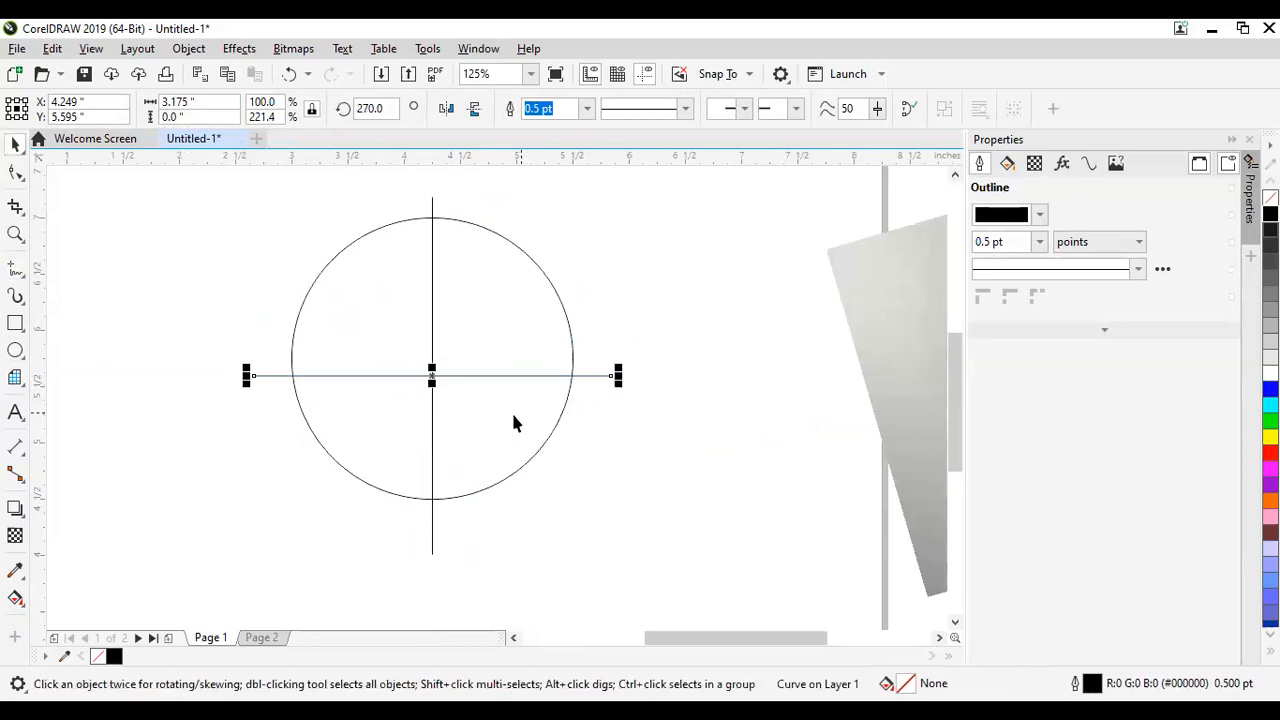
Step: Move the horizontal line up so its midpoint snaps to the circle's centre
{"action": "left_click", "coordinate": [507, 415]}
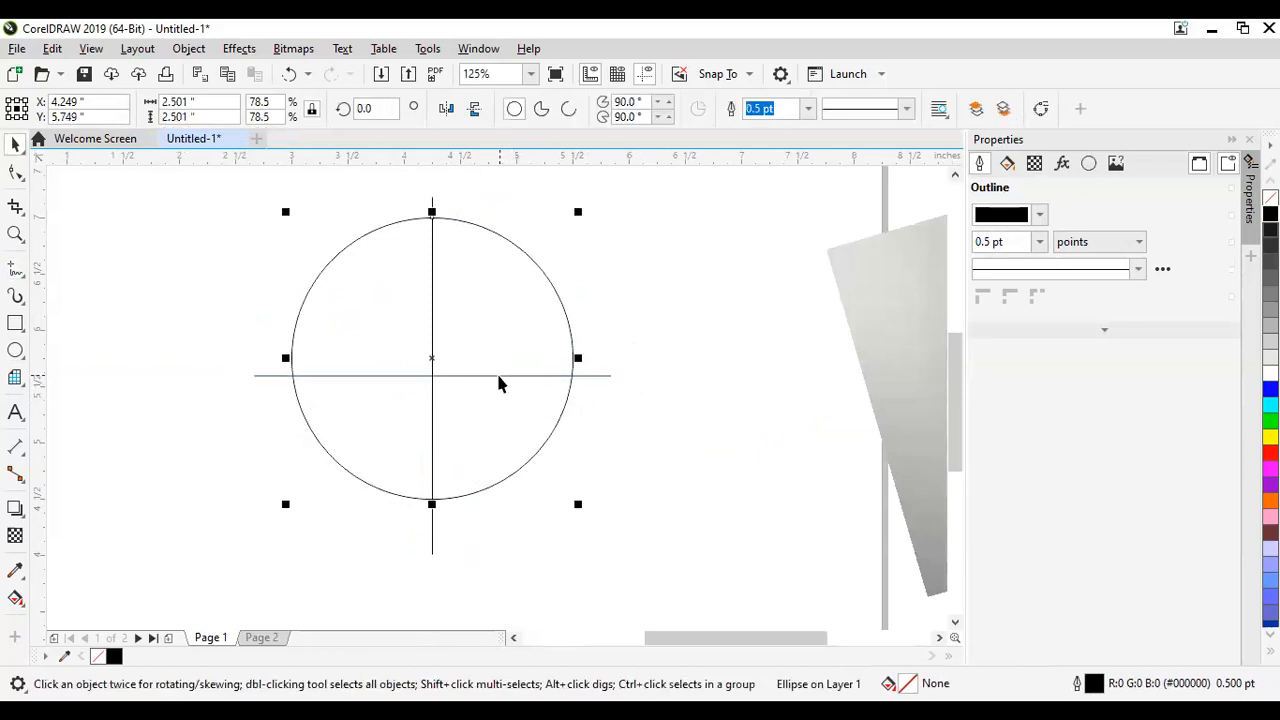
{"action": "left_click", "coordinate": [494, 376]}
{"action": "left_click_drag", "start_coordinate": [437, 368], "coordinate": [432, 358]}
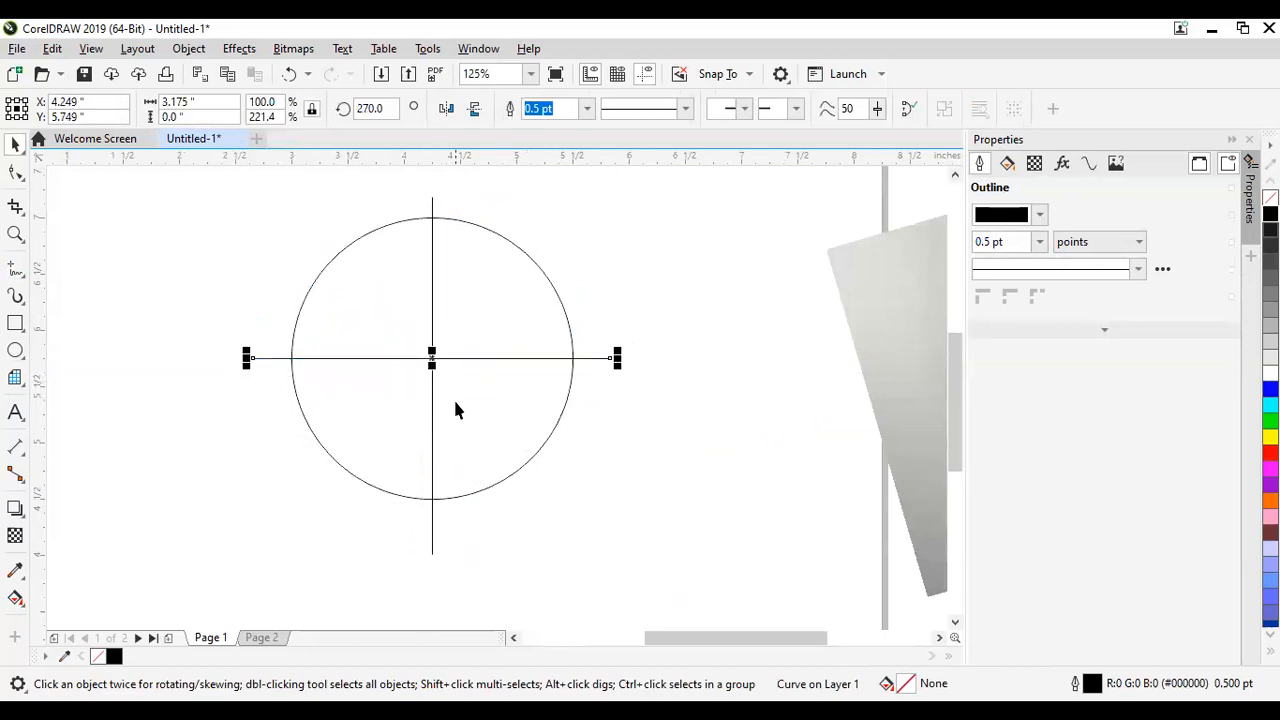
Step: Duplicate the horizontal guide line in place and rotate the copy to 45 degrees as a diagonal through the circle's centre
{"action": "left_click", "coordinate": [461, 399]}
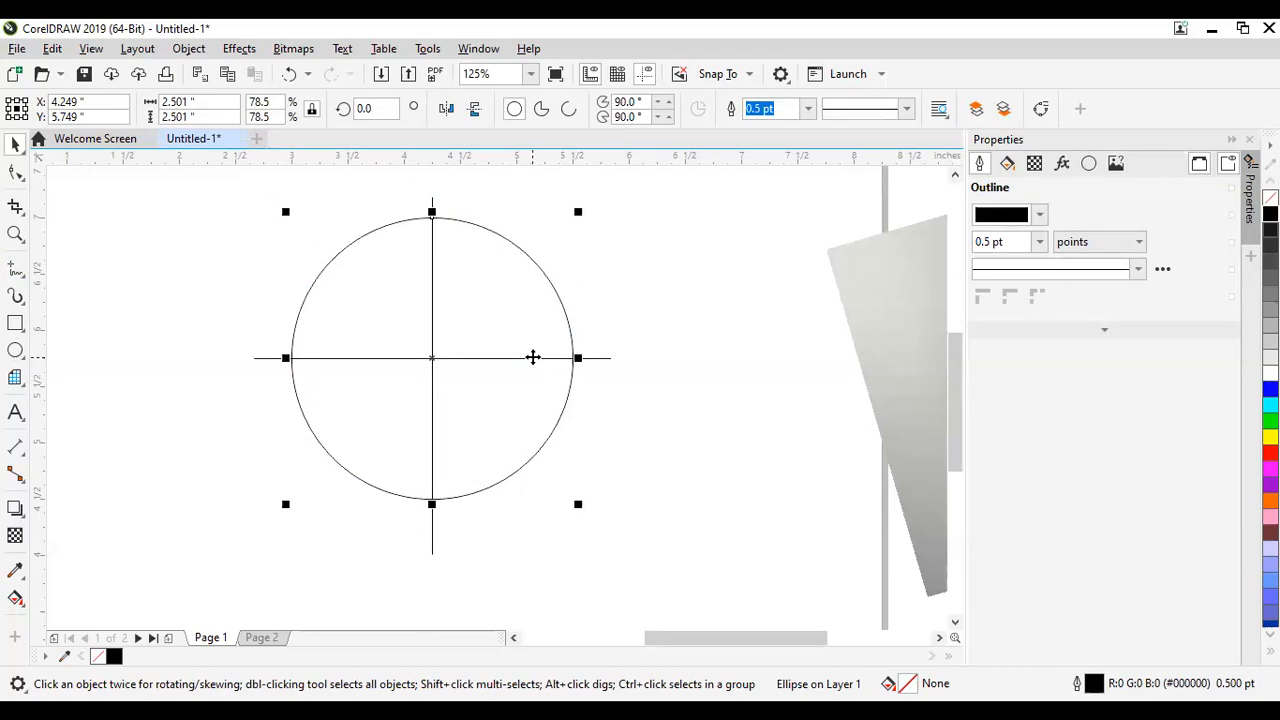
{"action": "left_click", "coordinate": [533, 357]}
{"action": "left_click", "coordinate": [615, 352]}
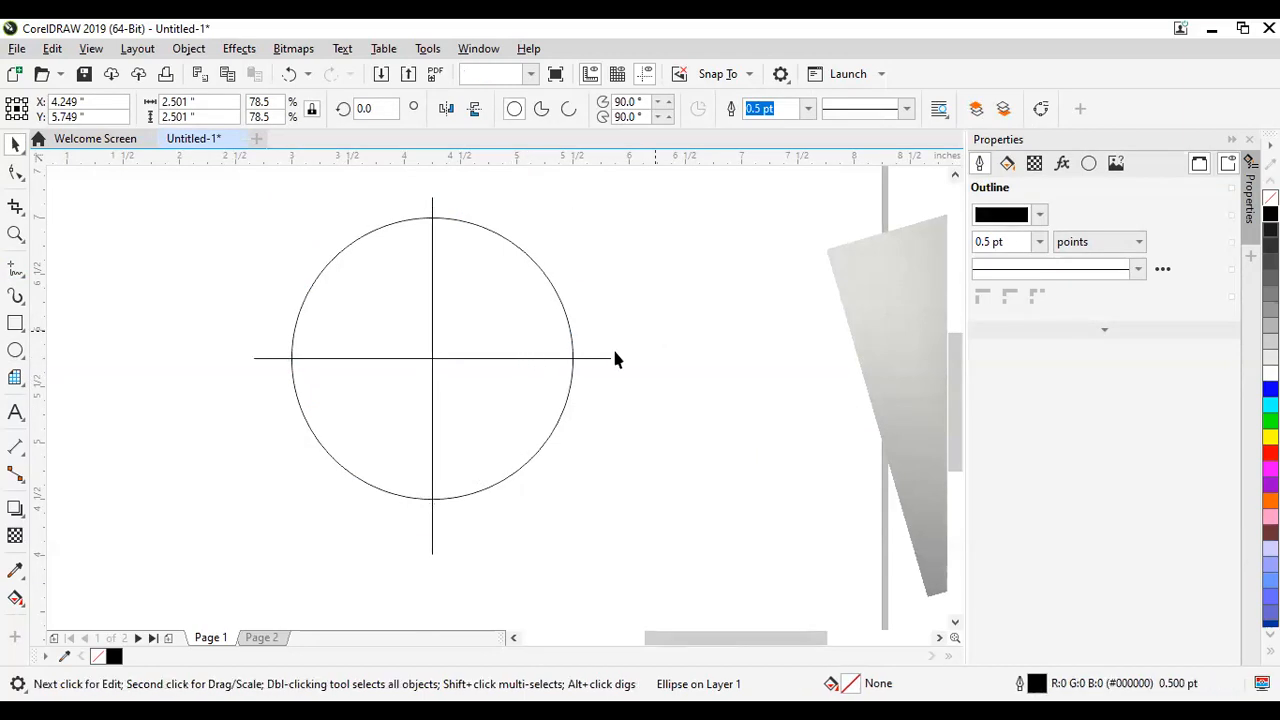
{"action": "left_click", "coordinate": [405, 357]}
{"action": "left_click", "coordinate": [445, 361]}
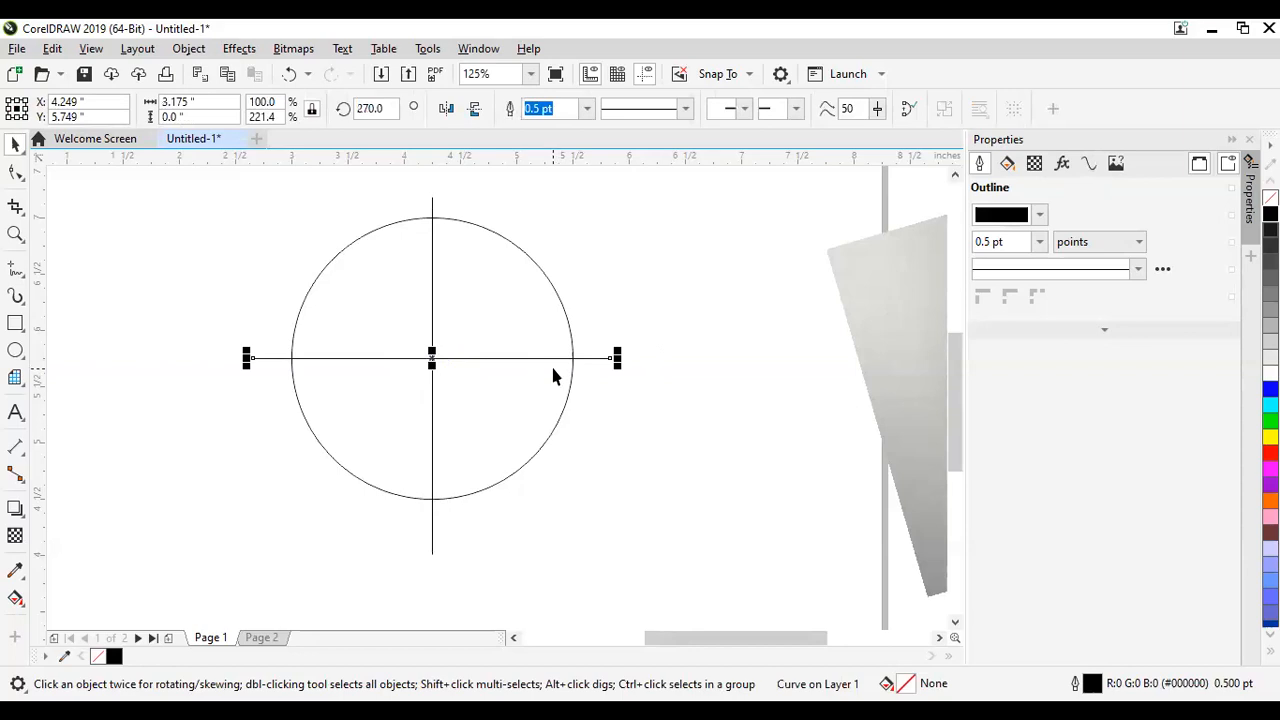
{"action": "left_click", "coordinate": [372, 108]}
{"action": "left_click_drag", "start_coordinate": [396, 108], "coordinate": [303, 120]}
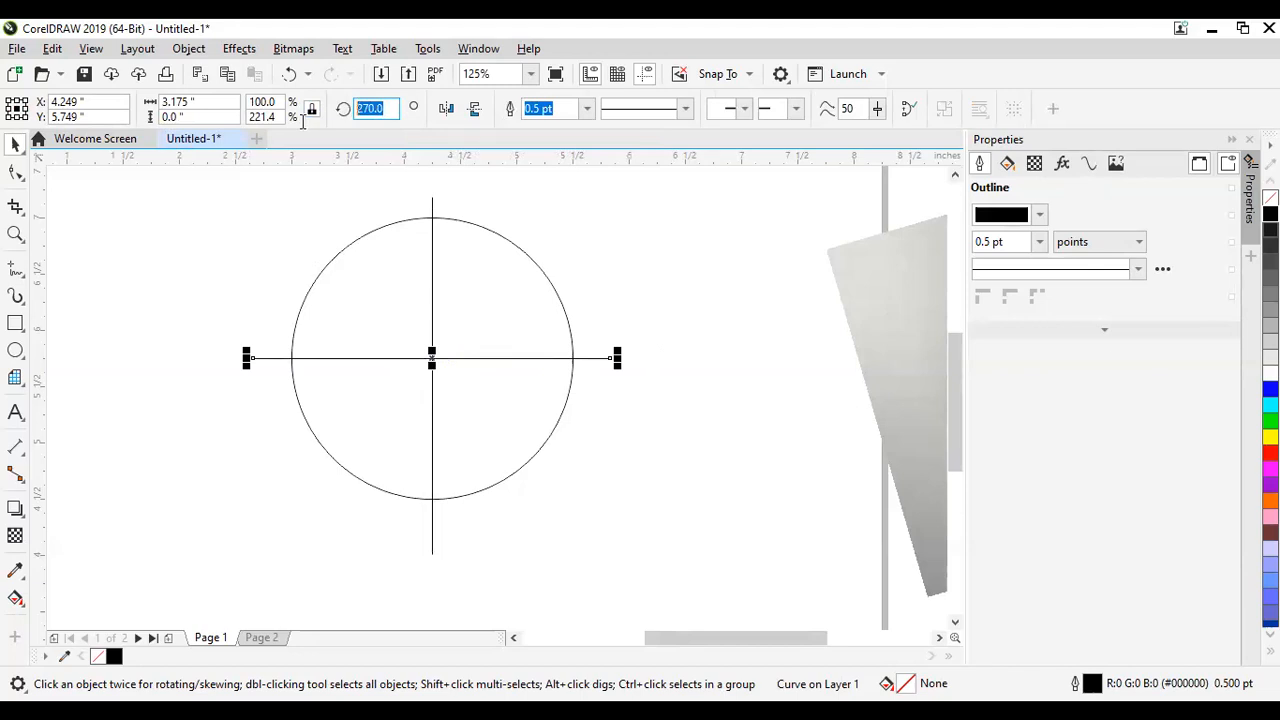
{"action": "type", "text": "45"}
{"action": "key", "text": "Return"}
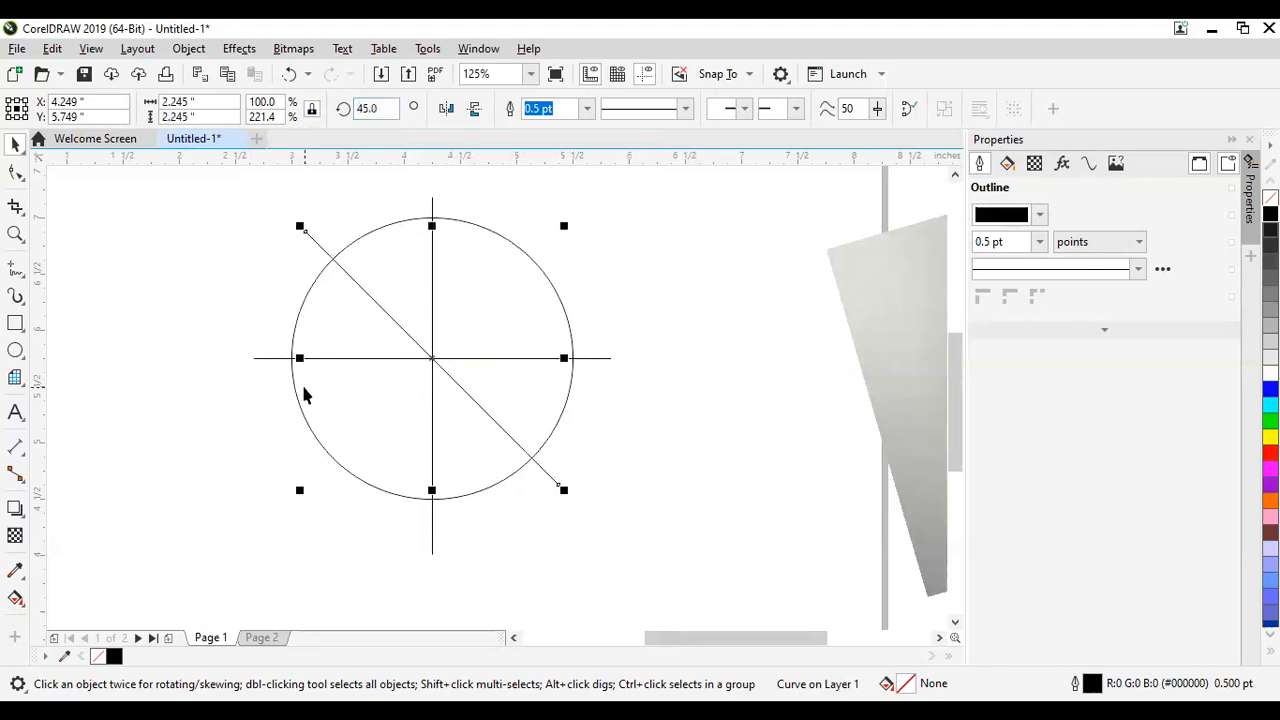
{"action": "left_click", "coordinate": [207, 272]}
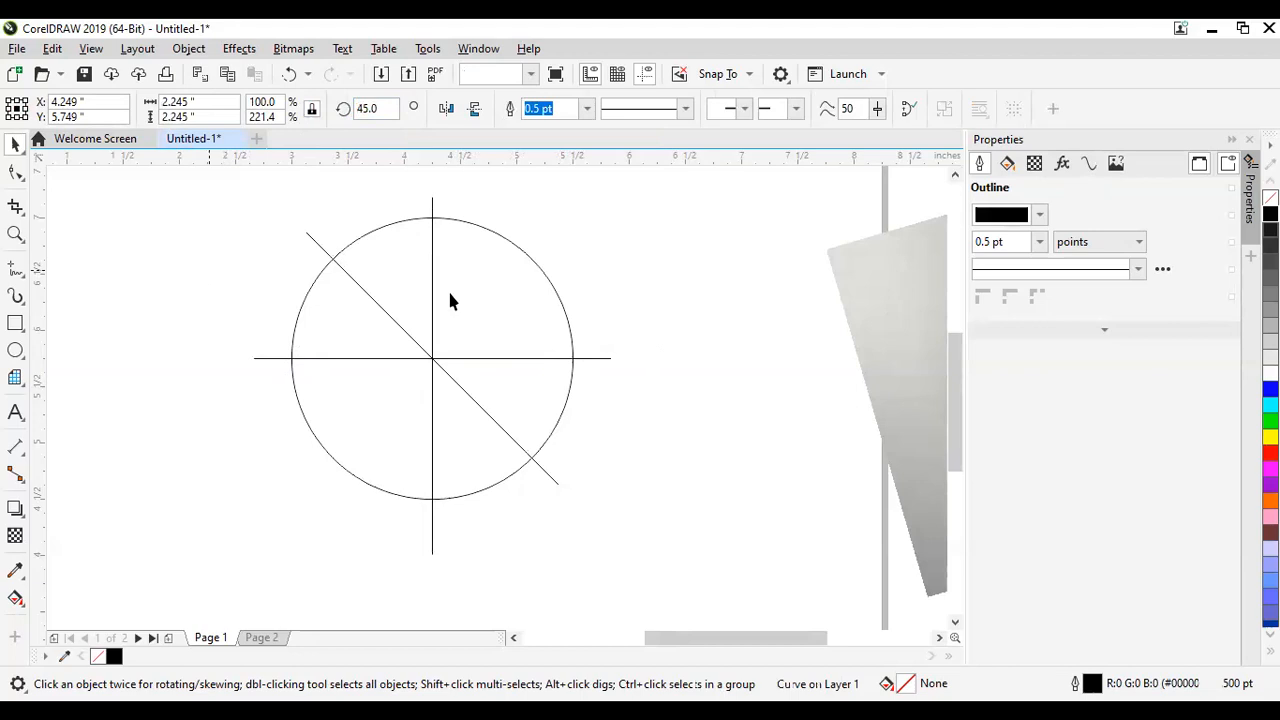
Step: Try to rotate the vertical guide line to 45 degrees
{"action": "left_click", "coordinate": [431, 234]}
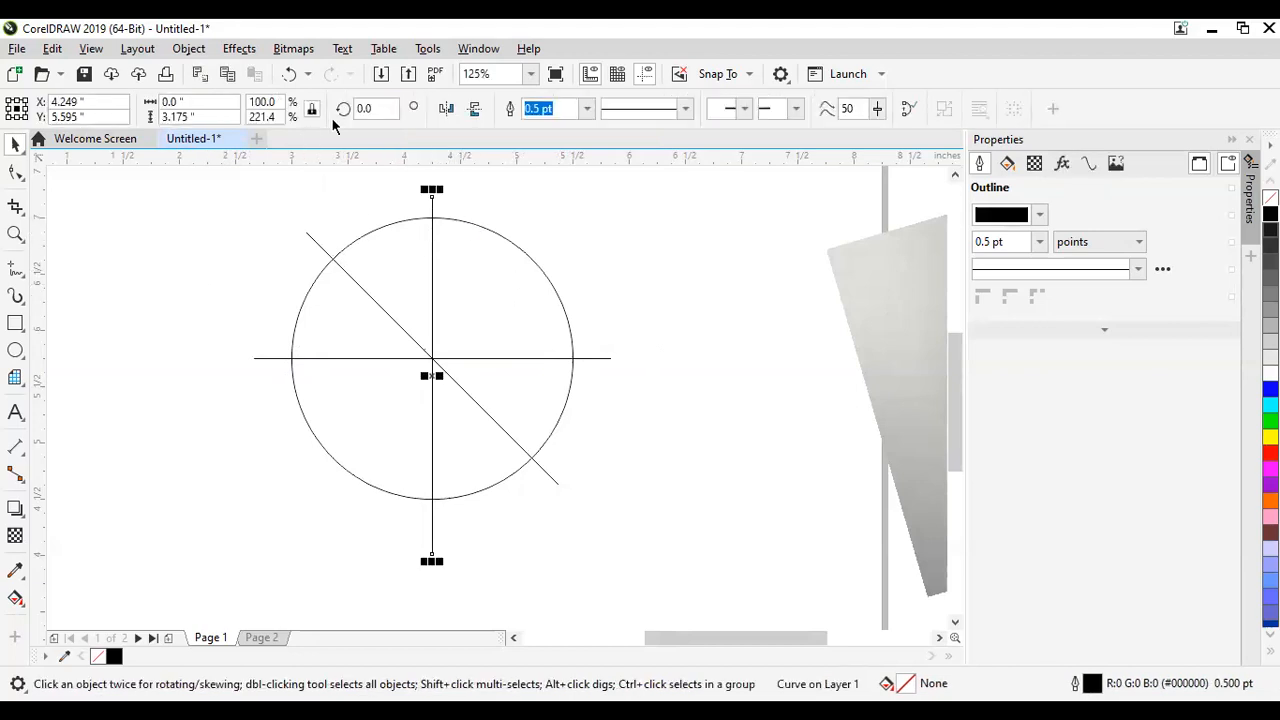
{"action": "left_click", "coordinate": [381, 108]}
{"action": "type", "text": "45"}
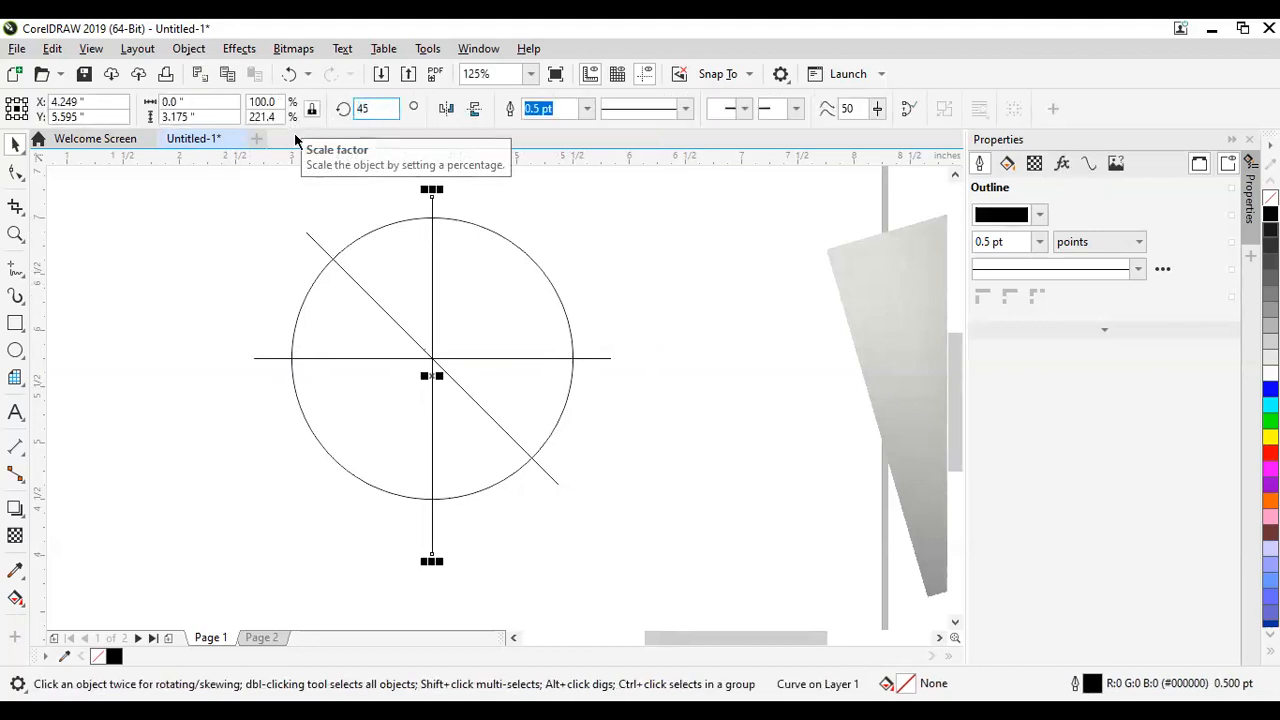
{"action": "key", "text": "Return"}
{"action": "key", "text": "ctrl+z"}
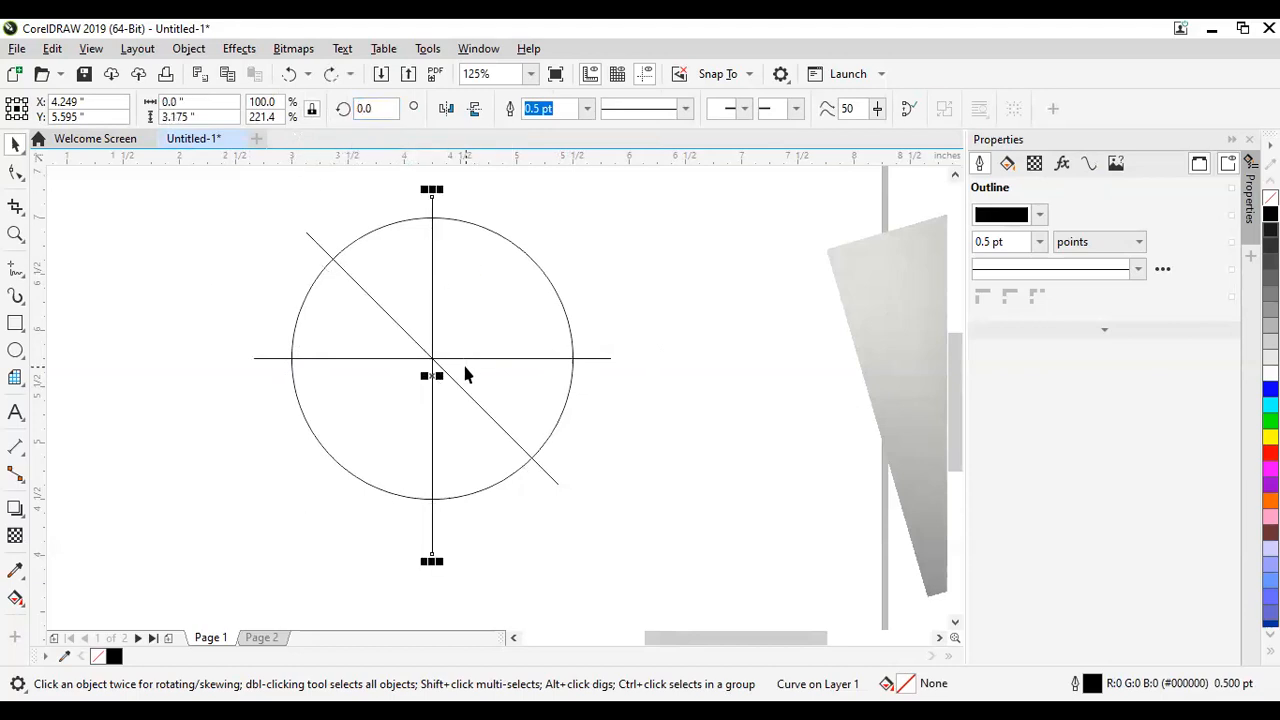
Step: Align the selected vertical line's midpoint with the centre of the circle
{"action": "left_click", "coordinate": [528, 262], "text": "shift"}
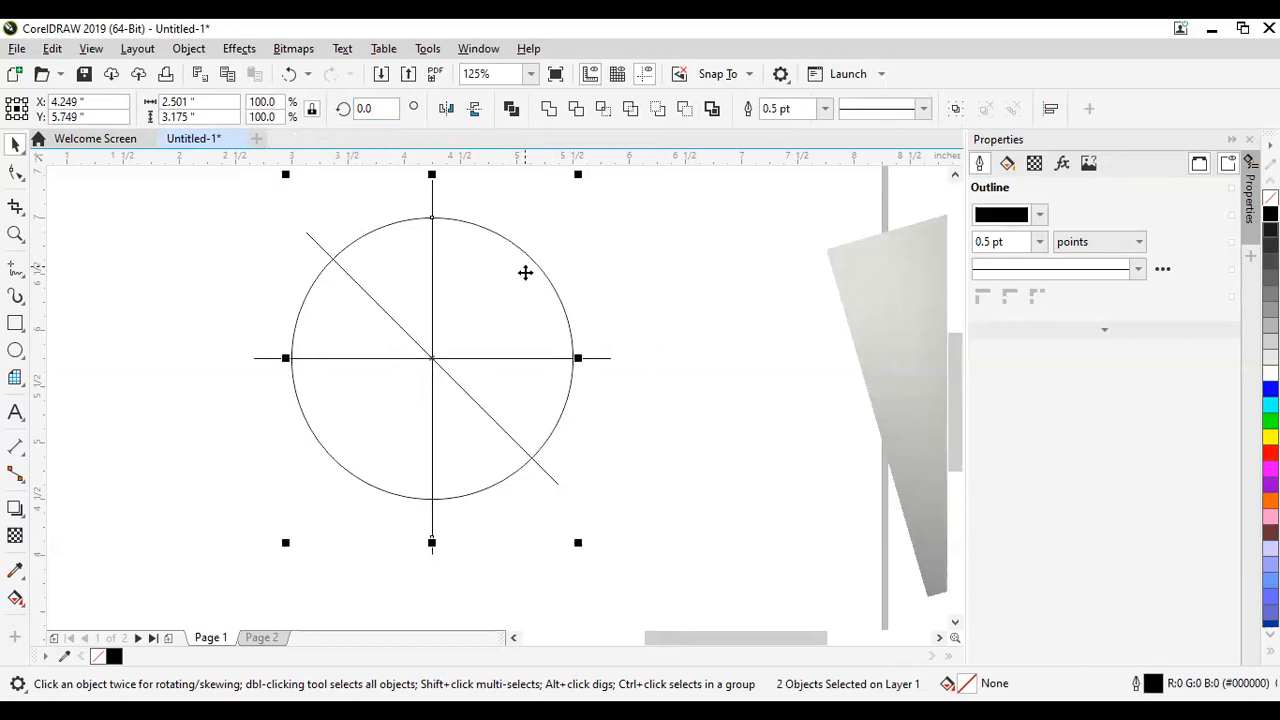
{"action": "key", "text": "Escape"}
{"action": "left_click", "coordinate": [435, 383]}
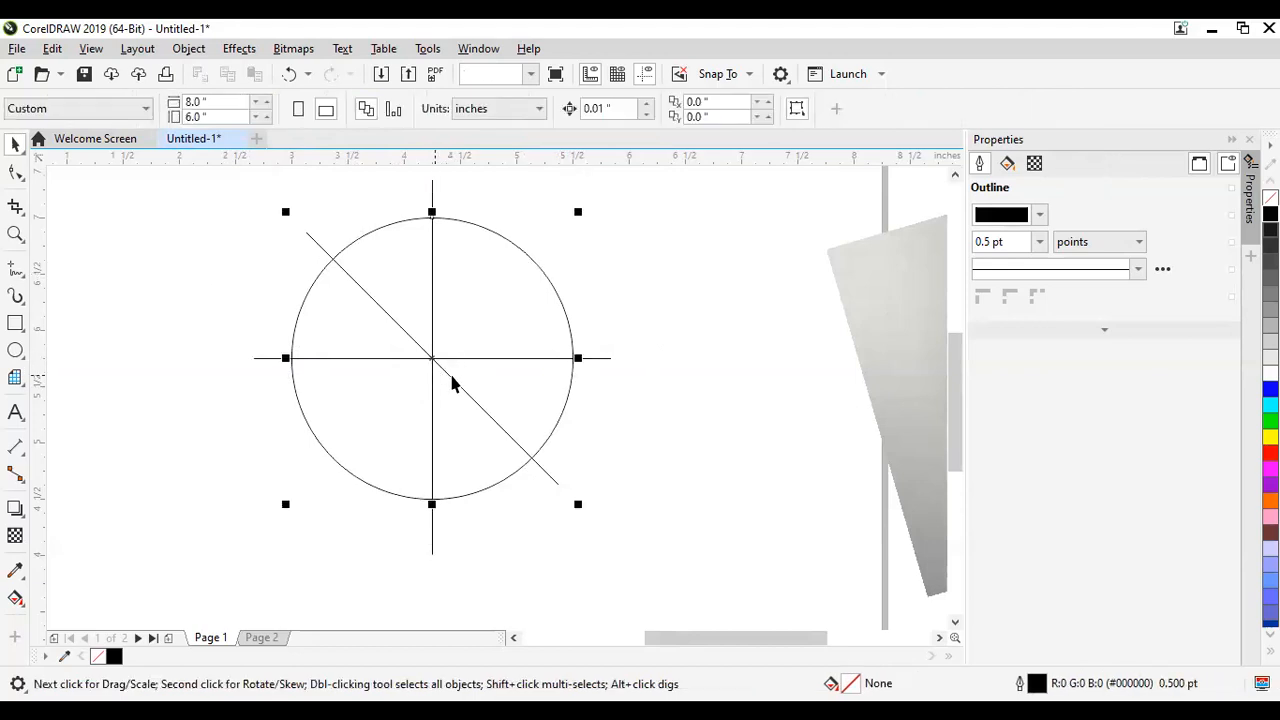
Step: Pull the overlapping duplicate of the vertical line aside from the circle's centre and delete it
{"action": "left_click", "coordinate": [428, 189]}
{"action": "left_click", "coordinate": [433, 196]}
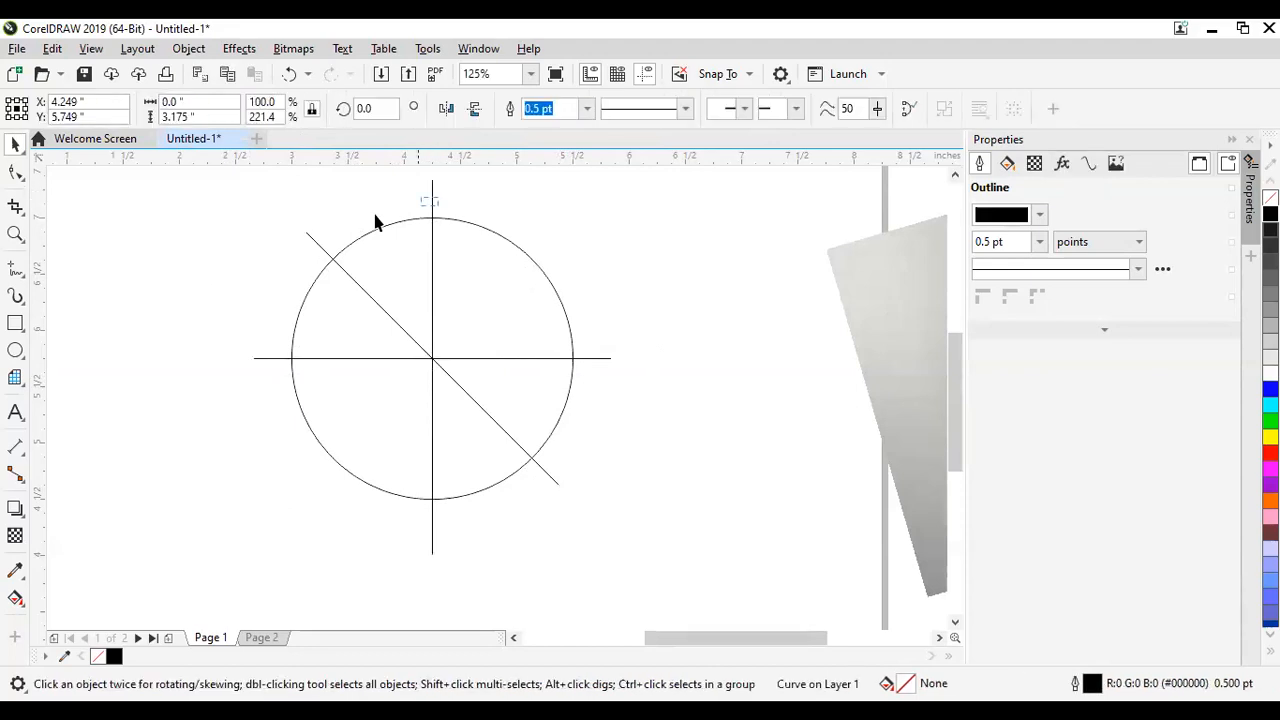
{"action": "key", "text": "Escape"}
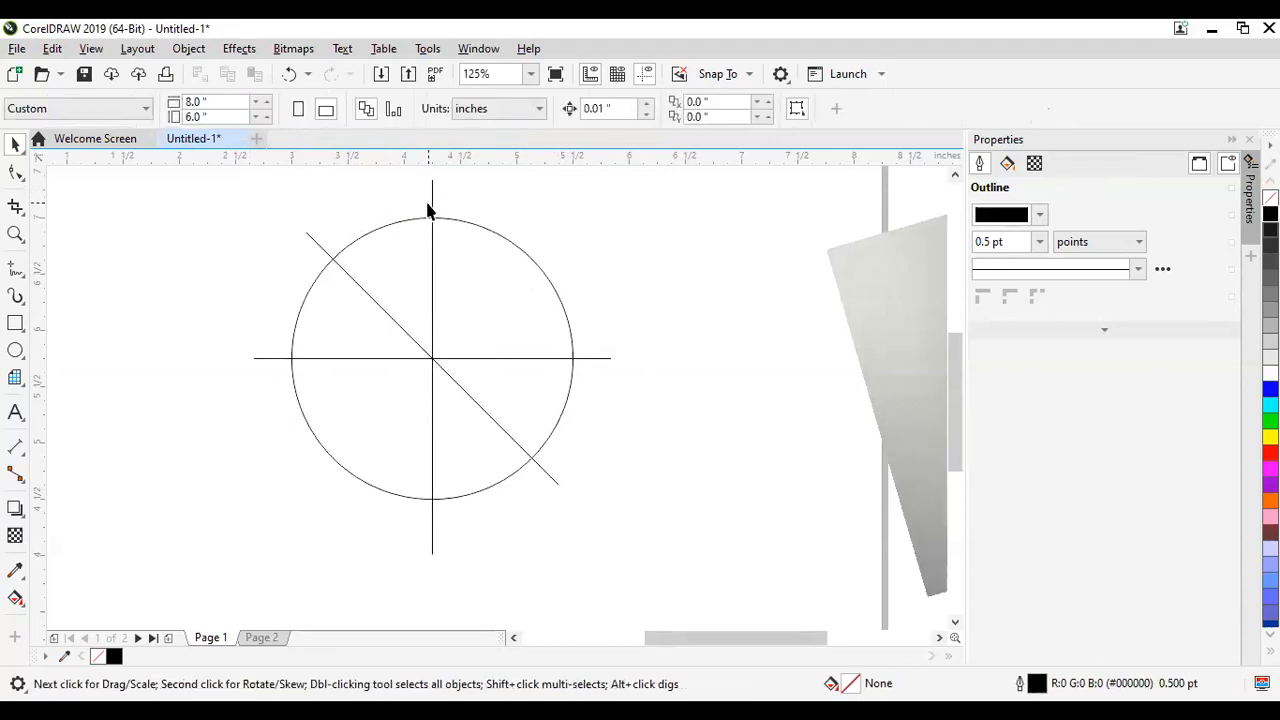
{"action": "left_click_drag", "start_coordinate": [432, 202], "coordinate": [326, 219]}
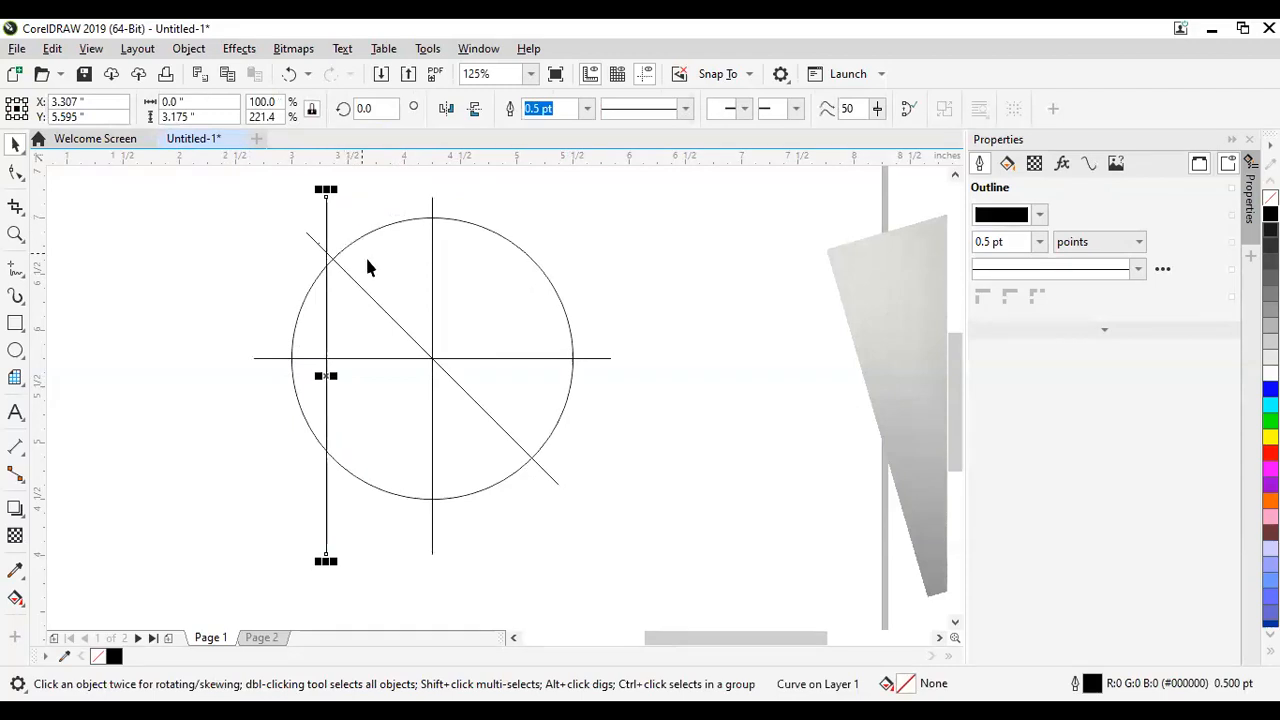
{"action": "key", "text": "Delete"}
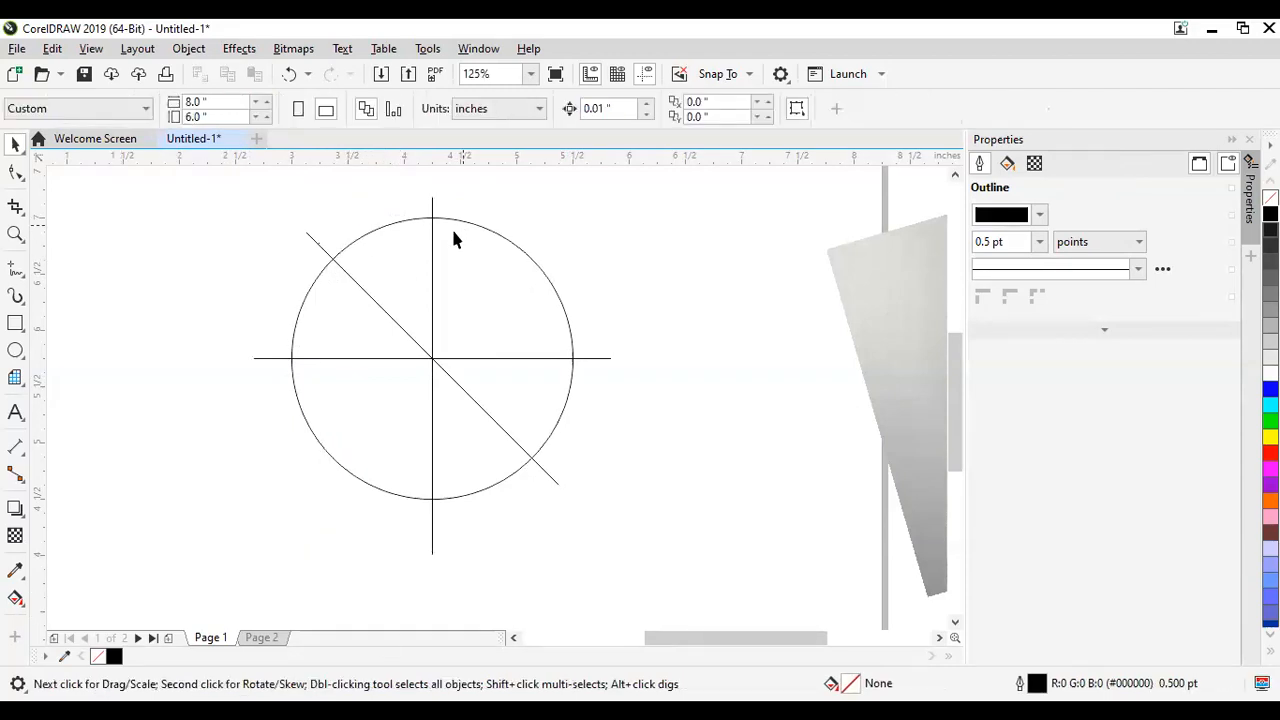
Step: Align the remaining vertical guide line vertically with the circle's centre so it extends equally past both edges
{"action": "left_click", "coordinate": [432, 257]}
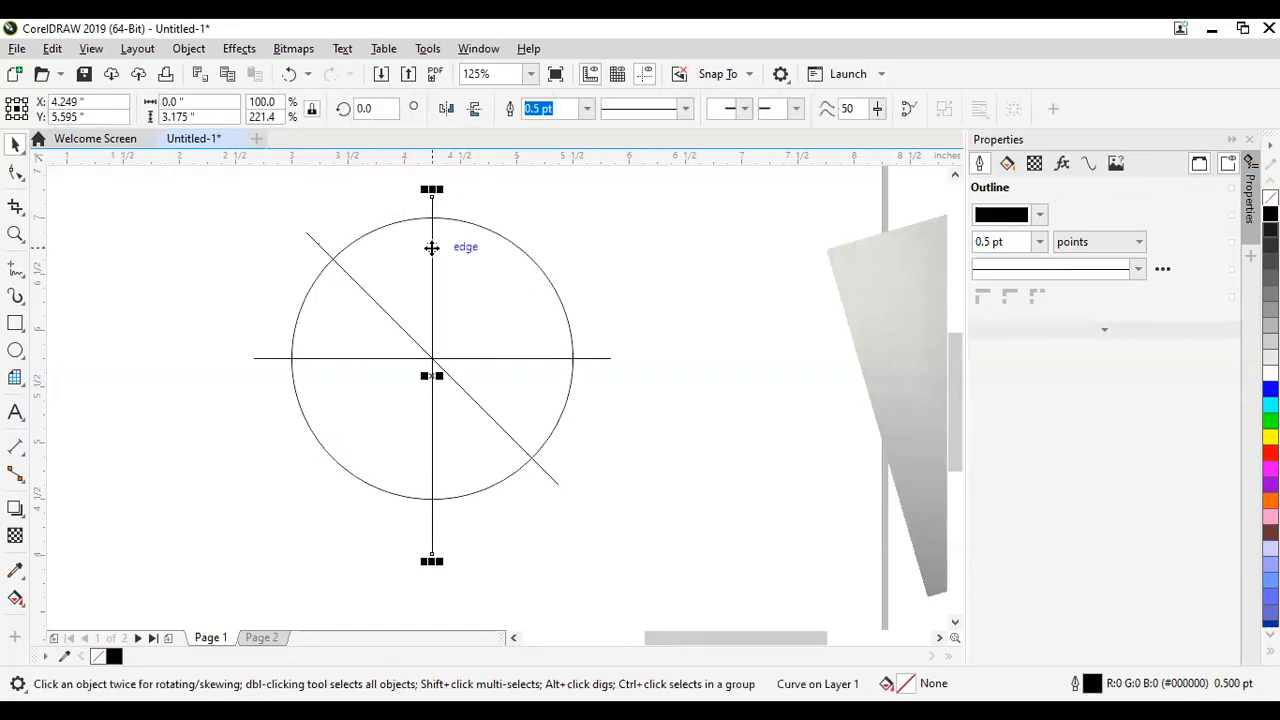
{"action": "left_click", "coordinate": [549, 309], "text": "shift"}
{"action": "left_click", "coordinate": [454, 207]}
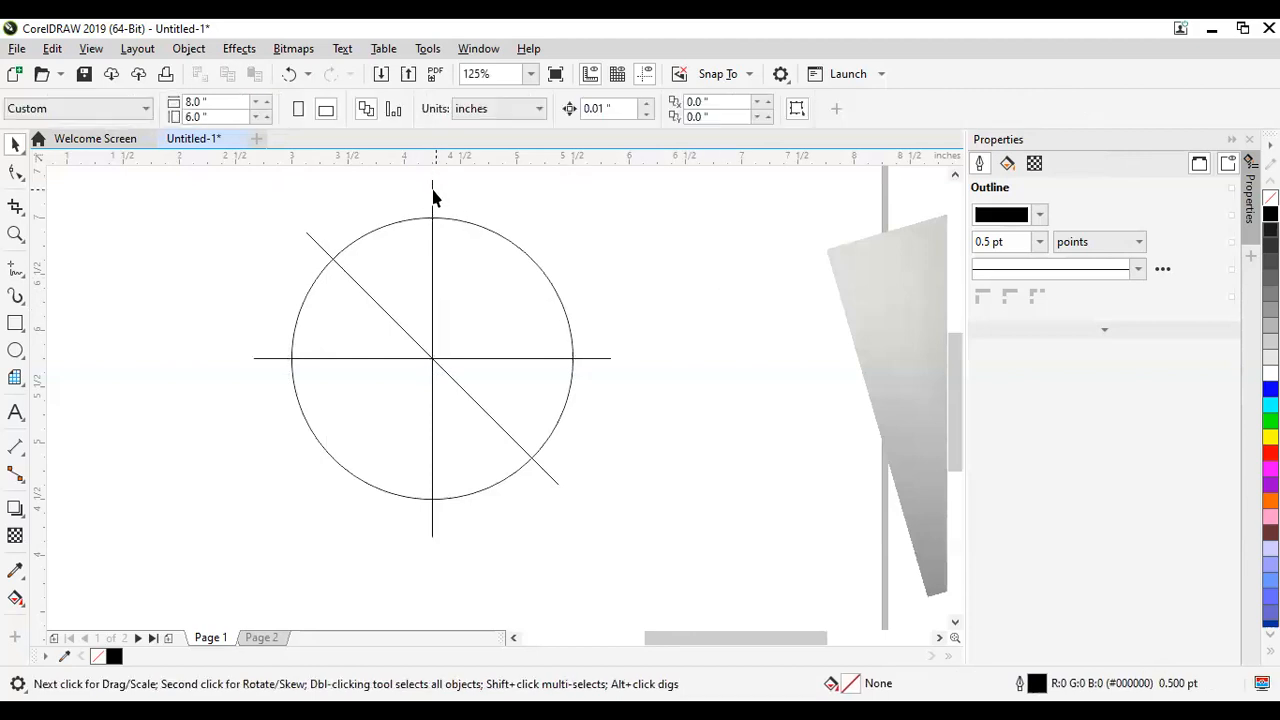
Step: Duplicate the centred vertical guide line in place and rotate the copy to -45 degrees as the second diagonal
{"action": "left_click", "coordinate": [432, 198]}
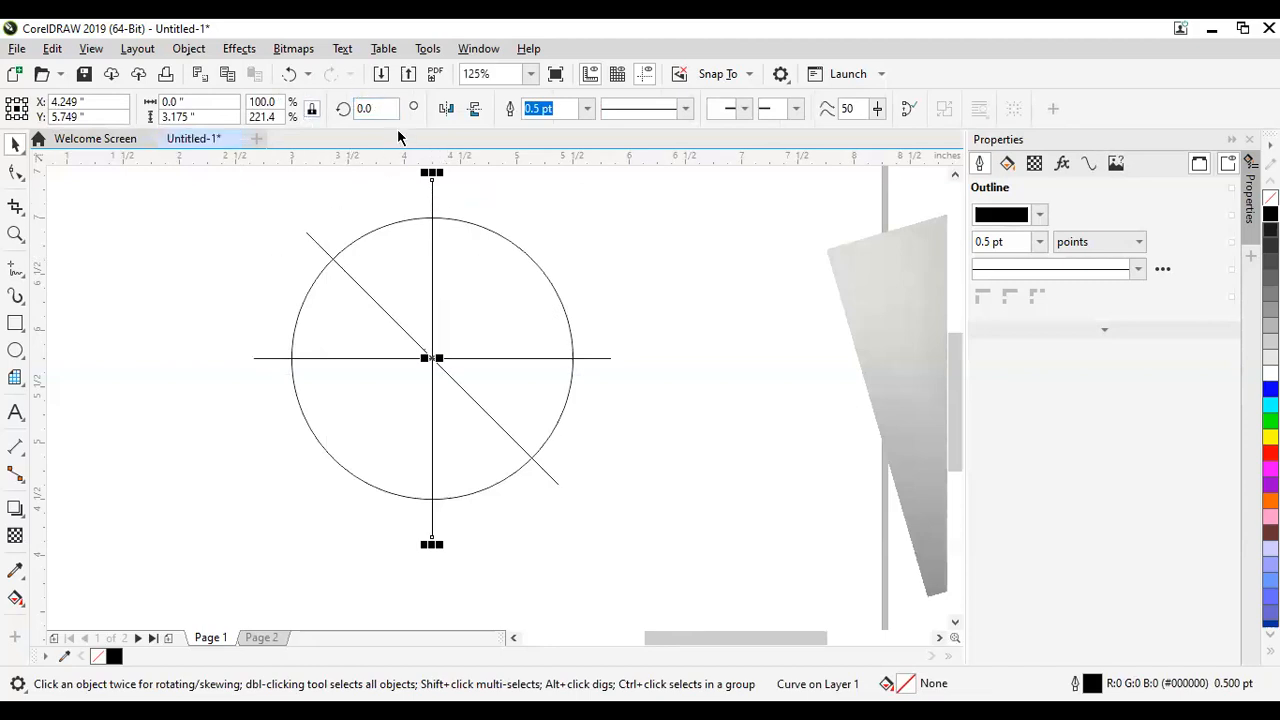
{"action": "left_click_drag", "start_coordinate": [383, 108], "coordinate": [341, 110]}
{"action": "type", "text": "-45"}
{"action": "key", "text": "Return"}
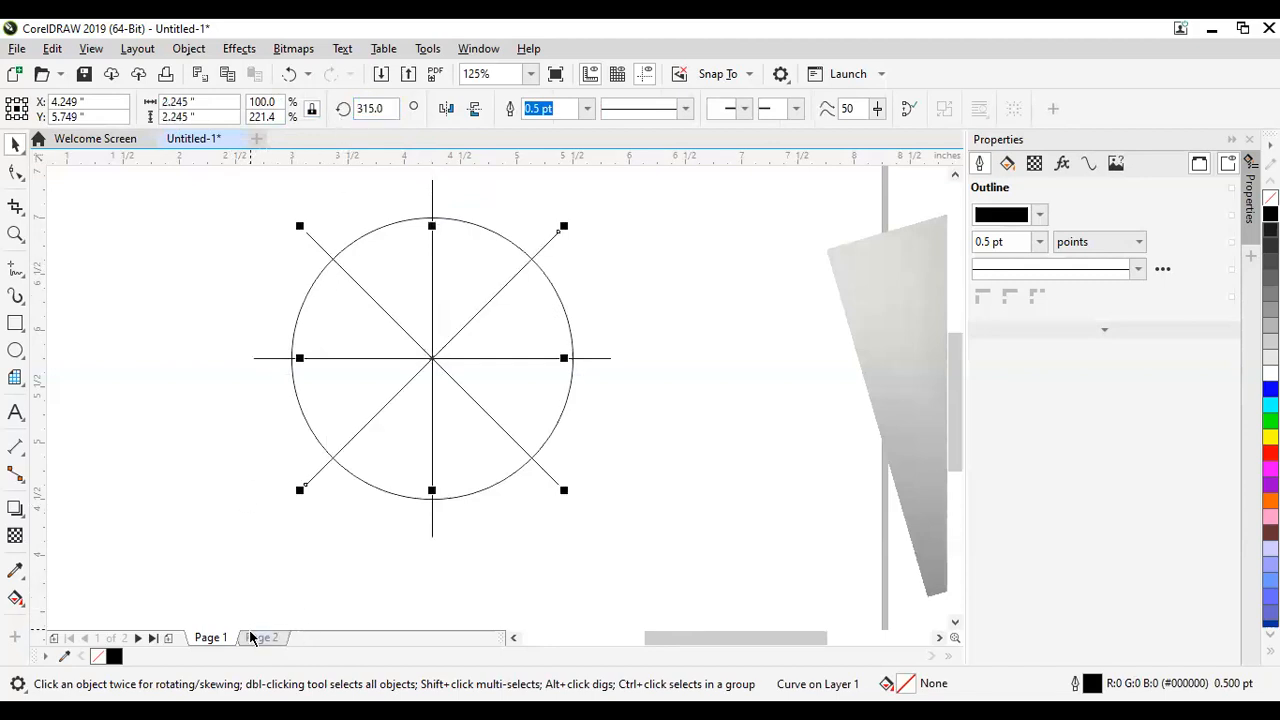
{"action": "left_click", "coordinate": [648, 460]}
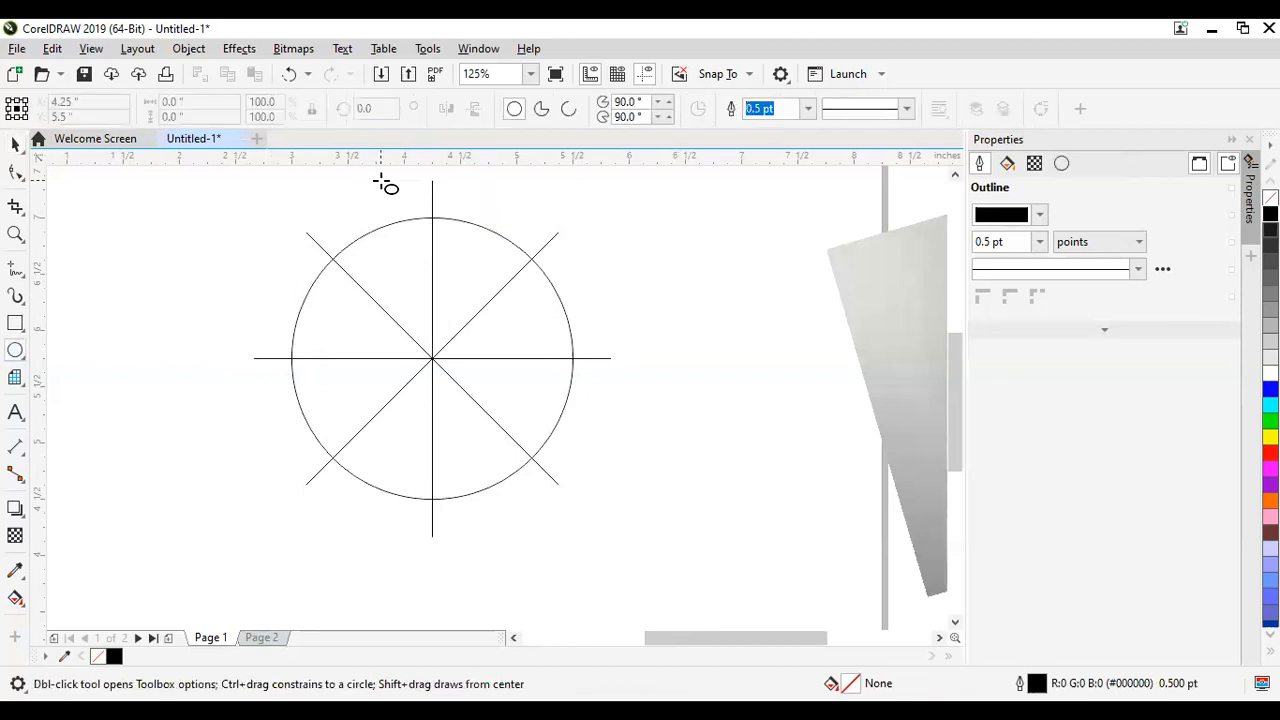
Step: Draw a circle about 1.225 inches in diameter and centre it on the large circle's topmost point
{"action": "mouse_move", "coordinate": [381, 179]}
{"action": "left_mouse_down"}
{"action": "mouse_move", "coordinate": [500, 271]}
{"action": "mouse_move", "coordinate": [522, 320]}
{"action": "left_mouse_up"}
{"action": "key", "text": "space"}
{"action": "left_click_drag", "start_coordinate": [456, 243], "coordinate": [437, 218]}
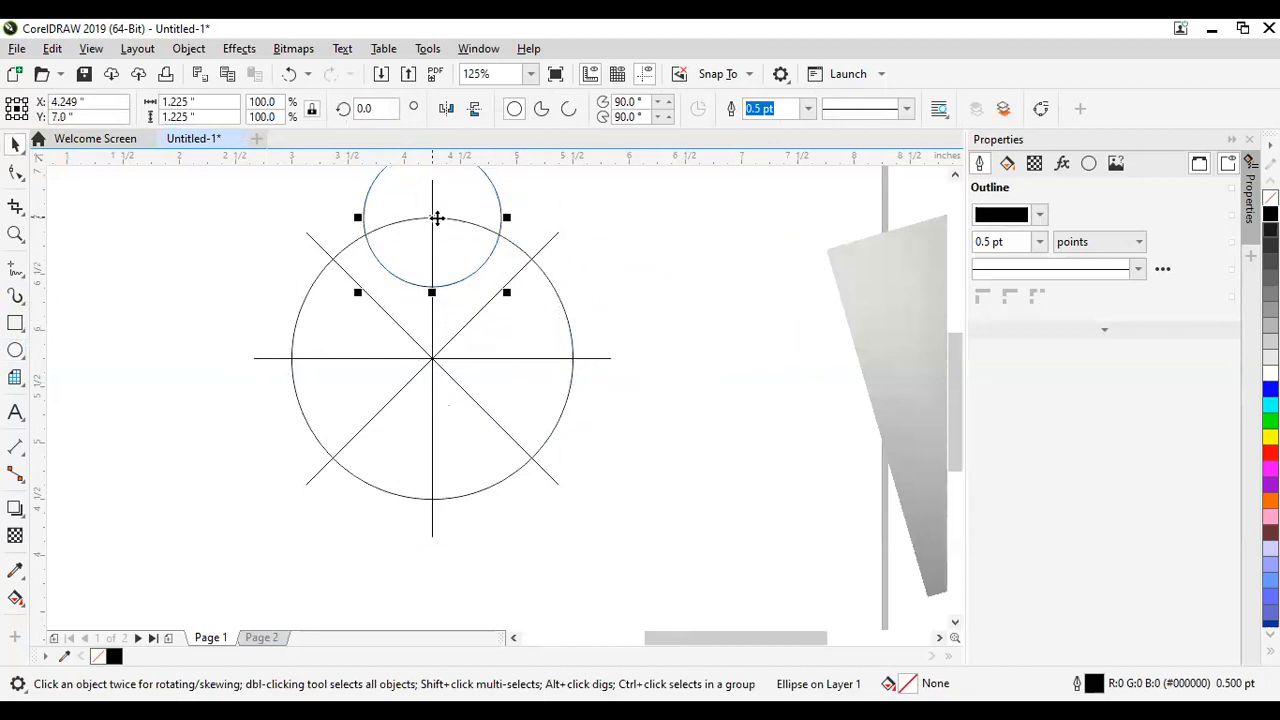
Step: Set the new upper circle's outline width to 12 pt
{"action": "left_click", "coordinate": [809, 109]}
{"action": "key", "text": "Return"}
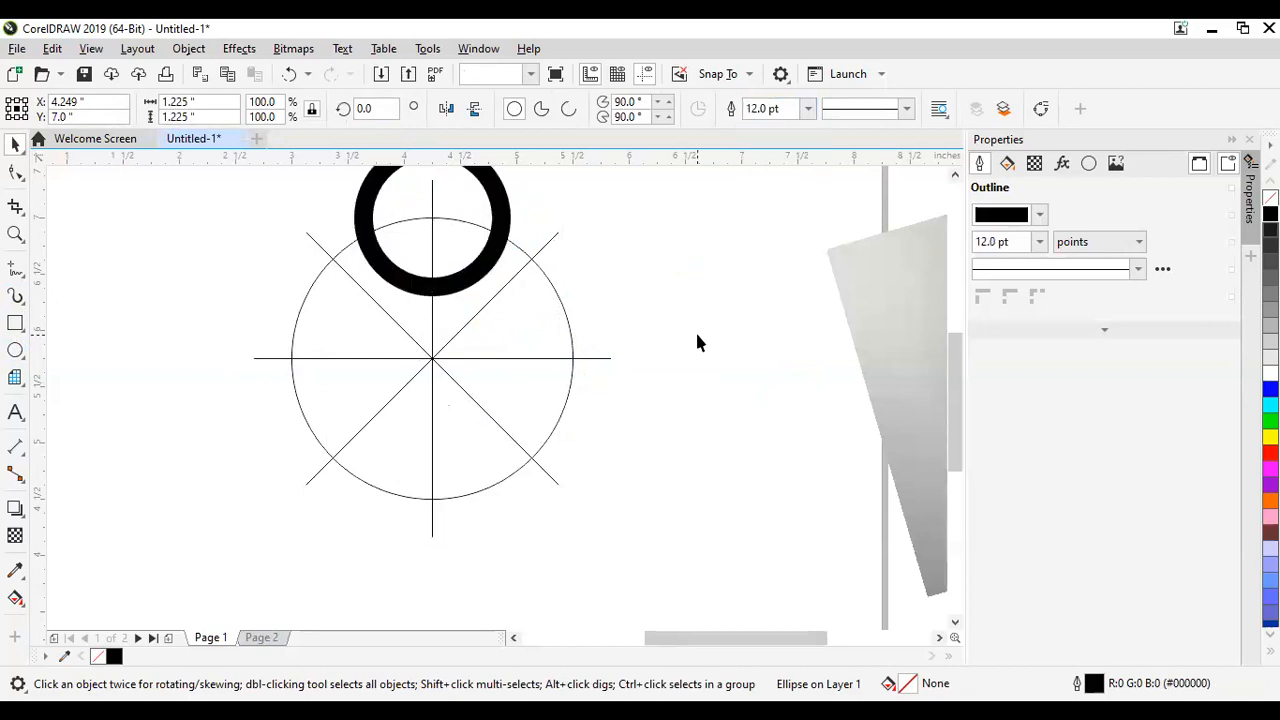
{"action": "left_click", "coordinate": [498, 337]}
{"action": "left_click", "coordinate": [422, 285]}
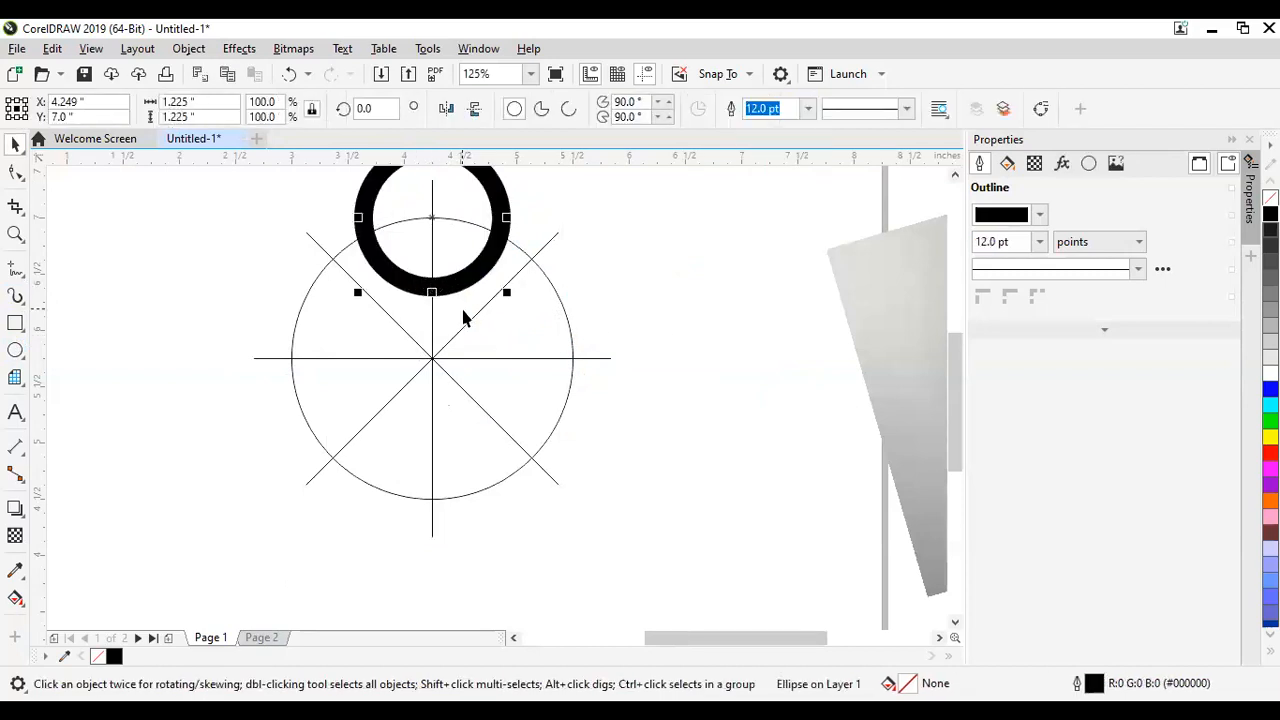
Step: Scale the thick ring from its centre to about 1.55 inches so it fits just between the two diagonal guides
{"action": "left_click_drag", "start_coordinate": [507, 292], "coordinate": [534, 315]}
{"action": "key", "text": "Escape"}
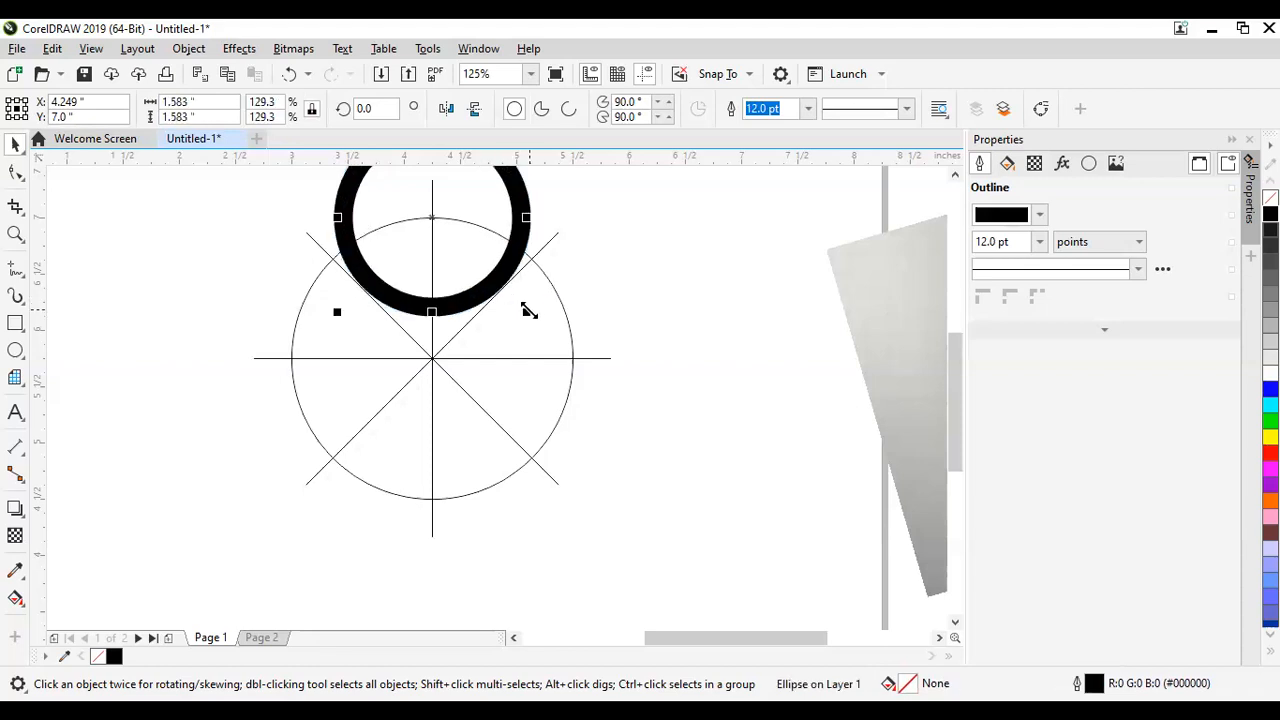
{"action": "scroll", "coordinate": [525, 304], "scroll_direction": "up", "scroll_amount": 2}
{"action": "left_click_drag", "start_coordinate": [516, 311], "coordinate": [520, 309]}
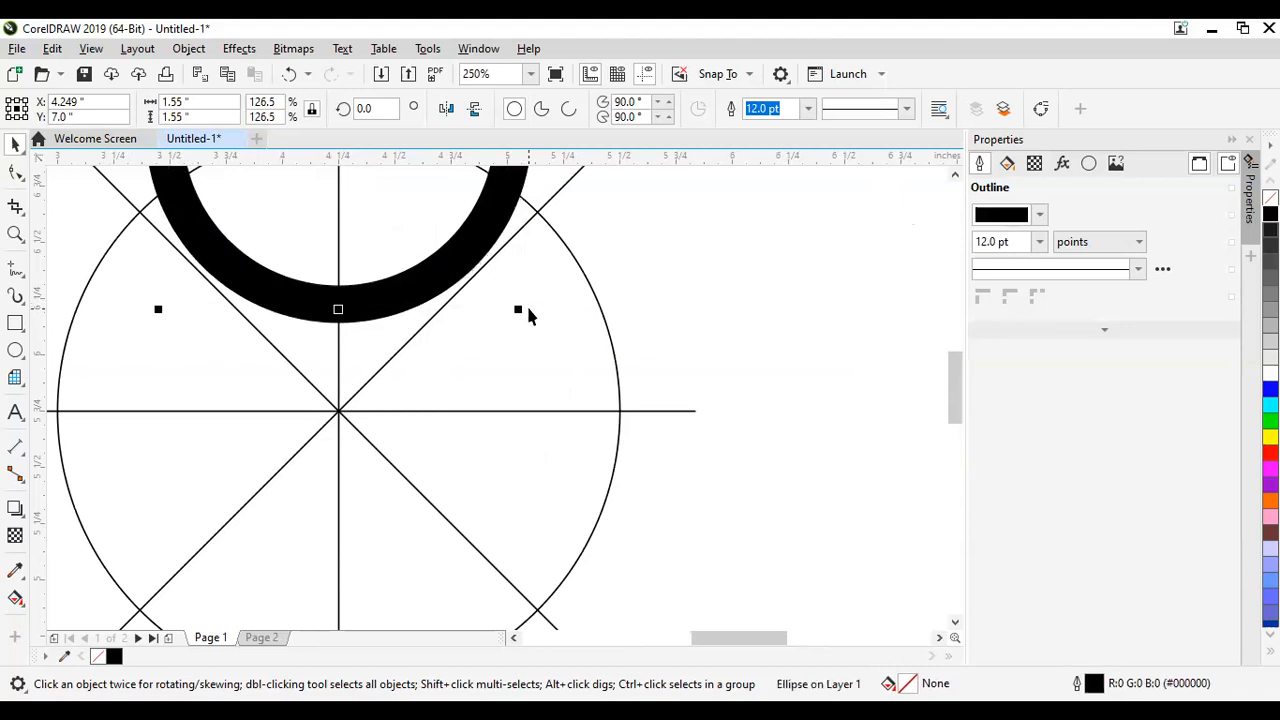
{"action": "scroll", "coordinate": [526, 303], "scroll_direction": "down", "scroll_amount": 5}
{"action": "scroll", "coordinate": [529, 307], "scroll_direction": "up", "scroll_amount": 5}
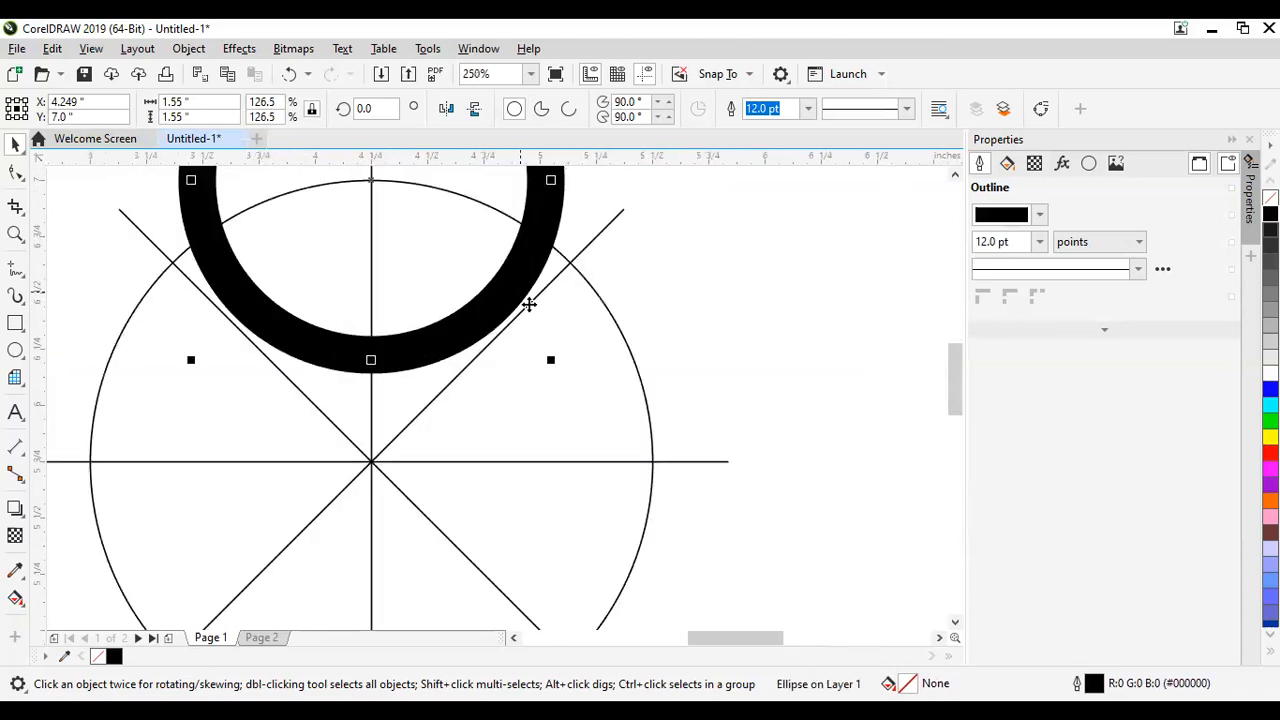
{"action": "left_click_drag", "start_coordinate": [551, 357], "coordinate": [559, 370]}
{"action": "scroll", "coordinate": [558, 370], "scroll_direction": "down", "scroll_amount": 5}
{"action": "left_click", "coordinate": [391, 392]}
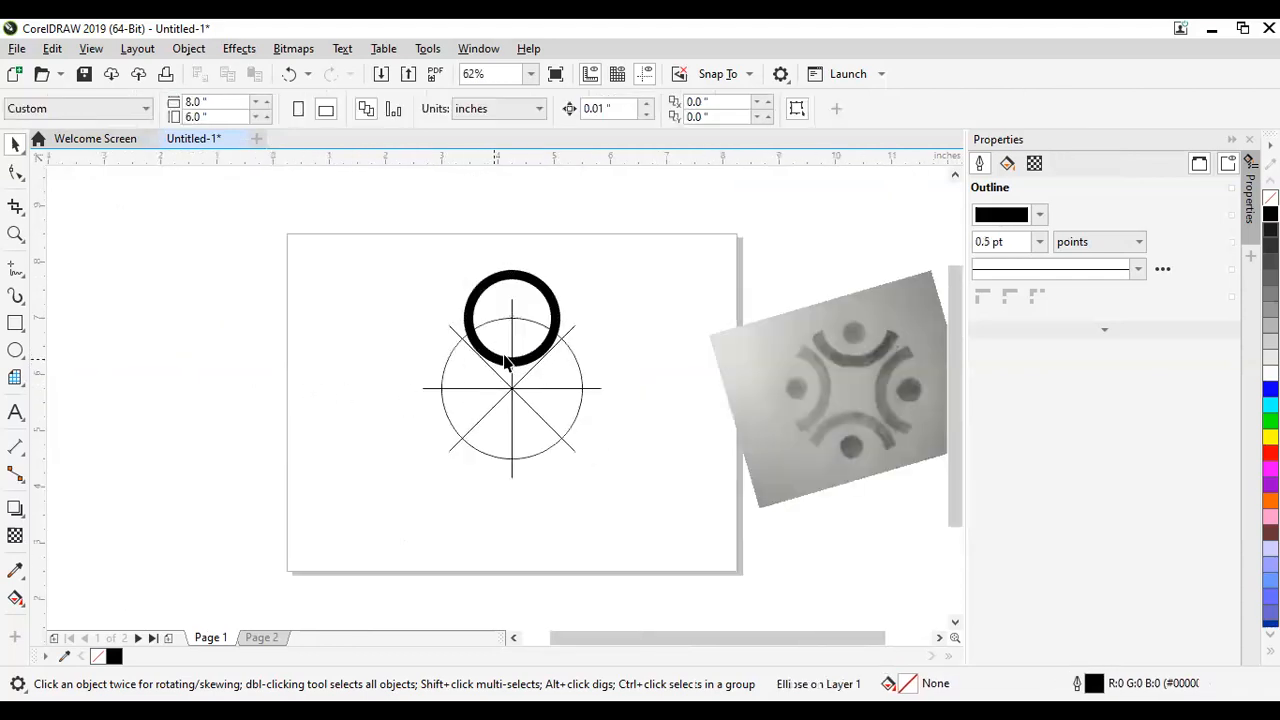
Step: Place copies of the thick ring centred where the guide lines meet the large circle's left, right and bottom edges
{"action": "scroll", "coordinate": [512, 365], "scroll_direction": "up", "scroll_amount": 2}
{"action": "left_click", "coordinate": [562, 236]}
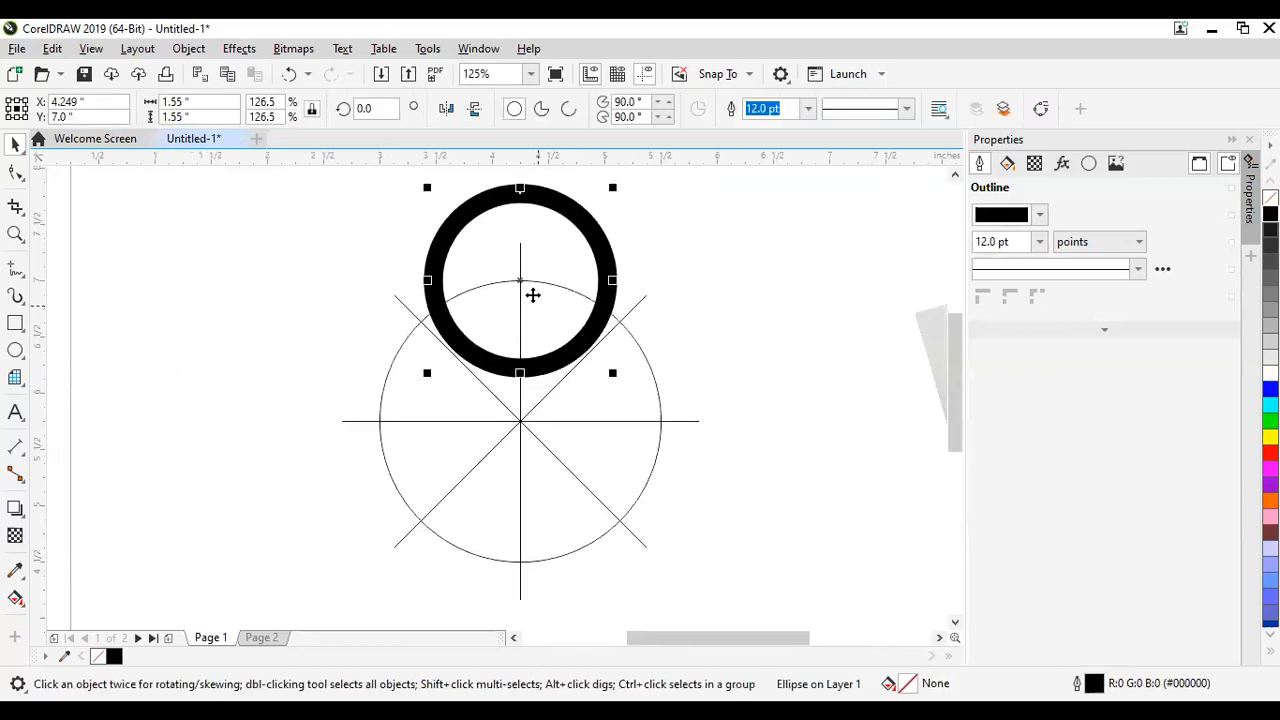
{"action": "left_click_drag", "start_coordinate": [520, 280], "coordinate": [379, 422]}
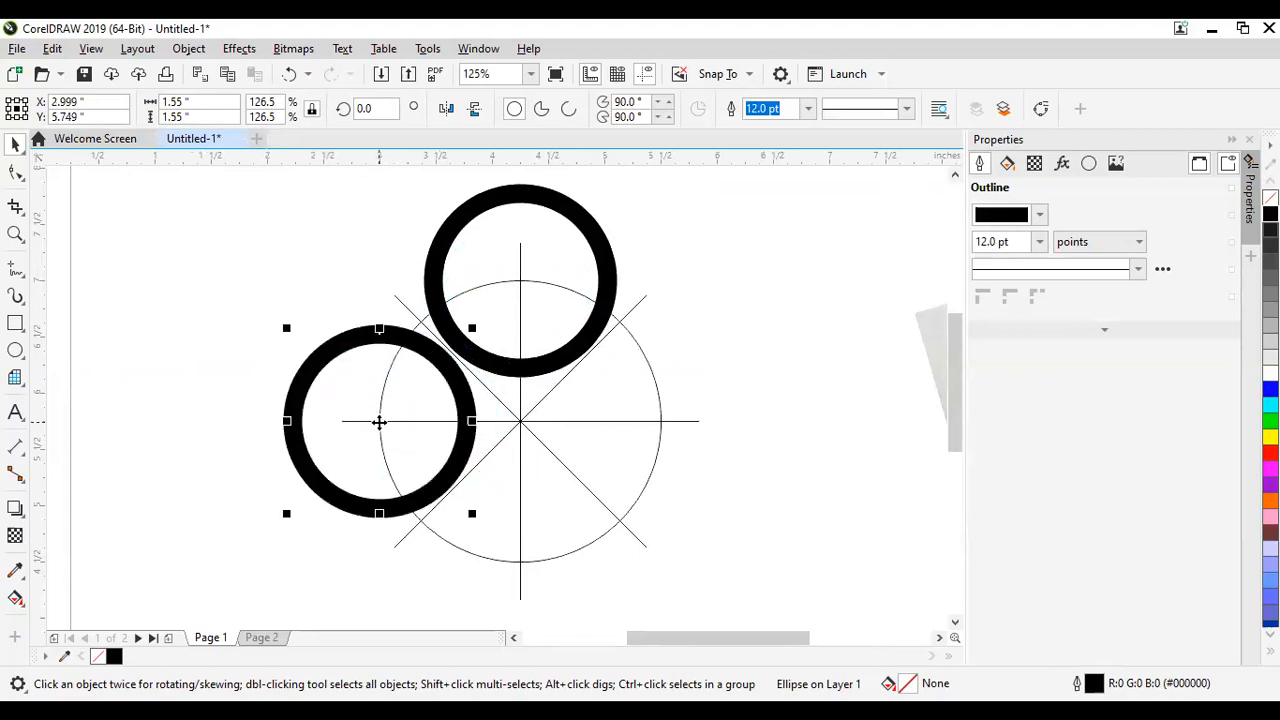
{"action": "left_click", "coordinate": [178, 440]}
{"action": "left_click", "coordinate": [385, 420]}
{"action": "left_click_drag", "start_coordinate": [385, 420], "coordinate": [662, 431]}
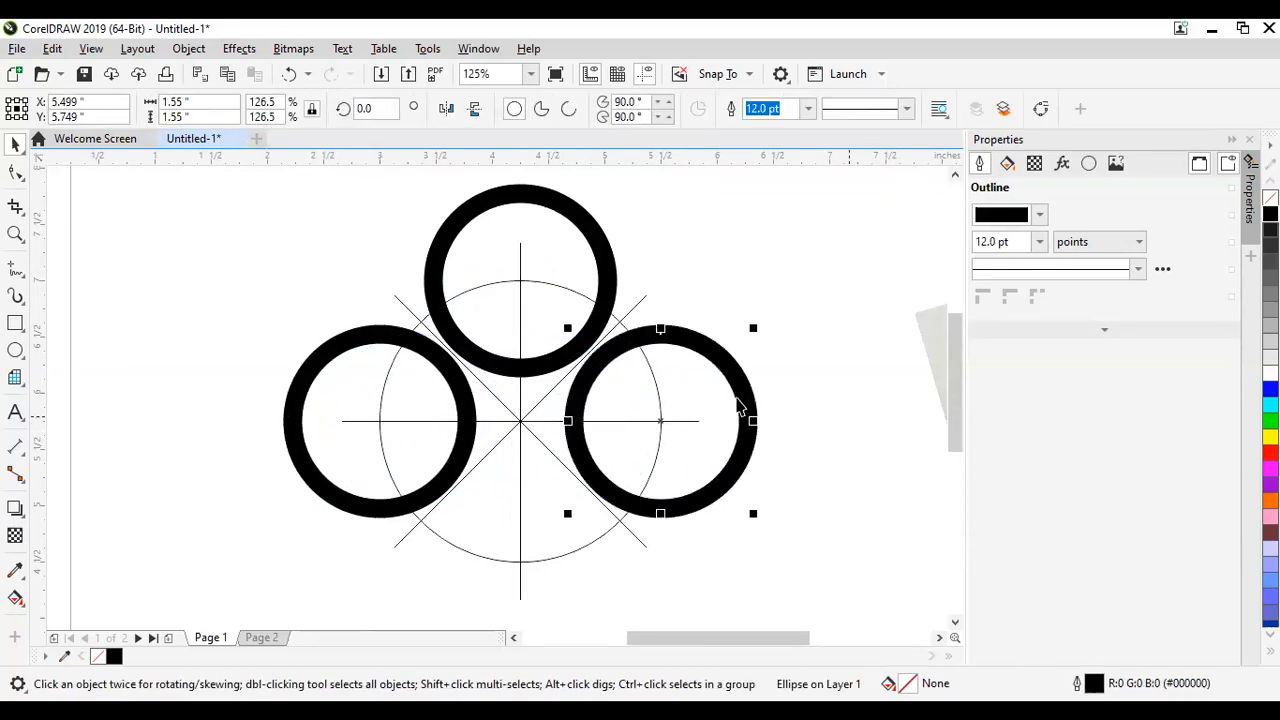
{"action": "left_click", "coordinate": [555, 213]}
{"action": "left_click_drag", "start_coordinate": [525, 286], "coordinate": [522, 562]}
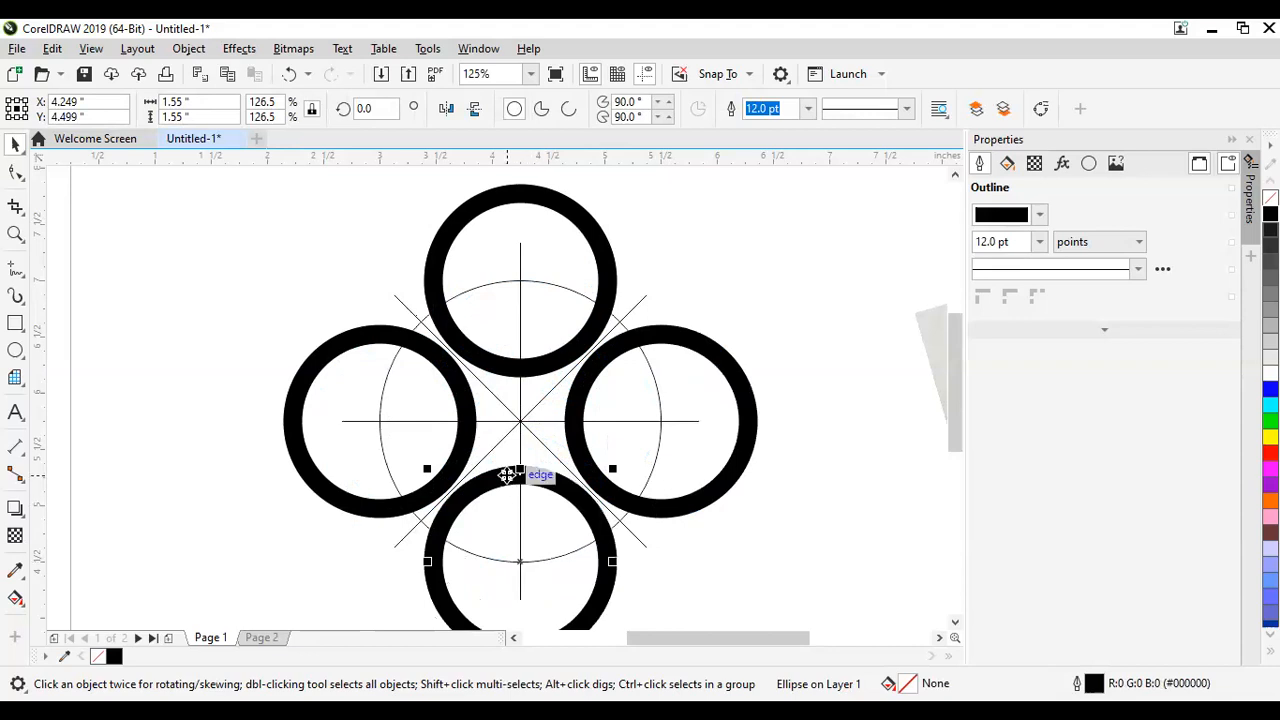
{"action": "scroll", "coordinate": [508, 475], "scroll_direction": "down", "scroll_amount": 2}
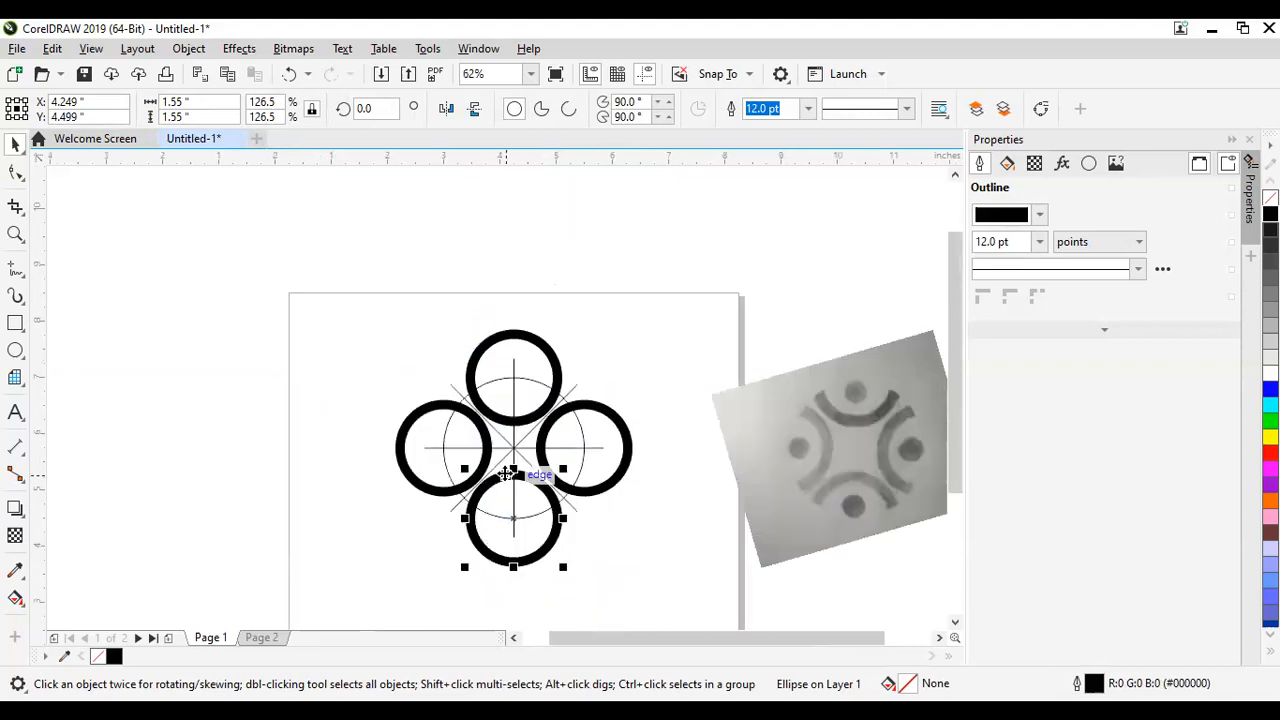
Step: Draw a circle about 0.375 inches in diameter over the left dot of the pencil sketch
{"action": "left_click", "coordinate": [15, 349]}
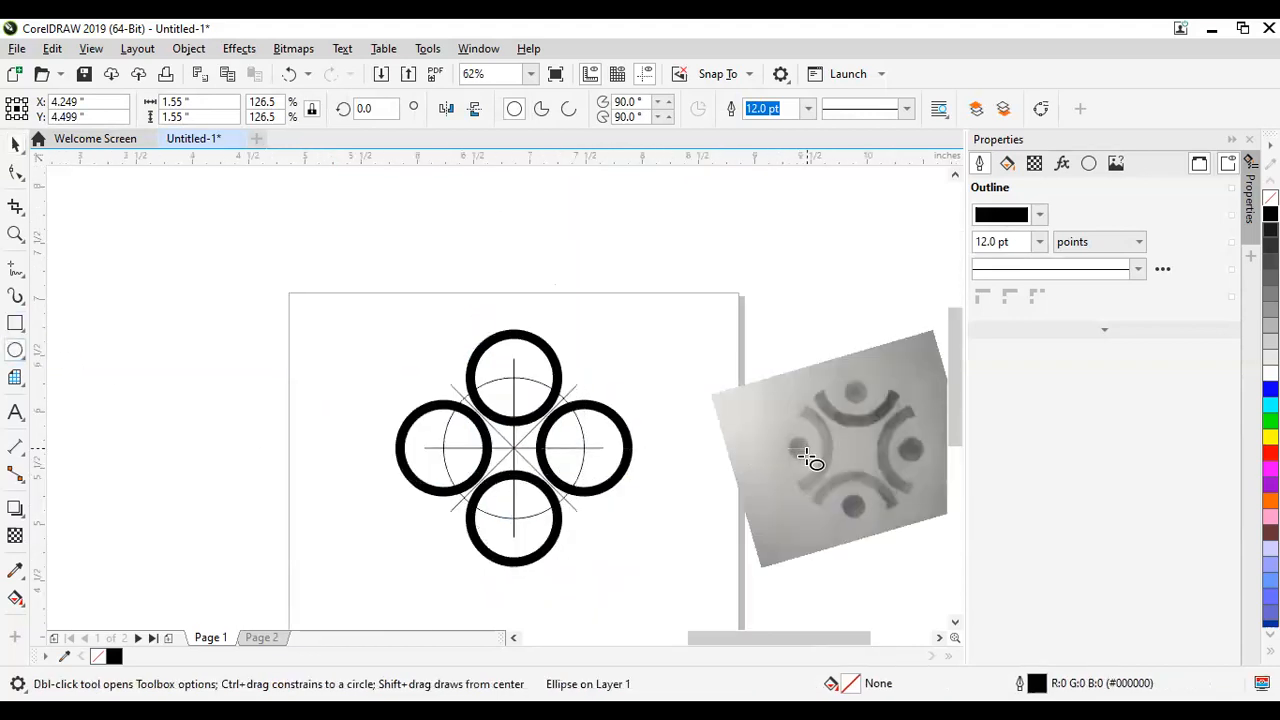
{"action": "scroll", "coordinate": [808, 458], "scroll_direction": "up", "scroll_amount": 2}
{"action": "mouse_move", "coordinate": [803, 442]}
{"action": "left_mouse_down"}
{"action": "mouse_move", "coordinate": [830, 466]}
{"action": "mouse_move", "coordinate": [771, 426]}
{"action": "left_mouse_up"}
{"action": "scroll", "coordinate": [812, 451], "scroll_direction": "up", "scroll_amount": 2}
{"action": "key", "text": "space"}
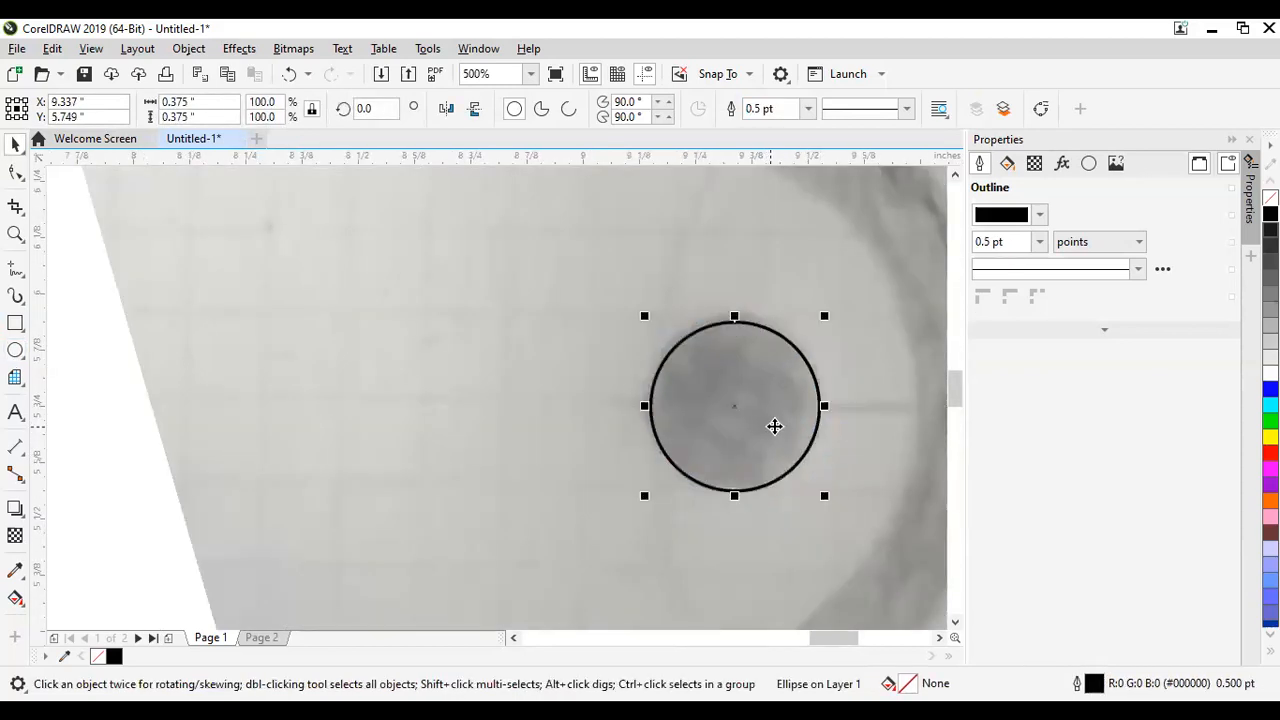
Step: Move the small circle onto the vertical guide inside the upper ring, just below the large circle's edge, and fill it black
{"action": "scroll", "coordinate": [775, 428], "scroll_direction": "down", "scroll_amount": 4}
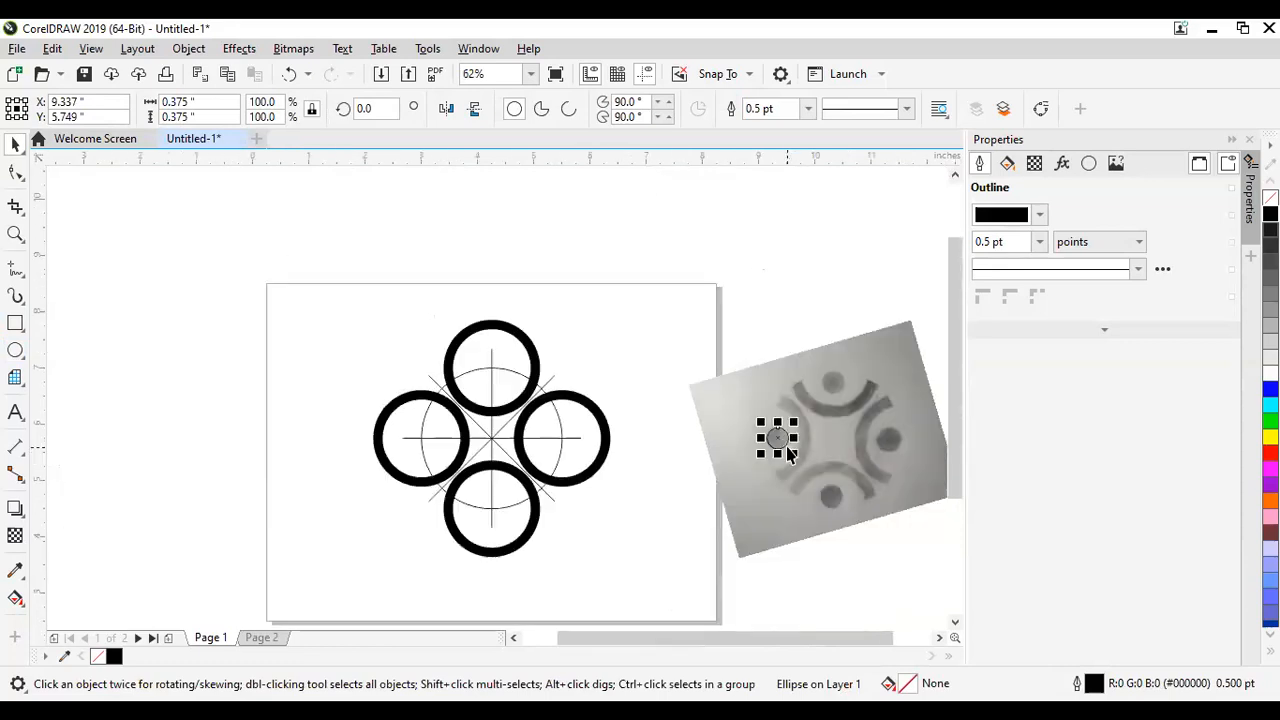
{"action": "left_click_drag", "start_coordinate": [784, 437], "coordinate": [497, 376]}
{"action": "scroll", "coordinate": [497, 376], "scroll_direction": "up", "scroll_amount": 2}
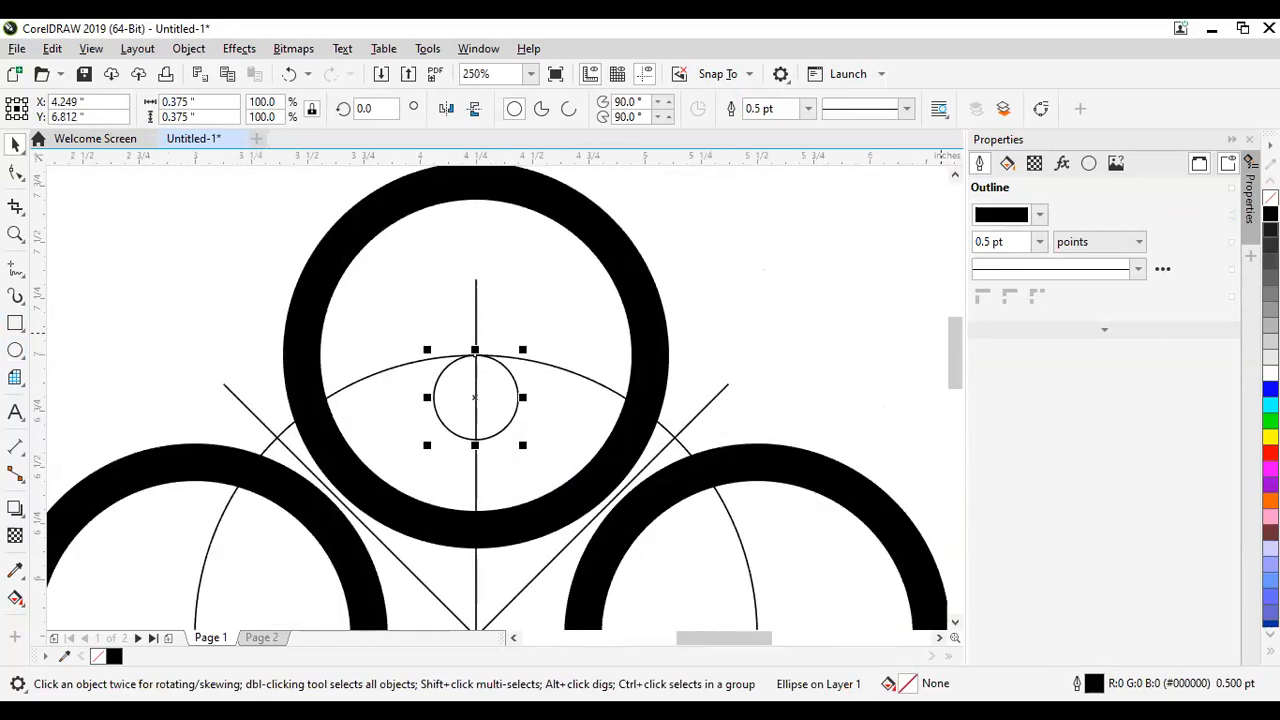
{"action": "left_click", "coordinate": [1269, 213]}
{"action": "left_click", "coordinate": [759, 323]}
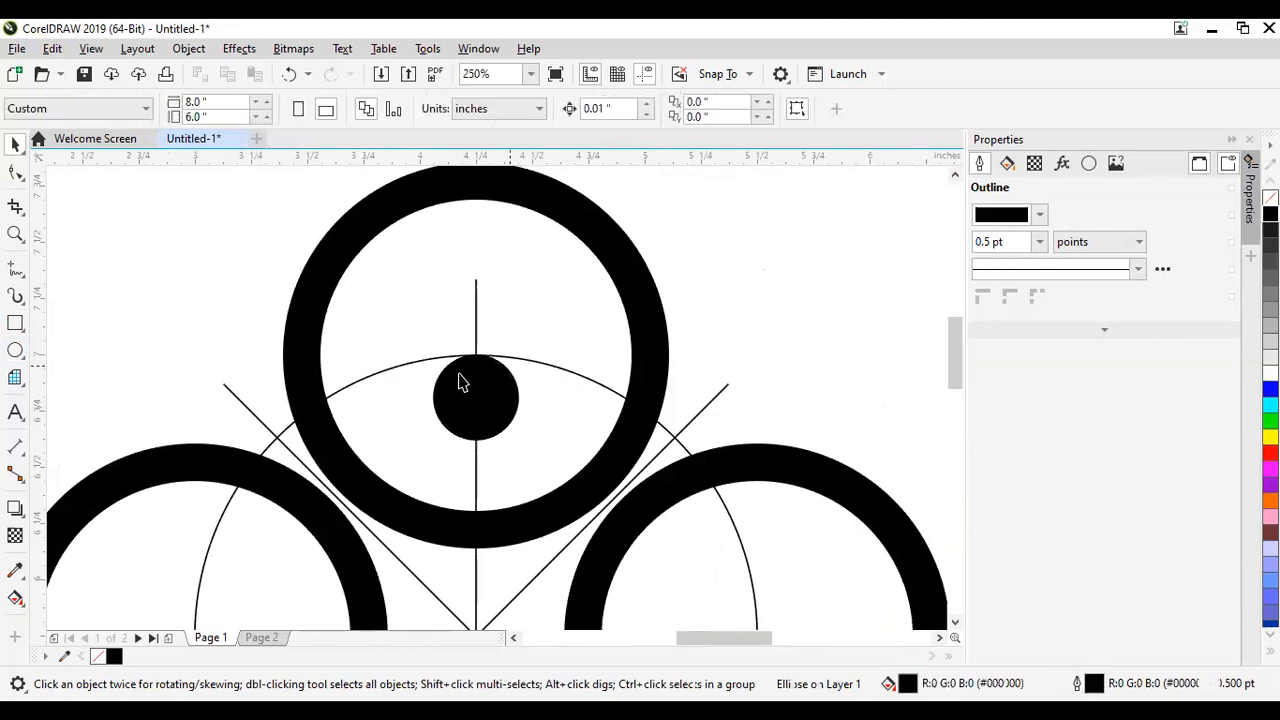
Step: Compare the black dot's position inside the upper ring with the dot and arc spacing in the pencil sketch
{"action": "scroll", "coordinate": [460, 383], "scroll_direction": "up", "scroll_amount": 2}
{"action": "left_click", "coordinate": [515, 392]}
{"action": "scroll", "coordinate": [515, 392], "scroll_direction": "down", "scroll_amount": 1}
{"action": "mouse_move", "coordinate": [520, 390]}
{"action": "left_mouse_down"}
{"action": "mouse_move", "coordinate": [536, 470]}
{"action": "mouse_move", "coordinate": [526, 375]}
{"action": "left_mouse_up"}
{"action": "scroll", "coordinate": [526, 378], "scroll_direction": "down", "scroll_amount": 5}
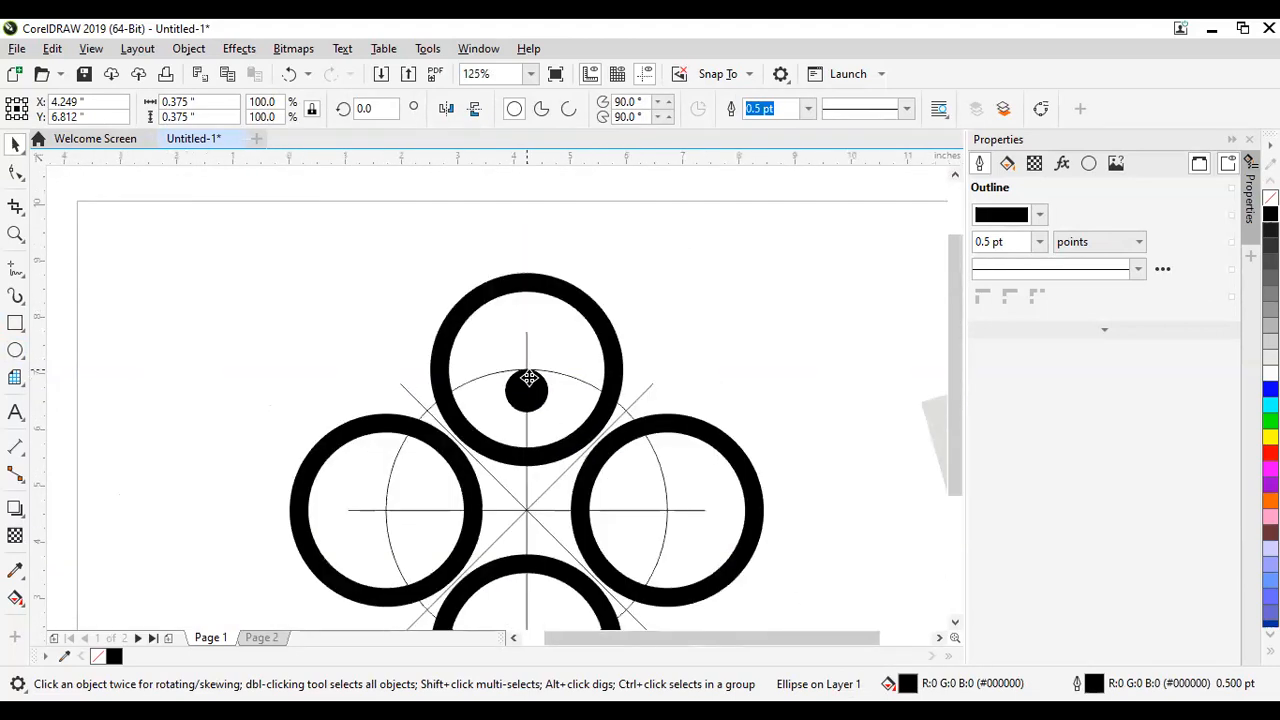
{"action": "scroll", "coordinate": [530, 432], "scroll_direction": "up", "scroll_amount": 3}
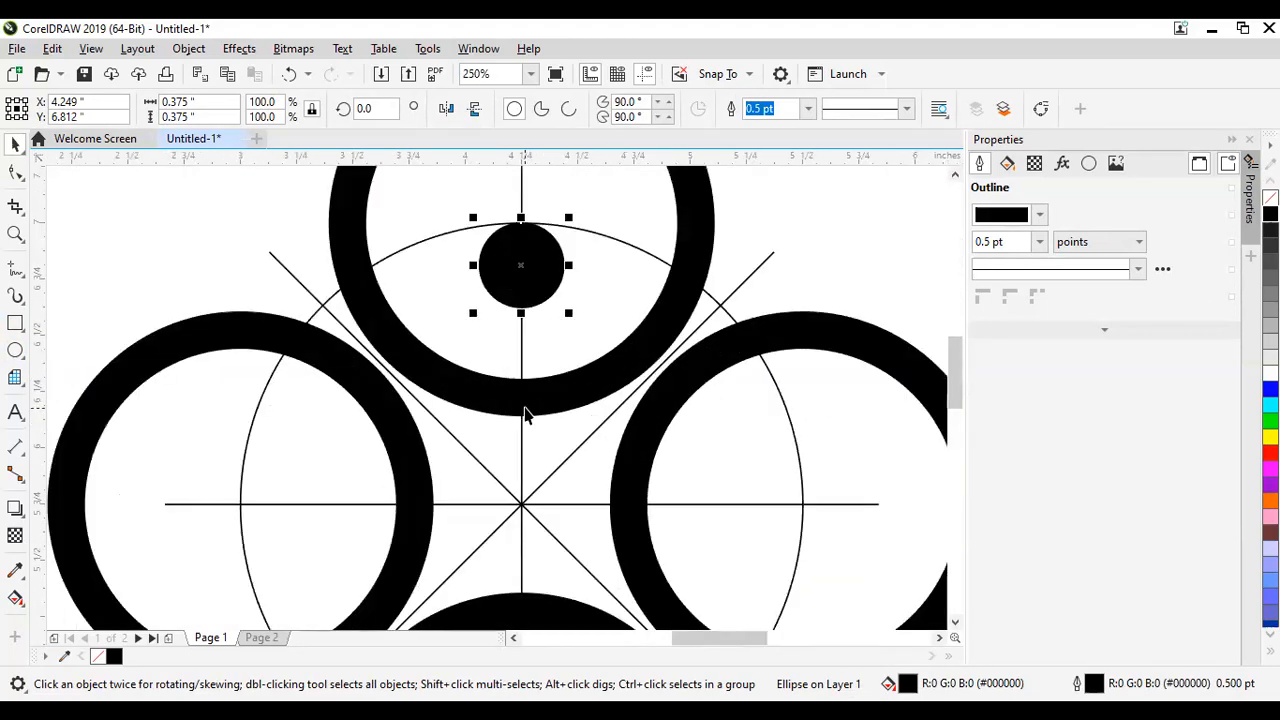
{"action": "scroll", "coordinate": [535, 408], "scroll_direction": "down", "scroll_amount": 3}
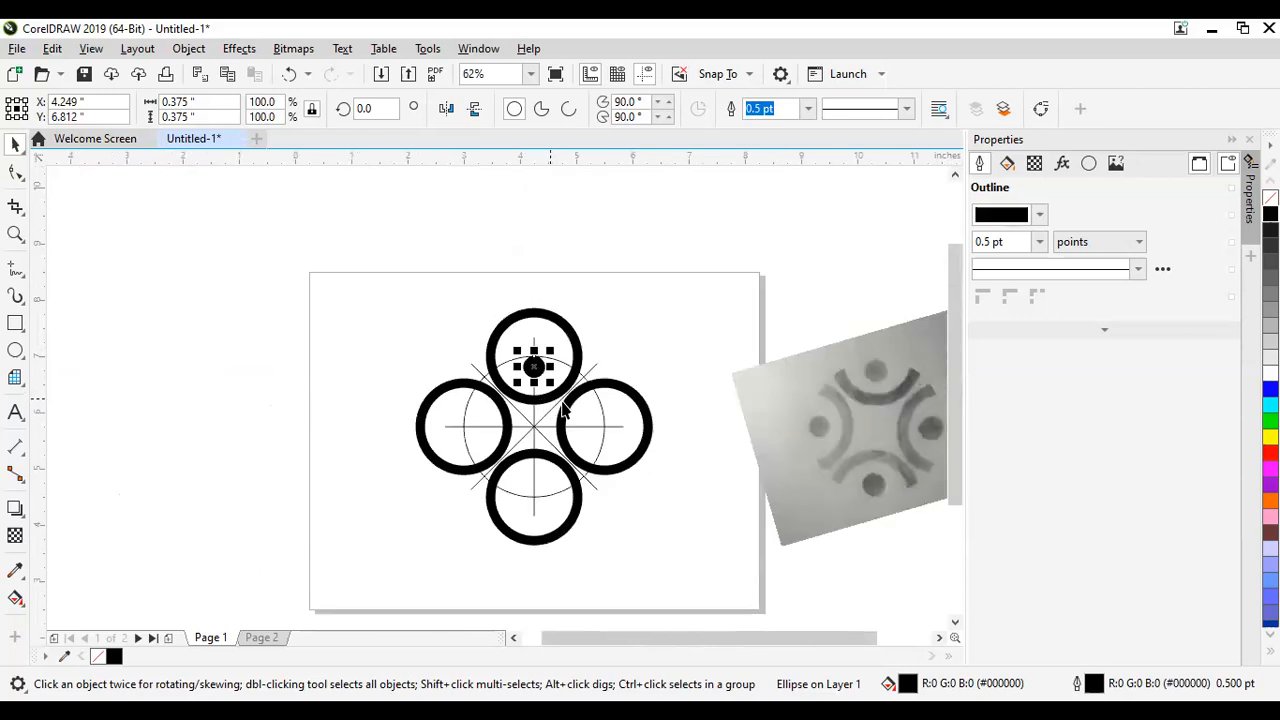
{"action": "scroll", "coordinate": [851, 430], "scroll_direction": "up", "scroll_amount": 3}
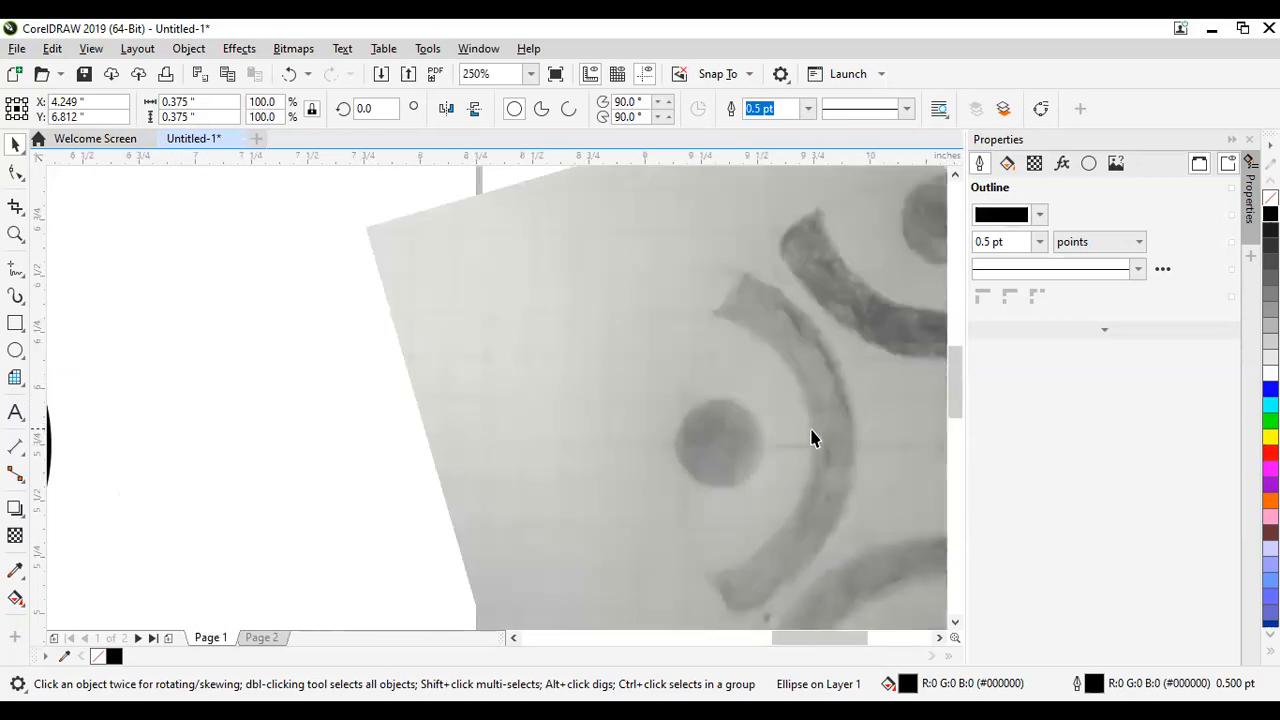
Step: Examine the sketch's dots and arcs against the black dot and rings to judge the dot's size and spacing
{"action": "scroll", "coordinate": [829, 449], "scroll_direction": "down", "scroll_amount": 4}
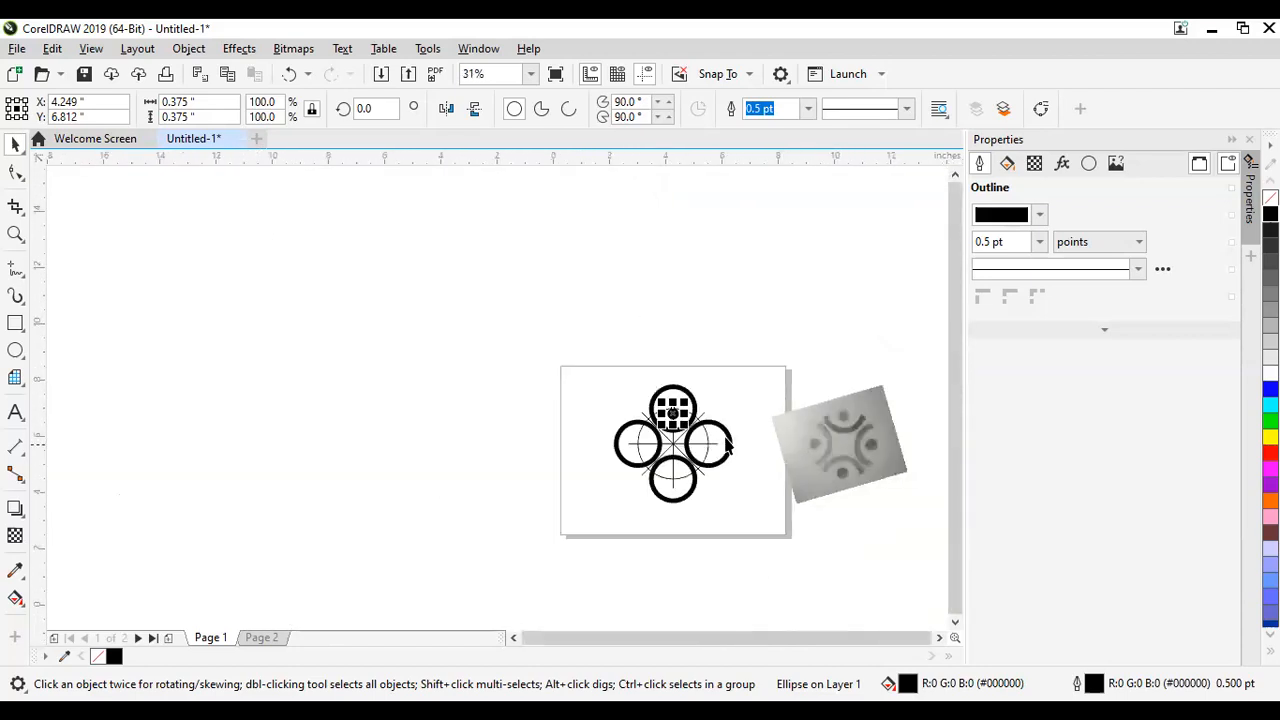
{"action": "scroll", "coordinate": [676, 412], "scroll_direction": "up", "scroll_amount": 4}
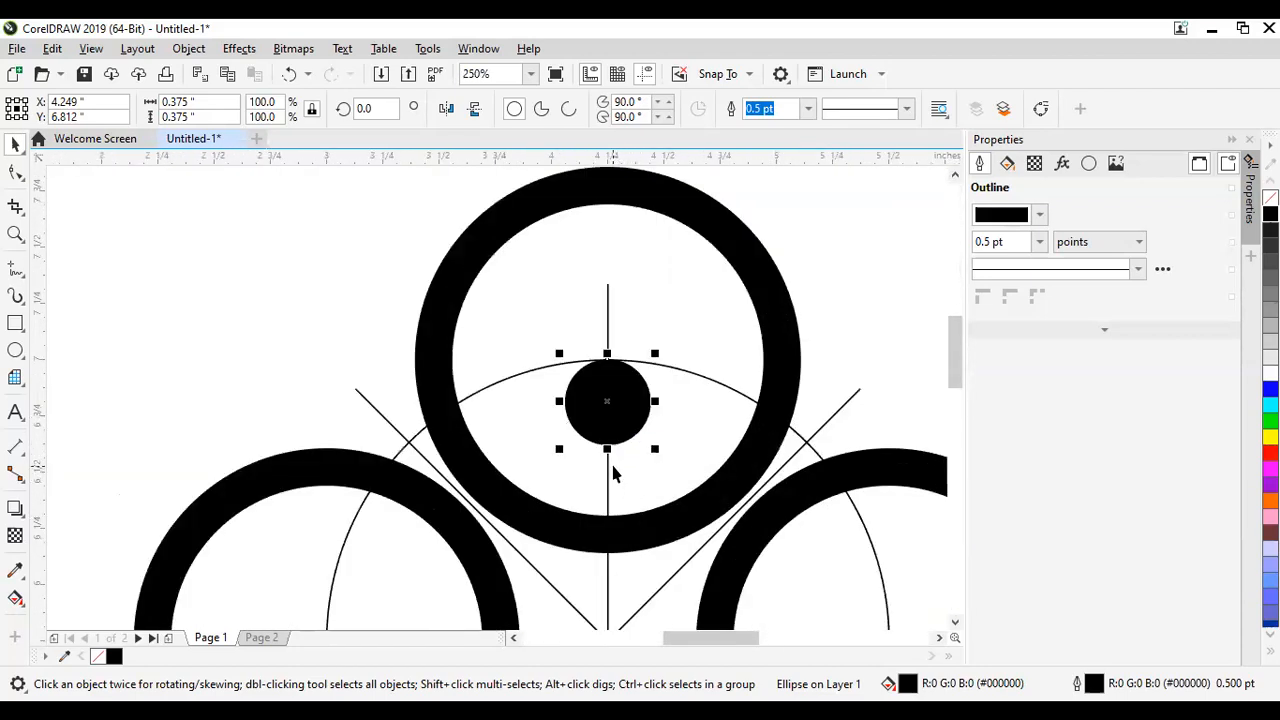
{"action": "scroll", "coordinate": [608, 467], "scroll_direction": "down", "scroll_amount": 1}
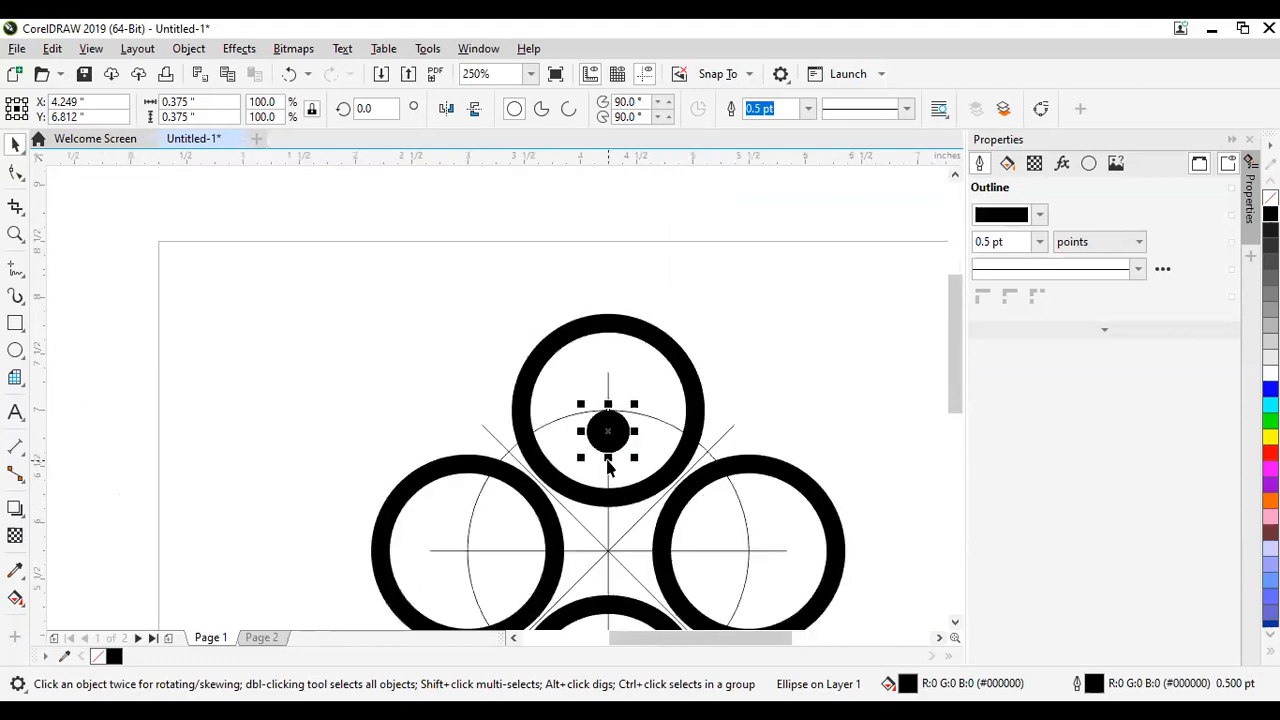
{"action": "scroll", "coordinate": [608, 460], "scroll_direction": "down", "scroll_amount": 2}
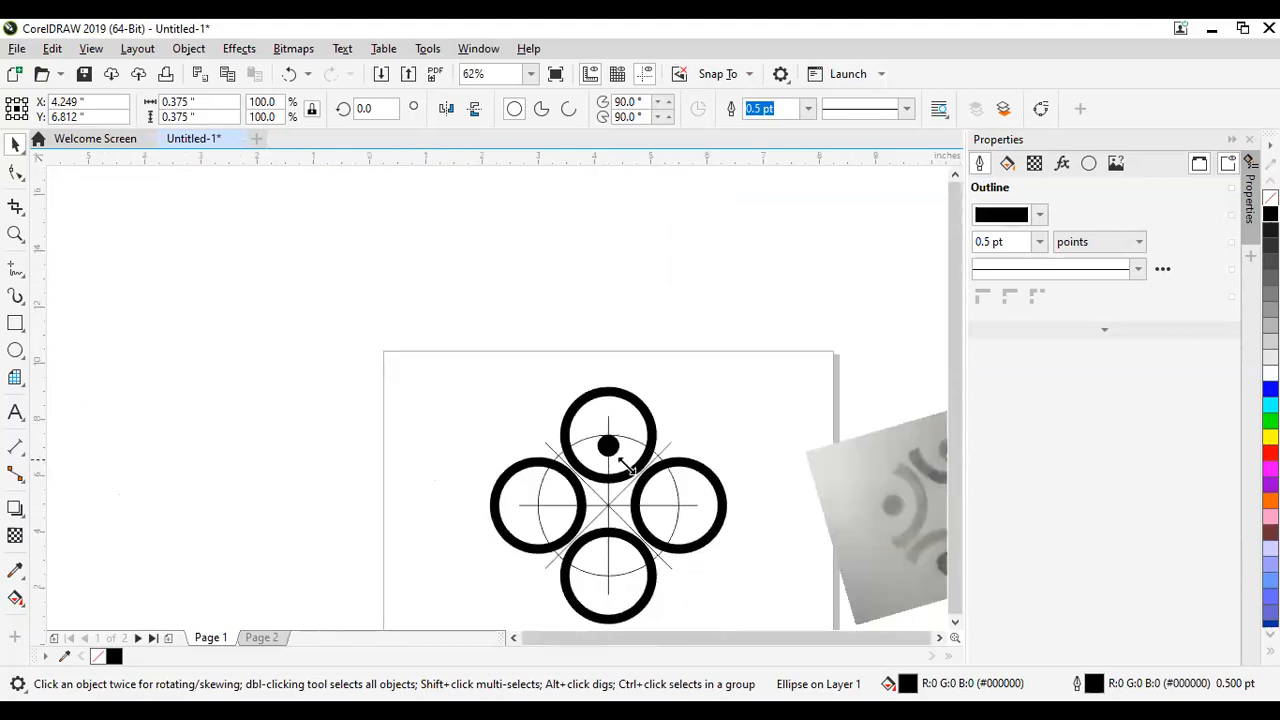
{"action": "scroll", "coordinate": [812, 490], "scroll_direction": "up", "scroll_amount": 2}
{"action": "scroll", "coordinate": [840, 483], "scroll_direction": "up", "scroll_amount": 2}
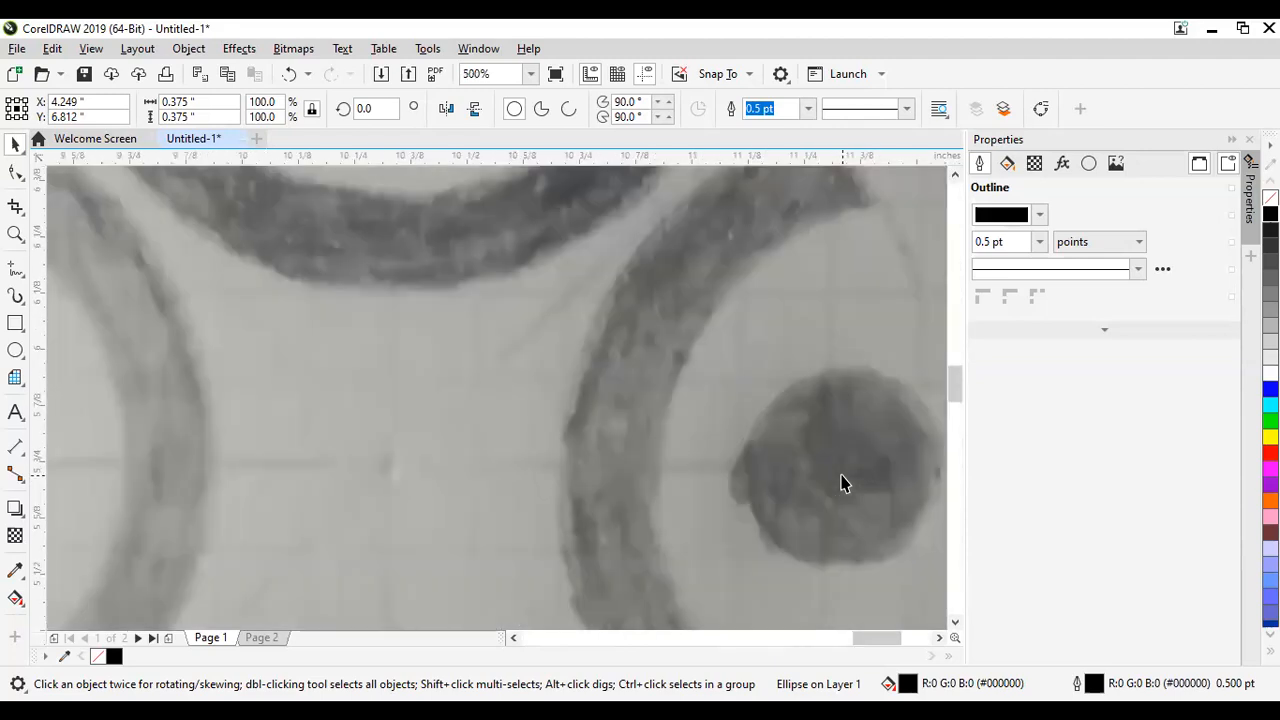
{"action": "scroll", "coordinate": [840, 483], "scroll_direction": "down", "scroll_amount": 2}
{"action": "scroll", "coordinate": [840, 490], "scroll_direction": "down", "scroll_amount": 1}
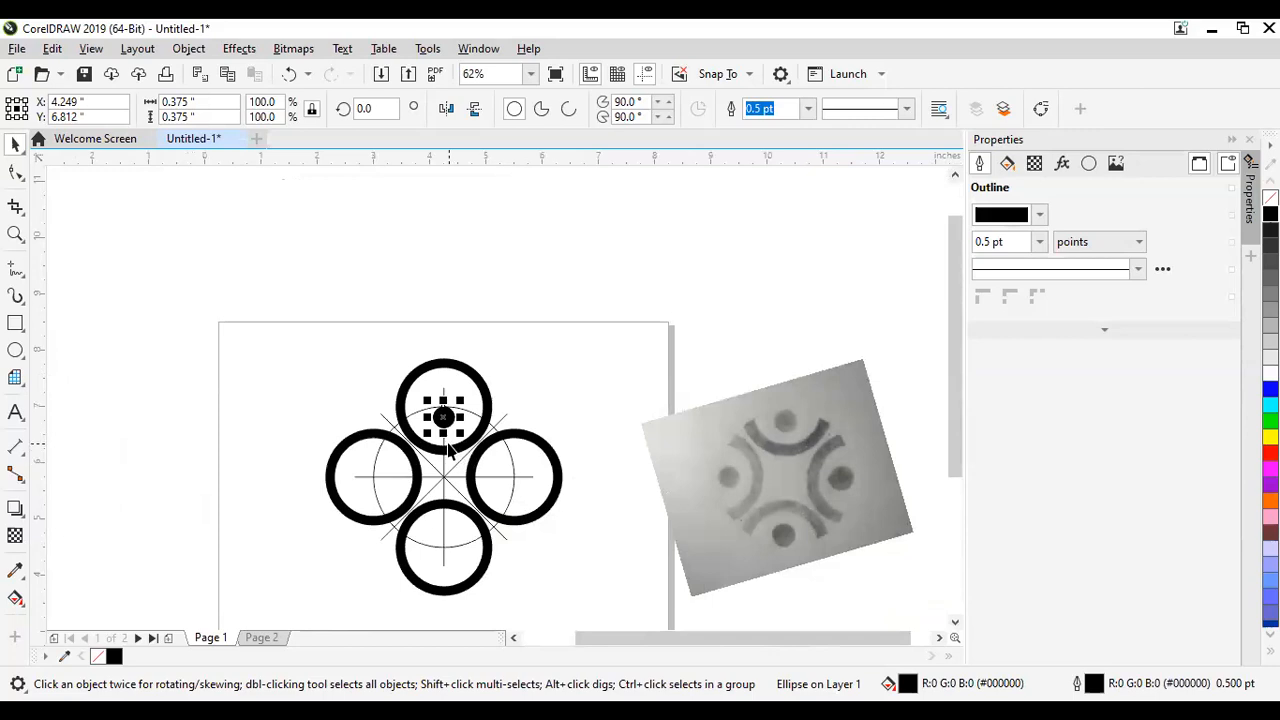
{"action": "scroll", "coordinate": [447, 451], "scroll_direction": "up", "scroll_amount": 1}
{"action": "scroll", "coordinate": [449, 451], "scroll_direction": "down", "scroll_amount": 1}
{"action": "scroll", "coordinate": [446, 453], "scroll_direction": "up", "scroll_amount": 2}
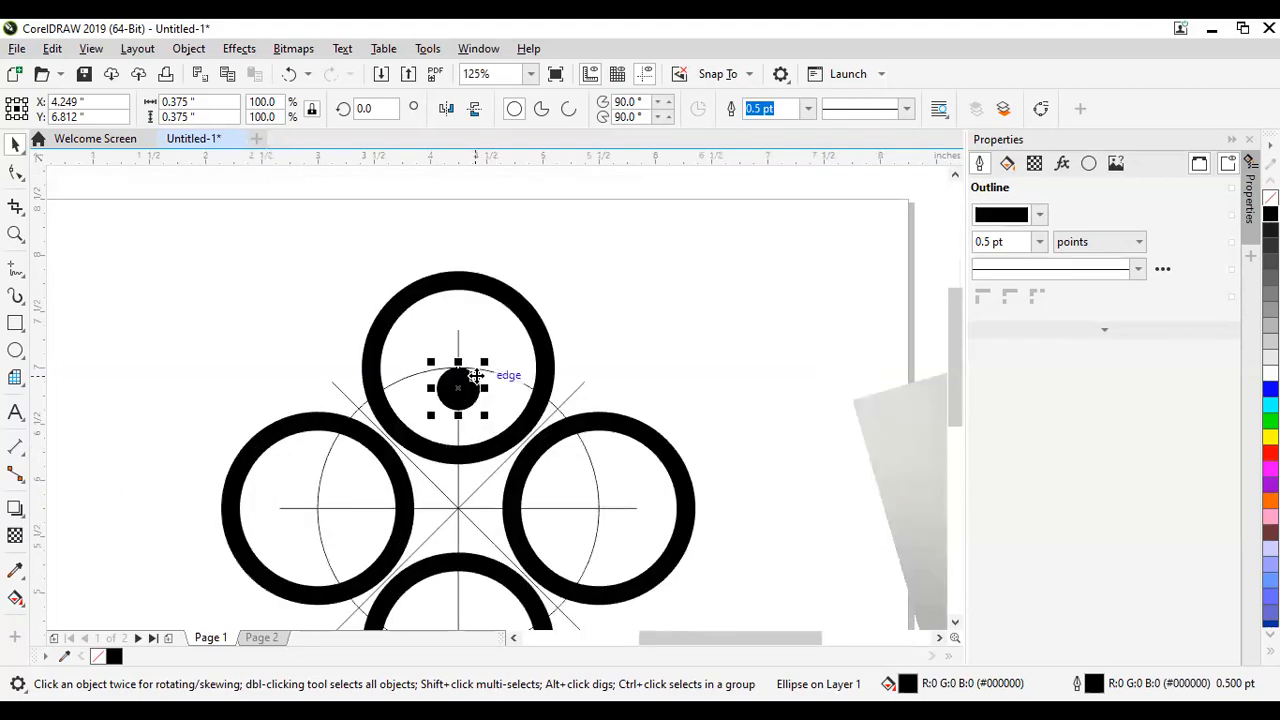
{"action": "scroll", "coordinate": [472, 370], "scroll_direction": "up", "scroll_amount": 1}
{"action": "scroll", "coordinate": [460, 368], "scroll_direction": "down", "scroll_amount": 2}
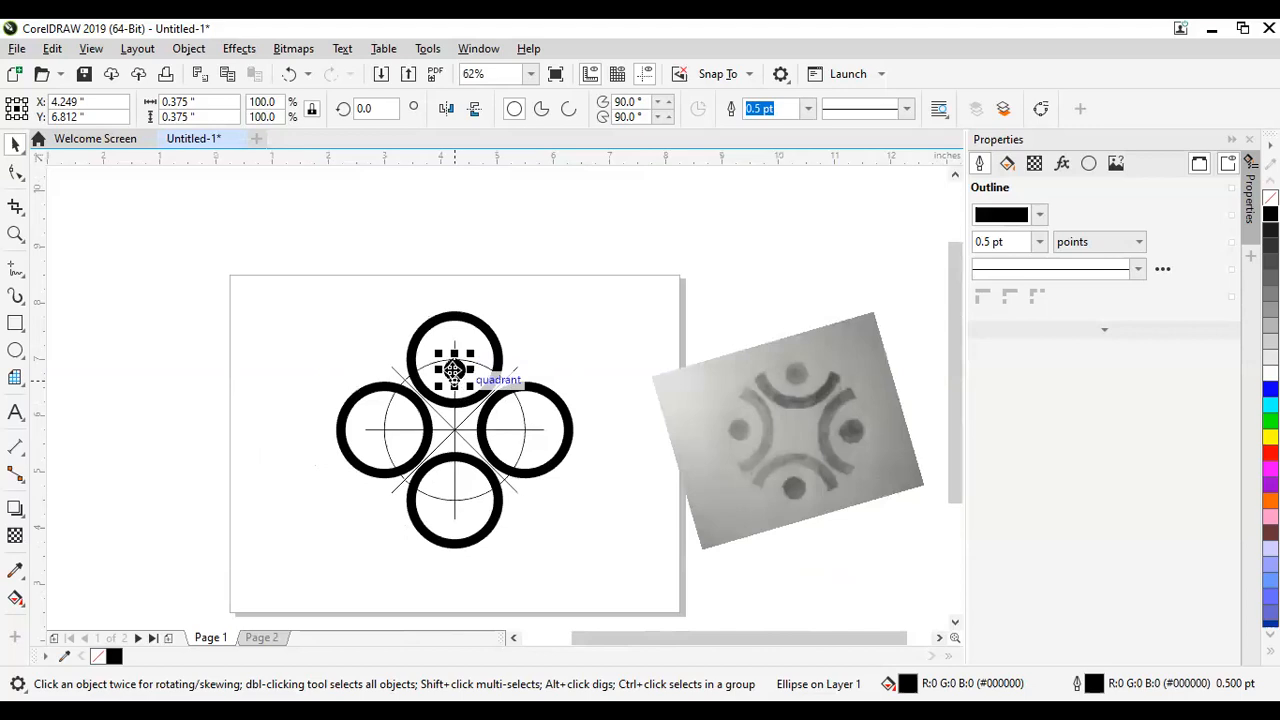
Step: Place a copy of the black dot in the left ring, on the horizontal guide just inside the large circle's edge
{"action": "scroll", "coordinate": [458, 367], "scroll_direction": "up", "scroll_amount": 1}
{"action": "mouse_move", "coordinate": [326, 493]}
{"action": "left_mouse_down"}
{"action": "mouse_move", "coordinate": [386, 494]}
{"action": "mouse_move", "coordinate": [343, 503]}
{"action": "mouse_move", "coordinate": [323, 491]}
{"action": "left_mouse_up"}
{"action": "scroll", "coordinate": [336, 490], "scroll_direction": "up", "scroll_amount": 3}
{"action": "scroll", "coordinate": [341, 490], "scroll_direction": "down", "scroll_amount": 1}
{"action": "scroll", "coordinate": [342, 490], "scroll_direction": "down", "scroll_amount": 1}
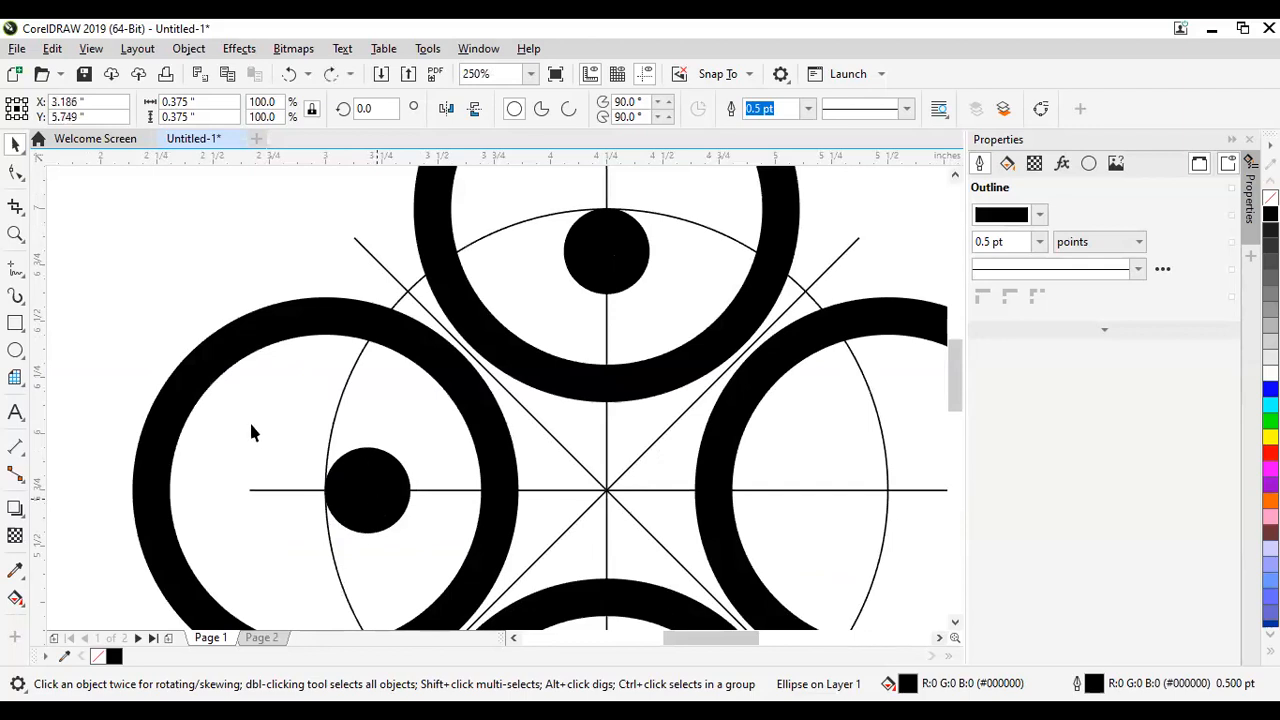
Step: Place a copy of the left dot in the right ring, on the horizontal guide just inside the large circle's edge
{"action": "left_click", "coordinate": [383, 494]}
{"action": "left_click_drag", "start_coordinate": [662, 497], "coordinate": [805, 490]}
{"action": "scroll", "coordinate": [893, 500], "scroll_direction": "up", "scroll_amount": 1}
{"action": "left_click_drag", "start_coordinate": [812, 488], "coordinate": [866, 482]}
{"action": "scroll", "coordinate": [778, 484], "scroll_direction": "down", "scroll_amount": 4}
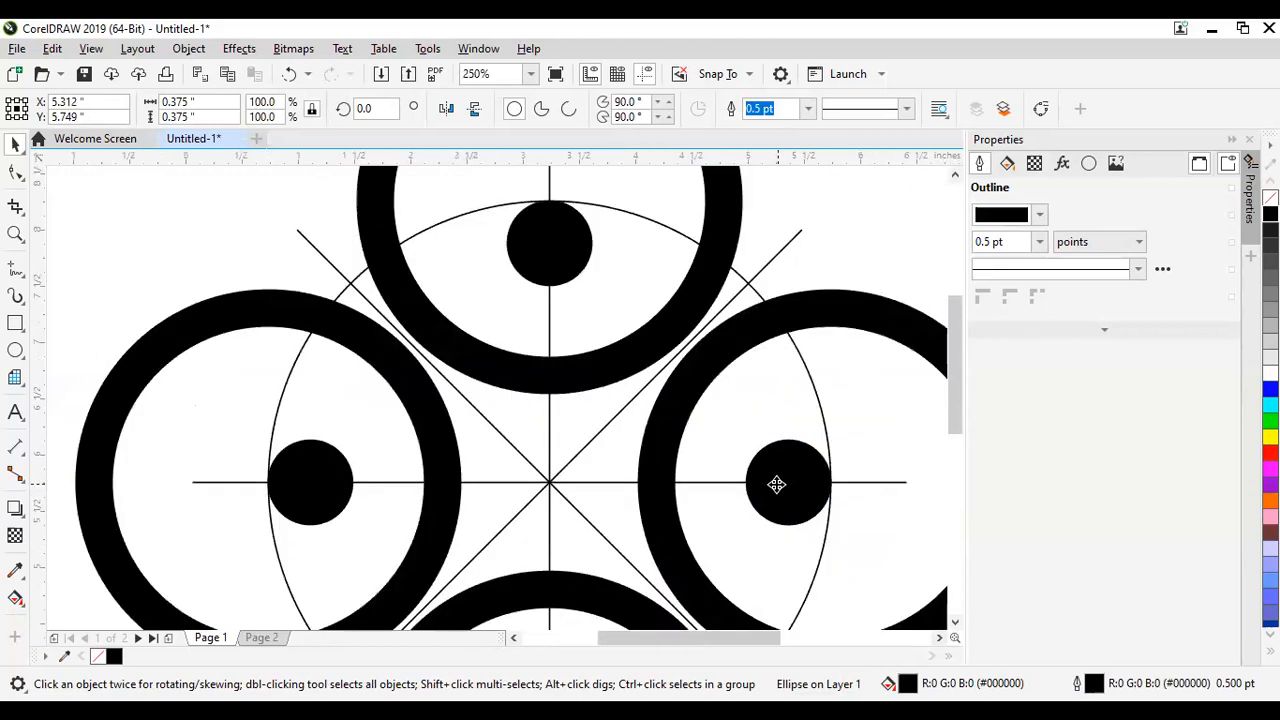
Step: Place a copy of the upper dot in the lower ring, on the vertical guide just inside the large circle's bottom edge
{"action": "left_click", "coordinate": [660, 360]}
{"action": "left_click_drag", "start_coordinate": [660, 360], "coordinate": [663, 602]}
{"action": "left_click_drag", "start_coordinate": [952, 377], "coordinate": [951, 430]}
{"action": "scroll", "coordinate": [664, 452], "scroll_direction": "up", "scroll_amount": 2}
{"action": "scroll", "coordinate": [666, 455], "scroll_direction": "up", "scroll_amount": 1}
{"action": "left_click_drag", "start_coordinate": [666, 411], "coordinate": [663, 331]}
{"action": "mouse_move", "coordinate": [663, 382]}
{"action": "left_mouse_down"}
{"action": "mouse_move", "coordinate": [661, 480]}
{"action": "mouse_move", "coordinate": [655, 466]}
{"action": "left_mouse_up"}
{"action": "scroll", "coordinate": [655, 460], "scroll_direction": "down", "scroll_amount": 3}
{"action": "left_click", "coordinate": [532, 480]}
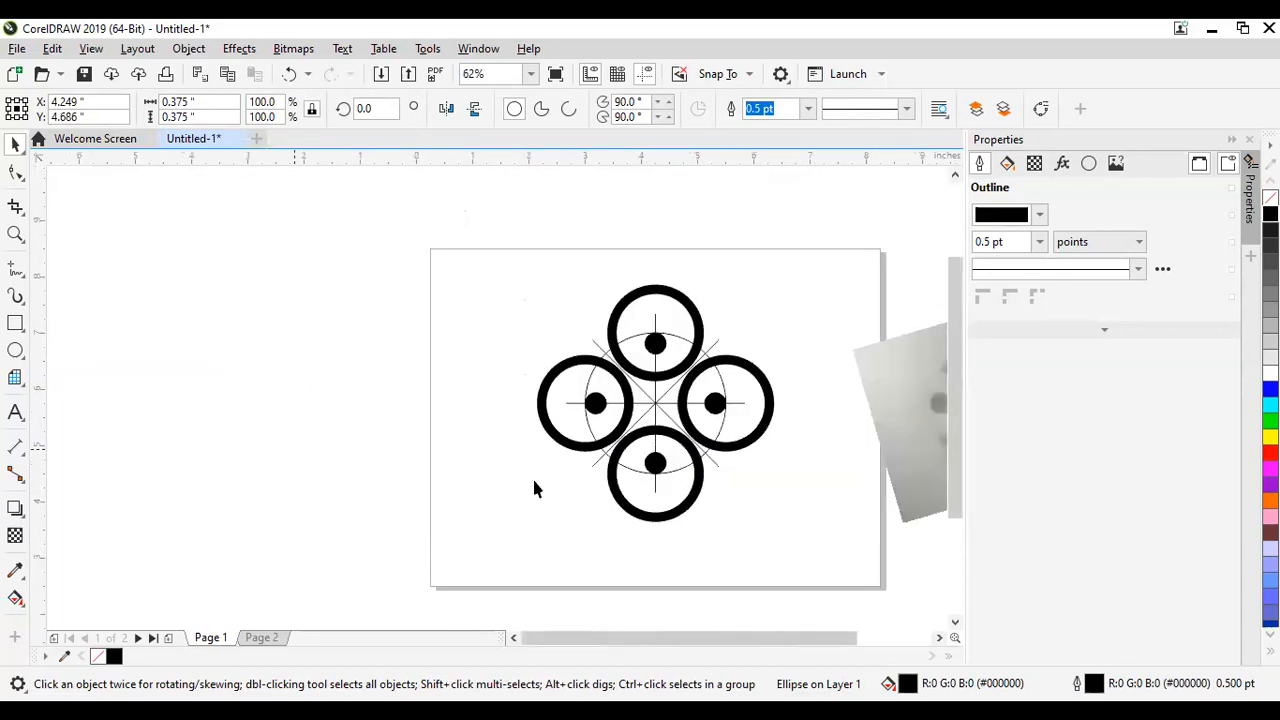
Step: Move the large circle over the pencil sketch to compare it with the sketched arcs and dots, and undo the move
{"action": "scroll", "coordinate": [672, 395], "scroll_direction": "up", "scroll_amount": 2}
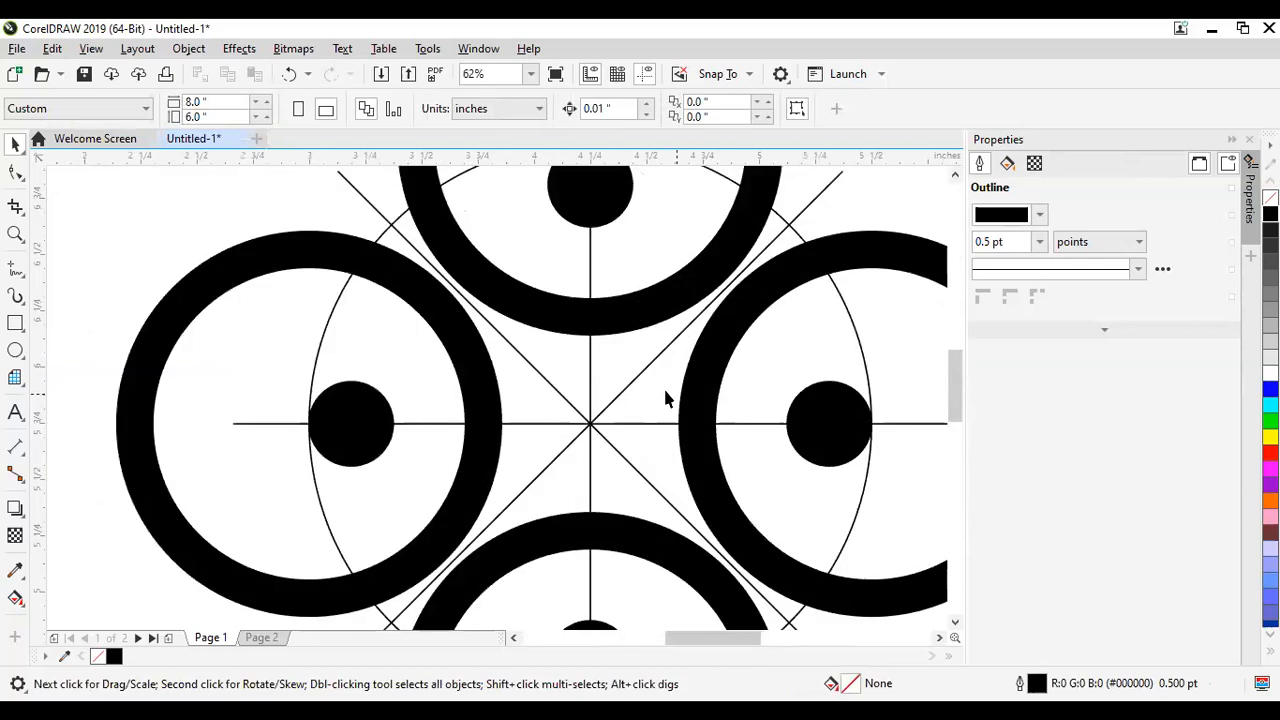
{"action": "scroll", "coordinate": [655, 390], "scroll_direction": "down", "scroll_amount": 2}
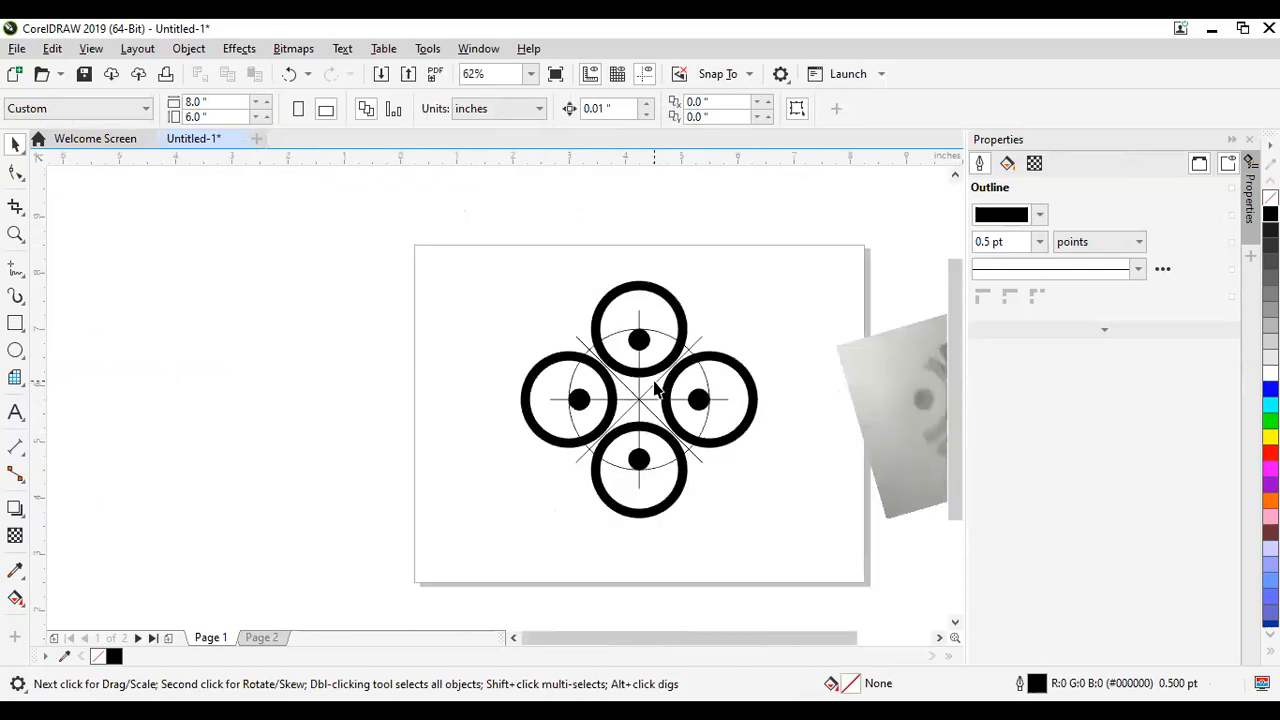
{"action": "scroll", "coordinate": [655, 390], "scroll_direction": "down", "scroll_amount": 1}
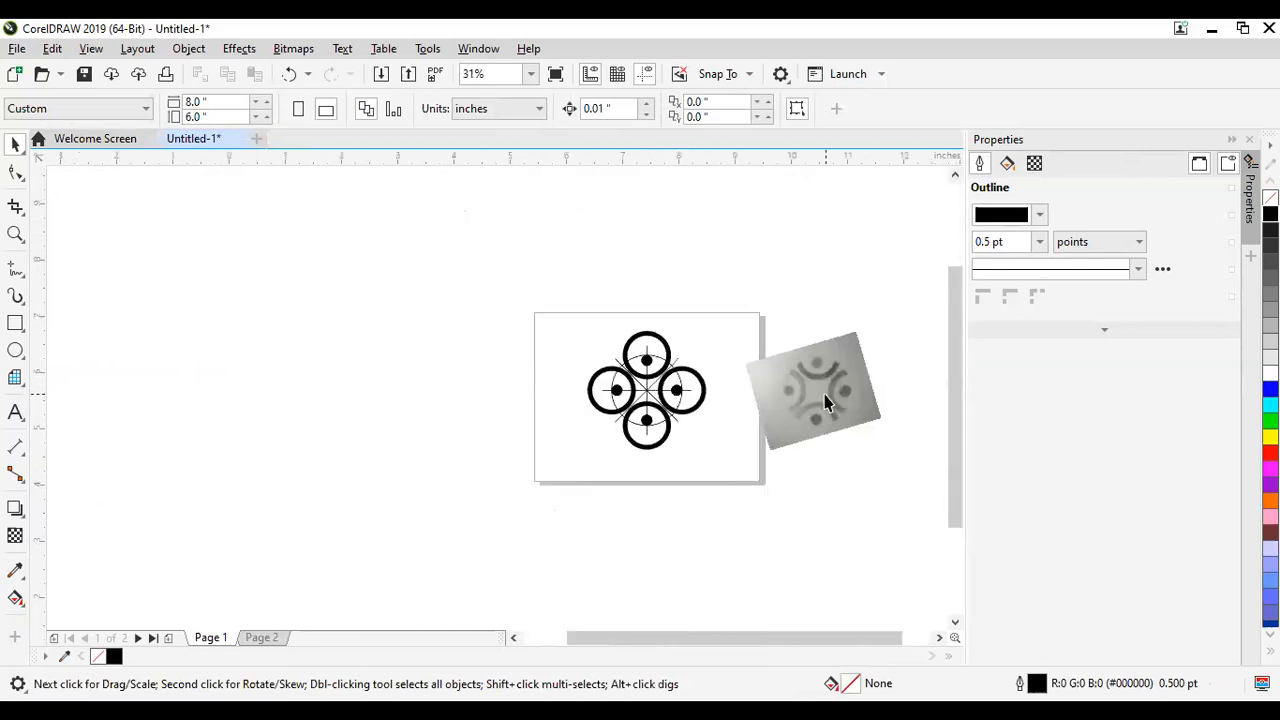
{"action": "scroll", "coordinate": [825, 400], "scroll_direction": "up", "scroll_amount": 2}
{"action": "scroll", "coordinate": [826, 401], "scroll_direction": "down", "scroll_amount": 1}
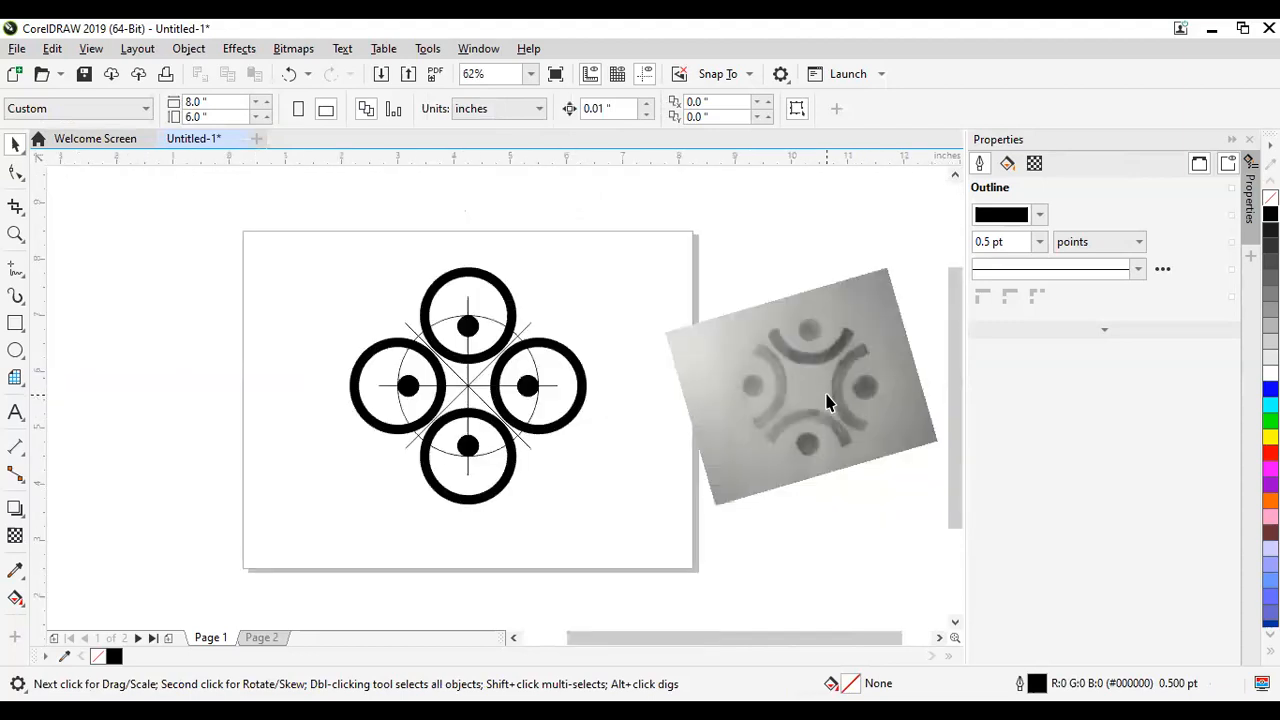
{"action": "left_click", "coordinate": [491, 451]}
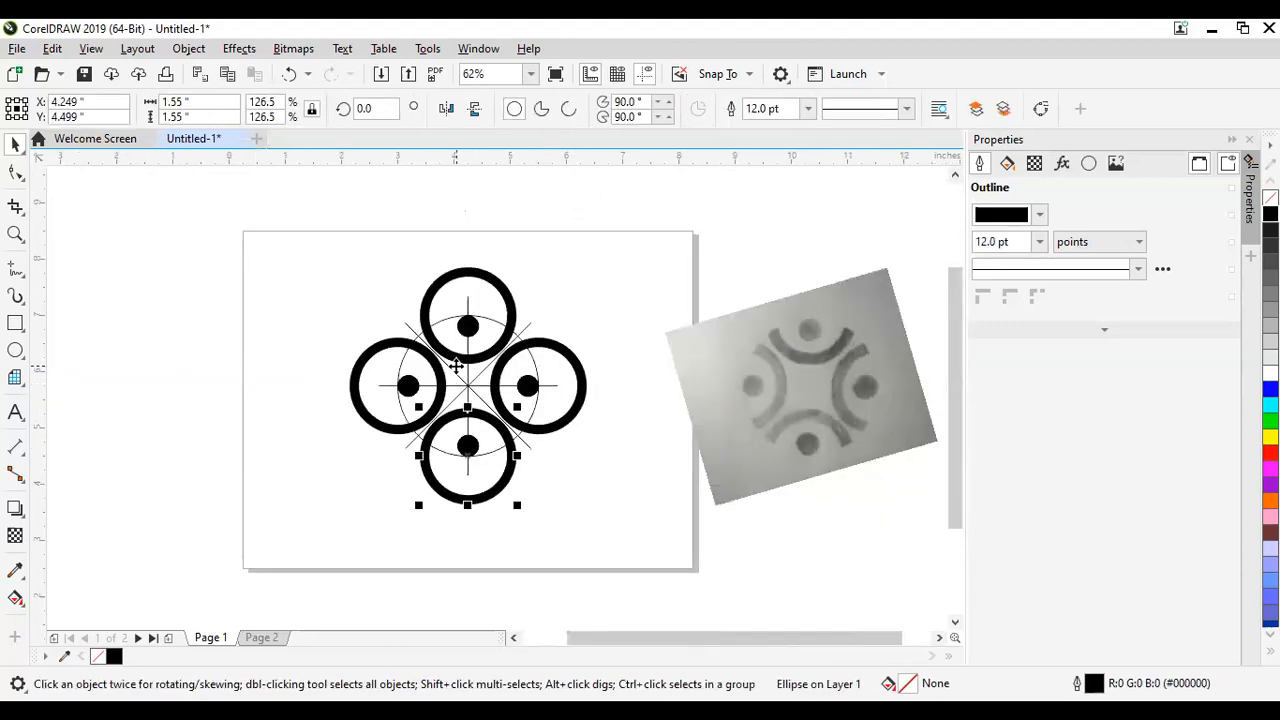
{"action": "left_click", "coordinate": [477, 388]}
{"action": "left_click_drag", "start_coordinate": [471, 381], "coordinate": [810, 390]}
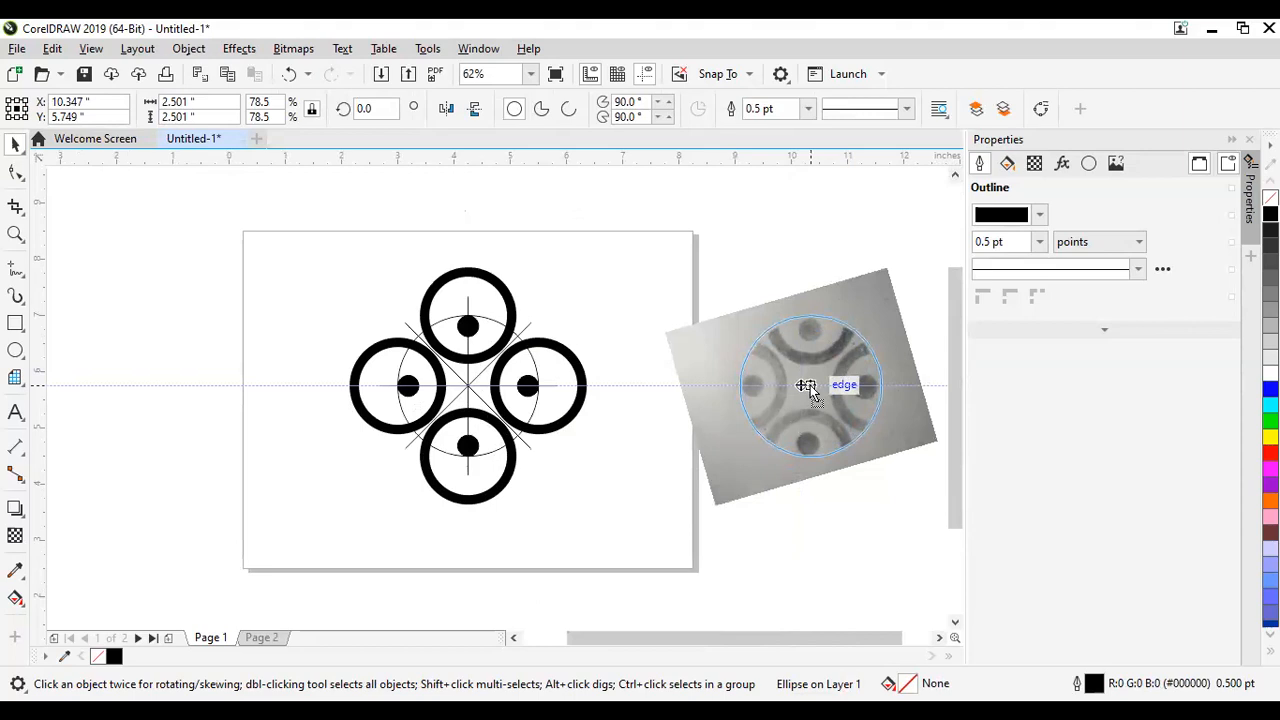
{"action": "left_click_drag", "start_coordinate": [810, 385], "coordinate": [811, 386]}
{"action": "key", "text": "ctrl+z"}
Step: Examine how the rings, dots and guide lines align around the centre of the large circle
{"action": "scroll", "coordinate": [416, 368], "scroll_direction": "up", "scroll_amount": 1}
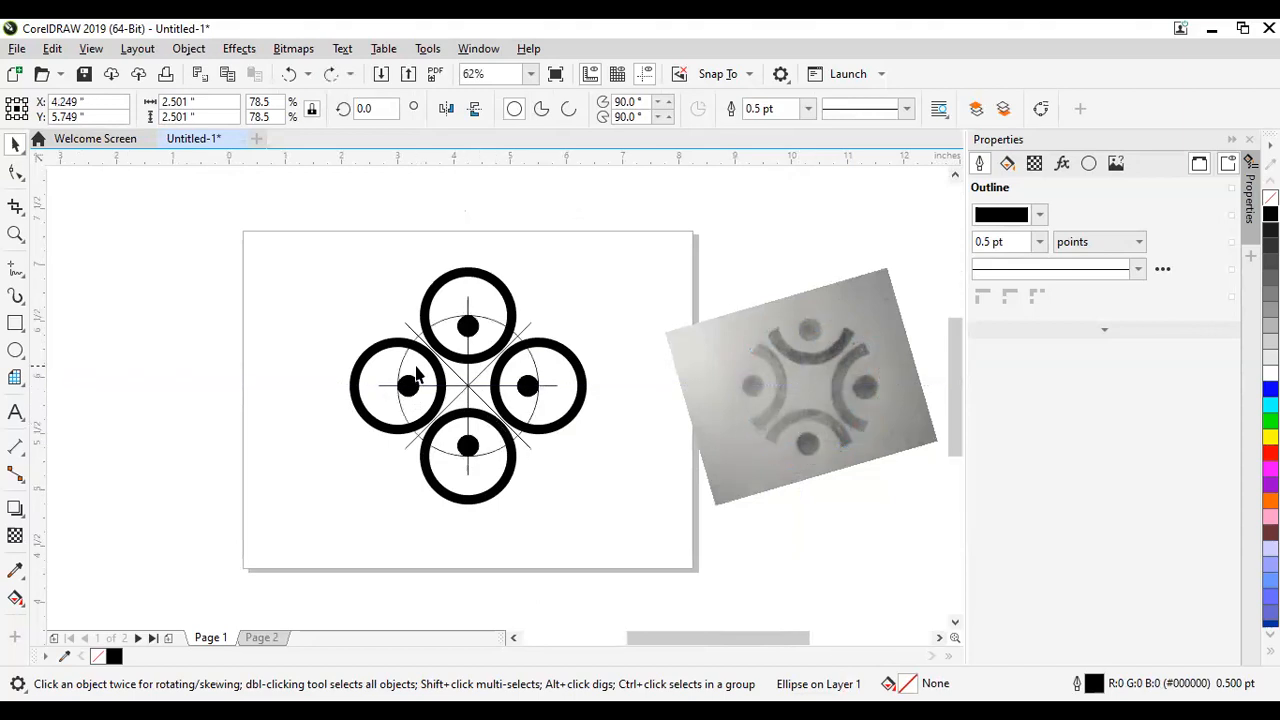
{"action": "scroll", "coordinate": [416, 370], "scroll_direction": "up", "scroll_amount": 2}
{"action": "scroll", "coordinate": [414, 378], "scroll_direction": "up", "scroll_amount": 2}
{"action": "scroll", "coordinate": [416, 373], "scroll_direction": "down", "scroll_amount": 3}
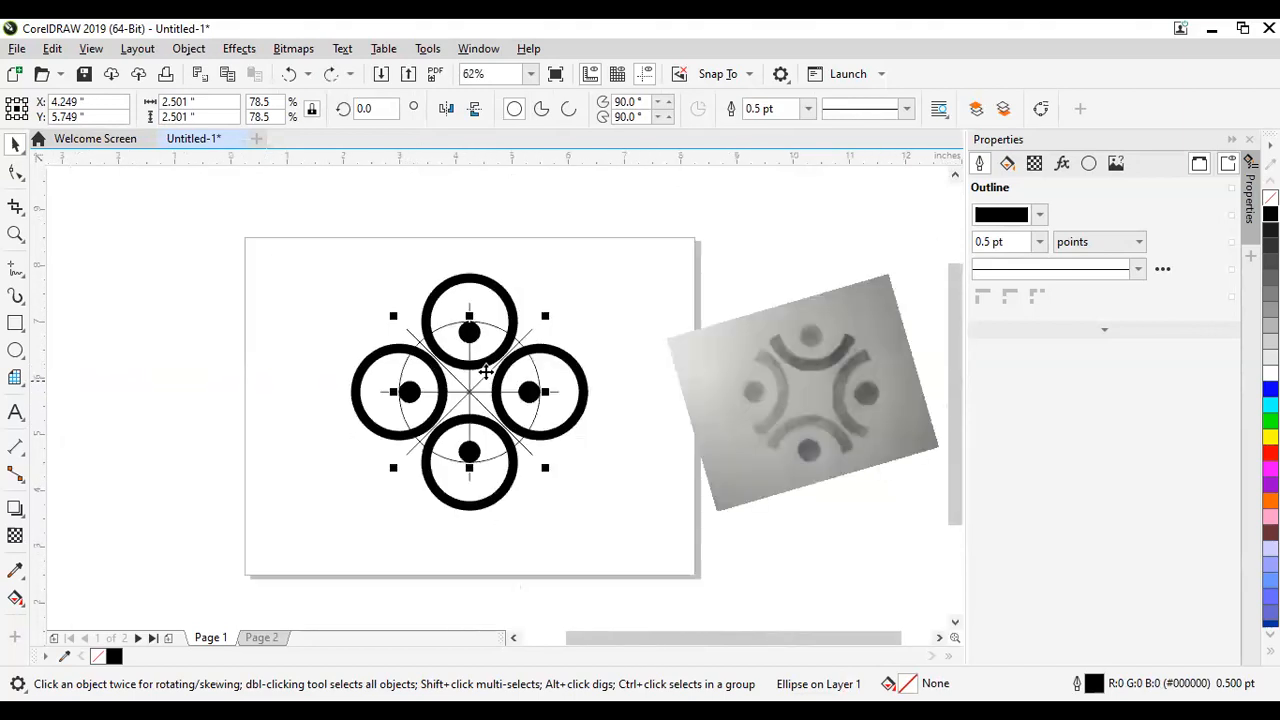
{"action": "scroll", "coordinate": [366, 397], "scroll_direction": "up", "scroll_amount": 2}
{"action": "scroll", "coordinate": [406, 340], "scroll_direction": "up", "scroll_amount": 2}
{"action": "scroll", "coordinate": [380, 420], "scroll_direction": "down", "scroll_amount": 2}
{"action": "scroll", "coordinate": [362, 433], "scroll_direction": "up", "scroll_amount": 2}
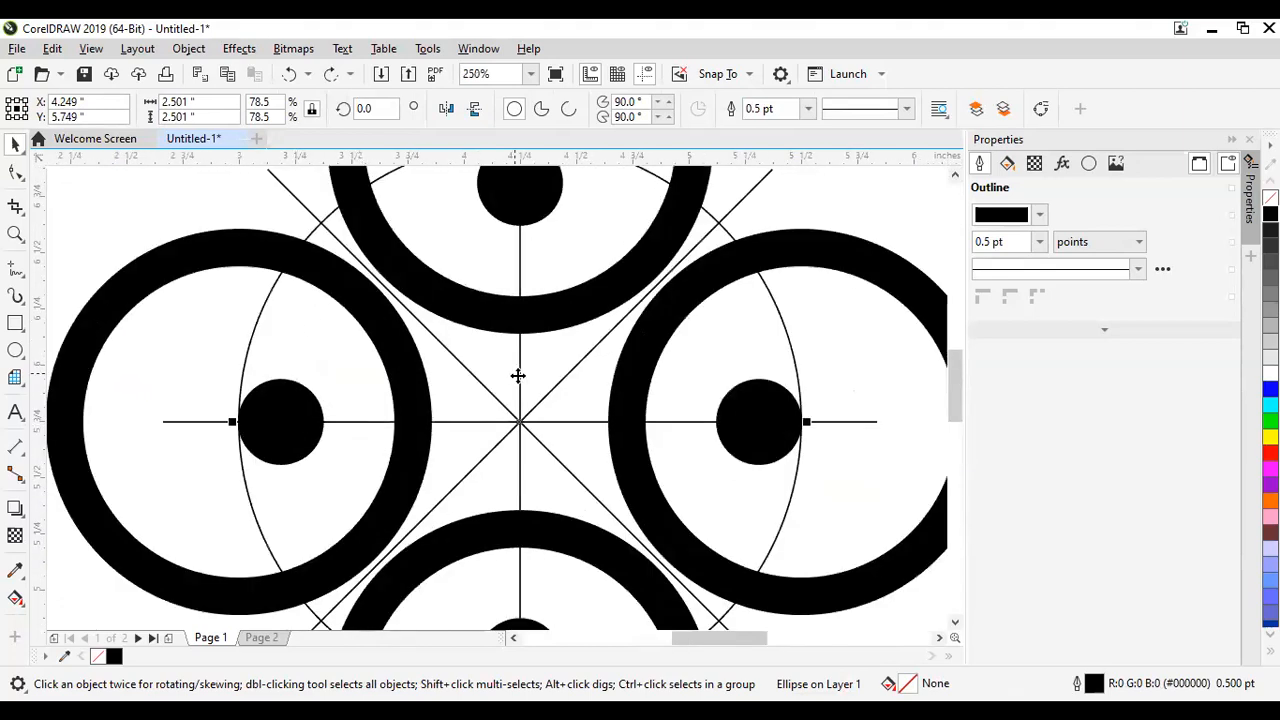
{"action": "scroll", "coordinate": [518, 375], "scroll_direction": "down", "scroll_amount": 2}
{"action": "scroll", "coordinate": [558, 428], "scroll_direction": "up", "scroll_amount": 2}
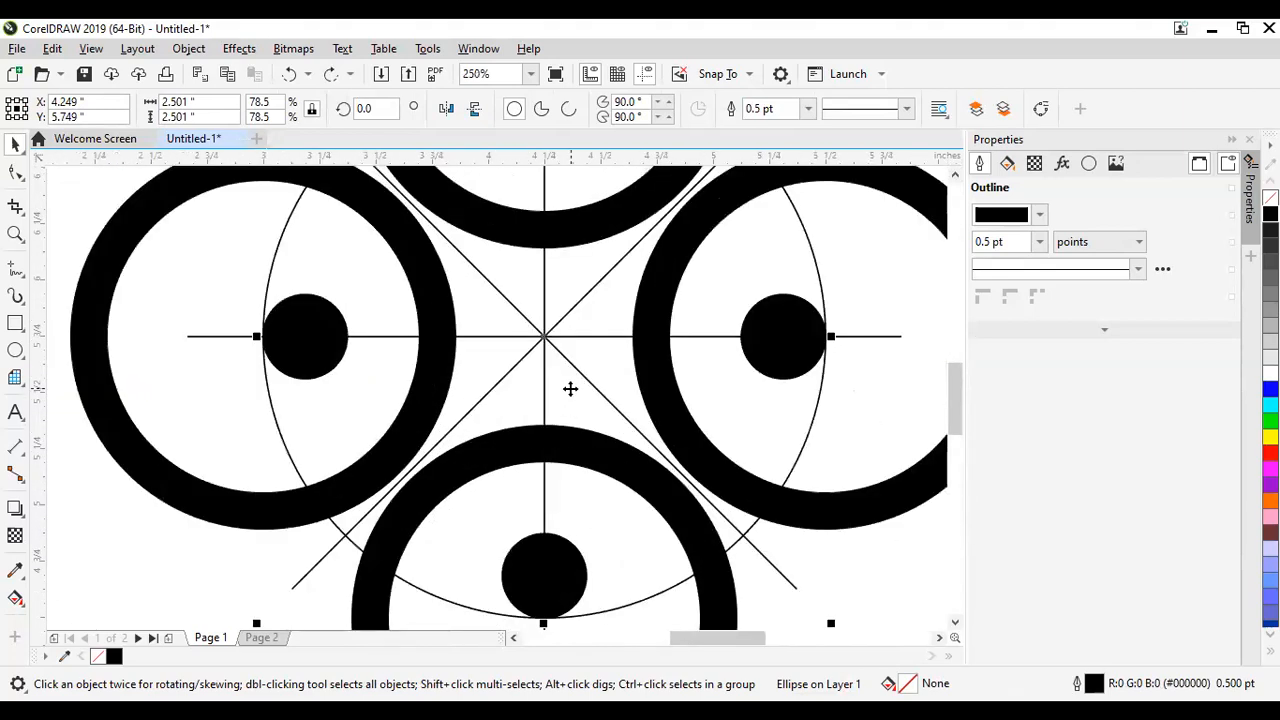
{"action": "scroll", "coordinate": [568, 381], "scroll_direction": "down", "scroll_amount": 3}
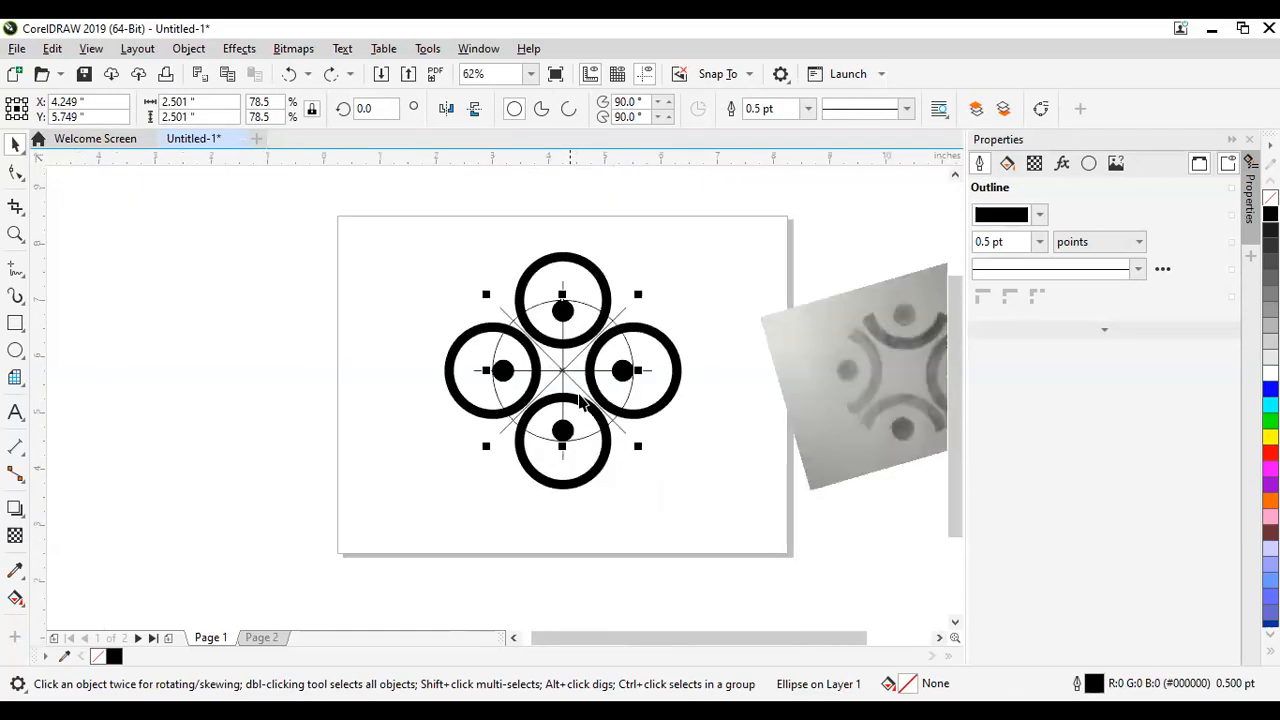
{"action": "scroll", "coordinate": [620, 410], "scroll_direction": "up", "scroll_amount": 3}
{"action": "scroll", "coordinate": [663, 486], "scroll_direction": "down", "scroll_amount": 2}
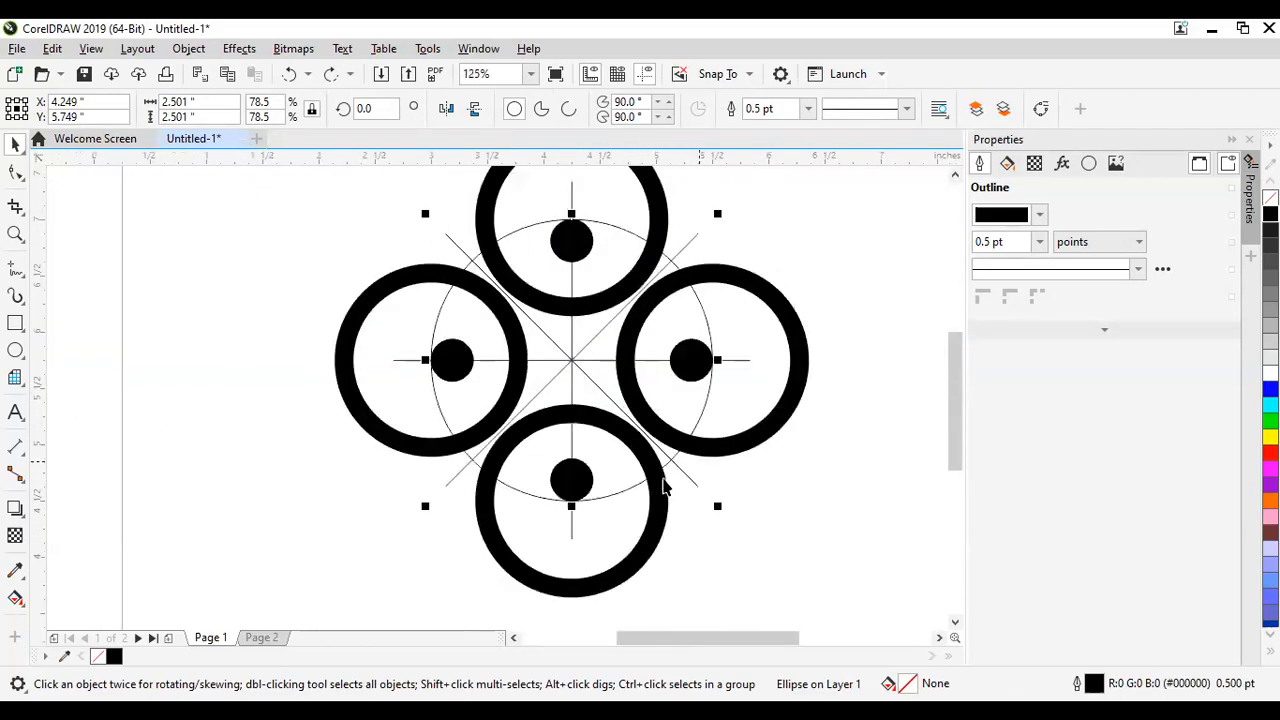
Step: Delete the vertical guide line and the diagonal guide line running from upper left to lower right
{"action": "left_click", "coordinate": [570, 538]}
{"action": "left_click", "coordinate": [571, 370]}
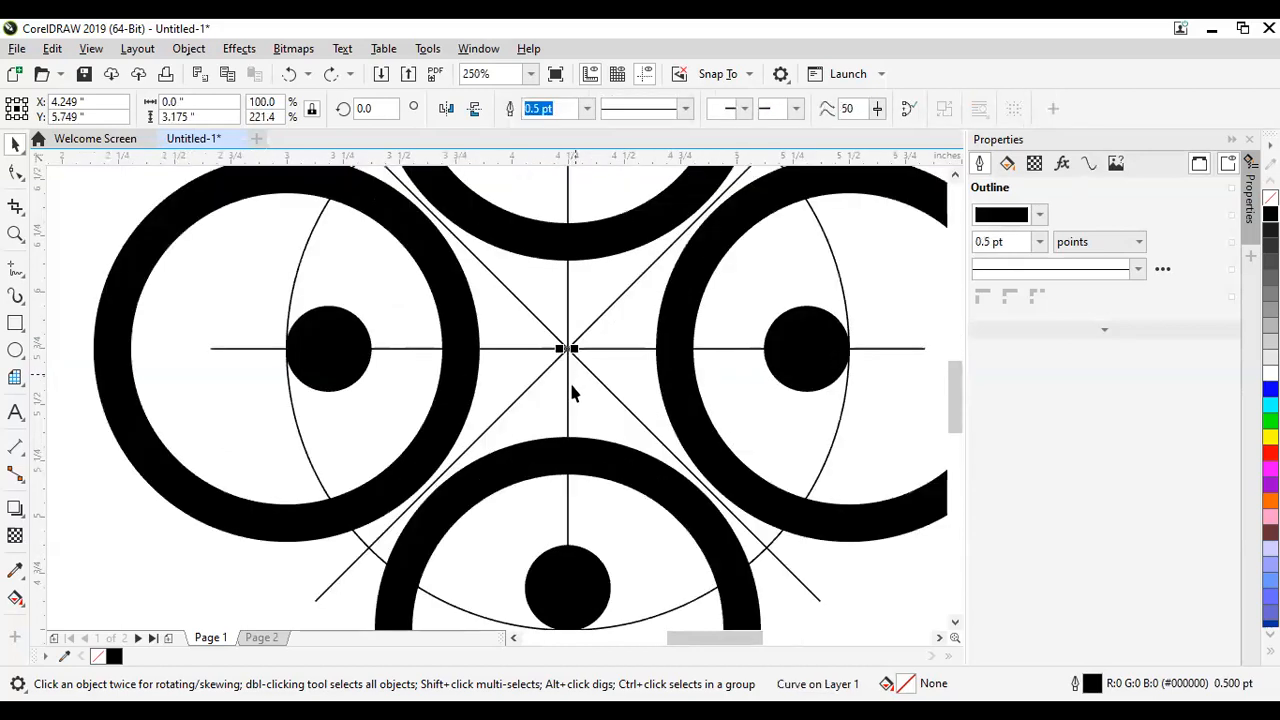
{"action": "key", "text": "Delete"}
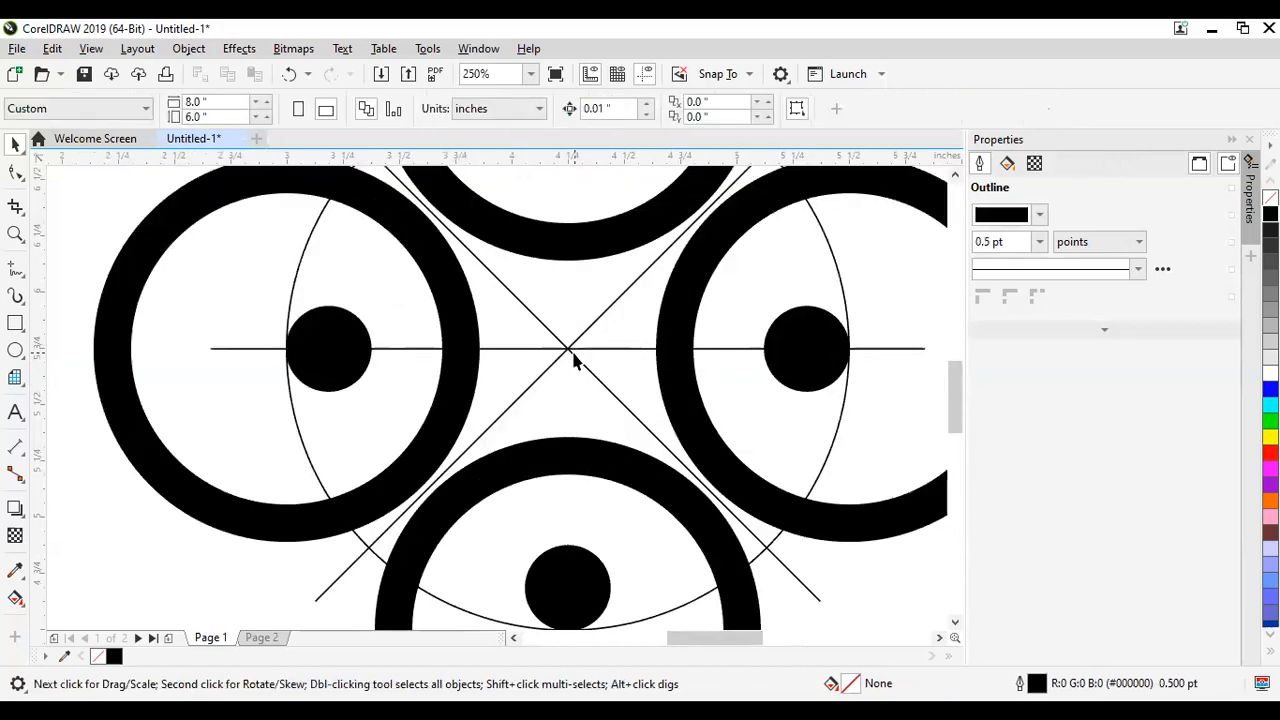
{"action": "left_click", "coordinate": [576, 352]}
{"action": "left_click", "coordinate": [587, 368]}
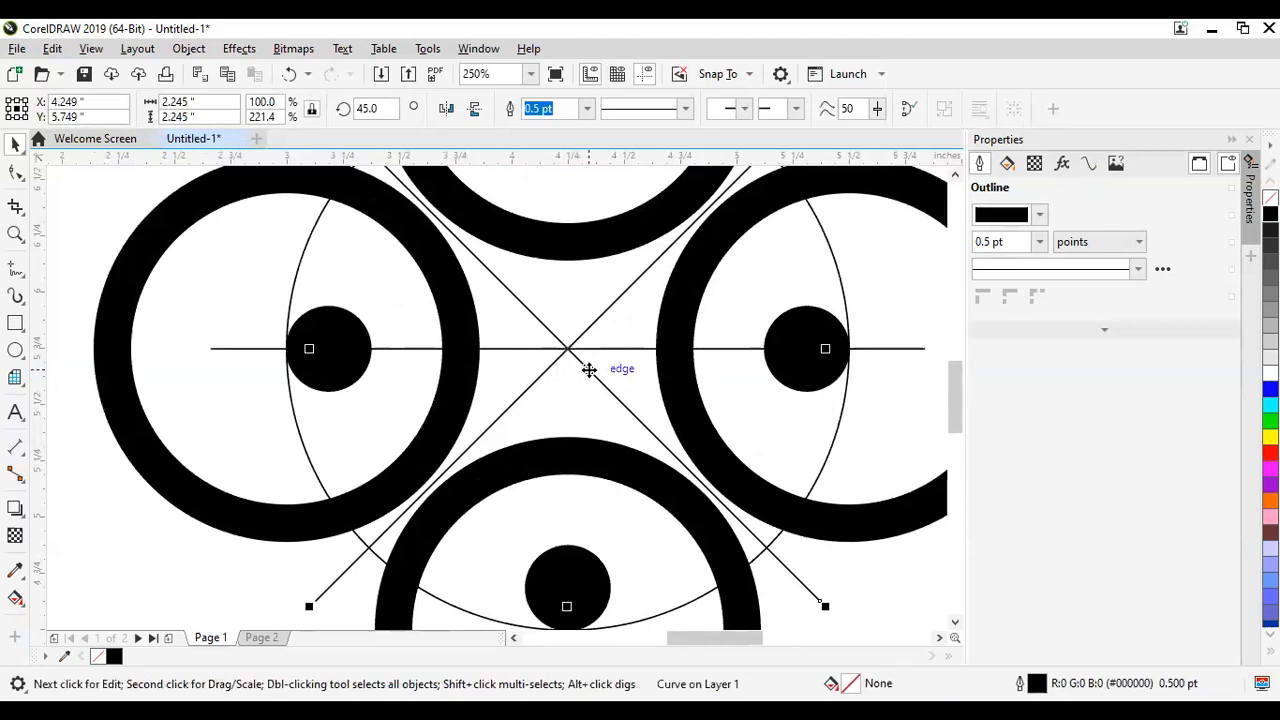
{"action": "key", "text": "Delete"}
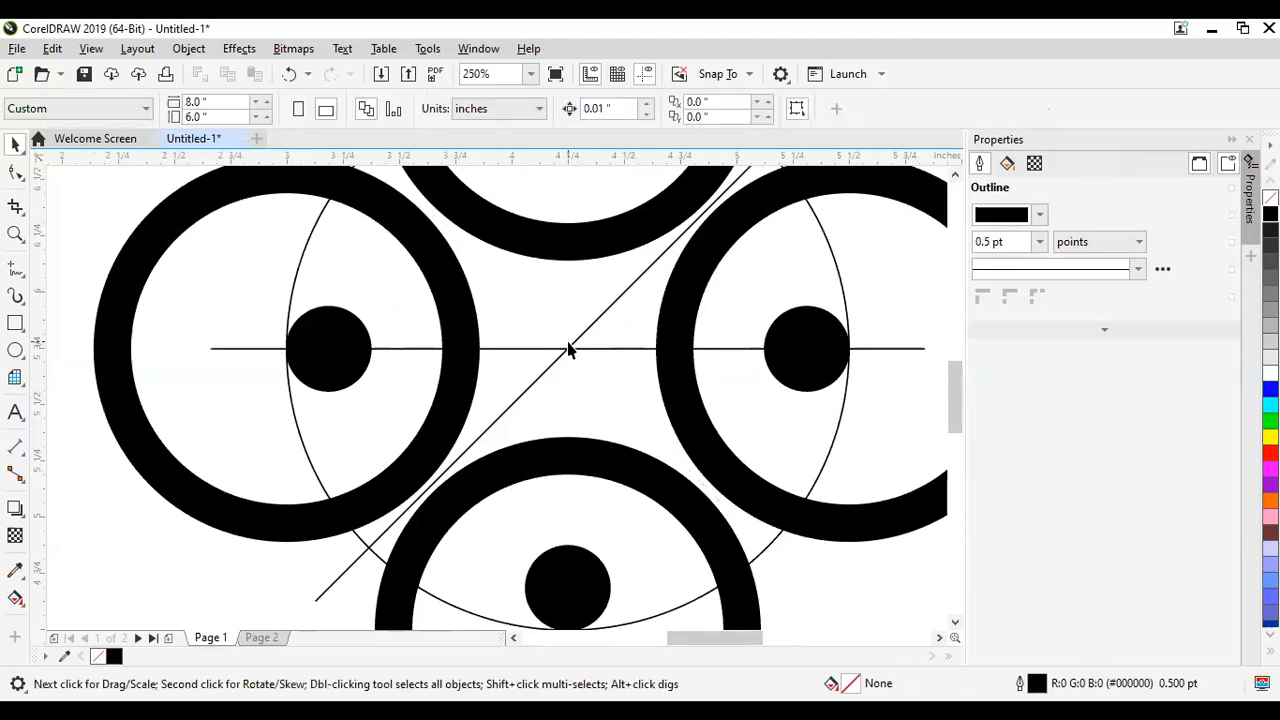
{"action": "left_click", "coordinate": [572, 348]}
{"action": "key", "text": "Delete"}
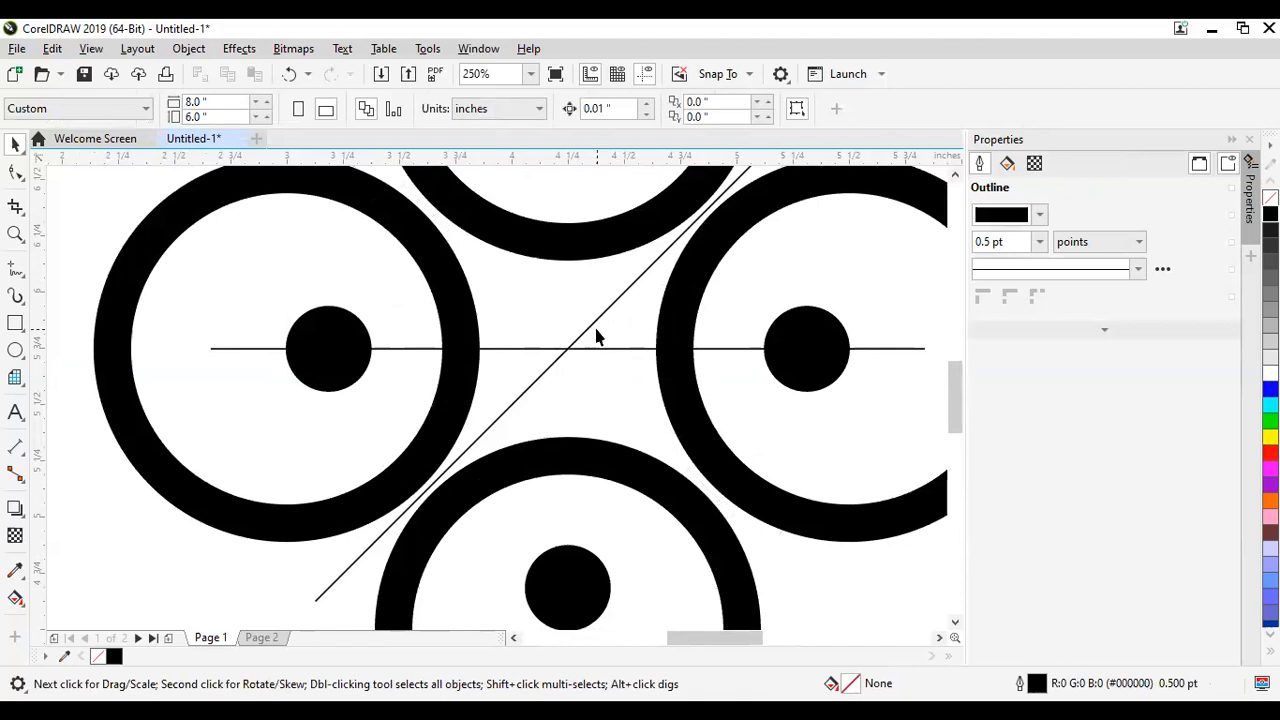
{"action": "key", "text": "ctrl+z"}
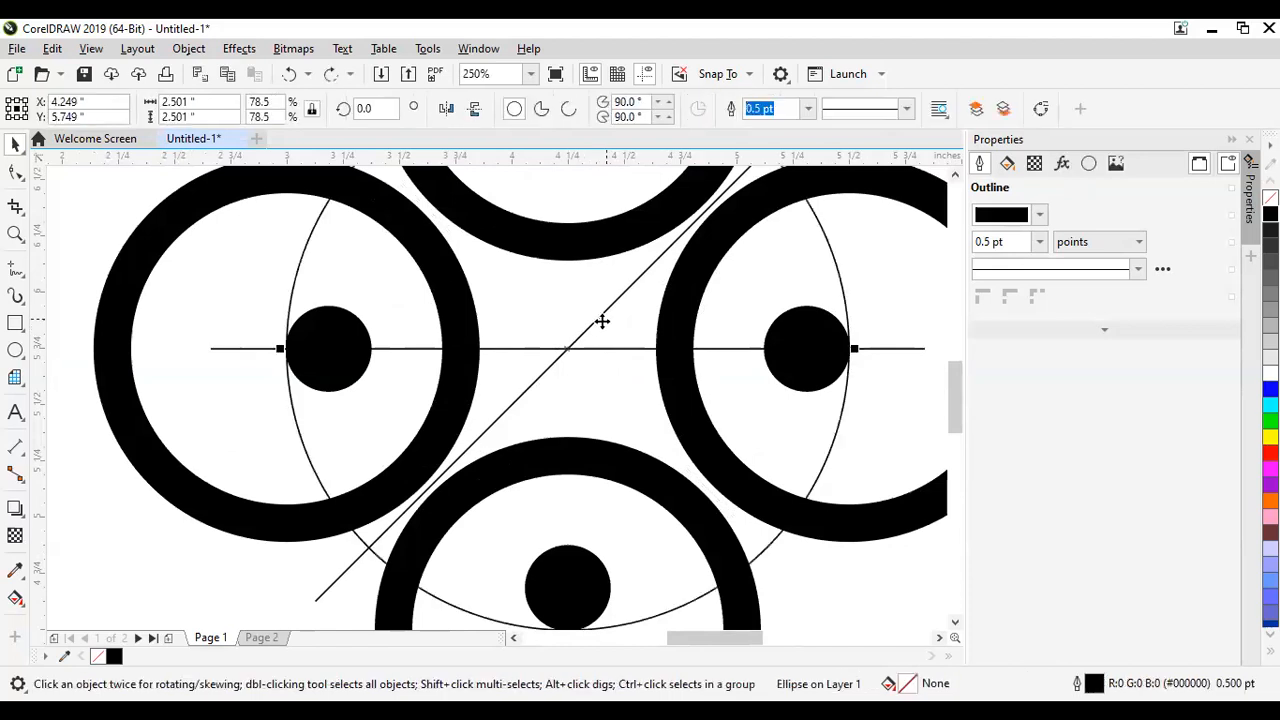
Step: Delete the remaining diagonal guide line and the horizontal guide line
{"action": "left_click", "coordinate": [606, 310]}
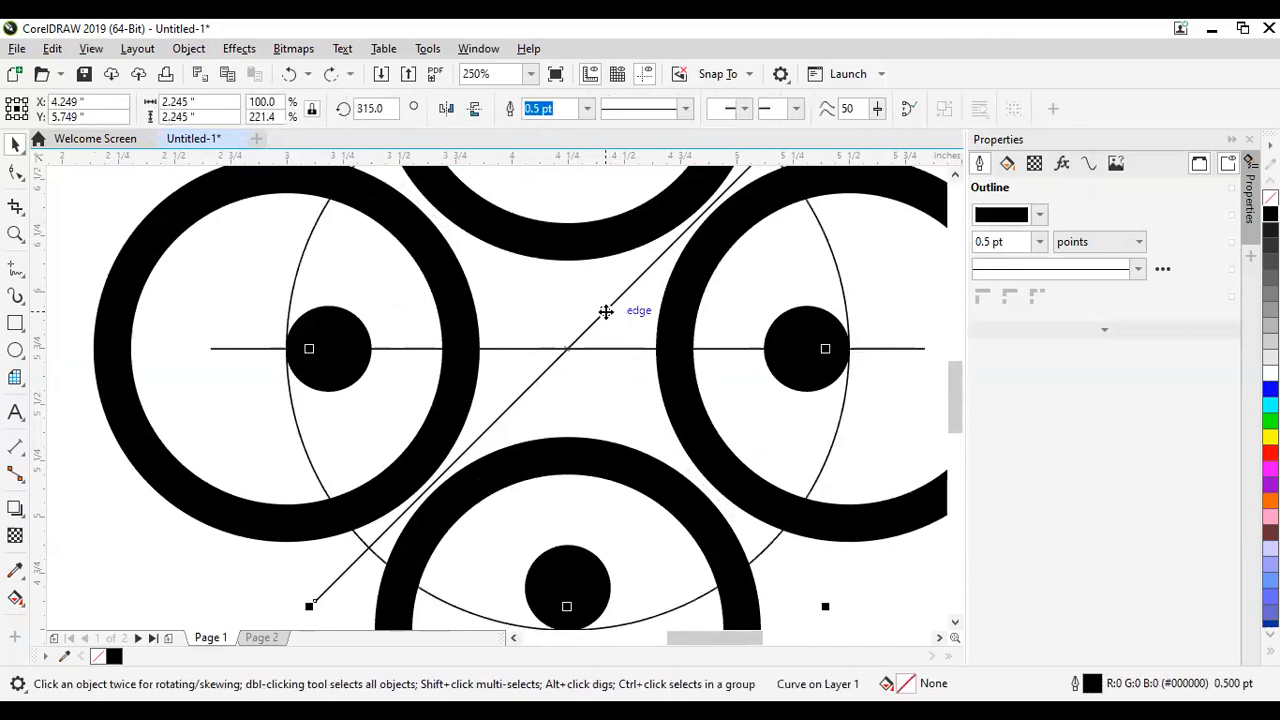
{"action": "key", "text": "Delete"}
{"action": "left_click", "coordinate": [615, 349]}
{"action": "key", "text": "Delete"}
Step: Move the right-hand ring onto the pencil sketch's right arc to compare its thickness with the drawn band
{"action": "scroll", "coordinate": [541, 344], "scroll_direction": "down", "scroll_amount": 3}
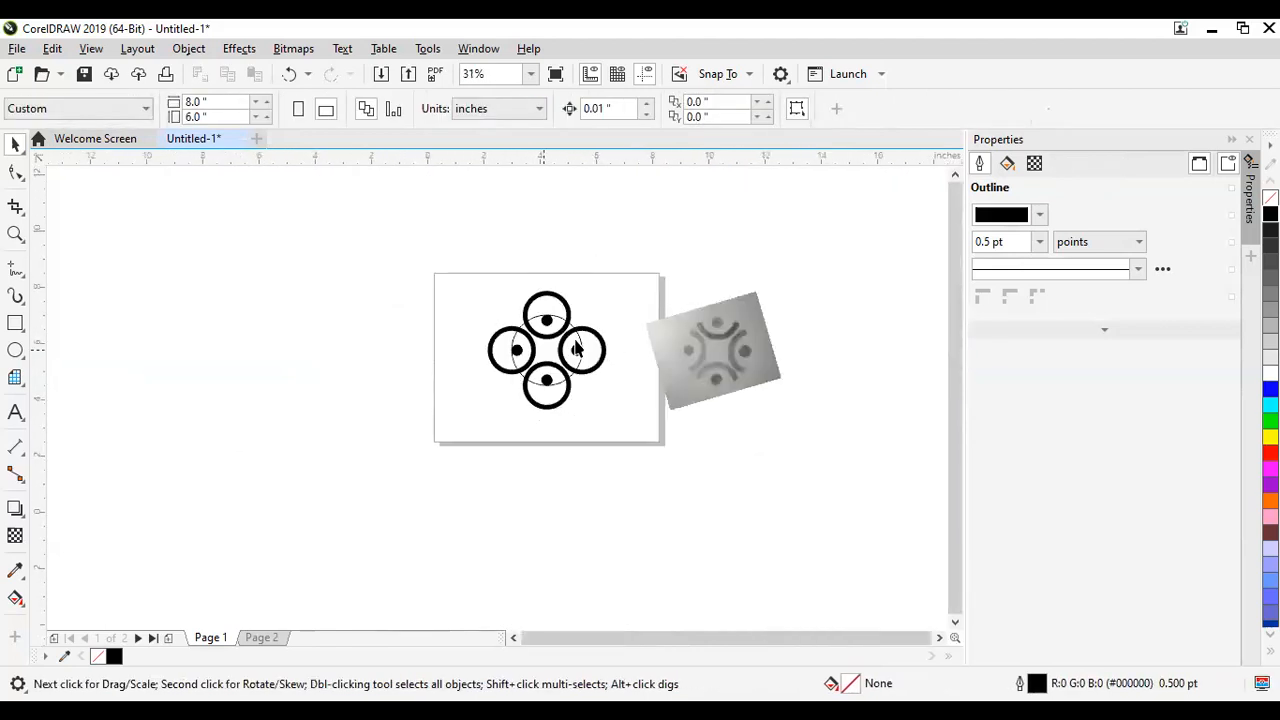
{"action": "scroll", "coordinate": [575, 347], "scroll_direction": "up", "scroll_amount": 3}
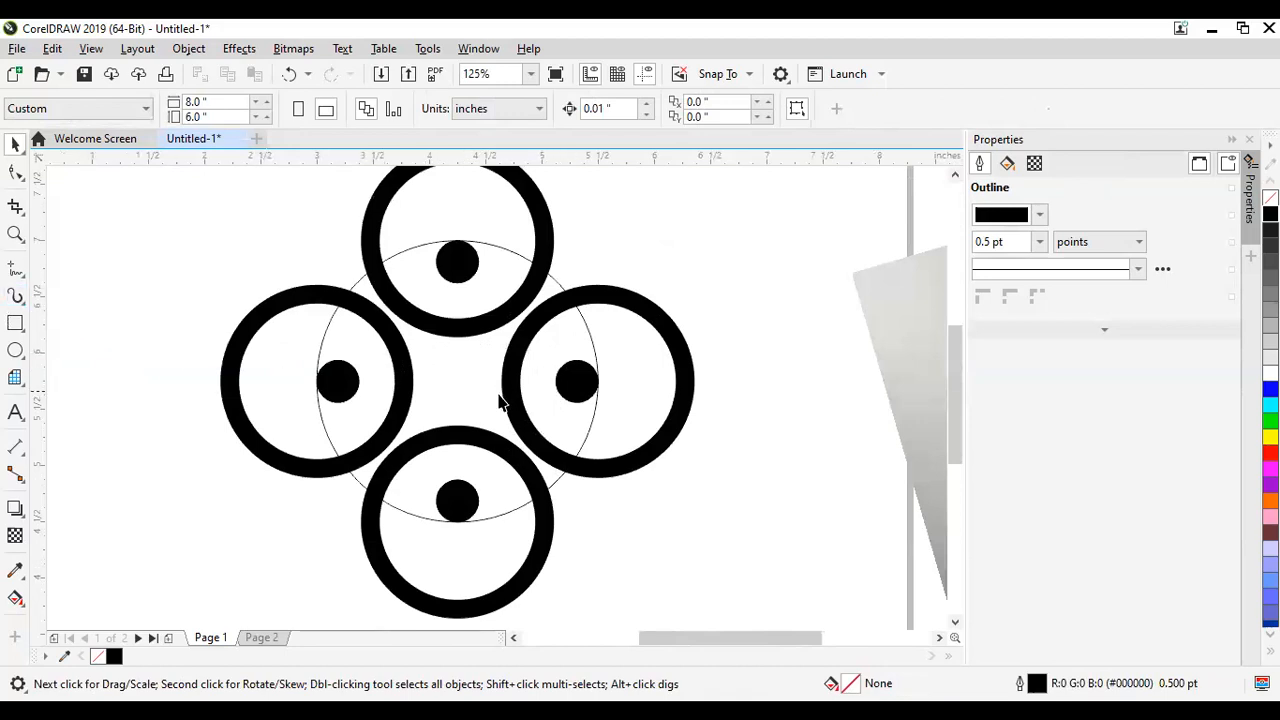
{"action": "scroll", "coordinate": [505, 400], "scroll_direction": "down", "scroll_amount": 2}
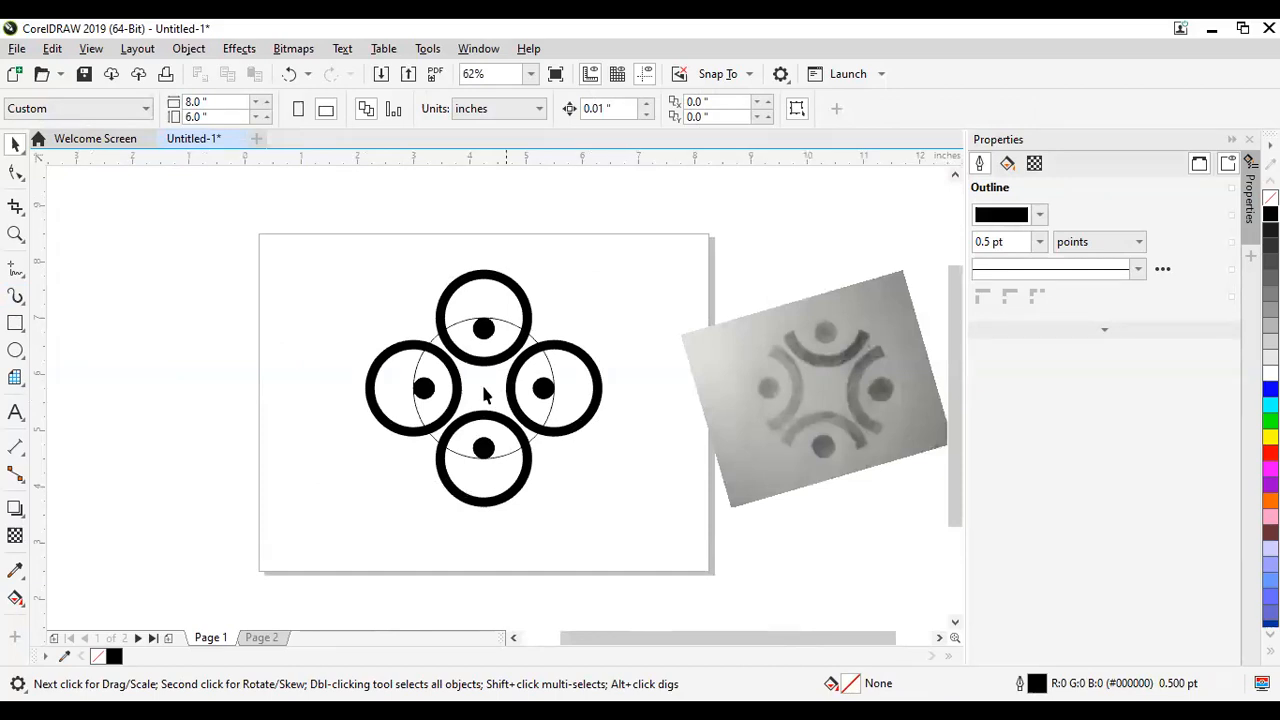
{"action": "left_click", "coordinate": [596, 388]}
{"action": "left_click_drag", "start_coordinate": [596, 388], "coordinate": [857, 375]}
{"action": "scroll", "coordinate": [885, 390], "scroll_direction": "up", "scroll_amount": 2}
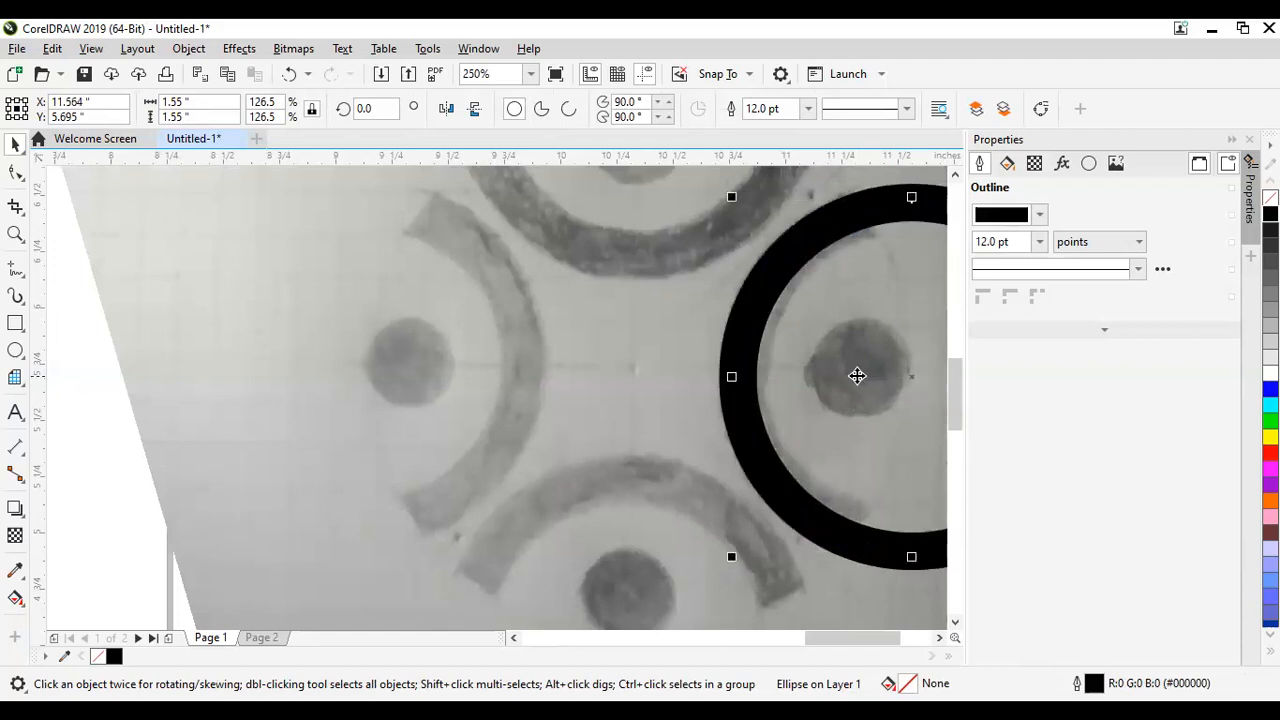
Step: Try a 16 pt outline on the ring and shift it slightly to line up with the sketched arc
{"action": "left_click", "coordinate": [810, 109]}
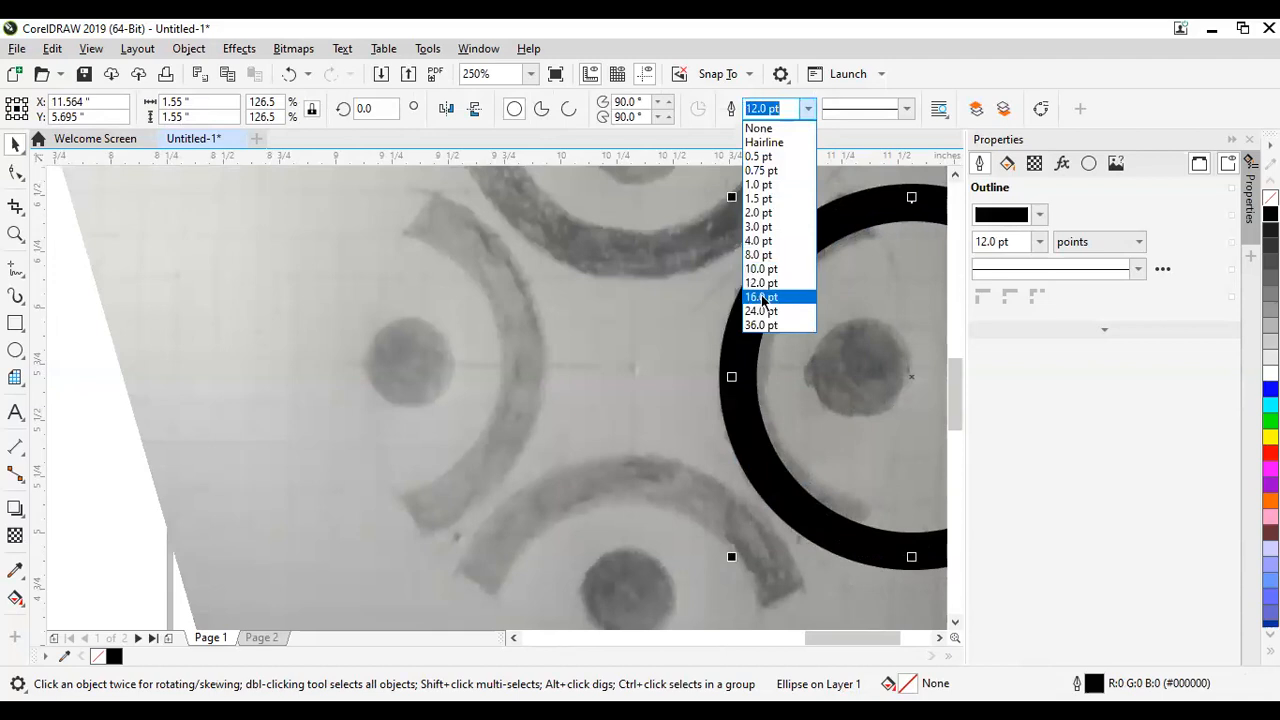
{"action": "left_click", "coordinate": [762, 297]}
{"action": "mouse_move", "coordinate": [837, 354]}
{"action": "left_mouse_down"}
{"action": "mouse_move", "coordinate": [737, 340]}
{"action": "mouse_move", "coordinate": [832, 343]}
{"action": "mouse_move", "coordinate": [833, 354]}
{"action": "left_mouse_up"}
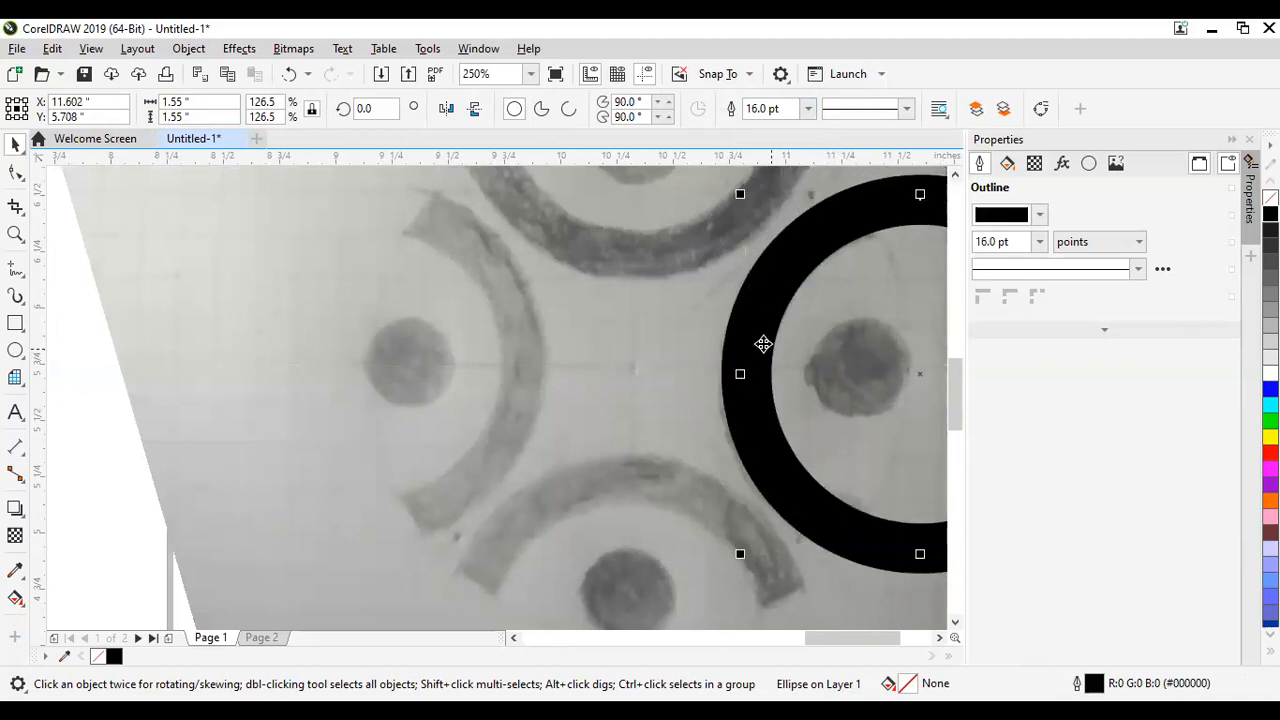
Step: Set the outline width of the ring lying on the sketch to 15 pt
{"action": "scroll", "coordinate": [762, 343], "scroll_direction": "down", "scroll_amount": 3}
{"action": "left_click_drag", "start_coordinate": [732, 117], "coordinate": [711, 128]}
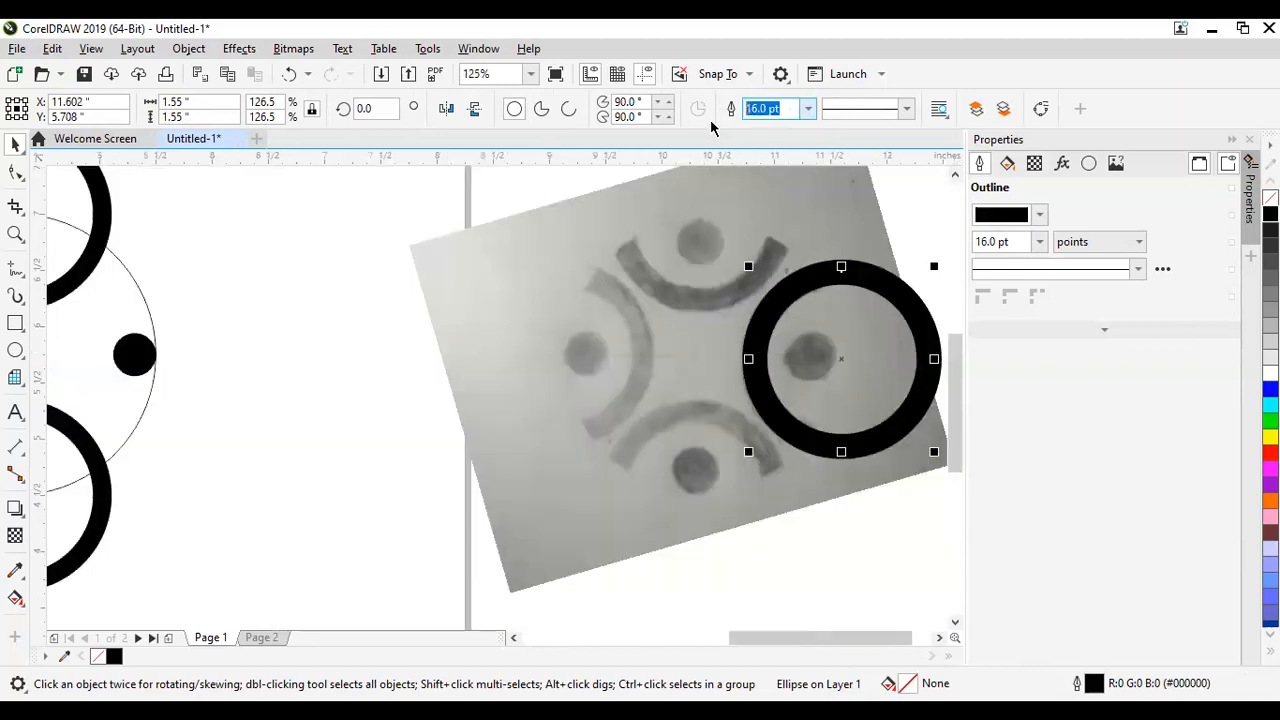
{"action": "type", "text": "15"}
{"action": "key", "text": "Return"}
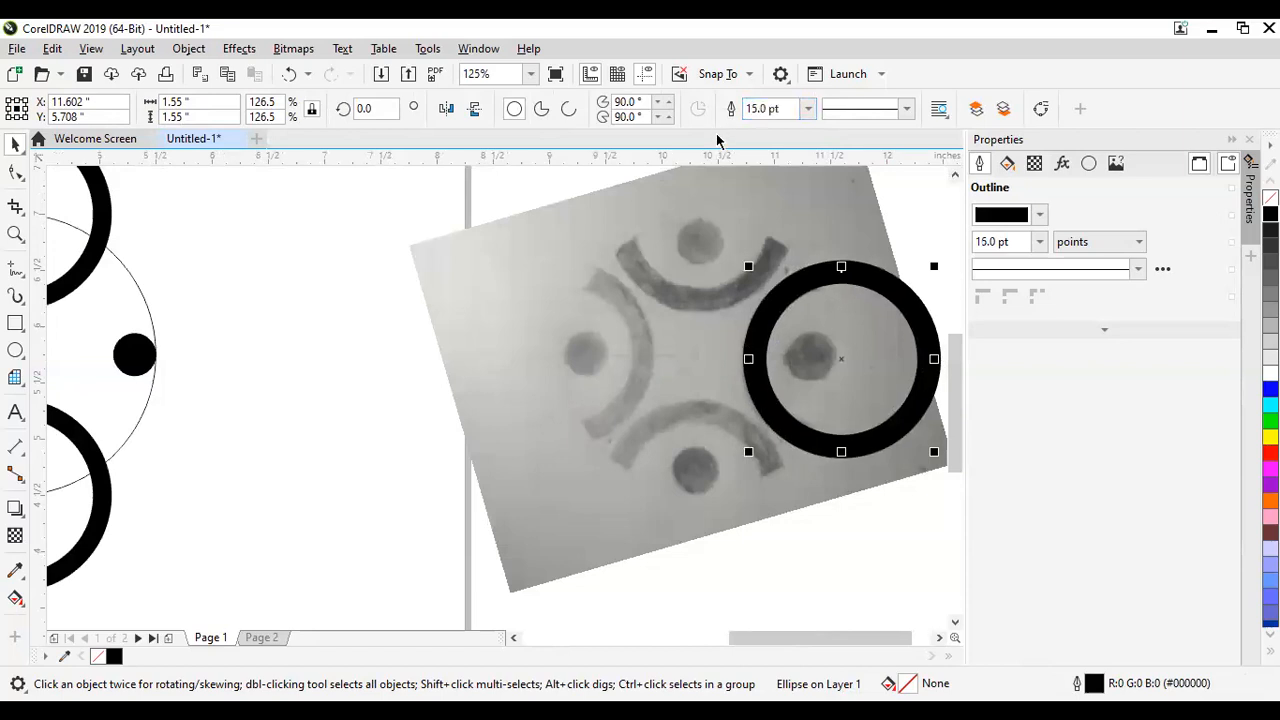
{"action": "scroll", "coordinate": [782, 370], "scroll_direction": "up", "scroll_amount": 3}
{"action": "scroll", "coordinate": [782, 370], "scroll_direction": "down", "scroll_amount": 4}
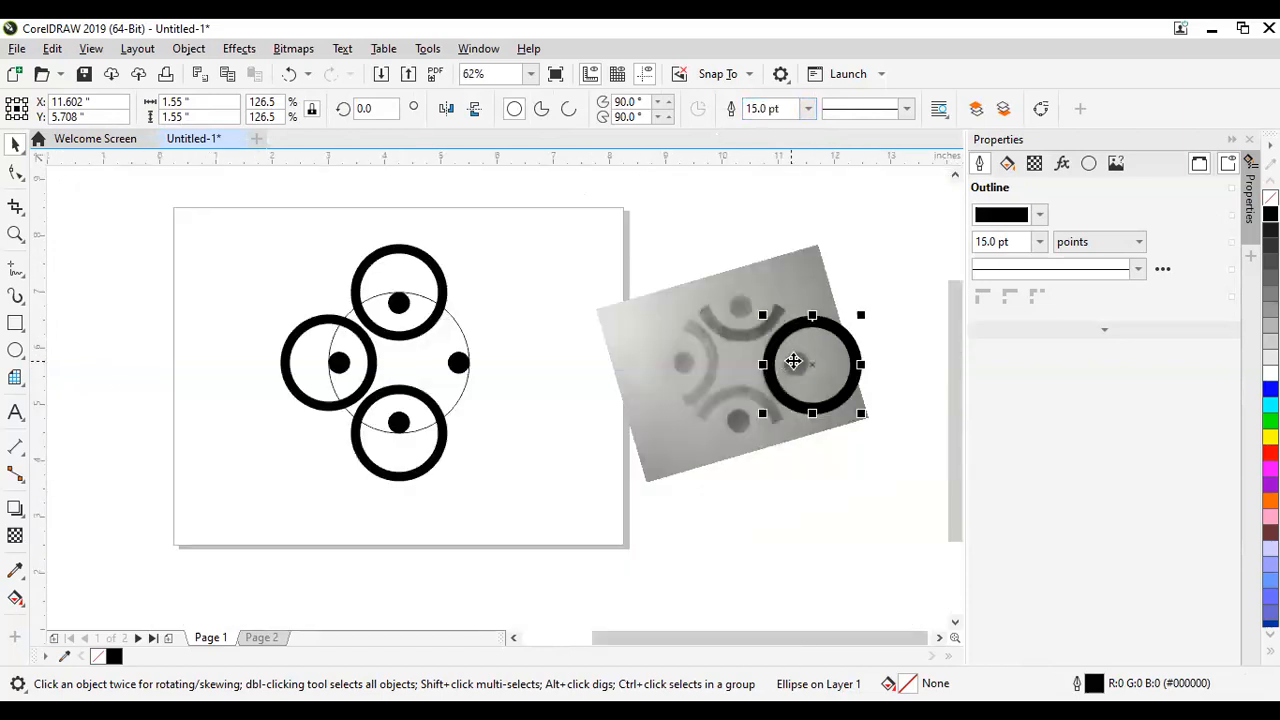
Step: Move the 15 pt ring back to the logo, centring it on the rightmost point of the large thin circle
{"action": "left_click_drag", "start_coordinate": [820, 358], "coordinate": [407, 288]}
{"action": "scroll", "coordinate": [408, 295], "scroll_direction": "up", "scroll_amount": 3}
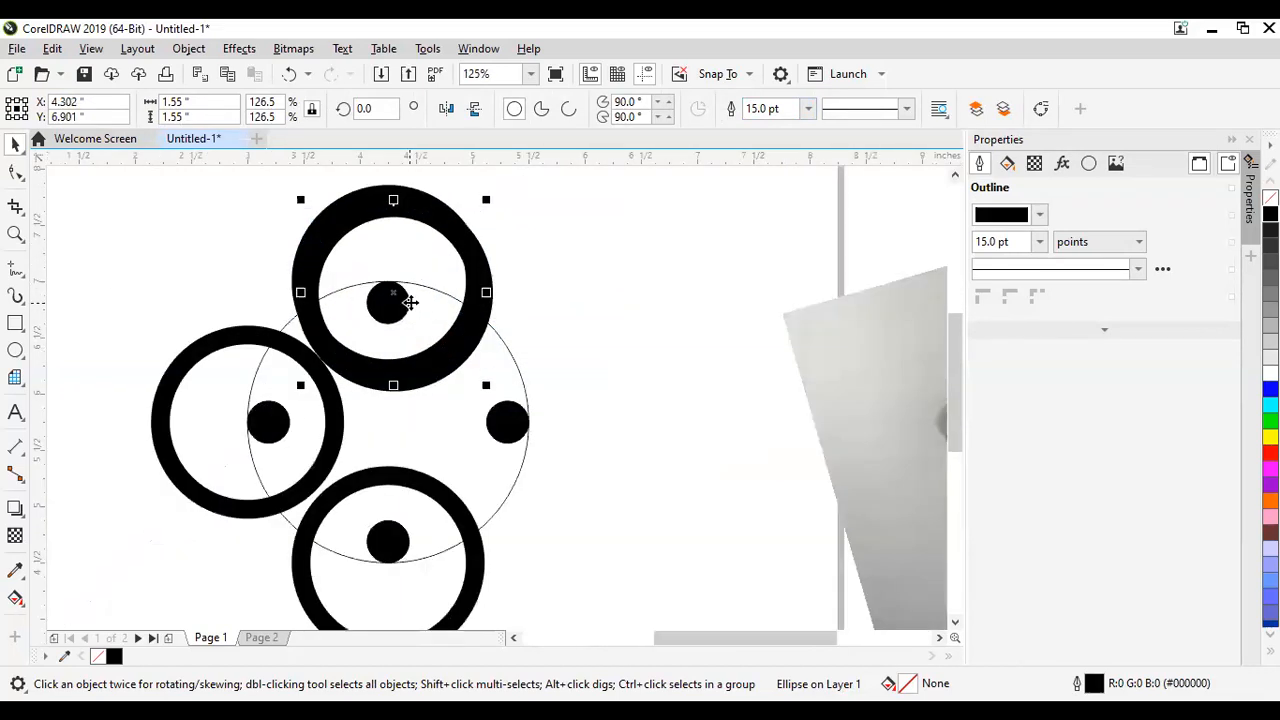
{"action": "left_click_drag", "start_coordinate": [395, 290], "coordinate": [507, 421]}
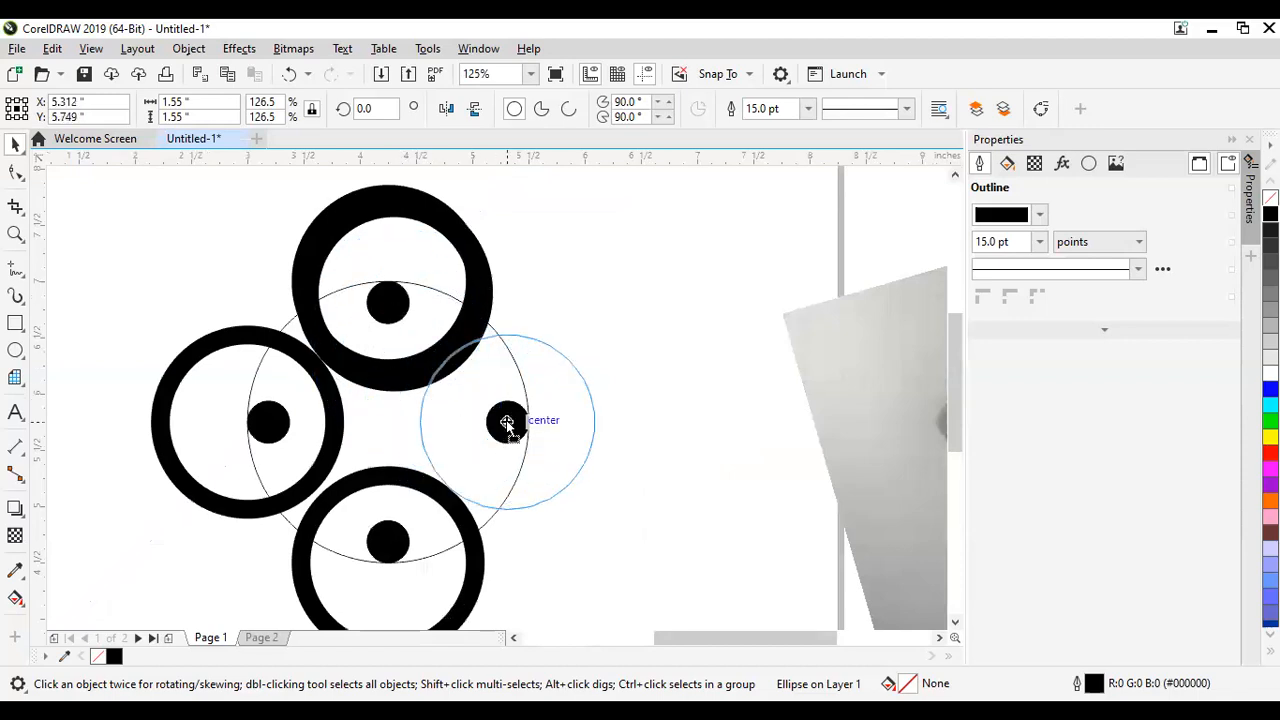
{"action": "left_click_drag", "start_coordinate": [507, 422], "coordinate": [518, 424]}
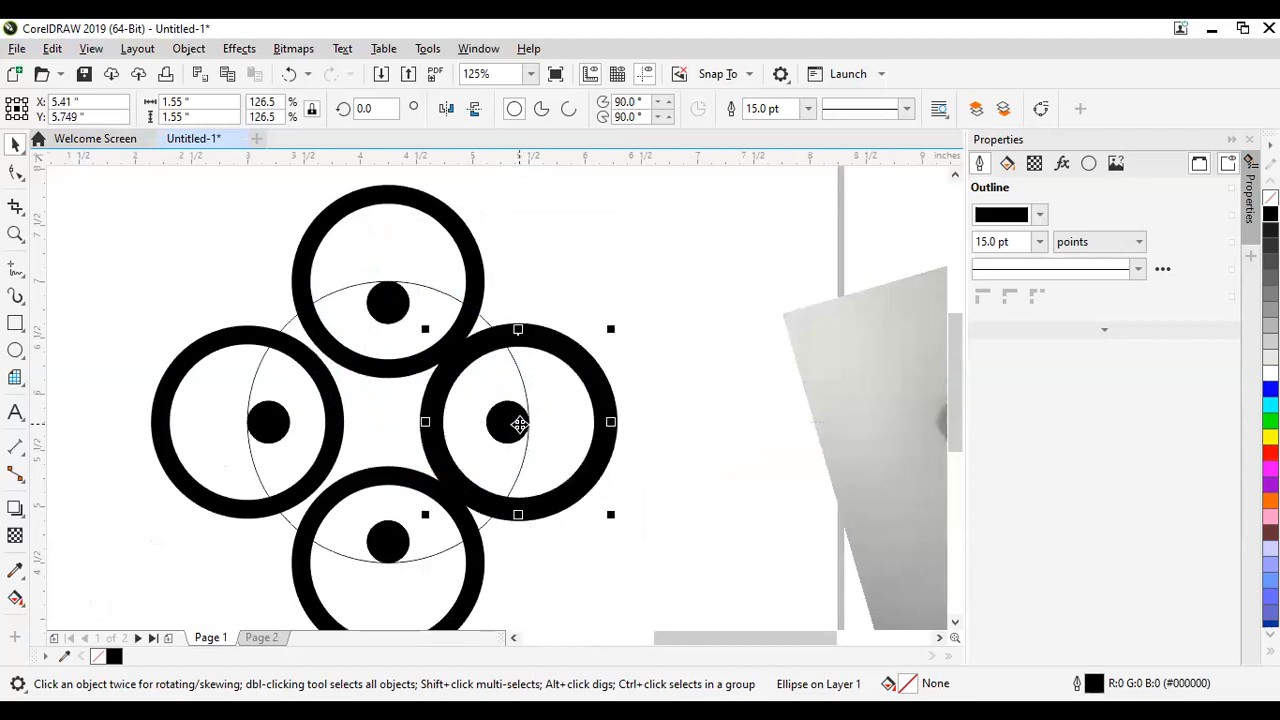
{"action": "left_click_drag", "start_coordinate": [518, 424], "coordinate": [518, 422]}
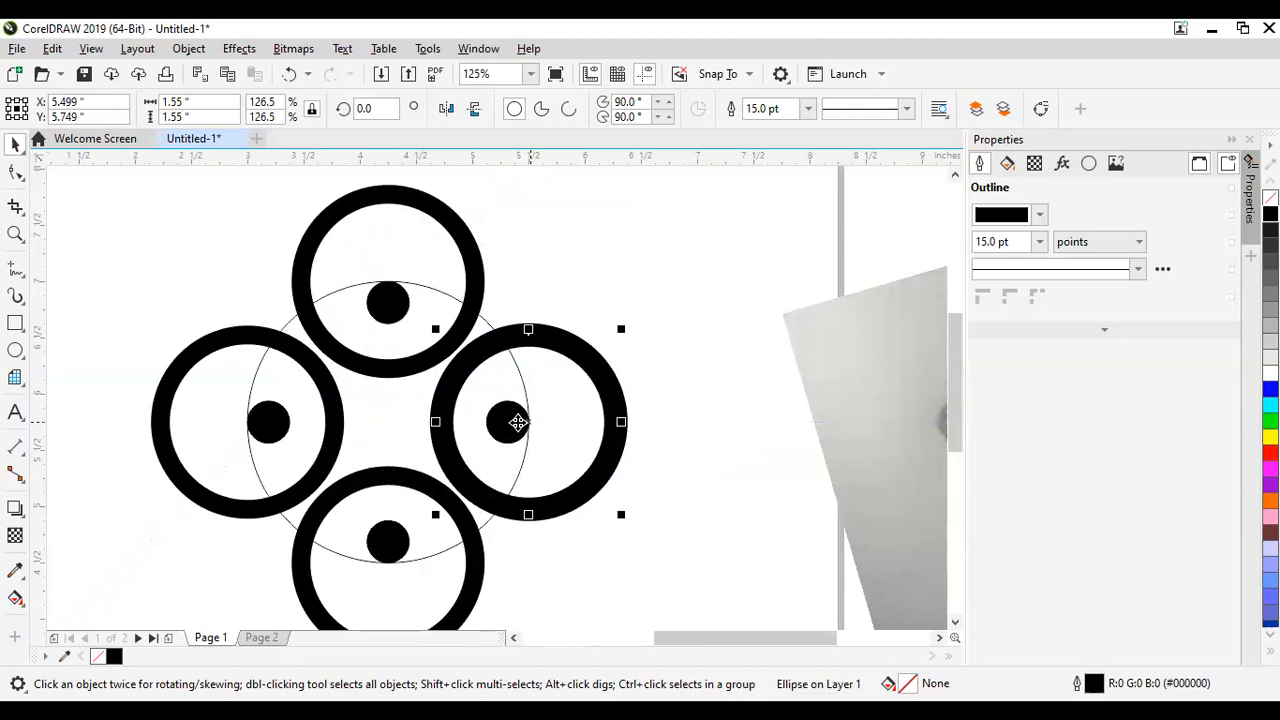
Step: Shrink the right ring proportionally about its centre to about 1.45 inches in diameter and deselect it
{"action": "left_click_drag", "start_coordinate": [621, 329], "coordinate": [615, 334]}
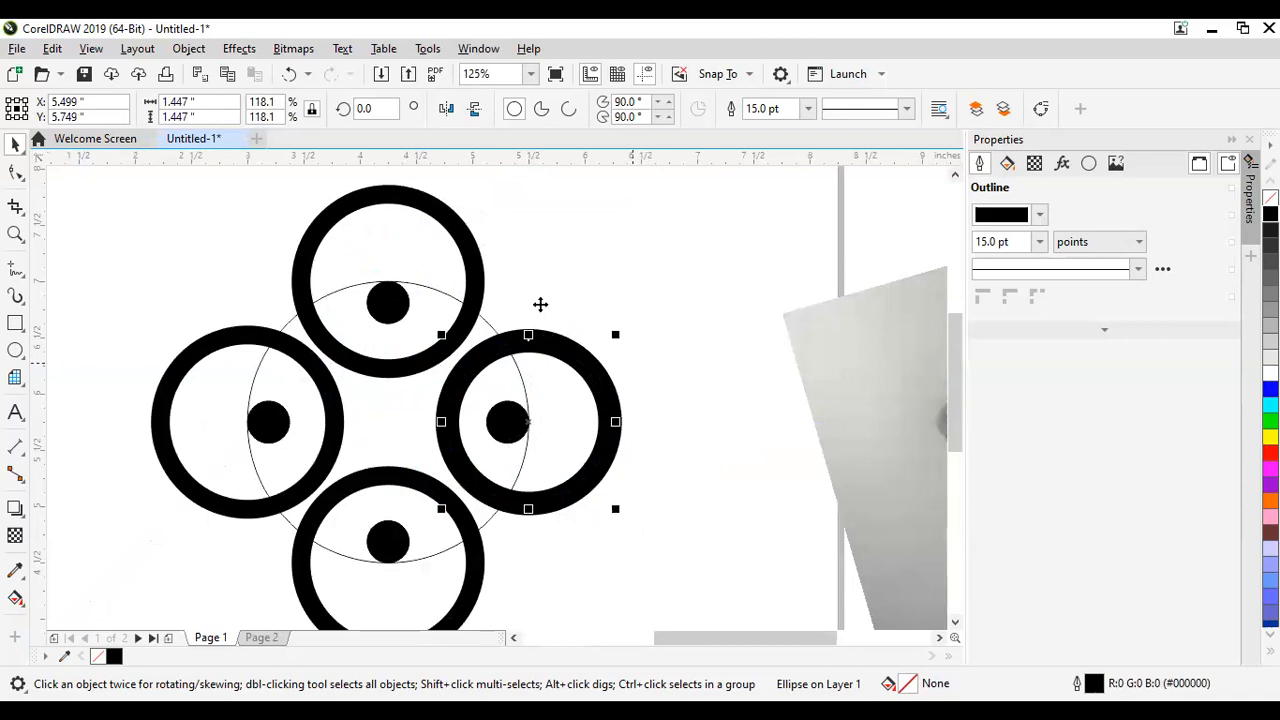
{"action": "scroll", "coordinate": [544, 300], "scroll_direction": "down", "scroll_amount": 5}
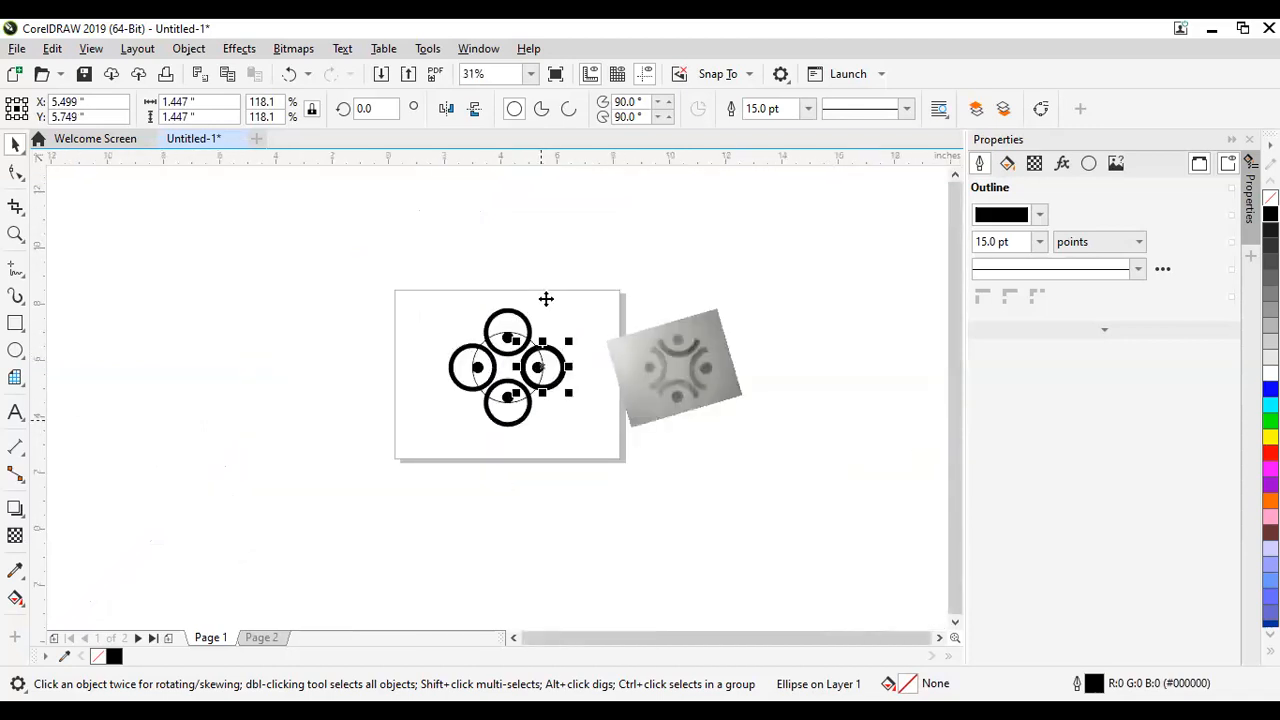
{"action": "scroll", "coordinate": [546, 299], "scroll_direction": "up", "scroll_amount": 5}
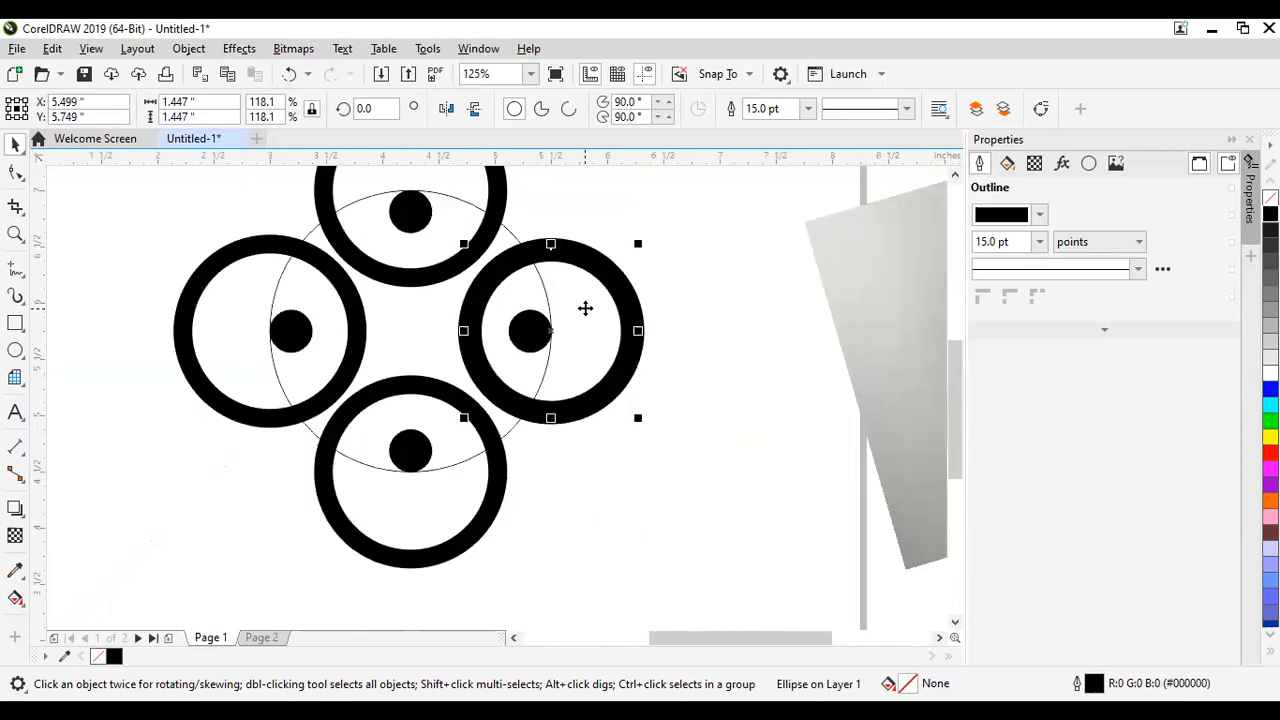
{"action": "scroll", "coordinate": [518, 311], "scroll_direction": "down", "scroll_amount": 2}
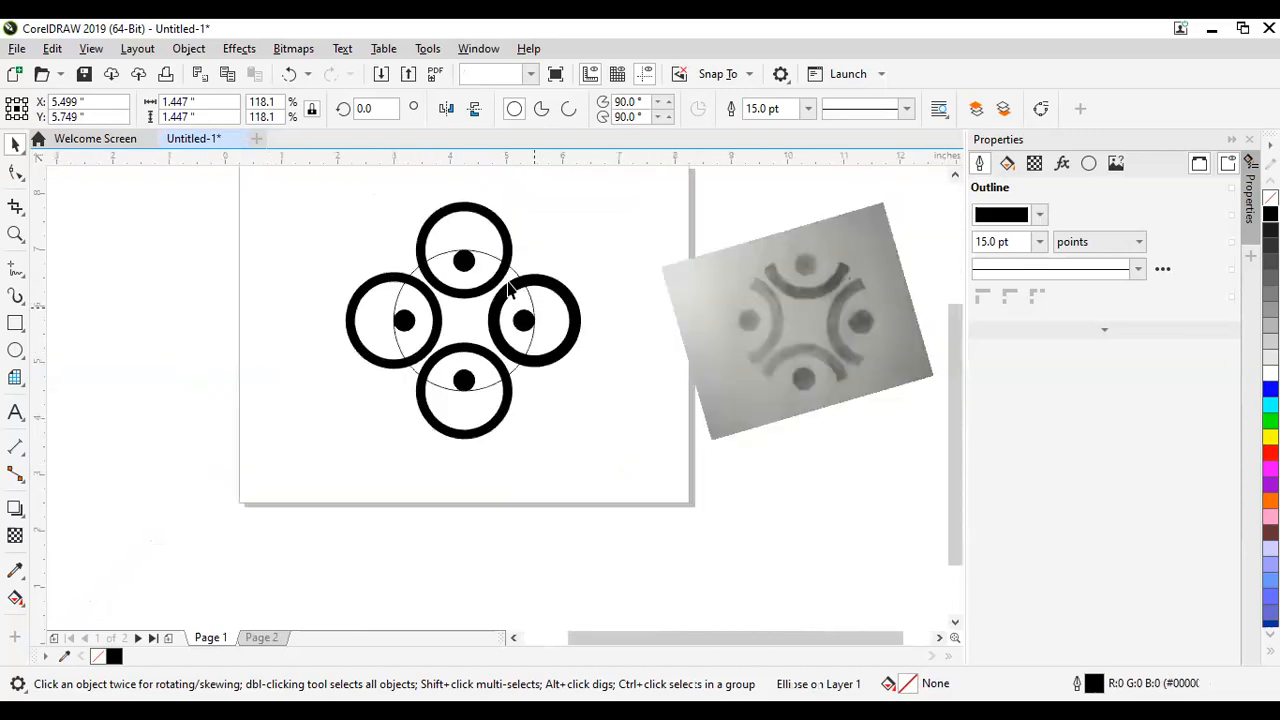
{"action": "key", "text": "Escape"}
{"action": "scroll", "coordinate": [502, 286], "scroll_direction": "up", "scroll_amount": 1}
{"action": "scroll", "coordinate": [538, 366], "scroll_direction": "up", "scroll_amount": 1}
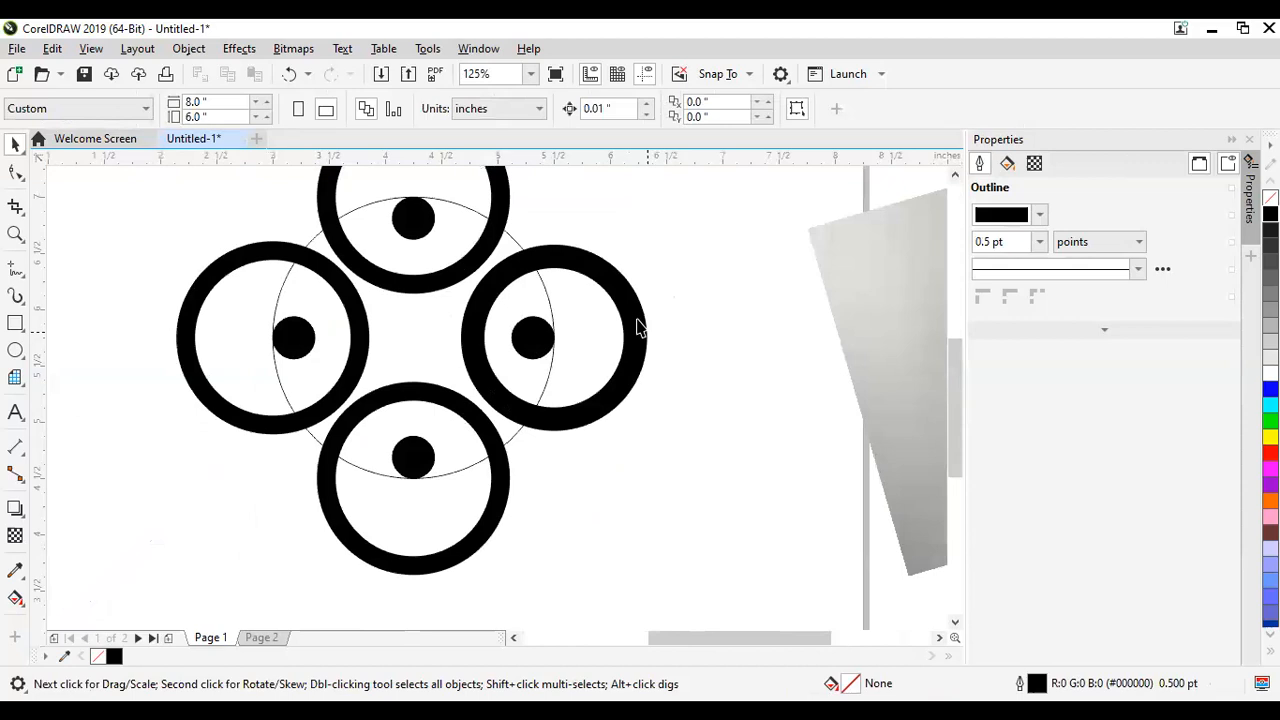
Step: Place a copy of the resized right ring centred on the bottom ring, and delete the old 12 pt ring there
{"action": "left_click", "coordinate": [634, 322]}
{"action": "left_click_drag", "start_coordinate": [628, 376], "coordinate": [413, 476]}
{"action": "key", "text": "space"}
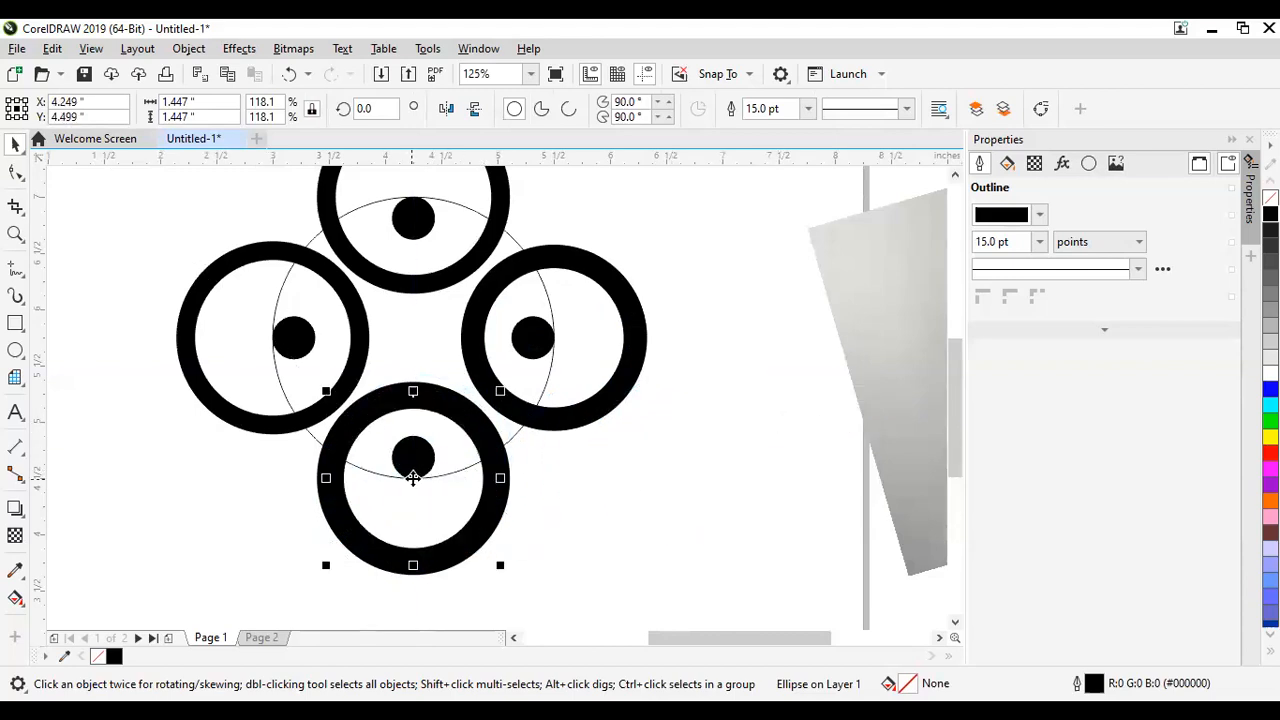
{"action": "left_click", "coordinate": [434, 384]}
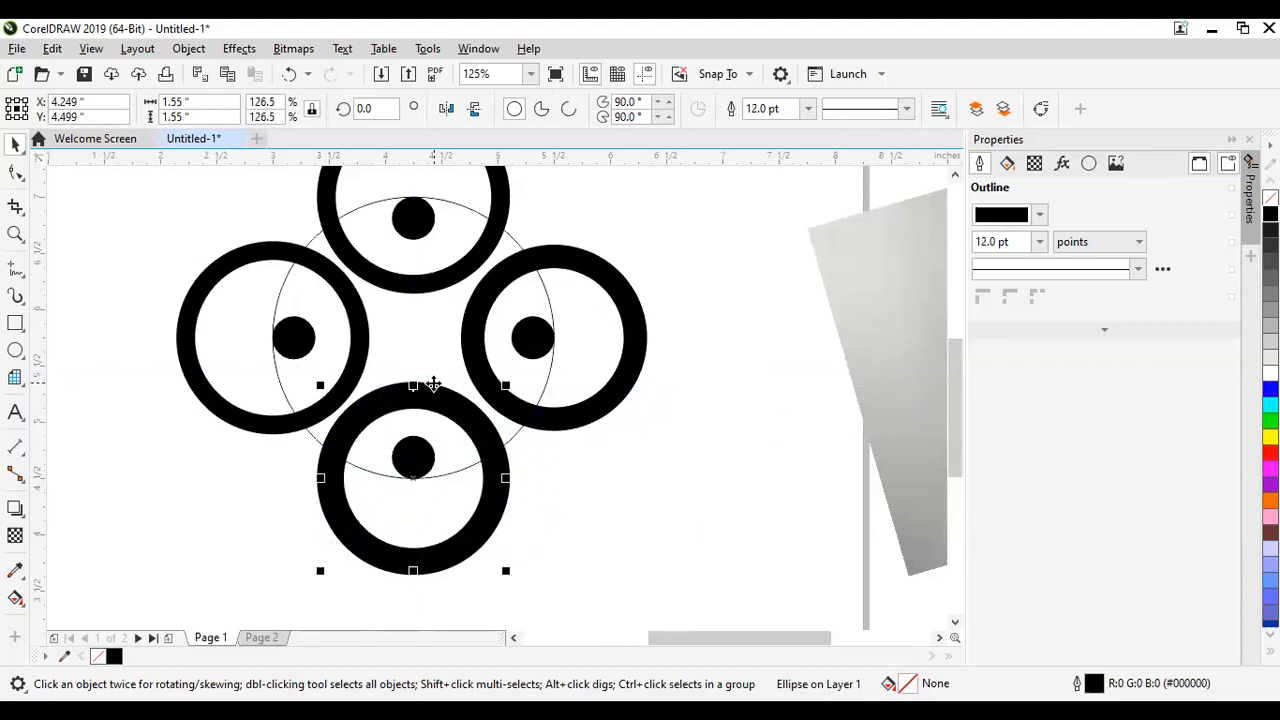
{"action": "key", "text": "Delete"}
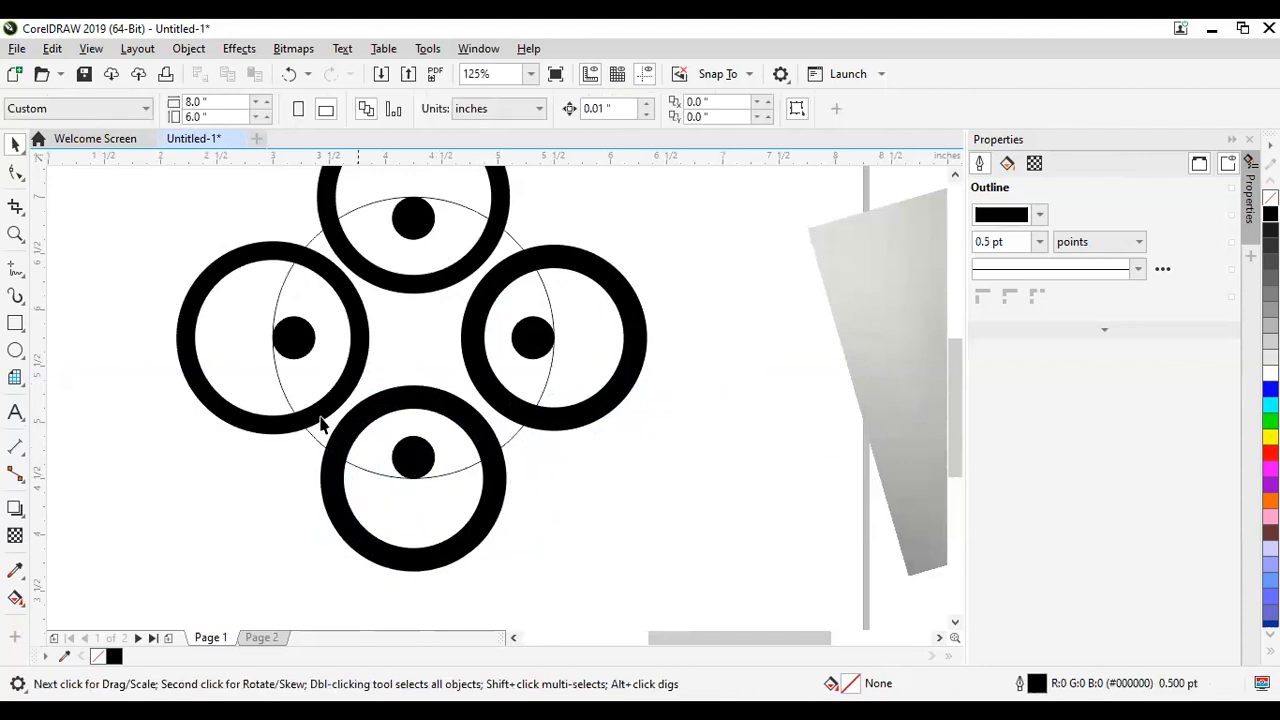
Step: Place a copy of the new bottom ring centred on the top ring, and delete the old 12 pt ring there
{"action": "left_click", "coordinate": [457, 411]}
{"action": "left_click_drag", "start_coordinate": [457, 411], "coordinate": [441, 201]}
{"action": "right_click", "coordinate": [441, 201]}
{"action": "left_click_drag", "start_coordinate": [398, 267], "coordinate": [413, 197]}
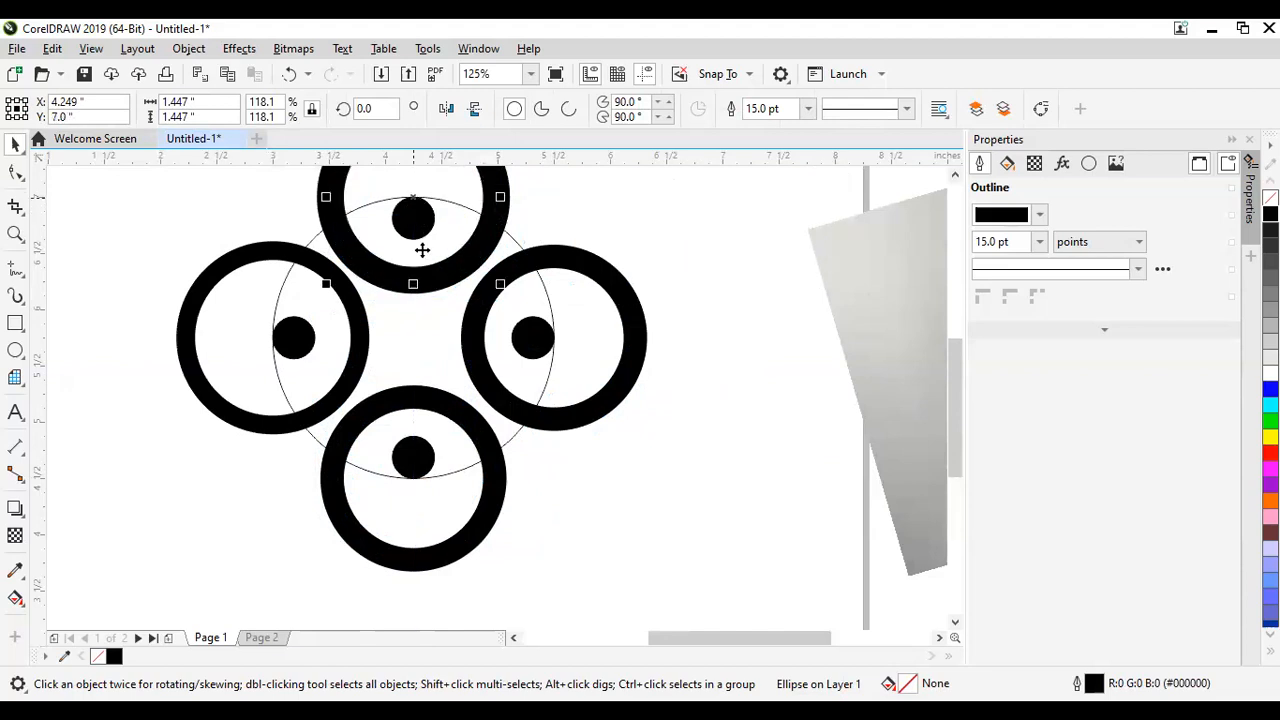
{"action": "left_click", "coordinate": [431, 289]}
{"action": "left_click", "coordinate": [434, 291]}
{"action": "left_click", "coordinate": [395, 430]}
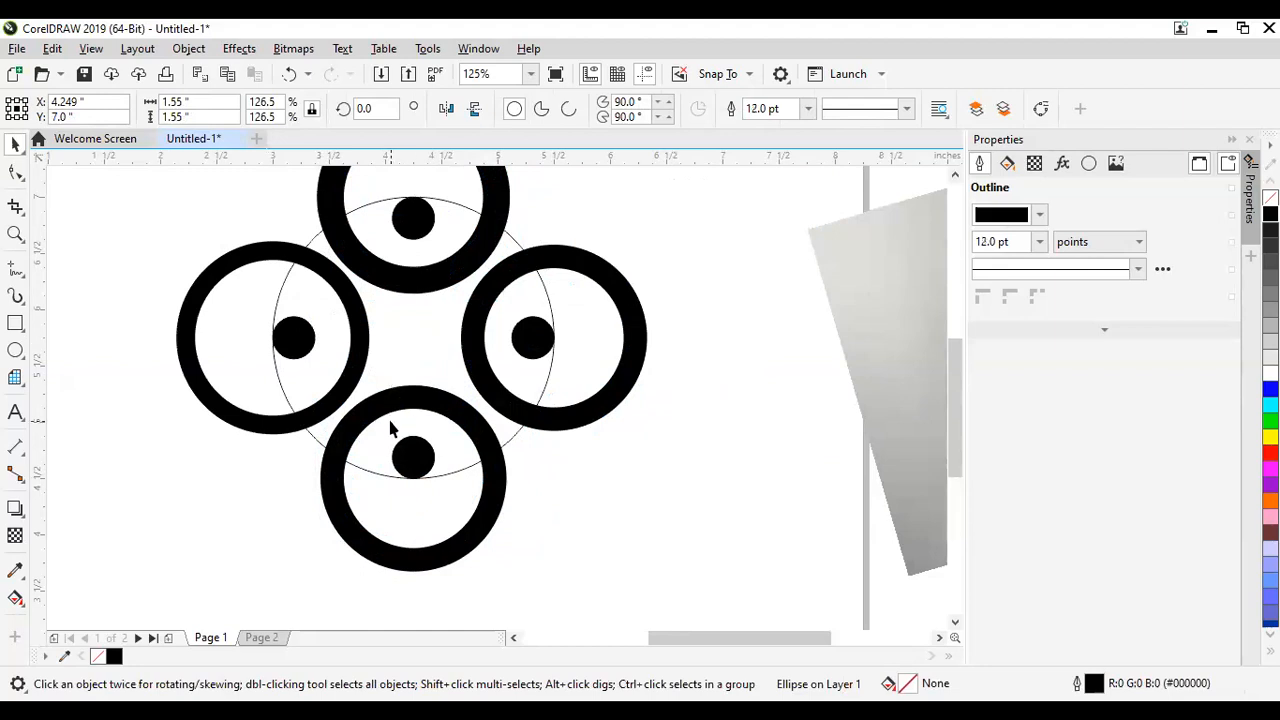
{"action": "left_click", "coordinate": [398, 280]}
Step: Place a copy of the right ring centred on the left ring, and delete the old 12 pt ring there
{"action": "left_click", "coordinate": [471, 338]}
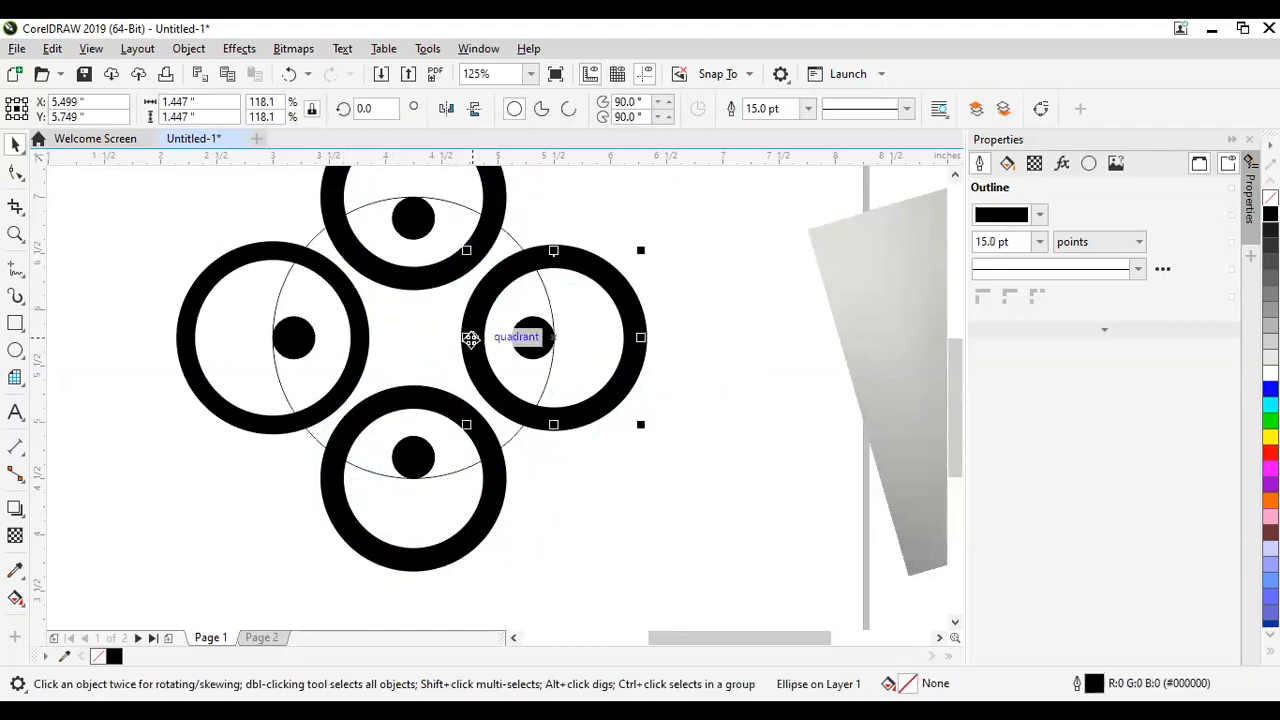
{"action": "left_click_drag", "start_coordinate": [553, 337], "coordinate": [275, 340]}
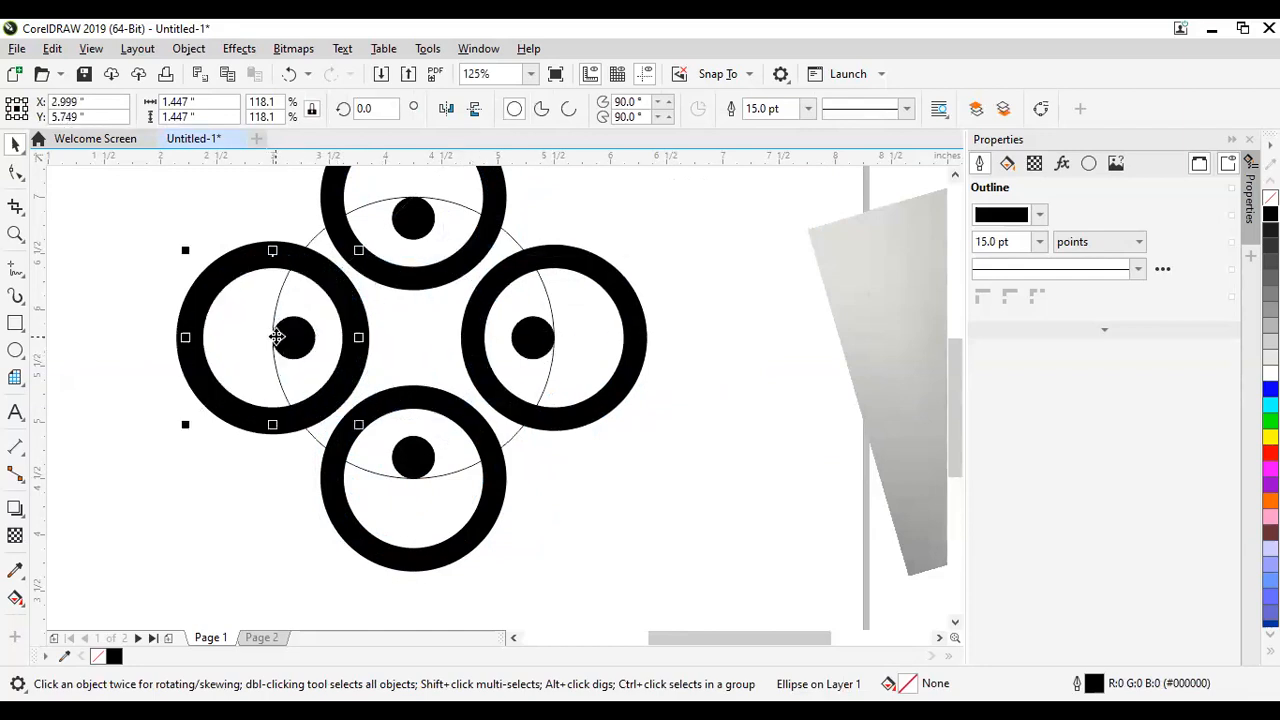
{"action": "left_click", "coordinate": [365, 311]}
{"action": "key", "text": "Delete"}
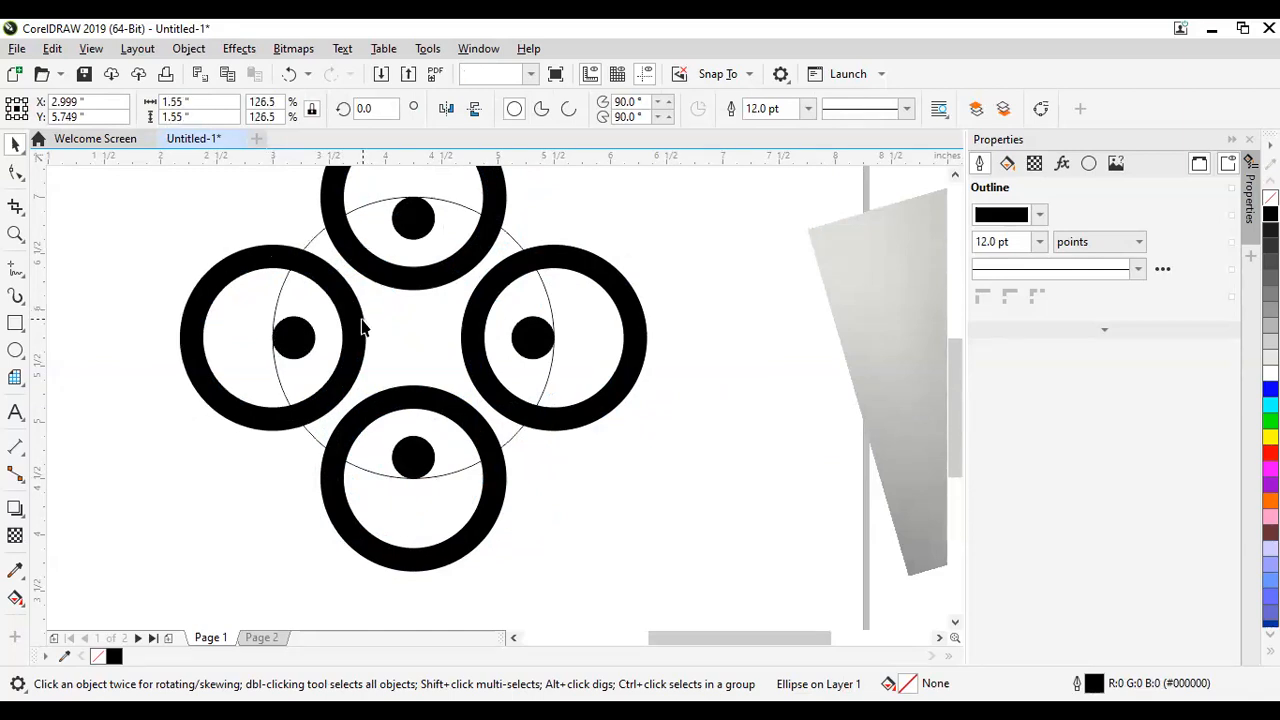
Step: Examine the gaps between the four thicker rings and compare the overall layout with the pencil sketch
{"action": "scroll", "coordinate": [428, 345], "scroll_direction": "down", "scroll_amount": 3}
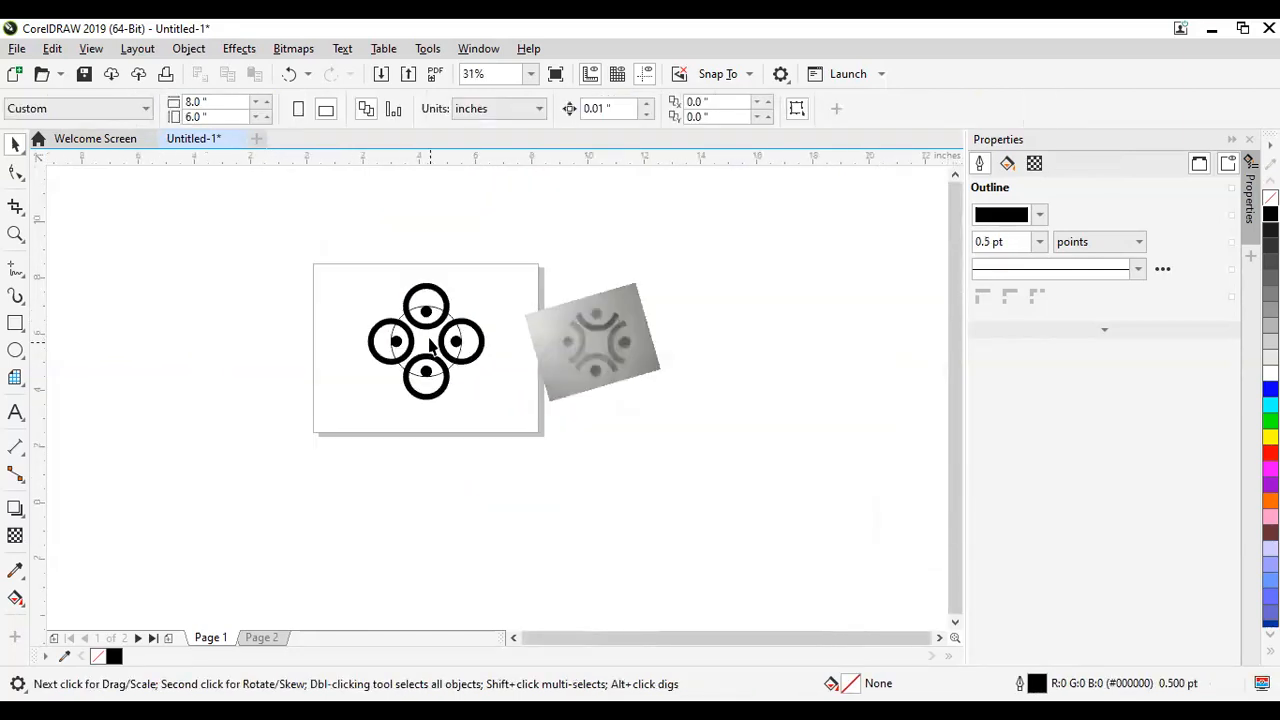
{"action": "scroll", "coordinate": [422, 325], "scroll_direction": "up", "scroll_amount": 3}
{"action": "scroll", "coordinate": [422, 325], "scroll_direction": "down", "scroll_amount": 2}
{"action": "scroll", "coordinate": [423, 323], "scroll_direction": "up", "scroll_amount": 2}
{"action": "scroll", "coordinate": [428, 382], "scroll_direction": "up", "scroll_amount": 2}
{"action": "scroll", "coordinate": [420, 378], "scroll_direction": "up", "scroll_amount": 2}
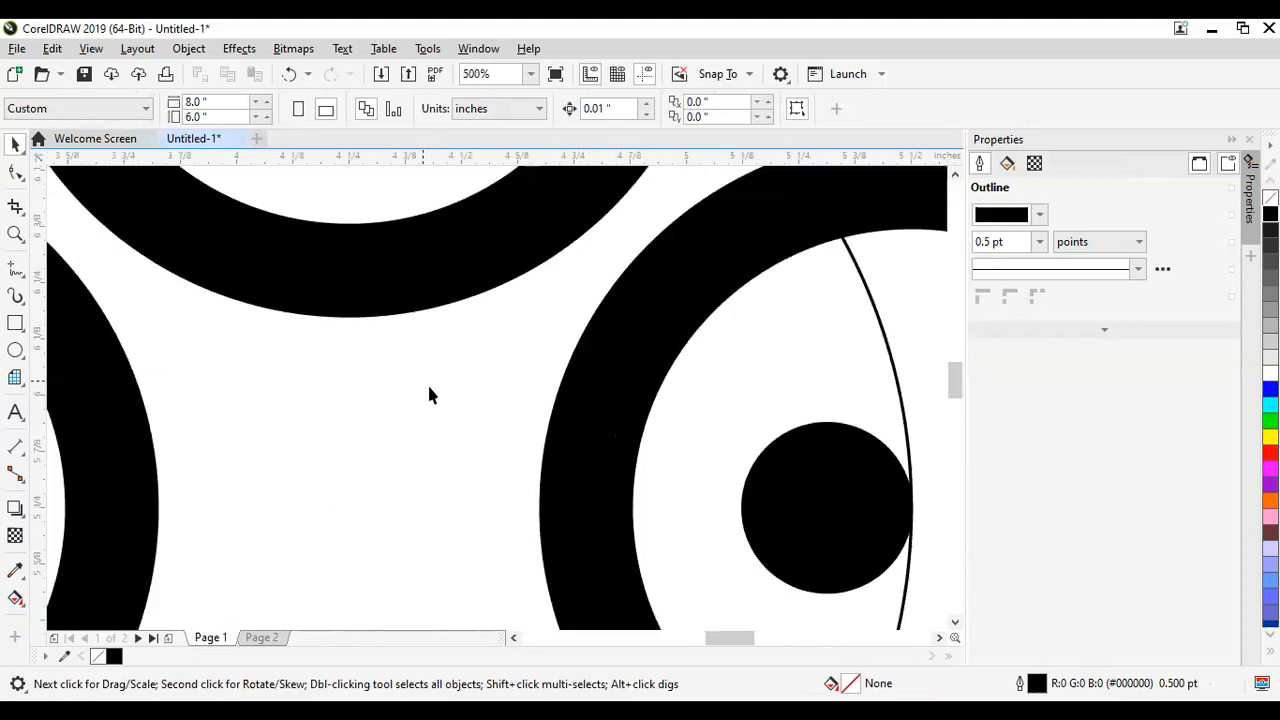
{"action": "scroll", "coordinate": [427, 382], "scroll_direction": "down", "scroll_amount": 4}
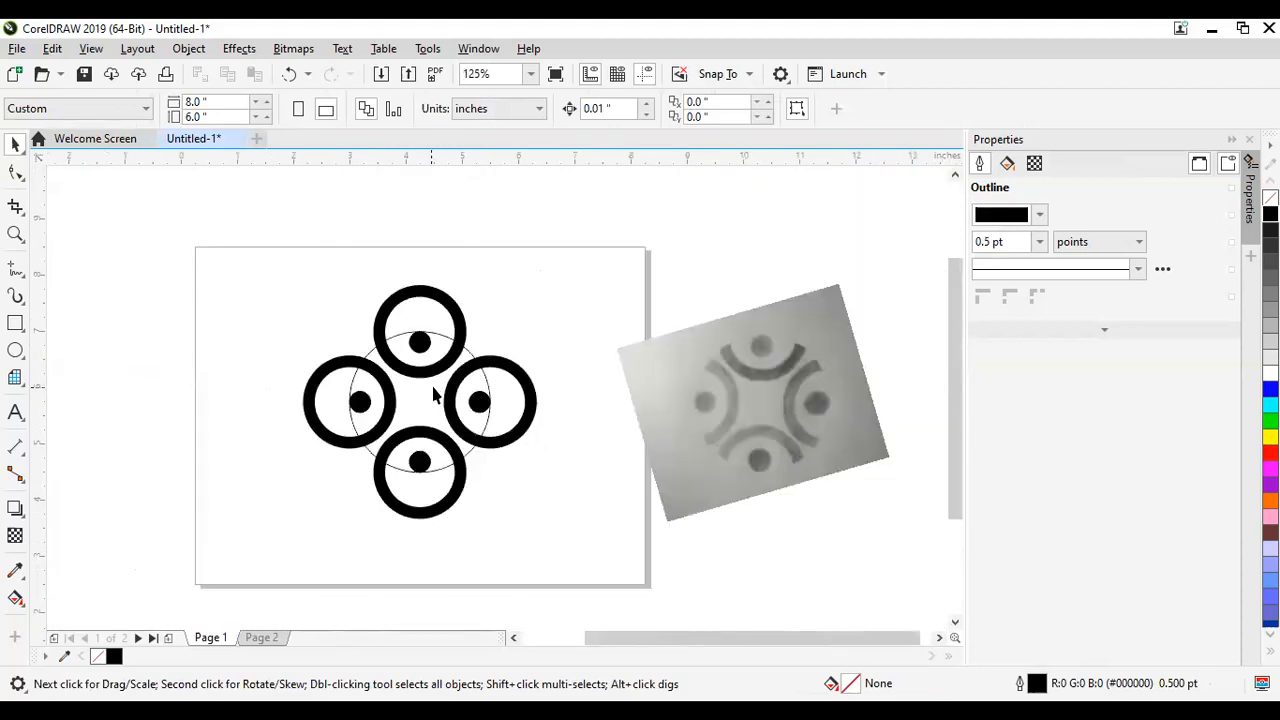
Step: Remove the portions of all four rings lying outside the large circle with Virtual Segment Delete, leaving four inward-curving arcs
{"action": "left_click", "coordinate": [23, 213]}
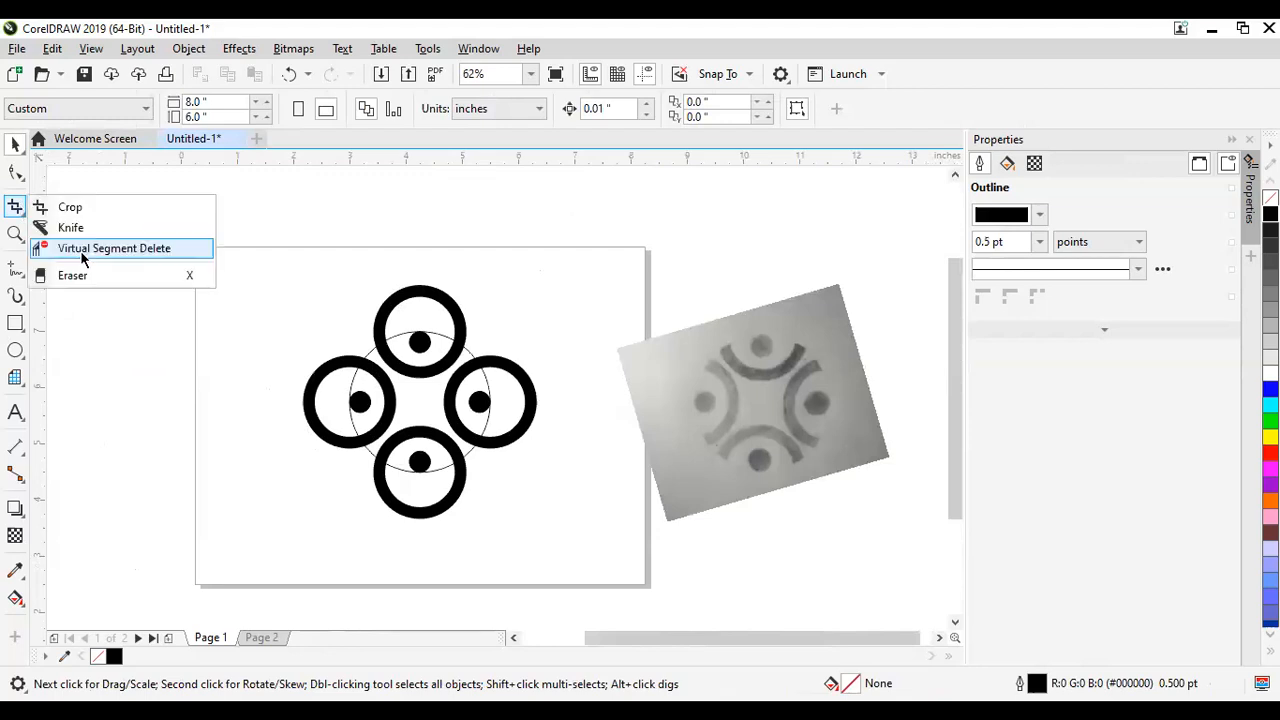
{"action": "left_click", "coordinate": [143, 249]}
{"action": "scroll", "coordinate": [457, 350], "scroll_direction": "up", "scroll_amount": 2}
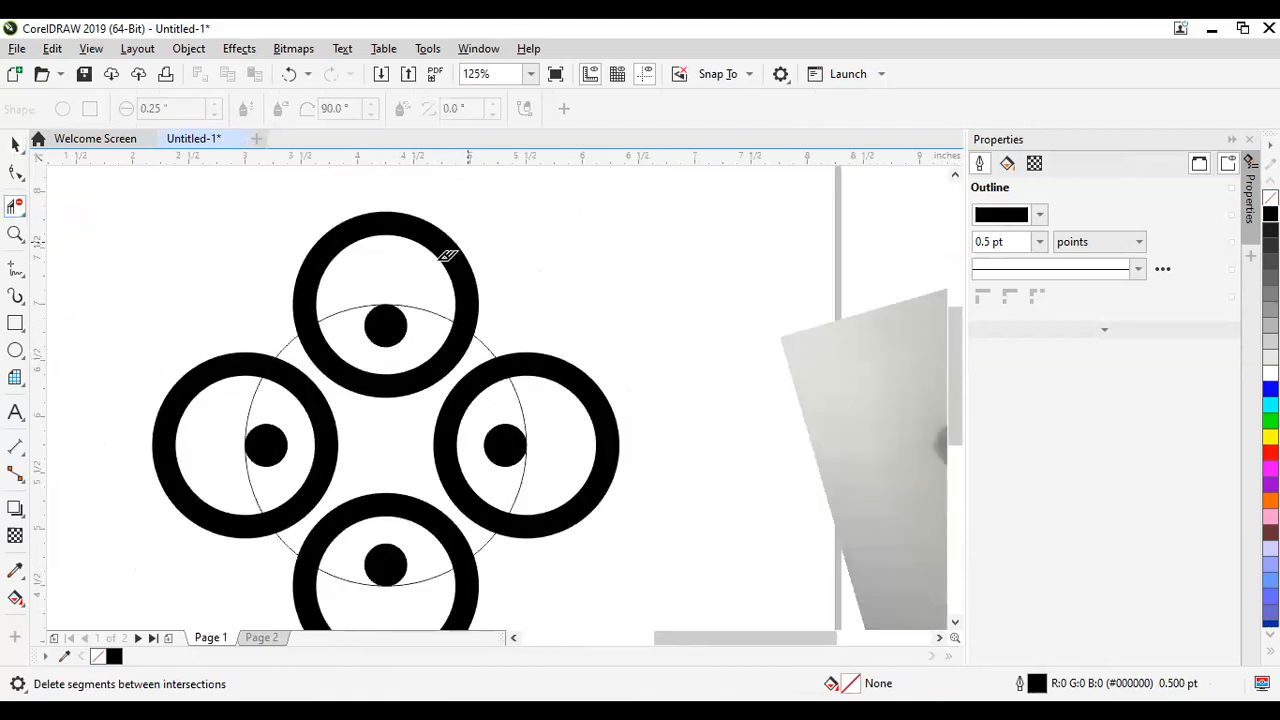
{"action": "left_click", "coordinate": [415, 235]}
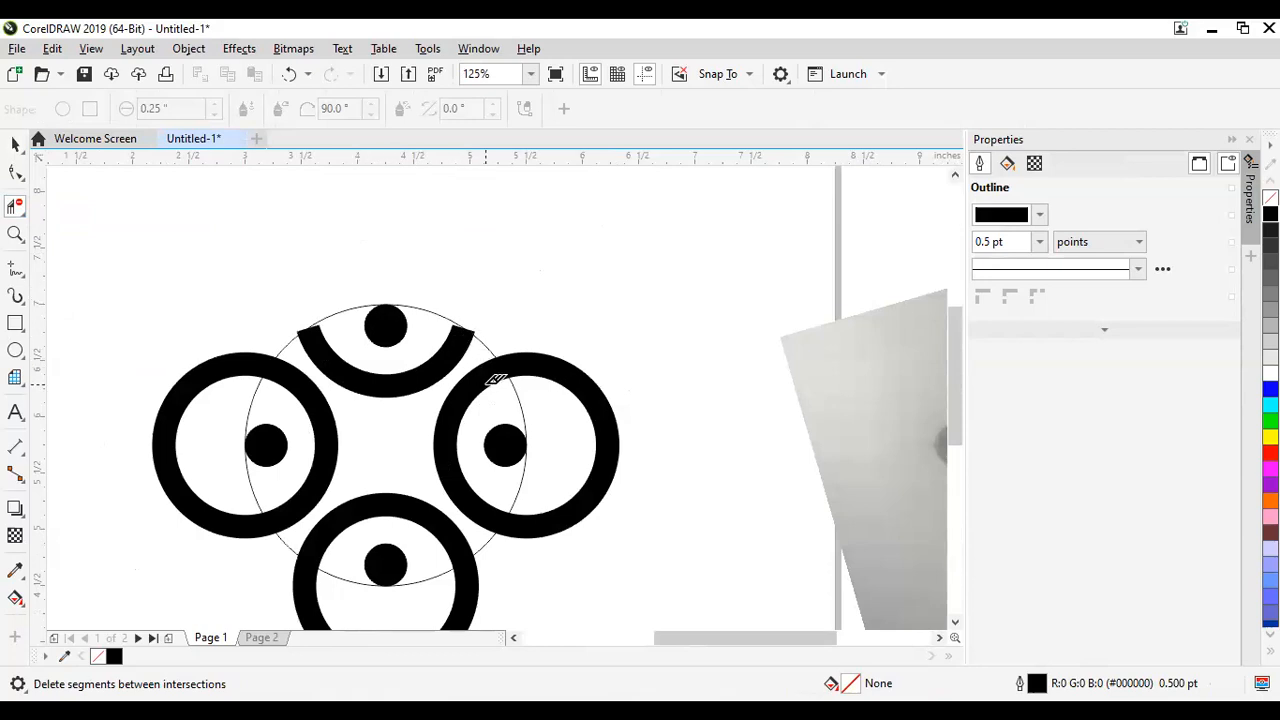
{"action": "left_click", "coordinate": [604, 425]}
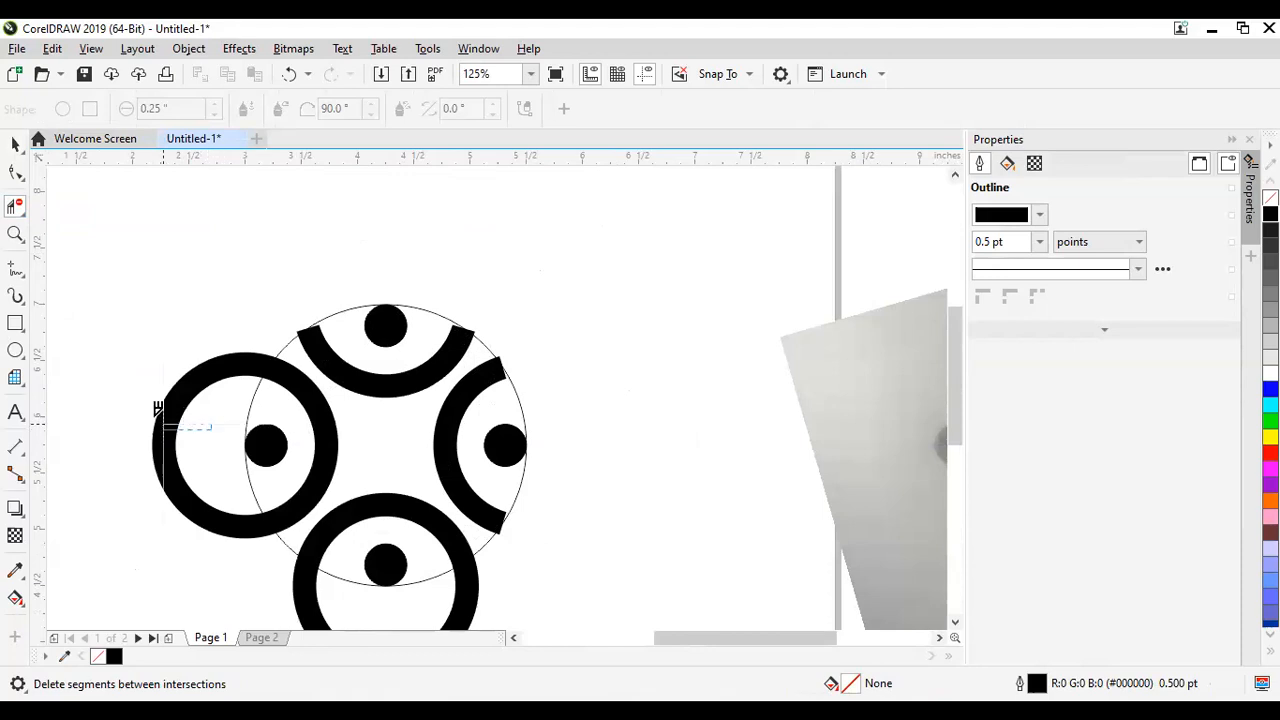
{"action": "left_click", "coordinate": [160, 410]}
{"action": "scroll", "coordinate": [475, 315], "scroll_direction": "down", "scroll_amount": 2}
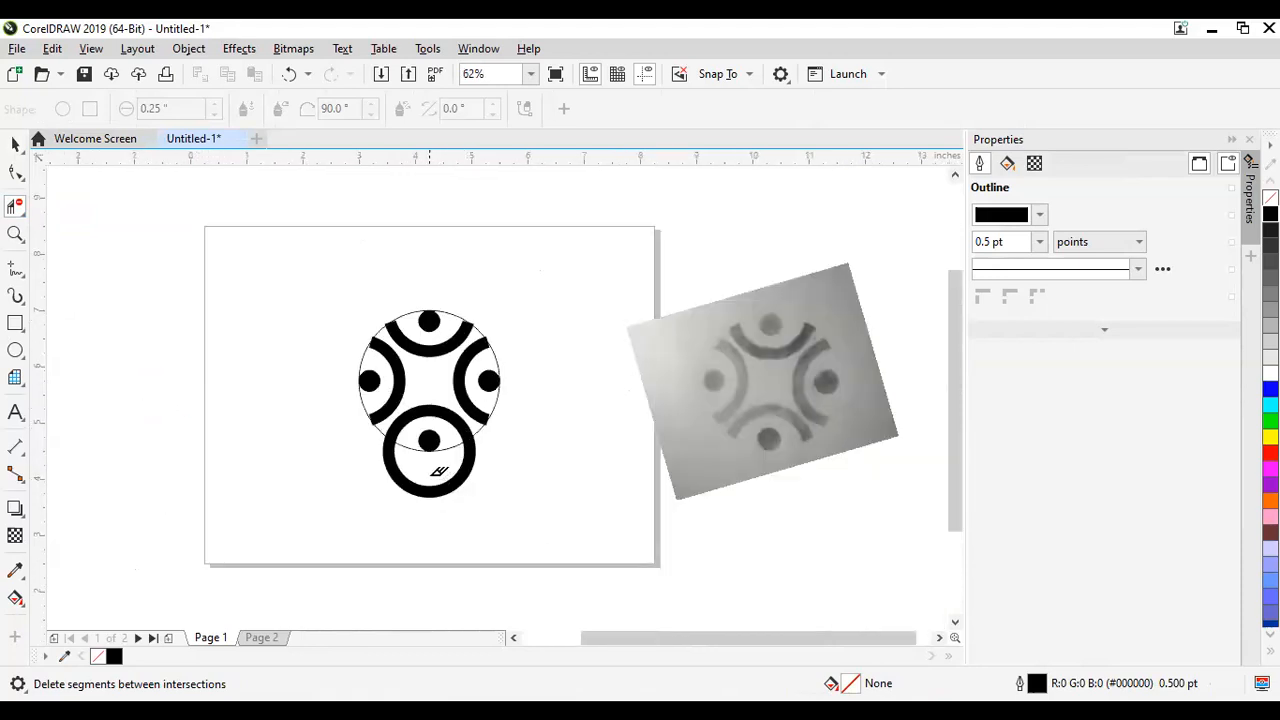
{"action": "left_click", "coordinate": [430, 492]}
{"action": "scroll", "coordinate": [455, 340], "scroll_direction": "up", "scroll_amount": 2}
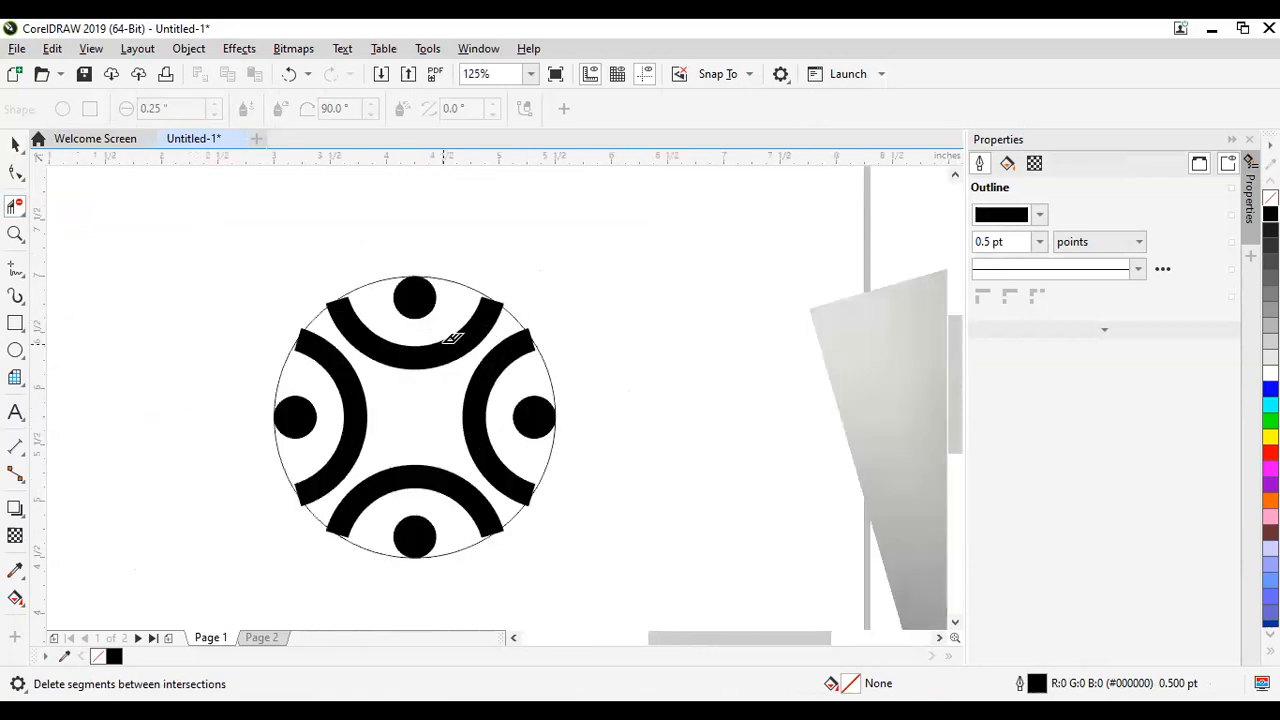
Step: Give the top arc's outline rounded corners and round line caps with Outline Pen
{"action": "key", "text": "space"}
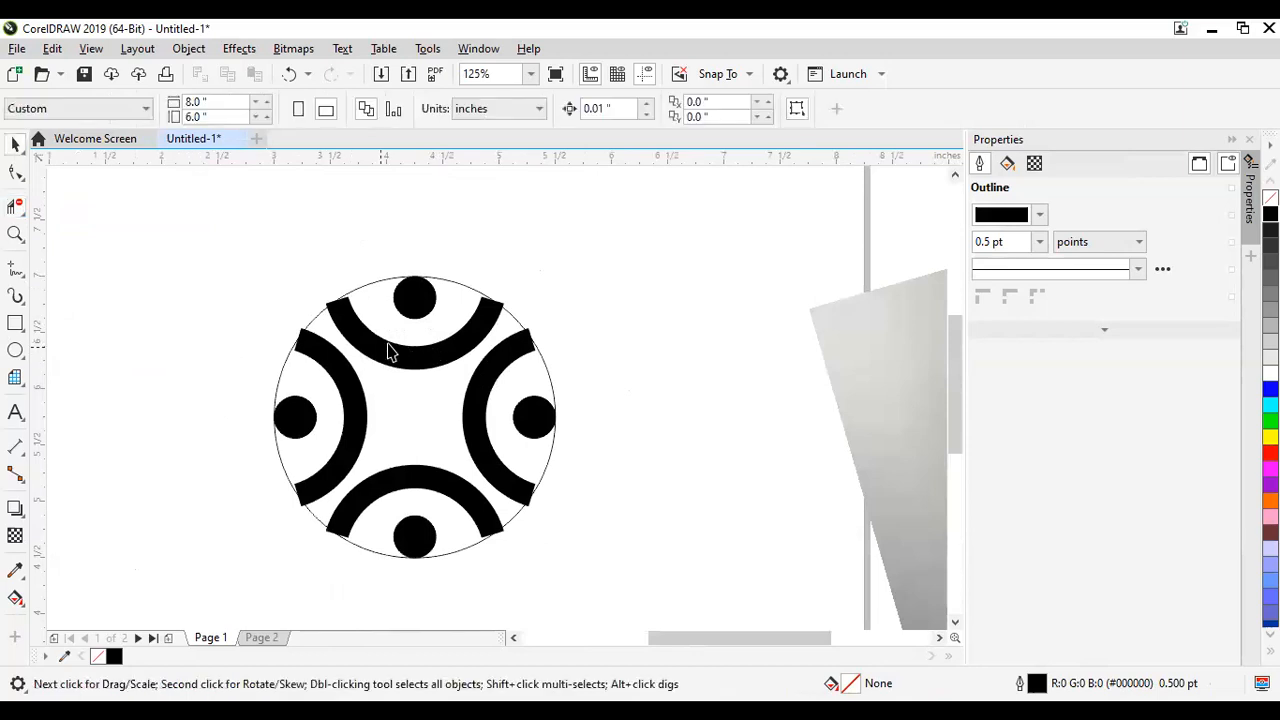
{"action": "scroll", "coordinate": [327, 340], "scroll_direction": "up", "scroll_amount": 2}
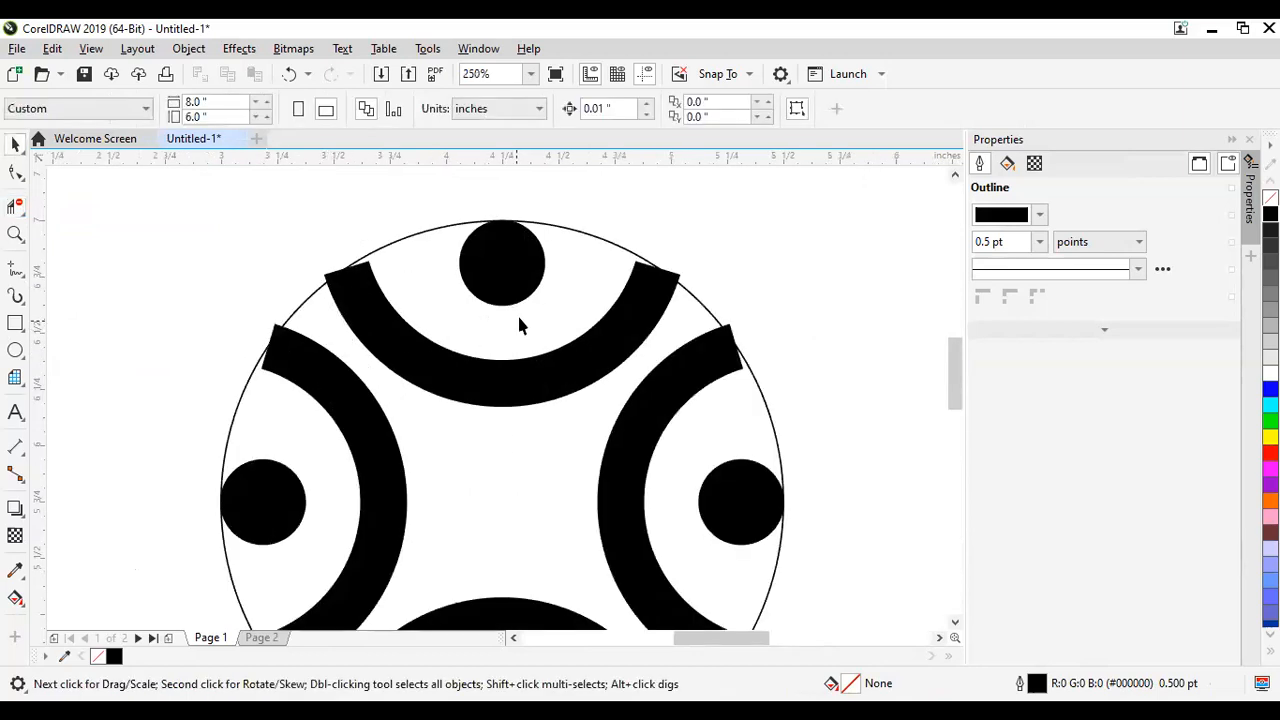
{"action": "scroll", "coordinate": [348, 272], "scroll_direction": "up", "scroll_amount": 4}
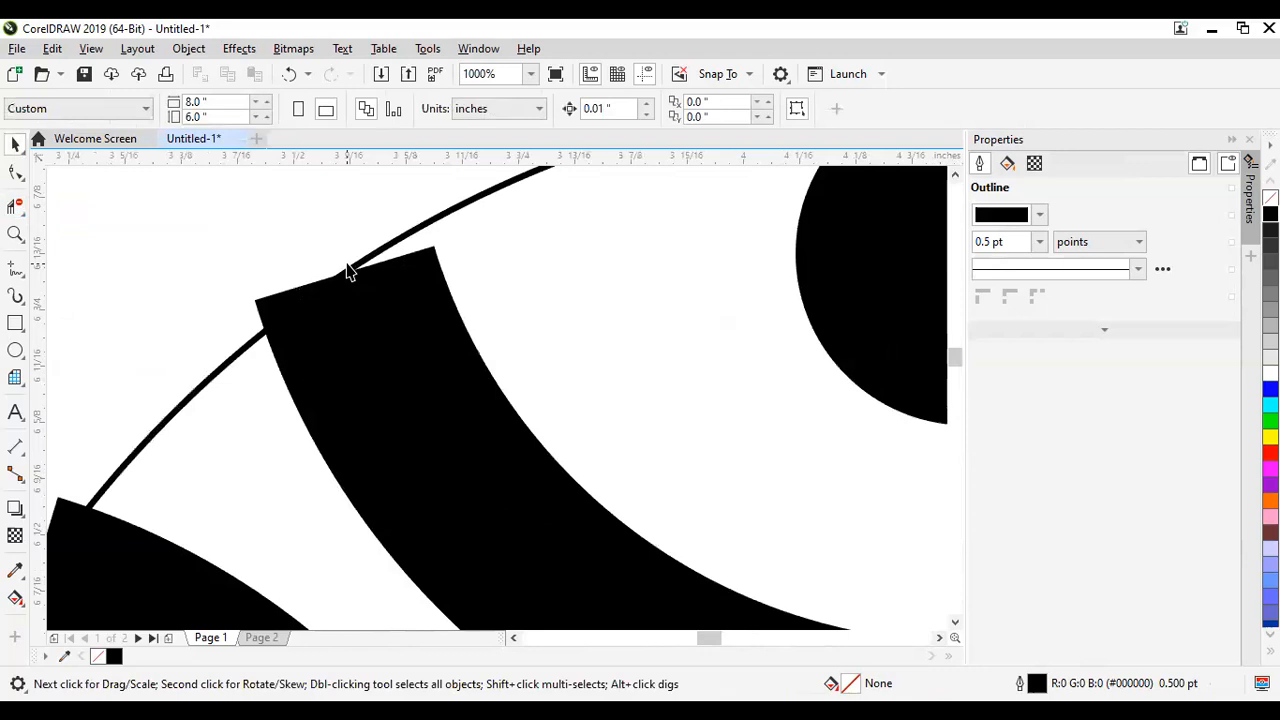
{"action": "scroll", "coordinate": [348, 272], "scroll_direction": "down", "scroll_amount": 6}
{"action": "left_click", "coordinate": [355, 284]}
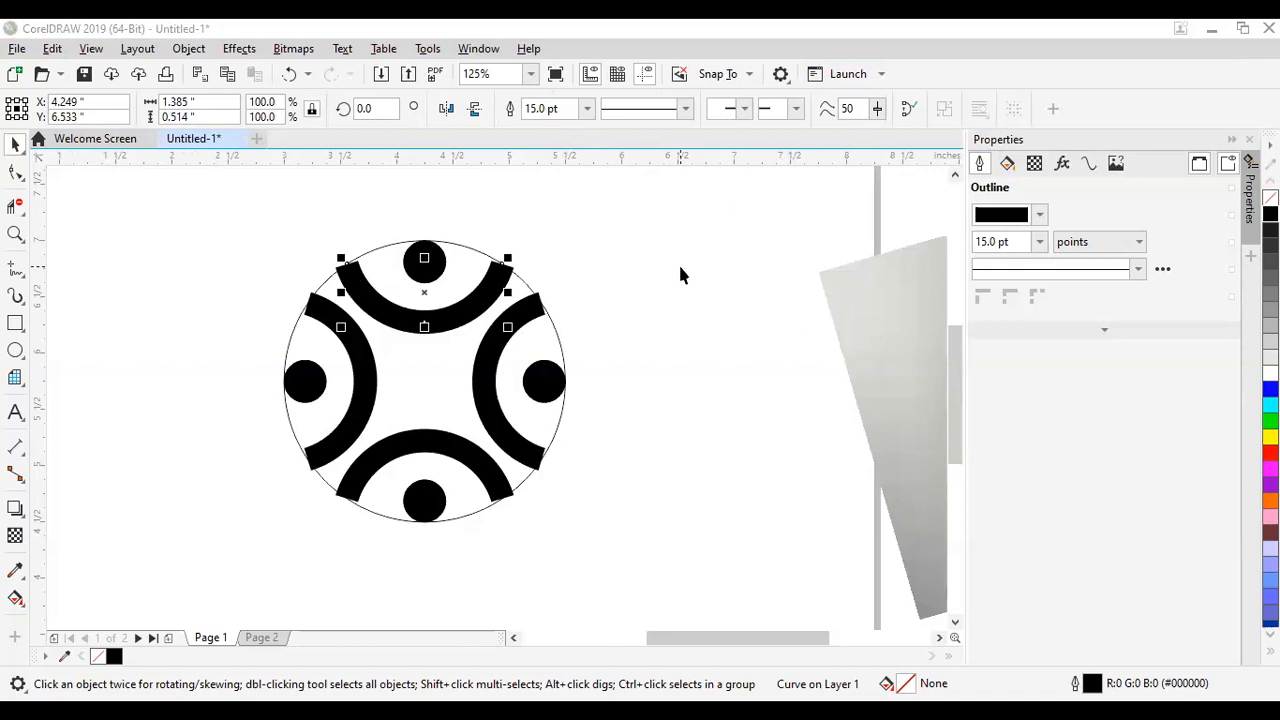
{"action": "left_click", "coordinate": [509, 295]}
{"action": "left_click", "coordinate": [491, 283]}
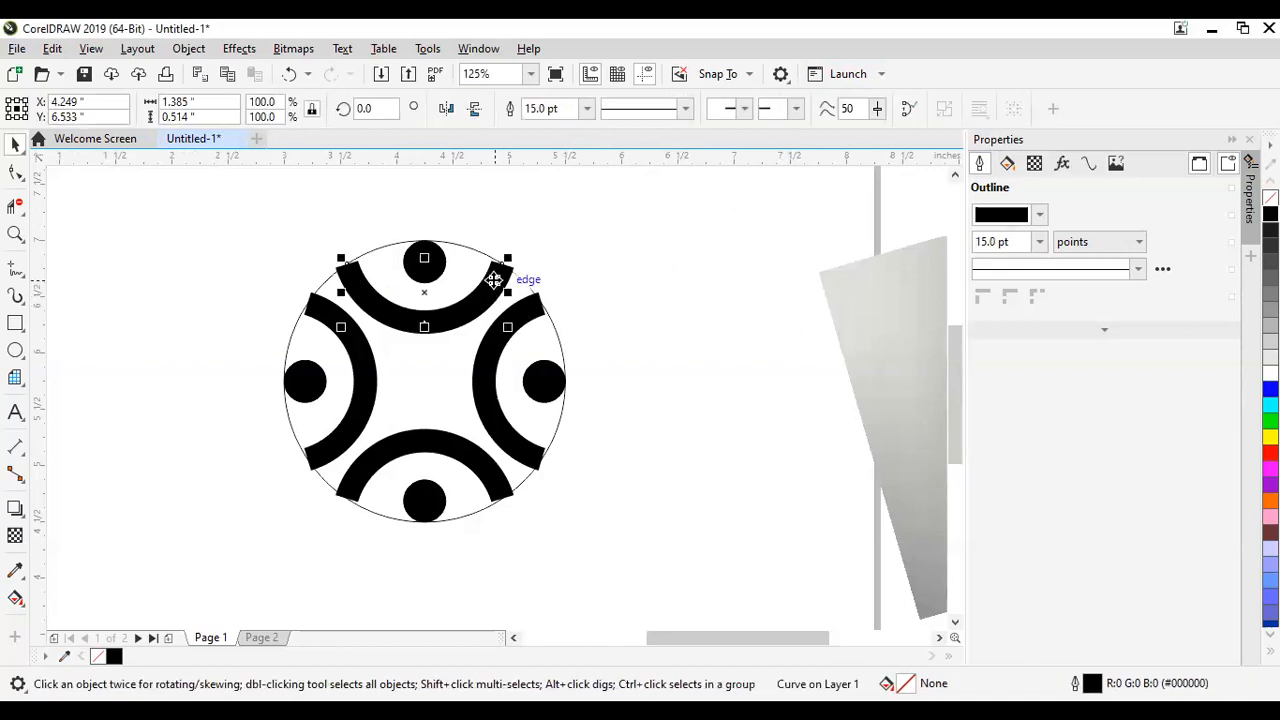
{"action": "key", "text": "F12"}
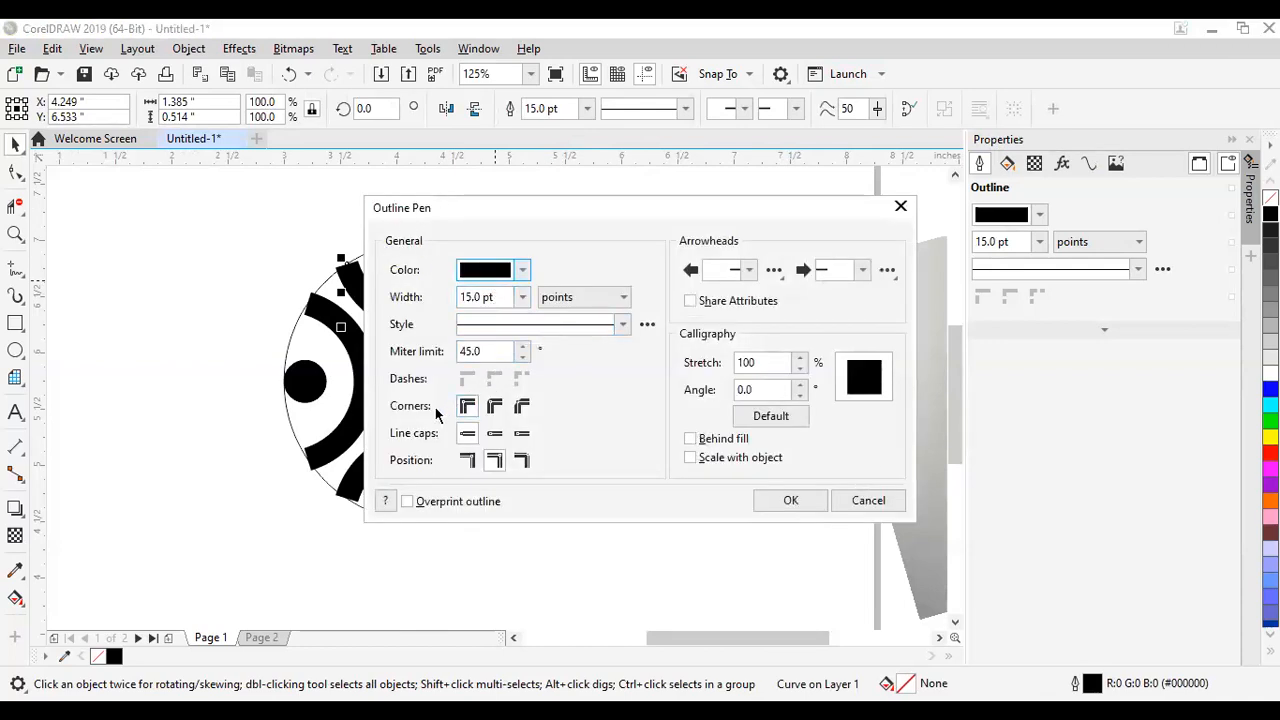
{"action": "left_click", "coordinate": [494, 407]}
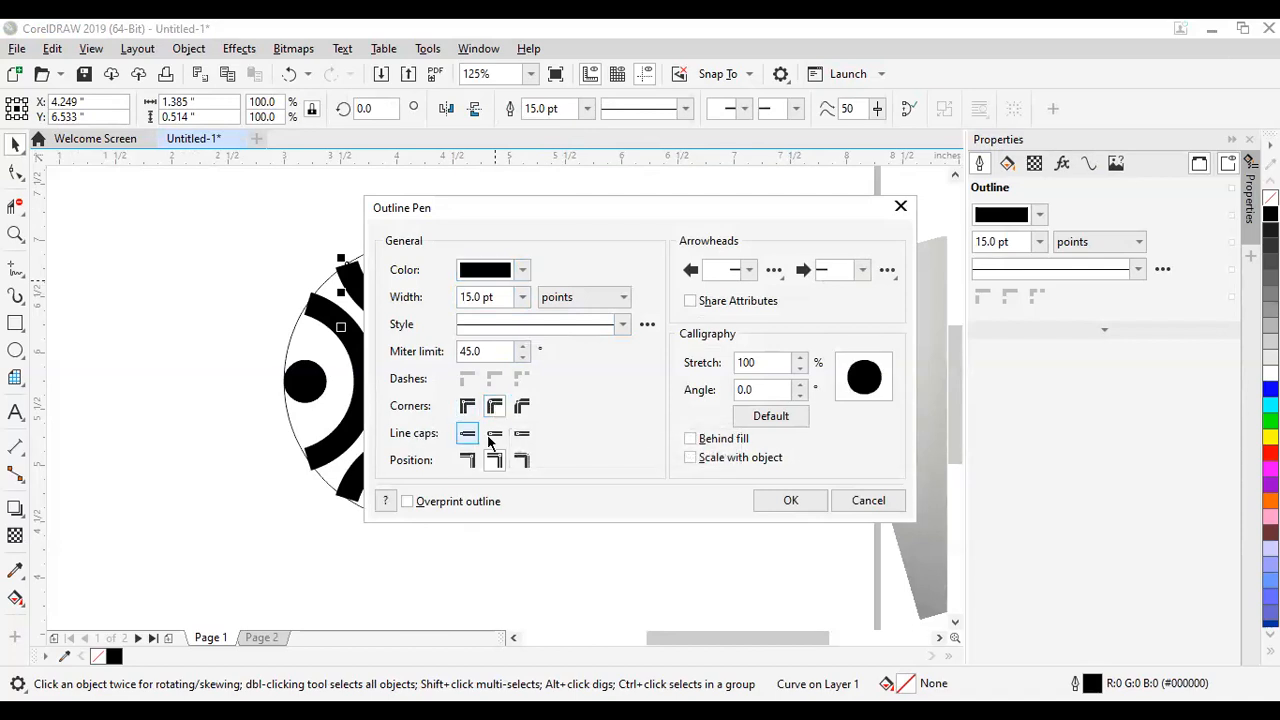
{"action": "left_click", "coordinate": [495, 435]}
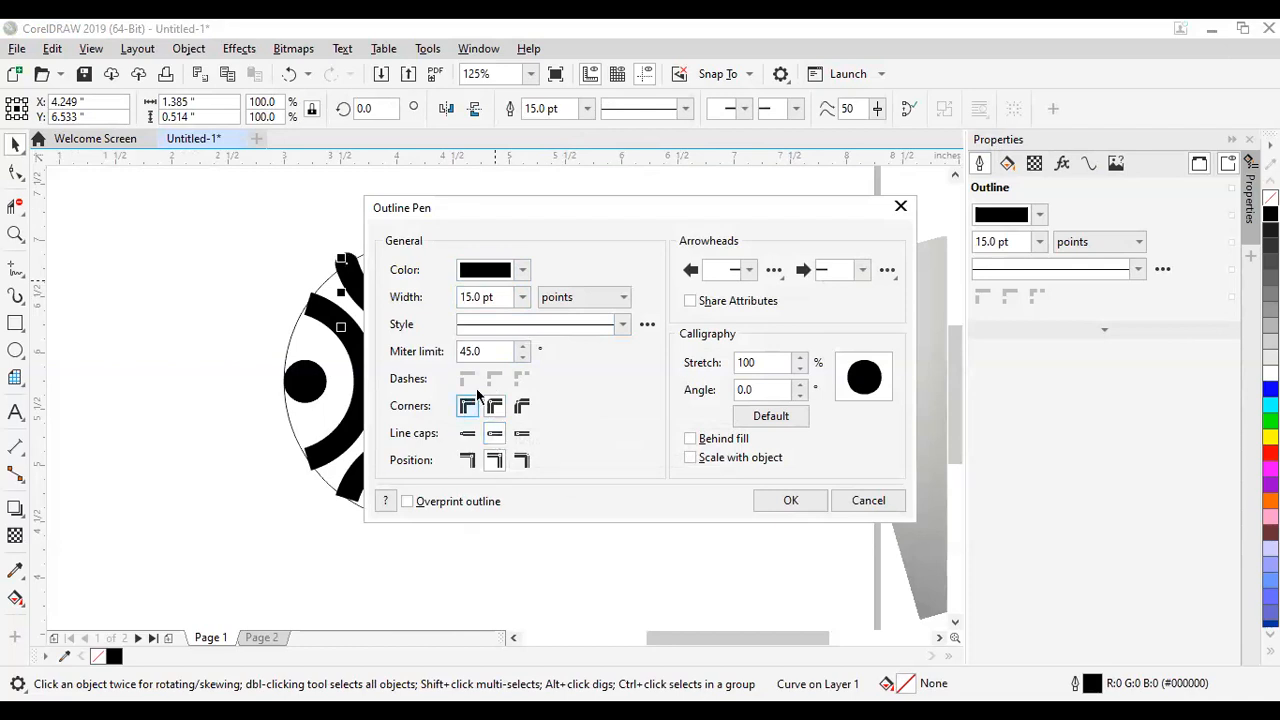
{"action": "left_click", "coordinate": [790, 500]}
Step: Examine how the top arc's rounded ends sit against the large circle and the neighbouring arcs
{"action": "scroll", "coordinate": [389, 223], "scroll_direction": "up", "scroll_amount": 2}
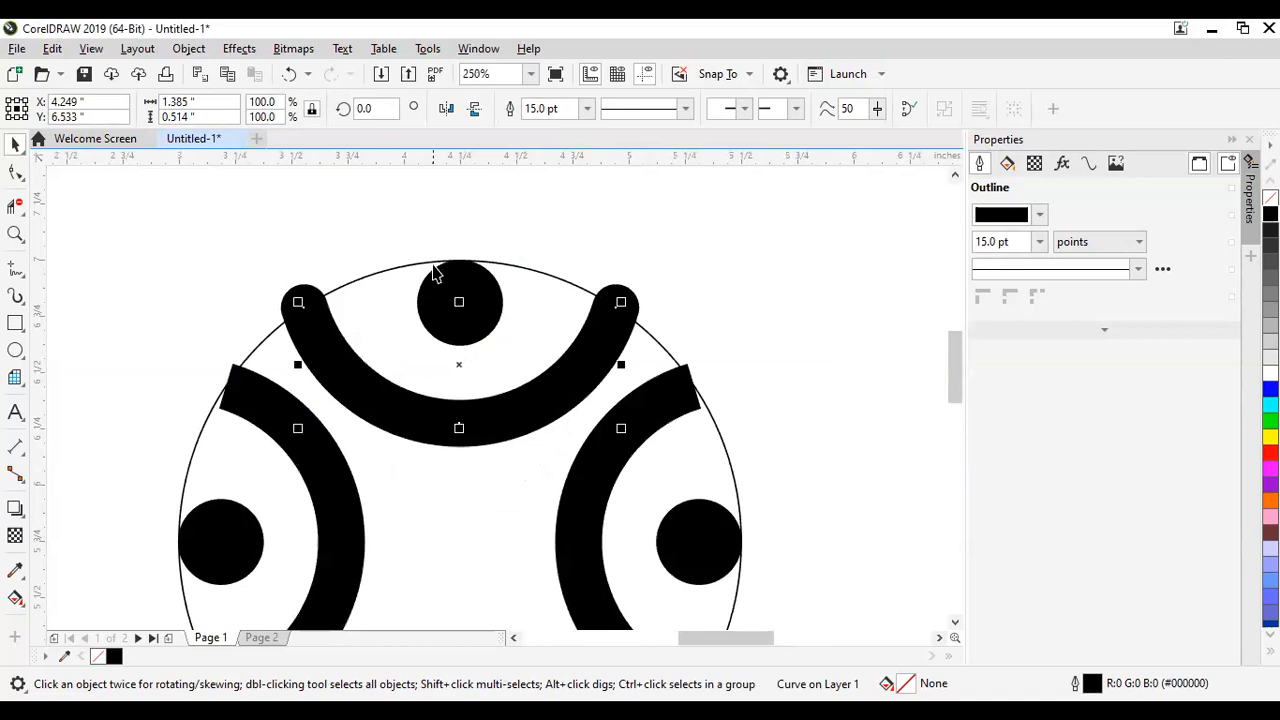
{"action": "scroll", "coordinate": [430, 281], "scroll_direction": "up", "scroll_amount": 1}
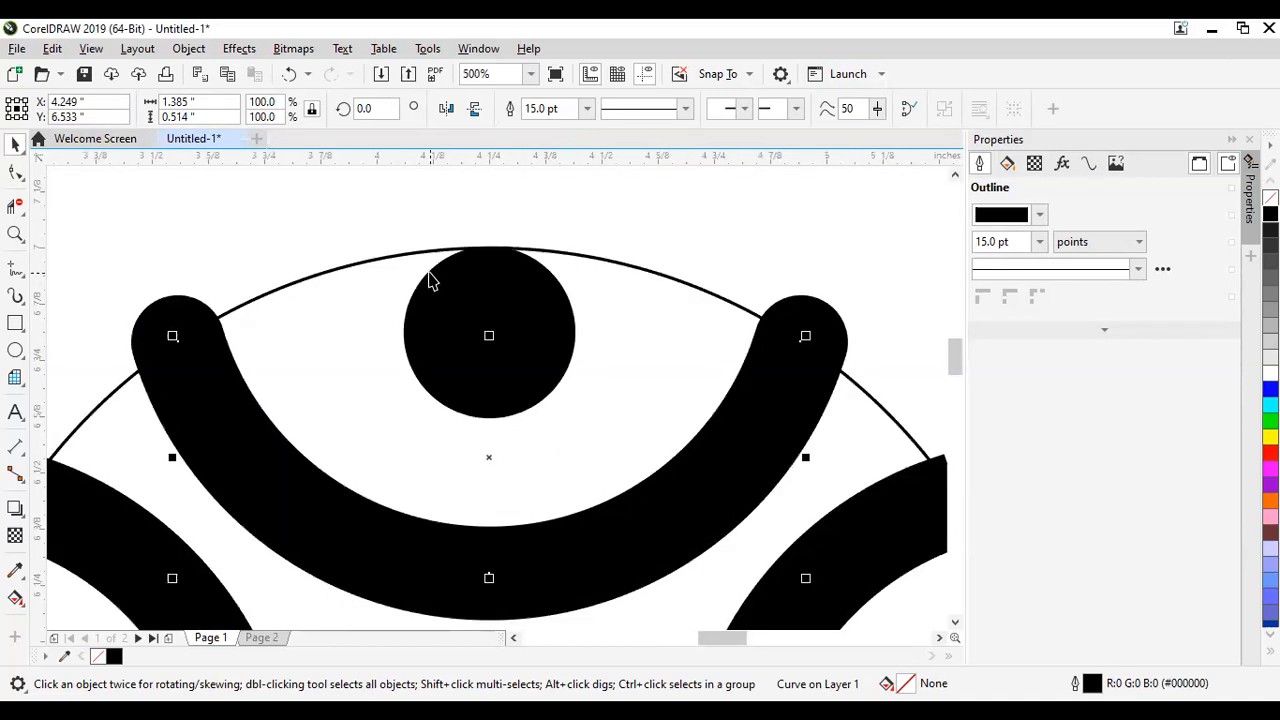
{"action": "left_click", "coordinate": [15, 205]}
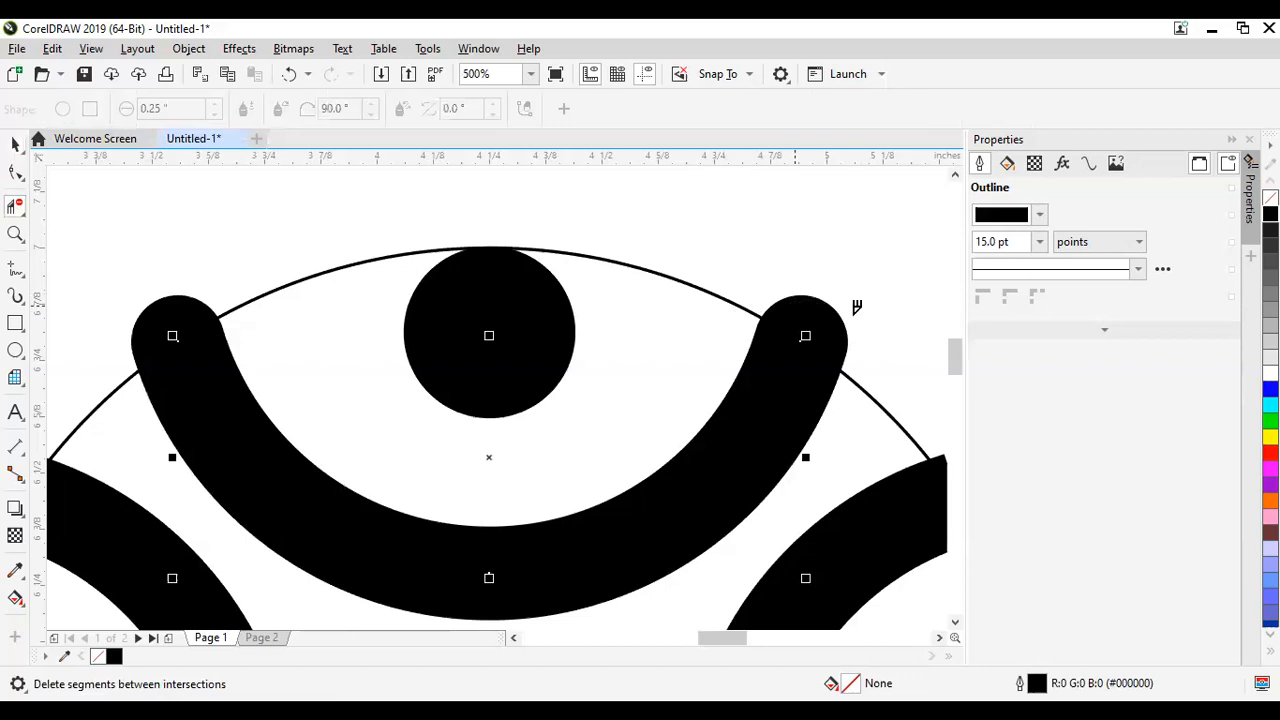
{"action": "scroll", "coordinate": [673, 309], "scroll_direction": "down", "scroll_amount": 1}
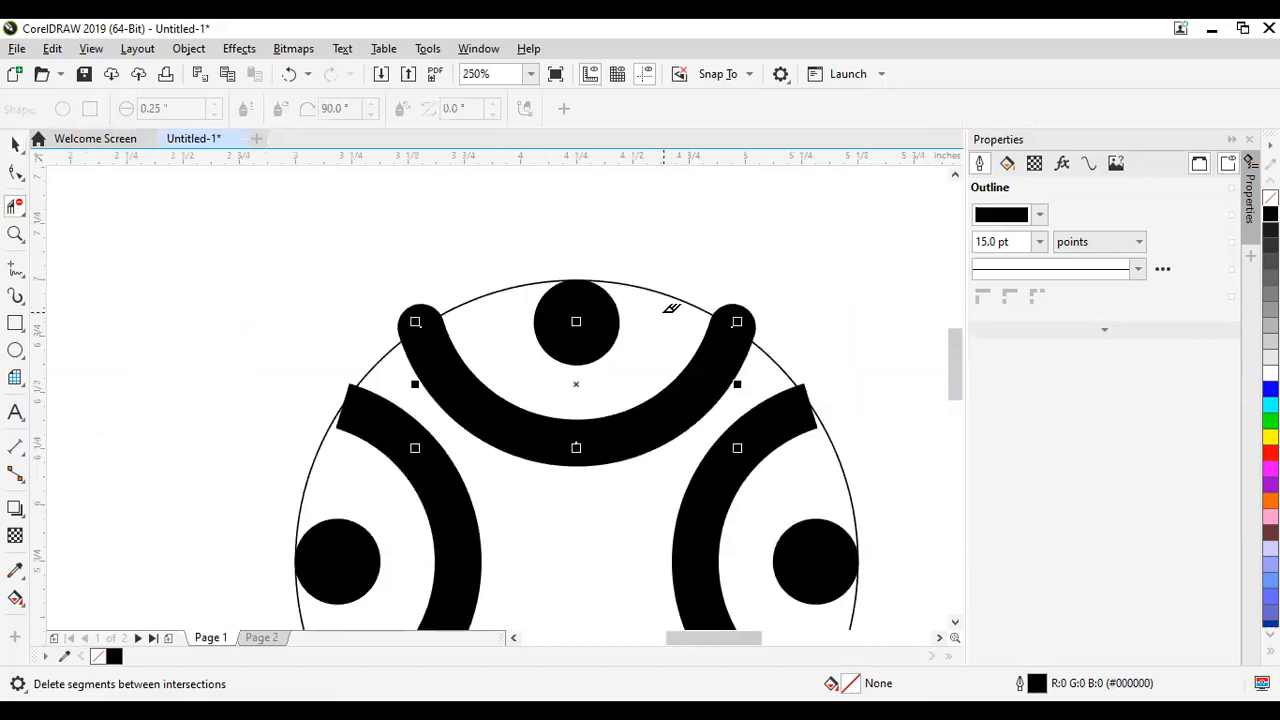
{"action": "scroll", "coordinate": [673, 309], "scroll_direction": "down", "scroll_amount": 1}
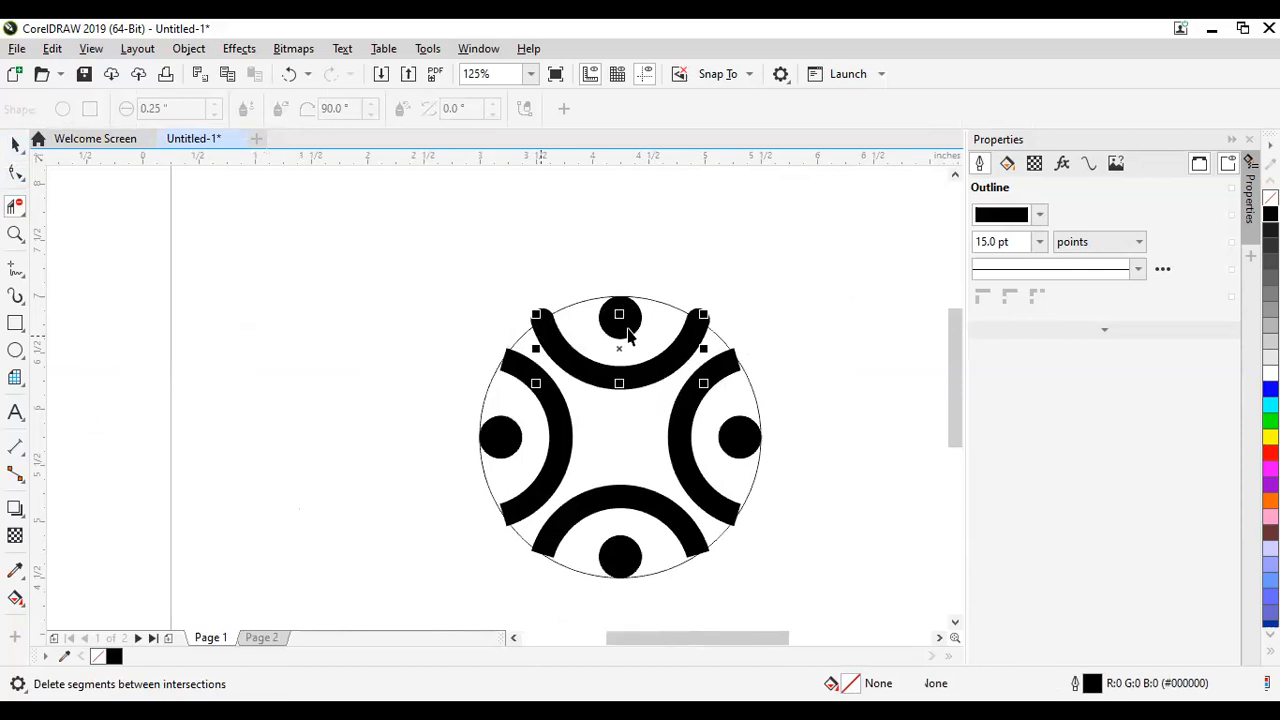
{"action": "key", "text": "space"}
{"action": "scroll", "coordinate": [628, 337], "scroll_direction": "up", "scroll_amount": 2}
{"action": "scroll", "coordinate": [630, 341], "scroll_direction": "down", "scroll_amount": 1}
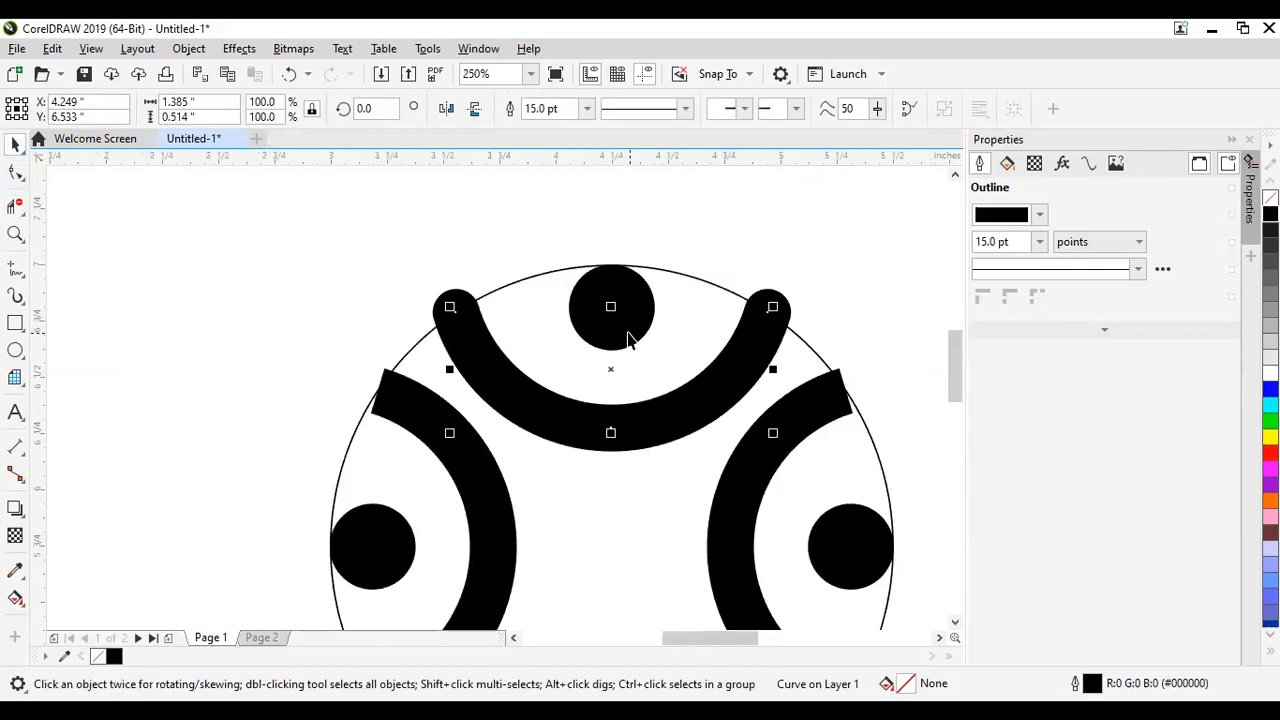
{"action": "scroll", "coordinate": [606, 346], "scroll_direction": "down", "scroll_amount": 1}
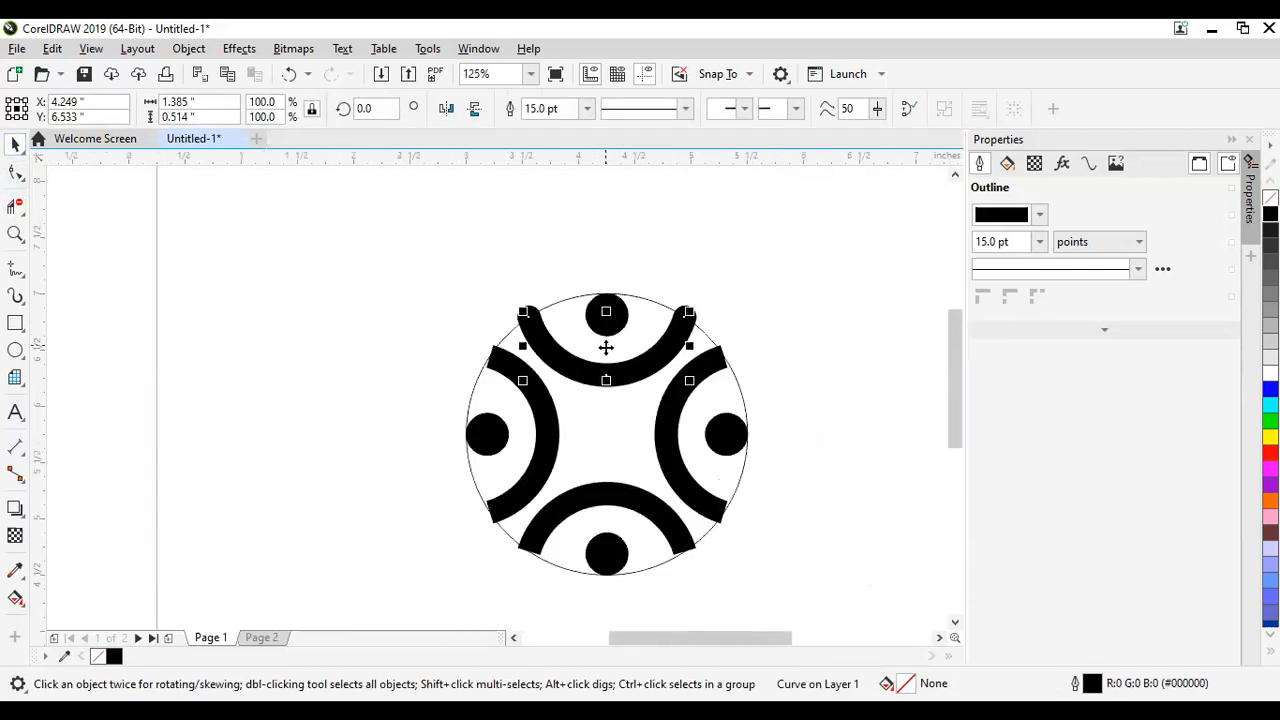
Step: Try scaling the top arc down to about 95.1% around its centre, and undo the scaling
{"action": "scroll", "coordinate": [606, 346], "scroll_direction": "up", "scroll_amount": 1}
{"action": "left_click_drag", "start_coordinate": [769, 281], "coordinate": [770, 283]}
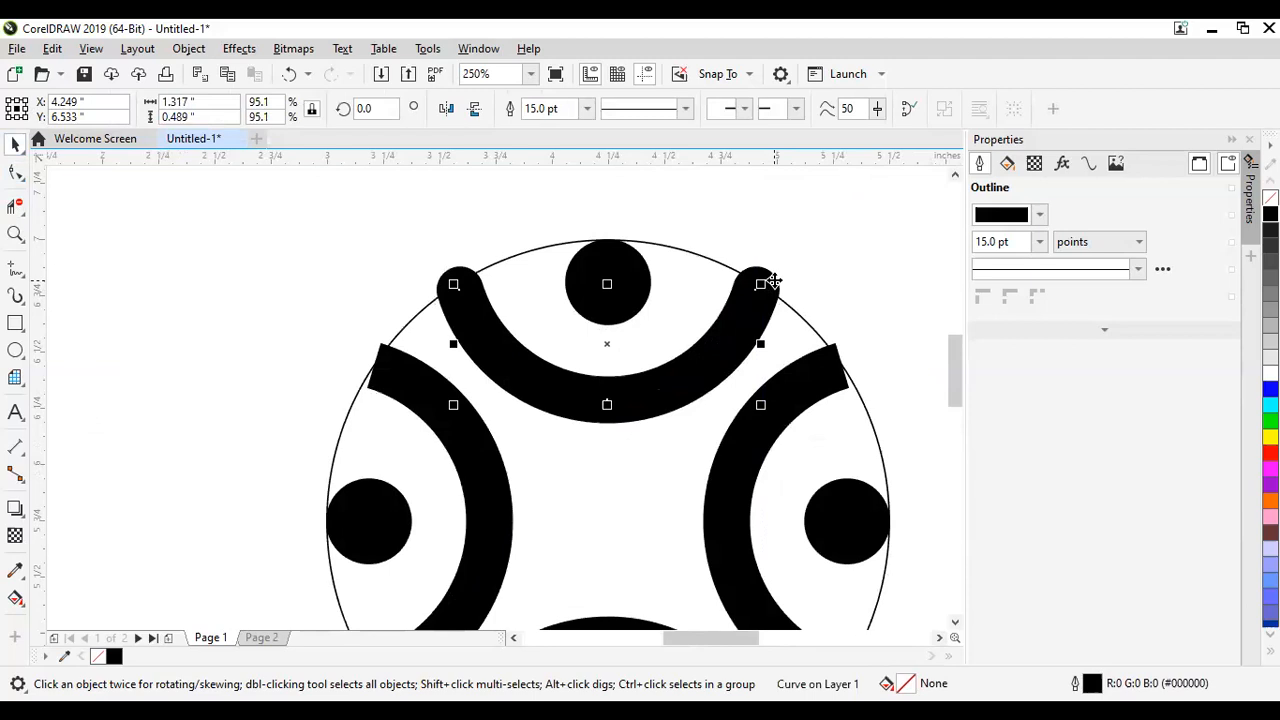
{"action": "key", "text": "ctrl+z"}
Step: Apply rounded corners and round line caps to the outlines of the left, right and bottom arcs together
{"action": "scroll", "coordinate": [693, 263], "scroll_direction": "down", "scroll_amount": 2}
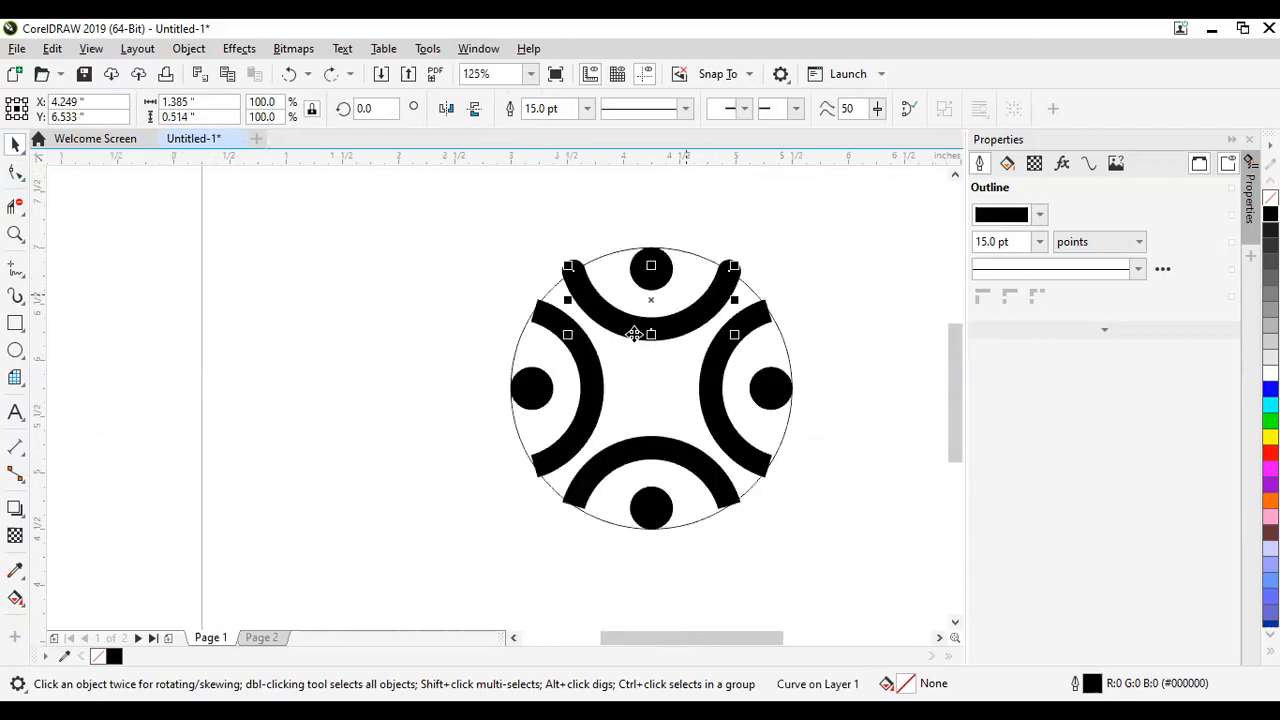
{"action": "left_click", "coordinate": [590, 372]}
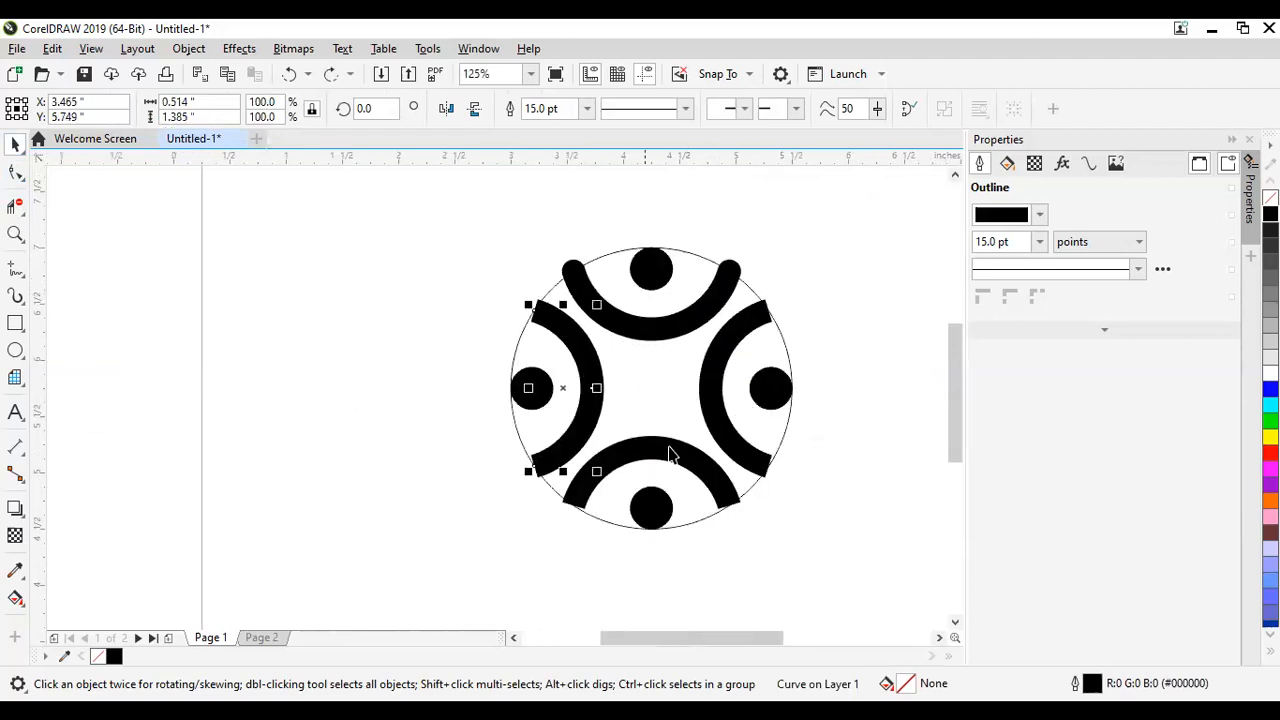
{"action": "left_click", "coordinate": [714, 418], "text": "shift"}
{"action": "left_click", "coordinate": [738, 336], "text": "shift"}
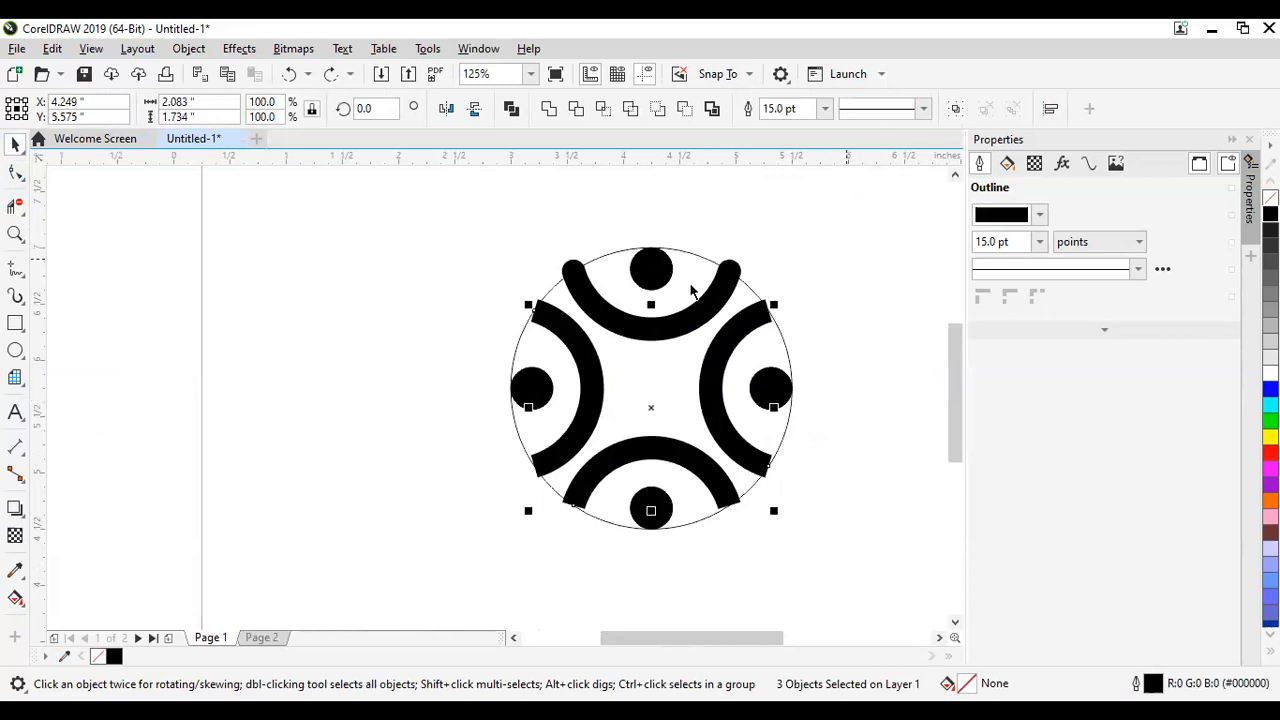
{"action": "key", "text": "F12"}
{"action": "left_click", "coordinate": [494, 405]}
{"action": "left_click", "coordinate": [494, 433]}
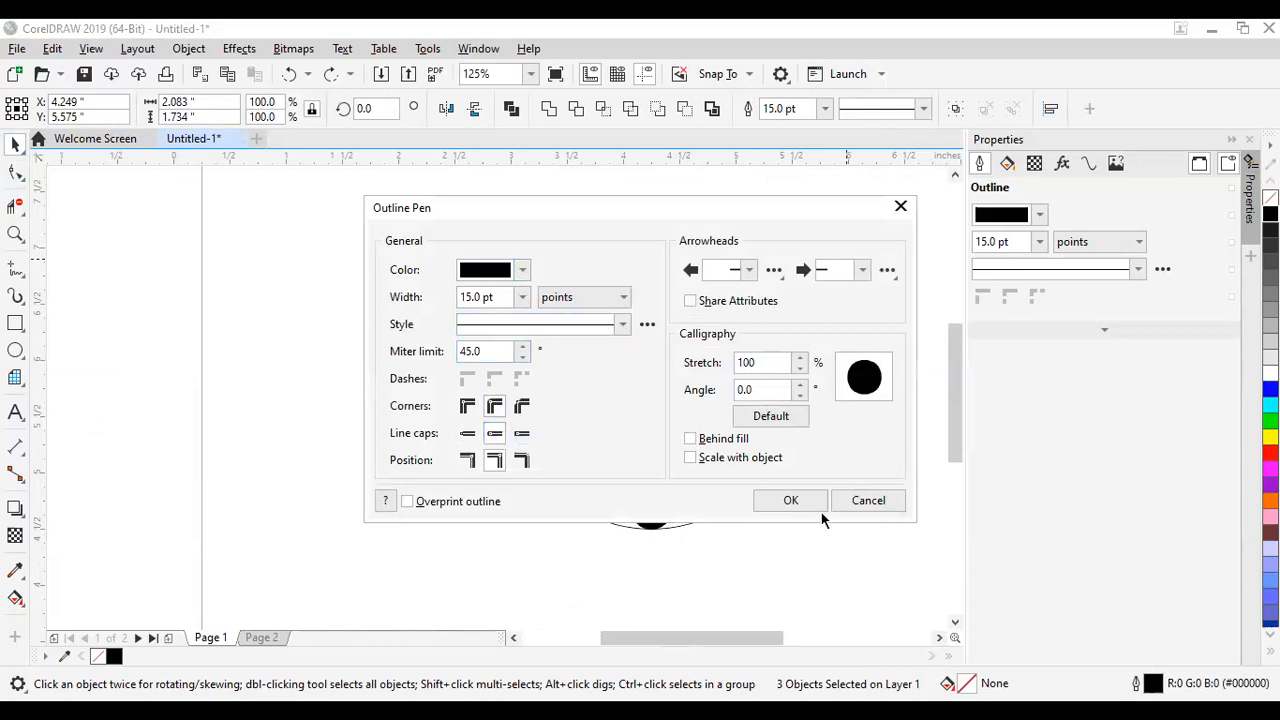
{"action": "left_click", "coordinate": [811, 502]}
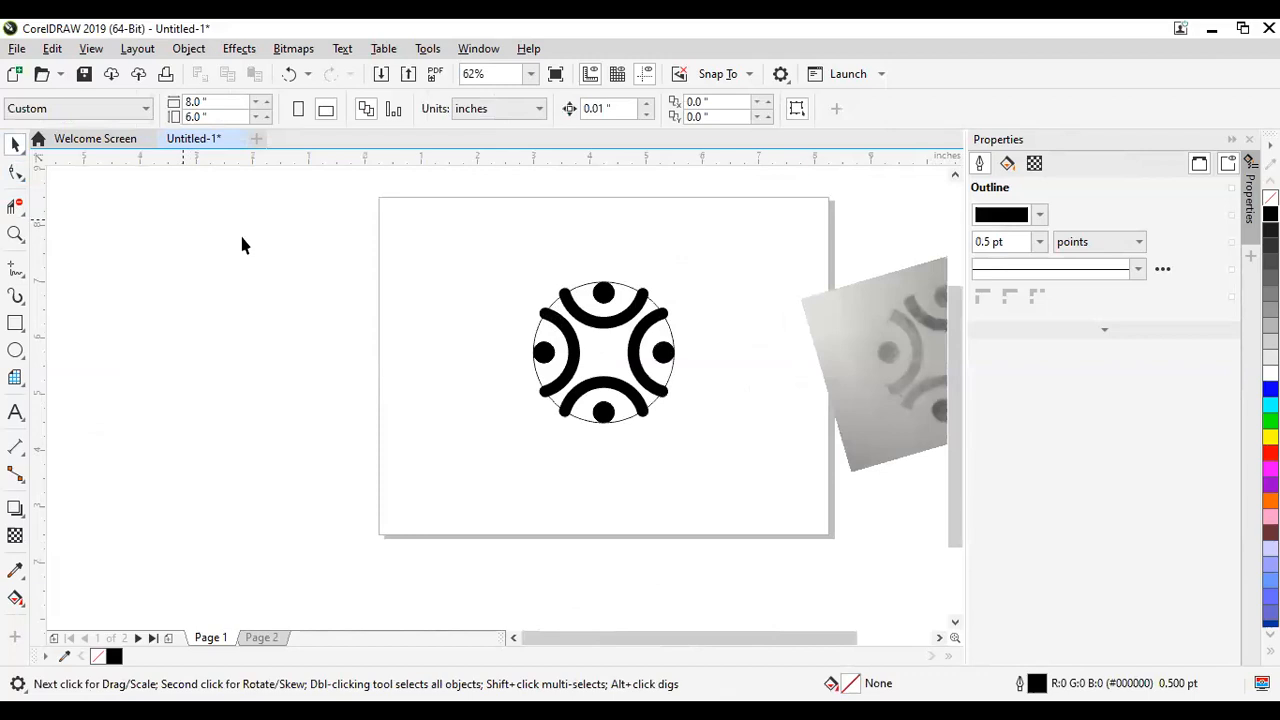
Step: Delete the large thin guide circle surrounding the arcs and dots
{"action": "left_click_drag", "start_coordinate": [183, 219], "coordinate": [695, 421]}
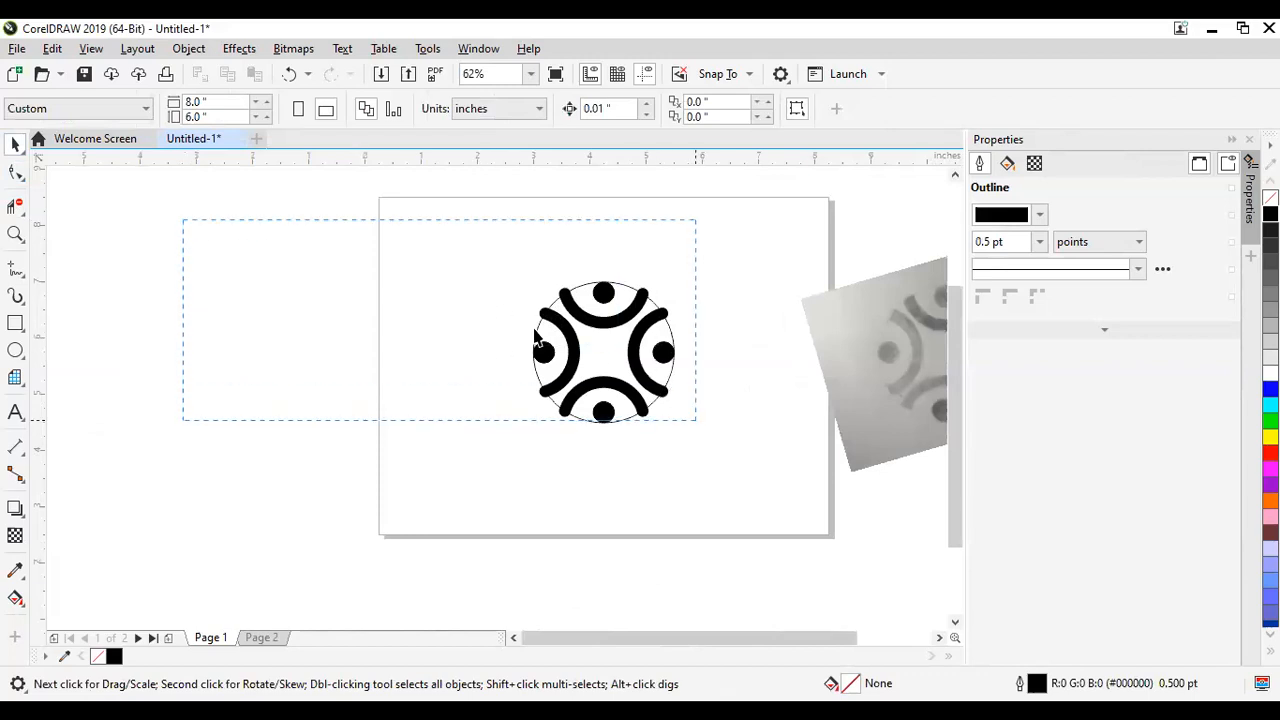
{"action": "left_click", "coordinate": [671, 331]}
{"action": "key", "text": "Delete"}
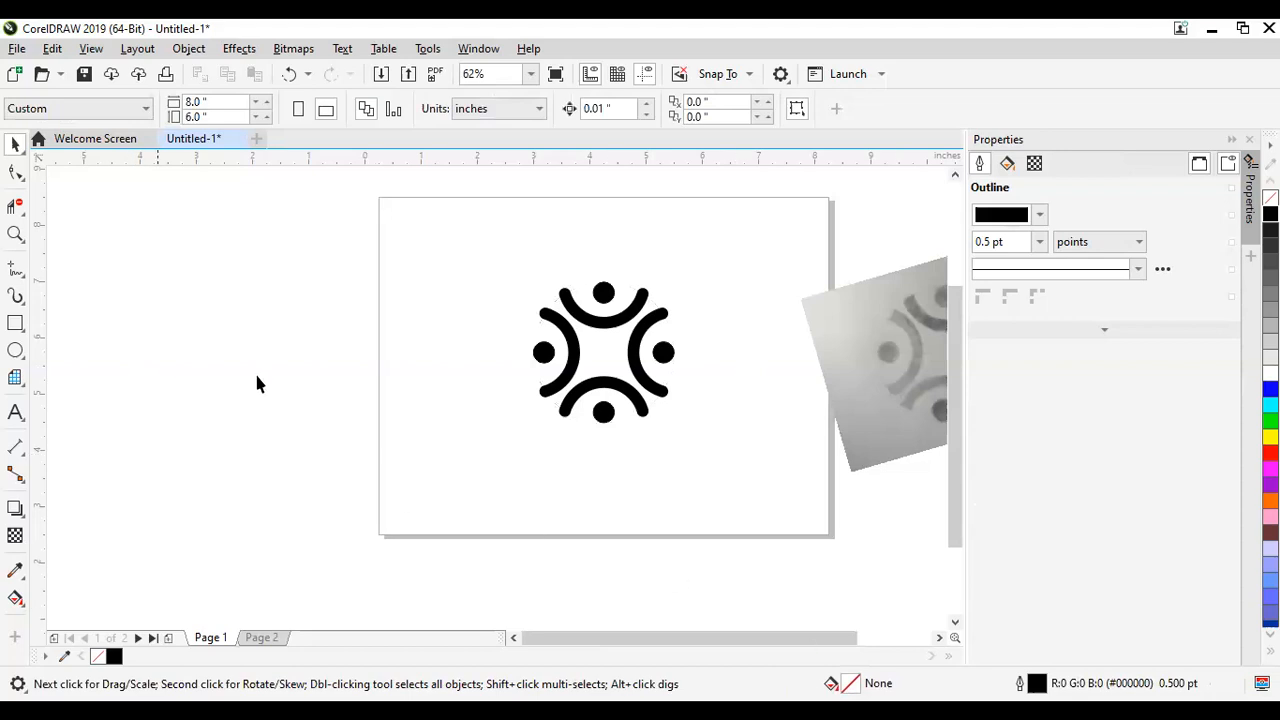
Step: Move the pencil sketch image farther away from the right side of the page
{"action": "scroll", "coordinate": [426, 337], "scroll_direction": "down", "scroll_amount": 4}
{"action": "scroll", "coordinate": [488, 342], "scroll_direction": "up", "scroll_amount": 4}
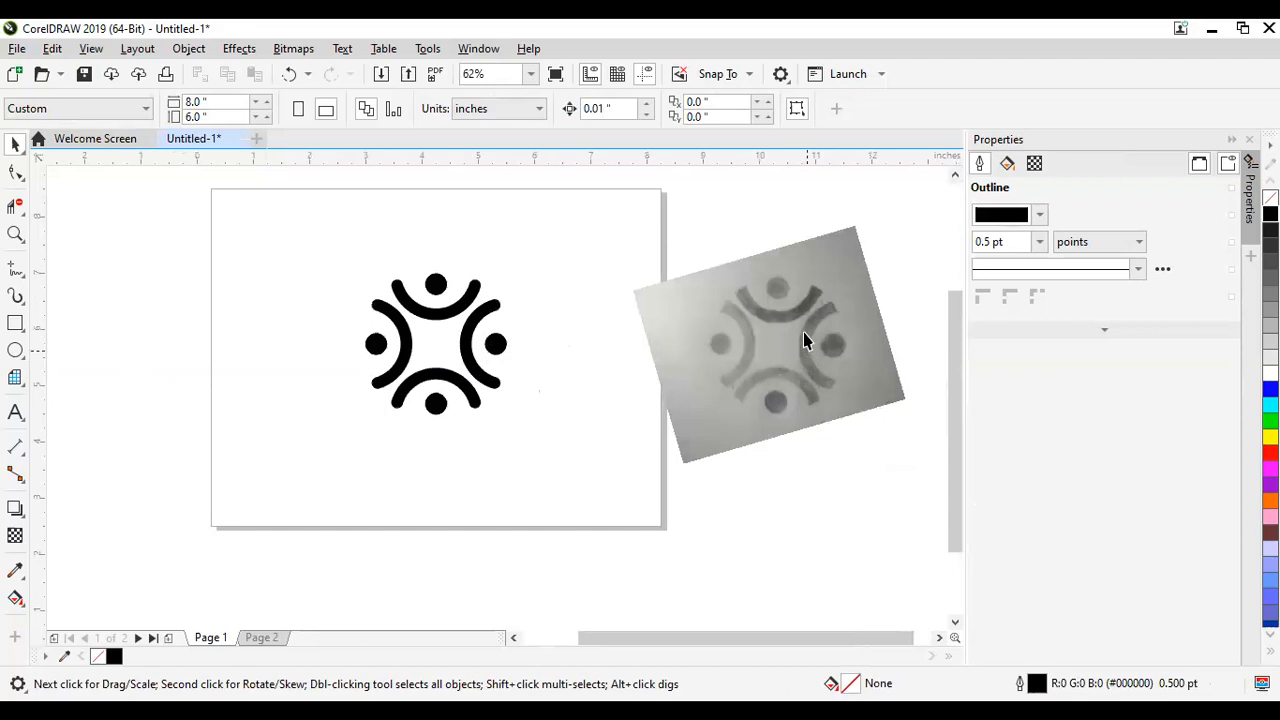
{"action": "left_click_drag", "start_coordinate": [860, 389], "coordinate": [917, 343]}
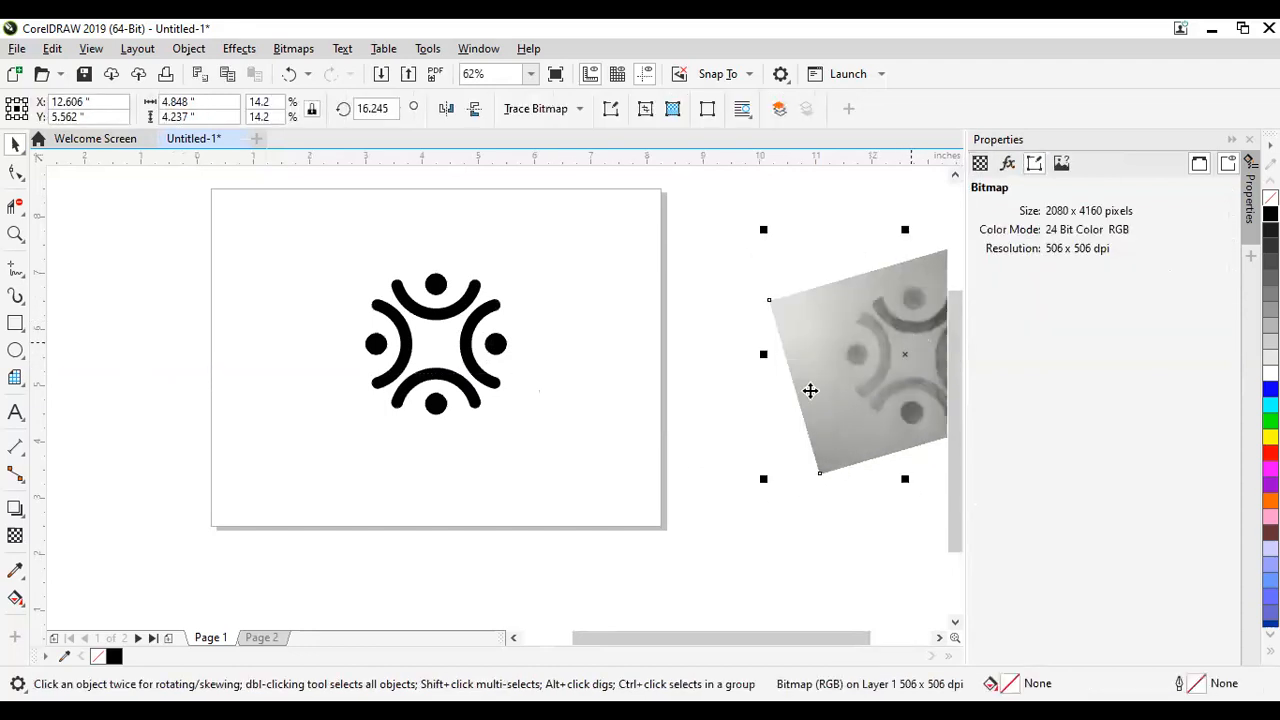
Step: Examine the whole logo of four arcs and four circles, both close up and at full-page view
{"action": "left_click_drag", "start_coordinate": [140, 220], "coordinate": [543, 420]}
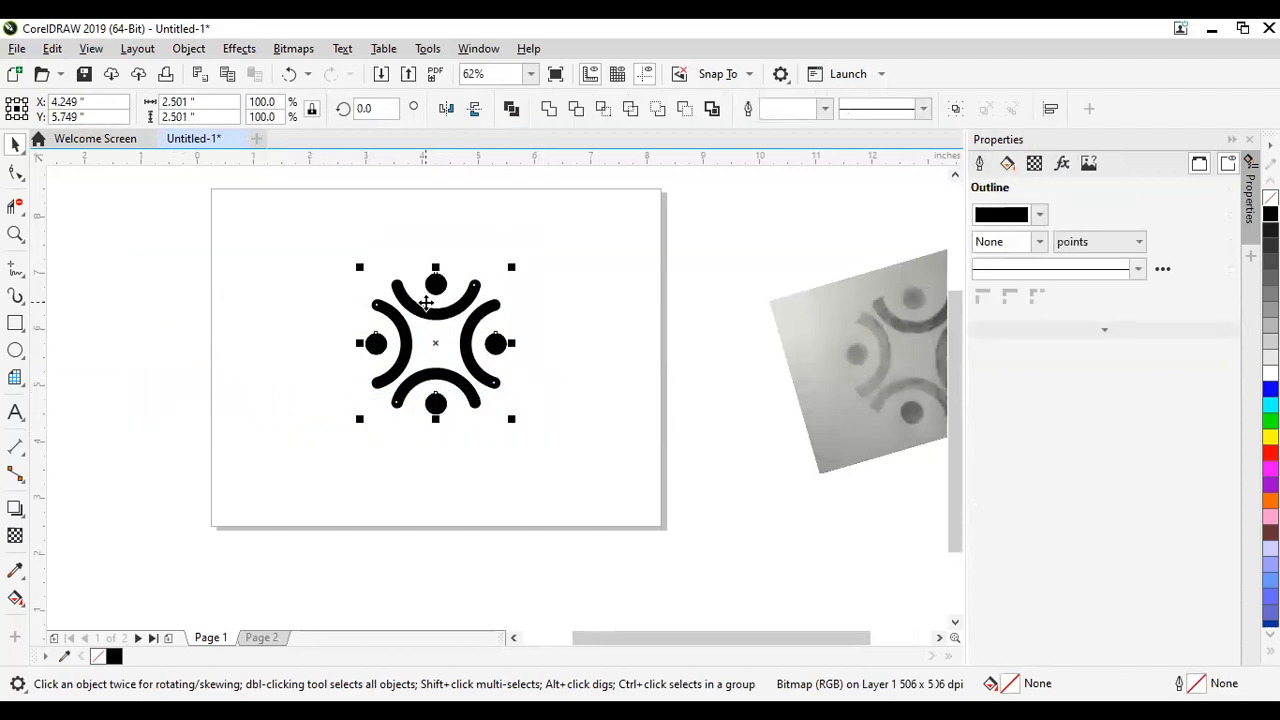
{"action": "scroll", "coordinate": [426, 302], "scroll_direction": "up", "scroll_amount": 2}
{"action": "scroll", "coordinate": [426, 302], "scroll_direction": "up", "scroll_amount": 2}
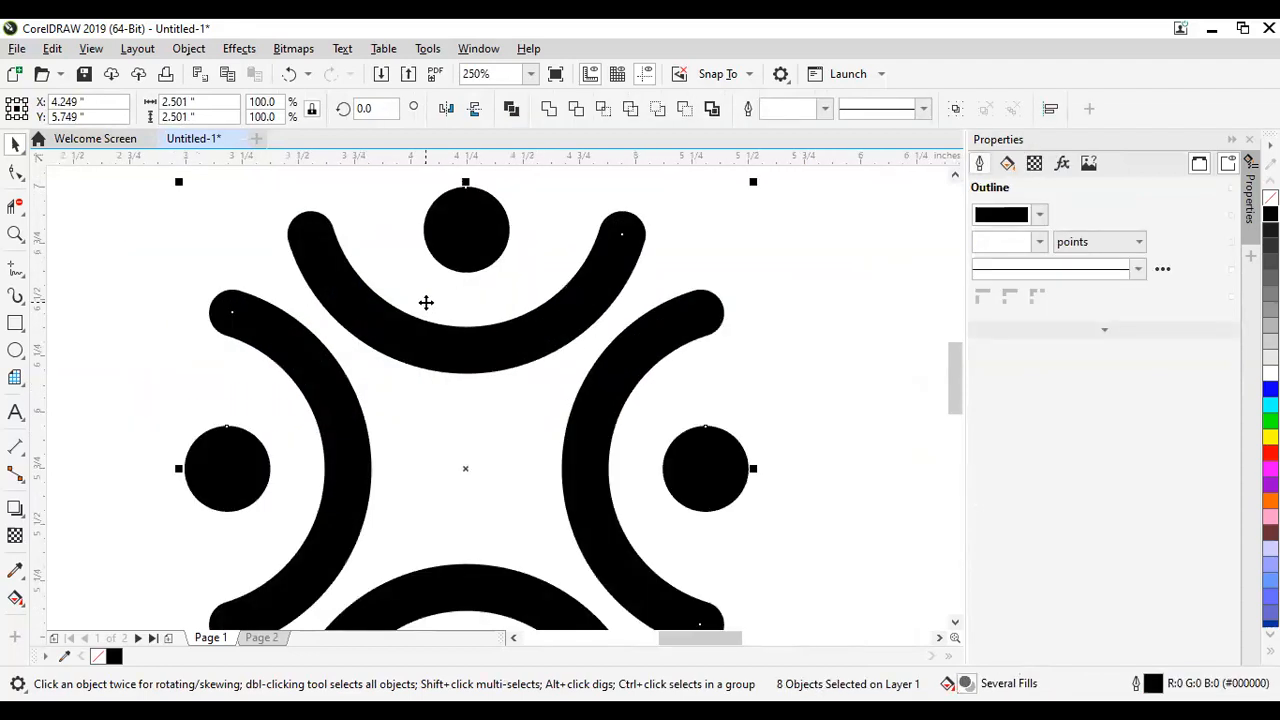
{"action": "scroll", "coordinate": [426, 302], "scroll_direction": "down", "scroll_amount": 4}
{"action": "scroll", "coordinate": [426, 302], "scroll_direction": "up", "scroll_amount": 2}
{"action": "scroll", "coordinate": [426, 302], "scroll_direction": "down", "scroll_amount": 2}
{"action": "left_click", "coordinate": [478, 420]}
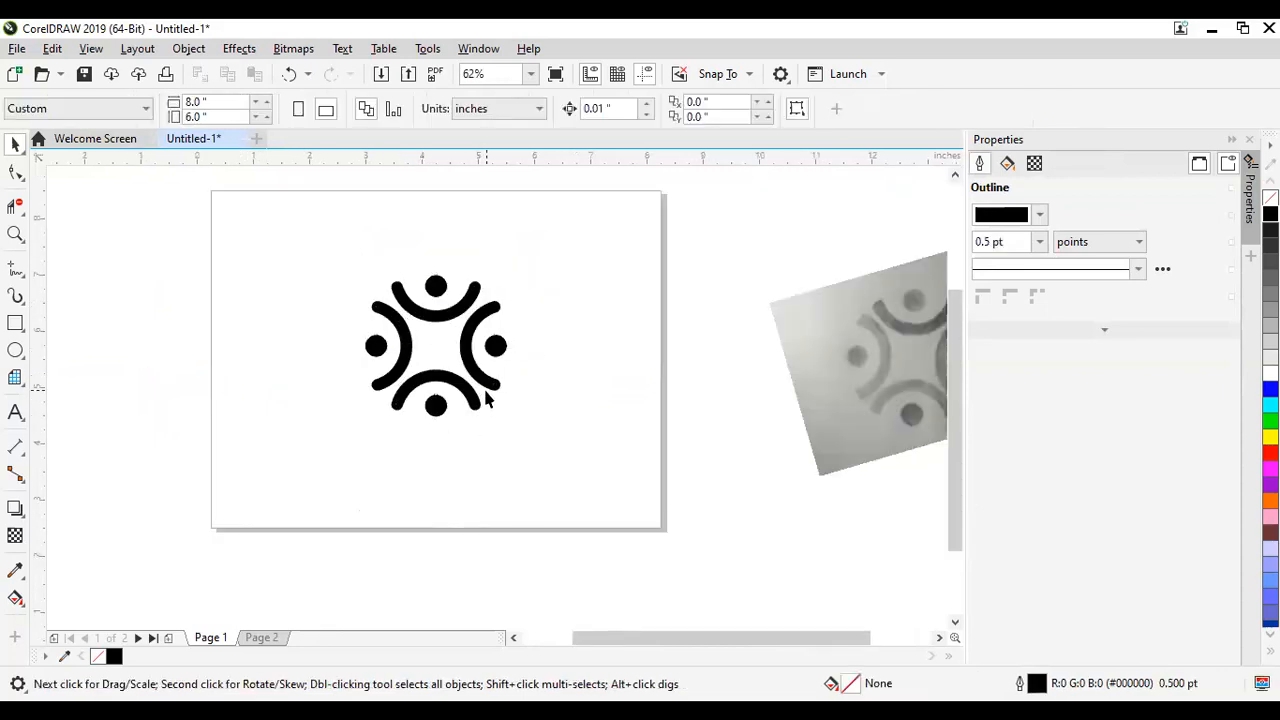
{"action": "scroll", "coordinate": [449, 284], "scroll_direction": "up", "scroll_amount": 2}
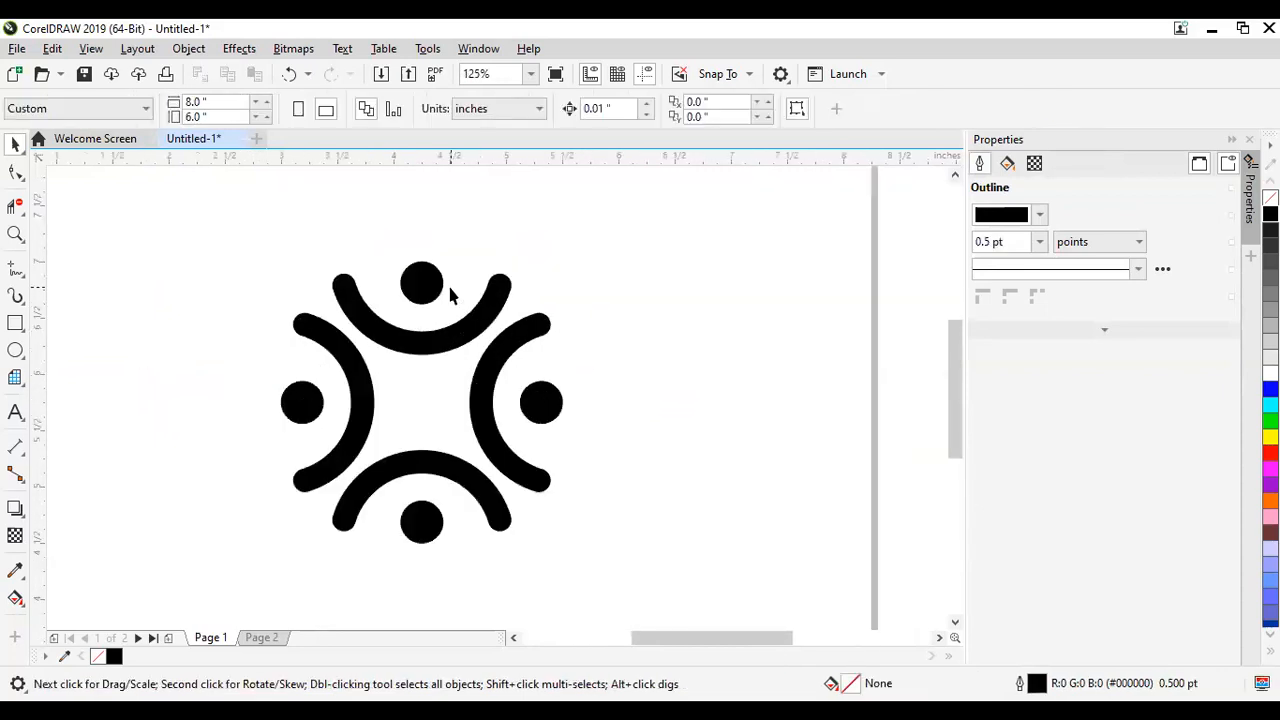
{"action": "scroll", "coordinate": [462, 298], "scroll_direction": "down", "scroll_amount": 4}
{"action": "scroll", "coordinate": [467, 305], "scroll_direction": "up", "scroll_amount": 6}
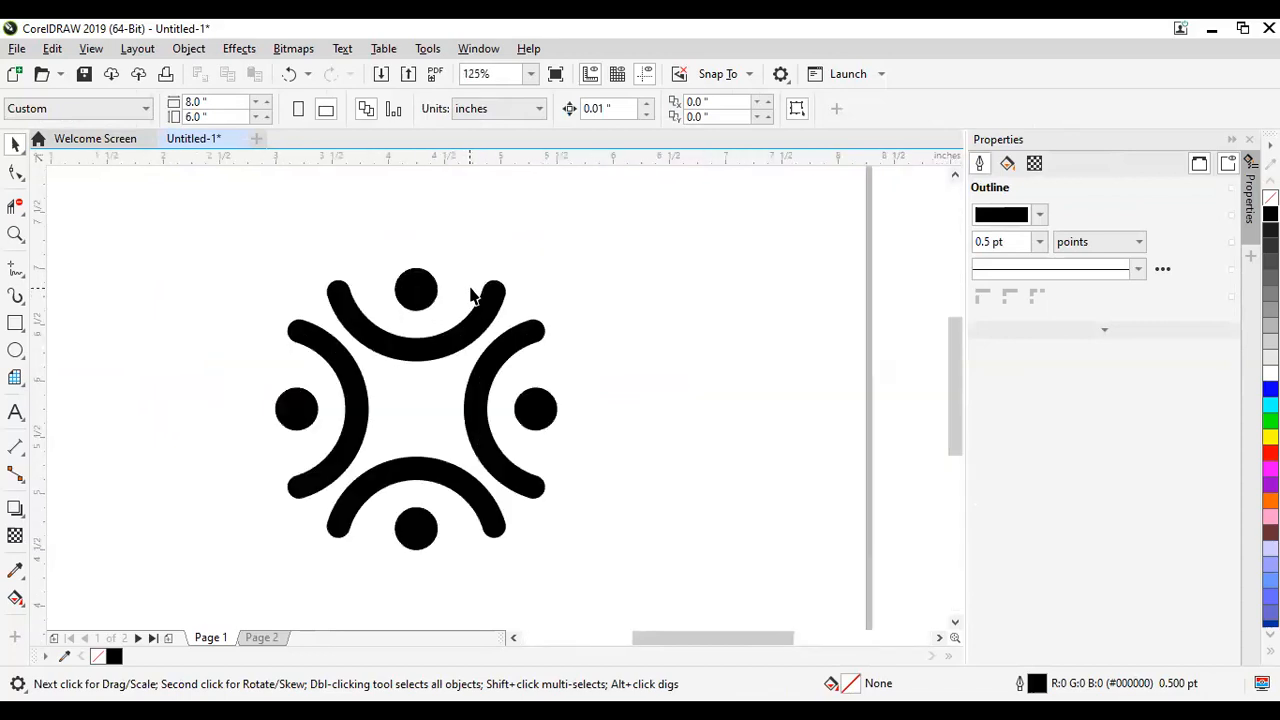
Step: Try enlarging the logo's upper arc about its centre to about 401%, and undo the resize
{"action": "left_click", "coordinate": [517, 298]}
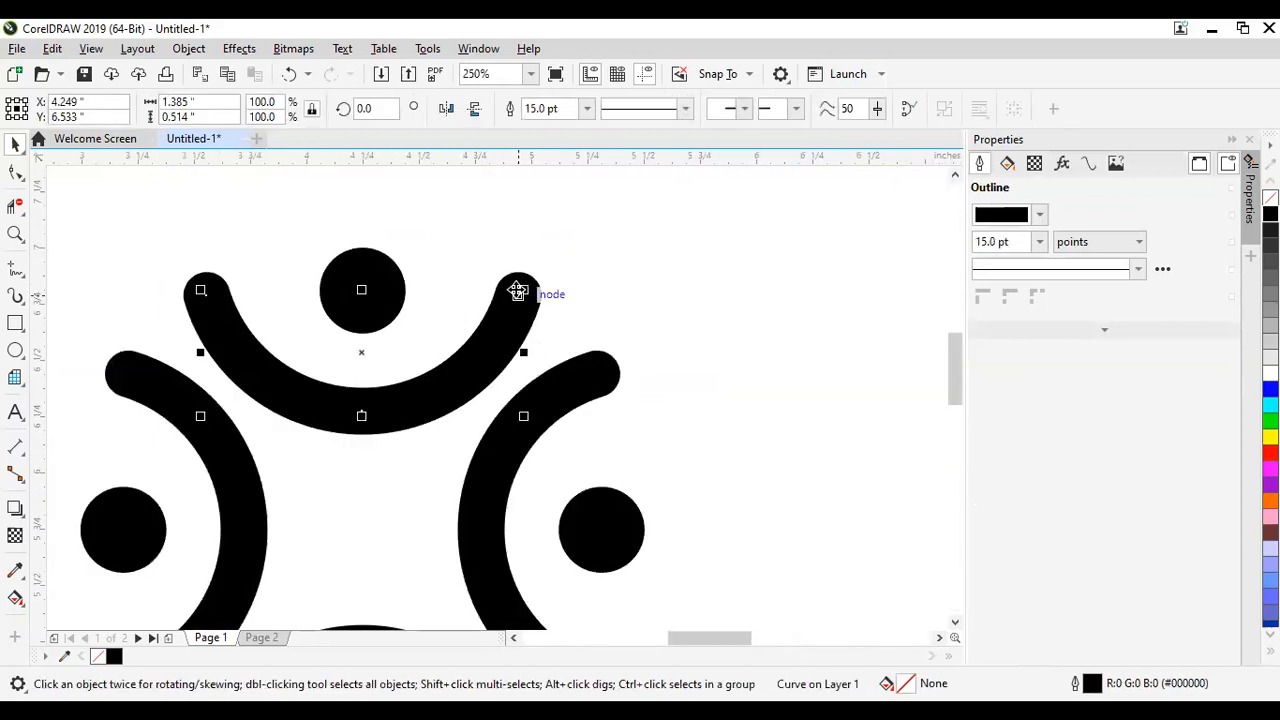
{"action": "scroll", "coordinate": [470, 285], "scroll_direction": "down", "scroll_amount": 2}
{"action": "scroll", "coordinate": [470, 285], "scroll_direction": "up", "scroll_amount": 2}
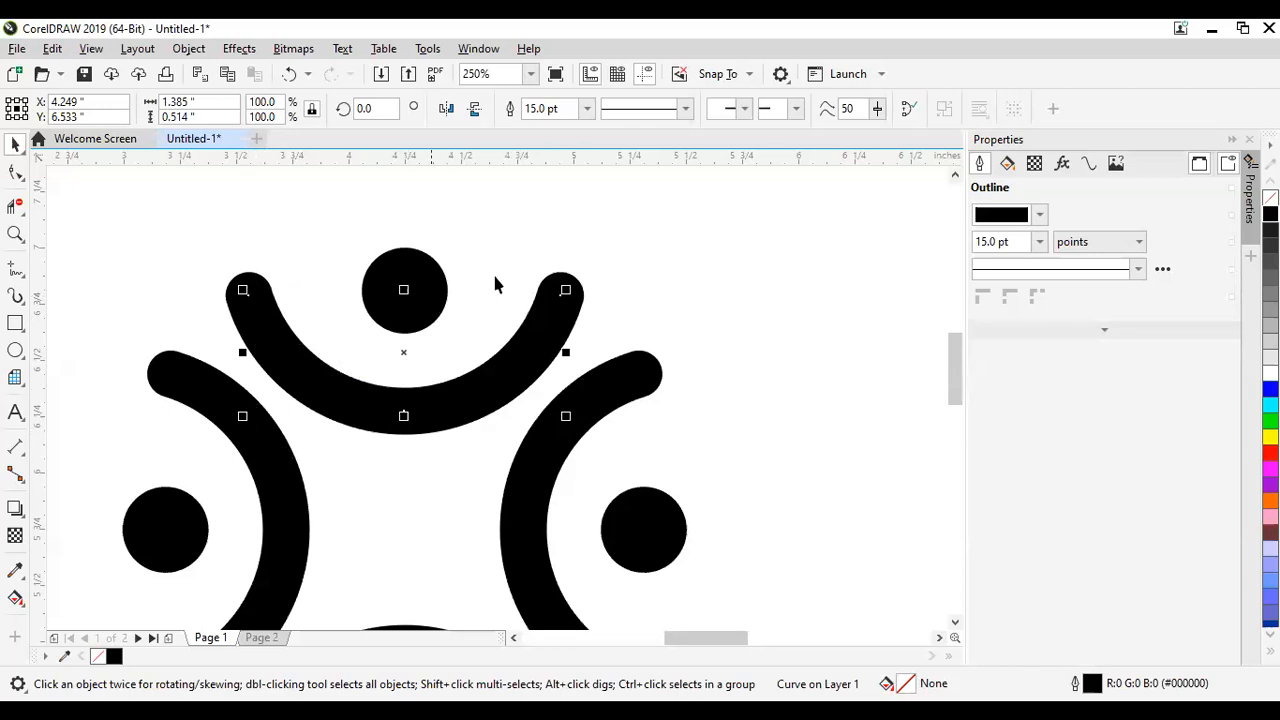
{"action": "scroll", "coordinate": [562, 303], "scroll_direction": "down", "scroll_amount": 2}
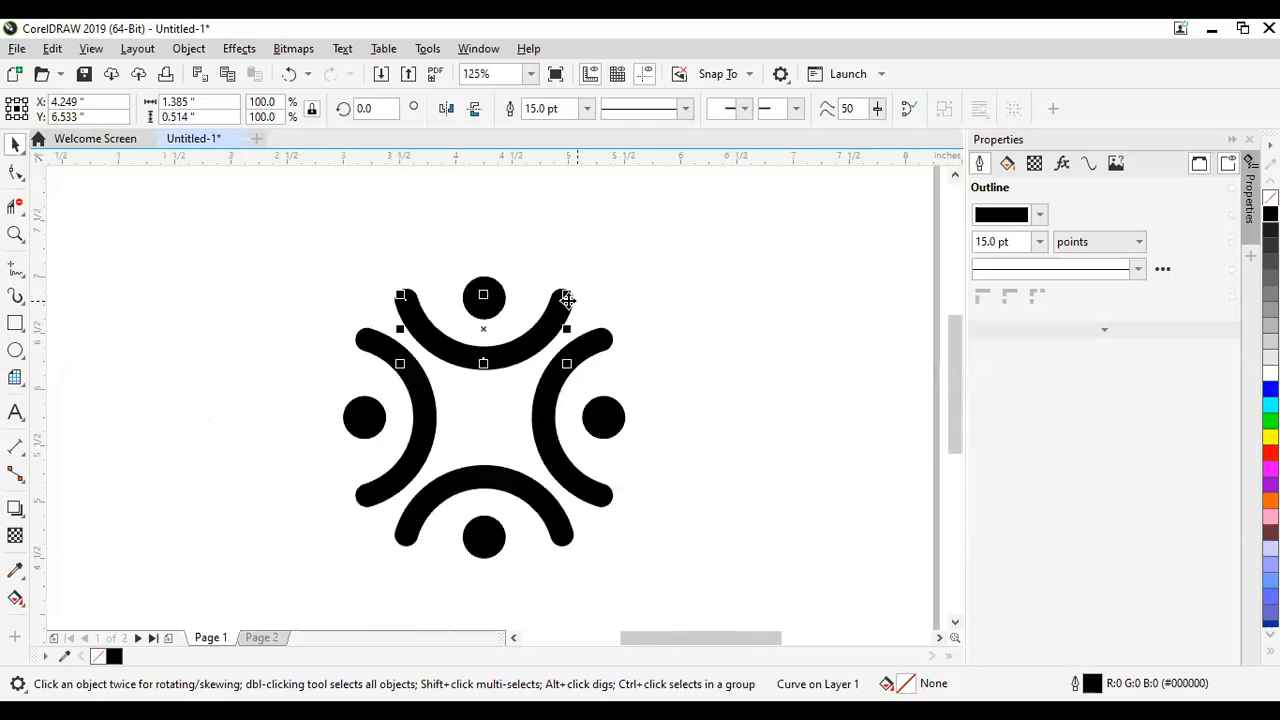
{"action": "left_click_drag", "start_coordinate": [567, 298], "coordinate": [809, 217]}
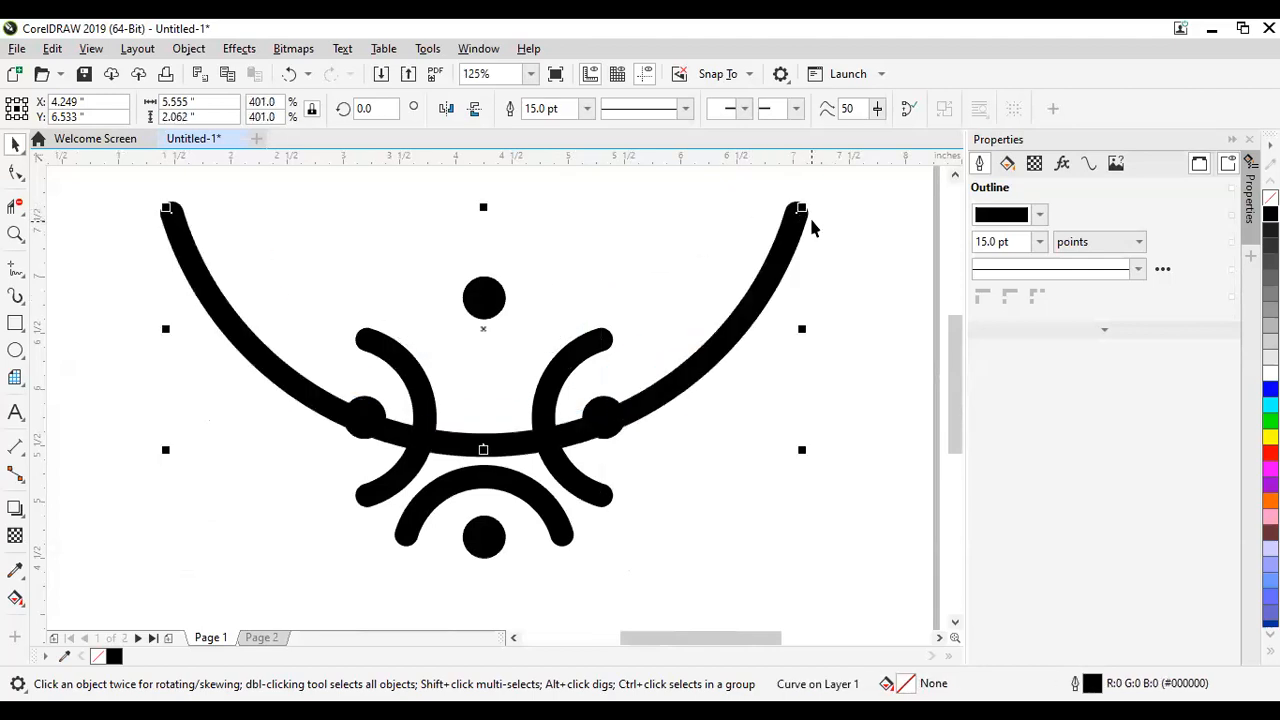
{"action": "key", "text": "ctrl+z"}
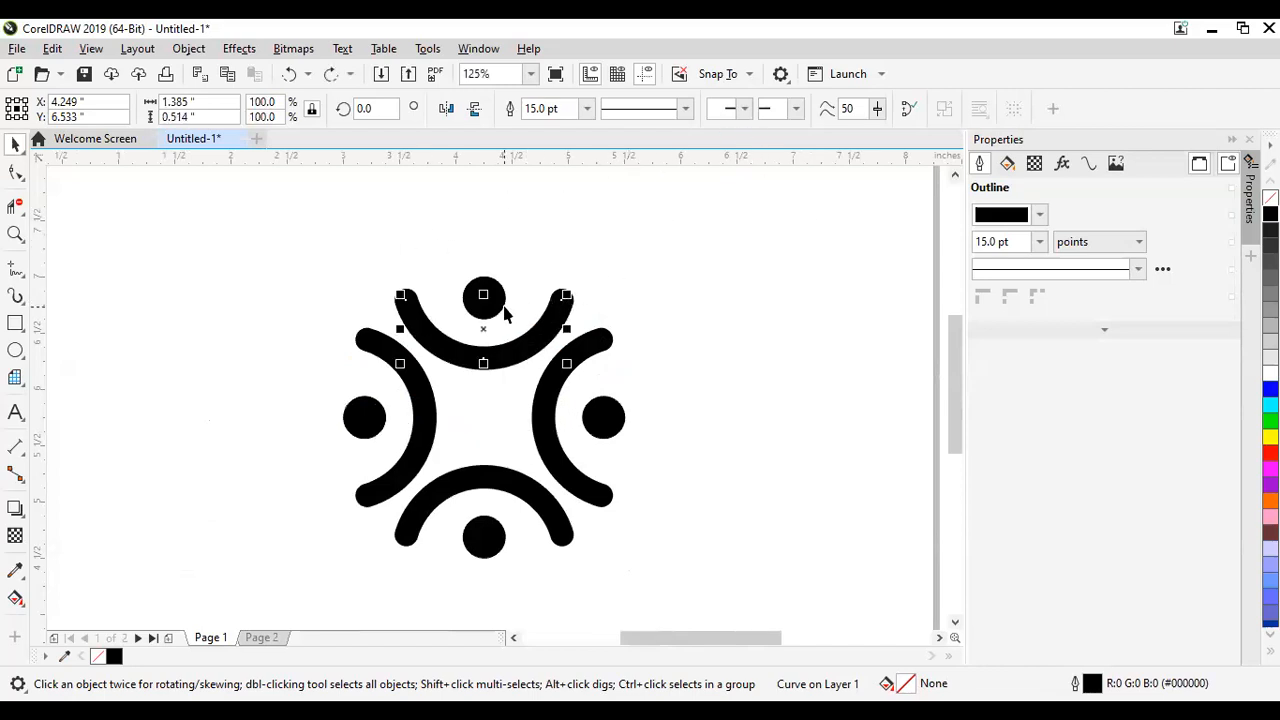
Step: Examine the upper arc and its 15 pt outline, close up and in relation to the rest of the logo
{"action": "scroll", "coordinate": [506, 288], "scroll_direction": "up", "scroll_amount": 1}
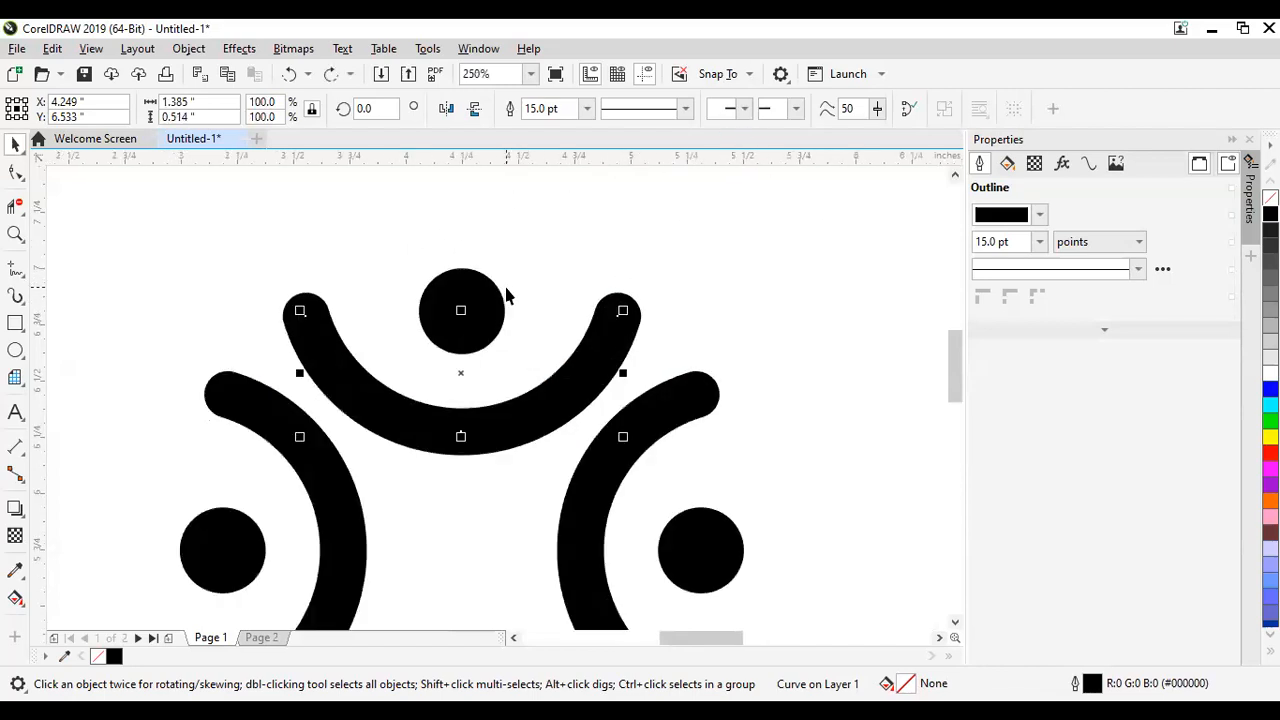
{"action": "scroll", "coordinate": [628, 298], "scroll_direction": "down", "scroll_amount": 2}
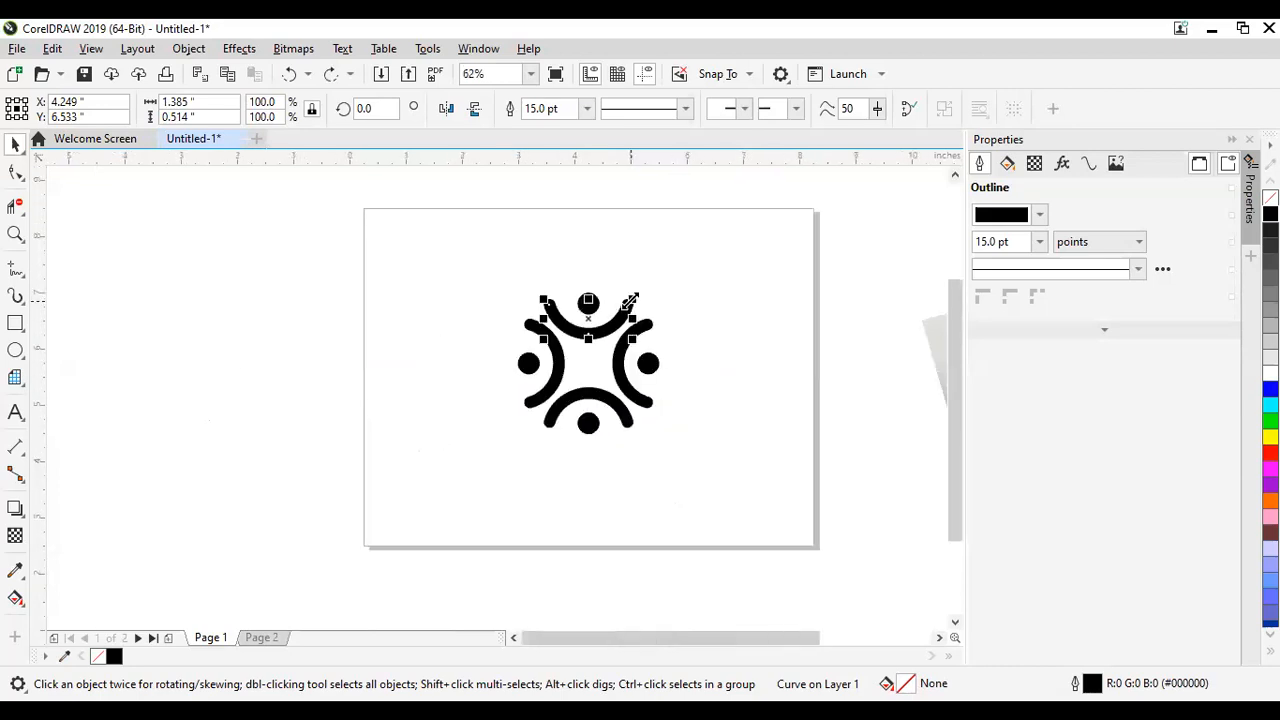
{"action": "scroll", "coordinate": [628, 300], "scroll_direction": "up", "scroll_amount": 2}
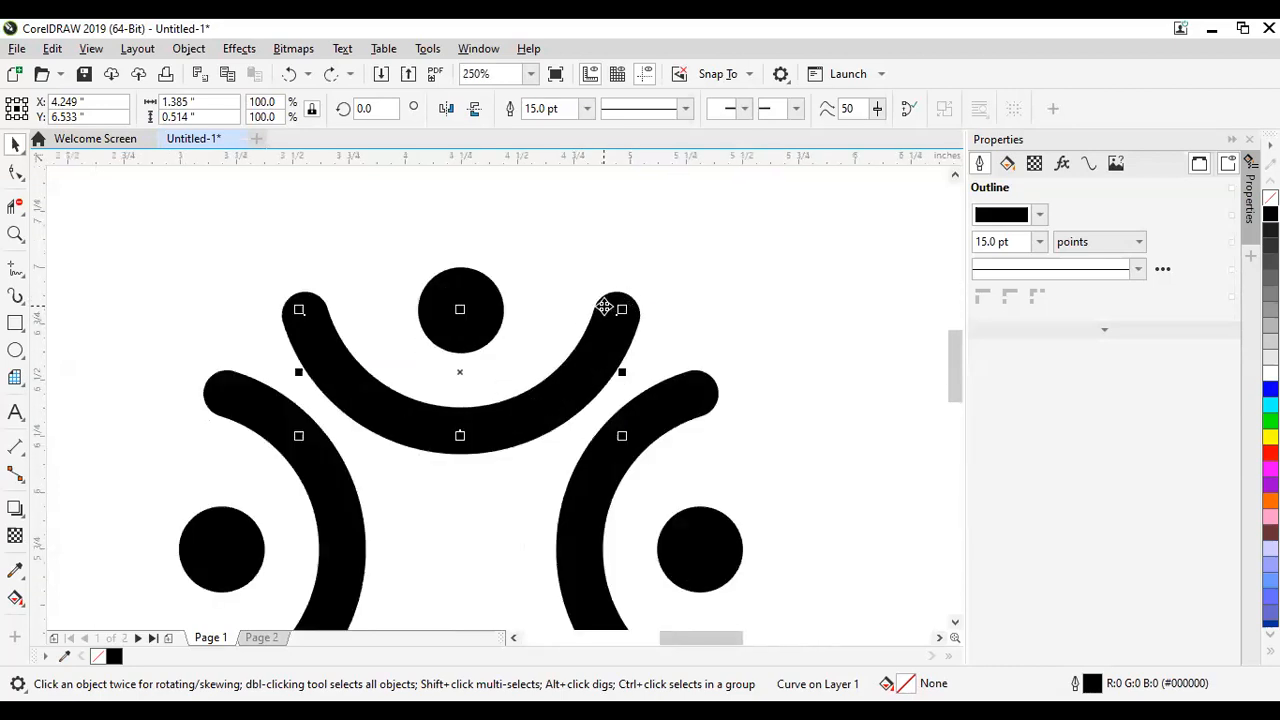
{"action": "scroll", "coordinate": [488, 320], "scroll_direction": "down", "scroll_amount": 1}
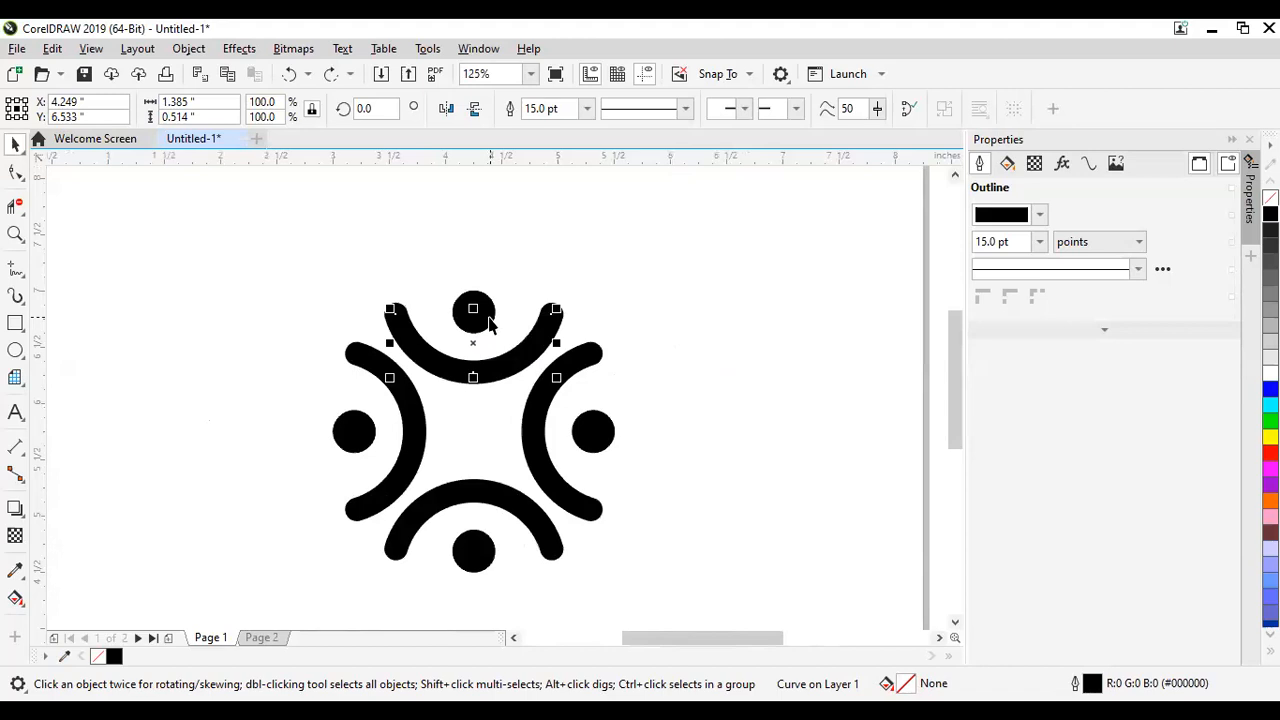
{"action": "scroll", "coordinate": [493, 320], "scroll_direction": "up", "scroll_amount": 1}
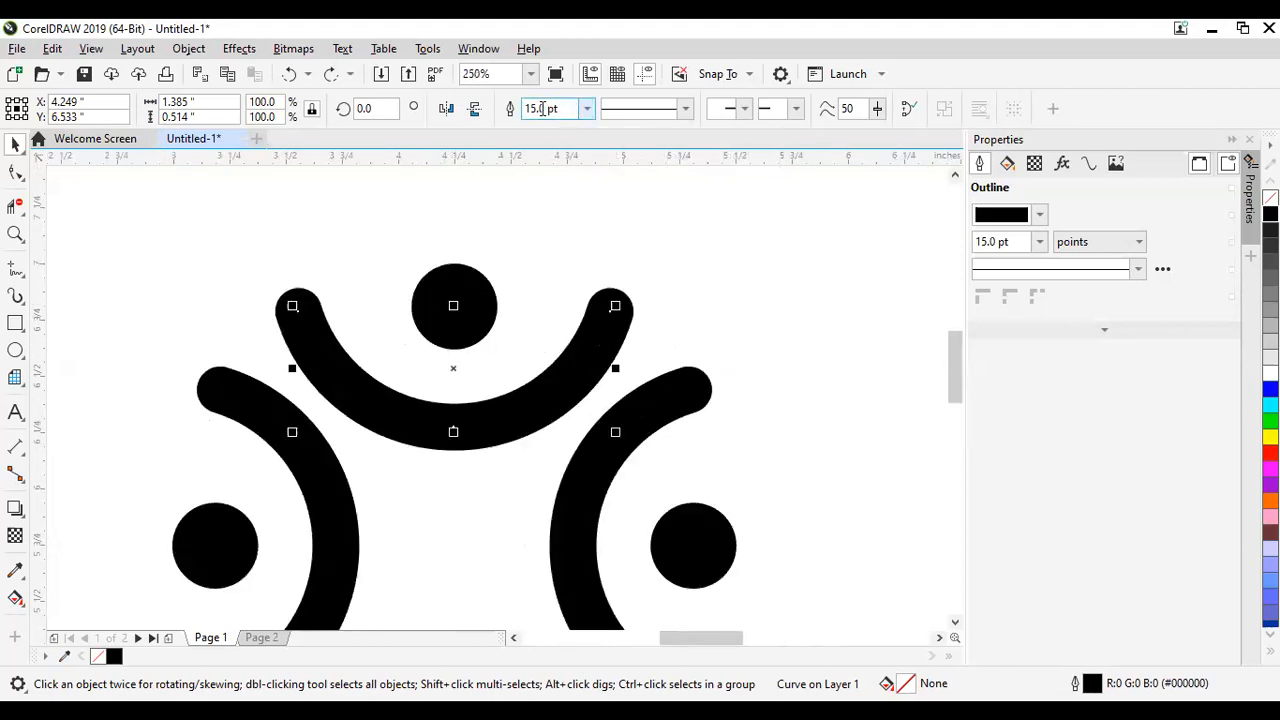
{"action": "scroll", "coordinate": [489, 306], "scroll_direction": "down", "scroll_amount": 1}
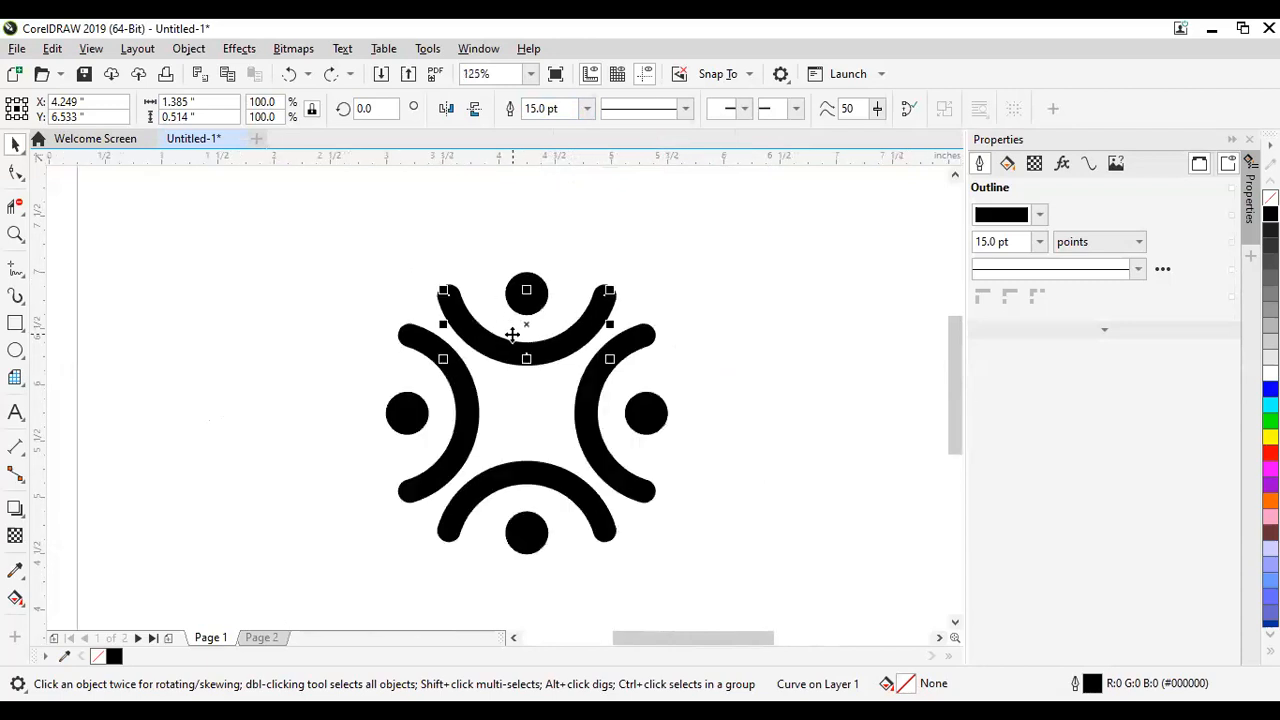
{"action": "scroll", "coordinate": [512, 334], "scroll_direction": "up", "scroll_amount": 1}
{"action": "scroll", "coordinate": [560, 314], "scroll_direction": "up", "scroll_amount": 1}
{"action": "scroll", "coordinate": [545, 277], "scroll_direction": "down", "scroll_amount": 1}
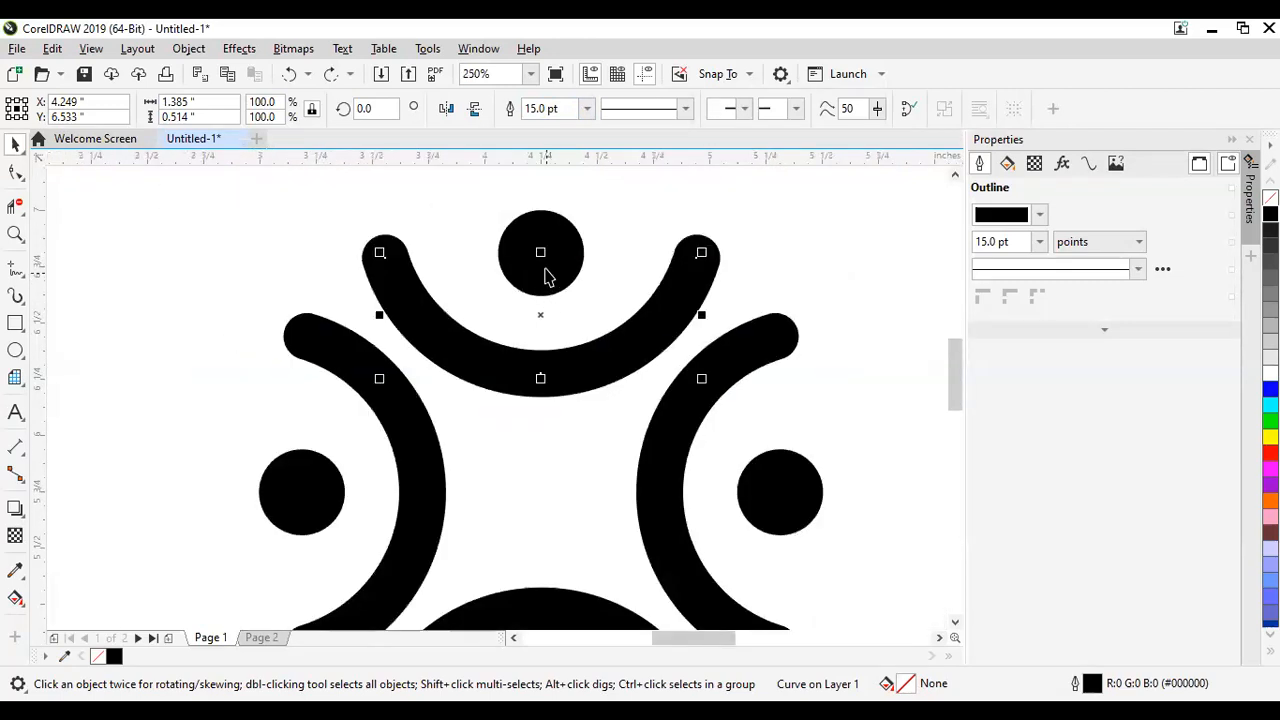
{"action": "scroll", "coordinate": [543, 277], "scroll_direction": "up", "scroll_amount": 1}
{"action": "scroll", "coordinate": [491, 314], "scroll_direction": "down", "scroll_amount": 1}
{"action": "scroll", "coordinate": [508, 346], "scroll_direction": "down", "scroll_amount": 3}
{"action": "scroll", "coordinate": [500, 340], "scroll_direction": "up", "scroll_amount": 1}
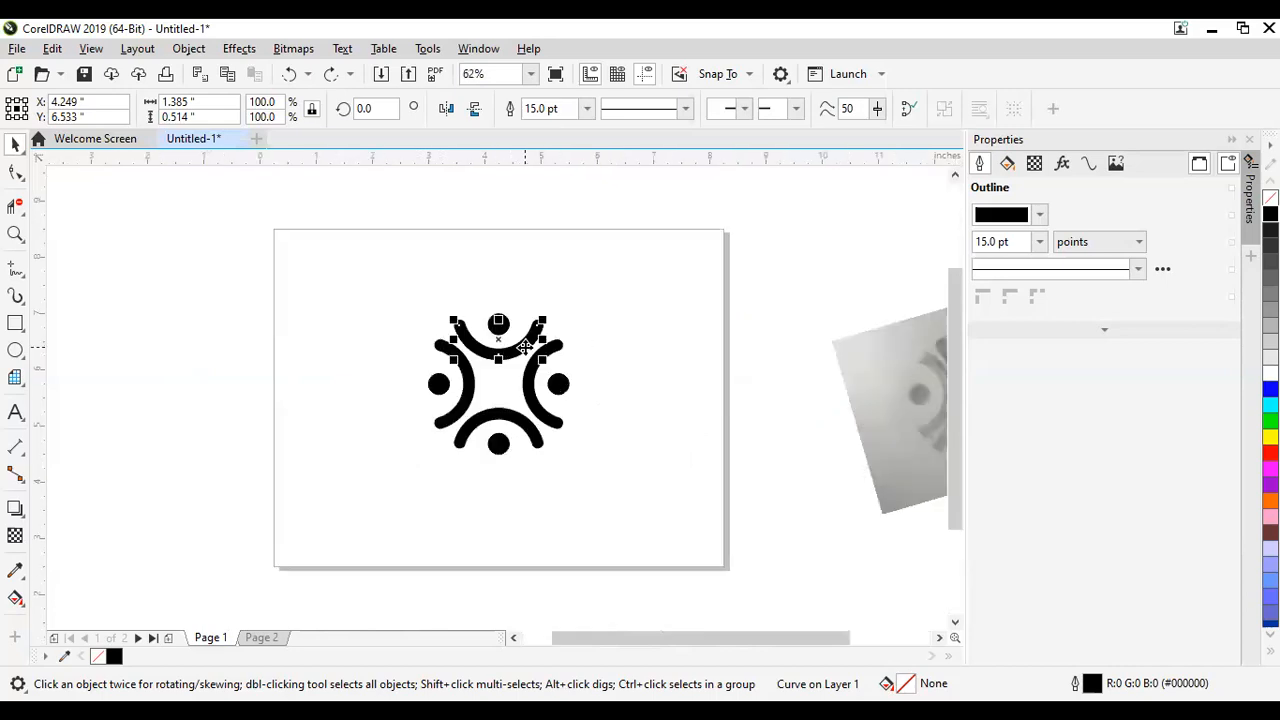
{"action": "scroll", "coordinate": [493, 336], "scroll_direction": "up", "scroll_amount": 2}
{"action": "scroll", "coordinate": [497, 346], "scroll_direction": "down", "scroll_amount": 2}
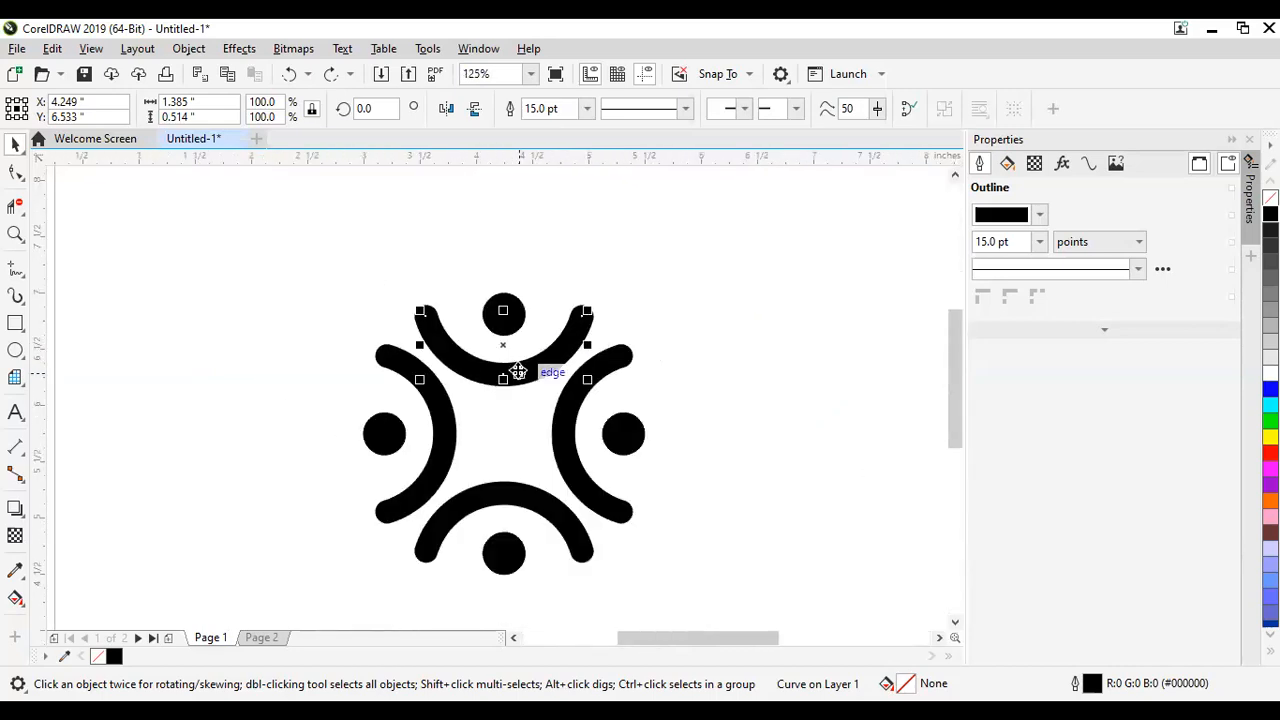
{"action": "scroll", "coordinate": [517, 370], "scroll_direction": "up", "scroll_amount": 2}
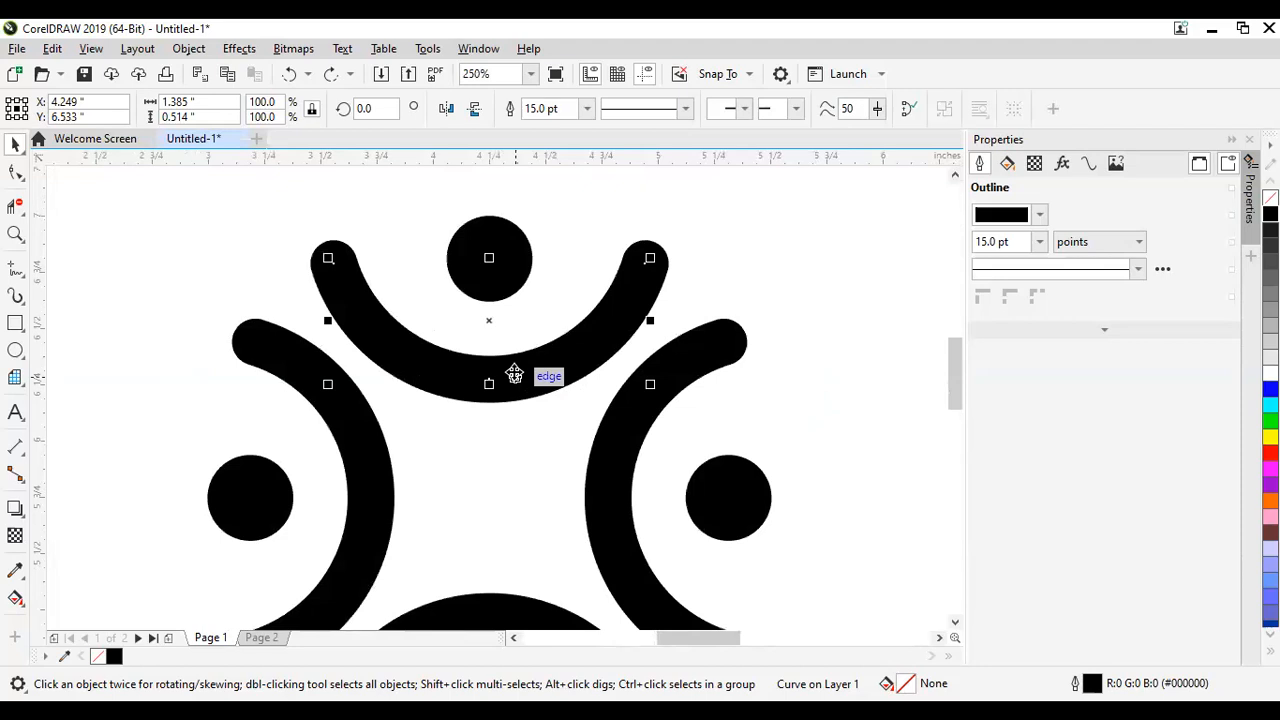
{"action": "scroll", "coordinate": [514, 374], "scroll_direction": "down", "scroll_amount": 2}
{"action": "scroll", "coordinate": [513, 372], "scroll_direction": "up", "scroll_amount": 2}
Step: Try converting the upper arc's outline to an object, and undo the conversion
{"action": "right_click", "coordinate": [516, 374]}
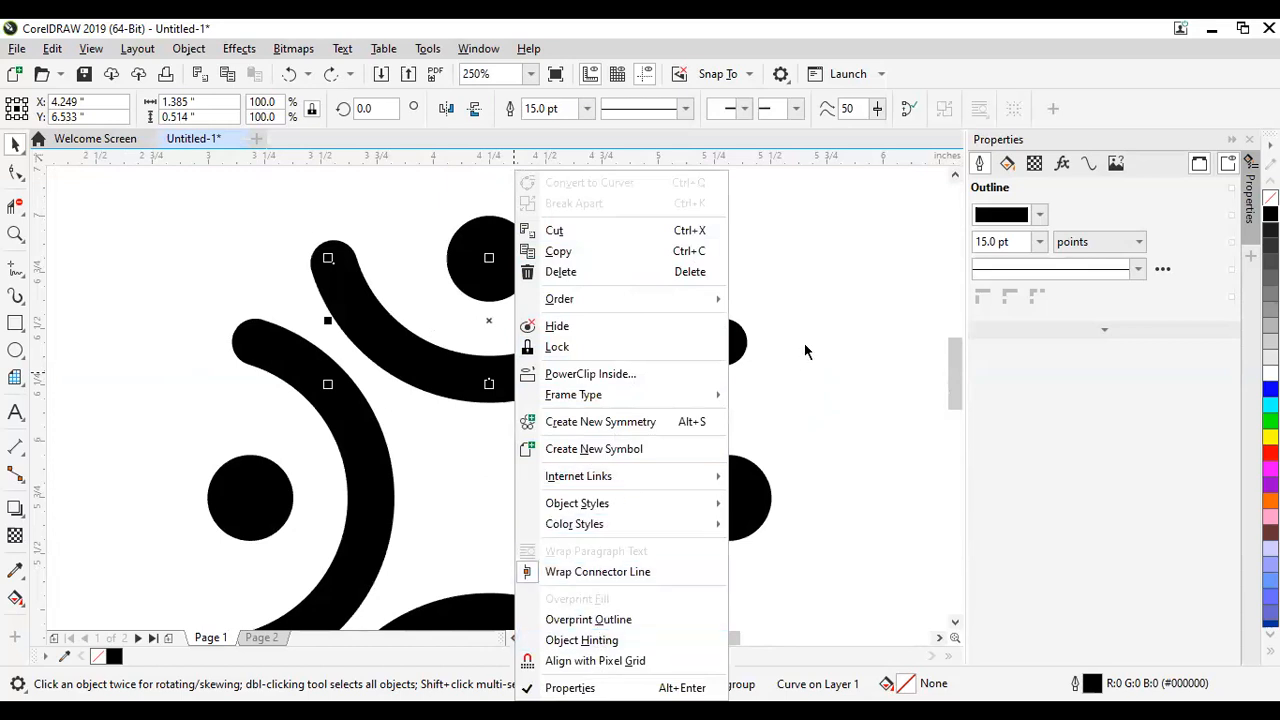
{"action": "left_click", "coordinate": [489, 372]}
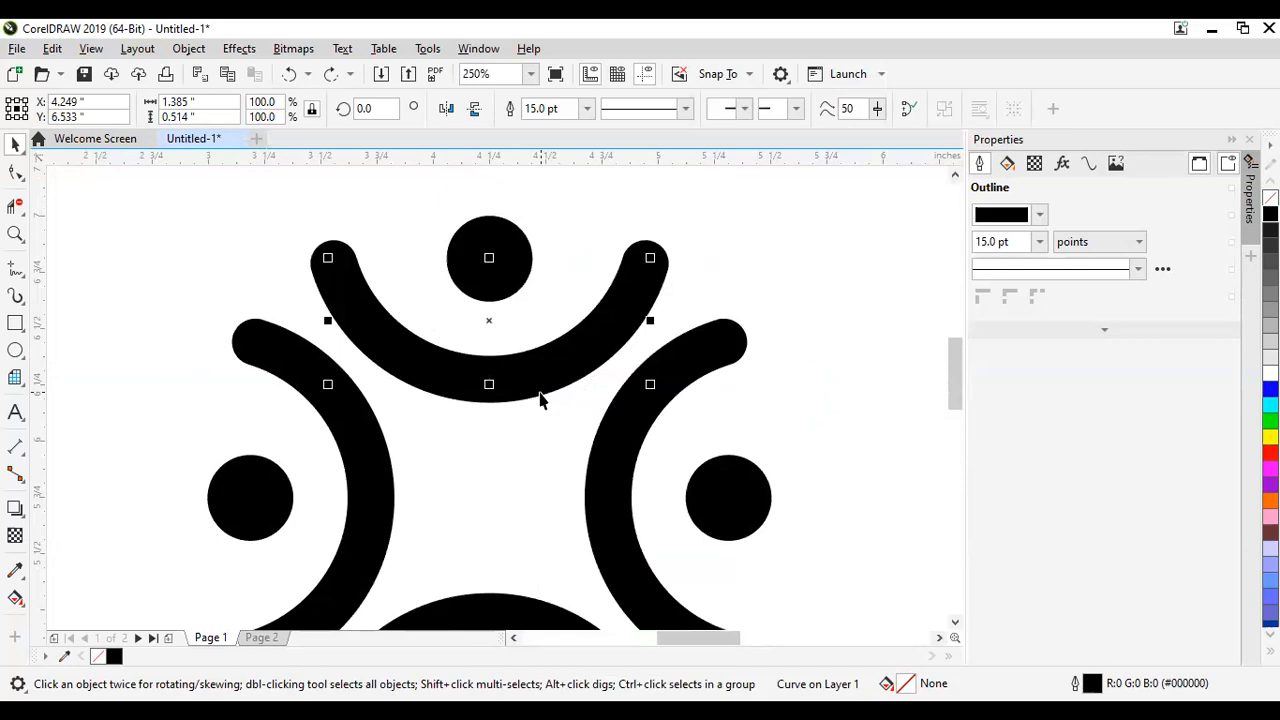
{"action": "key", "text": "ctrl+shift+q"}
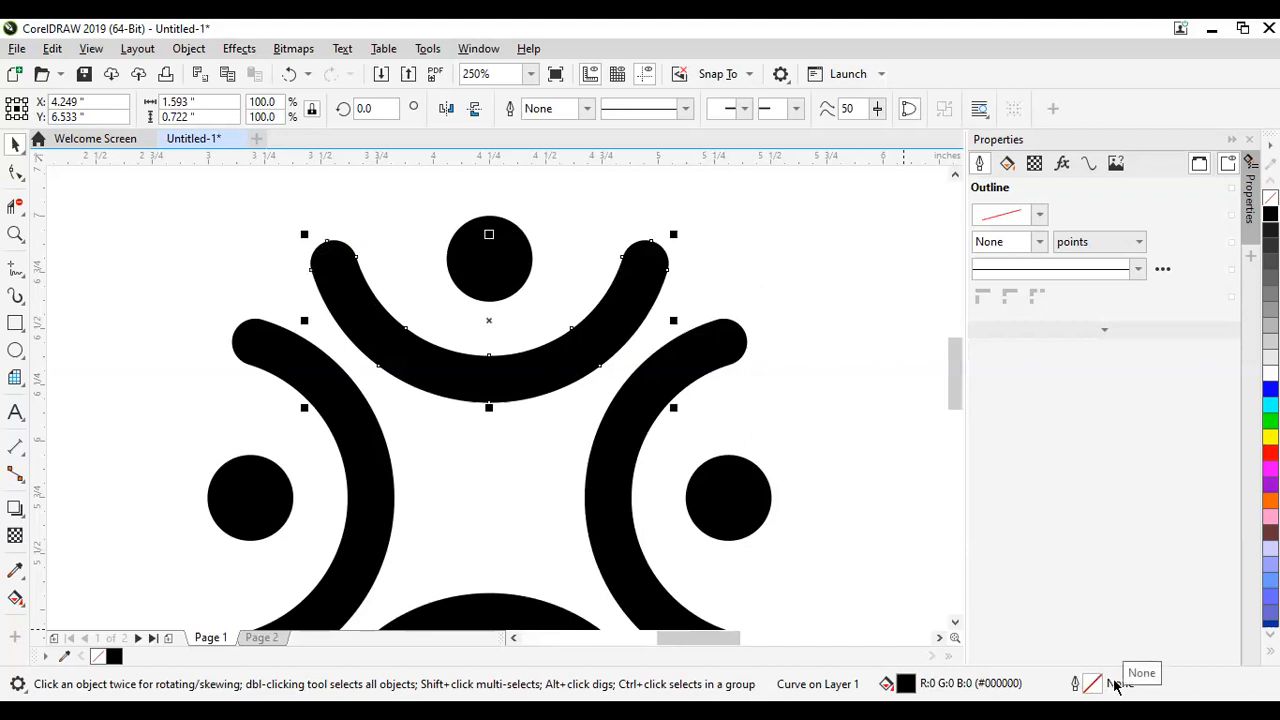
{"action": "key", "text": "ctrl+z"}
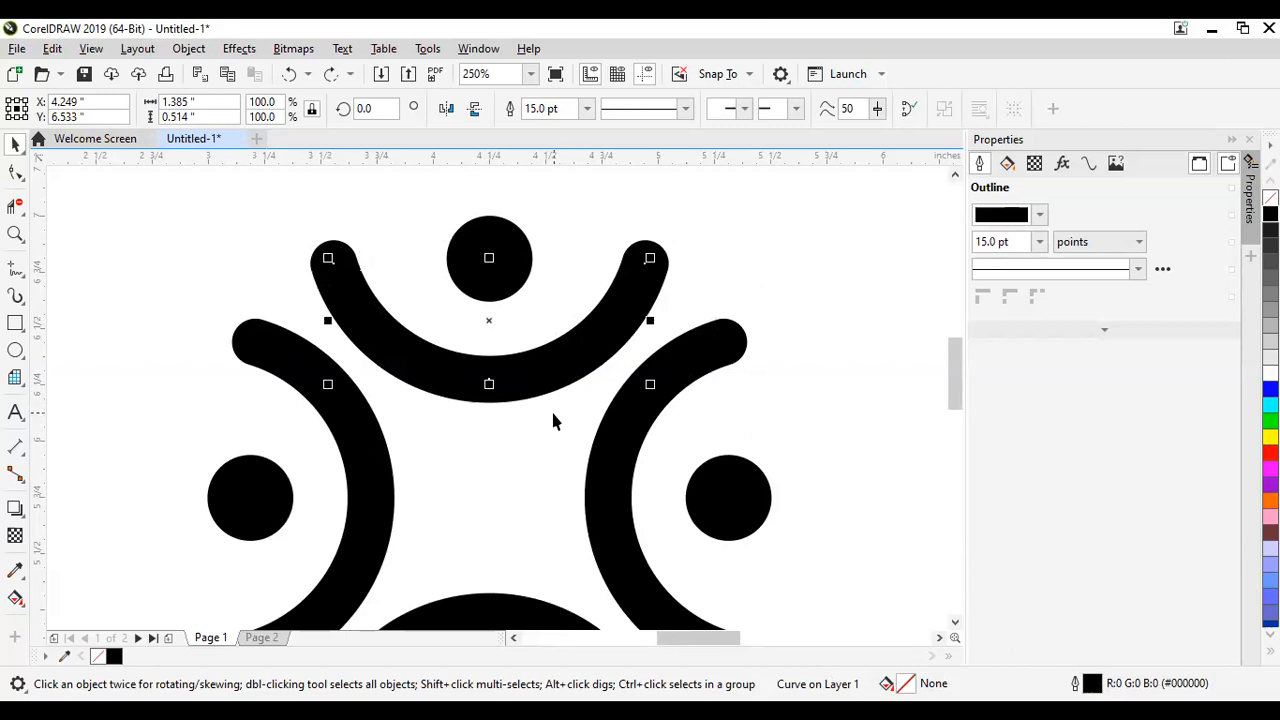
Step: Convert the upper arc's outline to an object
{"action": "key", "text": "ctrl+shift+q"}
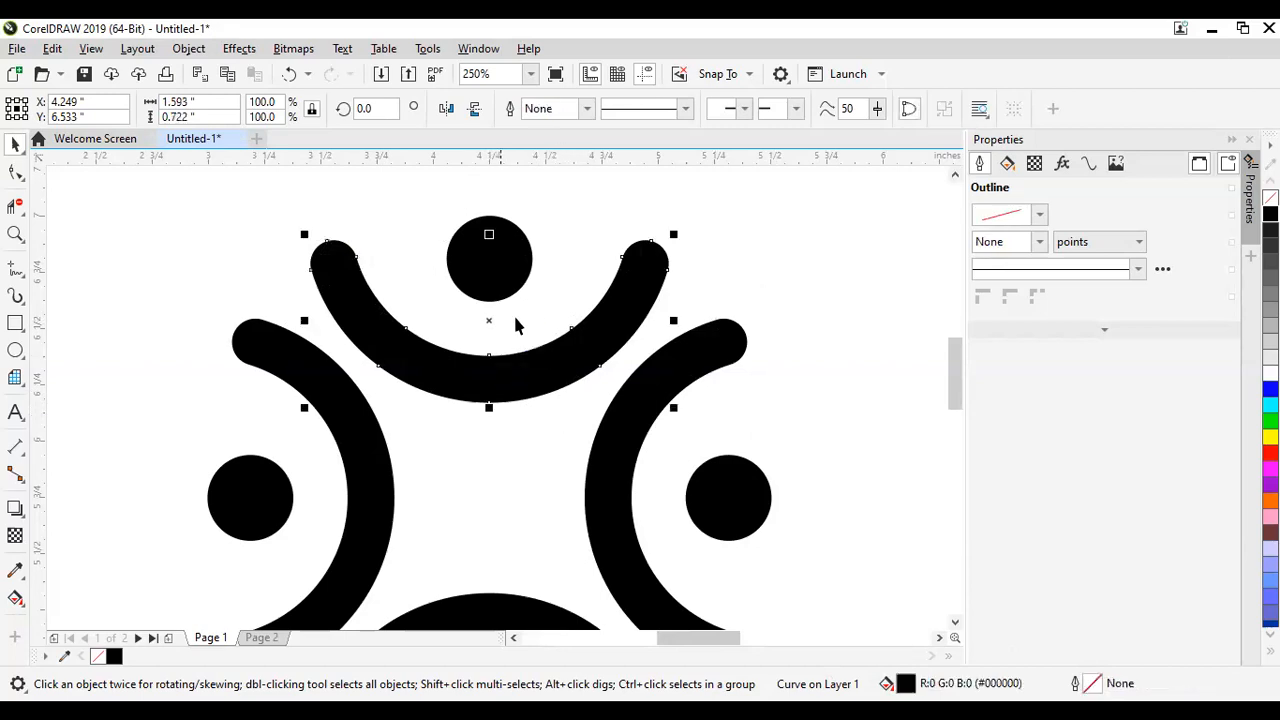
{"action": "scroll", "coordinate": [542, 415], "scroll_direction": "down", "scroll_amount": 3}
{"action": "scroll", "coordinate": [542, 415], "scroll_direction": "up", "scroll_amount": 4}
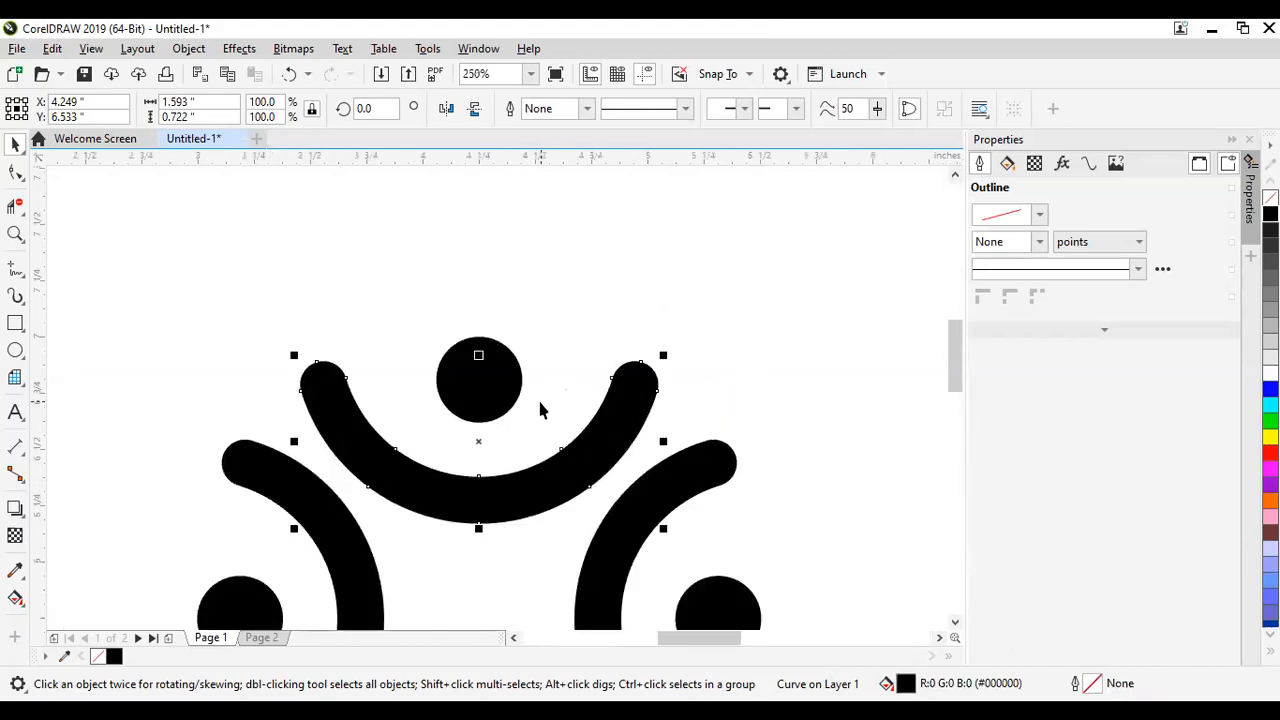
Step: Test-scale the converted upper arc about its centre to about 333%, and undo the resize
{"action": "scroll", "coordinate": [540, 405], "scroll_direction": "down", "scroll_amount": 2}
{"action": "scroll", "coordinate": [543, 413], "scroll_direction": "up", "scroll_amount": 2}
{"action": "scroll", "coordinate": [546, 409], "scroll_direction": "down", "scroll_amount": 1}
{"action": "left_click_drag", "start_coordinate": [592, 372], "coordinate": [817, 242]}
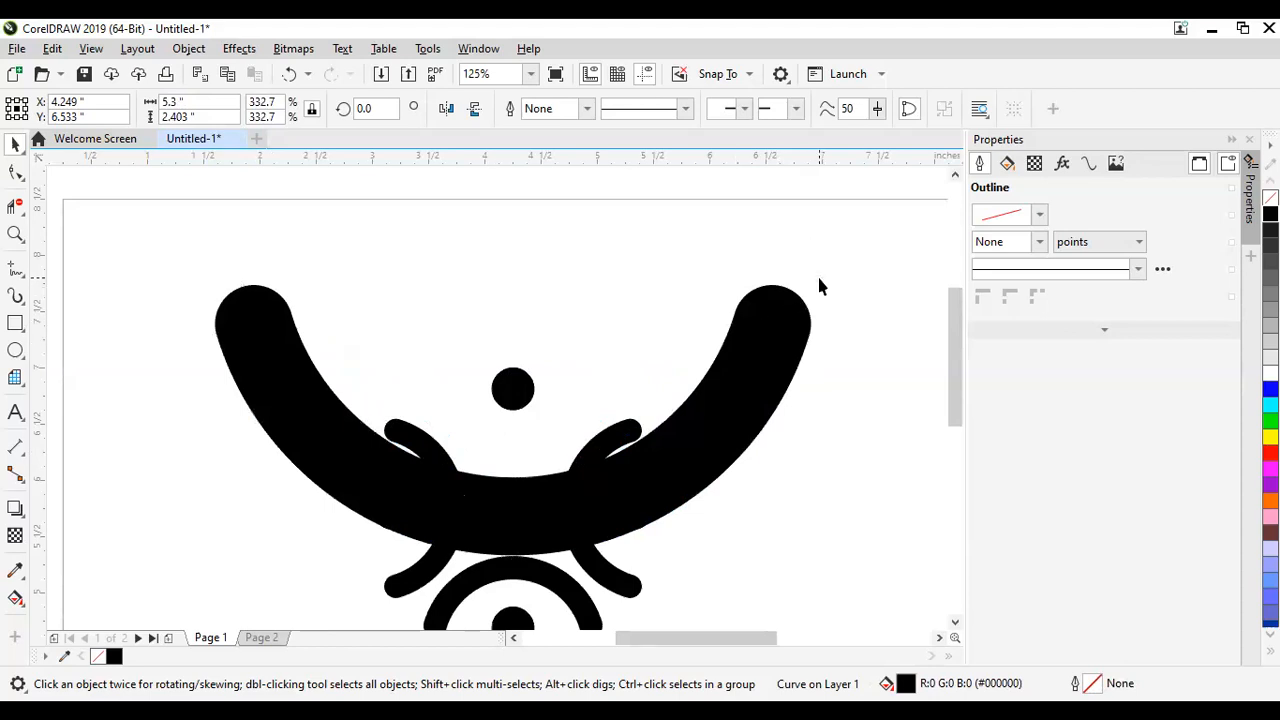
{"action": "key", "text": "ctrl+z"}
{"action": "scroll", "coordinate": [591, 507], "scroll_direction": "down", "scroll_amount": 2}
{"action": "scroll", "coordinate": [591, 507], "scroll_direction": "up", "scroll_amount": 2}
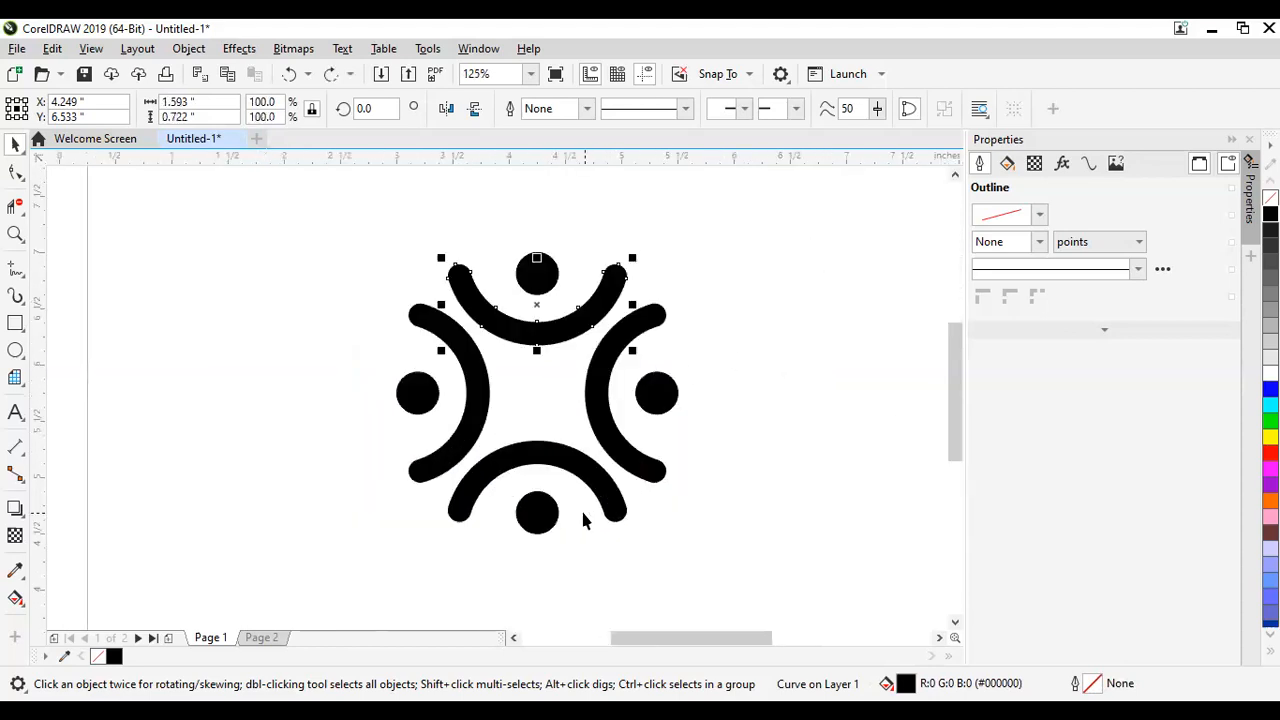
{"action": "left_click", "coordinate": [590, 476]}
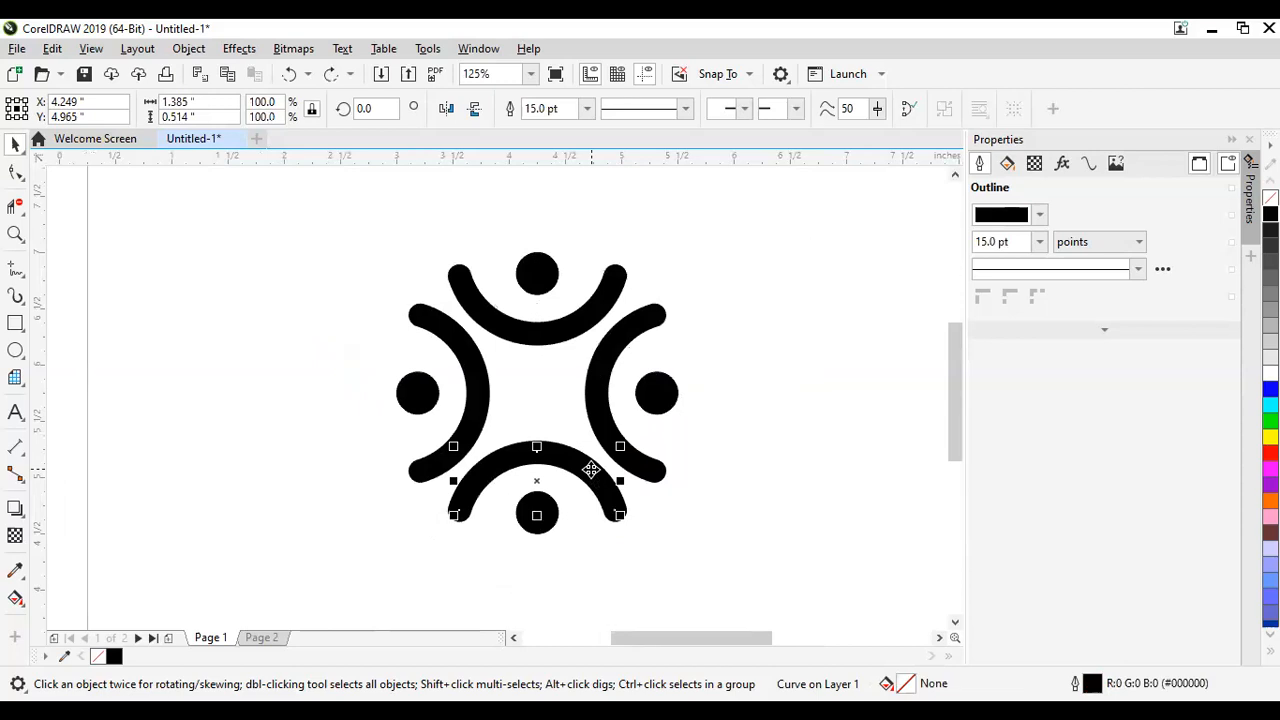
{"action": "left_click", "coordinate": [601, 396], "text": "shift"}
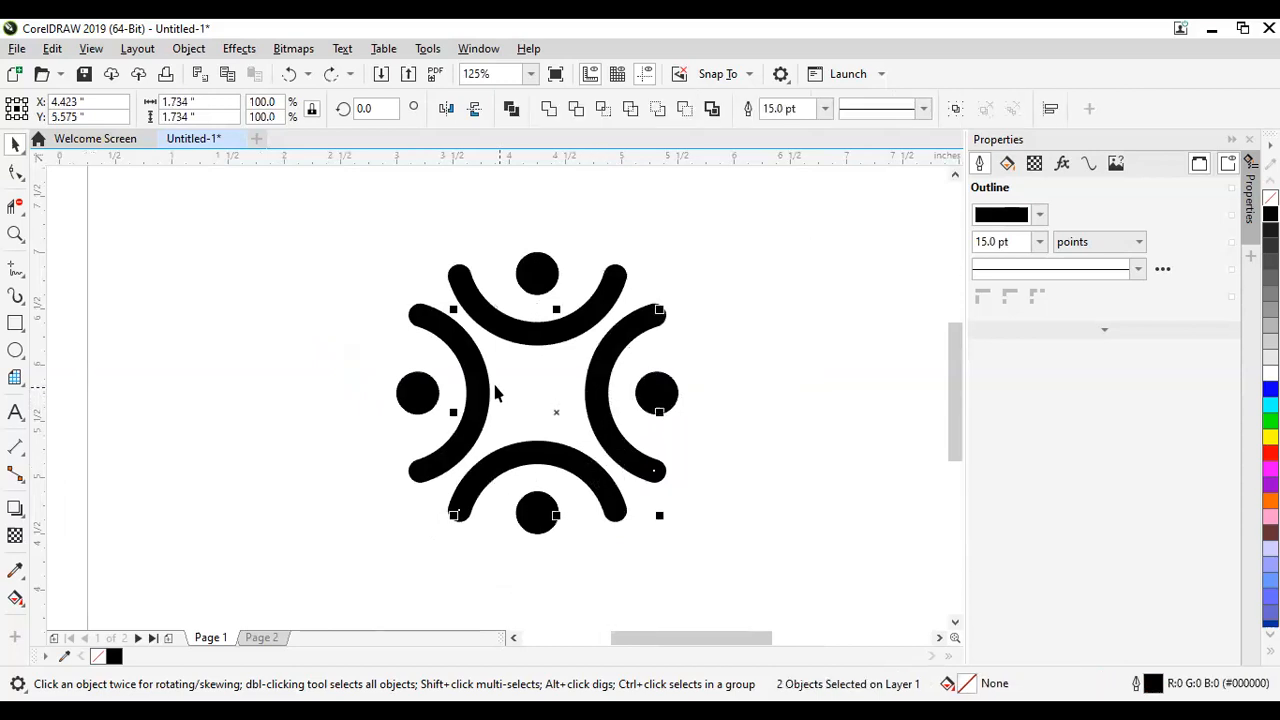
{"action": "left_click", "coordinate": [485, 380], "text": "shift"}
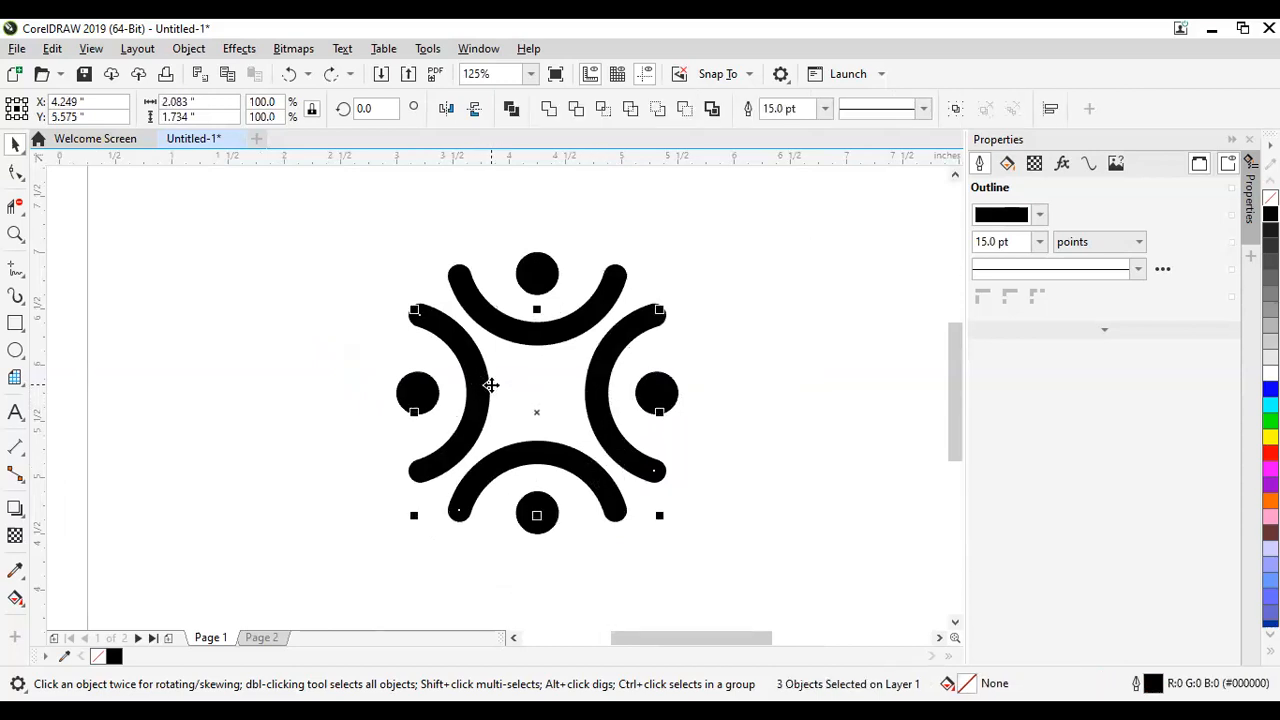
{"action": "left_click", "coordinate": [235, 398]}
Step: Convert the outlines of the logo's right, left and lower arcs to objects together
{"action": "left_click", "coordinate": [596, 378]}
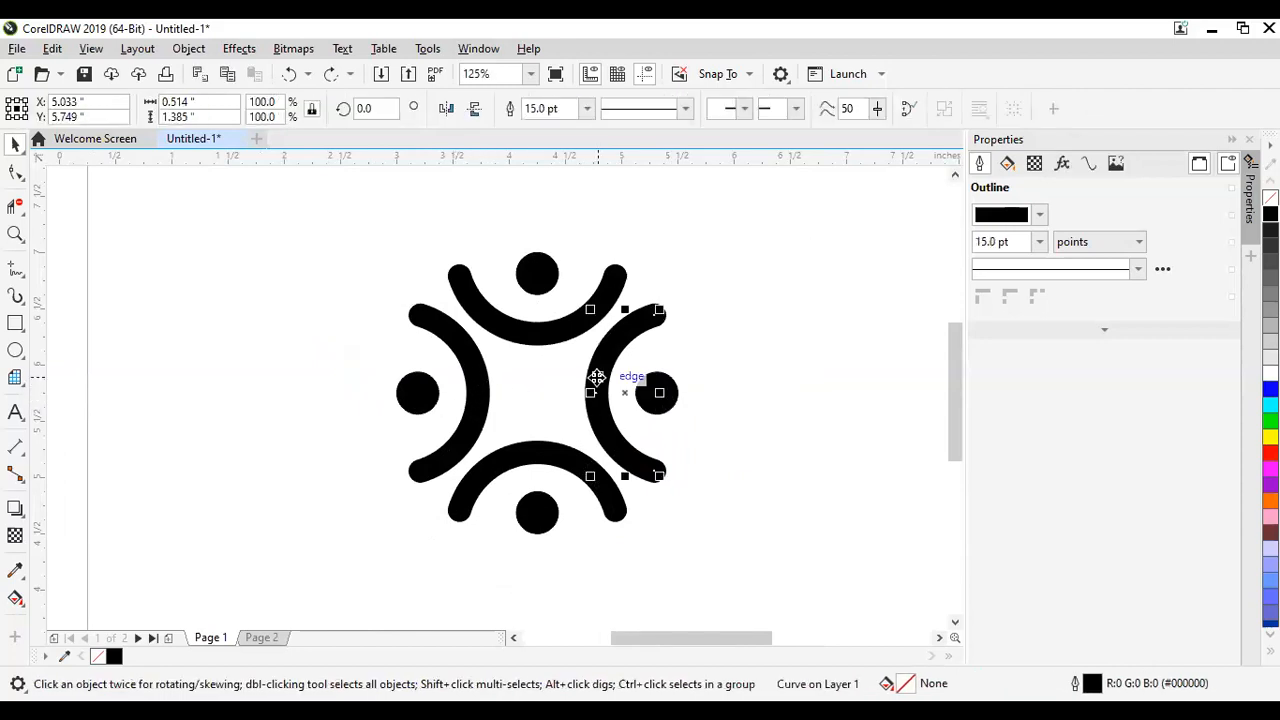
{"action": "left_click", "coordinate": [485, 393], "text": "shift"}
{"action": "left_click", "coordinate": [601, 474], "text": "shift"}
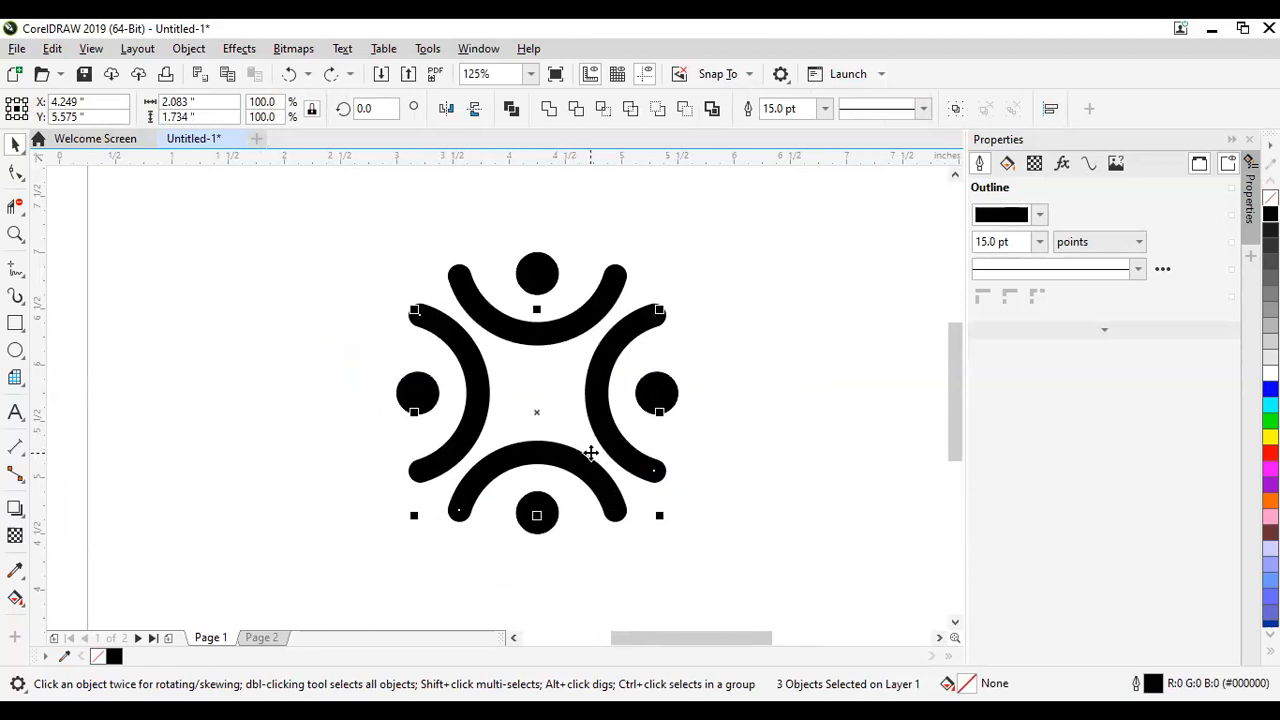
{"action": "key", "text": "ctrl+shift+q"}
{"action": "left_click", "coordinate": [382, 351]}
Step: Scale the whole logo down proportionally about its centre to about 1.67 inches wide and high
{"action": "scroll", "coordinate": [382, 351], "scroll_direction": "down", "scroll_amount": 2}
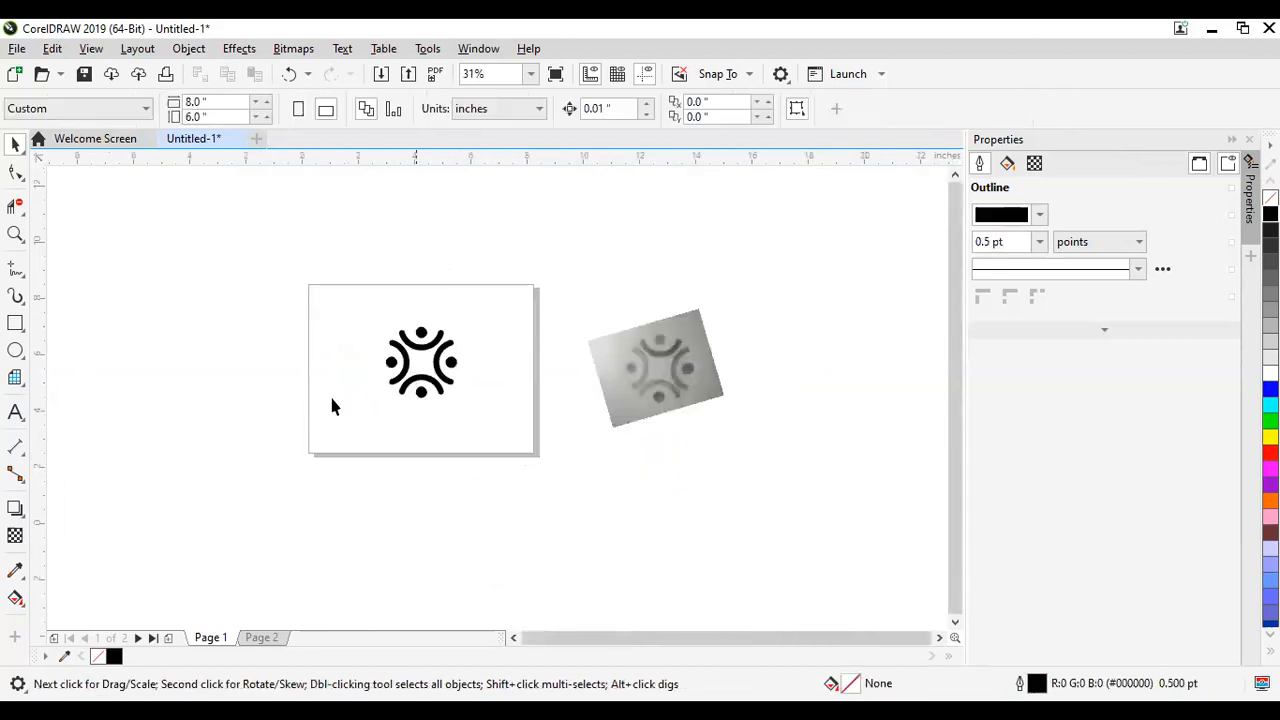
{"action": "scroll", "coordinate": [417, 320], "scroll_direction": "up", "scroll_amount": 1}
{"action": "left_click_drag", "start_coordinate": [610, 511], "coordinate": [565, 464]}
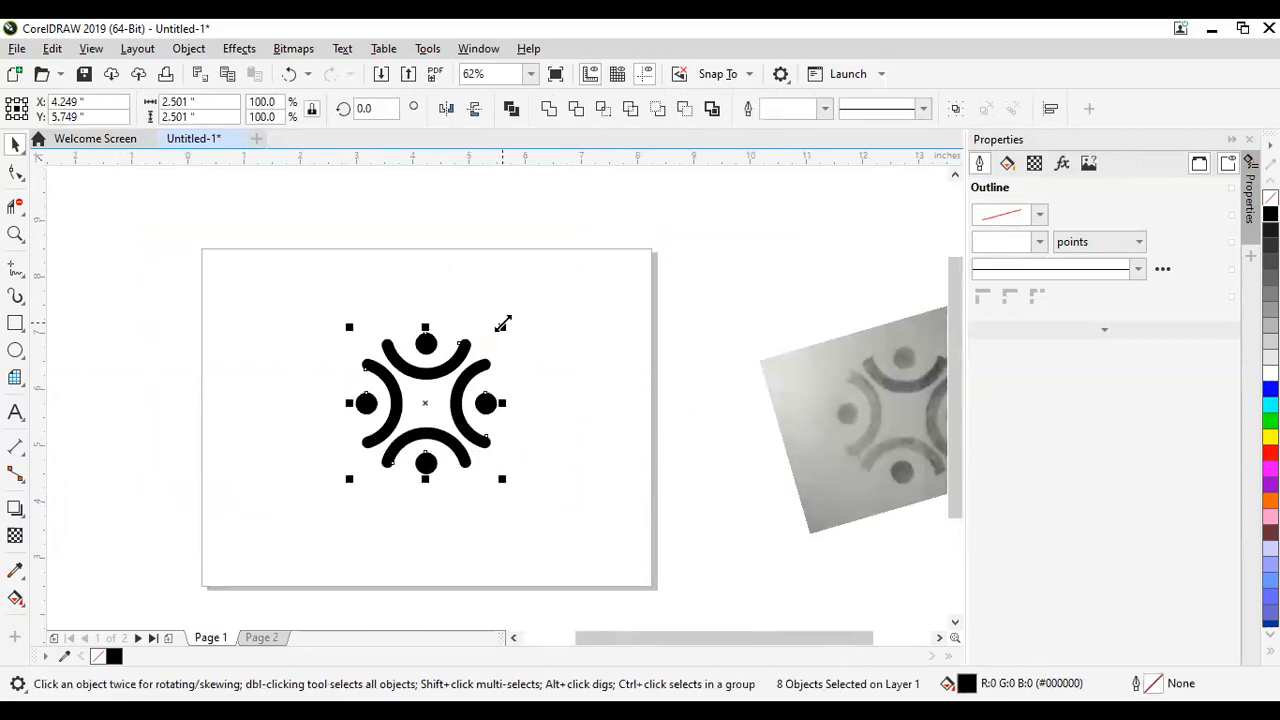
{"action": "left_click_drag", "start_coordinate": [502, 325], "coordinate": [480, 349]}
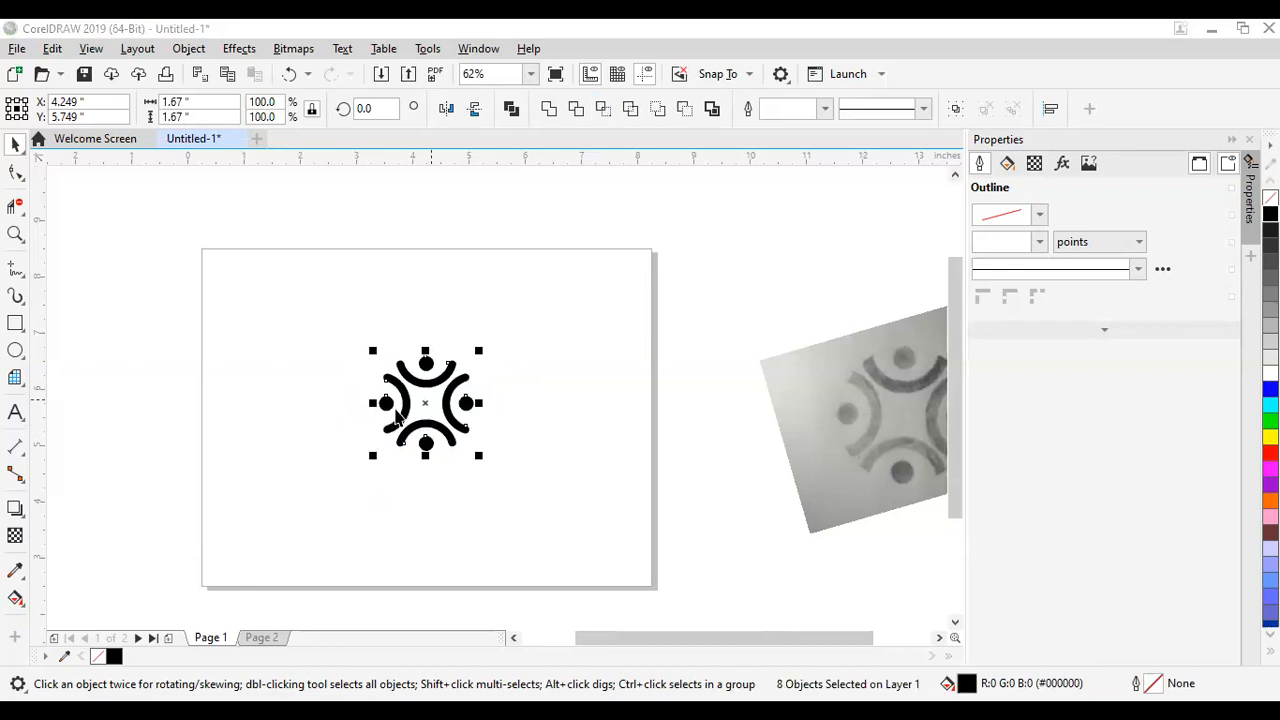
Step: Inspect the scaled logo's arcs and circles up close and at page size to check that their proportions hold
{"action": "scroll", "coordinate": [440, 393], "scroll_direction": "up", "scroll_amount": 3}
{"action": "scroll", "coordinate": [437, 393], "scroll_direction": "down", "scroll_amount": 3}
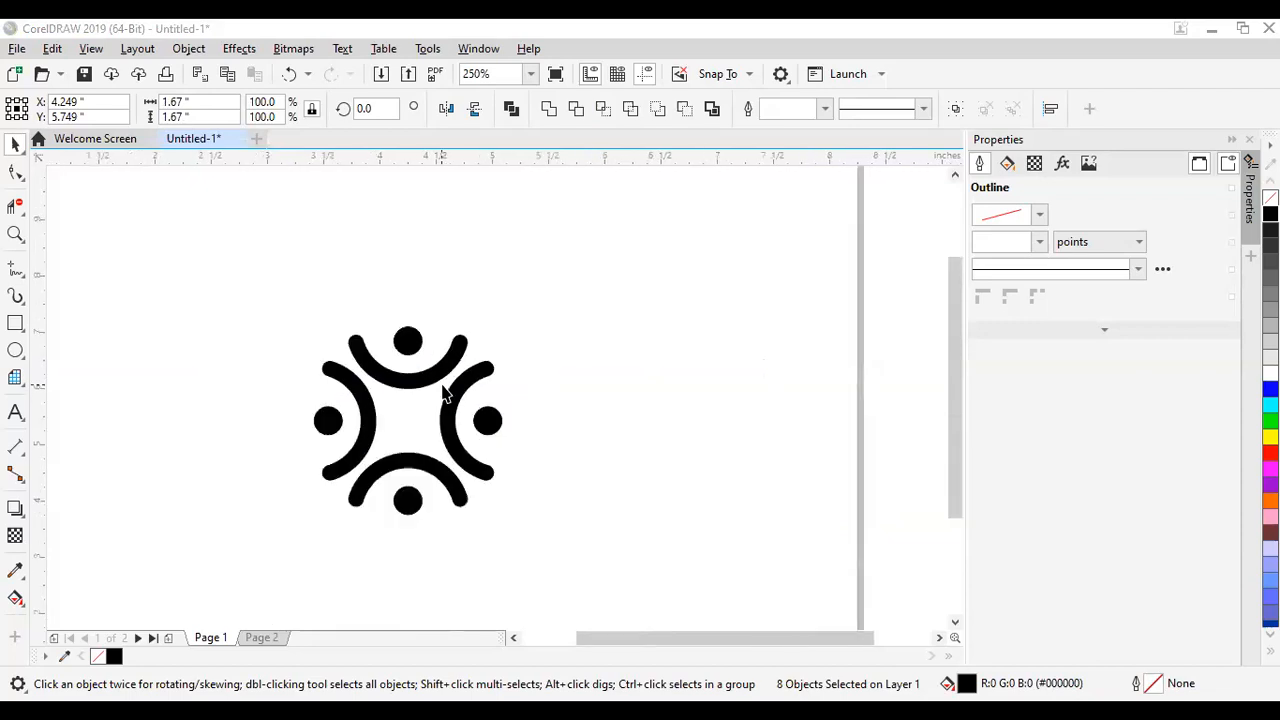
{"action": "scroll", "coordinate": [440, 370], "scroll_direction": "up", "scroll_amount": 3}
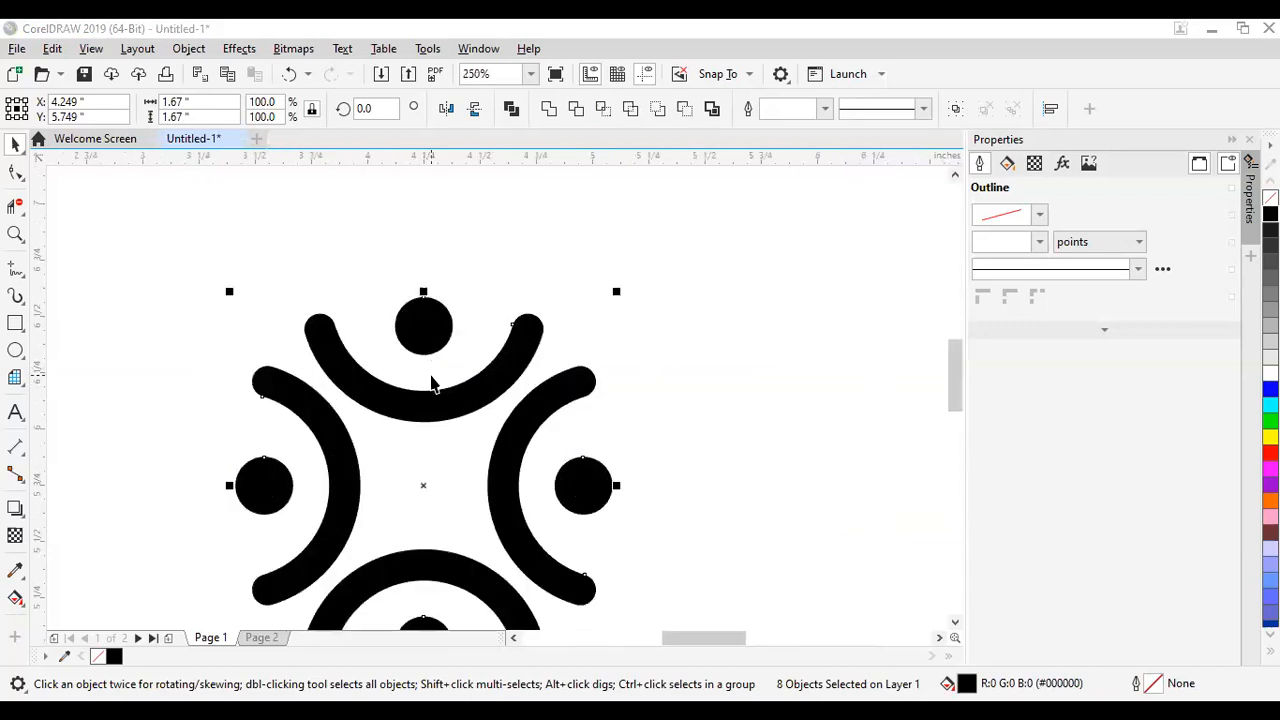
{"action": "scroll", "coordinate": [433, 383], "scroll_direction": "down", "scroll_amount": 2}
{"action": "scroll", "coordinate": [429, 385], "scroll_direction": "up", "scroll_amount": 2}
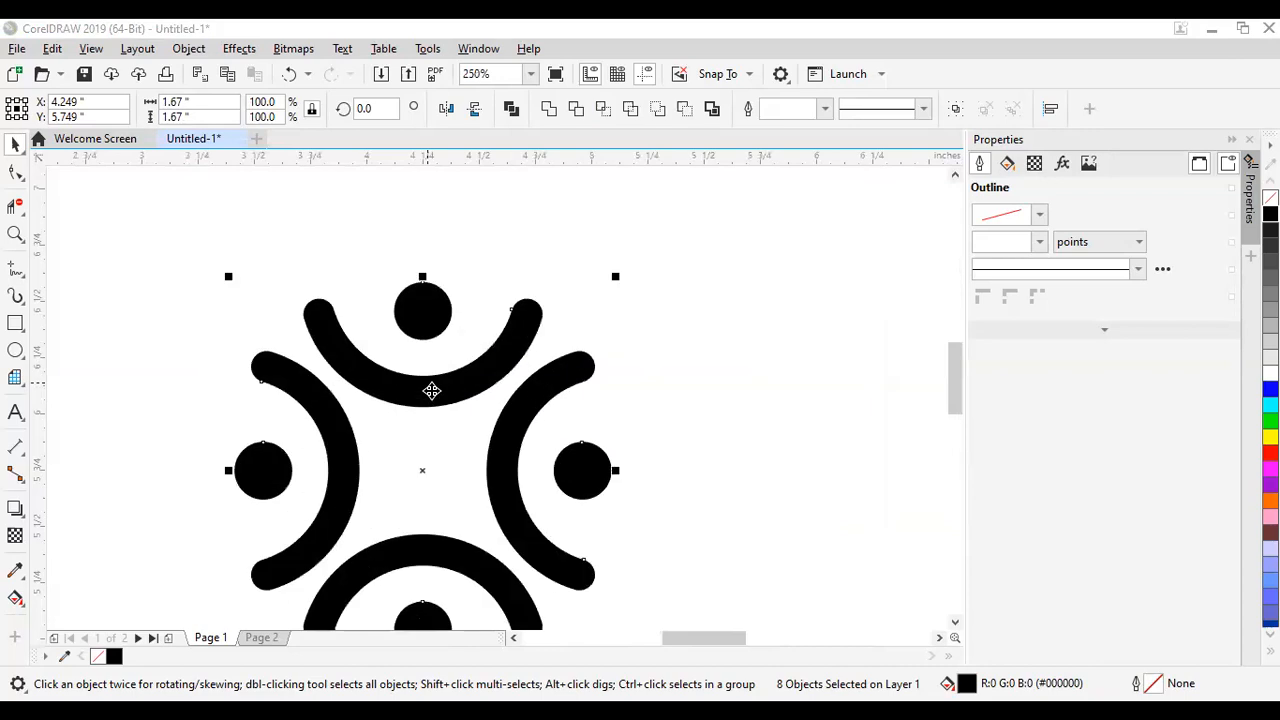
{"action": "scroll", "coordinate": [483, 381], "scroll_direction": "down", "scroll_amount": 2}
{"action": "scroll", "coordinate": [480, 385], "scroll_direction": "down", "scroll_amount": 1}
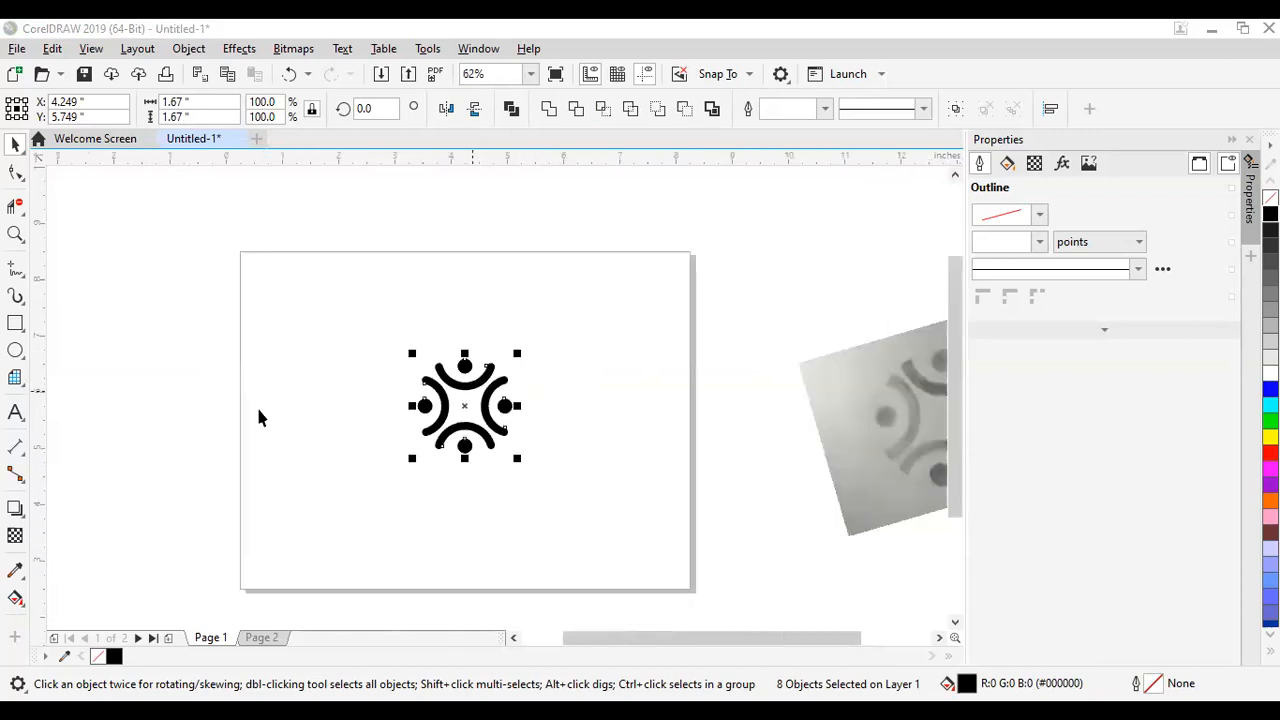
{"action": "left_click", "coordinate": [483, 421]}
{"action": "scroll", "coordinate": [483, 421], "scroll_direction": "up", "scroll_amount": 2}
{"action": "scroll", "coordinate": [483, 421], "scroll_direction": "down", "scroll_amount": 1}
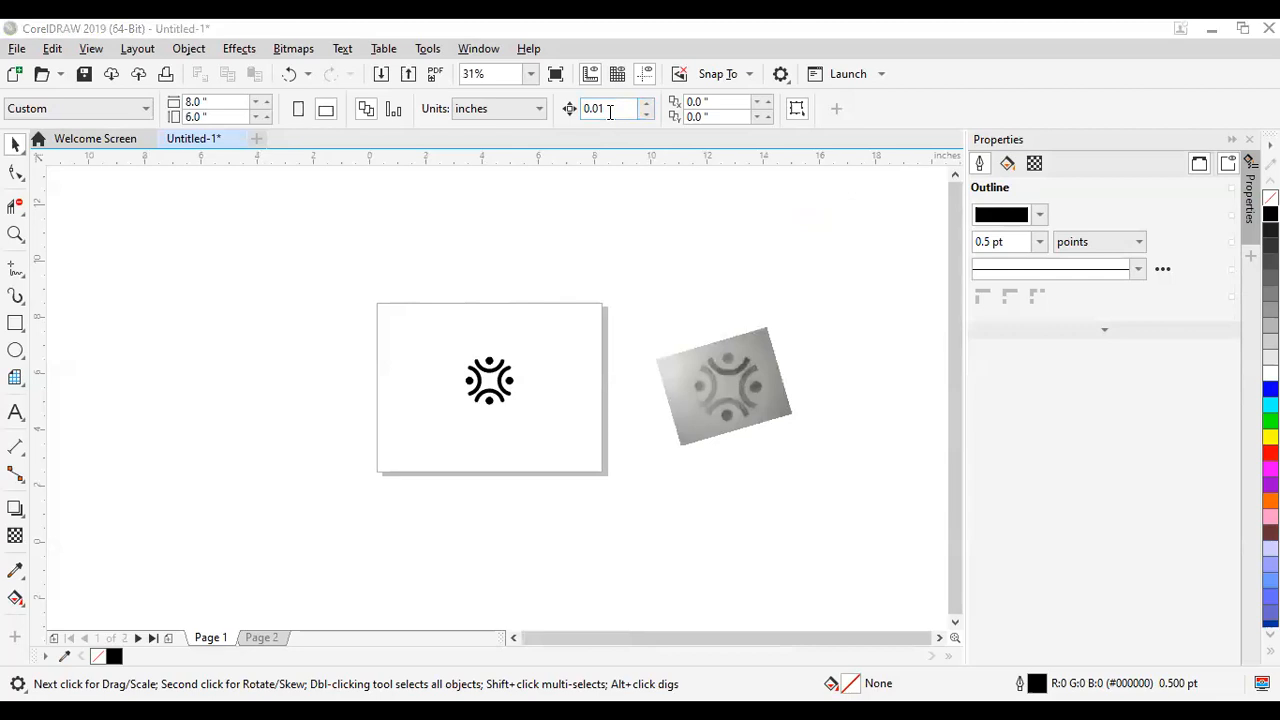
{"action": "scroll", "coordinate": [497, 392], "scroll_direction": "up", "scroll_amount": 1}
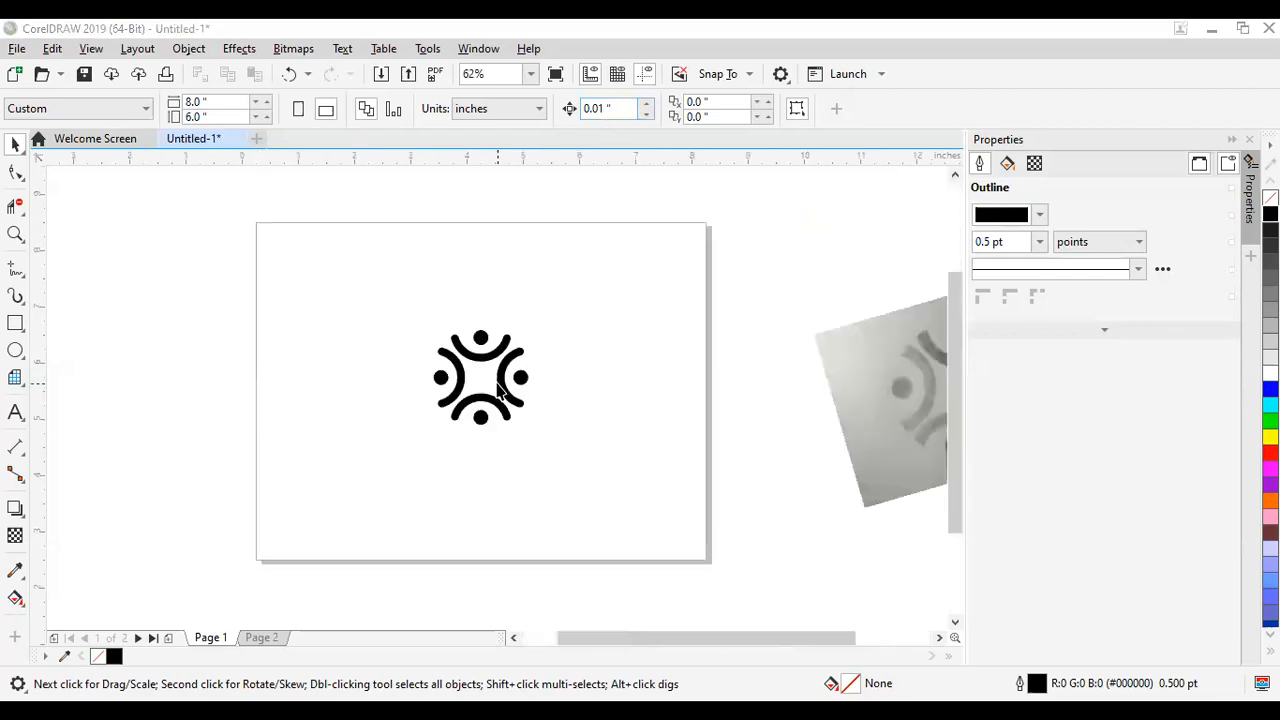
Step: Add the text "Crt + Shift + Q" in 24 pt Arial and place it just below the logo
{"action": "left_click", "coordinate": [528, 266]}
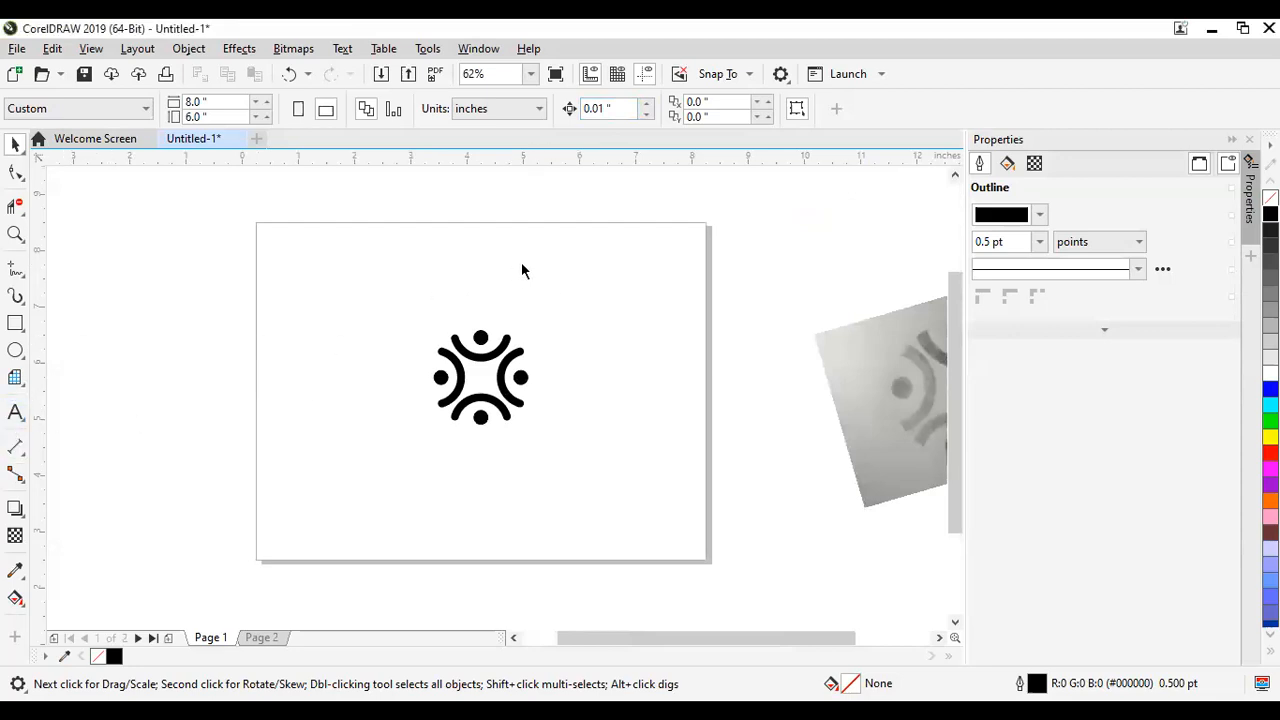
{"action": "left_click", "coordinate": [16, 410]}
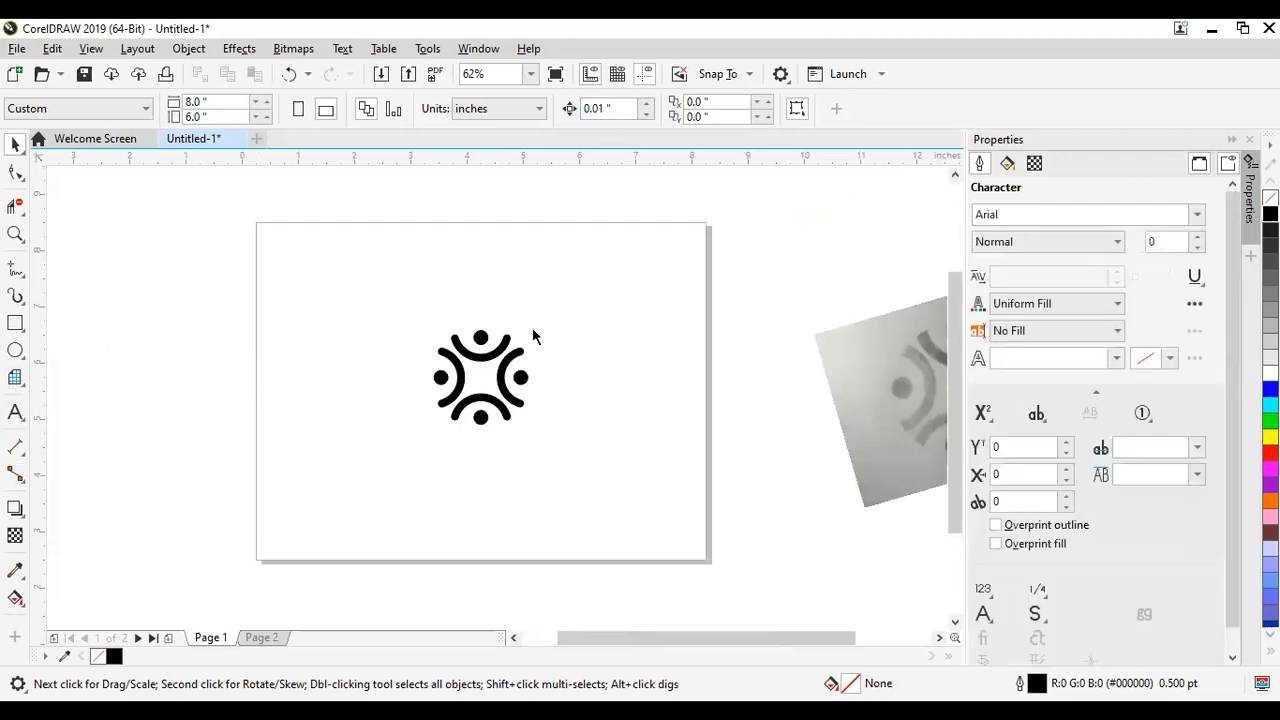
{"action": "left_click", "coordinate": [516, 268]}
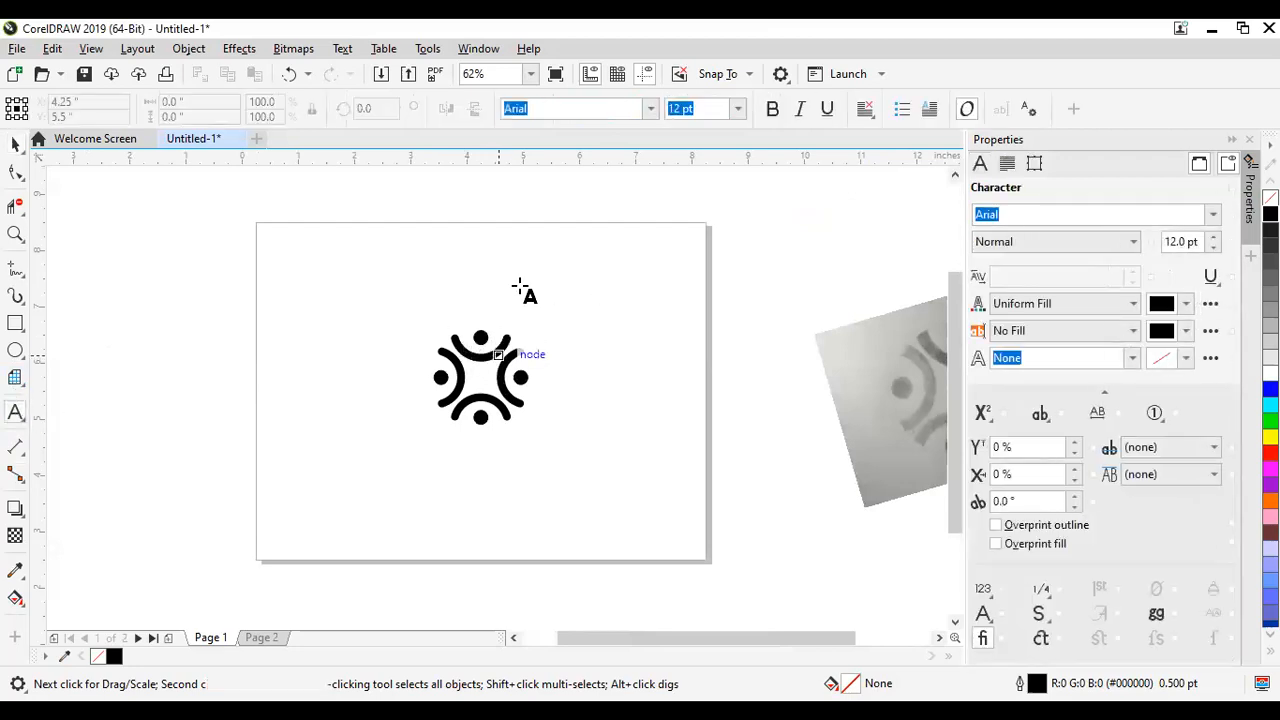
{"action": "type", "text": "24"}
{"action": "key", "text": "Return"}
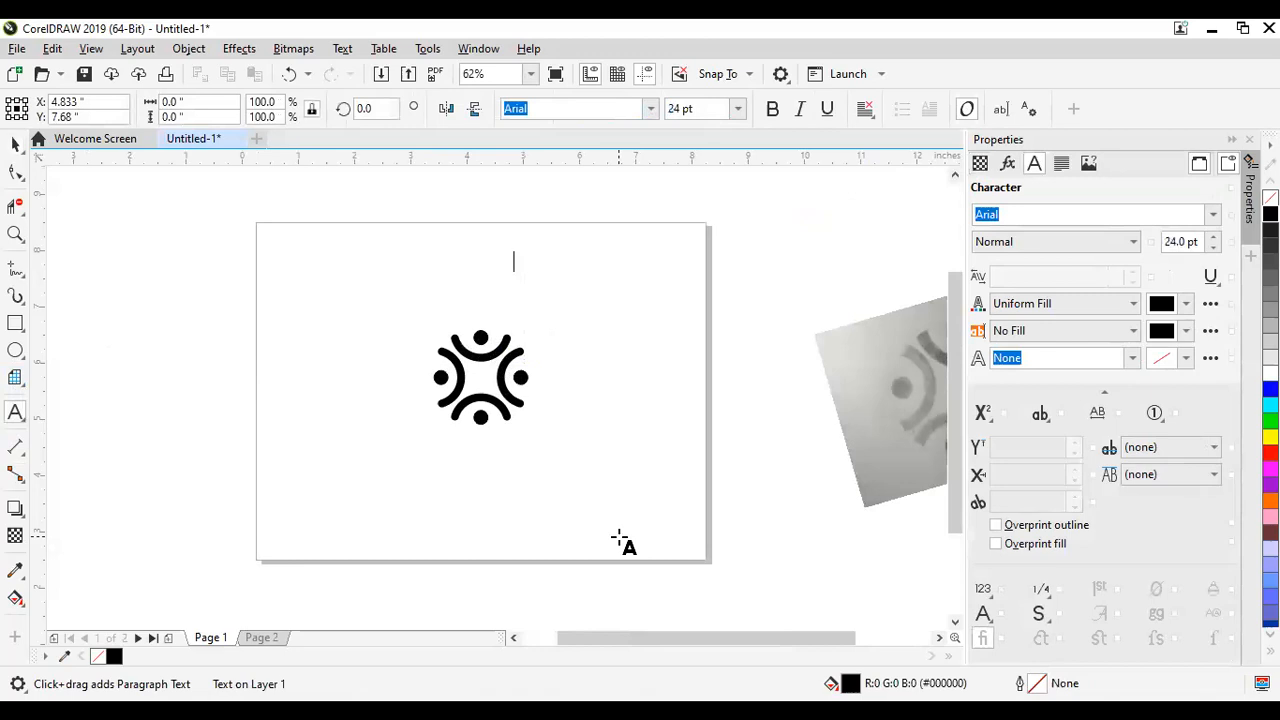
{"action": "type", "text": "Crt +"}
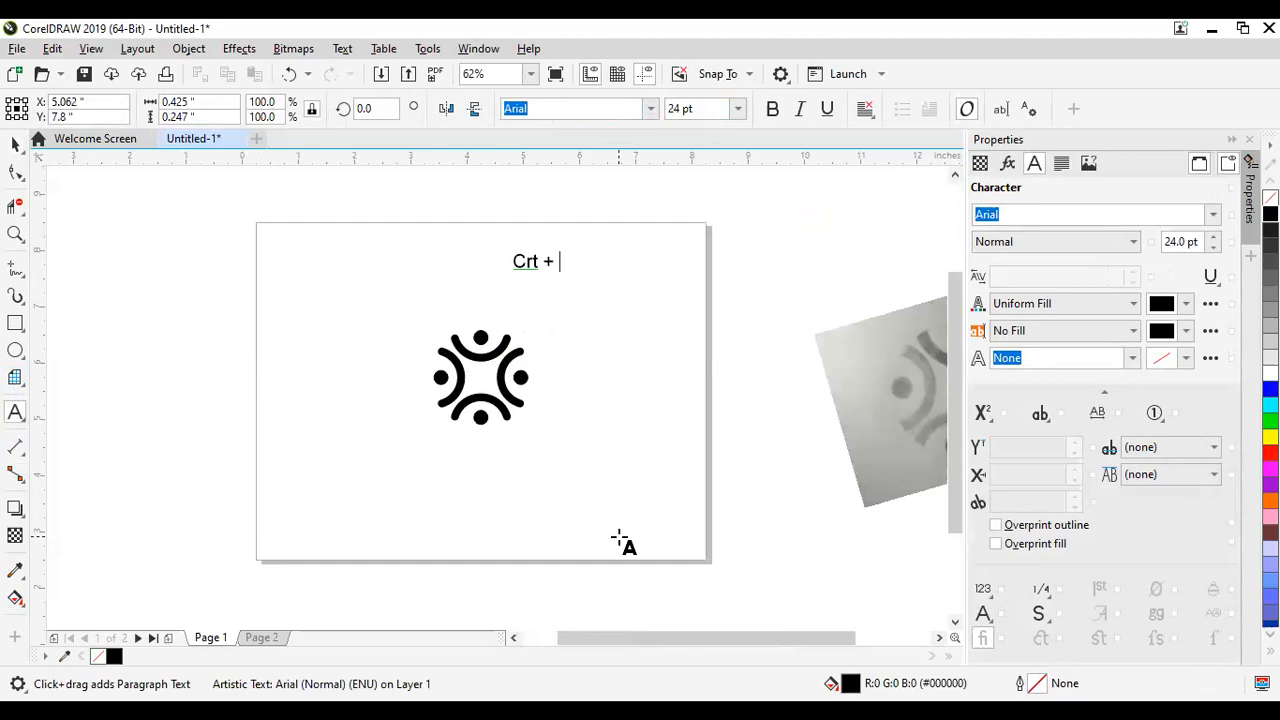
{"action": "type", "text": " Shift + Q"}
{"action": "key", "text": "Escape"}
{"action": "key", "text": "space"}
{"action": "left_click_drag", "start_coordinate": [575, 258], "coordinate": [475, 476]}
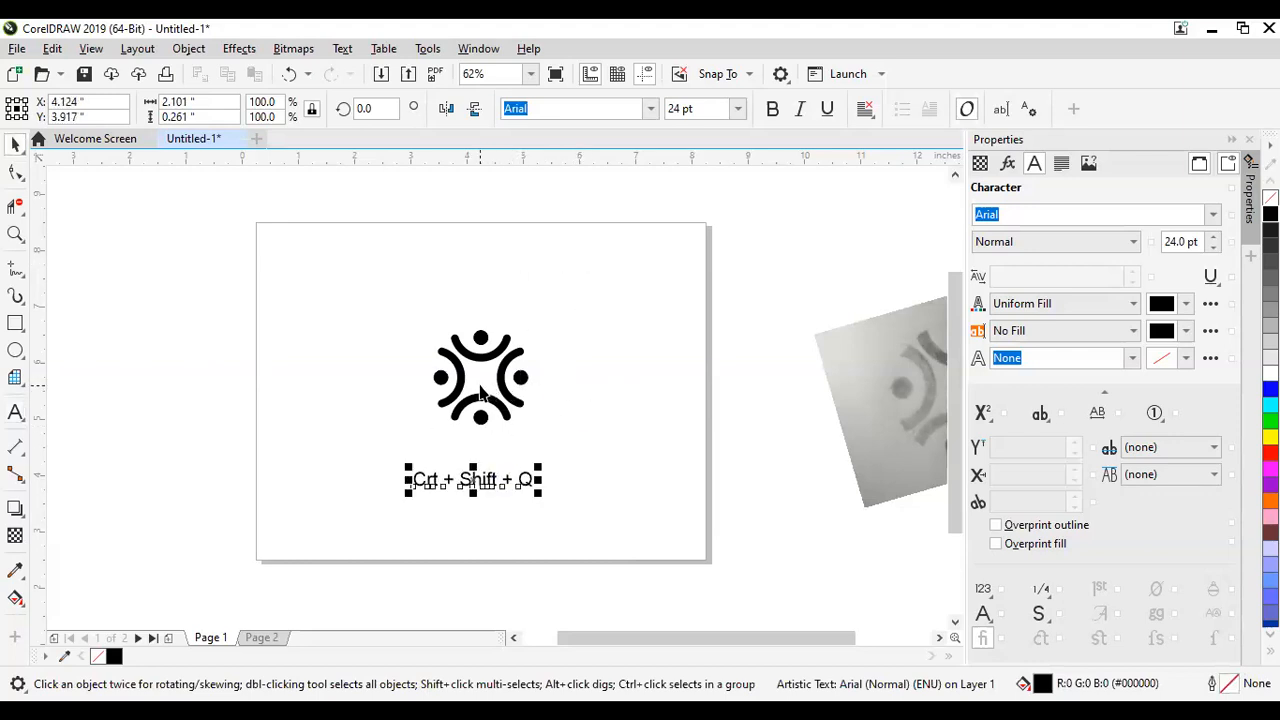
{"action": "key", "text": "F4"}
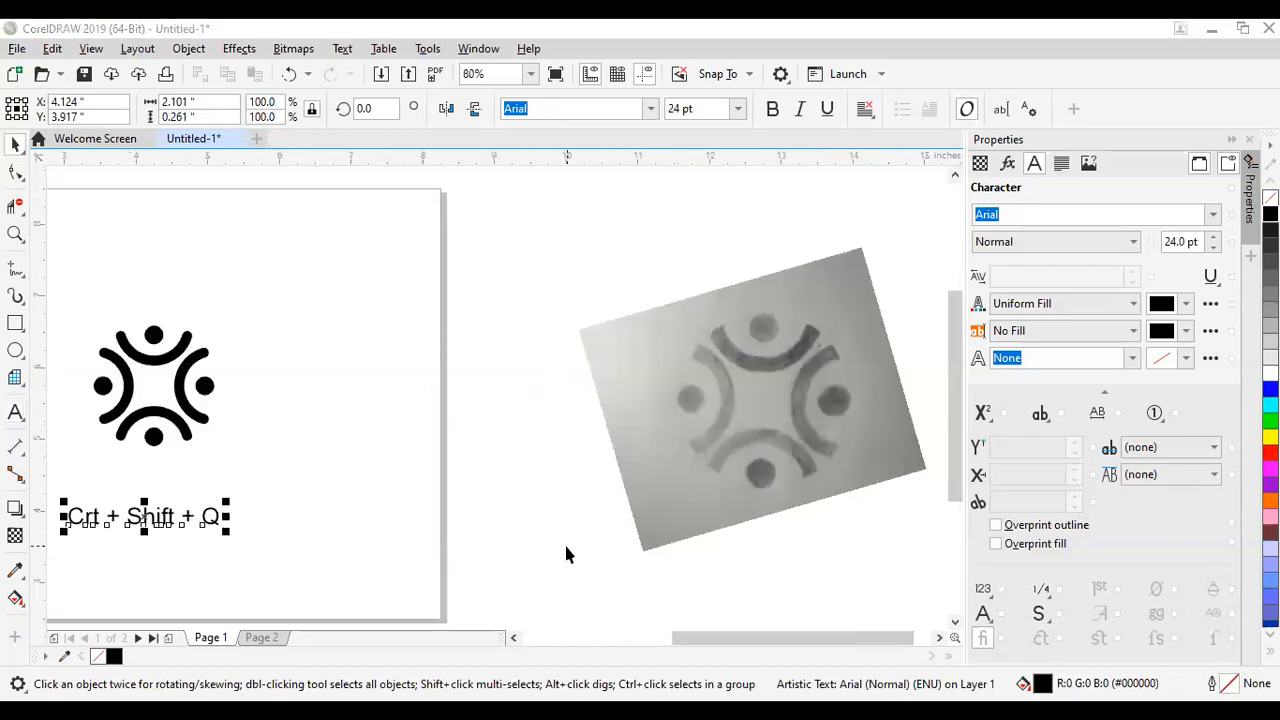
{"action": "left_click", "coordinate": [566, 549]}
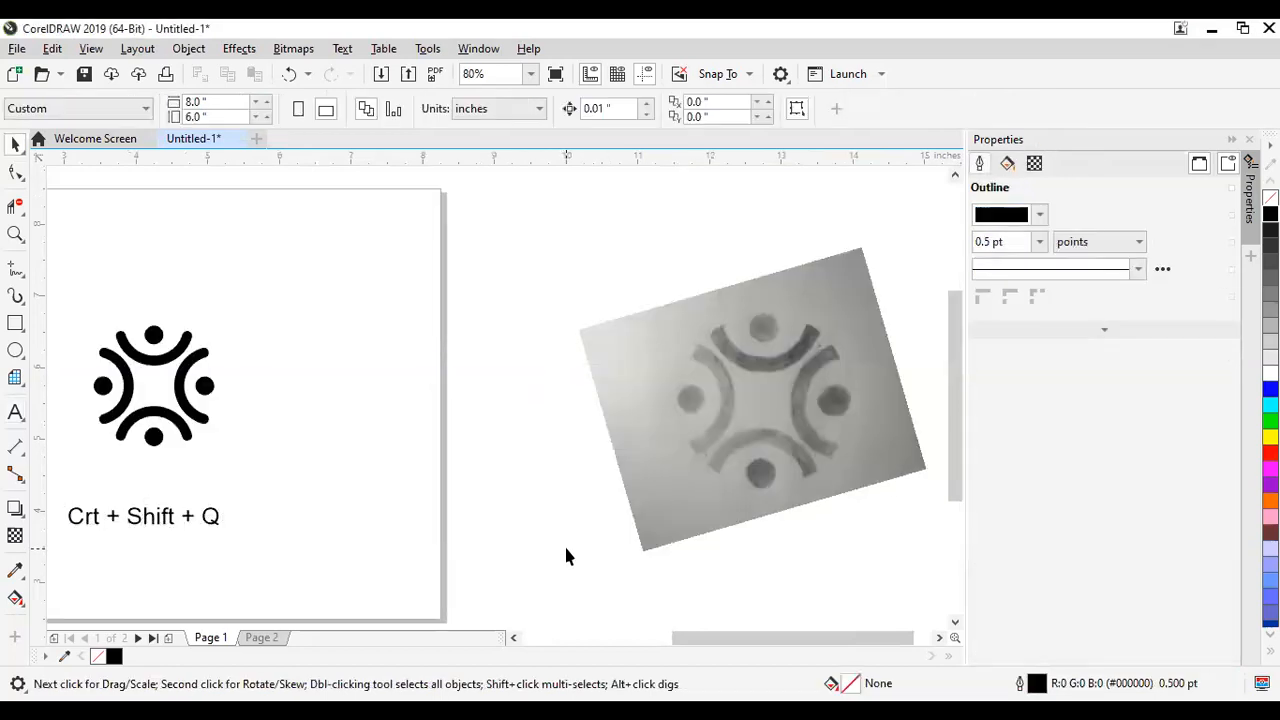
{"action": "scroll", "coordinate": [230, 488], "scroll_direction": "down", "scroll_amount": 2}
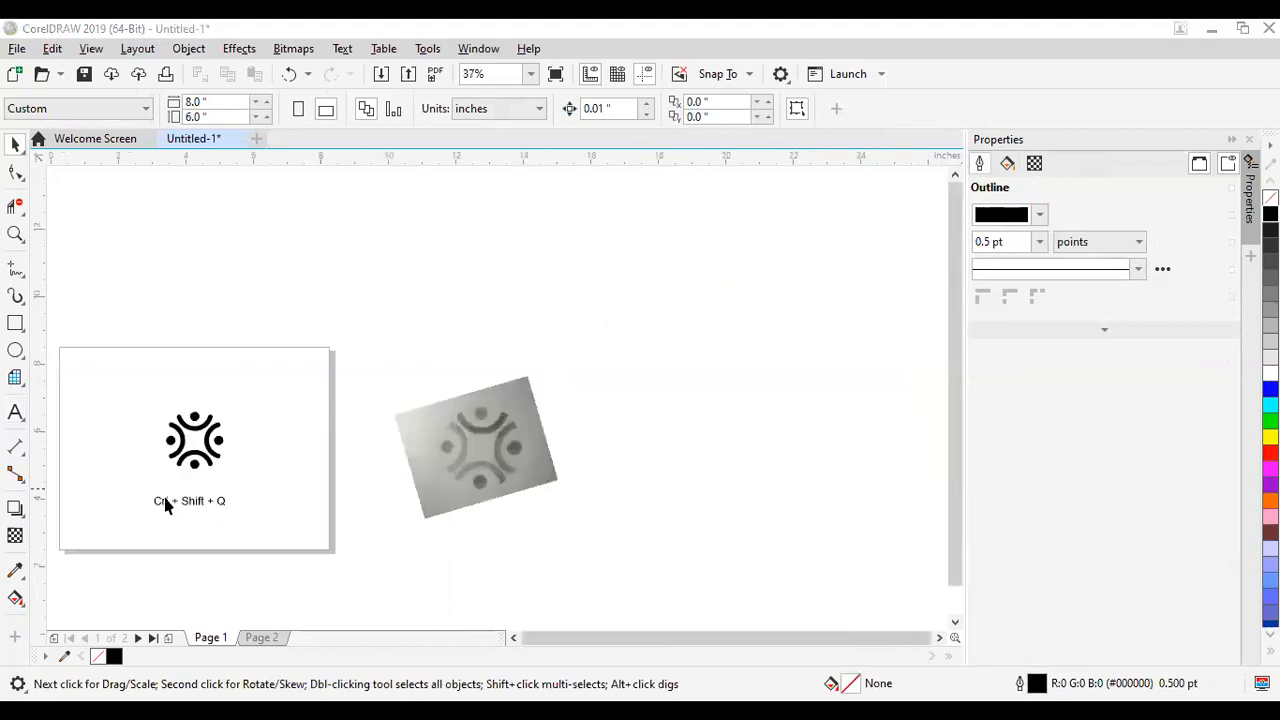
{"action": "scroll", "coordinate": [144, 501], "scroll_direction": "up", "scroll_amount": 2}
{"action": "scroll", "coordinate": [148, 506], "scroll_direction": "up", "scroll_amount": 2}
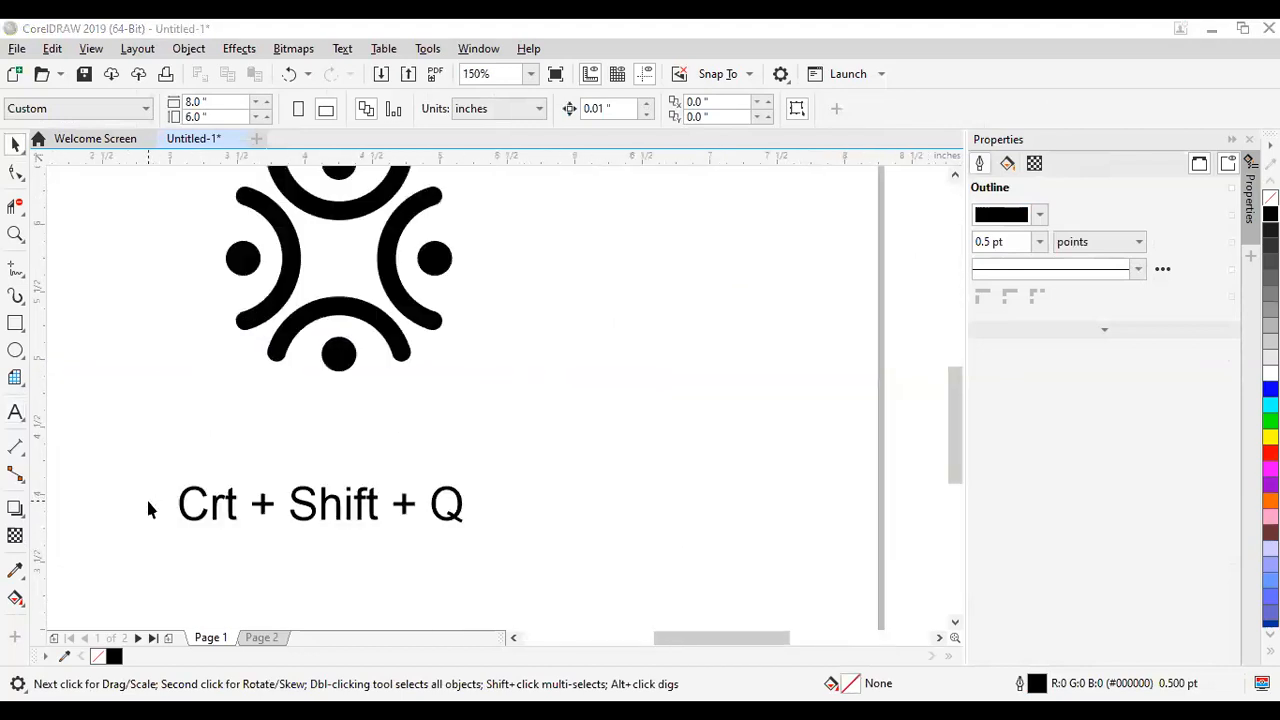
{"action": "scroll", "coordinate": [290, 474], "scroll_direction": "down", "scroll_amount": 4}
{"action": "scroll", "coordinate": [297, 450], "scroll_direction": "up", "scroll_amount": 2}
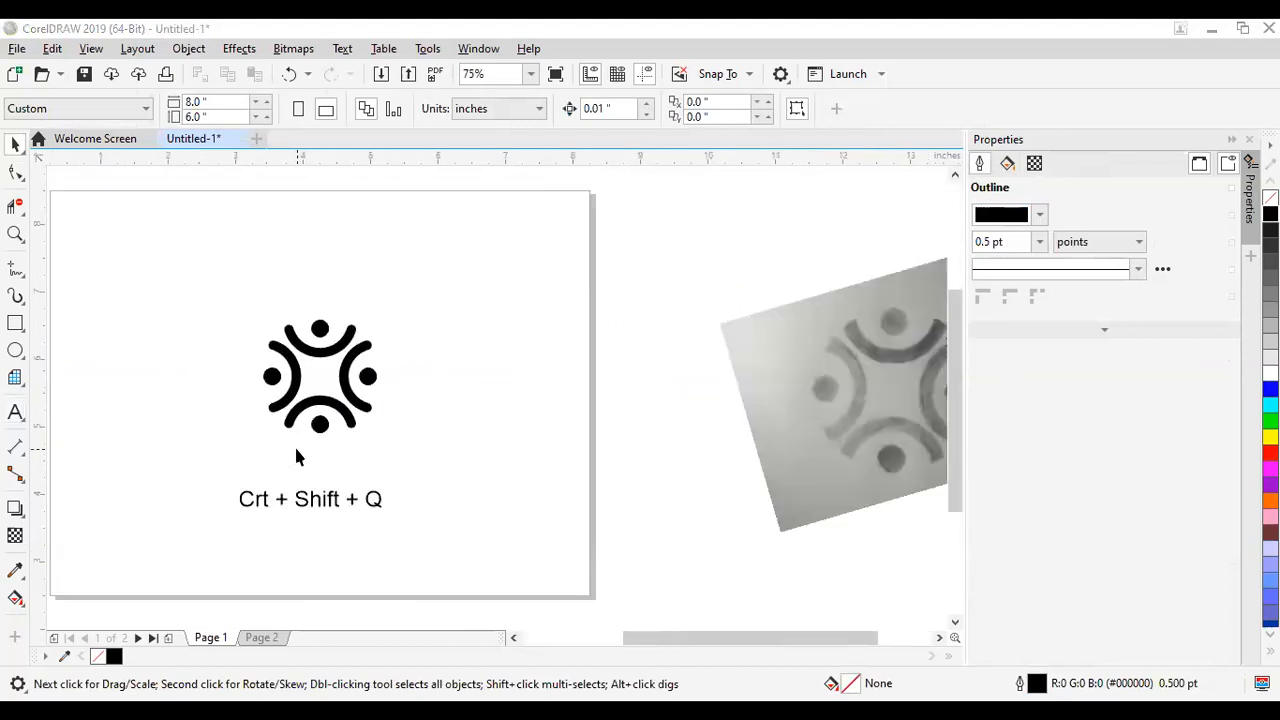
Step: Move the reference photo of the sketch from page 1 onto page 2, and return to page 1
{"action": "left_click_drag", "start_coordinate": [740, 350], "coordinate": [671, 377]}
{"action": "scroll", "coordinate": [640, 380], "scroll_direction": "down", "scroll_amount": 2}
{"action": "scroll", "coordinate": [532, 435], "scroll_direction": "up", "scroll_amount": 1}
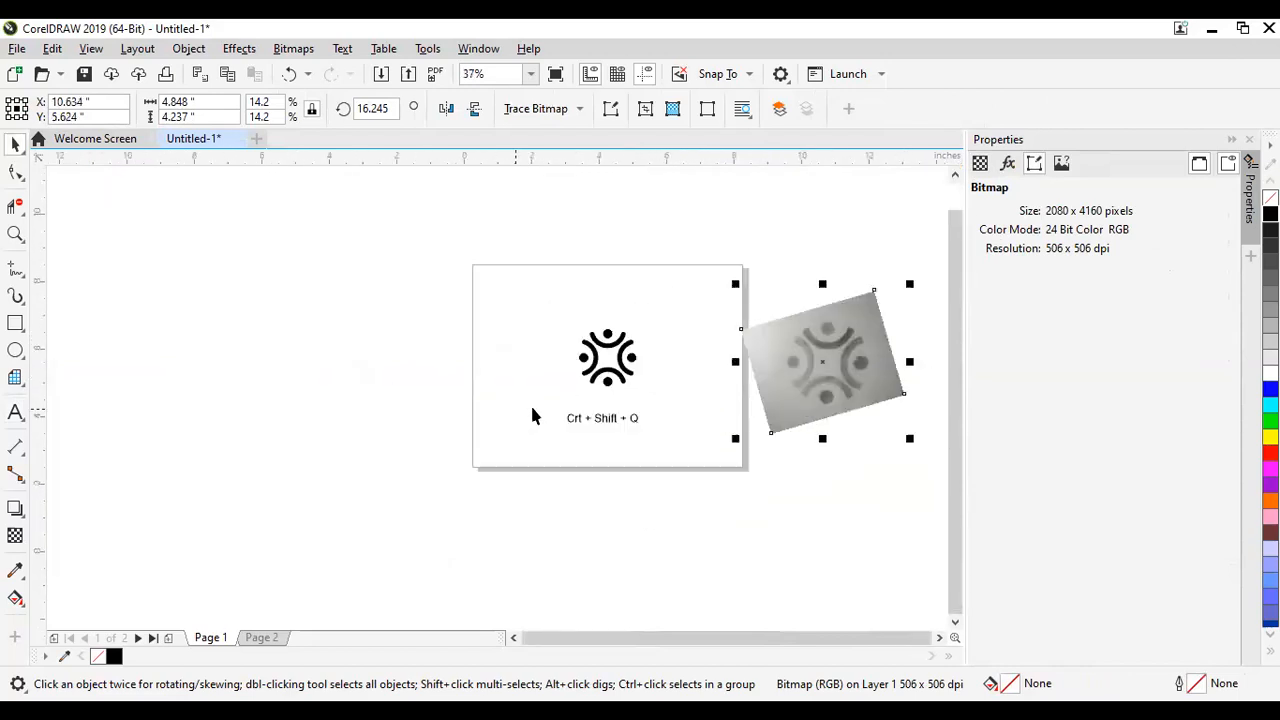
{"action": "left_click_drag", "start_coordinate": [800, 366], "coordinate": [715, 388]}
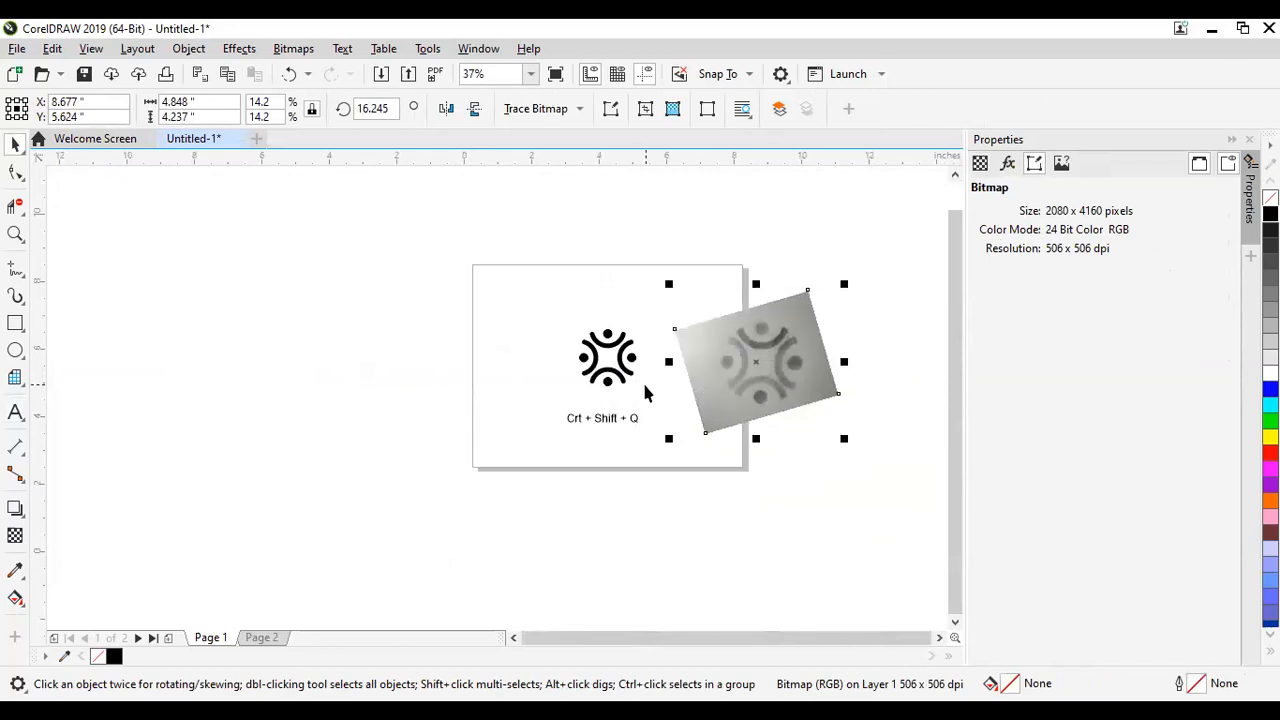
{"action": "scroll", "coordinate": [660, 390], "scroll_direction": "up", "scroll_amount": 1}
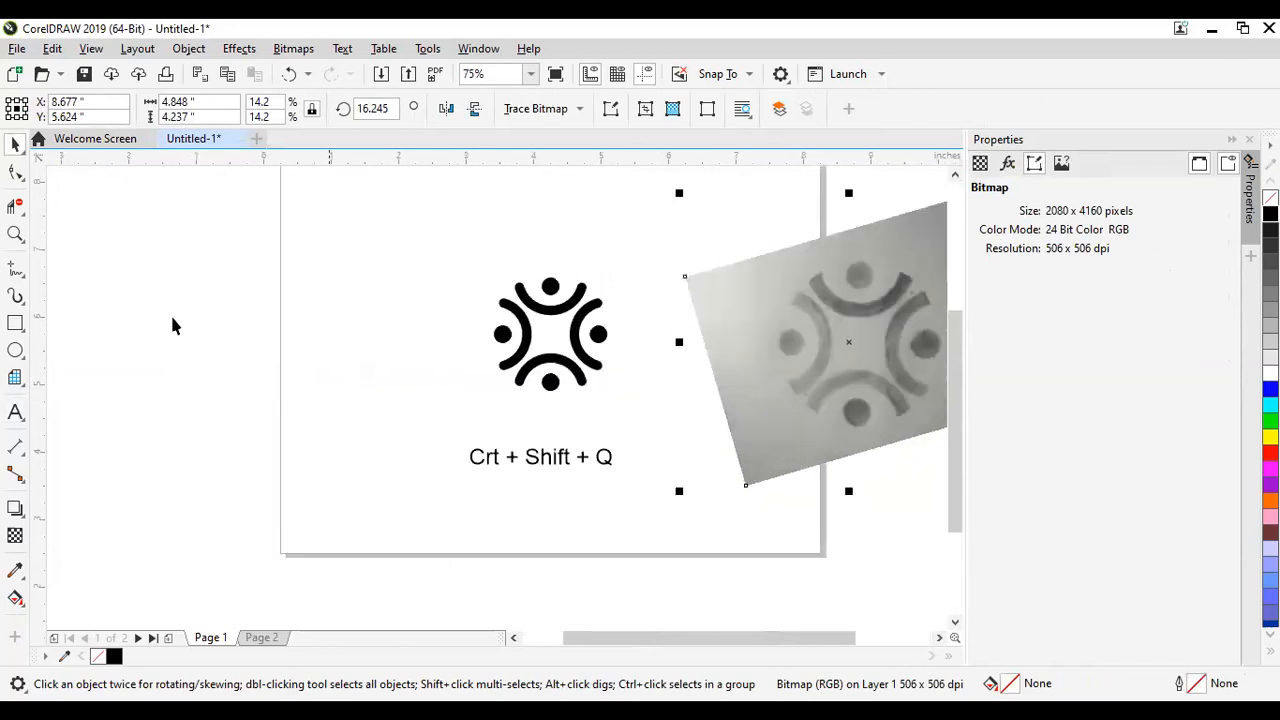
{"action": "left_click_drag", "start_coordinate": [786, 320], "coordinate": [257, 334]}
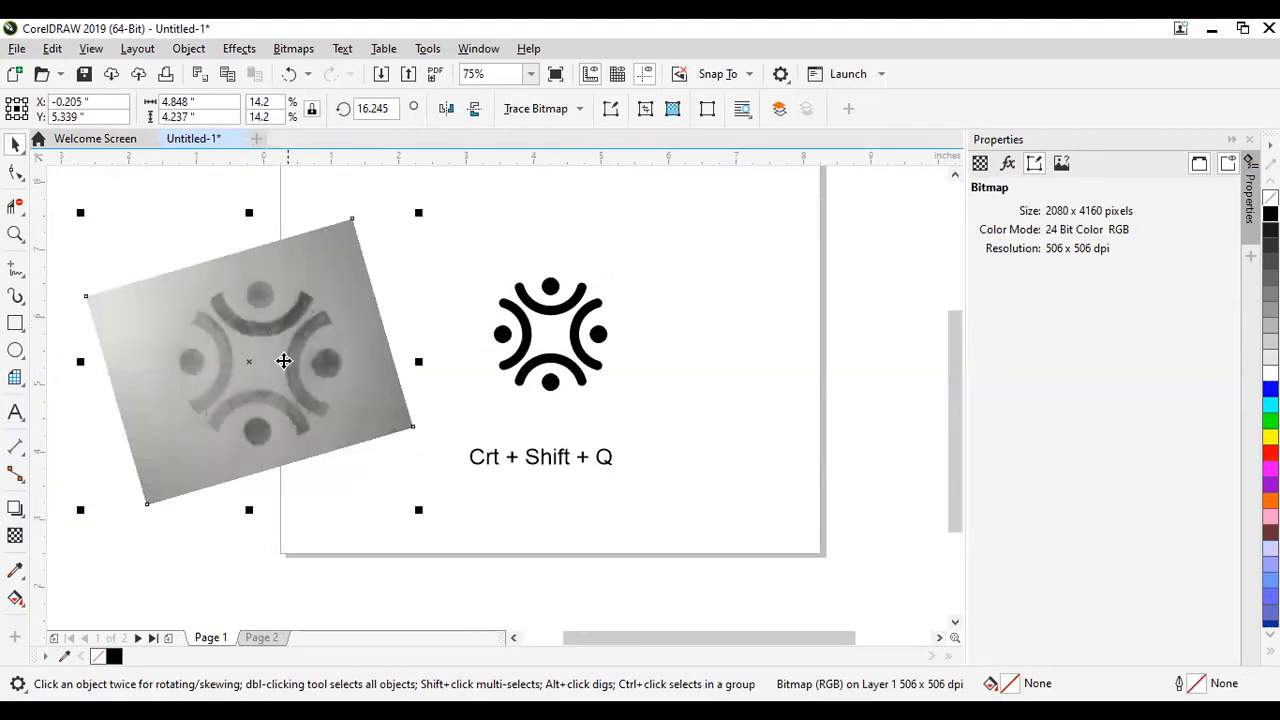
{"action": "scroll", "coordinate": [284, 387], "scroll_direction": "down", "scroll_amount": 1}
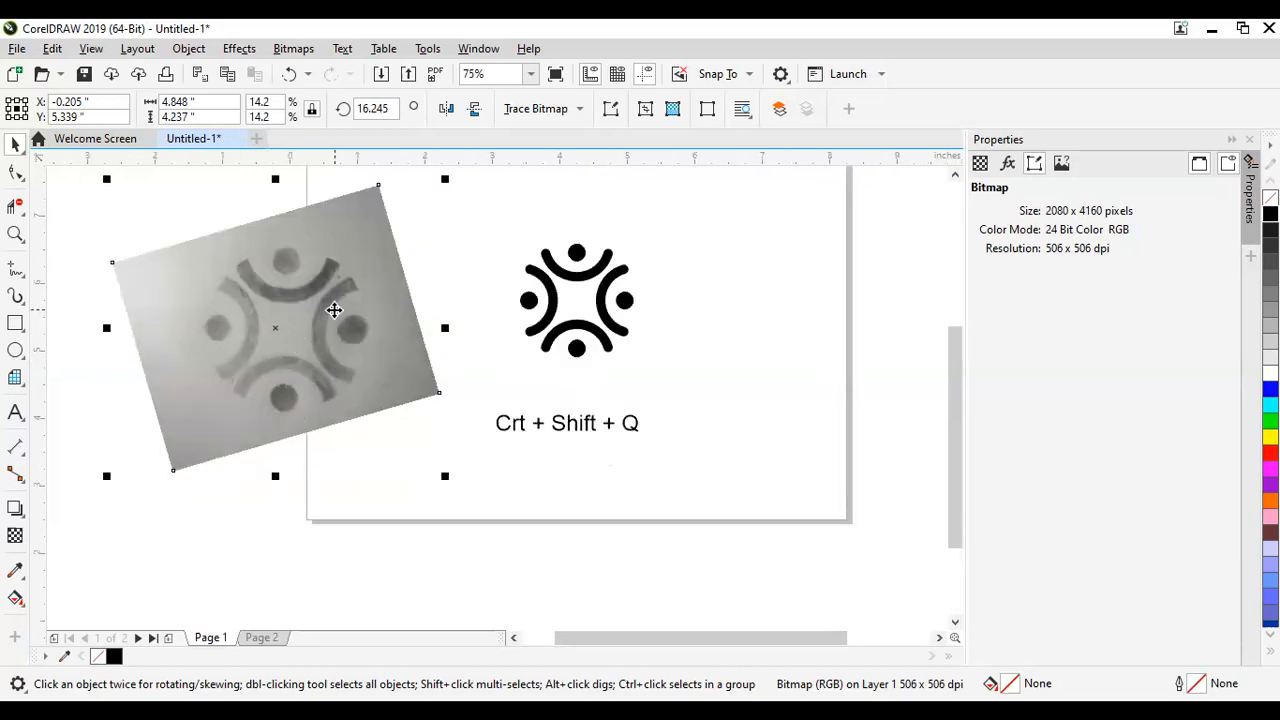
{"action": "left_click_drag", "start_coordinate": [334, 312], "coordinate": [760, 292]}
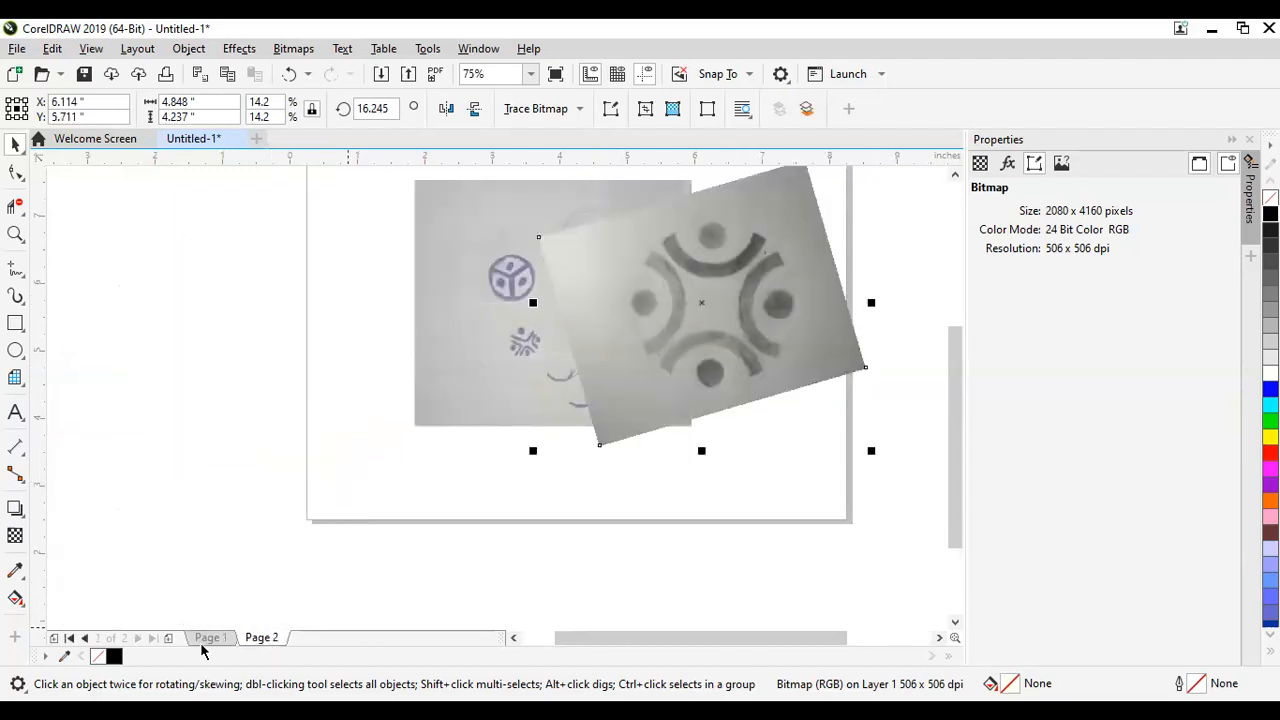
{"action": "left_click", "coordinate": [203, 639]}
{"action": "key", "text": "F4"}
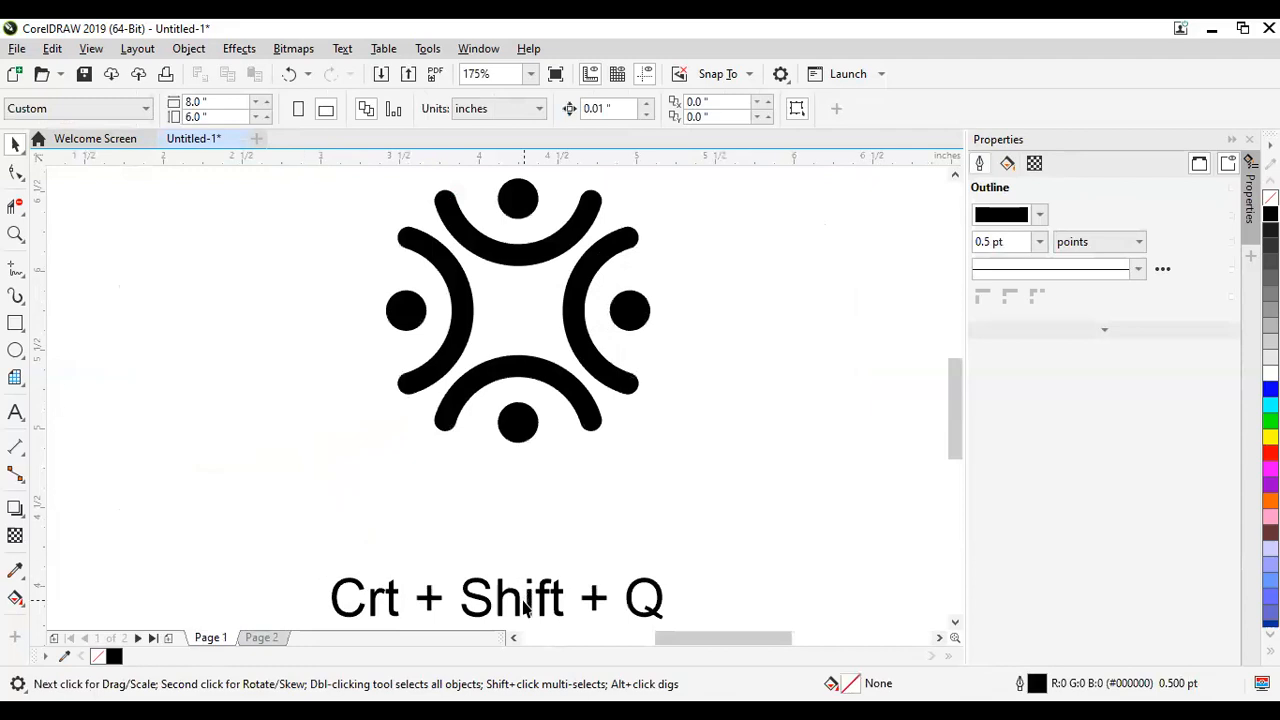
Step: Delete the "Crt + Shift + Q" text below the logo
{"action": "scroll", "coordinate": [563, 583], "scroll_direction": "down", "scroll_amount": 2}
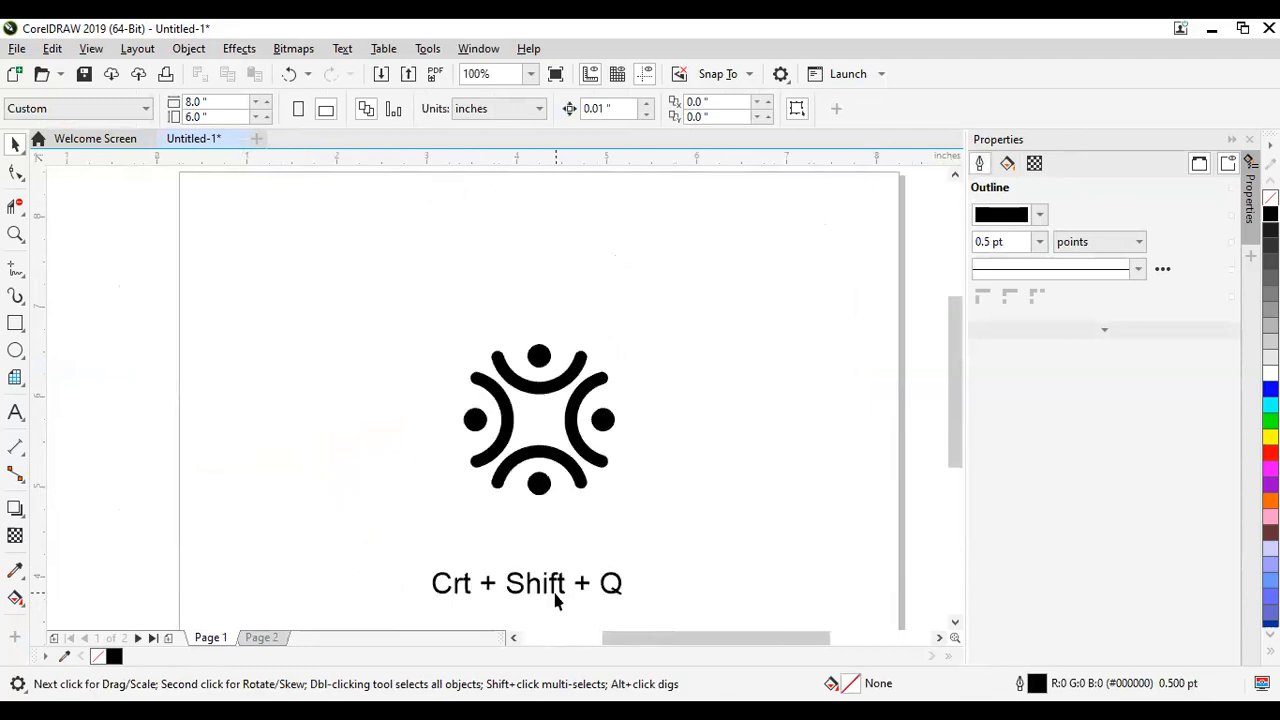
{"action": "left_click", "coordinate": [540, 592]}
{"action": "key", "text": "Delete"}
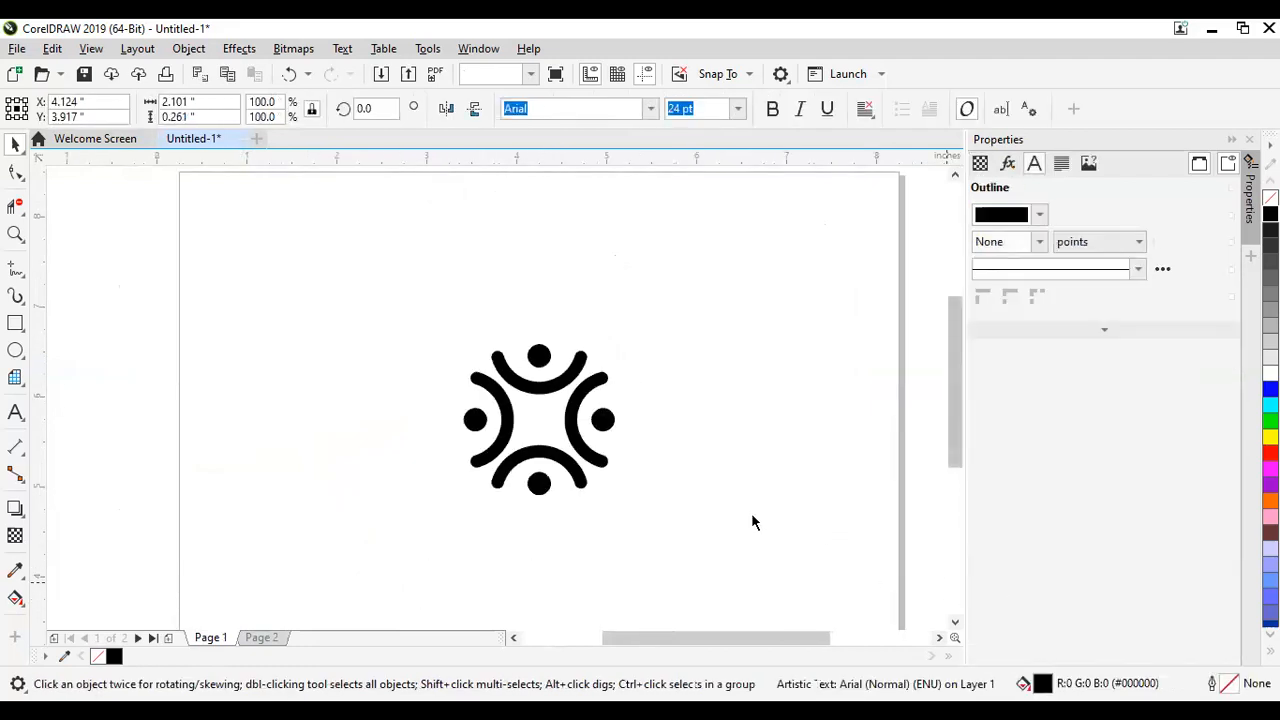
Step: Group the logo's eight objects and move the group to the page's left part, centred at about X 1.80, Y 6.00 inches
{"action": "left_click_drag", "start_coordinate": [111, 296], "coordinate": [588, 507]}
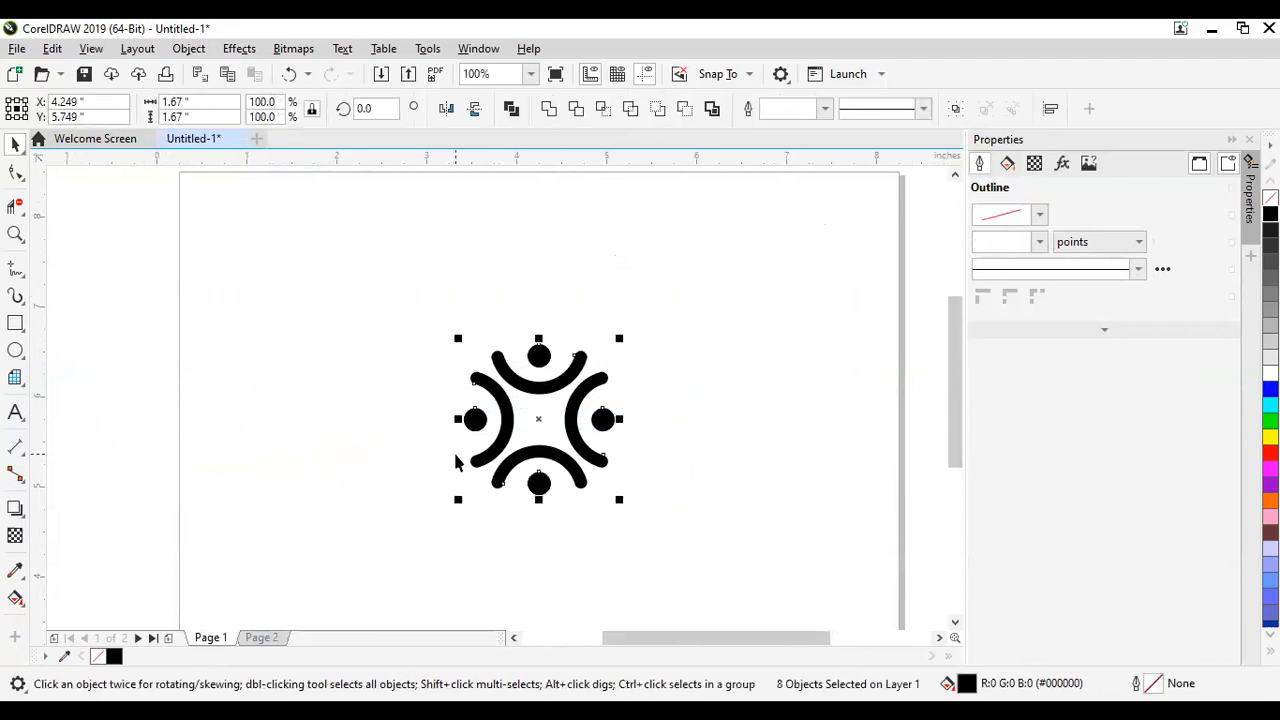
{"action": "key", "text": "ctrl+g"}
{"action": "left_click_drag", "start_coordinate": [545, 416], "coordinate": [299, 396]}
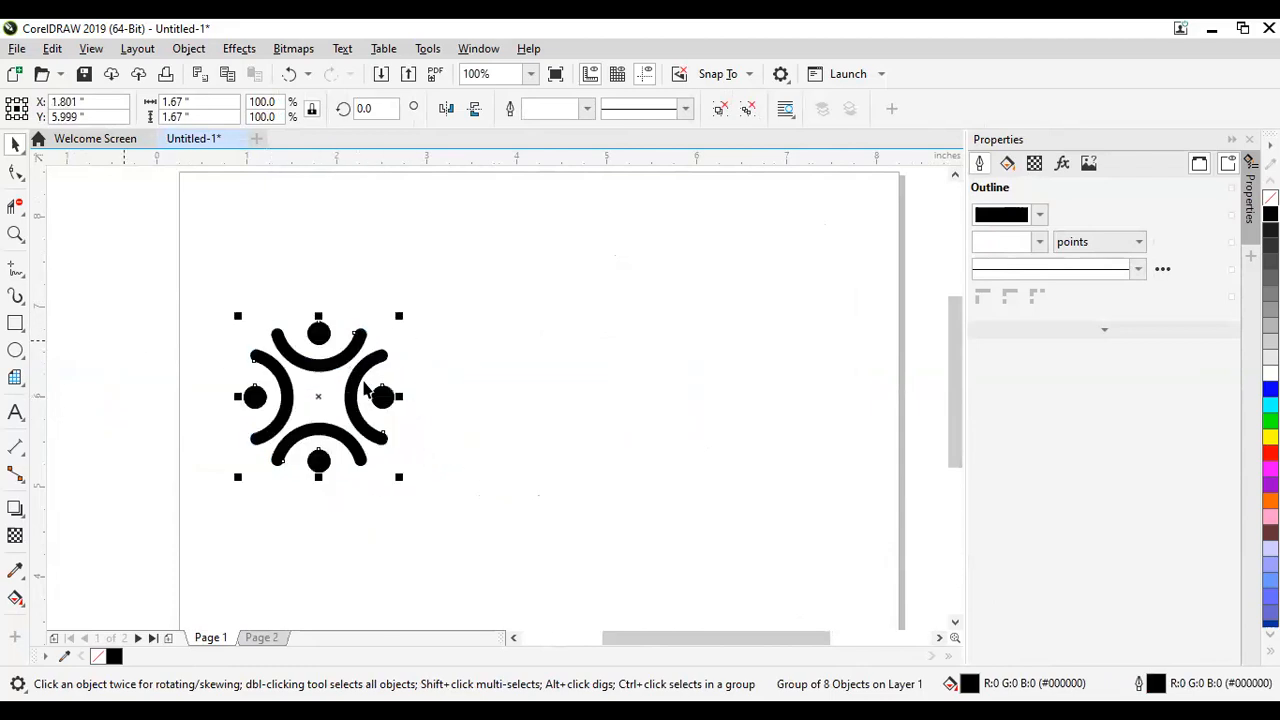
{"action": "left_click", "coordinate": [545, 340]}
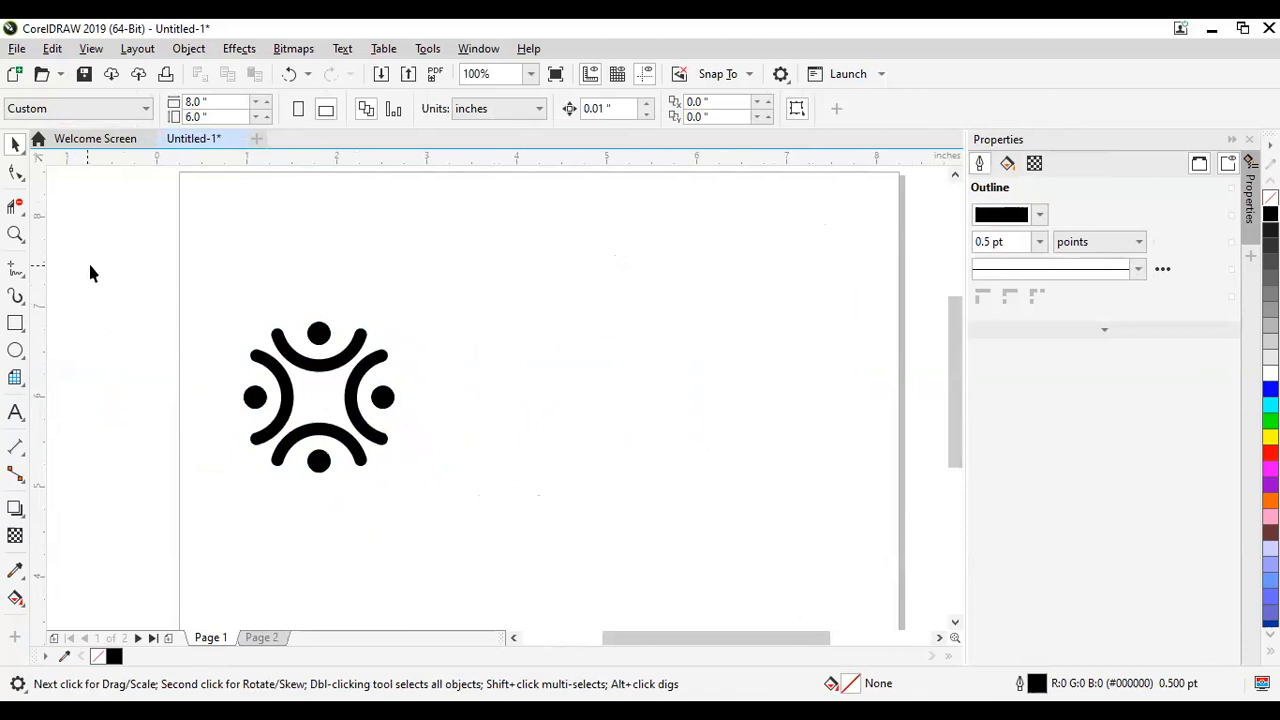
{"action": "left_click_drag", "start_coordinate": [672, 360], "coordinate": [745, 408]}
{"action": "left_click_drag", "start_coordinate": [684, 304], "coordinate": [733, 530]}
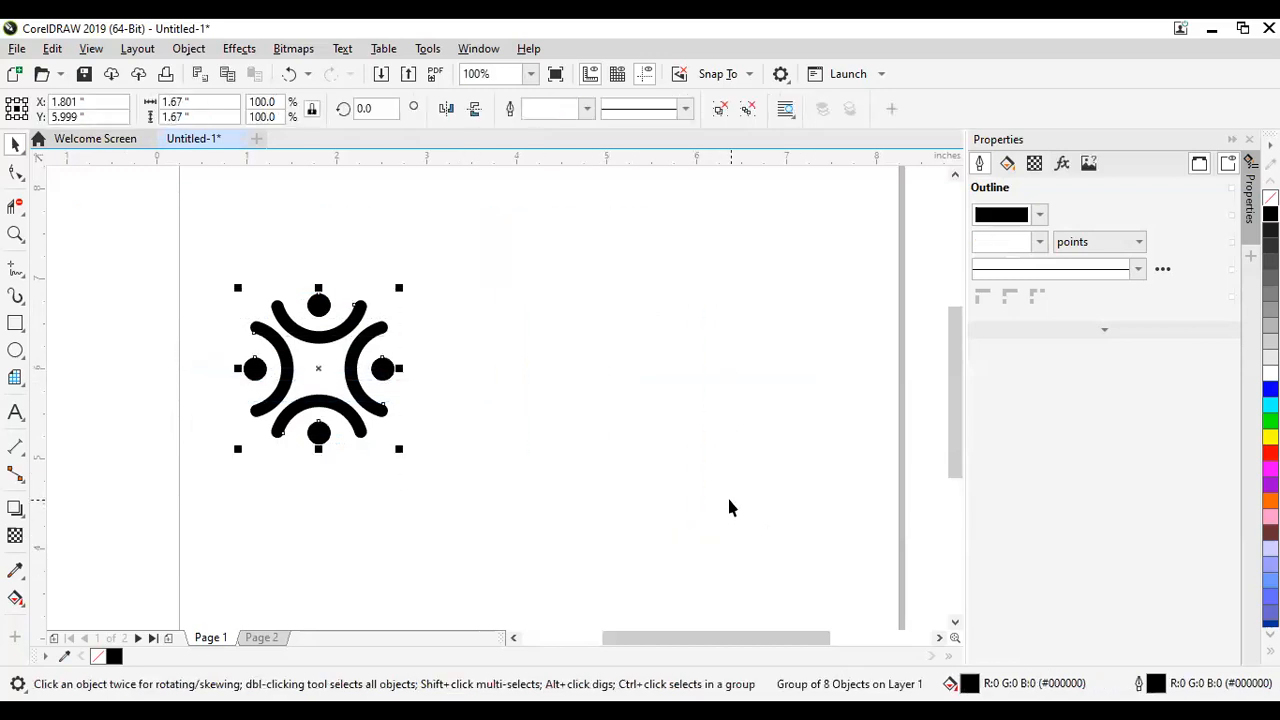
{"action": "left_click", "coordinate": [139, 377]}
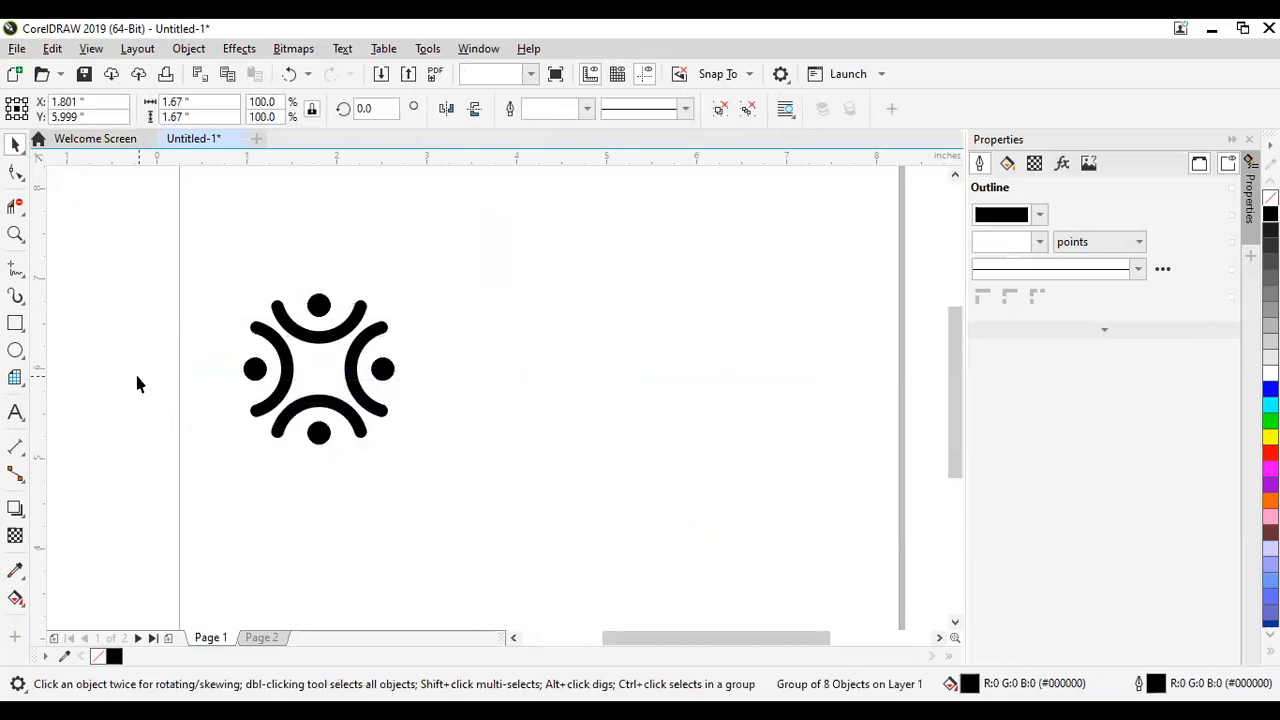
{"action": "left_click", "coordinate": [357, 360]}
{"action": "left_click", "coordinate": [190, 415]}
Step: Add the text "TeenzHub" in 24 pt Arial beside the logo
{"action": "key", "text": "F8"}
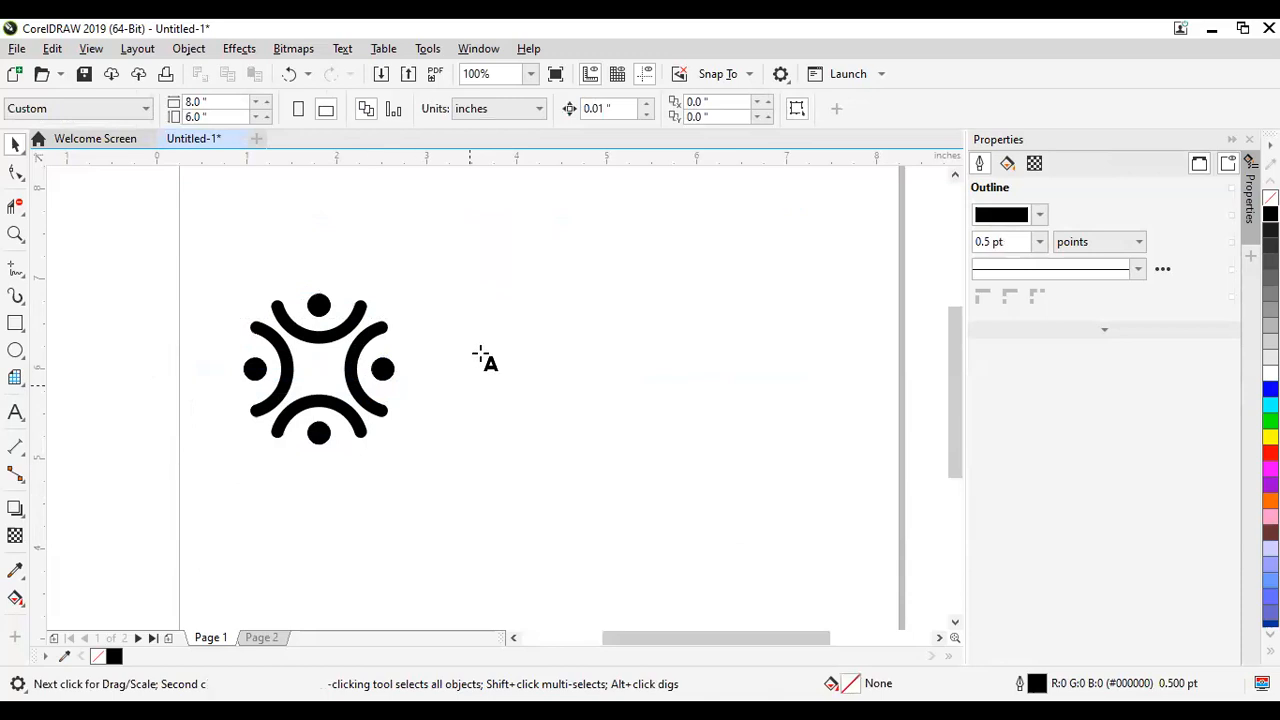
{"action": "left_click", "coordinate": [481, 345]}
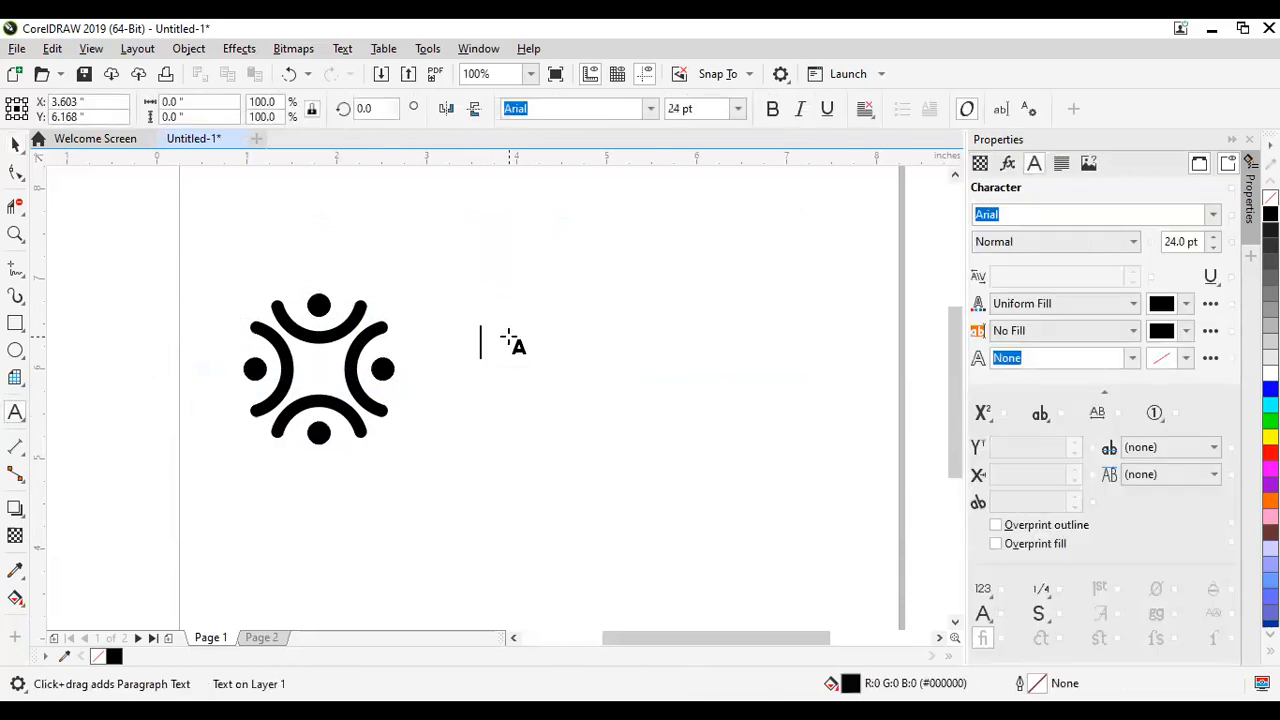
{"action": "type", "text": "h"}
{"action": "key", "text": "BackSpace"}
{"action": "type", "text": "h"}
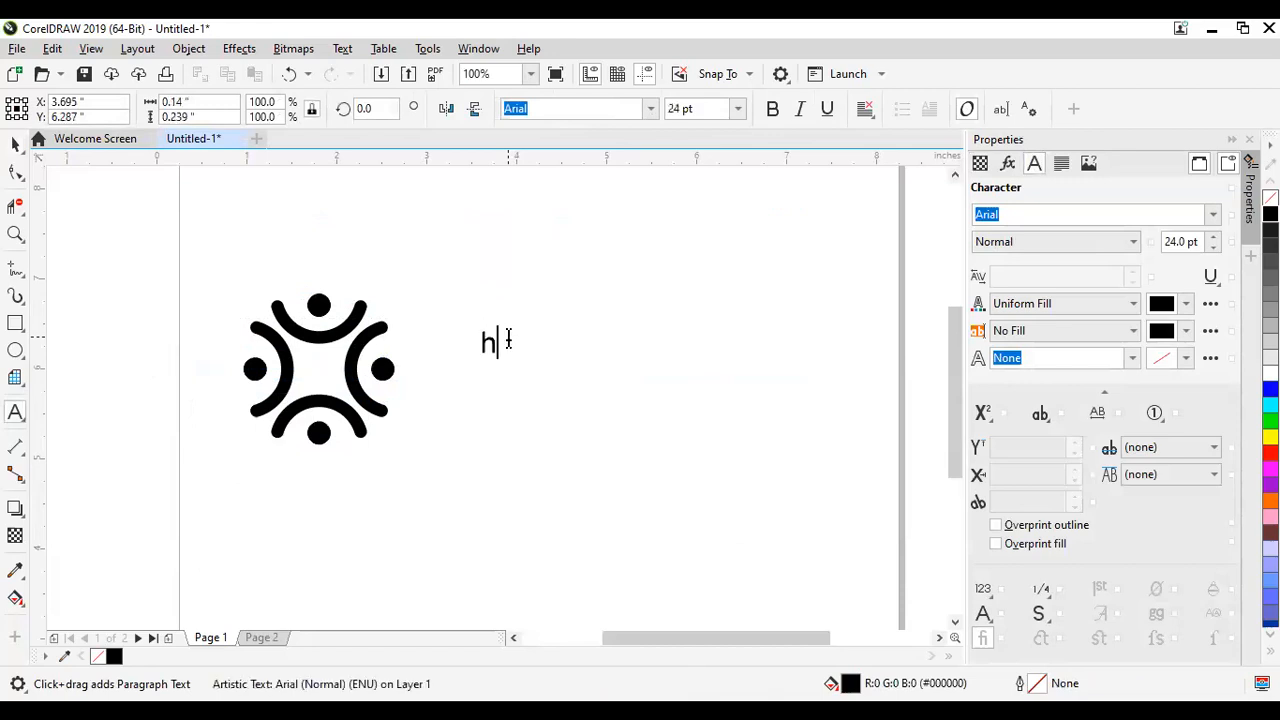
{"action": "key", "text": "BackSpace"}
{"action": "type", "text": "t"}
{"action": "key", "text": "BackSpace"}
{"action": "type", "text": "t"}
{"action": "key", "text": "BackSpace"}
{"action": "type", "text": "TEEN"}
{"action": "key", "text": "BackSpace"}
{"action": "key", "text": "BackSpace"}
{"action": "key", "text": "BackSpace"}
{"action": "type", "text": "een"}
{"action": "type", "text": "z"}
{"action": "type", "text": "H"}
{"action": "type", "text": "UB"}
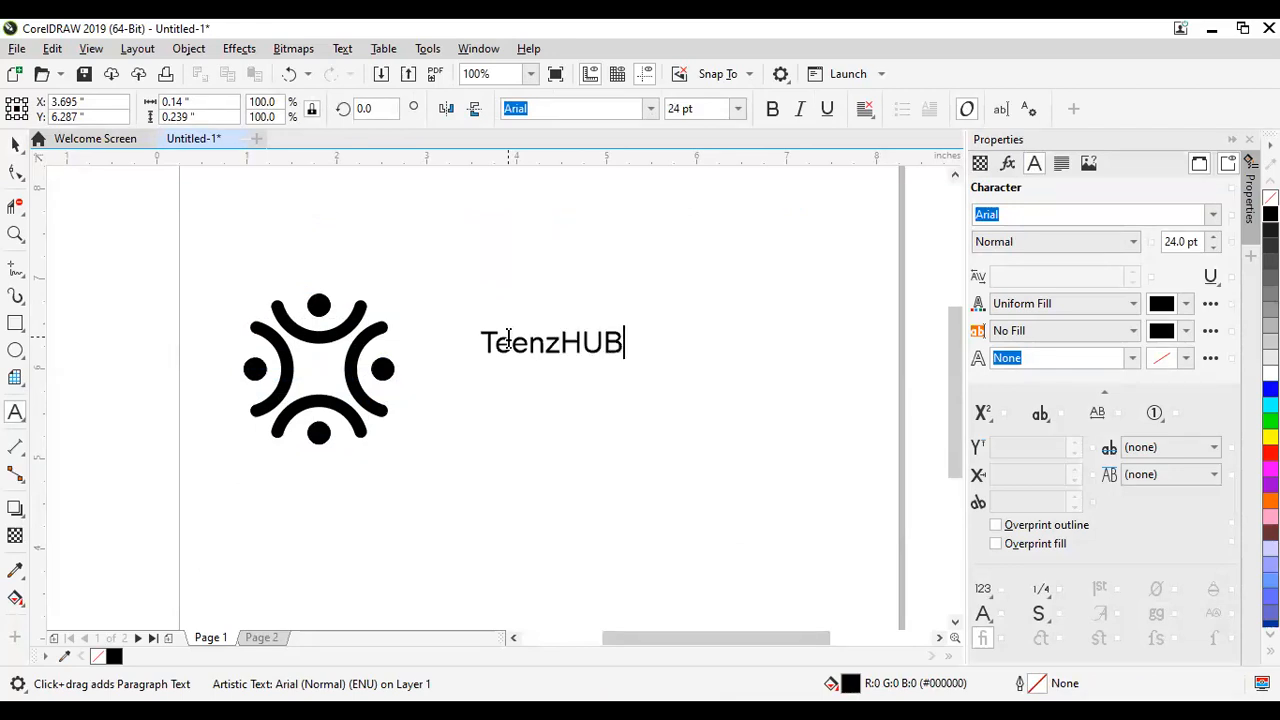
{"action": "key", "text": "BackSpace"}
{"action": "key", "text": "BackSpace"}
{"action": "type", "text": "UB"}
{"action": "key", "text": "BackSpace"}
{"action": "key", "text": "BackSpace"}
{"action": "type", "text": "ub"}
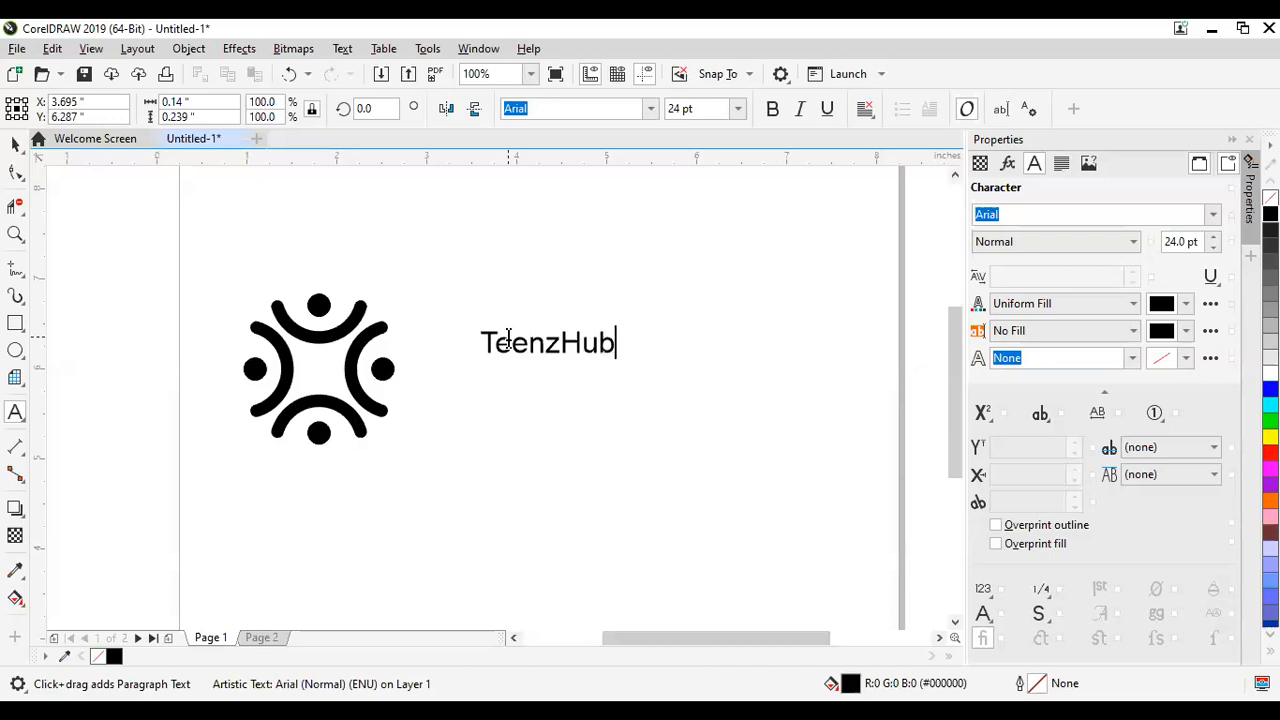
Step: Enlarge the "TeenzHub" text to about 73.4 pt and place it right of the logo, centred at about X 5.13, Y 6.00 inches
{"action": "key", "text": "ctrl+space"}
{"action": "left_click_drag", "start_coordinate": [530, 341], "coordinate": [483, 382]}
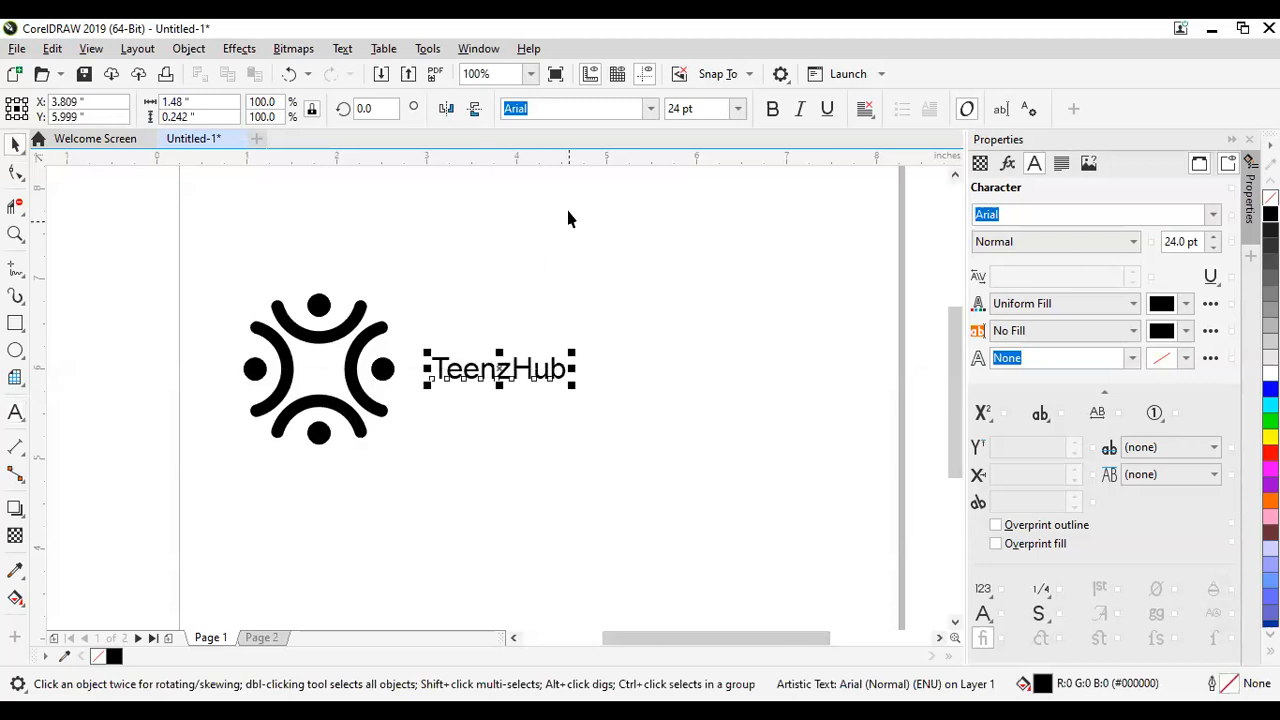
{"action": "left_click_drag", "start_coordinate": [572, 352], "coordinate": [694, 299]}
{"action": "left_click_drag", "start_coordinate": [525, 366], "coordinate": [652, 368]}
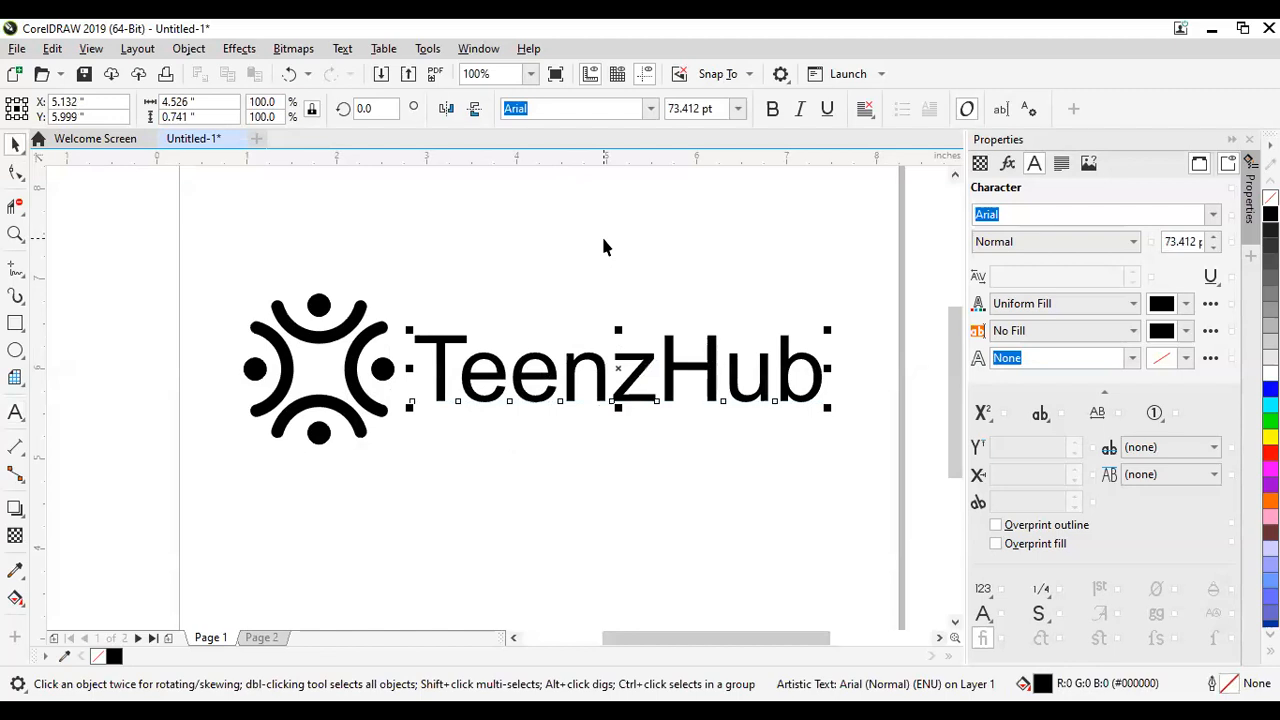
Step: Select the logo and its text together and scale them down to about 52.6%, about 3.39 inches wide overall
{"action": "scroll", "coordinate": [596, 274], "scroll_direction": "down", "scroll_amount": 2}
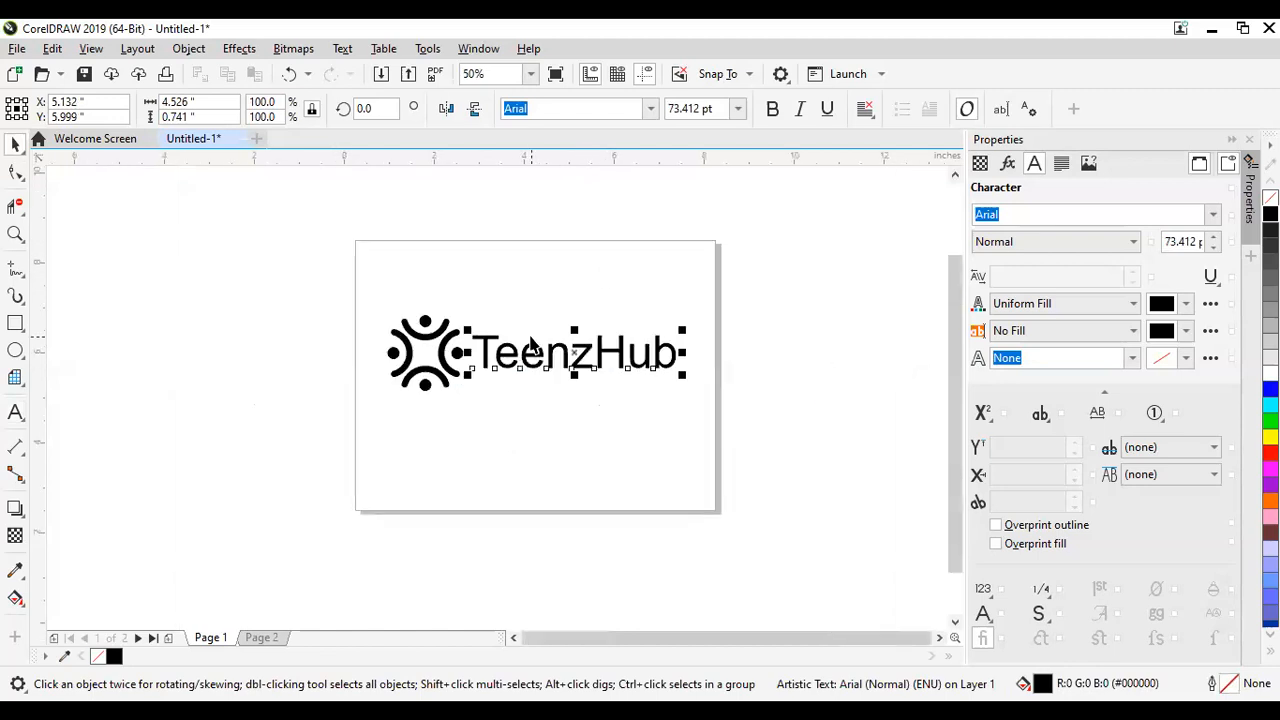
{"action": "left_click_drag", "start_coordinate": [343, 285], "coordinate": [714, 398]}
{"action": "left_click_drag", "start_coordinate": [706, 305], "coordinate": [678, 320]}
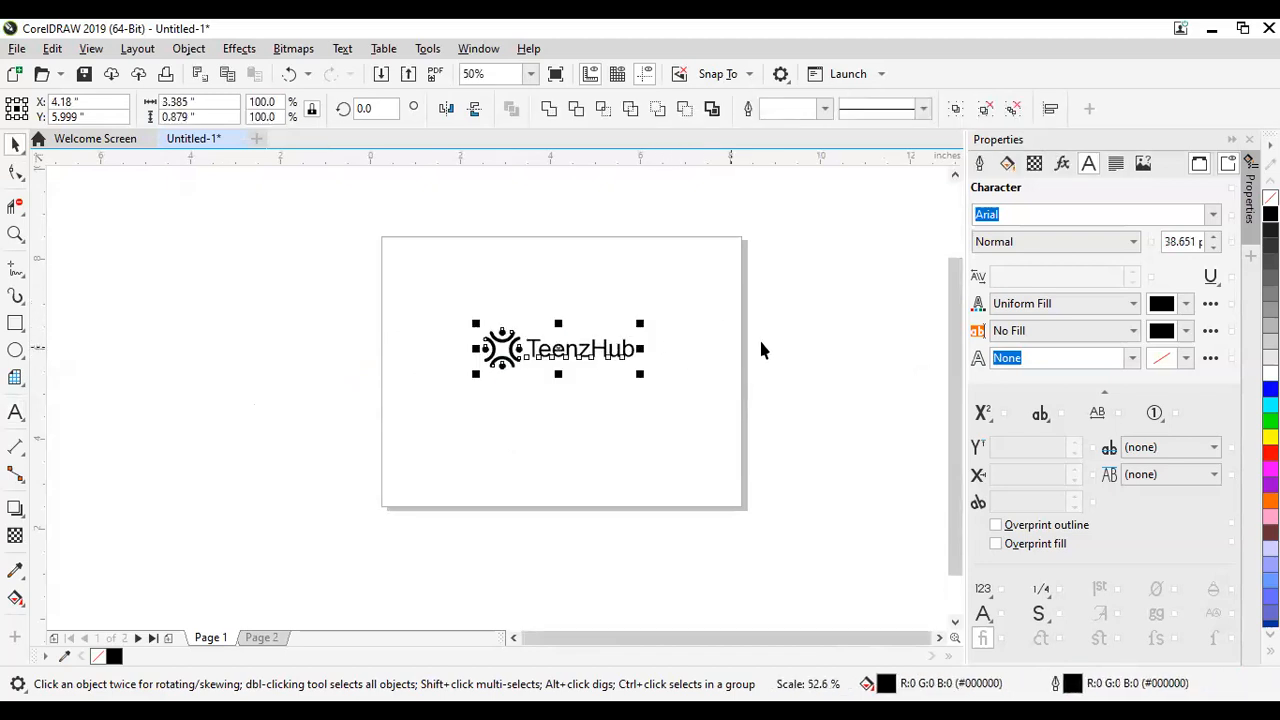
{"action": "left_click", "coordinate": [365, 390]}
{"action": "scroll", "coordinate": [617, 366], "scroll_direction": "up", "scroll_amount": 1}
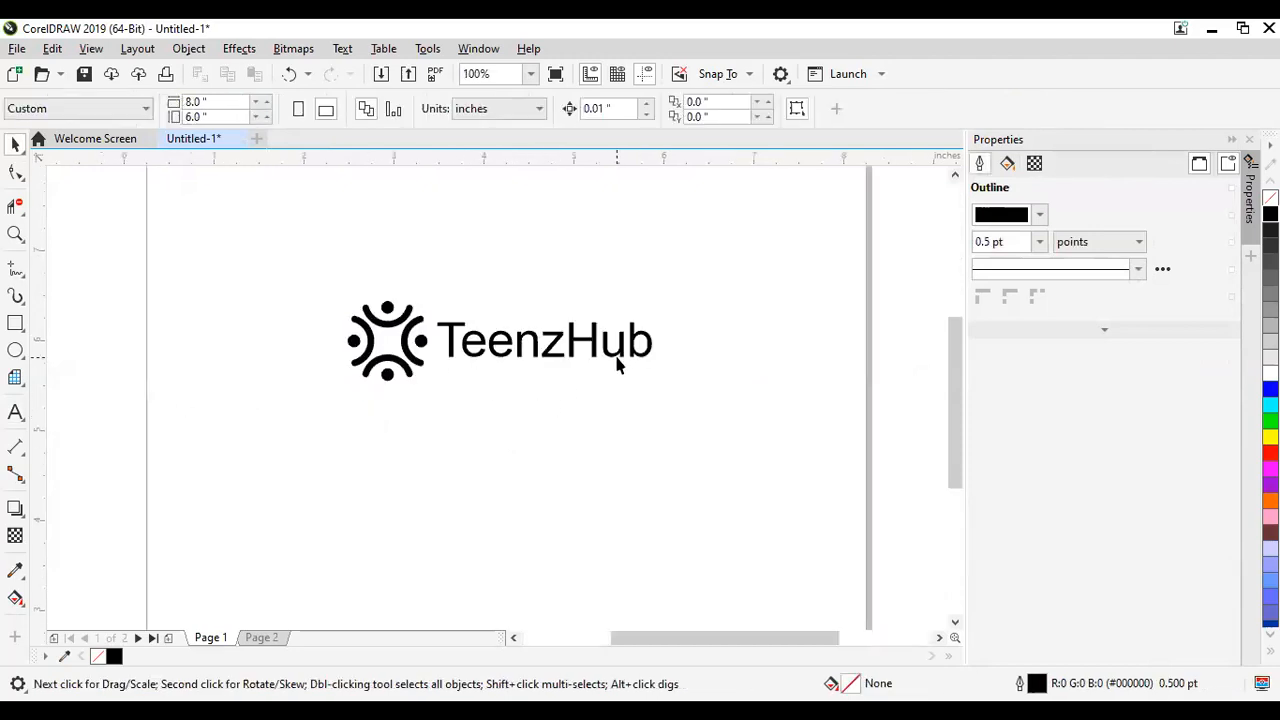
{"action": "scroll", "coordinate": [445, 325], "scroll_direction": "up", "scroll_amount": 1}
{"action": "scroll", "coordinate": [445, 325], "scroll_direction": "down", "scroll_amount": 1}
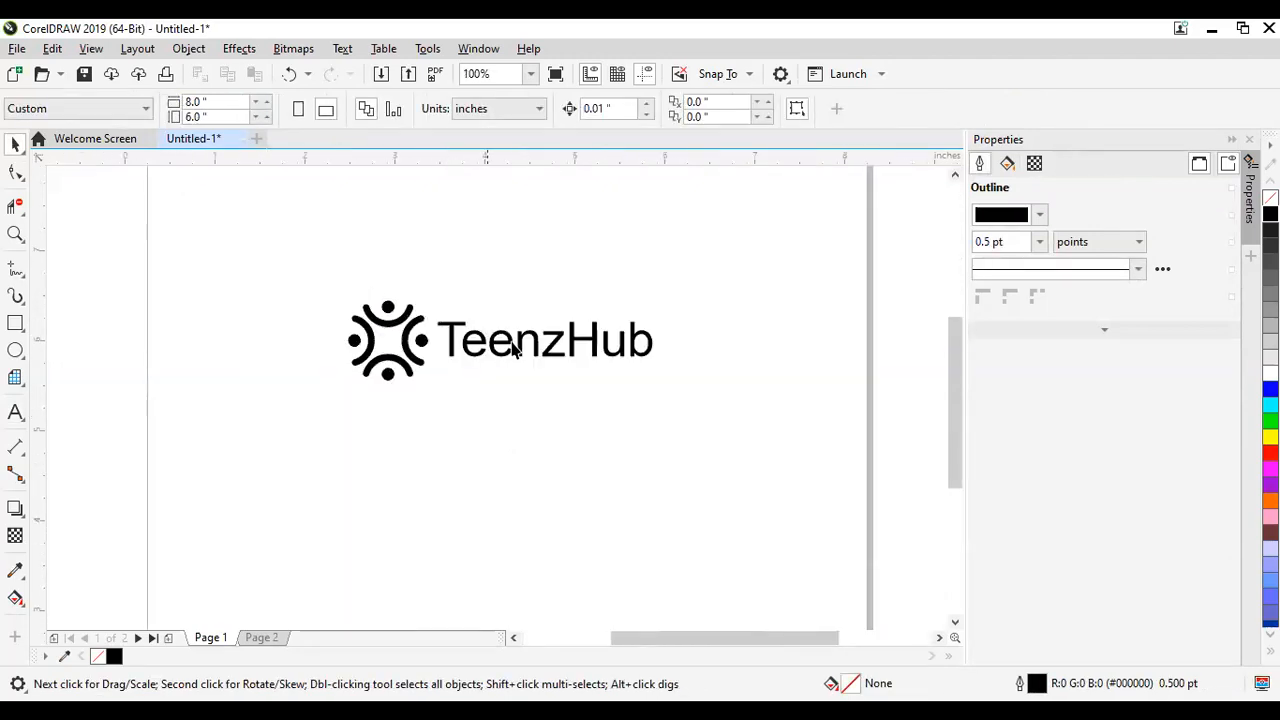
Step: Move the "TeenzHub" text directly below the logo, centred at about X 2.93, Y 5.24 inches
{"action": "left_click", "coordinate": [514, 348]}
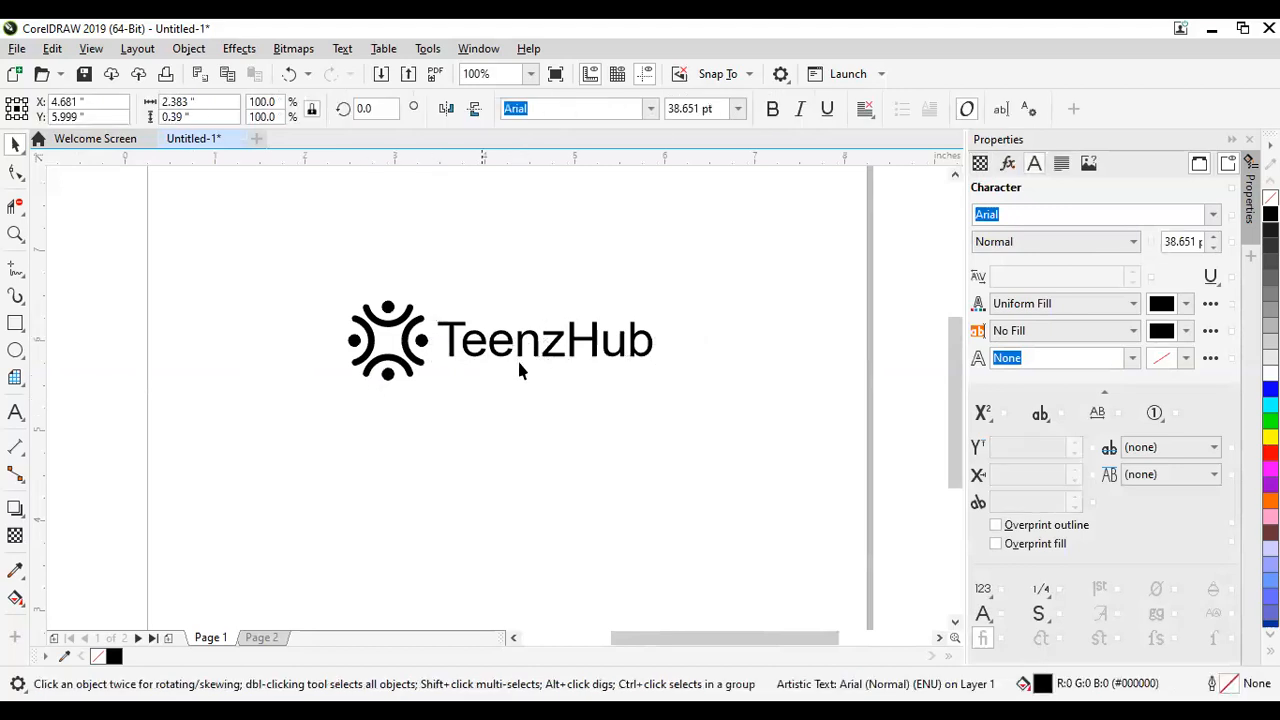
{"action": "left_click", "coordinate": [520, 362]}
{"action": "left_click", "coordinate": [545, 340]}
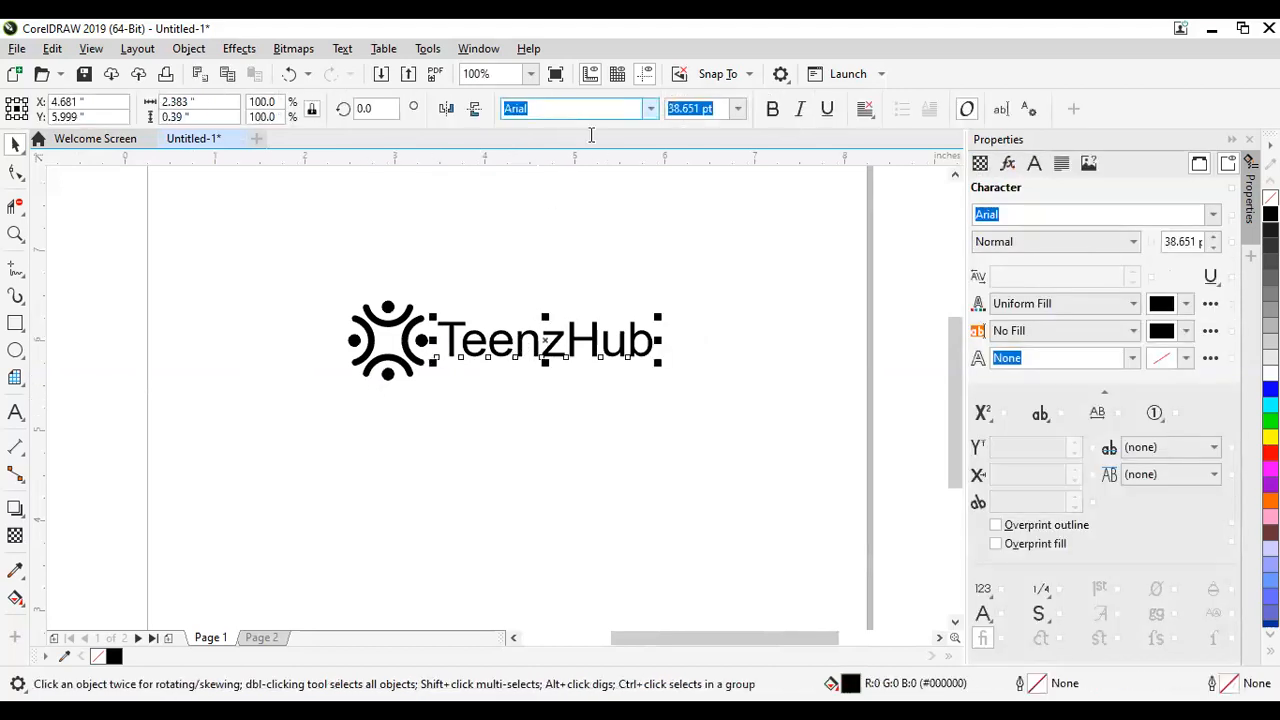
{"action": "left_click_drag", "start_coordinate": [545, 340], "coordinate": [388, 417]}
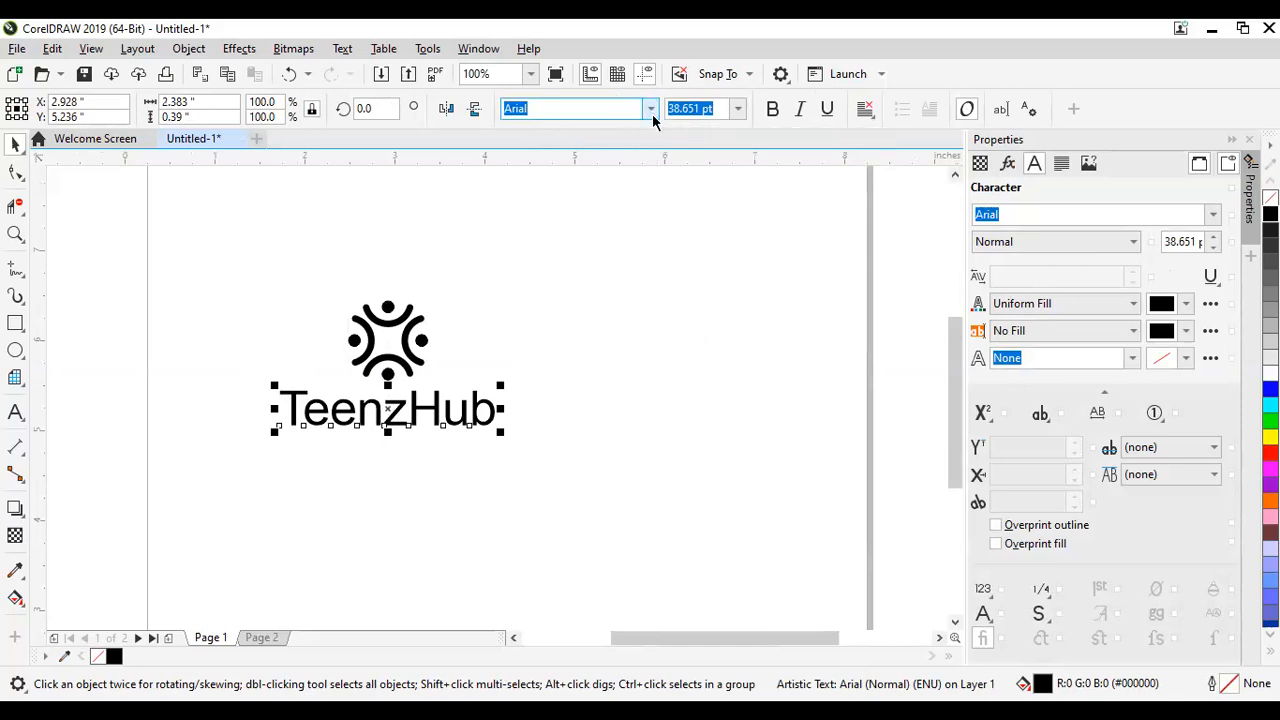
Step: Set the "TeenzHub" text in the Anja Eliane accent font and move it back beside the logo
{"action": "left_click", "coordinate": [618, 109]}
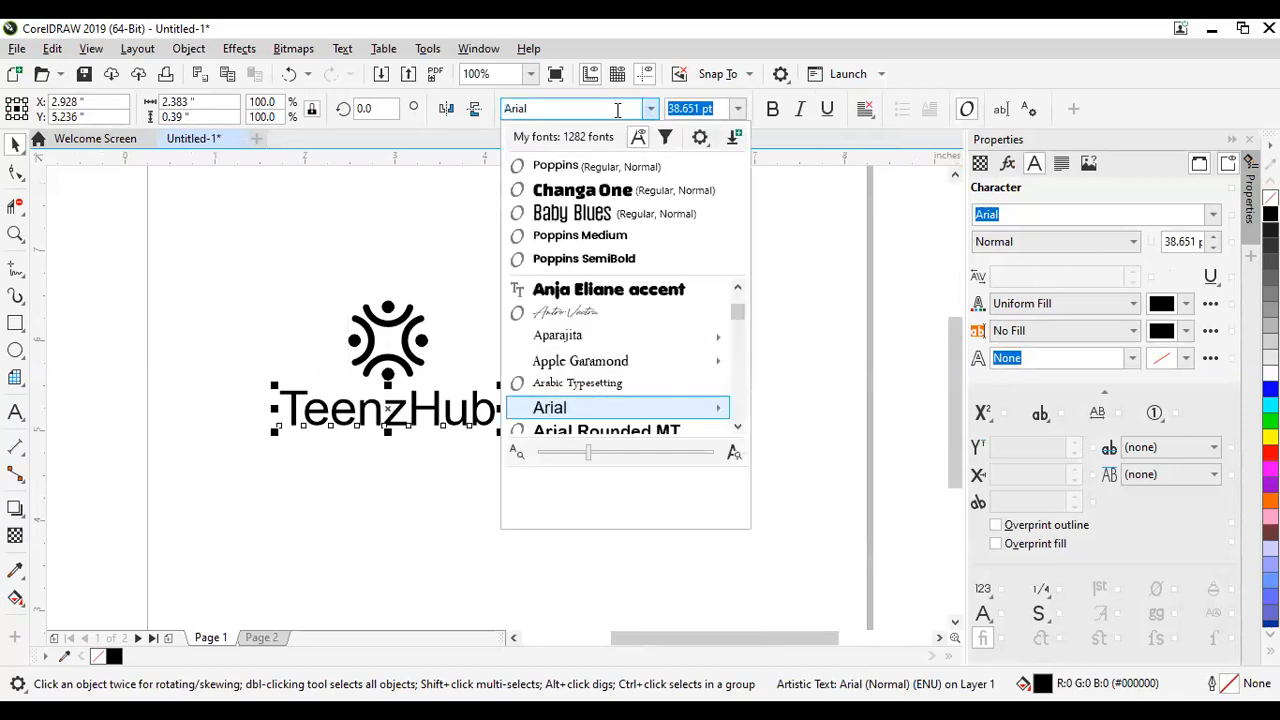
{"action": "left_click", "coordinate": [628, 290]}
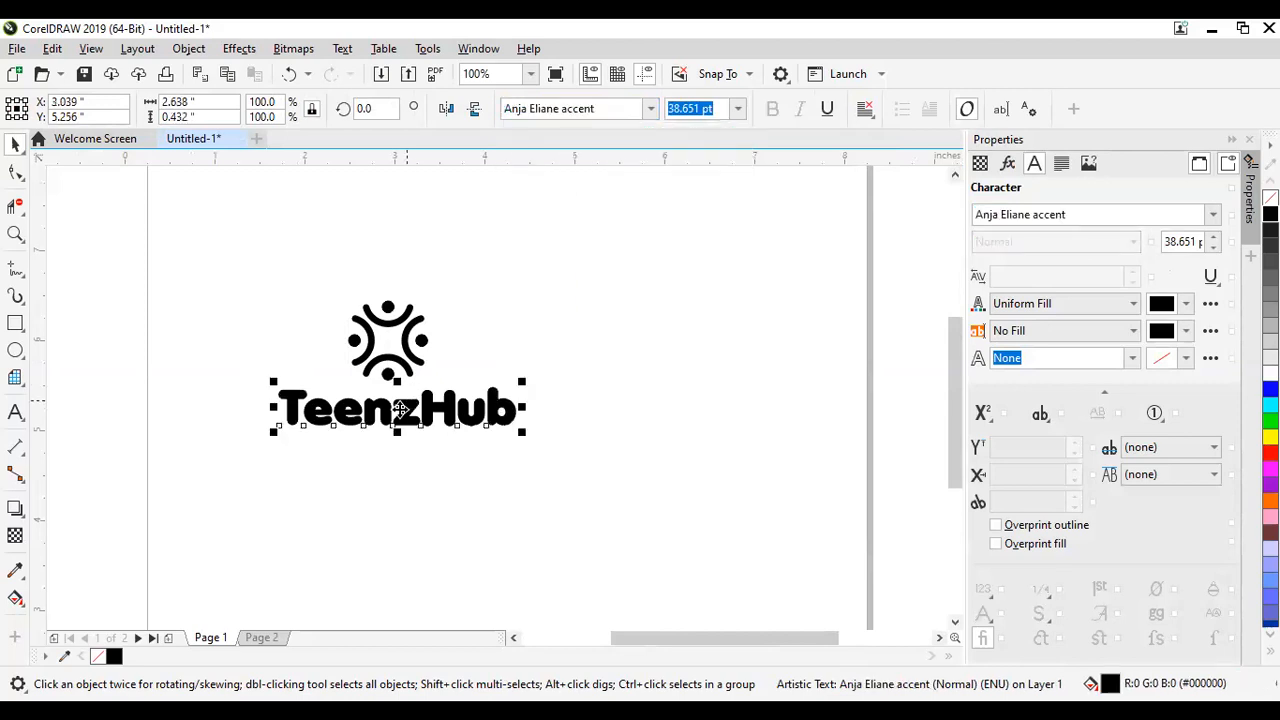
{"action": "left_click_drag", "start_coordinate": [400, 418], "coordinate": [566, 352]}
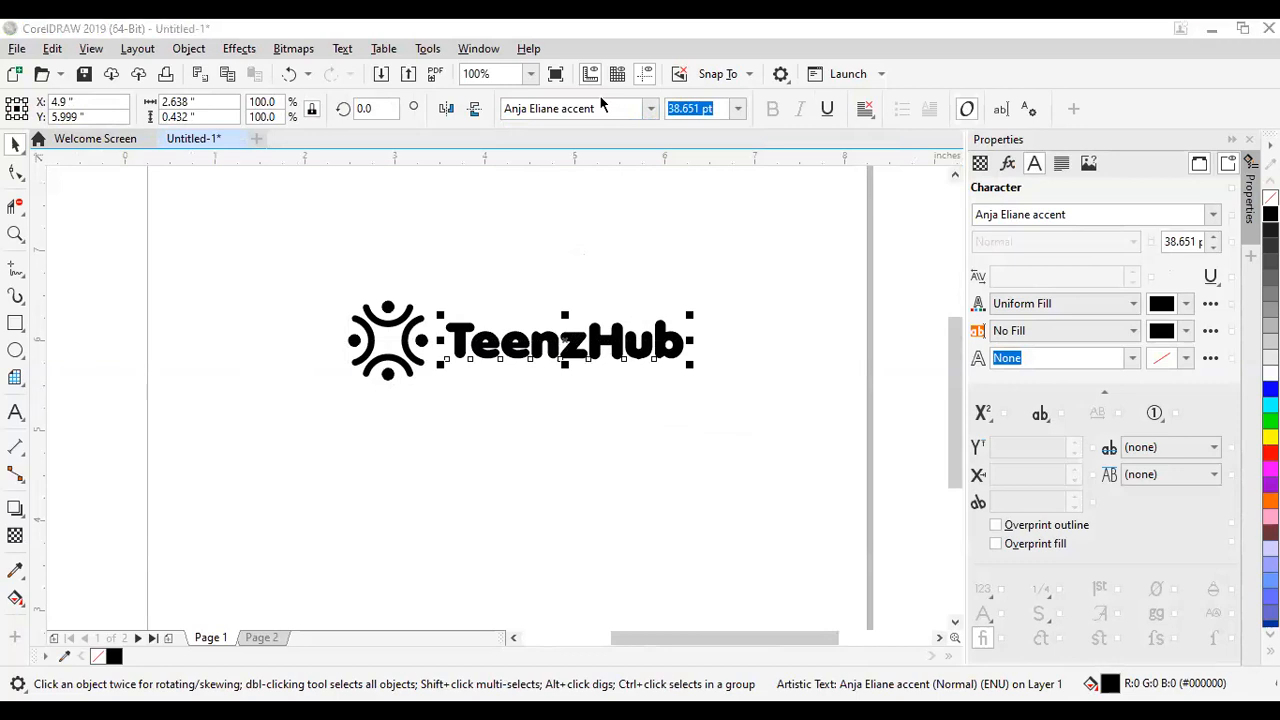
Step: Change the "TeenzHub" font to Poppins Medium and shift the text closer to the logo, centred at about X 4.81, Y 5.99 inches
{"action": "left_click", "coordinate": [571, 298]}
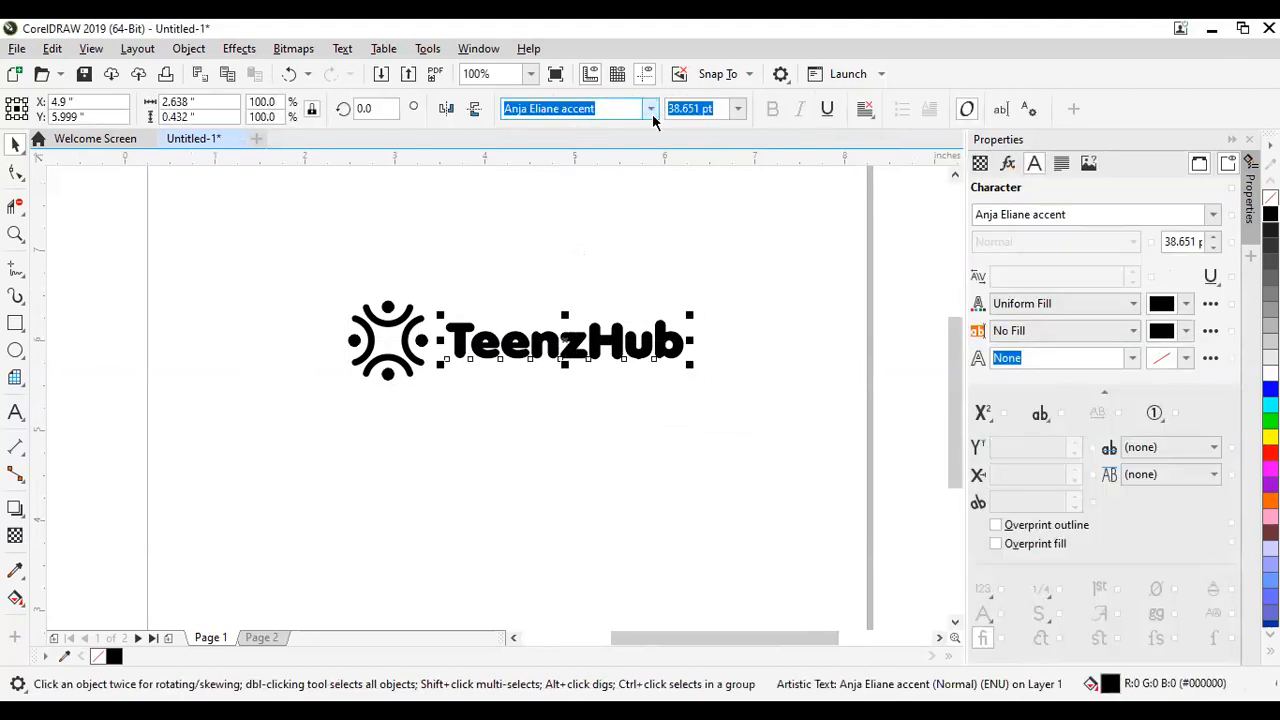
{"action": "left_click", "coordinate": [650, 108]}
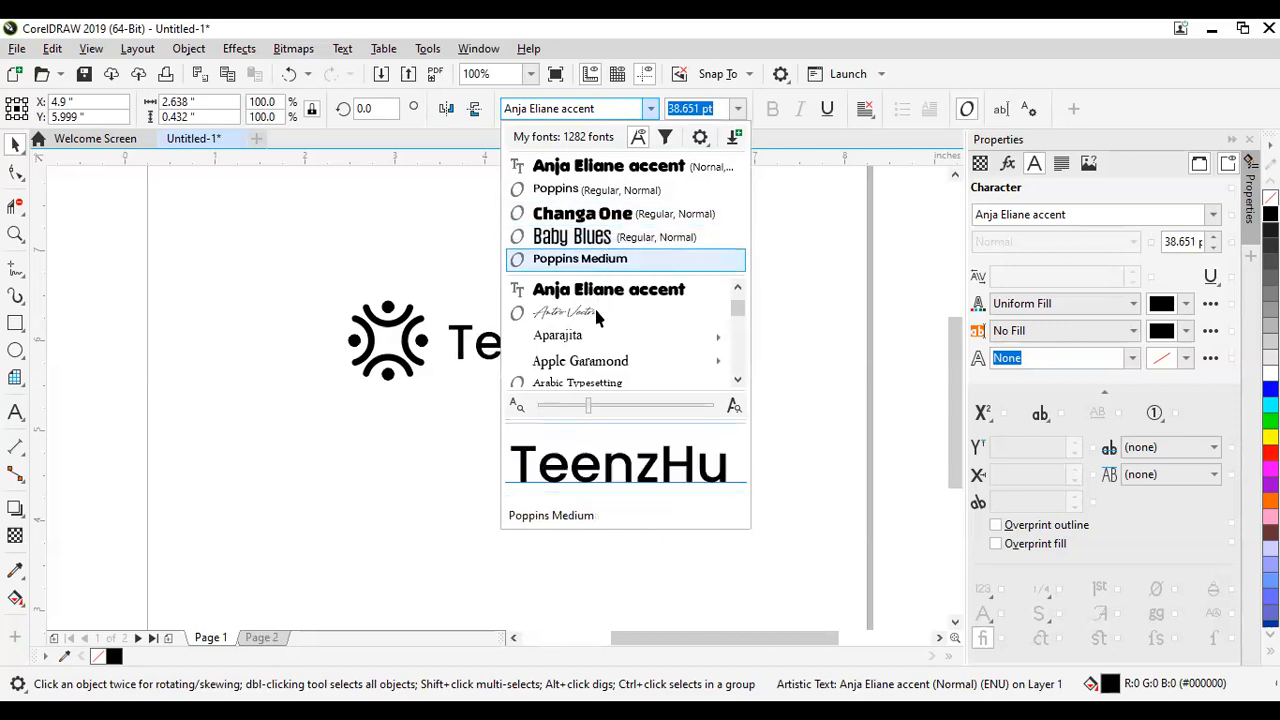
{"action": "left_click", "coordinate": [598, 259]}
{"action": "left_click_drag", "start_coordinate": [566, 340], "coordinate": [557, 340]}
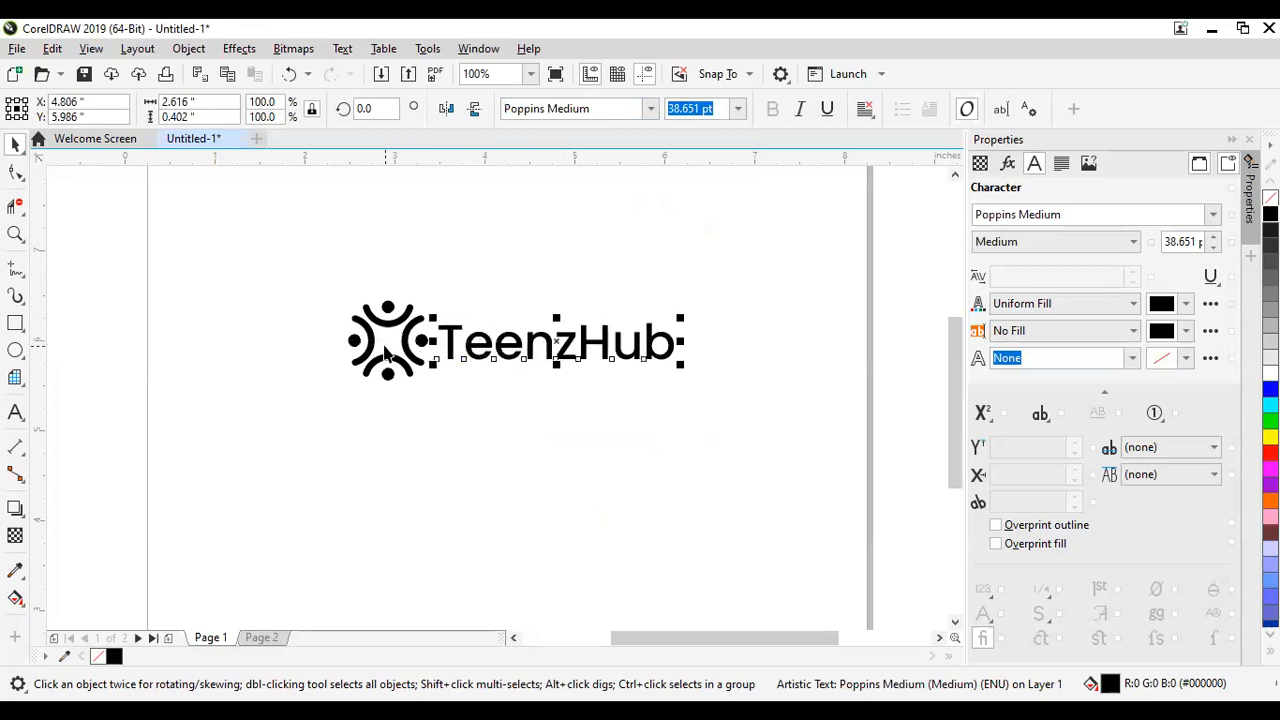
Step: Draw a rectangle about 0.057 by 0.128 inches spanning the width of the T's stem
{"action": "scroll", "coordinate": [385, 350], "scroll_direction": "up", "scroll_amount": 1}
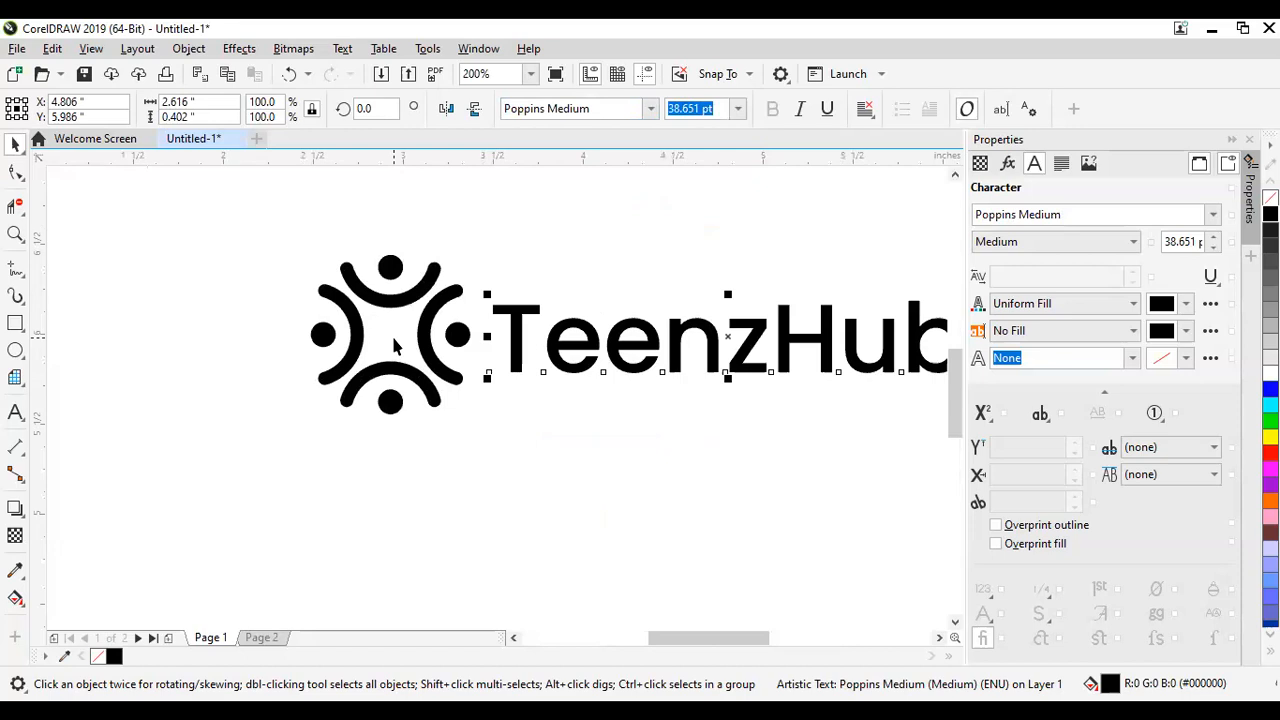
{"action": "scroll", "coordinate": [398, 343], "scroll_direction": "down", "scroll_amount": 1}
{"action": "scroll", "coordinate": [427, 338], "scroll_direction": "up", "scroll_amount": 1}
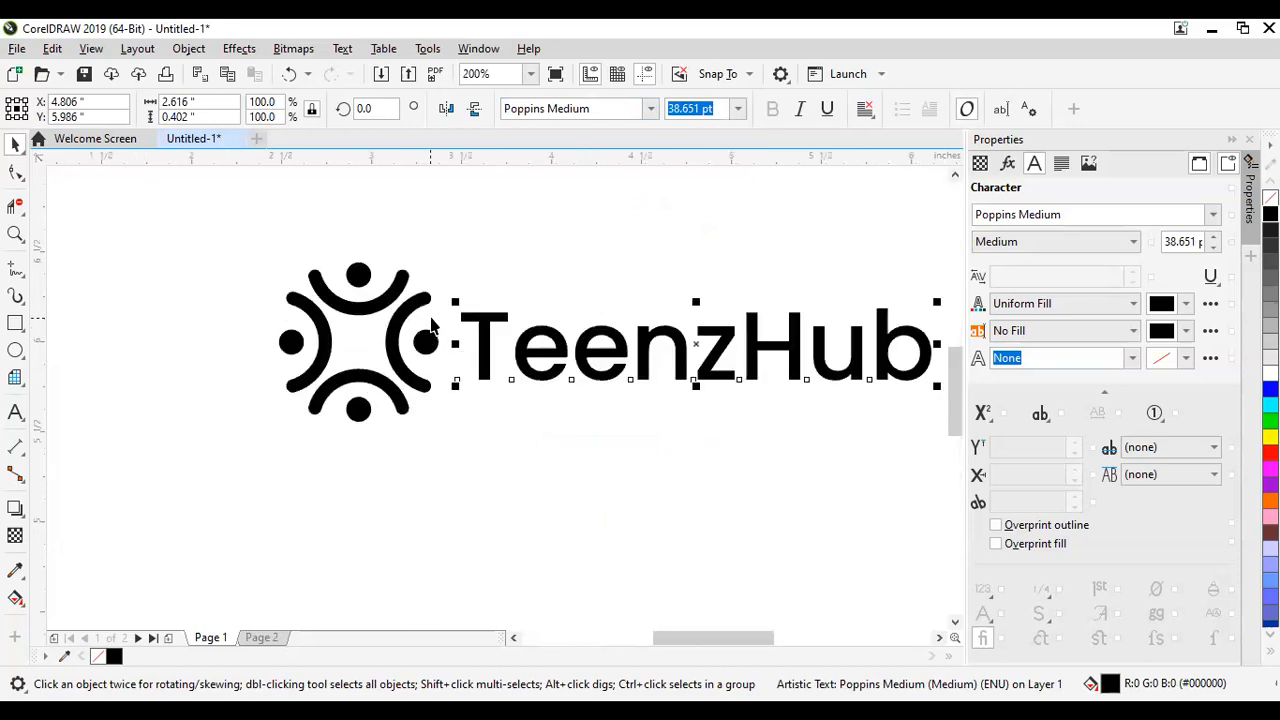
{"action": "scroll", "coordinate": [510, 347], "scroll_direction": "up", "scroll_amount": 1}
{"action": "scroll", "coordinate": [509, 349], "scroll_direction": "down", "scroll_amount": 1}
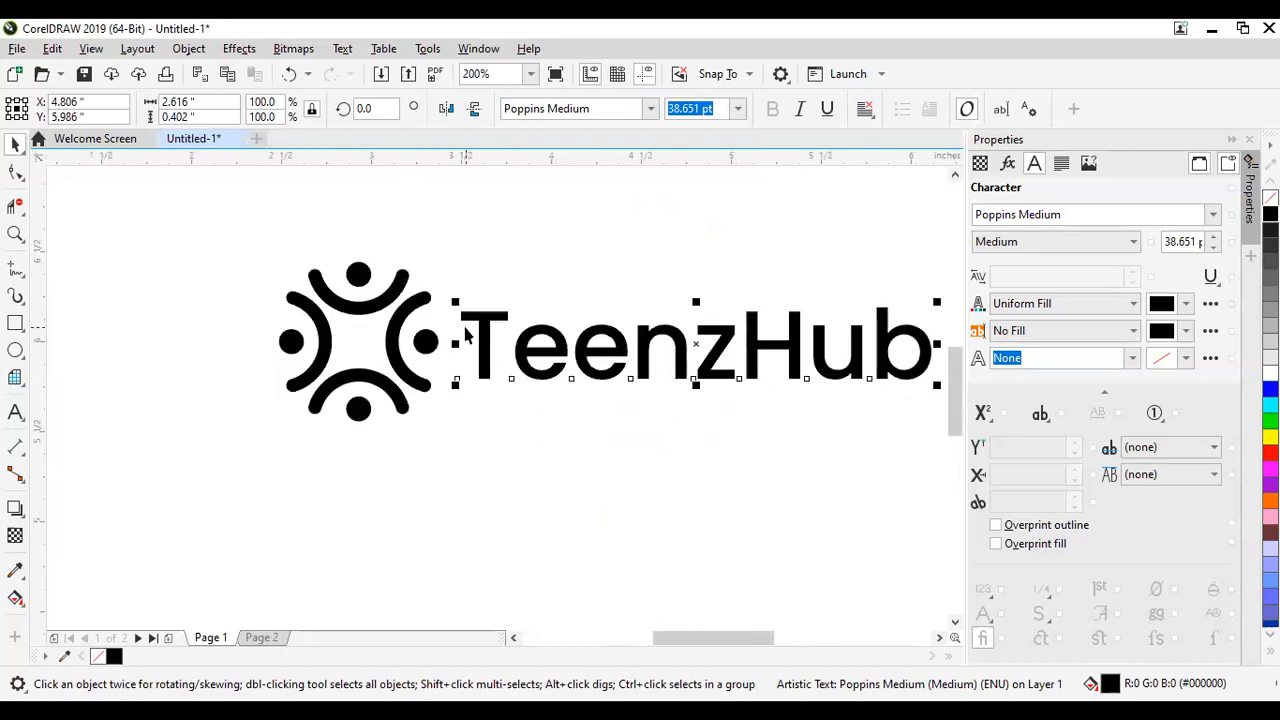
{"action": "scroll", "coordinate": [470, 335], "scroll_direction": "up", "scroll_amount": 1}
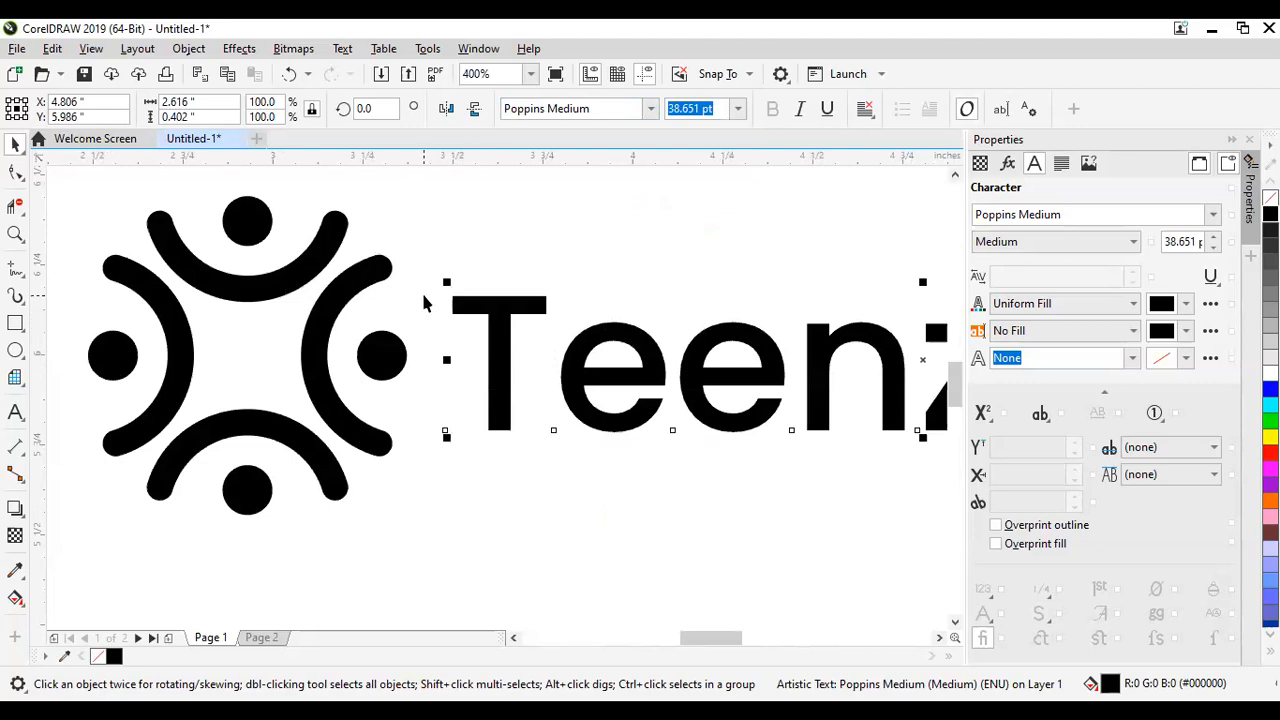
{"action": "scroll", "coordinate": [478, 308], "scroll_direction": "up", "scroll_amount": 1}
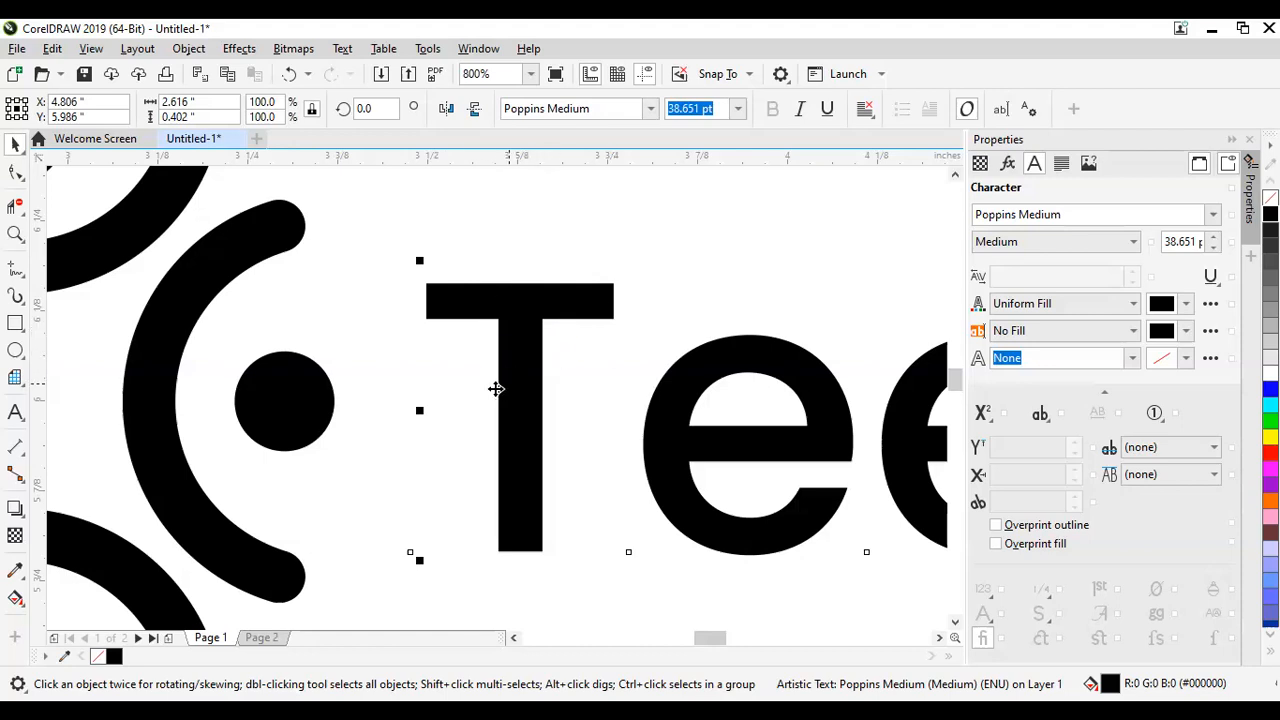
{"action": "left_click", "coordinate": [17, 324]}
{"action": "left_click_drag", "start_coordinate": [500, 319], "coordinate": [543, 415]}
{"action": "key", "text": "space"}
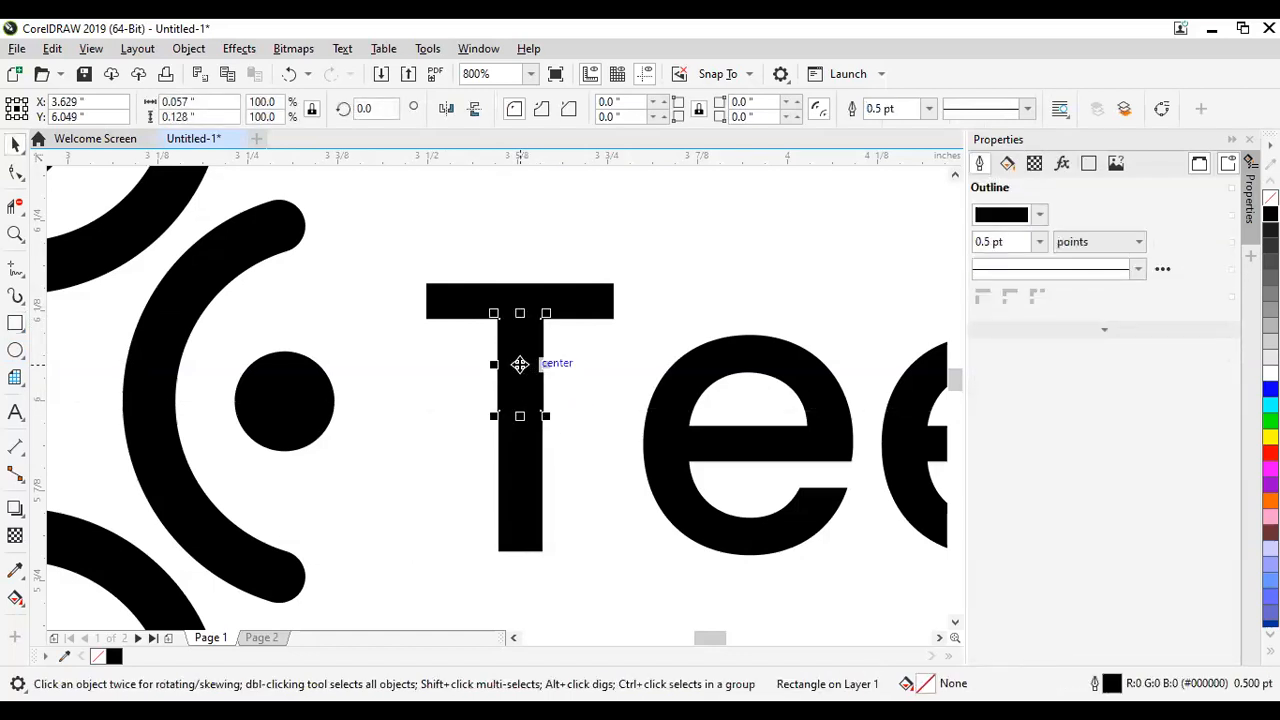
Step: Move the rectangle above the first "e", fill it with yellow and remove its outline
{"action": "left_click_drag", "start_coordinate": [517, 362], "coordinate": [701, 251]}
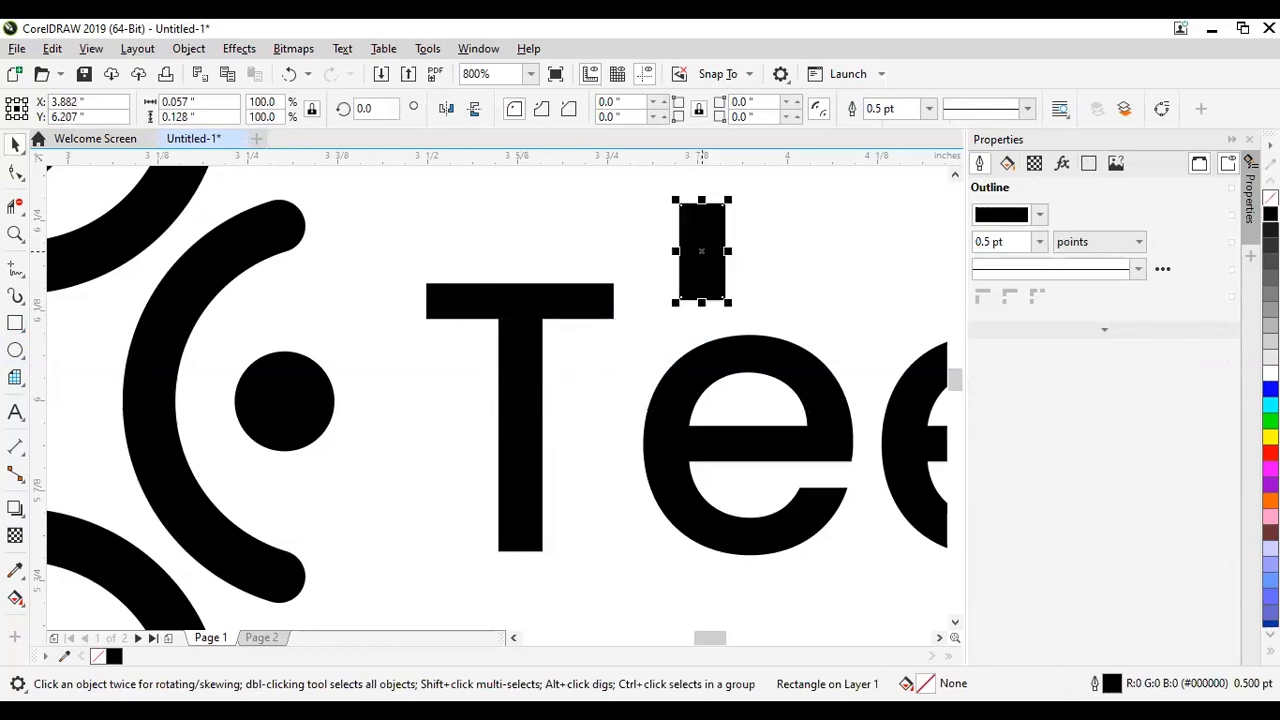
{"action": "left_click", "coordinate": [1270, 437]}
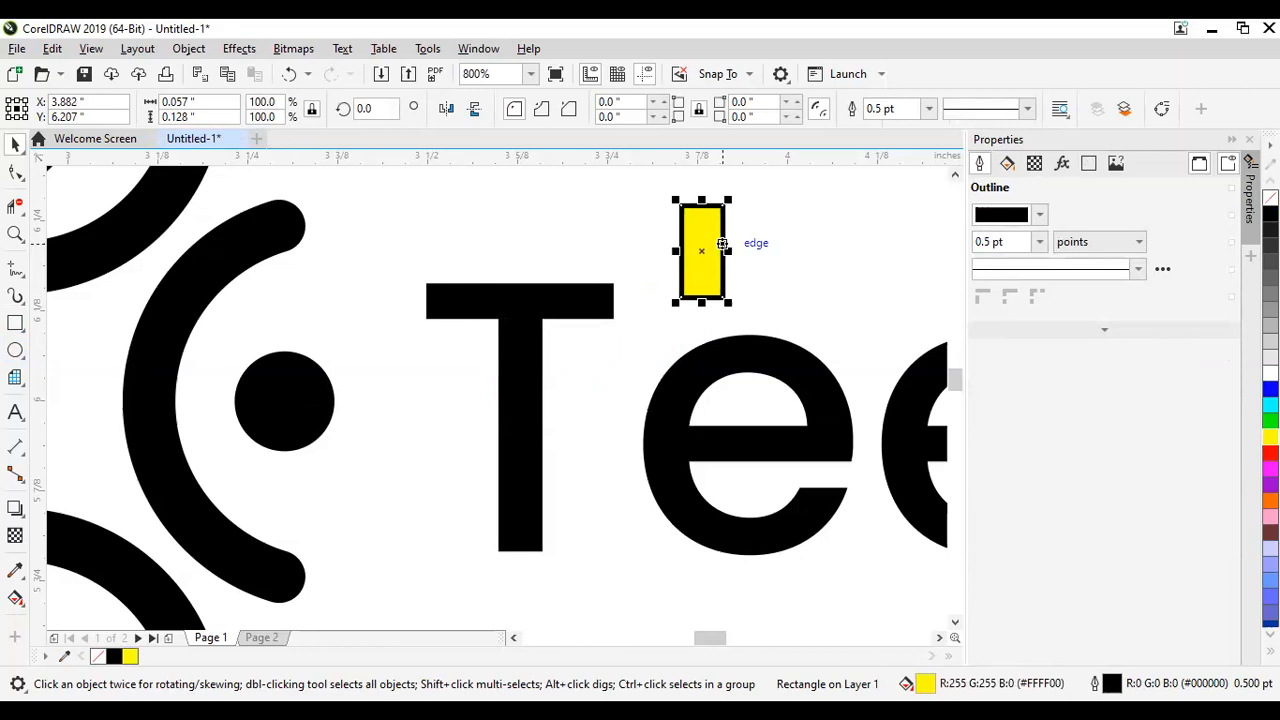
{"action": "right_click", "coordinate": [1270, 197]}
Step: Compare the logo's right arc thickness with the T's stem by placing the yellow rectangle across the arc, and return it above the first "e"
{"action": "left_click_drag", "start_coordinate": [701, 249], "coordinate": [144, 401]}
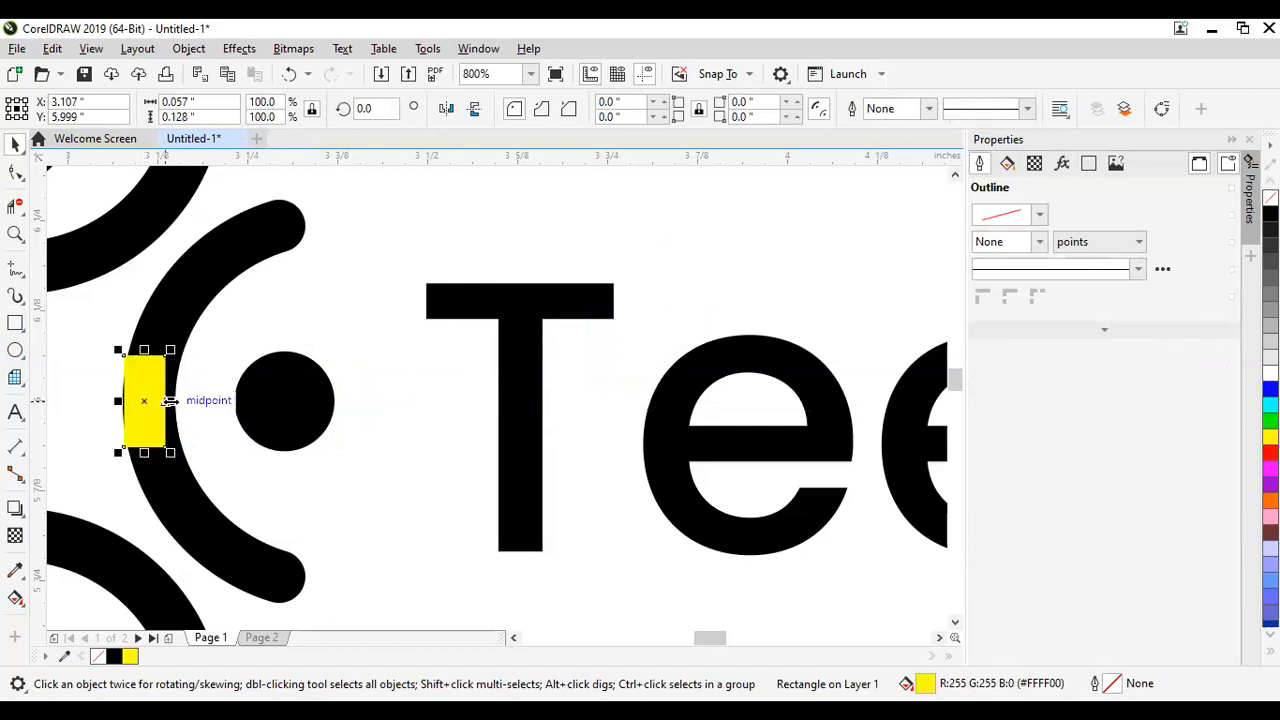
{"action": "left_click_drag", "start_coordinate": [137, 400], "coordinate": [711, 213]}
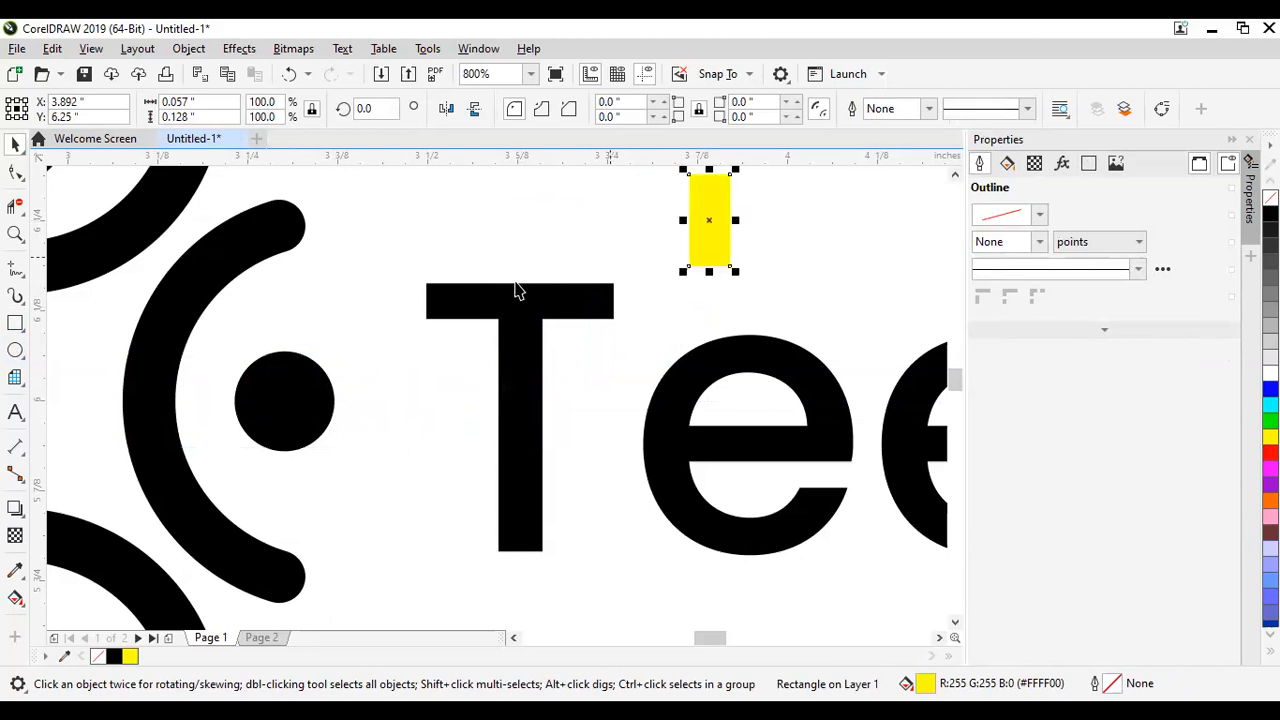
{"action": "left_click", "coordinate": [517, 314]}
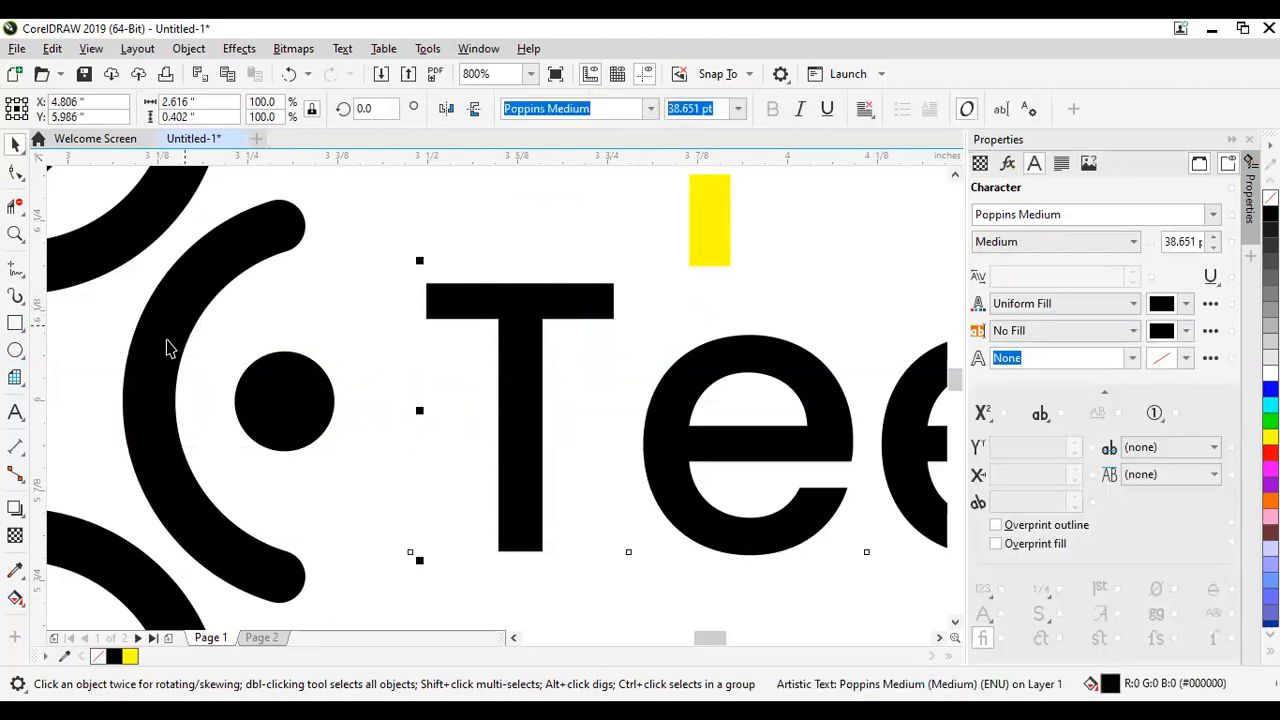
Step: Move the yellow rectangle well above the text, to about X 3.84, Y 7.17 inches
{"action": "scroll", "coordinate": [468, 349], "scroll_direction": "down", "scroll_amount": 1}
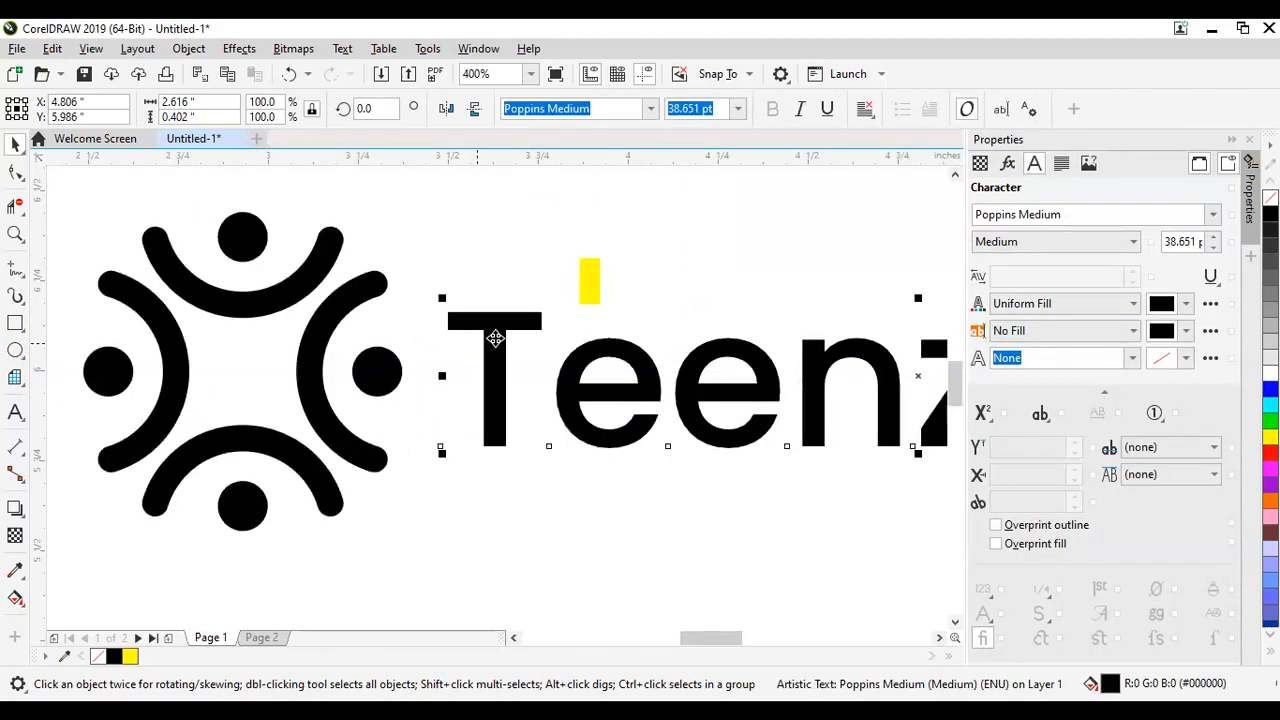
{"action": "scroll", "coordinate": [500, 334], "scroll_direction": "down", "scroll_amount": 2}
{"action": "scroll", "coordinate": [553, 350], "scroll_direction": "down", "scroll_amount": 1}
{"action": "scroll", "coordinate": [535, 340], "scroll_direction": "up", "scroll_amount": 1}
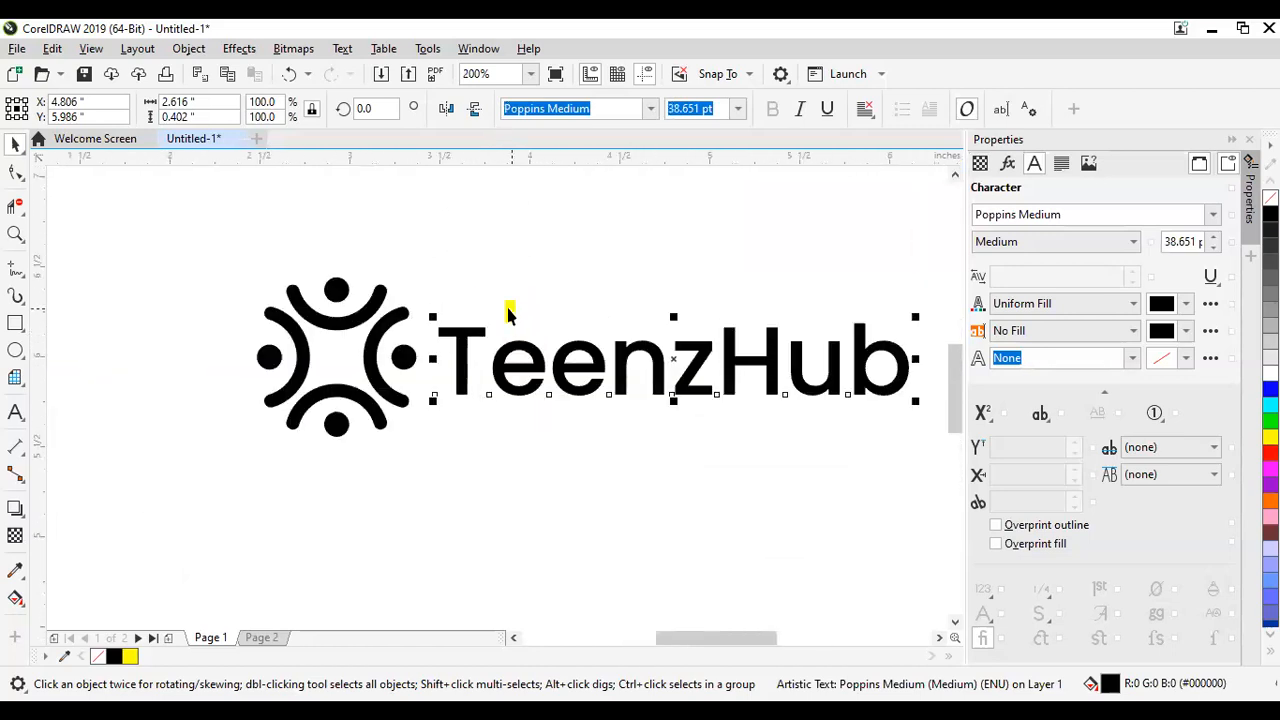
{"action": "left_click", "coordinate": [509, 313]}
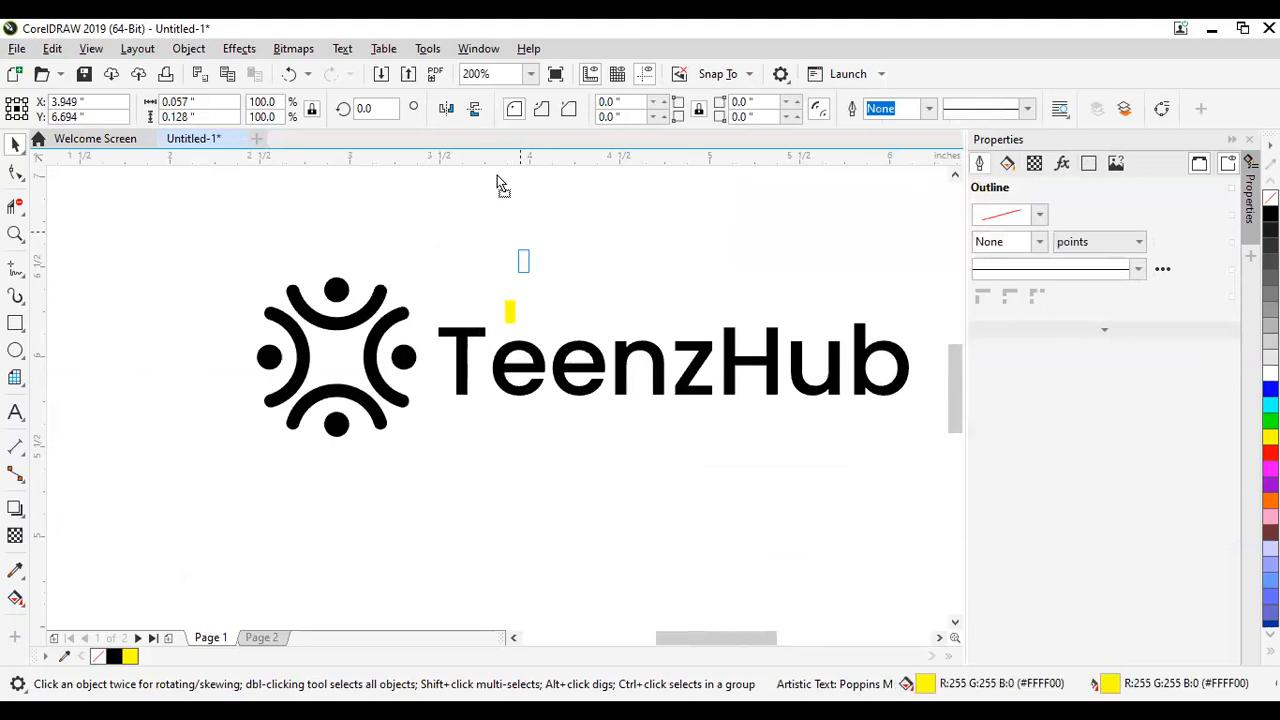
{"action": "left_click_drag", "start_coordinate": [497, 176], "coordinate": [498, 180]}
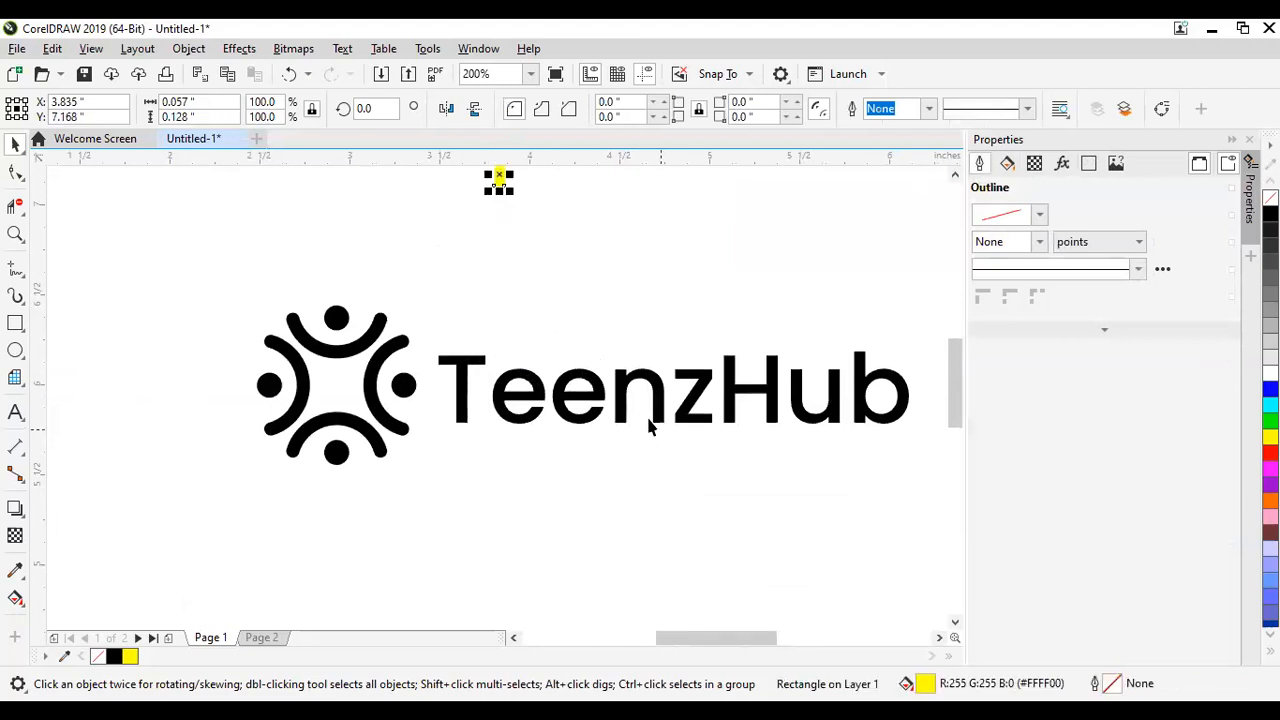
Step: Change the font of the "TeenzHub" text to Gotham Rounded Bold
{"action": "left_click", "coordinate": [645, 376]}
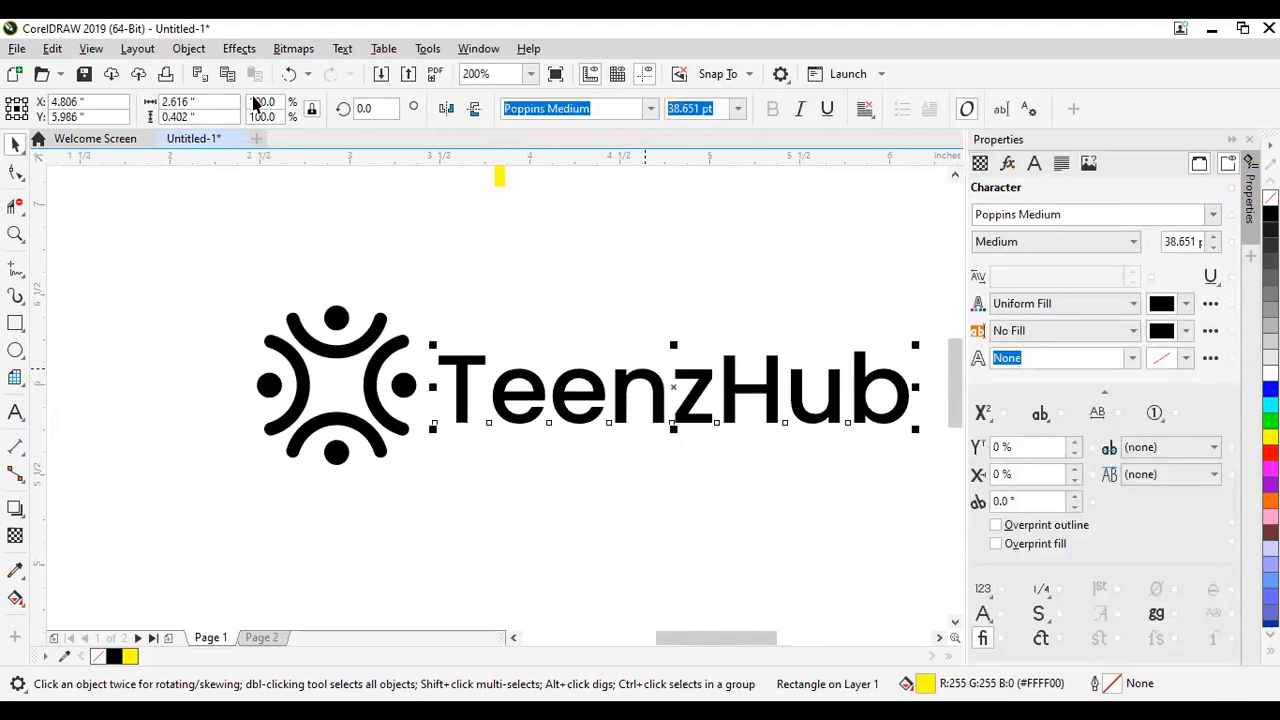
{"action": "scroll", "coordinate": [432, 280], "scroll_direction": "down", "scroll_amount": 1}
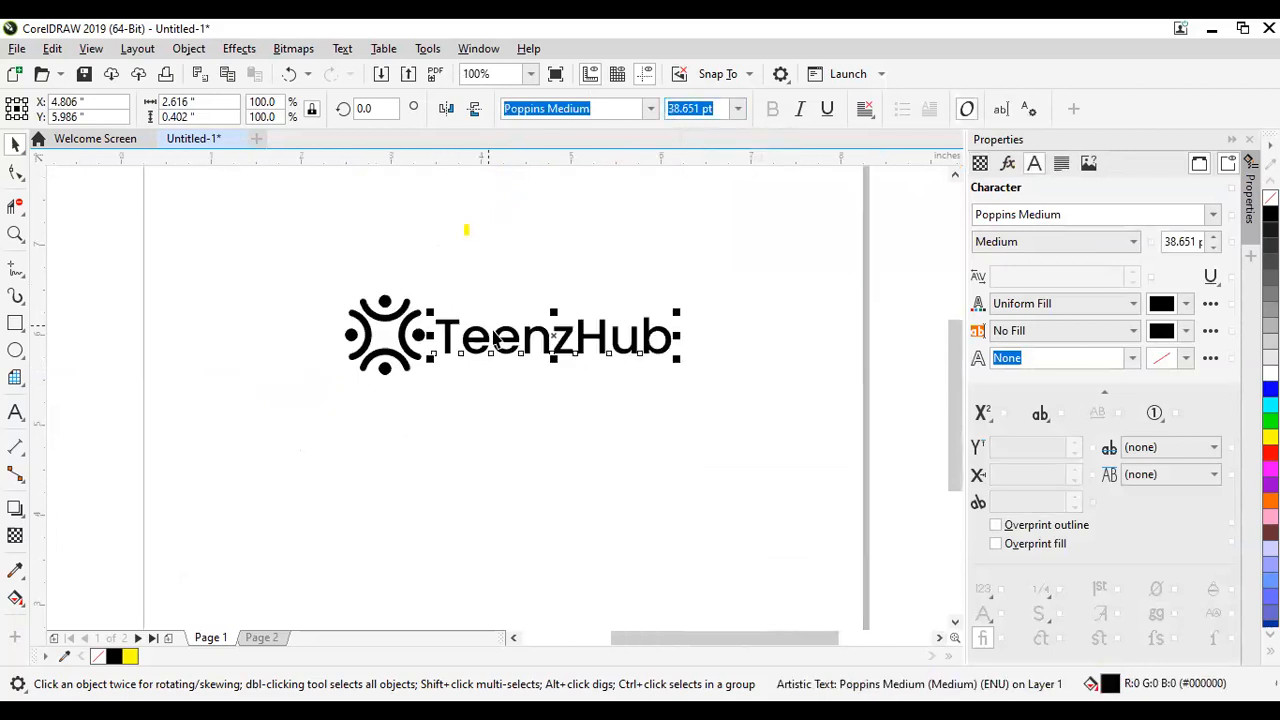
{"action": "scroll", "coordinate": [495, 336], "scroll_direction": "down", "scroll_amount": 1}
{"action": "scroll", "coordinate": [484, 330], "scroll_direction": "up", "scroll_amount": 1}
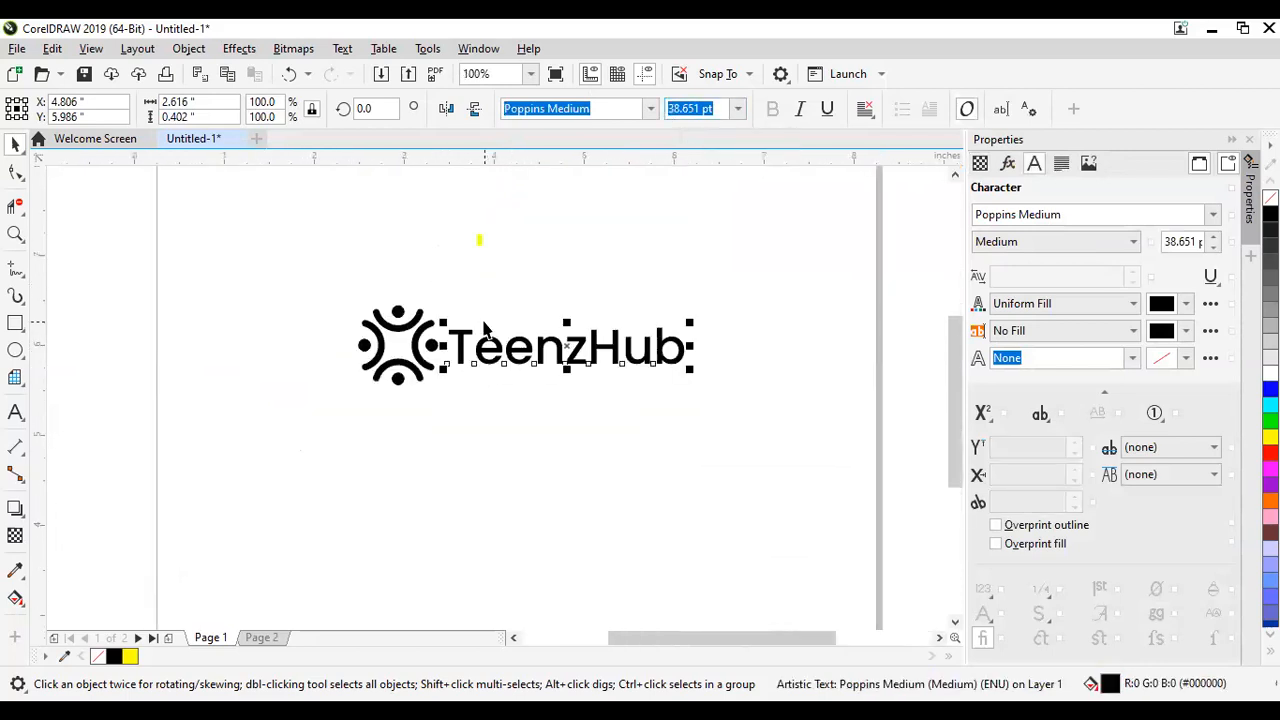
{"action": "scroll", "coordinate": [483, 323], "scroll_direction": "up", "scroll_amount": 1}
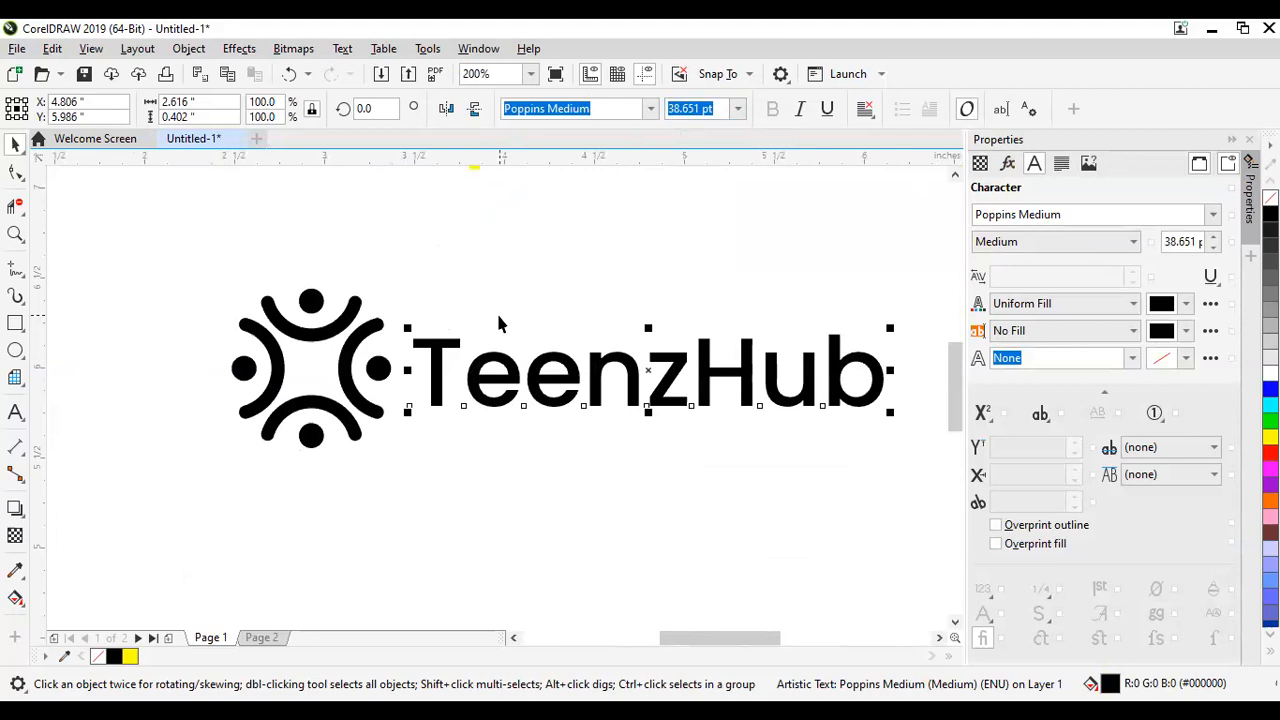
{"action": "left_click", "coordinate": [352, 320]}
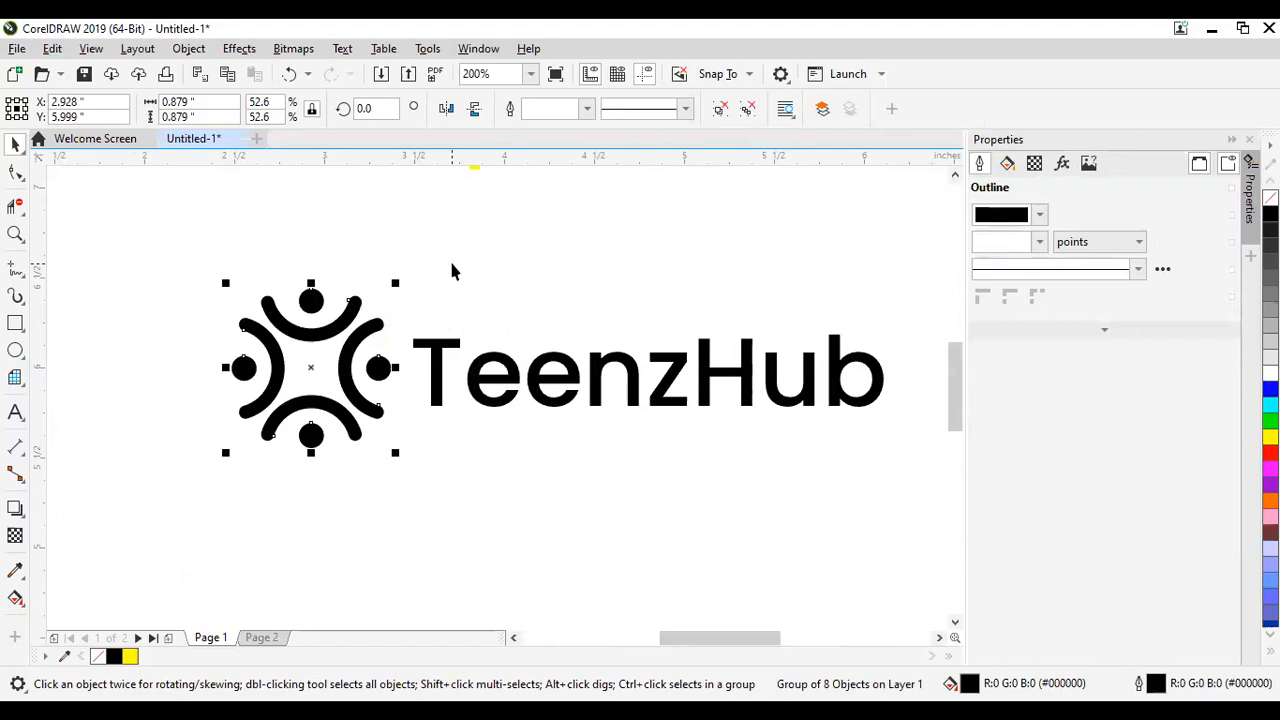
{"action": "left_click", "coordinate": [455, 346]}
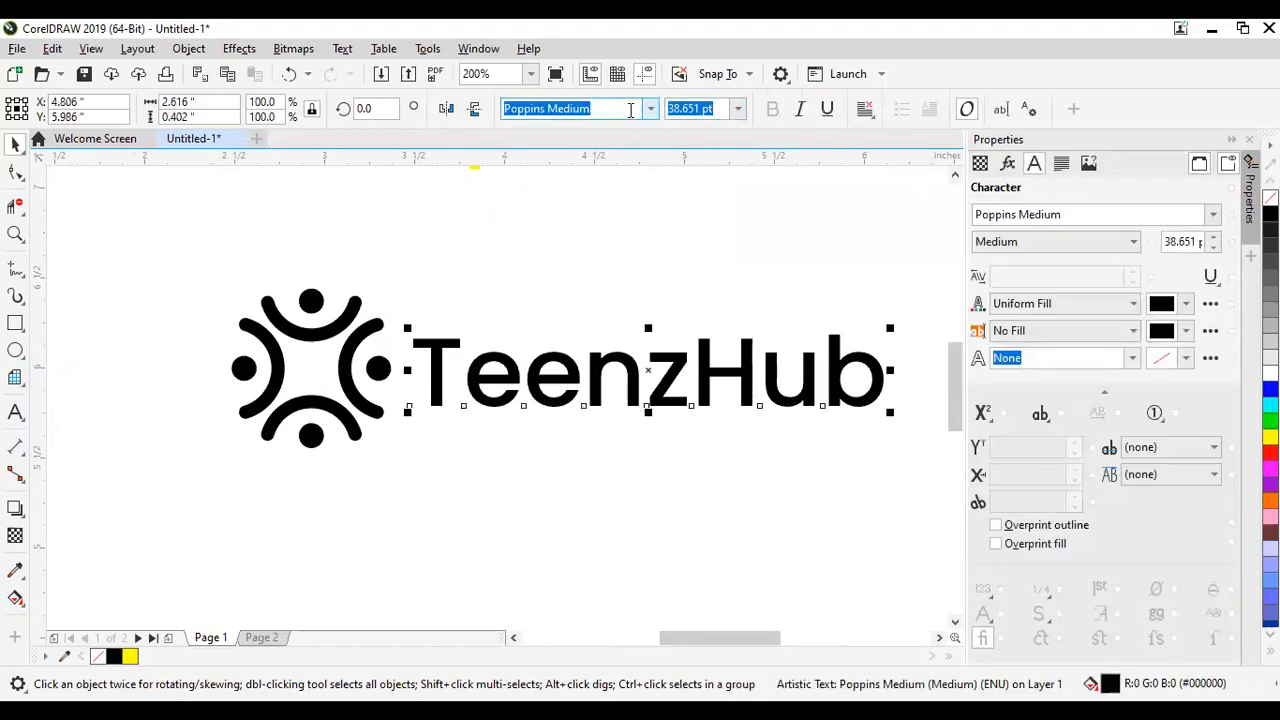
{"action": "key", "text": "h"}
{"action": "type", "text": "Gotham Rounded Bold"}
{"action": "key", "text": "Return"}
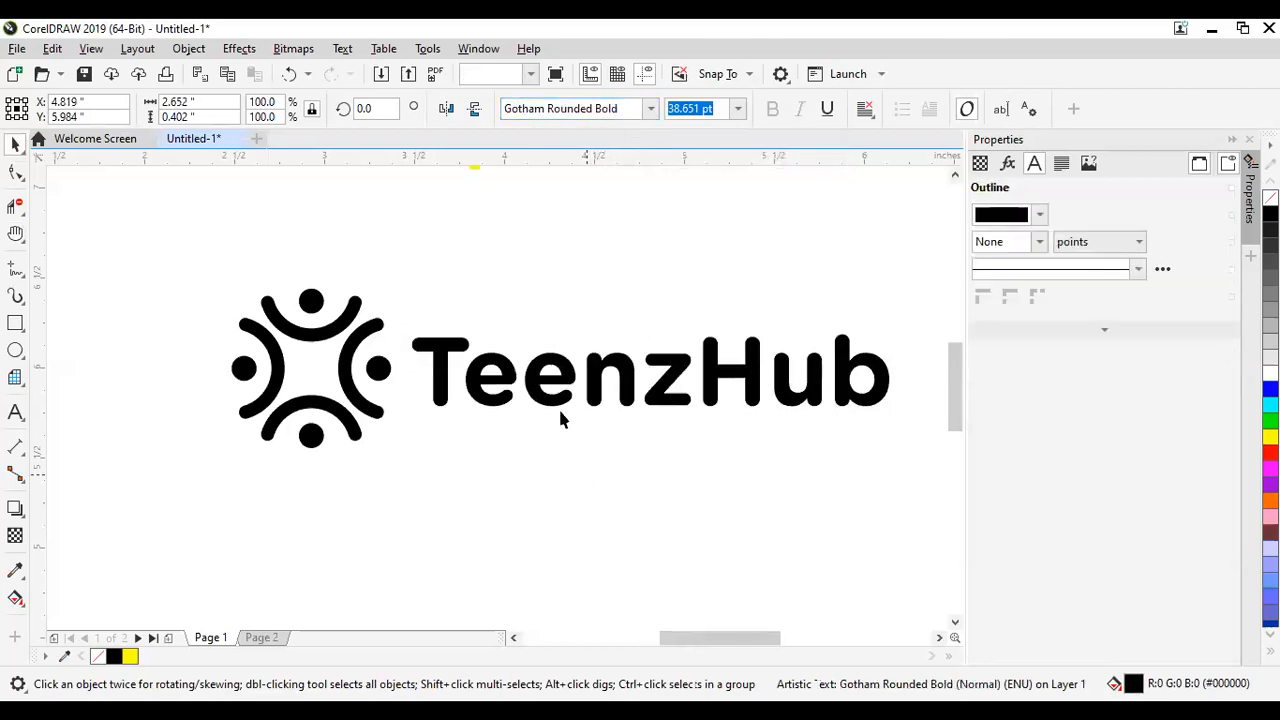
Step: Examine the bold rounded text beside the logo at several magnifications to judge how their stroke weights match
{"action": "left_click", "coordinate": [560, 410]}
{"action": "scroll", "coordinate": [564, 411], "scroll_direction": "down", "scroll_amount": 2}
{"action": "scroll", "coordinate": [575, 441], "scroll_direction": "up", "scroll_amount": 2}
{"action": "scroll", "coordinate": [575, 447], "scroll_direction": "down", "scroll_amount": 2}
{"action": "scroll", "coordinate": [575, 445], "scroll_direction": "up", "scroll_amount": 3}
{"action": "scroll", "coordinate": [577, 438], "scroll_direction": "down", "scroll_amount": 1}
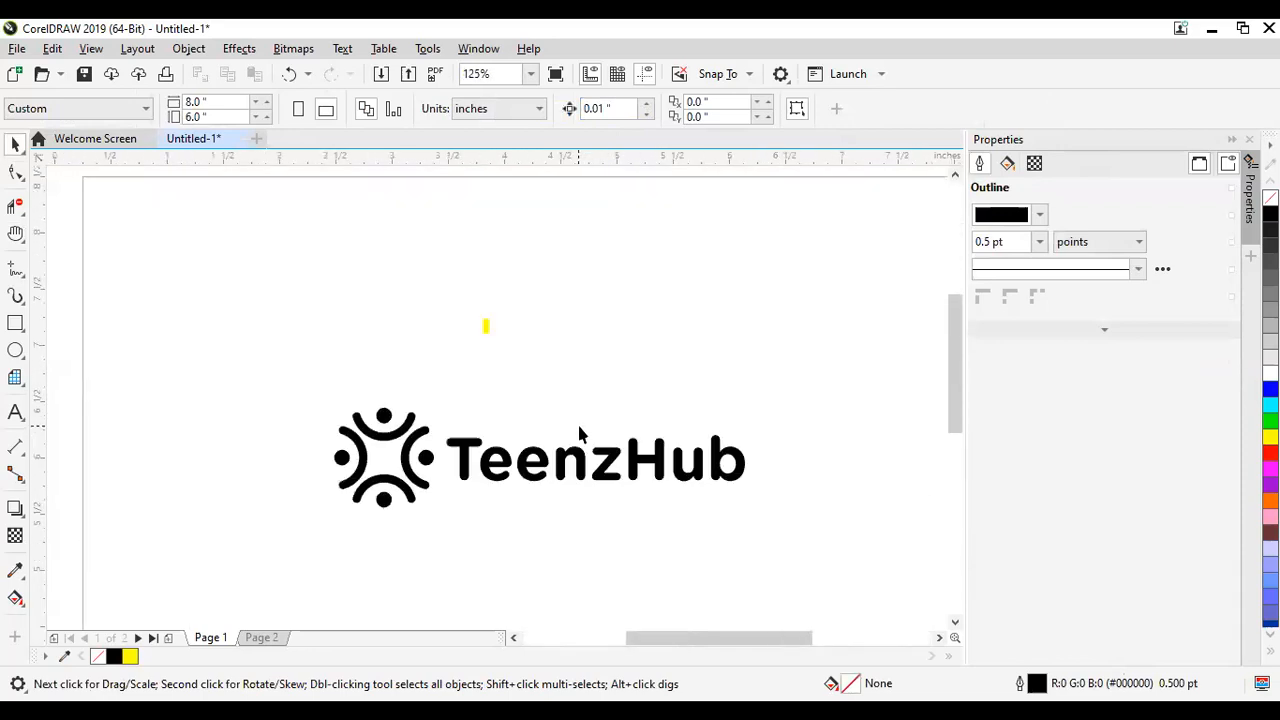
{"action": "scroll", "coordinate": [579, 434], "scroll_direction": "down", "scroll_amount": 2}
{"action": "scroll", "coordinate": [571, 449], "scroll_direction": "up", "scroll_amount": 2}
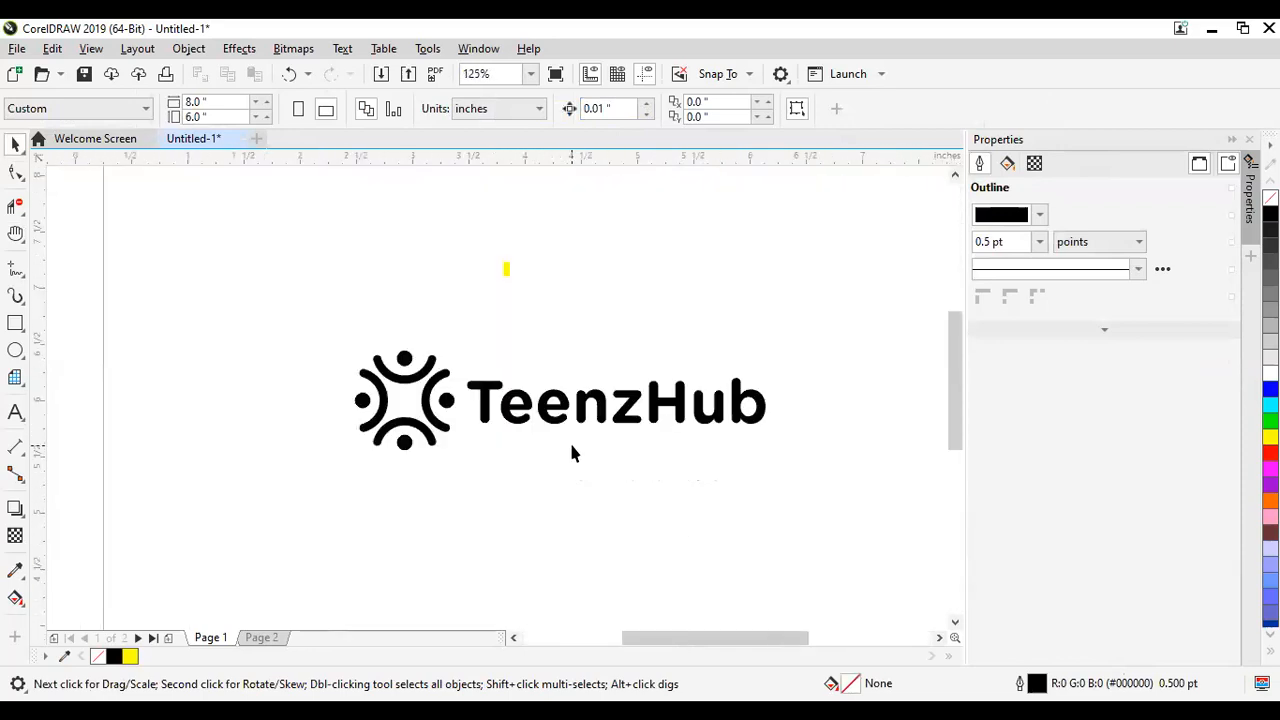
{"action": "scroll", "coordinate": [560, 434], "scroll_direction": "up", "scroll_amount": 1}
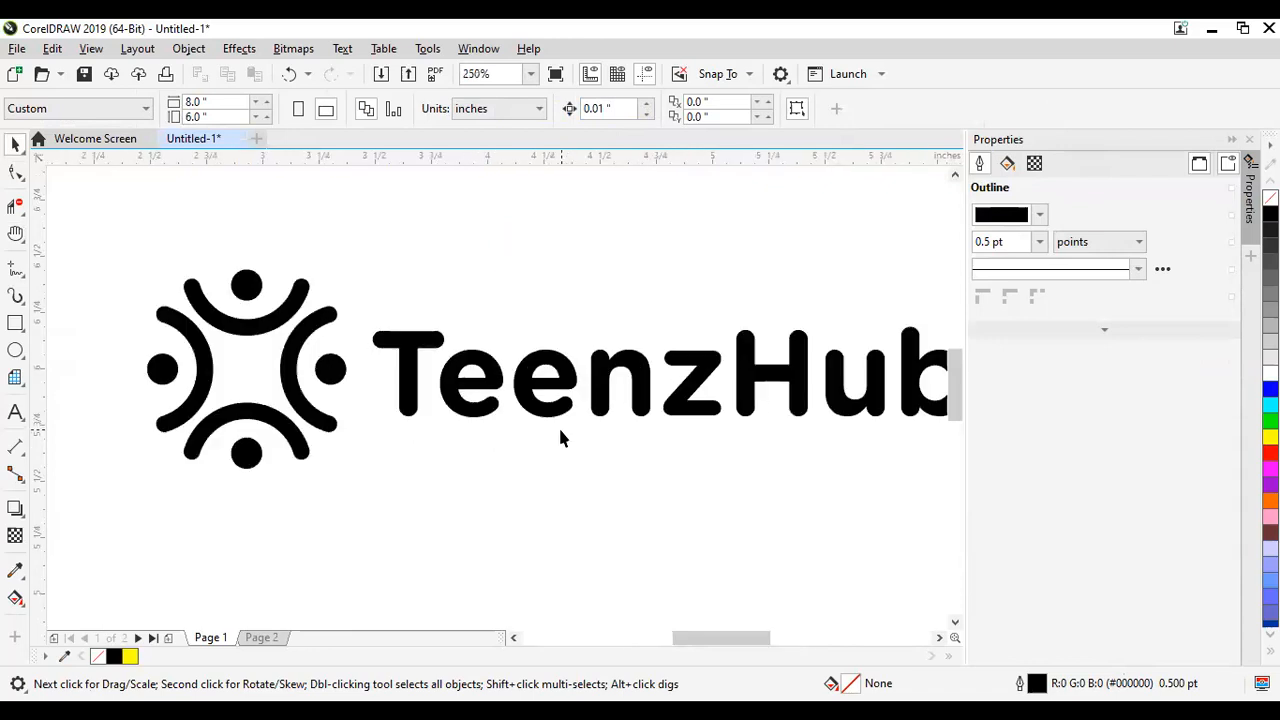
{"action": "scroll", "coordinate": [560, 432], "scroll_direction": "down", "scroll_amount": 1}
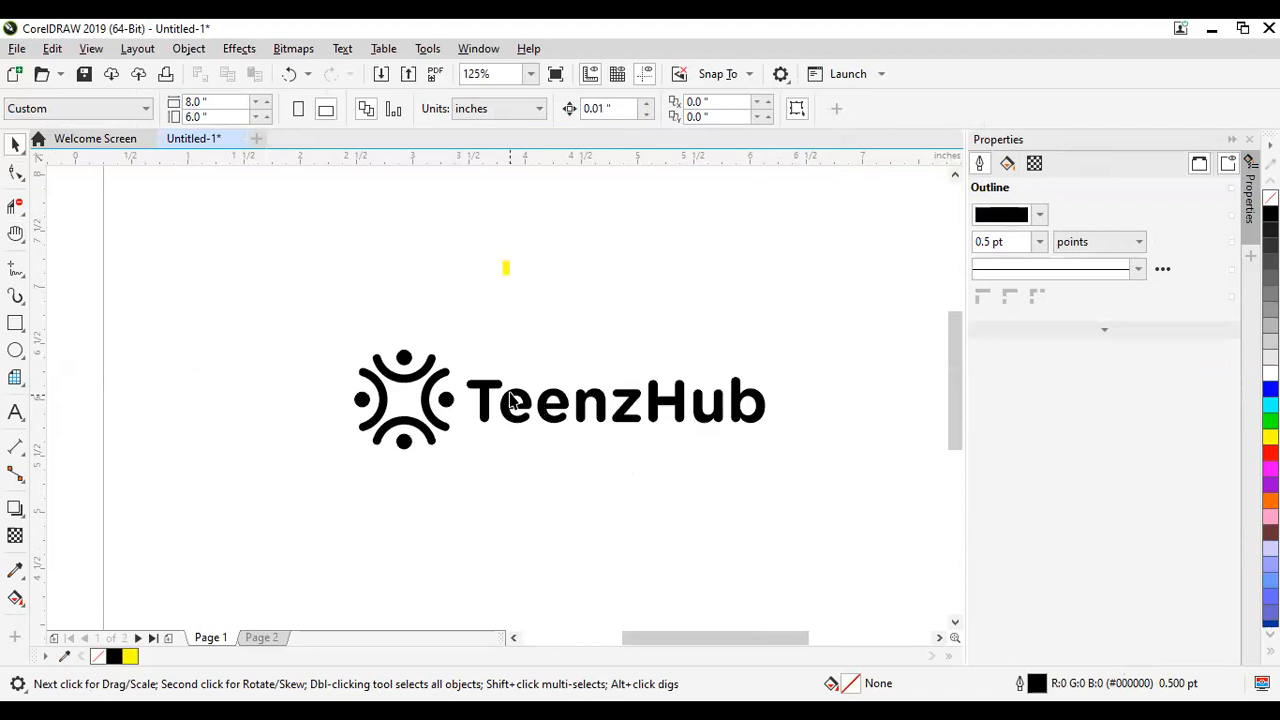
{"action": "scroll", "coordinate": [510, 399], "scroll_direction": "up", "scroll_amount": 2}
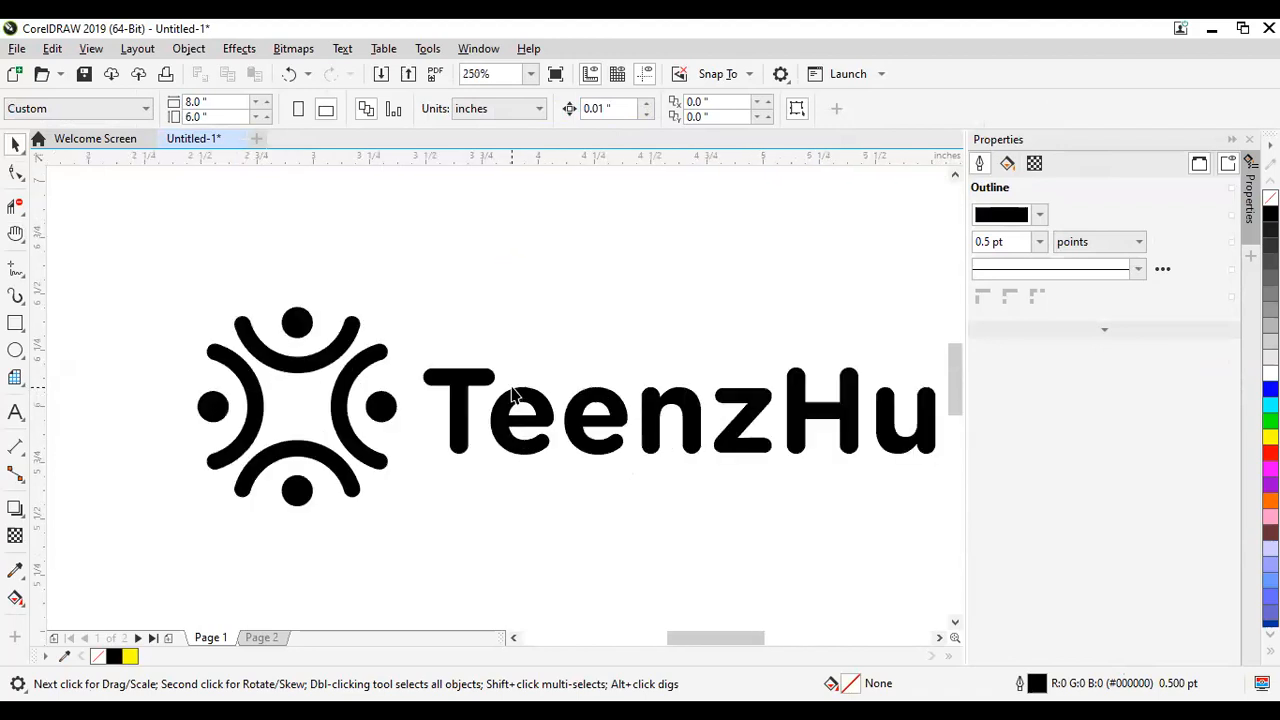
{"action": "scroll", "coordinate": [511, 397], "scroll_direction": "down", "scroll_amount": 2}
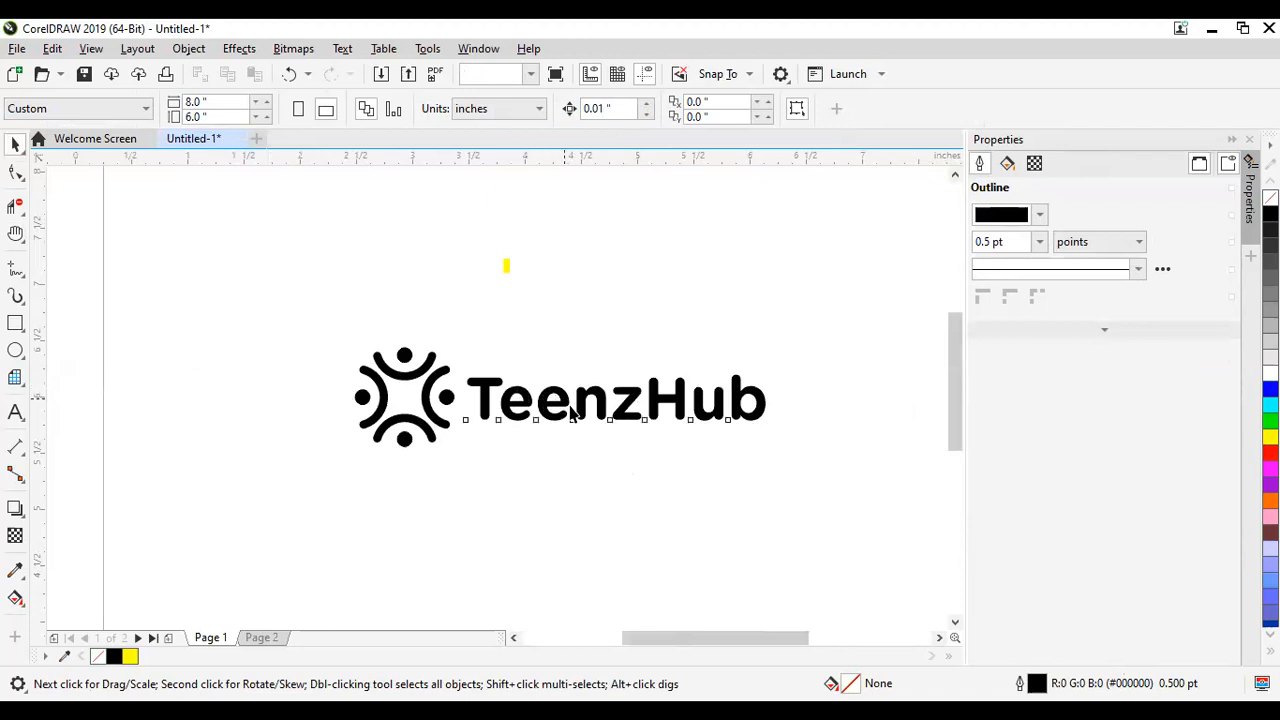
Step: Delete the yellow measuring rectangle above the "TeenzHub" text
{"action": "left_click", "coordinate": [572, 412]}
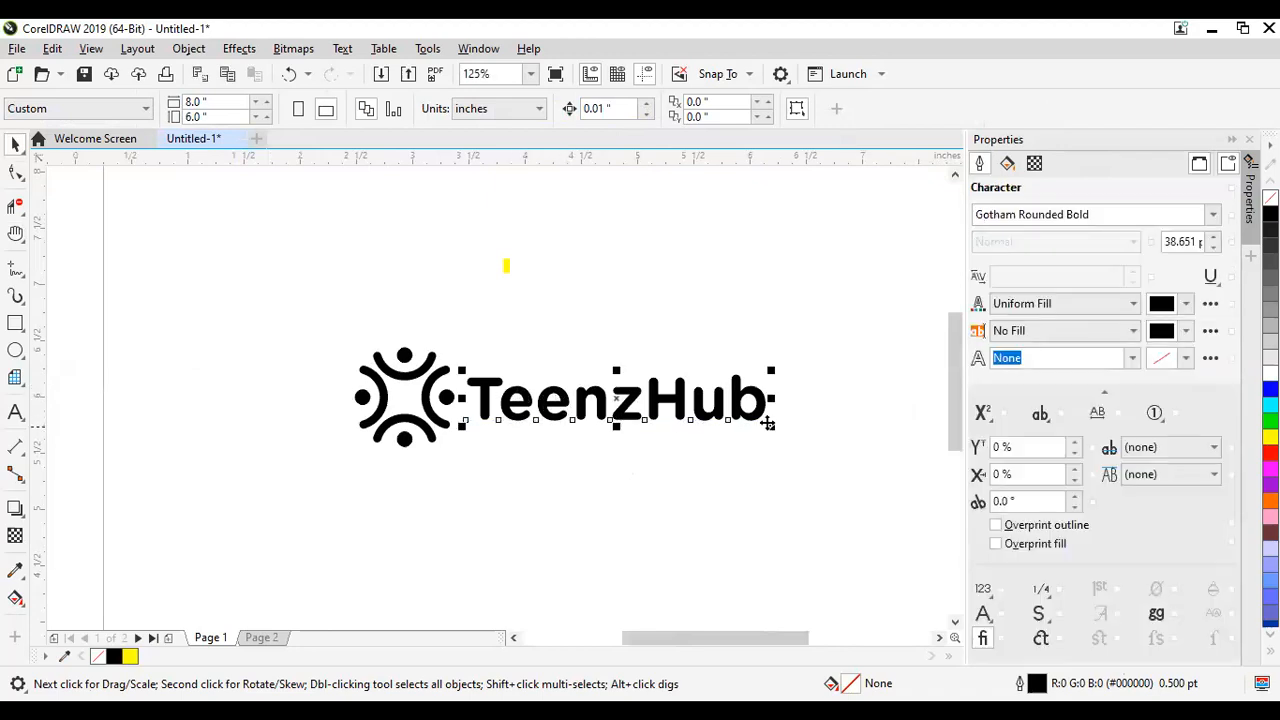
{"action": "left_click", "coordinate": [603, 326]}
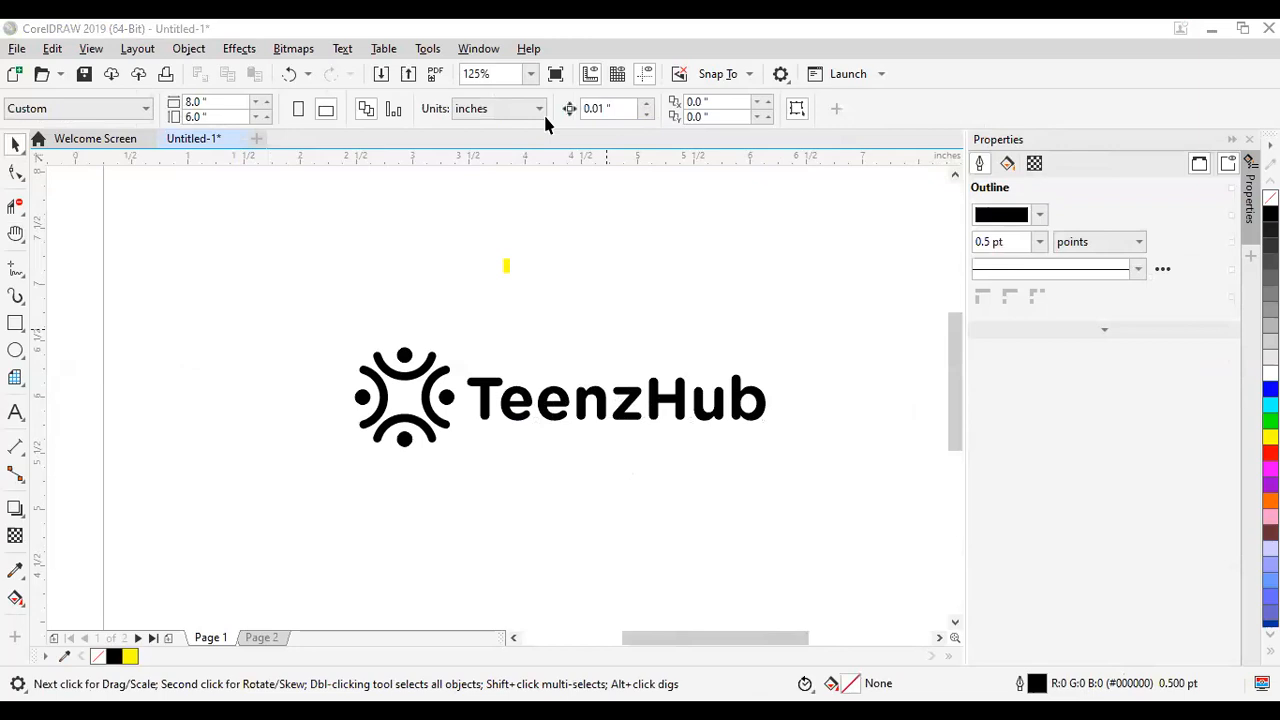
{"action": "left_click_drag", "start_coordinate": [471, 240], "coordinate": [577, 295]}
{"action": "key", "text": "Delete"}
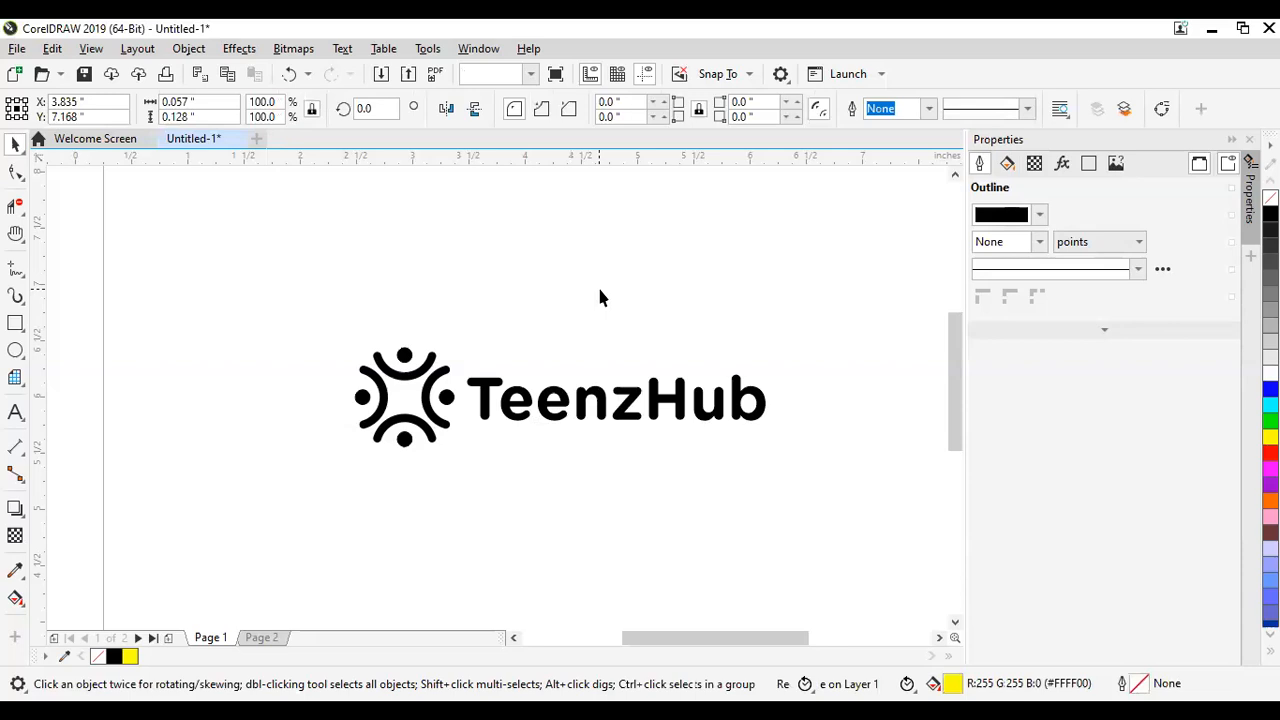
Step: Move the "TeenzHub" text slightly away from the logo, to about X 4.87 inches
{"action": "left_click", "coordinate": [528, 400]}
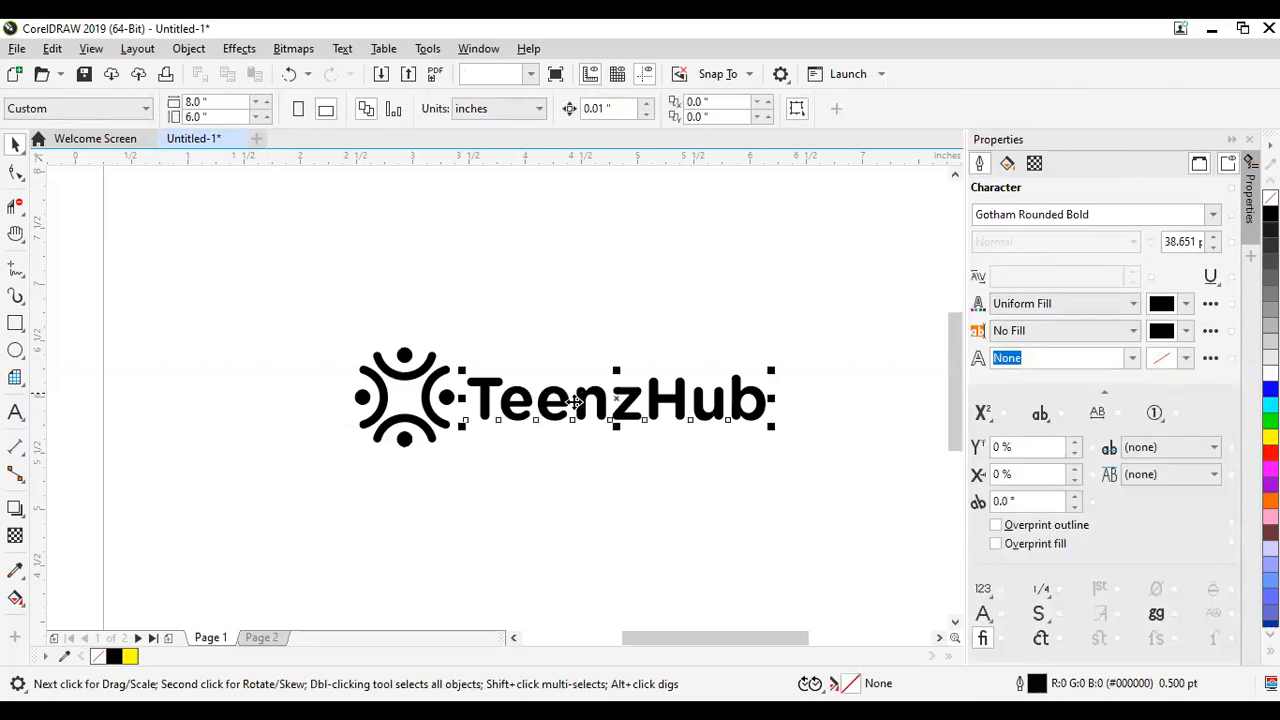
{"action": "left_click_drag", "start_coordinate": [617, 399], "coordinate": [618, 400]}
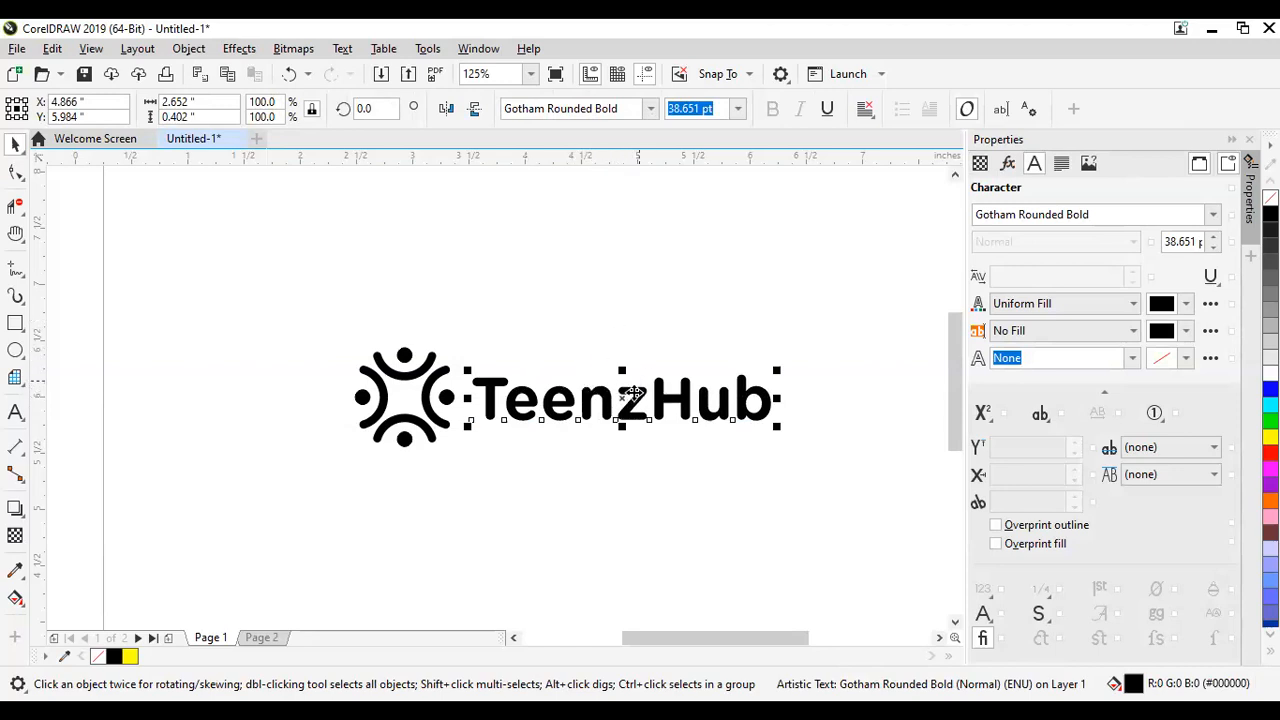
{"action": "left_click", "coordinate": [86, 301]}
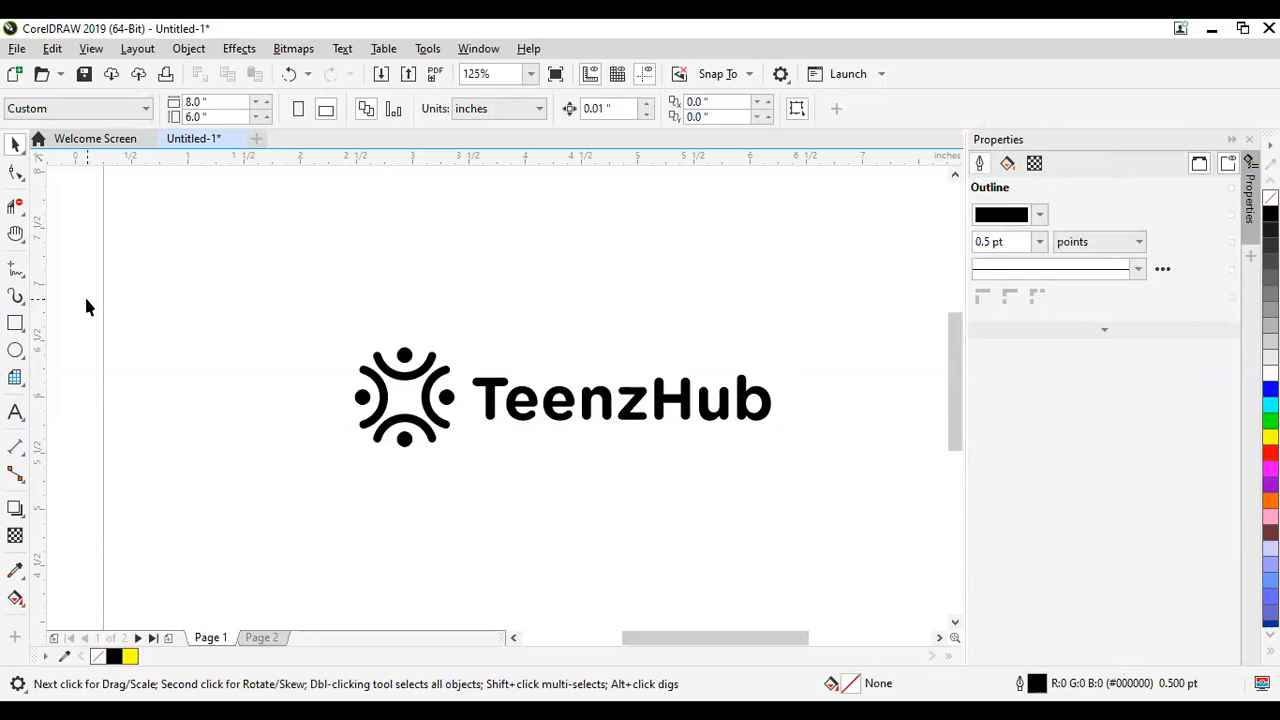
Step: Move the "TeenzHub" text closer to the logo and center it vertically with it, at about X 4.81, Y 6.00 inches
{"action": "scroll", "coordinate": [490, 397], "scroll_direction": "up", "scroll_amount": 4}
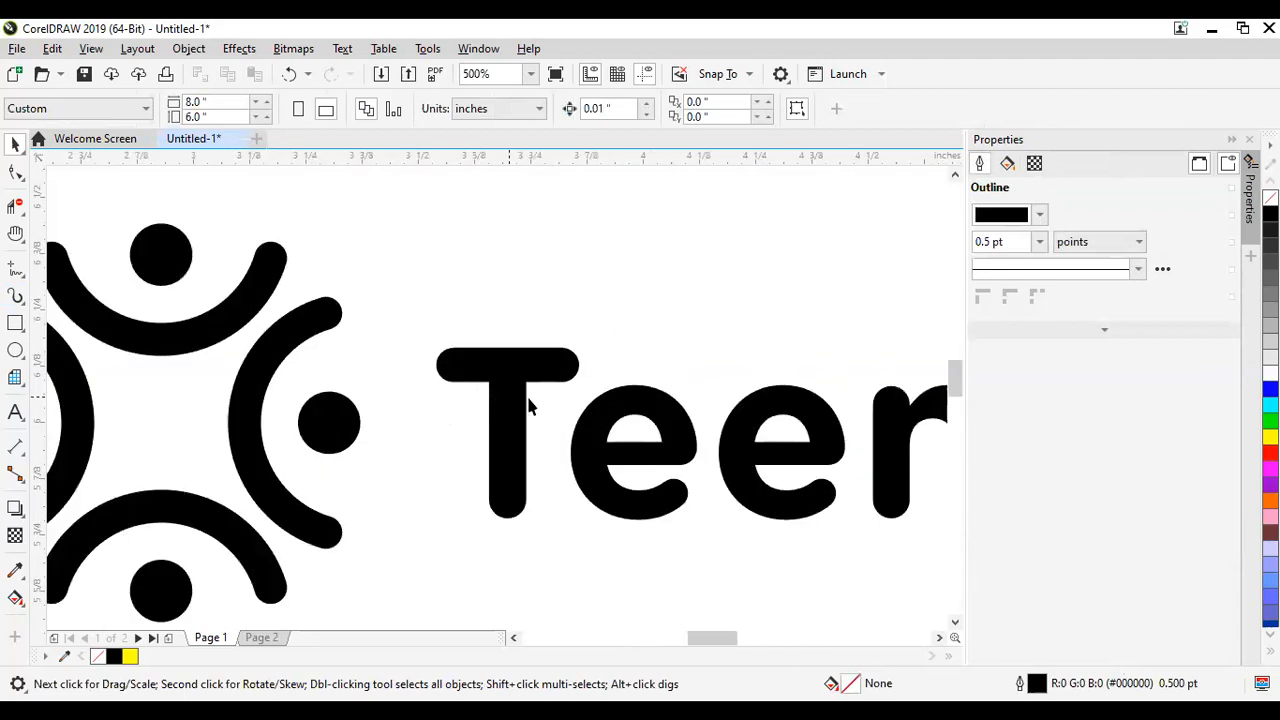
{"action": "left_click", "coordinate": [522, 404]}
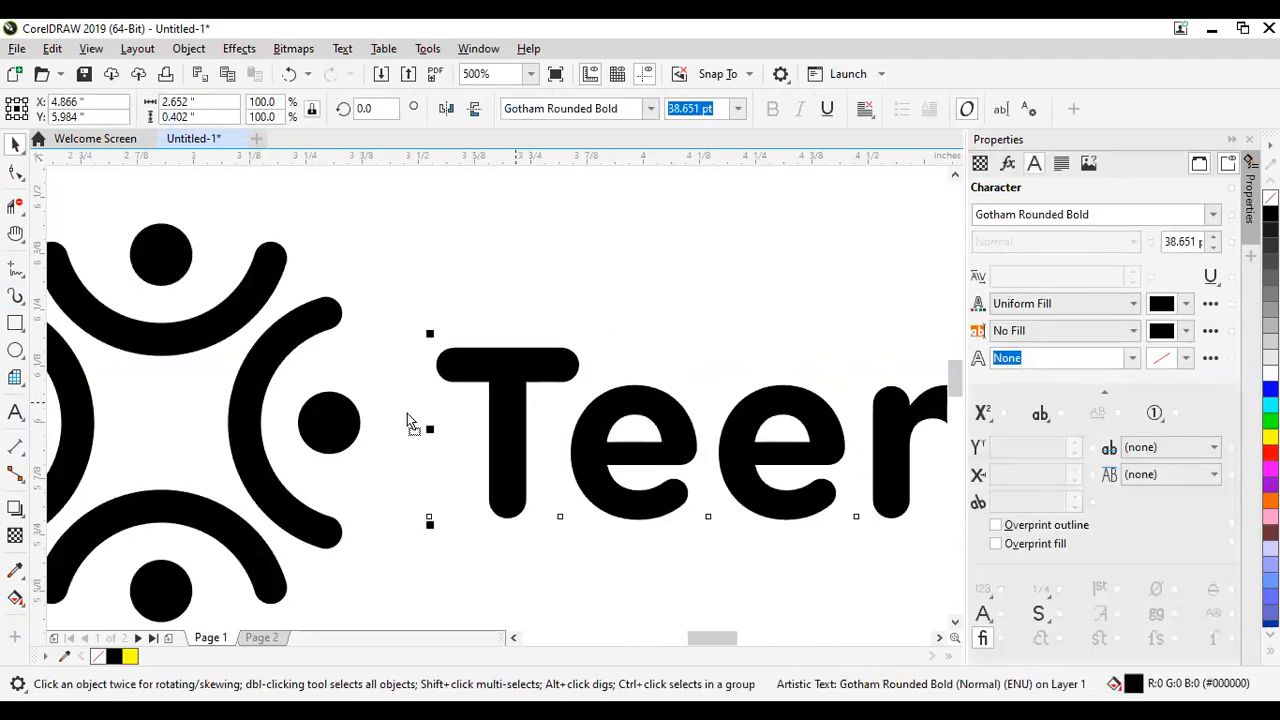
{"action": "left_click_drag", "start_coordinate": [285, 410], "coordinate": [491, 409]}
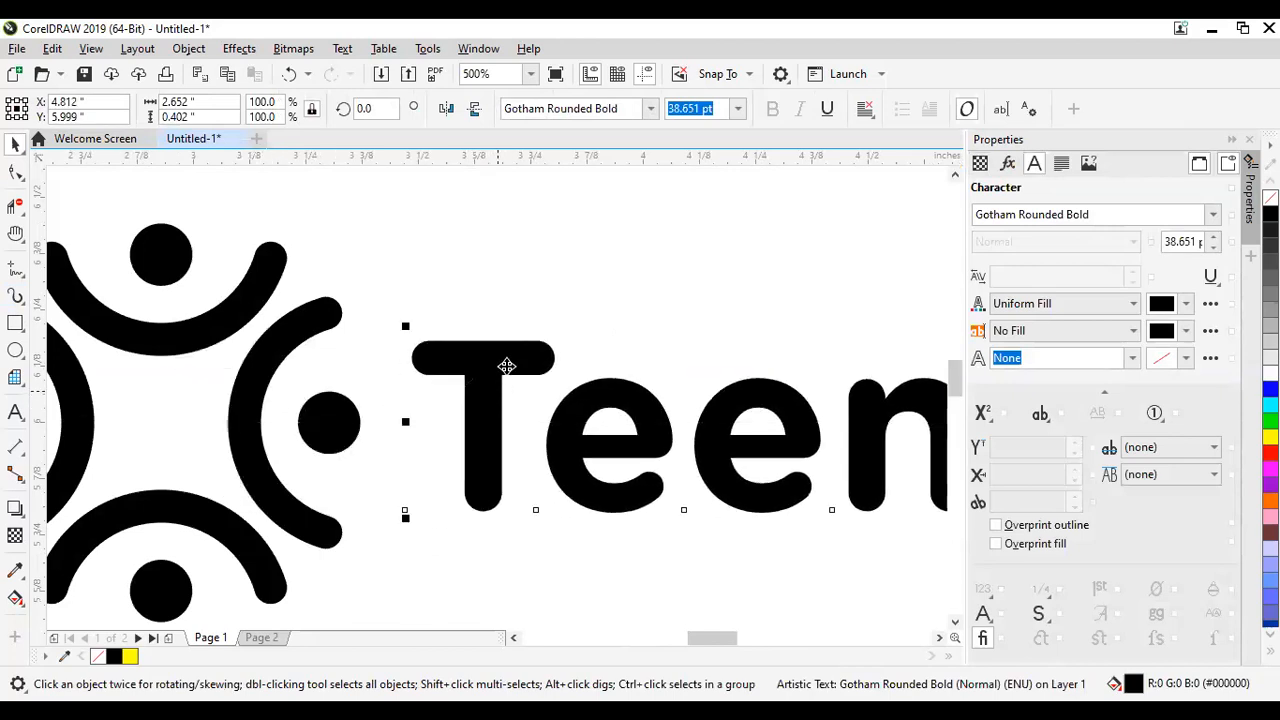
{"action": "scroll", "coordinate": [528, 294], "scroll_direction": "down", "scroll_amount": 3}
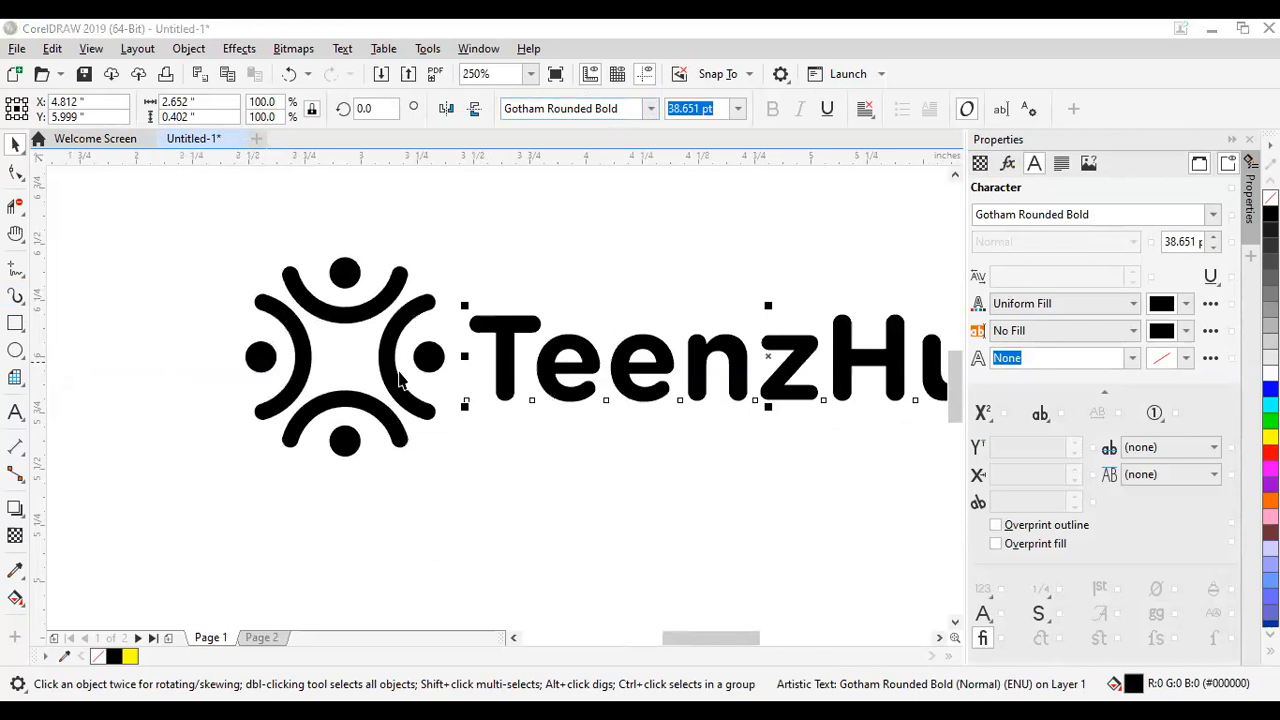
{"action": "left_click", "coordinate": [857, 302]}
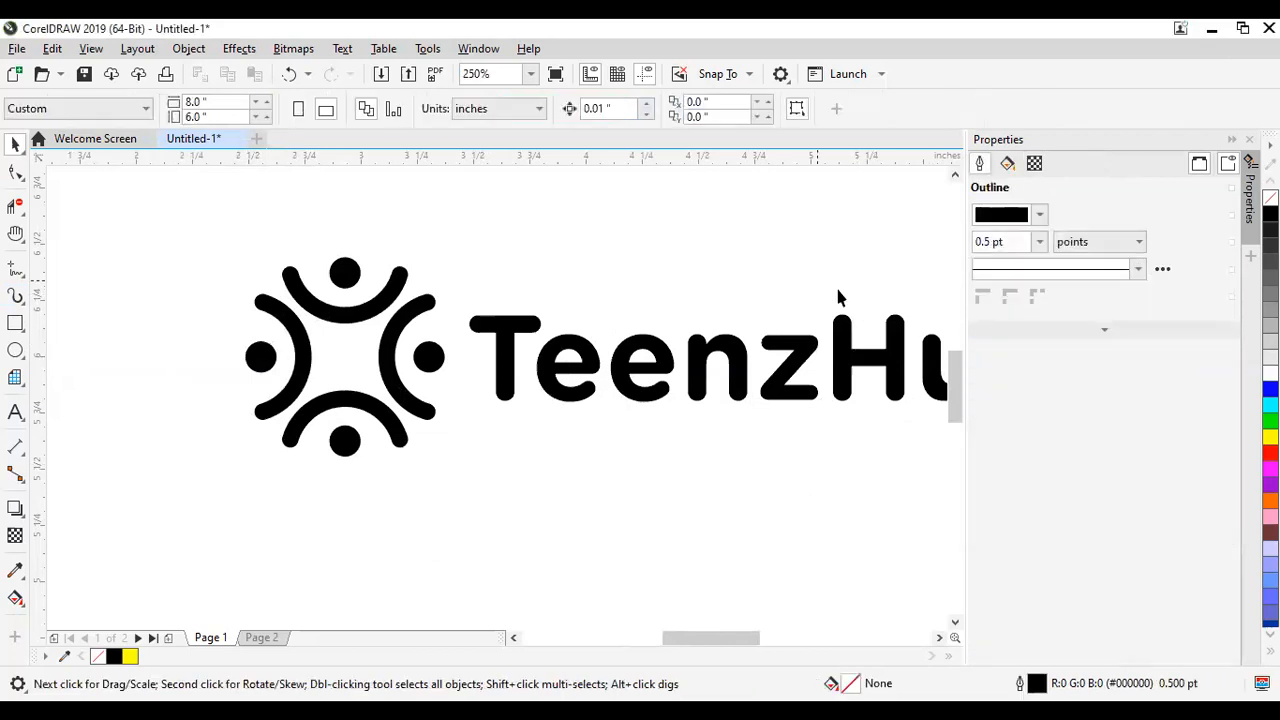
Step: Compare the thickness of the T's strokes with the logo's arcs, up close and with the whole page in view
{"action": "left_click", "coordinate": [694, 350]}
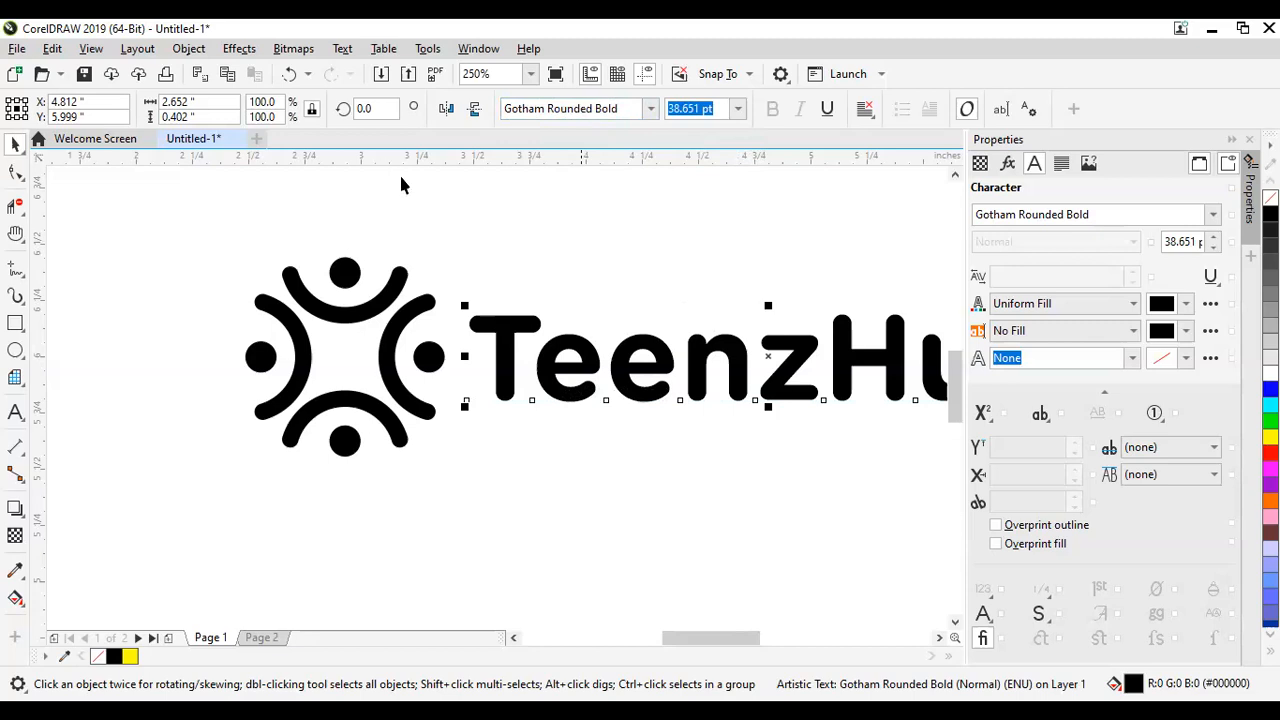
{"action": "left_click", "coordinate": [662, 355]}
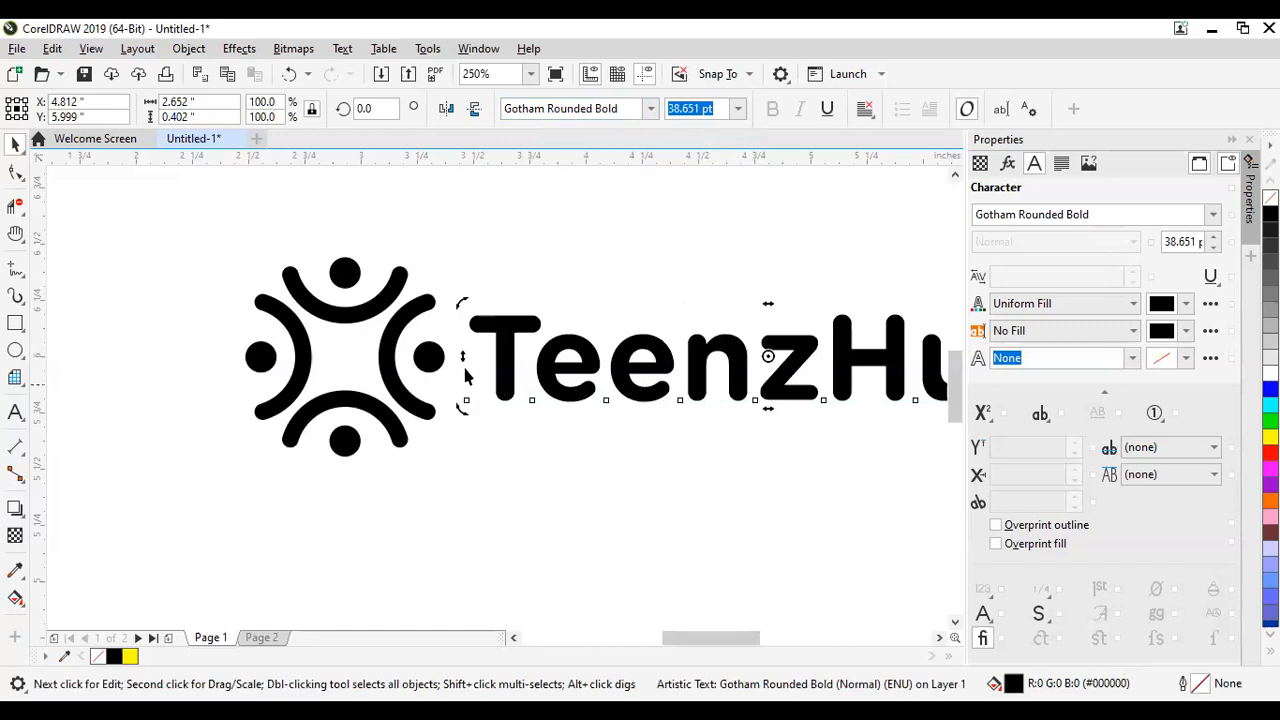
{"action": "scroll", "coordinate": [465, 375], "scroll_direction": "up", "scroll_amount": 2}
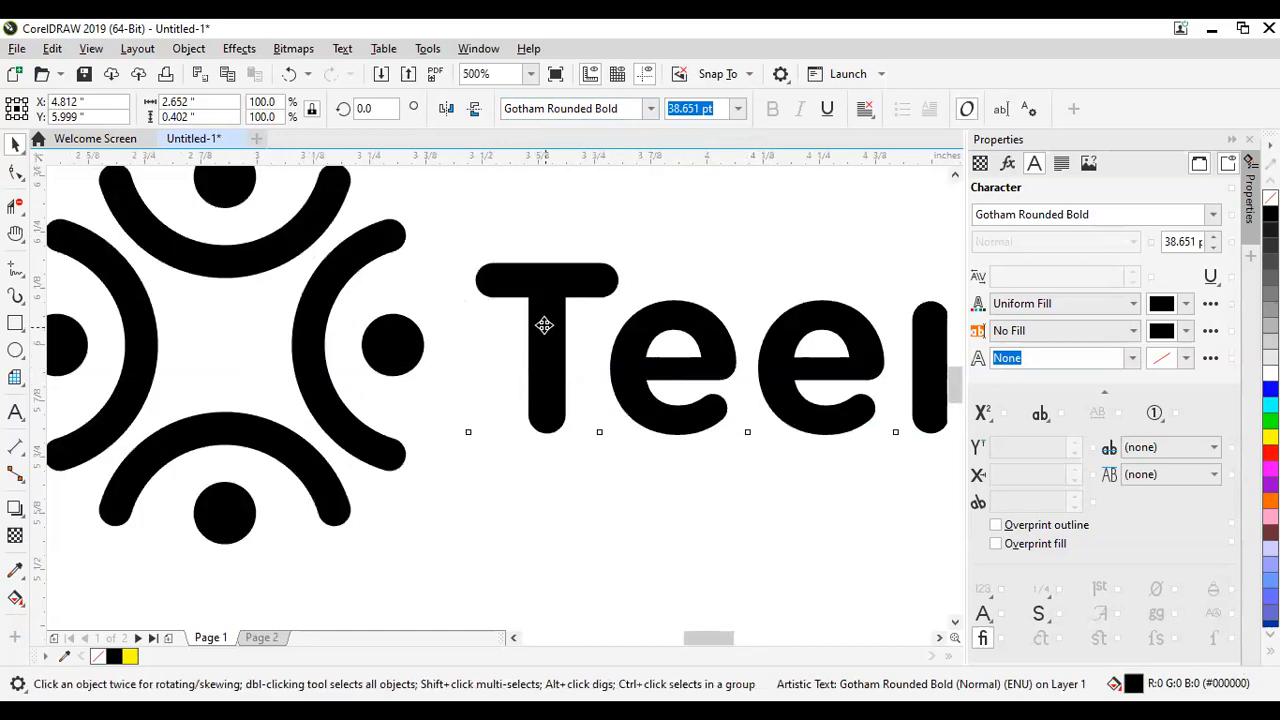
{"action": "scroll", "coordinate": [551, 363], "scroll_direction": "down", "scroll_amount": 4}
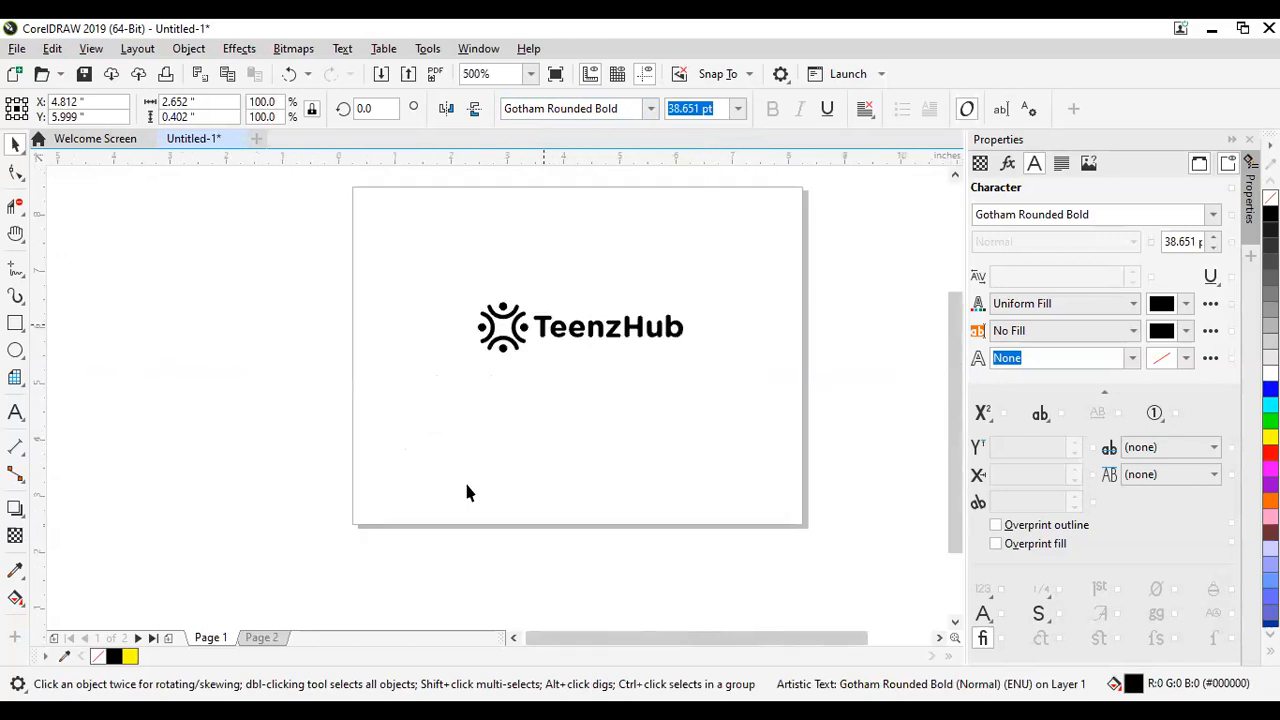
{"action": "left_click", "coordinate": [543, 496]}
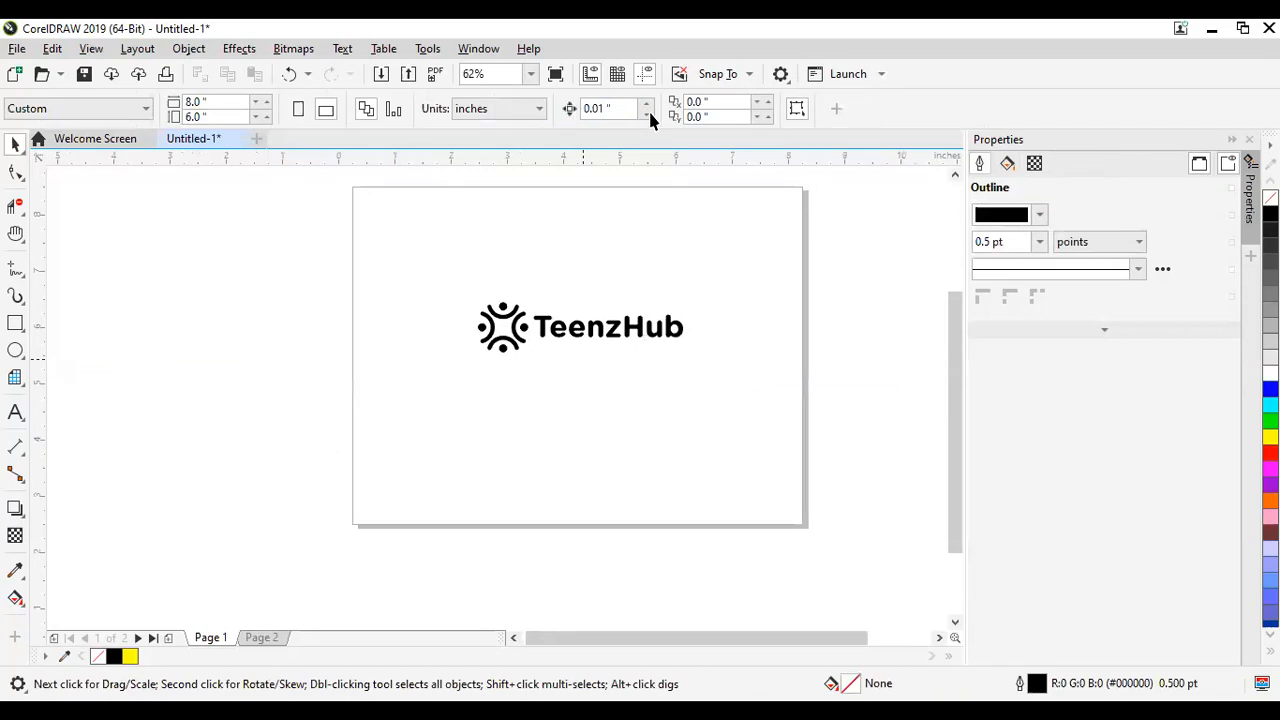
{"action": "scroll", "coordinate": [537, 315], "scroll_direction": "up", "scroll_amount": 1}
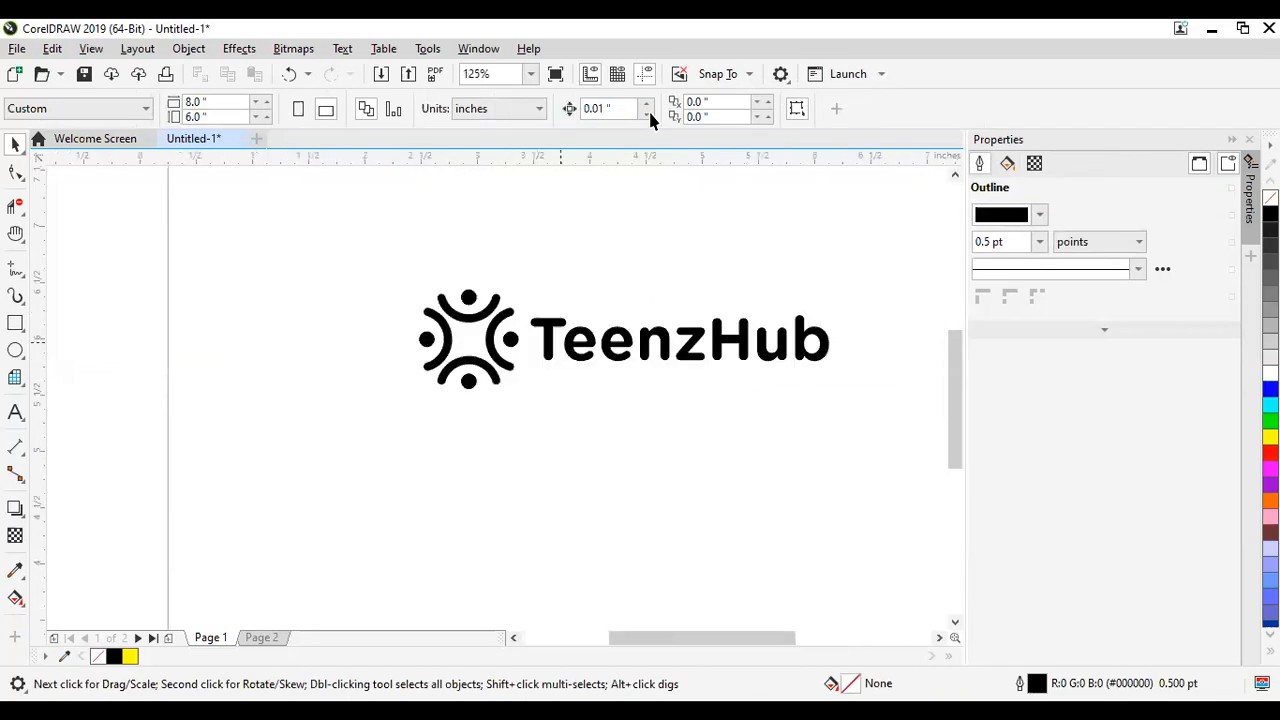
{"action": "scroll", "coordinate": [561, 342], "scroll_direction": "up", "scroll_amount": 1}
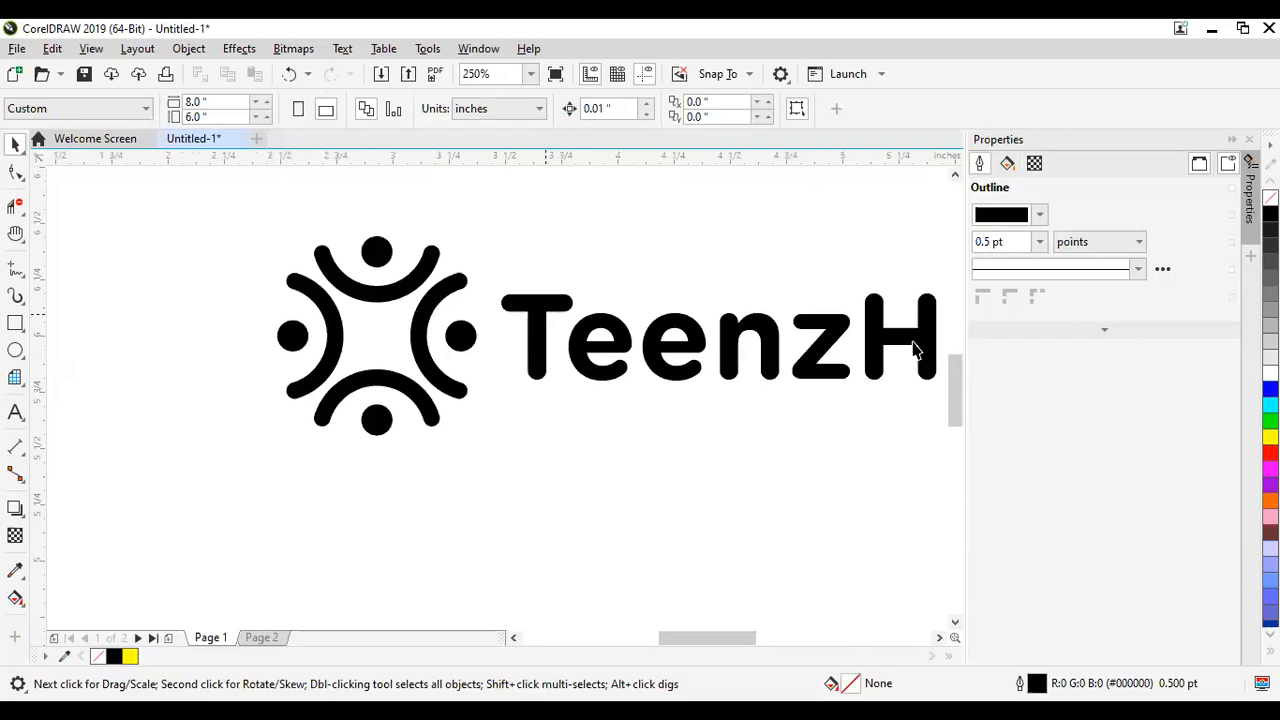
{"action": "scroll", "coordinate": [913, 348], "scroll_direction": "up", "scroll_amount": 1}
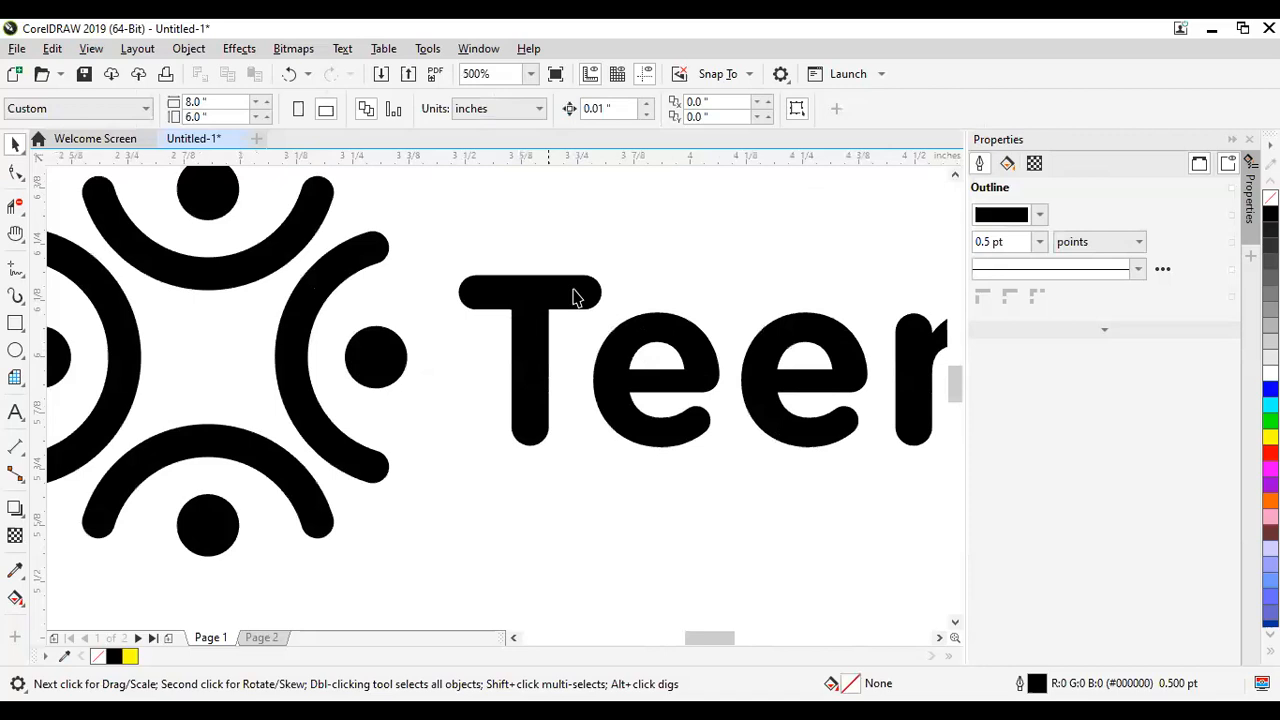
Step: Change the "TeenzHub" text to a thinner weight of the Gotham Rounded font
{"action": "left_click", "coordinate": [512, 290]}
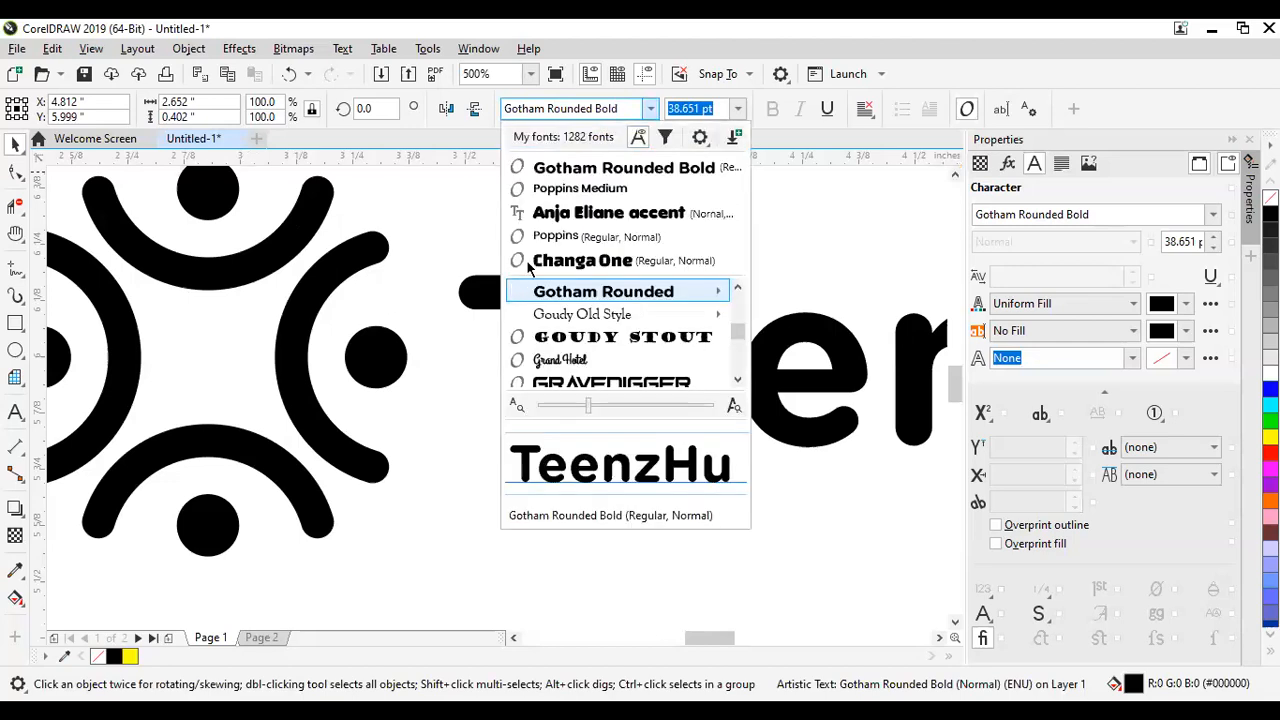
{"action": "key", "text": "Return"}
{"action": "left_click", "coordinate": [528, 268]}
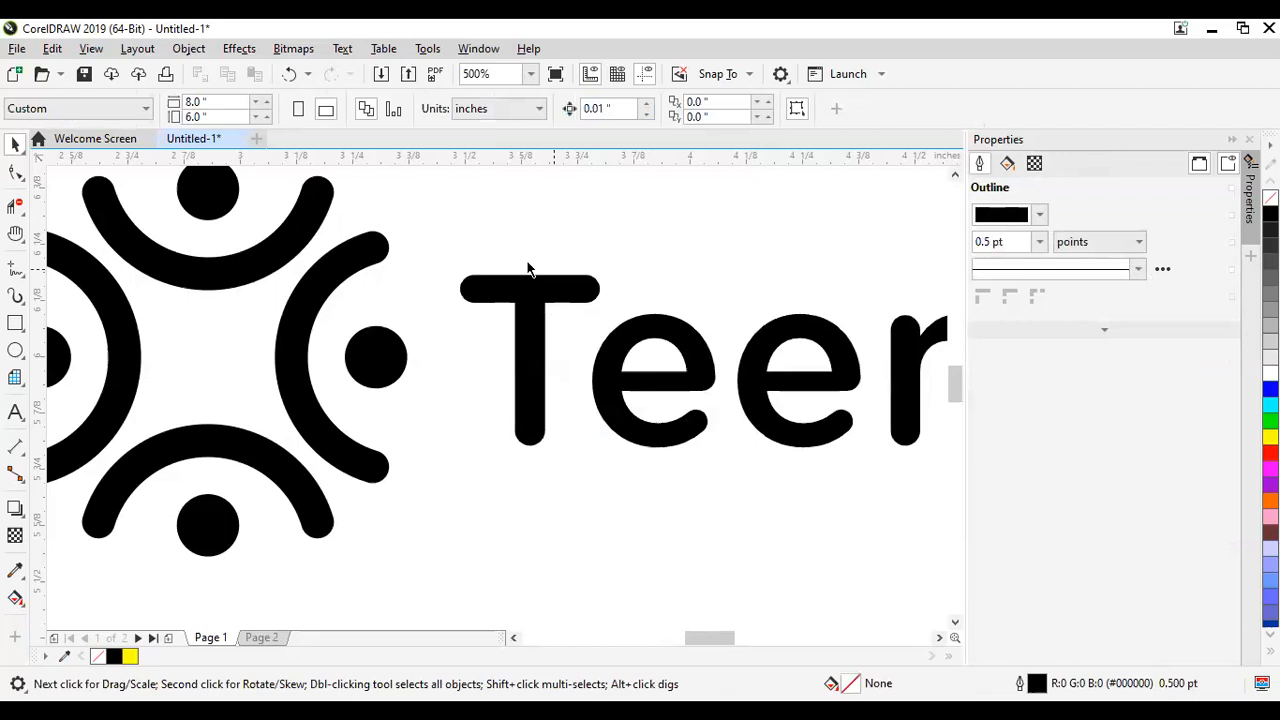
{"action": "scroll", "coordinate": [528, 268], "scroll_direction": "down", "scroll_amount": 2}
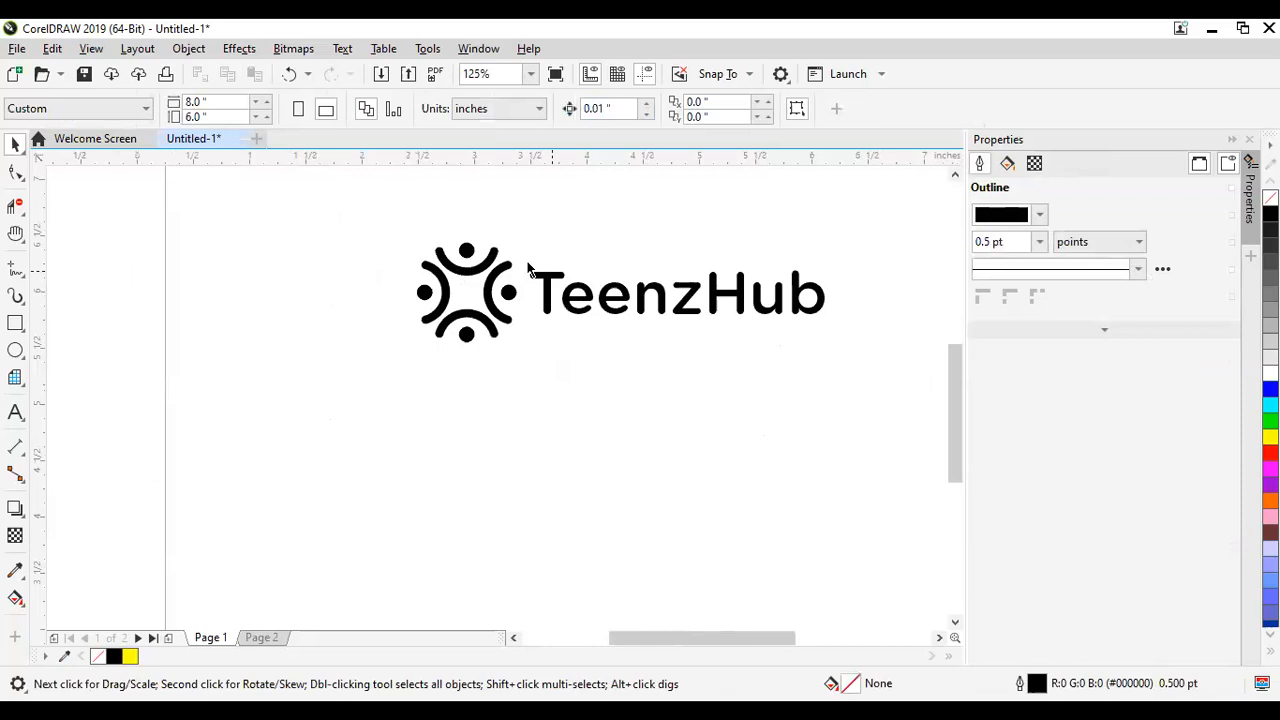
Step: Compare the visual balance of the circular logo and the "TeenzHub" text, up close and with the whole page in view
{"action": "scroll", "coordinate": [528, 268], "scroll_direction": "down", "scroll_amount": 1}
{"action": "scroll", "coordinate": [564, 195], "scroll_direction": "up", "scroll_amount": 1}
{"action": "scroll", "coordinate": [564, 195], "scroll_direction": "down", "scroll_amount": 1}
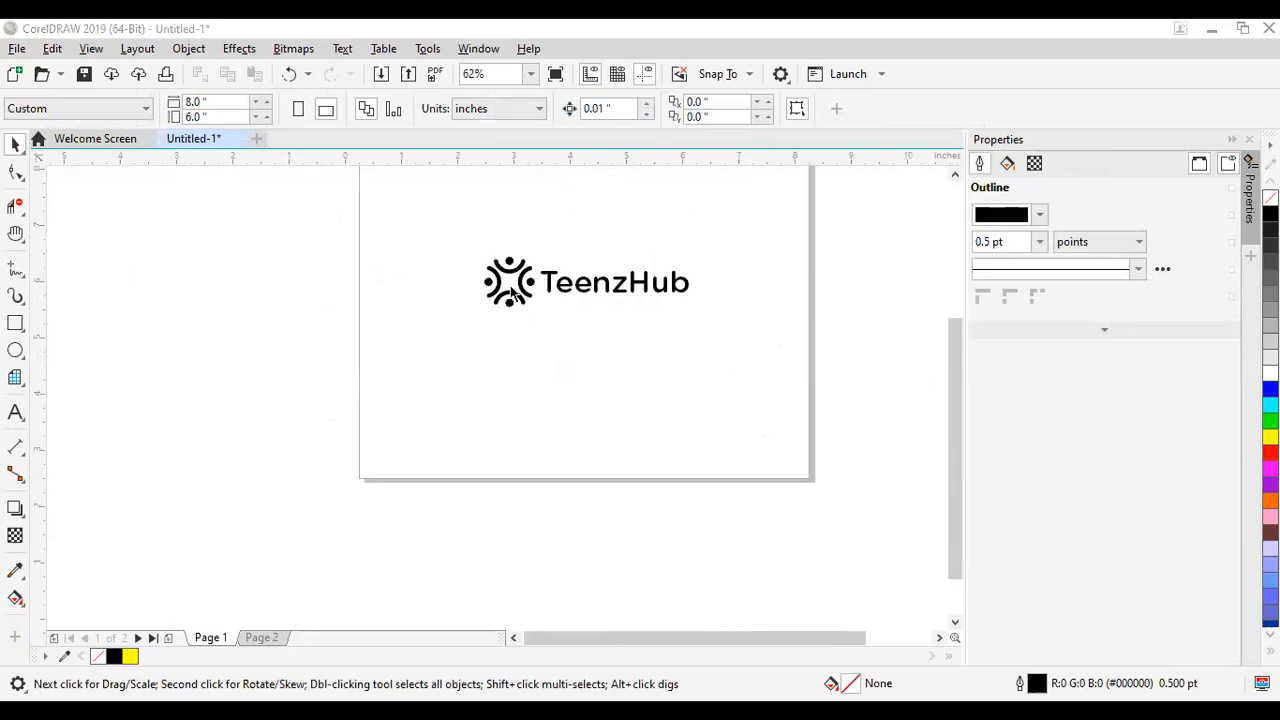
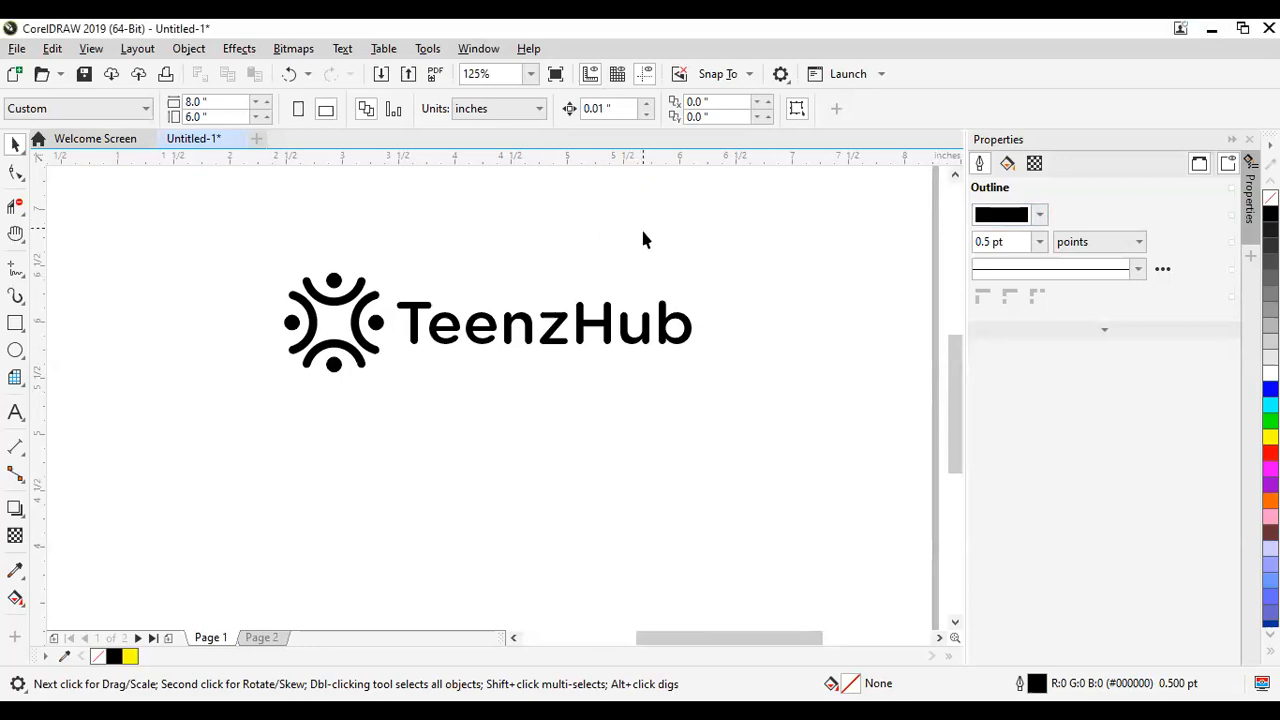
{"action": "scroll", "coordinate": [713, 244], "scroll_direction": "down", "scroll_amount": 2}
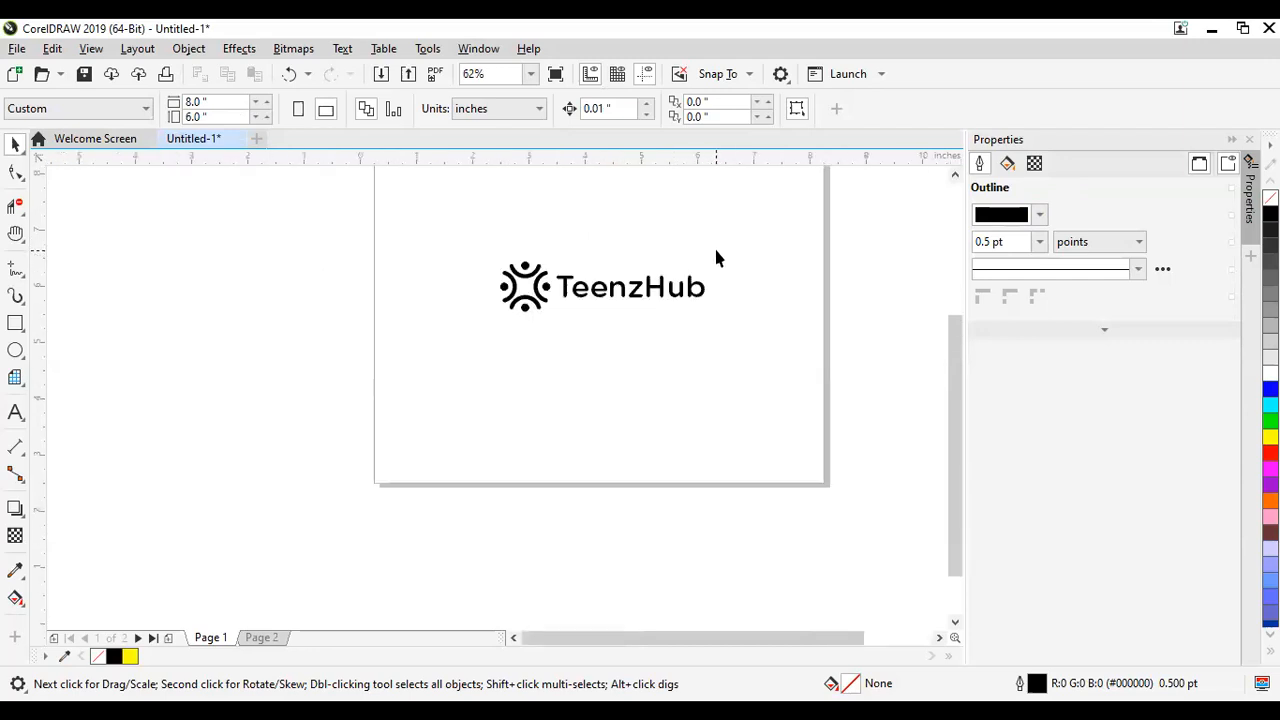
{"action": "scroll", "coordinate": [712, 262], "scroll_direction": "up", "scroll_amount": 2}
{"action": "scroll", "coordinate": [705, 265], "scroll_direction": "up", "scroll_amount": 1}
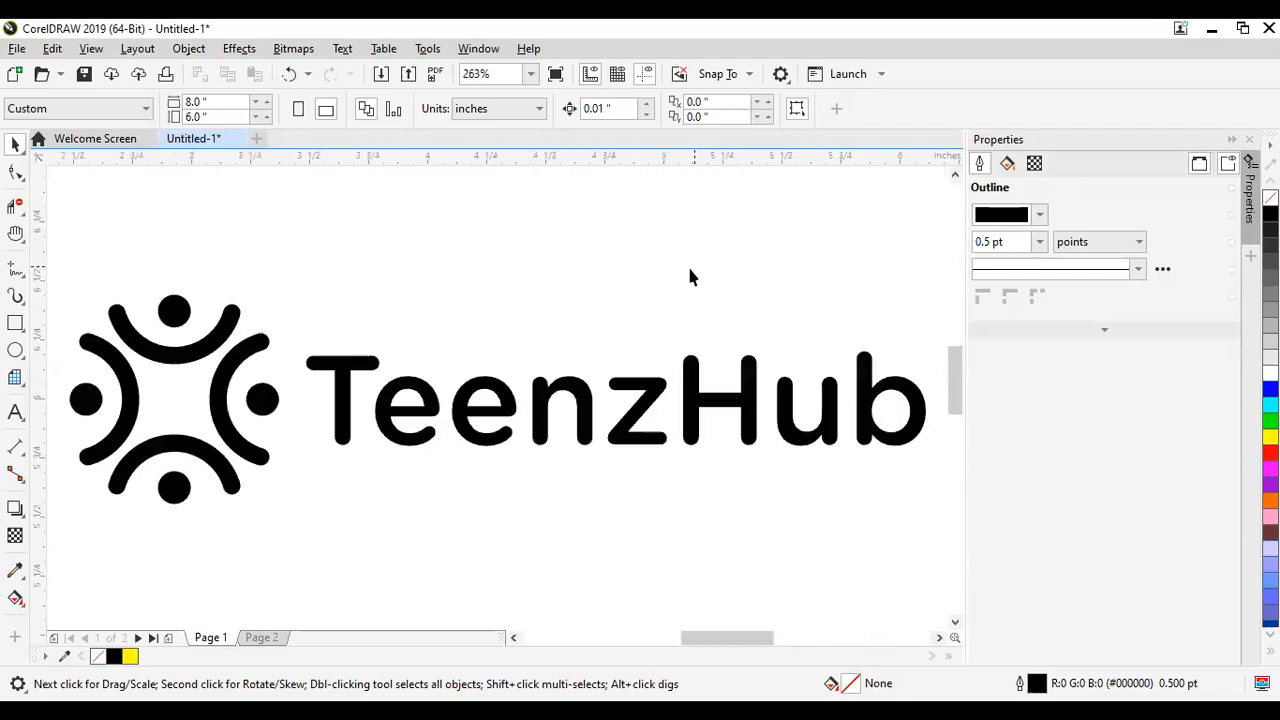
{"action": "scroll", "coordinate": [689, 277], "scroll_direction": "down", "scroll_amount": 2}
{"action": "scroll", "coordinate": [706, 240], "scroll_direction": "down", "scroll_amount": 1}
{"action": "scroll", "coordinate": [706, 232], "scroll_direction": "up", "scroll_amount": 1}
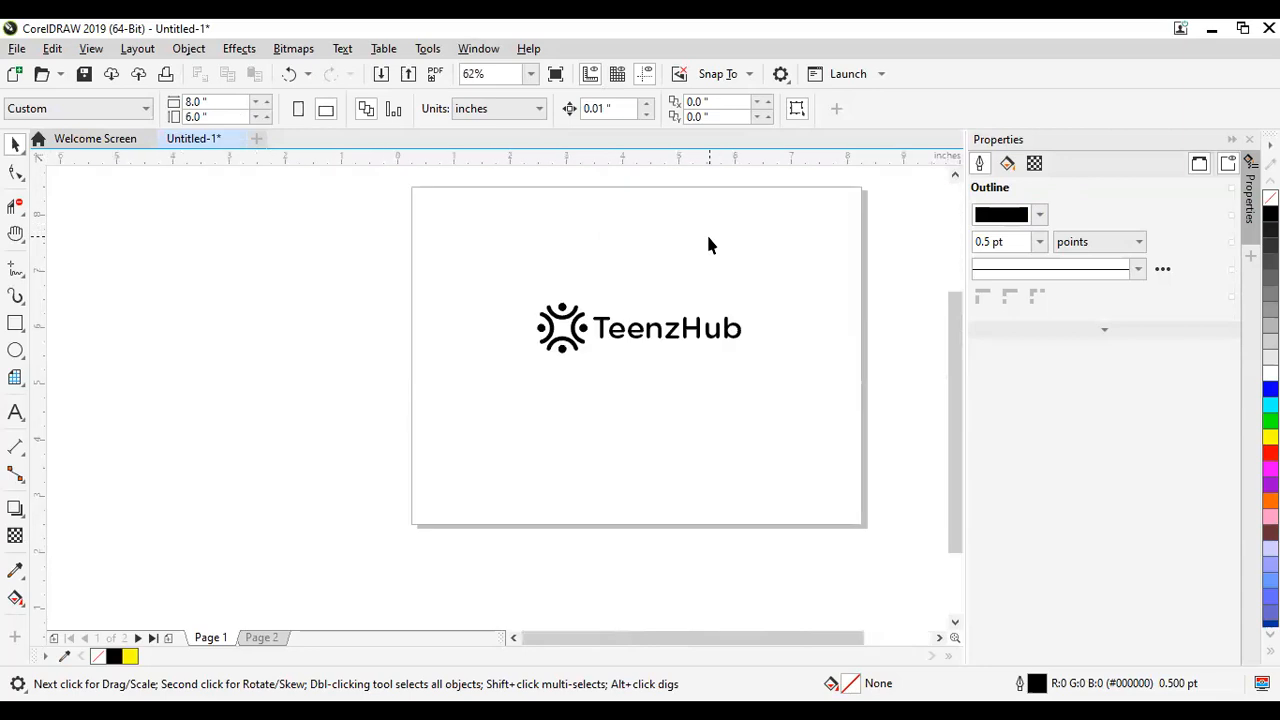
Step: Enlarge the logo and "TeenzHub" text together from their center to about 5.03 by 1.22 inches
{"action": "left_click_drag", "start_coordinate": [838, 381], "coordinate": [840, 383]}
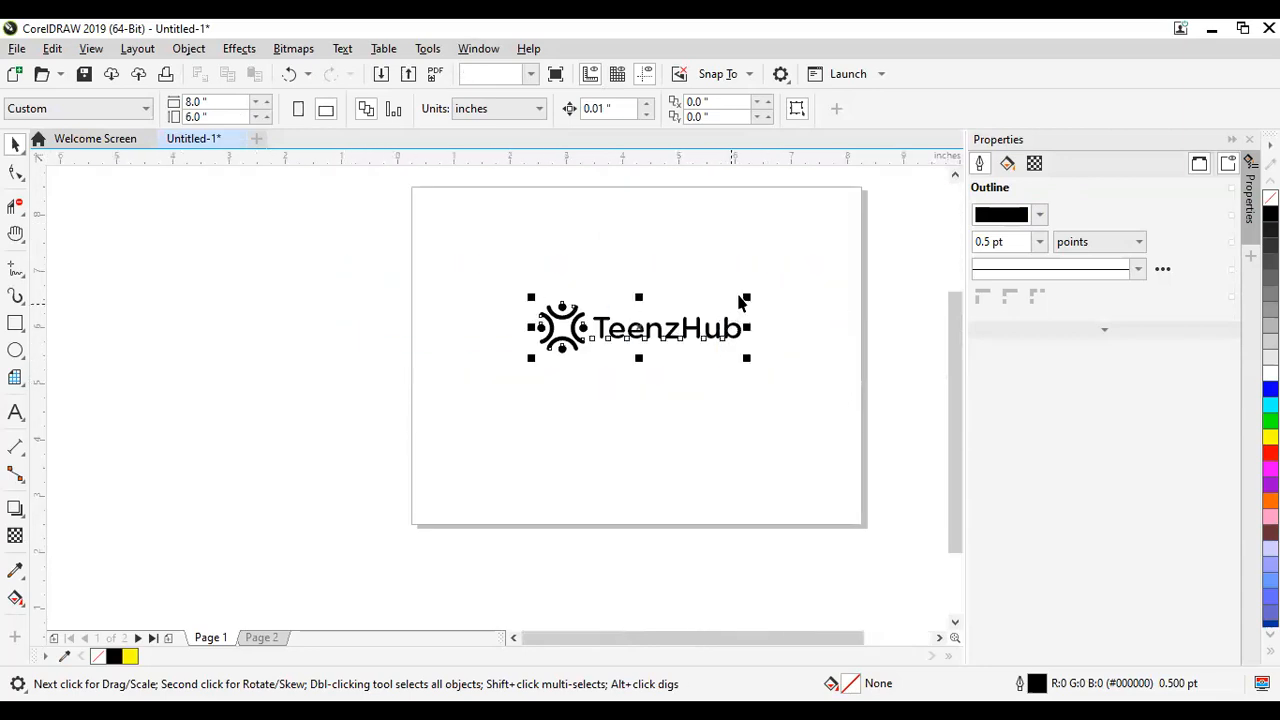
{"action": "left_click_drag", "start_coordinate": [745, 292], "coordinate": [788, 262]}
{"action": "key", "text": "Escape"}
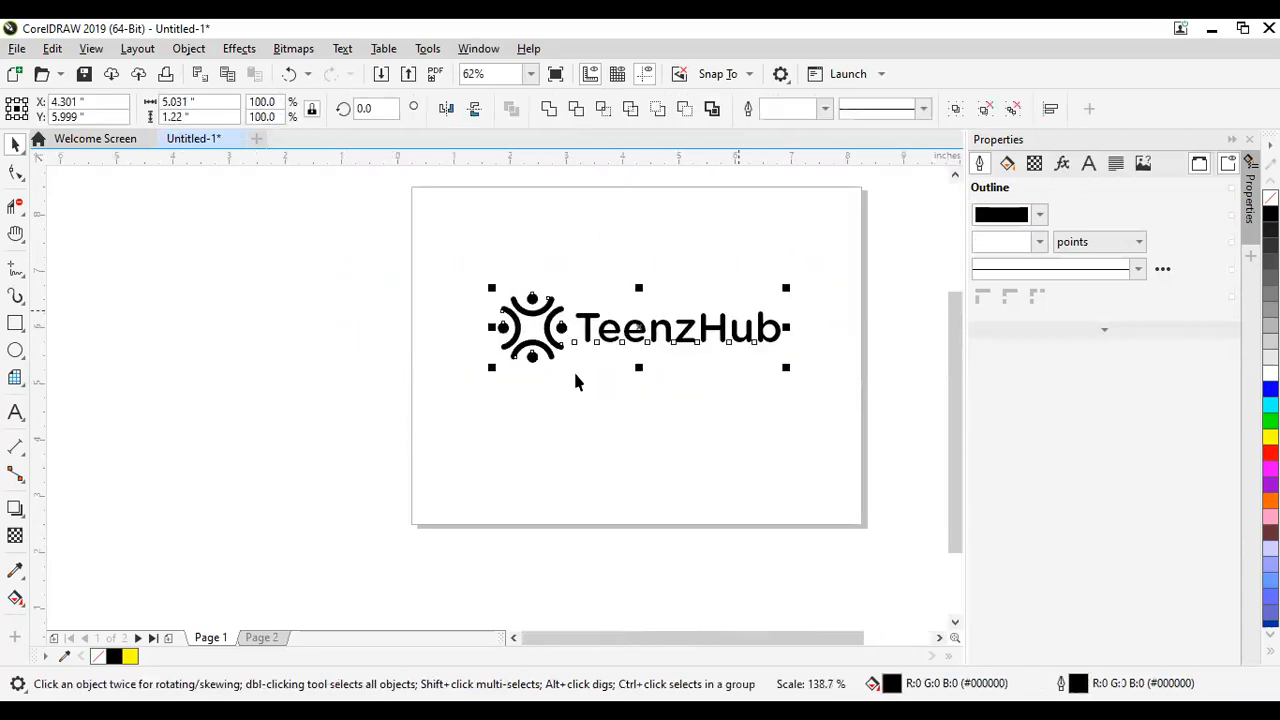
{"action": "left_click", "coordinate": [169, 386]}
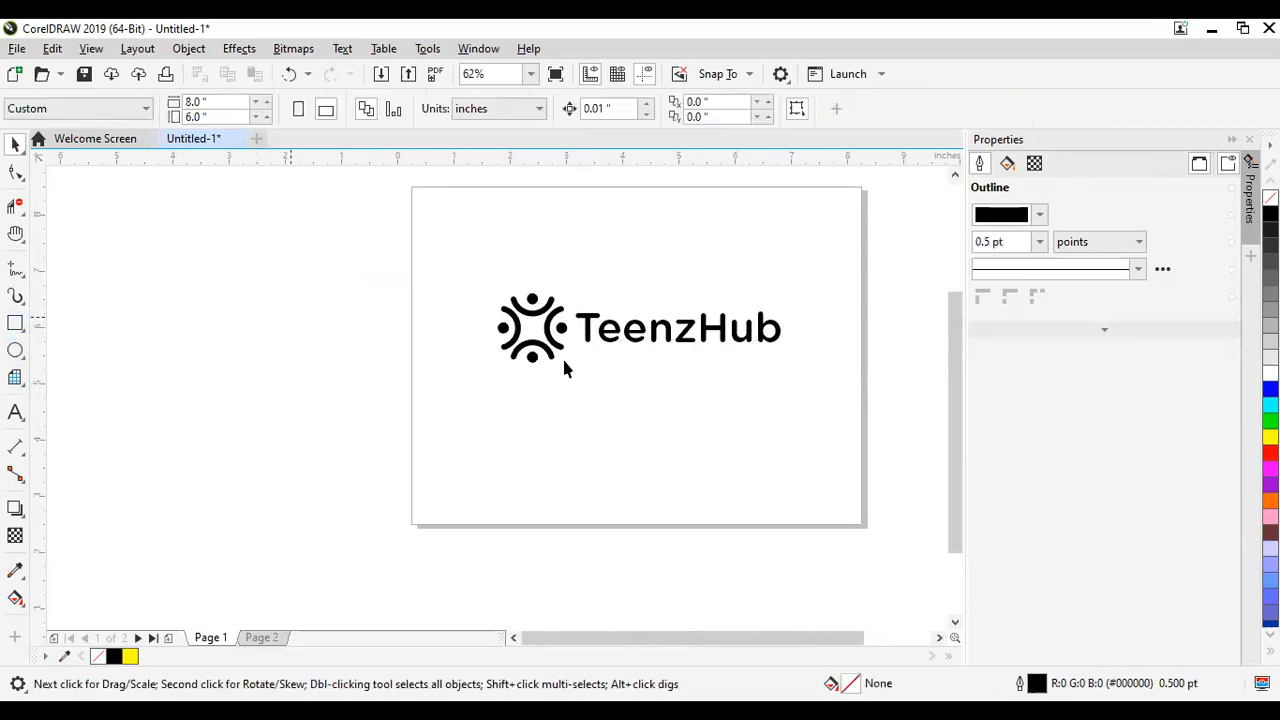
Step: Check how the enlarged logo and text read on the page at smaller and larger view sizes
{"action": "scroll", "coordinate": [579, 362], "scroll_direction": "down", "scroll_amount": 1}
{"action": "scroll", "coordinate": [630, 320], "scroll_direction": "up", "scroll_amount": 1}
{"action": "scroll", "coordinate": [622, 314], "scroll_direction": "down", "scroll_amount": 1}
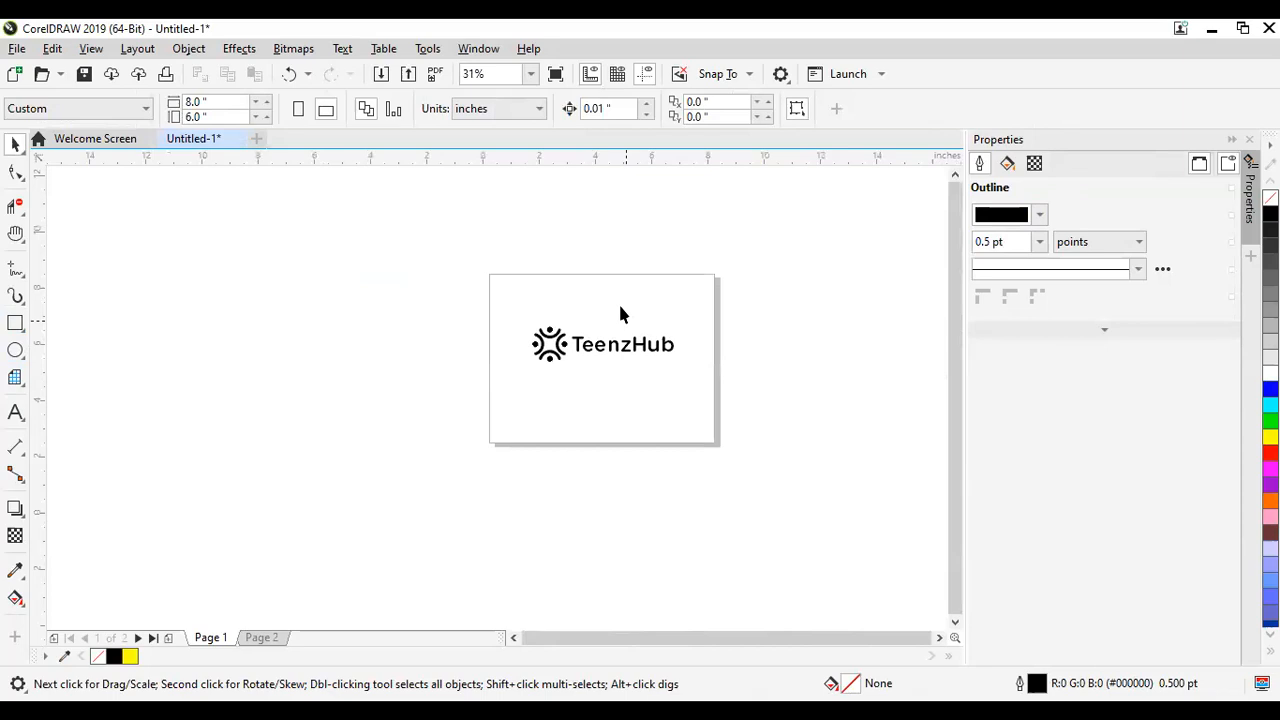
{"action": "scroll", "coordinate": [616, 288], "scroll_direction": "up", "scroll_amount": 1}
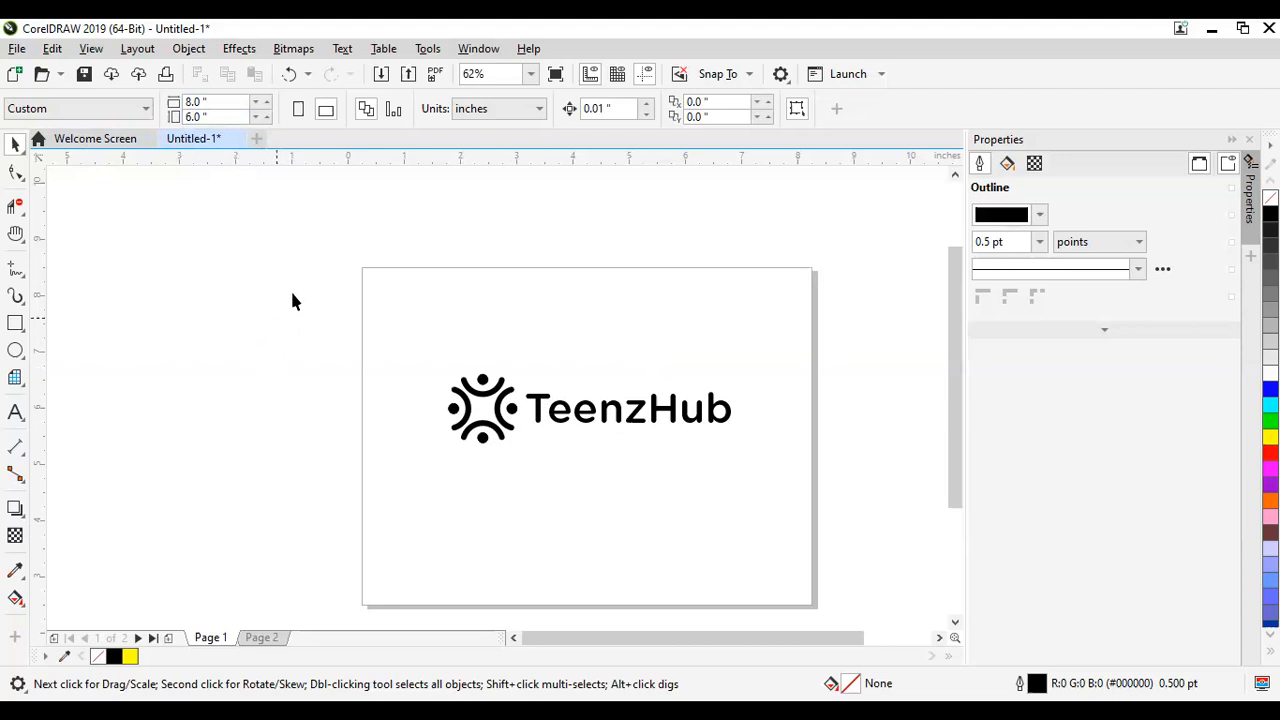
{"action": "left_click_drag", "start_coordinate": [755, 280], "coordinate": [828, 422]}
{"action": "scroll", "coordinate": [600, 402], "scroll_direction": "down", "scroll_amount": 2}
{"action": "scroll", "coordinate": [600, 402], "scroll_direction": "up", "scroll_amount": 2}
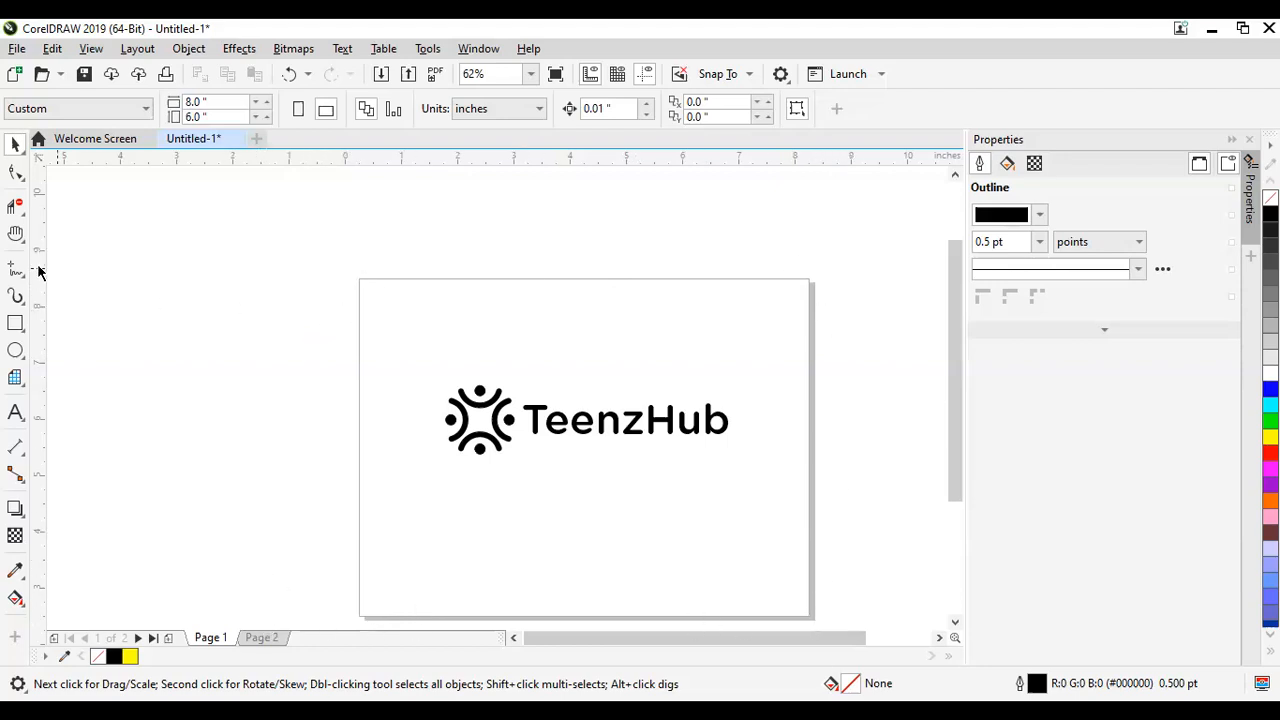
Step: Add a page frame rectangle of 8 by 6 inches around the page
{"action": "double_click", "coordinate": [14, 324]}
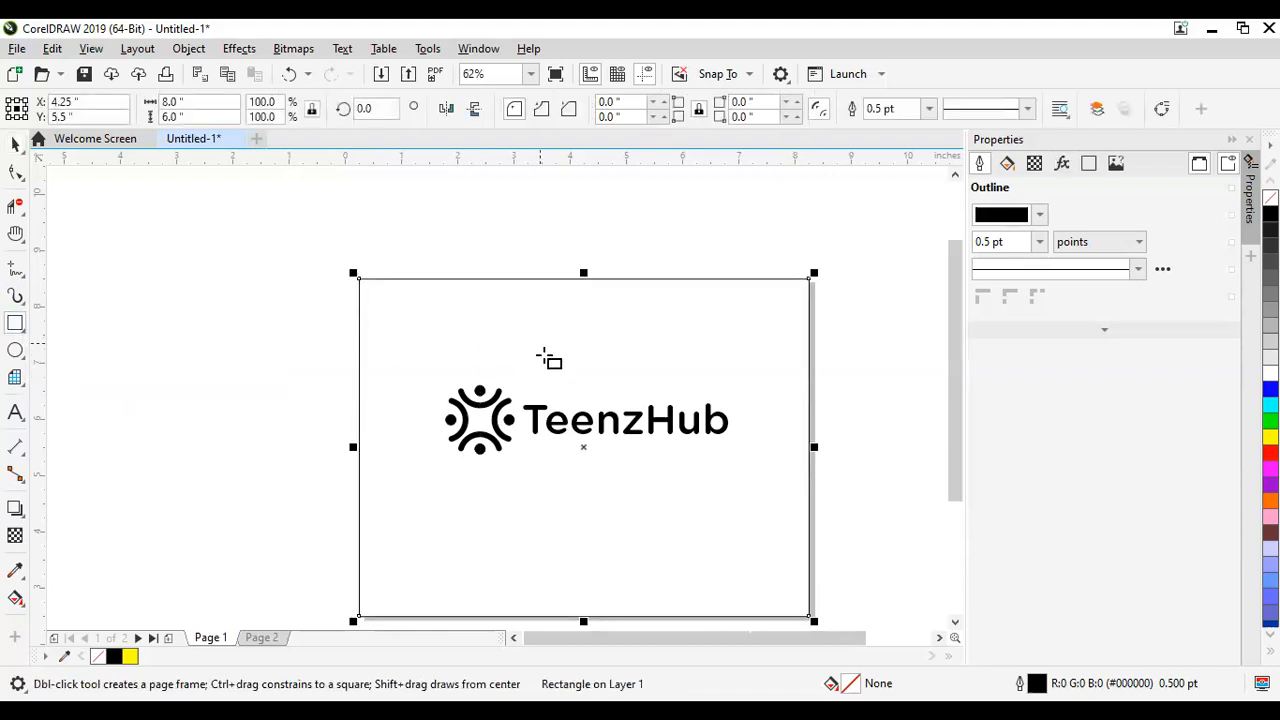
{"action": "key", "text": "space"}
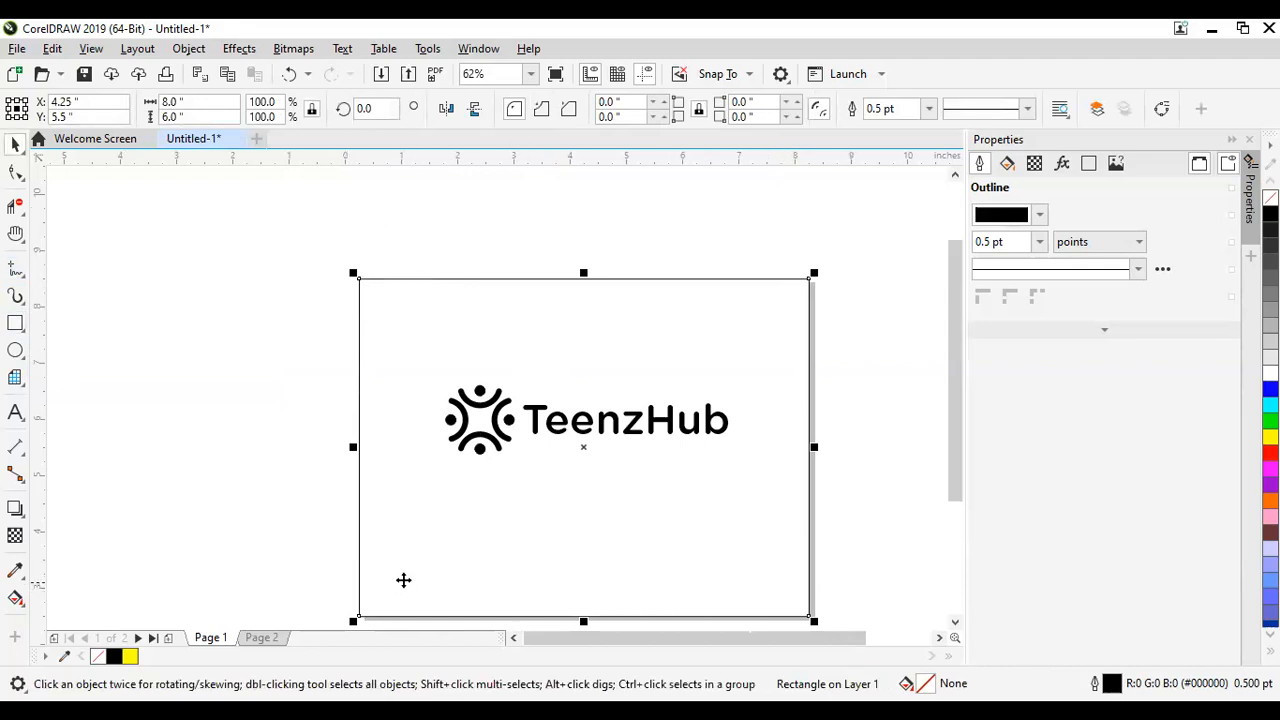
{"action": "scroll", "coordinate": [405, 580], "scroll_direction": "up", "scroll_amount": 1}
{"action": "left_click", "coordinate": [534, 306]}
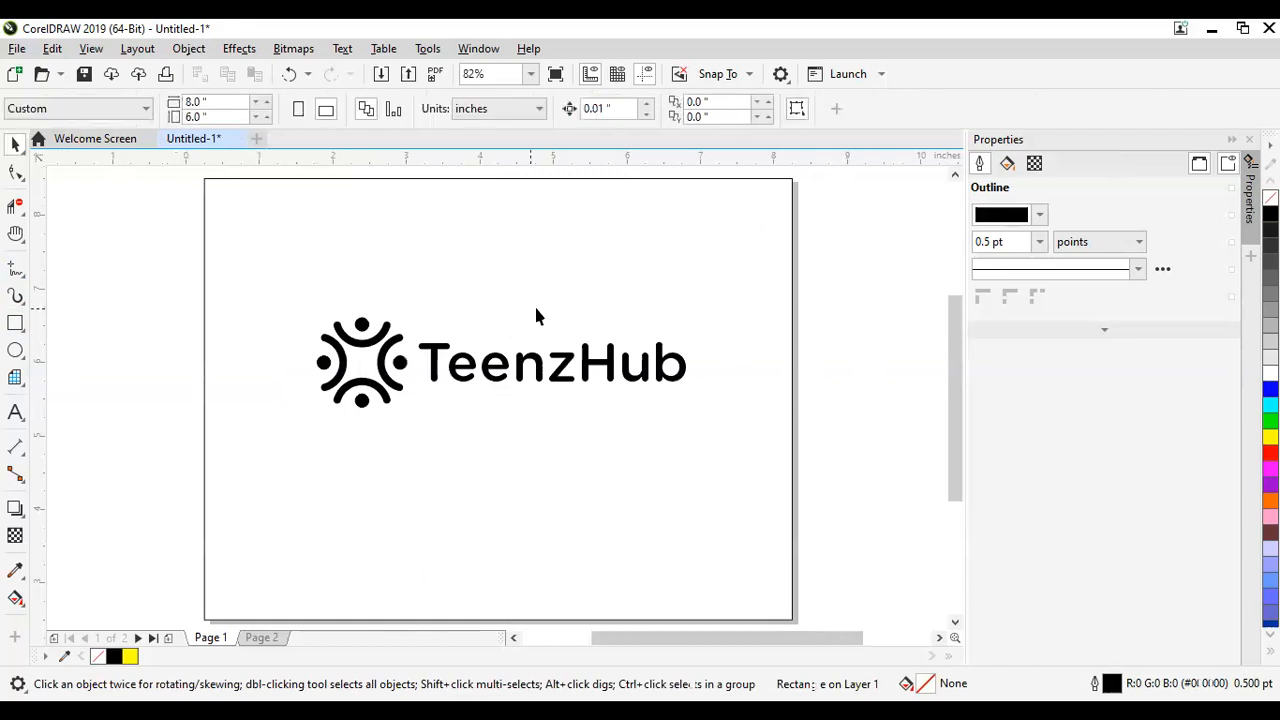
Step: Group the circular logo with the "TeenzHub" text and center the group on the page
{"action": "left_click", "coordinate": [216, 365]}
{"action": "left_click", "coordinate": [543, 372]}
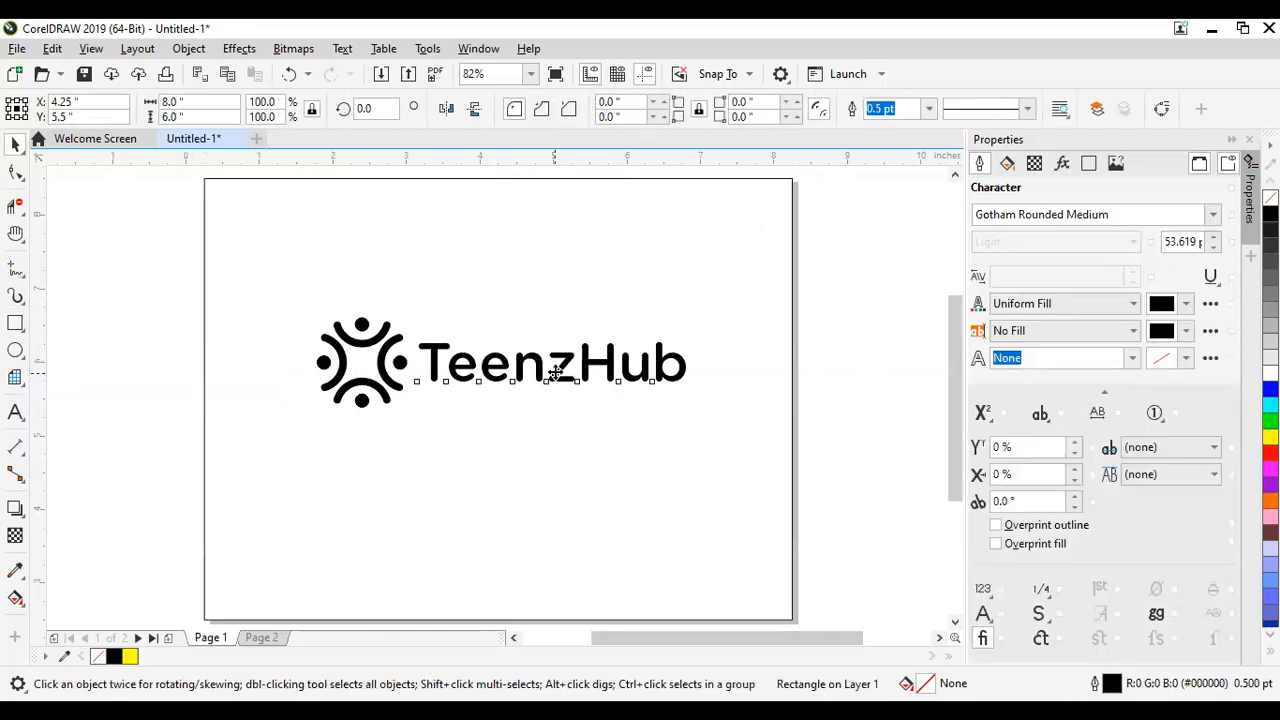
{"action": "left_click_drag", "start_coordinate": [157, 263], "coordinate": [740, 470]}
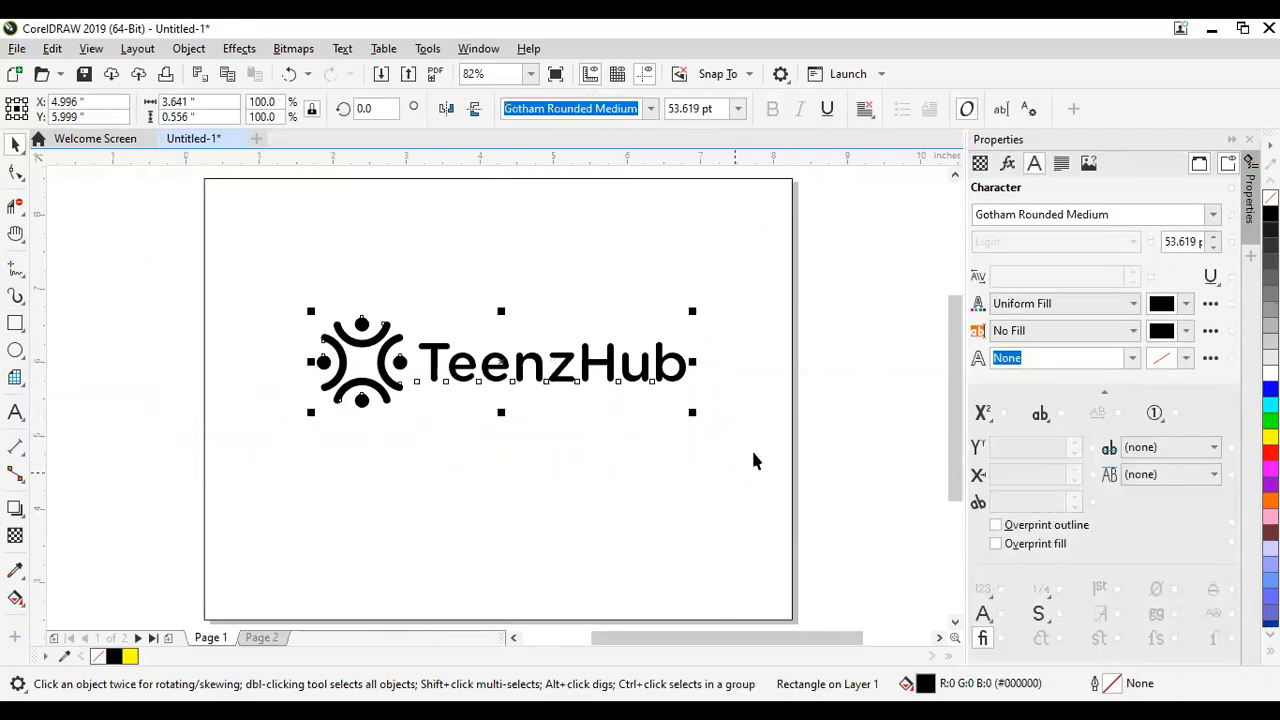
{"action": "key", "text": "ctrl+g"}
{"action": "key", "text": "p"}
{"action": "left_click", "coordinate": [531, 451]}
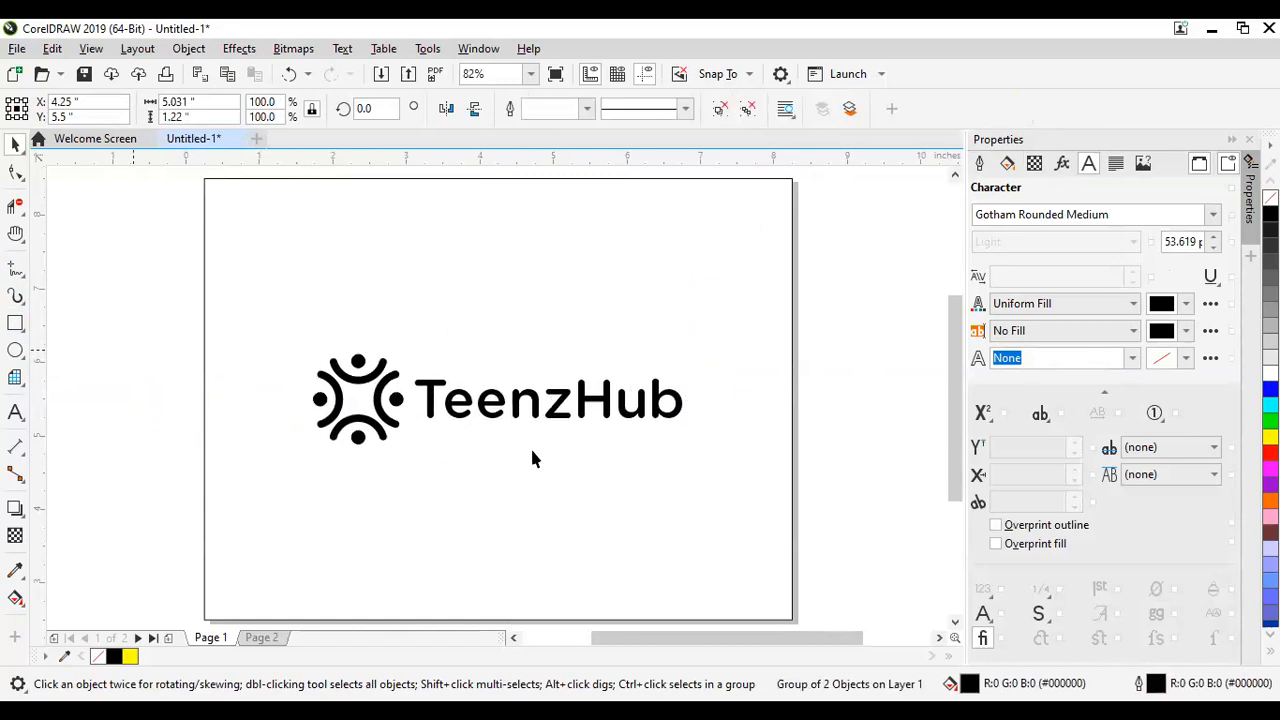
Step: Ungroup the centered logo and "TeenzHub" text
{"action": "left_click", "coordinate": [535, 405]}
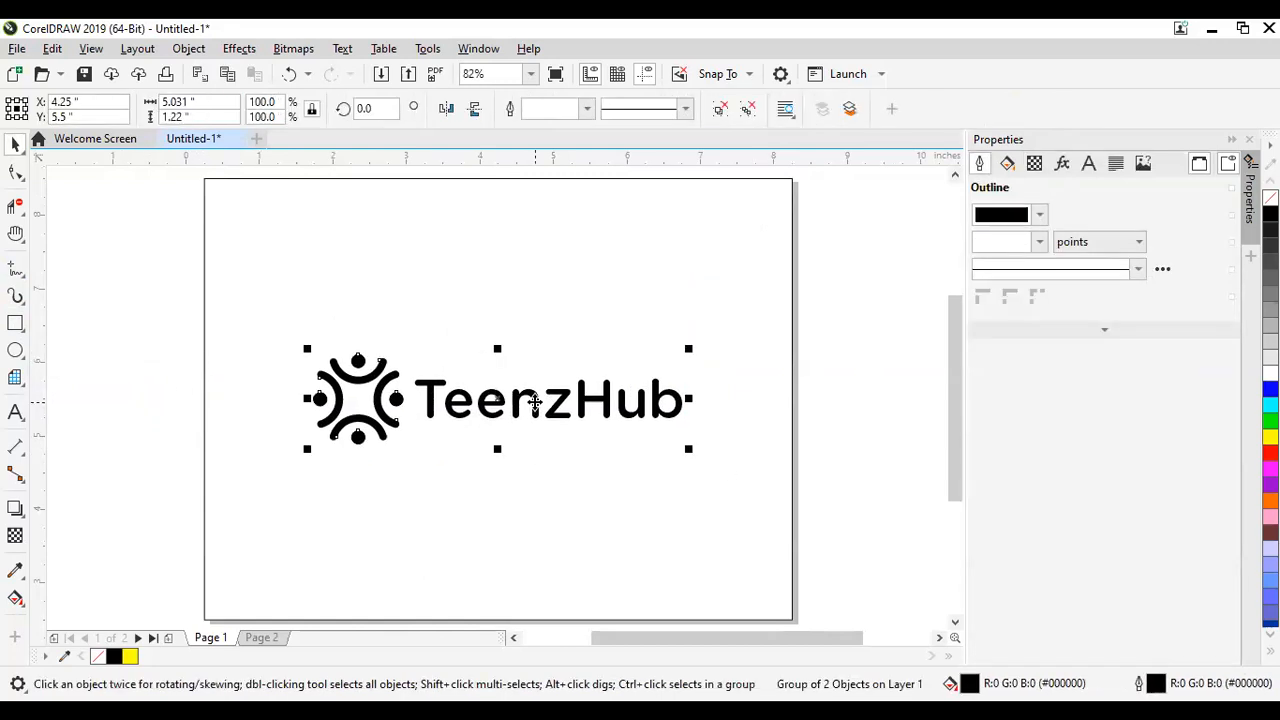
{"action": "key", "text": "ctrl+u"}
{"action": "left_click", "coordinate": [548, 420]}
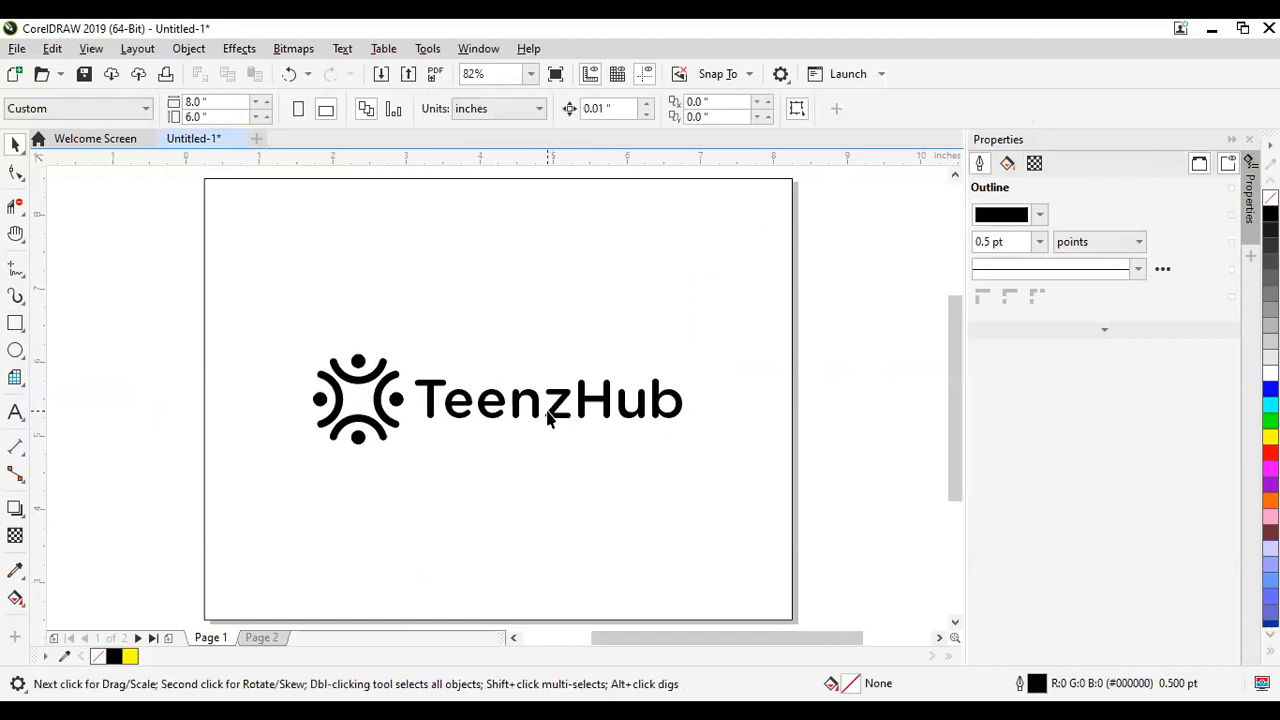
Step: Examine the spacing between the letters of "TeenzHub" up close
{"action": "scroll", "coordinate": [548, 420], "scroll_direction": "up", "scroll_amount": 3}
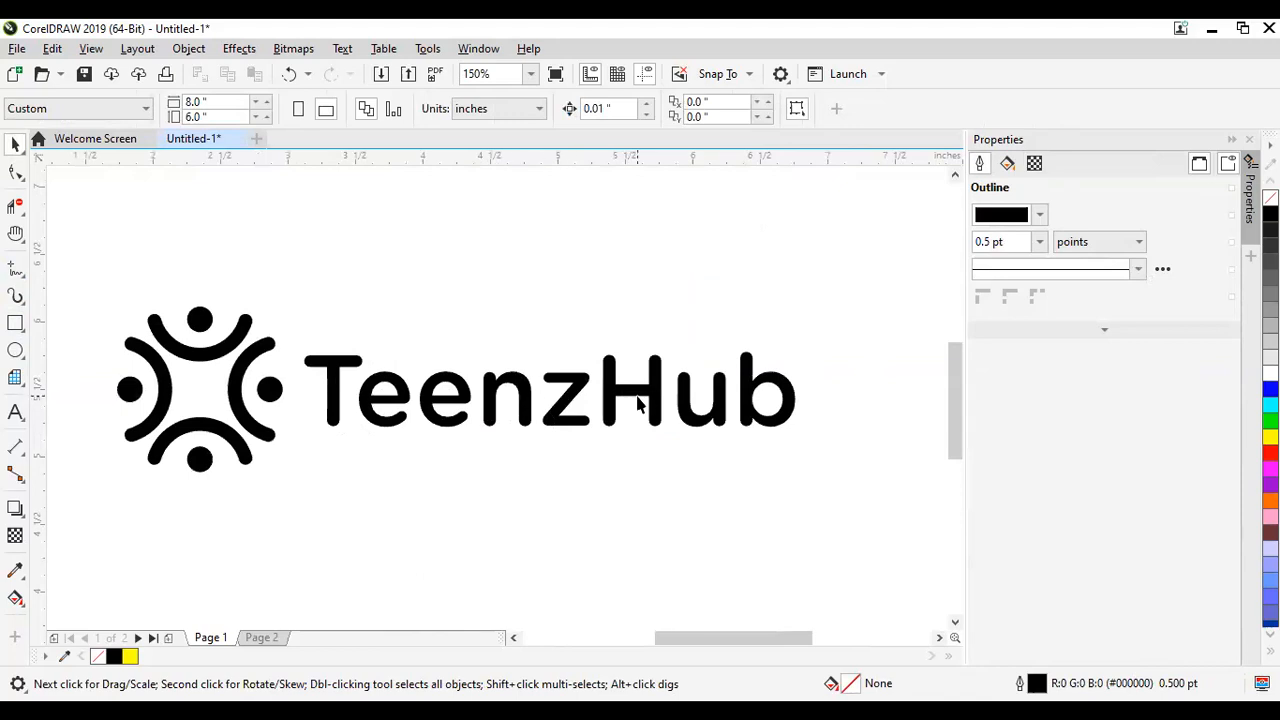
{"action": "scroll", "coordinate": [585, 410], "scroll_direction": "up", "scroll_amount": 2}
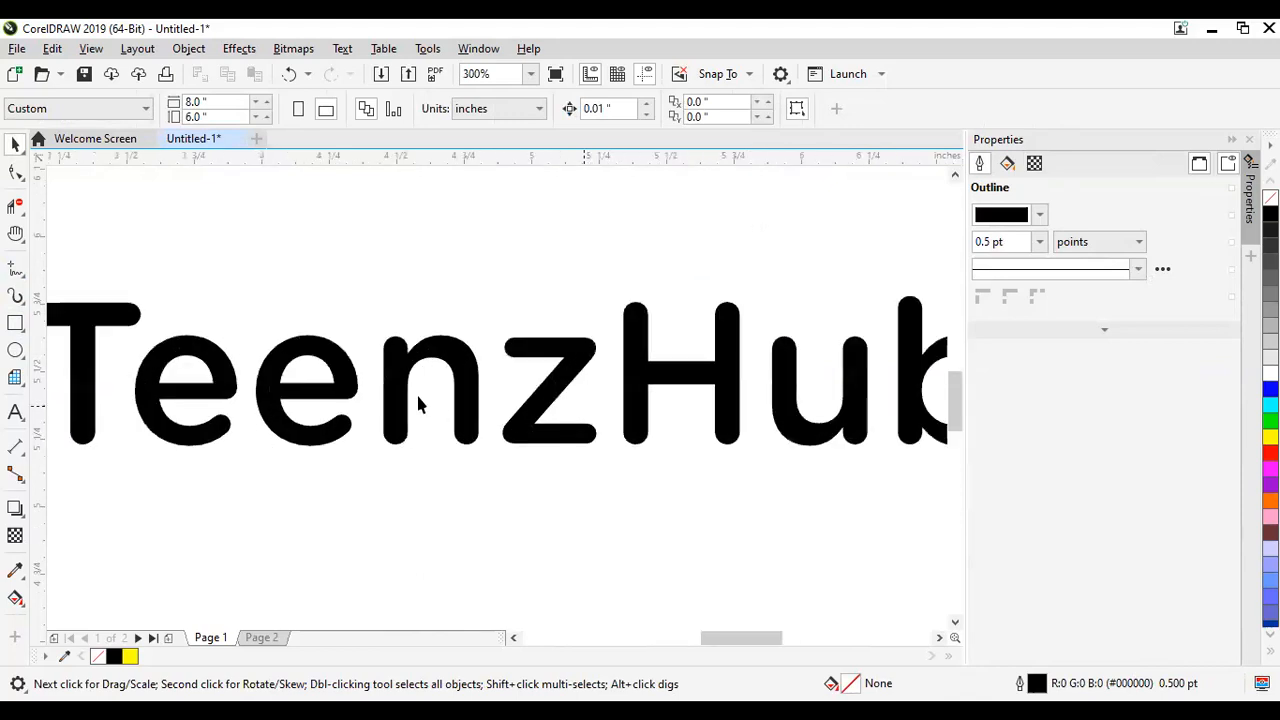
{"action": "scroll", "coordinate": [265, 397], "scroll_direction": "down", "scroll_amount": 2}
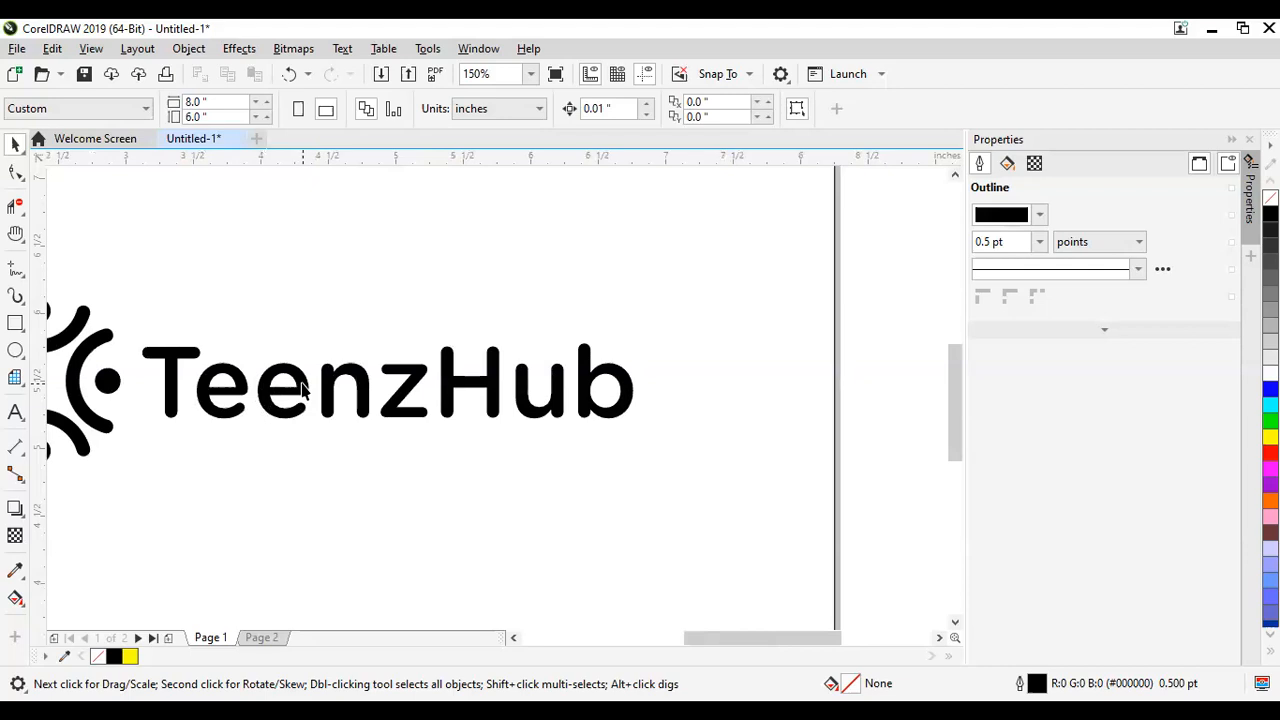
{"action": "scroll", "coordinate": [300, 390], "scroll_direction": "up", "scroll_amount": 2}
{"action": "scroll", "coordinate": [303, 390], "scroll_direction": "down", "scroll_amount": 2}
{"action": "scroll", "coordinate": [121, 365], "scroll_direction": "up", "scroll_amount": 2}
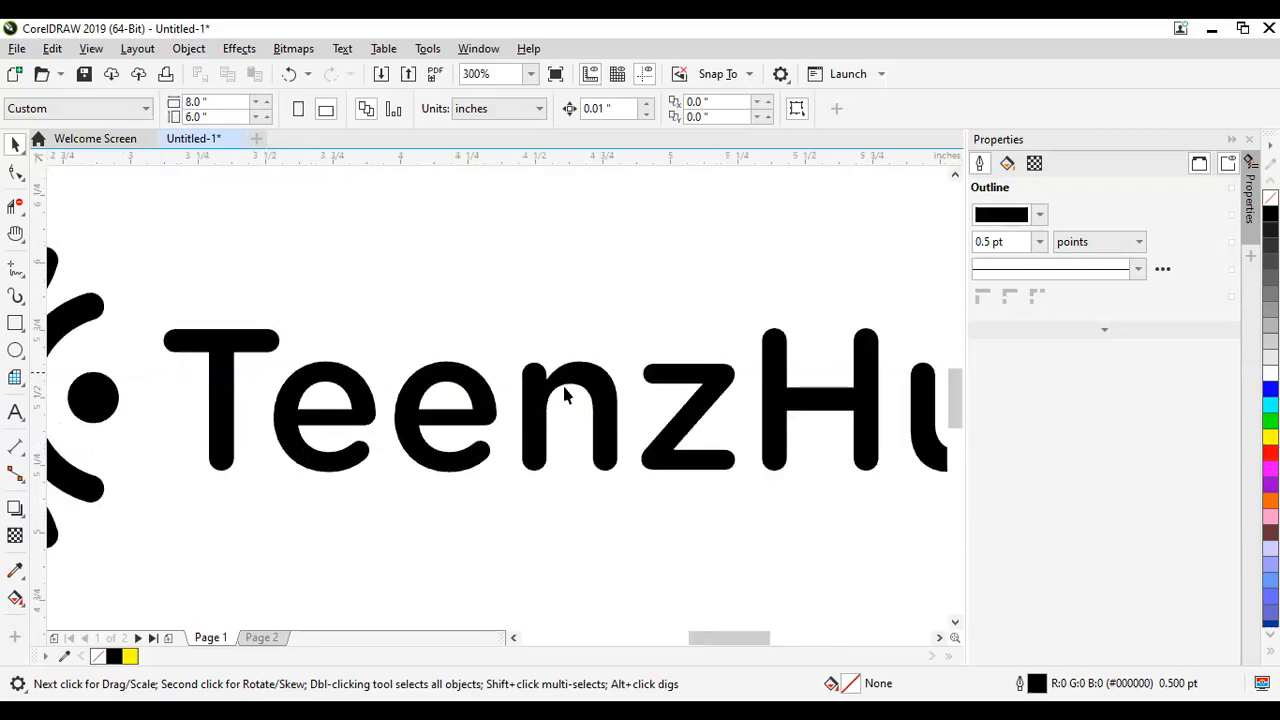
{"action": "left_click", "coordinate": [301, 385]}
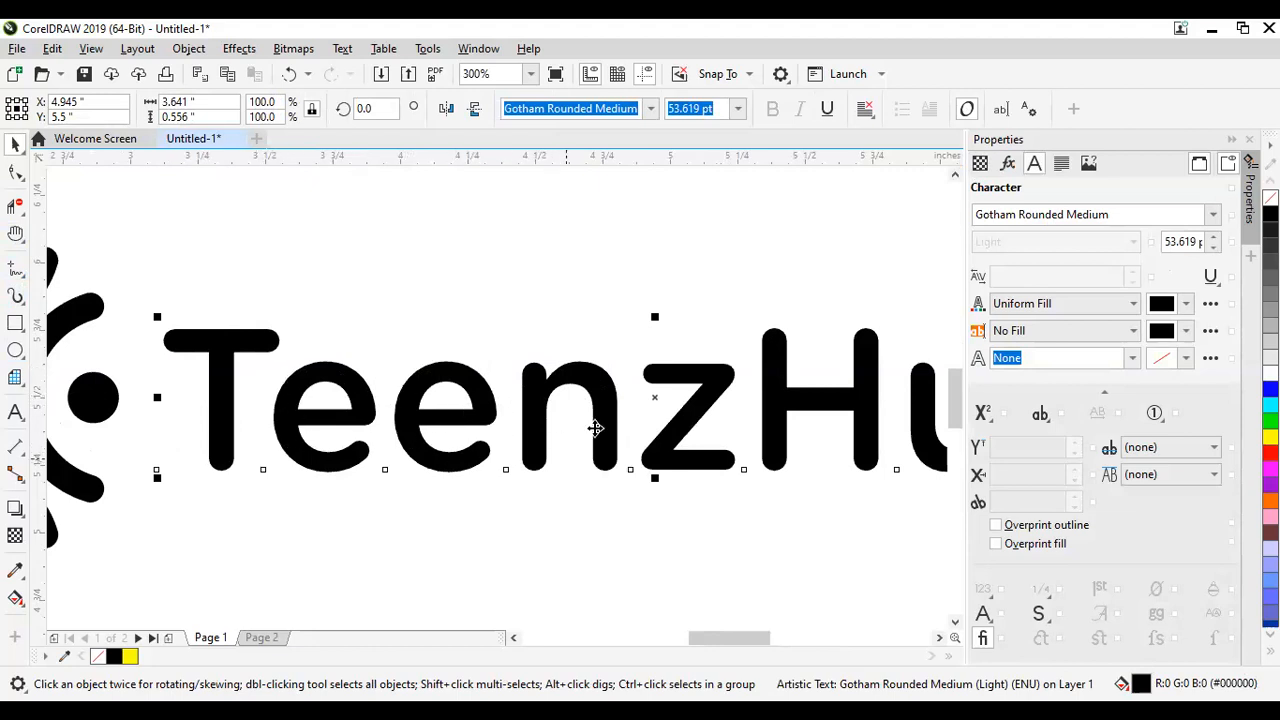
Step: Draw a narrow upright rectangle about 0.056 inches wide and 0.42 inches tall above the "TeenzHub" text as a spacing gauge
{"action": "left_click", "coordinate": [15, 323]}
{"action": "left_click_drag", "start_coordinate": [410, 210], "coordinate": [440, 327]}
{"action": "key", "text": "space"}
{"action": "left_click_drag", "start_coordinate": [446, 265], "coordinate": [511, 306]}
Step: Place a duplicate of the editable "TeenzHub" text above the circular logo
{"action": "left_click", "coordinate": [580, 373]}
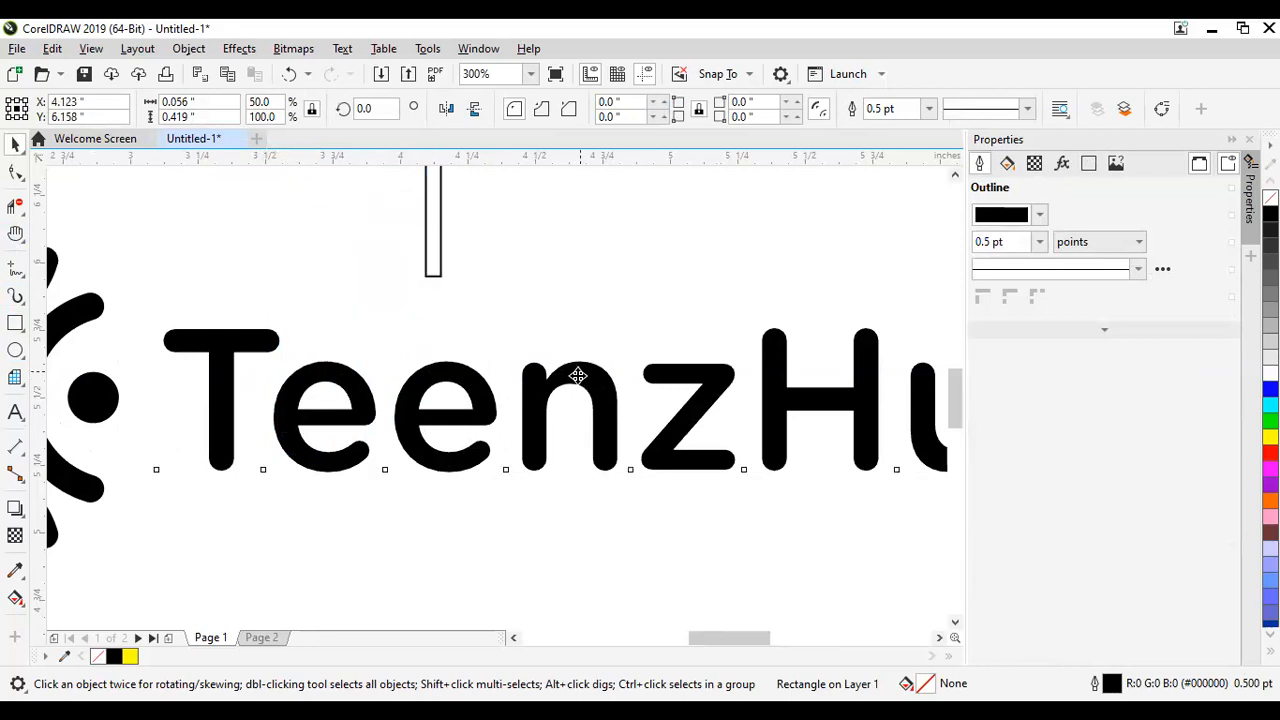
{"action": "scroll", "coordinate": [581, 373], "scroll_direction": "down", "scroll_amount": 2}
{"action": "scroll", "coordinate": [589, 393], "scroll_direction": "up", "scroll_amount": 1}
{"action": "scroll", "coordinate": [589, 393], "scroll_direction": "down", "scroll_amount": 1}
{"action": "scroll", "coordinate": [590, 395], "scroll_direction": "up", "scroll_amount": 1}
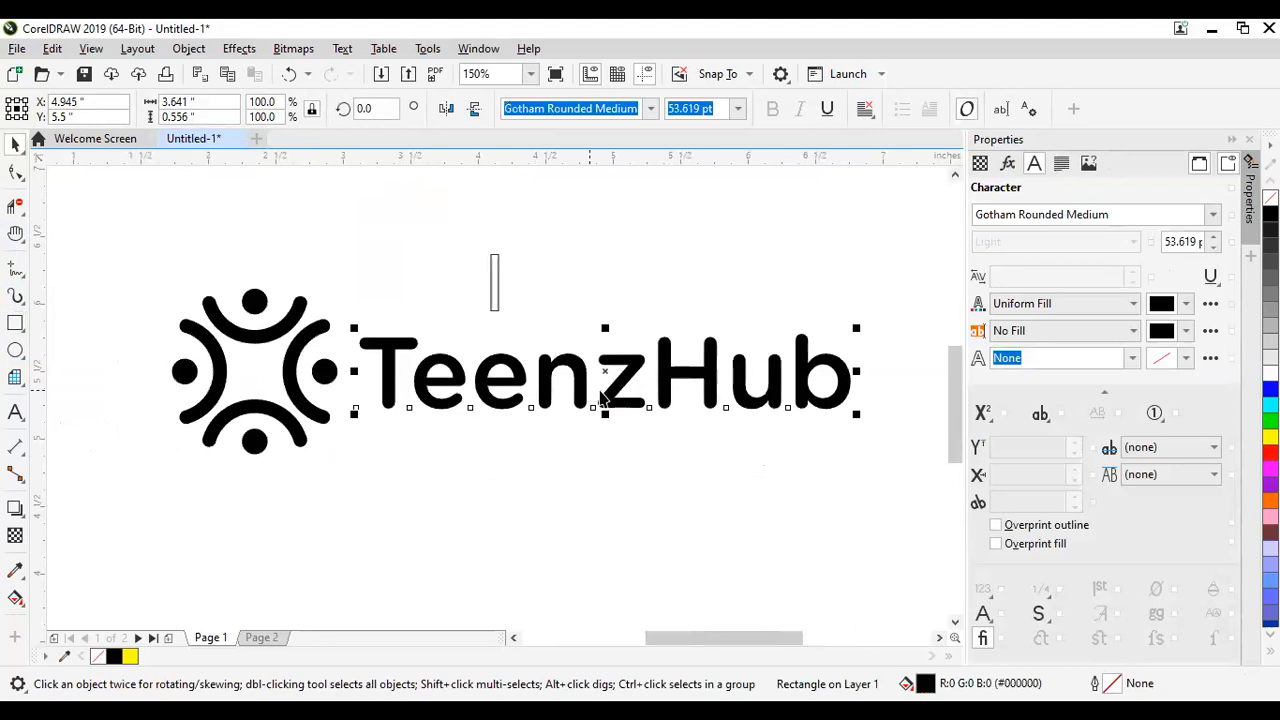
{"action": "left_click_drag", "start_coordinate": [602, 368], "coordinate": [186, 185]}
{"action": "left_click", "coordinate": [547, 367]}
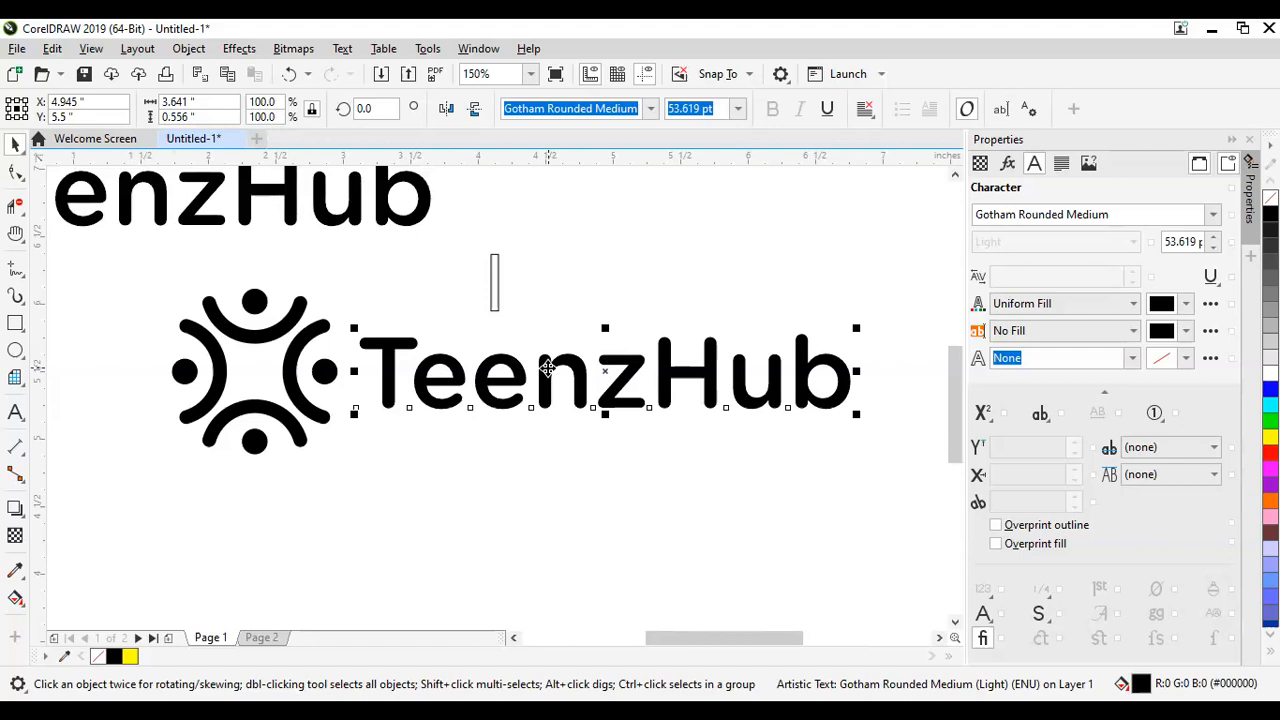
Step: Convert the "TeenzHub" text beside the circular logo to curves
{"action": "scroll", "coordinate": [455, 379], "scroll_direction": "down", "scroll_amount": 1}
{"action": "scroll", "coordinate": [452, 379], "scroll_direction": "up", "scroll_amount": 2}
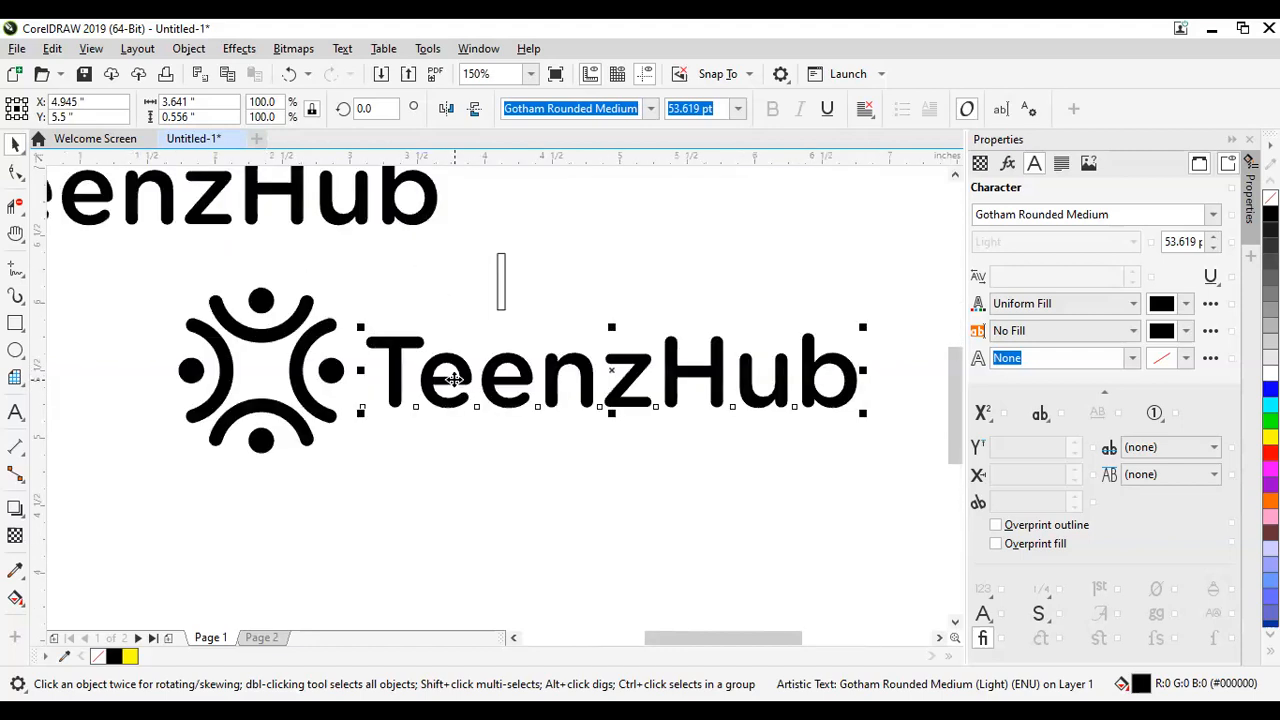
{"action": "right_click", "coordinate": [536, 364]}
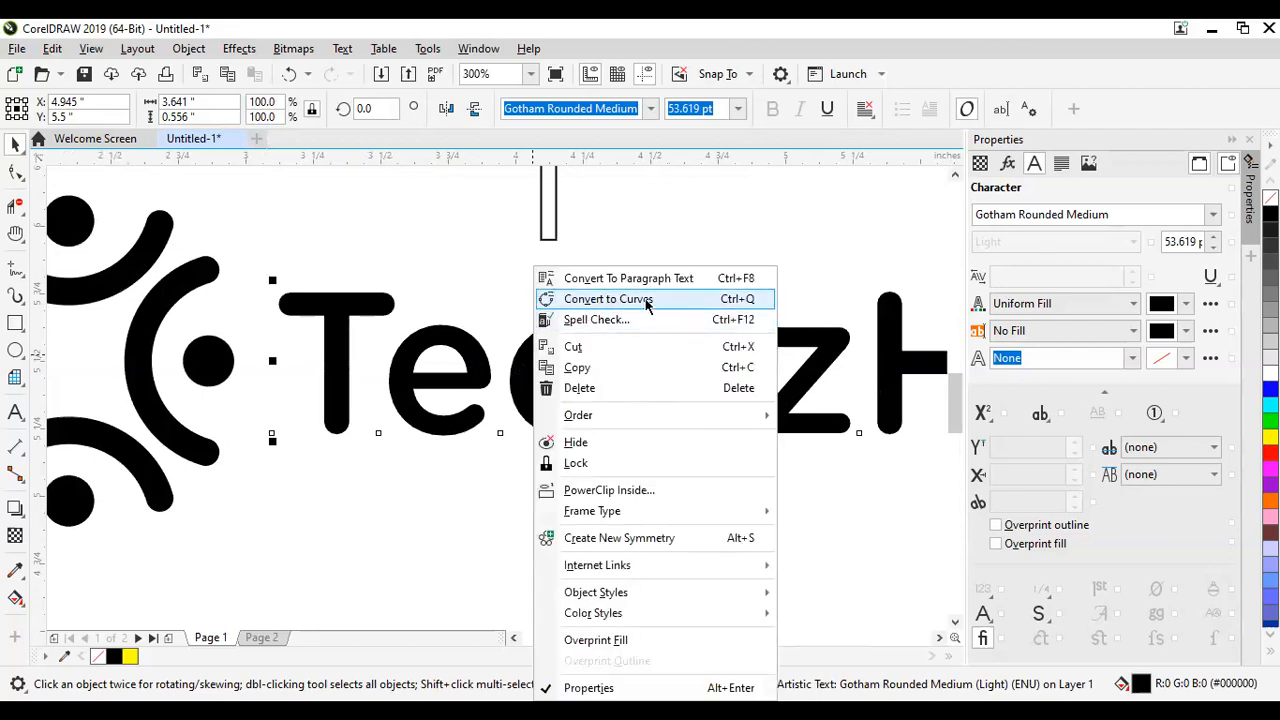
{"action": "left_click", "coordinate": [464, 363]}
{"action": "key", "text": "ctrl+q"}
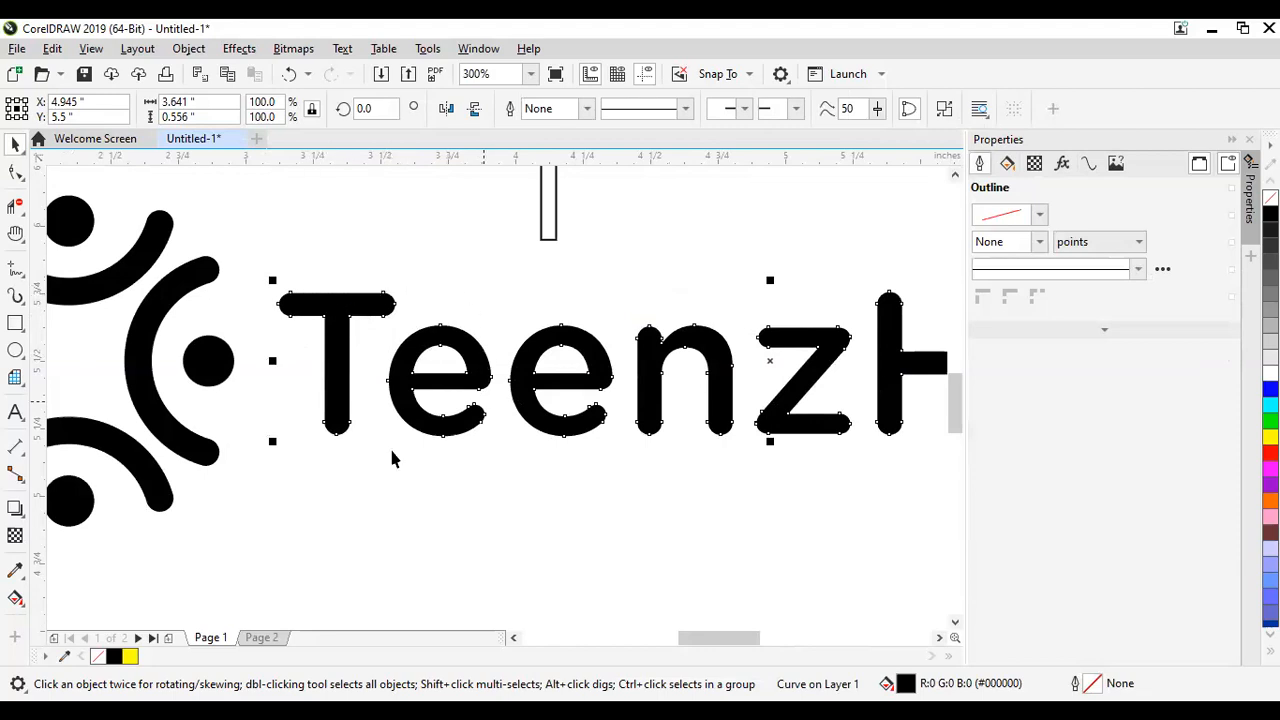
Step: Stretch the narrow rectangle to about 0.64 inches tall and fit it into the gap between the two e's, about 0.048 inches wide
{"action": "left_click", "coordinate": [555, 208]}
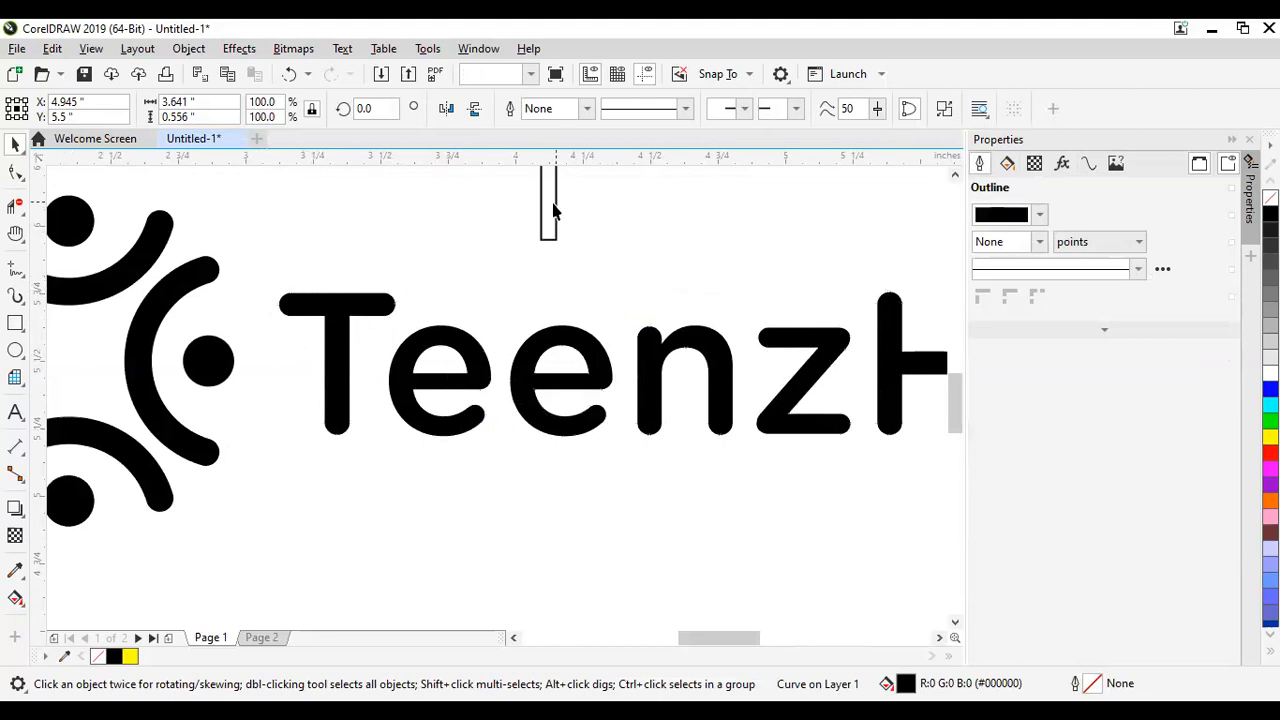
{"action": "left_click_drag", "start_coordinate": [548, 185], "coordinate": [405, 352]}
{"action": "left_click_drag", "start_coordinate": [403, 398], "coordinate": [401, 464]}
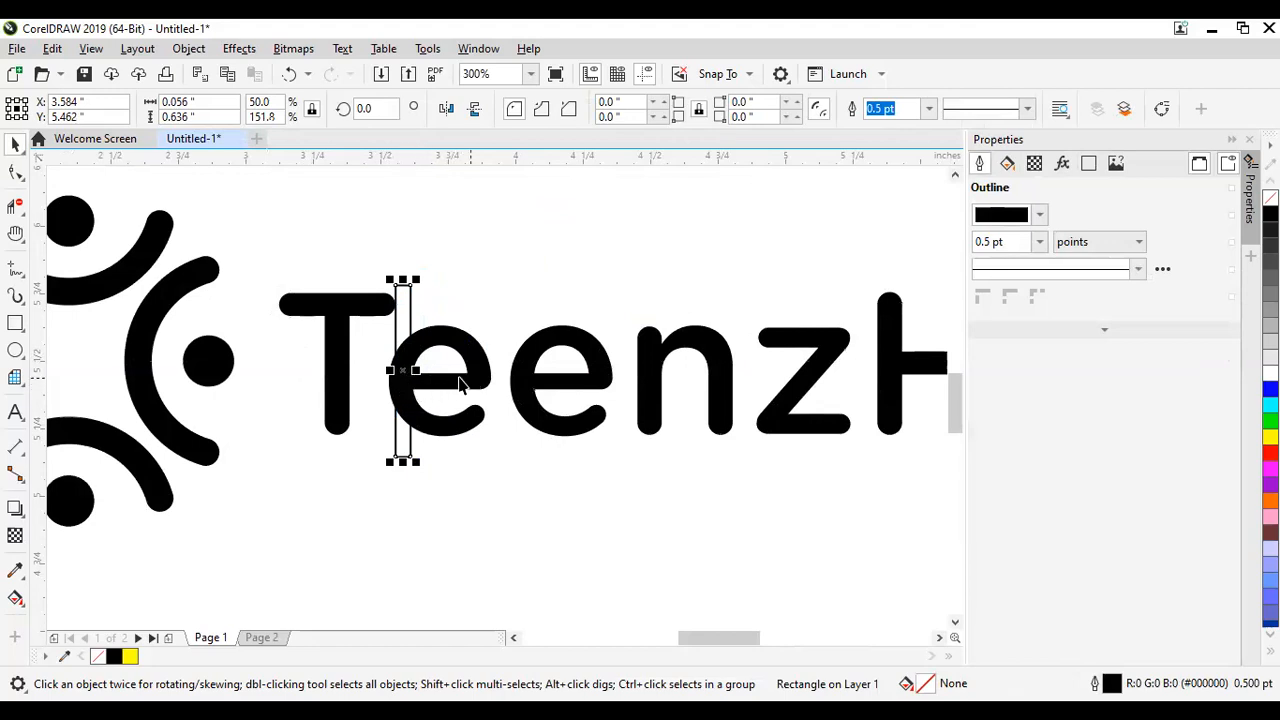
{"action": "left_click_drag", "start_coordinate": [404, 371], "coordinate": [514, 370]}
{"action": "scroll", "coordinate": [497, 386], "scroll_direction": "up", "scroll_amount": 1}
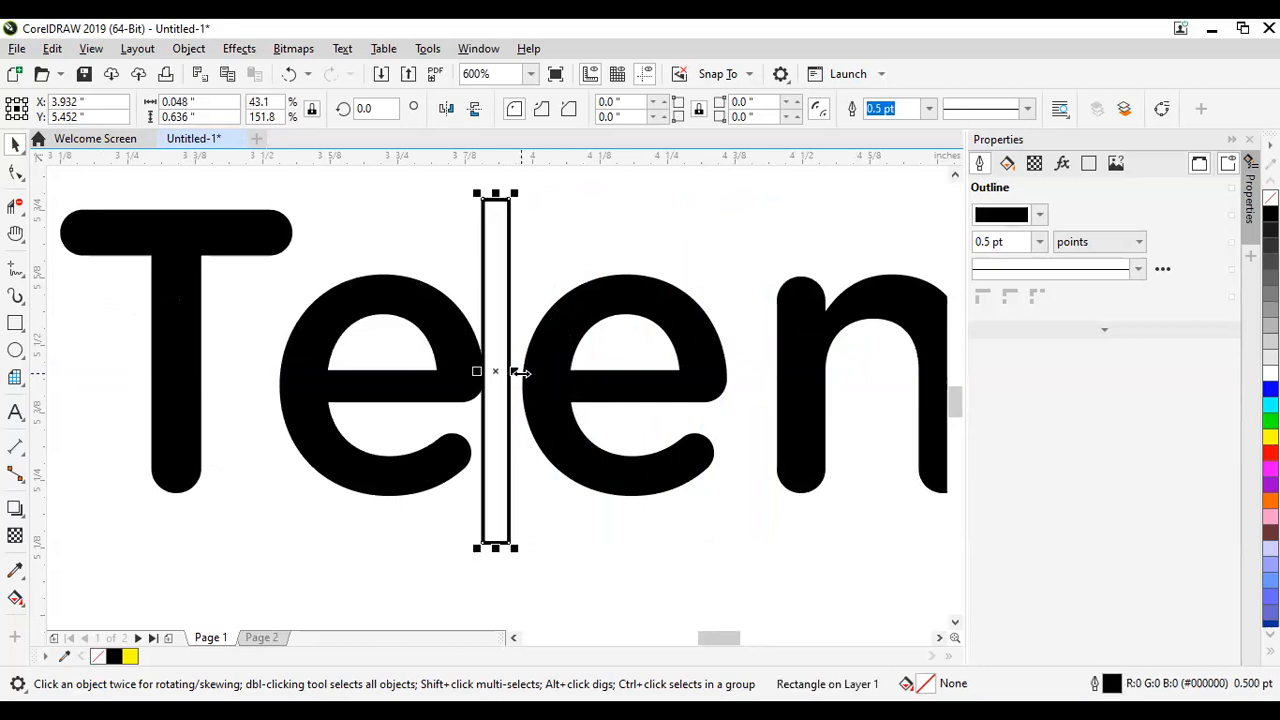
Step: Compare the gauged gap between the two e's with the other letter gaps, up close and zoomed out
{"action": "scroll", "coordinate": [514, 371], "scroll_direction": "down", "scroll_amount": 2}
{"action": "scroll", "coordinate": [517, 371], "scroll_direction": "down", "scroll_amount": 2}
{"action": "scroll", "coordinate": [515, 405], "scroll_direction": "up", "scroll_amount": 2}
{"action": "scroll", "coordinate": [537, 397], "scroll_direction": "down", "scroll_amount": 1}
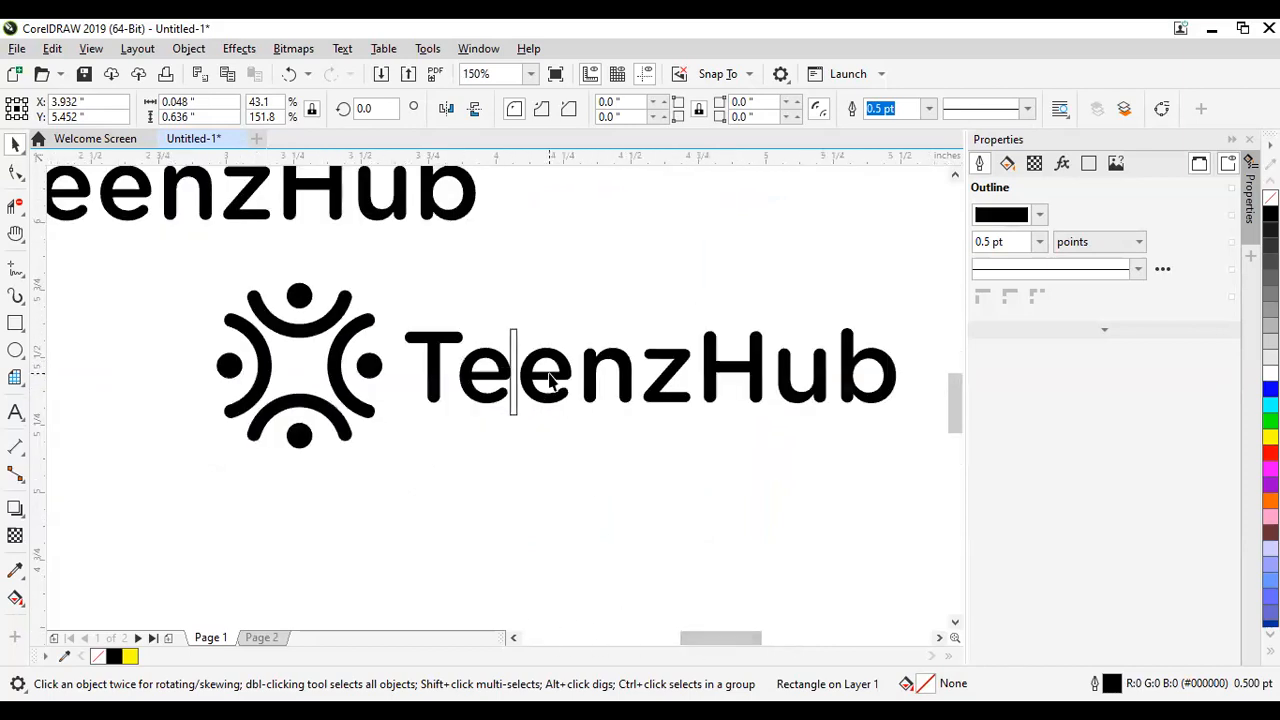
{"action": "scroll", "coordinate": [518, 388], "scroll_direction": "up", "scroll_amount": 2}
{"action": "scroll", "coordinate": [501, 382], "scroll_direction": "up", "scroll_amount": 1}
{"action": "scroll", "coordinate": [482, 368], "scroll_direction": "down", "scroll_amount": 1}
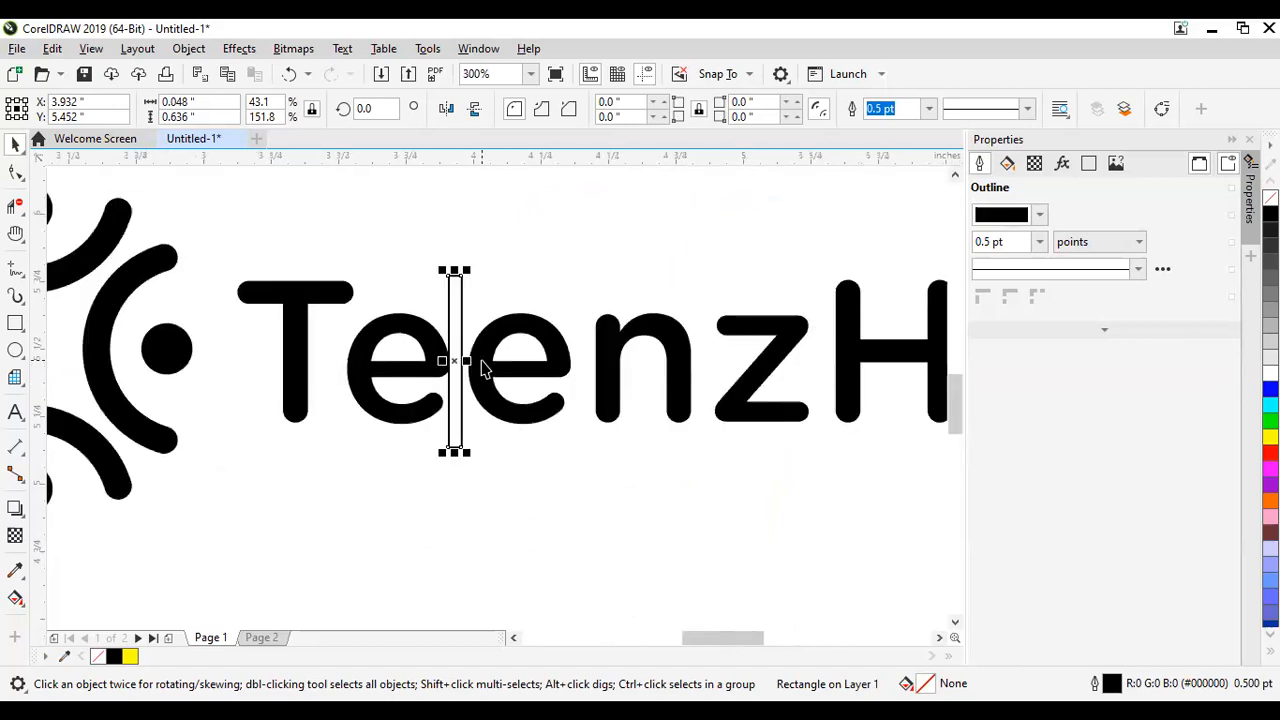
Step: Examine the letter gaps along the "TeenzHub" curve beside the logo against the gauge rectangle, up close and zoomed out
{"action": "scroll", "coordinate": [481, 368], "scroll_direction": "up", "scroll_amount": 1}
{"action": "left_click", "coordinate": [491, 377]}
{"action": "scroll", "coordinate": [491, 377], "scroll_direction": "down", "scroll_amount": 1}
{"action": "scroll", "coordinate": [493, 377], "scroll_direction": "up", "scroll_amount": 1}
{"action": "scroll", "coordinate": [493, 377], "scroll_direction": "down", "scroll_amount": 2}
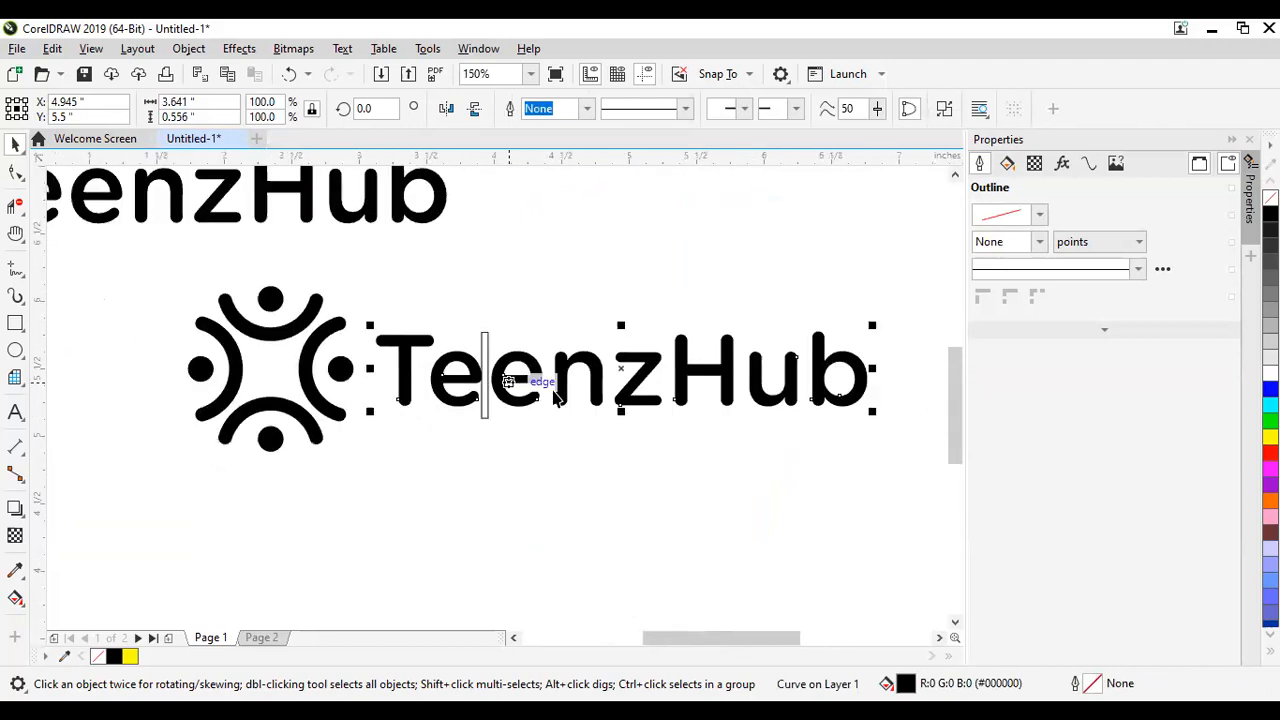
{"action": "scroll", "coordinate": [612, 405], "scroll_direction": "up", "scroll_amount": 1}
{"action": "scroll", "coordinate": [381, 365], "scroll_direction": "down", "scroll_amount": 1}
{"action": "scroll", "coordinate": [420, 366], "scroll_direction": "up", "scroll_amount": 2}
{"action": "scroll", "coordinate": [663, 366], "scroll_direction": "down", "scroll_amount": 3}
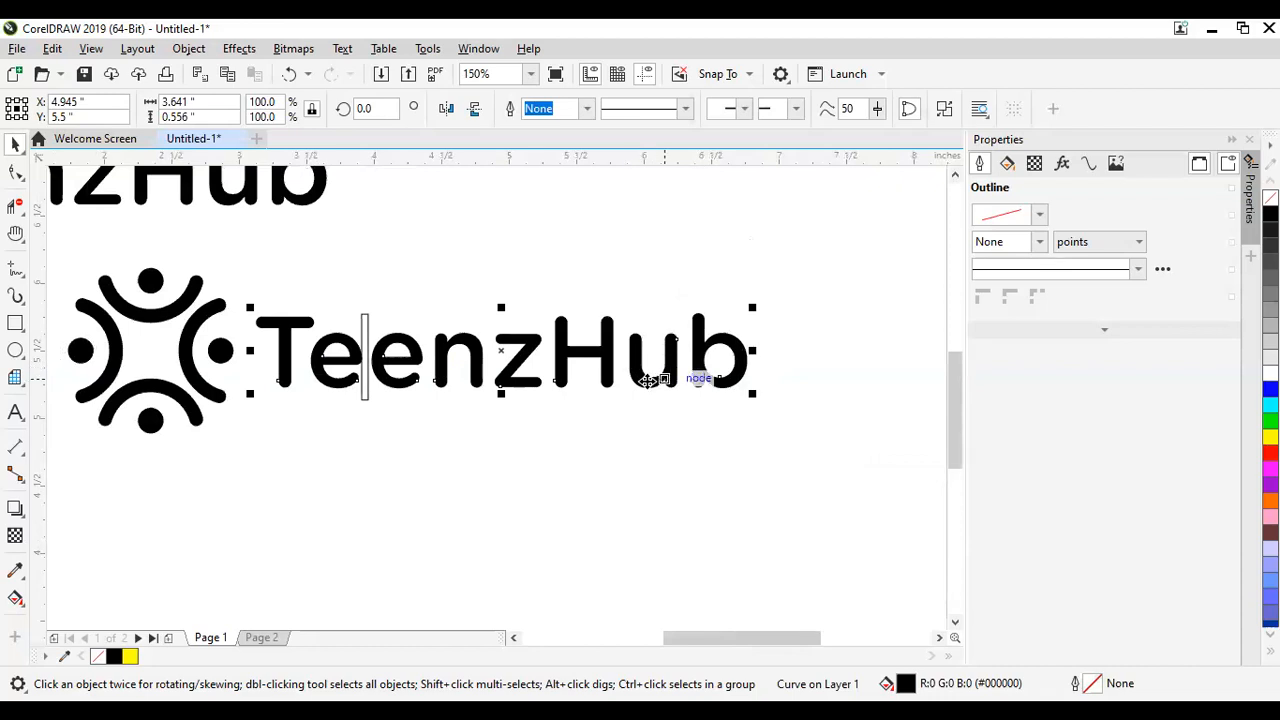
{"action": "scroll", "coordinate": [380, 371], "scroll_direction": "up", "scroll_amount": 1}
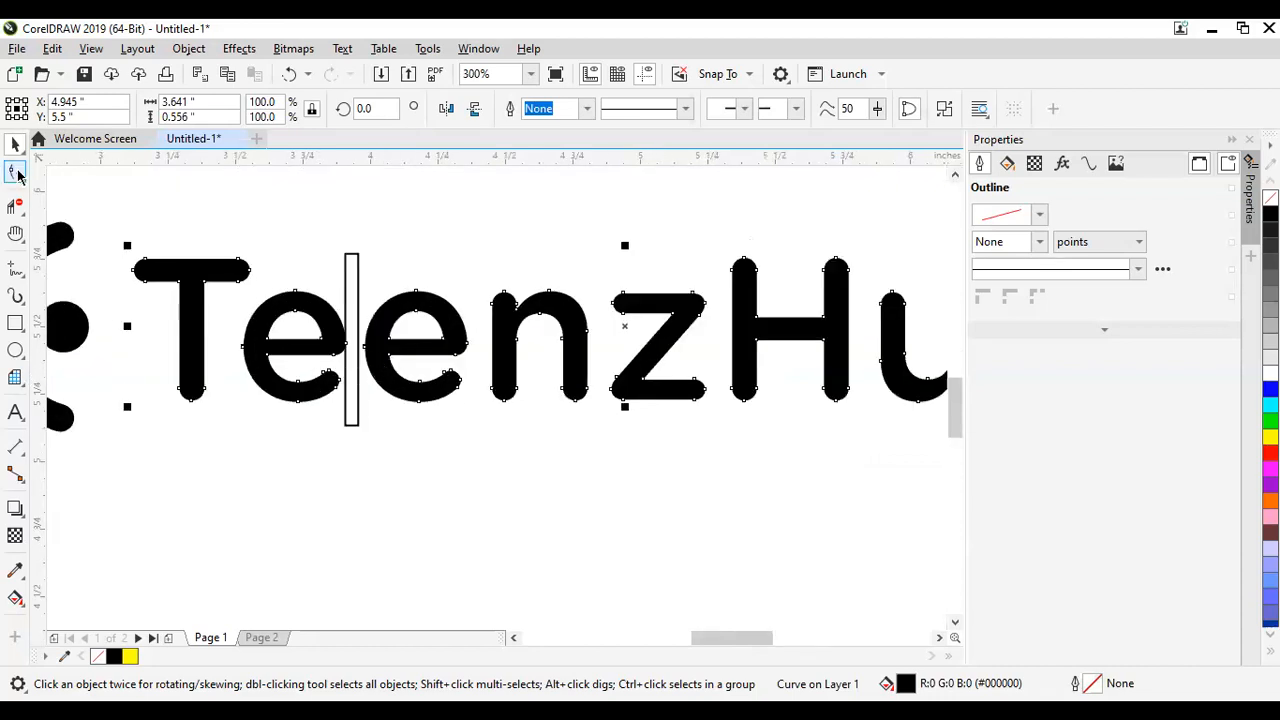
Step: Shift all nodes of "enzHub" together horizontally until the second e touches the gauge rectangle beside the first e
{"action": "left_click", "coordinate": [16, 173]}
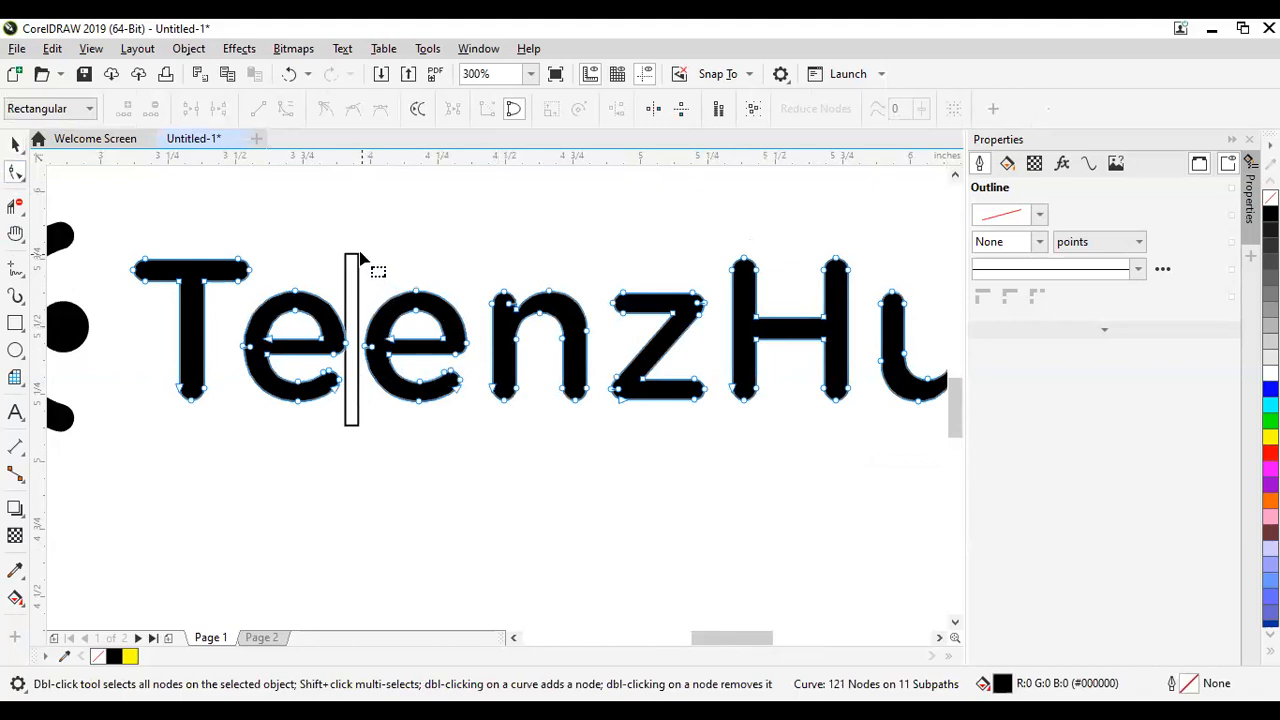
{"action": "left_click_drag", "start_coordinate": [352, 234], "coordinate": [940, 457]}
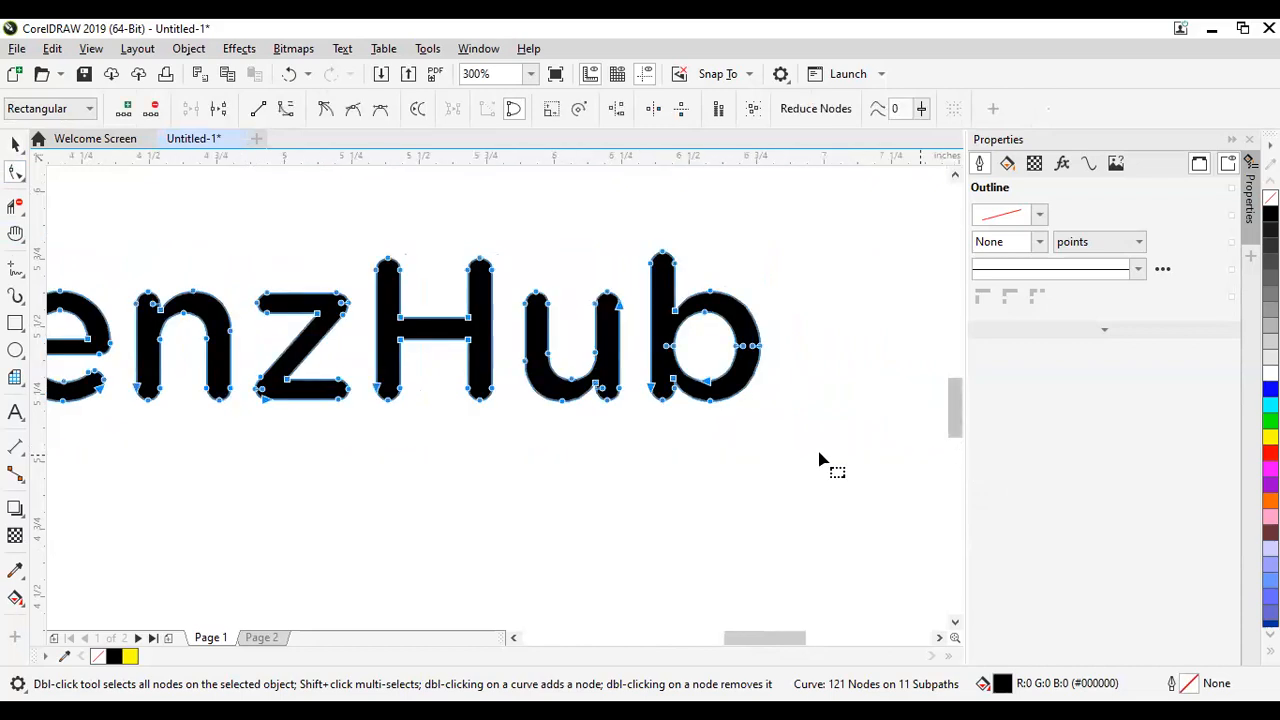
{"action": "left_click_drag", "start_coordinate": [761, 638], "coordinate": [686, 636]}
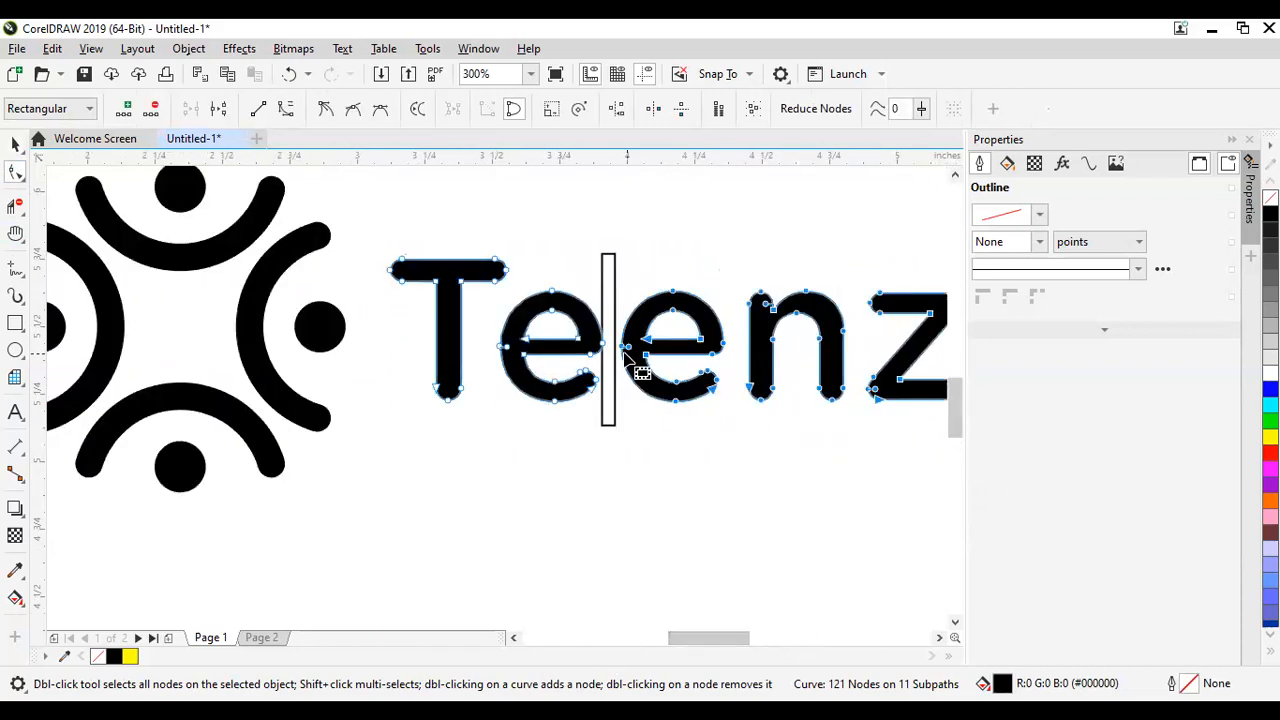
{"action": "left_click_drag", "start_coordinate": [624, 352], "coordinate": [732, 390]}
{"action": "key", "text": "space"}
Step: Move the gauge rectangle into the gap after the second e, and shift the "nzHub" nodes about 0.044 inches horizontally to meet it
{"action": "left_click", "coordinate": [614, 400]}
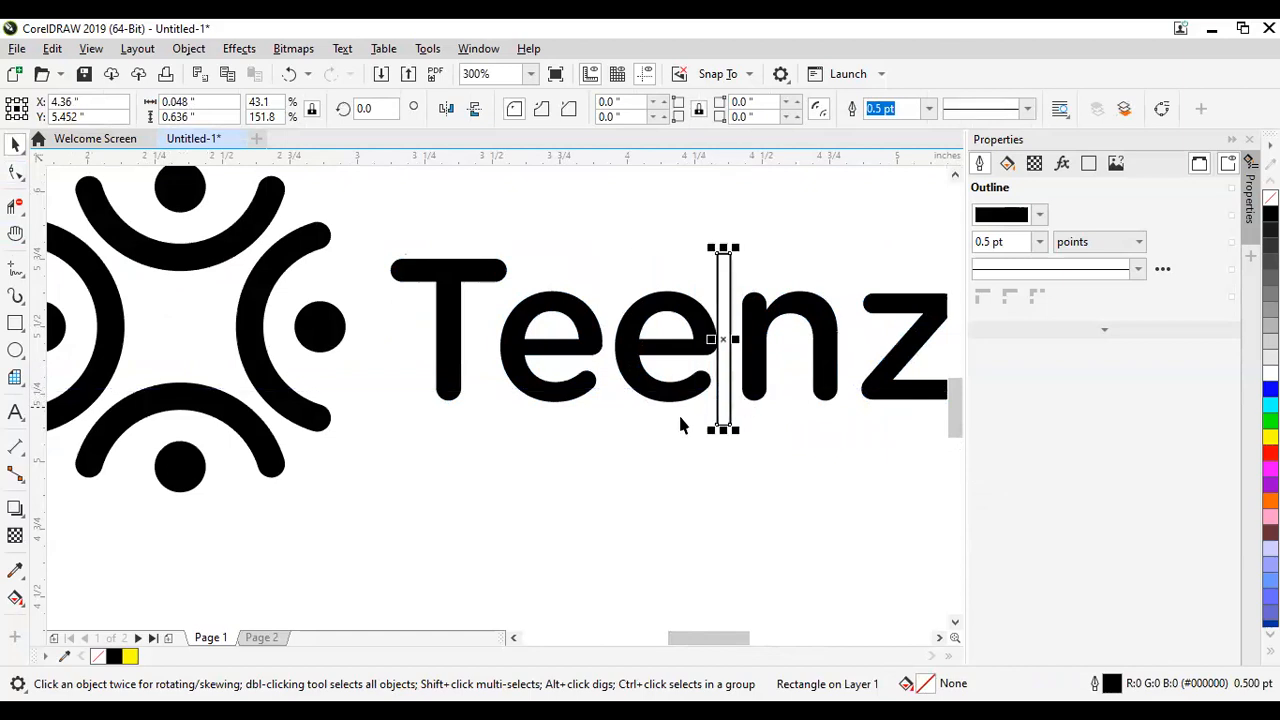
{"action": "left_click_drag", "start_coordinate": [735, 637], "coordinate": [750, 637]}
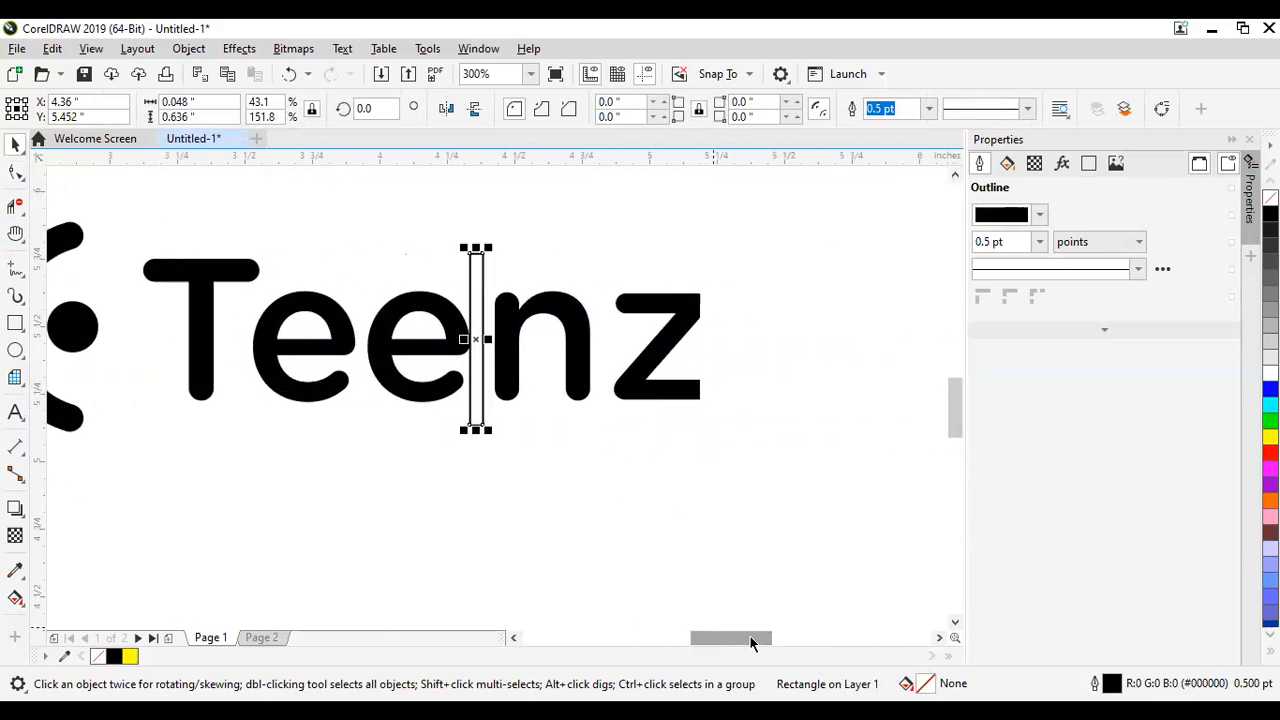
{"action": "left_click", "coordinate": [15, 172]}
{"action": "left_click", "coordinate": [537, 311]}
{"action": "left_click_drag", "start_coordinate": [488, 270], "coordinate": [838, 518]}
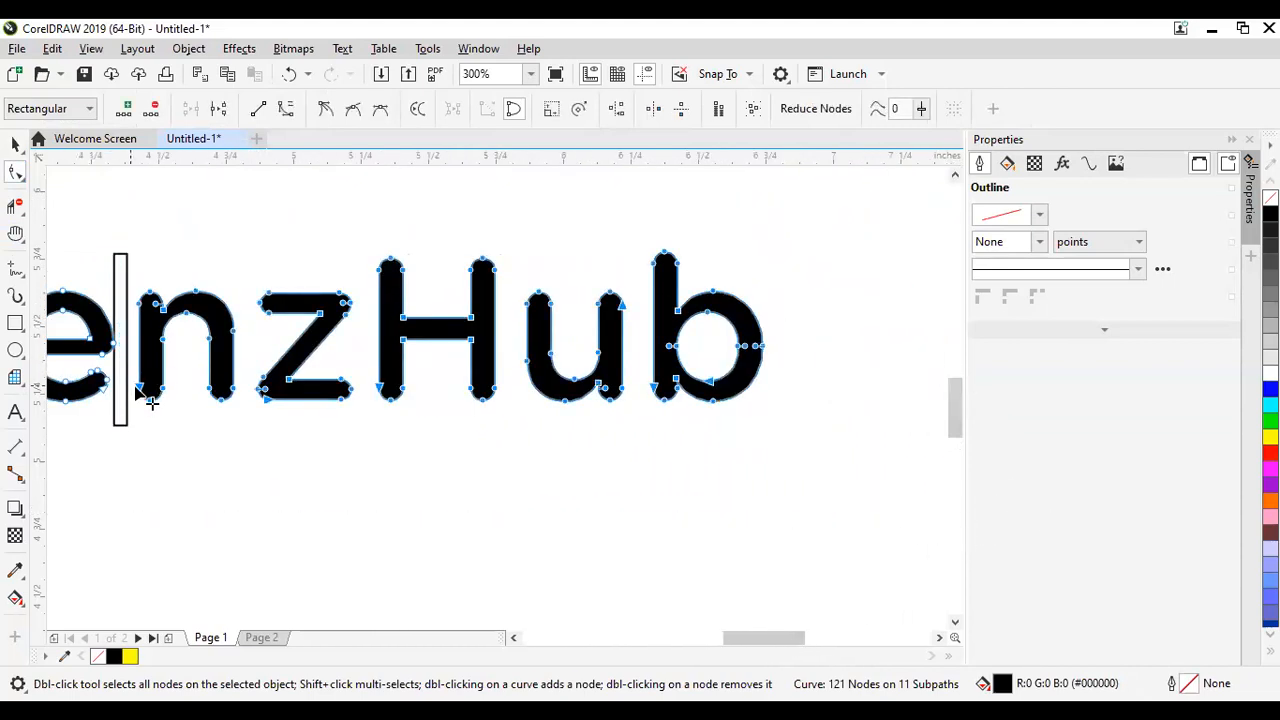
{"action": "left_click_drag", "start_coordinate": [155, 403], "coordinate": [143, 400]}
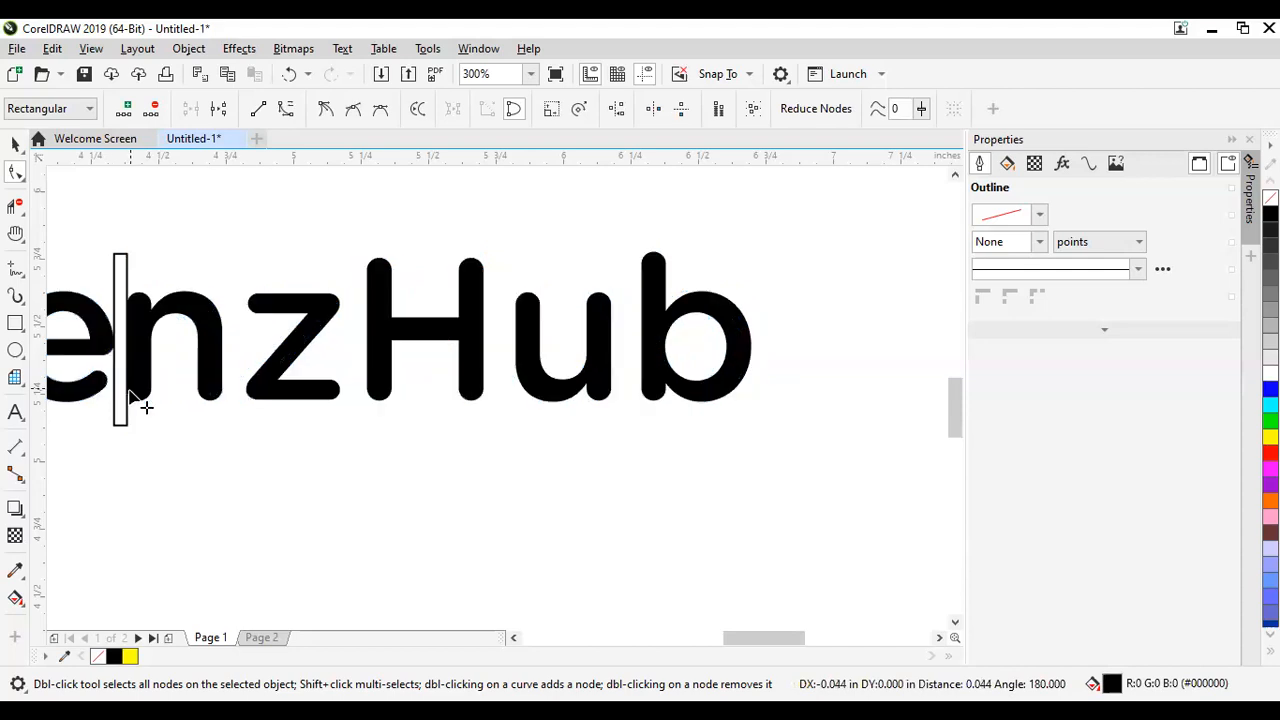
{"action": "key", "text": "space"}
Step: Place a duplicate of the gauge rectangle in the gap between n and z, flush against the n
{"action": "left_click", "coordinate": [122, 418]}
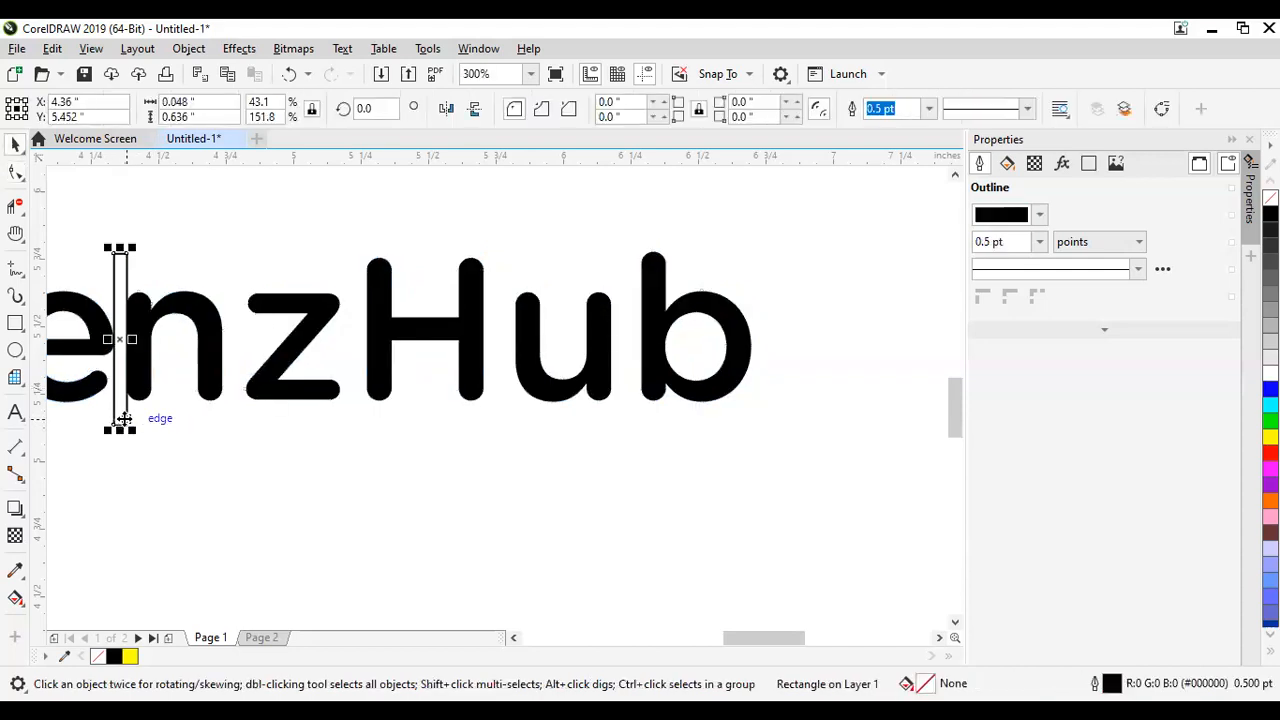
{"action": "left_click_drag", "start_coordinate": [125, 418], "coordinate": [231, 405]}
{"action": "scroll", "coordinate": [230, 345], "scroll_direction": "up", "scroll_amount": 1}
{"action": "left_click_drag", "start_coordinate": [229, 329], "coordinate": [209, 358]}
{"action": "scroll", "coordinate": [290, 400], "scroll_direction": "down", "scroll_amount": 1}
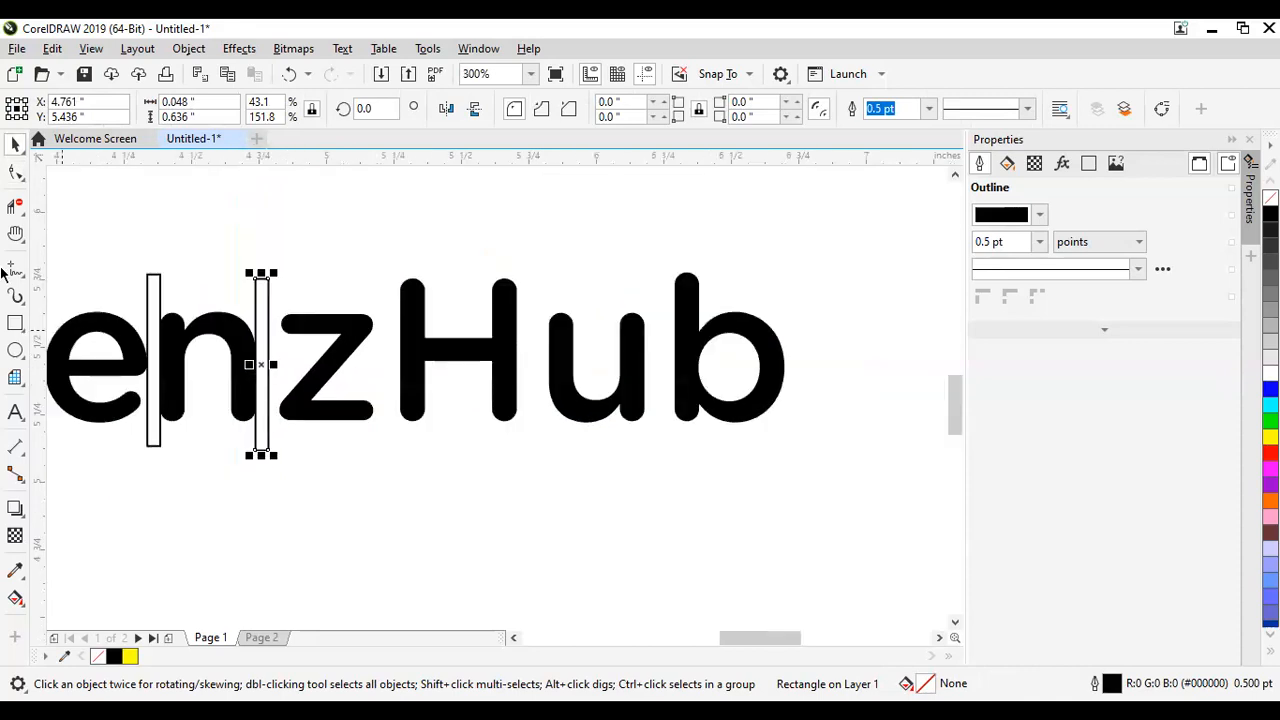
Step: Shift all nodes of "zHub" together horizontally until the z touches the gauge rectangle beside the n
{"action": "left_click", "coordinate": [15, 172]}
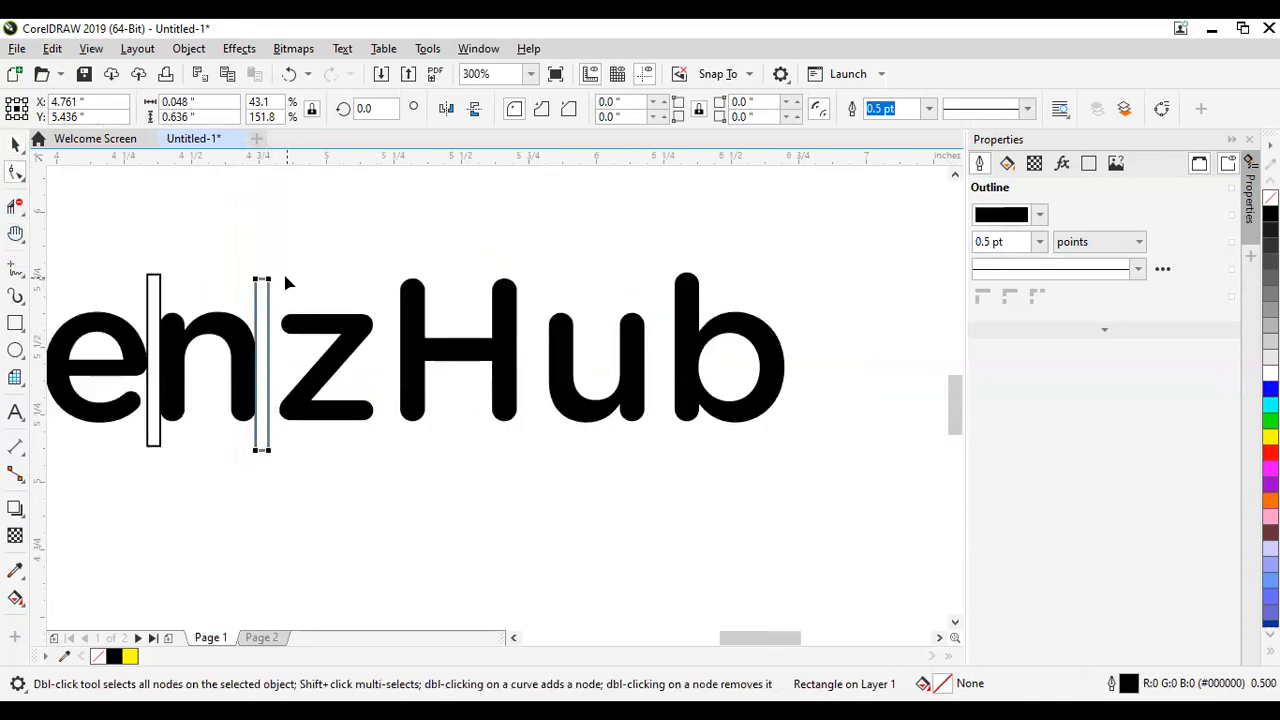
{"action": "left_click", "coordinate": [310, 322]}
{"action": "left_click_drag", "start_coordinate": [333, 284], "coordinate": [820, 462]}
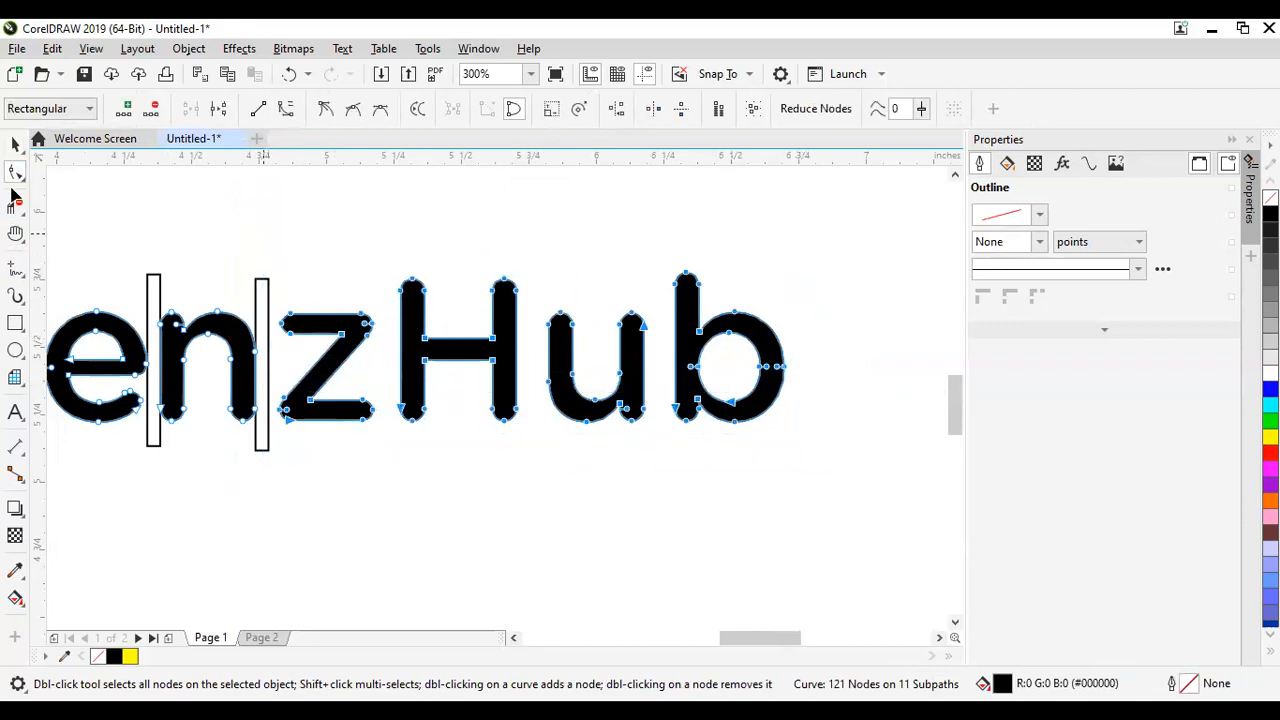
{"action": "left_click", "coordinate": [257, 256]}
{"action": "left_click", "coordinate": [344, 331]}
{"action": "left_click", "coordinate": [250, 373]}
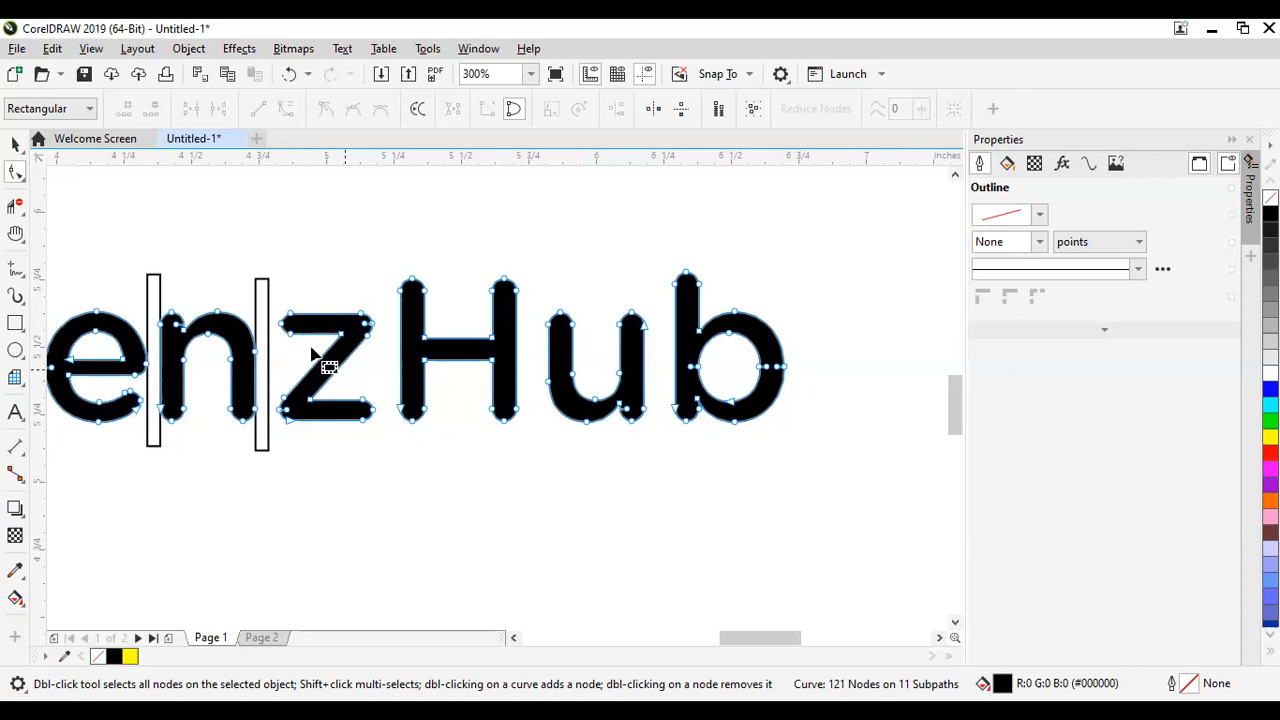
{"action": "left_click_drag", "start_coordinate": [268, 257], "coordinate": [870, 468]}
{"action": "scroll", "coordinate": [281, 420], "scroll_direction": "up", "scroll_amount": 1}
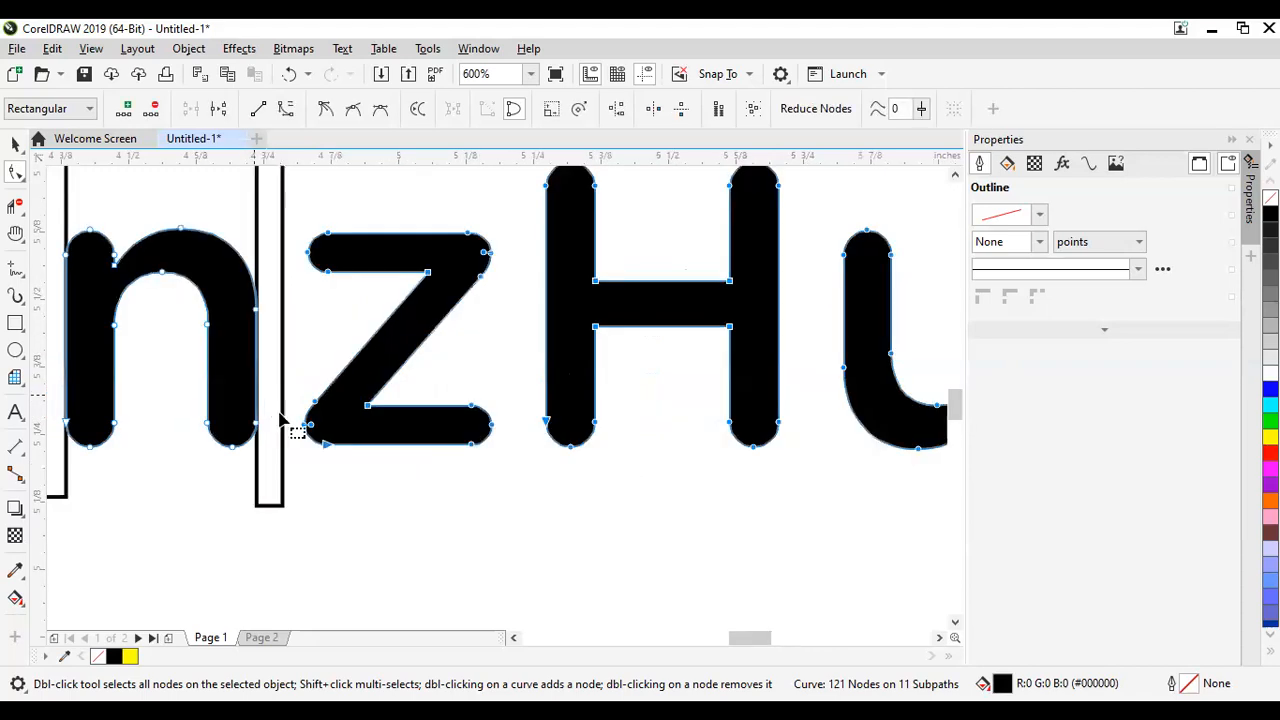
{"action": "left_click_drag", "start_coordinate": [309, 426], "coordinate": [290, 424]}
{"action": "key", "text": "space"}
{"action": "scroll", "coordinate": [287, 310], "scroll_direction": "down", "scroll_amount": 1}
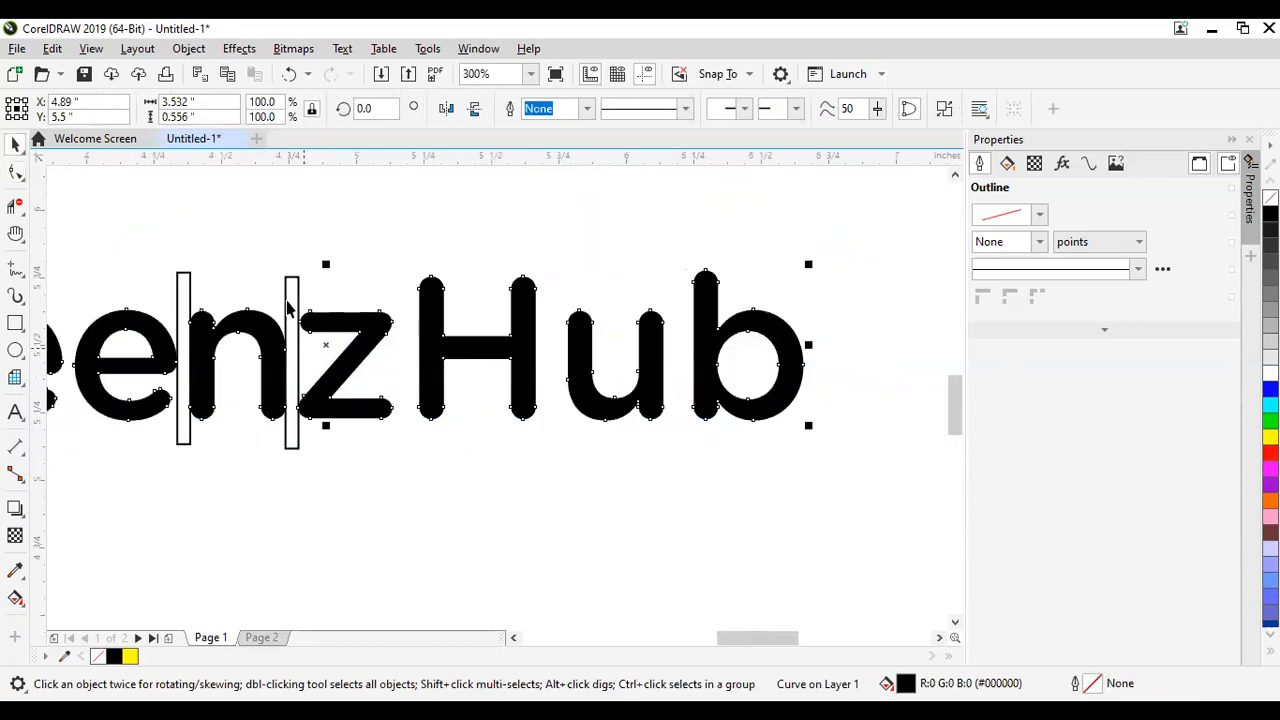
Step: Delete the duplicate gauge rectangle between n and z
{"action": "left_click", "coordinate": [297, 293]}
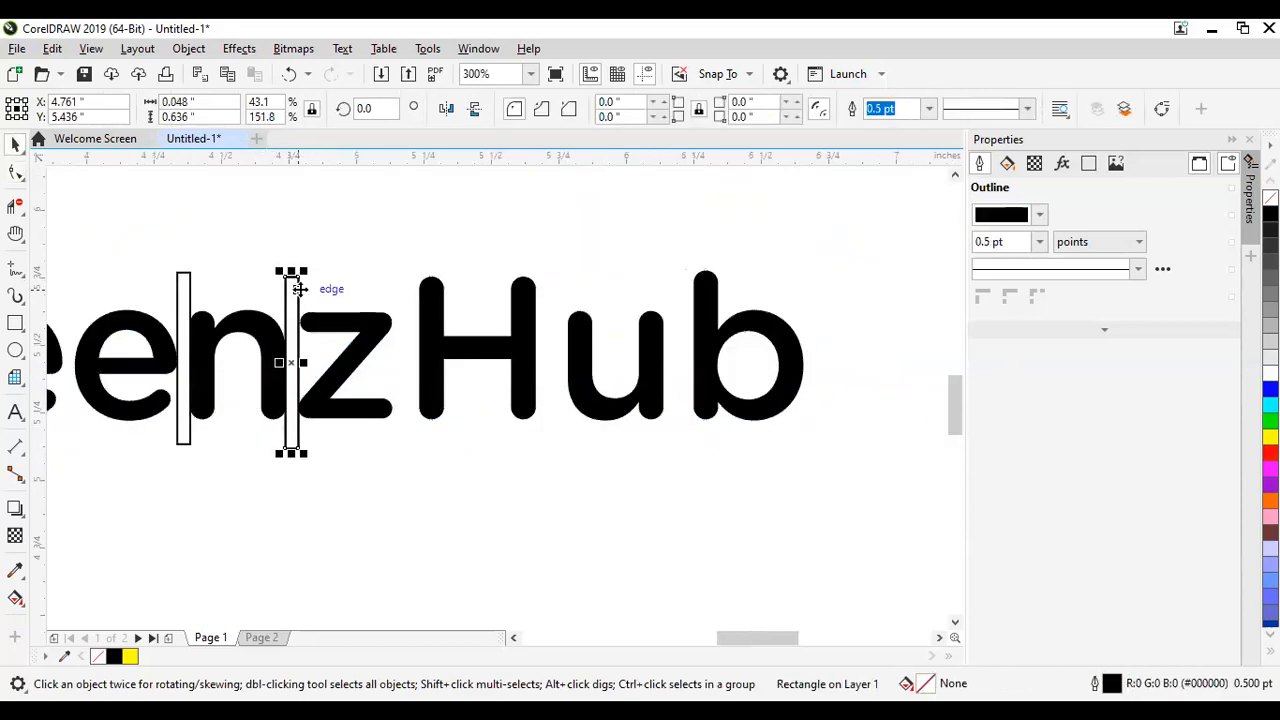
{"action": "key", "text": "Escape"}
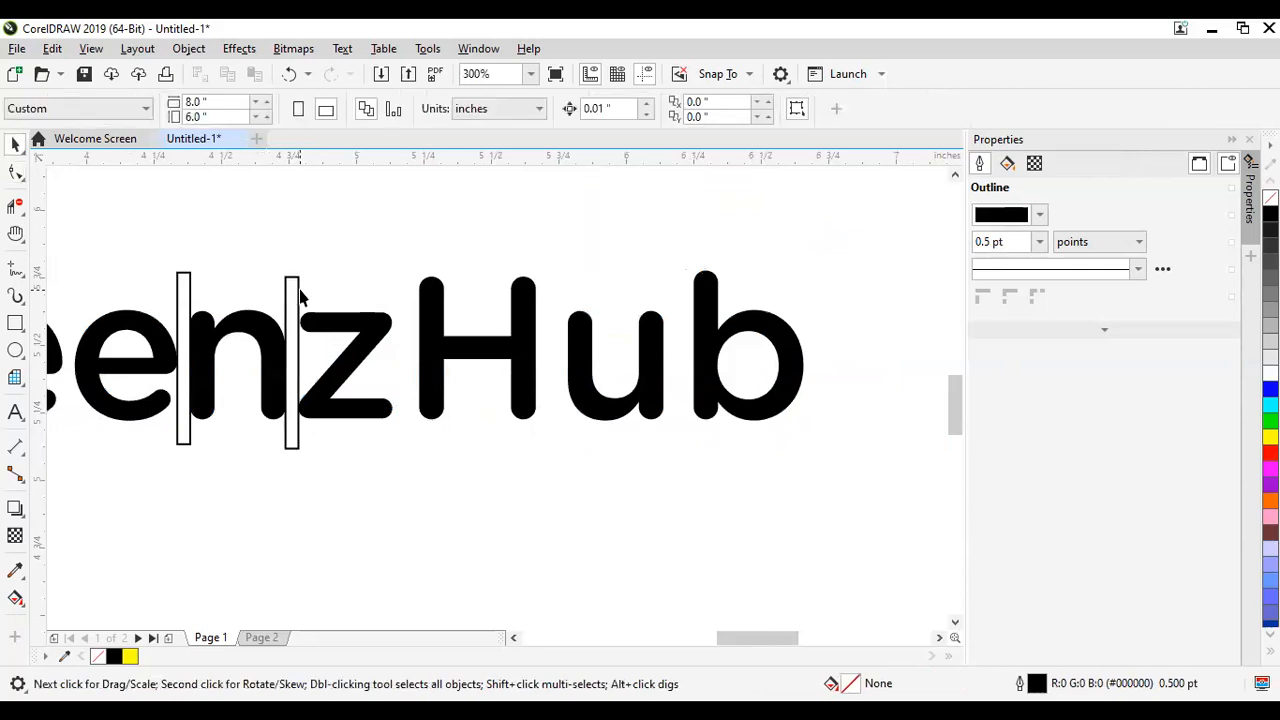
{"action": "left_click", "coordinate": [303, 296]}
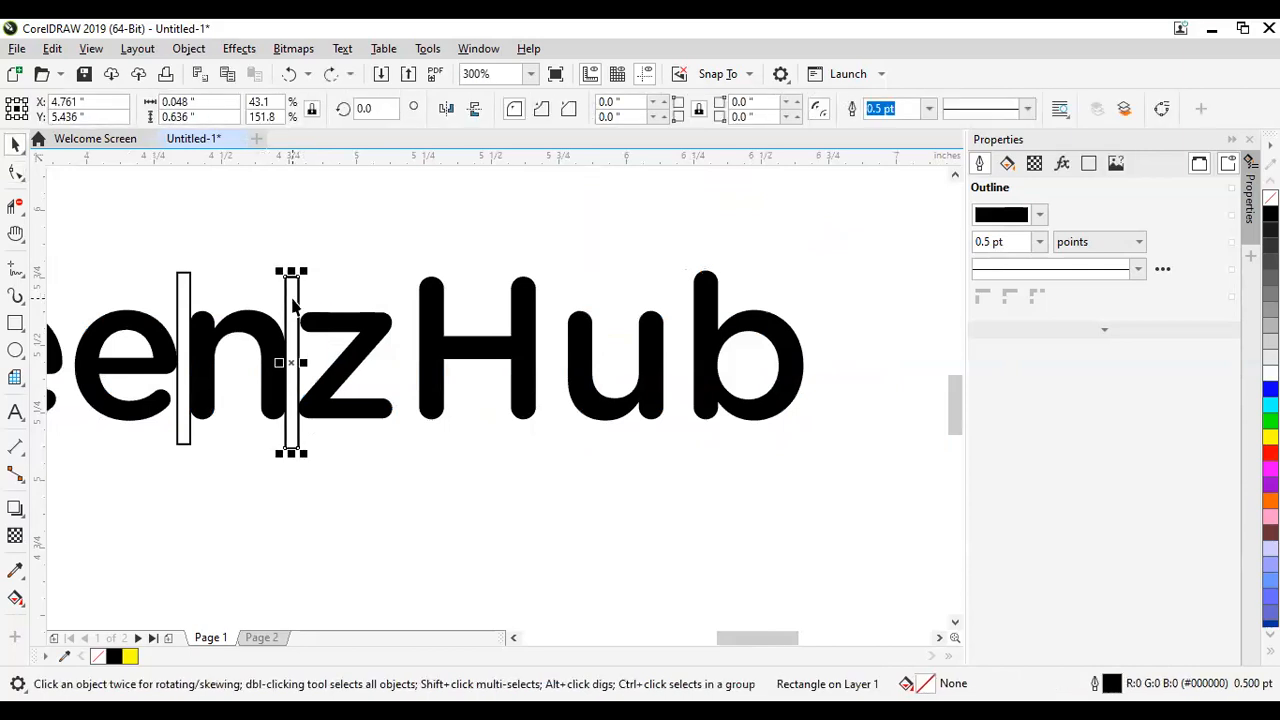
{"action": "left_click", "coordinate": [292, 298]}
{"action": "key", "text": "Escape"}
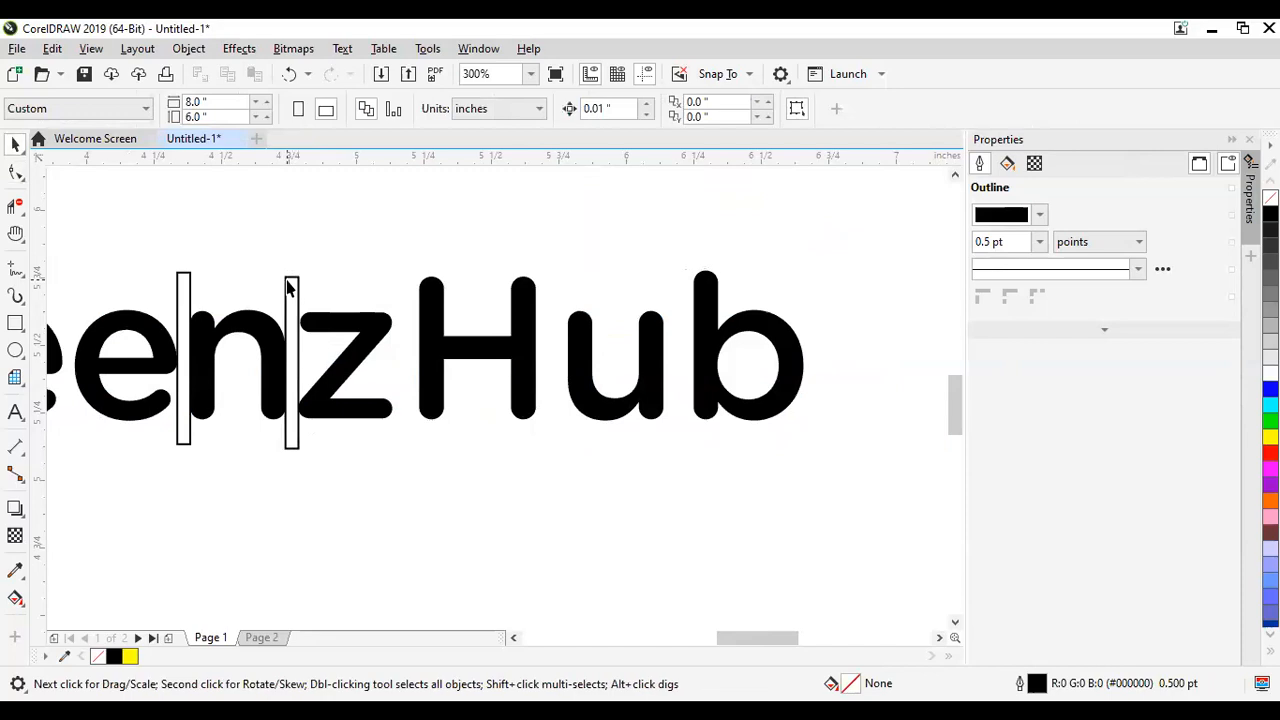
{"action": "left_click", "coordinate": [290, 284]}
{"action": "key", "text": "Delete"}
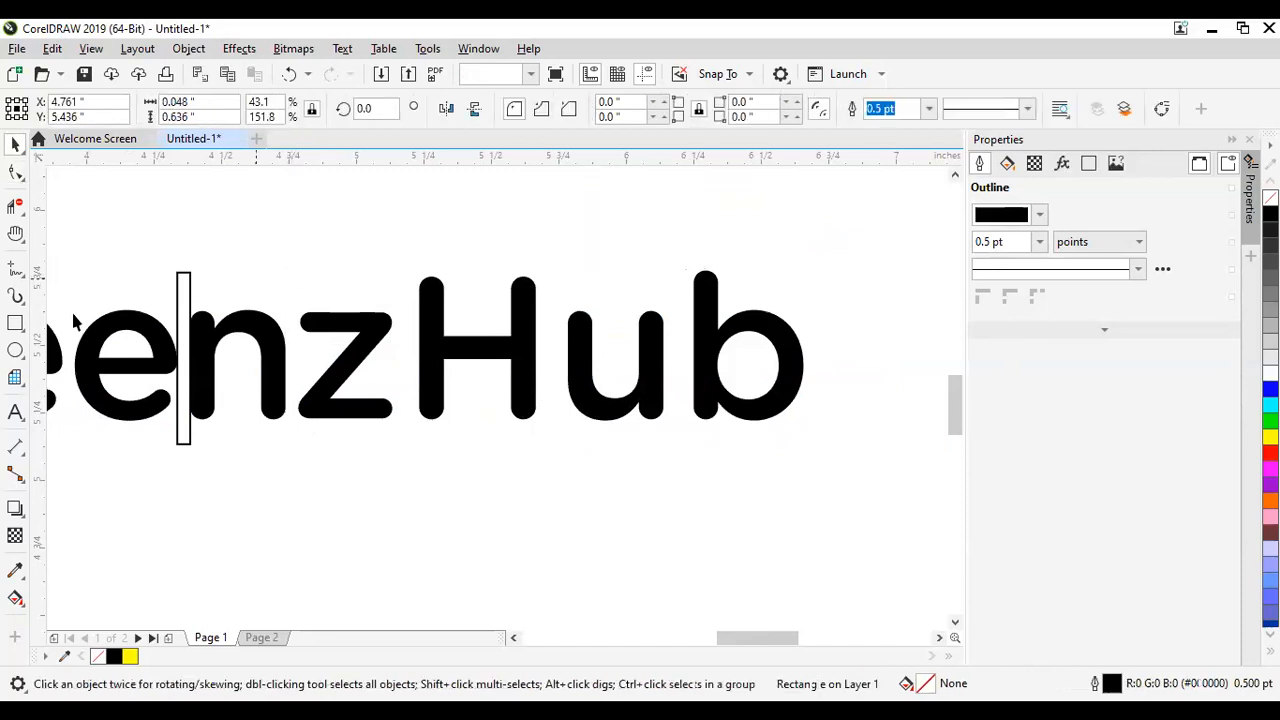
Step: Move the remaining gauge rectangle from between e and n to the gap between z and H, flush against the z
{"action": "left_click", "coordinate": [184, 298]}
{"action": "left_click_drag", "start_coordinate": [184, 298], "coordinate": [404, 290]}
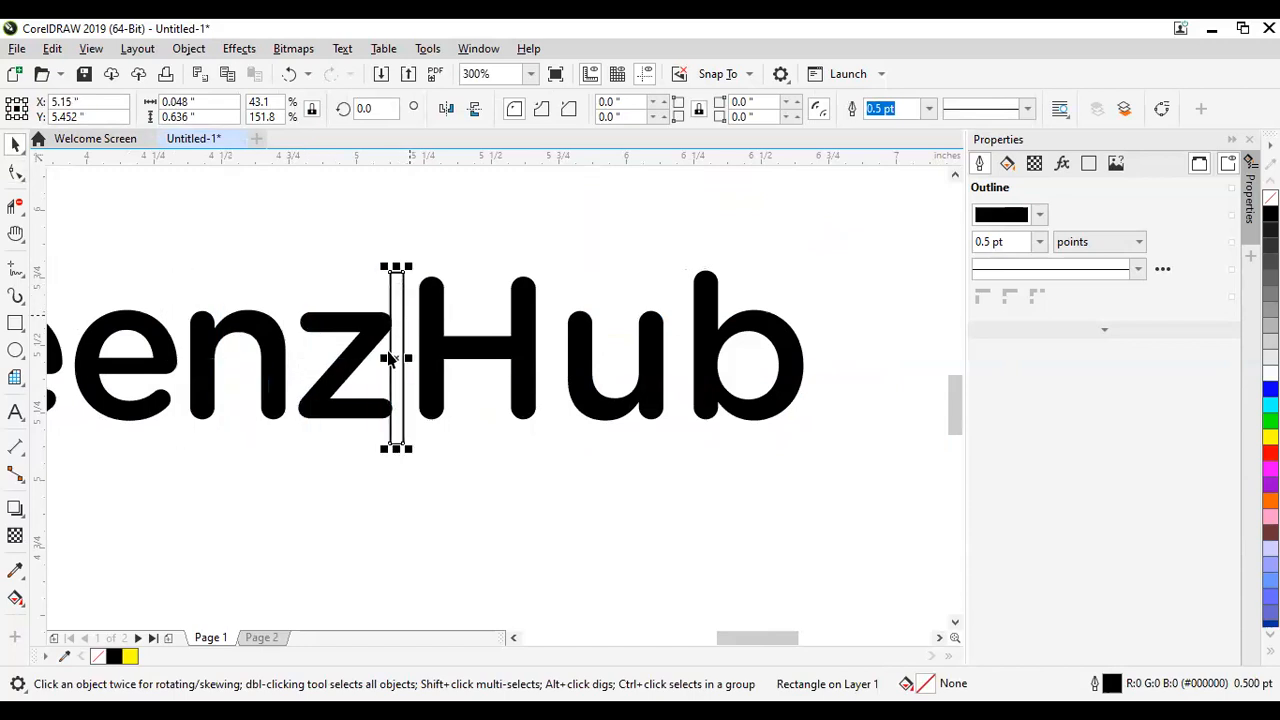
{"action": "scroll", "coordinate": [402, 352], "scroll_direction": "up", "scroll_amount": 1}
{"action": "left_click_drag", "start_coordinate": [422, 347], "coordinate": [403, 342]}
{"action": "scroll", "coordinate": [401, 342], "scroll_direction": "down", "scroll_amount": 3}
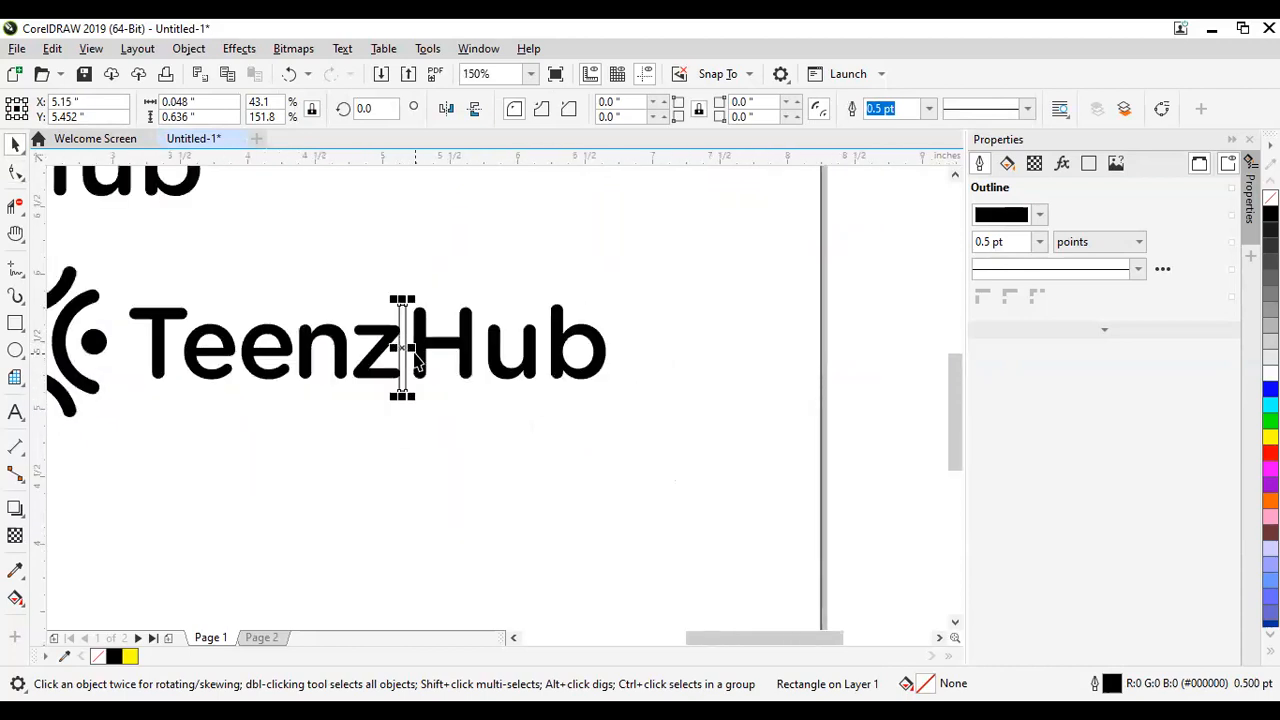
{"action": "scroll", "coordinate": [416, 347], "scroll_direction": "up", "scroll_amount": 2}
{"action": "scroll", "coordinate": [401, 347], "scroll_direction": "up", "scroll_amount": 1}
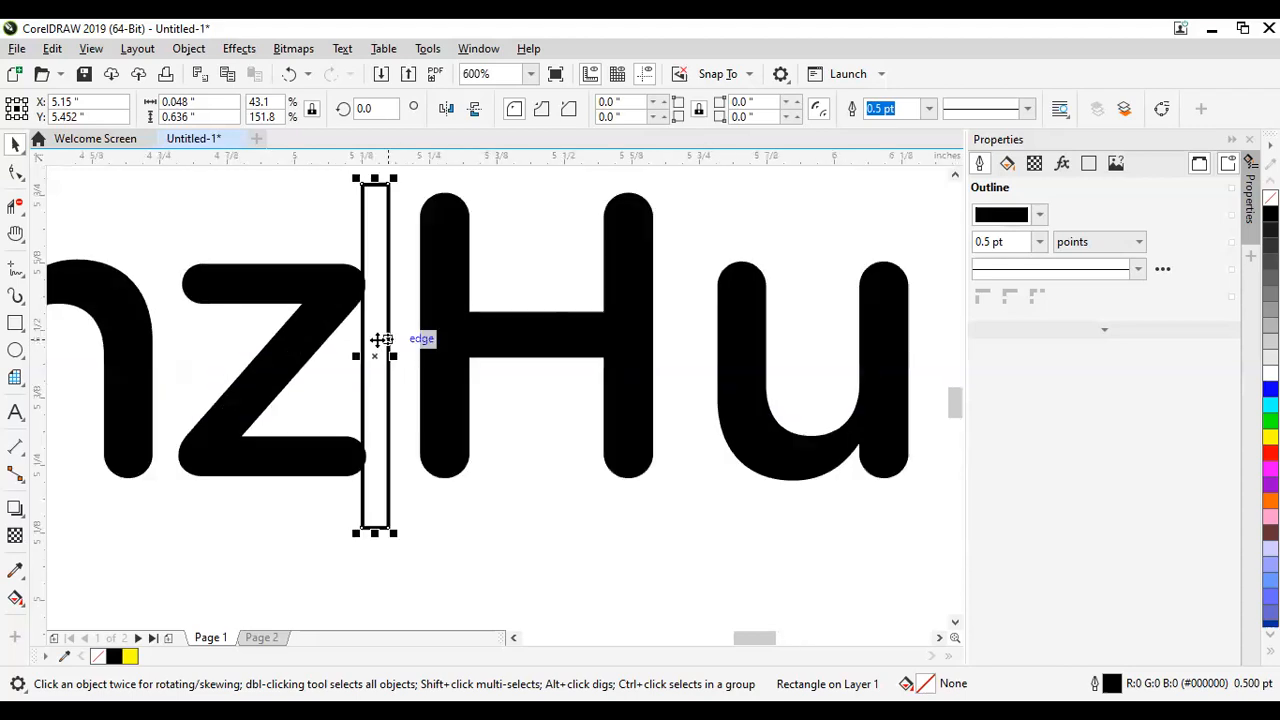
{"action": "scroll", "coordinate": [431, 317], "scroll_direction": "down", "scroll_amount": 3}
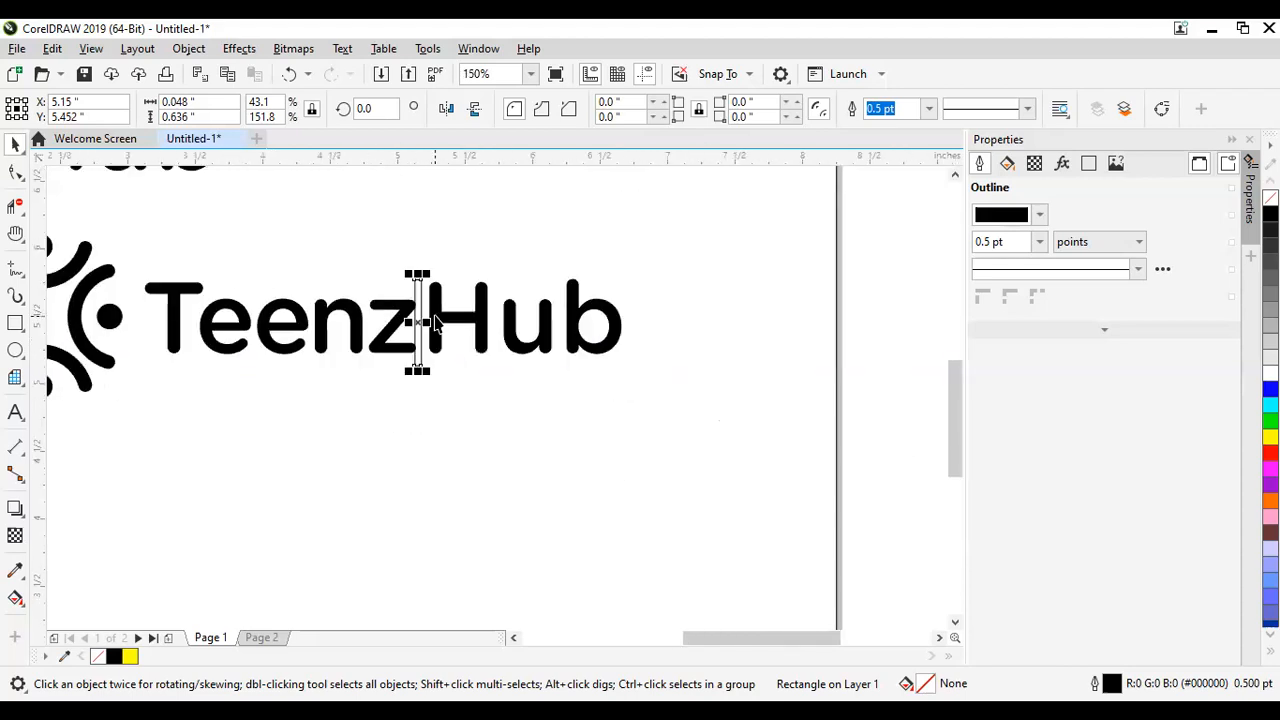
{"action": "scroll", "coordinate": [434, 323], "scroll_direction": "up", "scroll_amount": 1}
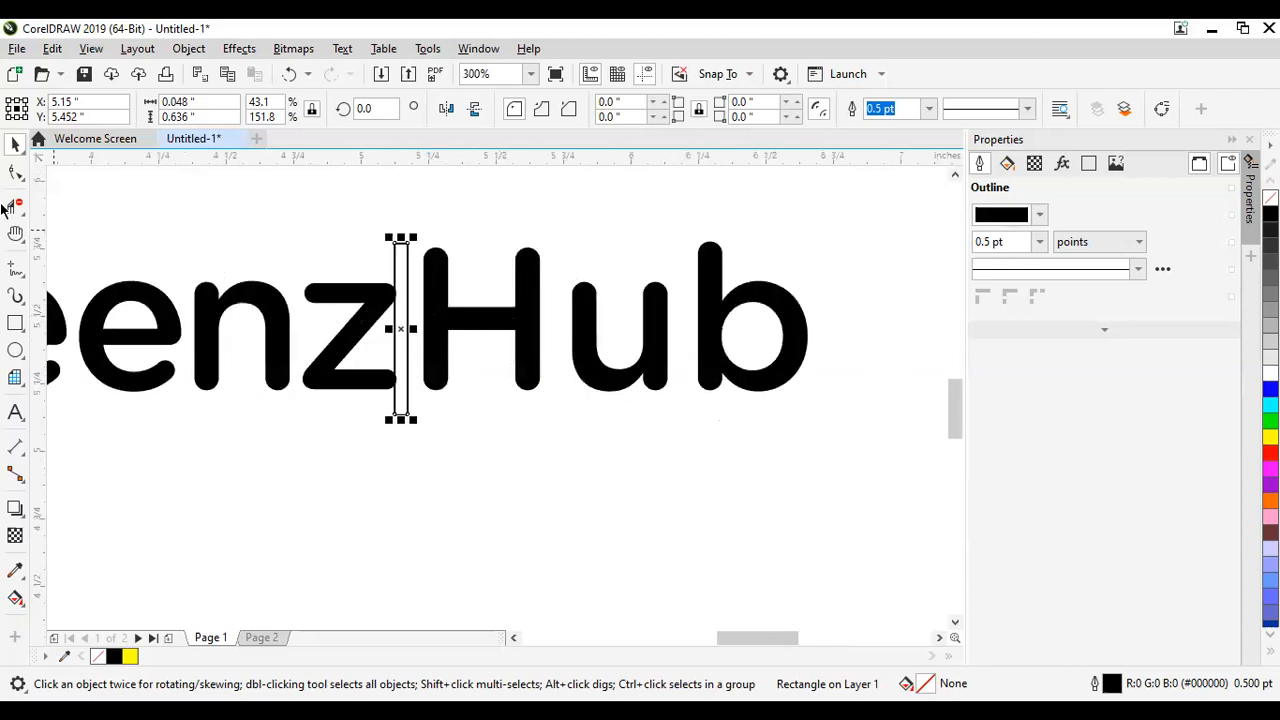
Step: Shift all nodes of "Hub" about 0.059 inches horizontally so the H touches the gauge rectangle beside the z
{"action": "left_click", "coordinate": [18, 177]}
{"action": "left_click", "coordinate": [429, 248]}
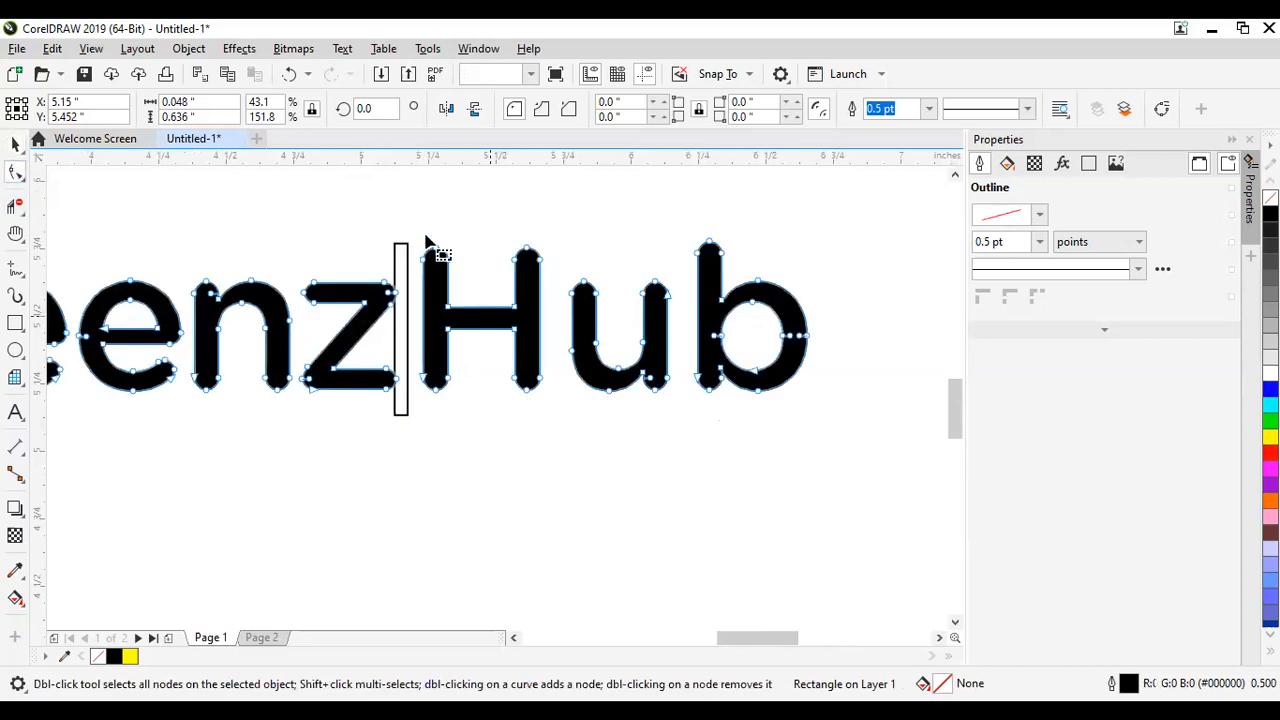
{"action": "left_click_drag", "start_coordinate": [408, 197], "coordinate": [897, 437]}
{"action": "scroll", "coordinate": [433, 281], "scroll_direction": "up", "scroll_amount": 1}
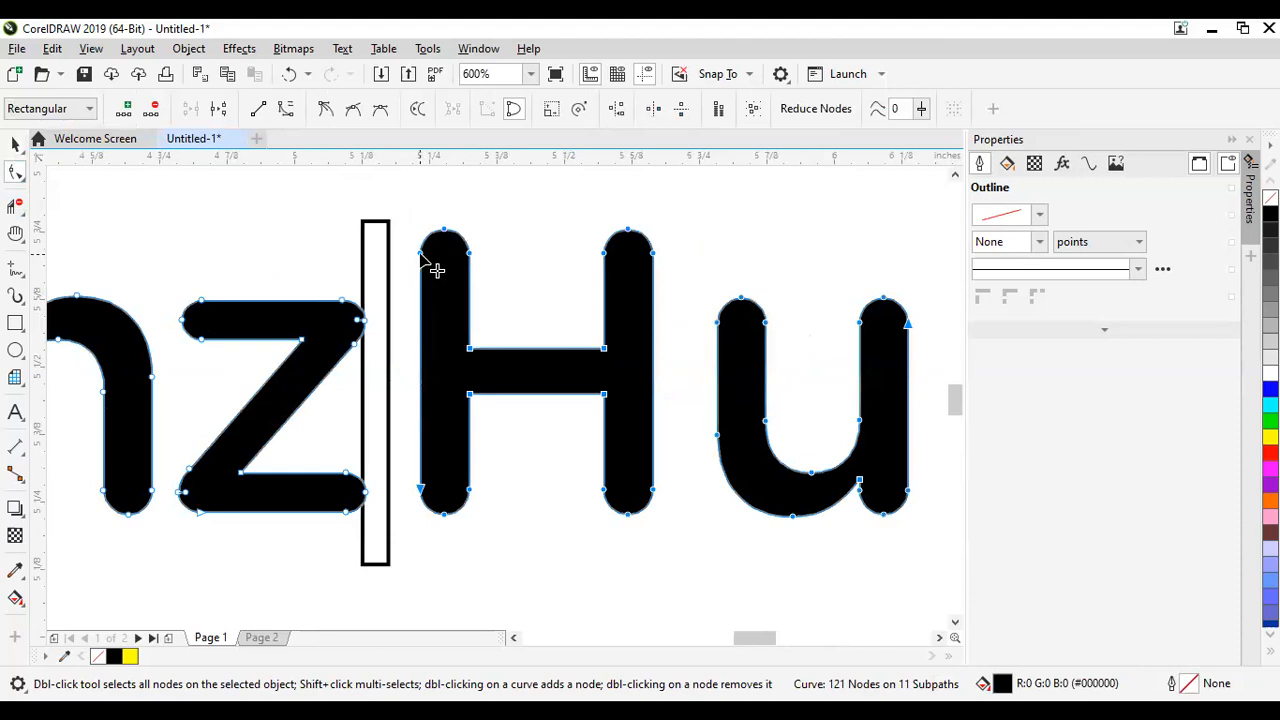
{"action": "left_click_drag", "start_coordinate": [409, 251], "coordinate": [400, 263]}
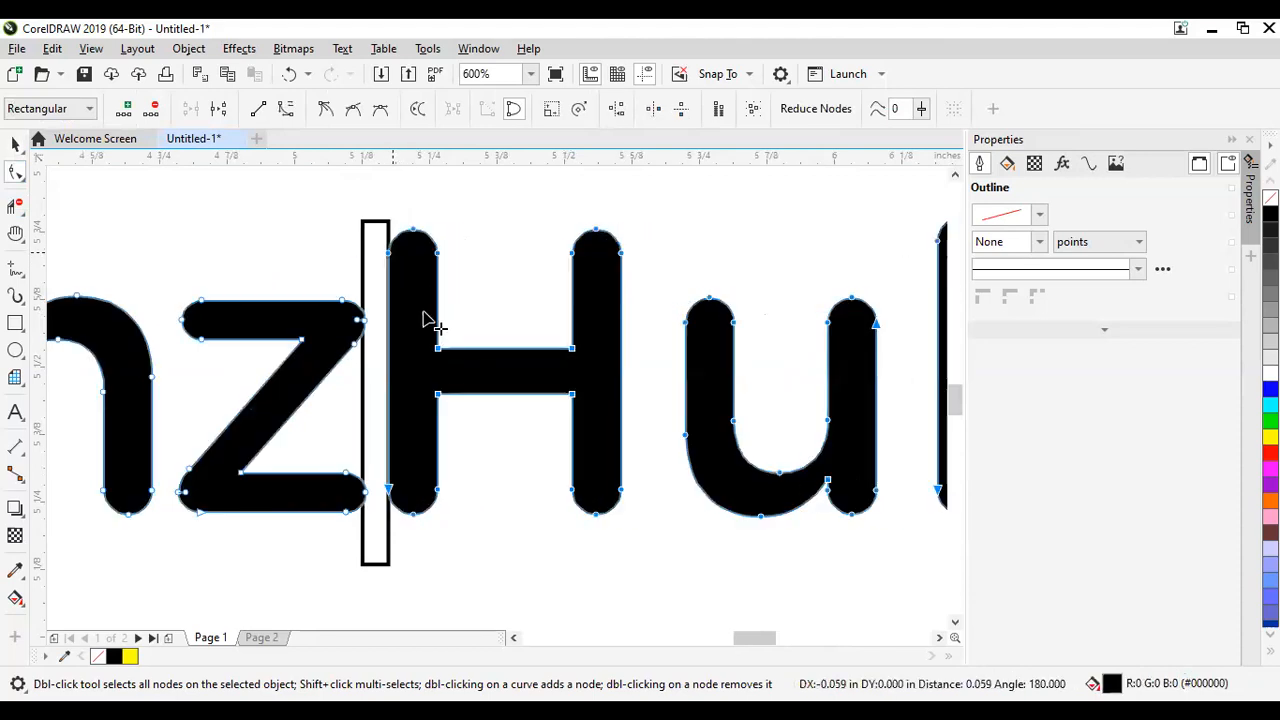
{"action": "left_click_drag", "start_coordinate": [424, 319], "coordinate": [426, 320]}
{"action": "key", "text": "space"}
{"action": "scroll", "coordinate": [425, 320], "scroll_direction": "down", "scroll_amount": 1}
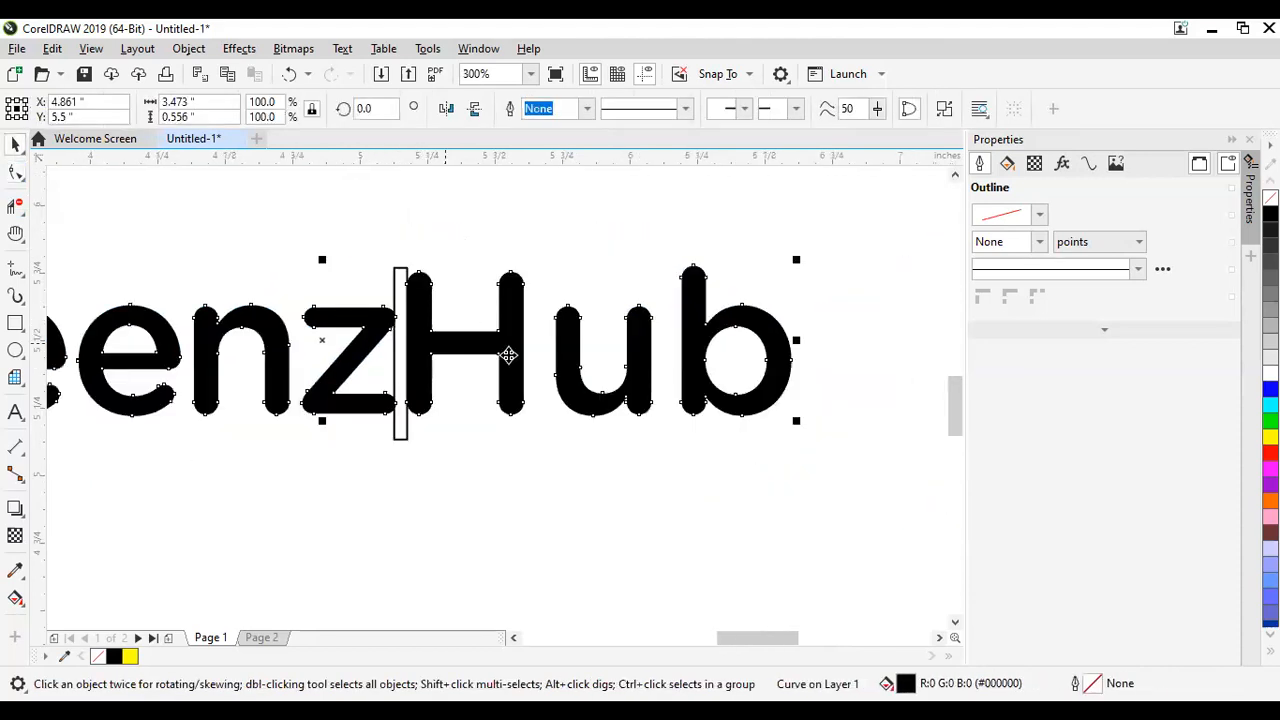
Step: Move the gauge rectangle into the gap between H and u, and shift the "ub" nodes horizontally until the u touches it
{"action": "left_click", "coordinate": [403, 437]}
{"action": "left_click_drag", "start_coordinate": [403, 434], "coordinate": [541, 422]}
{"action": "mouse_move", "coordinate": [540, 371]}
{"action": "left_mouse_down"}
{"action": "mouse_move", "coordinate": [519, 385]}
{"action": "mouse_move", "coordinate": [546, 366]}
{"action": "mouse_move", "coordinate": [523, 366]}
{"action": "left_mouse_up"}
{"action": "left_click", "coordinate": [257, 308]}
{"action": "left_click", "coordinate": [15, 172]}
{"action": "left_click_drag", "start_coordinate": [538, 245], "coordinate": [830, 470]}
{"action": "left_click_drag", "start_coordinate": [572, 394], "coordinate": [555, 389]}
{"action": "key", "text": "space"}
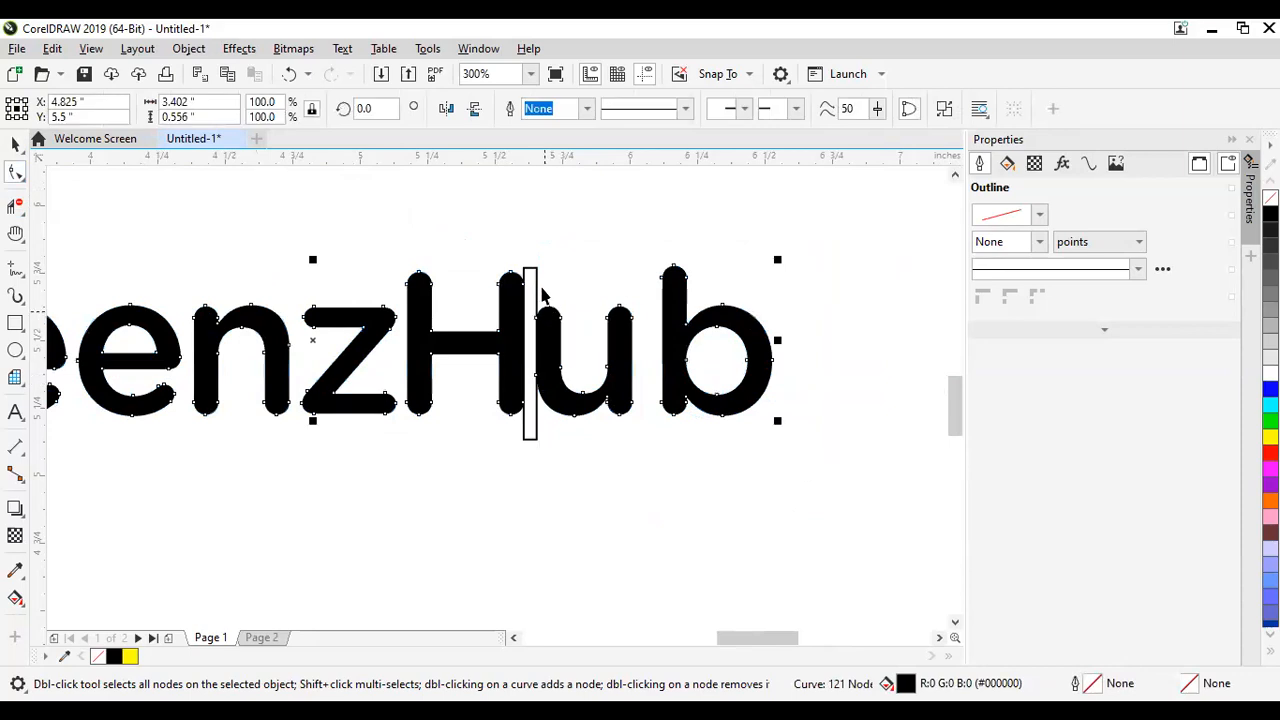
Step: Move the gauge rectangle into the gap between u and b, and shift the b's nodes horizontally until they touch it
{"action": "left_click_drag", "start_coordinate": [536, 275], "coordinate": [645, 280]}
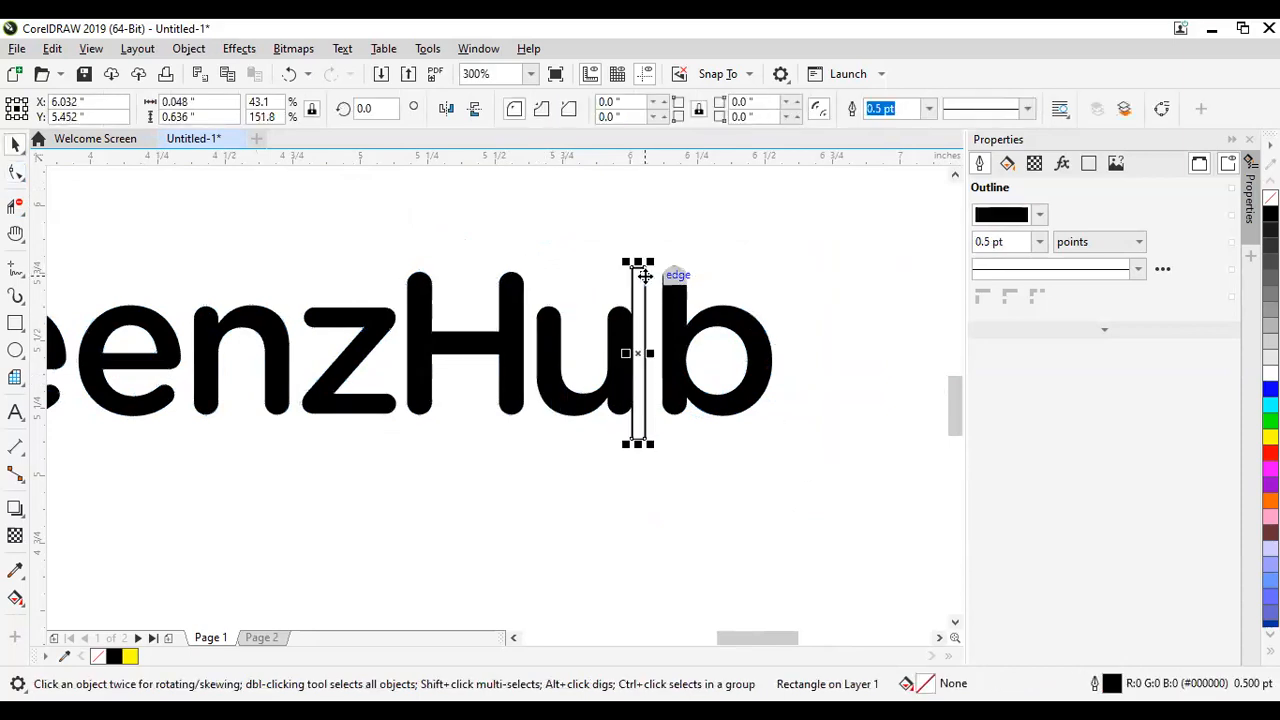
{"action": "left_click", "coordinate": [511, 344]}
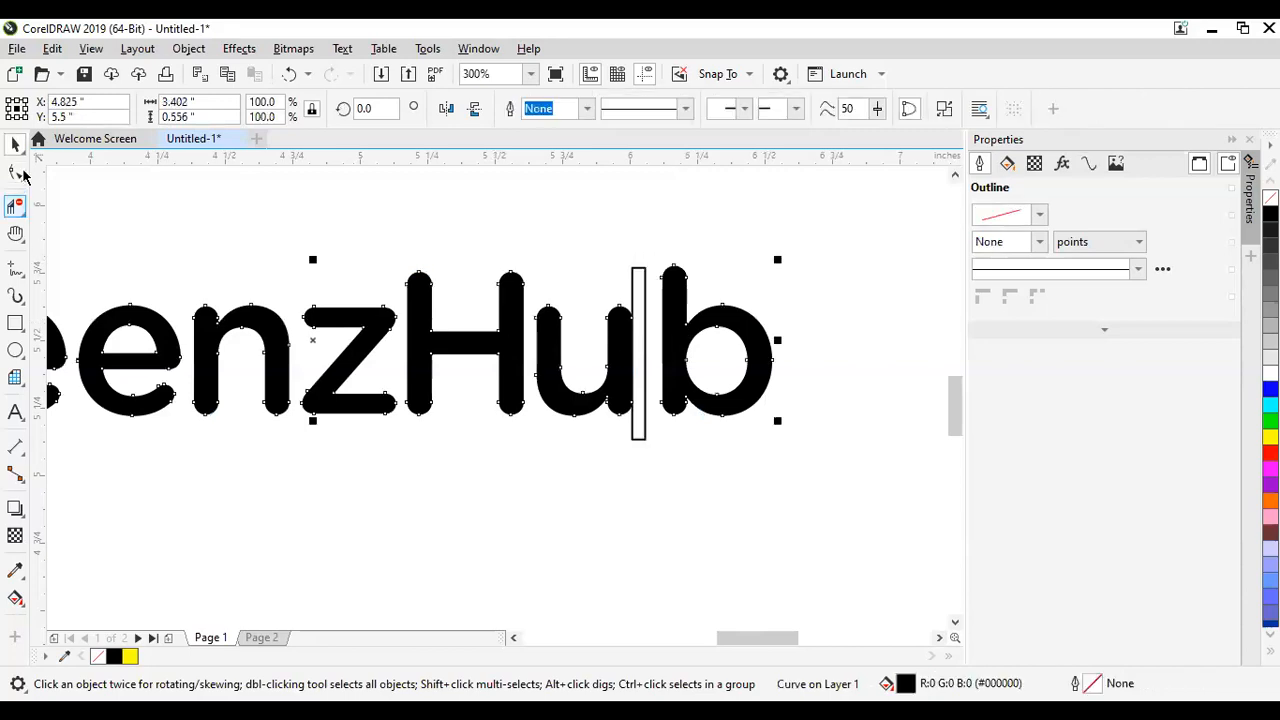
{"action": "left_click_drag", "start_coordinate": [636, 237], "coordinate": [650, 400]}
{"action": "key", "text": "space"}
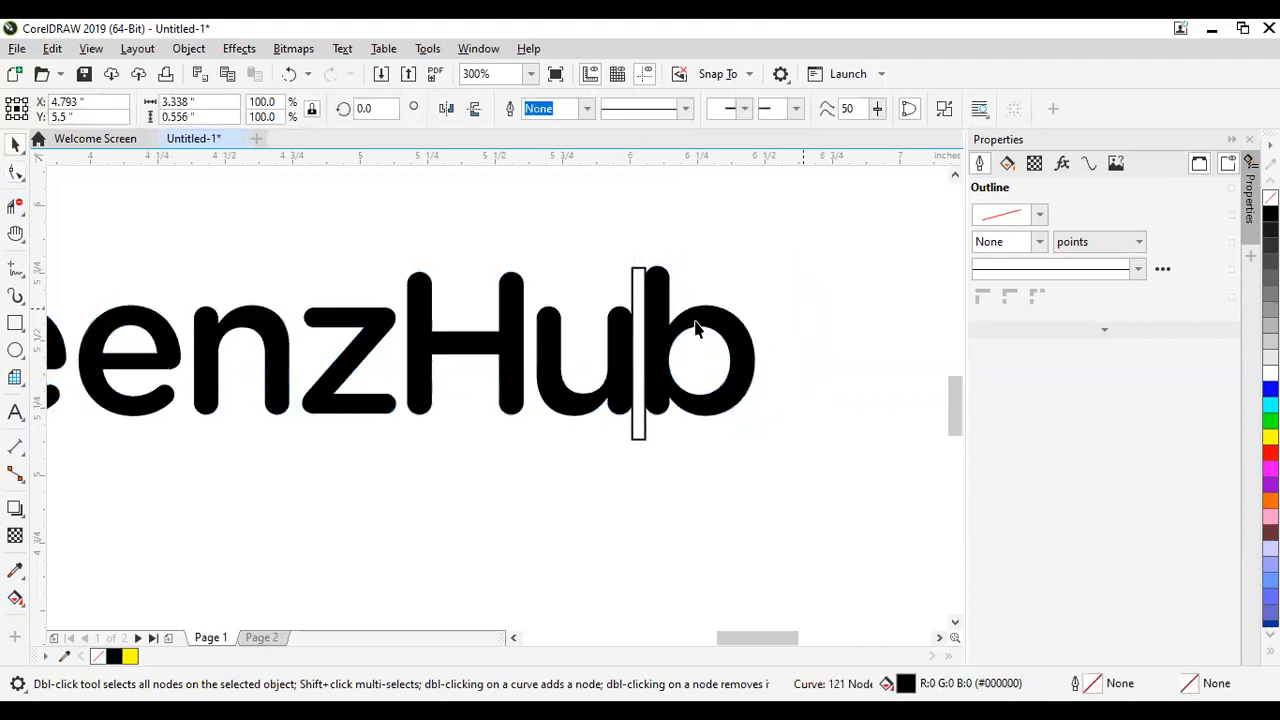
Step: Move the gauge rectangle out from between u and b to the empty area beside the wordmark, and delete it
{"action": "left_click", "coordinate": [641, 282]}
{"action": "left_click_drag", "start_coordinate": [651, 277], "coordinate": [833, 338]}
{"action": "scroll", "coordinate": [636, 343], "scroll_direction": "down", "scroll_amount": 1}
{"action": "scroll", "coordinate": [620, 352], "scroll_direction": "down", "scroll_amount": 3}
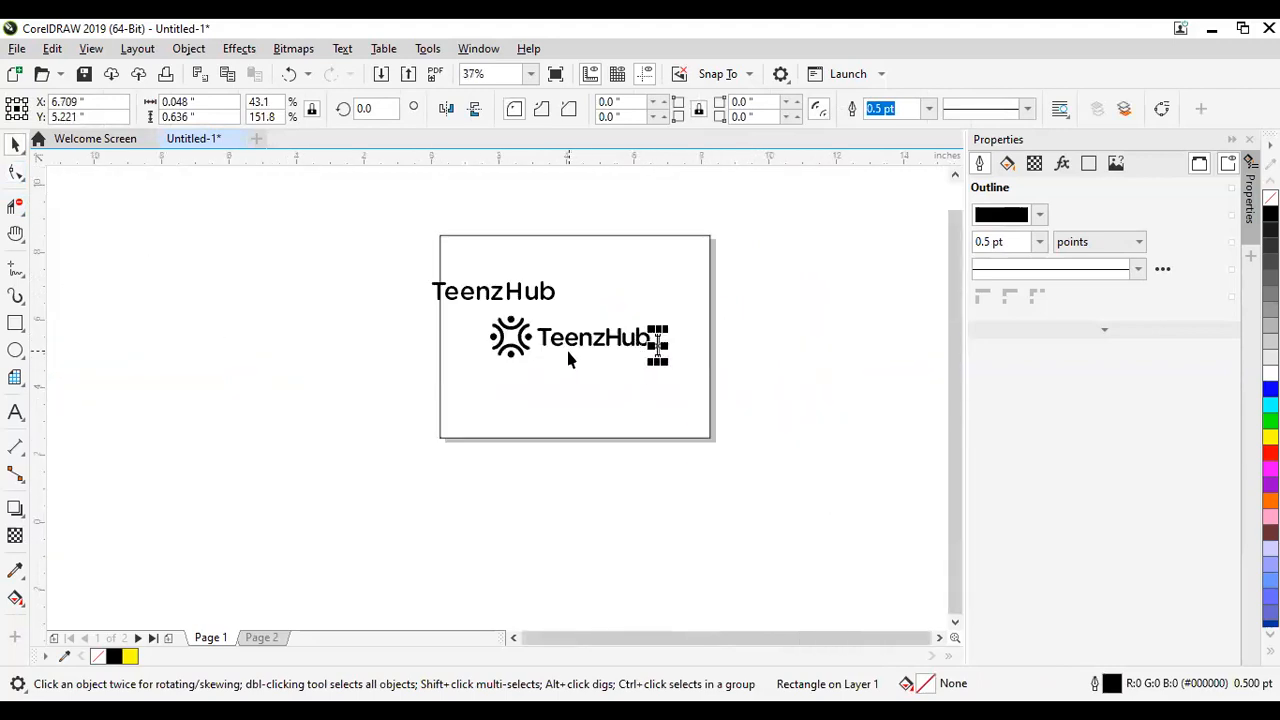
{"action": "scroll", "coordinate": [566, 347], "scroll_direction": "up", "scroll_amount": 1}
{"action": "key", "text": "Delete"}
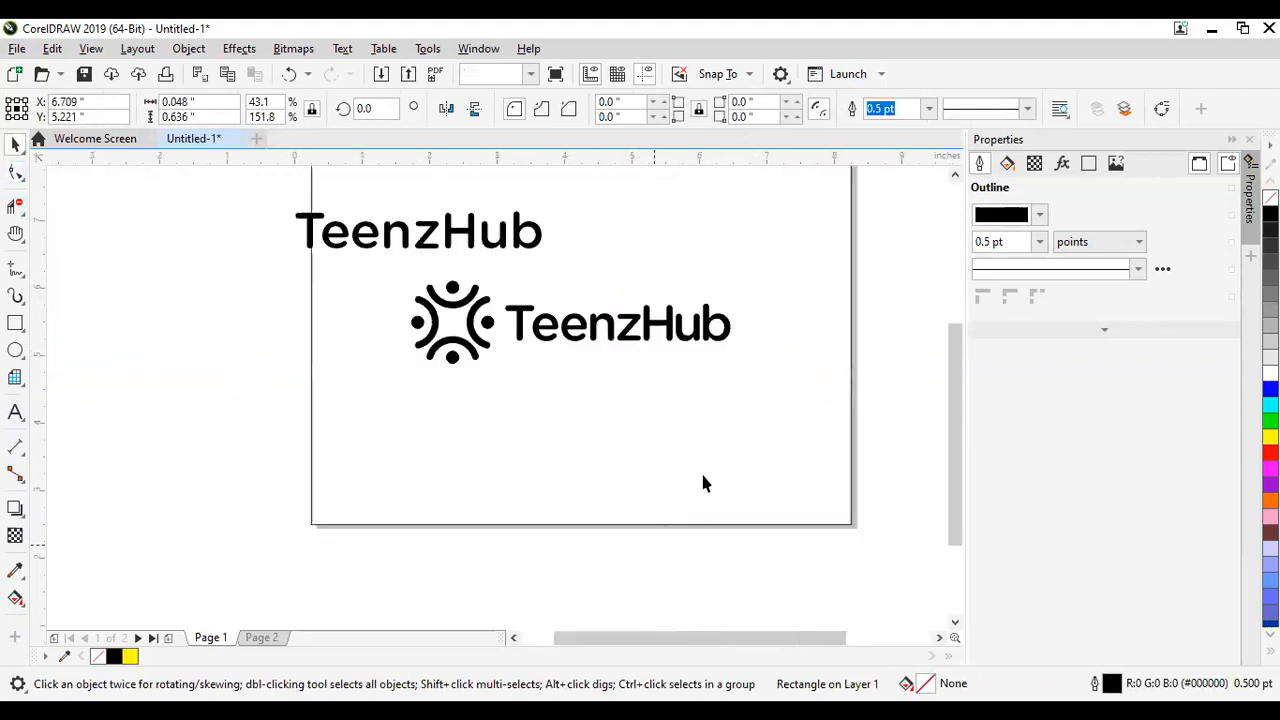
Step: Examine the letter gaps across the "TeenzHub" wordmark, especially the space between the T's crossbar and the first e
{"action": "scroll", "coordinate": [625, 338], "scroll_direction": "up", "scroll_amount": 1}
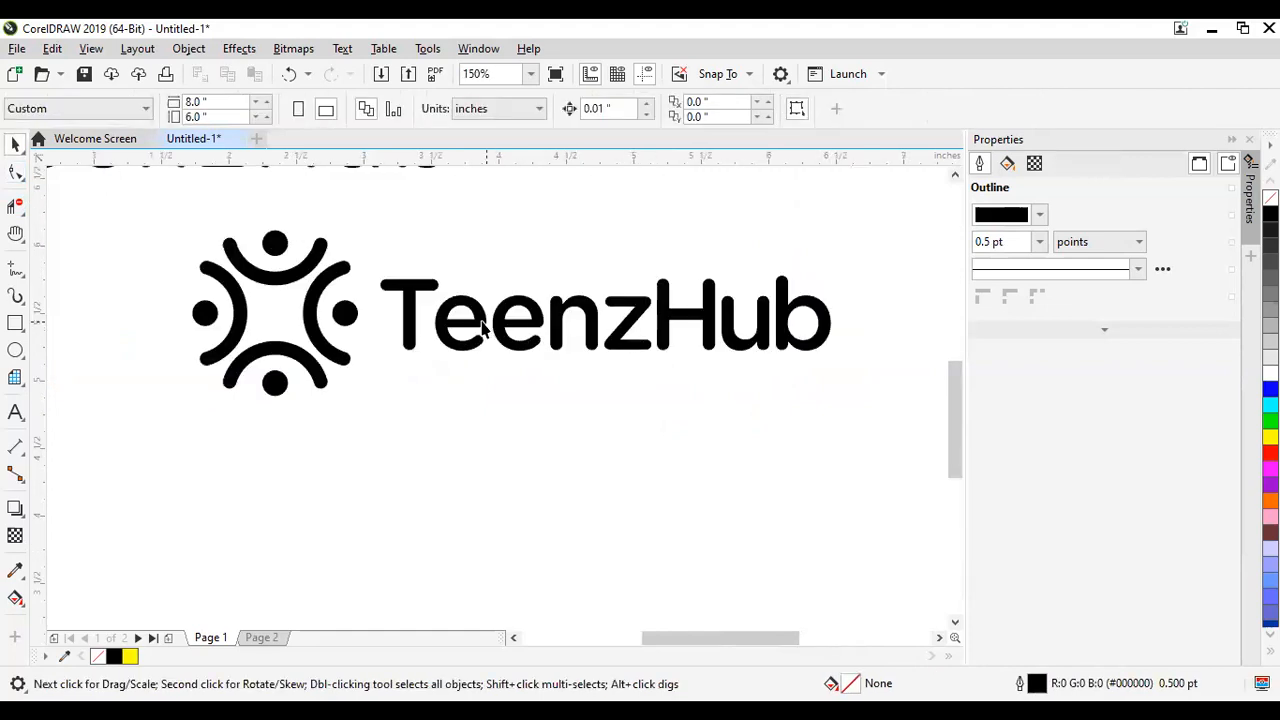
{"action": "scroll", "coordinate": [474, 322], "scroll_direction": "up", "scroll_amount": 1}
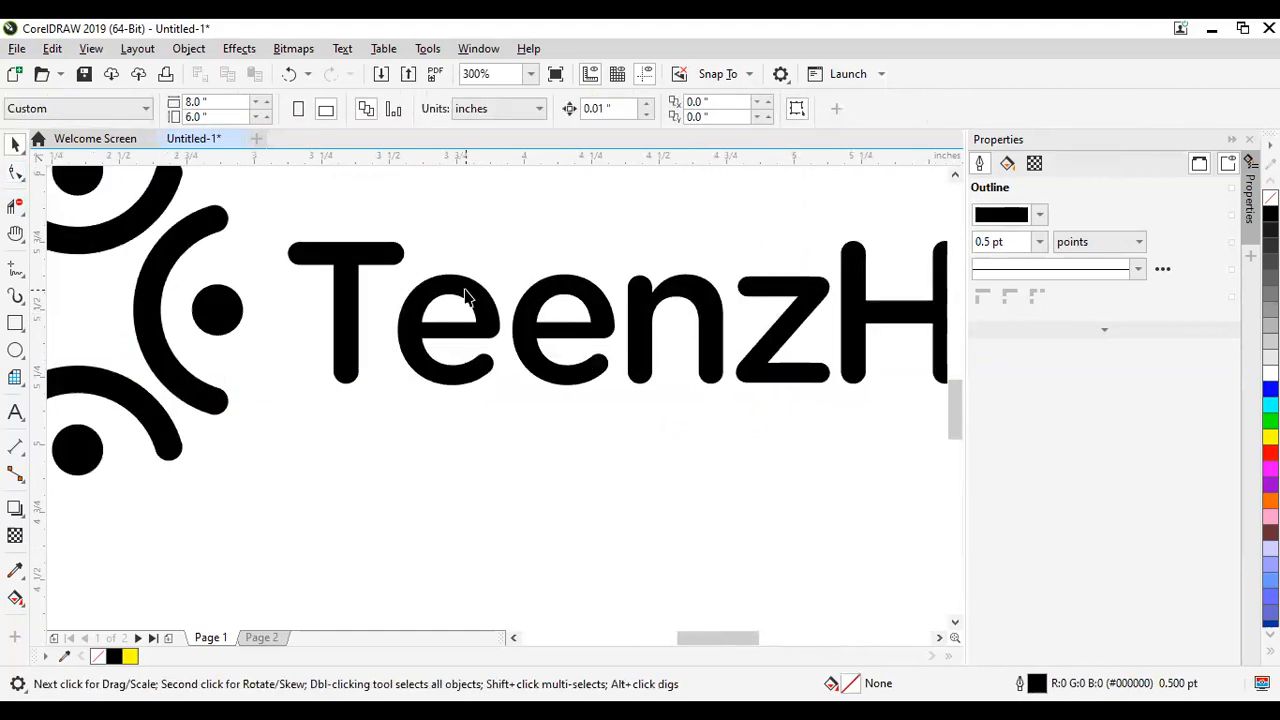
{"action": "scroll", "coordinate": [418, 300], "scroll_direction": "down", "scroll_amount": 2}
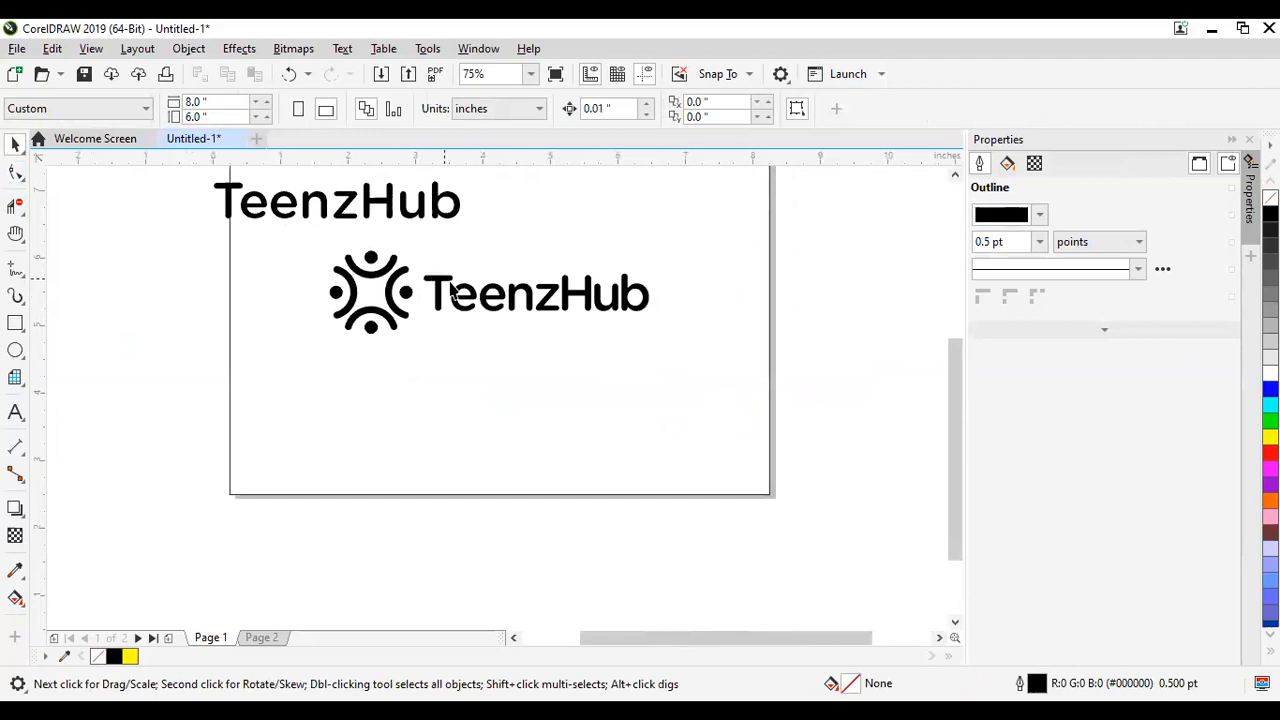
{"action": "scroll", "coordinate": [451, 290], "scroll_direction": "up", "scroll_amount": 3}
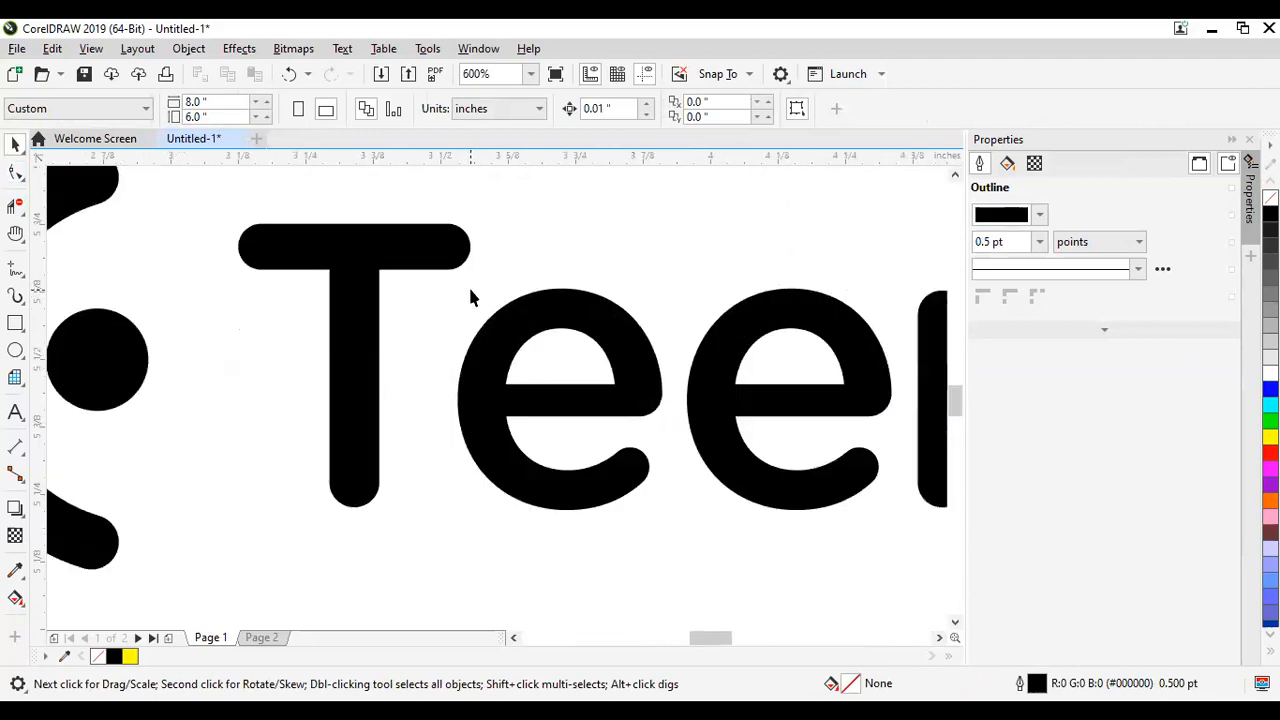
{"action": "scroll", "coordinate": [470, 290], "scroll_direction": "down", "scroll_amount": 2}
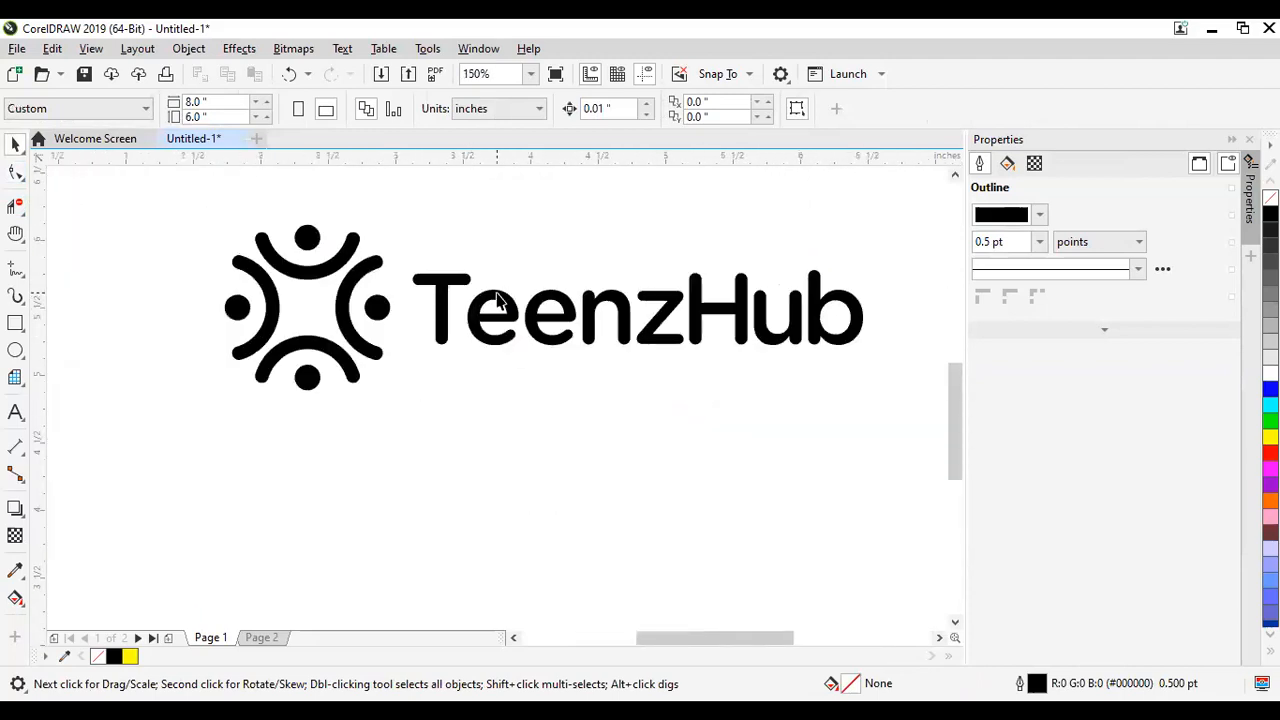
{"action": "scroll", "coordinate": [498, 300], "scroll_direction": "down", "scroll_amount": 1}
{"action": "scroll", "coordinate": [592, 316], "scroll_direction": "up", "scroll_amount": 1}
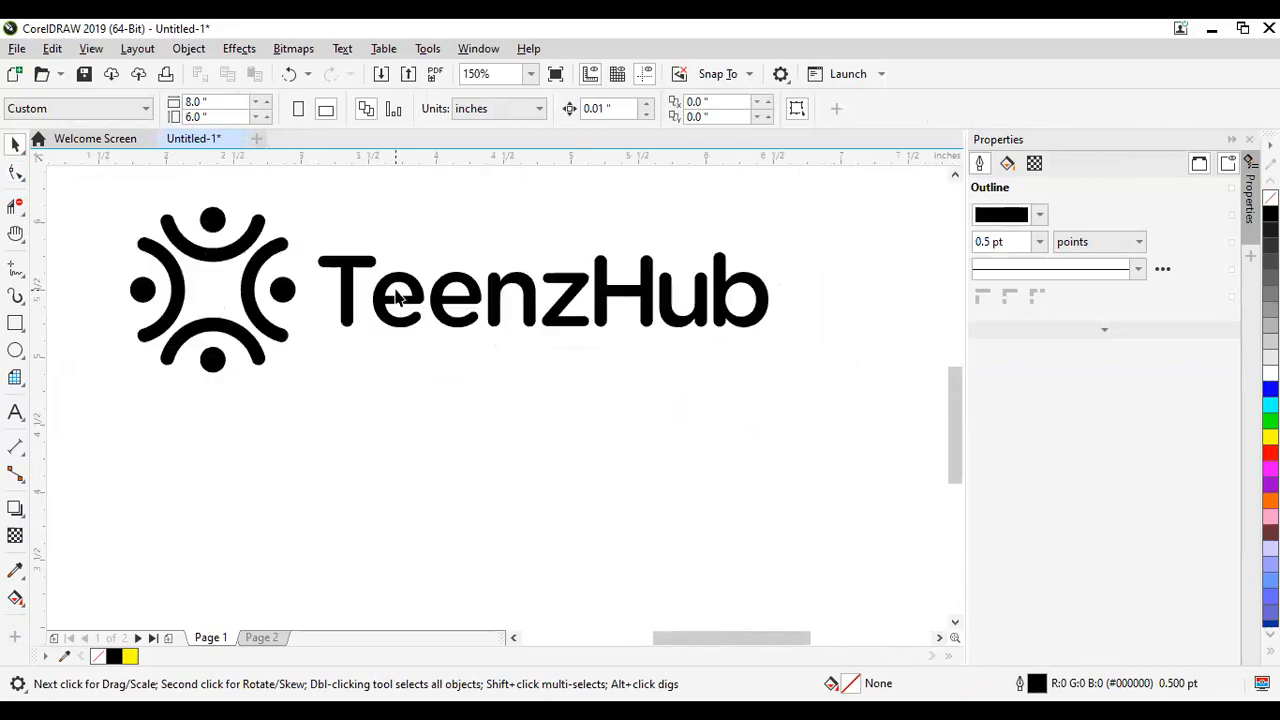
{"action": "scroll", "coordinate": [397, 297], "scroll_direction": "up", "scroll_amount": 1}
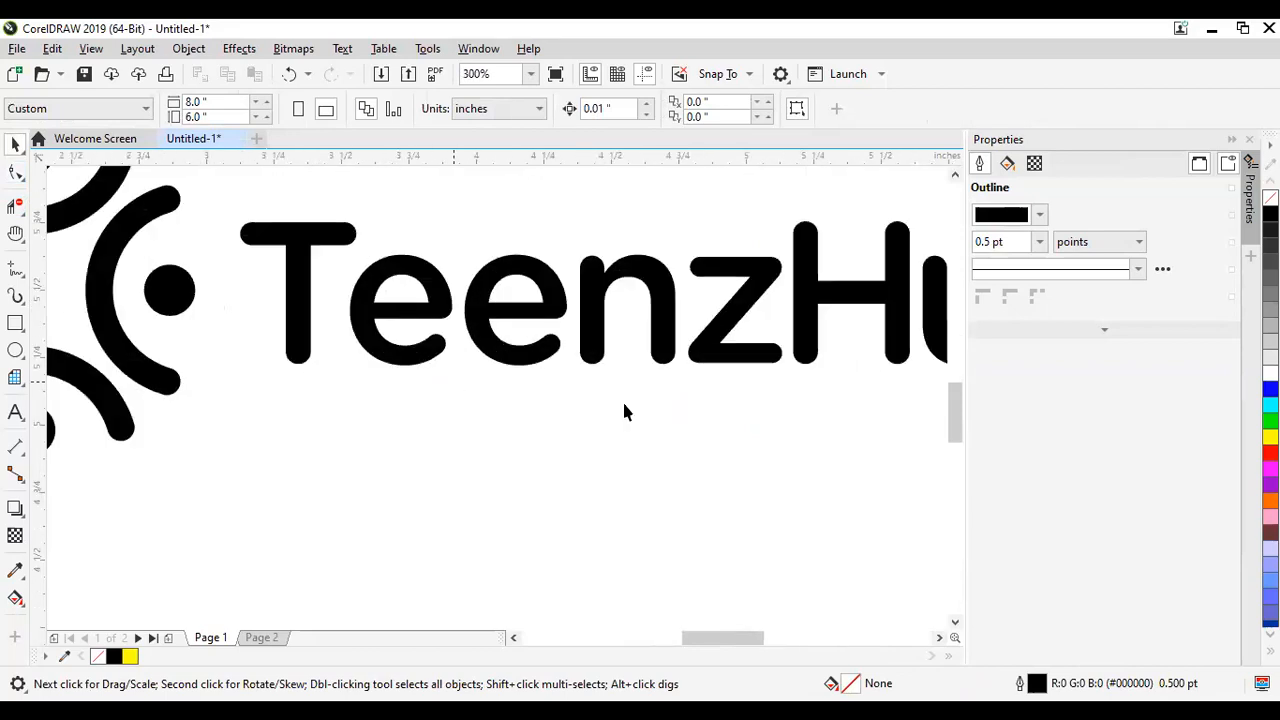
{"action": "left_click", "coordinate": [15, 174]}
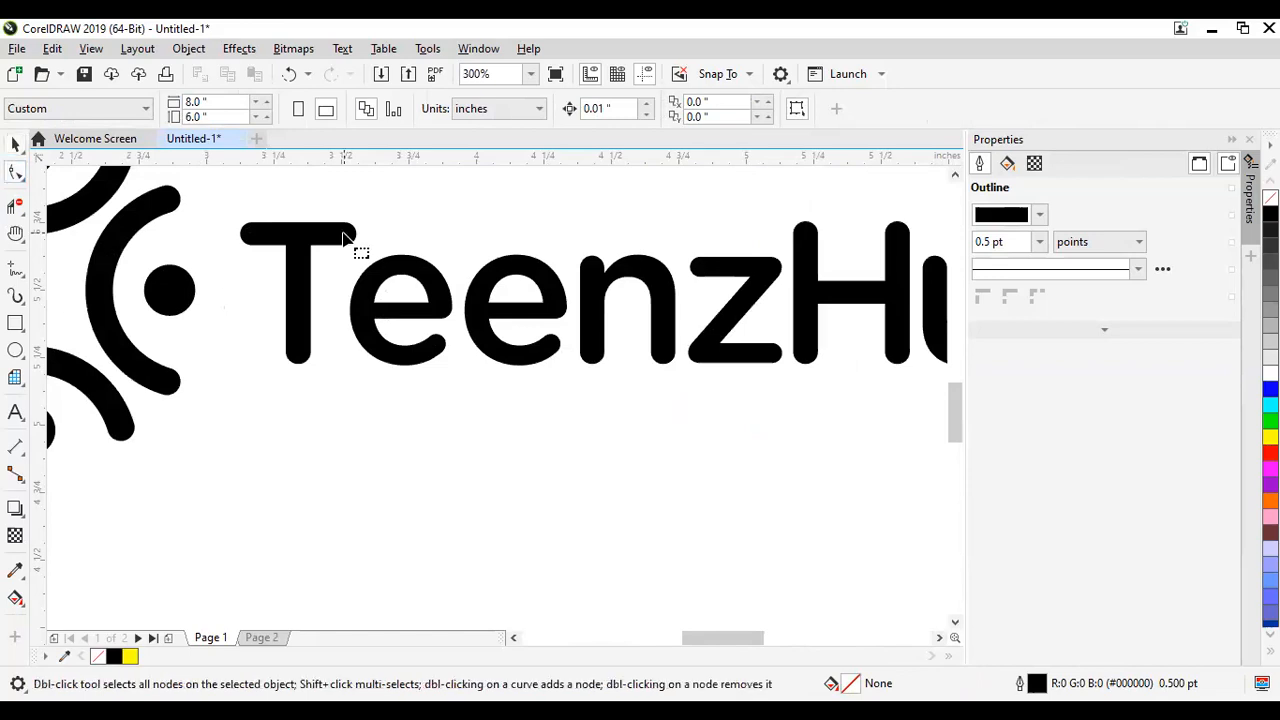
{"action": "scroll", "coordinate": [360, 255], "scroll_direction": "down", "scroll_amount": 2}
{"action": "scroll", "coordinate": [362, 272], "scroll_direction": "up", "scroll_amount": 2}
{"action": "scroll", "coordinate": [360, 265], "scroll_direction": "down", "scroll_amount": 1}
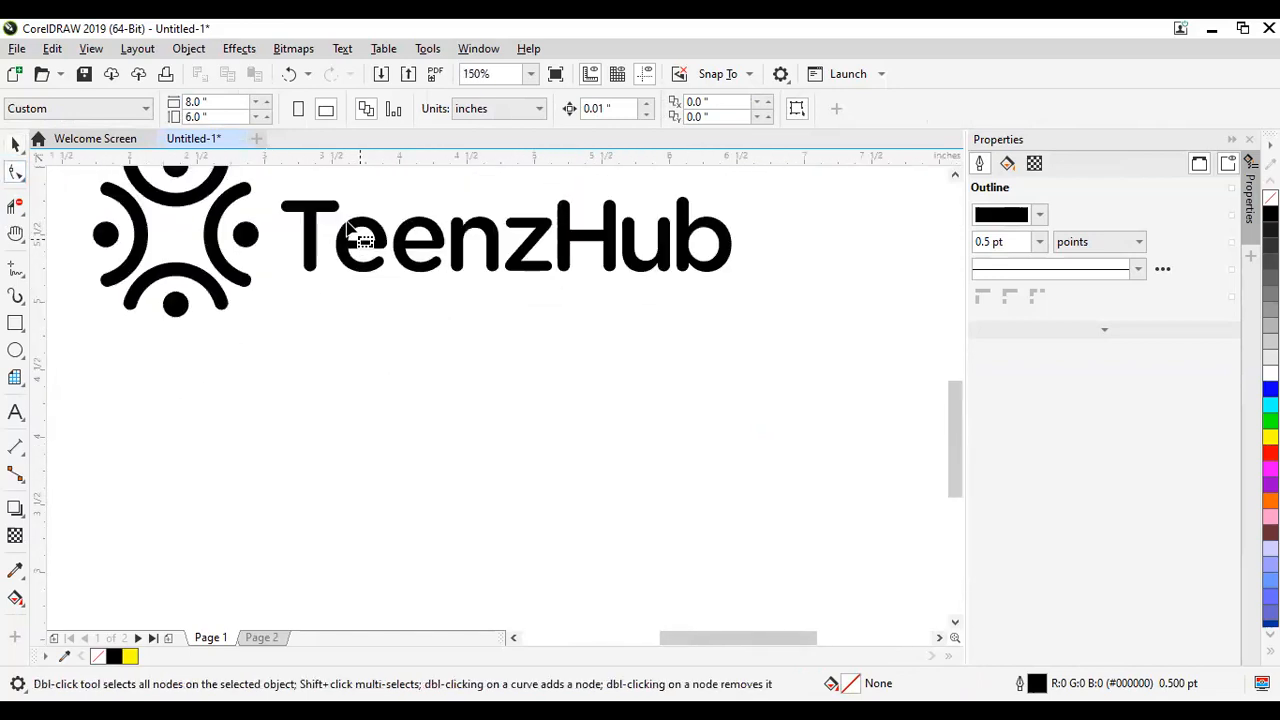
{"action": "left_click", "coordinate": [348, 230]}
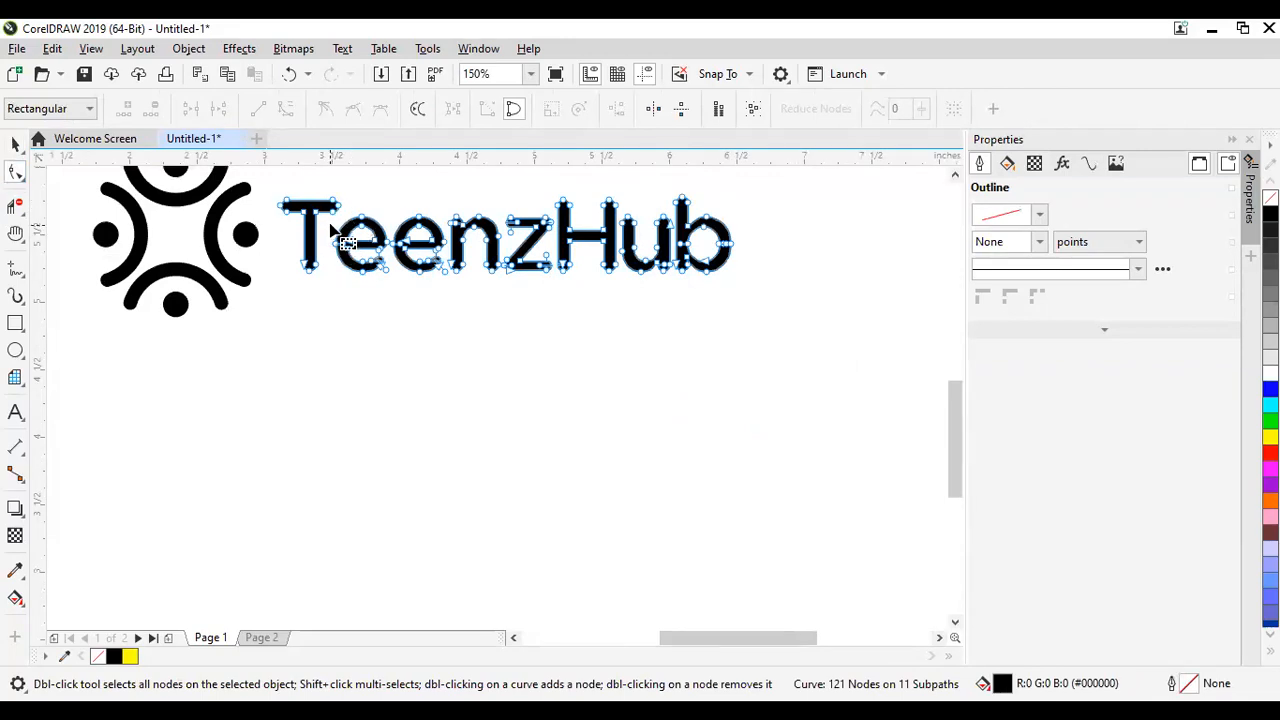
{"action": "left_click_drag", "start_coordinate": [418, 284], "coordinate": [767, 333]}
{"action": "left_click_drag", "start_coordinate": [677, 316], "coordinate": [677, 316]}
{"action": "left_click_drag", "start_coordinate": [352, 201], "coordinate": [757, 251]}
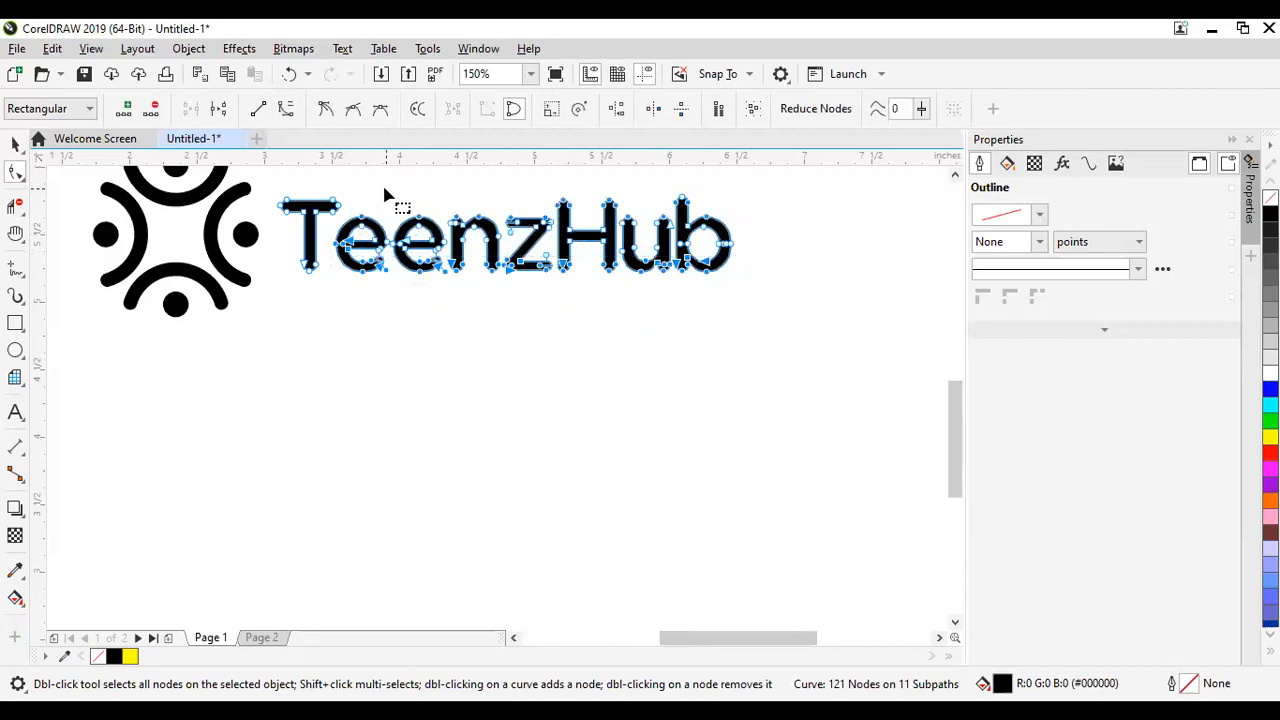
{"action": "left_click", "coordinate": [405, 208]}
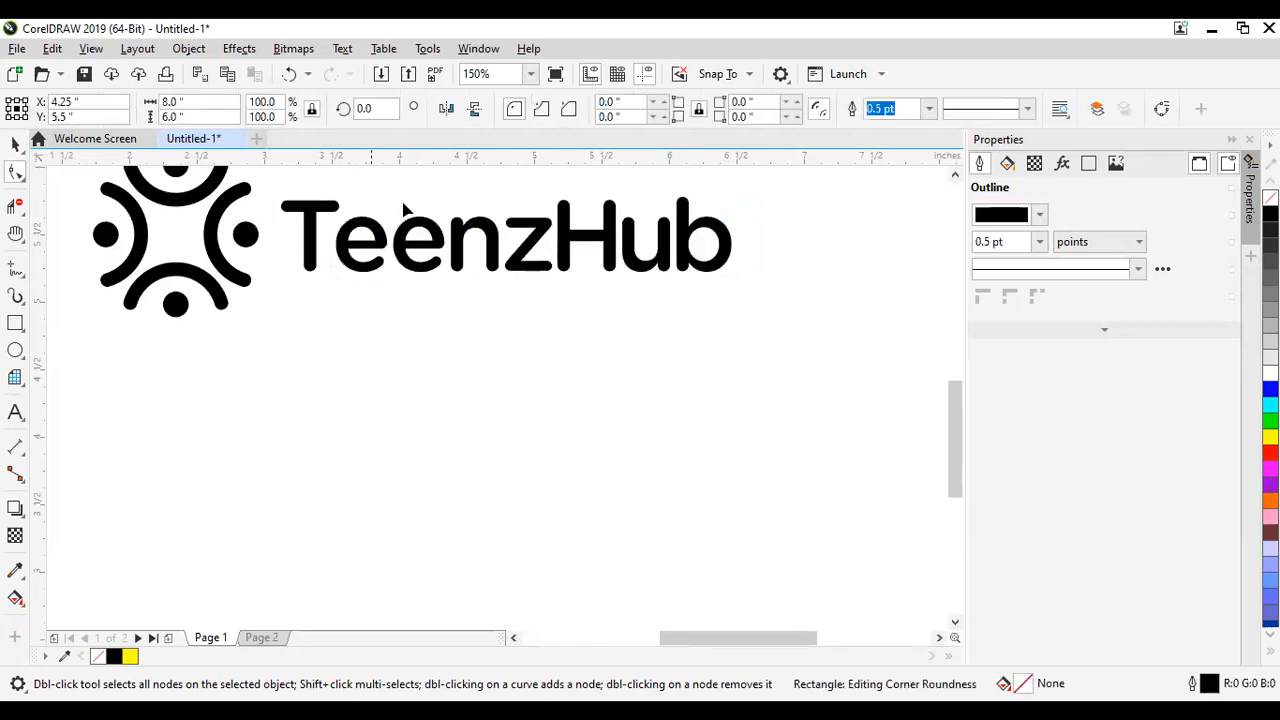
Step: Shift all nodes of "eenzHub" horizontally about 0.08 inches closer to the T, tucking the first e under its crossbar
{"action": "left_click", "coordinate": [531, 243]}
{"action": "left_click_drag", "start_coordinate": [347, 188], "coordinate": [774, 330]}
{"action": "left_click_drag", "start_coordinate": [331, 221], "coordinate": [308, 251]}
{"action": "scroll", "coordinate": [343, 241], "scroll_direction": "up", "scroll_amount": 1}
{"action": "scroll", "coordinate": [340, 255], "scroll_direction": "down", "scroll_amount": 1}
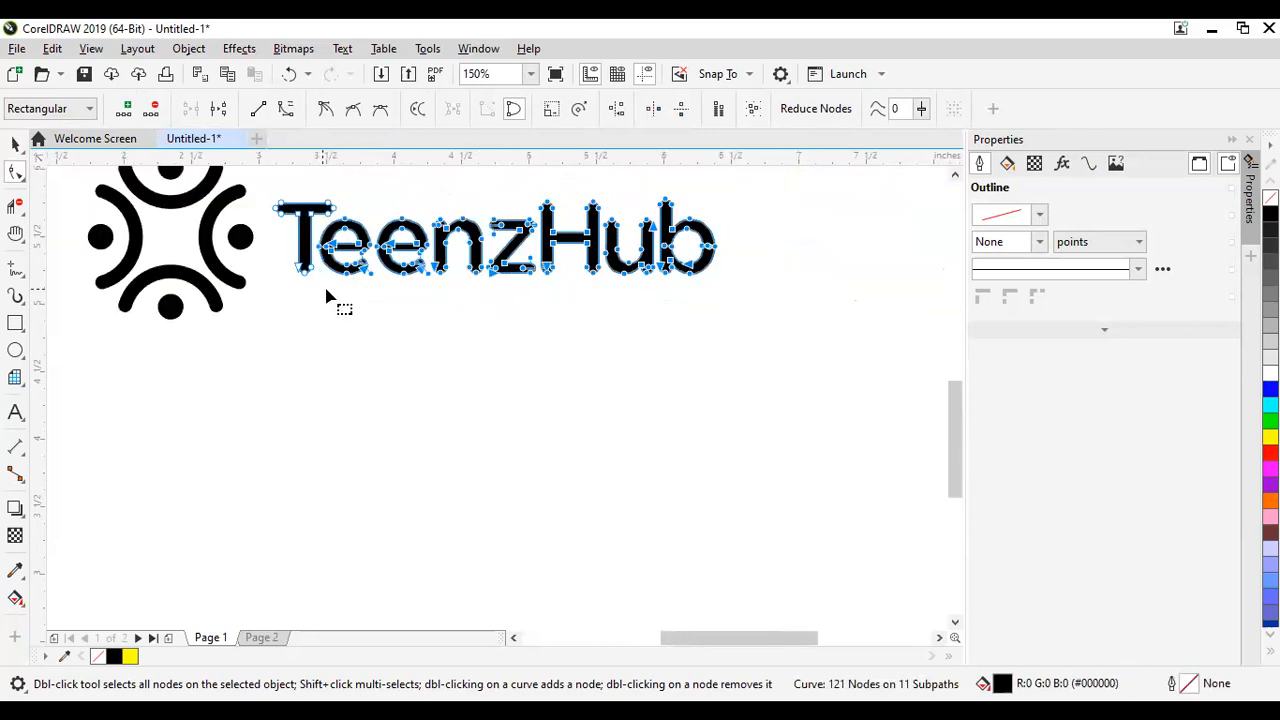
{"action": "left_click", "coordinate": [606, 440]}
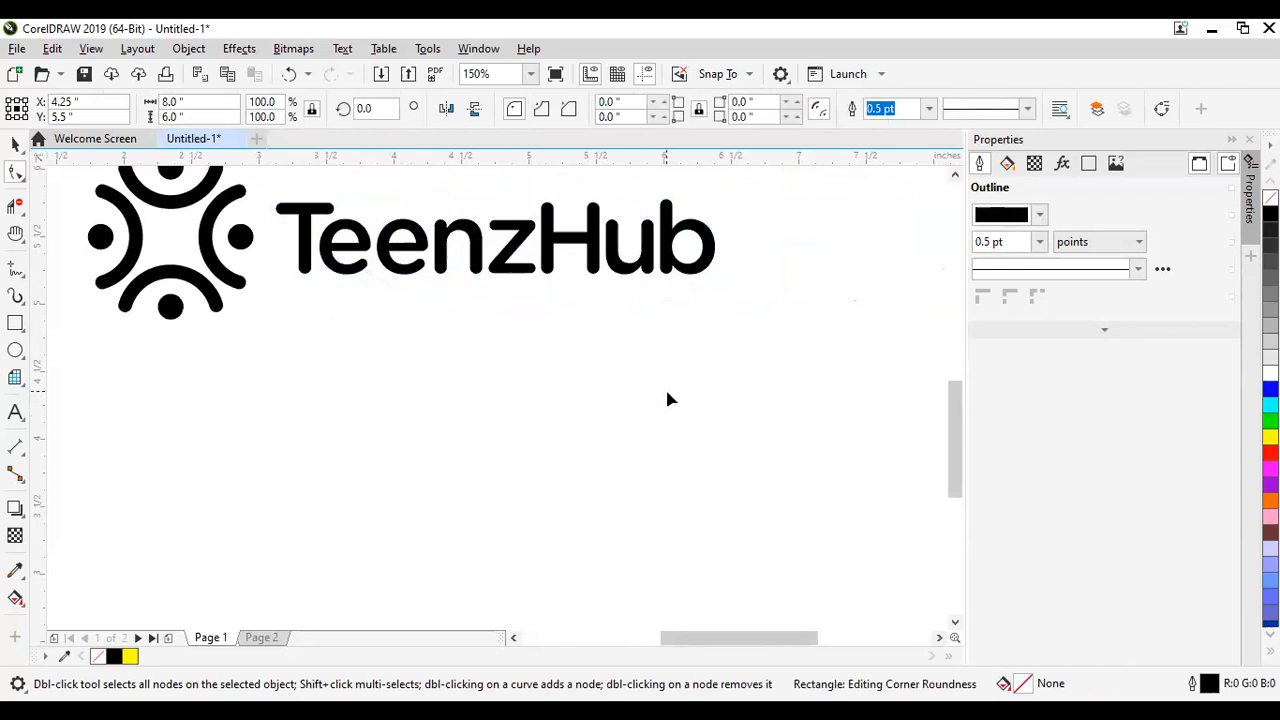
Step: Try stretching the T's crossbar over "eenz" by moving its end nodes horizontally, and undo the stretch
{"action": "scroll", "coordinate": [335, 255], "scroll_direction": "up", "scroll_amount": 1}
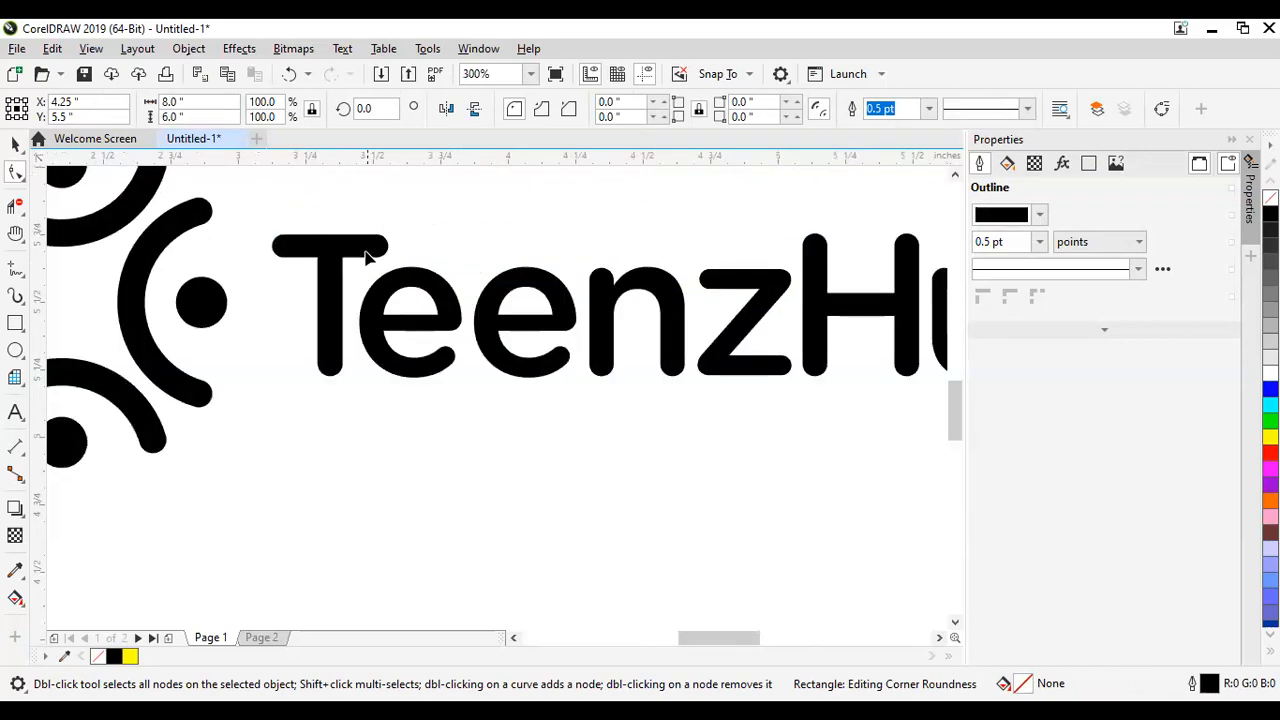
{"action": "left_click", "coordinate": [366, 262]}
{"action": "key", "text": "ctrl+a"}
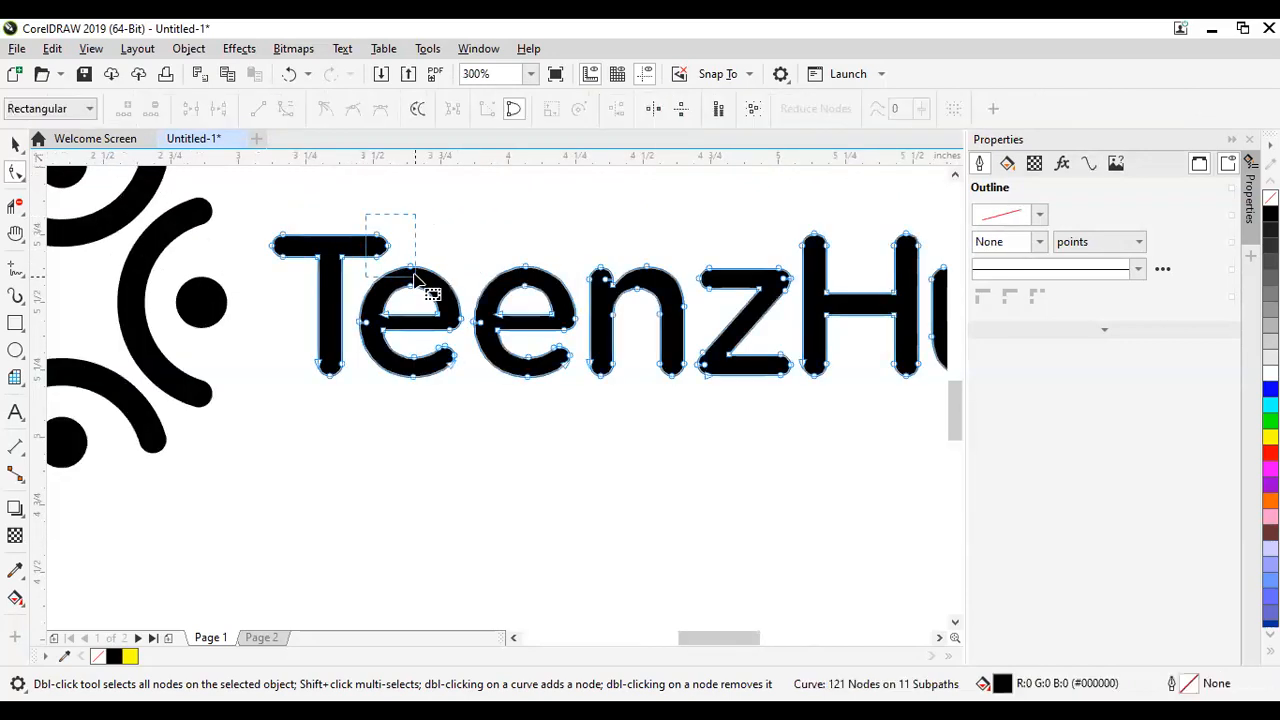
{"action": "left_click_drag", "start_coordinate": [366, 230], "coordinate": [786, 250]}
{"action": "key", "text": "space"}
{"action": "scroll", "coordinate": [478, 401], "scroll_direction": "down", "scroll_amount": 2}
{"action": "left_click", "coordinate": [614, 488]}
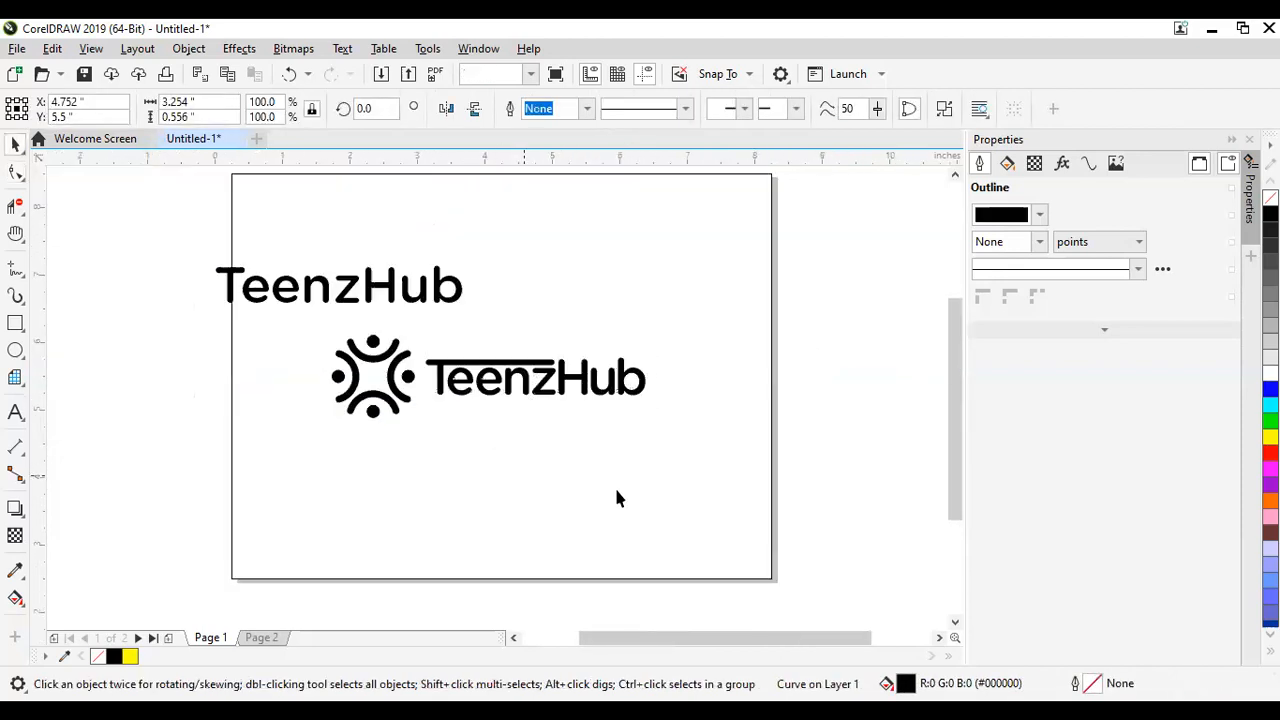
{"action": "scroll", "coordinate": [495, 411], "scroll_direction": "up", "scroll_amount": 1}
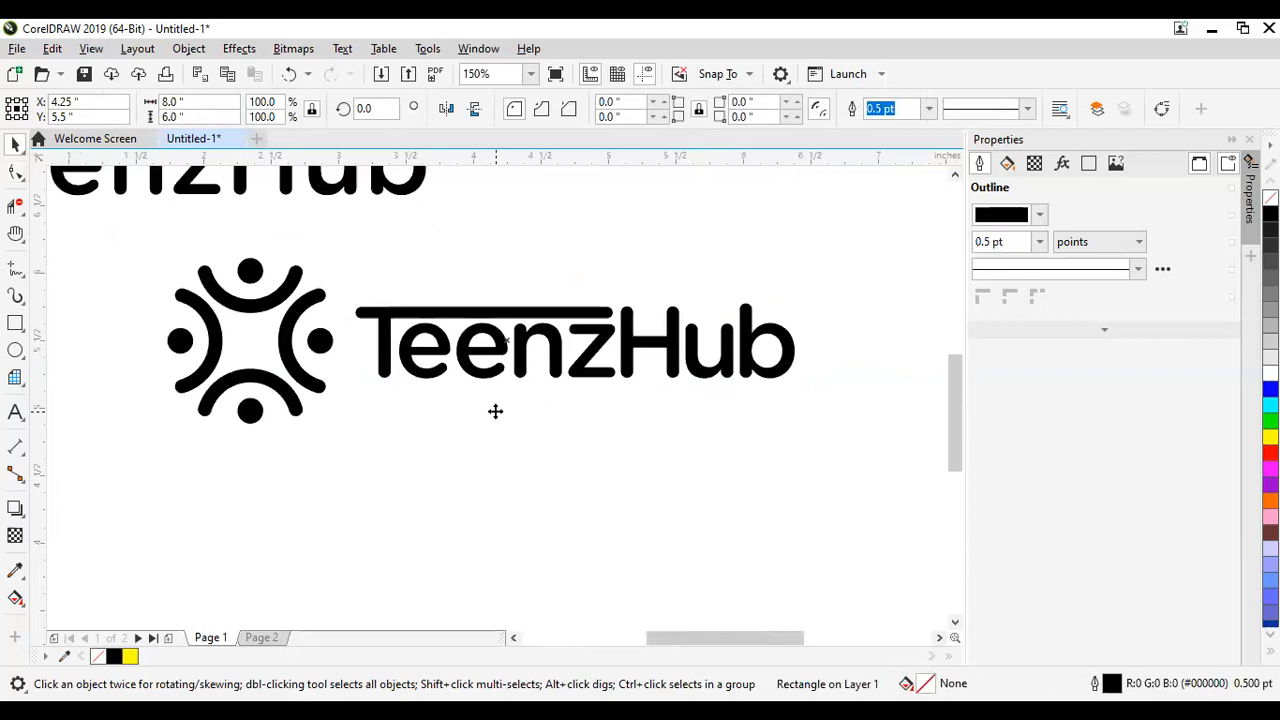
{"action": "left_click", "coordinate": [500, 376]}
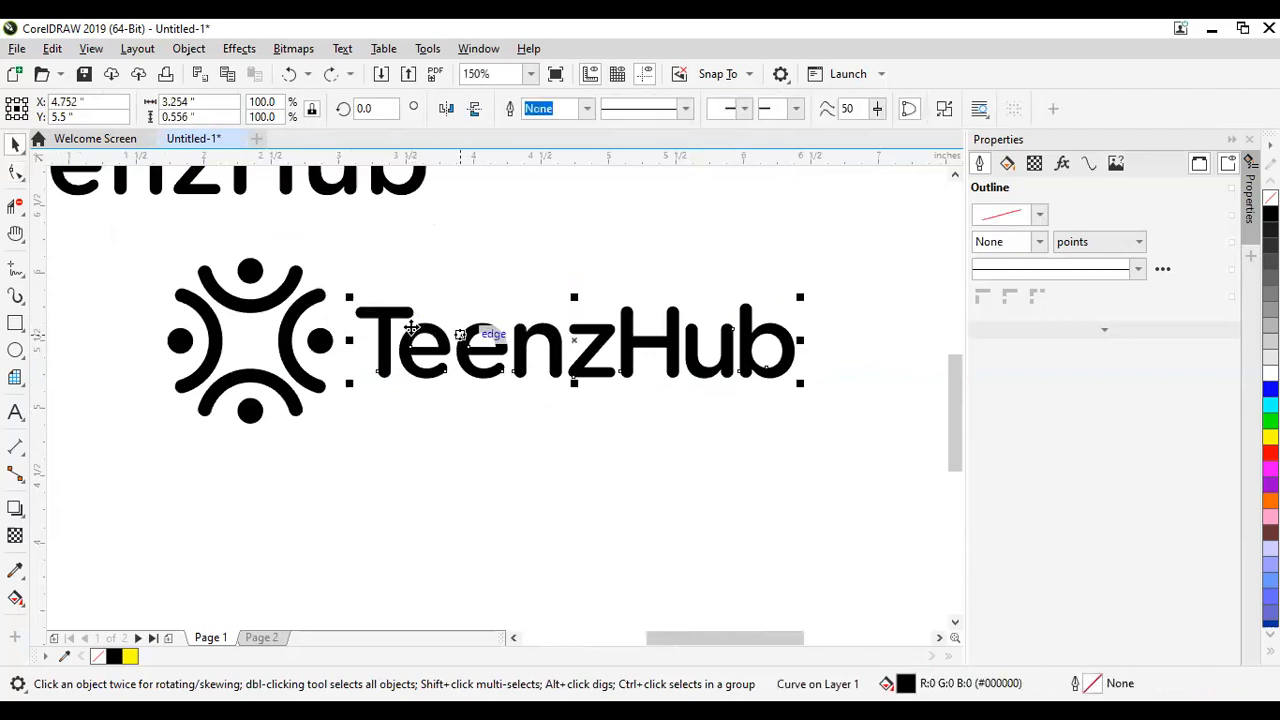
Step: Examine how the tightened T and e pair looks against the other letter gaps and beside the circular people icon
{"action": "scroll", "coordinate": [412, 330], "scroll_direction": "up", "scroll_amount": 1}
{"action": "scroll", "coordinate": [414, 330], "scroll_direction": "down", "scroll_amount": 2}
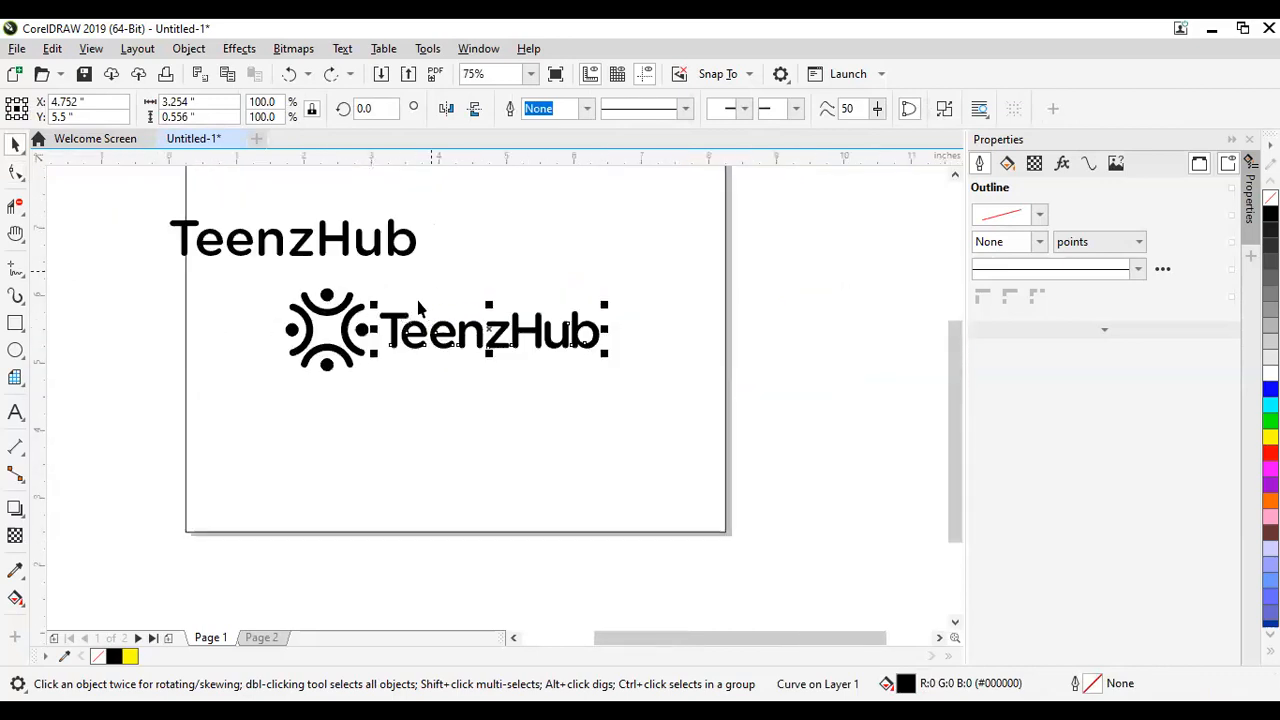
{"action": "scroll", "coordinate": [418, 308], "scroll_direction": "up", "scroll_amount": 1}
{"action": "scroll", "coordinate": [388, 306], "scroll_direction": "up", "scroll_amount": 1}
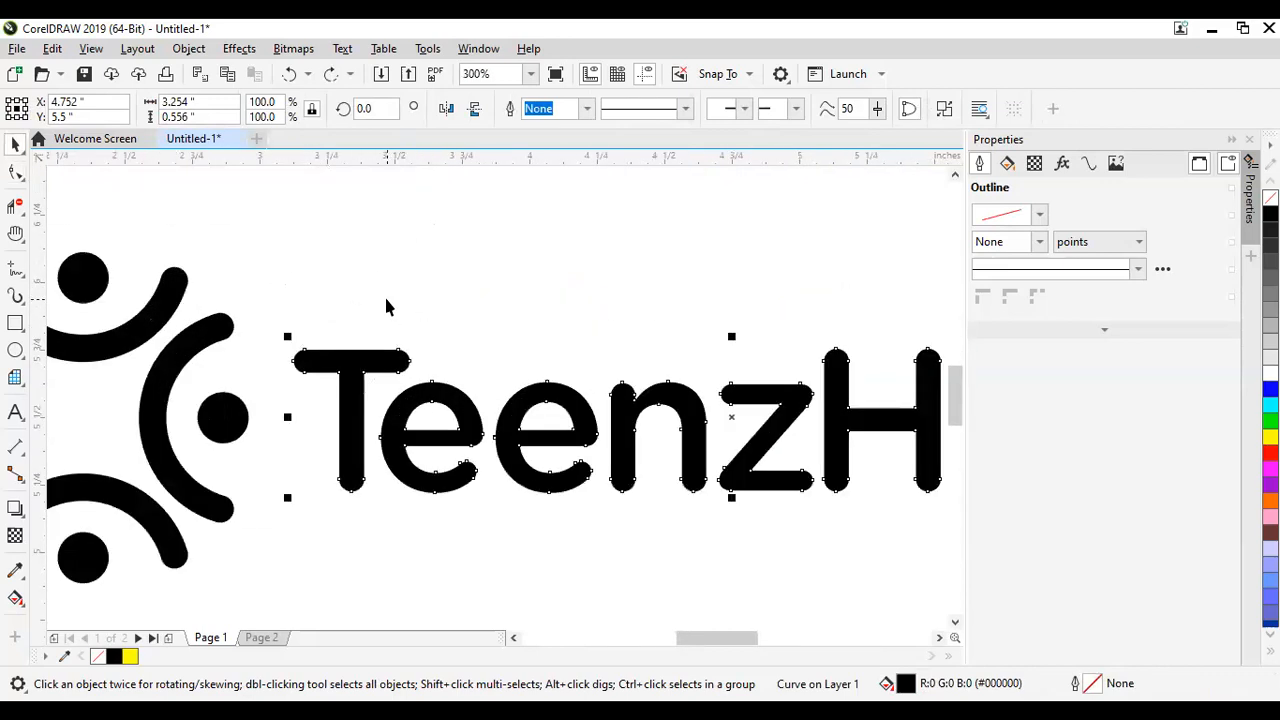
{"action": "scroll", "coordinate": [377, 320], "scroll_direction": "down", "scroll_amount": 1}
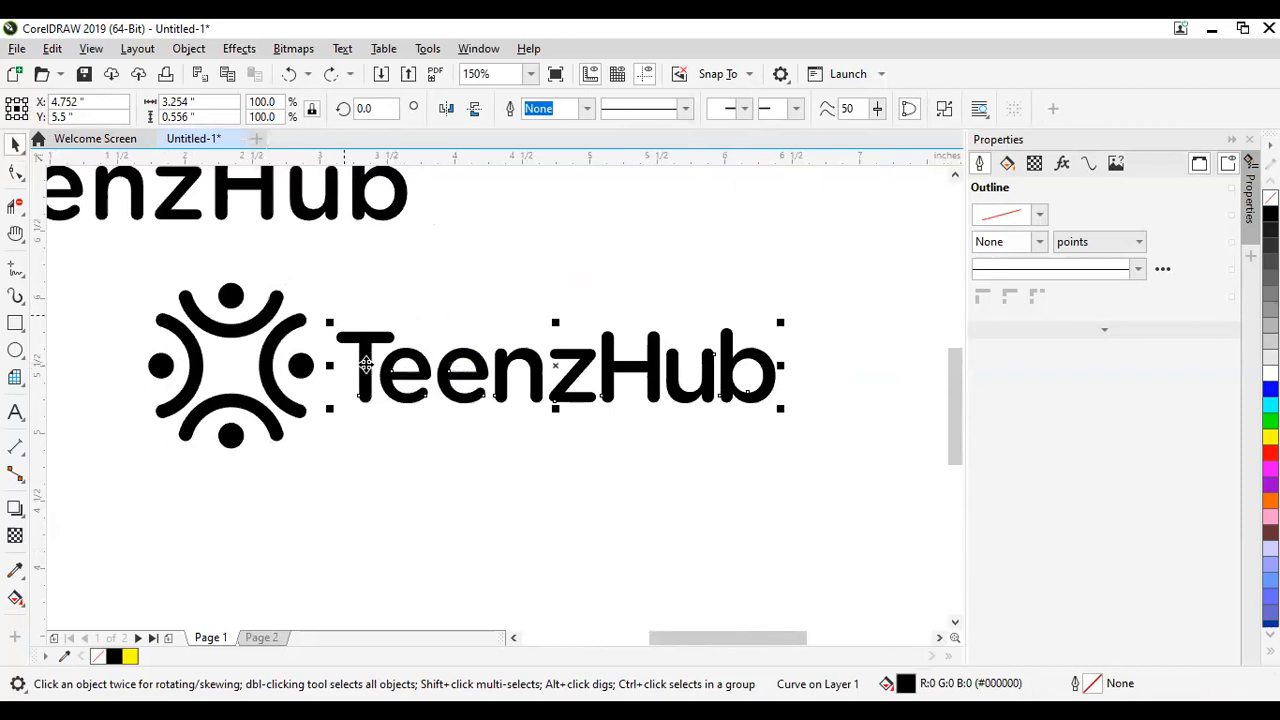
{"action": "scroll", "coordinate": [409, 373], "scroll_direction": "up", "scroll_amount": 1}
{"action": "scroll", "coordinate": [409, 373], "scroll_direction": "down", "scroll_amount": 1}
{"action": "scroll", "coordinate": [375, 355], "scroll_direction": "up", "scroll_amount": 1}
{"action": "scroll", "coordinate": [400, 350], "scroll_direction": "down", "scroll_amount": 1}
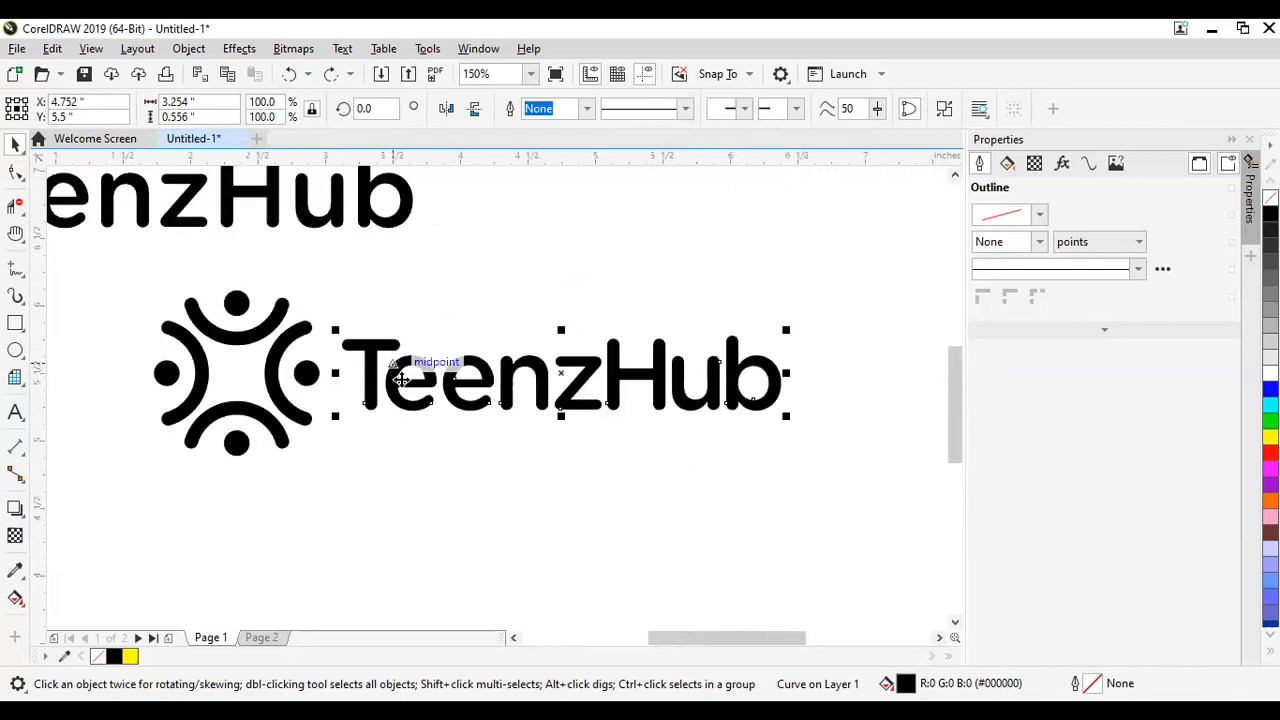
{"action": "left_click", "coordinate": [402, 413]}
{"action": "scroll", "coordinate": [420, 386], "scroll_direction": "up", "scroll_amount": 1}
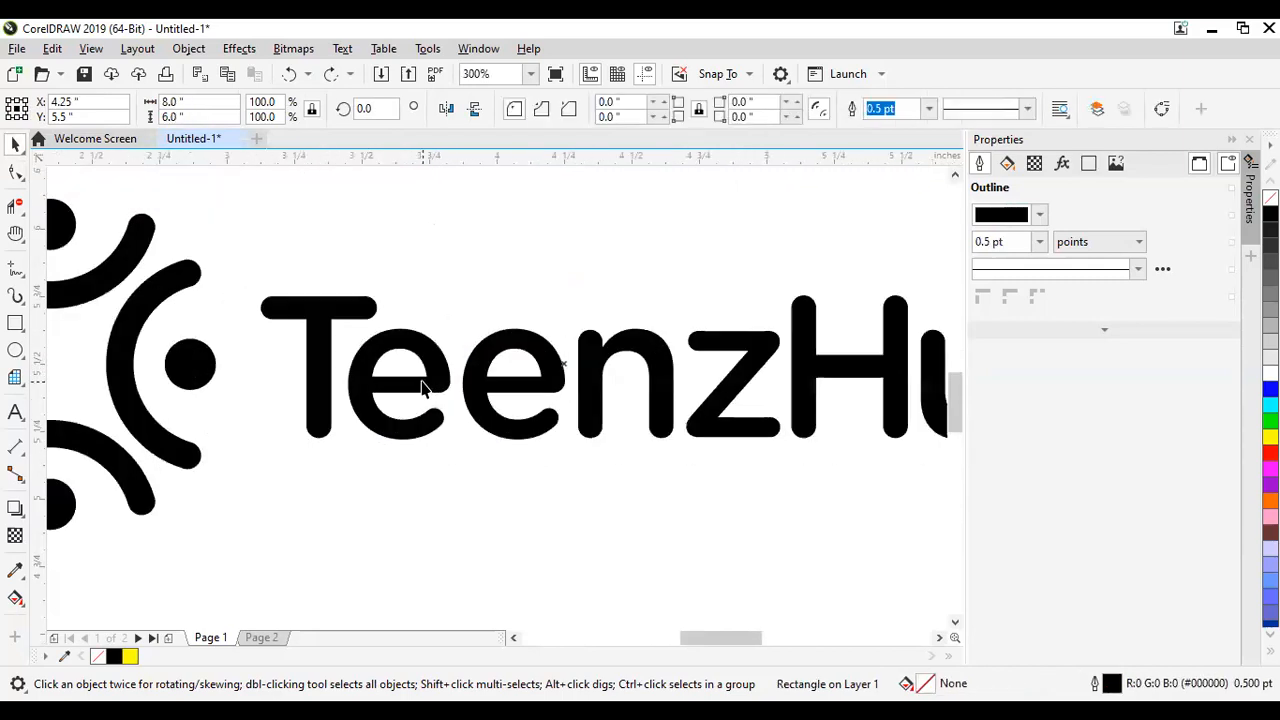
{"action": "scroll", "coordinate": [422, 385], "scroll_direction": "down", "scroll_amount": 1}
{"action": "scroll", "coordinate": [423, 366], "scroll_direction": "up", "scroll_amount": 1}
{"action": "scroll", "coordinate": [420, 414], "scroll_direction": "down", "scroll_amount": 1}
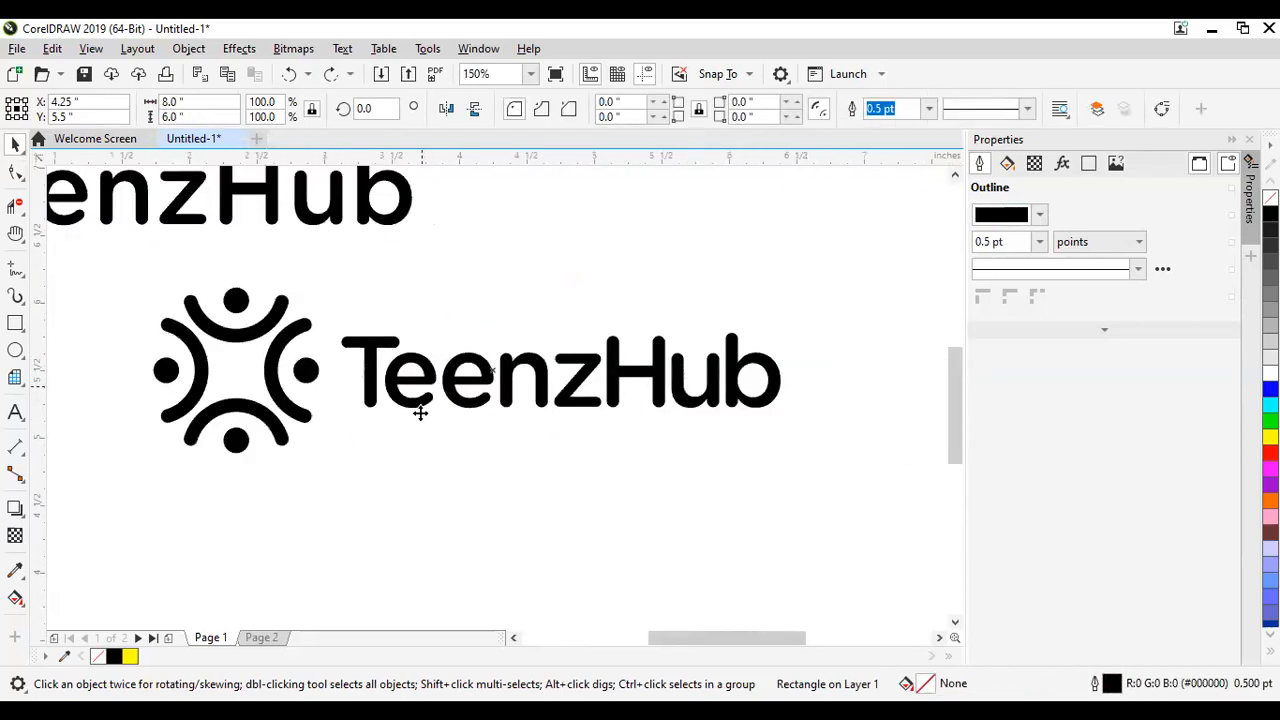
{"action": "scroll", "coordinate": [515, 465], "scroll_direction": "down", "scroll_amount": 1}
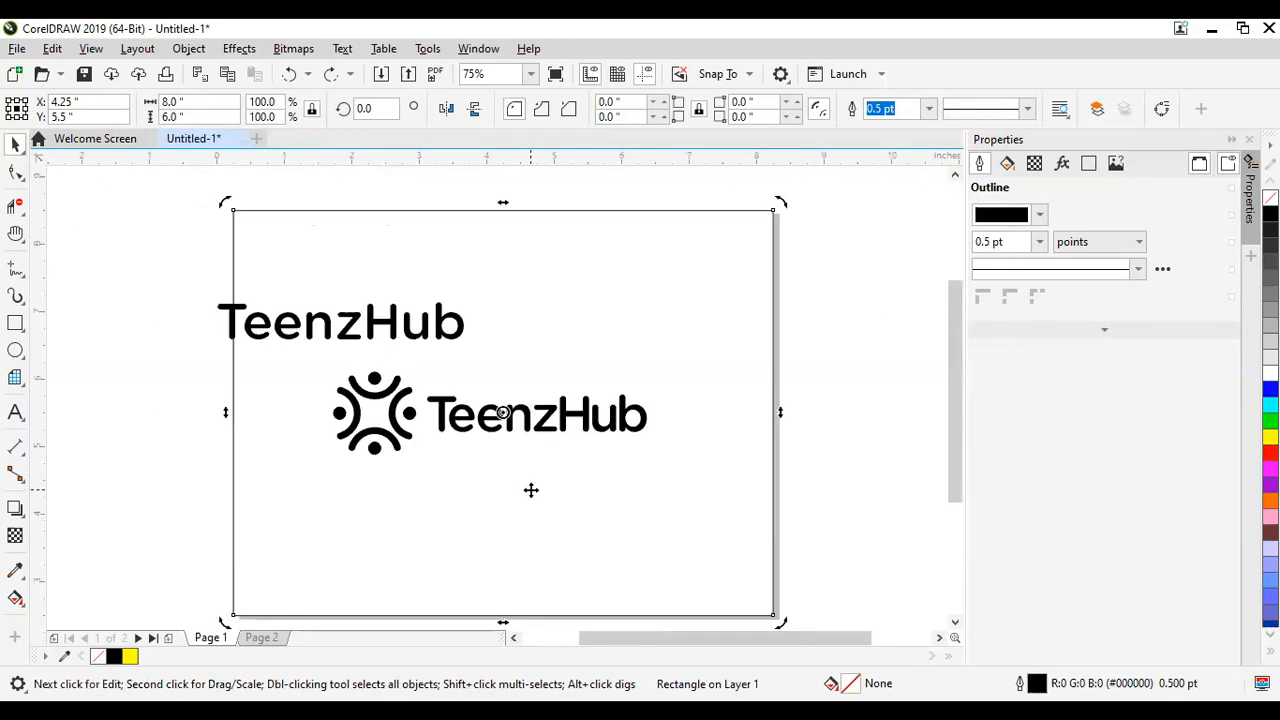
{"action": "scroll", "coordinate": [533, 491], "scroll_direction": "down", "scroll_amount": 1}
{"action": "left_click", "coordinate": [738, 483]}
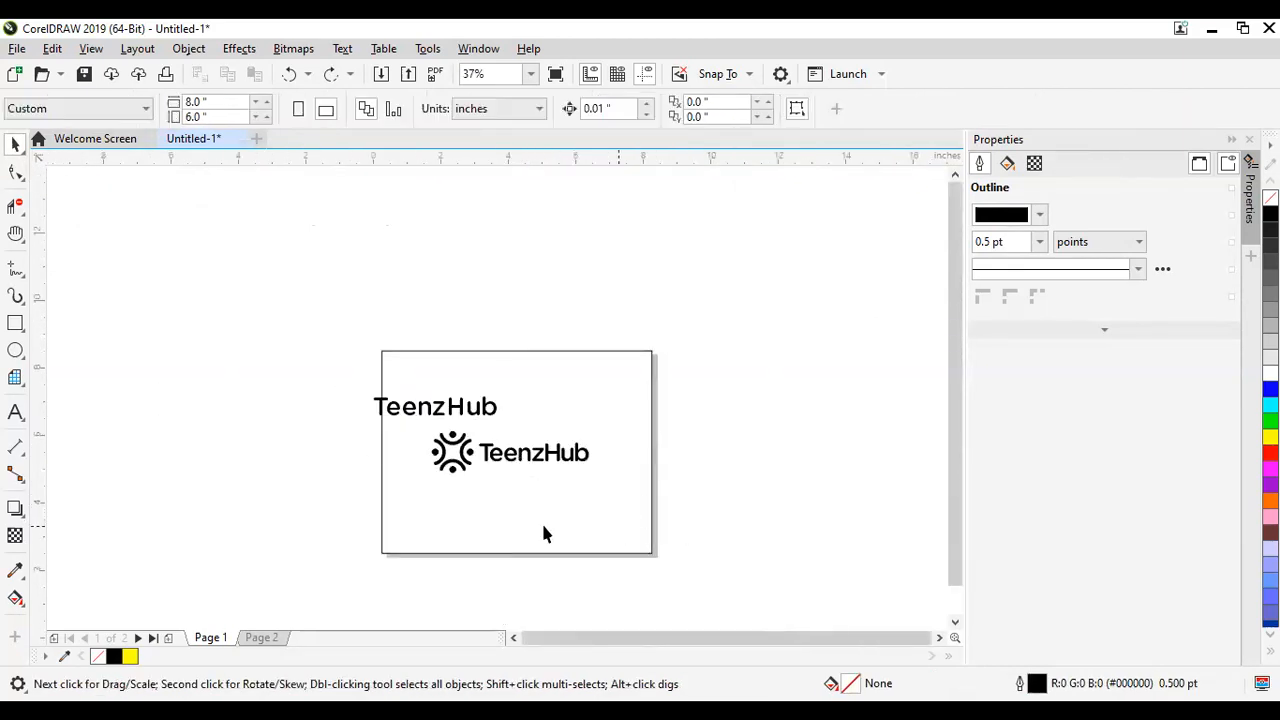
{"action": "scroll", "coordinate": [495, 481], "scroll_direction": "up", "scroll_amount": 2}
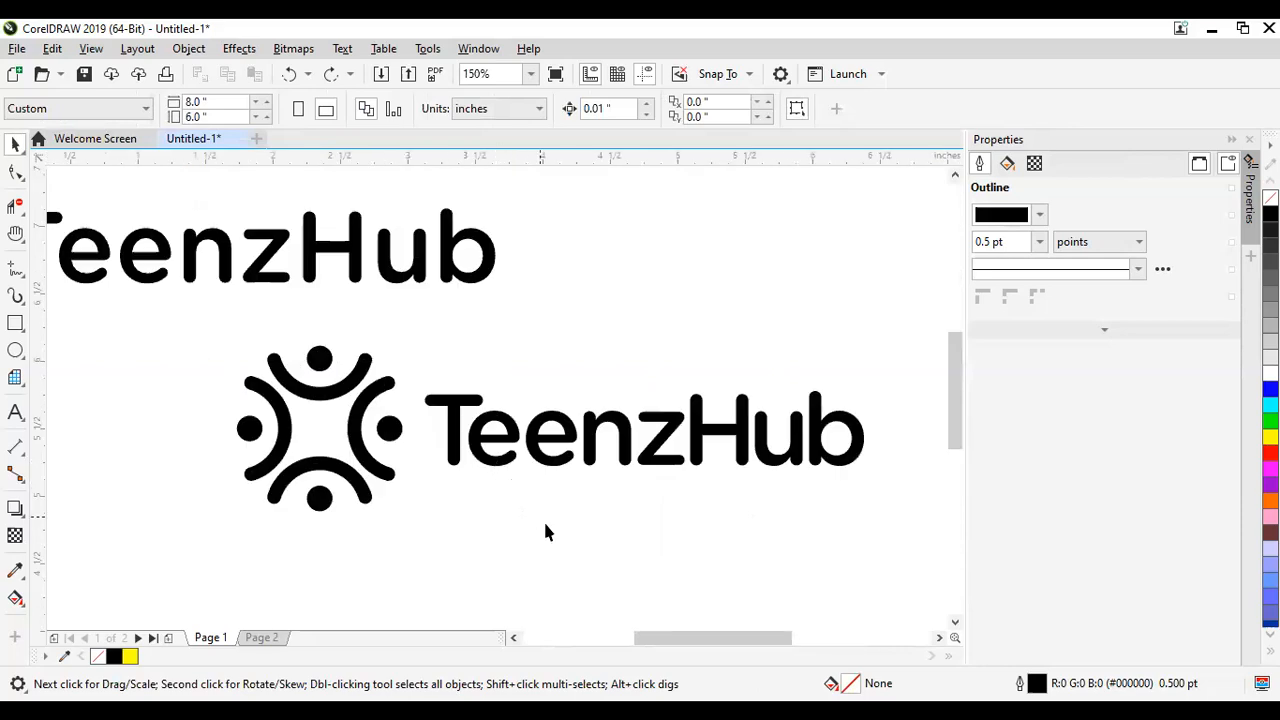
Step: Undo the shift of "eenzHub" towards the T, and delete the gauge rectangle brought back by the undo
{"action": "key", "text": "ctrl+z"}
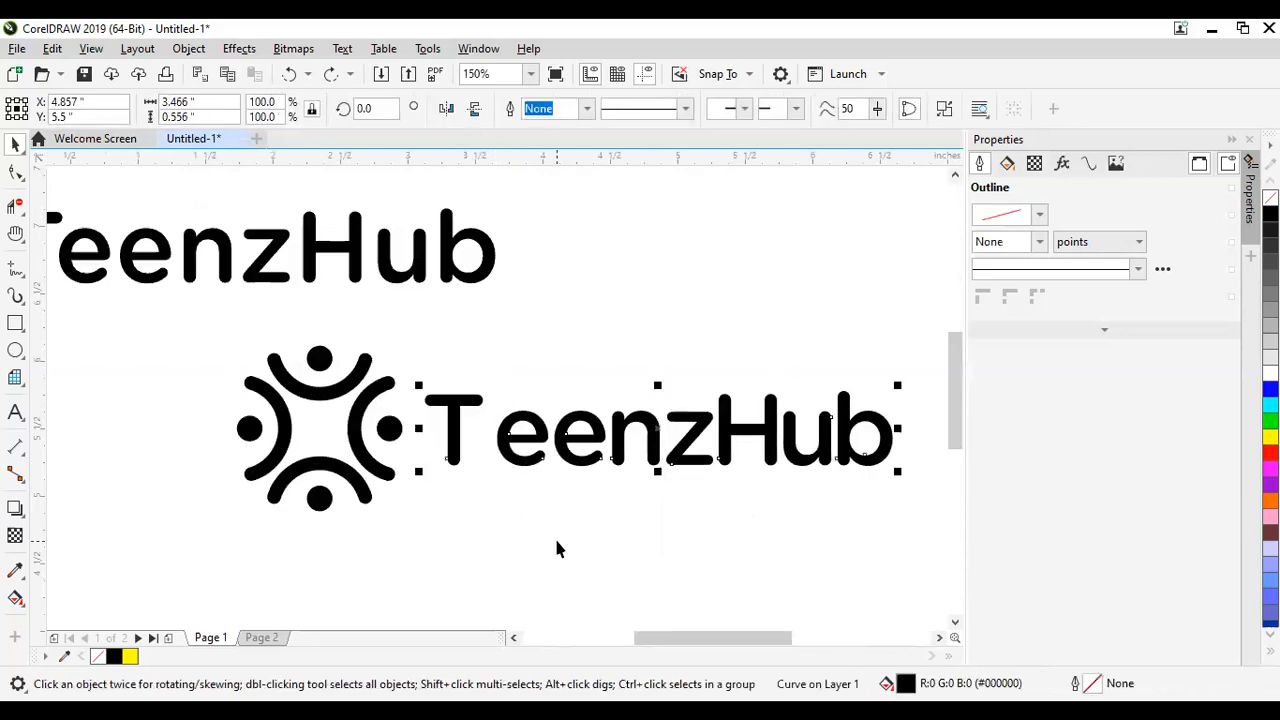
{"action": "key", "text": "ctrl+z"}
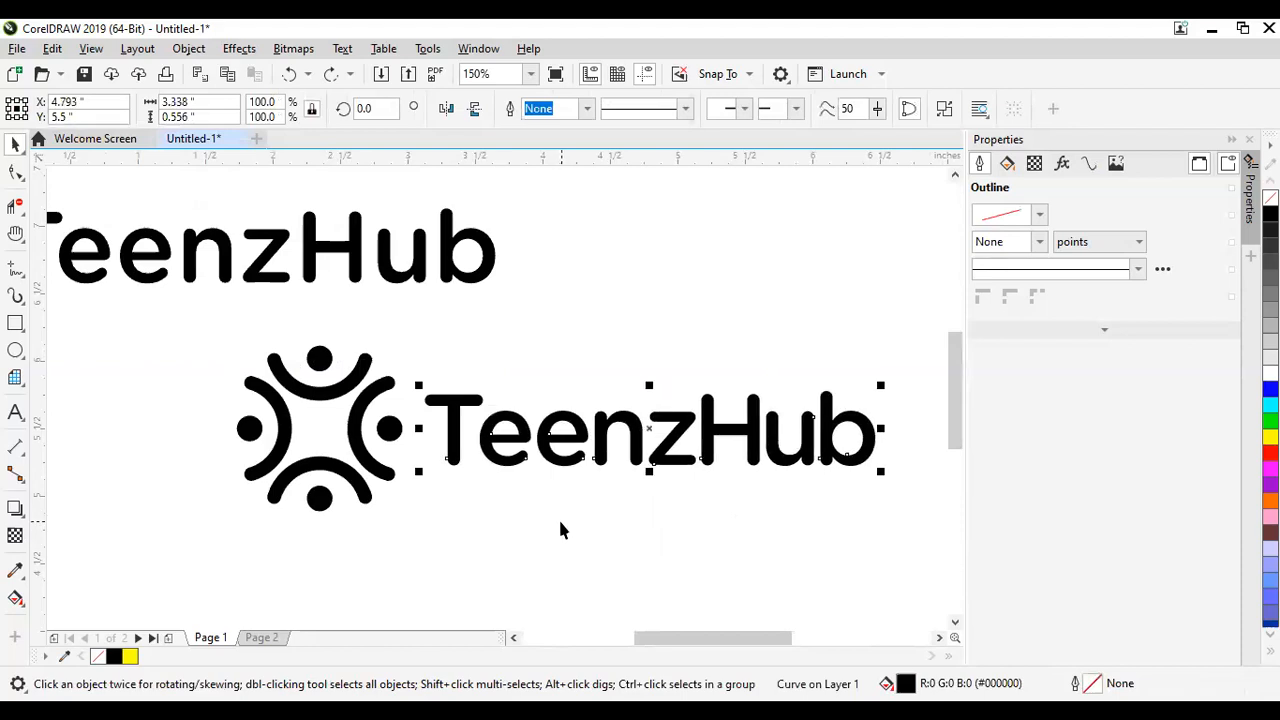
{"action": "key", "text": "ctrl+z"}
{"action": "key", "text": "Delete"}
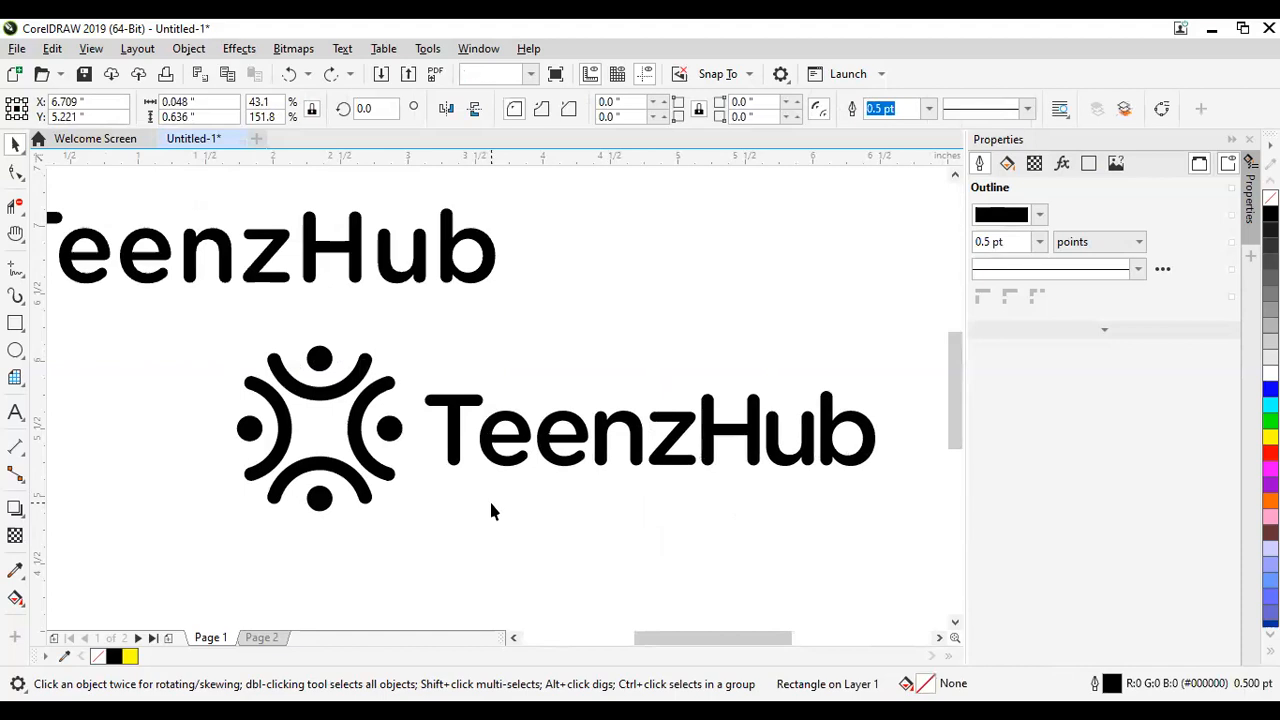
Step: Shift all nodes of "eenzHub" horizontally about 0.05 inches closer to the T, leaving the T in place
{"action": "left_click", "coordinate": [15, 172]}
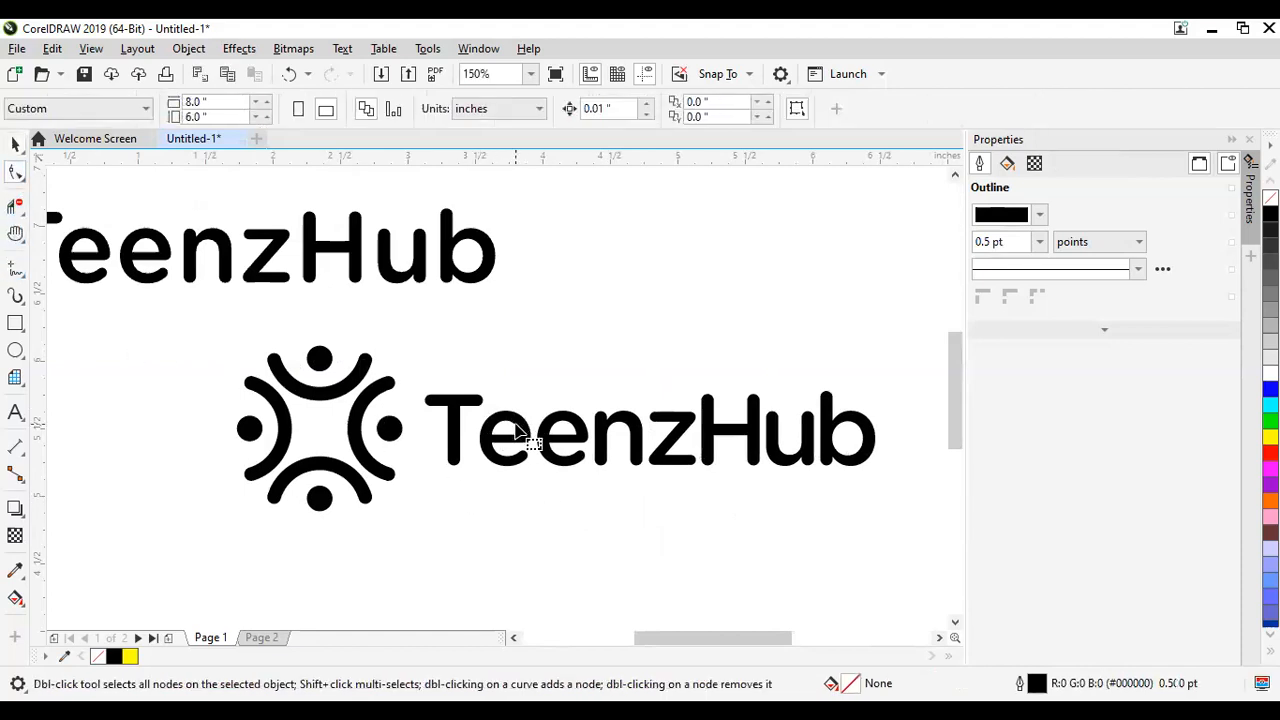
{"action": "left_click", "coordinate": [510, 420]}
{"action": "left_click_drag", "start_coordinate": [491, 355], "coordinate": [931, 523]}
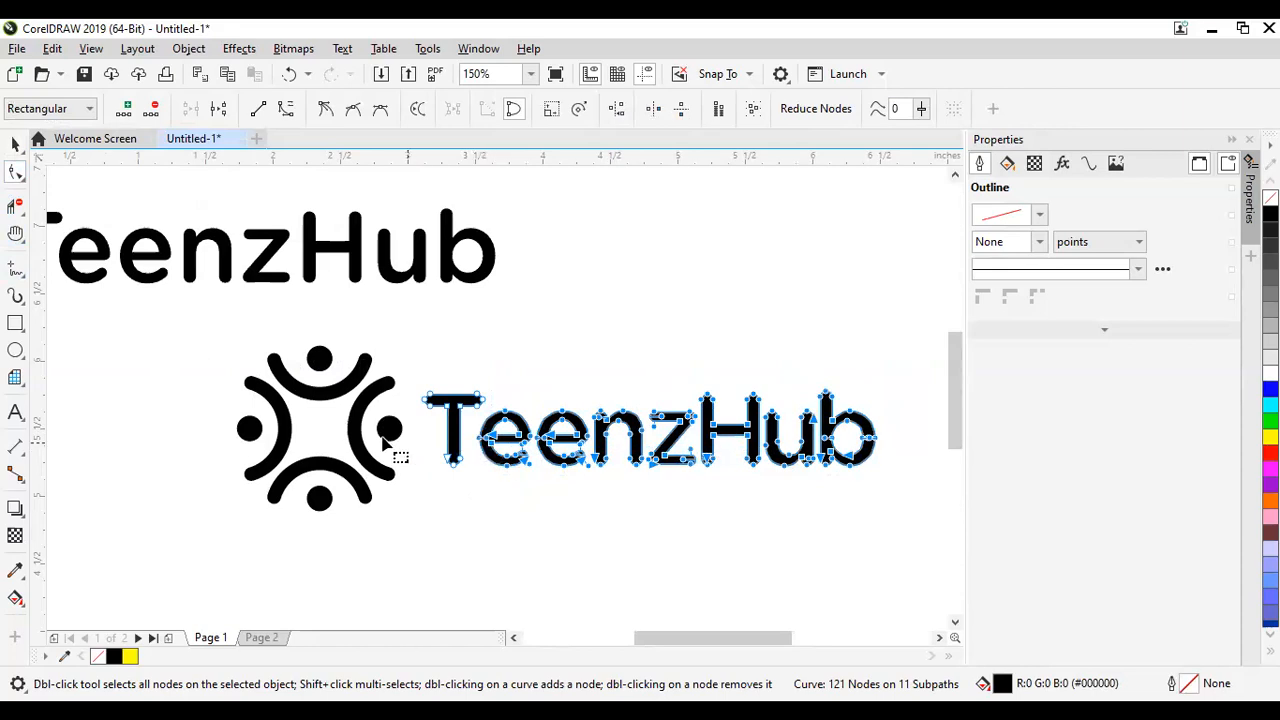
{"action": "key", "text": "Left"}
{"action": "key", "text": "Left"}
{"action": "key", "text": "Left"}
{"action": "key", "text": "Left"}
{"action": "key", "text": "Left"}
{"action": "key", "text": "Left"}
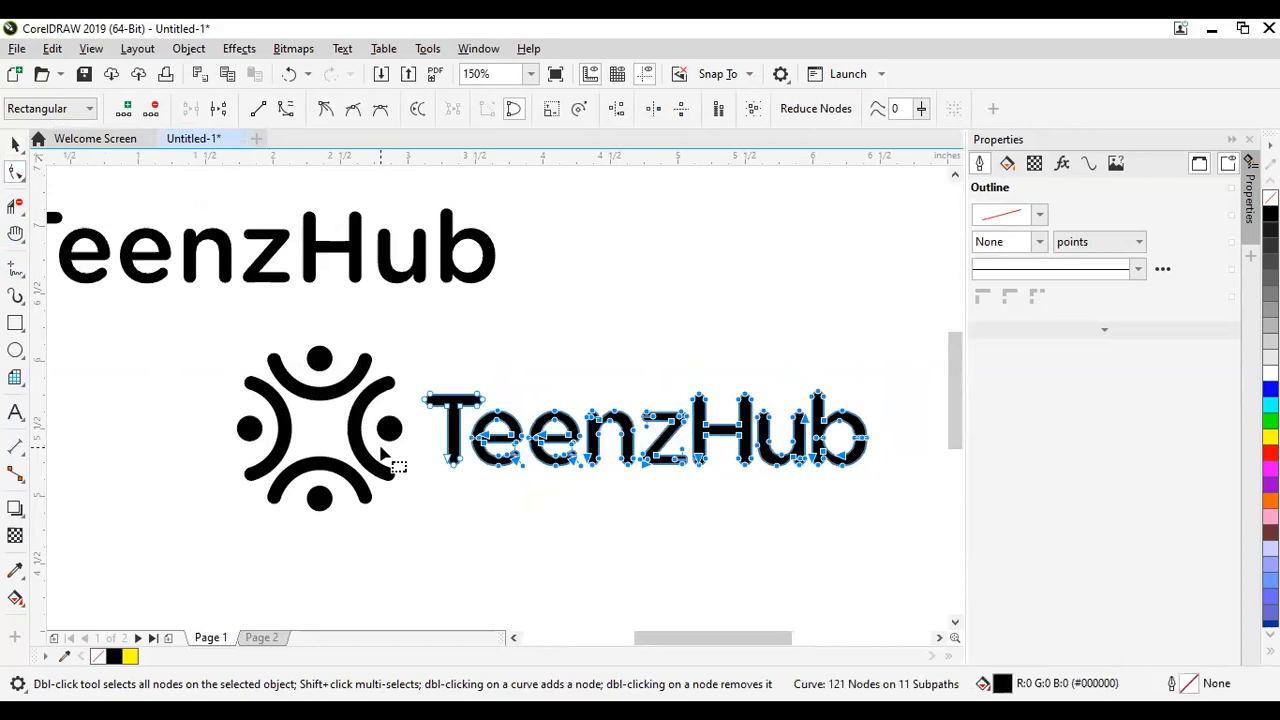
{"action": "key", "text": "Right"}
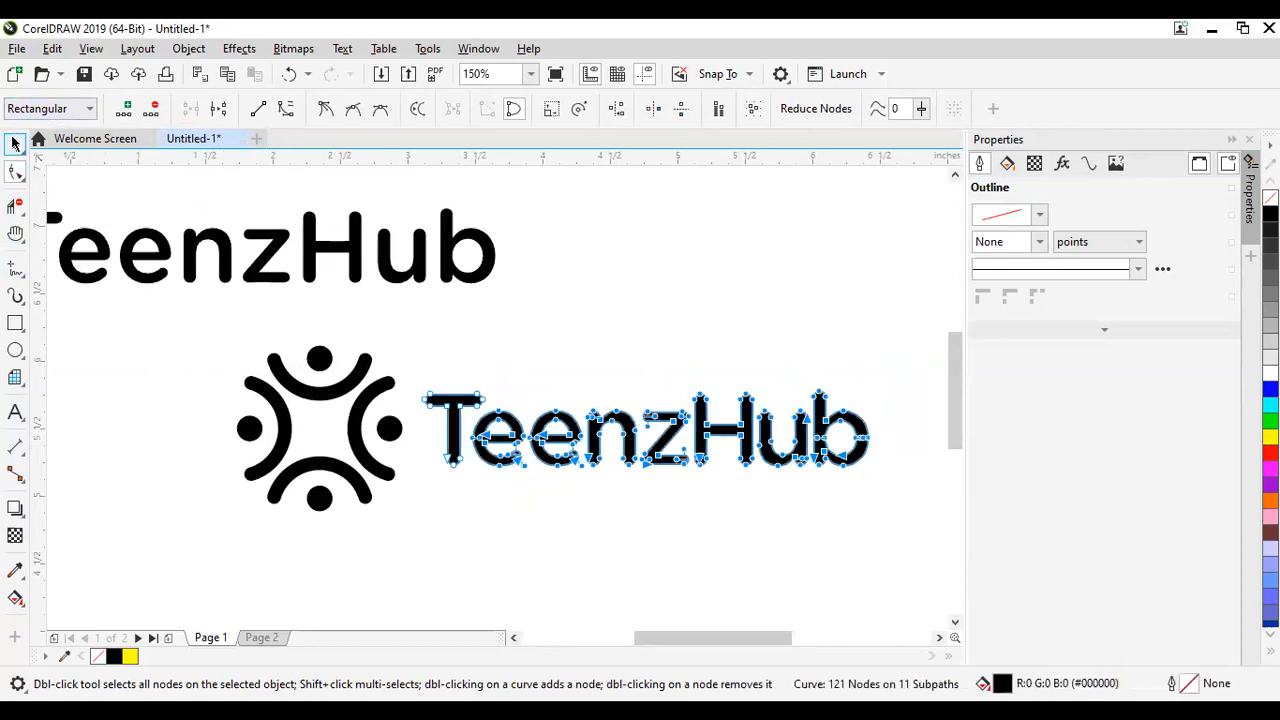
Step: Delete the spare "TeenzHub" text above the logo, keeping the wordmark beside the circular people icon
{"action": "left_click", "coordinate": [15, 144]}
{"action": "left_click", "coordinate": [617, 341]}
{"action": "scroll", "coordinate": [617, 339], "scroll_direction": "down", "scroll_amount": 2}
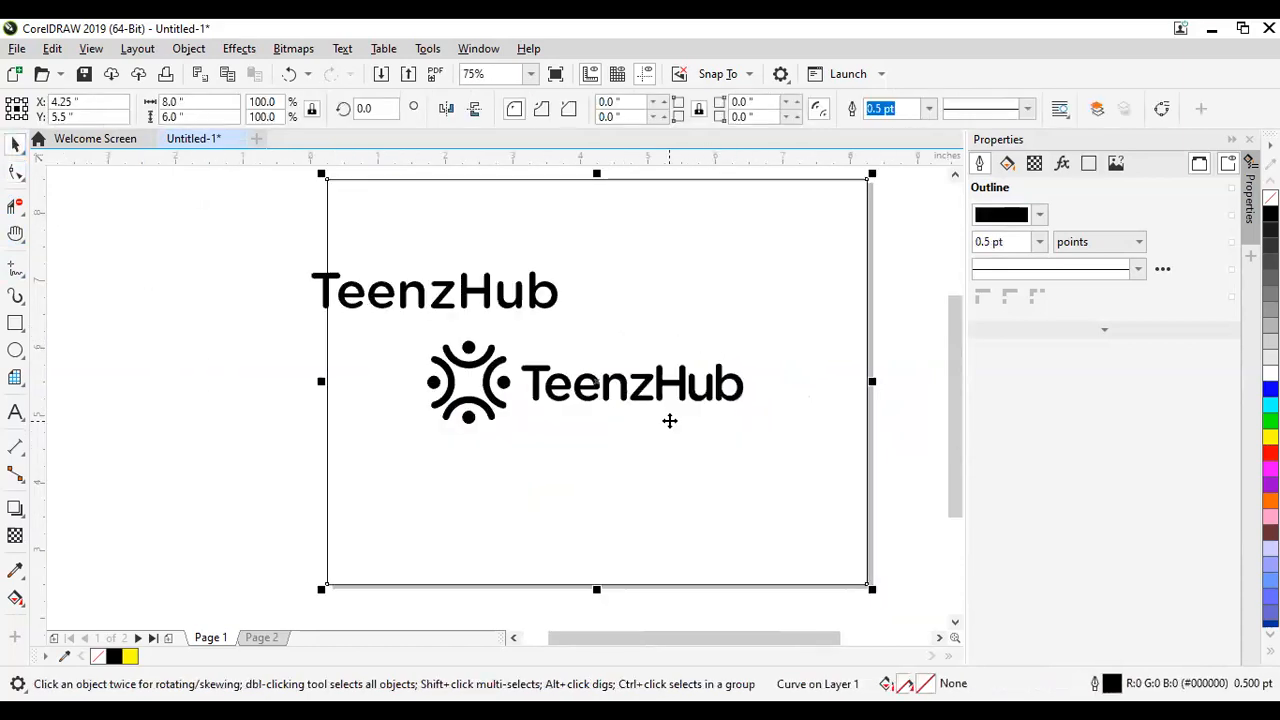
{"action": "scroll", "coordinate": [669, 388], "scroll_direction": "up", "scroll_amount": 1}
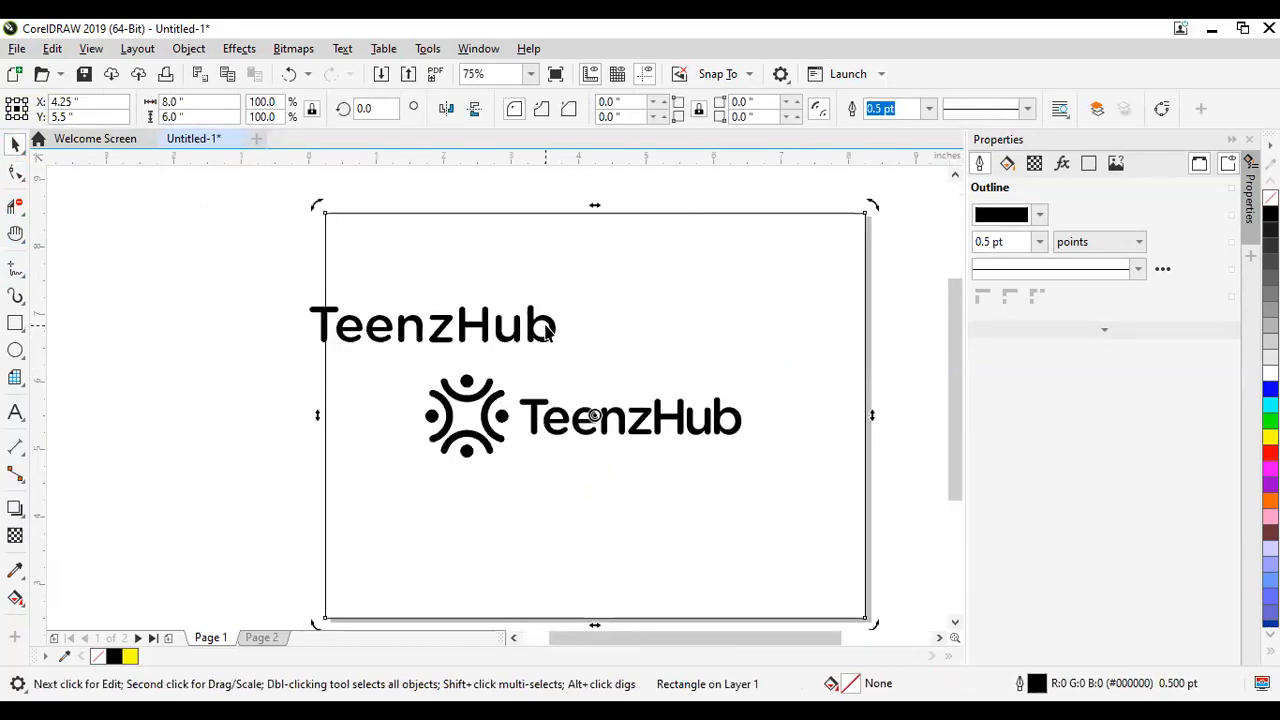
{"action": "left_click", "coordinate": [550, 326]}
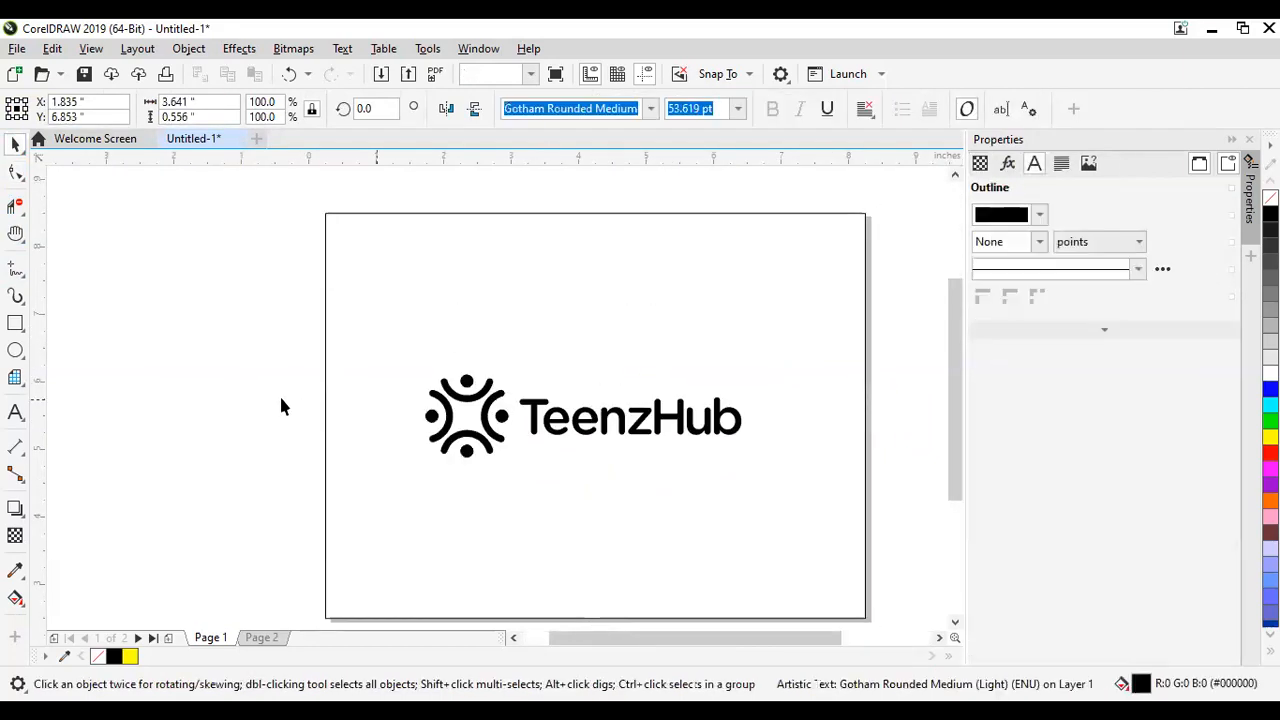
{"action": "left_click", "coordinate": [280, 403]}
Step: Examine the adjusted gap between the T and the first e, both close up and at full-page size
{"action": "left_click", "coordinate": [640, 413]}
{"action": "scroll", "coordinate": [640, 413], "scroll_direction": "up", "scroll_amount": 2}
{"action": "scroll", "coordinate": [640, 413], "scroll_direction": "down", "scroll_amount": 2}
{"action": "left_click", "coordinate": [685, 536]}
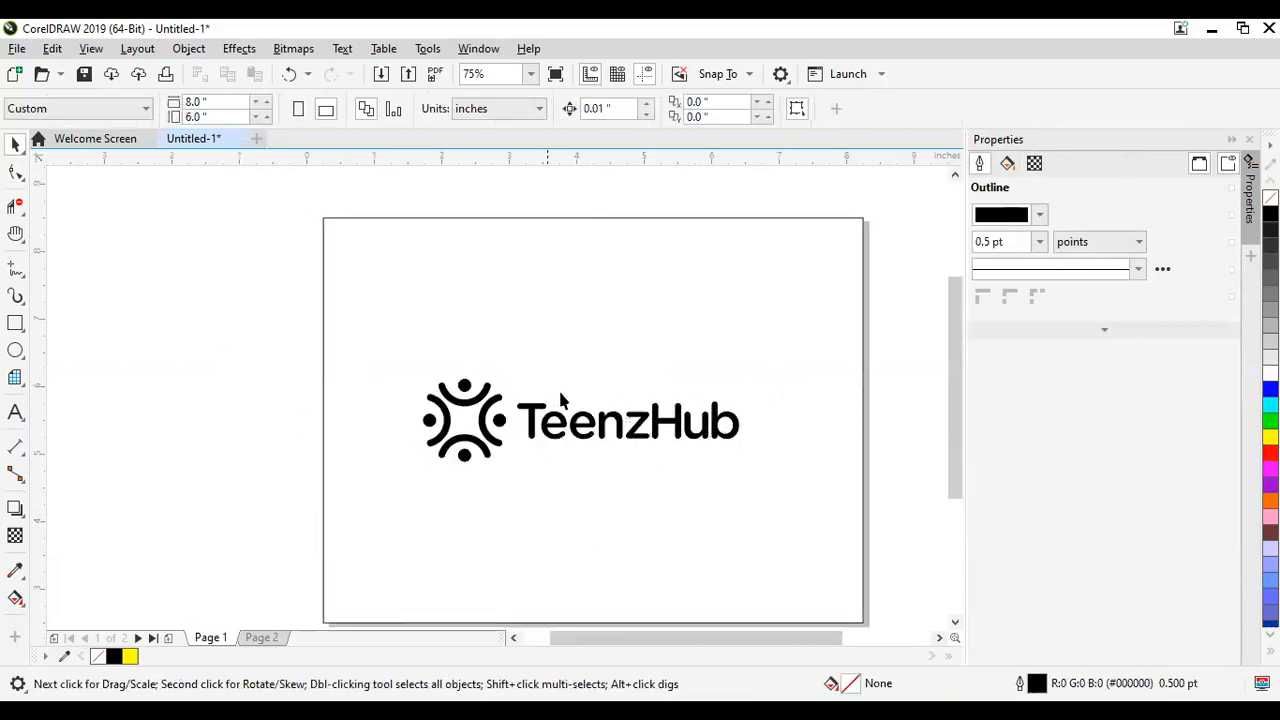
{"action": "scroll", "coordinate": [548, 390], "scroll_direction": "down", "scroll_amount": 2}
{"action": "scroll", "coordinate": [560, 397], "scroll_direction": "up", "scroll_amount": 2}
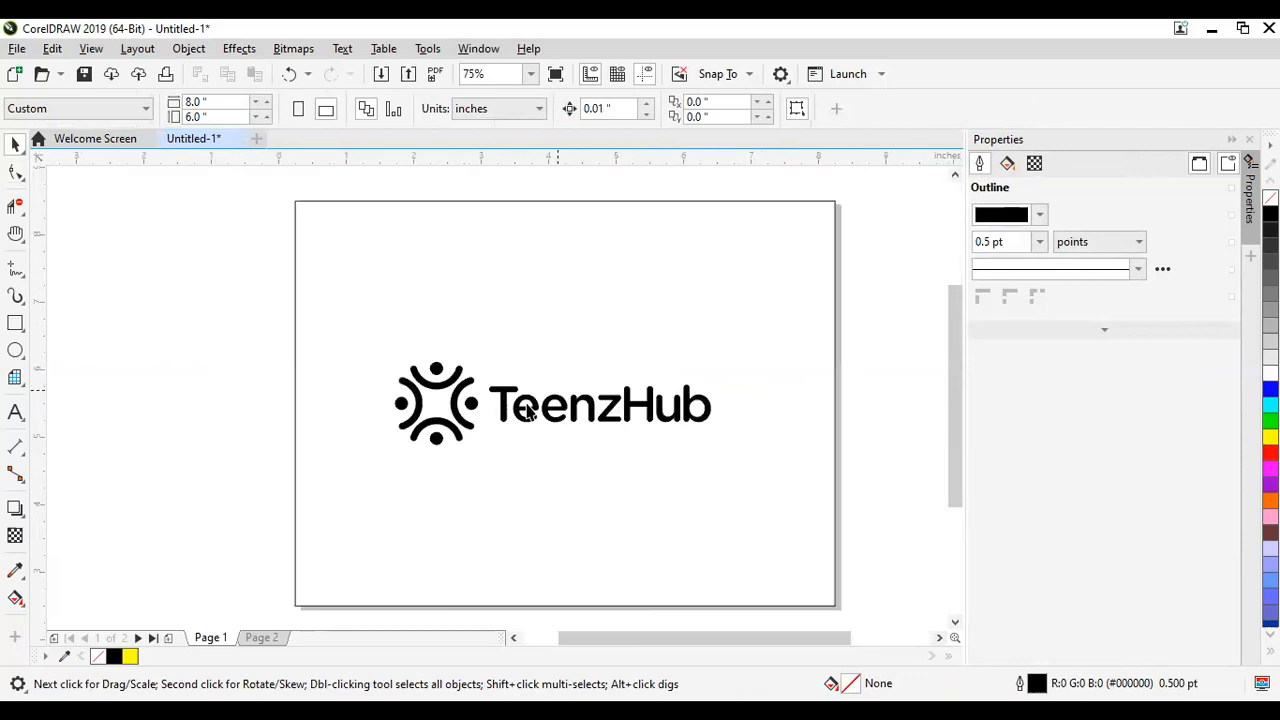
{"action": "scroll", "coordinate": [510, 410], "scroll_direction": "up", "scroll_amount": 1}
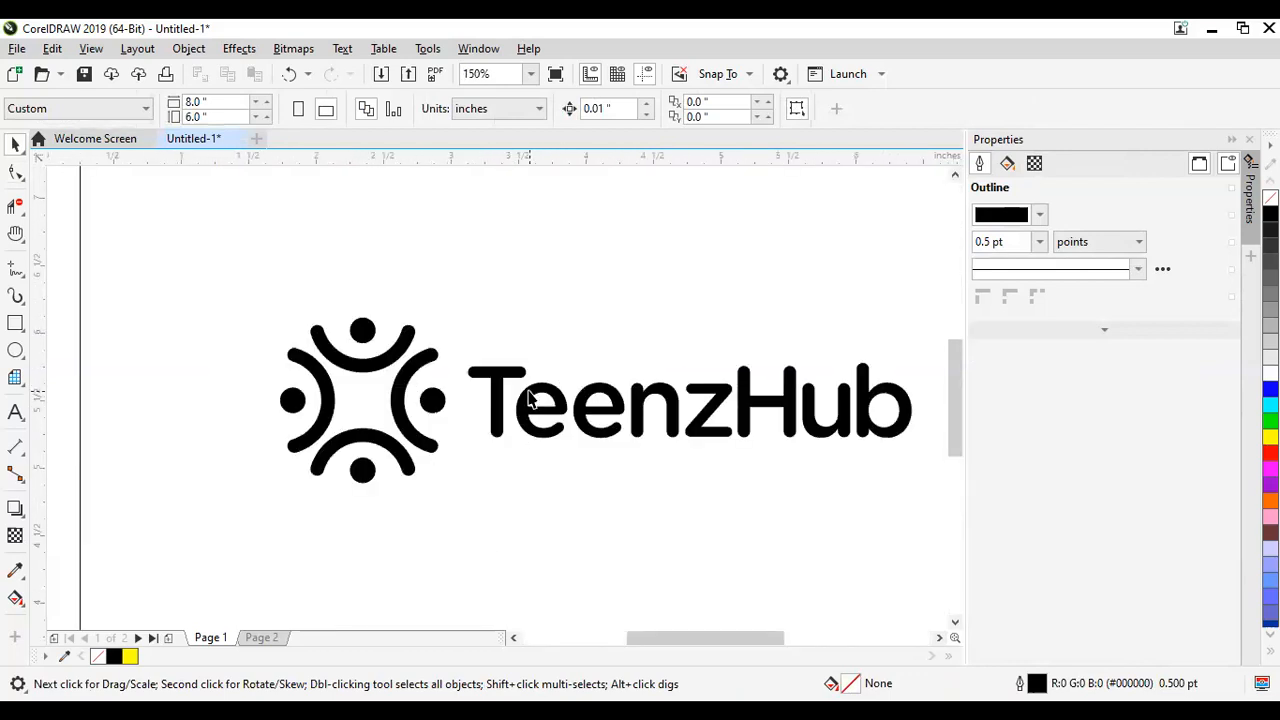
{"action": "left_click", "coordinate": [530, 398]}
{"action": "scroll", "coordinate": [530, 398], "scroll_direction": "up", "scroll_amount": 1}
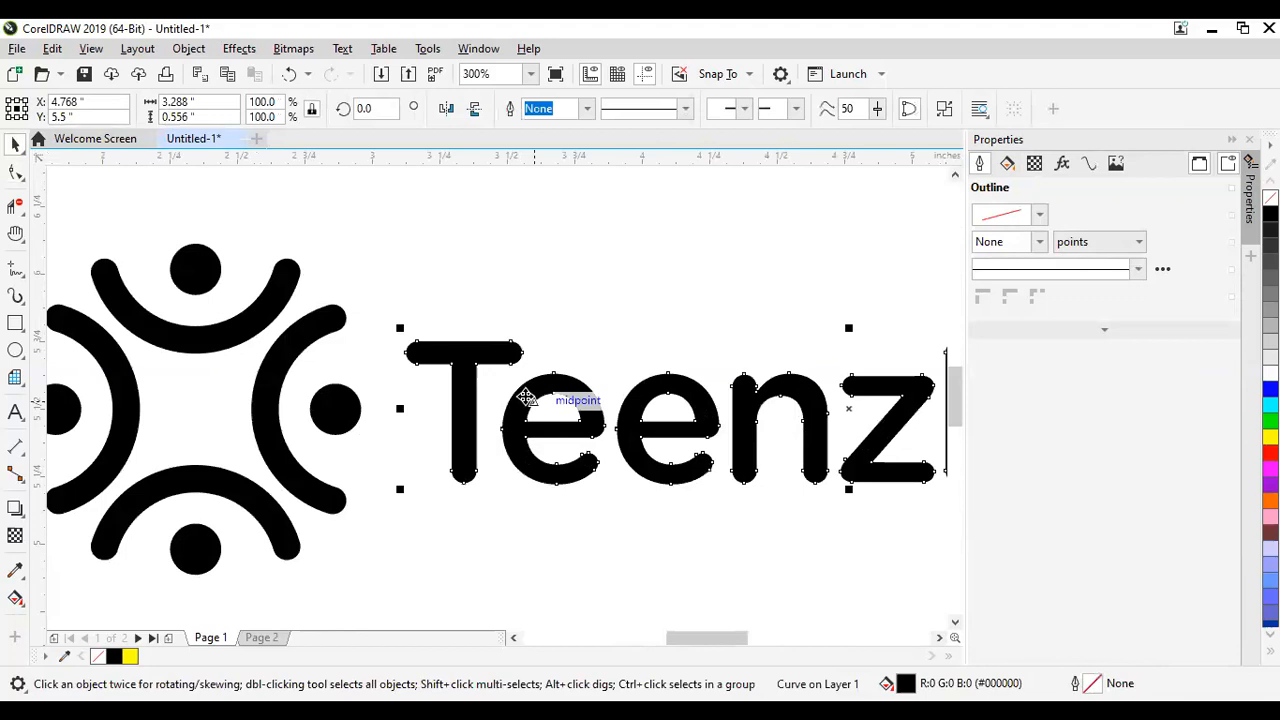
{"action": "key", "text": "shift+F4"}
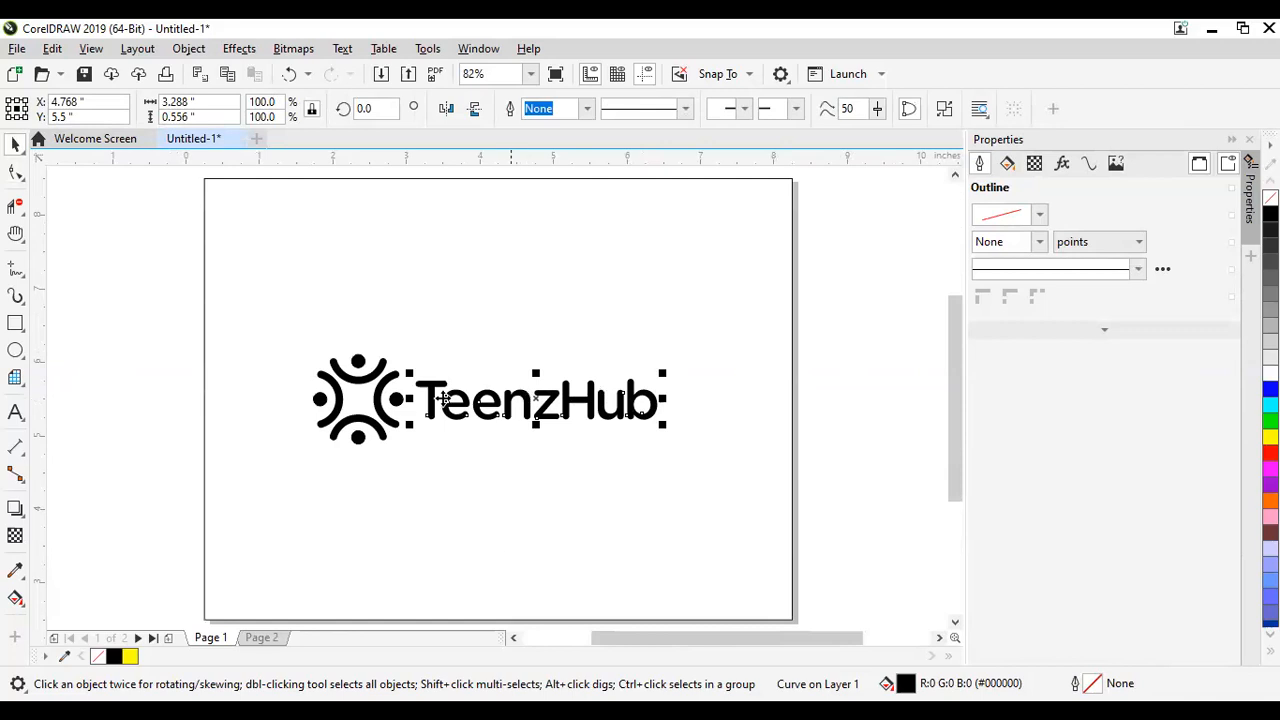
{"action": "left_click", "coordinate": [118, 326]}
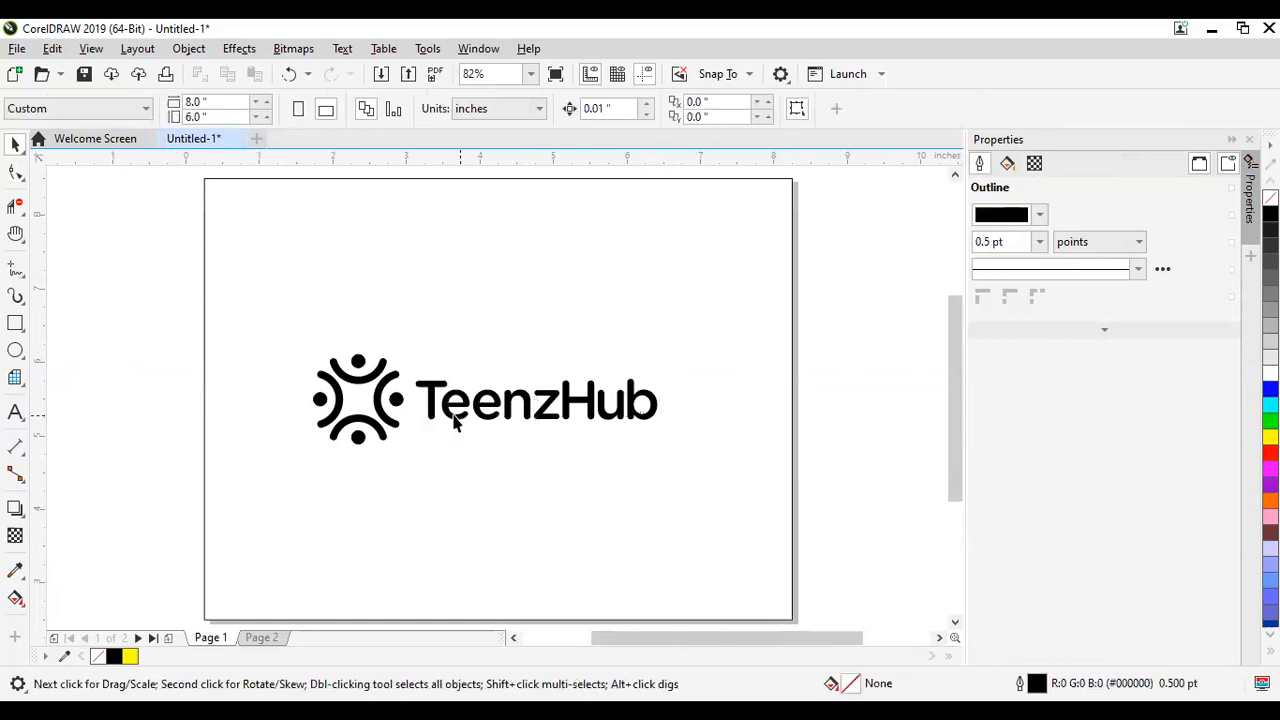
{"action": "scroll", "coordinate": [455, 415], "scroll_direction": "up", "scroll_amount": 2}
{"action": "scroll", "coordinate": [450, 410], "scroll_direction": "down", "scroll_amount": 2}
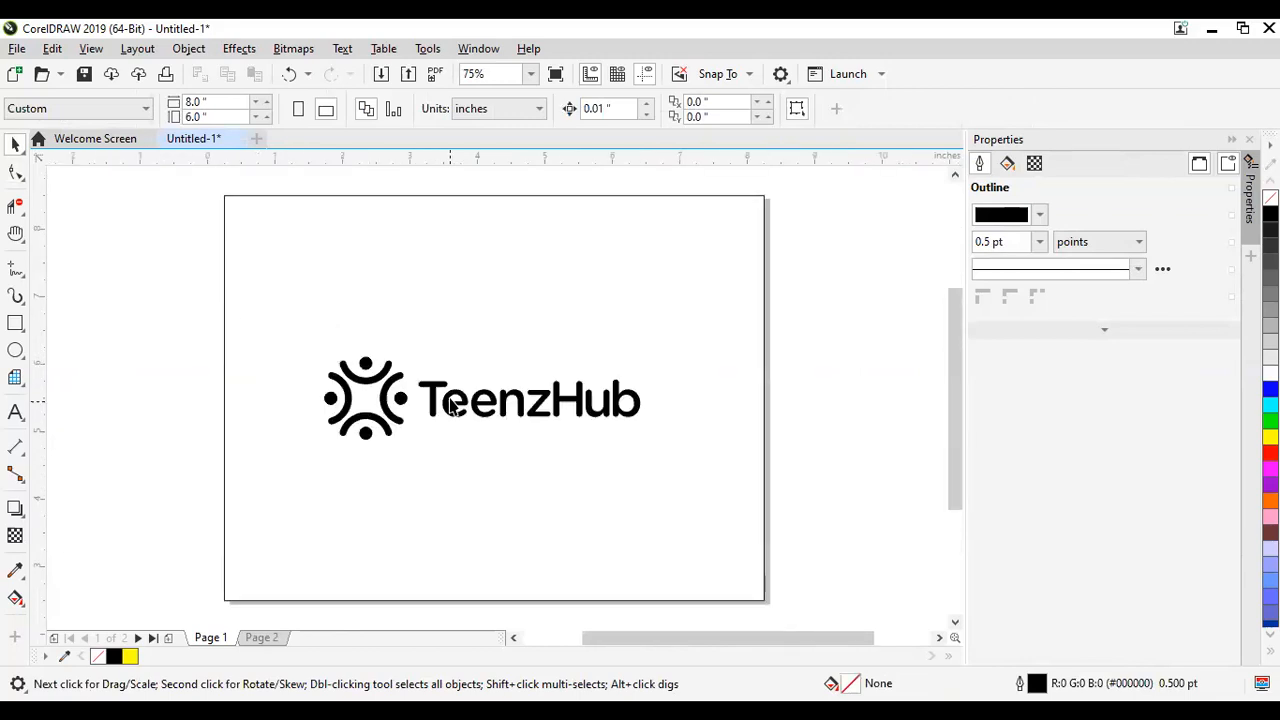
{"action": "scroll", "coordinate": [452, 397], "scroll_direction": "up", "scroll_amount": 2}
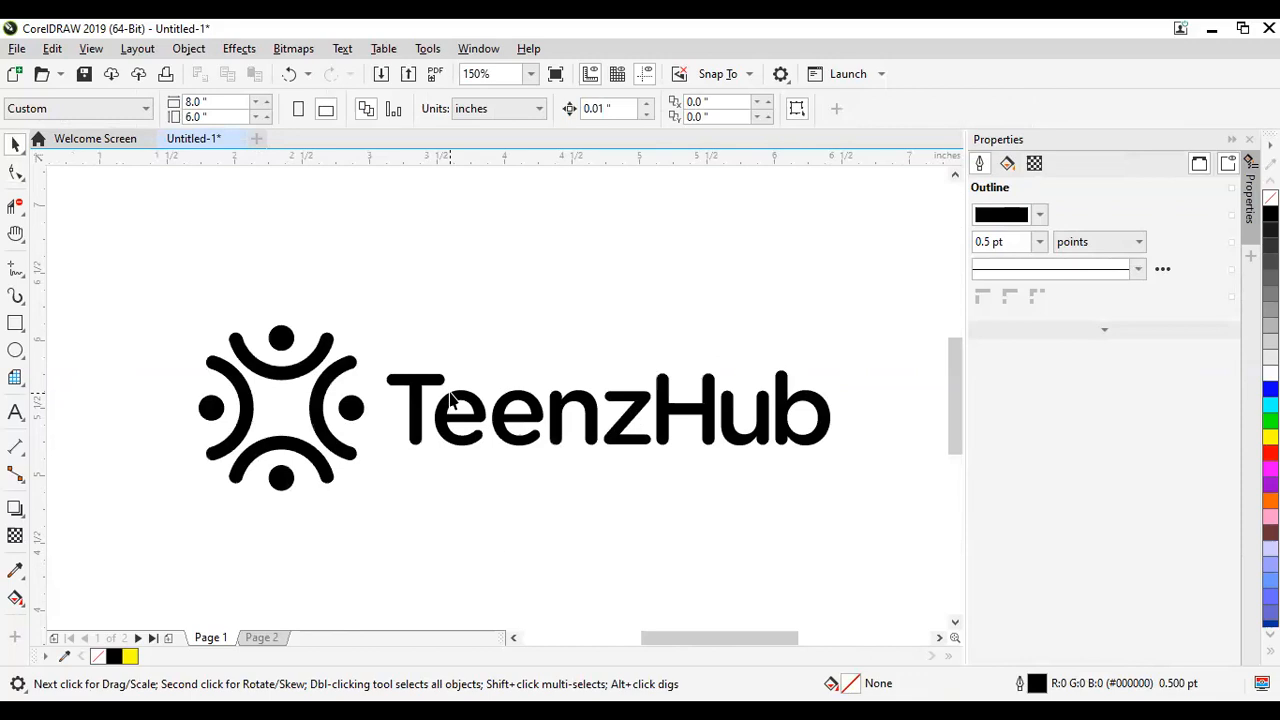
{"action": "scroll", "coordinate": [453, 398], "scroll_direction": "down", "scroll_amount": 2}
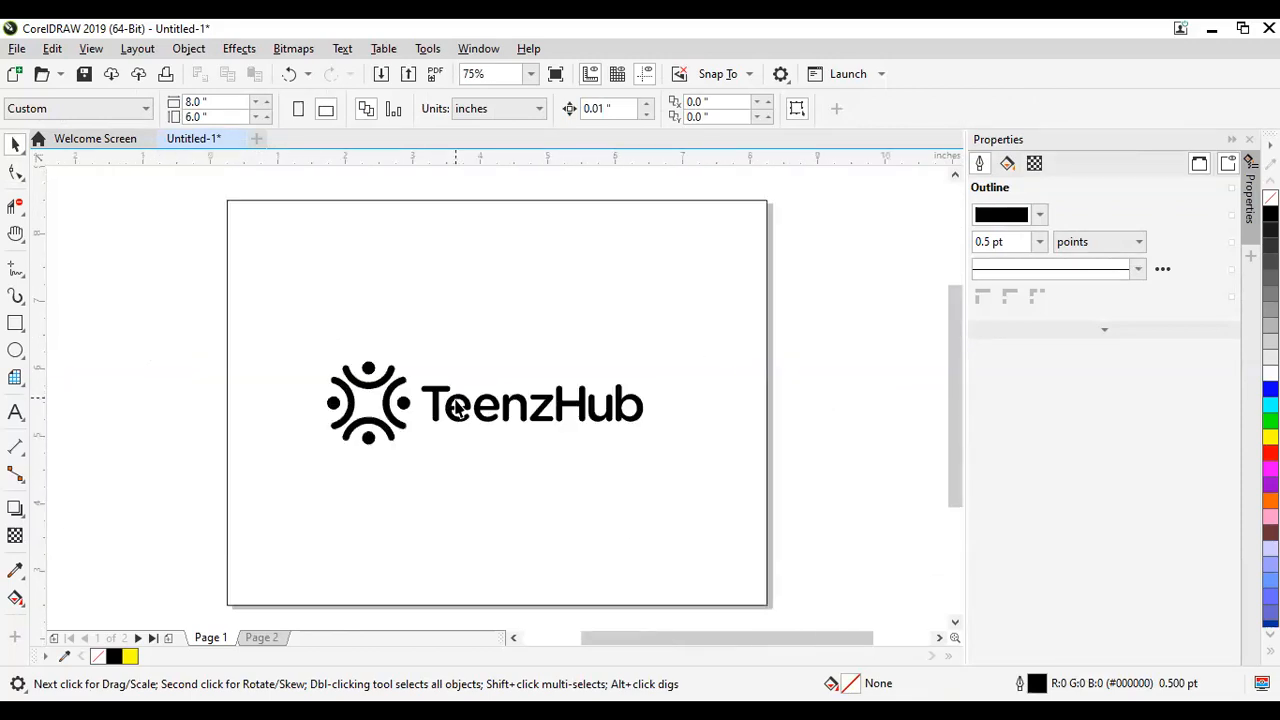
{"action": "scroll", "coordinate": [461, 410], "scroll_direction": "up", "scroll_amount": 2}
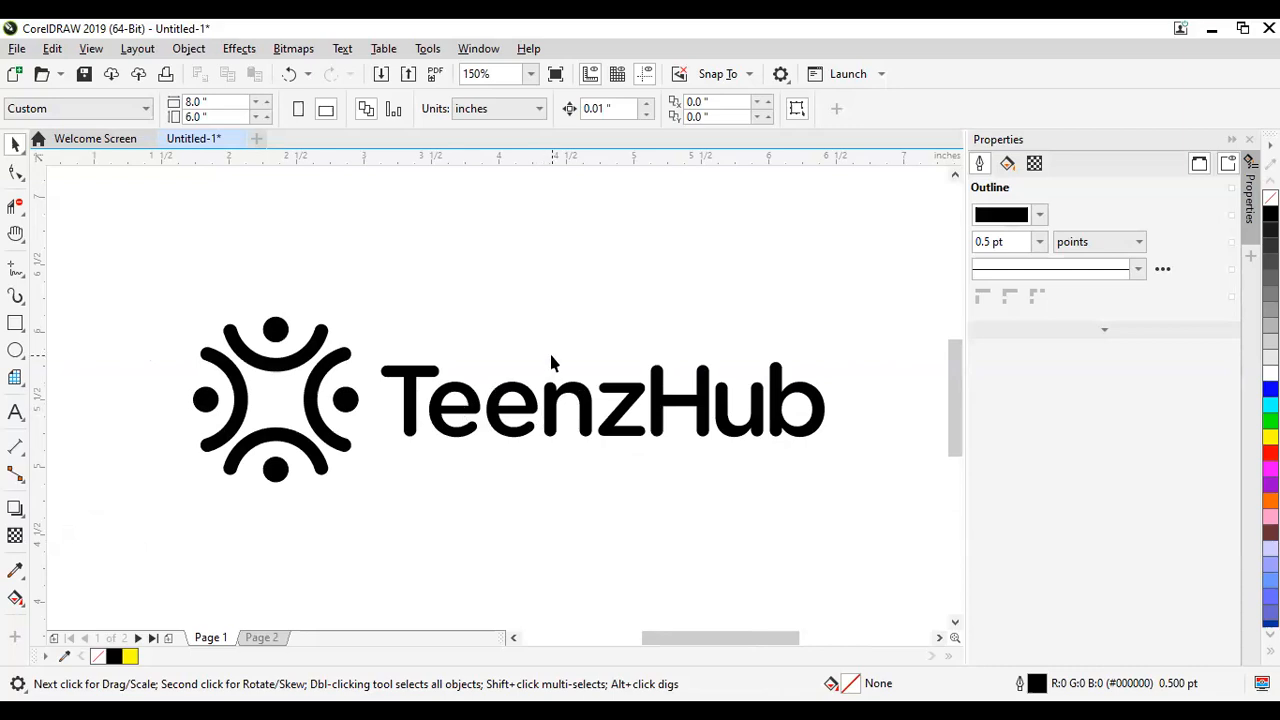
Step: Compare the spacing of all "TeenzHub" letters and the balance between wordmark and people icon at several magnifications
{"action": "scroll", "coordinate": [549, 355], "scroll_direction": "down", "scroll_amount": 5}
{"action": "scroll", "coordinate": [553, 378], "scroll_direction": "up", "scroll_amount": 2}
{"action": "scroll", "coordinate": [553, 378], "scroll_direction": "up", "scroll_amount": 1}
{"action": "scroll", "coordinate": [553, 378], "scroll_direction": "down", "scroll_amount": 1}
{"action": "scroll", "coordinate": [553, 378], "scroll_direction": "down", "scroll_amount": 1}
{"action": "scroll", "coordinate": [549, 373], "scroll_direction": "up", "scroll_amount": 1}
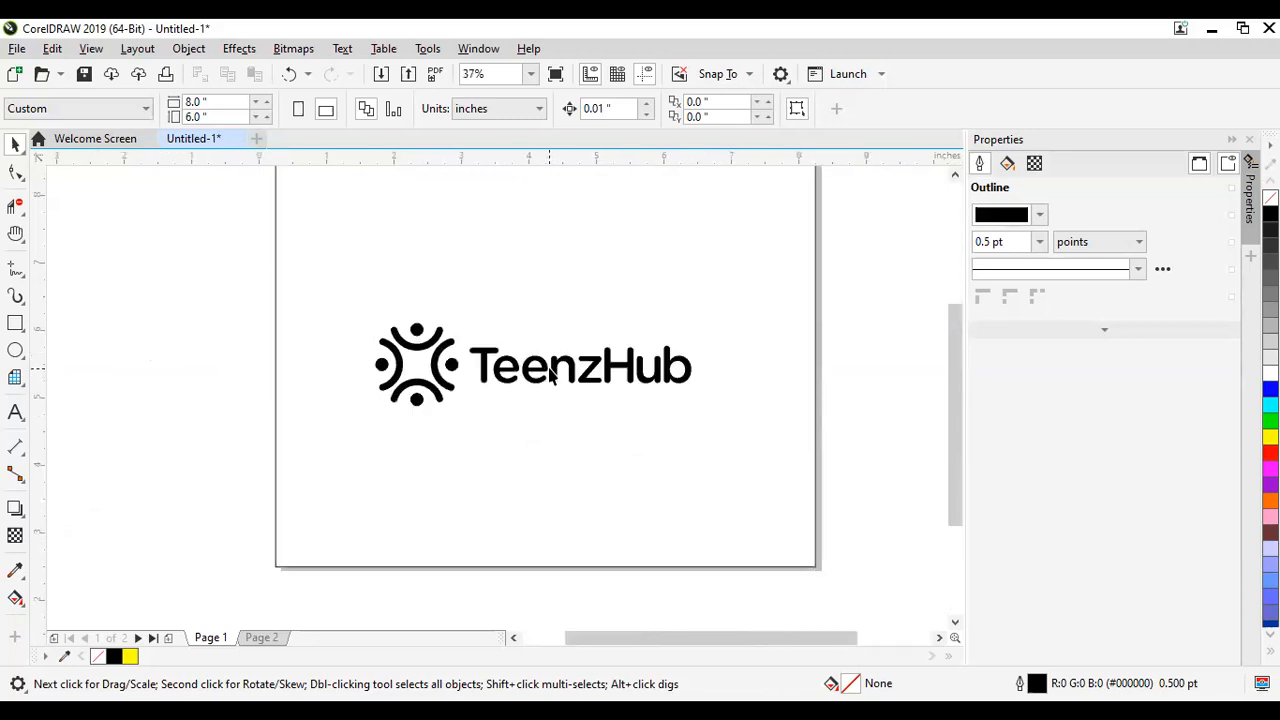
{"action": "scroll", "coordinate": [549, 373], "scroll_direction": "up", "scroll_amount": 2}
{"action": "scroll", "coordinate": [549, 372], "scroll_direction": "down", "scroll_amount": 1}
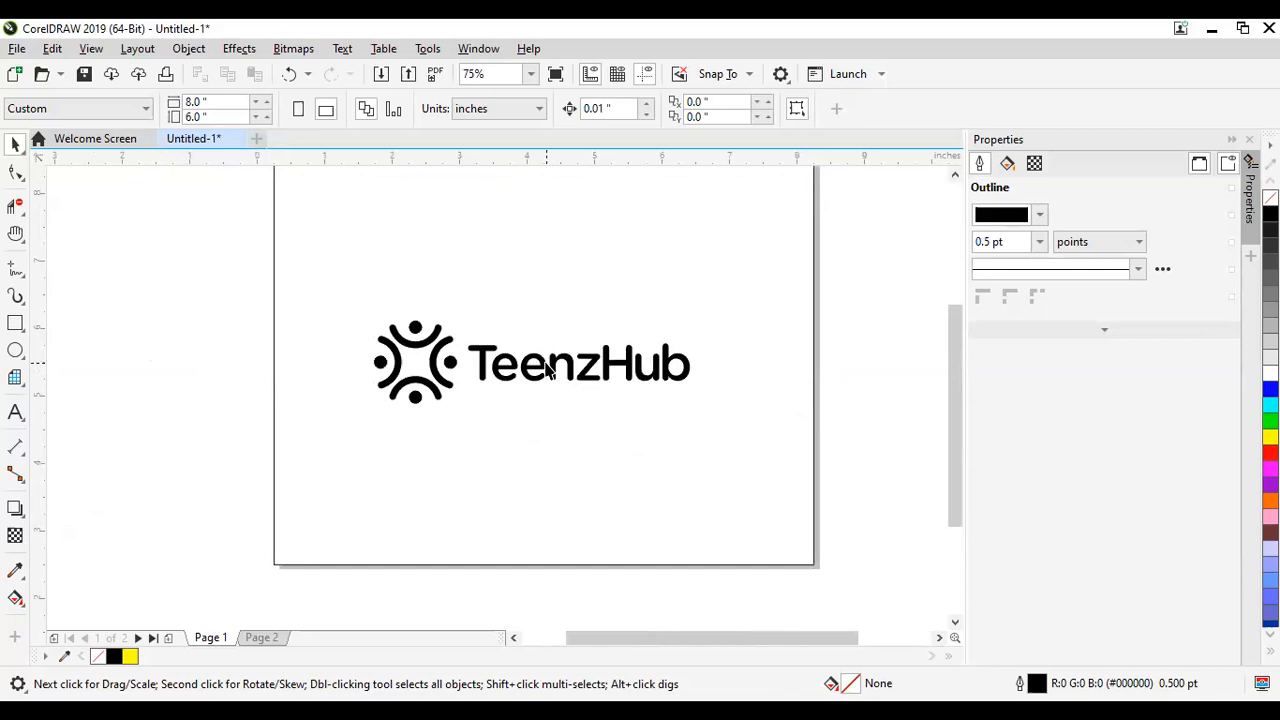
{"action": "scroll", "coordinate": [555, 368], "scroll_direction": "up", "scroll_amount": 1}
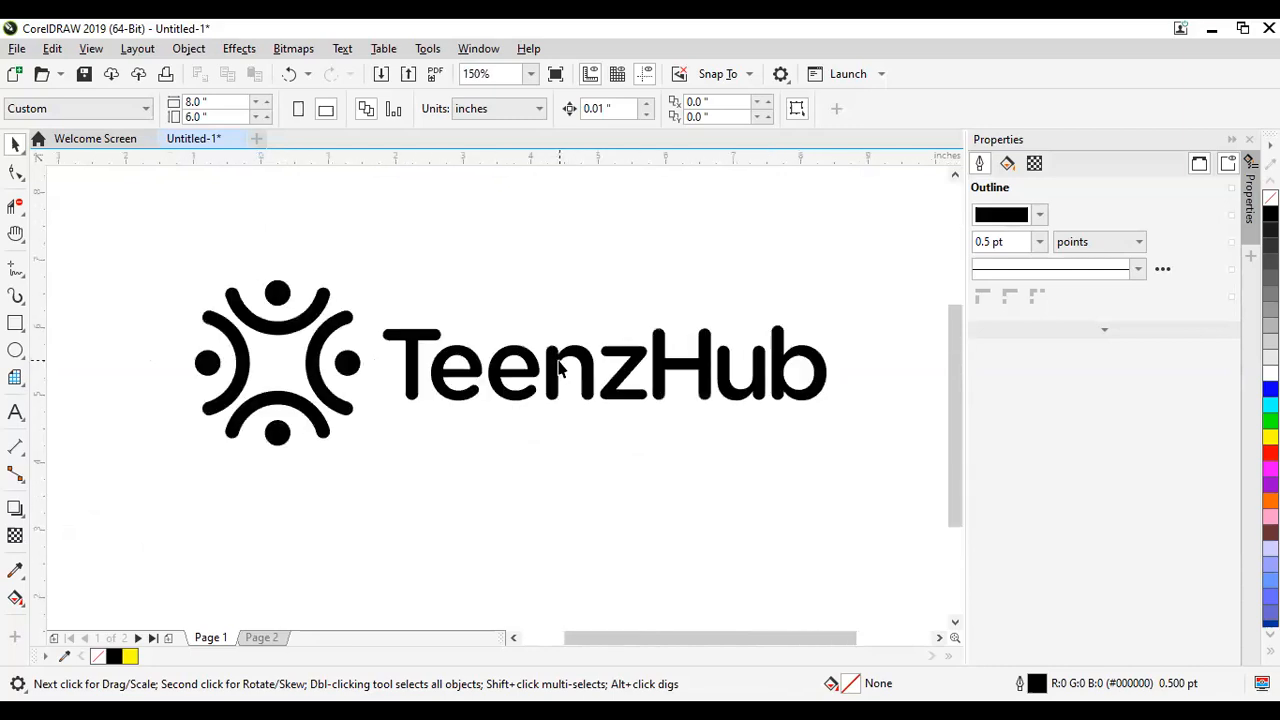
{"action": "scroll", "coordinate": [562, 366], "scroll_direction": "down", "scroll_amount": 2}
{"action": "scroll", "coordinate": [568, 358], "scroll_direction": "up", "scroll_amount": 1}
{"action": "scroll", "coordinate": [568, 354], "scroll_direction": "up", "scroll_amount": 2}
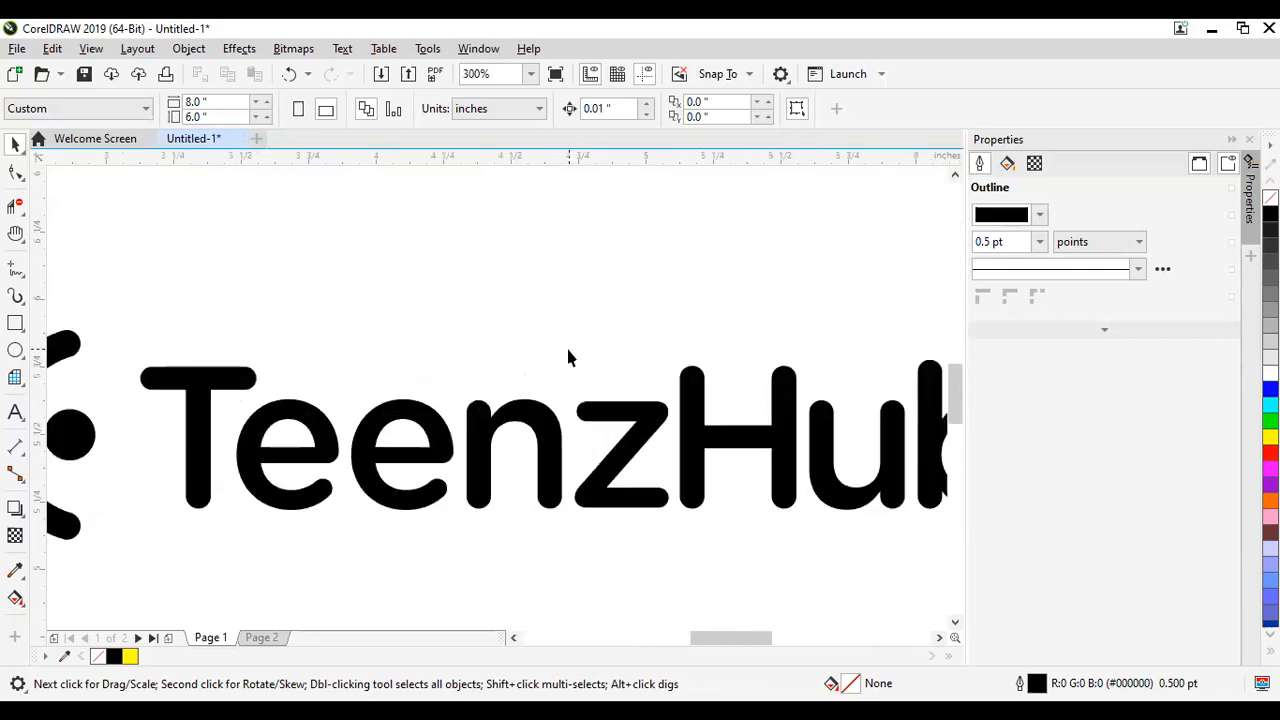
{"action": "scroll", "coordinate": [566, 350], "scroll_direction": "down", "scroll_amount": 3}
{"action": "scroll", "coordinate": [575, 352], "scroll_direction": "up", "scroll_amount": 1}
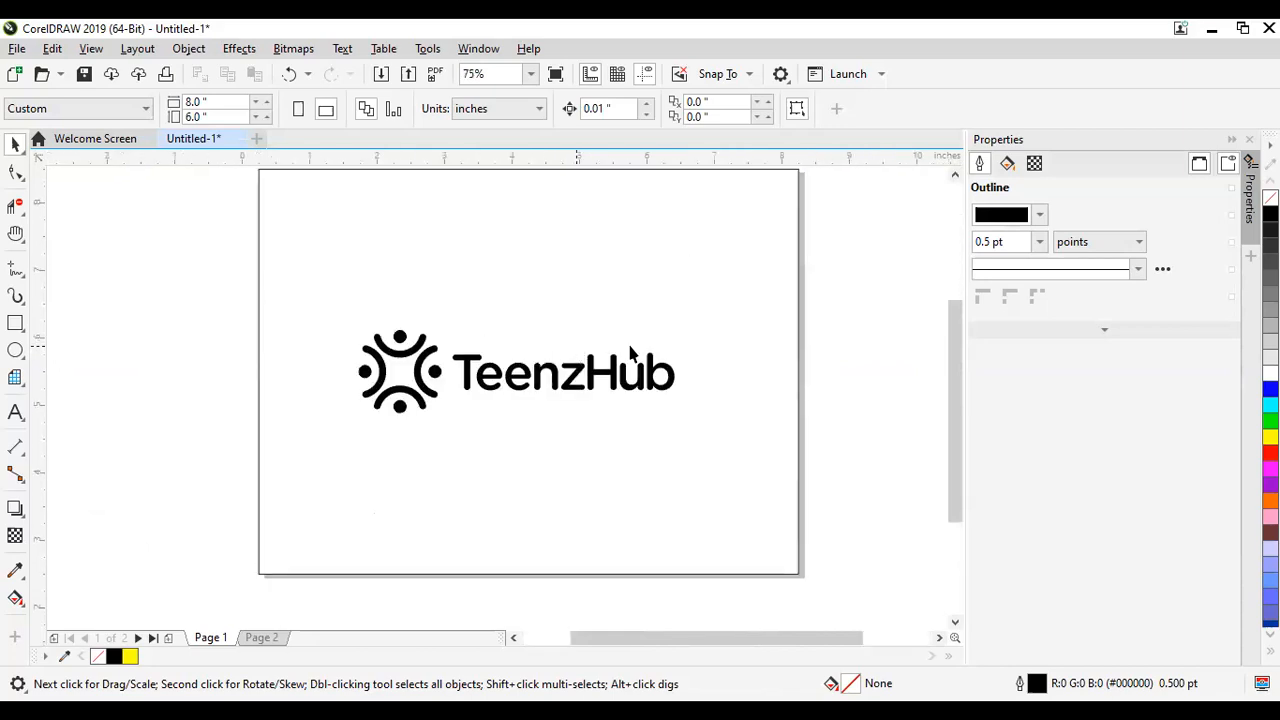
{"action": "scroll", "coordinate": [555, 370], "scroll_direction": "up", "scroll_amount": 1}
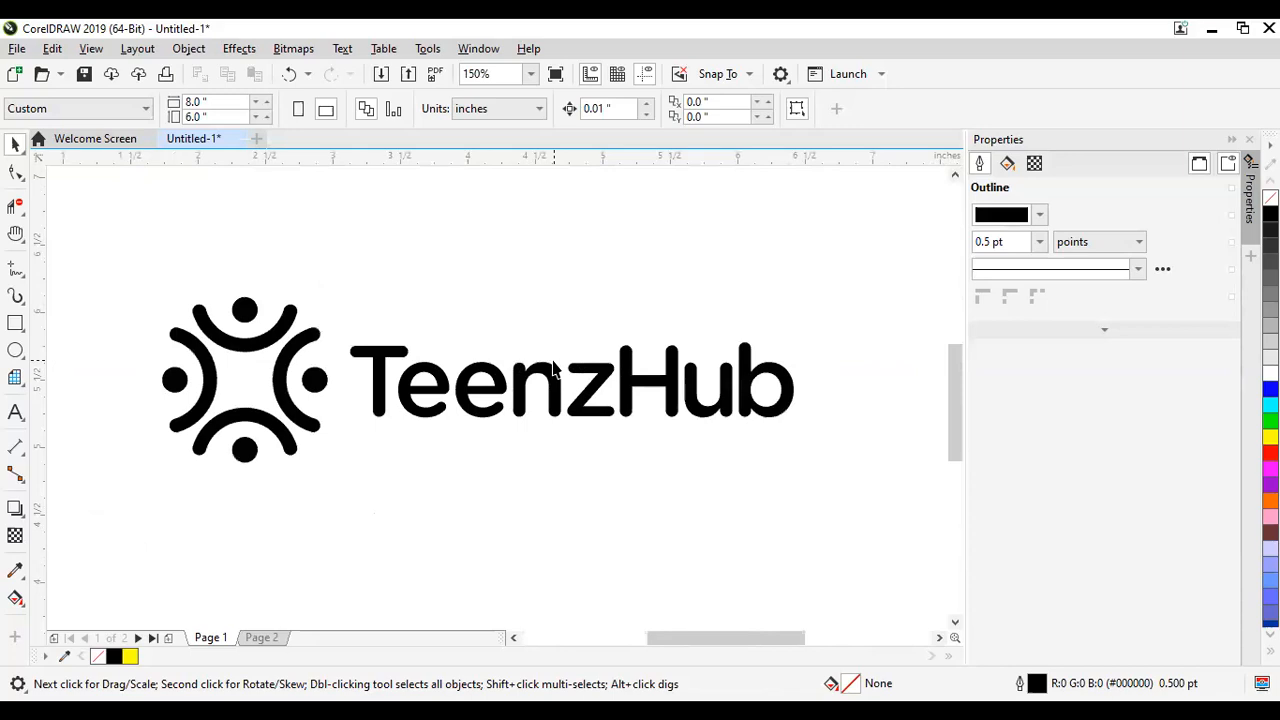
{"action": "scroll", "coordinate": [555, 370], "scroll_direction": "up", "scroll_amount": 1}
{"action": "scroll", "coordinate": [555, 370], "scroll_direction": "down", "scroll_amount": 3}
{"action": "scroll", "coordinate": [555, 370], "scroll_direction": "up", "scroll_amount": 1}
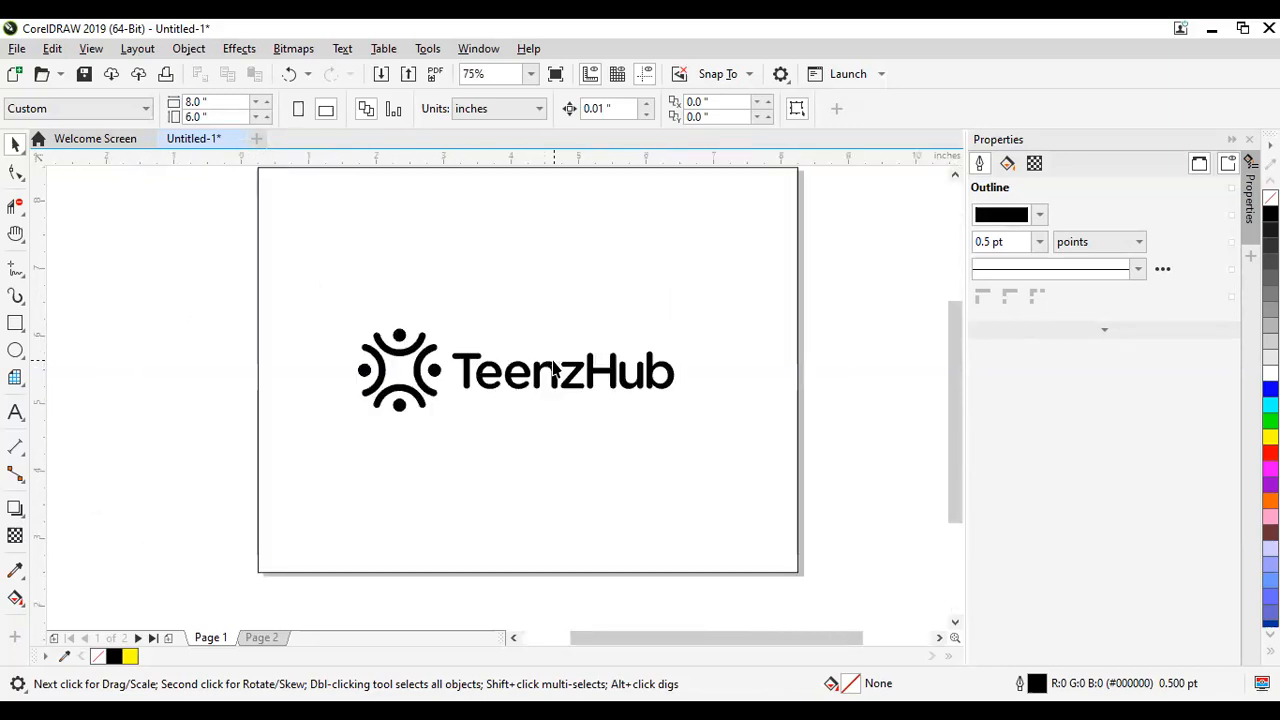
{"action": "scroll", "coordinate": [555, 370], "scroll_direction": "up", "scroll_amount": 2}
{"action": "scroll", "coordinate": [555, 370], "scroll_direction": "down", "scroll_amount": 2}
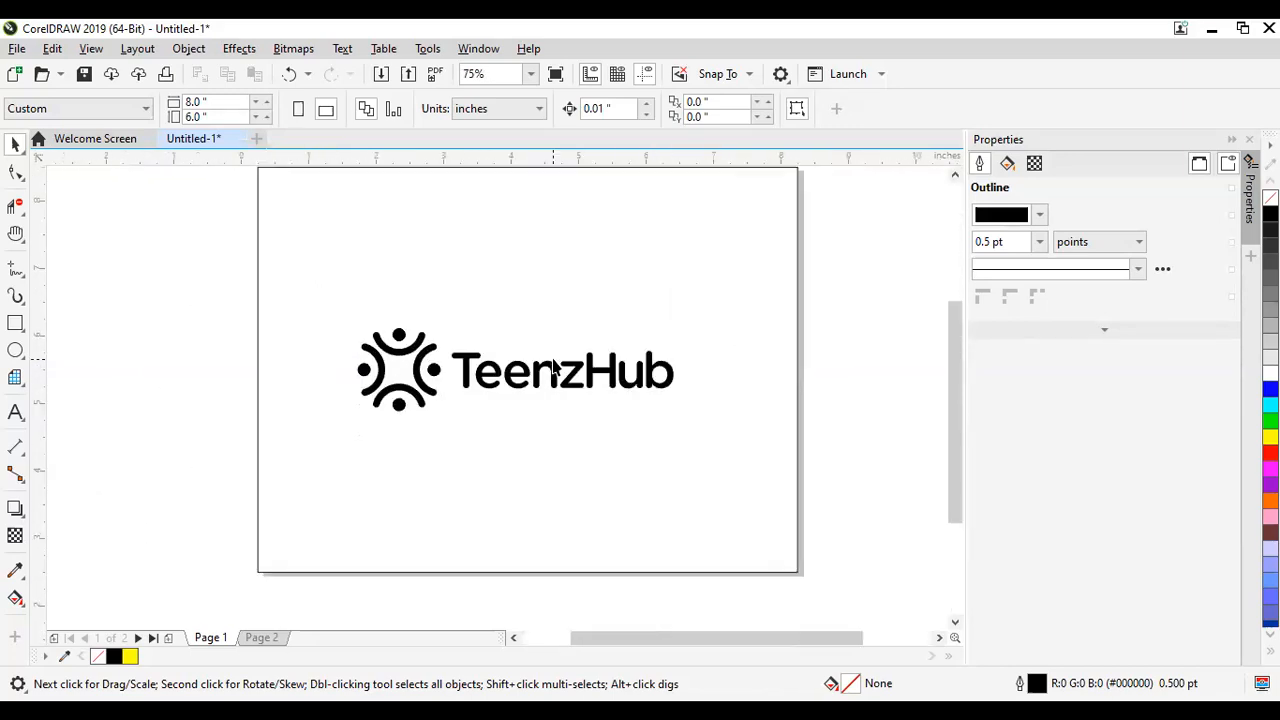
{"action": "scroll", "coordinate": [555, 370], "scroll_direction": "up", "scroll_amount": 1}
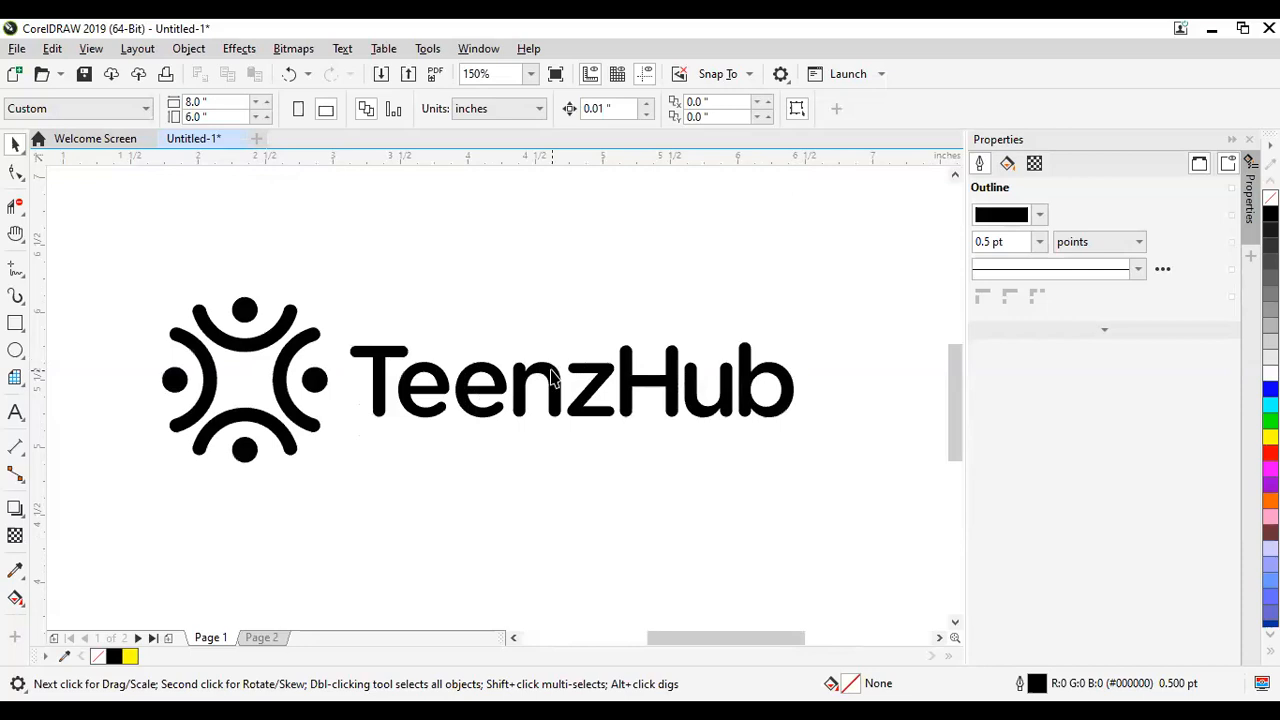
{"action": "scroll", "coordinate": [553, 378], "scroll_direction": "down", "scroll_amount": 1}
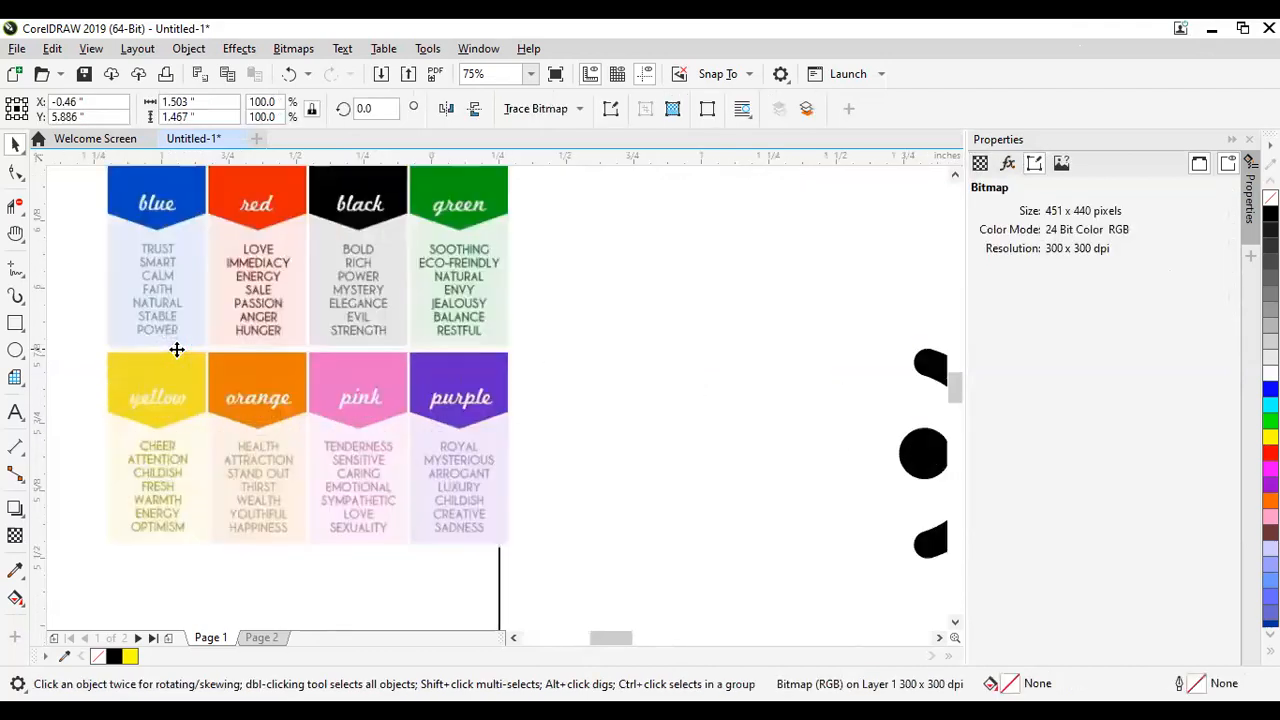
Step: Sample orange, pink, green and blue from the color-meaning chart into the document palette
{"action": "scroll", "coordinate": [177, 349], "scroll_direction": "up", "scroll_amount": 2}
{"action": "scroll", "coordinate": [177, 349], "scroll_direction": "down", "scroll_amount": 4}
{"action": "scroll", "coordinate": [148, 284], "scroll_direction": "up", "scroll_amount": 2}
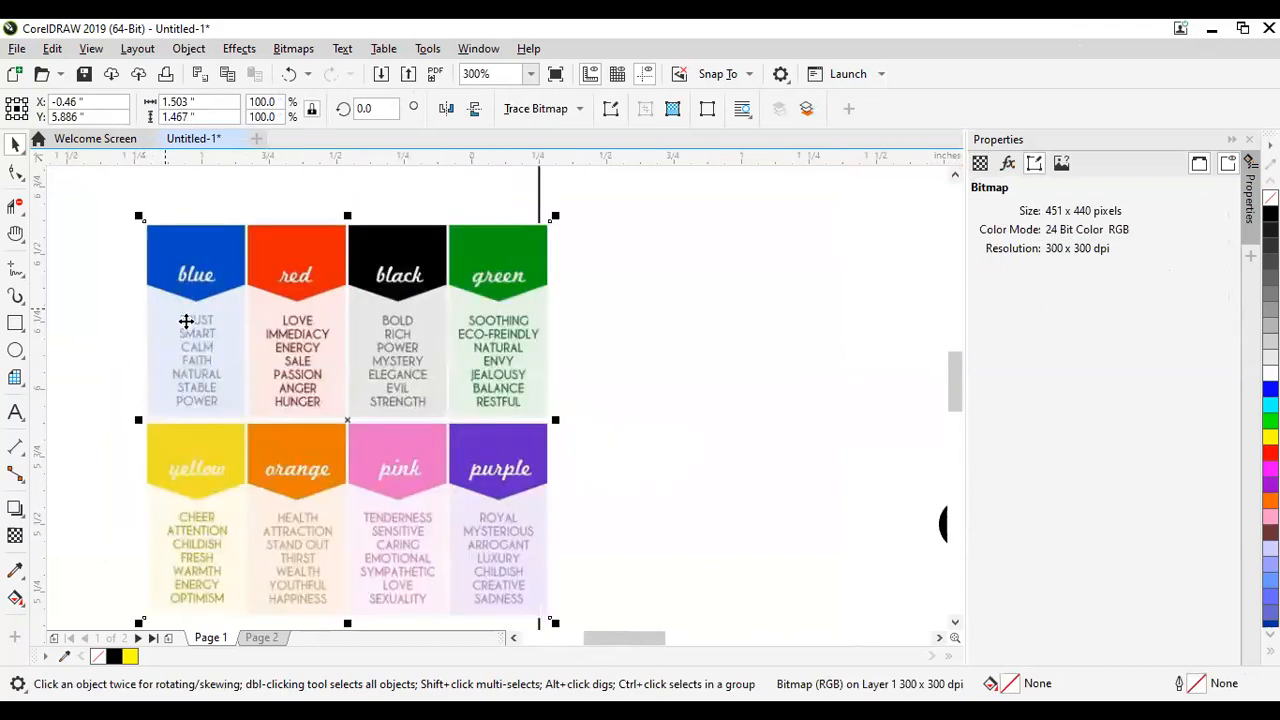
{"action": "left_click", "coordinate": [80, 342]}
{"action": "scroll", "coordinate": [329, 303], "scroll_direction": "down", "scroll_amount": 2}
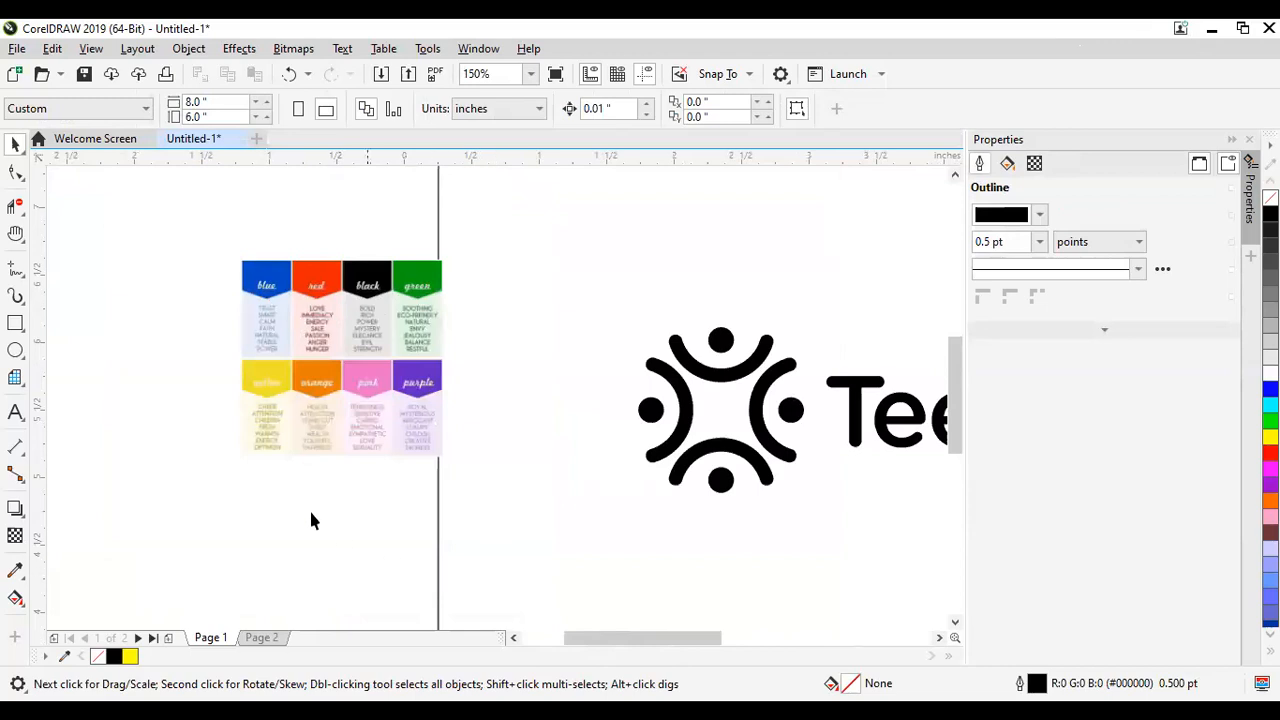
{"action": "scroll", "coordinate": [322, 495], "scroll_direction": "down", "scroll_amount": 2}
{"action": "scroll", "coordinate": [343, 434], "scroll_direction": "up", "scroll_amount": 2}
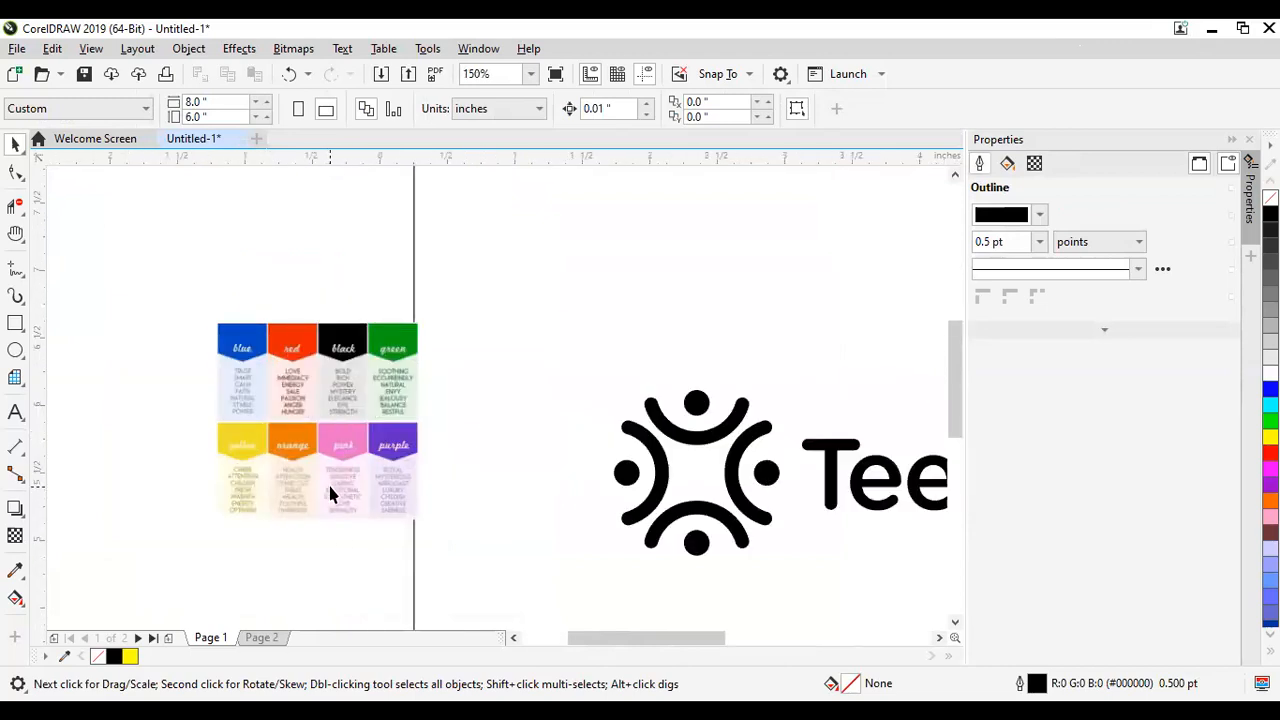
{"action": "scroll", "coordinate": [330, 493], "scroll_direction": "up", "scroll_amount": 2}
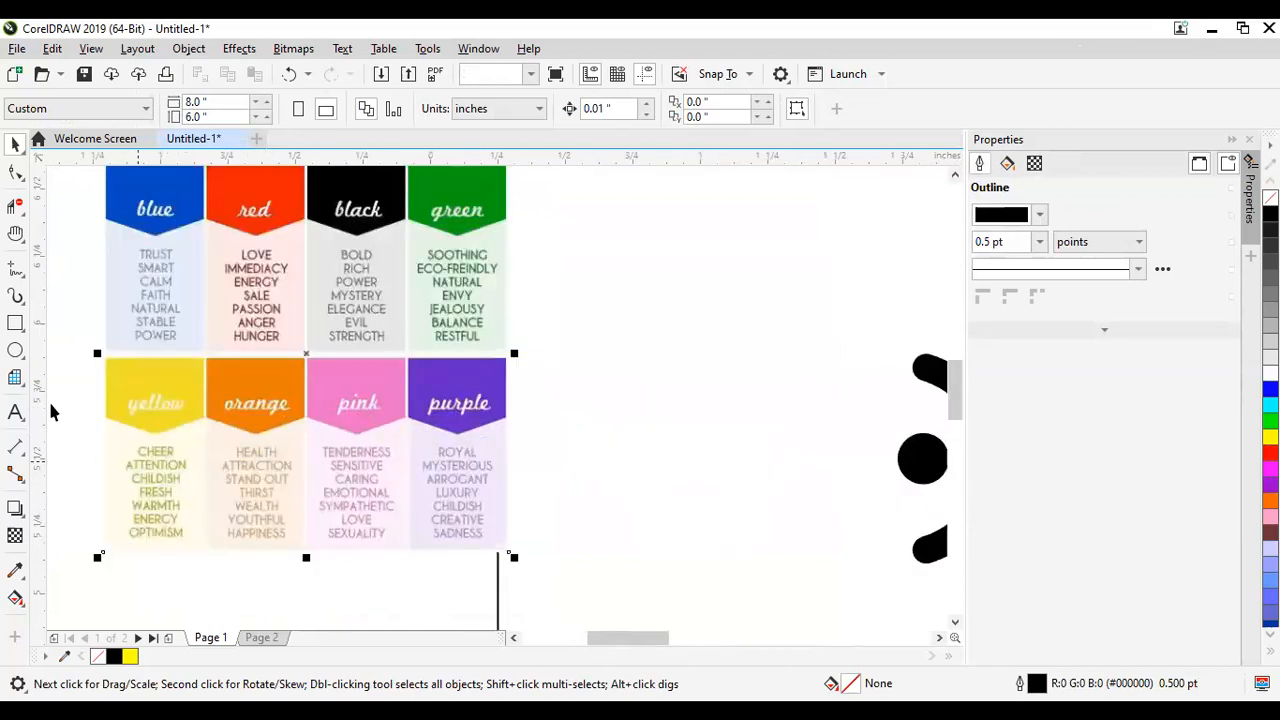
{"action": "left_click", "coordinate": [63, 658]}
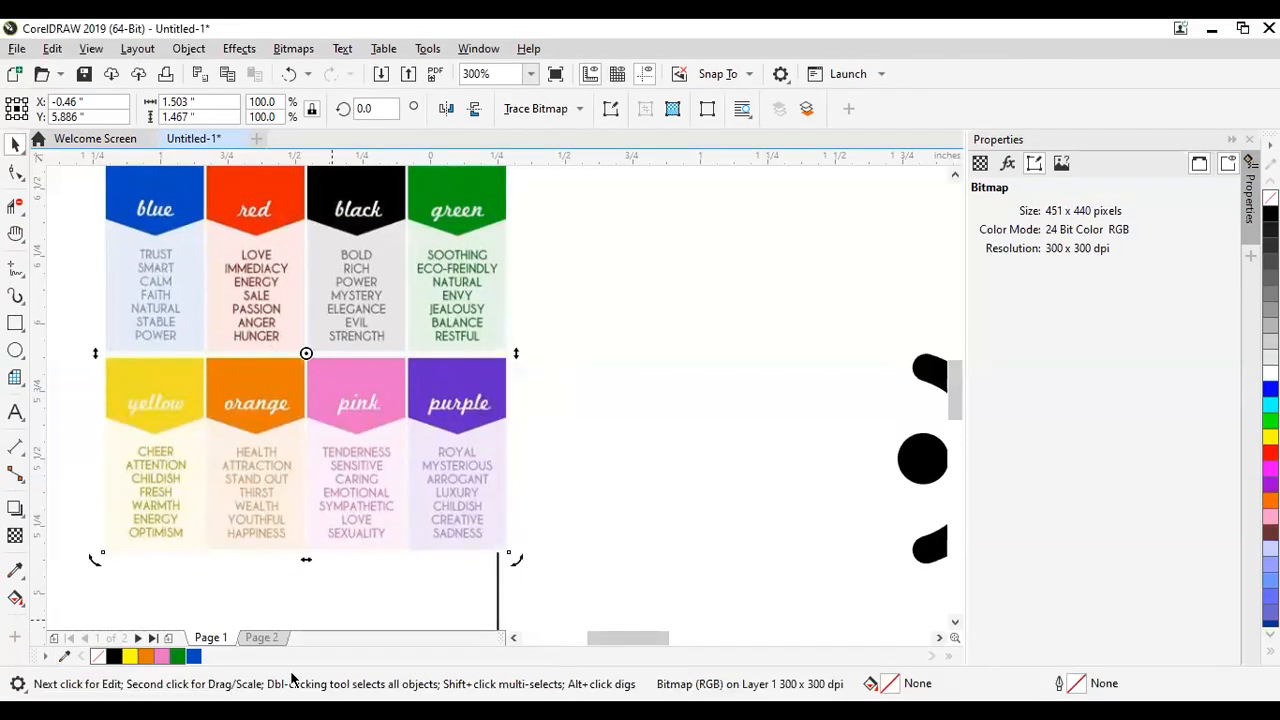
Step: Undo a deletion of the color-meaning chart and move the chart fully outside the page, centered at X -1.349", Y 6.11"
{"action": "key", "text": "Delete"}
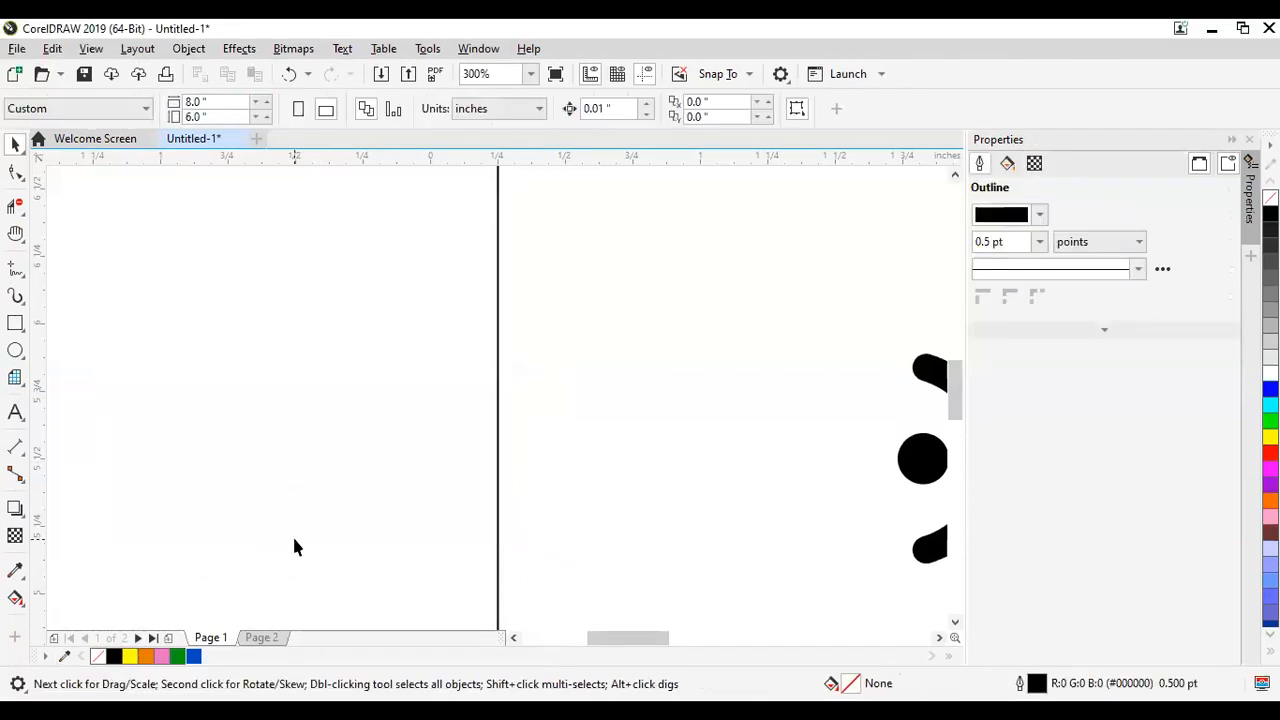
{"action": "key", "text": "ctrl+z"}
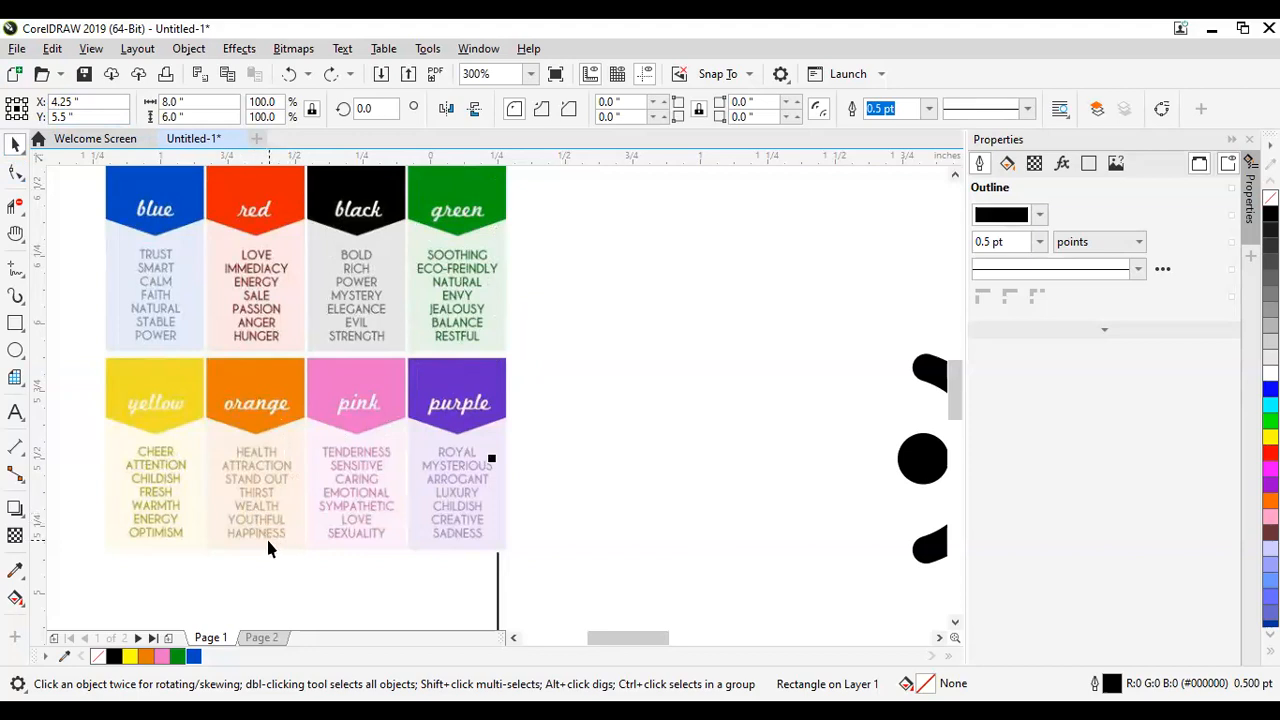
{"action": "left_click", "coordinate": [448, 253]}
{"action": "scroll", "coordinate": [448, 253], "scroll_direction": "down", "scroll_amount": 2}
{"action": "left_click_drag", "start_coordinate": [306, 277], "coordinate": [185, 247]}
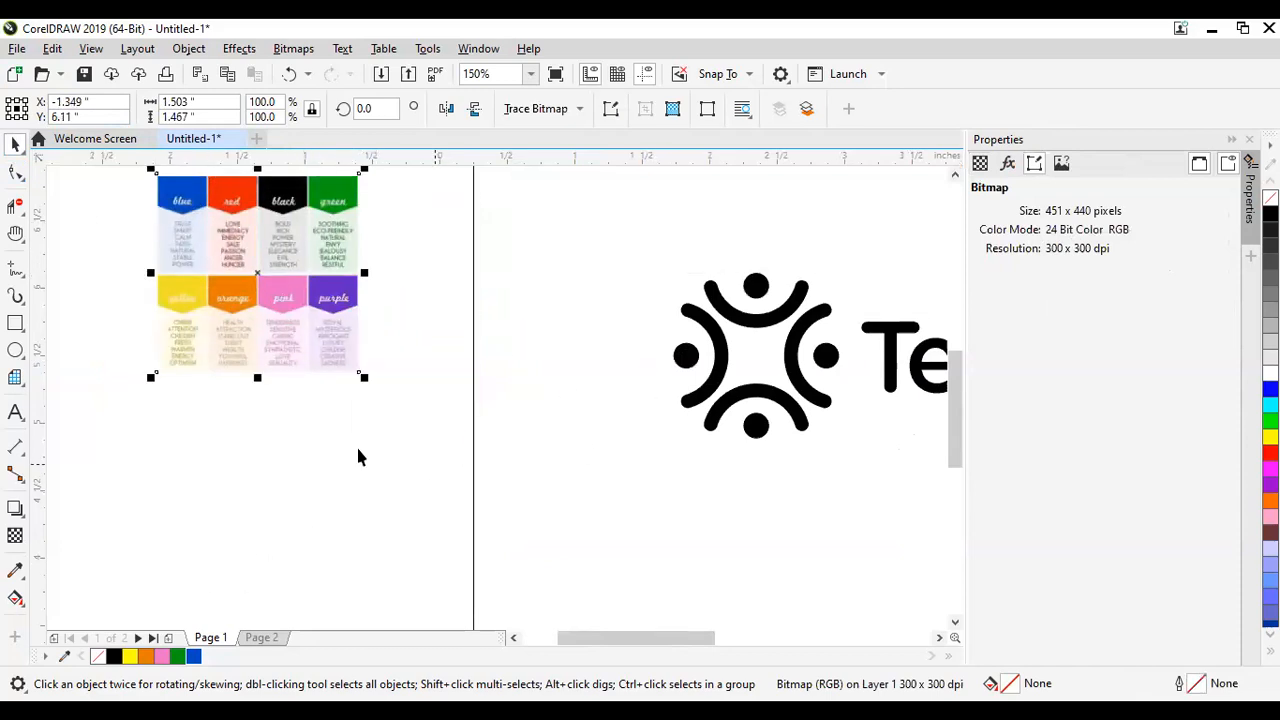
Step: Bring in the Splendido Sunset Color Run poster and place it outside the page beside the color-meaning chart, centered at X -3.327", Y 6.843"
{"action": "scroll", "coordinate": [268, 501], "scroll_direction": "down", "scroll_amount": 2}
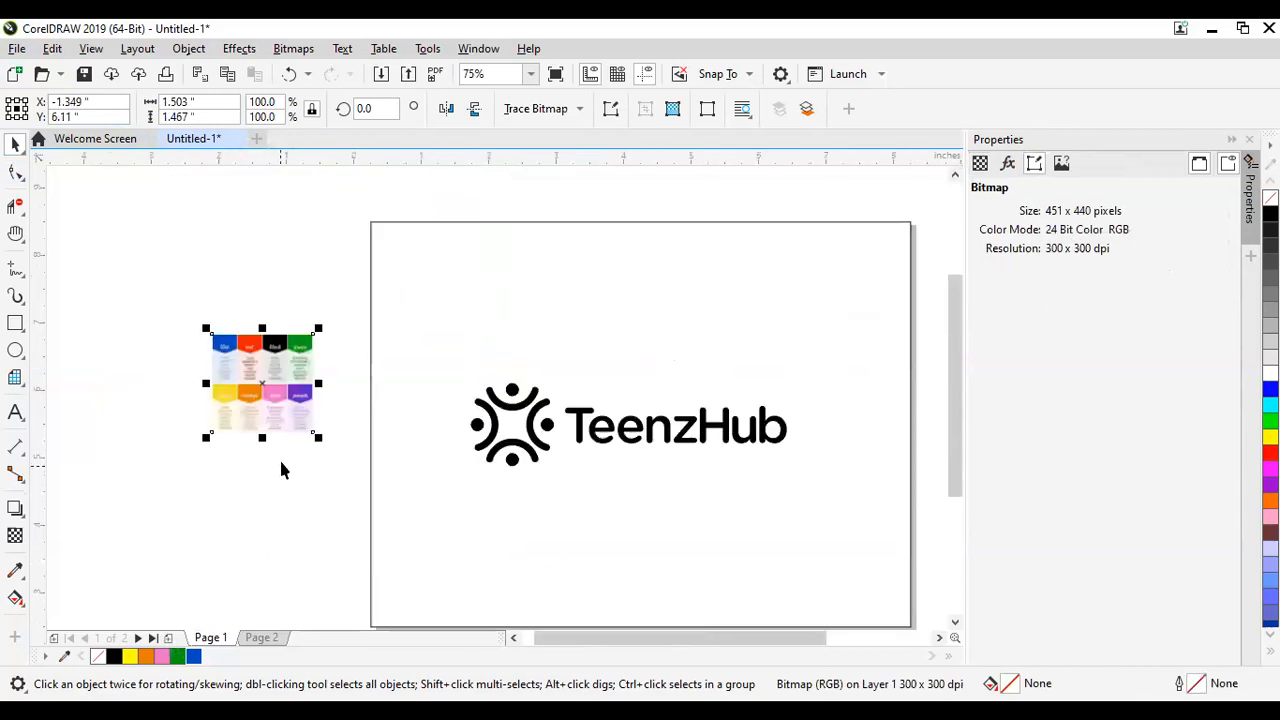
{"action": "scroll", "coordinate": [279, 457], "scroll_direction": "up", "scroll_amount": 2}
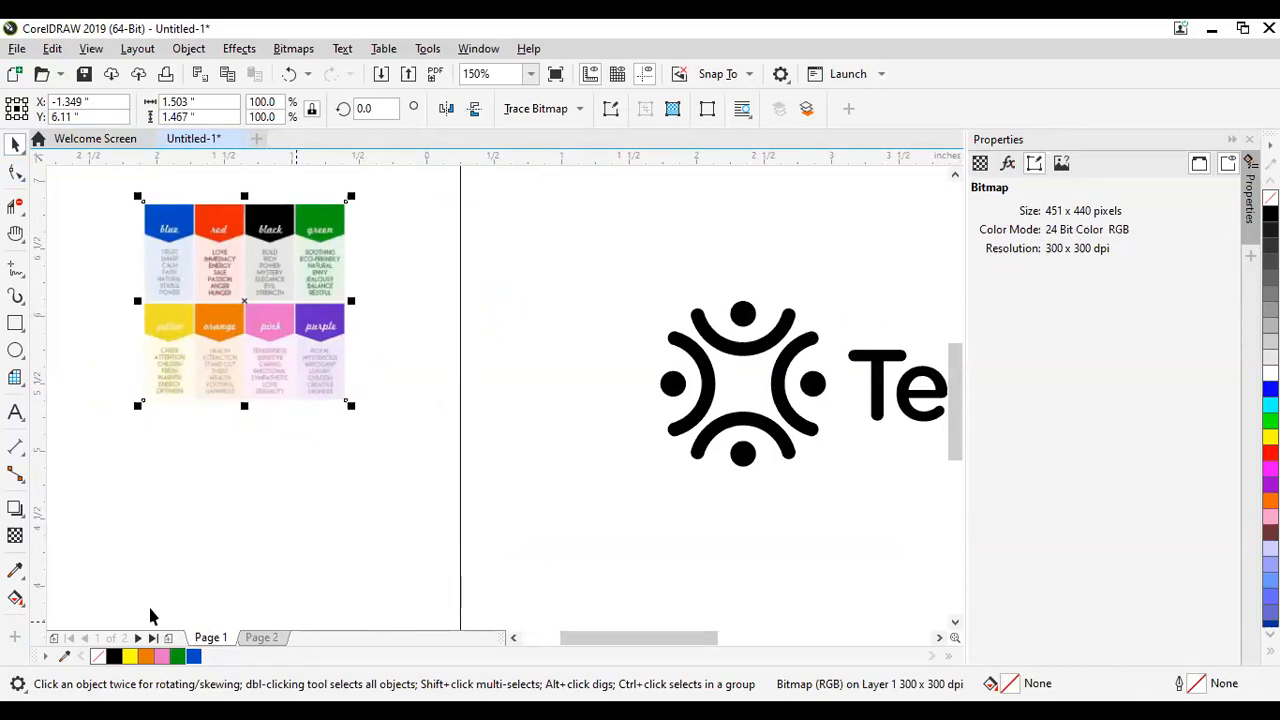
{"action": "left_click", "coordinate": [153, 617]}
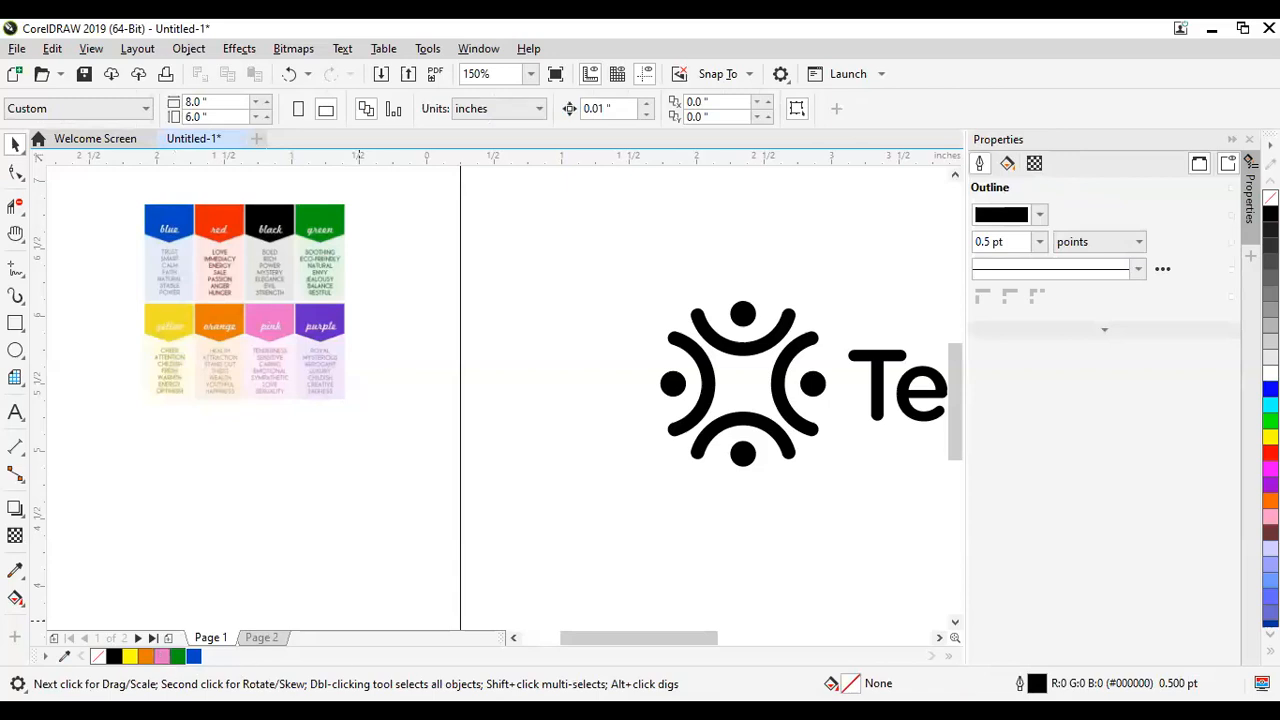
{"action": "key", "text": "alt+Tab"}
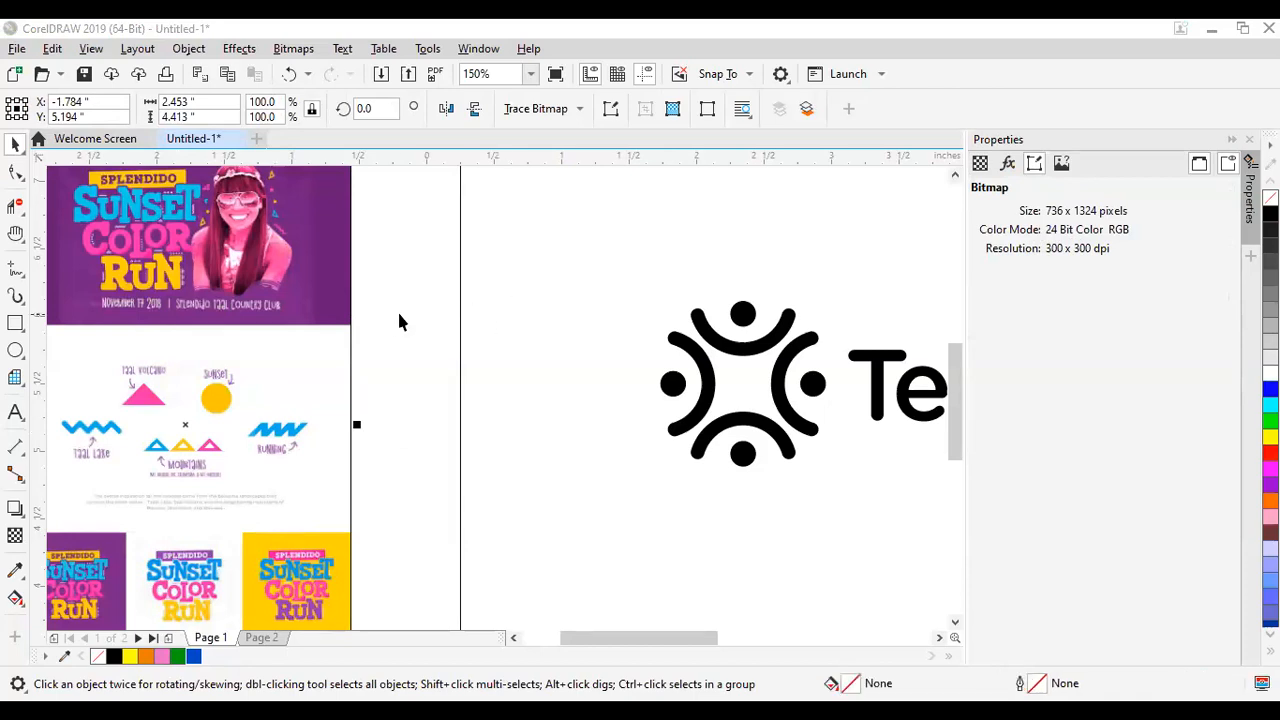
{"action": "scroll", "coordinate": [342, 312], "scroll_direction": "down", "scroll_amount": 4}
{"action": "left_click_drag", "start_coordinate": [314, 345], "coordinate": [263, 366]}
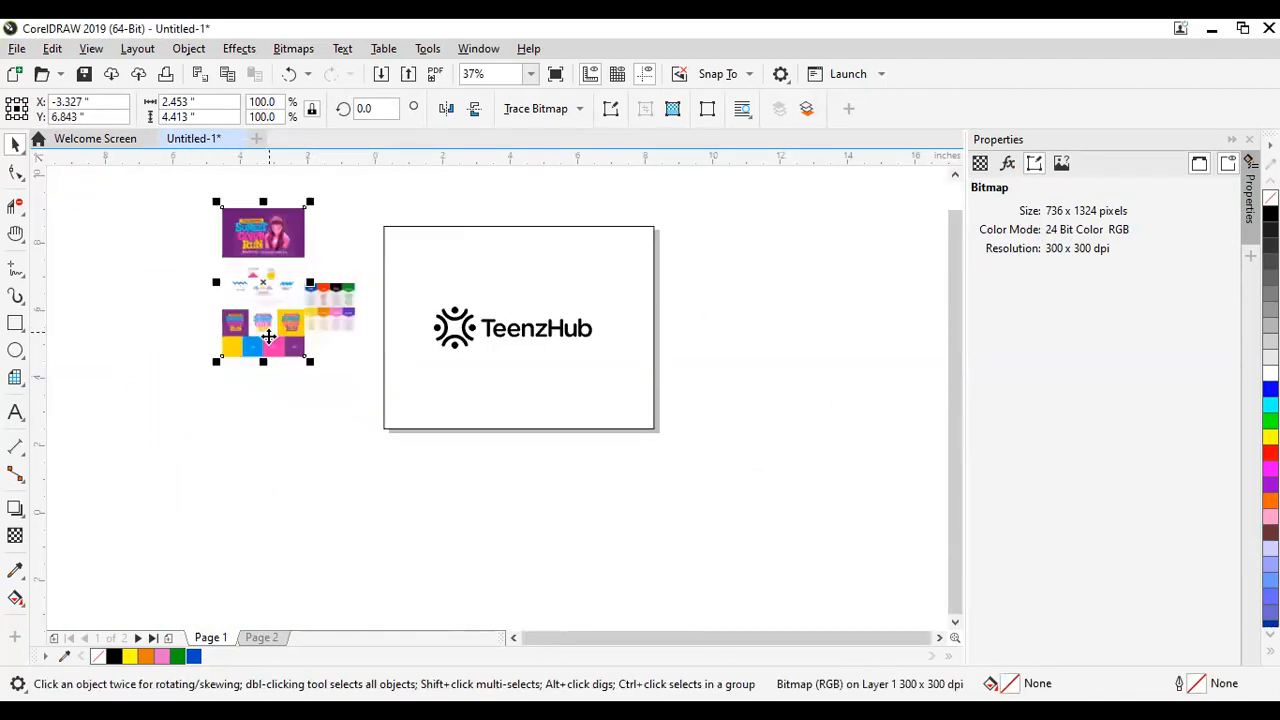
Step: Sample the pink and blue swatches at the poster's lower edge into the document palette
{"action": "scroll", "coordinate": [263, 366], "scroll_direction": "up", "scroll_amount": 4}
{"action": "scroll", "coordinate": [295, 366], "scroll_direction": "up", "scroll_amount": 2}
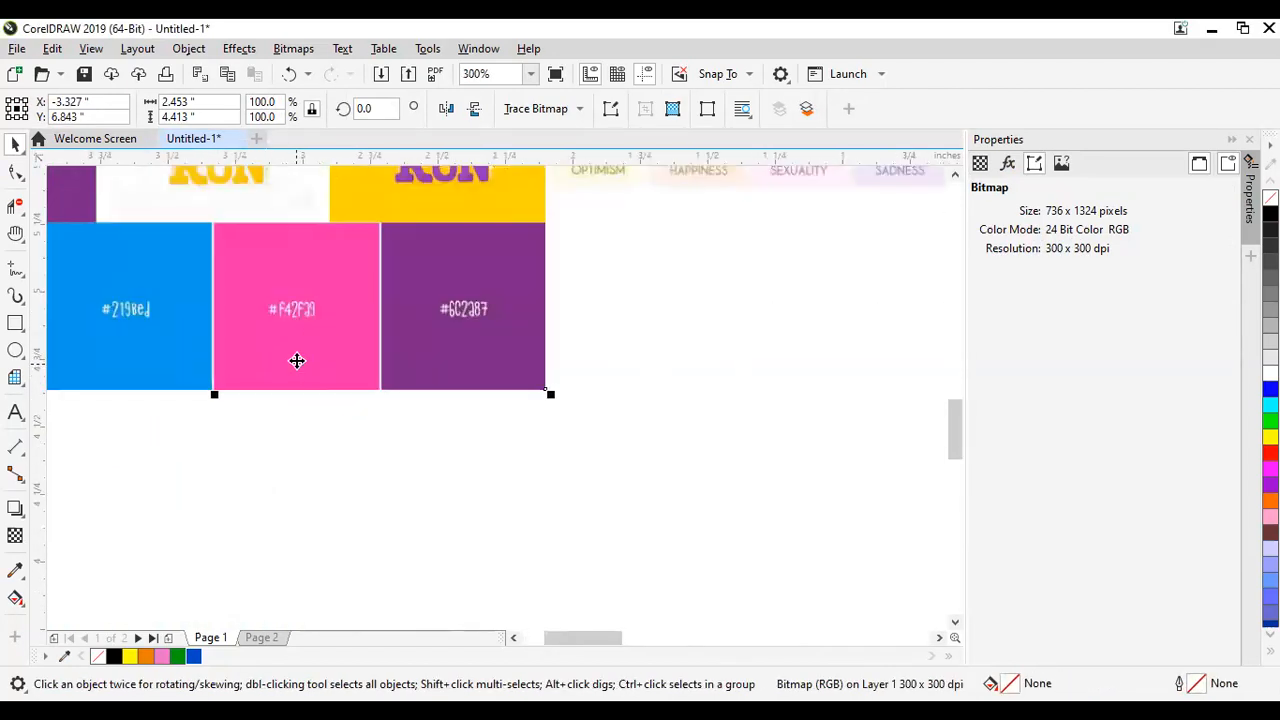
{"action": "left_click", "coordinate": [65, 657]}
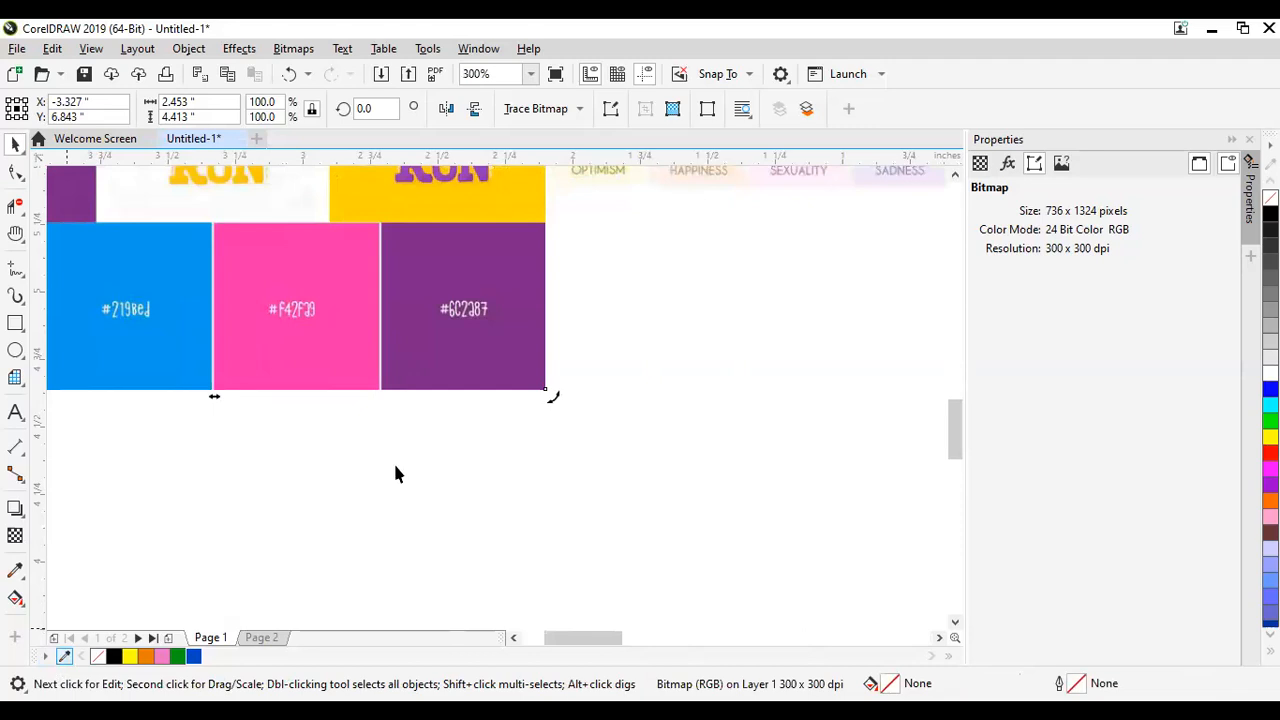
{"action": "left_click", "coordinate": [62, 657]}
{"action": "scroll", "coordinate": [264, 398], "scroll_direction": "down", "scroll_amount": 2}
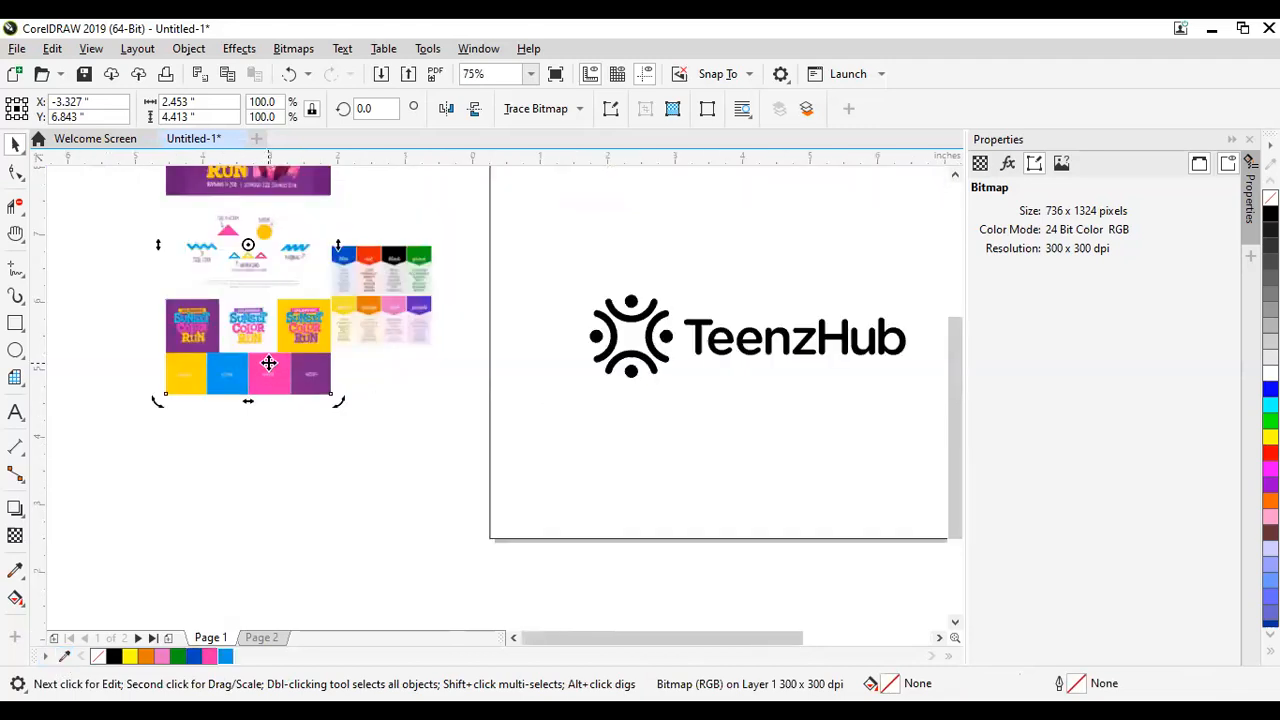
Step: Examine how the poster combines its yellow, blue, pink and purple across the swatches, logo variants and banner
{"action": "scroll", "coordinate": [279, 373], "scroll_direction": "up", "scroll_amount": 1}
{"action": "scroll", "coordinate": [190, 398], "scroll_direction": "up", "scroll_amount": 1}
{"action": "left_click", "coordinate": [320, 414]}
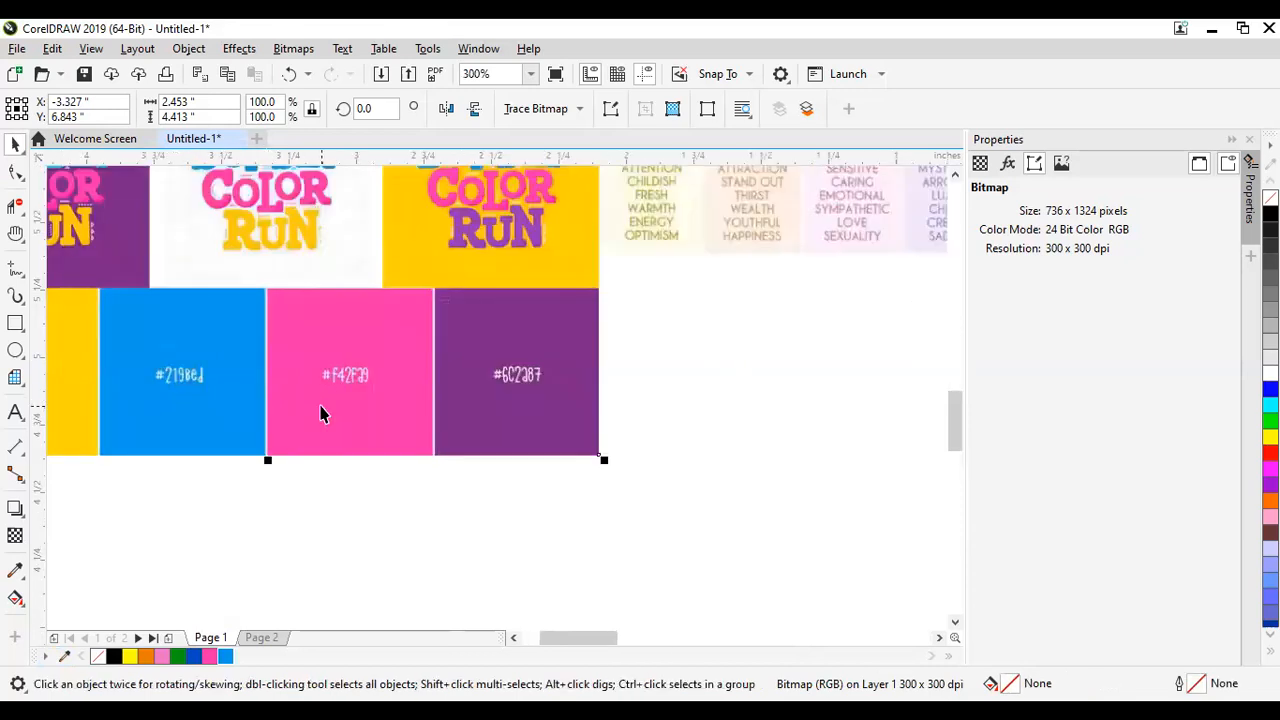
{"action": "scroll", "coordinate": [323, 406], "scroll_direction": "down", "scroll_amount": 1}
{"action": "scroll", "coordinate": [174, 349], "scroll_direction": "up", "scroll_amount": 1}
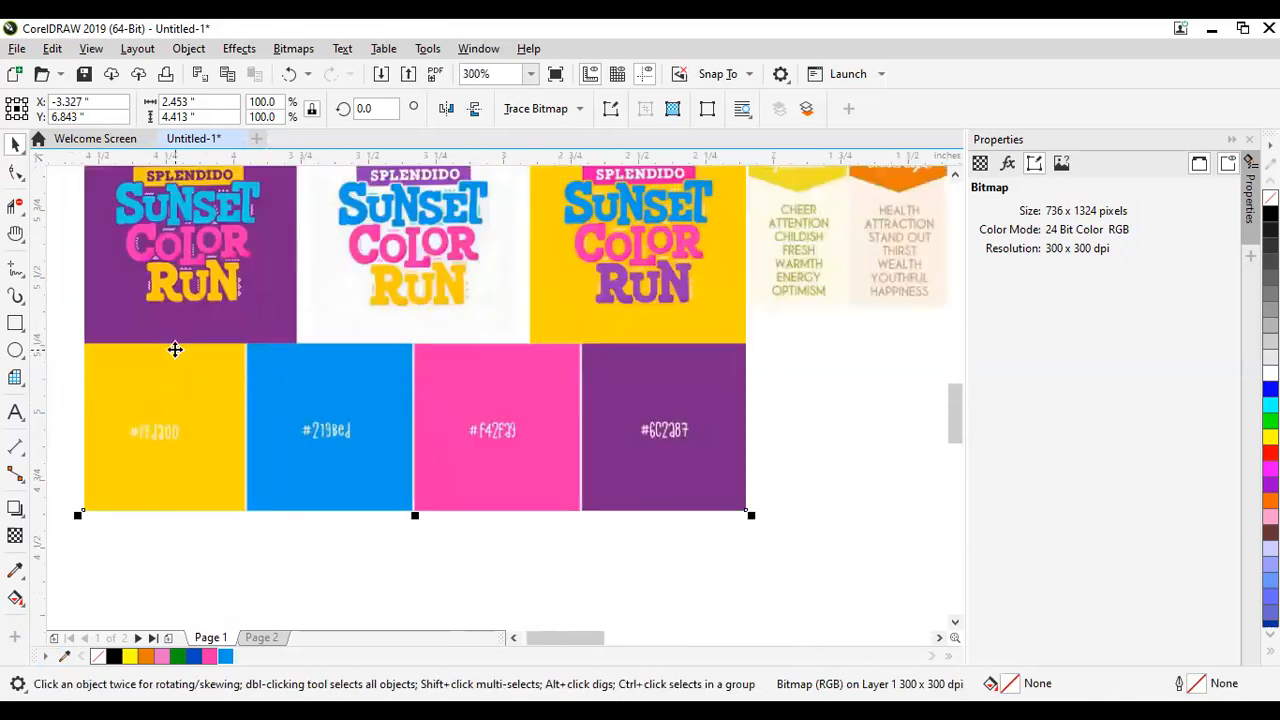
{"action": "scroll", "coordinate": [170, 310], "scroll_direction": "down", "scroll_amount": 2}
{"action": "scroll", "coordinate": [170, 303], "scroll_direction": "up", "scroll_amount": 2}
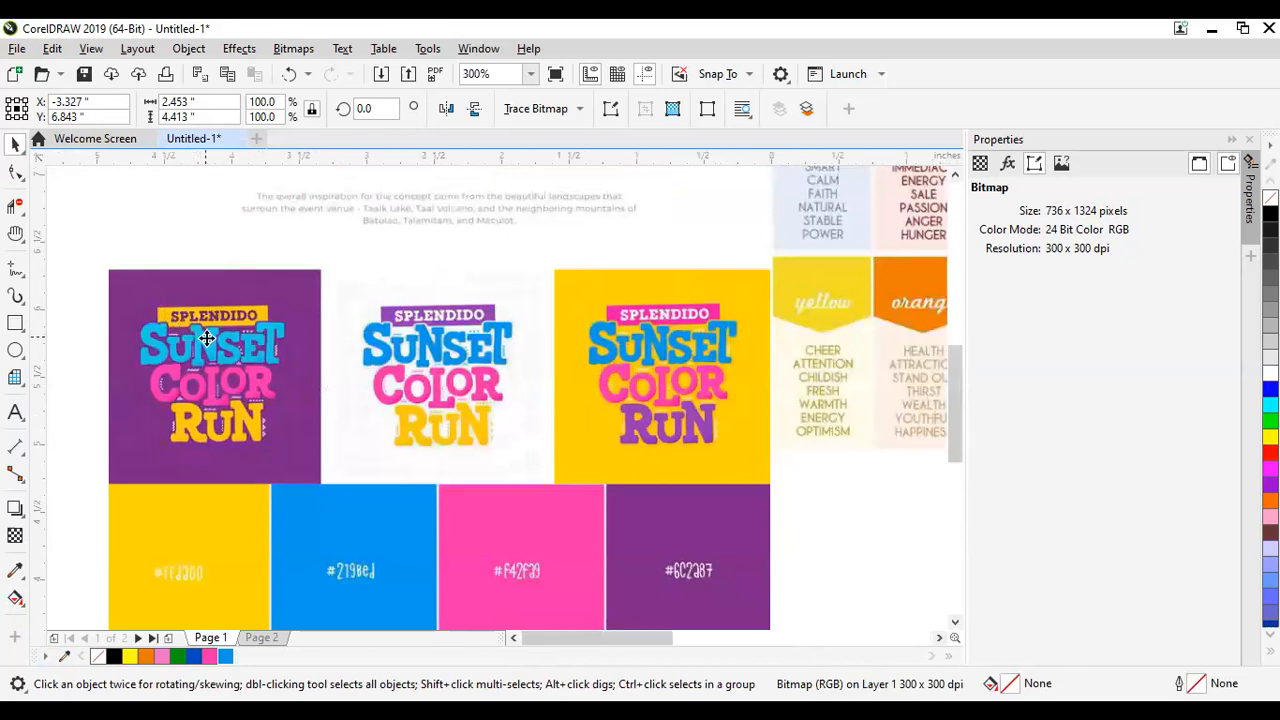
{"action": "scroll", "coordinate": [230, 368], "scroll_direction": "down", "scroll_amount": 2}
{"action": "scroll", "coordinate": [234, 375], "scroll_direction": "up", "scroll_amount": 1}
{"action": "scroll", "coordinate": [194, 343], "scroll_direction": "down", "scroll_amount": 1}
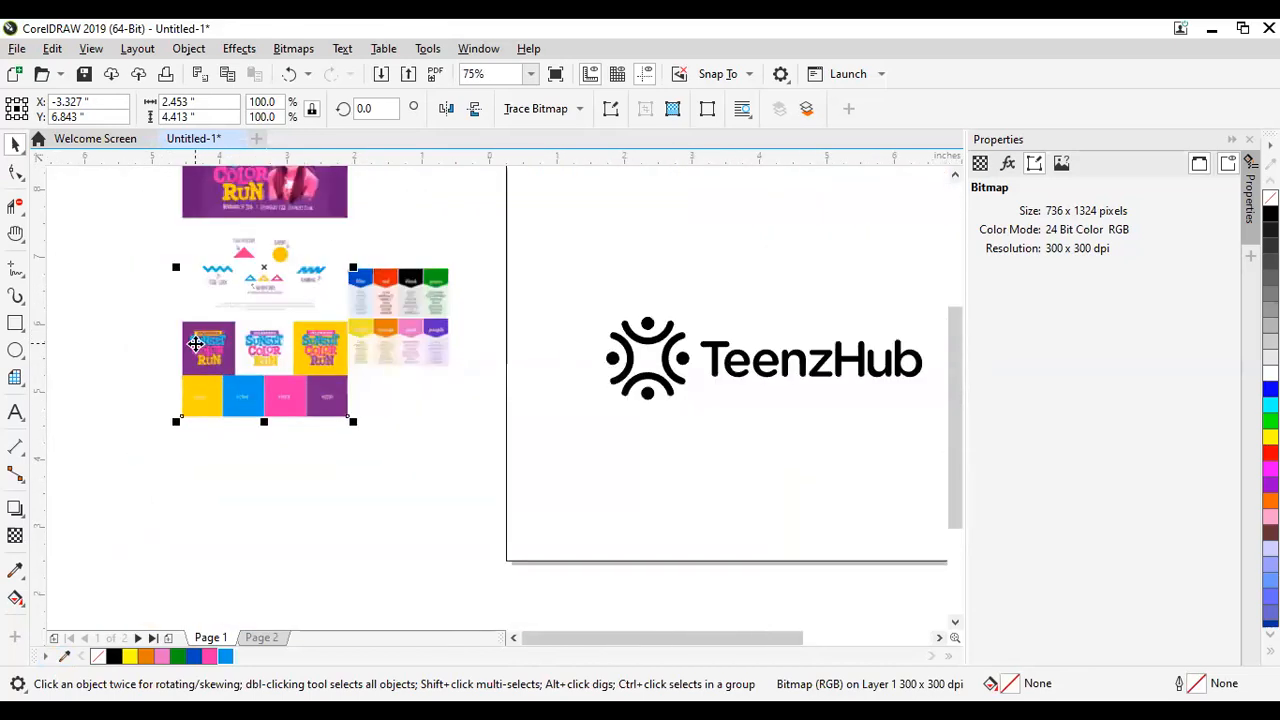
{"action": "scroll", "coordinate": [177, 343], "scroll_direction": "up", "scroll_amount": 2}
{"action": "left_click", "coordinate": [210, 340]}
{"action": "scroll", "coordinate": [210, 340], "scroll_direction": "down", "scroll_amount": 2}
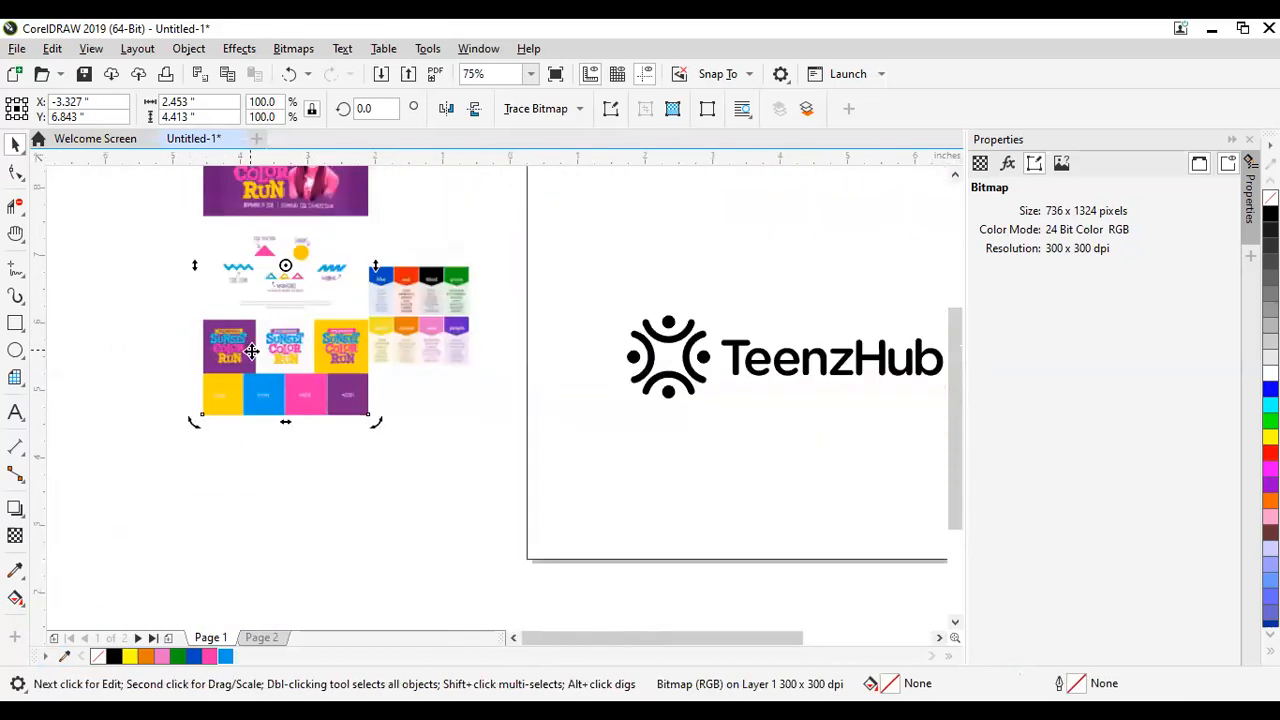
{"action": "scroll", "coordinate": [251, 345], "scroll_direction": "down", "scroll_amount": 1}
{"action": "scroll", "coordinate": [262, 258], "scroll_direction": "up", "scroll_amount": 3}
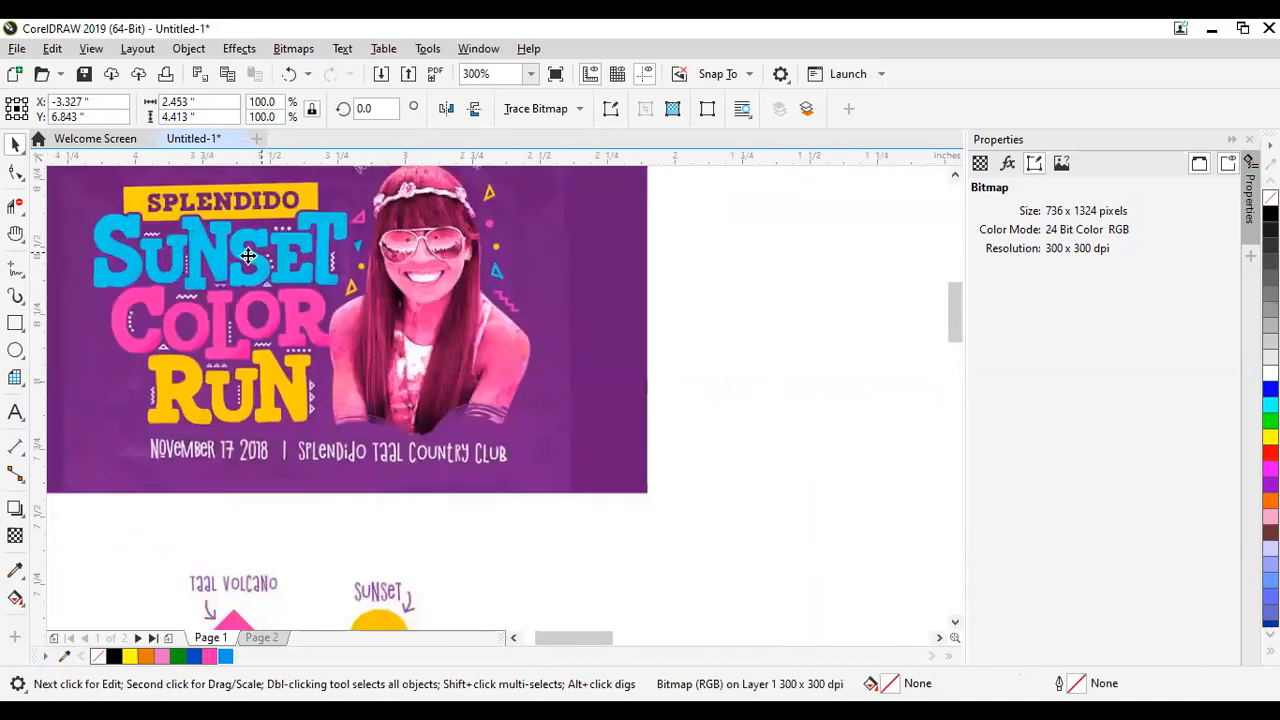
{"action": "scroll", "coordinate": [236, 262], "scroll_direction": "down", "scroll_amount": 2}
{"action": "scroll", "coordinate": [285, 300], "scroll_direction": "up", "scroll_amount": 2}
Step: Replace the poster with the orange-and-yellow brand sheet and sample the sheet's orange into the document palette
{"action": "scroll", "coordinate": [285, 300], "scroll_direction": "down", "scroll_amount": 2}
{"action": "key", "text": "Delete"}
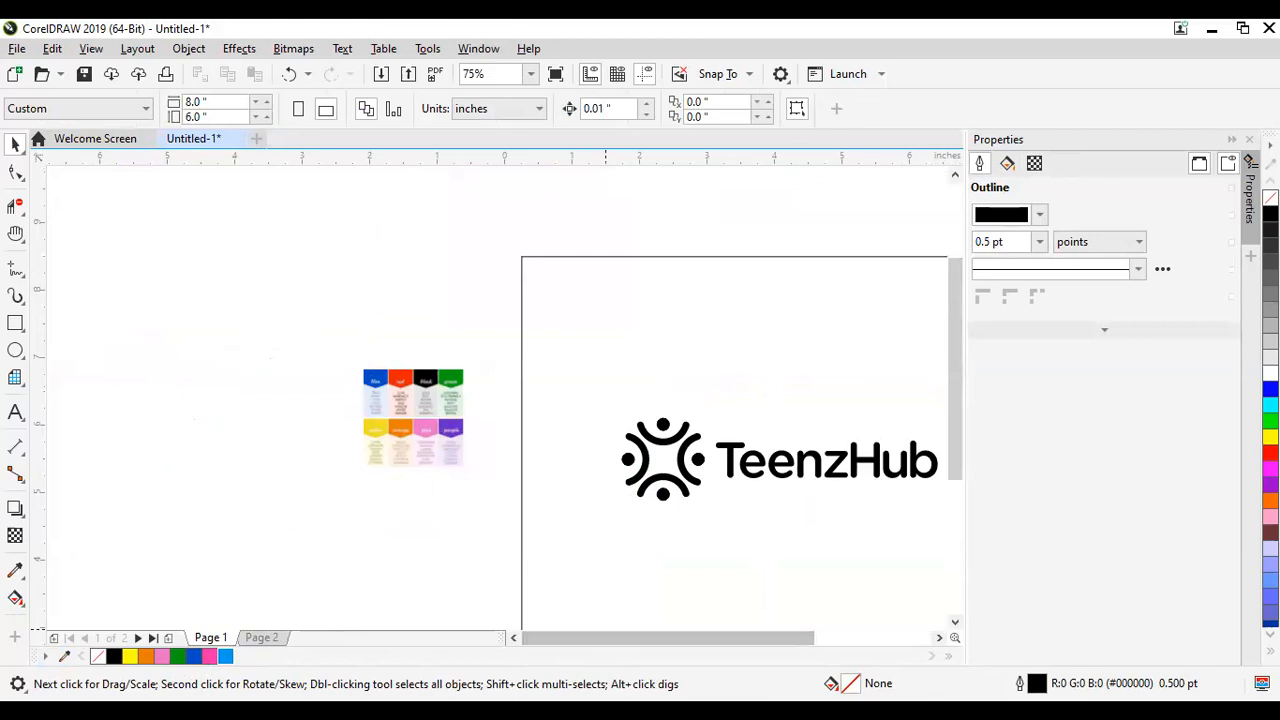
{"action": "key", "text": "alt+Tab"}
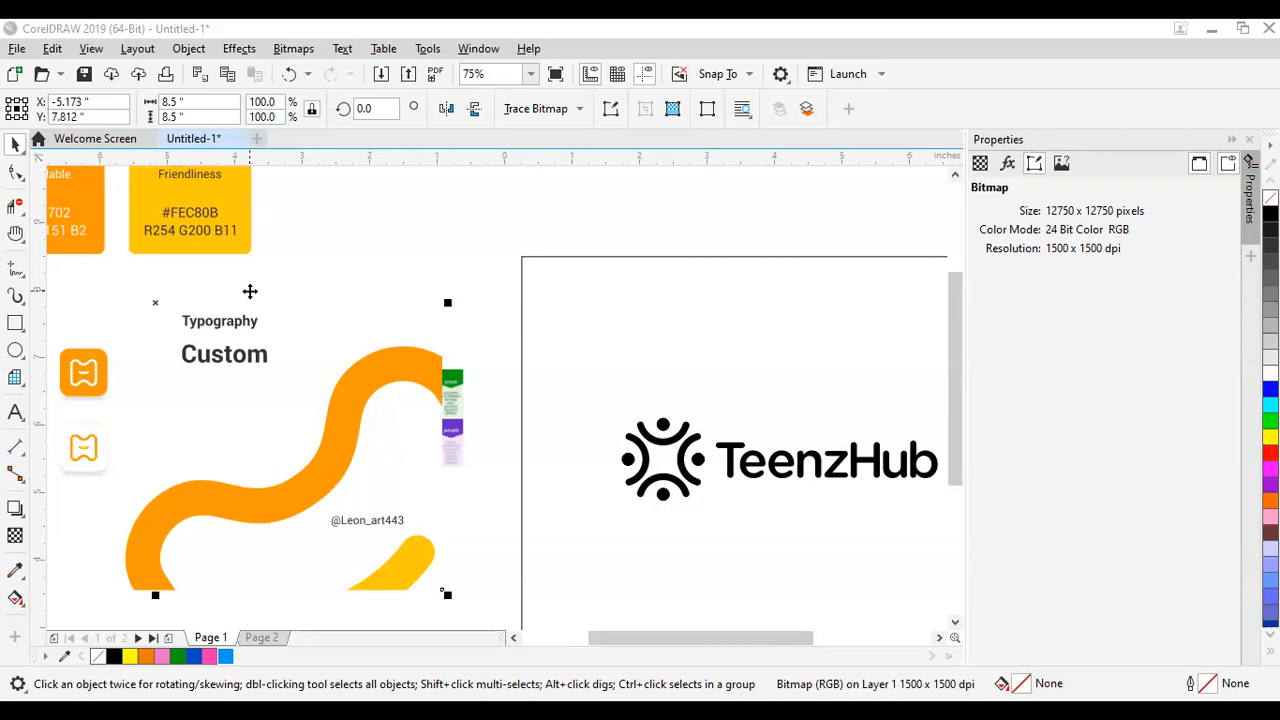
{"action": "left_click_drag", "start_coordinate": [184, 291], "coordinate": [292, 302]}
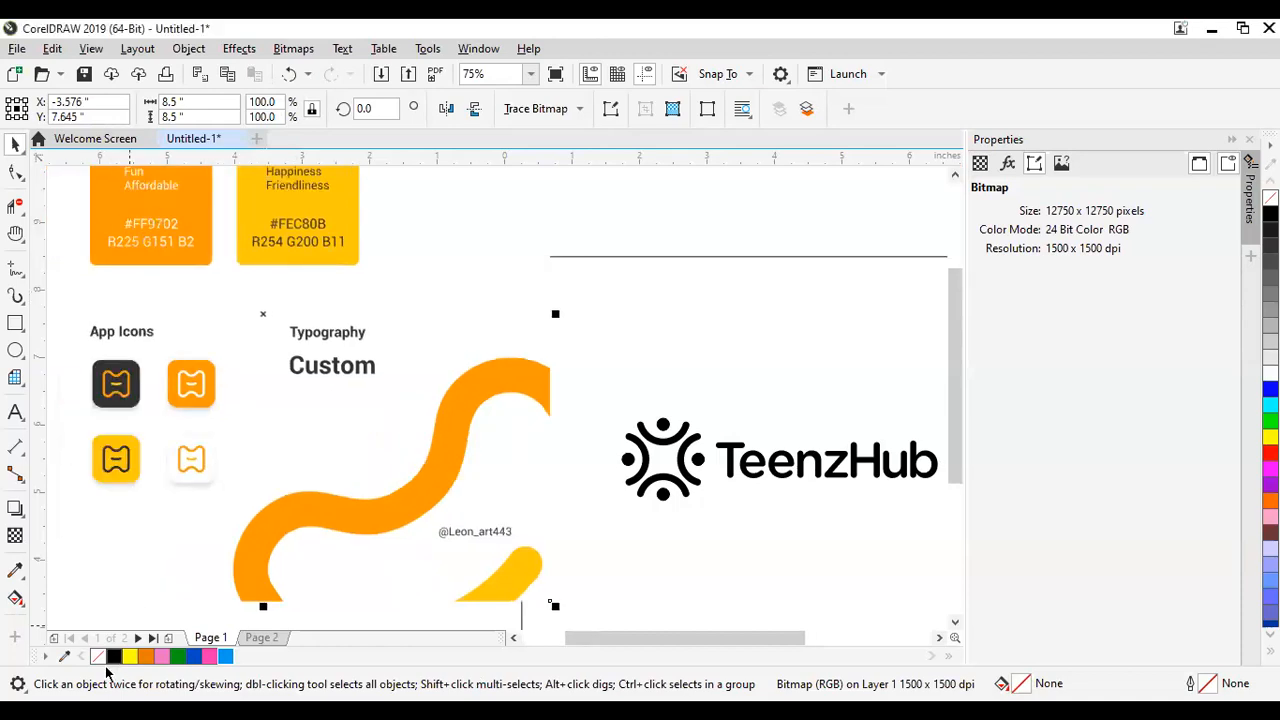
{"action": "left_click", "coordinate": [64, 659]}
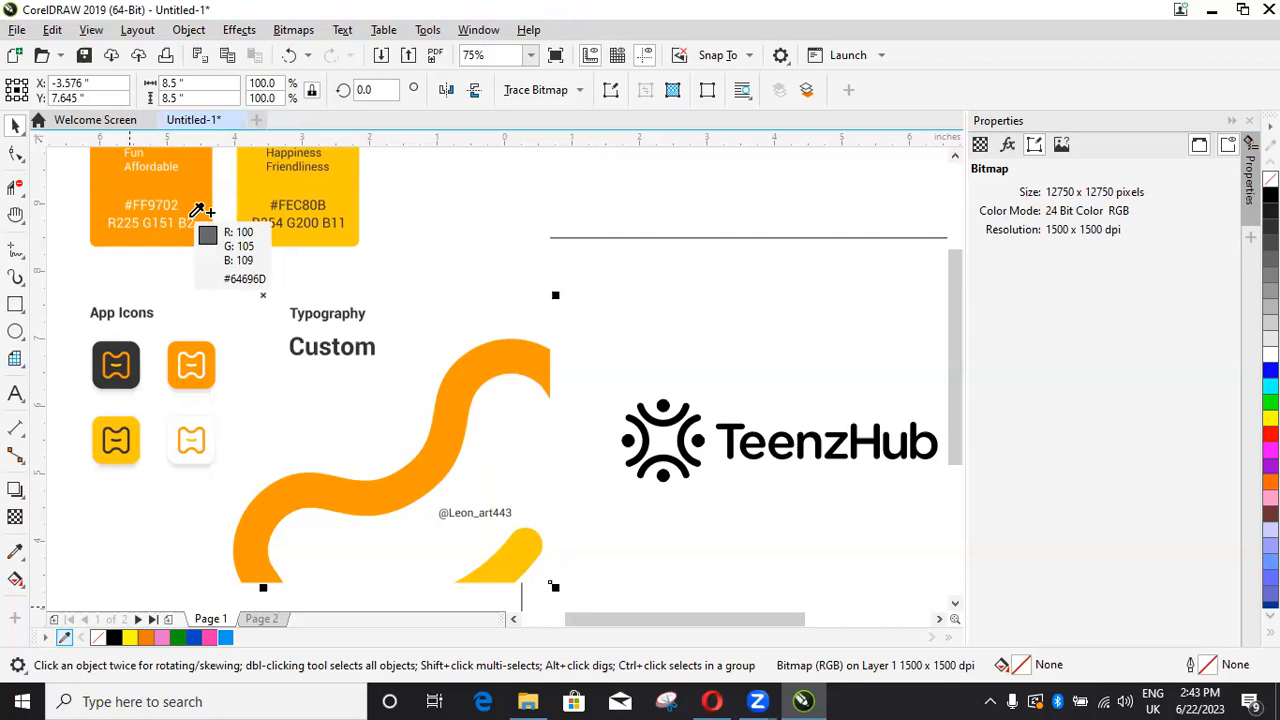
{"action": "left_click", "coordinate": [381, 351]}
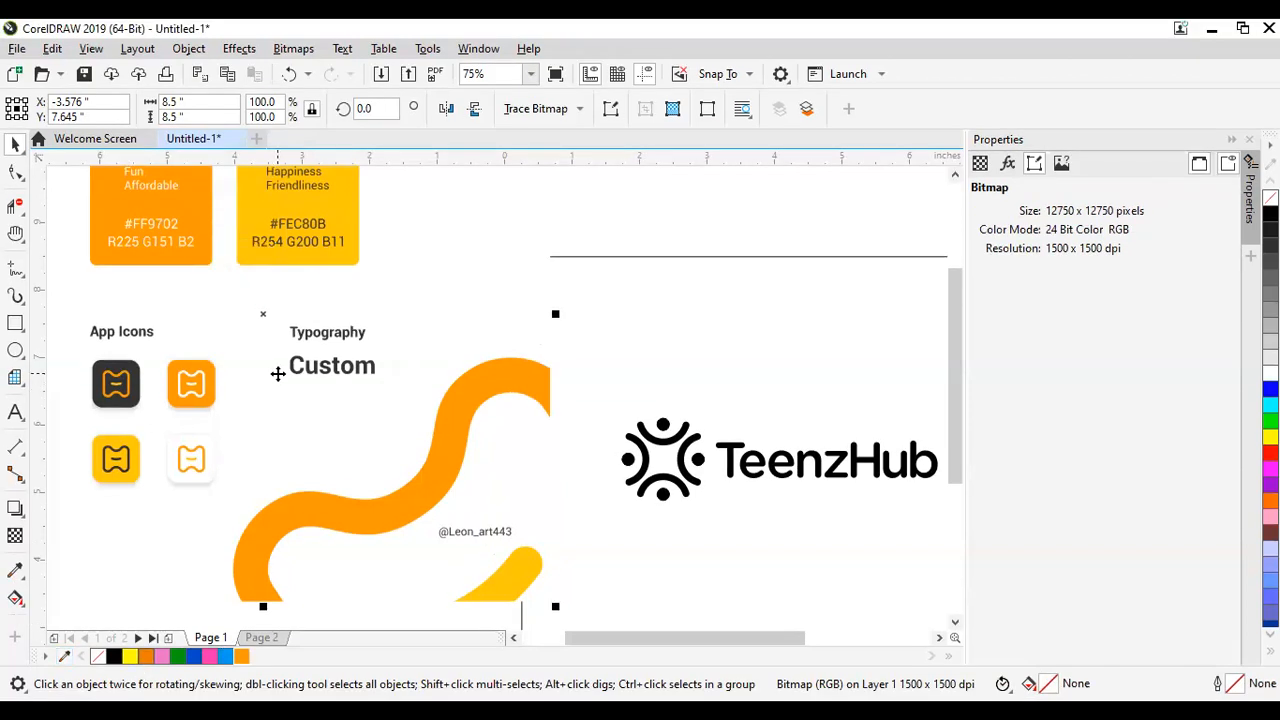
Step: Delete the orange-and-yellow brand sheet and the color-meaning chart
{"action": "left_click", "coordinate": [277, 354]}
{"action": "key", "text": "Delete"}
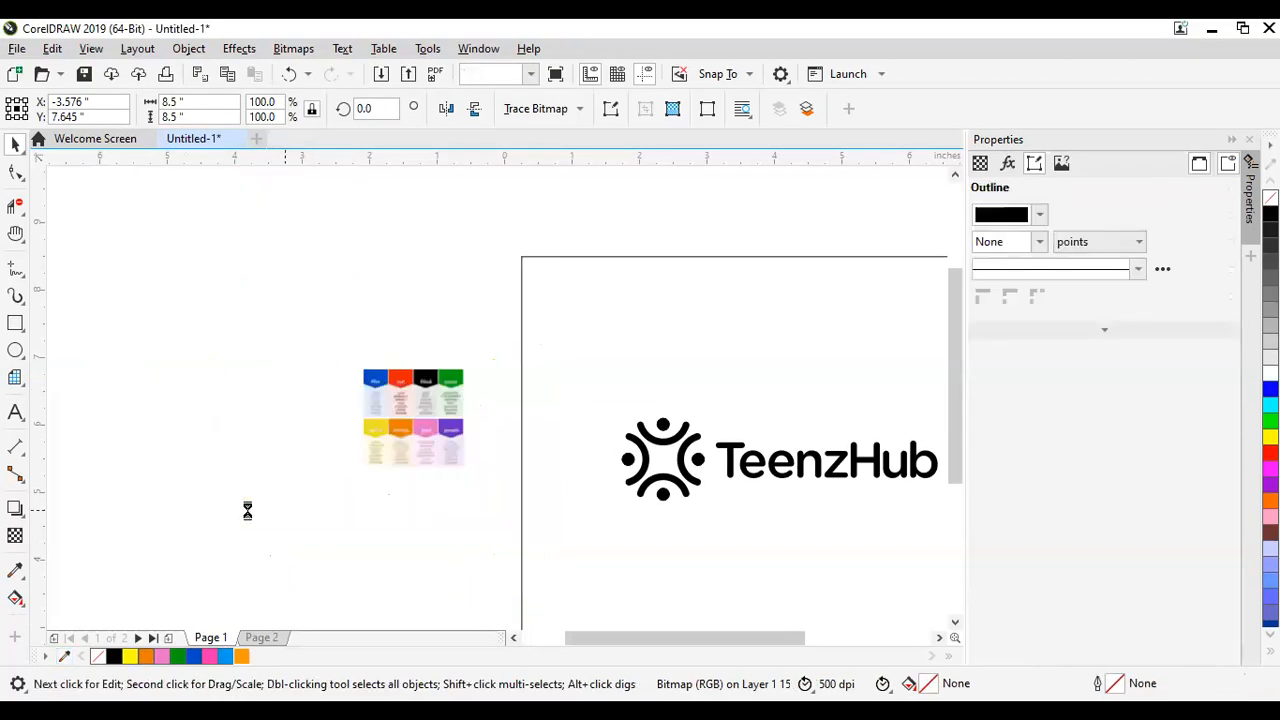
{"action": "left_click", "coordinate": [441, 406]}
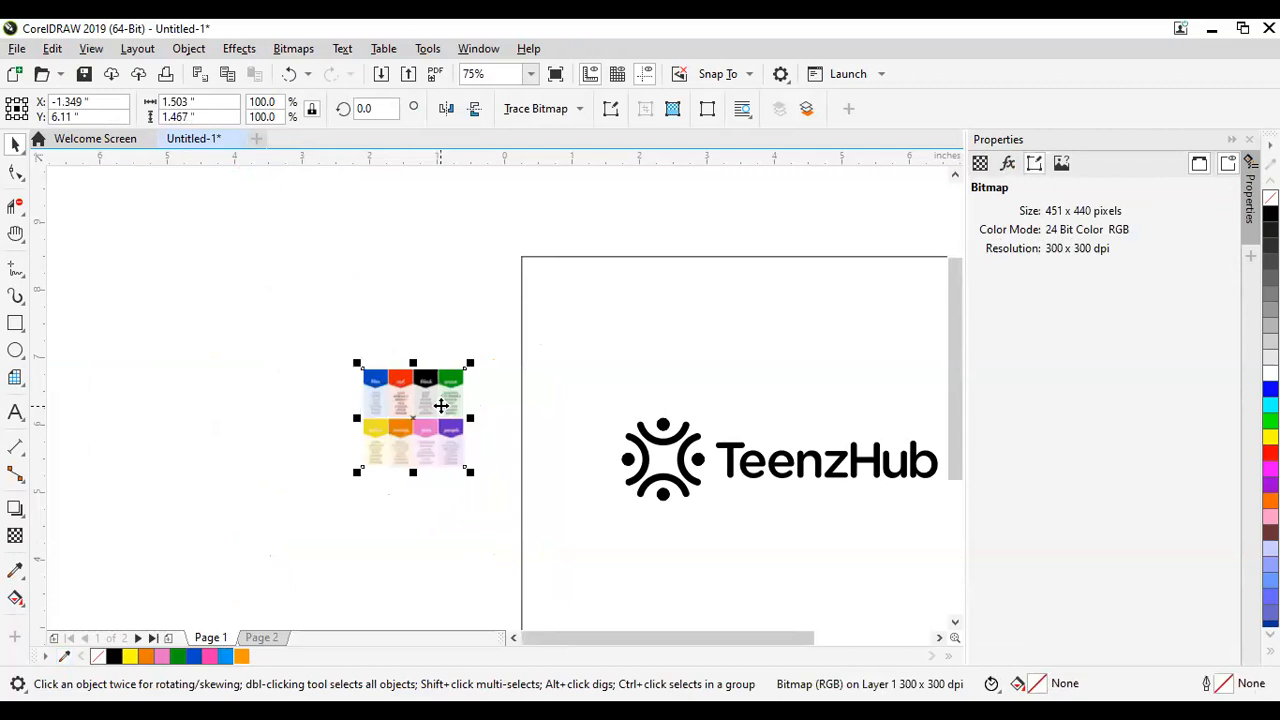
{"action": "key", "text": "Delete"}
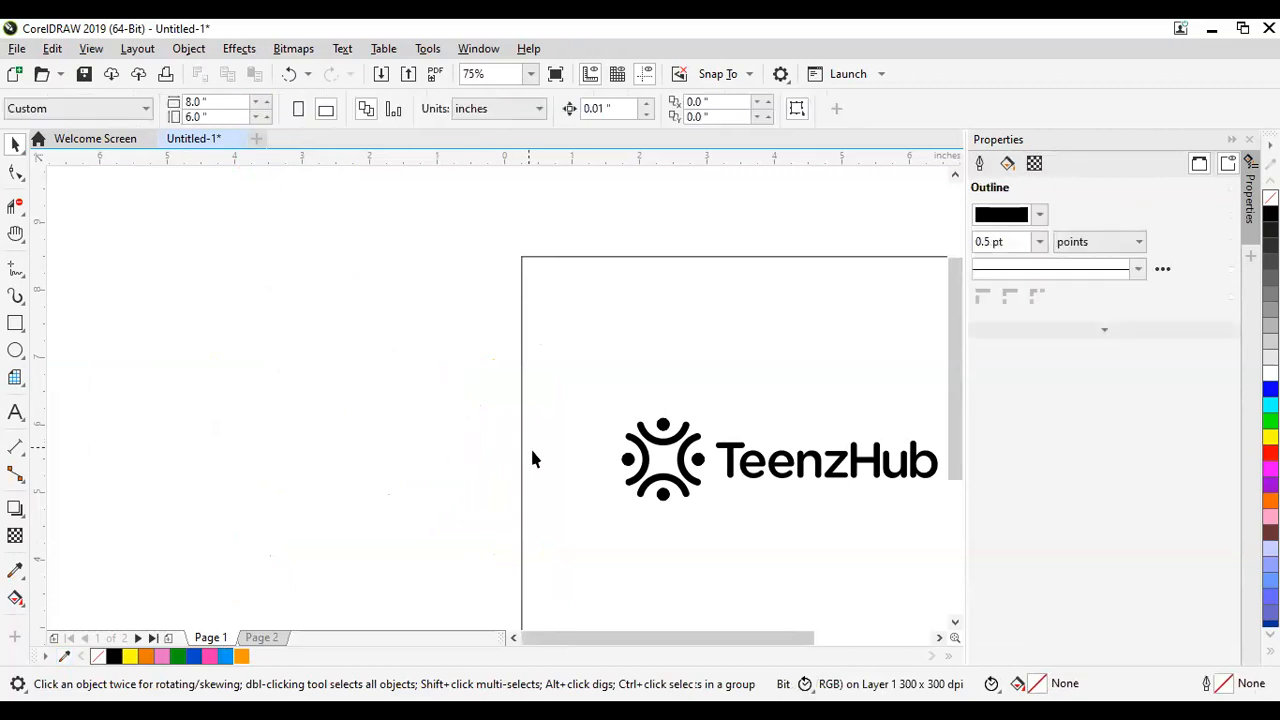
{"action": "scroll", "coordinate": [530, 446], "scroll_direction": "down", "scroll_amount": 2}
{"action": "key", "text": "shift+F4"}
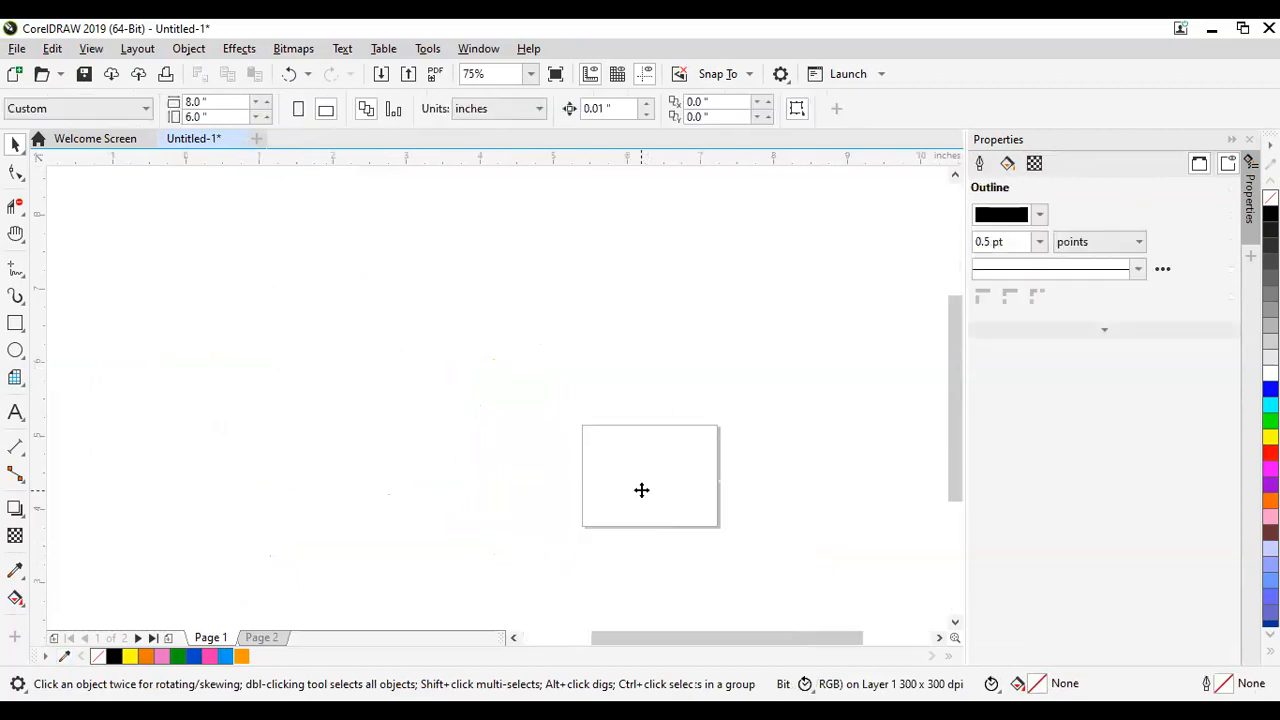
{"action": "left_click", "coordinate": [641, 490]}
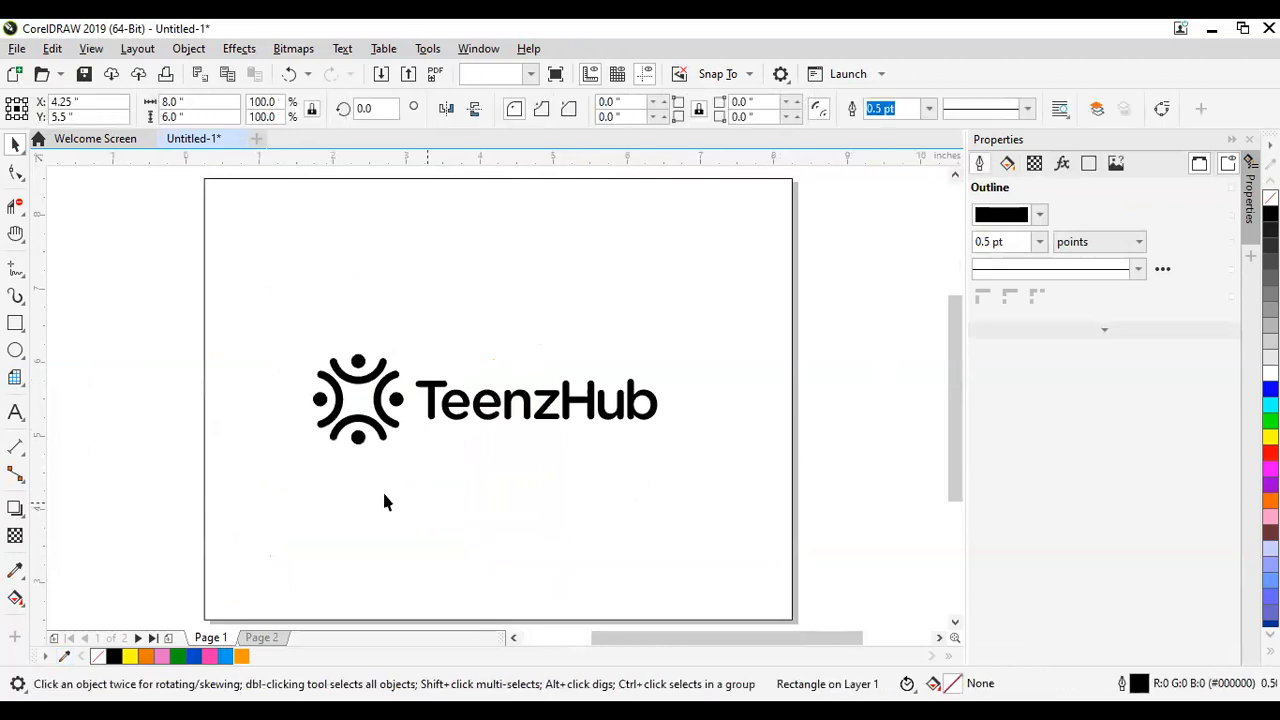
{"action": "key", "text": "Escape"}
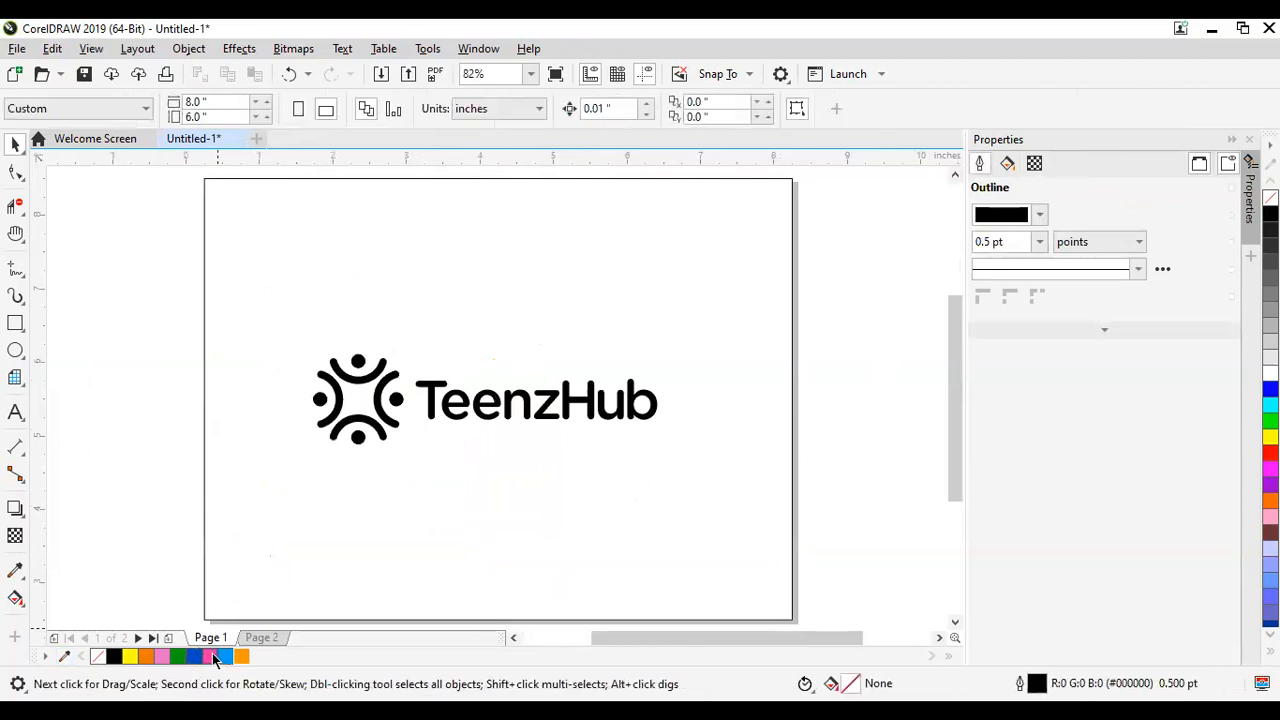
Step: Ungroup the circular people icon into separate arcs and dots
{"action": "left_click", "coordinate": [378, 412]}
{"action": "scroll", "coordinate": [378, 412], "scroll_direction": "up", "scroll_amount": 2}
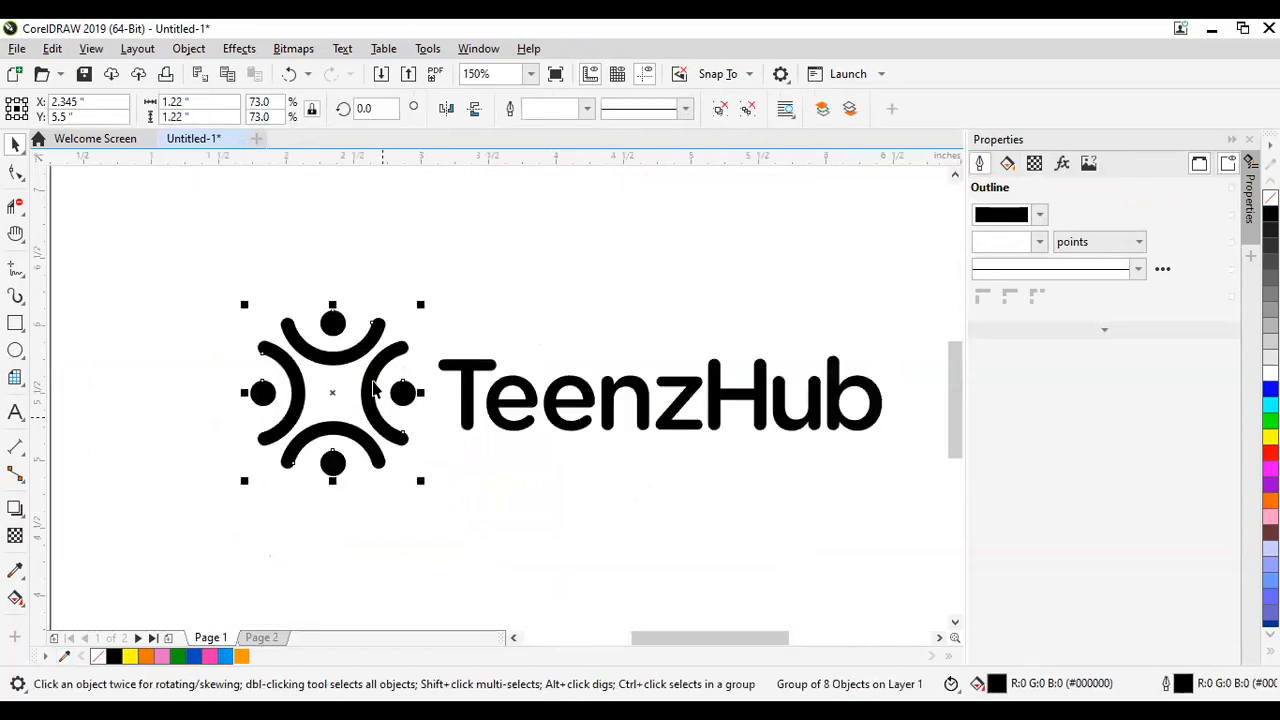
{"action": "left_click", "coordinate": [487, 276]}
{"action": "left_click", "coordinate": [372, 394]}
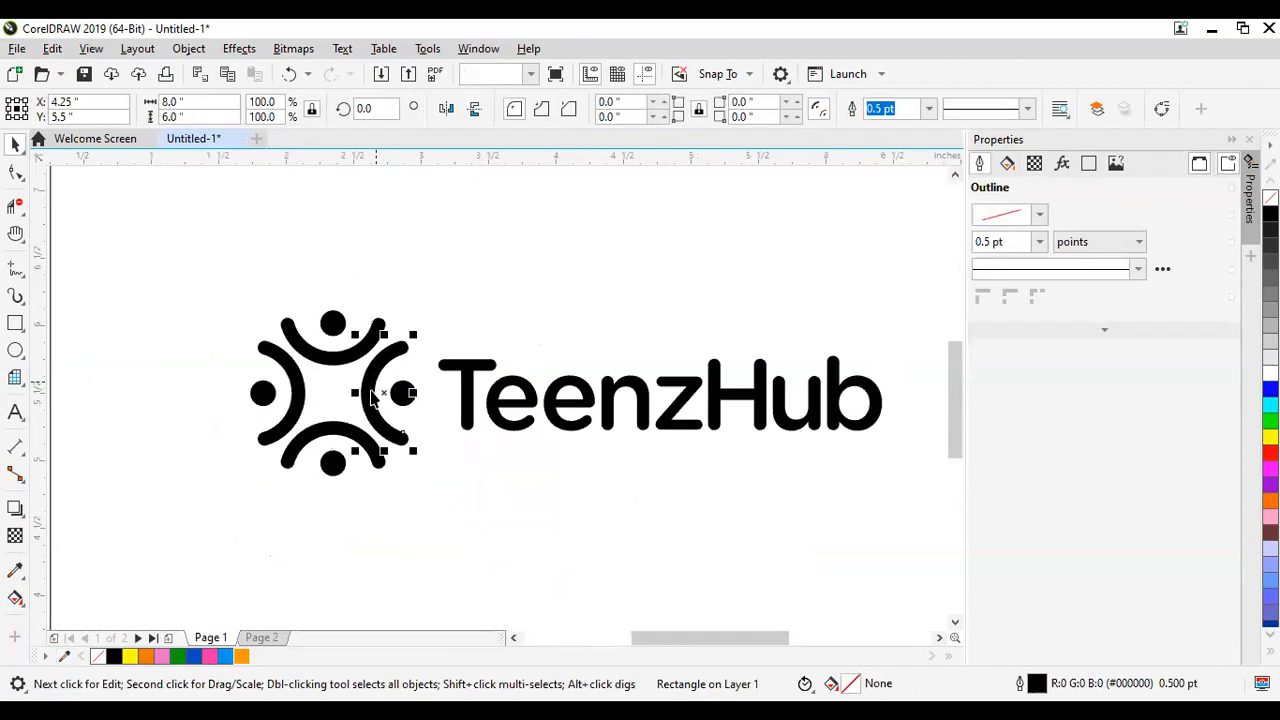
{"action": "key", "text": "ctrl+q"}
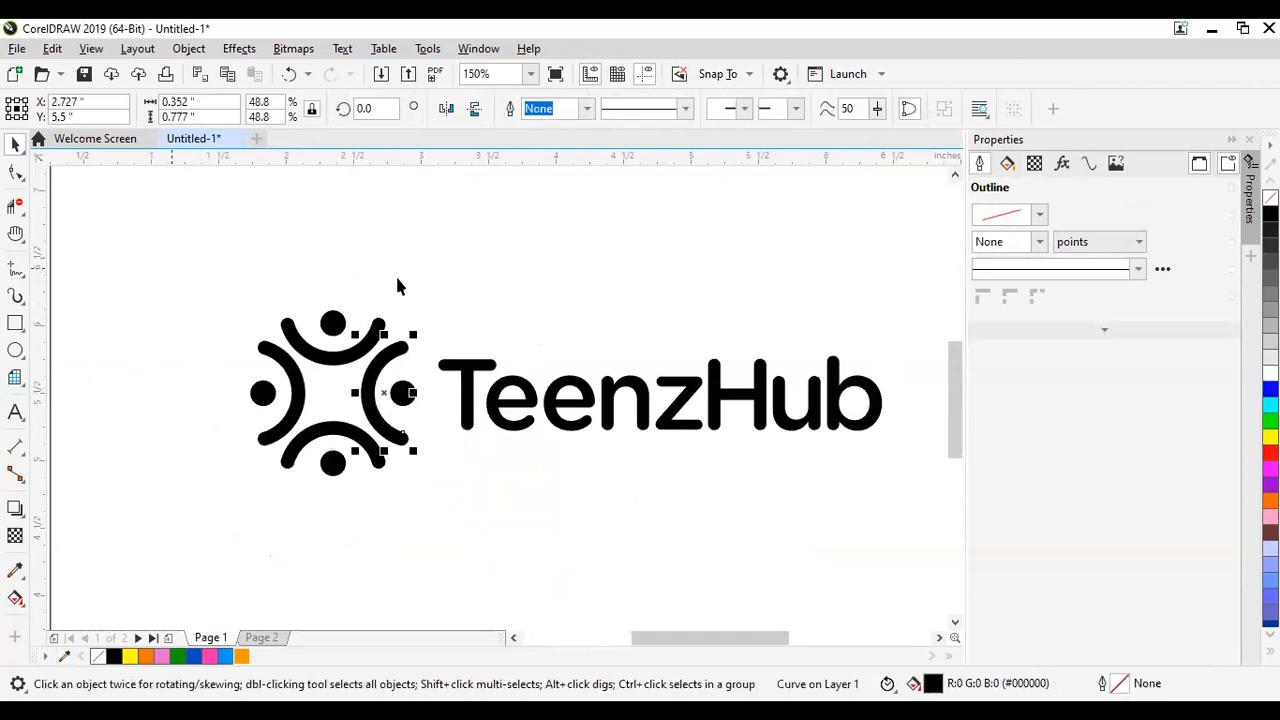
Step: Group the lowest arc of the people icon with its dot as one figure
{"action": "scroll", "coordinate": [398, 285], "scroll_direction": "down", "scroll_amount": 2}
{"action": "left_click", "coordinate": [392, 326]}
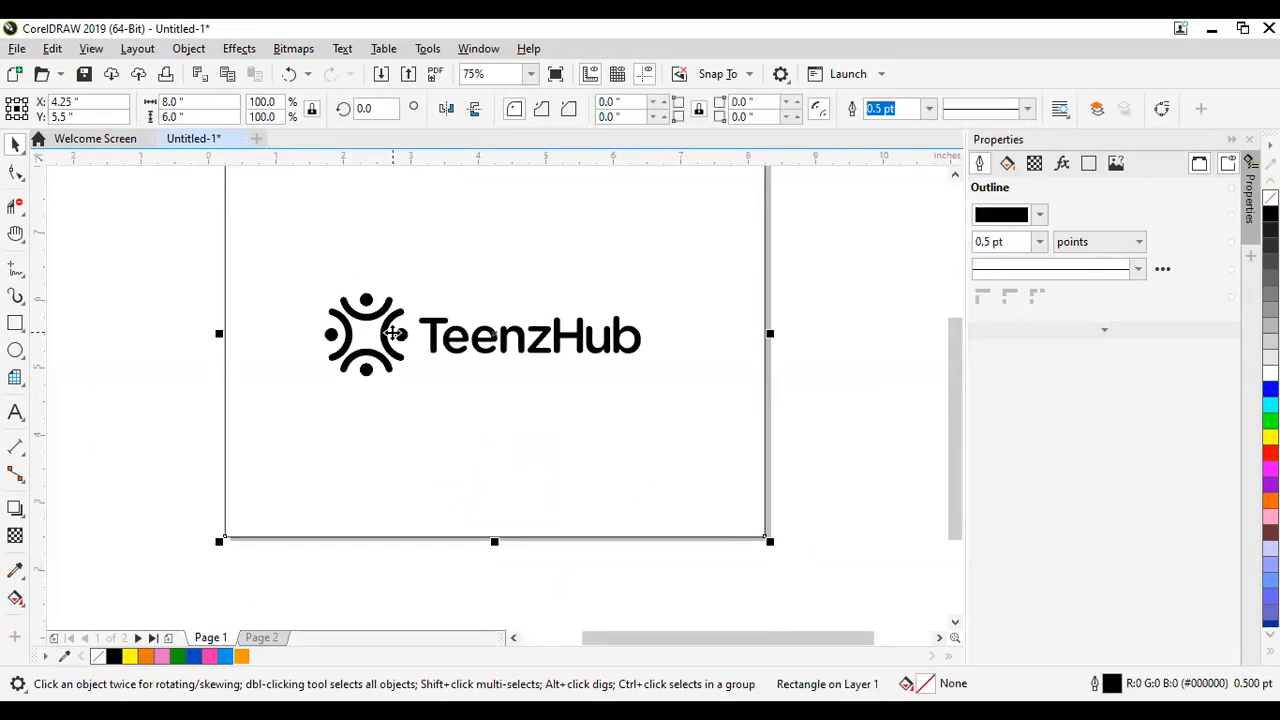
{"action": "scroll", "coordinate": [394, 333], "scroll_direction": "up", "scroll_amount": 2}
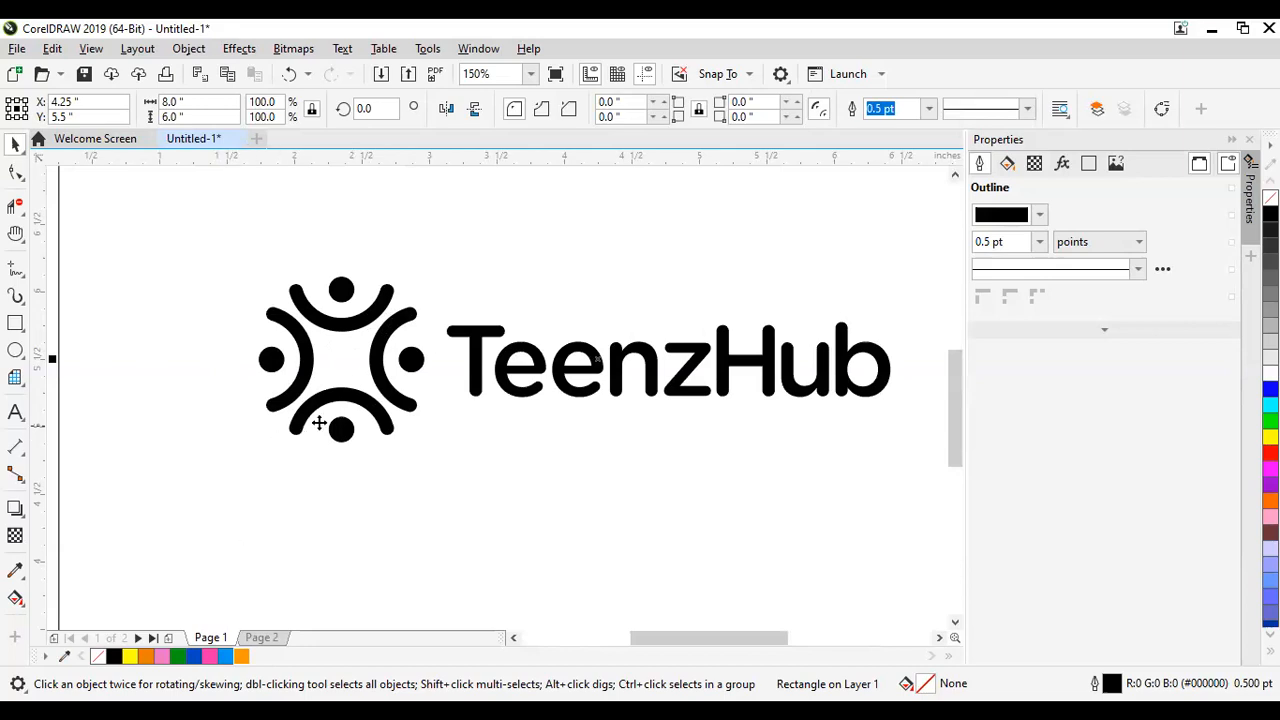
{"action": "left_click", "coordinate": [362, 410]}
{"action": "scroll", "coordinate": [358, 430], "scroll_direction": "up", "scroll_amount": 1}
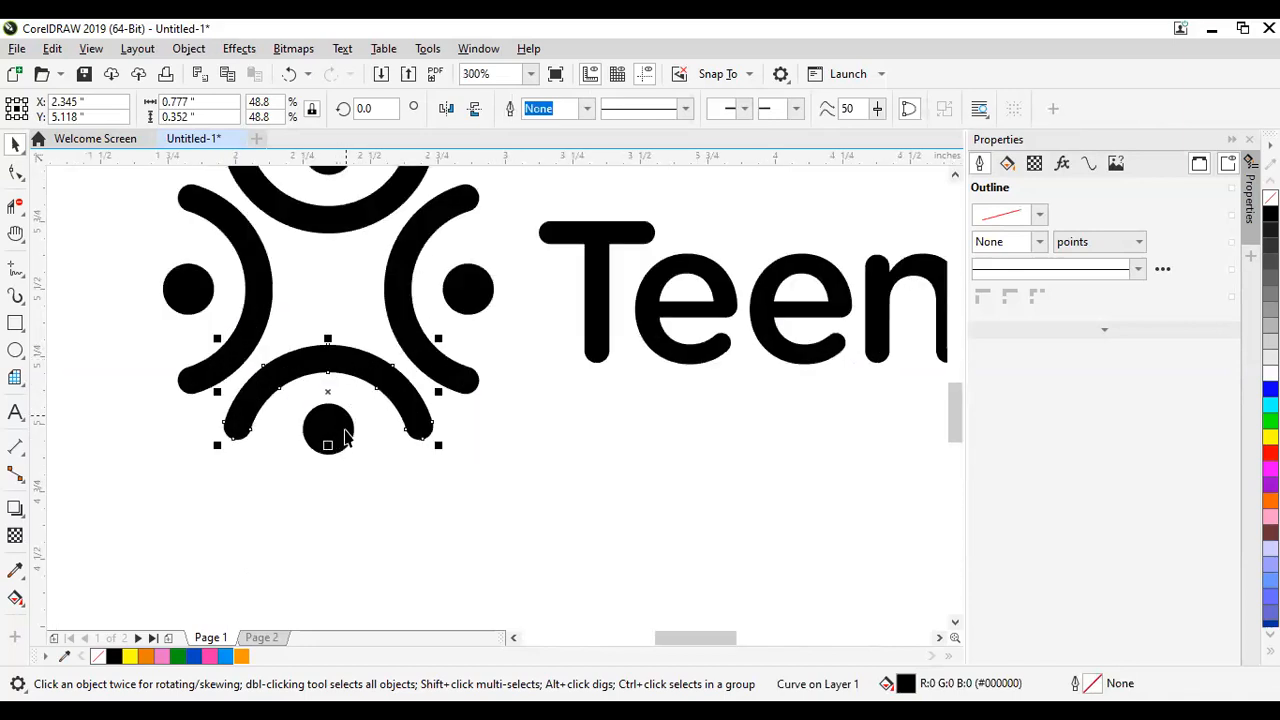
{"action": "left_click", "coordinate": [341, 432], "text": "shift"}
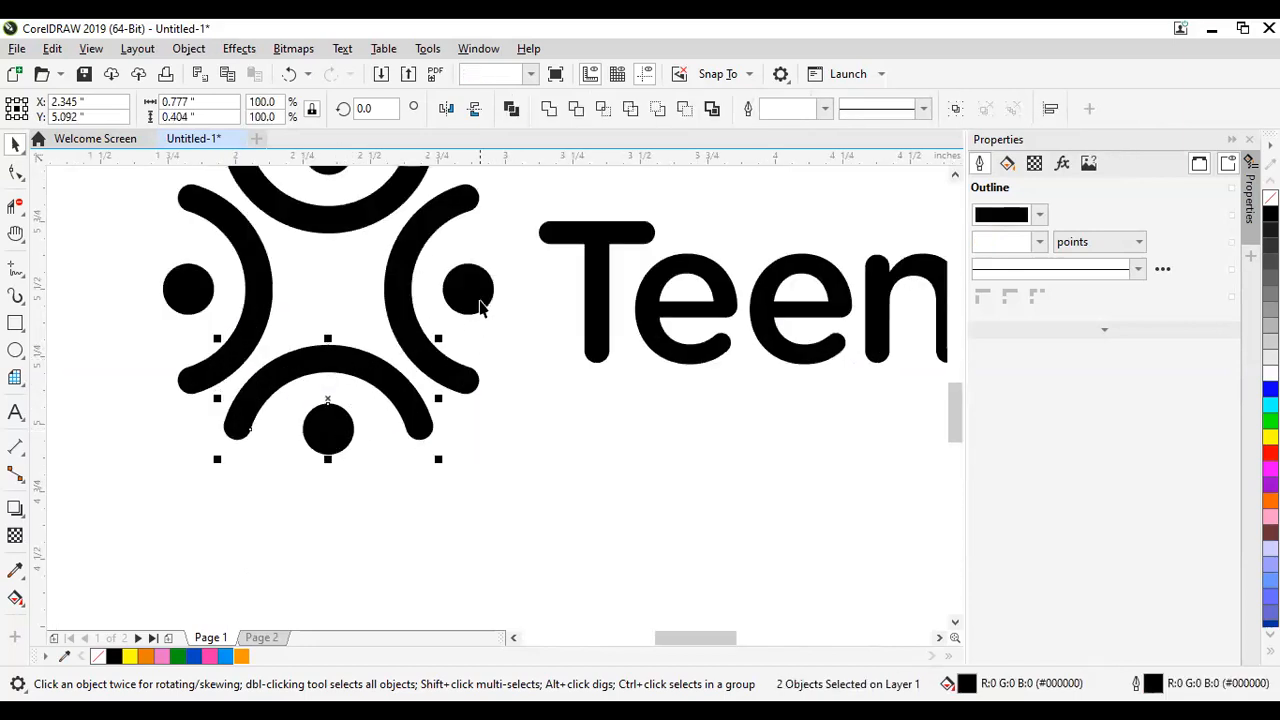
{"action": "key", "text": "ctrl+g"}
Step: Group the arc and dot of the icon's right-hand figure, and likewise those of its left-hand figure
{"action": "left_click", "coordinate": [443, 297]}
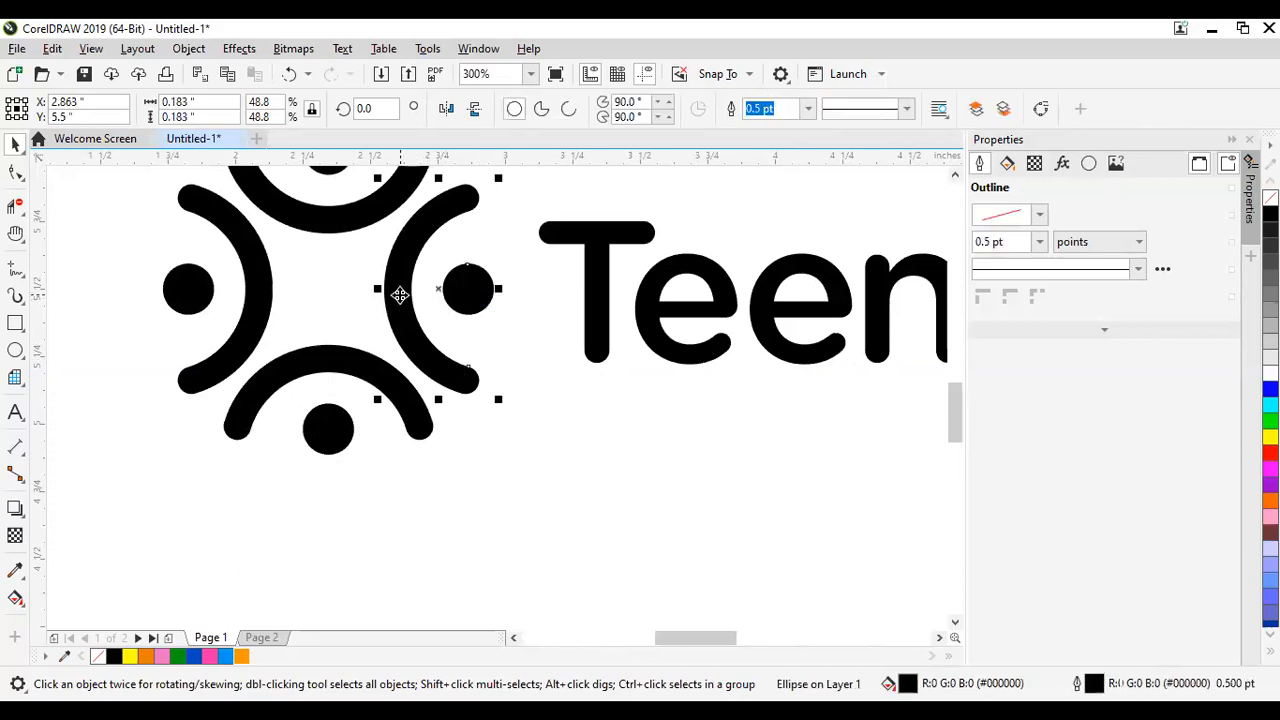
{"action": "left_click", "coordinate": [400, 296], "text": "shift"}
{"action": "key", "text": "ctrl+g"}
{"action": "left_click", "coordinate": [205, 294]}
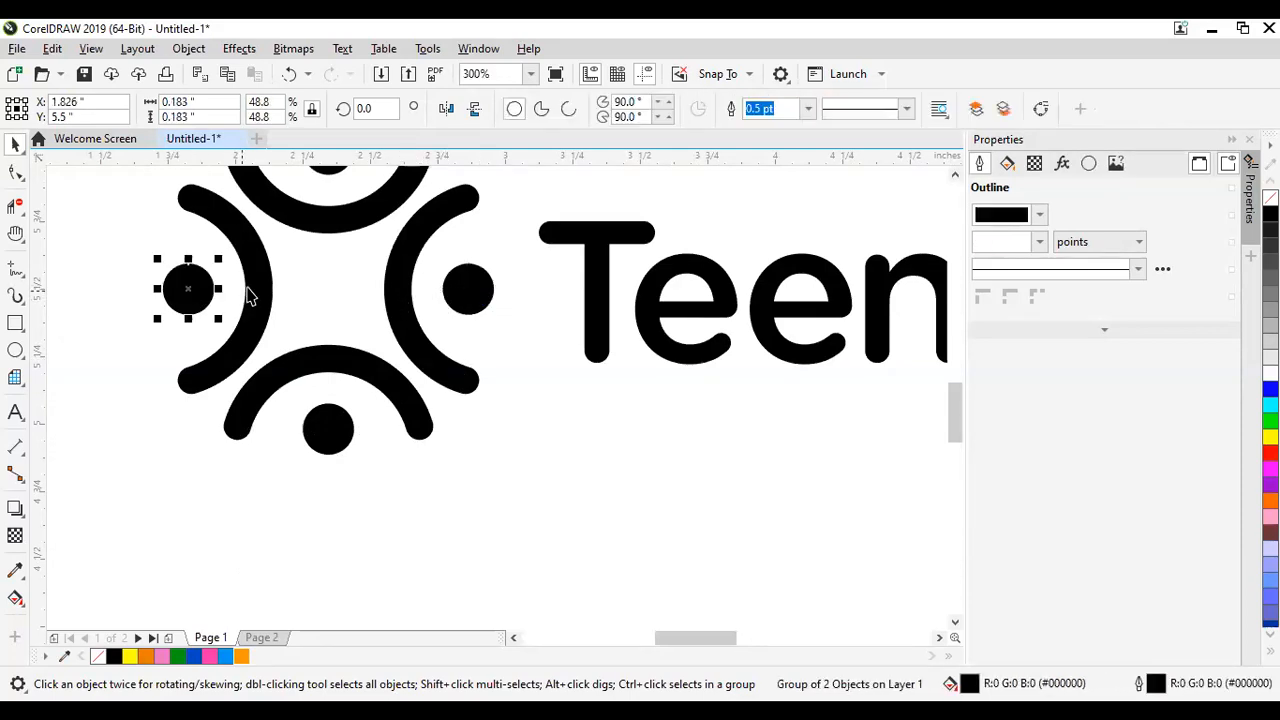
{"action": "left_click", "coordinate": [252, 285], "text": "shift"}
{"action": "key", "text": "ctrl+g"}
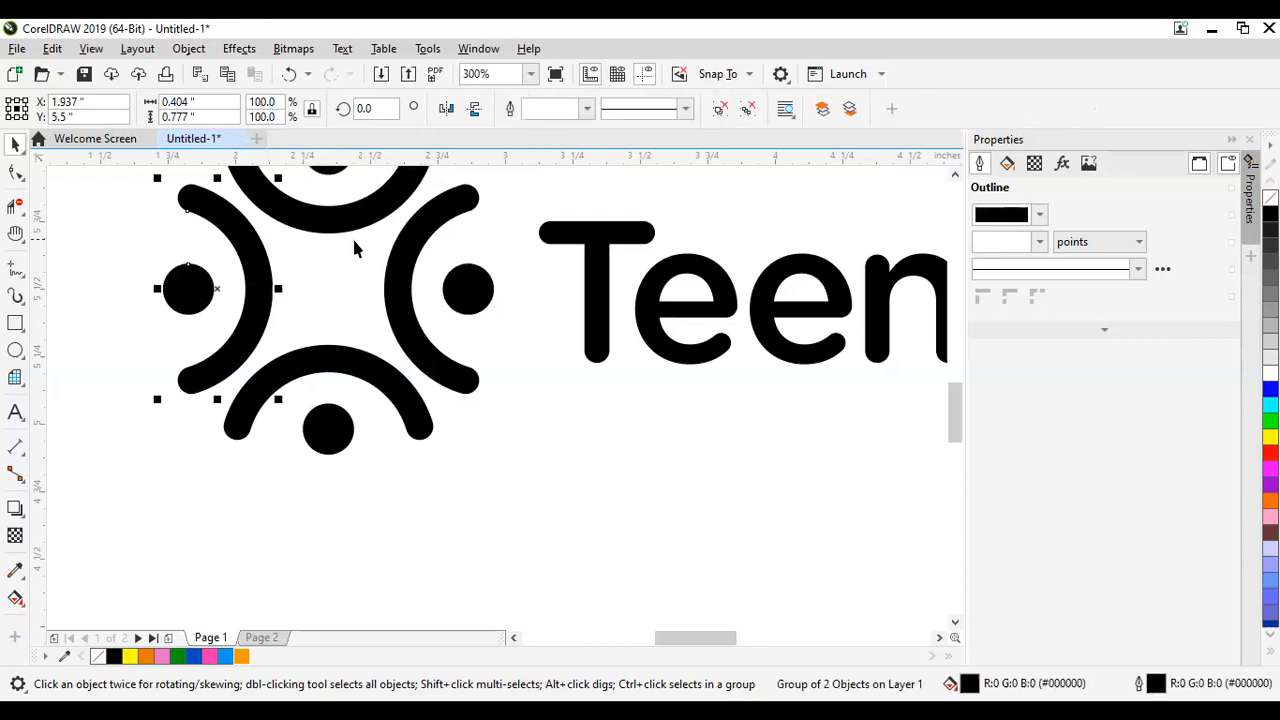
Step: Group the uppermost arc of the people icon with its dot as one figure
{"action": "left_click_drag", "start_coordinate": [962, 404], "coordinate": [963, 383]}
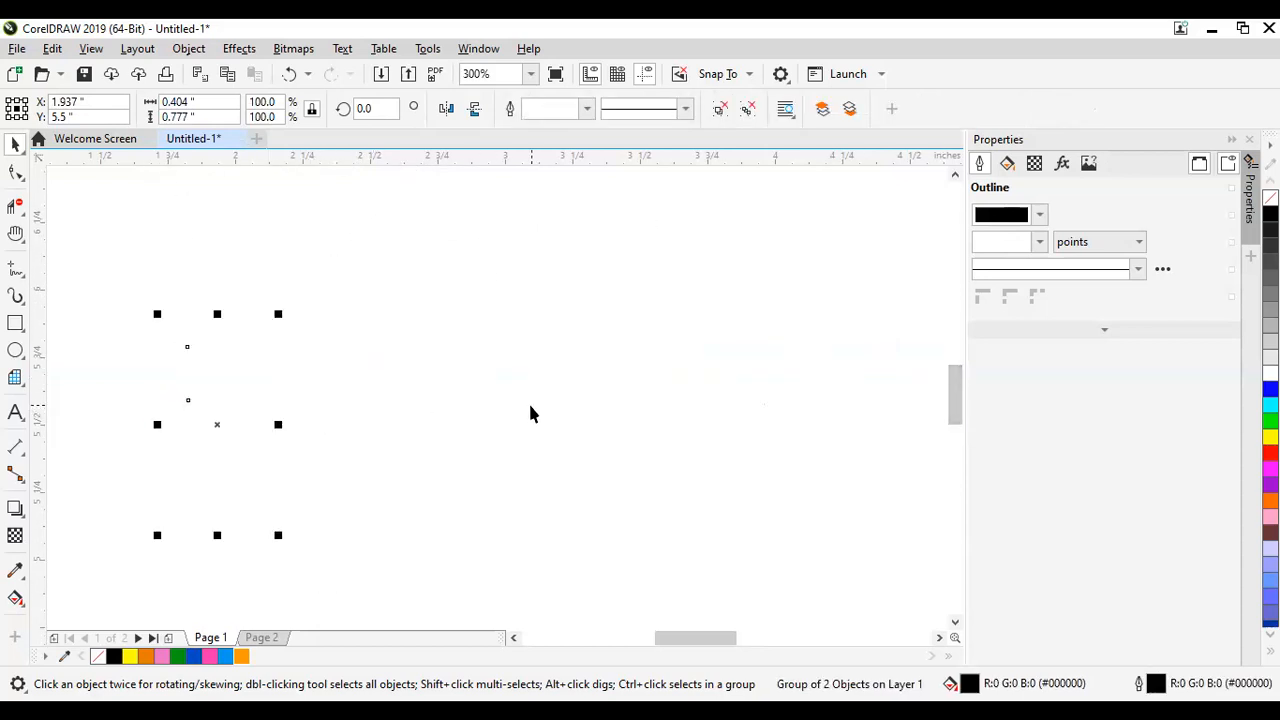
{"action": "key", "text": "shift+F4"}
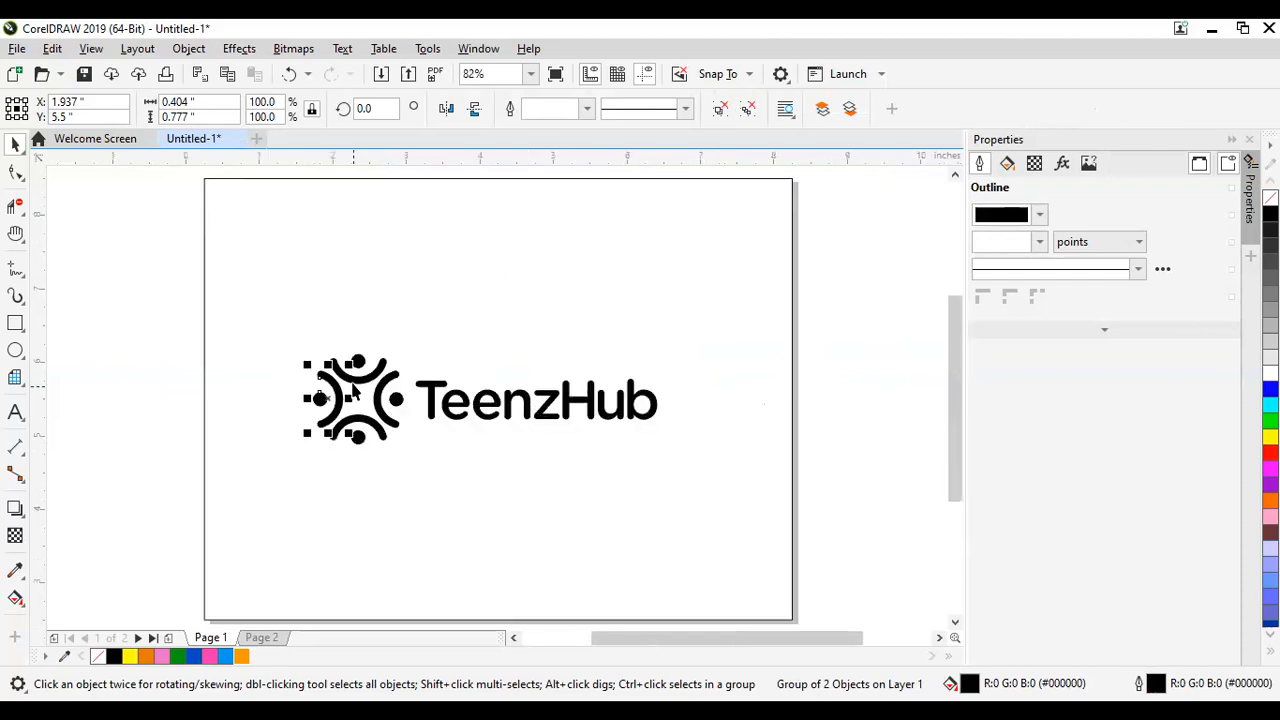
{"action": "scroll", "coordinate": [359, 381], "scroll_direction": "up", "scroll_amount": 1}
{"action": "left_click", "coordinate": [368, 382], "text": "ctrl"}
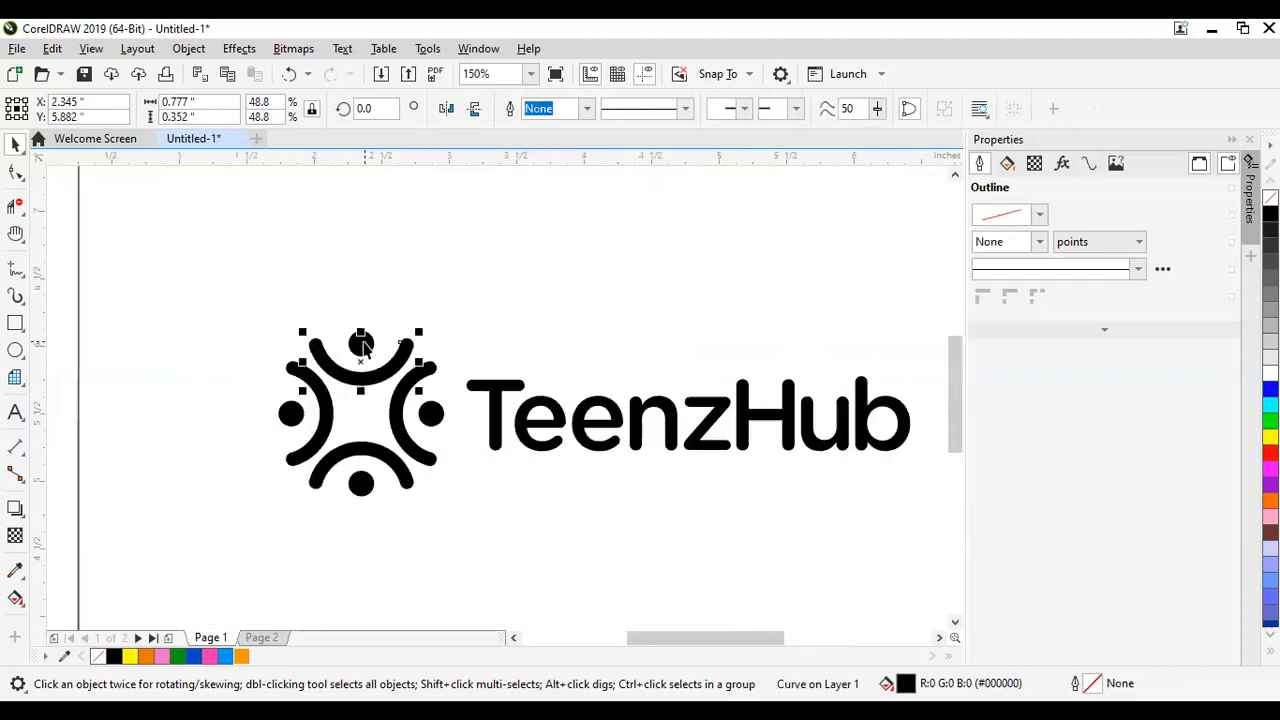
{"action": "left_click", "coordinate": [362, 343], "text": "ctrl+shift"}
{"action": "key", "text": "ctrl+g"}
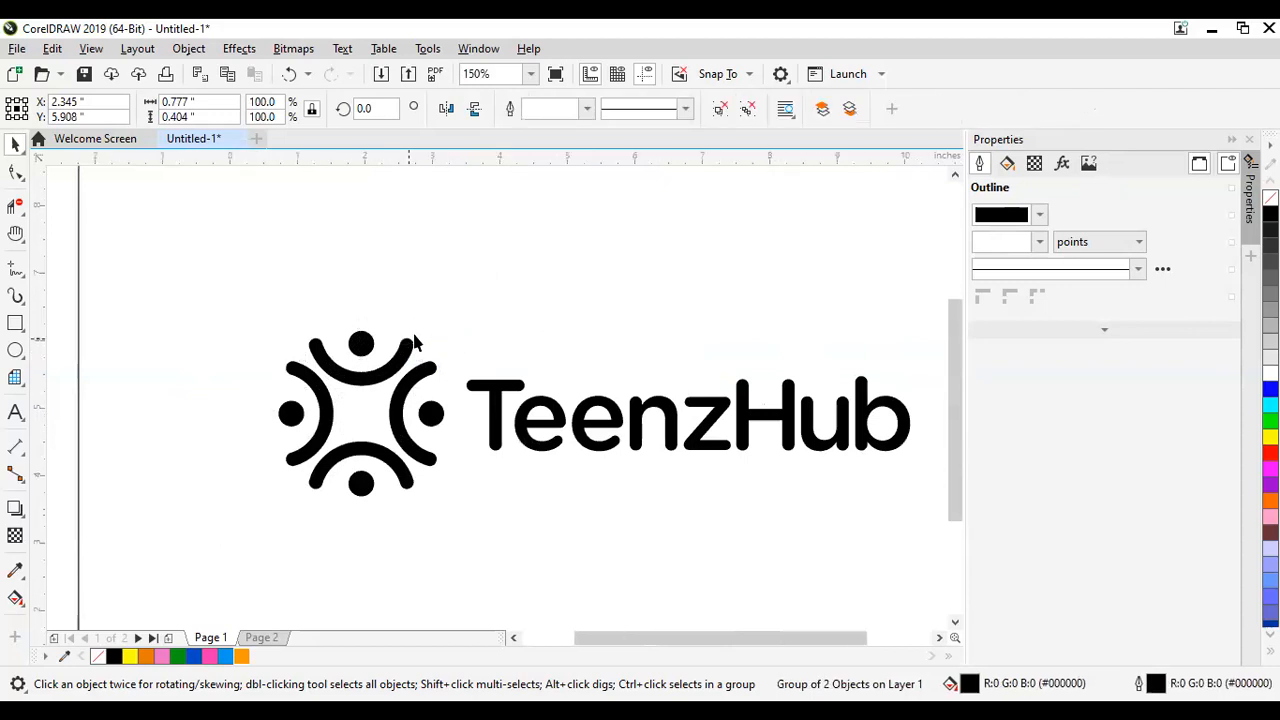
Step: Fill the icon's upper figure with pink #FF2BAB and its lower figure with blue #009BEE, removing the outline from both
{"action": "scroll", "coordinate": [415, 350], "scroll_direction": "down", "scroll_amount": 1}
{"action": "scroll", "coordinate": [403, 381], "scroll_direction": "up", "scroll_amount": 1}
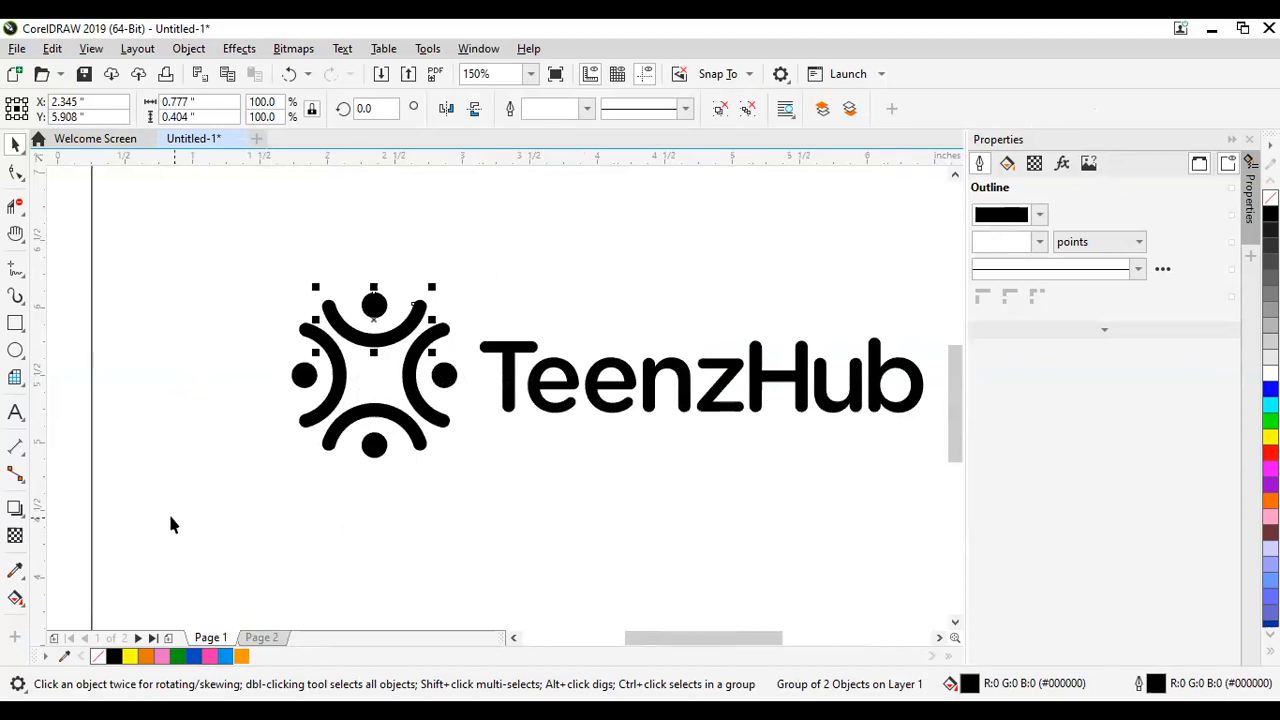
{"action": "left_click", "coordinate": [212, 657]}
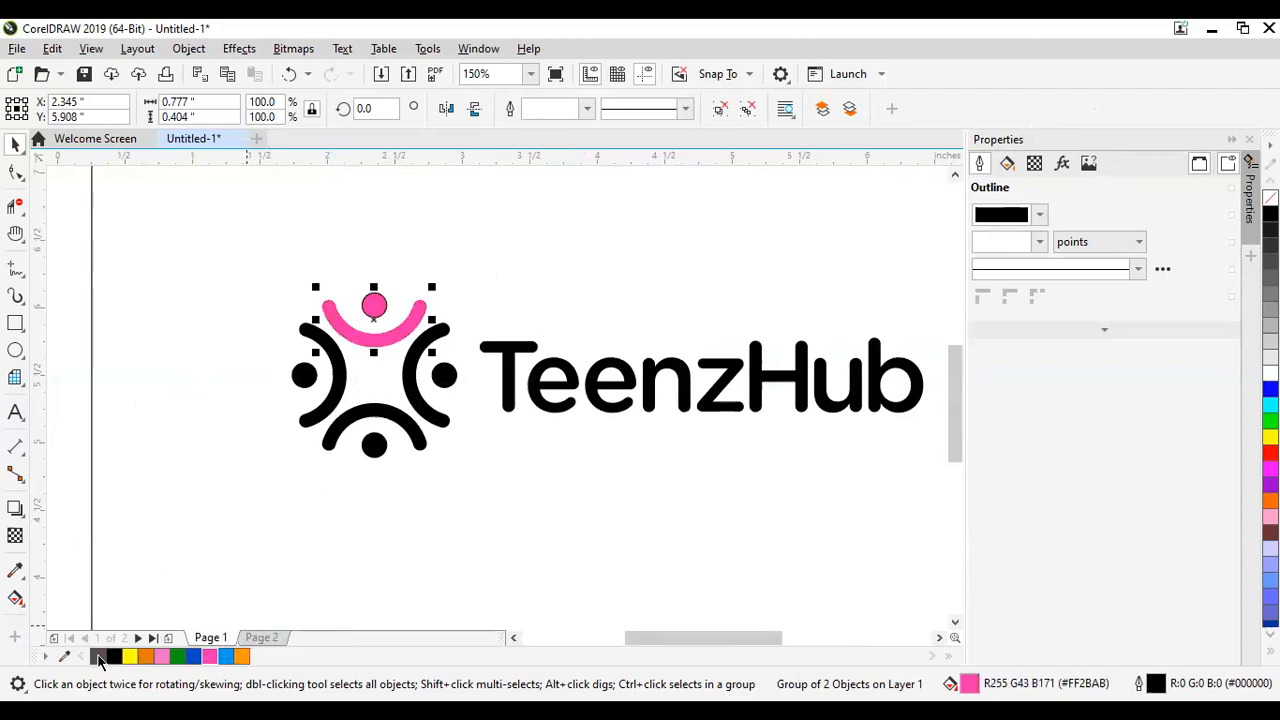
{"action": "right_click", "coordinate": [97, 656]}
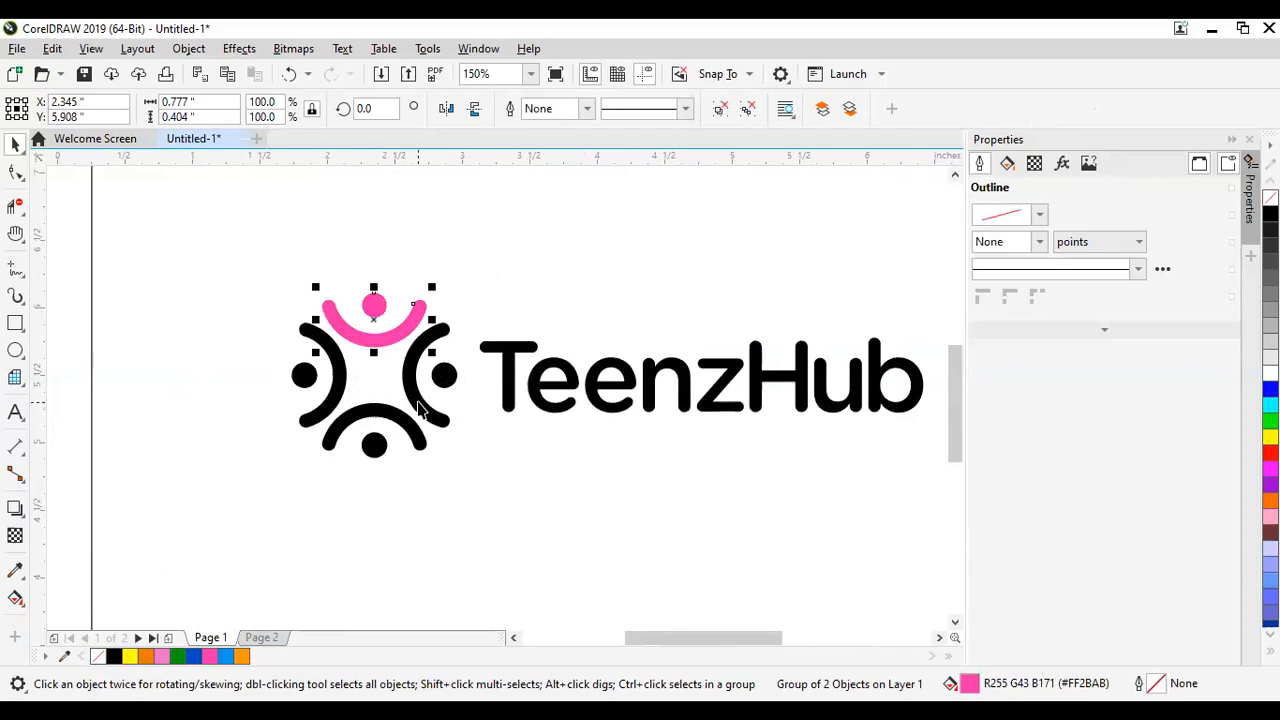
{"action": "left_click", "coordinate": [390, 420]}
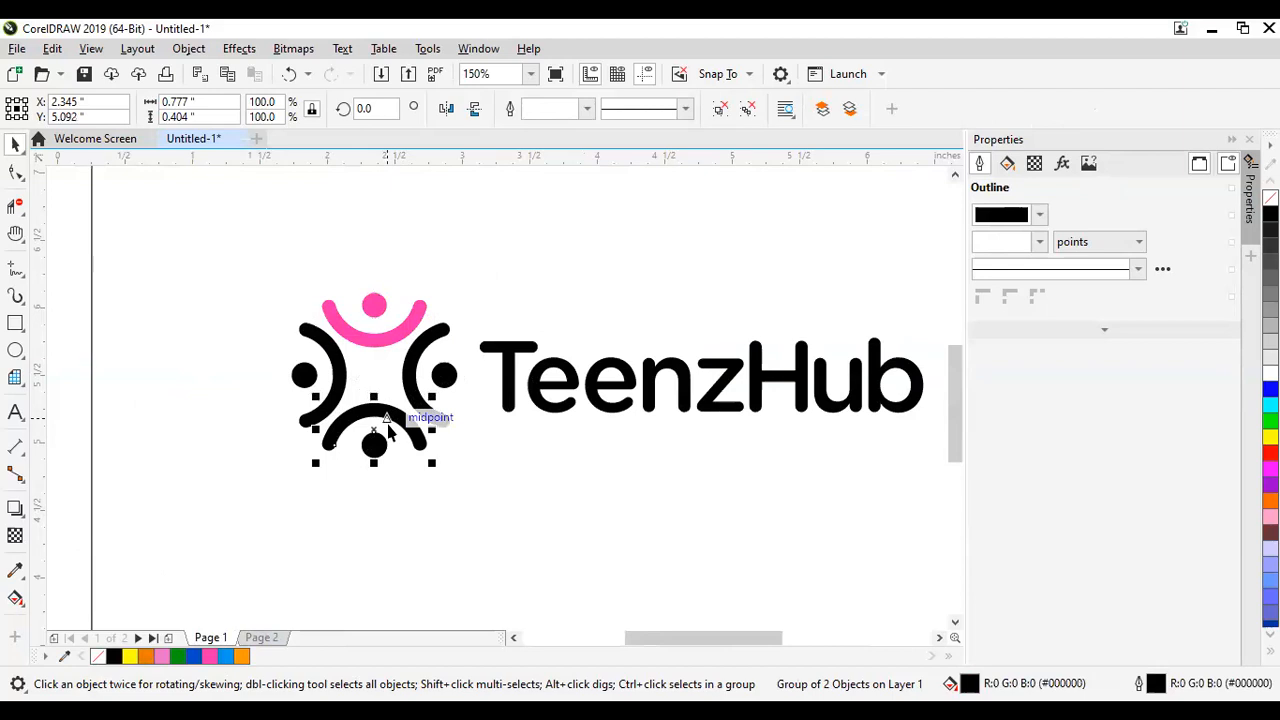
{"action": "left_click", "coordinate": [228, 658]}
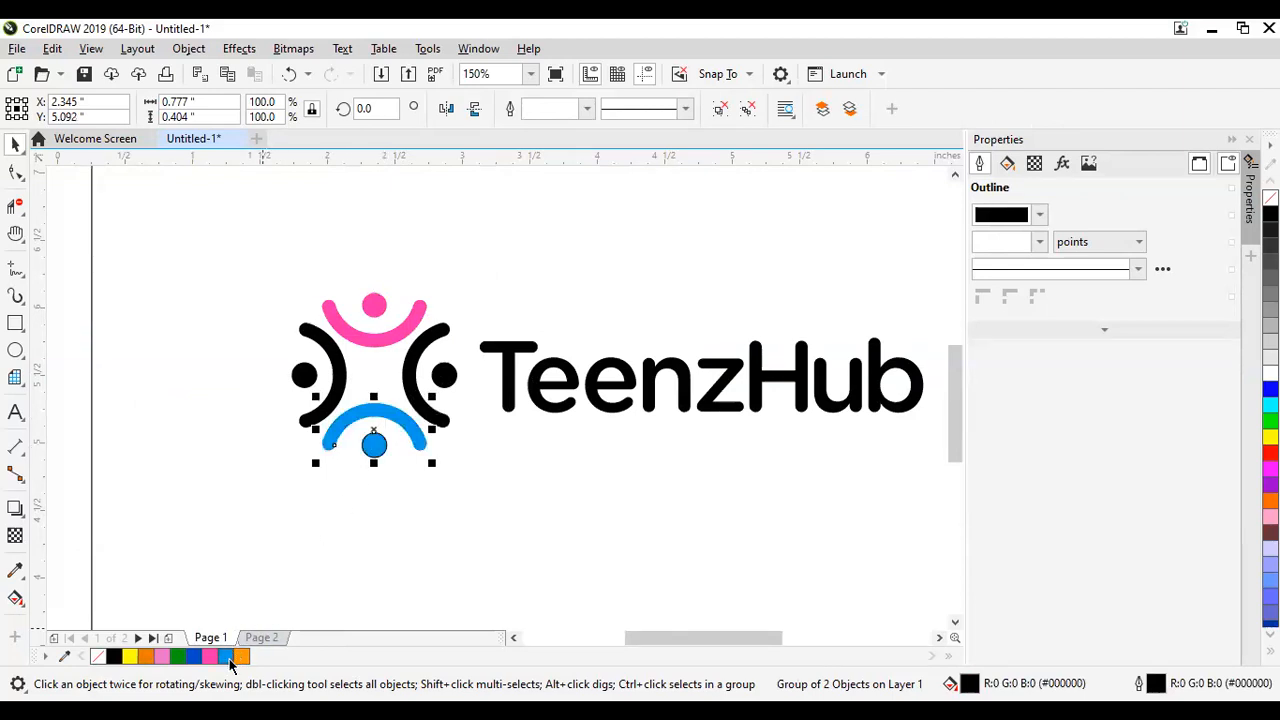
{"action": "right_click", "coordinate": [98, 656]}
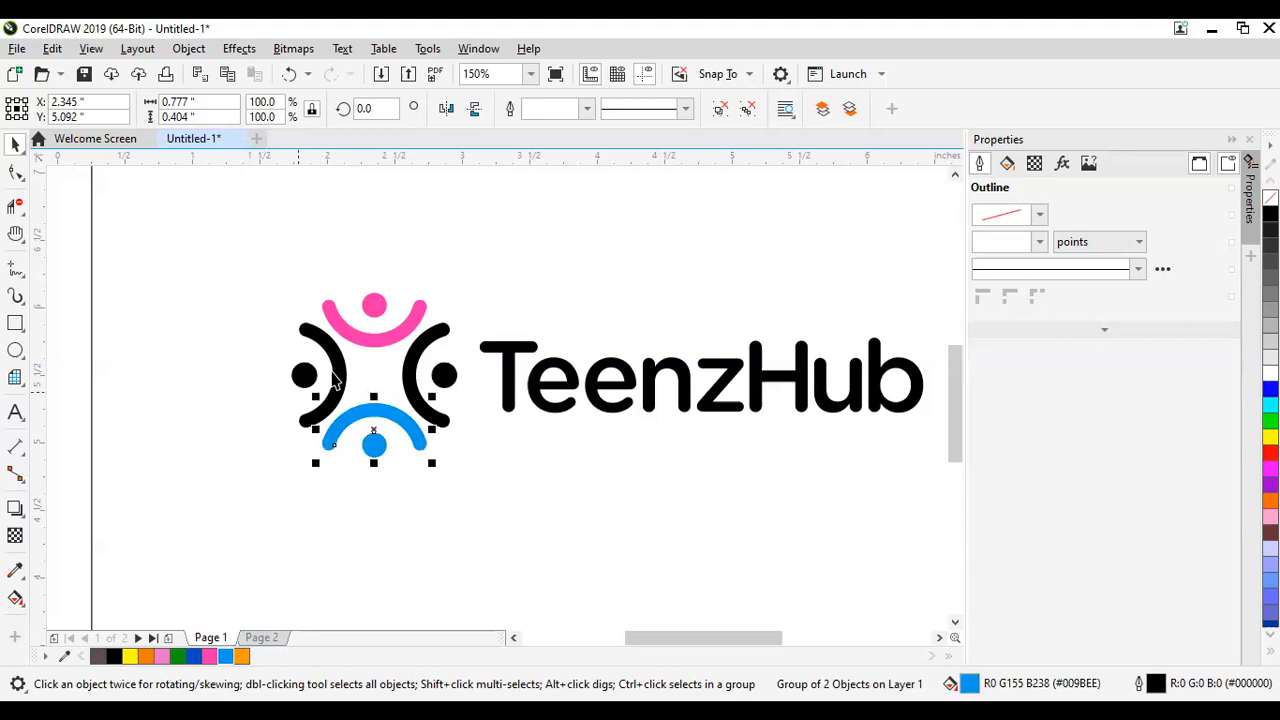
Step: Fill the icon's left-hand figure with green #03A10F and its right-hand figure with orange #FF9702, removing the outline from both
{"action": "left_click", "coordinate": [338, 376]}
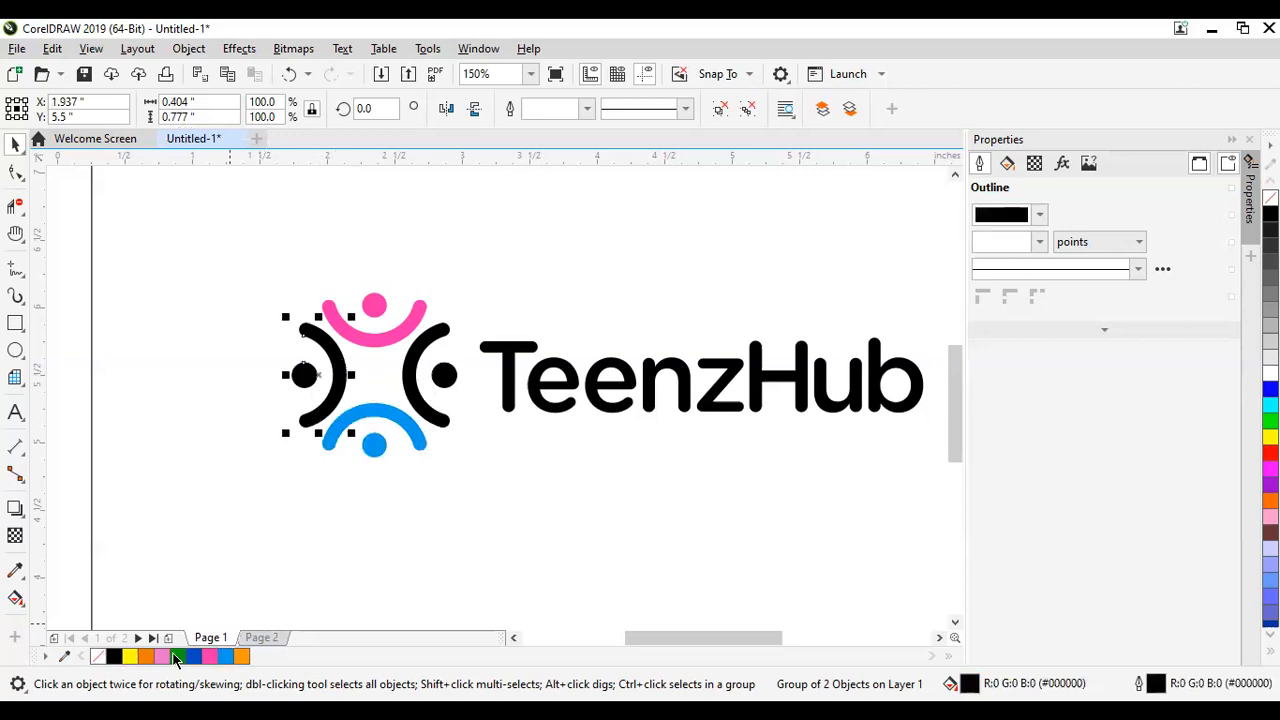
{"action": "left_click", "coordinate": [177, 657]}
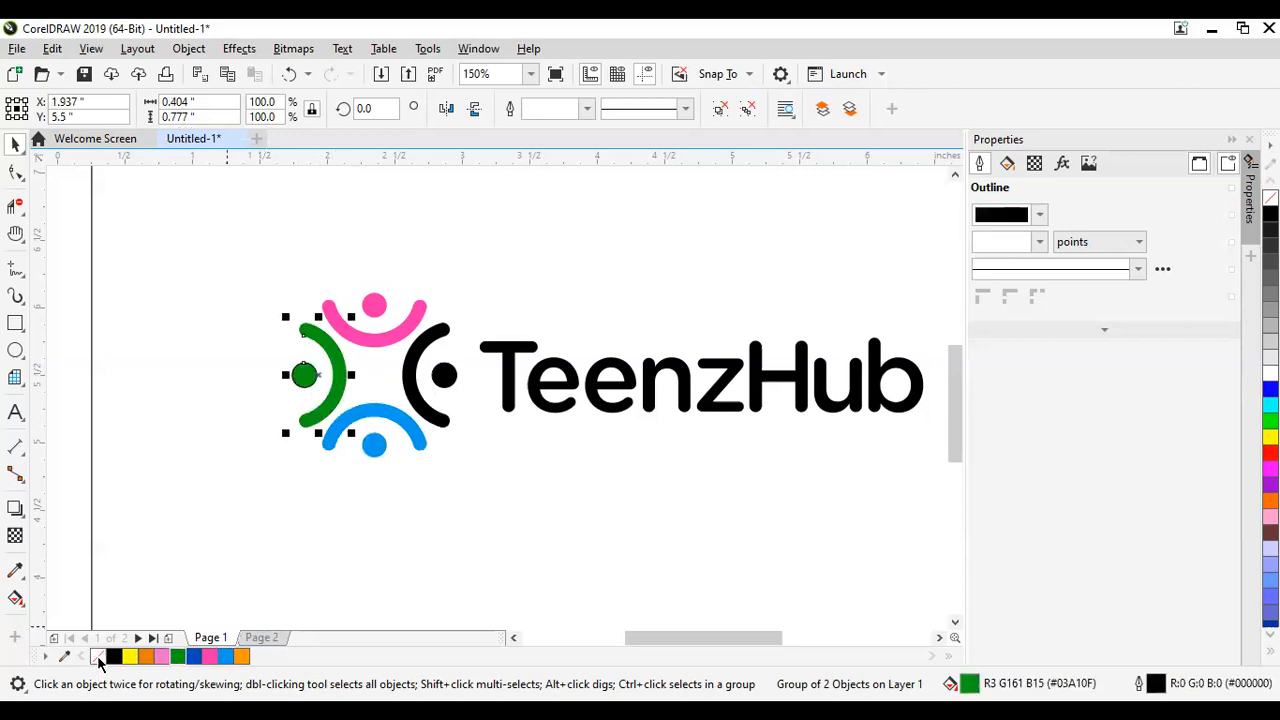
{"action": "right_click", "coordinate": [98, 656]}
{"action": "key", "text": "Tab"}
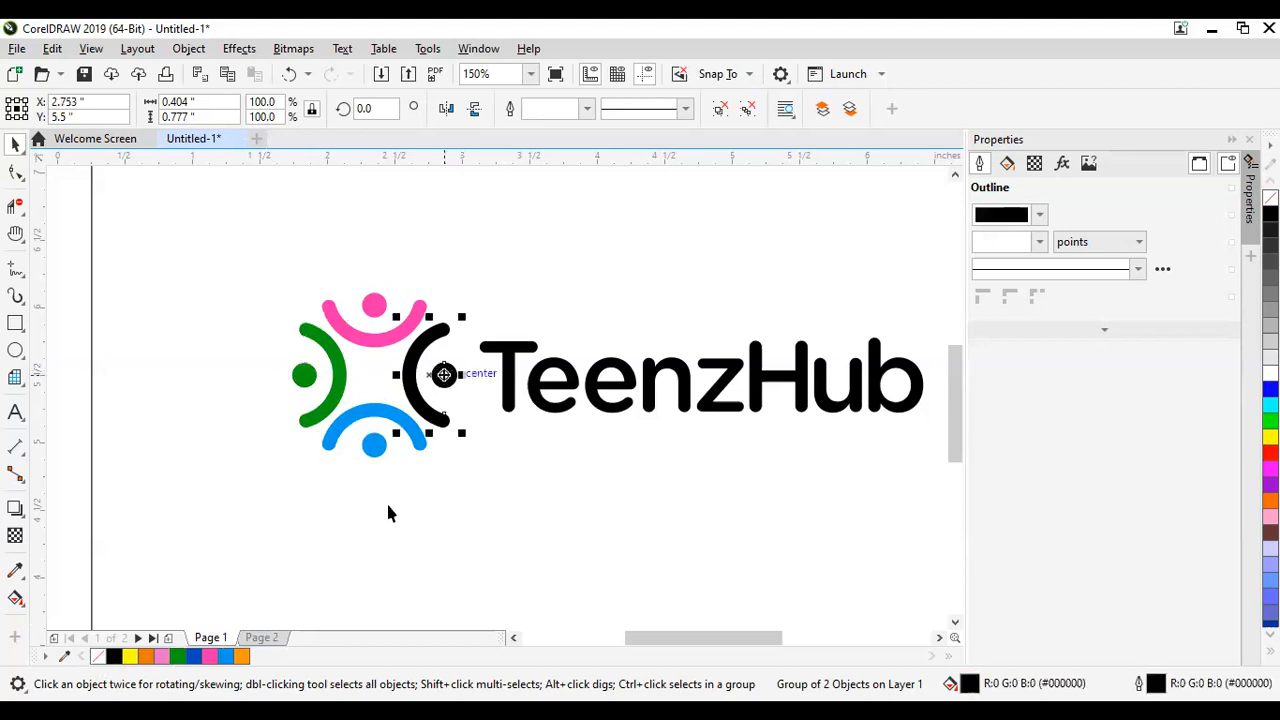
{"action": "left_click", "coordinate": [241, 656]}
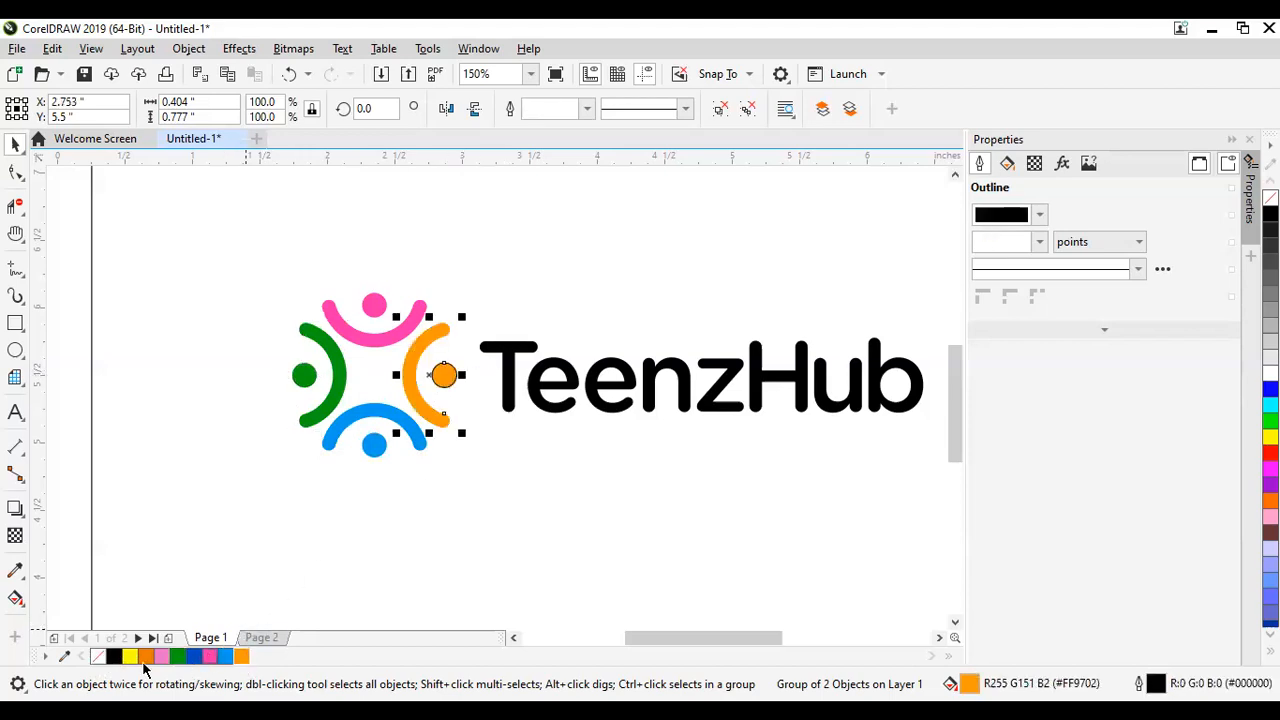
{"action": "right_click", "coordinate": [98, 656]}
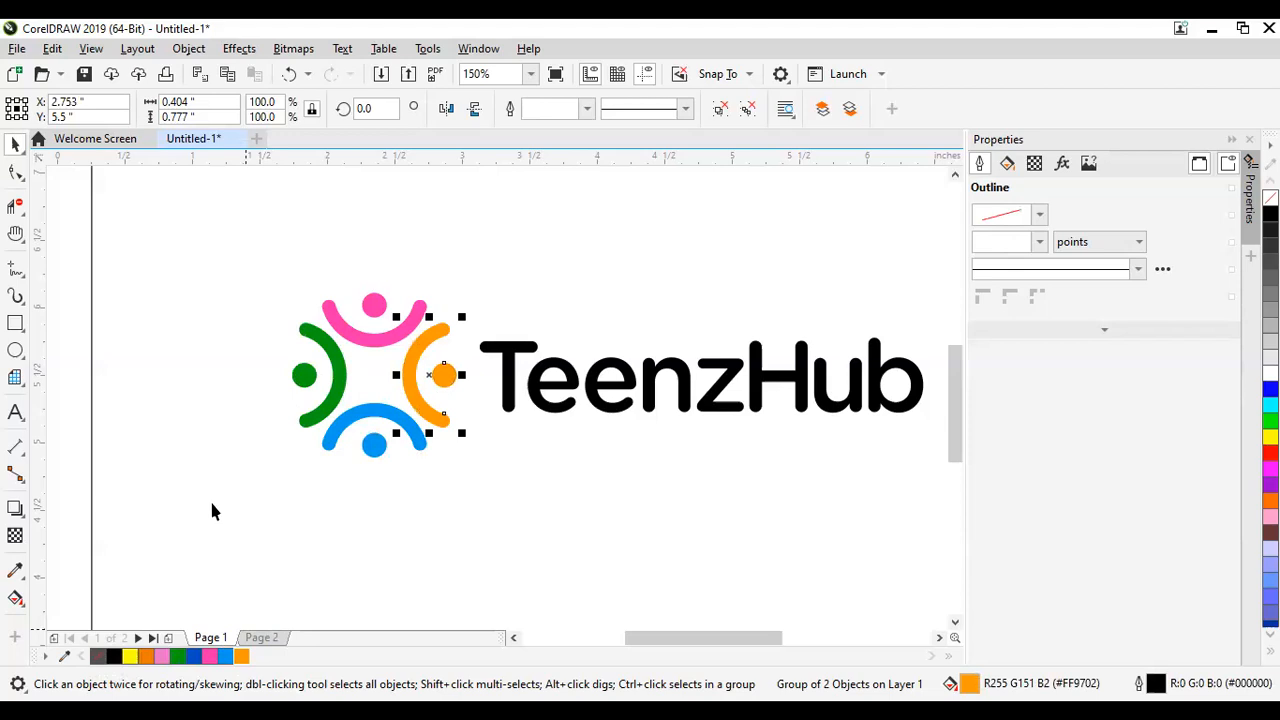
Step: Examine the recolored icon and the "TeenzHub" wordmark on the full page and the spacing between them
{"action": "left_click", "coordinate": [379, 433]}
{"action": "scroll", "coordinate": [379, 433], "scroll_direction": "down", "scroll_amount": 3}
{"action": "scroll", "coordinate": [413, 431], "scroll_direction": "up", "scroll_amount": 2}
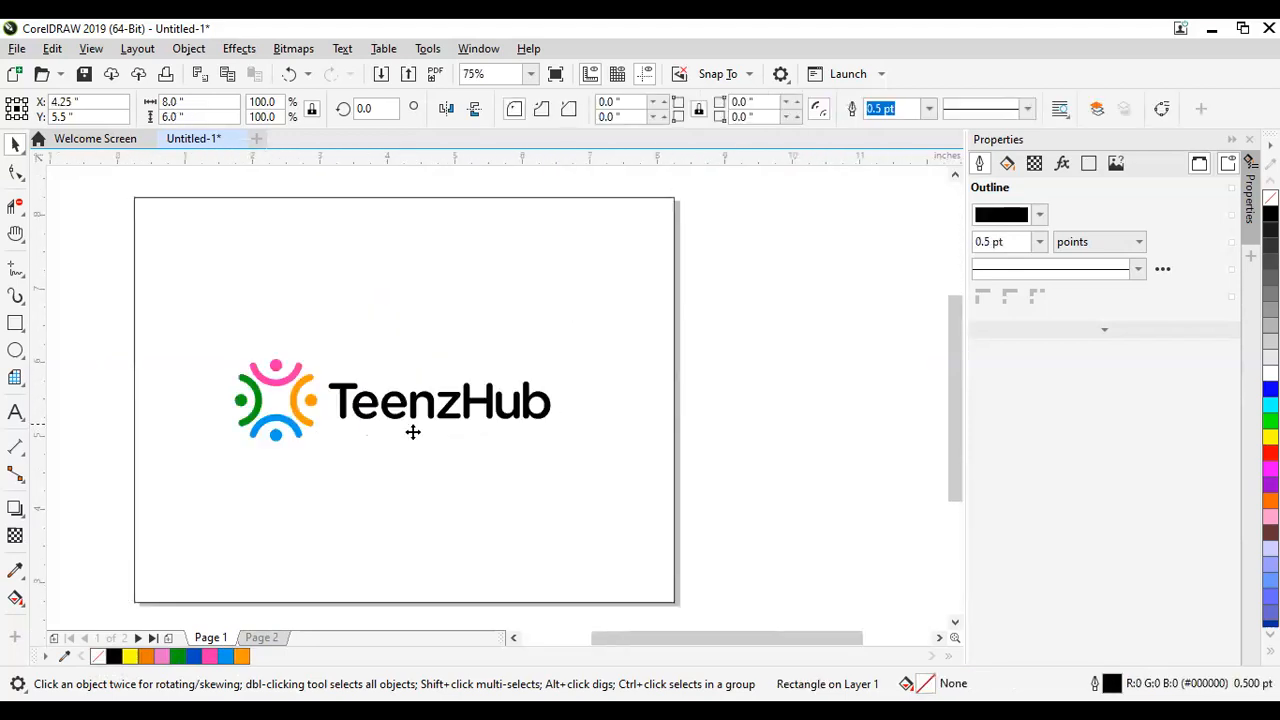
{"action": "key", "text": "shift+F4"}
{"action": "left_click", "coordinate": [835, 475]}
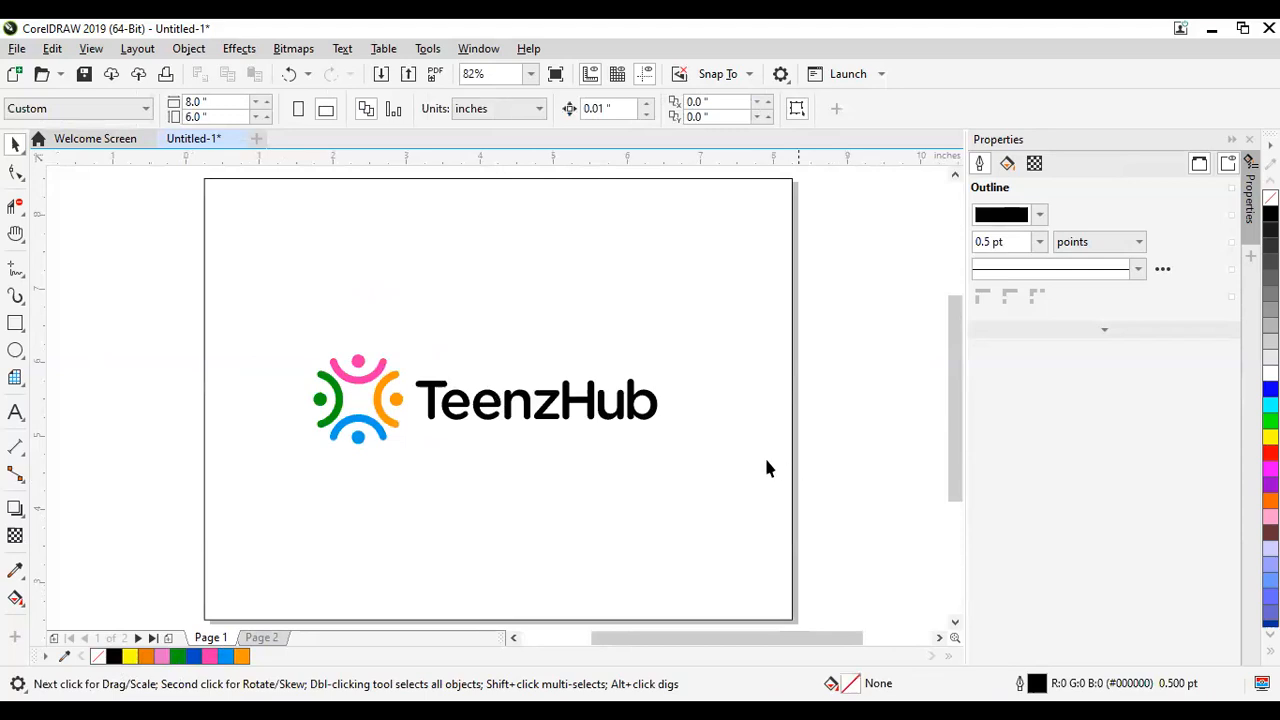
{"action": "scroll", "coordinate": [639, 350], "scroll_direction": "down", "scroll_amount": 2}
{"action": "scroll", "coordinate": [630, 388], "scroll_direction": "up", "scroll_amount": 2}
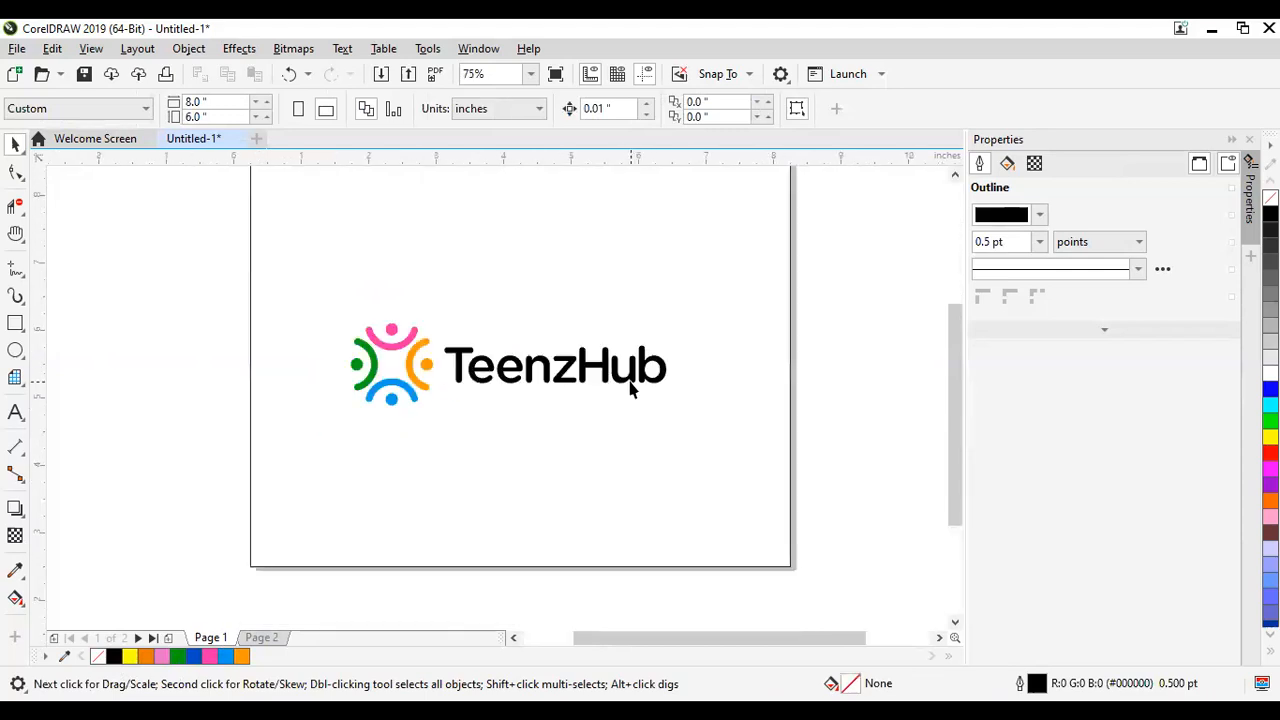
{"action": "key", "text": "shift+F4"}
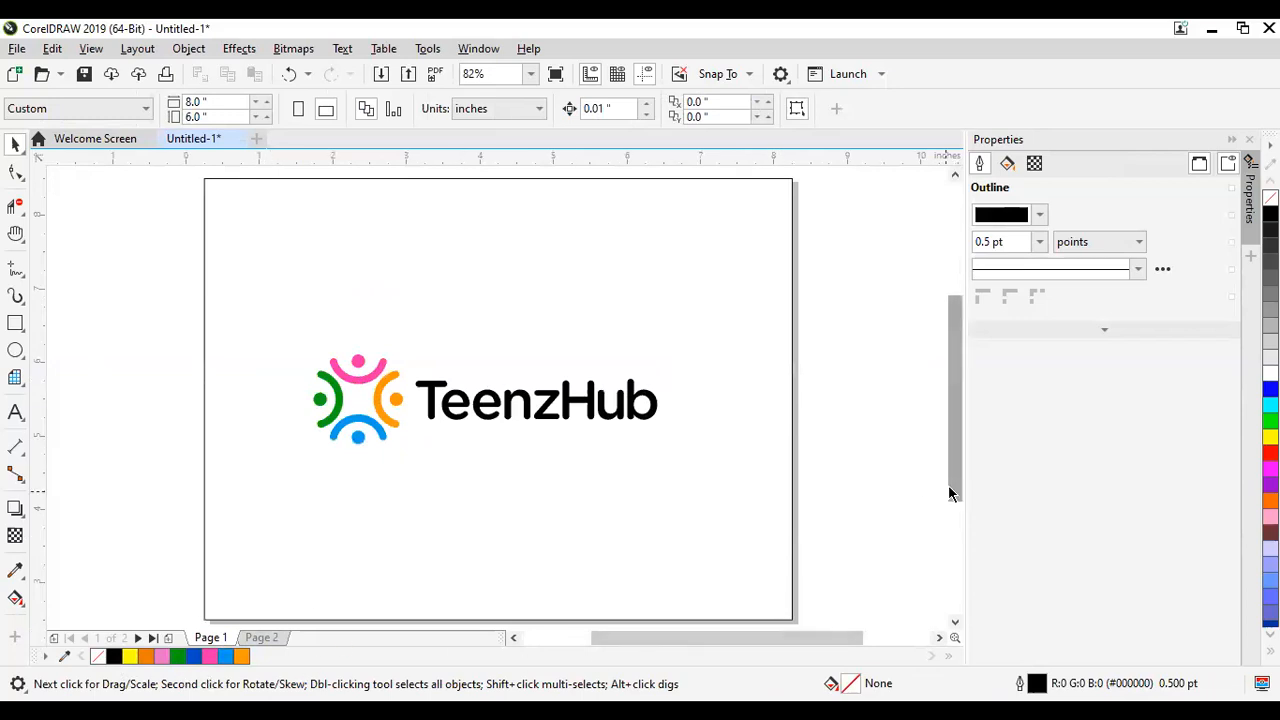
{"action": "left_click_drag", "start_coordinate": [872, 292], "coordinate": [206, 480]}
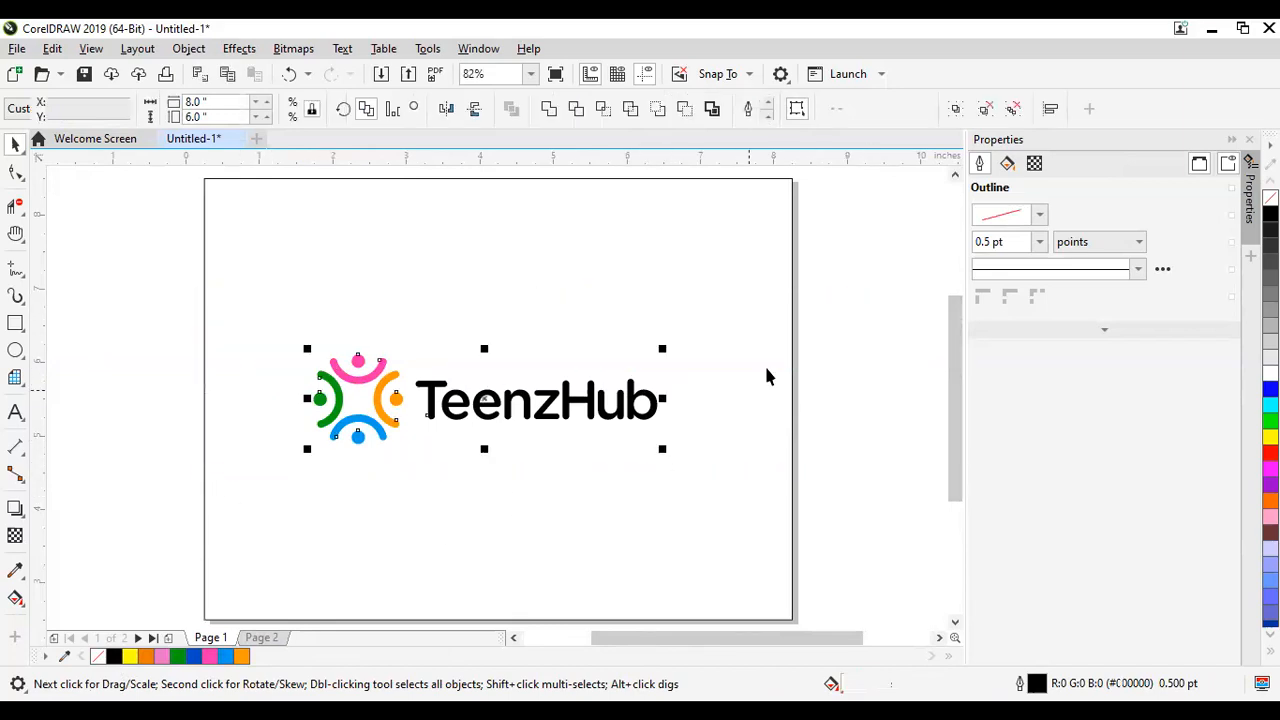
{"action": "left_click_drag", "start_coordinate": [874, 316], "coordinate": [408, 479]}
{"action": "left_click_drag", "start_coordinate": [408, 484], "coordinate": [401, 444]}
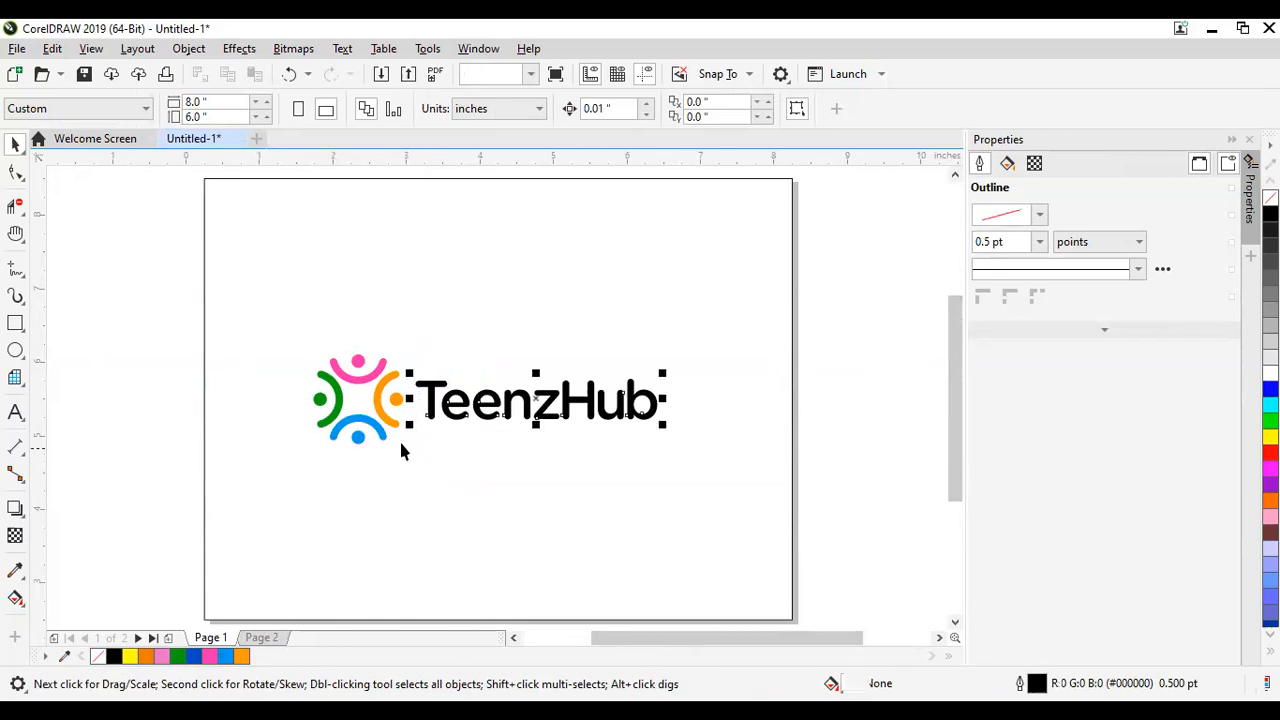
{"action": "scroll", "coordinate": [400, 436], "scroll_direction": "up", "scroll_amount": 3}
{"action": "scroll", "coordinate": [400, 432], "scroll_direction": "down", "scroll_amount": 3}
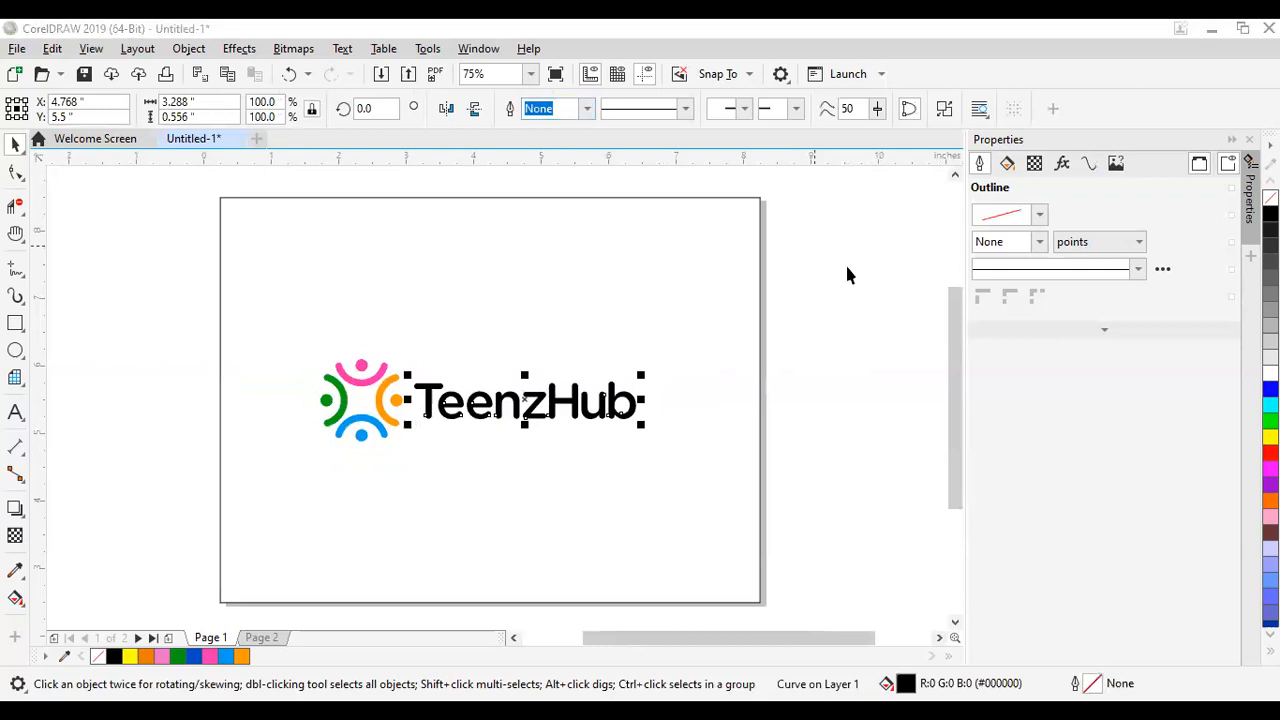
Step: Draw a rectangle about 0.17 in wide and 0.436 in high filling the gap between the orange dot and the letter T
{"action": "left_click", "coordinate": [418, 385]}
{"action": "scroll", "coordinate": [416, 383], "scroll_direction": "up", "scroll_amount": 1}
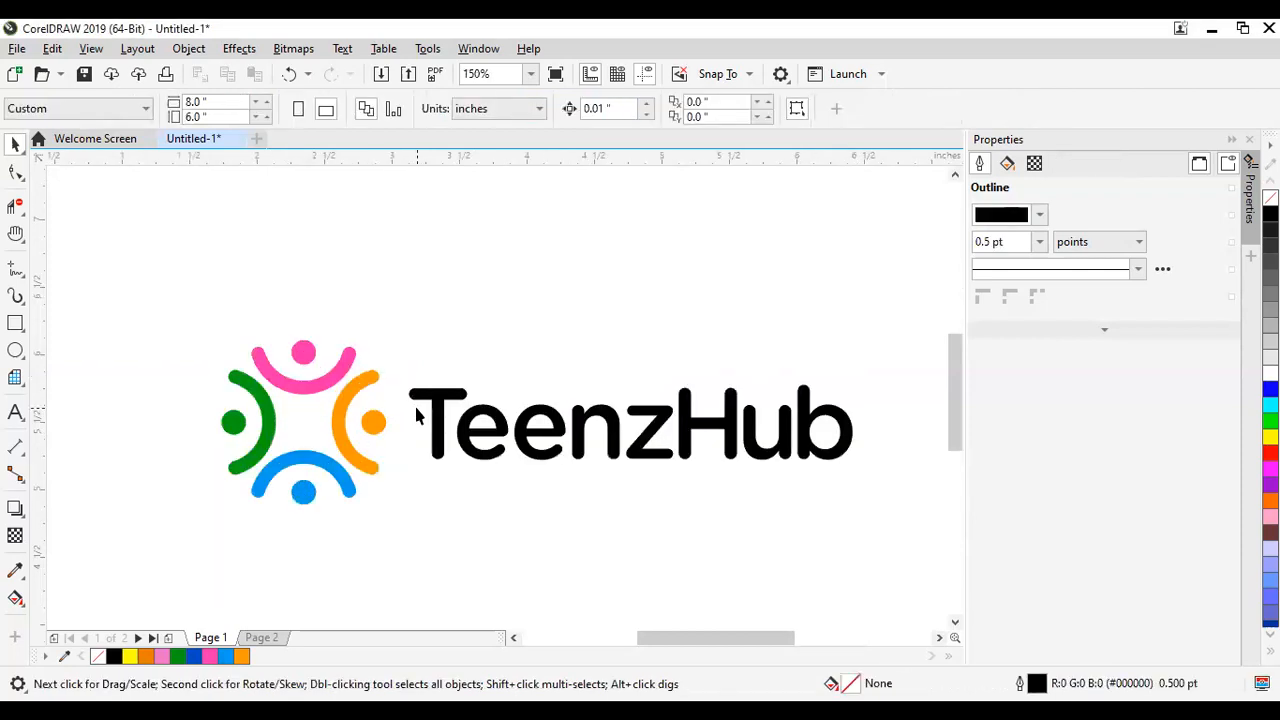
{"action": "scroll", "coordinate": [418, 390], "scroll_direction": "up", "scroll_amount": 3}
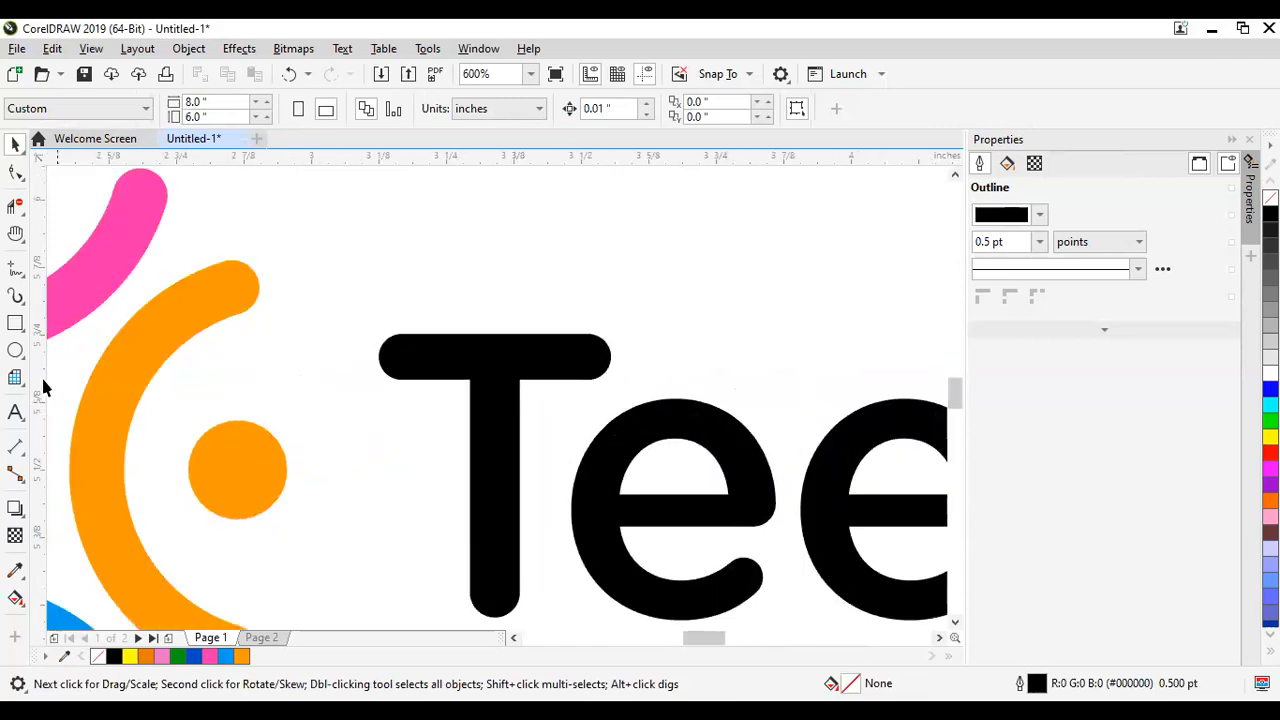
{"action": "left_click", "coordinate": [15, 323]}
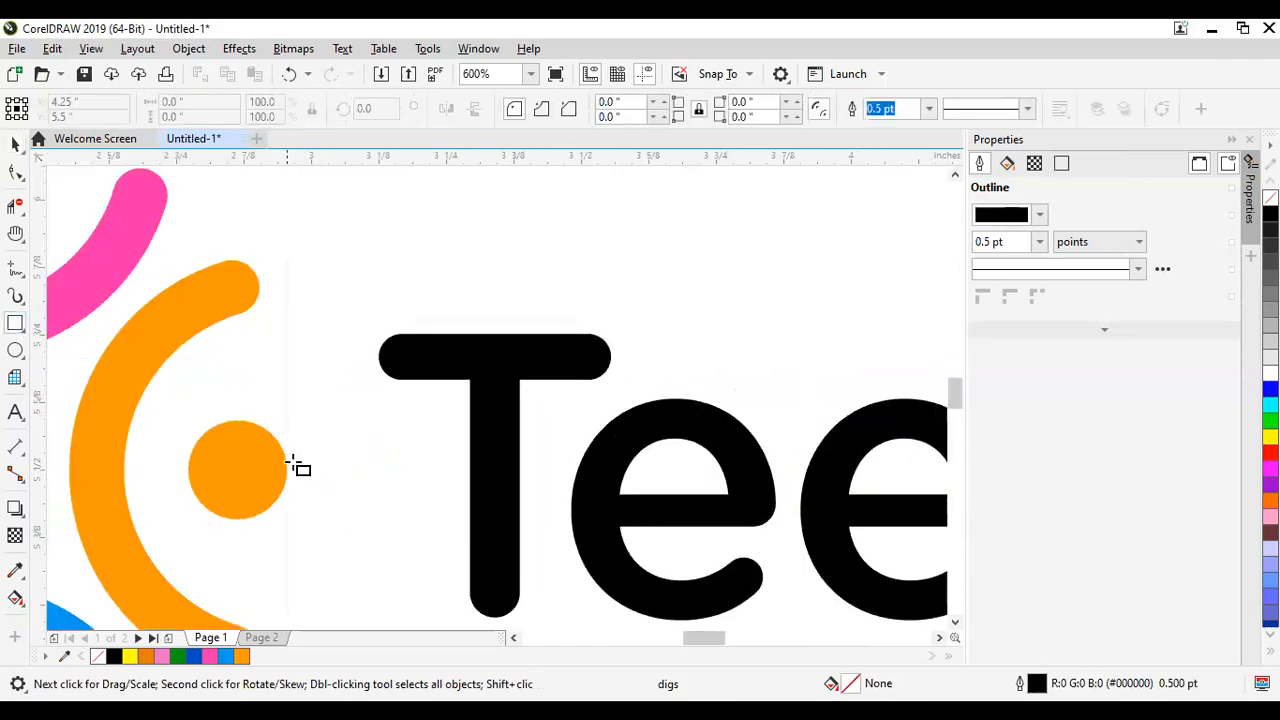
{"action": "mouse_move", "coordinate": [291, 466]}
{"action": "left_mouse_down"}
{"action": "mouse_move", "coordinate": [381, 507]}
{"action": "mouse_move", "coordinate": [381, 235]}
{"action": "left_mouse_up"}
{"action": "scroll", "coordinate": [363, 337], "scroll_direction": "down", "scroll_amount": 4}
{"action": "scroll", "coordinate": [350, 350], "scroll_direction": "up", "scroll_amount": 3}
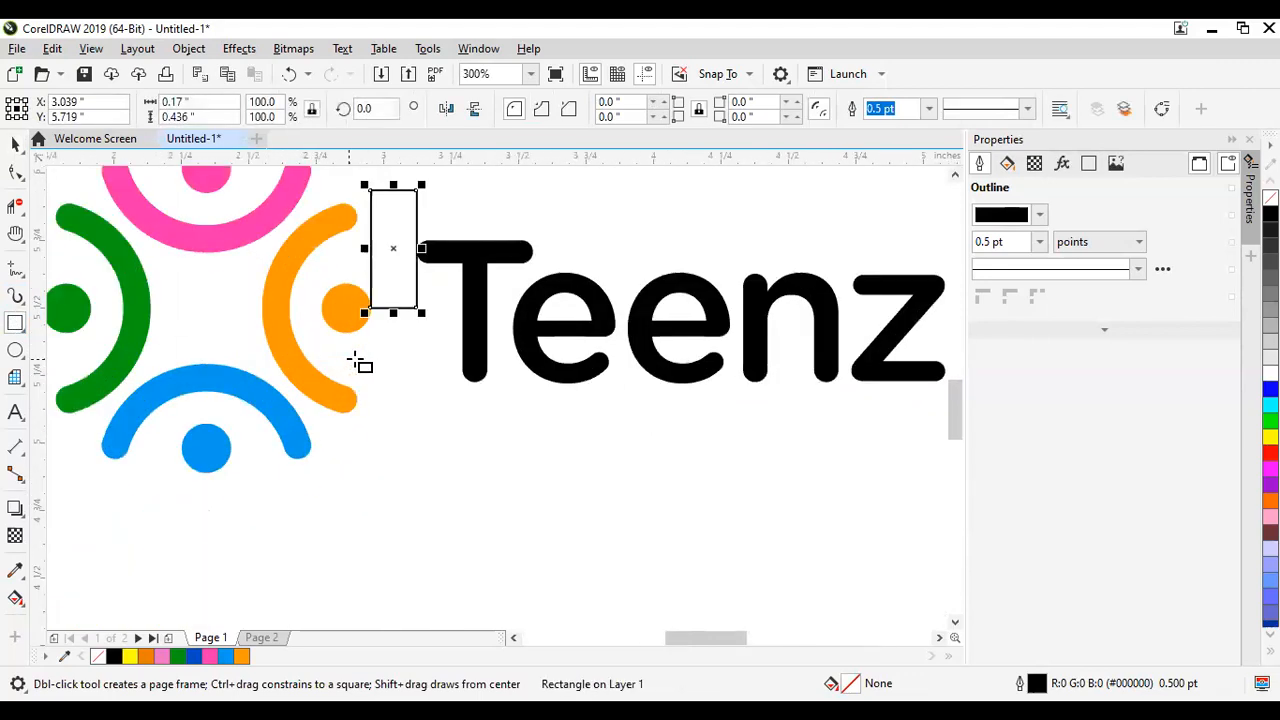
Step: Lengthen the gap rectangle to about 1.253 in high and move it up so it extends above and below the orange dot
{"action": "left_click_drag", "start_coordinate": [393, 316], "coordinate": [400, 492]}
{"action": "scroll", "coordinate": [409, 374], "scroll_direction": "down", "scroll_amount": 3}
{"action": "scroll", "coordinate": [414, 334], "scroll_direction": "up", "scroll_amount": 3}
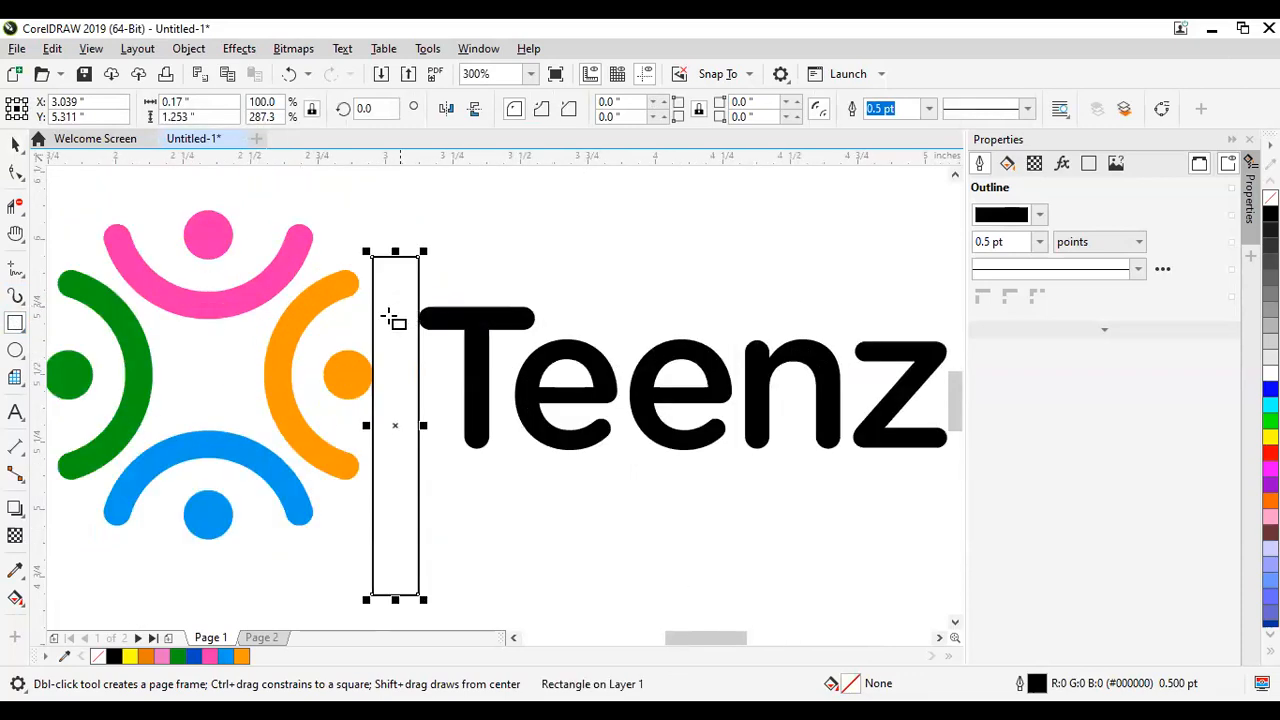
{"action": "key", "text": "space"}
{"action": "left_click", "coordinate": [545, 264]}
{"action": "scroll", "coordinate": [397, 370], "scroll_direction": "down", "scroll_amount": 2}
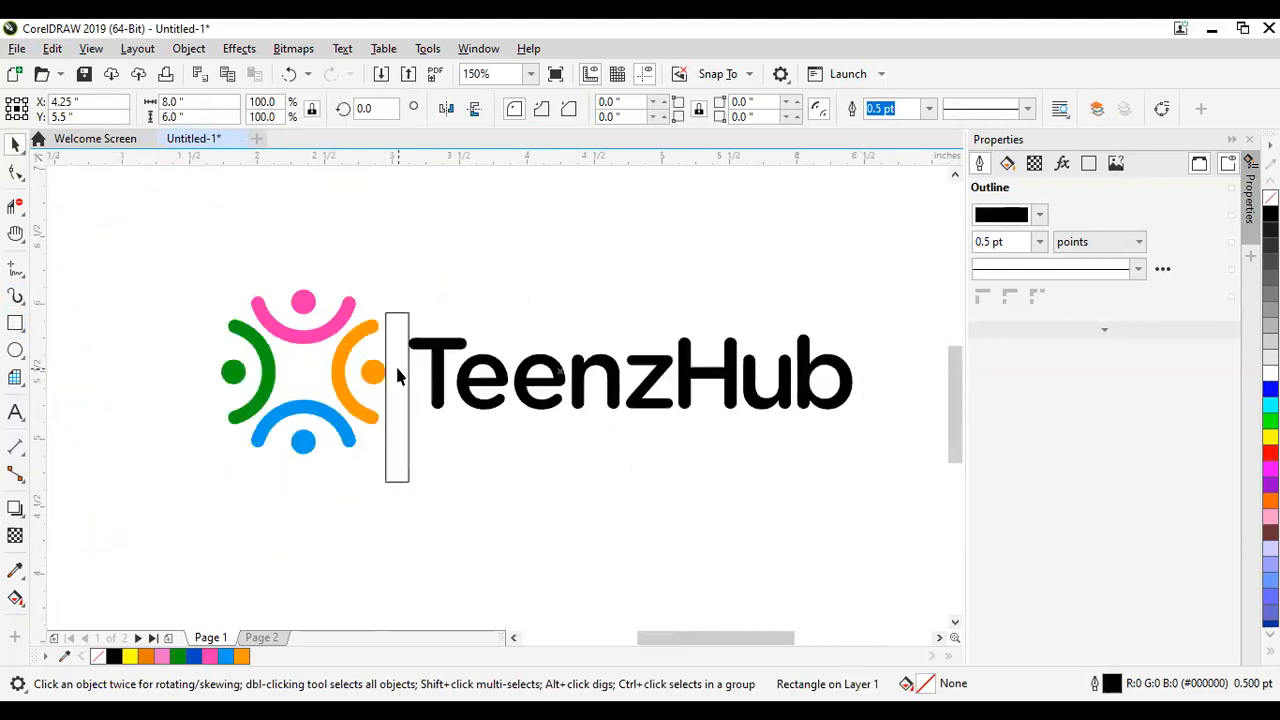
{"action": "scroll", "coordinate": [395, 370], "scroll_direction": "up", "scroll_amount": 2}
{"action": "left_click_drag", "start_coordinate": [408, 365], "coordinate": [400, 307]}
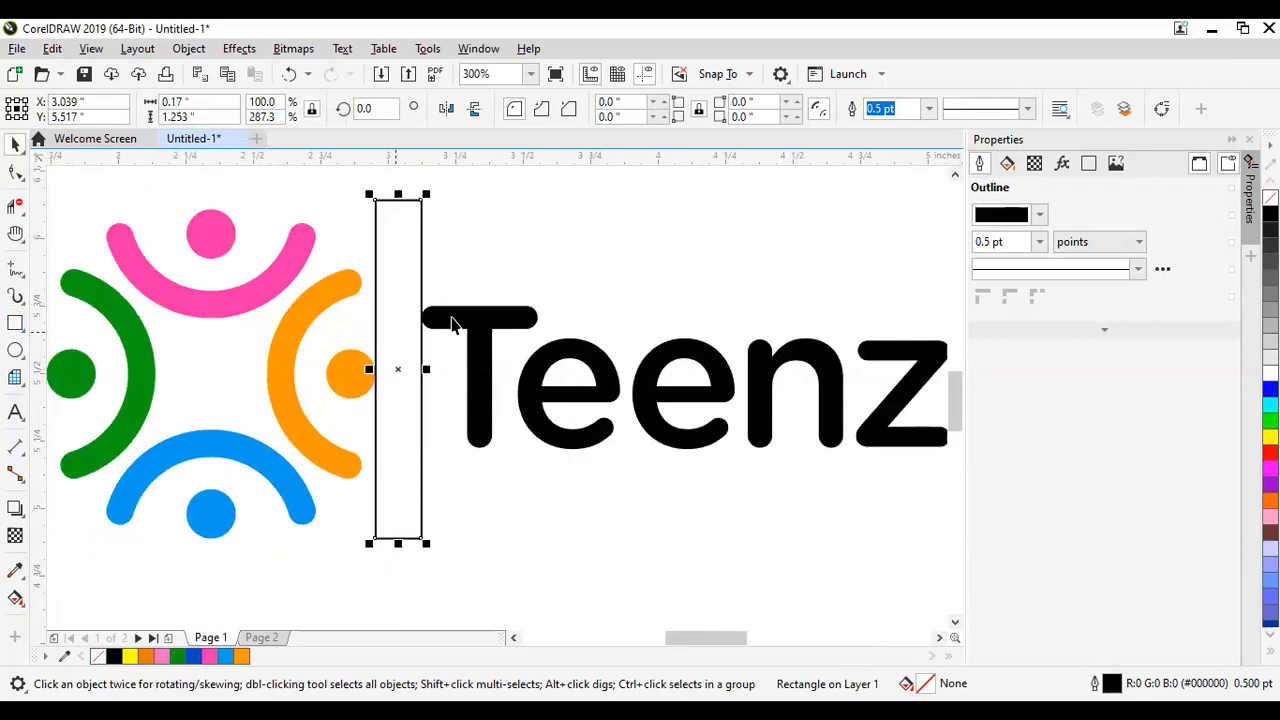
Step: Narrow the gap rectangle to 0.05 in wide, keeping its edge against the orange dot
{"action": "left_click", "coordinate": [450, 320]}
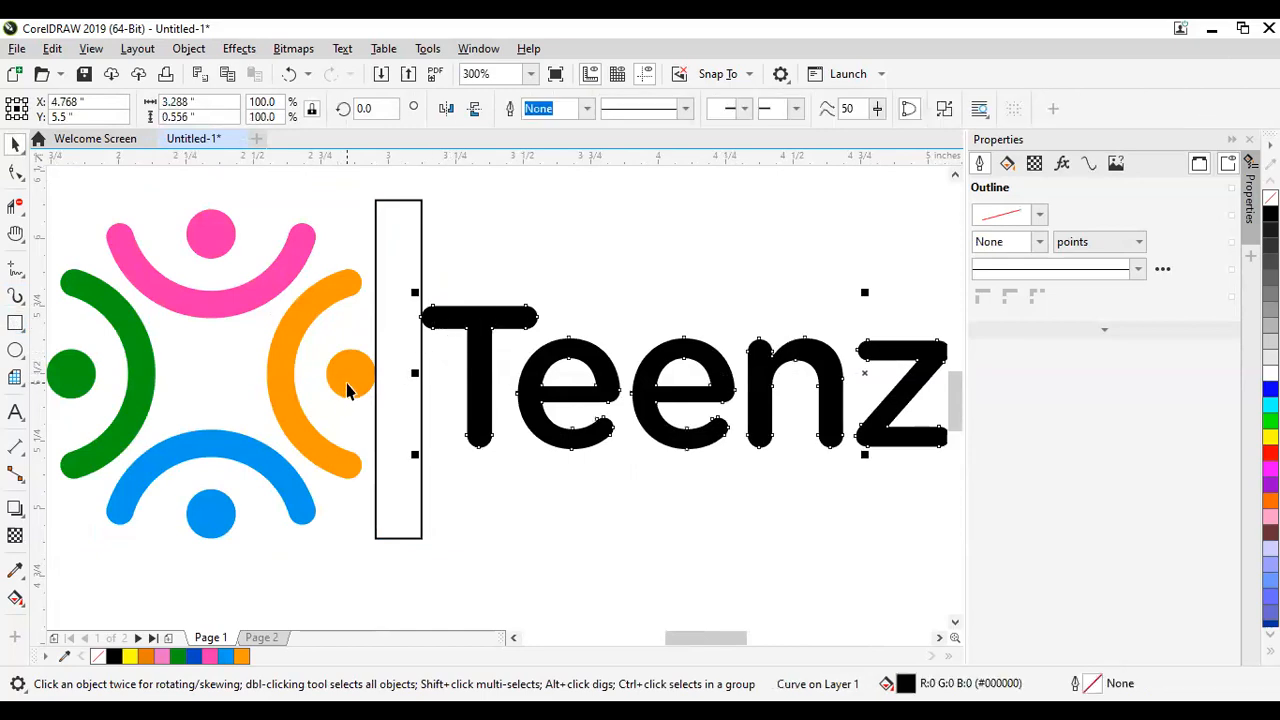
{"action": "left_click", "coordinate": [416, 366]}
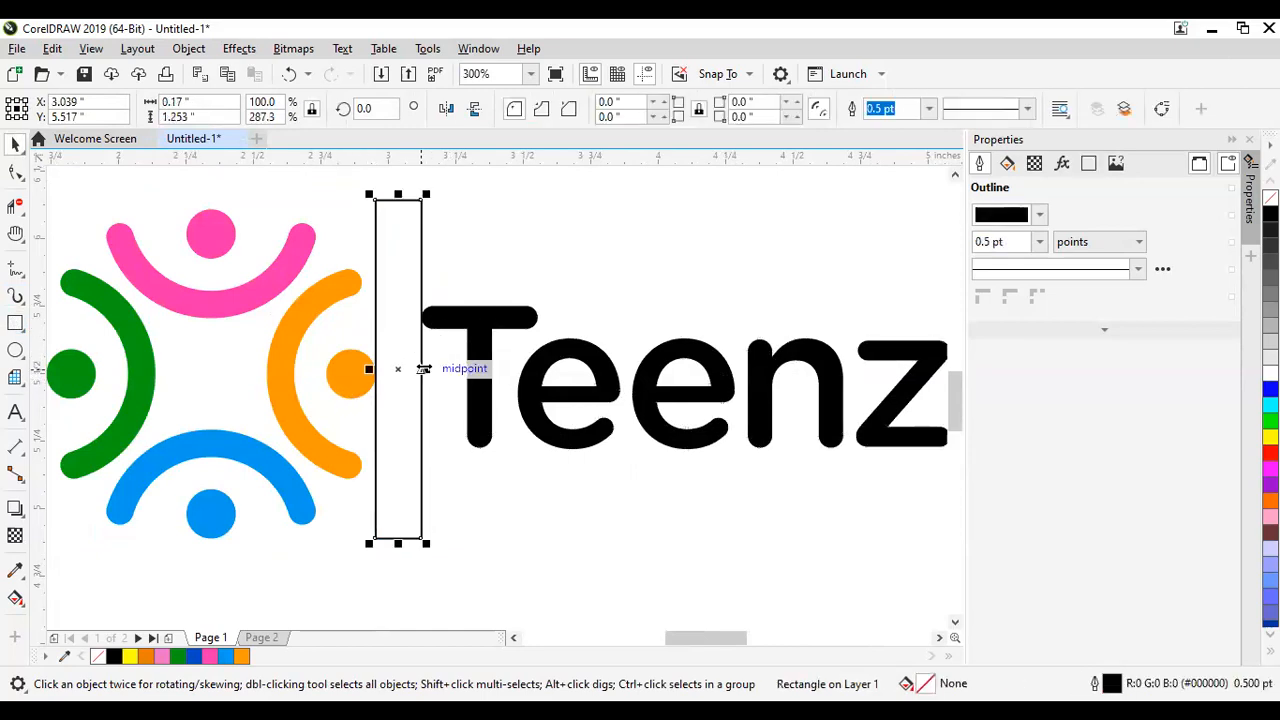
{"action": "left_click_drag", "start_coordinate": [422, 369], "coordinate": [401, 367]}
{"action": "scroll", "coordinate": [418, 367], "scroll_direction": "up", "scroll_amount": 2}
{"action": "scroll", "coordinate": [416, 371], "scroll_direction": "down", "scroll_amount": 2}
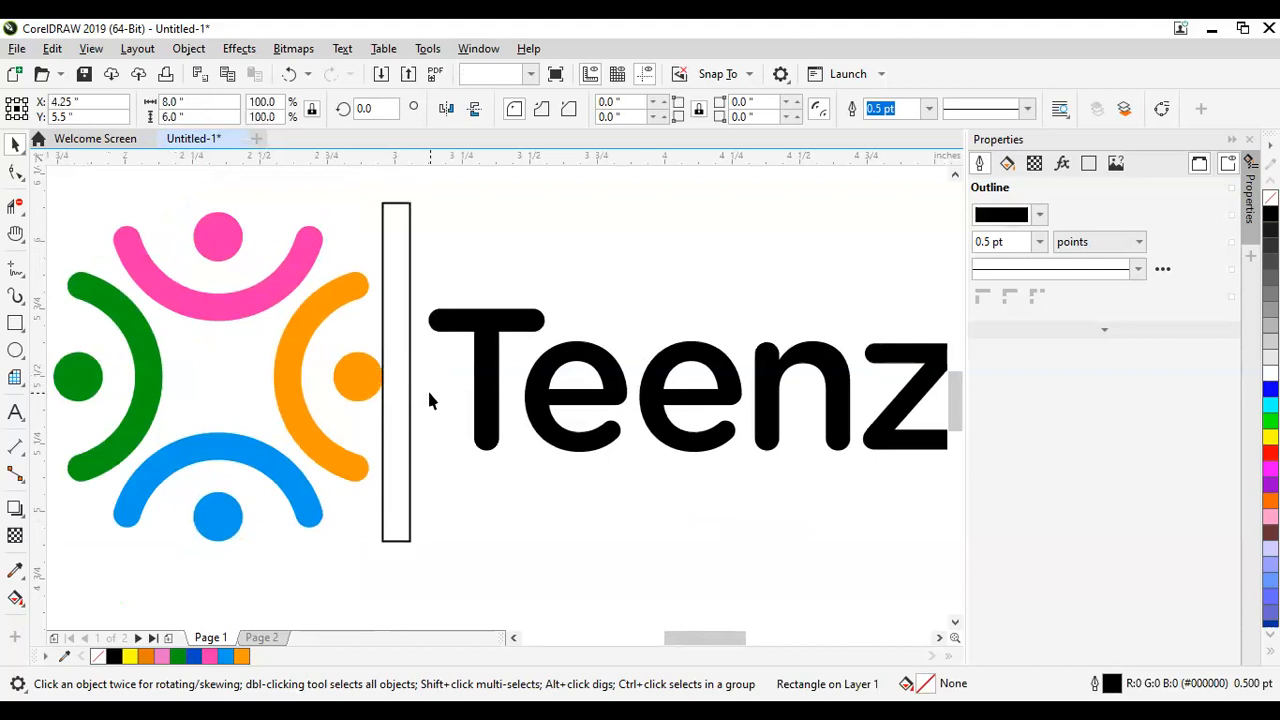
{"action": "left_click_drag", "start_coordinate": [396, 370], "coordinate": [365, 365]}
{"action": "scroll", "coordinate": [646, 398], "scroll_direction": "up", "scroll_amount": 4}
{"action": "scroll", "coordinate": [614, 409], "scroll_direction": "down", "scroll_amount": 2}
{"action": "scroll", "coordinate": [610, 402], "scroll_direction": "down", "scroll_amount": 2}
{"action": "scroll", "coordinate": [368, 370], "scroll_direction": "up", "scroll_amount": 2}
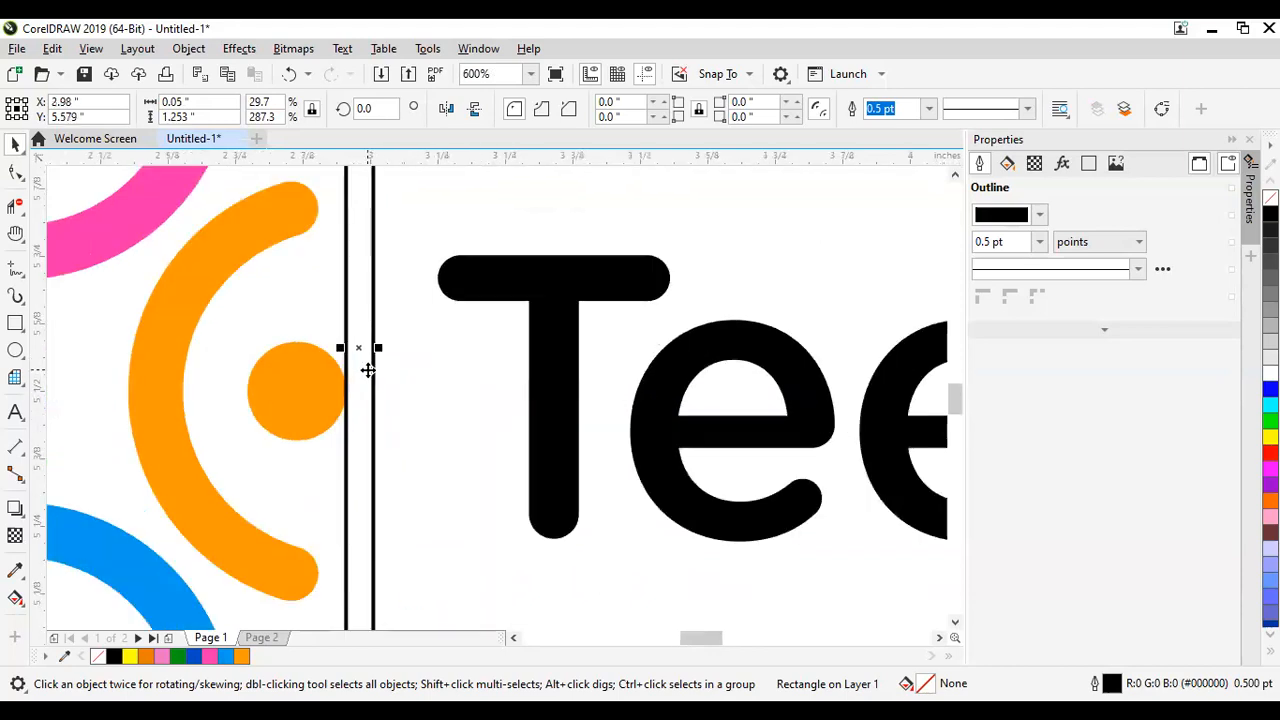
Step: Duplicate the 0.05 in strip directly beside itself and move the "TeenzHub" wordmark closer so the T touches the copy
{"action": "left_click_drag", "start_coordinate": [392, 348], "coordinate": [386, 346]}
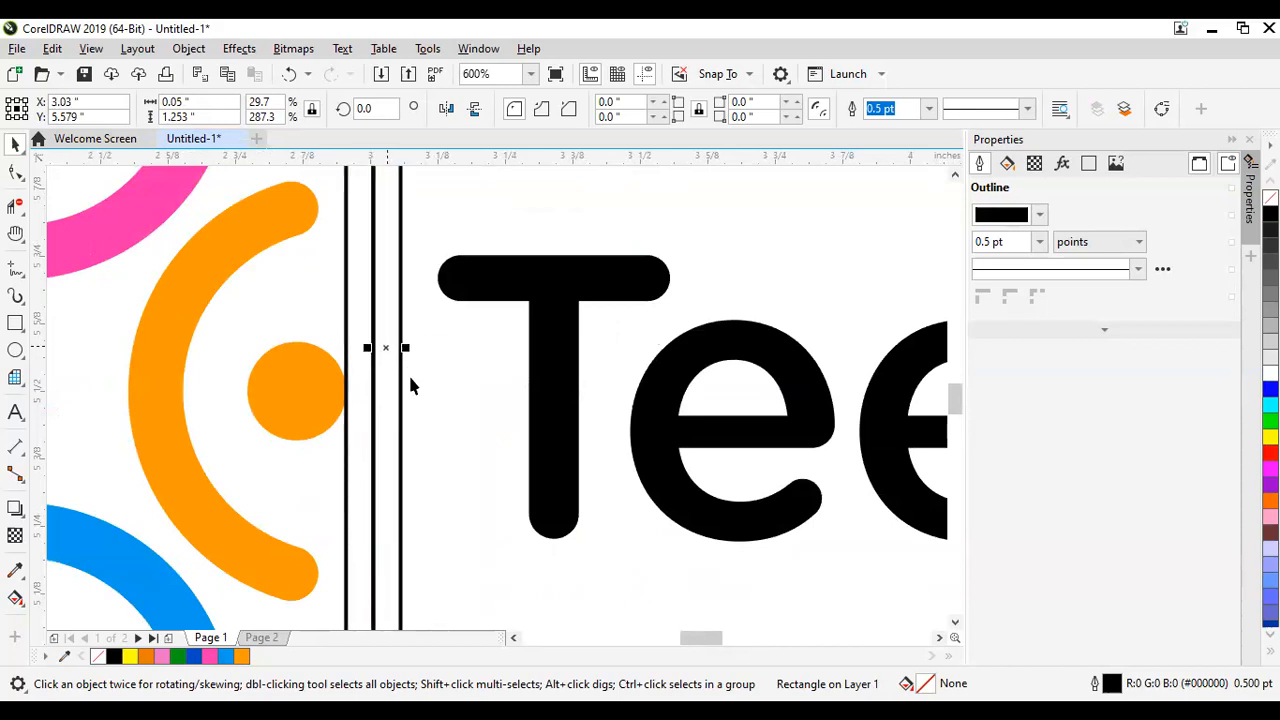
{"action": "left_click", "coordinate": [549, 303]}
{"action": "left_click_drag", "start_coordinate": [549, 303], "coordinate": [510, 312]}
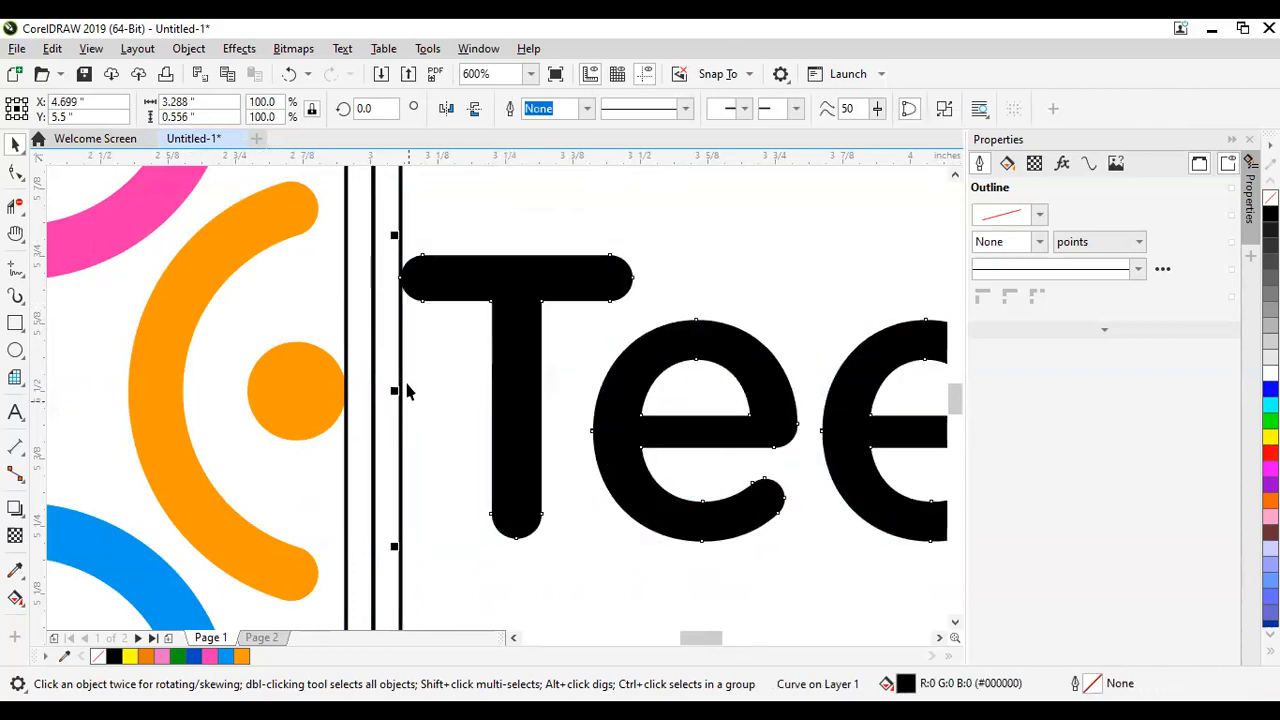
Step: Delete both 0.05 in spacing rectangles between the orange dot and the letter T
{"action": "left_click", "coordinate": [400, 446]}
{"action": "key", "text": "Delete"}
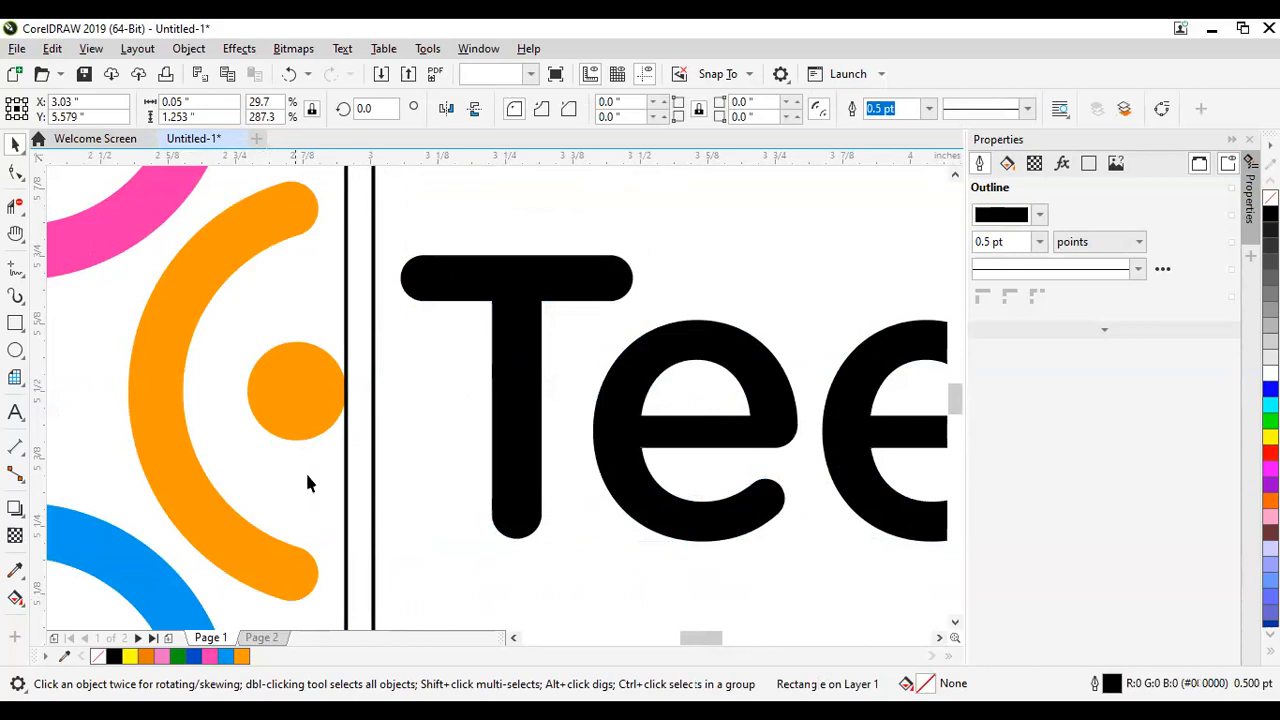
{"action": "left_click", "coordinate": [348, 410]}
{"action": "key", "text": "Delete"}
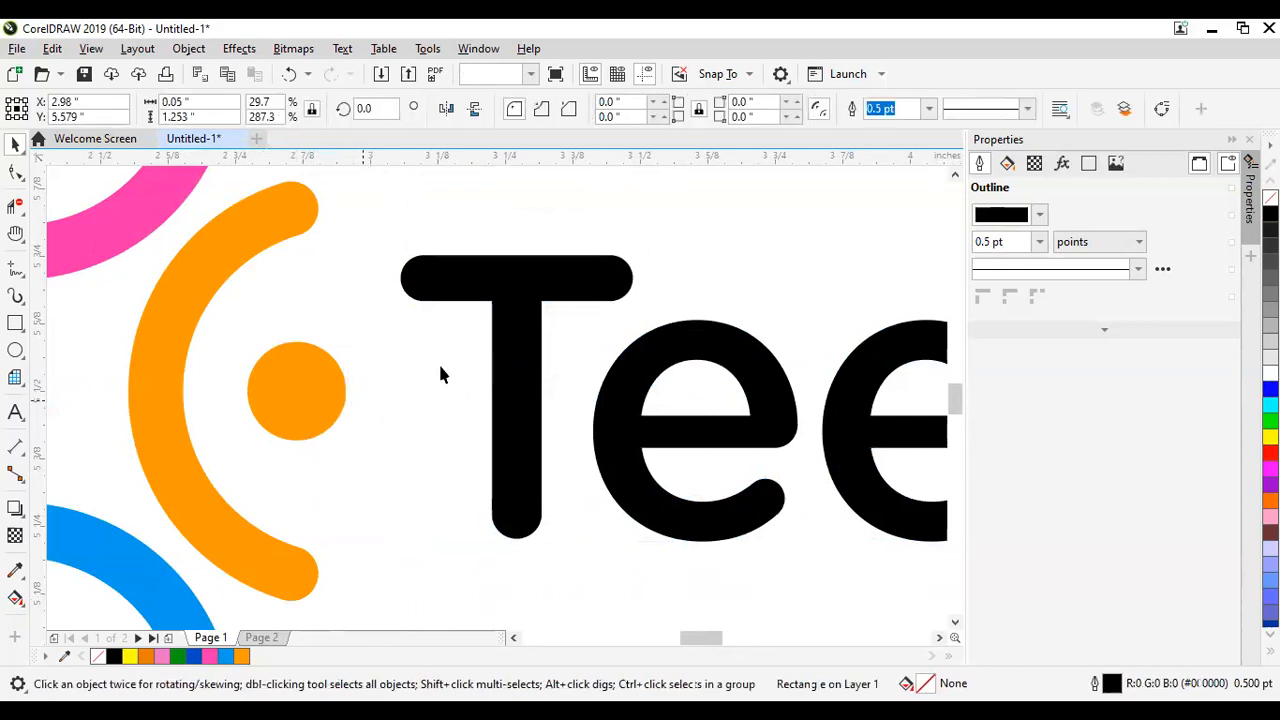
Step: Group all the figures of the circular people icon into one object
{"action": "scroll", "coordinate": [438, 361], "scroll_direction": "down", "scroll_amount": 5}
{"action": "left_click_drag", "start_coordinate": [250, 322], "coordinate": [609, 417]}
{"action": "left_click_drag", "start_coordinate": [264, 320], "coordinate": [455, 405]}
{"action": "key", "text": "ctrl+g"}
{"action": "left_click_drag", "start_coordinate": [285, 322], "coordinate": [586, 429]}
{"action": "left_click", "coordinate": [718, 400]}
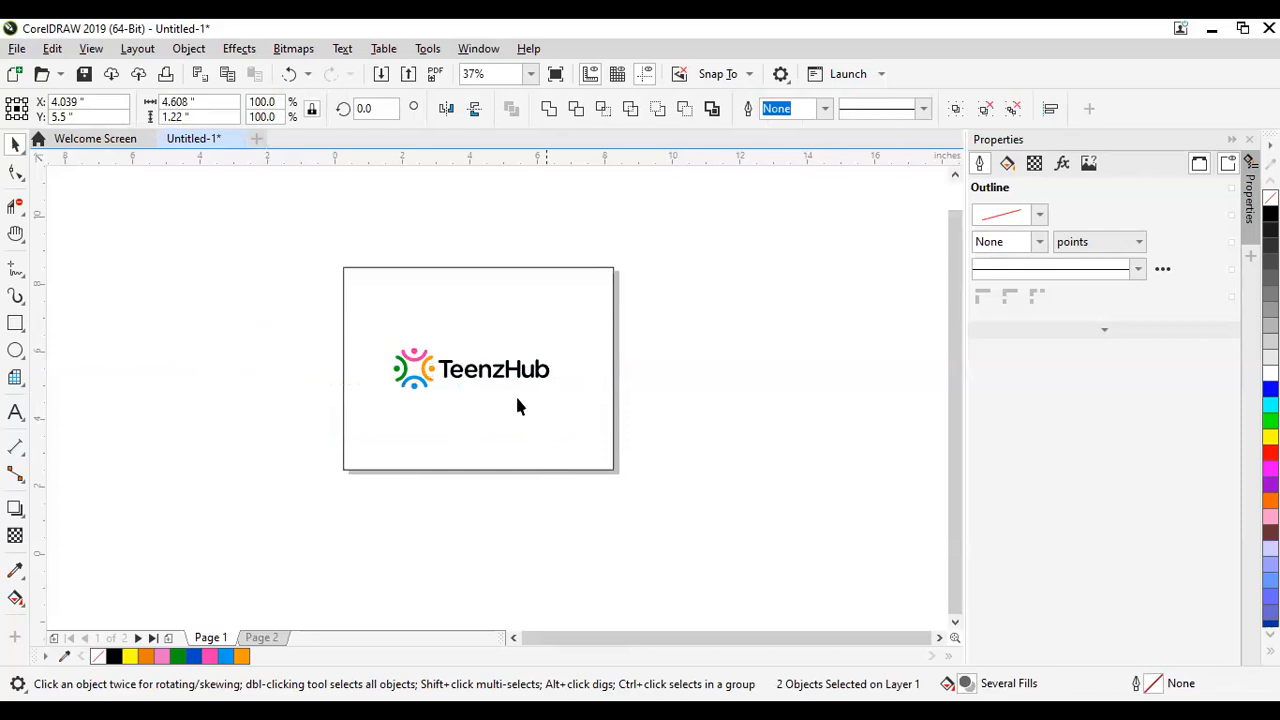
Step: Group the icon with the "TeenzHub" wordmark and center the group on the page
{"action": "left_click_drag", "start_coordinate": [251, 323], "coordinate": [630, 420]}
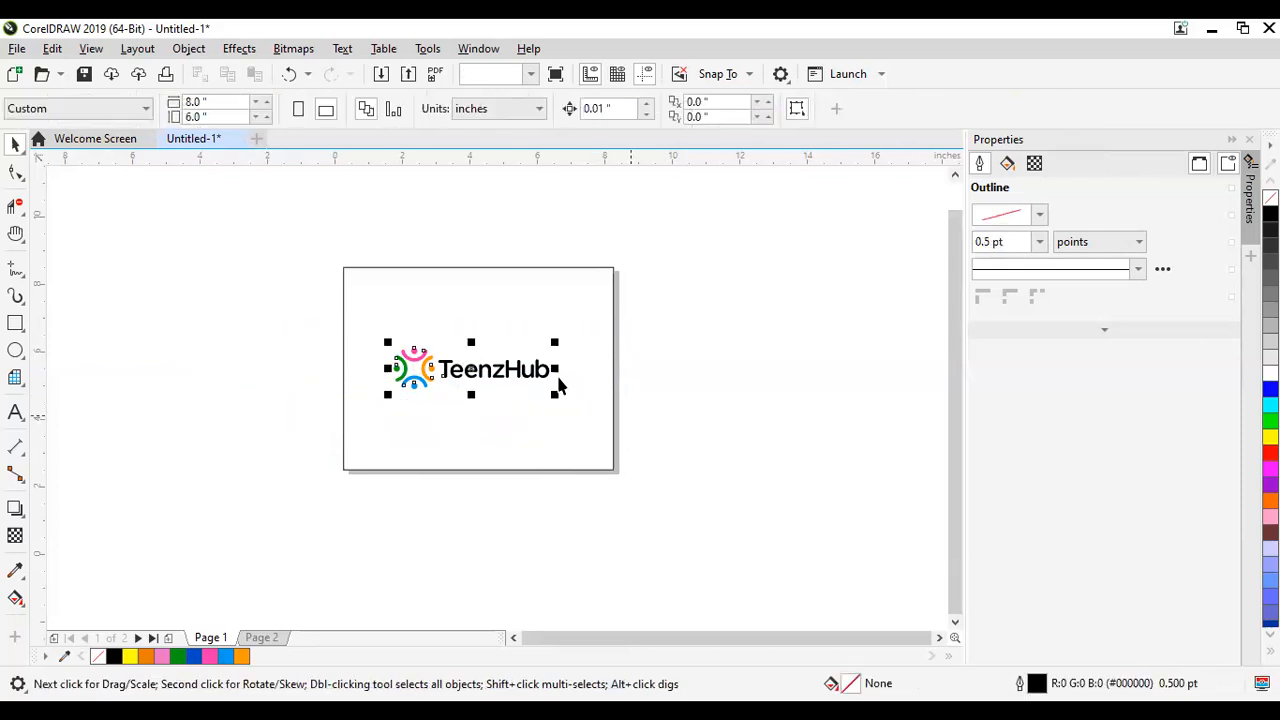
{"action": "key", "text": "ctrl+g"}
{"action": "key", "text": "p"}
{"action": "left_click", "coordinate": [679, 417]}
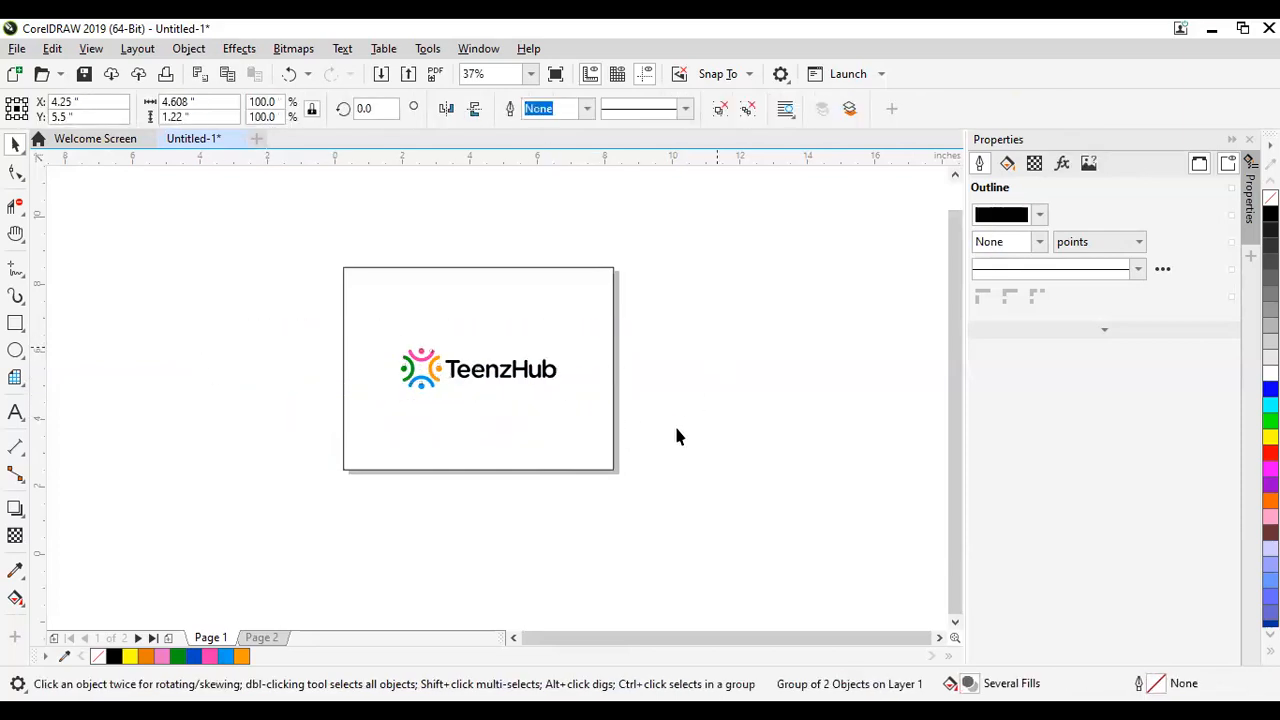
{"action": "key", "text": "shift+F4"}
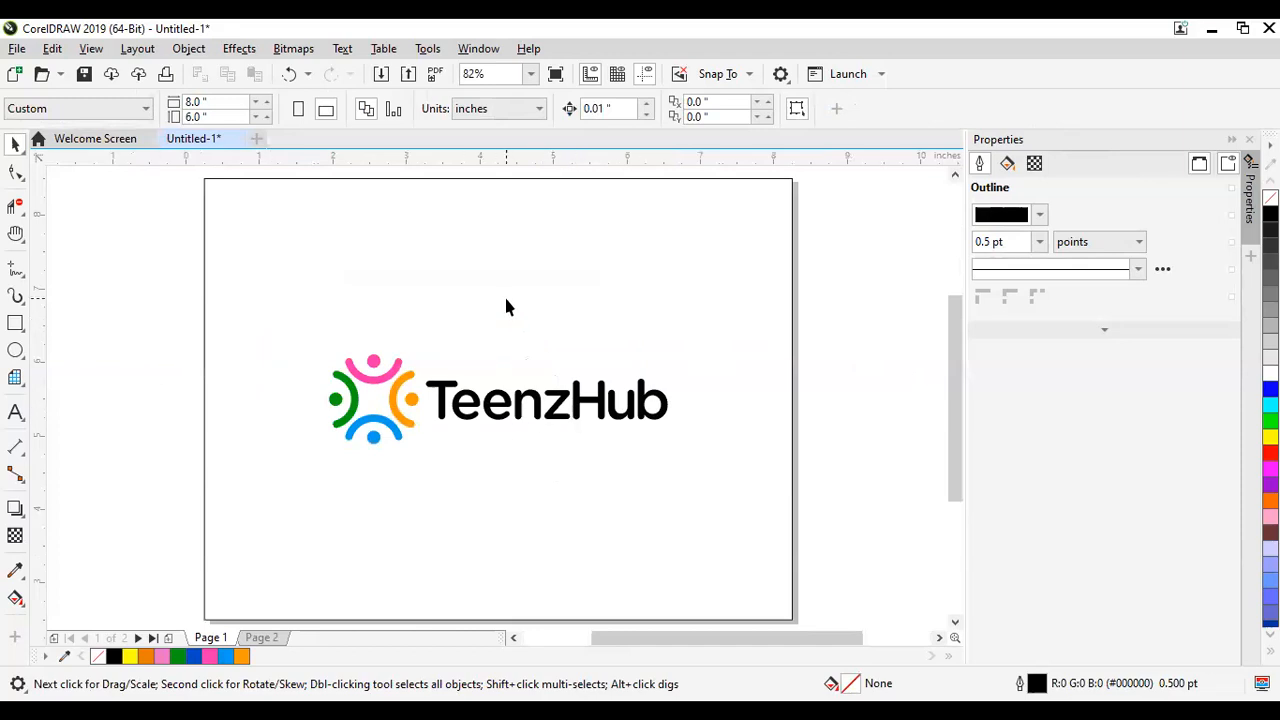
{"action": "left_click", "coordinate": [620, 287]}
{"action": "scroll", "coordinate": [621, 287], "scroll_direction": "down", "scroll_amount": 1}
{"action": "scroll", "coordinate": [627, 327], "scroll_direction": "up", "scroll_amount": 1}
{"action": "scroll", "coordinate": [627, 327], "scroll_direction": "down", "scroll_amount": 1}
{"action": "scroll", "coordinate": [630, 290], "scroll_direction": "up", "scroll_amount": 1}
{"action": "scroll", "coordinate": [600, 295], "scroll_direction": "down", "scroll_amount": 1}
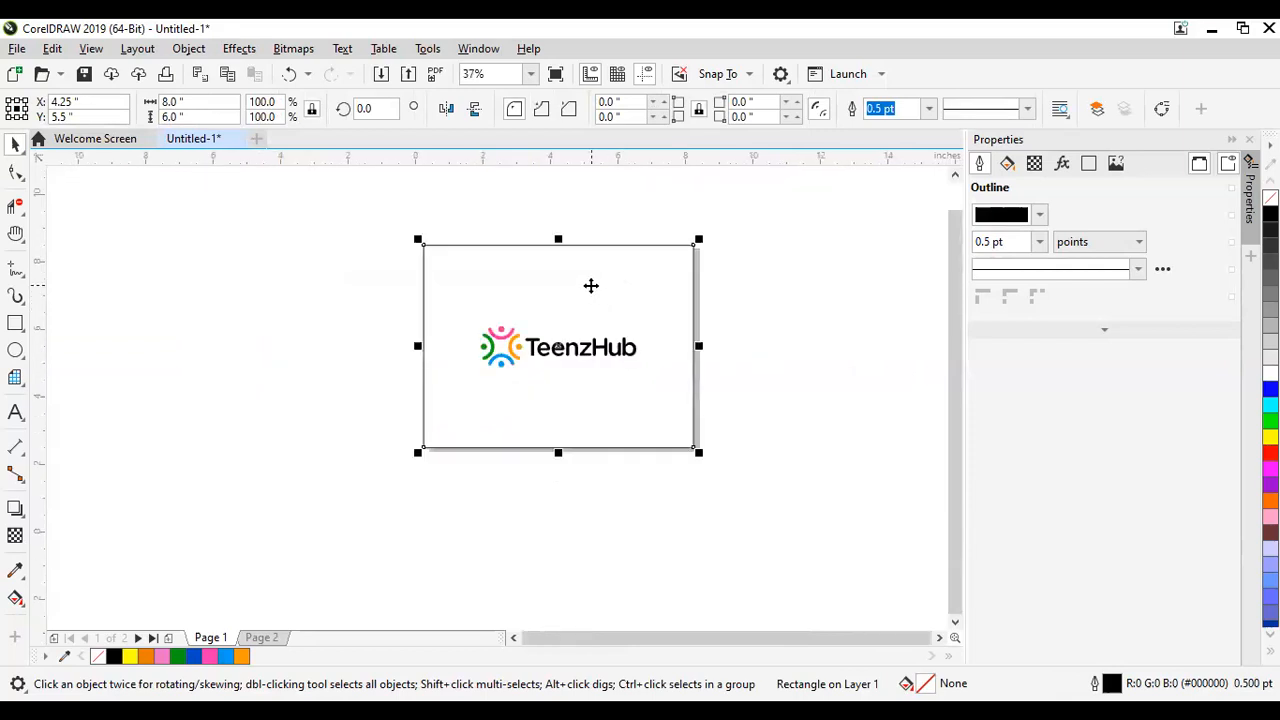
{"action": "scroll", "coordinate": [591, 286], "scroll_direction": "up", "scroll_amount": 1}
Step: Draw a swatch rectangle about 1.792 in wide and 0.847 in high beside the page, without outline and filled with green #03A10F
{"action": "left_click", "coordinate": [15, 323]}
{"action": "left_click_drag", "start_coordinate": [107, 271], "coordinate": [228, 328]}
{"action": "key", "text": "space"}
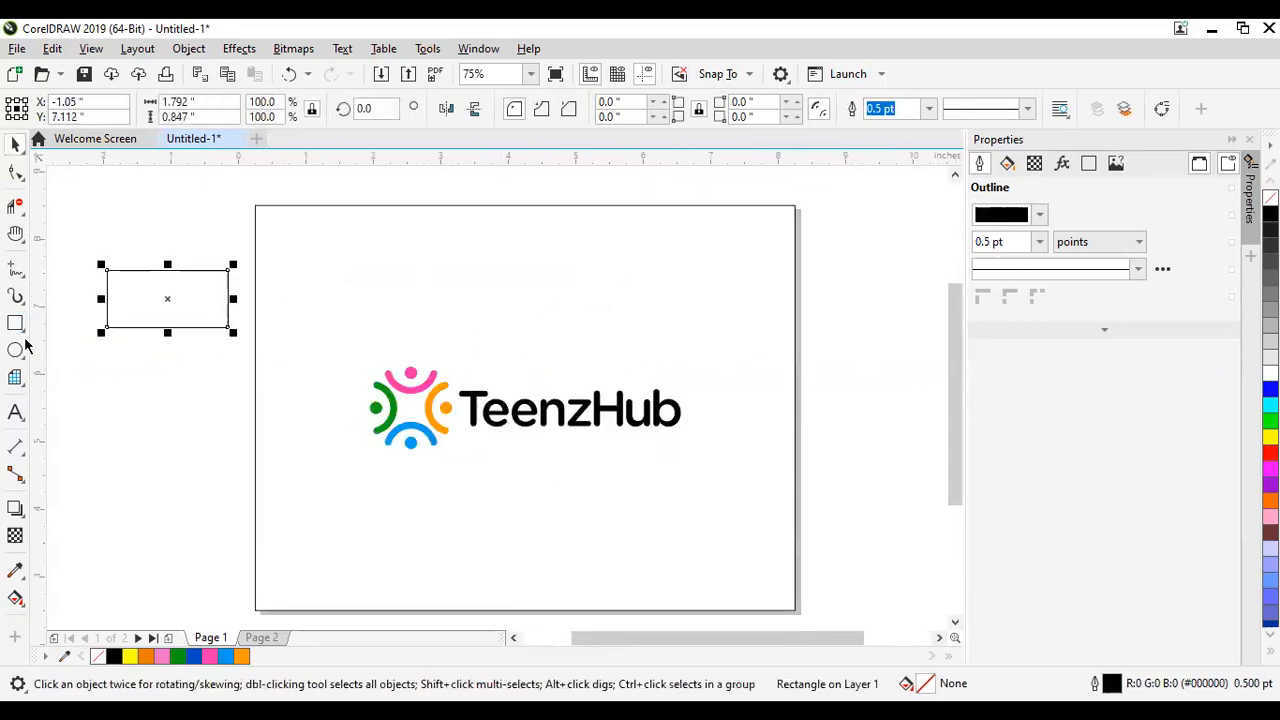
{"action": "right_click", "coordinate": [97, 657]}
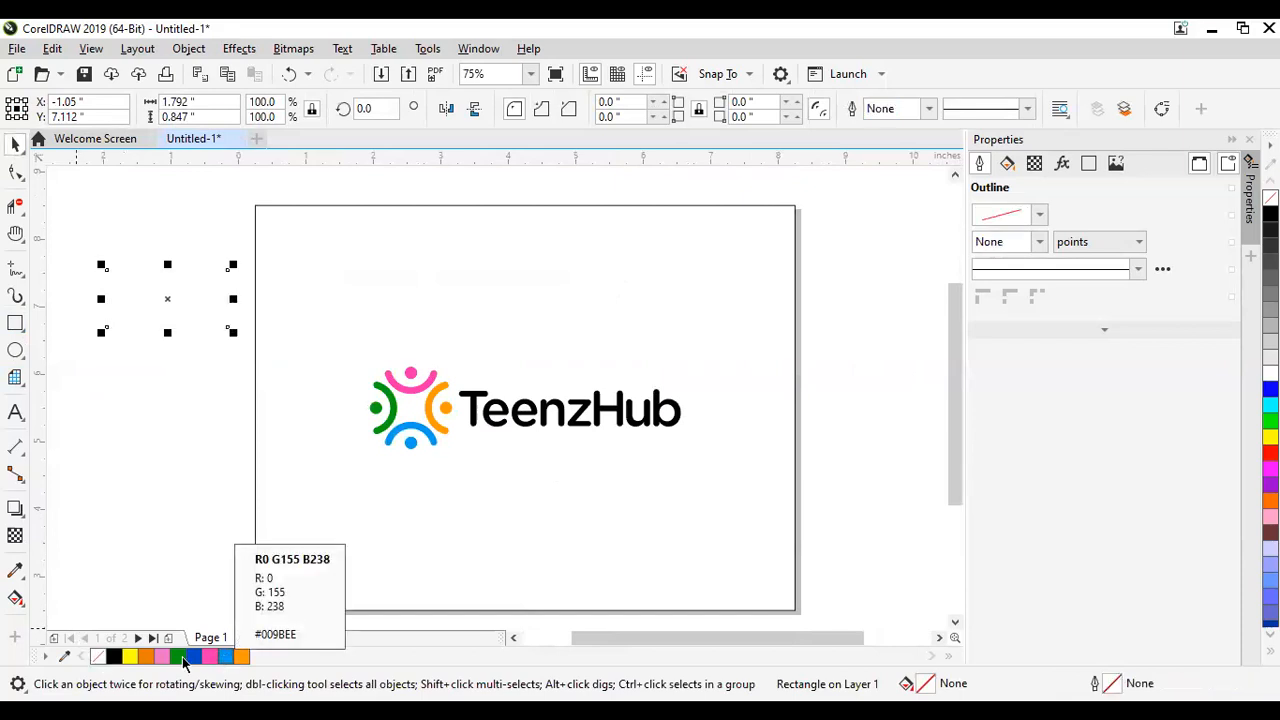
{"action": "left_click", "coordinate": [178, 656]}
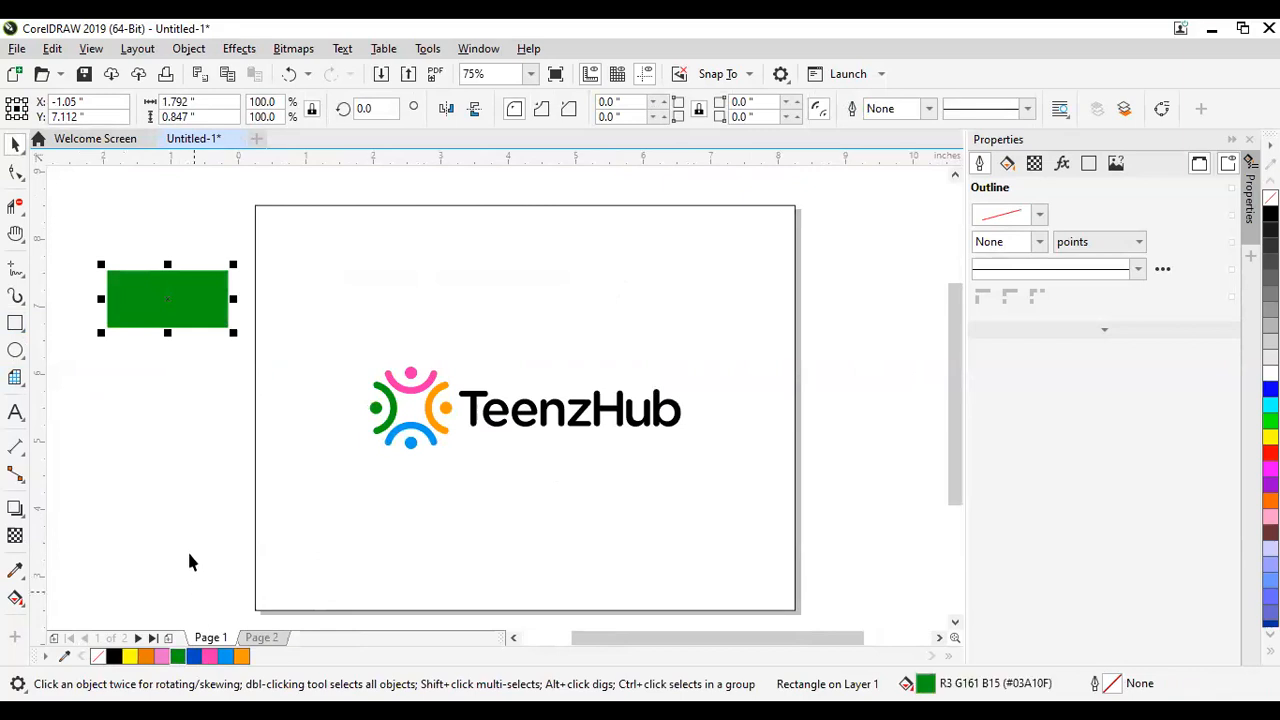
Step: Stack three copies of the swatch directly below the green one, filled with pink #FF2BAB, blue #009BEE and the icon's orange
{"action": "left_click_drag", "start_coordinate": [166, 297], "coordinate": [166, 354]}
{"action": "right_click", "coordinate": [166, 354]}
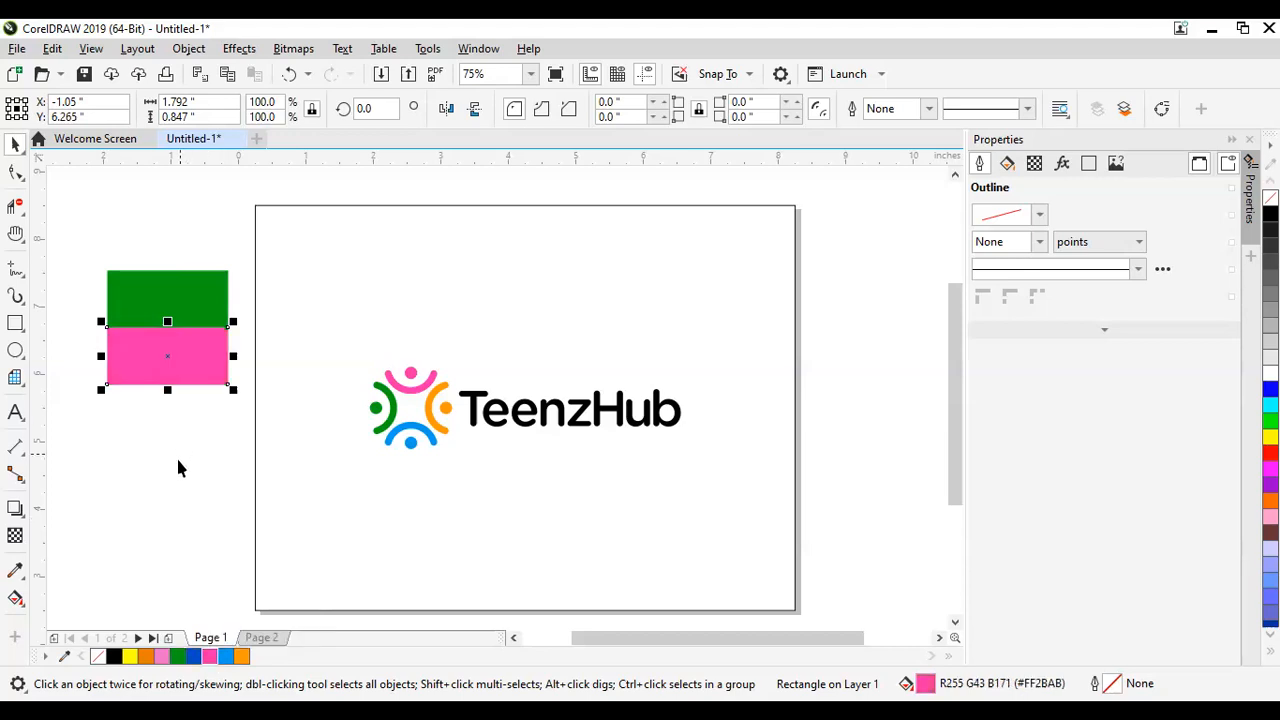
{"action": "key", "text": "ctrl+d"}
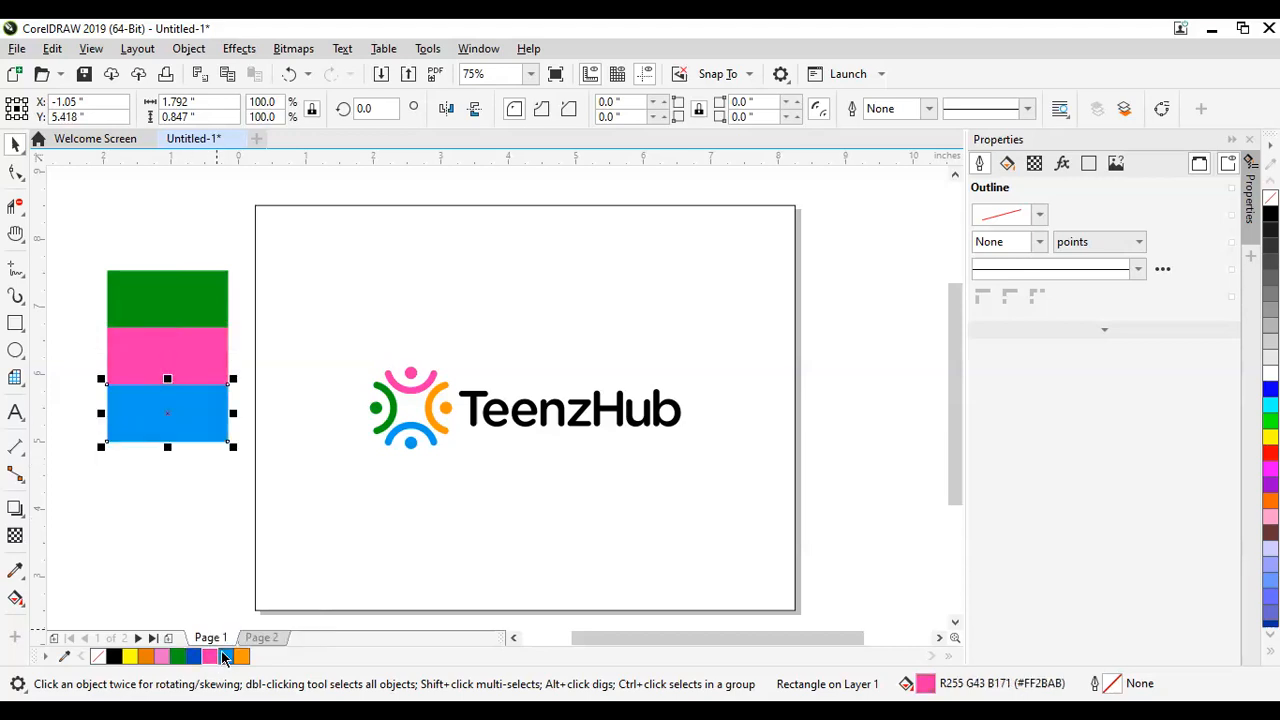
{"action": "key", "text": "ctrl+d"}
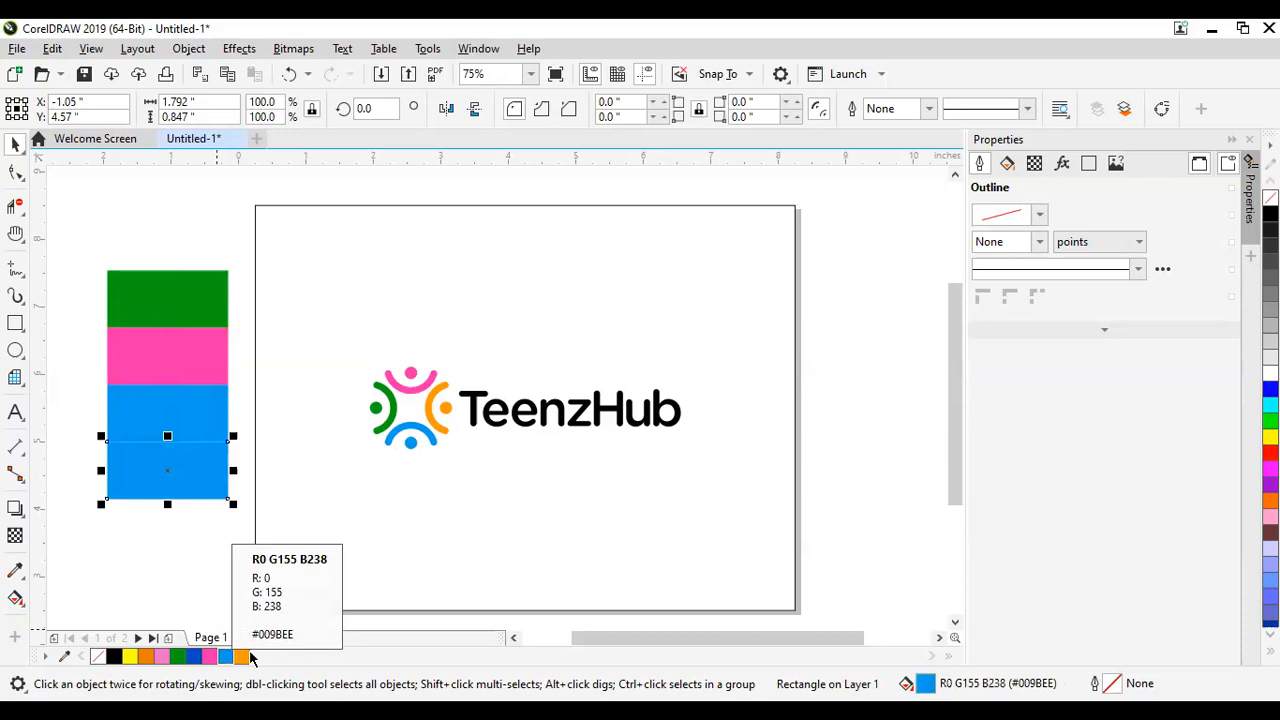
{"action": "left_click", "coordinate": [241, 656]}
Step: Move all four color swatches together to the blank area just right of the page
{"action": "left_click", "coordinate": [88, 221]}
{"action": "left_click_drag", "start_coordinate": [65, 189], "coordinate": [229, 528]}
{"action": "left_click_drag", "start_coordinate": [163, 374], "coordinate": [874, 404]}
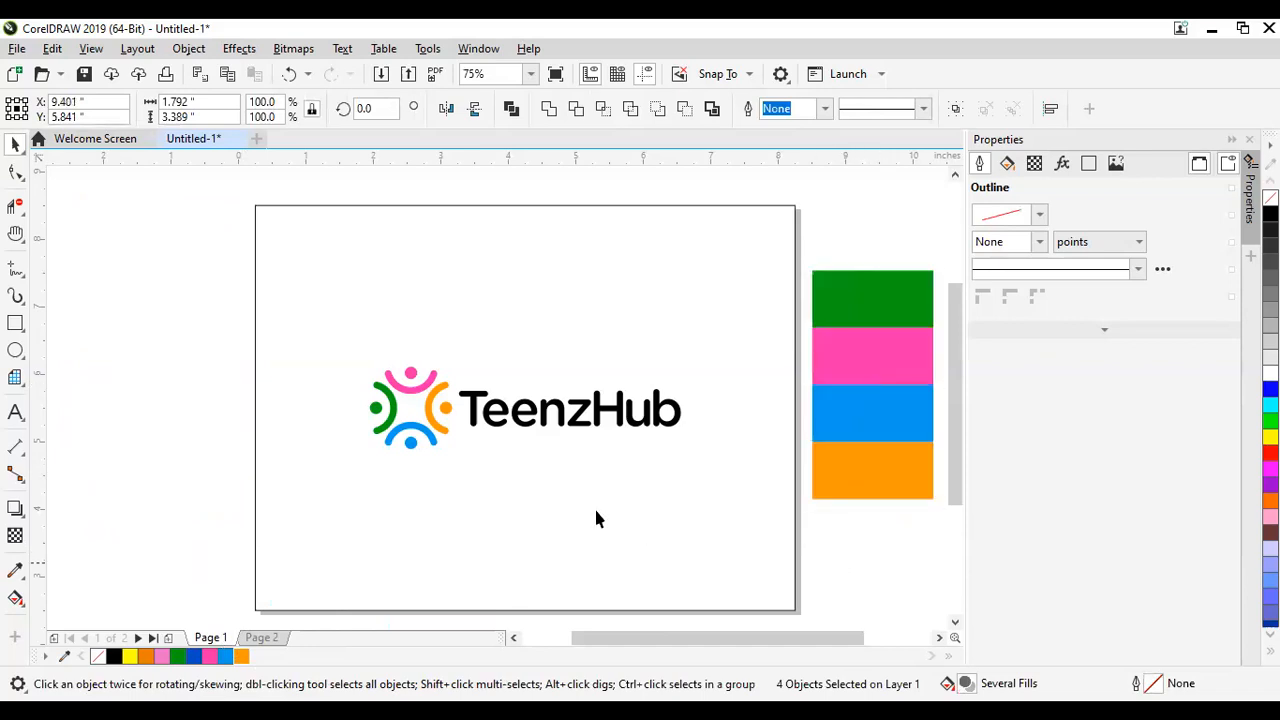
{"action": "left_click", "coordinate": [185, 386]}
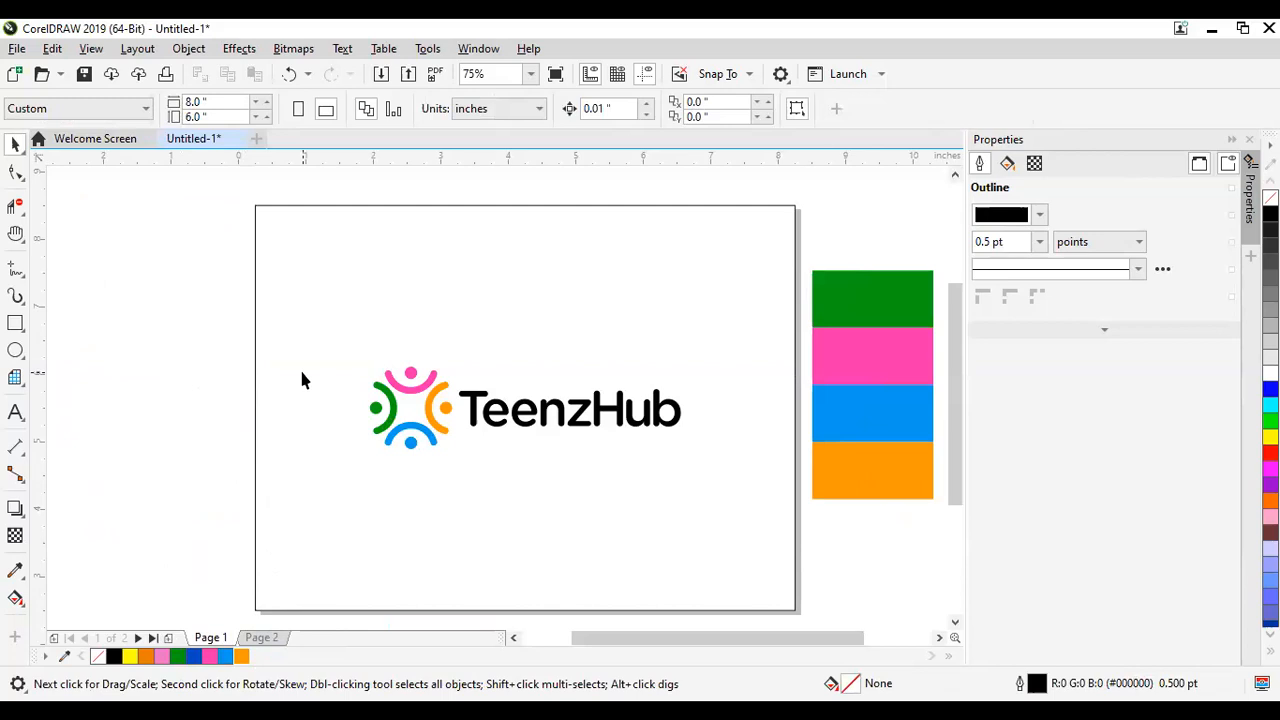
Step: Examine the finished "TeenzHub" logo and its color swatches at small and large display sizes
{"action": "scroll", "coordinate": [303, 379], "scroll_direction": "down", "scroll_amount": 1}
{"action": "scroll", "coordinate": [389, 433], "scroll_direction": "up", "scroll_amount": 2}
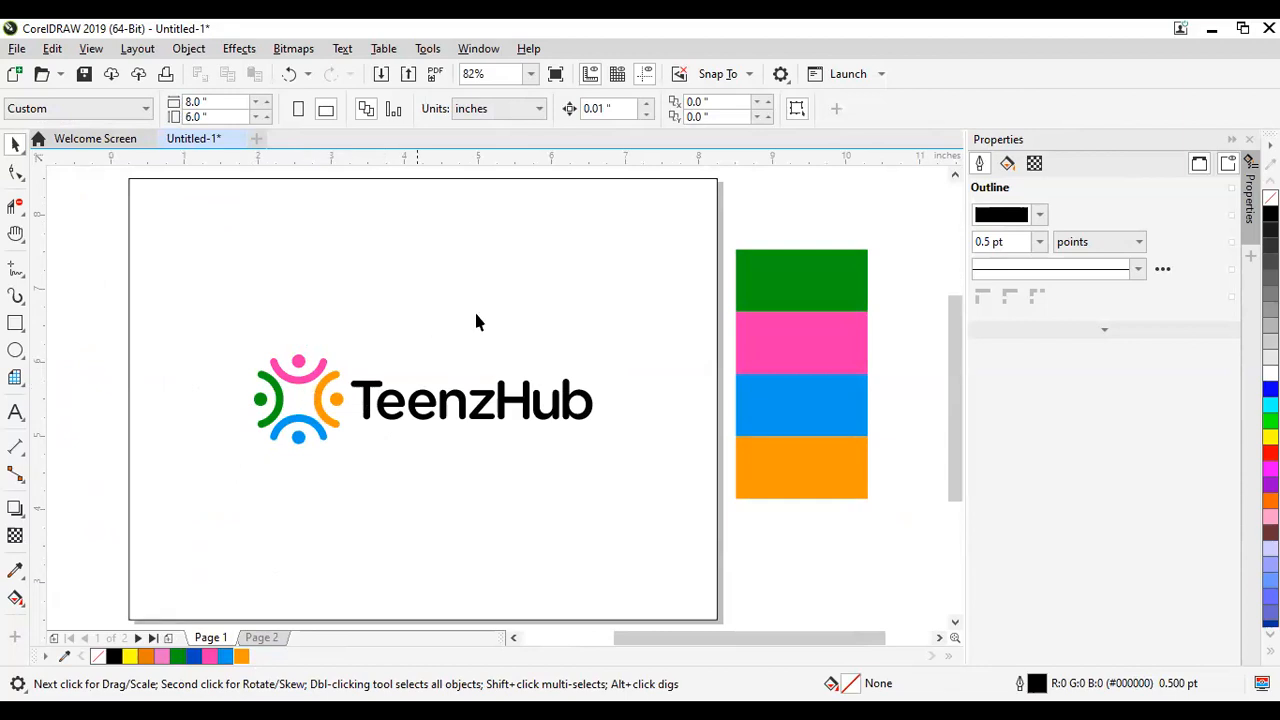
{"action": "scroll", "coordinate": [478, 331], "scroll_direction": "down", "scroll_amount": 2}
{"action": "scroll", "coordinate": [398, 360], "scroll_direction": "up", "scroll_amount": 2}
{"action": "scroll", "coordinate": [398, 360], "scroll_direction": "down", "scroll_amount": 2}
{"action": "scroll", "coordinate": [401, 352], "scroll_direction": "up", "scroll_amount": 2}
{"action": "scroll", "coordinate": [405, 343], "scroll_direction": "down", "scroll_amount": 2}
{"action": "scroll", "coordinate": [417, 297], "scroll_direction": "up", "scroll_amount": 2}
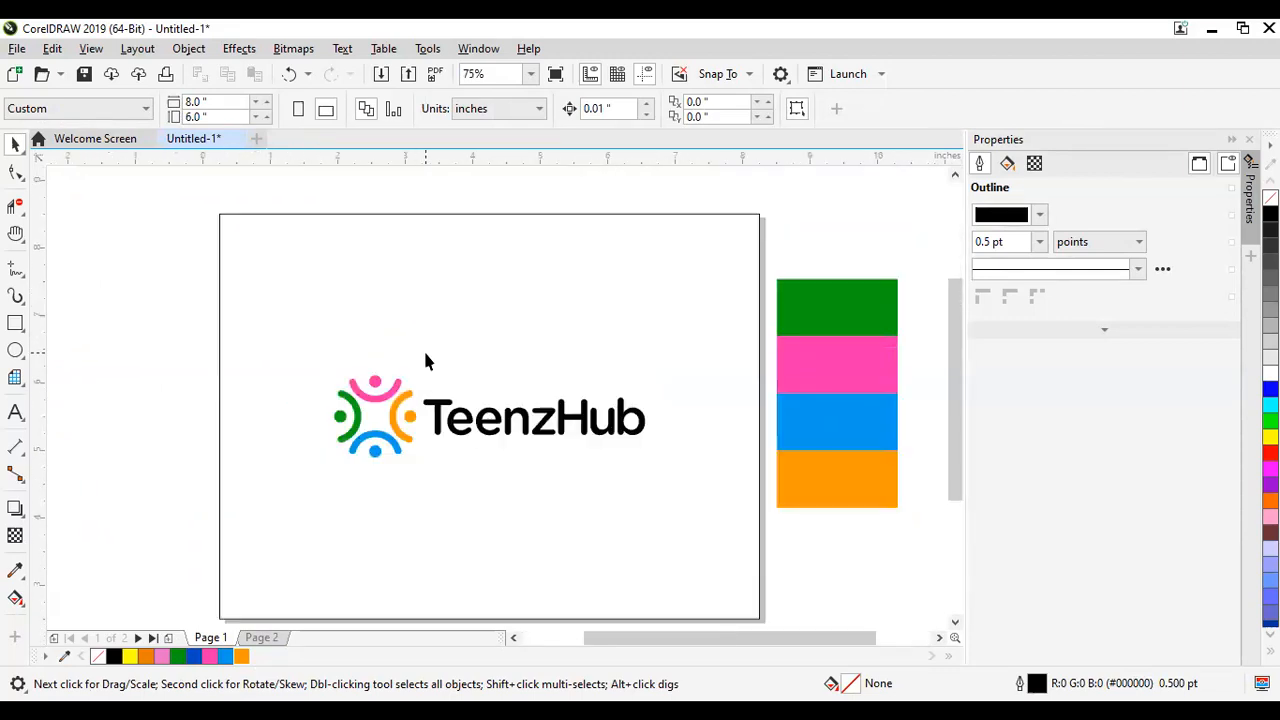
{"action": "scroll", "coordinate": [427, 383], "scroll_direction": "down", "scroll_amount": 4}
{"action": "scroll", "coordinate": [427, 378], "scroll_direction": "up", "scroll_amount": 4}
{"action": "scroll", "coordinate": [427, 378], "scroll_direction": "down", "scroll_amount": 3}
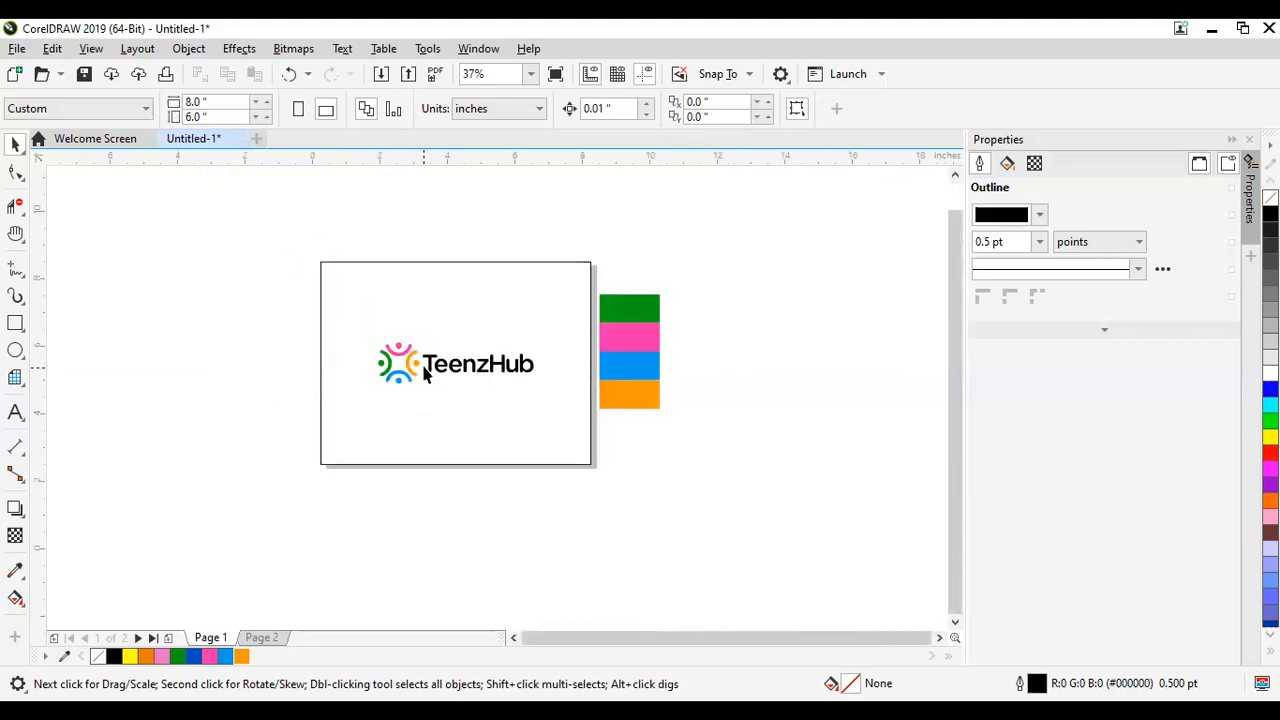
{"action": "scroll", "coordinate": [425, 373], "scroll_direction": "up", "scroll_amount": 2}
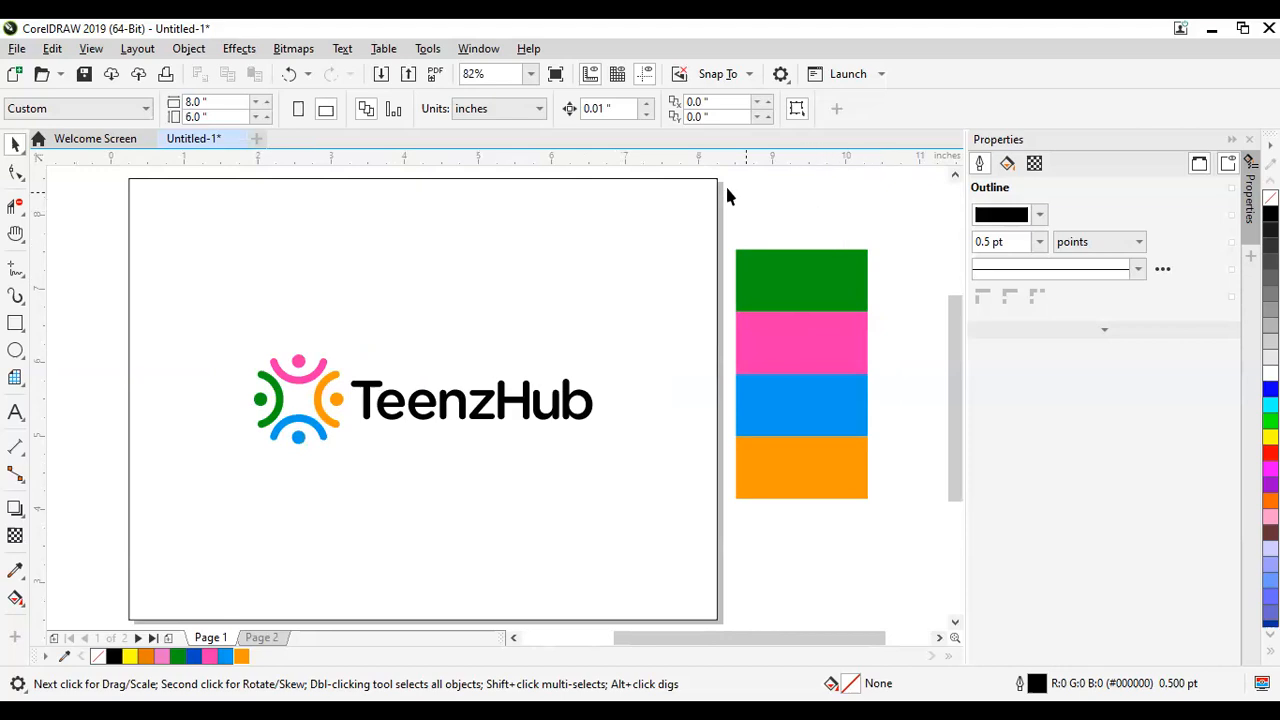
{"action": "left_click_drag", "start_coordinate": [916, 526], "coordinate": [914, 524]}
{"action": "left_click_drag", "start_coordinate": [729, 209], "coordinate": [912, 550]}
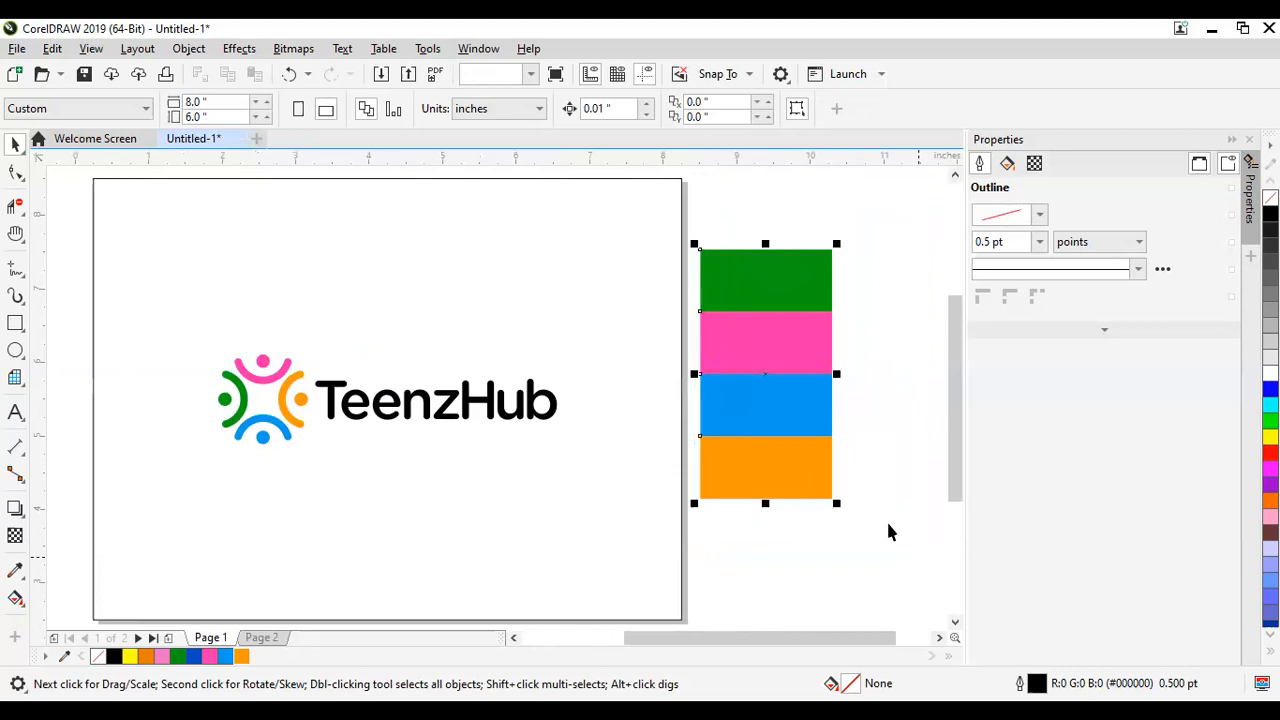
{"action": "left_click", "coordinate": [876, 424]}
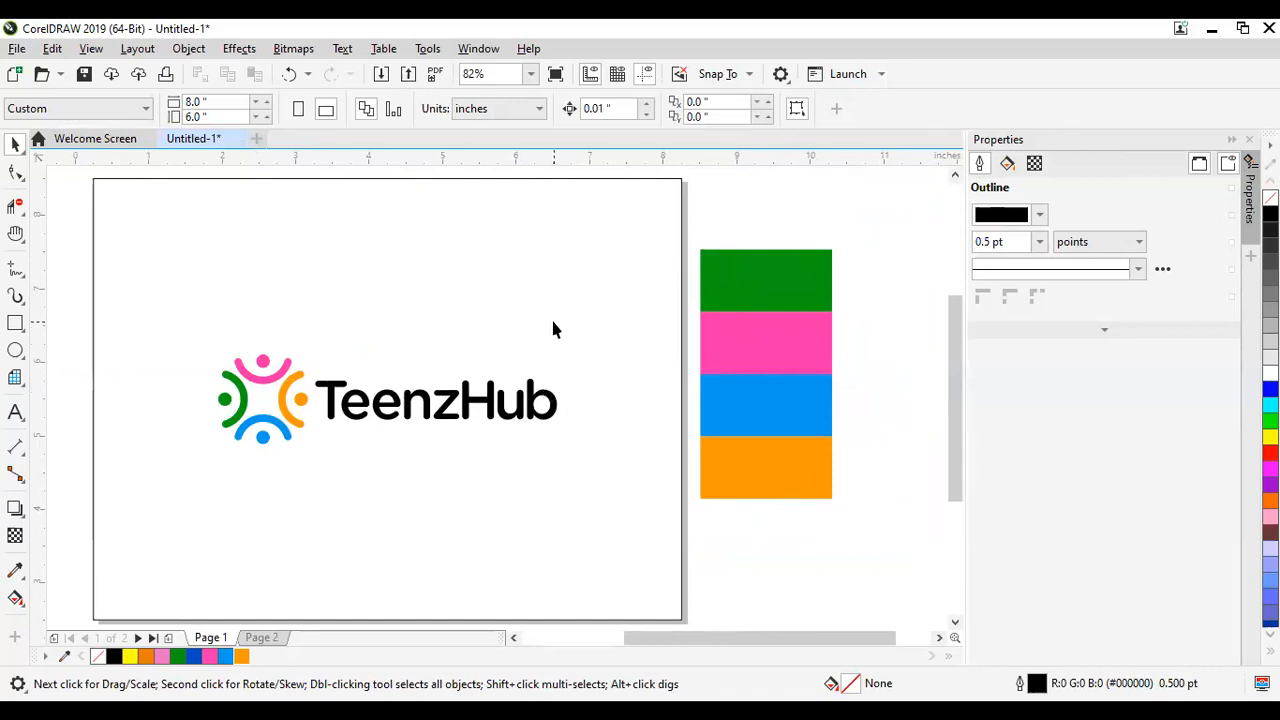
{"action": "scroll", "coordinate": [552, 328], "scroll_direction": "down", "scroll_amount": 2}
{"action": "scroll", "coordinate": [537, 321], "scroll_direction": "up", "scroll_amount": 2}
{"action": "scroll", "coordinate": [537, 320], "scroll_direction": "down", "scroll_amount": 2}
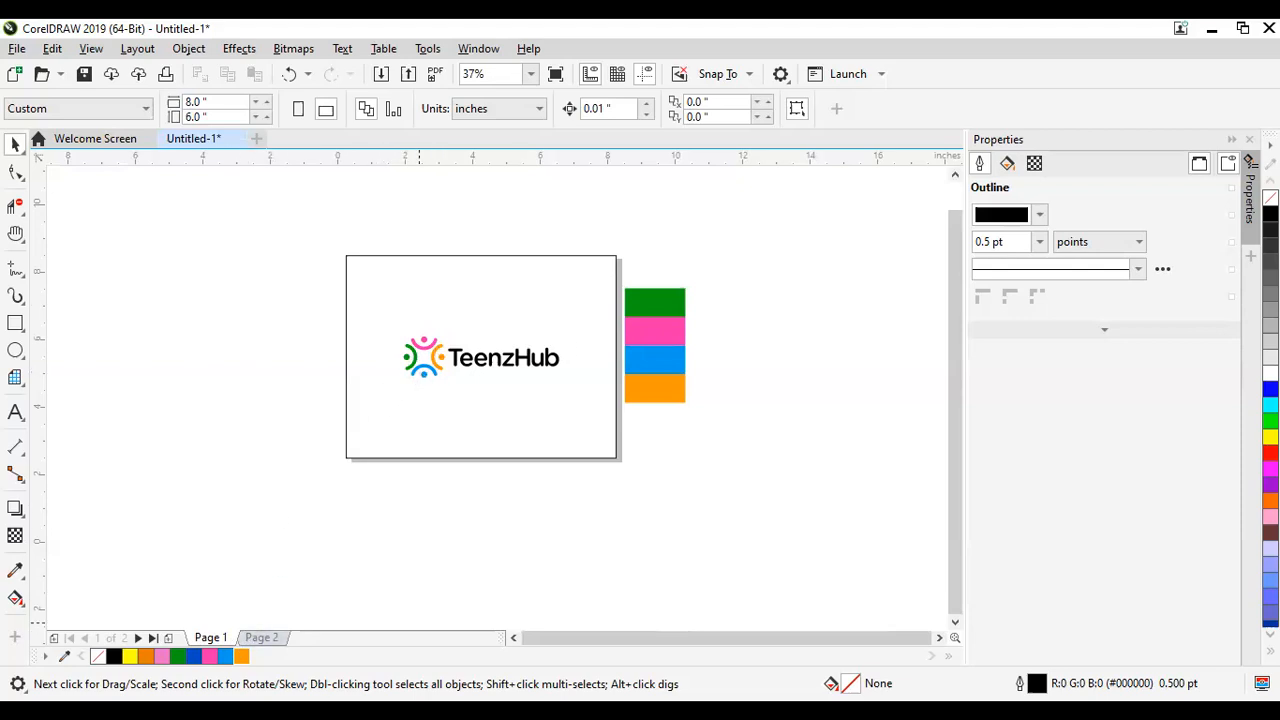
Step: Insert a new page before the logo page and add a rectangle framing the full 8 by 6 inch page
{"action": "left_click", "coordinate": [54, 639]}
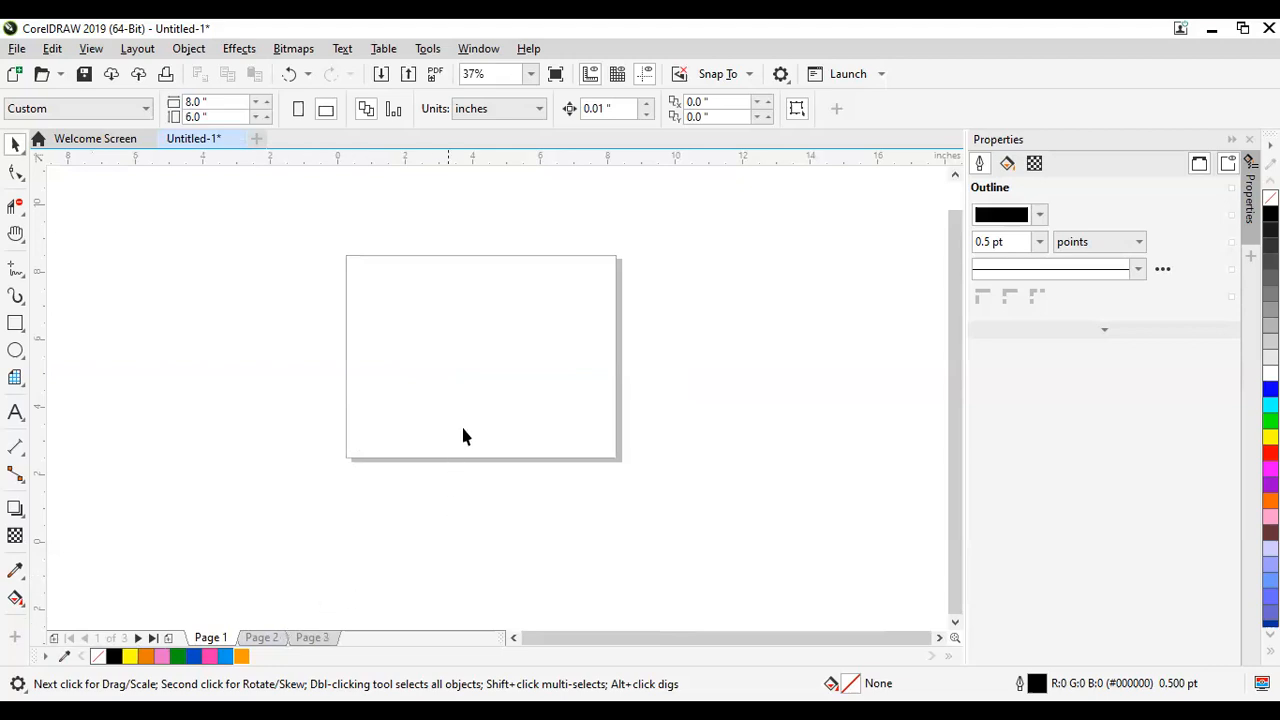
{"action": "double_click", "coordinate": [15, 325]}
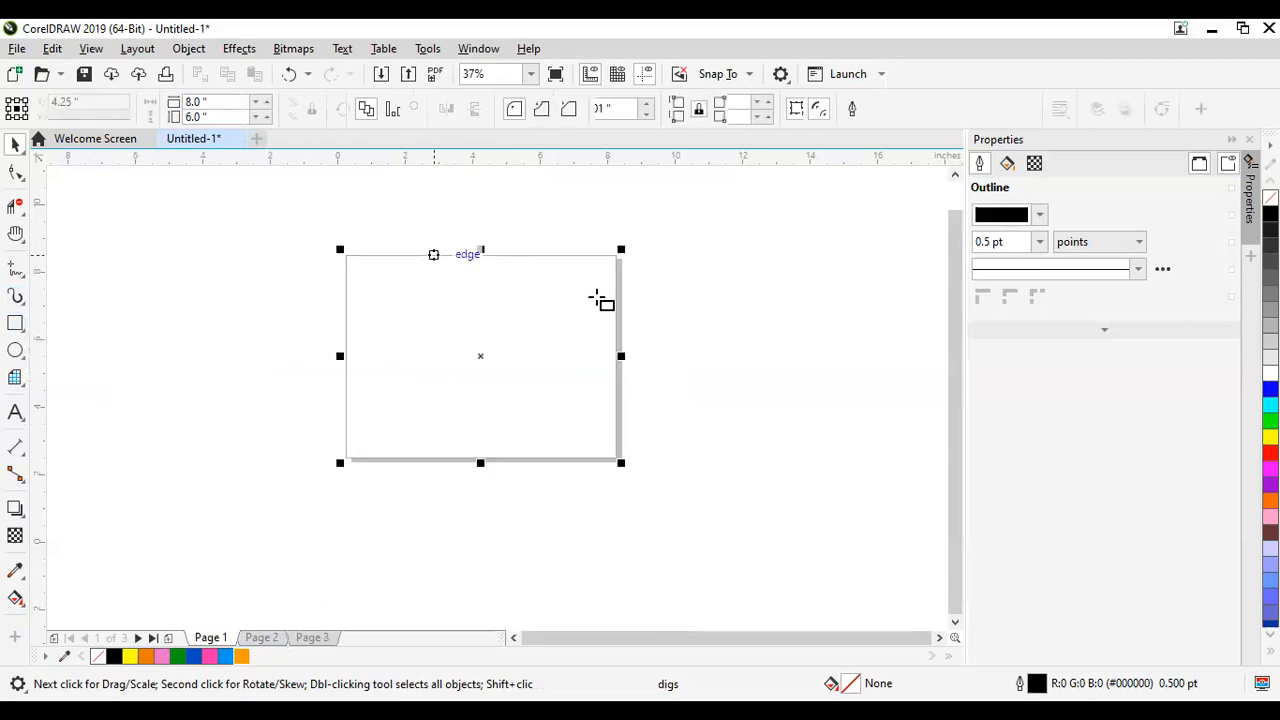
{"action": "key", "text": "space"}
{"action": "left_click", "coordinate": [251, 325]}
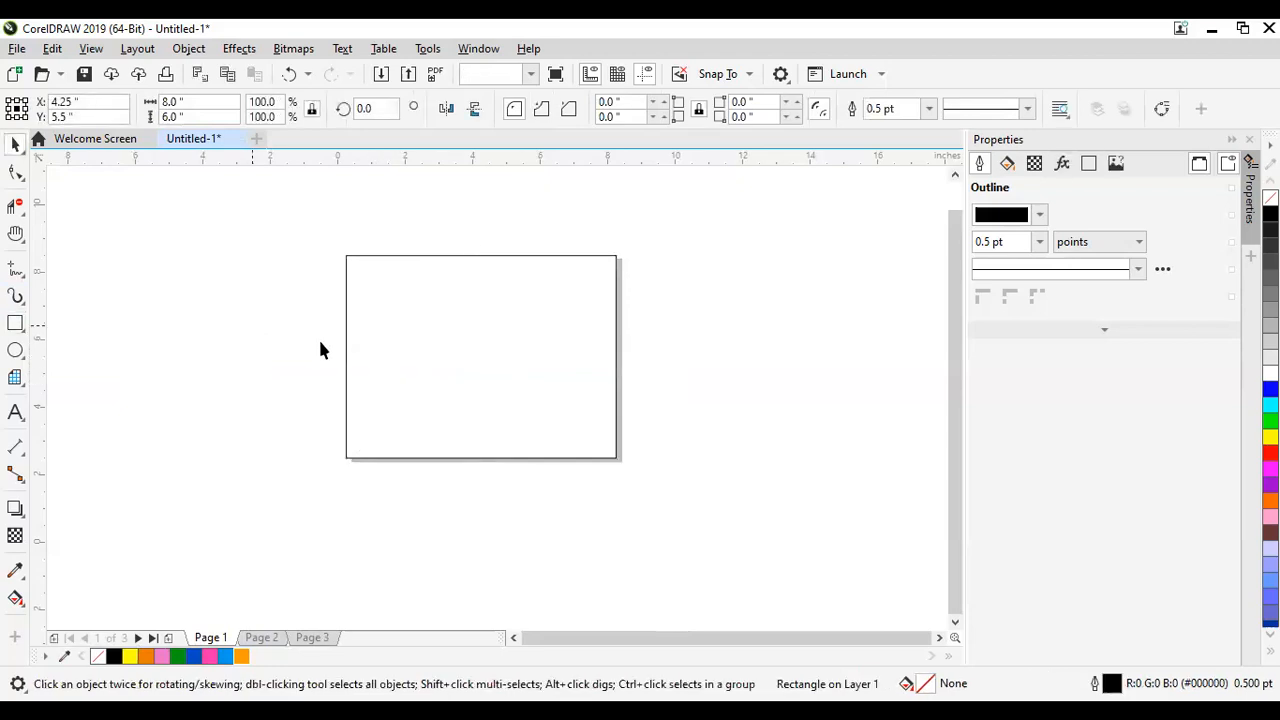
{"action": "key", "text": "shift+F4"}
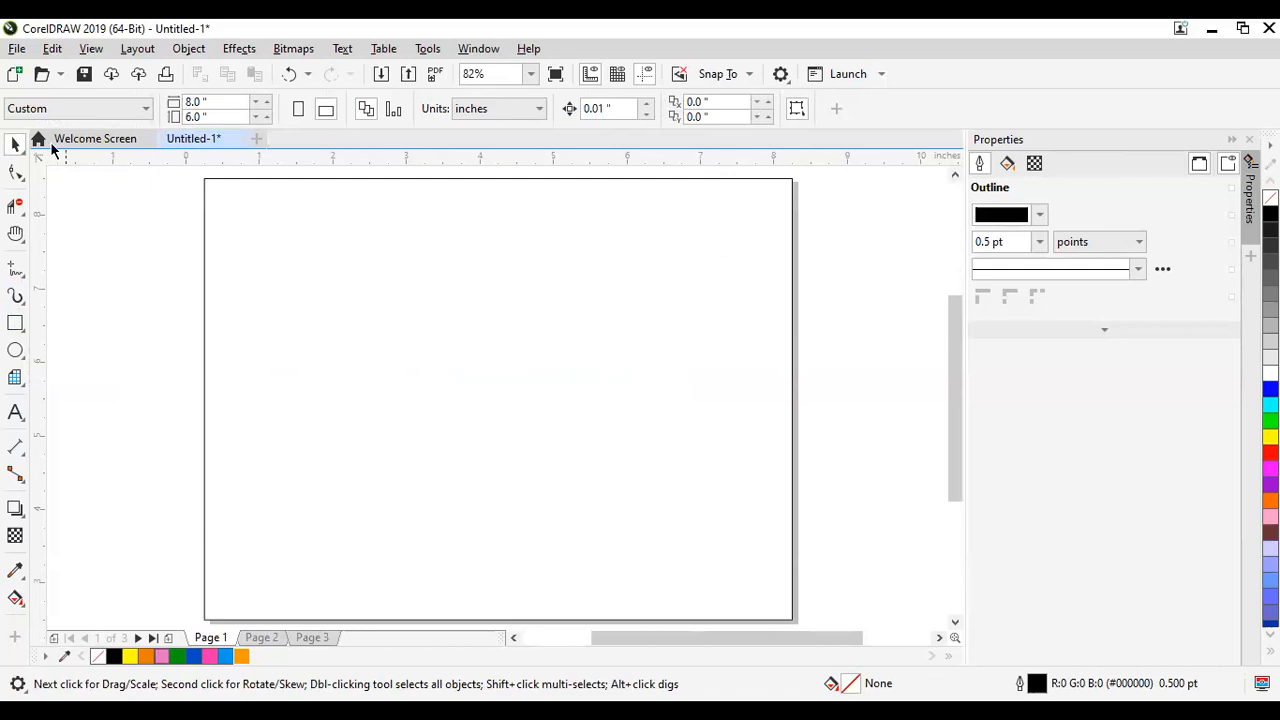
{"action": "key", "text": "space"}
{"action": "left_click", "coordinate": [471, 354]}
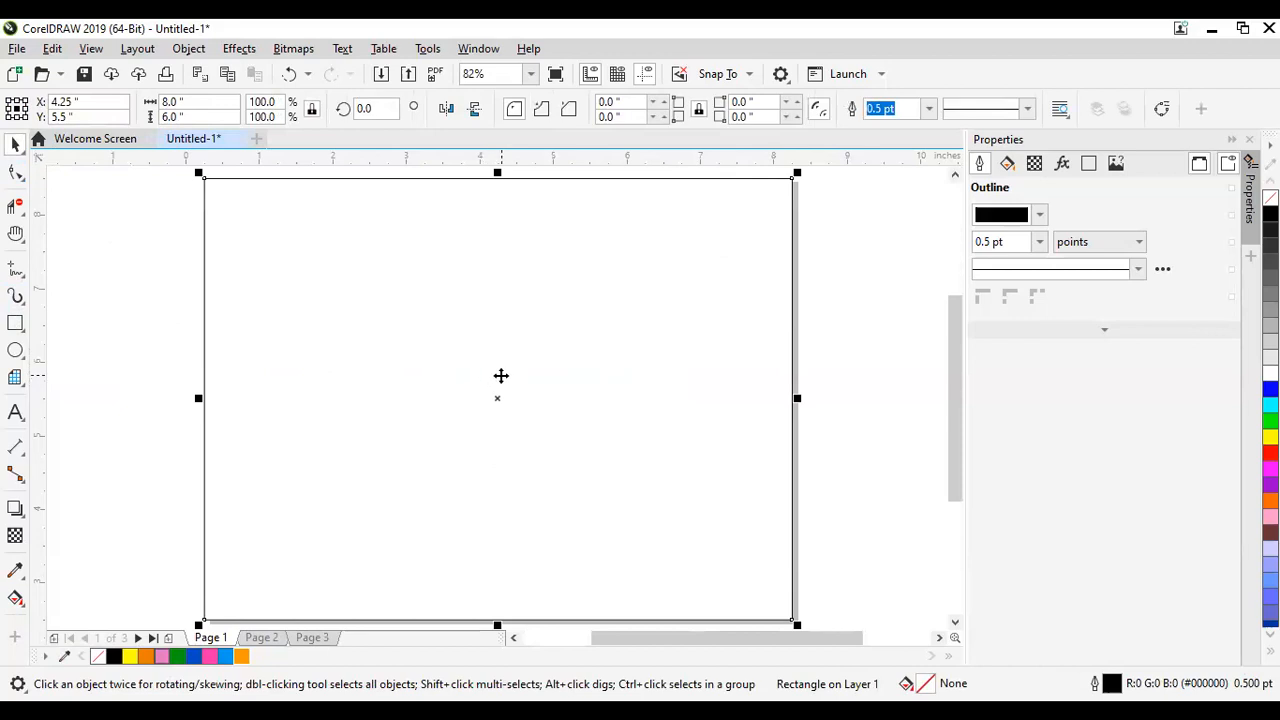
Step: Copy the TeenzHub logo with its icon from Page 2 and paste it onto the new Page 1
{"action": "left_click", "coordinate": [262, 637]}
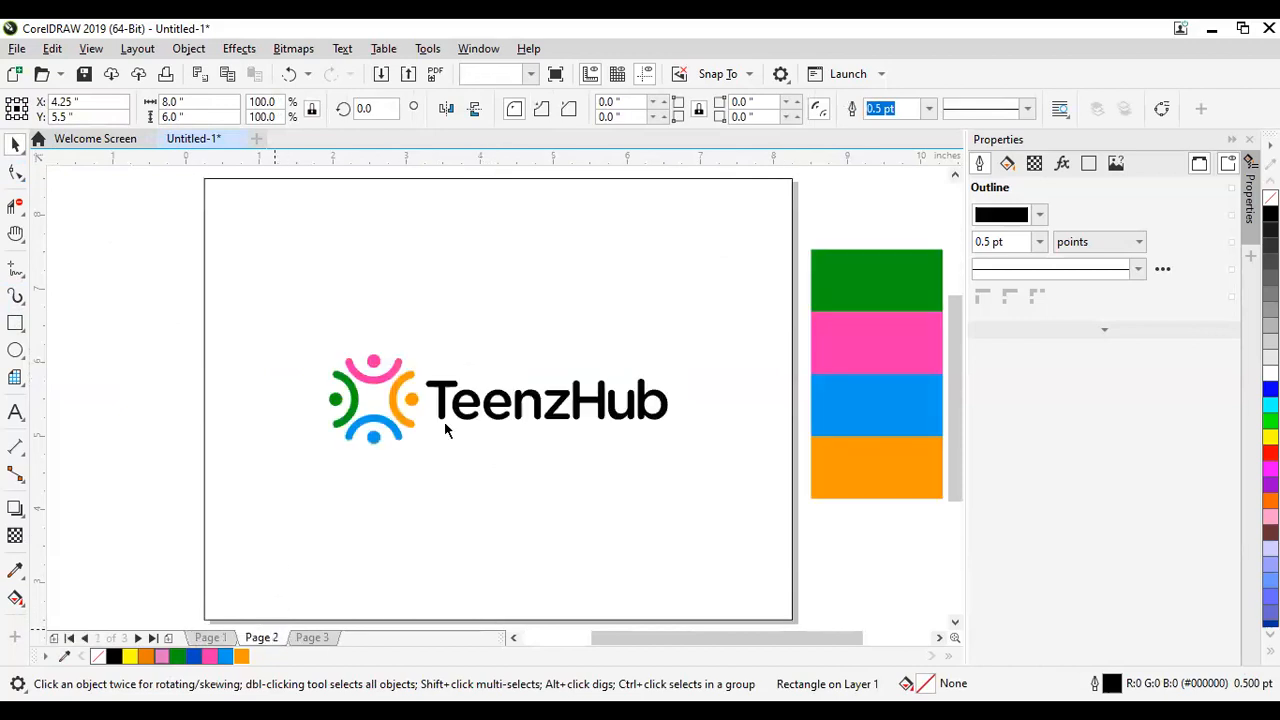
{"action": "left_click_drag", "start_coordinate": [101, 274], "coordinate": [748, 486]}
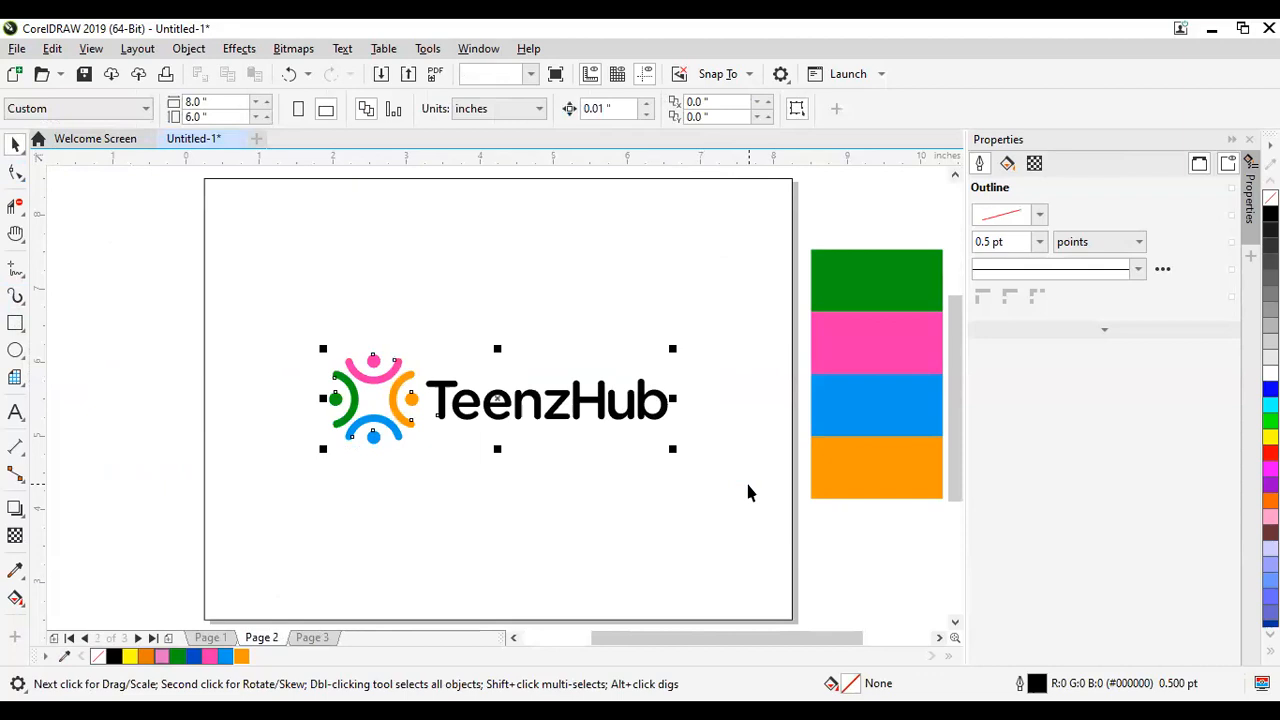
{"action": "left_click", "coordinate": [205, 638]}
{"action": "left_click", "coordinate": [205, 638]}
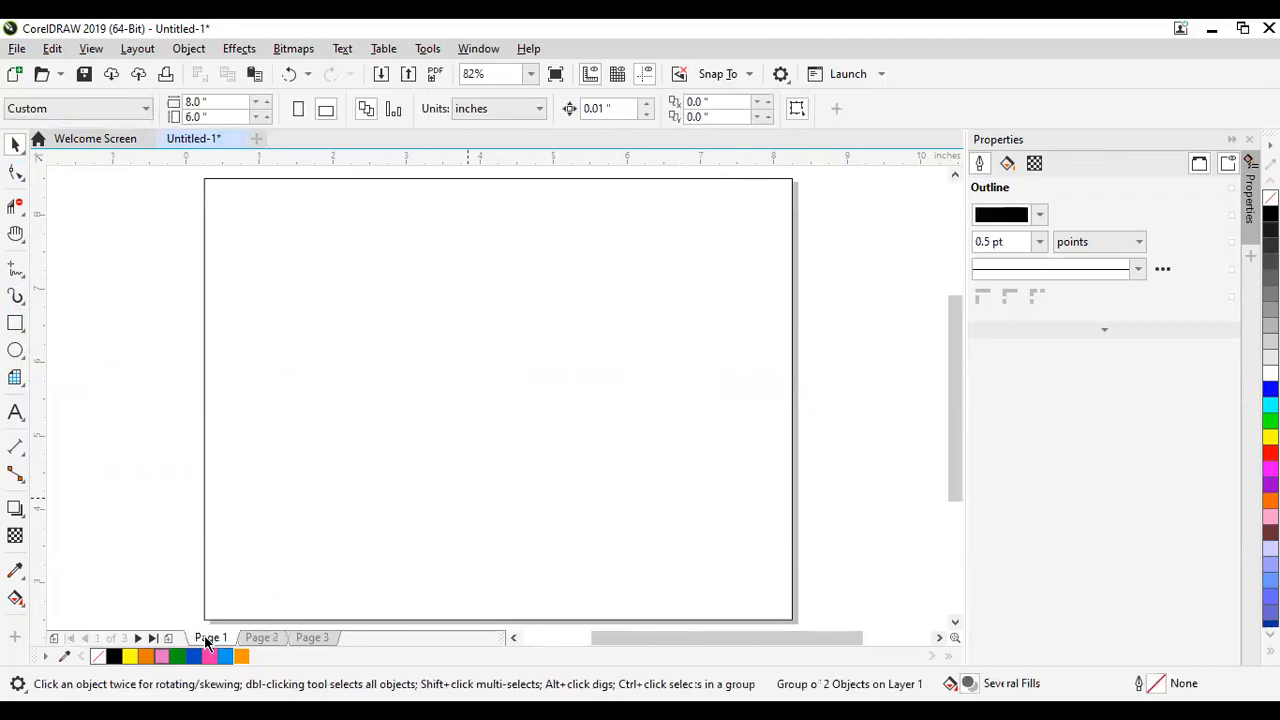
{"action": "key", "text": "ctrl+v"}
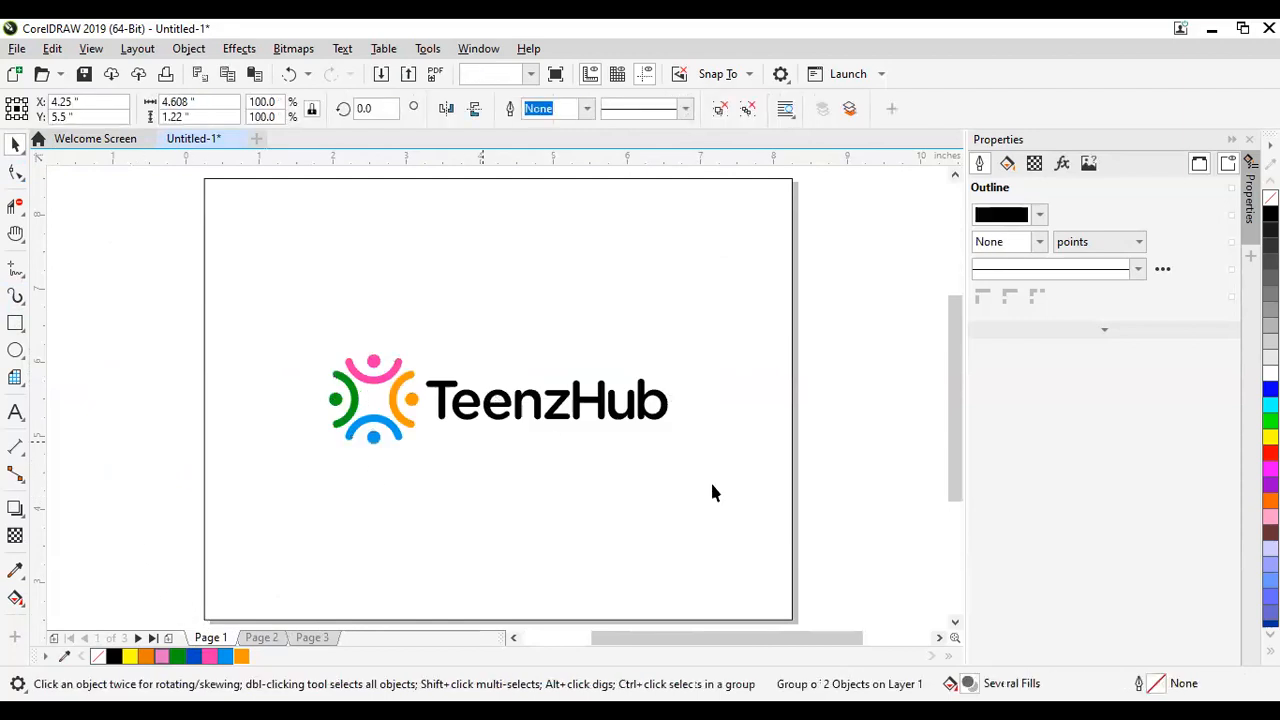
Step: Scale the pasted logo down to about 2.13 inches wide and move it into the page's lower-right area
{"action": "left_click_drag", "start_coordinate": [674, 346], "coordinate": [490, 397]}
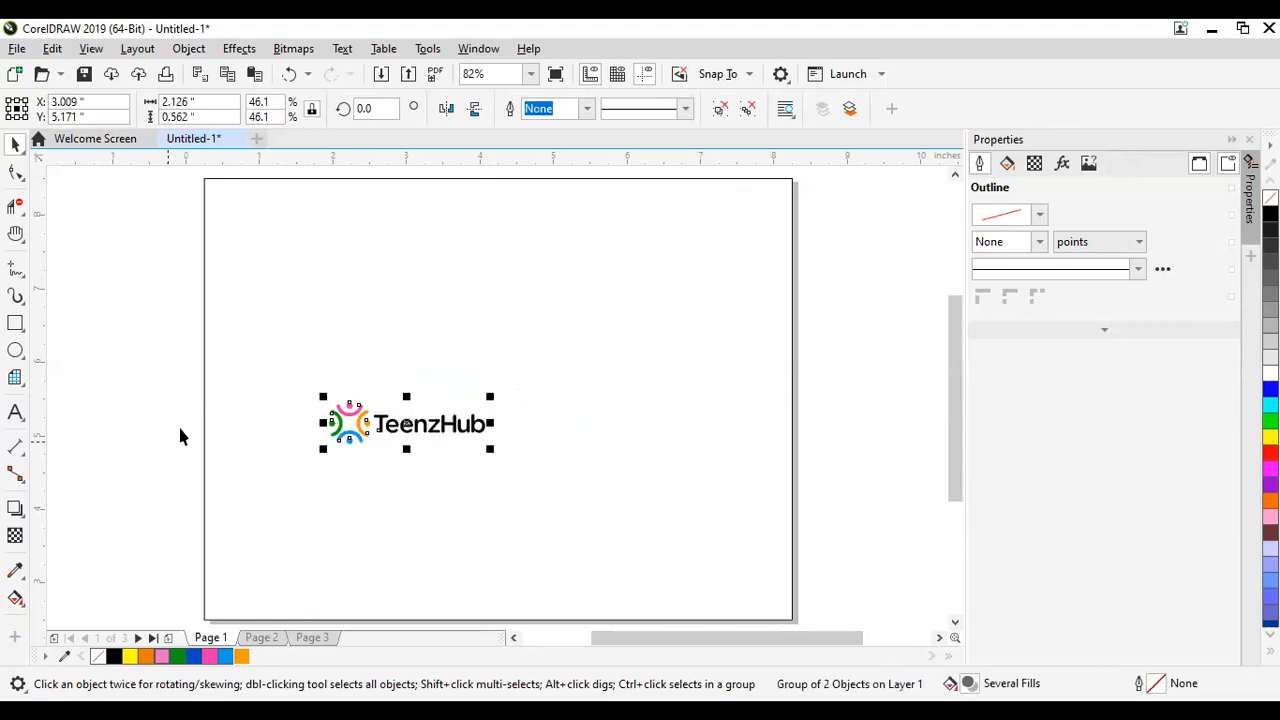
{"action": "left_click", "coordinate": [136, 360]}
{"action": "left_click_drag", "start_coordinate": [118, 346], "coordinate": [500, 480]}
{"action": "left_click_drag", "start_coordinate": [408, 430], "coordinate": [665, 552]}
{"action": "left_click", "coordinate": [847, 469]}
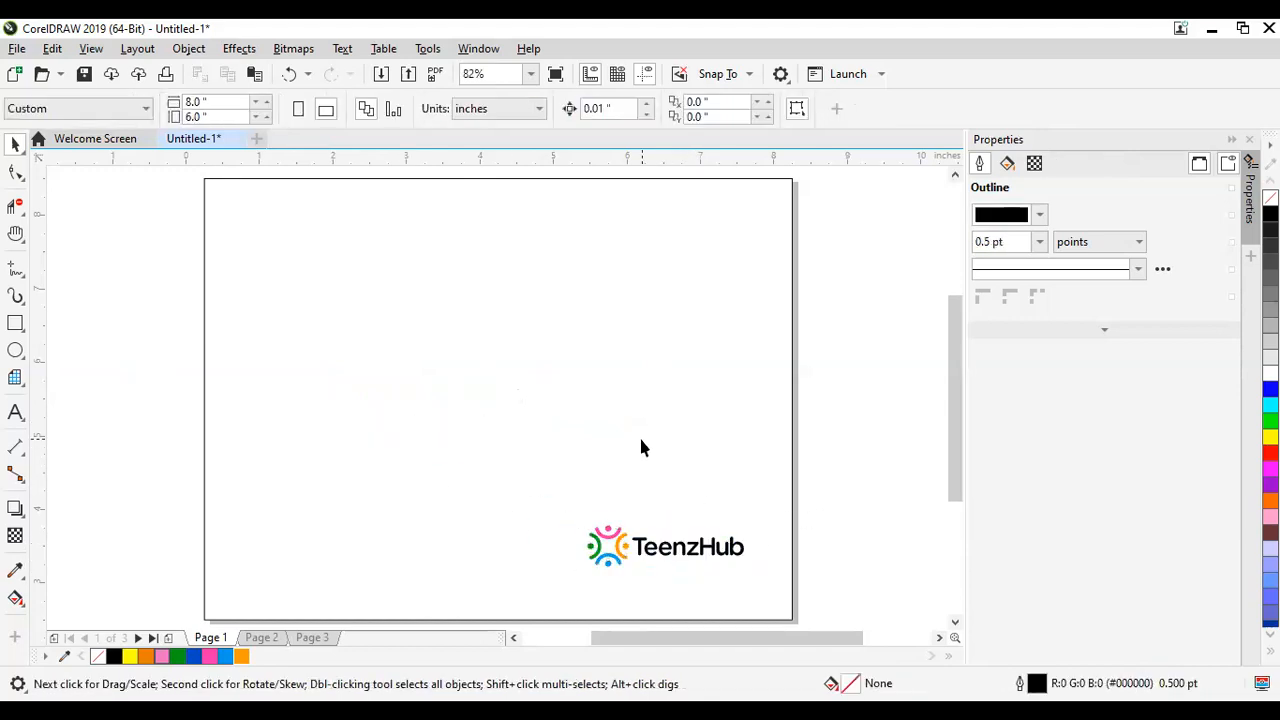
{"action": "left_click", "coordinate": [557, 400]}
{"action": "scroll", "coordinate": [560, 410], "scroll_direction": "down", "scroll_amount": 3}
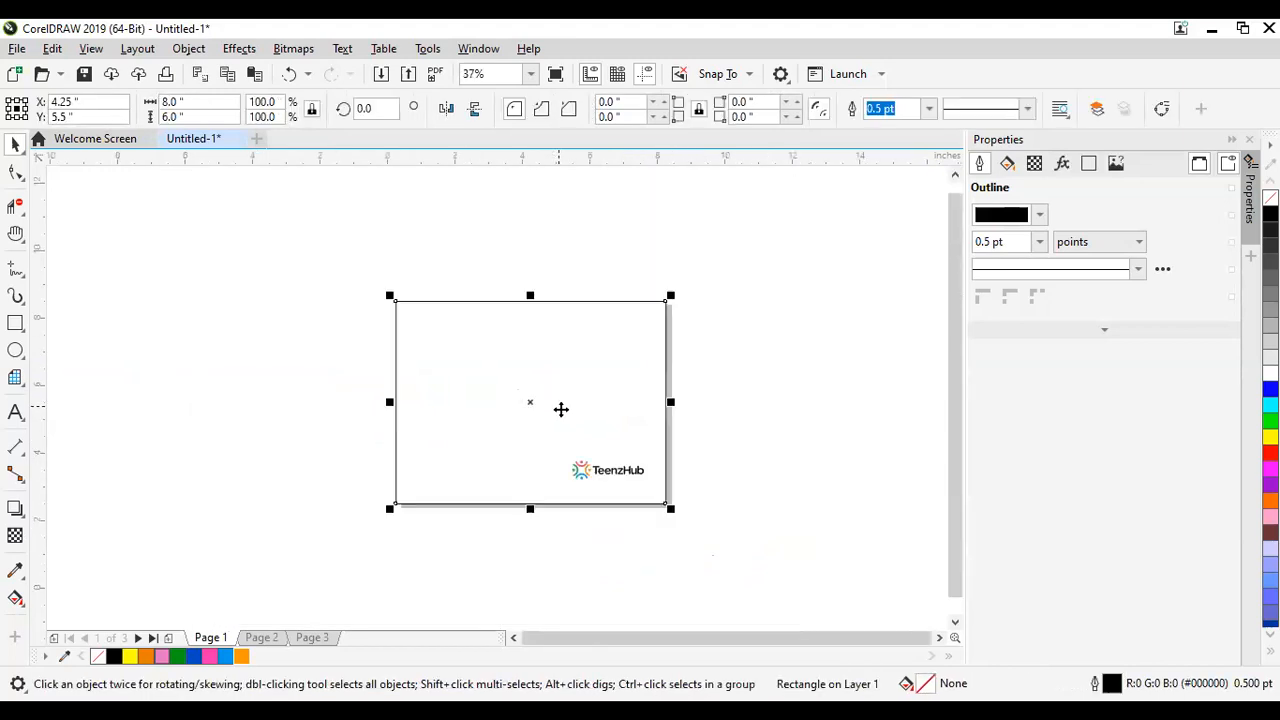
{"action": "scroll", "coordinate": [560, 405], "scroll_direction": "up", "scroll_amount": 3}
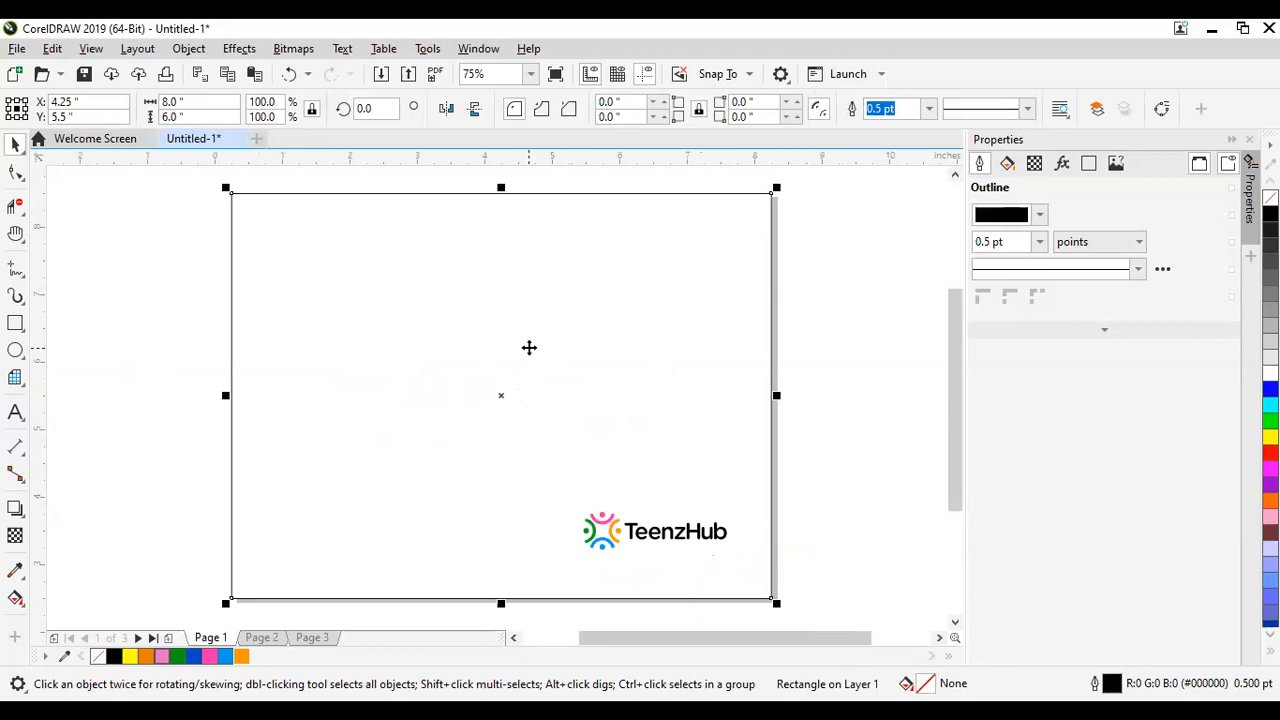
{"action": "left_click", "coordinate": [852, 352]}
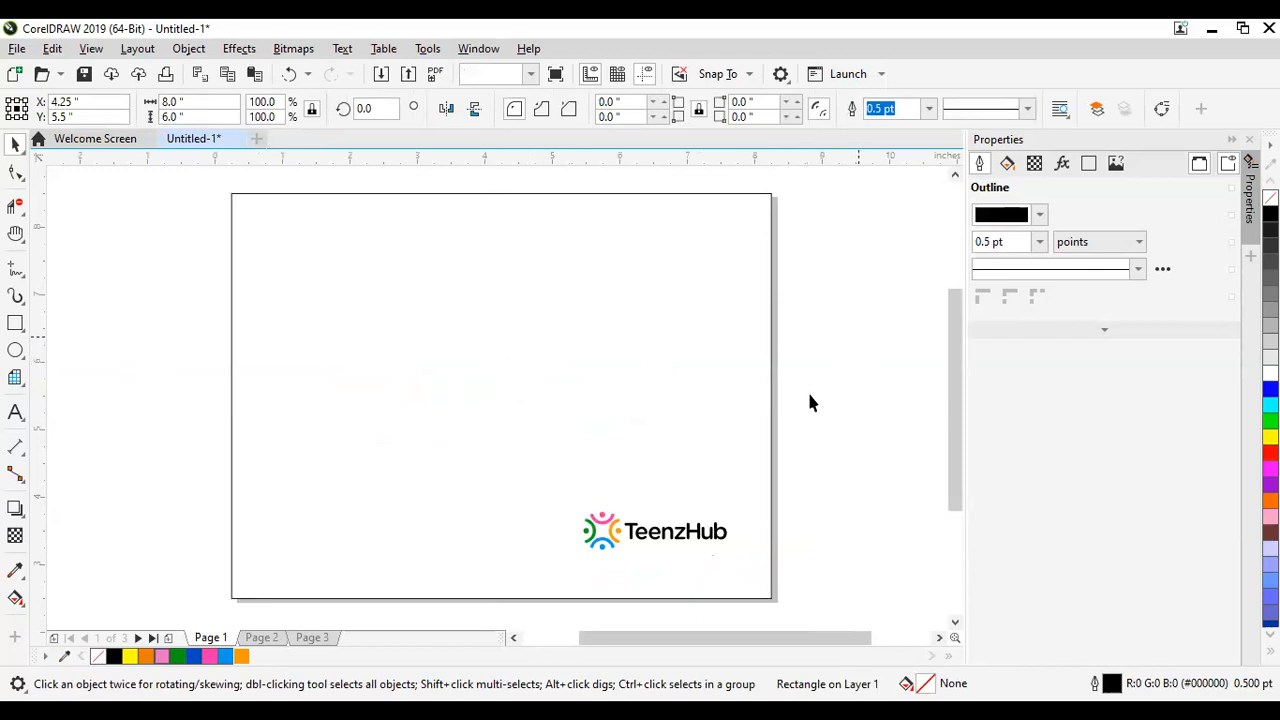
Step: Move the logo up to the right half of the page, centred at about X 6.07 and Y 5.38 inches
{"action": "left_click", "coordinate": [662, 542]}
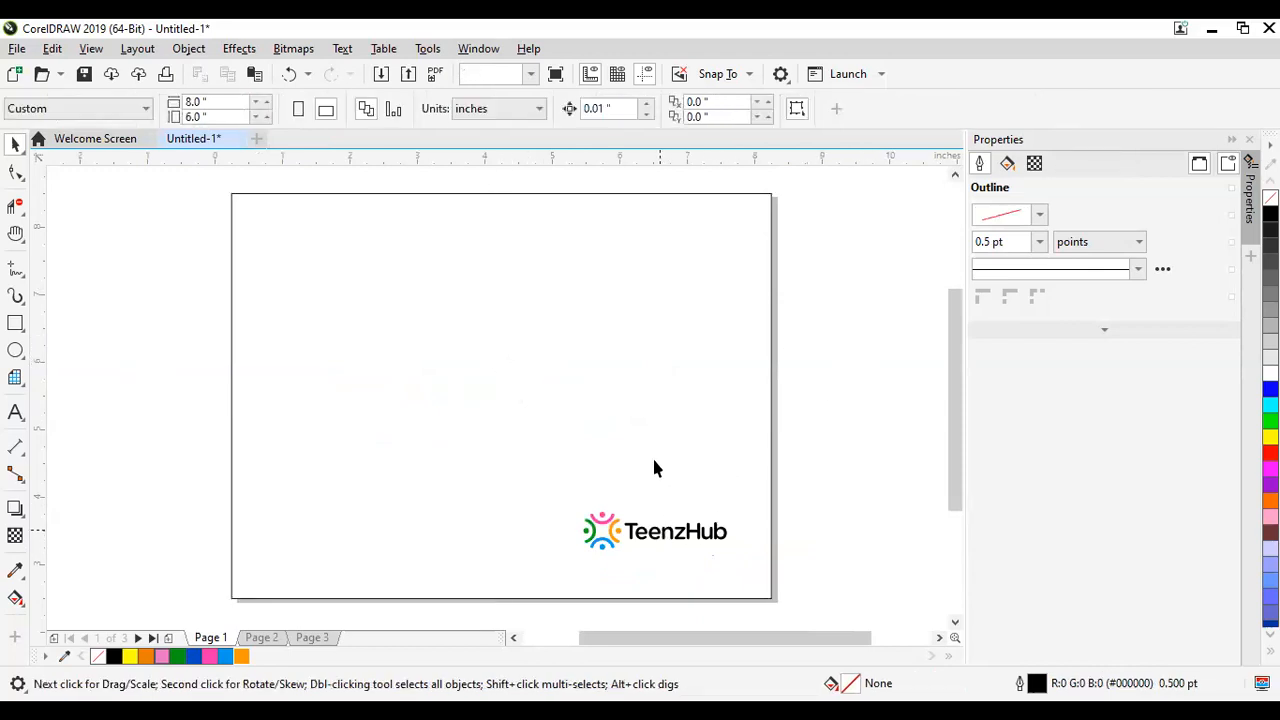
{"action": "left_click_drag", "start_coordinate": [659, 533], "coordinate": [645, 407]}
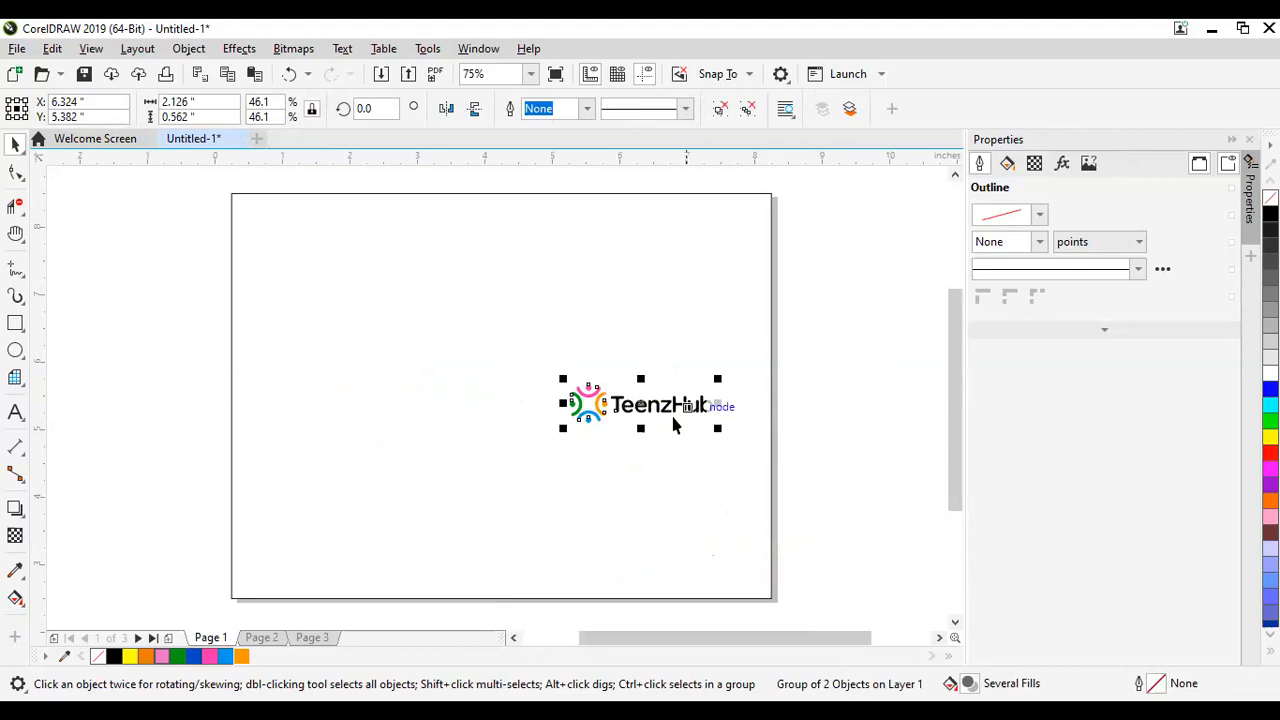
{"action": "left_click_drag", "start_coordinate": [647, 407], "coordinate": [630, 407]}
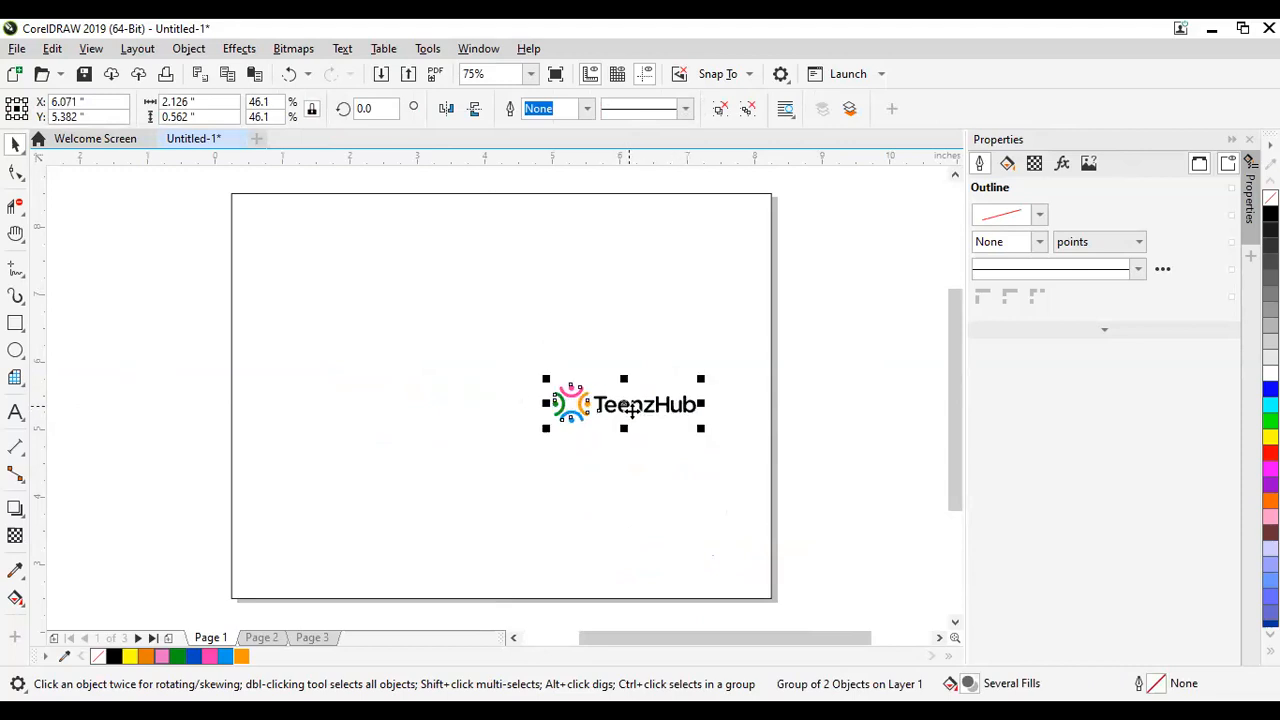
{"action": "scroll", "coordinate": [630, 410], "scroll_direction": "up", "scroll_amount": 2}
{"action": "left_click", "coordinate": [300, 234]}
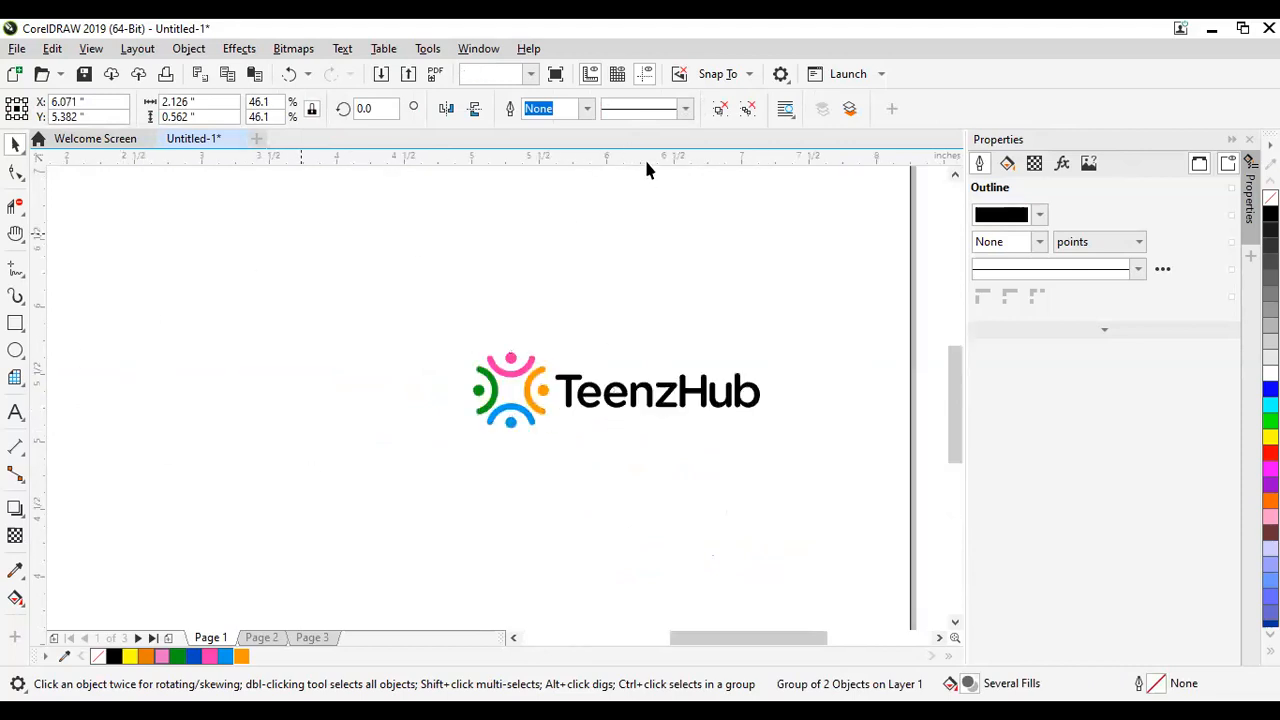
Step: Add the artistic text "Brand Guide" in 24 pt Arial just below the TeenzHub logo
{"action": "key", "text": "F6"}
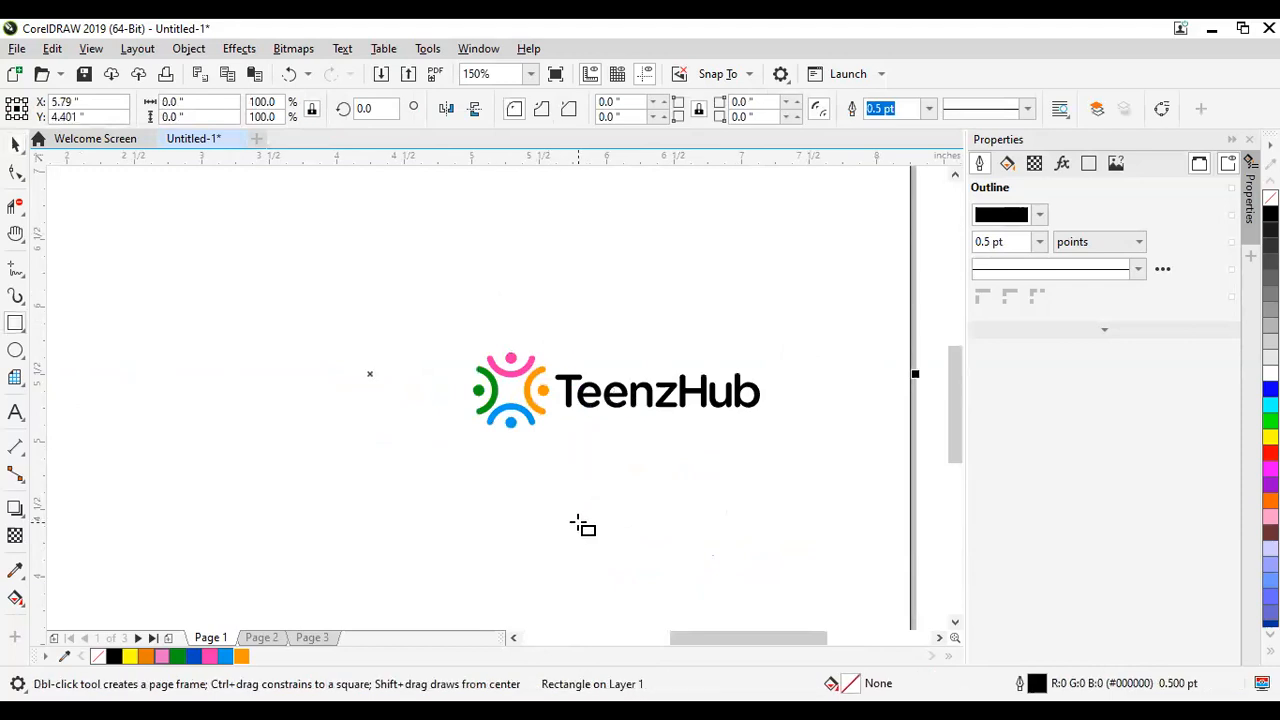
{"action": "key", "text": "F8"}
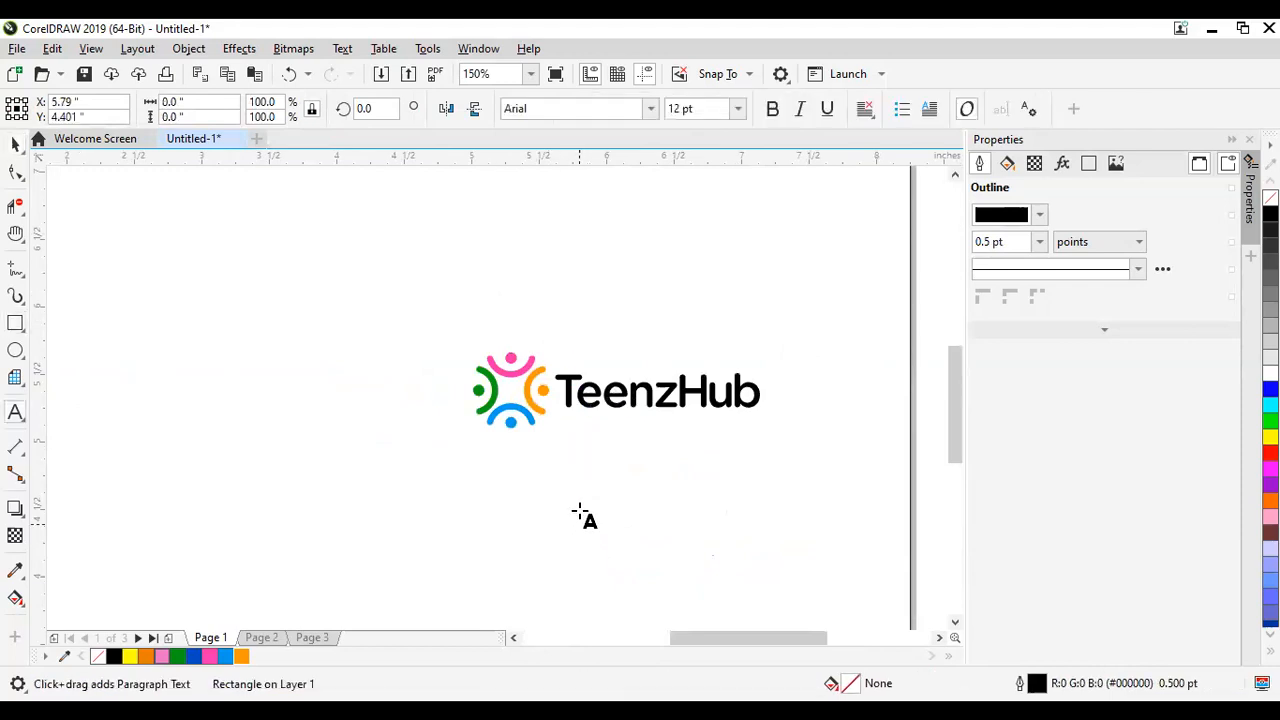
{"action": "left_click", "coordinate": [572, 500]}
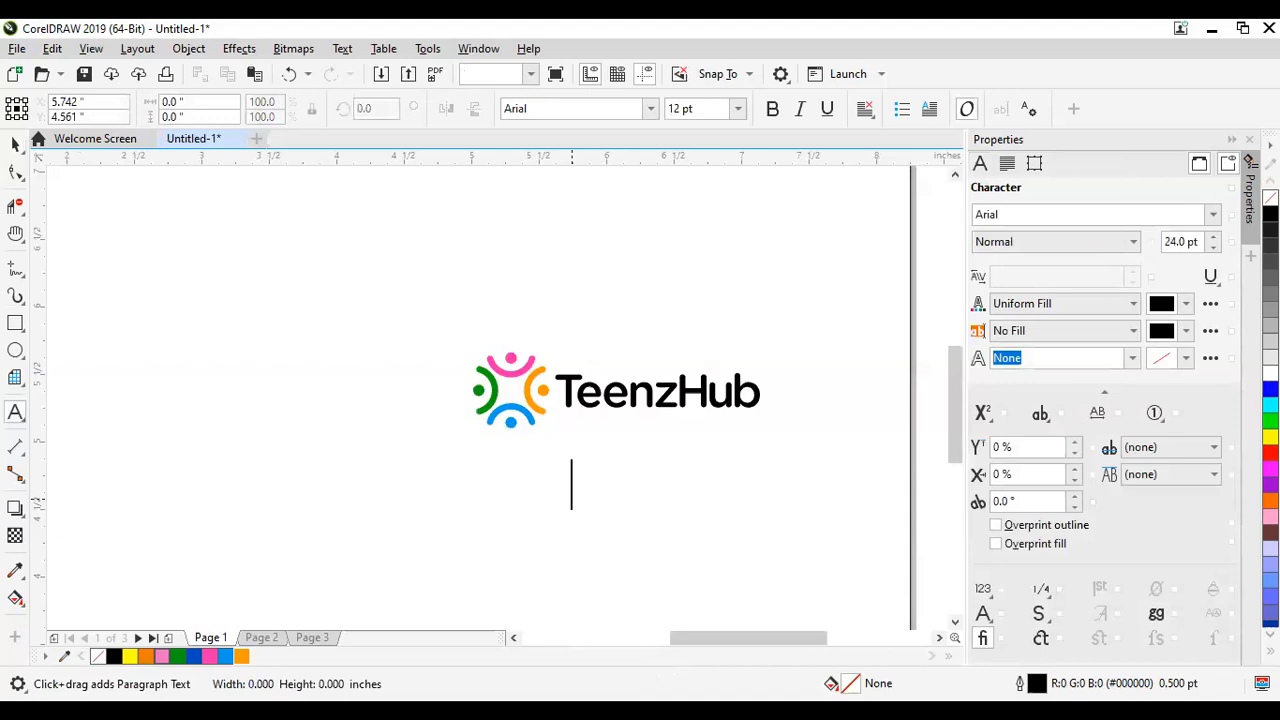
{"action": "type", "text": "Brand "}
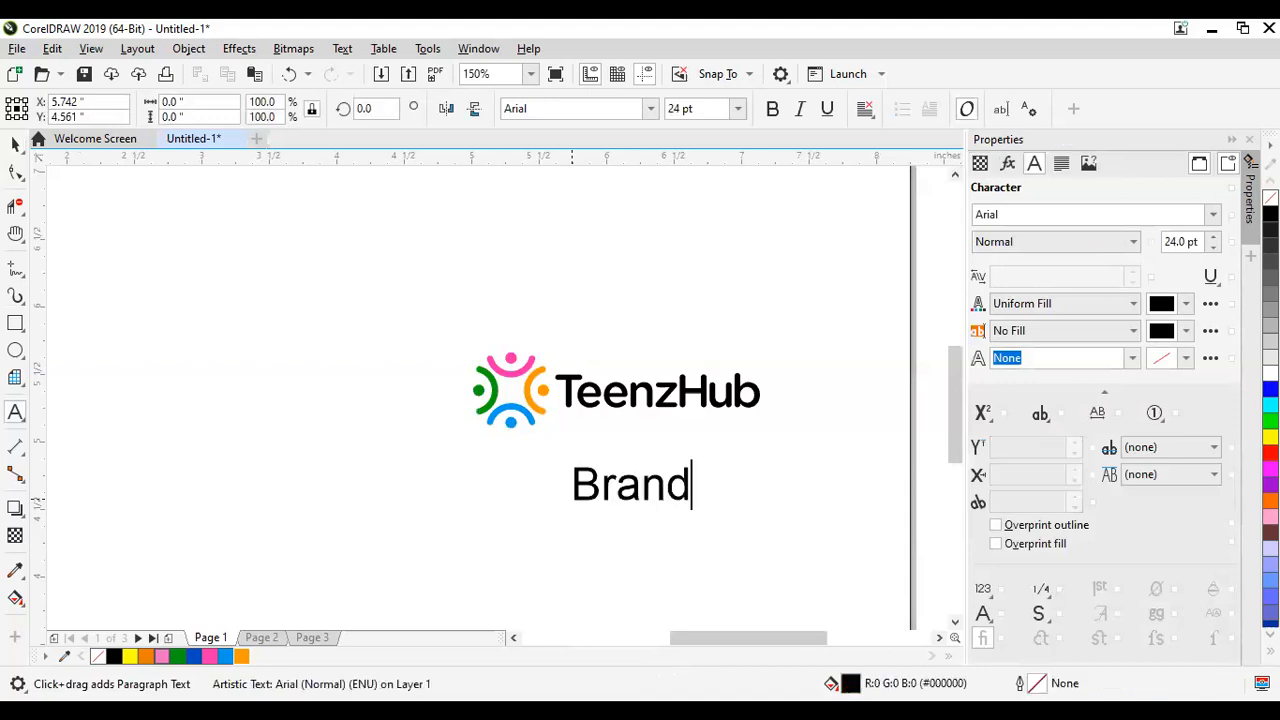
{"action": "type", "text": "Giude"}
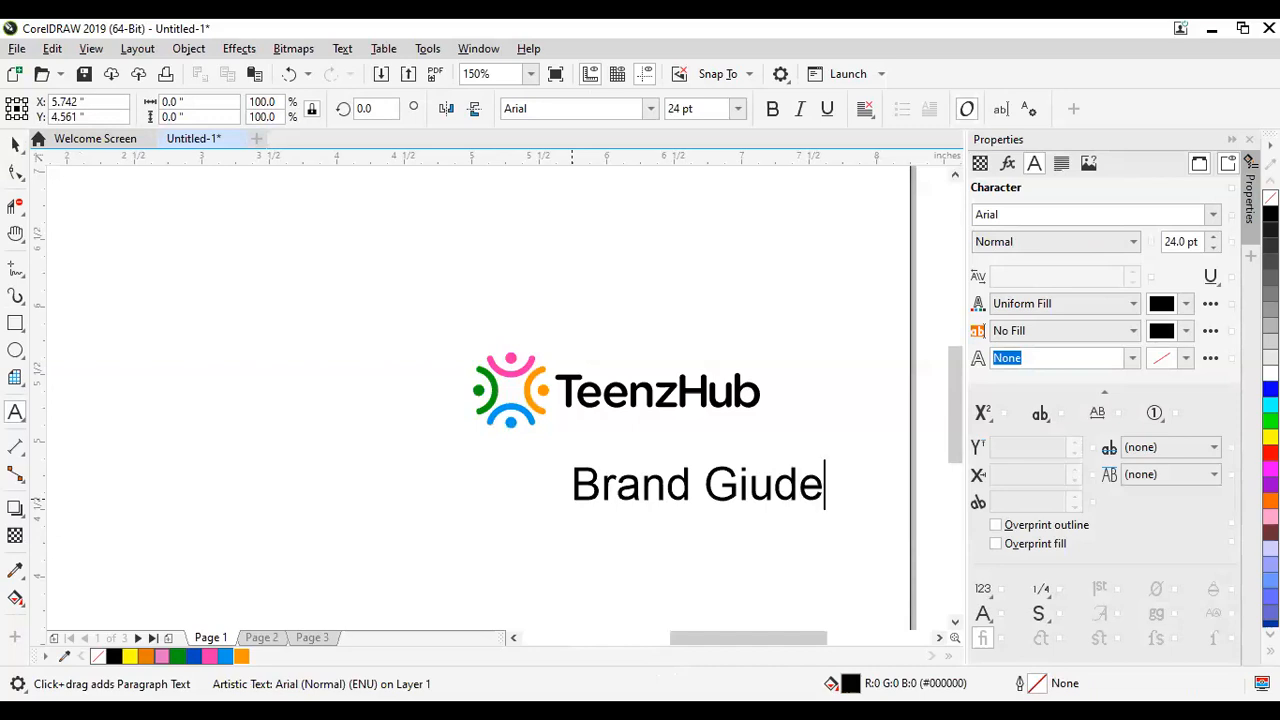
{"action": "key", "text": "Escape"}
{"action": "left_click", "coordinate": [768, 497]}
{"action": "key", "text": "BackSpace"}
{"action": "key", "text": "BackSpace"}
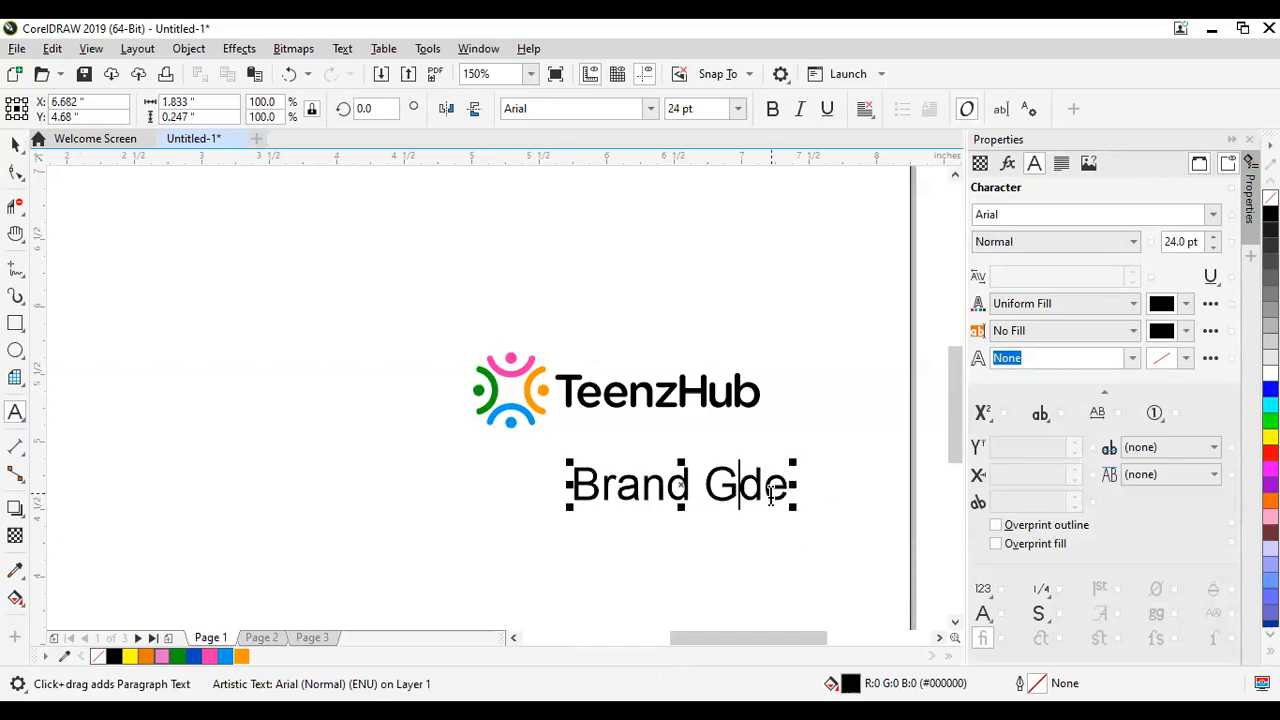
{"action": "type", "text": "ui"}
{"action": "key", "text": "Escape"}
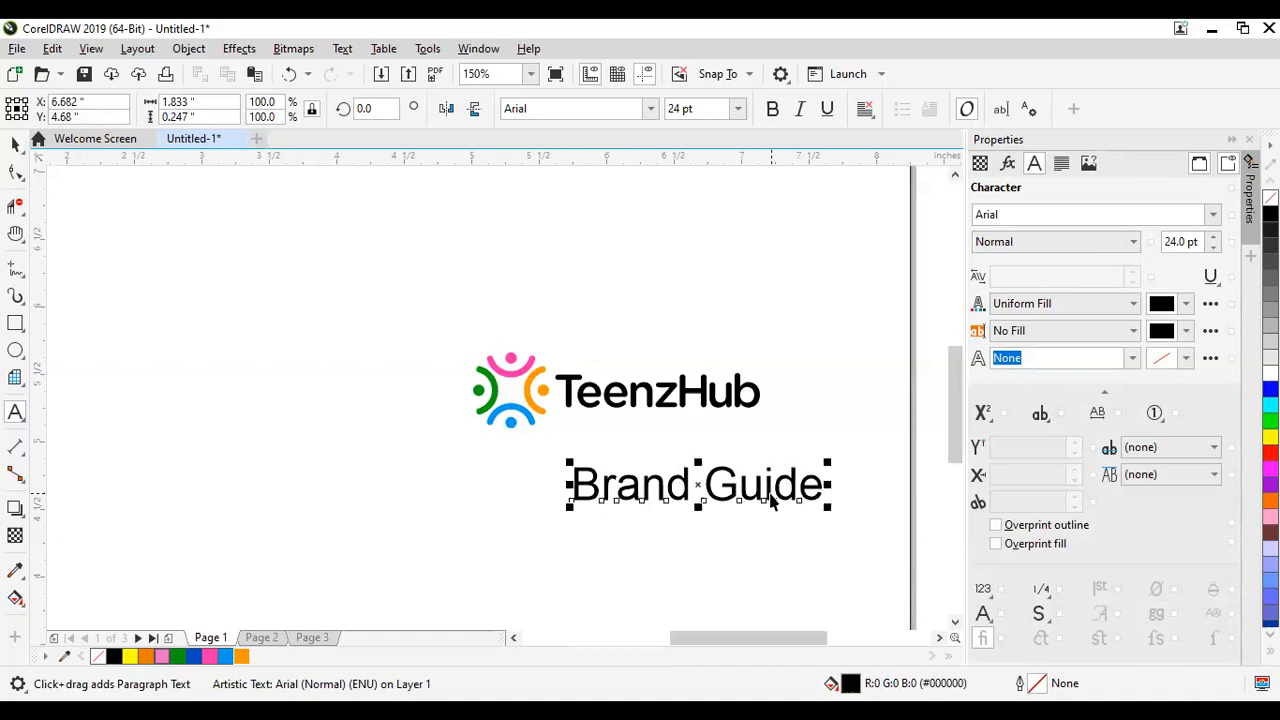
{"action": "key", "text": "space"}
{"action": "left_click", "coordinate": [702, 526]}
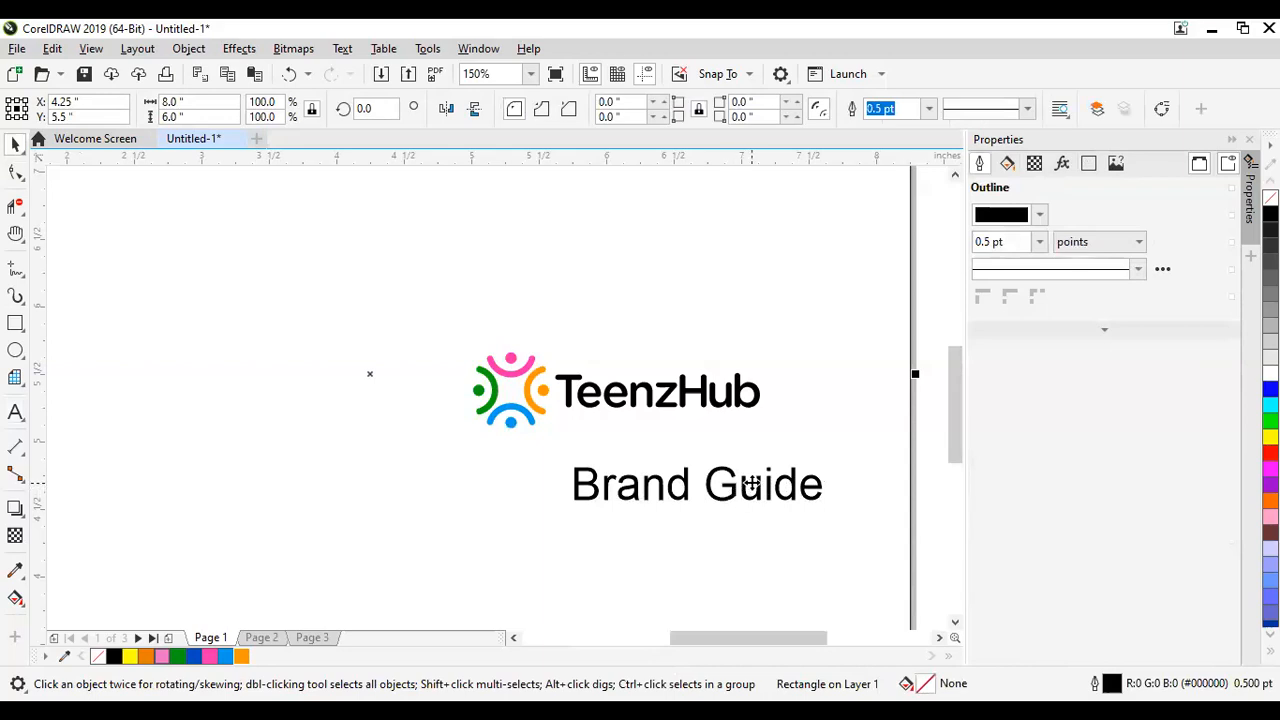
{"action": "double_click", "coordinate": [741, 485]}
{"action": "left_click", "coordinate": [707, 482]}
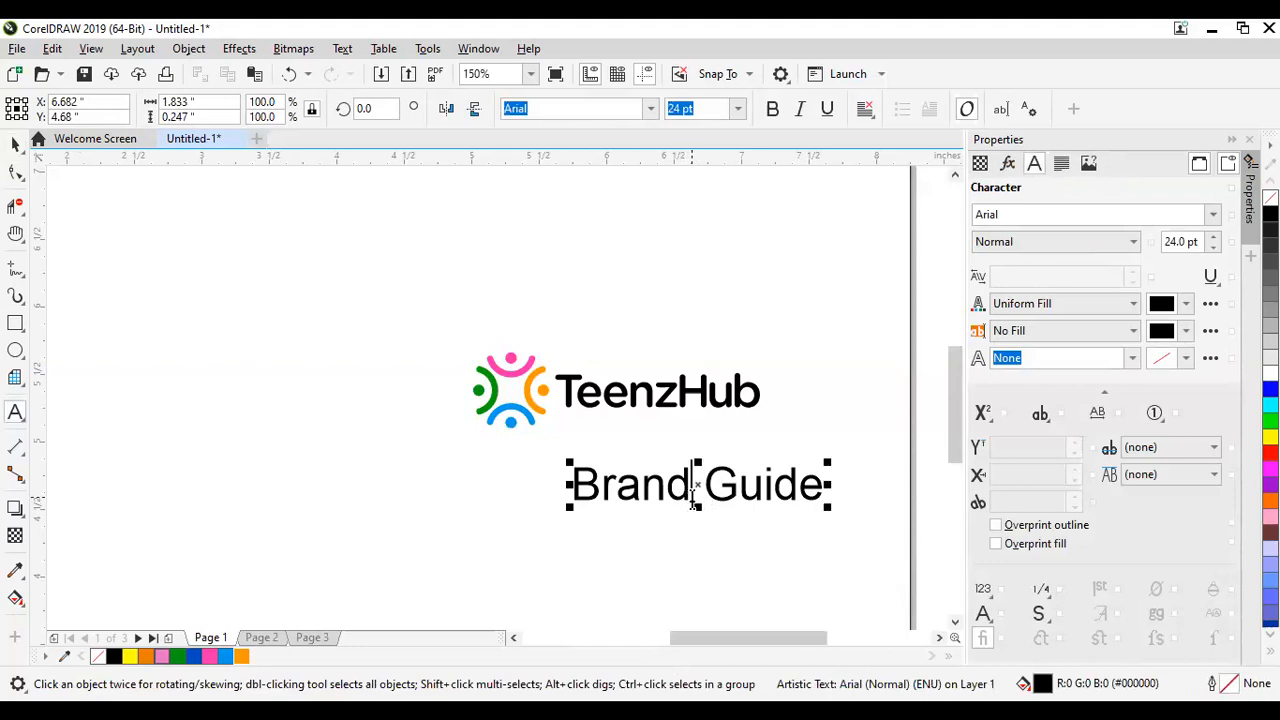
{"action": "scroll", "coordinate": [693, 503], "scroll_direction": "down", "scroll_amount": 2}
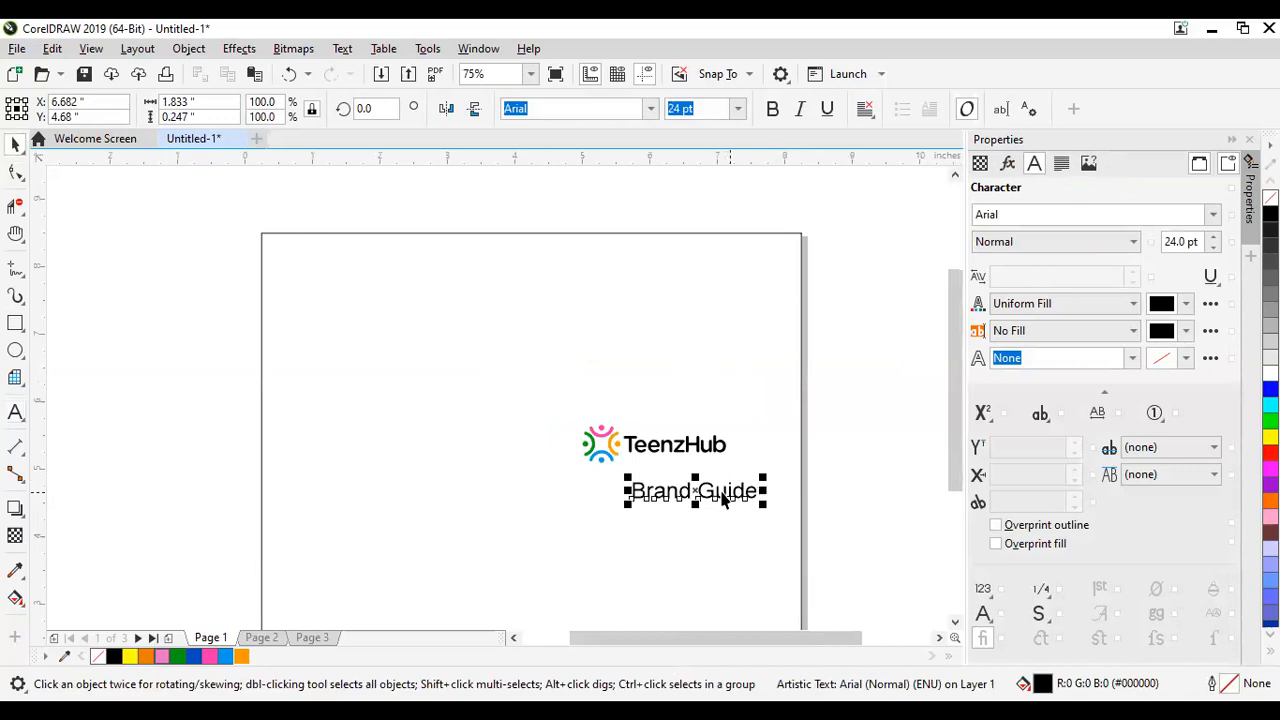
{"action": "scroll", "coordinate": [722, 494], "scroll_direction": "down", "scroll_amount": 1}
{"action": "left_click", "coordinate": [805, 482]}
{"action": "left_click", "coordinate": [775, 510]}
{"action": "scroll", "coordinate": [712, 514], "scroll_direction": "up", "scroll_amount": 1}
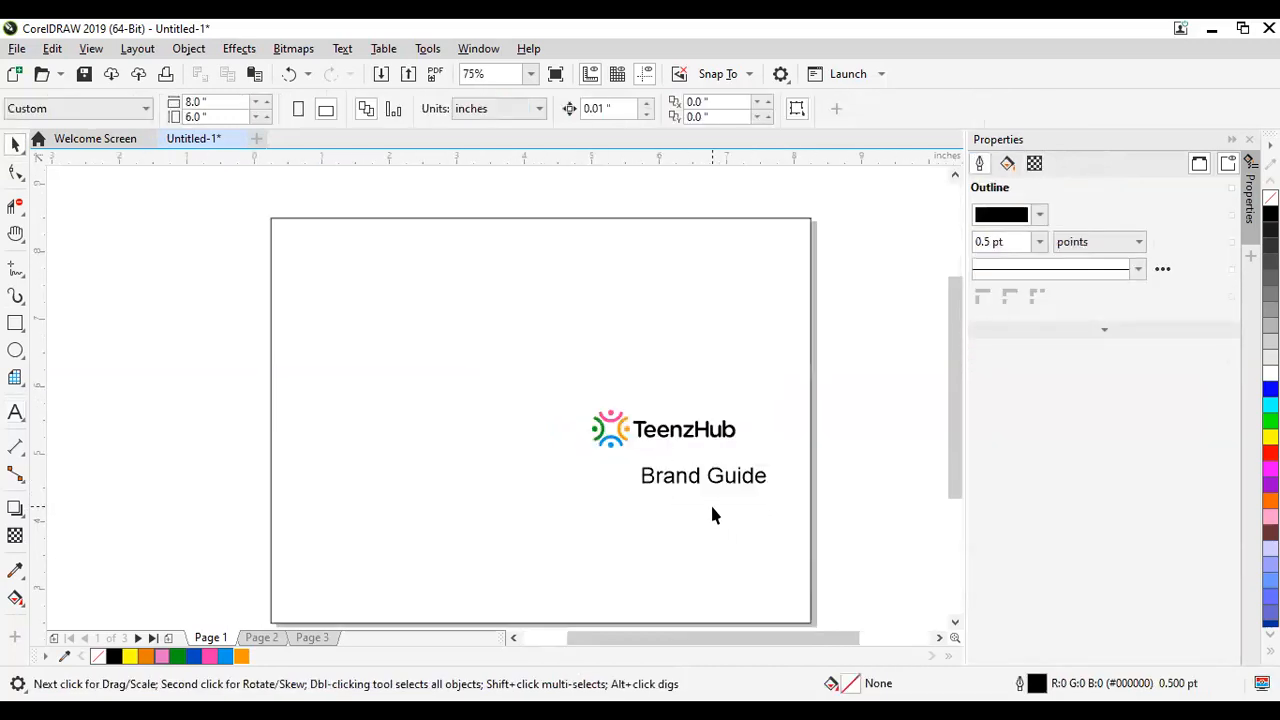
{"action": "scroll", "coordinate": [716, 500], "scroll_direction": "up", "scroll_amount": 1}
{"action": "scroll", "coordinate": [712, 490], "scroll_direction": "down", "scroll_amount": 2}
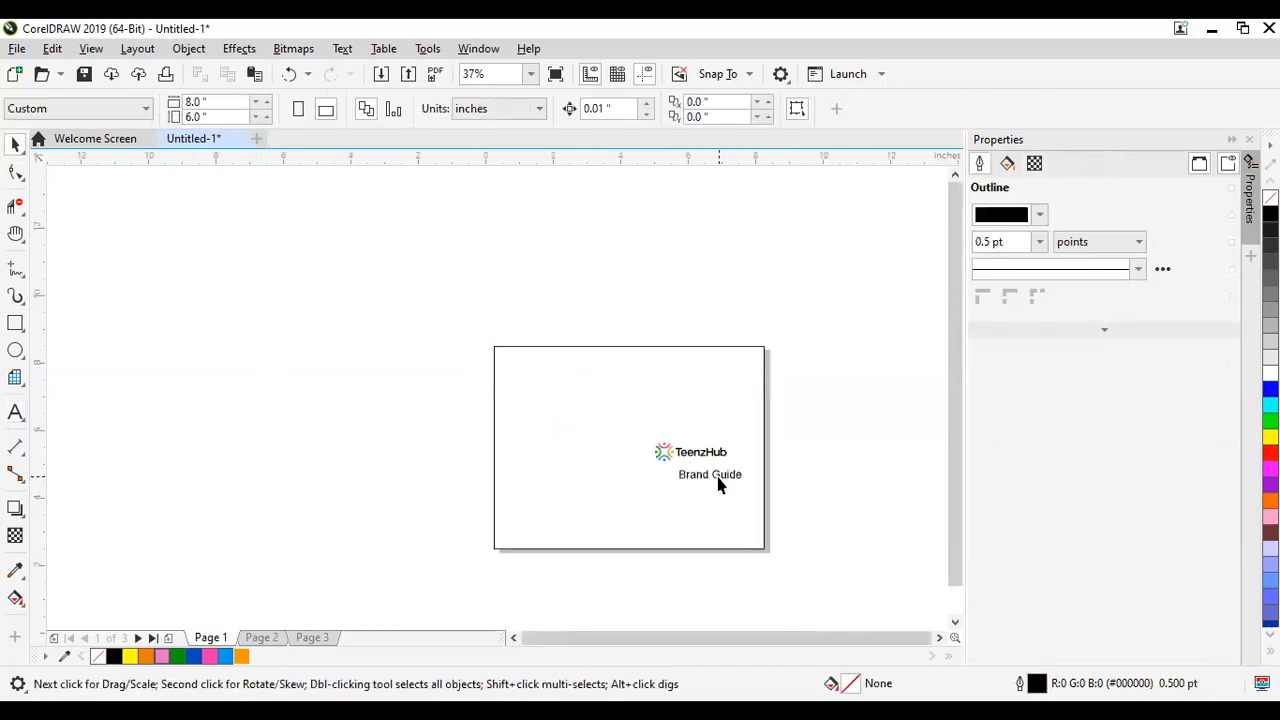
{"action": "scroll", "coordinate": [700, 487], "scroll_direction": "down", "scroll_amount": 1}
{"action": "scroll", "coordinate": [686, 493], "scroll_direction": "up", "scroll_amount": 1}
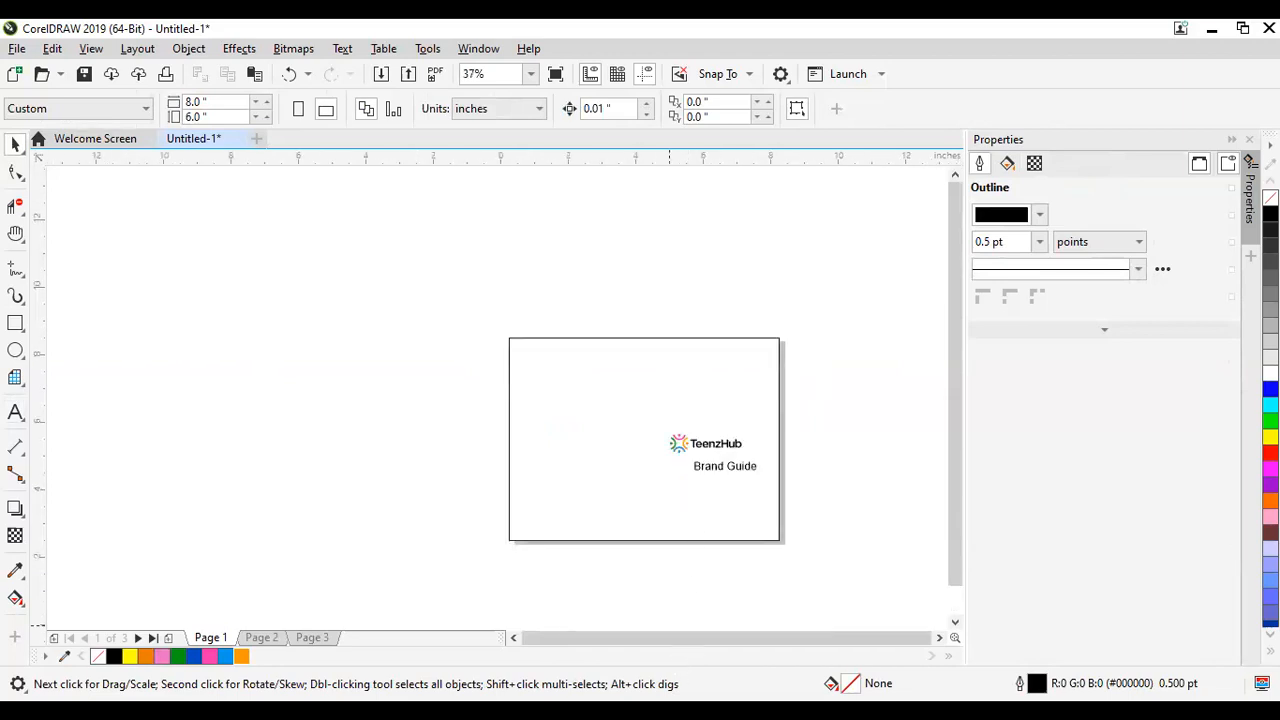
{"action": "key", "text": "alt+Tab"}
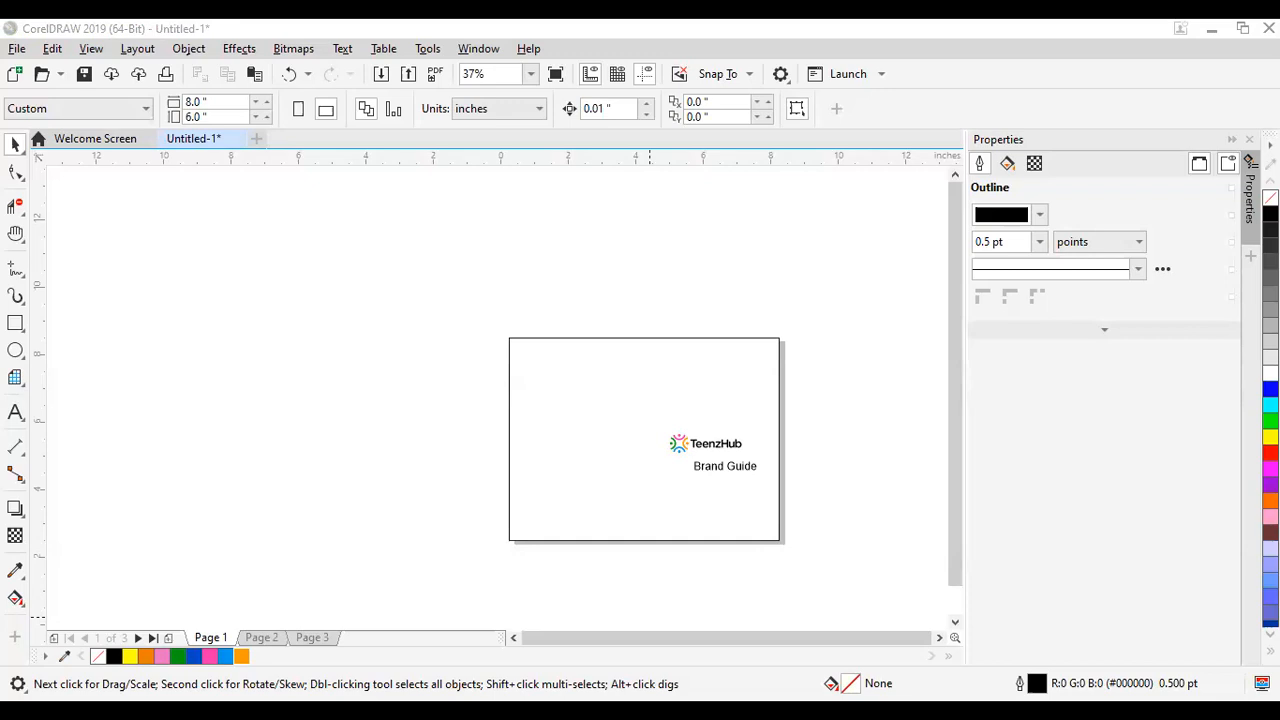
Step: Move the "Brand Guide" text left beneath the TeenzHub logo, centred at about X 6.22 and Y 4.72 inches
{"action": "scroll", "coordinate": [754, 484], "scroll_direction": "up", "scroll_amount": 2}
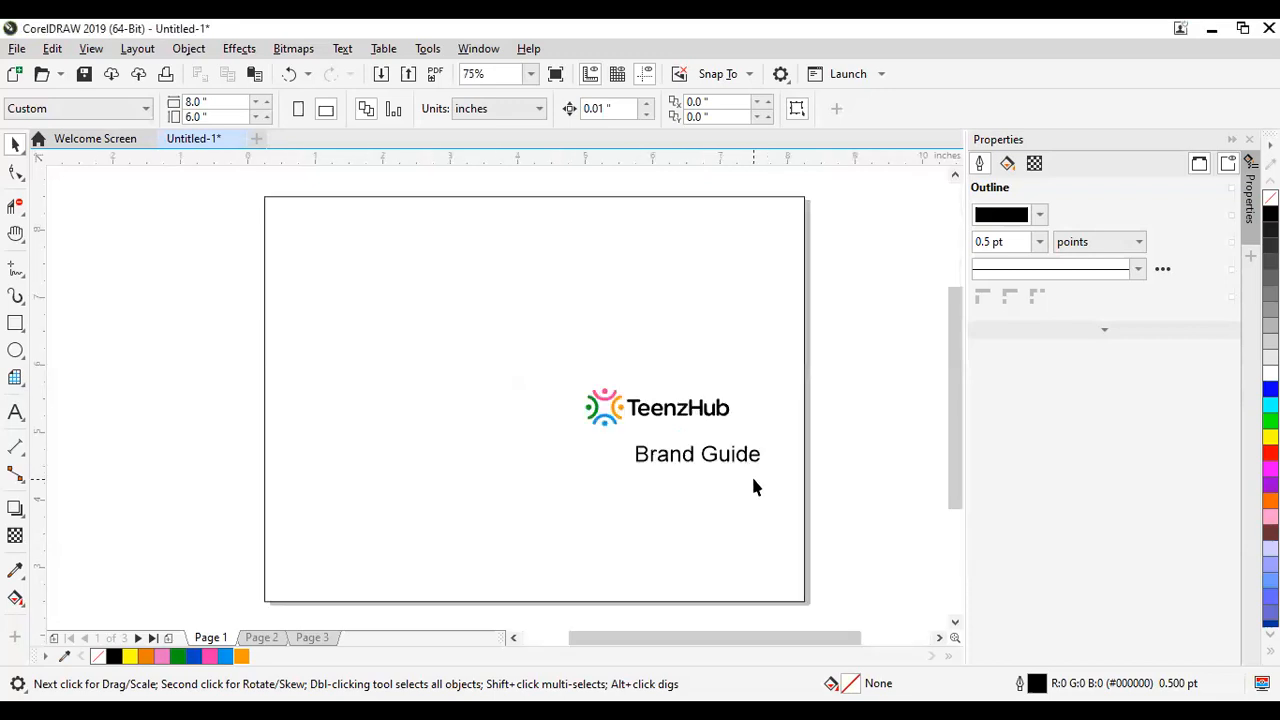
{"action": "scroll", "coordinate": [721, 465], "scroll_direction": "up", "scroll_amount": 2}
{"action": "left_click", "coordinate": [715, 453]}
{"action": "scroll", "coordinate": [712, 450], "scroll_direction": "down", "scroll_amount": 4}
{"action": "scroll", "coordinate": [701, 443], "scroll_direction": "up", "scroll_amount": 4}
{"action": "left_click_drag", "start_coordinate": [700, 449], "coordinate": [637, 449]}
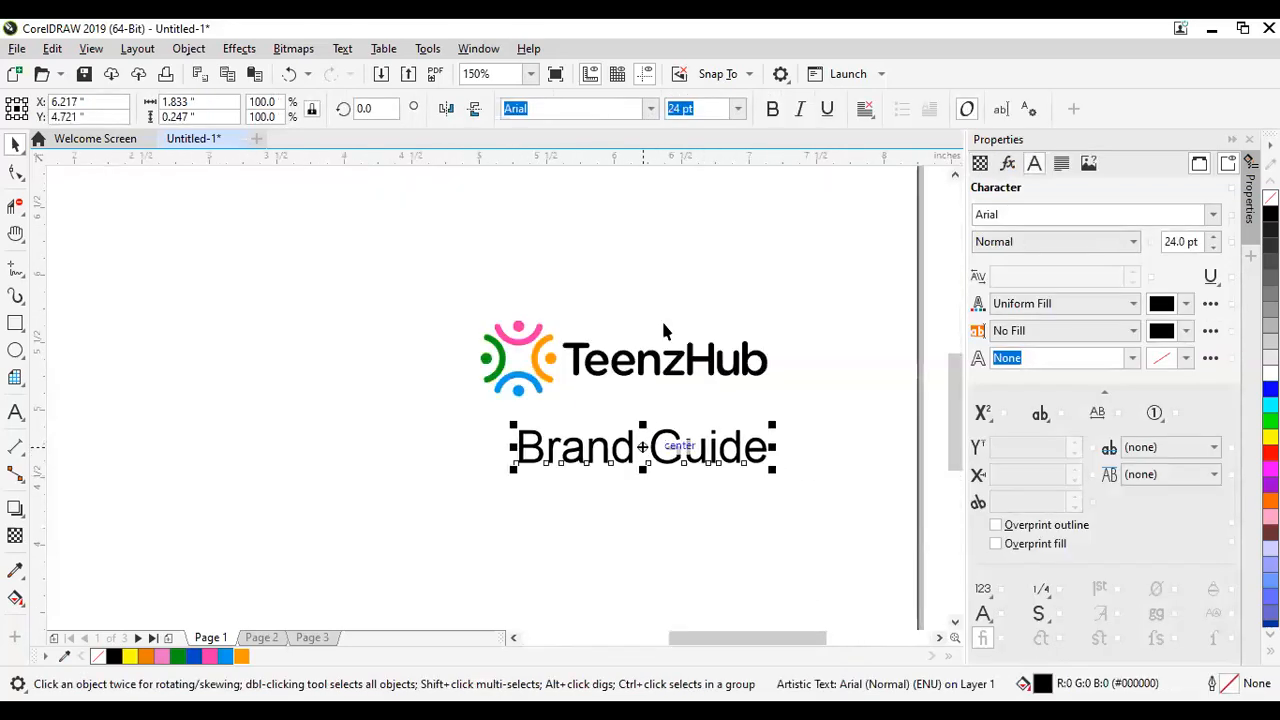
Step: Change the font of the "Brand Guide" text to Poppins in the Normal style
{"action": "left_click", "coordinate": [650, 108]}
{"action": "left_click", "coordinate": [650, 110]}
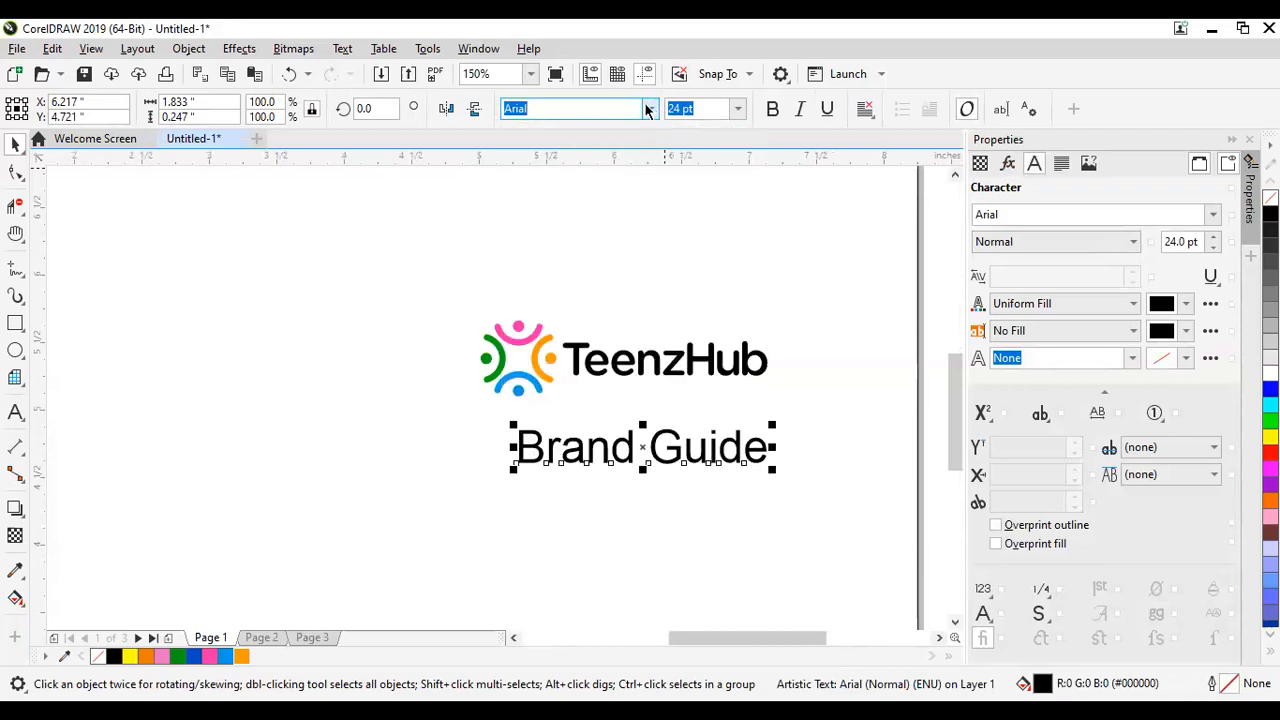
{"action": "left_click", "coordinate": [648, 109]}
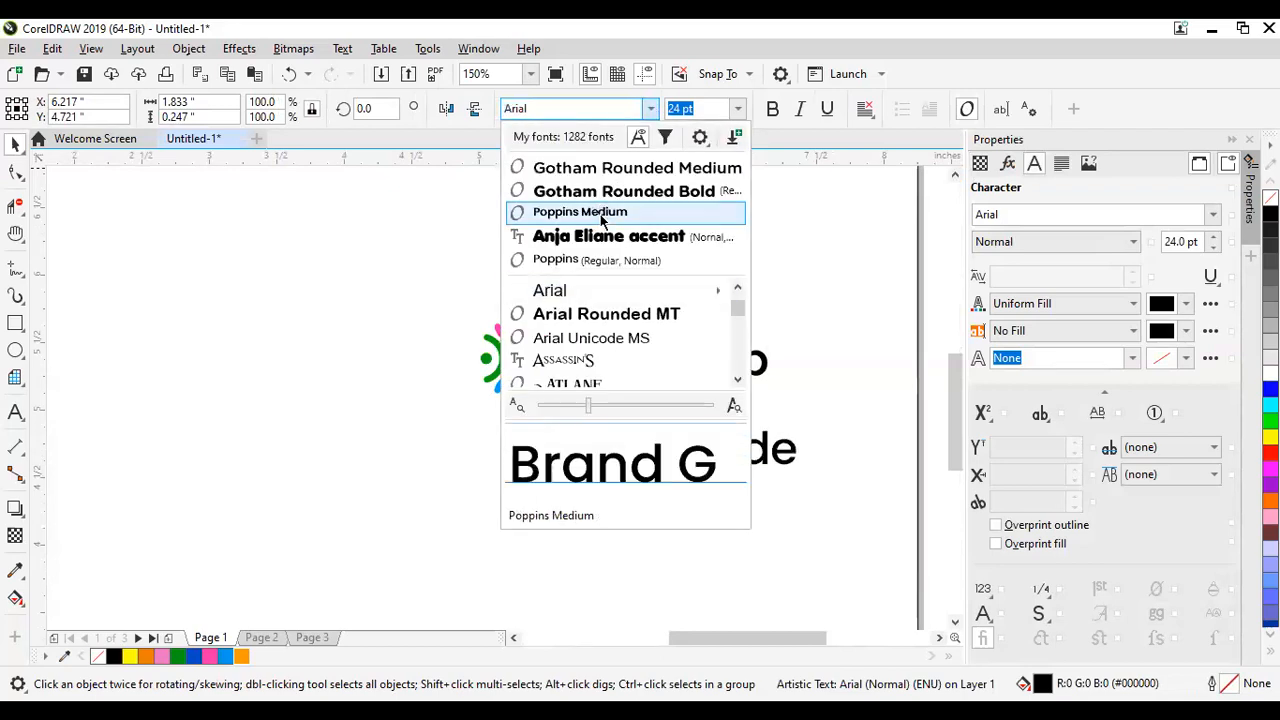
{"action": "left_click", "coordinate": [601, 216]}
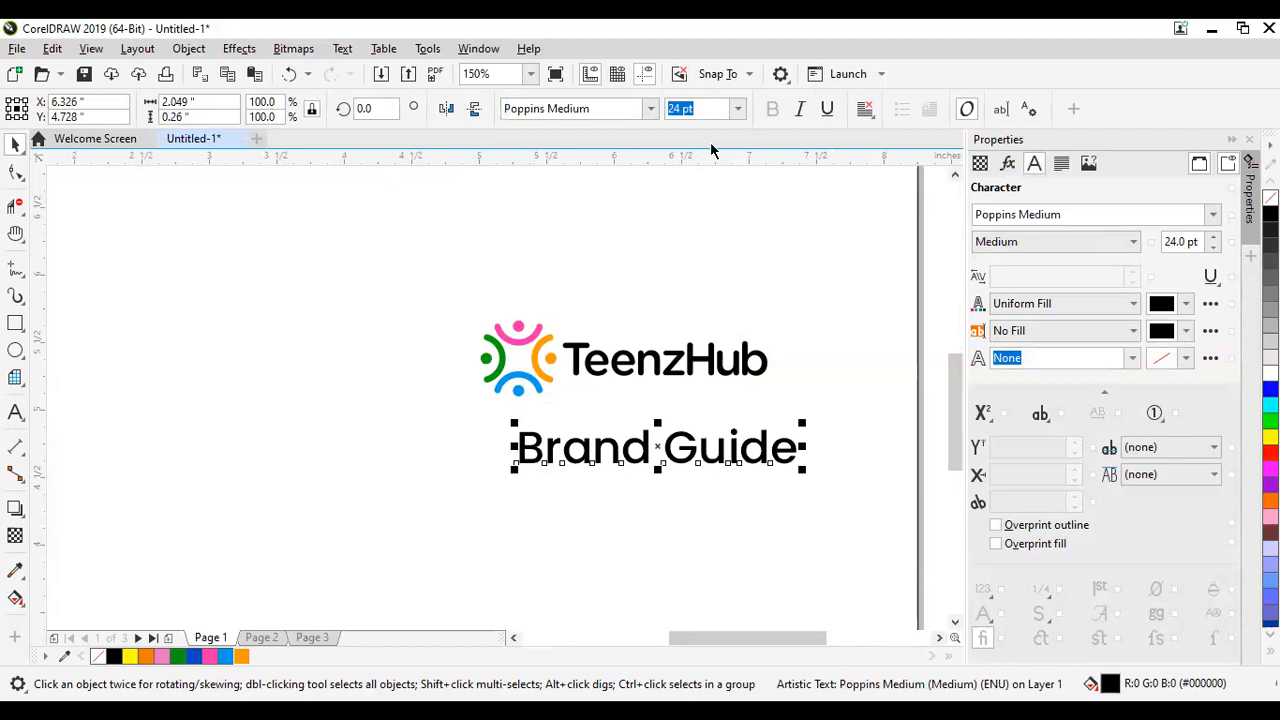
{"action": "left_click", "coordinate": [650, 109]}
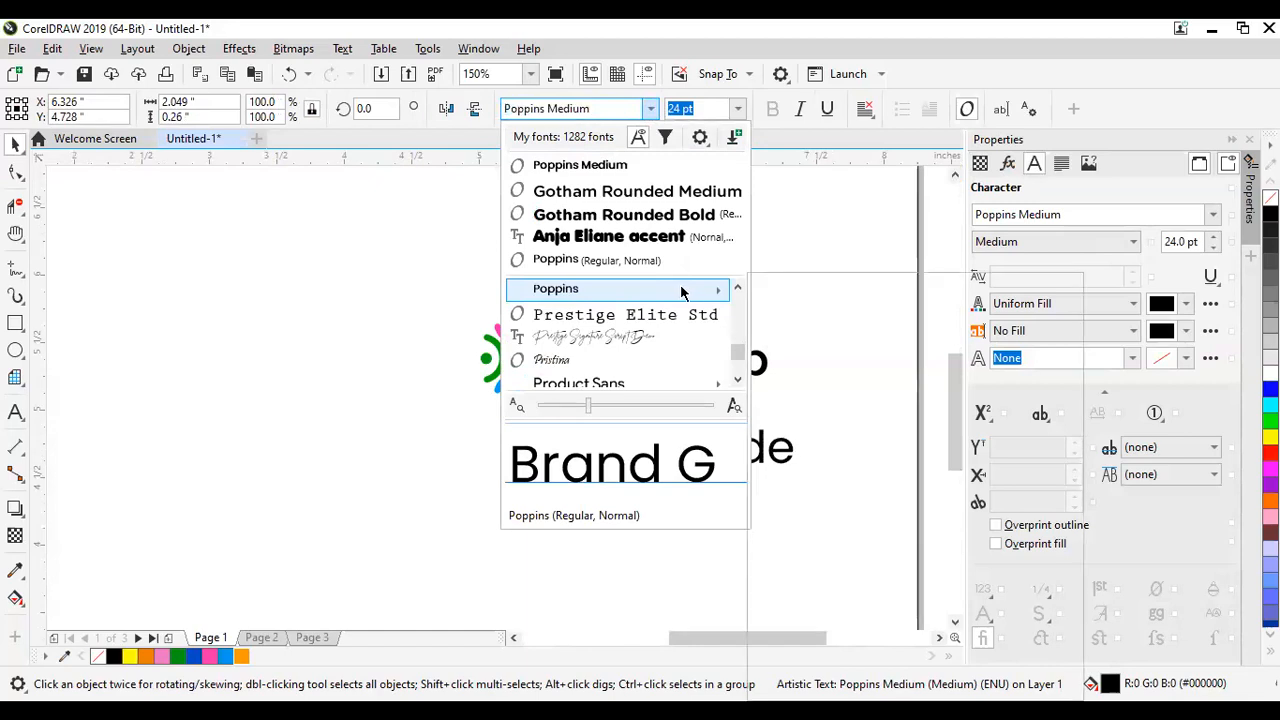
{"action": "left_click", "coordinate": [682, 291]}
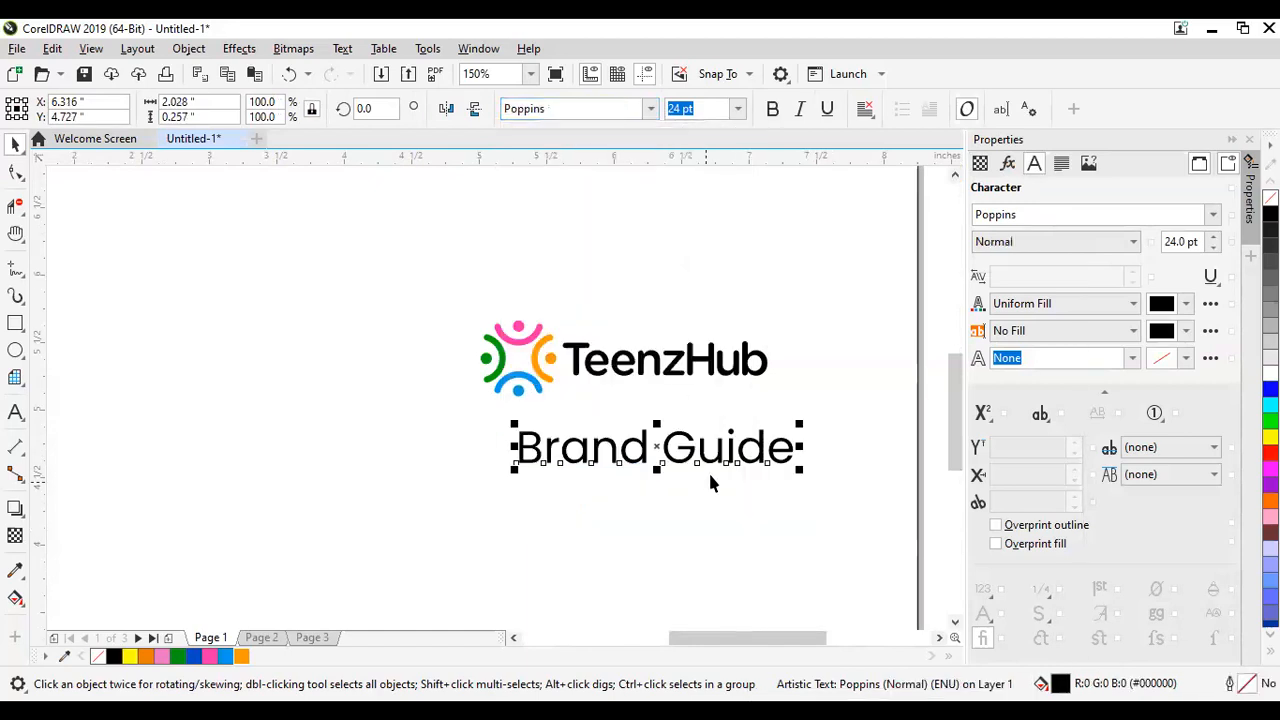
Step: Scale the "Brand Guide" text to about 2.13 inches wide and place it directly under the logo at about X 6.07, Y 4.83 inches
{"action": "scroll", "coordinate": [740, 452], "scroll_direction": "down", "scroll_amount": 4}
{"action": "scroll", "coordinate": [737, 451], "scroll_direction": "up", "scroll_amount": 4}
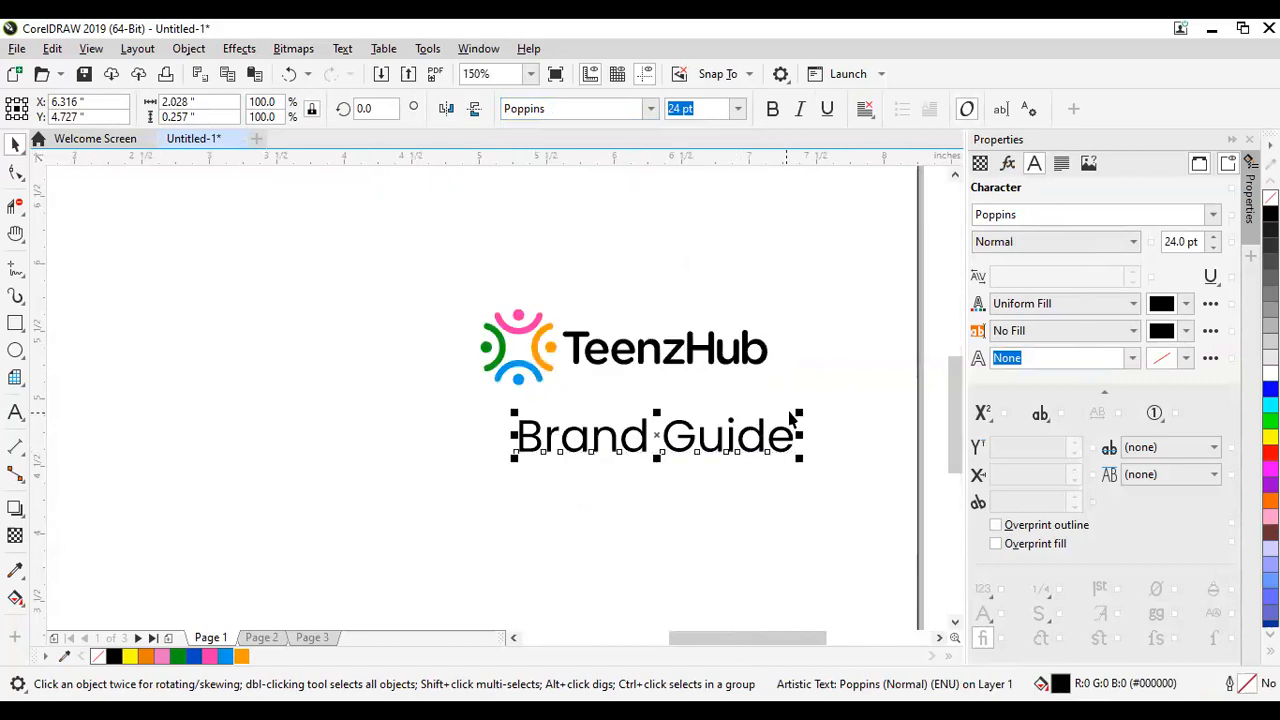
{"action": "left_click_drag", "start_coordinate": [801, 410], "coordinate": [764, 421]}
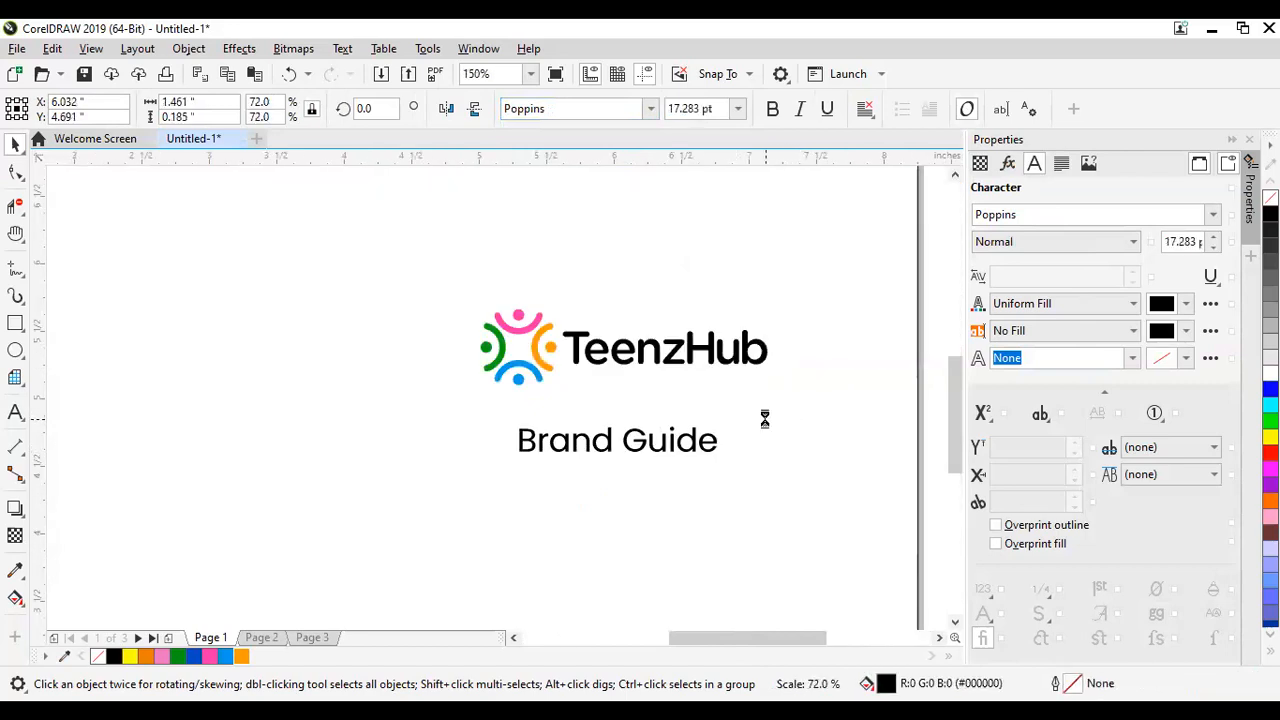
{"action": "scroll", "coordinate": [692, 326], "scroll_direction": "down", "scroll_amount": 1}
{"action": "left_click_drag", "start_coordinate": [653, 376], "coordinate": [737, 414]}
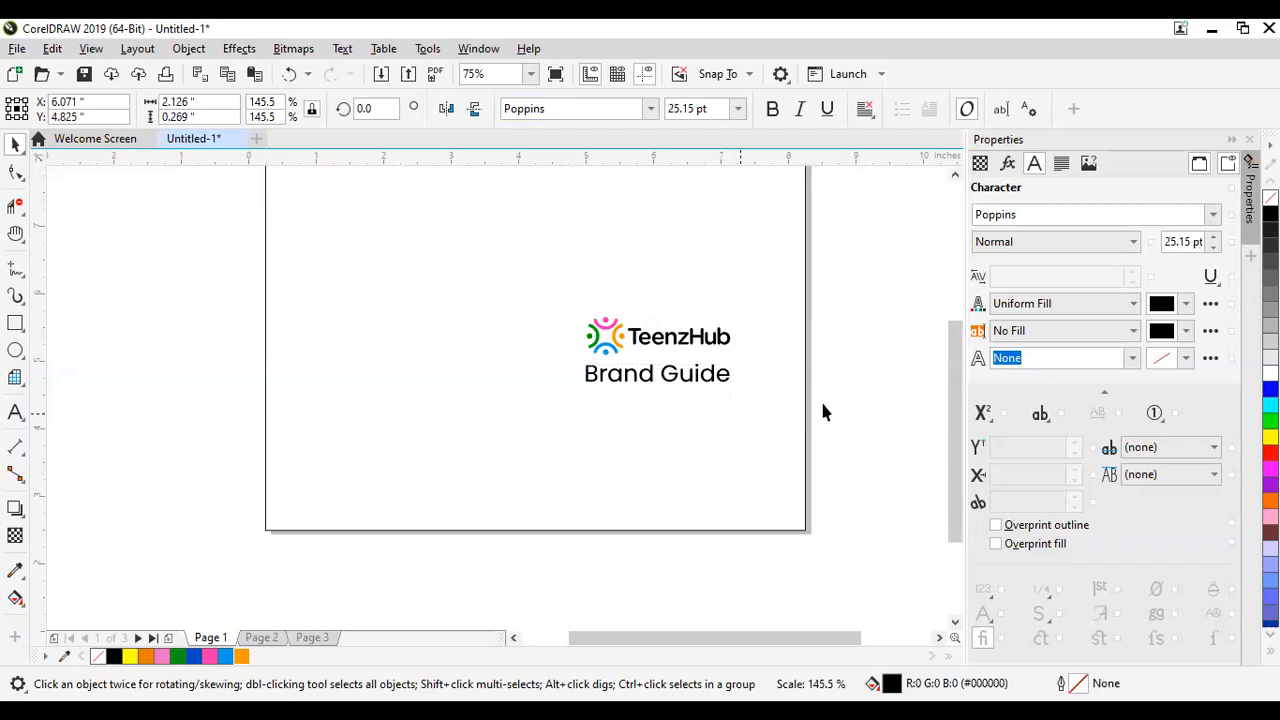
Step: Move the logo and "Brand Guide" text together down the cover page, centred at about X 6.07 and Y 4.23 inches
{"action": "left_click_drag", "start_coordinate": [903, 249], "coordinate": [537, 417]}
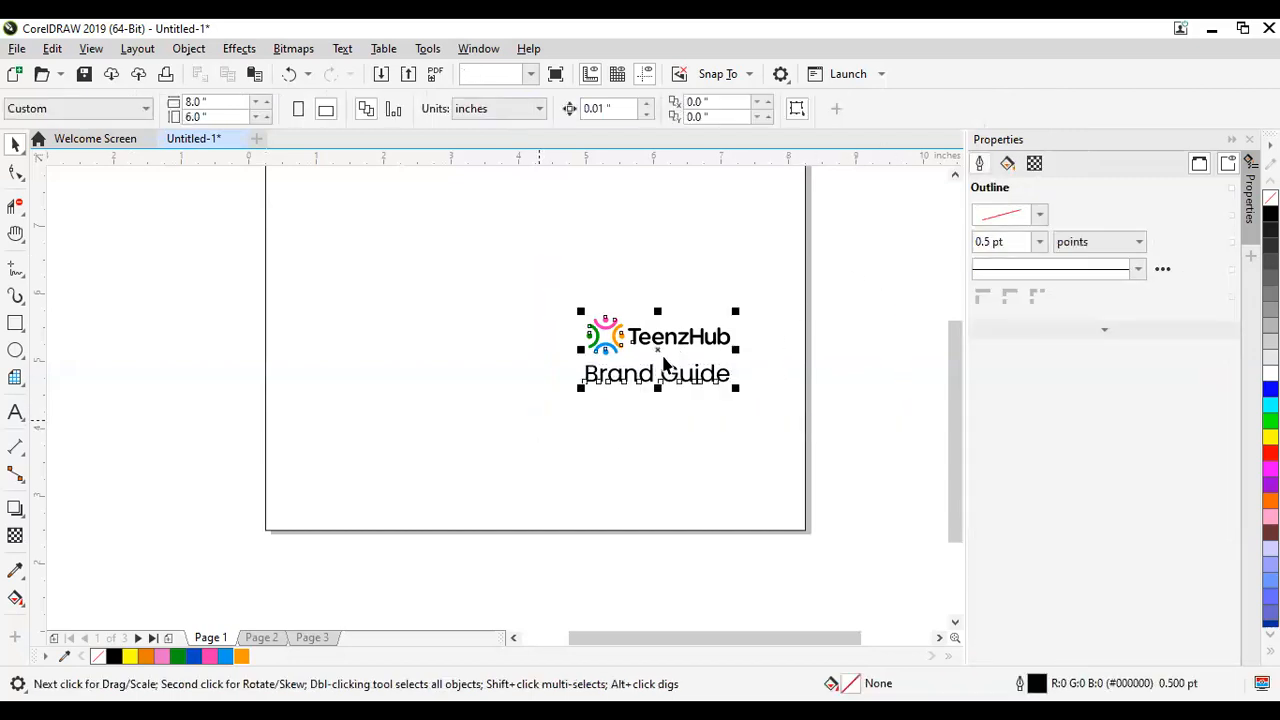
{"action": "left_click_drag", "start_coordinate": [655, 342], "coordinate": [660, 406]}
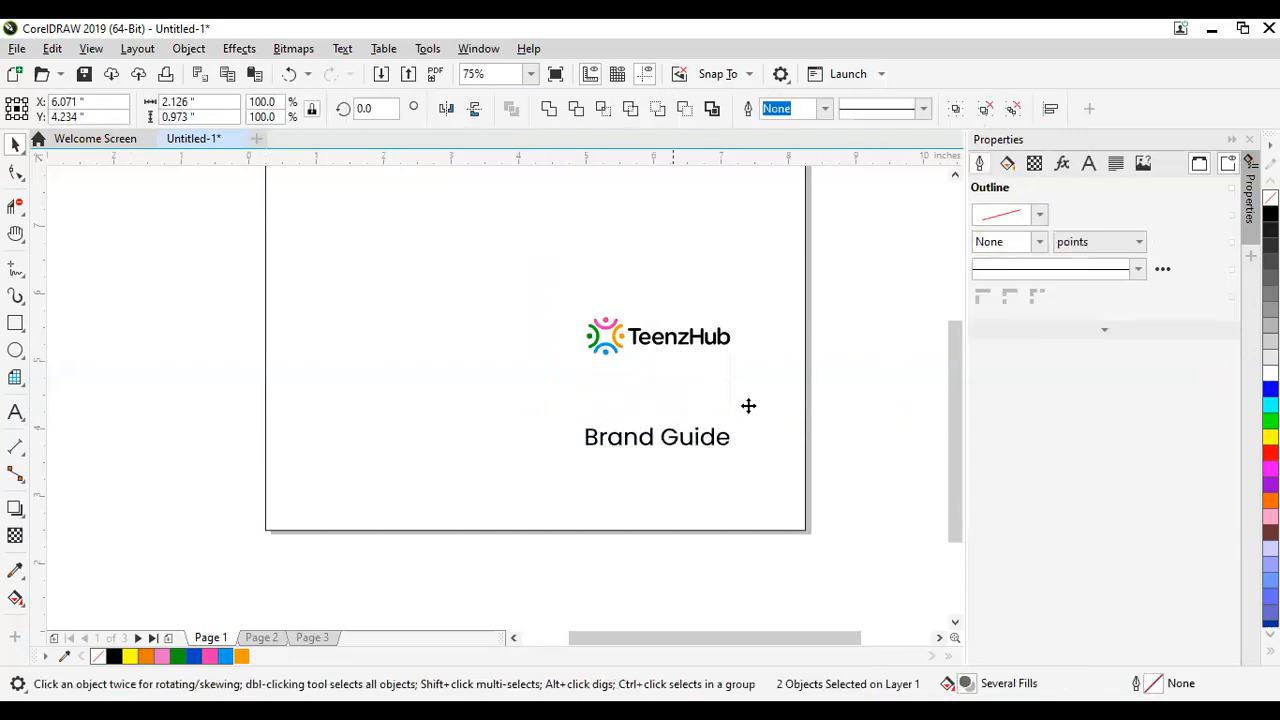
{"action": "left_click", "coordinate": [690, 354]}
{"action": "key", "text": "shift+F4"}
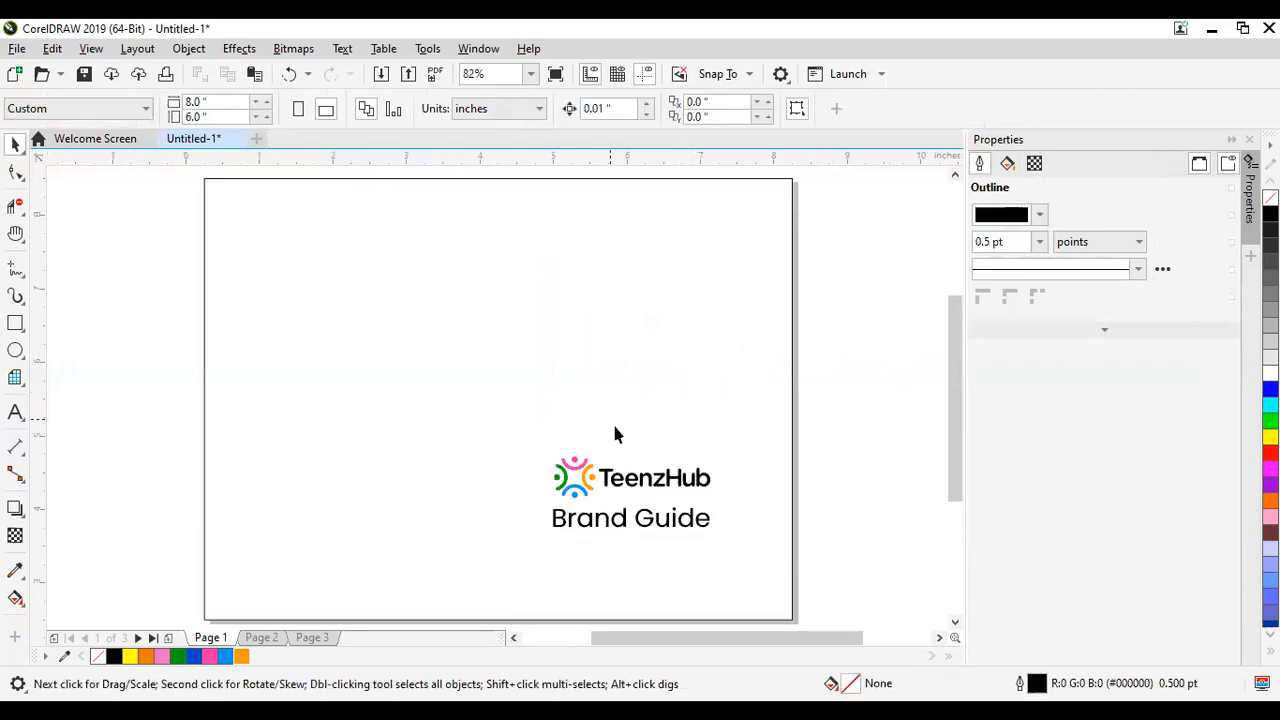
{"action": "scroll", "coordinate": [711, 343], "scroll_direction": "down", "scroll_amount": 1}
{"action": "scroll", "coordinate": [680, 420], "scroll_direction": "up", "scroll_amount": 1}
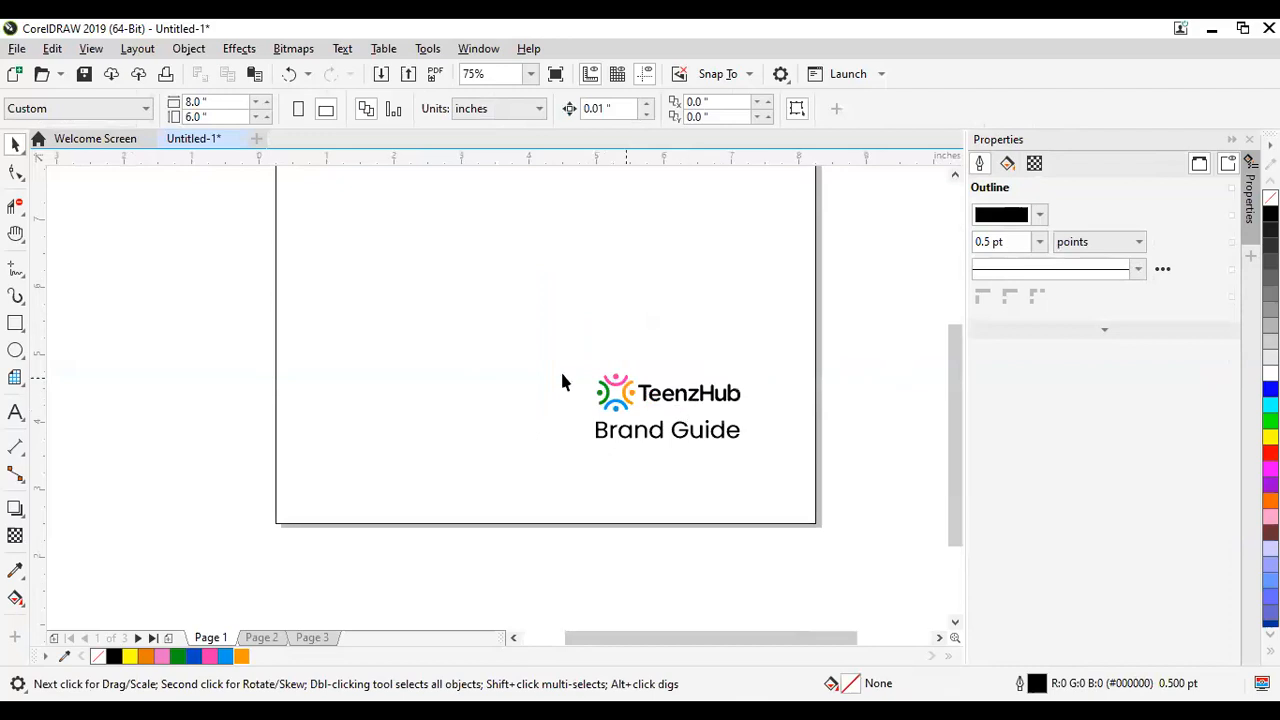
Step: Ungroup the TeenzHub logo on Page 2 to separate the icon from the lettering
{"action": "left_click", "coordinate": [262, 638]}
{"action": "scroll", "coordinate": [485, 390], "scroll_direction": "down", "scroll_amount": 1}
{"action": "scroll", "coordinate": [477, 368], "scroll_direction": "up", "scroll_amount": 1}
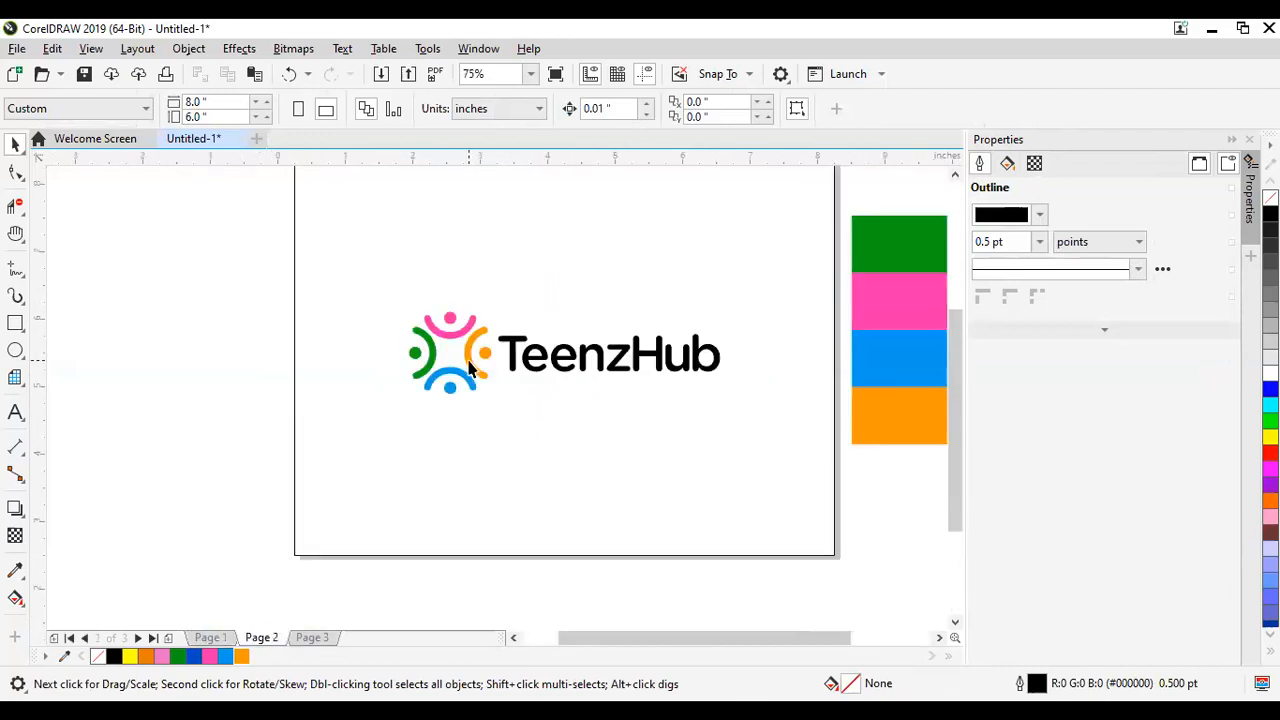
{"action": "left_click", "coordinate": [474, 366]}
{"action": "scroll", "coordinate": [480, 360], "scroll_direction": "up", "scroll_amount": 2}
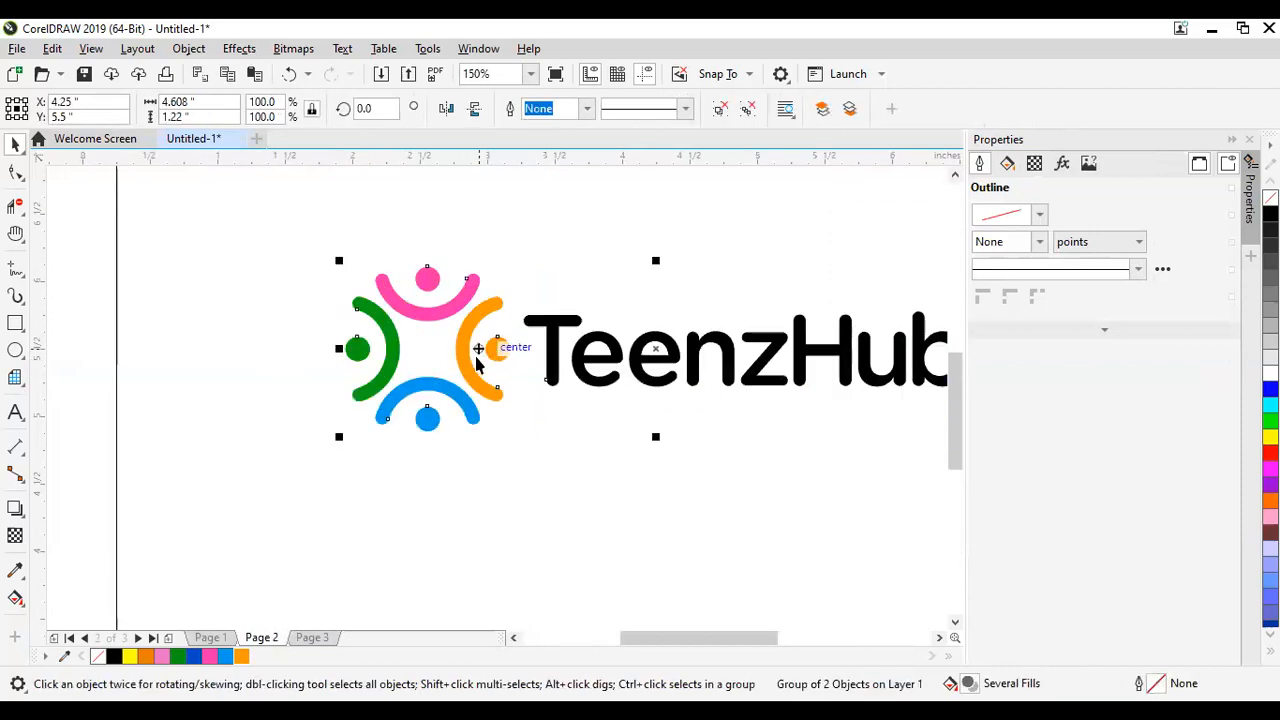
{"action": "key", "text": "ctrl+u"}
{"action": "left_click", "coordinate": [197, 352]}
{"action": "scroll", "coordinate": [447, 312], "scroll_direction": "down", "scroll_amount": 2}
{"action": "scroll", "coordinate": [398, 300], "scroll_direction": "up", "scroll_amount": 1}
{"action": "scroll", "coordinate": [487, 320], "scroll_direction": "up", "scroll_amount": 3}
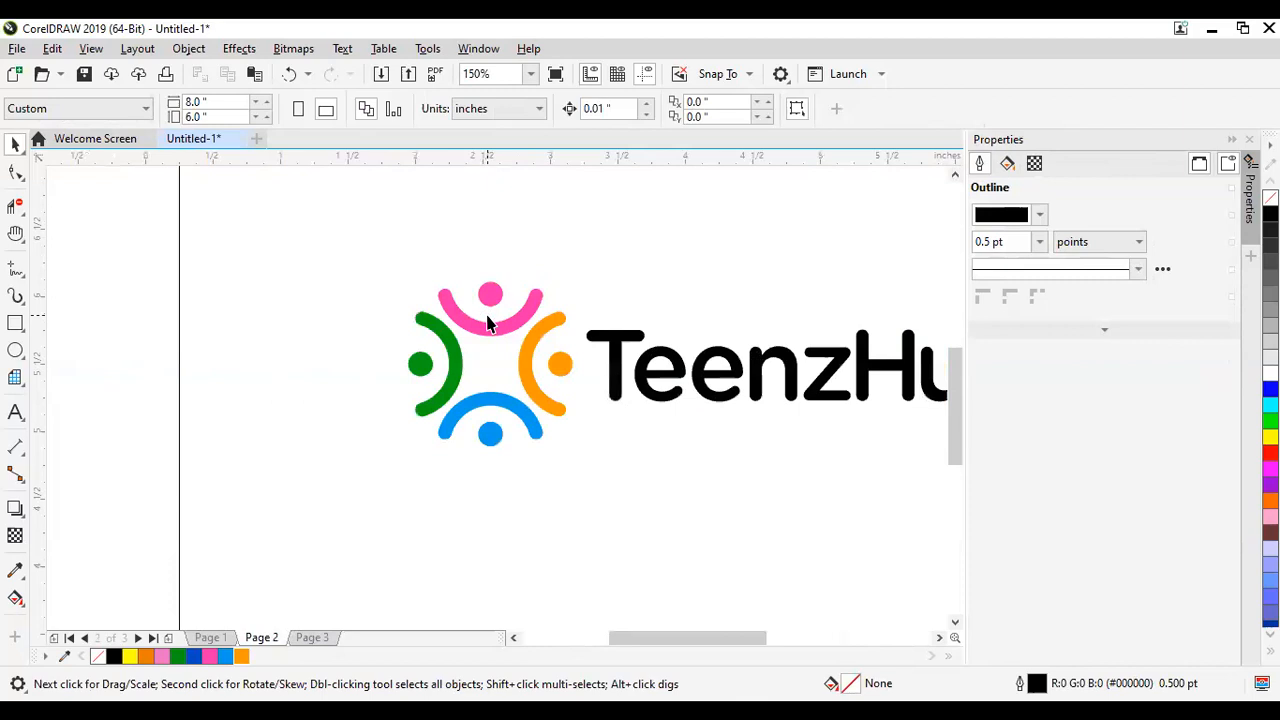
Step: Place a copy of the logo icon off the page at about X -3.96 and Y 7.51 inches
{"action": "left_click", "coordinate": [500, 325]}
{"action": "scroll", "coordinate": [497, 325], "scroll_direction": "up", "scroll_amount": 3}
{"action": "scroll", "coordinate": [497, 325], "scroll_direction": "down", "scroll_amount": 3}
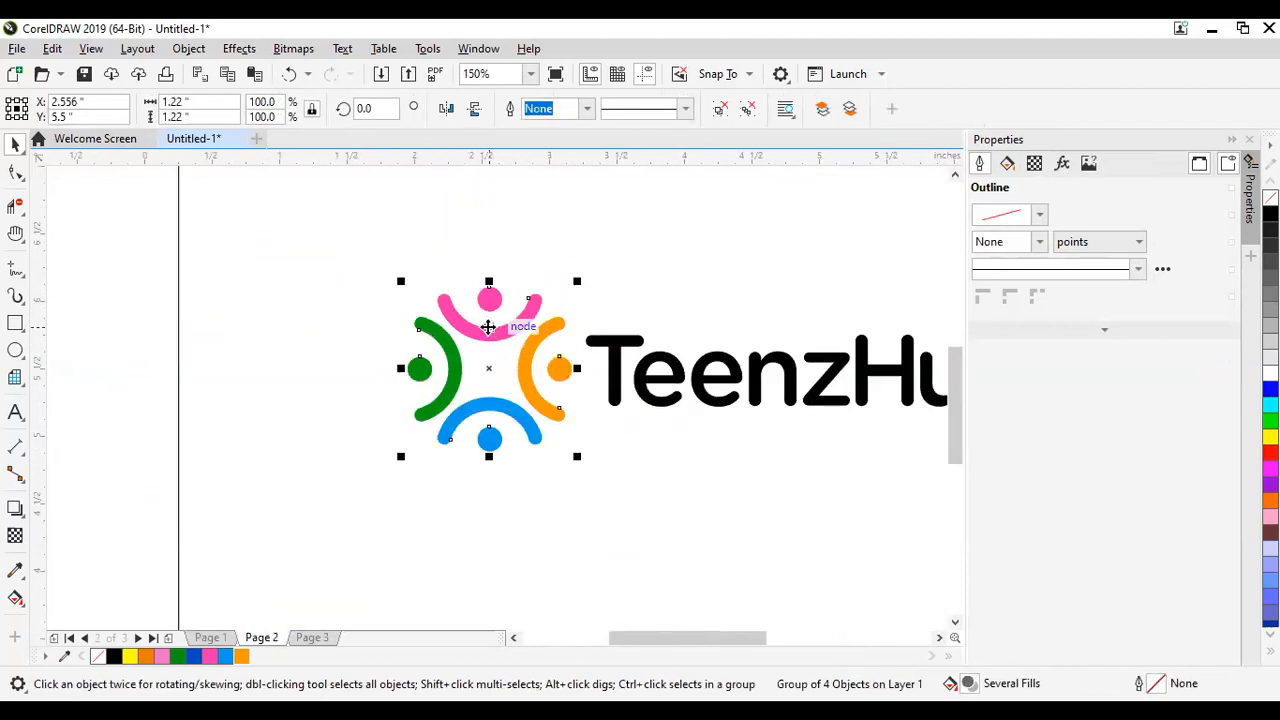
{"action": "scroll", "coordinate": [488, 327], "scroll_direction": "down", "scroll_amount": 3}
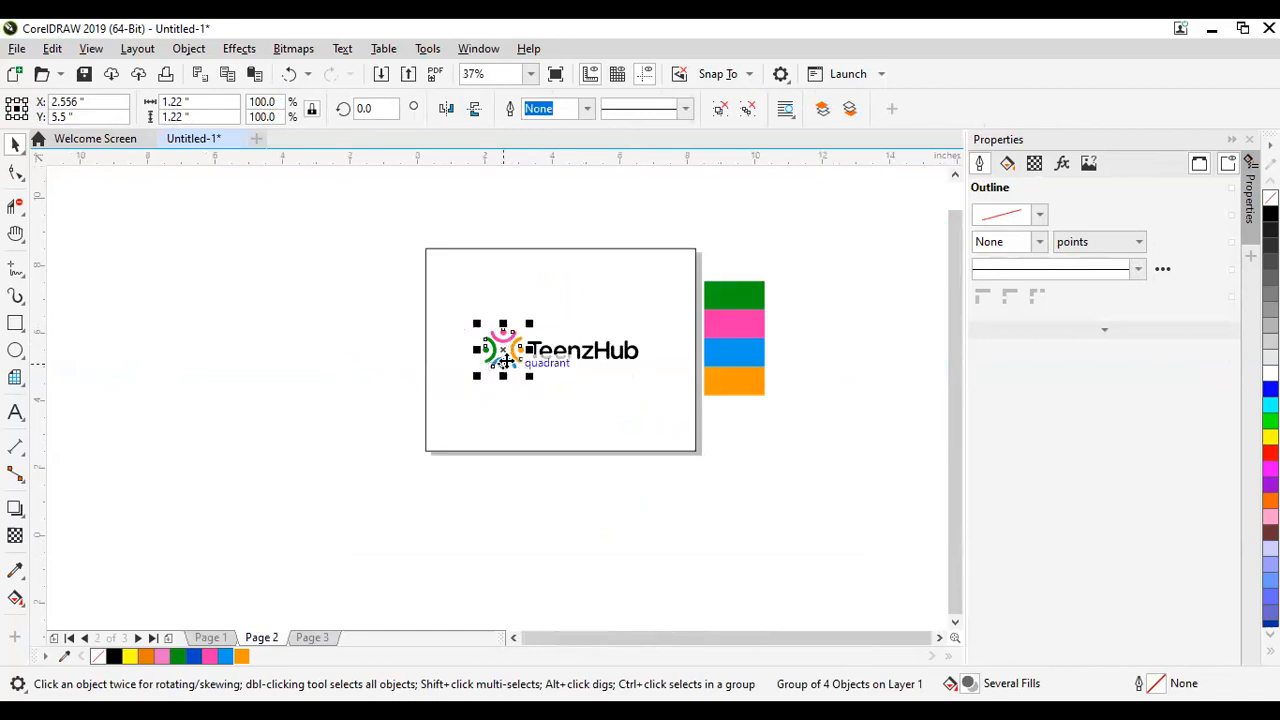
{"action": "scroll", "coordinate": [500, 362], "scroll_direction": "up", "scroll_amount": 2}
{"action": "scroll", "coordinate": [408, 366], "scroll_direction": "down", "scroll_amount": 2}
{"action": "scroll", "coordinate": [520, 362], "scroll_direction": "up", "scroll_amount": 1}
{"action": "scroll", "coordinate": [510, 355], "scroll_direction": "up", "scroll_amount": 3}
{"action": "scroll", "coordinate": [496, 339], "scroll_direction": "down", "scroll_amount": 4}
{"action": "scroll", "coordinate": [458, 324], "scroll_direction": "up", "scroll_amount": 3}
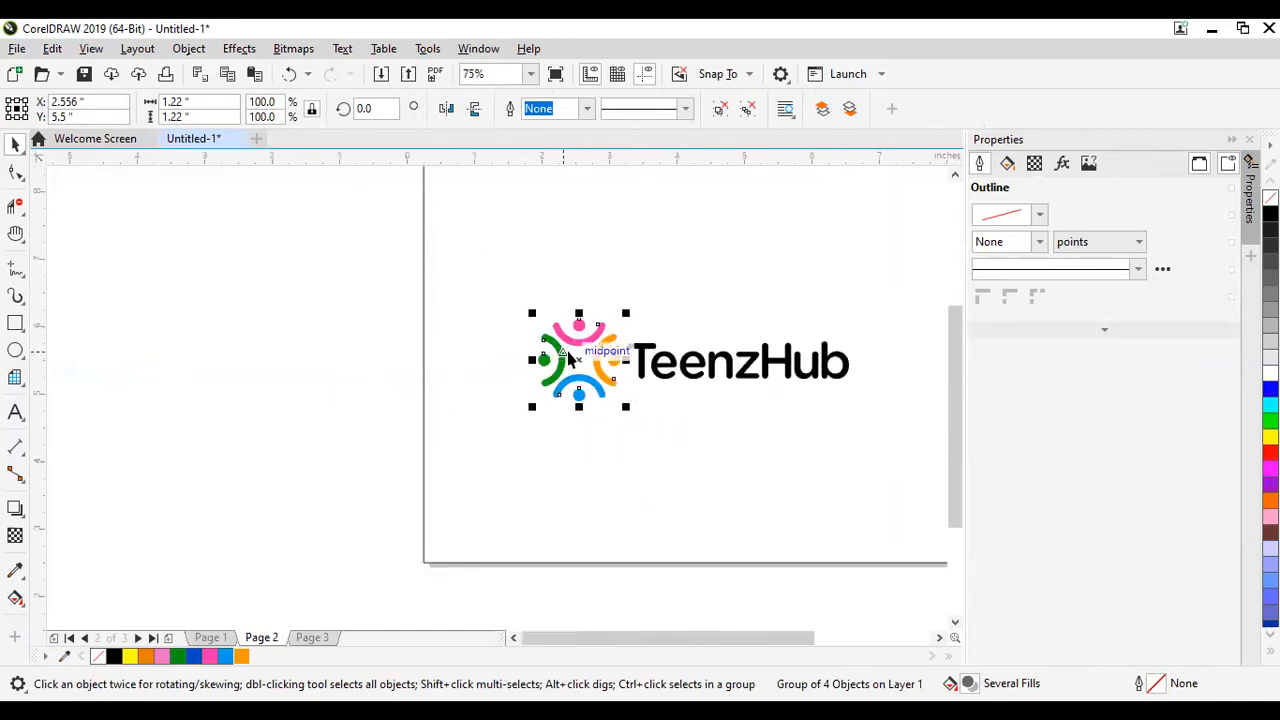
{"action": "left_click_drag", "start_coordinate": [337, 268], "coordinate": [706, 475]}
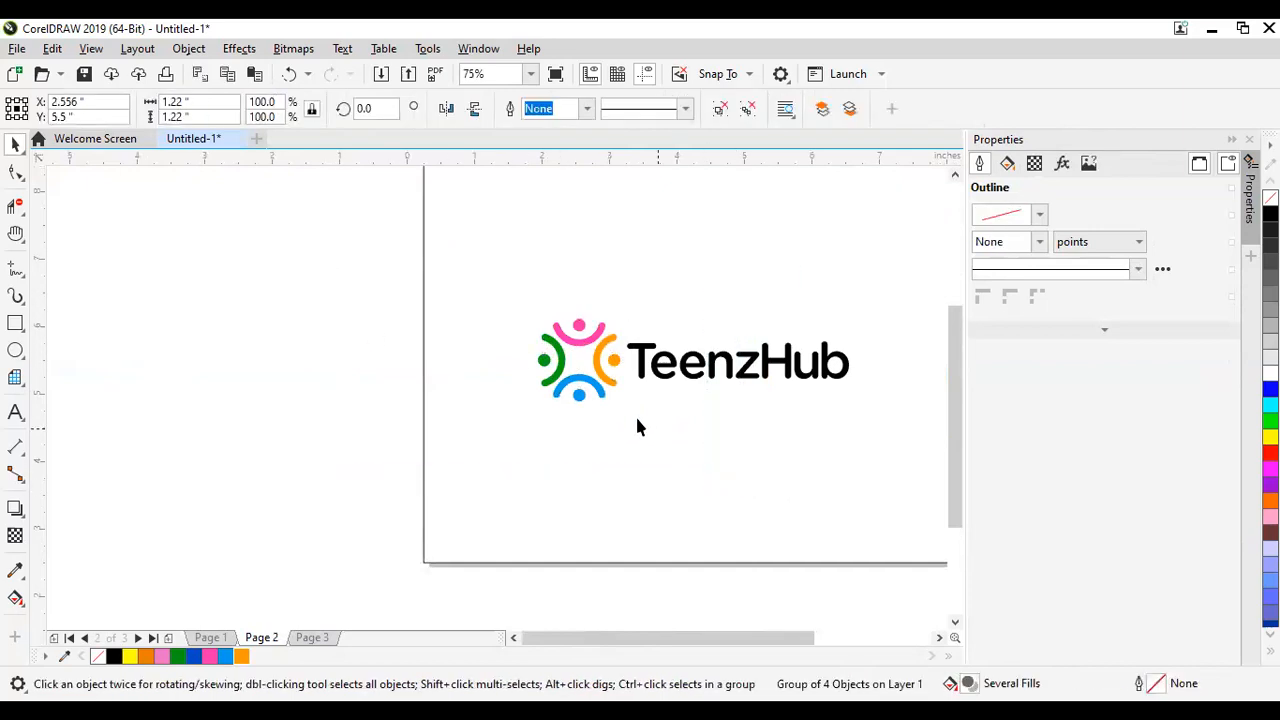
{"action": "left_click_drag", "start_coordinate": [356, 386], "coordinate": [139, 224]}
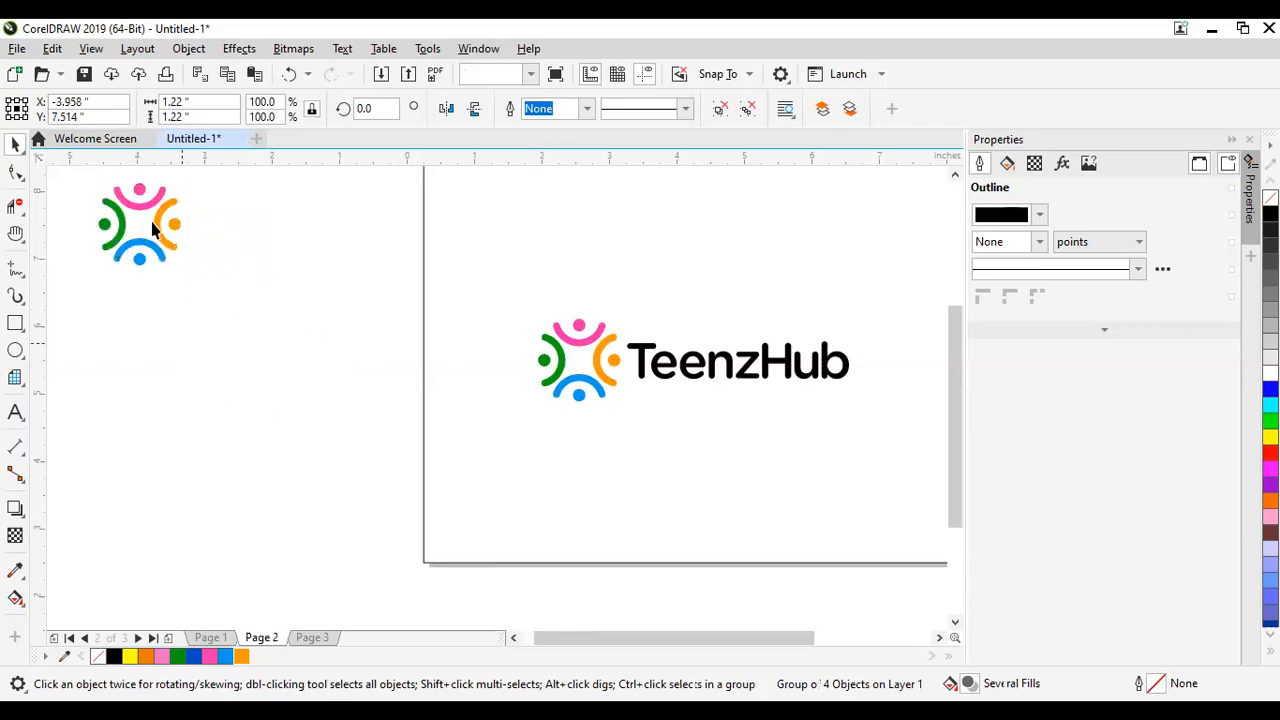
{"action": "left_click", "coordinate": [156, 231]}
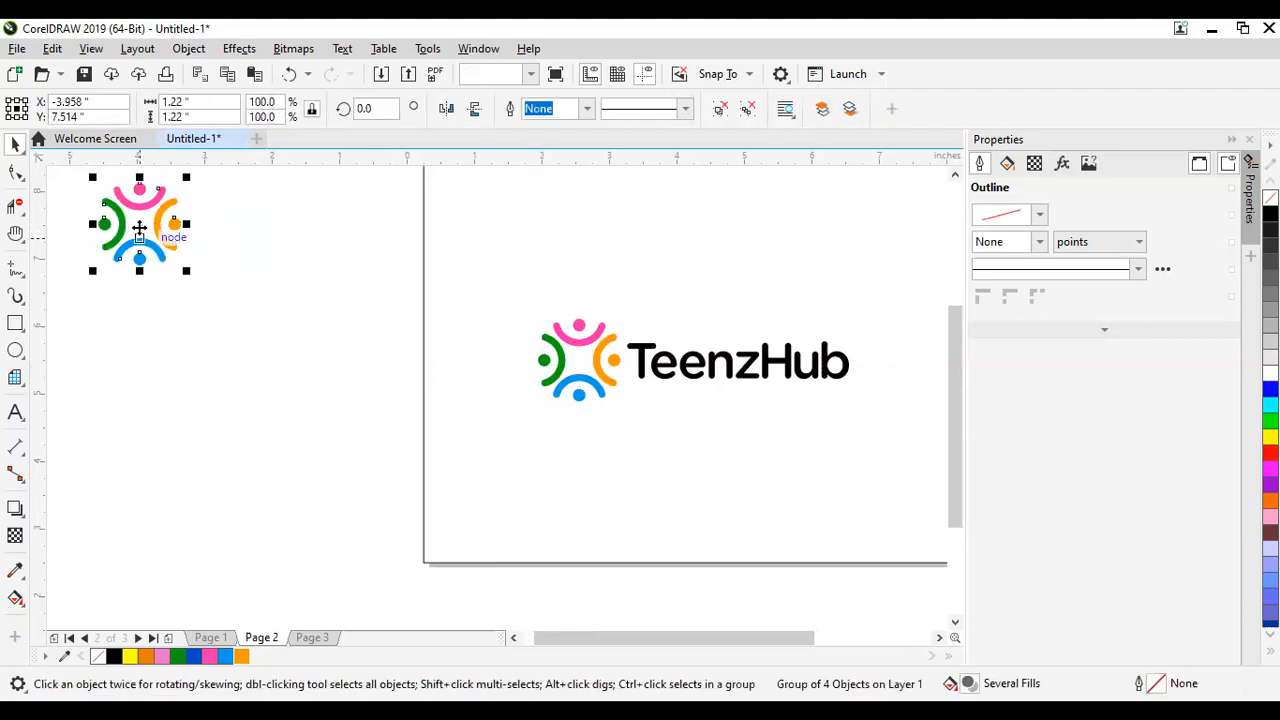
Step: Duplicate the copied icon sideways to form a horizontal row of five adjoining icons
{"action": "left_click_drag", "start_coordinate": [165, 223], "coordinate": [220, 222]}
{"action": "right_click", "coordinate": [220, 222]}
{"action": "key", "text": "ctrl+d"}
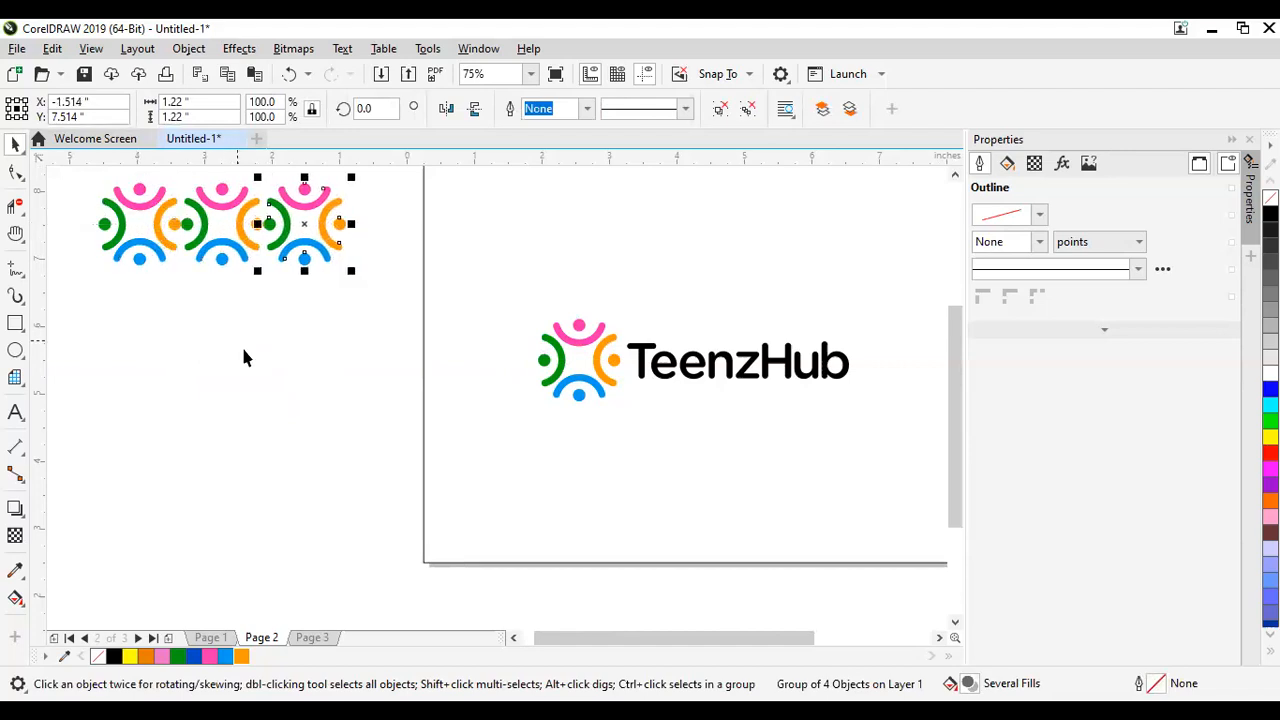
{"action": "key", "text": "ctrl+d"}
{"action": "key", "text": "ctrl+d"}
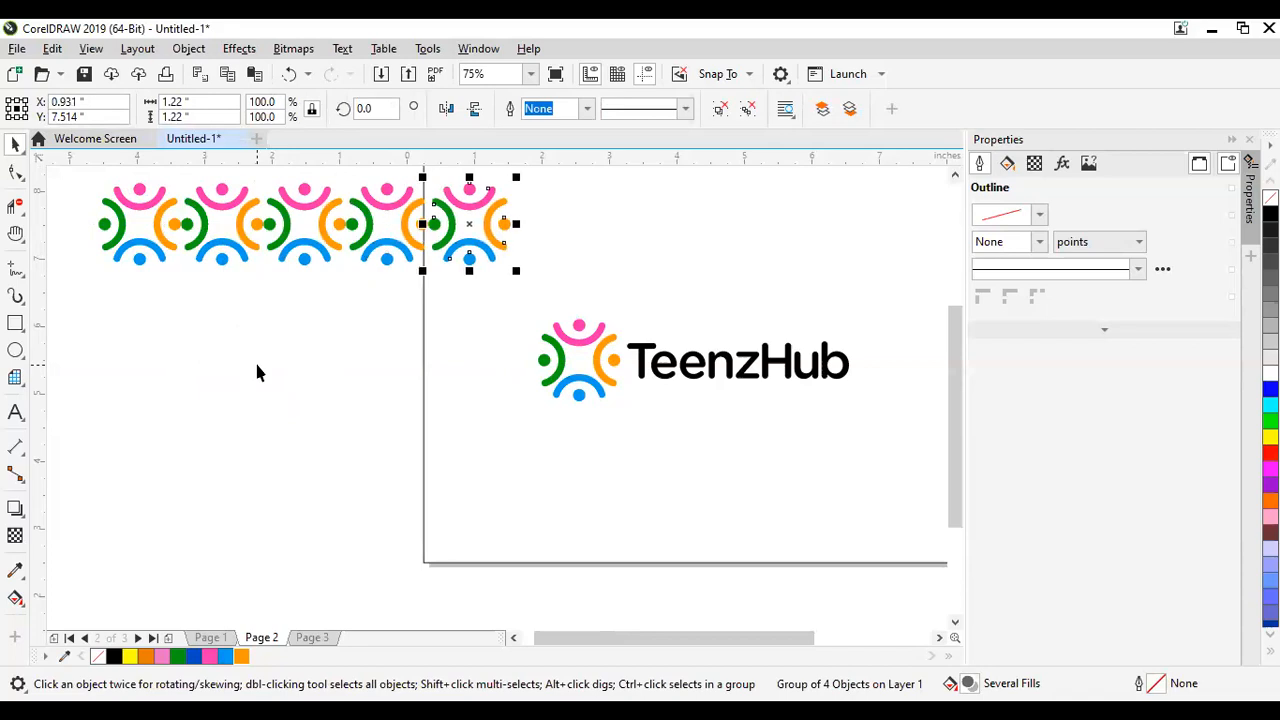
Step: Try to stack a copy of the five-icon row directly beneath it, and undo the copy
{"action": "scroll", "coordinate": [274, 376], "scroll_direction": "down", "scroll_amount": 1}
{"action": "left_click_drag", "start_coordinate": [164, 251], "coordinate": [416, 336]}
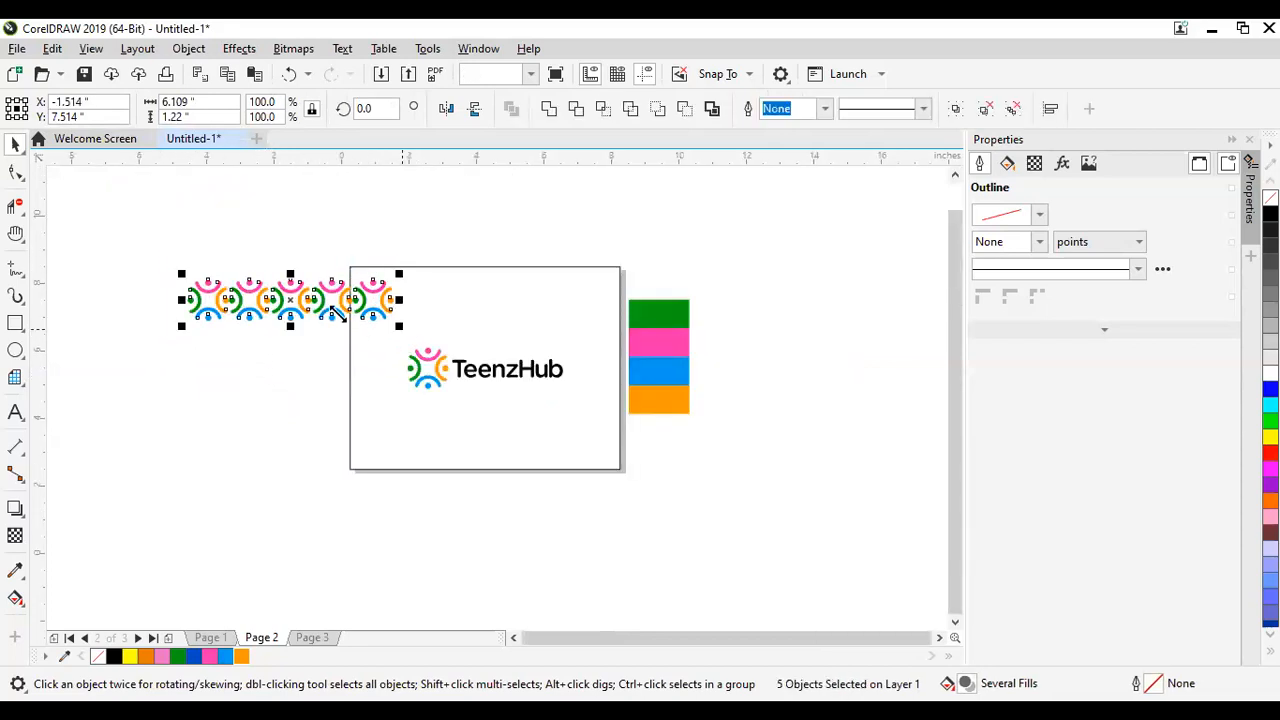
{"action": "left_click_drag", "start_coordinate": [297, 300], "coordinate": [286, 340]}
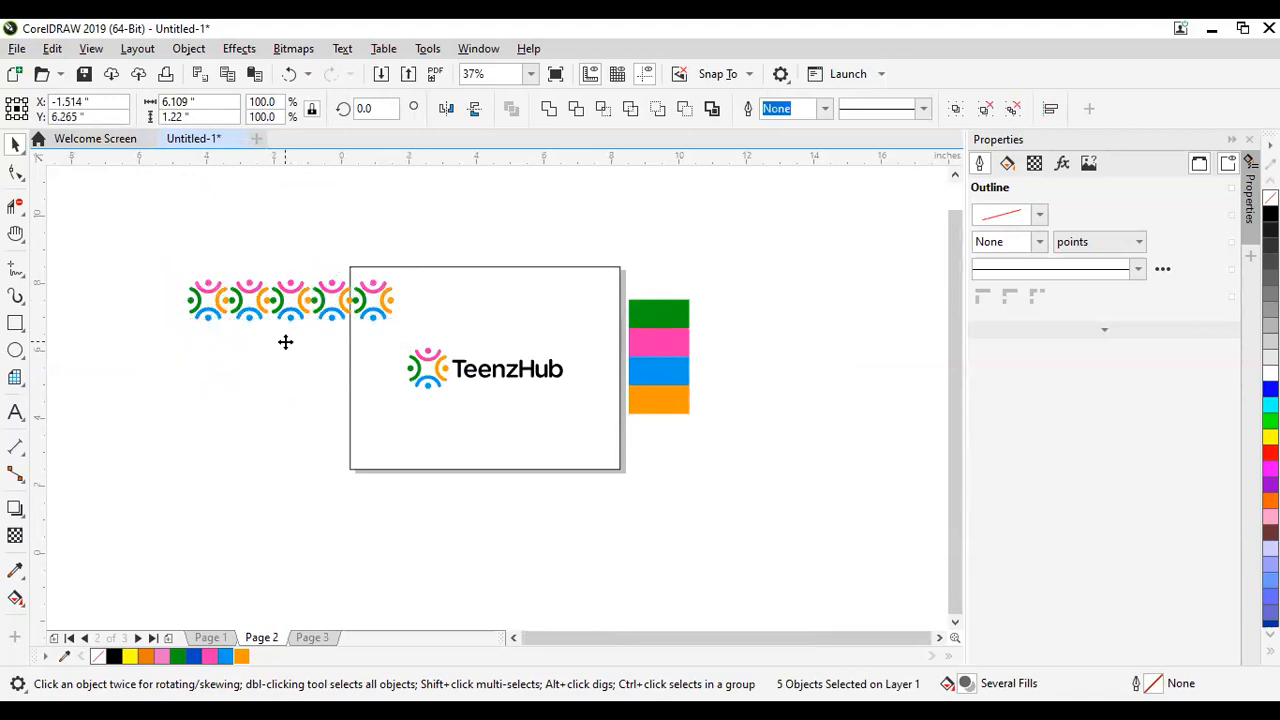
{"action": "left_click", "coordinate": [245, 431]}
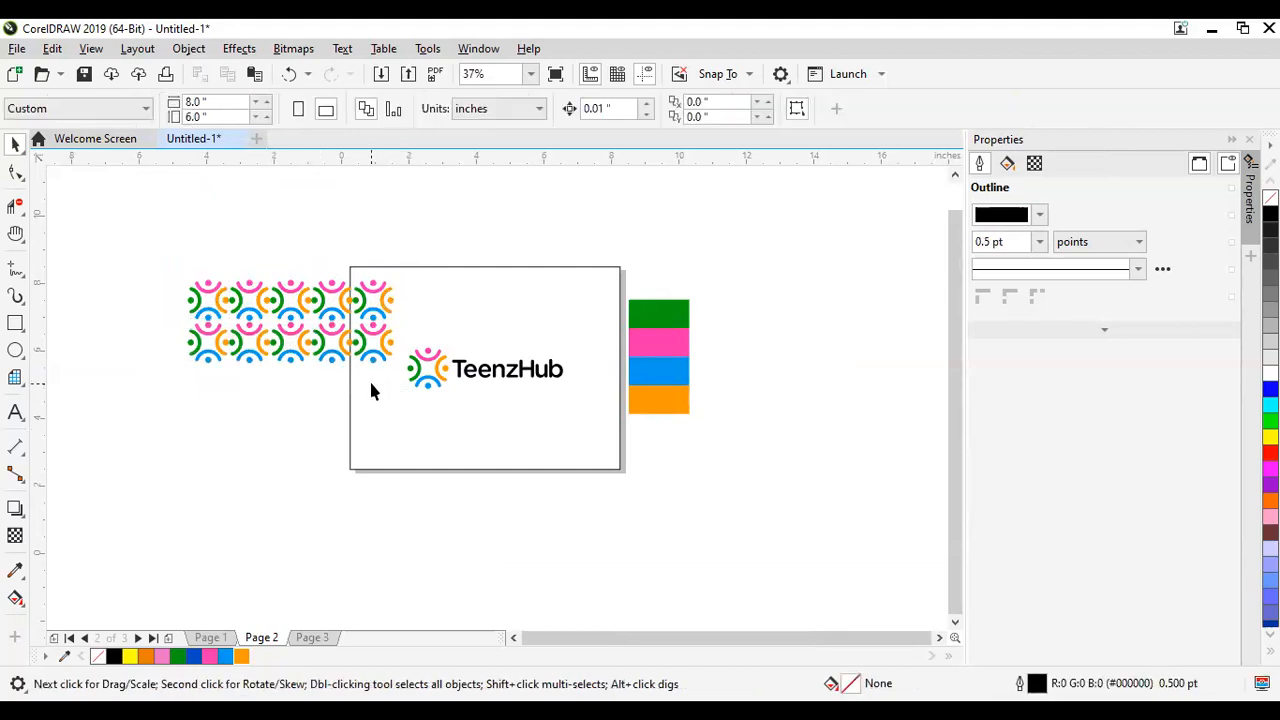
{"action": "left_click_drag", "start_coordinate": [305, 348], "coordinate": [286, 387]}
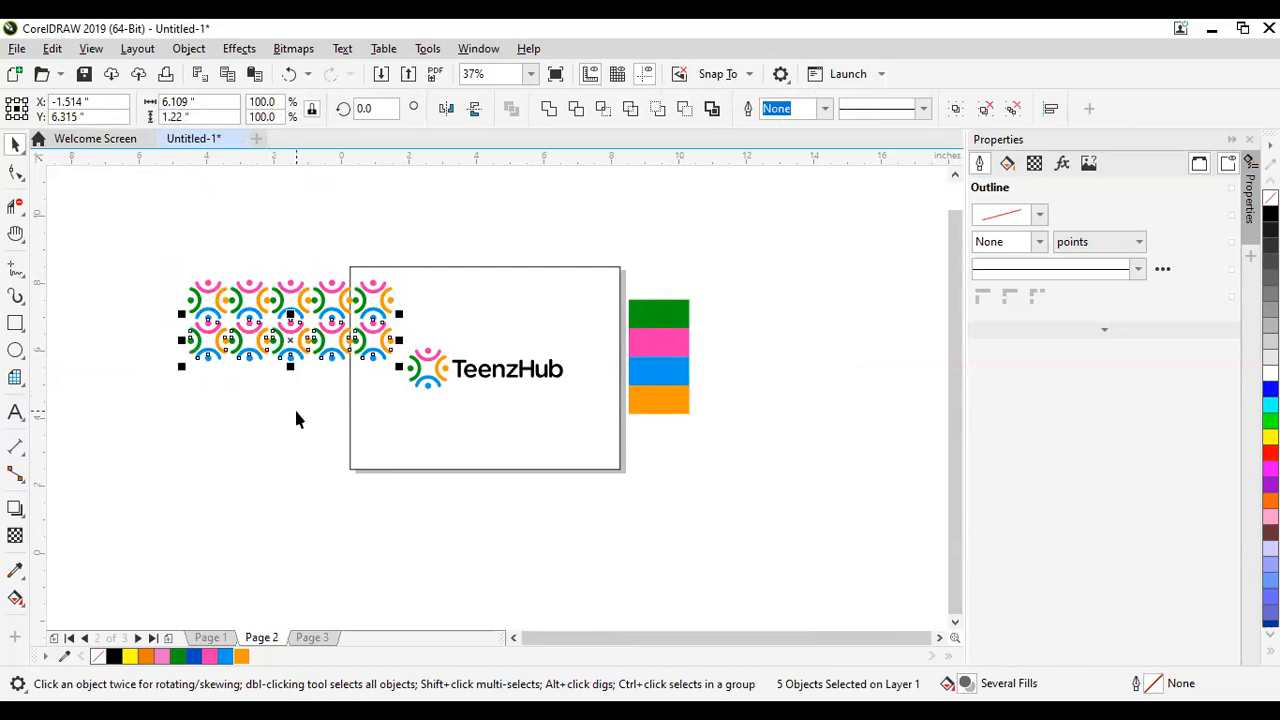
{"action": "key", "text": "ctrl+z"}
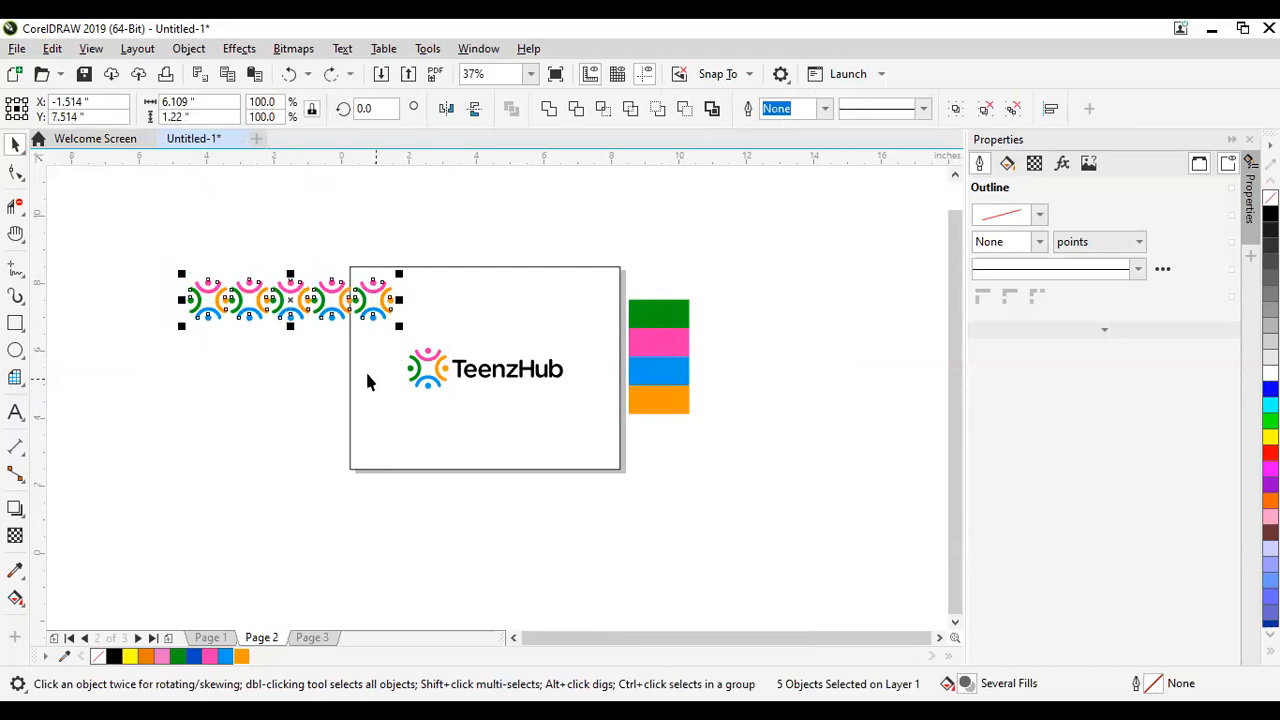
Step: Insert a blank page after Page 2 for the icon pattern
{"action": "left_click_drag", "start_coordinate": [145, 257], "coordinate": [446, 350]}
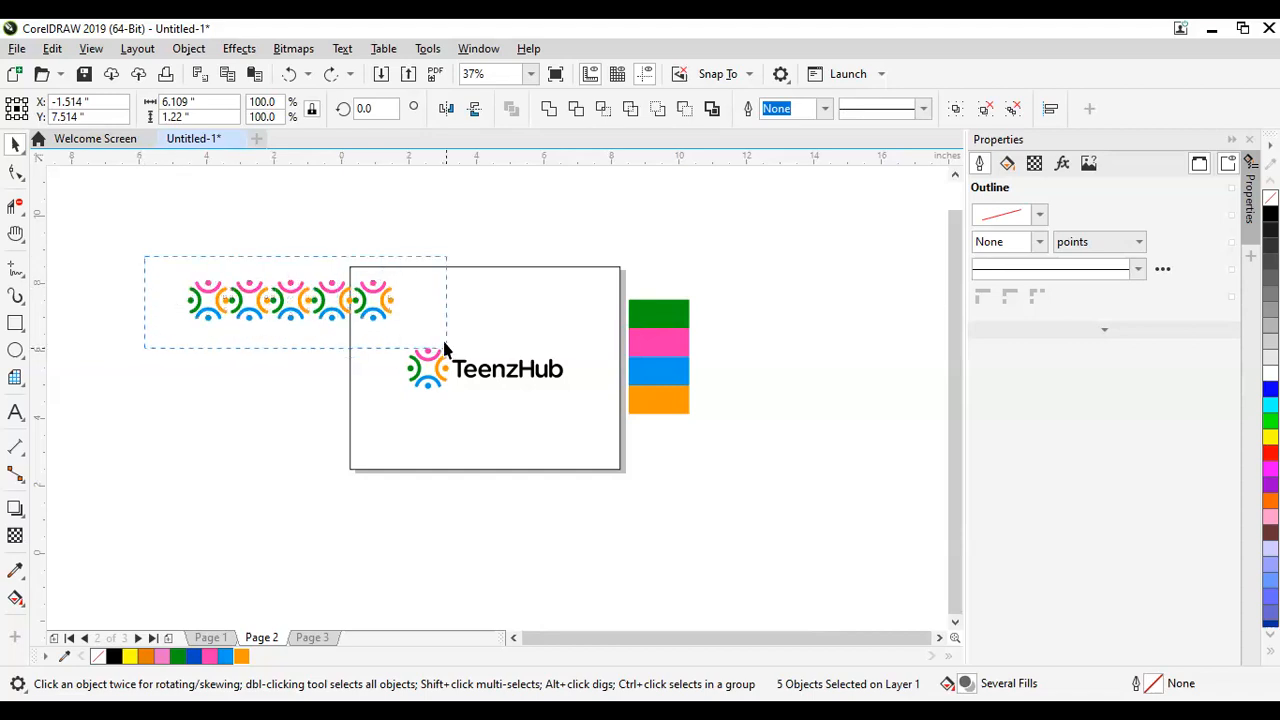
{"action": "left_click_drag", "start_coordinate": [337, 327], "coordinate": [282, 282]}
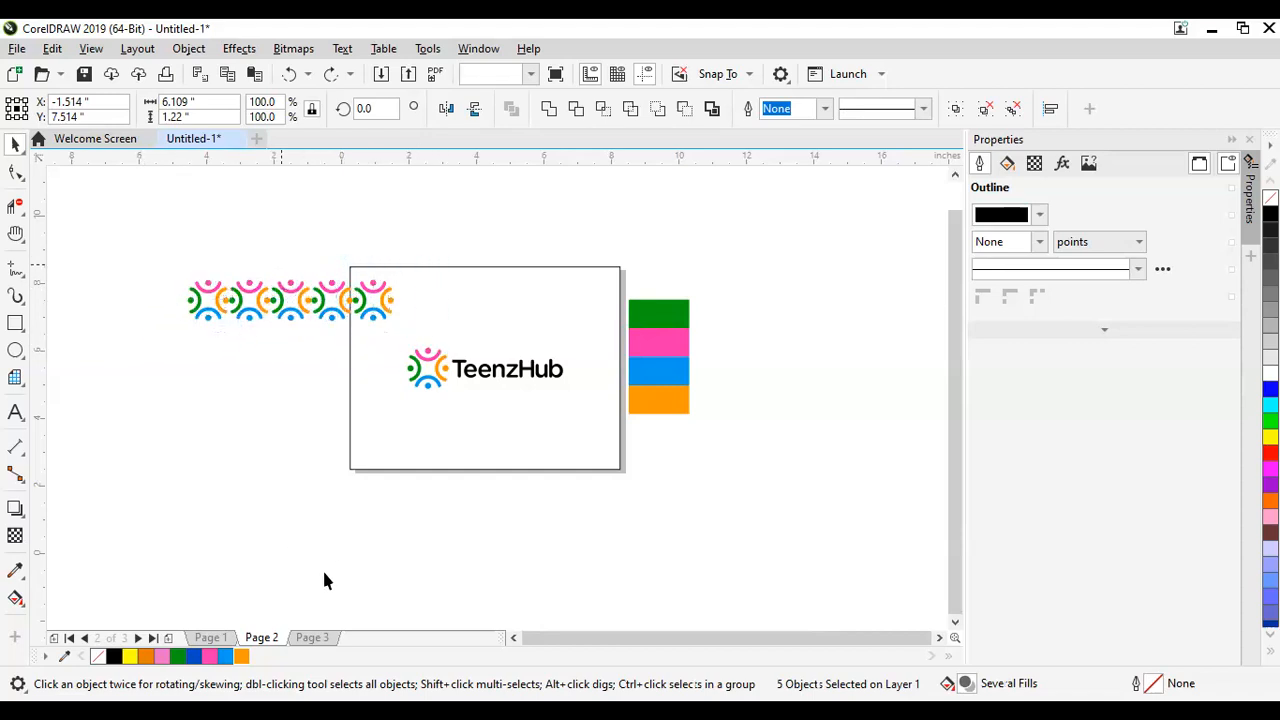
{"action": "left_click", "coordinate": [167, 637]}
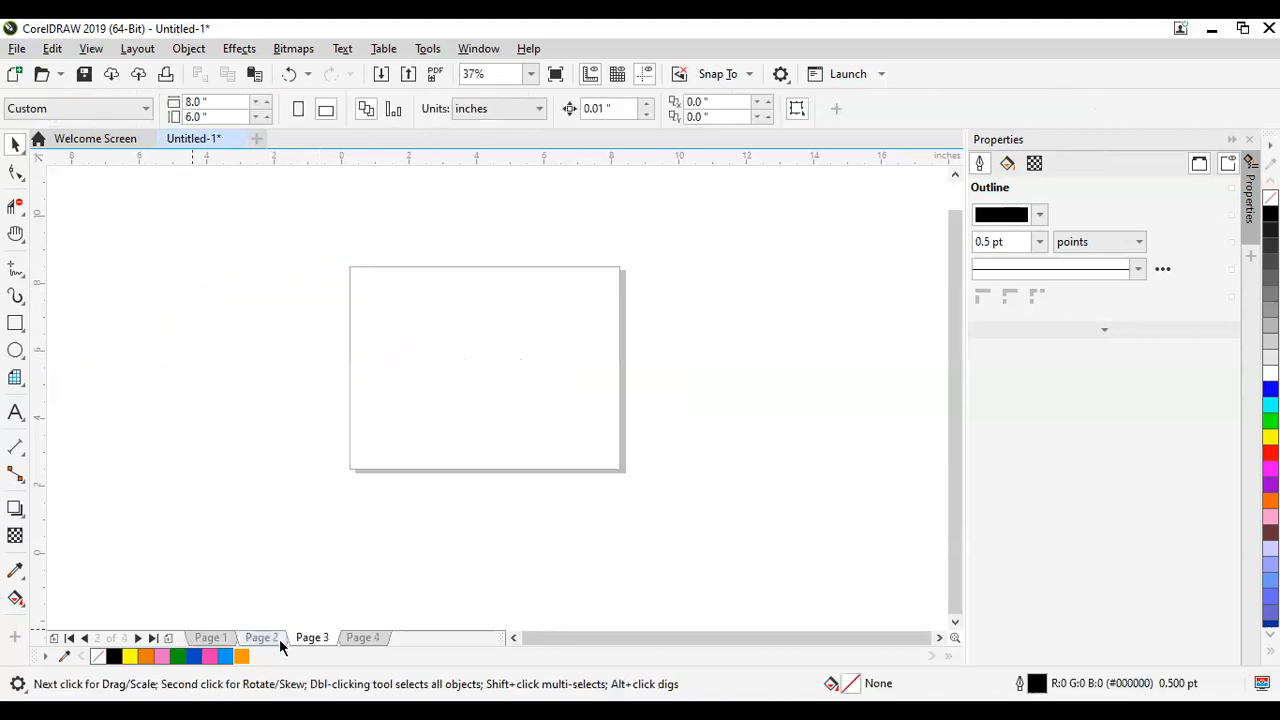
Step: Place the five-icon row from Page 2 near the upper edge of the new Page 3 and delete all but the leftmost icon
{"action": "left_click", "coordinate": [276, 638]}
{"action": "left_click_drag", "start_coordinate": [157, 262], "coordinate": [414, 329]}
{"action": "left_click_drag", "start_coordinate": [290, 302], "coordinate": [407, 366]}
{"action": "left_click_drag", "start_coordinate": [503, 313], "coordinate": [481, 284]}
{"action": "left_click_drag", "start_coordinate": [401, 232], "coordinate": [603, 325]}
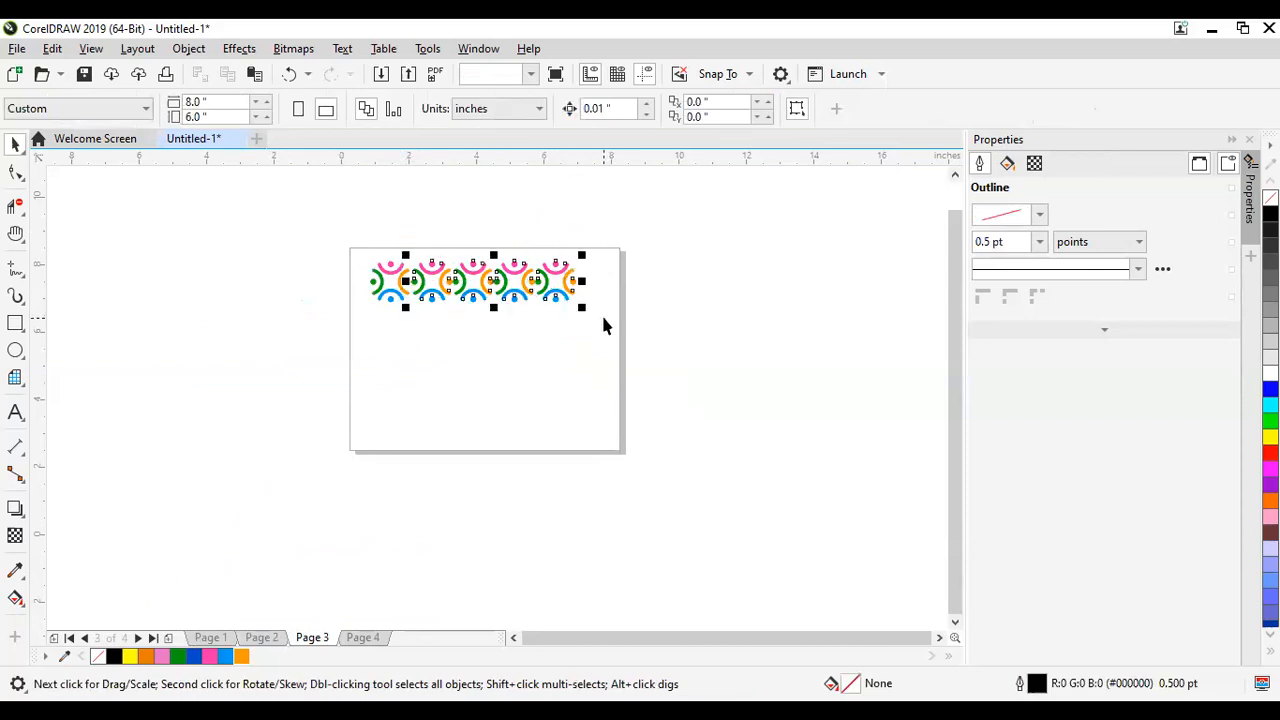
{"action": "key", "text": "Delete"}
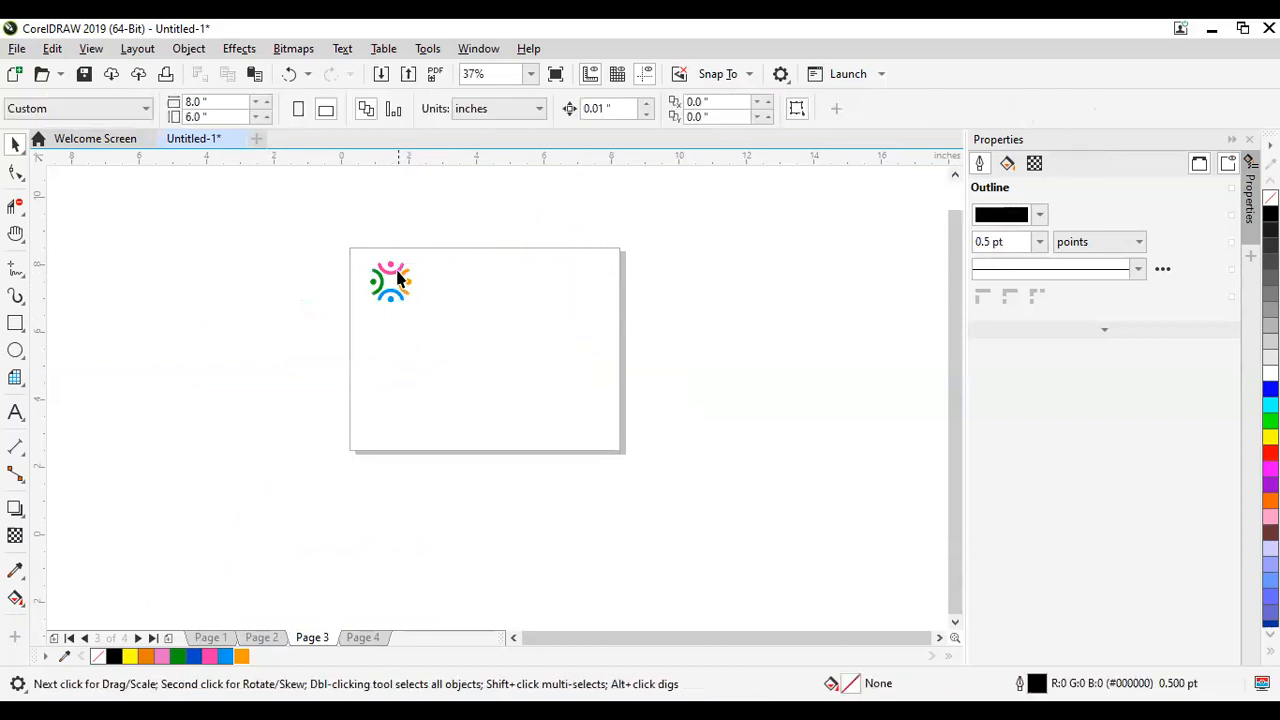
Step: Add a page frame rectangle matching the 8 × 6 inch size of Page 3 around the icon
{"action": "scroll", "coordinate": [397, 278], "scroll_direction": "up", "scroll_amount": 3}
{"action": "scroll", "coordinate": [416, 268], "scroll_direction": "down", "scroll_amount": 3}
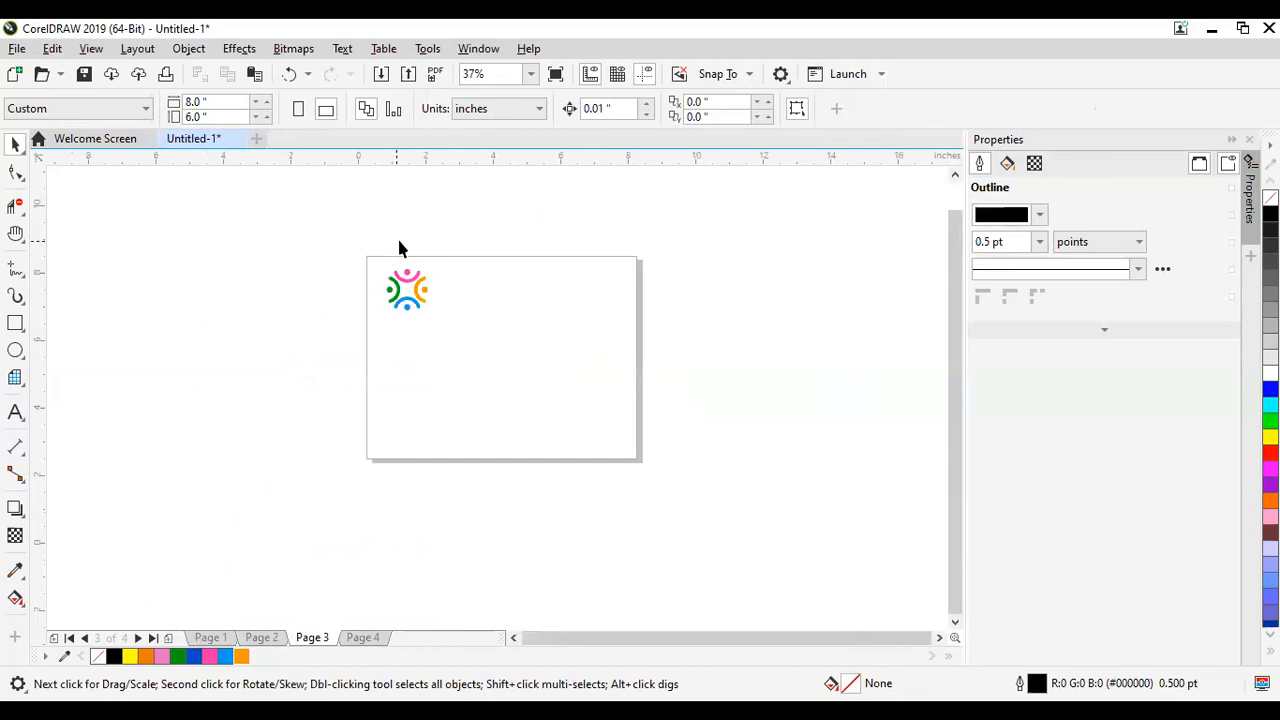
{"action": "scroll", "coordinate": [410, 283], "scroll_direction": "up", "scroll_amount": 3}
{"action": "scroll", "coordinate": [428, 288], "scroll_direction": "down", "scroll_amount": 2}
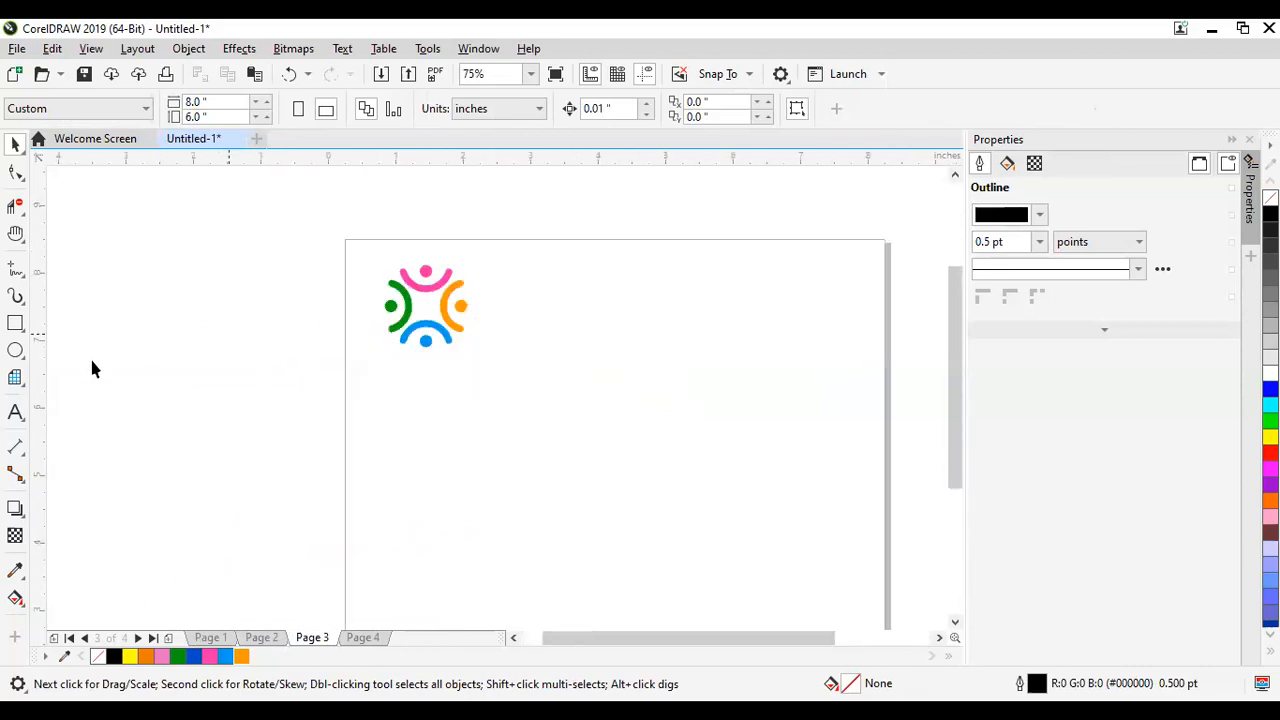
{"action": "double_click", "coordinate": [15, 323]}
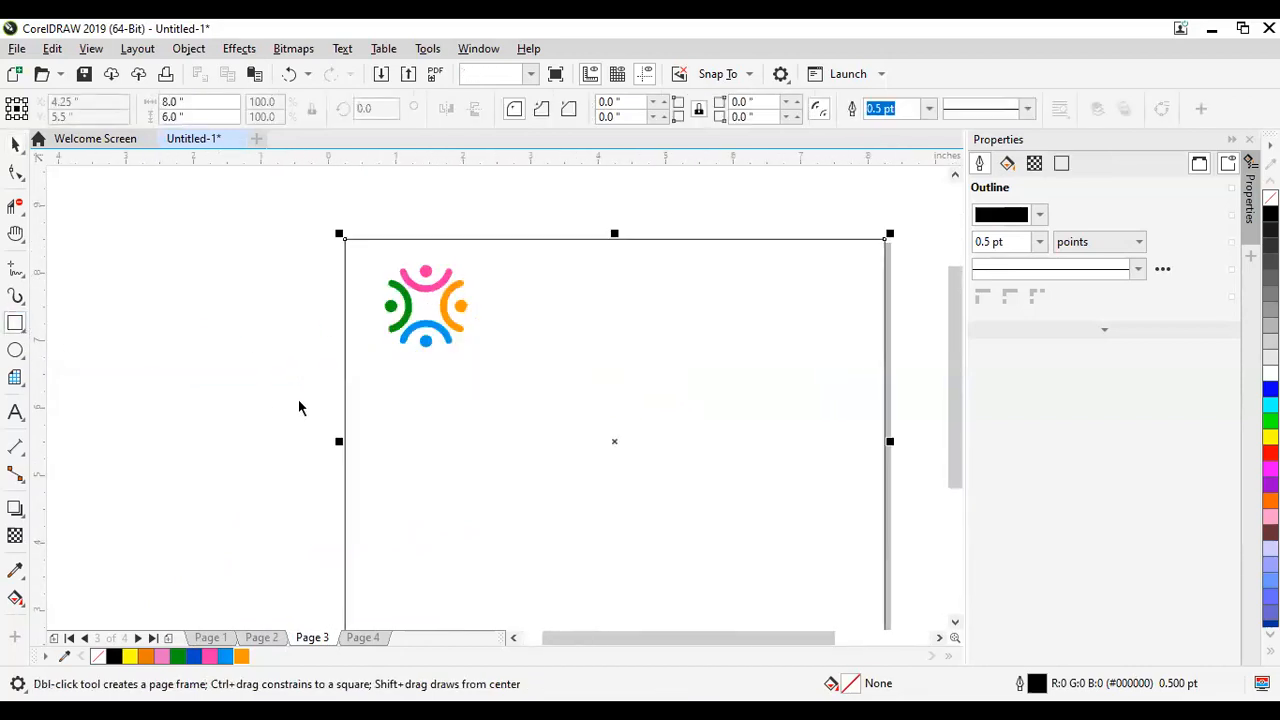
{"action": "scroll", "coordinate": [405, 318], "scroll_direction": "down", "scroll_amount": 3}
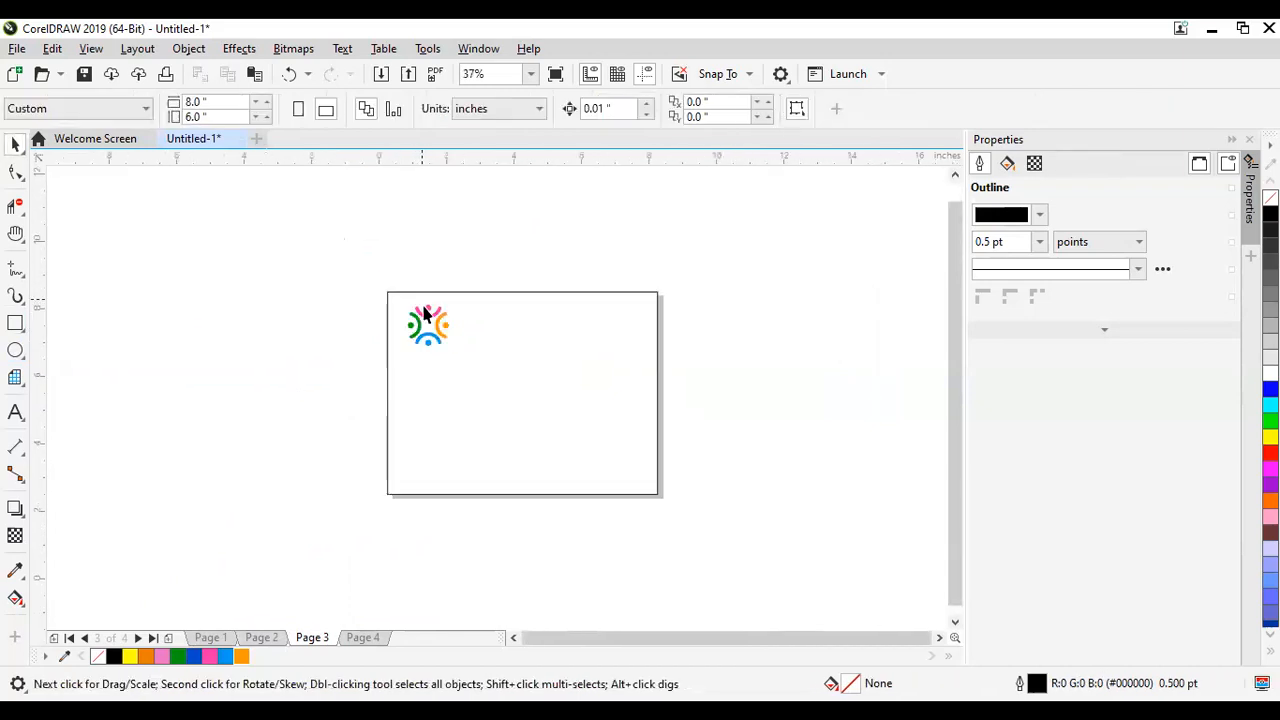
Step: Scale the icon on Page 3 down to about 0.77 inches wide and move it into the page's upper-left corner
{"action": "left_click", "coordinate": [424, 316]}
{"action": "scroll", "coordinate": [424, 316], "scroll_direction": "up", "scroll_amount": 3}
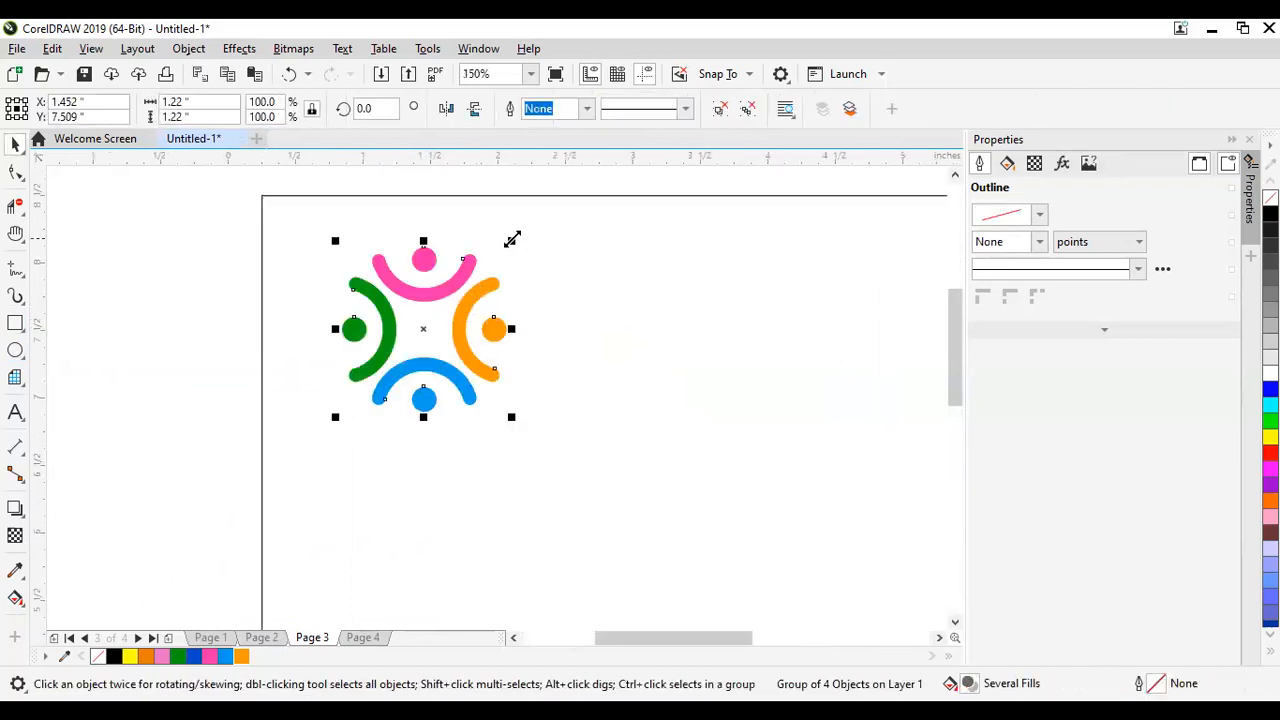
{"action": "left_click_drag", "start_coordinate": [501, 252], "coordinate": [482, 272]}
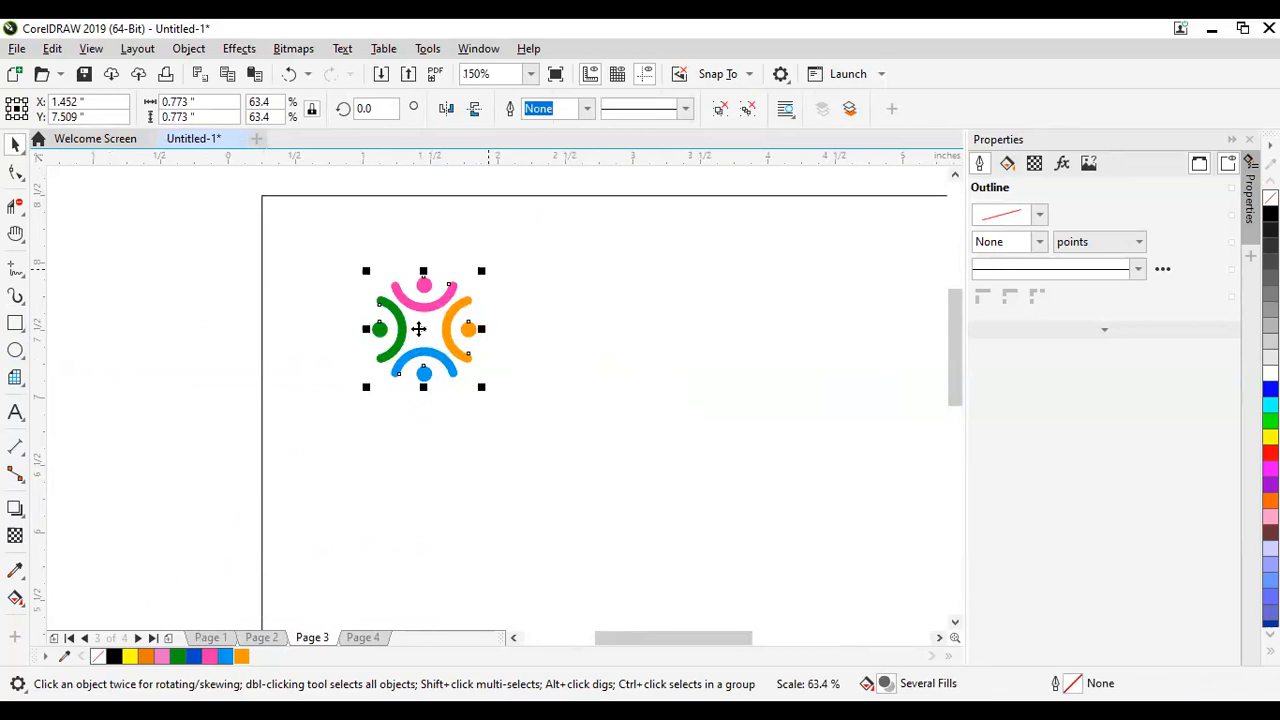
{"action": "left_click_drag", "start_coordinate": [412, 336], "coordinate": [333, 268]}
{"action": "left_click", "coordinate": [209, 311]}
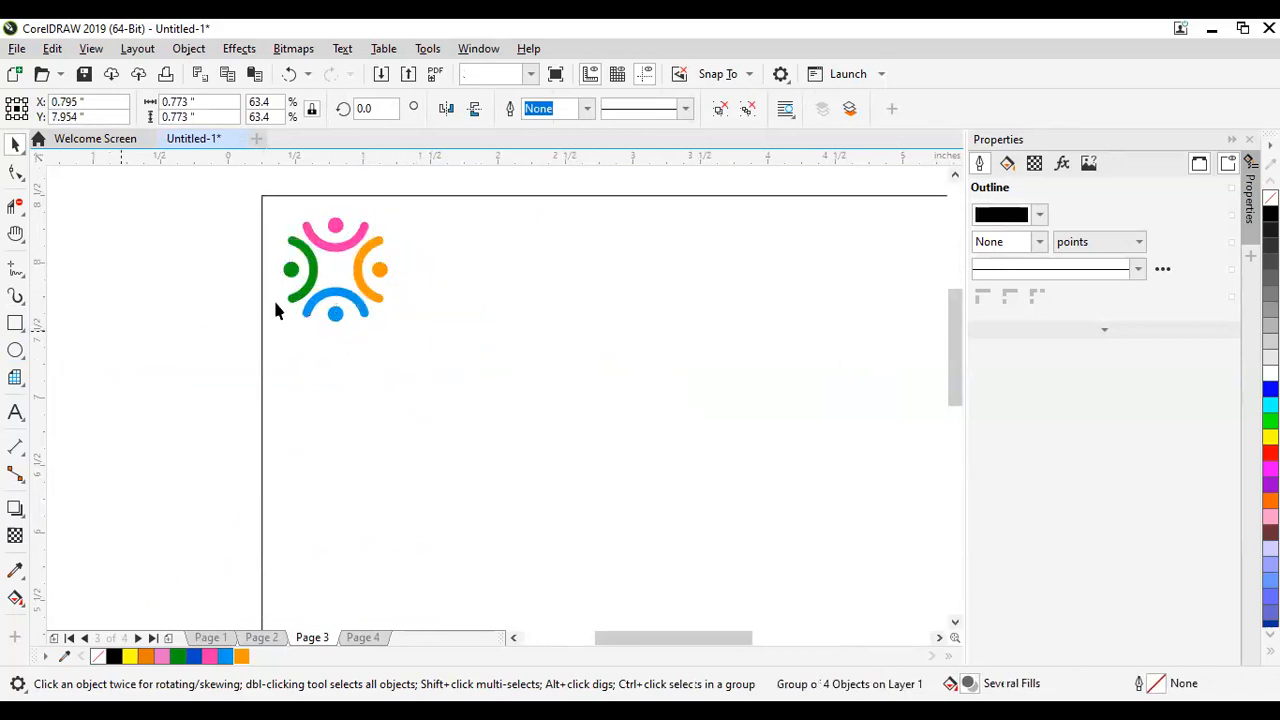
Step: Place a copy of the small icon directly beside the original so that their side dots meet
{"action": "scroll", "coordinate": [273, 298], "scroll_direction": "down", "scroll_amount": 2}
{"action": "scroll", "coordinate": [228, 295], "scroll_direction": "up", "scroll_amount": 2}
{"action": "left_click", "coordinate": [402, 288]}
{"action": "left_click_drag", "start_coordinate": [400, 289], "coordinate": [484, 287]}
{"action": "scroll", "coordinate": [406, 320], "scroll_direction": "down", "scroll_amount": 4}
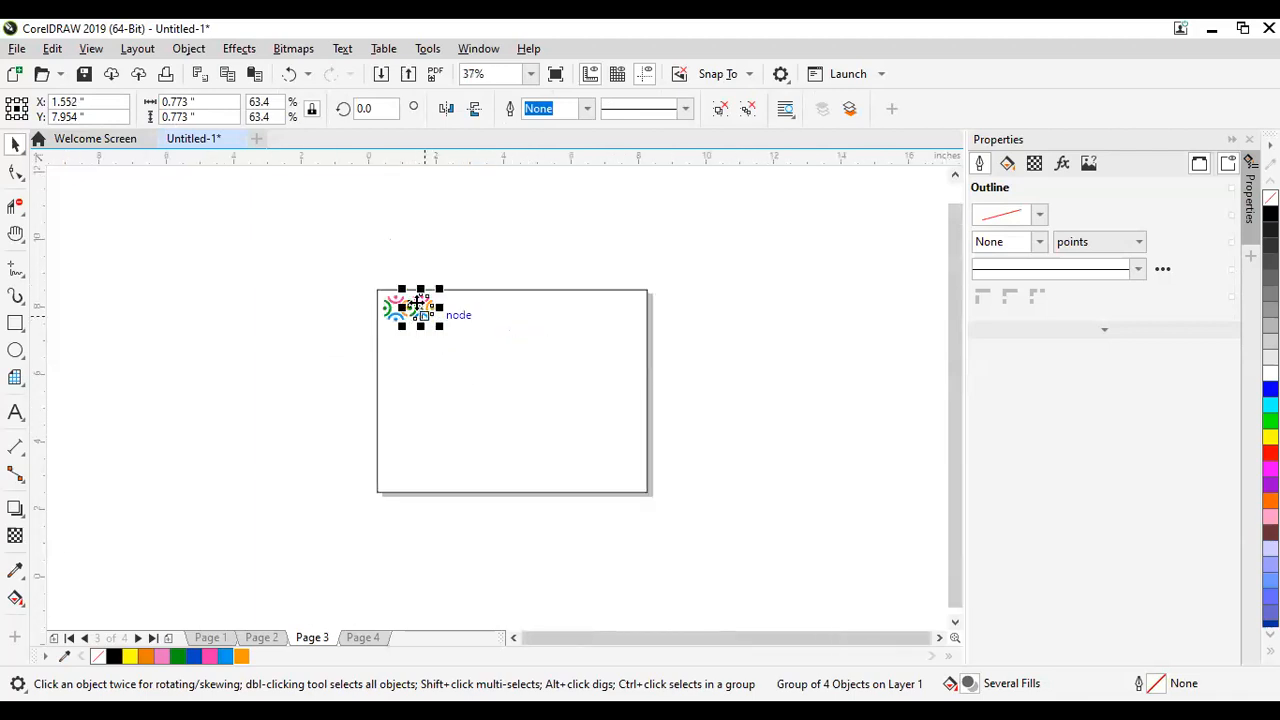
{"action": "scroll", "coordinate": [414, 302], "scroll_direction": "up", "scroll_amount": 2}
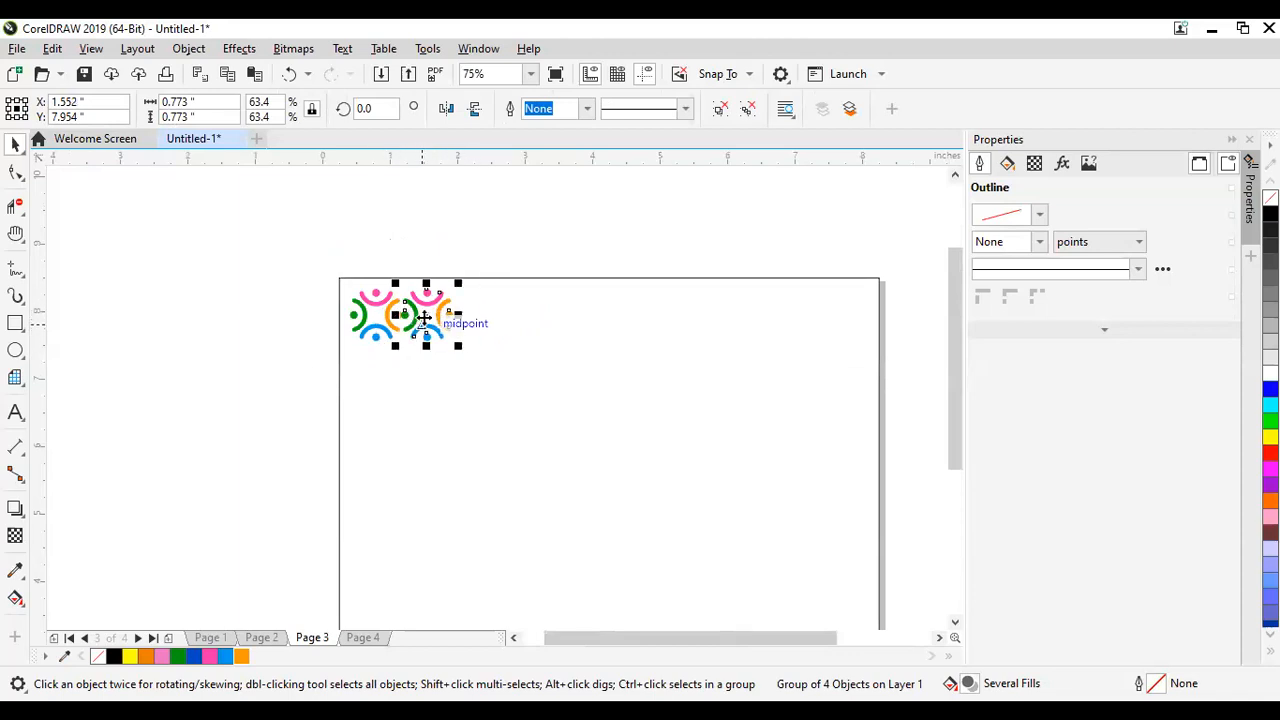
{"action": "scroll", "coordinate": [439, 318], "scroll_direction": "up", "scroll_amount": 2}
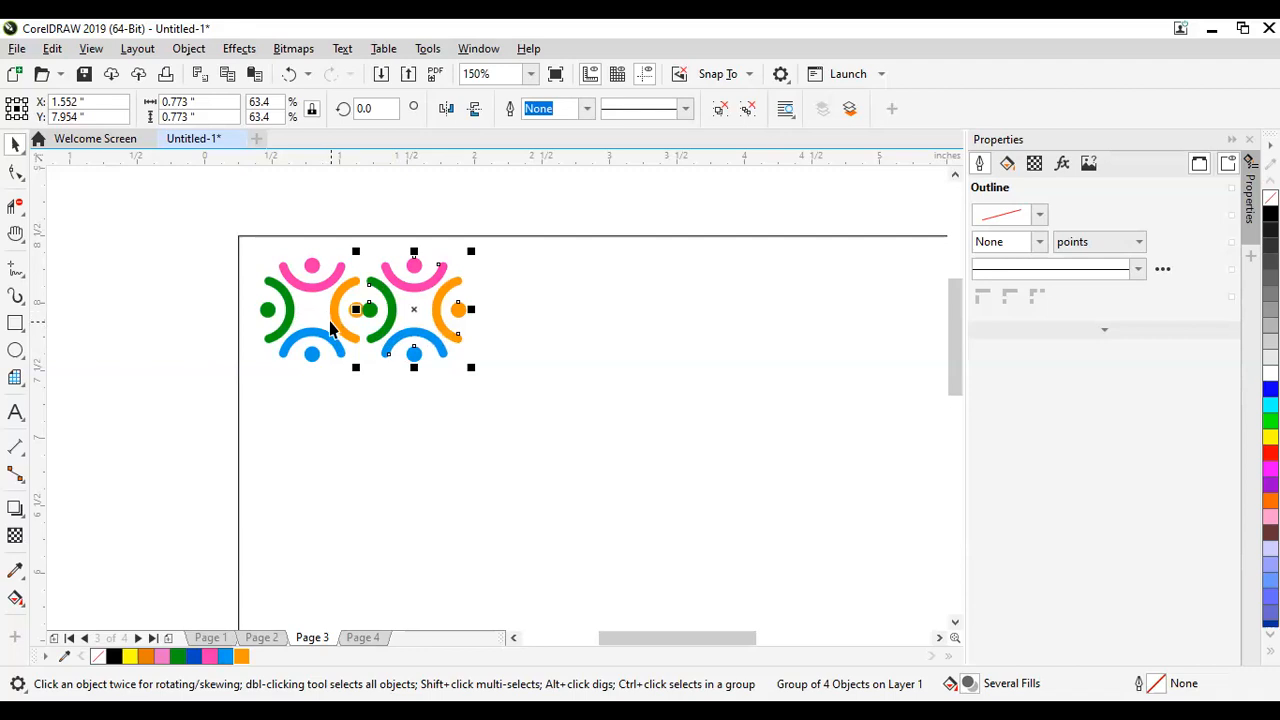
Step: Repeat the sideways duplication until a row of ten icons spans the width of the page
{"action": "key", "text": "ctrl+r"}
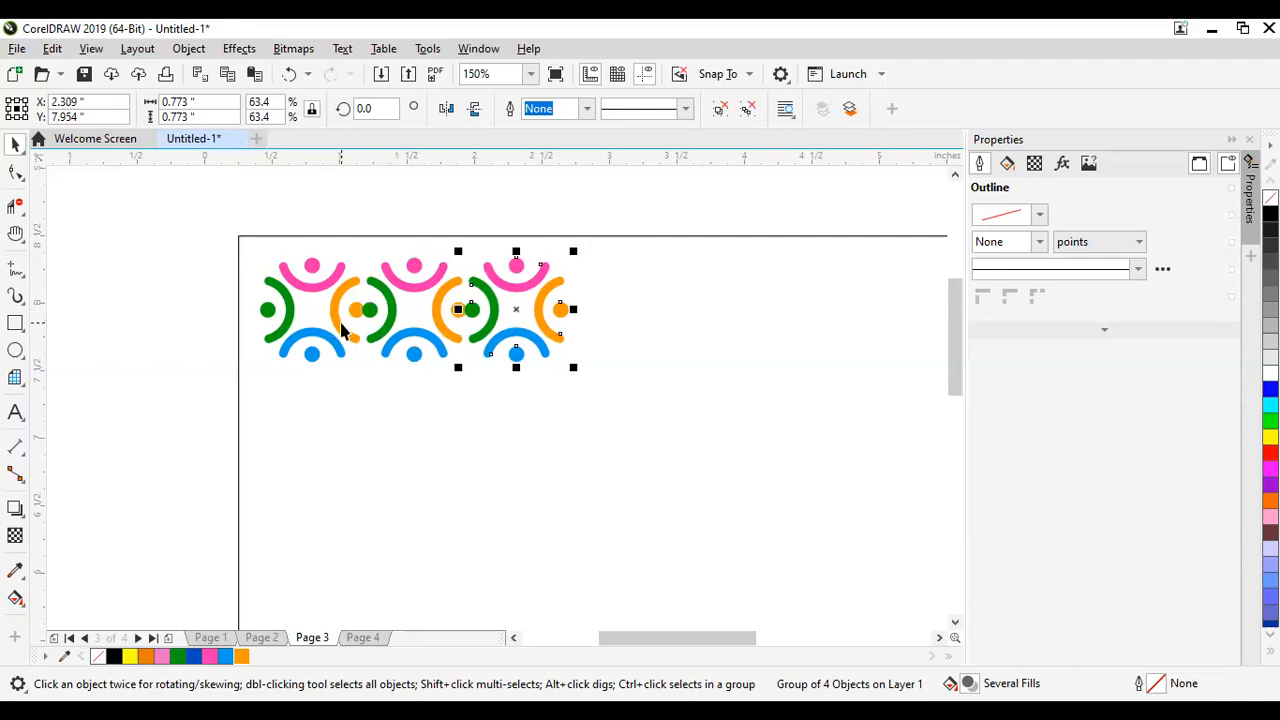
{"action": "key", "text": "ctrl+r"}
{"action": "key", "text": "ctrl+r"}
{"action": "key", "text": "ctrl+r"}
{"action": "key", "text": "ctrl+r"}
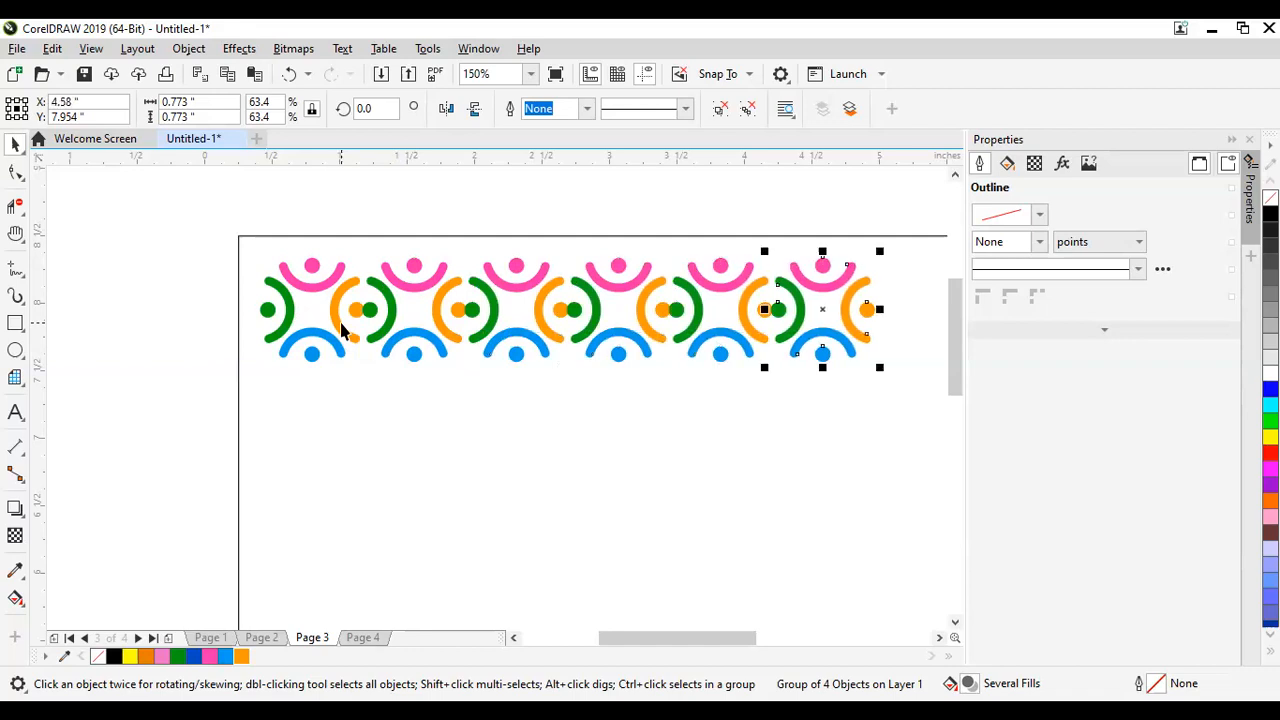
{"action": "key", "text": "ctrl+r"}
{"action": "scroll", "coordinate": [402, 357], "scroll_direction": "down", "scroll_amount": 4}
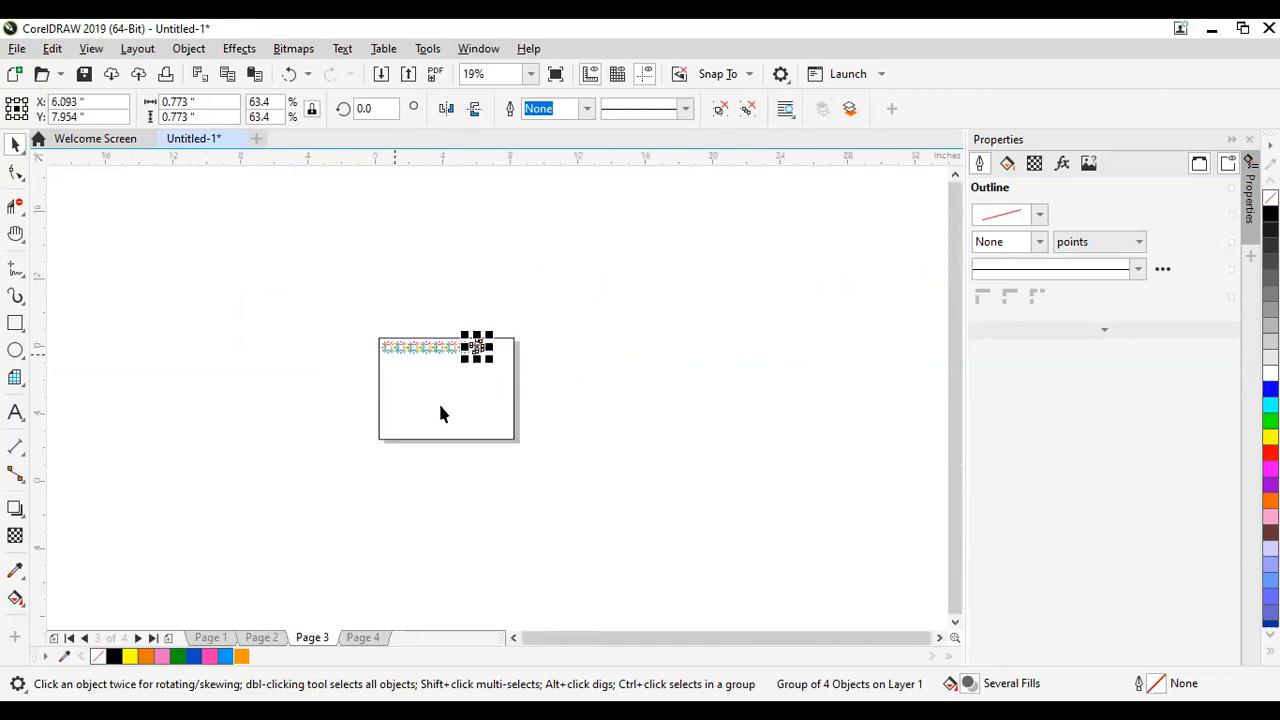
{"action": "scroll", "coordinate": [459, 372], "scroll_direction": "up", "scroll_amount": 1}
{"action": "key", "text": "ctrl+r"}
{"action": "key", "text": "ctrl+r"}
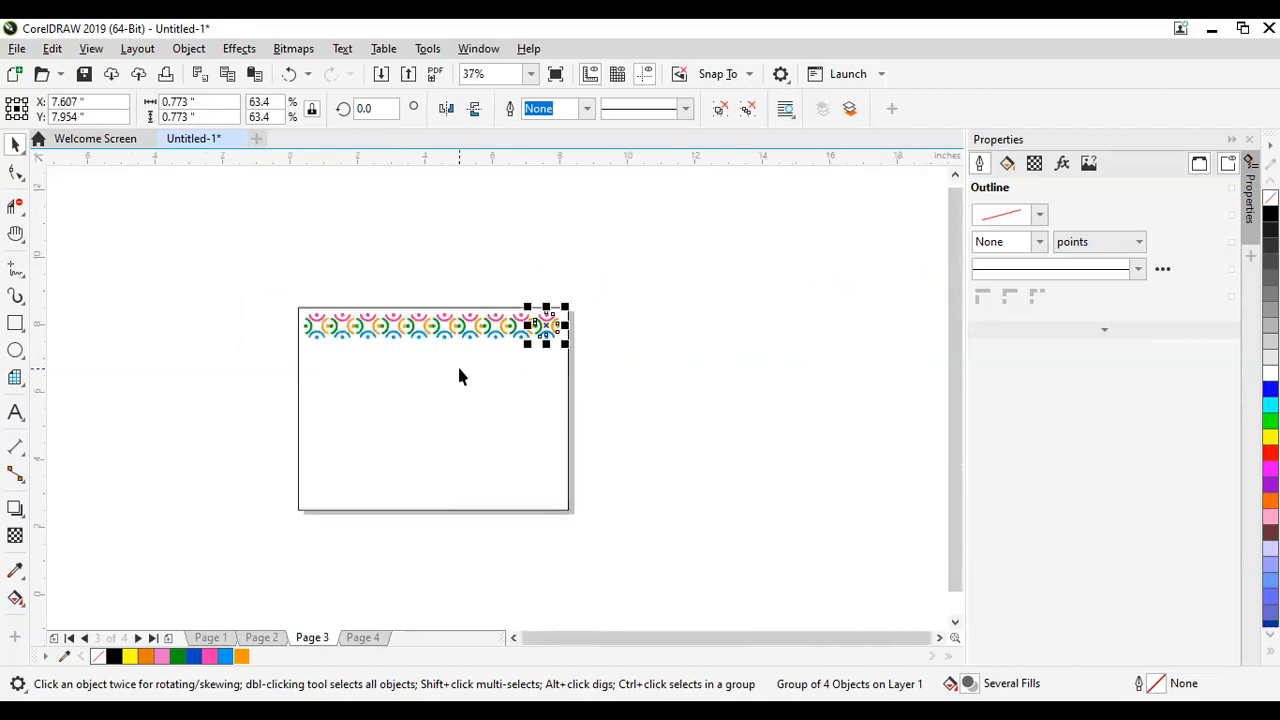
Step: Group the ten-icon row and place a copy of it directly beneath, then inspect how the side dots overlap
{"action": "left_click_drag", "start_coordinate": [251, 259], "coordinate": [640, 386]}
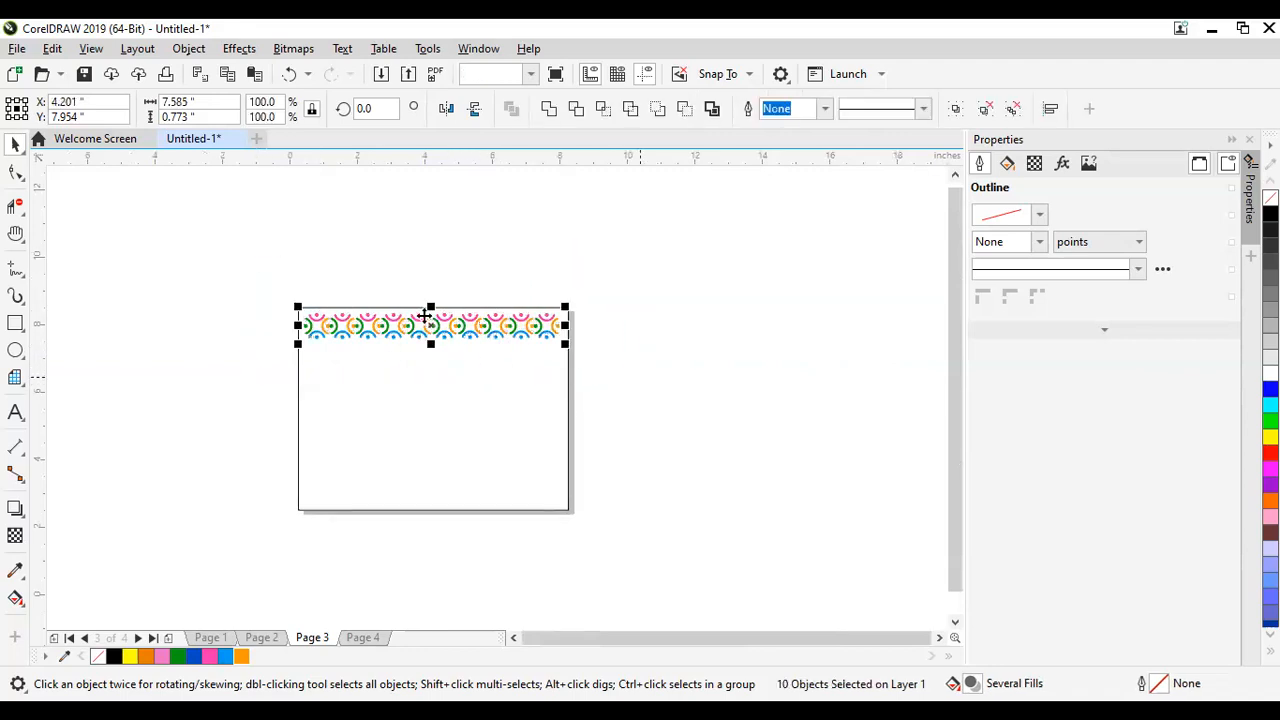
{"action": "key", "text": "ctrl+g"}
{"action": "scroll", "coordinate": [430, 322], "scroll_direction": "up", "scroll_amount": 2}
{"action": "scroll", "coordinate": [457, 355], "scroll_direction": "down", "scroll_amount": 2}
{"action": "scroll", "coordinate": [457, 358], "scroll_direction": "up", "scroll_amount": 1}
{"action": "scroll", "coordinate": [457, 358], "scroll_direction": "up", "scroll_amount": 1}
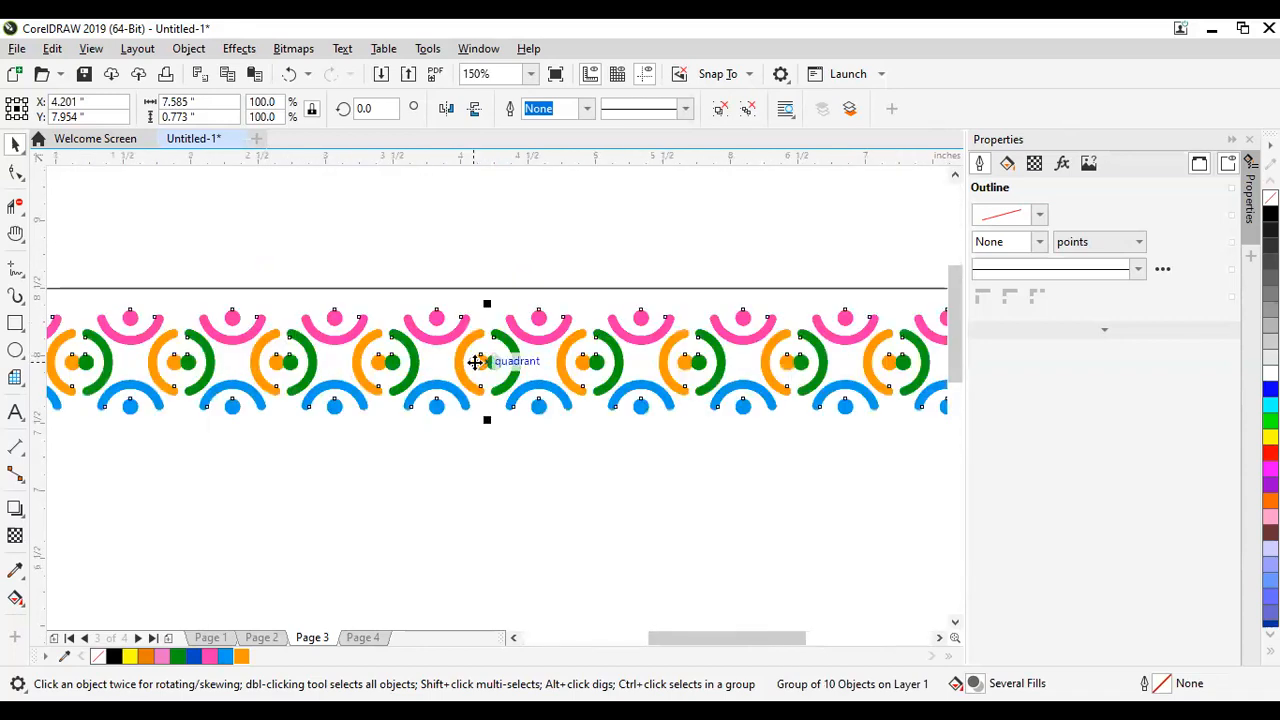
{"action": "left_click_drag", "start_coordinate": [489, 363], "coordinate": [478, 472]}
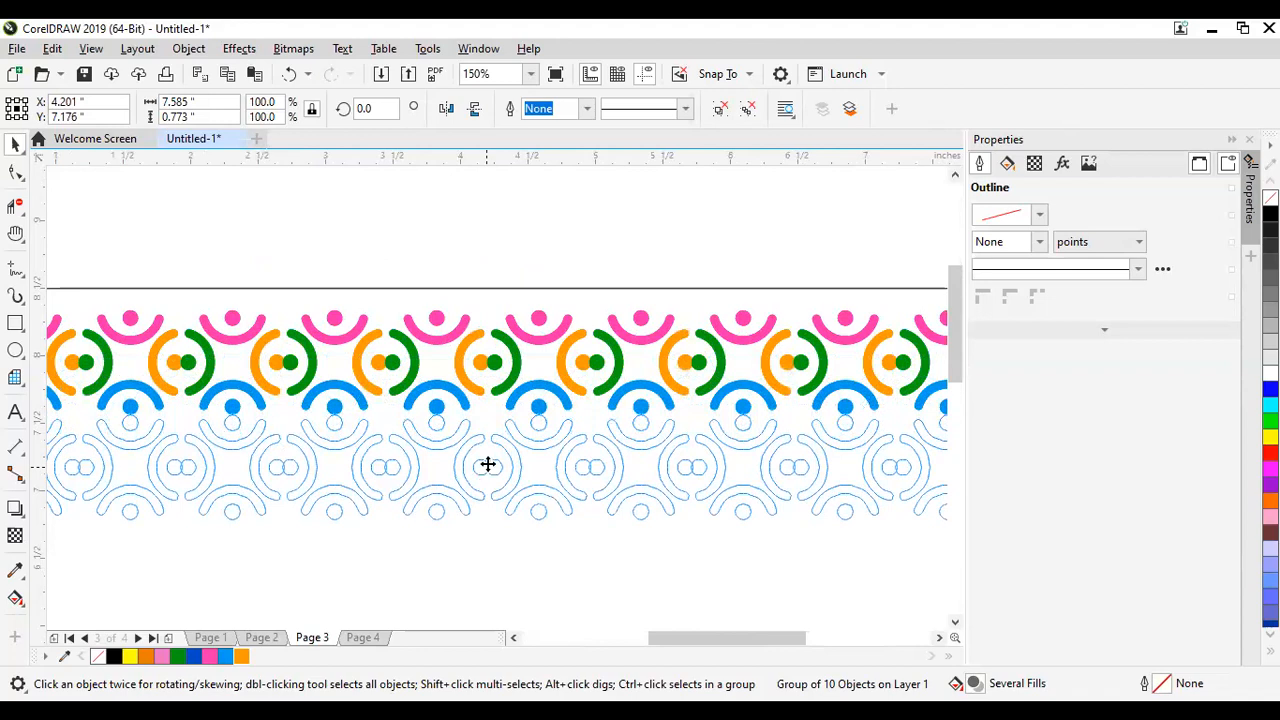
{"action": "scroll", "coordinate": [490, 370], "scroll_direction": "up", "scroll_amount": 4}
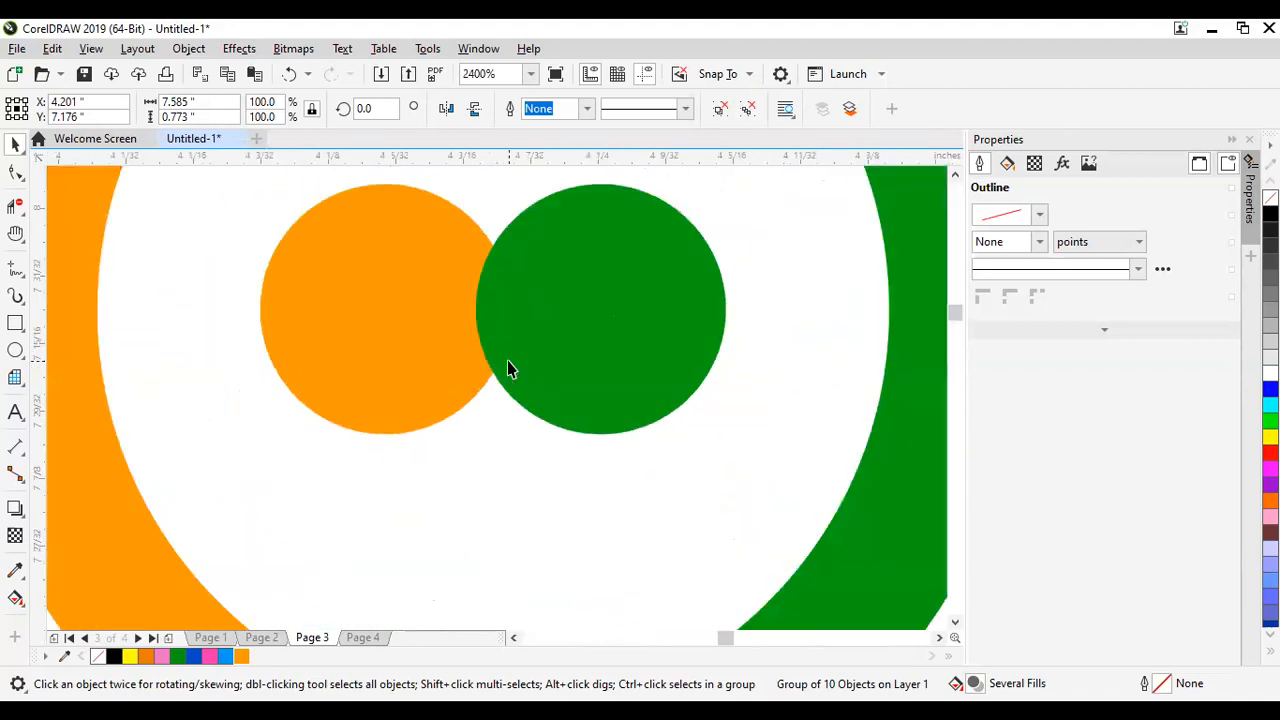
Step: Undo the stacked row, the grouping and the icon duplicates back to the single icon in the page corner
{"action": "scroll", "coordinate": [507, 366], "scroll_direction": "down", "scroll_amount": 4}
{"action": "key", "text": "ctrl+z"}
{"action": "key", "text": "ctrl+z"}
{"action": "key", "text": "ctrl+z"}
{"action": "key", "text": "ctrl+z"}
{"action": "key", "text": "ctrl+z"}
{"action": "key", "text": "ctrl+z"}
{"action": "key", "text": "ctrl+z"}
{"action": "key", "text": "ctrl+z"}
{"action": "key", "text": "ctrl+z"}
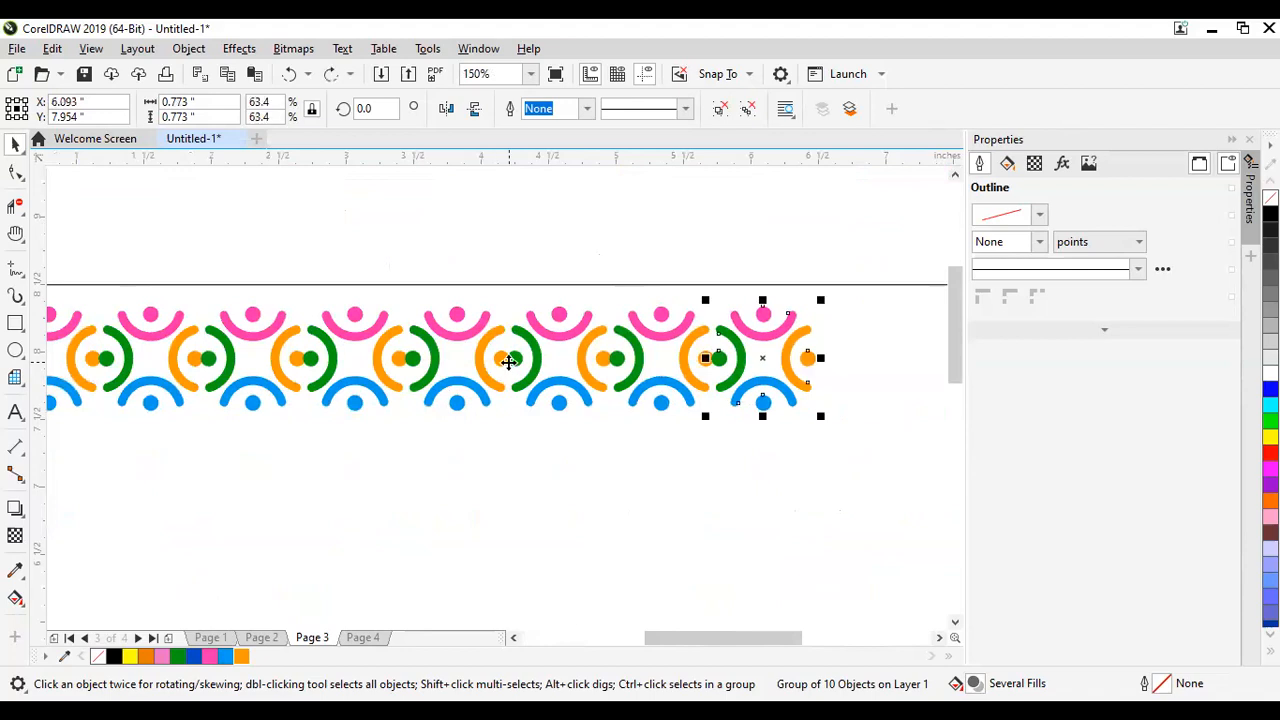
{"action": "scroll", "coordinate": [506, 374], "scroll_direction": "down", "scroll_amount": 1}
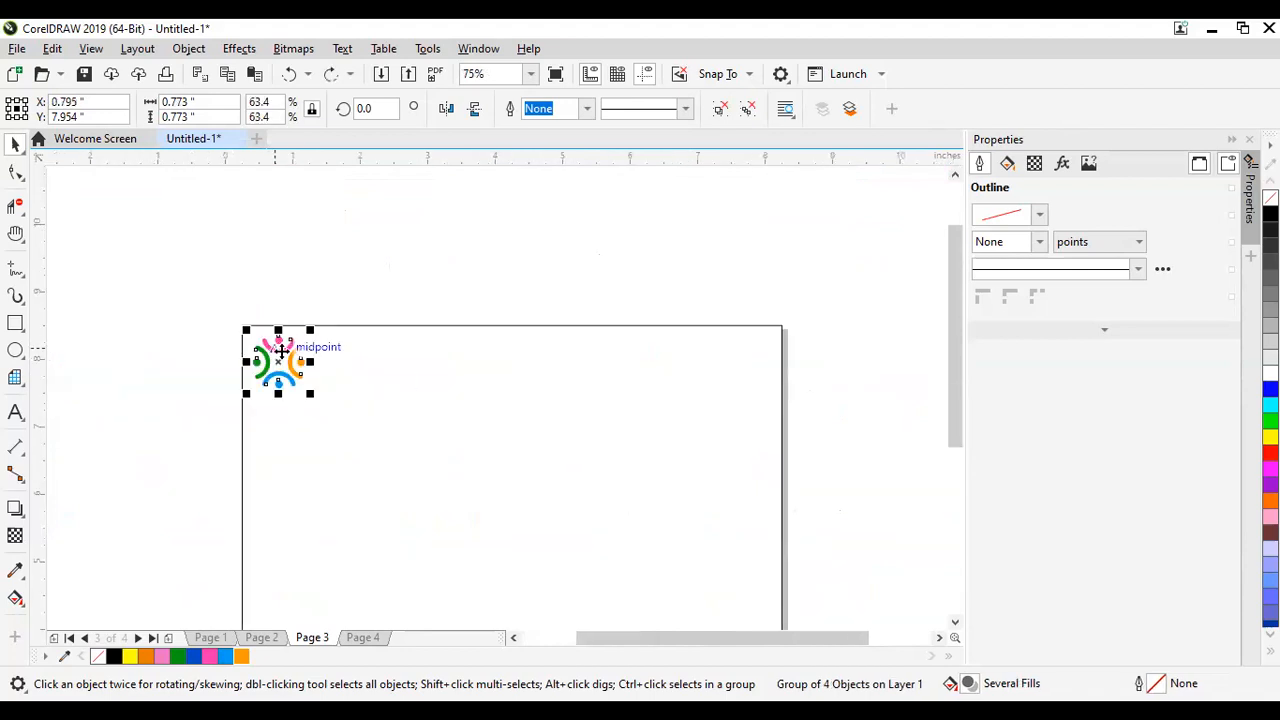
{"action": "scroll", "coordinate": [284, 372], "scroll_direction": "up", "scroll_amount": 3}
{"action": "key", "text": "ctrl+z"}
{"action": "key", "text": "ctrl+z"}
{"action": "key", "text": "ctrl+z"}
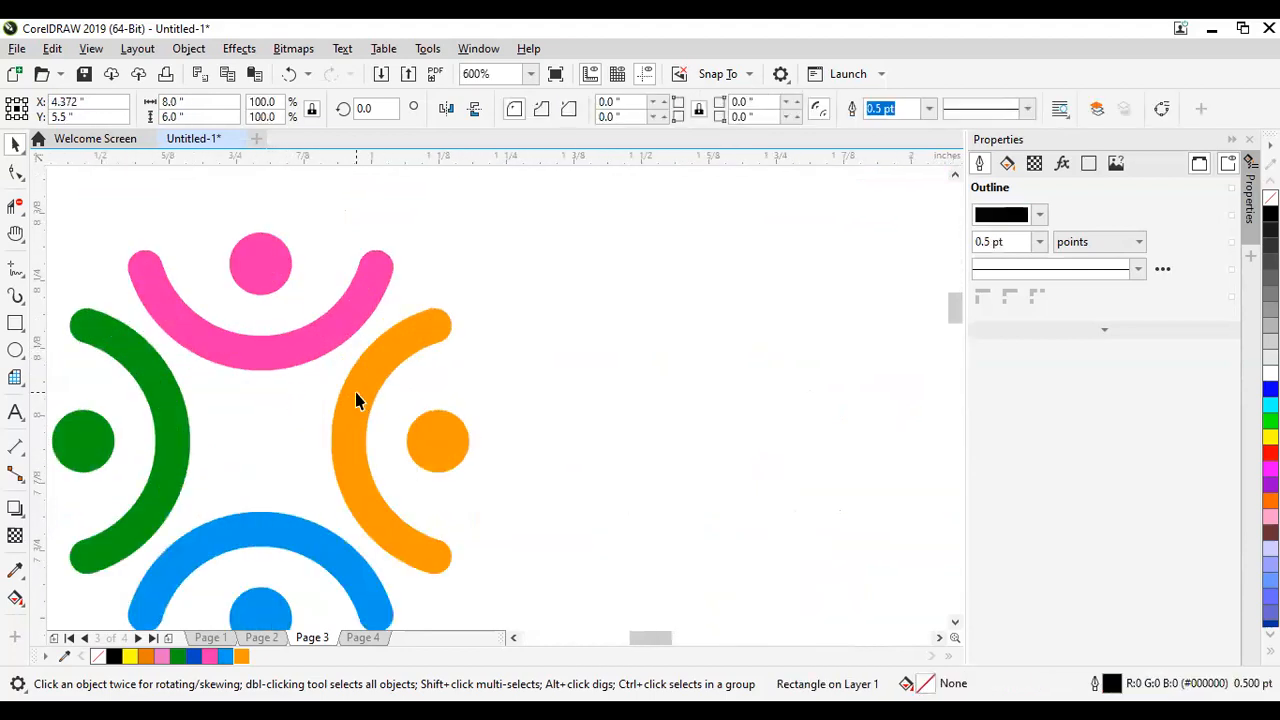
Step: Try to place a copy of the icon beside the original with their side dots just touching, and undo the copy
{"action": "left_click_drag", "start_coordinate": [440, 436], "coordinate": [659, 433]}
{"action": "key", "text": "Escape"}
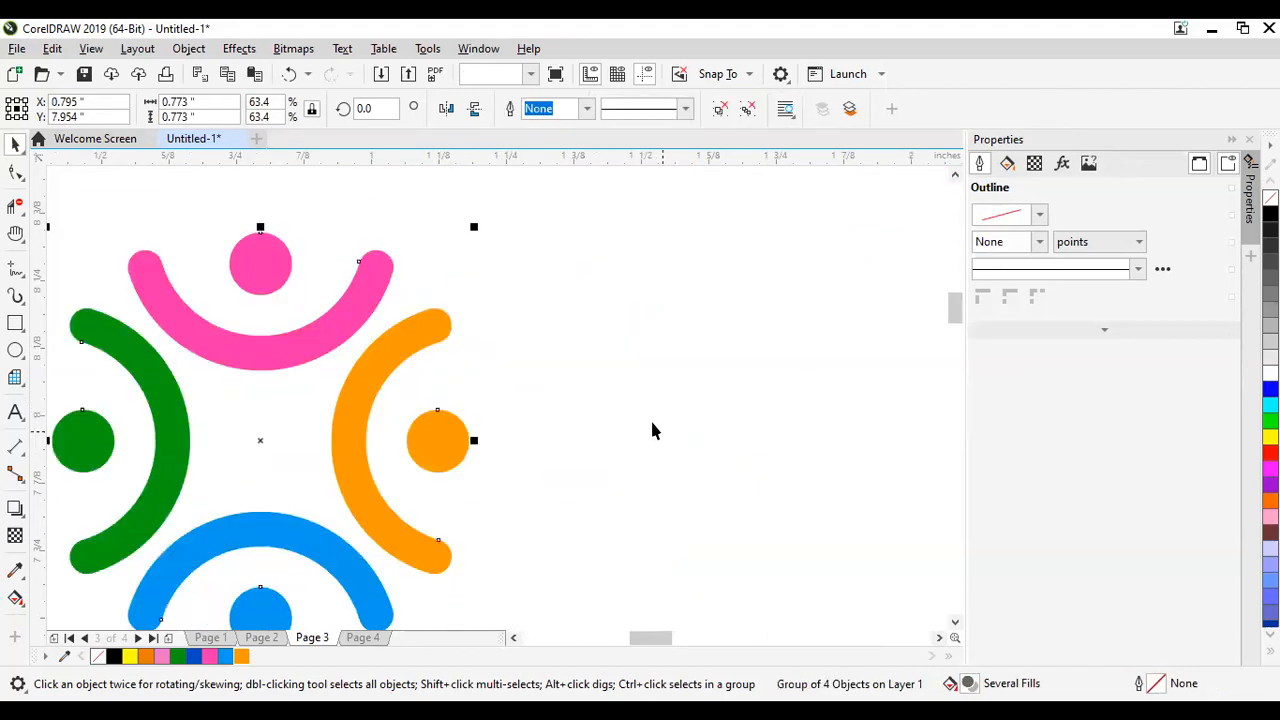
{"action": "scroll", "coordinate": [583, 413], "scroll_direction": "down", "scroll_amount": 2}
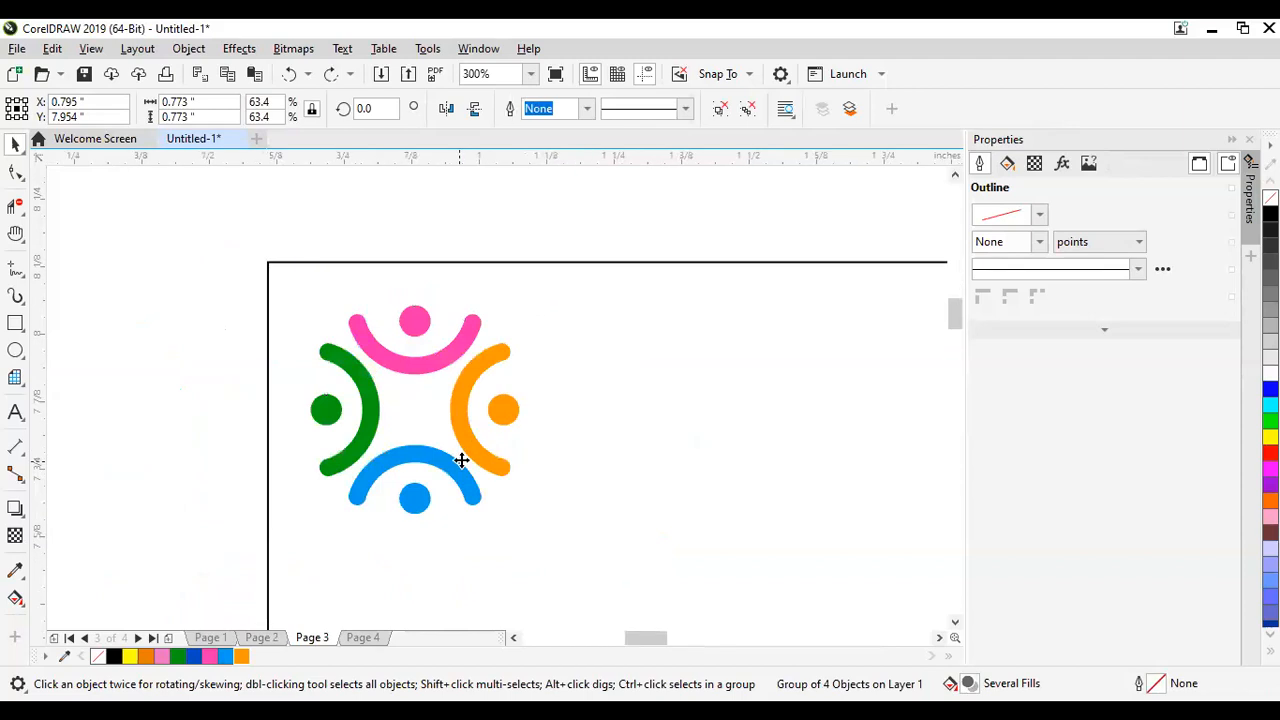
{"action": "scroll", "coordinate": [459, 455], "scroll_direction": "up", "scroll_amount": 2}
{"action": "left_click_drag", "start_coordinate": [369, 357], "coordinate": [817, 359]}
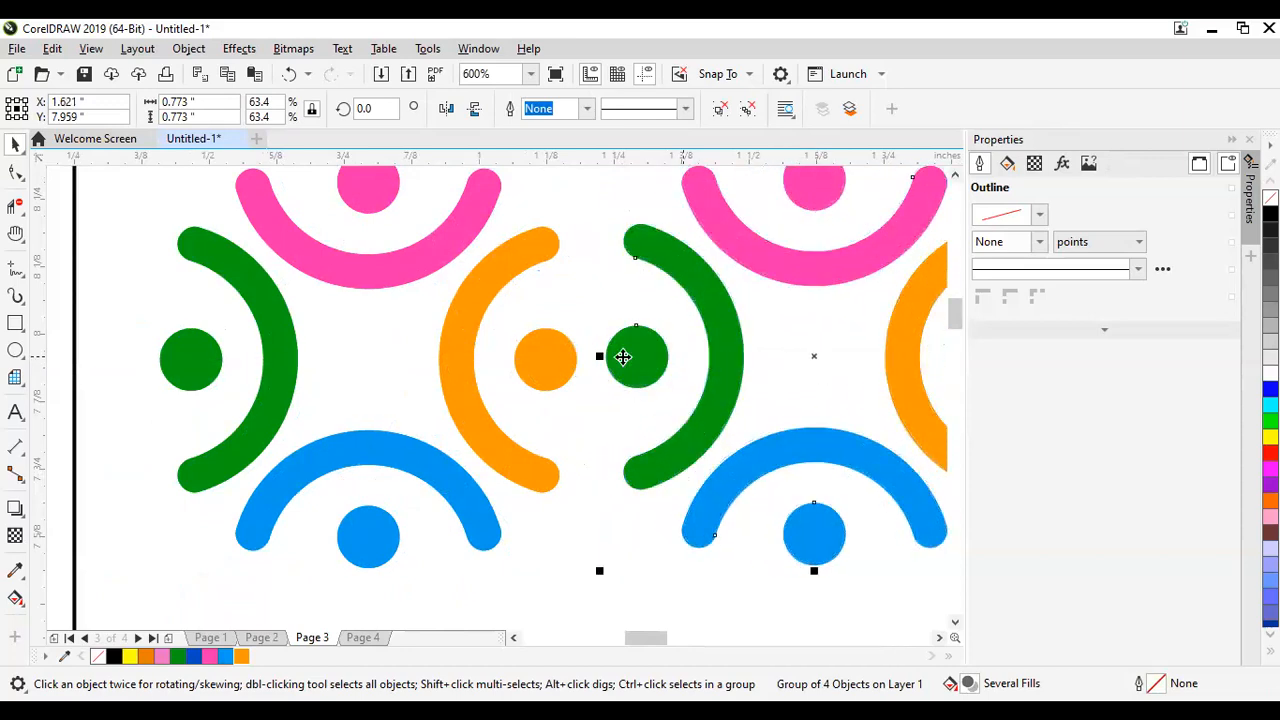
{"action": "left_click_drag", "start_coordinate": [617, 355], "coordinate": [589, 362]}
{"action": "scroll", "coordinate": [589, 362], "scroll_direction": "up", "scroll_amount": 3}
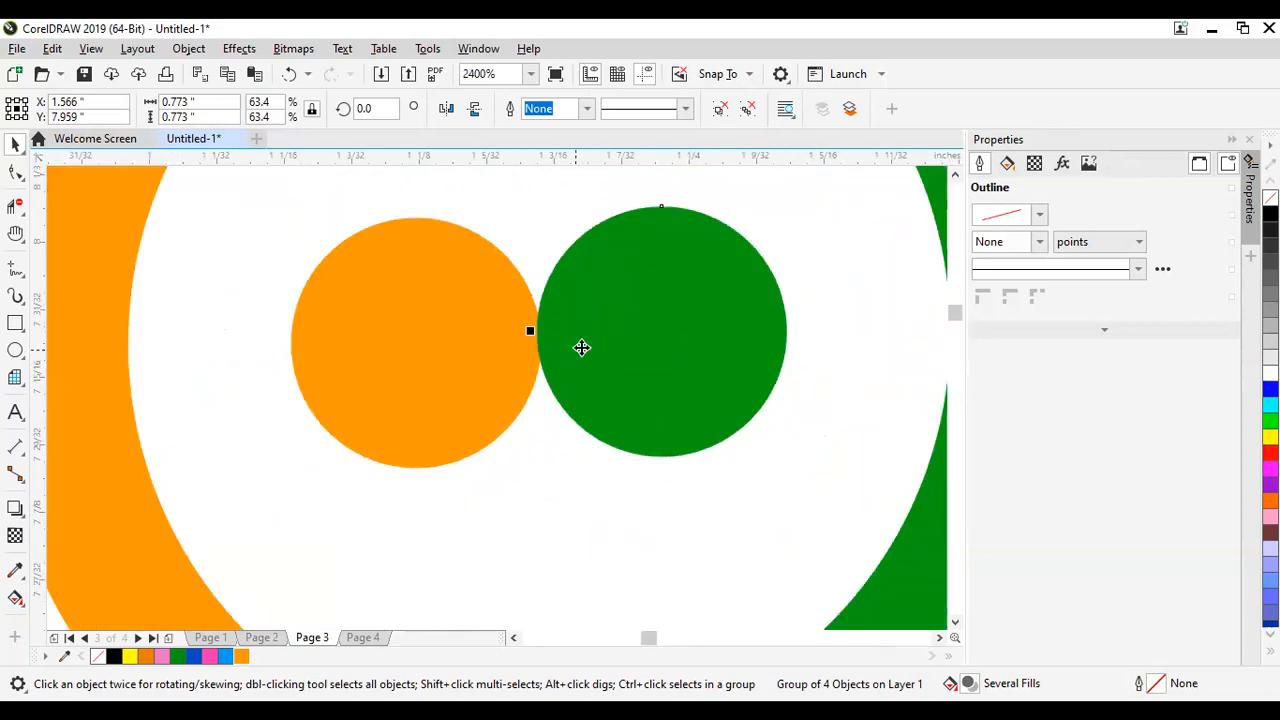
{"action": "left_click", "coordinate": [668, 340], "text": "ctrl"}
{"action": "key", "text": "ctrl+z"}
{"action": "mouse_move", "coordinate": [722, 340]}
{"action": "left_mouse_down"}
{"action": "mouse_move", "coordinate": [574, 337]}
{"action": "mouse_move", "coordinate": [717, 337]}
{"action": "left_mouse_up"}
{"action": "left_click_drag", "start_coordinate": [713, 339], "coordinate": [608, 344]}
{"action": "scroll", "coordinate": [606, 343], "scroll_direction": "down", "scroll_amount": 4}
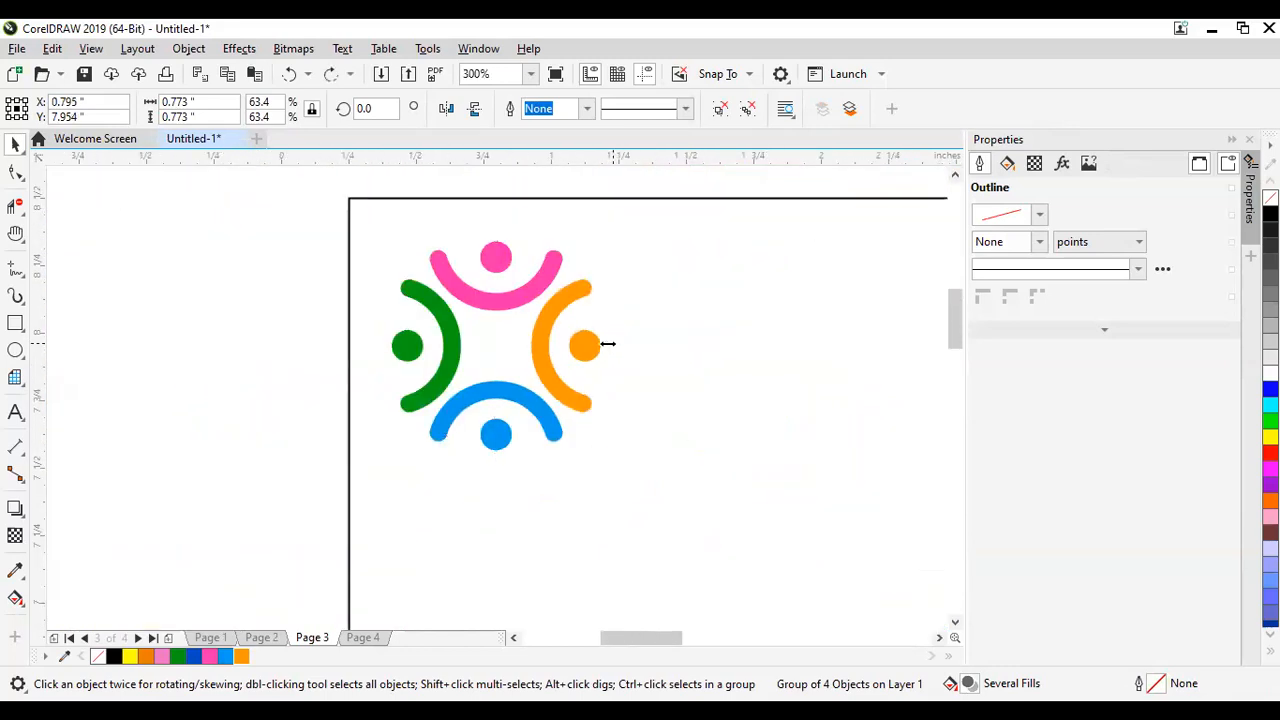
{"action": "left_click", "coordinate": [185, 183]}
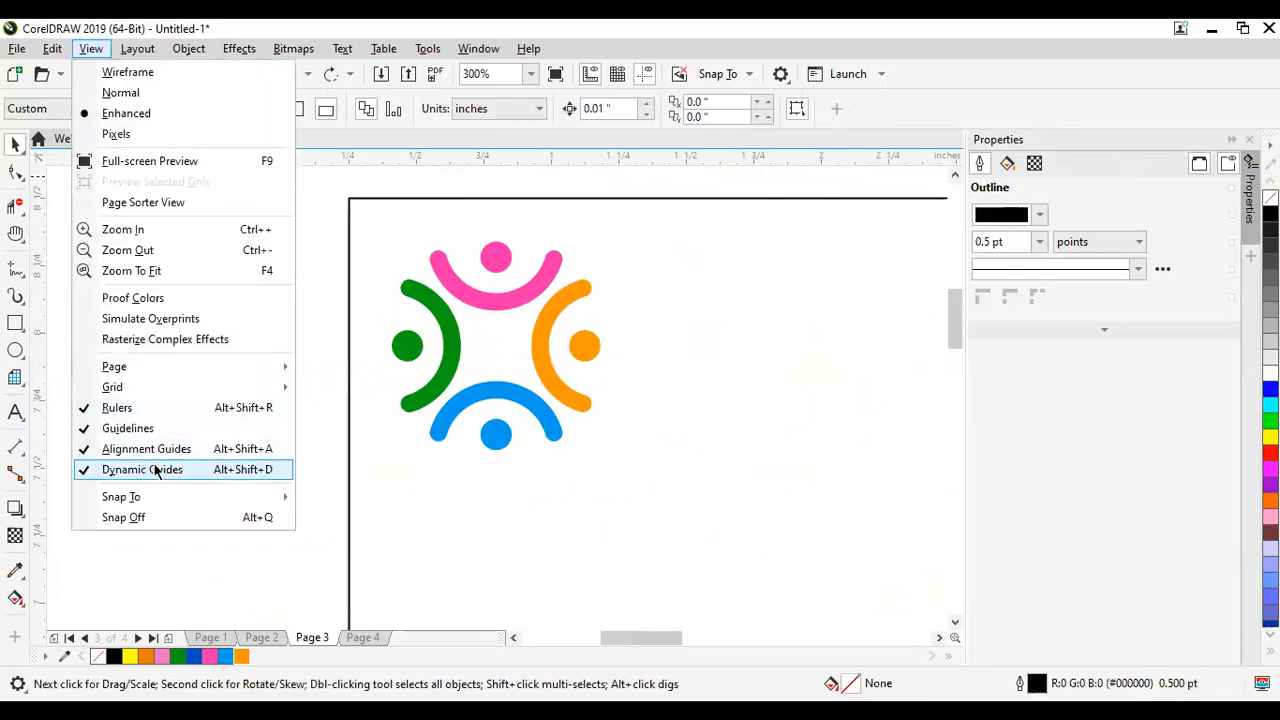
{"action": "left_click", "coordinate": [178, 584]}
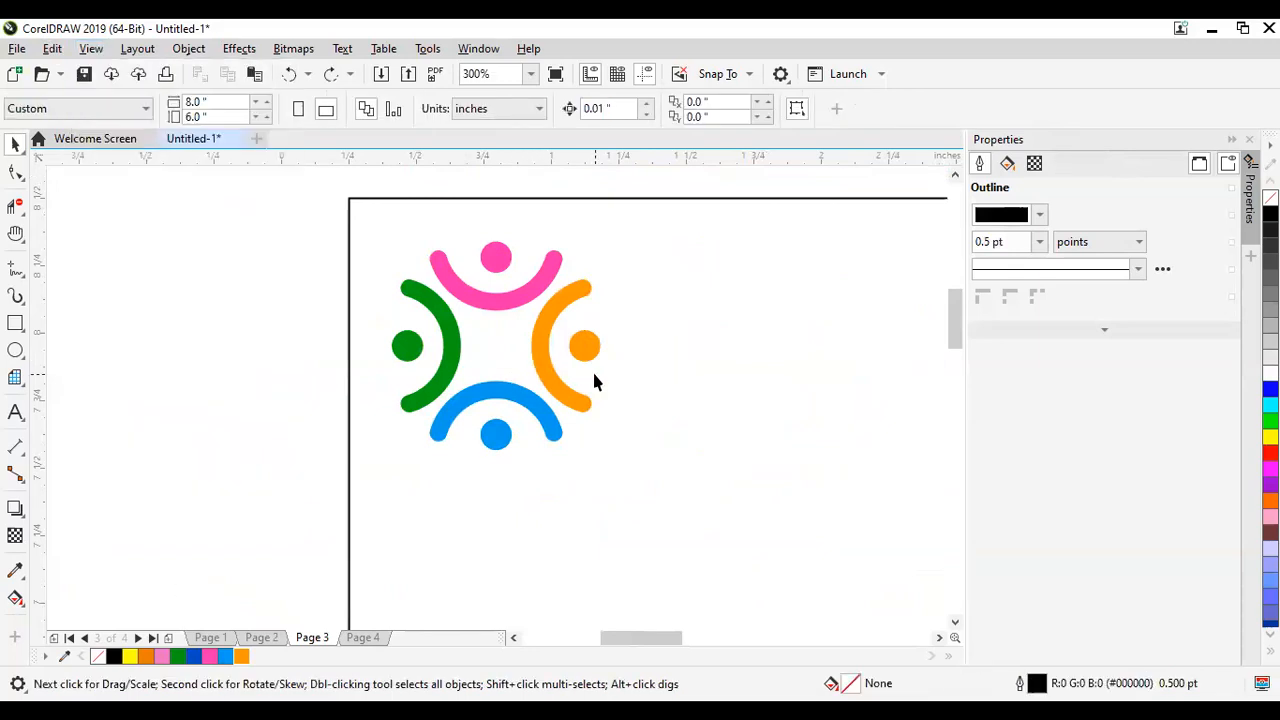
Step: Place a copy of the corner icon about 0.77 inches to its right so the facing side dots touch without overlapping
{"action": "scroll", "coordinate": [593, 381], "scroll_direction": "up", "scroll_amount": 2}
{"action": "left_click", "coordinate": [586, 323]}
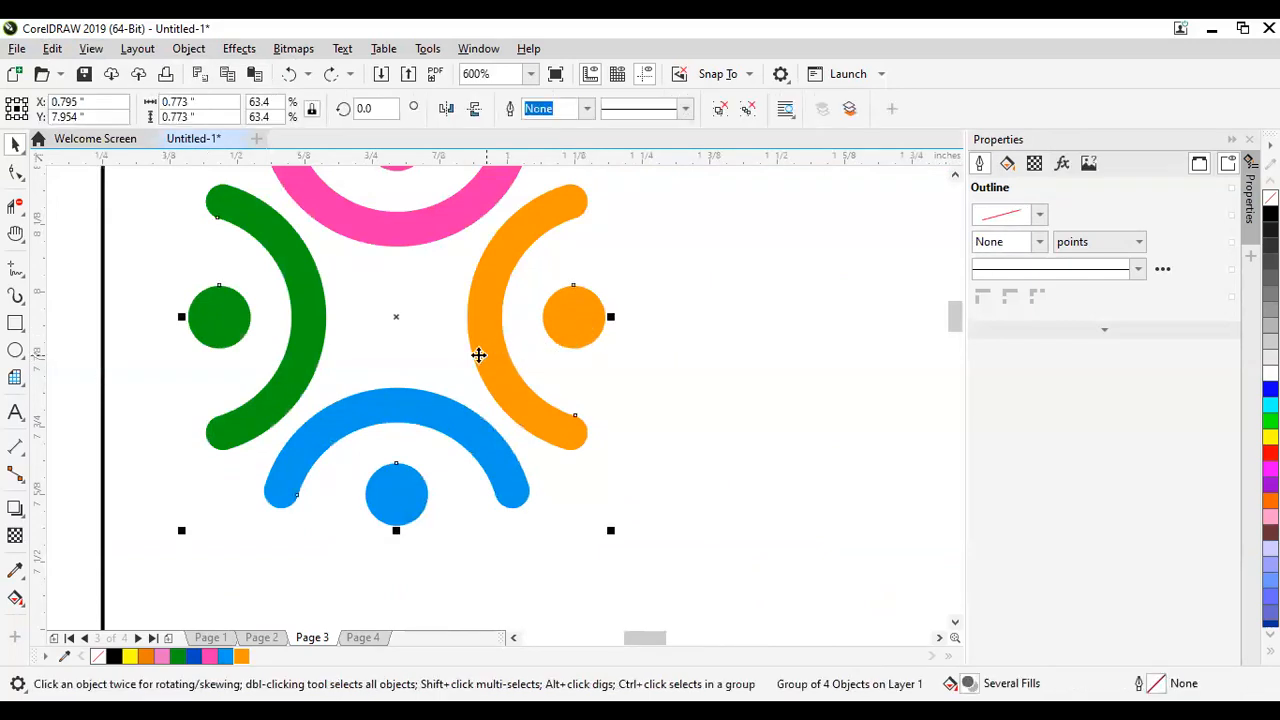
{"action": "scroll", "coordinate": [471, 357], "scroll_direction": "down", "scroll_amount": 2}
{"action": "scroll", "coordinate": [523, 362], "scroll_direction": "down", "scroll_amount": 2}
{"action": "scroll", "coordinate": [528, 356], "scroll_direction": "up", "scroll_amount": 2}
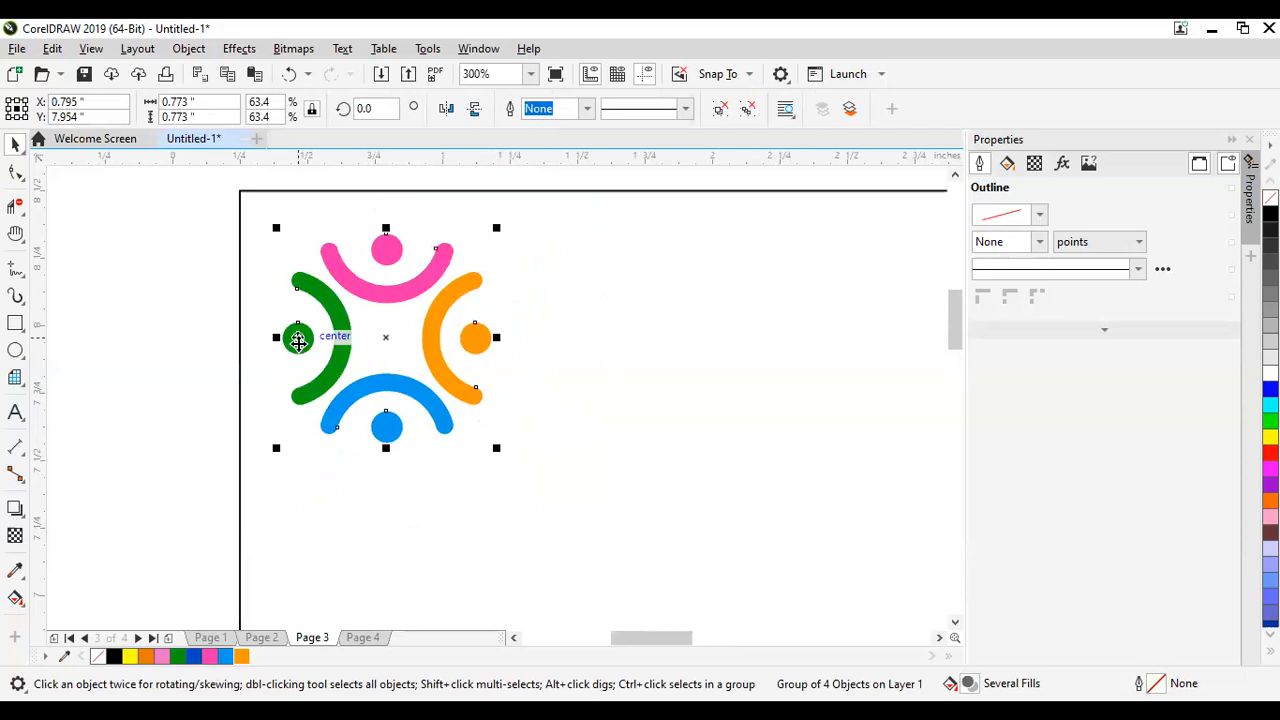
{"action": "scroll", "coordinate": [297, 335], "scroll_direction": "up", "scroll_amount": 4}
{"action": "left_click_drag", "start_coordinate": [277, 323], "coordinate": [768, 370]}
{"action": "scroll", "coordinate": [657, 374], "scroll_direction": "down", "scroll_amount": 8}
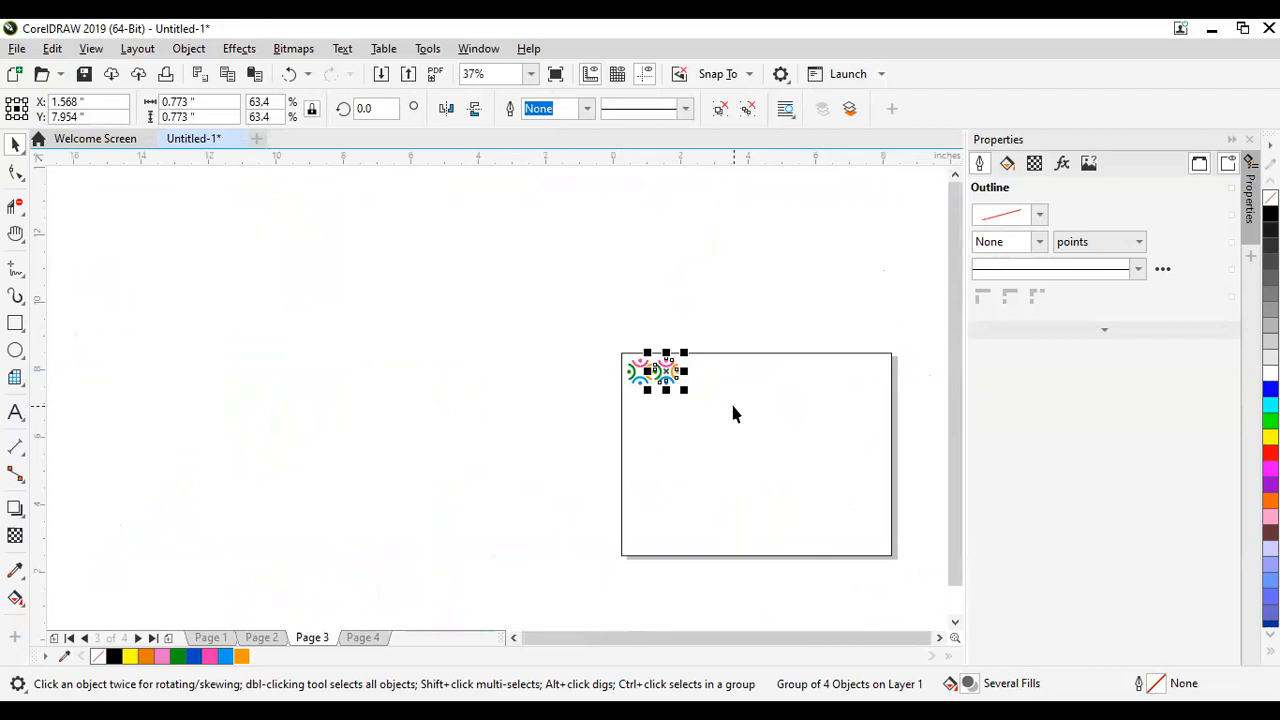
Step: Repeat the icon duplication at the same spacing until ten icons form a row across the top of the page
{"action": "scroll", "coordinate": [733, 413], "scroll_direction": "up", "scroll_amount": 3}
{"action": "key", "text": "ctrl+r"}
{"action": "key", "text": "ctrl+r"}
{"action": "key", "text": "ctrl+r"}
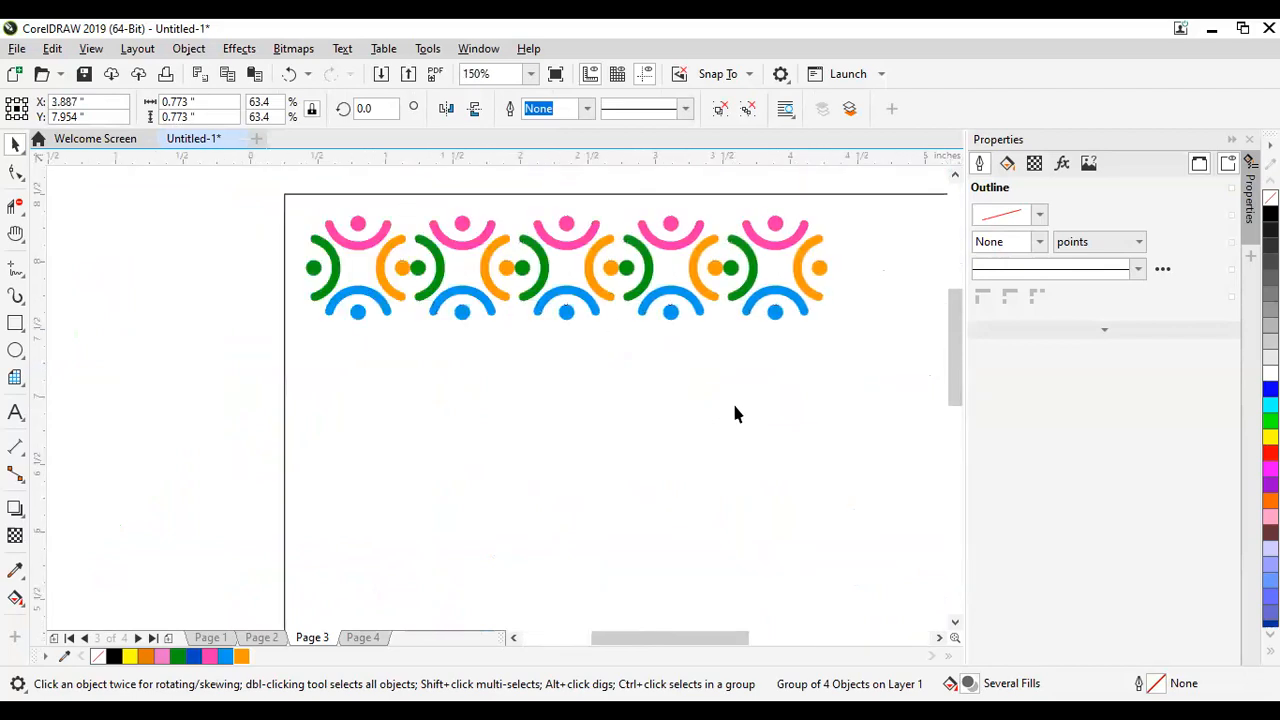
{"action": "key", "text": "ctrl+r"}
{"action": "key", "text": "ctrl+r"}
{"action": "key", "text": "ctrl+r"}
{"action": "scroll", "coordinate": [723, 399], "scroll_direction": "down", "scroll_amount": 3}
{"action": "key", "text": "ctrl+r"}
{"action": "key", "text": "ctrl+r"}
Step: Group all ten icons of the row into one object
{"action": "left_click_drag", "start_coordinate": [592, 301], "coordinate": [907, 420]}
{"action": "key", "text": "ctrl+a"}
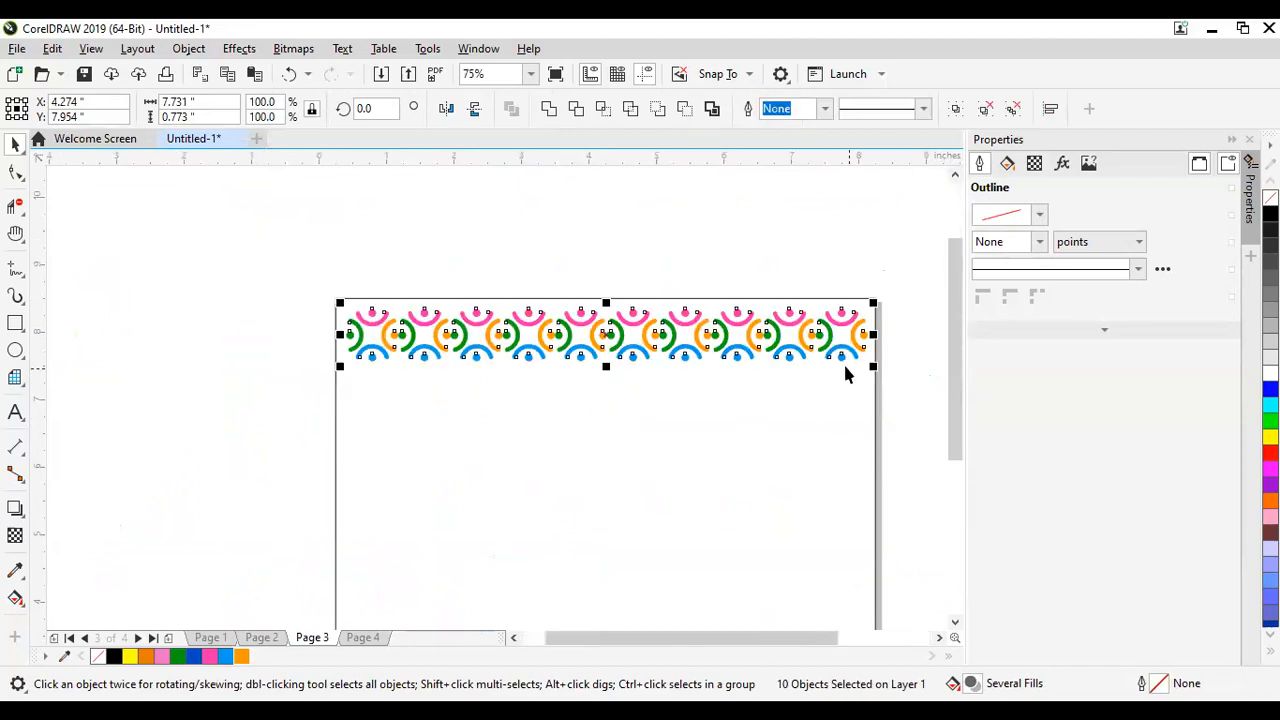
{"action": "key", "text": "ctrl+g"}
{"action": "scroll", "coordinate": [582, 338], "scroll_direction": "up", "scroll_amount": 2}
{"action": "scroll", "coordinate": [583, 346], "scroll_direction": "up", "scroll_amount": 4}
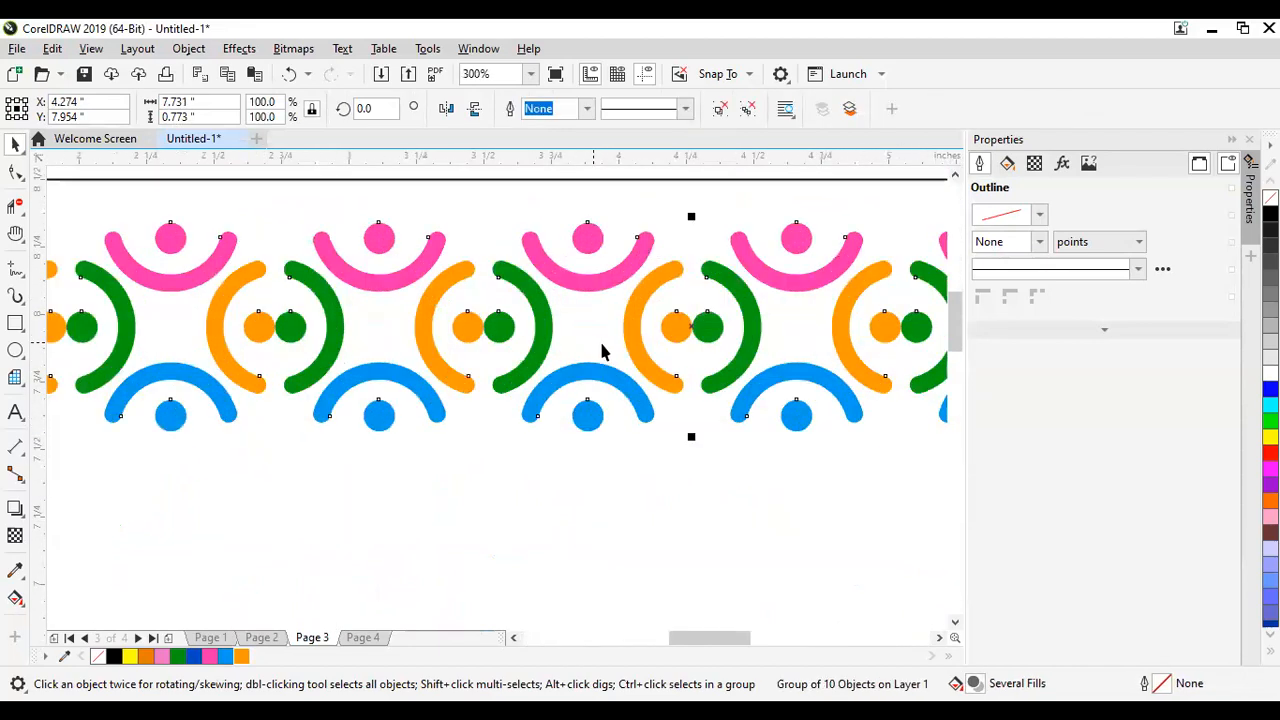
{"action": "scroll", "coordinate": [586, 230], "scroll_direction": "up", "scroll_amount": 4}
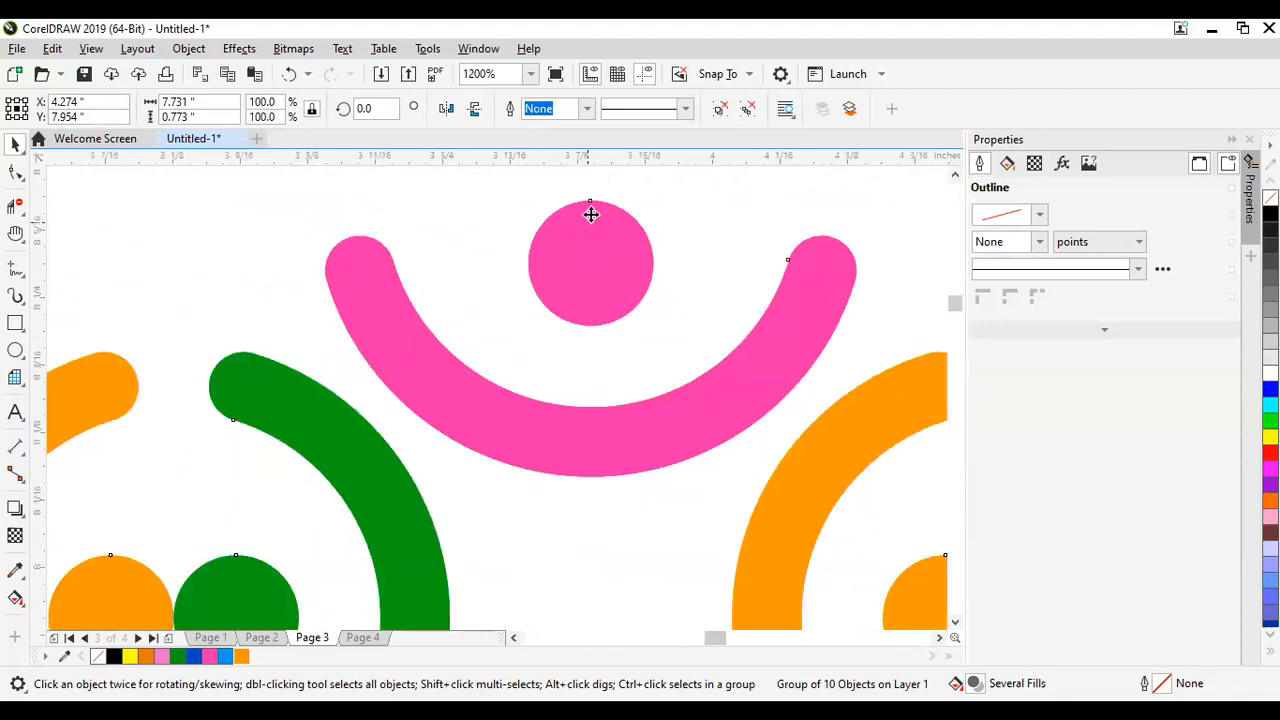
Step: Place a copy of the icon row directly below the original and repeat the duplication until eight rows run down the page
{"action": "left_click_drag", "start_coordinate": [594, 310], "coordinate": [593, 521]}
{"action": "scroll", "coordinate": [610, 520], "scroll_direction": "down", "scroll_amount": 8}
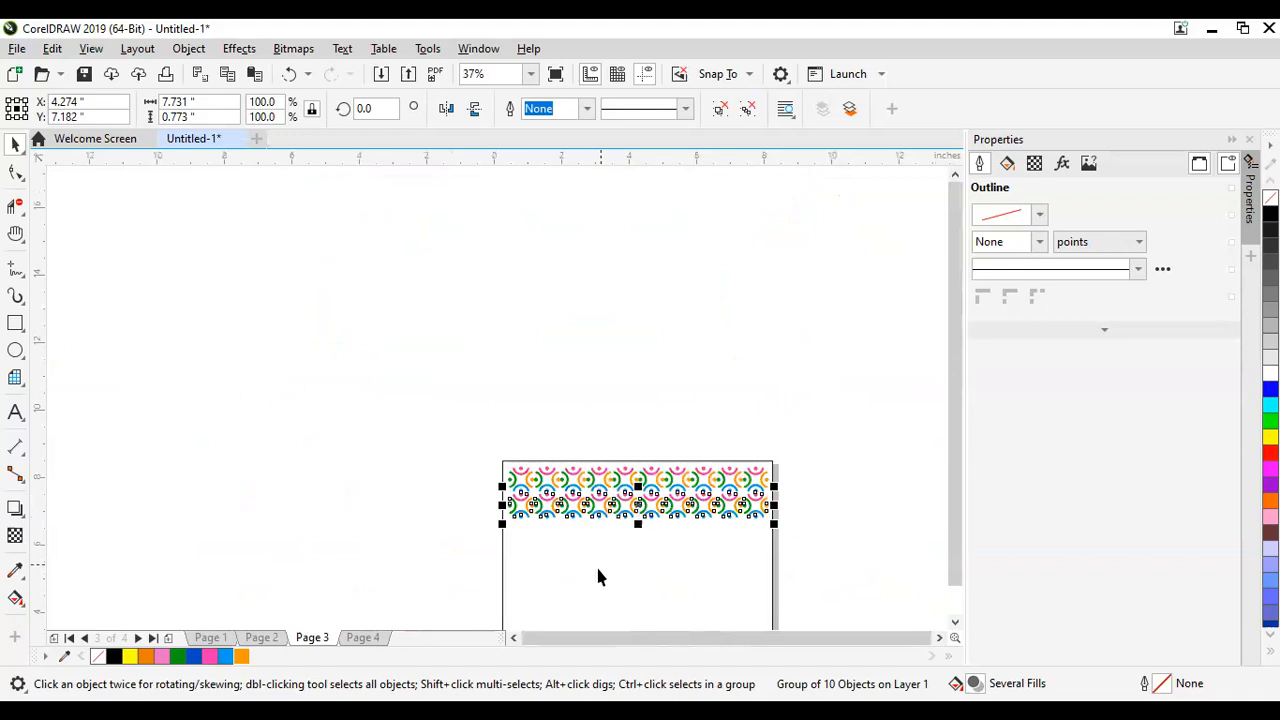
{"action": "scroll", "coordinate": [614, 440], "scroll_direction": "down", "scroll_amount": 3}
{"action": "scroll", "coordinate": [618, 458], "scroll_direction": "up", "scroll_amount": 3}
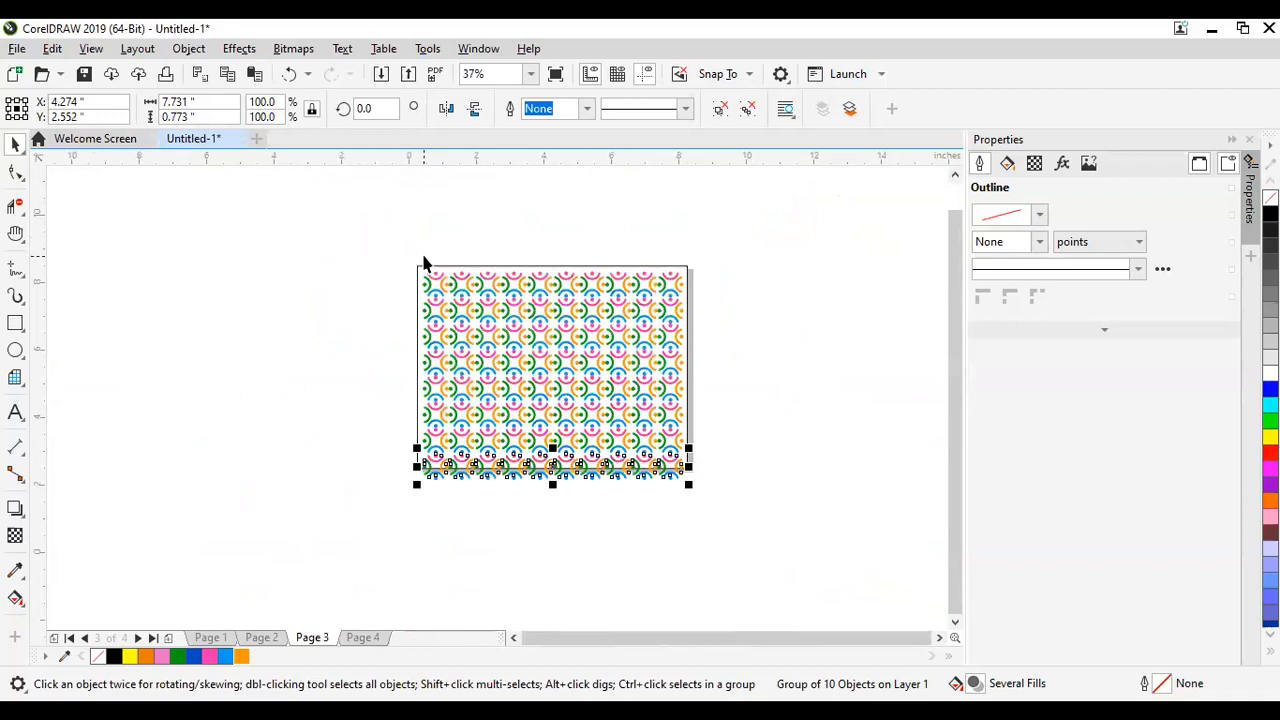
Step: Combine all eight rows into one group, scaled to 86.3% and centred on the page
{"action": "left_click_drag", "start_coordinate": [420, 256], "coordinate": [676, 495]}
{"action": "left_click_drag", "start_coordinate": [738, 530], "coordinate": [737, 528]}
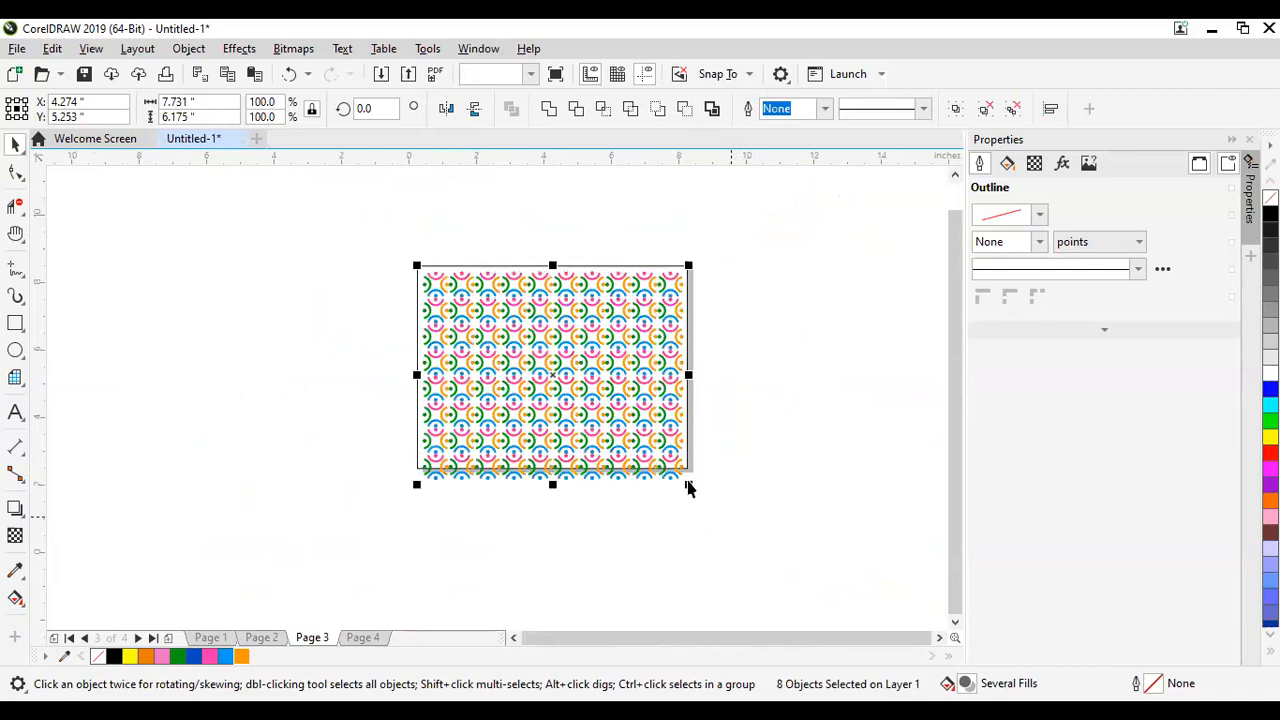
{"action": "mouse_move", "coordinate": [688, 486]}
{"action": "left_mouse_down"}
{"action": "mouse_move", "coordinate": [668, 442]}
{"action": "mouse_move", "coordinate": [689, 466]}
{"action": "left_mouse_up"}
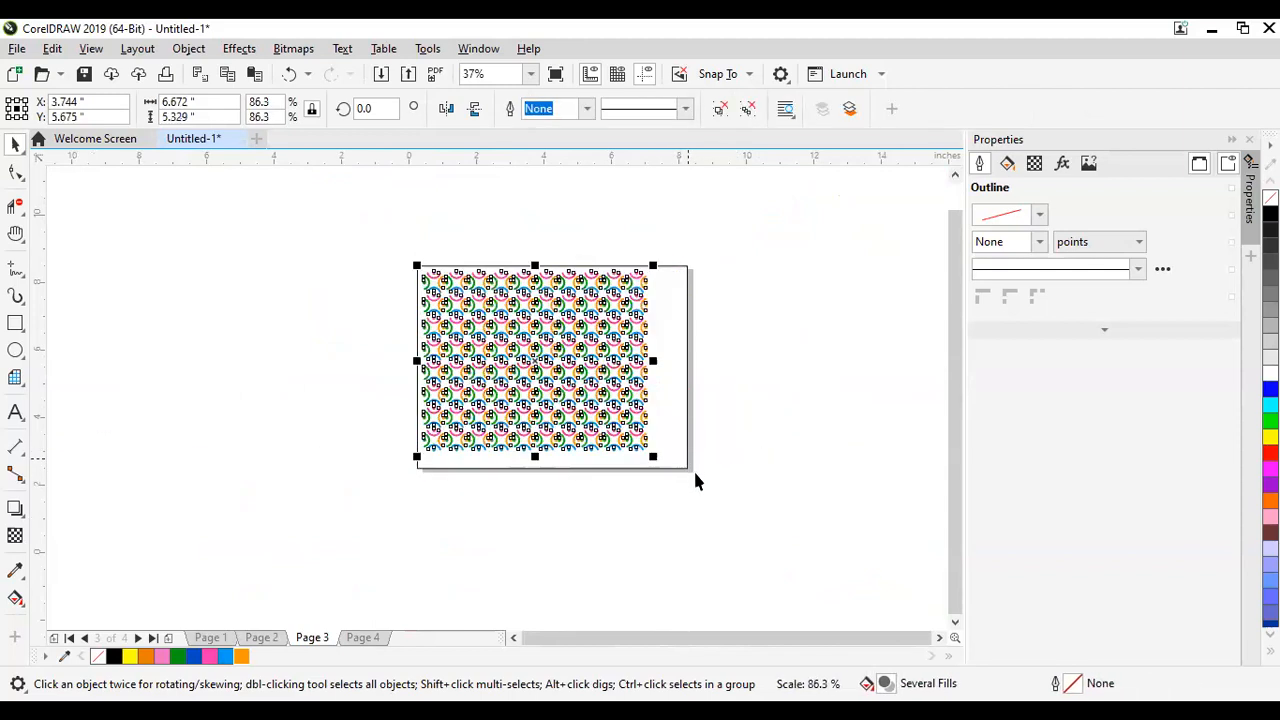
{"action": "key", "text": "ctrl+g"}
{"action": "left_click", "coordinate": [710, 396]}
{"action": "scroll", "coordinate": [586, 358], "scroll_direction": "up", "scroll_amount": 1}
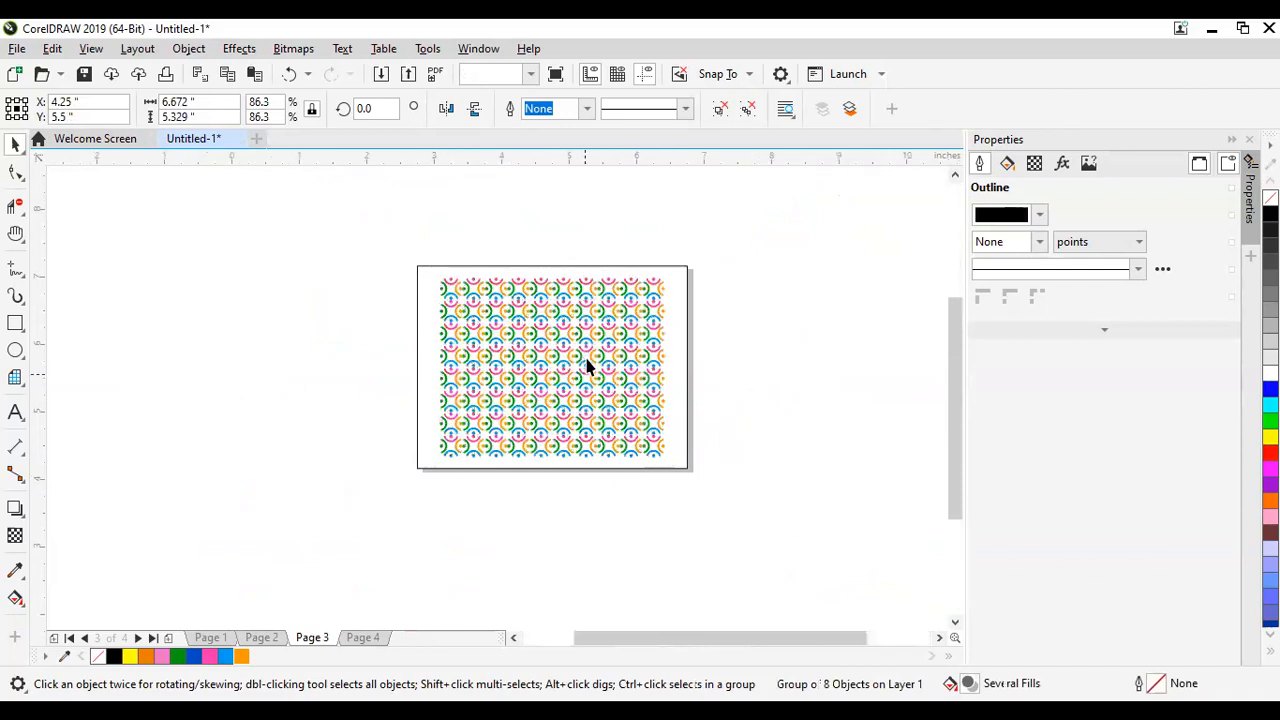
{"action": "scroll", "coordinate": [723, 405], "scroll_direction": "up", "scroll_amount": 1}
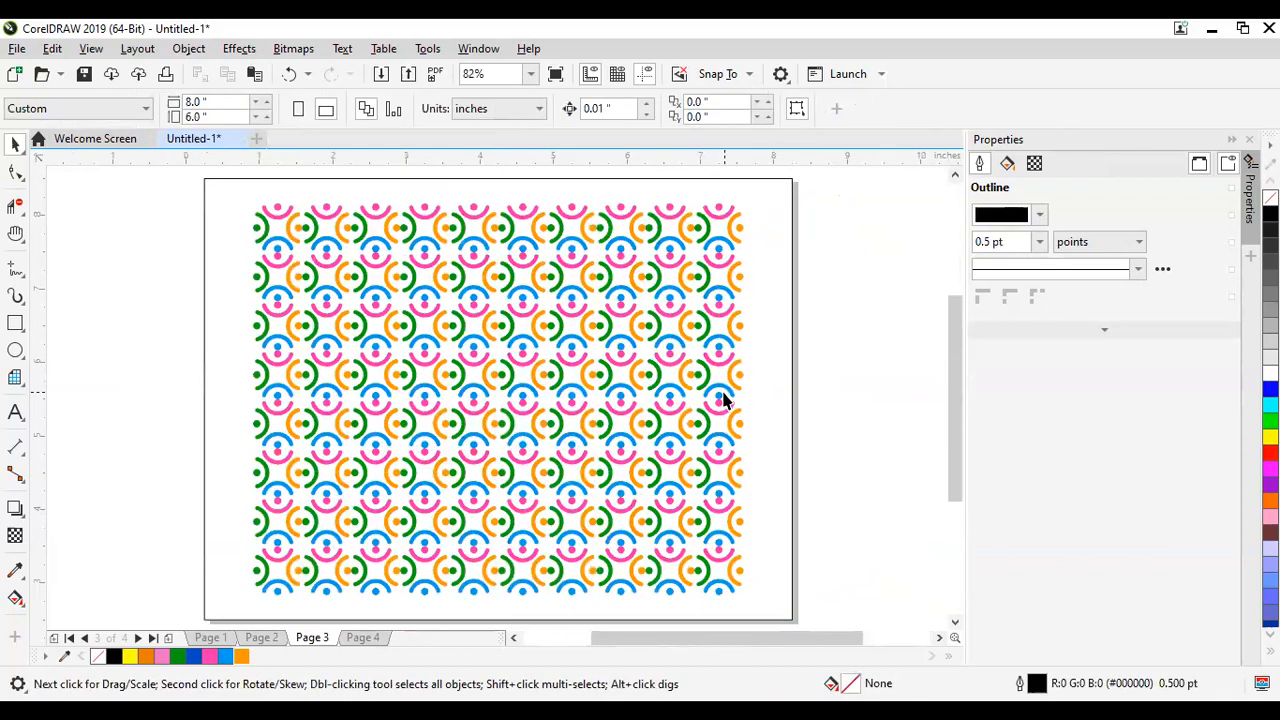
Step: Copy the grouped pattern from Page 3 to Page 1 and move it off the page to the left of the cover
{"action": "scroll", "coordinate": [657, 360], "scroll_direction": "down", "scroll_amount": 2}
{"action": "left_click", "coordinate": [648, 362]}
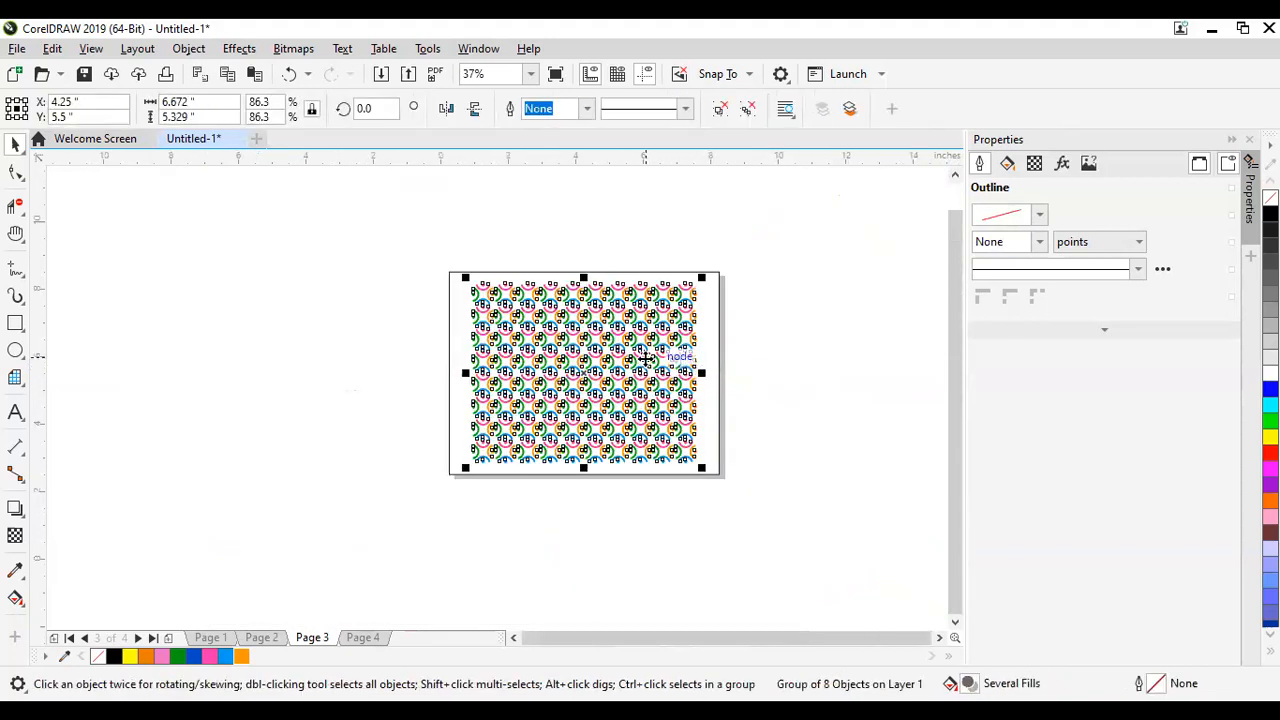
{"action": "left_click", "coordinate": [210, 639]}
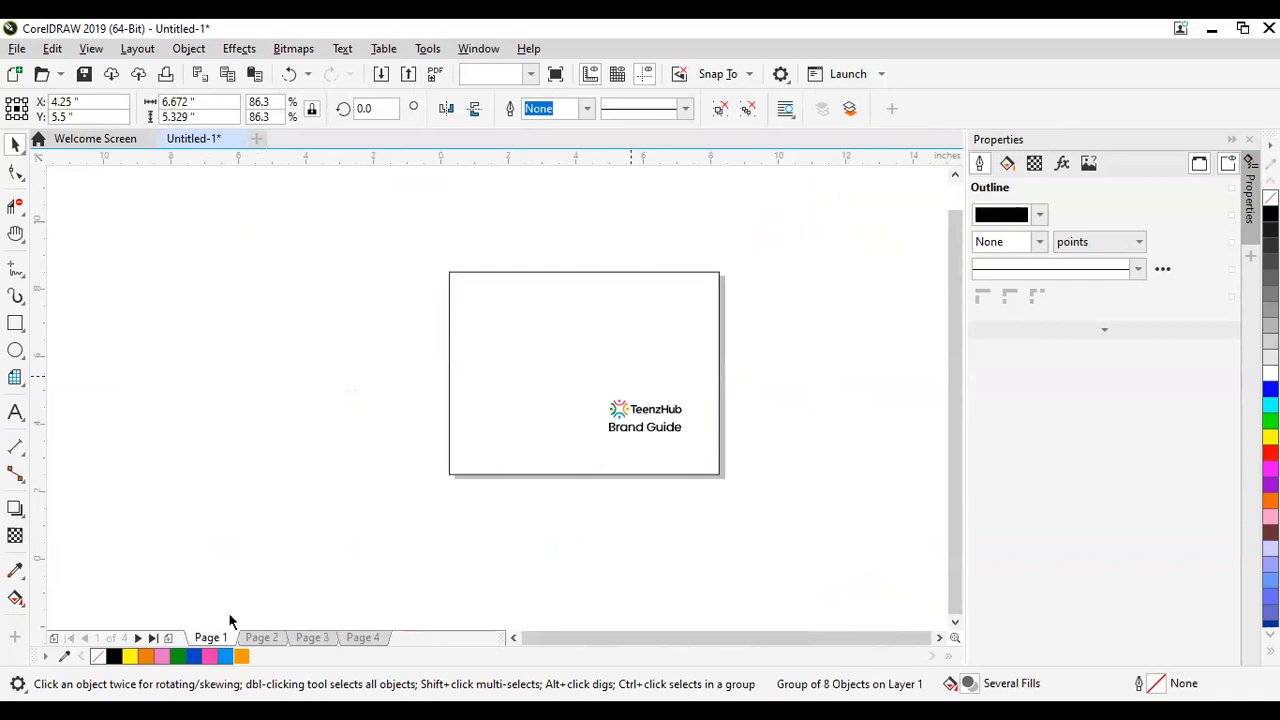
{"action": "left_click", "coordinate": [620, 450]}
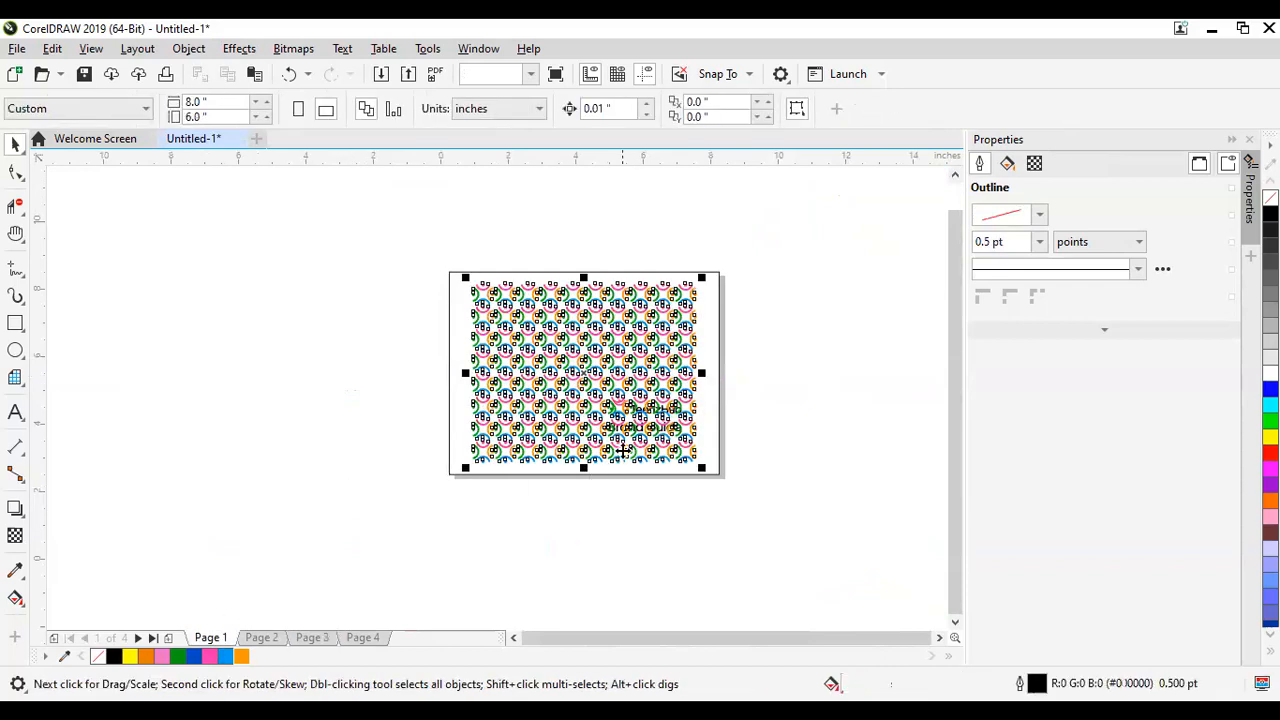
{"action": "scroll", "coordinate": [616, 456], "scroll_direction": "up", "scroll_amount": 2}
{"action": "scroll", "coordinate": [513, 443], "scroll_direction": "down", "scroll_amount": 2}
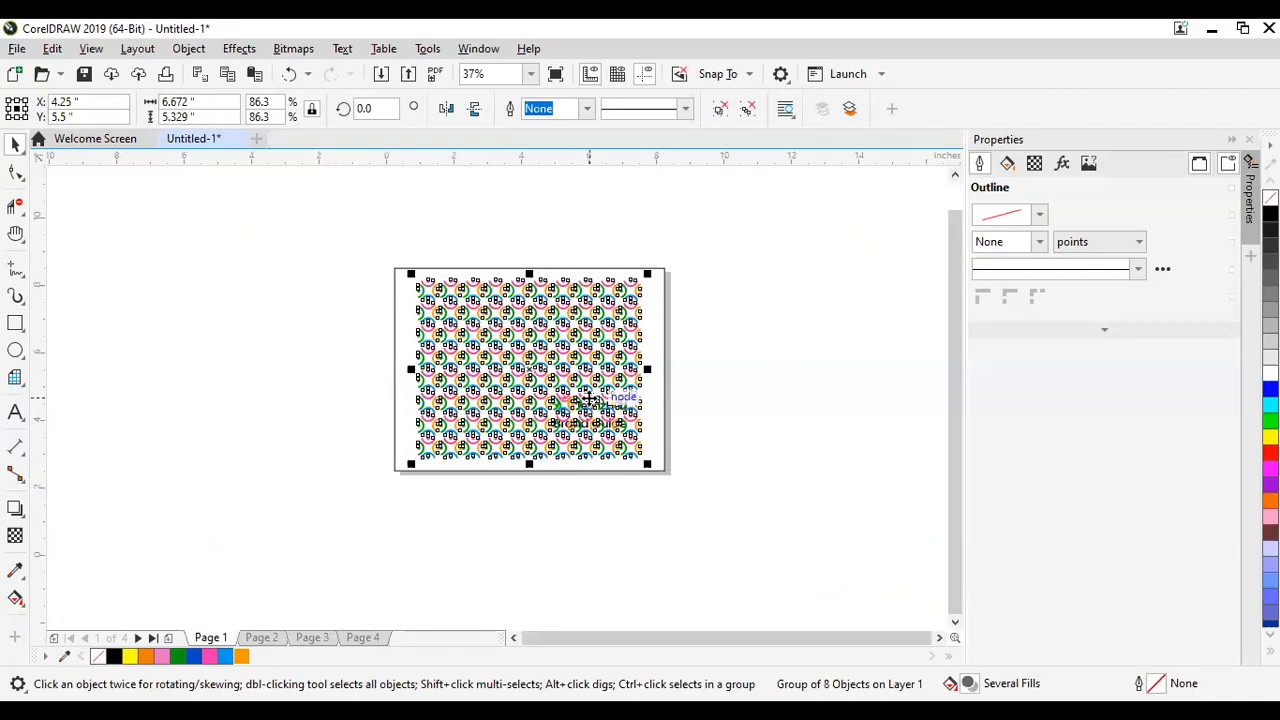
{"action": "scroll", "coordinate": [600, 393], "scroll_direction": "up", "scroll_amount": 2}
{"action": "scroll", "coordinate": [605, 385], "scroll_direction": "down", "scroll_amount": 2}
{"action": "left_click_drag", "start_coordinate": [605, 385], "coordinate": [318, 385]}
{"action": "left_click", "coordinate": [562, 407]}
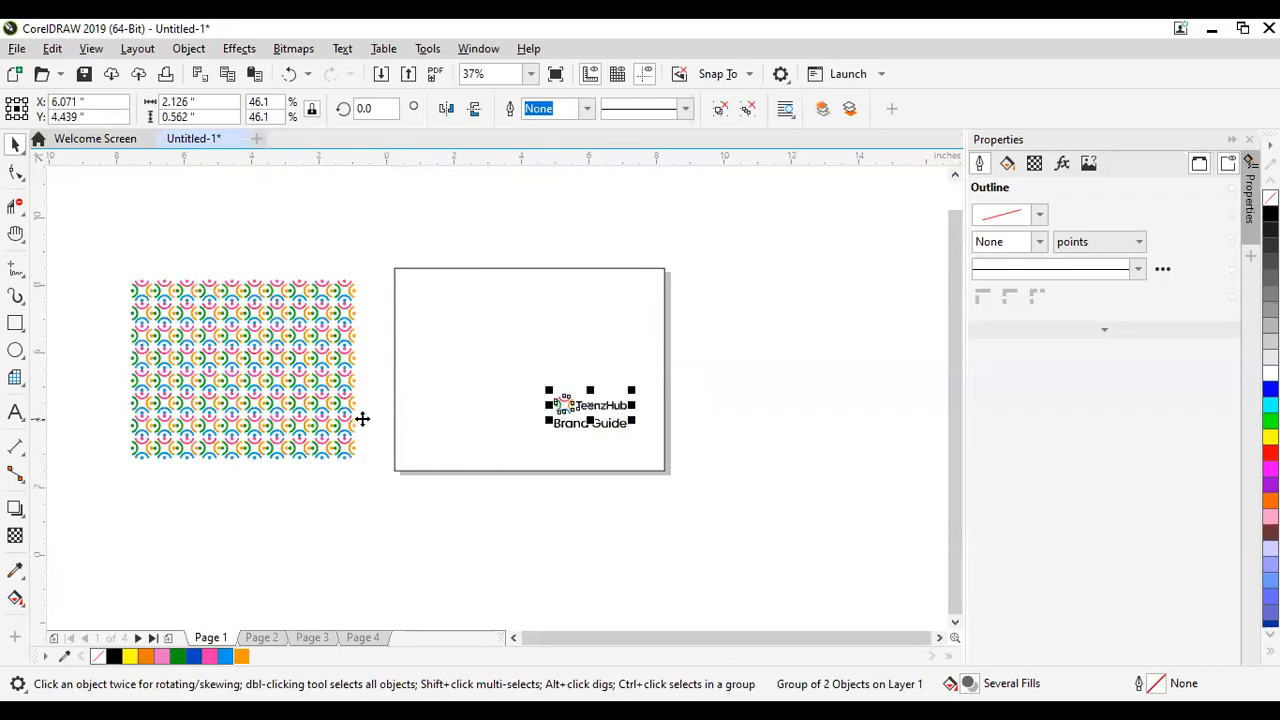
Step: Enlarge the pattern to about 14.04 by 11.21 inches and position it so its right end overlaps the left side of the cover
{"action": "left_click", "coordinate": [330, 417]}
{"action": "left_click_drag", "start_coordinate": [361, 466], "coordinate": [518, 591]}
{"action": "left_click_drag", "start_coordinate": [491, 411], "coordinate": [441, 413]}
{"action": "left_click_drag", "start_coordinate": [470, 596], "coordinate": [415, 508]}
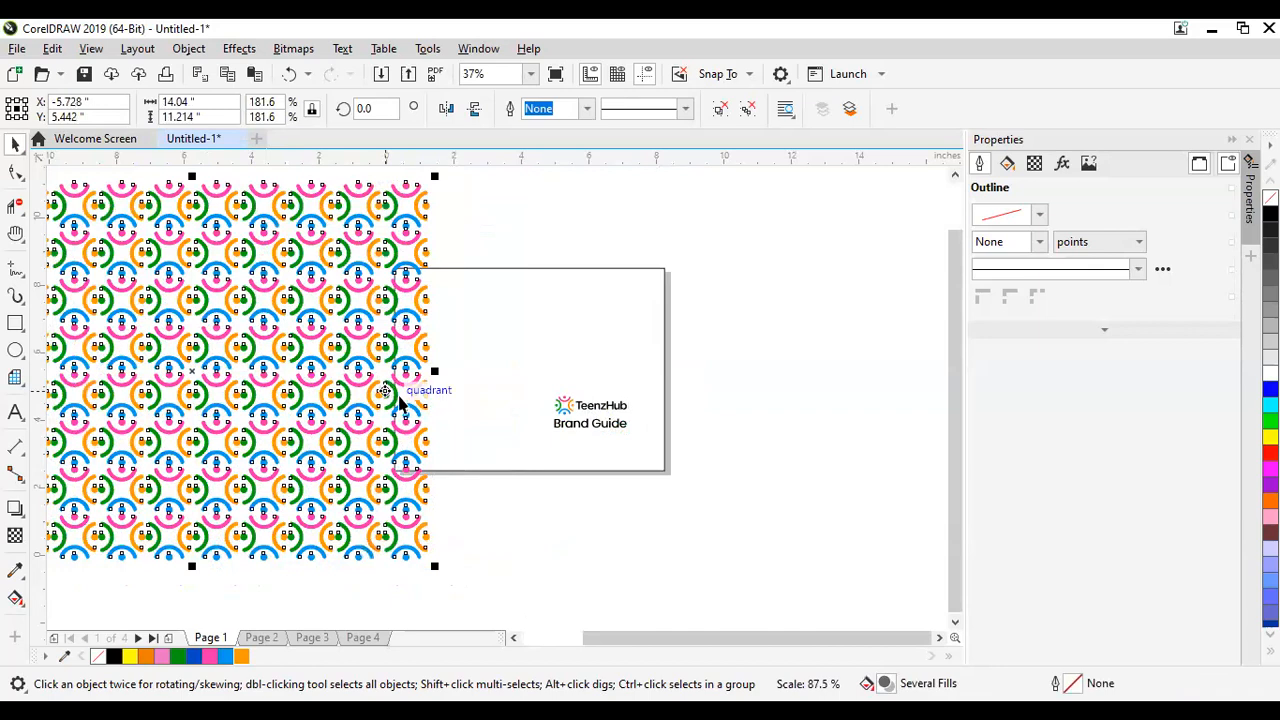
{"action": "left_click_drag", "start_coordinate": [399, 400], "coordinate": [402, 402]}
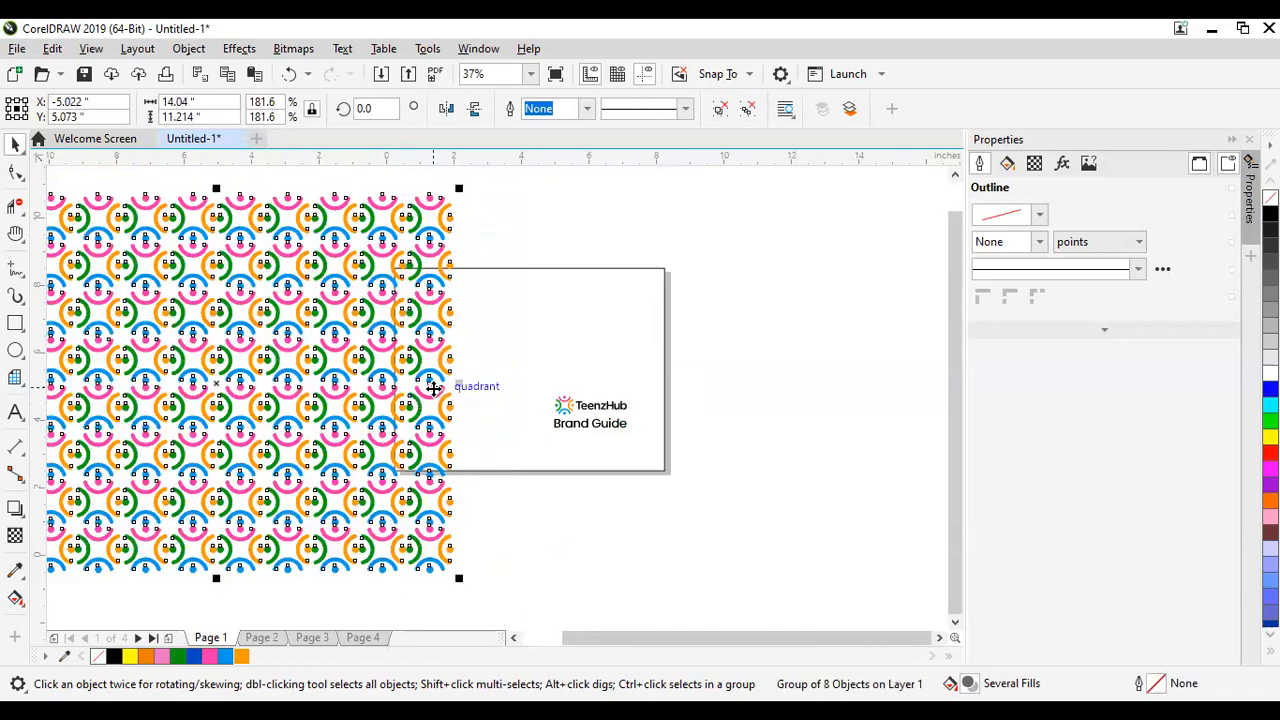
Step: Try to PowerClip the enlarged pattern inside the page-sized rectangle
{"action": "right_click", "coordinate": [433, 387]}
{"action": "left_click", "coordinate": [376, 326]}
{"action": "left_click", "coordinate": [639, 298]}
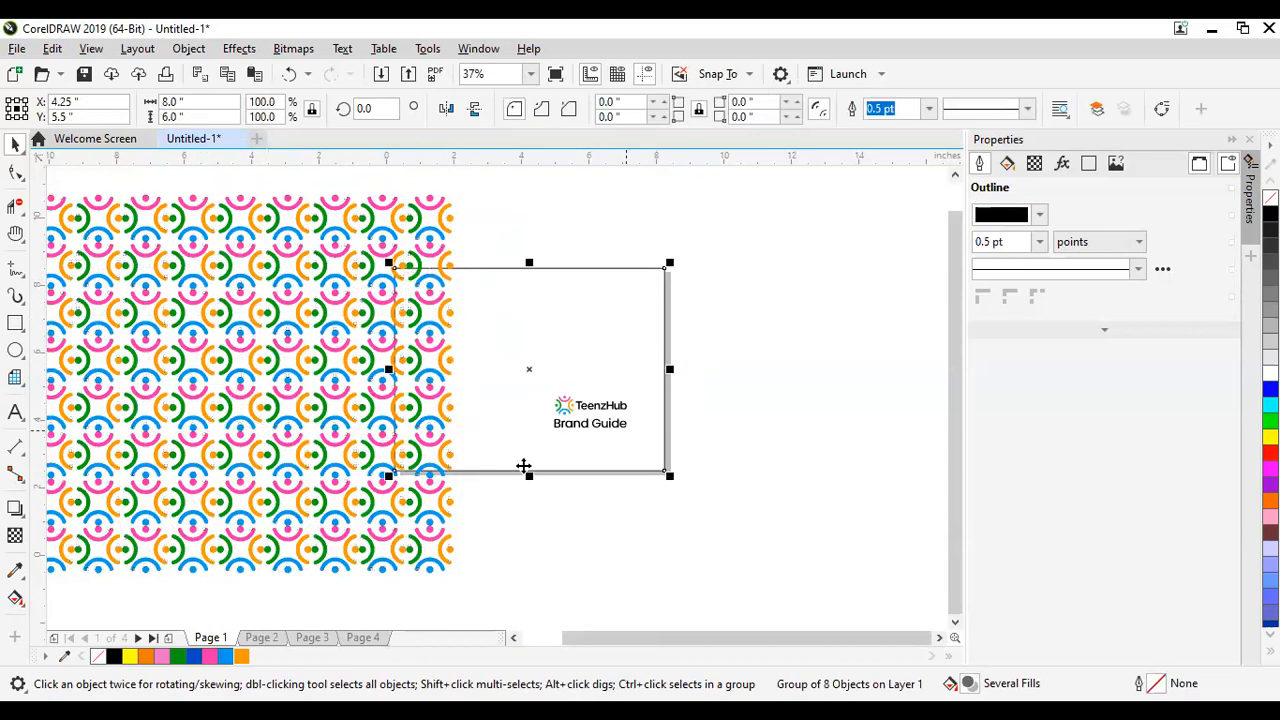
{"action": "right_click", "coordinate": [420, 338]}
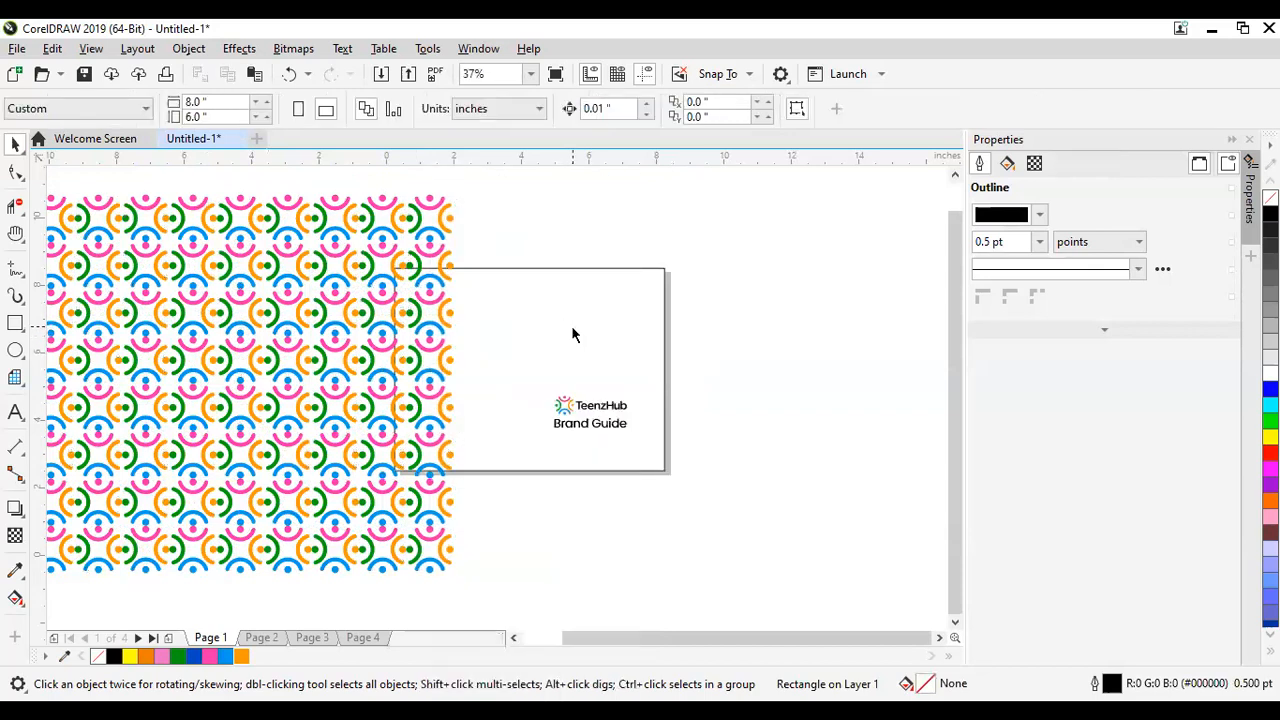
{"action": "left_click", "coordinate": [571, 325]}
{"action": "left_click", "coordinate": [619, 426]}
{"action": "left_click", "coordinate": [660, 412]}
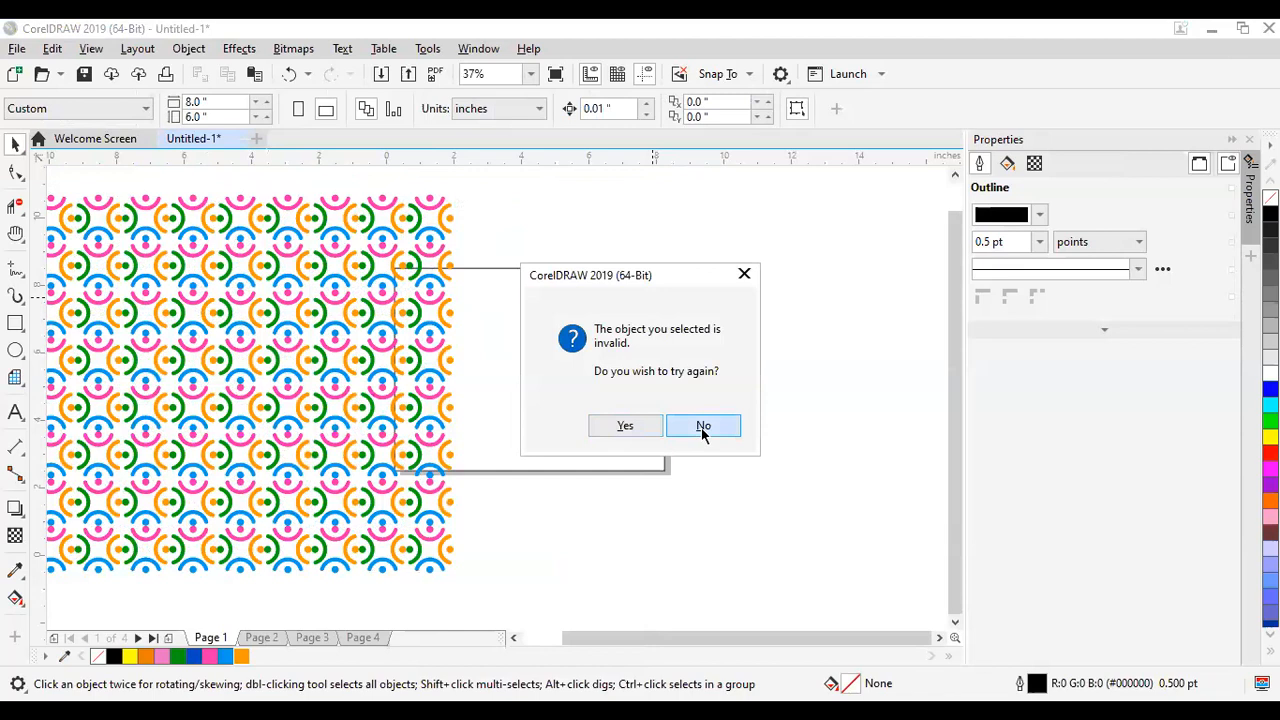
{"action": "key", "text": "Return"}
Step: PowerClip the enlarged pattern inside the page-sized rectangle so it is cropped to the left side of the cover
{"action": "left_click", "coordinate": [503, 305]}
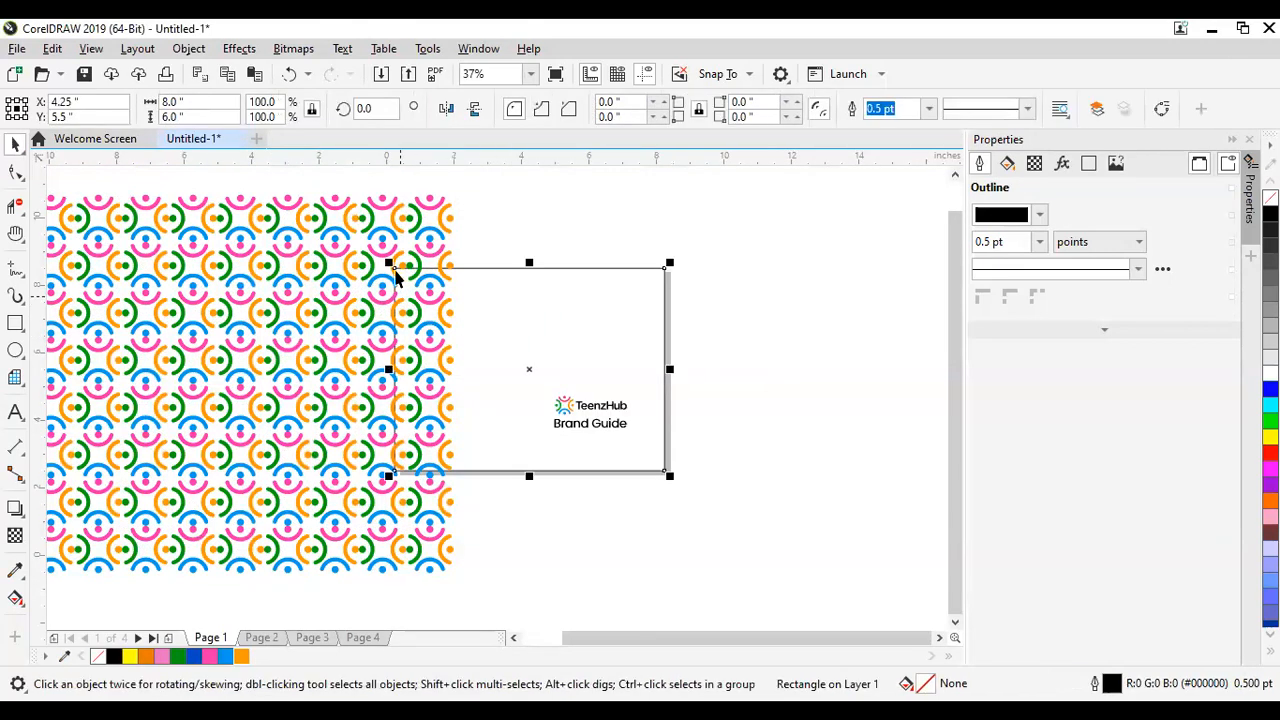
{"action": "left_click", "coordinate": [429, 243]}
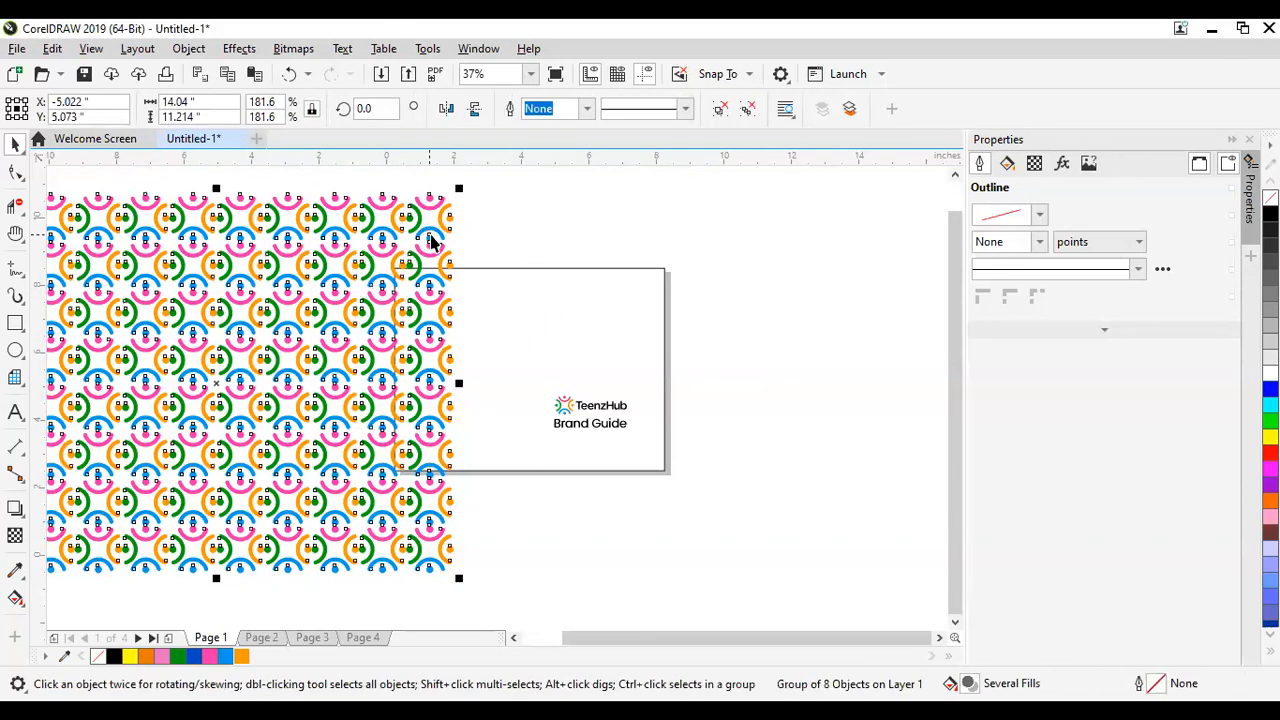
{"action": "right_click", "coordinate": [523, 441]}
{"action": "left_click", "coordinate": [528, 371]}
{"action": "left_click", "coordinate": [611, 331]}
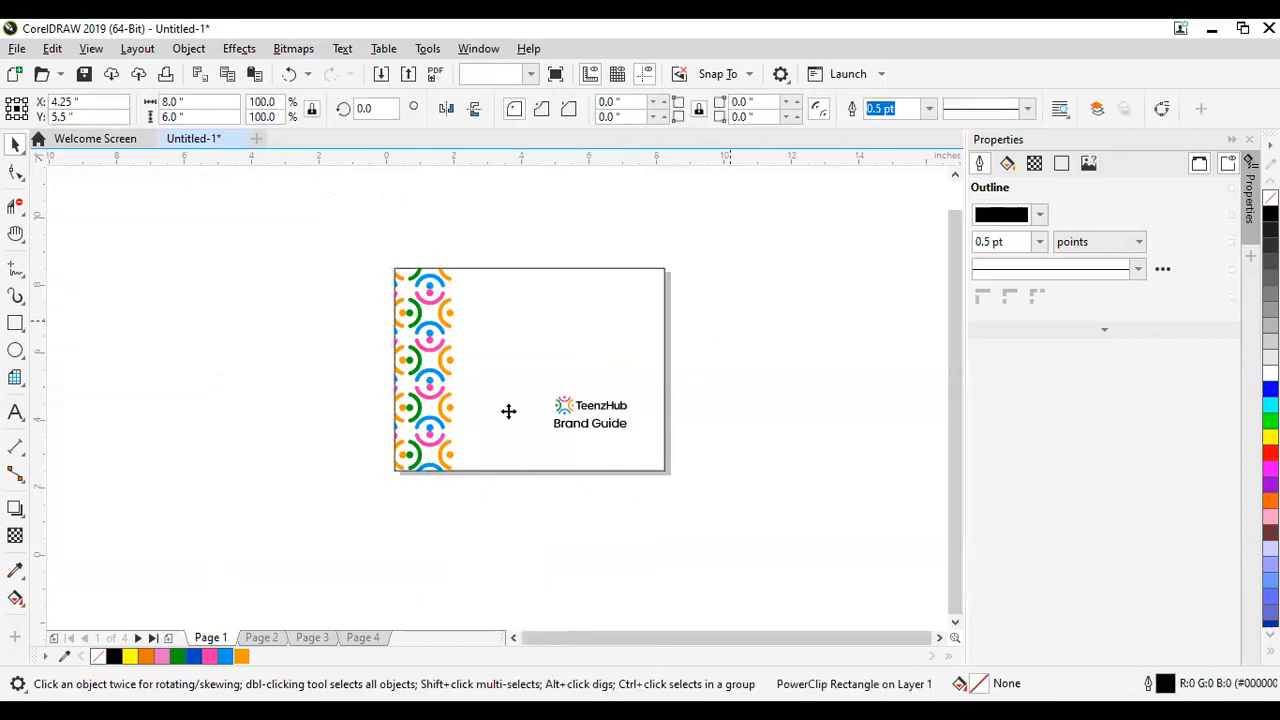
Step: Recolor the whole TeenzHub logo on the cover, including its icon, solid black
{"action": "scroll", "coordinate": [508, 406], "scroll_direction": "down", "scroll_amount": 2}
{"action": "scroll", "coordinate": [537, 418], "scroll_direction": "up", "scroll_amount": 2}
{"action": "scroll", "coordinate": [537, 418], "scroll_direction": "up", "scroll_amount": 2}
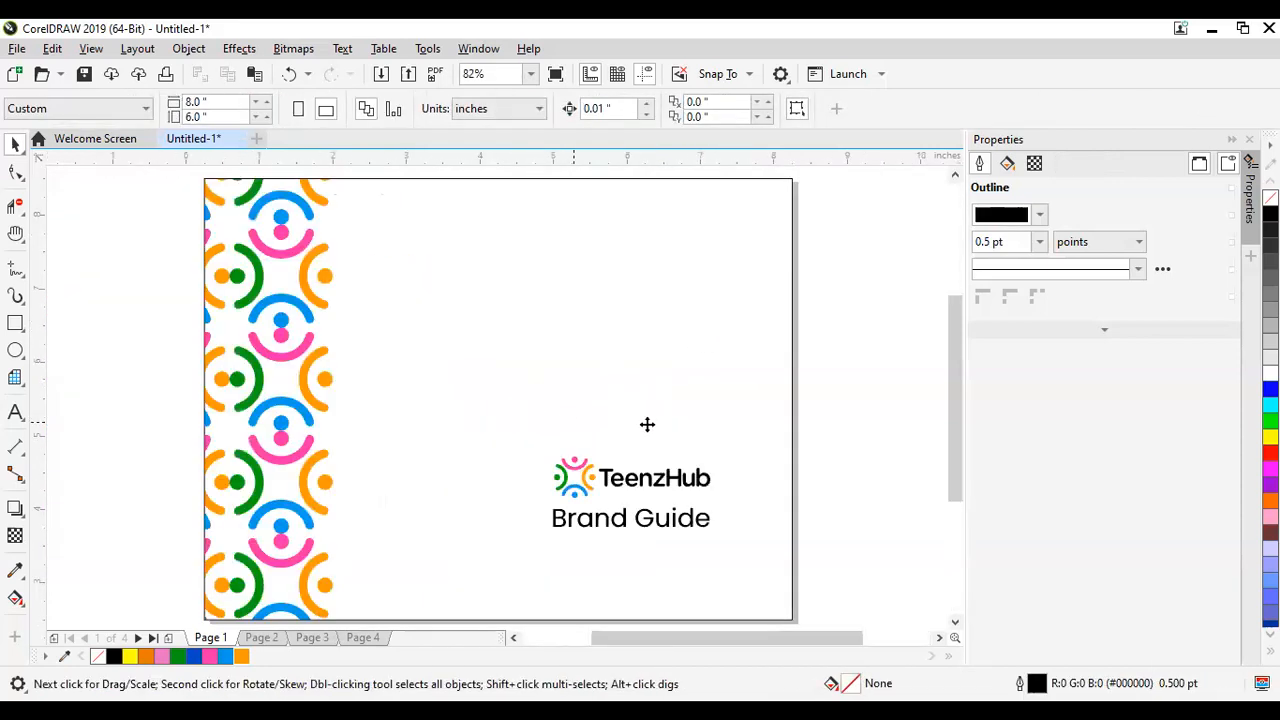
{"action": "scroll", "coordinate": [527, 381], "scroll_direction": "down", "scroll_amount": 2}
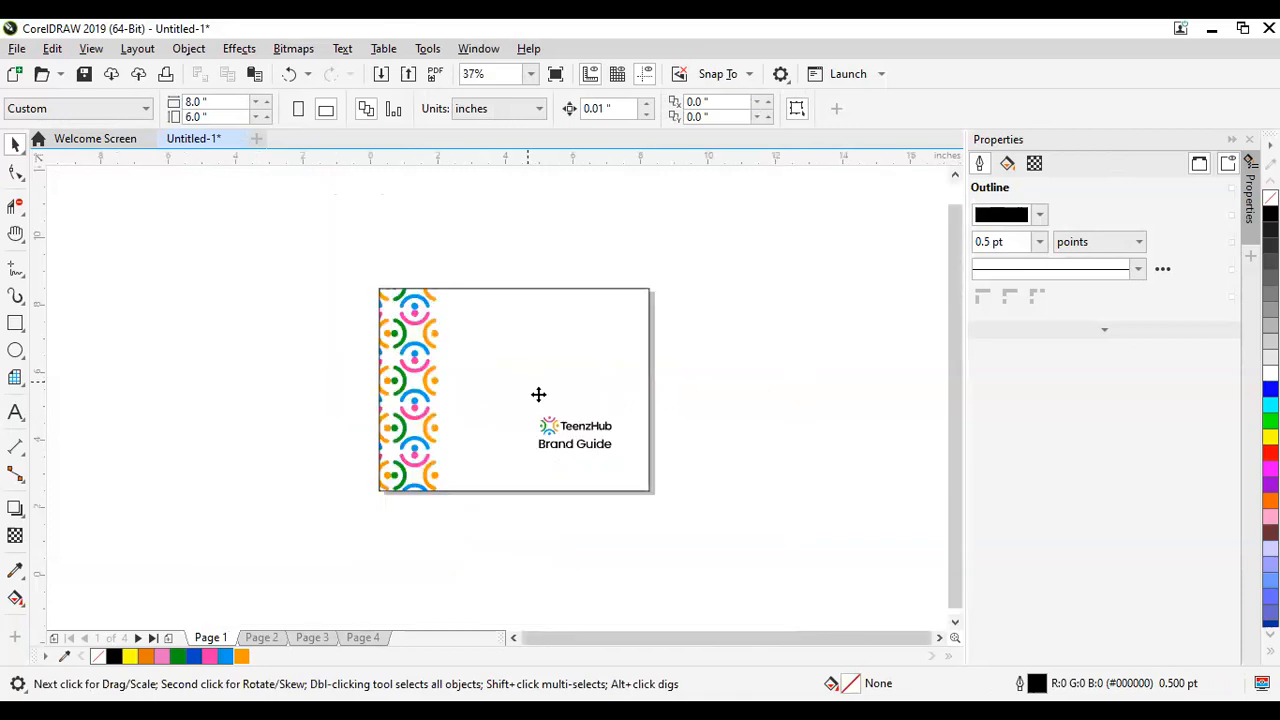
{"action": "scroll", "coordinate": [546, 410], "scroll_direction": "up", "scroll_amount": 2}
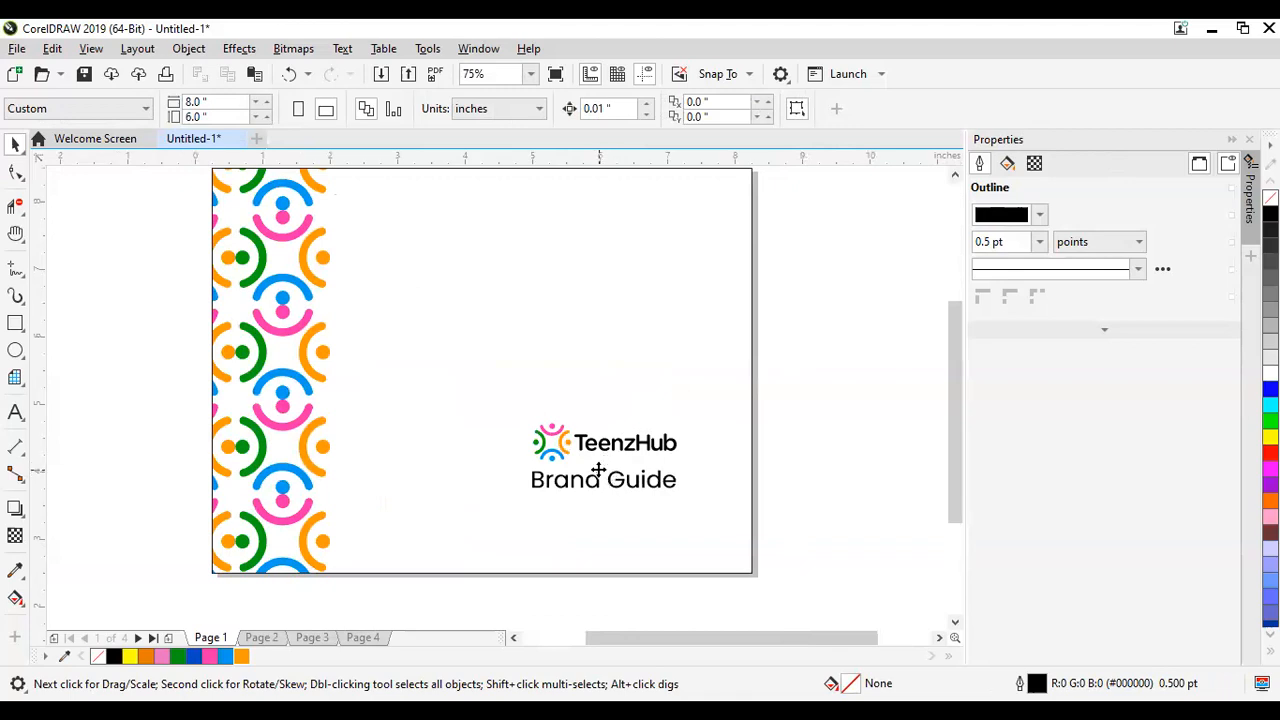
{"action": "left_click", "coordinate": [566, 443]}
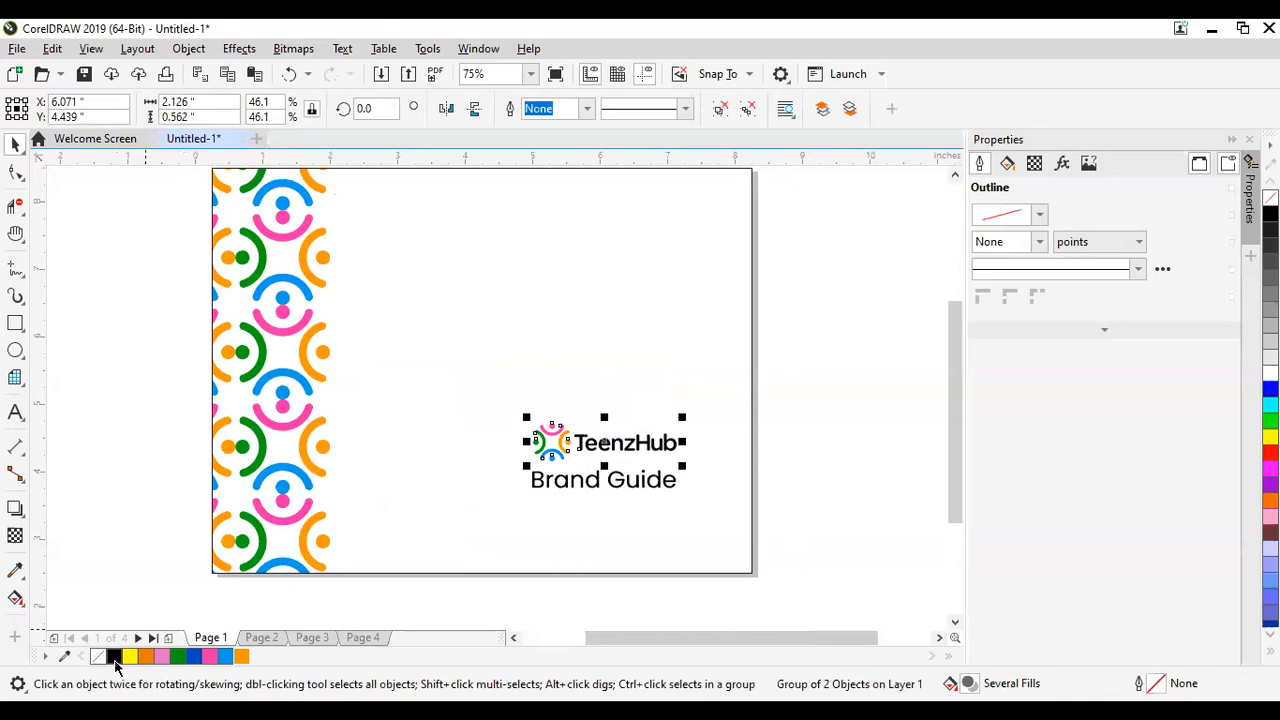
{"action": "left_click", "coordinate": [114, 657]}
{"action": "left_click", "coordinate": [57, 551]}
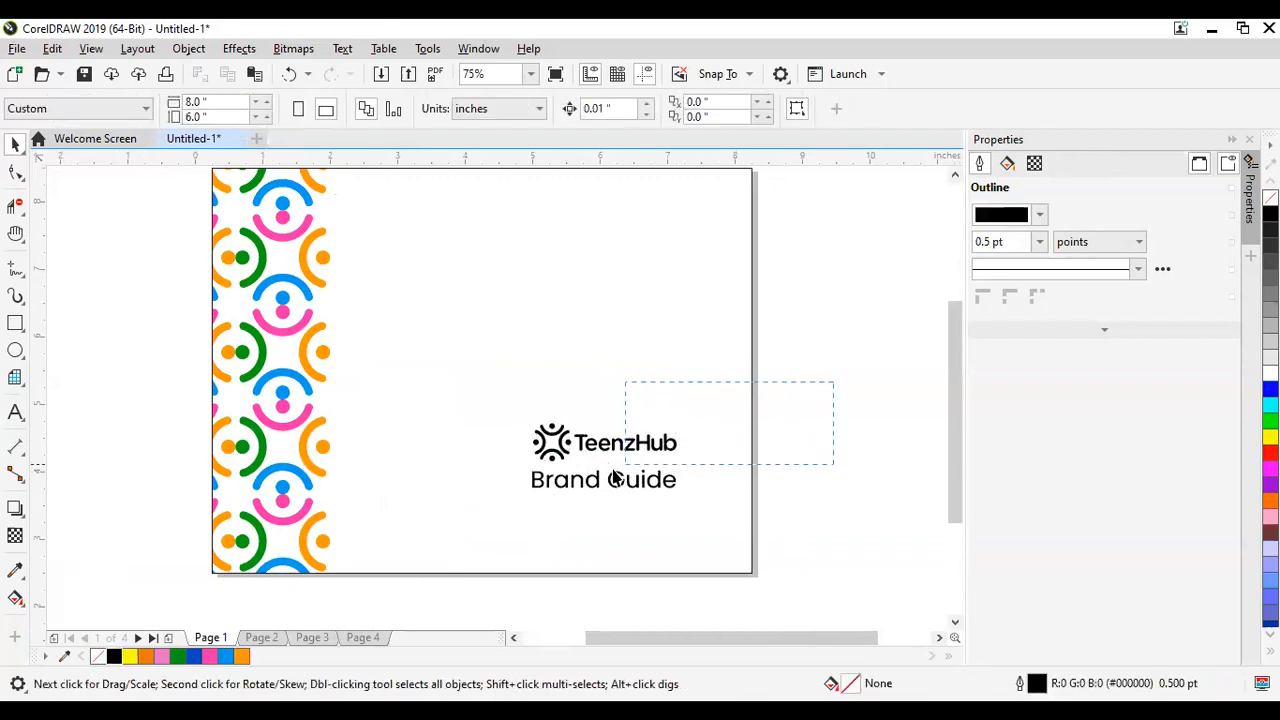
Step: Enlarge the TeenzHub logo to about 3.56 inches wide and move it to the vertical middle of the cover, beside the pattern
{"action": "left_click_drag", "start_coordinate": [600, 478], "coordinate": [783, 418]}
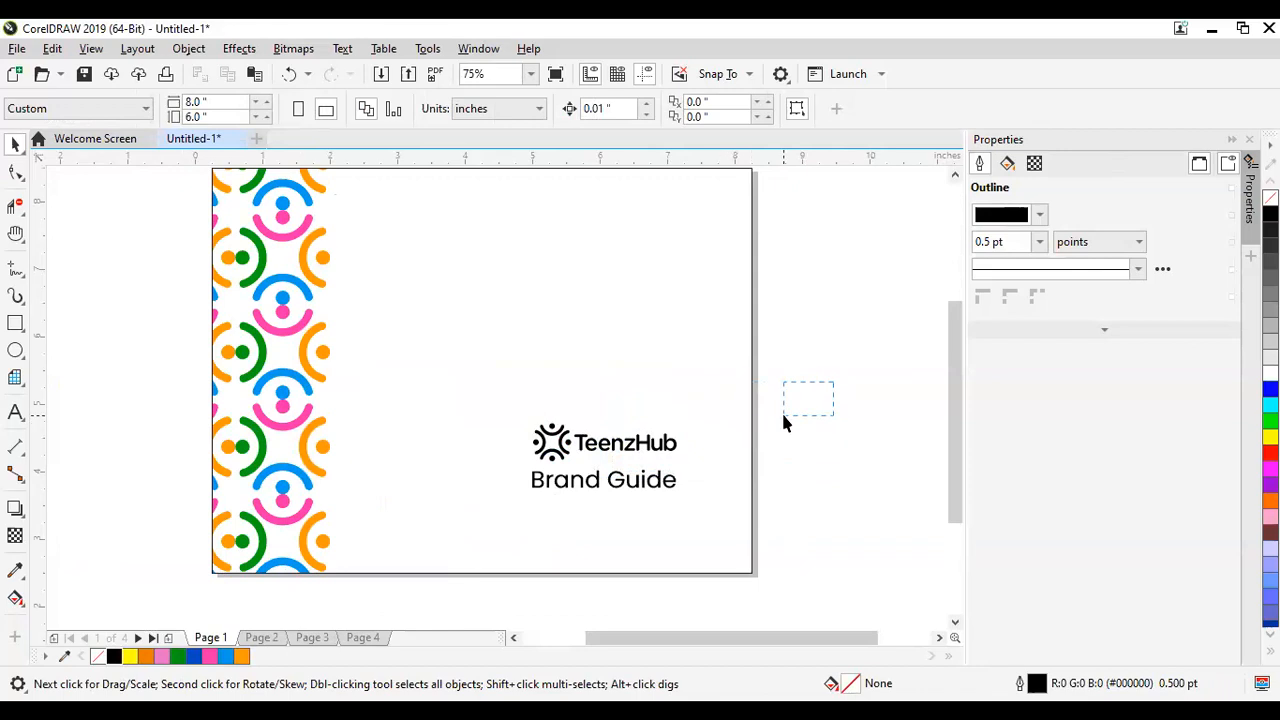
{"action": "left_click", "coordinate": [629, 449]}
{"action": "left_click_drag", "start_coordinate": [690, 413], "coordinate": [757, 376]}
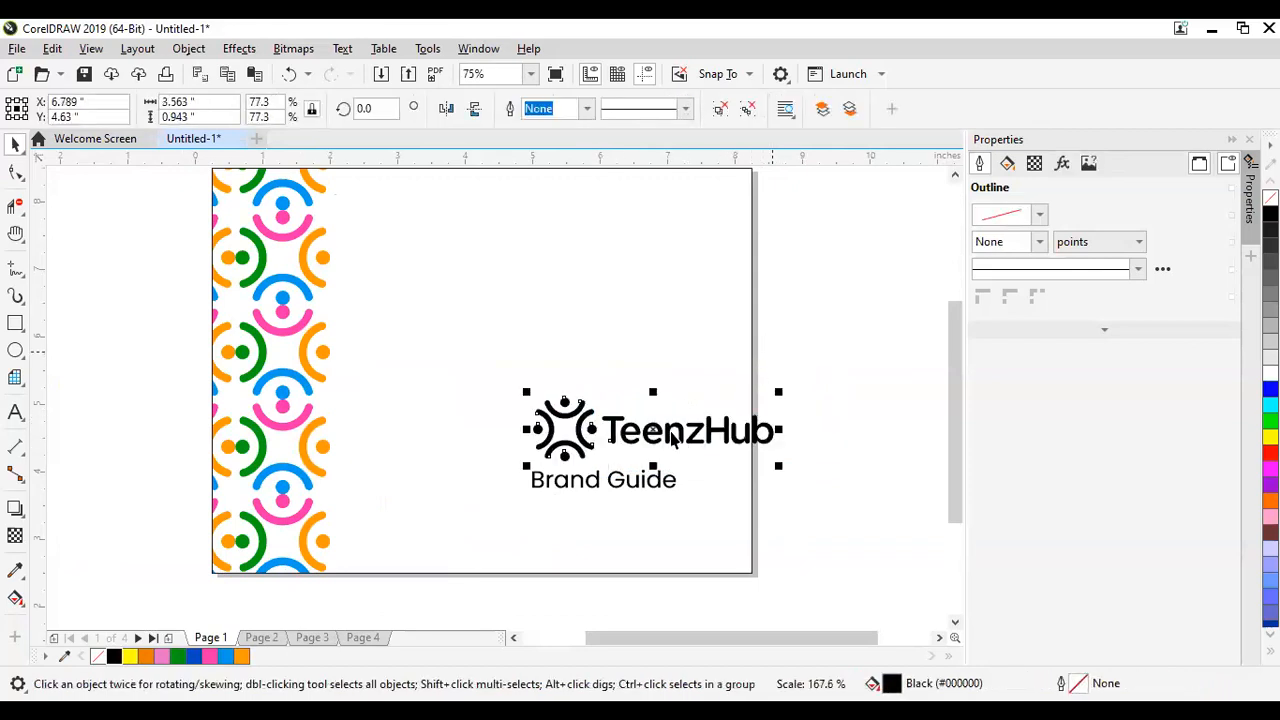
{"action": "left_click_drag", "start_coordinate": [684, 430], "coordinate": [540, 368]}
{"action": "left_click", "coordinate": [772, 358]}
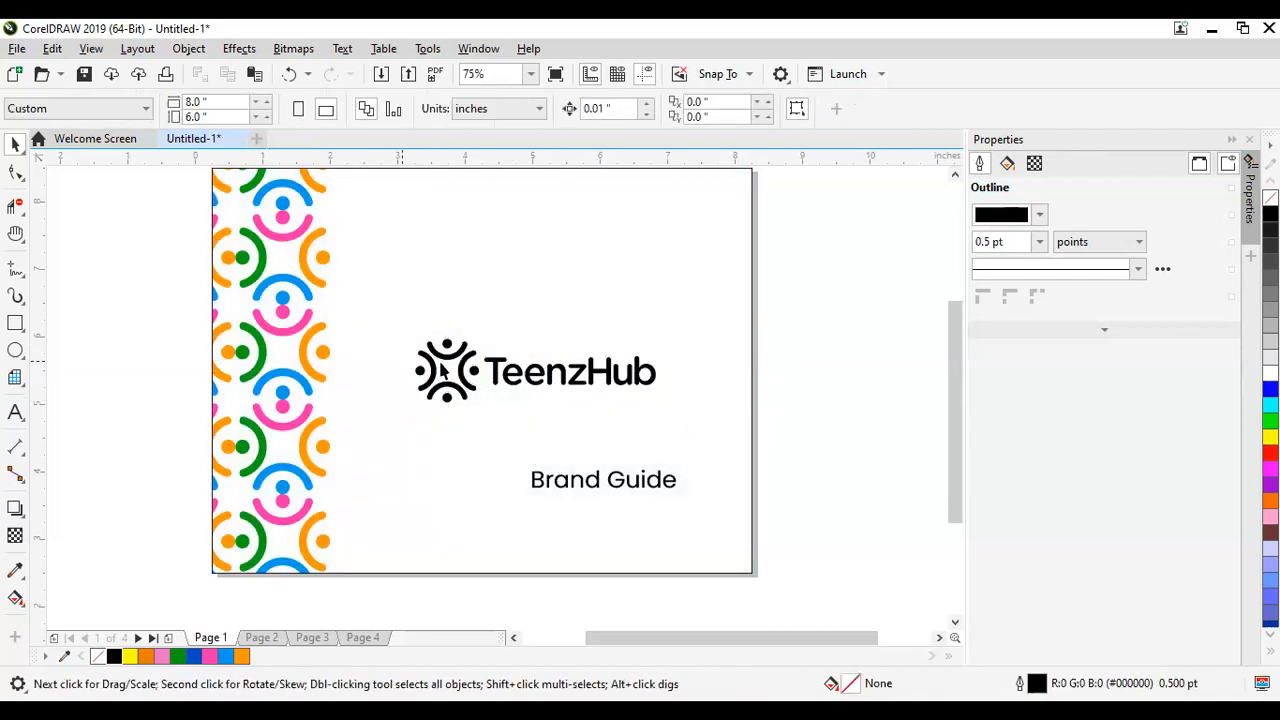
Step: Shrink the "Brand Guide" text to about 16.5 pt and place it near the lower-right corner of the cover
{"action": "scroll", "coordinate": [500, 367], "scroll_direction": "down", "scroll_amount": 1}
{"action": "scroll", "coordinate": [509, 374], "scroll_direction": "up", "scroll_amount": 1}
{"action": "scroll", "coordinate": [498, 378], "scroll_direction": "down", "scroll_amount": 1}
{"action": "scroll", "coordinate": [416, 362], "scroll_direction": "up", "scroll_amount": 1}
{"action": "scroll", "coordinate": [415, 343], "scroll_direction": "down", "scroll_amount": 1}
{"action": "scroll", "coordinate": [417, 342], "scroll_direction": "up", "scroll_amount": 1}
{"action": "left_click", "coordinate": [642, 506]}
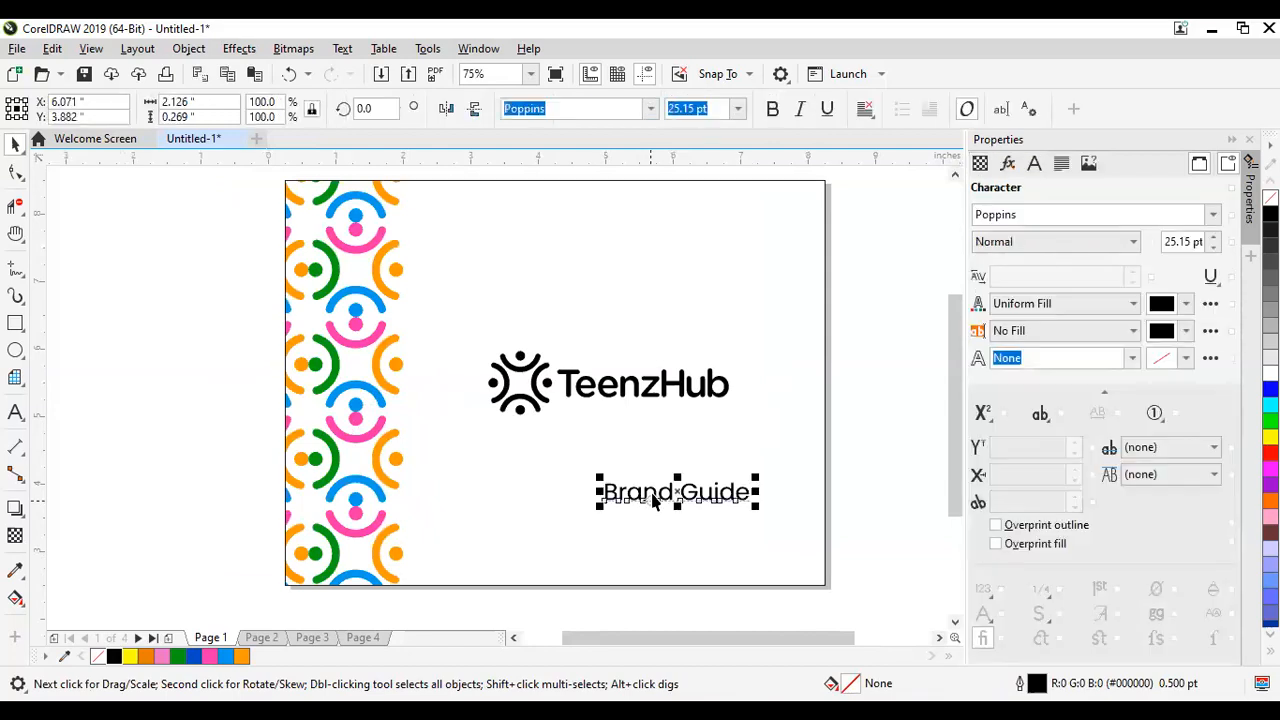
{"action": "left_click_drag", "start_coordinate": [680, 492], "coordinate": [714, 521]}
{"action": "left_click_drag", "start_coordinate": [796, 504], "coordinate": [777, 509]}
{"action": "left_click_drag", "start_coordinate": [686, 524], "coordinate": [712, 514]}
Step: Nudge the logo slightly left and shift the clipped pattern about 0.6 inches left inside its PowerClip frame
{"action": "left_click", "coordinate": [606, 385]}
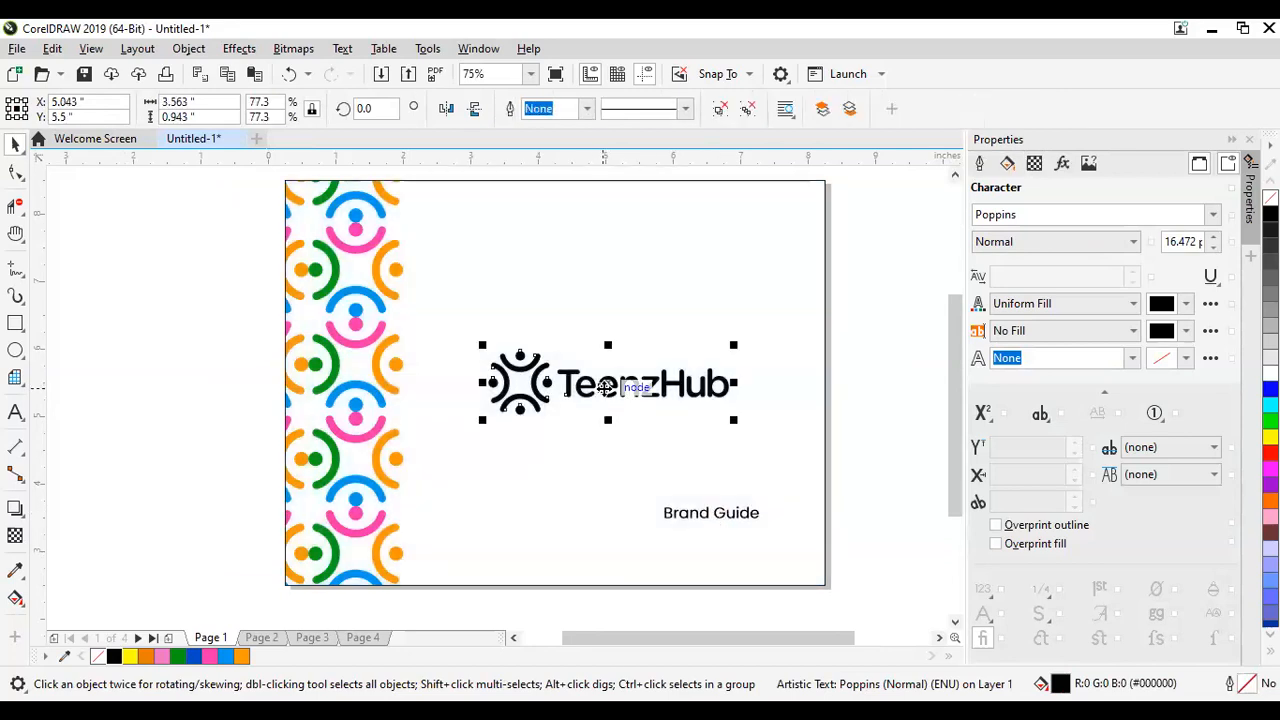
{"action": "left_click_drag", "start_coordinate": [608, 385], "coordinate": [592, 387]}
{"action": "double_click", "coordinate": [465, 455]}
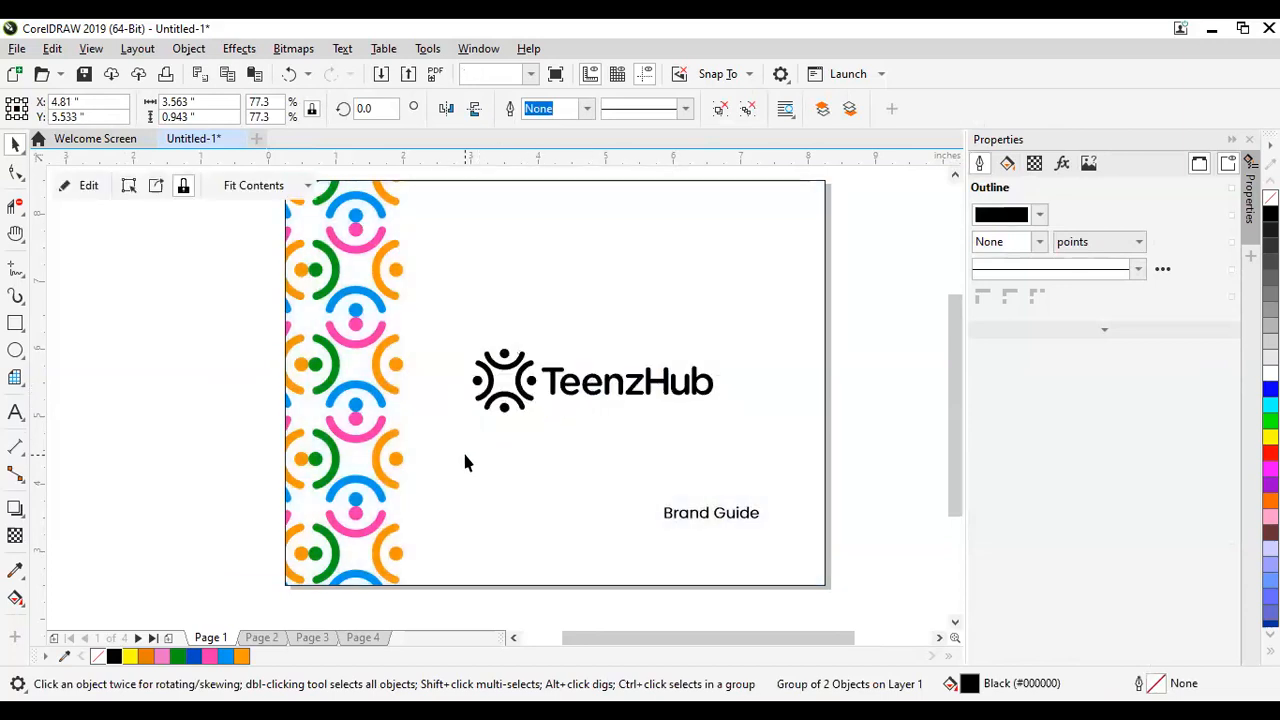
{"action": "left_click_drag", "start_coordinate": [384, 398], "coordinate": [345, 400]}
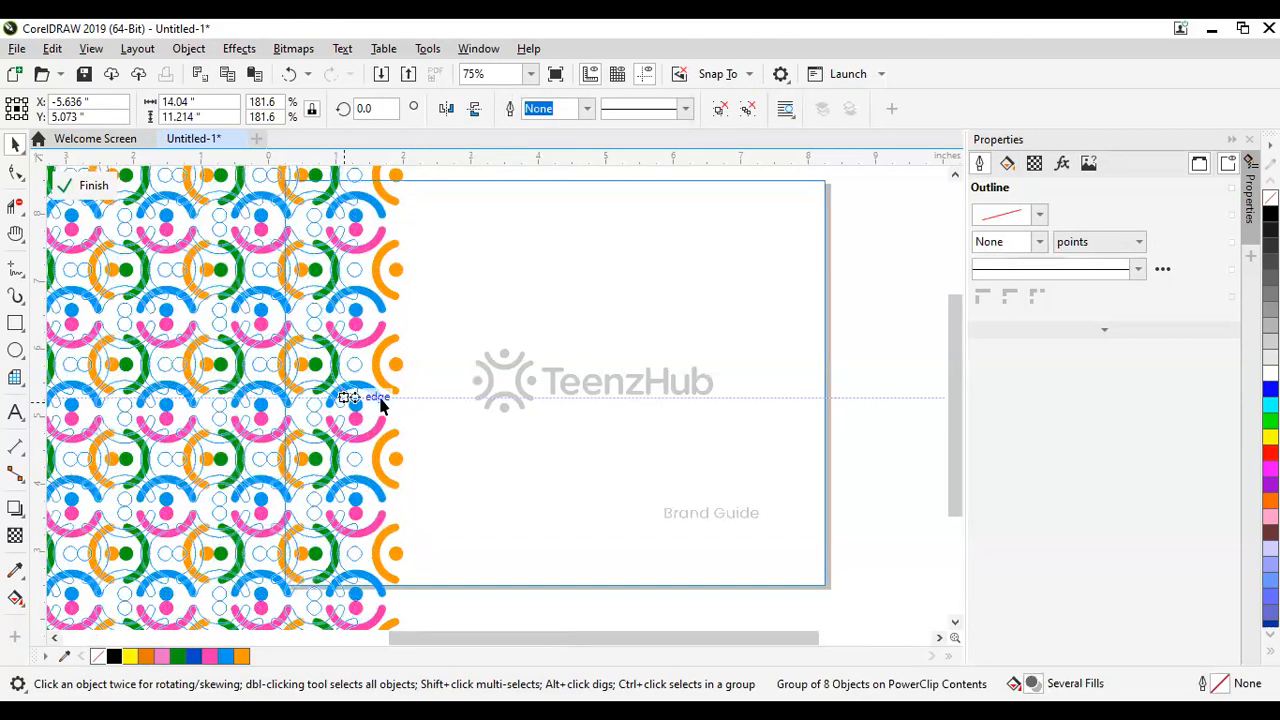
{"action": "left_click", "coordinate": [88, 187]}
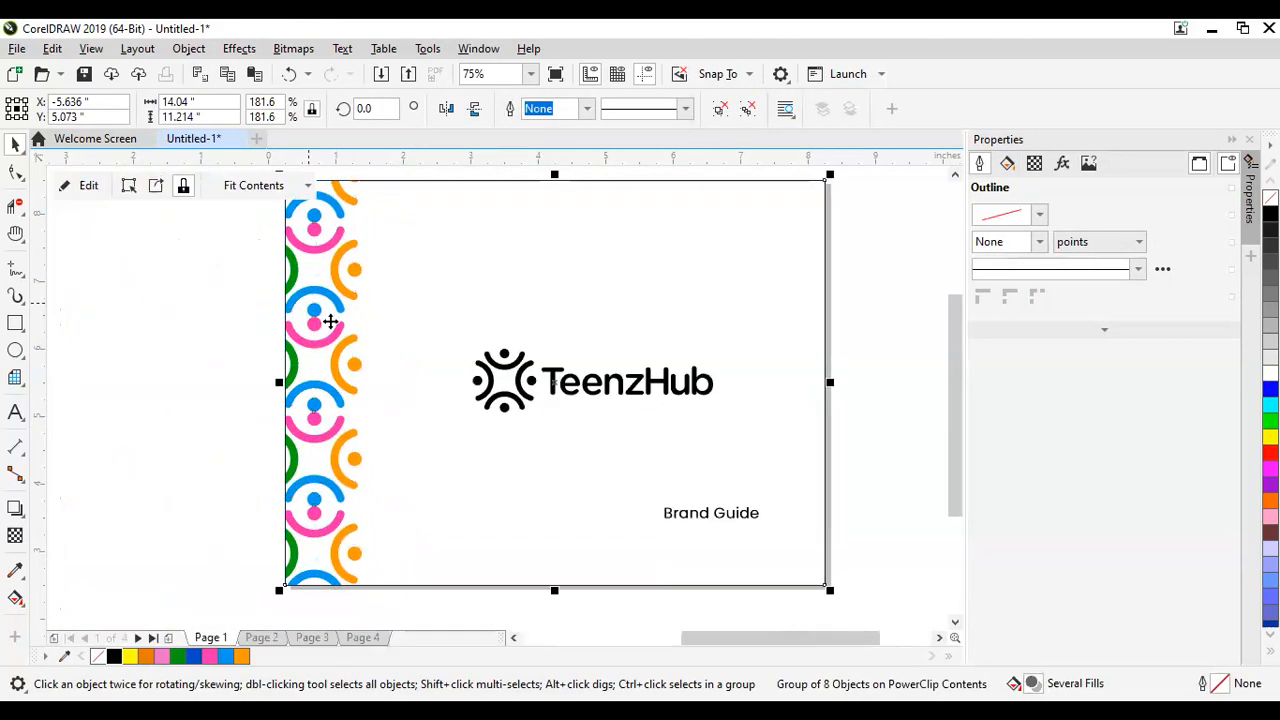
Step: Move the TeenzHub logo about 0.4 inches further left on the cover, keeping its height on the page
{"action": "left_click", "coordinate": [657, 391]}
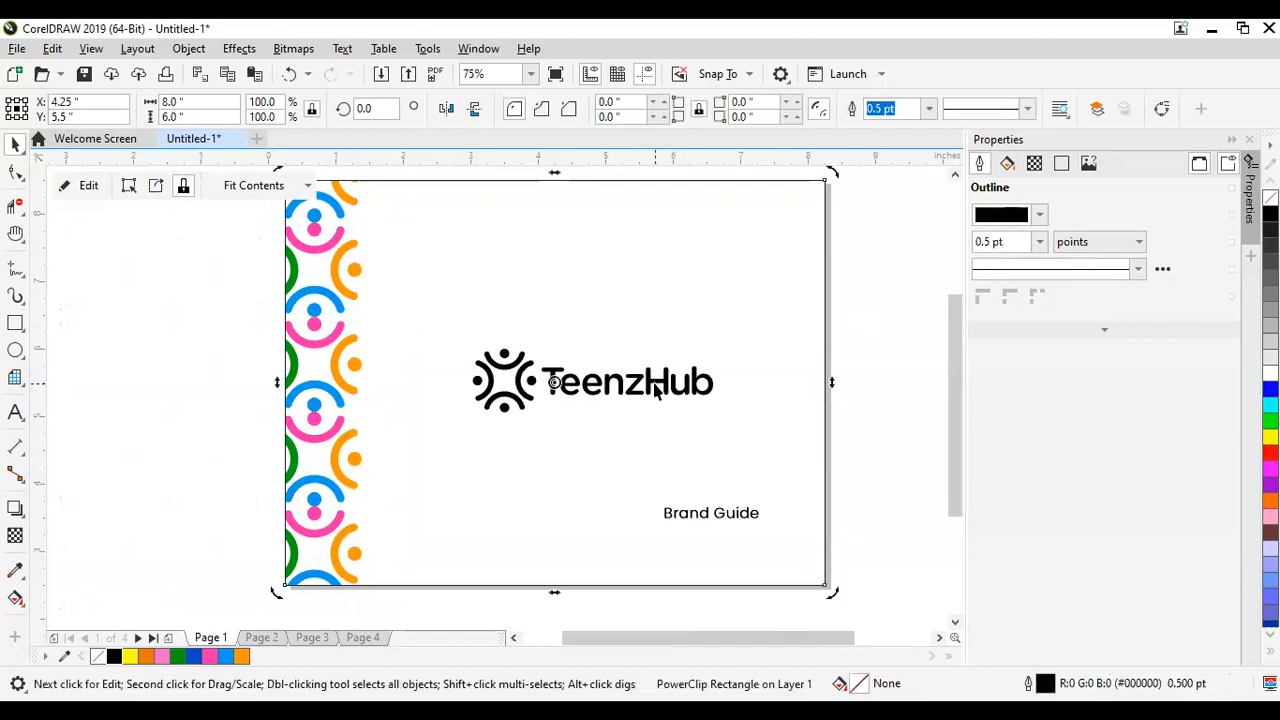
{"action": "left_click", "coordinate": [637, 384]}
{"action": "left_click", "coordinate": [617, 388]}
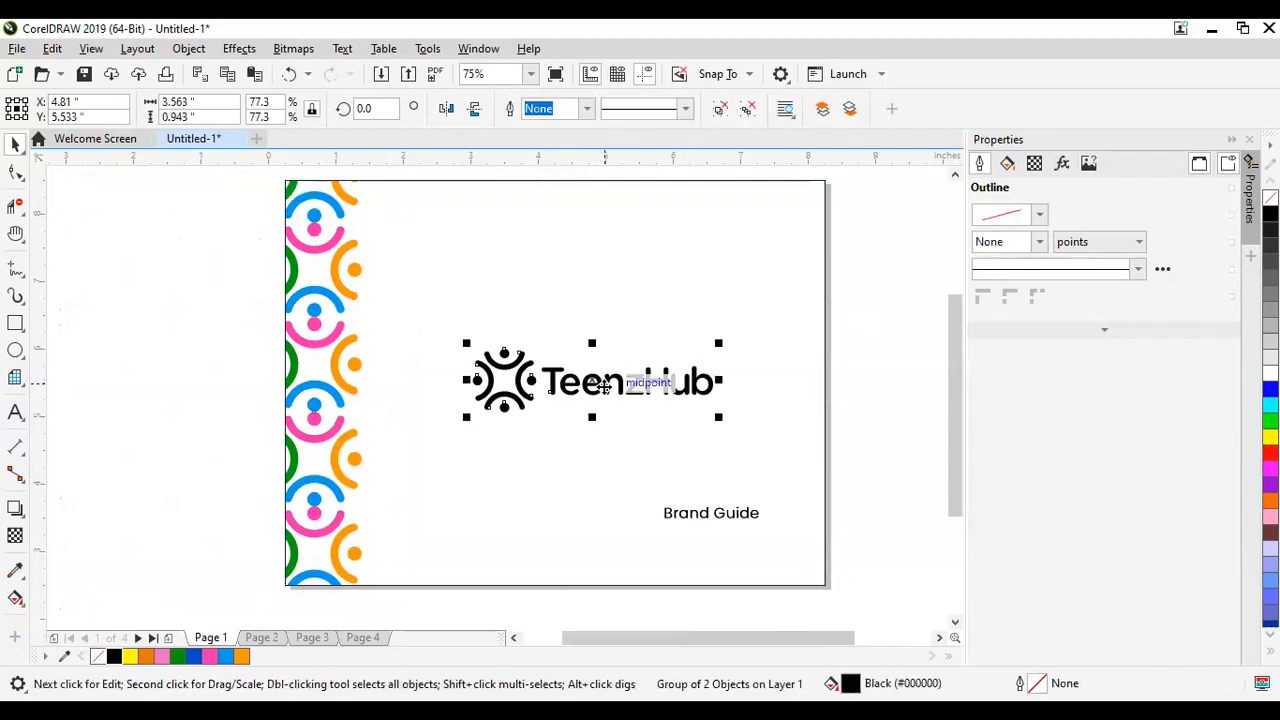
{"action": "left_click_drag", "start_coordinate": [598, 383], "coordinate": [568, 381]}
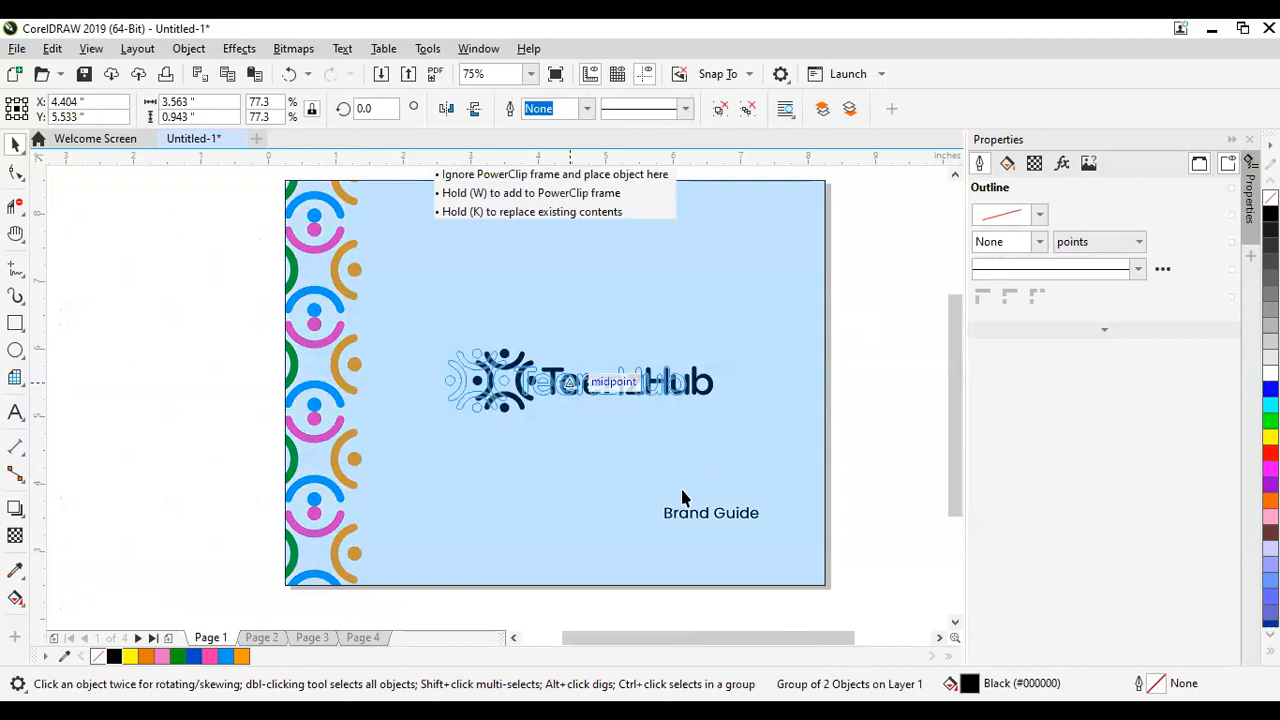
Step: Move the "Brand Guide" text about 0.85 inches left and slightly up, closer beneath the TeenzHub logo
{"action": "left_click", "coordinate": [694, 515]}
{"action": "left_click_drag", "start_coordinate": [654, 499], "coordinate": [637, 497]}
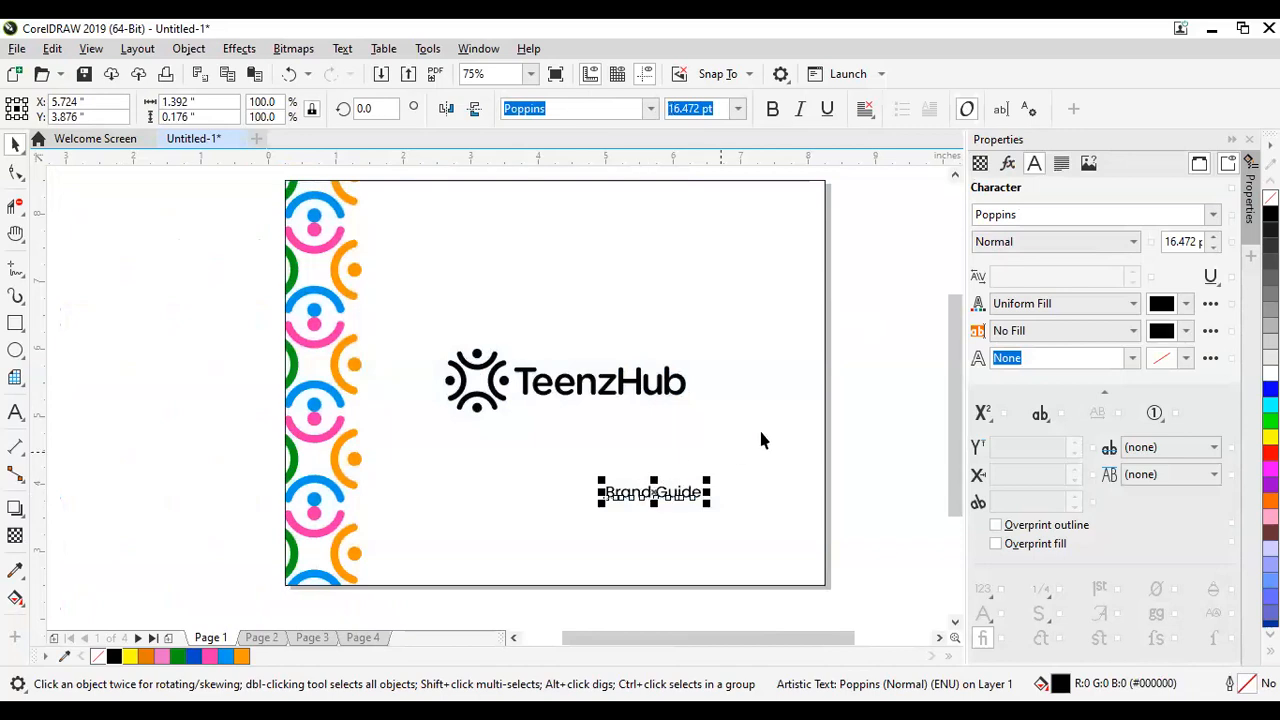
{"action": "left_click", "coordinate": [870, 396]}
Step: Change the cover text to "Brand Style Guide" and shift it about 0.45 inches left on the page
{"action": "scroll", "coordinate": [665, 500], "scroll_direction": "up", "scroll_amount": 2}
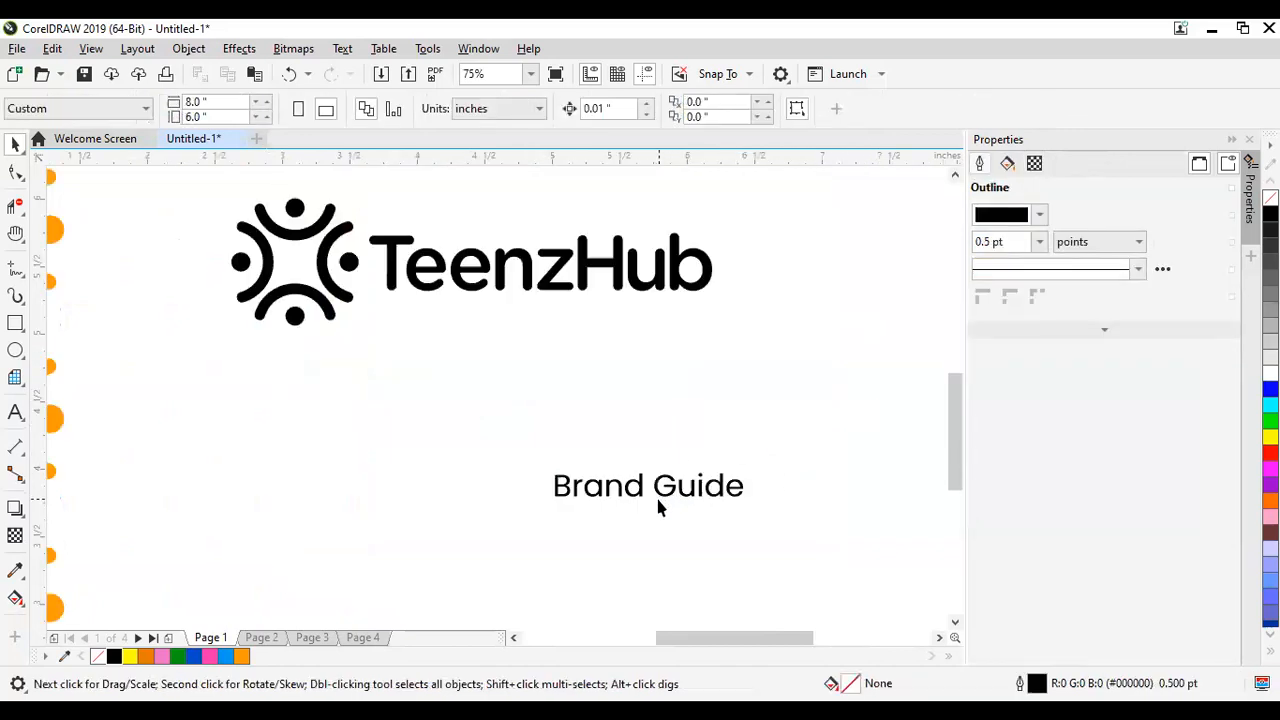
{"action": "double_click", "coordinate": [670, 495]}
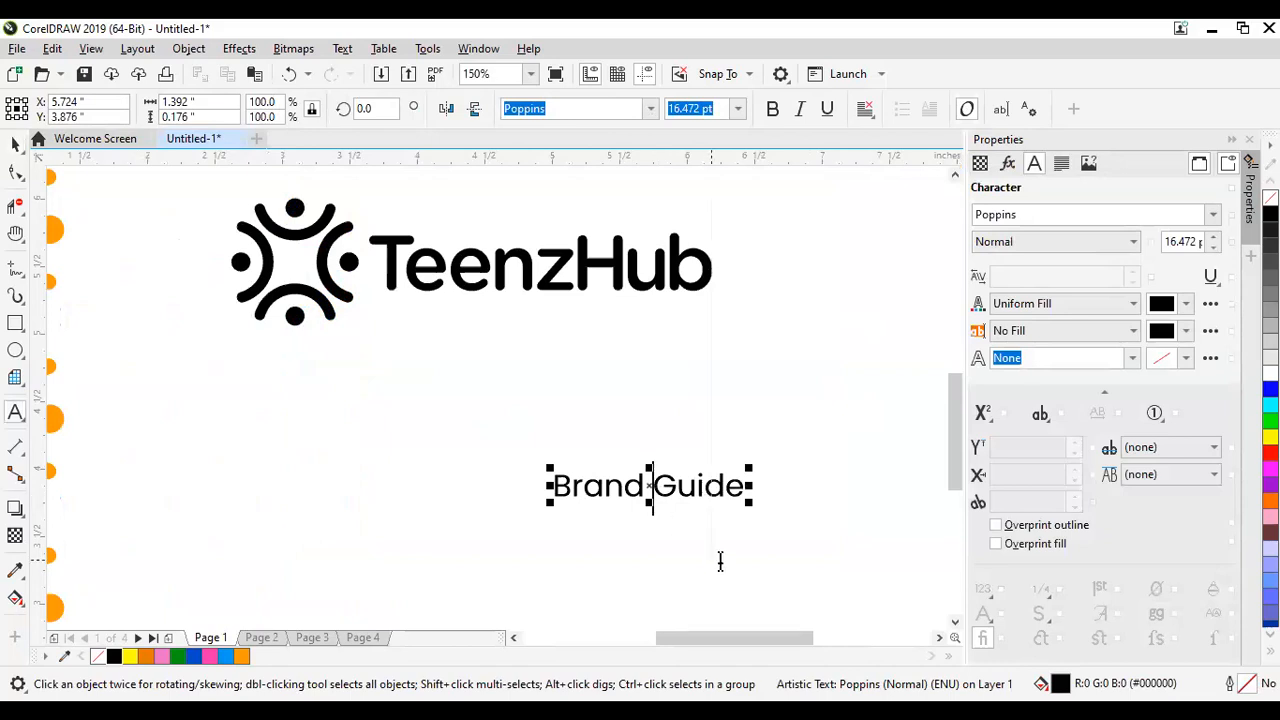
{"action": "type", "text": "Style"}
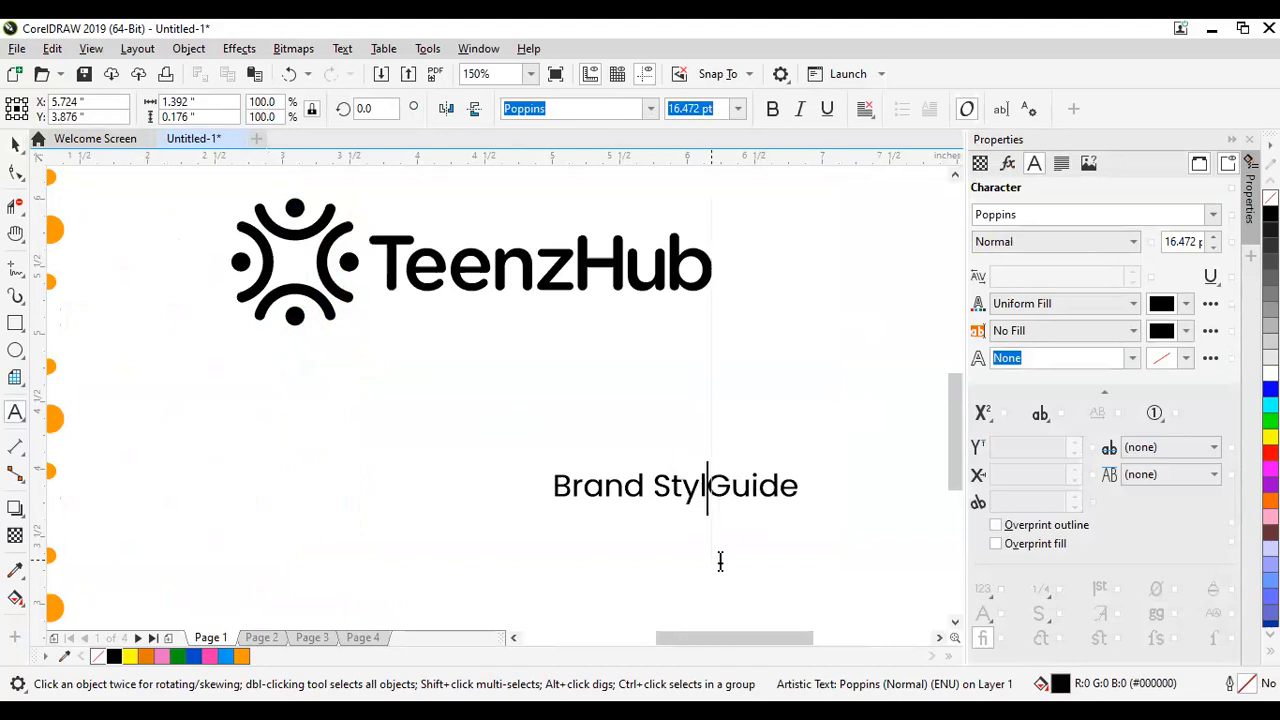
{"action": "key", "text": "ctrl+space"}
{"action": "double_click", "coordinate": [737, 486]}
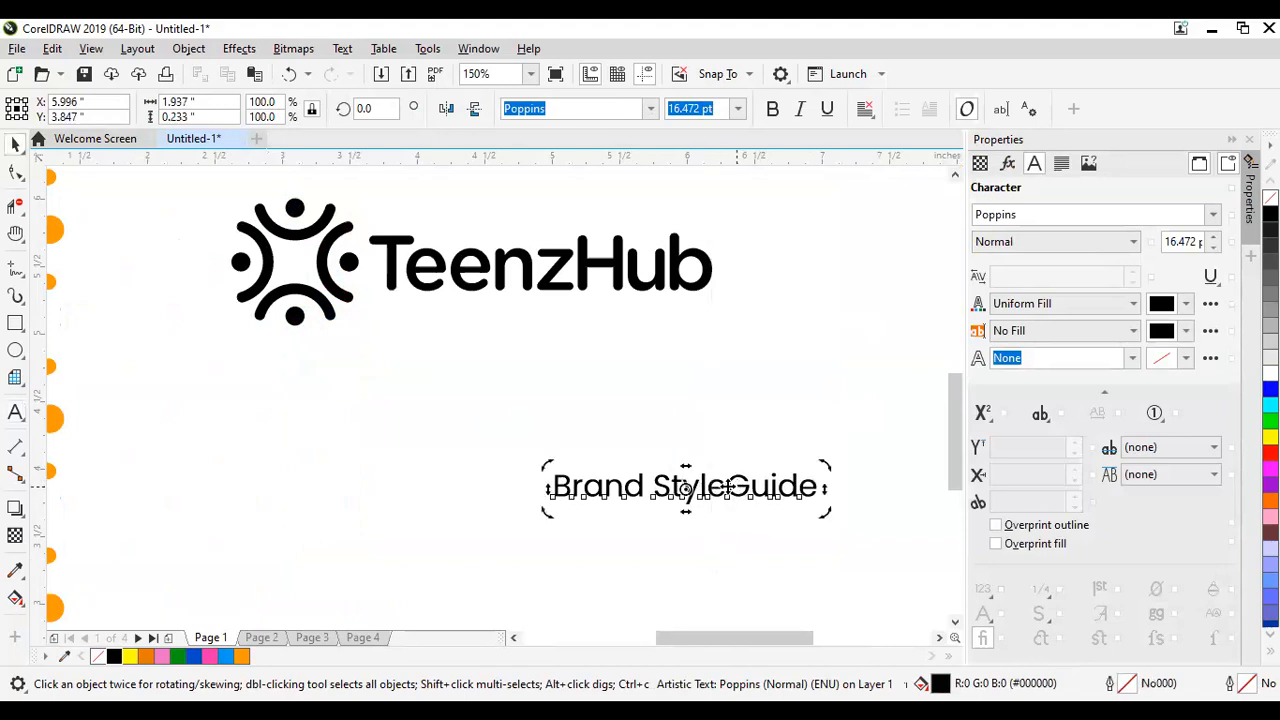
{"action": "key", "text": "ctrl+space"}
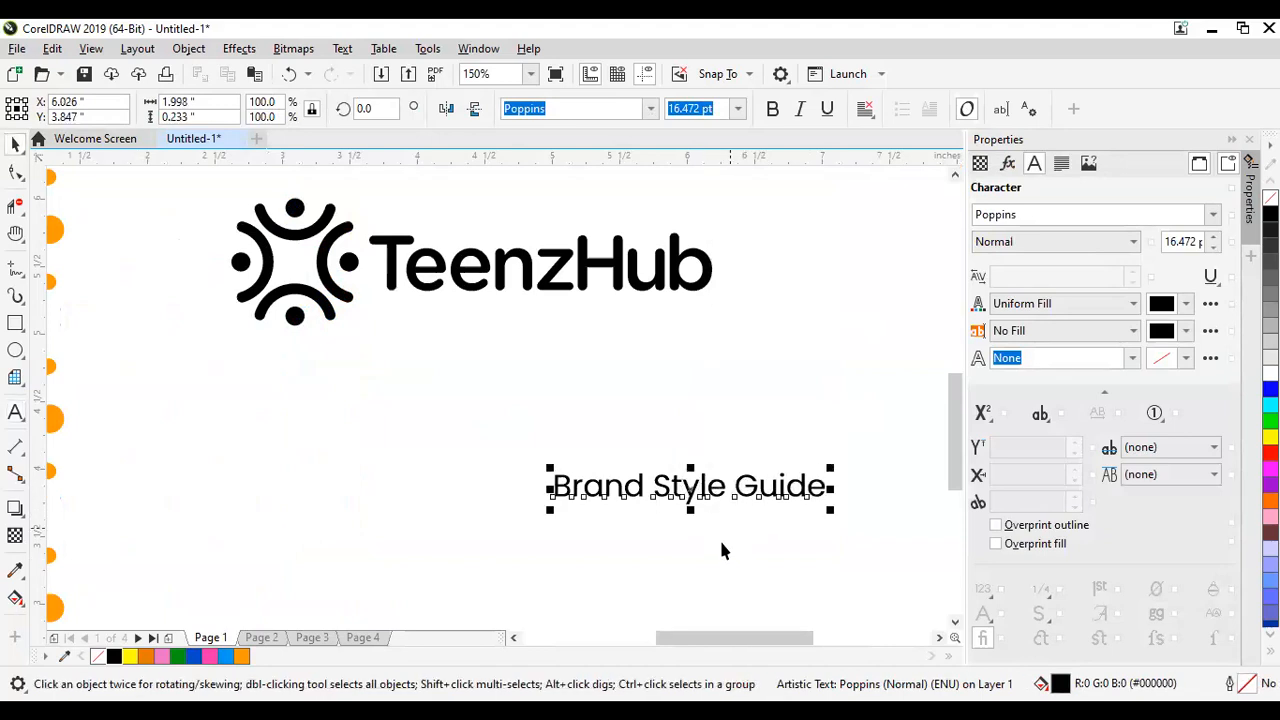
{"action": "left_click", "coordinate": [720, 523]}
{"action": "left_click_drag", "start_coordinate": [745, 493], "coordinate": [704, 487]}
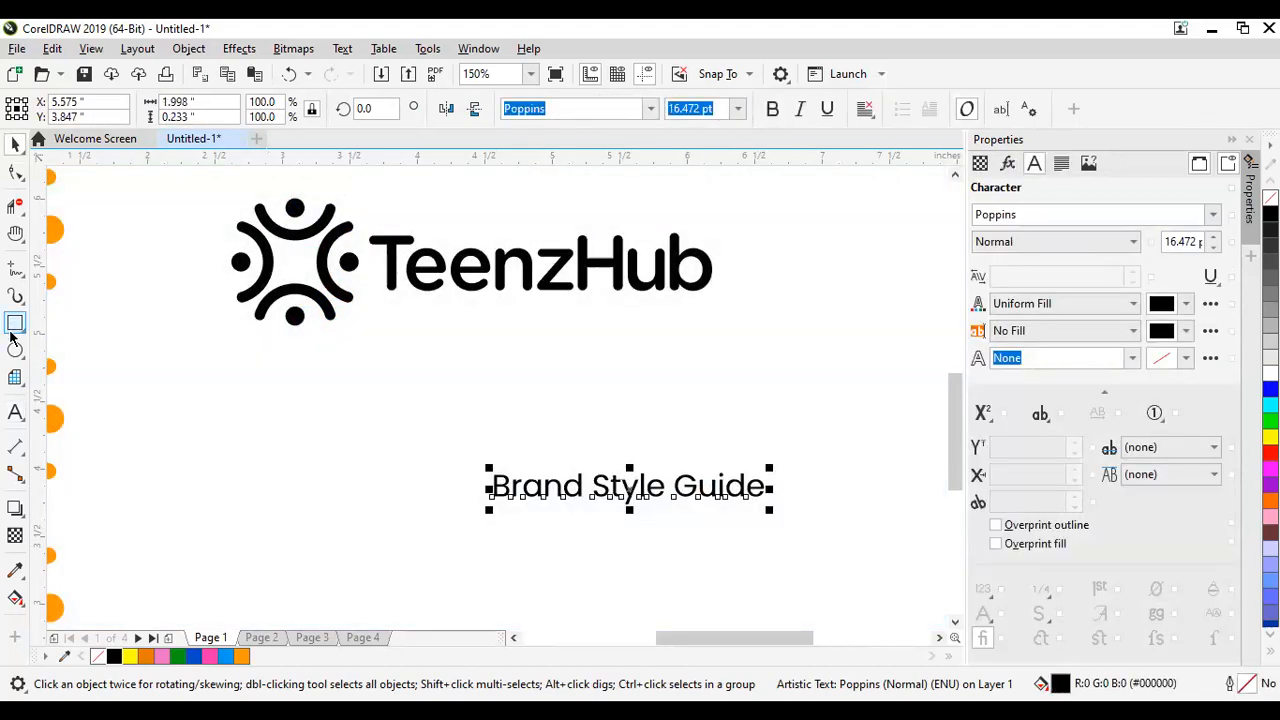
Step: Draw a triangle about 0.26 by 0.12 inches above the end of the cover text, with black fill and no outline
{"action": "left_click", "coordinate": [17, 384]}
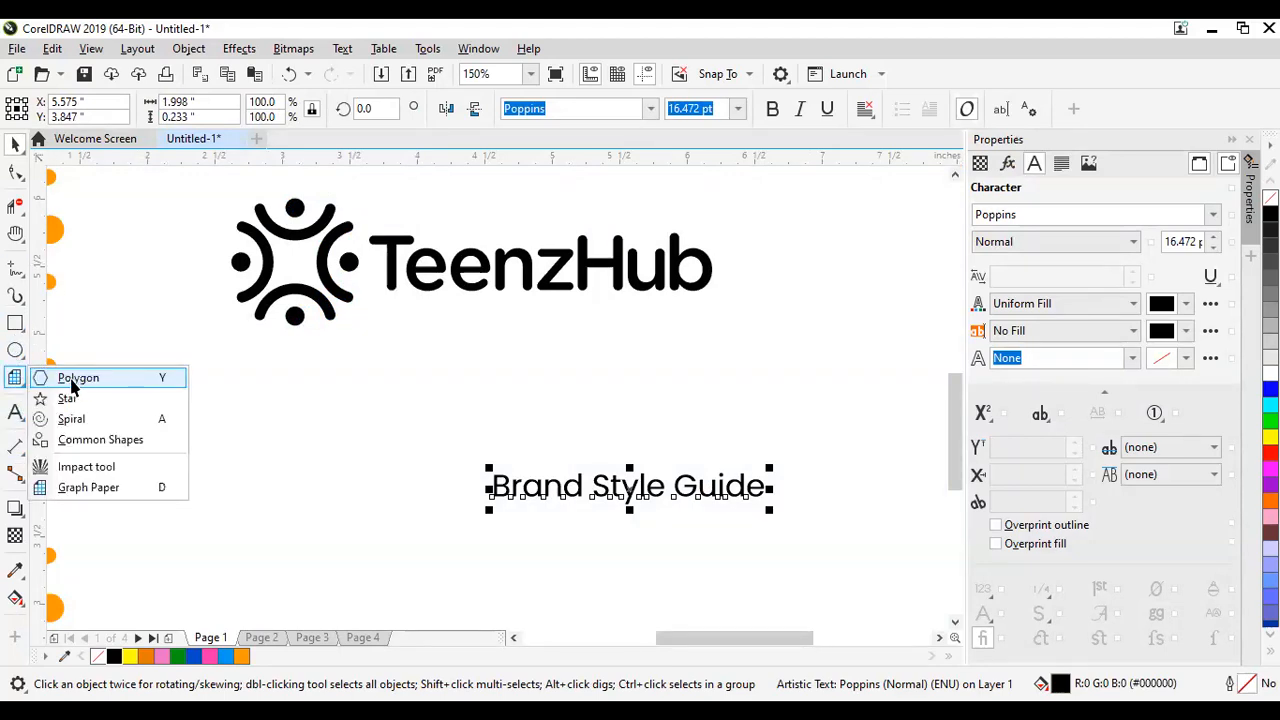
{"action": "left_click", "coordinate": [72, 380]}
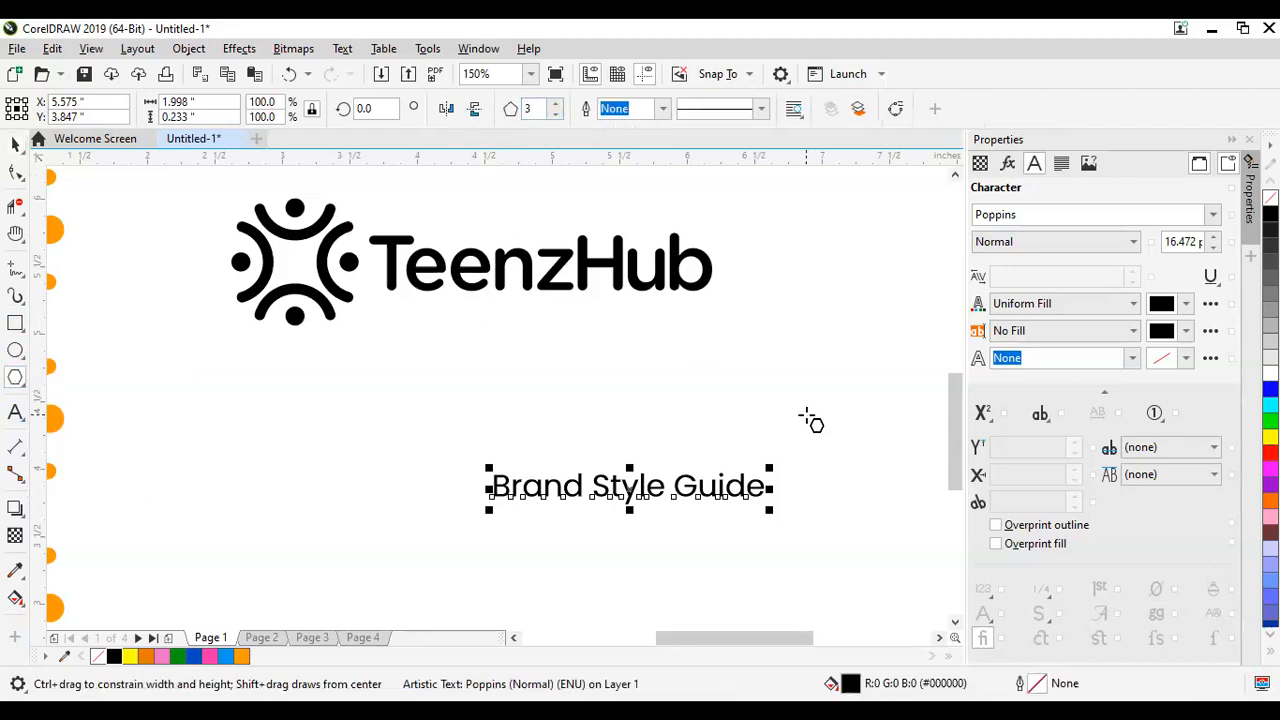
{"action": "mouse_move", "coordinate": [789, 411]}
{"action": "left_mouse_down"}
{"action": "mouse_move", "coordinate": [806, 428]}
{"action": "mouse_move", "coordinate": [842, 426]}
{"action": "mouse_move", "coordinate": [825, 430]}
{"action": "left_mouse_up"}
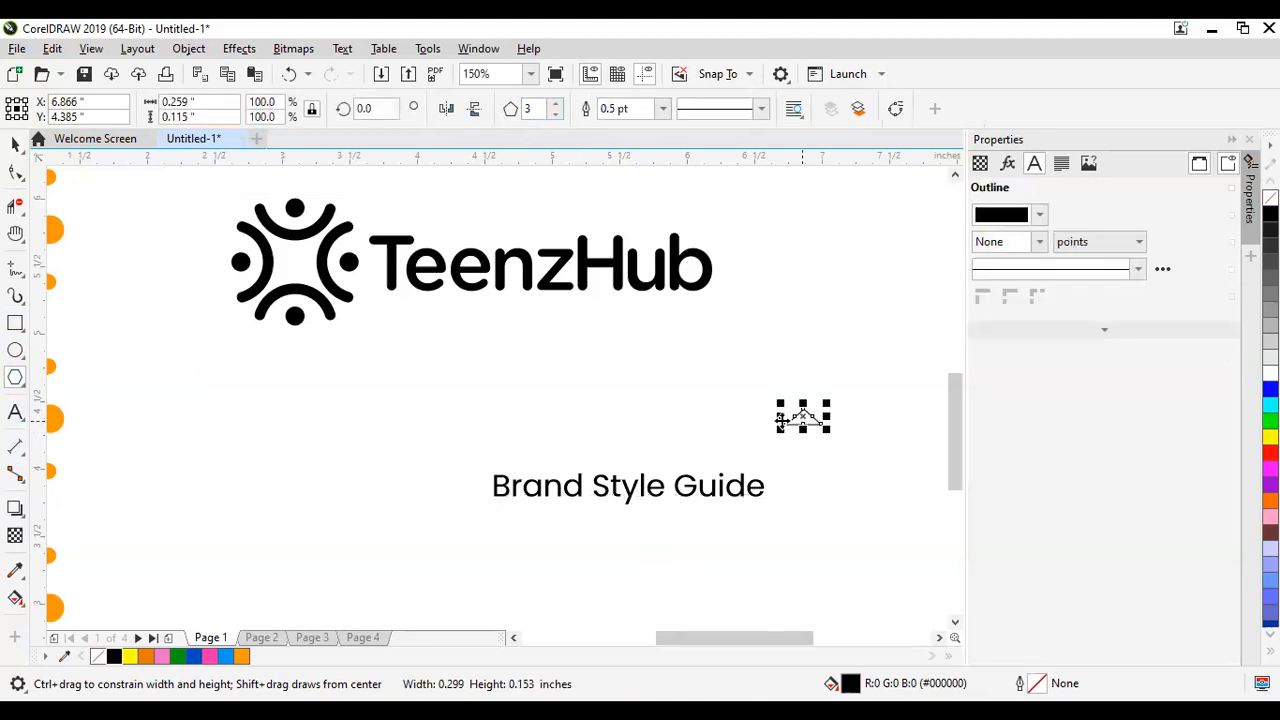
{"action": "left_click", "coordinate": [15, 143]}
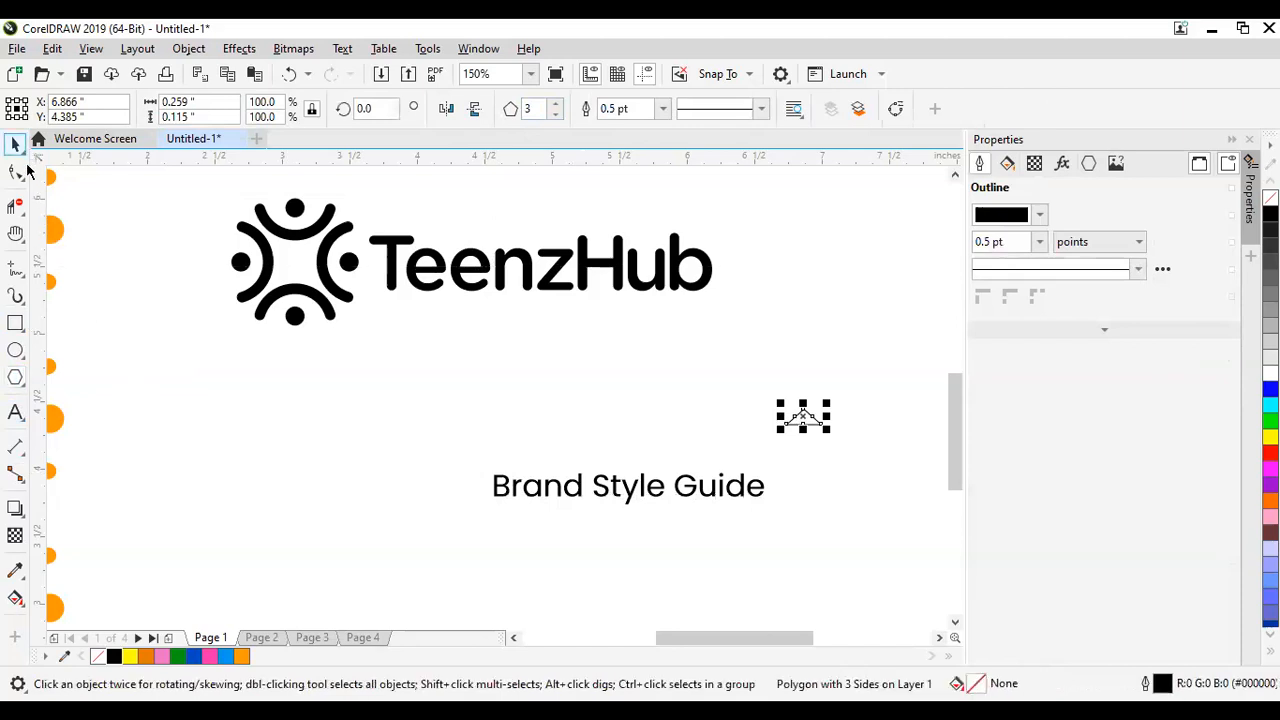
{"action": "left_click", "coordinate": [113, 656]}
{"action": "right_click", "coordinate": [98, 656]}
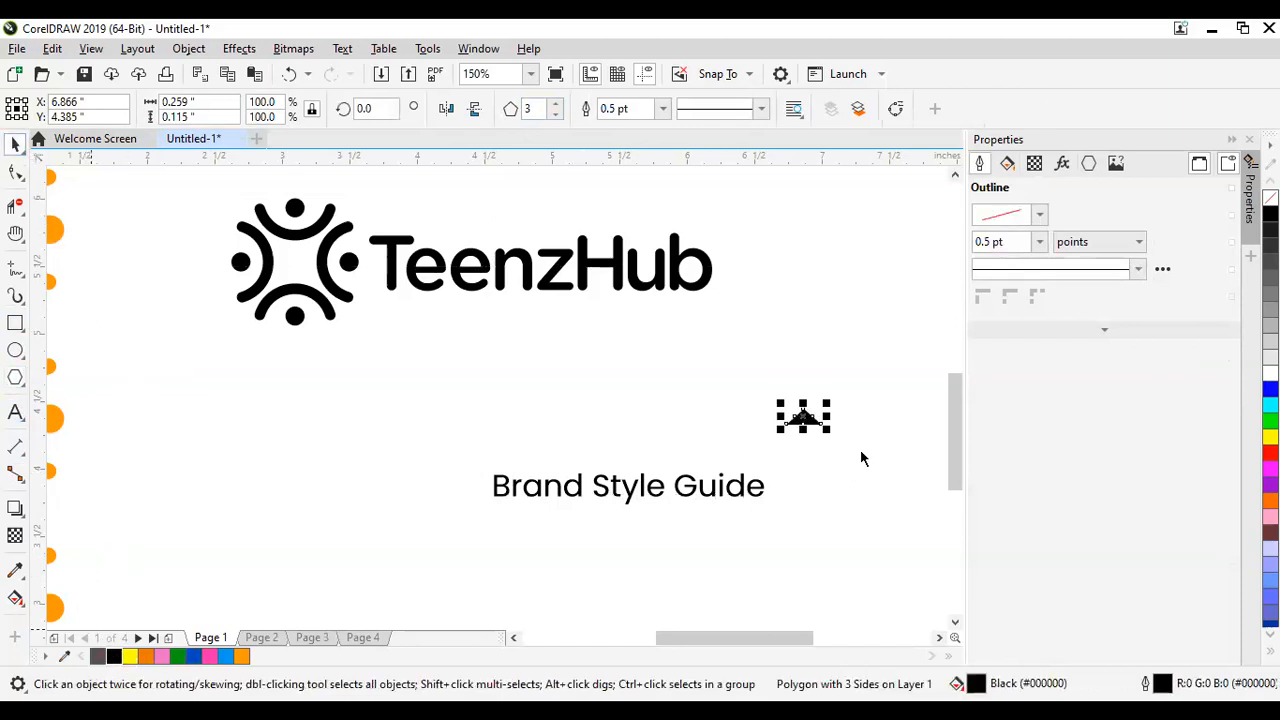
Step: Nudge the small black triangle slightly up and left, and rotate it to 270 degrees so that it points right
{"action": "left_click", "coordinate": [806, 420]}
{"action": "scroll", "coordinate": [827, 420], "scroll_direction": "up", "scroll_amount": 1}
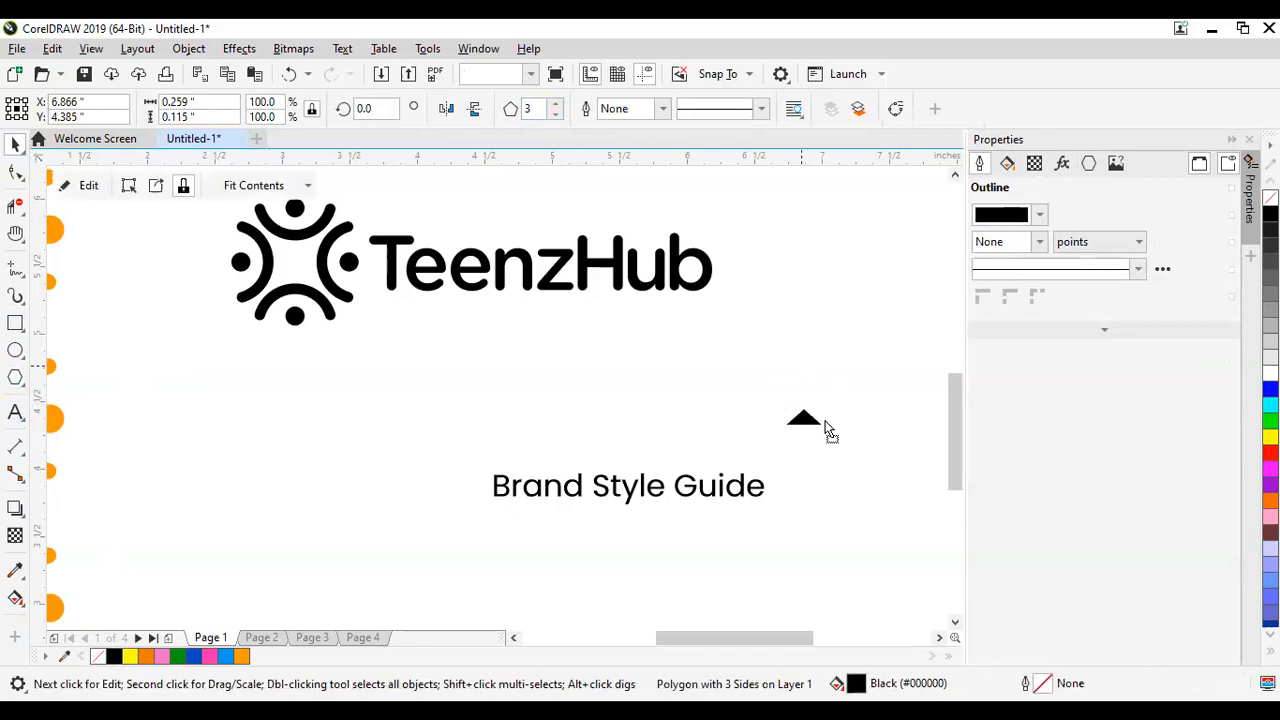
{"action": "scroll", "coordinate": [830, 428], "scroll_direction": "up", "scroll_amount": 1}
{"action": "left_click", "coordinate": [743, 420]}
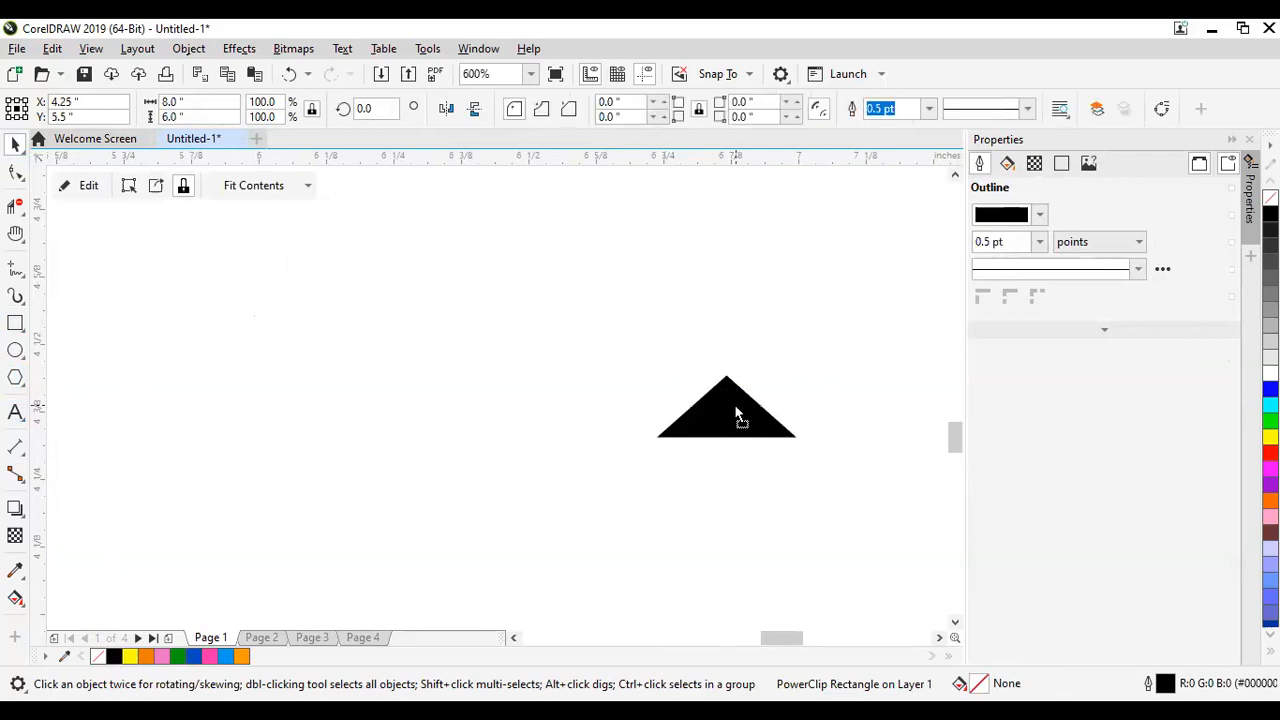
{"action": "left_click", "coordinate": [736, 412], "text": "ctrl"}
{"action": "scroll", "coordinate": [724, 420], "scroll_direction": "down", "scroll_amount": 2}
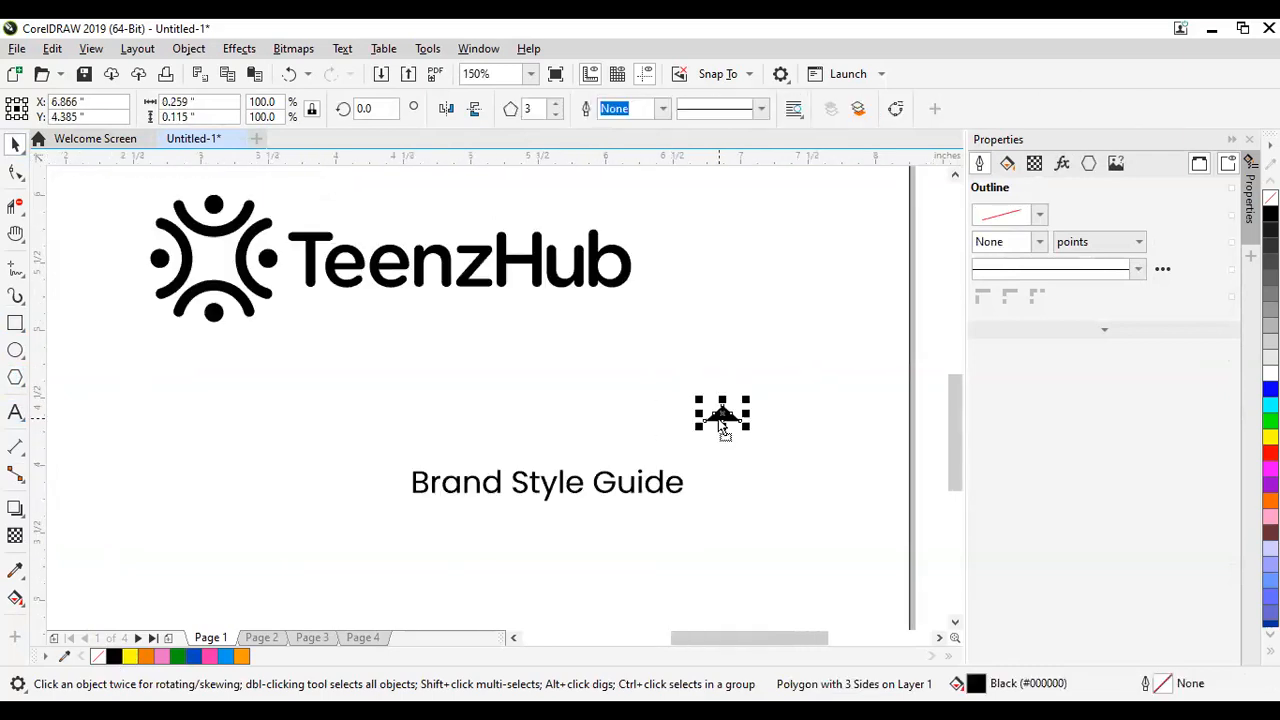
{"action": "scroll", "coordinate": [722, 425], "scroll_direction": "down", "scroll_amount": 1}
{"action": "scroll", "coordinate": [723, 423], "scroll_direction": "up", "scroll_amount": 4}
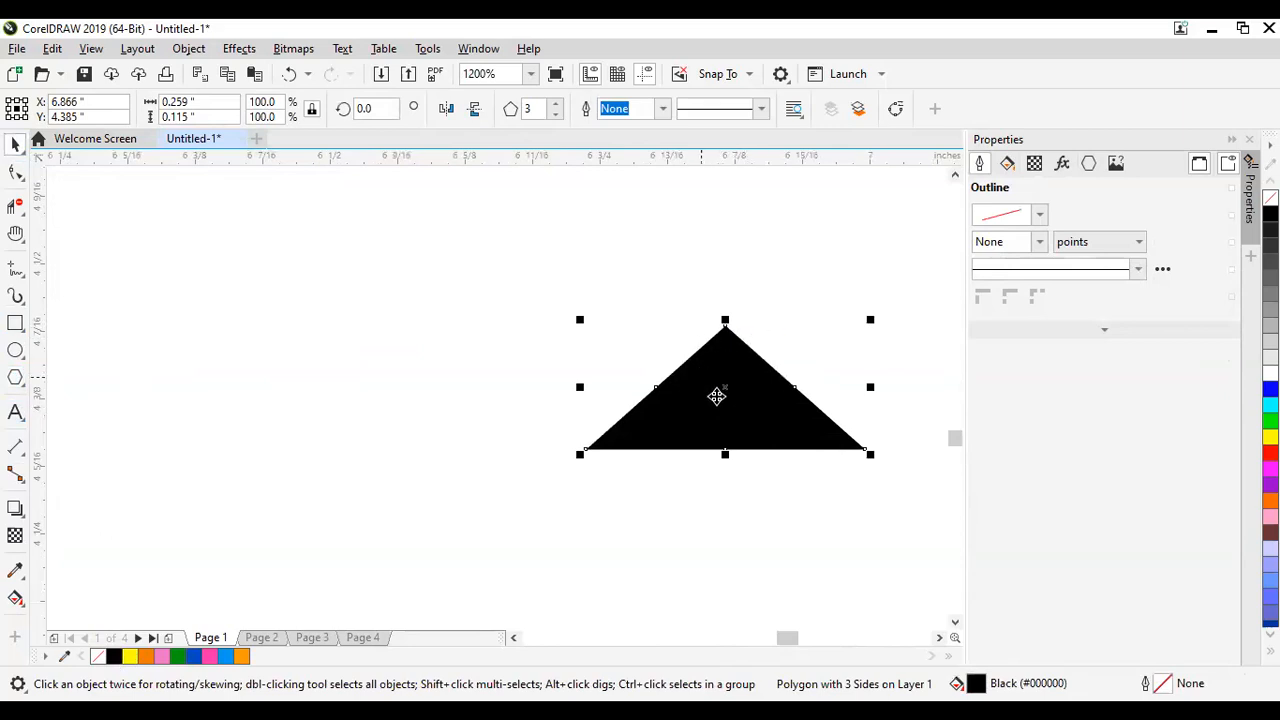
{"action": "left_click_drag", "start_coordinate": [725, 392], "coordinate": [705, 373]}
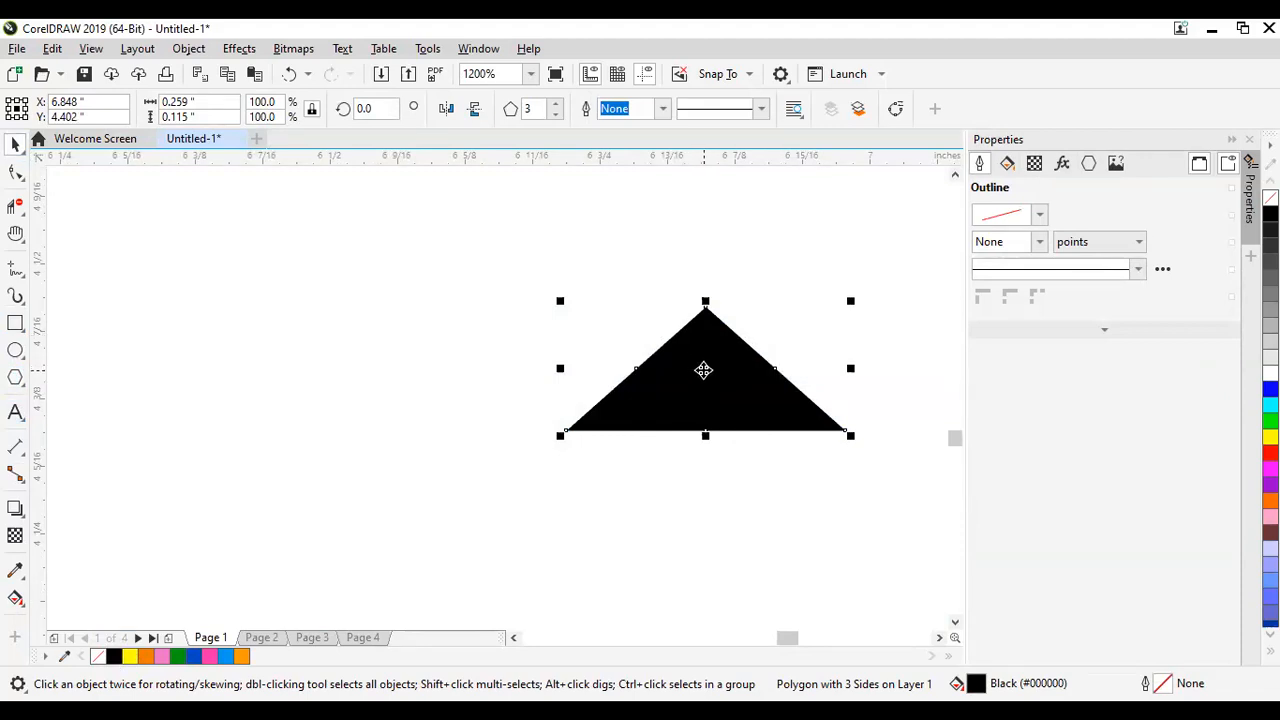
{"action": "left_click", "coordinate": [704, 370]}
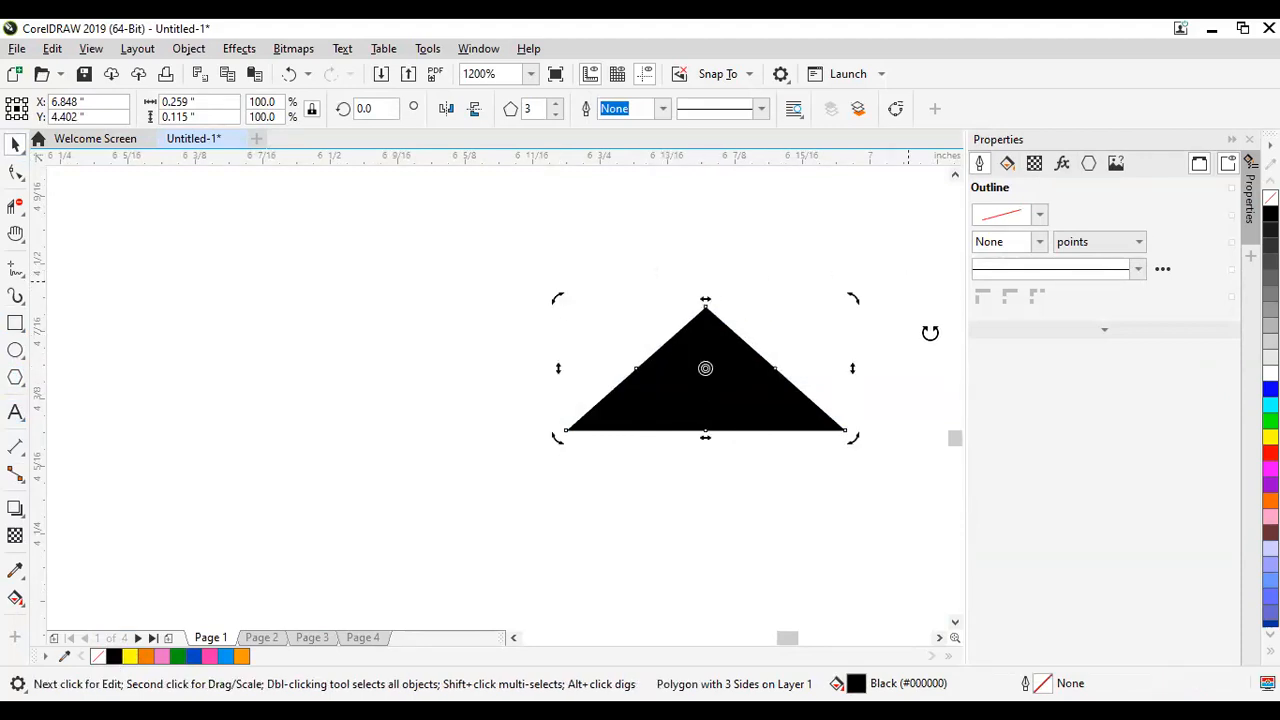
{"action": "left_click_drag", "start_coordinate": [854, 437], "coordinate": [651, 516]}
{"action": "left_click", "coordinate": [666, 455]}
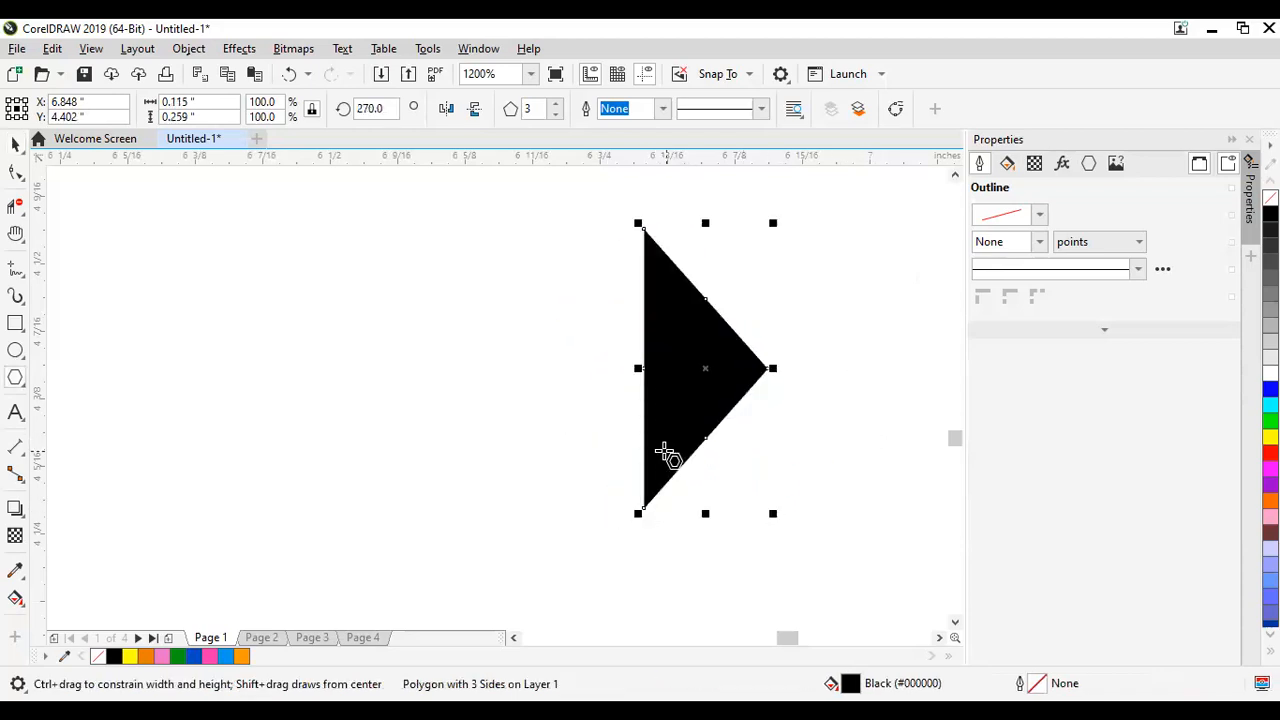
Step: Move the rotated triangle down to just after the word "Guide" in the cover text
{"action": "scroll", "coordinate": [664, 451], "scroll_direction": "down", "scroll_amount": 1}
{"action": "scroll", "coordinate": [672, 440], "scroll_direction": "down", "scroll_amount": 2}
{"action": "scroll", "coordinate": [678, 430], "scroll_direction": "down", "scroll_amount": 1}
{"action": "scroll", "coordinate": [678, 430], "scroll_direction": "up", "scroll_amount": 1}
{"action": "left_click_drag", "start_coordinate": [678, 430], "coordinate": [662, 505]}
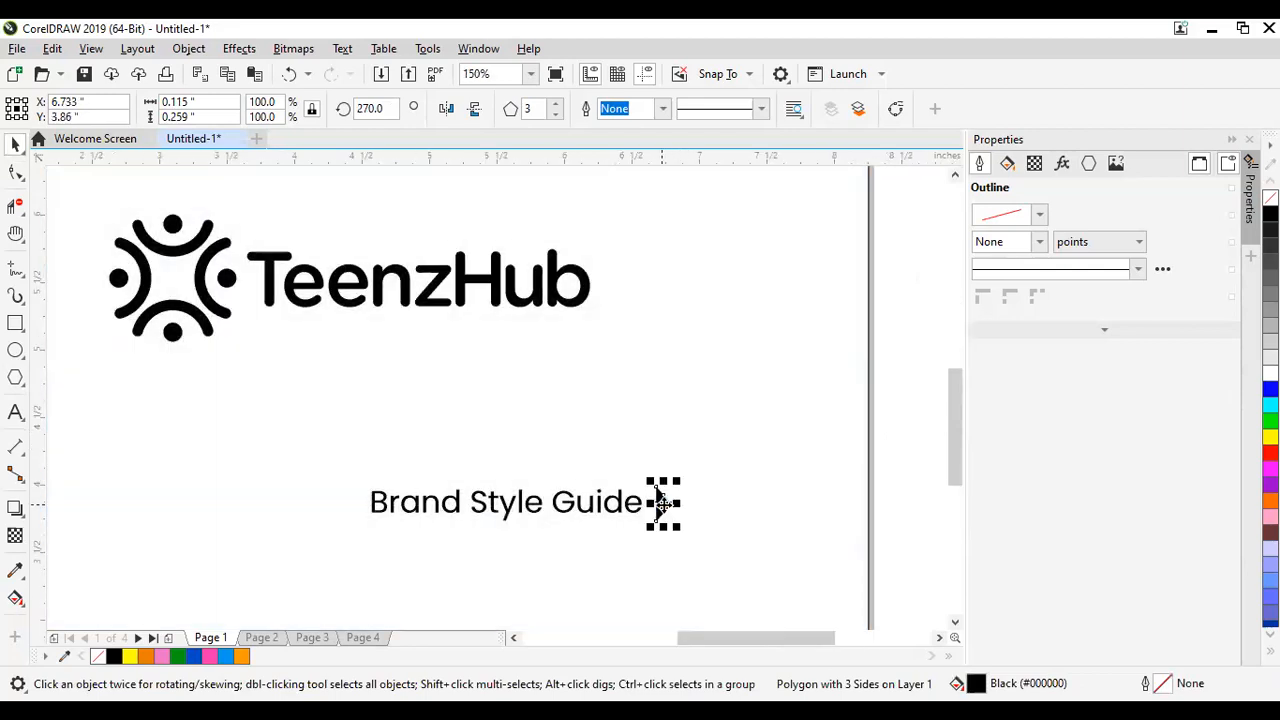
Step: Shrink the triangle to about 0.064 by 0.125 inches and bring it closer to the word "Guide"
{"action": "scroll", "coordinate": [660, 502], "scroll_direction": "up", "scroll_amount": 2}
{"action": "left_click_drag", "start_coordinate": [698, 424], "coordinate": [680, 437]}
{"action": "scroll", "coordinate": [655, 500], "scroll_direction": "up", "scroll_amount": 1}
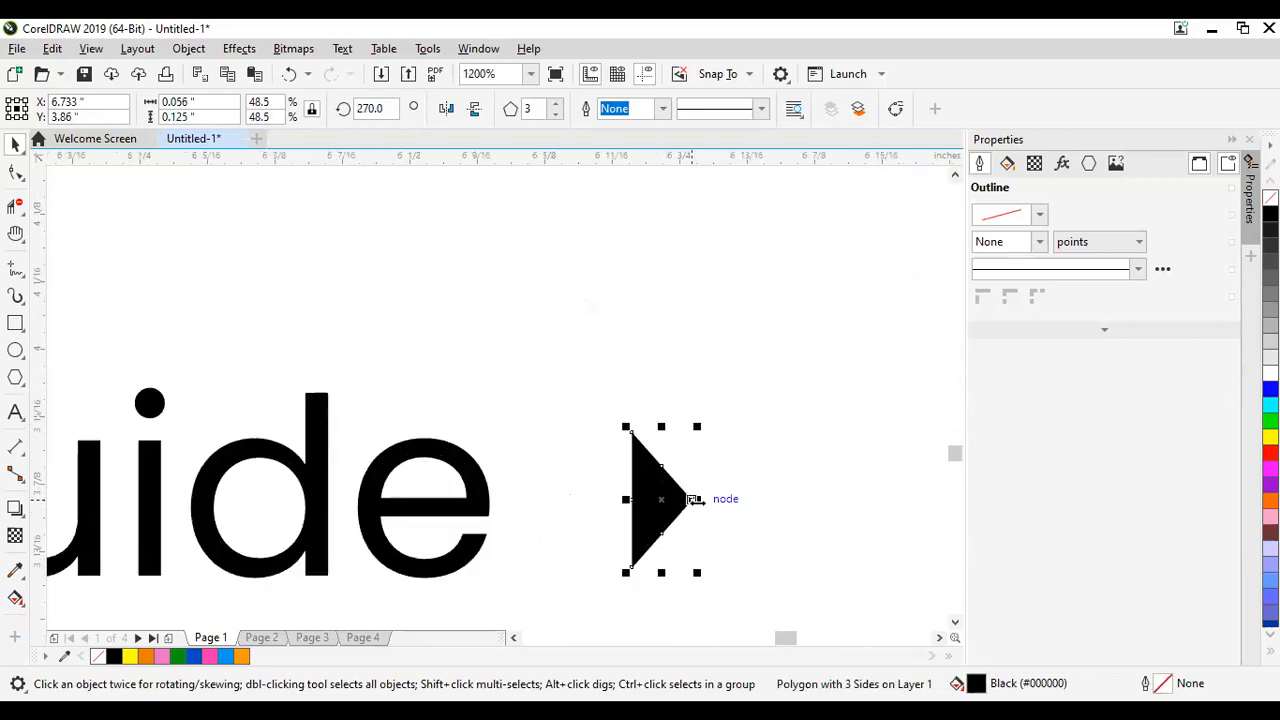
{"action": "left_click_drag", "start_coordinate": [695, 499], "coordinate": [635, 500]}
{"action": "scroll", "coordinate": [652, 499], "scroll_direction": "down", "scroll_amount": 4}
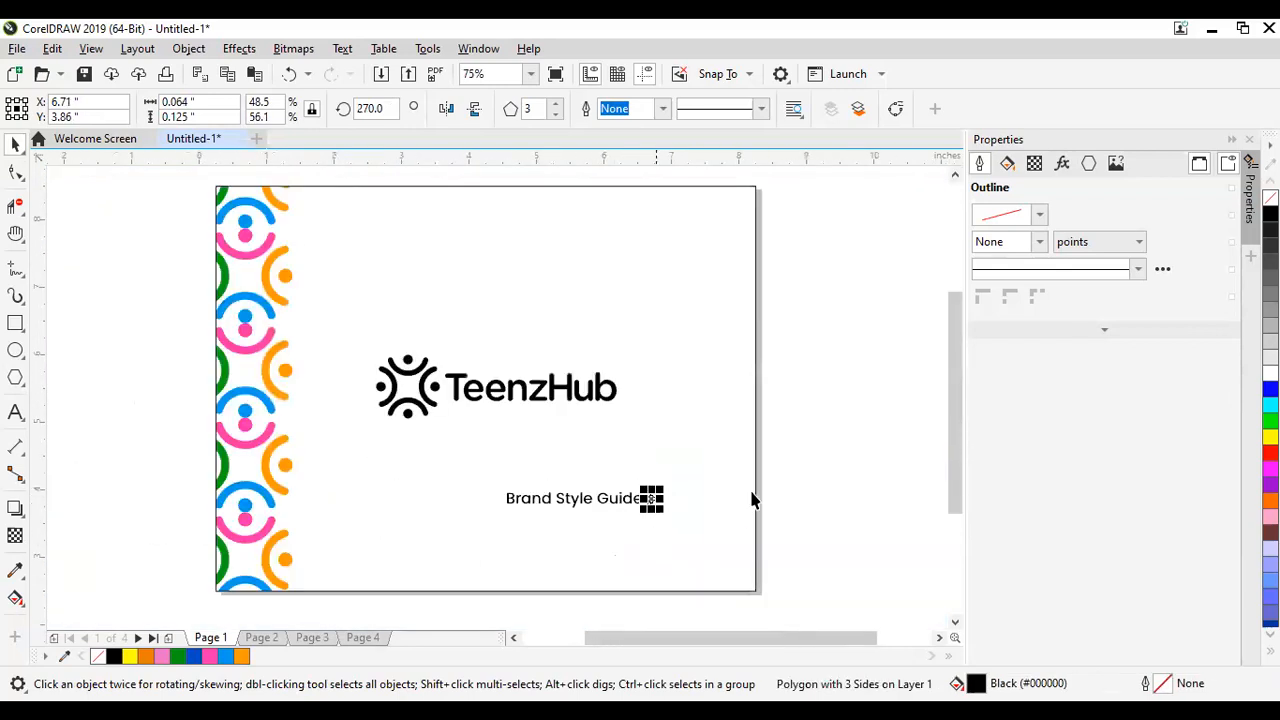
Step: Align the triangle to the vertical center of the "Brand Style Guide" text
{"action": "left_click", "coordinate": [644, 522]}
{"action": "scroll", "coordinate": [645, 515], "scroll_direction": "up", "scroll_amount": 3}
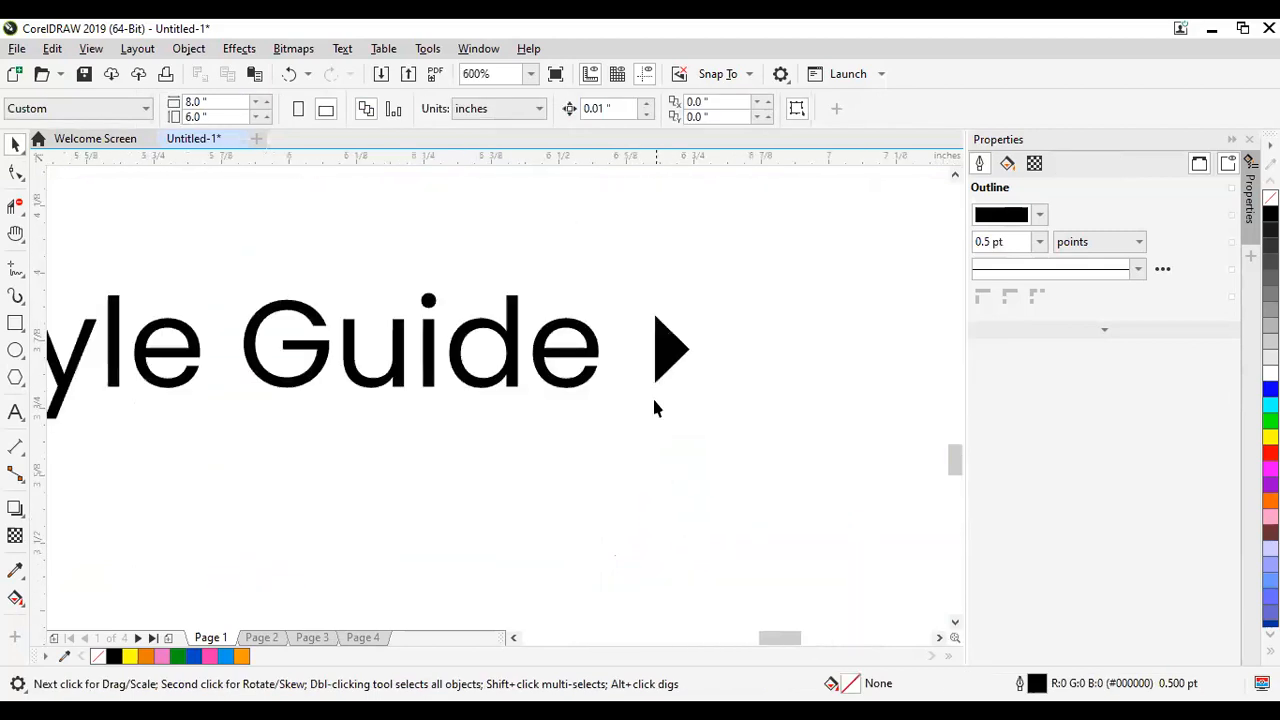
{"action": "scroll", "coordinate": [646, 346], "scroll_direction": "up", "scroll_amount": 2}
{"action": "left_click", "coordinate": [694, 363]}
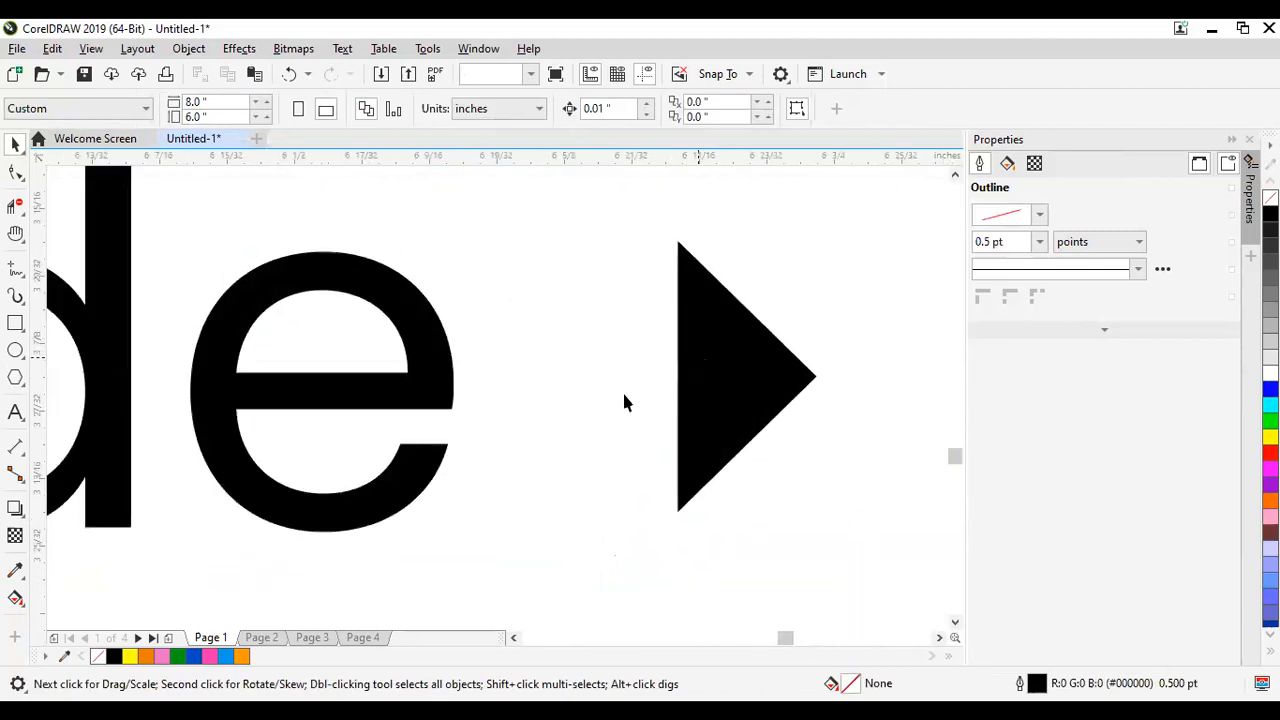
{"action": "left_click", "coordinate": [443, 396], "text": "shift"}
{"action": "key", "text": "e"}
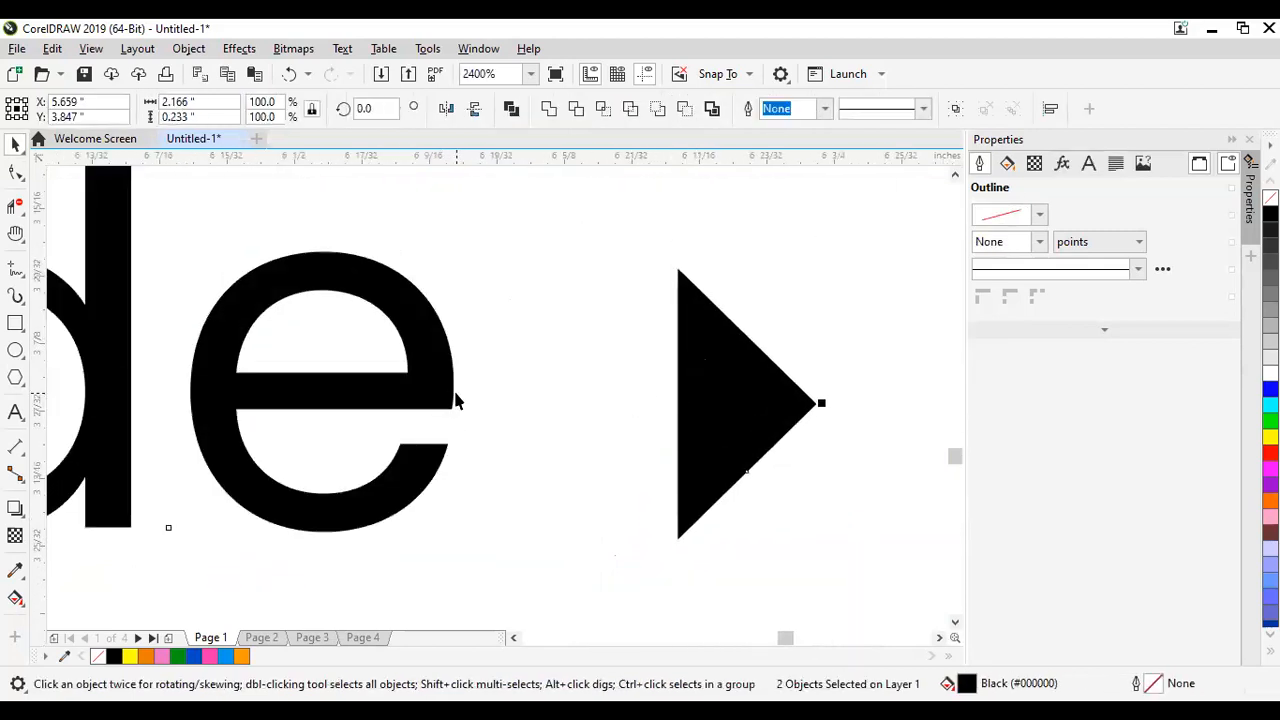
{"action": "key", "text": "b"}
{"action": "key", "text": "e"}
{"action": "scroll", "coordinate": [691, 431], "scroll_direction": "down", "scroll_amount": 3}
{"action": "scroll", "coordinate": [812, 456], "scroll_direction": "down", "scroll_amount": 2}
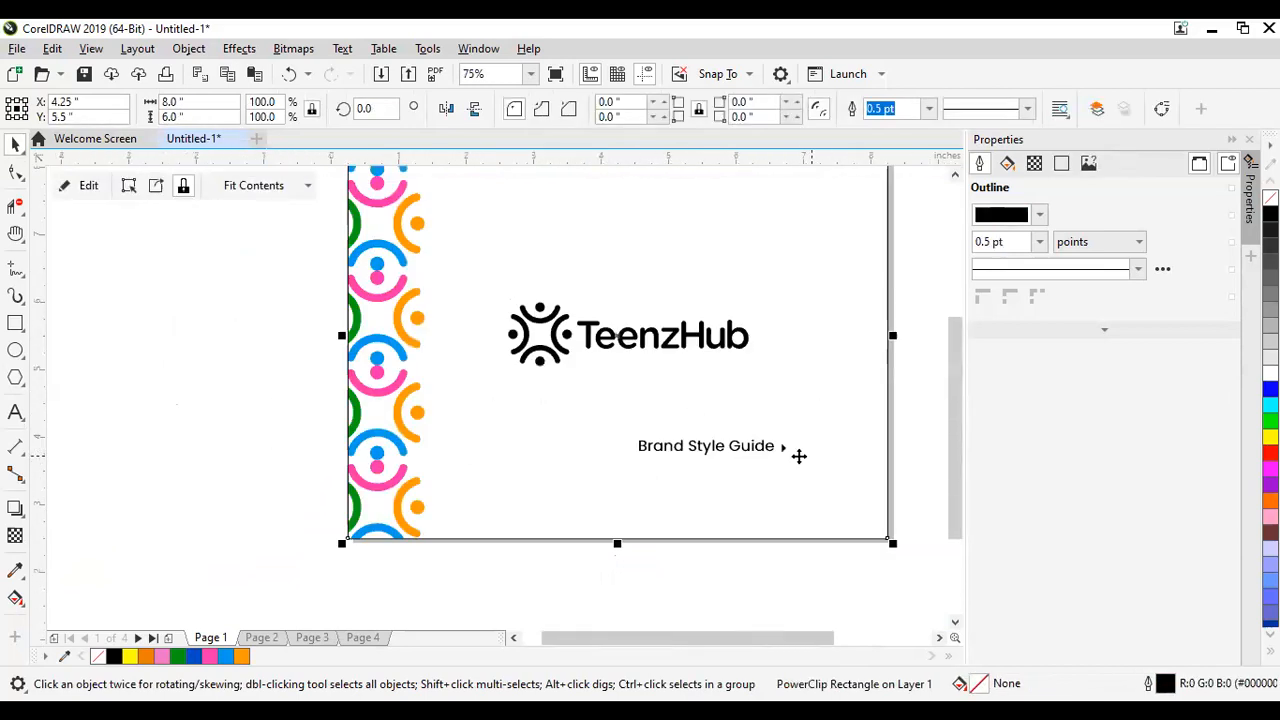
{"action": "left_click", "coordinate": [765, 578]}
{"action": "left_click_drag", "start_coordinate": [933, 418], "coordinate": [803, 473]}
Step: Nudge the triangle slightly upward and group it with the "Brand Style Guide" text
{"action": "scroll", "coordinate": [802, 472], "scroll_direction": "up", "scroll_amount": 2}
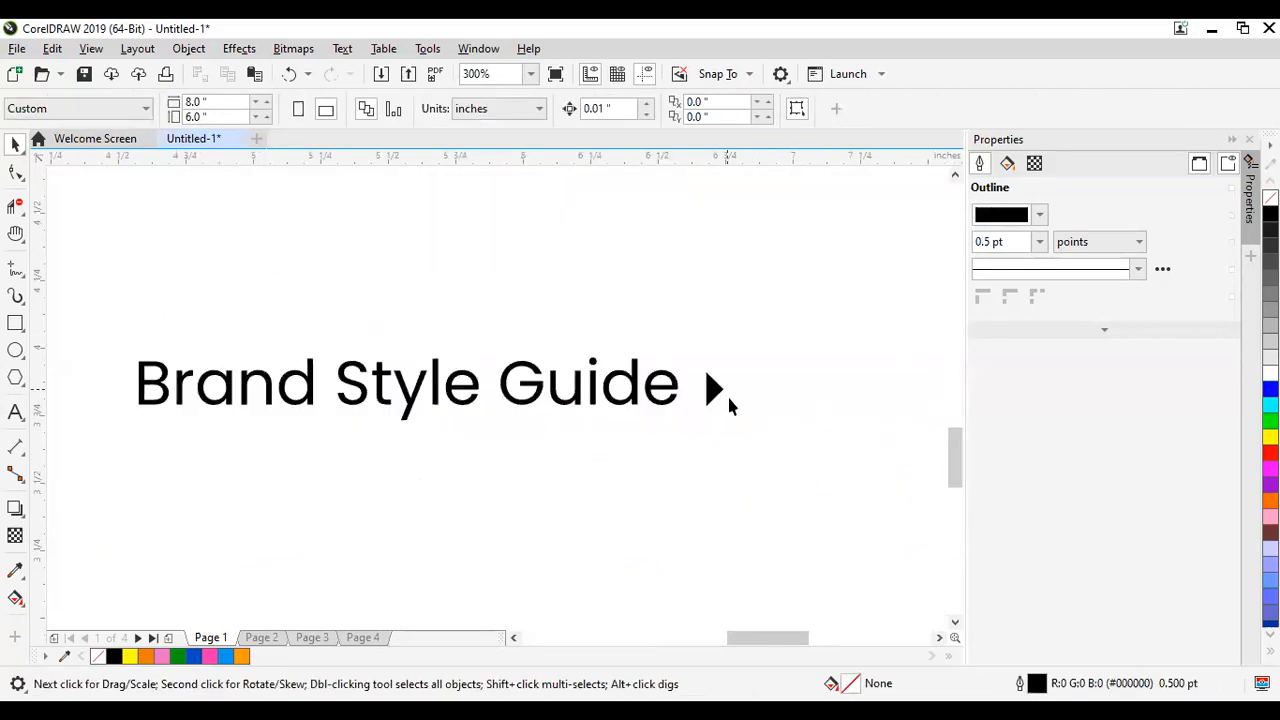
{"action": "left_click", "coordinate": [713, 388]}
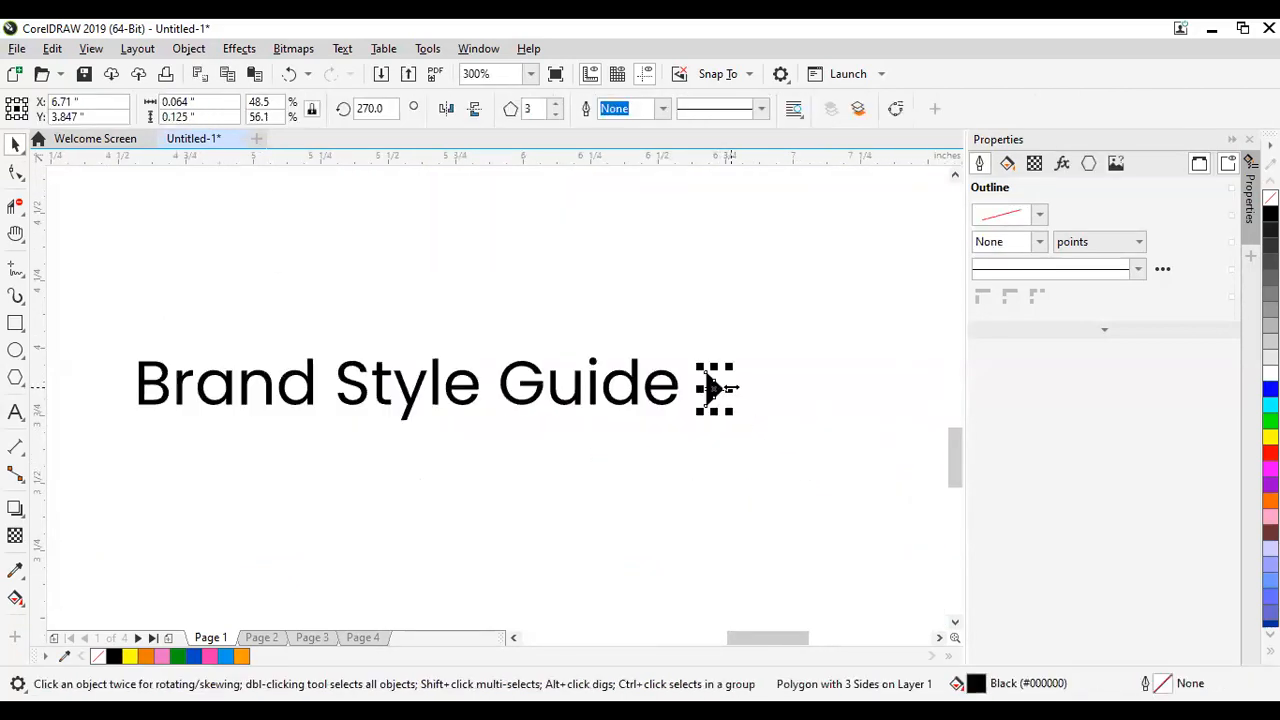
{"action": "left_click_drag", "start_coordinate": [709, 389], "coordinate": [709, 385]}
{"action": "left_click", "coordinate": [650, 390], "text": "shift"}
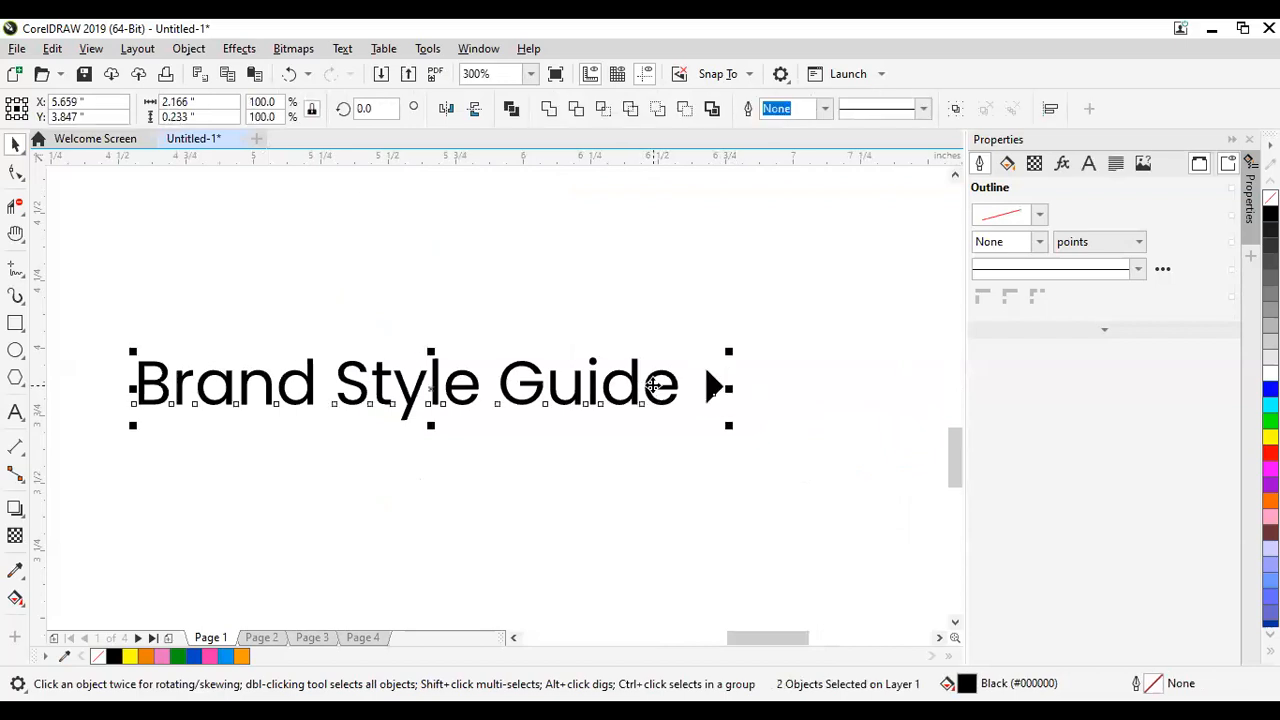
{"action": "key", "text": "ctrl+g"}
Step: Move the title group about 0.35 inches up, nearer the logo, and center it horizontally on the cover frame
{"action": "scroll", "coordinate": [680, 382], "scroll_direction": "down", "scroll_amount": 3}
{"action": "scroll", "coordinate": [642, 388], "scroll_direction": "up", "scroll_amount": 1}
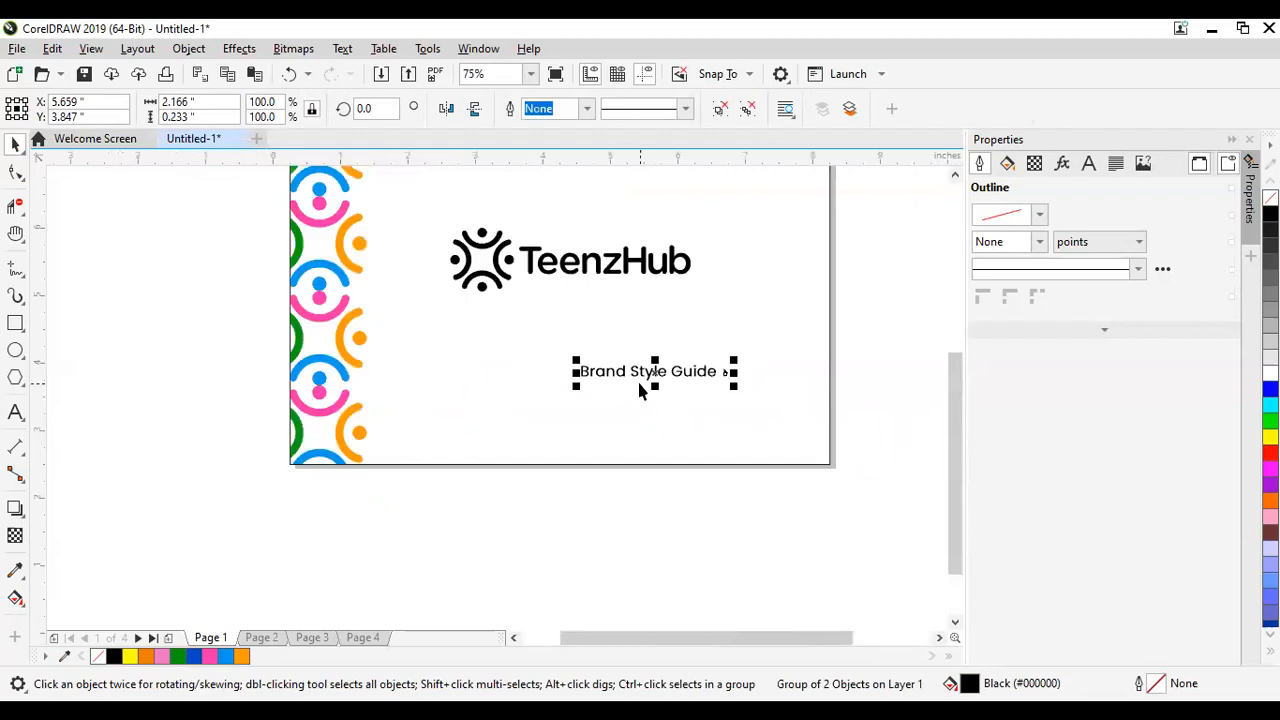
{"action": "left_click_drag", "start_coordinate": [661, 402], "coordinate": [567, 349]}
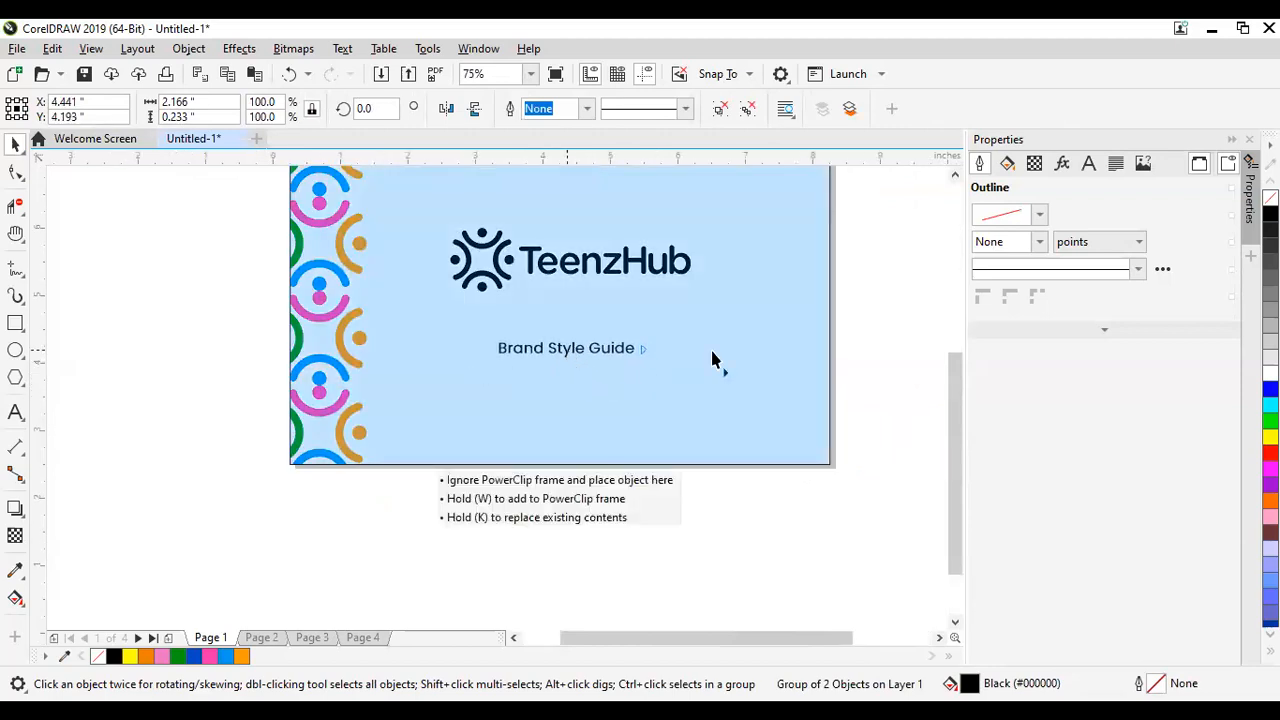
{"action": "left_click", "coordinate": [709, 349], "text": "shift"}
{"action": "key", "text": "c"}
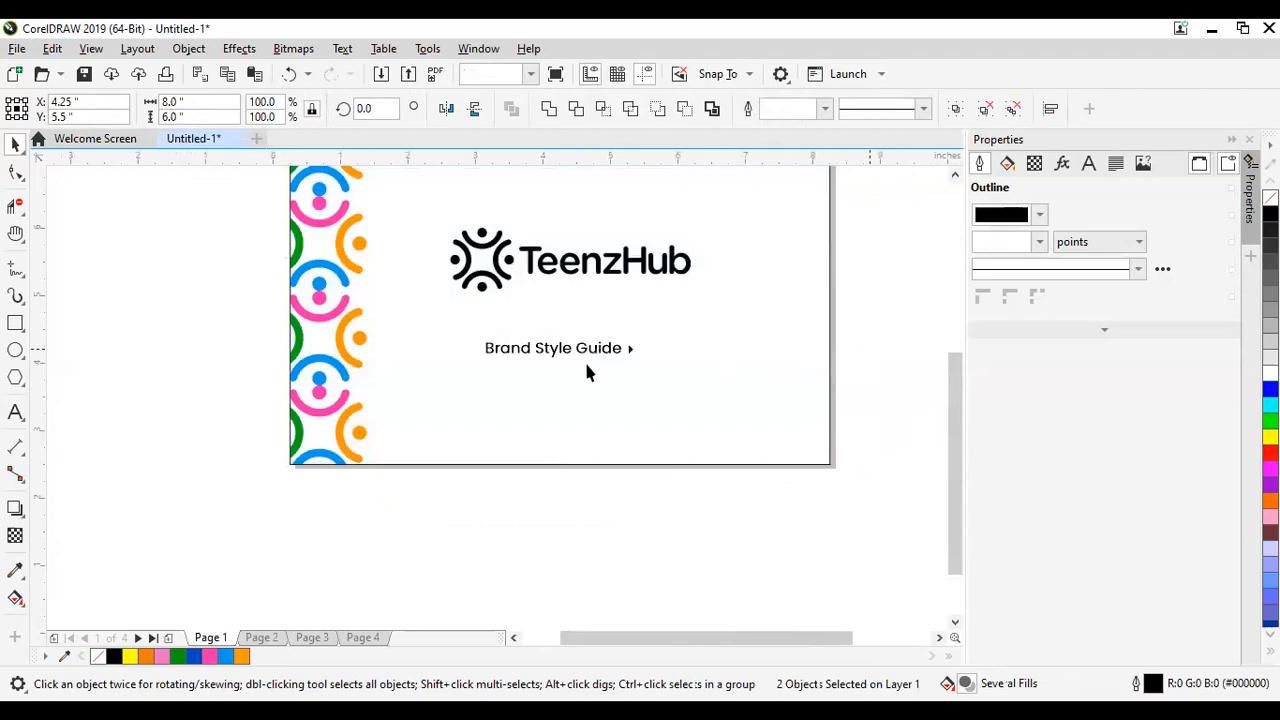
{"action": "key", "text": "Escape"}
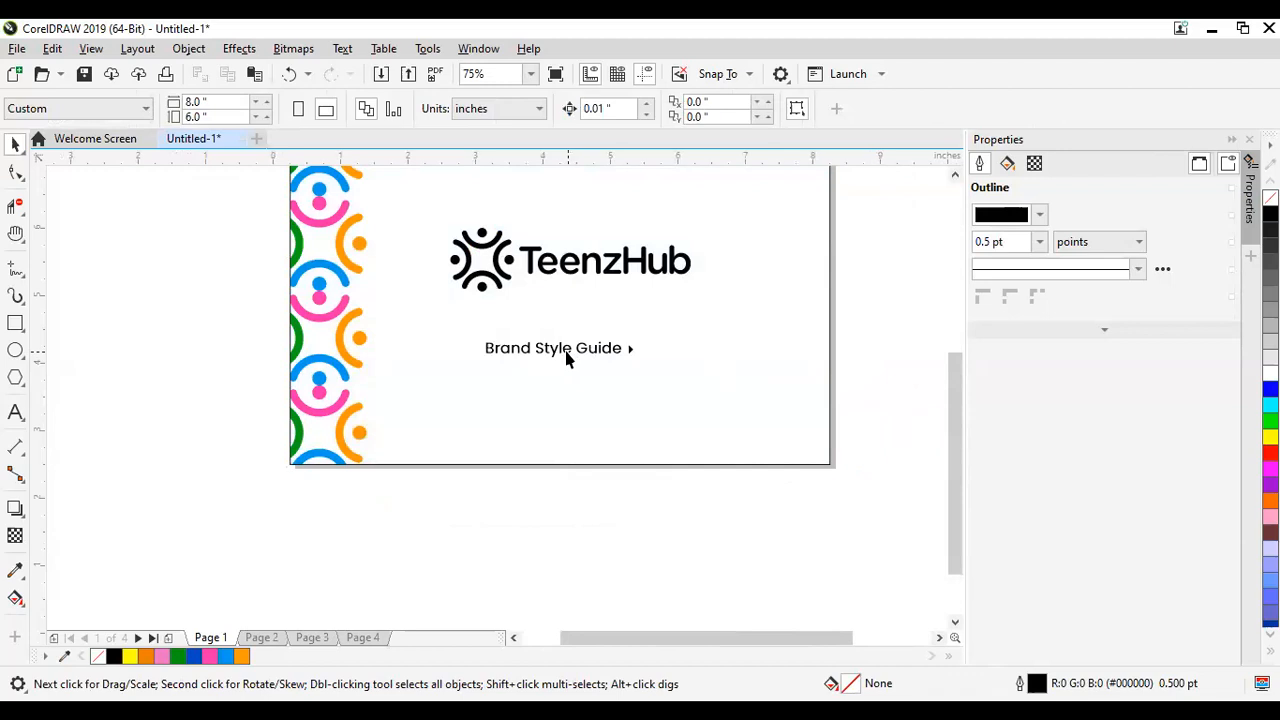
Step: Shift the title group to the right and align its right edge with that of the TeenzHub logo
{"action": "left_click_drag", "start_coordinate": [565, 358], "coordinate": [607, 345]}
{"action": "left_click", "coordinate": [686, 262], "text": "shift"}
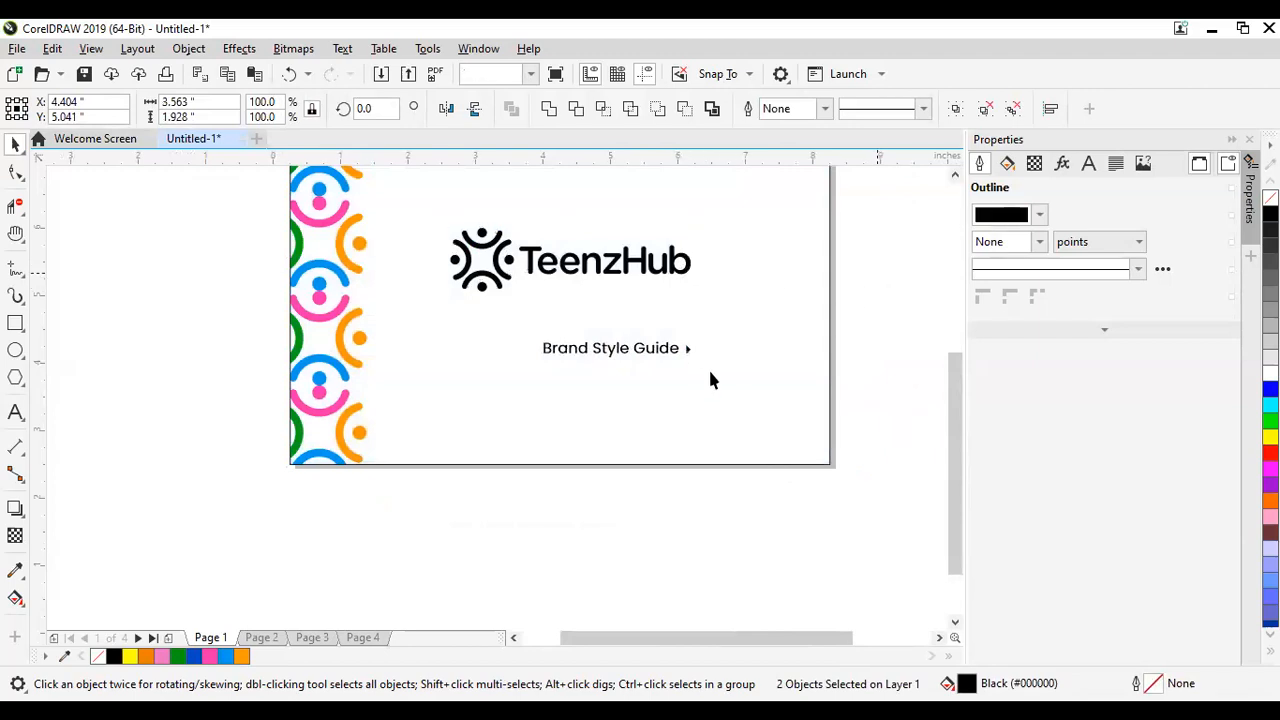
{"action": "scroll", "coordinate": [702, 377], "scroll_direction": "down", "scroll_amount": 2}
{"action": "scroll", "coordinate": [703, 376], "scroll_direction": "down", "scroll_amount": 2}
{"action": "scroll", "coordinate": [705, 376], "scroll_direction": "up", "scroll_amount": 2}
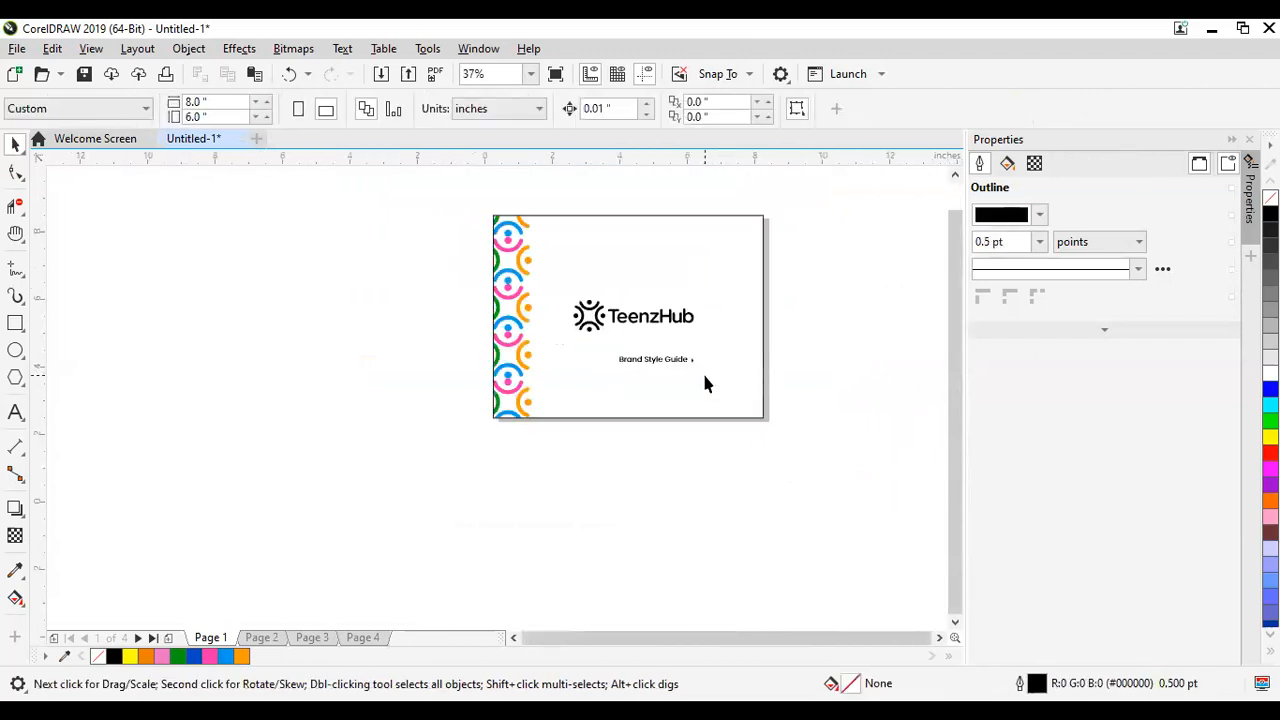
{"action": "scroll", "coordinate": [705, 383], "scroll_direction": "up", "scroll_amount": 1}
{"action": "scroll", "coordinate": [695, 386], "scroll_direction": "down", "scroll_amount": 2}
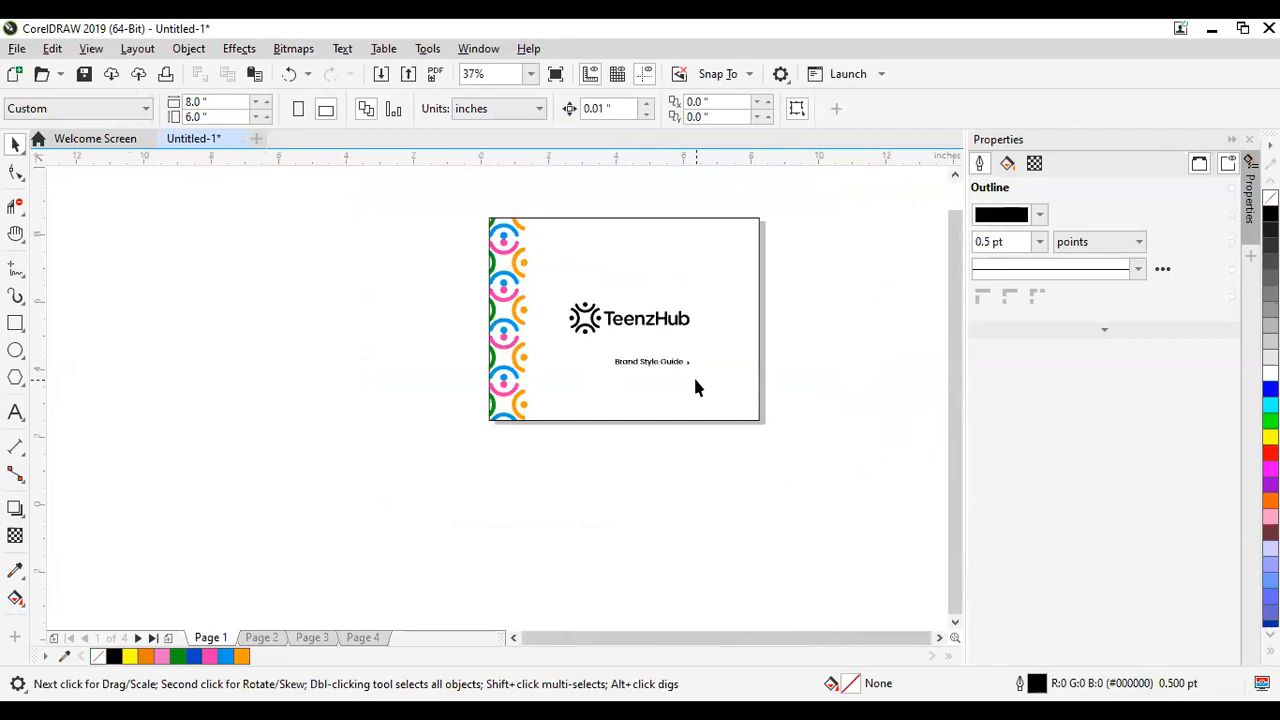
{"action": "scroll", "coordinate": [703, 358], "scroll_direction": "up", "scroll_amount": 1}
{"action": "scroll", "coordinate": [703, 358], "scroll_direction": "down", "scroll_amount": 1}
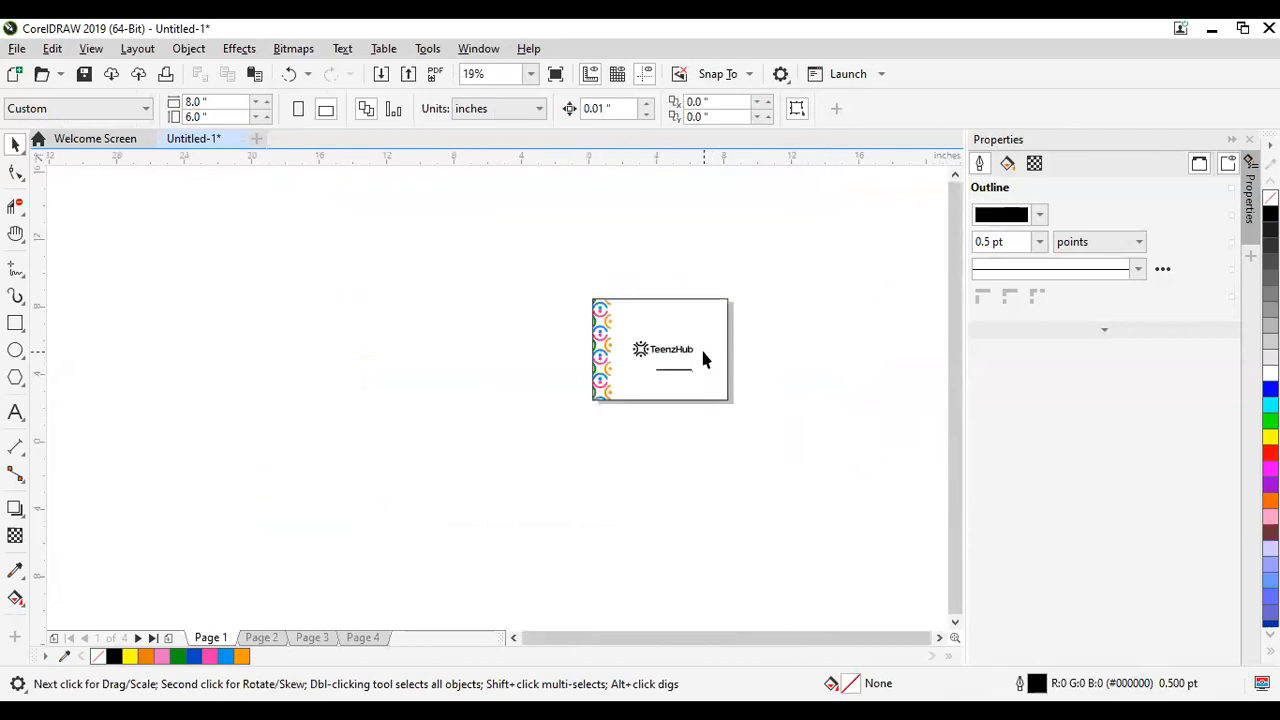
{"action": "scroll", "coordinate": [703, 358], "scroll_direction": "up", "scroll_amount": 2}
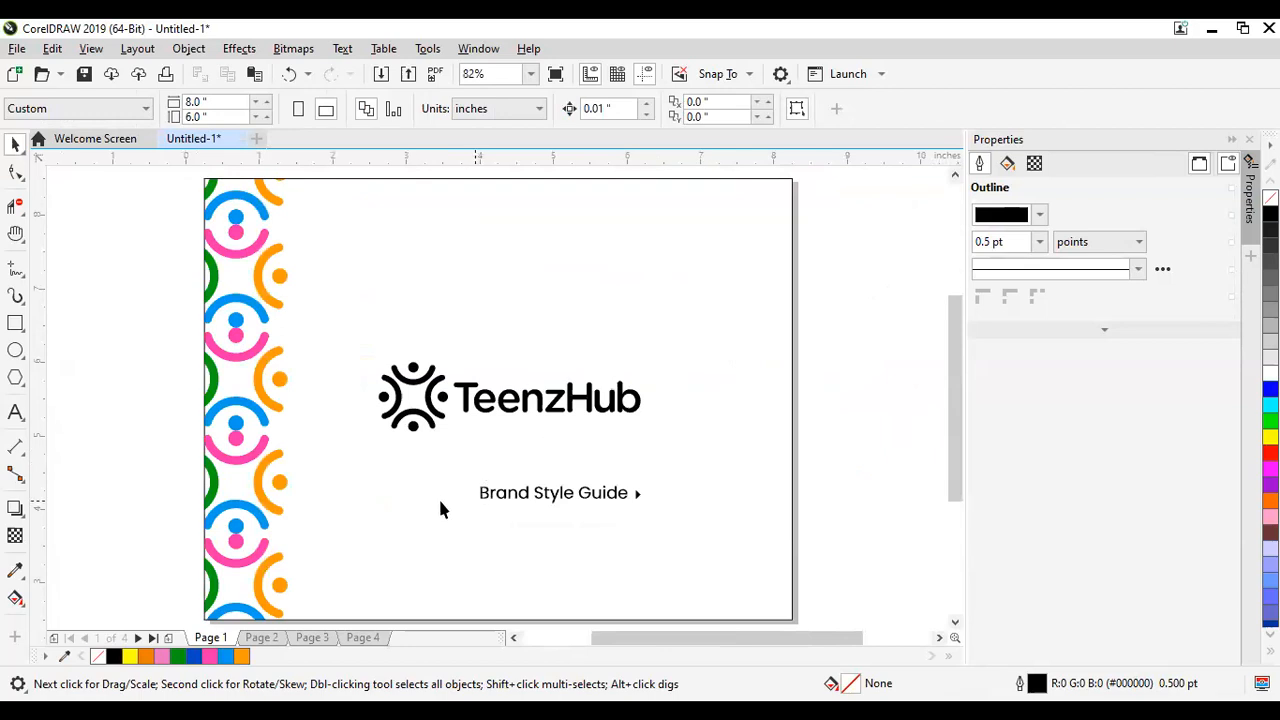
{"action": "scroll", "coordinate": [647, 347], "scroll_direction": "down", "scroll_amount": 1}
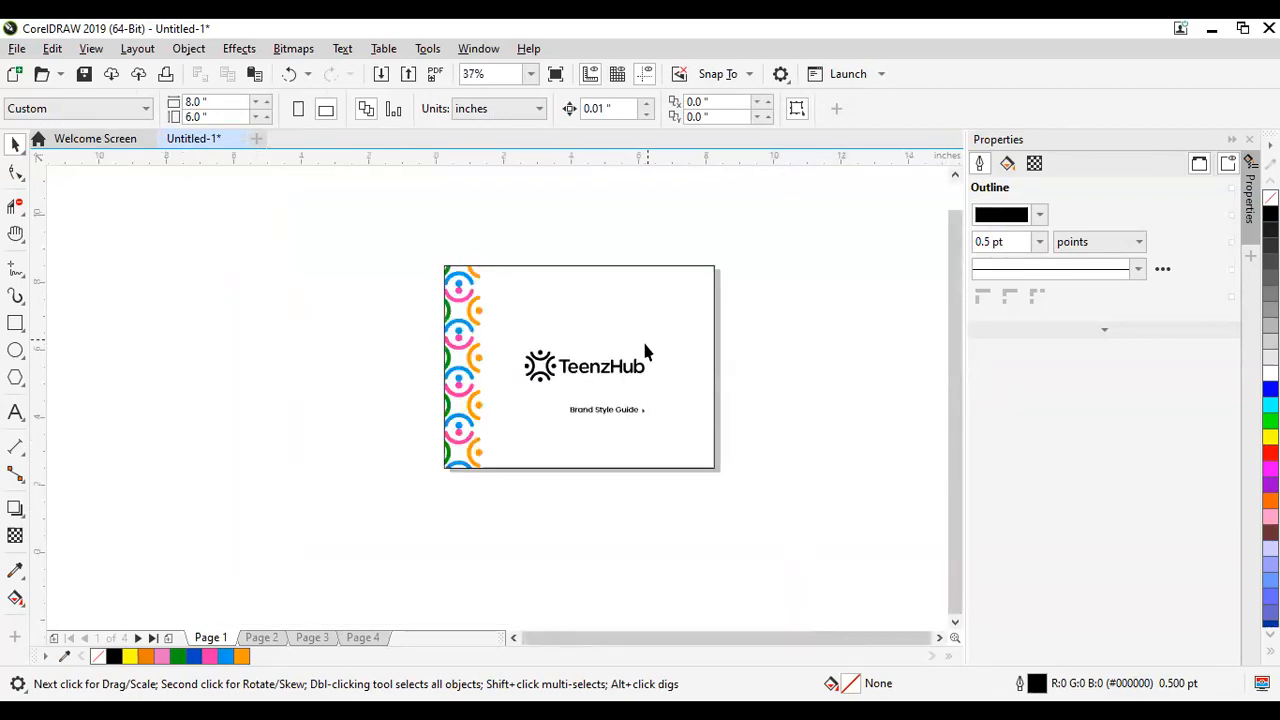
{"action": "scroll", "coordinate": [645, 350], "scroll_direction": "up", "scroll_amount": 2}
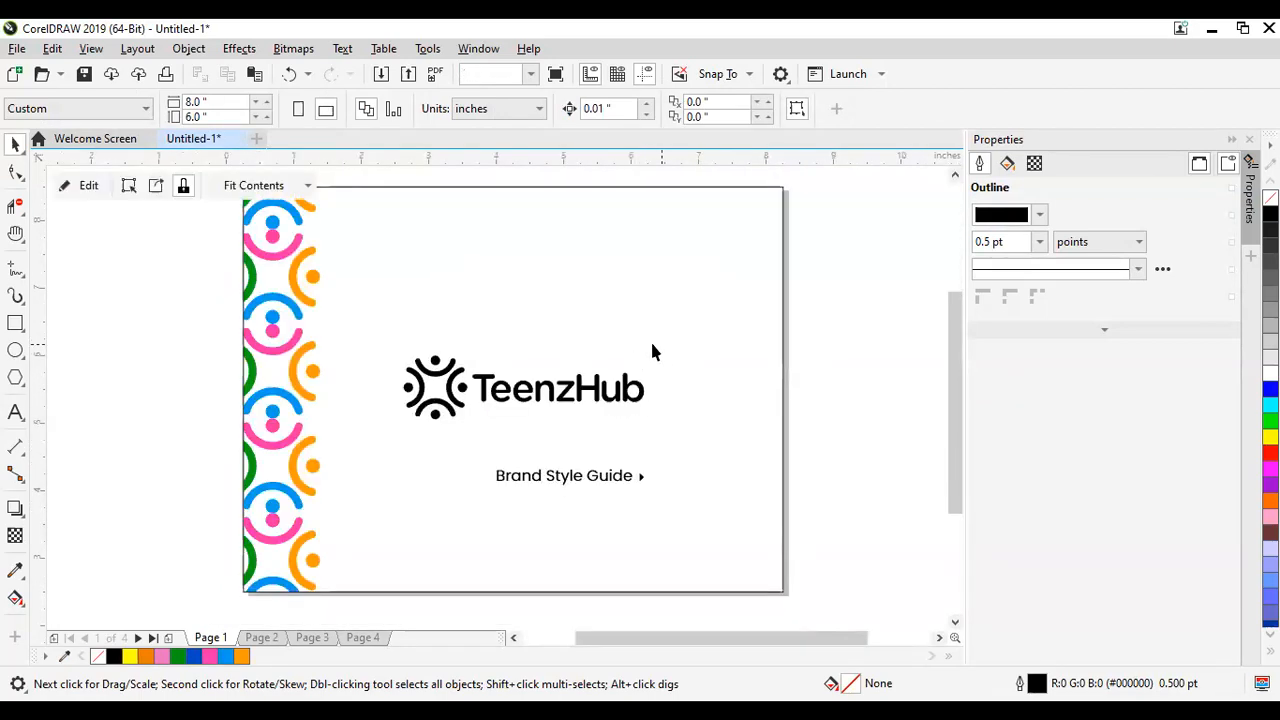
Step: Fill the cover page's PowerClip frame with white
{"action": "left_click", "coordinate": [629, 342]}
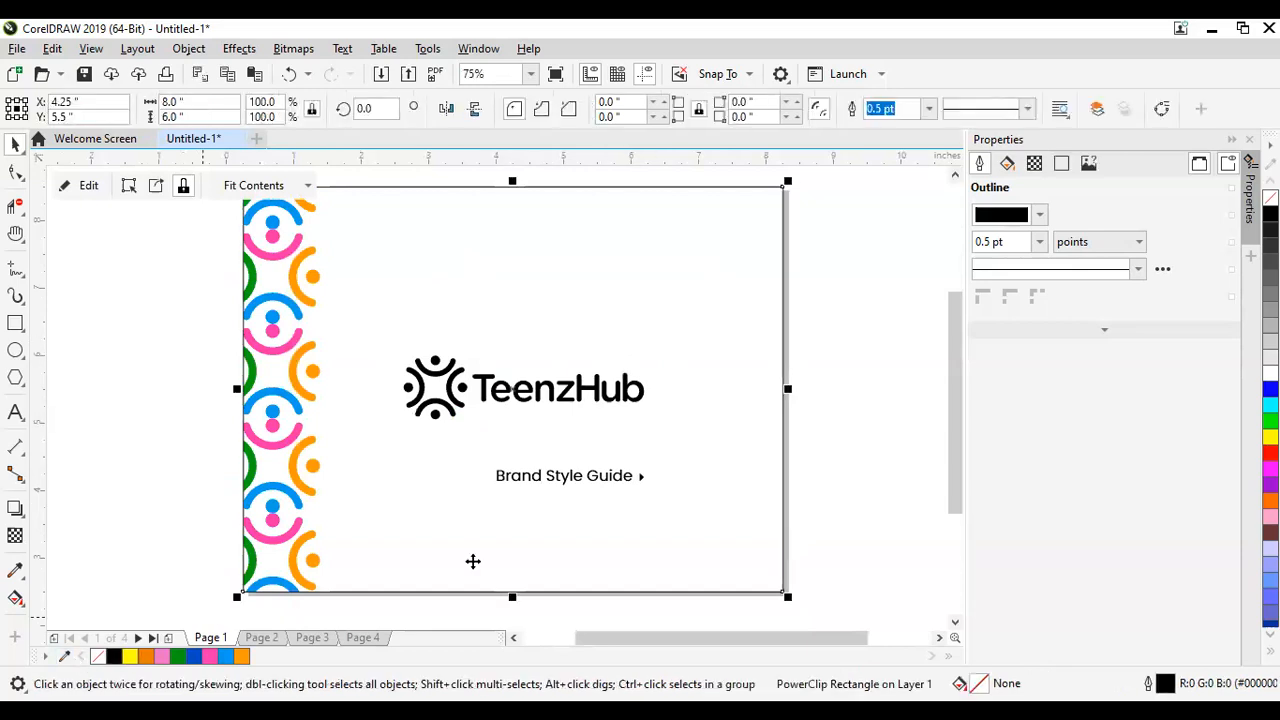
{"action": "left_click", "coordinate": [1269, 372]}
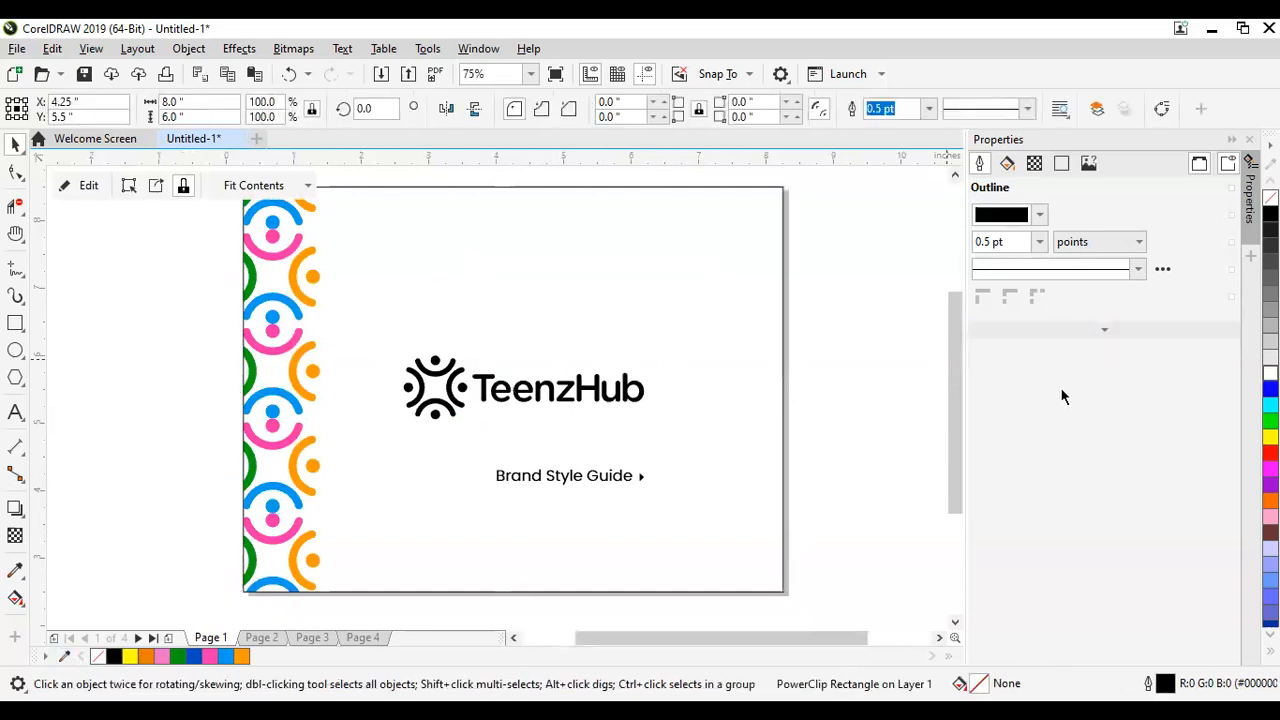
{"action": "left_click", "coordinate": [870, 355]}
{"action": "left_click", "coordinate": [562, 311]}
{"action": "scroll", "coordinate": [561, 319], "scroll_direction": "down", "scroll_amount": 2}
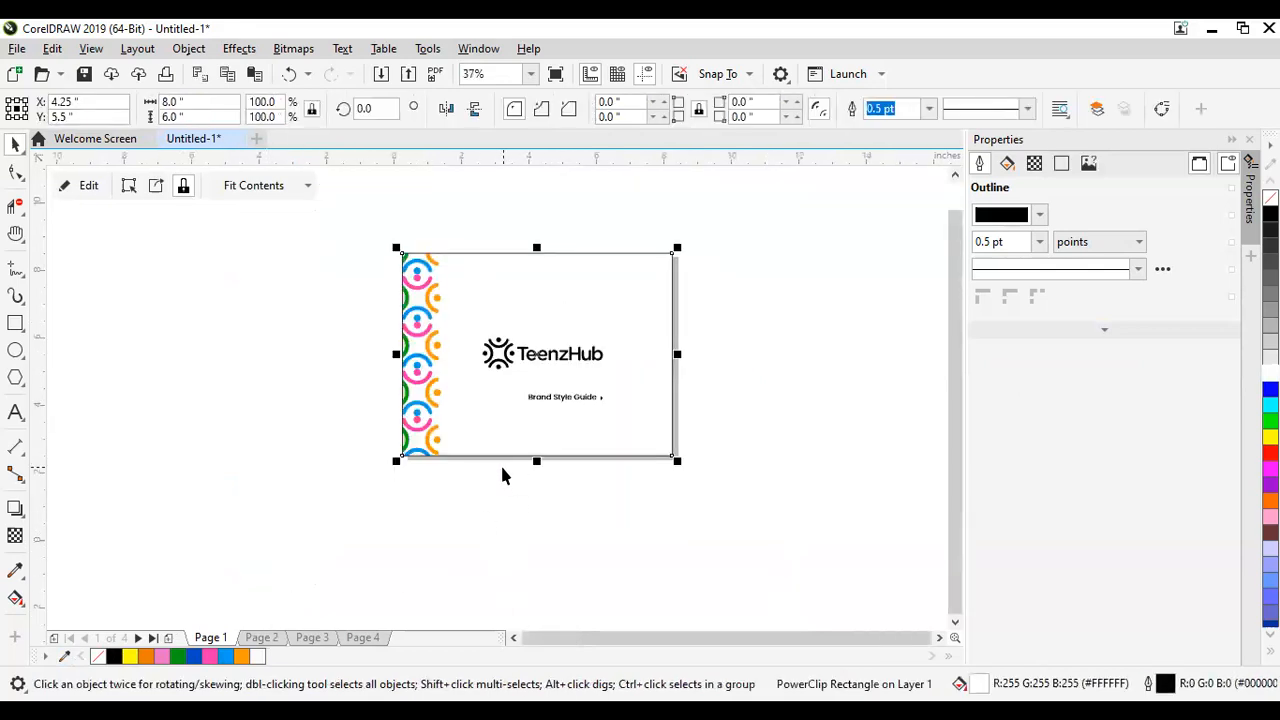
{"action": "scroll", "coordinate": [500, 463], "scroll_direction": "up", "scroll_amount": 2}
{"action": "left_click", "coordinate": [262, 638]}
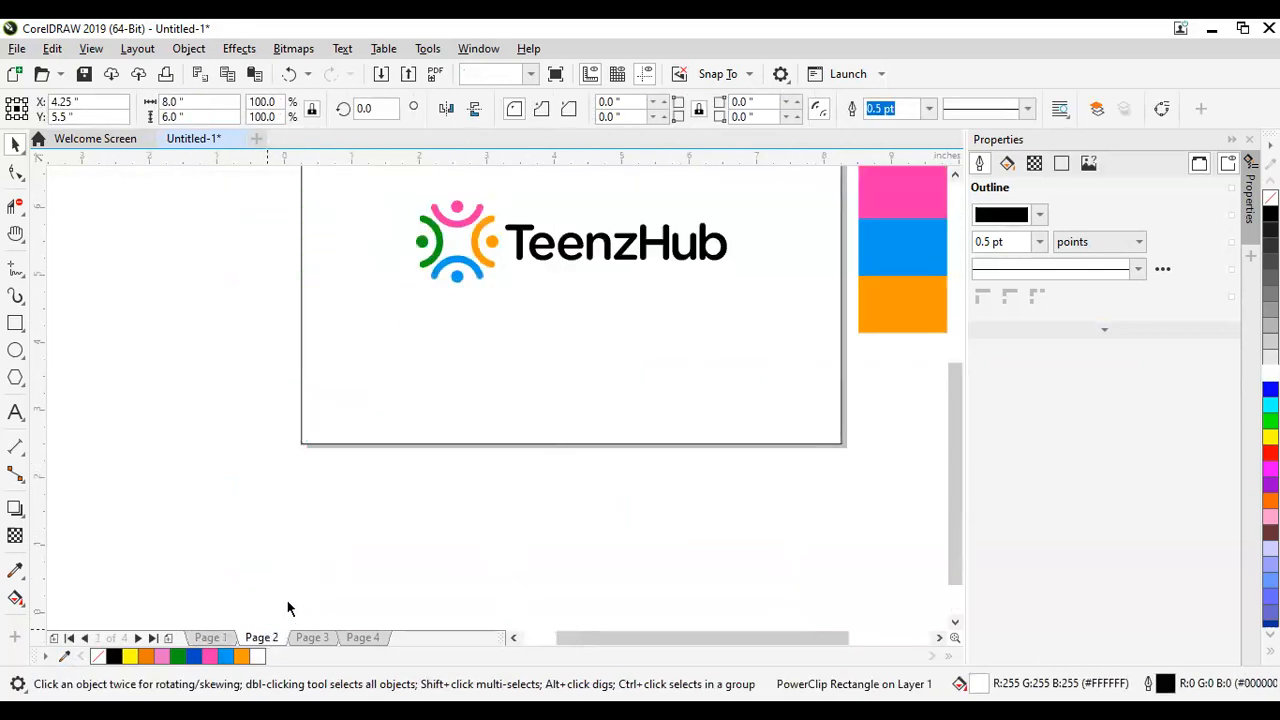
{"action": "left_click", "coordinate": [200, 636]}
{"action": "scroll", "coordinate": [425, 470], "scroll_direction": "down", "scroll_amount": 2}
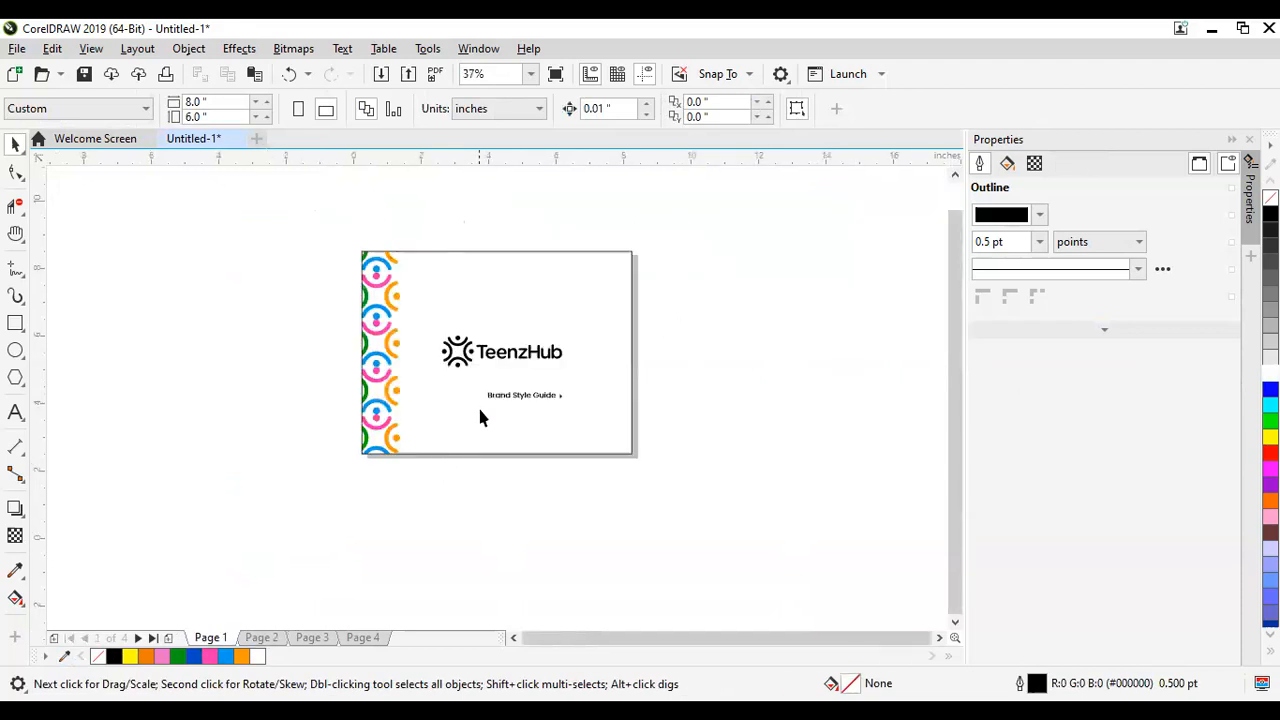
{"action": "scroll", "coordinate": [476, 418], "scroll_direction": "up", "scroll_amount": 2}
{"action": "scroll", "coordinate": [474, 418], "scroll_direction": "down", "scroll_amount": 2}
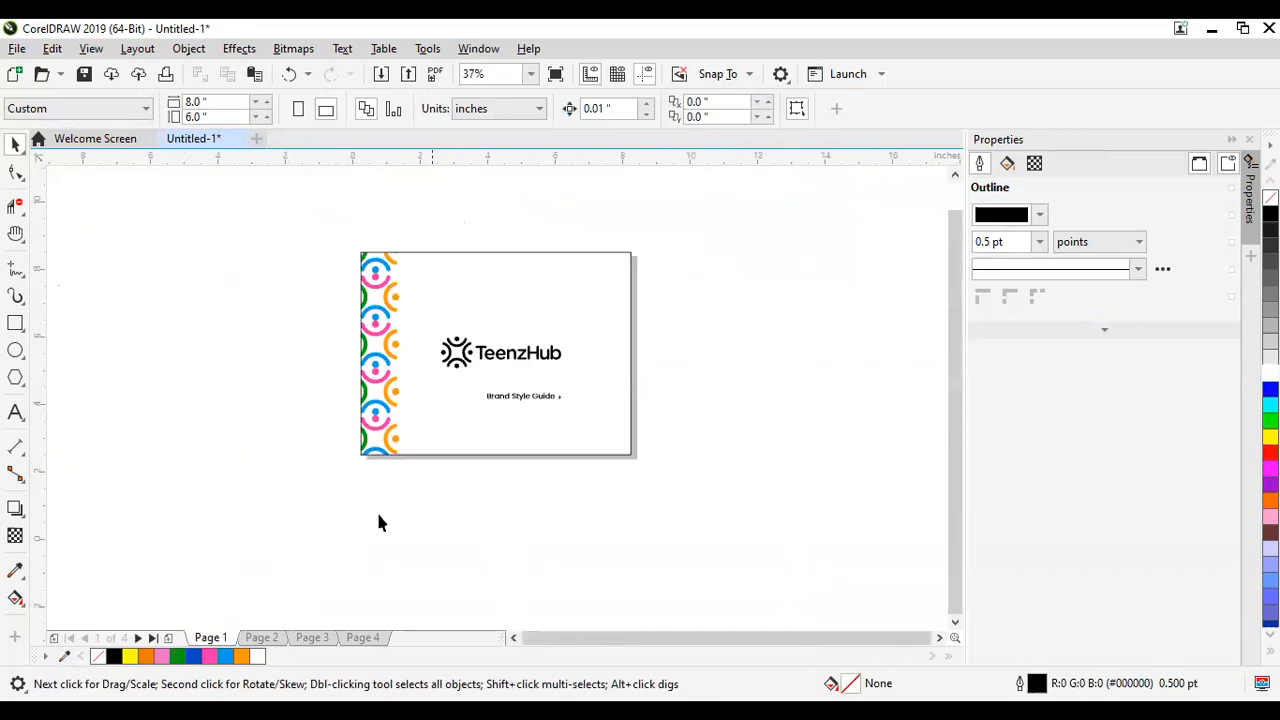
Step: Insert a blank page after the cover and create an 8 by 6 inch page-frame rectangle on it
{"action": "left_click", "coordinate": [167, 638]}
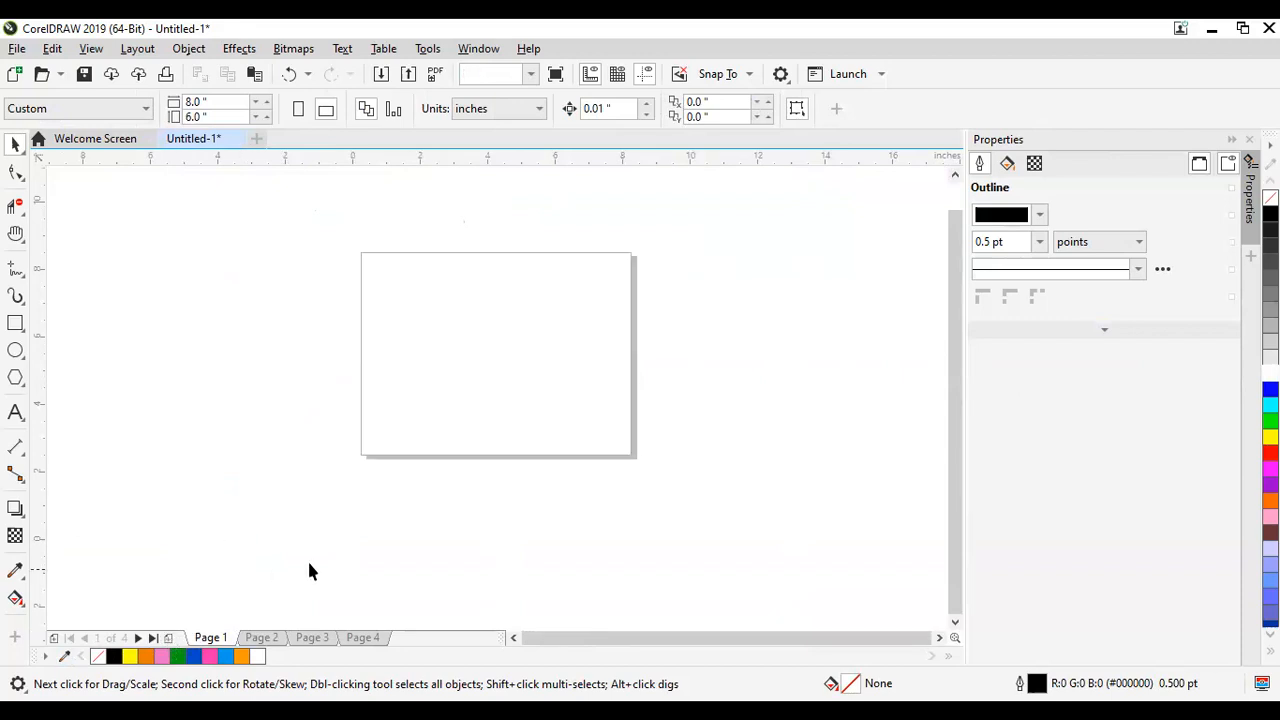
{"action": "double_click", "coordinate": [16, 323]}
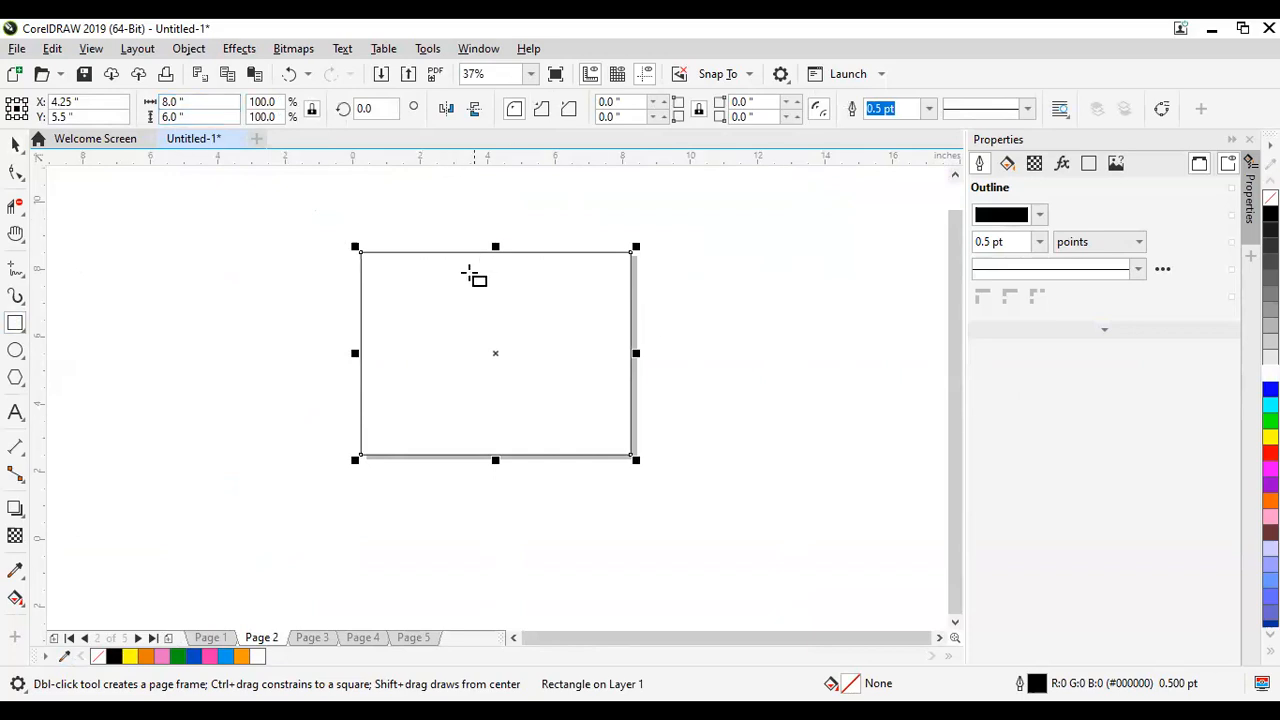
{"action": "key", "text": "space"}
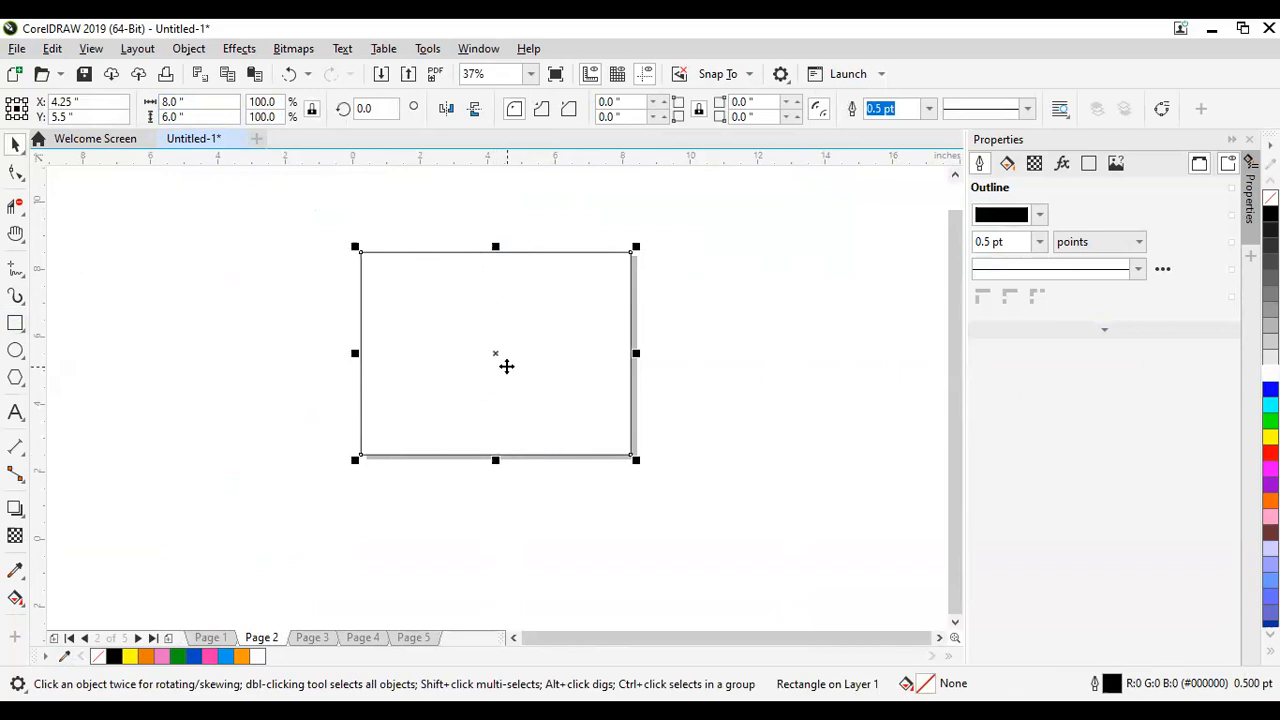
Step: Try green and blue fills on the new page frame, and settle on the brand orange #FF9702
{"action": "left_click", "coordinate": [179, 658]}
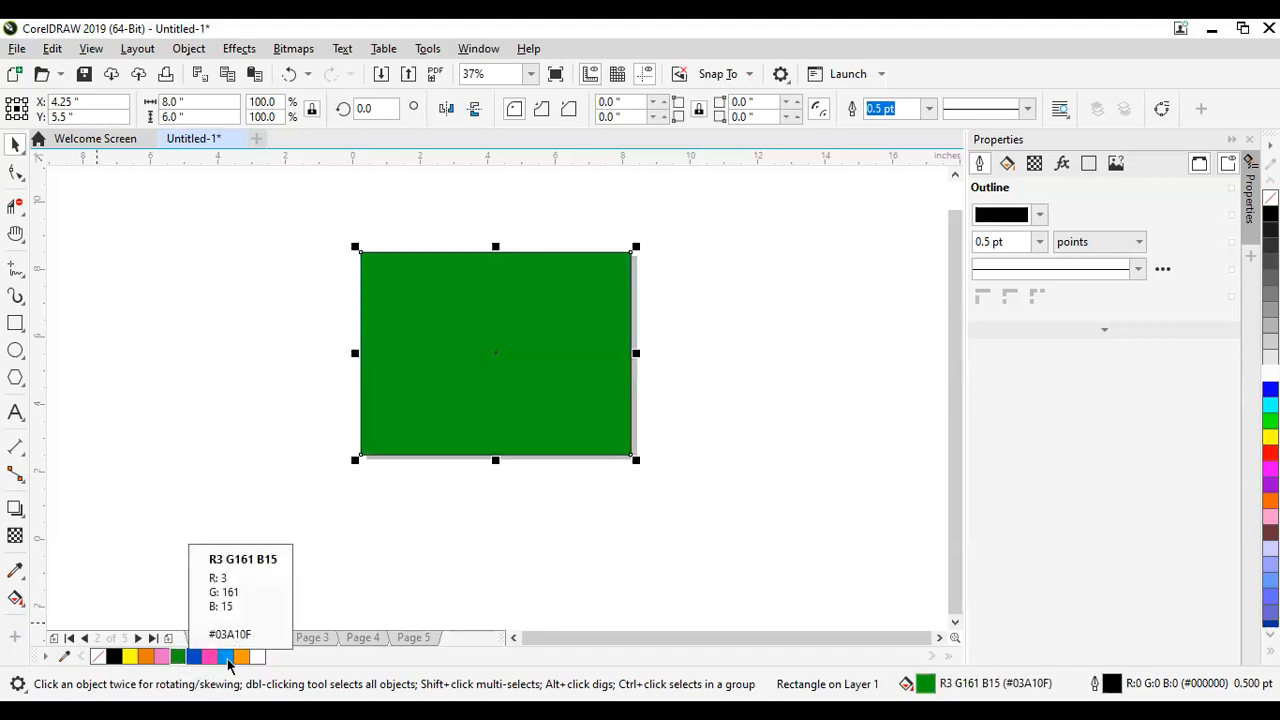
{"action": "left_click", "coordinate": [227, 658]}
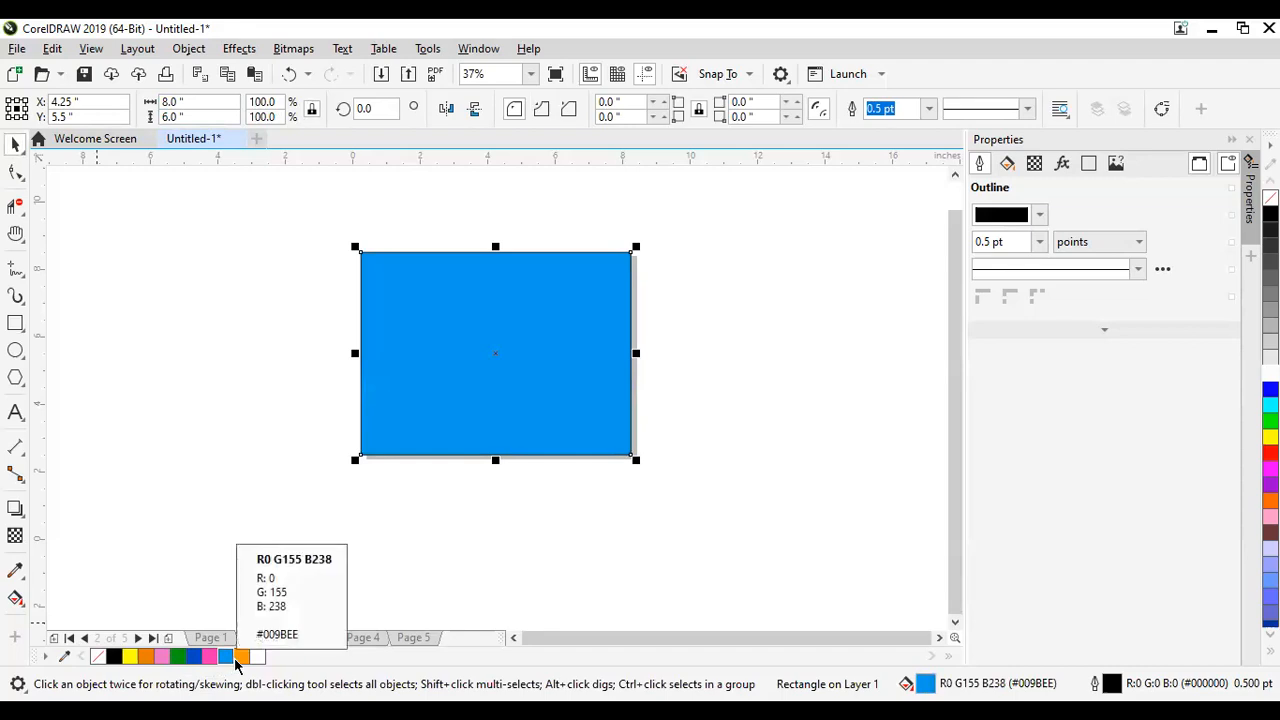
{"action": "left_click", "coordinate": [242, 658]}
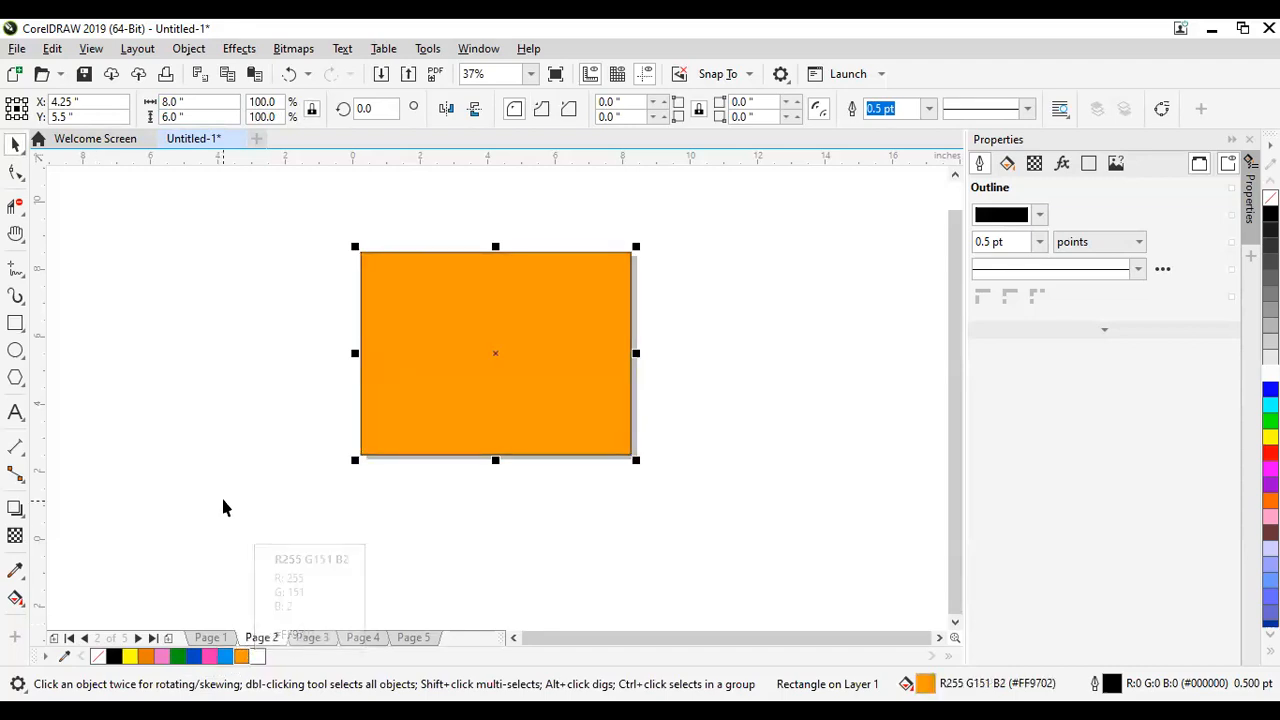
{"action": "left_click", "coordinate": [332, 485]}
{"action": "left_click", "coordinate": [480, 362]}
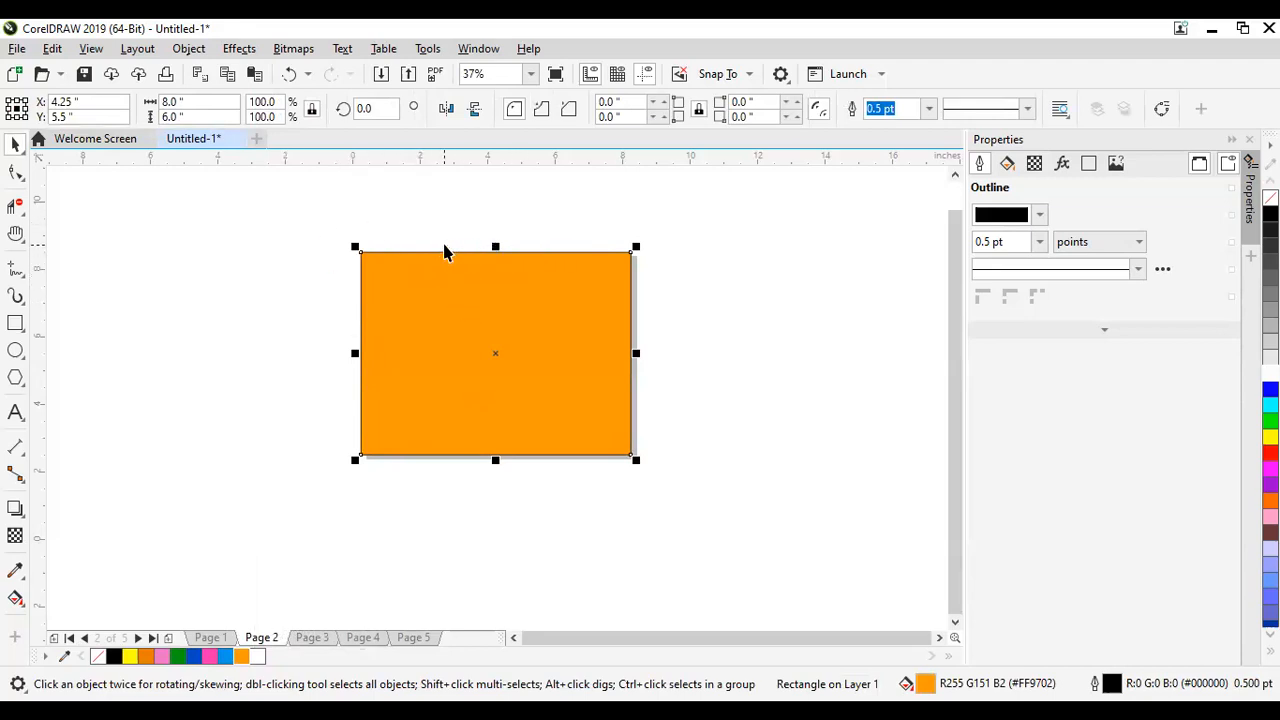
Step: Remove the outline from the orange page-frame rectangle
{"action": "scroll", "coordinate": [443, 250], "scroll_direction": "up", "scroll_amount": 4}
{"action": "scroll", "coordinate": [209, 278], "scroll_direction": "down", "scroll_amount": 4}
{"action": "scroll", "coordinate": [209, 278], "scroll_direction": "up", "scroll_amount": 10}
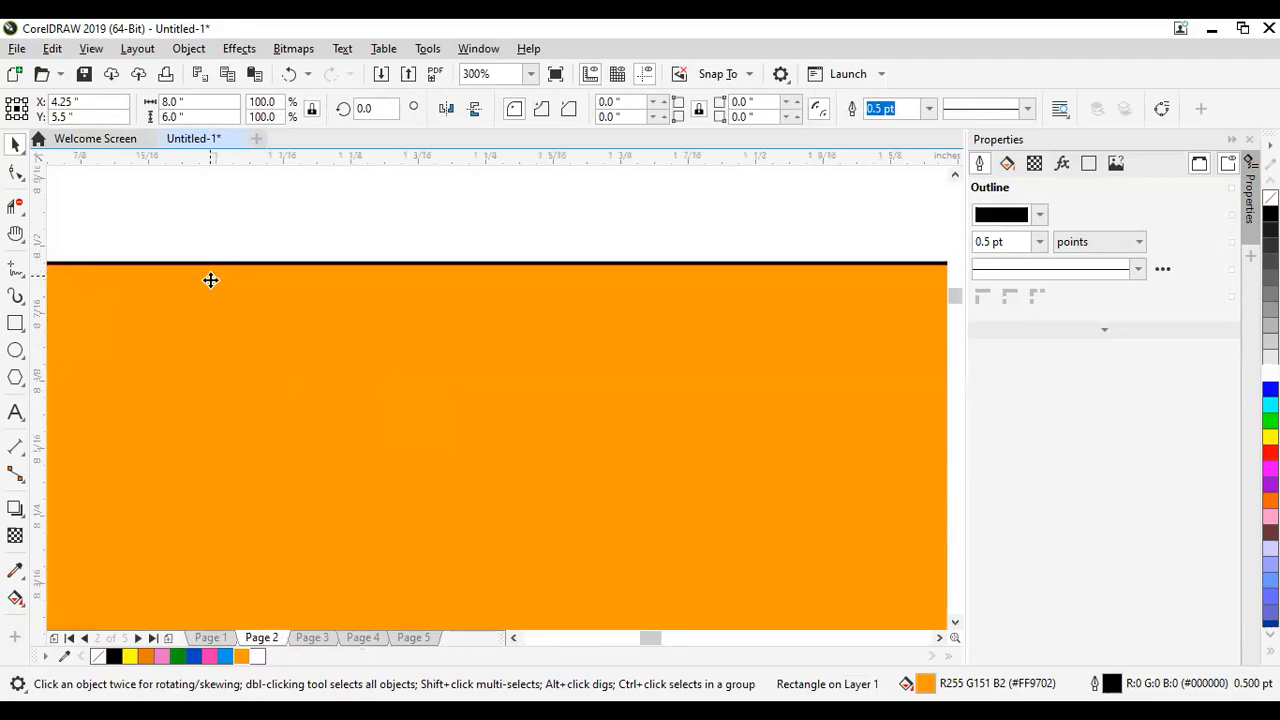
{"action": "scroll", "coordinate": [210, 280], "scroll_direction": "down", "scroll_amount": 5}
{"action": "scroll", "coordinate": [157, 271], "scroll_direction": "up", "scroll_amount": 2}
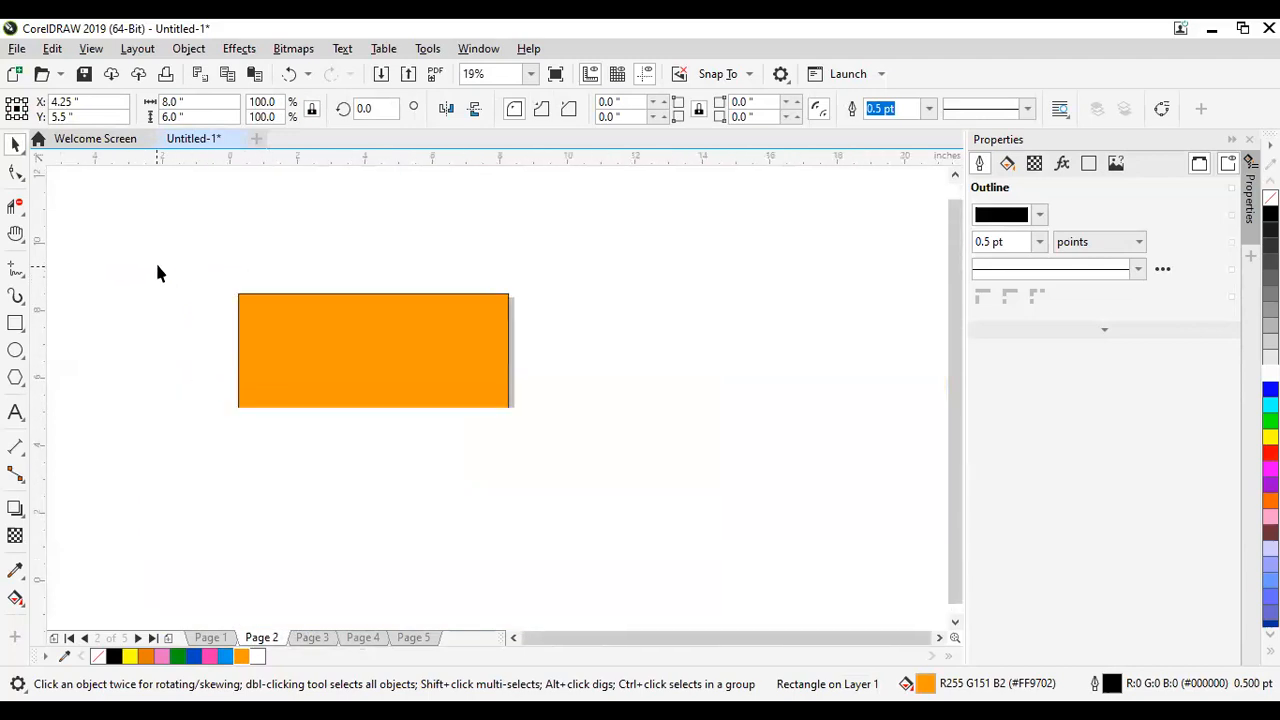
{"action": "scroll", "coordinate": [420, 333], "scroll_direction": "down", "scroll_amount": 3}
{"action": "scroll", "coordinate": [494, 345], "scroll_direction": "up", "scroll_amount": 4}
{"action": "scroll", "coordinate": [497, 346], "scroll_direction": "down", "scroll_amount": 3}
{"action": "scroll", "coordinate": [498, 344], "scroll_direction": "down", "scroll_amount": 3}
{"action": "scroll", "coordinate": [497, 335], "scroll_direction": "up", "scroll_amount": 6}
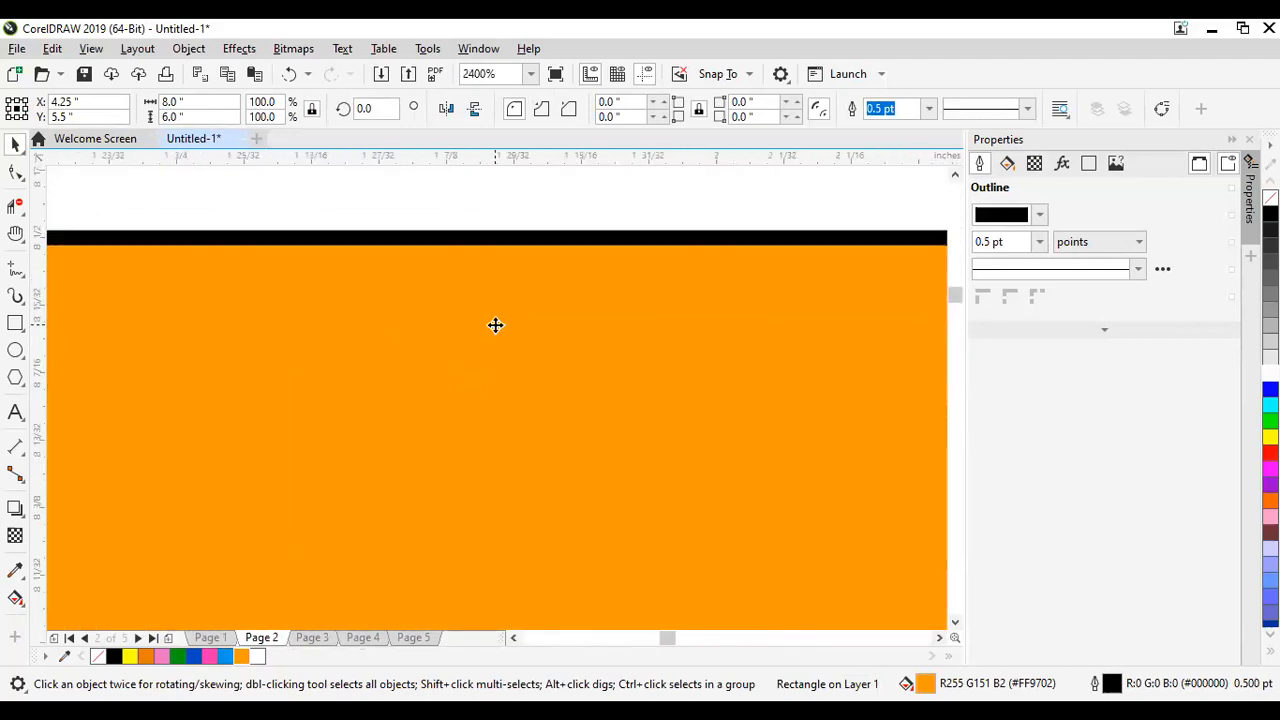
{"action": "scroll", "coordinate": [490, 318], "scroll_direction": "down", "scroll_amount": 4}
{"action": "scroll", "coordinate": [487, 317], "scroll_direction": "up", "scroll_amount": 2}
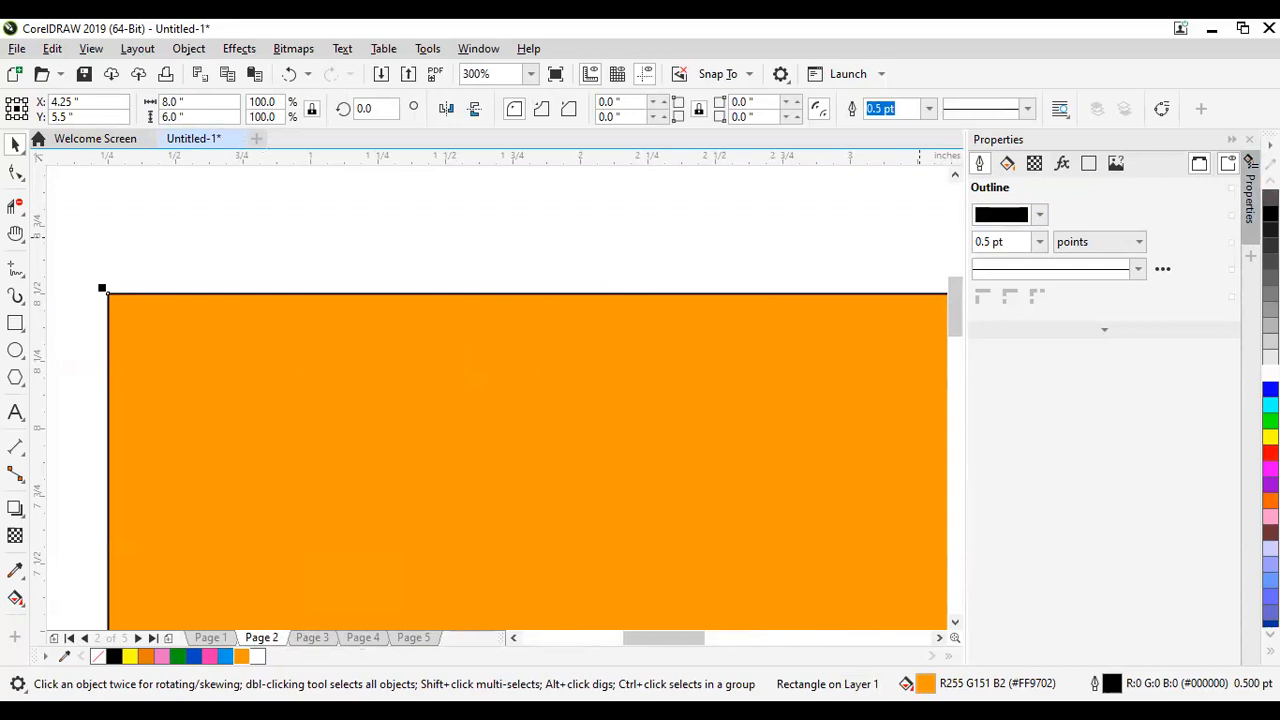
{"action": "right_click", "coordinate": [1270, 197]}
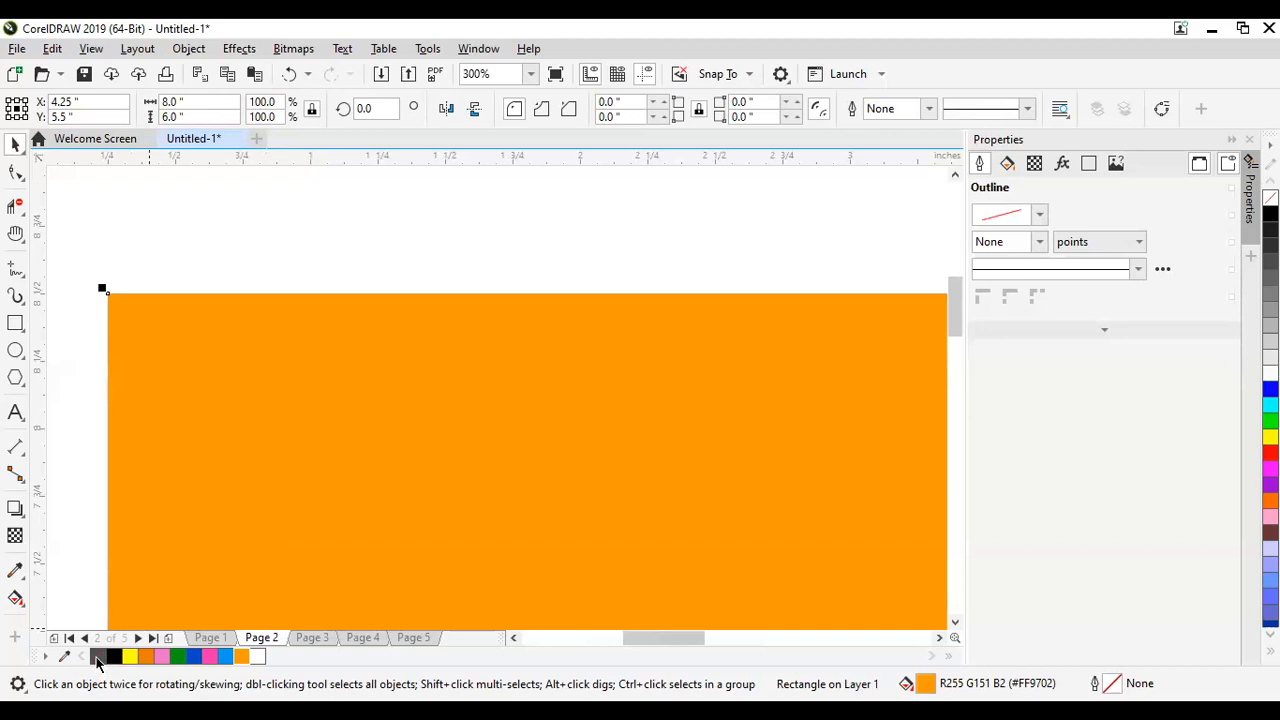
{"action": "key", "text": "Escape"}
{"action": "key", "text": "F4"}
{"action": "scroll", "coordinate": [549, 403], "scroll_direction": "down", "scroll_amount": 3}
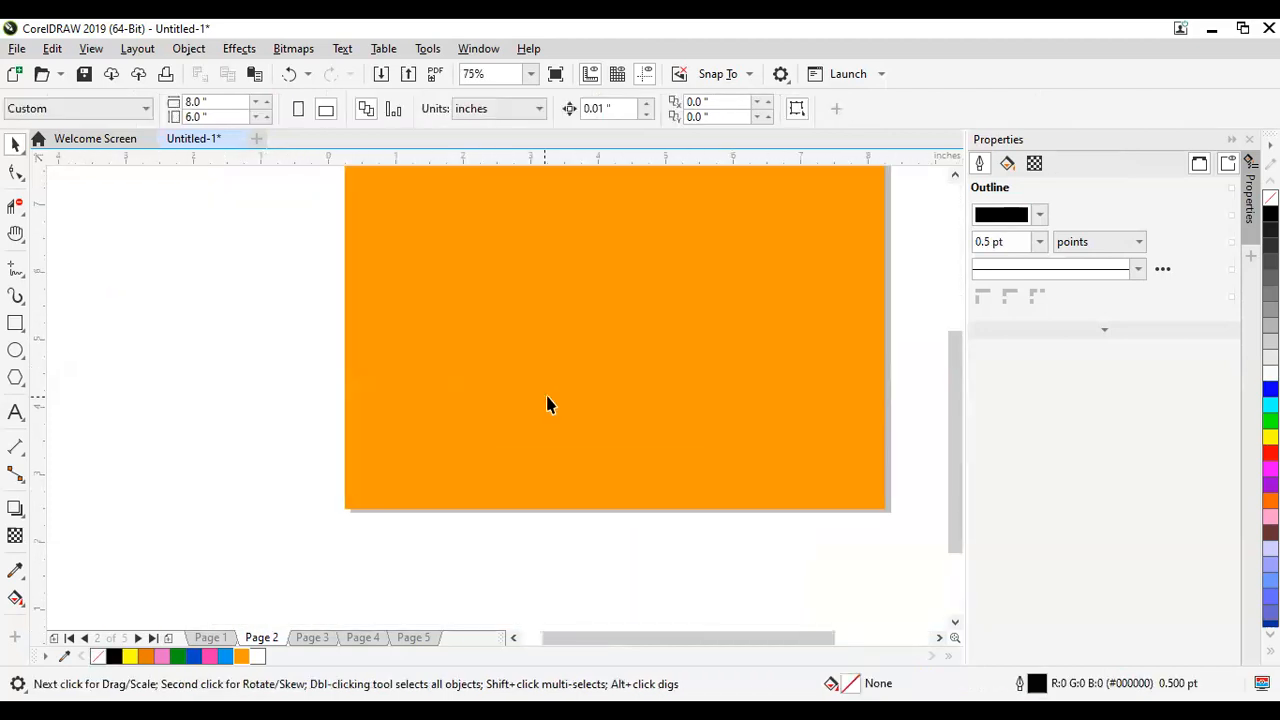
{"action": "scroll", "coordinate": [554, 389], "scroll_direction": "up", "scroll_amount": 5}
{"action": "scroll", "coordinate": [543, 392], "scroll_direction": "down", "scroll_amount": 3}
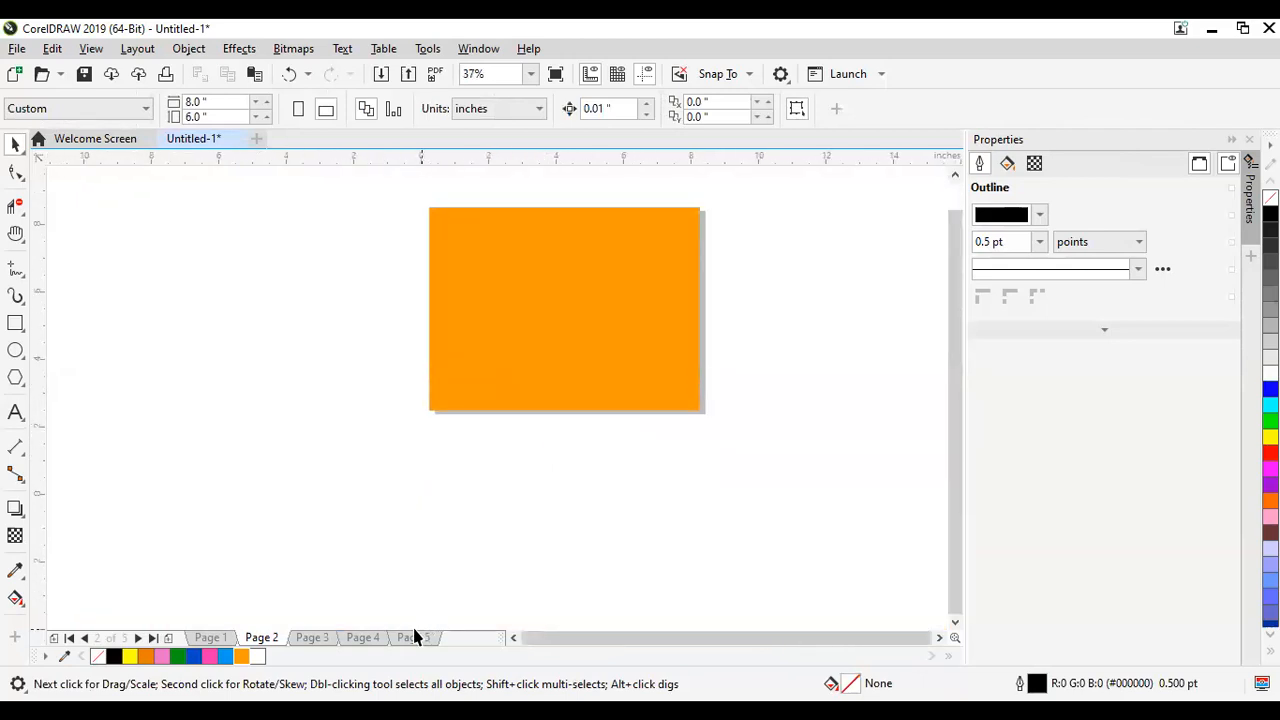
Step: Add artistic text outside the orange page reading "CON" and "TENTS" on two lines
{"action": "left_click", "coordinate": [320, 437]}
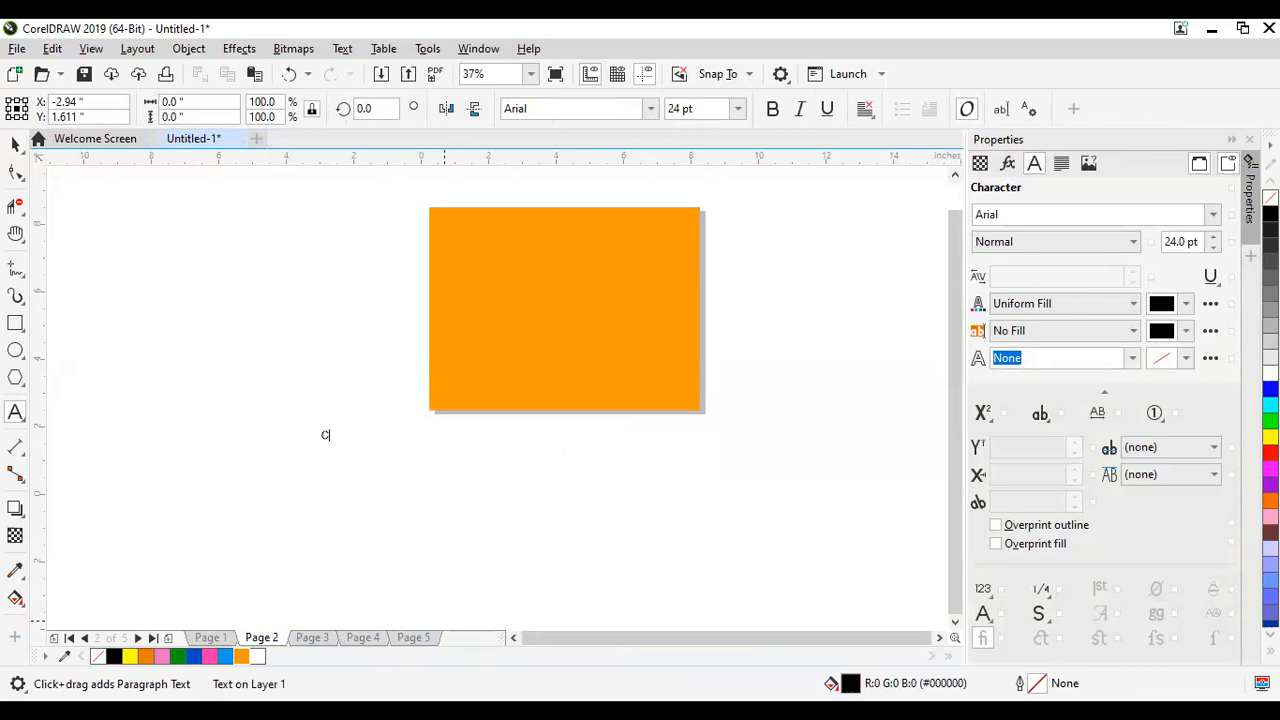
{"action": "type", "text": "CON"}
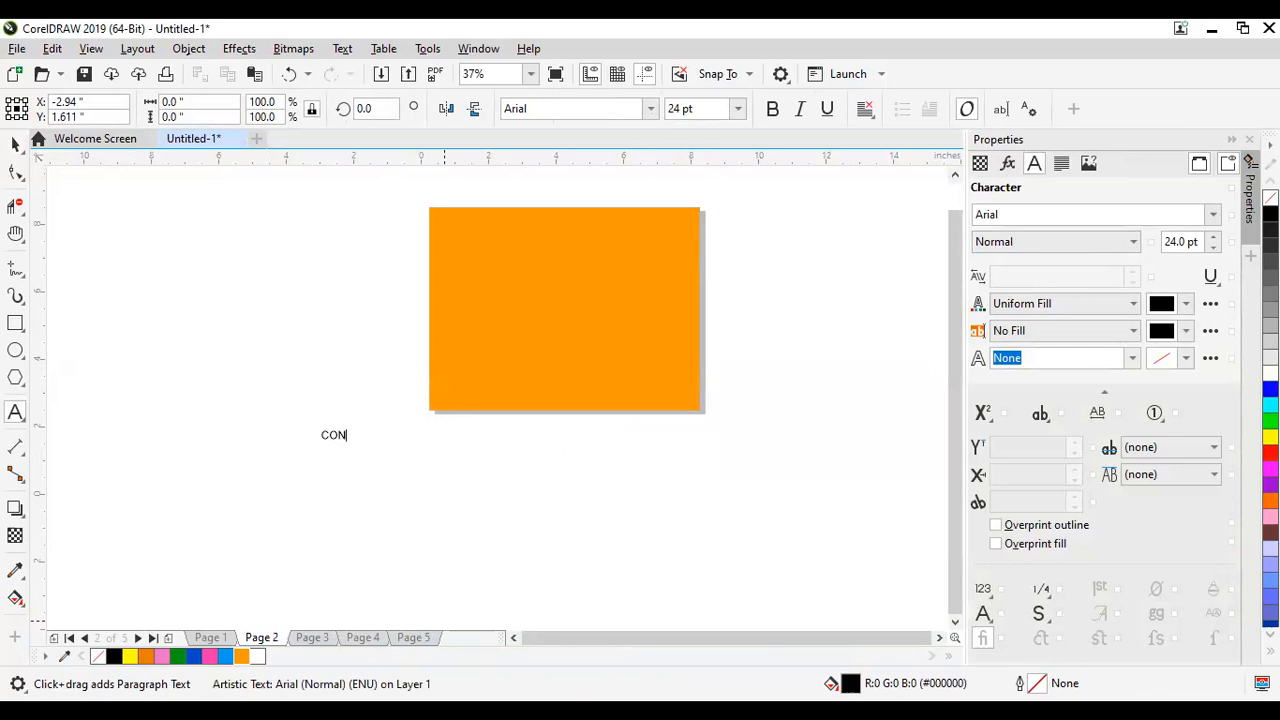
{"action": "type", "text": "TENTS"}
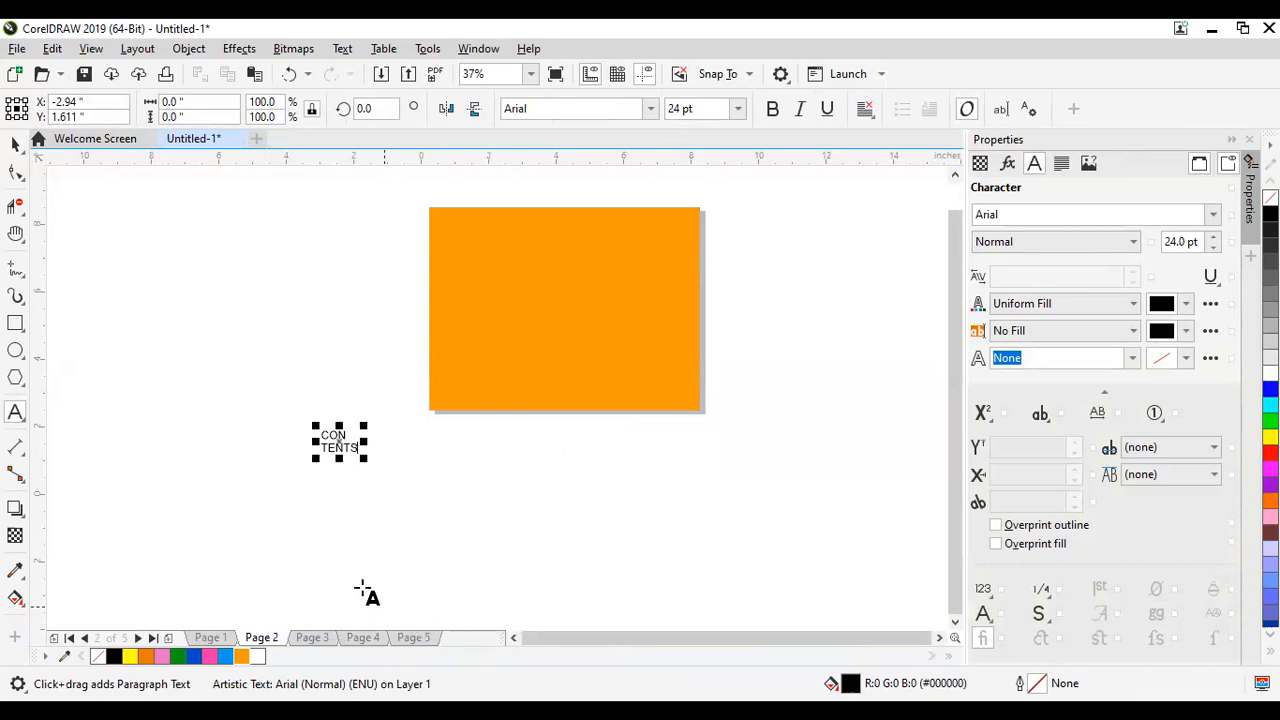
{"action": "scroll", "coordinate": [362, 575], "scroll_direction": "up", "scroll_amount": 1}
{"action": "key", "text": "ctrl+space"}
Step: Move the two-line "CON TENTS" text onto the left half of the orange page and set its font to Poppins Medium
{"action": "scroll", "coordinate": [375, 452], "scroll_direction": "down", "scroll_amount": 1}
{"action": "scroll", "coordinate": [372, 460], "scroll_direction": "down", "scroll_amount": 1}
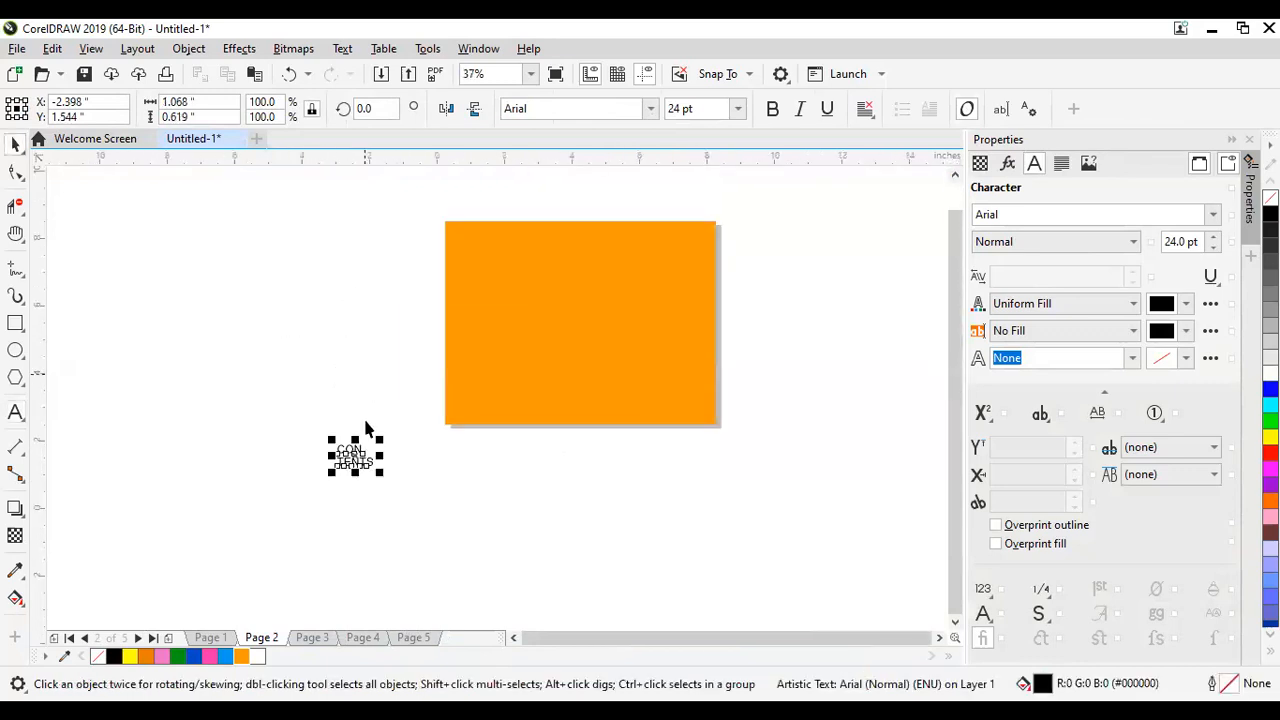
{"action": "left_click_drag", "start_coordinate": [350, 452], "coordinate": [510, 302]}
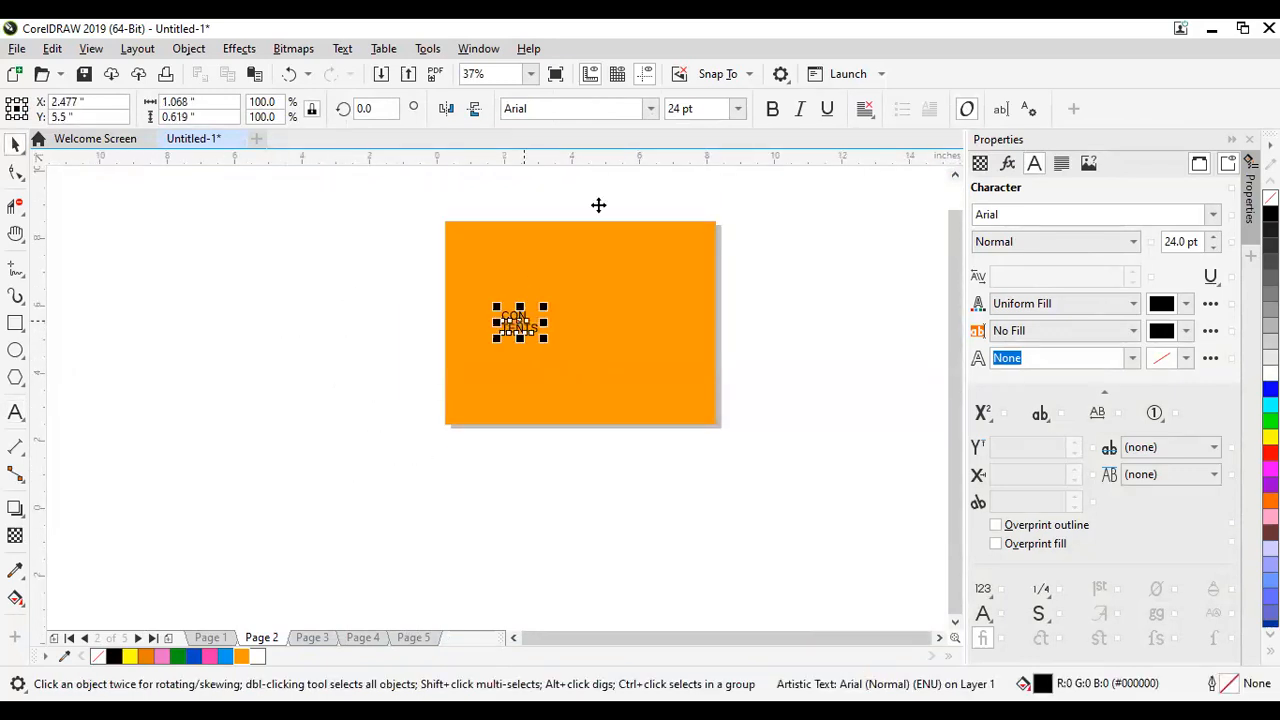
{"action": "left_click", "coordinate": [644, 107]}
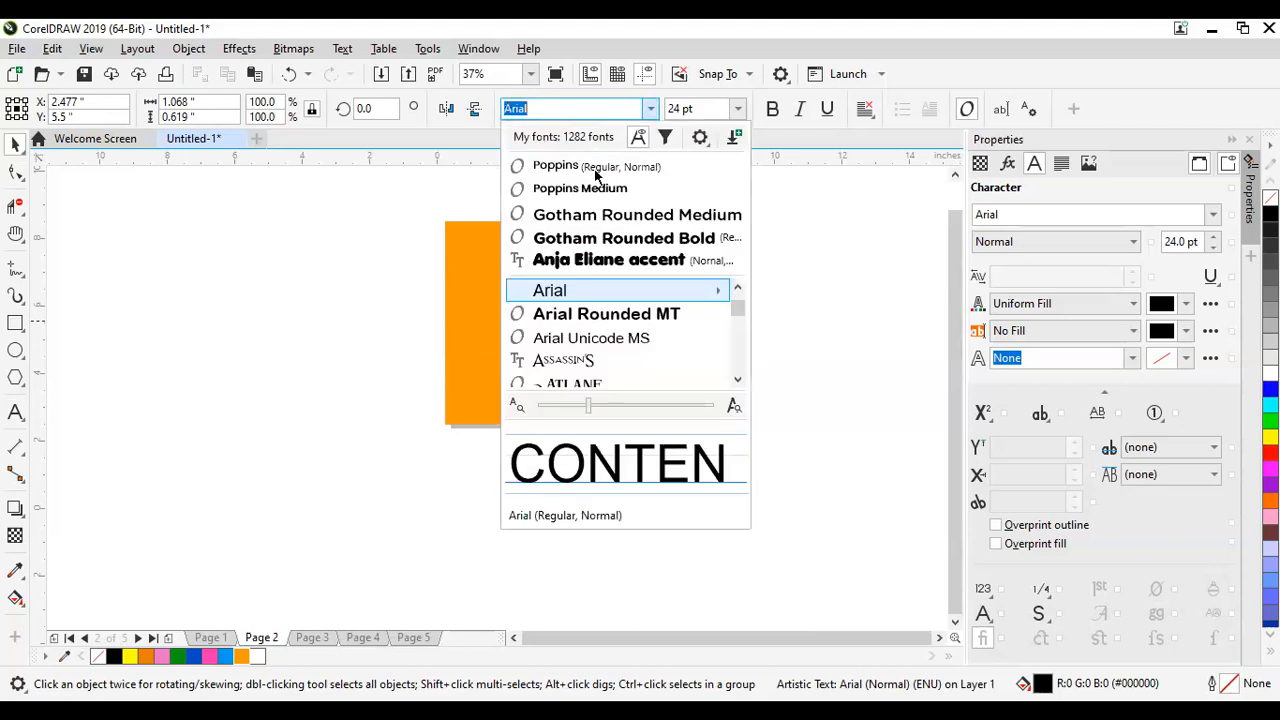
{"action": "left_click", "coordinate": [596, 189]}
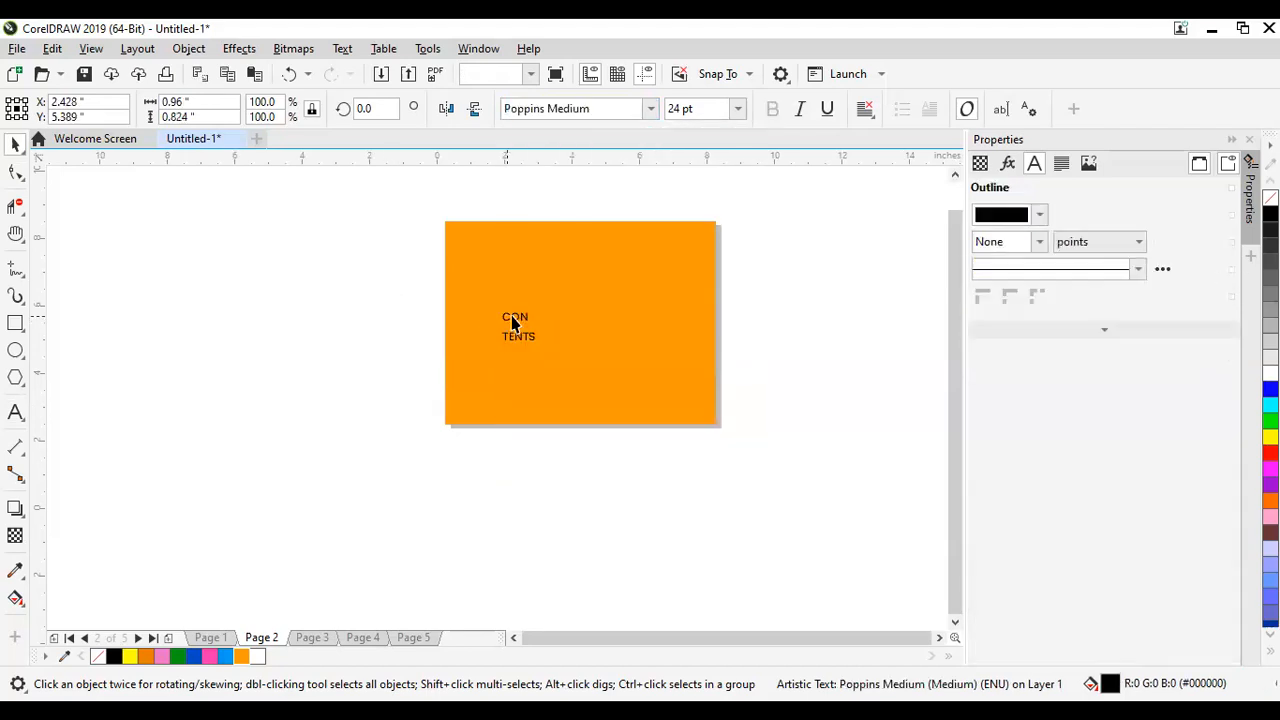
Step: Tighten the line spacing of the two-line "CON TENTS" text to 49% of character height
{"action": "scroll", "coordinate": [525, 316], "scroll_direction": "up", "scroll_amount": 1}
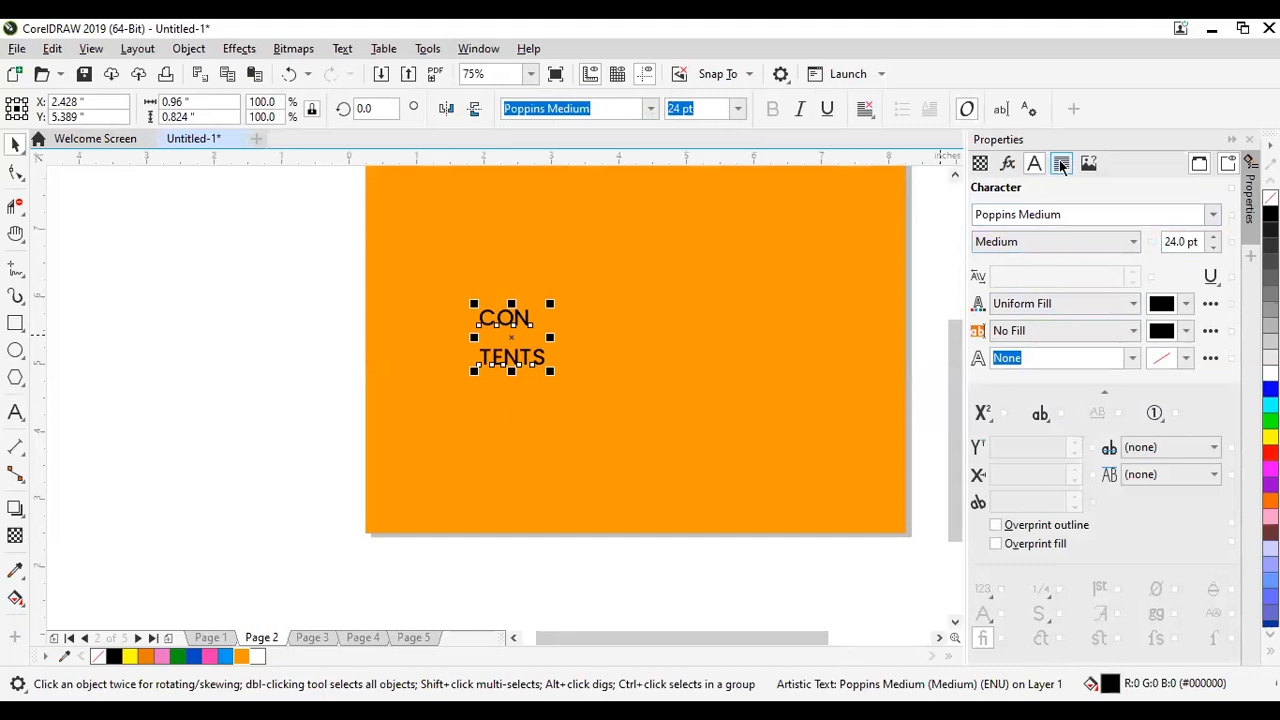
{"action": "scroll", "coordinate": [548, 336], "scroll_direction": "up", "scroll_amount": 2}
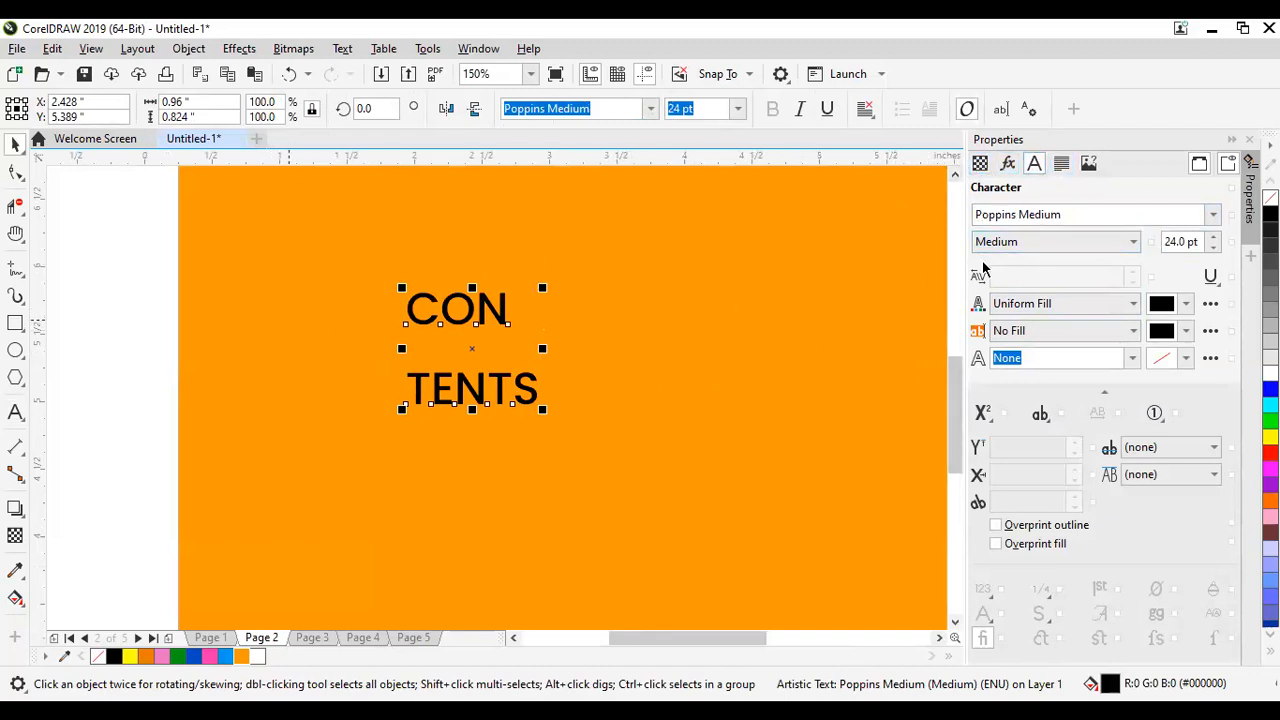
{"action": "left_click", "coordinate": [1061, 170]}
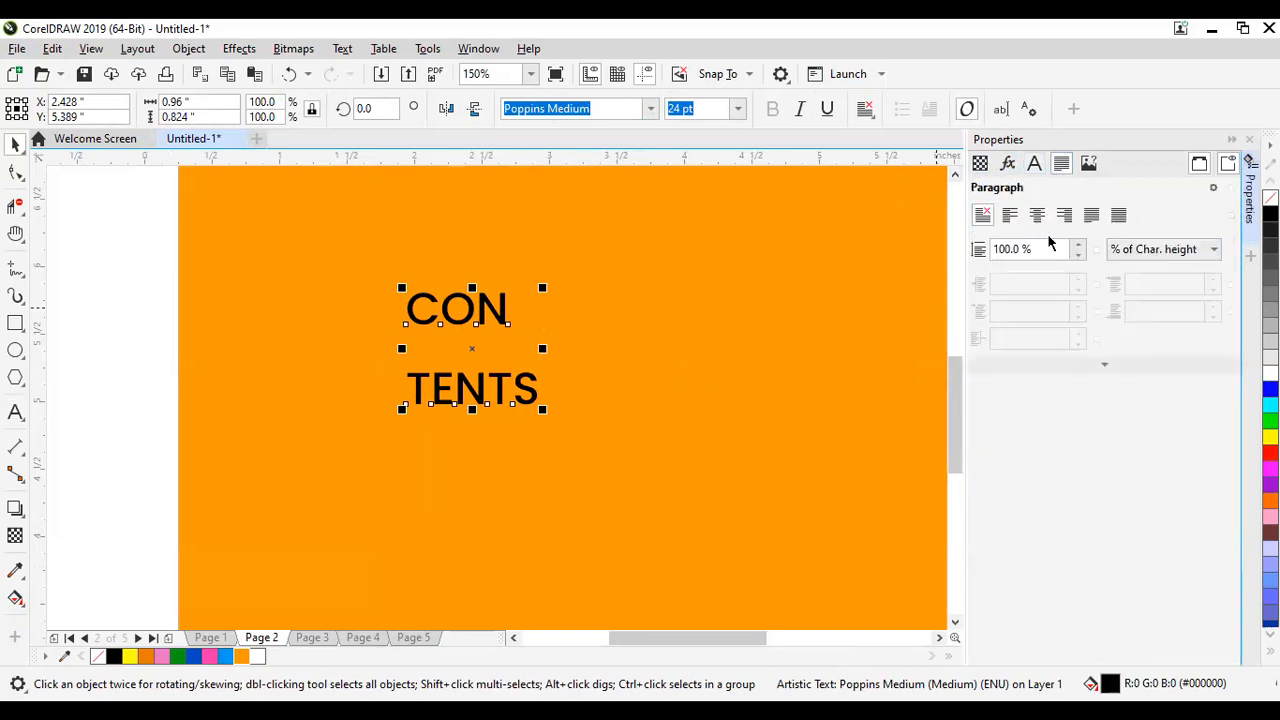
{"action": "left_click", "coordinate": [1079, 255]}
{"action": "left_click", "coordinate": [1080, 255]}
{"action": "left_click", "coordinate": [1081, 254]}
{"action": "left_click", "coordinate": [1083, 253]}
{"action": "left_click", "coordinate": [1083, 253]}
{"action": "left_click", "coordinate": [1083, 253]}
{"action": "left_click", "coordinate": [1083, 253]}
{"action": "left_click", "coordinate": [1083, 253]}
{"action": "left_click", "coordinate": [1083, 253]}
{"action": "left_click", "coordinate": [1083, 253]}
{"action": "left_click", "coordinate": [1083, 253]}
{"action": "left_click", "coordinate": [1083, 253]}
{"action": "left_click", "coordinate": [1083, 253]}
{"action": "left_click", "coordinate": [1083, 253]}
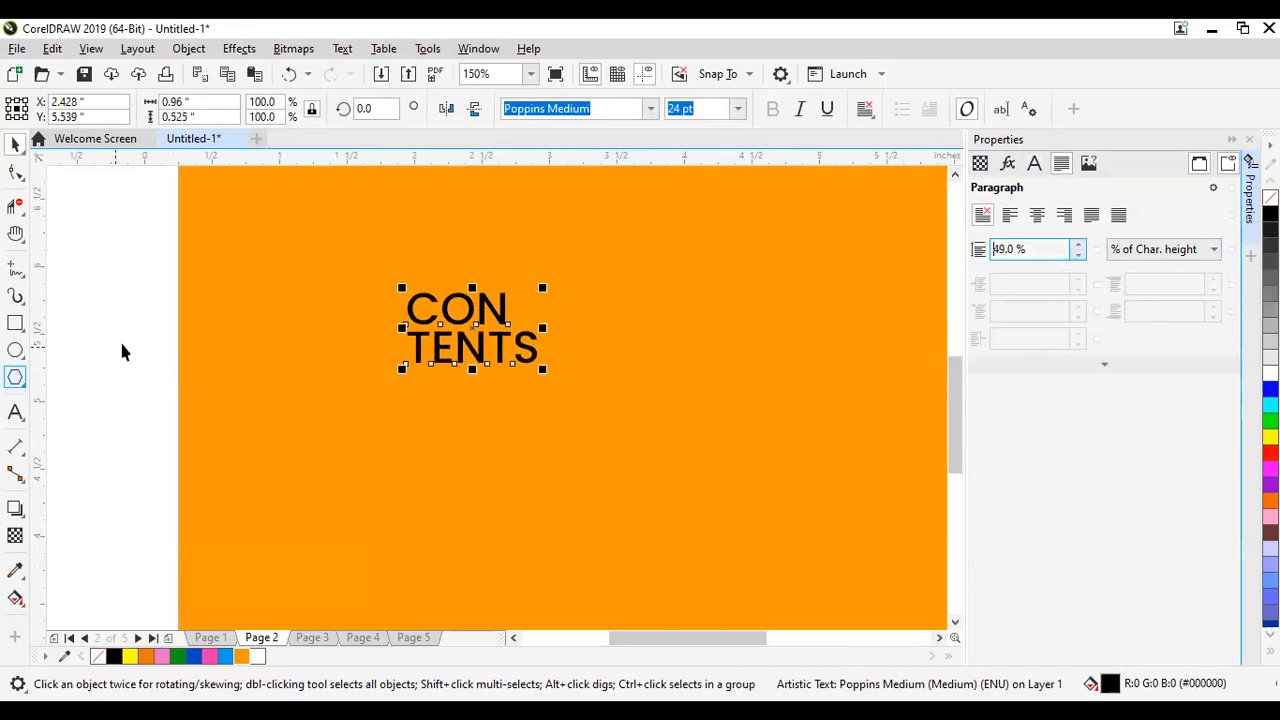
{"action": "left_click", "coordinate": [120, 342]}
Step: Enlarge the "CON TENTS" text to about 92.7 pt and place it vertically centred on the left half of the orange page
{"action": "scroll", "coordinate": [418, 372], "scroll_direction": "down", "scroll_amount": 4}
{"action": "scroll", "coordinate": [428, 363], "scroll_direction": "up", "scroll_amount": 2}
{"action": "left_click_drag", "start_coordinate": [311, 314], "coordinate": [493, 402]}
{"action": "left_click_drag", "start_coordinate": [438, 346], "coordinate": [529, 294]}
{"action": "left_click_drag", "start_coordinate": [462, 328], "coordinate": [433, 354]}
{"action": "scroll", "coordinate": [423, 394], "scroll_direction": "up", "scroll_amount": 2}
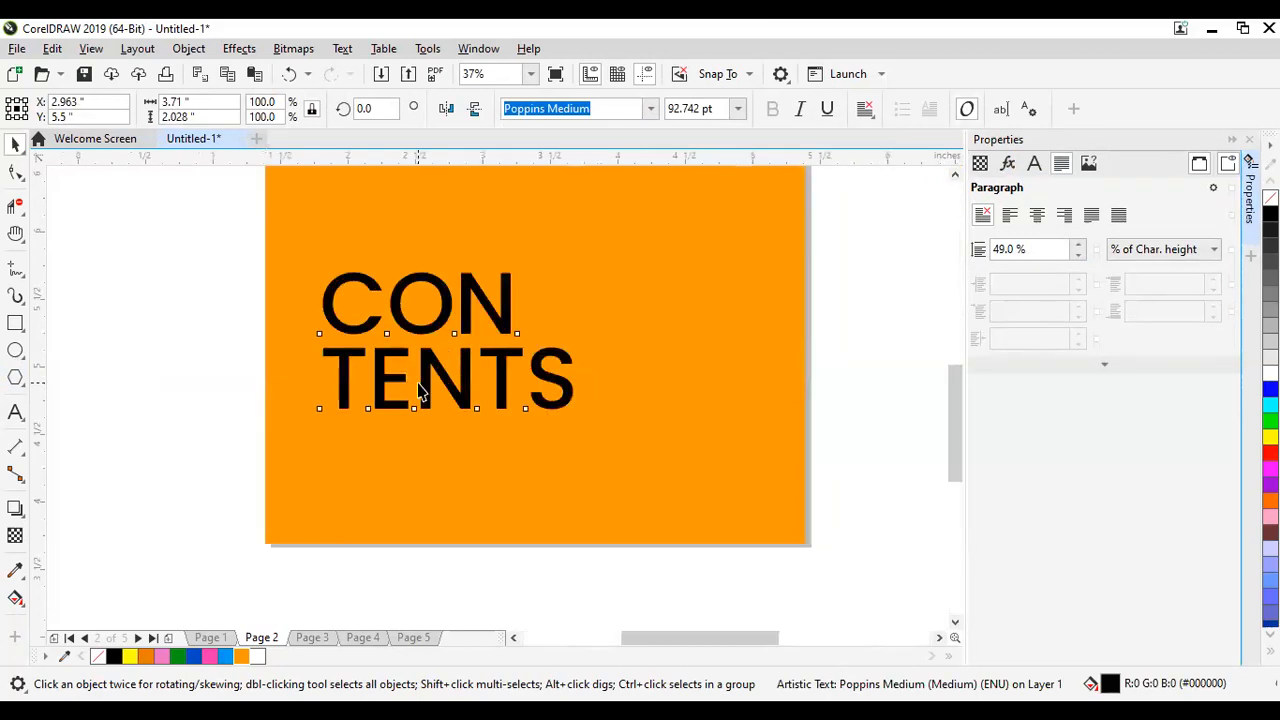
{"action": "scroll", "coordinate": [465, 382], "scroll_direction": "down", "scroll_amount": 1}
{"action": "scroll", "coordinate": [516, 356], "scroll_direction": "up", "scroll_amount": 1}
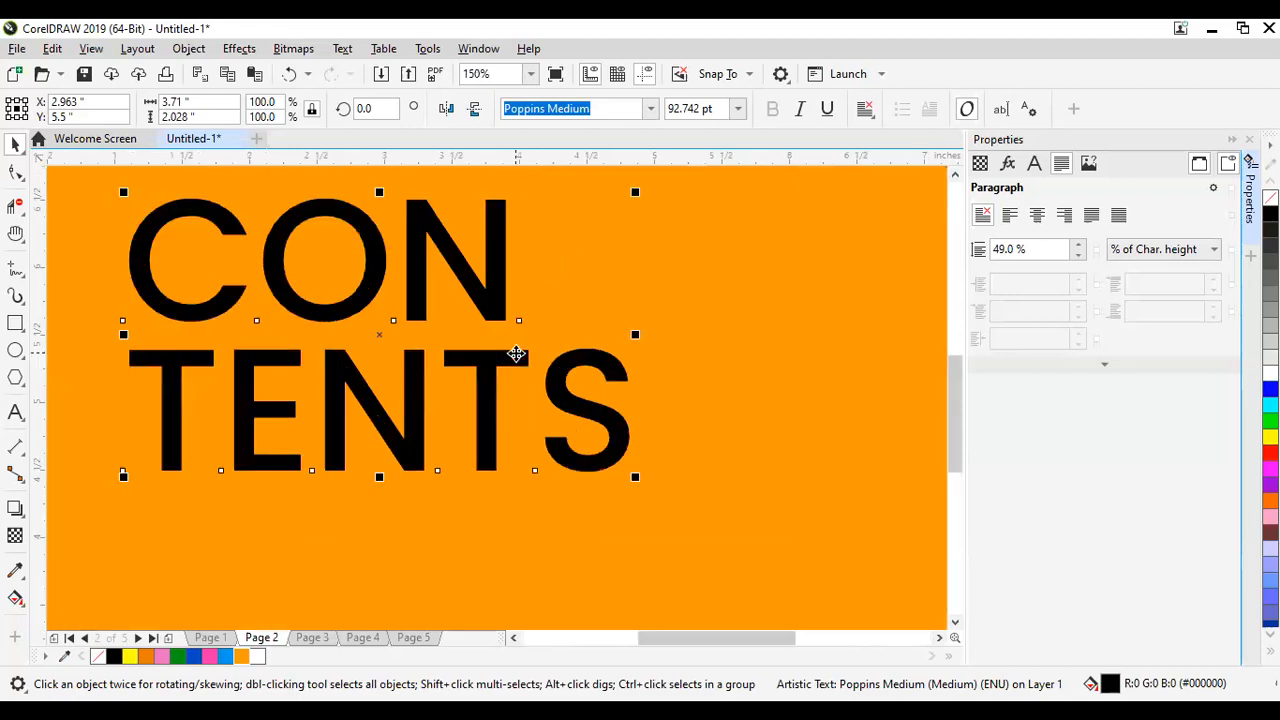
{"action": "scroll", "coordinate": [516, 356], "scroll_direction": "down", "scroll_amount": 1}
{"action": "left_click", "coordinate": [245, 303]}
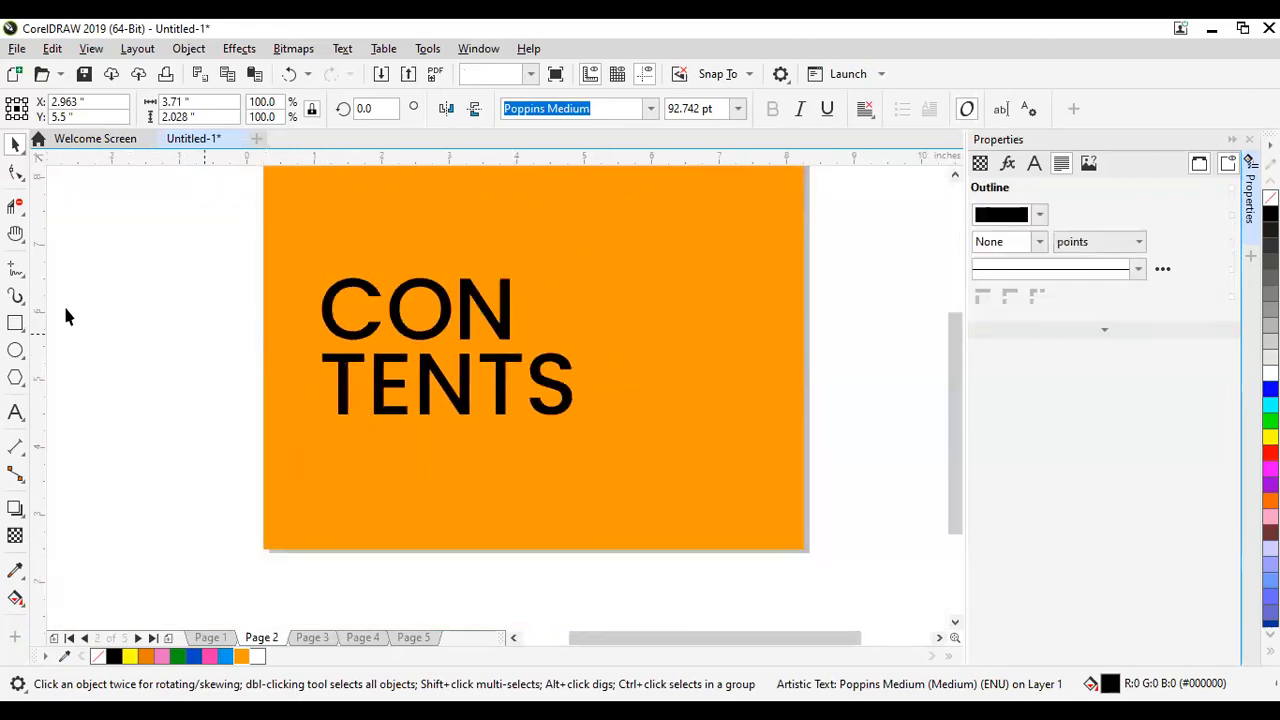
Step: Draw a rectangle about 0.65 by 0.9 inches in the gap after "CON", above the final "S", and fill it black
{"action": "left_click", "coordinate": [15, 323]}
{"action": "scroll", "coordinate": [526, 283], "scroll_direction": "up", "scroll_amount": 1}
{"action": "left_click_drag", "start_coordinate": [518, 277], "coordinate": [614, 399]}
{"action": "key", "text": "space"}
{"action": "left_click_drag", "start_coordinate": [513, 336], "coordinate": [527, 339]}
{"action": "scroll", "coordinate": [398, 498], "scroll_direction": "down", "scroll_amount": 2}
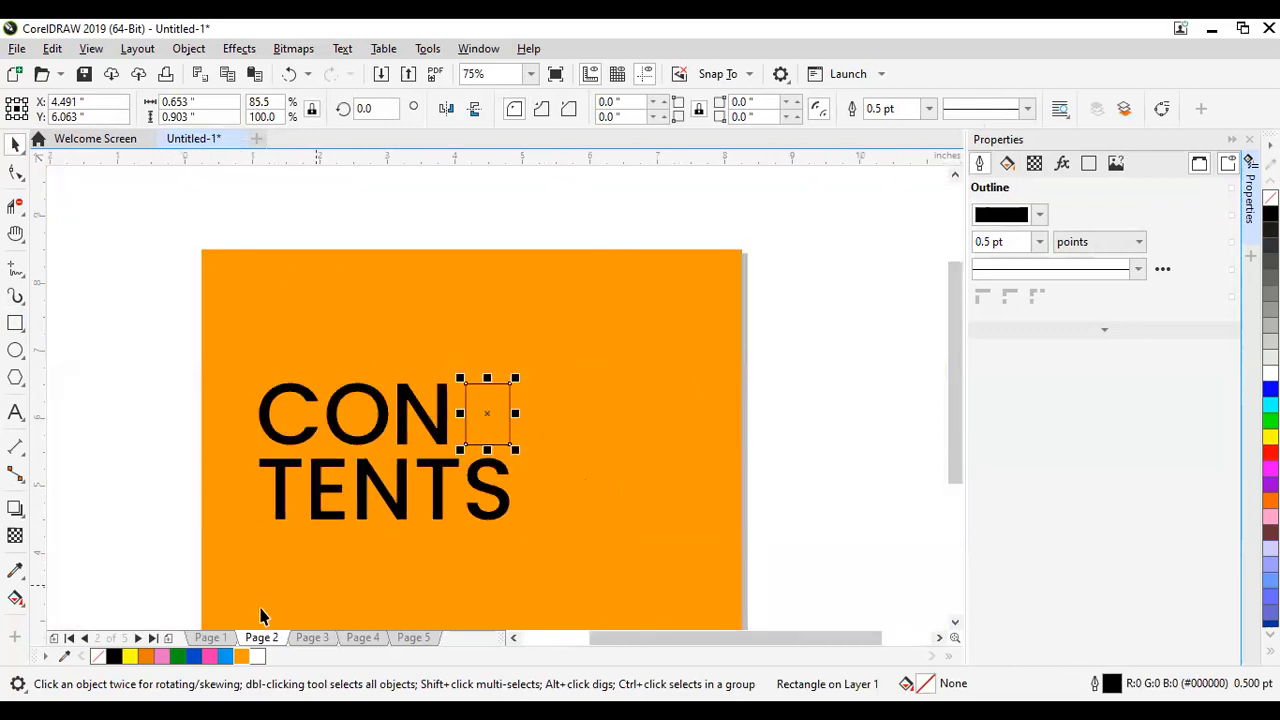
{"action": "left_click", "coordinate": [113, 656]}
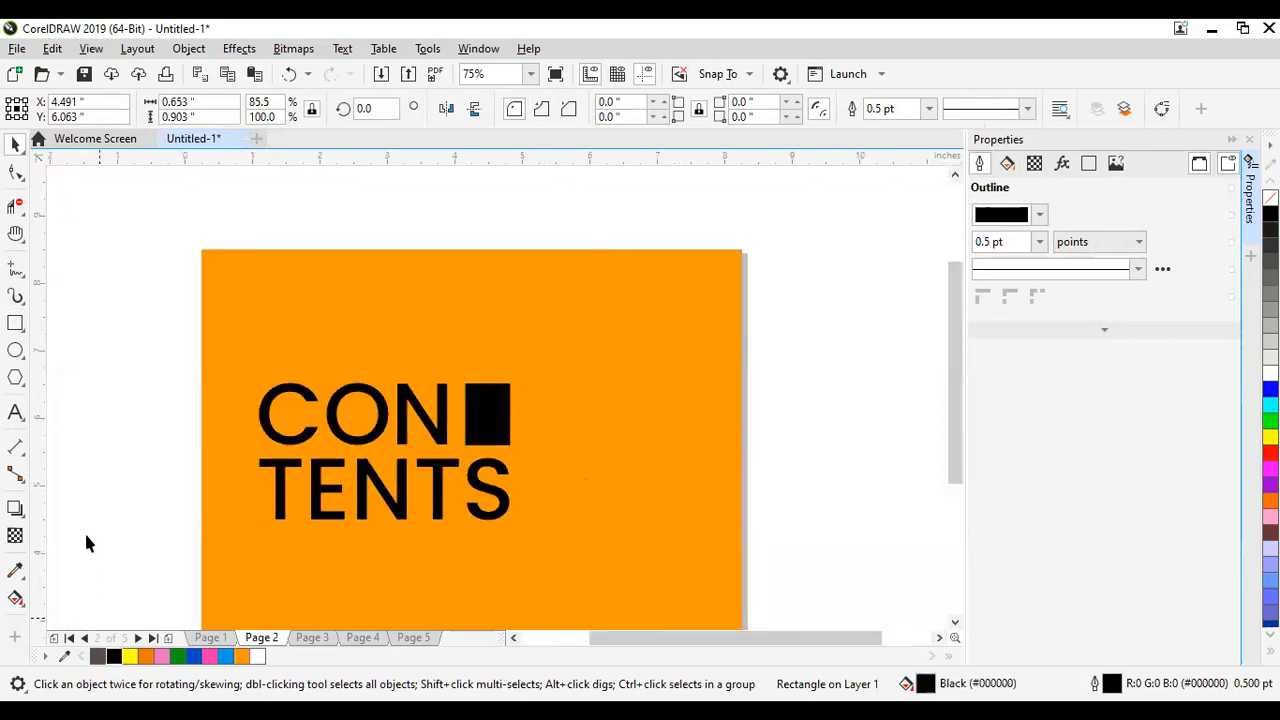
{"action": "left_click", "coordinate": [534, 369]}
Step: Examine the "CON TENTS" title and its black block up close and against the whole orange page
{"action": "scroll", "coordinate": [540, 368], "scroll_direction": "down", "scroll_amount": 1}
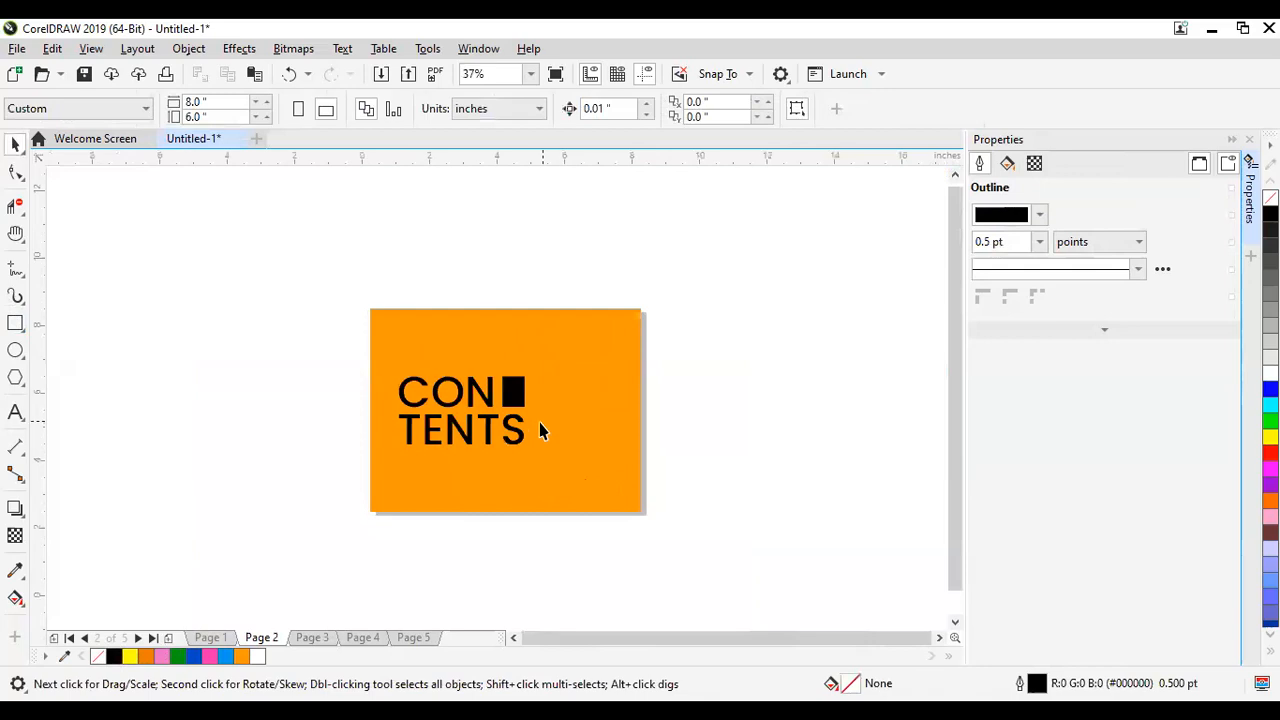
{"action": "scroll", "coordinate": [560, 434], "scroll_direction": "up", "scroll_amount": 1}
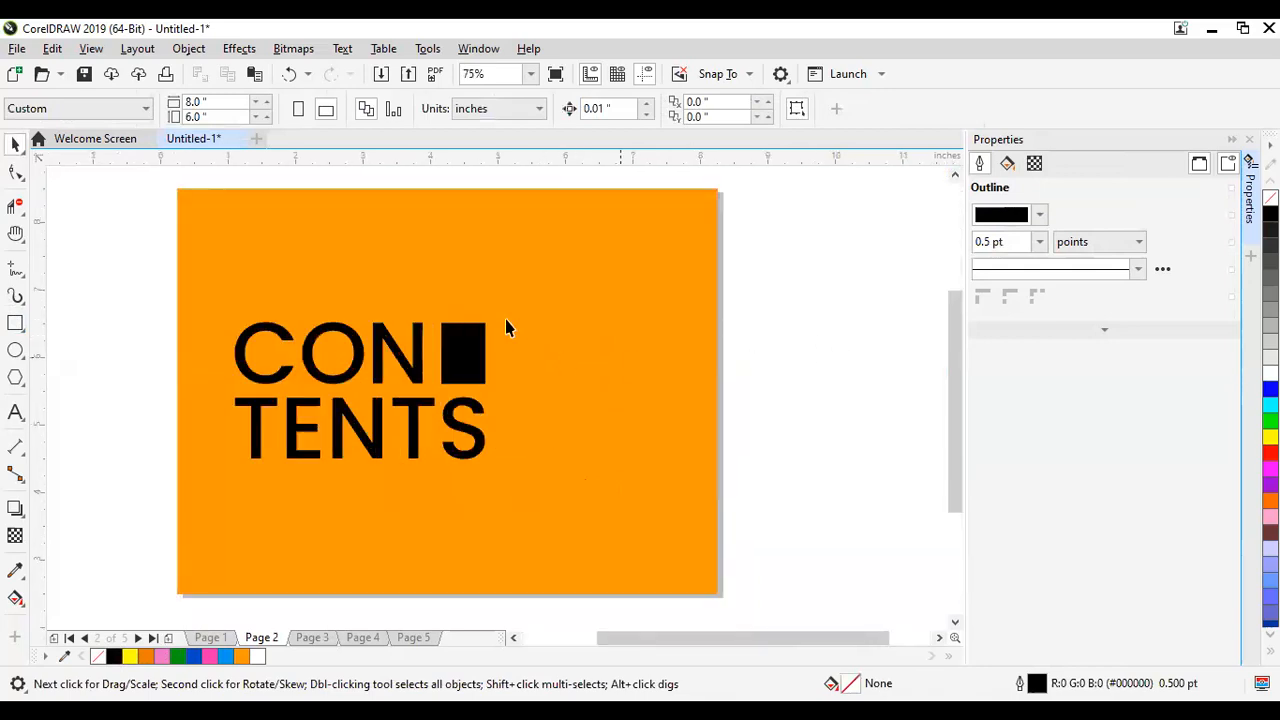
{"action": "scroll", "coordinate": [577, 351], "scroll_direction": "up", "scroll_amount": 1}
{"action": "scroll", "coordinate": [571, 366], "scroll_direction": "down", "scroll_amount": 2}
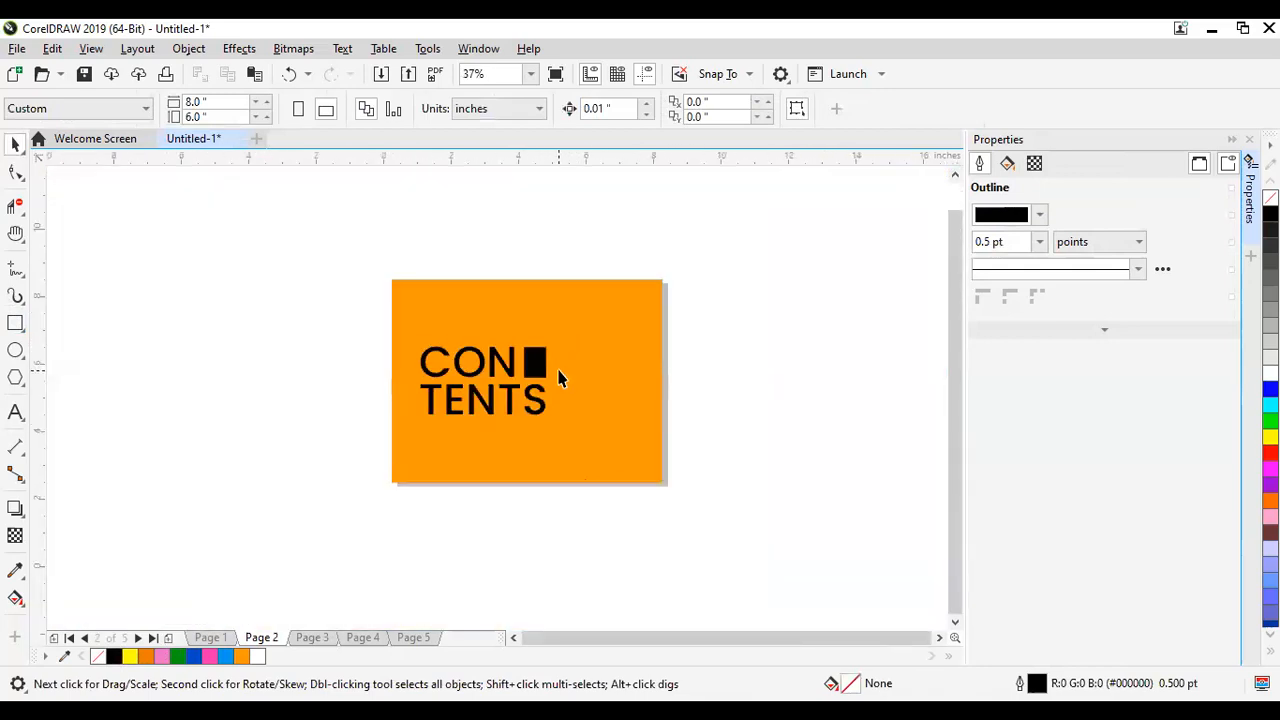
{"action": "scroll", "coordinate": [558, 378], "scroll_direction": "up", "scroll_amount": 1}
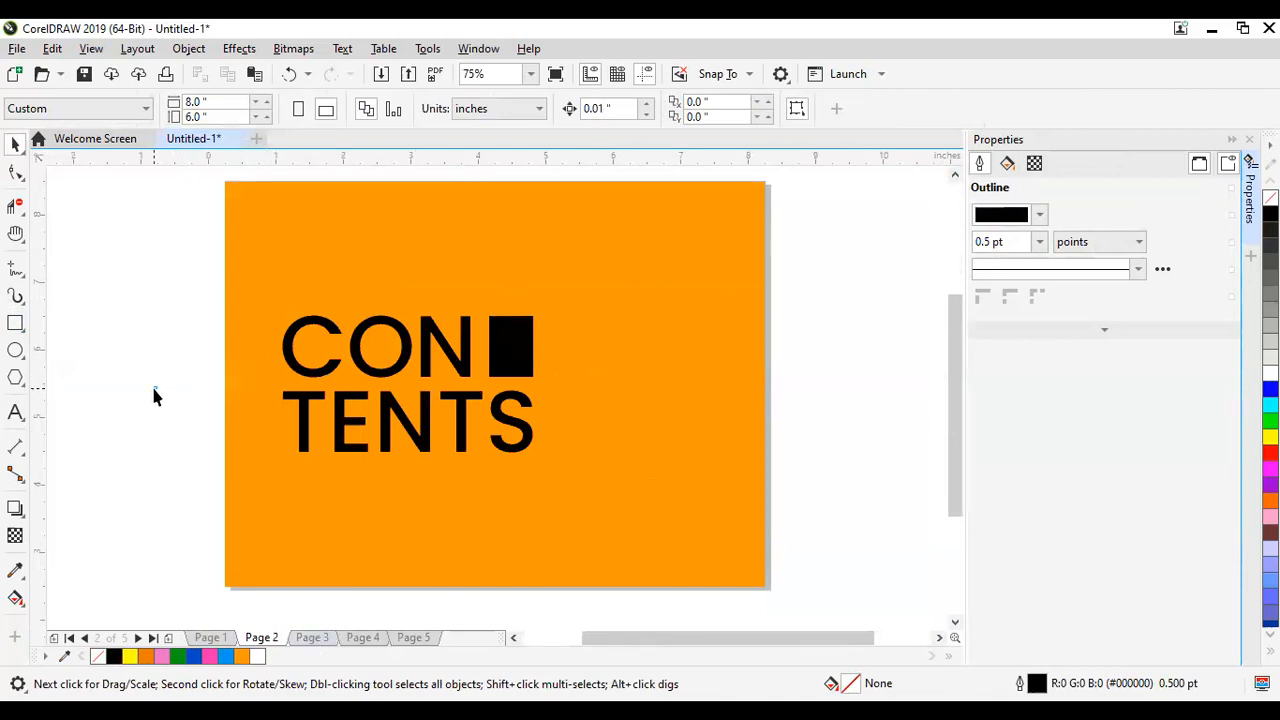
{"action": "scroll", "coordinate": [502, 410], "scroll_direction": "down", "scroll_amount": 2}
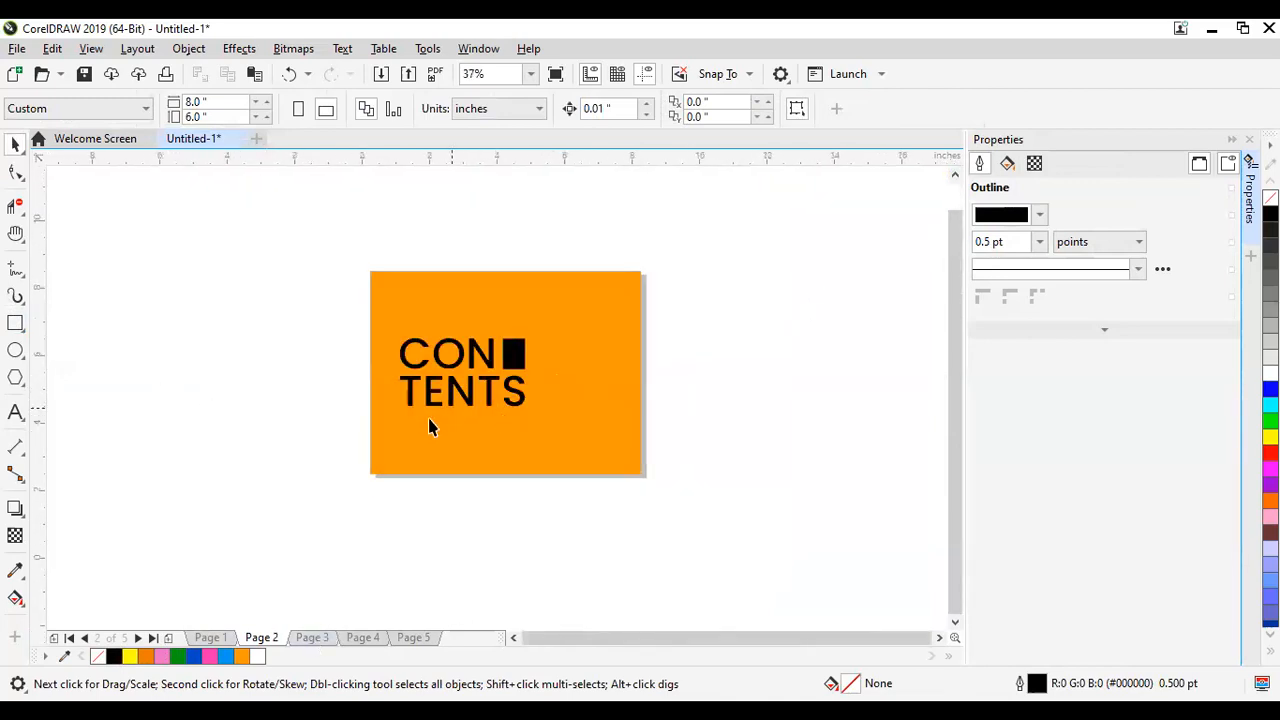
{"action": "scroll", "coordinate": [432, 422], "scroll_direction": "up", "scroll_amount": 2}
{"action": "scroll", "coordinate": [492, 410], "scroll_direction": "down", "scroll_amount": 1}
{"action": "scroll", "coordinate": [513, 420], "scroll_direction": "up", "scroll_amount": 1}
{"action": "scroll", "coordinate": [514, 423], "scroll_direction": "down", "scroll_amount": 1}
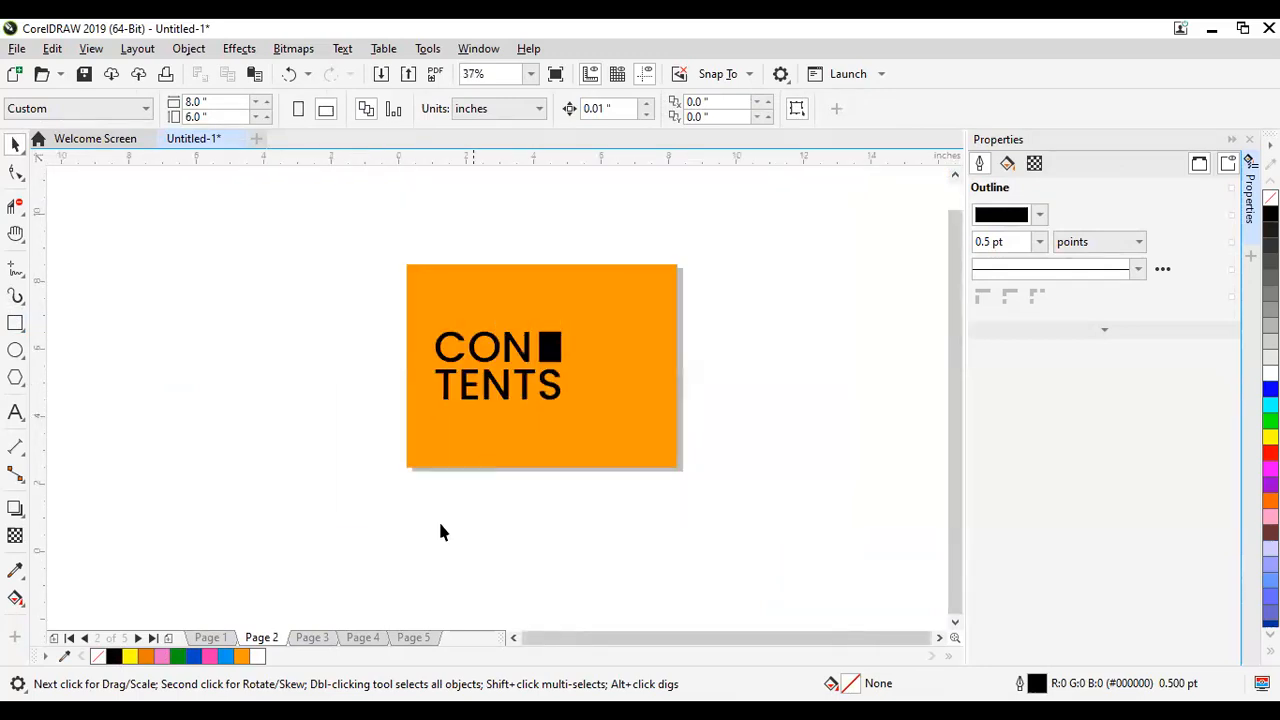
Step: Insert a new blank page directly after the orange contents page
{"action": "left_click", "coordinate": [168, 639]}
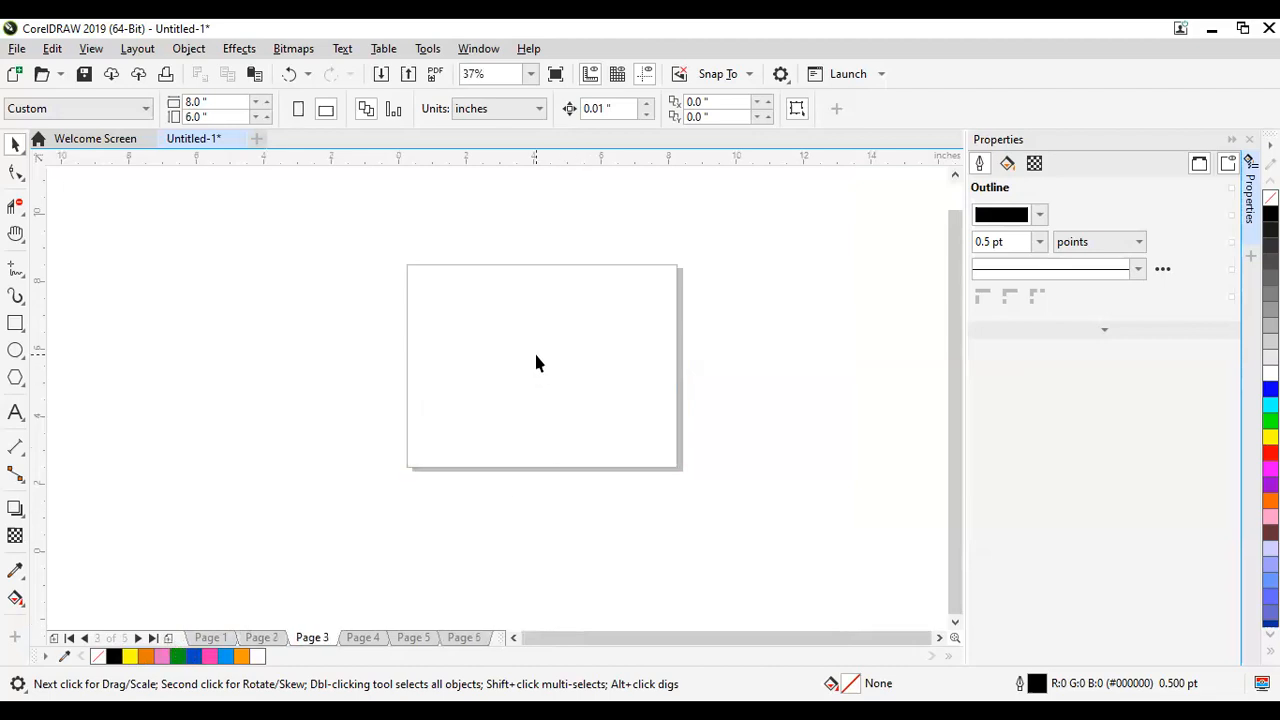
{"action": "scroll", "coordinate": [536, 360], "scroll_direction": "up", "scroll_amount": 1}
{"action": "scroll", "coordinate": [468, 430], "scroll_direction": "down", "scroll_amount": 1}
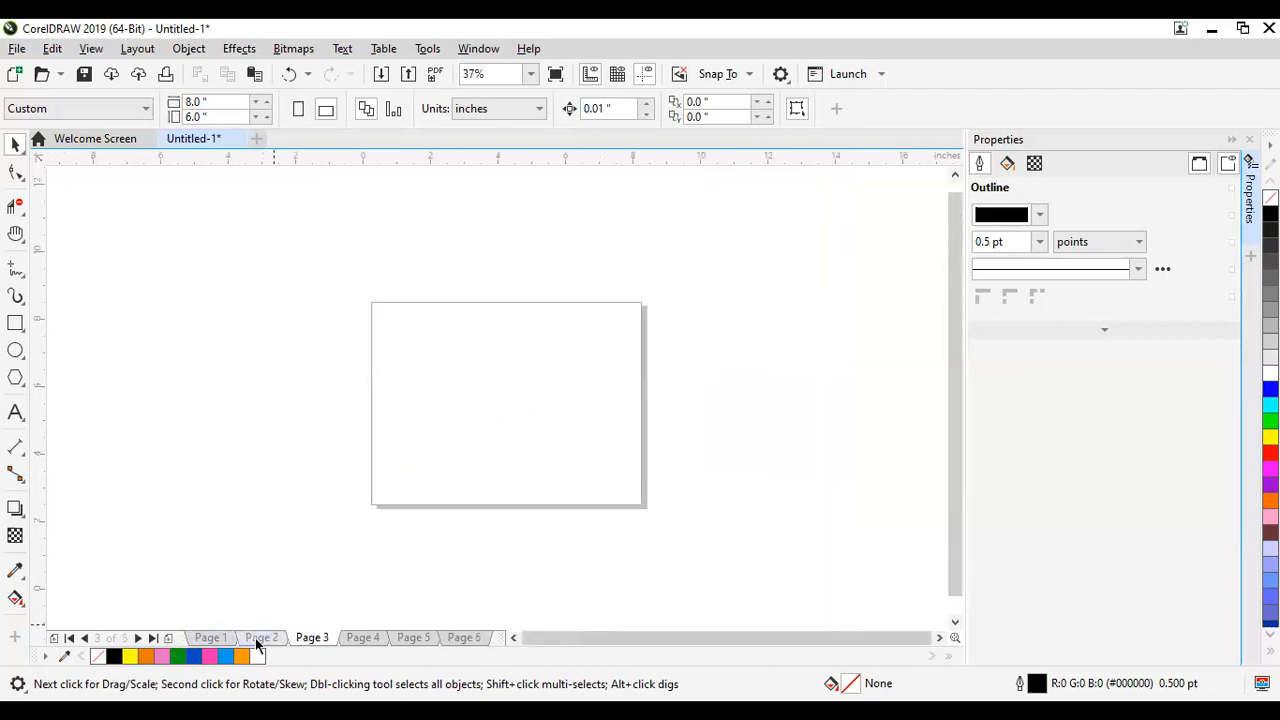
Step: Copy the "CON TENTS" text from page 2 and paste it onto the blank page 3
{"action": "left_click", "coordinate": [255, 639]}
{"action": "left_click", "coordinate": [483, 390]}
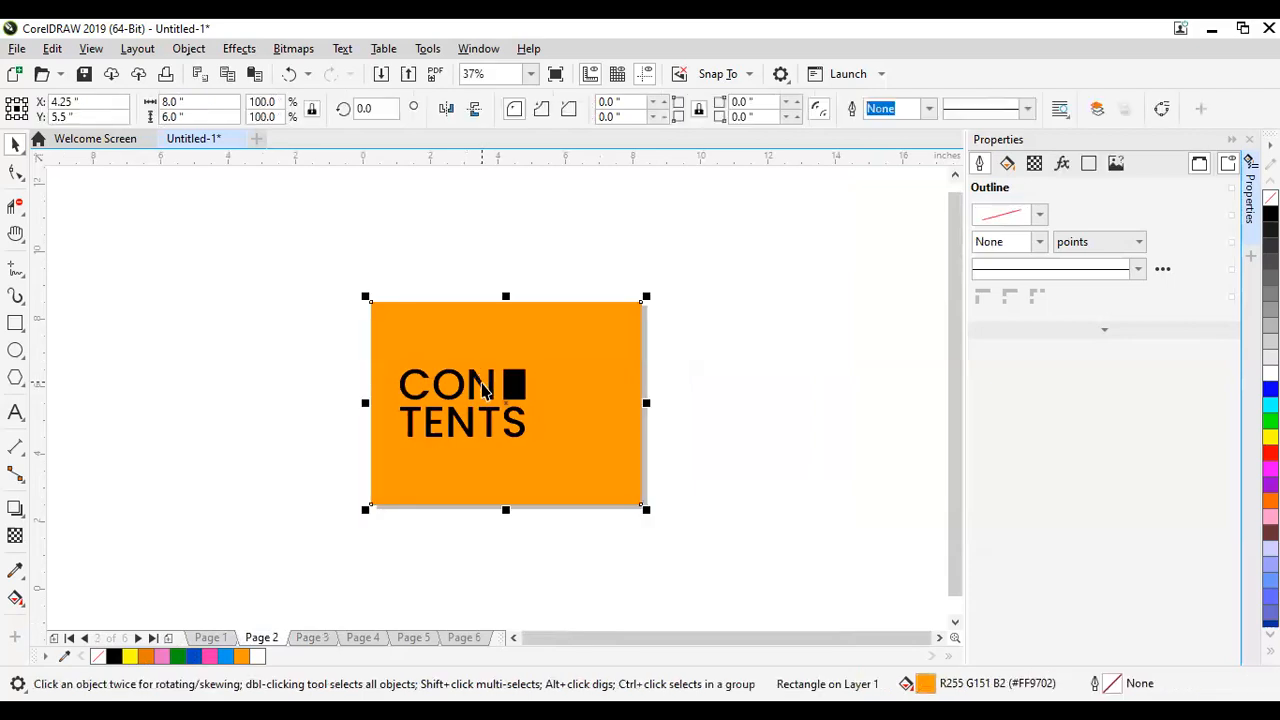
{"action": "left_click", "coordinate": [483, 390]}
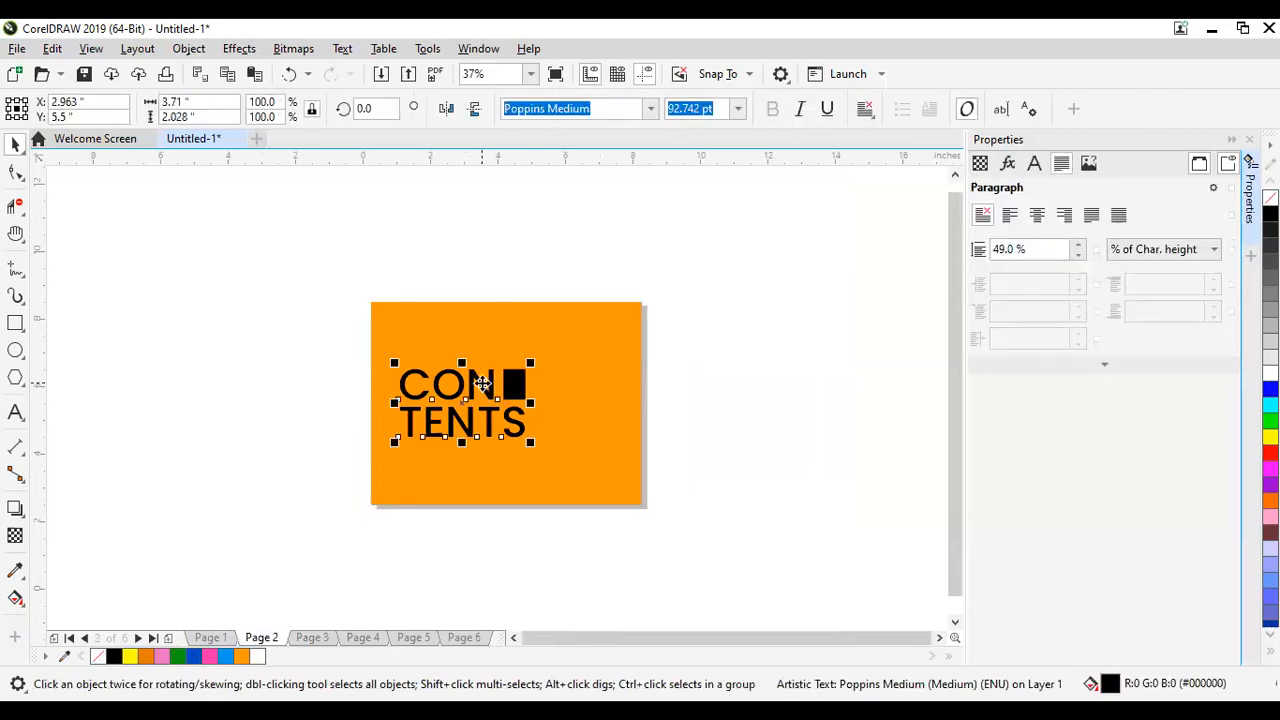
{"action": "left_click", "coordinate": [322, 637]}
{"action": "key", "text": "ctrl+v"}
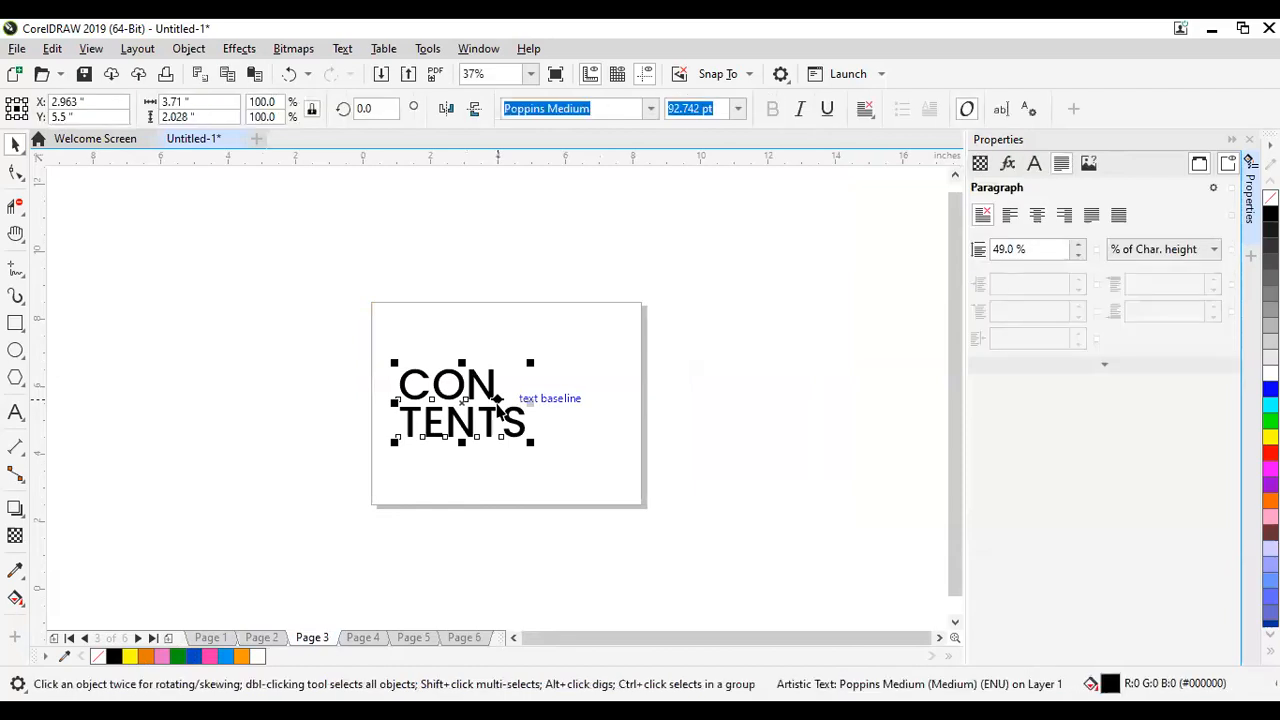
{"action": "left_click", "coordinate": [274, 383]}
Step: Replace the pasted text with "OUR BRAND", shrink it to about 52.7 pt and move it to the upper part of page 3
{"action": "double_click", "coordinate": [476, 381]}
{"action": "key", "text": "ctrl+a"}
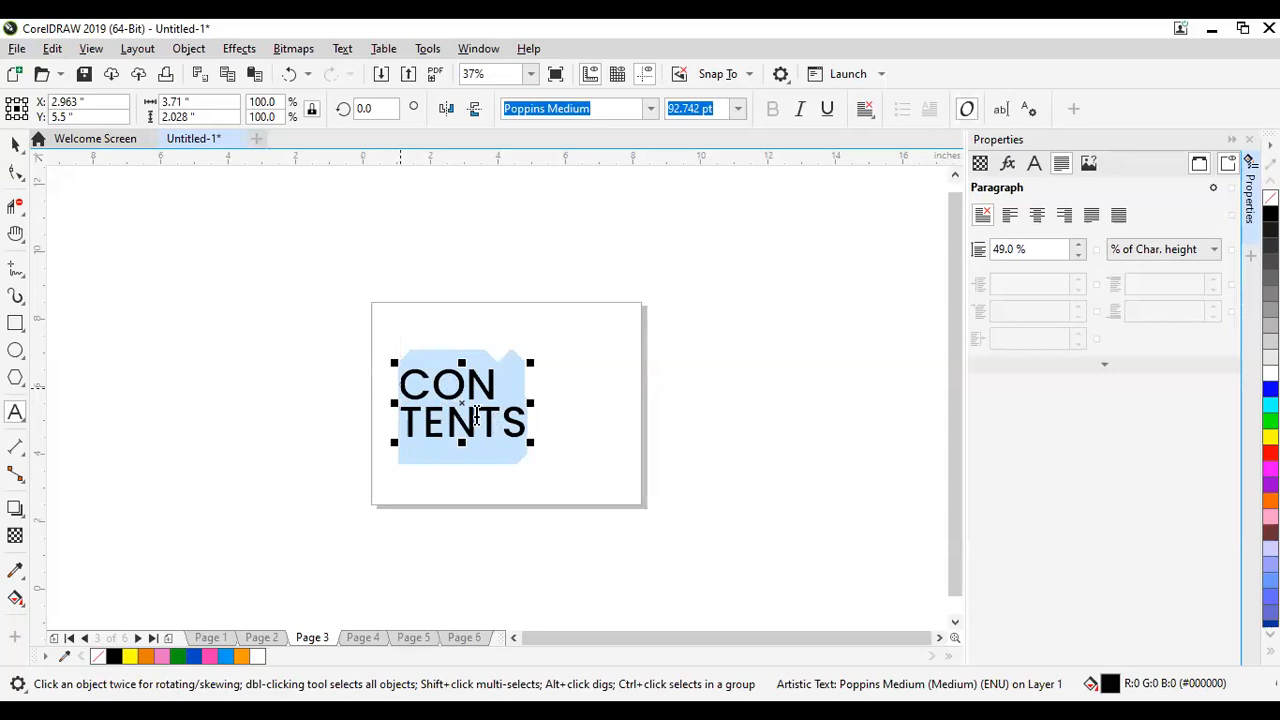
{"action": "scroll", "coordinate": [478, 416], "scroll_direction": "up", "scroll_amount": 2}
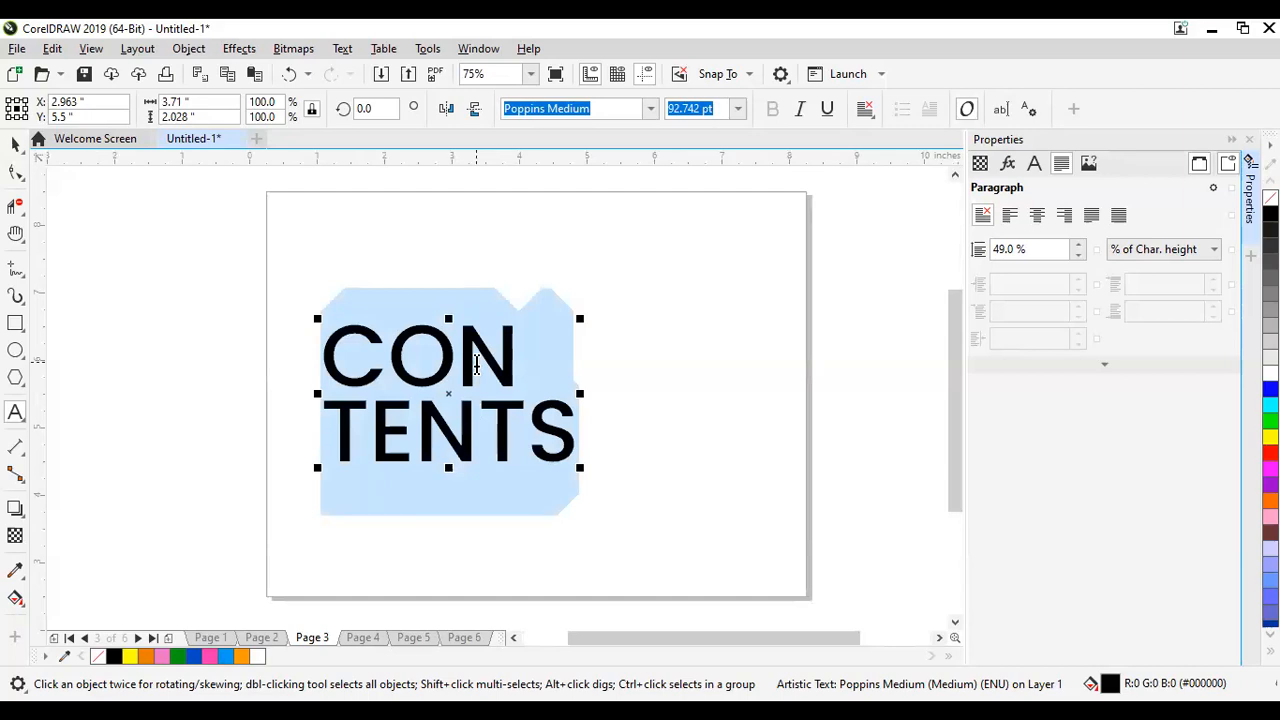
{"action": "type", "text": "OU"}
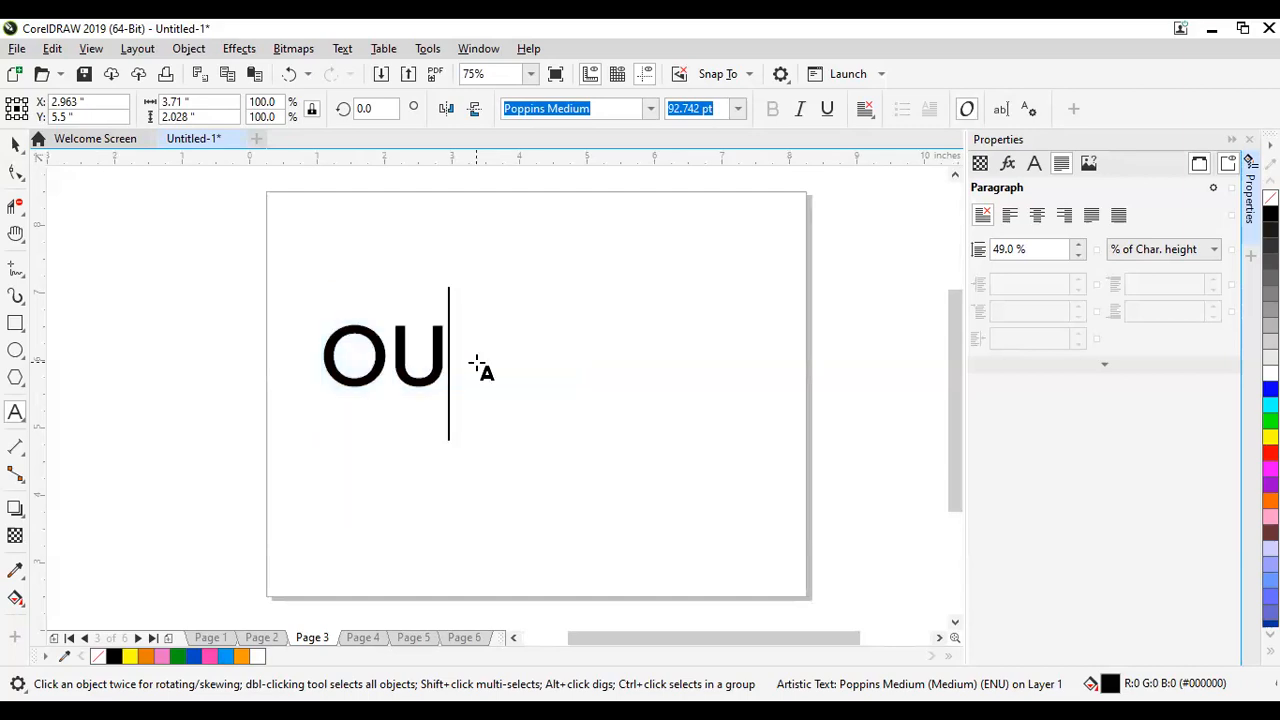
{"action": "type", "text": "R B"}
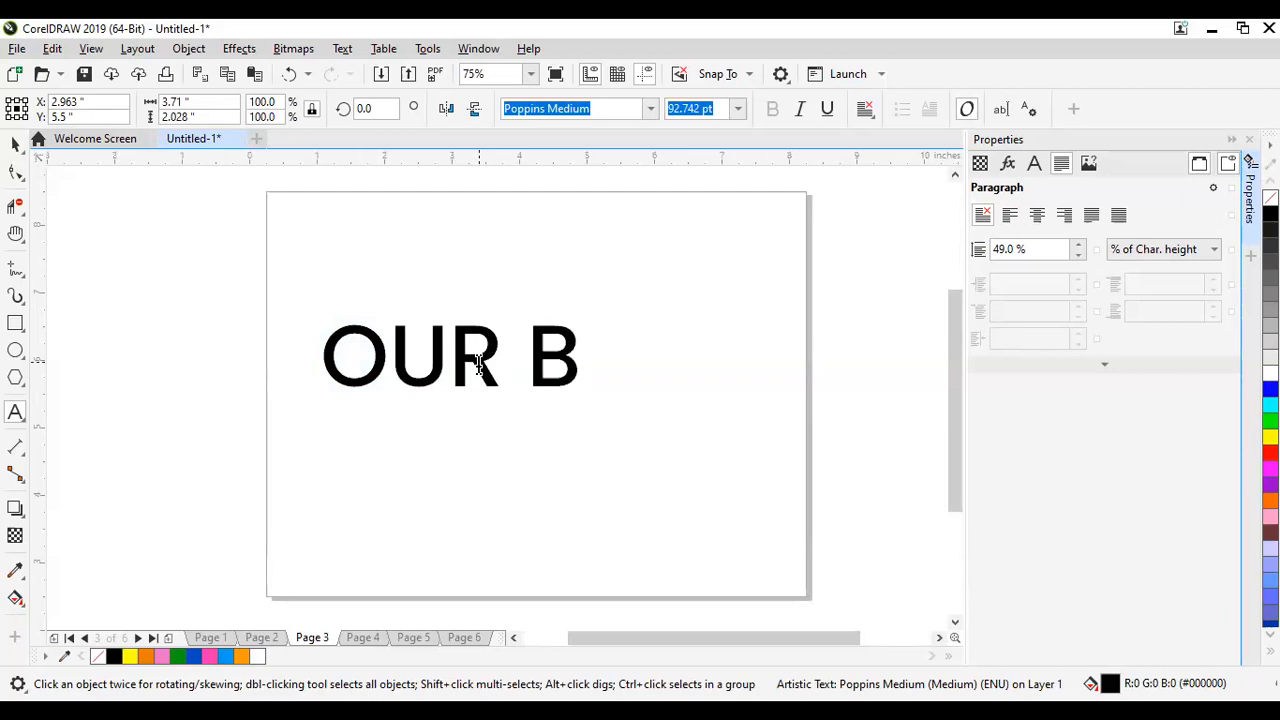
{"action": "type", "text": "RAND"}
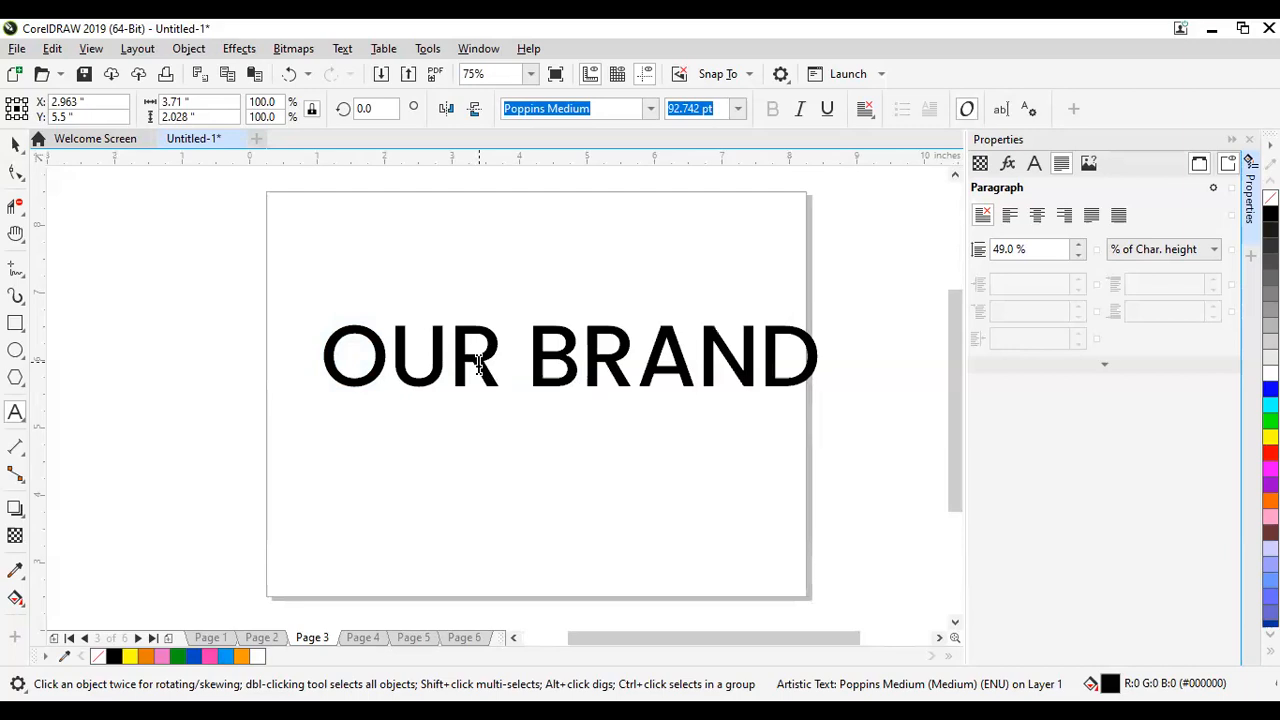
{"action": "key", "text": "ctrl+space"}
{"action": "left_click_drag", "start_coordinate": [820, 390], "coordinate": [757, 367]}
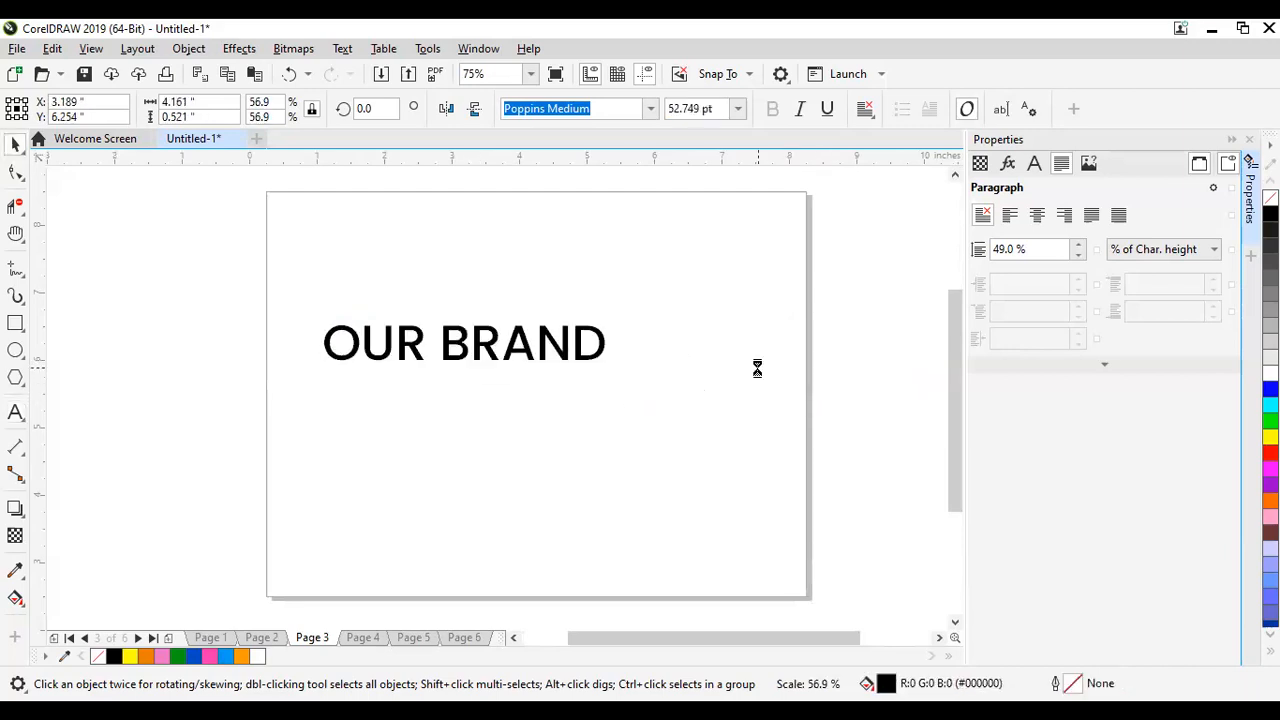
{"action": "left_click_drag", "start_coordinate": [500, 343], "coordinate": [502, 284]}
Step: Change the case of the "OUR BRAND" heading to Title Case
{"action": "double_click", "coordinate": [503, 282]}
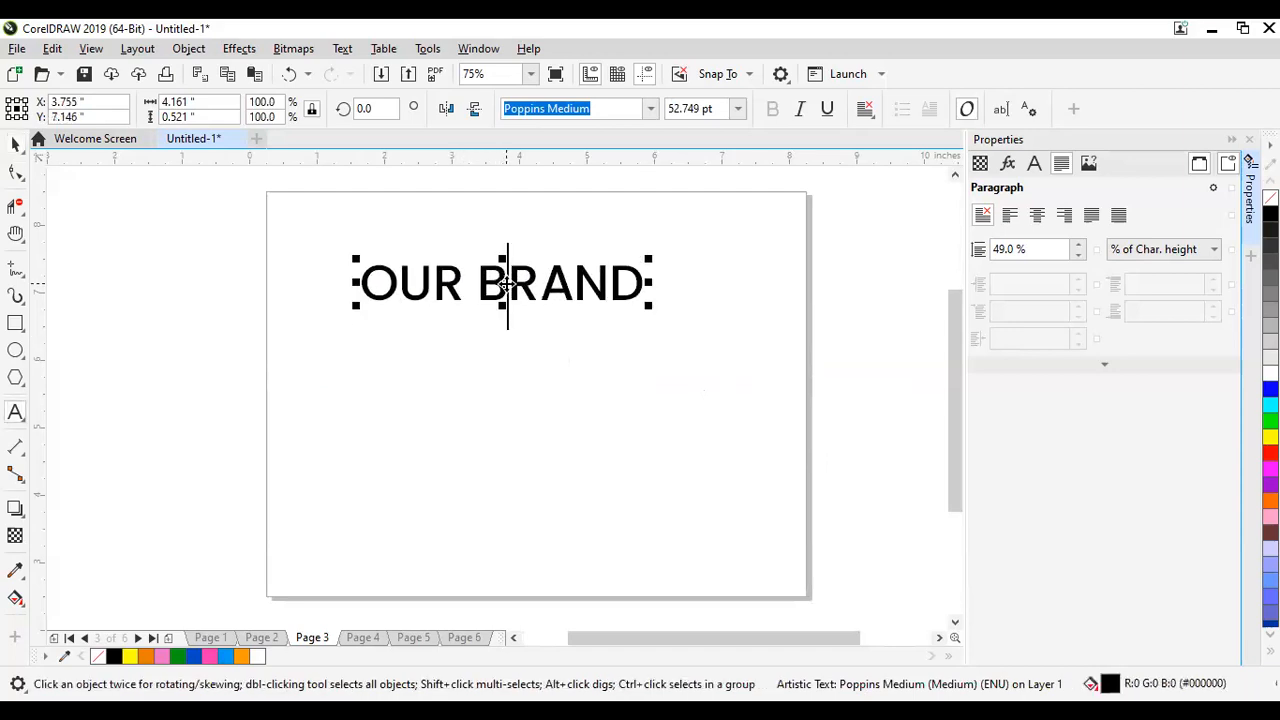
{"action": "key", "text": "ctrl+a"}
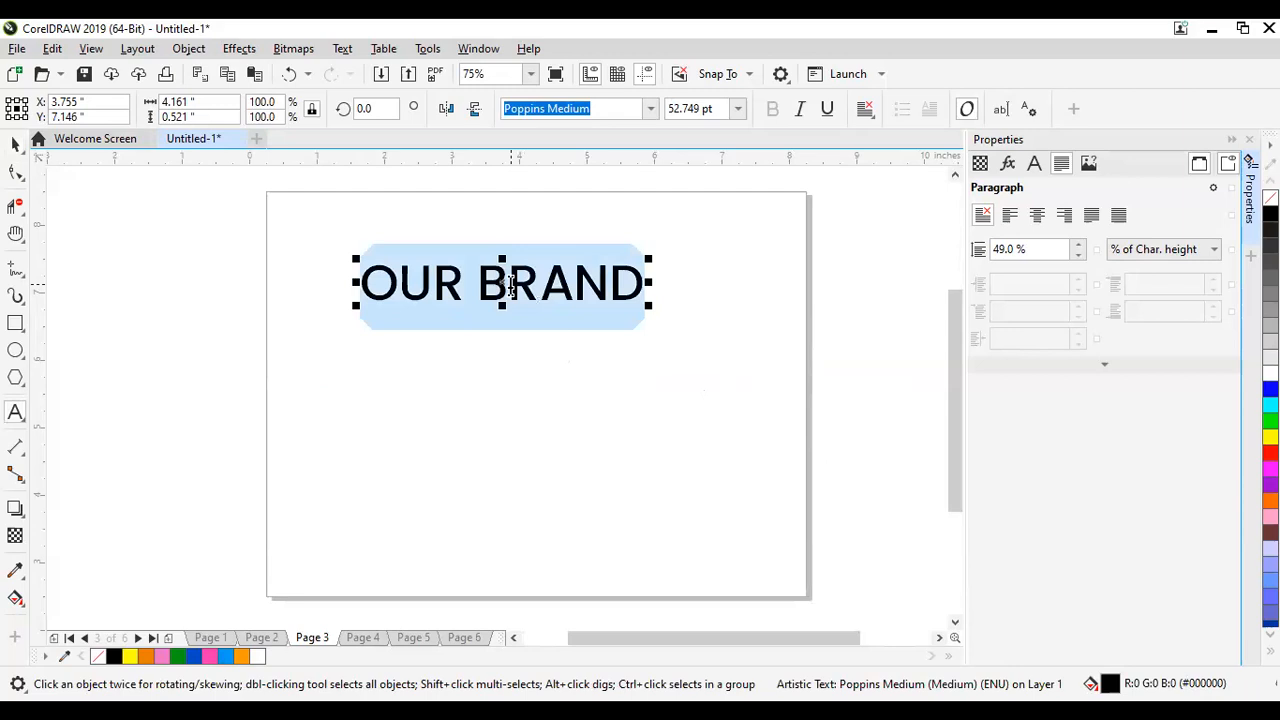
{"action": "key", "text": "shift+F3"}
{"action": "left_click", "coordinate": [563, 368]}
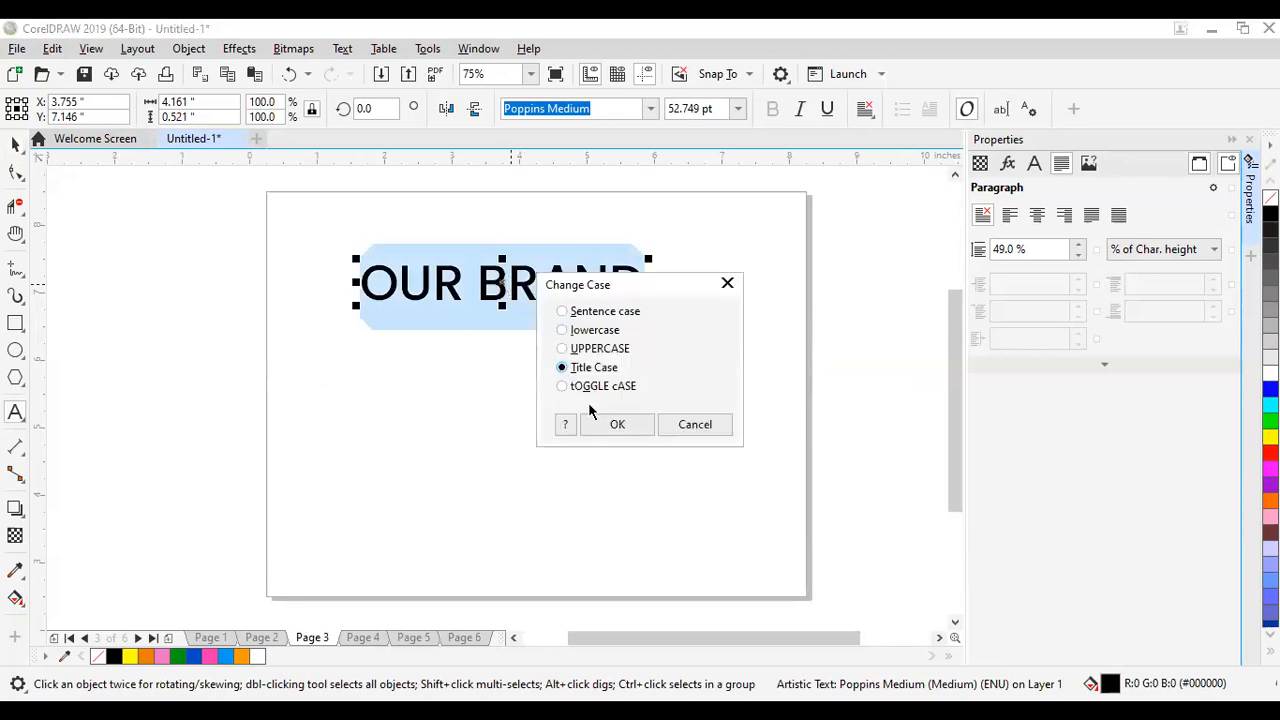
{"action": "left_click", "coordinate": [615, 424]}
{"action": "key", "text": "ctrl+space"}
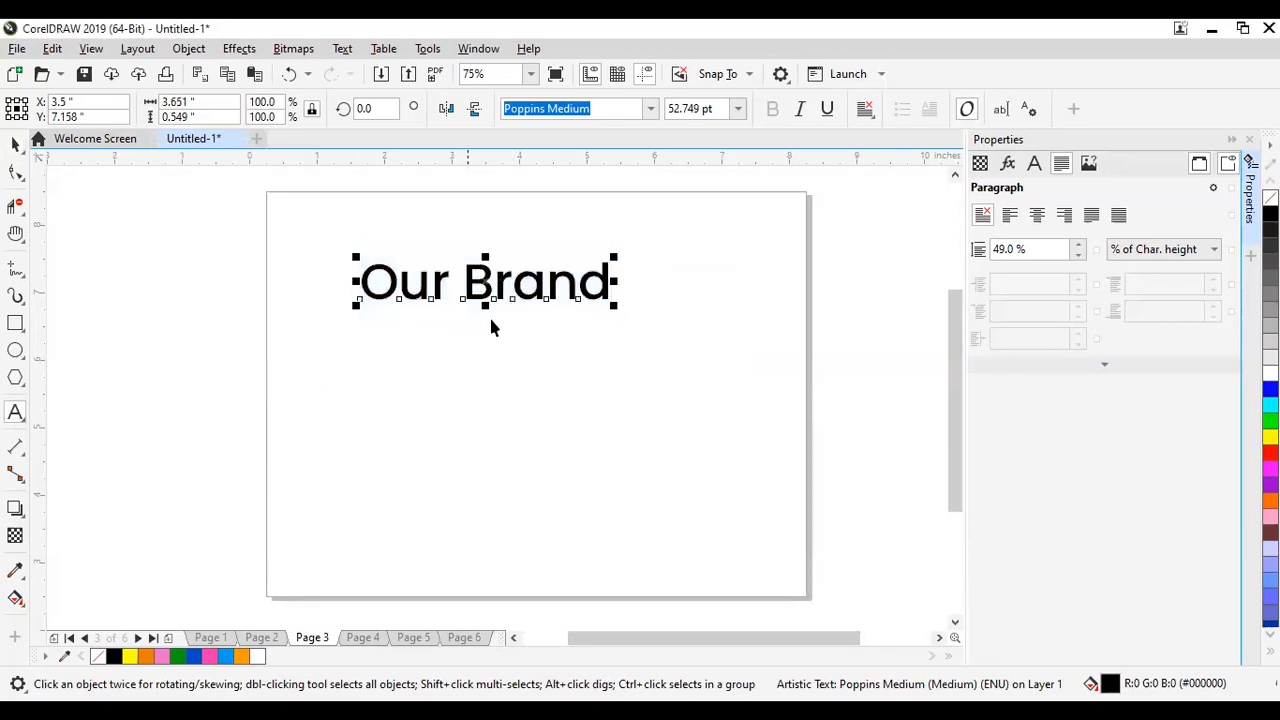
Step: Shrink the "Our Brand" heading to about 48.3 pt and move it to the horizontal middle near the top of the page
{"action": "left_click_drag", "start_coordinate": [613, 305], "coordinate": [597, 304]}
{"action": "scroll", "coordinate": [477, 303], "scroll_direction": "up", "scroll_amount": 2}
{"action": "scroll", "coordinate": [473, 262], "scroll_direction": "down", "scroll_amount": 2}
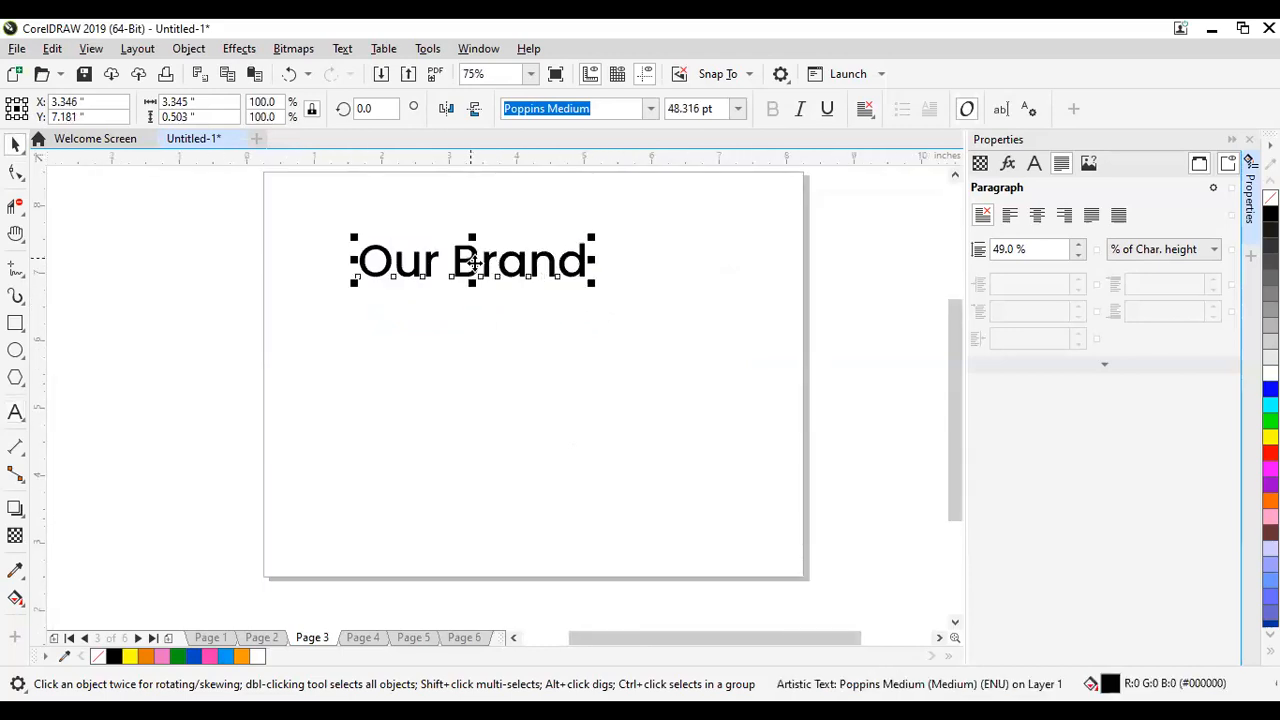
{"action": "left_click_drag", "start_coordinate": [473, 262], "coordinate": [533, 268]}
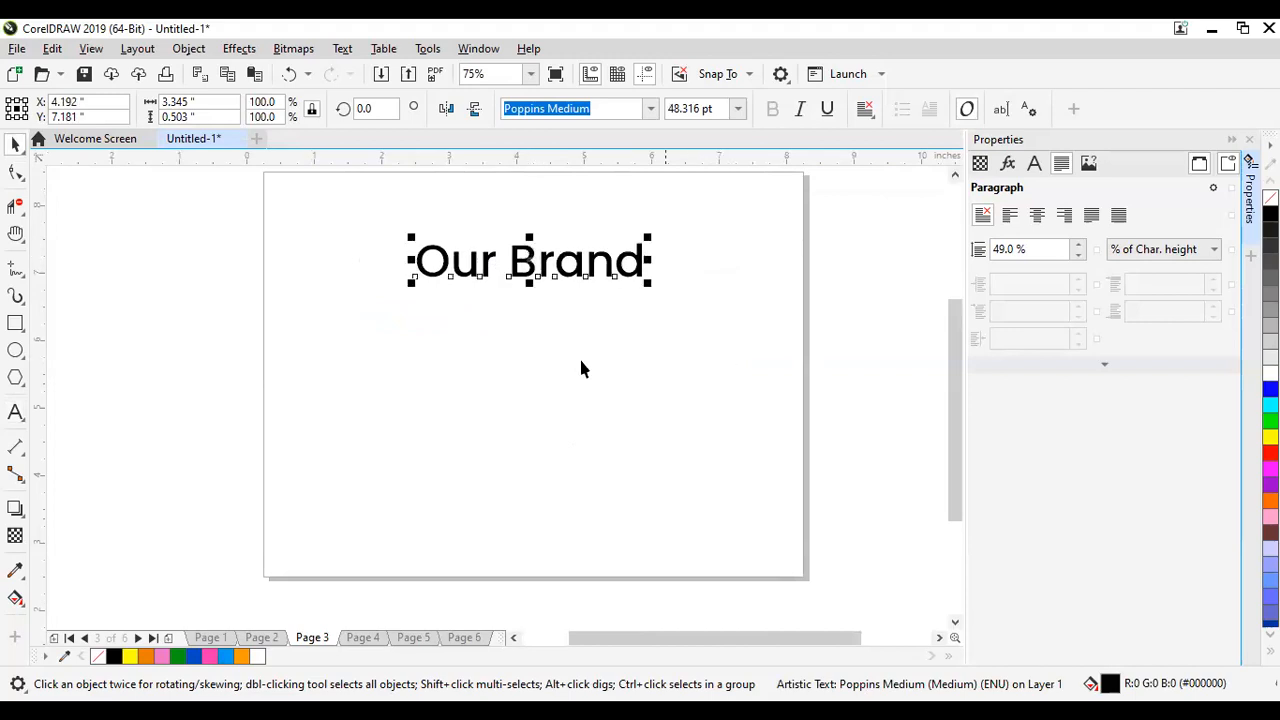
Step: Create a page-sized frame rectangle on page 3 behind the "Our Brand" heading and give it a white fill
{"action": "double_click", "coordinate": [15, 322]}
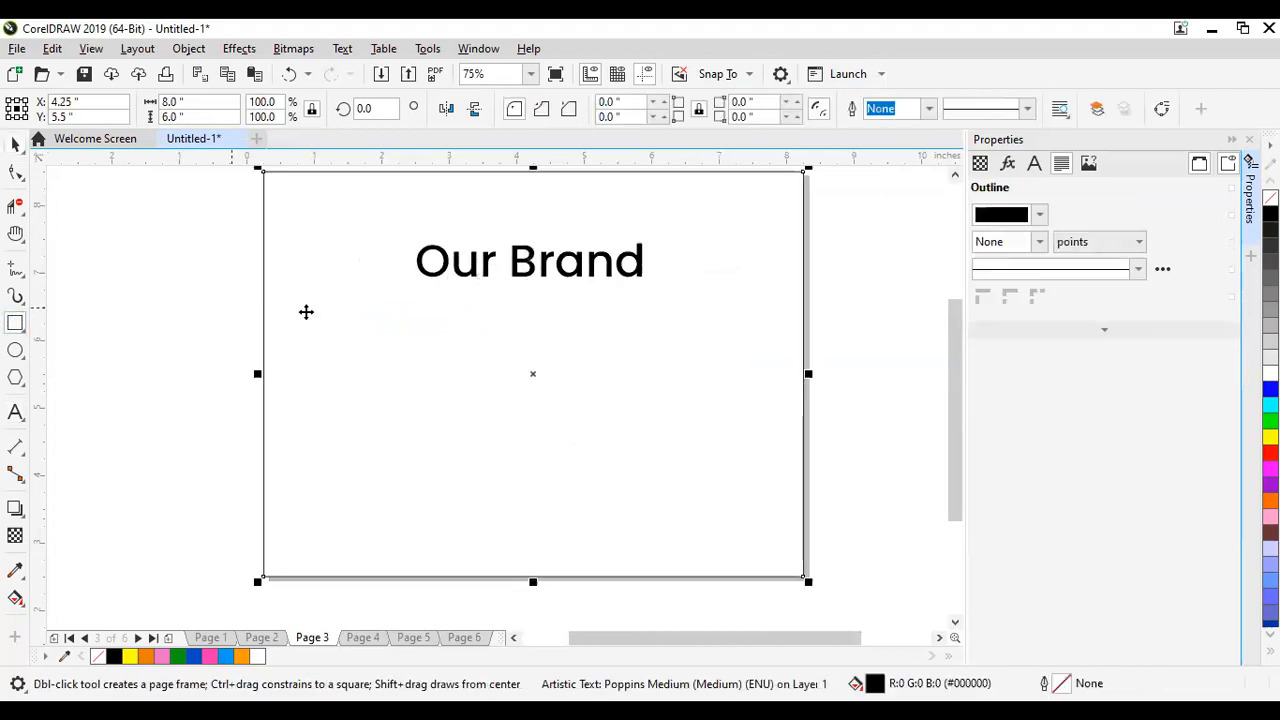
{"action": "left_click", "coordinate": [532, 334]}
{"action": "left_click", "coordinate": [803, 400]}
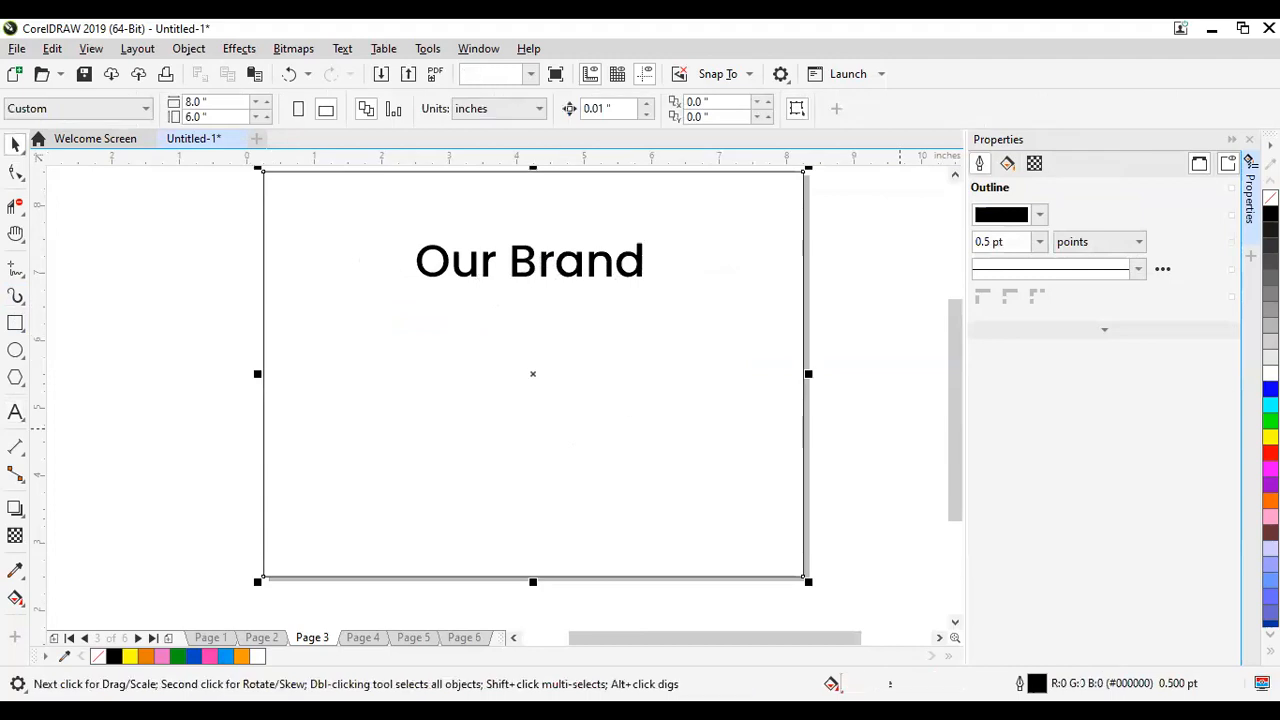
{"action": "left_click", "coordinate": [1270, 373]}
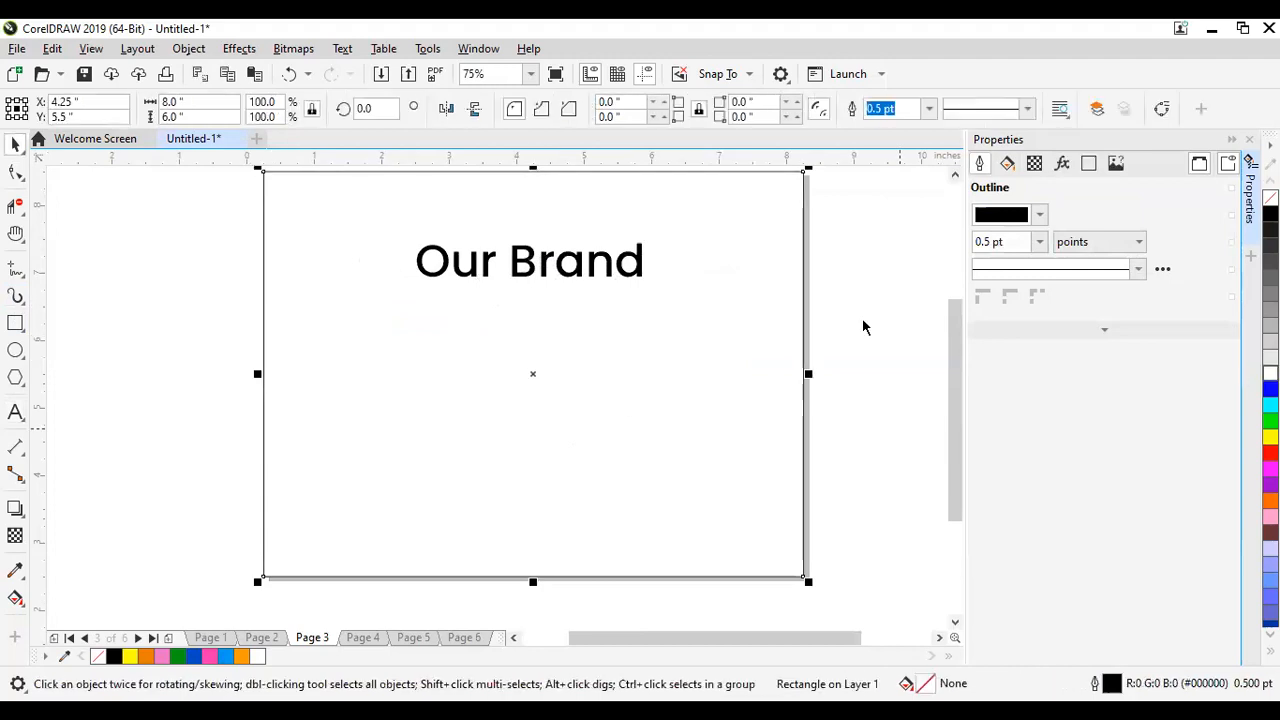
Step: Center the "Our Brand" heading horizontally within the page-sized frame rectangle
{"action": "left_click", "coordinate": [581, 264]}
{"action": "left_click", "coordinate": [693, 279], "text": "shift"}
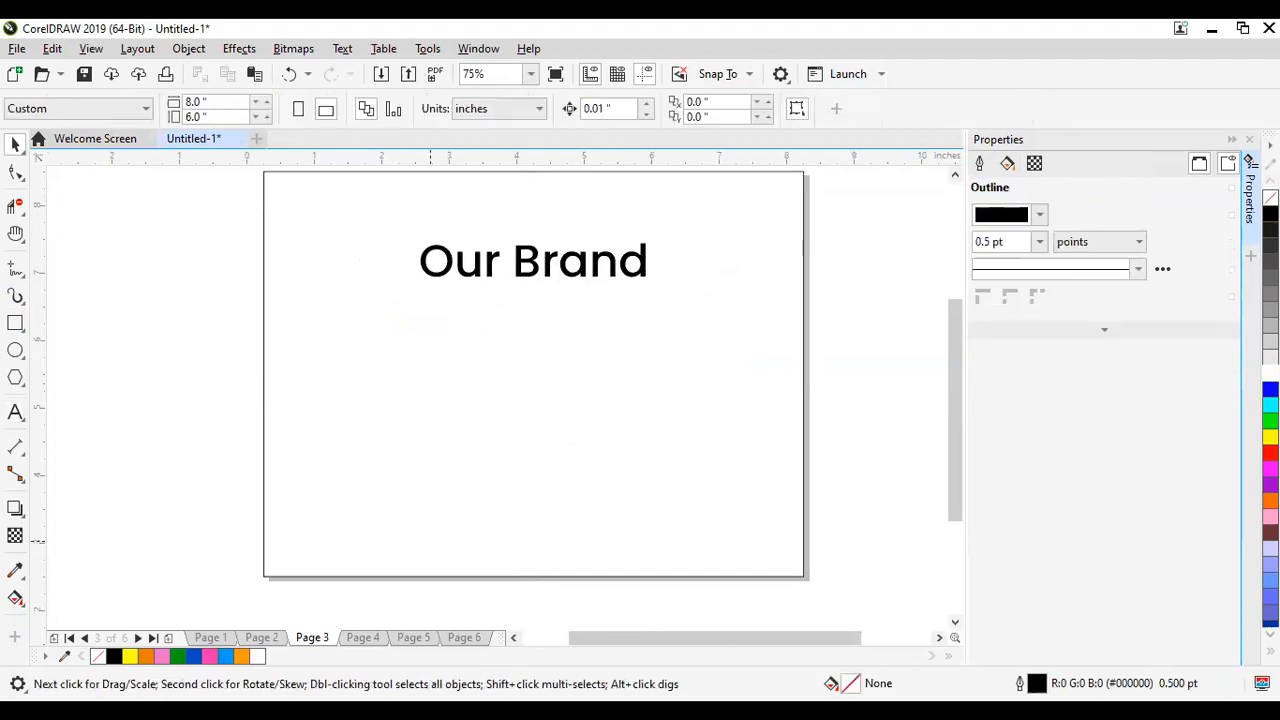
Step: Duplicate the "Our Brand" heading below itself and replace the copy's text with the brand description copied from another window
{"action": "key", "text": "alt+Tab"}
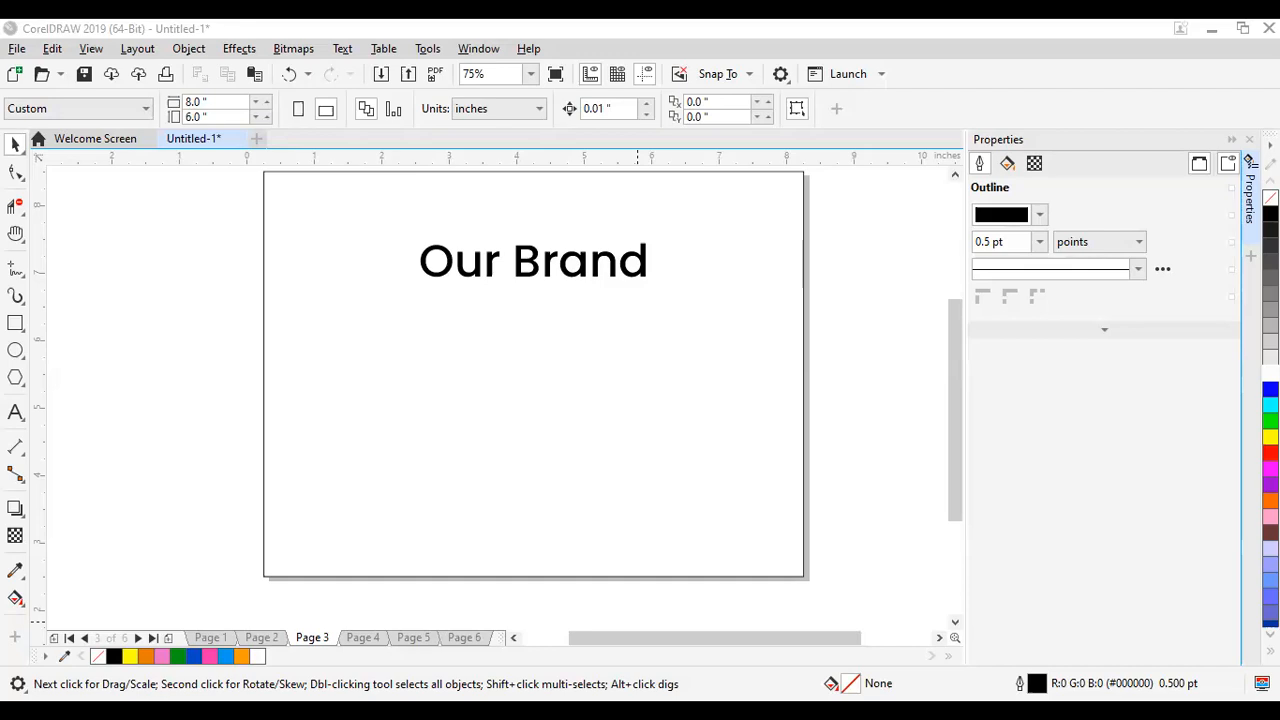
{"action": "left_click", "coordinate": [365, 375]}
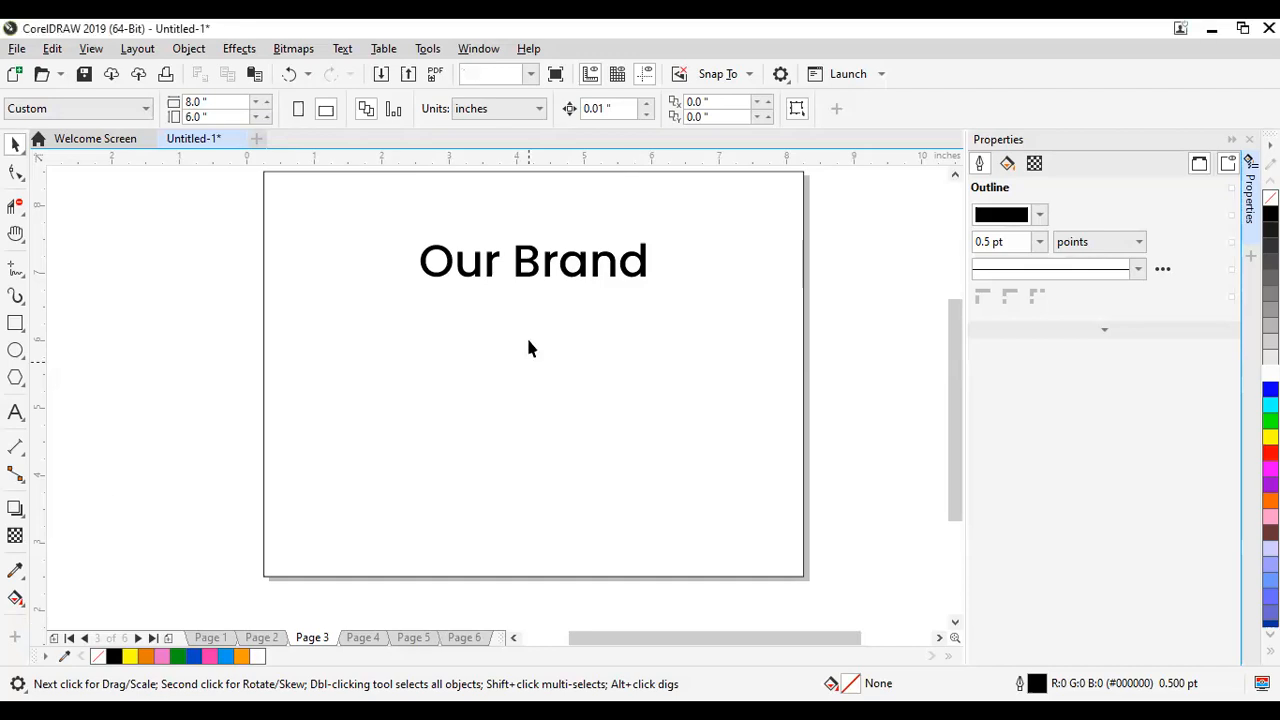
{"action": "left_click", "coordinate": [530, 273]}
{"action": "key", "text": "d"}
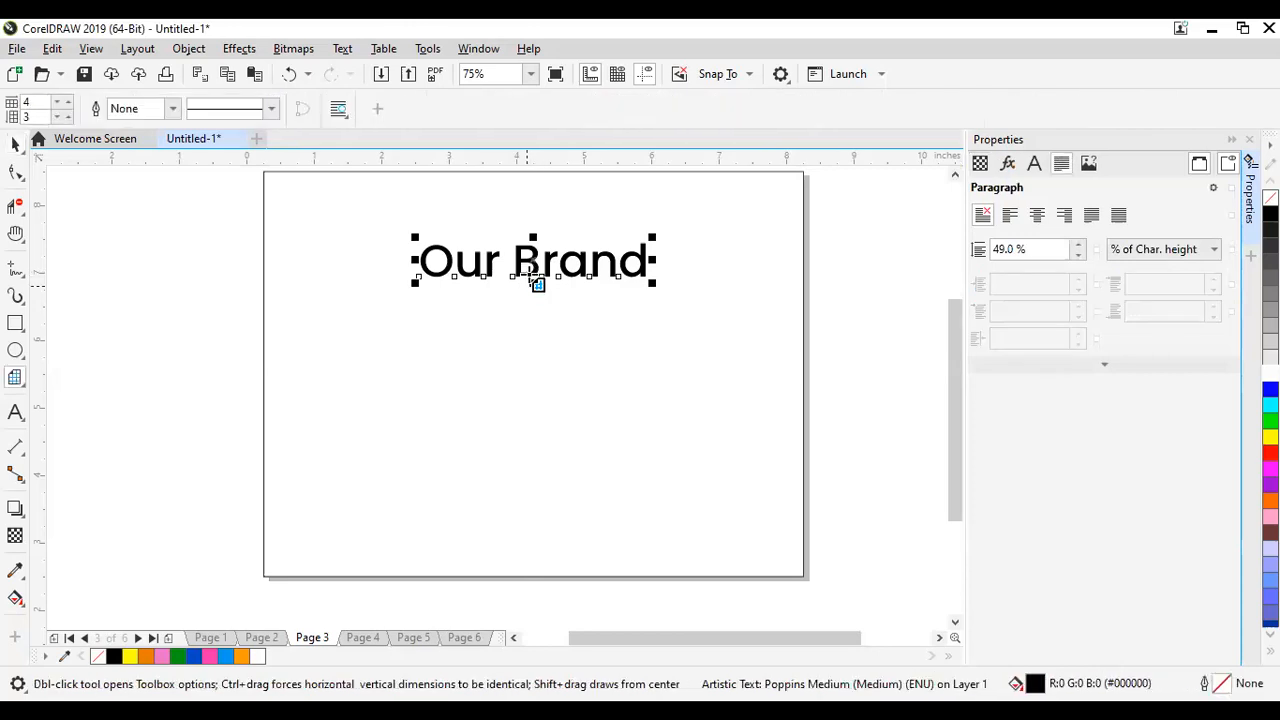
{"action": "key", "text": "space"}
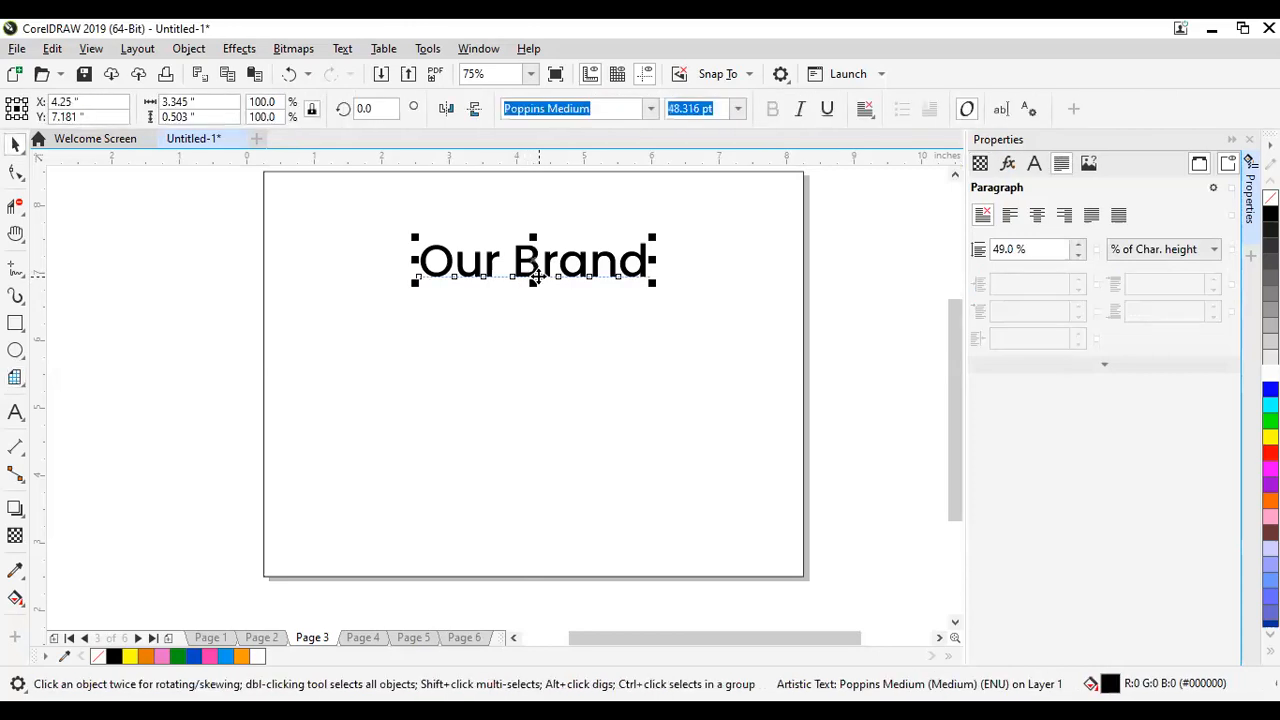
{"action": "left_click_drag", "start_coordinate": [530, 260], "coordinate": [528, 362]}
{"action": "double_click", "coordinate": [524, 363]}
{"action": "key", "text": "ctrl+a"}
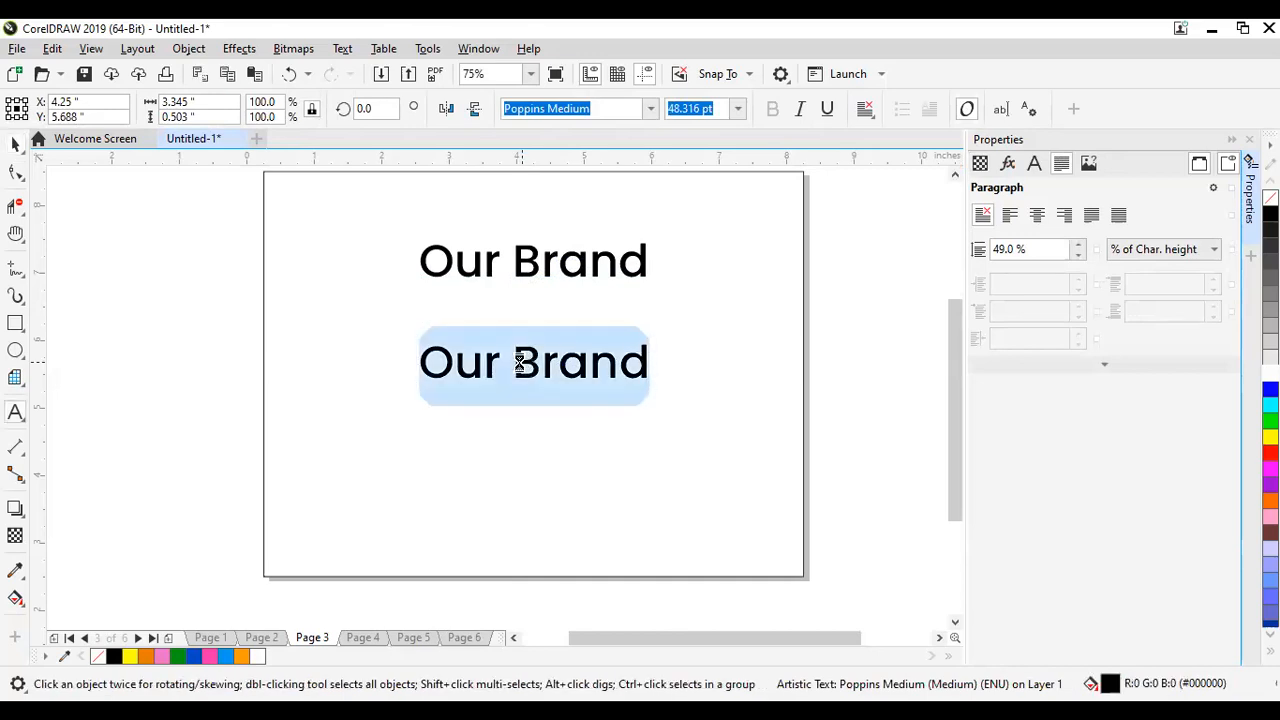
{"action": "key", "text": "ctrl+v"}
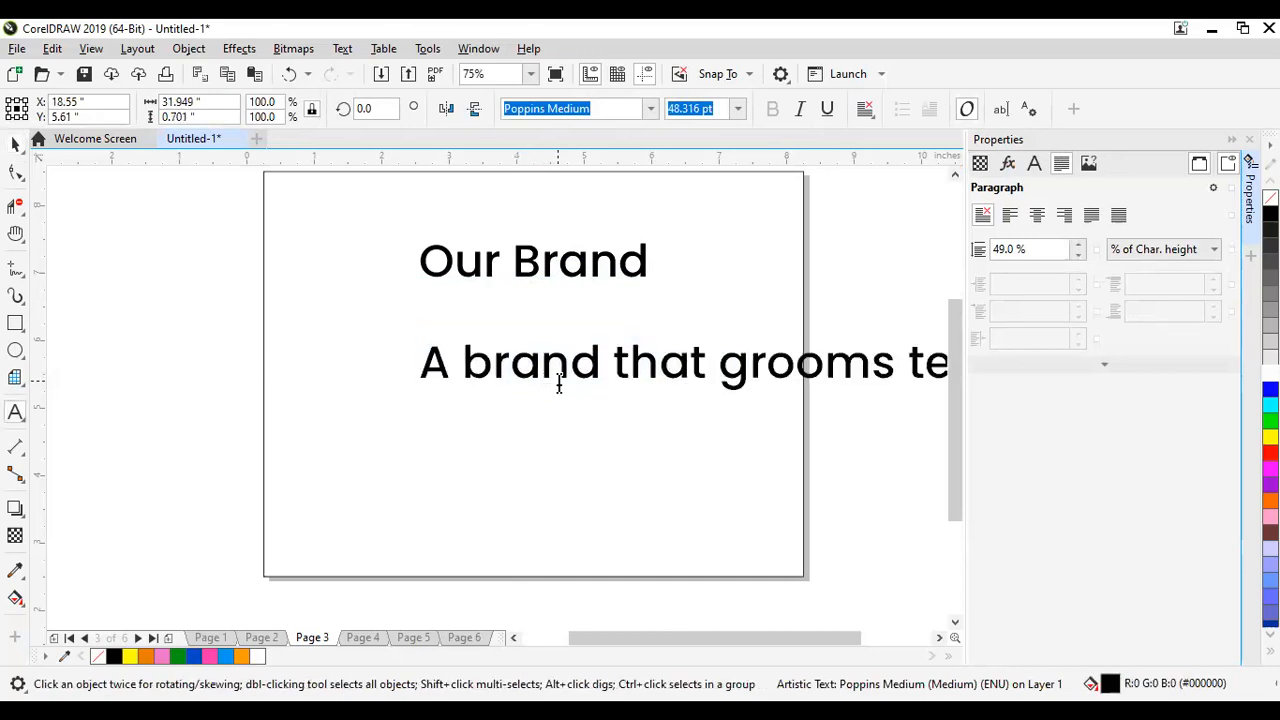
Step: Change the opening "A" of the brand description to "We are a"
{"action": "left_click", "coordinate": [443, 368]}
{"action": "key", "text": "BackSpace"}
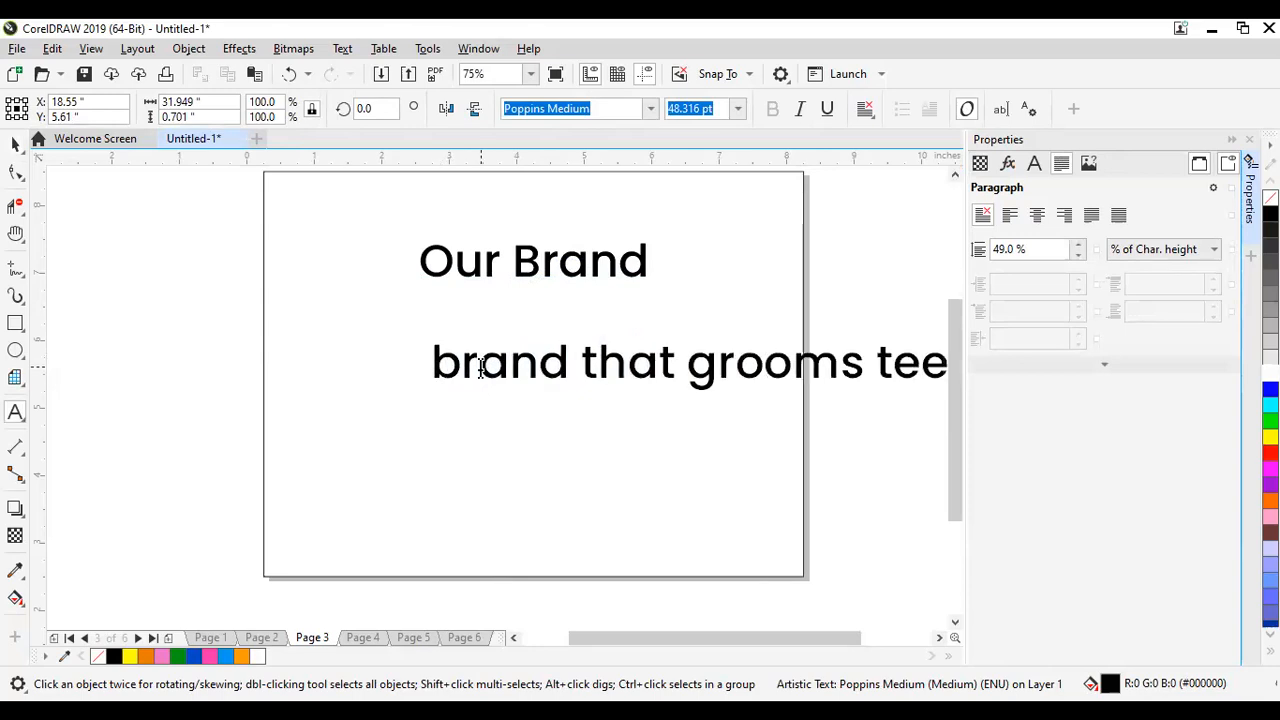
{"action": "type", "text": "w"}
{"action": "key", "text": "BackSpace"}
{"action": "type", "text": "We are a"}
{"action": "key", "text": "ctrl+space"}
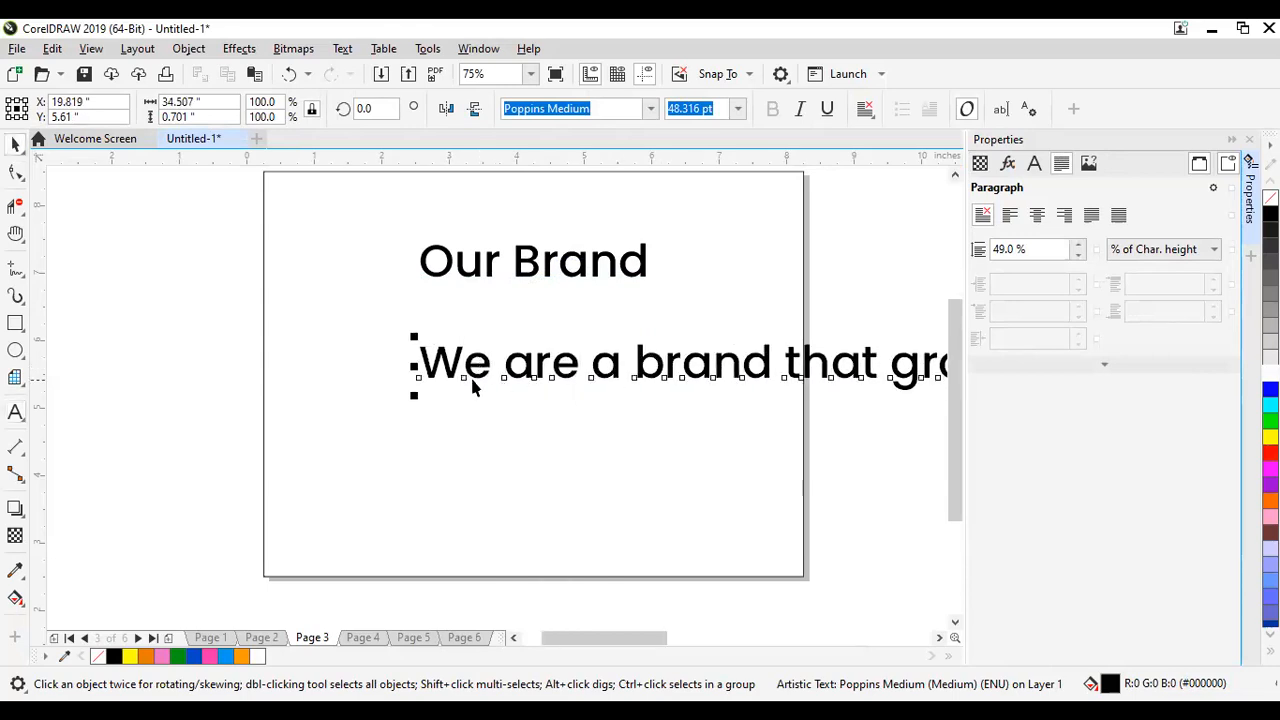
Step: Shrink the brand description to about 34.7 pt and shift the line sideways beneath the heading
{"action": "left_click_drag", "start_coordinate": [408, 398], "coordinate": [434, 388]}
{"action": "left_click_drag", "start_coordinate": [872, 362], "coordinate": [432, 337]}
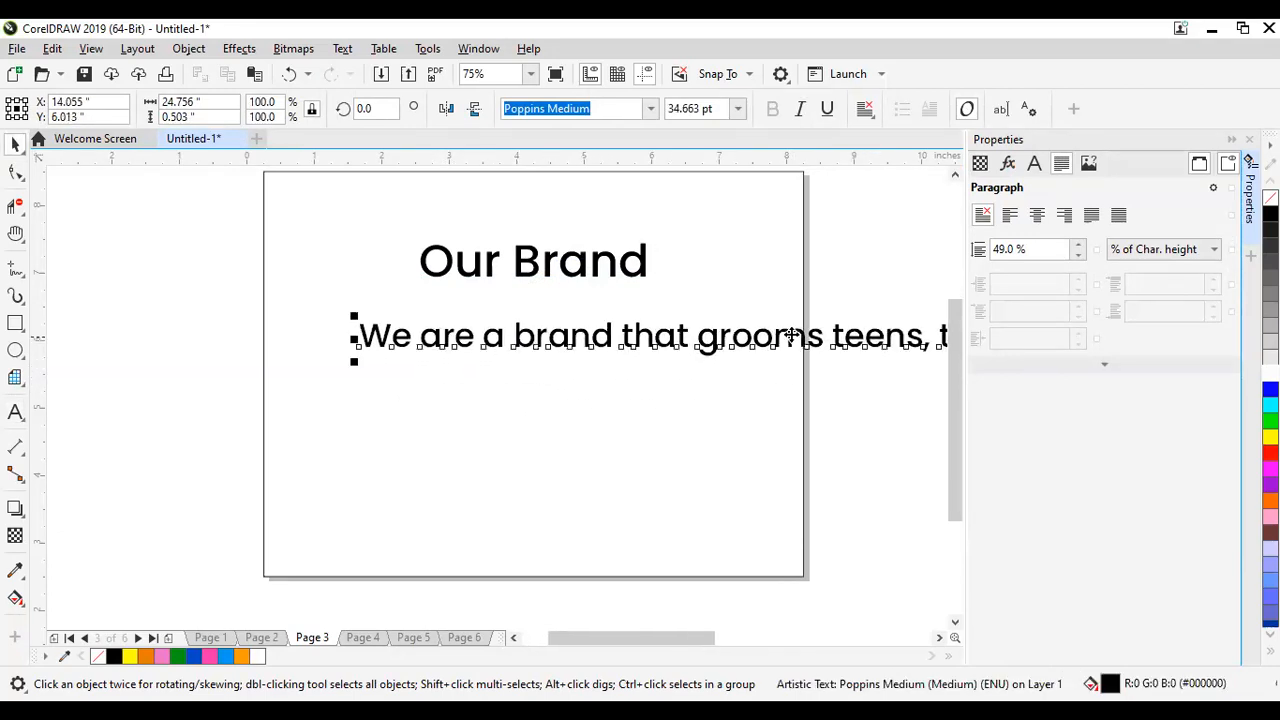
{"action": "left_click_drag", "start_coordinate": [673, 364], "coordinate": [575, 340]}
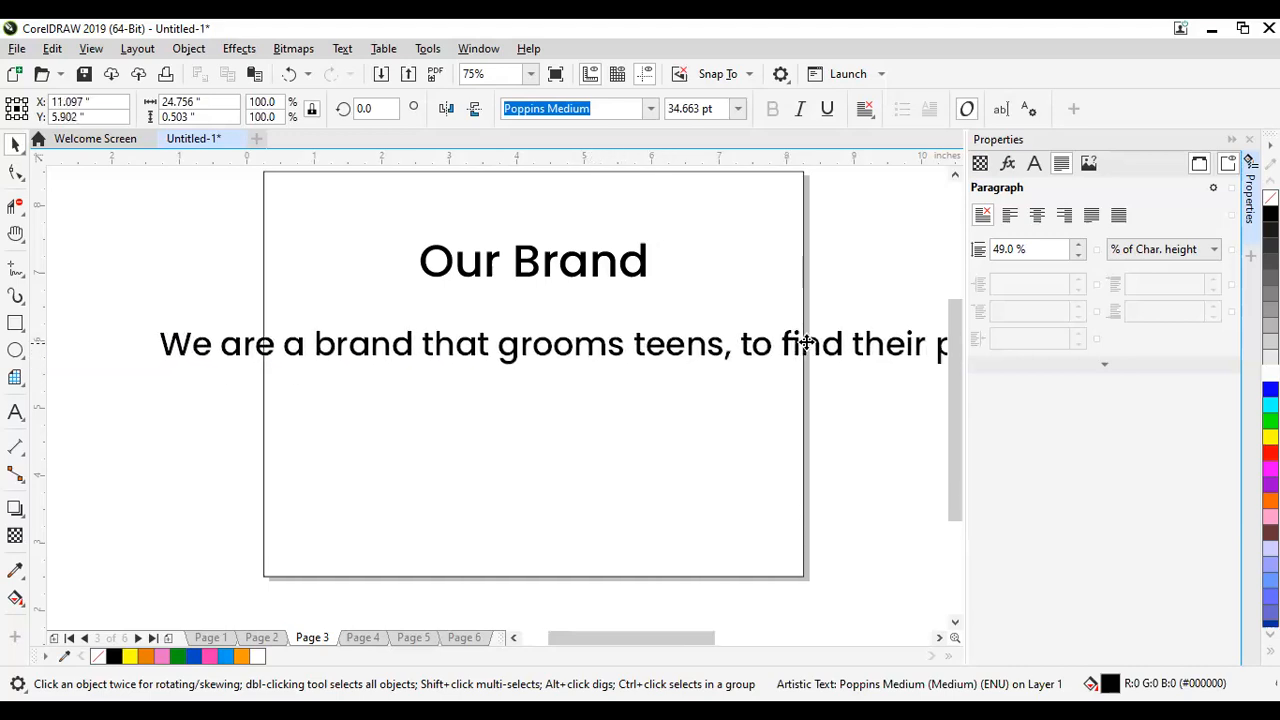
Step: Cut the brand description line and paste it into a paragraph text frame about 5.2 by 3.3 in below the heading
{"action": "scroll", "coordinate": [672, 366], "scroll_direction": "down", "scroll_amount": 1}
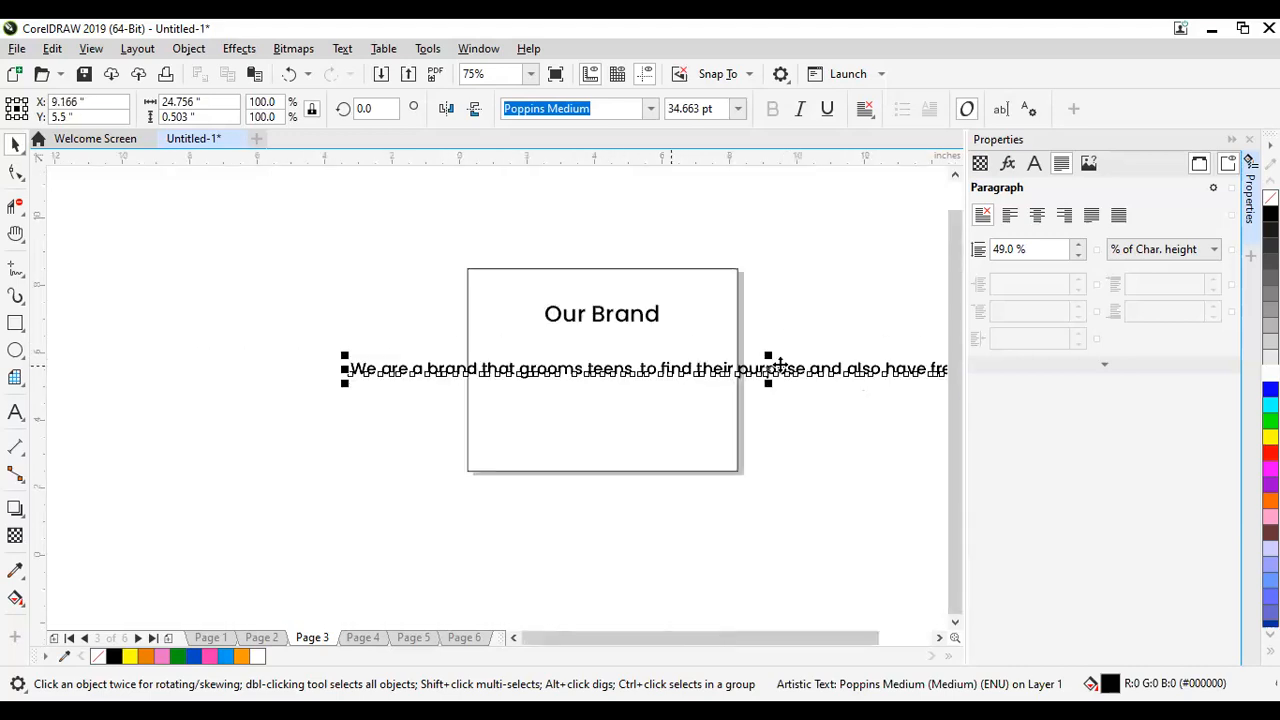
{"action": "left_click_drag", "start_coordinate": [825, 372], "coordinate": [579, 498]}
{"action": "key", "text": "Delete"}
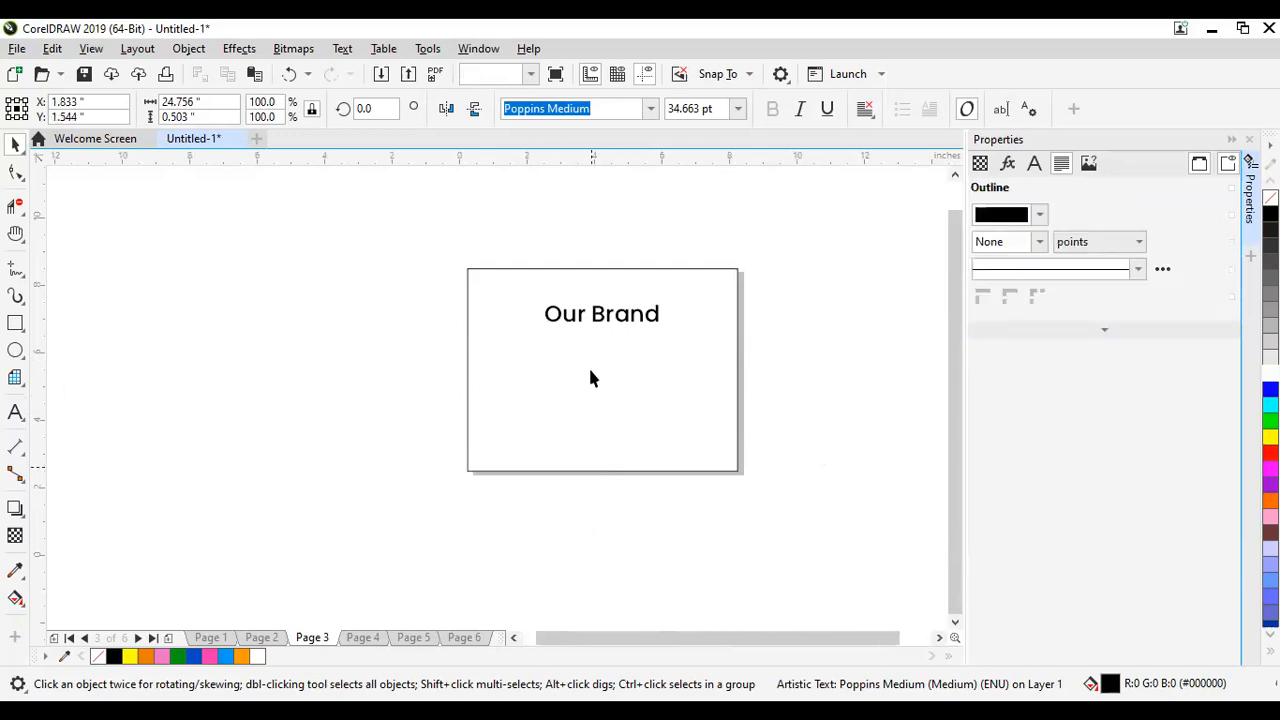
{"action": "scroll", "coordinate": [588, 365], "scroll_direction": "up", "scroll_amount": 1}
{"action": "scroll", "coordinate": [587, 364], "scroll_direction": "up", "scroll_amount": 1}
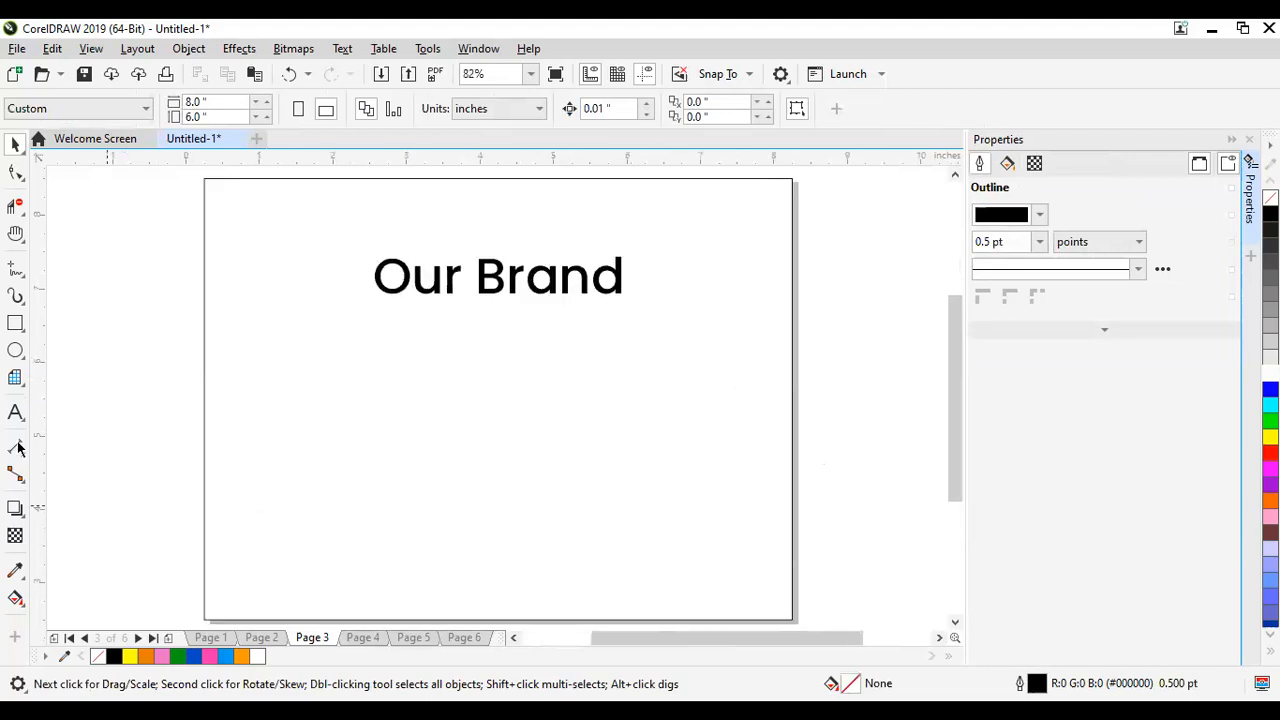
{"action": "key", "text": "F8"}
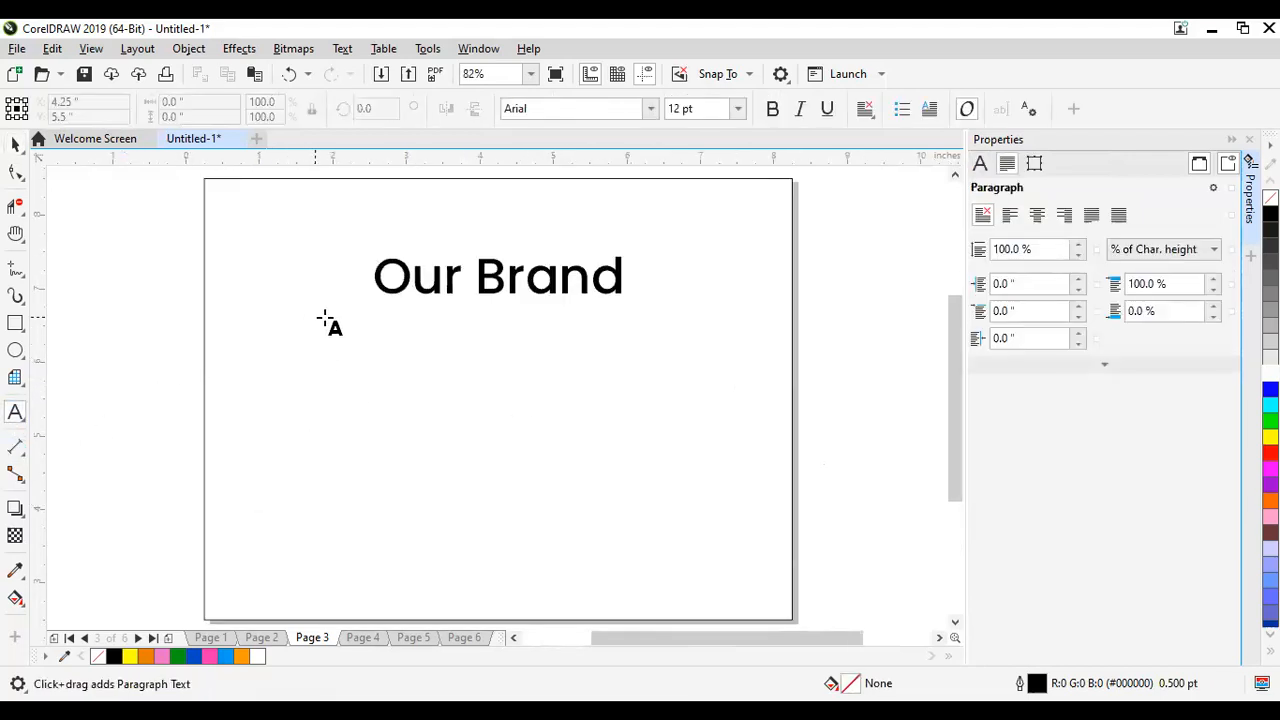
{"action": "left_click_drag", "start_coordinate": [339, 314], "coordinate": [722, 556]}
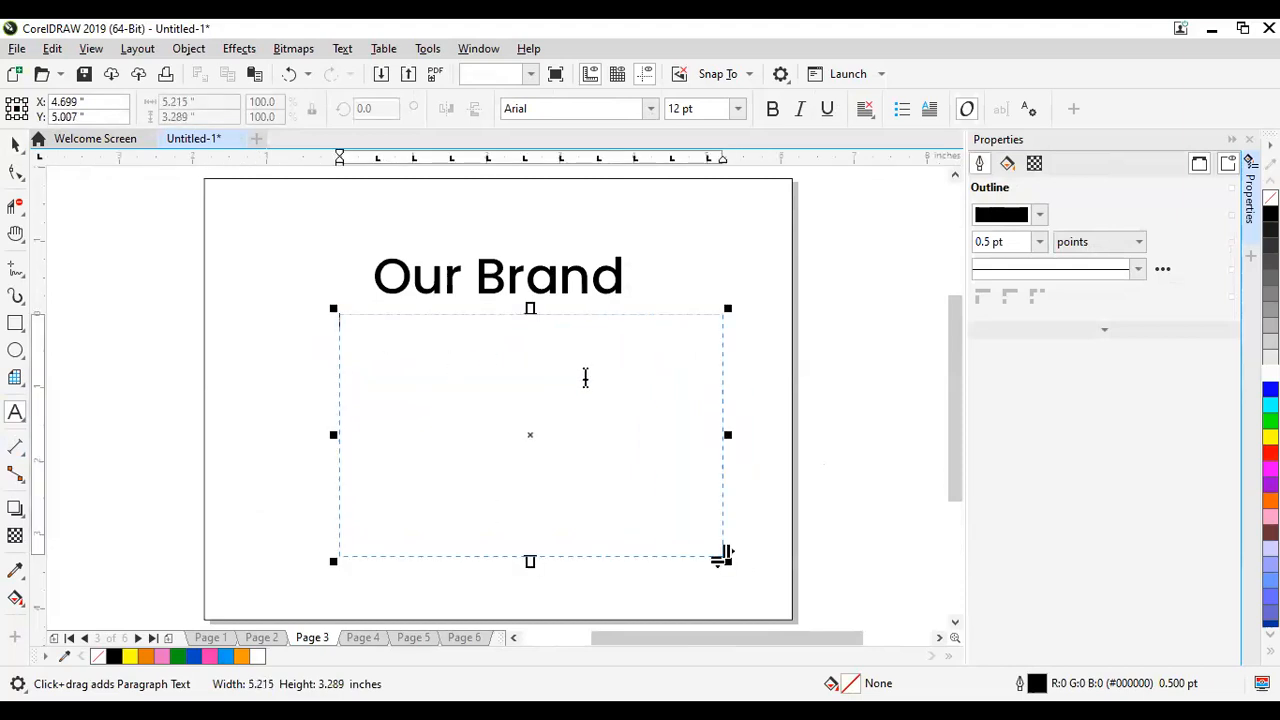
{"action": "key", "text": "ctrl+v"}
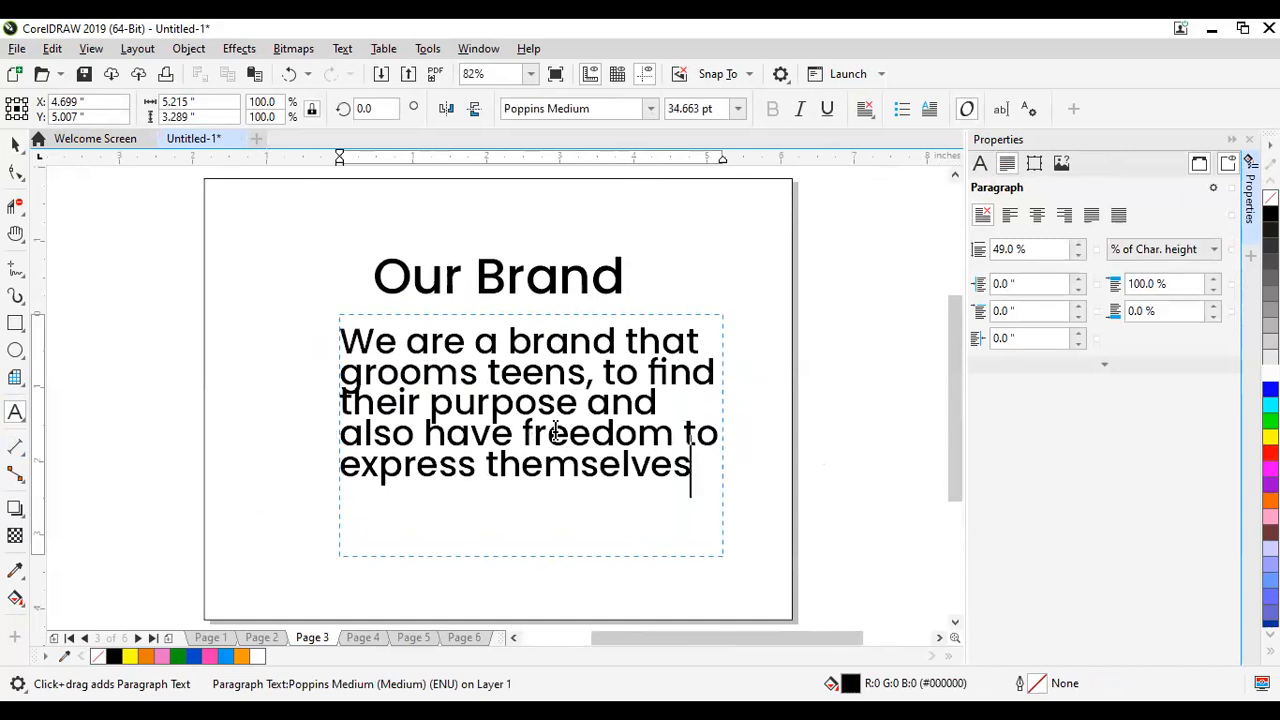
Step: Set the brand description paragraph's line spacing to 53% and its font size to 16 pt
{"action": "key", "text": "ctrl+a"}
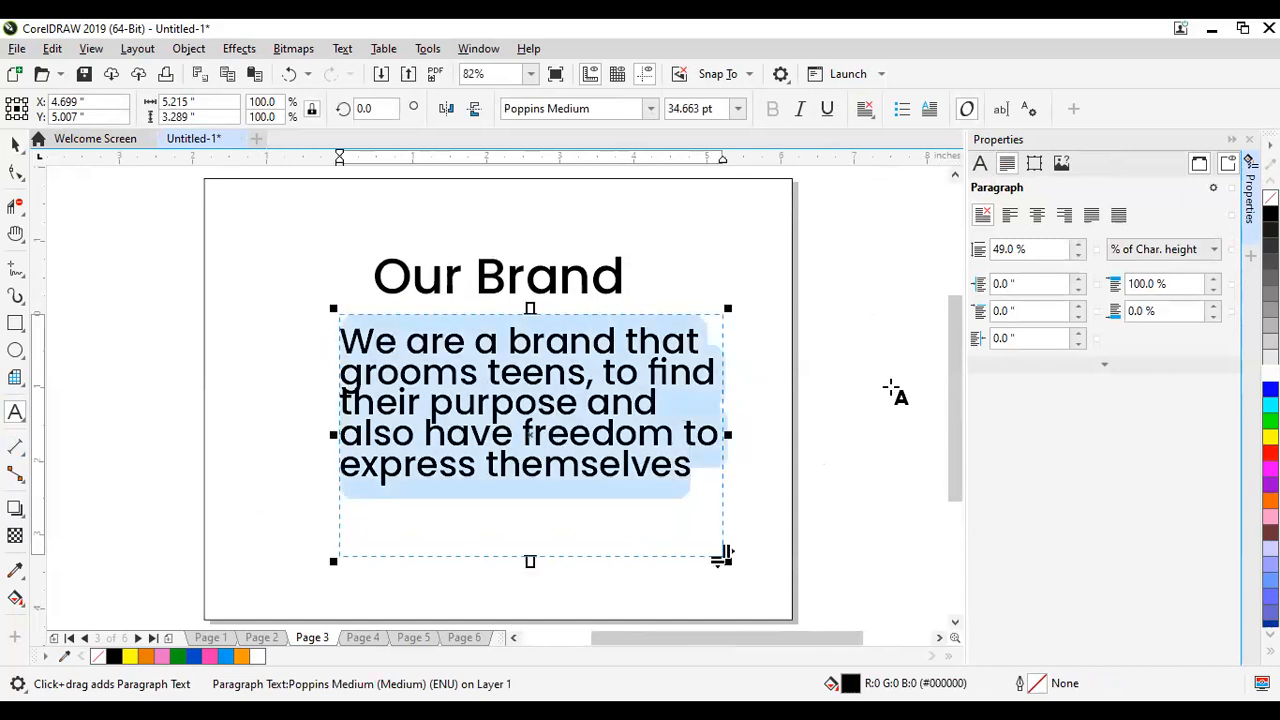
{"action": "left_click", "coordinate": [1077, 246]}
{"action": "left_click", "coordinate": [1077, 246]}
{"action": "left_click", "coordinate": [1077, 246]}
{"action": "left_click", "coordinate": [1077, 246]}
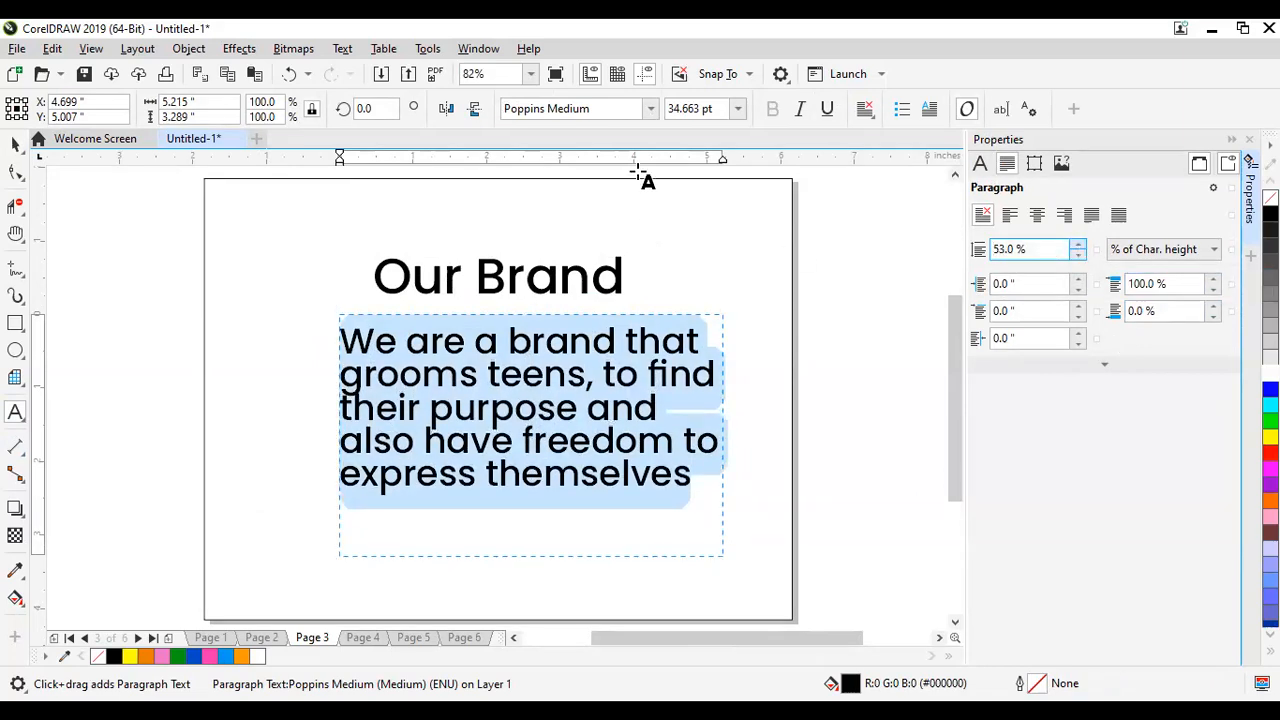
{"action": "left_click", "coordinate": [738, 112]}
{"action": "left_click", "coordinate": [738, 108]}
{"action": "left_click", "coordinate": [697, 283]}
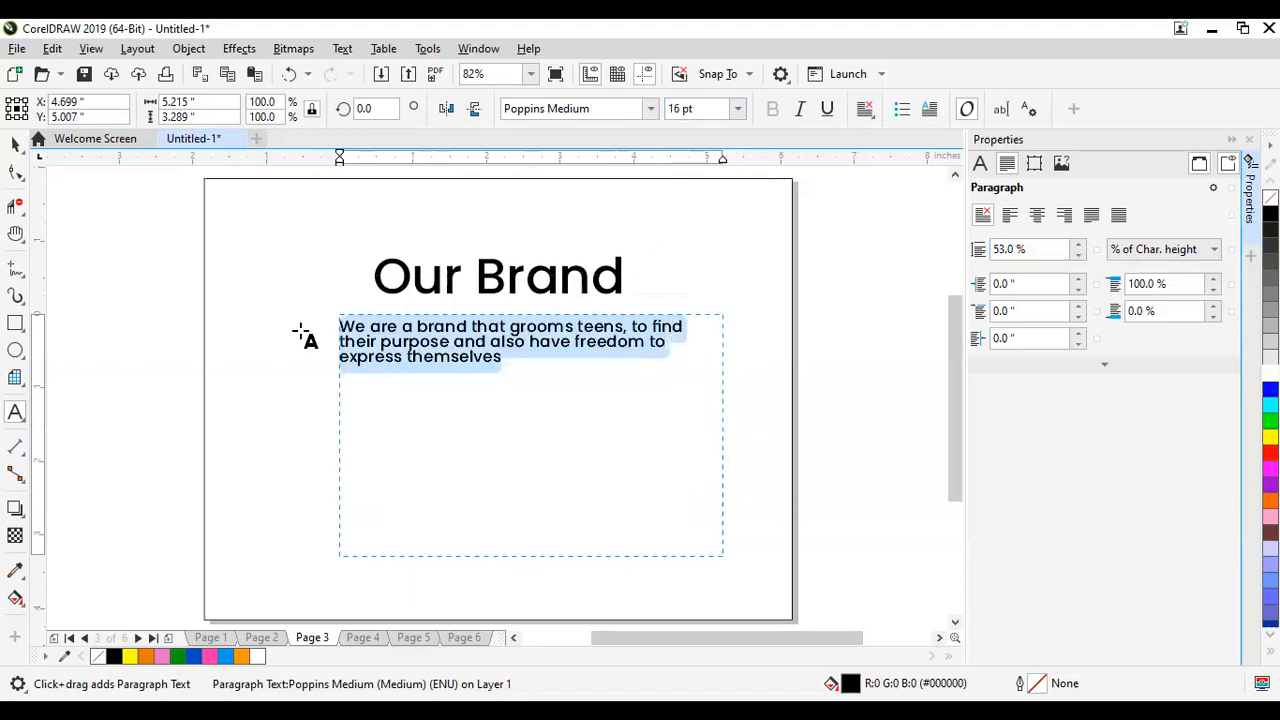
Step: Set the brand description paragraph's line spacing to 63% of character height
{"action": "left_click", "coordinate": [1079, 255]}
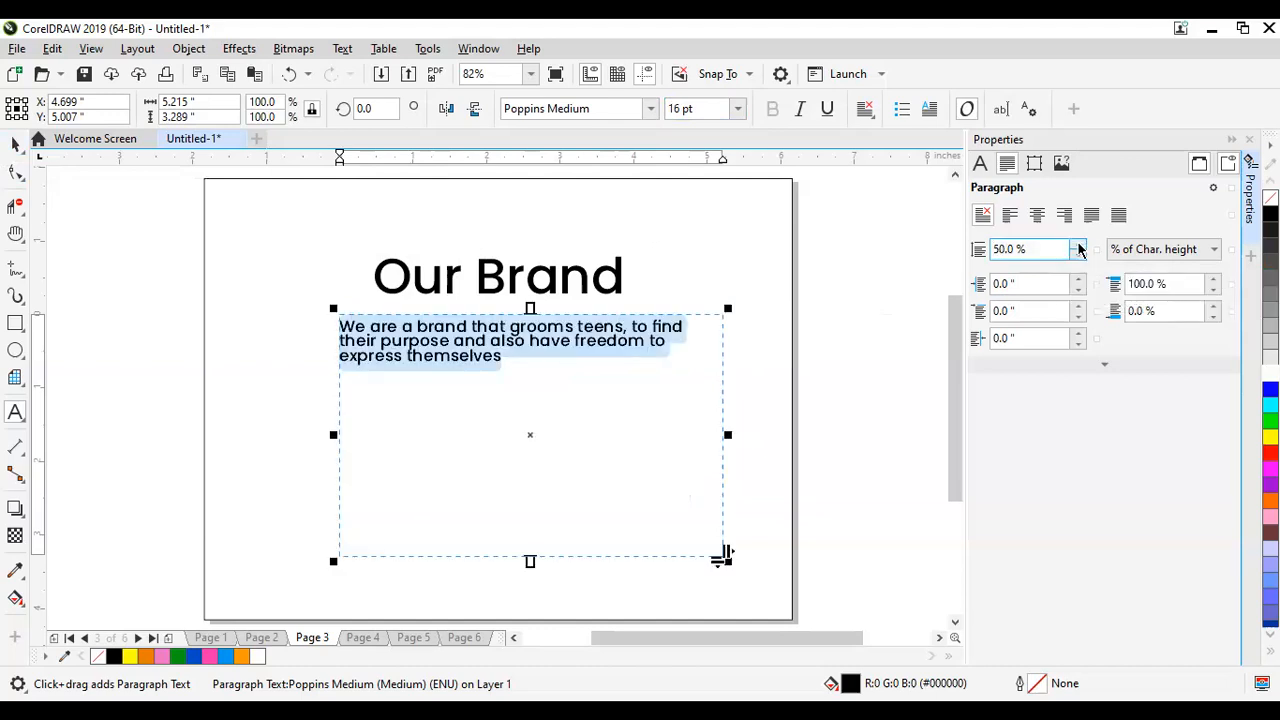
{"action": "left_click", "coordinate": [1079, 247]}
{"action": "left_click", "coordinate": [1079, 247]}
{"action": "left_click", "coordinate": [1079, 247]}
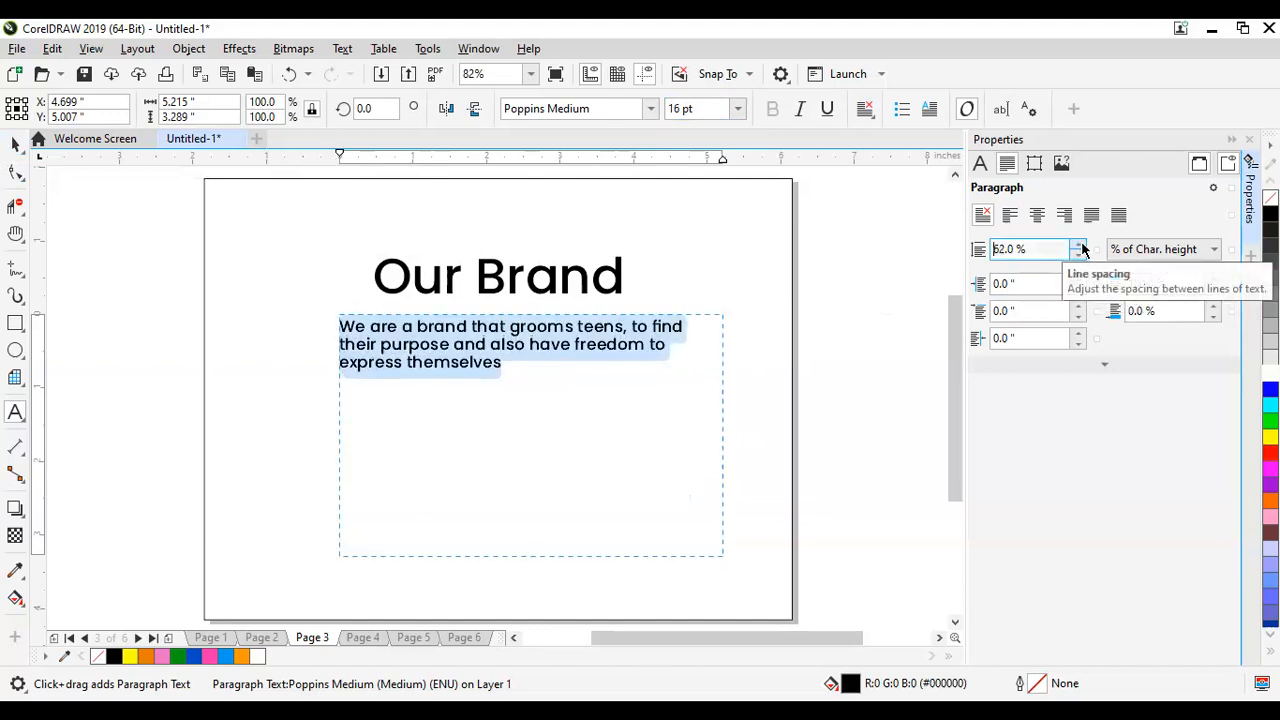
{"action": "left_click", "coordinate": [1079, 247]}
Step: Change the brand description paragraph's font to regular Poppins
{"action": "left_click", "coordinate": [15, 143]}
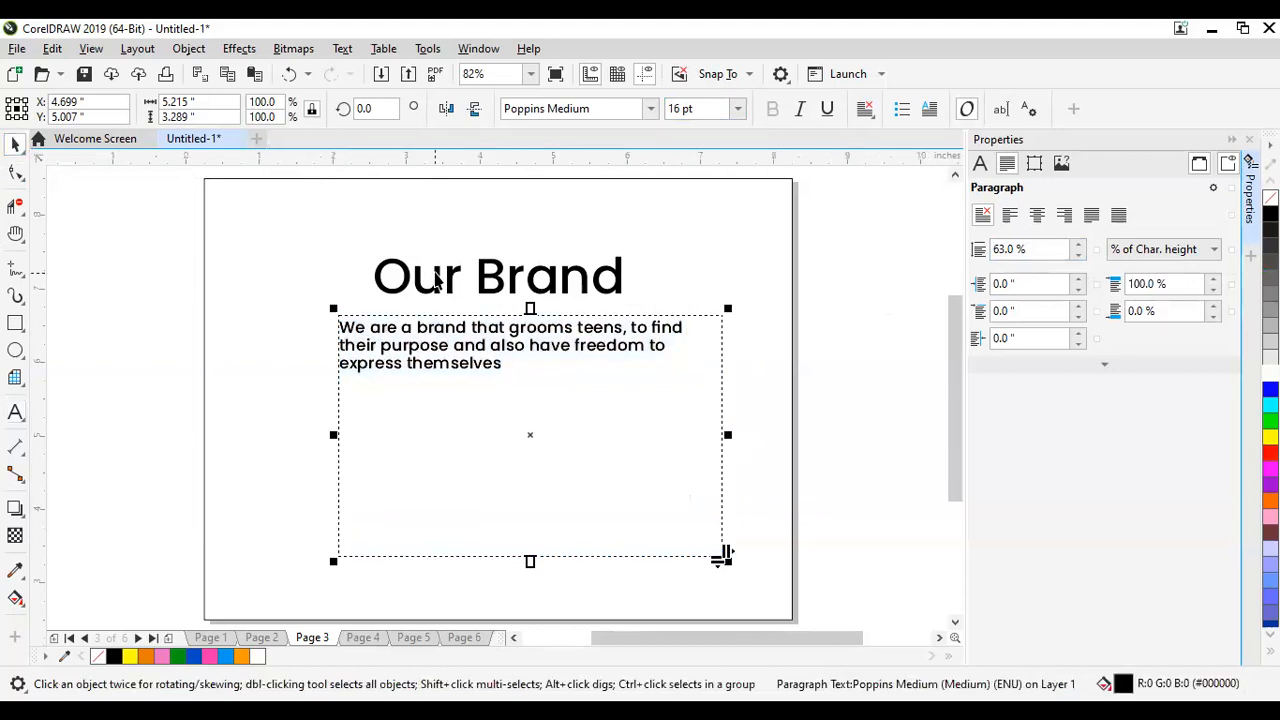
{"action": "left_click", "coordinate": [649, 110]}
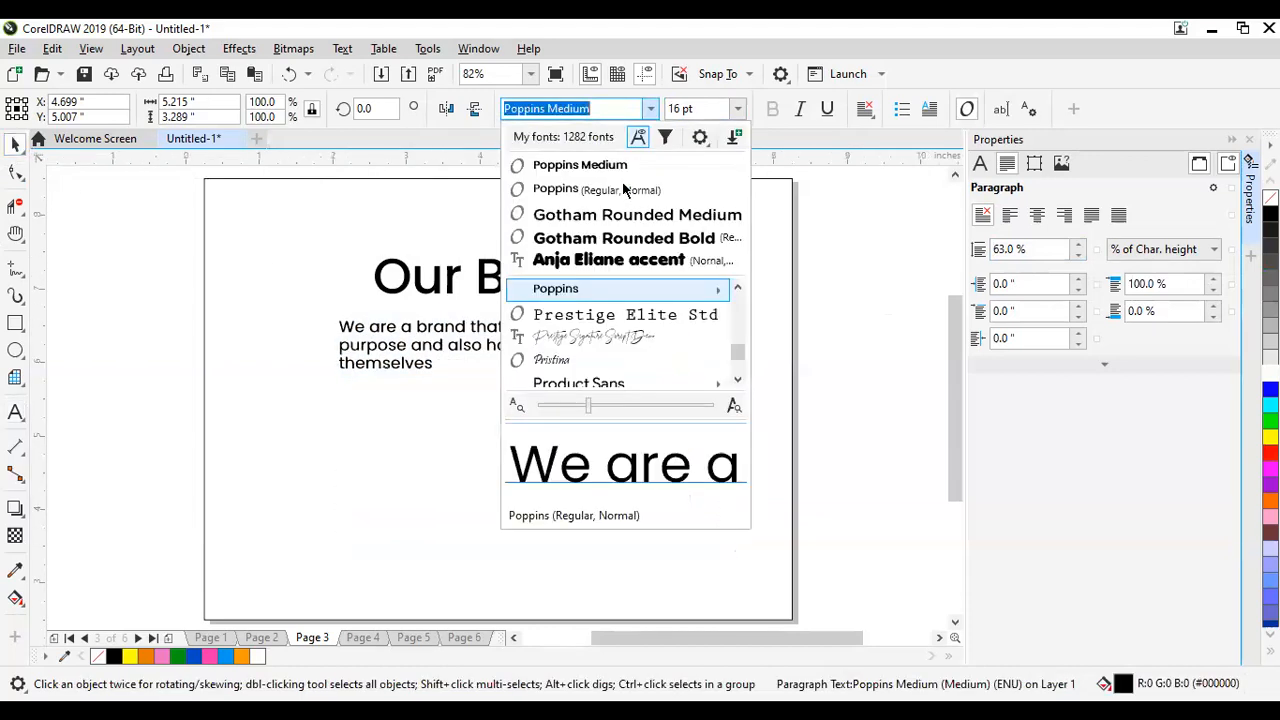
{"action": "left_click", "coordinate": [583, 290]}
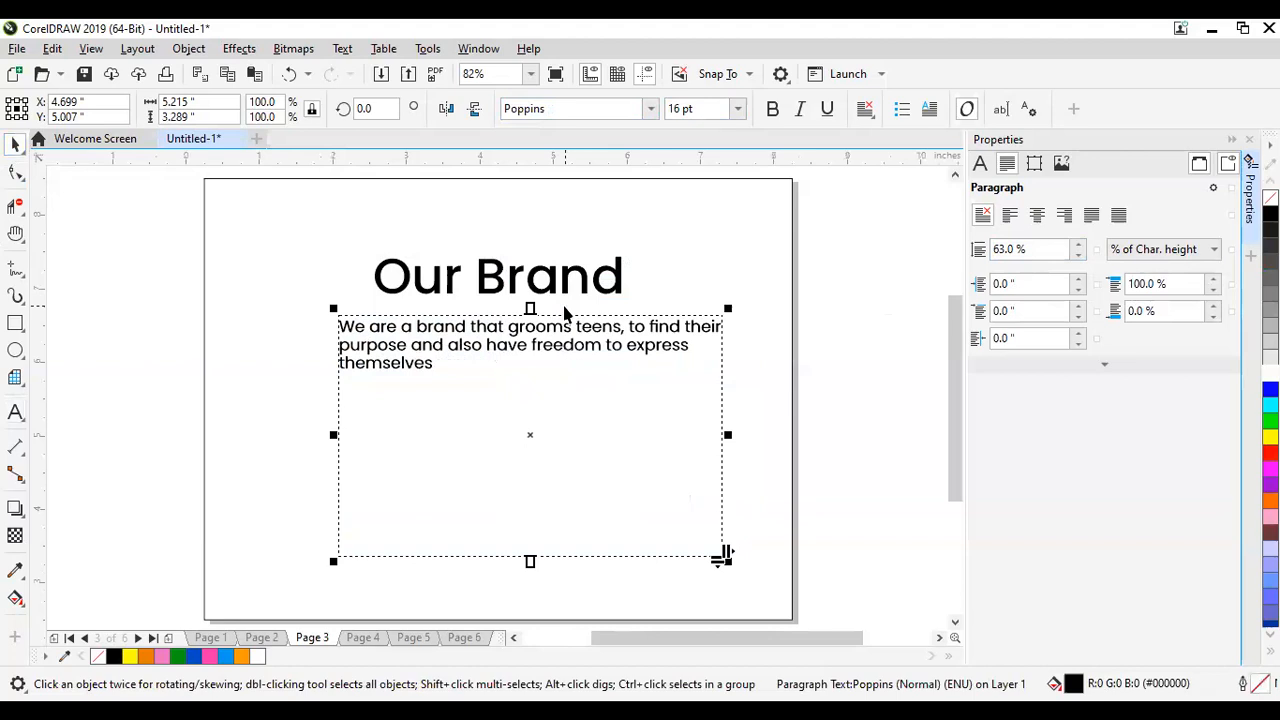
{"action": "left_click", "coordinate": [99, 311]}
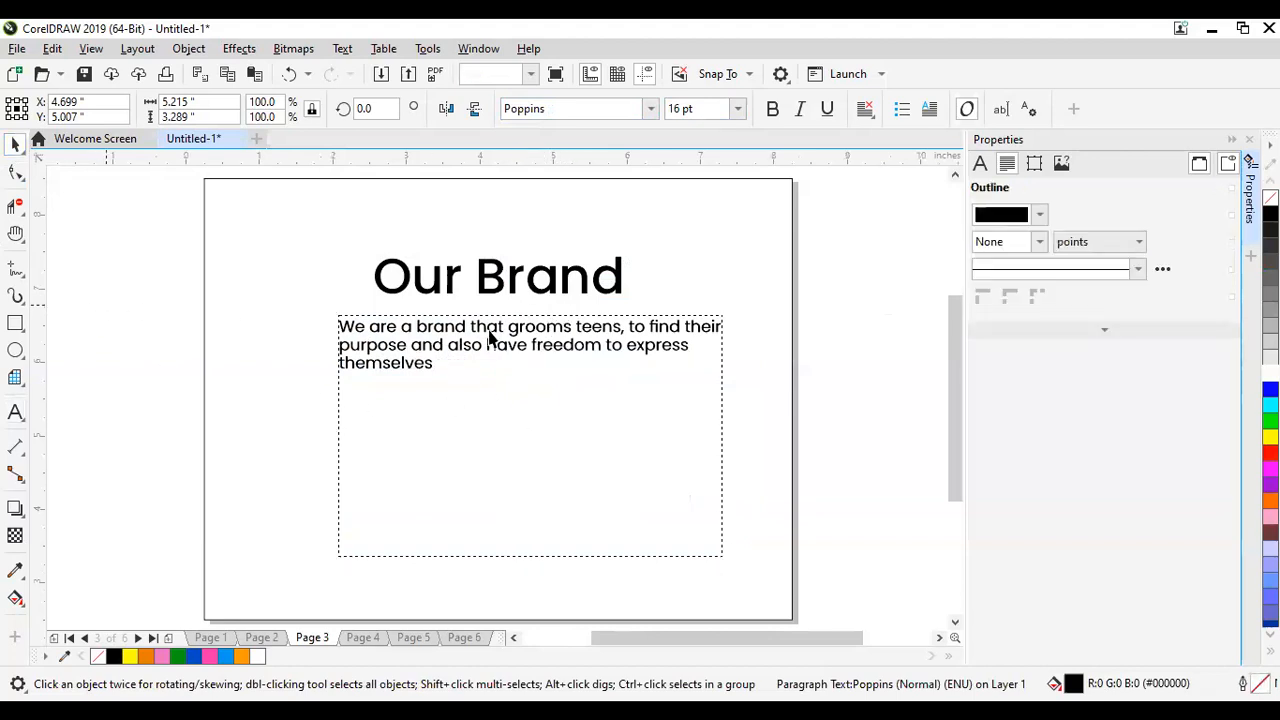
Step: Resize the brand description's text frame to about 4.05 in wide and 1.05 in high
{"action": "left_click", "coordinate": [556, 363]}
{"action": "left_click_drag", "start_coordinate": [727, 434], "coordinate": [636, 434]}
{"action": "left_click_drag", "start_coordinate": [488, 561], "coordinate": [493, 393]}
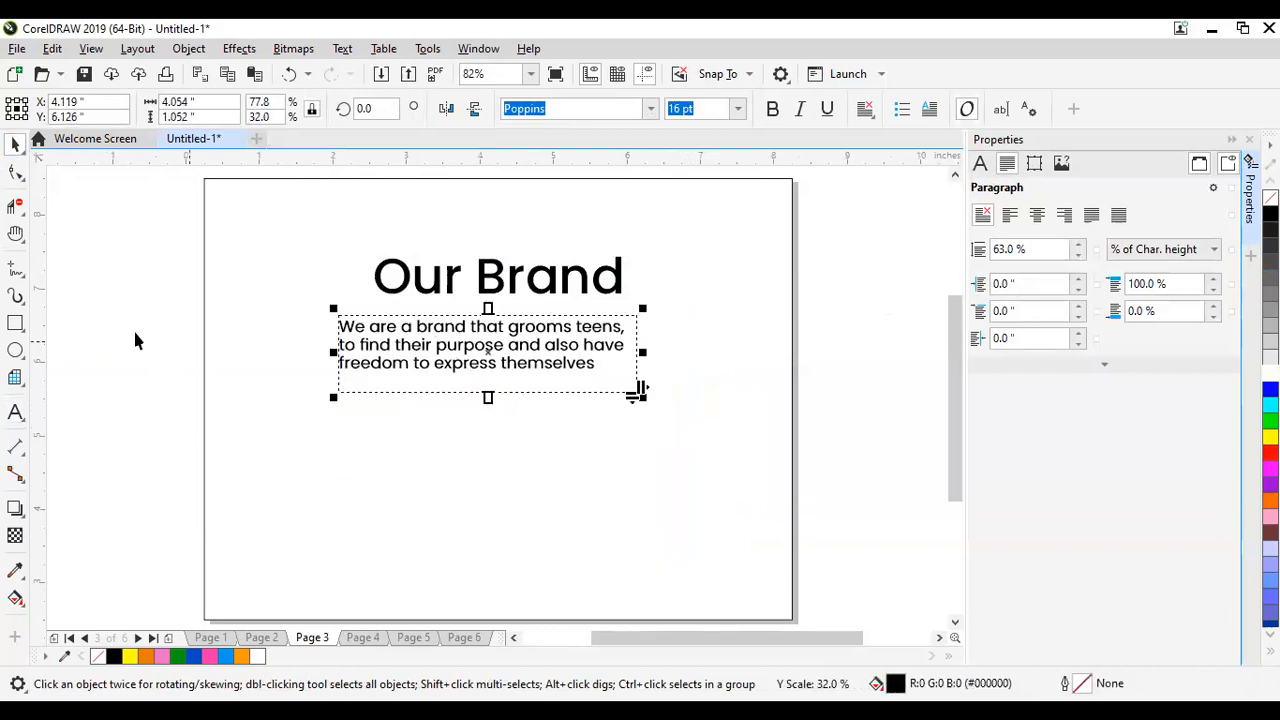
Step: Move the brand description down to leave space under the heading and center it horizontally on the page frame
{"action": "left_click_drag", "start_coordinate": [450, 348], "coordinate": [450, 378]}
{"action": "left_click", "coordinate": [686, 372]}
{"action": "key", "text": "c"}
{"action": "scroll", "coordinate": [532, 308], "scroll_direction": "down", "scroll_amount": 4}
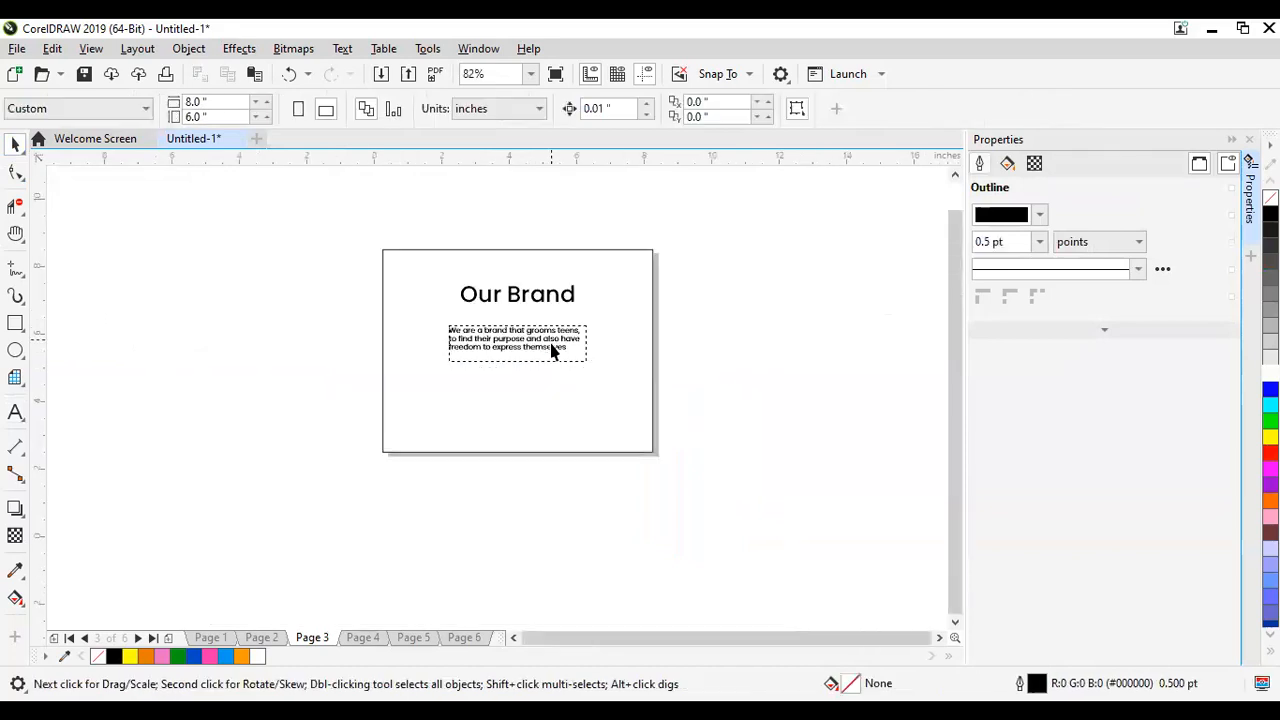
{"action": "scroll", "coordinate": [552, 363], "scroll_direction": "up", "scroll_amount": 3}
{"action": "scroll", "coordinate": [552, 363], "scroll_direction": "down", "scroll_amount": 3}
{"action": "mouse_move", "coordinate": [538, 343]}
{"action": "left_mouse_down"}
{"action": "mouse_move", "coordinate": [530, 365]}
{"action": "mouse_move", "coordinate": [525, 343]}
{"action": "left_mouse_up"}
Step: Set the "Our Brand" heading's font size to 36 pt
{"action": "left_click", "coordinate": [543, 296]}
{"action": "left_click", "coordinate": [741, 111]}
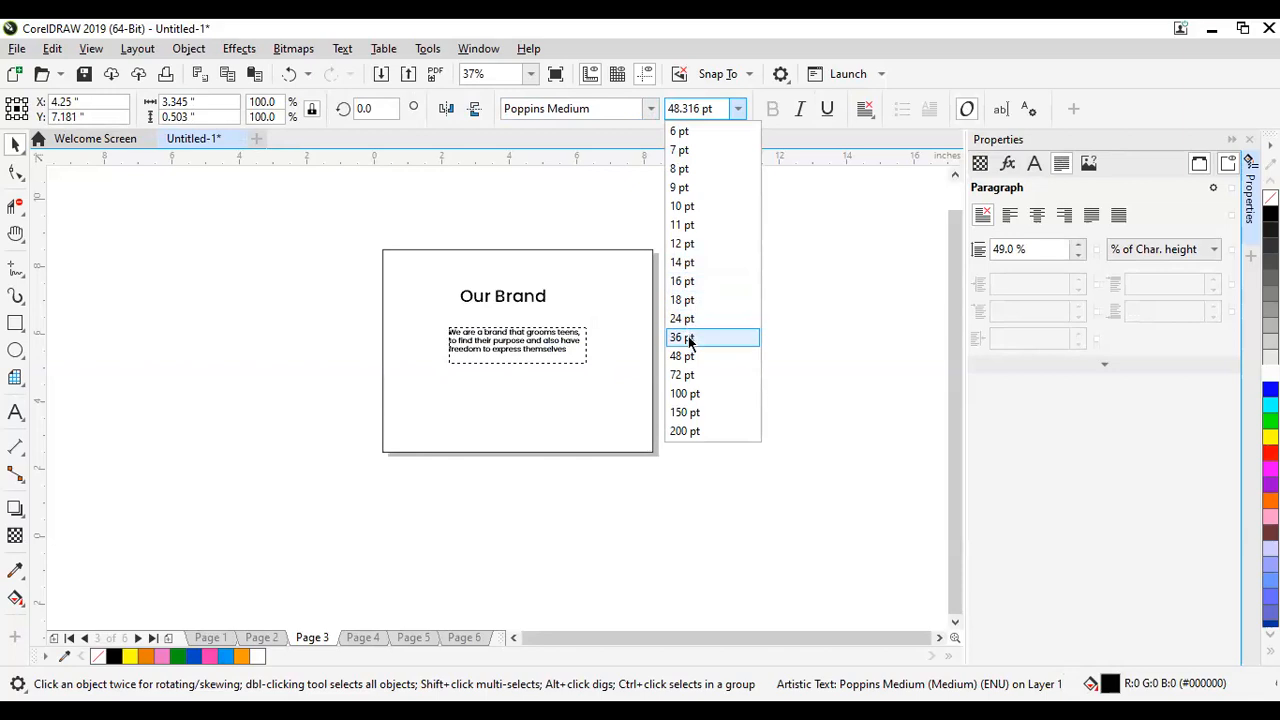
{"action": "left_click", "coordinate": [689, 342]}
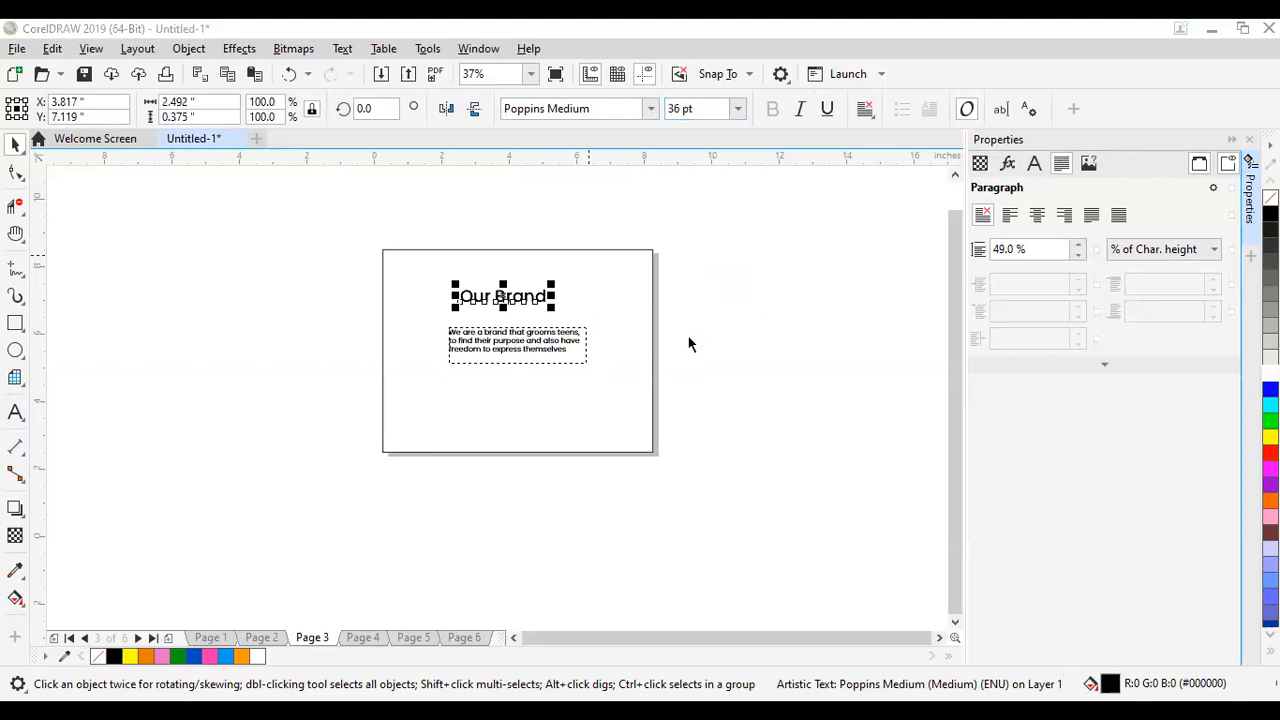
{"action": "scroll", "coordinate": [470, 311], "scroll_direction": "up", "scroll_amount": 3}
{"action": "scroll", "coordinate": [602, 263], "scroll_direction": "down", "scroll_amount": 3}
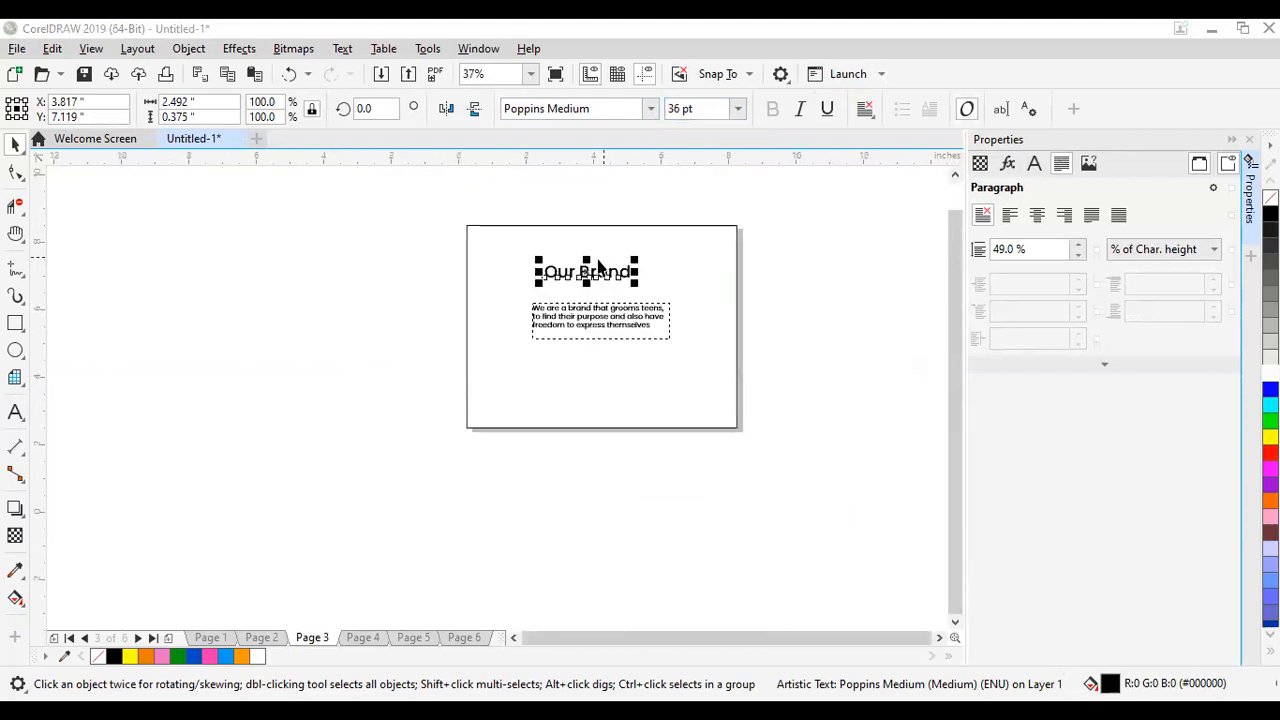
{"action": "left_click", "coordinate": [752, 293]}
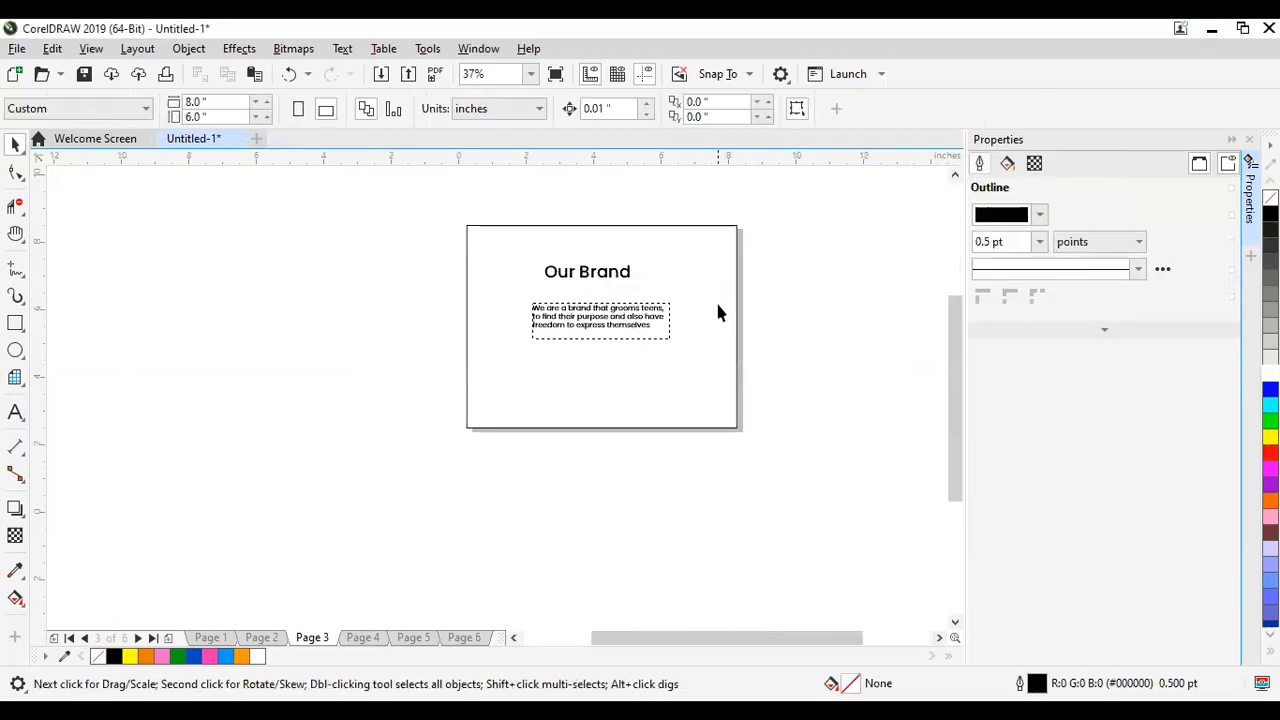
Step: Re-center the resized "Our Brand" heading horizontally against the page rectangle
{"action": "scroll", "coordinate": [705, 305], "scroll_direction": "up", "scroll_amount": 2}
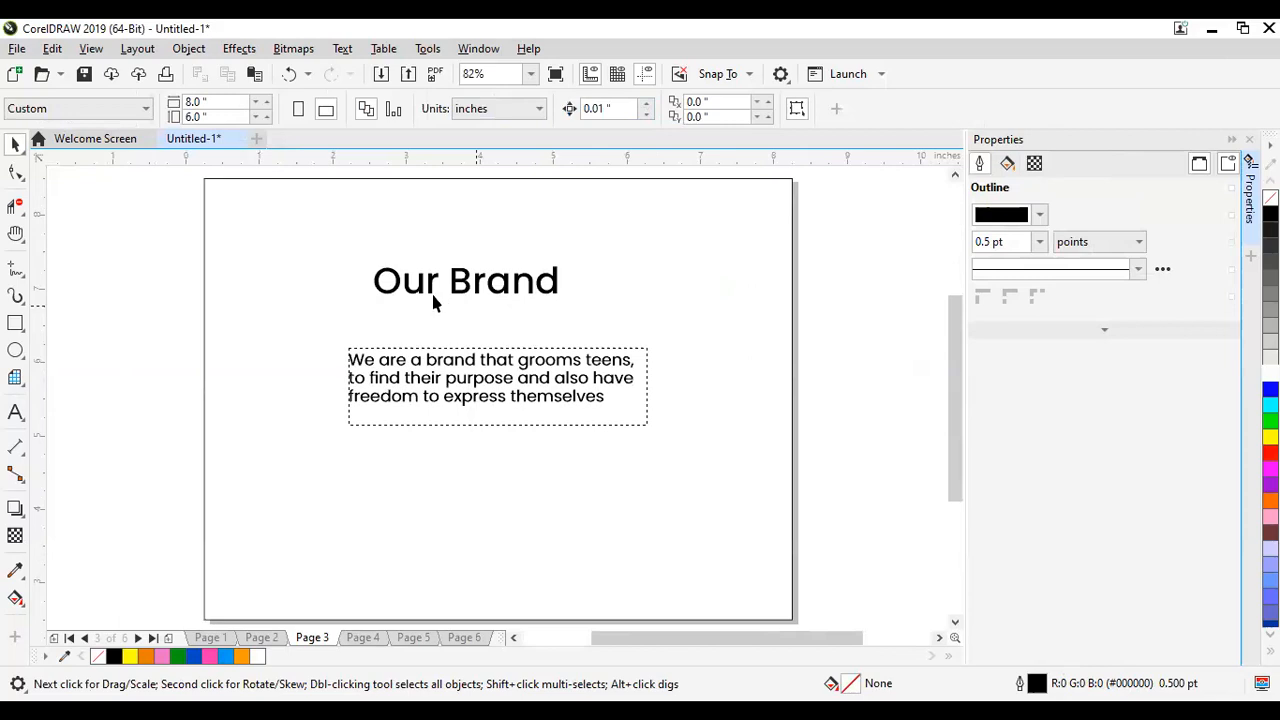
{"action": "left_click", "coordinate": [478, 287]}
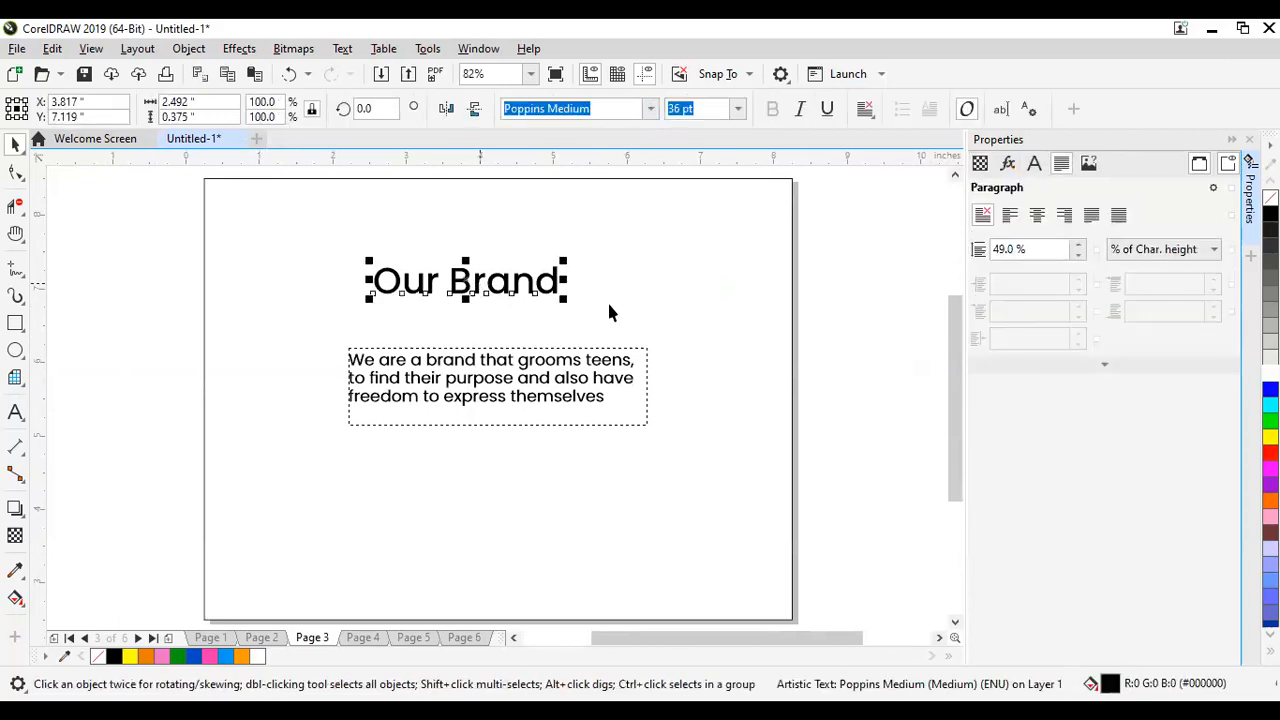
{"action": "left_click", "coordinate": [639, 293], "text": "shift"}
{"action": "key", "text": "c"}
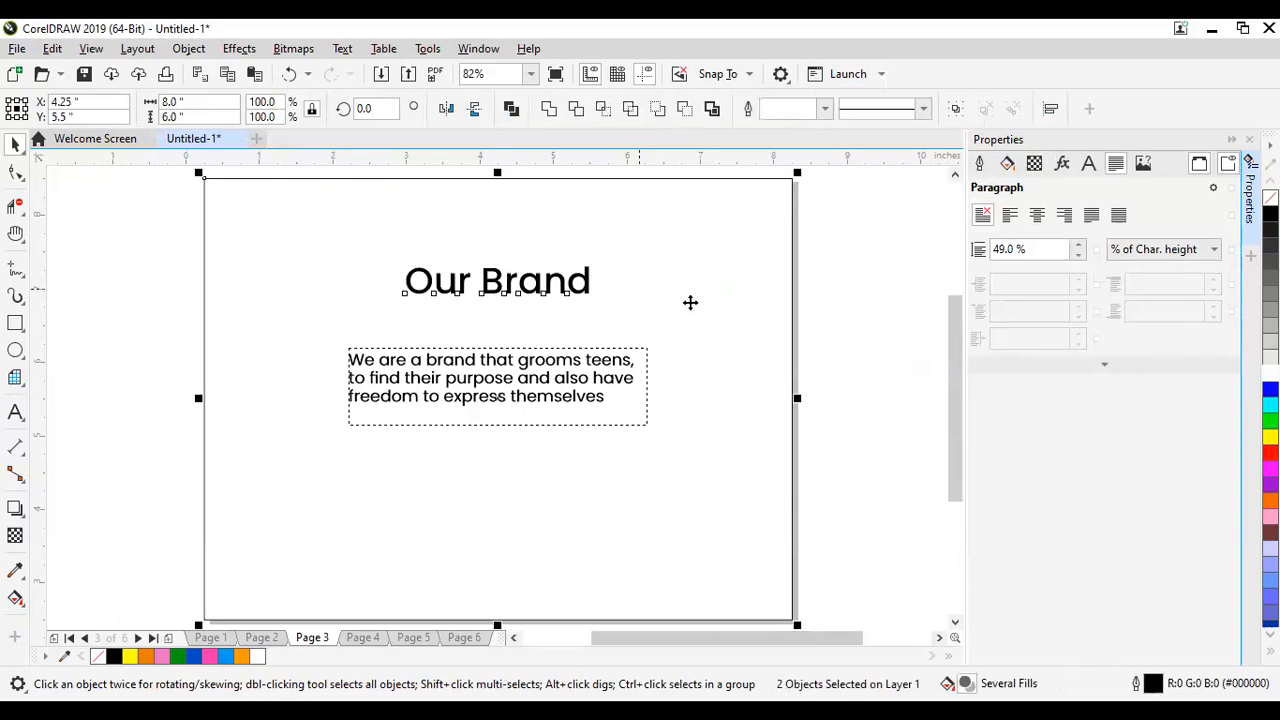
Step: Set the "Our Brand" heading's font size to 24 pt and re-center it horizontally on the page rectangle
{"action": "left_click", "coordinate": [538, 292]}
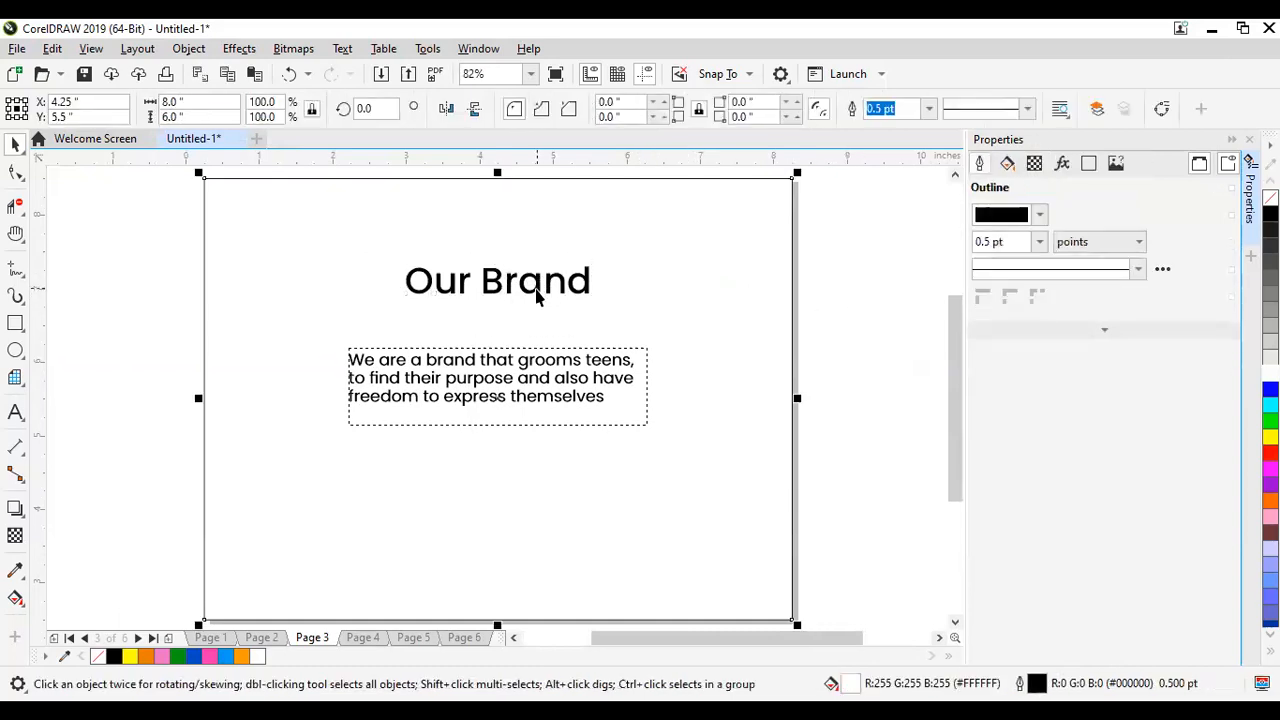
{"action": "left_click", "coordinate": [538, 292]}
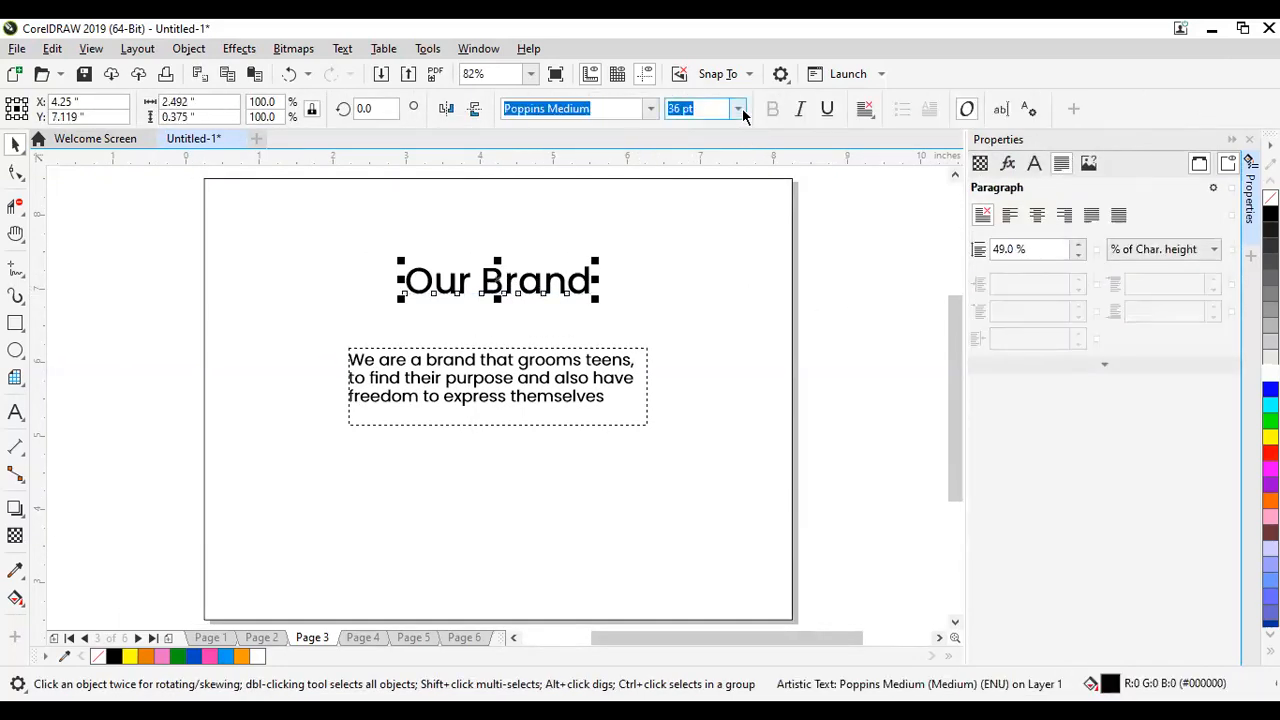
{"action": "left_click", "coordinate": [699, 322]}
{"action": "left_click", "coordinate": [675, 314], "text": "shift"}
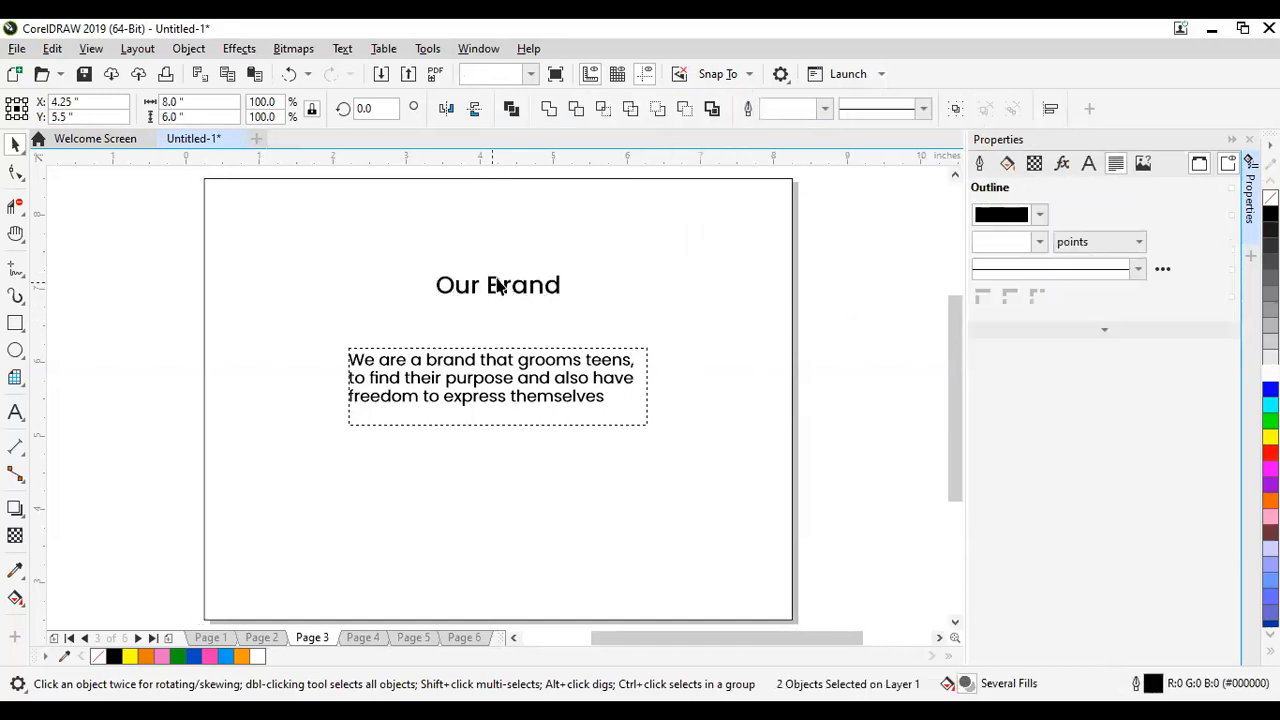
Step: Change the "Our Brand" heading's font to Poppins Bold and re-center it horizontally on the page rectangle
{"action": "left_click", "coordinate": [495, 287]}
{"action": "left_click", "coordinate": [558, 105]}
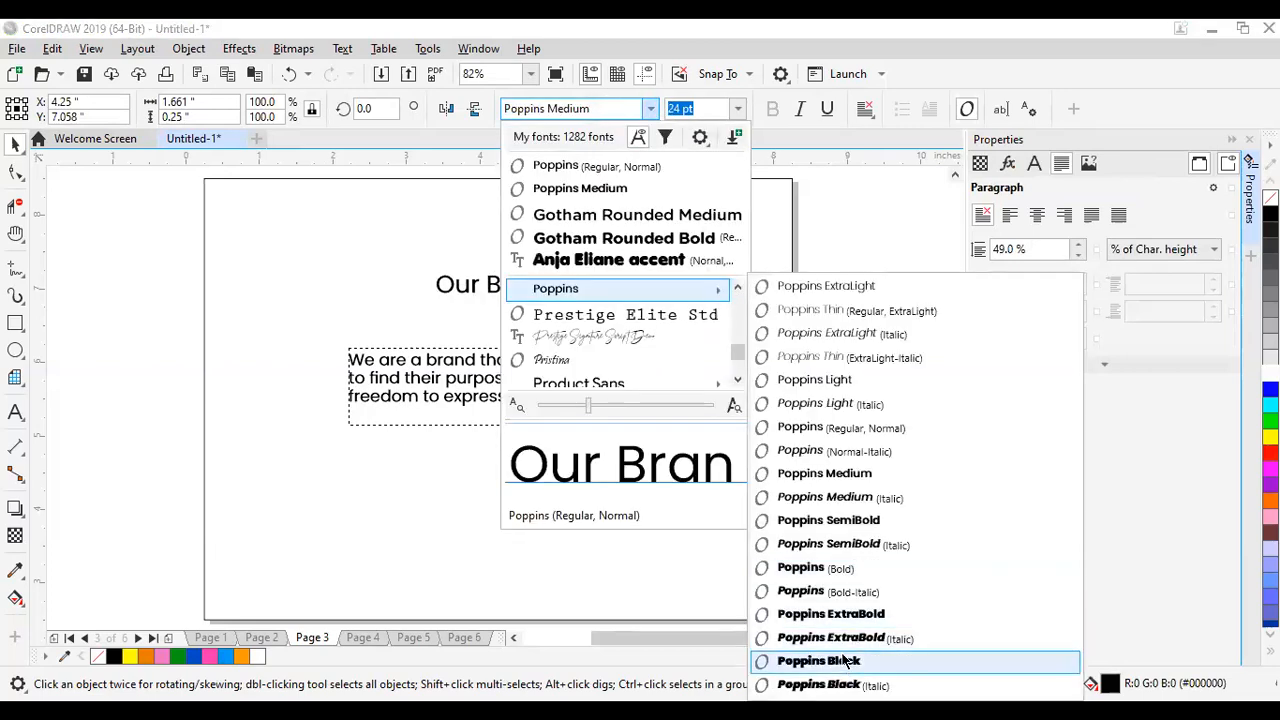
{"action": "left_click", "coordinate": [843, 569]}
{"action": "left_click", "coordinate": [680, 311], "text": "shift"}
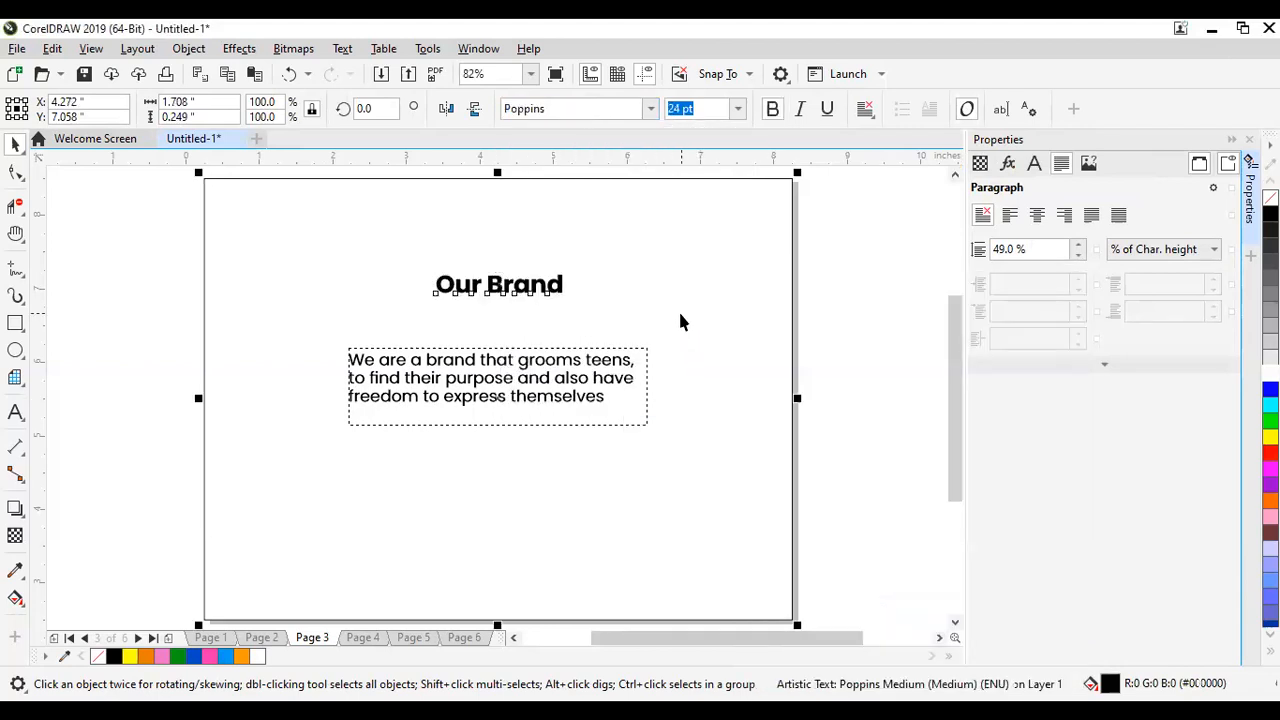
{"action": "key", "text": "c"}
{"action": "left_click", "coordinate": [864, 268]}
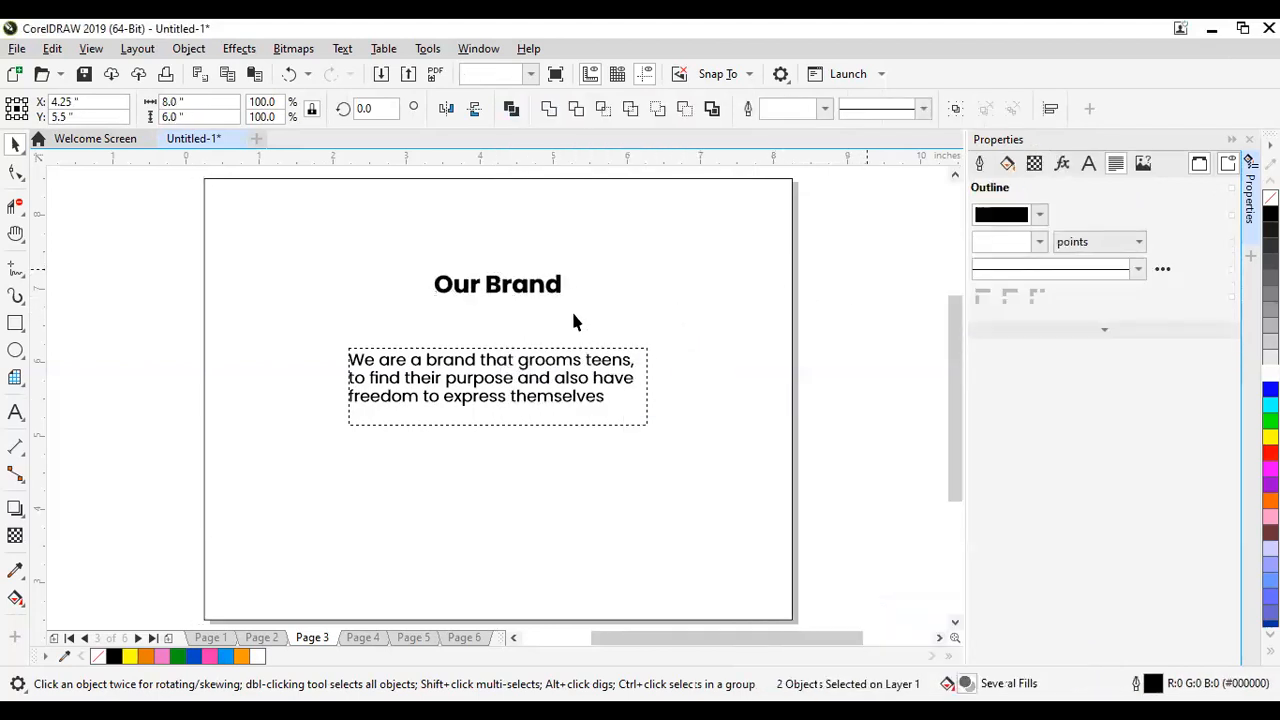
Step: Move the "Our Brand" heading slightly down, closer to the description
{"action": "left_click", "coordinate": [569, 285]}
{"action": "double_click", "coordinate": [510, 285]}
{"action": "left_click_drag", "start_coordinate": [510, 284], "coordinate": [510, 296]}
{"action": "left_click", "coordinate": [824, 269]}
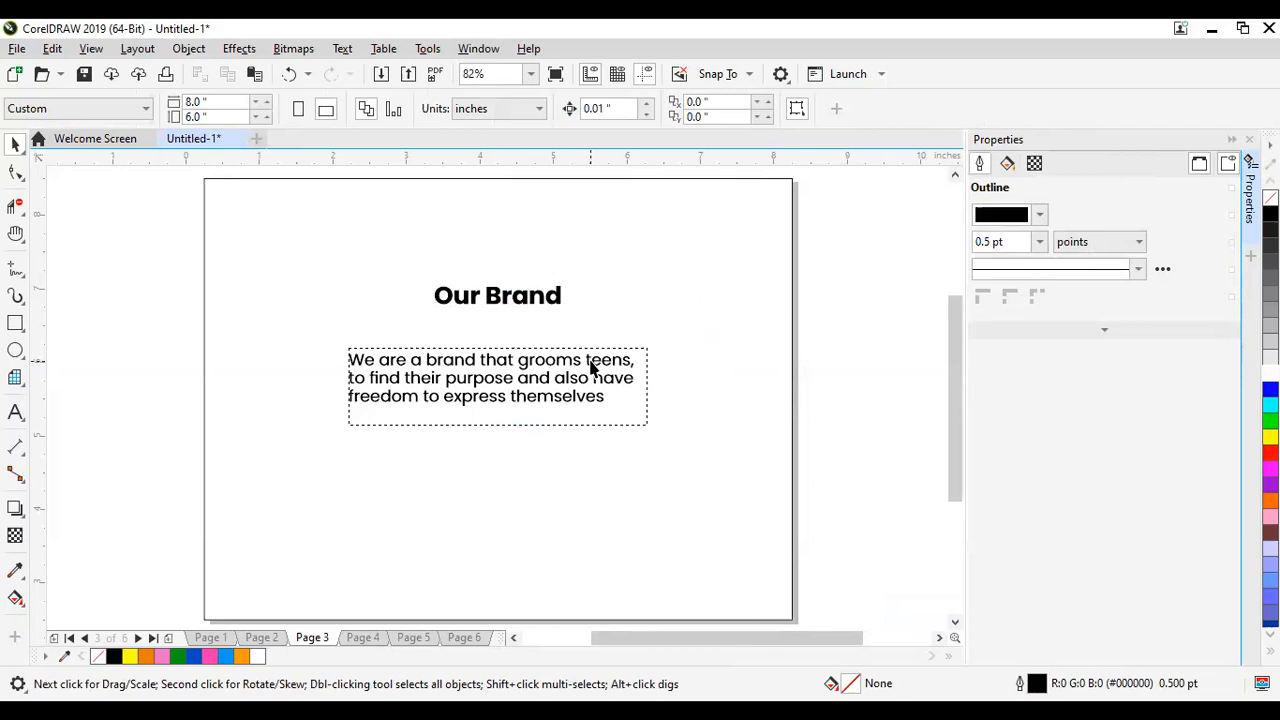
Step: Replace the word "brand" with "community" in the description paragraph
{"action": "scroll", "coordinate": [440, 368], "scroll_direction": "up", "scroll_amount": 3}
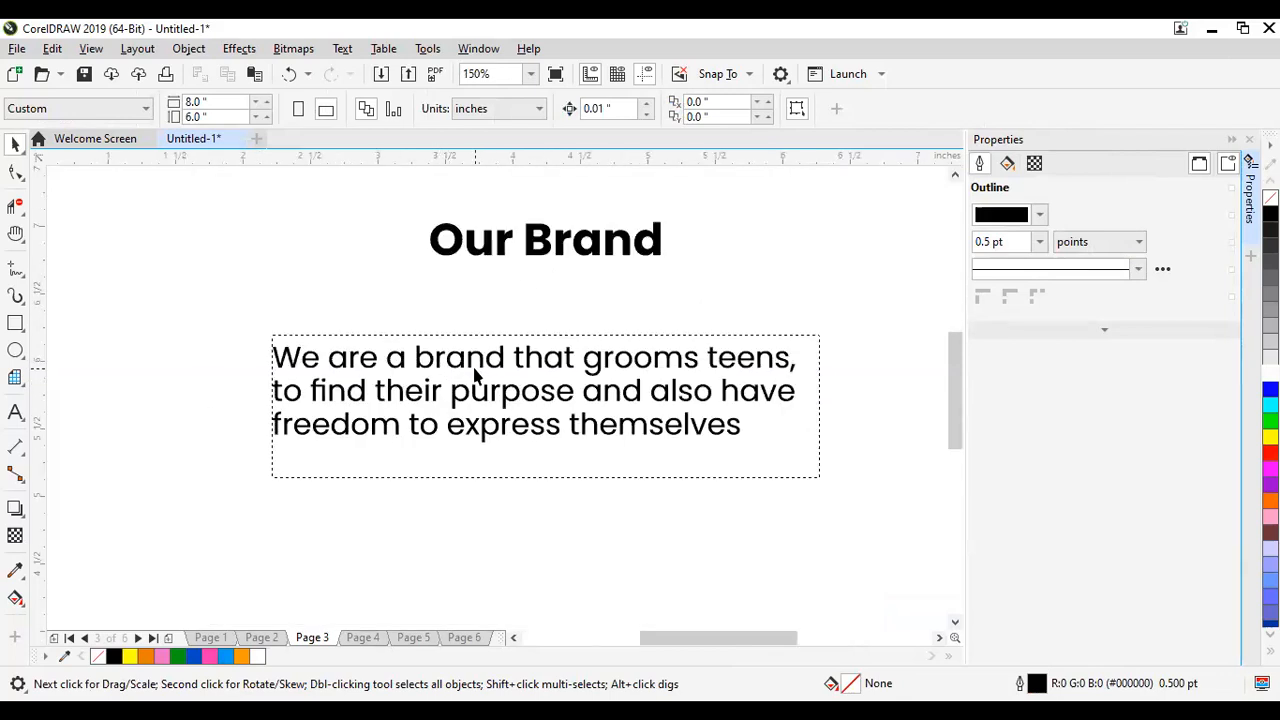
{"action": "double_click", "coordinate": [475, 368]}
{"action": "left_click", "coordinate": [498, 360]}
{"action": "left_click_drag", "start_coordinate": [507, 360], "coordinate": [420, 360]}
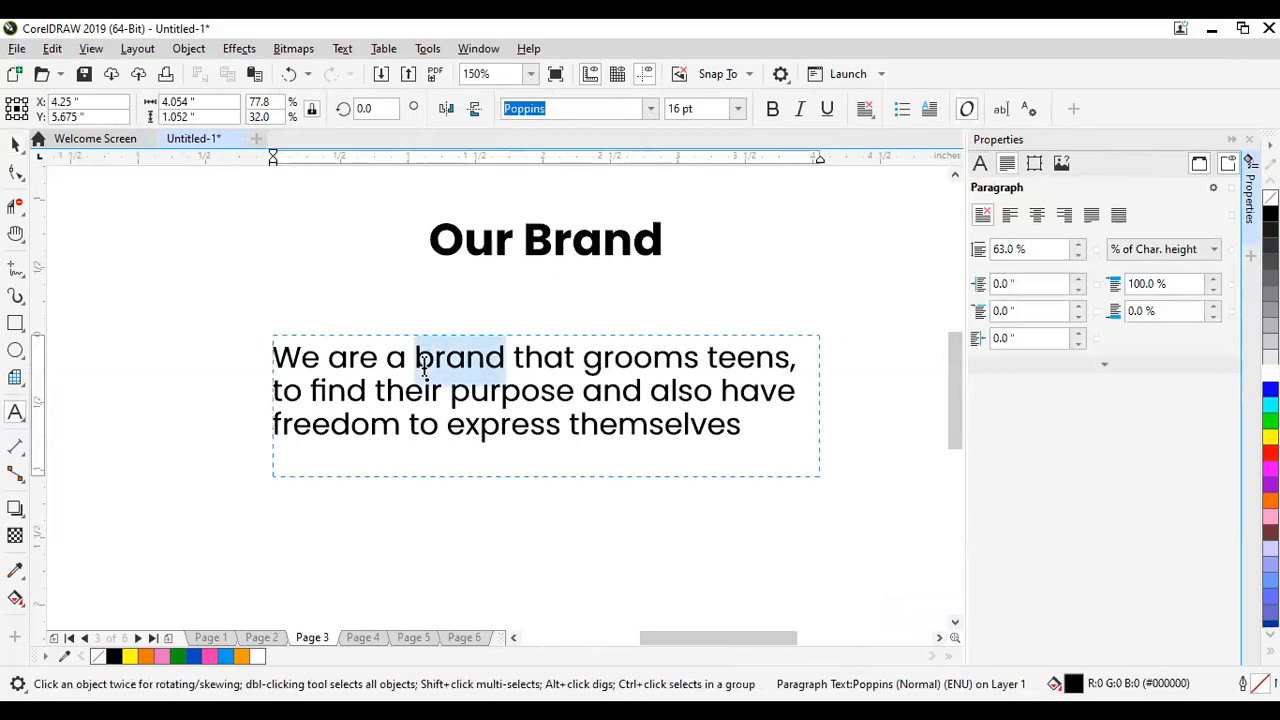
{"action": "type", "text": "communi"}
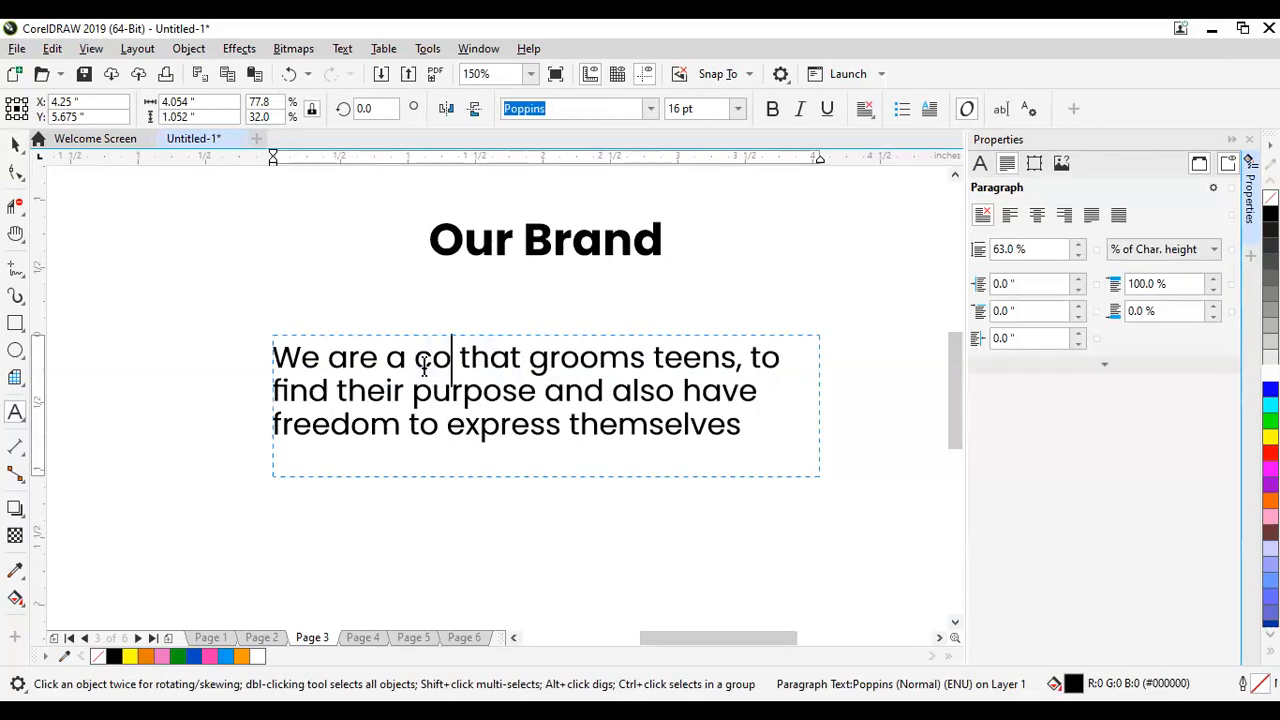
{"action": "type", "text": "ty"}
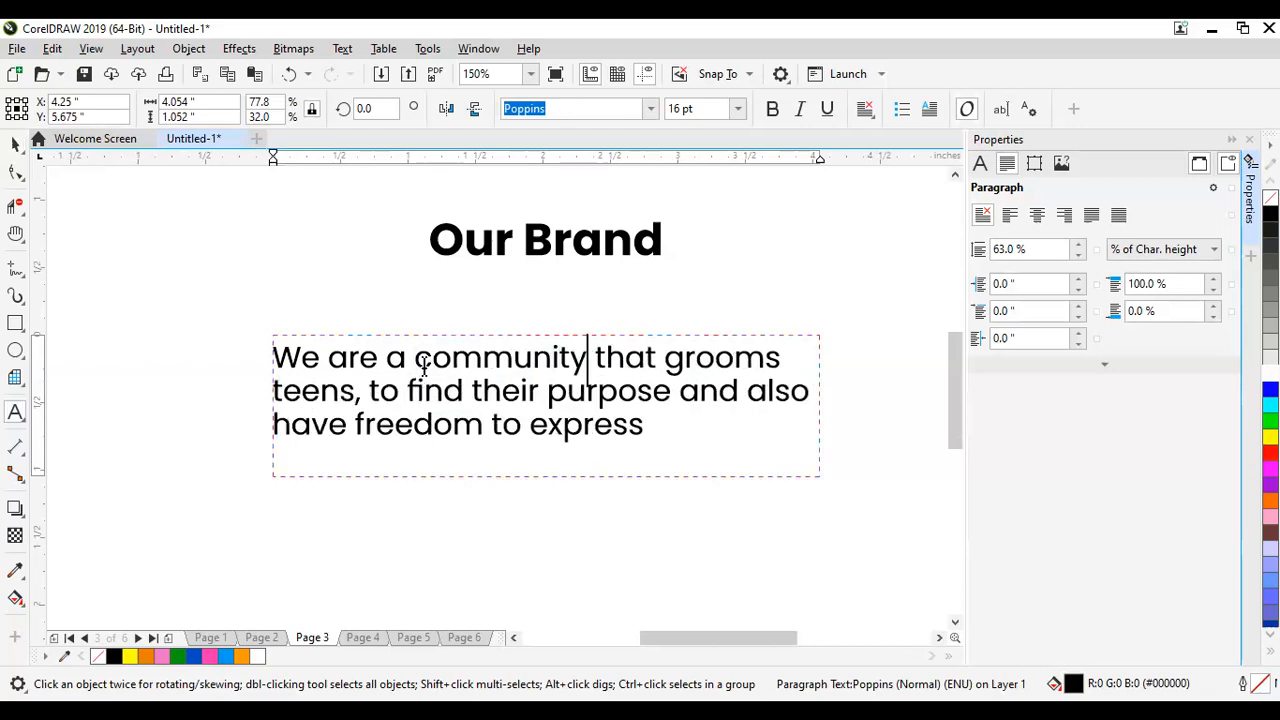
{"action": "key", "text": "Escape"}
Step: Resize the description's text frame to about 4.22 in wide and 1.07 in high so the whole sentence fits
{"action": "left_click_drag", "start_coordinate": [546, 481], "coordinate": [546, 515]}
{"action": "left_click_drag", "start_coordinate": [824, 421], "coordinate": [849, 421]}
{"action": "scroll", "coordinate": [598, 357], "scroll_direction": "down", "scroll_amount": 1}
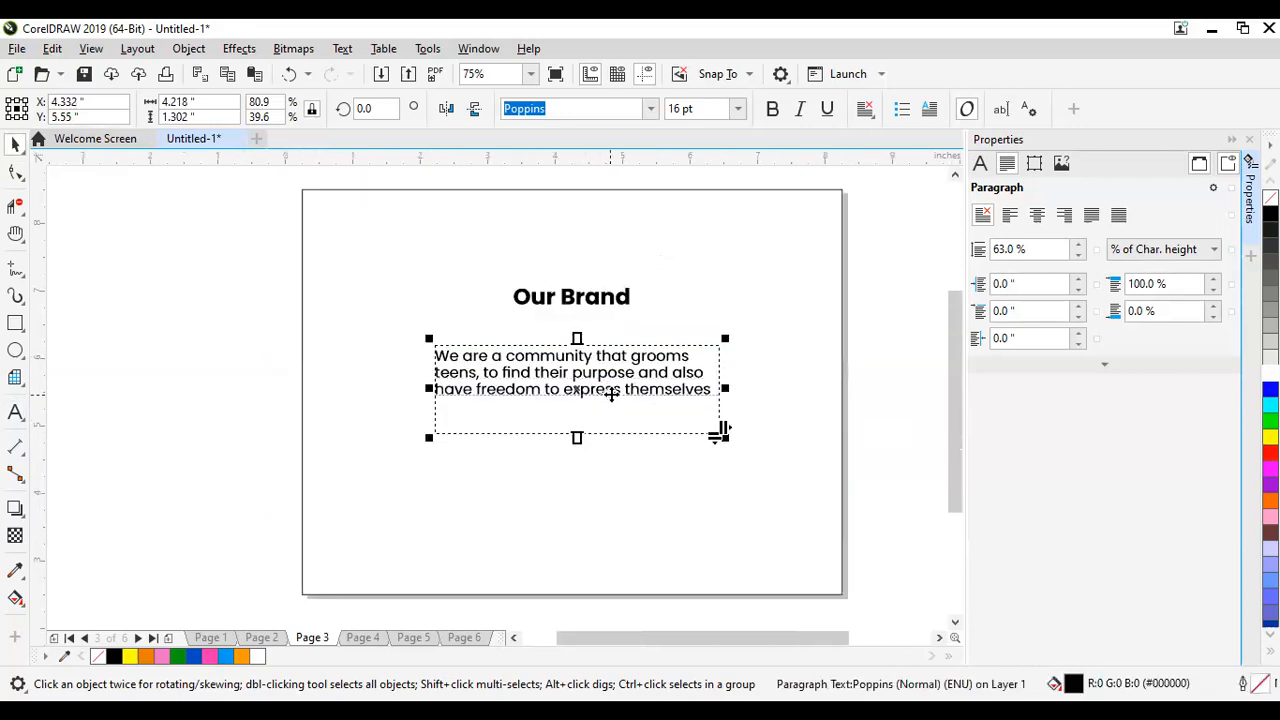
{"action": "scroll", "coordinate": [614, 397], "scroll_direction": "up", "scroll_amount": 1}
{"action": "left_click_drag", "start_coordinate": [538, 473], "coordinate": [544, 440]}
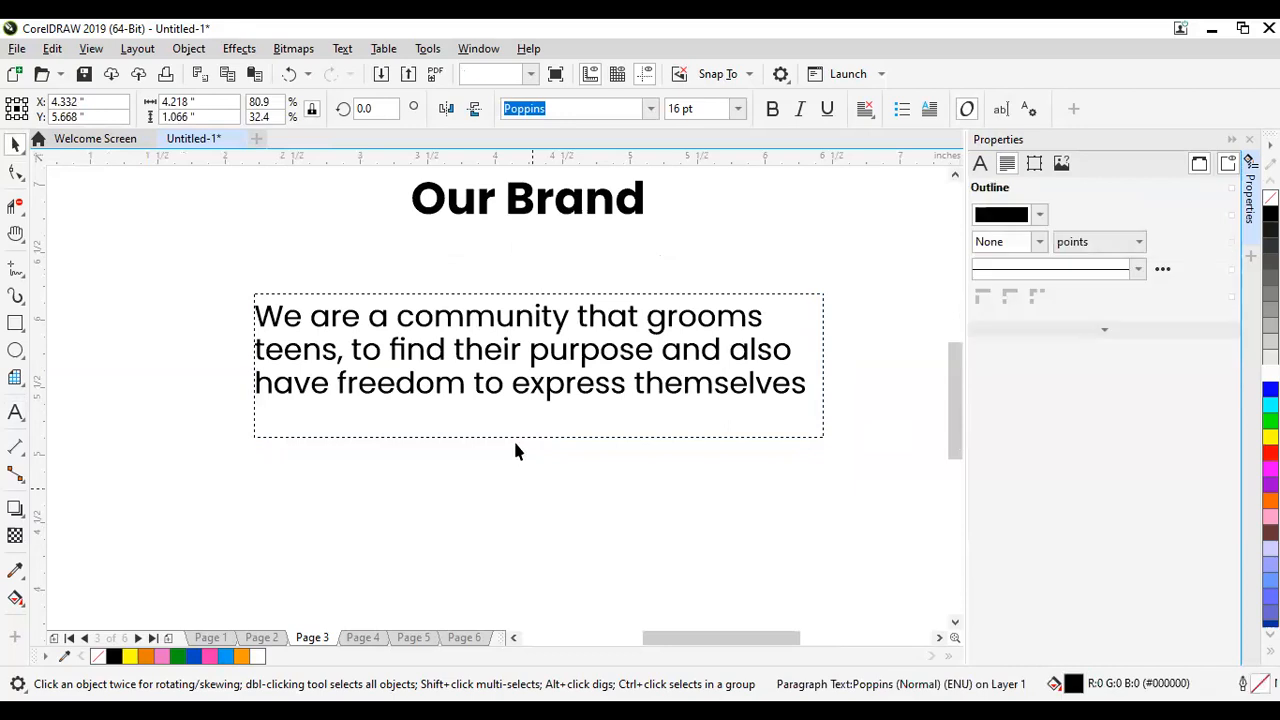
{"action": "left_click", "coordinate": [516, 444]}
{"action": "scroll", "coordinate": [516, 444], "scroll_direction": "down", "scroll_amount": 2}
{"action": "key", "text": "F4"}
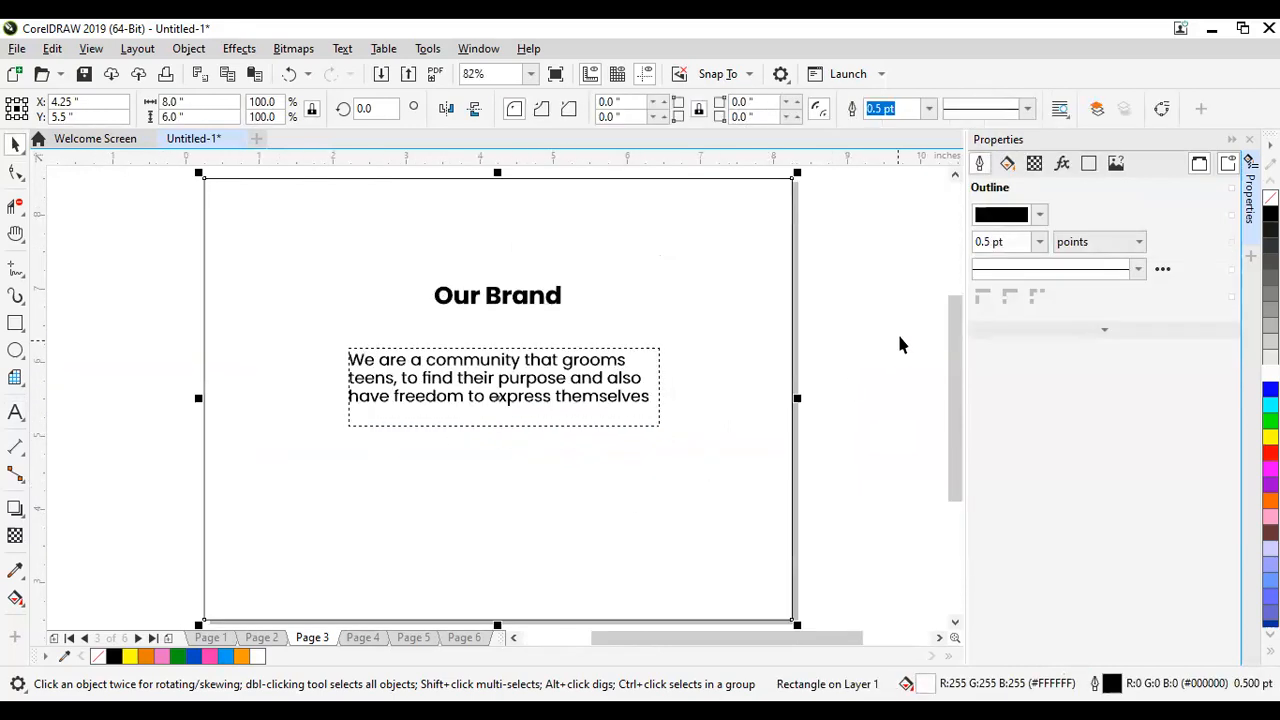
Step: Re-center the description's text frame horizontally on the page rectangle
{"action": "left_click", "coordinate": [614, 380]}
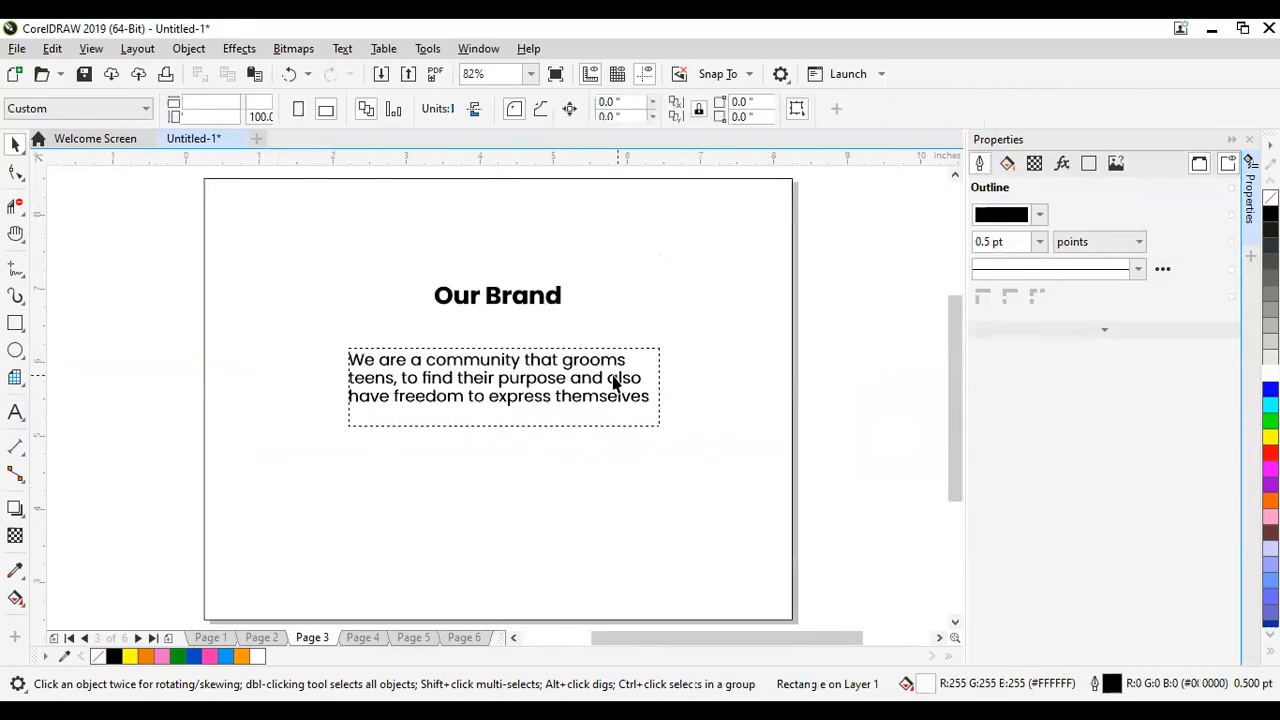
{"action": "left_click", "coordinate": [700, 375], "text": "shift"}
{"action": "key", "text": "e"}
{"action": "key", "text": "Escape"}
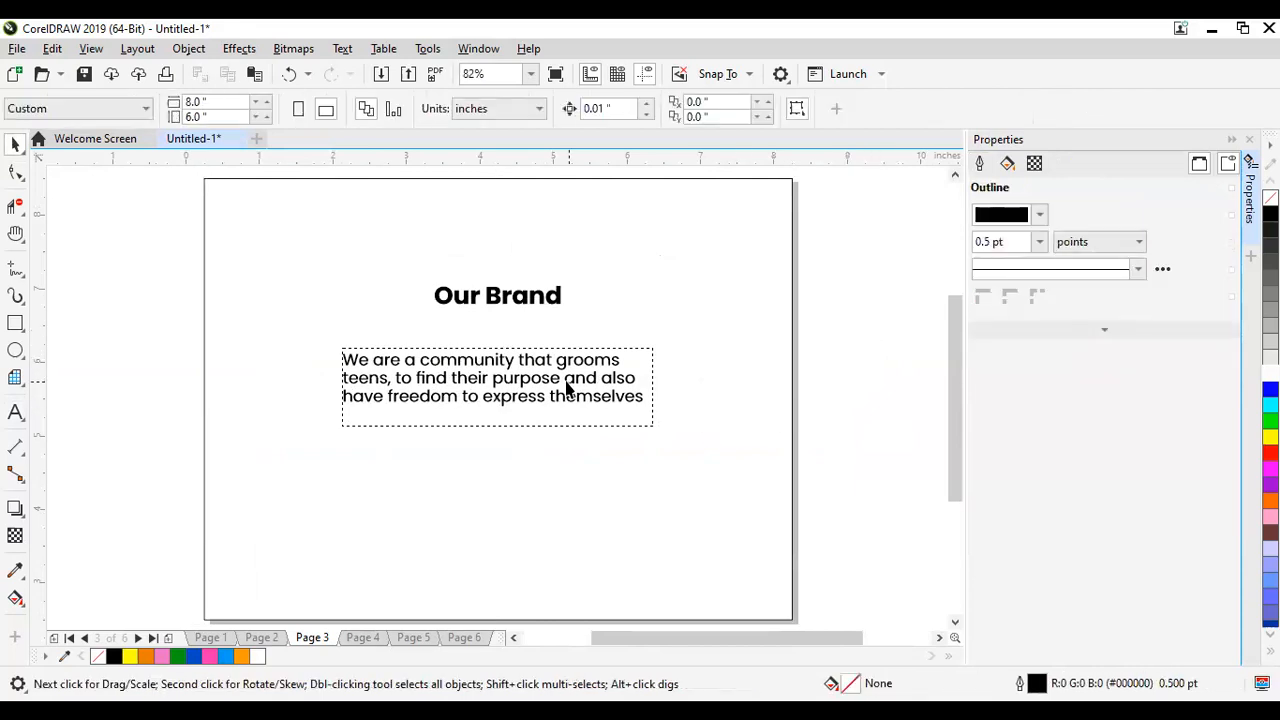
Step: Set the description paragraph's line spacing to 70% of character height
{"action": "left_click", "coordinate": [566, 387]}
{"action": "left_click", "coordinate": [1079, 245]}
{"action": "type", "text": "70"}
{"action": "key", "text": "Return"}
{"action": "left_click", "coordinate": [869, 294]}
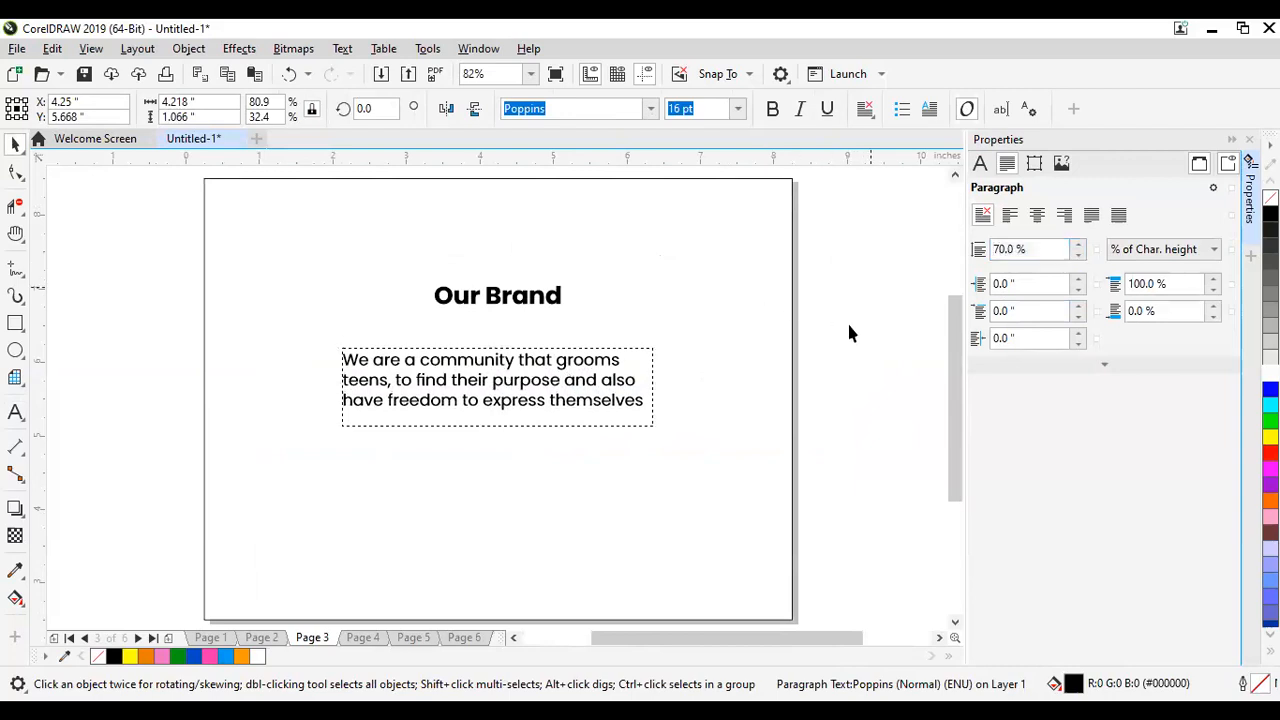
Step: Insert a new page after page 3 and add a page-sized rectangle to it
{"action": "scroll", "coordinate": [535, 348], "scroll_direction": "down", "scroll_amount": 3}
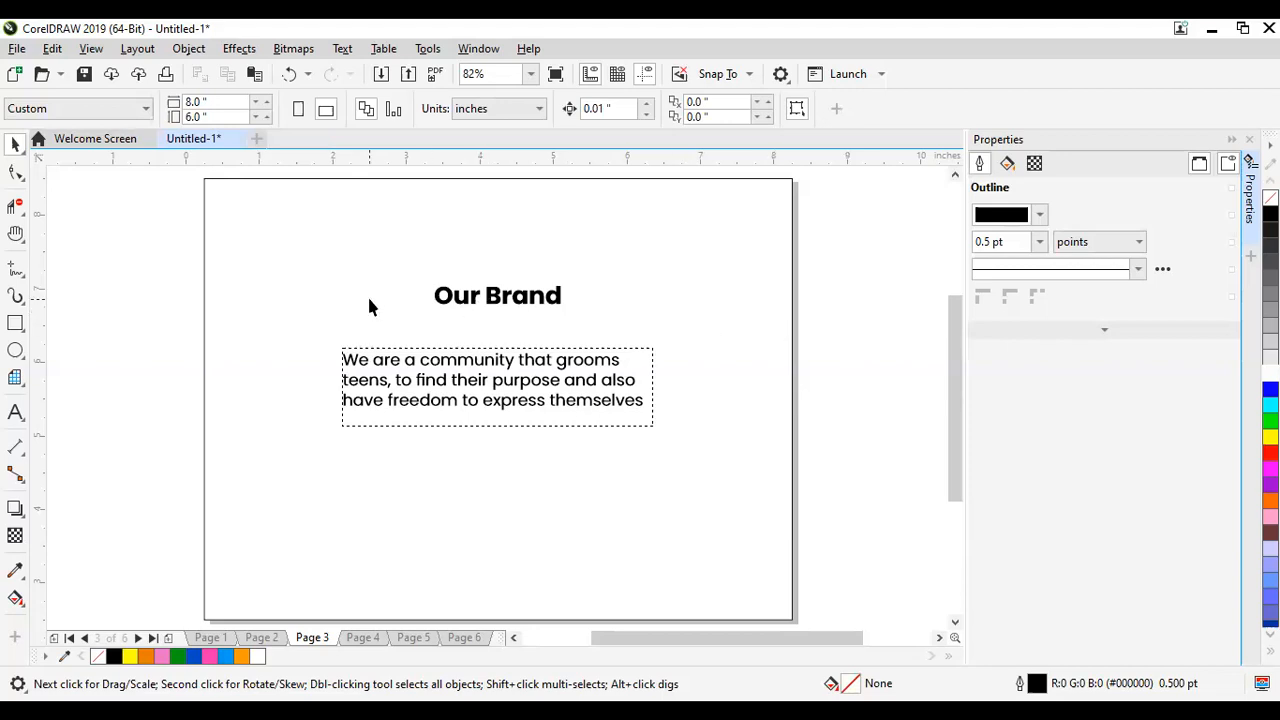
{"action": "scroll", "coordinate": [367, 296], "scroll_direction": "down", "scroll_amount": 2}
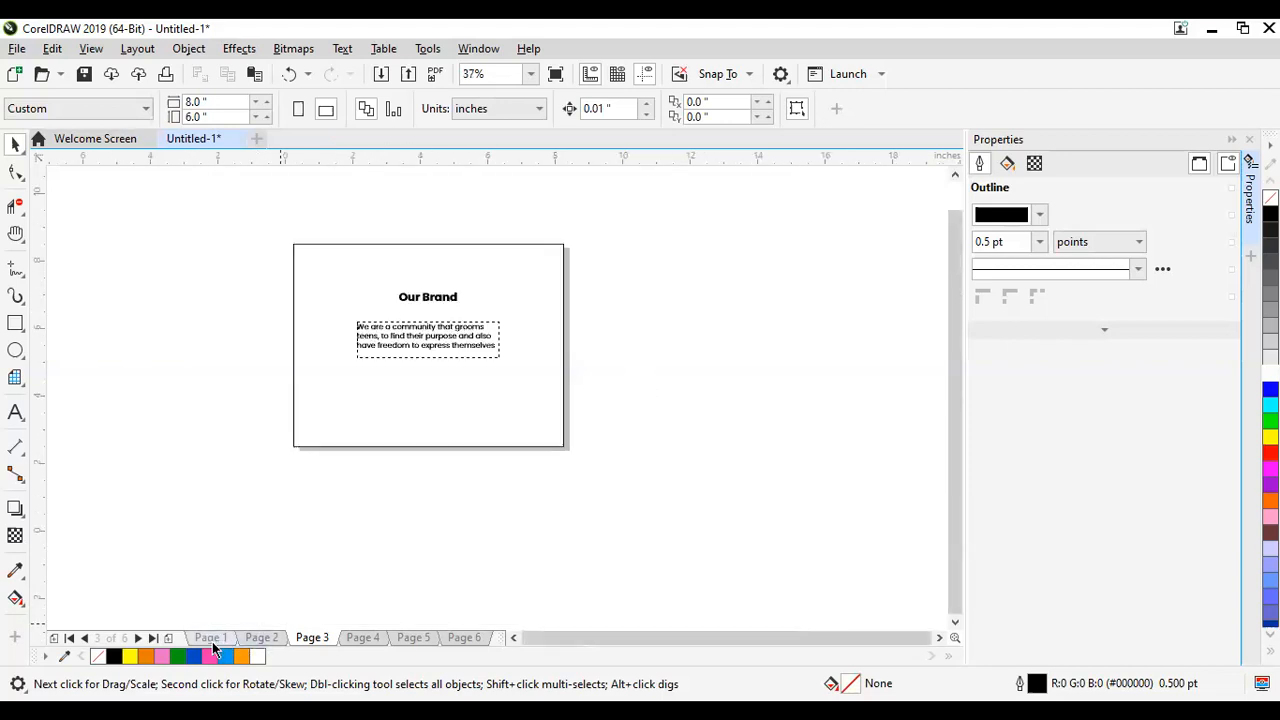
{"action": "left_click", "coordinate": [168, 638]}
{"action": "left_click", "coordinate": [358, 638]}
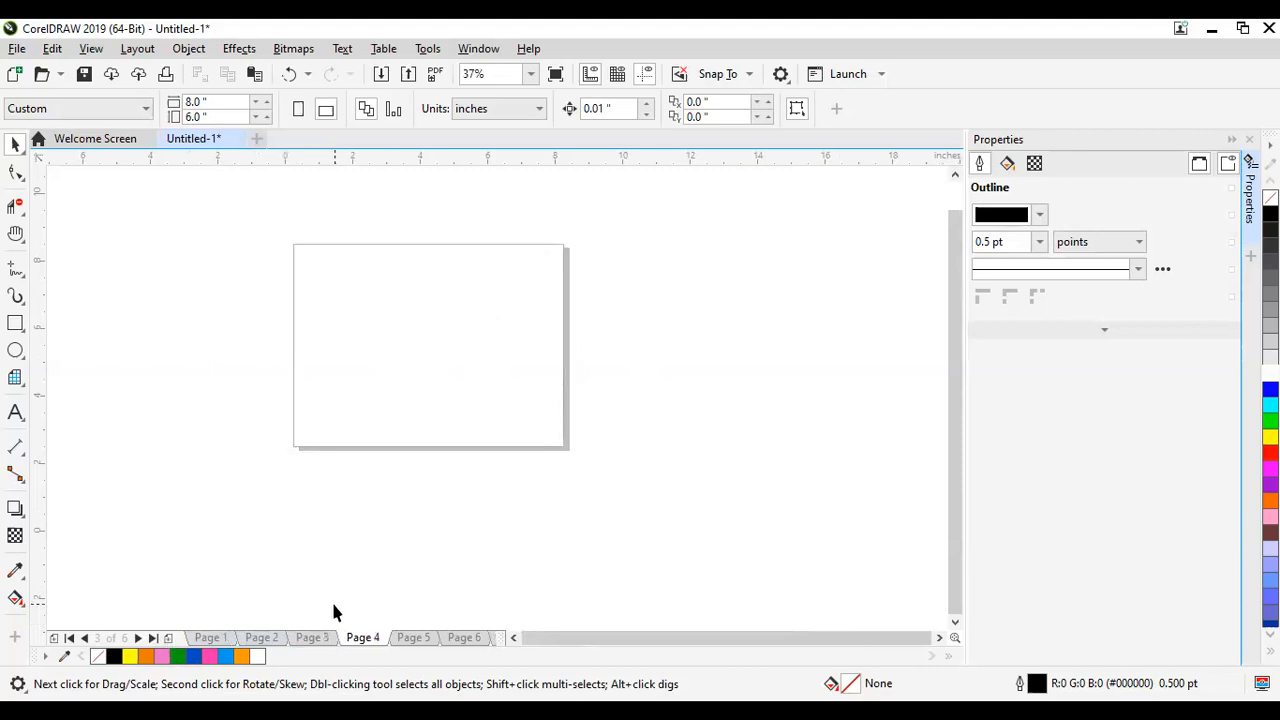
{"action": "double_click", "coordinate": [15, 323]}
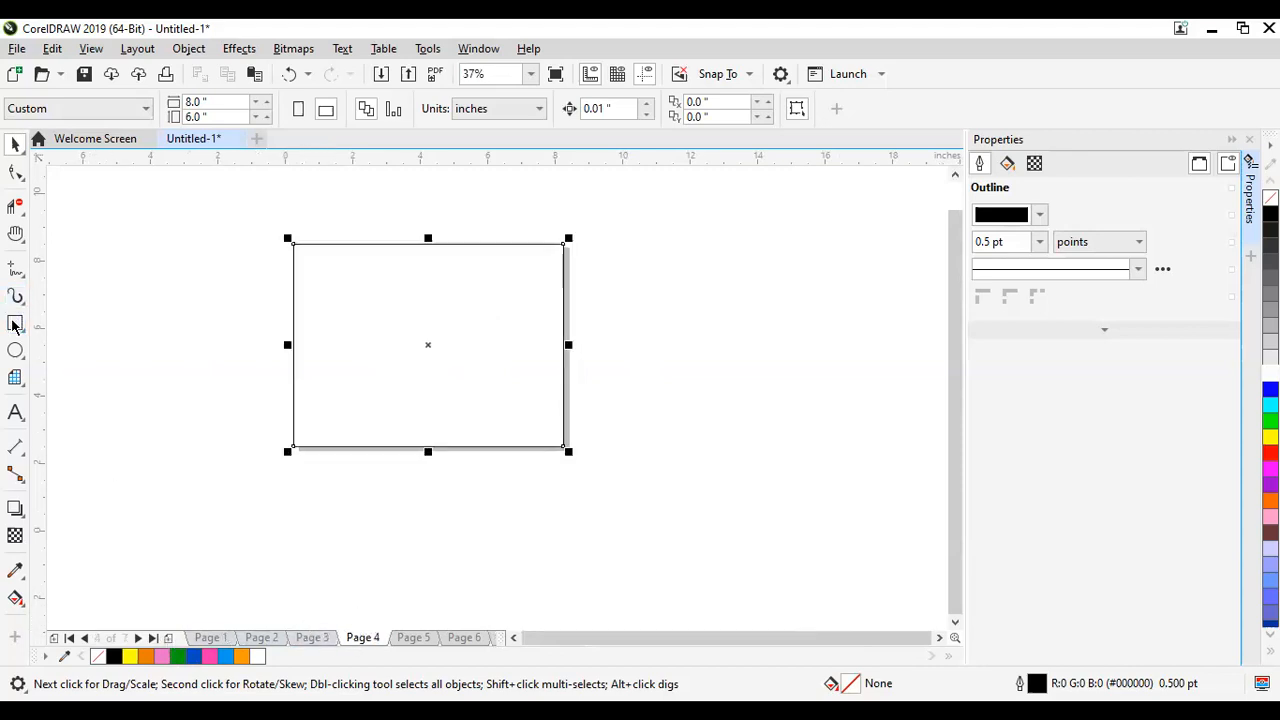
Step: Copy the heading and description from page 3 and paste them onto page 4
{"action": "left_click", "coordinate": [328, 639]}
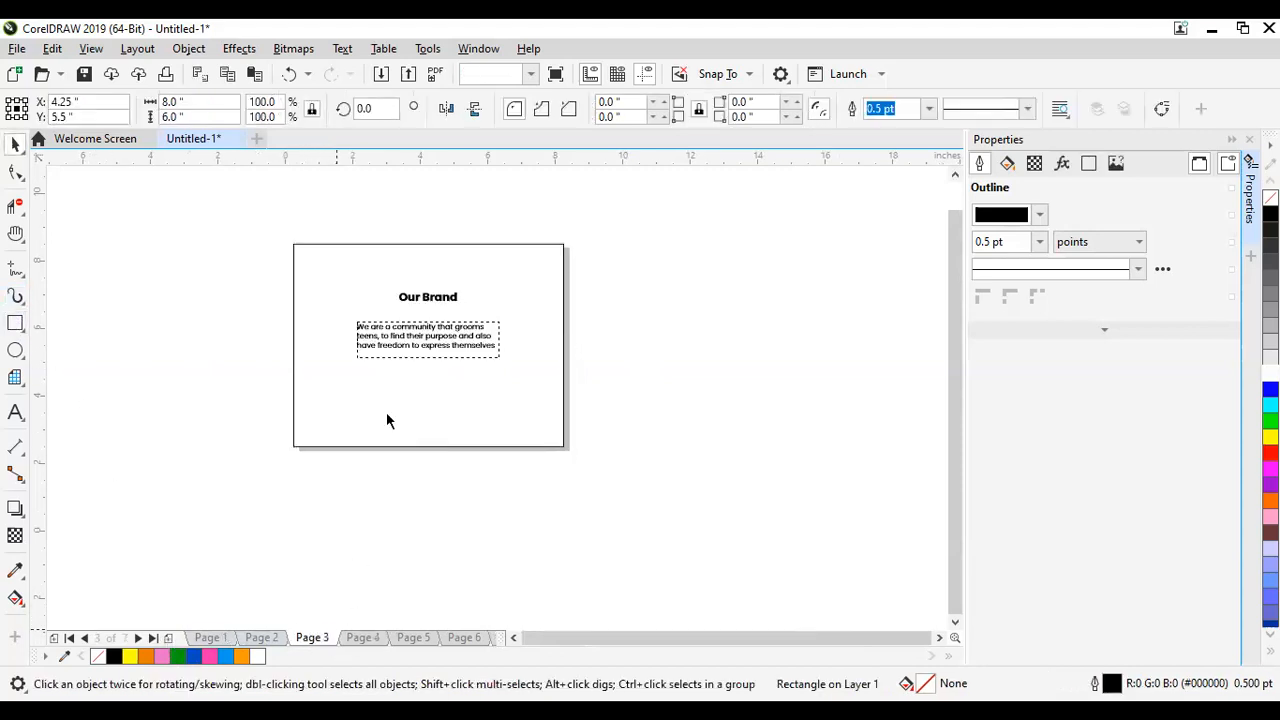
{"action": "left_click", "coordinate": [269, 273]}
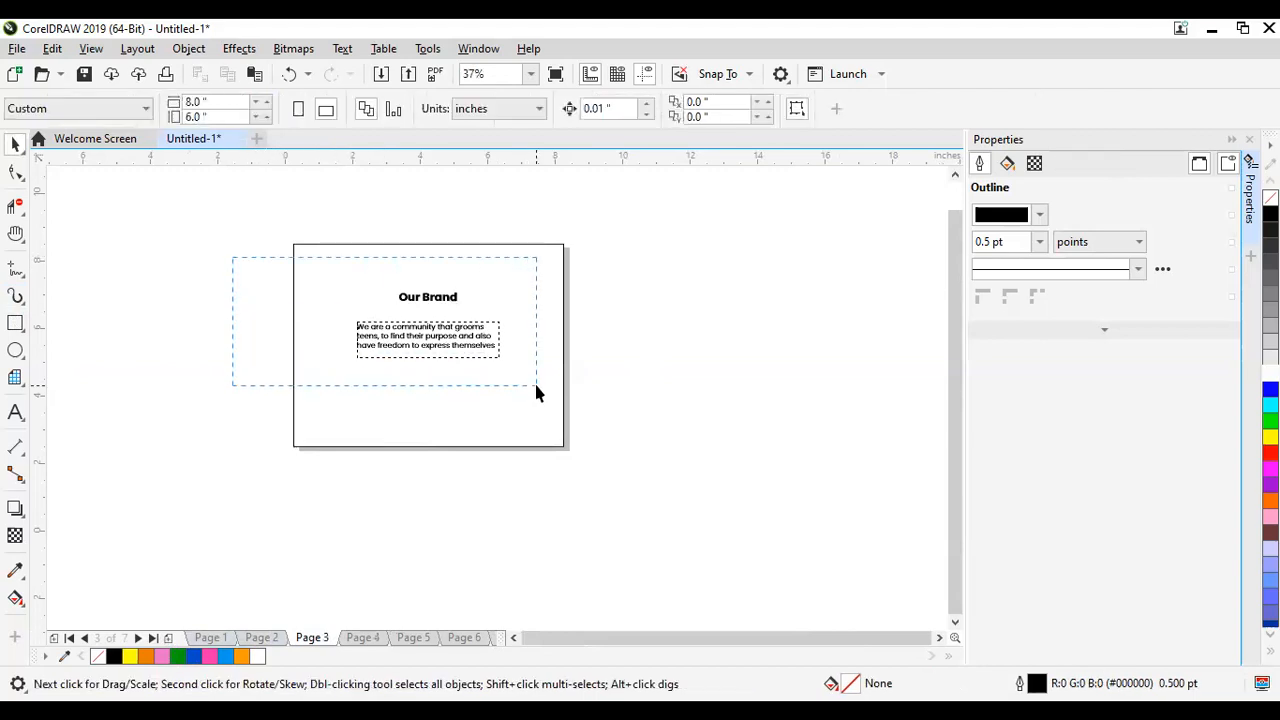
{"action": "left_click_drag", "start_coordinate": [536, 393], "coordinate": [530, 398]}
{"action": "left_click", "coordinate": [364, 637]}
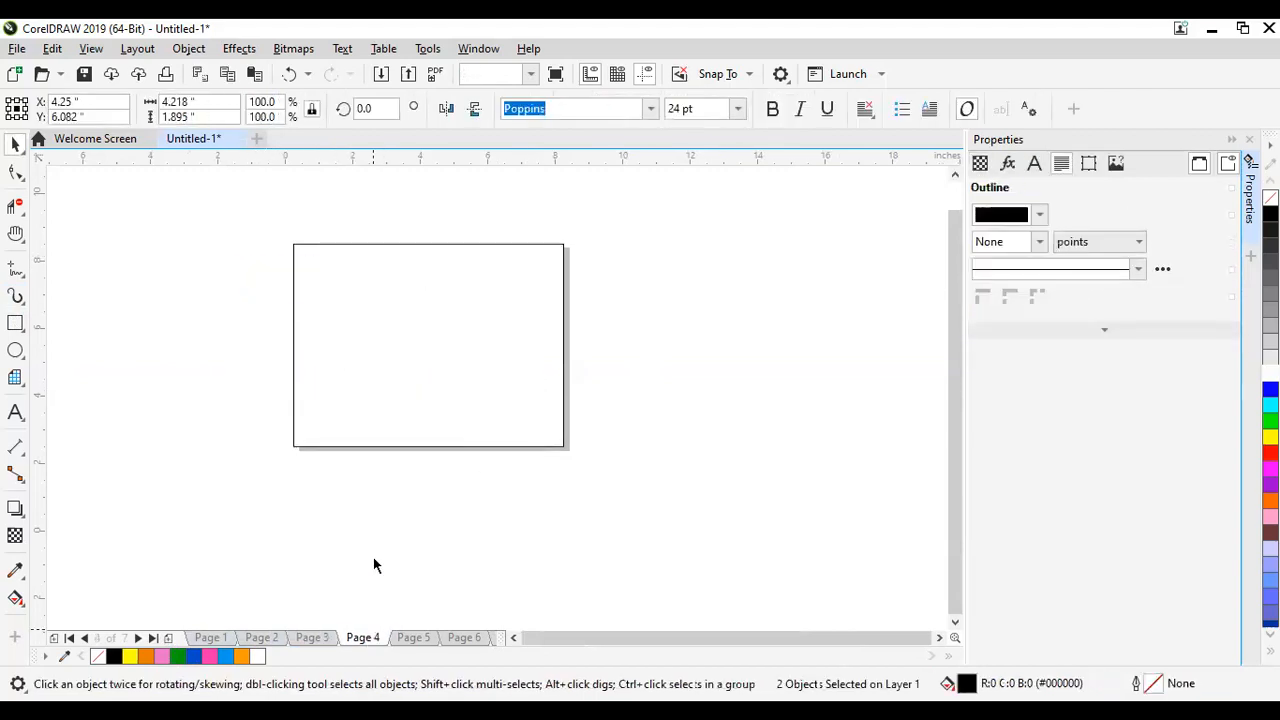
{"action": "key", "text": "ctrl+v"}
{"action": "left_click", "coordinate": [214, 387]}
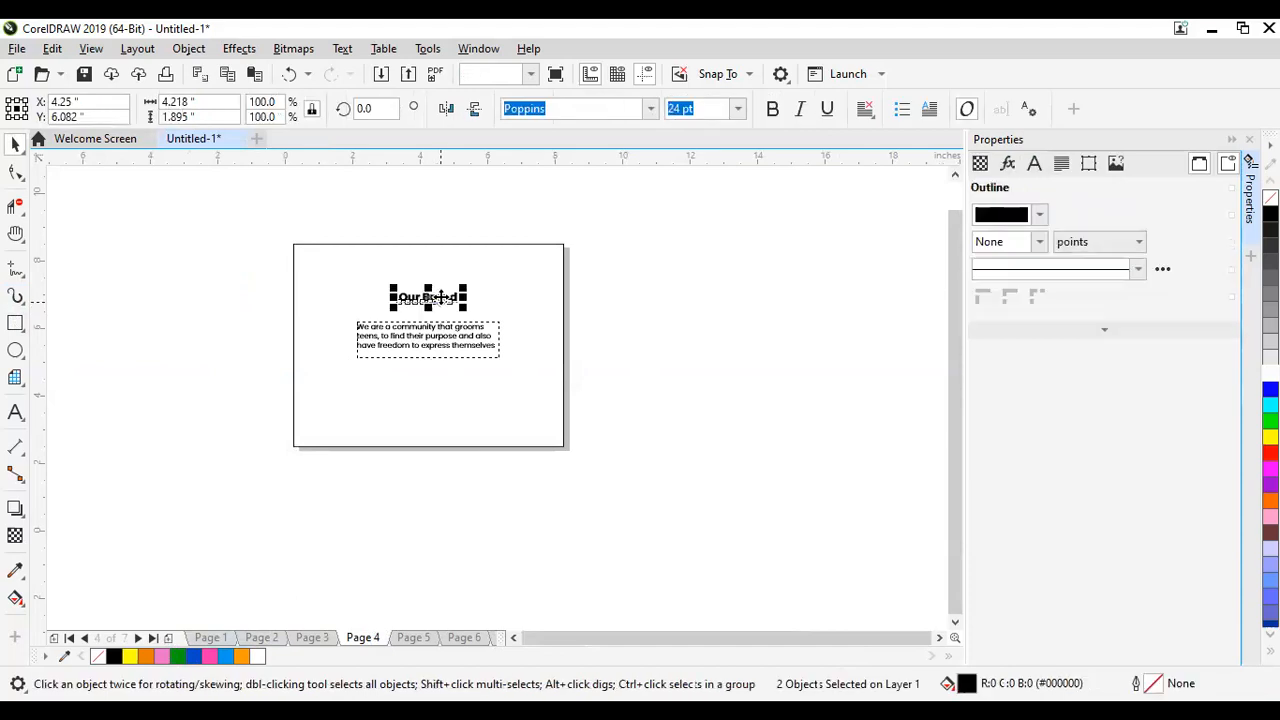
Step: Change the page 4 heading to "Our Vision" and re-center it horizontally on the page rectangle
{"action": "scroll", "coordinate": [440, 300], "scroll_direction": "up", "scroll_amount": 2}
{"action": "left_click", "coordinate": [437, 299]}
{"action": "double_click", "coordinate": [437, 299]}
{"action": "key", "text": "ctrl+Left"}
{"action": "key", "text": "ctrl+shift+Right"}
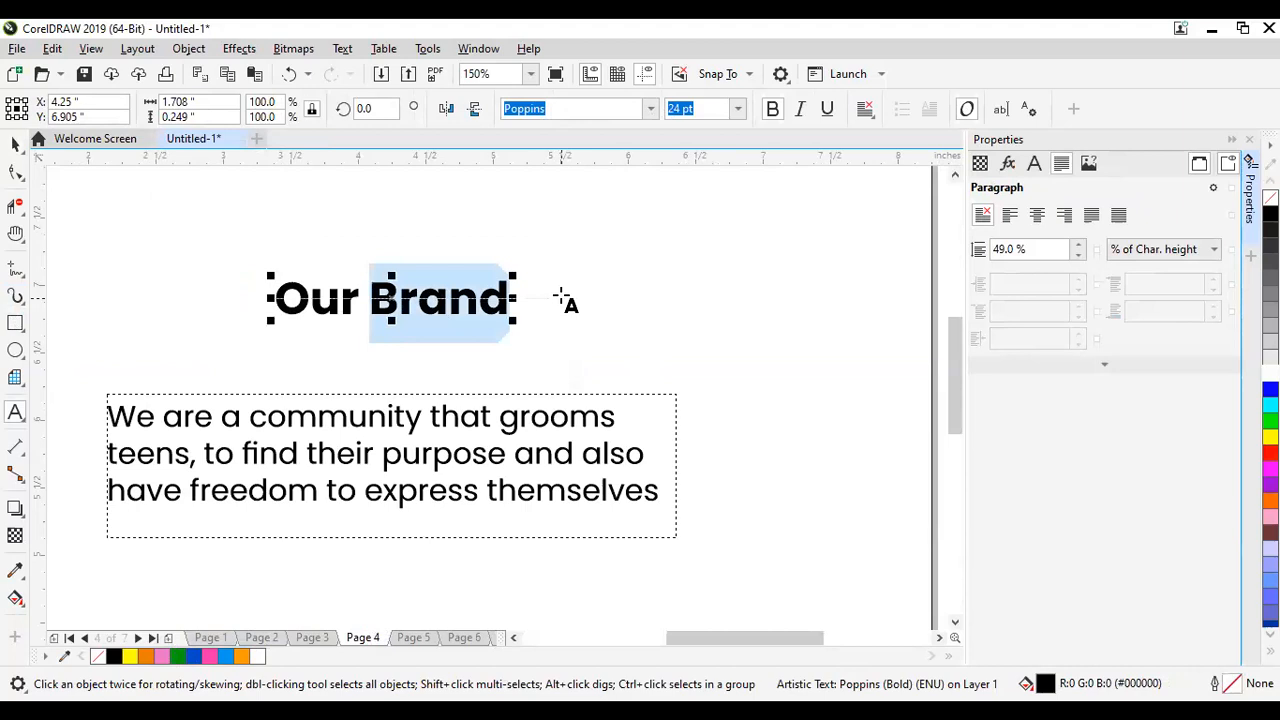
{"action": "type", "text": "V"}
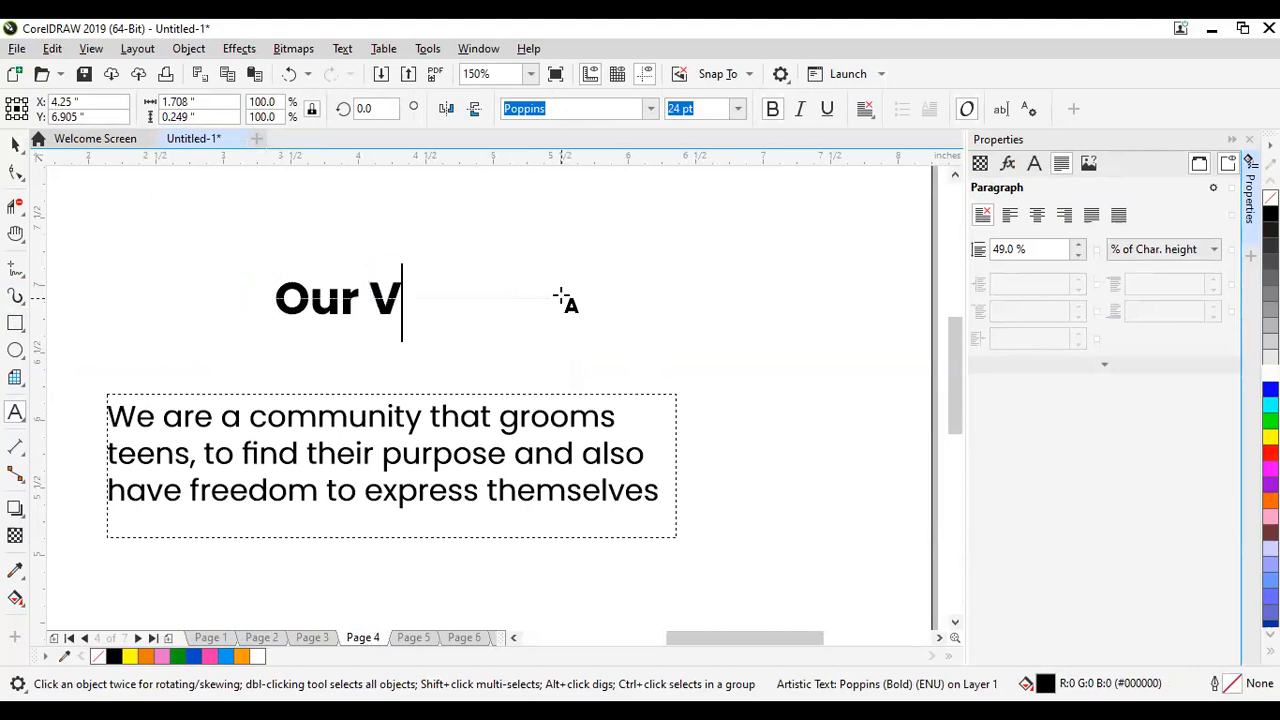
{"action": "type", "text": "ision"}
{"action": "key", "text": "ctrl+space"}
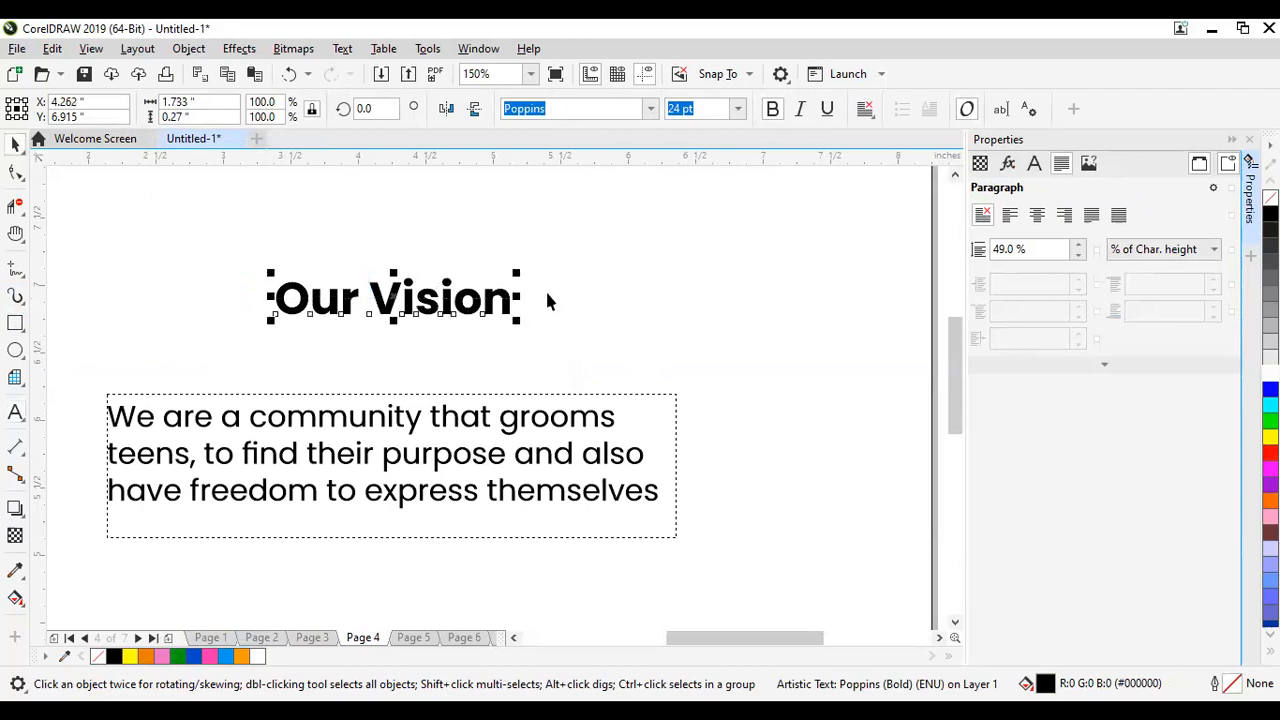
{"action": "scroll", "coordinate": [658, 288], "scroll_direction": "down", "scroll_amount": 3}
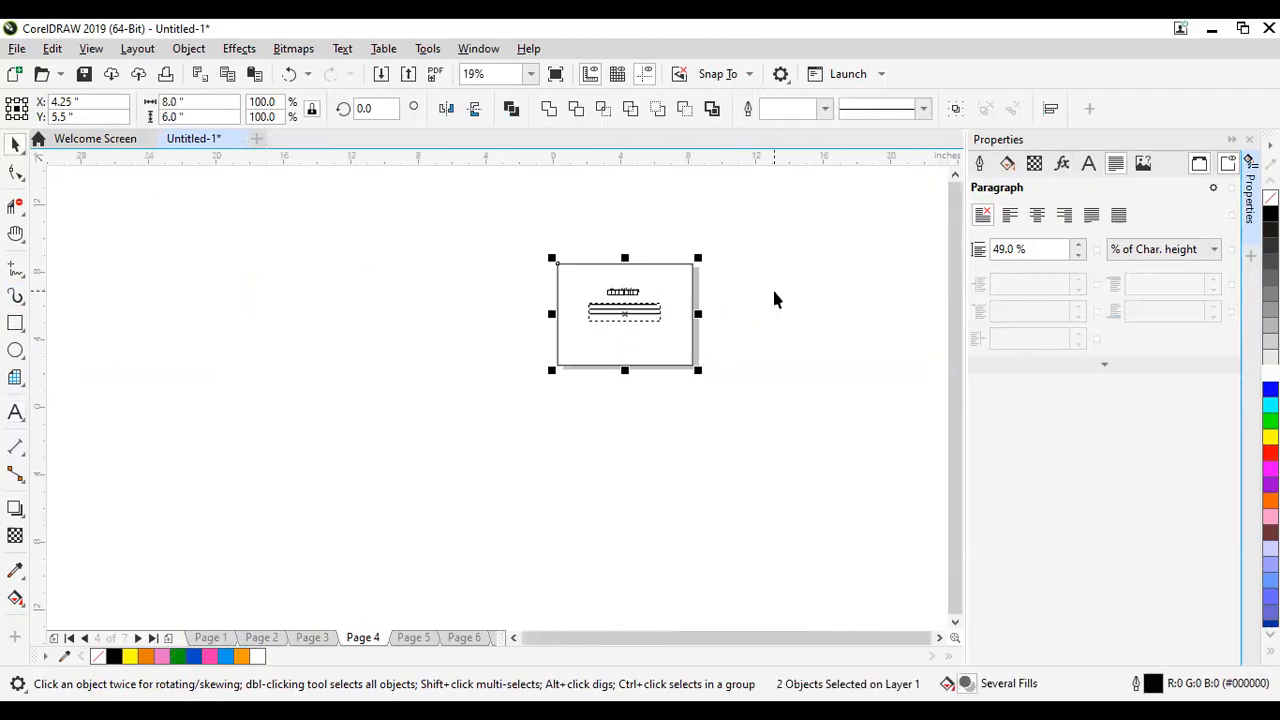
{"action": "scroll", "coordinate": [772, 297], "scroll_direction": "up", "scroll_amount": 2}
{"action": "left_click", "coordinate": [628, 383]}
Step: Move the description on page 4 up, closer to the "Our Vision" heading
{"action": "scroll", "coordinate": [628, 383], "scroll_direction": "down", "scroll_amount": 1}
{"action": "scroll", "coordinate": [457, 356], "scroll_direction": "up", "scroll_amount": 1}
{"action": "left_click", "coordinate": [481, 368]}
{"action": "left_click_drag", "start_coordinate": [484, 389], "coordinate": [485, 372]}
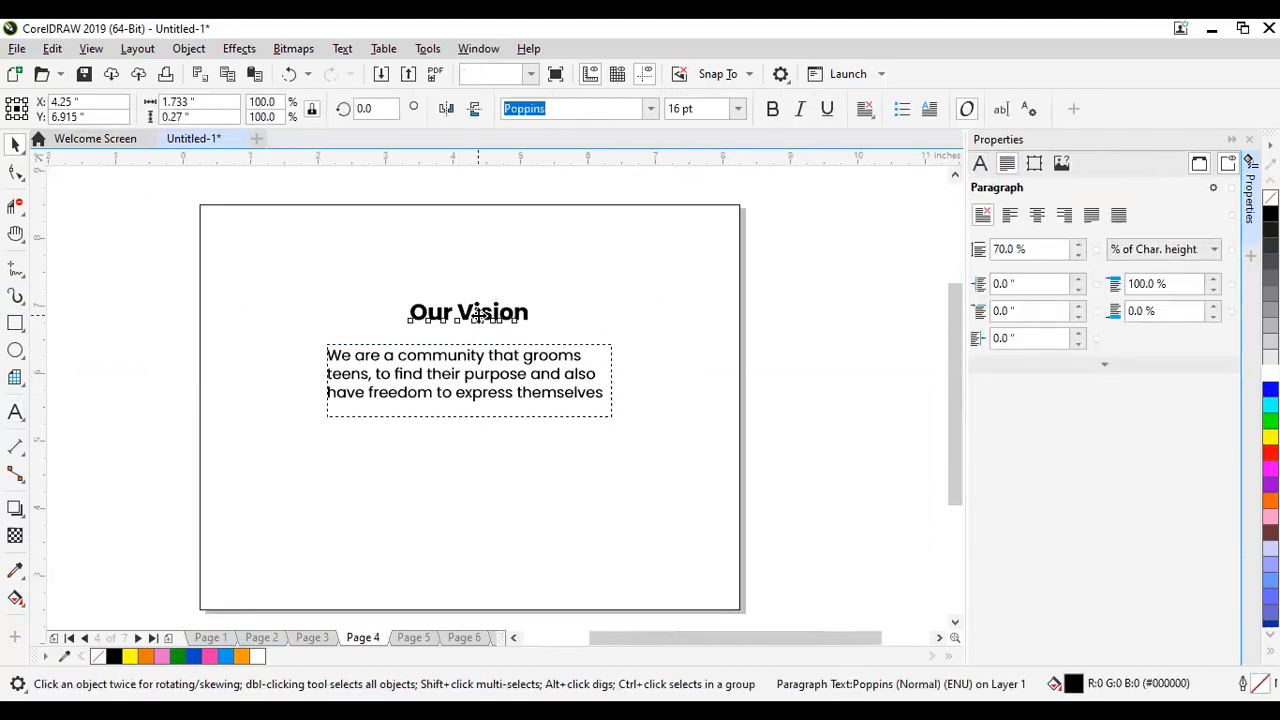
Step: Place a copy of the "Our Vision" heading below the description on page 4
{"action": "left_click", "coordinate": [480, 315]}
{"action": "left_click_drag", "start_coordinate": [484, 314], "coordinate": [469, 477]}
{"action": "right_click", "coordinate": [470, 478]}
Step: Change the lower heading's text to "Our Mission" and center it horizontally on the page rectangle
{"action": "double_click", "coordinate": [480, 478]}
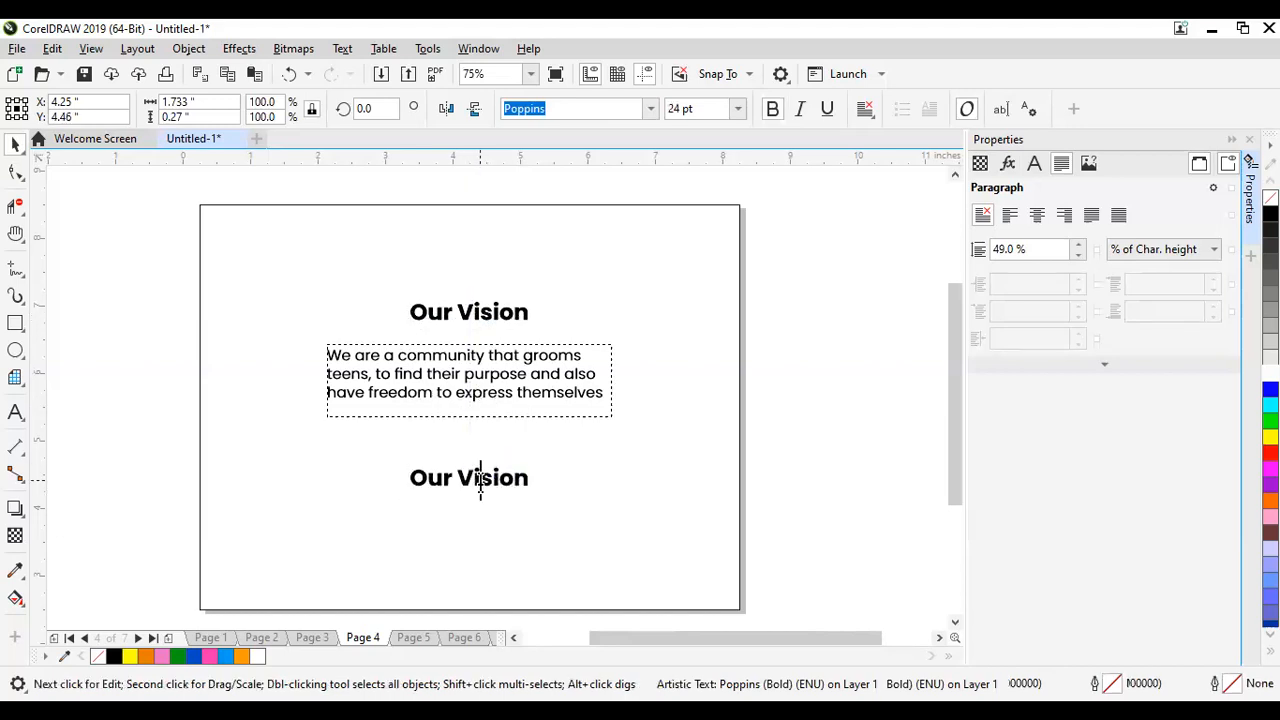
{"action": "key", "text": "ctrl+a"}
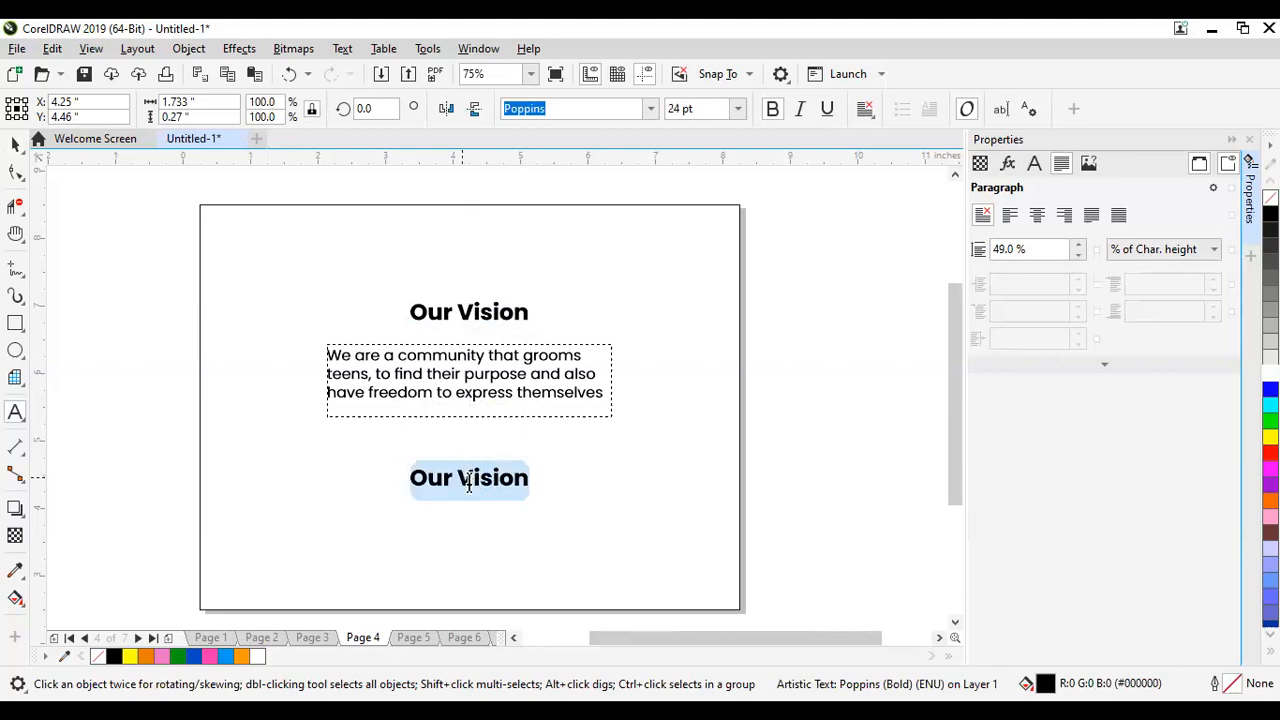
{"action": "left_click", "coordinate": [466, 477]}
{"action": "left_click_drag", "start_coordinate": [453, 479], "coordinate": [536, 483]}
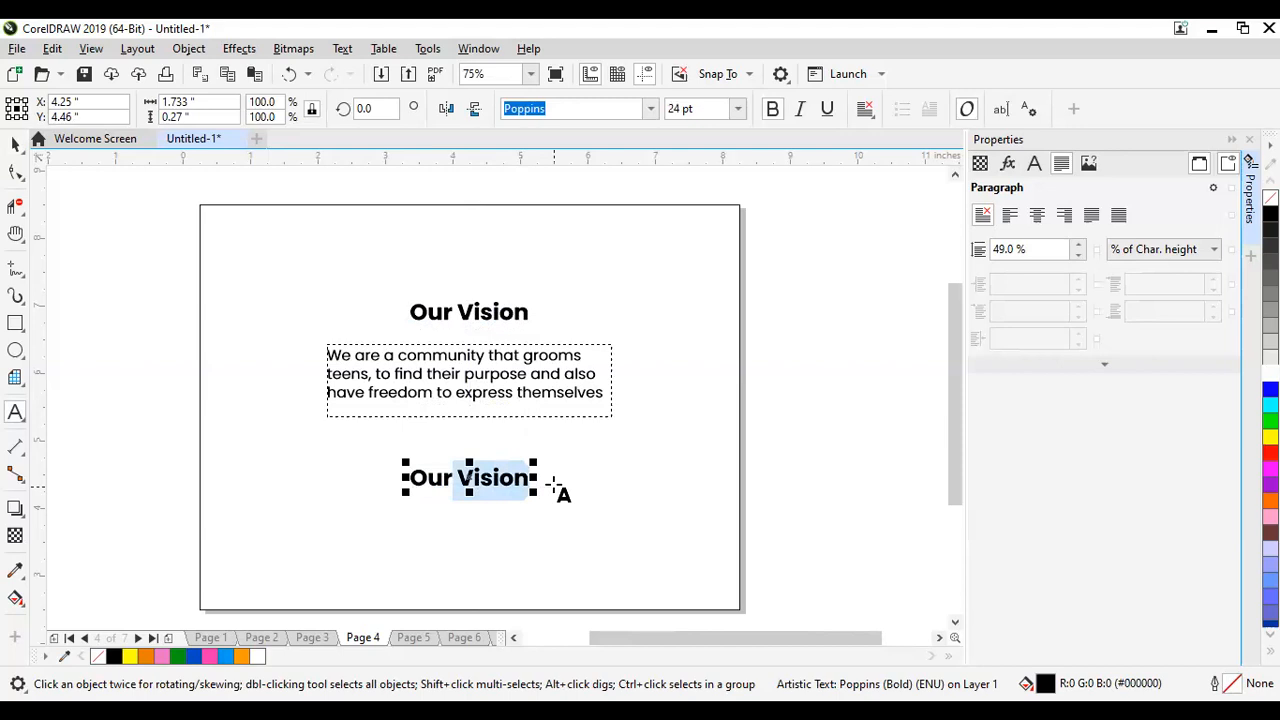
{"action": "key", "text": "Delete"}
{"action": "type", "text": "Mission"}
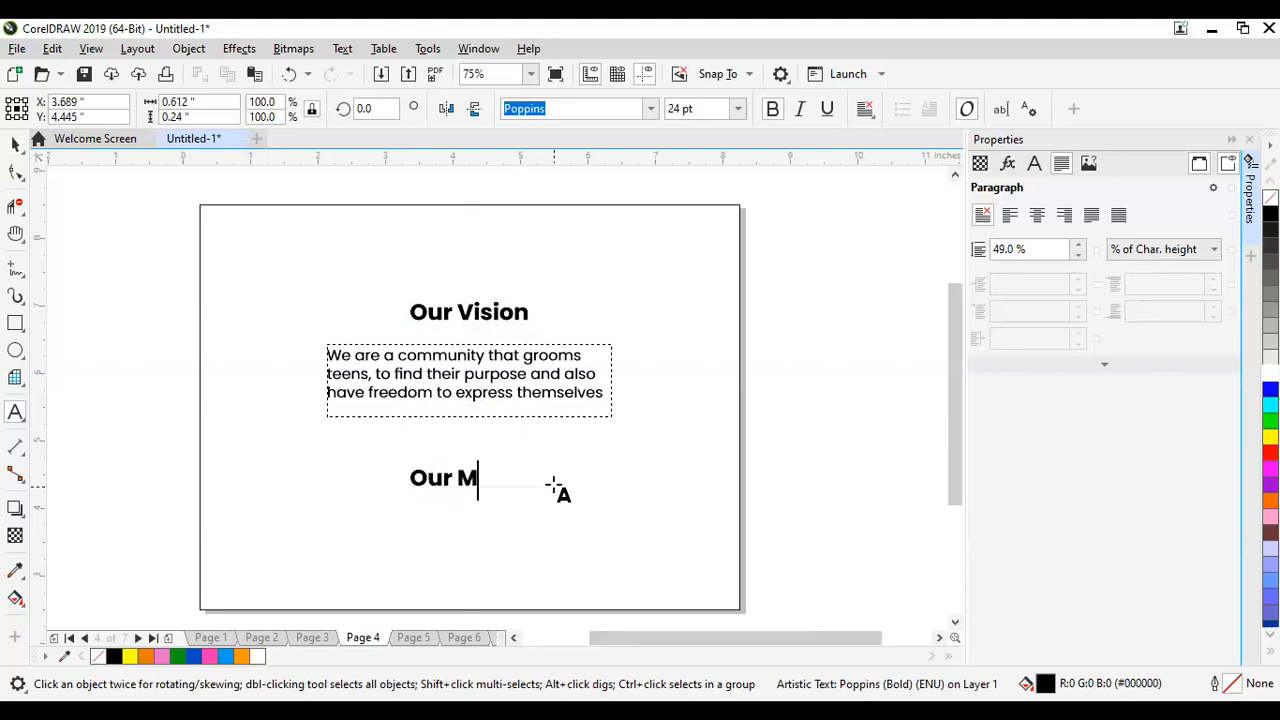
{"action": "key", "text": "ctrl+space"}
{"action": "left_click", "coordinate": [680, 474], "text": "shift"}
{"action": "key", "text": "c"}
{"action": "left_click", "coordinate": [502, 437]}
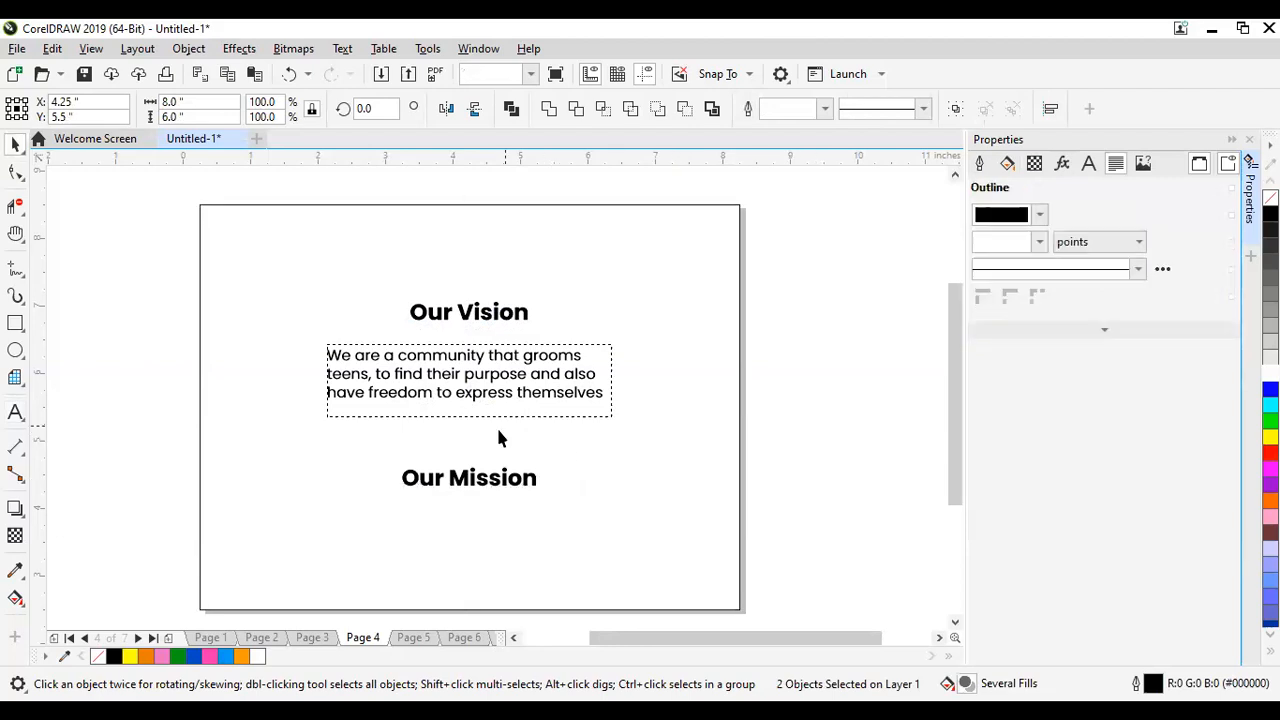
Step: Place a copy of the description below the "Our Mission" heading and move that heading and copy up together
{"action": "left_click", "coordinate": [525, 373]}
{"action": "left_click_drag", "start_coordinate": [525, 373], "coordinate": [485, 527]}
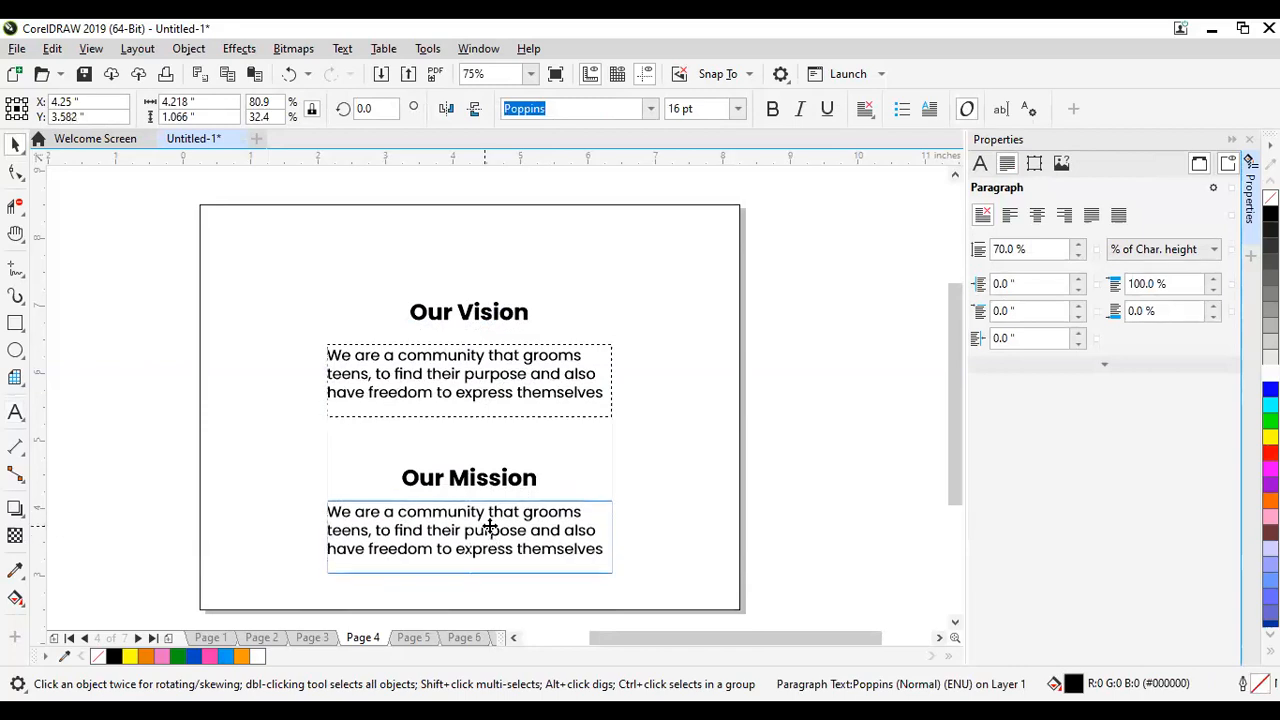
{"action": "left_click_drag", "start_coordinate": [851, 430], "coordinate": [245, 606]}
{"action": "left_click_drag", "start_coordinate": [437, 548], "coordinate": [437, 539]}
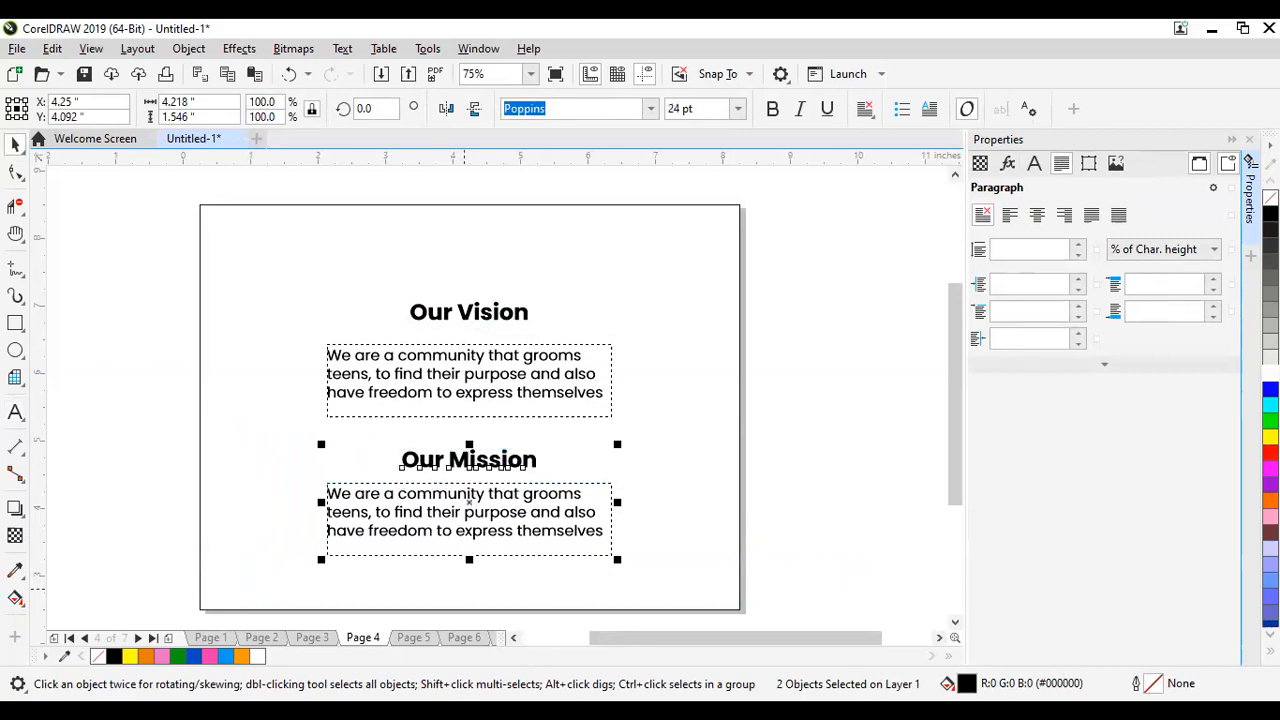
Step: Replace the description under "Our Vision" with the copied text beginning "To provide a safe and supportive environment where teenagers can express themselves freely"
{"action": "key", "text": "alt+Tab"}
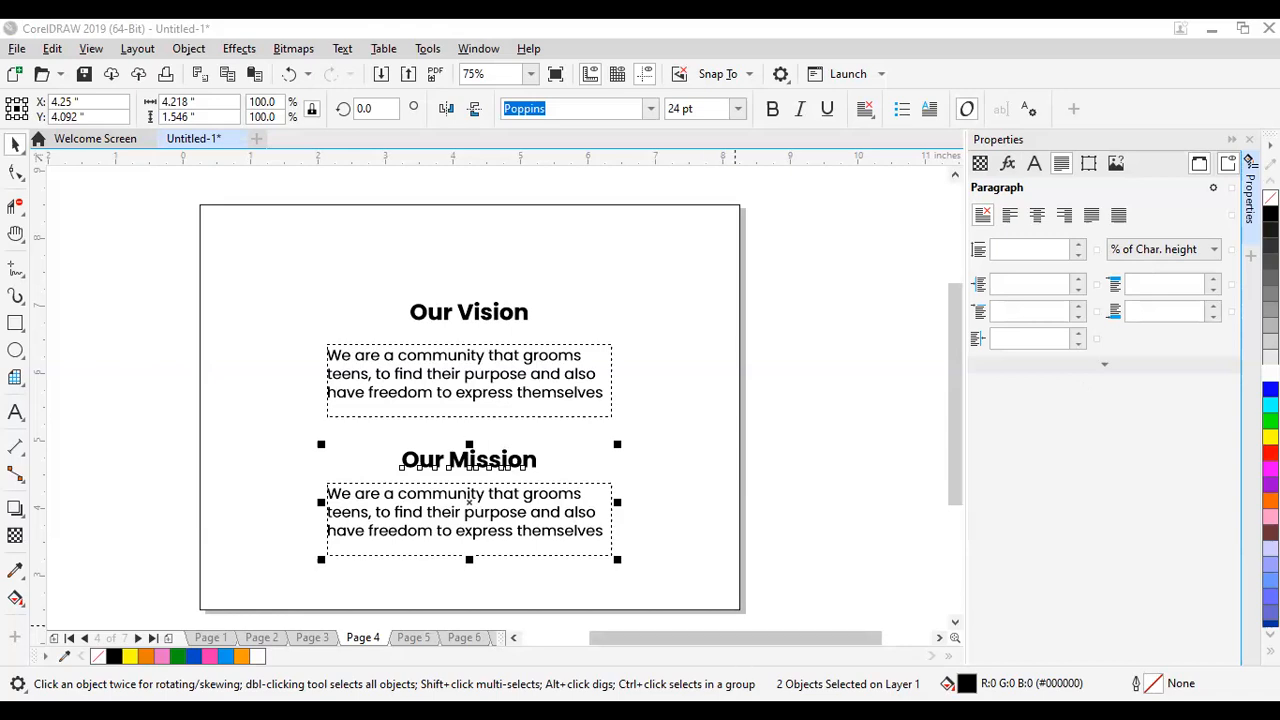
{"action": "double_click", "coordinate": [486, 380]}
{"action": "key", "text": "ctrl+a"}
{"action": "key", "text": "ctrl+v"}
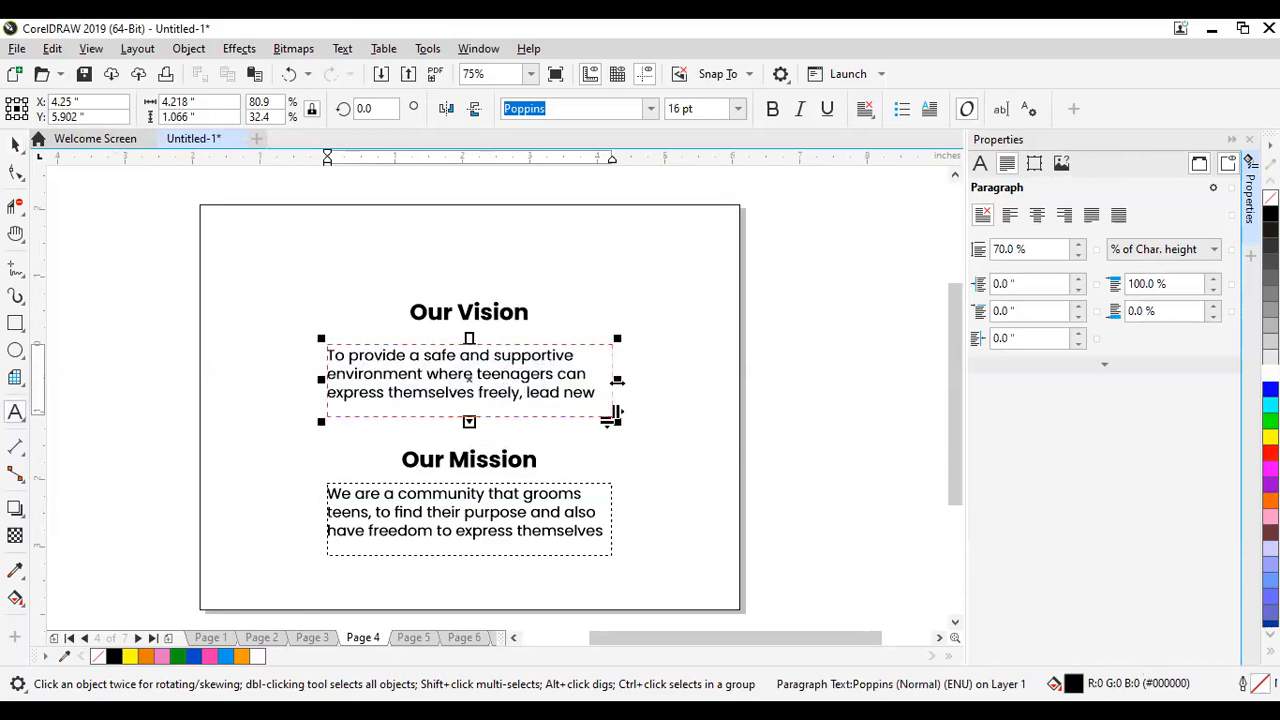
Step: Resize the vision description's text frame to about 4.42 by 1.71 inches so that the whole statement fits
{"action": "left_click_drag", "start_coordinate": [618, 381], "coordinate": [645, 379]}
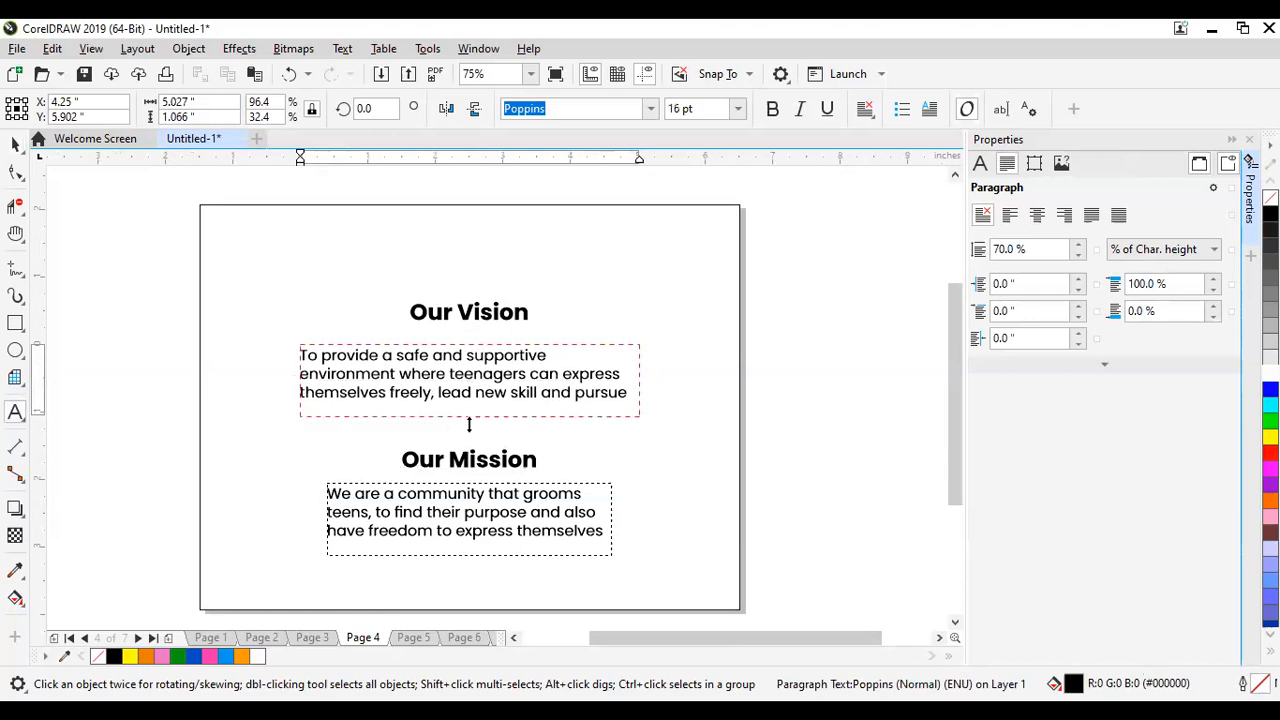
{"action": "left_click_drag", "start_coordinate": [638, 416], "coordinate": [640, 438]}
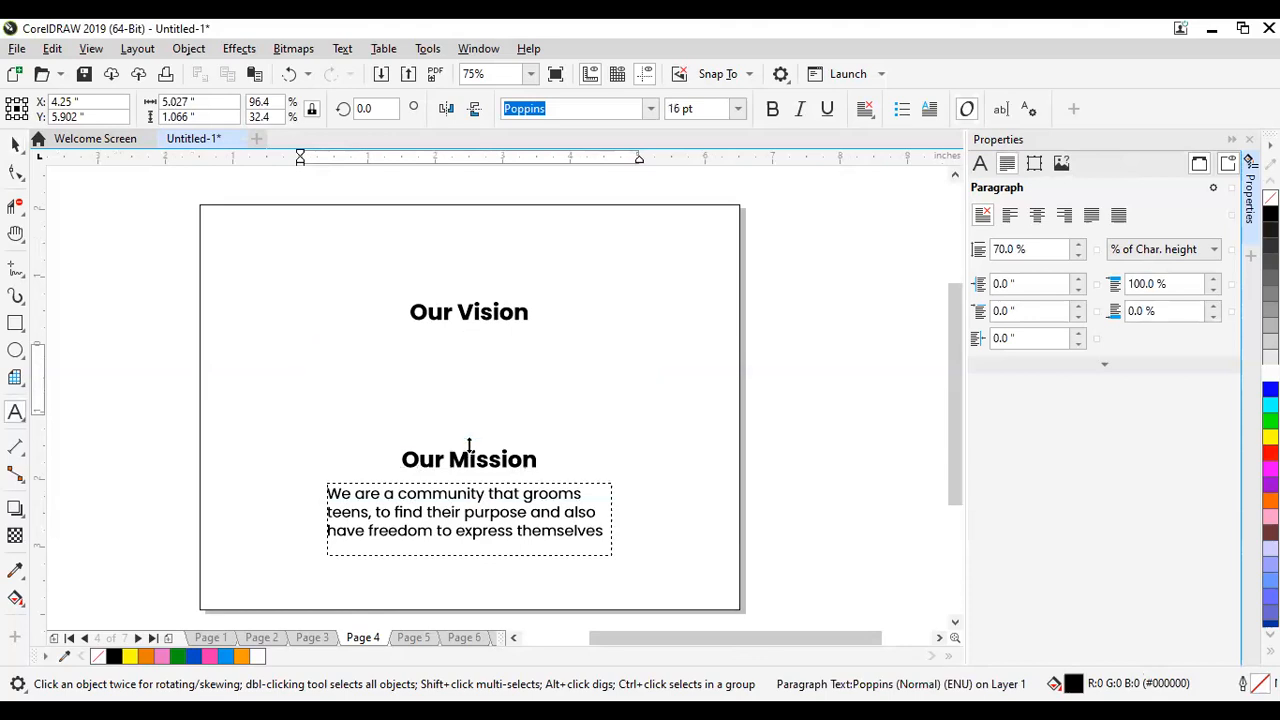
{"action": "left_click_drag", "start_coordinate": [469, 444], "coordinate": [477, 459]}
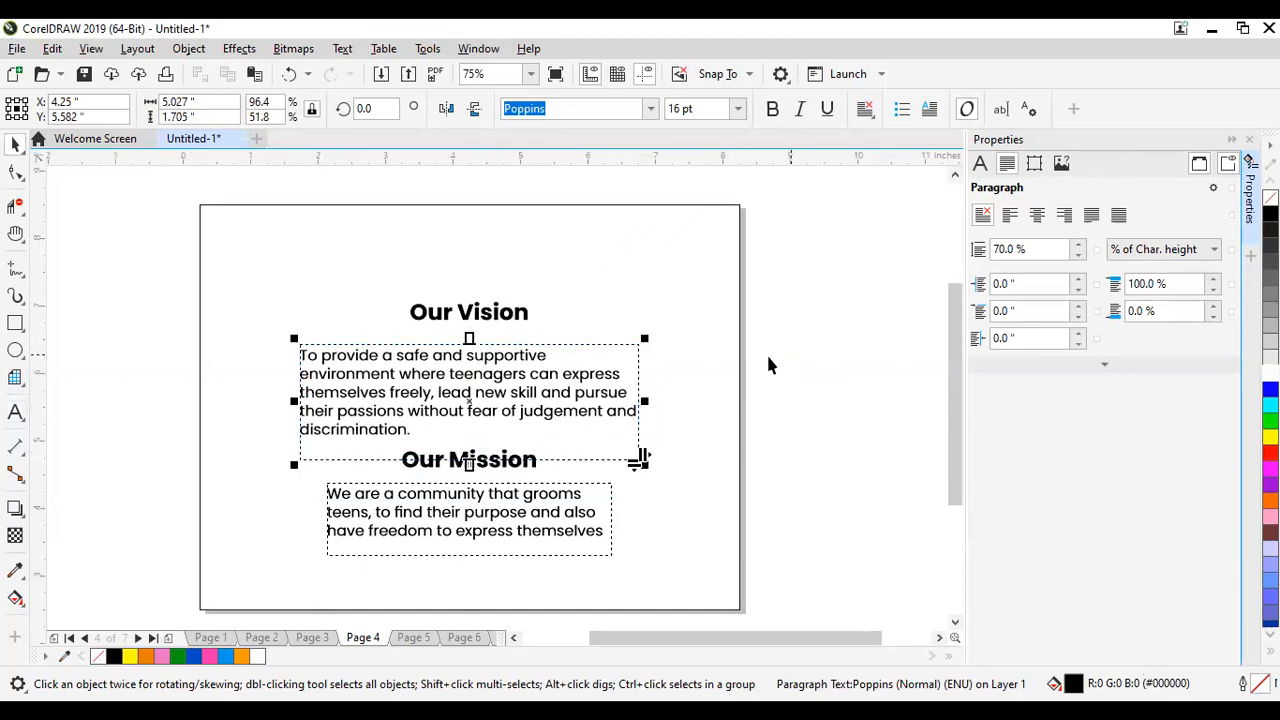
{"action": "left_click_drag", "start_coordinate": [640, 408], "coordinate": [598, 396]}
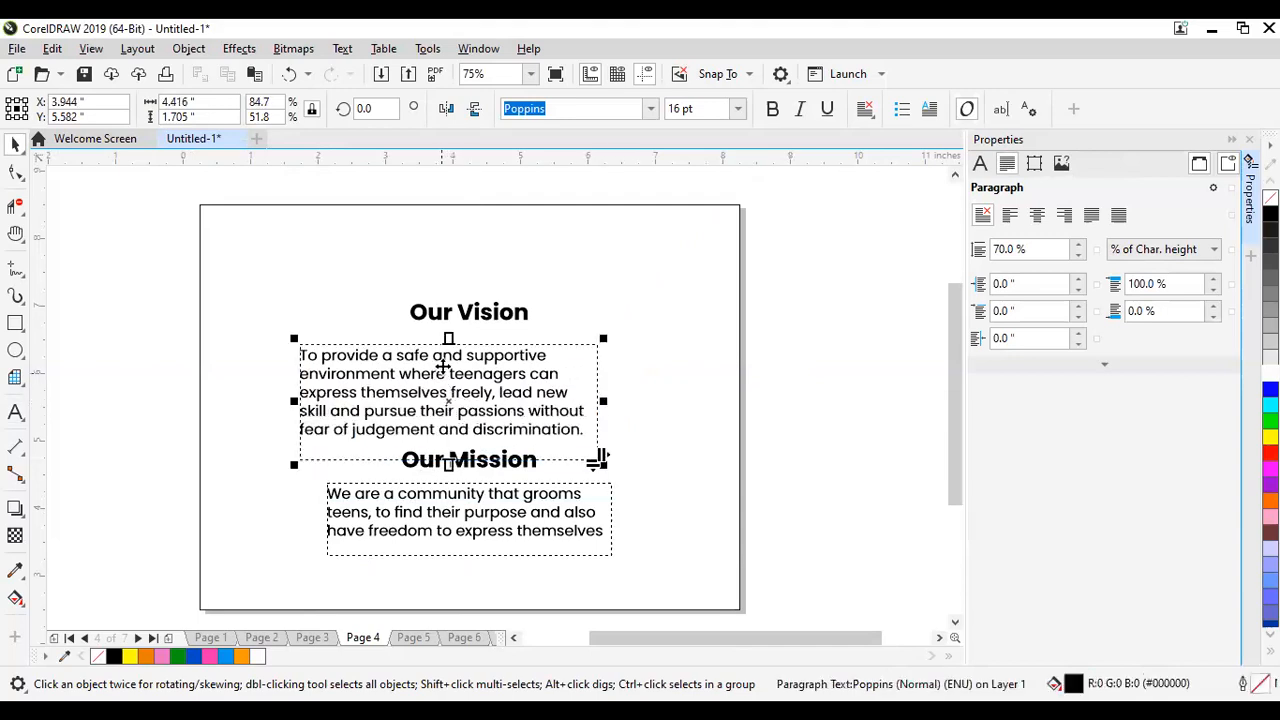
Step: Move the "Our Vision" heading, its description and the "Our Mission" heading up and left, lining up their left edges
{"action": "left_click_drag", "start_coordinate": [465, 318], "coordinate": [359, 249]}
{"action": "left_click", "coordinate": [400, 383]}
{"action": "left_click_drag", "start_coordinate": [400, 383], "coordinate": [383, 318]}
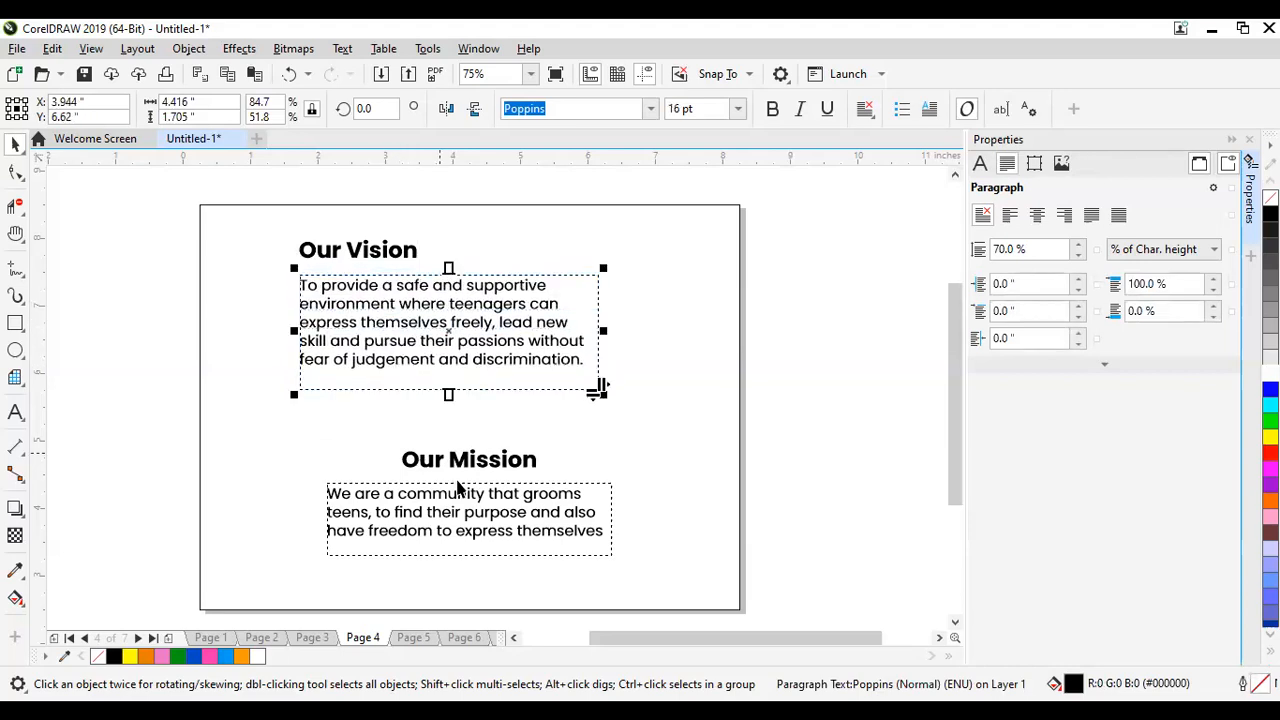
{"action": "left_click_drag", "start_coordinate": [463, 470], "coordinate": [373, 450]}
Step: Move the description below "Our Mission" up and left, lining it up with the heading's left edge
{"action": "left_click", "coordinate": [423, 508]}
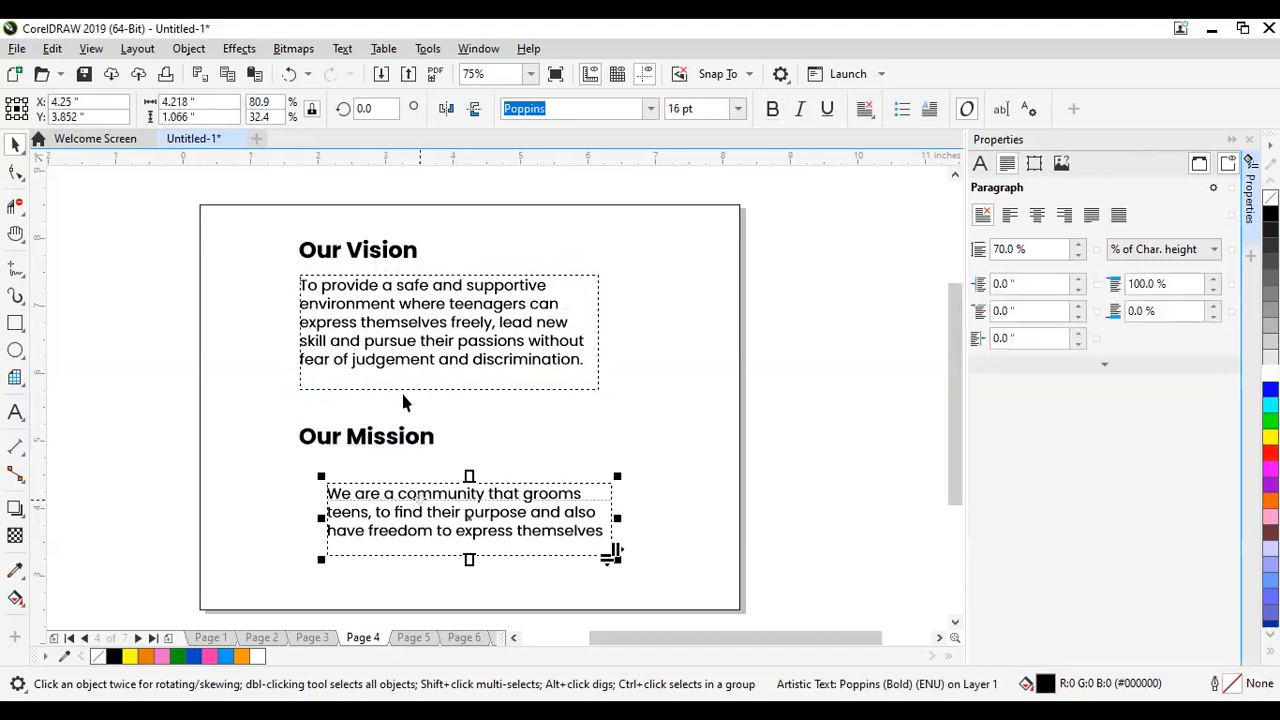
{"action": "left_click", "coordinate": [407, 338]}
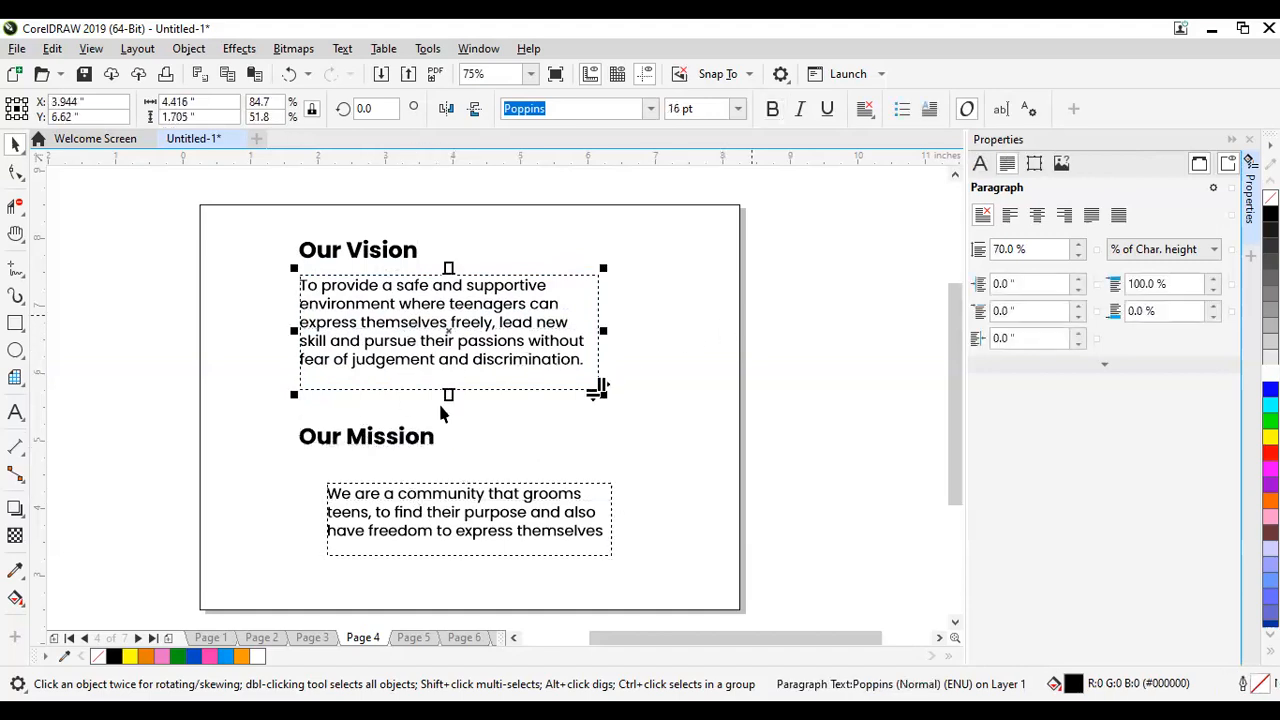
{"action": "left_click_drag", "start_coordinate": [448, 393], "coordinate": [517, 449]}
{"action": "left_click", "coordinate": [514, 449]}
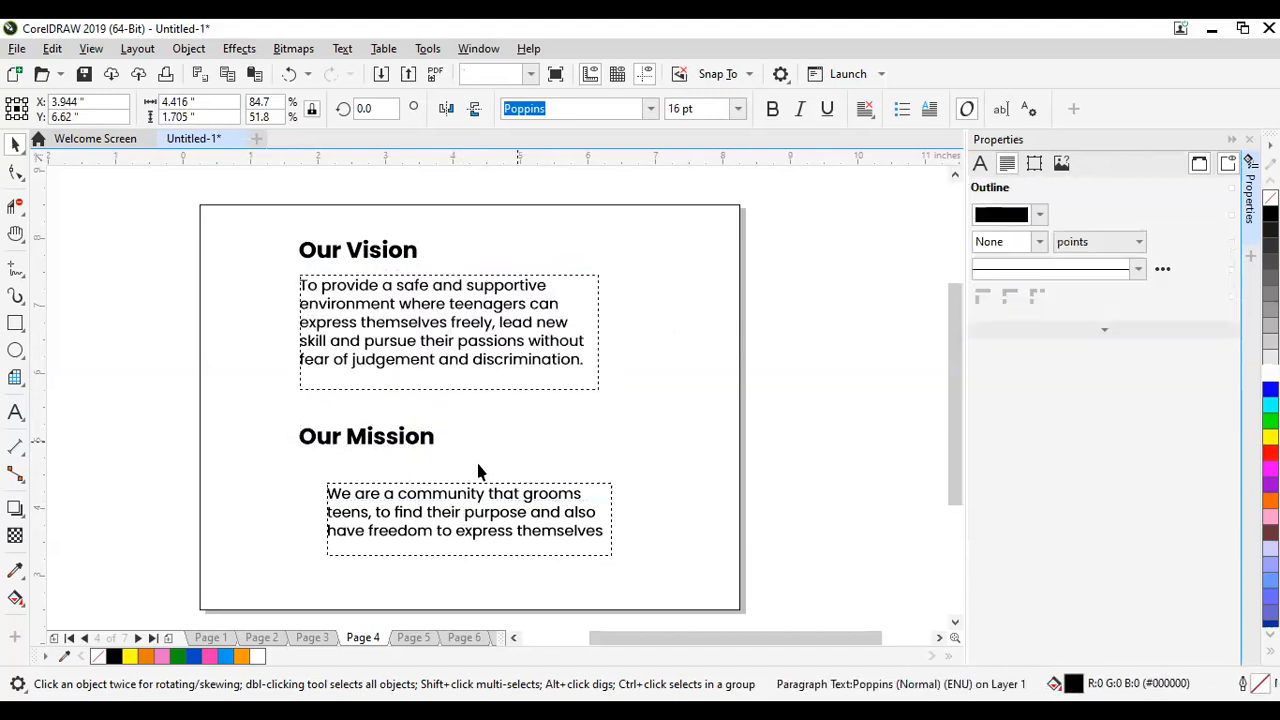
{"action": "left_click_drag", "start_coordinate": [404, 510], "coordinate": [377, 496]}
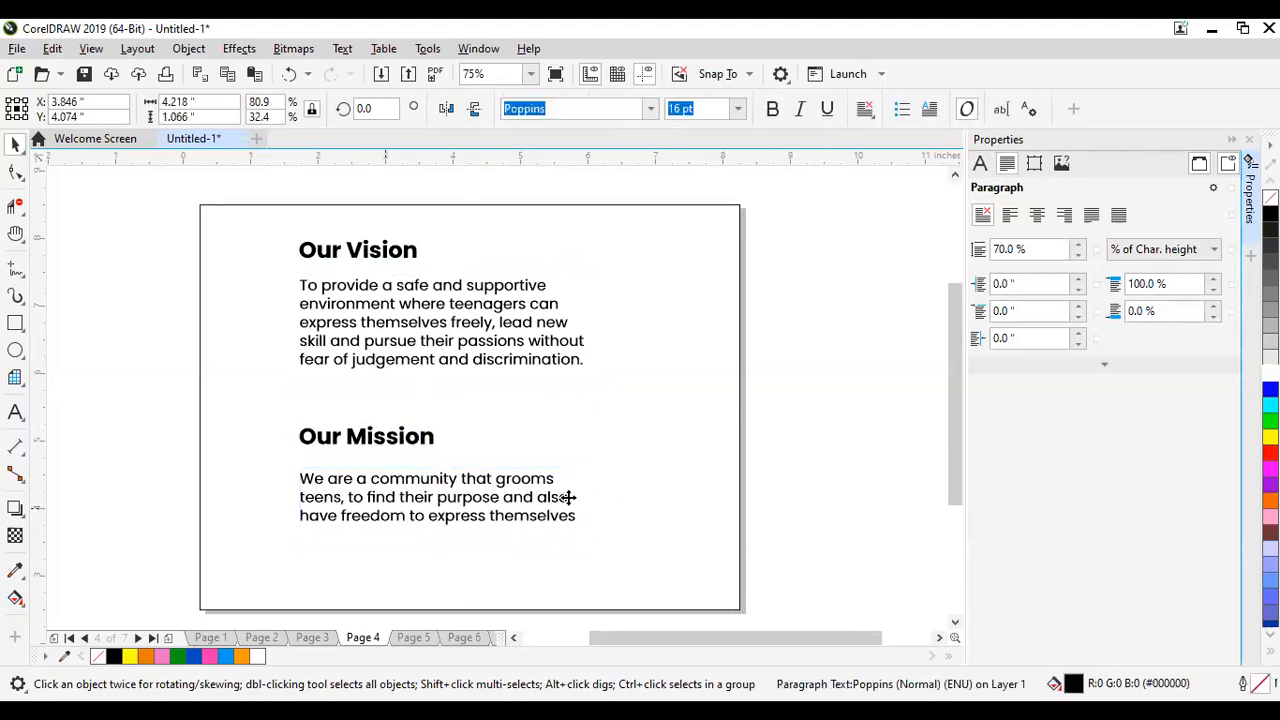
{"action": "left_click", "coordinate": [856, 416]}
{"action": "left_click", "coordinate": [443, 482]}
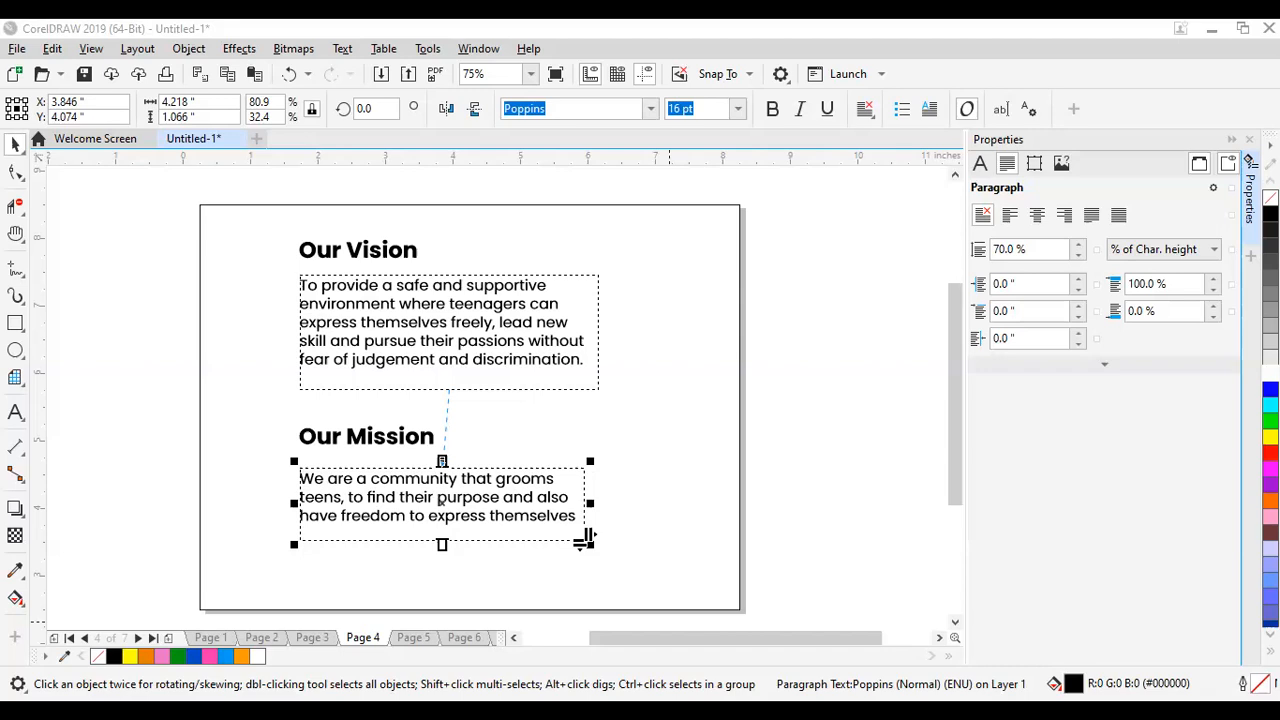
Step: Try to replace the description under "Our Mission" with "To discover purpose and guide them in their career path."
{"action": "double_click", "coordinate": [469, 500]}
{"action": "key", "text": "ctrl+a"}
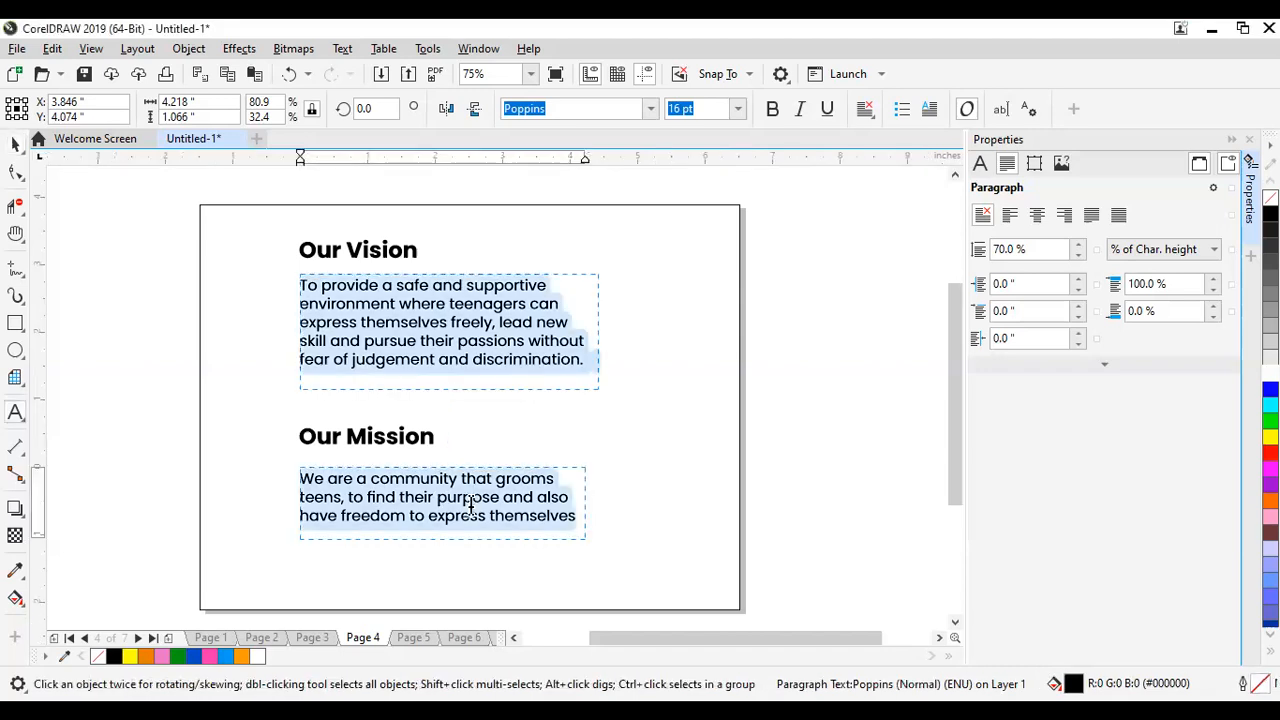
{"action": "type", "text": "To discover purpose and guide them in their career path."}
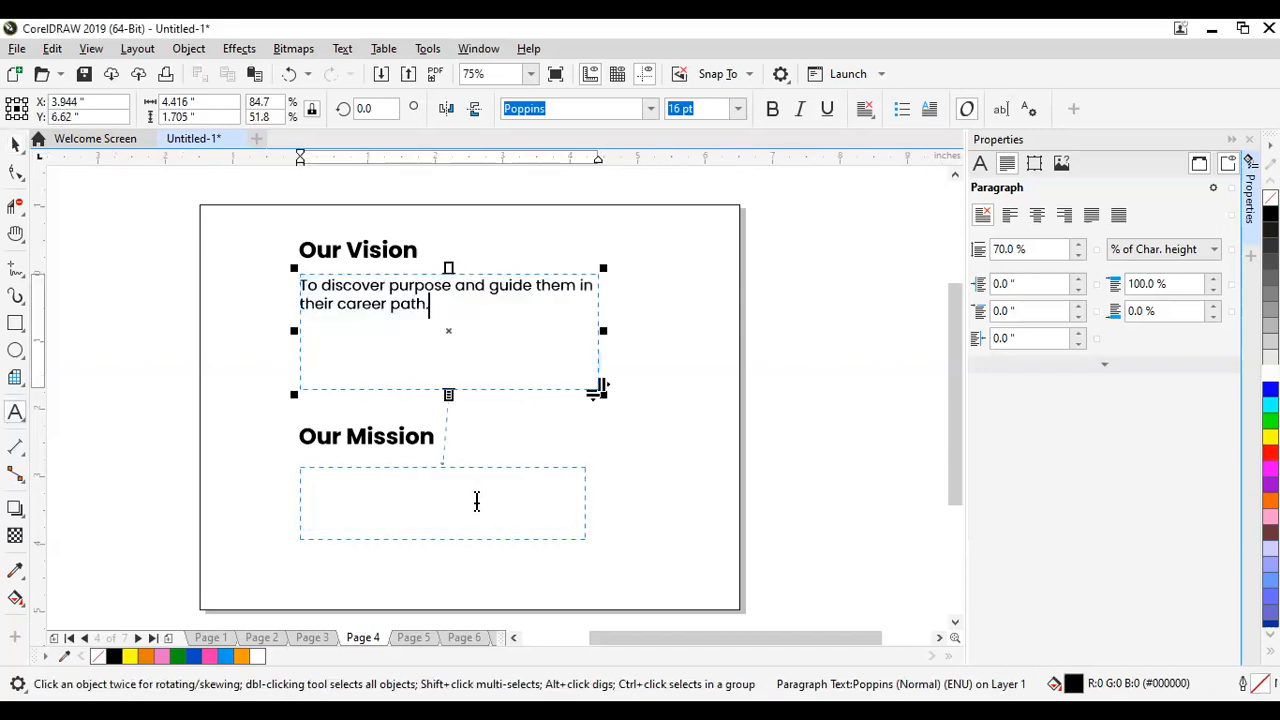
{"action": "key", "text": "ctrl+z"}
{"action": "left_click", "coordinate": [776, 430]}
{"action": "left_click", "coordinate": [572, 497]}
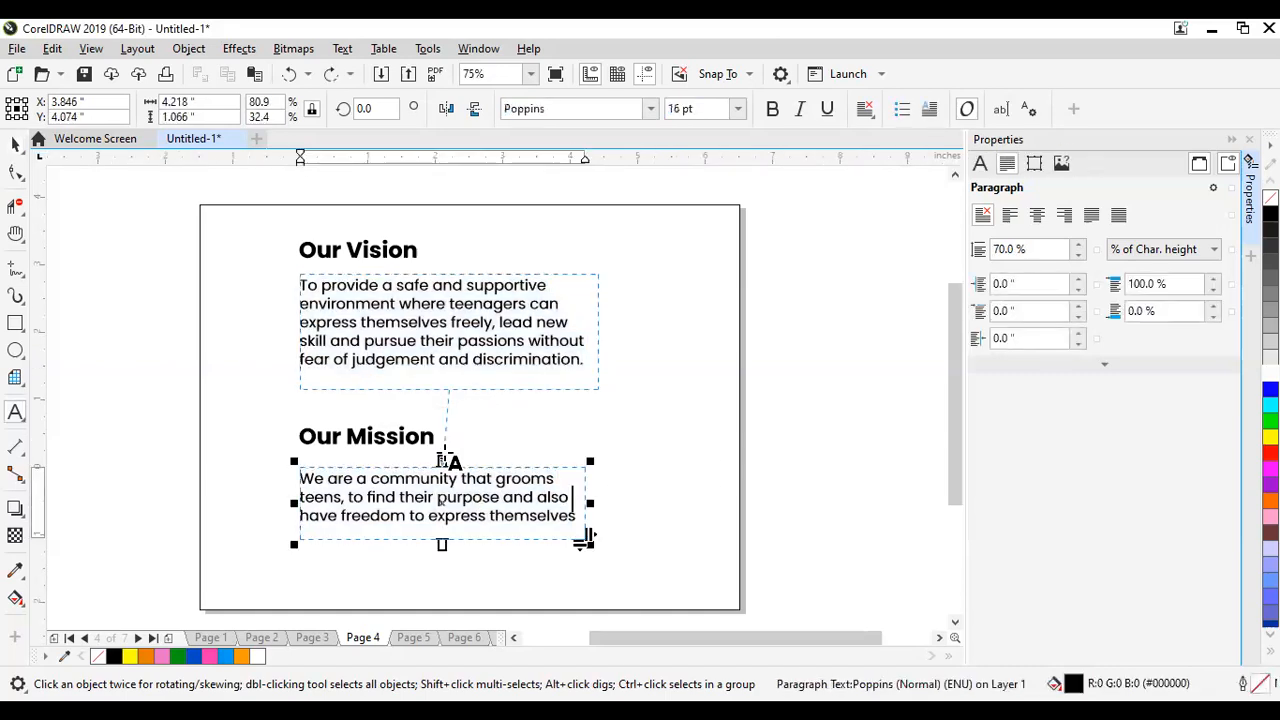
Step: Undo the link between the two text frames and the moves of the page 4 headings and descriptions
{"action": "mouse_move", "coordinate": [442, 455]}
{"action": "left_mouse_down"}
{"action": "mouse_move", "coordinate": [457, 409]}
{"action": "mouse_move", "coordinate": [443, 457]}
{"action": "mouse_move", "coordinate": [452, 478]}
{"action": "left_mouse_up"}
{"action": "key", "text": "ctrl+z"}
{"action": "key", "text": "ctrl+z"}
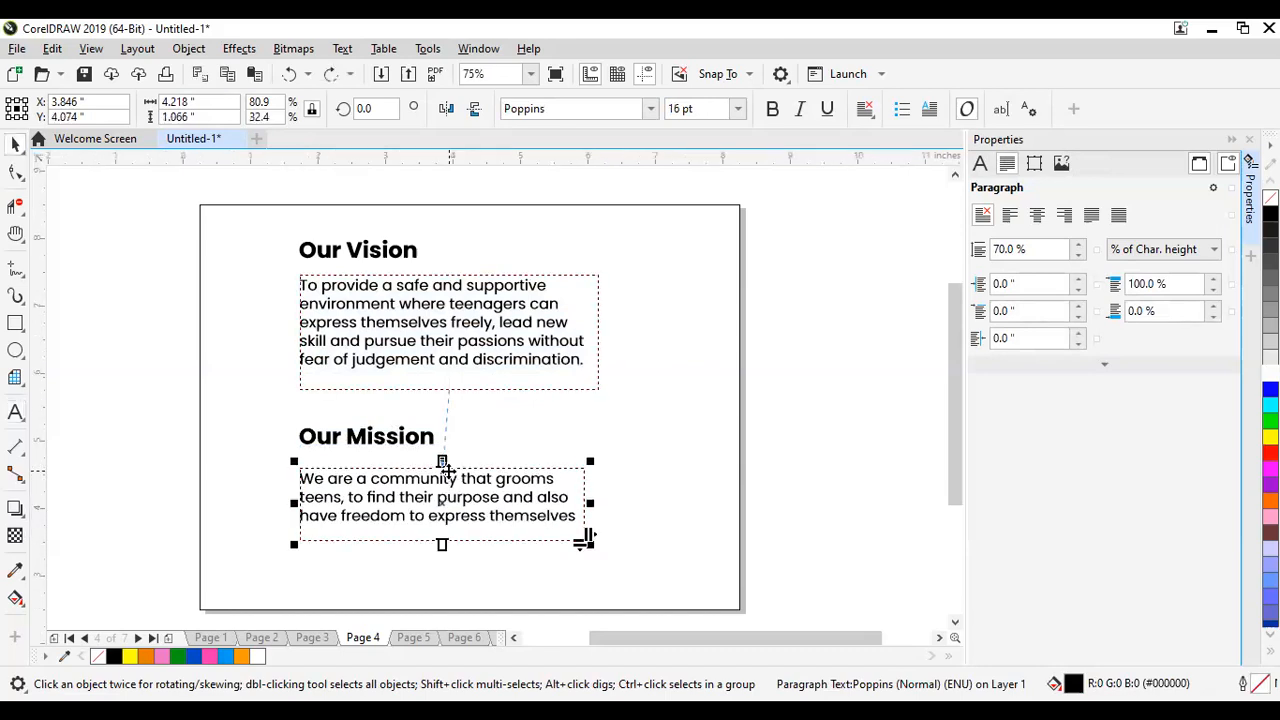
{"action": "key", "text": "ctrl+z"}
{"action": "key", "text": "ctrl+z"}
{"action": "key", "text": "ctrl+z"}
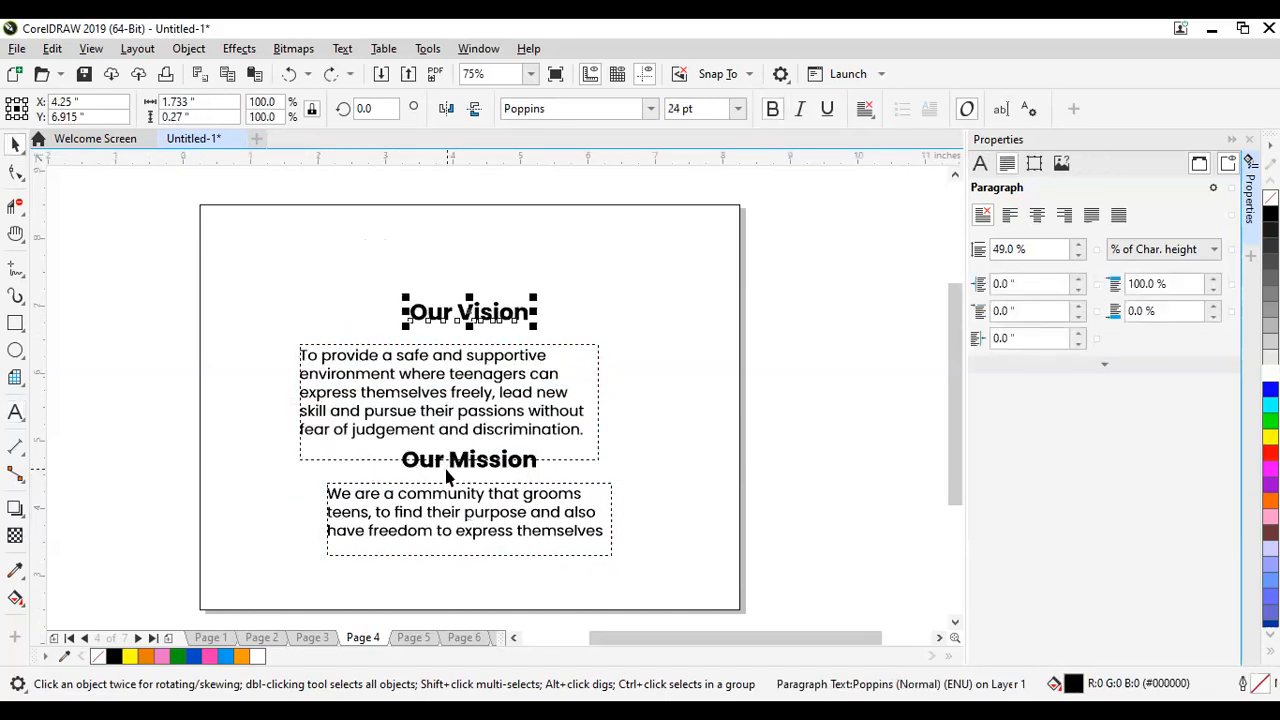
Step: Left-align the "Our Vision" heading with its description and move both toward the page's upper left area
{"action": "left_click", "coordinate": [480, 494]}
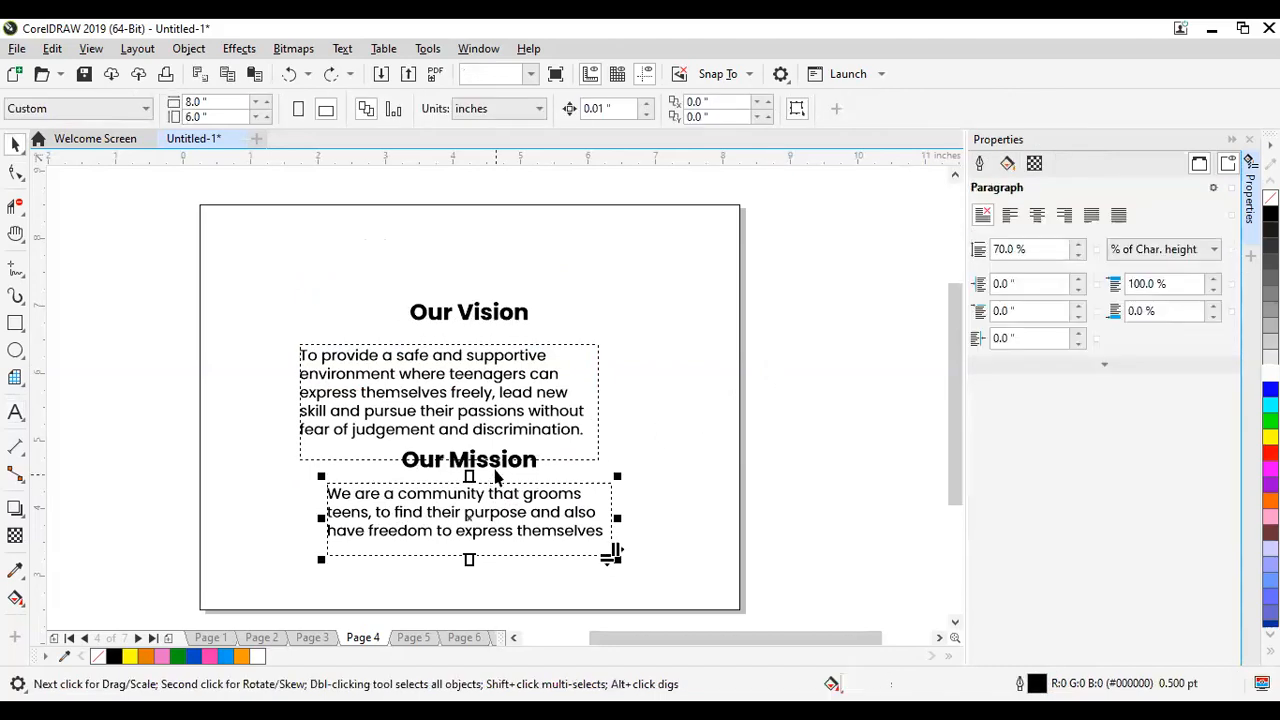
{"action": "left_click", "coordinate": [476, 406]}
{"action": "left_click_drag", "start_coordinate": [805, 243], "coordinate": [217, 461]}
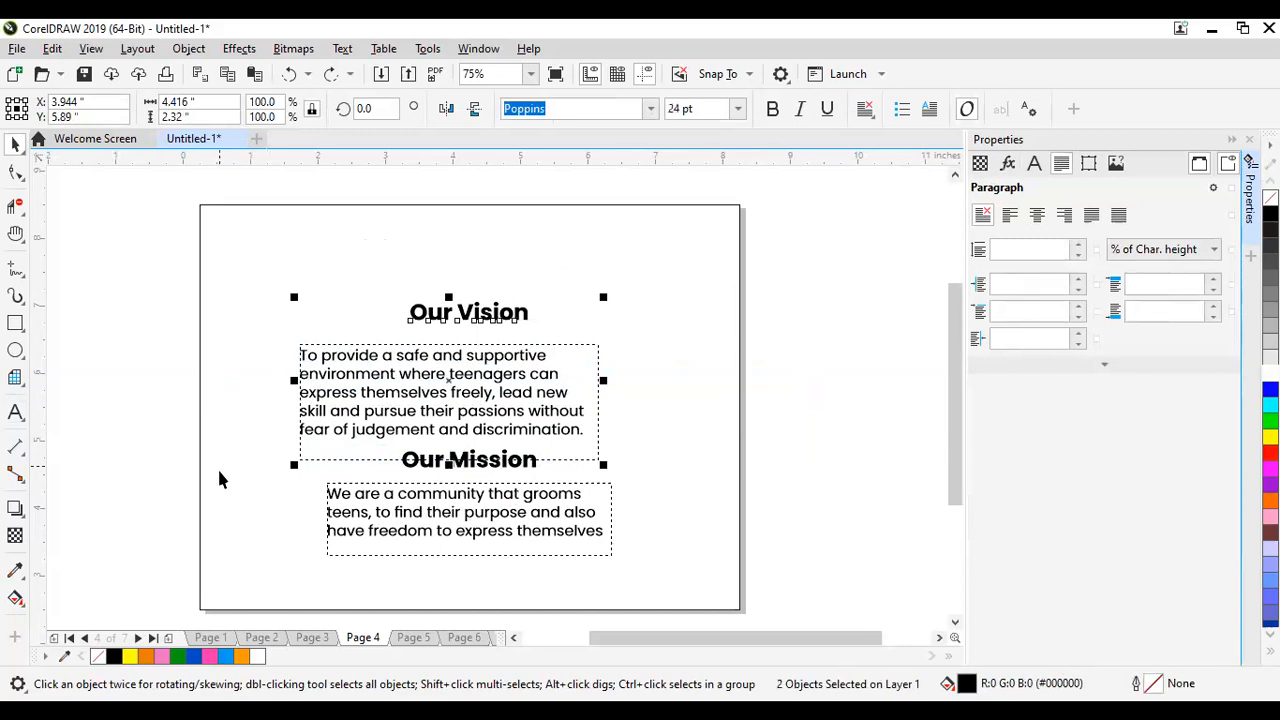
{"action": "key", "text": "l"}
{"action": "left_click_drag", "start_coordinate": [477, 378], "coordinate": [336, 340]}
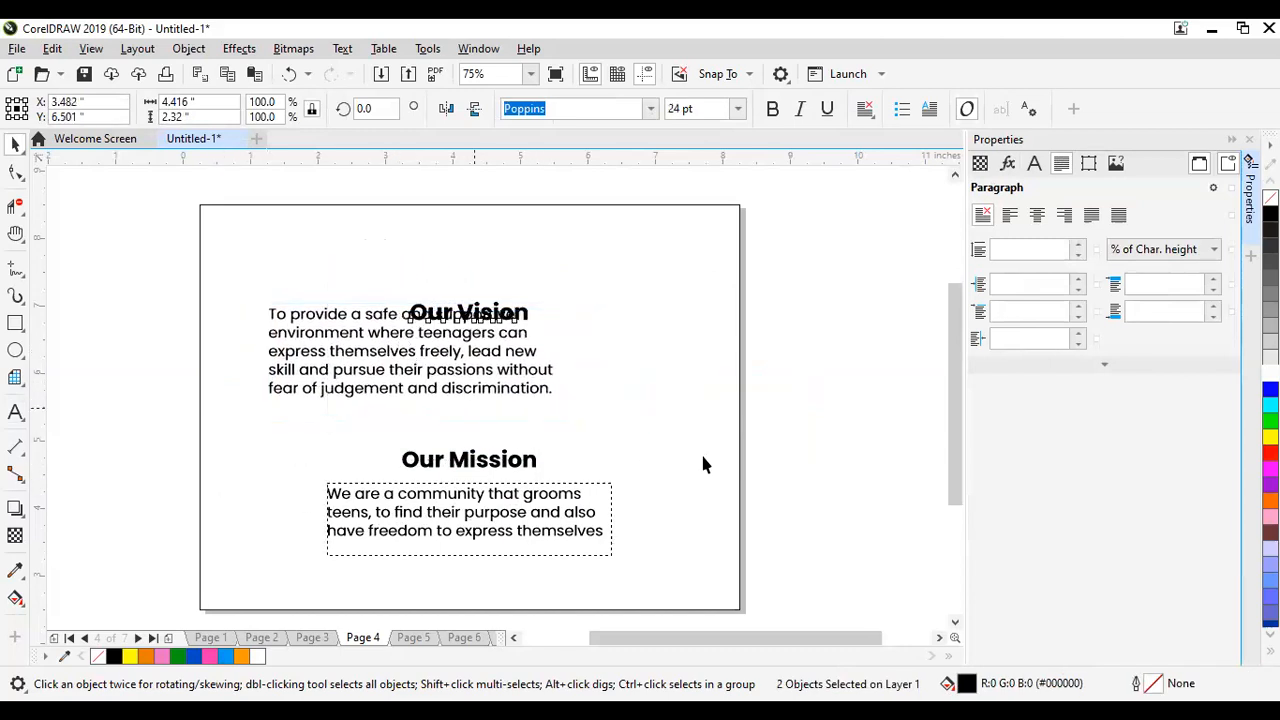
Step: Left-align the "Our Mission" heading with its description and move both left, in line with the vision block
{"action": "left_click_drag", "start_coordinate": [285, 596], "coordinate": [286, 596]}
{"action": "key", "text": "l"}
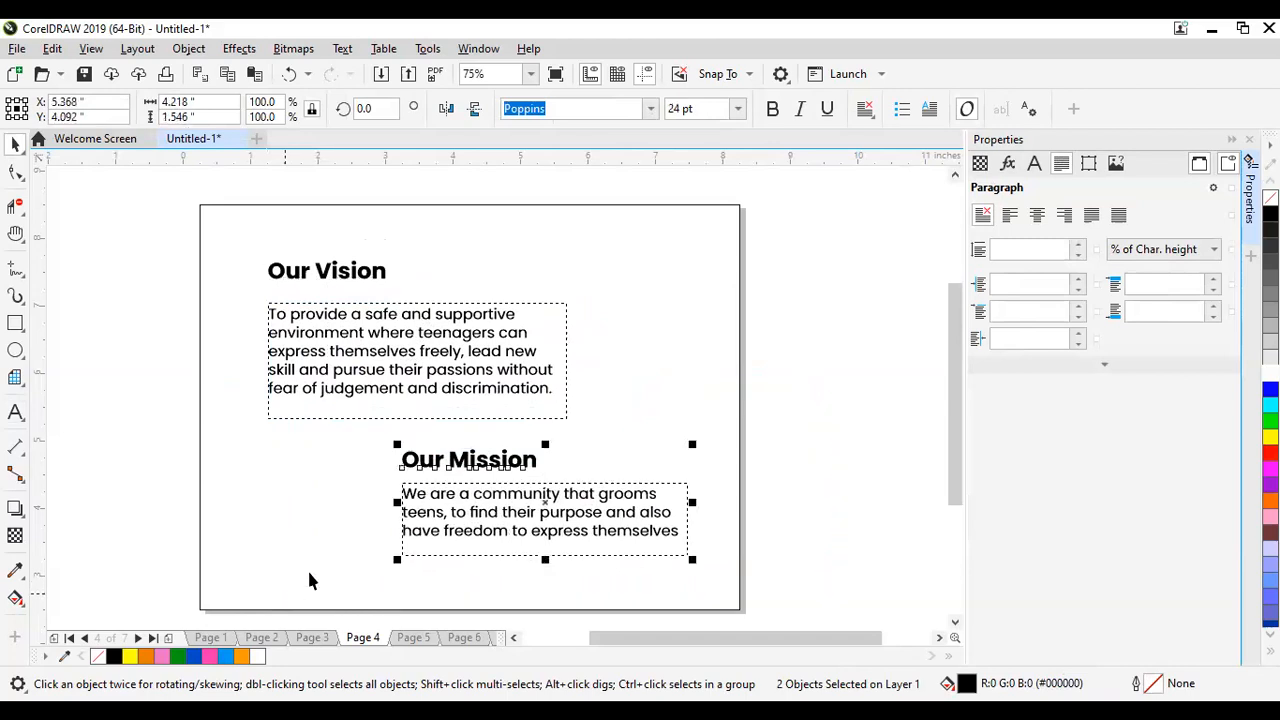
{"action": "left_click_drag", "start_coordinate": [362, 515], "coordinate": [229, 506]}
Step: Move the vision description up, closer to the "Our Vision" heading
{"action": "left_click", "coordinate": [810, 425]}
{"action": "left_click_drag", "start_coordinate": [380, 354], "coordinate": [371, 343]}
{"action": "left_click", "coordinate": [811, 410]}
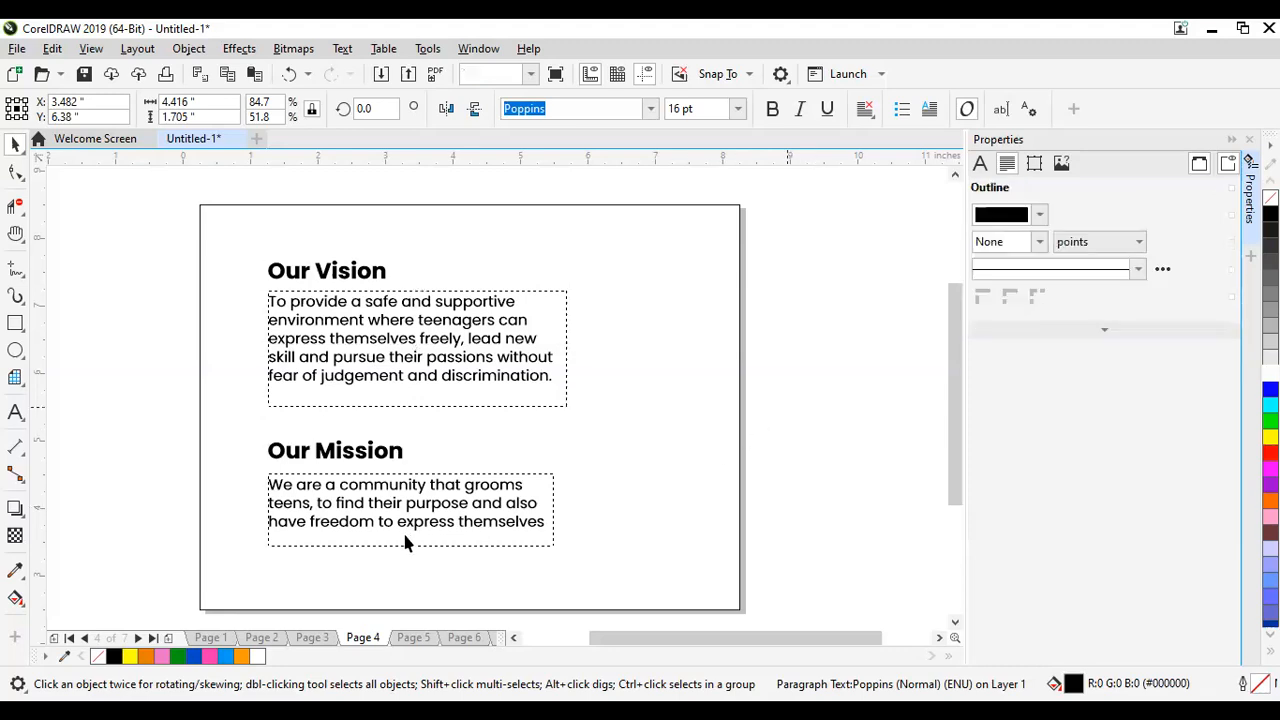
Step: Widen the text frame below "Our Mission" to about 4.42 inches, matching the vision description's frame
{"action": "left_click", "coordinate": [389, 505]}
{"action": "left_click", "coordinate": [387, 503]}
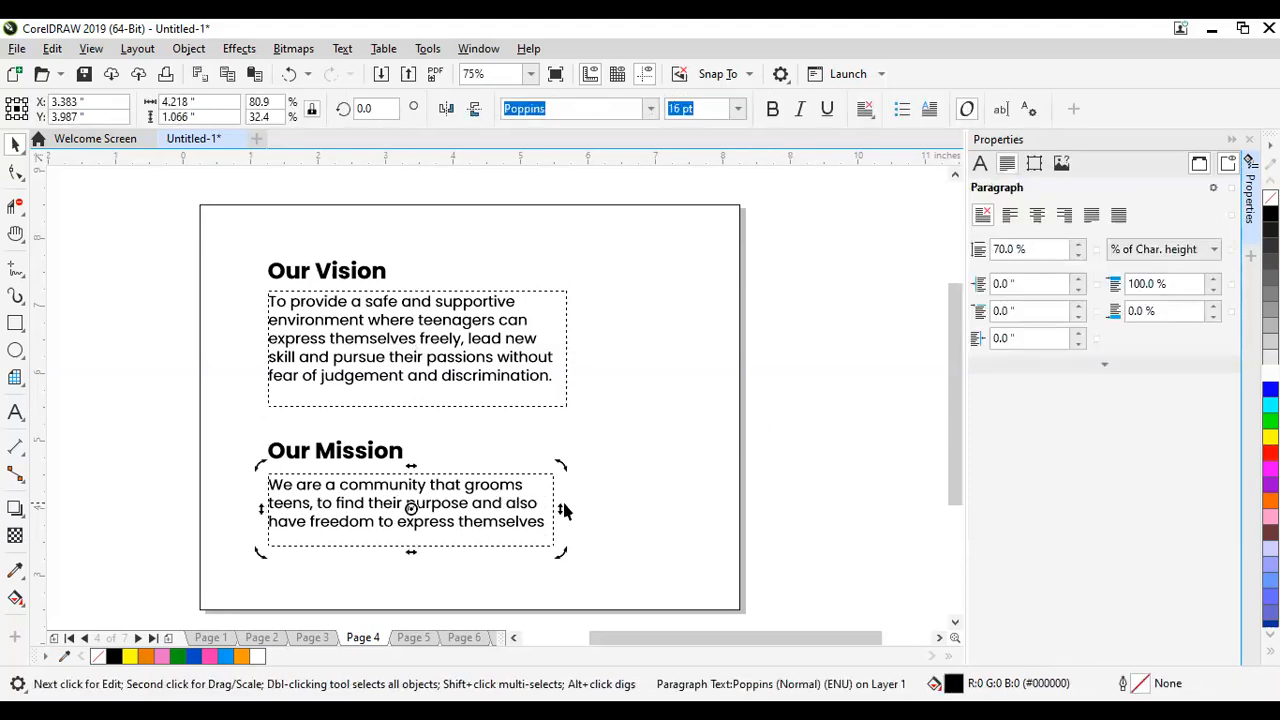
{"action": "left_click", "coordinate": [553, 510]}
{"action": "left_click_drag", "start_coordinate": [553, 510], "coordinate": [572, 509]}
{"action": "left_click", "coordinate": [804, 462]}
Step: Replace the description under "Our Mission" with the copied text "To discover purpose and guide them in their career path."
{"action": "left_click", "coordinate": [466, 508]}
{"action": "left_click", "coordinate": [482, 512]}
{"action": "double_click", "coordinate": [482, 512]}
{"action": "key", "text": "ctrl+a"}
{"action": "key", "text": "ctrl+v"}
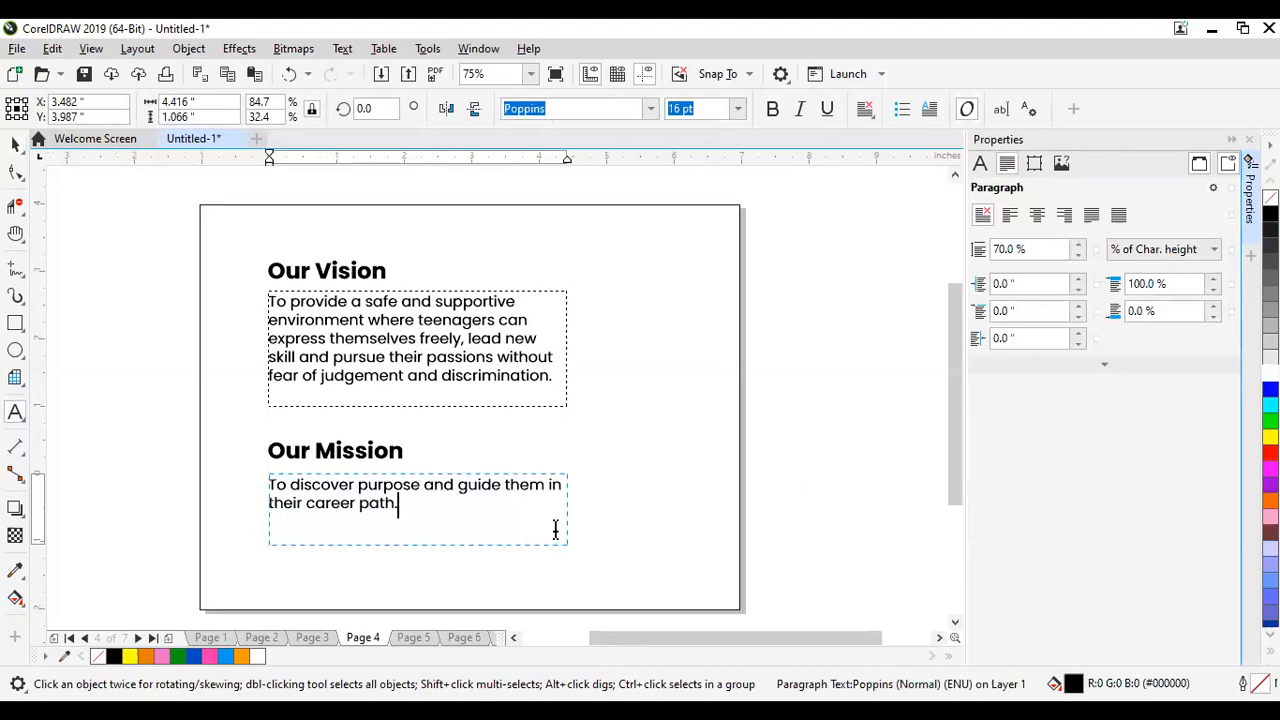
{"action": "key", "text": "ctrl+space"}
{"action": "left_click", "coordinate": [417, 547]}
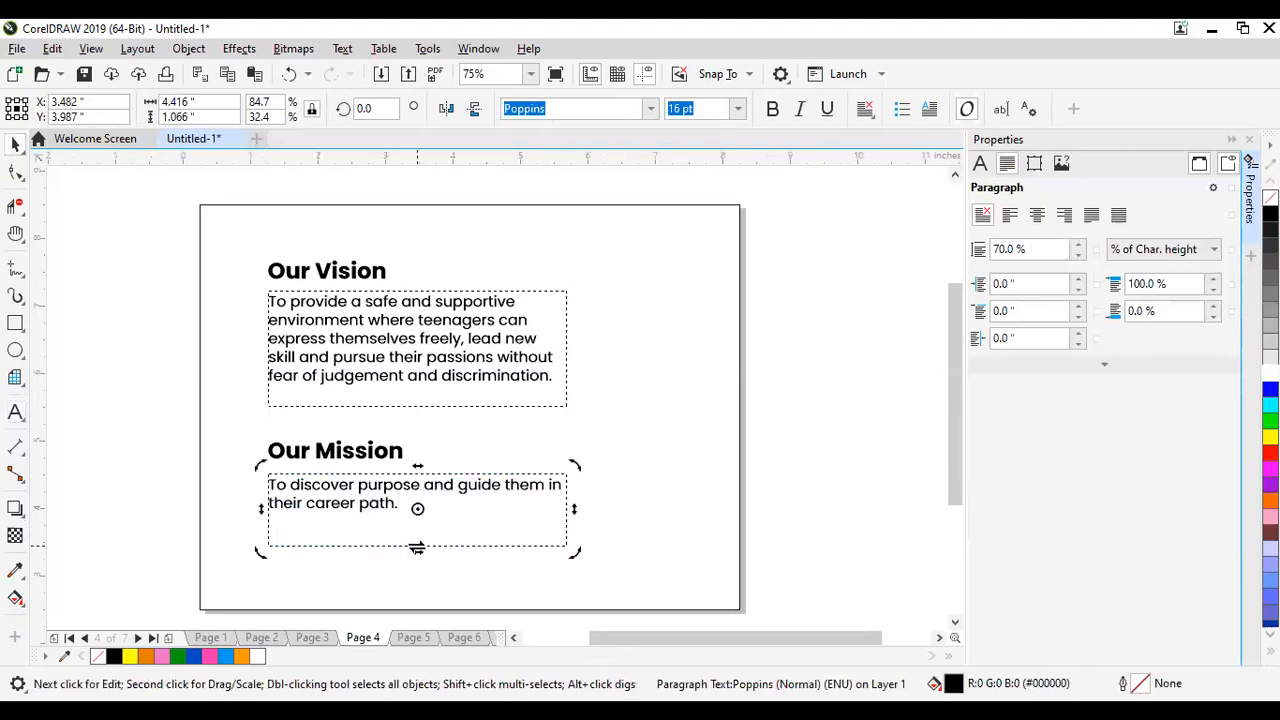
{"action": "left_click", "coordinate": [749, 458]}
Step: Shorten the vision description's text frame to a height of about 1.59 inches
{"action": "scroll", "coordinate": [571, 449], "scroll_direction": "up", "scroll_amount": 2}
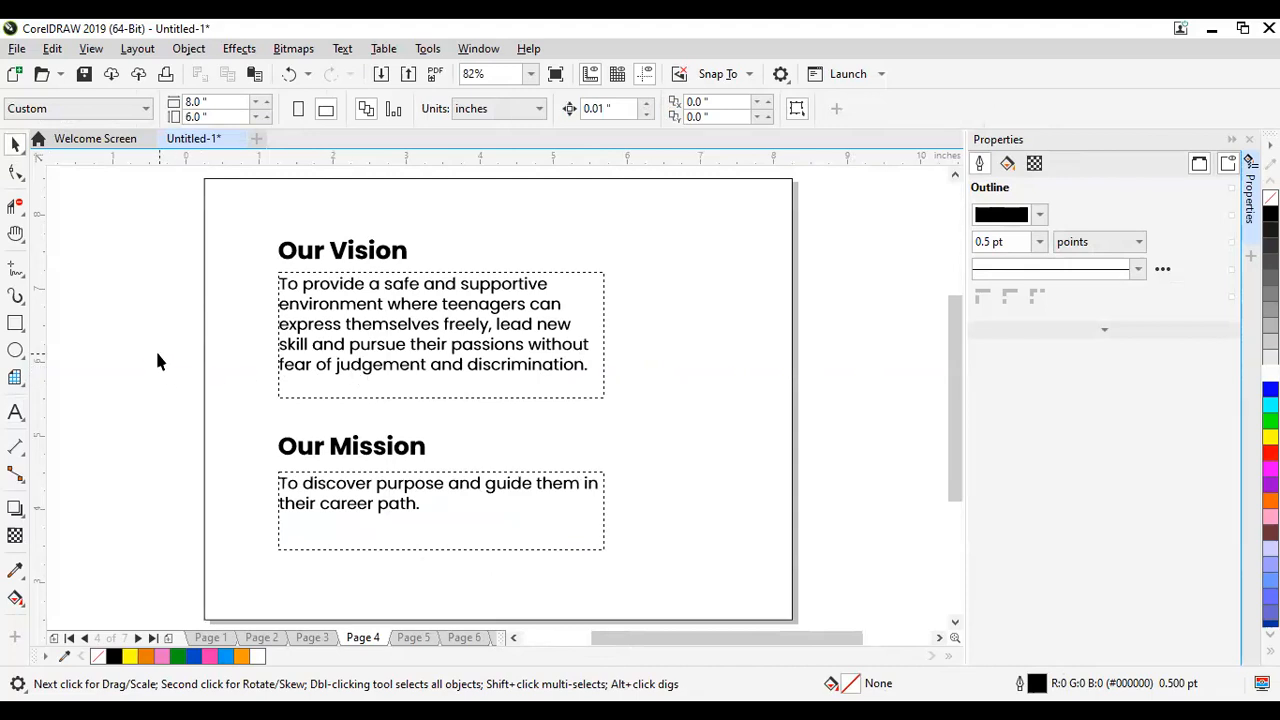
{"action": "left_click", "coordinate": [418, 372]}
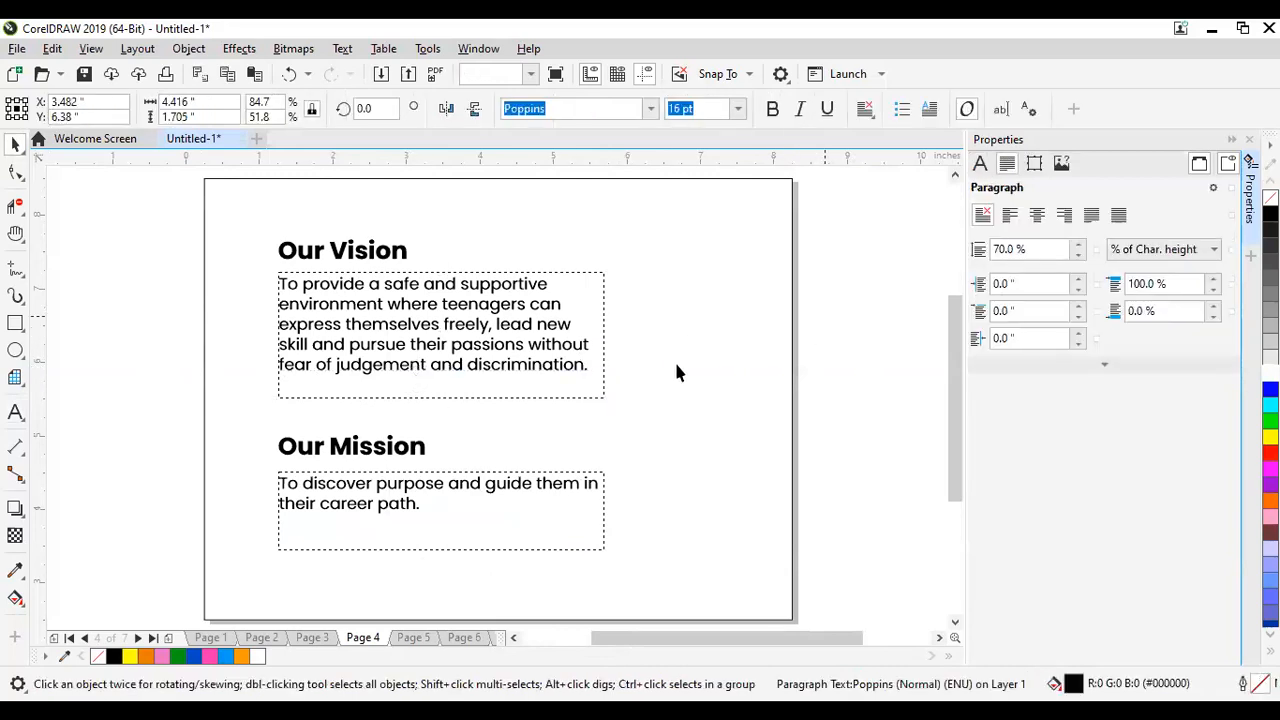
{"action": "left_click", "coordinate": [483, 365]}
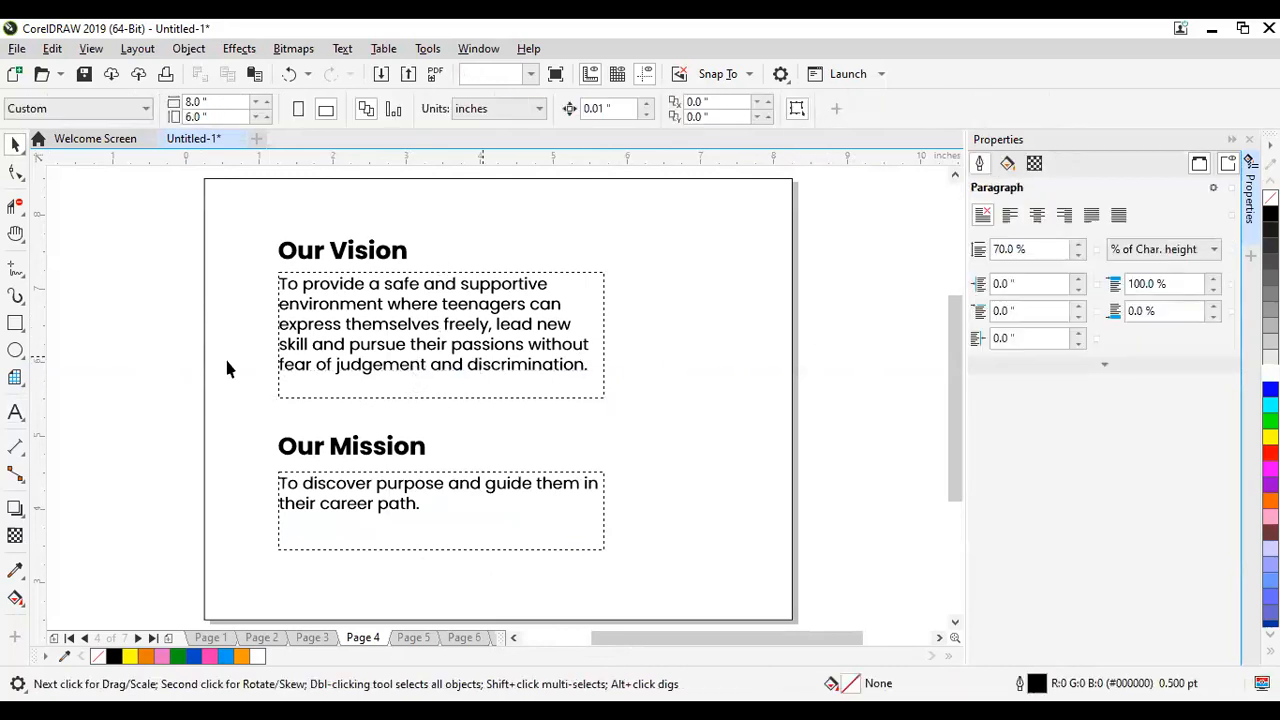
{"action": "left_click", "coordinate": [138, 323]}
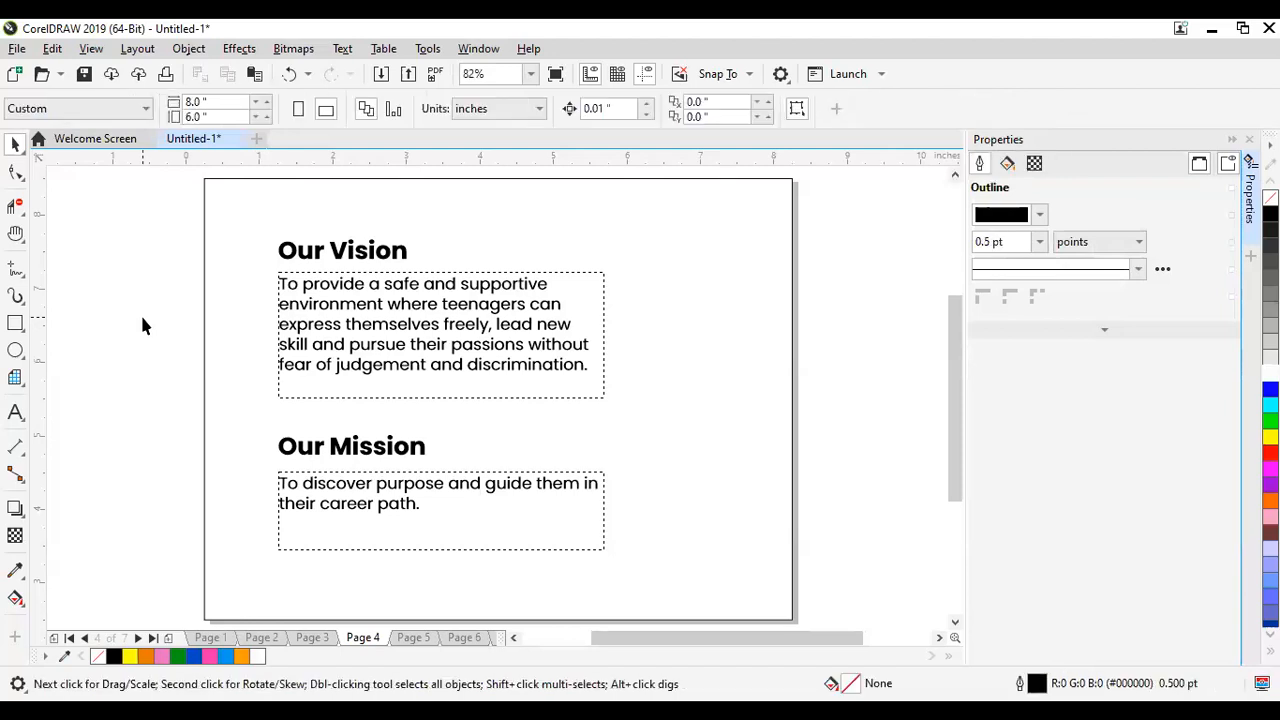
{"action": "left_click", "coordinate": [396, 394]}
{"action": "left_click_drag", "start_coordinate": [441, 402], "coordinate": [440, 394]}
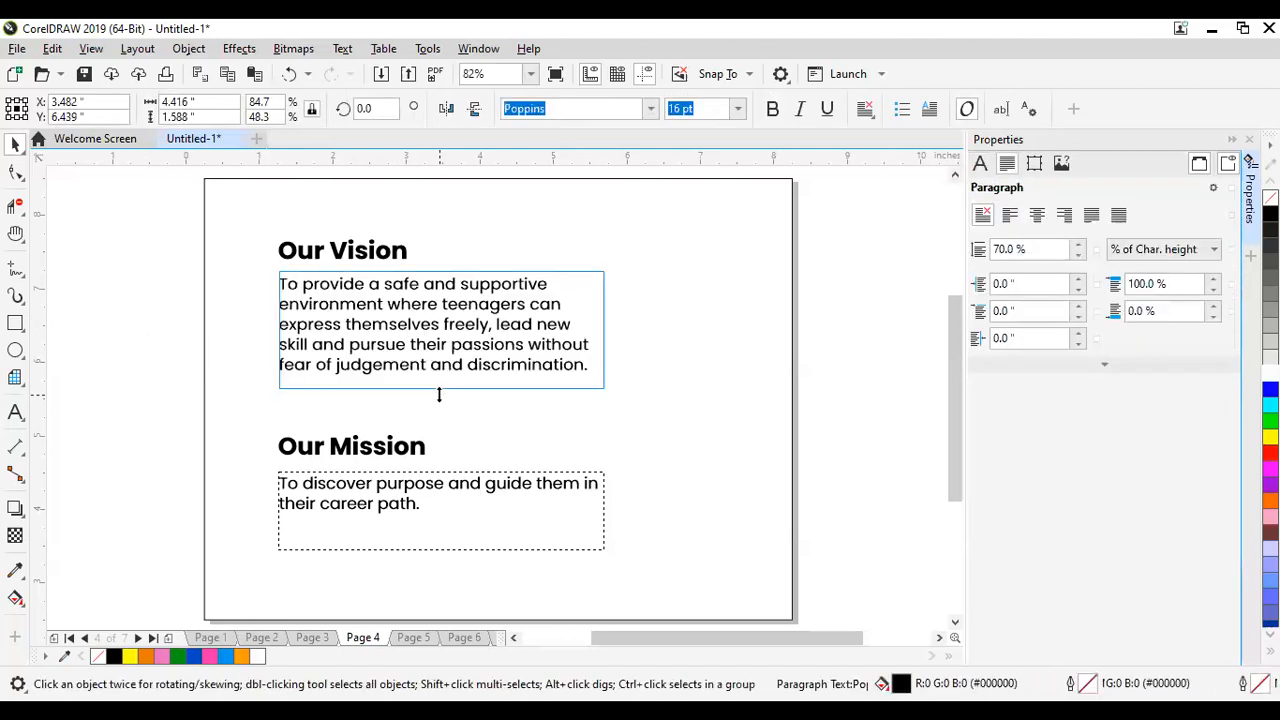
{"action": "left_click", "coordinate": [127, 388]}
Step: Set the font size of the description under "Our Vision" to 14 pt
{"action": "scroll", "coordinate": [430, 360], "scroll_direction": "down", "scroll_amount": 2}
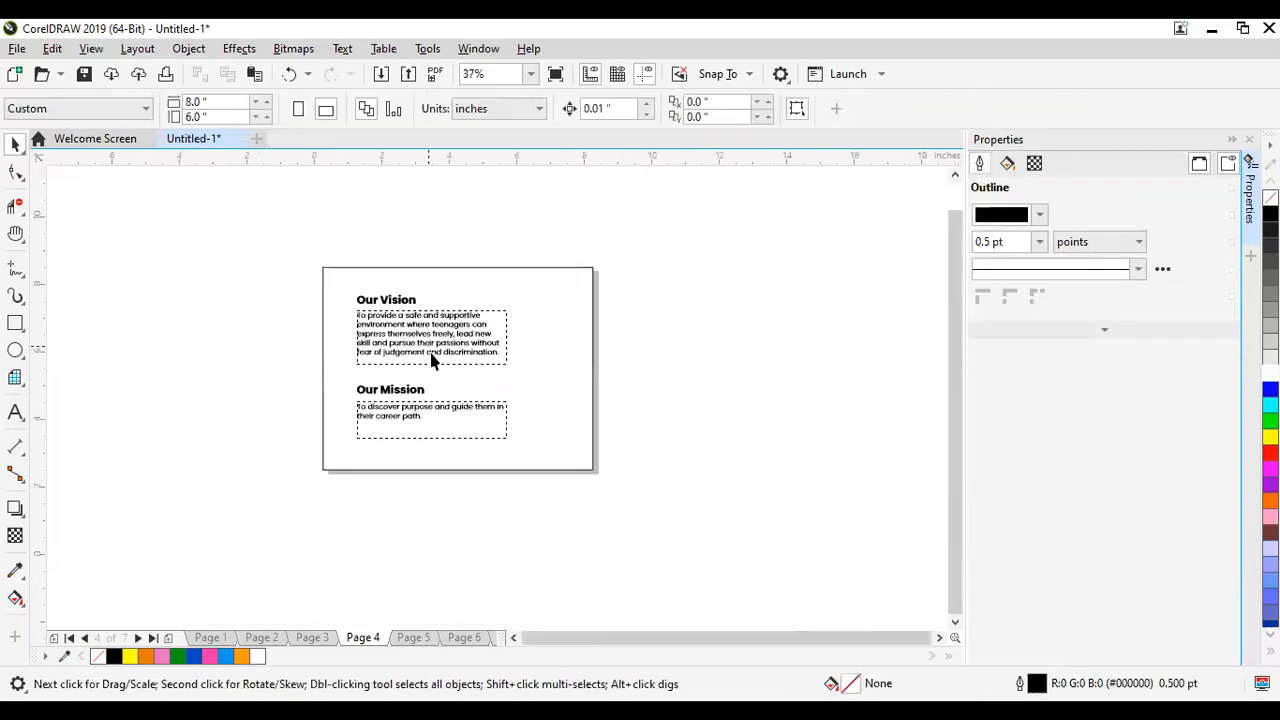
{"action": "scroll", "coordinate": [432, 363], "scroll_direction": "up", "scroll_amount": 2}
{"action": "left_click", "coordinate": [428, 337]}
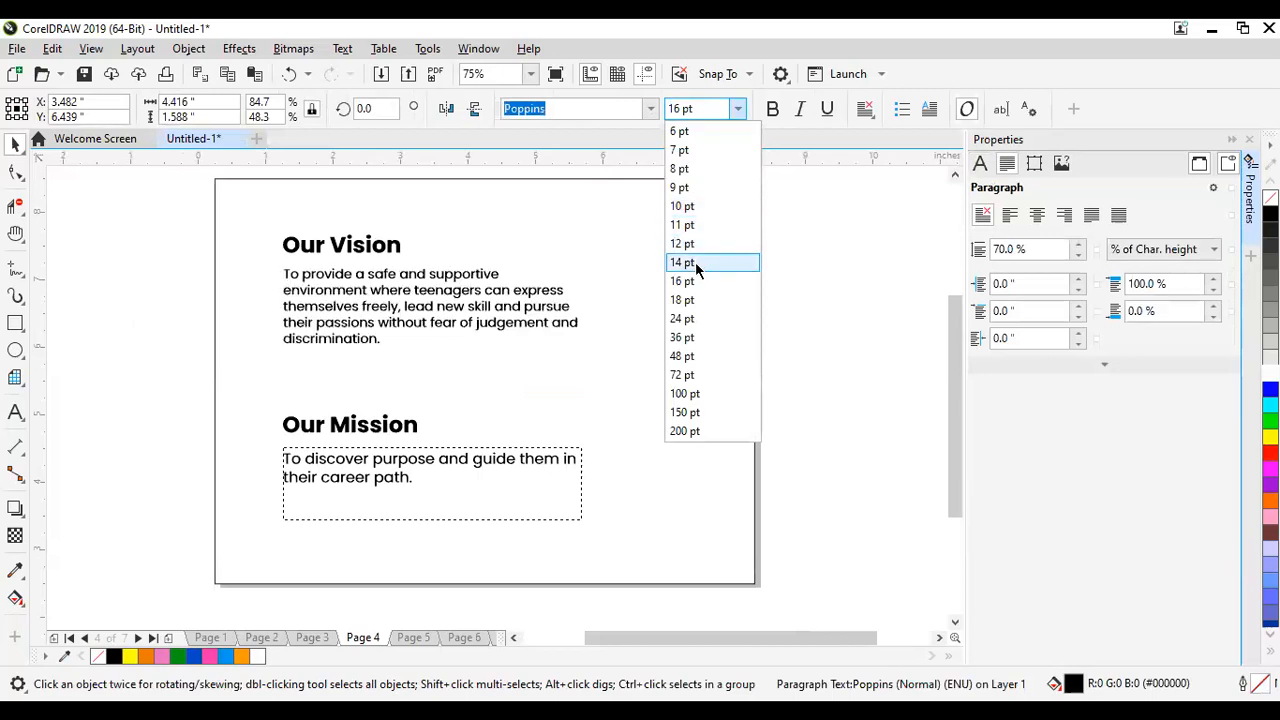
{"action": "left_click", "coordinate": [695, 262]}
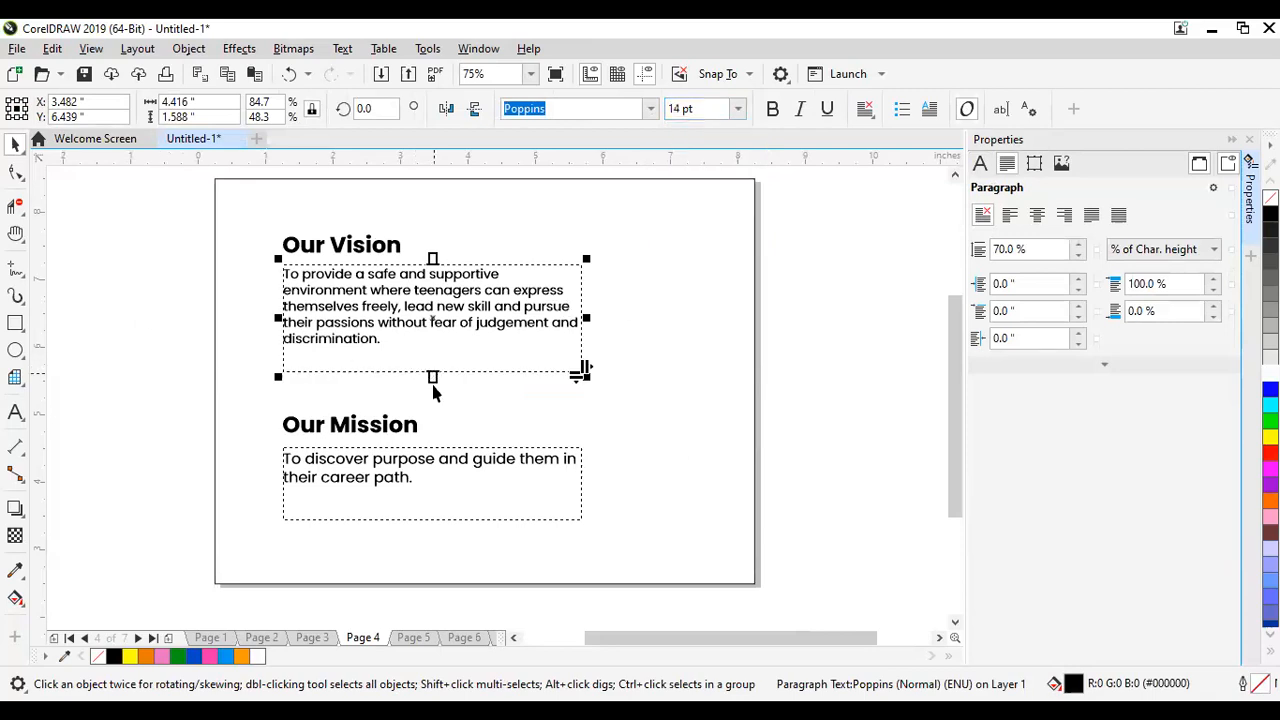
Step: Shorten the text frame of the description under "Our Vision" to a height of about 1.42 inches
{"action": "left_click_drag", "start_coordinate": [433, 377], "coordinate": [434, 364]}
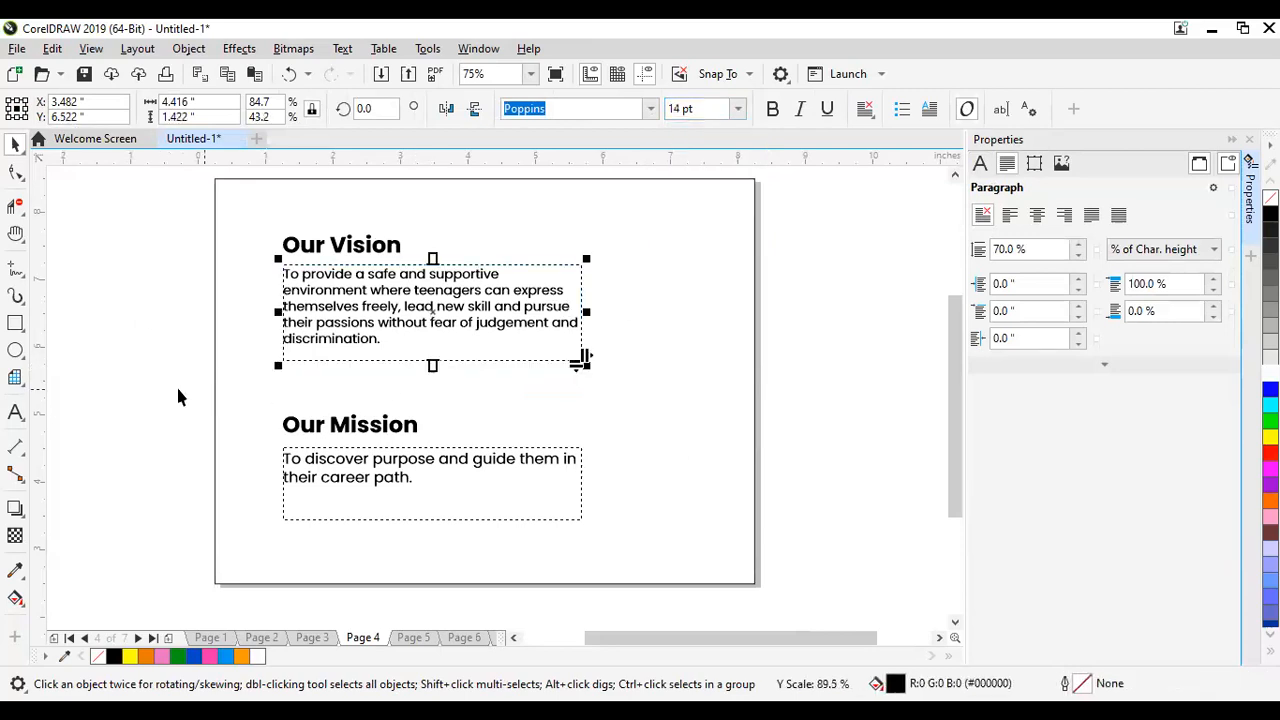
{"action": "left_click", "coordinate": [179, 397]}
{"action": "key", "text": "shift+F4"}
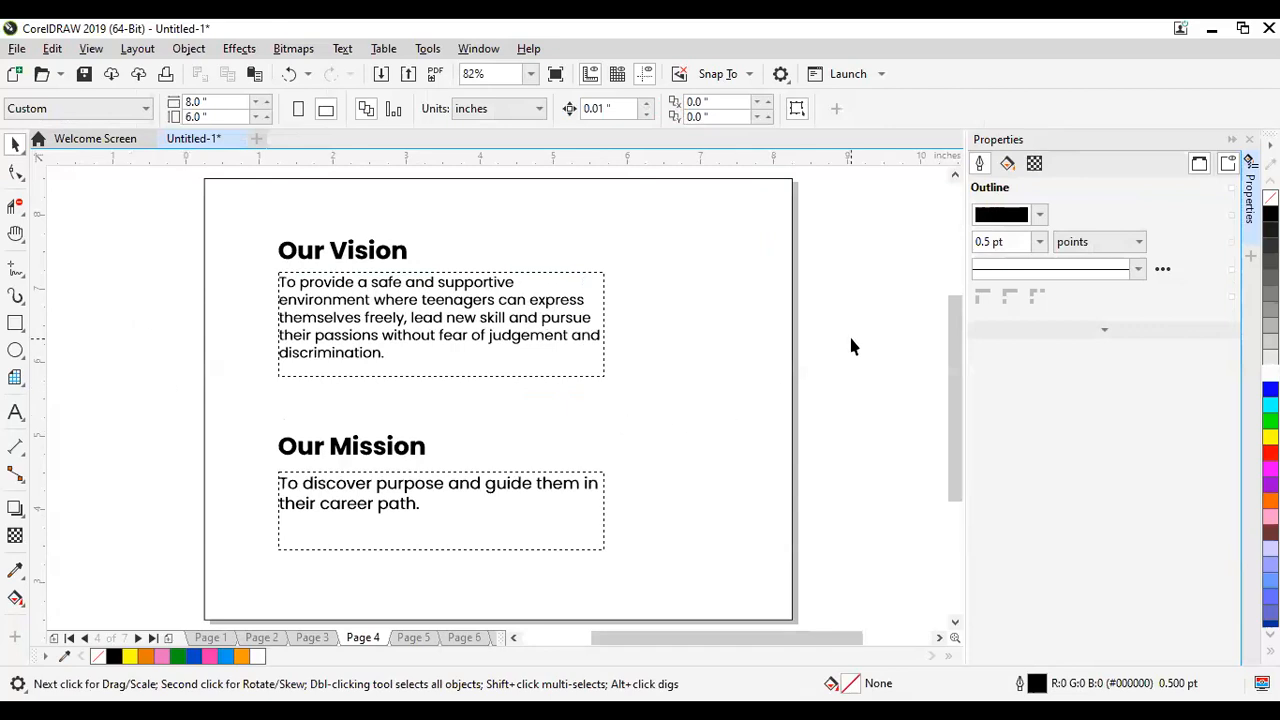
Step: Try a 12 pt font size on the description under "Our Vision" and undo it
{"action": "left_click", "coordinate": [459, 346]}
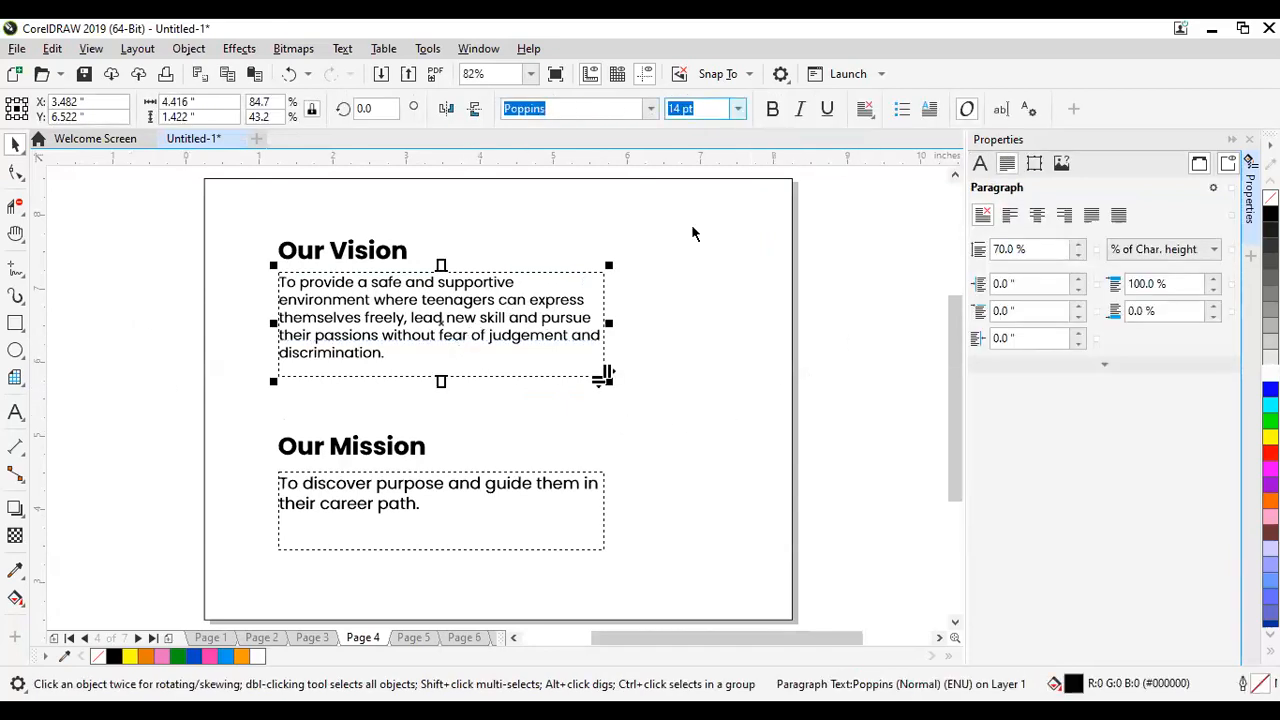
{"action": "type", "text": "12"}
{"action": "key", "text": "Return"}
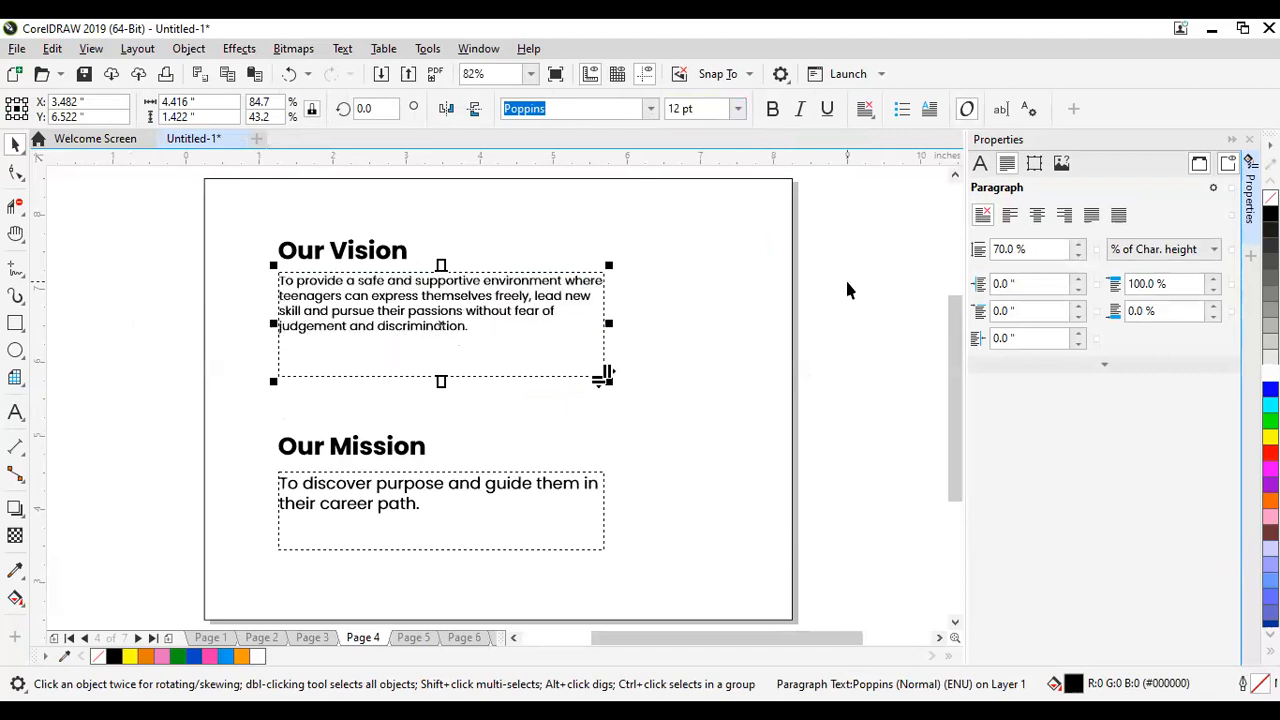
{"action": "key", "text": "ctrl+z"}
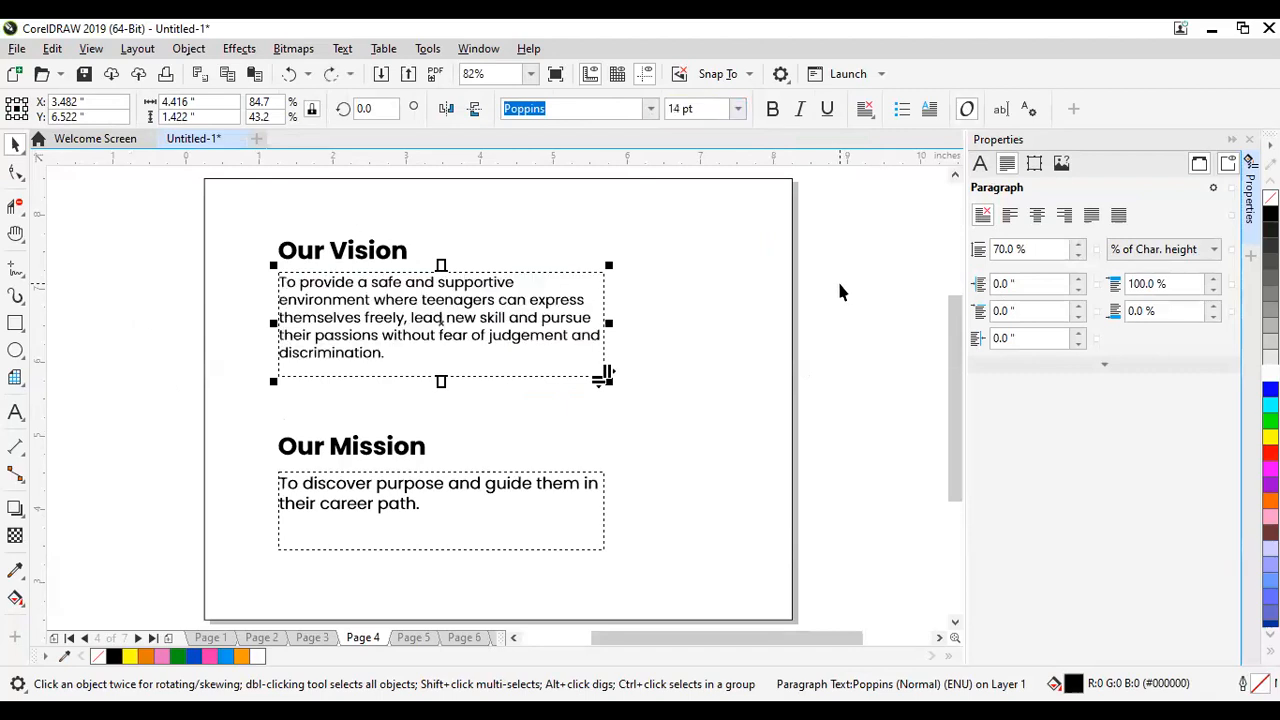
Step: Set the description under "Our Mission" to 14 pt and shorten its text frame to end just below the text
{"action": "left_click", "coordinate": [409, 463]}
{"action": "left_click", "coordinate": [409, 500]}
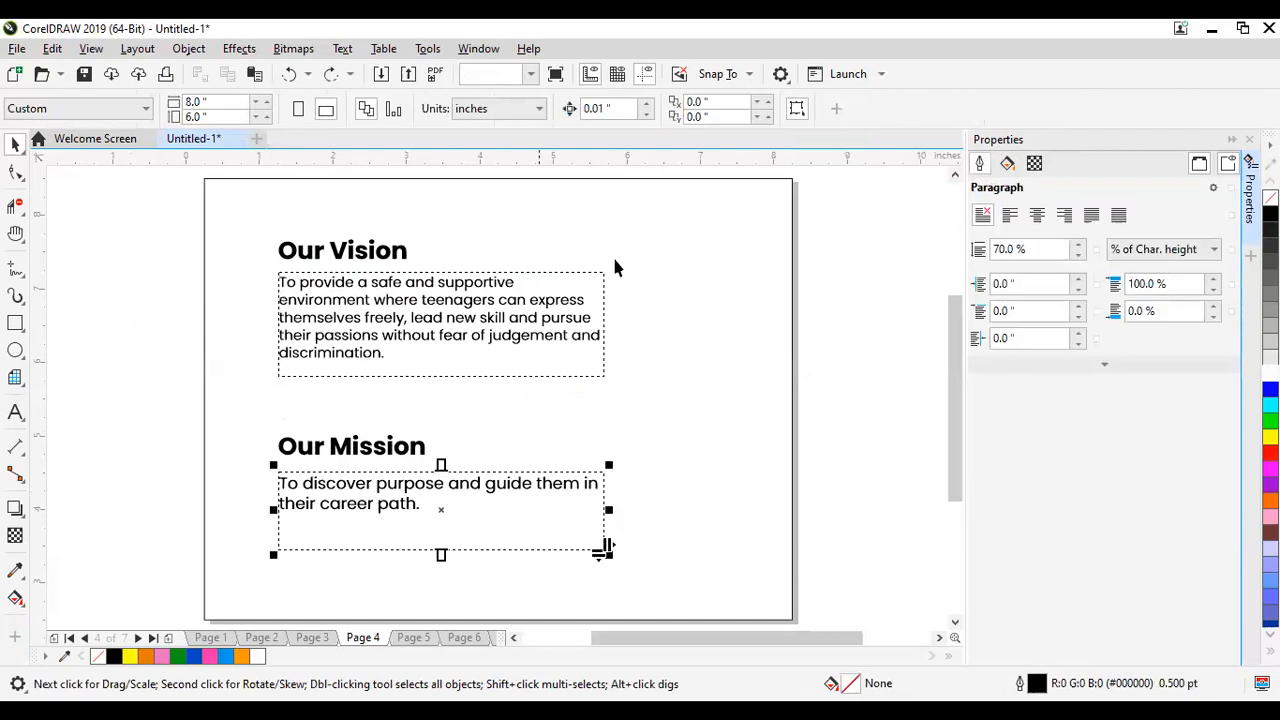
{"action": "left_click", "coordinate": [744, 108]}
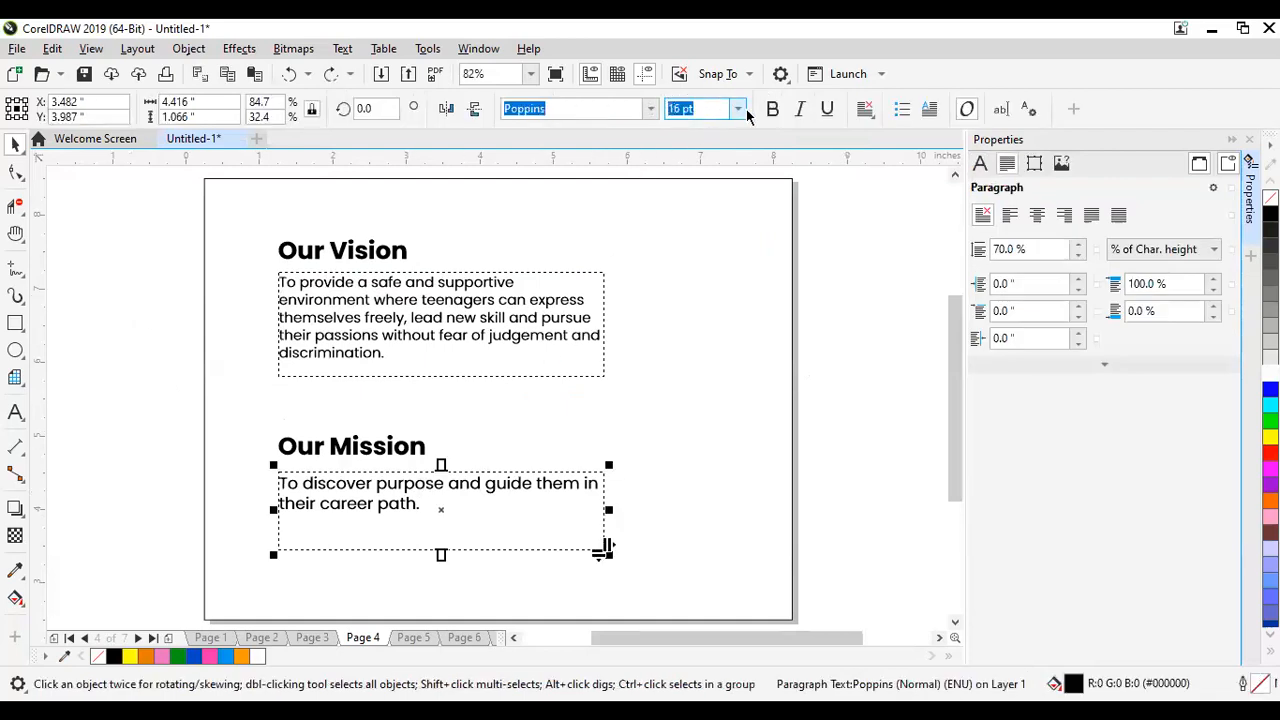
{"action": "left_click", "coordinate": [694, 263]}
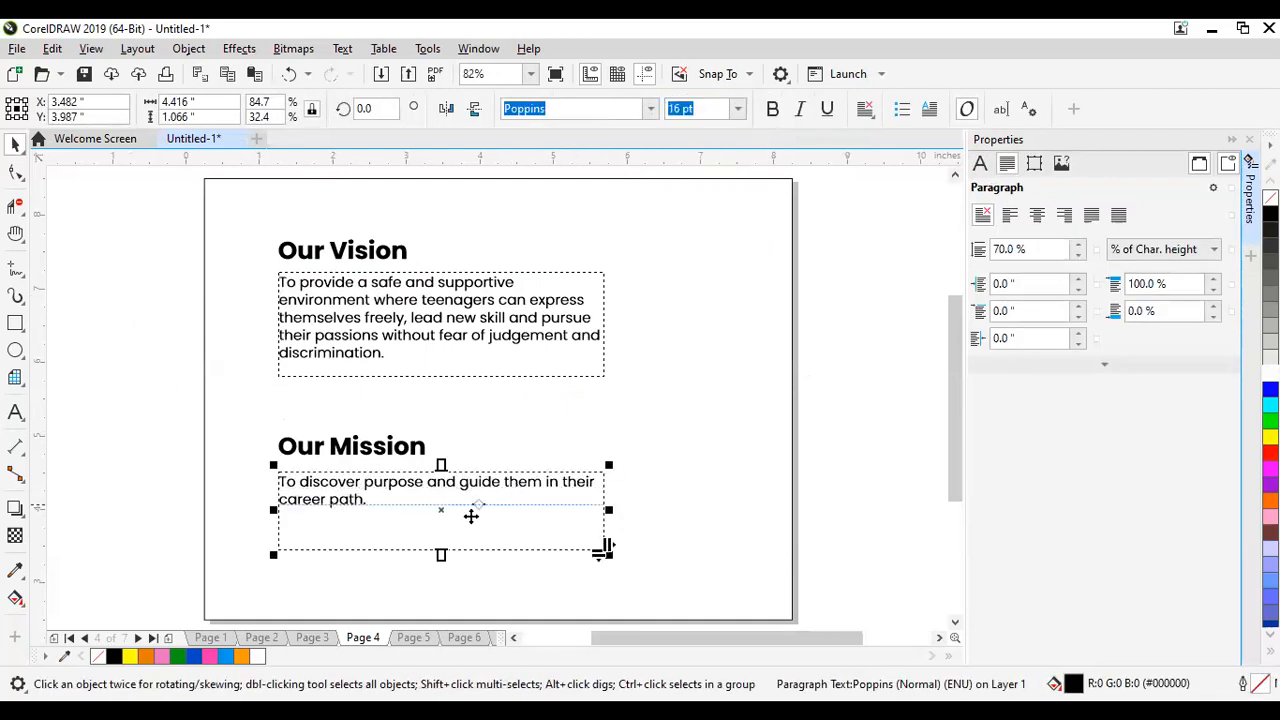
{"action": "left_click_drag", "start_coordinate": [440, 551], "coordinate": [443, 530]}
{"action": "left_click", "coordinate": [867, 397]}
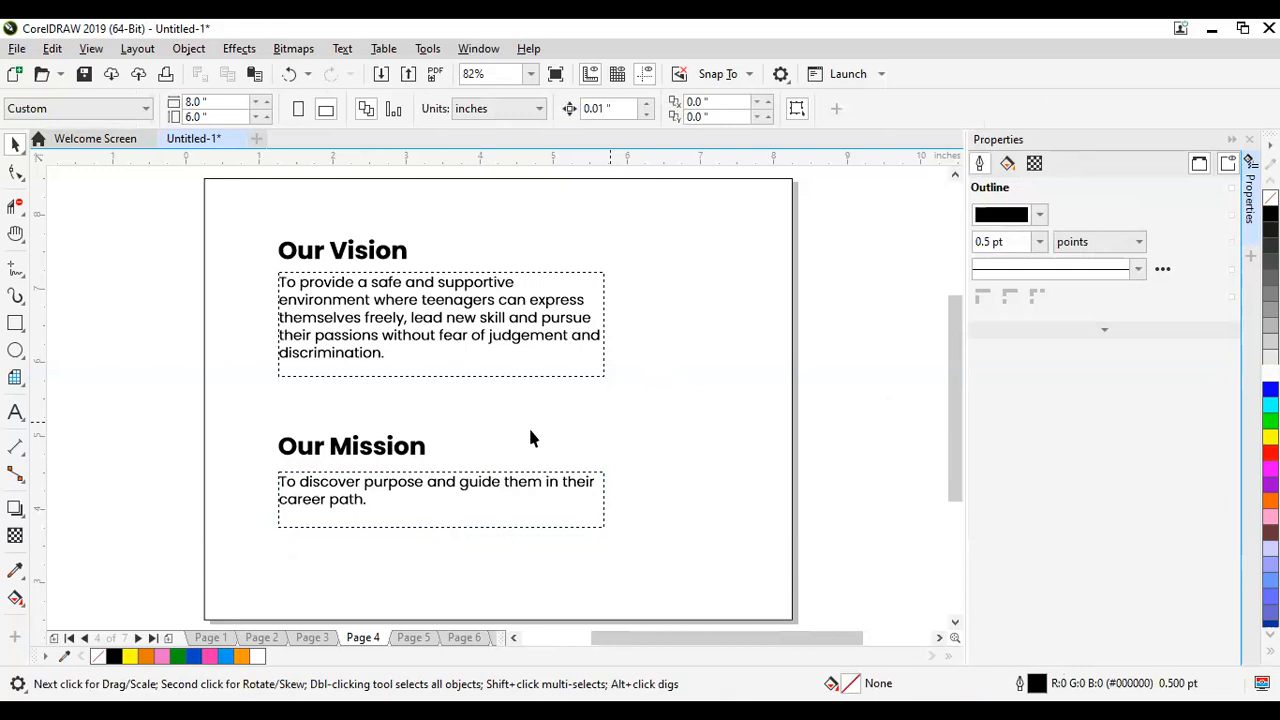
Step: Set the font size of the "Our Mission" and "Our Vision" headings to 18 pt
{"action": "left_click", "coordinate": [392, 450]}
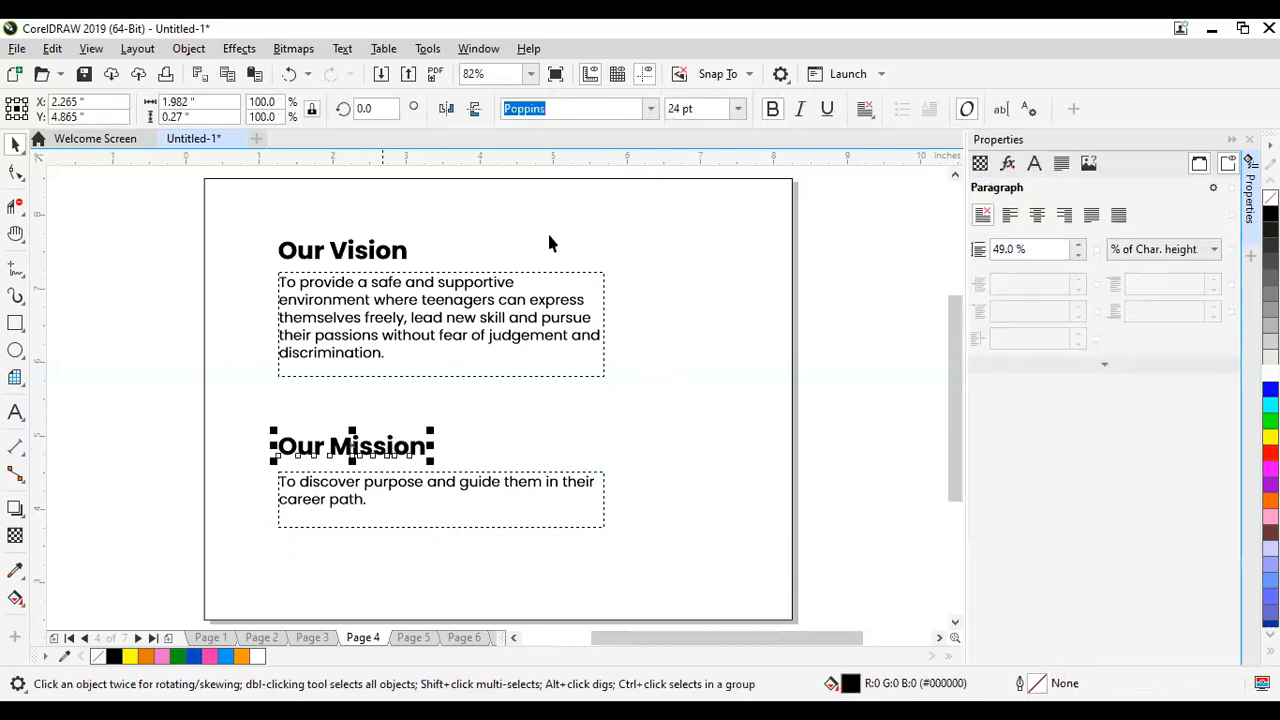
{"action": "left_click", "coordinate": [737, 108]}
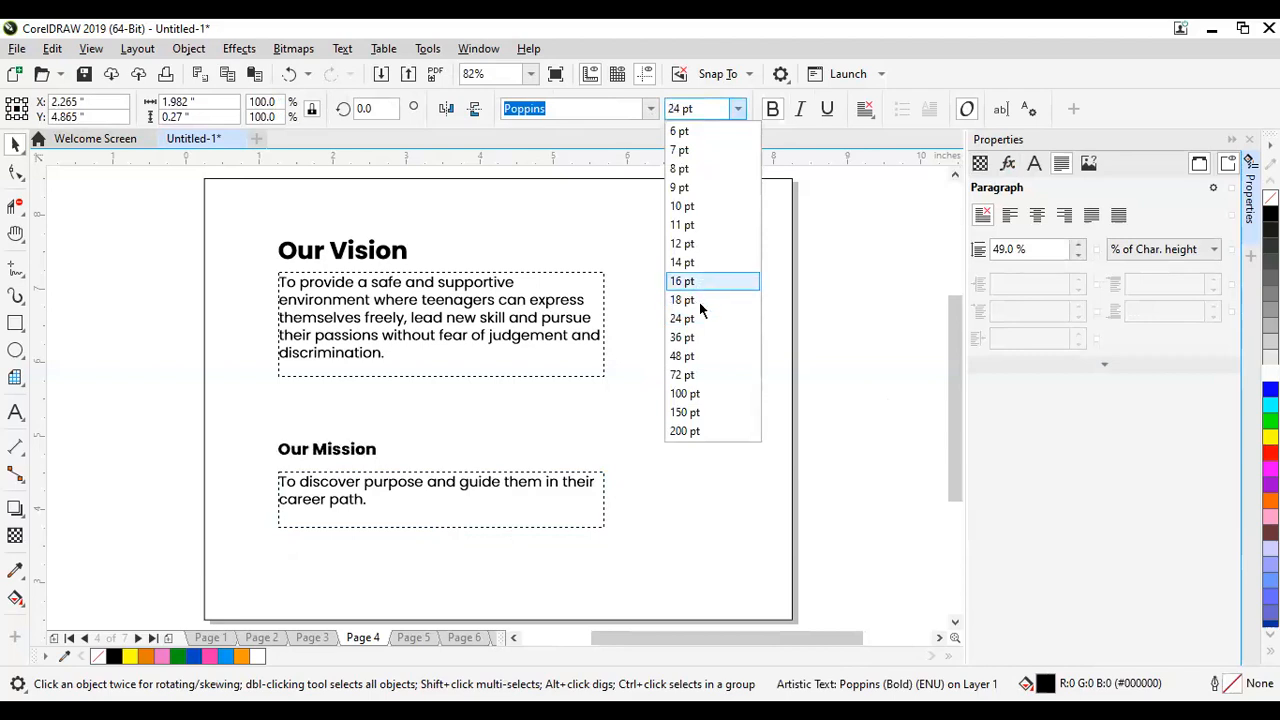
{"action": "left_click", "coordinate": [699, 301]}
{"action": "left_click", "coordinate": [371, 251]}
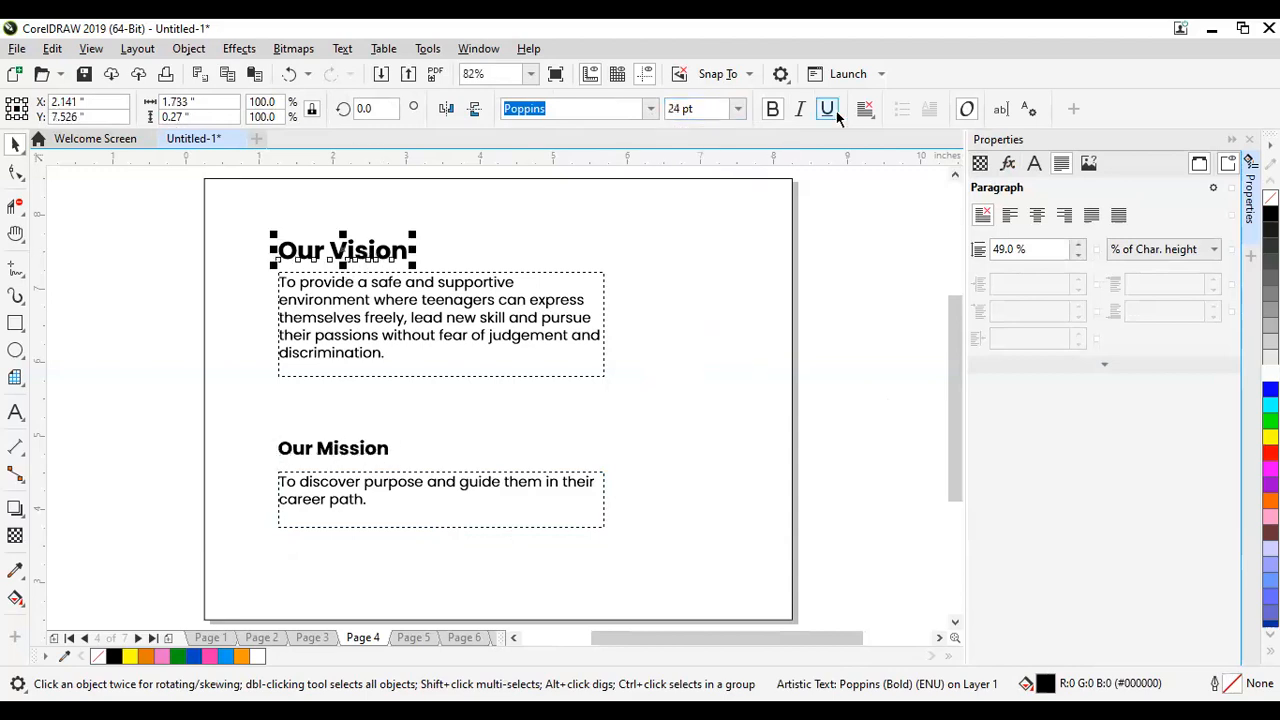
{"action": "left_click", "coordinate": [741, 112]}
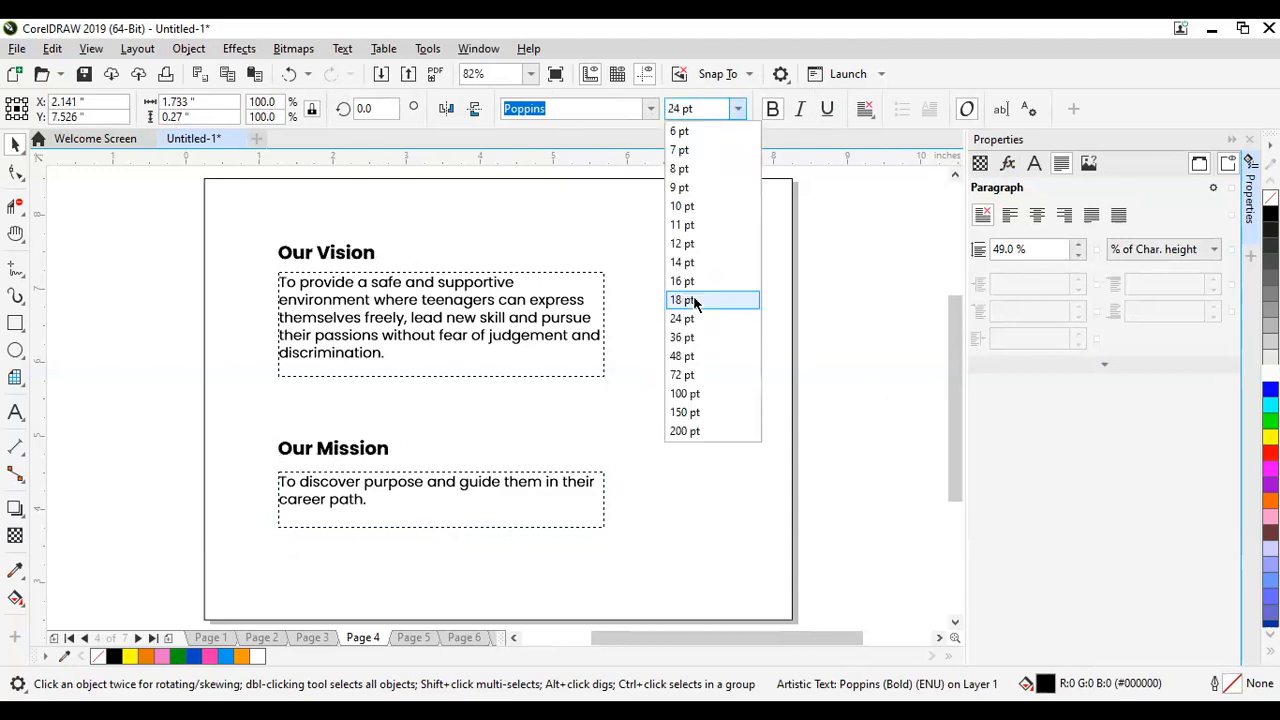
{"action": "left_click", "coordinate": [693, 295]}
{"action": "left_click_drag", "start_coordinate": [162, 214], "coordinate": [790, 560]}
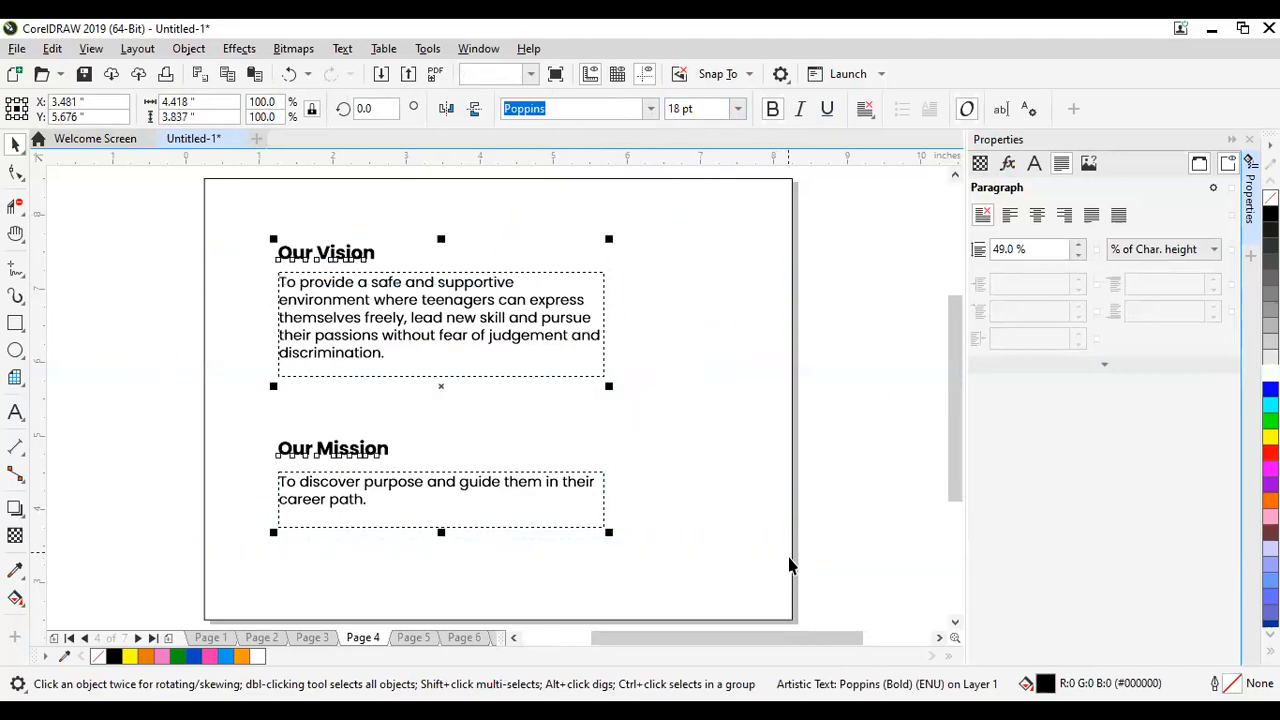
{"action": "left_click", "coordinate": [894, 365]}
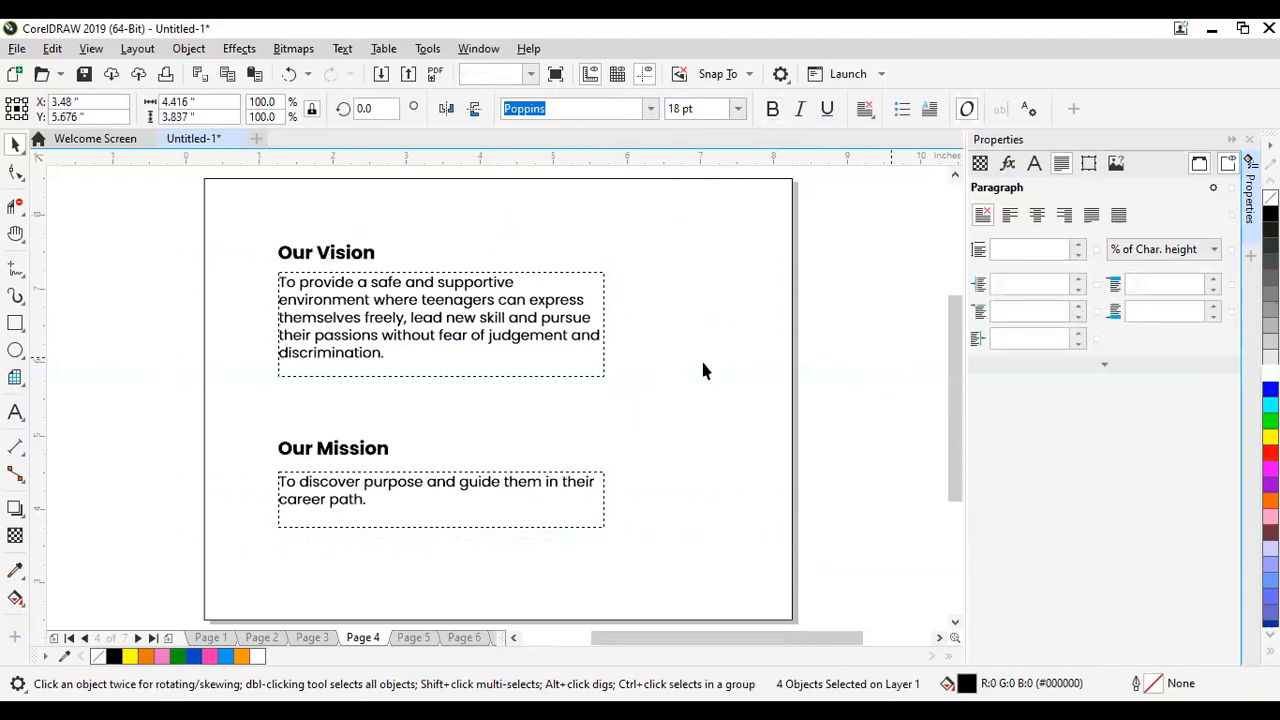
Step: Select the "Our Brand" heading on Page 3
{"action": "left_click", "coordinate": [328, 637]}
{"action": "left_click", "coordinate": [500, 298]}
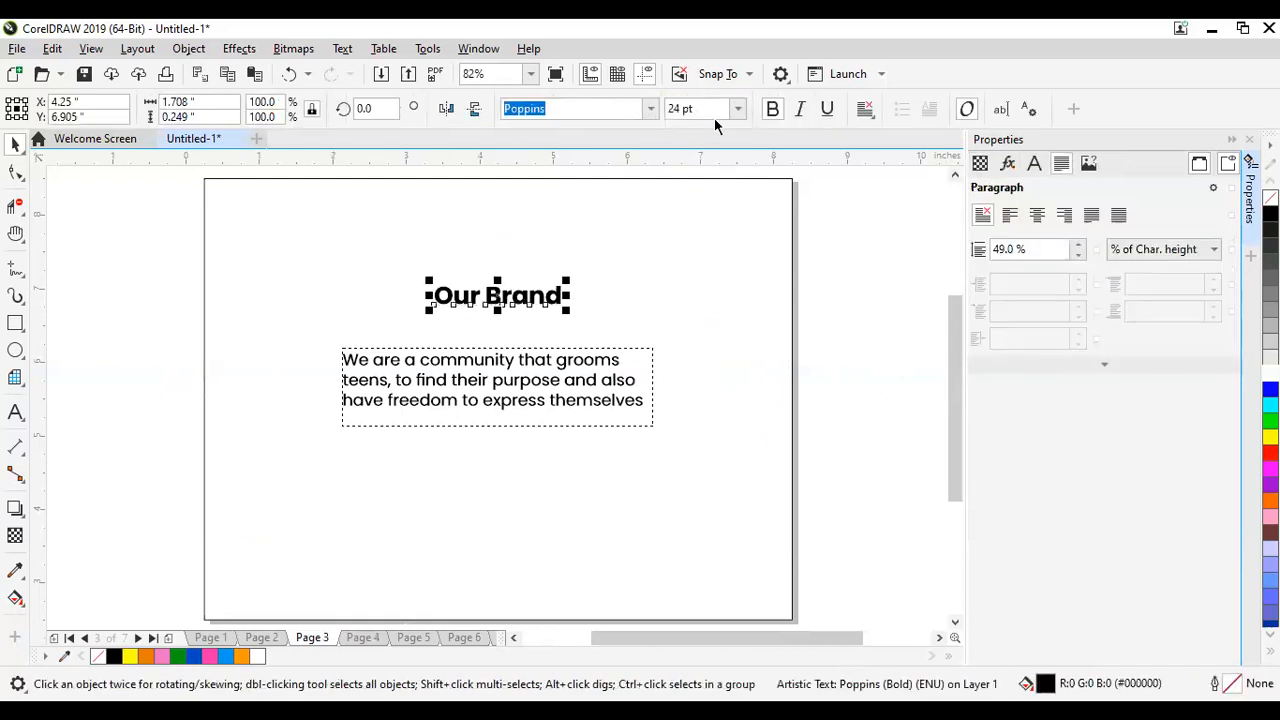
Step: Set the "Our Brand" heading to 18 pt and place it just above the paragraph, flush with its left edge
{"action": "left_click", "coordinate": [739, 112]}
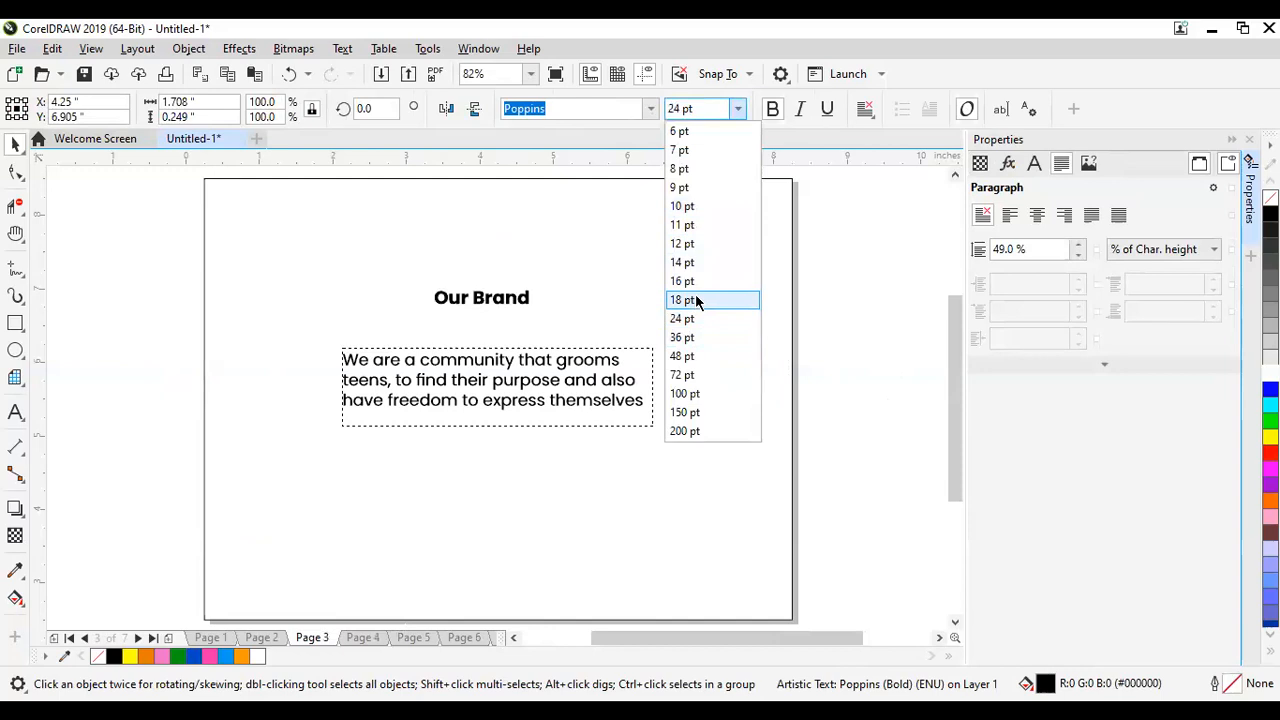
{"action": "left_click", "coordinate": [480, 305]}
{"action": "left_click_drag", "start_coordinate": [488, 306], "coordinate": [396, 335]}
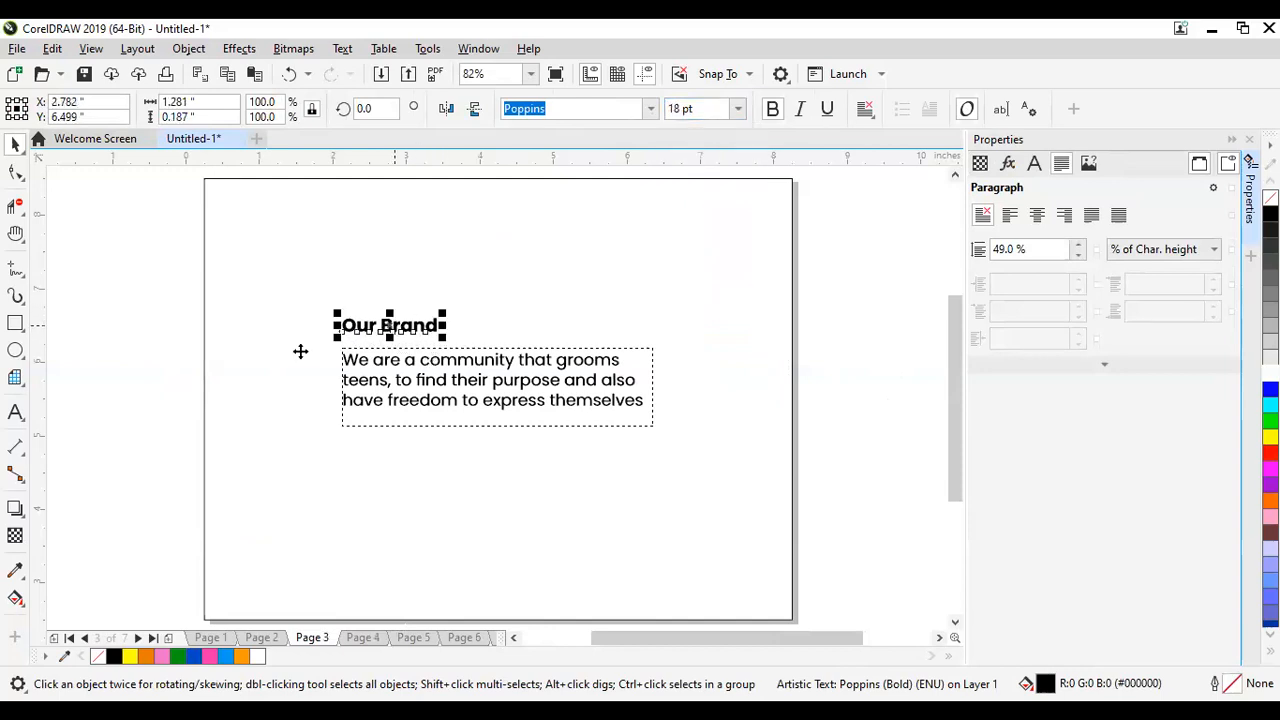
Step: Align the "Our Brand" heading and paragraph to page 4's left text margin, then place them in the upper part of page 3
{"action": "left_click_drag", "start_coordinate": [139, 254], "coordinate": [674, 463]}
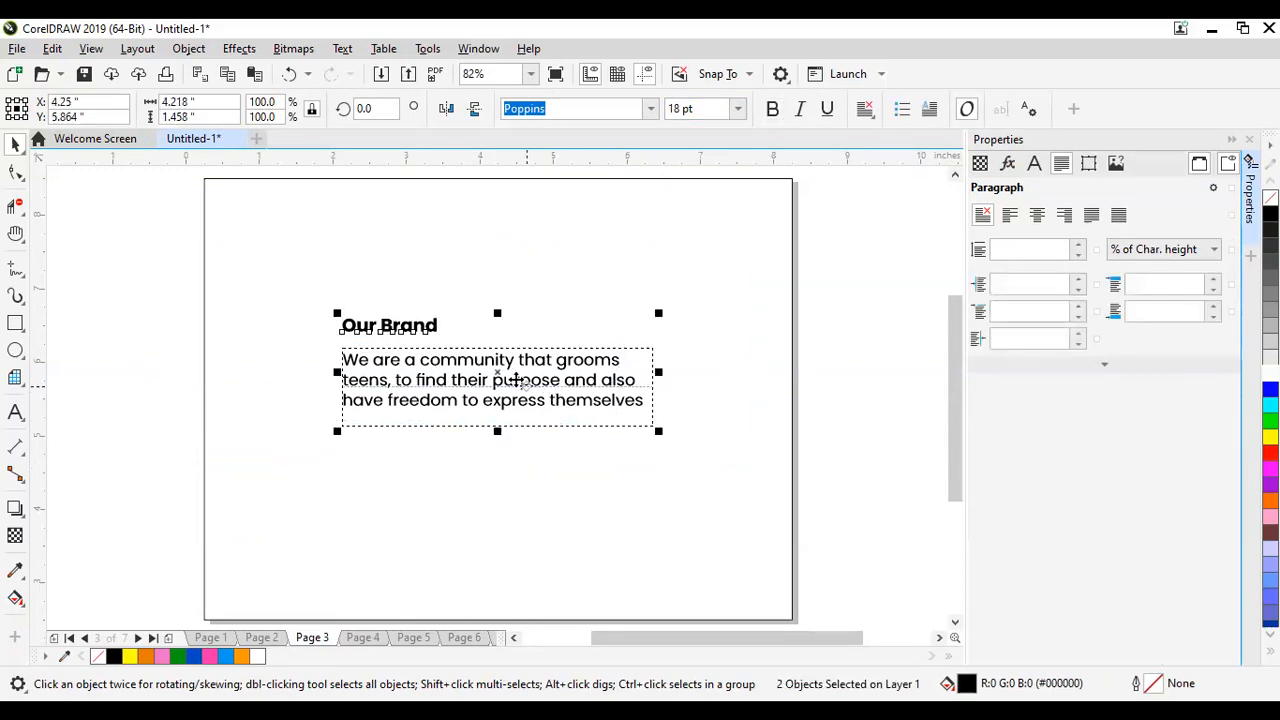
{"action": "left_click_drag", "start_coordinate": [509, 377], "coordinate": [449, 596]}
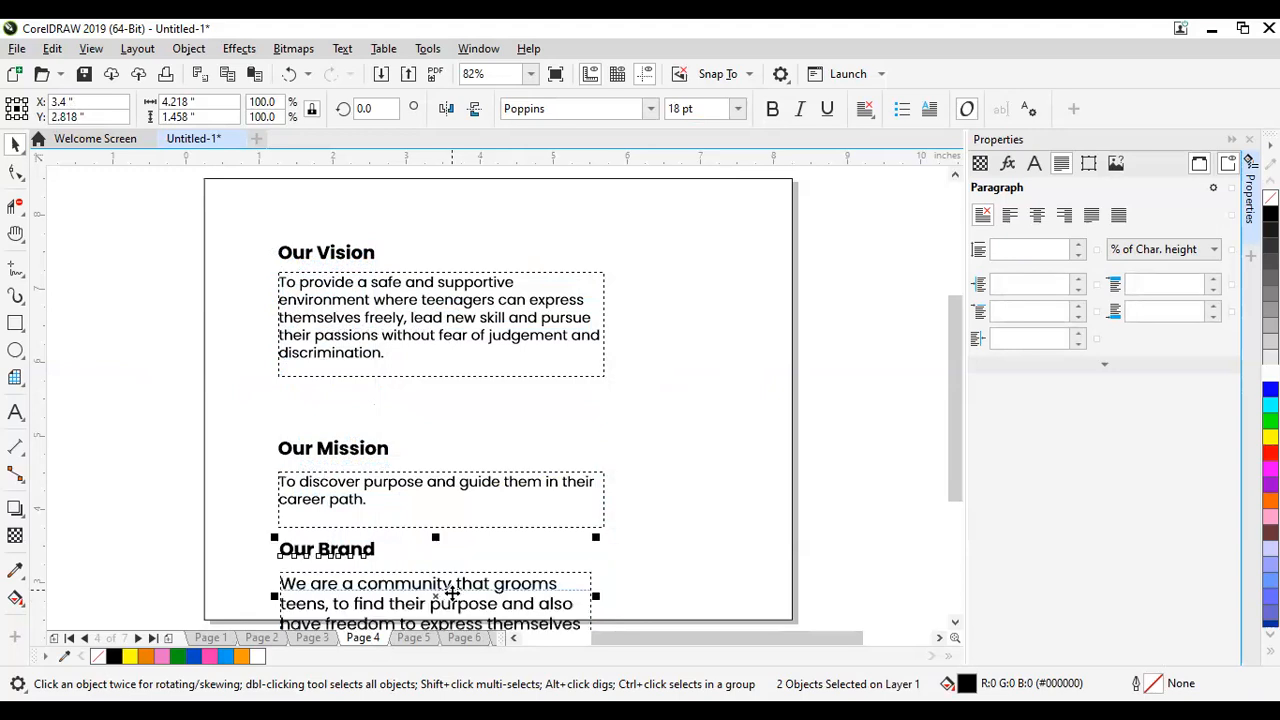
{"action": "key", "text": "ctrl+x"}
{"action": "left_click", "coordinate": [322, 638]}
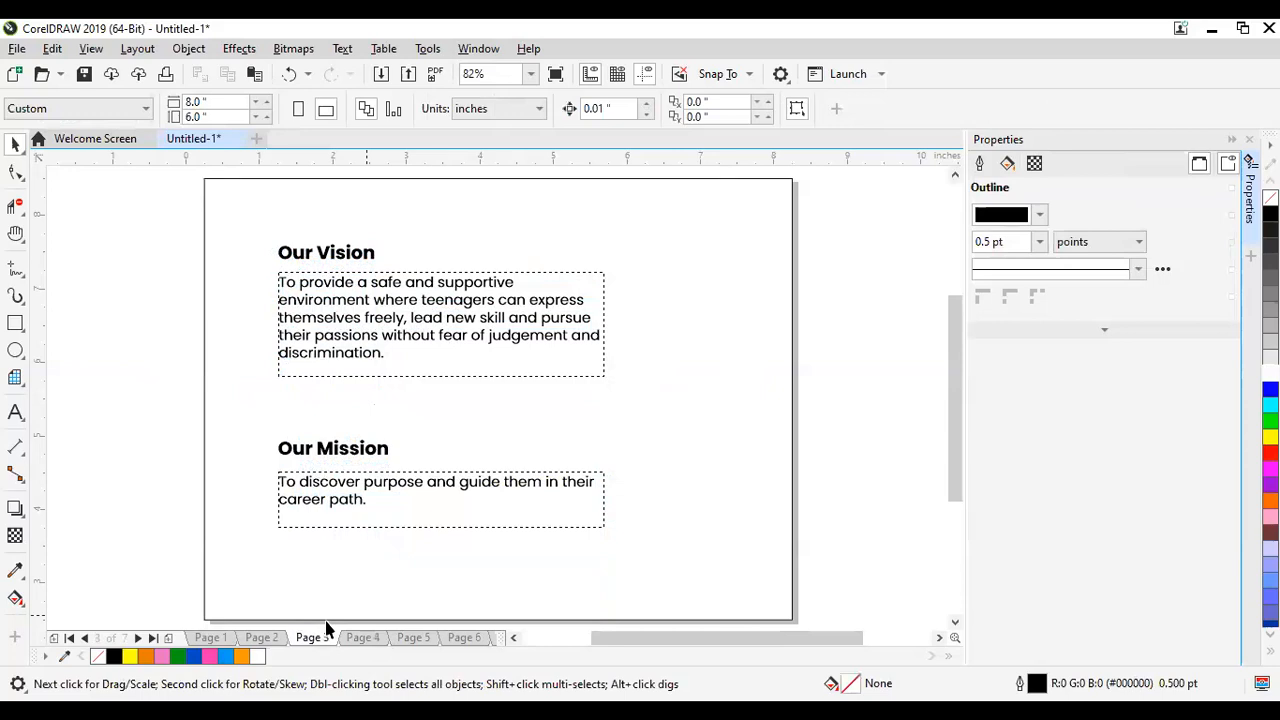
{"action": "key", "text": "ctrl+v"}
{"action": "left_click_drag", "start_coordinate": [429, 603], "coordinate": [456, 322]}
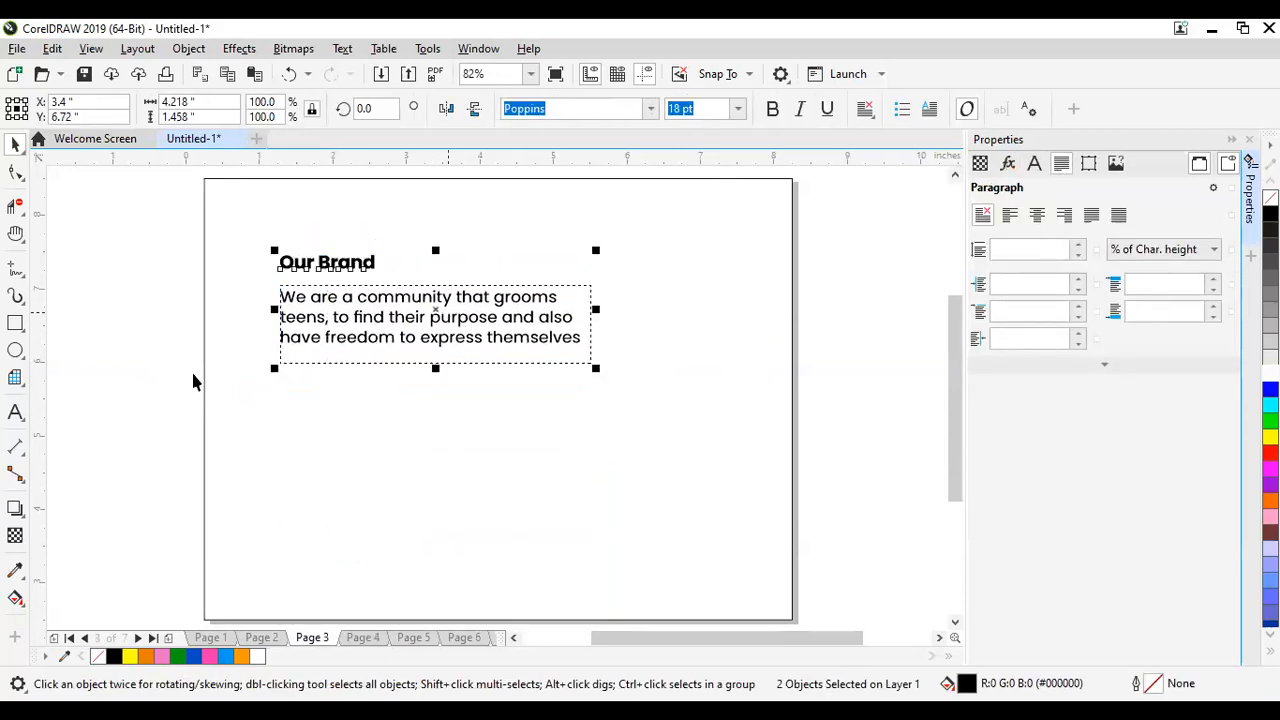
Step: Set the paragraph under "Our Brand" to 14 pt and slightly shorten its text frame from below
{"action": "left_click", "coordinate": [385, 250]}
{"action": "left_click", "coordinate": [368, 262]}
{"action": "left_click", "coordinate": [418, 360]}
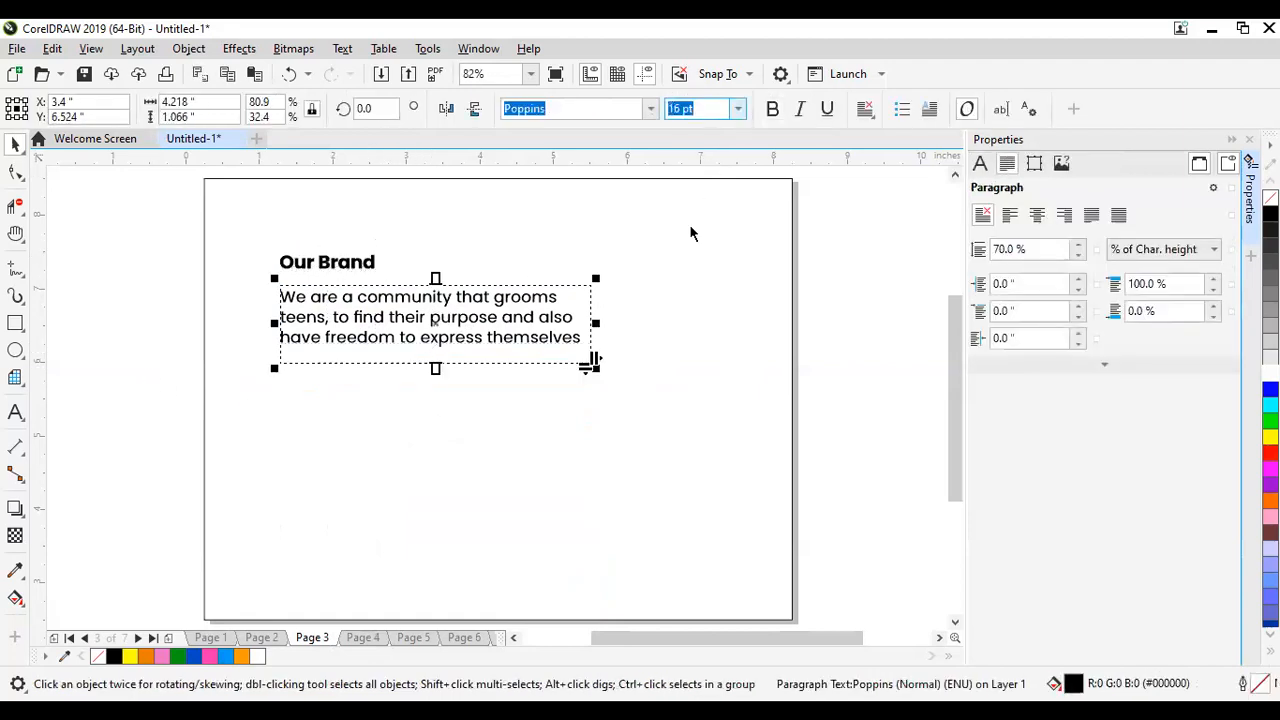
{"action": "left_click", "coordinate": [737, 108]}
{"action": "left_click", "coordinate": [688, 262]}
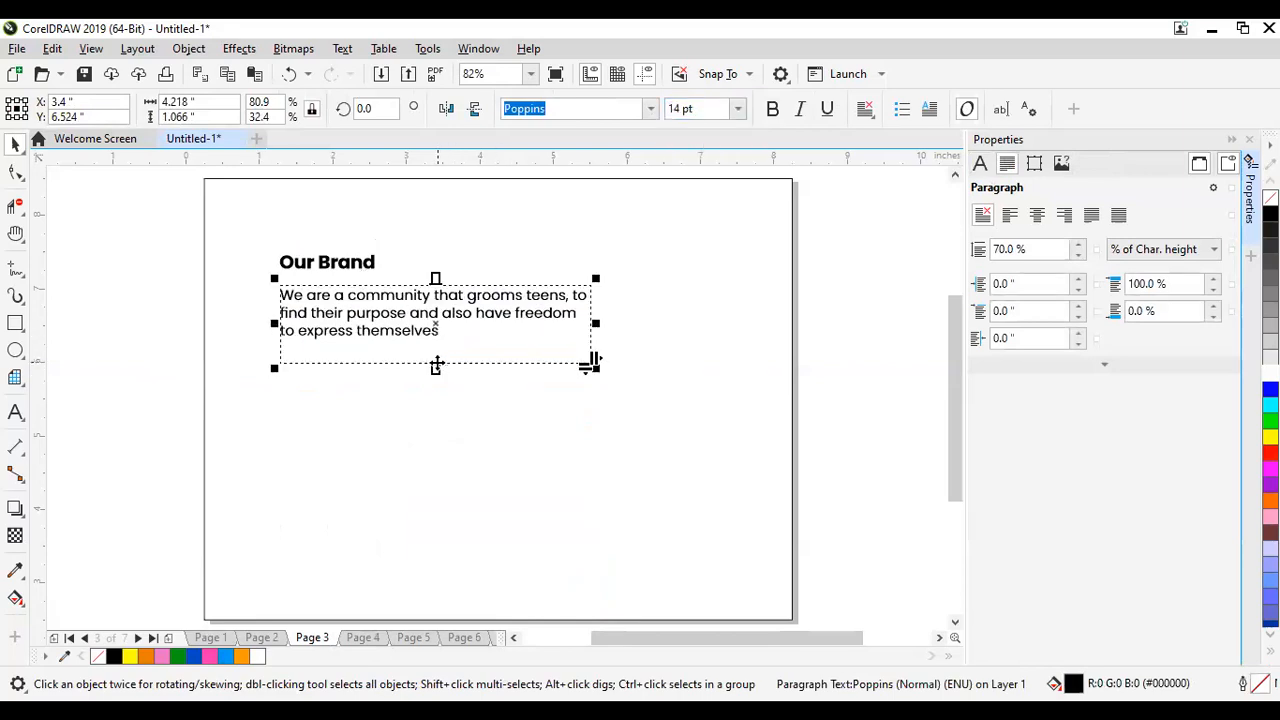
{"action": "left_click_drag", "start_coordinate": [437, 366], "coordinate": [437, 360]}
{"action": "left_click", "coordinate": [821, 330]}
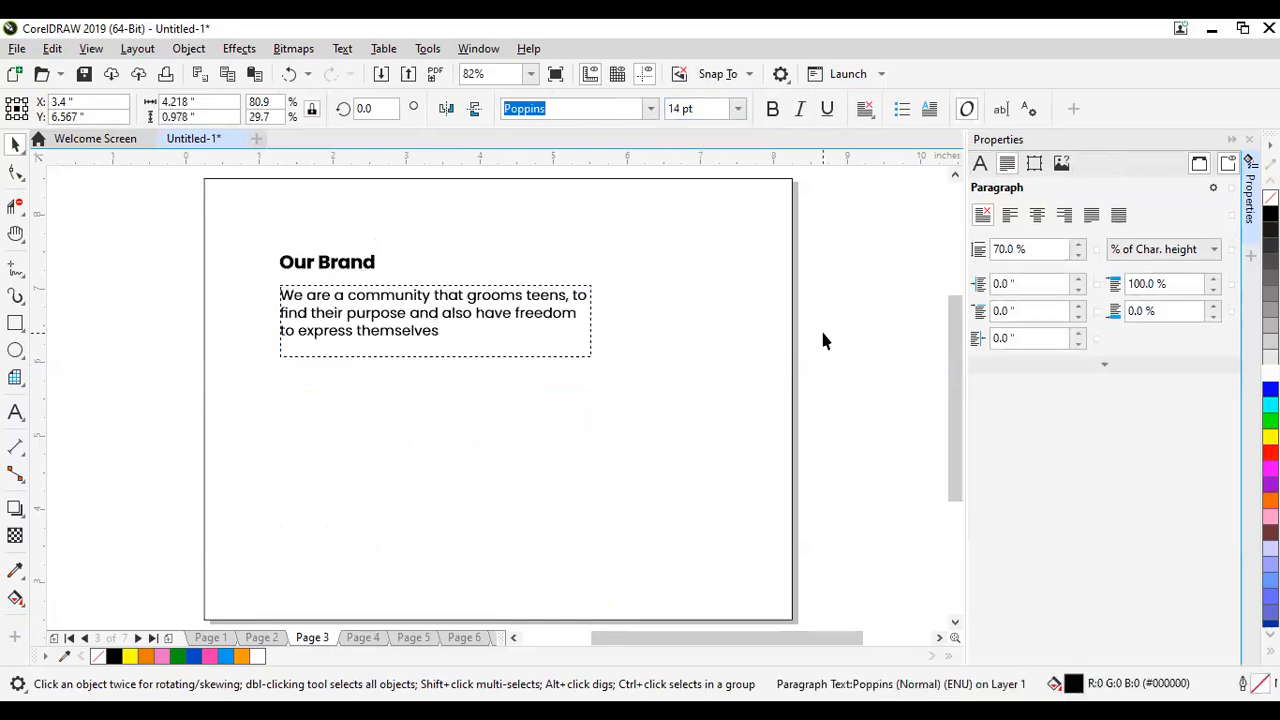
{"action": "scroll", "coordinate": [436, 340], "scroll_direction": "down", "scroll_amount": 3}
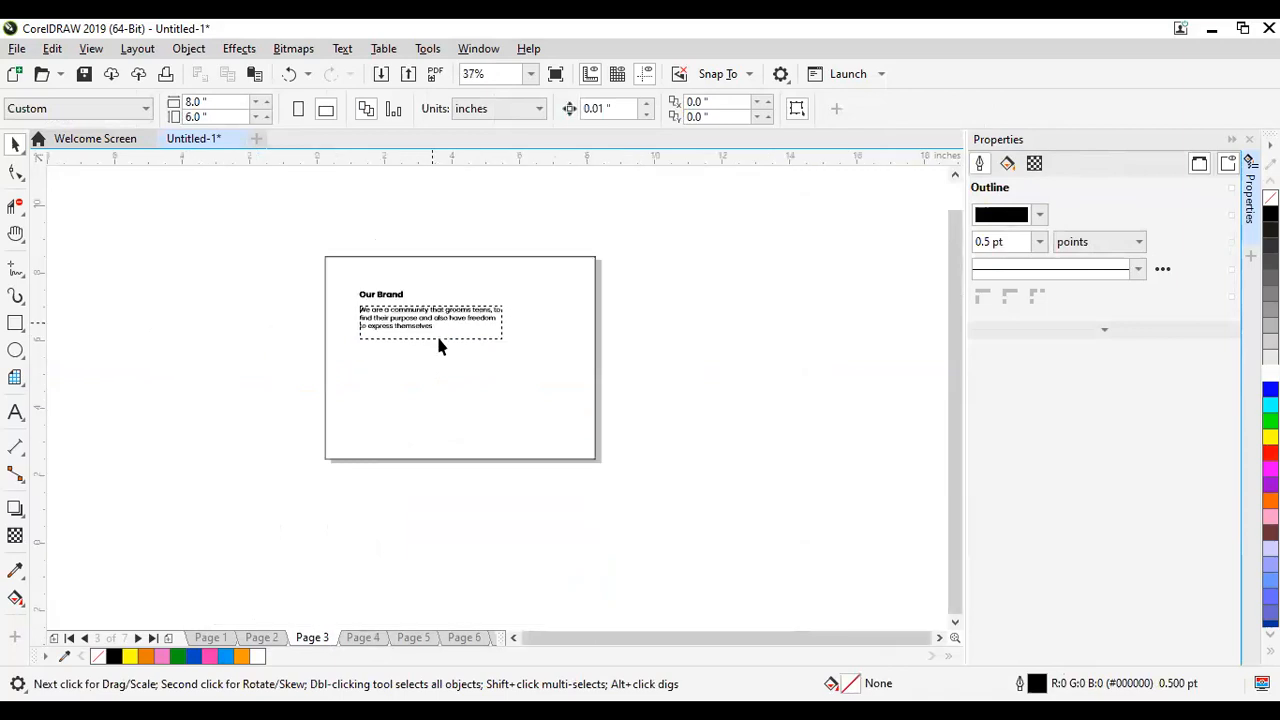
{"action": "scroll", "coordinate": [436, 340], "scroll_direction": "up", "scroll_amount": 3}
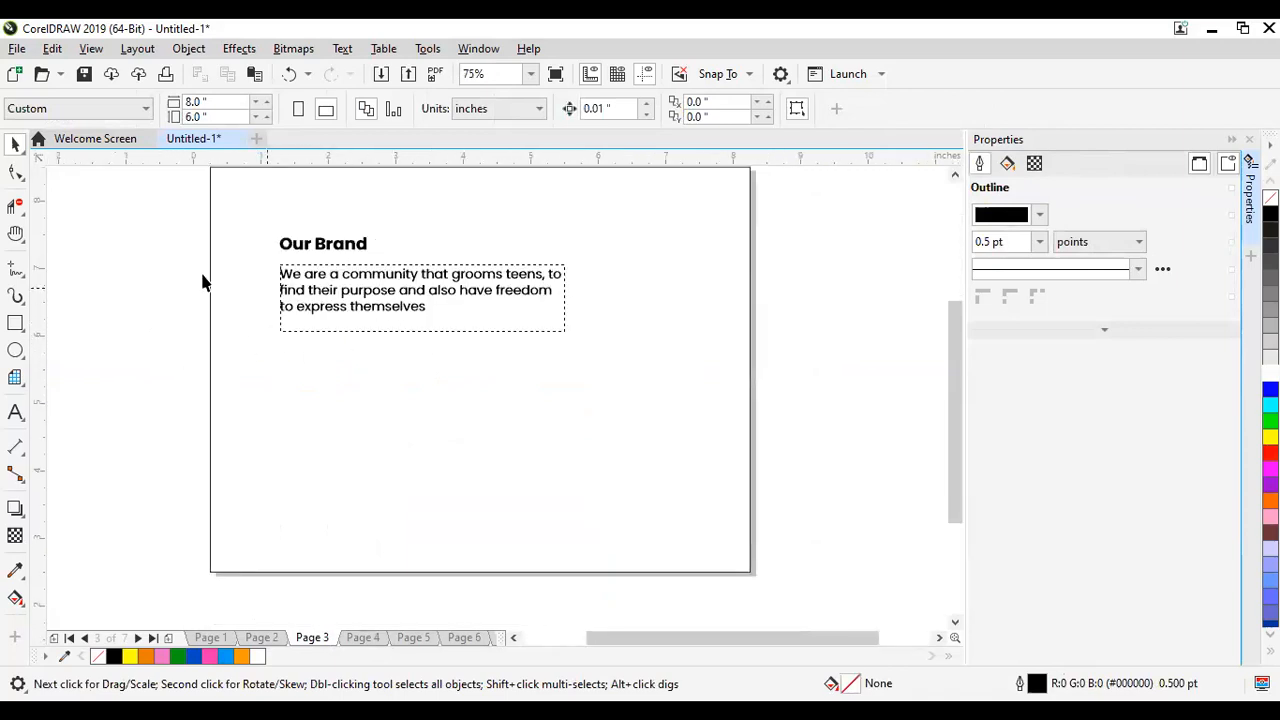
{"action": "scroll", "coordinate": [731, 330], "scroll_direction": "down", "scroll_amount": 1}
{"action": "scroll", "coordinate": [724, 326], "scroll_direction": "up", "scroll_amount": 1}
{"action": "scroll", "coordinate": [724, 330], "scroll_direction": "up", "scroll_amount": 1}
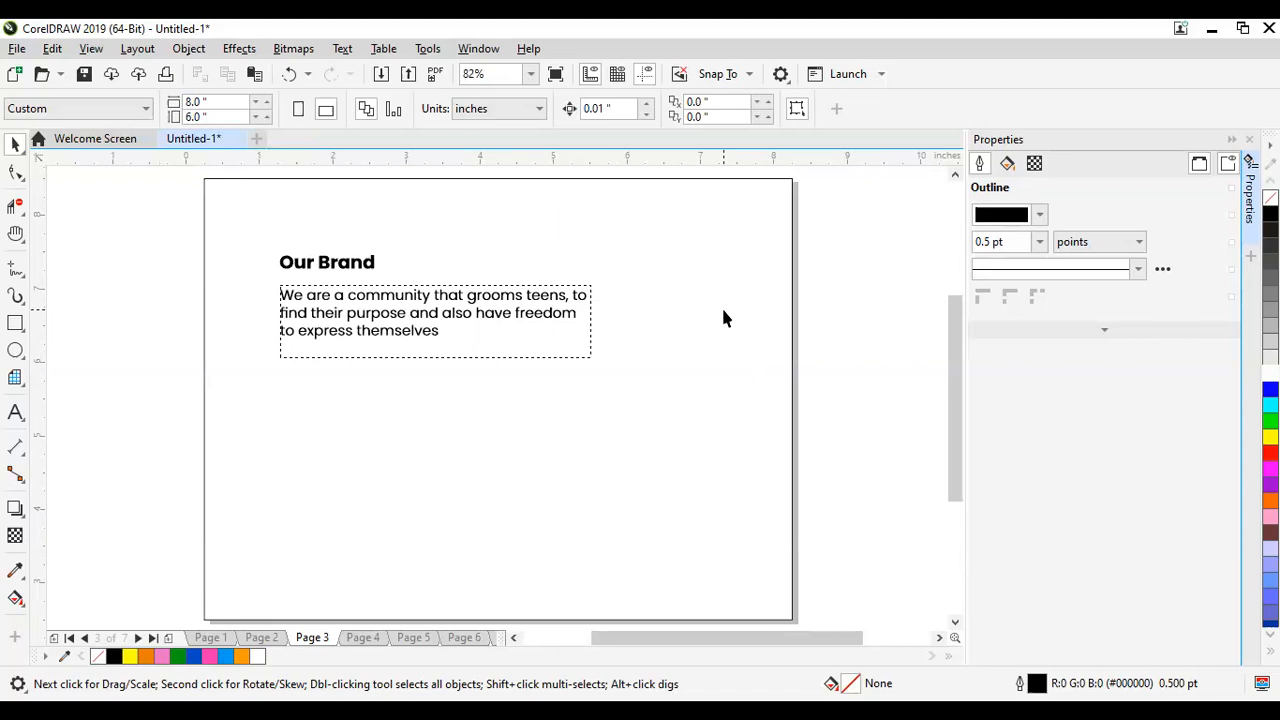
Step: Copy the colourful pattern group from inside the PowerClip frame on page 1 and finish editing the frame
{"action": "left_click", "coordinate": [213, 638]}
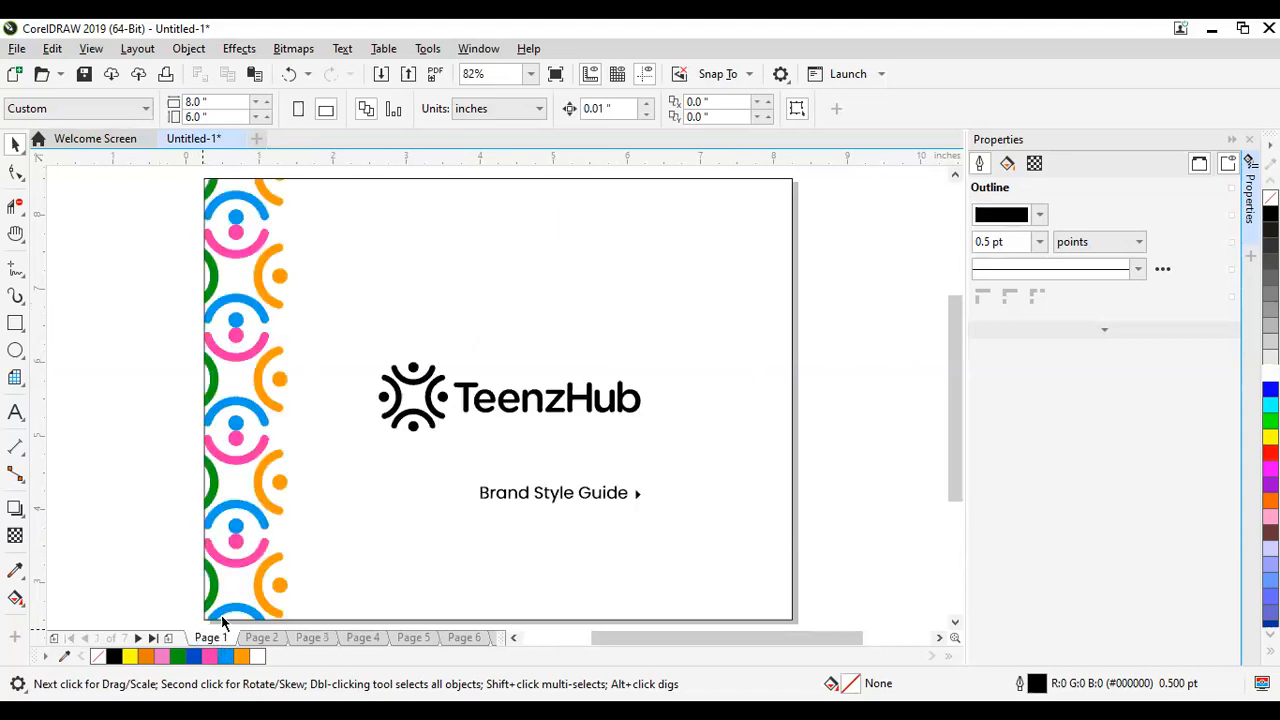
{"action": "double_click", "coordinate": [284, 453]}
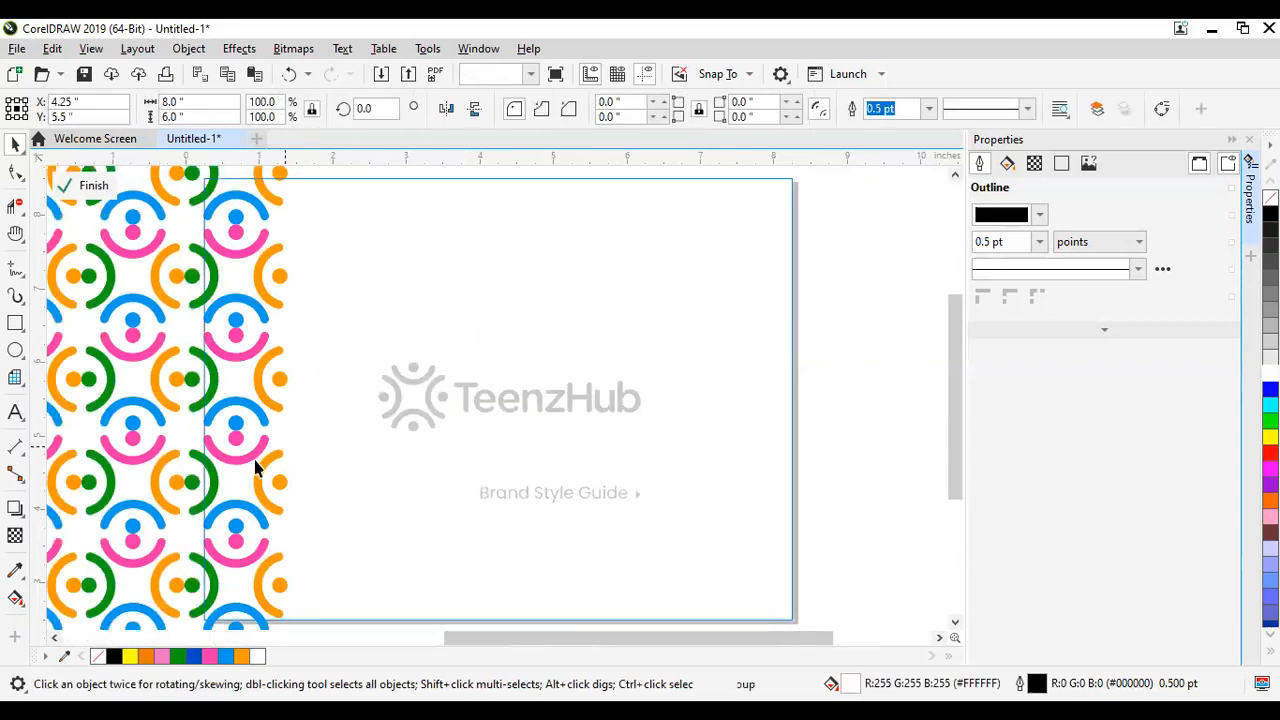
{"action": "left_click", "coordinate": [243, 457]}
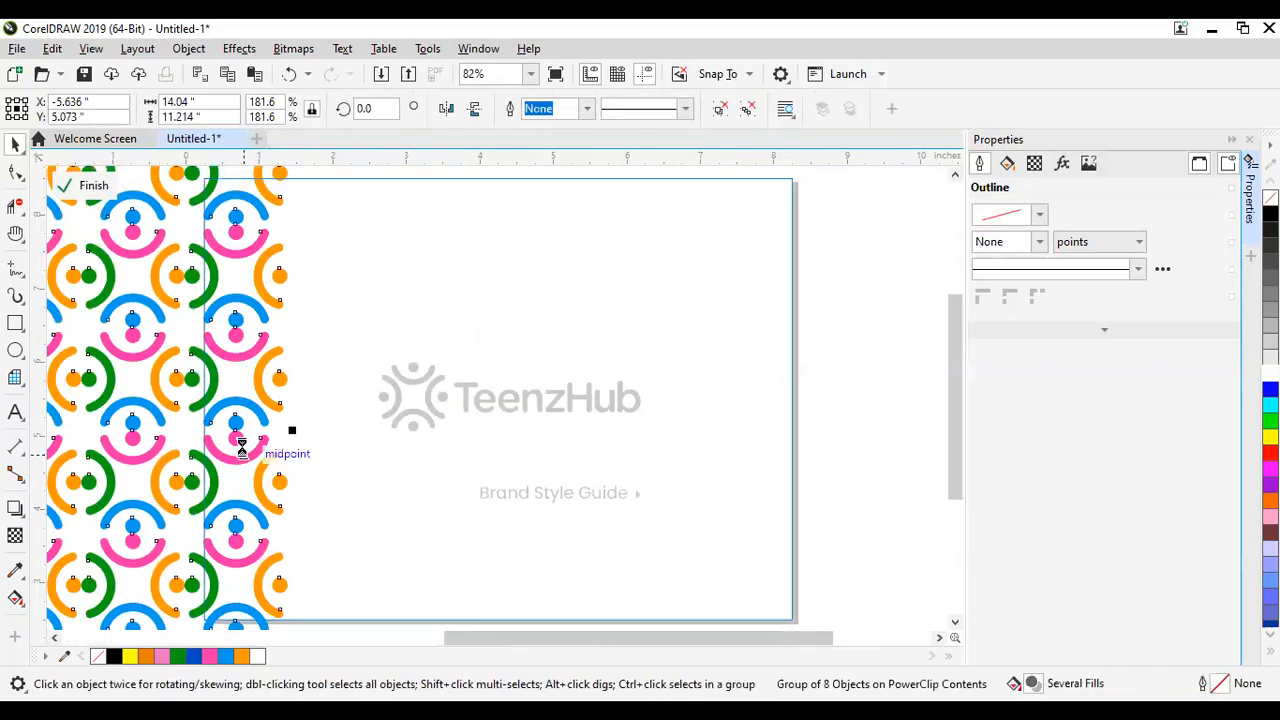
{"action": "left_click", "coordinate": [104, 186]}
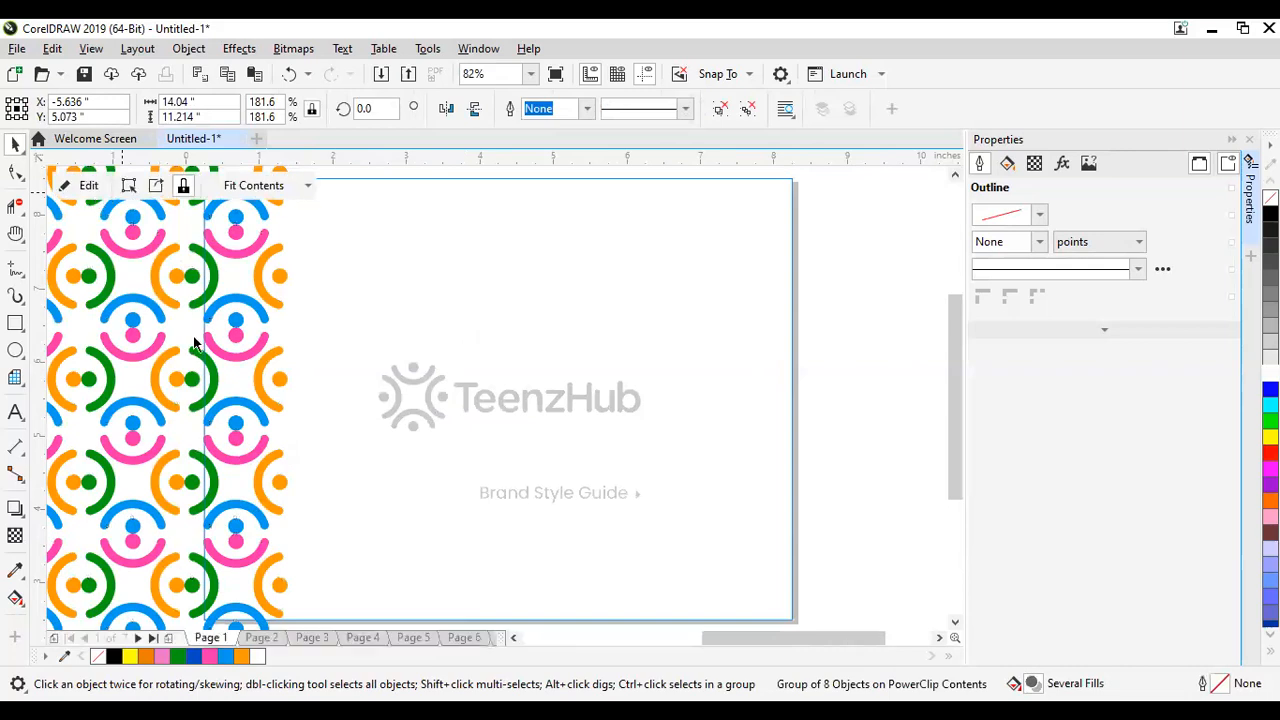
Step: Paste the pattern group on page 3 and move it so it spans the lower half of the page
{"action": "left_click", "coordinate": [365, 637]}
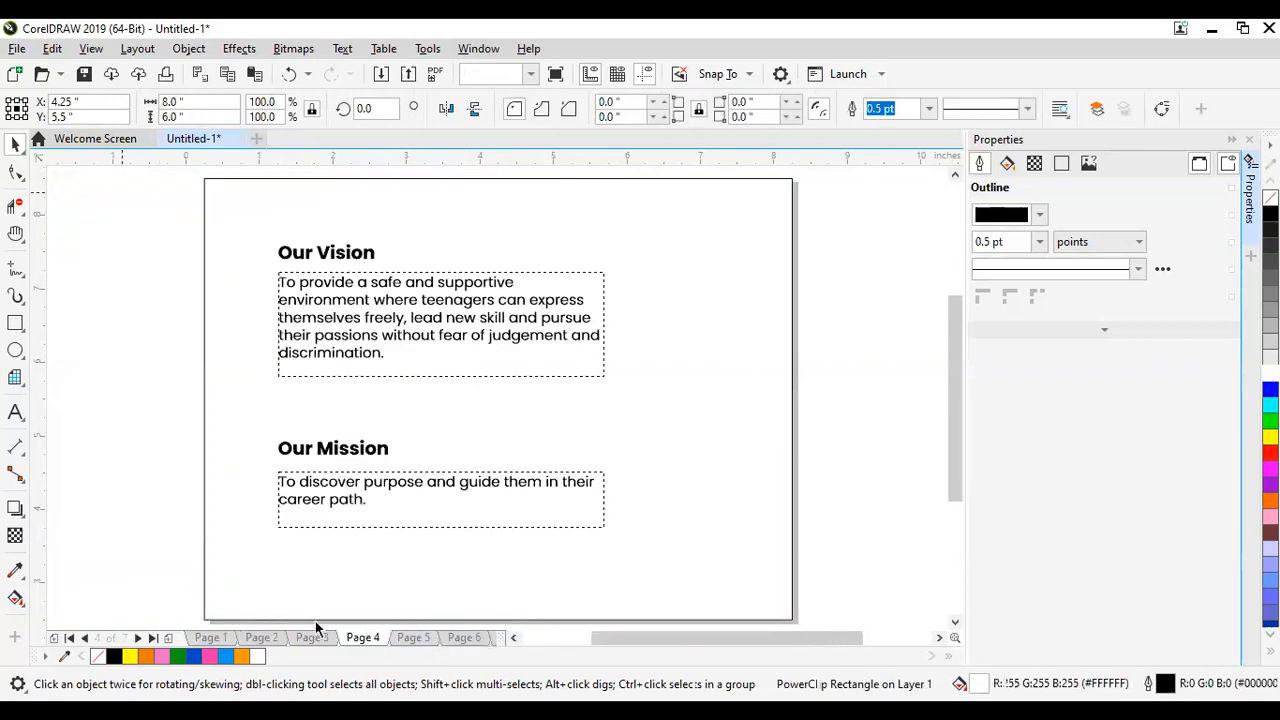
{"action": "left_click", "coordinate": [308, 637]}
{"action": "scroll", "coordinate": [531, 390], "scroll_direction": "down", "scroll_amount": 4}
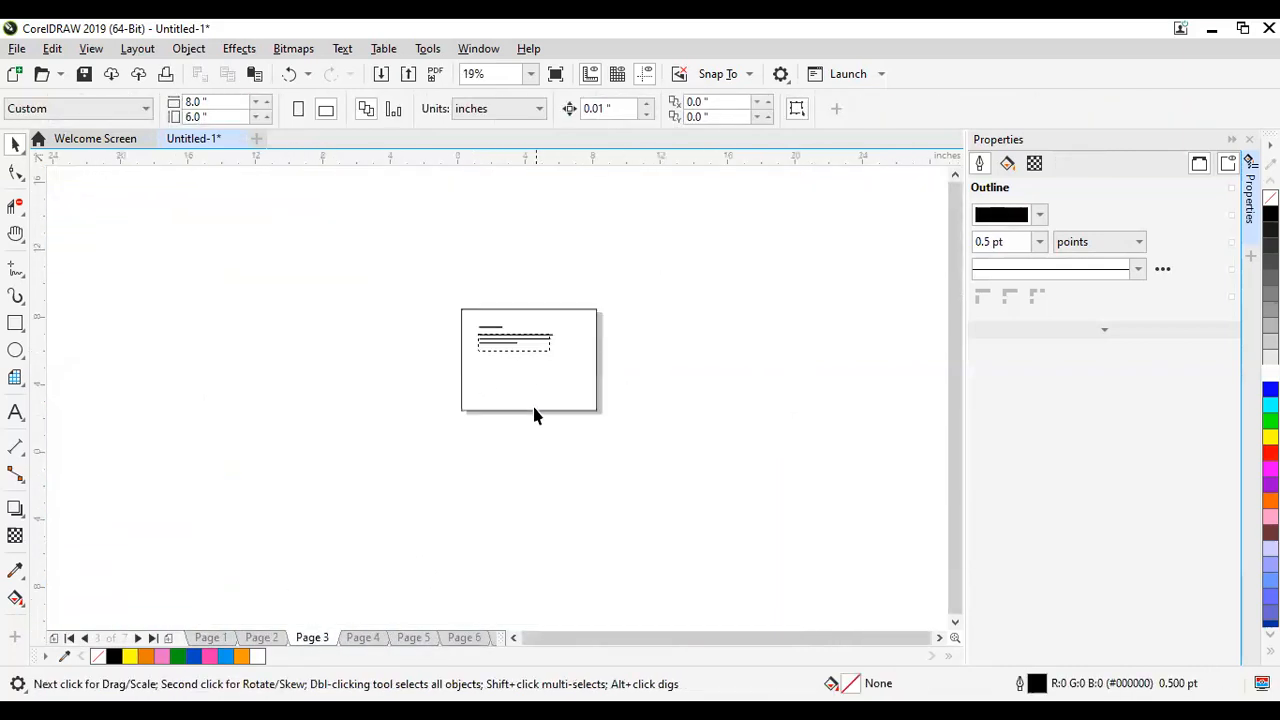
{"action": "scroll", "coordinate": [534, 434], "scroll_direction": "up", "scroll_amount": 2}
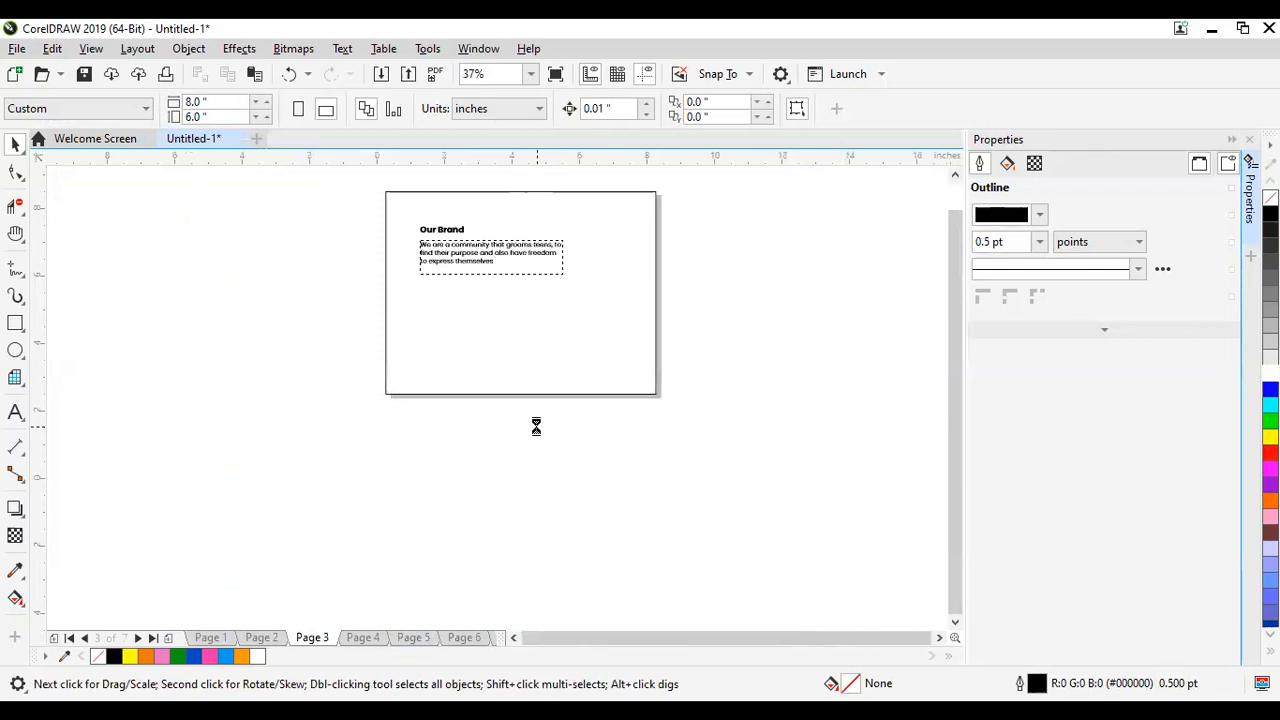
{"action": "key", "text": "ctrl+v"}
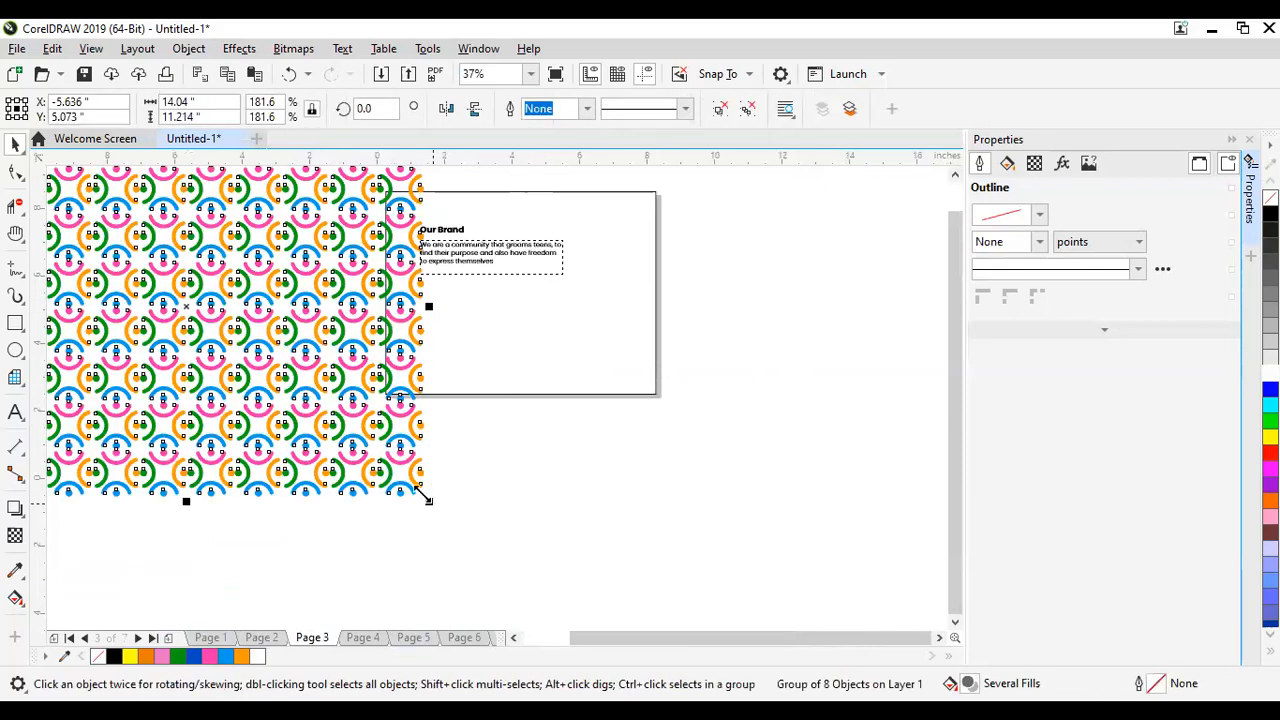
{"action": "left_click_drag", "start_coordinate": [564, 532], "coordinate": [663, 477]}
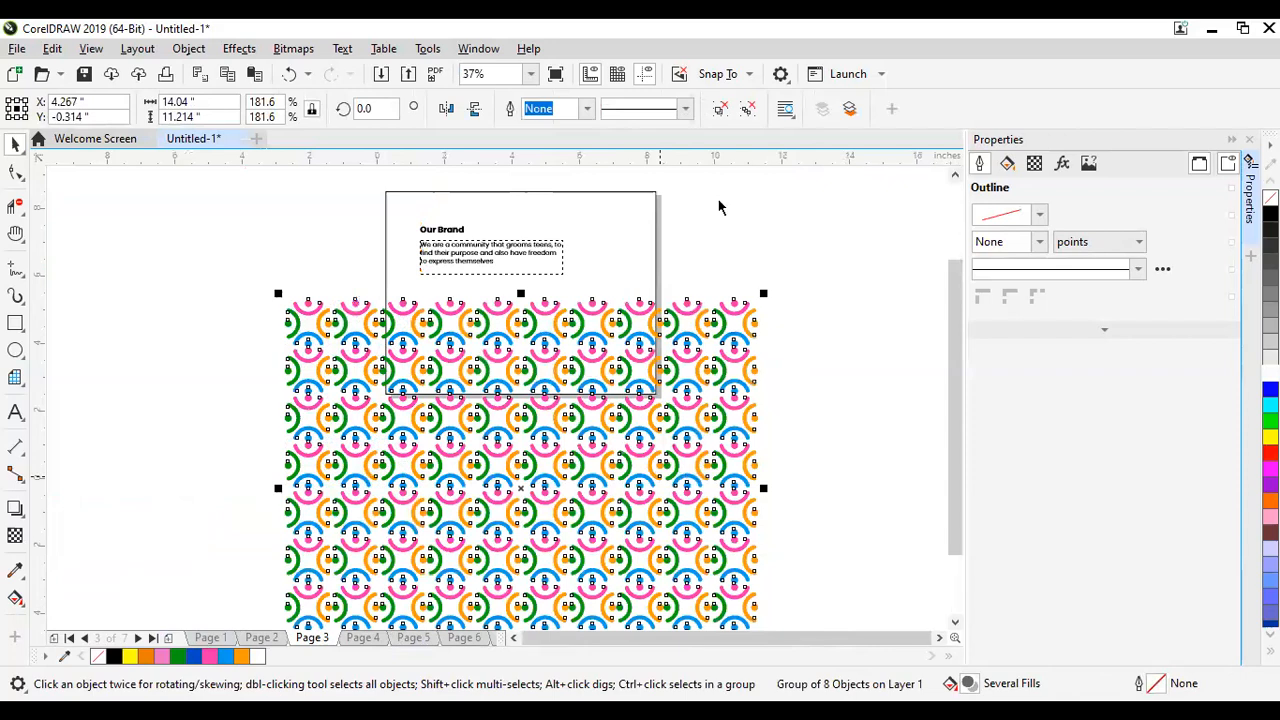
Step: PowerClip the pattern group inside page 3's page-sized rectangle
{"action": "right_click", "coordinate": [748, 386]}
{"action": "left_click", "coordinate": [623, 276]}
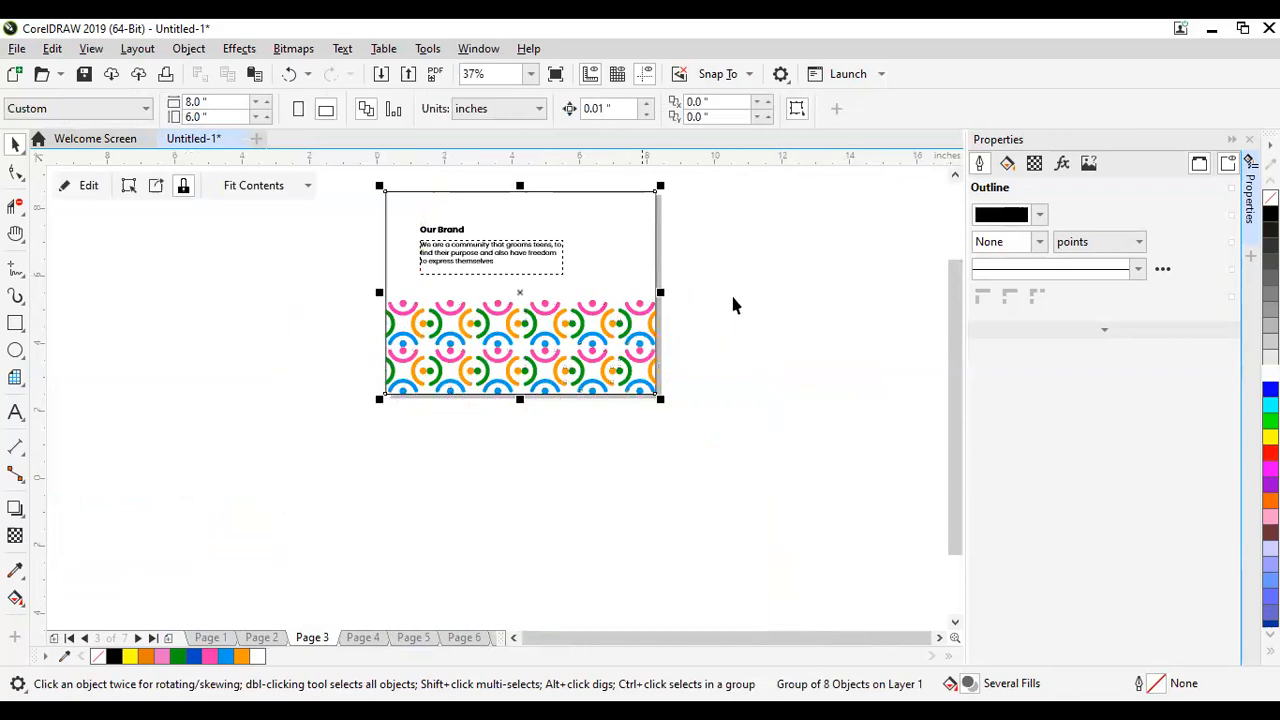
{"action": "left_click", "coordinate": [727, 294]}
{"action": "key", "text": "F4"}
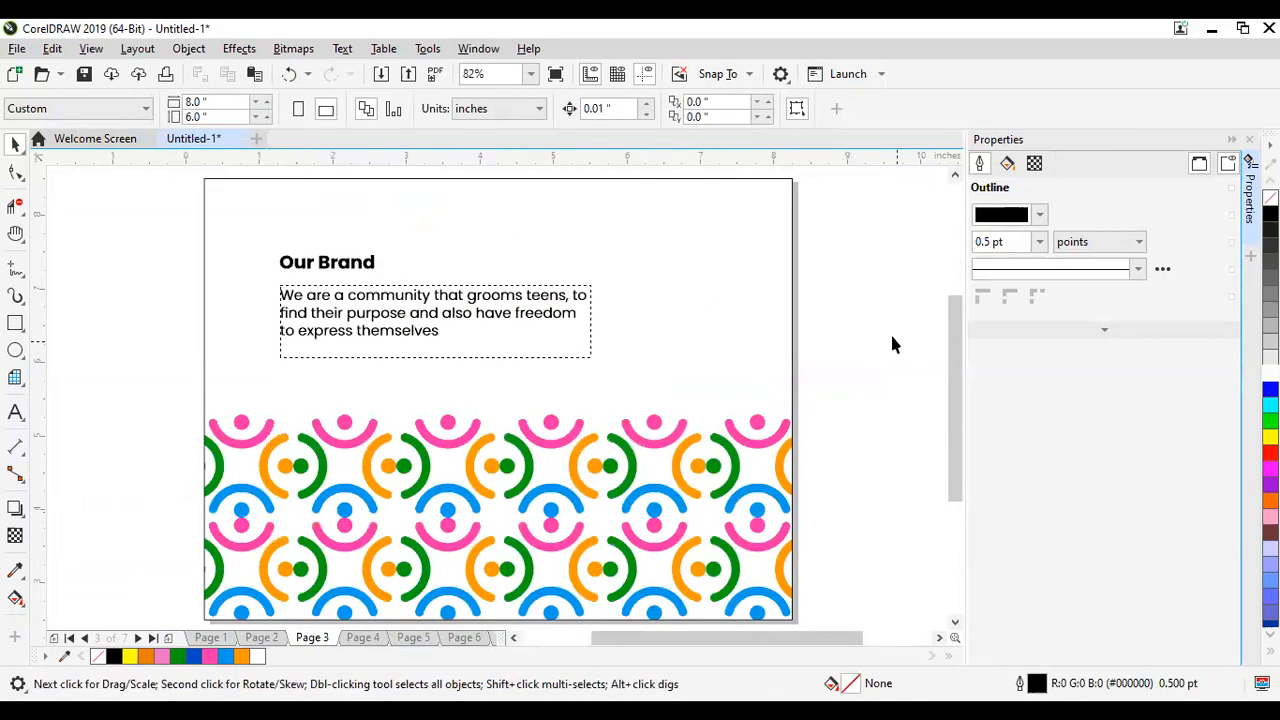
Step: Edit the PowerClip contents on page 3 and move the pattern down a little, leaving more space below the paragraph
{"action": "left_click", "coordinate": [656, 453]}
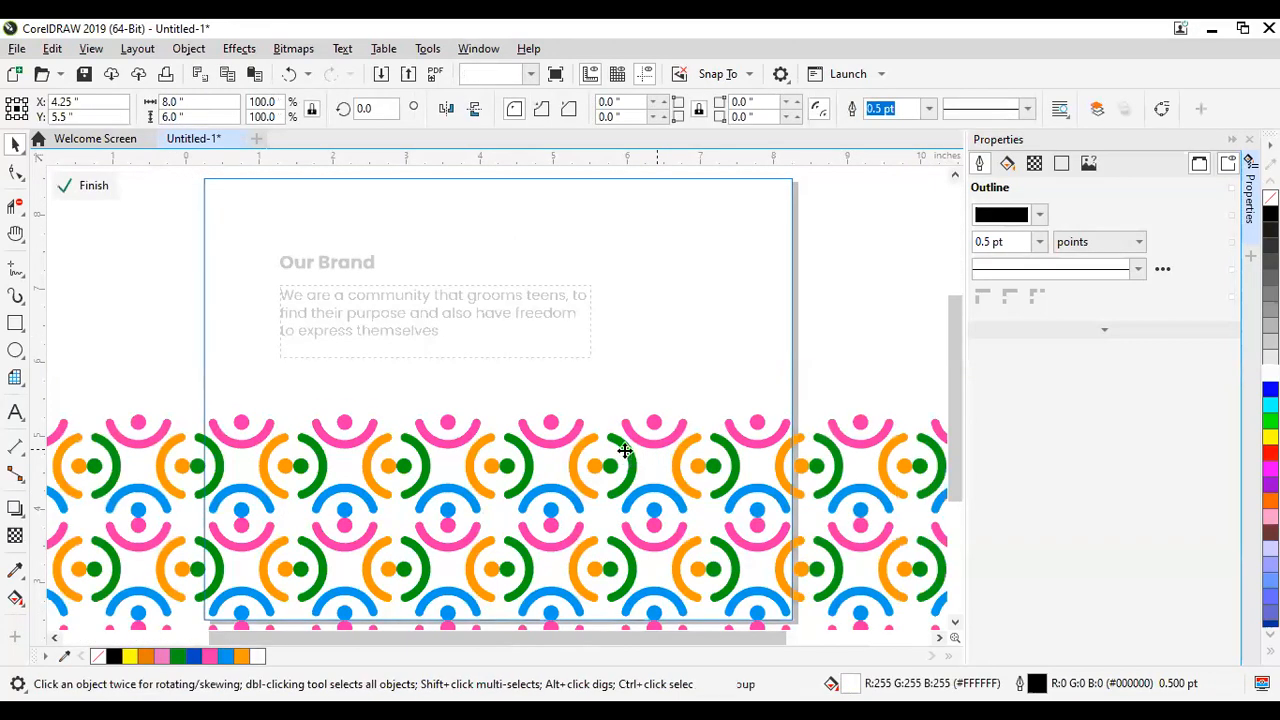
{"action": "left_click", "coordinate": [625, 453]}
{"action": "mouse_move", "coordinate": [626, 501]}
{"action": "left_mouse_down"}
{"action": "mouse_move", "coordinate": [626, 528]}
{"action": "mouse_move", "coordinate": [623, 495]}
{"action": "left_mouse_up"}
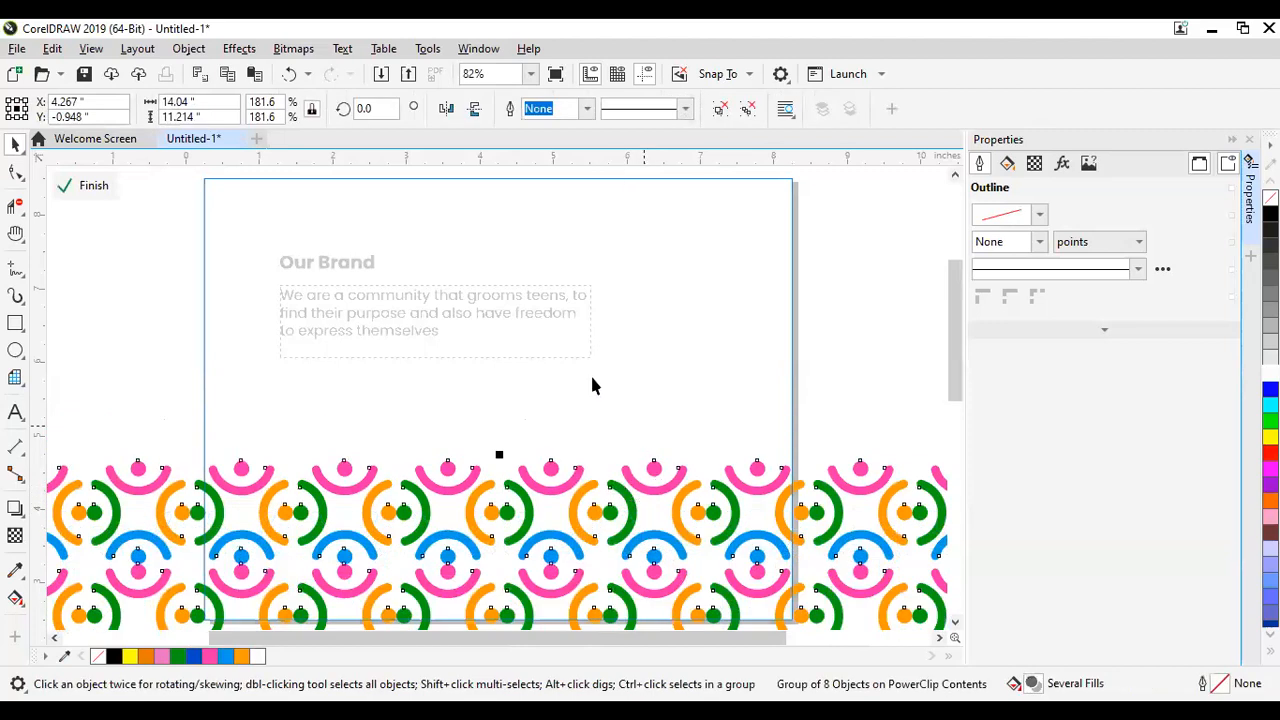
{"action": "left_click", "coordinate": [89, 186]}
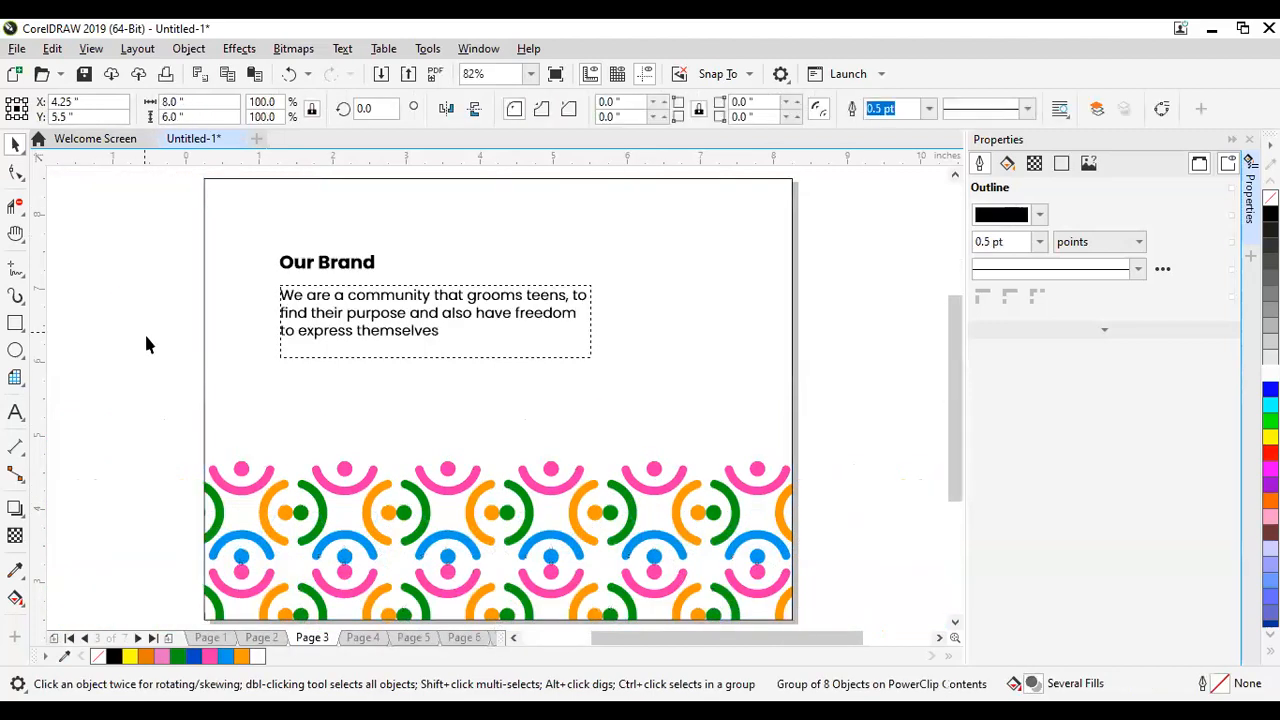
Step: Remove the outline from page 3's page-sized PowerClip rectangle
{"action": "left_click", "coordinate": [783, 330]}
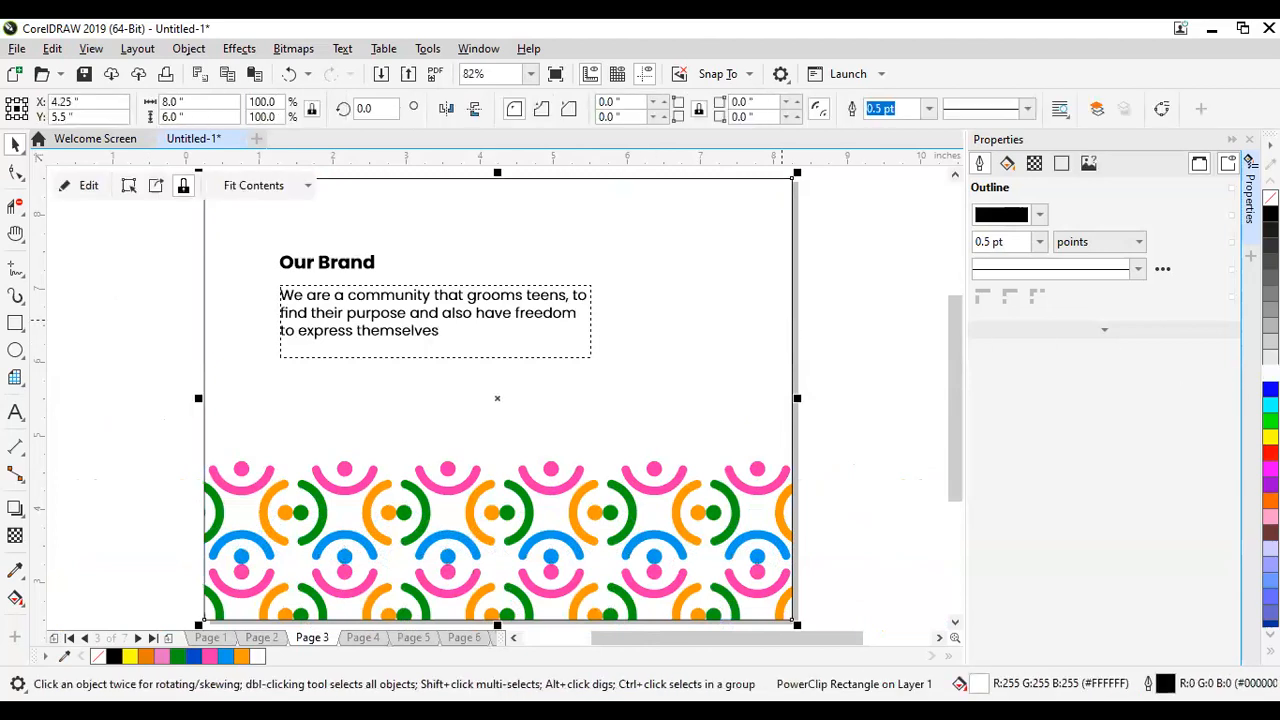
{"action": "right_click", "coordinate": [1270, 197]}
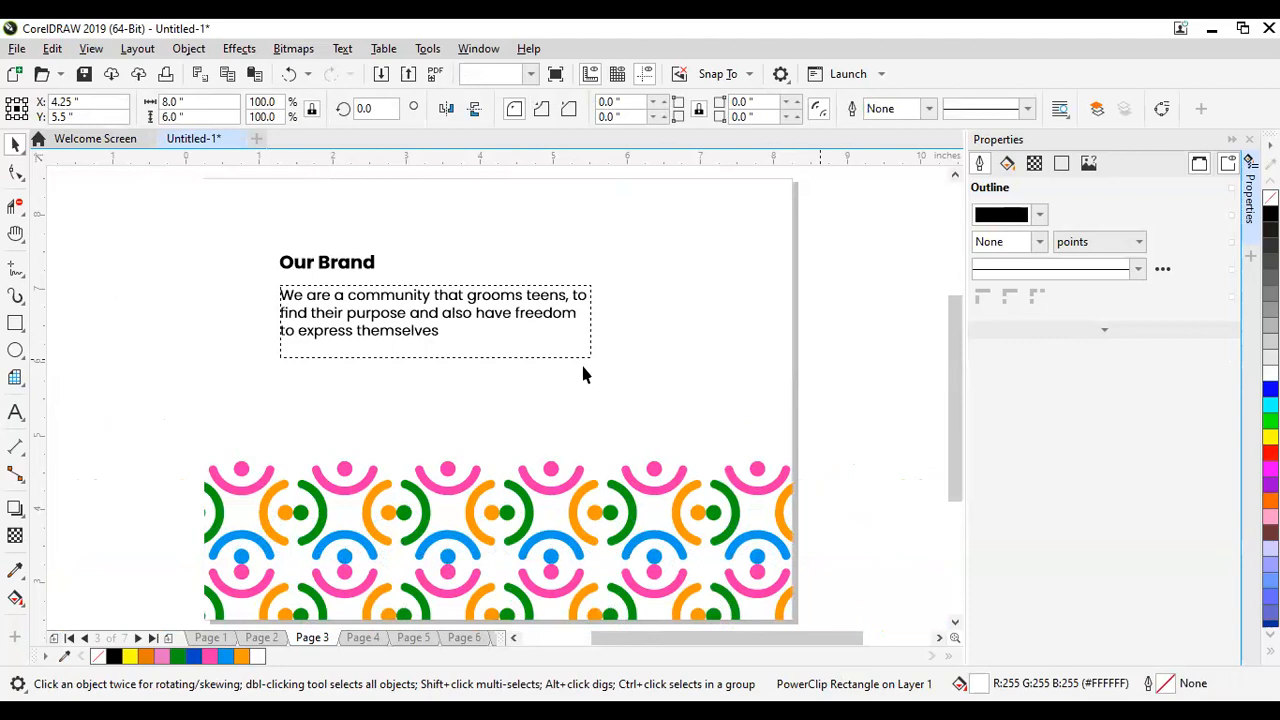
{"action": "scroll", "coordinate": [583, 366], "scroll_direction": "down", "scroll_amount": 2}
{"action": "key", "text": "Escape"}
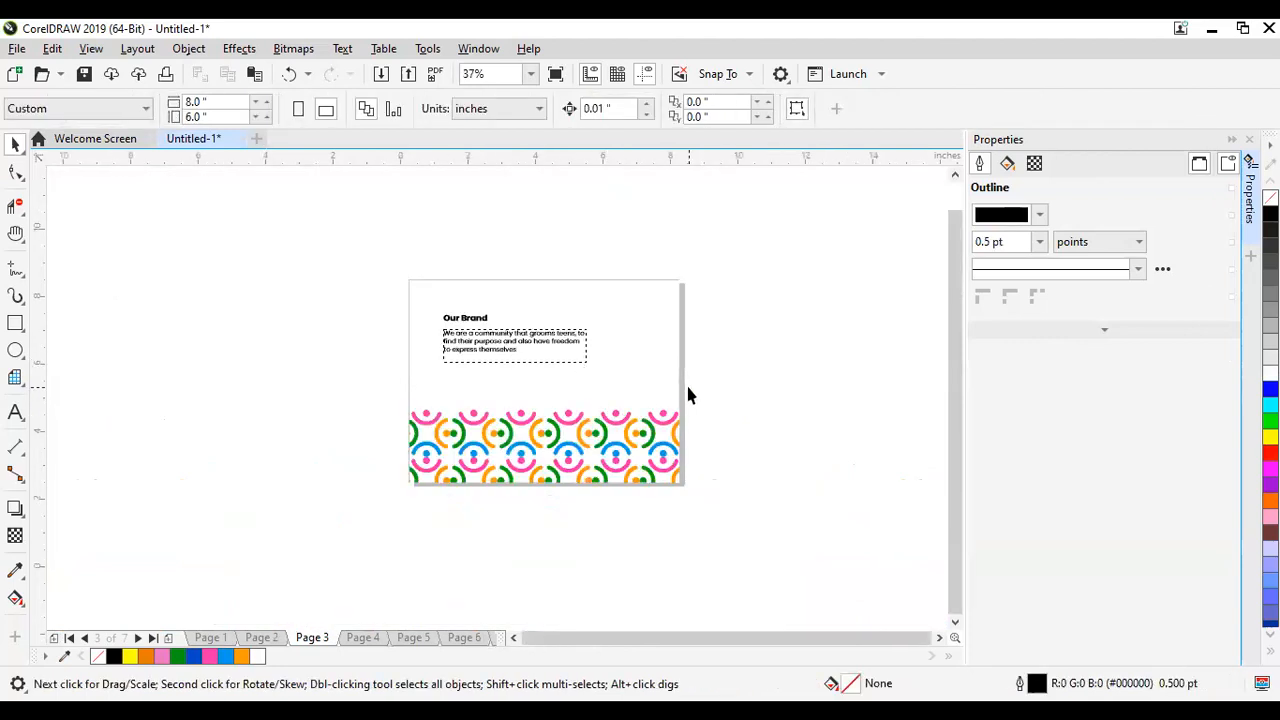
{"action": "scroll", "coordinate": [688, 395], "scroll_direction": "up", "scroll_amount": 2}
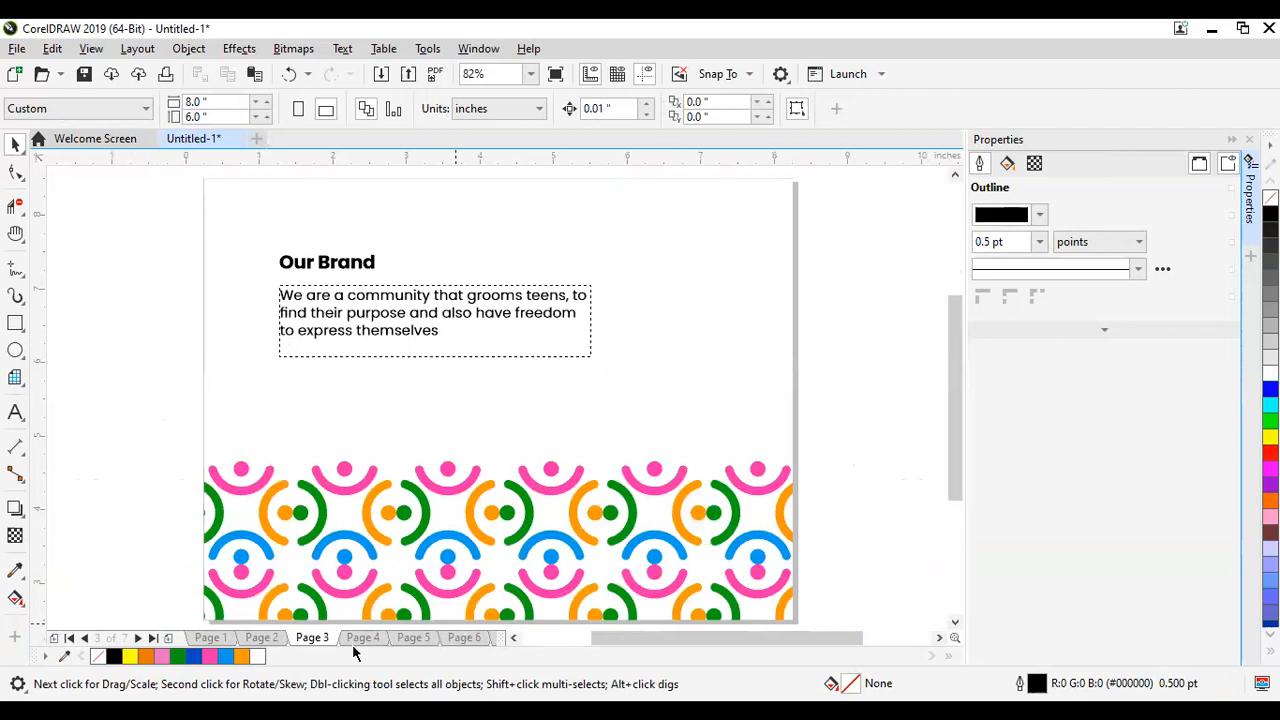
{"action": "left_click", "coordinate": [212, 638]}
{"action": "left_click", "coordinate": [268, 636]}
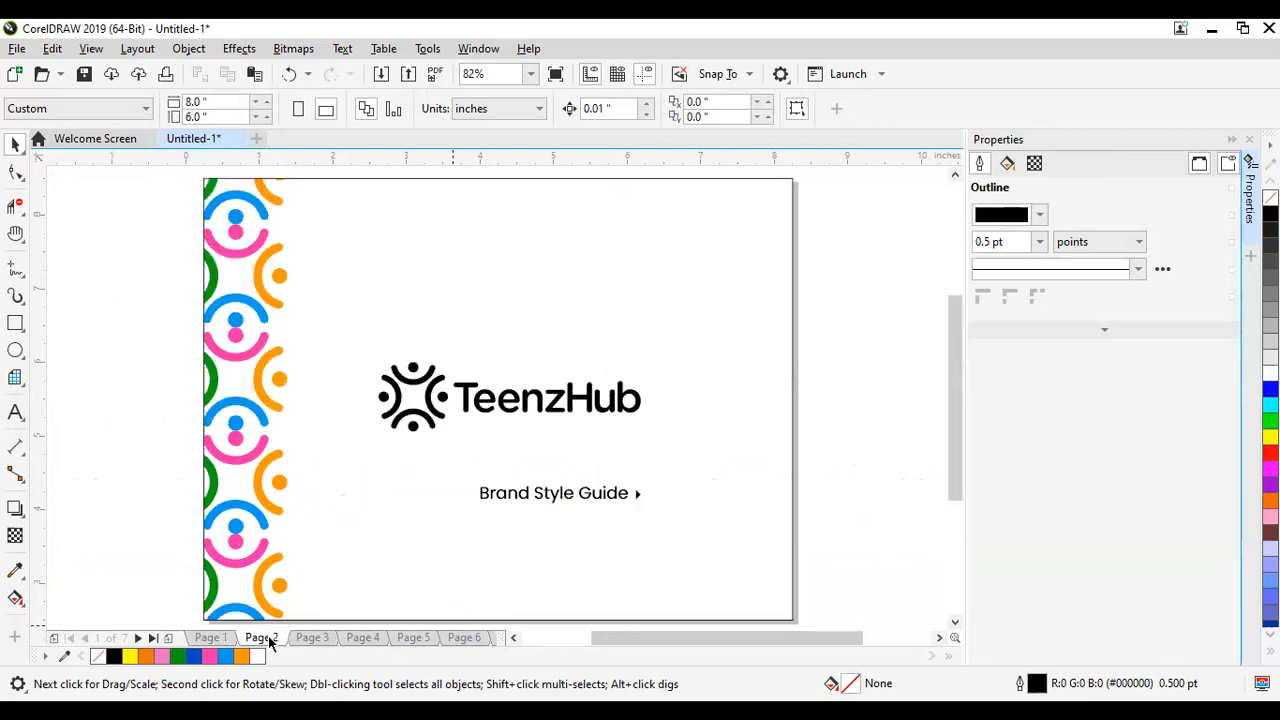
{"action": "left_click", "coordinate": [327, 638]}
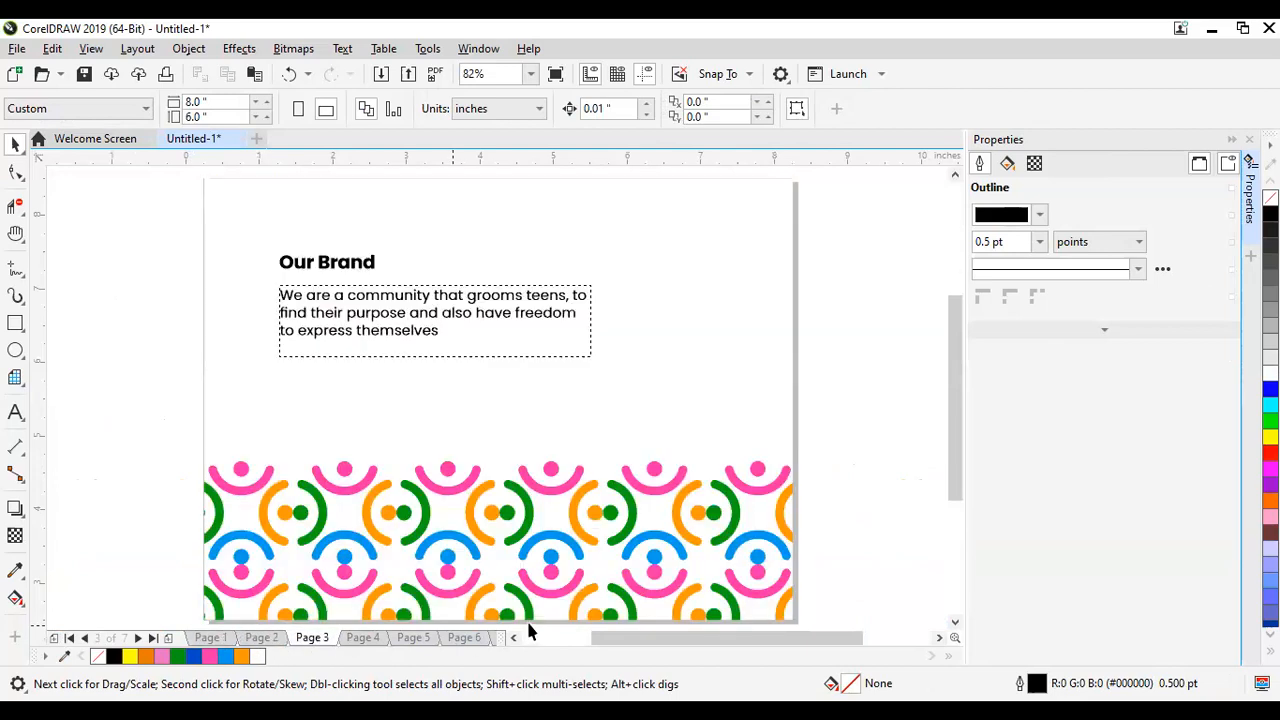
Step: Draw a full-height rectangle about 1.56 inches wide along the right edge of page 4 and fill it with blue #009BEE
{"action": "left_click", "coordinate": [363, 638]}
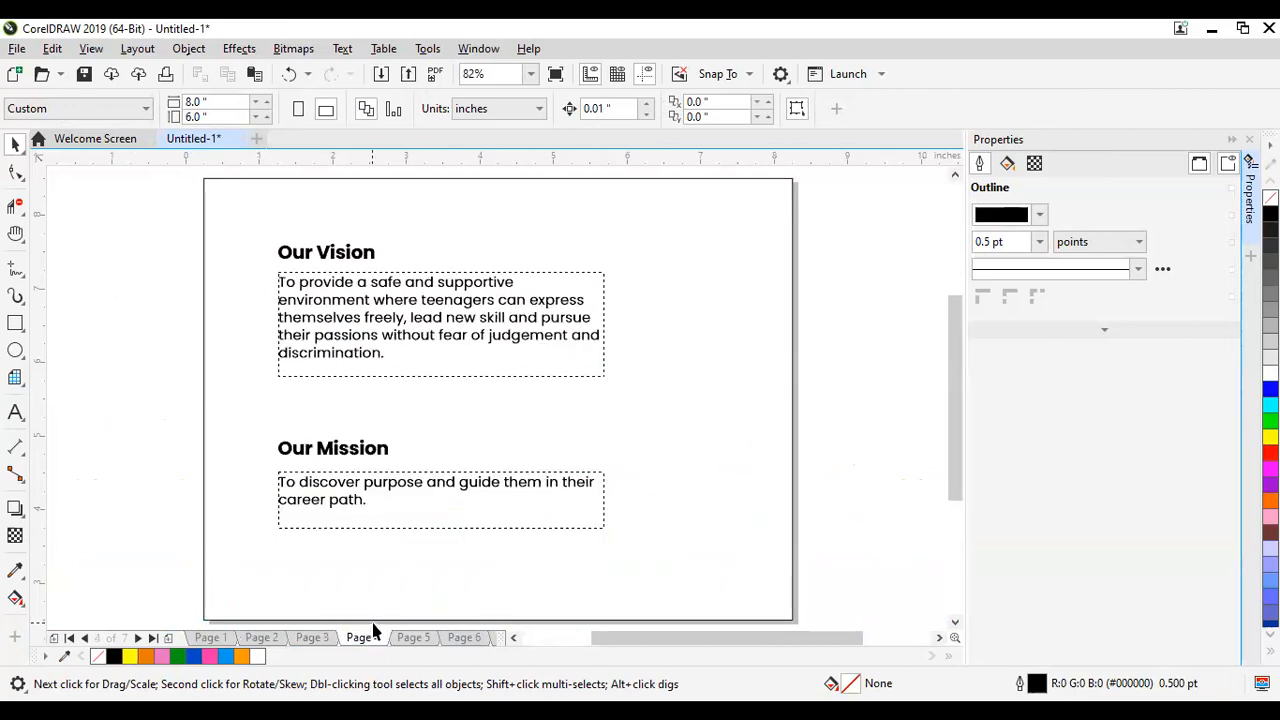
{"action": "left_click", "coordinate": [16, 325]}
{"action": "mouse_move", "coordinate": [790, 178]}
{"action": "left_mouse_down"}
{"action": "mouse_move", "coordinate": [731, 300]}
{"action": "mouse_move", "coordinate": [717, 551]}
{"action": "mouse_move", "coordinate": [697, 620]}
{"action": "mouse_move", "coordinate": [677, 620]}
{"action": "left_mouse_up"}
{"action": "key", "text": "space"}
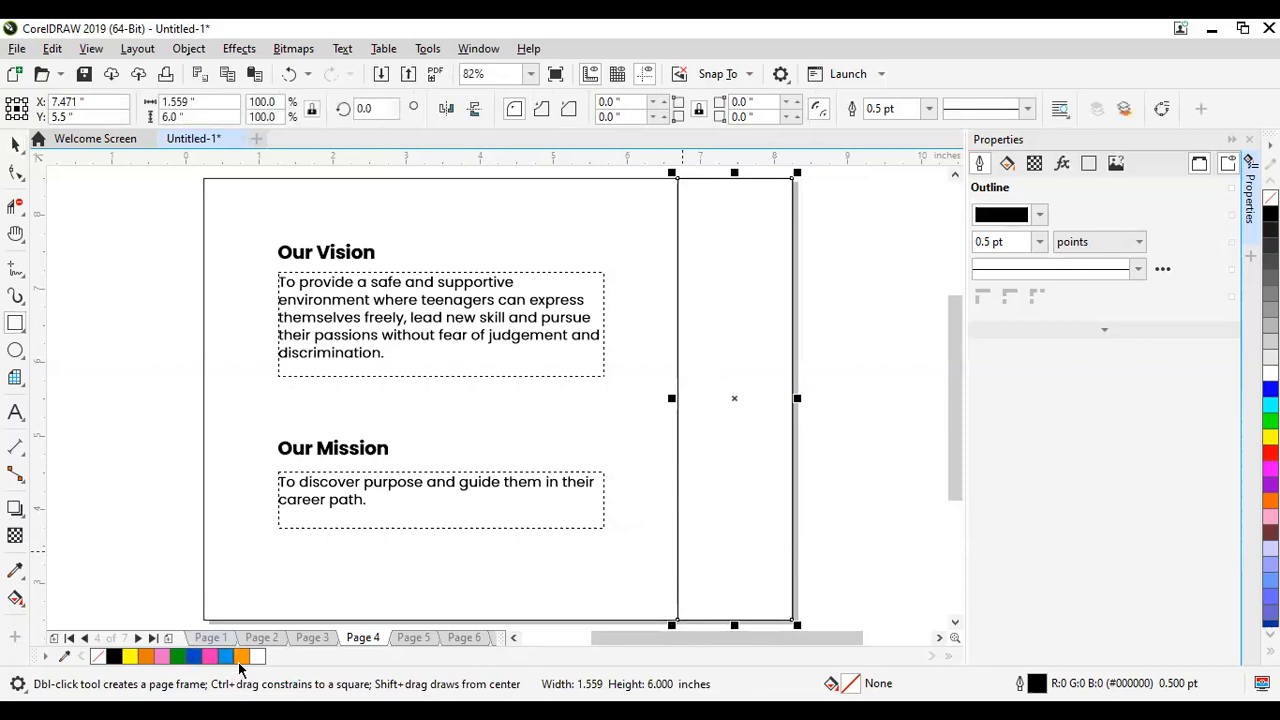
{"action": "left_click", "coordinate": [225, 656]}
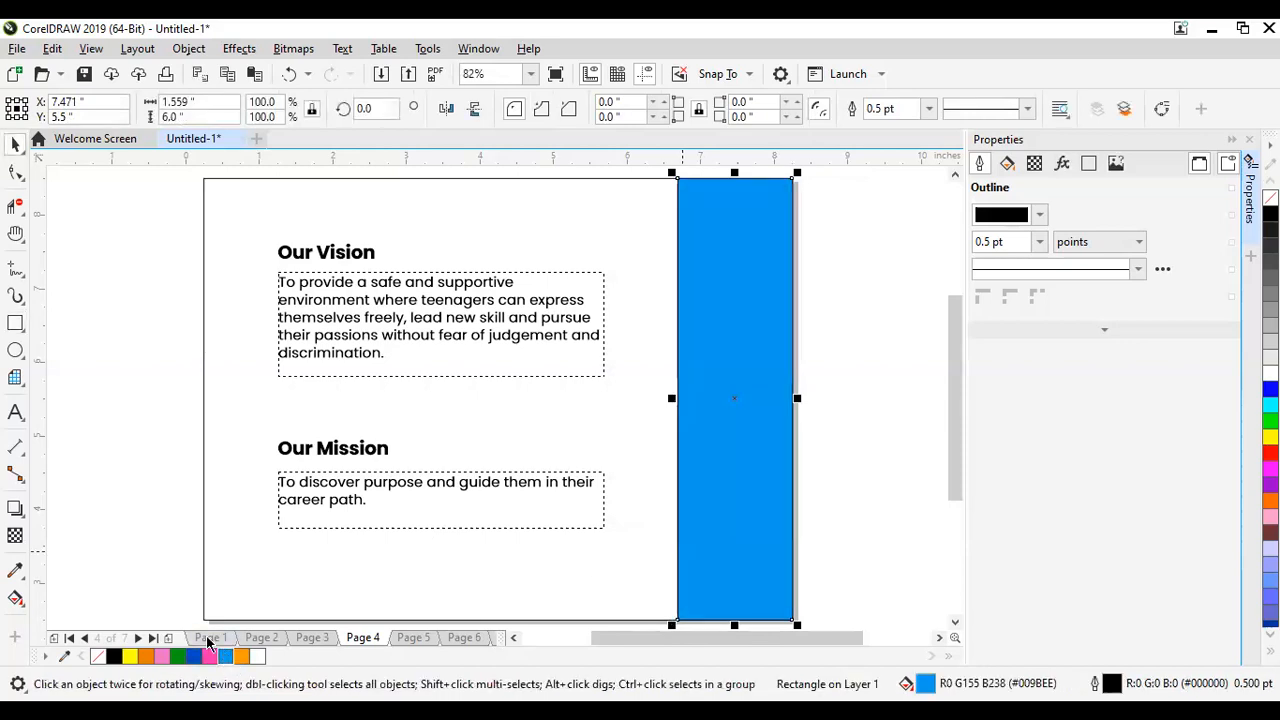
Step: Remove the outline from page 4's full-height blue rectangle
{"action": "right_click", "coordinate": [98, 656]}
{"action": "key", "text": "space"}
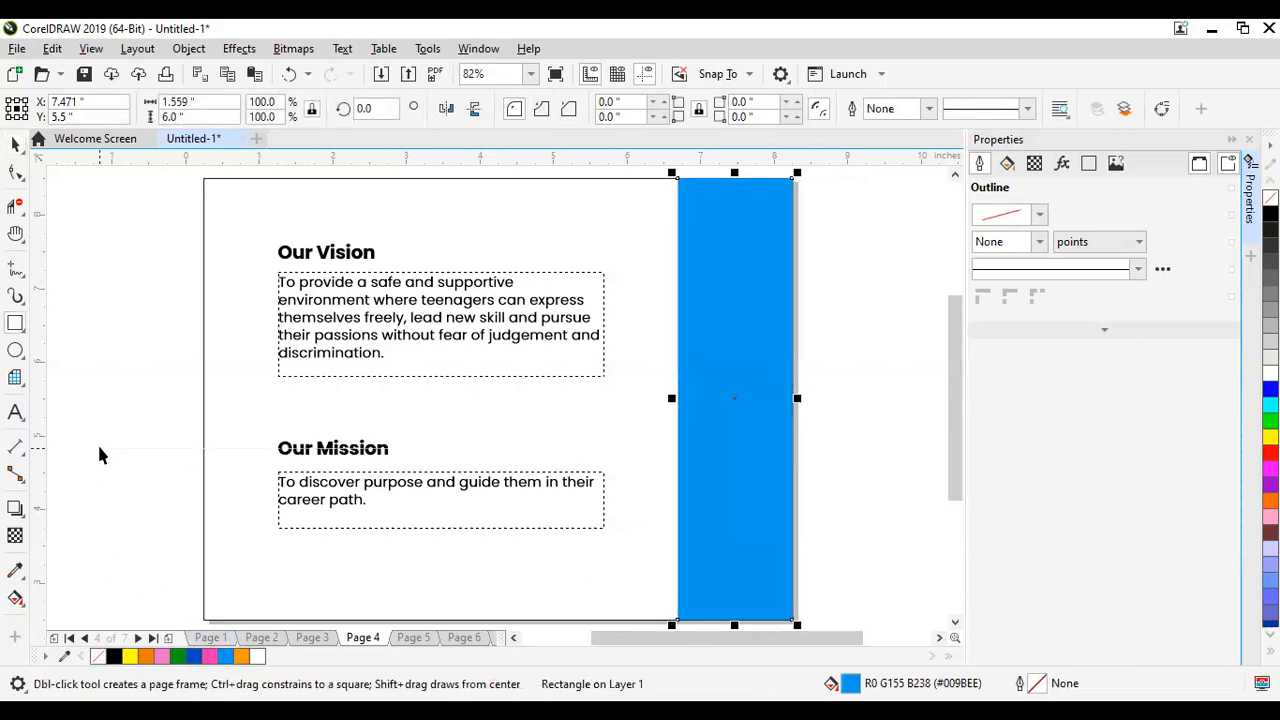
{"action": "key", "text": "space"}
{"action": "left_click", "coordinate": [112, 436]}
{"action": "scroll", "coordinate": [700, 354], "scroll_direction": "down", "scroll_amount": 3}
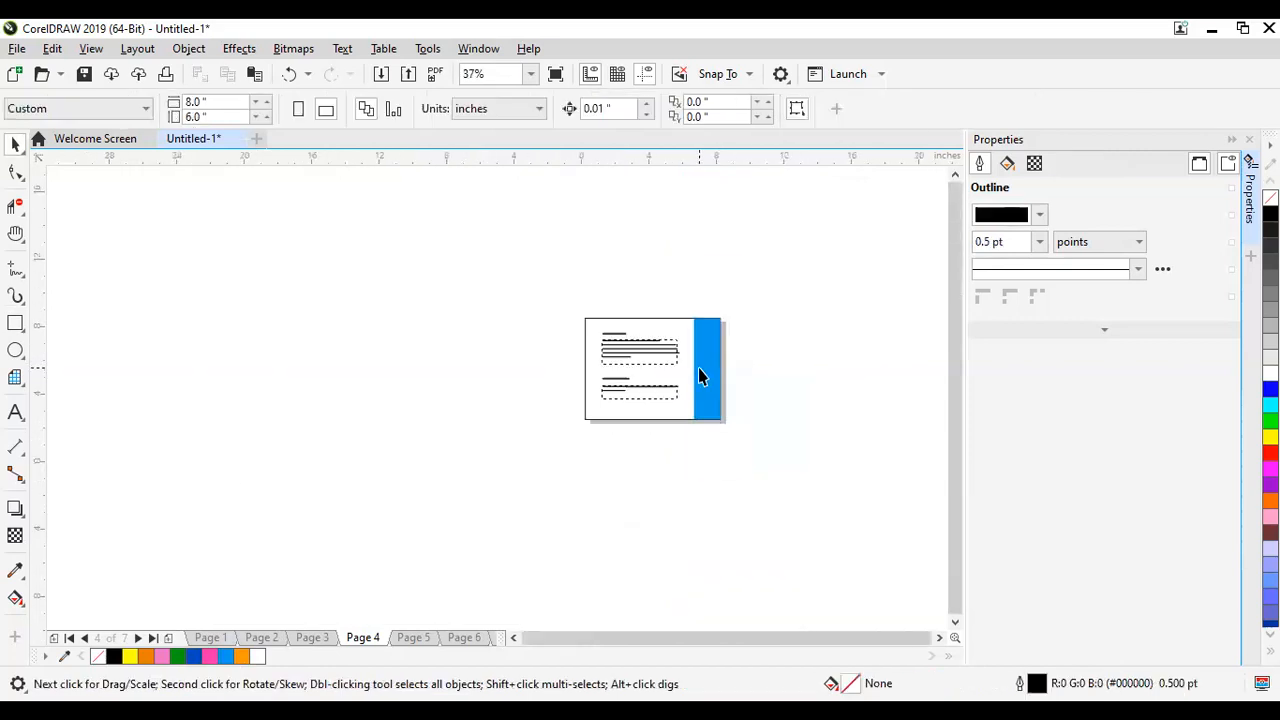
{"action": "scroll", "coordinate": [700, 372], "scroll_direction": "up", "scroll_amount": 3}
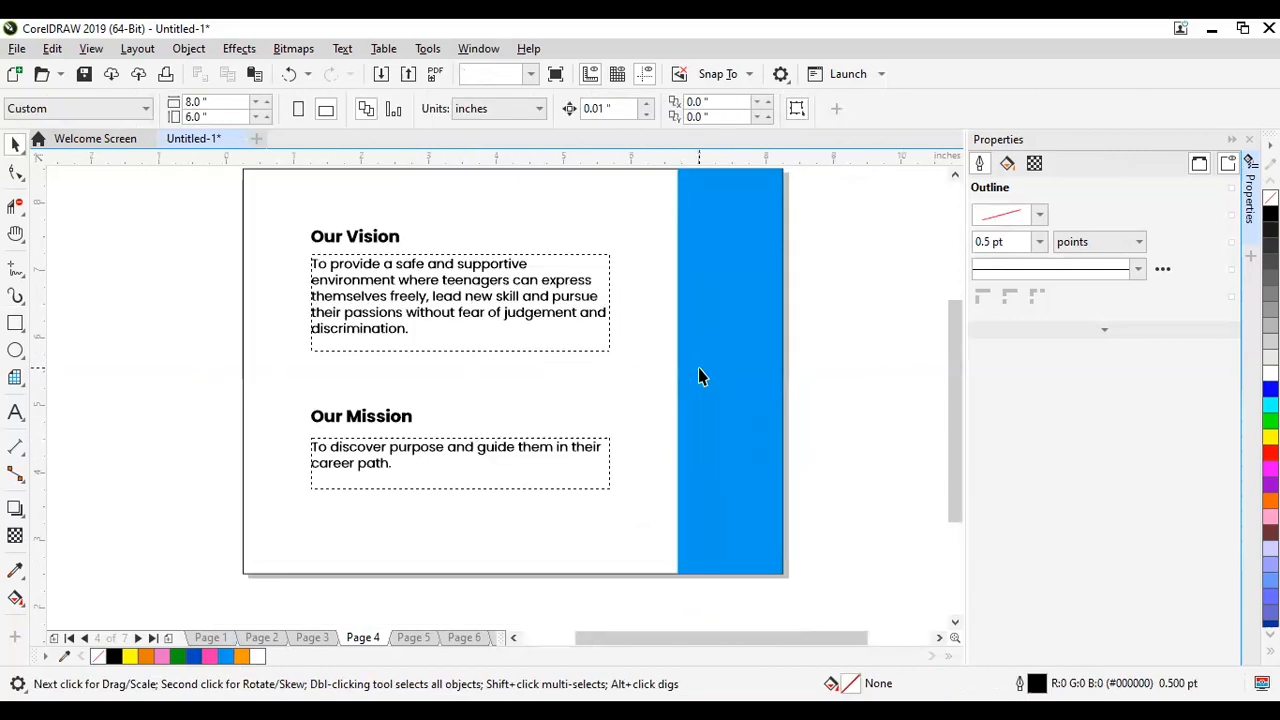
Step: Widen page 4's right-edge rectangle to about 2.06 inches, try other brand colours, and fill it with green #03A10F
{"action": "left_click", "coordinate": [700, 372]}
{"action": "left_click_drag", "start_coordinate": [672, 371], "coordinate": [638, 375]}
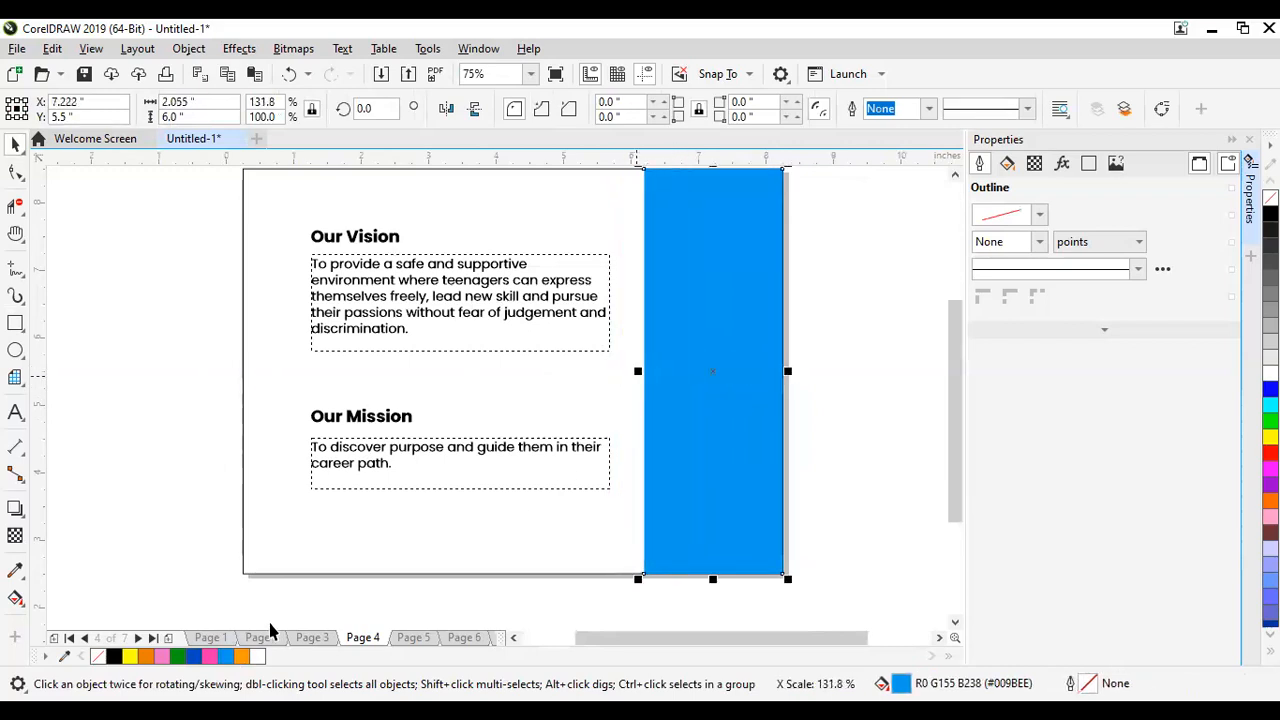
{"action": "left_click", "coordinate": [240, 656]}
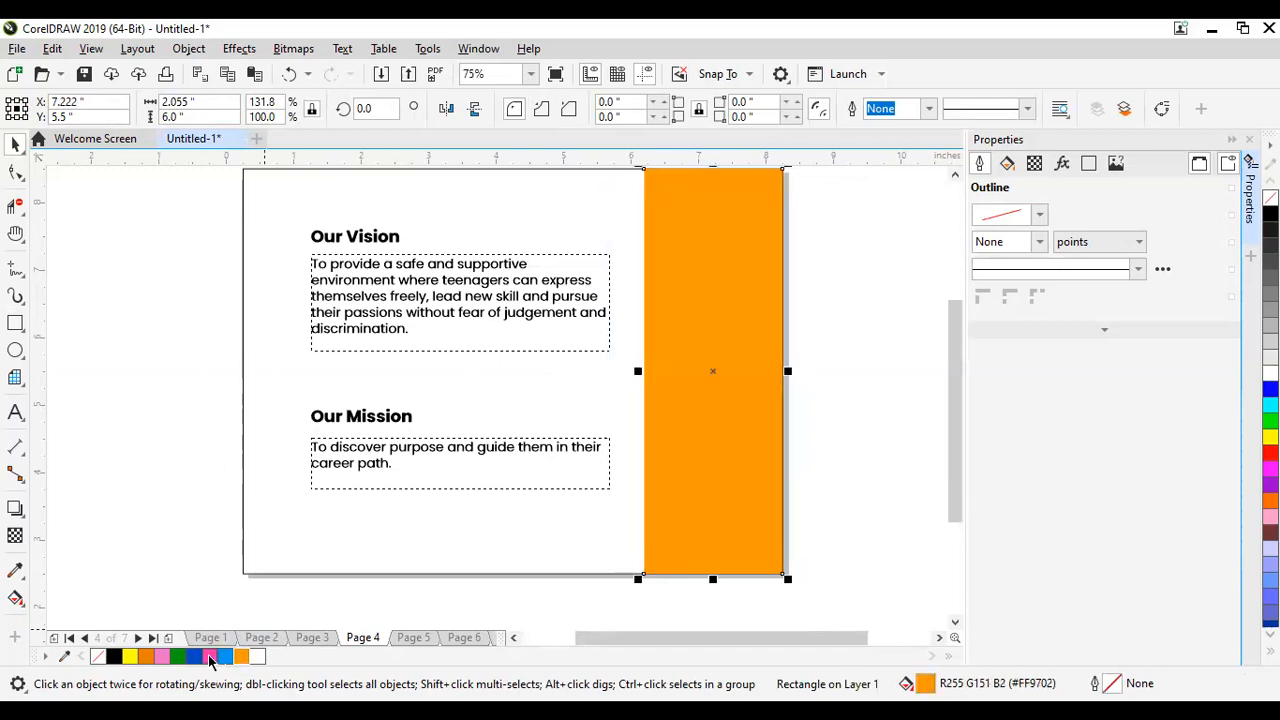
{"action": "left_click", "coordinate": [194, 656]}
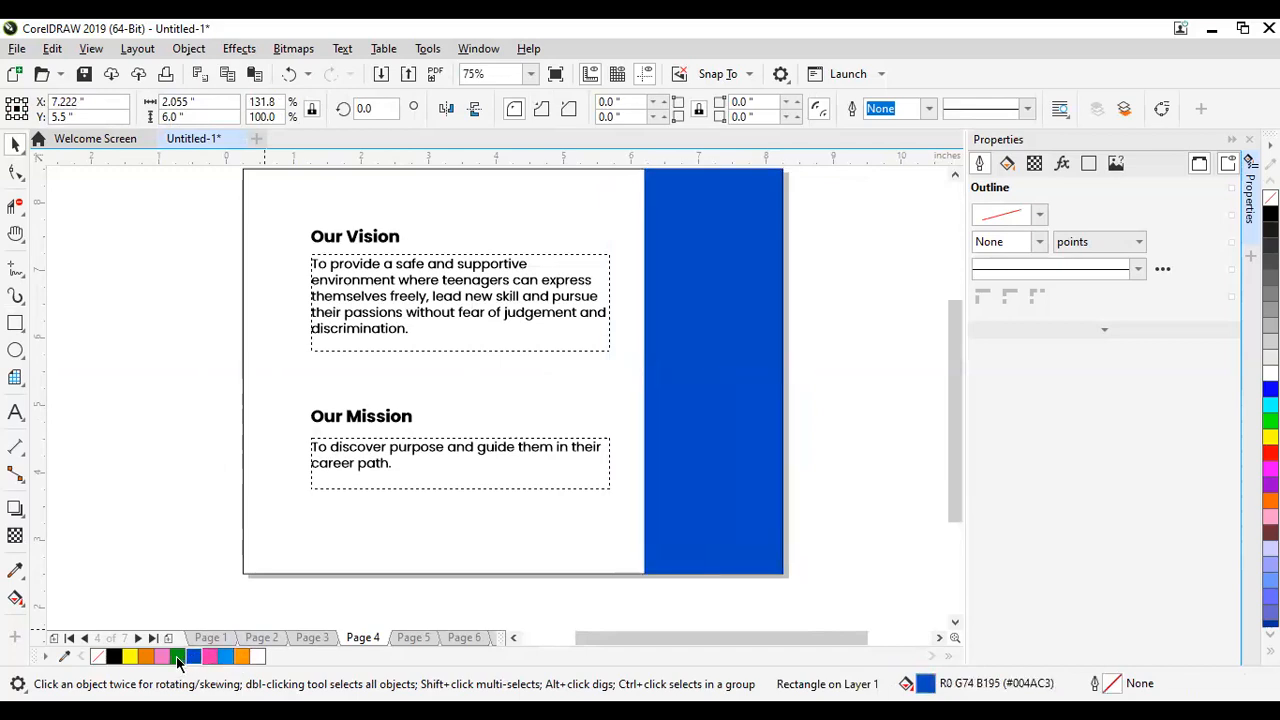
{"action": "left_click", "coordinate": [178, 657]}
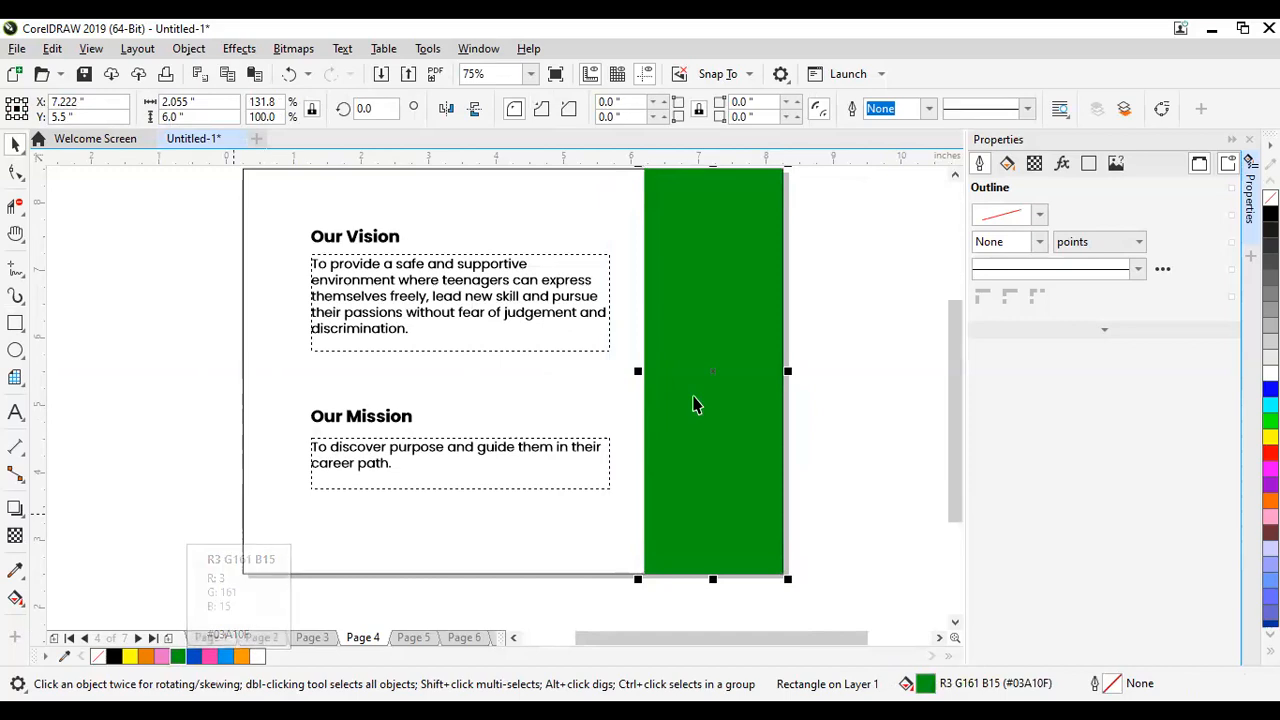
Step: Narrow the green rectangle on page 4 to about 1.82 inches, keeping it flush with the page's right edge
{"action": "left_click_drag", "start_coordinate": [636, 371], "coordinate": [482, 396]}
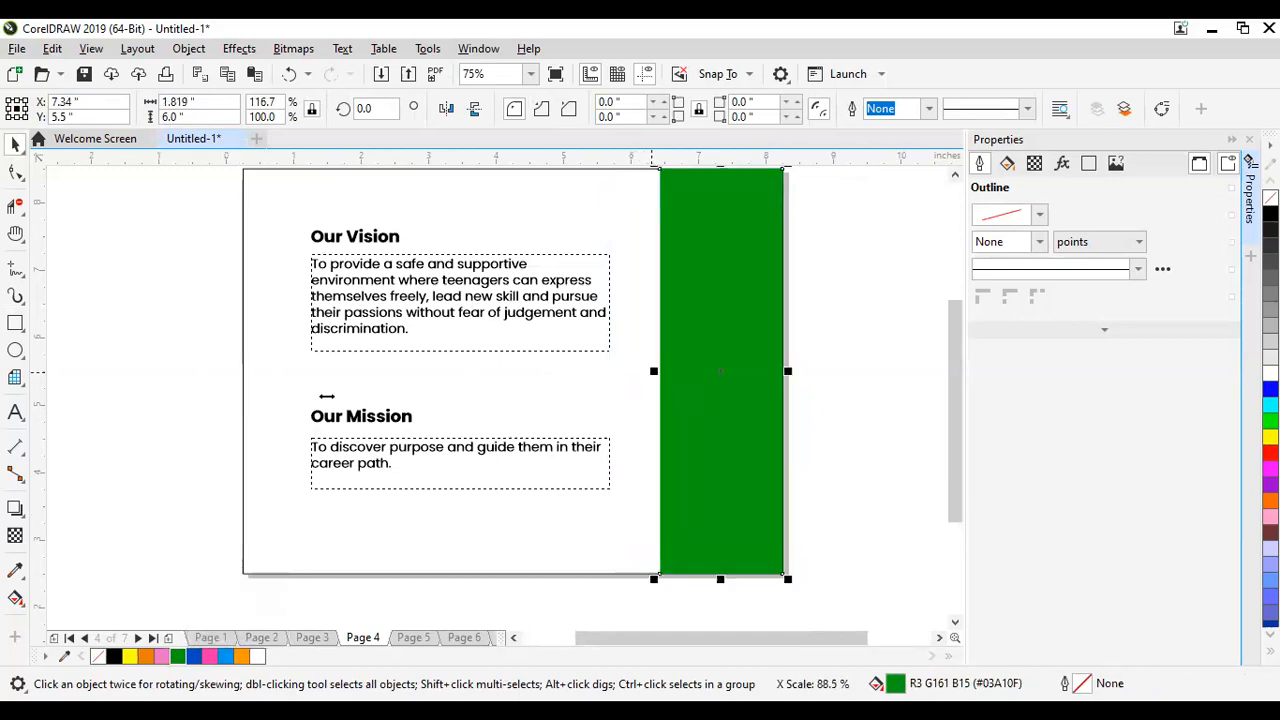
{"action": "left_click", "coordinate": [160, 395]}
{"action": "scroll", "coordinate": [585, 384], "scroll_direction": "down", "scroll_amount": 3}
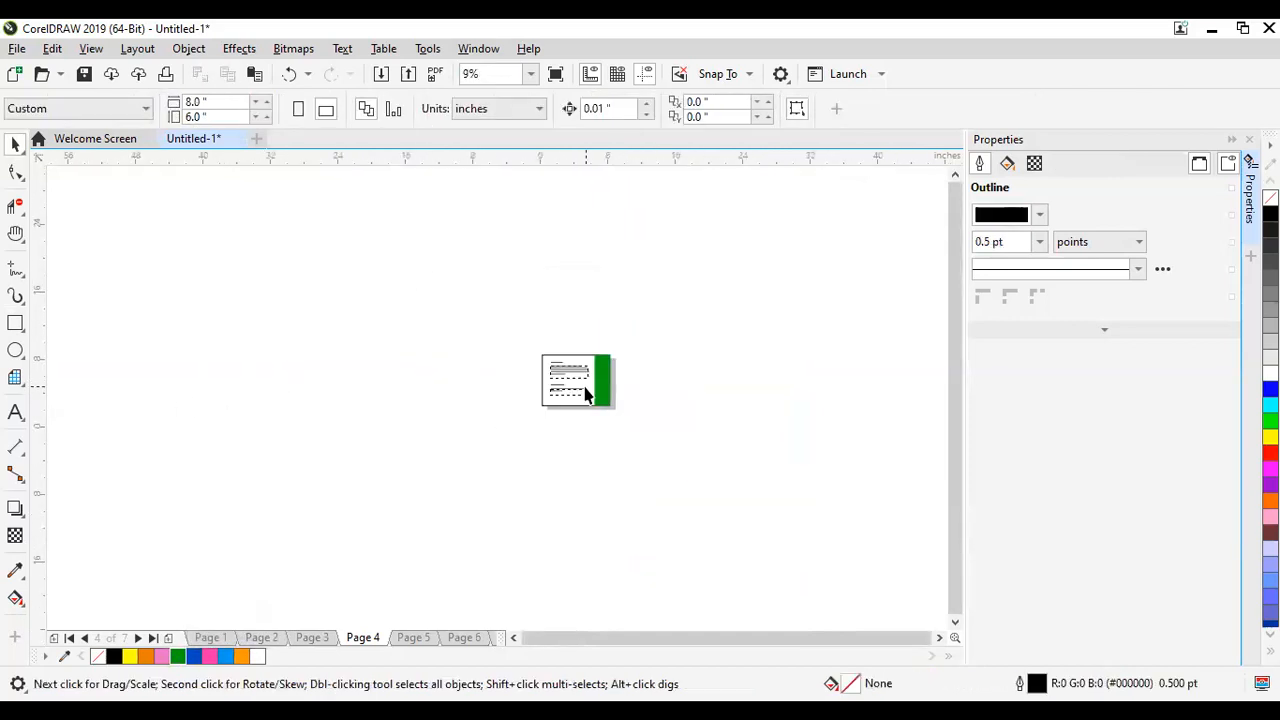
{"action": "scroll", "coordinate": [585, 395], "scroll_direction": "up", "scroll_amount": 3}
{"action": "scroll", "coordinate": [616, 422], "scroll_direction": "down", "scroll_amount": 1}
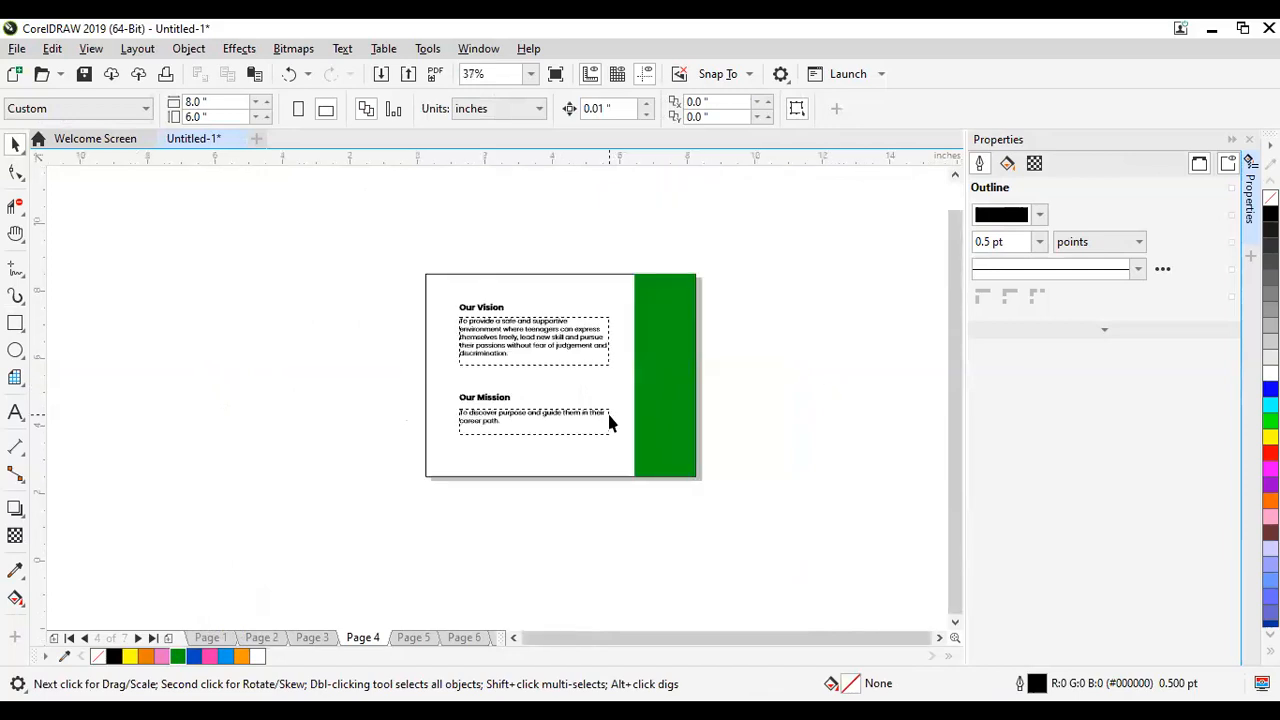
{"action": "scroll", "coordinate": [517, 355], "scroll_direction": "up", "scroll_amount": 1}
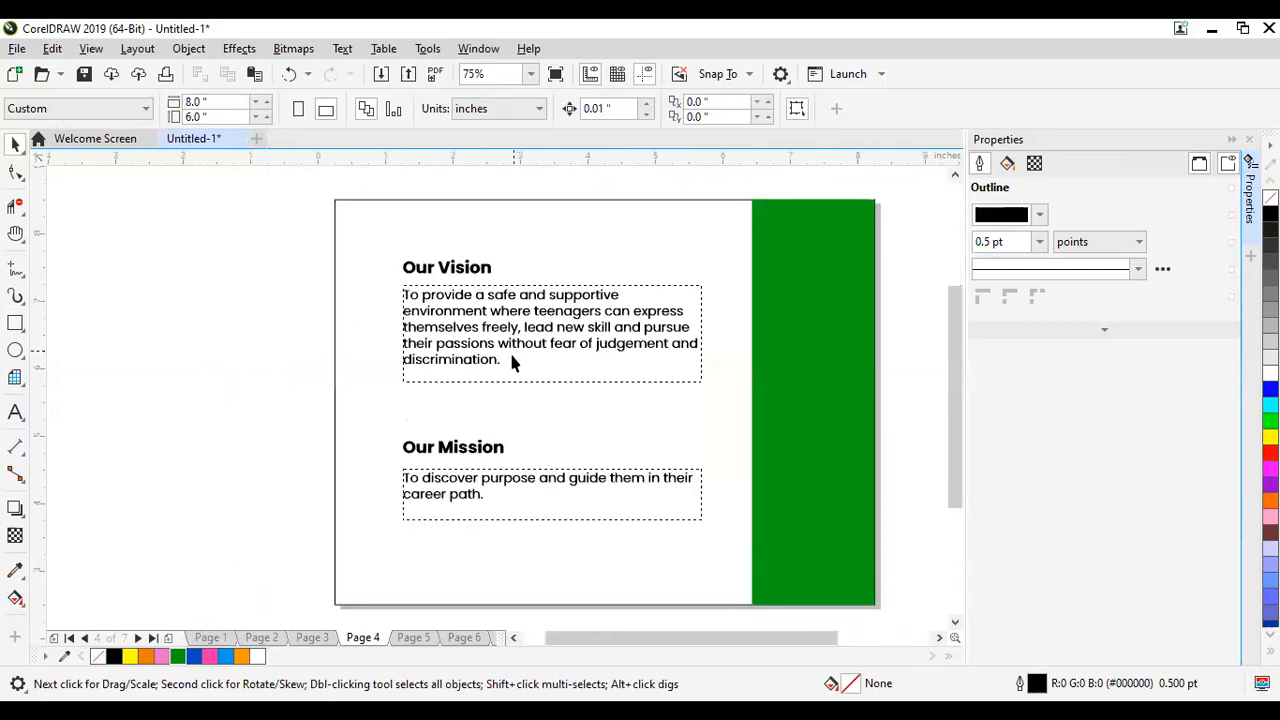
Step: Insert a blank page directly after page 4, before the TeenzHub logo page
{"action": "left_click", "coordinate": [415, 637]}
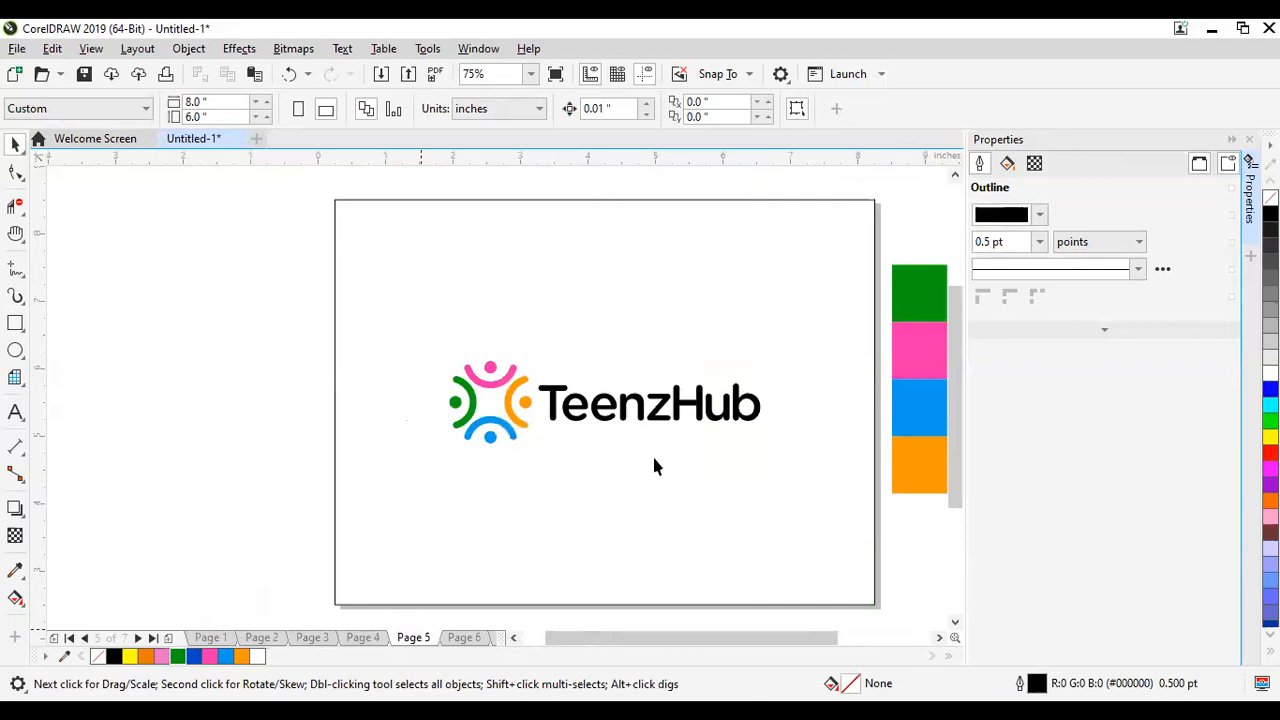
{"action": "left_click", "coordinate": [351, 641]}
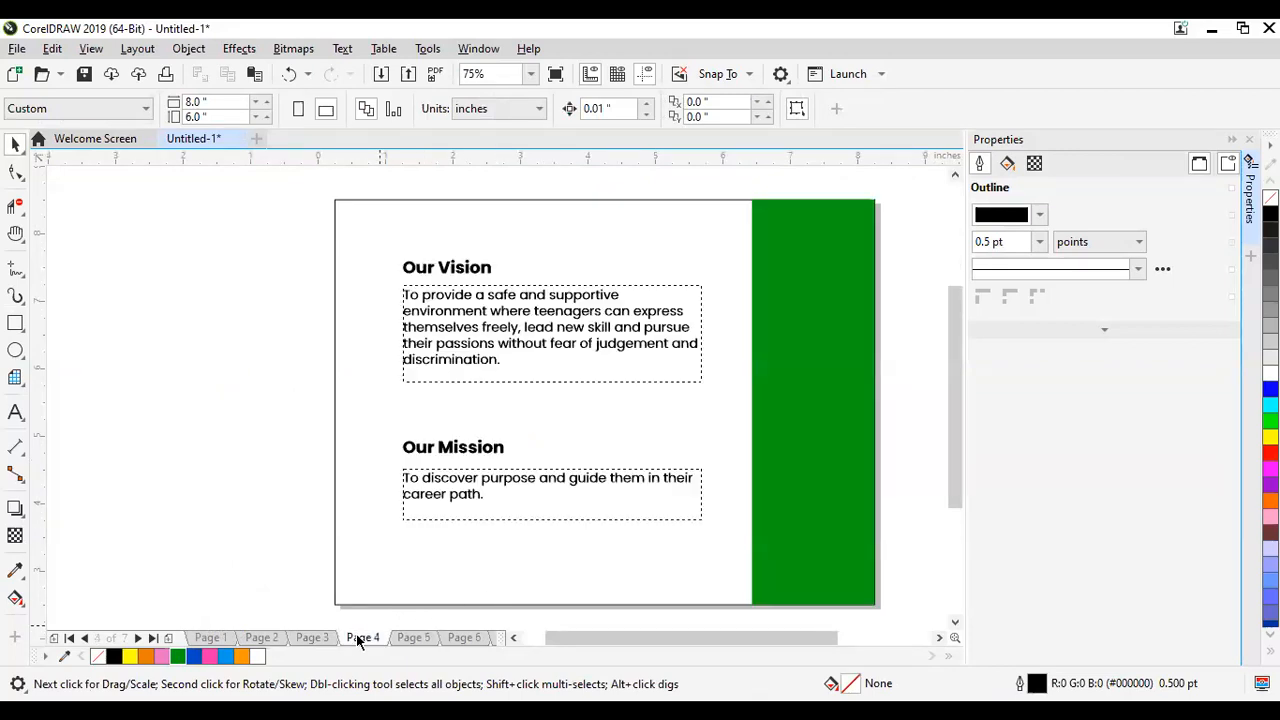
{"action": "left_click", "coordinate": [414, 637]}
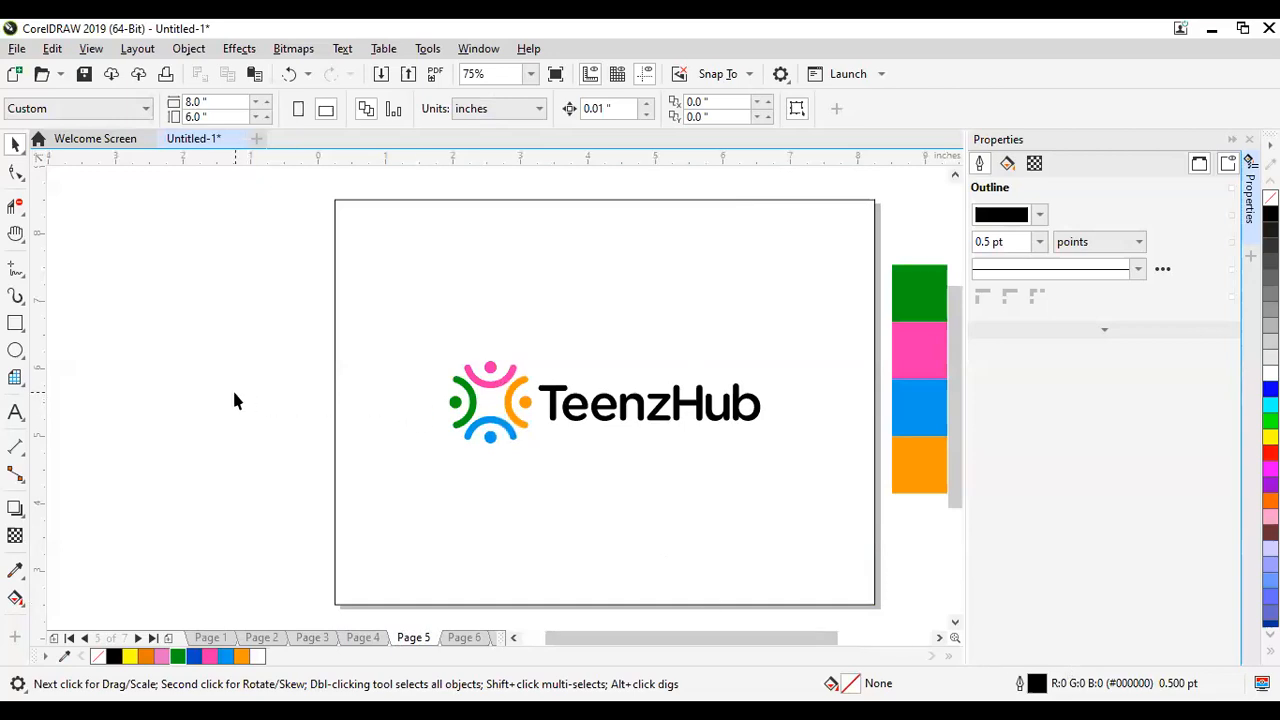
{"action": "scroll", "coordinate": [549, 407], "scroll_direction": "down", "scroll_amount": 3}
{"action": "scroll", "coordinate": [614, 408], "scroll_direction": "up", "scroll_amount": 1}
{"action": "scroll", "coordinate": [616, 414], "scroll_direction": "up", "scroll_amount": 3}
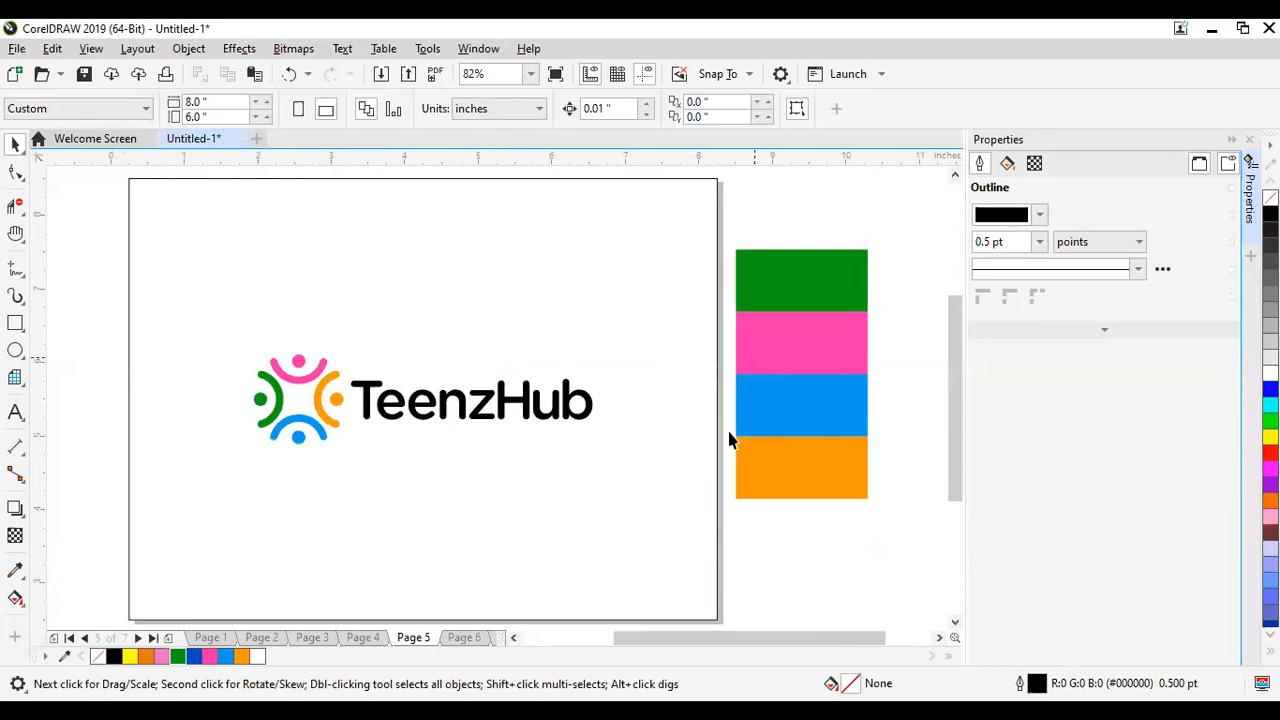
{"action": "left_click", "coordinate": [355, 641]}
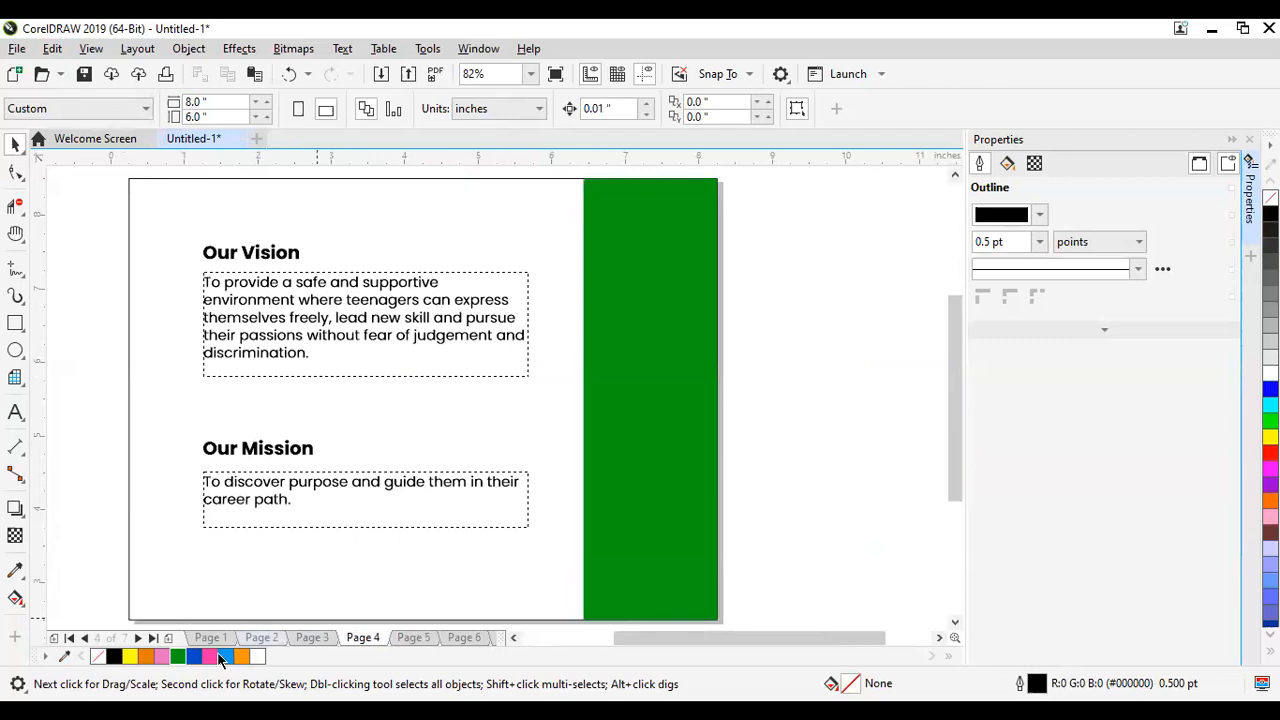
{"action": "left_click", "coordinate": [169, 637]}
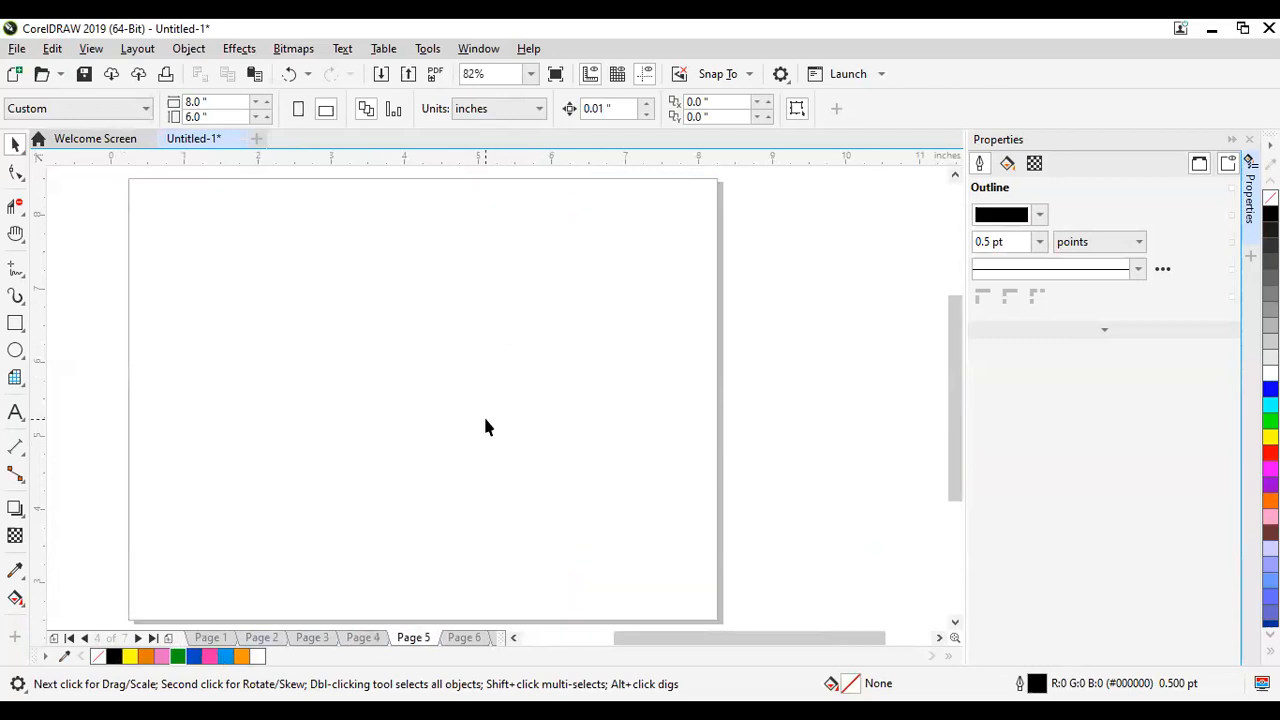
Step: Copy the four-colour logo symbol from page 6 and paste it at the centre of blank page 5
{"action": "left_click", "coordinate": [465, 638]}
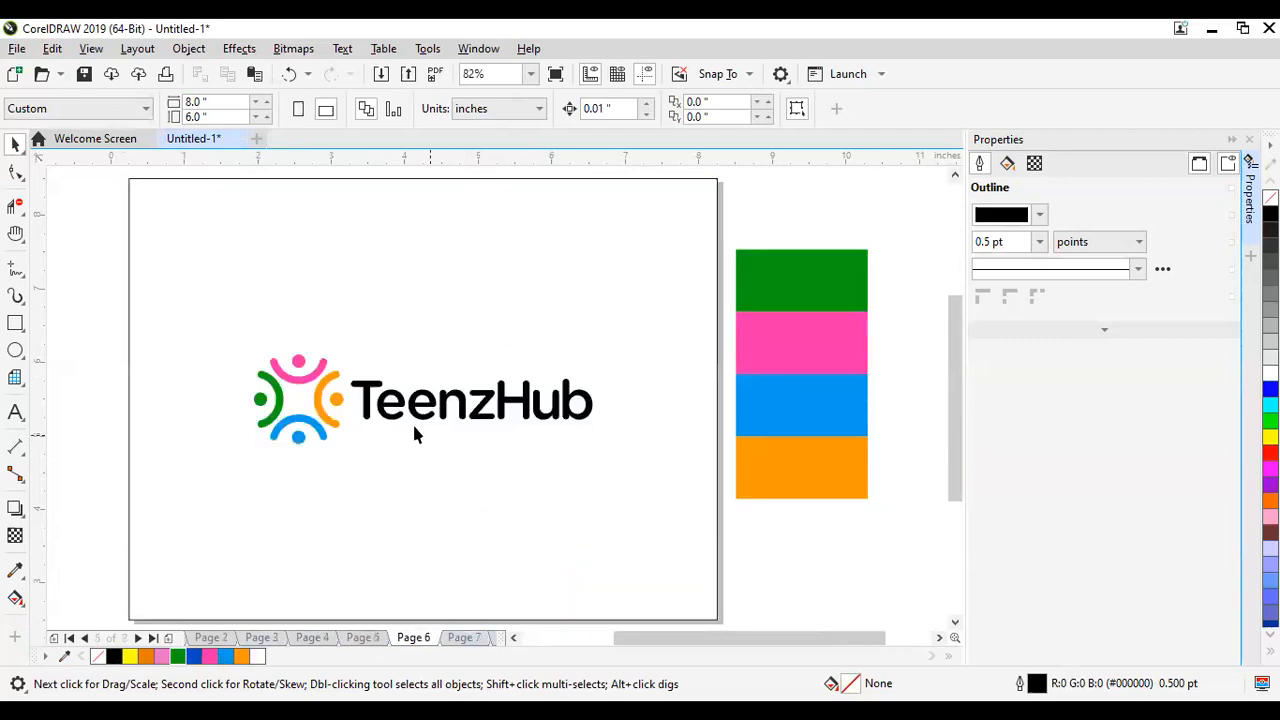
{"action": "left_click", "coordinate": [330, 423]}
{"action": "left_click", "coordinate": [328, 421]}
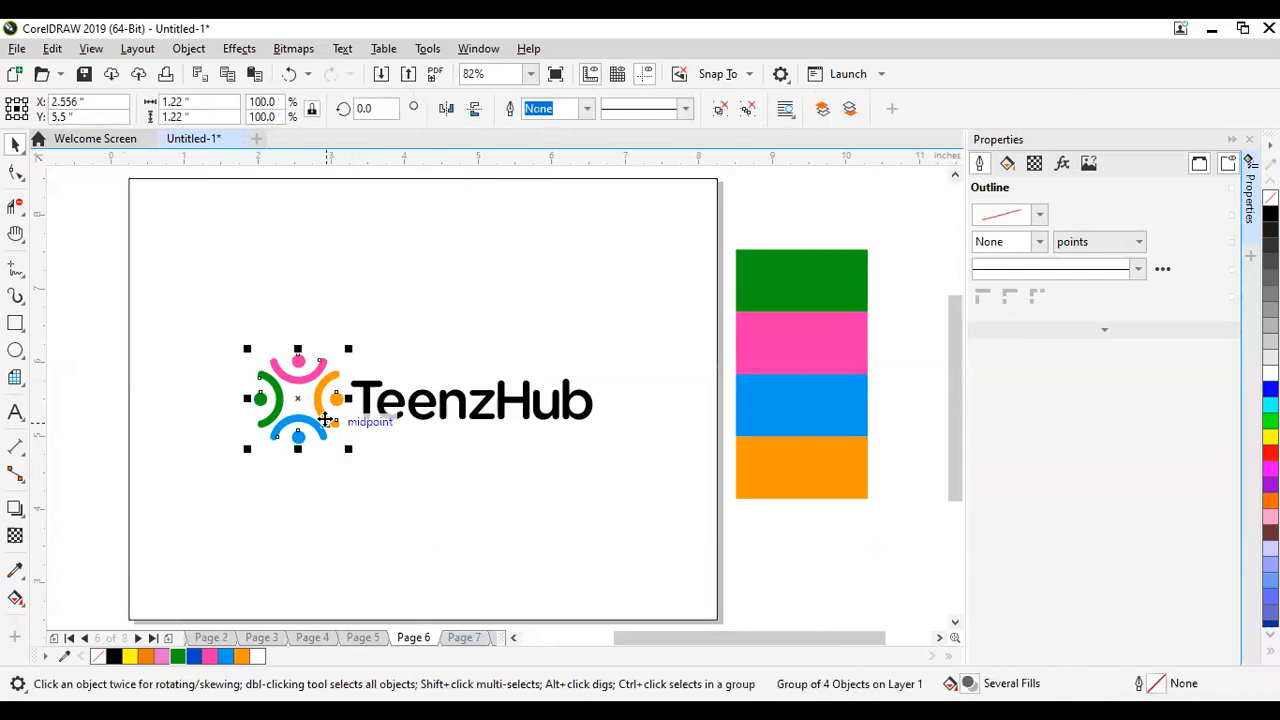
{"action": "left_click", "coordinate": [368, 637]}
{"action": "key", "text": "ctrl+v"}
{"action": "key", "text": "p"}
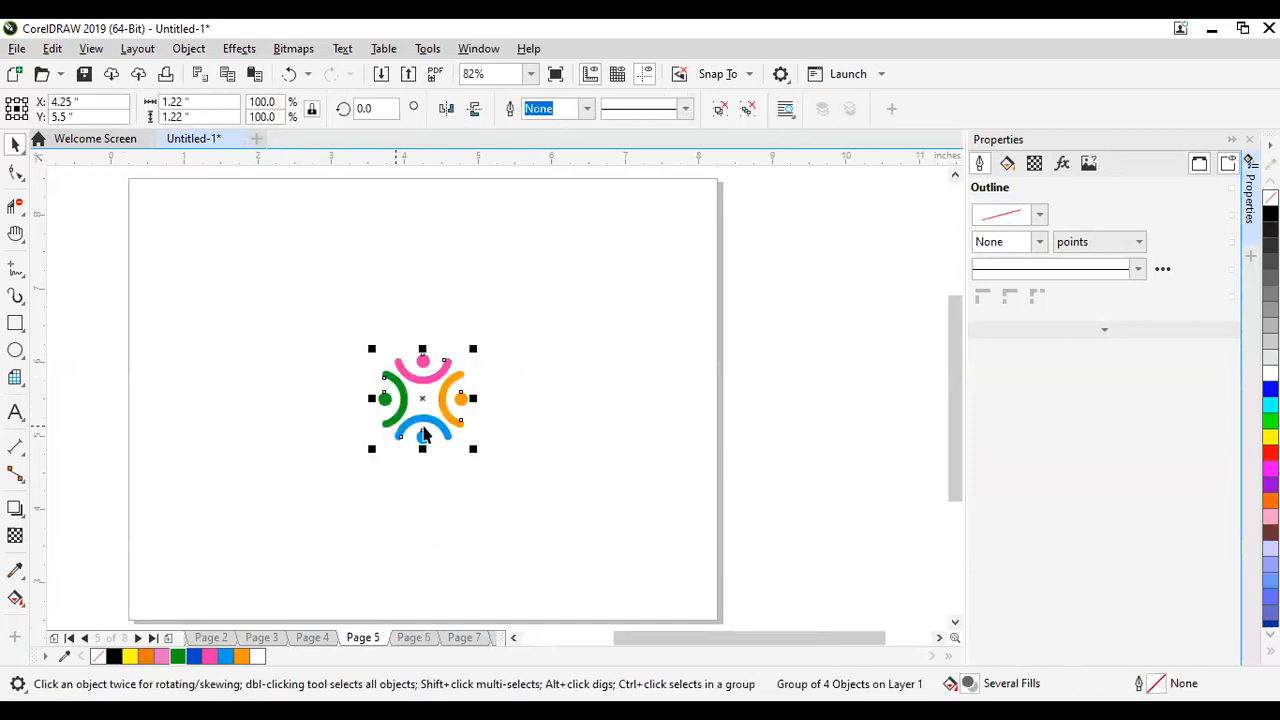
{"action": "left_click", "coordinate": [848, 331]}
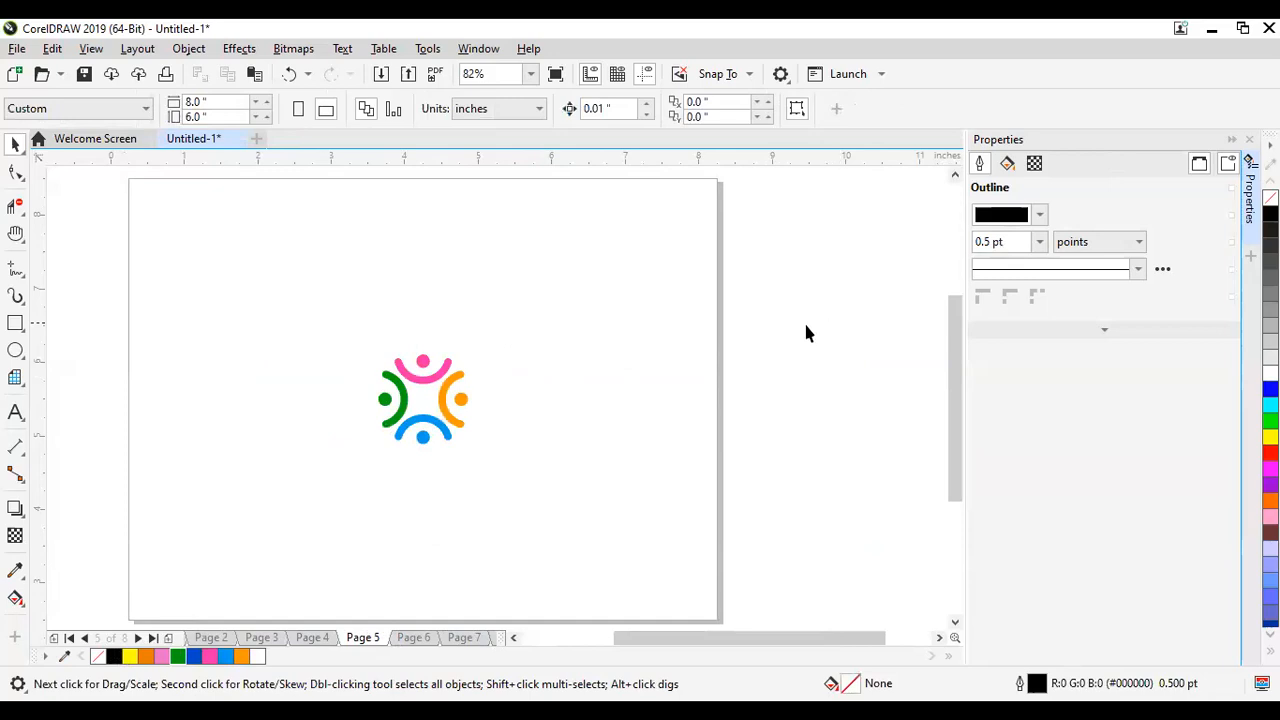
Step: Draw a circle about 1.99 inches in diameter around the symbol on page 5 and centre-align the two objects horizontally and vertically
{"action": "left_click", "coordinate": [14, 351]}
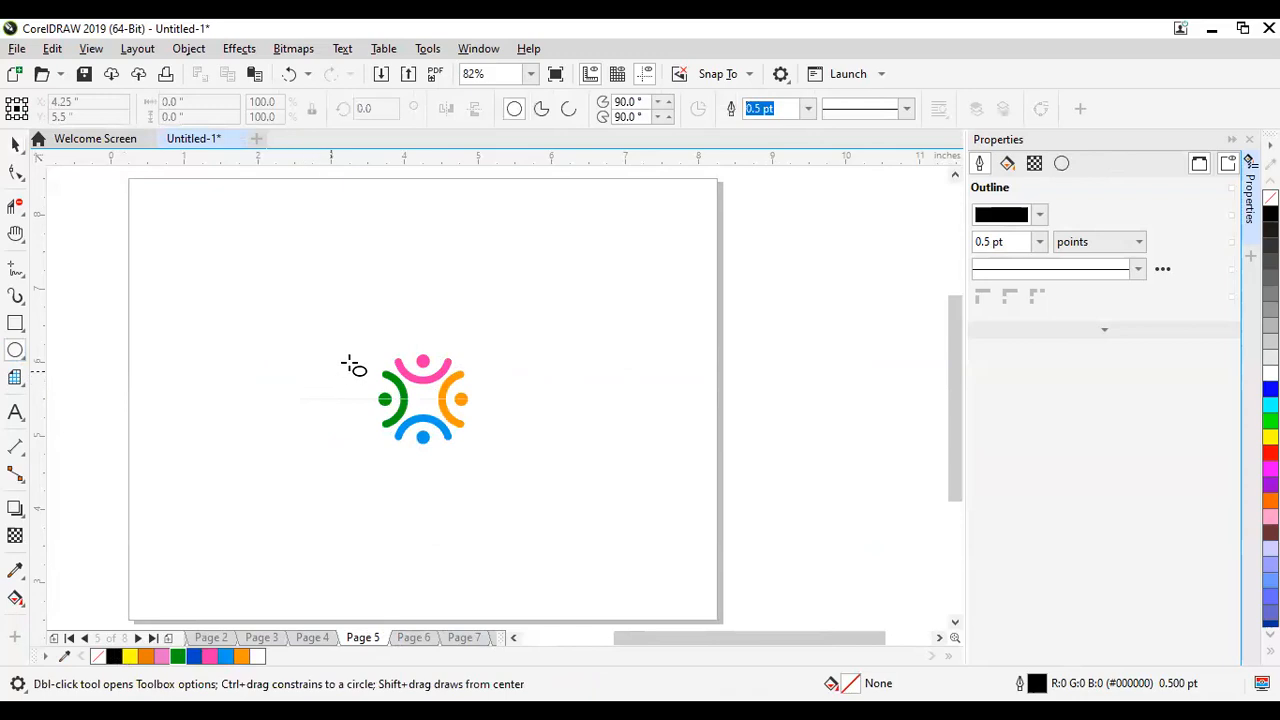
{"action": "left_click_drag", "start_coordinate": [365, 319], "coordinate": [491, 463]}
{"action": "key", "text": "space"}
{"action": "left_click", "coordinate": [460, 392]}
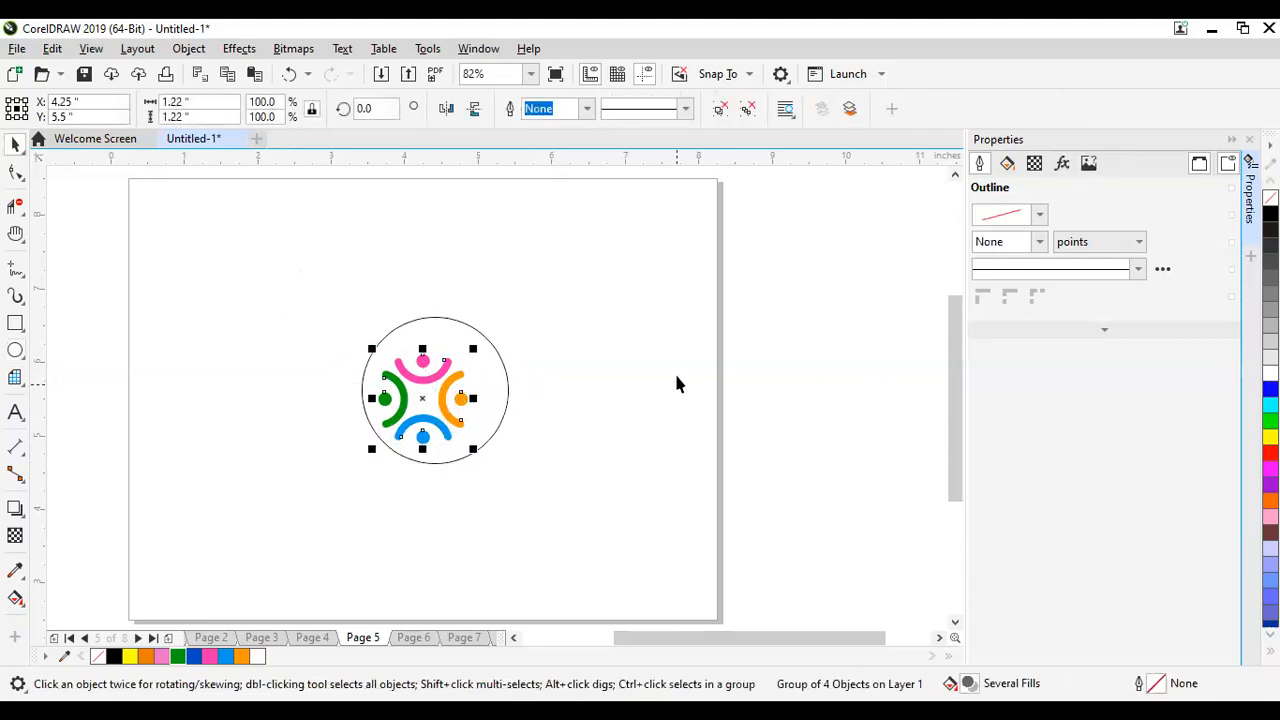
{"action": "left_click", "coordinate": [482, 364], "text": "shift"}
{"action": "key", "text": "c"}
{"action": "key", "text": "e"}
{"action": "left_click", "coordinate": [805, 325]}
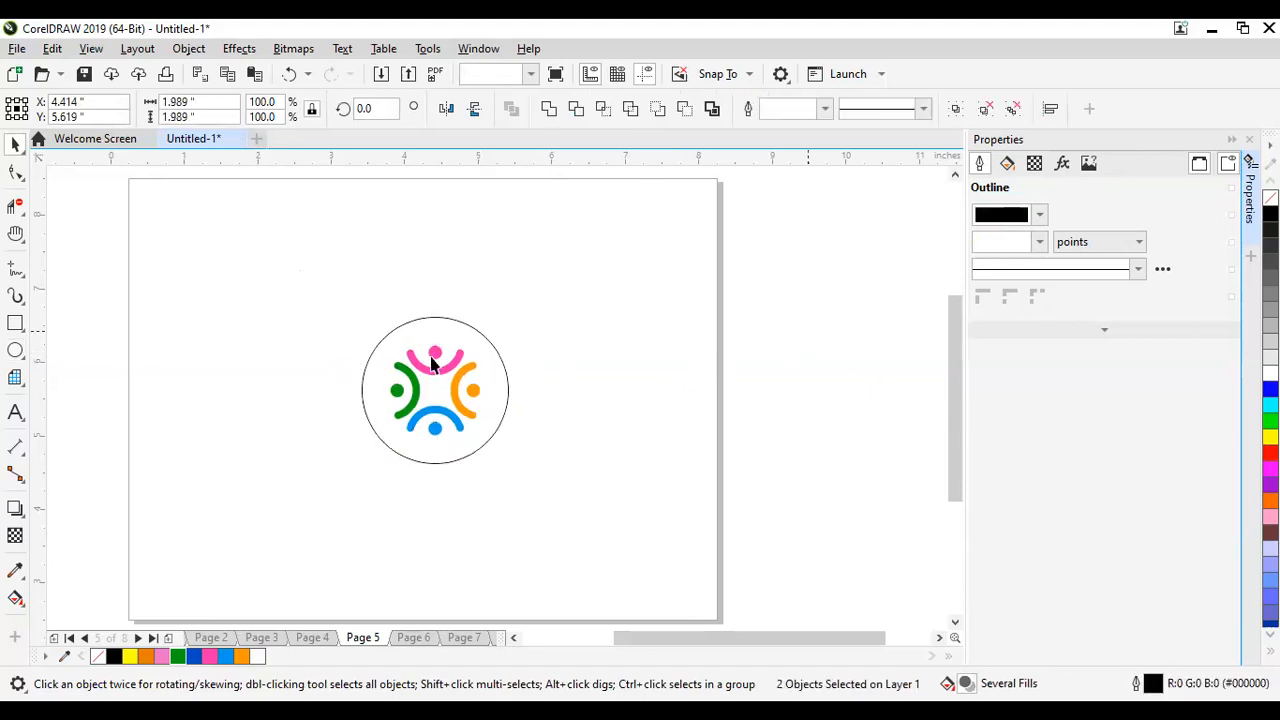
Step: Remove the outline from the circle around page 5's logo symbol
{"action": "left_click", "coordinate": [485, 352]}
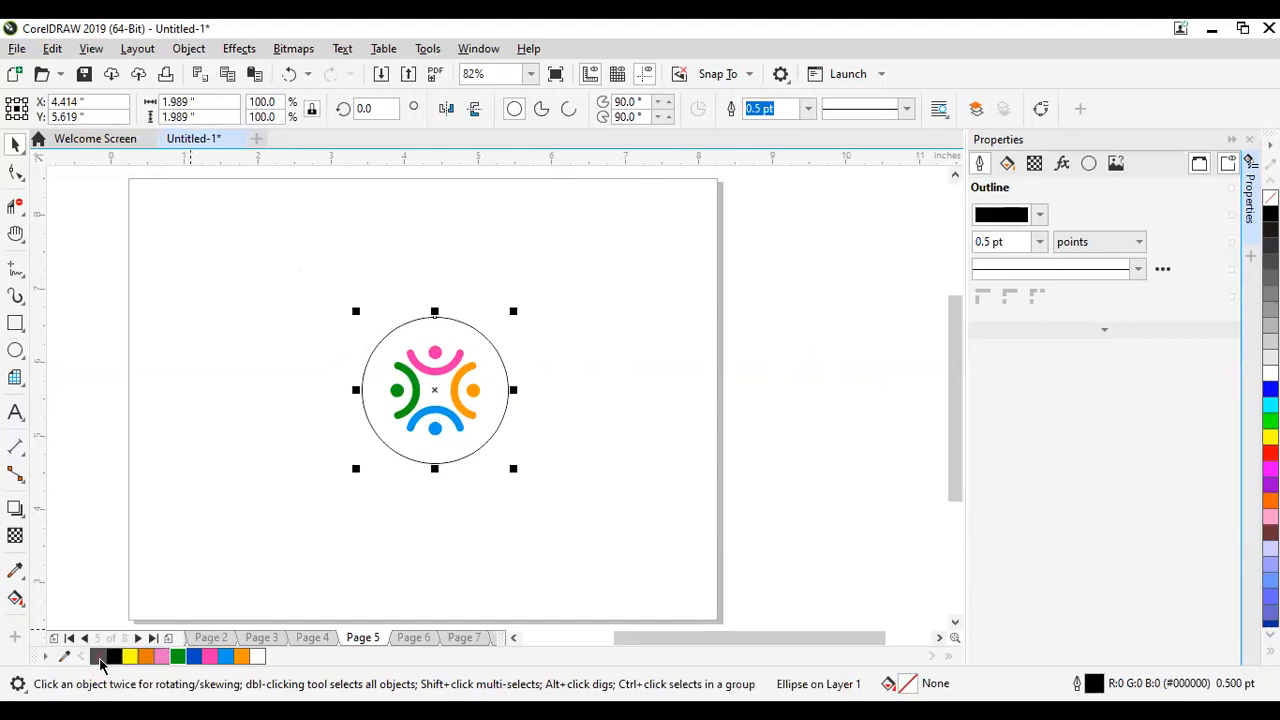
{"action": "right_click", "coordinate": [99, 658]}
{"action": "left_click", "coordinate": [623, 435]}
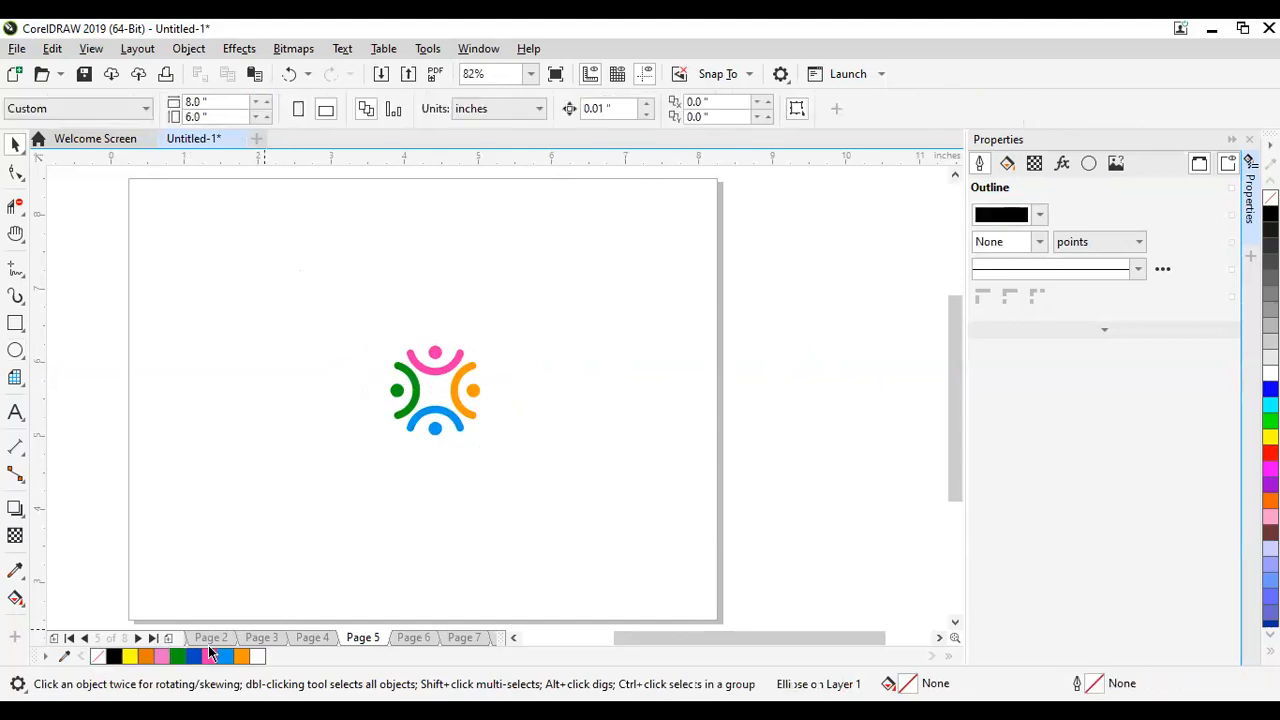
{"action": "left_click", "coordinate": [261, 637]}
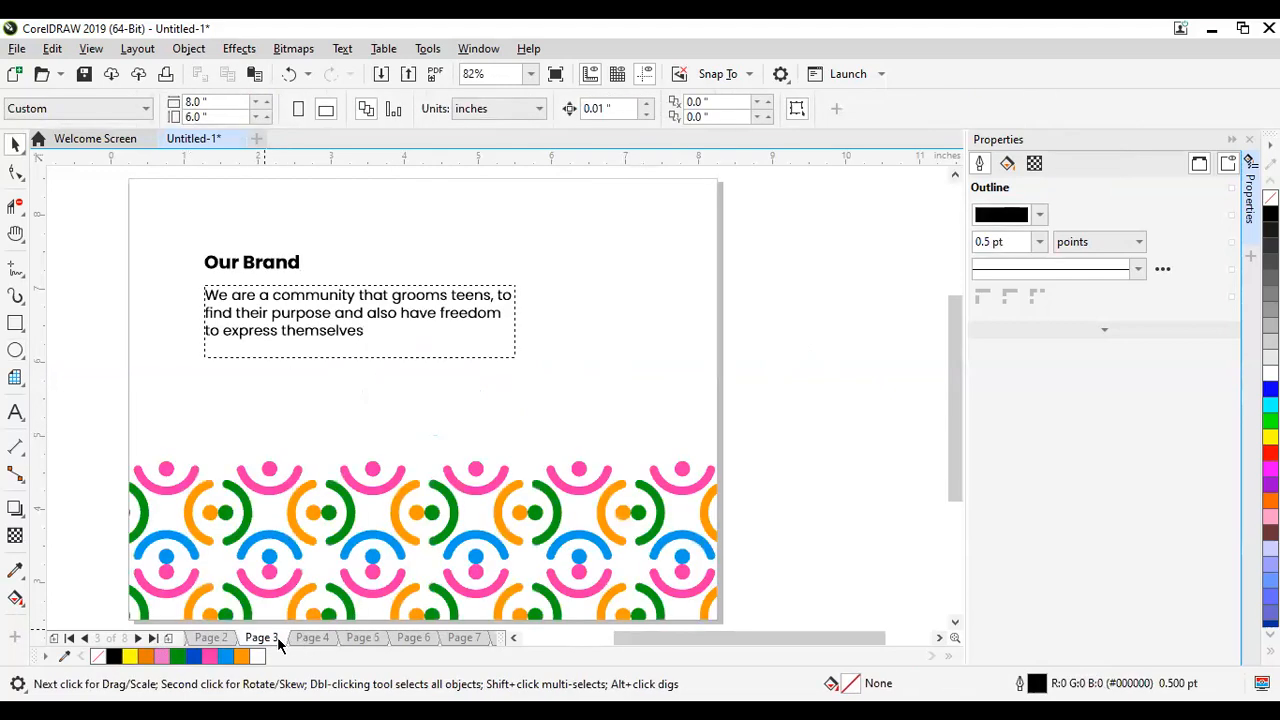
{"action": "left_click", "coordinate": [225, 637]}
{"action": "left_click", "coordinate": [259, 638]}
{"action": "left_click", "coordinate": [312, 639]}
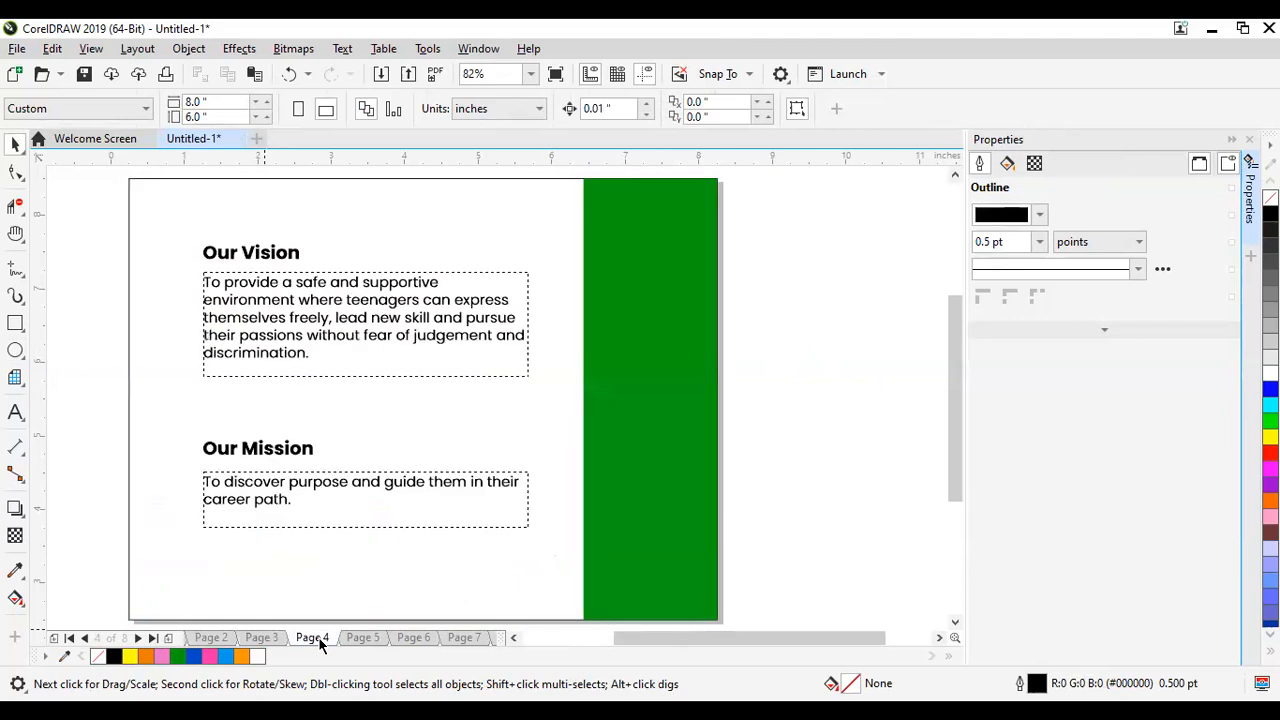
{"action": "left_click", "coordinate": [362, 638]}
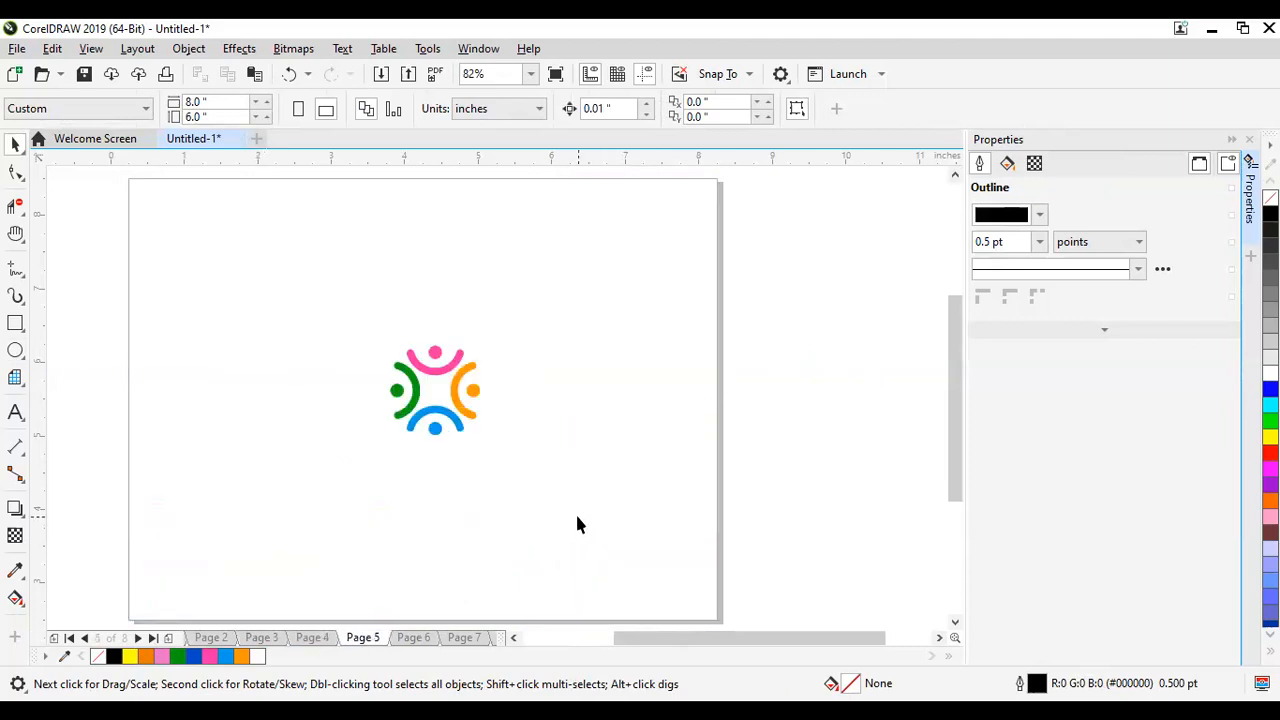
Step: Add a page-sized 8 by 6 inch rectangle behind the symbol on page 5
{"action": "double_click", "coordinate": [14, 324]}
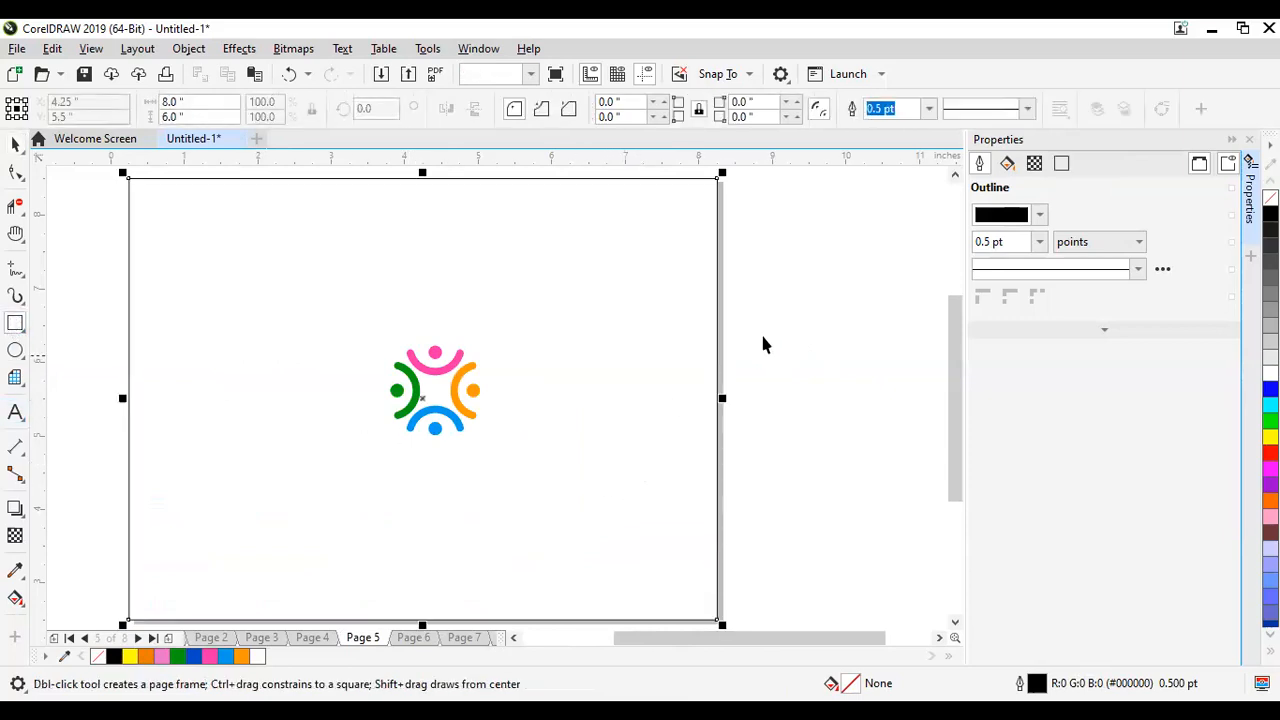
{"action": "key", "text": "space"}
{"action": "left_click", "coordinate": [472, 358]}
{"action": "left_click", "coordinate": [461, 336]}
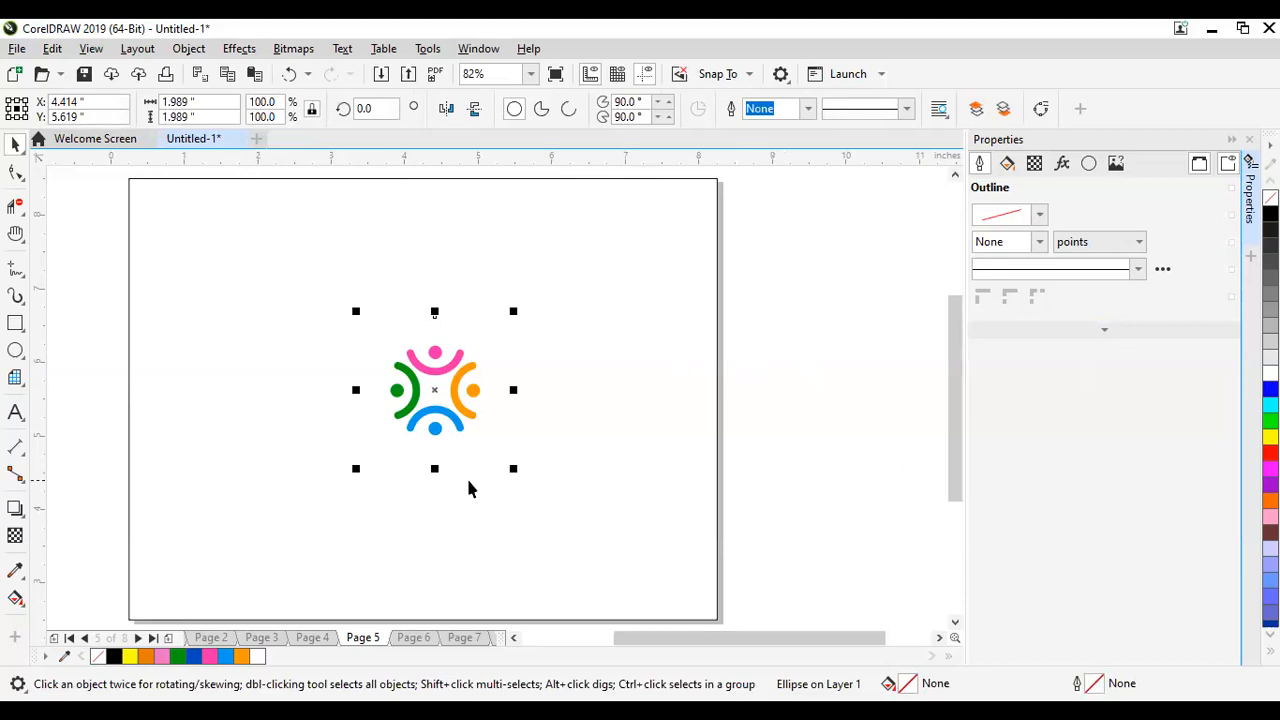
Step: Try pink #FF2BAB and blue #009BEE fills on page 5's page-sized rectangle, and fill it with white
{"action": "left_click", "coordinate": [249, 597]}
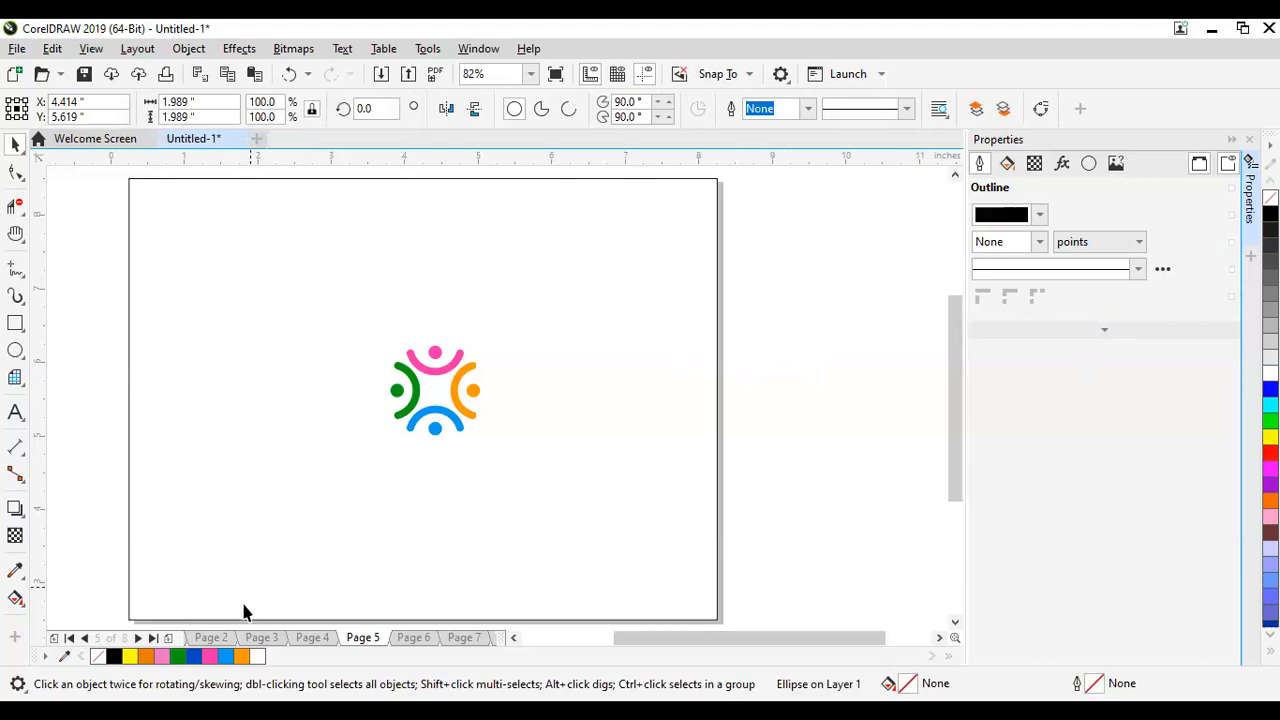
{"action": "left_click", "coordinate": [212, 659]}
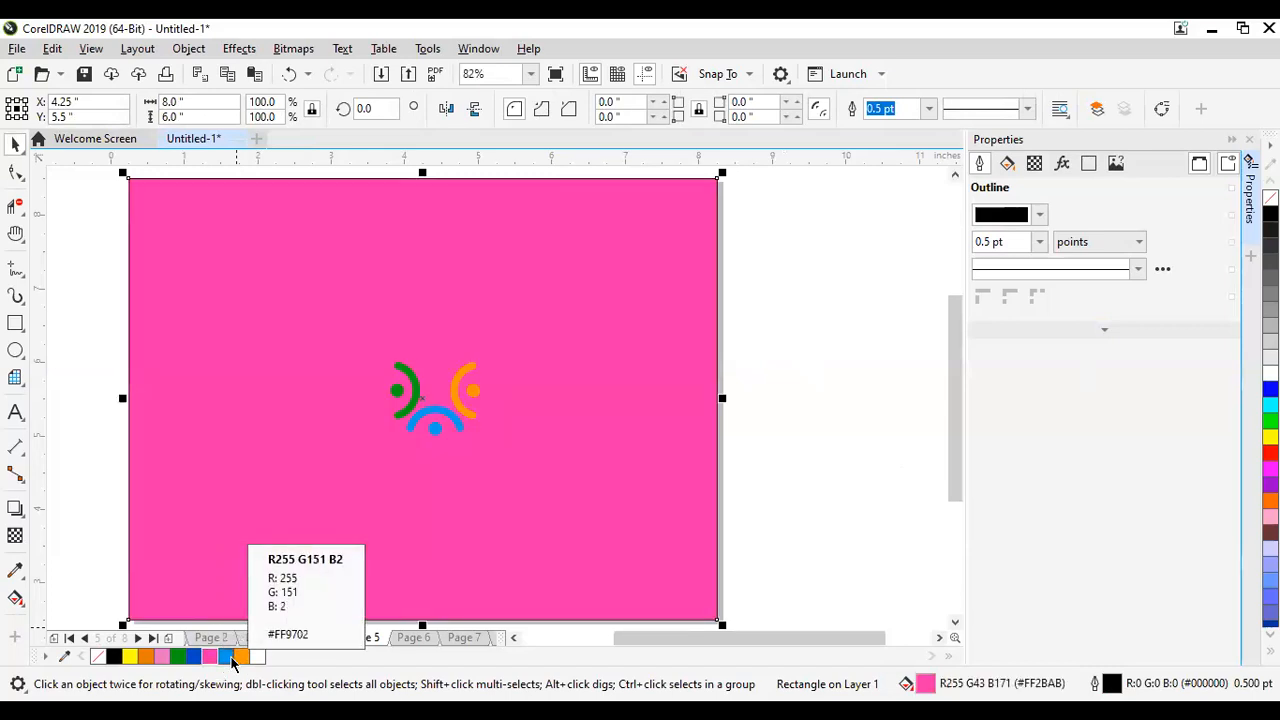
{"action": "left_click", "coordinate": [227, 658]}
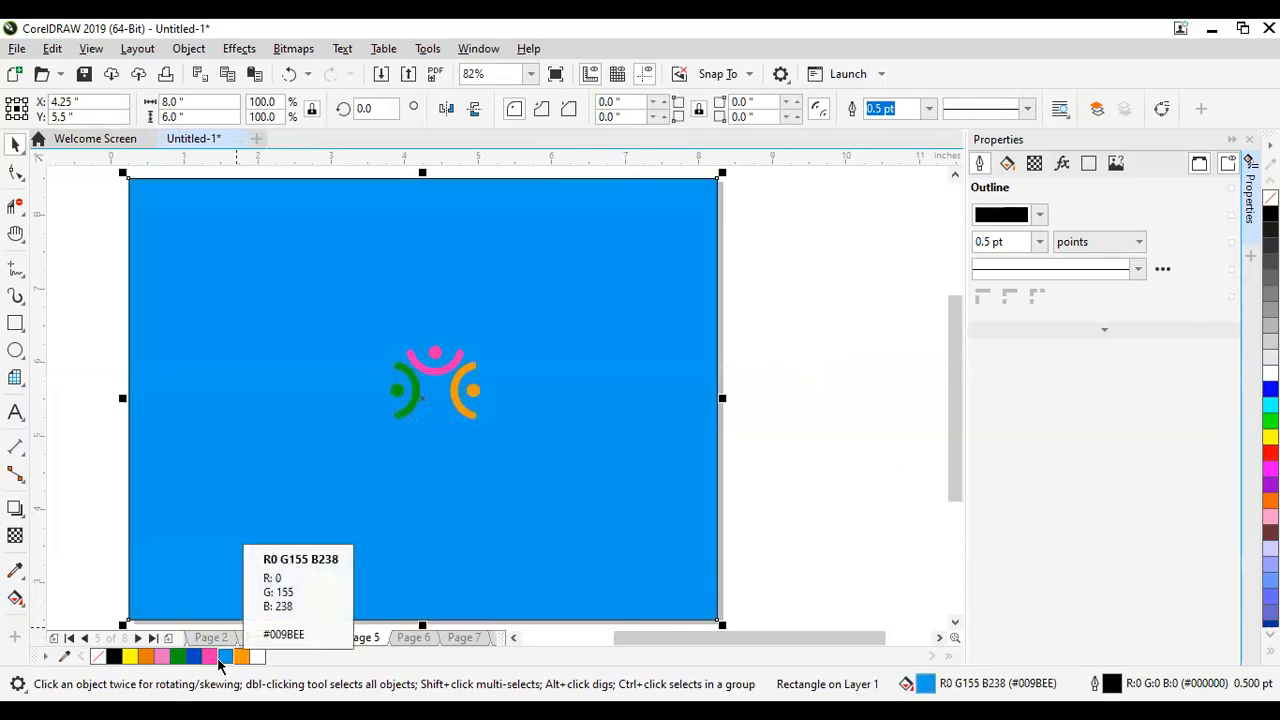
{"action": "key", "text": "Delete"}
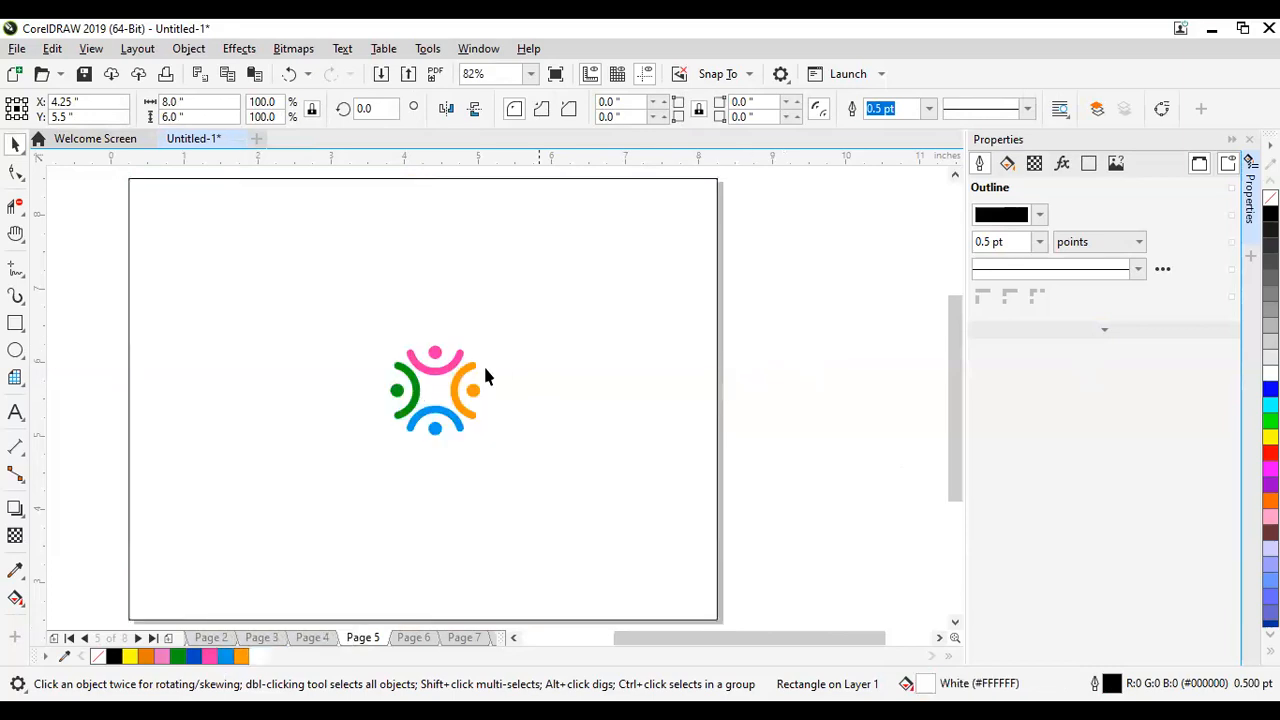
Step: Fill the circle around page 5's symbol with white and scale it to about 1.73 inches in diameter
{"action": "left_click", "coordinate": [503, 365]}
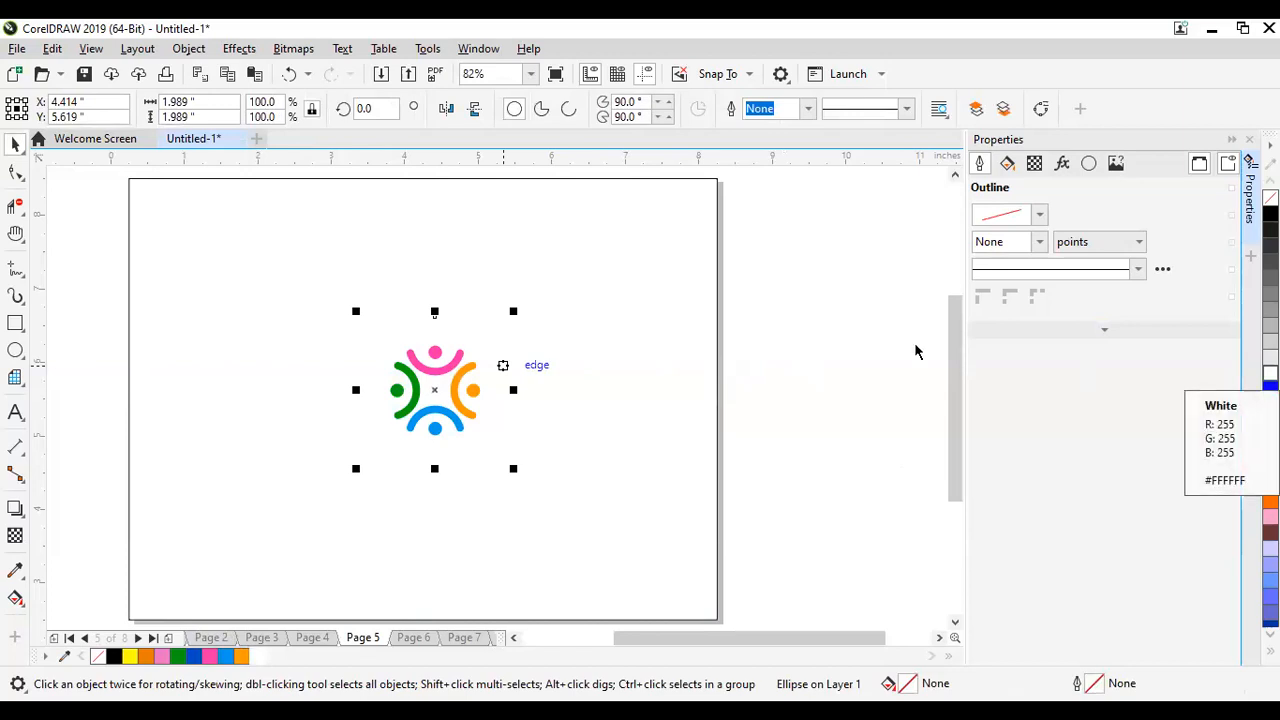
{"action": "left_click", "coordinate": [514, 320]}
{"action": "left_click", "coordinate": [503, 340]}
{"action": "left_click_drag", "start_coordinate": [507, 314], "coordinate": [506, 311]}
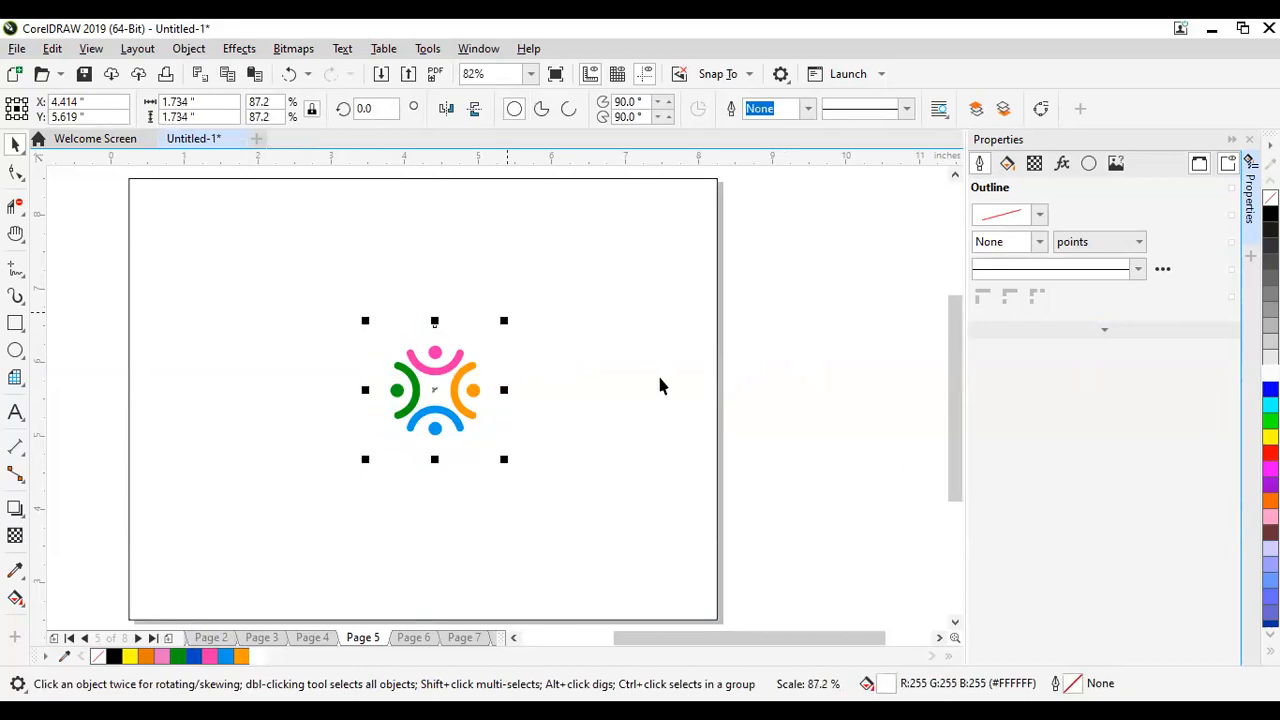
{"action": "left_click", "coordinate": [851, 367]}
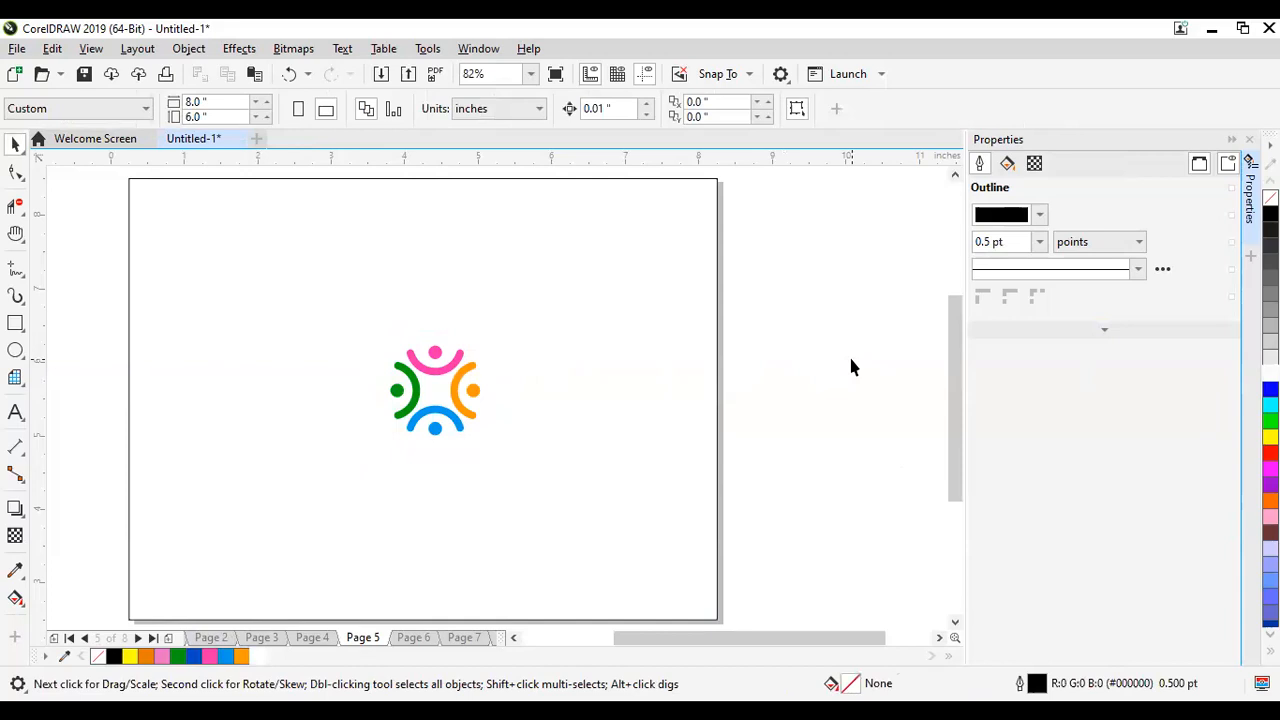
Step: Move the white circle and the logo symbol off page 5 to the empty area beyond its right edge
{"action": "left_click", "coordinate": [450, 376]}
{"action": "left_click_drag", "start_coordinate": [430, 383], "coordinate": [797, 305]}
{"action": "left_click", "coordinate": [458, 396]}
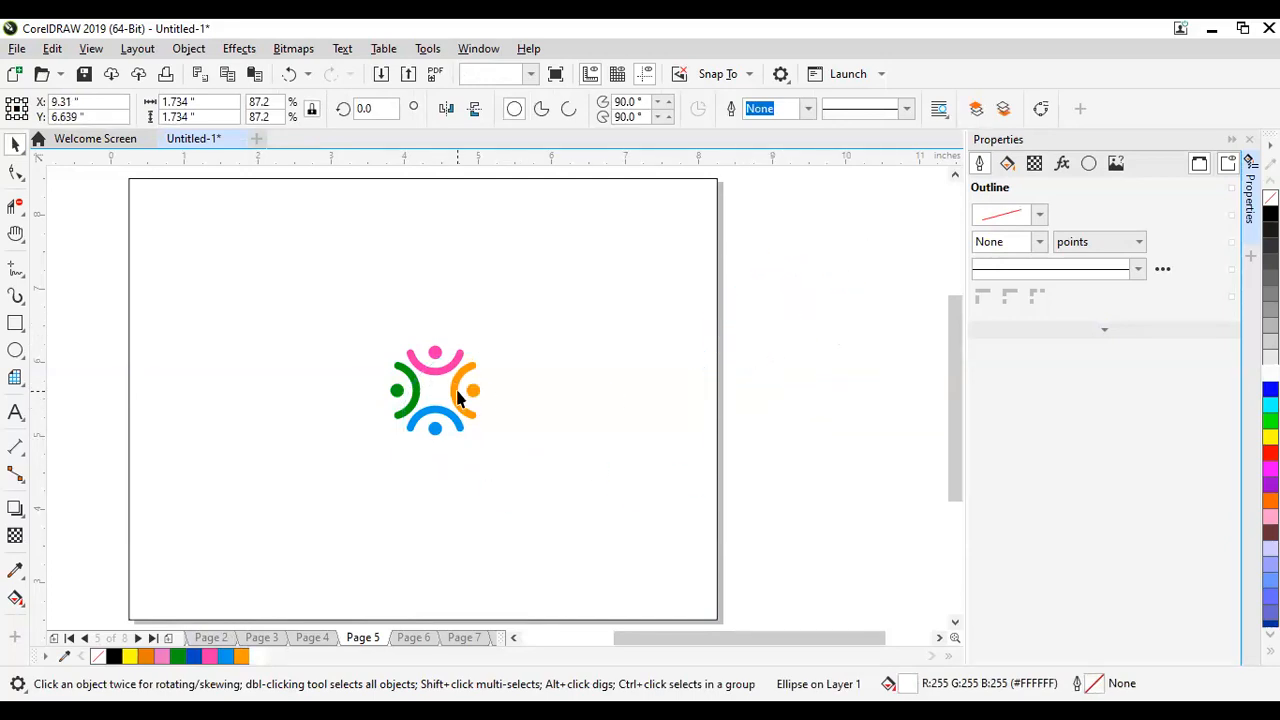
{"action": "left_click_drag", "start_coordinate": [440, 389], "coordinate": [822, 343]}
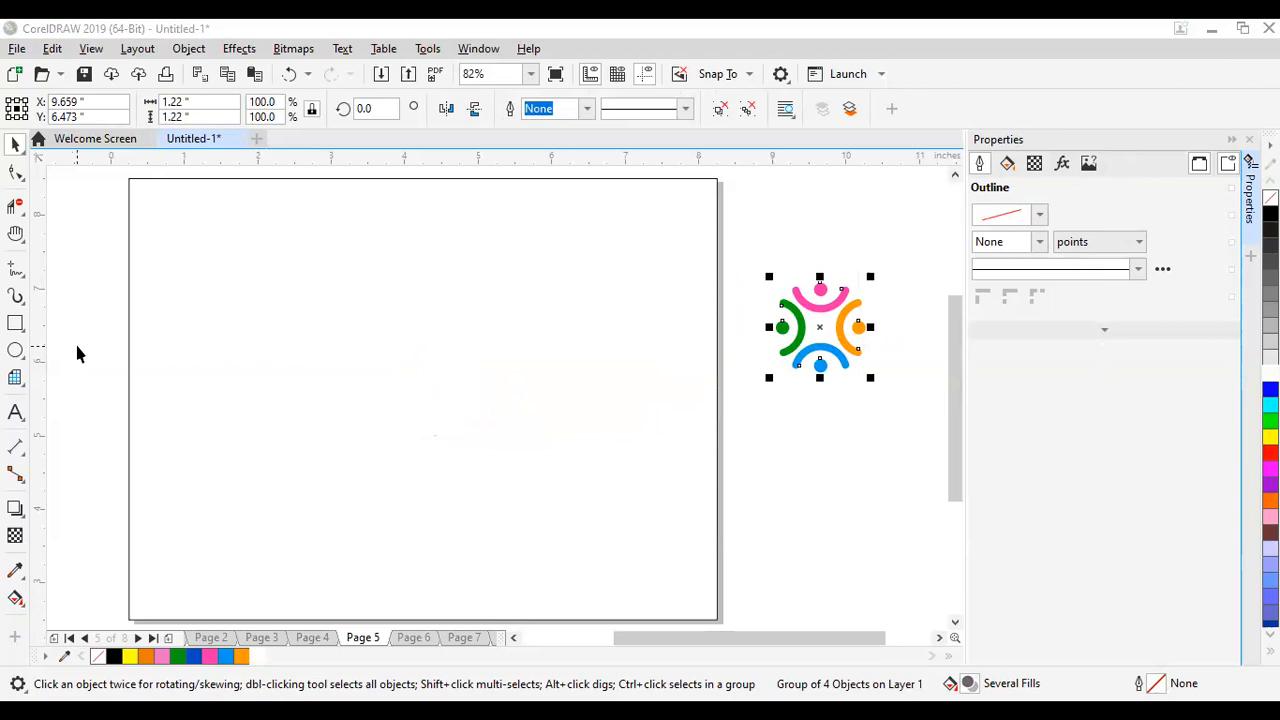
Step: Move the white circle back onto the upper-left part of page 5 and fill it with pink #FF2BAB
{"action": "left_click", "coordinate": [824, 252]}
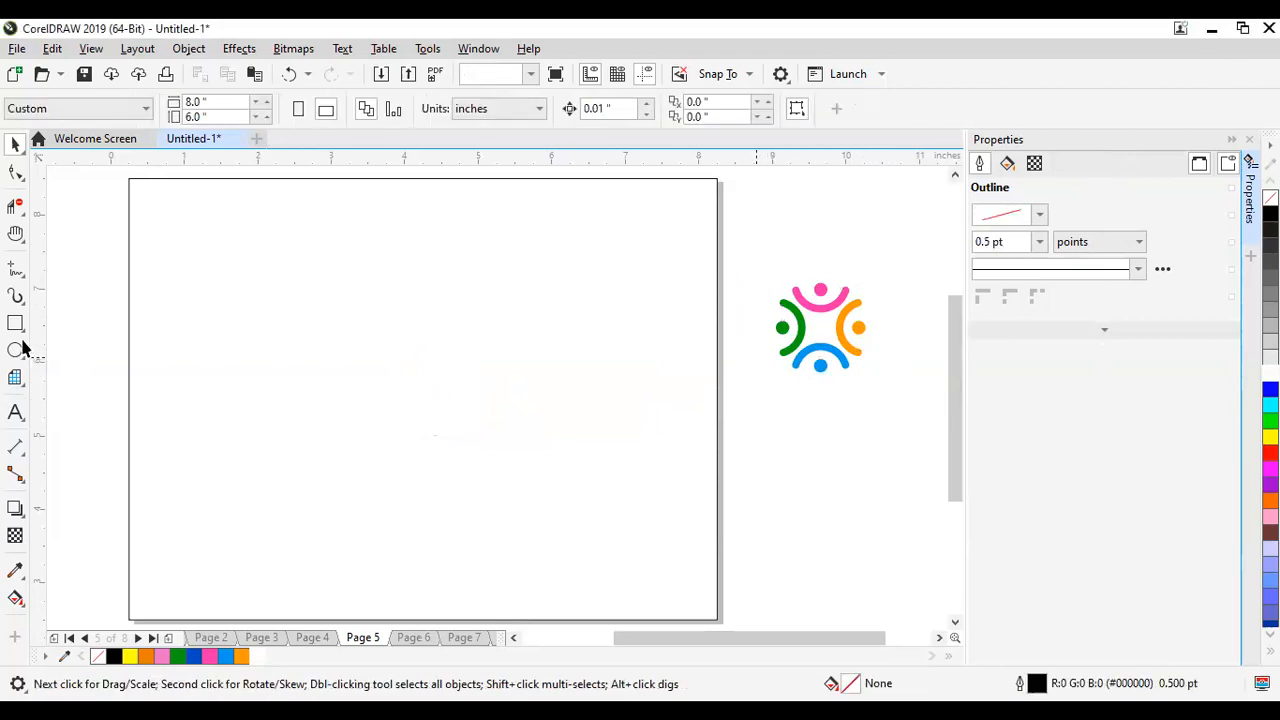
{"action": "left_click", "coordinate": [755, 362]}
{"action": "left_click_drag", "start_coordinate": [794, 318], "coordinate": [317, 341]}
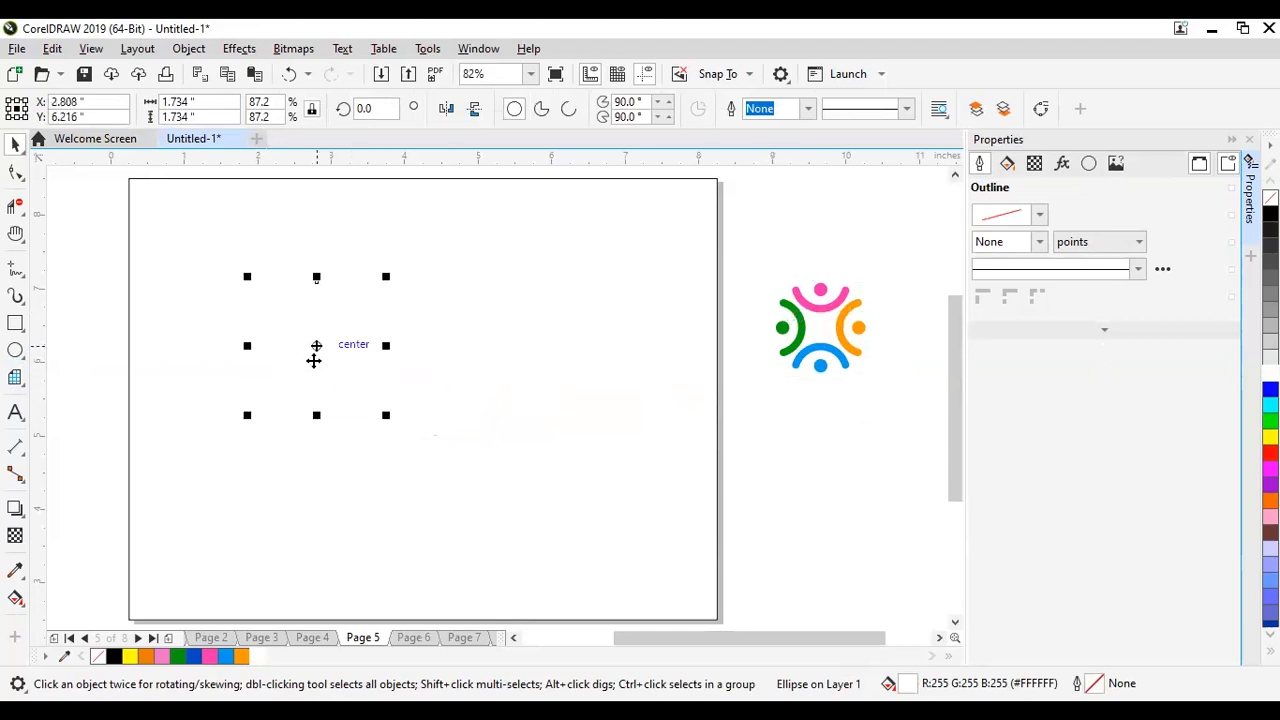
{"action": "left_click", "coordinate": [211, 657]}
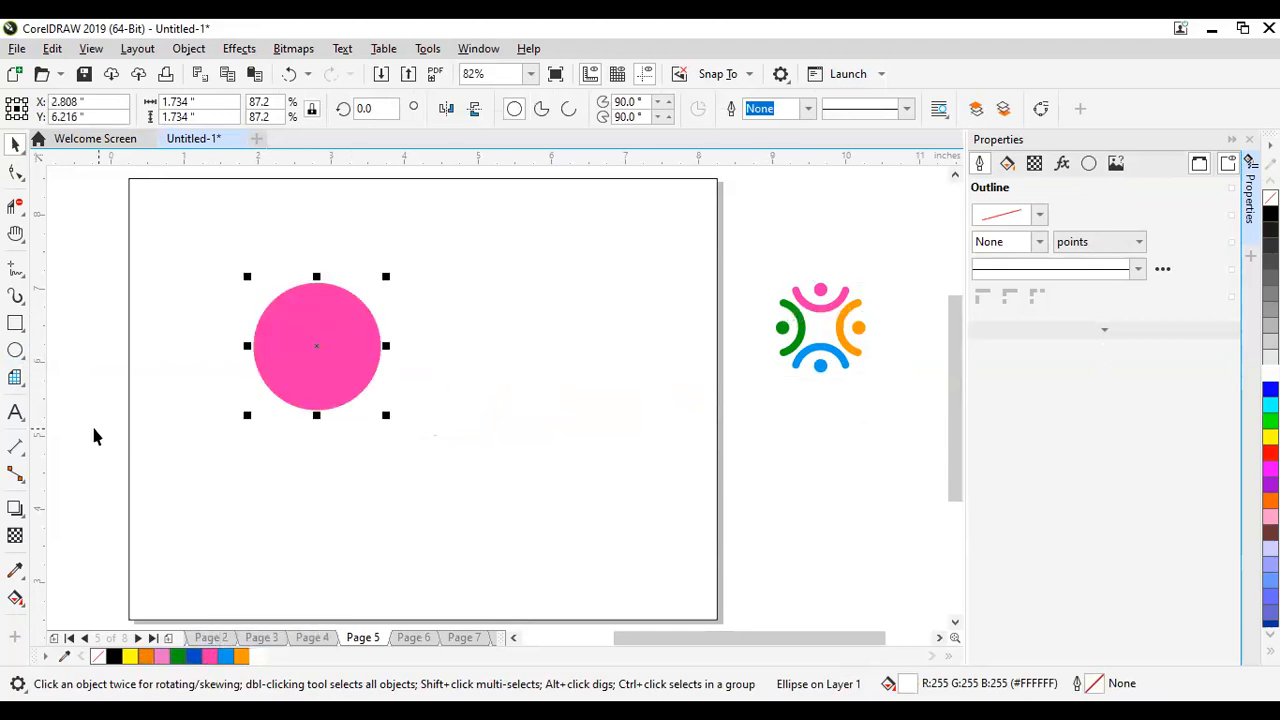
{"action": "left_click", "coordinate": [308, 352]}
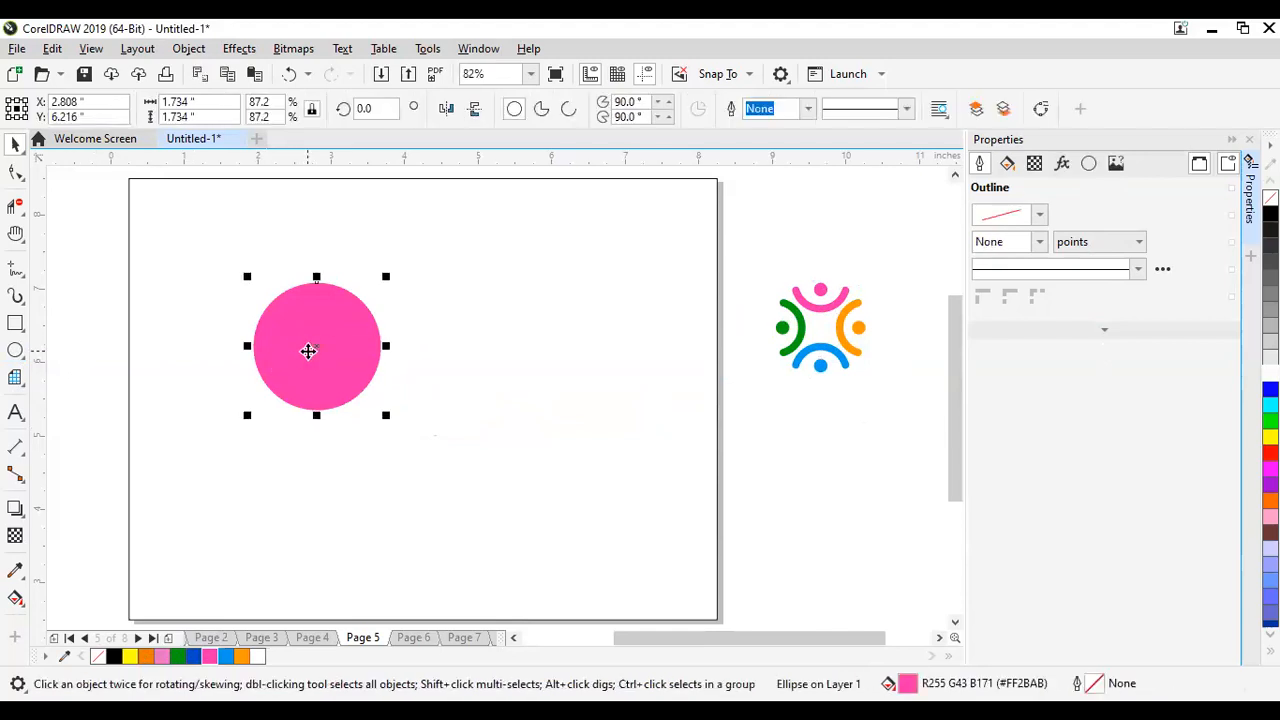
Step: Duplicate the pink circle once directly to its right and twice below it
{"action": "left_click_drag", "start_coordinate": [317, 346], "coordinate": [437, 355]}
{"action": "right_click", "coordinate": [437, 355]}
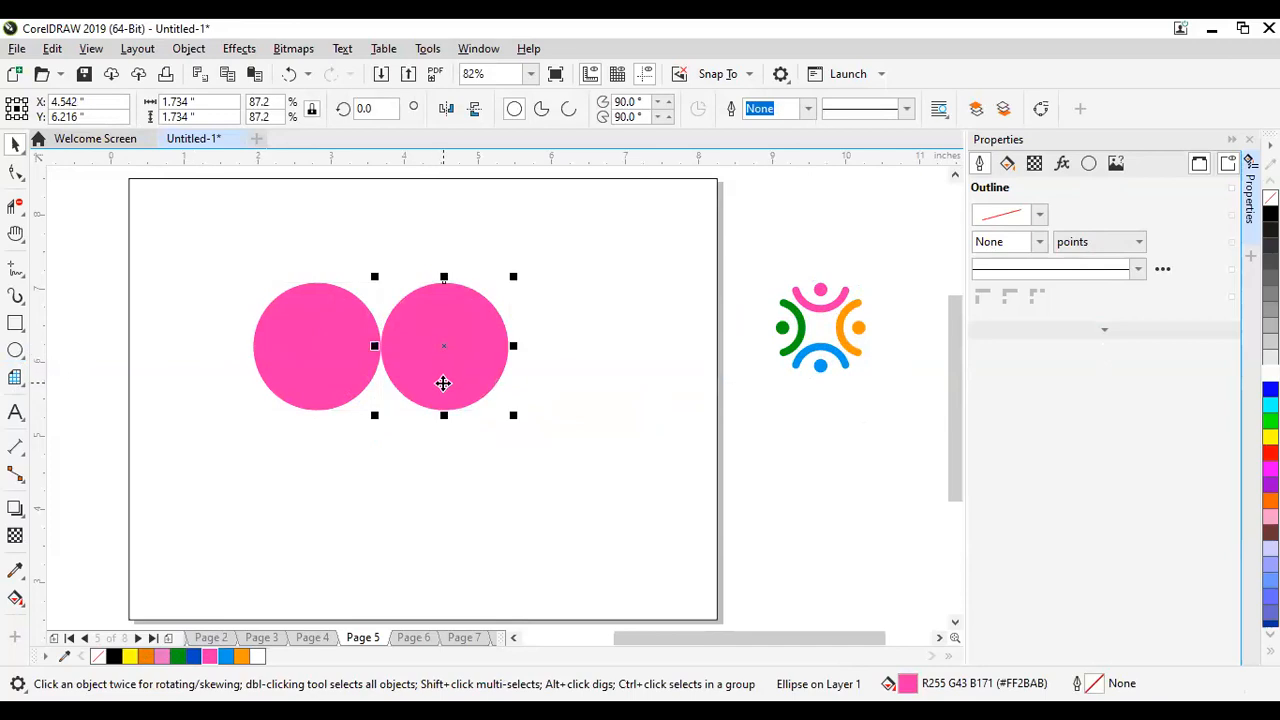
{"action": "left_click", "coordinate": [327, 368]}
{"action": "left_click_drag", "start_coordinate": [328, 368], "coordinate": [321, 441]}
{"action": "key", "text": "ctrl+r"}
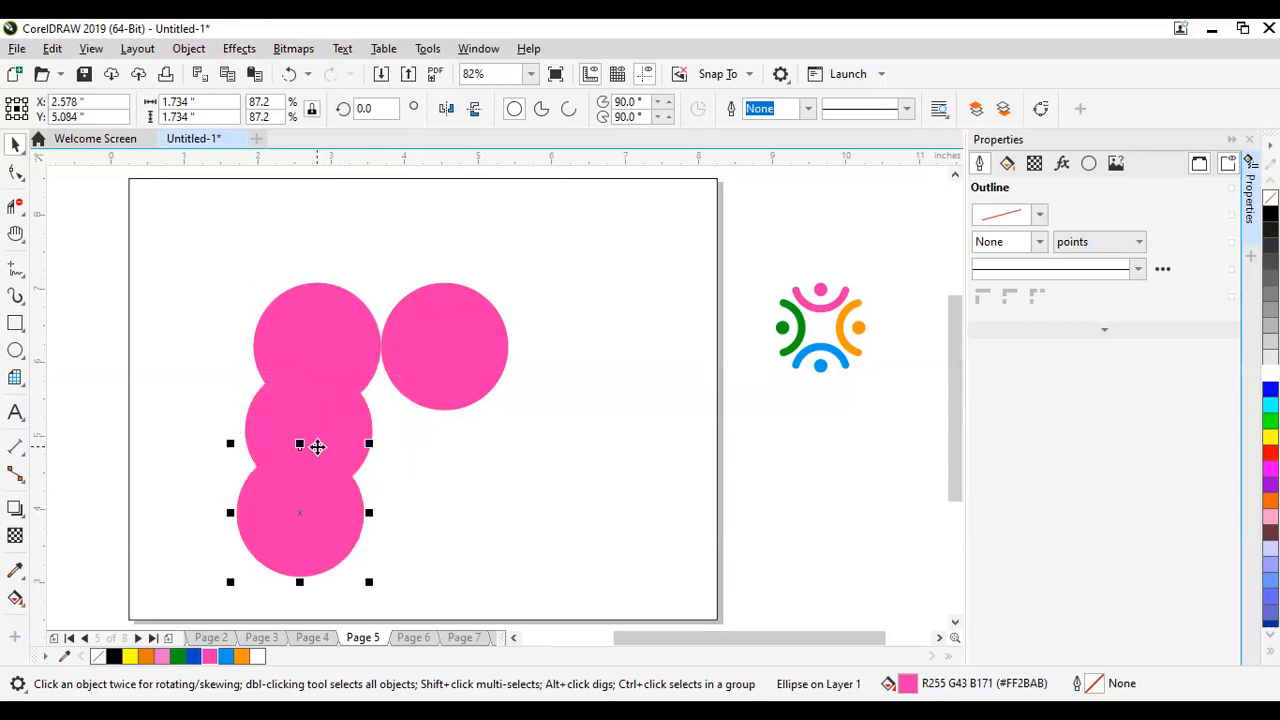
Step: Arrange the two lower pink circles side by side in a row touching beneath the upper pair
{"action": "left_click_drag", "start_coordinate": [309, 511], "coordinate": [400, 470]}
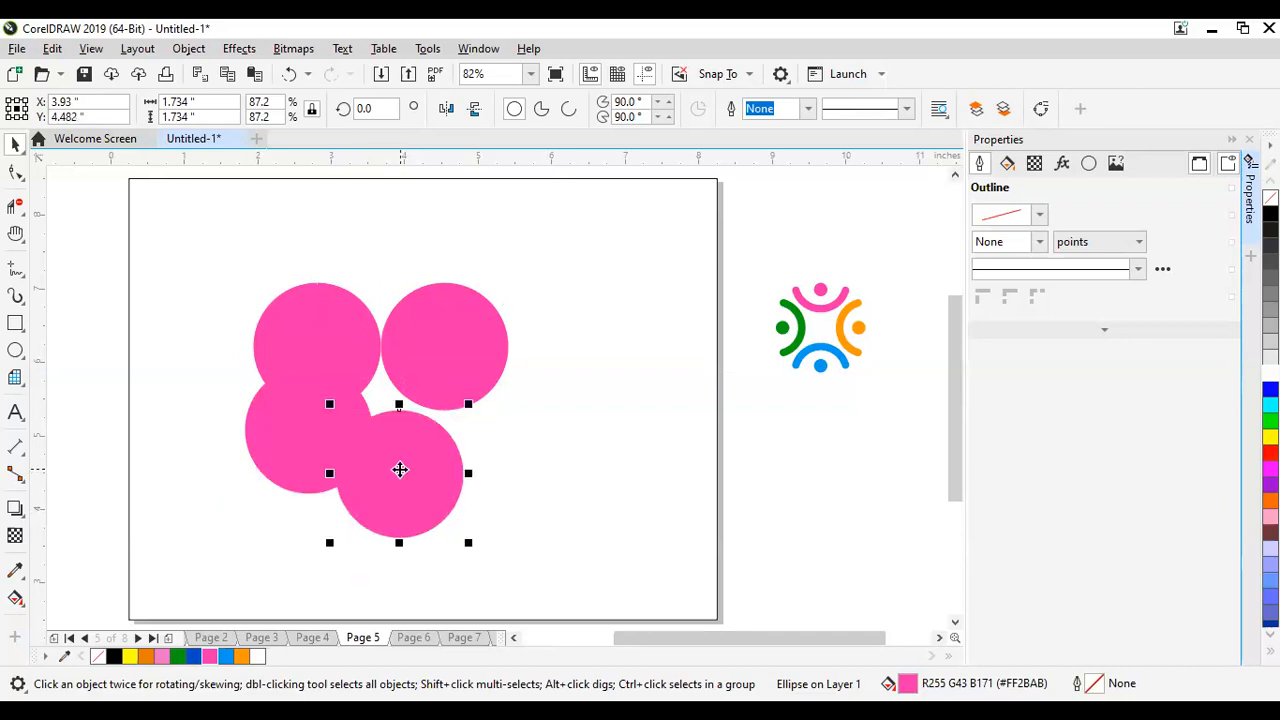
{"action": "left_click_drag", "start_coordinate": [401, 470], "coordinate": [438, 470]}
{"action": "left_click_drag", "start_coordinate": [352, 446], "coordinate": [405, 467]}
{"action": "left_click_drag", "start_coordinate": [404, 466], "coordinate": [404, 466]}
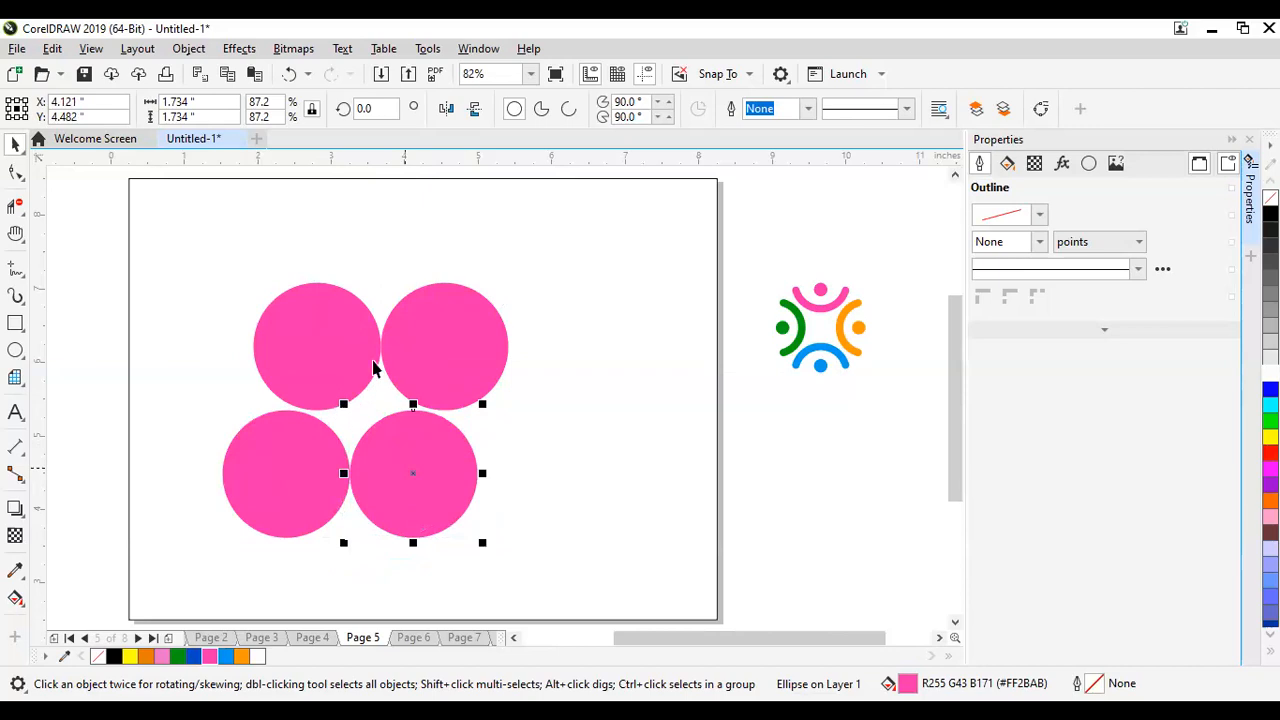
Step: Shift the upper pair of circles slightly right and down, reposition the lower-right circle, and duplicate it to make a fifth circle
{"action": "mouse_move", "coordinate": [326, 352]}
{"action": "left_mouse_down"}
{"action": "mouse_move", "coordinate": [347, 358]}
{"action": "mouse_move", "coordinate": [332, 360]}
{"action": "left_mouse_up"}
{"action": "mouse_move", "coordinate": [462, 363]}
{"action": "left_mouse_down"}
{"action": "mouse_move", "coordinate": [510, 398]}
{"action": "mouse_move", "coordinate": [517, 389]}
{"action": "mouse_move", "coordinate": [503, 361]}
{"action": "mouse_move", "coordinate": [440, 364]}
{"action": "mouse_move", "coordinate": [461, 366]}
{"action": "left_mouse_up"}
{"action": "left_click", "coordinate": [437, 409]}
{"action": "left_click_drag", "start_coordinate": [434, 471], "coordinate": [435, 500]}
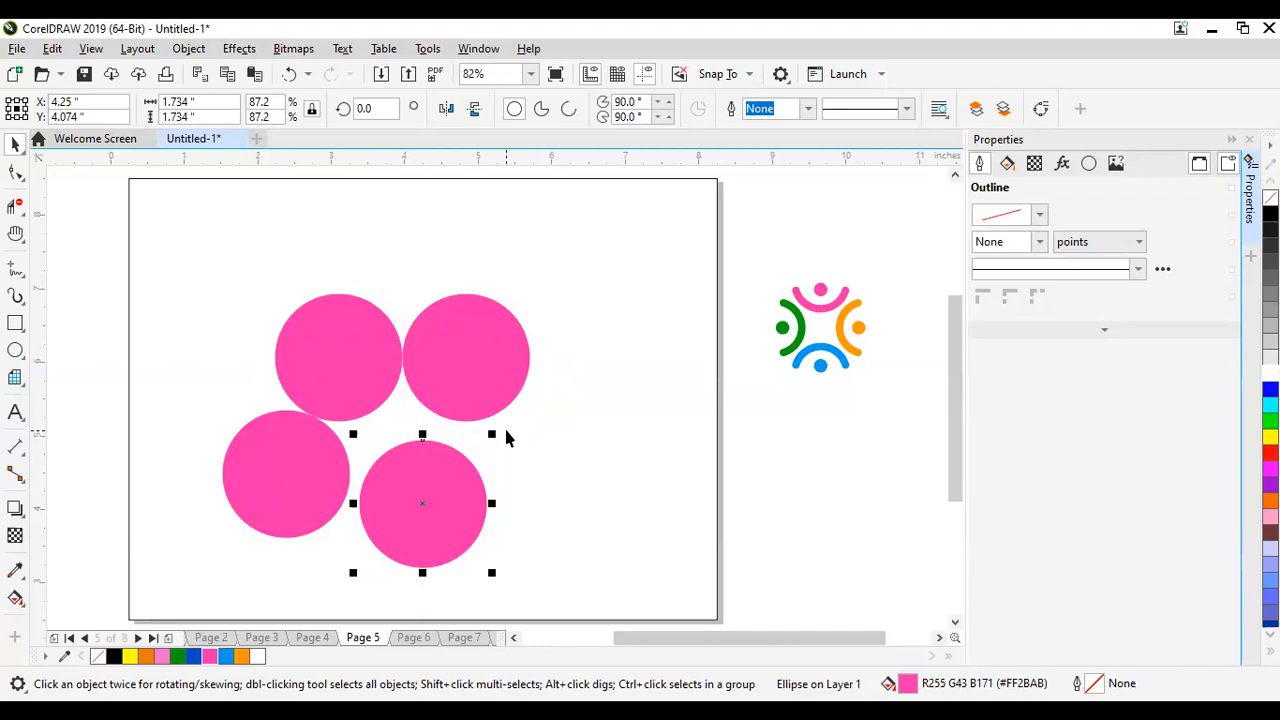
{"action": "left_click_drag", "start_coordinate": [418, 508], "coordinate": [528, 482]}
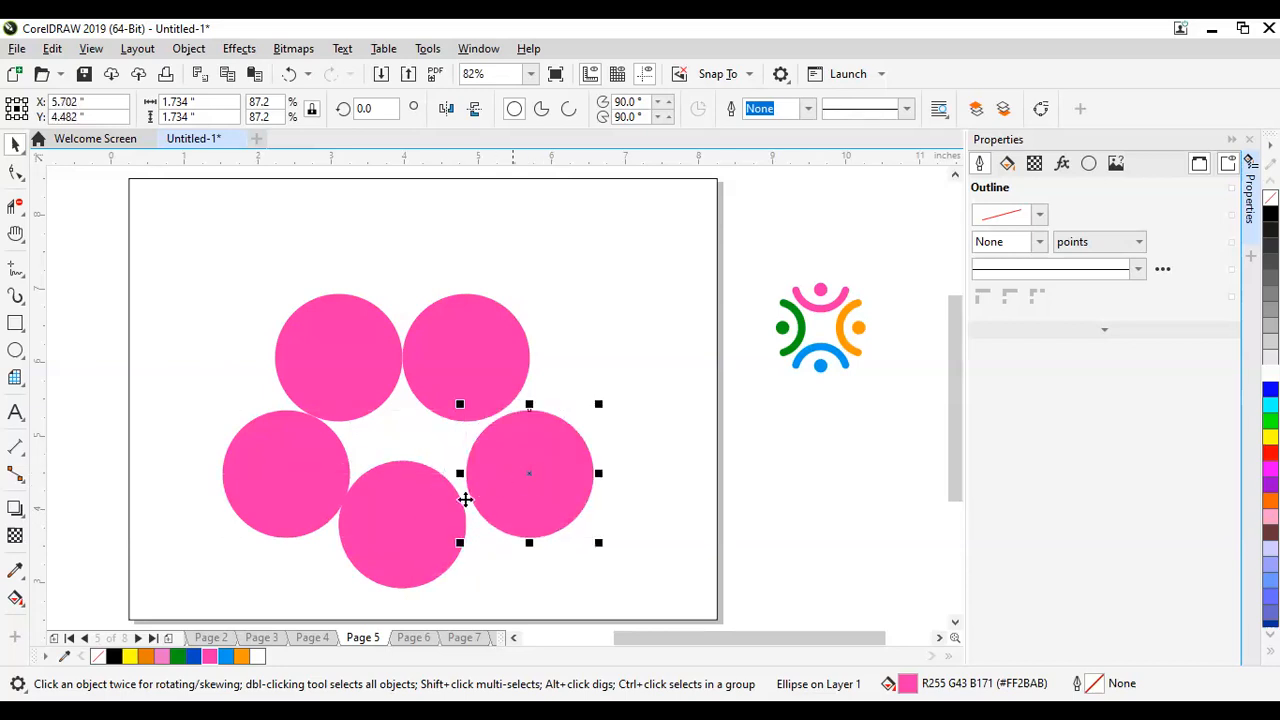
Step: Move the right and bottom circles to form a ring, and nudge the bottom one to about X 3.76, Y 3.397 inches
{"action": "left_click_drag", "start_coordinate": [400, 528], "coordinate": [391, 558]}
{"action": "left_click_drag", "start_coordinate": [505, 480], "coordinate": [463, 481]}
{"action": "mouse_move", "coordinate": [372, 556]}
{"action": "left_mouse_down"}
{"action": "mouse_move", "coordinate": [366, 570]}
{"action": "mouse_move", "coordinate": [389, 562]}
{"action": "mouse_move", "coordinate": [384, 551]}
{"action": "left_mouse_up"}
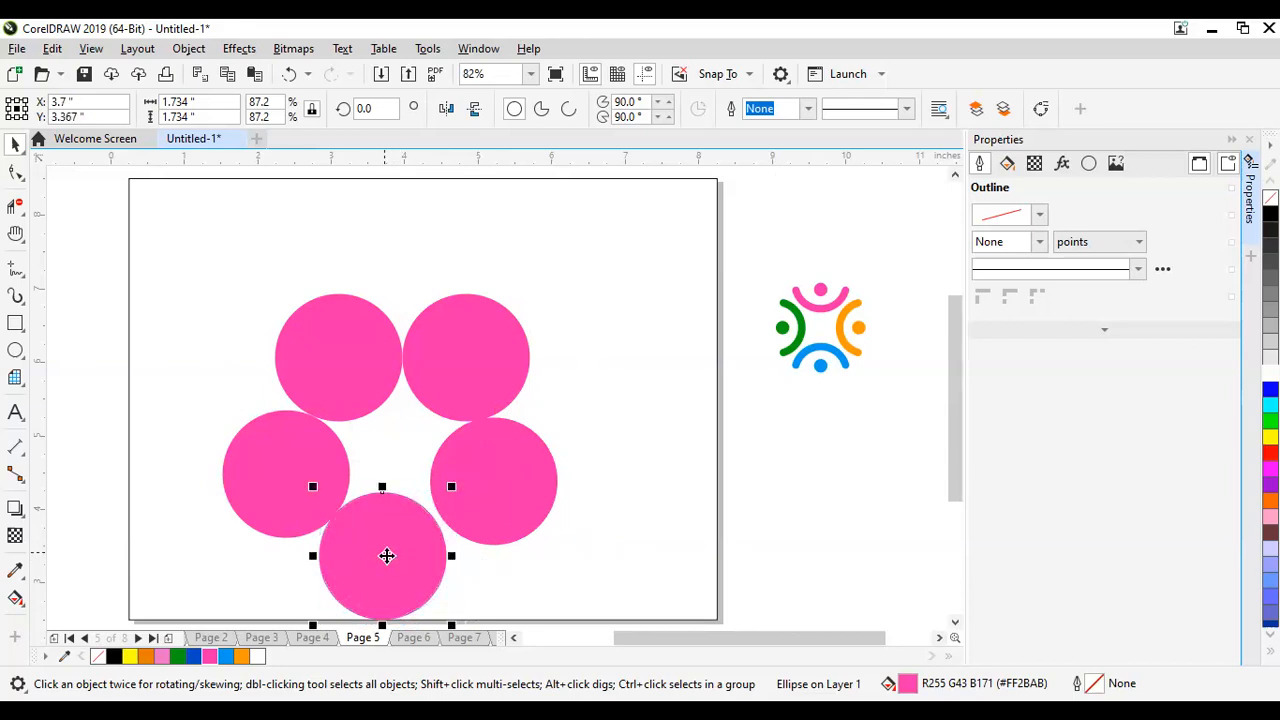
{"action": "key", "text": "ctrl+Right"}
{"action": "key", "text": "ctrl+Right"}
{"action": "key", "text": "ctrl+Right"}
{"action": "key", "text": "ctrl+Right"}
{"action": "key", "text": "ctrl+Right"}
{"action": "key", "text": "ctrl+Right"}
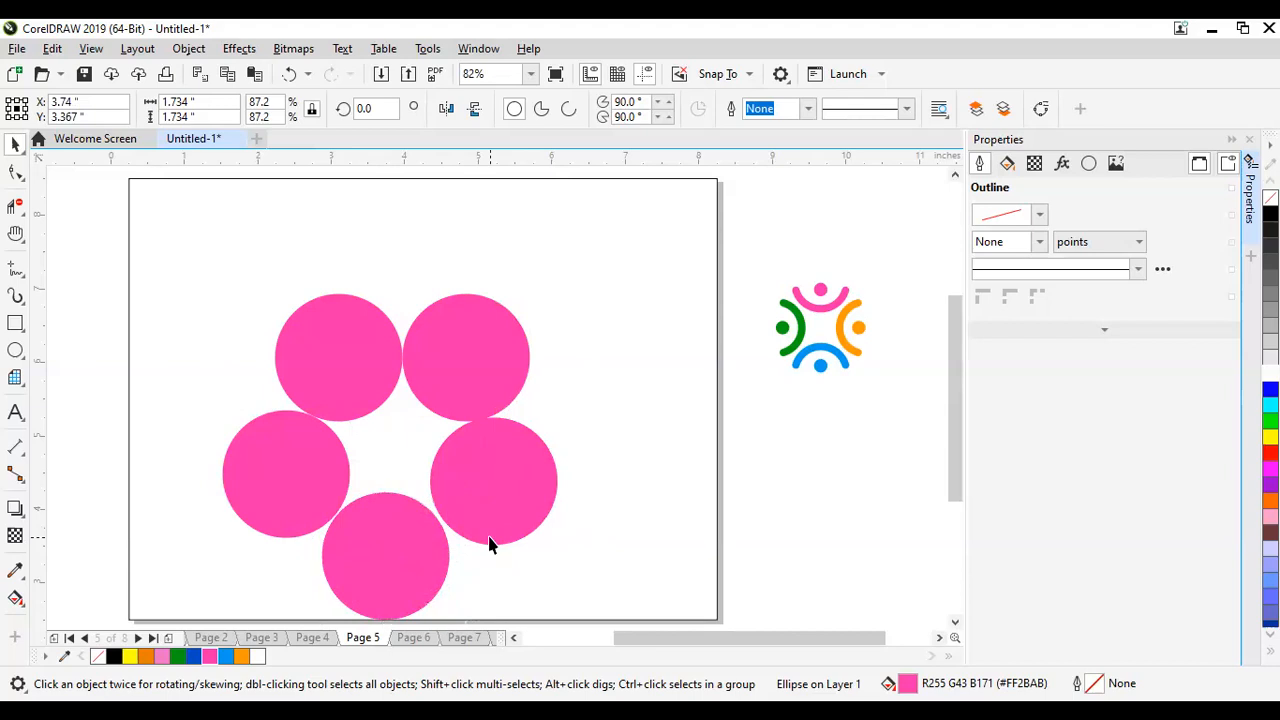
{"action": "key", "text": "ctrl+Up"}
{"action": "key", "text": "ctrl+Up"}
{"action": "key", "text": "ctrl+Up"}
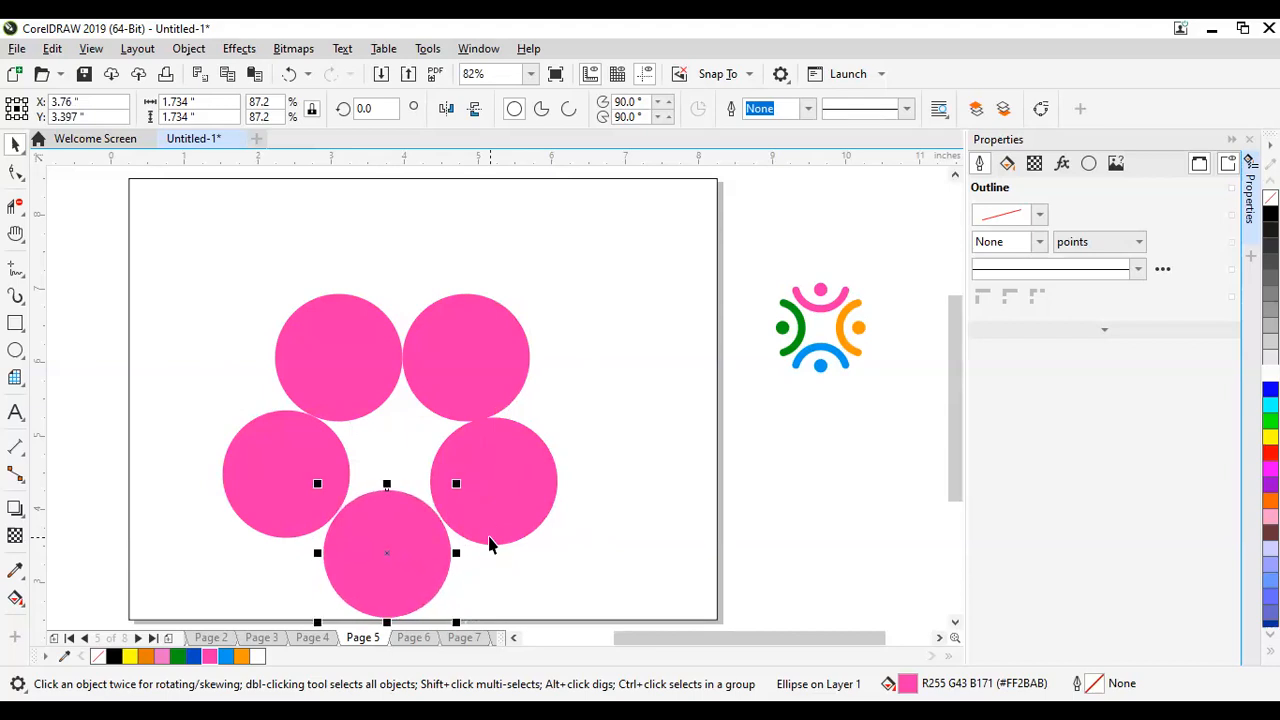
Step: Nudge the lower-right circle to about X 5.222, Y 4.344 inches so that it meets its neighbours
{"action": "left_click", "coordinate": [505, 490]}
{"action": "key", "text": "ctrl+Down"}
{"action": "key", "text": "ctrl+Down"}
{"action": "key", "text": "ctrl+Down"}
{"action": "key", "text": "ctrl+Right"}
{"action": "key", "text": "ctrl+Down"}
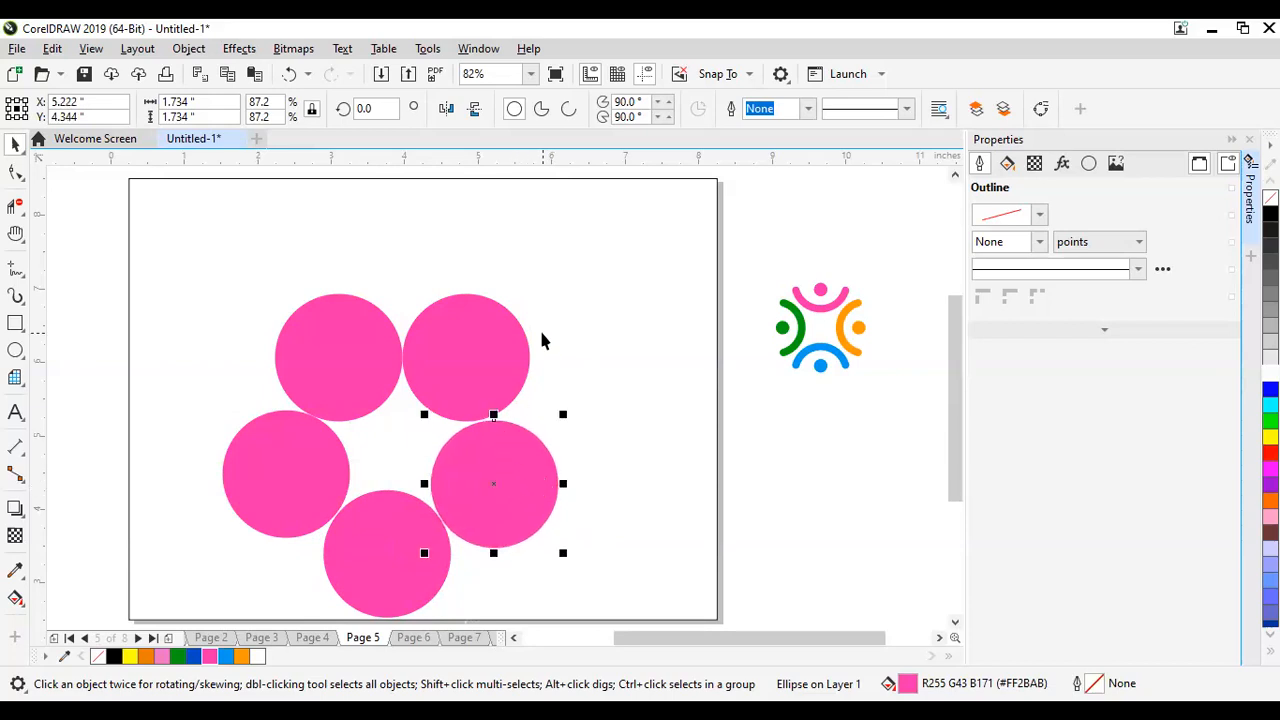
Step: Group the five pink circles and move the group towards the middle of page 5
{"action": "scroll", "coordinate": [541, 341], "scroll_direction": "down", "scroll_amount": 3}
{"action": "left_click_drag", "start_coordinate": [280, 287], "coordinate": [587, 472]}
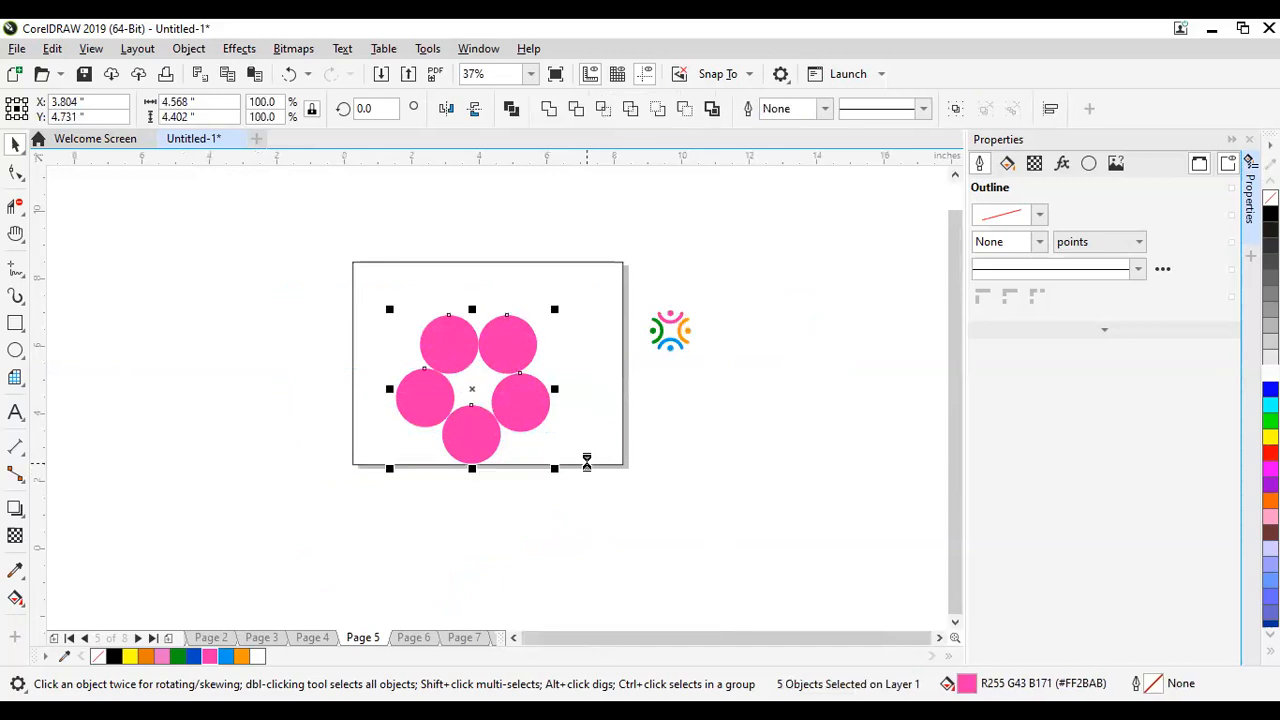
{"action": "key", "text": "ctrl+g"}
{"action": "left_click", "coordinate": [489, 345]}
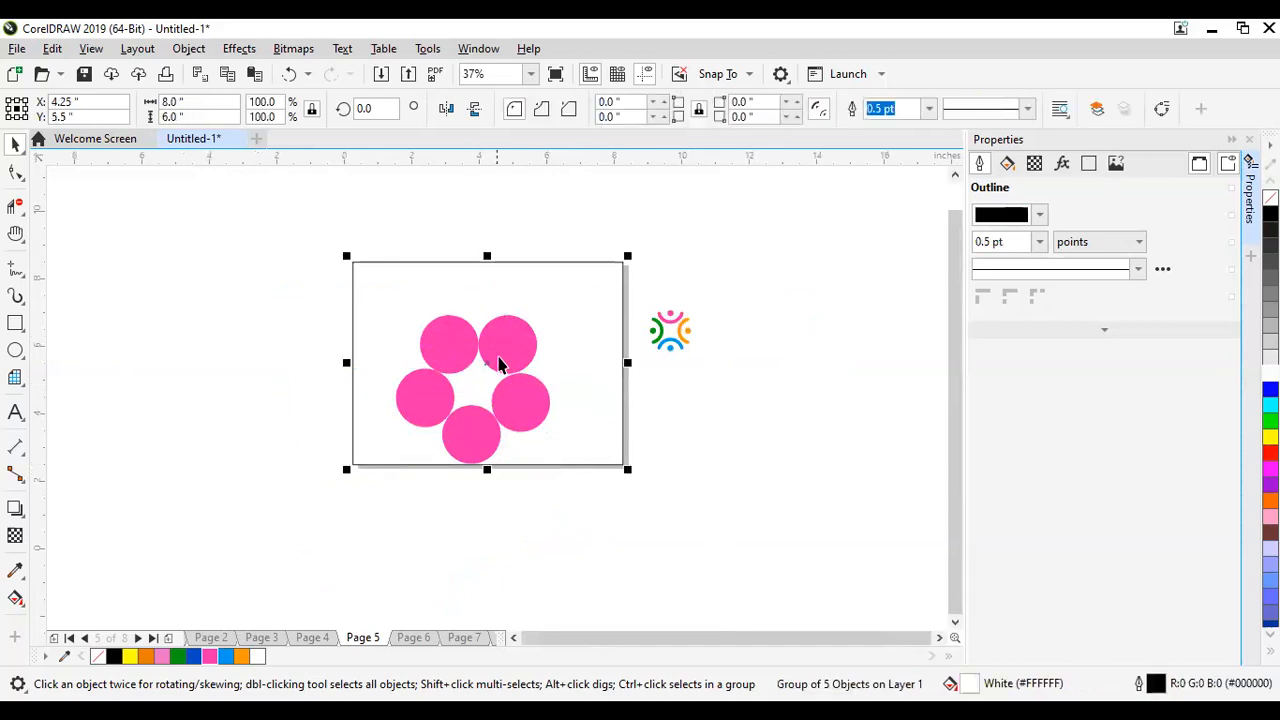
{"action": "left_click", "coordinate": [506, 351]}
{"action": "left_click_drag", "start_coordinate": [473, 389], "coordinate": [492, 360]}
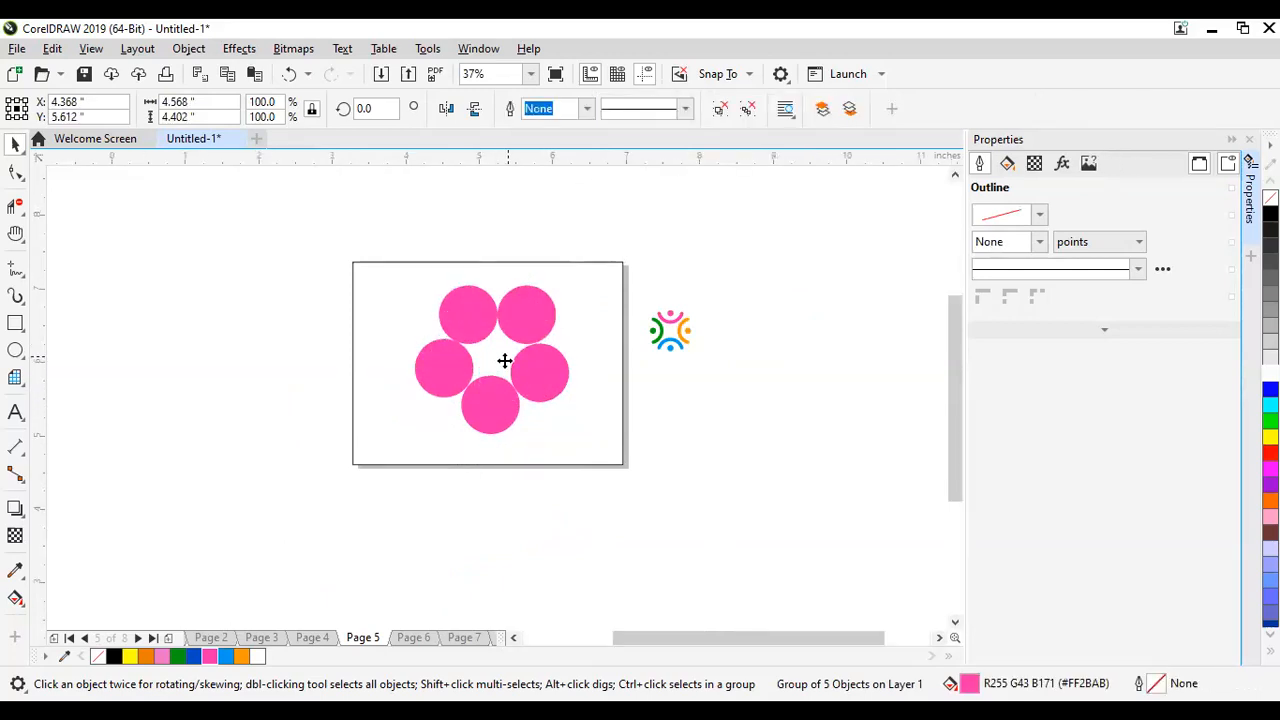
Step: Centre the circle group on page 5 and scale it to about 3.58 by 3.45 inches
{"action": "key", "text": "shift+F4"}
{"action": "left_click_drag", "start_coordinate": [605, 220], "coordinate": [565, 257]}
{"action": "left_click_drag", "start_coordinate": [434, 402], "coordinate": [429, 415]}
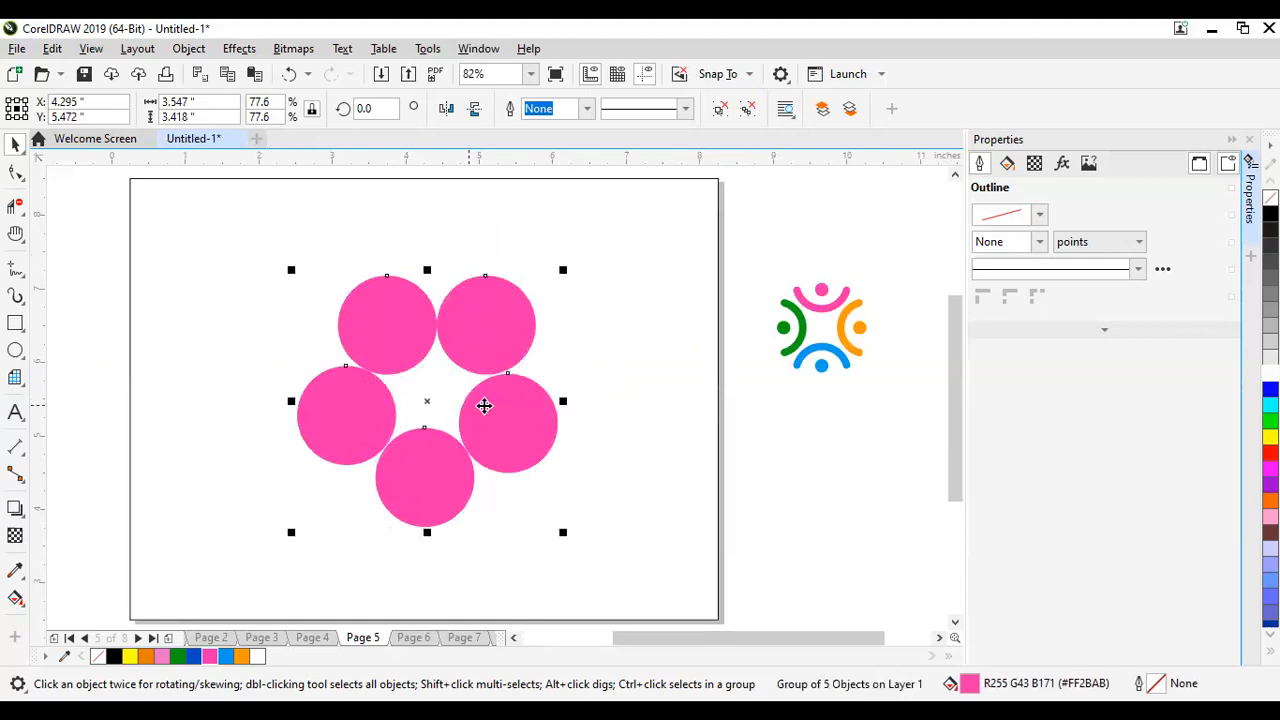
{"action": "key", "text": "p"}
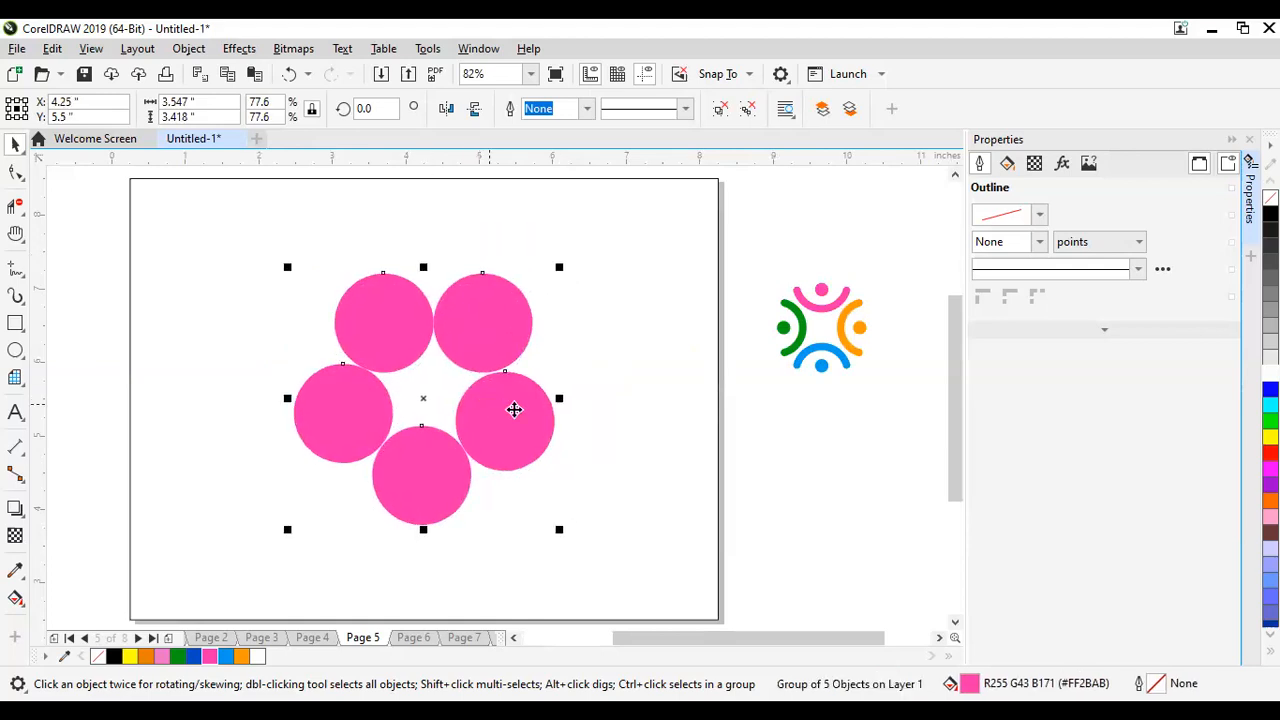
{"action": "left_click", "coordinate": [826, 462]}
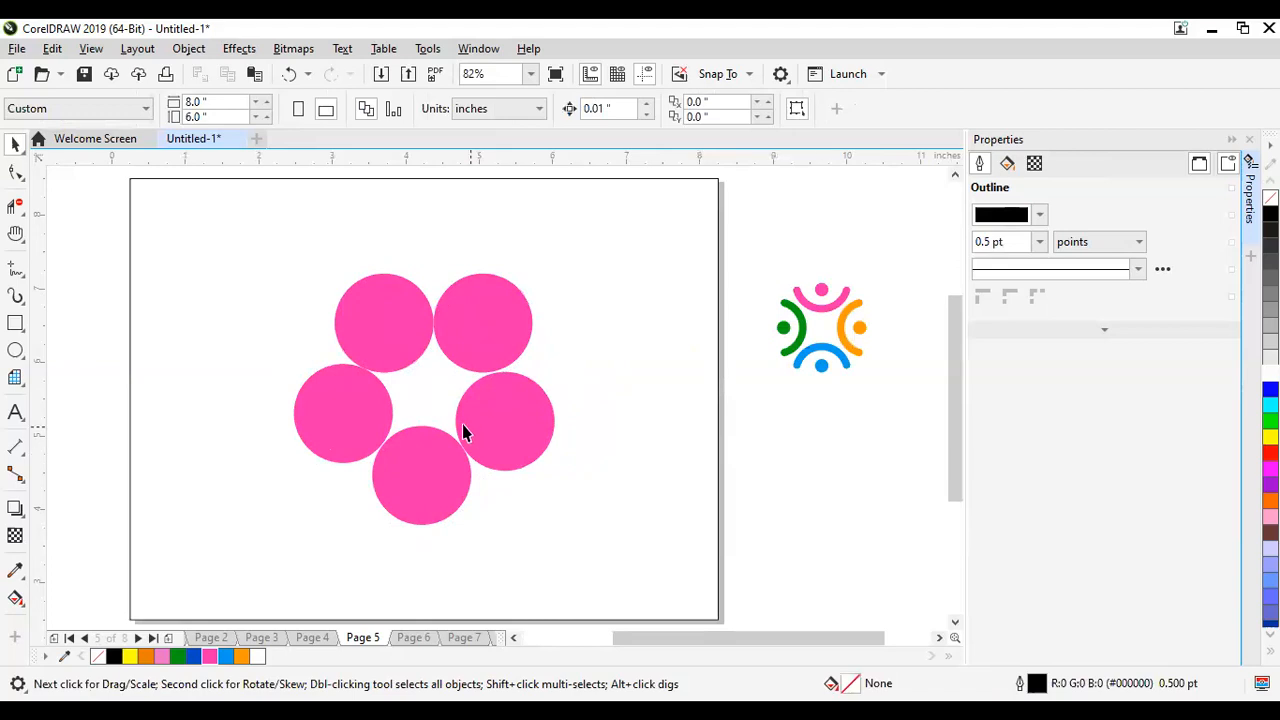
{"action": "left_click", "coordinate": [497, 331]}
{"action": "mouse_move", "coordinate": [558, 267]}
{"action": "left_mouse_down"}
{"action": "mouse_move", "coordinate": [550, 276]}
{"action": "mouse_move", "coordinate": [571, 265]}
{"action": "left_mouse_up"}
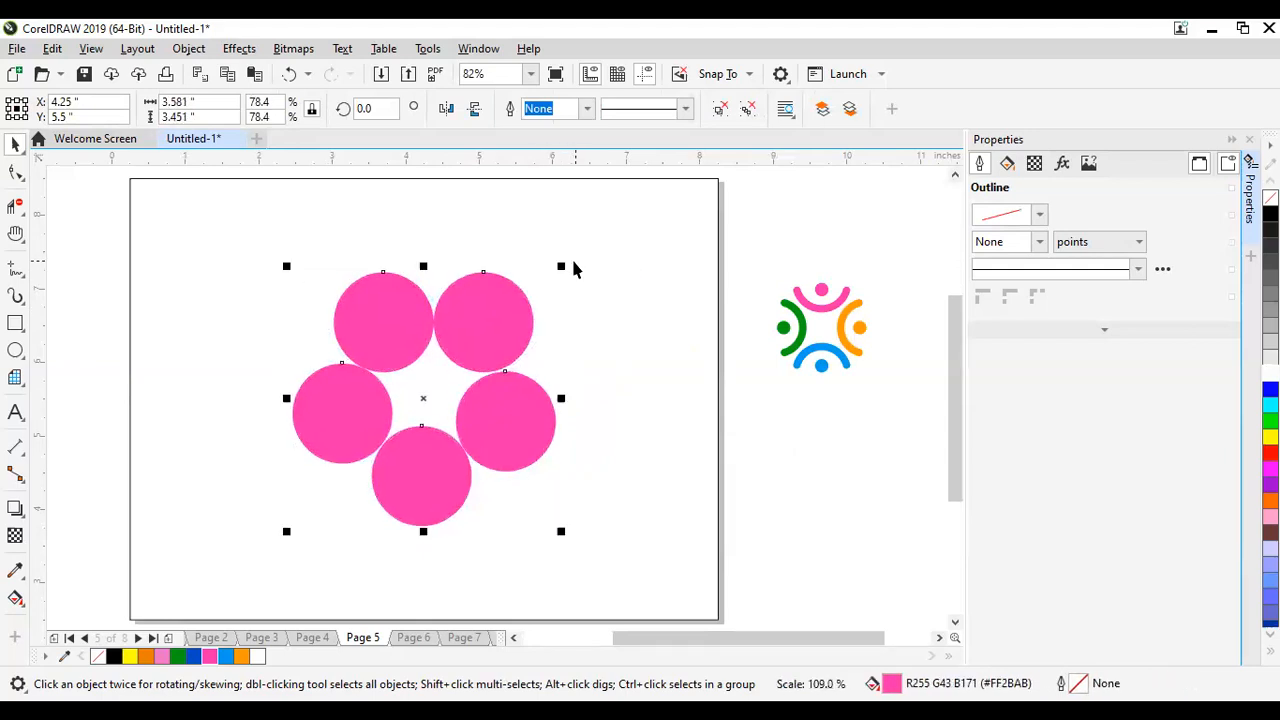
{"action": "left_click", "coordinate": [842, 436]}
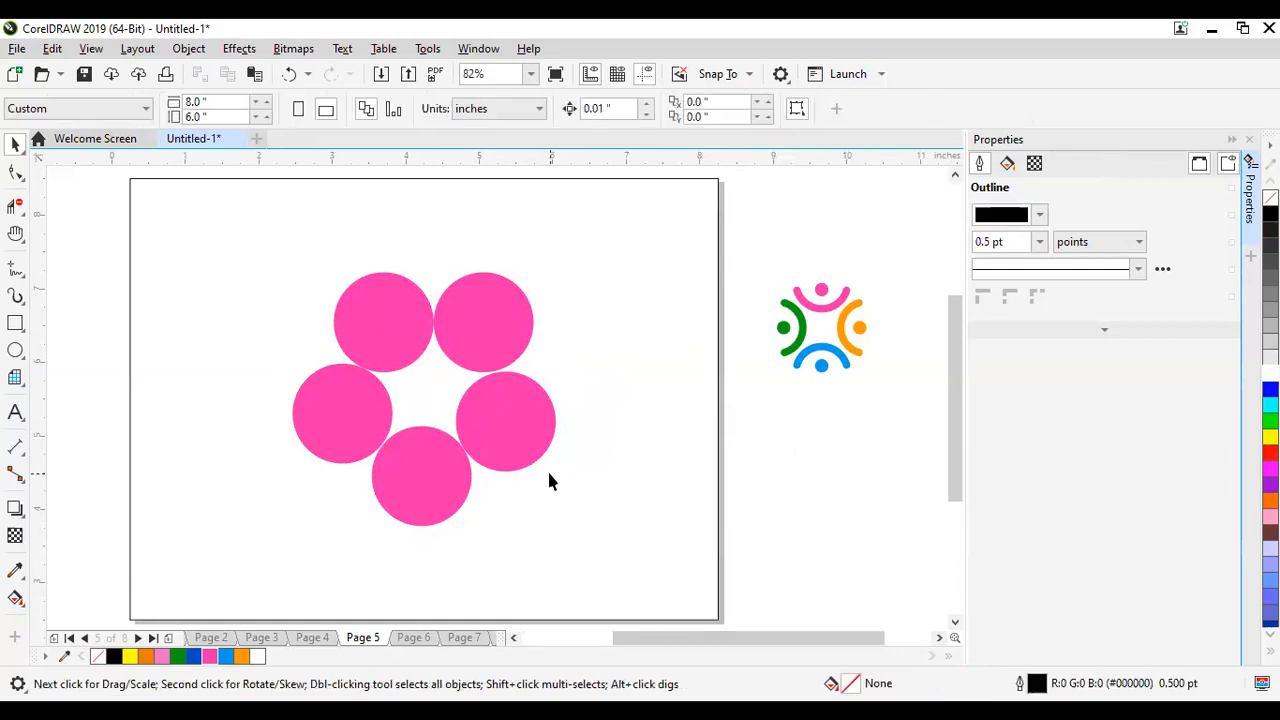
Step: Recolour circles within the group using the brand colours: lower-right blue, upper-left green, and bottom orange
{"action": "left_click", "coordinate": [519, 406]}
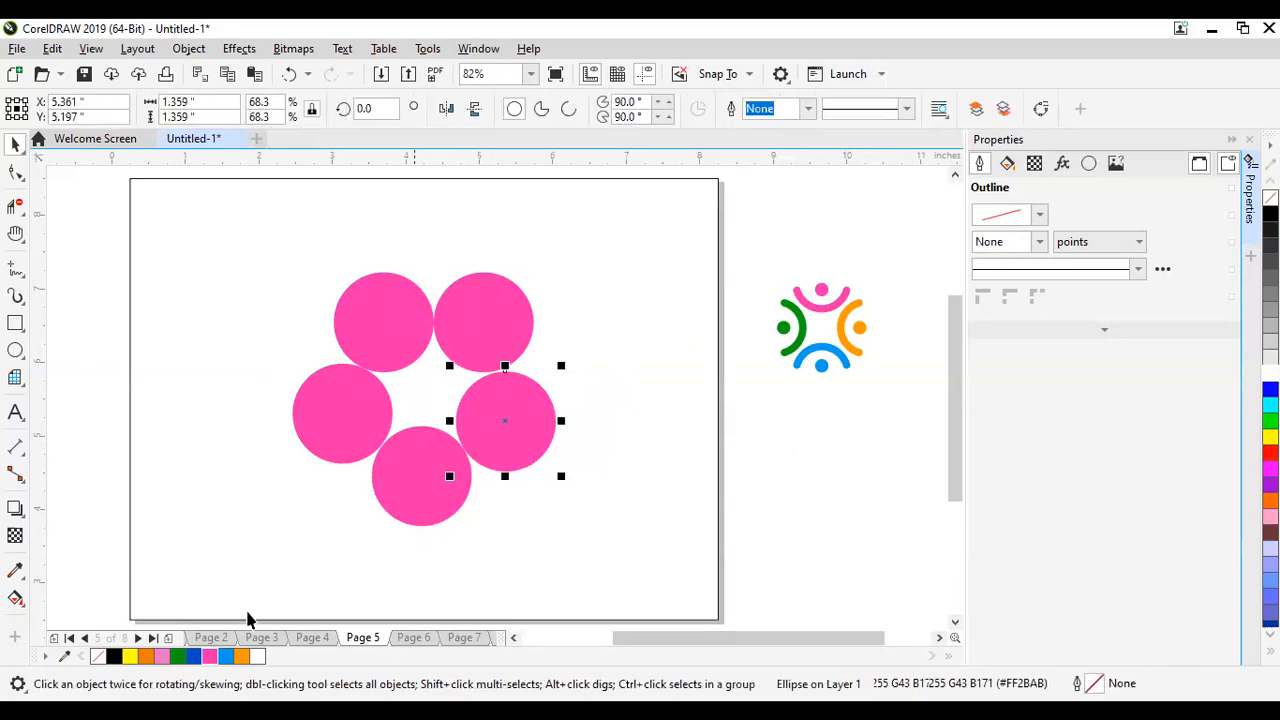
{"action": "left_click", "coordinate": [362, 333]}
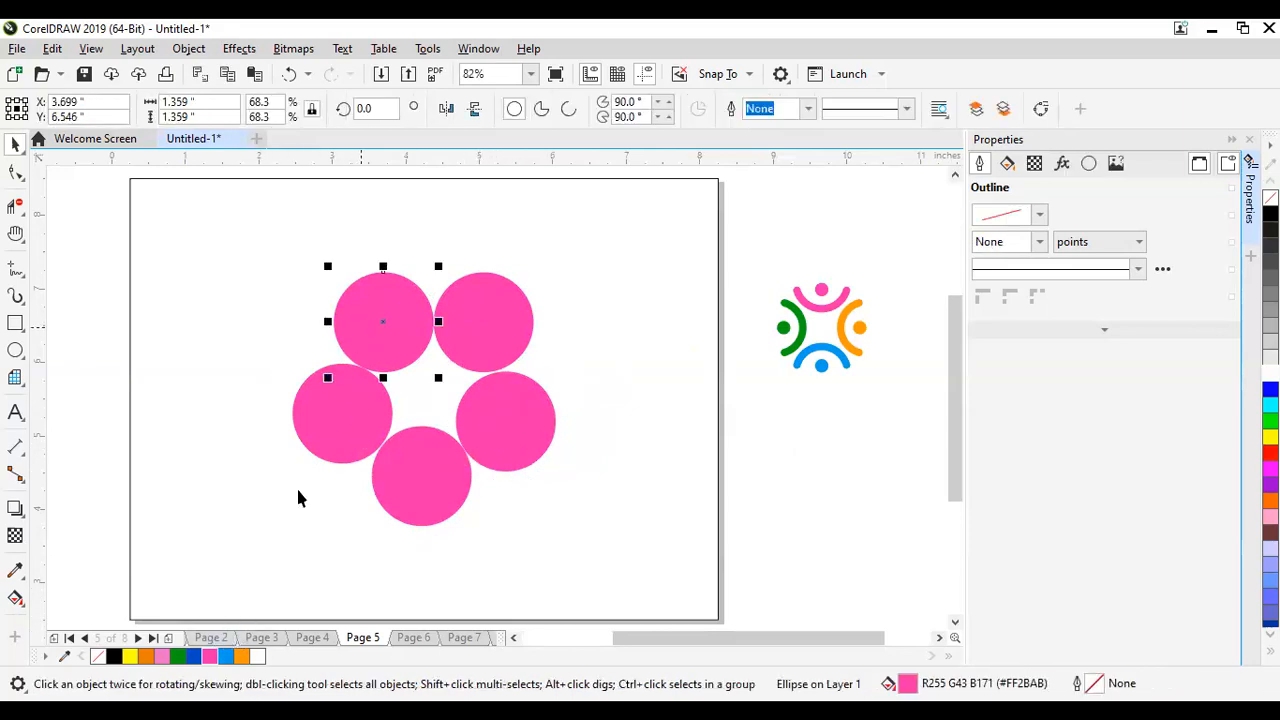
{"action": "left_click", "coordinate": [177, 656]}
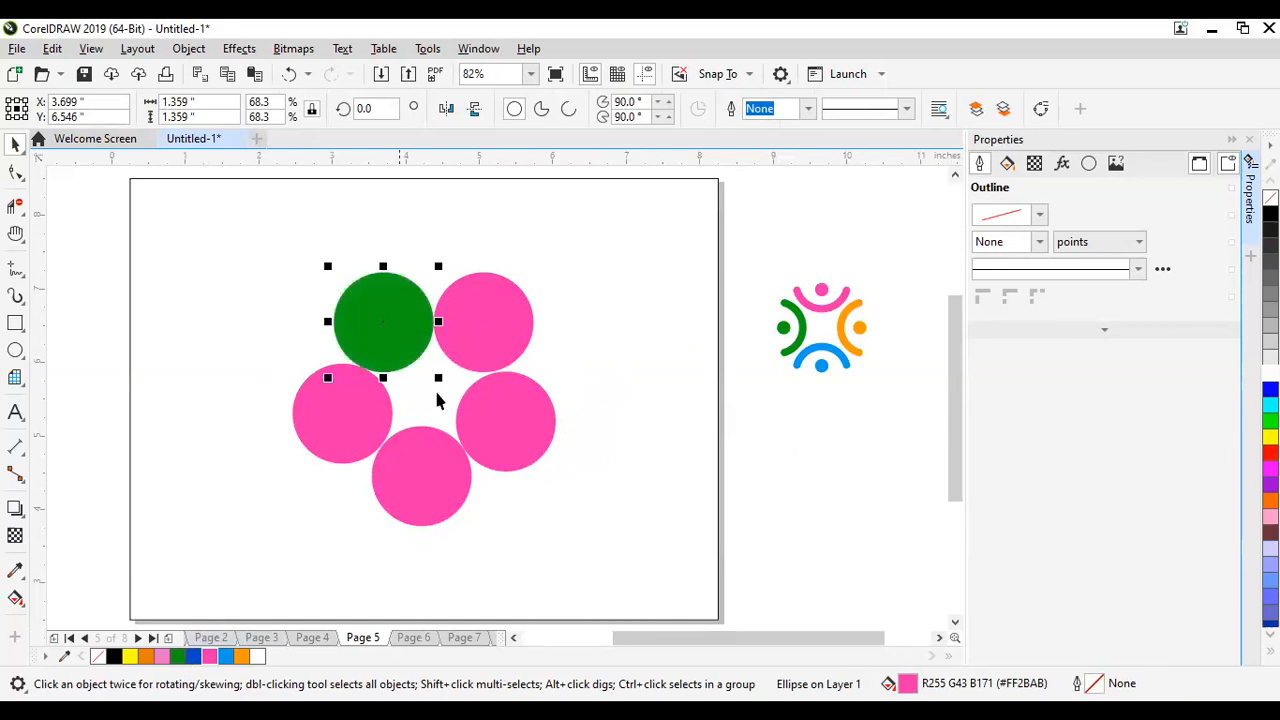
{"action": "left_click", "coordinate": [486, 323]}
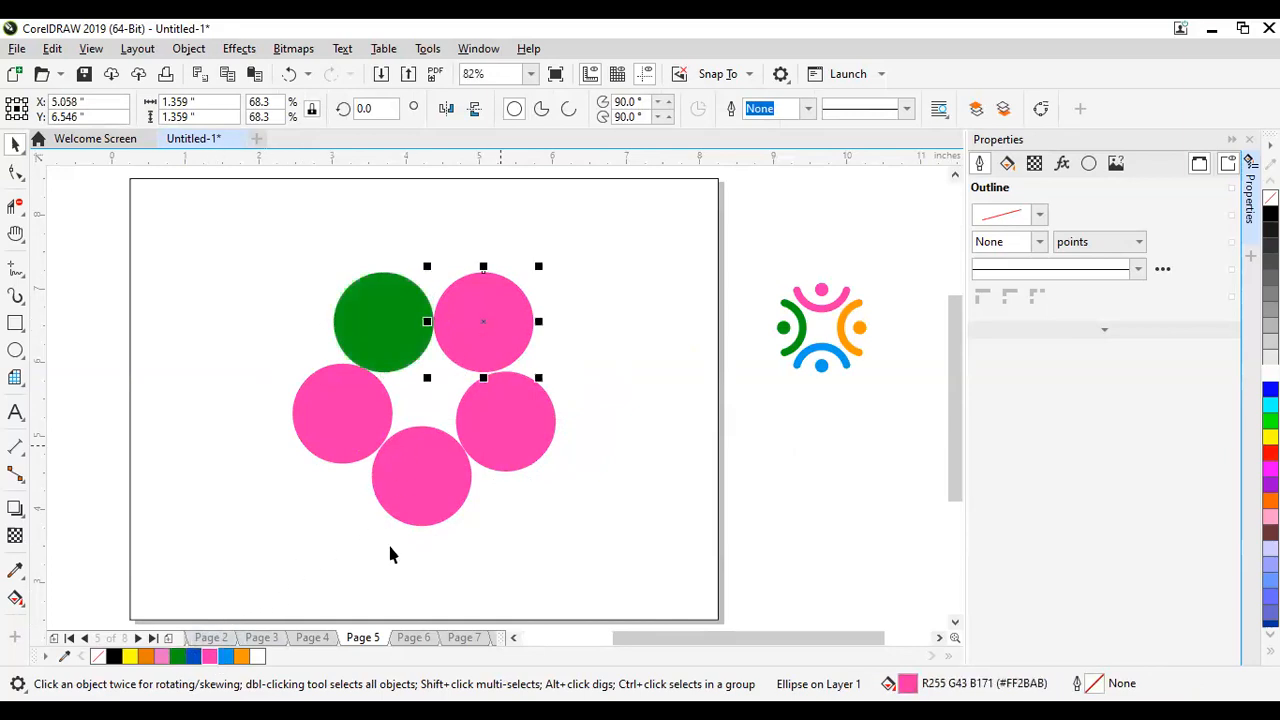
{"action": "key", "text": "Tab"}
{"action": "key", "text": "Tab"}
{"action": "left_click", "coordinate": [241, 656]}
Step: Try an 80% Black fill on the group's leftmost circle, undo it, and fill the circle with black #000000
{"action": "left_click", "coordinate": [334, 430]}
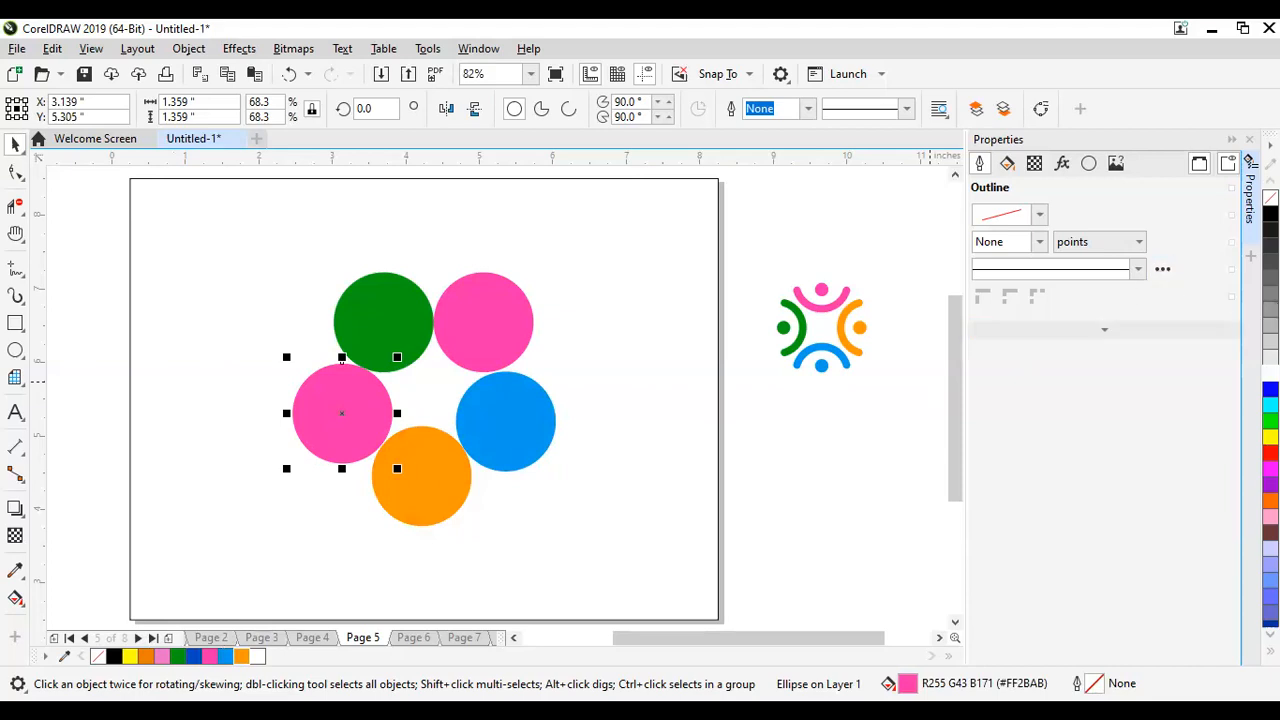
{"action": "left_click", "coordinate": [1270, 229]}
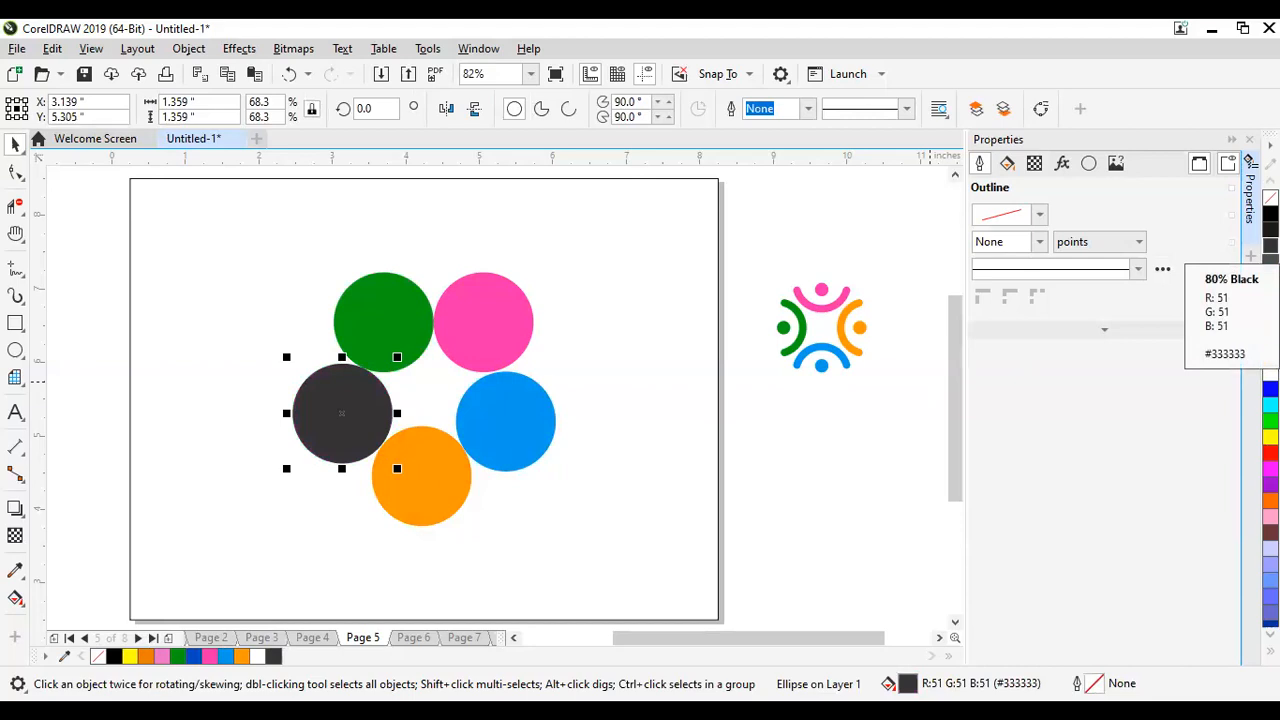
{"action": "key", "text": "ctrl+z"}
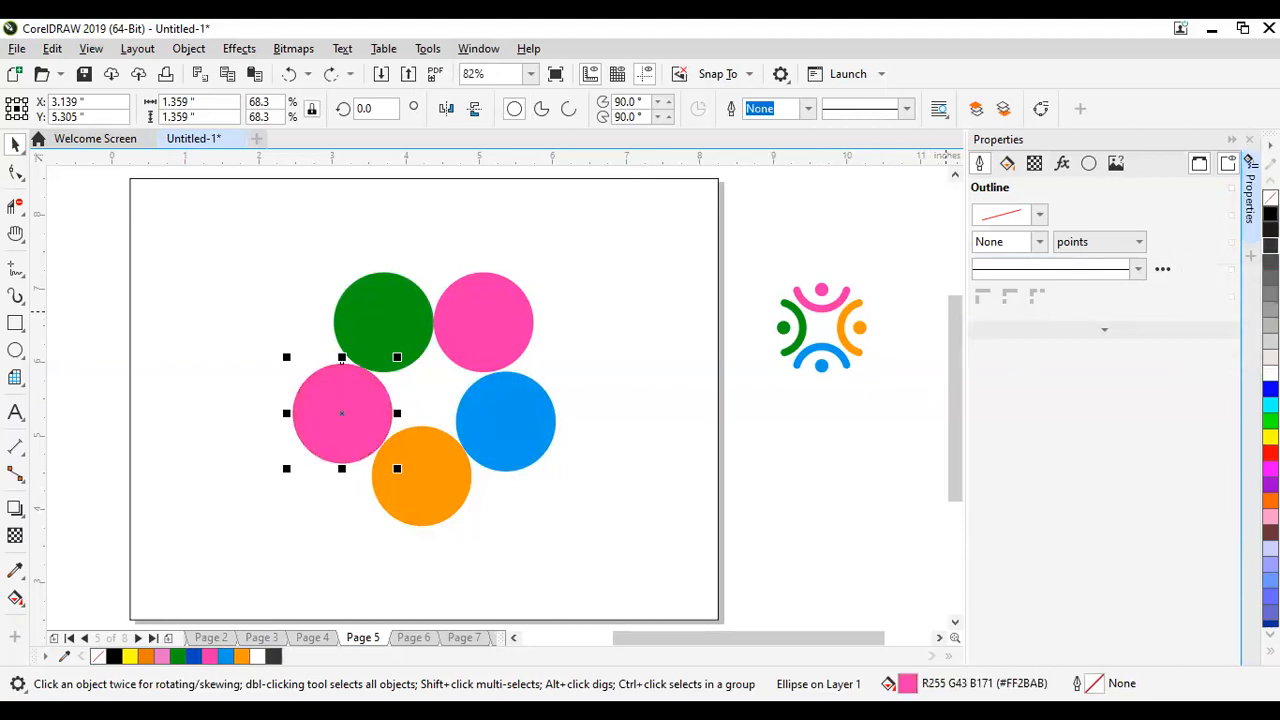
{"action": "left_click", "coordinate": [1270, 213]}
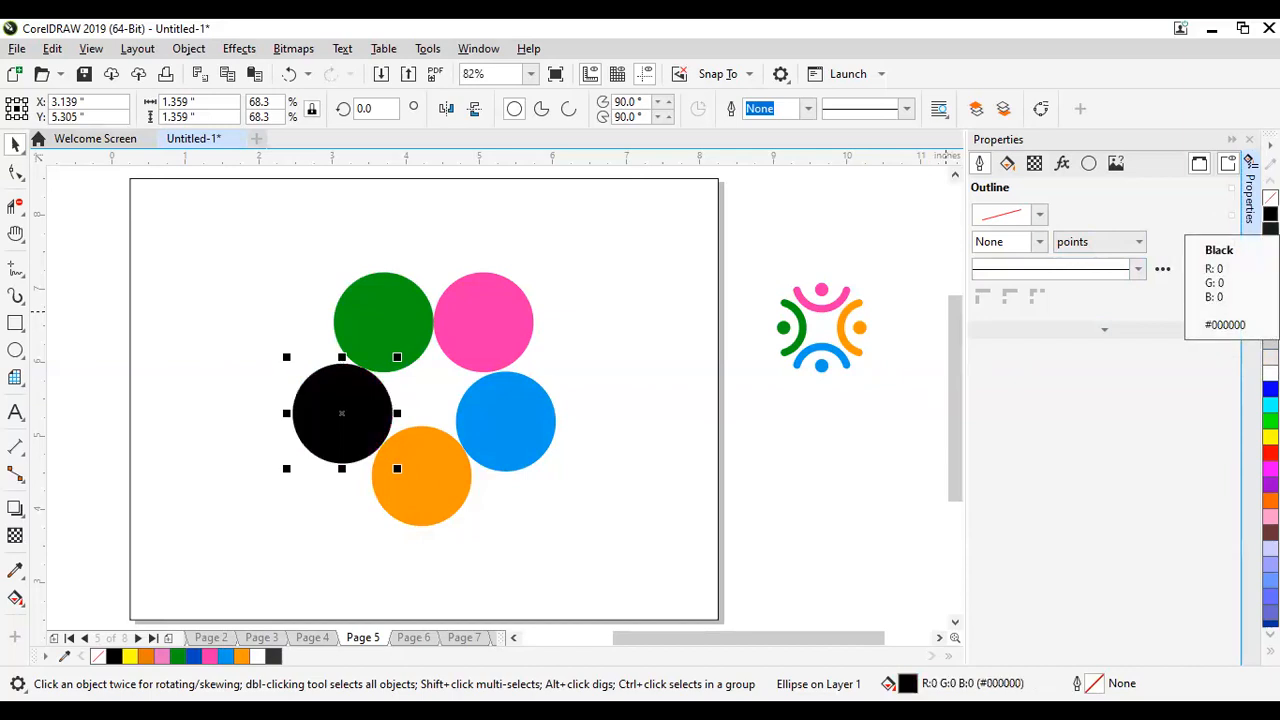
Step: Undo the black fill on the leftmost circle and clear the selection
{"action": "key", "text": "ctrl+z"}
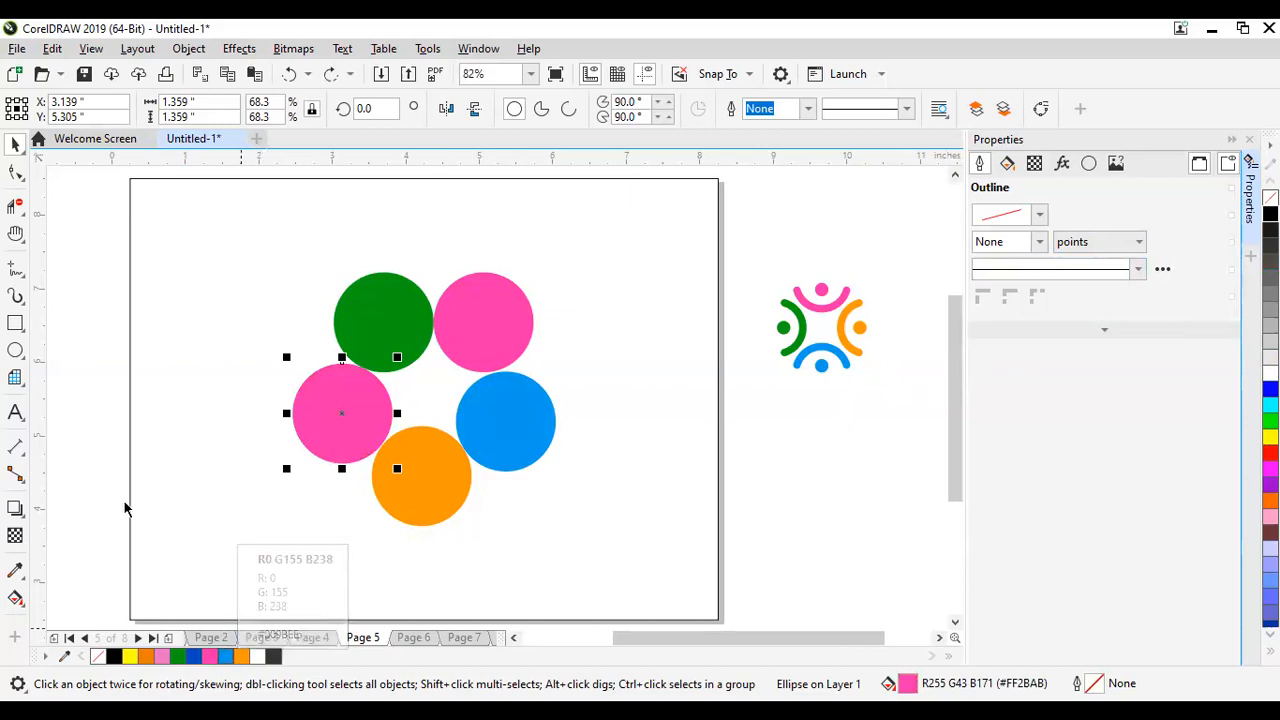
{"action": "left_click", "coordinate": [764, 322]}
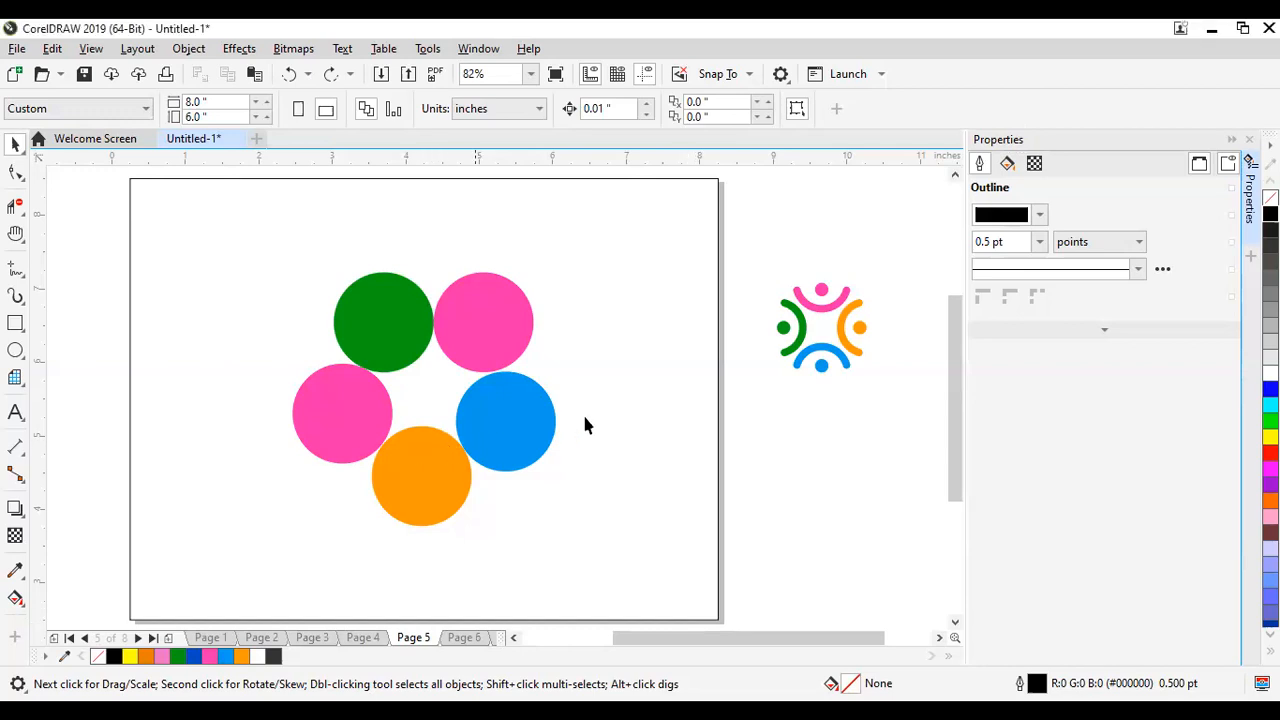
Step: Add the text "Empathy" beside the blue circle and set its font to Poppins Regular
{"action": "left_click", "coordinate": [537, 413]}
{"action": "key", "text": "F8"}
{"action": "left_click", "coordinate": [590, 412]}
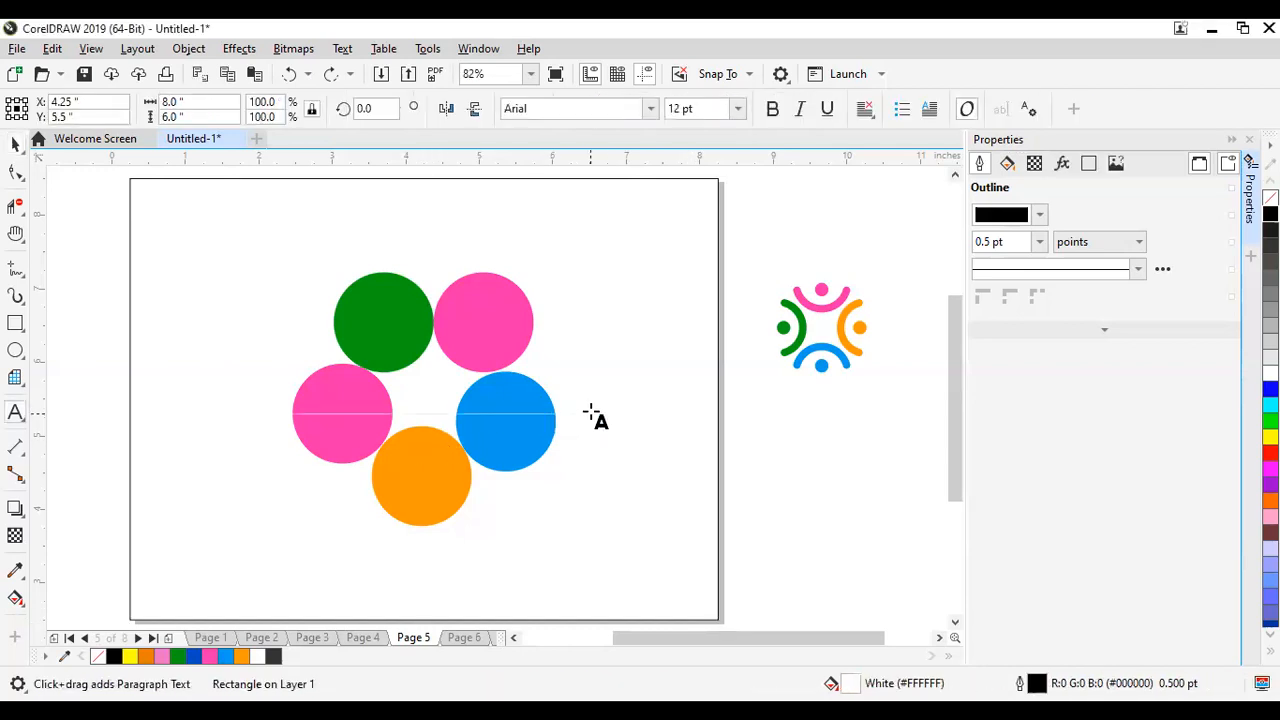
{"action": "type", "text": "Emp"}
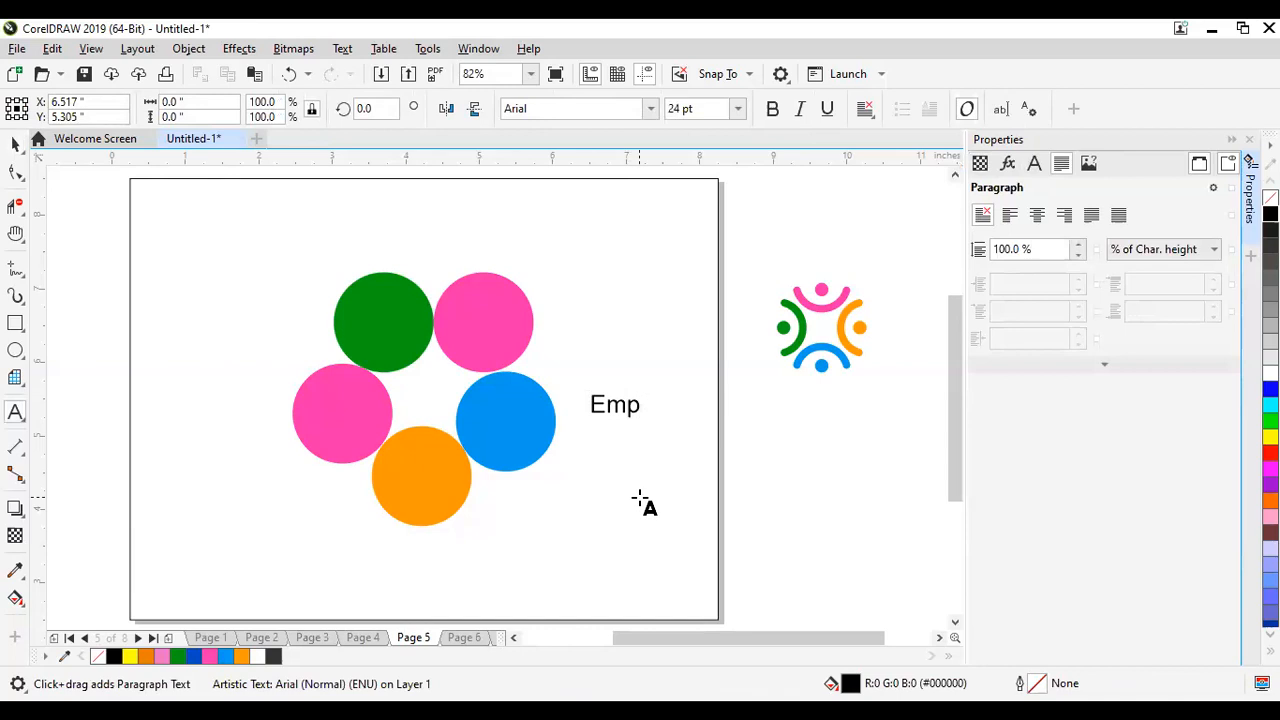
{"action": "type", "text": "athy"}
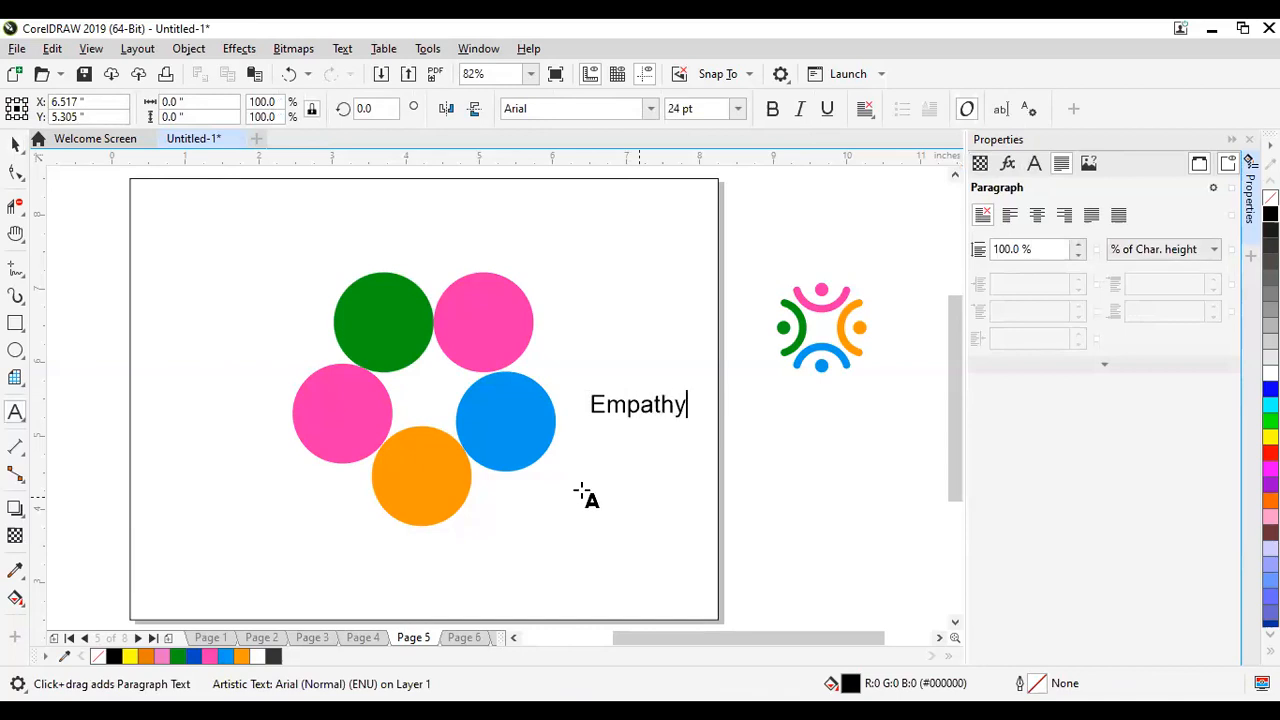
{"action": "key", "text": "ctrl+space"}
{"action": "left_click", "coordinate": [651, 108]}
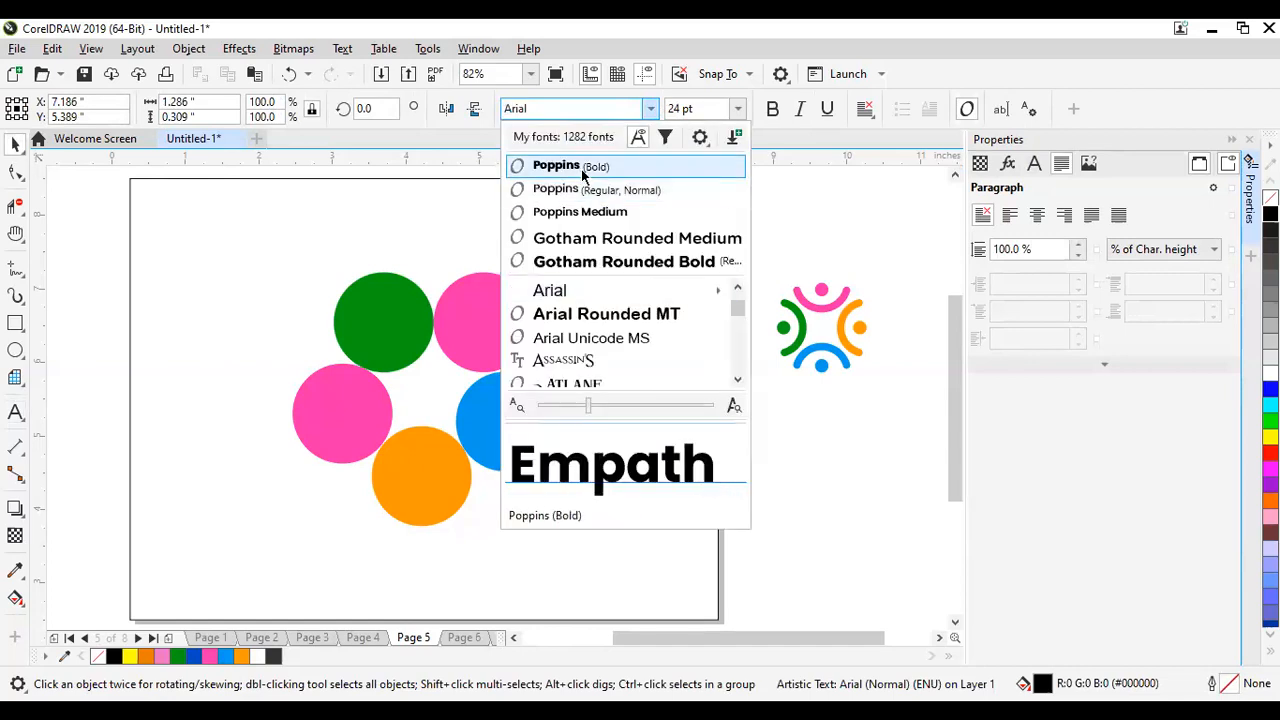
{"action": "left_click", "coordinate": [576, 189]}
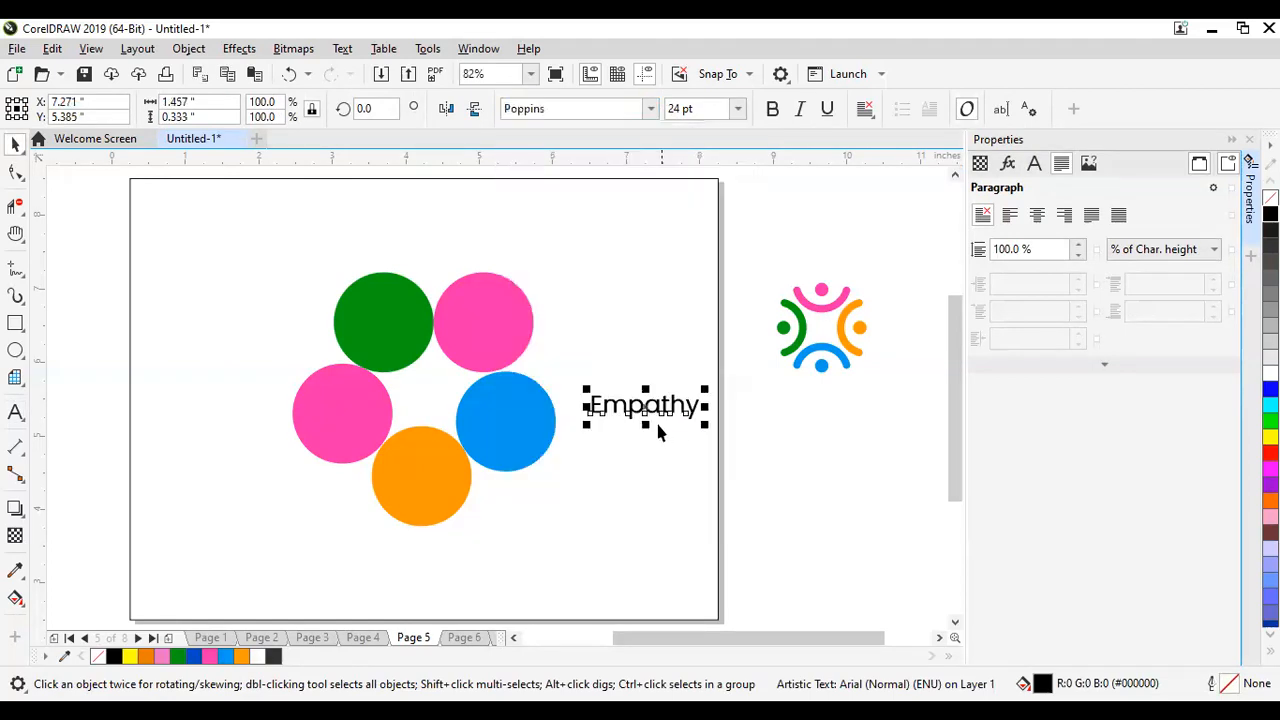
Step: Set the "Empathy" text to 14 pt, colour it white and centre it in the green circle
{"action": "left_click_drag", "start_coordinate": [657, 409], "coordinate": [490, 318]}
{"action": "left_click", "coordinate": [735, 110]}
{"action": "left_click", "coordinate": [740, 110]}
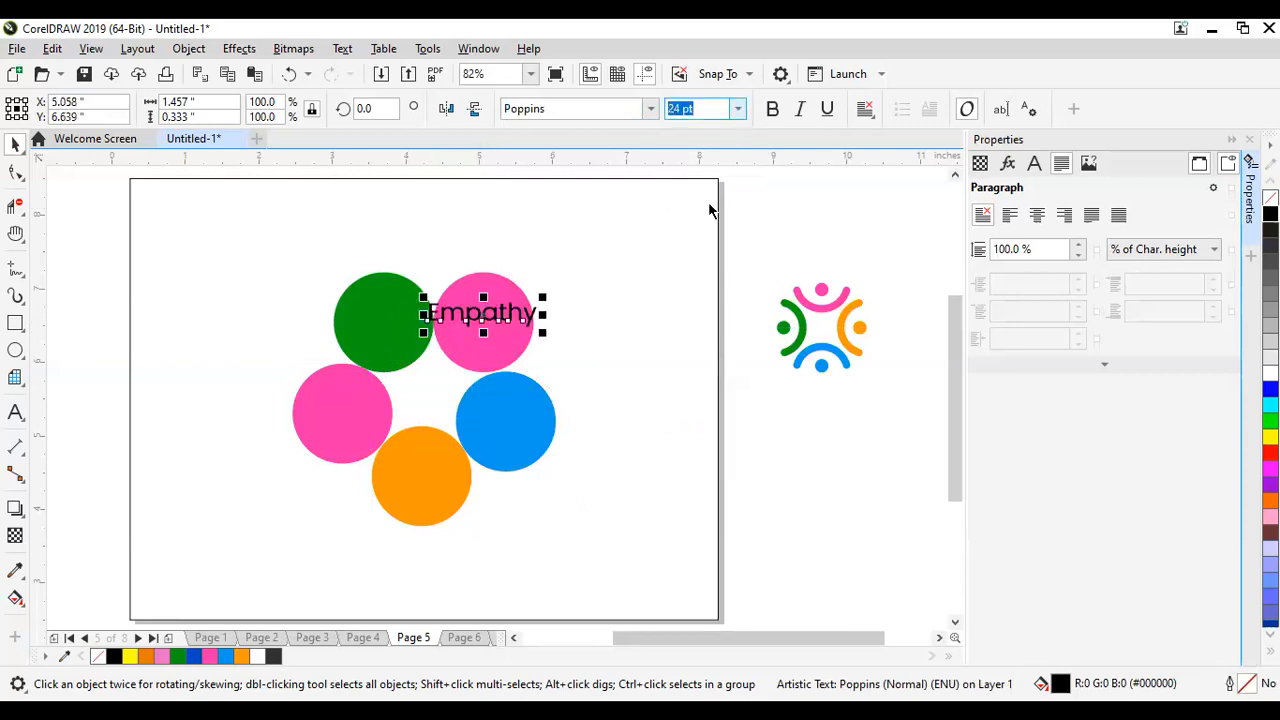
{"action": "left_click", "coordinate": [693, 266]}
{"action": "left_click_drag", "start_coordinate": [457, 314], "coordinate": [385, 325]}
{"action": "left_click", "coordinate": [1270, 373]}
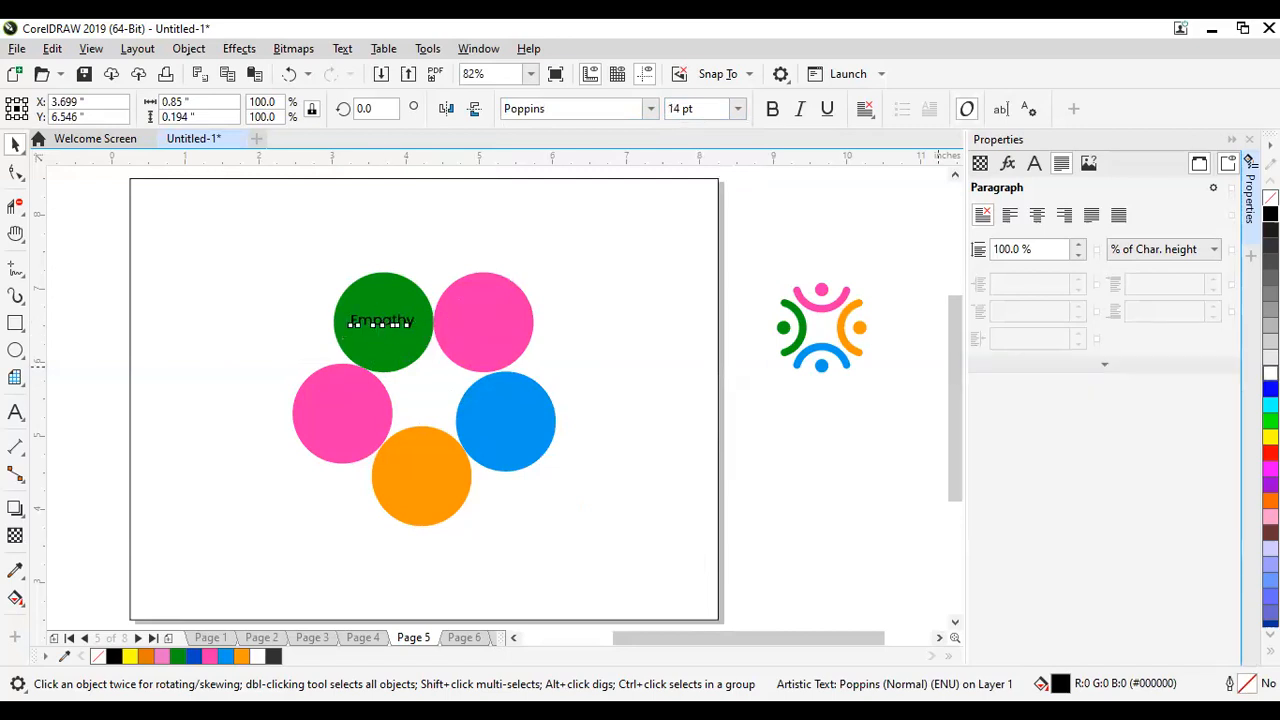
{"action": "left_click", "coordinate": [391, 290], "text": "shift"}
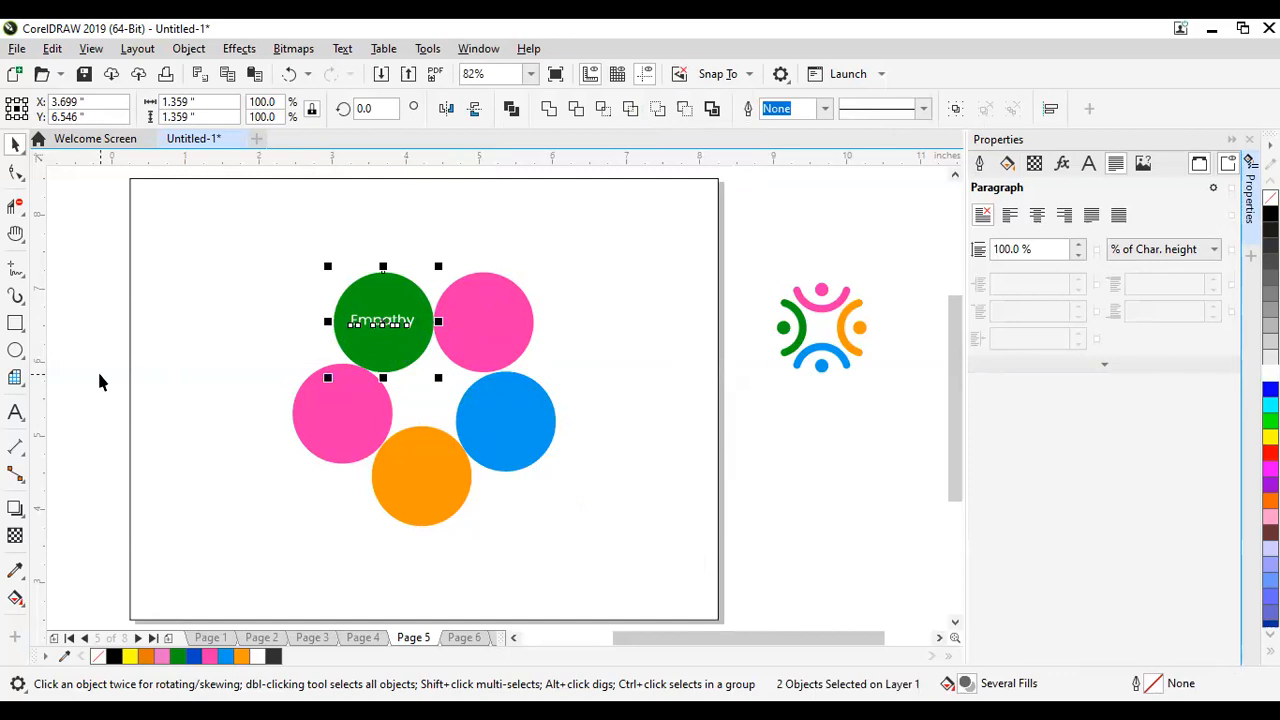
{"action": "left_click", "coordinate": [99, 381]}
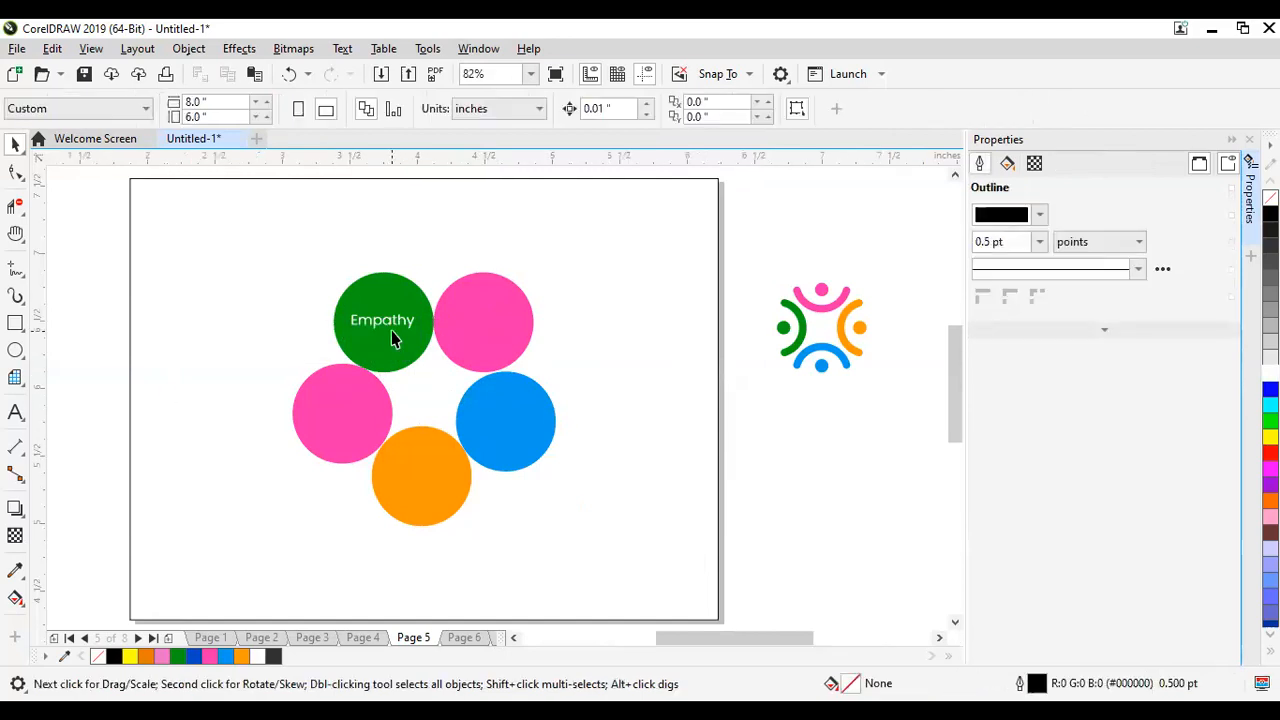
Step: Duplicate the "Empathy" label and centre the copy in the upper-right pink circle
{"action": "scroll", "coordinate": [391, 330], "scroll_direction": "up", "scroll_amount": 3}
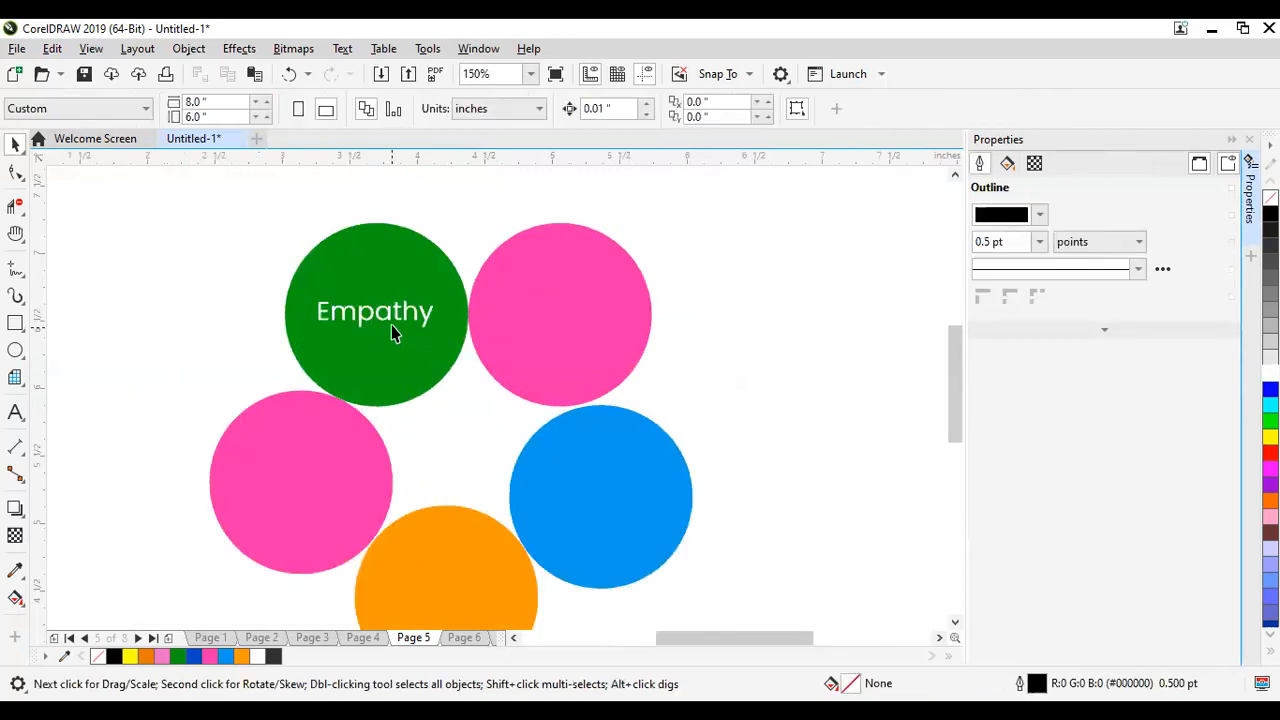
{"action": "left_click", "coordinate": [394, 318]}
{"action": "key", "text": "plus"}
{"action": "left_click", "coordinate": [563, 316], "text": "shift"}
{"action": "key", "text": "c"}
{"action": "key", "text": "e"}
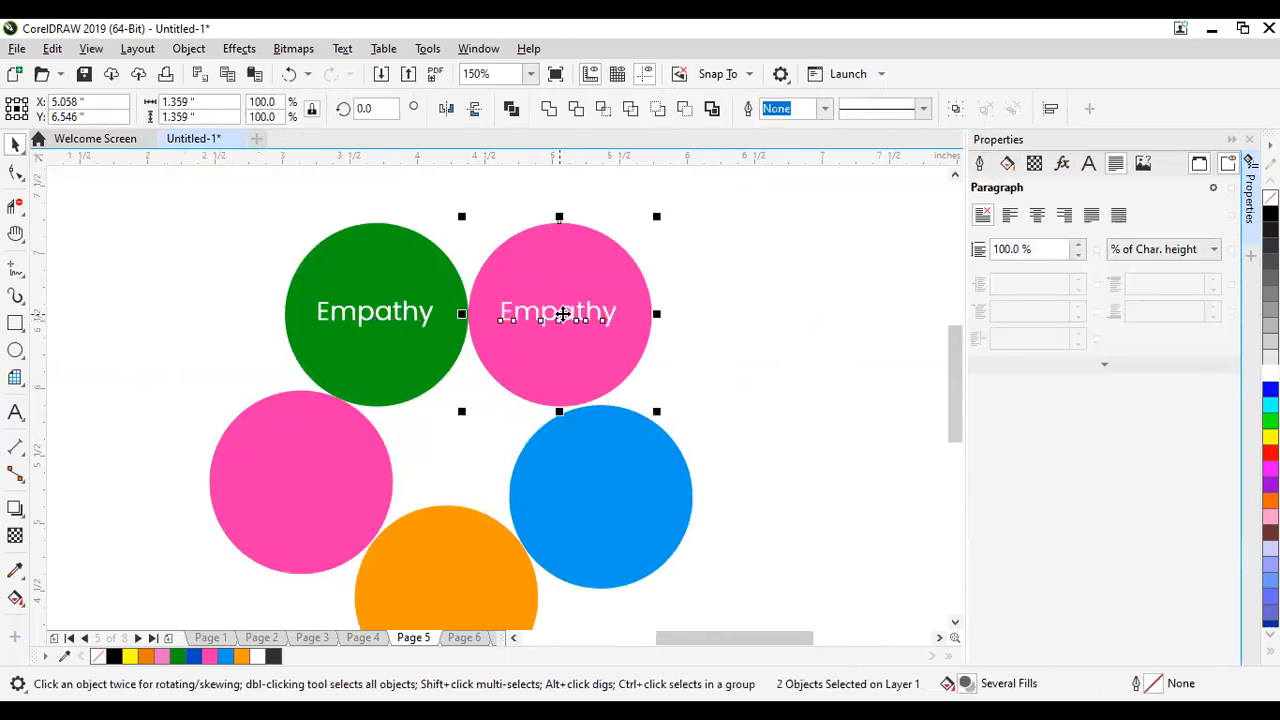
{"action": "left_click", "coordinate": [728, 305]}
Step: Change the upper-right pink circle's label to "Community" and centre it horizontally in the circle
{"action": "double_click", "coordinate": [589, 319]}
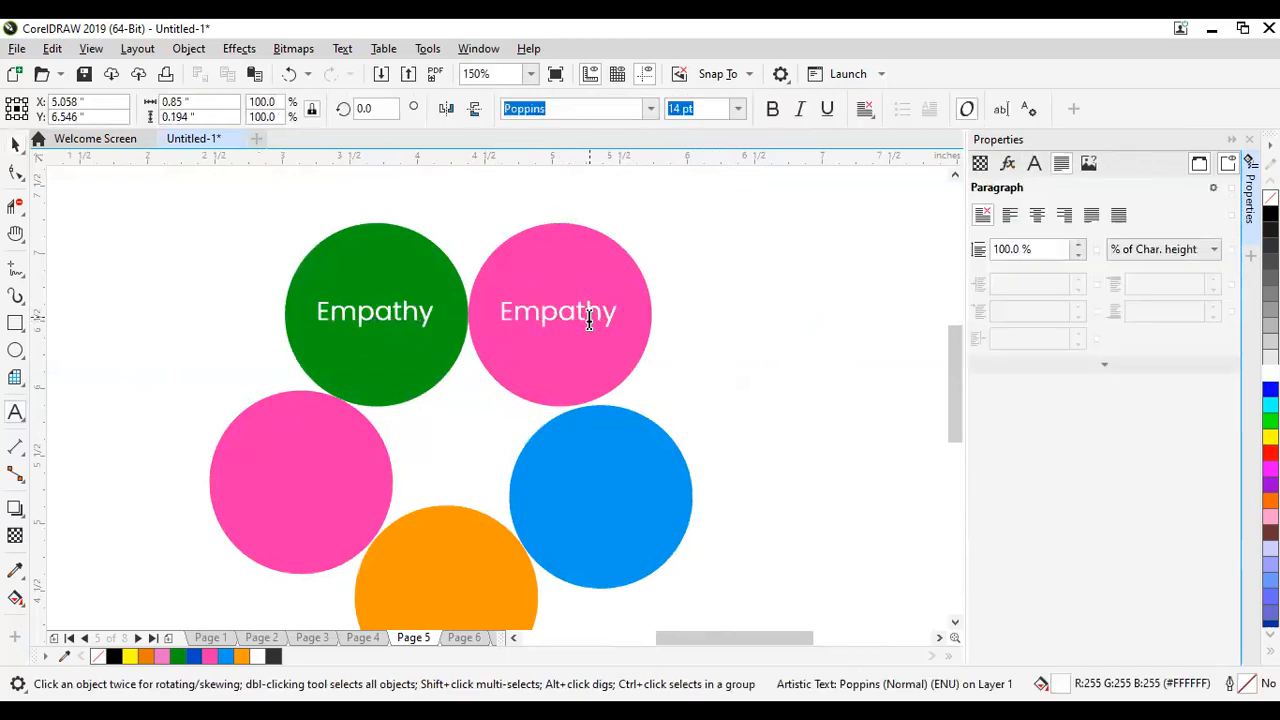
{"action": "key", "text": "ctrl+a"}
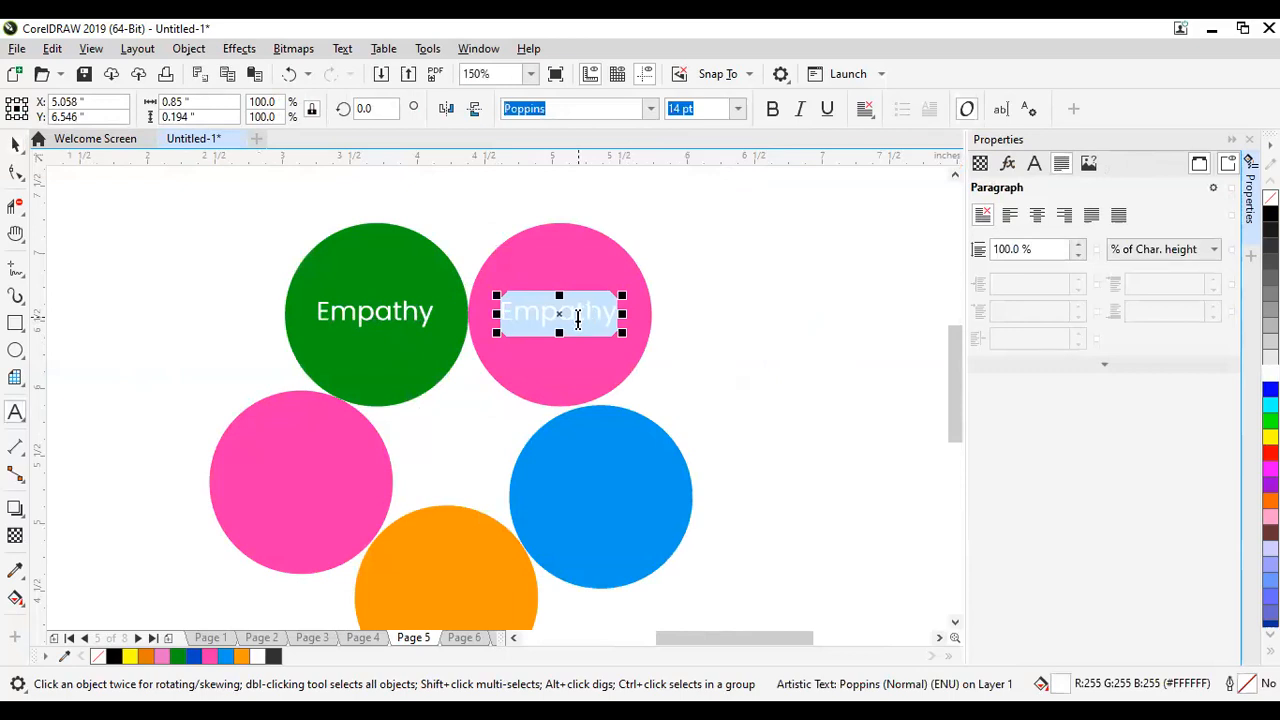
{"action": "type", "text": "Community"}
{"action": "key", "text": "ctrl+space"}
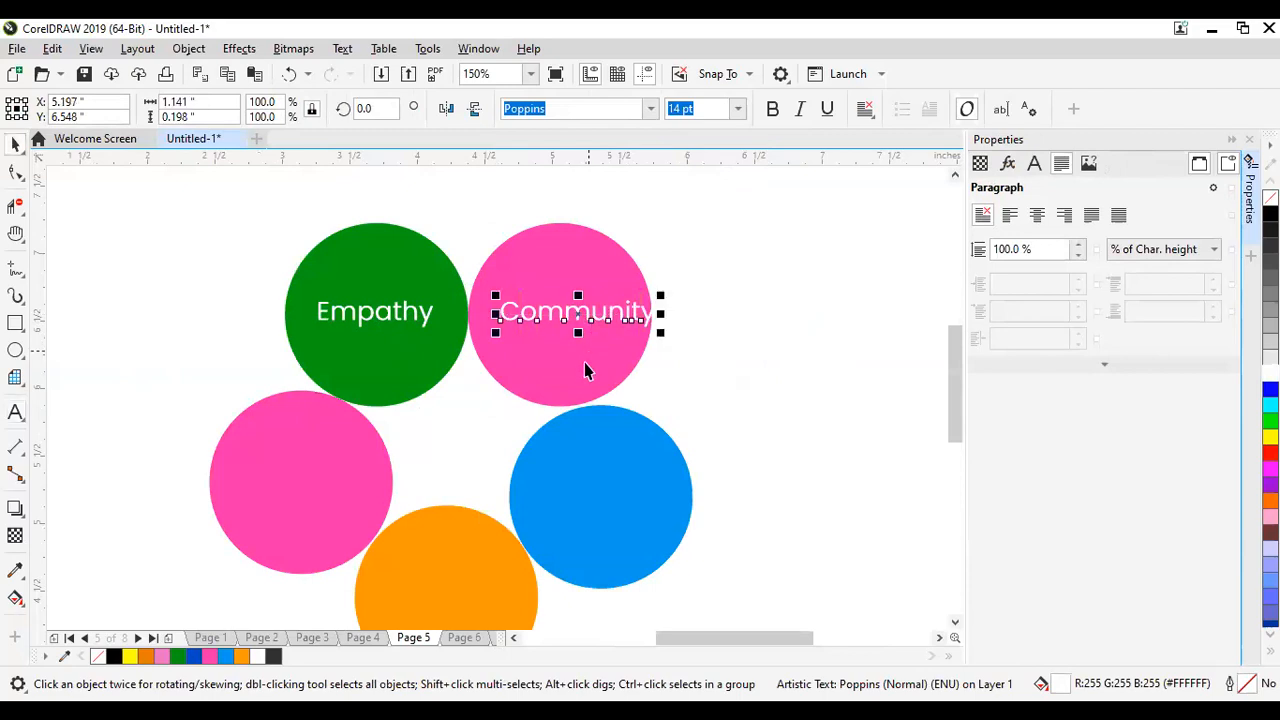
{"action": "key", "text": "c"}
{"action": "left_click", "coordinate": [726, 324]}
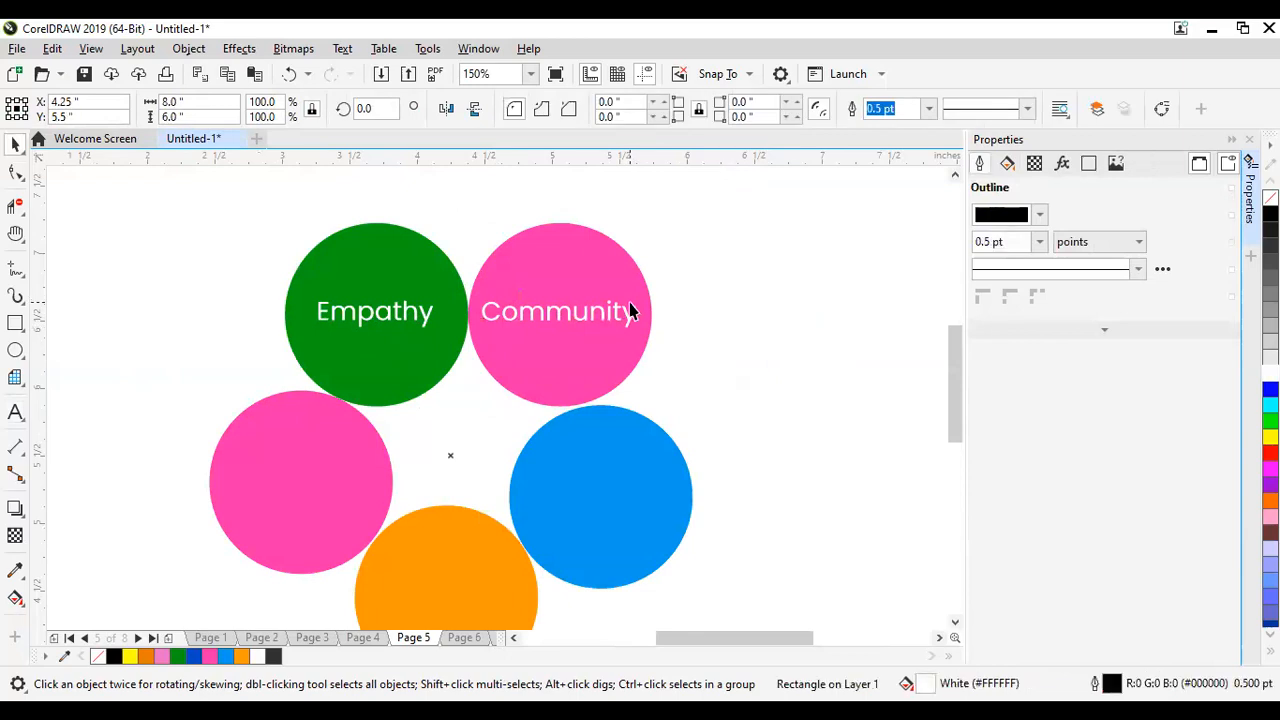
Step: Copy the "Empathy" label from the green circle and centre the copy in the left pink circle
{"action": "left_click", "coordinate": [400, 318]}
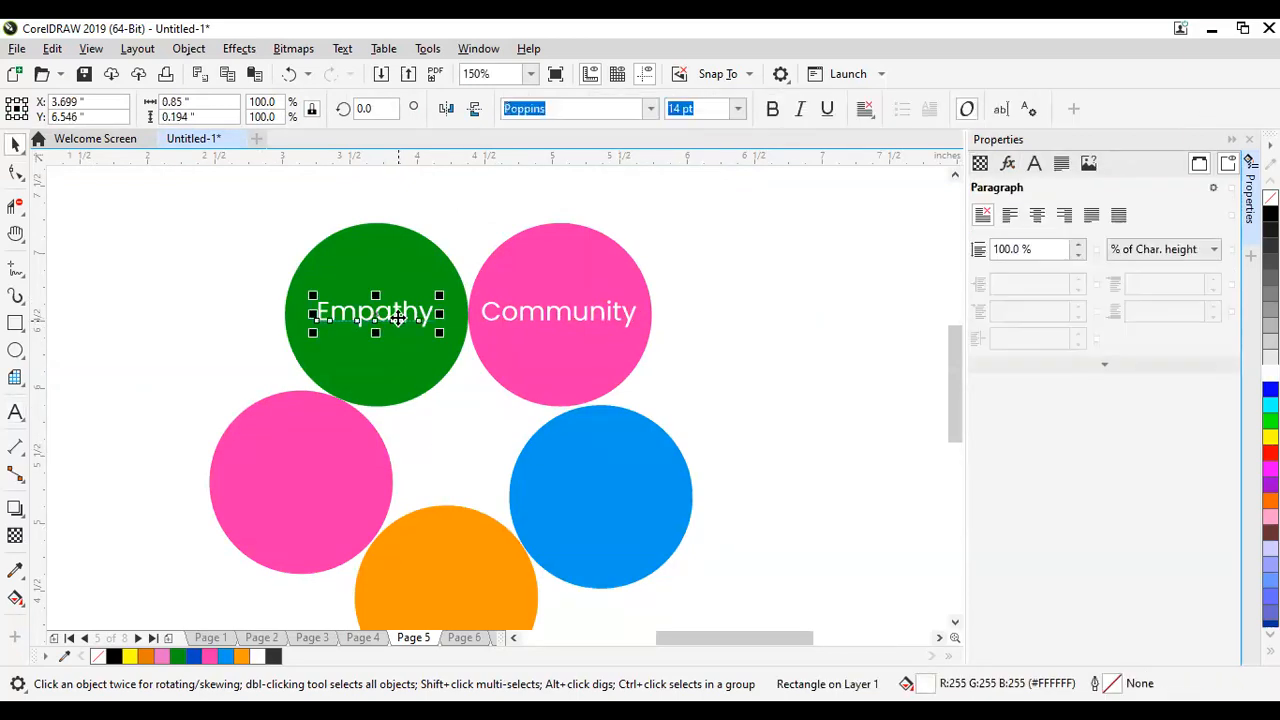
{"action": "left_click", "coordinate": [348, 500], "text": "shift"}
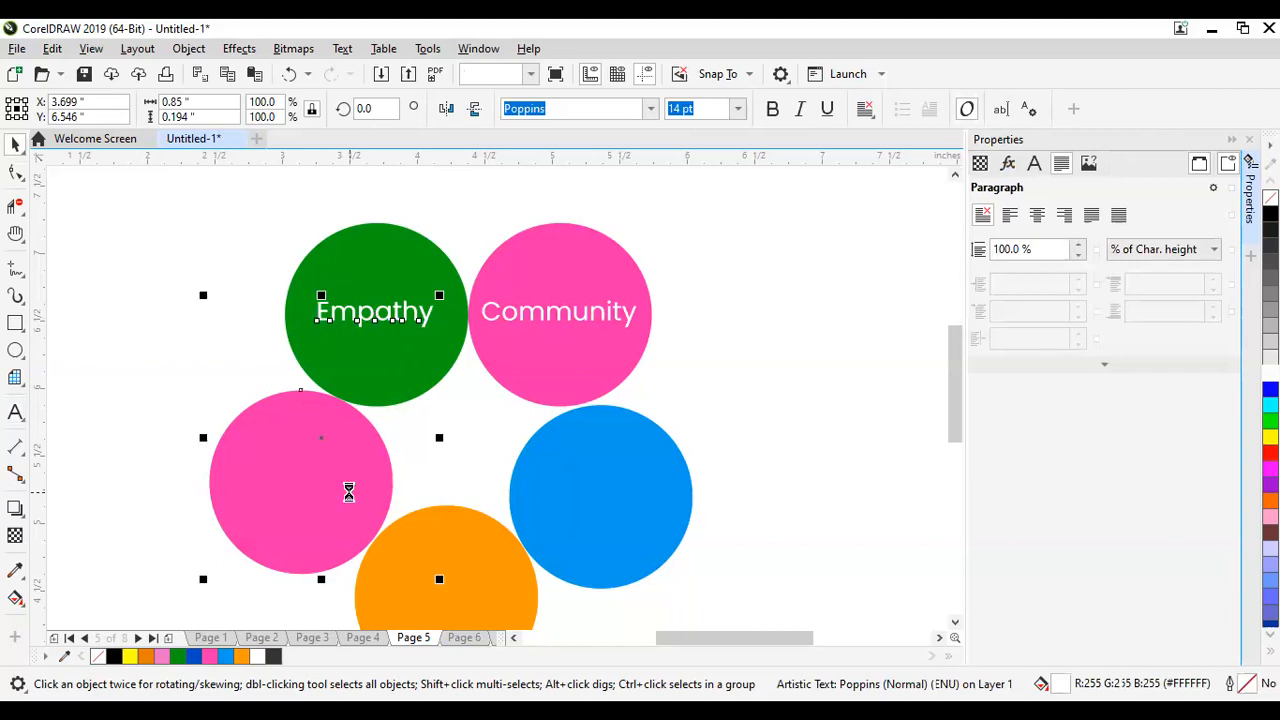
{"action": "key", "text": "c"}
{"action": "key", "text": "e"}
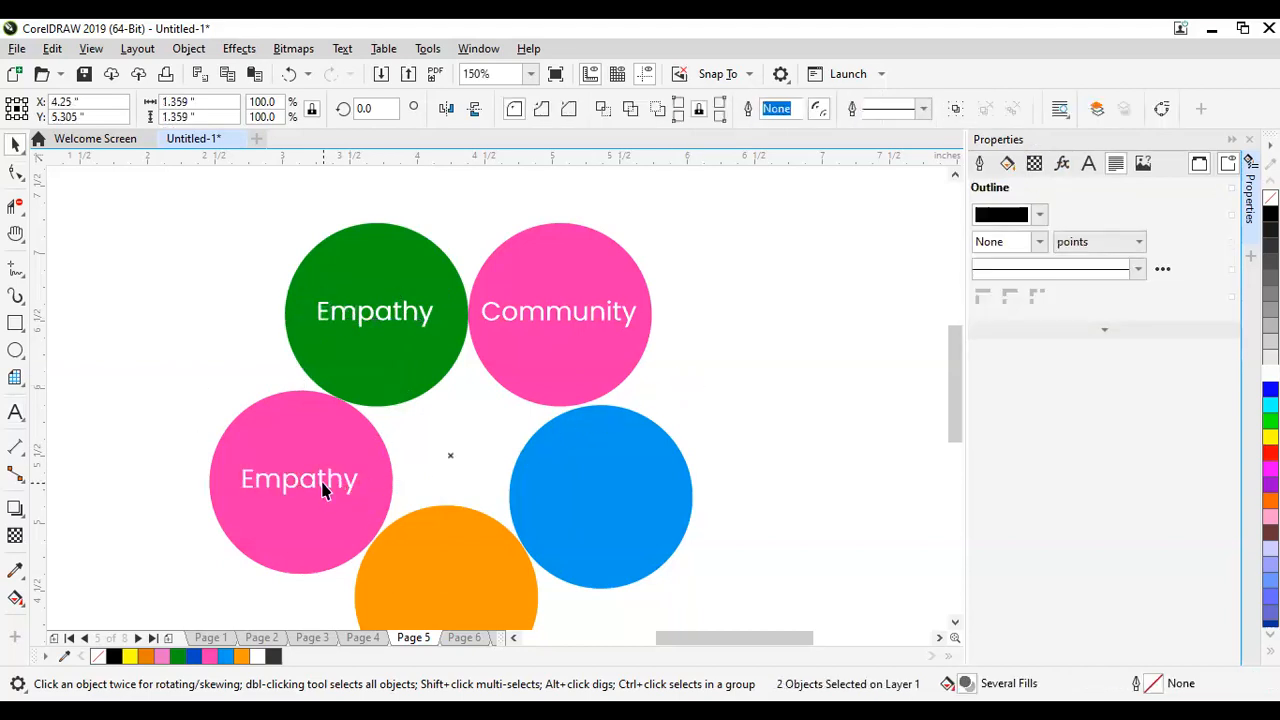
Step: Replace the left pink circle's label with "Freedom" and centre it in the circle
{"action": "double_click", "coordinate": [324, 488]}
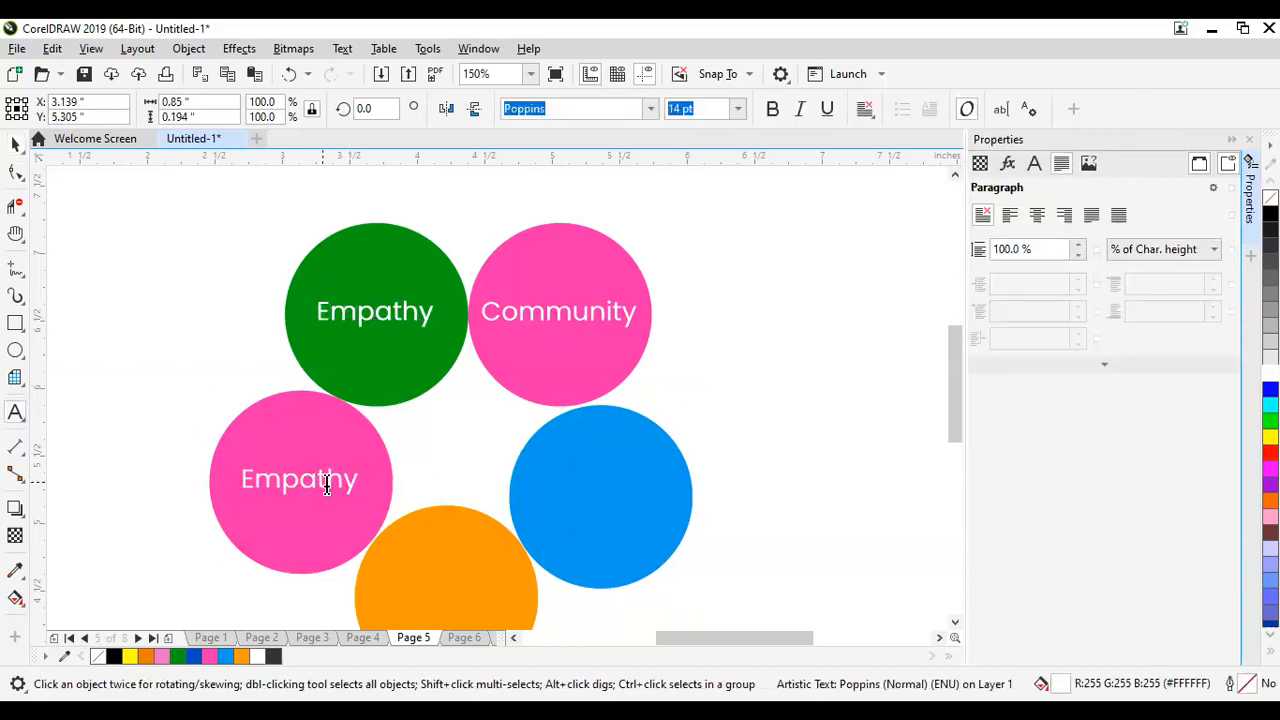
{"action": "double_click", "coordinate": [326, 485]}
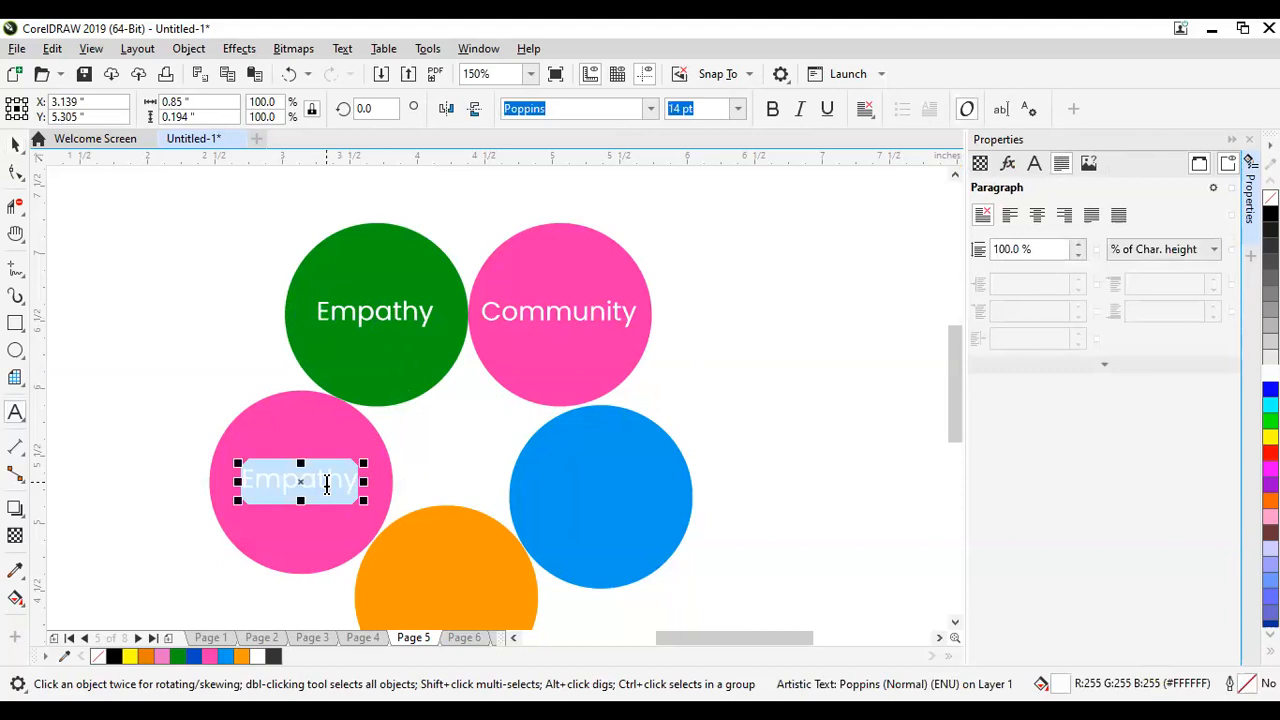
{"action": "type", "text": "Free"}
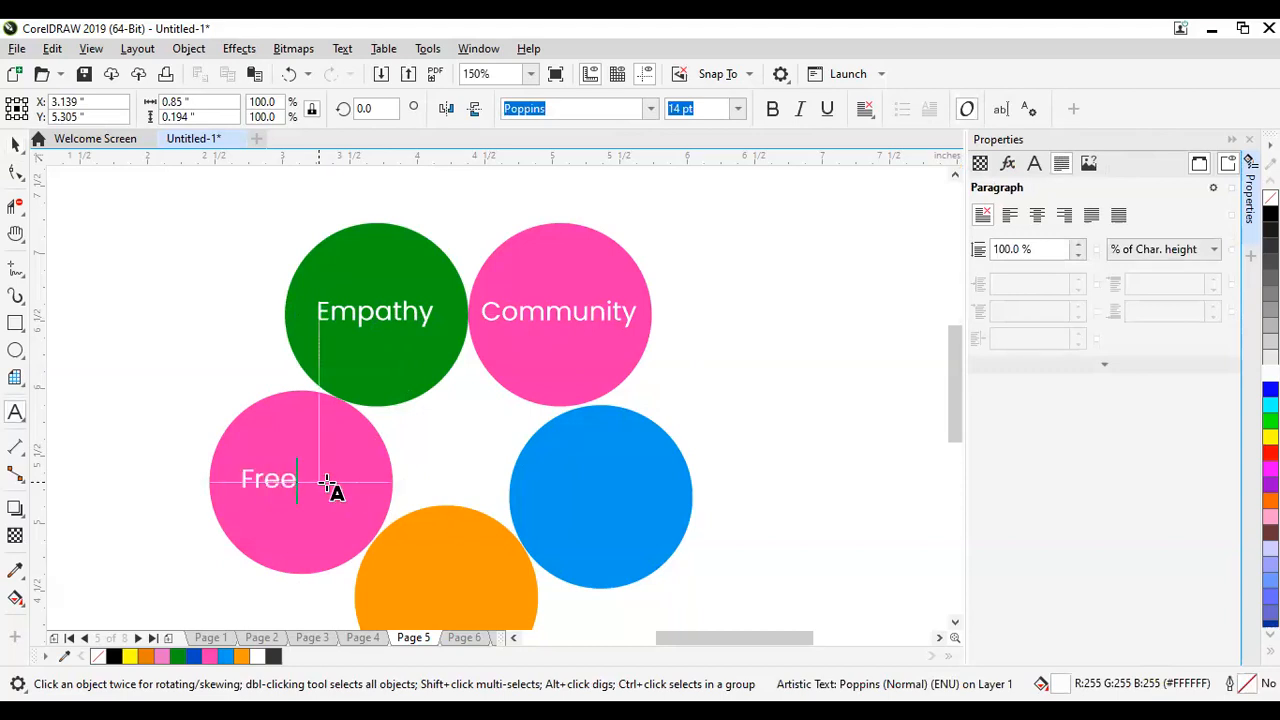
{"action": "type", "text": "dom"}
{"action": "key", "text": "ctrl+space"}
{"action": "left_click", "coordinate": [286, 540], "text": "shift"}
{"action": "left_click", "coordinate": [706, 429]}
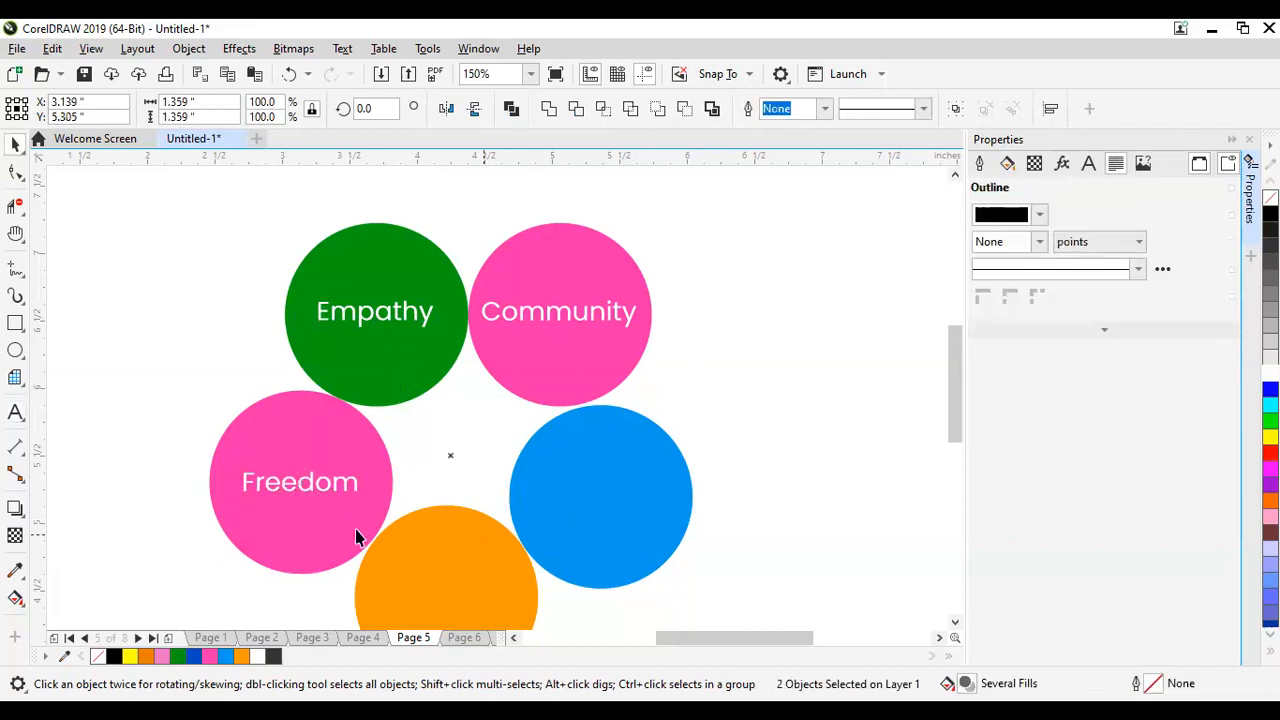
Step: Duplicate the "Freedom" label and align the copy horizontally to the centre of the blue circle
{"action": "left_click", "coordinate": [297, 487]}
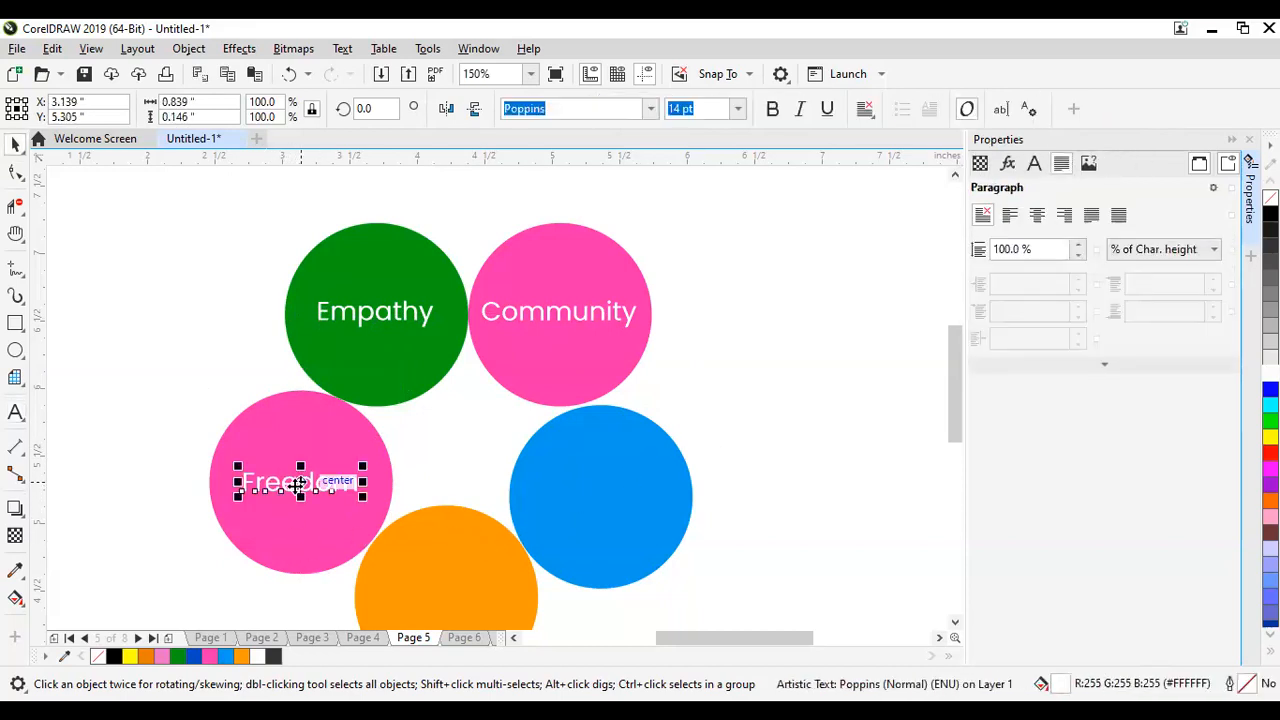
{"action": "left_click", "coordinate": [614, 510], "text": "shift"}
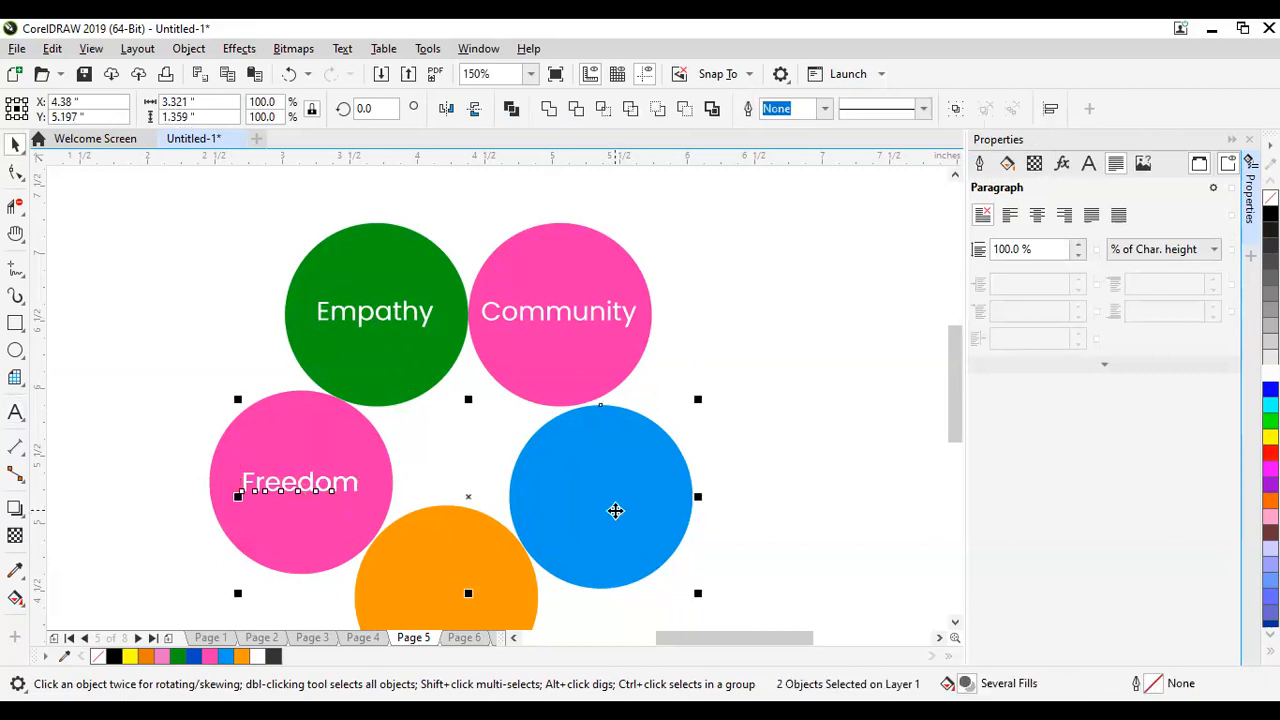
{"action": "key", "text": "c"}
{"action": "left_click", "coordinate": [776, 459]}
Step: Change the blue circle's label to "Creativity" and centre it in the circle
{"action": "left_click", "coordinate": [593, 485]}
{"action": "double_click", "coordinate": [598, 485]}
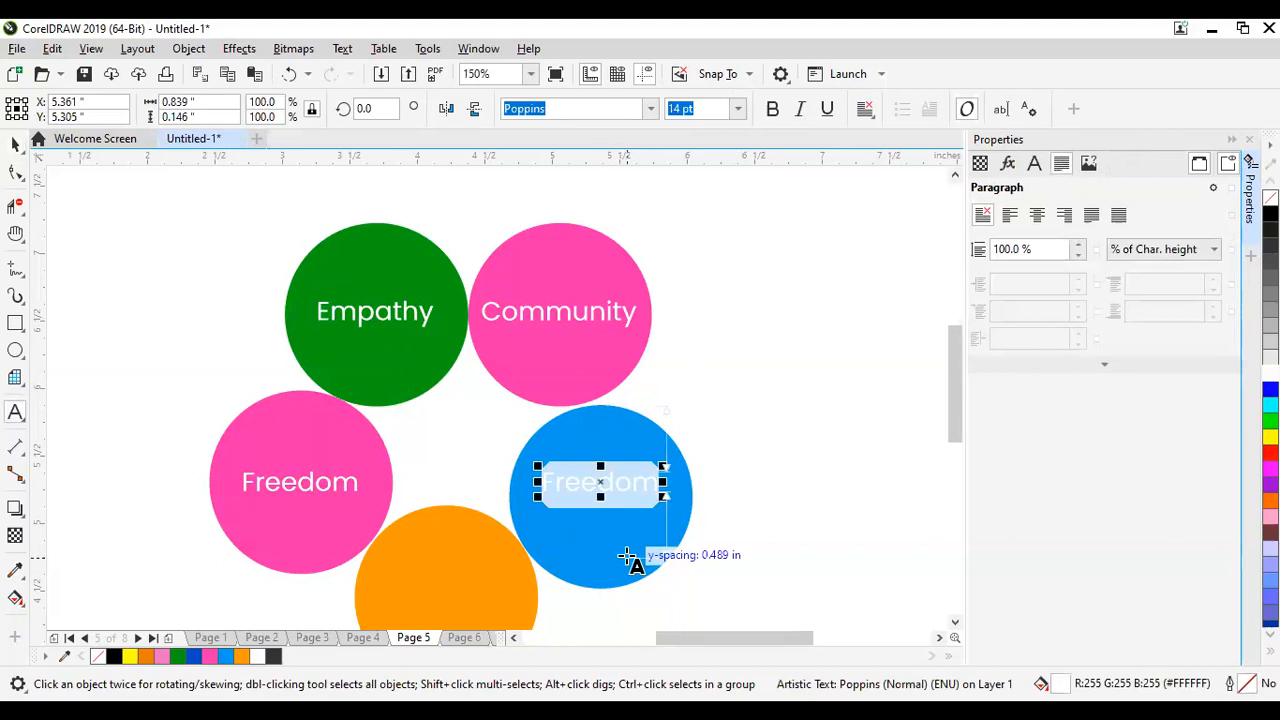
{"action": "type", "text": "Creativity"}
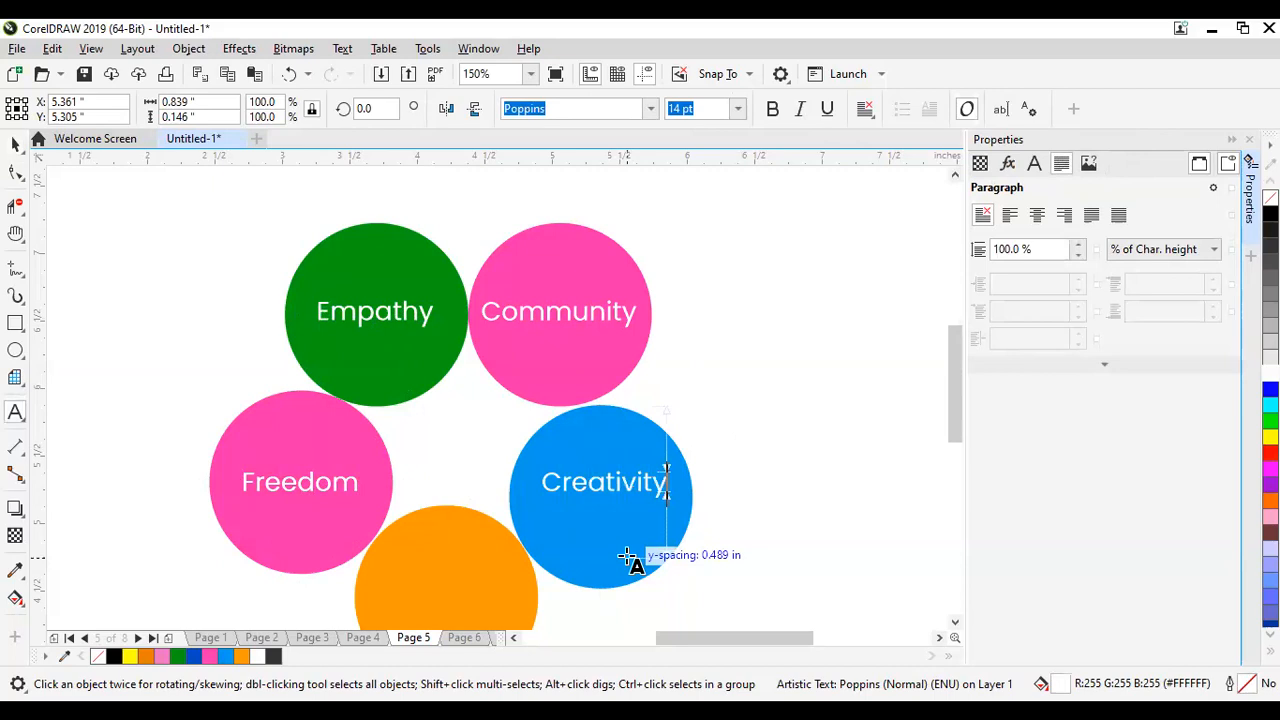
{"action": "key", "text": "ctrl+space"}
{"action": "left_click", "coordinate": [623, 562], "text": "shift"}
{"action": "key", "text": "e"}
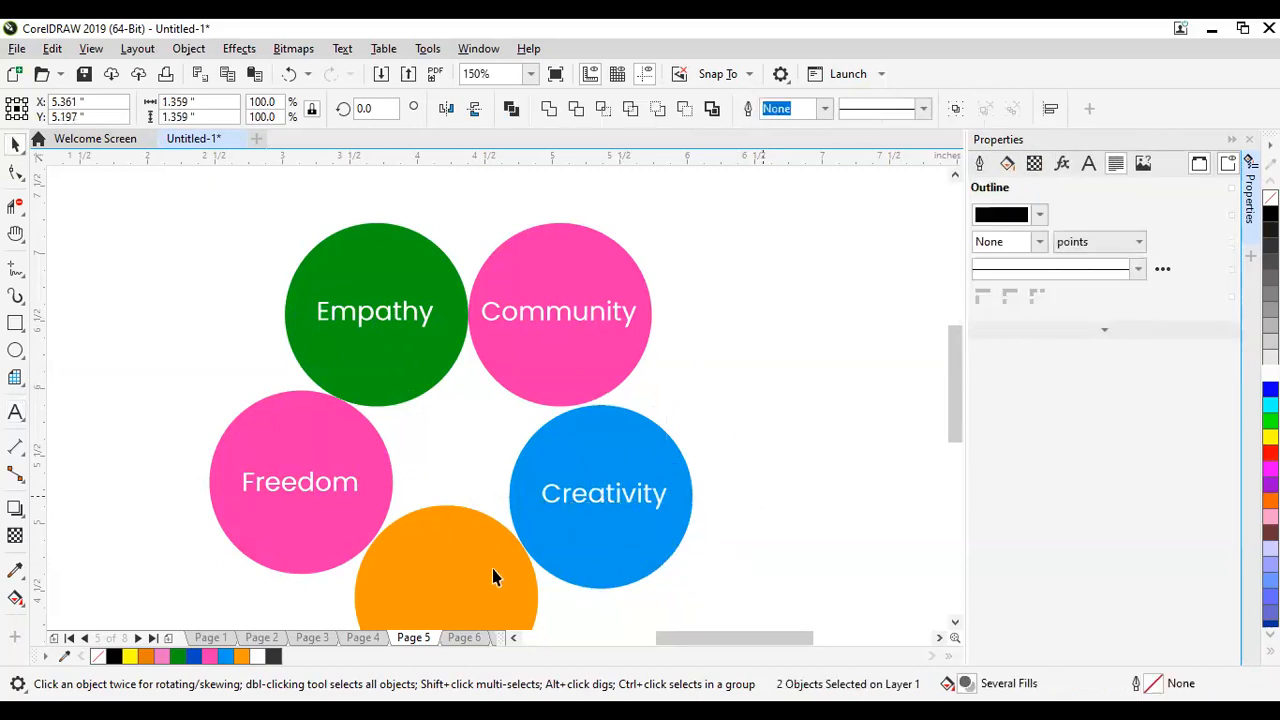
Step: Duplicate the "Creativity" label and centre the copy in the orange circle
{"action": "left_click", "coordinate": [578, 505]}
{"action": "key", "text": "plus"}
{"action": "left_click", "coordinate": [485, 574], "text": "shift"}
{"action": "key", "text": "c"}
{"action": "key", "text": "e"}
{"action": "left_click", "coordinate": [798, 411]}
Step: Change the orange circle's label to "Empowerment" and centre it horizontally in the circle
{"action": "double_click", "coordinate": [447, 593]}
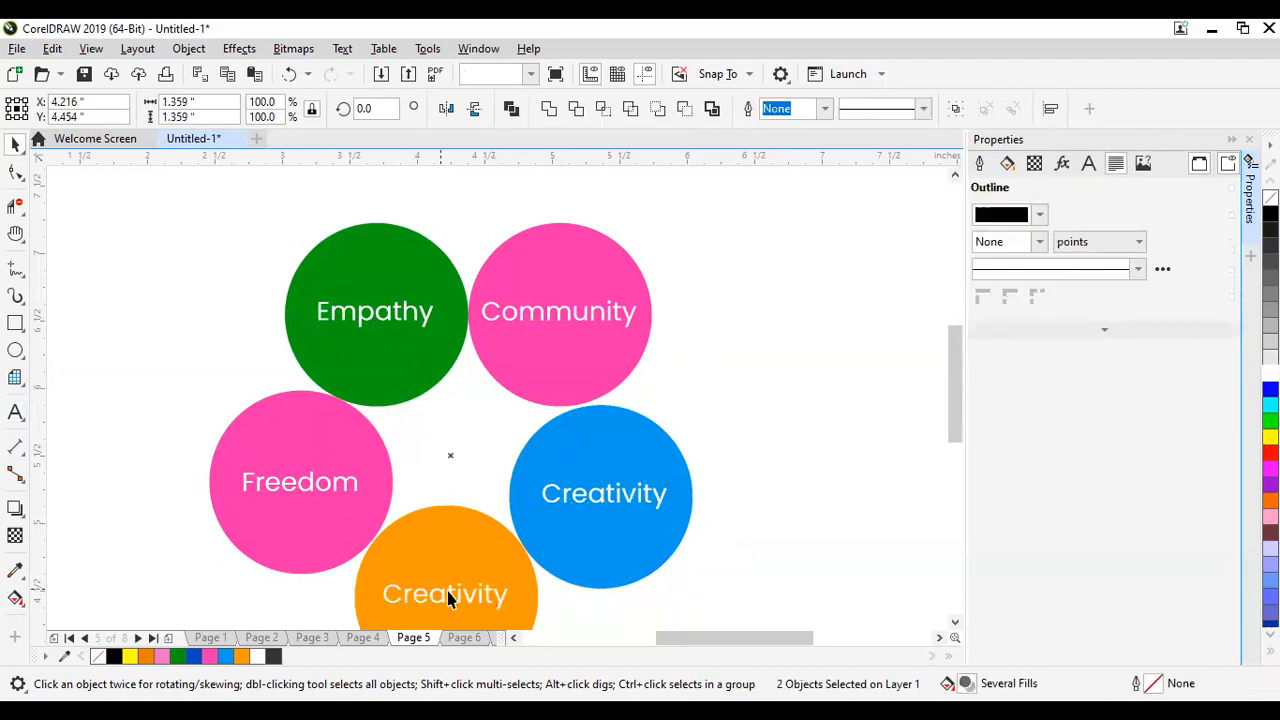
{"action": "key", "text": "ctrl+a"}
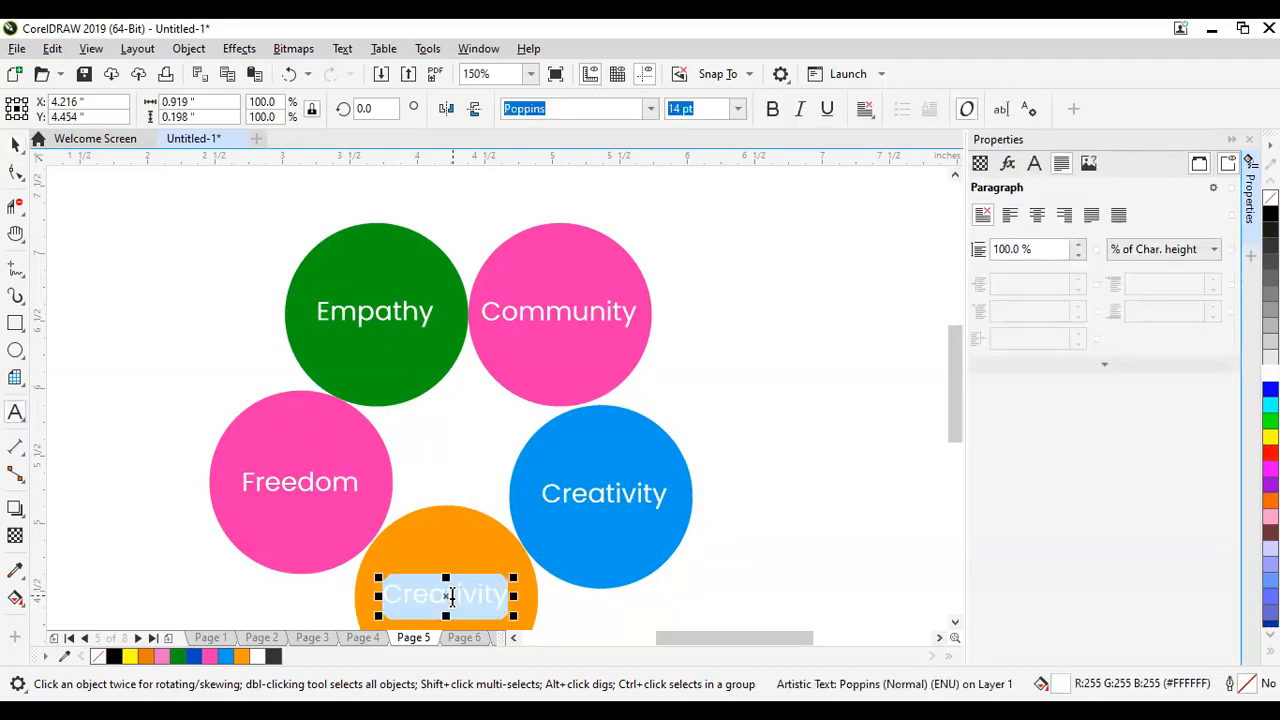
{"action": "type", "text": "Emp"}
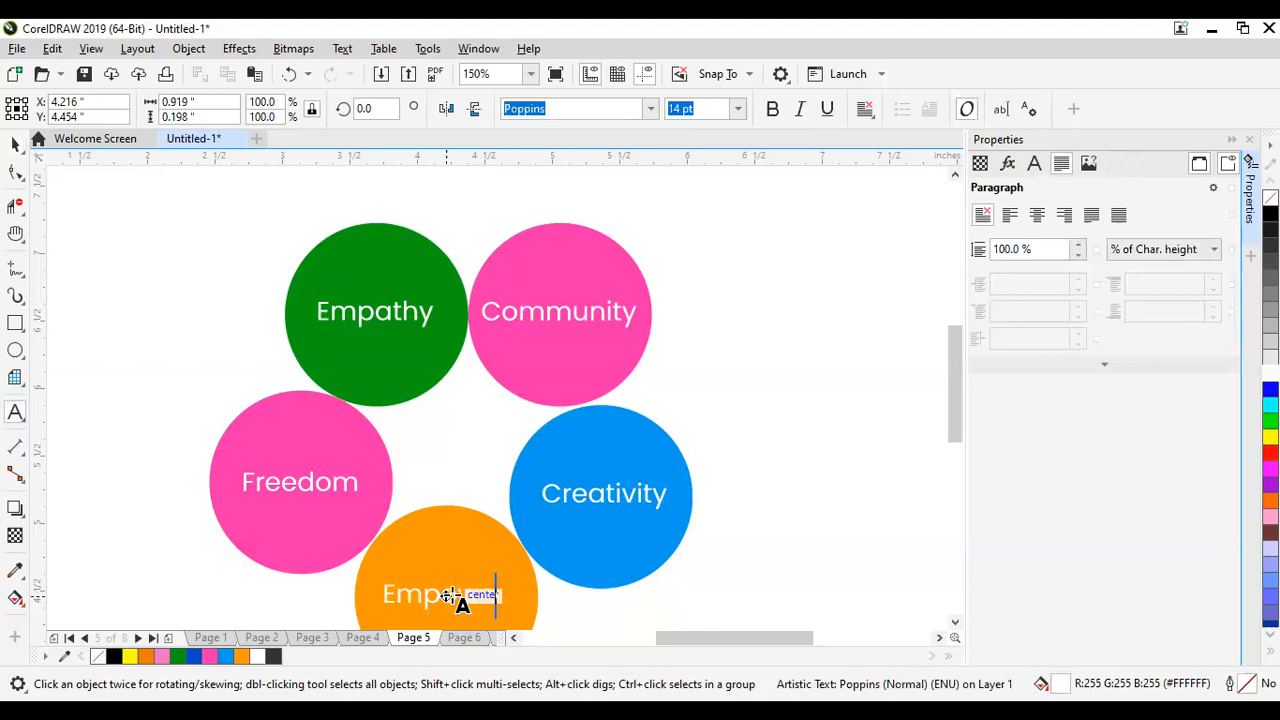
{"action": "type", "text": "ower"}
{"action": "key", "text": "Escape"}
{"action": "type", "text": "ment"}
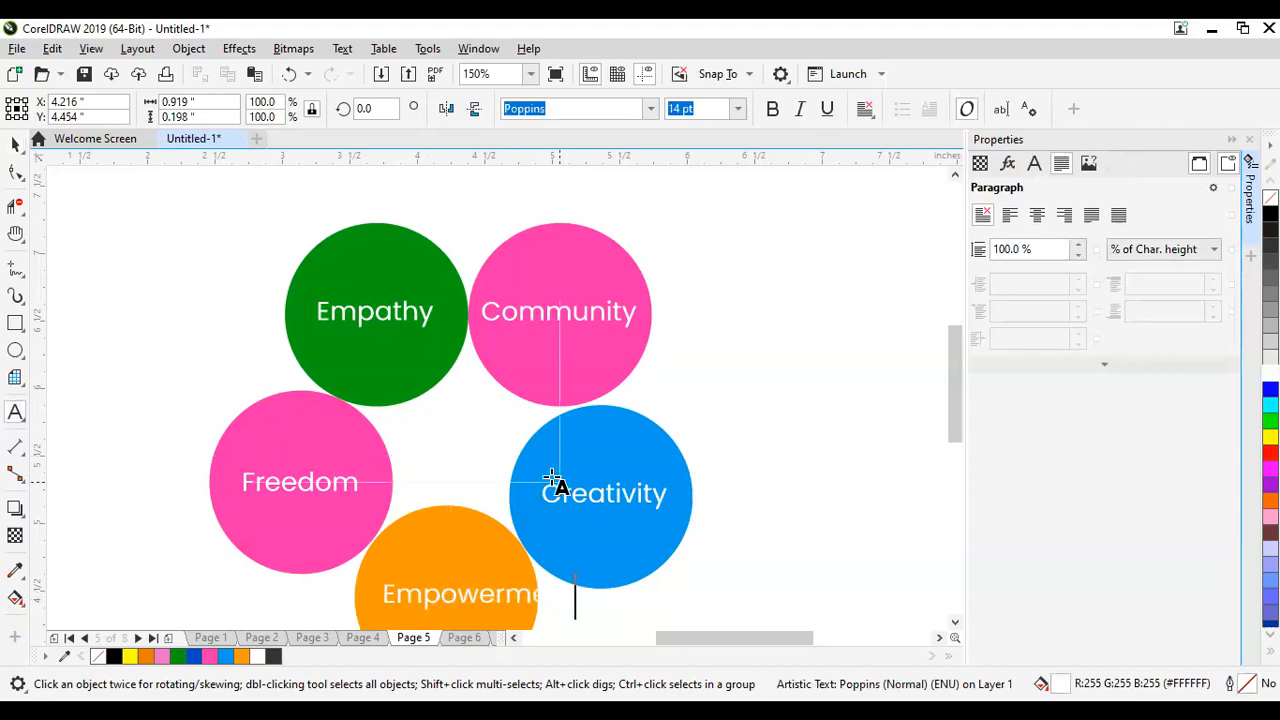
{"action": "key", "text": "ctrl+space"}
{"action": "left_click", "coordinate": [500, 563], "text": "shift"}
{"action": "key", "text": "c"}
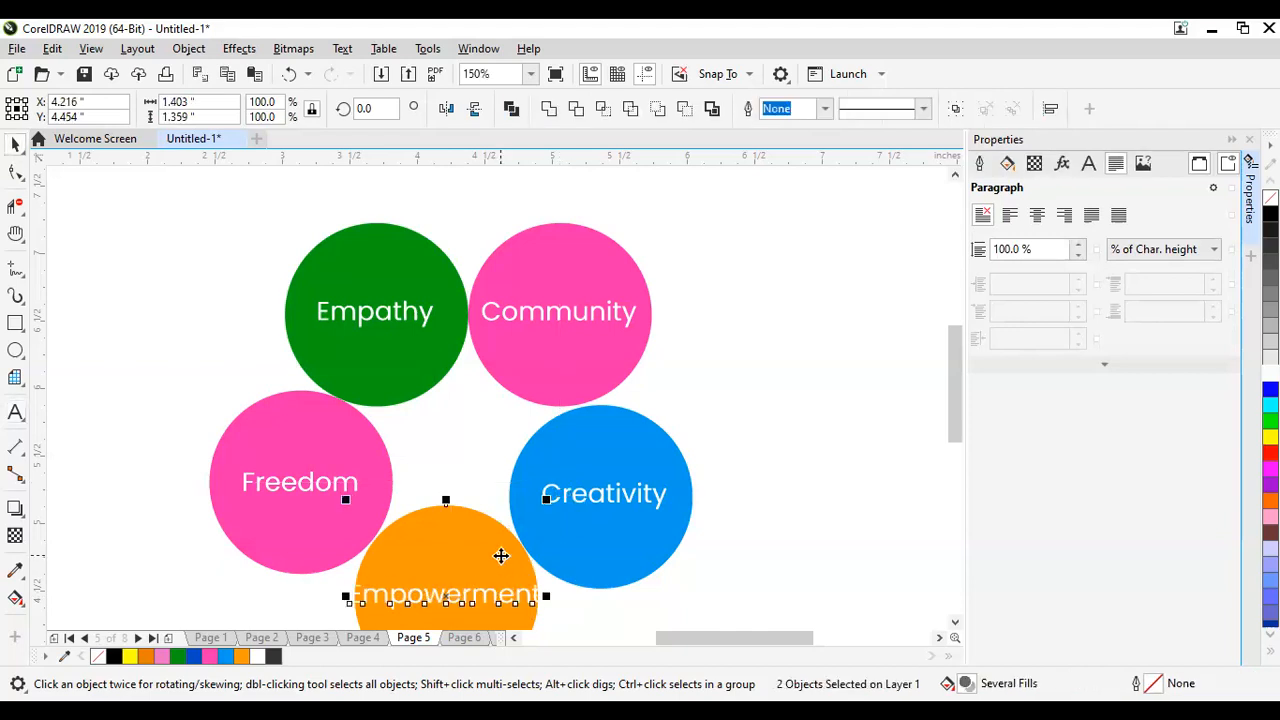
{"action": "scroll", "coordinate": [543, 362], "scroll_direction": "down", "scroll_amount": 2}
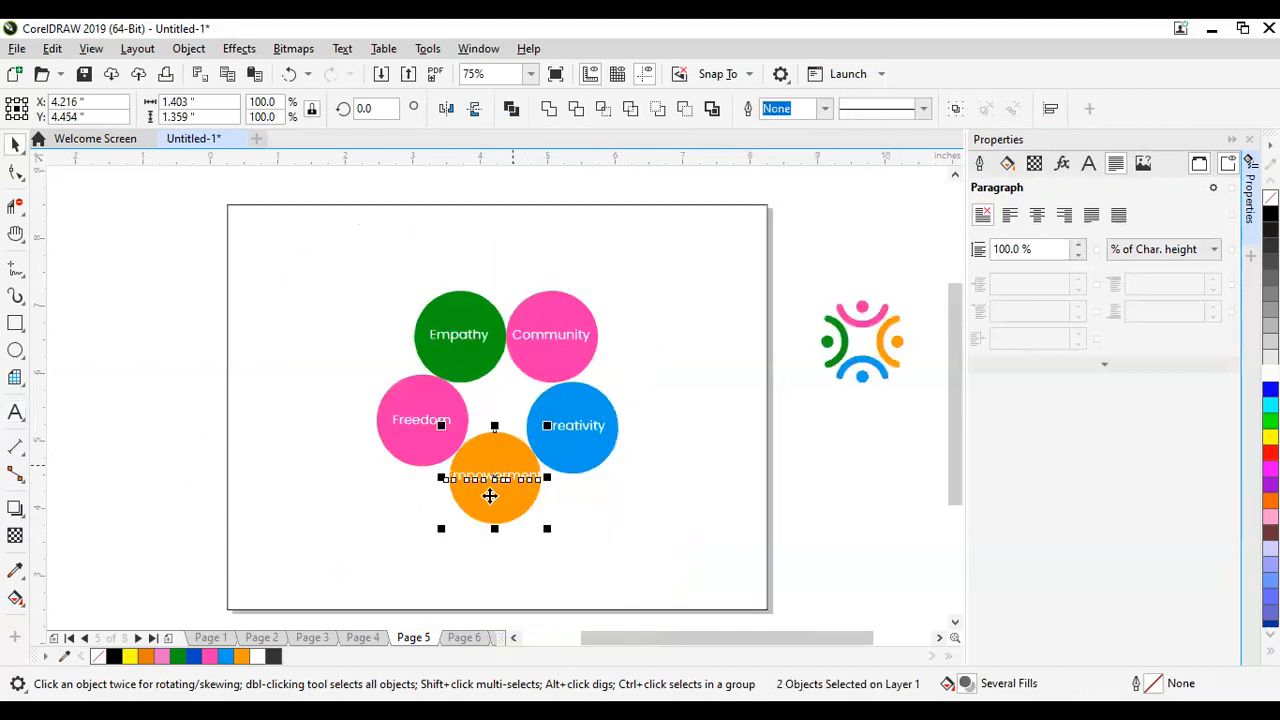
Step: Reduce the "Empowerment" label to 12 pt so it fits inside the orange circle, and centre it horizontally in the circle
{"action": "scroll", "coordinate": [484, 516], "scroll_direction": "up", "scroll_amount": 2}
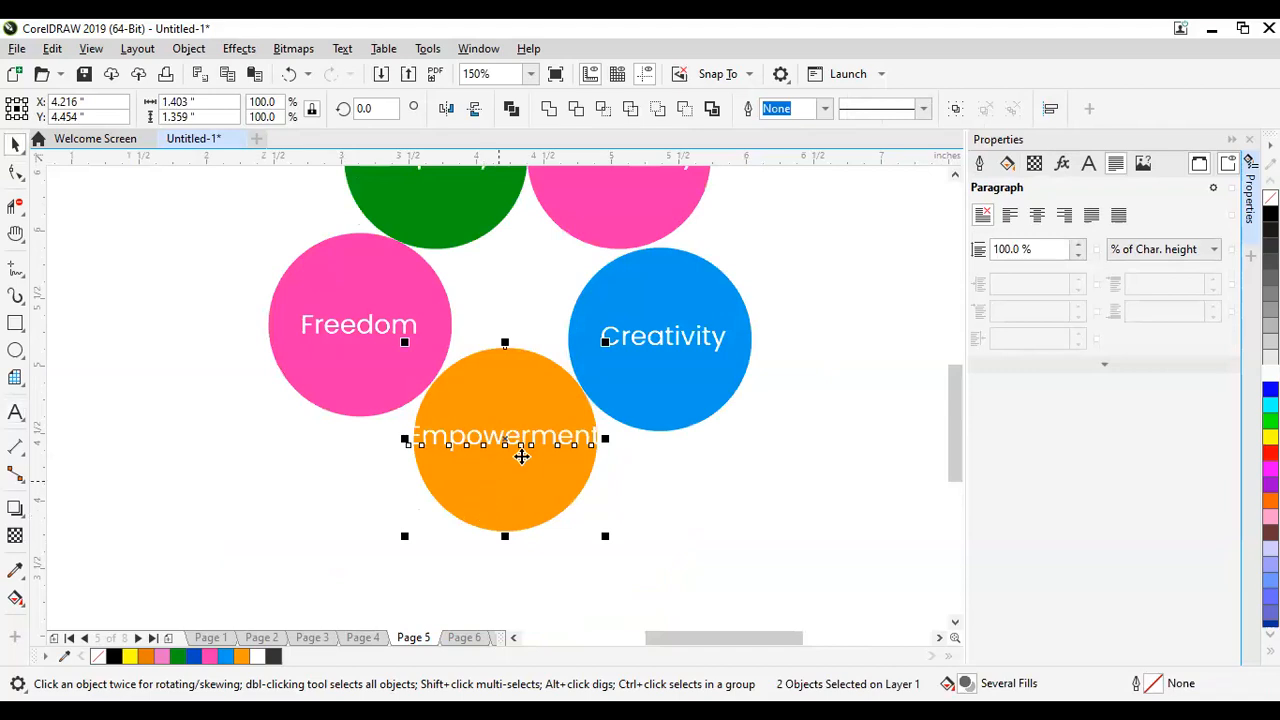
{"action": "left_click", "coordinate": [665, 467]}
{"action": "left_click", "coordinate": [583, 436]}
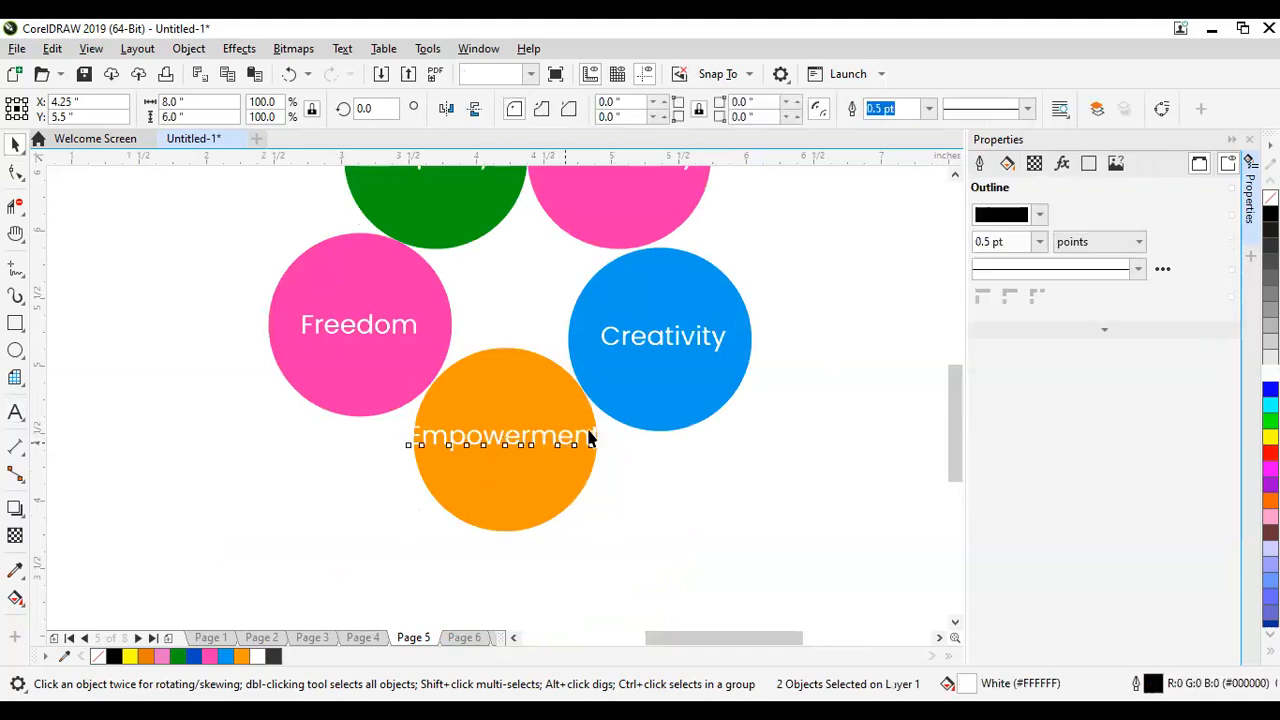
{"action": "left_click_drag", "start_coordinate": [603, 423], "coordinate": [600, 390]}
{"action": "scroll", "coordinate": [566, 440], "scroll_direction": "up", "scroll_amount": 2}
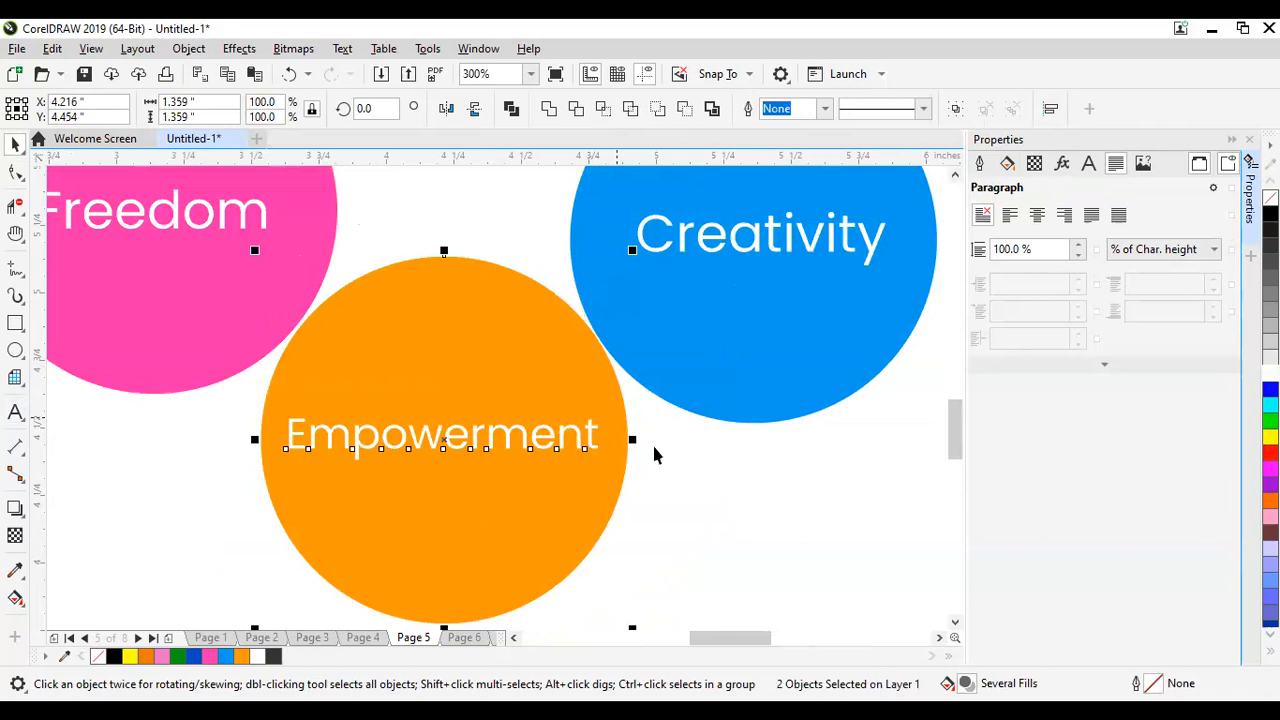
{"action": "left_click", "coordinate": [527, 451]}
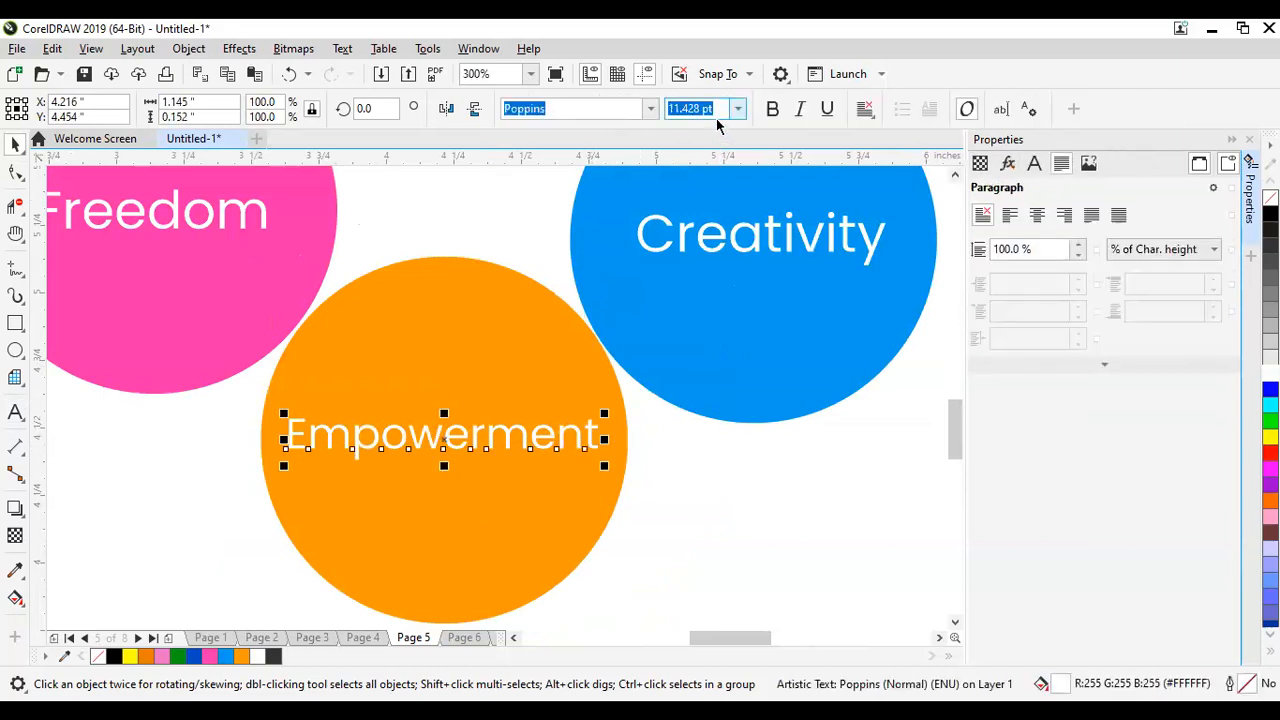
{"action": "type", "text": "12"}
{"action": "key", "text": "Return"}
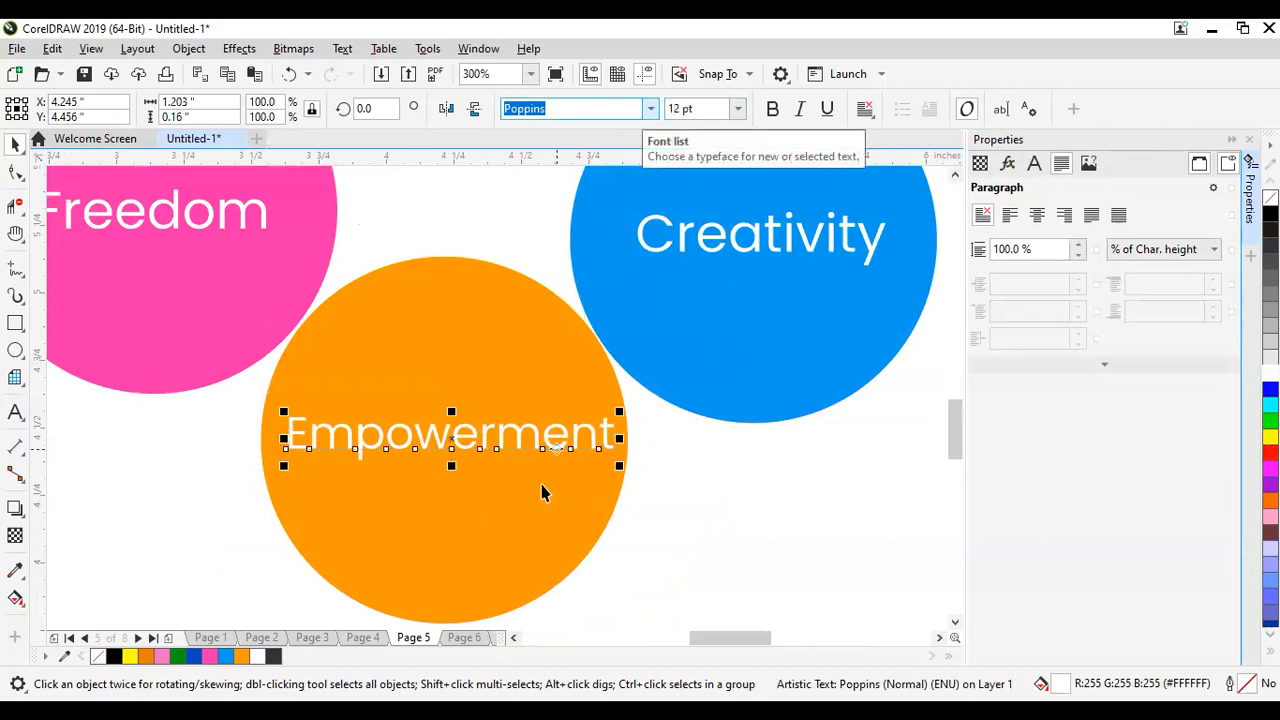
{"action": "left_click", "coordinate": [529, 512], "text": "shift"}
{"action": "key", "text": "c"}
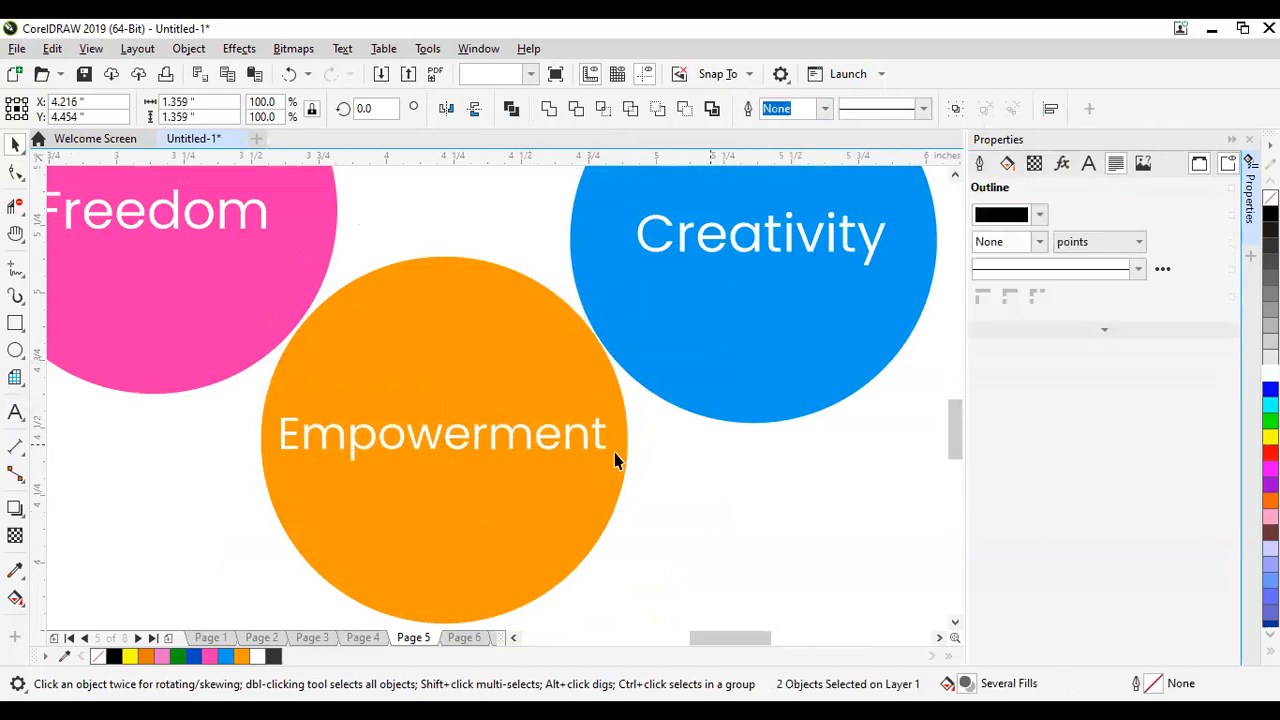
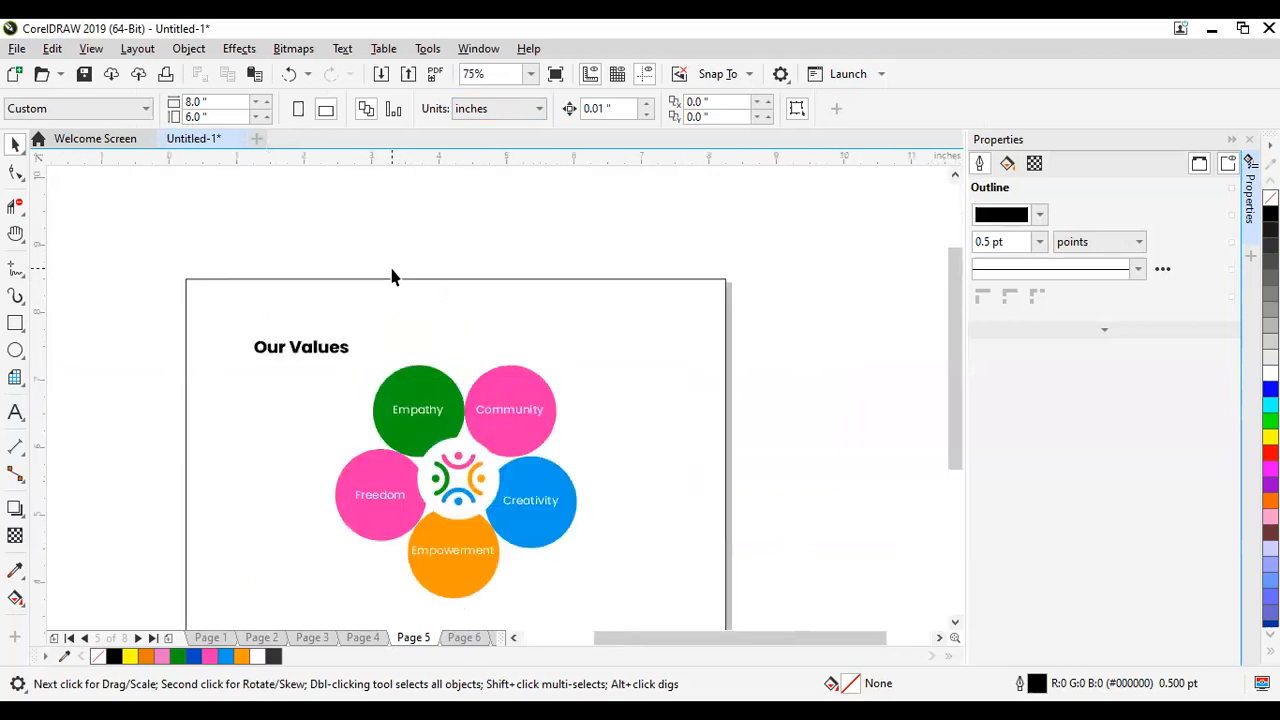
Step: Go to page 6 and move the four stacked colour swatches farther away from the page
{"action": "scroll", "coordinate": [392, 277], "scroll_direction": "down", "scroll_amount": 2}
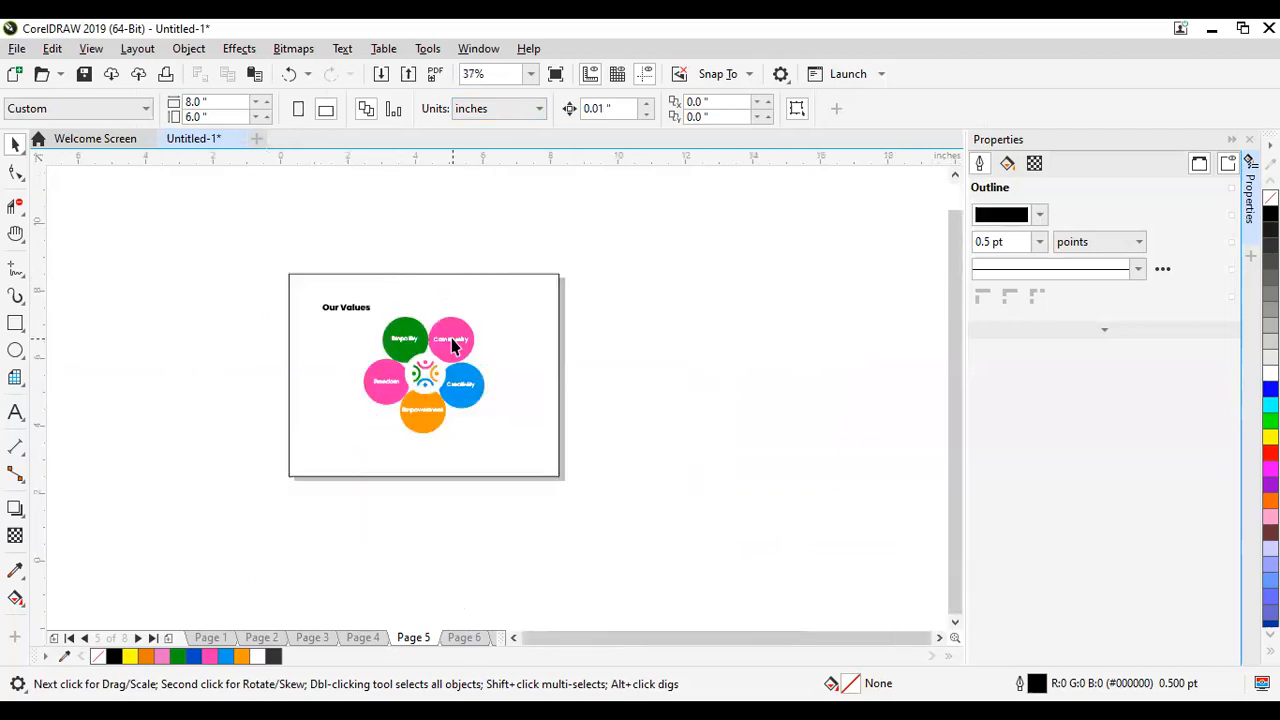
{"action": "left_click", "coordinate": [470, 638]}
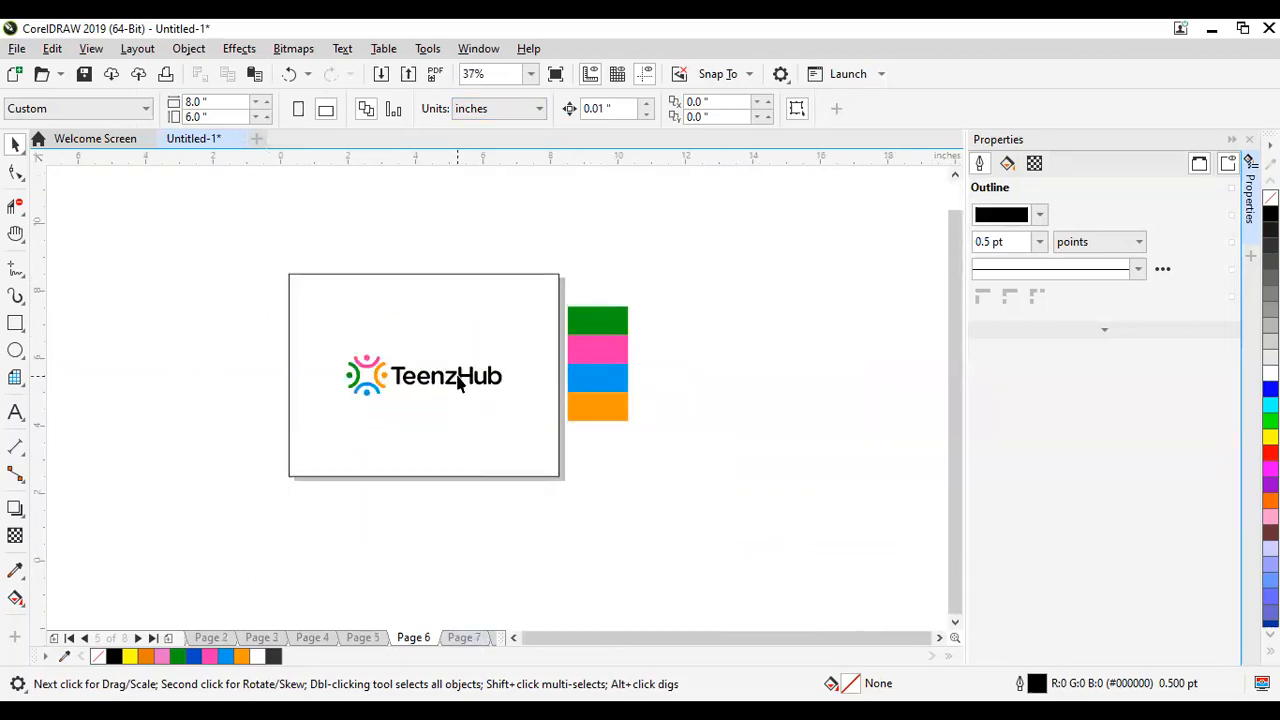
{"action": "scroll", "coordinate": [457, 383], "scroll_direction": "up", "scroll_amount": 2}
{"action": "scroll", "coordinate": [457, 383], "scroll_direction": "down", "scroll_amount": 2}
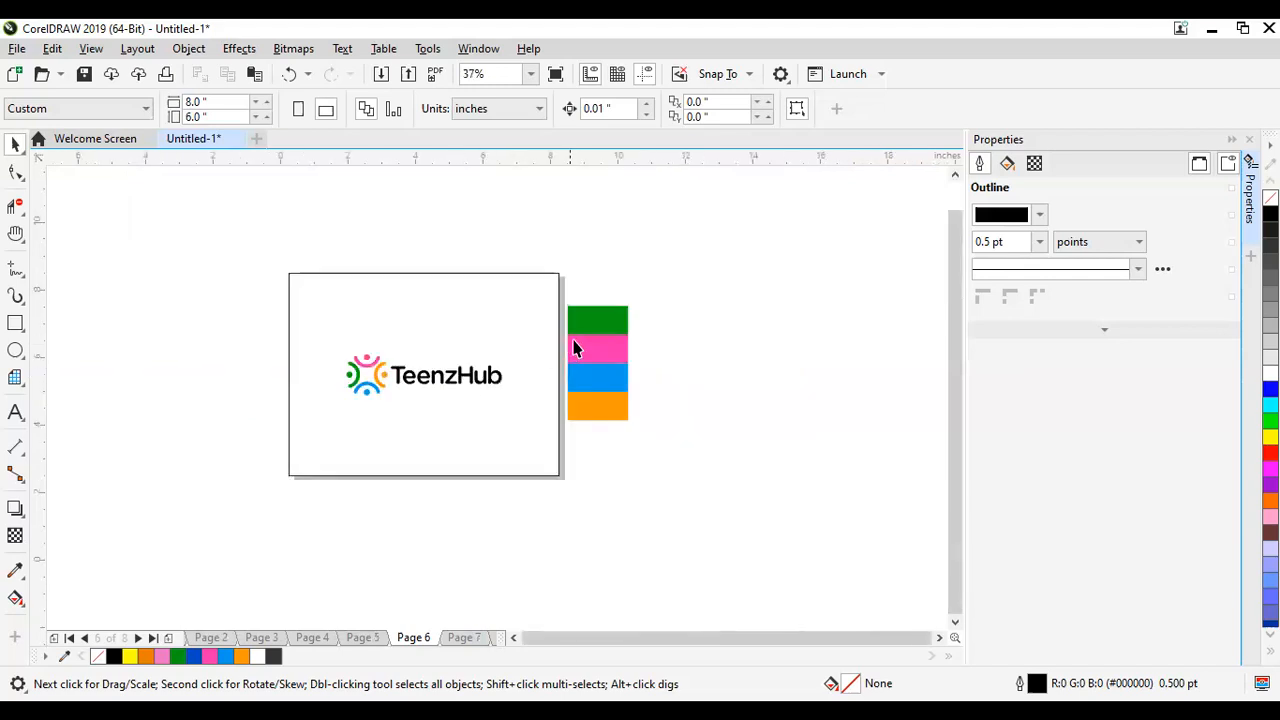
{"action": "left_click_drag", "start_coordinate": [657, 376], "coordinate": [640, 342]}
{"action": "left_click_drag", "start_coordinate": [561, 262], "coordinate": [680, 452]}
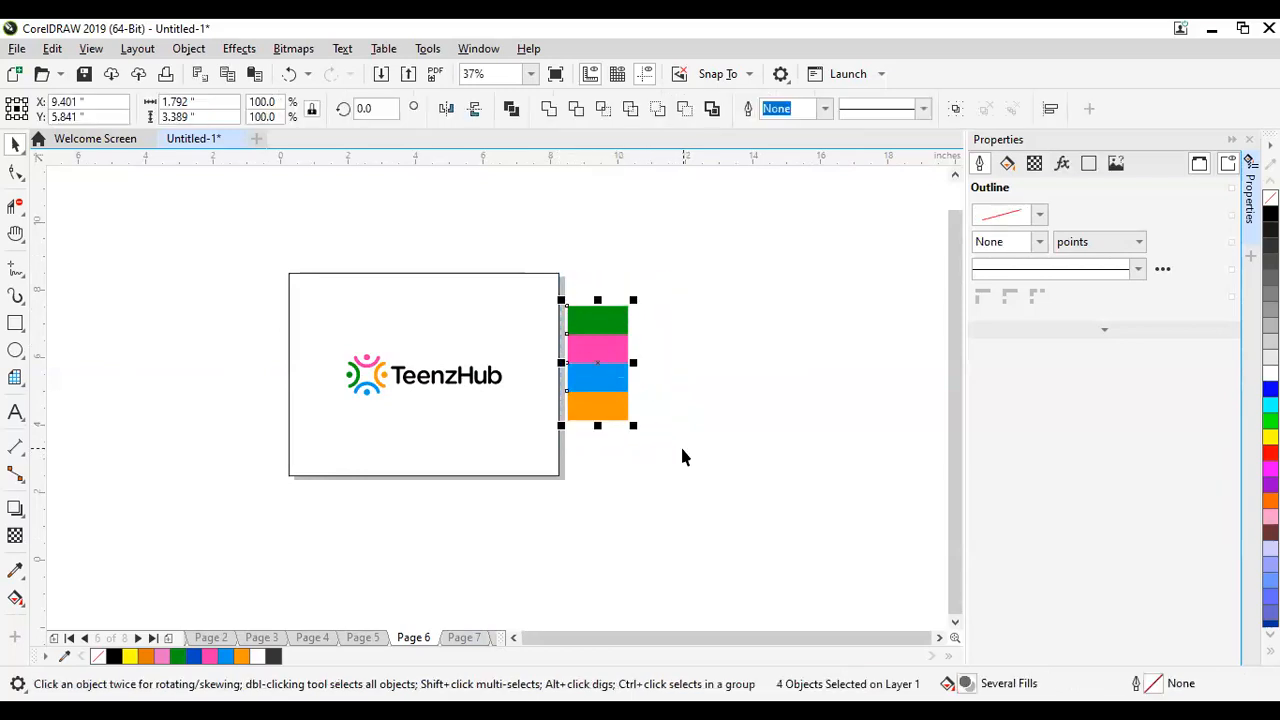
{"action": "left_click_drag", "start_coordinate": [586, 377], "coordinate": [778, 337]}
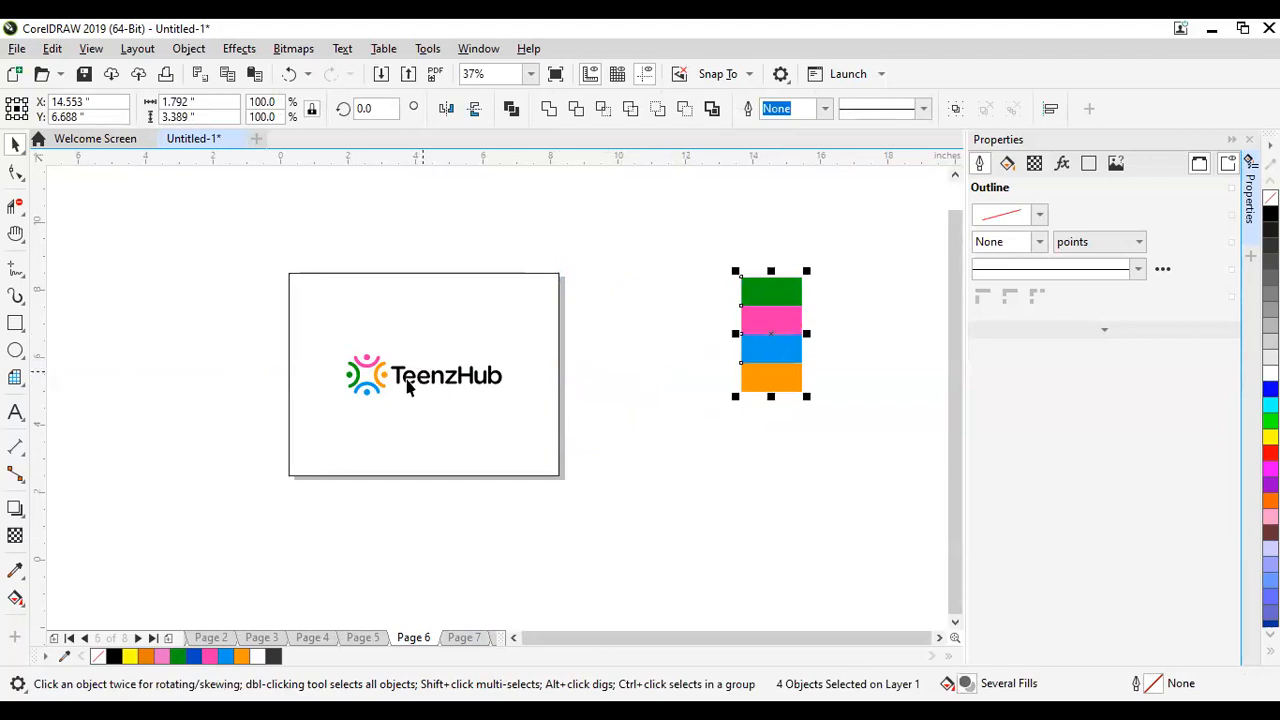
{"action": "scroll", "coordinate": [380, 390], "scroll_direction": "up", "scroll_amount": 2}
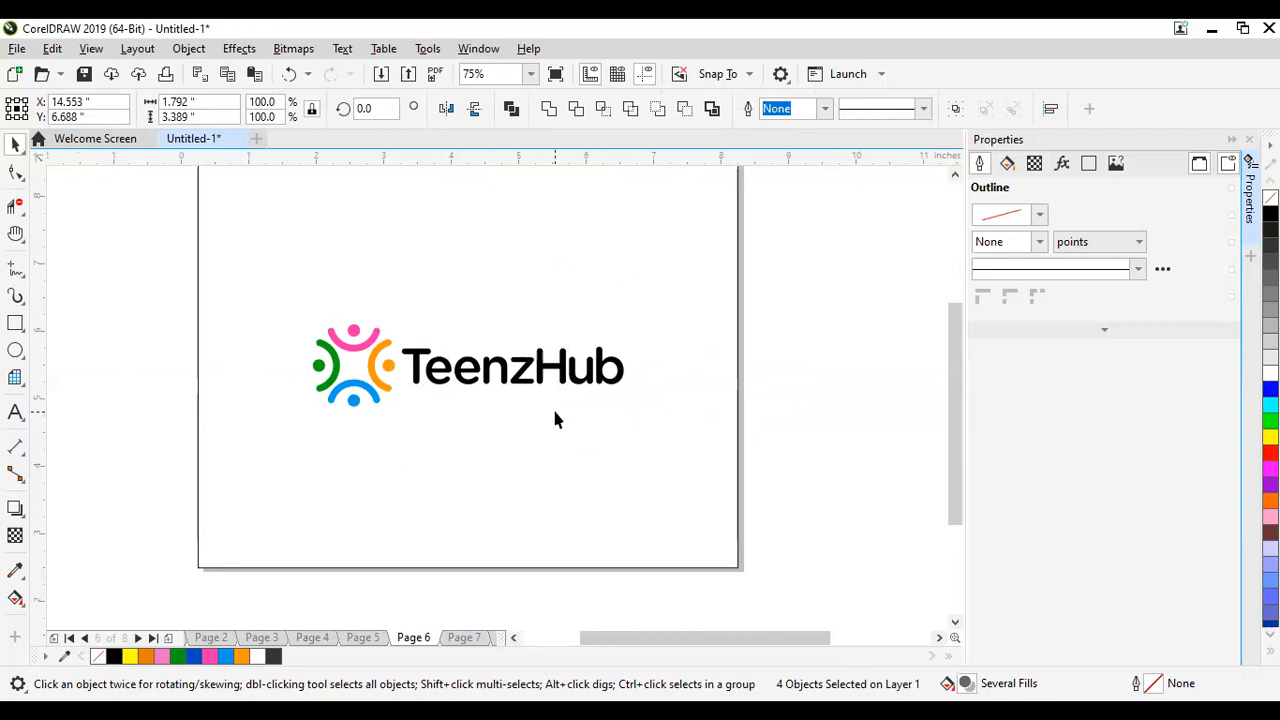
{"action": "scroll", "coordinate": [552, 406], "scroll_direction": "down", "scroll_amount": 2}
{"action": "scroll", "coordinate": [497, 370], "scroll_direction": "up", "scroll_amount": 2}
{"action": "scroll", "coordinate": [500, 365], "scroll_direction": "down", "scroll_amount": 2}
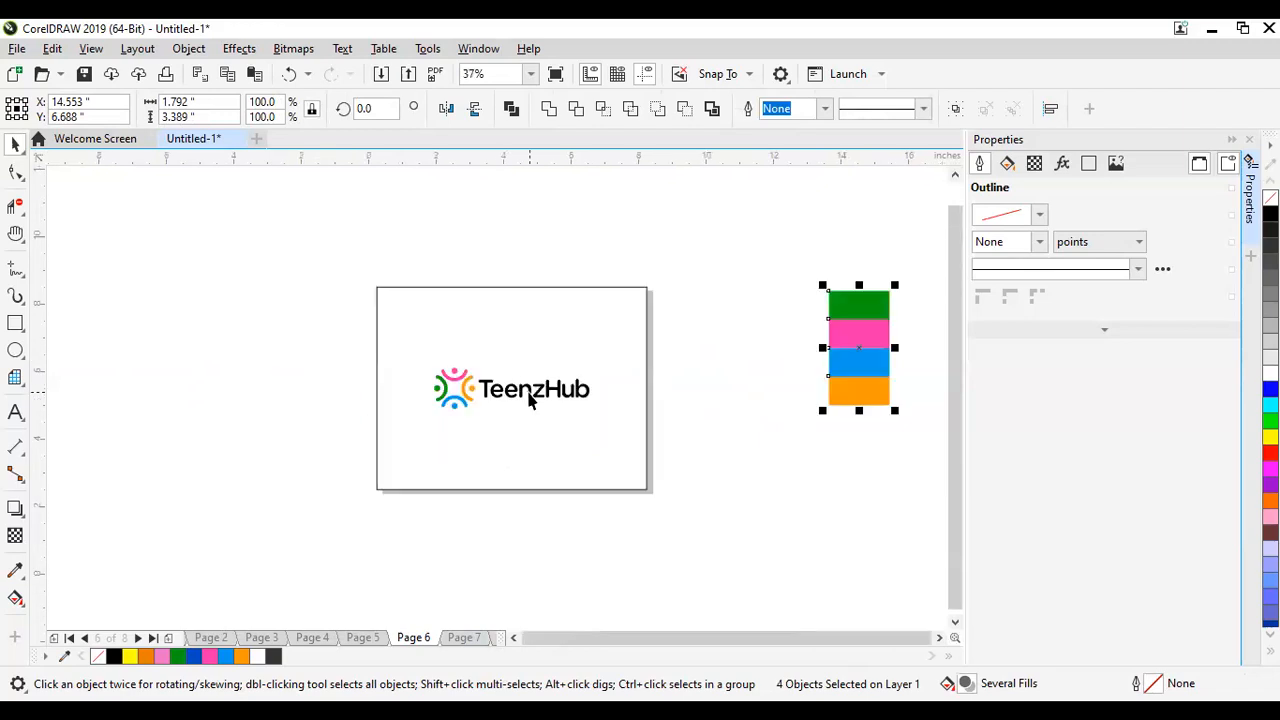
{"action": "scroll", "coordinate": [530, 398], "scroll_direction": "up", "scroll_amount": 2}
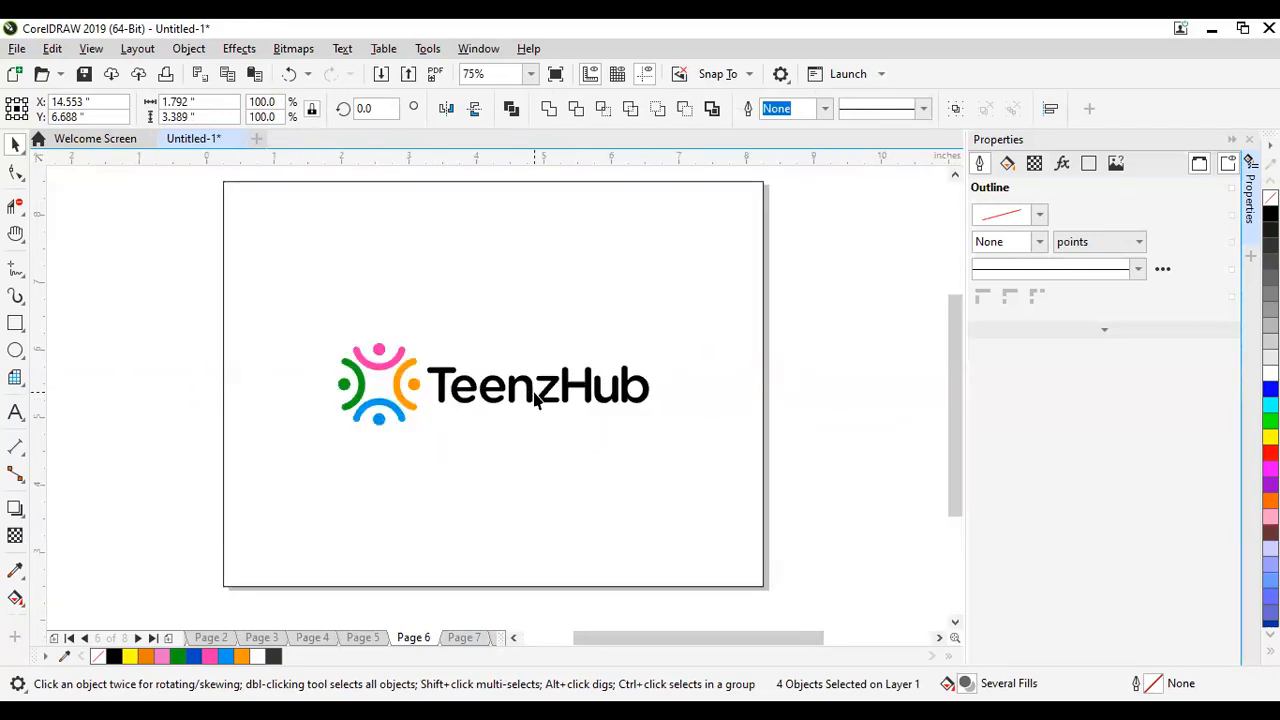
{"action": "scroll", "coordinate": [495, 402], "scroll_direction": "down", "scroll_amount": 3}
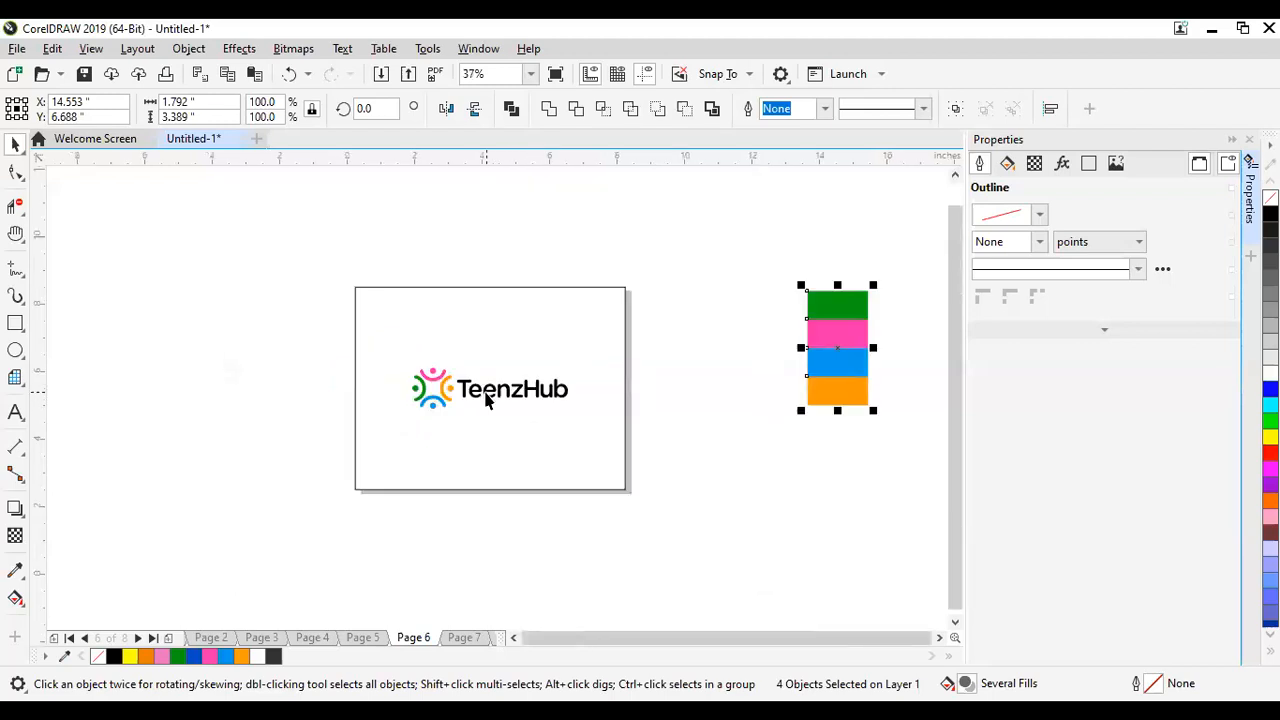
{"action": "scroll", "coordinate": [474, 397], "scroll_direction": "up", "scroll_amount": 4}
{"action": "scroll", "coordinate": [484, 400], "scroll_direction": "down", "scroll_amount": 3}
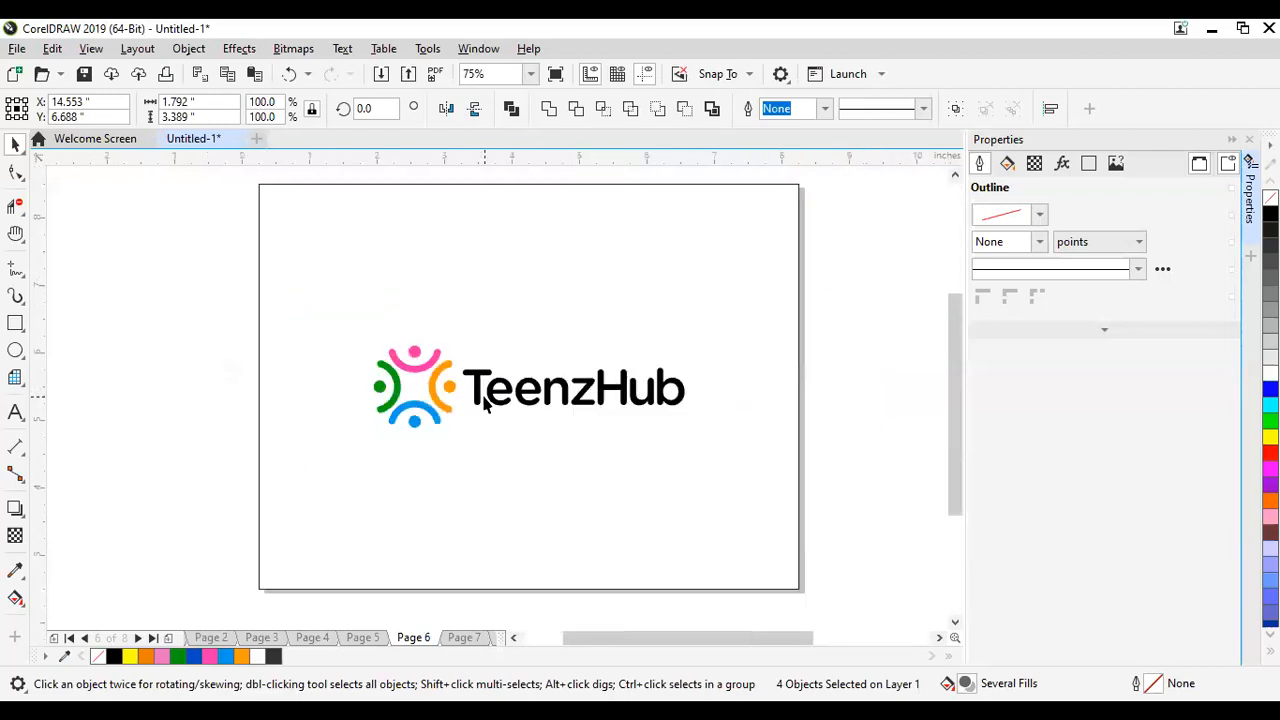
{"action": "scroll", "coordinate": [490, 400], "scroll_direction": "up", "scroll_amount": 2}
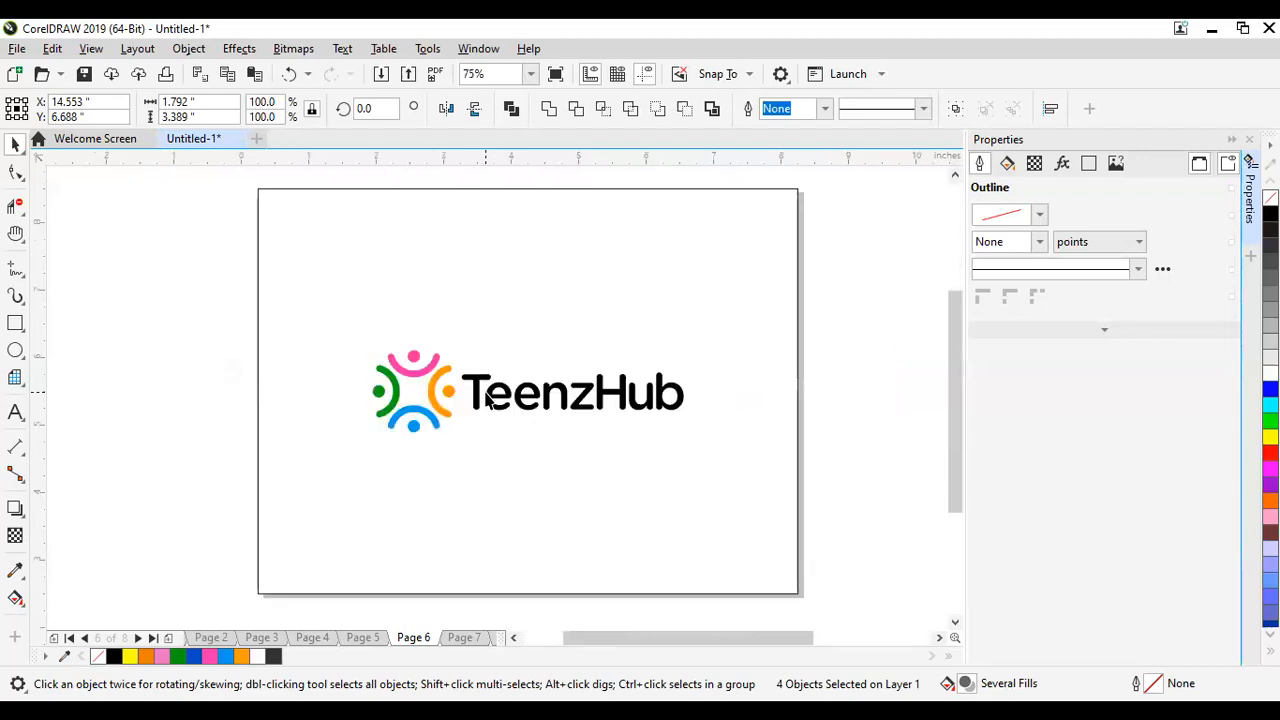
{"action": "scroll", "coordinate": [488, 400], "scroll_direction": "down", "scroll_amount": 2}
{"action": "scroll", "coordinate": [488, 400], "scroll_direction": "up", "scroll_amount": 2}
{"action": "scroll", "coordinate": [488, 400], "scroll_direction": "down", "scroll_amount": 2}
{"action": "scroll", "coordinate": [488, 400], "scroll_direction": "down", "scroll_amount": 1}
{"action": "scroll", "coordinate": [502, 395], "scroll_direction": "up", "scroll_amount": 1}
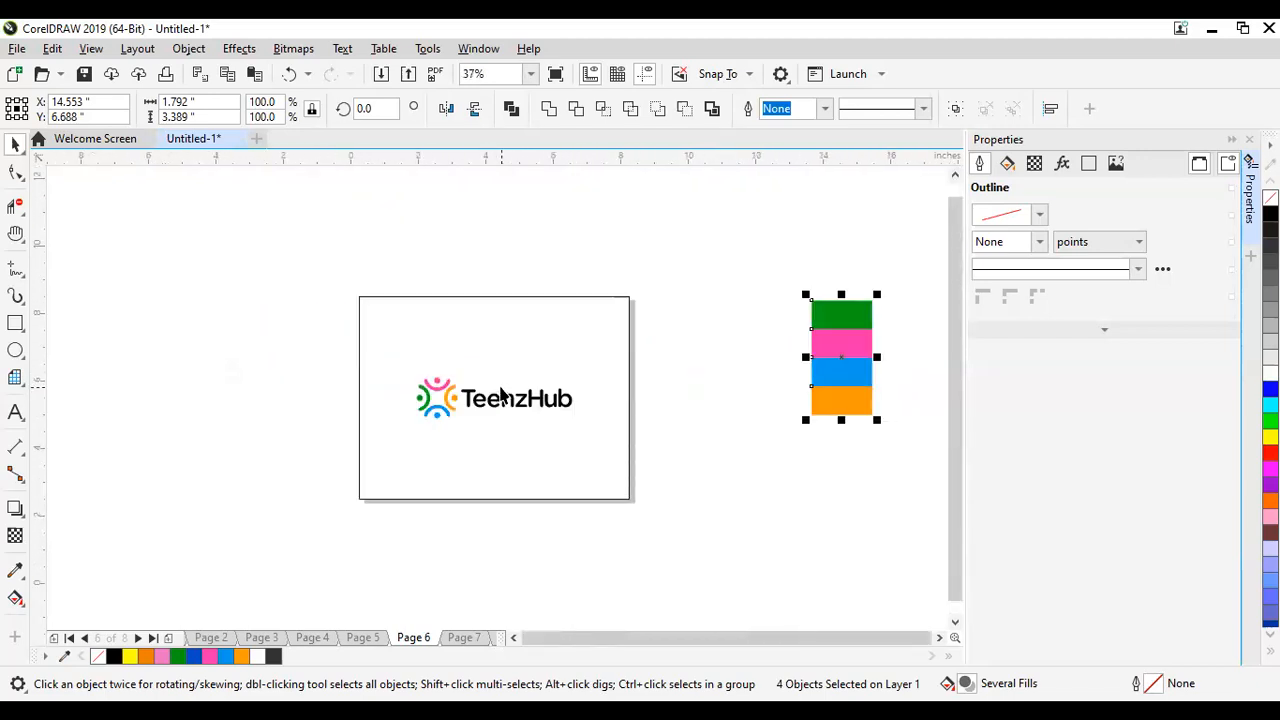
{"action": "scroll", "coordinate": [502, 395], "scroll_direction": "up", "scroll_amount": 2}
{"action": "scroll", "coordinate": [490, 400], "scroll_direction": "down", "scroll_amount": 1}
{"action": "scroll", "coordinate": [497, 402], "scroll_direction": "up", "scroll_amount": 1}
{"action": "scroll", "coordinate": [499, 402], "scroll_direction": "down", "scroll_amount": 2}
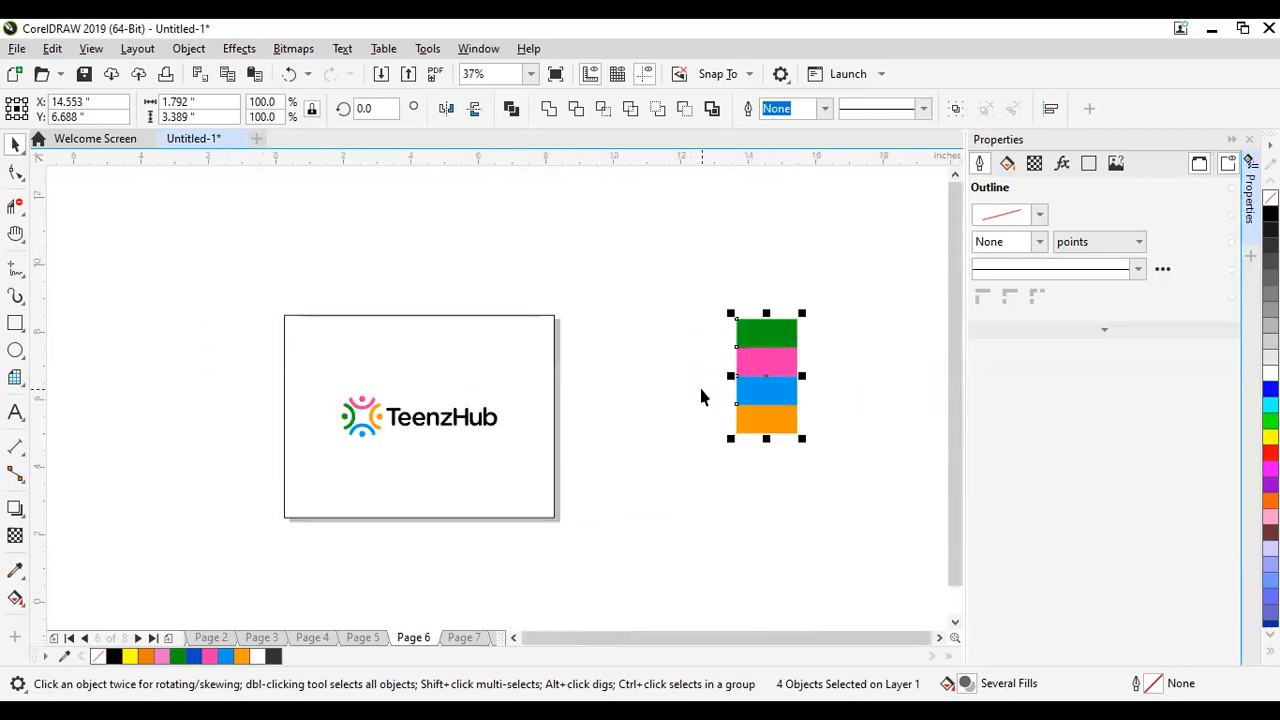
{"action": "scroll", "coordinate": [377, 413], "scroll_direction": "up", "scroll_amount": 1}
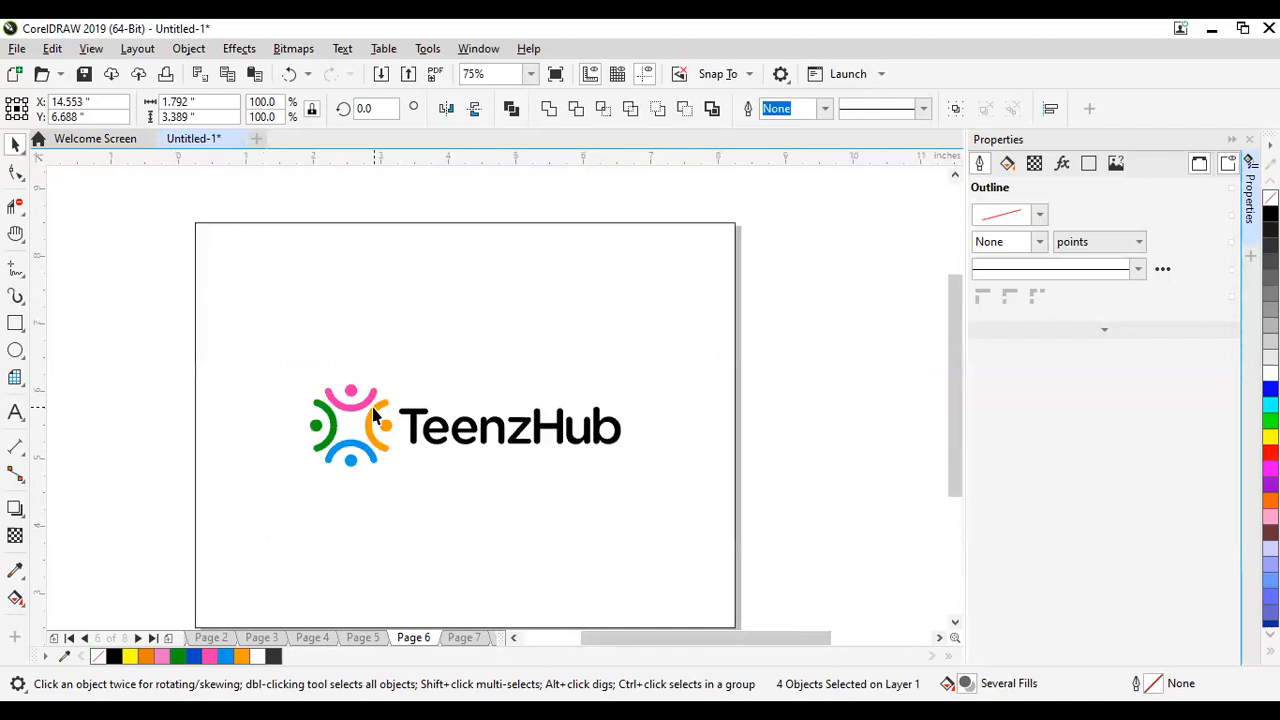
{"action": "scroll", "coordinate": [378, 413], "scroll_direction": "down", "scroll_amount": 2}
{"action": "scroll", "coordinate": [386, 410], "scroll_direction": "up", "scroll_amount": 1}
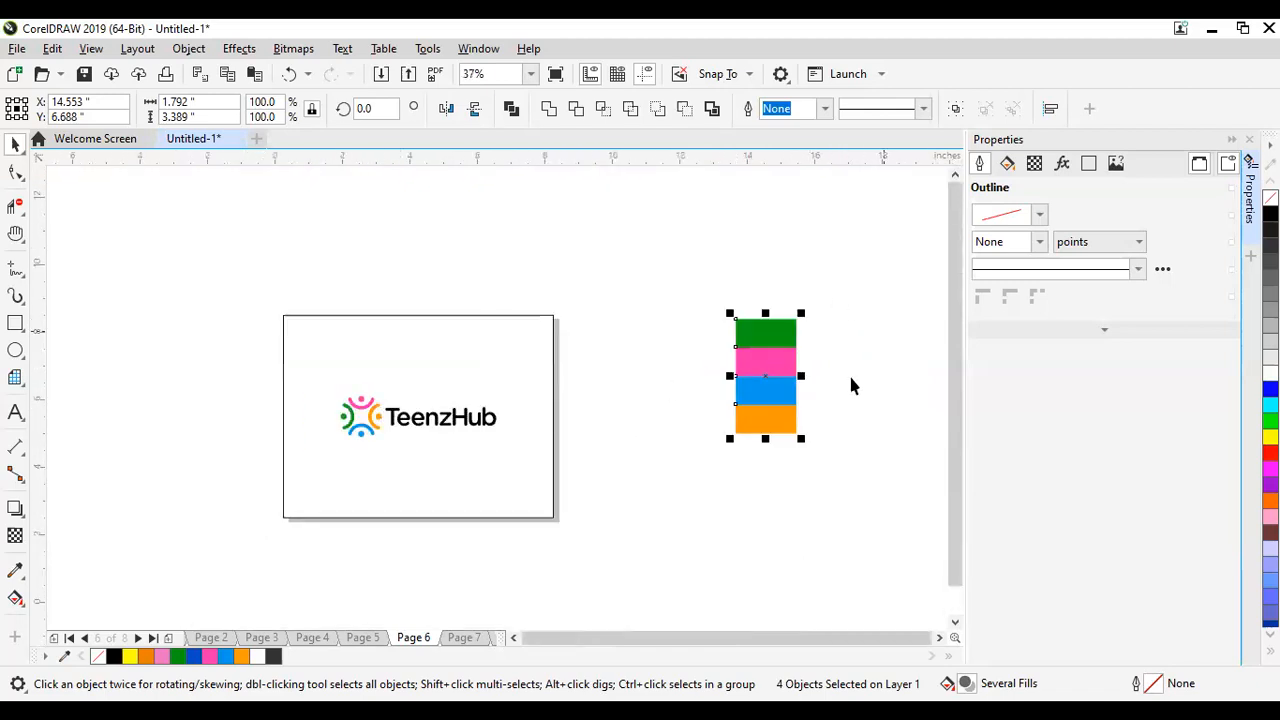
{"action": "scroll", "coordinate": [376, 433], "scroll_direction": "up", "scroll_amount": 1}
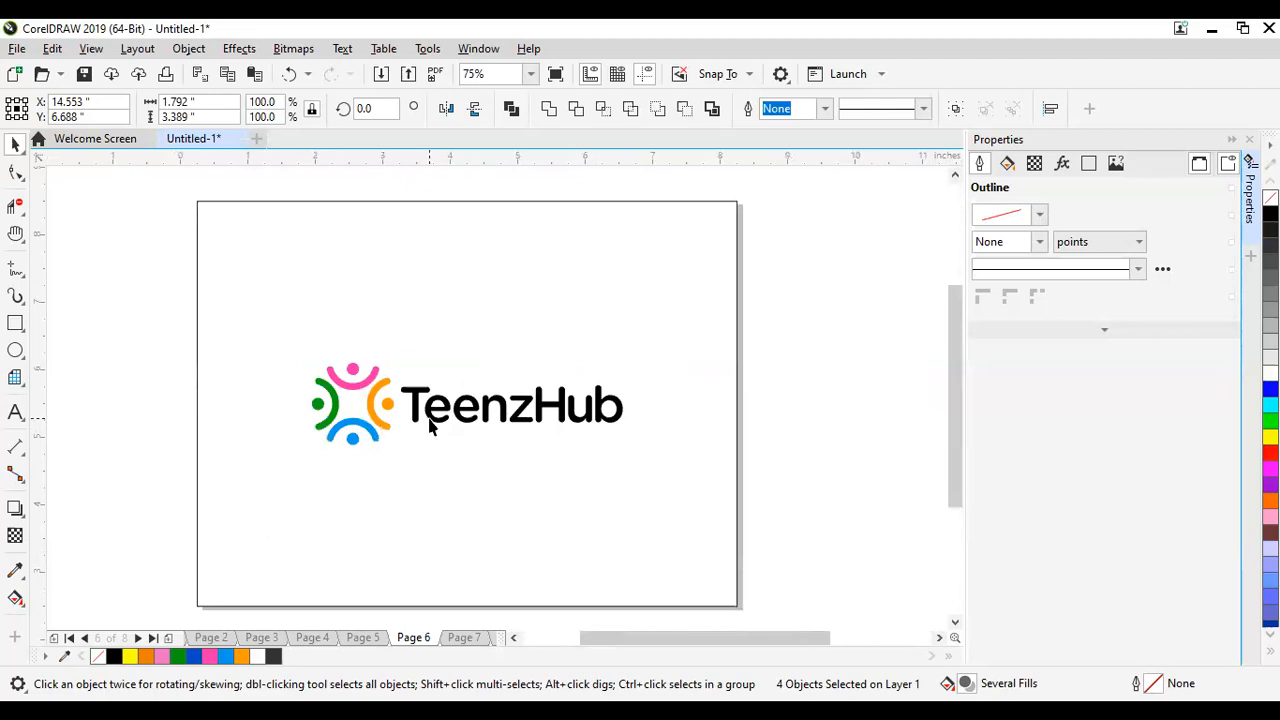
{"action": "scroll", "coordinate": [487, 401], "scroll_direction": "down", "scroll_amount": 1}
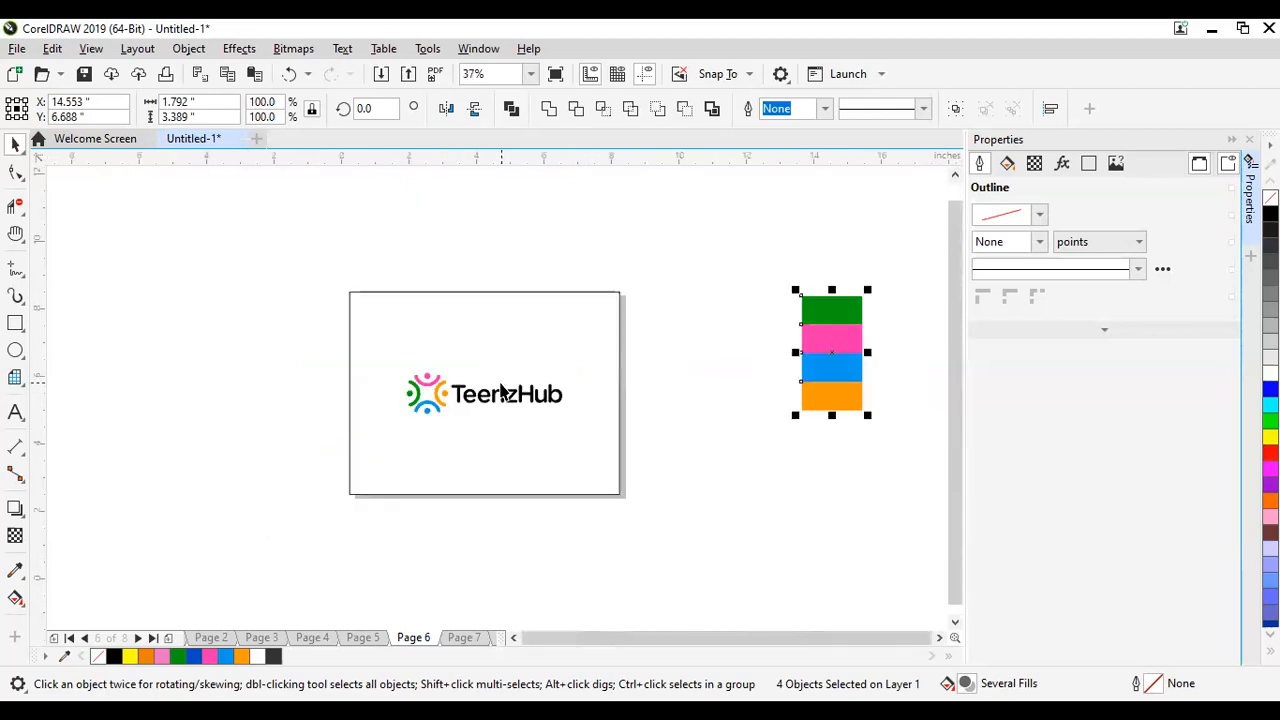
Step: Add a new page after page 6 and create a page-sized rectangle frame of 8 by 6 inches on it
{"action": "left_click", "coordinate": [168, 638]}
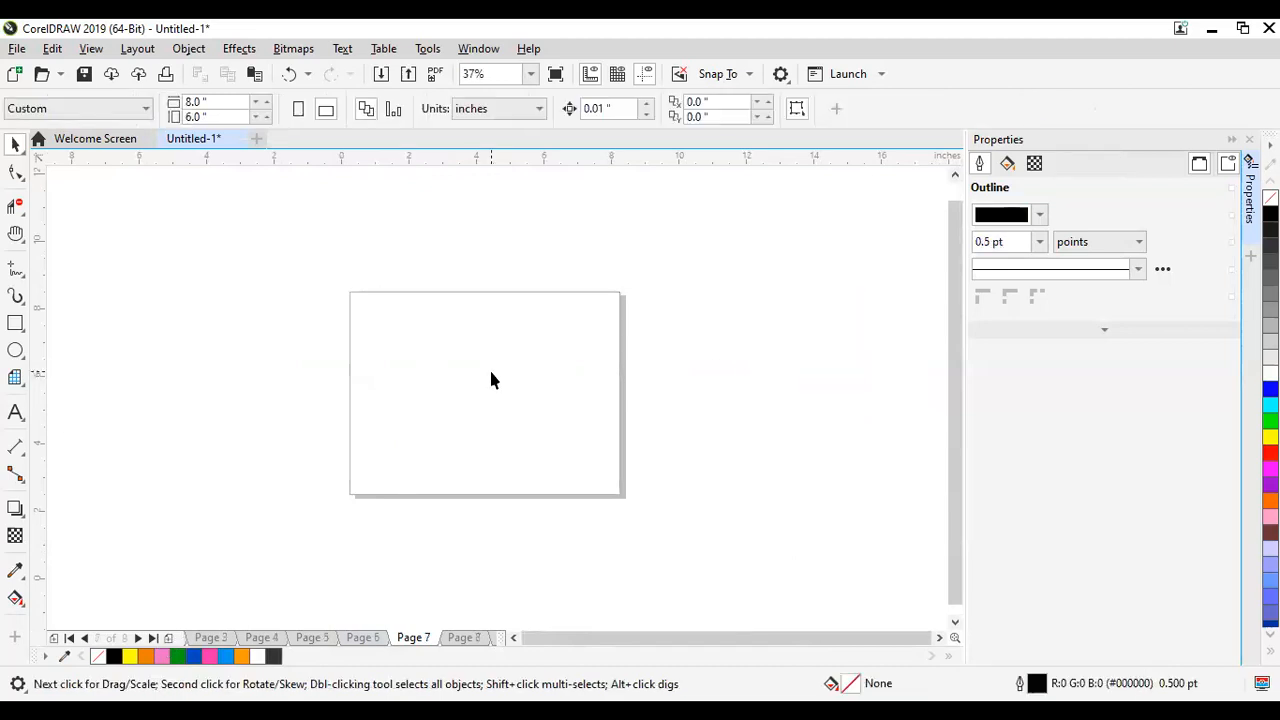
{"action": "double_click", "coordinate": [14, 324]}
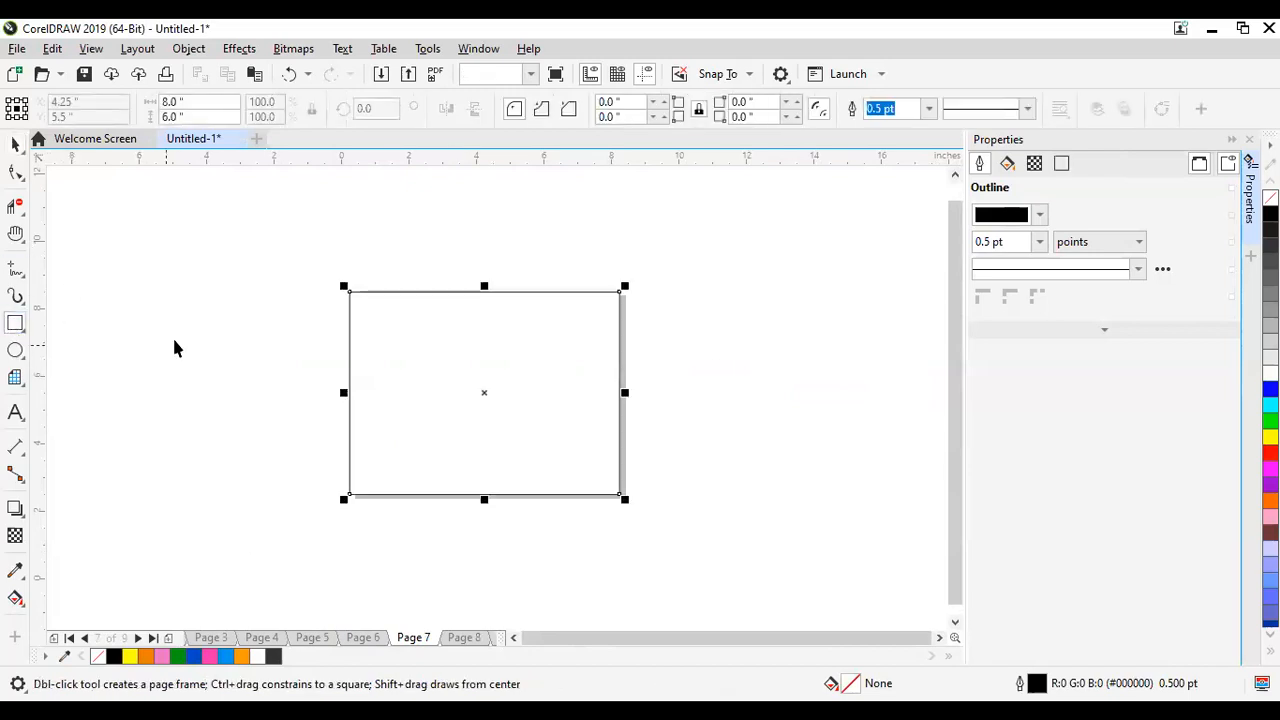
{"action": "key", "text": "Escape"}
{"action": "key", "text": "space"}
{"action": "scroll", "coordinate": [513, 354], "scroll_direction": "up", "scroll_amount": 1}
{"action": "scroll", "coordinate": [511, 350], "scroll_direction": "down", "scroll_amount": 1}
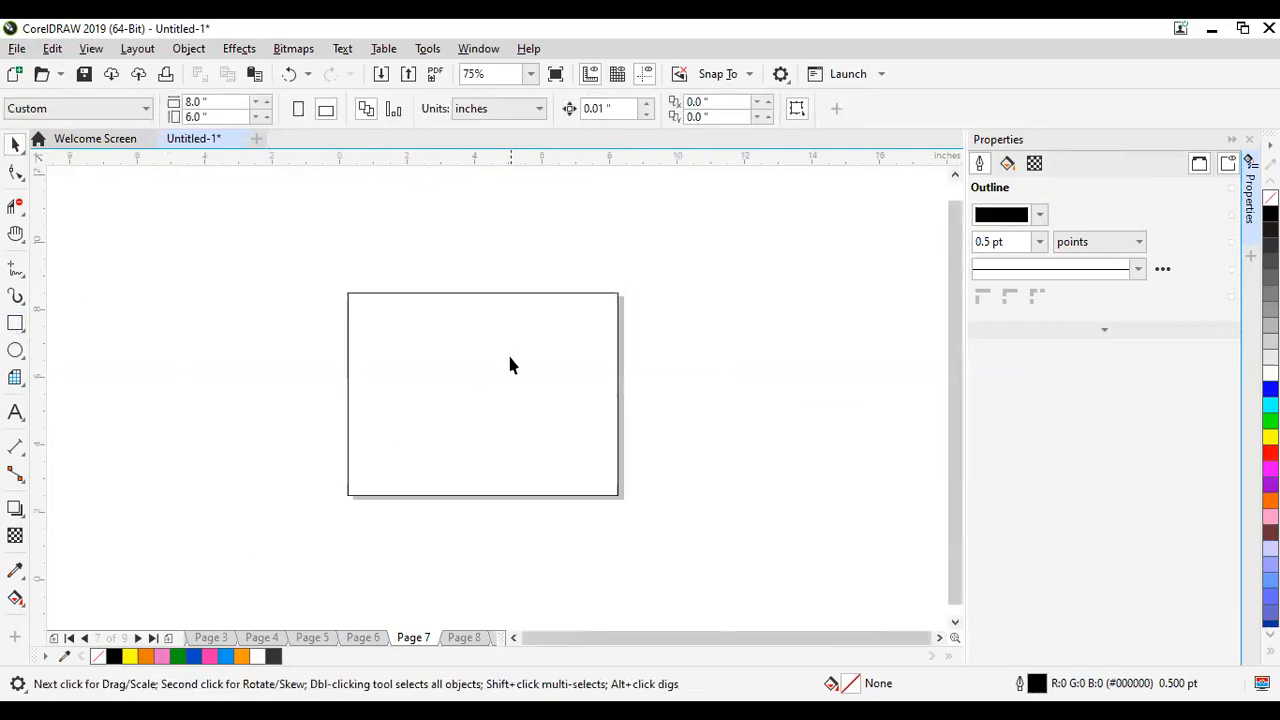
Step: Bring the four colour swatches from page 6 onto page 7 and scale them up to the full page height
{"action": "left_click", "coordinate": [362, 638]}
{"action": "left_click_drag", "start_coordinate": [757, 264], "coordinate": [402, 646]}
{"action": "left_click_drag", "start_coordinate": [683, 360], "coordinate": [429, 350]}
{"action": "left_click_drag", "start_coordinate": [466, 414], "coordinate": [530, 510]}
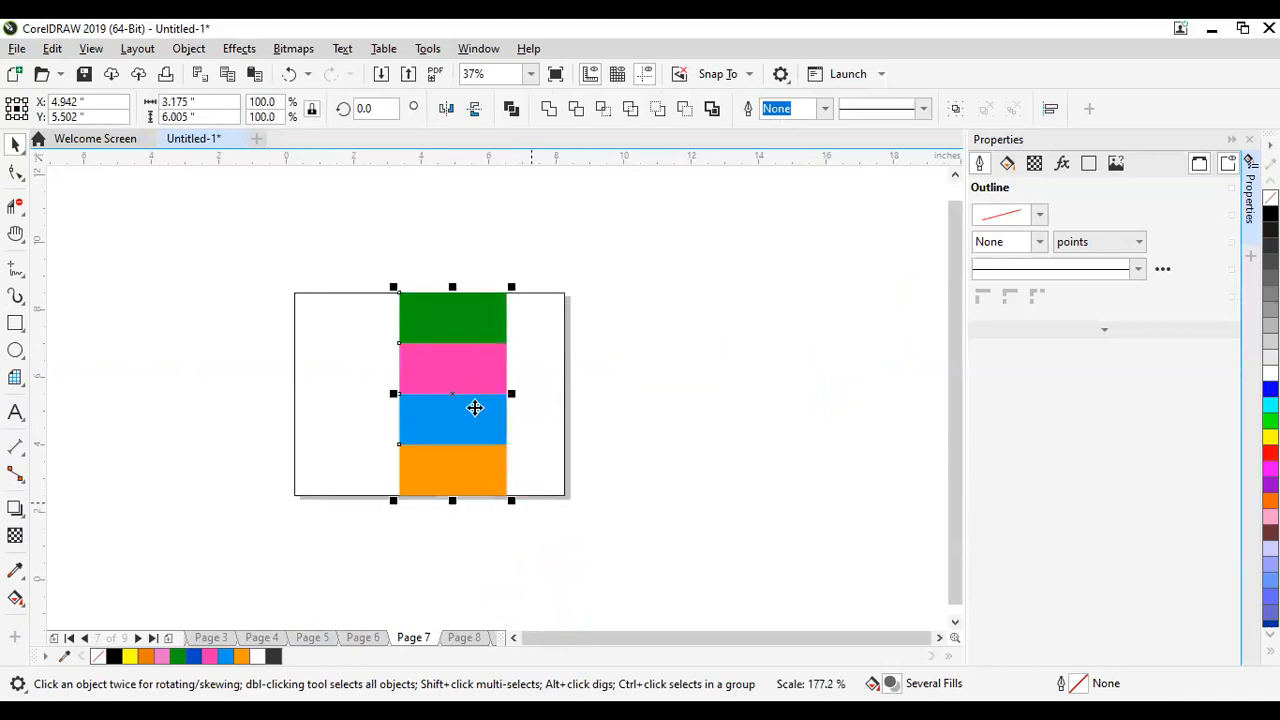
Step: Stretch the four colour swatches horizontally to both page edges, making the stripes 8 inches wide
{"action": "scroll", "coordinate": [449, 317], "scroll_direction": "up", "scroll_amount": 2}
{"action": "scroll", "coordinate": [449, 317], "scroll_direction": "down", "scroll_amount": 2}
{"action": "left_click_drag", "start_coordinate": [516, 394], "coordinate": [563, 393]}
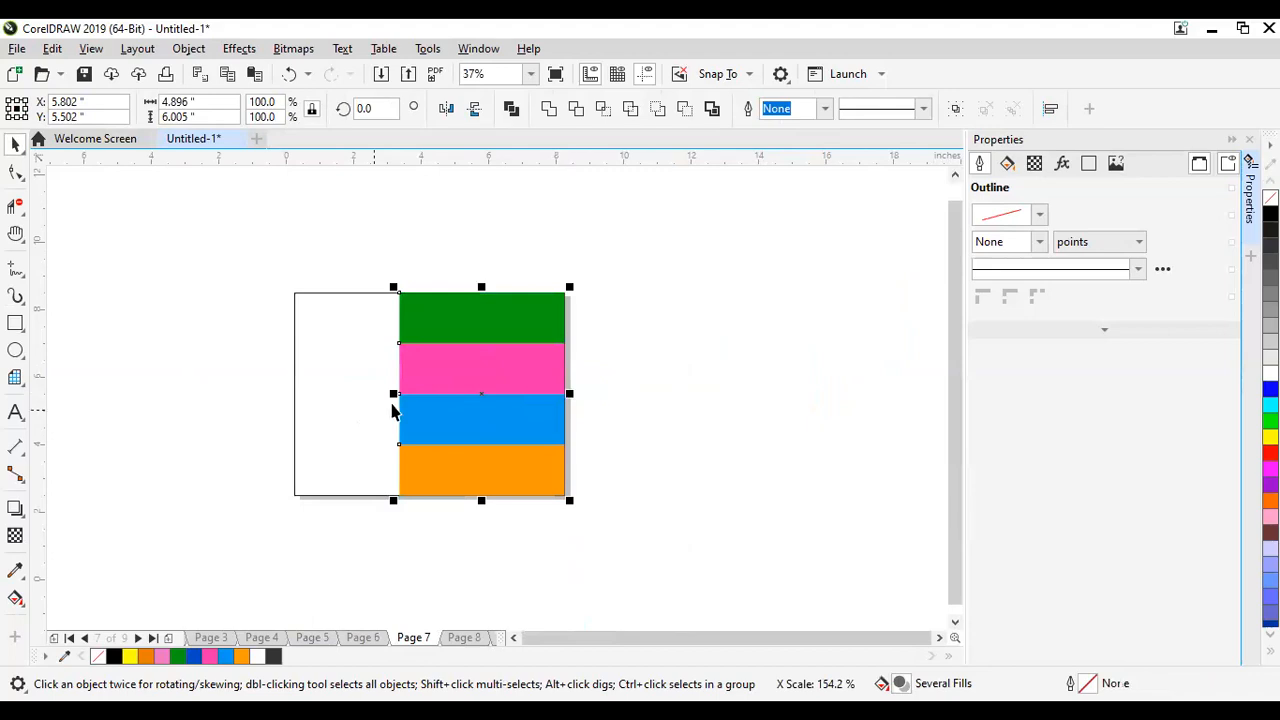
{"action": "left_click_drag", "start_coordinate": [394, 394], "coordinate": [294, 394]}
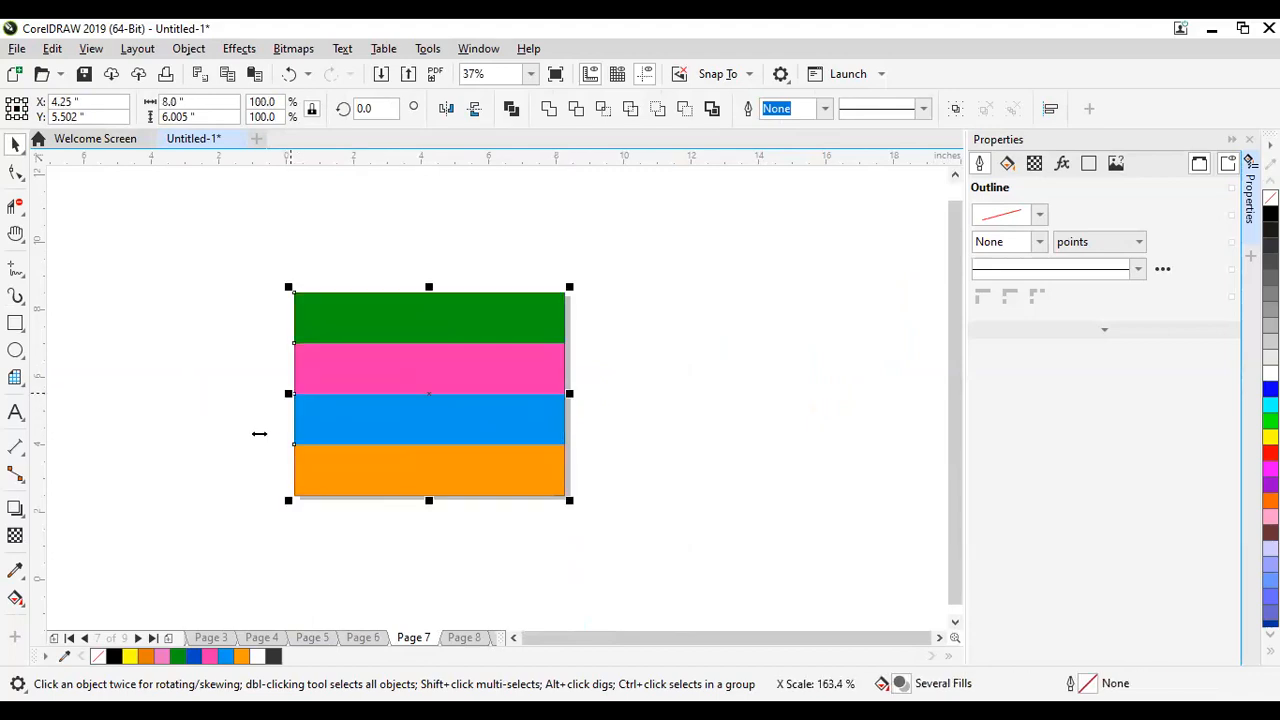
{"action": "key", "text": "Escape"}
{"action": "scroll", "coordinate": [509, 380], "scroll_direction": "down", "scroll_amount": 3}
{"action": "scroll", "coordinate": [500, 367], "scroll_direction": "up", "scroll_amount": 1}
{"action": "scroll", "coordinate": [500, 366], "scroll_direction": "down", "scroll_amount": 1}
{"action": "scroll", "coordinate": [505, 388], "scroll_direction": "up", "scroll_amount": 2}
{"action": "scroll", "coordinate": [880, 338], "scroll_direction": "up", "scroll_amount": 1}
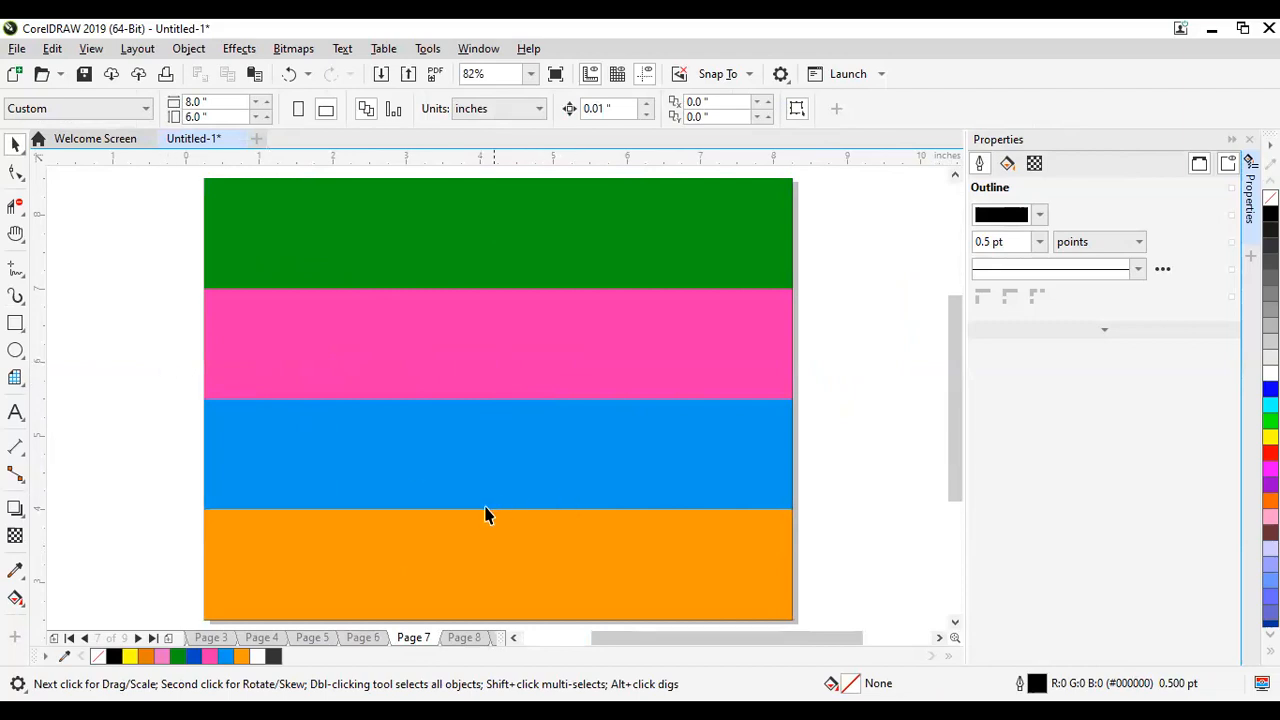
Step: Review the earlier style guide pages back to page 3 and examine the text and pattern layout on the Our Brand page
{"action": "left_click", "coordinate": [372, 637]}
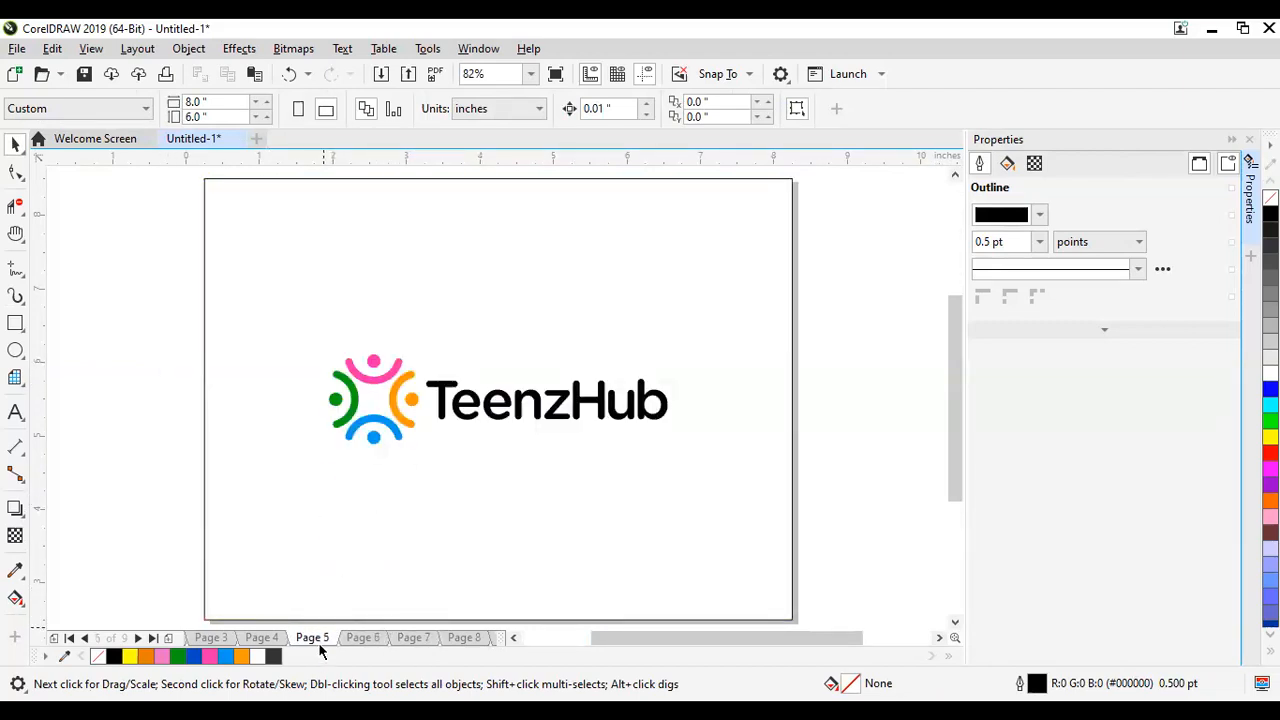
{"action": "left_click", "coordinate": [316, 638]}
{"action": "left_click", "coordinate": [260, 637]}
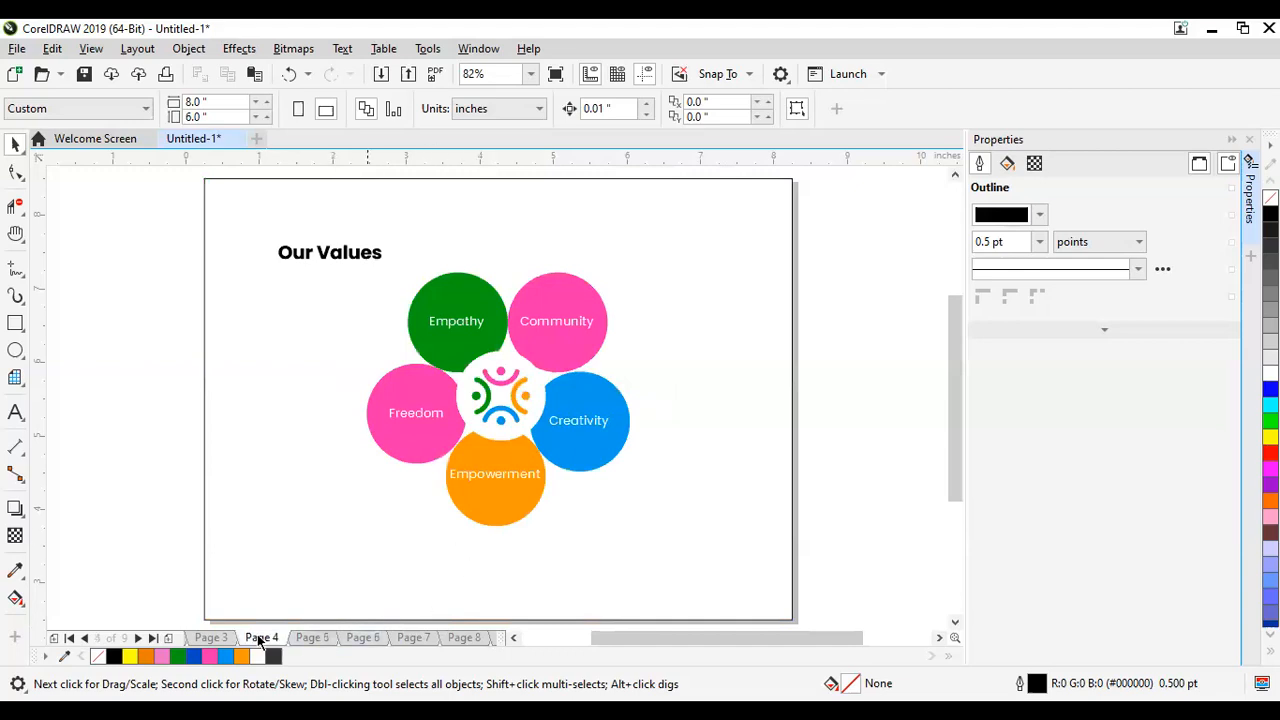
{"action": "left_click", "coordinate": [218, 638]}
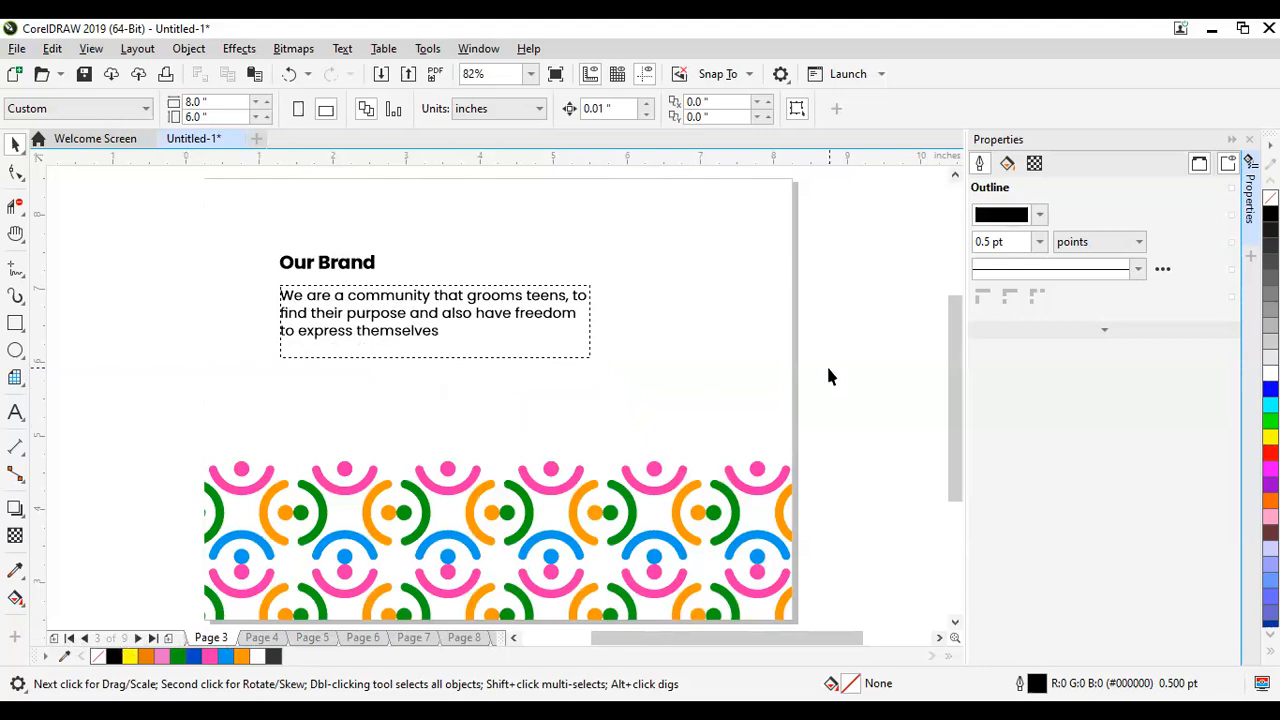
{"action": "left_click", "coordinate": [432, 497]}
{"action": "scroll", "coordinate": [430, 495], "scroll_direction": "down", "scroll_amount": 5}
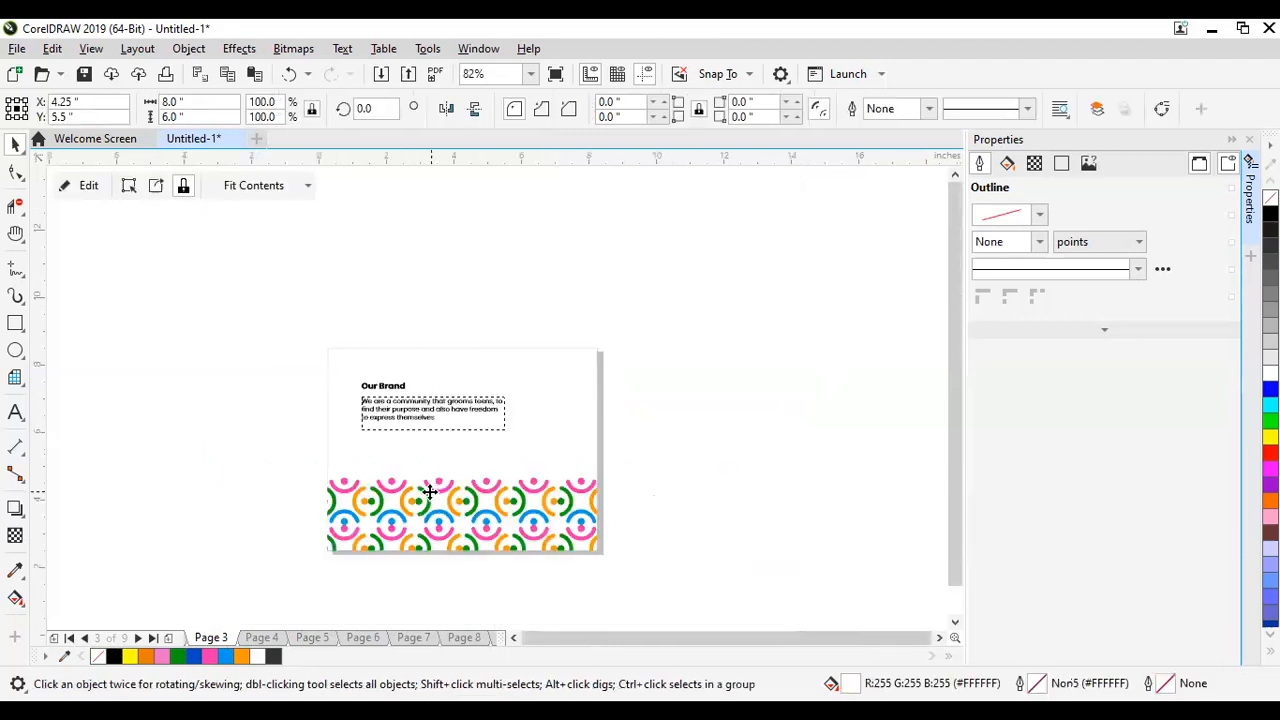
{"action": "scroll", "coordinate": [430, 495], "scroll_direction": "up", "scroll_amount": 4}
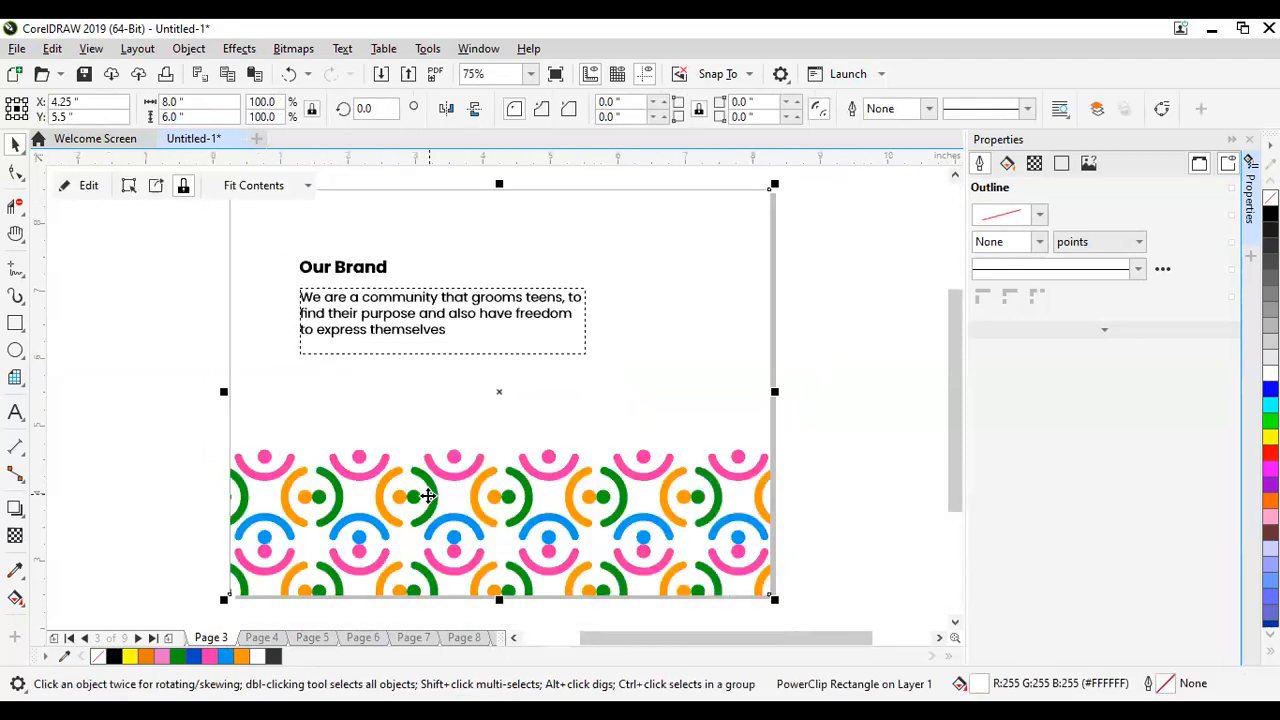
{"action": "scroll", "coordinate": [425, 492], "scroll_direction": "down", "scroll_amount": 4}
{"action": "scroll", "coordinate": [451, 466], "scroll_direction": "up", "scroll_amount": 4}
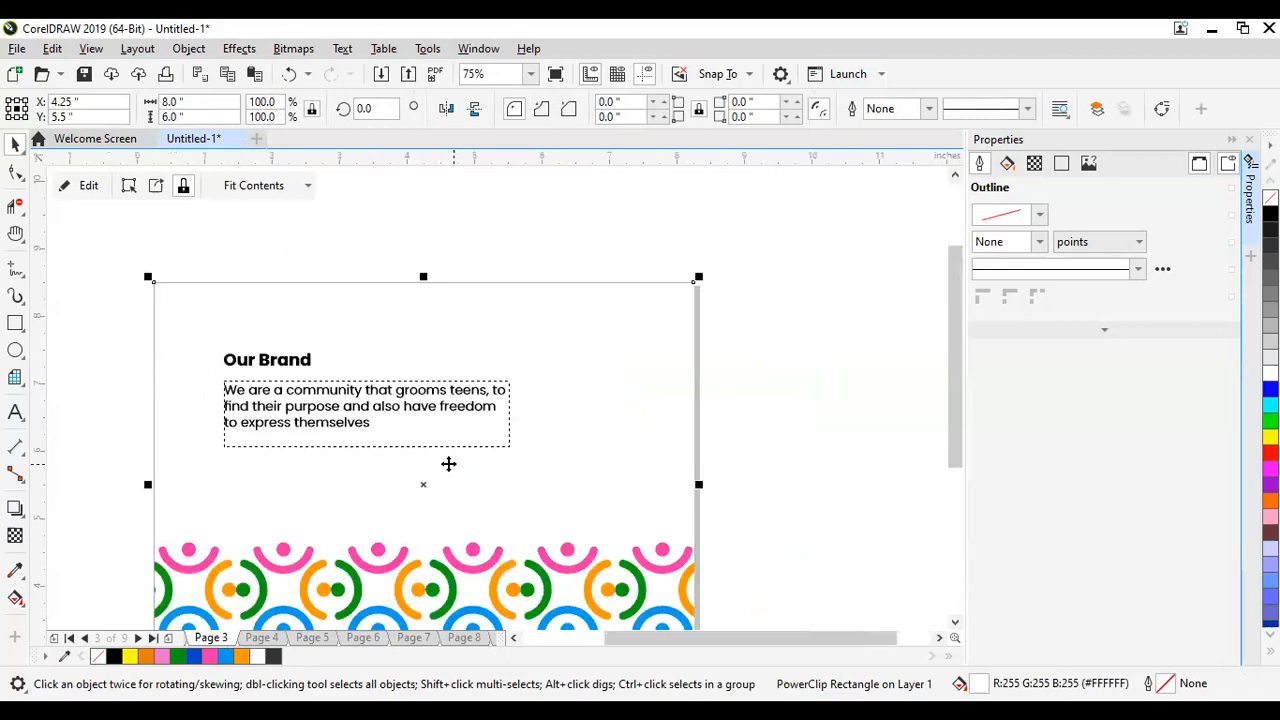
{"action": "scroll", "coordinate": [426, 484], "scroll_direction": "down", "scroll_amount": 4}
{"action": "scroll", "coordinate": [395, 499], "scroll_direction": "up", "scroll_amount": 2}
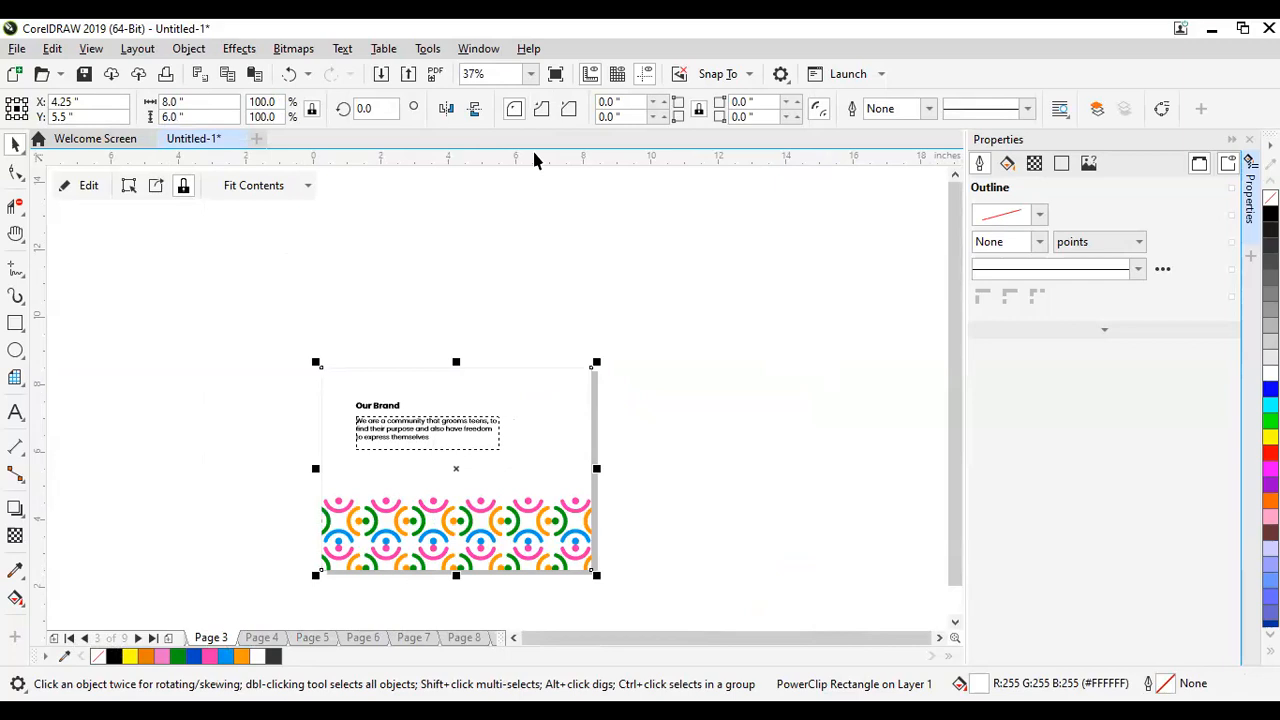
{"action": "left_click", "coordinate": [641, 421]}
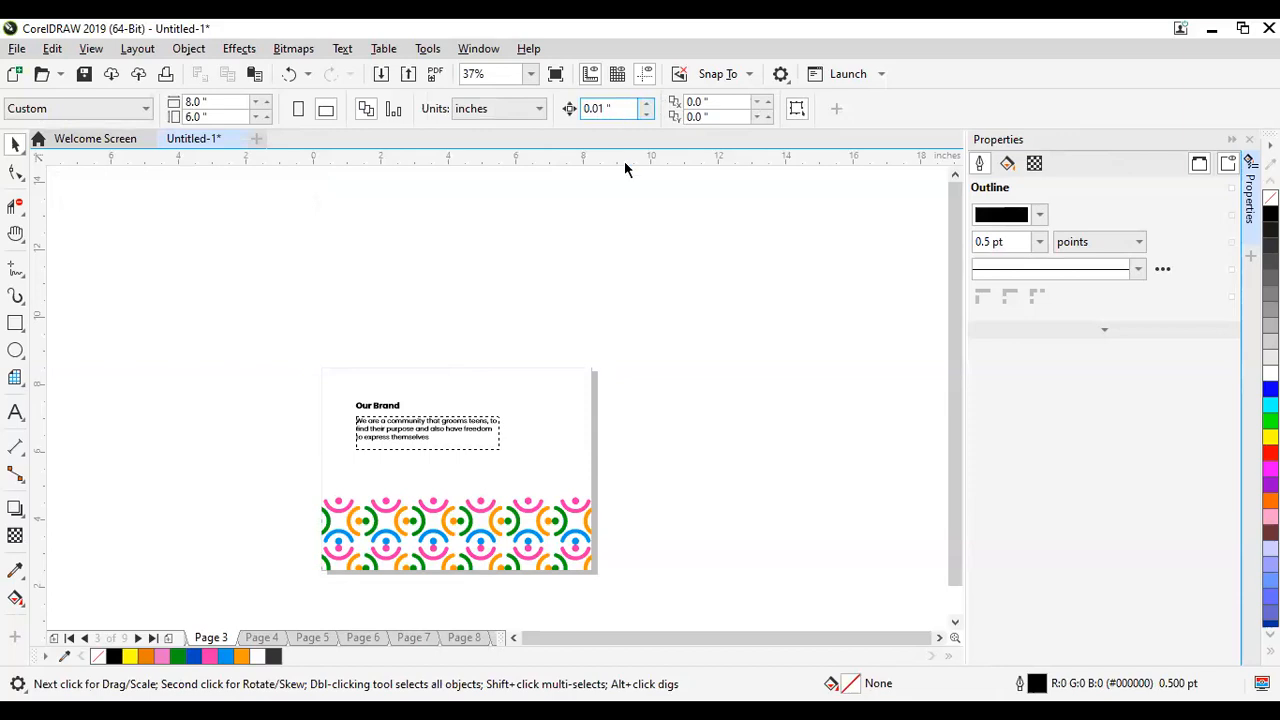
{"action": "key", "text": "alt+Tab"}
{"action": "scroll", "coordinate": [514, 363], "scroll_direction": "up", "scroll_amount": 2}
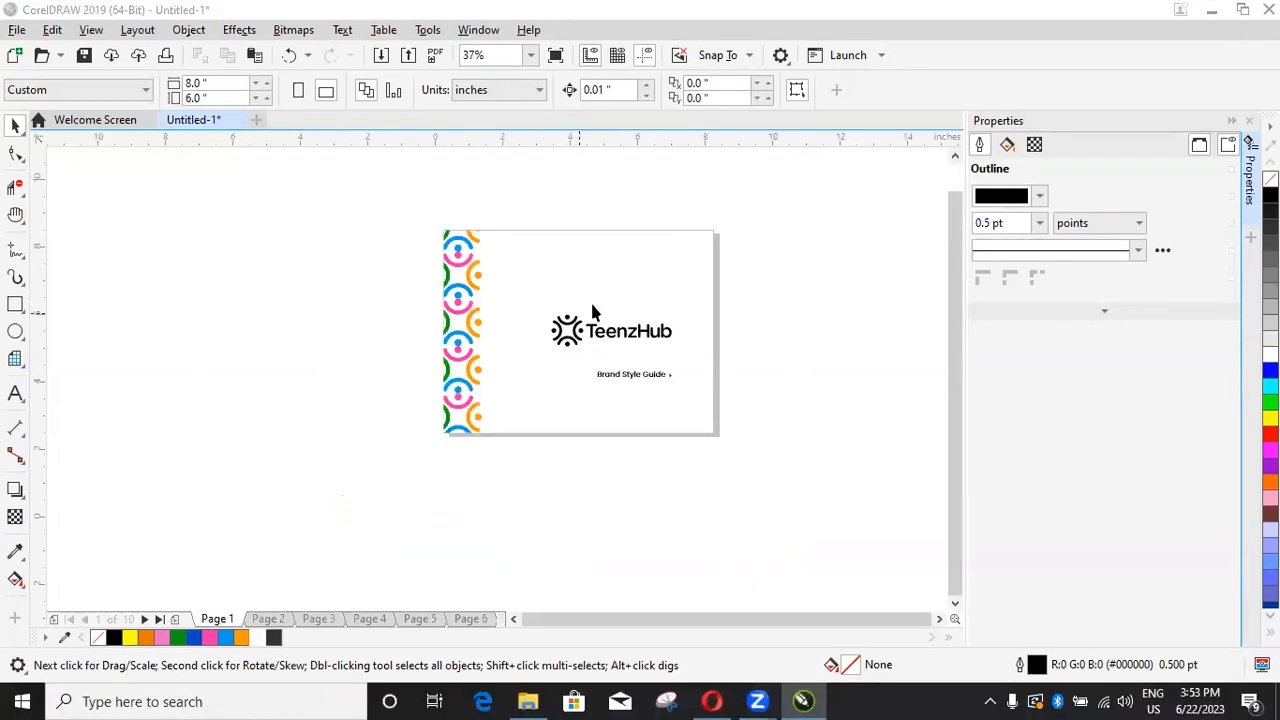
Step: Add a new page after the Our Core Values page and create a page-sized rectangle of 8 by 6 inches on it
{"action": "left_click", "coordinate": [272, 620]}
{"action": "left_click", "coordinate": [316, 619]}
{"action": "left_click", "coordinate": [369, 617]}
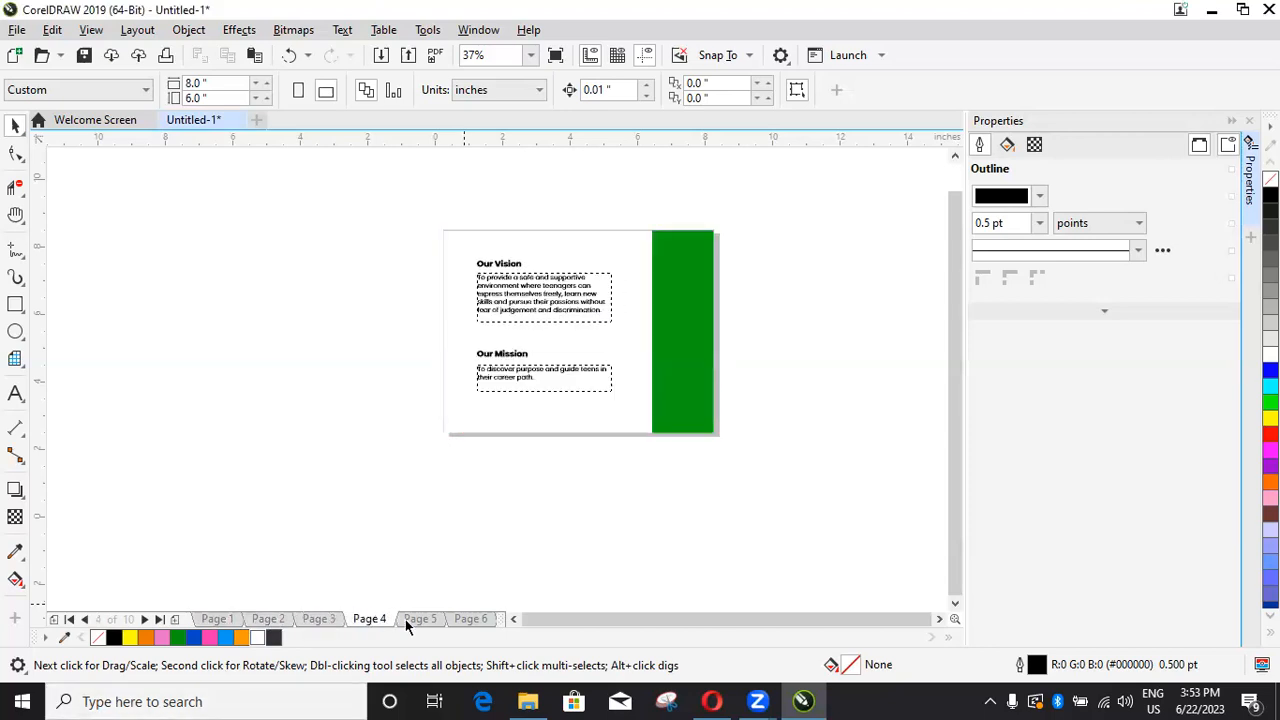
{"action": "left_click", "coordinate": [434, 619]}
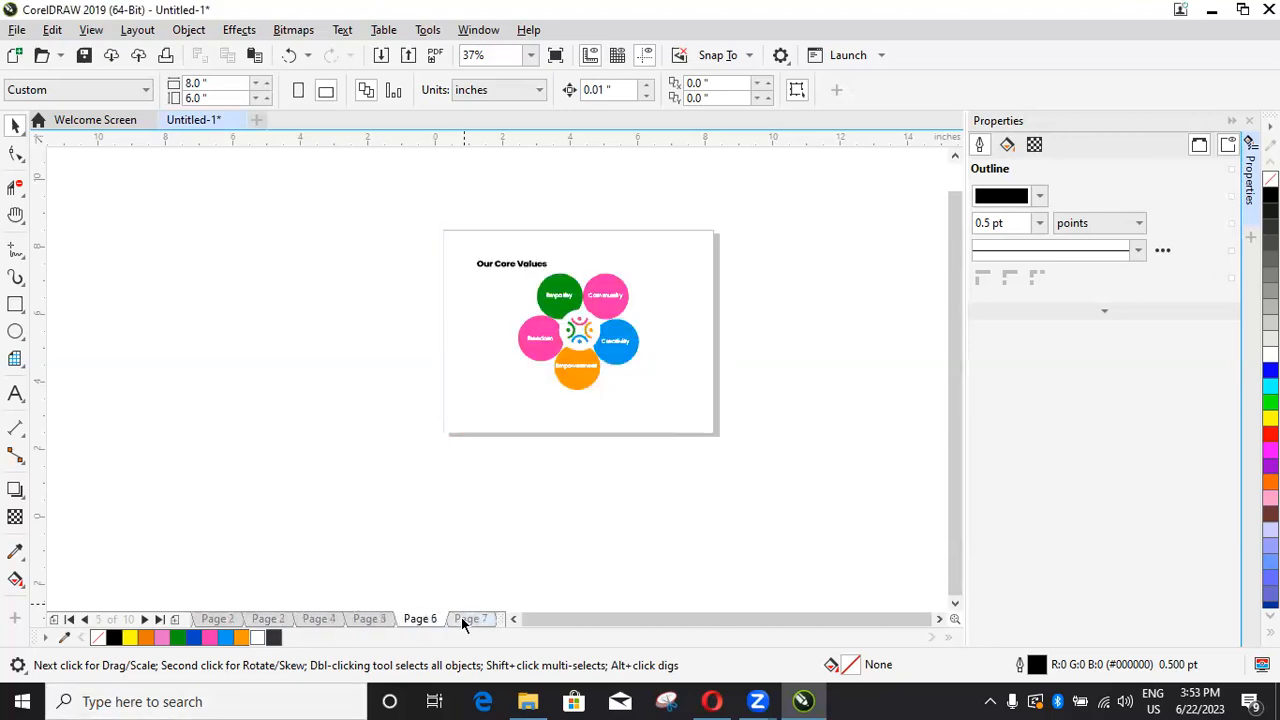
{"action": "left_click", "coordinate": [378, 621]}
{"action": "left_click", "coordinate": [176, 620]}
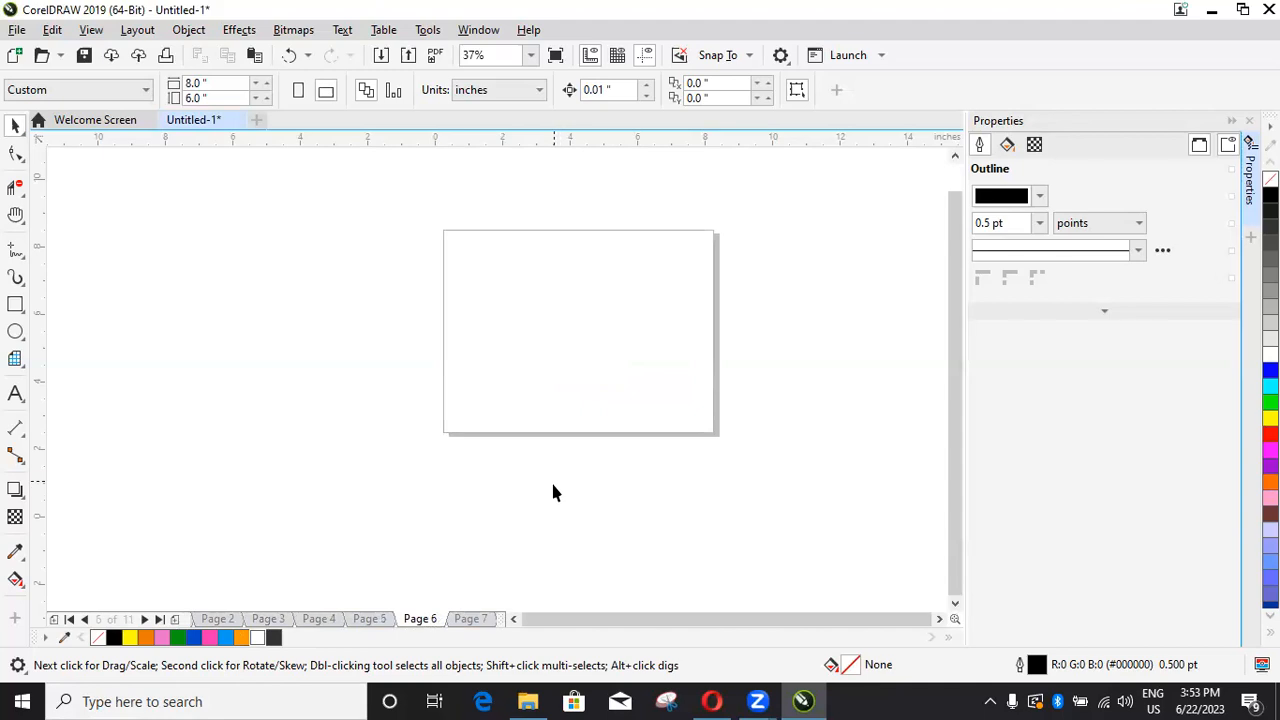
{"action": "double_click", "coordinate": [11, 307]}
{"action": "key", "text": "space"}
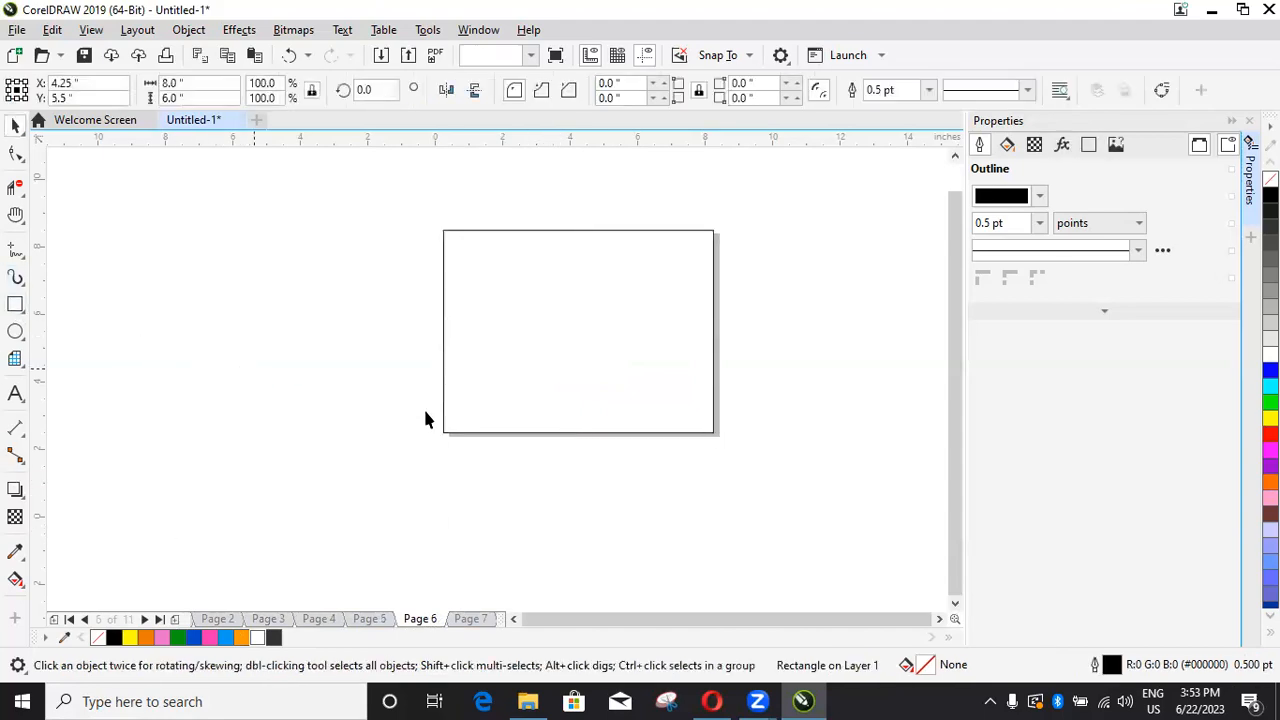
{"action": "left_click", "coordinate": [423, 406]}
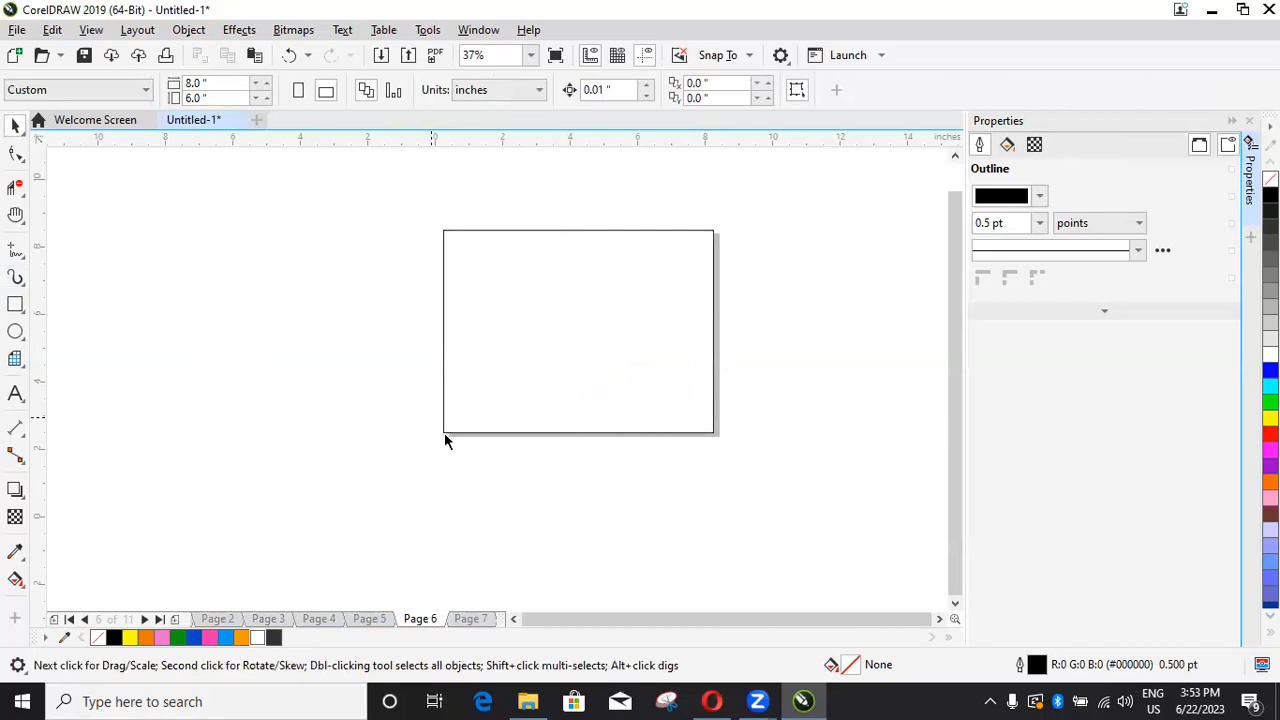
{"action": "key", "text": "ctrl+e"}
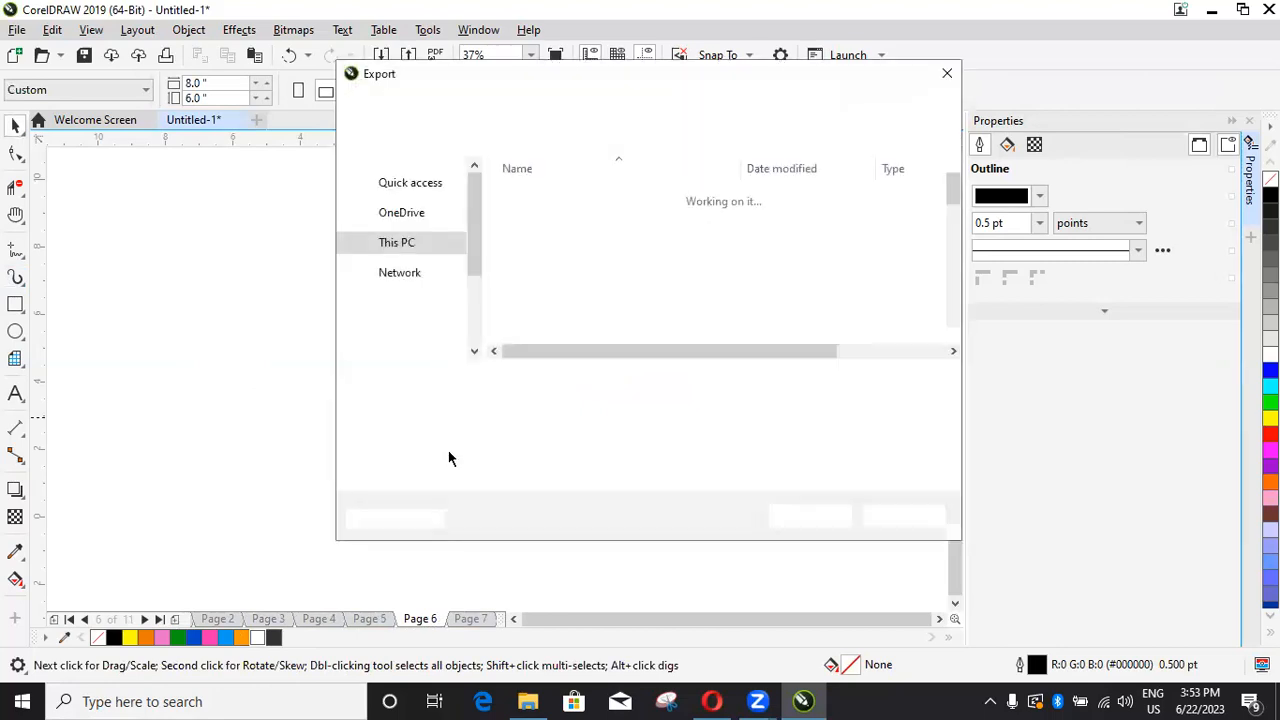
{"action": "type", "text": "v"}
{"action": "left_click", "coordinate": [900, 517]}
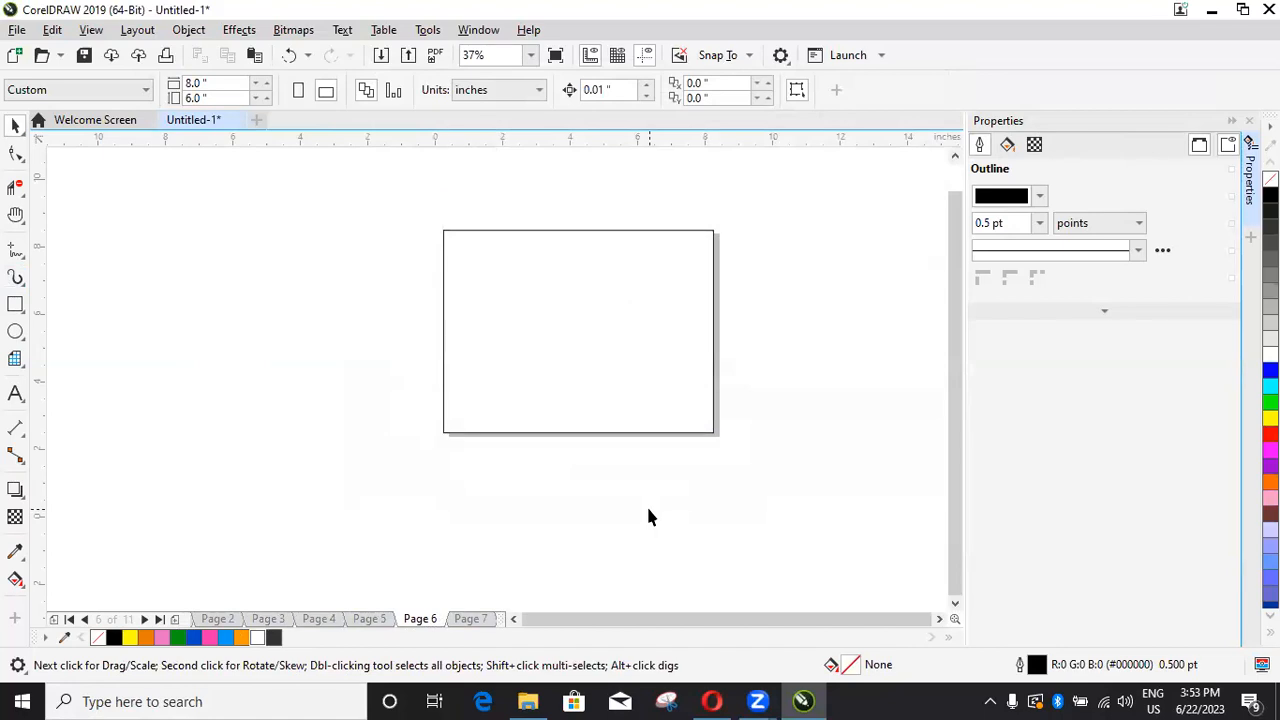
Step: Paste the four-colour logo symbol onto page 6 and centre it on the page
{"action": "key", "text": "ctrl+v"}
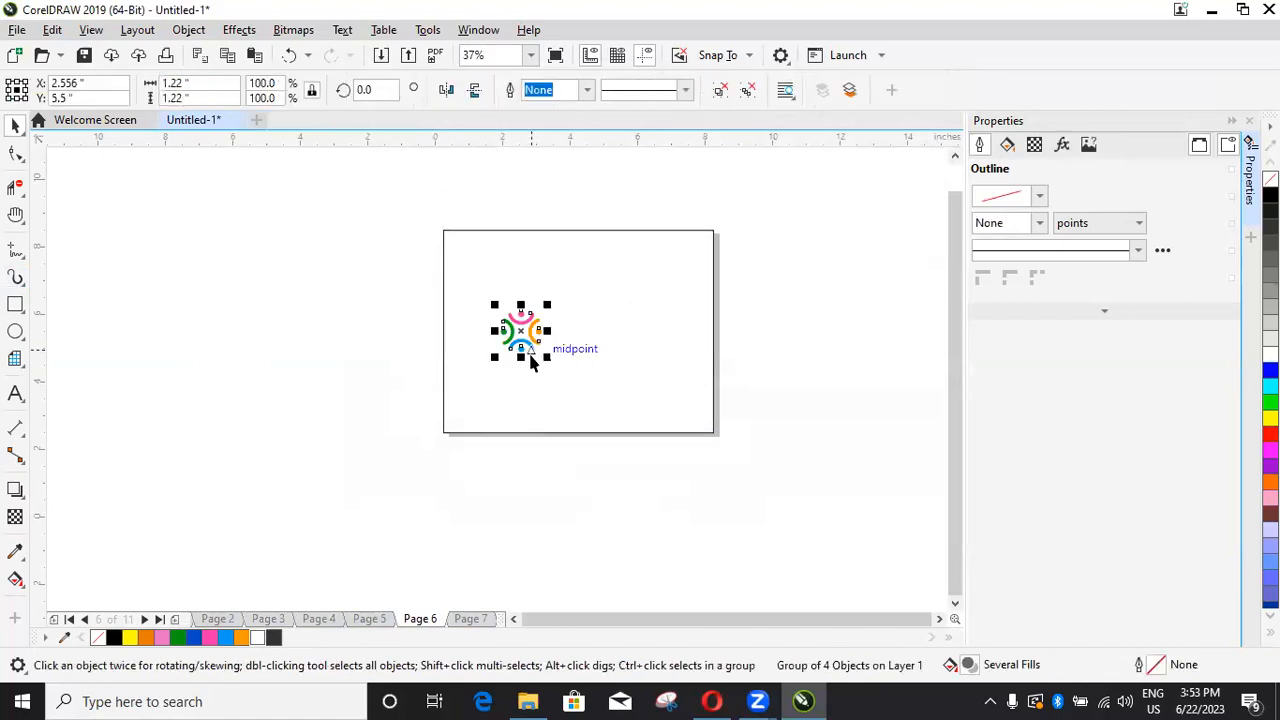
{"action": "key", "text": "c"}
{"action": "left_click", "coordinate": [514, 506]}
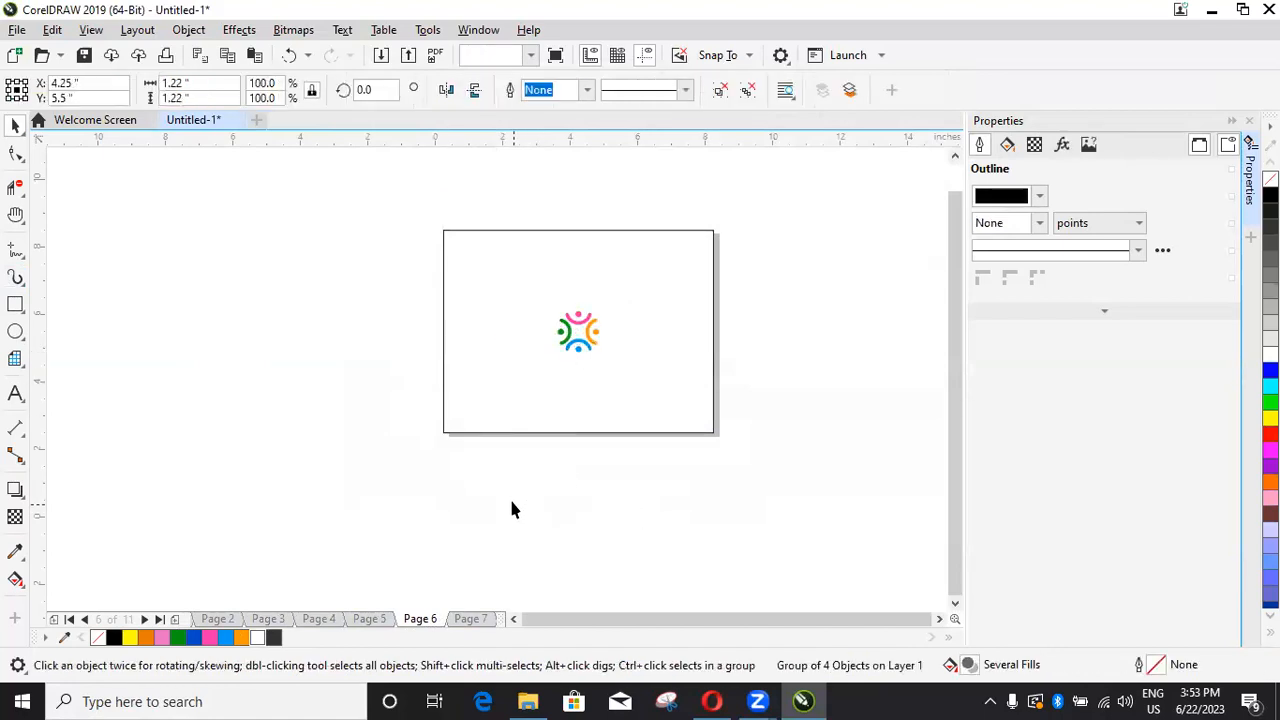
Step: Remove the outline from the page-sized rectangle behind the logo symbol
{"action": "key", "text": "F4"}
{"action": "left_click", "coordinate": [677, 390]}
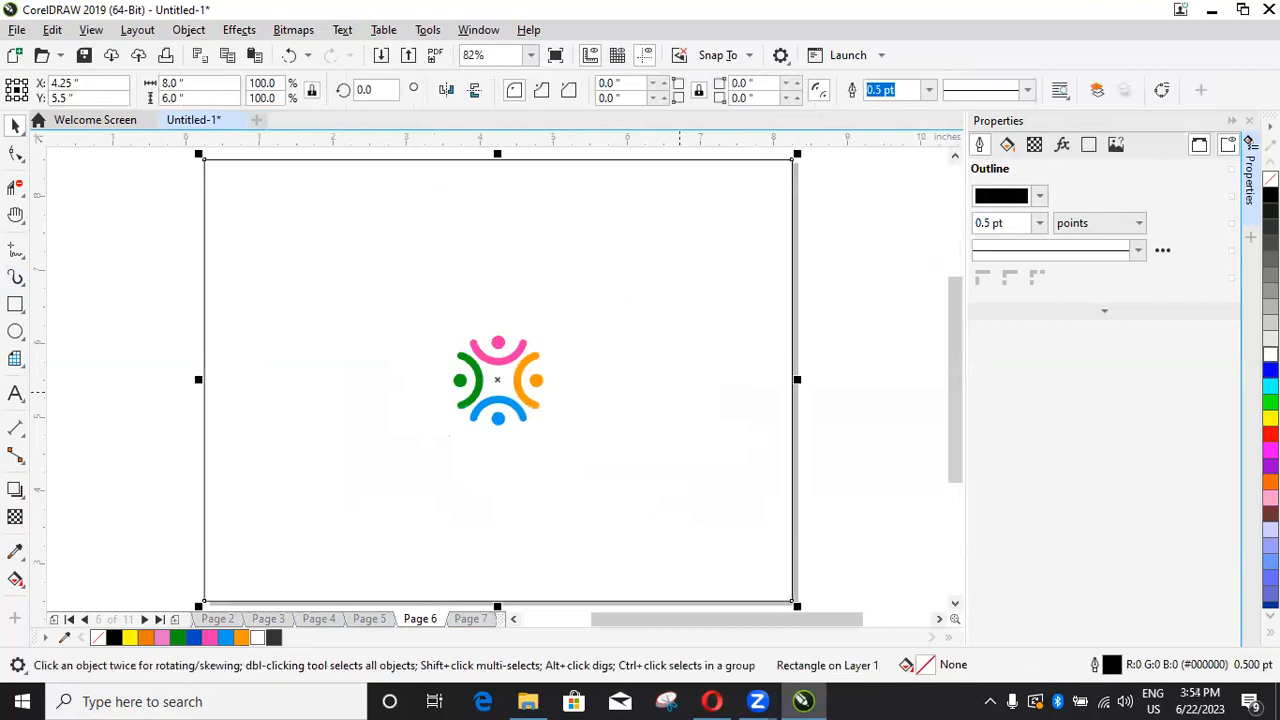
{"action": "right_click", "coordinate": [97, 638]}
Step: Copy the "Our Core Values" heading from page 5 onto page 6 and change its text to "Logo Rationale"
{"action": "left_click", "coordinate": [362, 617]}
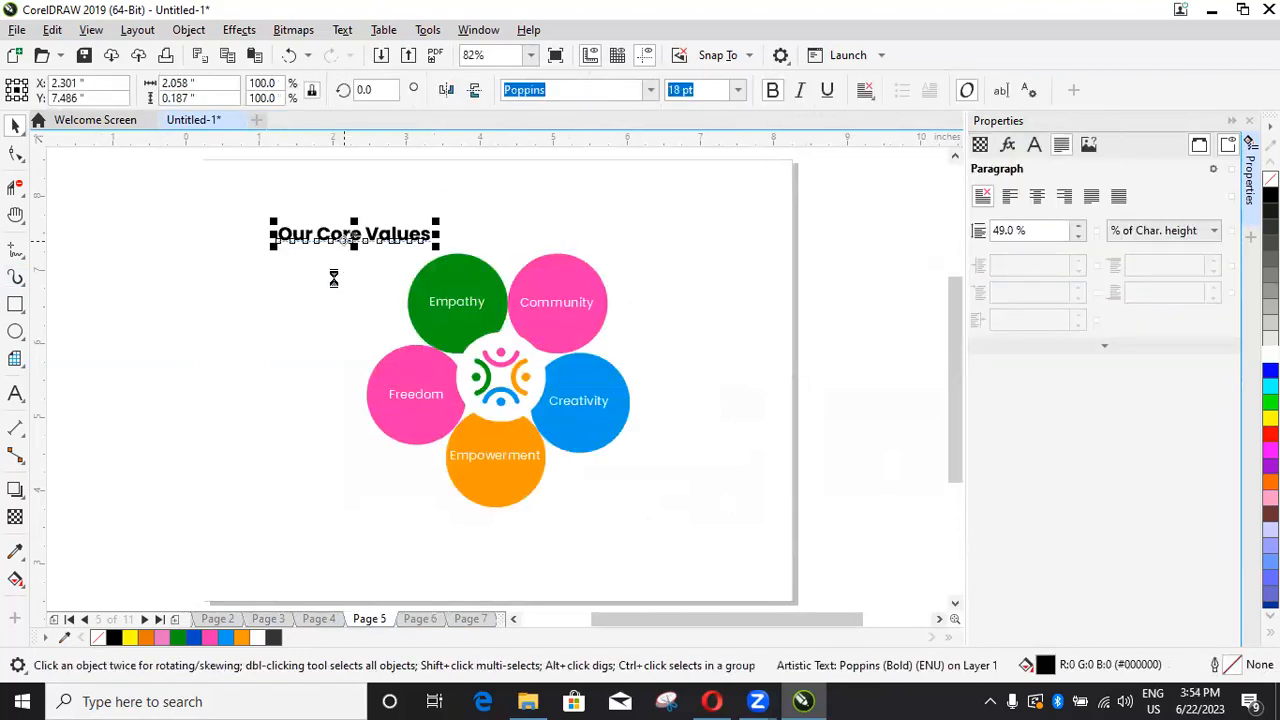
{"action": "left_click", "coordinate": [421, 619]}
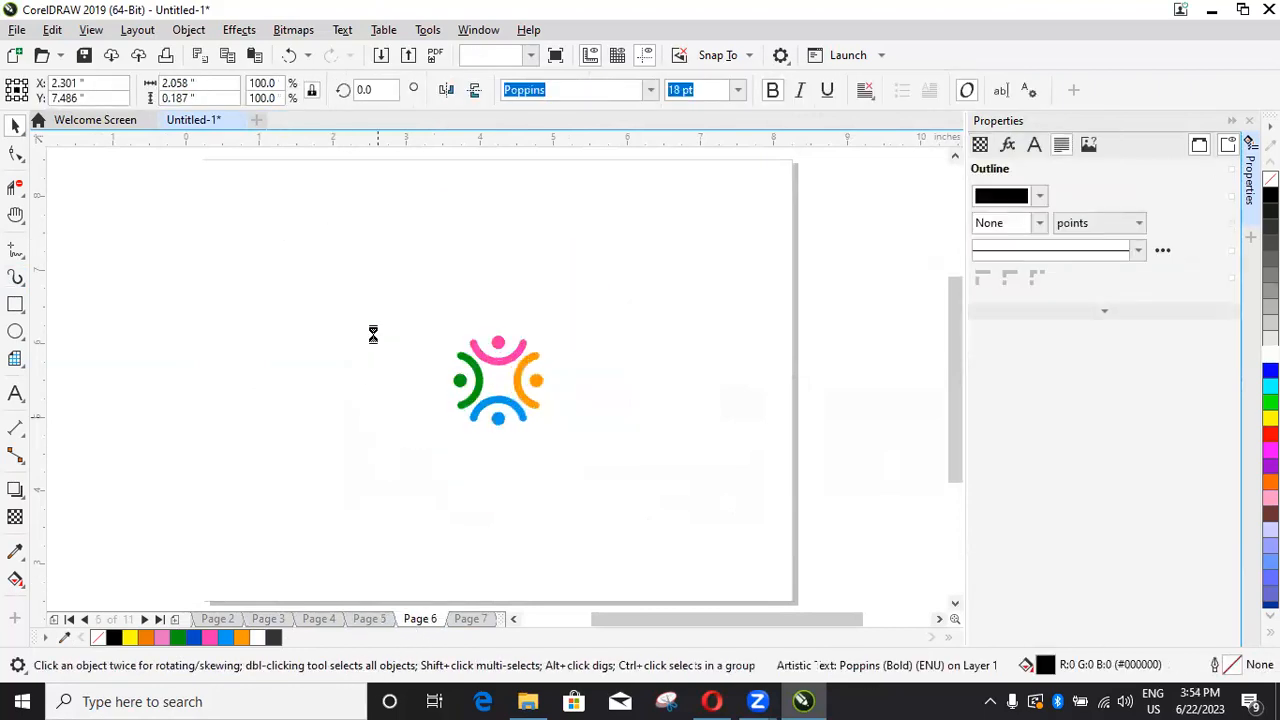
{"action": "key", "text": "ctrl+v"}
{"action": "double_click", "coordinate": [381, 234]}
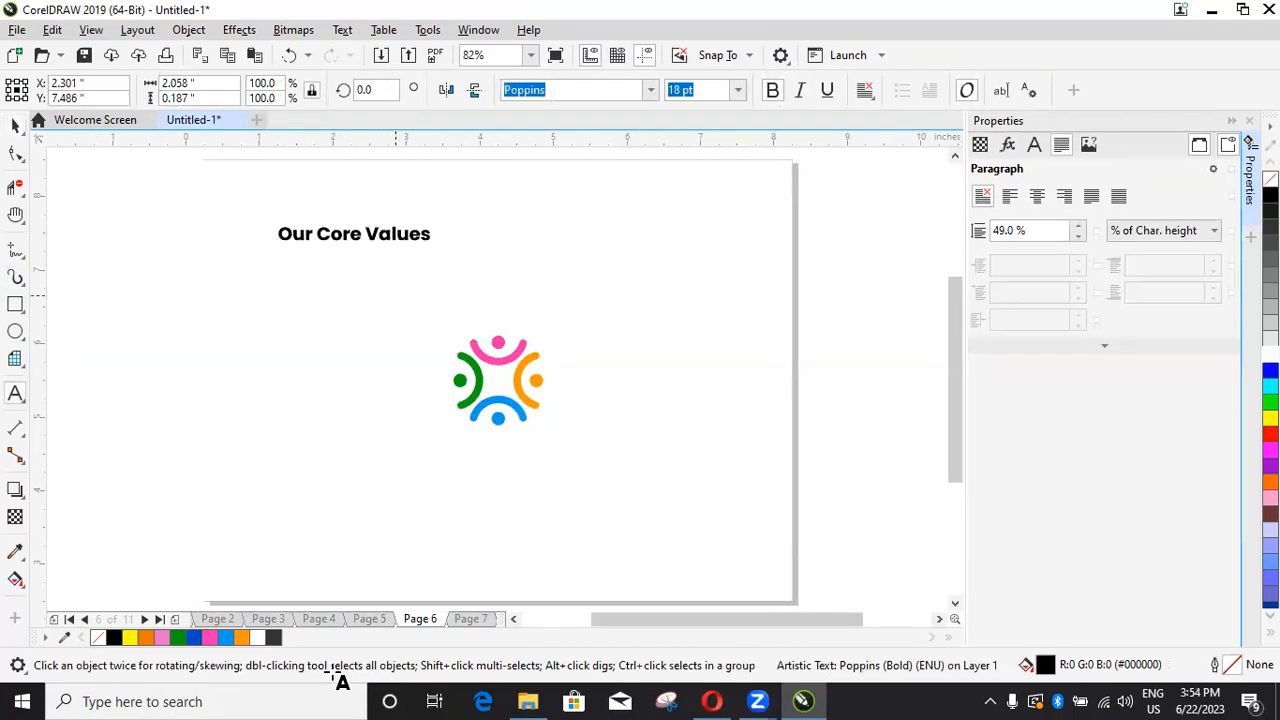
{"action": "key", "text": "ctrl+a"}
{"action": "type", "text": "Logo Rationale"}
{"action": "key", "text": "ctrl+space"}
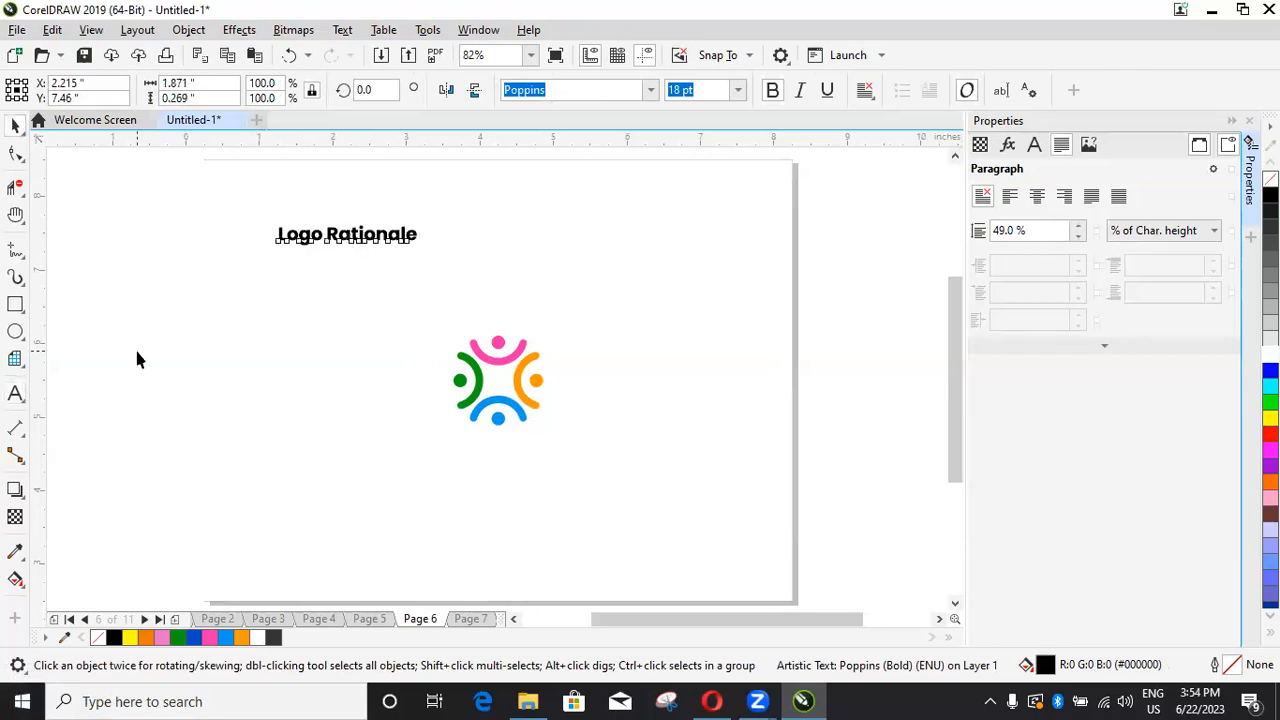
{"action": "left_click", "coordinate": [138, 358]}
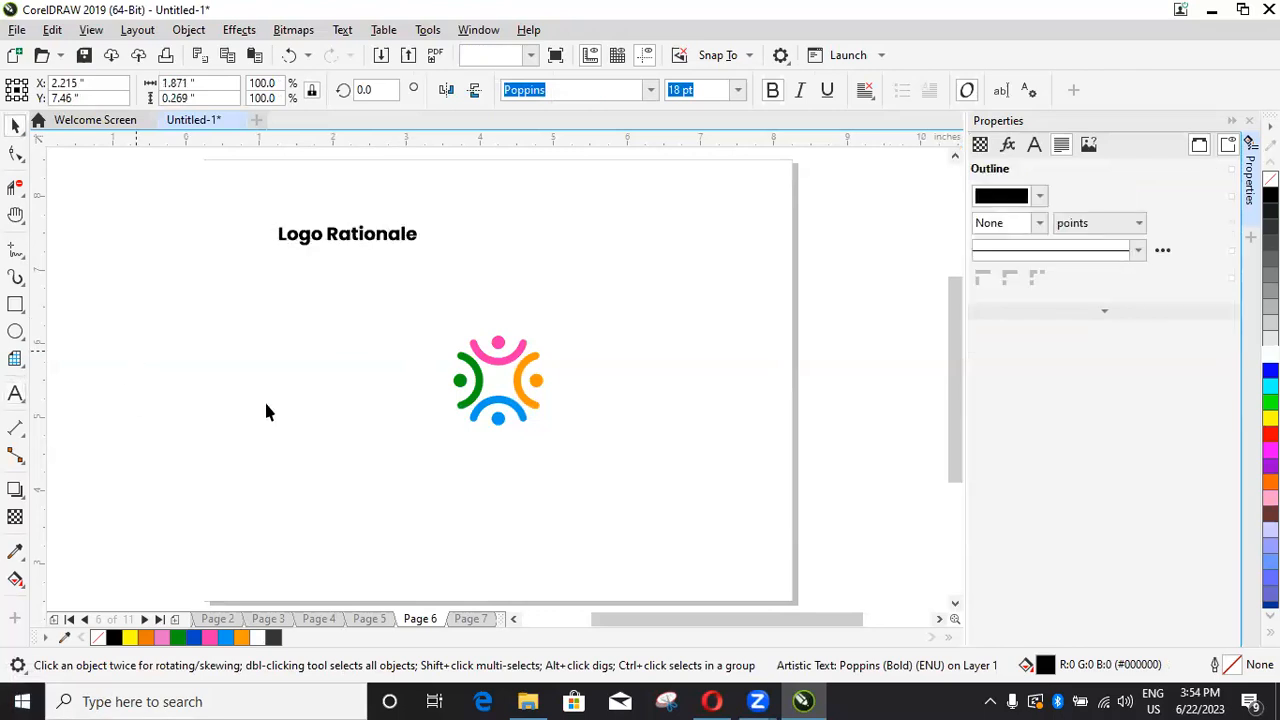
Step: Enlarge the logo symbol to about 1.9 inches and move it horizontally so it sits directly beneath the Logo Rationale heading
{"action": "left_click", "coordinate": [495, 378]}
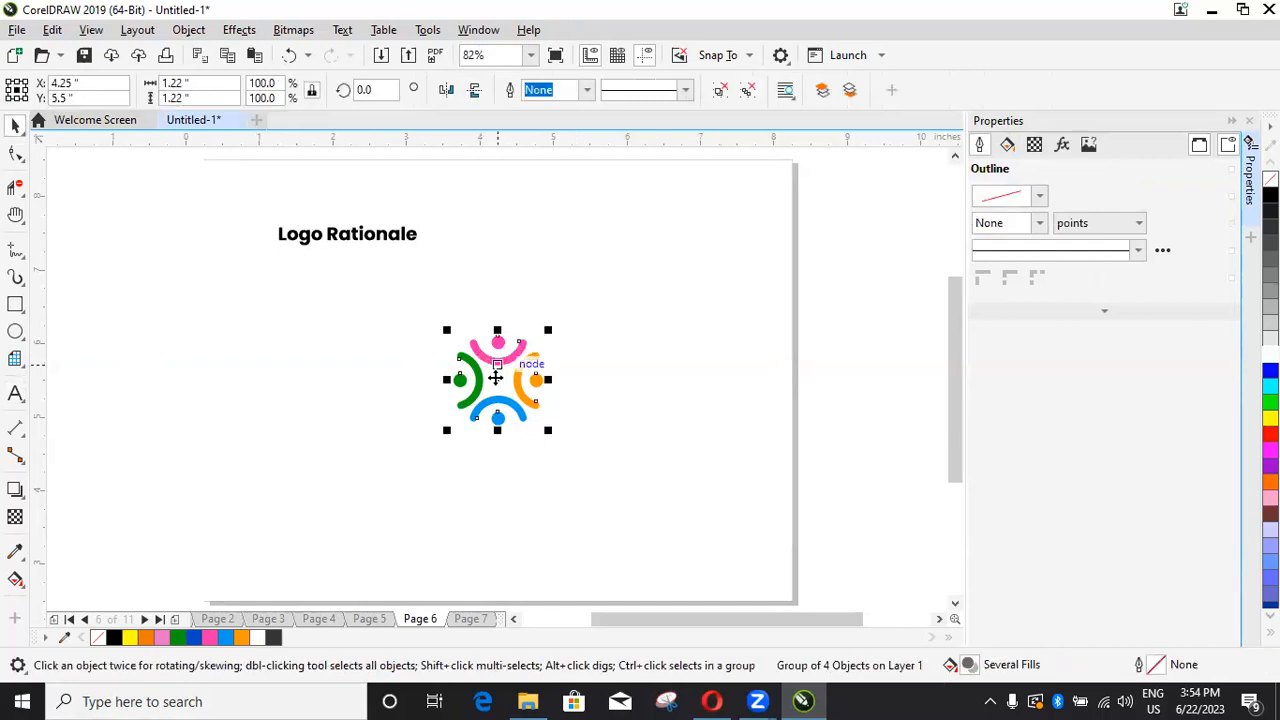
{"action": "left_click_drag", "start_coordinate": [547, 330], "coordinate": [580, 304]}
{"action": "mouse_move", "coordinate": [497, 374]}
{"action": "left_mouse_down"}
{"action": "mouse_move", "coordinate": [497, 346]}
{"action": "mouse_move", "coordinate": [500, 384]}
{"action": "left_mouse_up"}
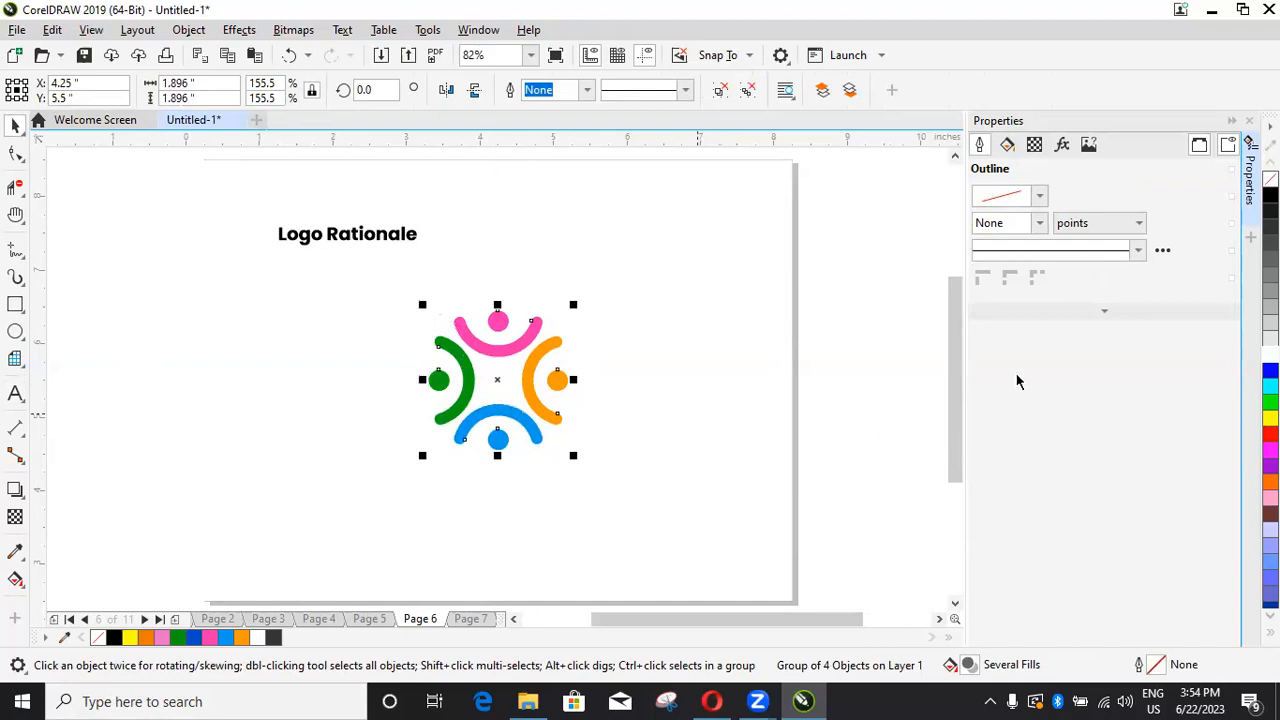
{"action": "left_click", "coordinate": [829, 350]}
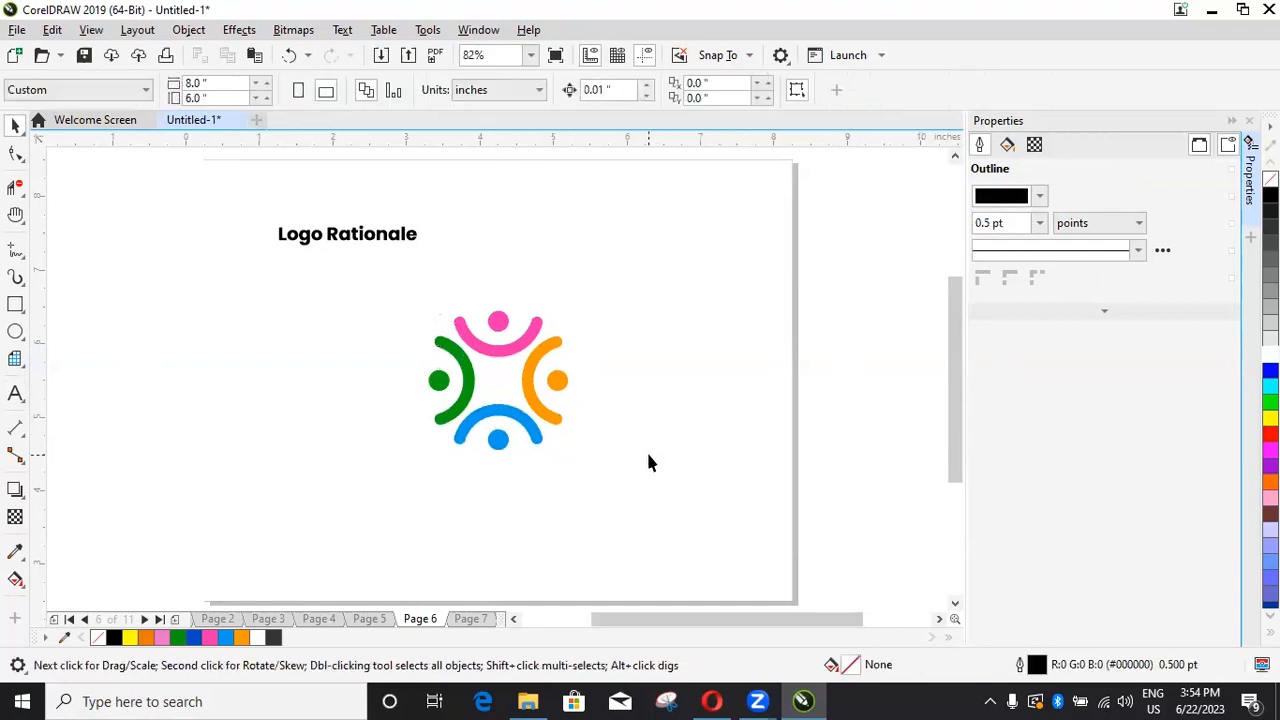
{"action": "left_click", "coordinate": [542, 346]}
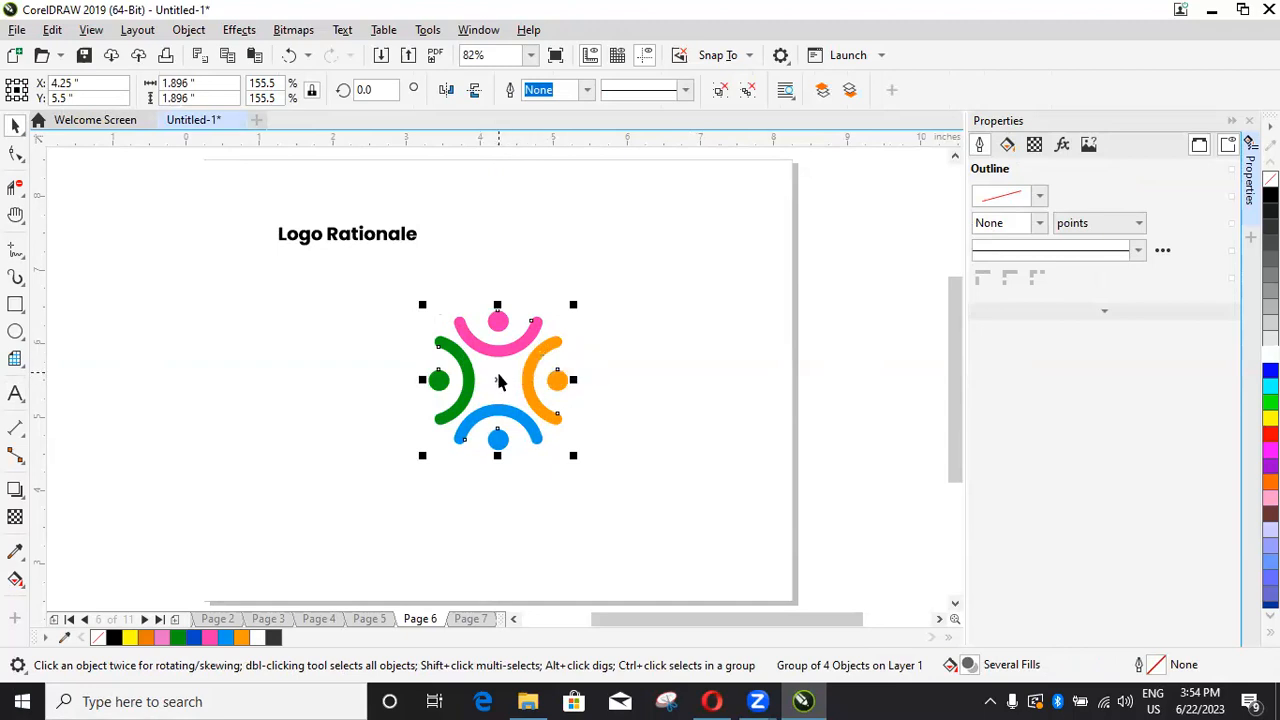
{"action": "left_click_drag", "start_coordinate": [500, 375], "coordinate": [358, 355]}
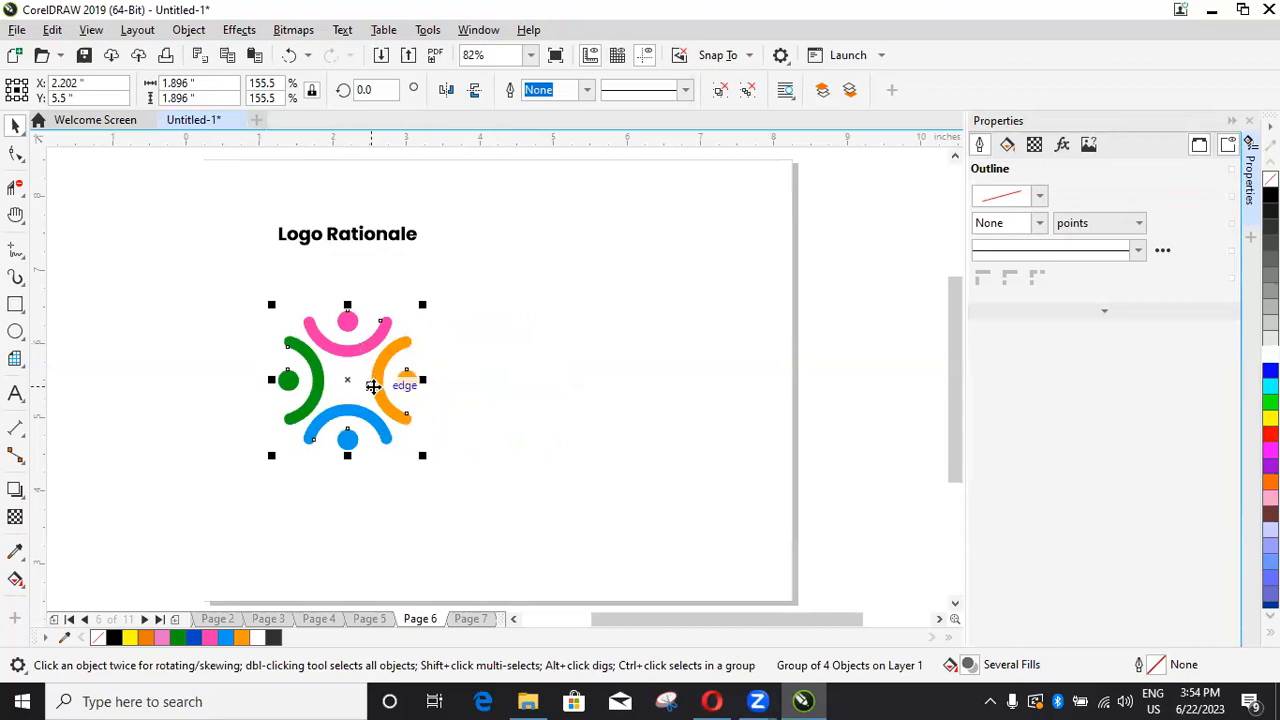
{"action": "left_click", "coordinate": [144, 380]}
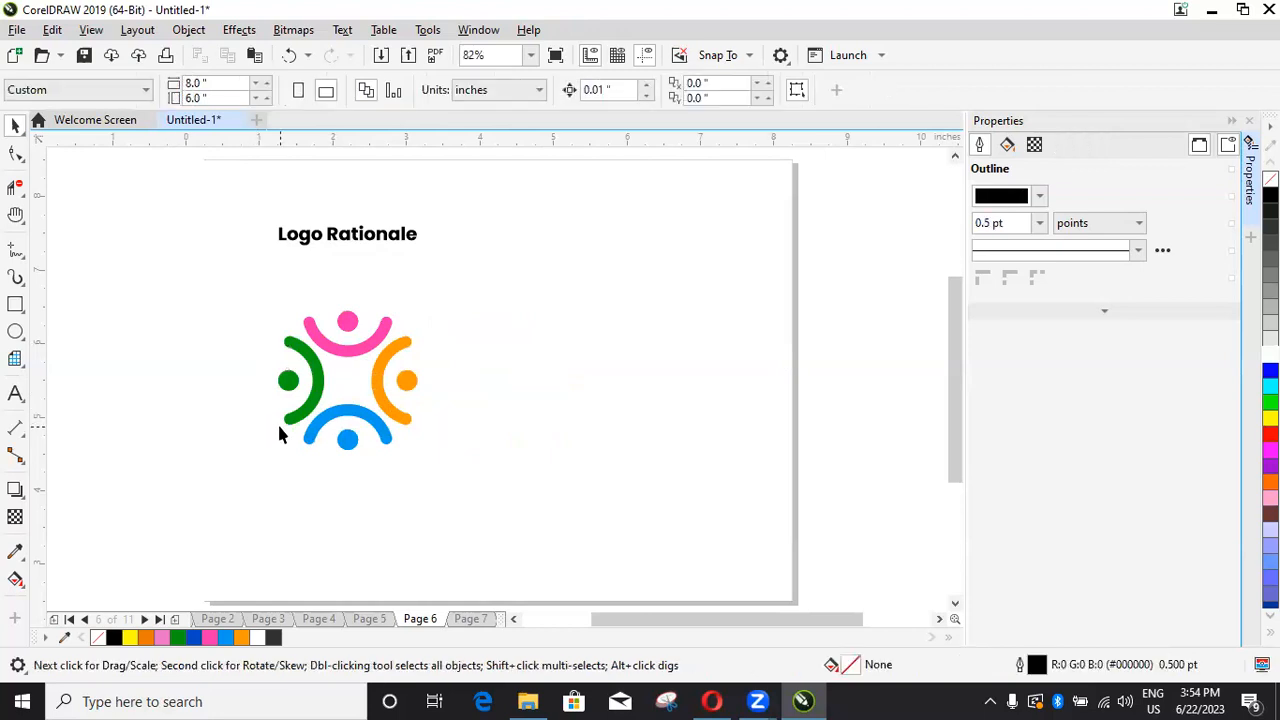
Step: Draw a vertical line about 4.36 inches tall to the right of the heading and symbol, and centre it vertically on the page
{"action": "left_click", "coordinate": [15, 249]}
{"action": "left_click", "coordinate": [462, 205]}
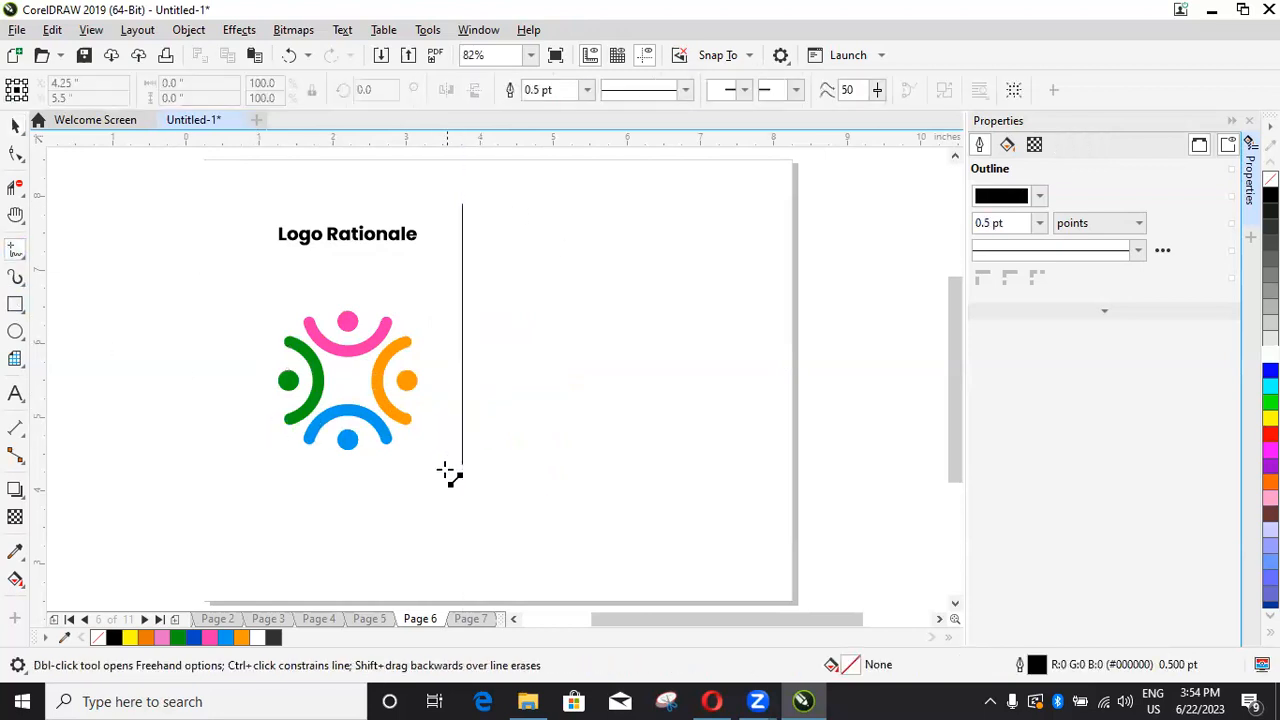
{"action": "left_click", "coordinate": [447, 530]}
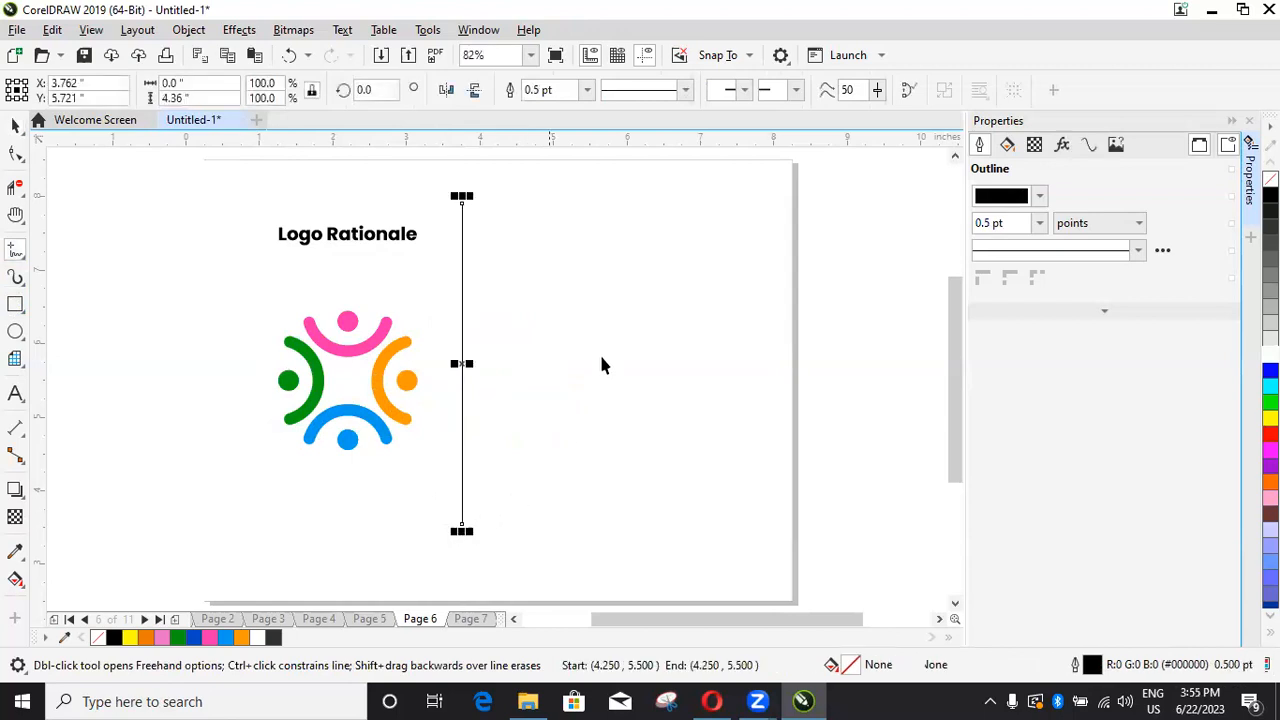
{"action": "key", "text": "space"}
{"action": "left_click", "coordinate": [602, 316], "text": "shift"}
{"action": "key", "text": "e"}
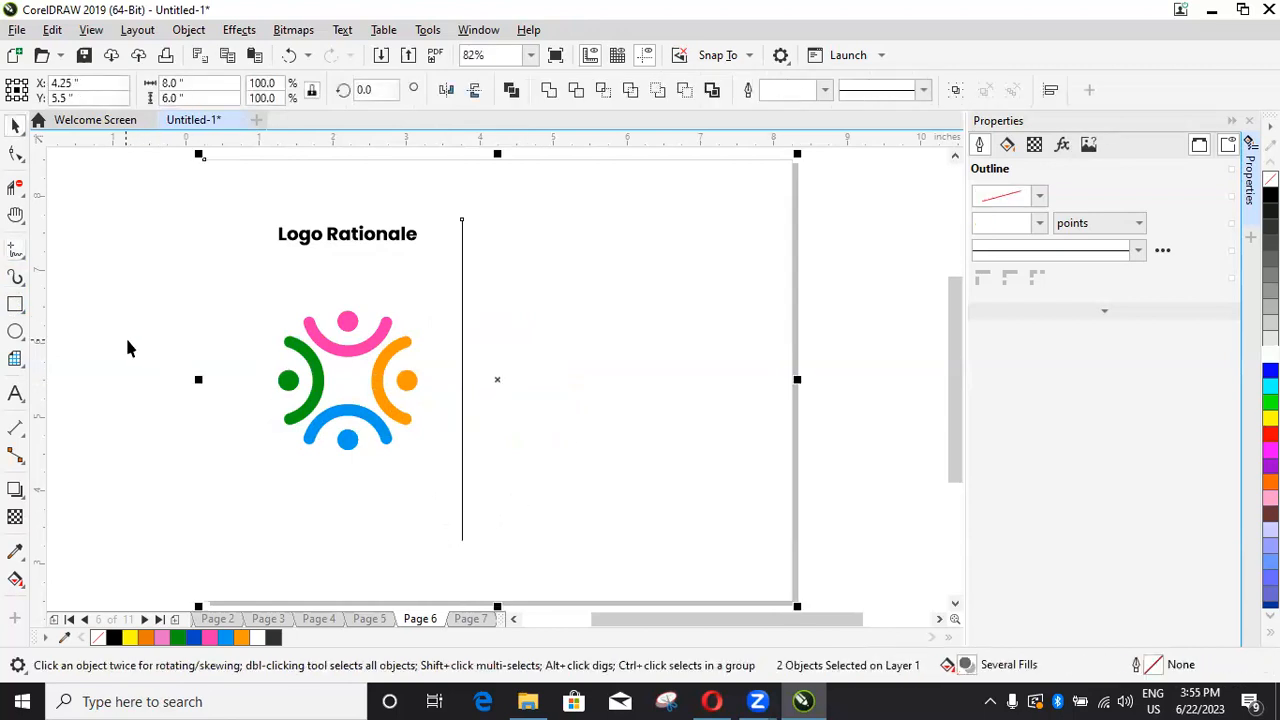
Step: Set the vertical divider line's outline width to 2.0 pt
{"action": "left_click", "coordinate": [461, 370]}
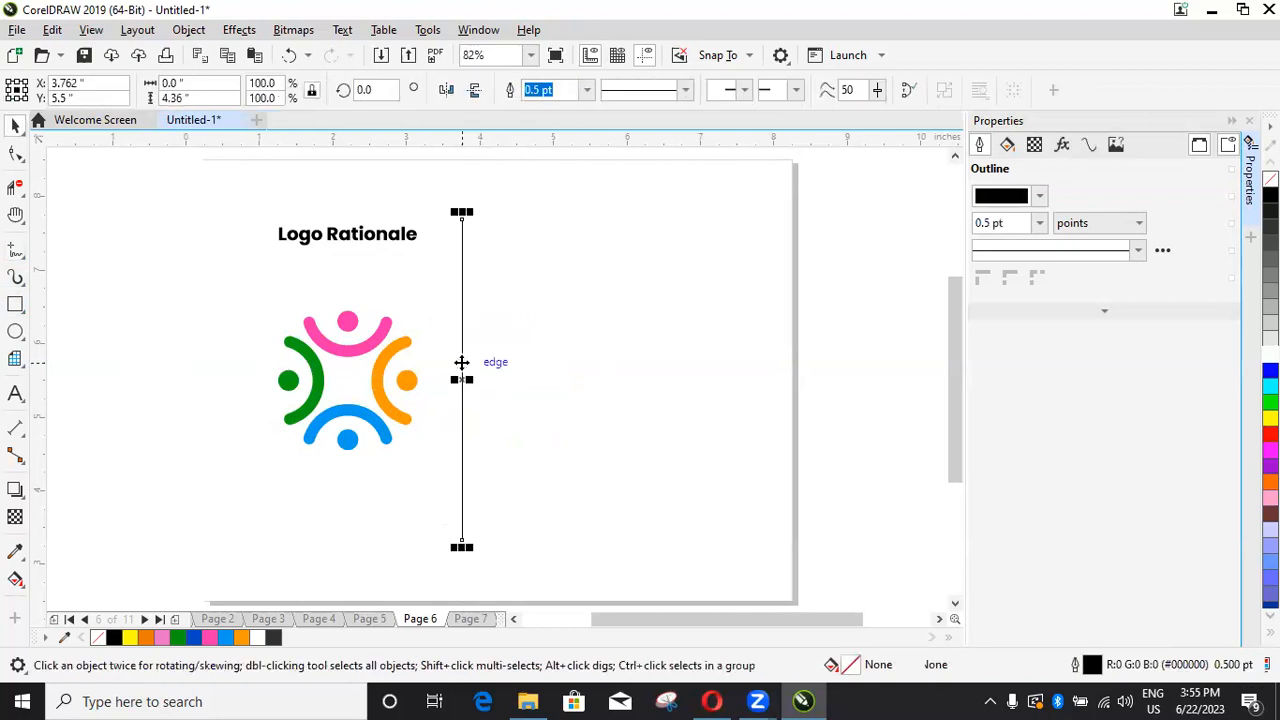
{"action": "left_click", "coordinate": [587, 90]}
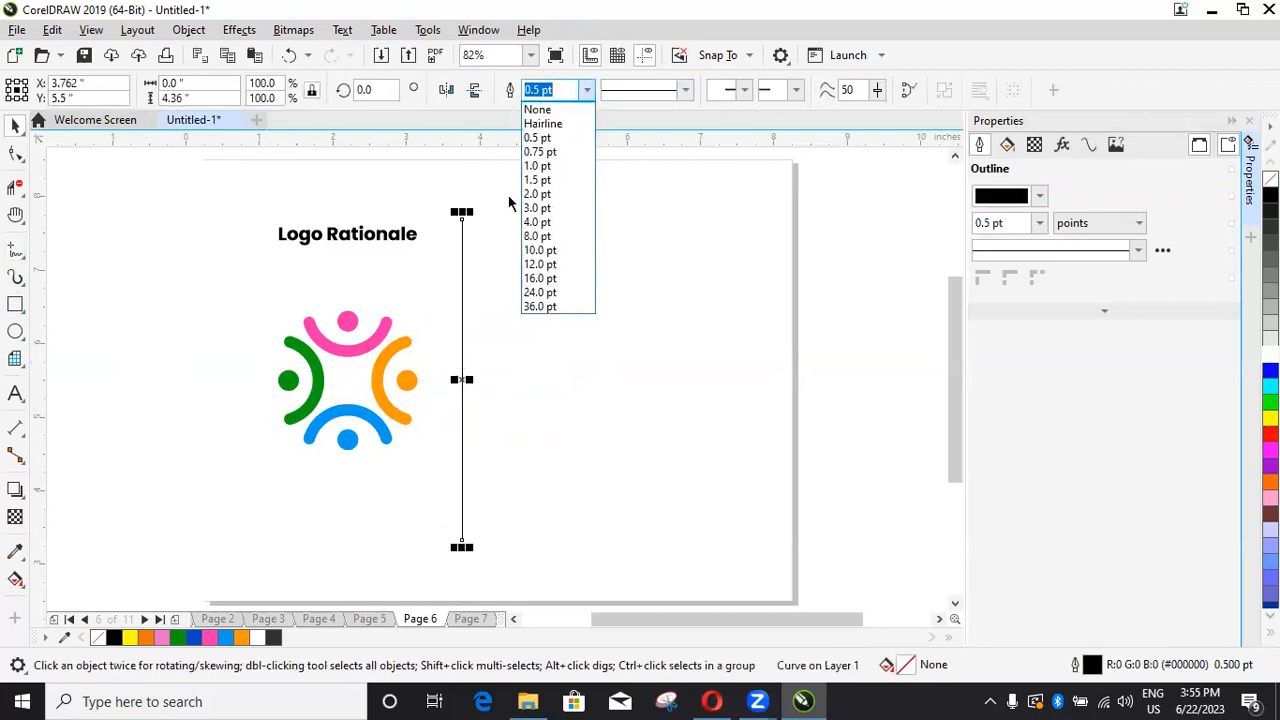
{"action": "left_click", "coordinate": [540, 194]}
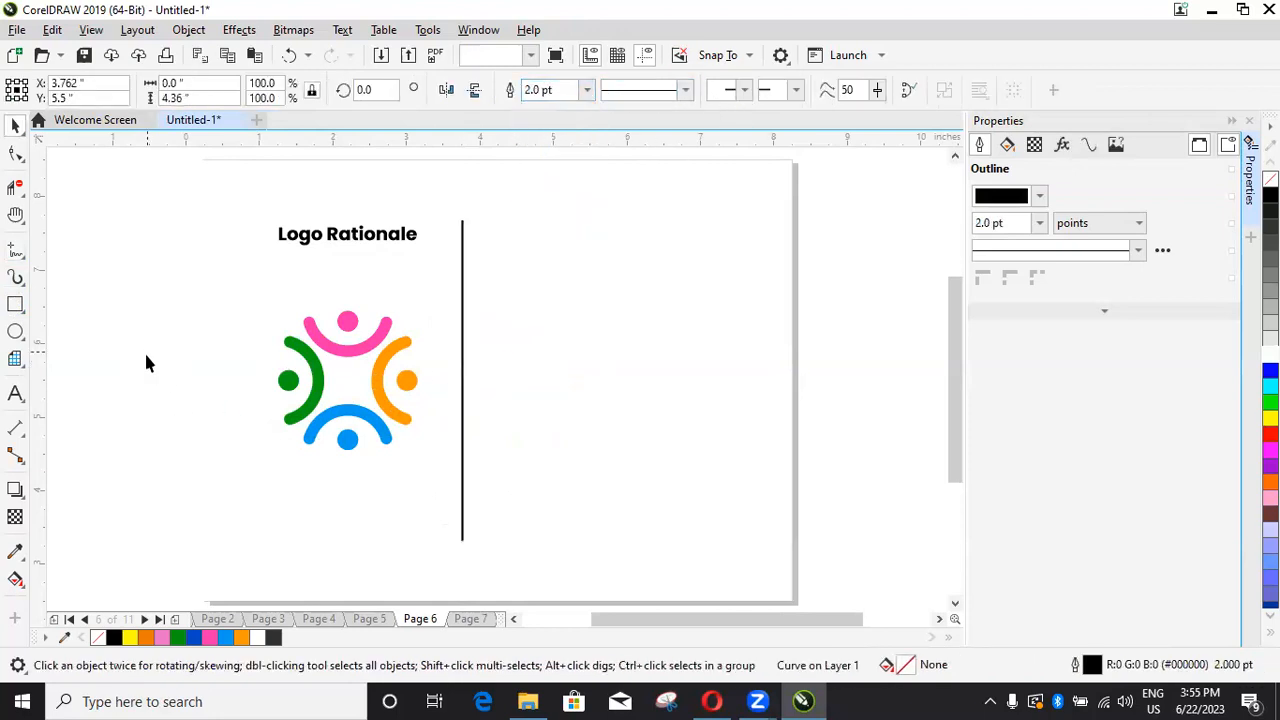
{"action": "left_click", "coordinate": [153, 380]}
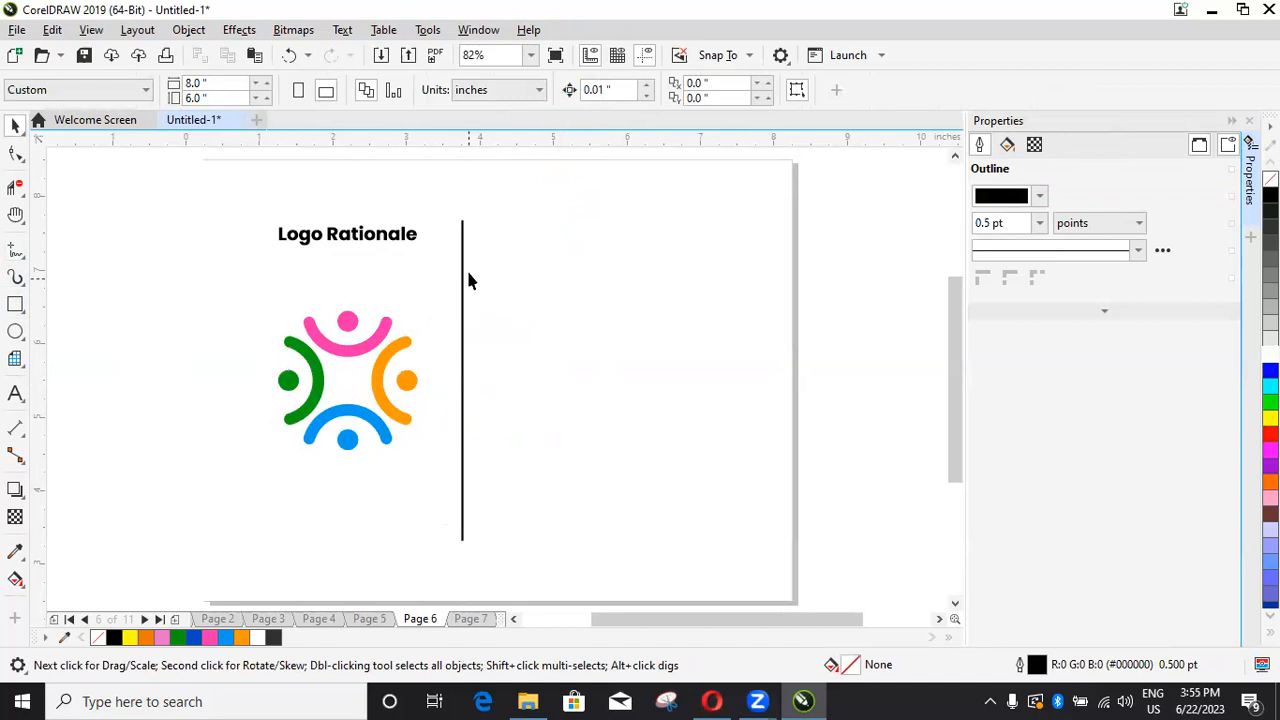
Step: Shorten the vertical divider line to about 3.29 inches and centre it vertically on the page
{"action": "left_click", "coordinate": [462, 238]}
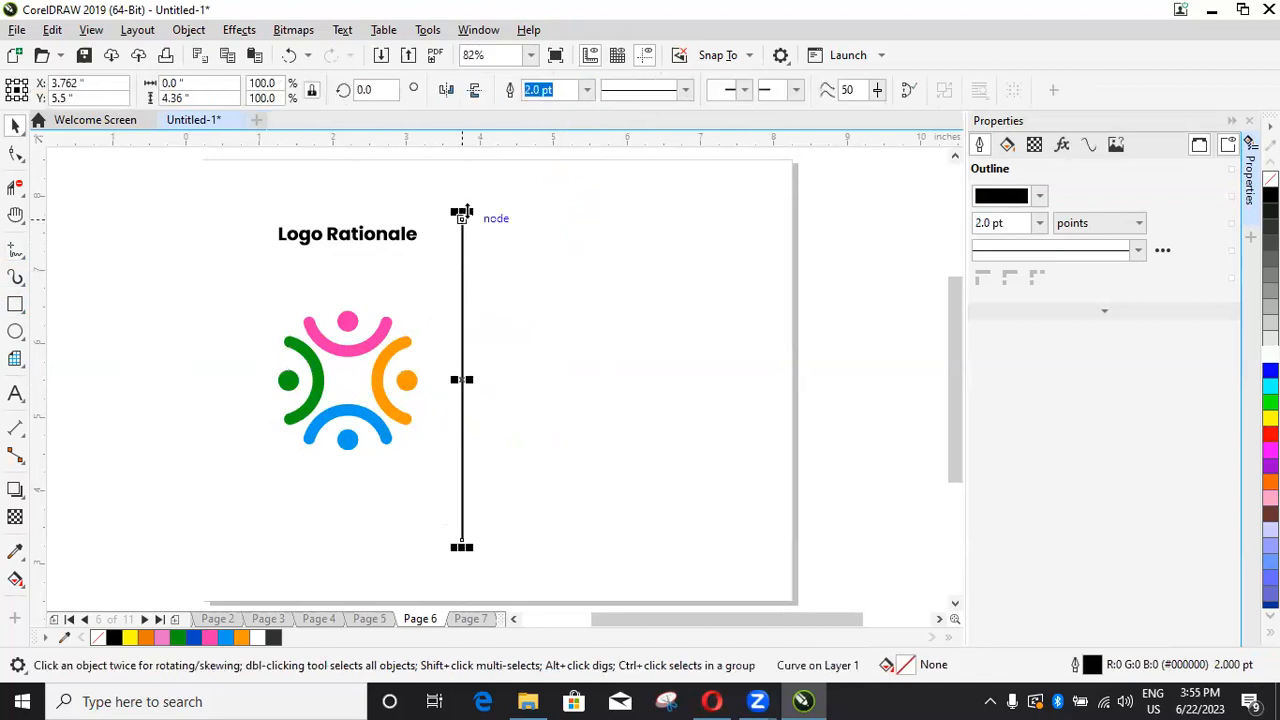
{"action": "left_click_drag", "start_coordinate": [462, 212], "coordinate": [466, 300]}
{"action": "key", "text": "ctrl+z"}
{"action": "left_click_drag", "start_coordinate": [461, 213], "coordinate": [461, 297]}
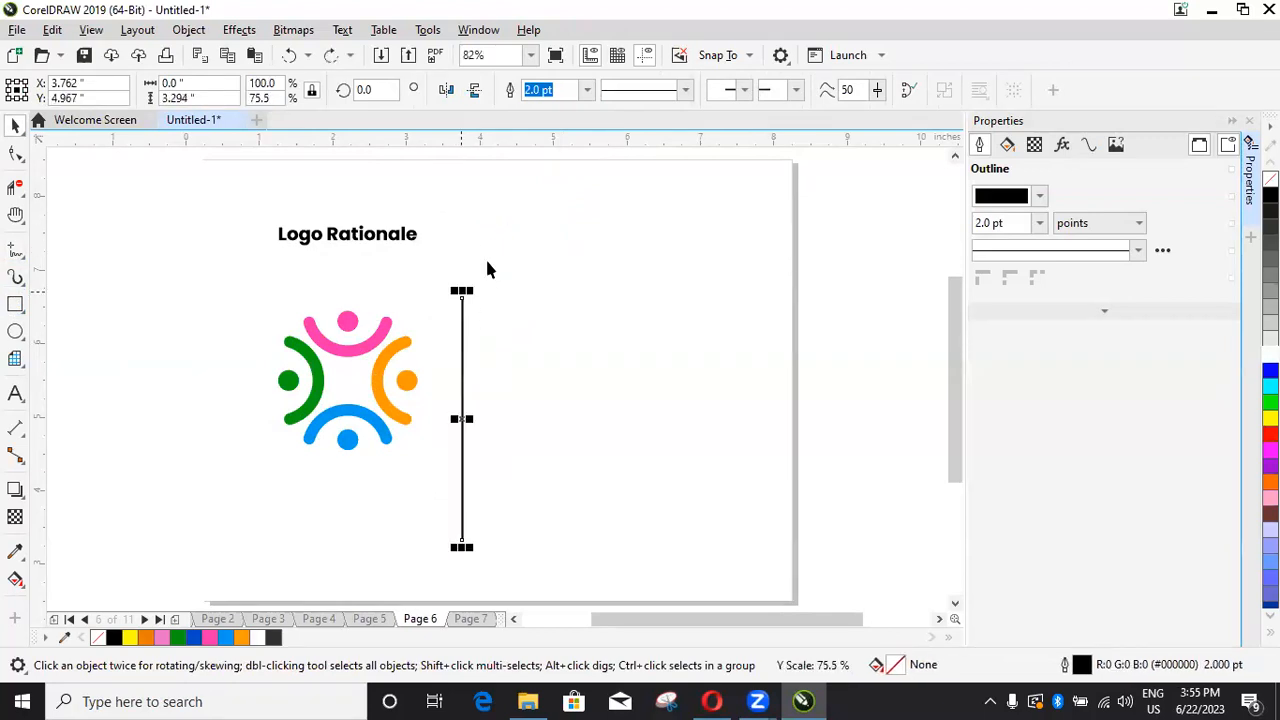
{"action": "key", "text": "e"}
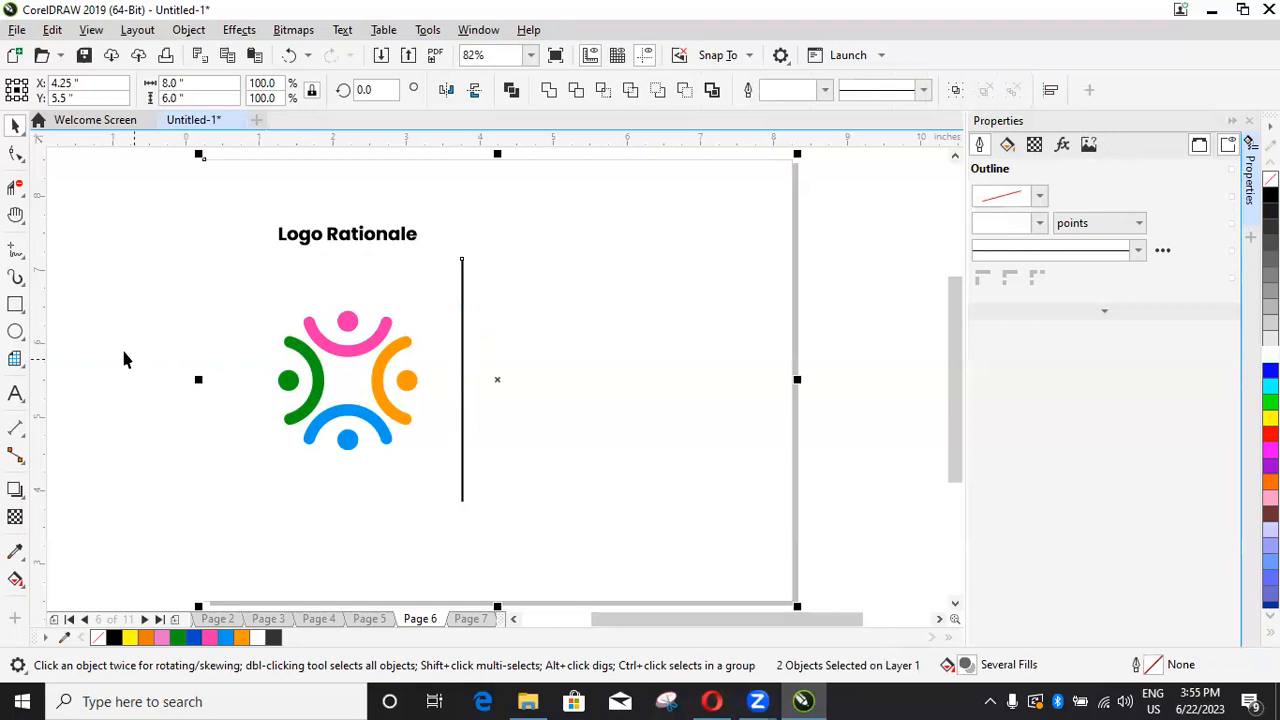
{"action": "left_click", "coordinate": [123, 351]}
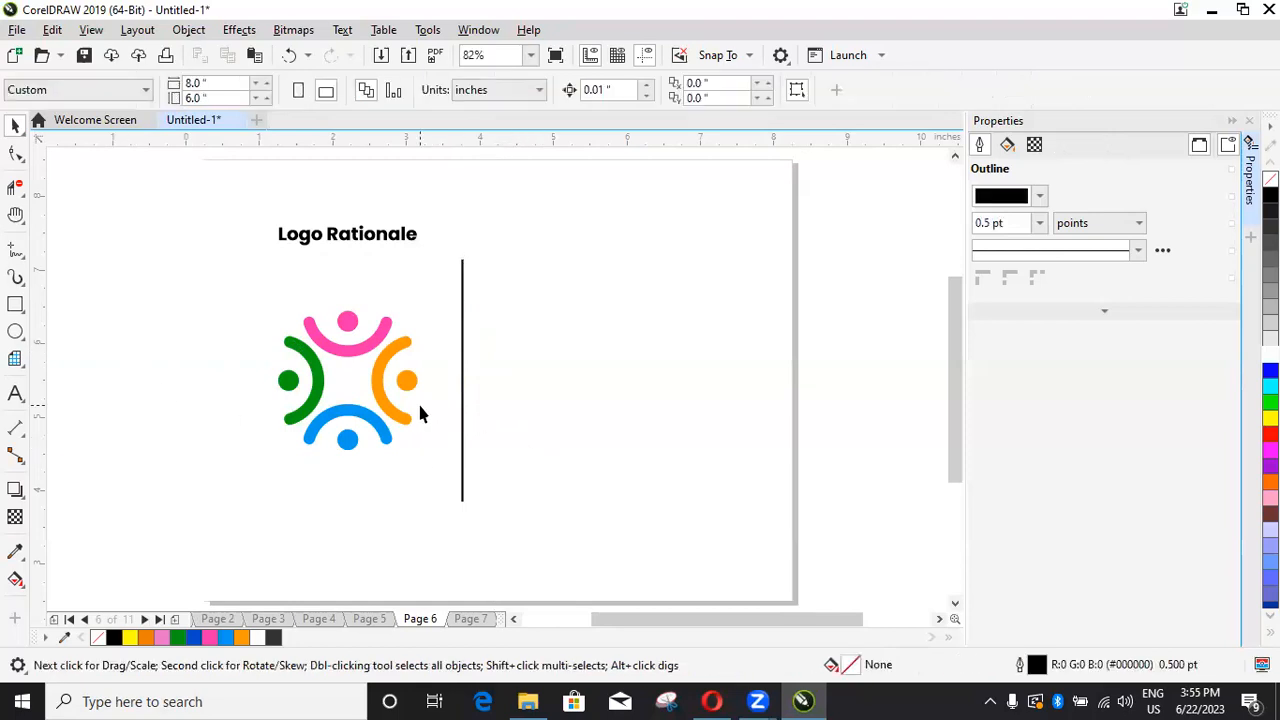
Step: Ungroup the logo symbol, copy its pink figure to the upper area right of the divider line, and fill the copy with black
{"action": "left_click", "coordinate": [381, 374]}
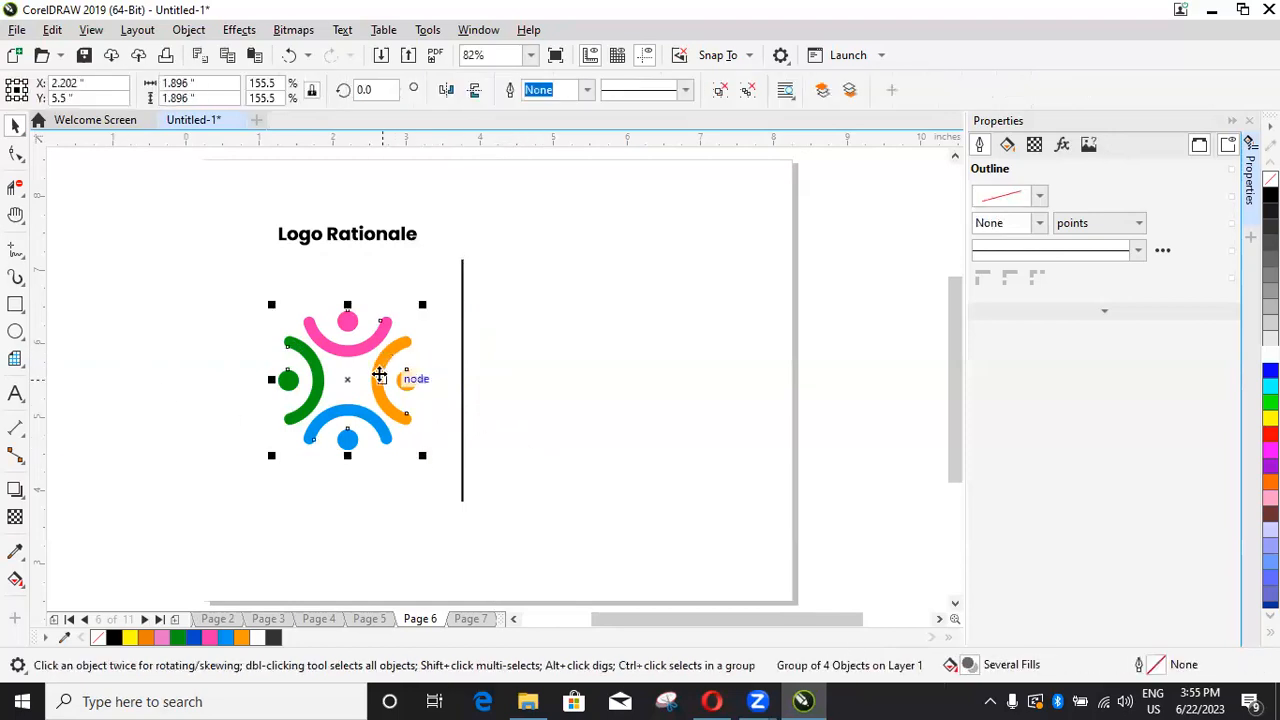
{"action": "key", "text": "ctrl+u"}
{"action": "left_click", "coordinate": [348, 348]}
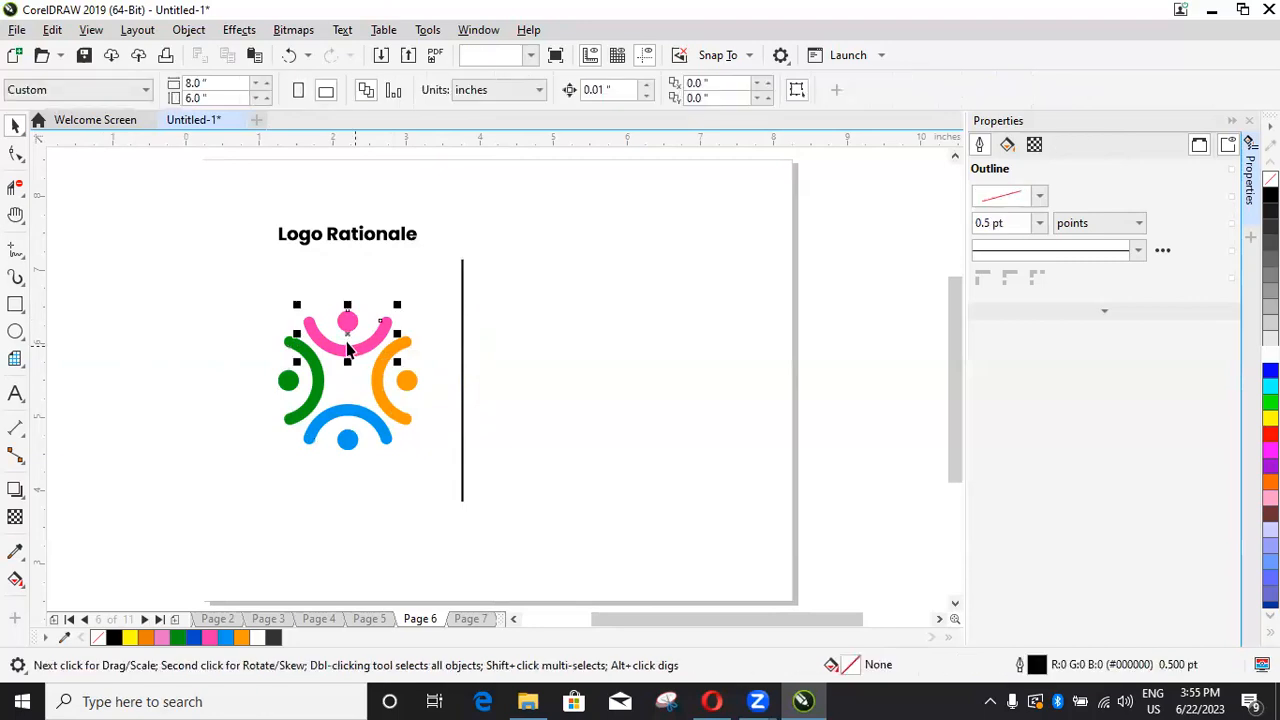
{"action": "left_click_drag", "start_coordinate": [341, 331], "coordinate": [538, 275]}
{"action": "left_click", "coordinate": [112, 639]}
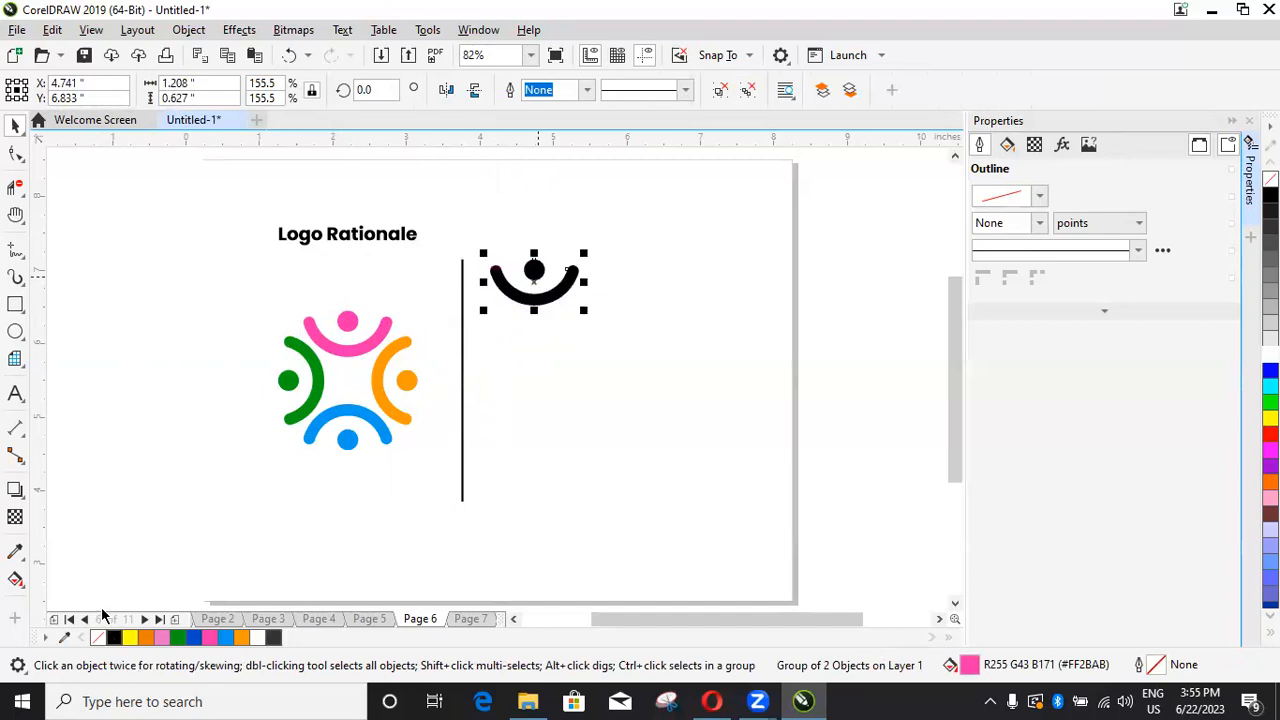
{"action": "left_click", "coordinate": [520, 318]}
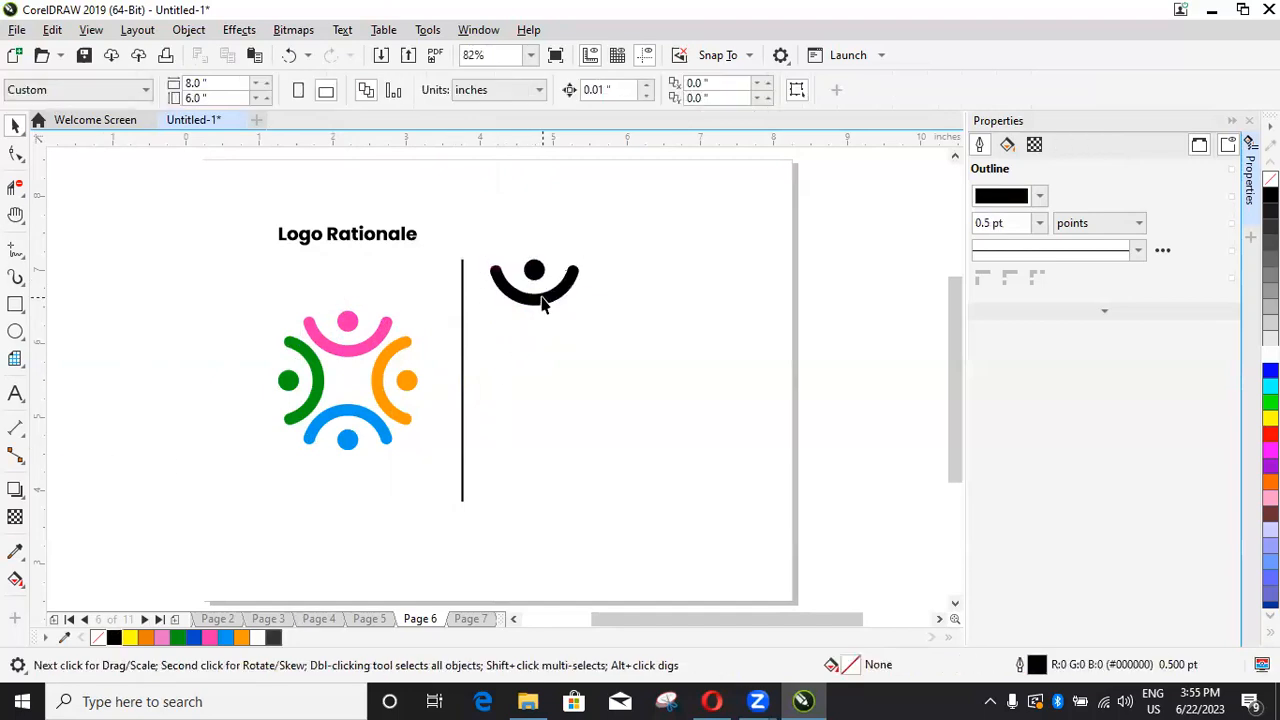
Step: Scale the black figure down proportionally to about 0.95 inches wide
{"action": "left_click", "coordinate": [543, 305]}
{"action": "left_click_drag", "start_coordinate": [584, 252], "coordinate": [566, 264]}
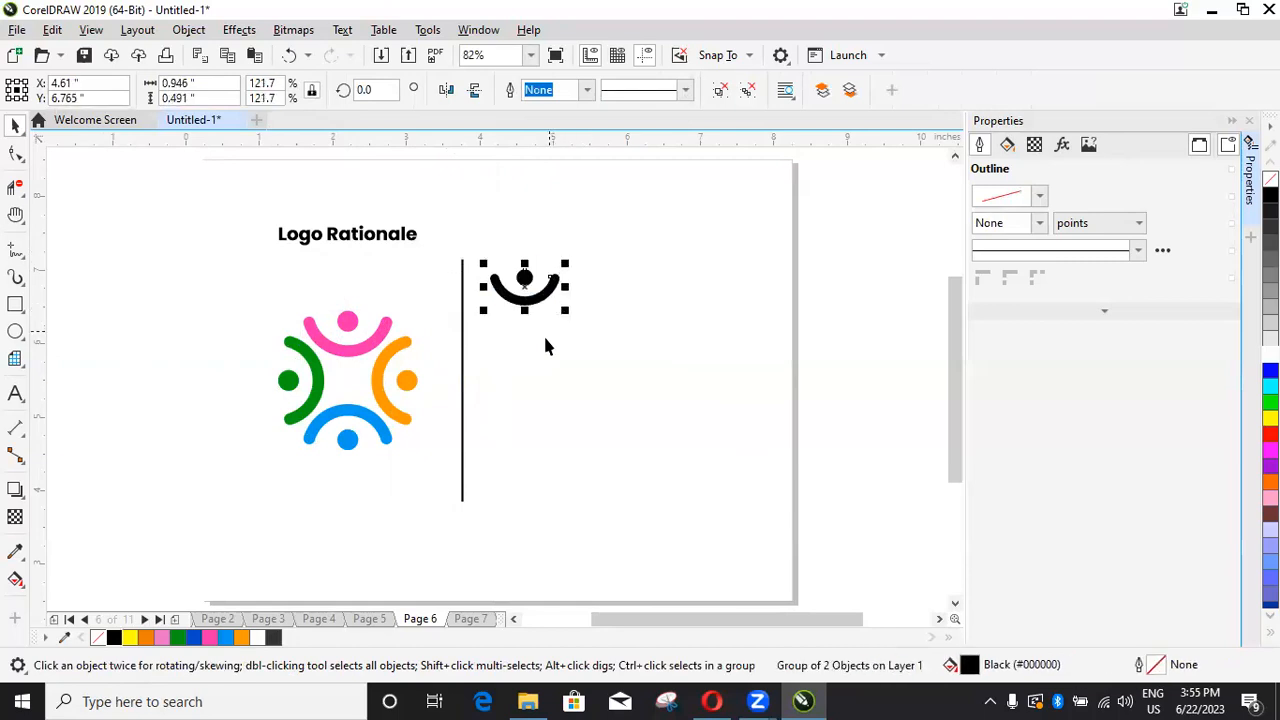
{"action": "left_click", "coordinate": [839, 256]}
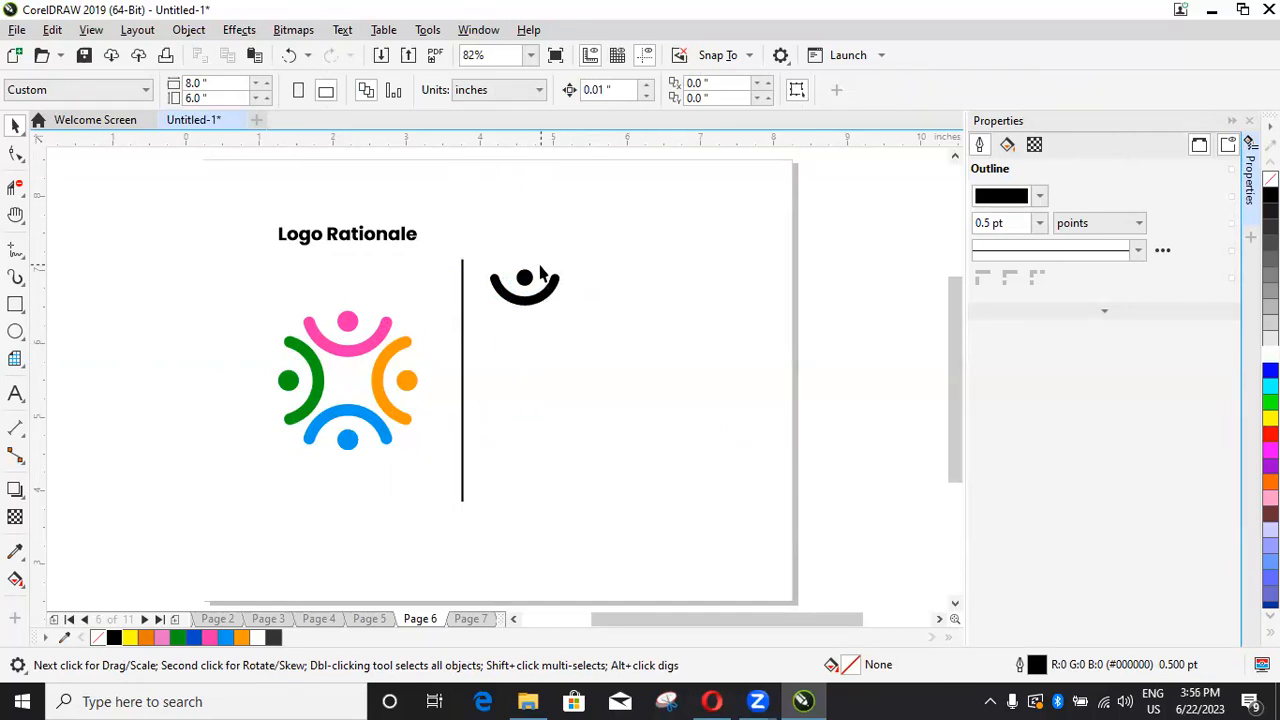
Step: Add the artistic text "Teens raising hands" to the right of the black figure
{"action": "scroll", "coordinate": [540, 272], "scroll_direction": "up", "scroll_amount": 1}
{"action": "scroll", "coordinate": [612, 290], "scroll_direction": "down", "scroll_amount": 2}
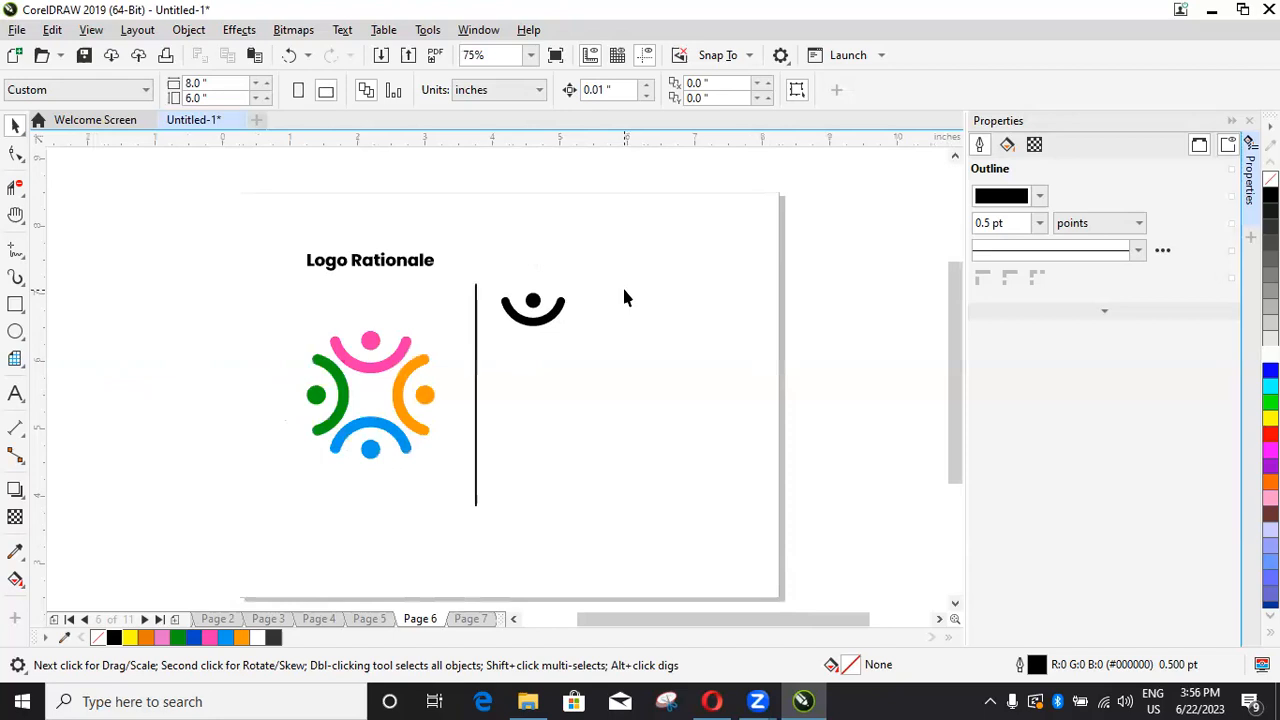
{"action": "scroll", "coordinate": [624, 297], "scroll_direction": "up", "scroll_amount": 2}
{"action": "key", "text": "F8"}
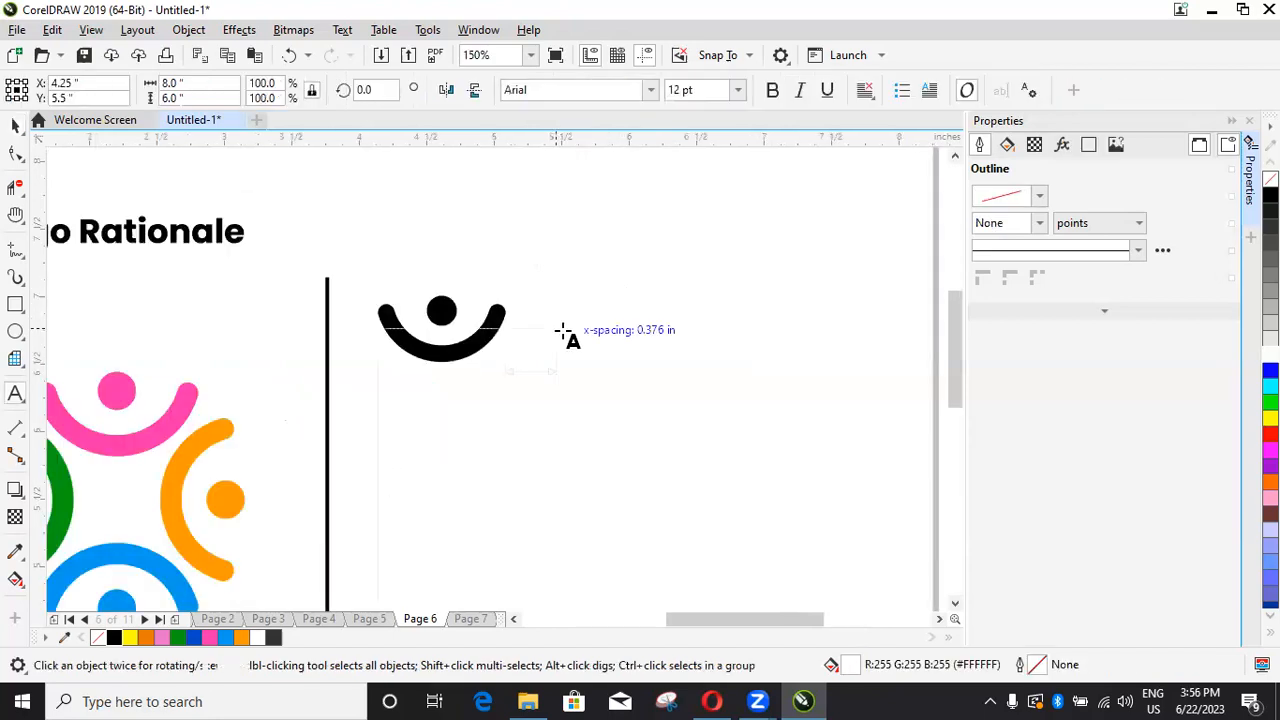
{"action": "left_click", "coordinate": [561, 330]}
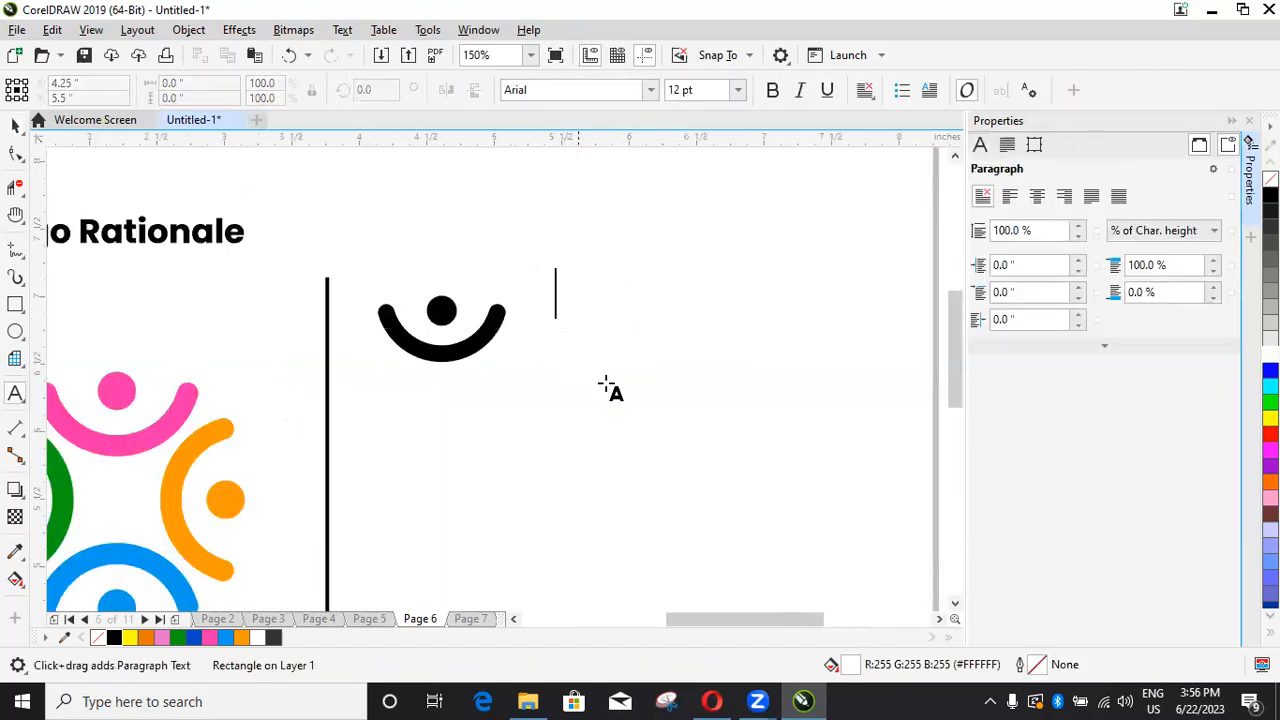
{"action": "scroll", "coordinate": [663, 343], "scroll_direction": "down", "scroll_amount": 4}
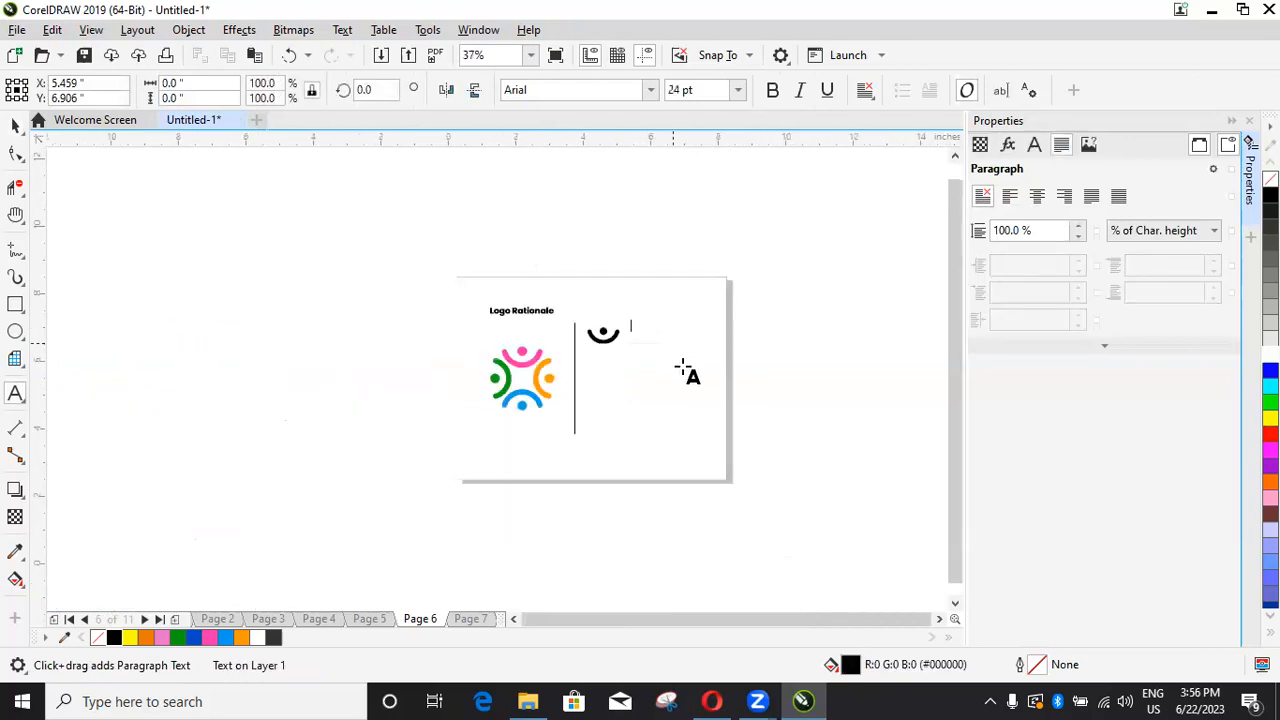
{"action": "scroll", "coordinate": [688, 345], "scroll_direction": "up", "scroll_amount": 2}
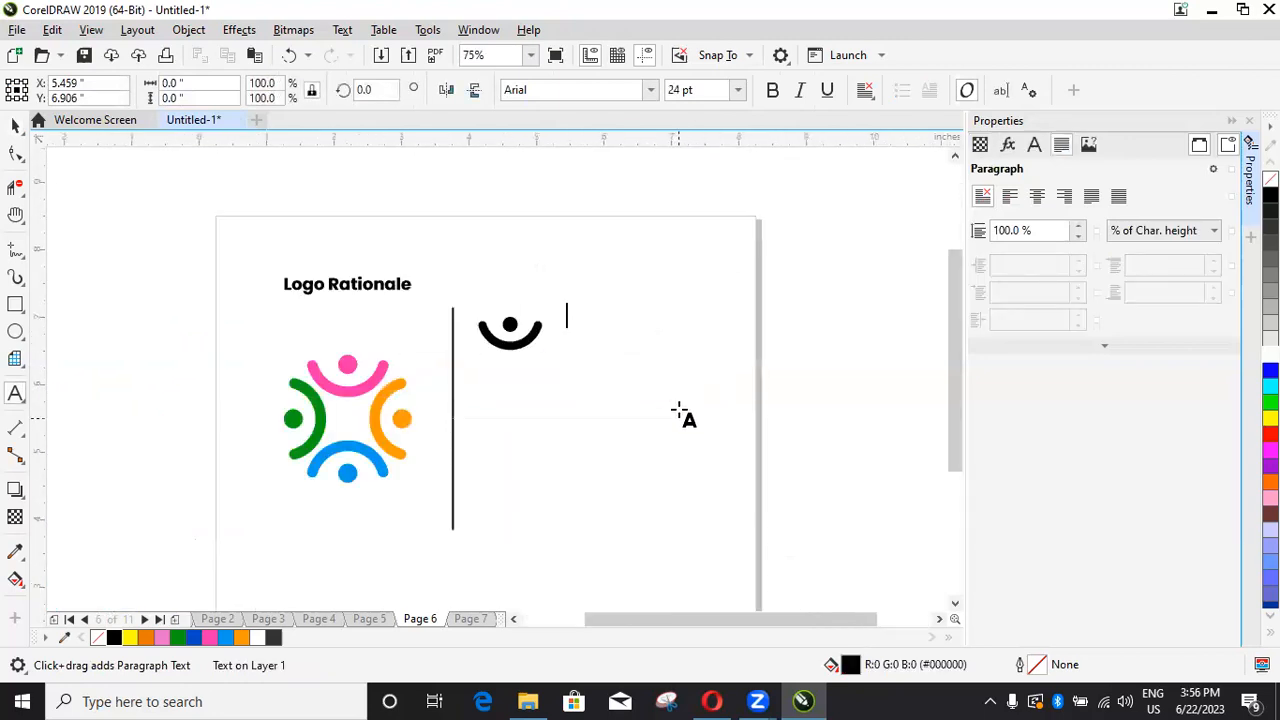
{"action": "scroll", "coordinate": [680, 414], "scroll_direction": "up", "scroll_amount": 1}
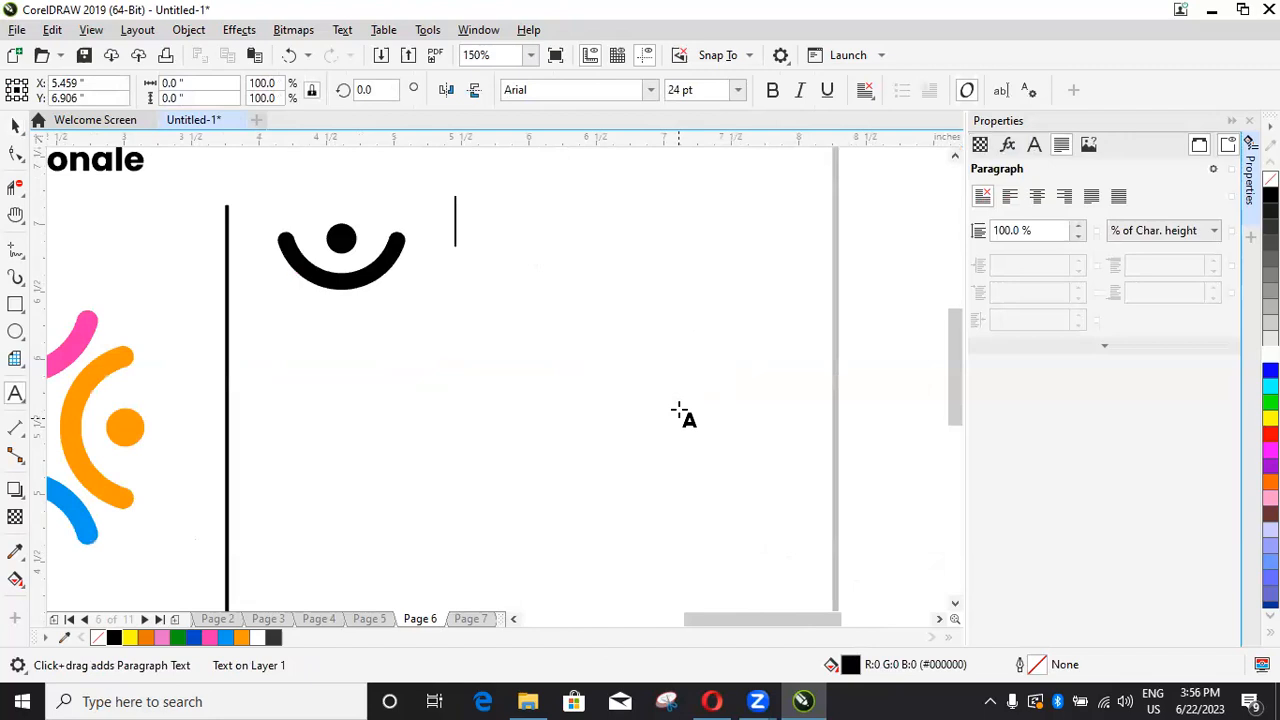
{"action": "scroll", "coordinate": [680, 422], "scroll_direction": "down", "scroll_amount": 1}
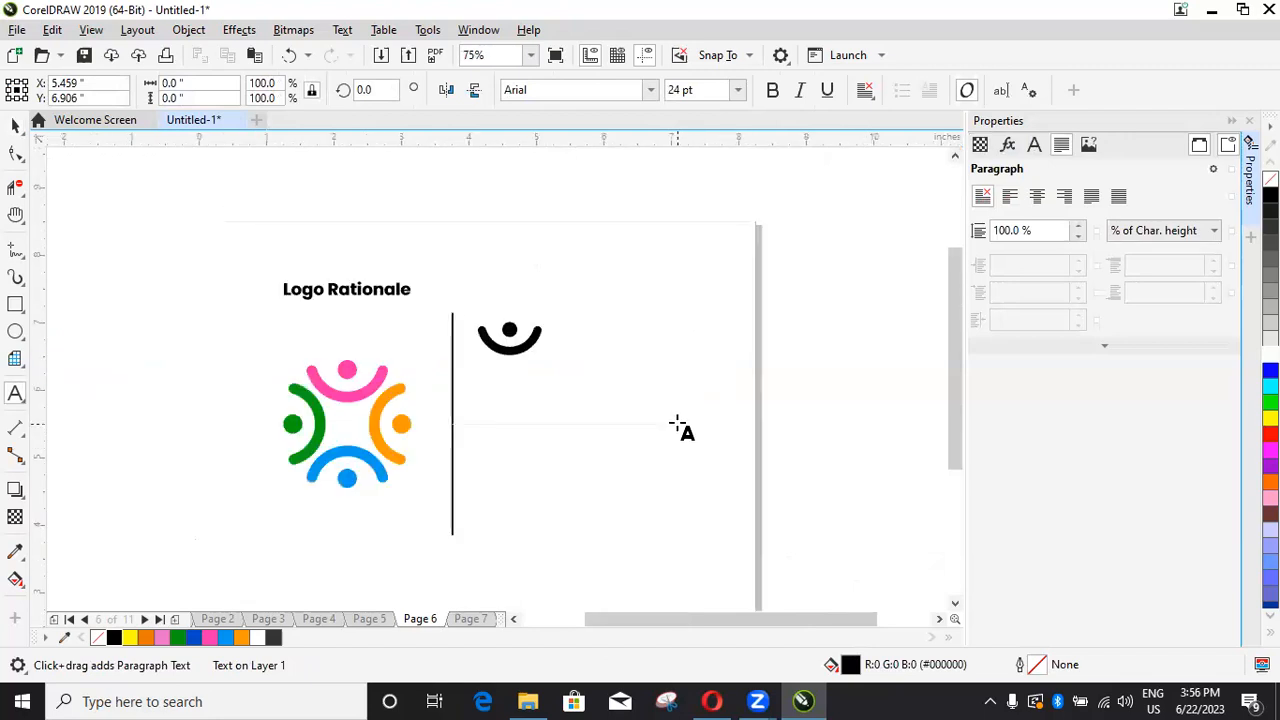
{"action": "scroll", "coordinate": [608, 414], "scroll_direction": "up", "scroll_amount": 1}
{"action": "scroll", "coordinate": [610, 413], "scroll_direction": "down", "scroll_amount": 1}
{"action": "scroll", "coordinate": [566, 296], "scroll_direction": "up", "scroll_amount": 1}
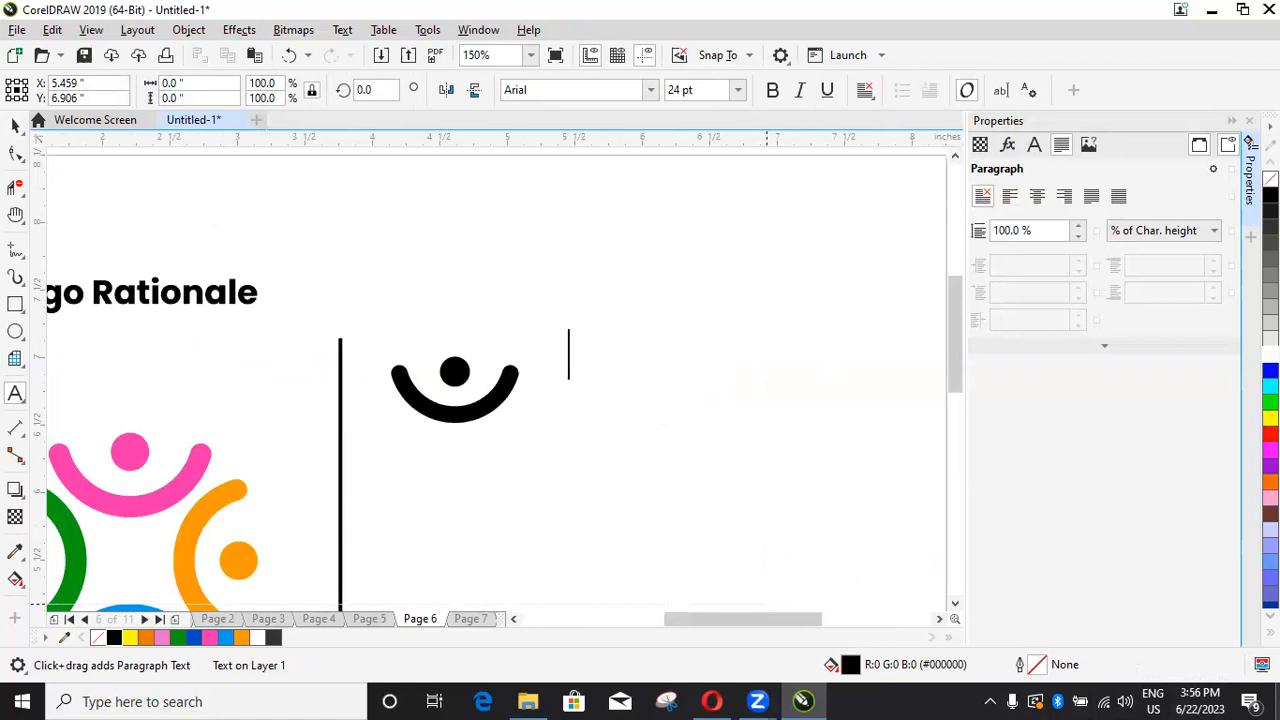
{"action": "type", "text": "Teens"}
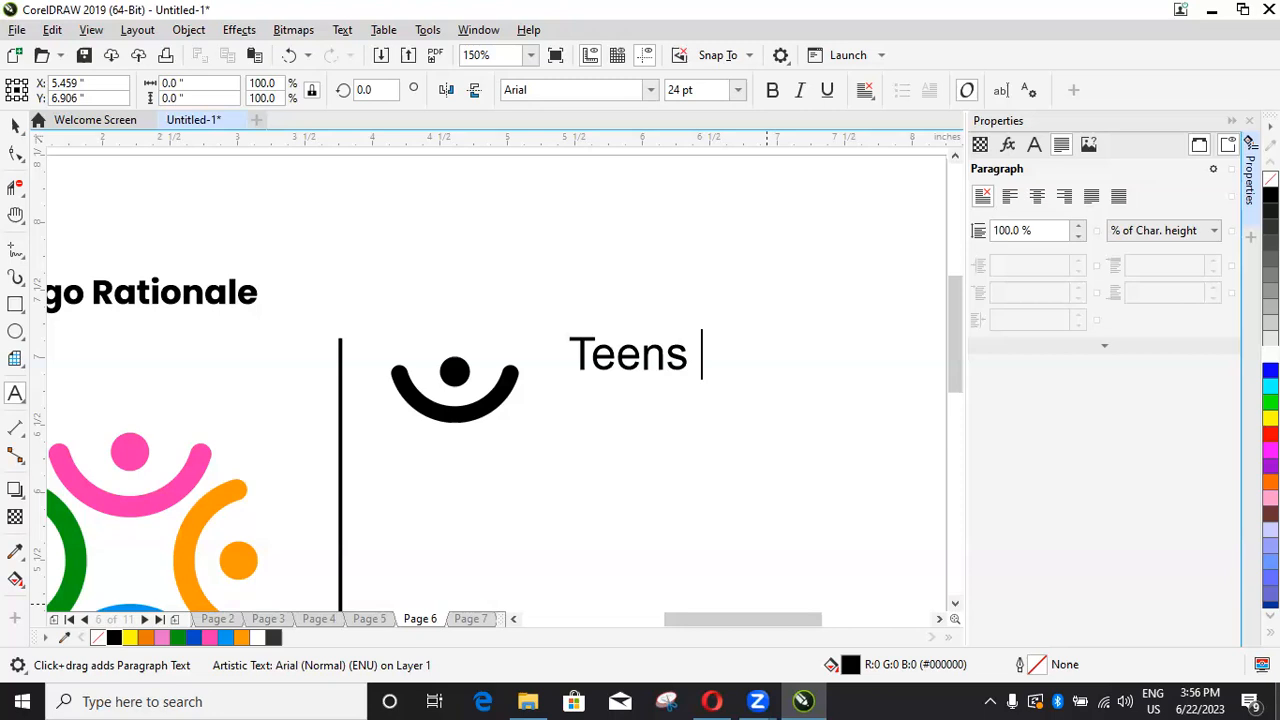
{"action": "type", "text": "rsin"}
{"action": "key", "text": "BackSpace"}
{"action": "key", "text": "BackSpace"}
{"action": "key", "text": "BackSpace"}
{"action": "type", "text": "ai"}
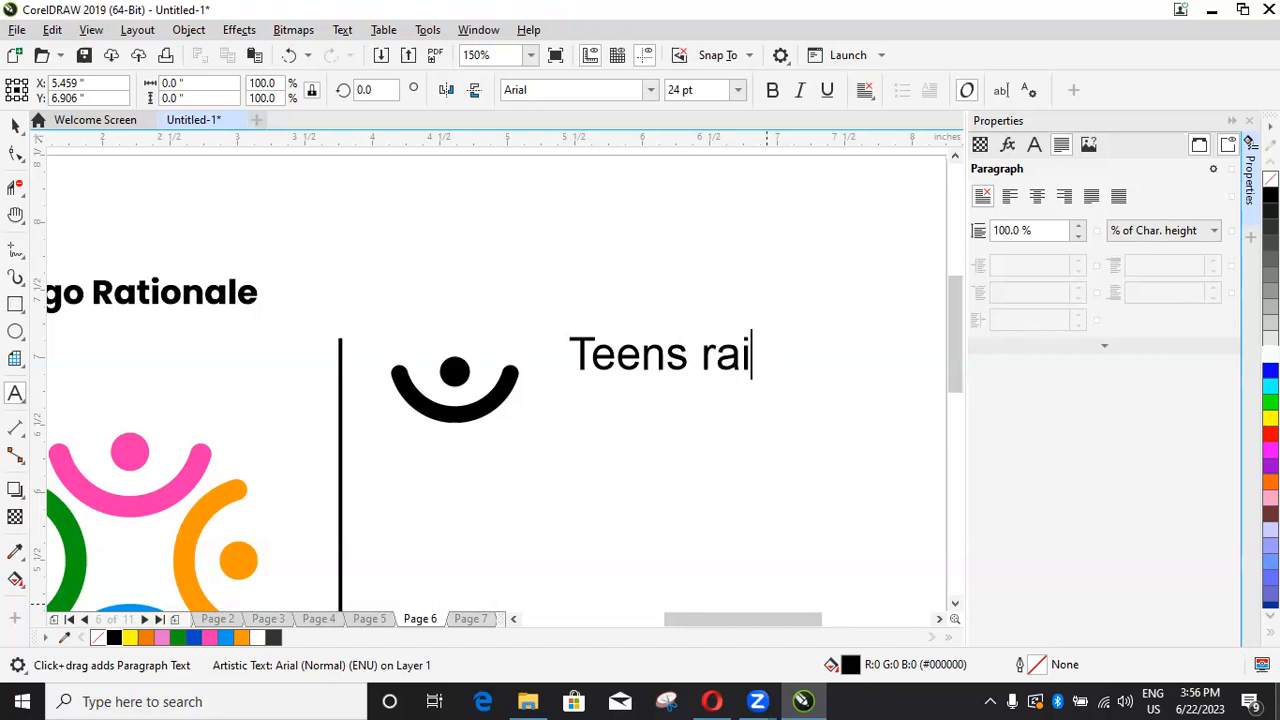
{"action": "type", "text": "sing "}
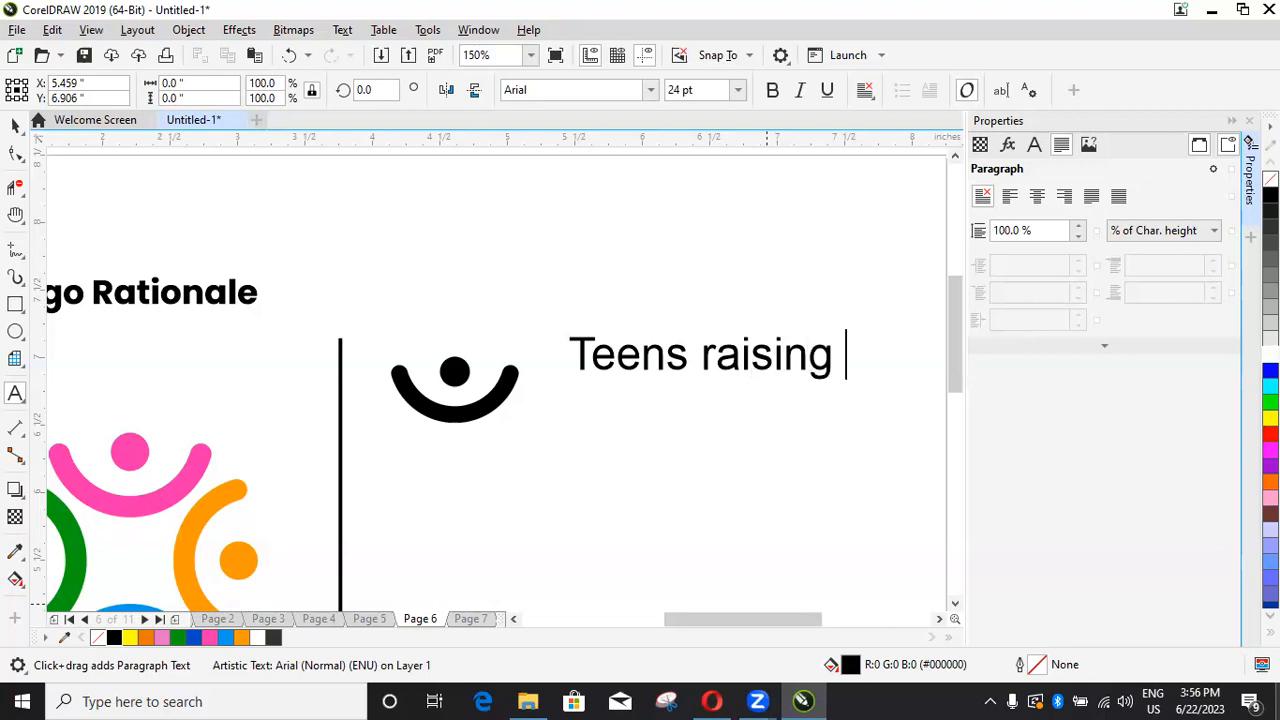
{"action": "type", "text": "hands"}
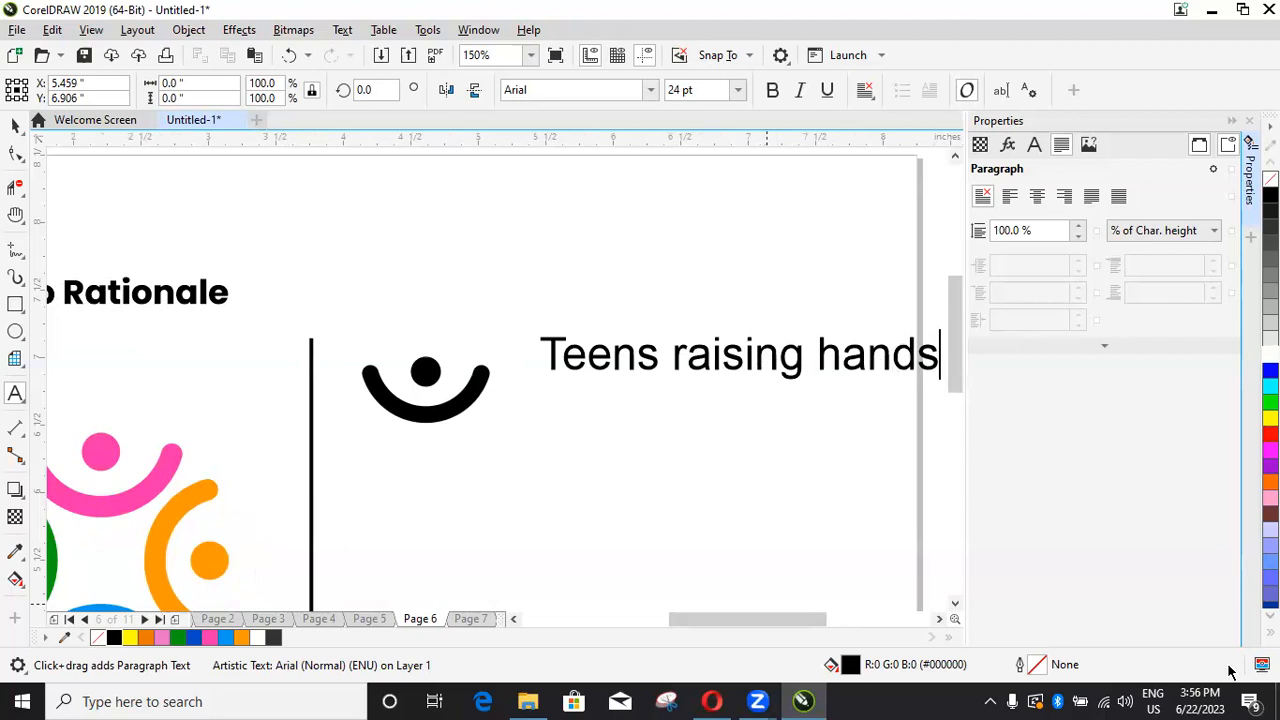
Step: Set the font size of the "Teens raising hands" text to 12 pt
{"action": "key", "text": "ctrl+a"}
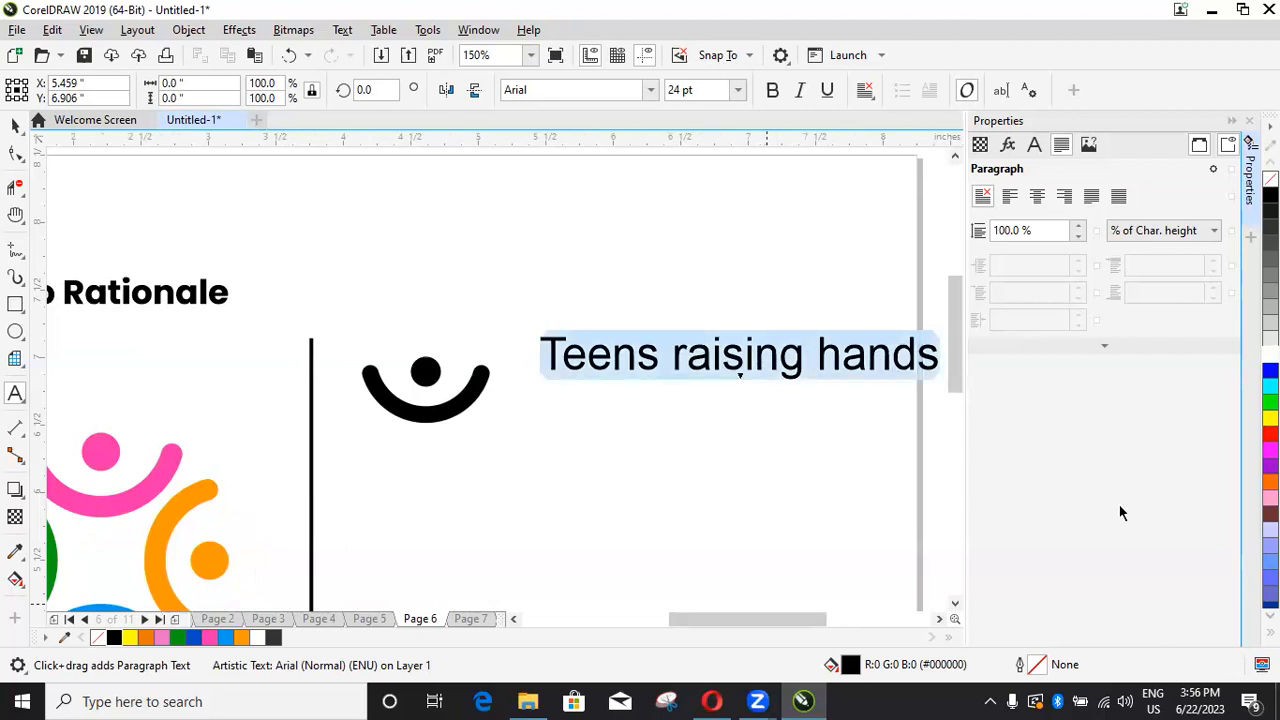
{"action": "left_click", "coordinate": [738, 90]}
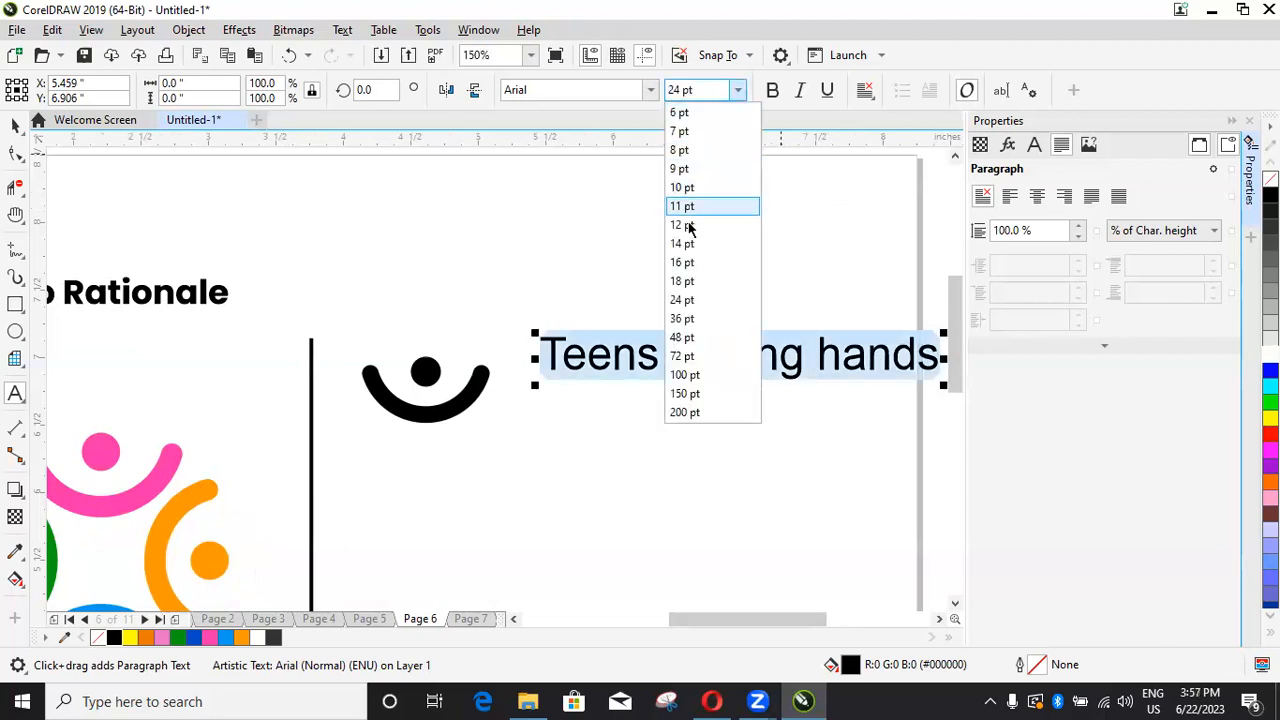
{"action": "left_click", "coordinate": [688, 228]}
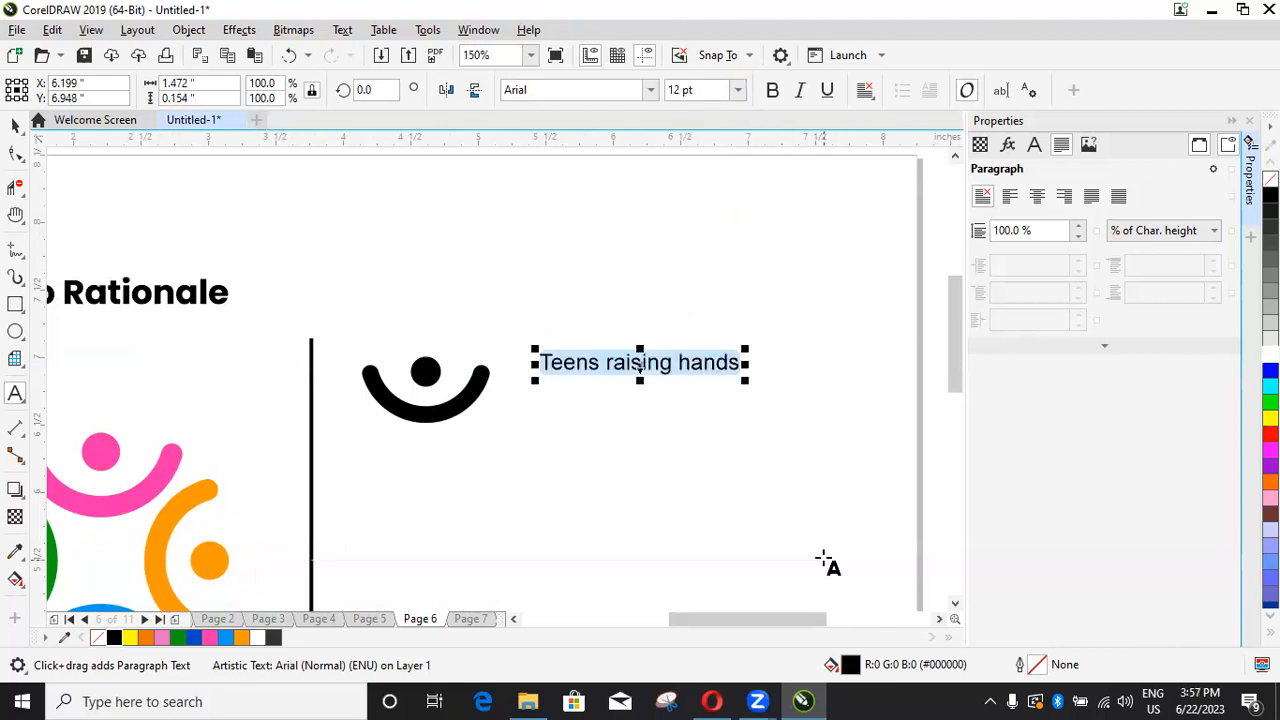
Step: Extend the caption to read "Teens raising hands to signify freedom", with "freedom" on a second line
{"action": "key", "text": "End"}
{"action": "type", "text": "to "}
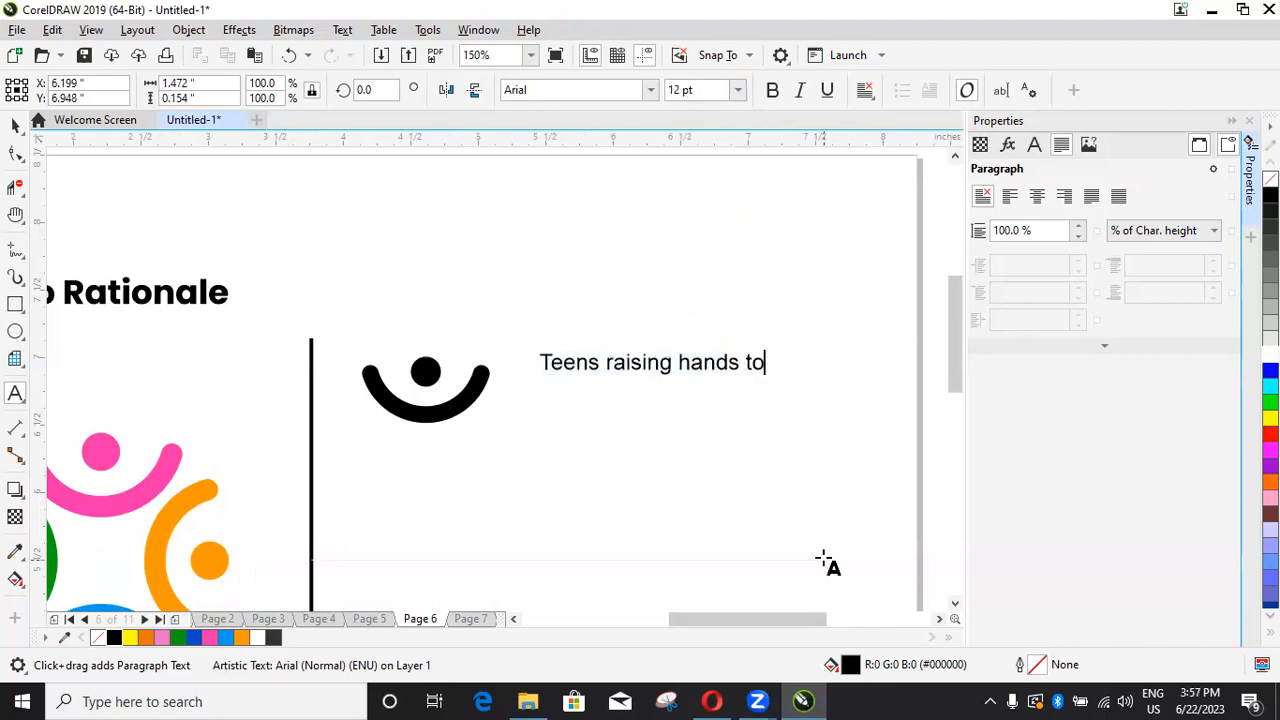
{"action": "type", "text": "signify"}
{"action": "key", "text": "Return"}
{"action": "type", "text": "freedom"}
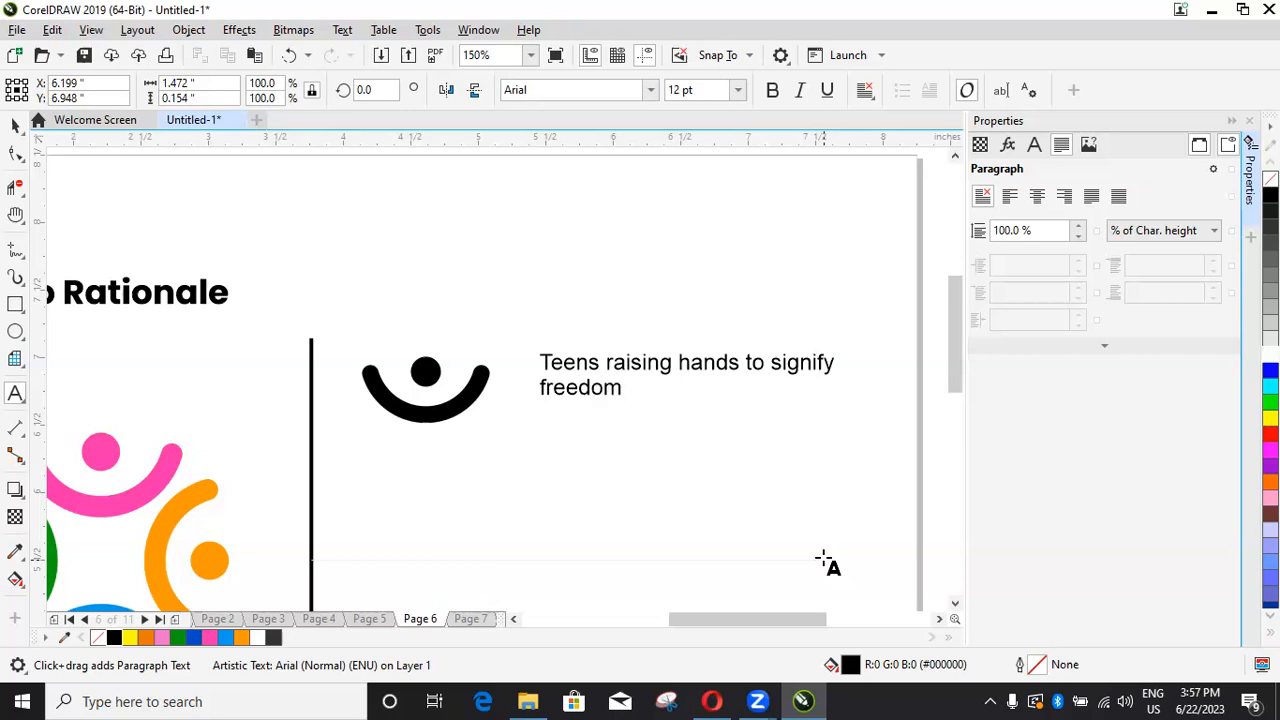
{"action": "key", "text": "ctrl+space"}
{"action": "scroll", "coordinate": [632, 378], "scroll_direction": "down", "scroll_amount": 2}
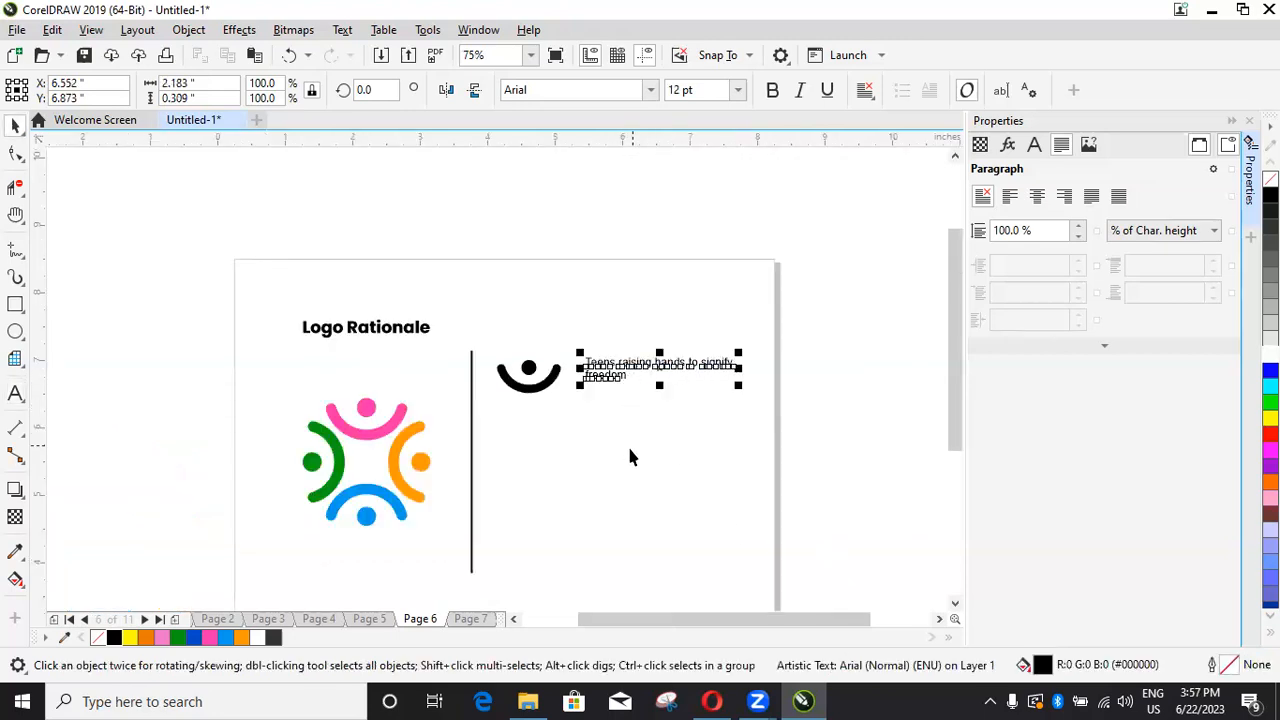
{"action": "scroll", "coordinate": [625, 444], "scroll_direction": "down", "scroll_amount": 3}
{"action": "scroll", "coordinate": [620, 483], "scroll_direction": "up", "scroll_amount": 2}
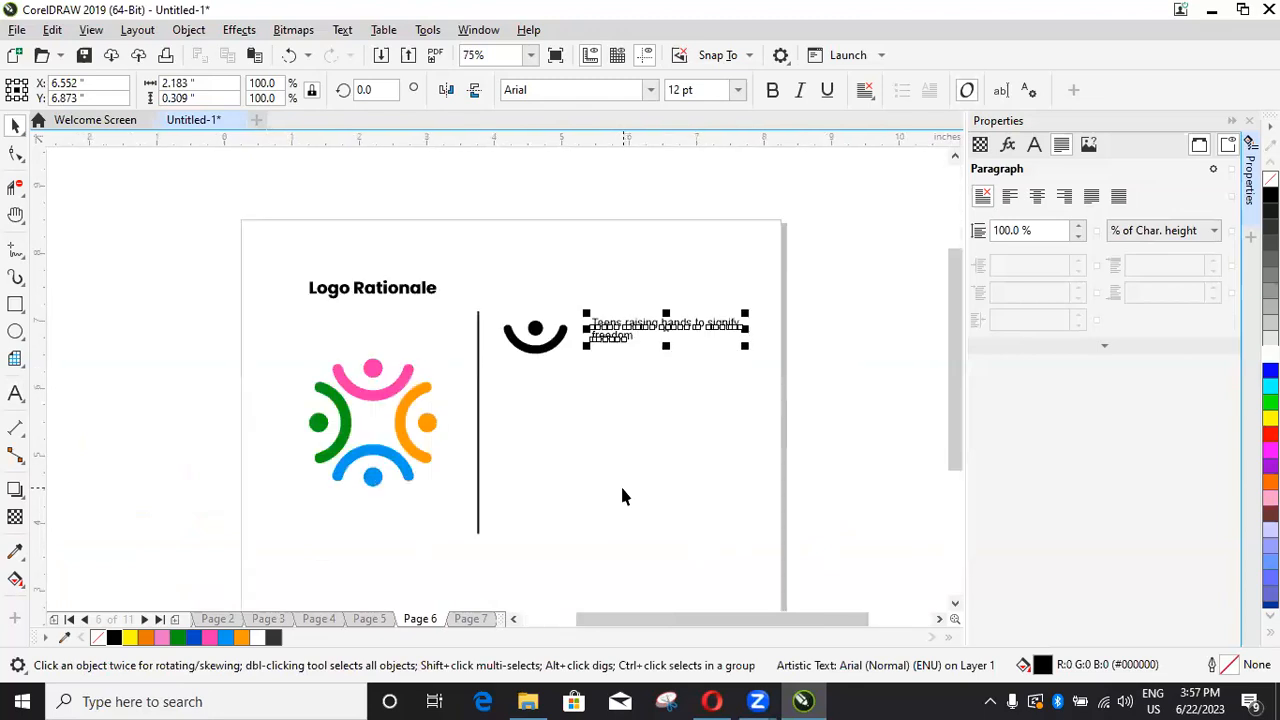
Step: Place a copy of the black figure's arc, without the head dot, directly below the figure
{"action": "left_click", "coordinate": [819, 248]}
{"action": "left_click", "coordinate": [674, 285]}
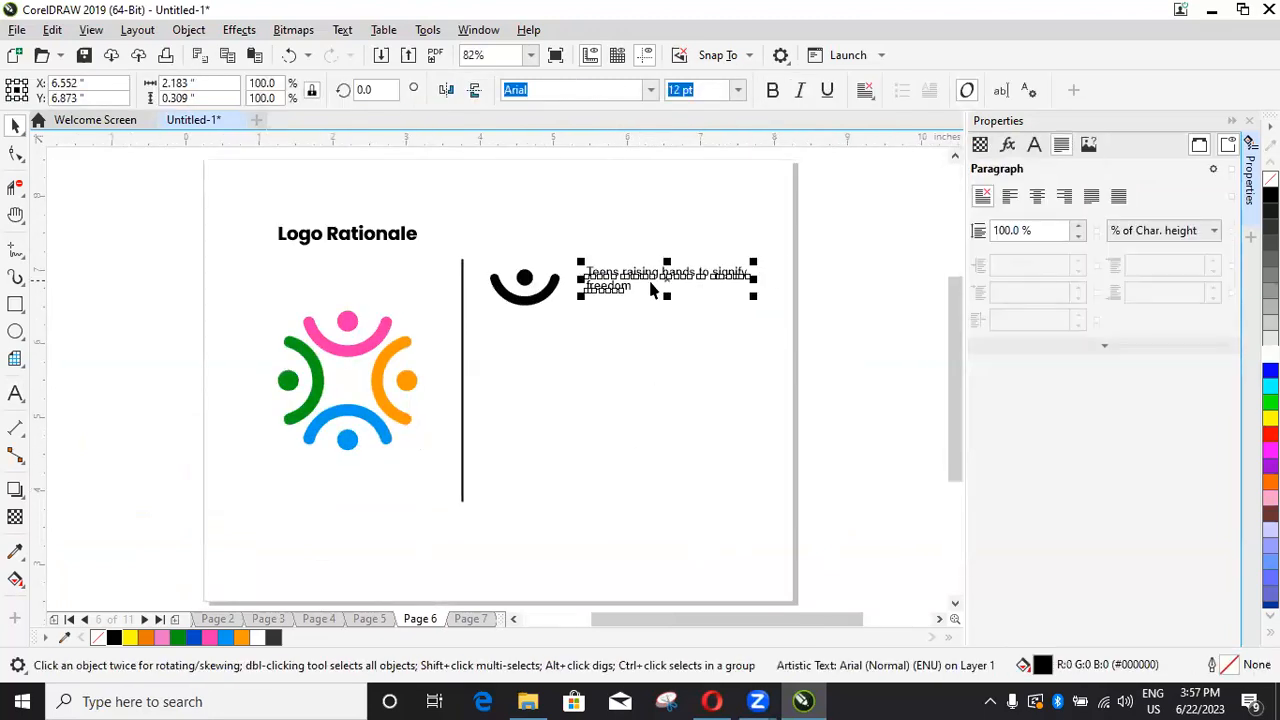
{"action": "left_click", "coordinate": [540, 300], "text": "ctrl"}
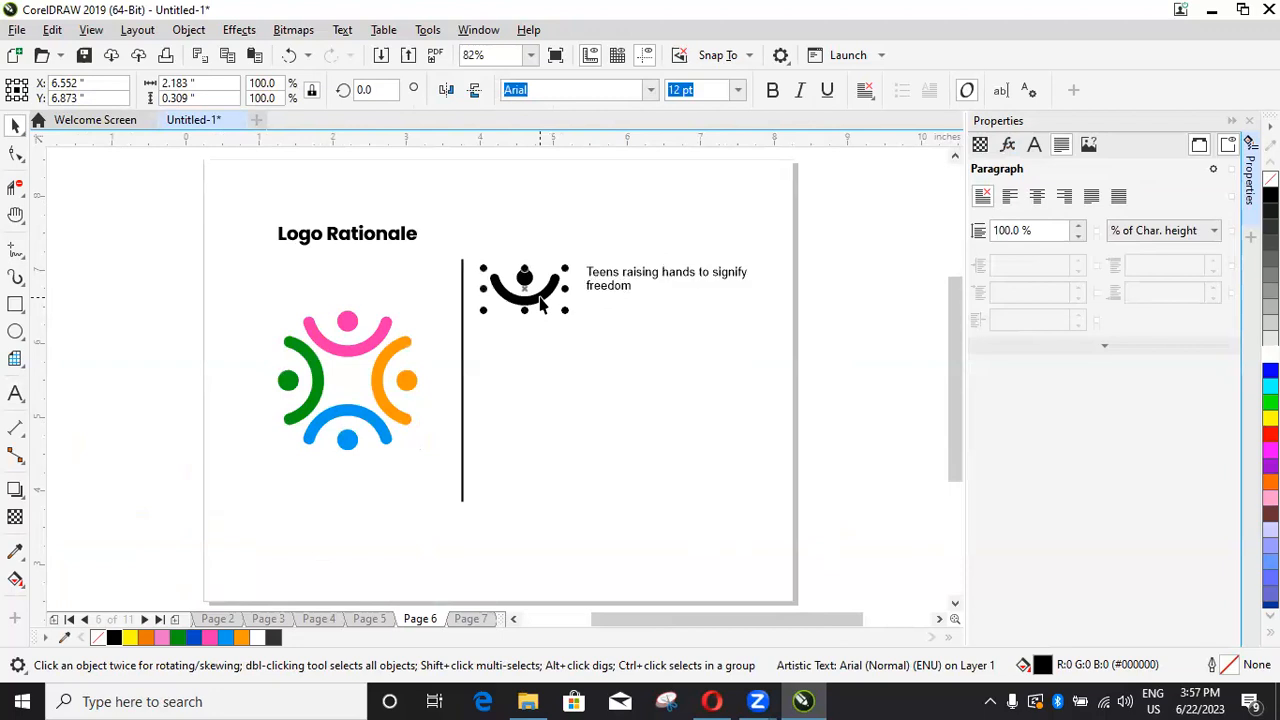
{"action": "left_click", "coordinate": [539, 343]}
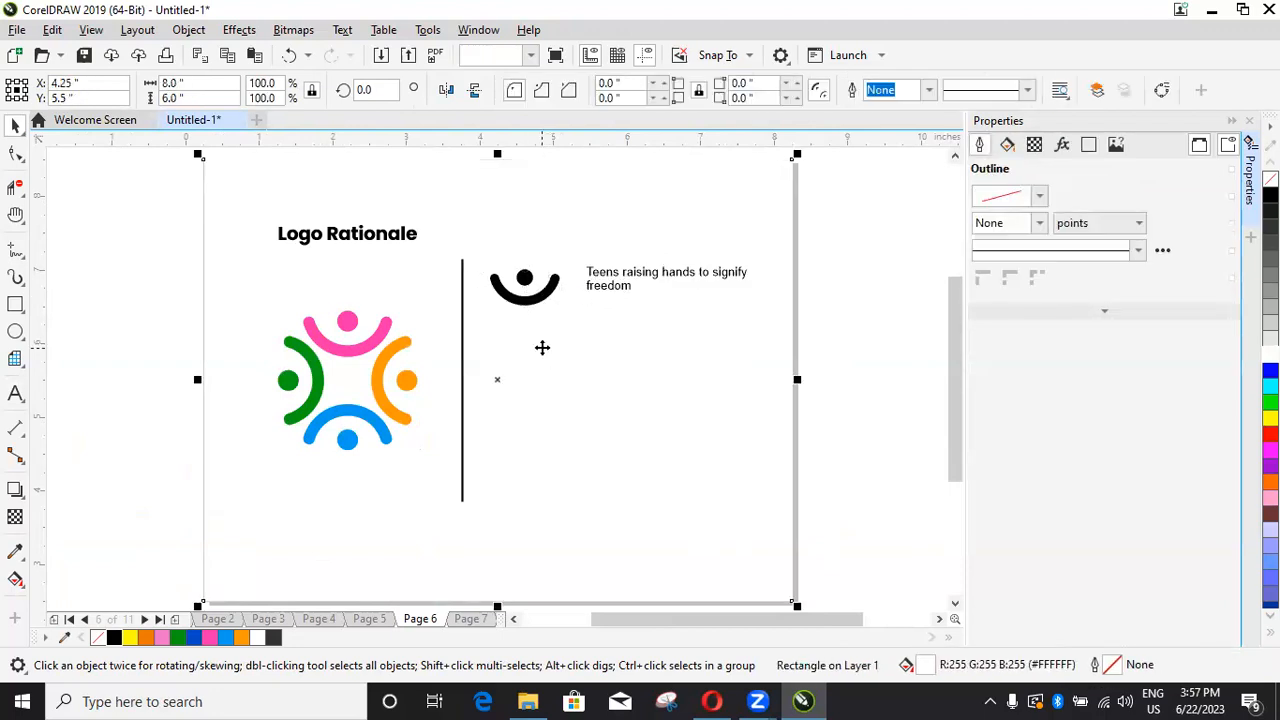
{"action": "key", "text": "ctrl+z"}
{"action": "left_click", "coordinate": [524, 297]}
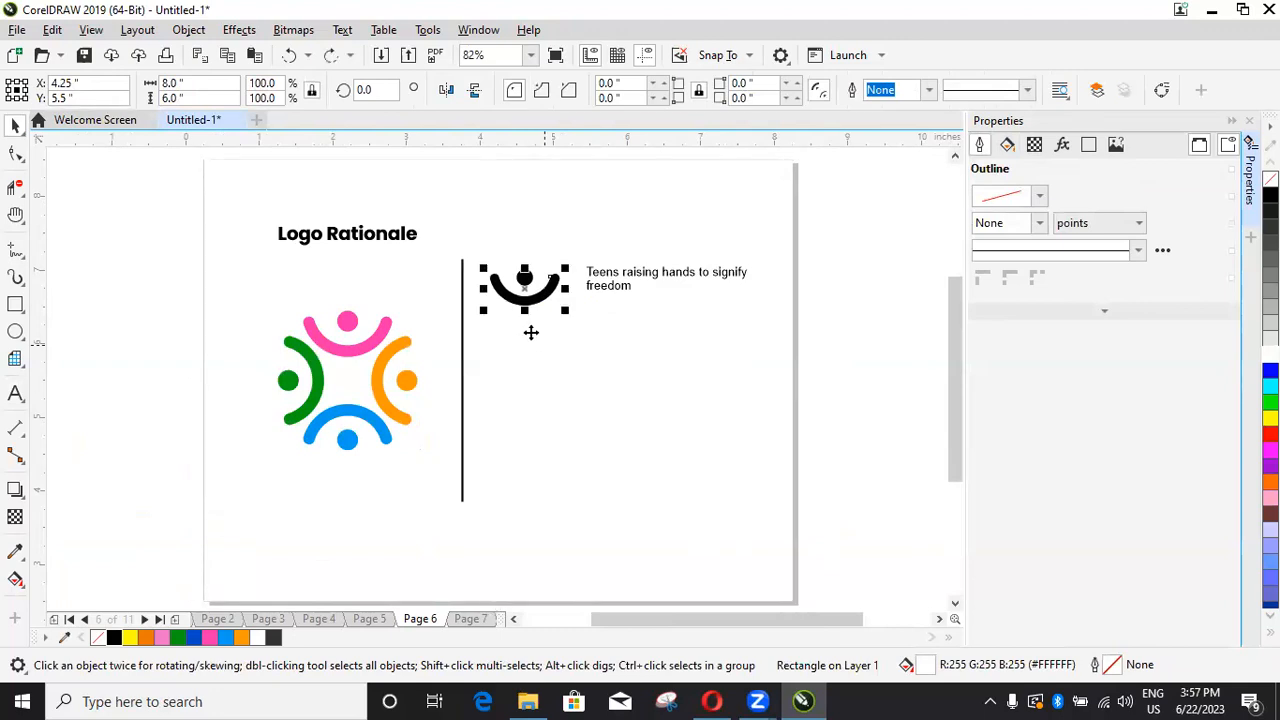
{"action": "left_click_drag", "start_coordinate": [524, 291], "coordinate": [524, 342]}
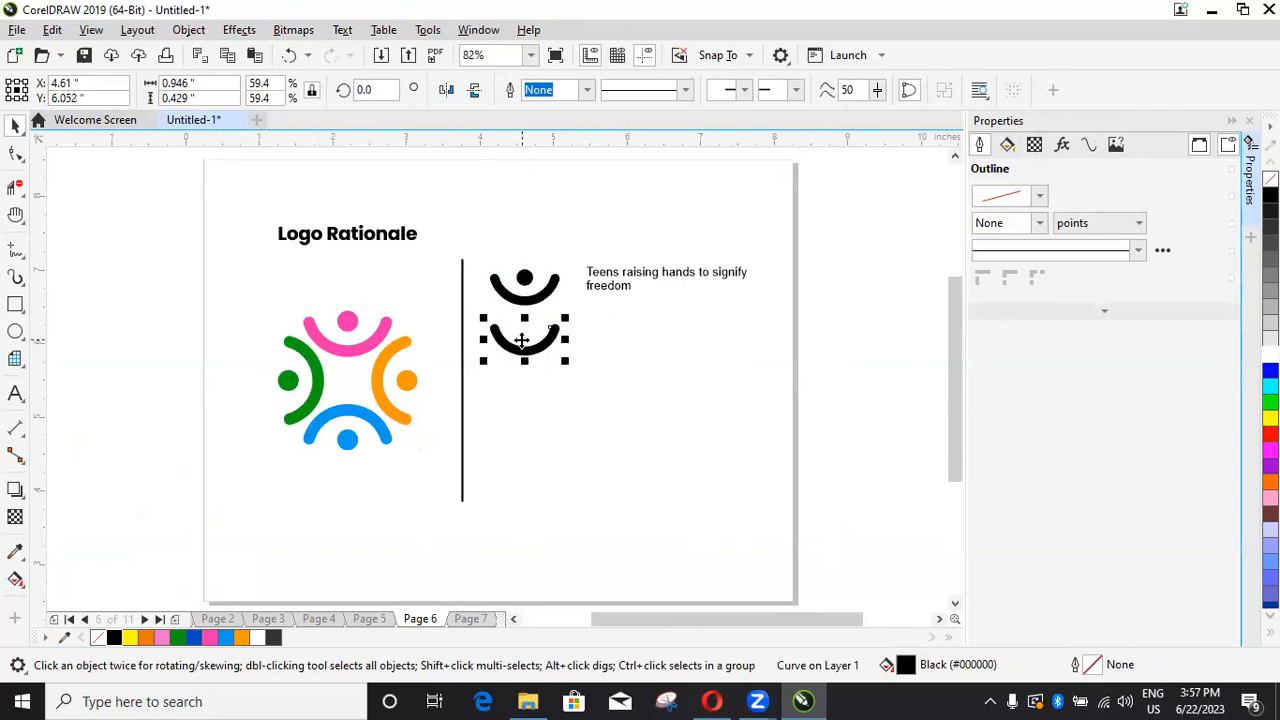
Step: Duplicate the "Teens raising hands to signify freedom" caption beside the lone arc
{"action": "left_click", "coordinate": [612, 279]}
{"action": "key", "text": "t"}
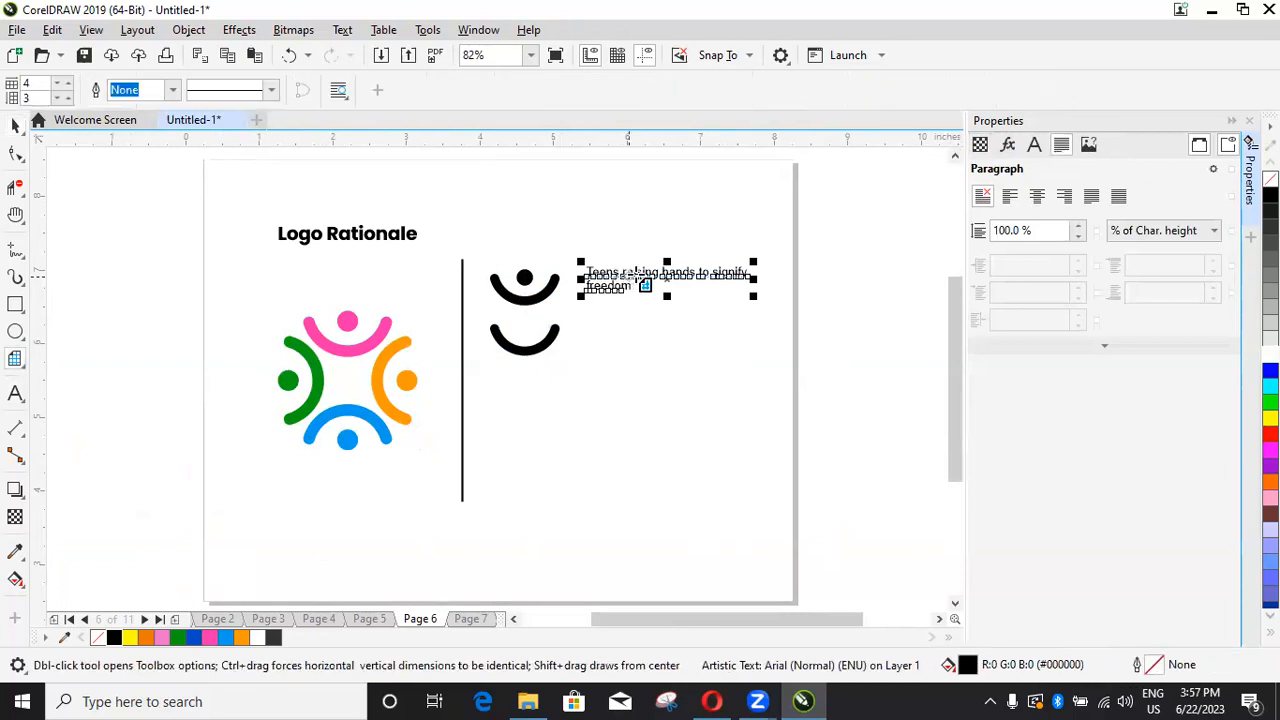
{"action": "key", "text": "space"}
{"action": "left_click_drag", "start_coordinate": [667, 277], "coordinate": [654, 338]}
{"action": "scroll", "coordinate": [644, 338], "scroll_direction": "up", "scroll_amount": 2}
Step: Replace the duplicated caption's text with "Represents smile; the feeling you"
{"action": "double_click", "coordinate": [644, 334]}
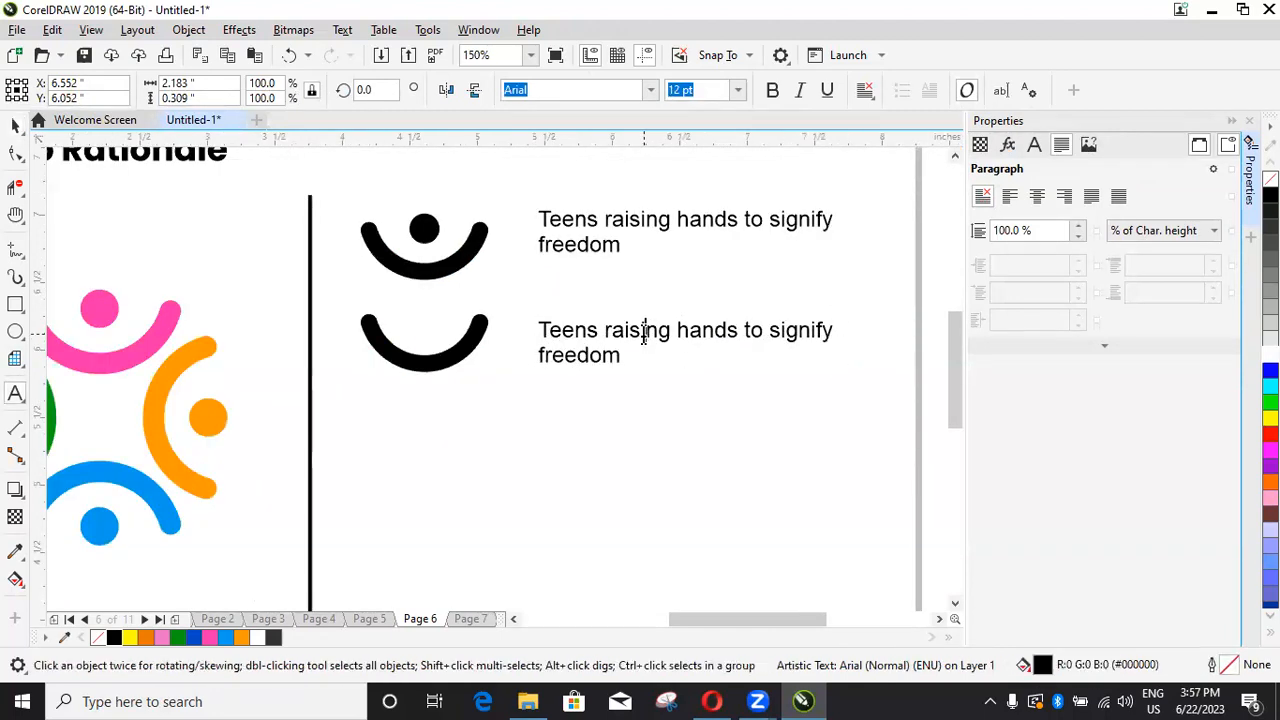
{"action": "key", "text": "ctrl+a"}
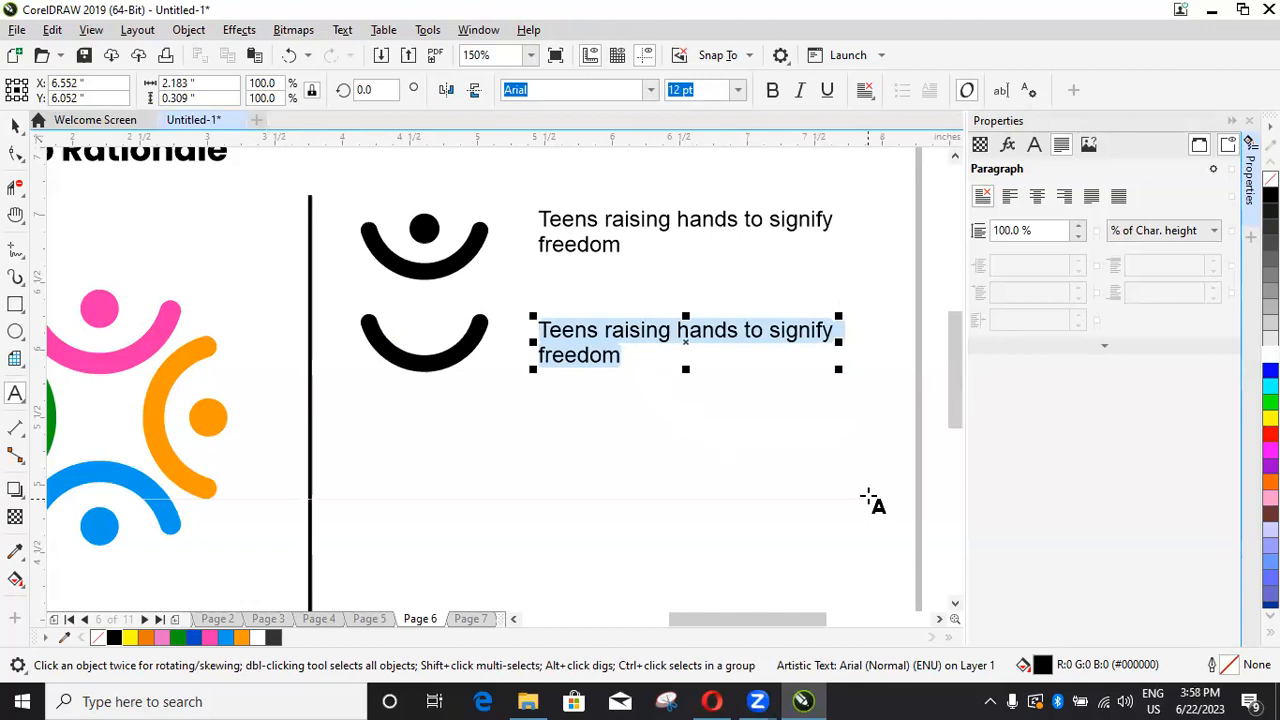
{"action": "type", "text": "Re"}
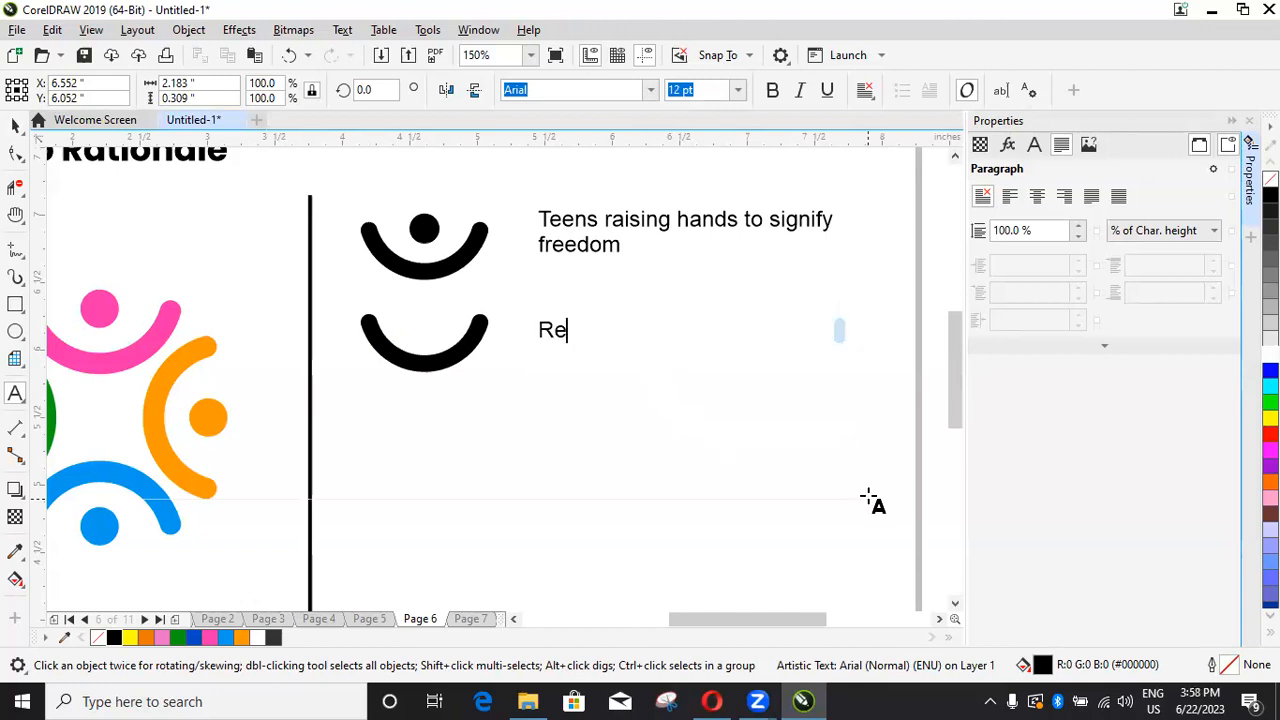
{"action": "type", "text": "prese"}
{"action": "type", "text": "nt"}
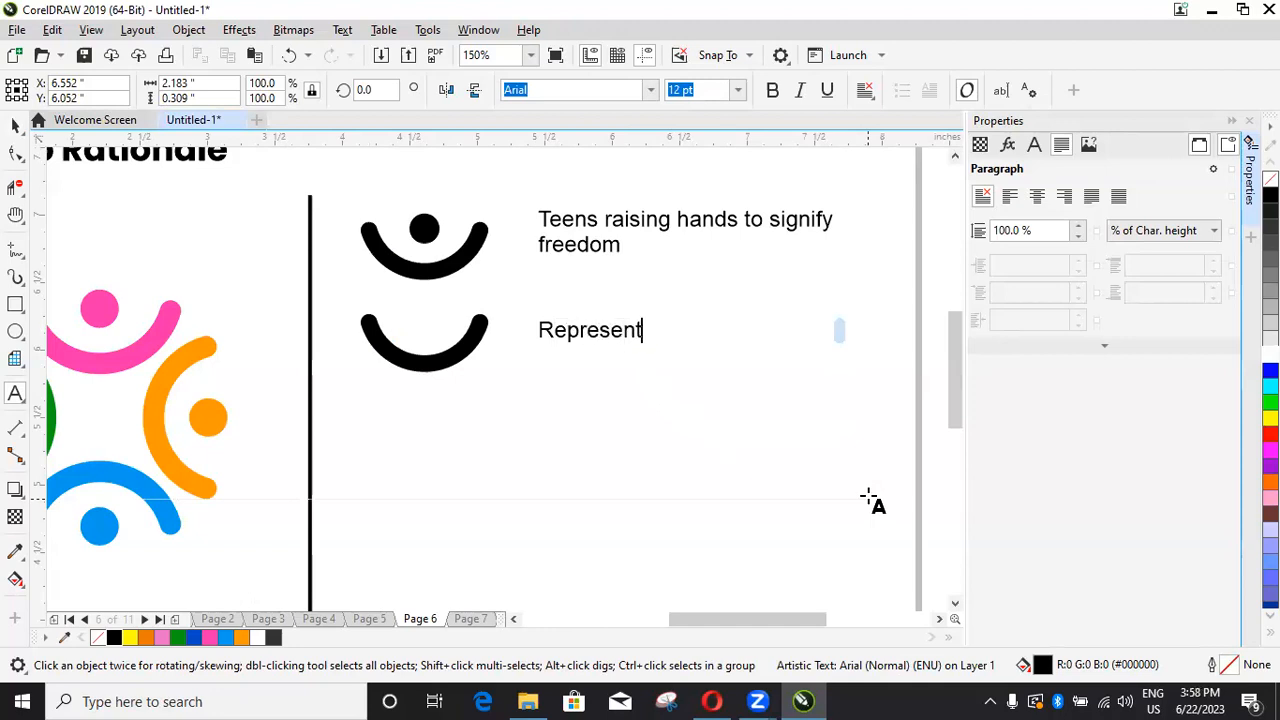
{"action": "type", "text": "s smiles"}
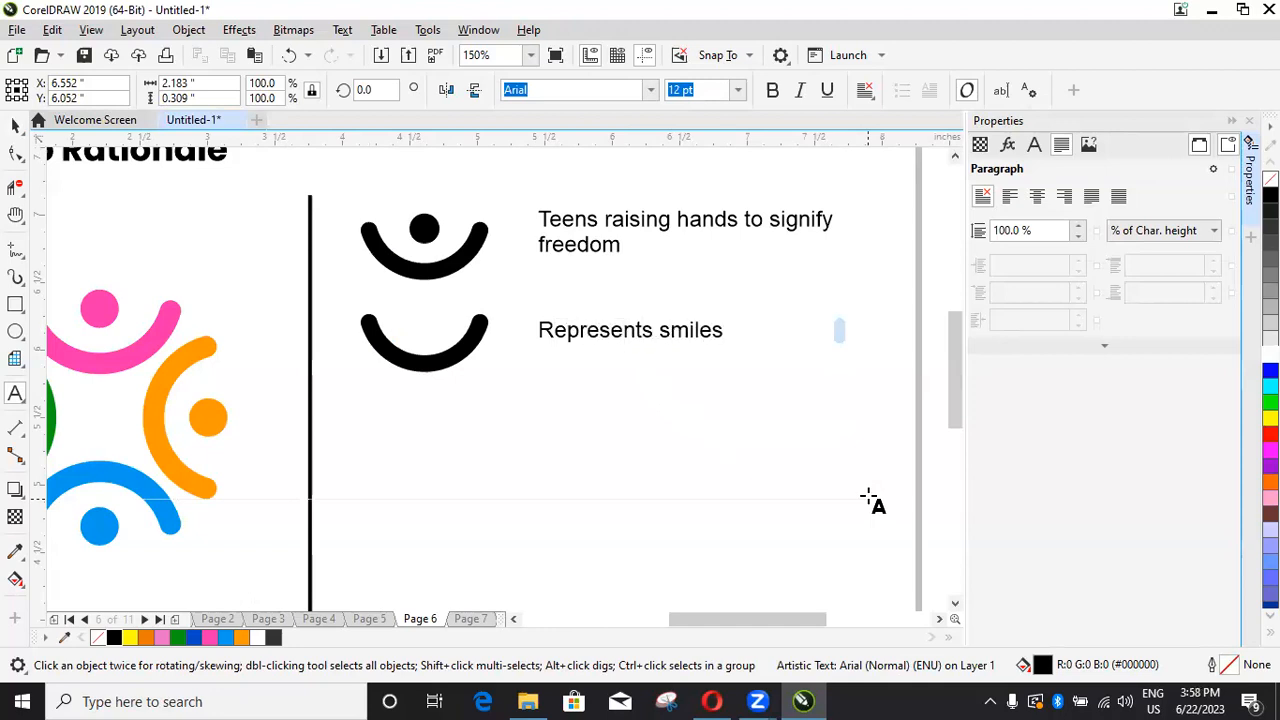
{"action": "key", "text": "BackSpace"}
{"action": "type", "text": "; the feeling you get"}
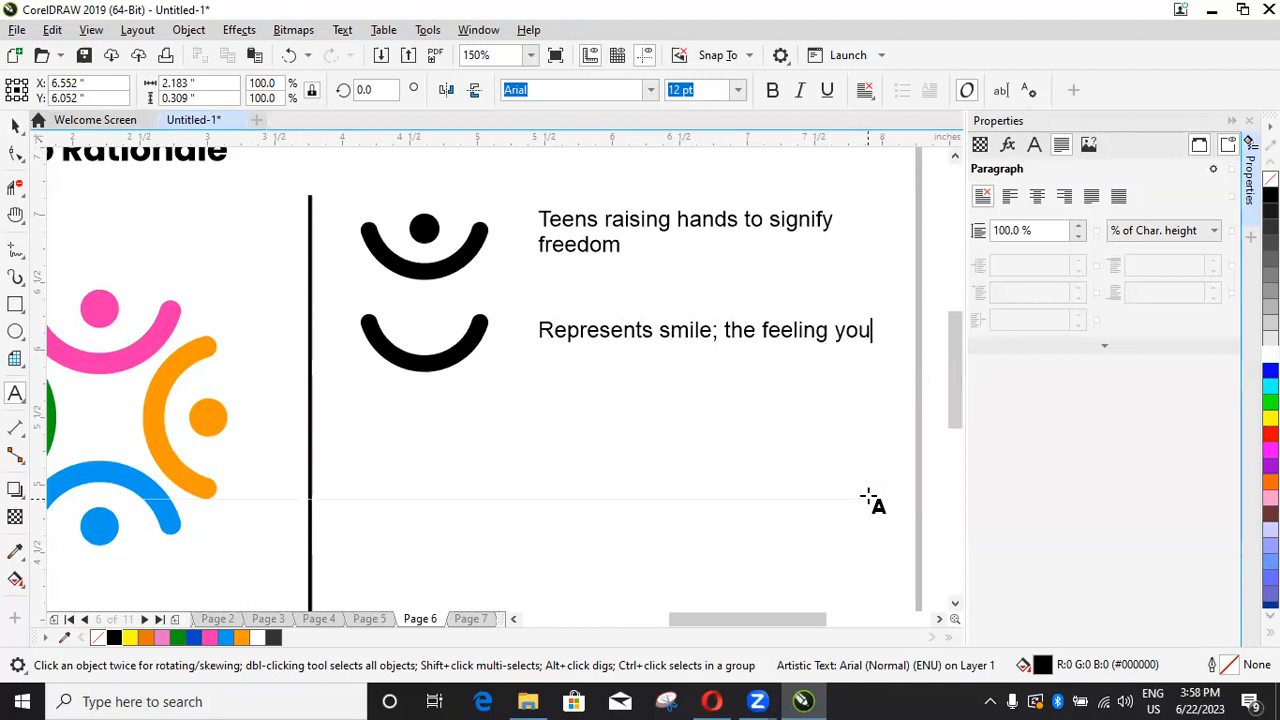
{"action": "key", "text": "BackSpace"}
{"action": "key", "text": "BackSpace"}
{"action": "key", "text": "BackSpace"}
{"action": "key", "text": "BackSpace"}
{"action": "type", "text": "u"}
Step: Add a second line reading "get in our community" to the arc's caption
{"action": "key", "text": "Return"}
{"action": "type", "text": "get wh"}
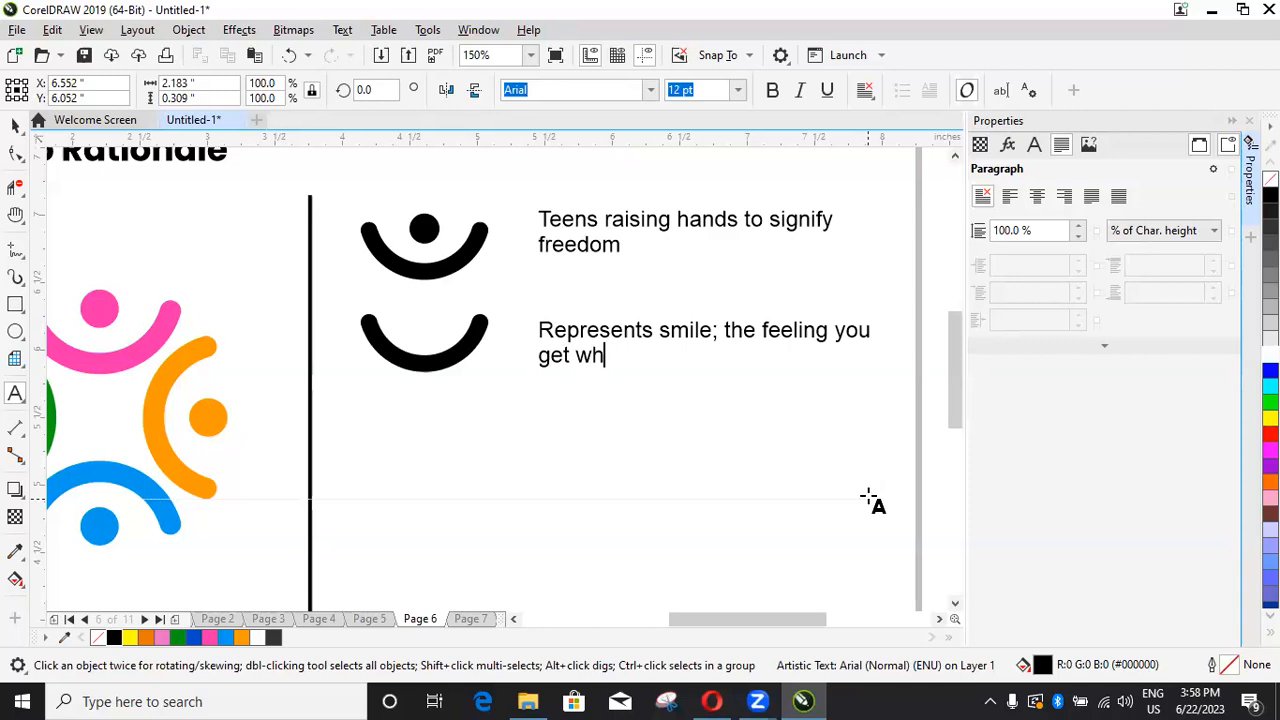
{"action": "key", "text": "BackSpace"}
{"action": "key", "text": "BackSpace"}
{"action": "type", "text": "in our co"}
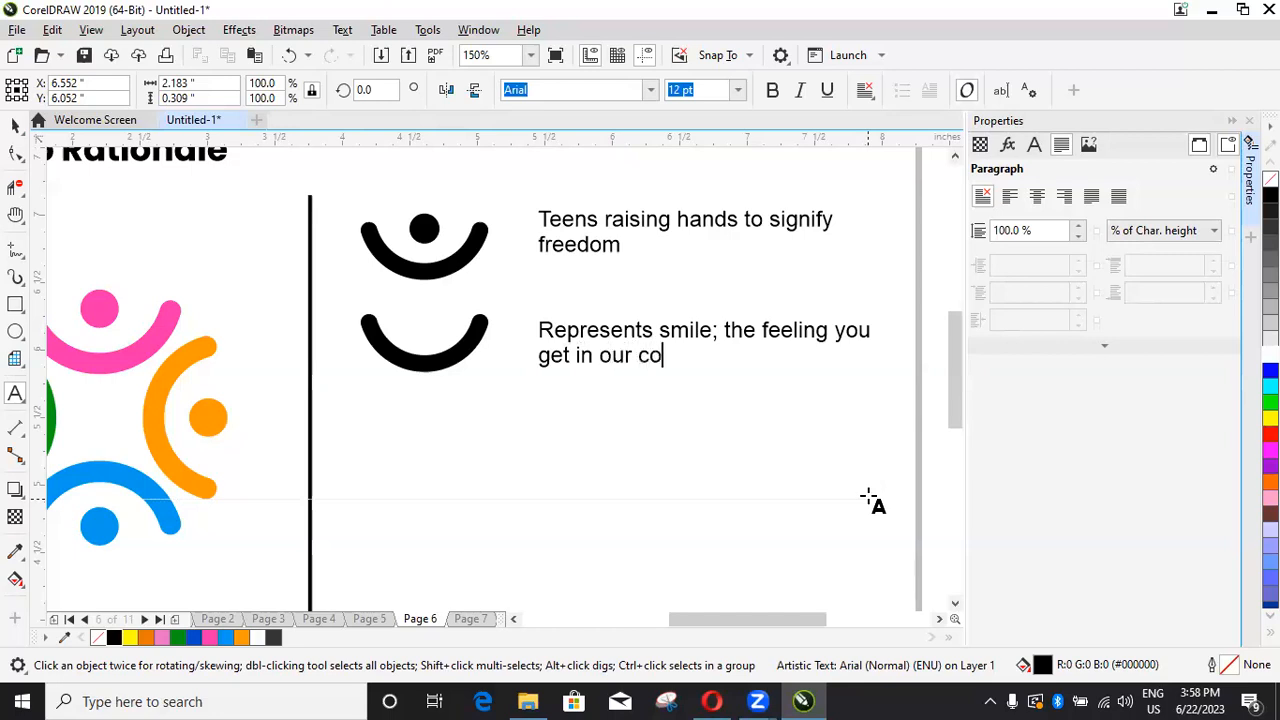
{"action": "type", "text": "mmunity"}
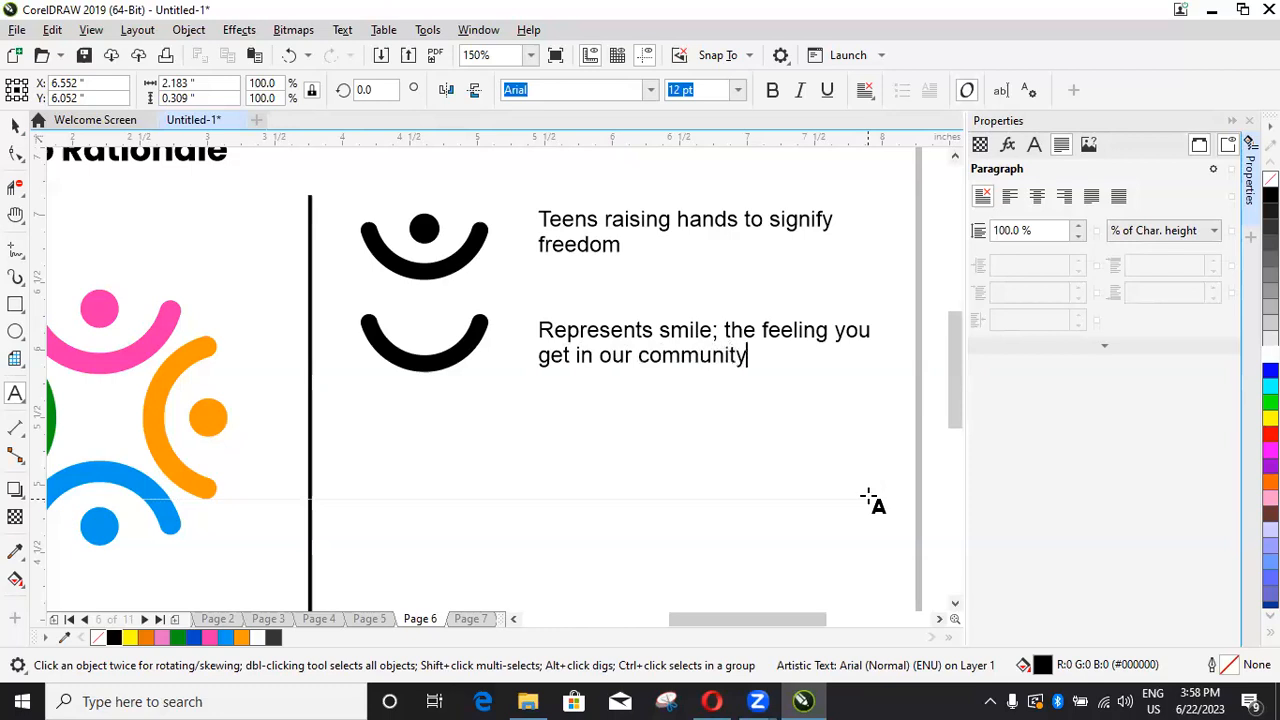
{"action": "key", "text": "ctrl+space"}
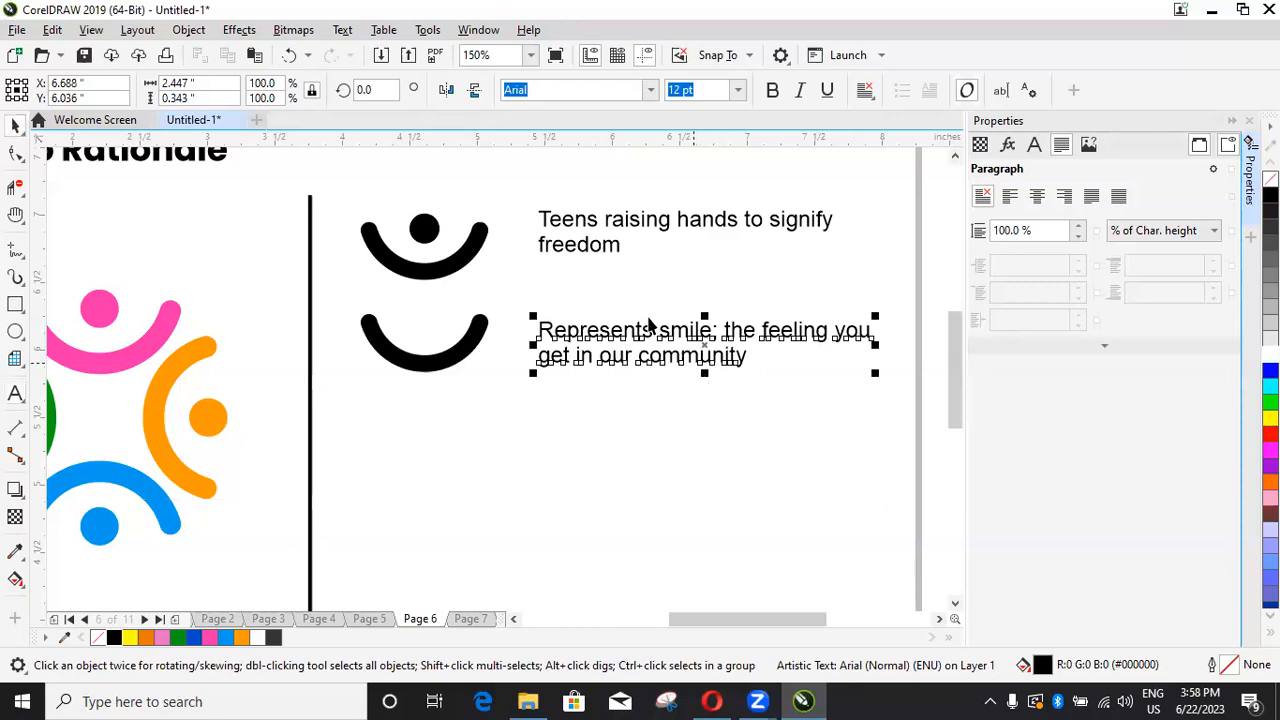
Step: Examine the four-colour symbol alongside the black icons and their captions
{"action": "scroll", "coordinate": [489, 302], "scroll_direction": "down", "scroll_amount": 1}
{"action": "scroll", "coordinate": [491, 314], "scroll_direction": "down", "scroll_amount": 1}
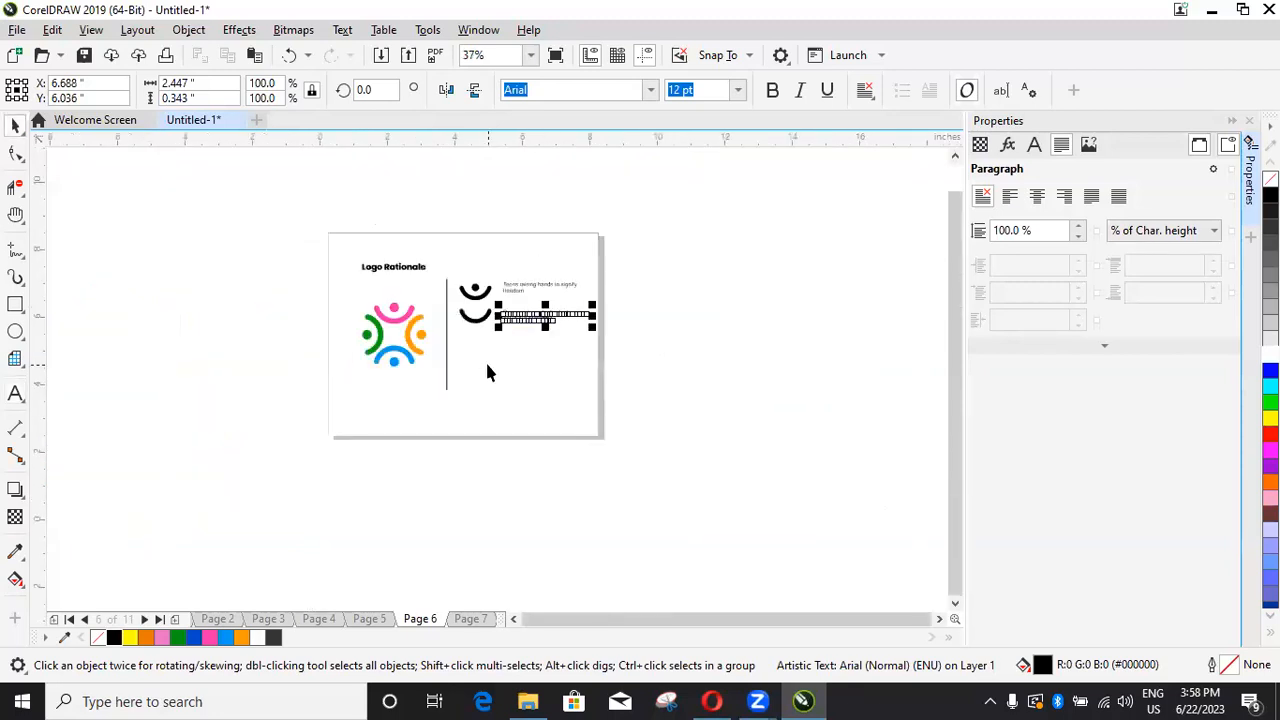
{"action": "scroll", "coordinate": [485, 360], "scroll_direction": "up", "scroll_amount": 1}
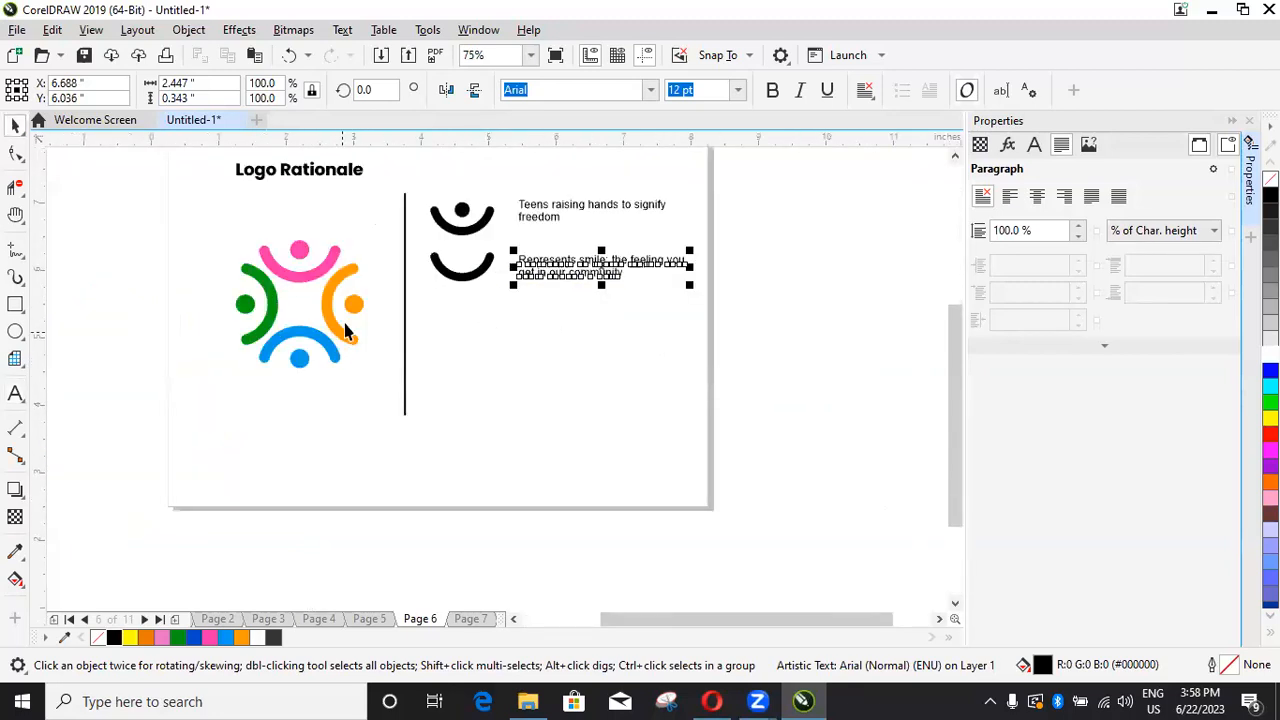
{"action": "scroll", "coordinate": [351, 319], "scroll_direction": "up", "scroll_amount": 1}
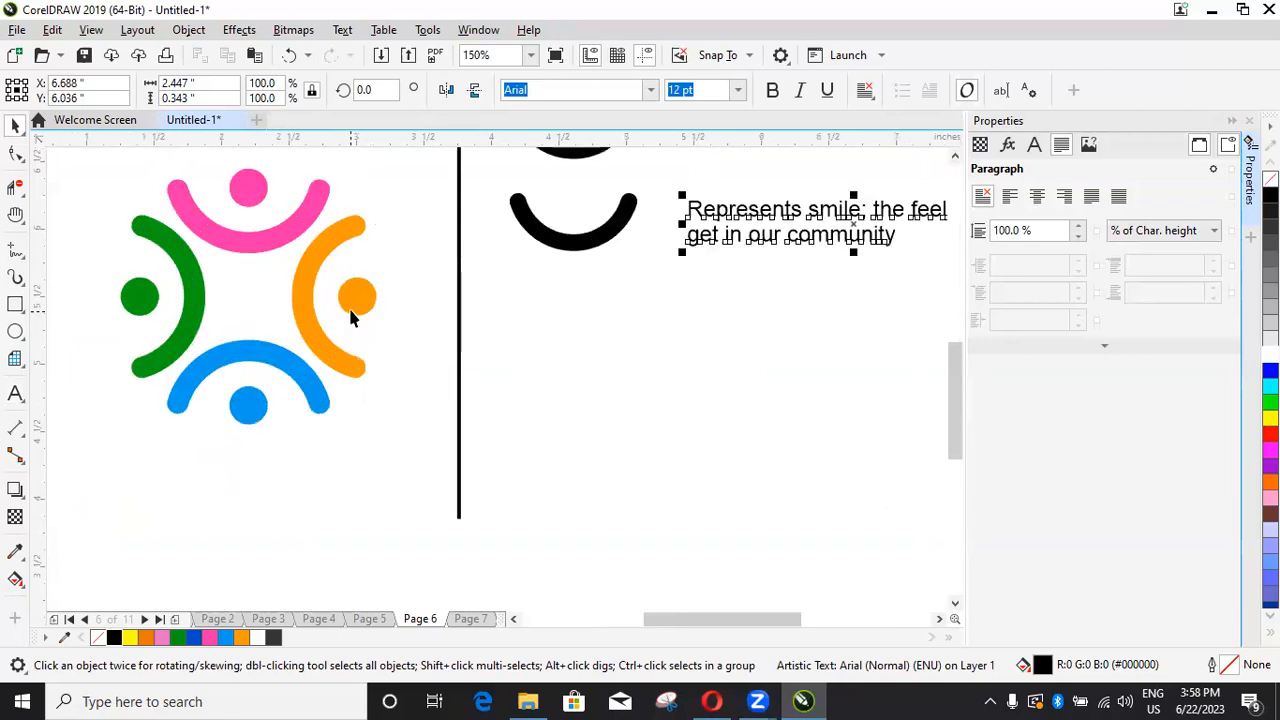
{"action": "scroll", "coordinate": [350, 320], "scroll_direction": "down", "scroll_amount": 2}
{"action": "scroll", "coordinate": [350, 283], "scroll_direction": "up", "scroll_amount": 1}
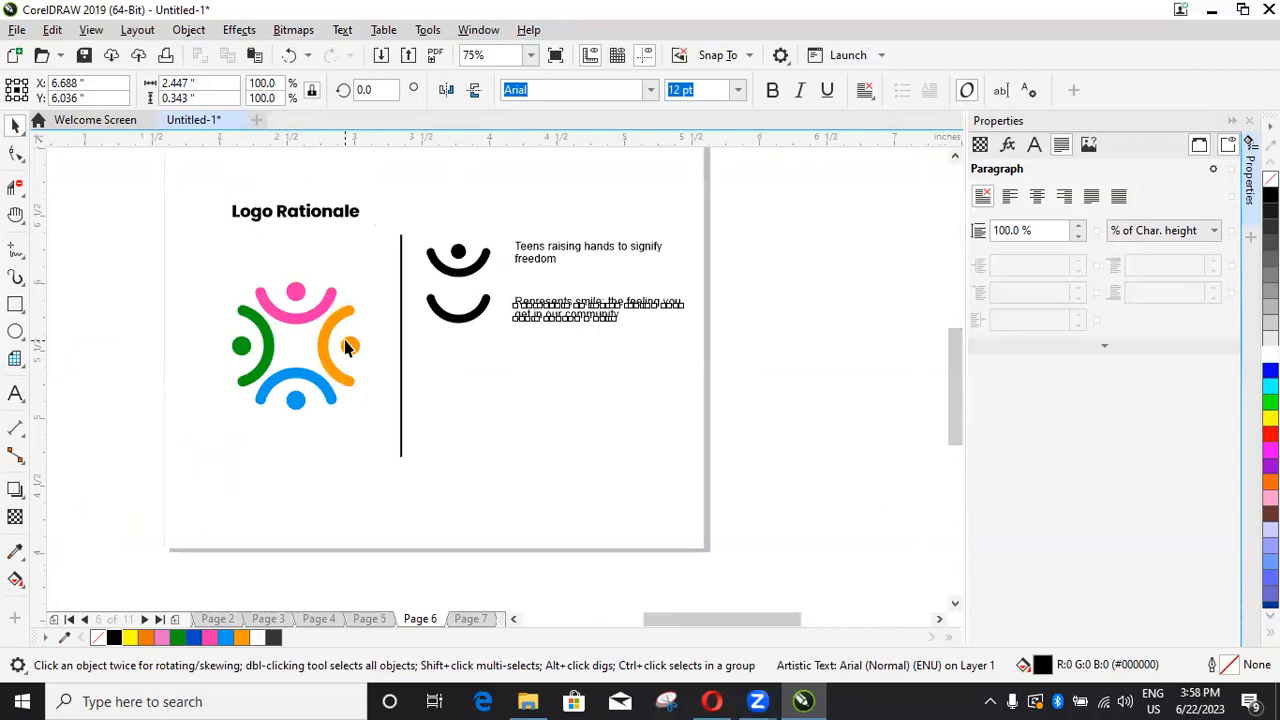
{"action": "scroll", "coordinate": [348, 347], "scroll_direction": "up", "scroll_amount": 1}
{"action": "scroll", "coordinate": [345, 347], "scroll_direction": "down", "scroll_amount": 2}
{"action": "scroll", "coordinate": [343, 346], "scroll_direction": "up", "scroll_amount": 1}
{"action": "scroll", "coordinate": [524, 330], "scroll_direction": "up", "scroll_amount": 1}
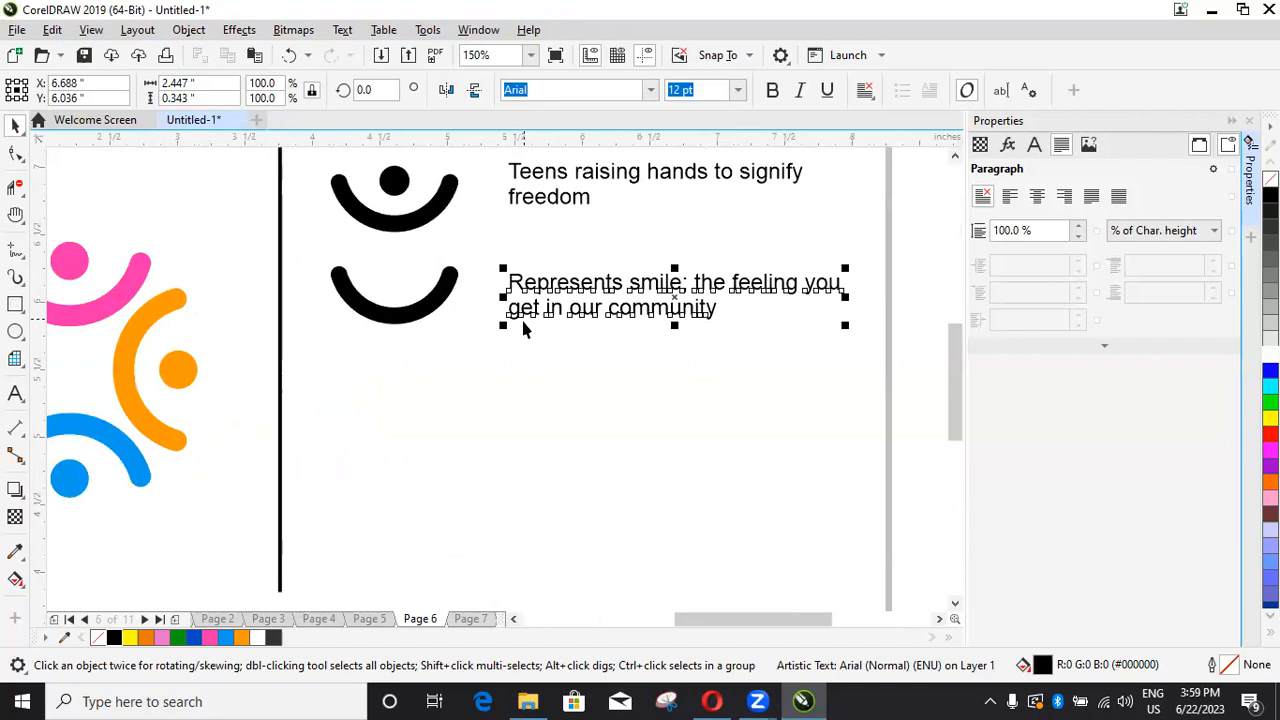
{"action": "scroll", "coordinate": [524, 330], "scroll_direction": "down", "scroll_amount": 1}
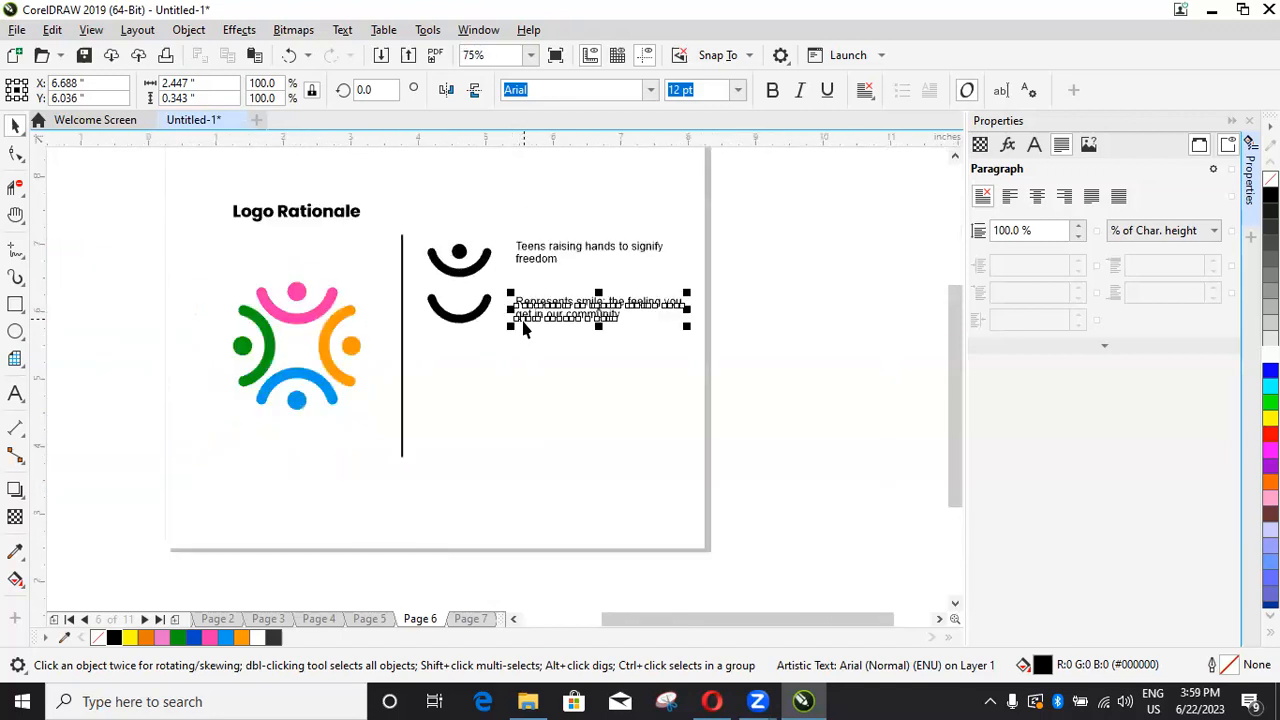
{"action": "scroll", "coordinate": [486, 283], "scroll_direction": "up", "scroll_amount": 1}
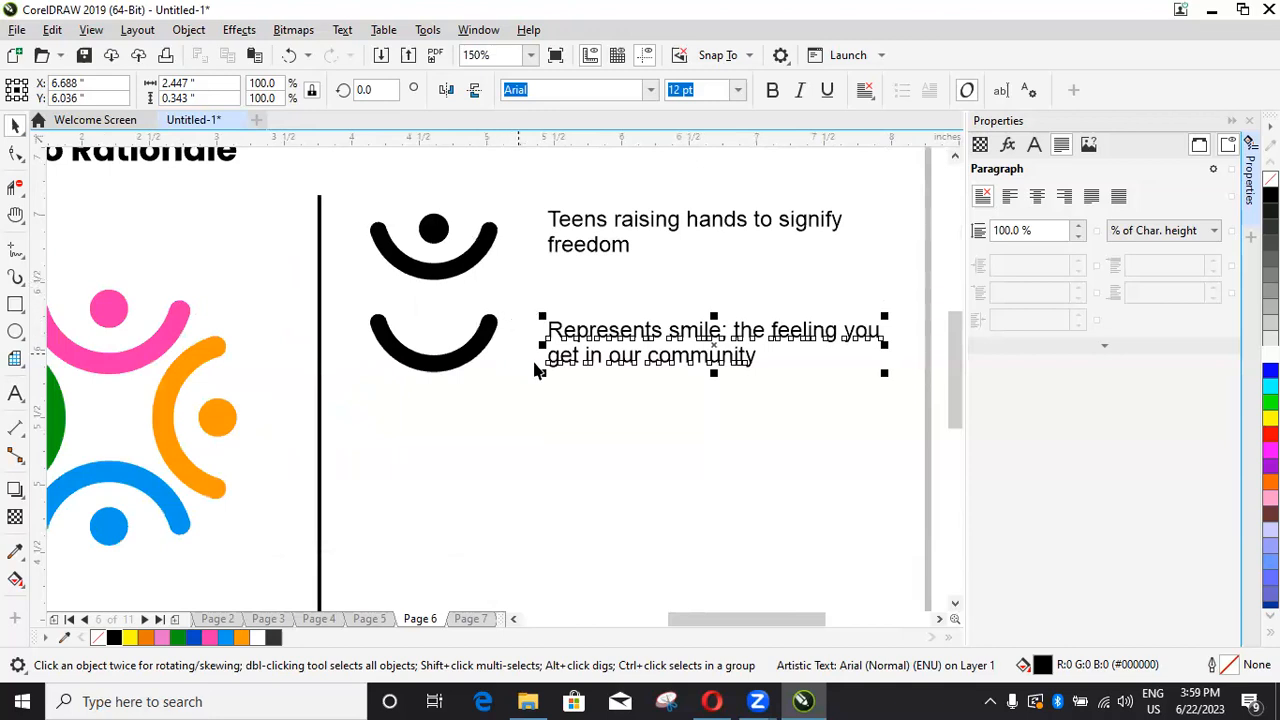
{"action": "scroll", "coordinate": [528, 366], "scroll_direction": "down", "scroll_amount": 2}
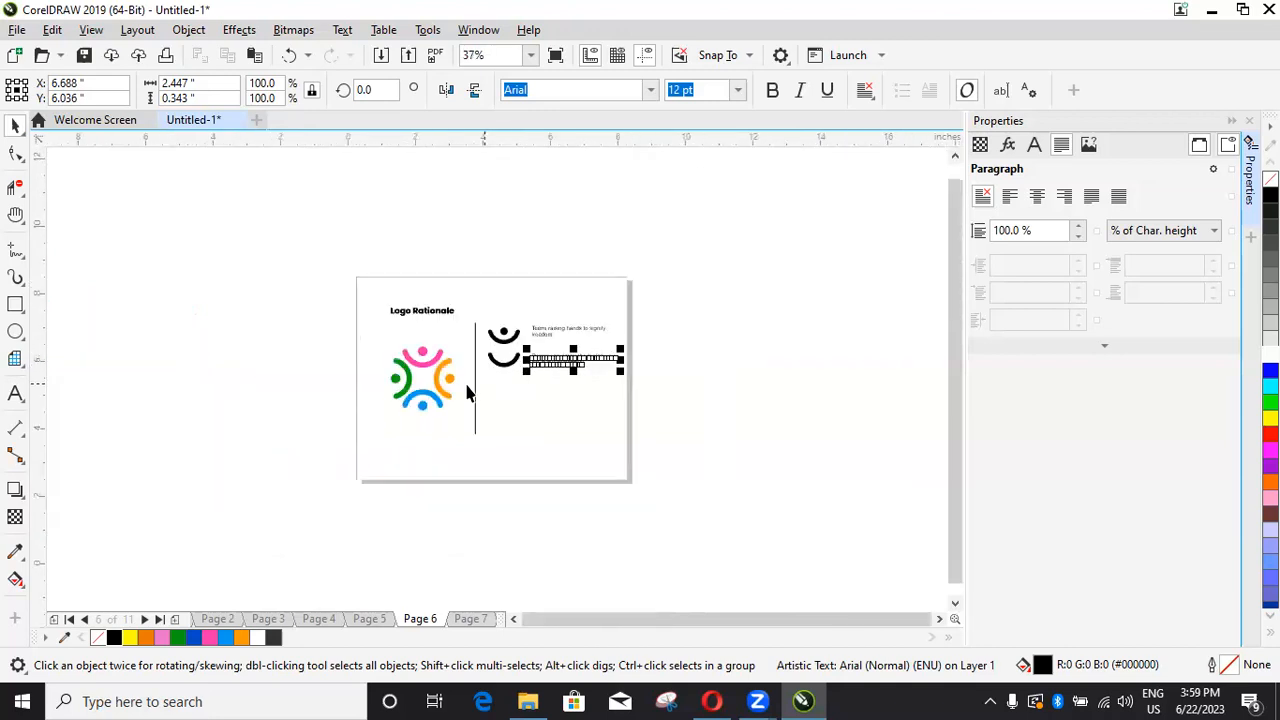
{"action": "scroll", "coordinate": [426, 396], "scroll_direction": "up", "scroll_amount": 1}
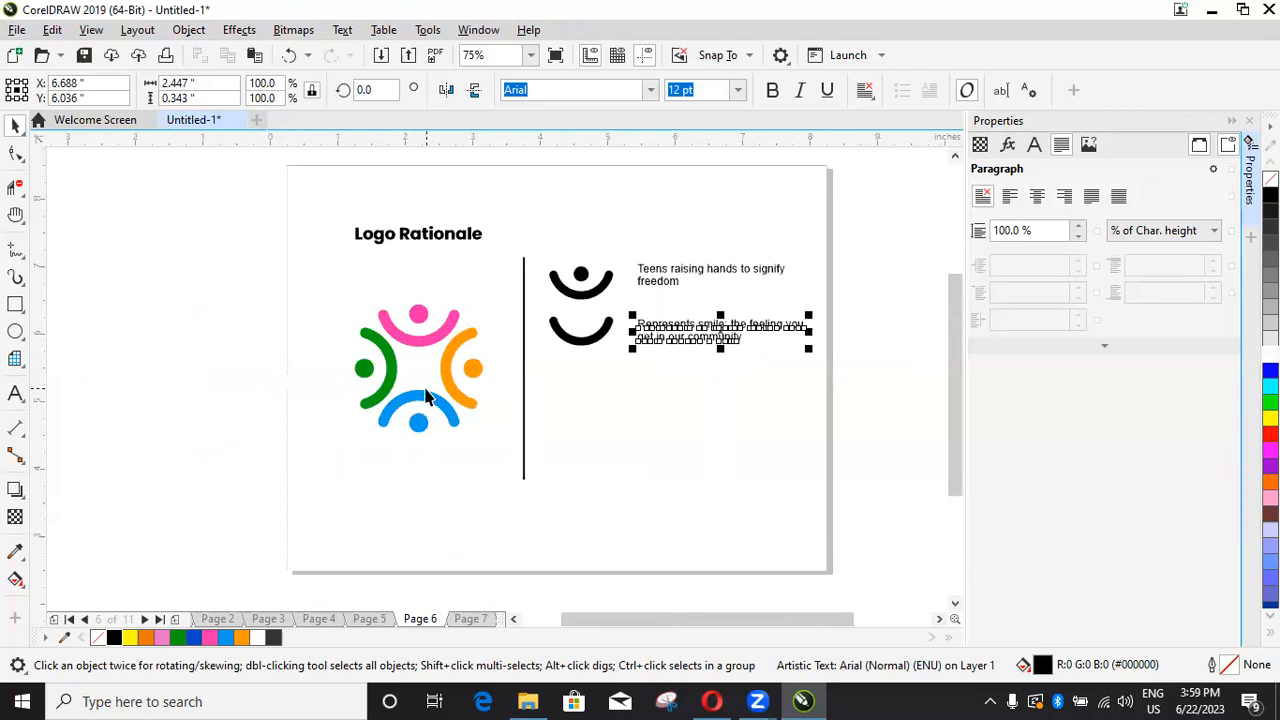
{"action": "scroll", "coordinate": [426, 396], "scroll_direction": "up", "scroll_amount": 1}
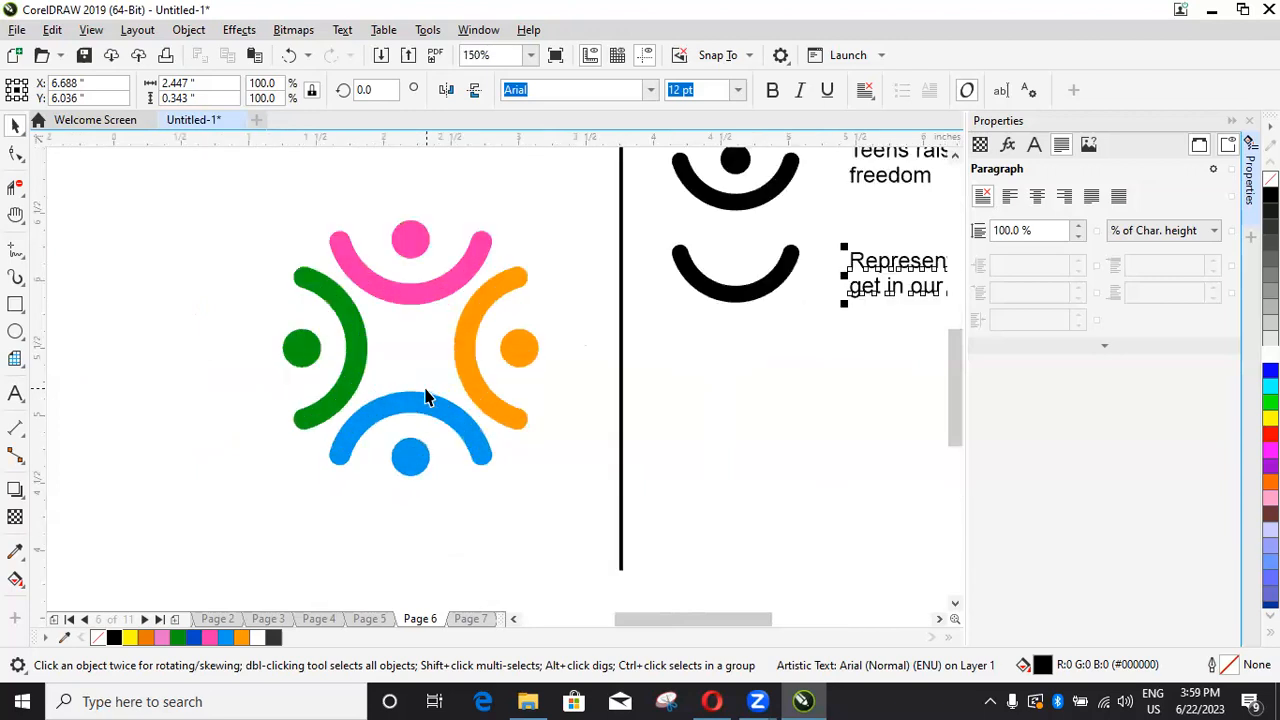
{"action": "scroll", "coordinate": [426, 396], "scroll_direction": "down", "scroll_amount": 1}
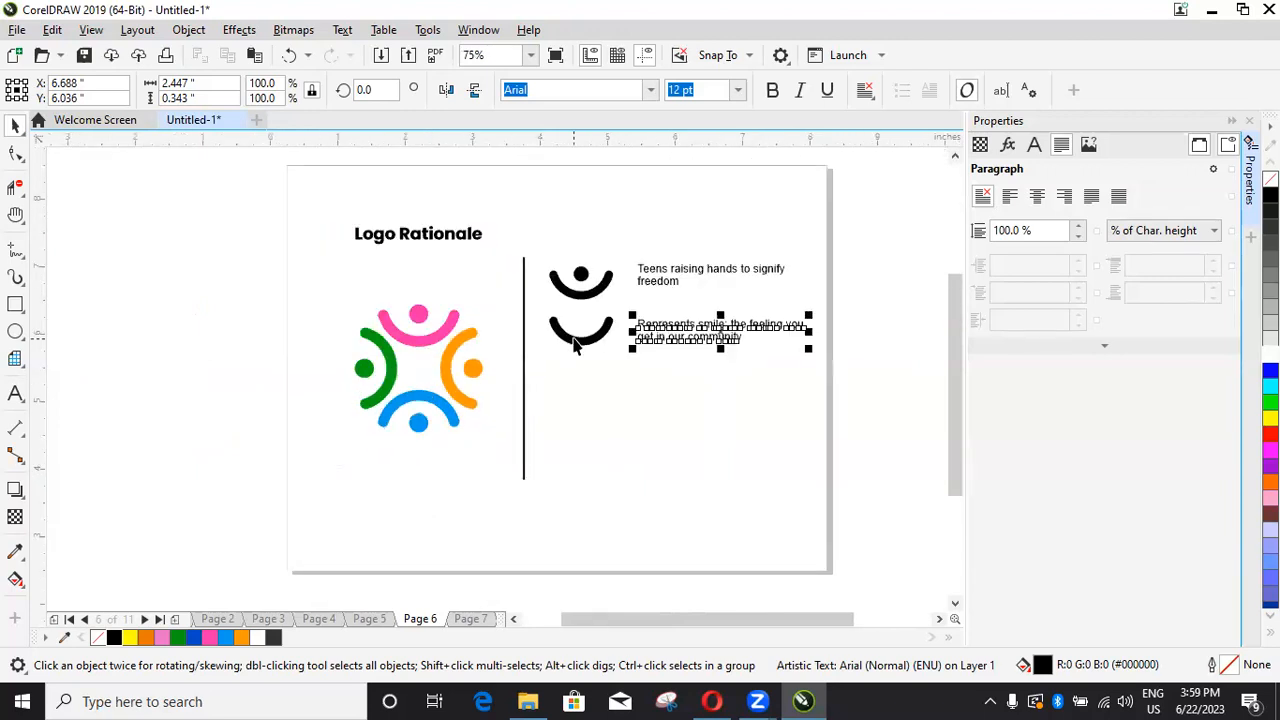
{"action": "scroll", "coordinate": [575, 345], "scroll_direction": "up", "scroll_amount": 1}
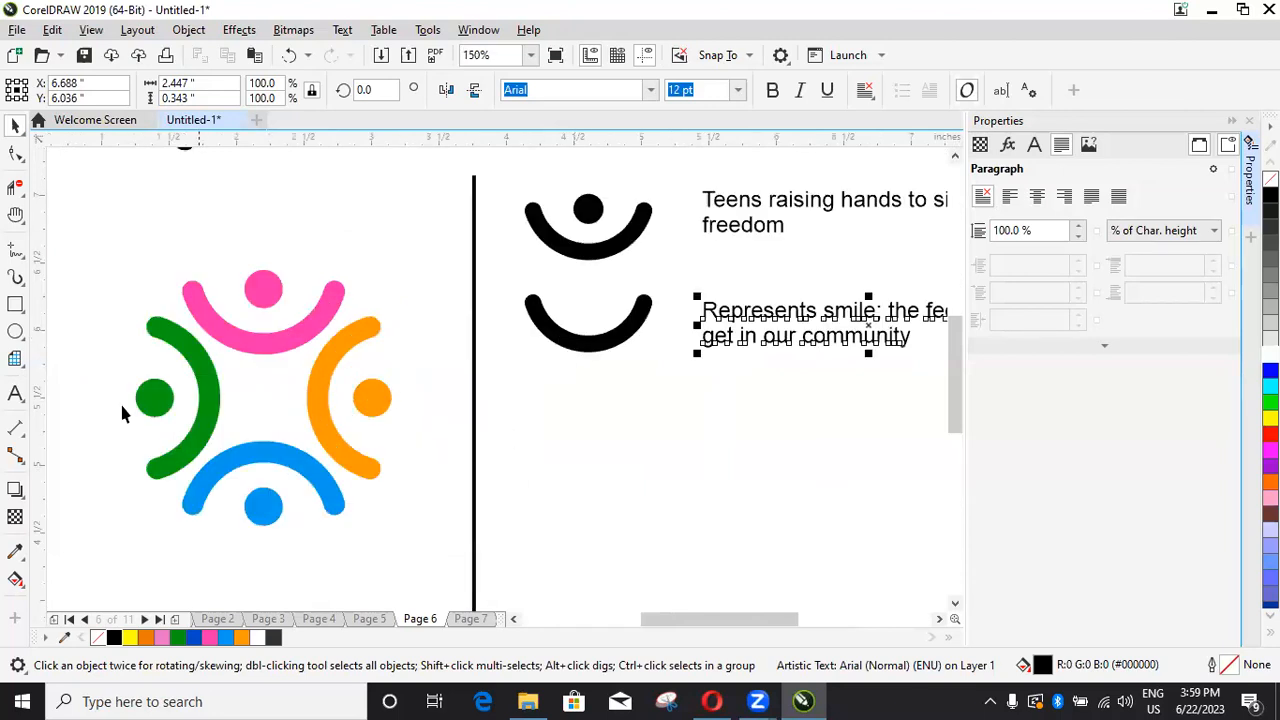
Step: Draw a circle about 0.88 inches in diameter with a 2 pt outline and position it under the black arc
{"action": "left_click", "coordinate": [15, 331]}
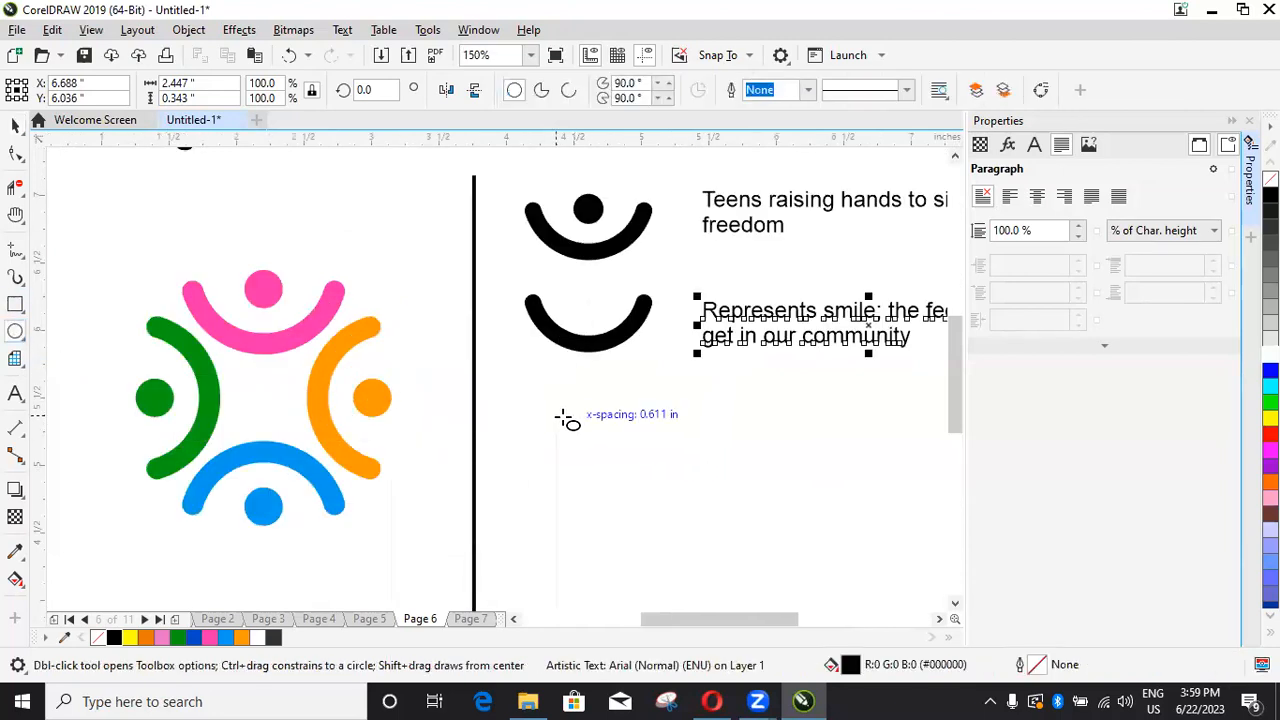
{"action": "left_click_drag", "start_coordinate": [566, 405], "coordinate": [634, 530]}
{"action": "key", "text": "space"}
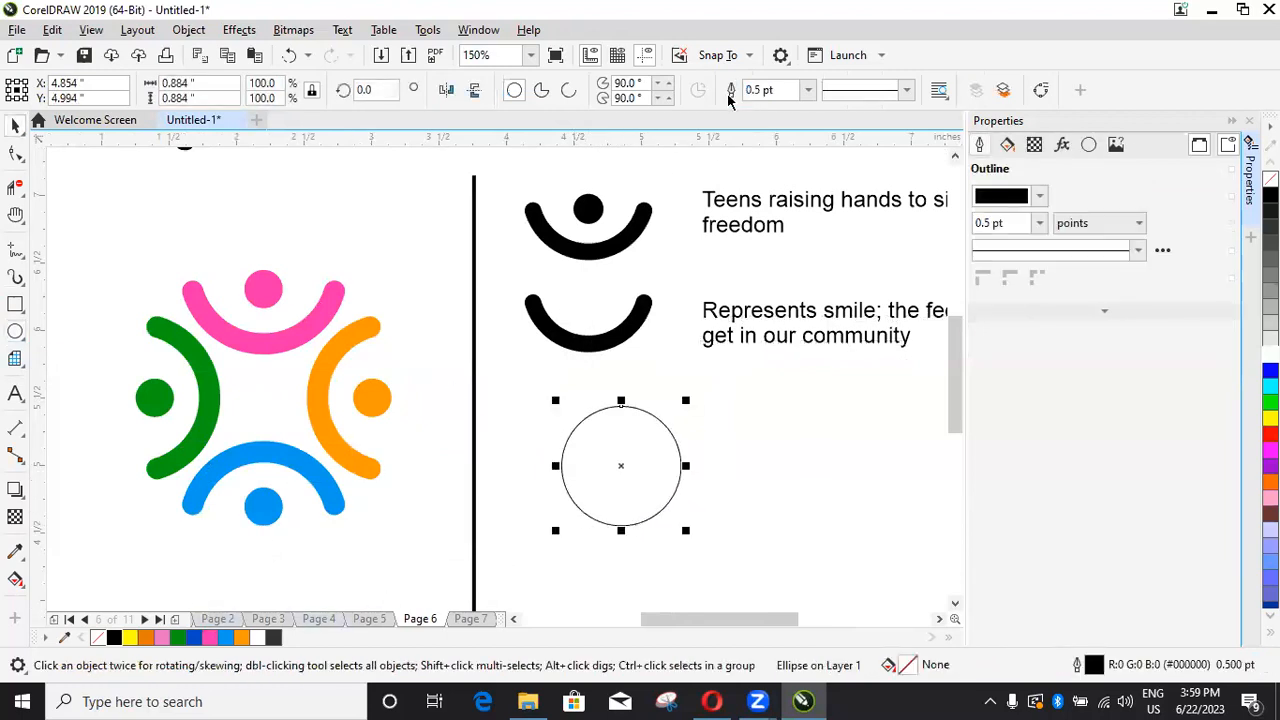
{"action": "left_click", "coordinate": [808, 90]}
{"action": "left_click", "coordinate": [765, 193]}
{"action": "left_click_drag", "start_coordinate": [621, 466], "coordinate": [592, 494]}
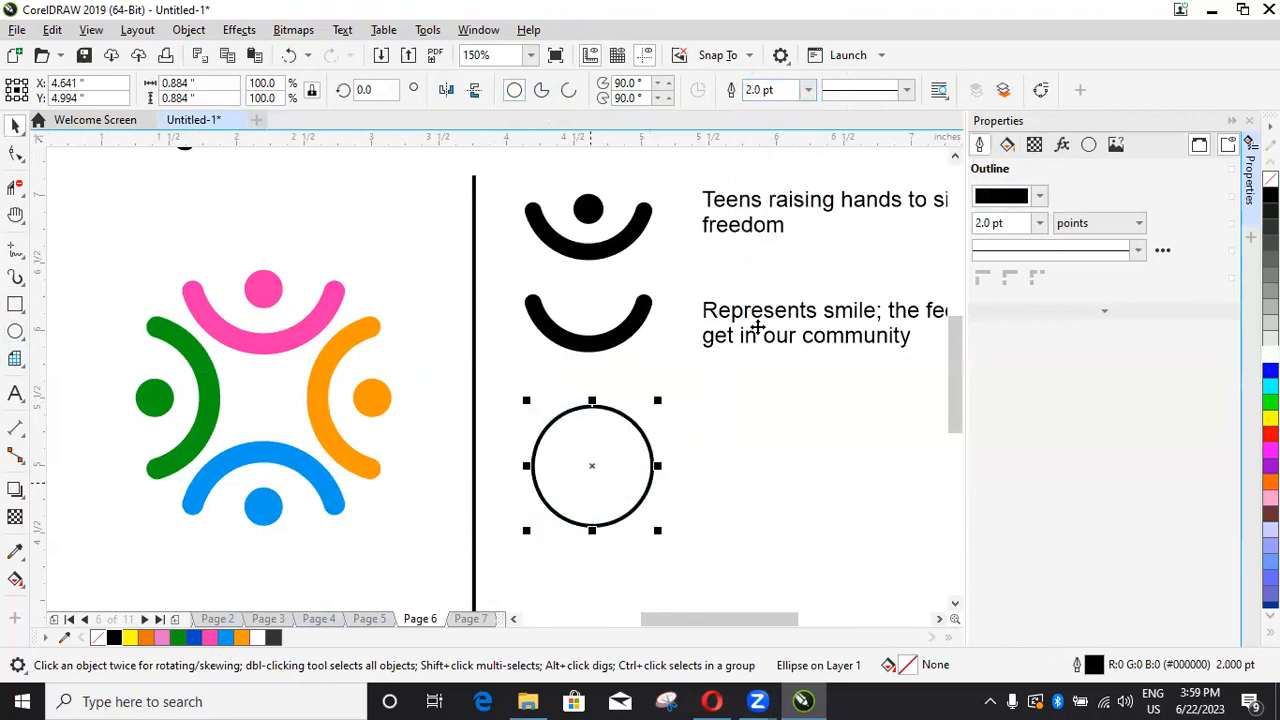
Step: Copy the smile caption beside the circle and replace its text with "Community"
{"action": "scroll", "coordinate": [727, 316], "scroll_direction": "down", "scroll_amount": 2}
{"action": "left_click", "coordinate": [727, 316]}
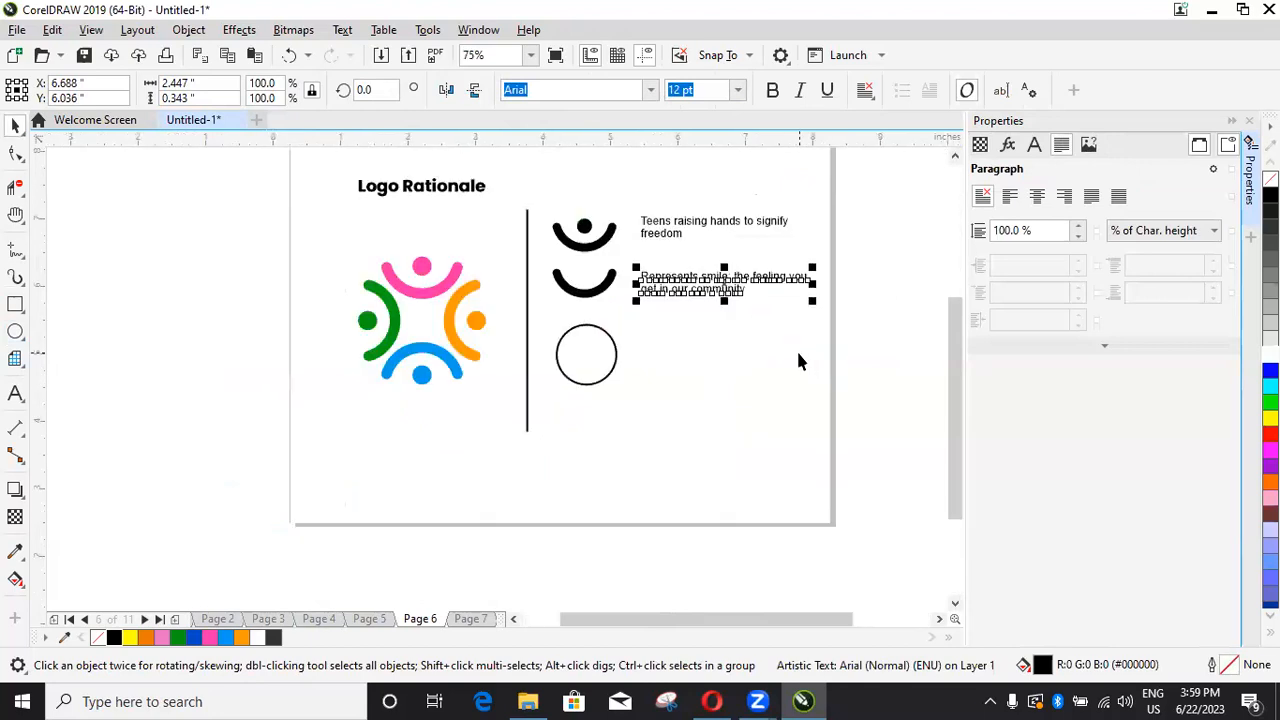
{"action": "left_click_drag", "start_coordinate": [727, 279], "coordinate": [715, 352]}
{"action": "right_click", "coordinate": [715, 352]}
{"action": "double_click", "coordinate": [711, 347]}
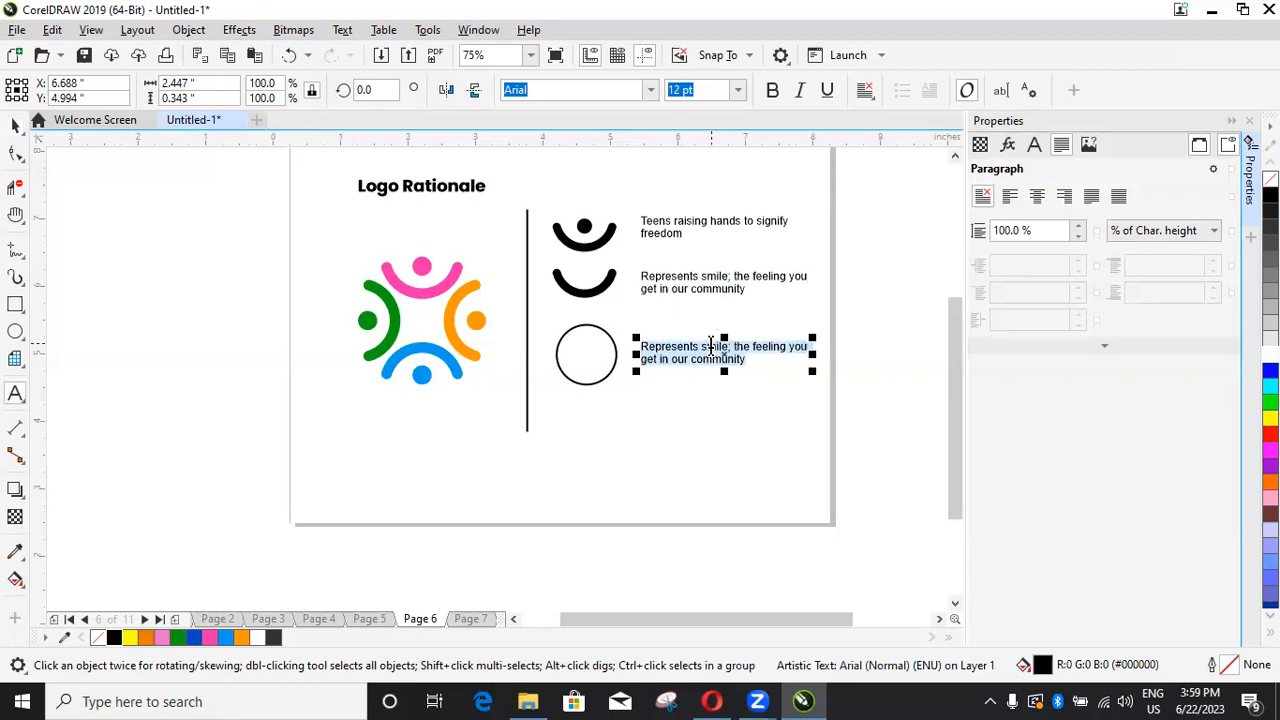
{"action": "type", "text": "Community"}
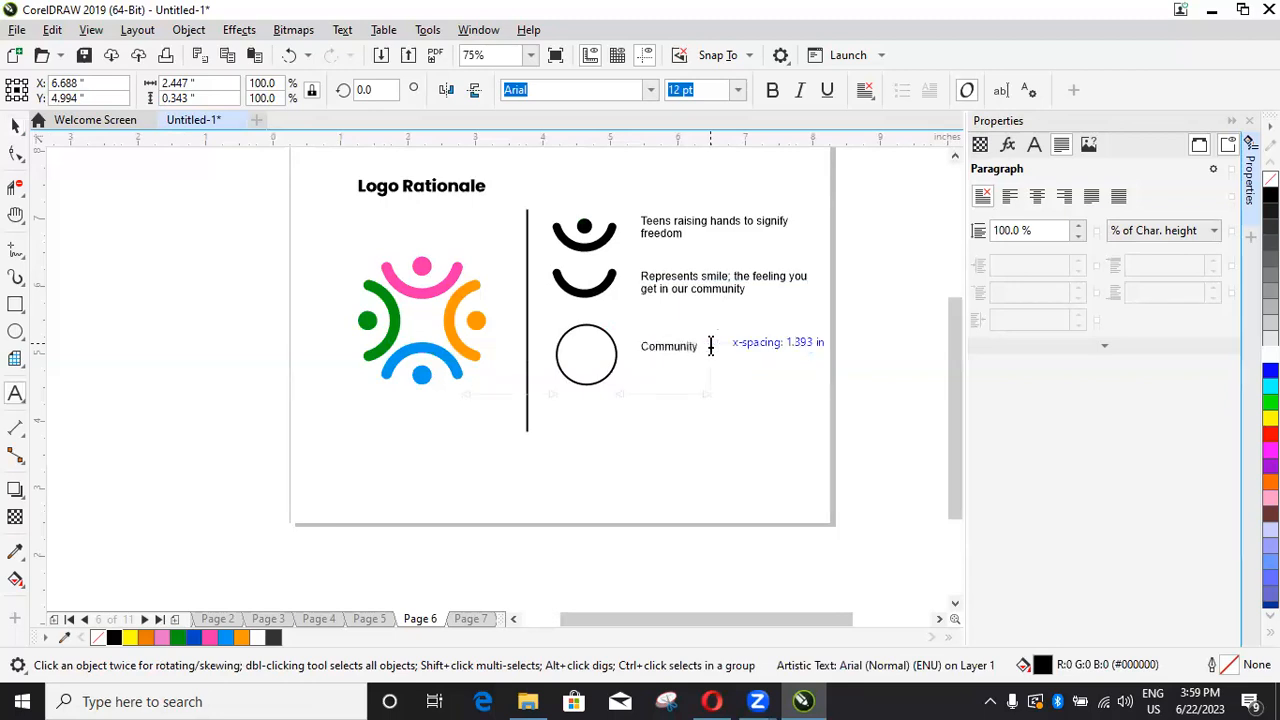
{"action": "key", "text": "ctrl+space"}
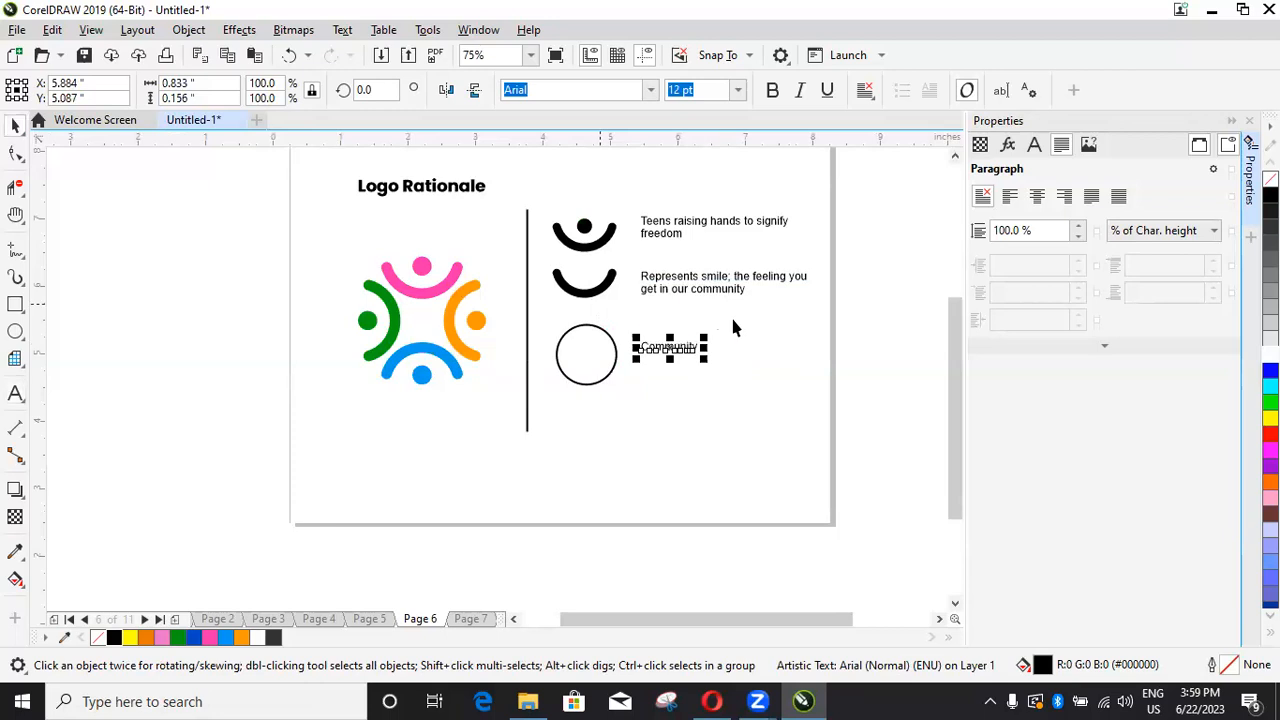
Step: Shrink the circle to about 0.69 inches in diameter and move it up level with the "Community" caption
{"action": "left_click", "coordinate": [877, 285]}
{"action": "scroll", "coordinate": [604, 285], "scroll_direction": "down", "scroll_amount": 1}
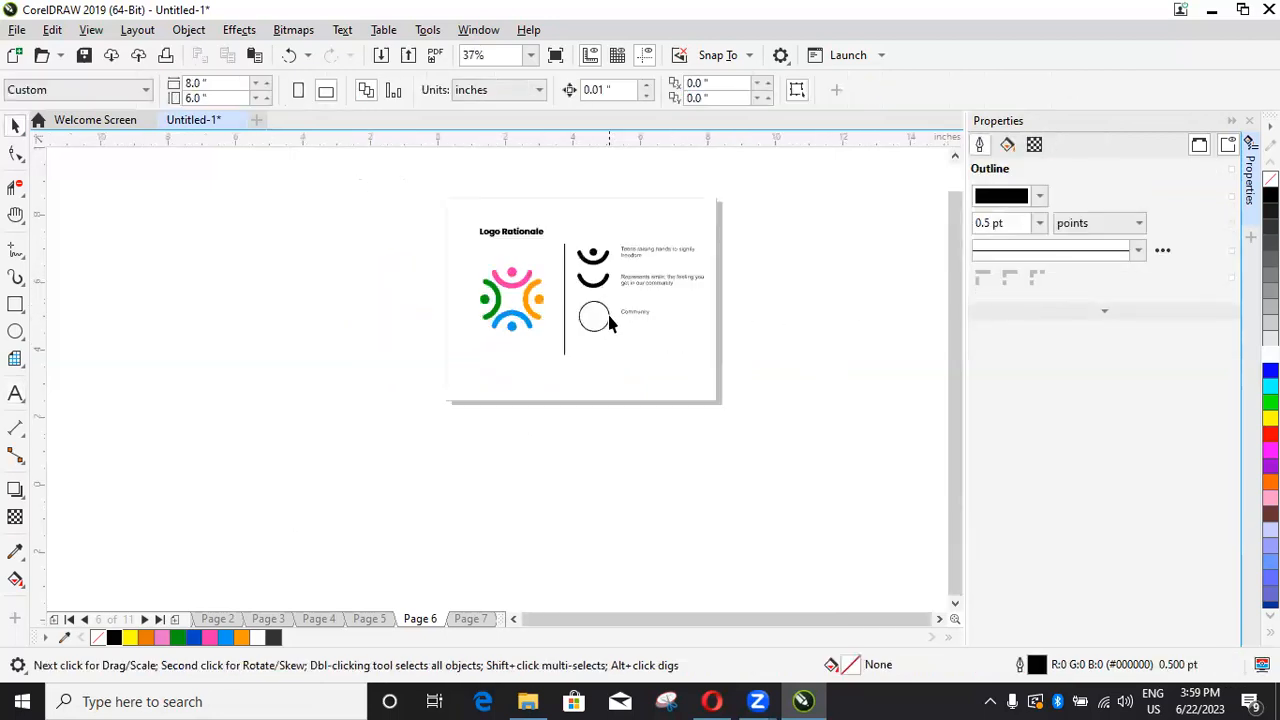
{"action": "scroll", "coordinate": [608, 320], "scroll_direction": "up", "scroll_amount": 3}
{"action": "left_click", "coordinate": [607, 300]}
{"action": "left_click_drag", "start_coordinate": [610, 255], "coordinate": [599, 267]}
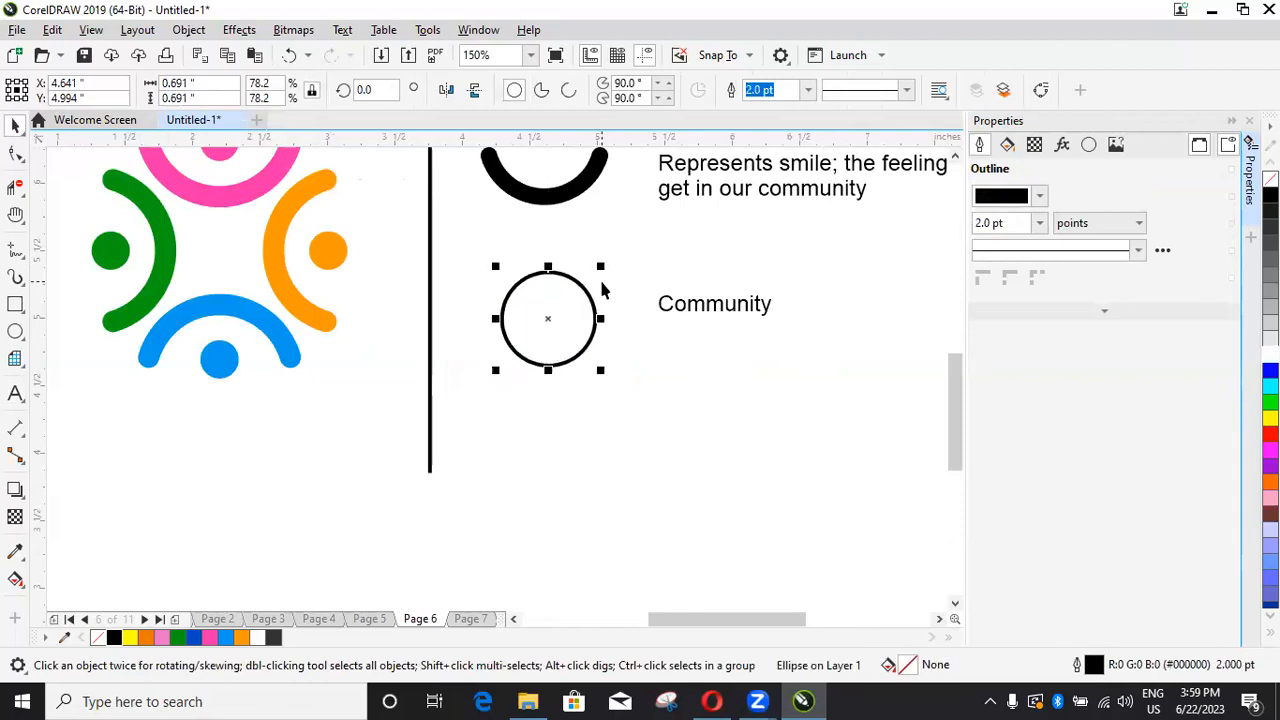
{"action": "left_click_drag", "start_coordinate": [551, 317], "coordinate": [548, 303]}
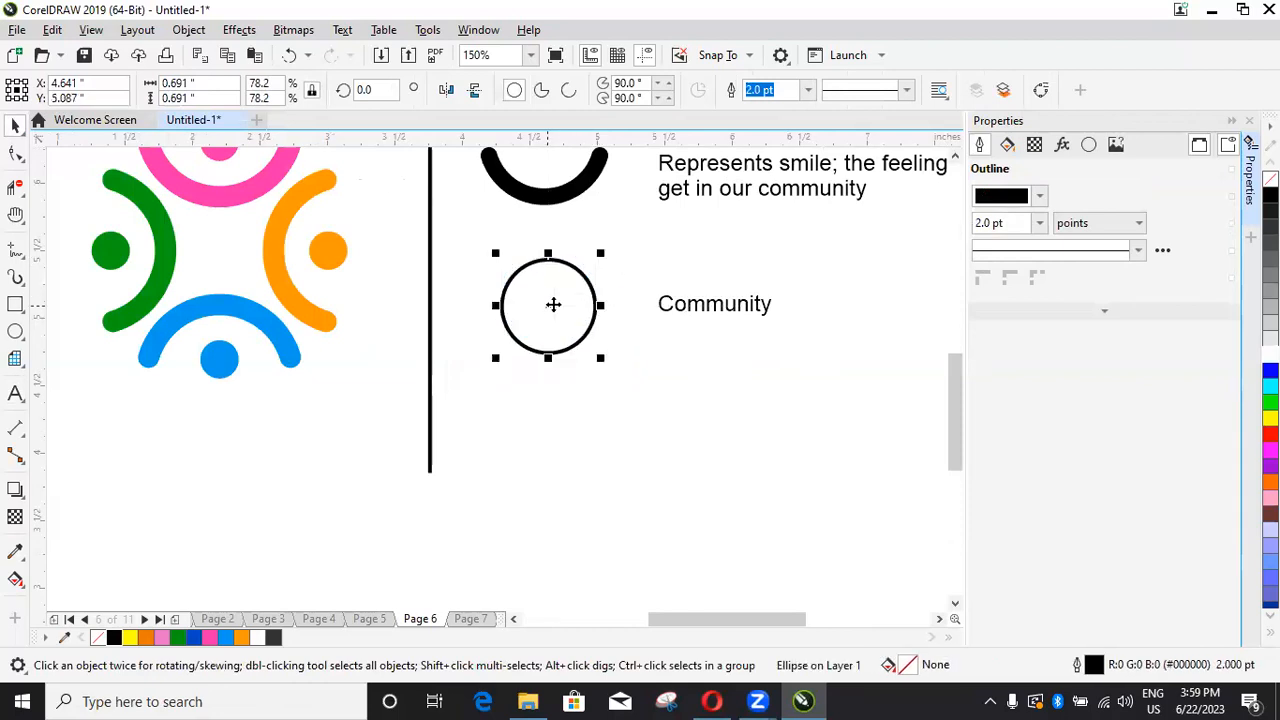
{"action": "scroll", "coordinate": [551, 300], "scroll_direction": "down", "scroll_amount": 1}
{"action": "scroll", "coordinate": [588, 260], "scroll_direction": "up", "scroll_amount": 1}
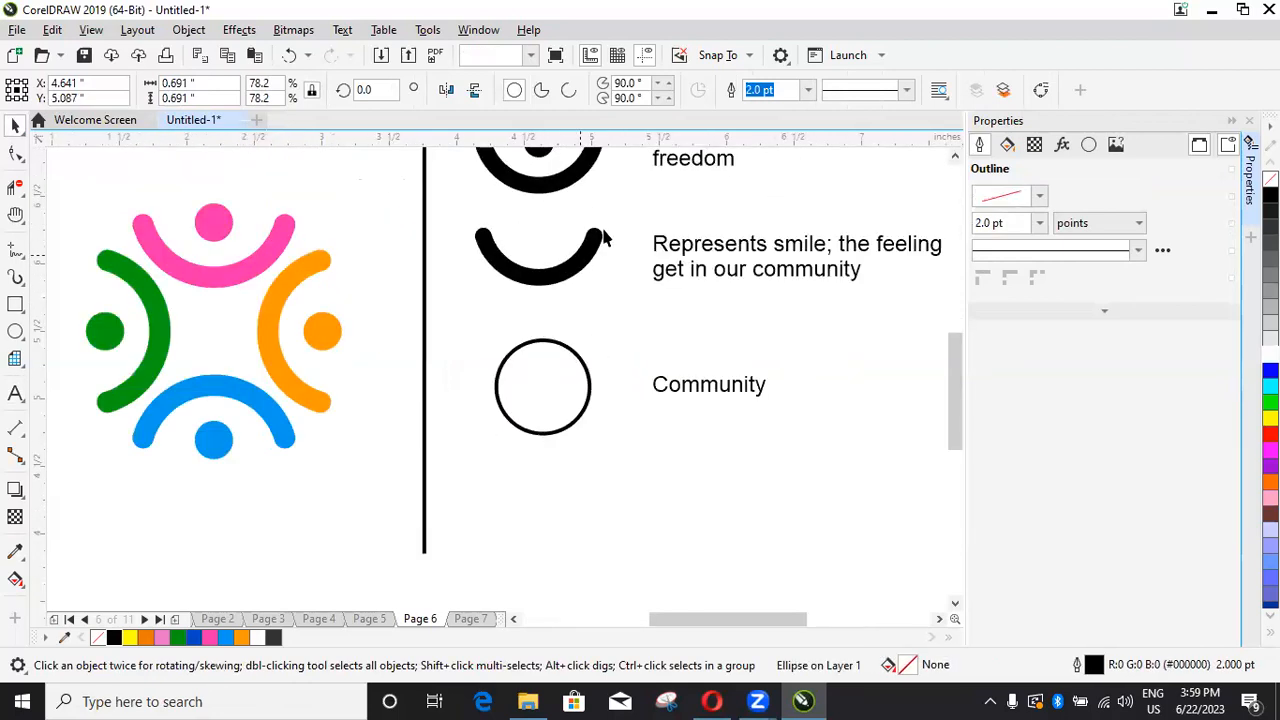
Step: Shrink the smile arc and the circle to about 0.56 inches wide and thicken the circle's outline
{"action": "left_click", "coordinate": [600, 237]}
{"action": "left_click_drag", "start_coordinate": [608, 217], "coordinate": [580, 240]}
{"action": "left_click", "coordinate": [580, 352]}
{"action": "left_click_drag", "start_coordinate": [592, 339], "coordinate": [586, 343]}
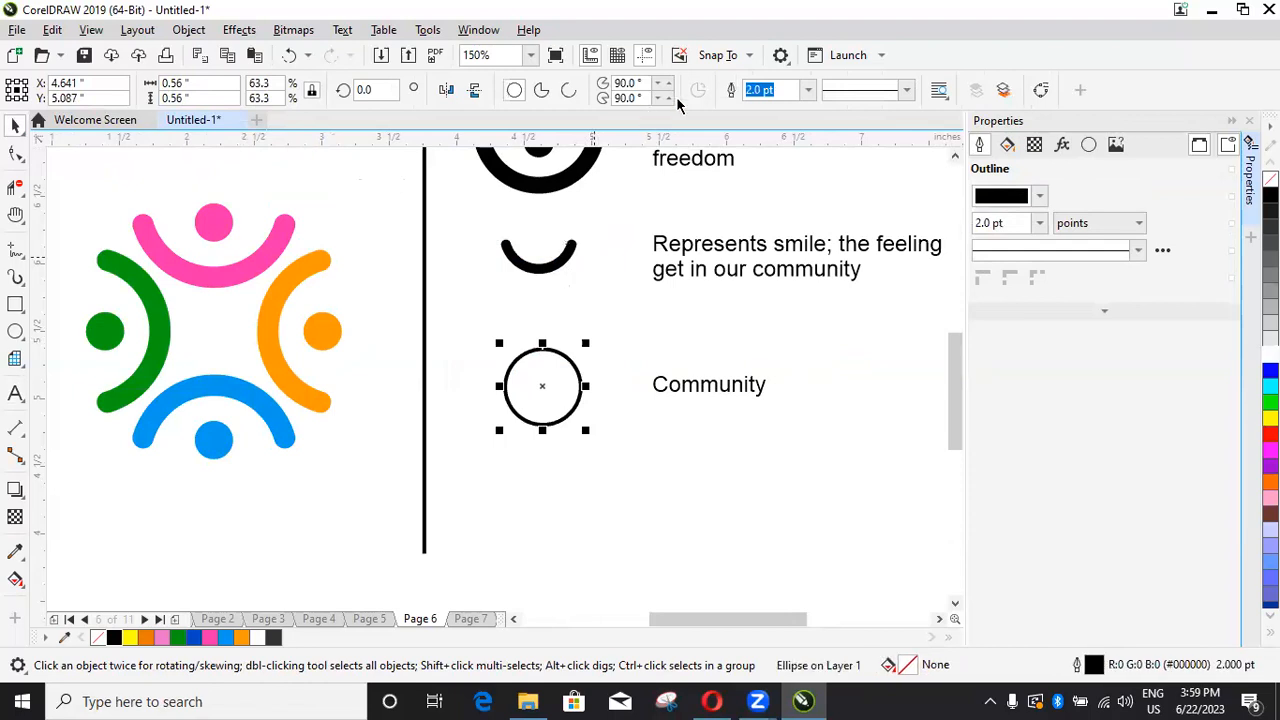
{"action": "left_click", "coordinate": [808, 90]}
{"action": "left_click", "coordinate": [768, 207]}
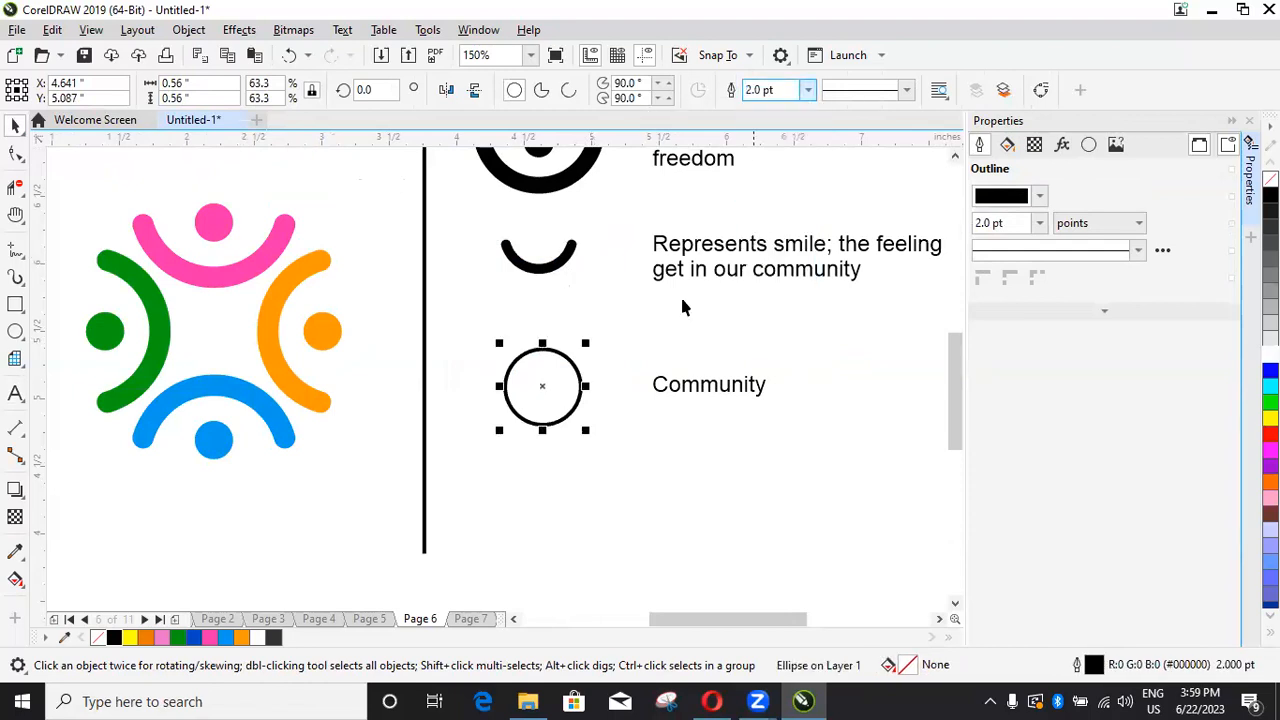
{"action": "left_click", "coordinate": [595, 350]}
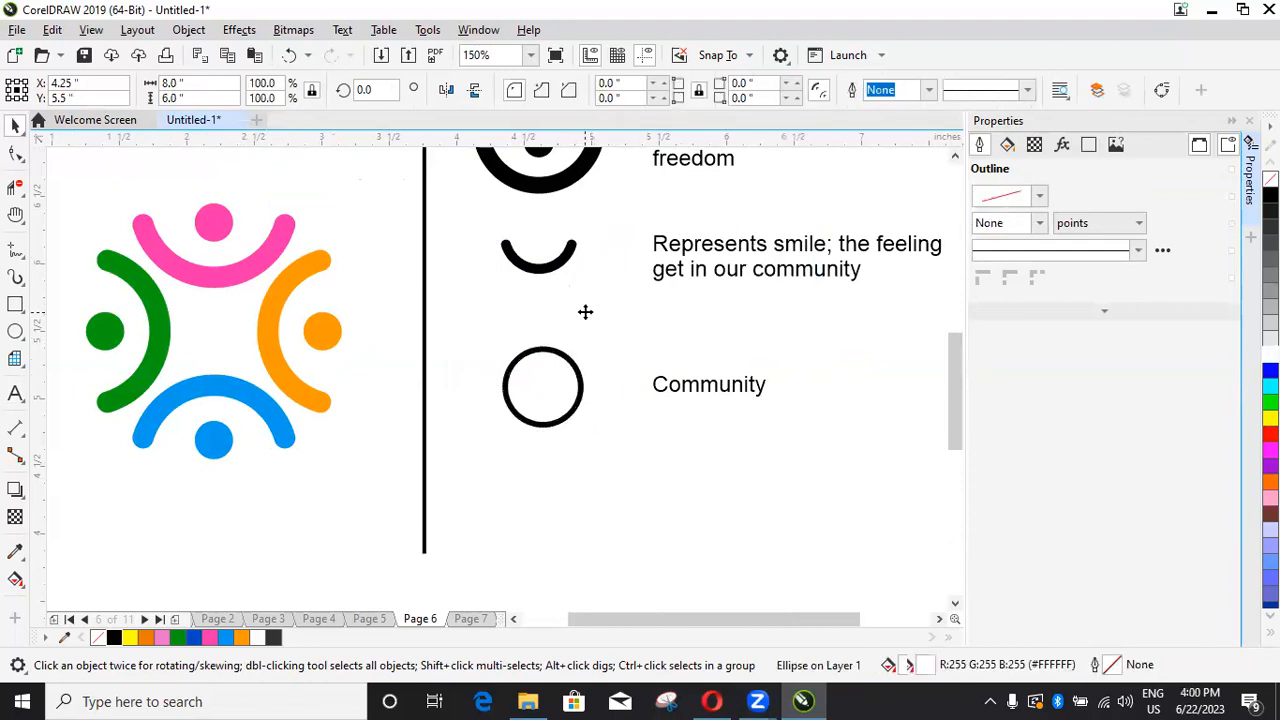
Step: Move the smile arc down slightly towards the circle
{"action": "scroll", "coordinate": [586, 311], "scroll_direction": "down", "scroll_amount": 2}
{"action": "scroll", "coordinate": [574, 297], "scroll_direction": "up", "scroll_amount": 2}
{"action": "left_click", "coordinate": [564, 298]}
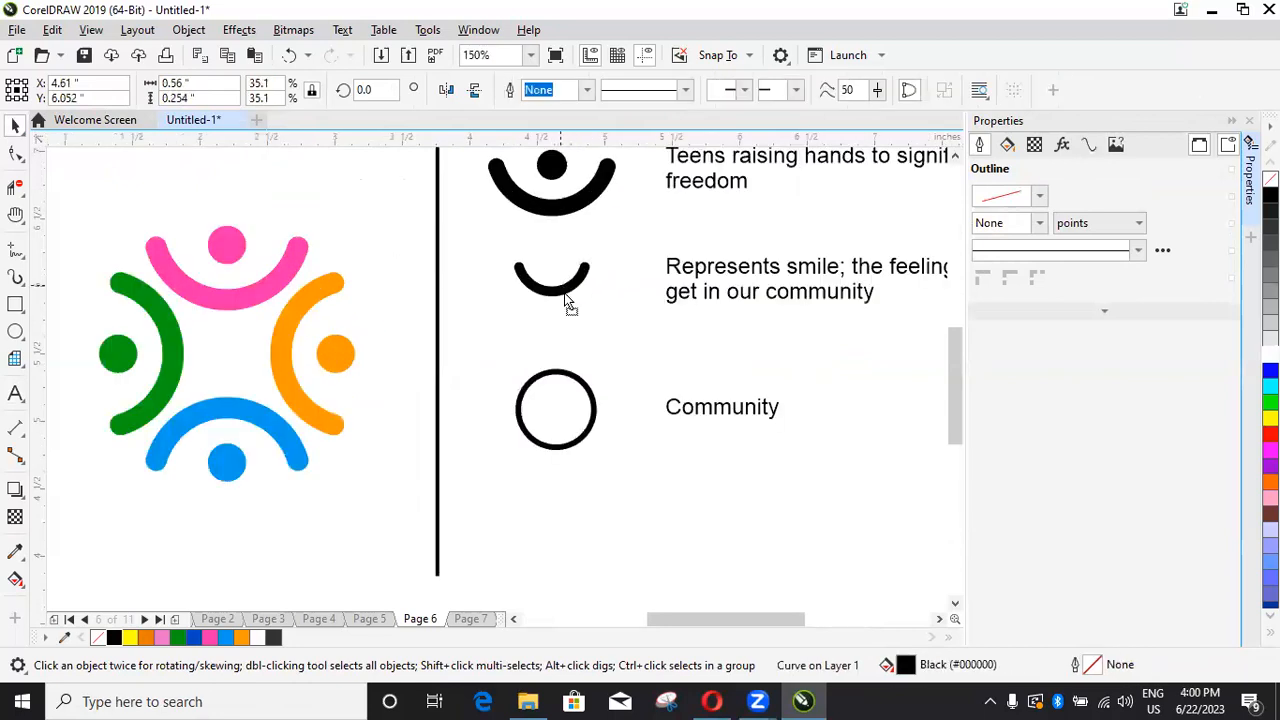
Step: Shrink the raised-hands figure icon to about 0.57 inches wide and nudge it up 0.05 inches
{"action": "left_click", "coordinate": [588, 201]}
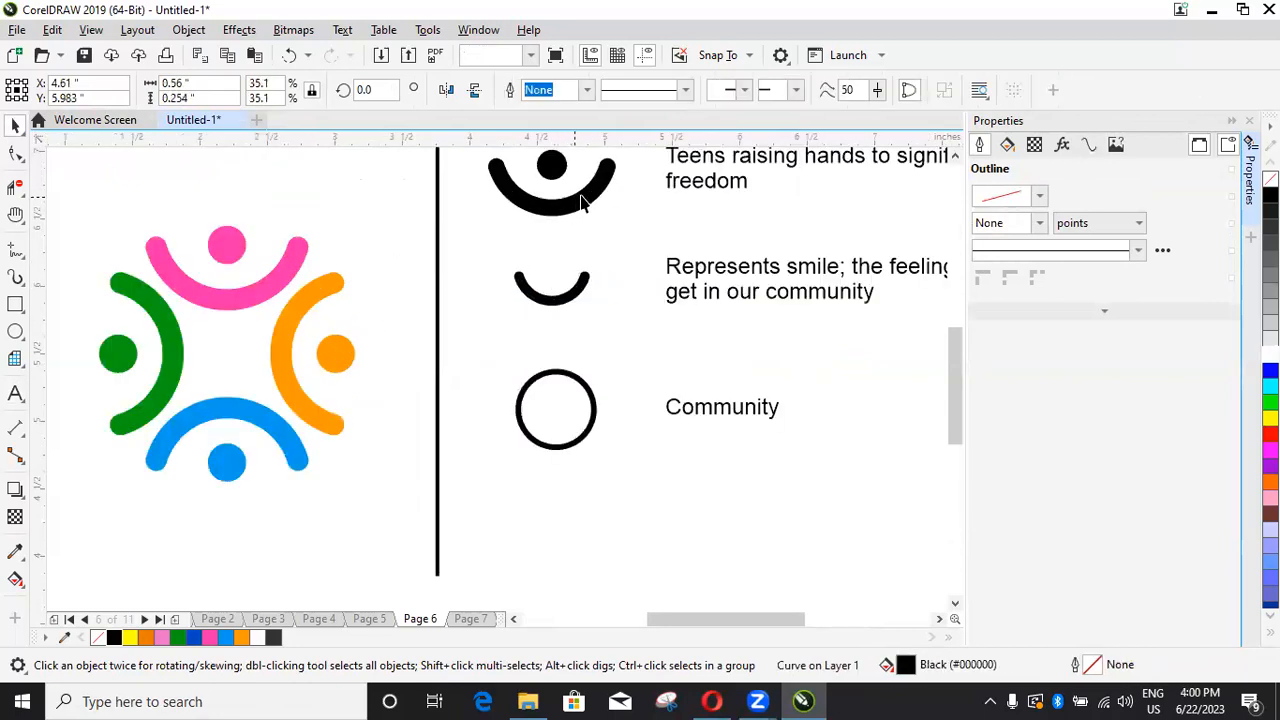
{"action": "left_click_drag", "start_coordinate": [620, 219], "coordinate": [594, 206]}
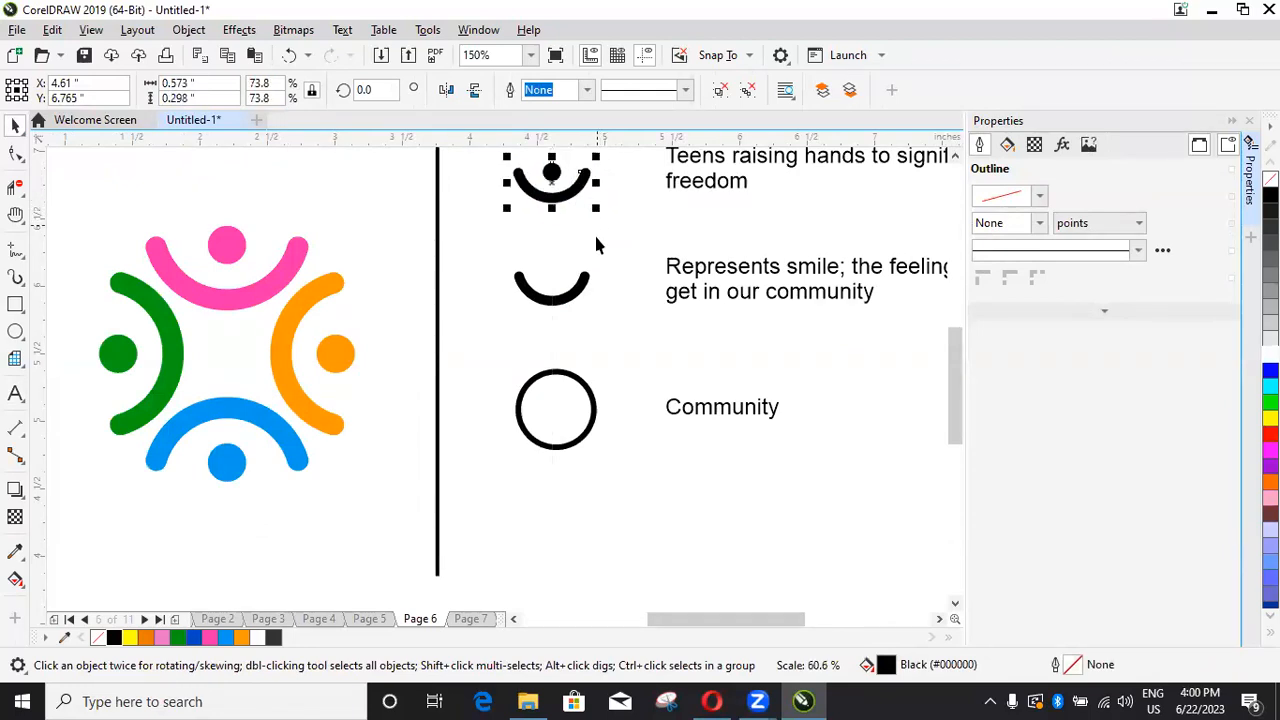
{"action": "scroll", "coordinate": [594, 246], "scroll_direction": "down", "scroll_amount": 2}
{"action": "scroll", "coordinate": [575, 207], "scroll_direction": "up", "scroll_amount": 2}
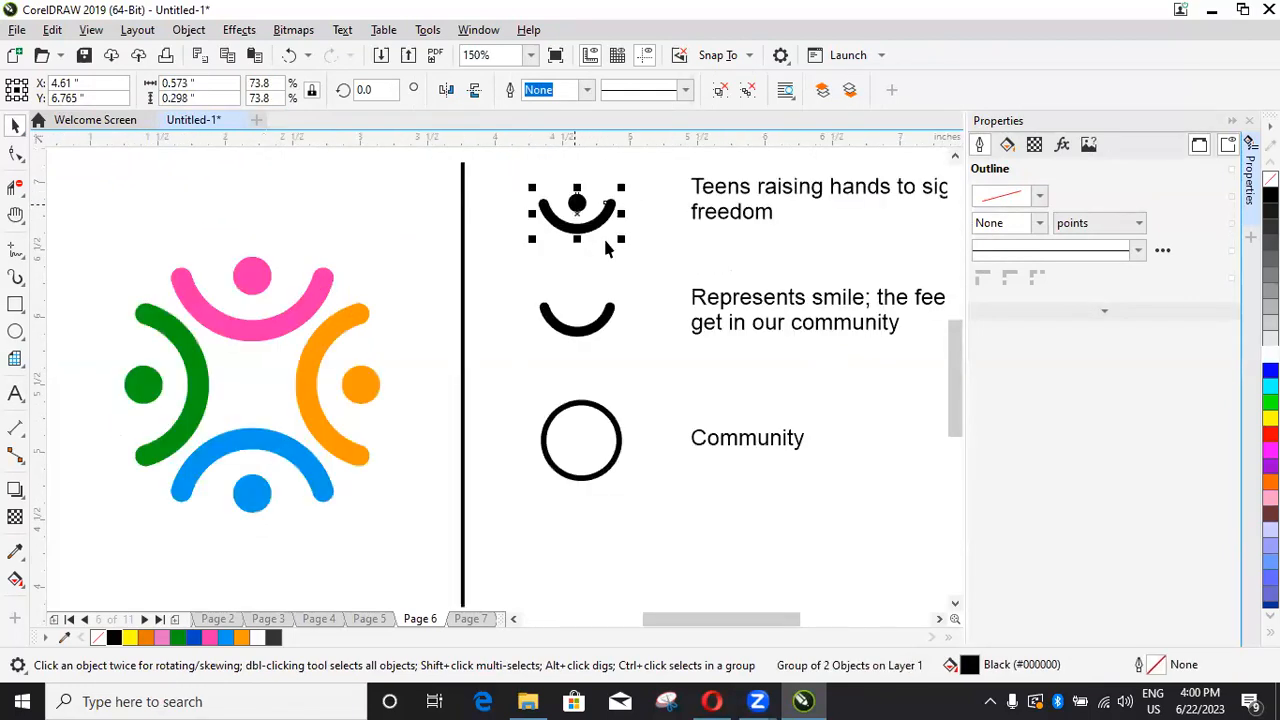
{"action": "key", "text": "Up"}
{"action": "key", "text": "Up"}
{"action": "key", "text": "Up"}
{"action": "key", "text": "Up"}
{"action": "key", "text": "Up"}
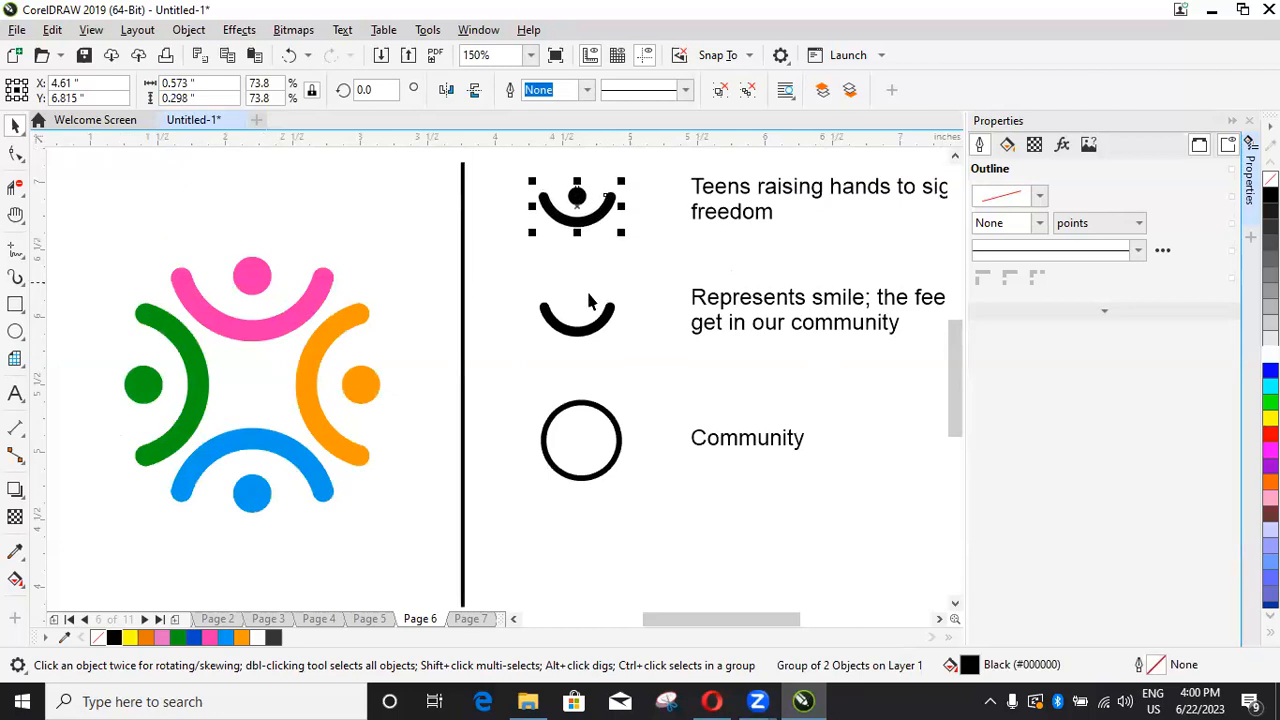
{"action": "key", "text": "Escape"}
{"action": "left_click", "coordinate": [600, 322]}
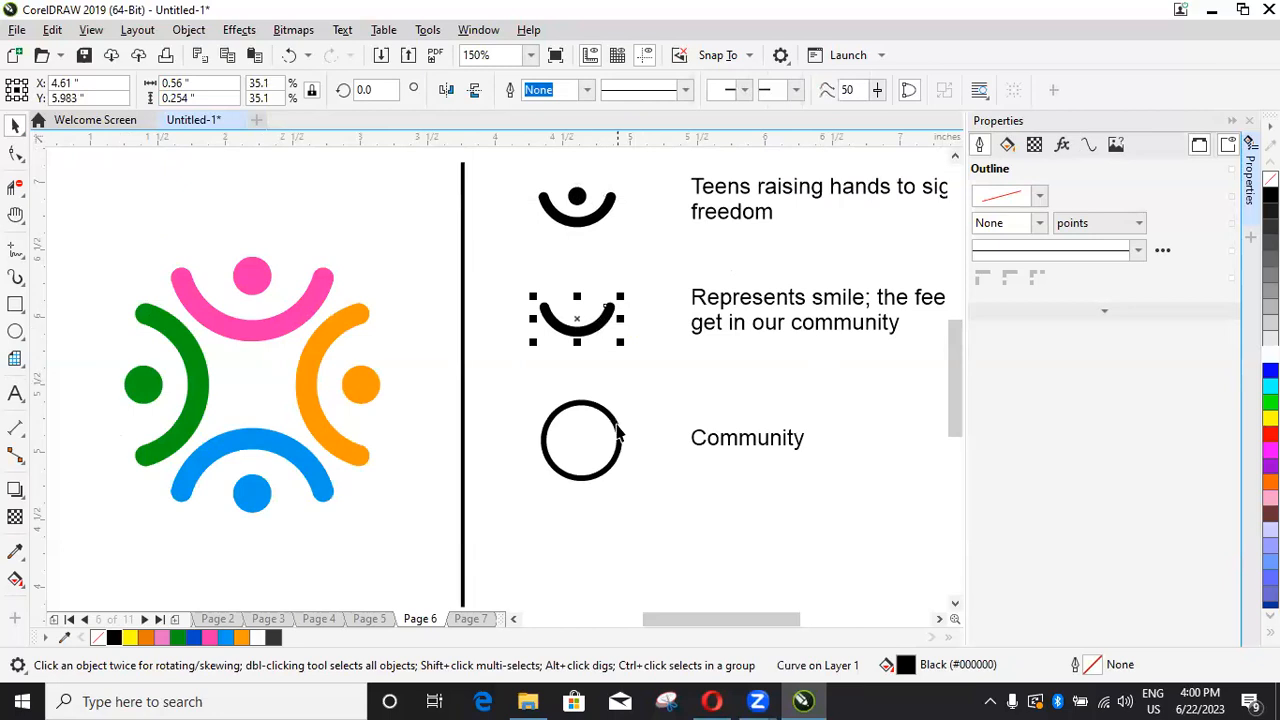
{"action": "left_click", "coordinate": [617, 440]}
{"action": "left_click", "coordinate": [718, 445]}
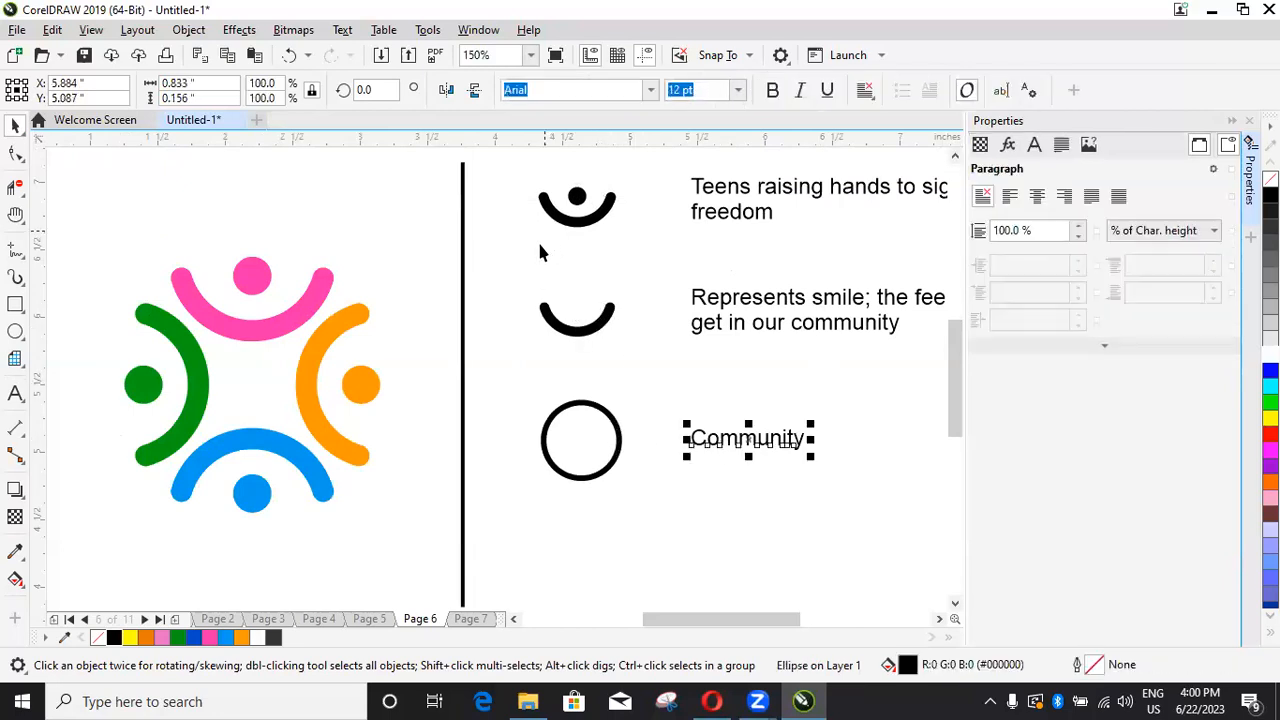
{"action": "scroll", "coordinate": [547, 253], "scroll_direction": "down", "scroll_amount": 5}
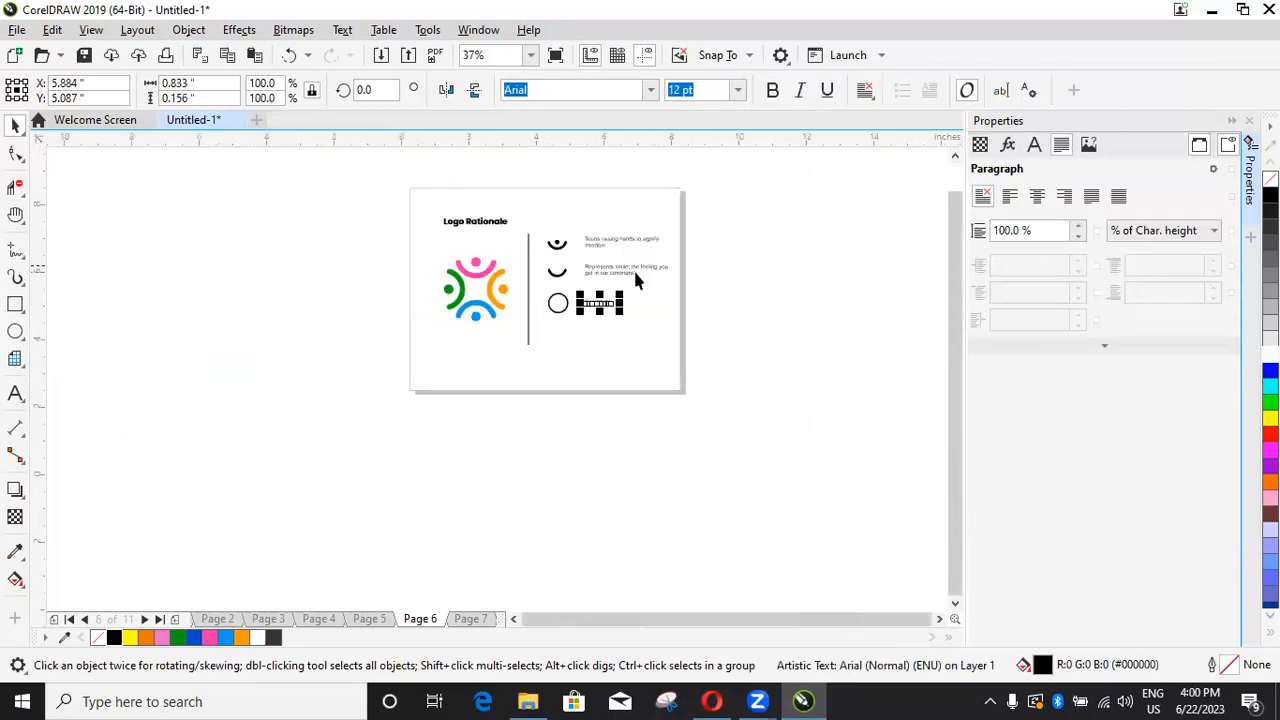
{"action": "scroll", "coordinate": [634, 276], "scroll_direction": "up", "scroll_amount": 2}
{"action": "left_click", "coordinate": [760, 237]}
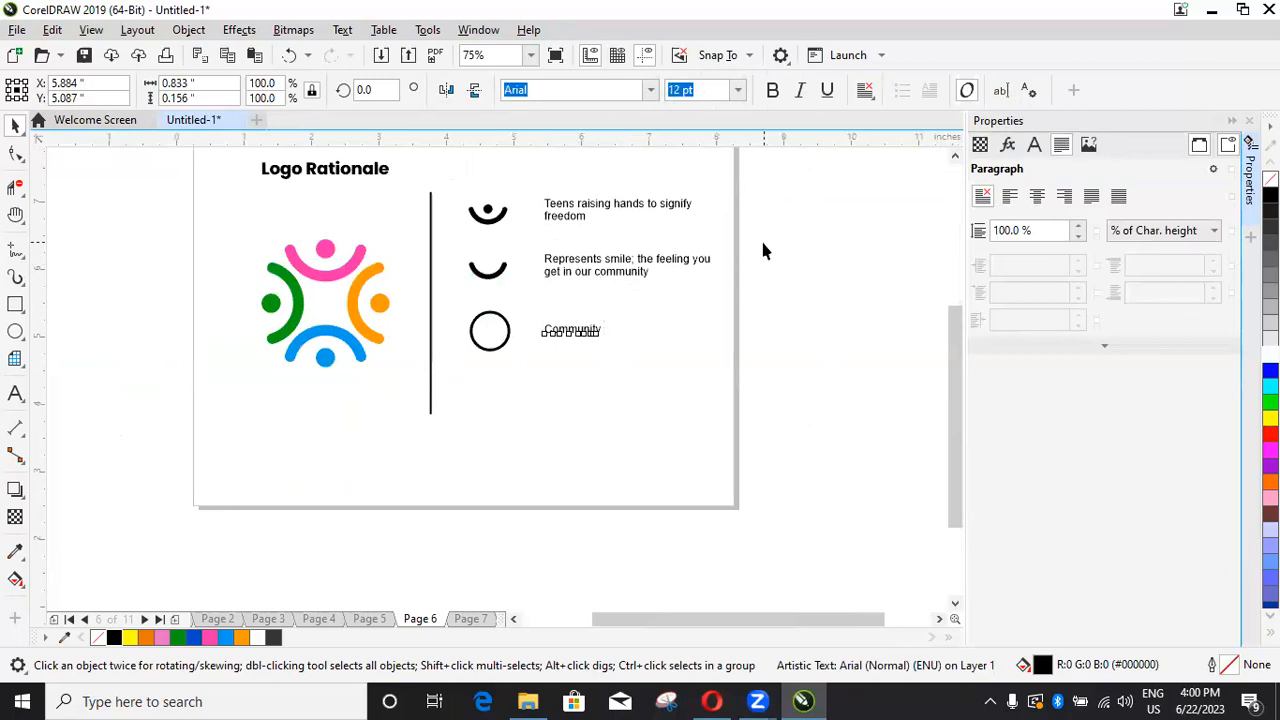
{"action": "scroll", "coordinate": [766, 230], "scroll_direction": "up", "scroll_amount": 1}
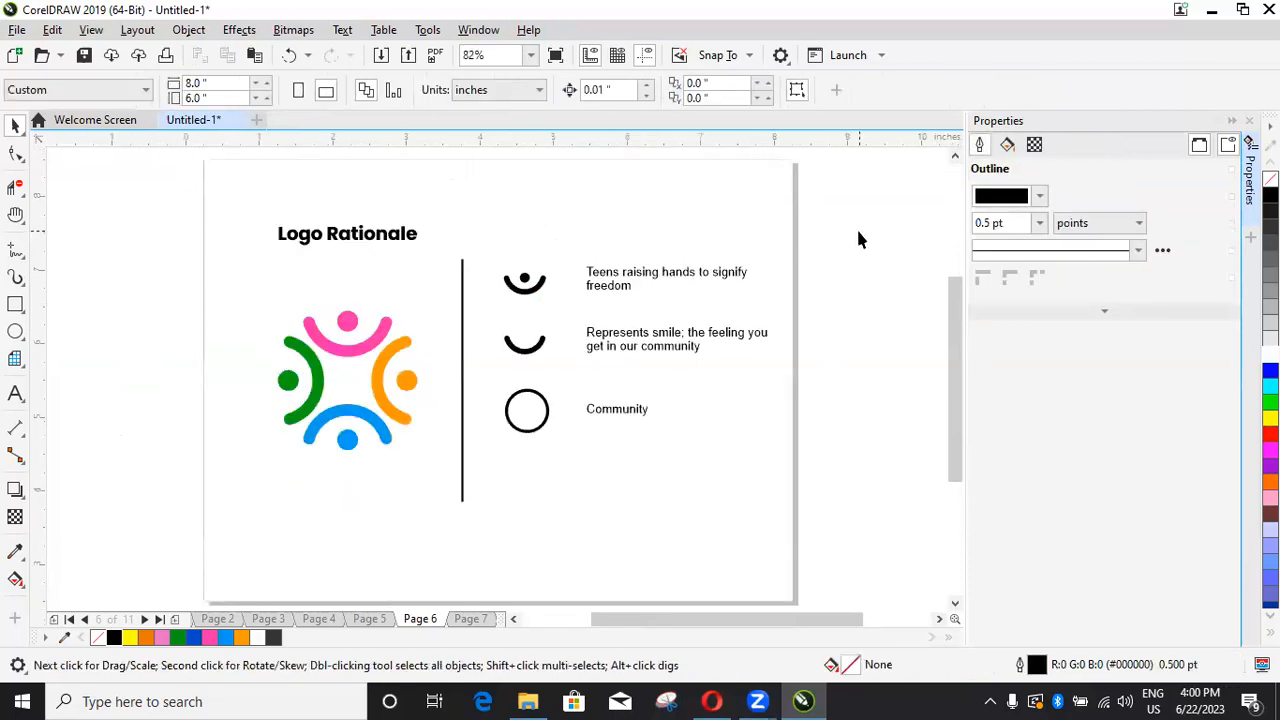
Step: Move the three captions closer to their icons and slightly down
{"action": "left_click_drag", "start_coordinate": [697, 307], "coordinate": [596, 451]}
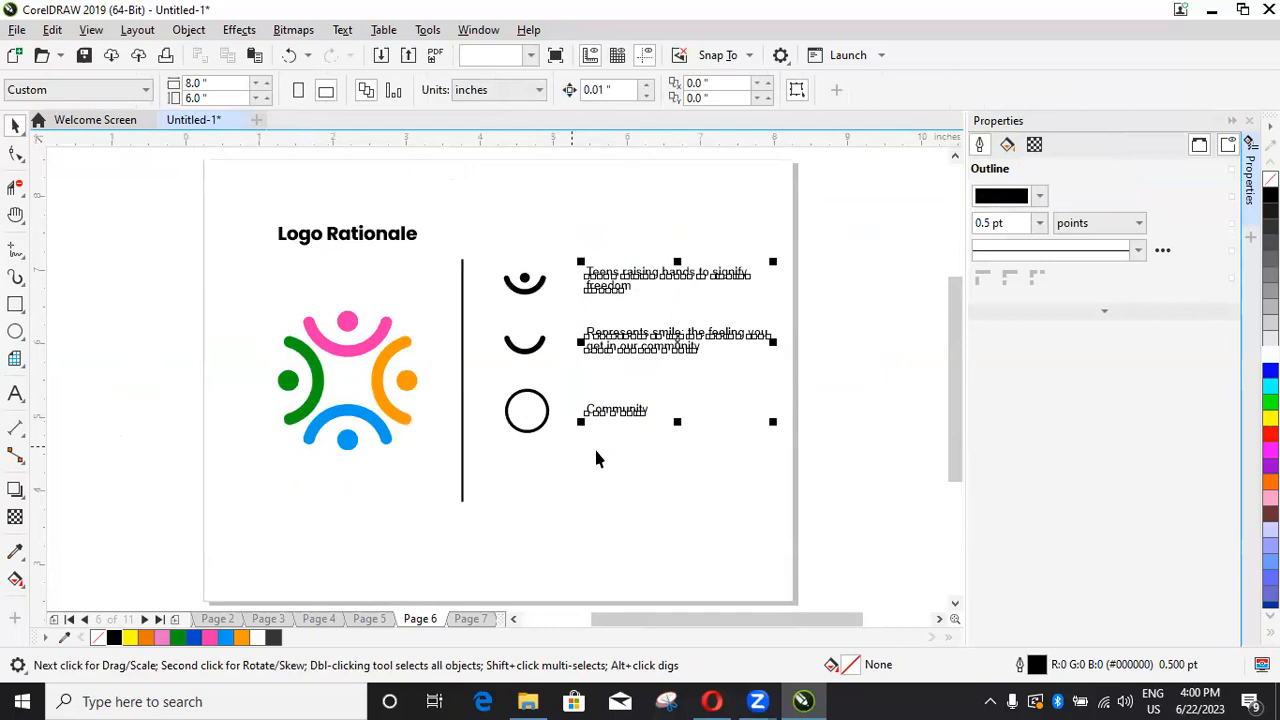
{"action": "key", "text": "ctrl+q"}
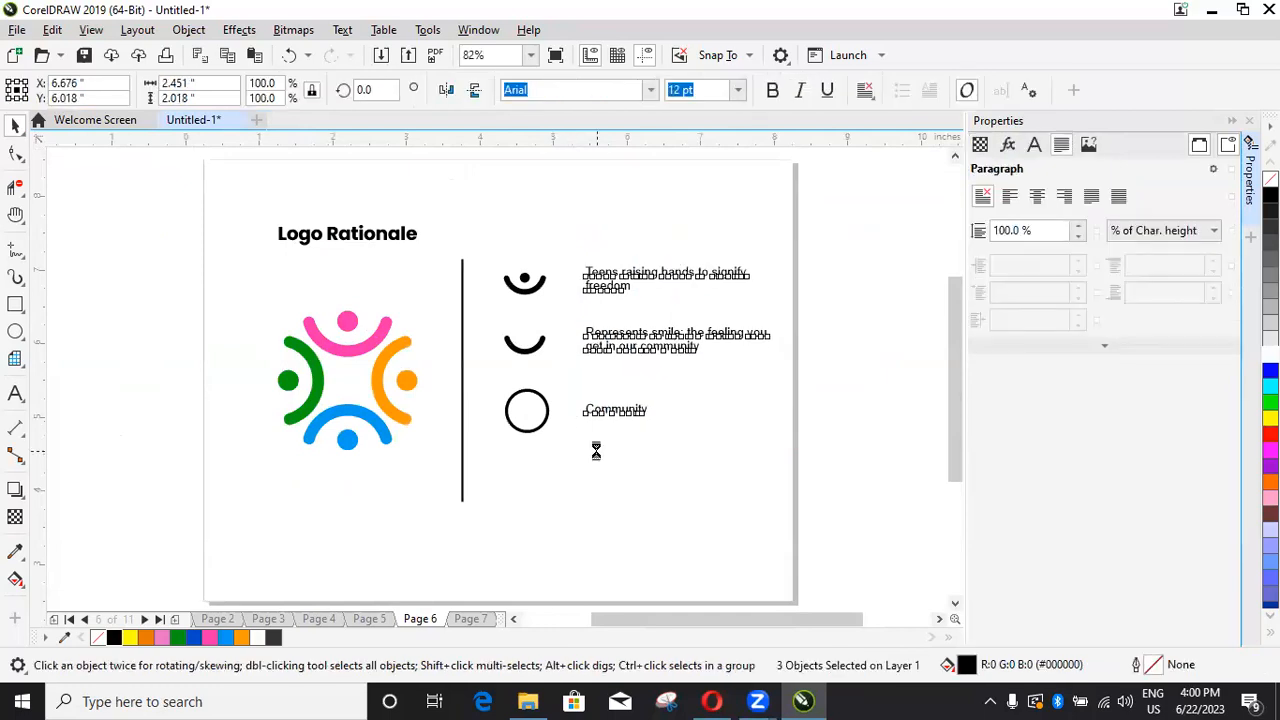
{"action": "key", "text": "Left"}
{"action": "key", "text": "Left"}
{"action": "key", "text": "Left"}
{"action": "key", "text": "Down"}
{"action": "key", "text": "Down"}
{"action": "key", "text": "Down"}
{"action": "key", "text": "Down"}
{"action": "key", "text": "Down"}
{"action": "key", "text": "Down"}
{"action": "key", "text": "Down"}
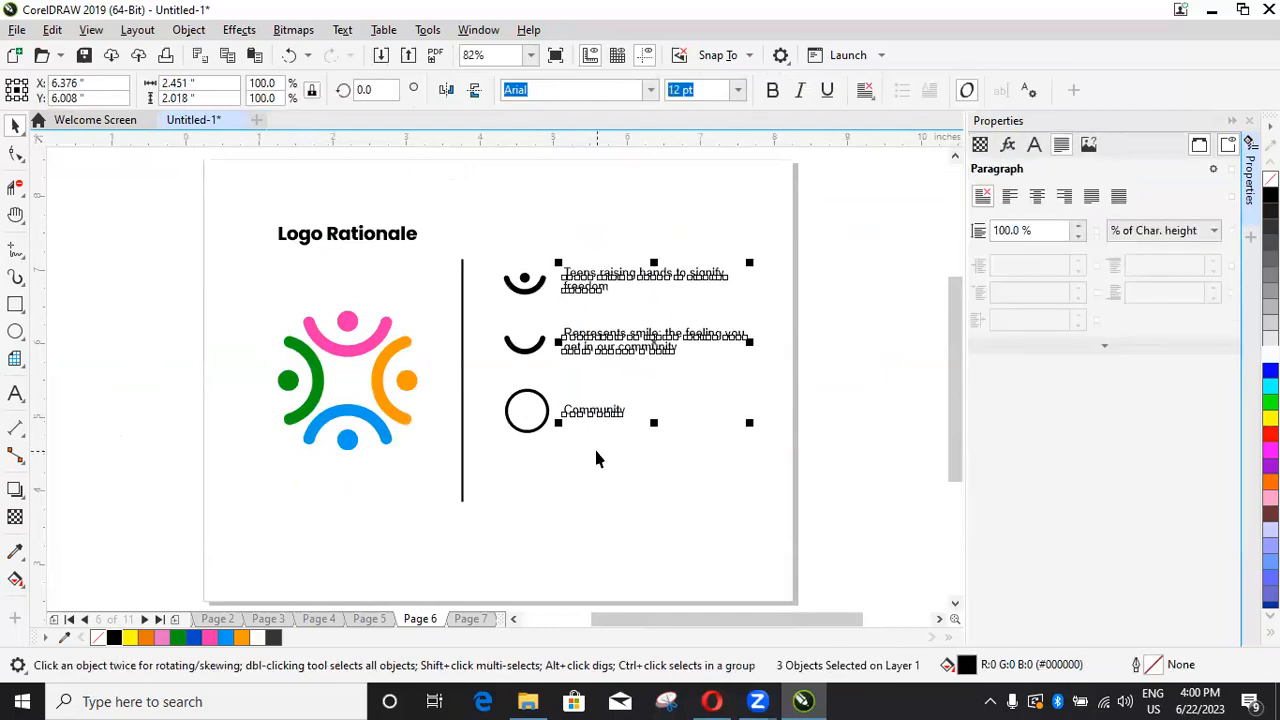
{"action": "key", "text": "Right"}
{"action": "key", "text": "Right"}
{"action": "key", "text": "Up"}
{"action": "key", "text": "Right"}
{"action": "key", "text": "Right"}
{"action": "left_click", "coordinate": [841, 268]}
Step: Move the three icons and their captions together down and towards the divider, centring them vertically beside the four-colour symbol
{"action": "left_click_drag", "start_coordinate": [856, 220], "coordinate": [495, 470]}
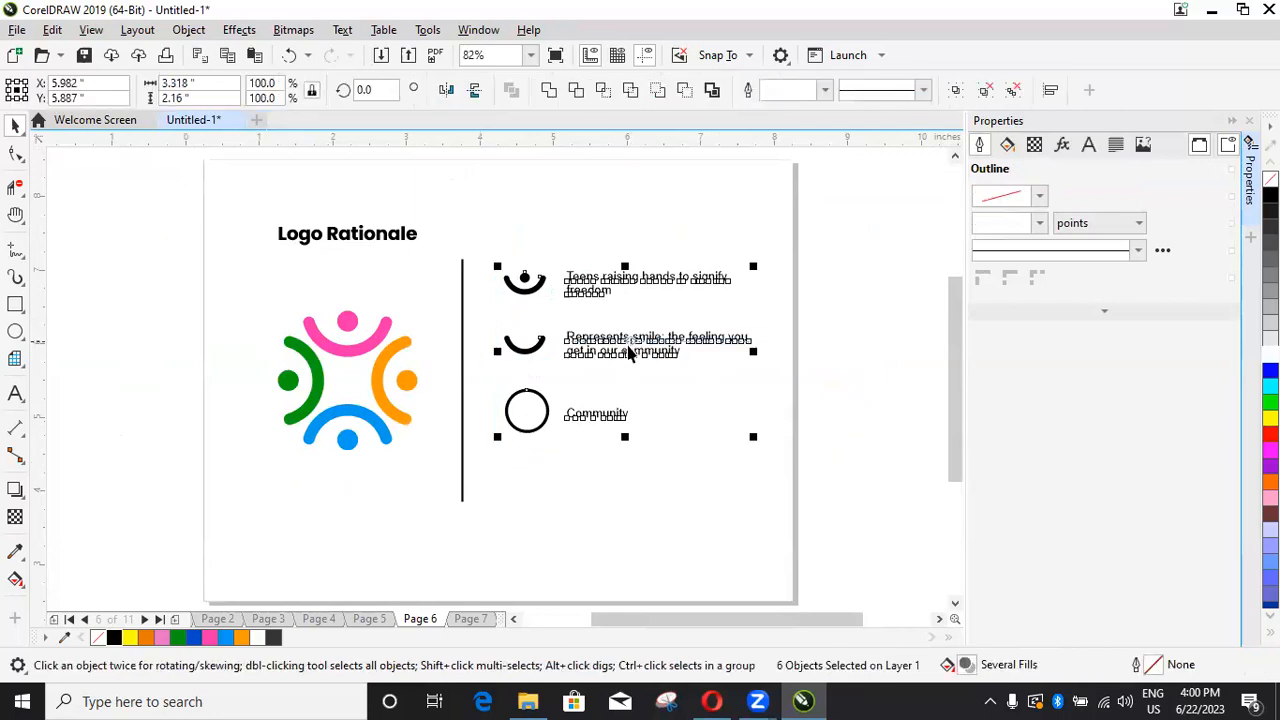
{"action": "left_click_drag", "start_coordinate": [627, 345], "coordinate": [617, 372]}
{"action": "key", "text": "Up"}
{"action": "key", "text": "Up"}
{"action": "key", "text": "Up"}
{"action": "key", "text": "Up"}
{"action": "key", "text": "Up"}
{"action": "key", "text": "Up"}
{"action": "key", "text": "Up"}
{"action": "key", "text": "Up"}
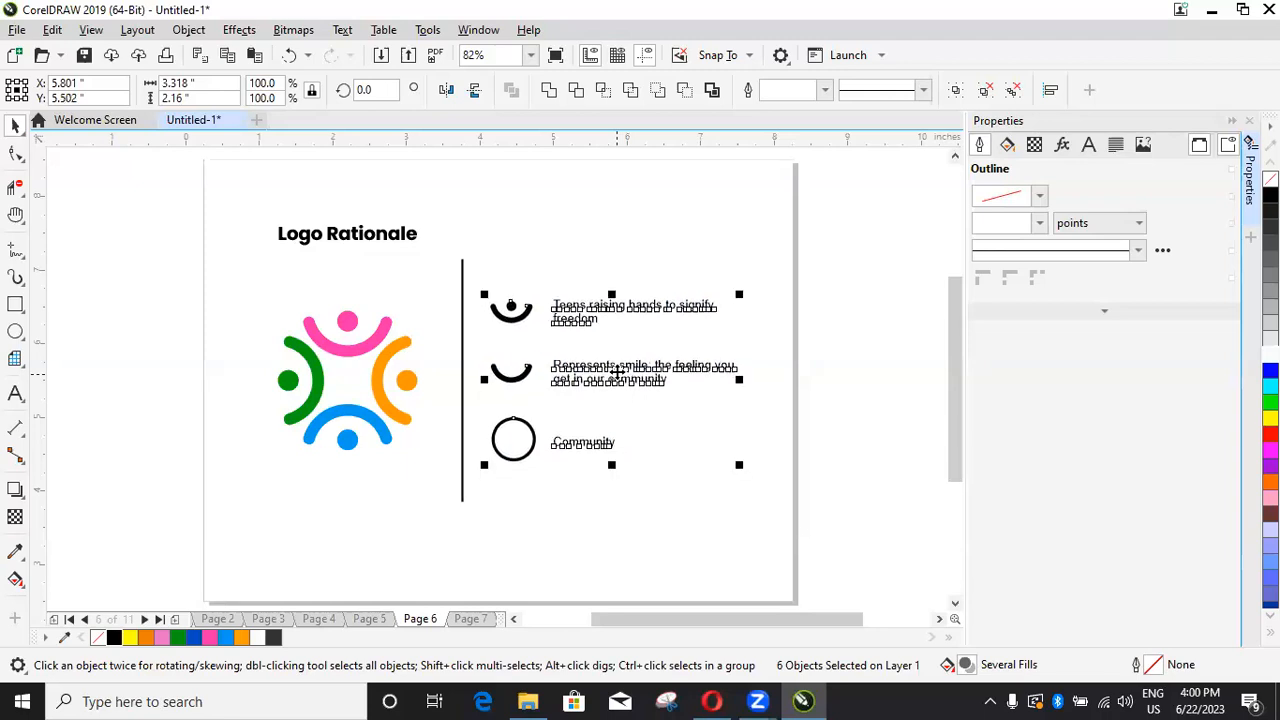
{"action": "key", "text": "Down"}
{"action": "left_click", "coordinate": [808, 303]}
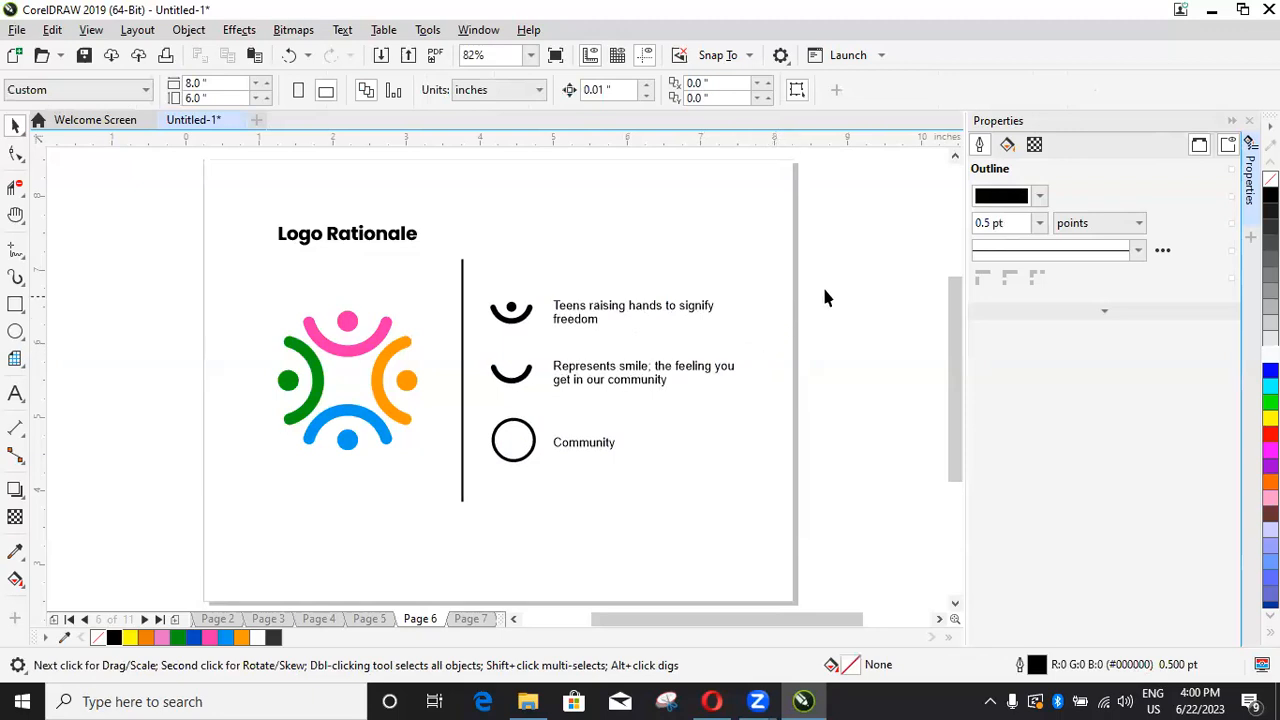
Step: Shift the divider, icons and captions together about 0.2 inches closer to the four-colour symbol
{"action": "left_click_drag", "start_coordinate": [717, 305], "coordinate": [451, 512]}
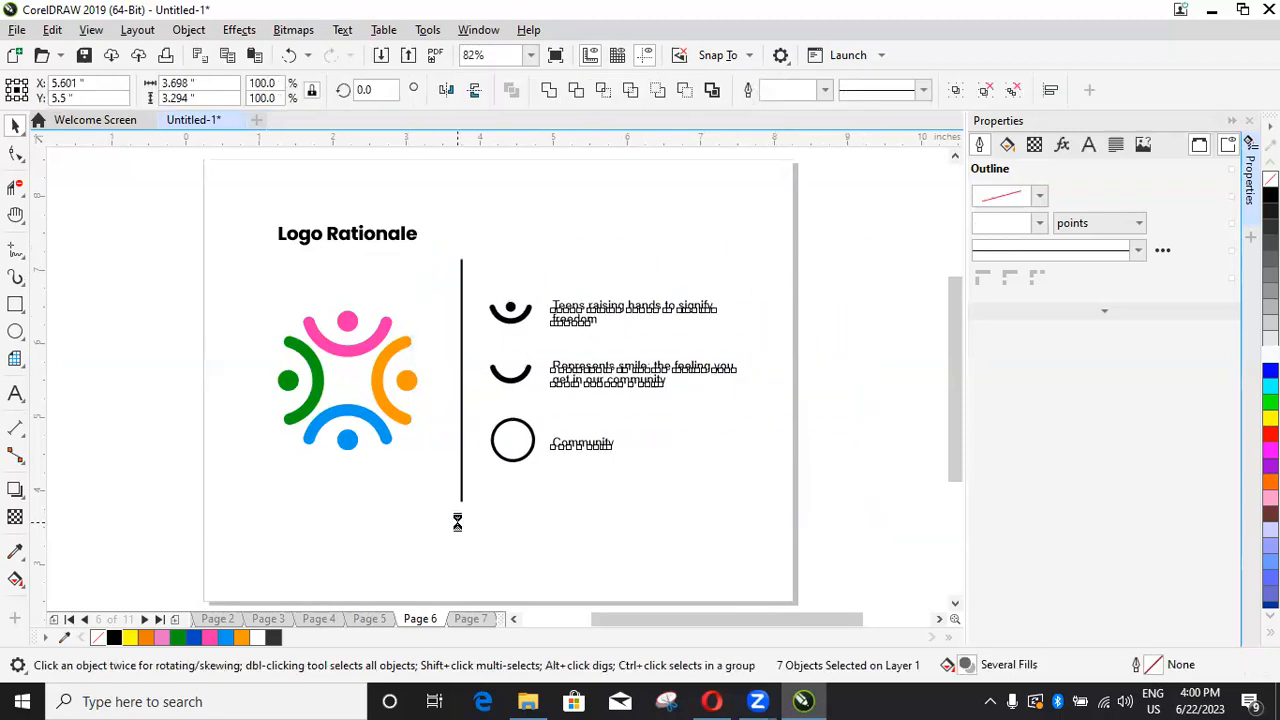
{"action": "key", "text": "Left"}
{"action": "key", "text": "Left"}
{"action": "key", "text": "Left"}
{"action": "key", "text": "Left"}
{"action": "key", "text": "Left"}
{"action": "key", "text": "Left"}
{"action": "key", "text": "Left"}
{"action": "key", "text": "Left"}
{"action": "key", "text": "Left"}
{"action": "key", "text": "Left"}
{"action": "key", "text": "Left"}
{"action": "key", "text": "Left"}
{"action": "key", "text": "Left"}
{"action": "key", "text": "Left"}
{"action": "key", "text": "Left"}
{"action": "key", "text": "Left"}
{"action": "key", "text": "Left"}
{"action": "key", "text": "Left"}
{"action": "key", "text": "Left"}
{"action": "key", "text": "Left"}
{"action": "key", "text": "Left"}
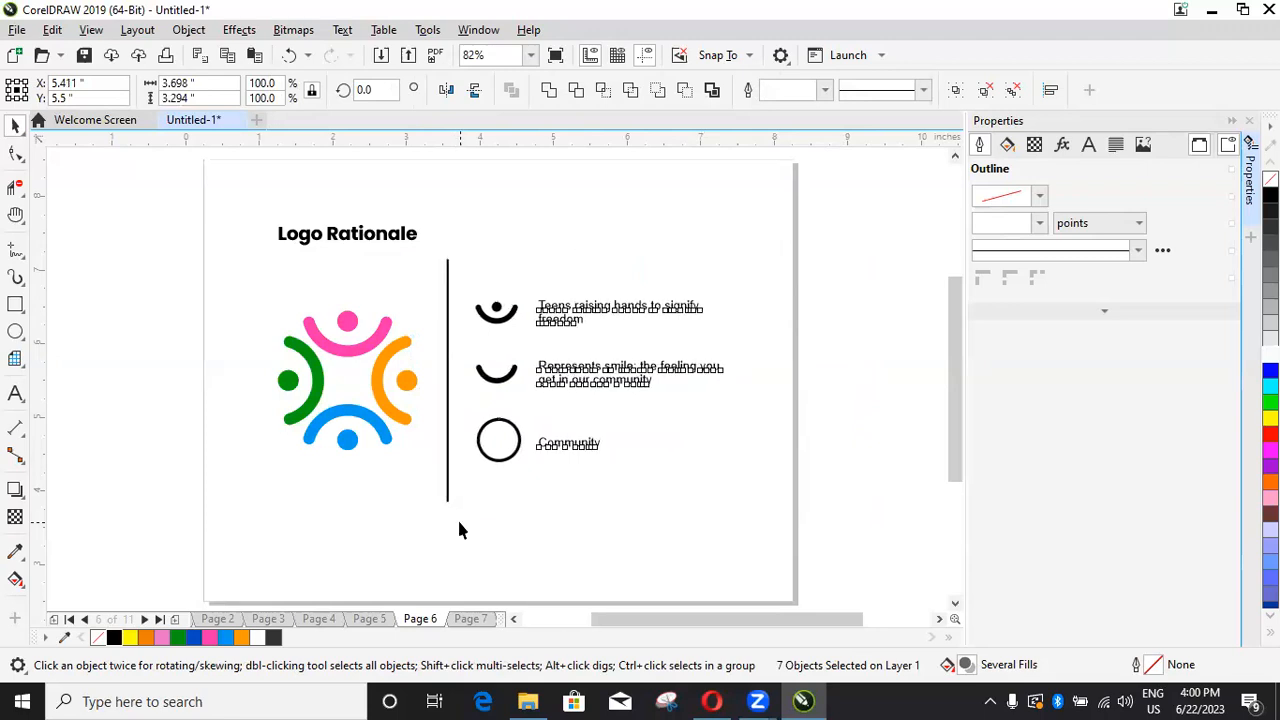
{"action": "left_click", "coordinate": [847, 327]}
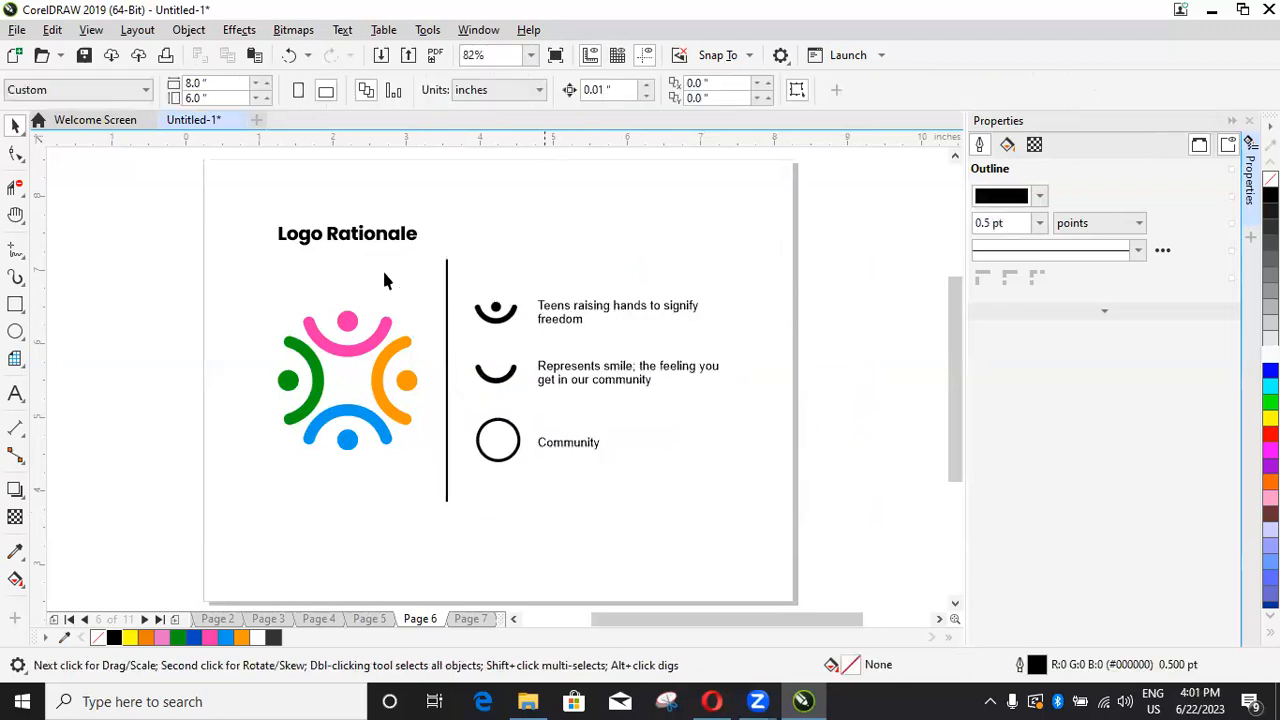
{"action": "left_click", "coordinate": [334, 240]}
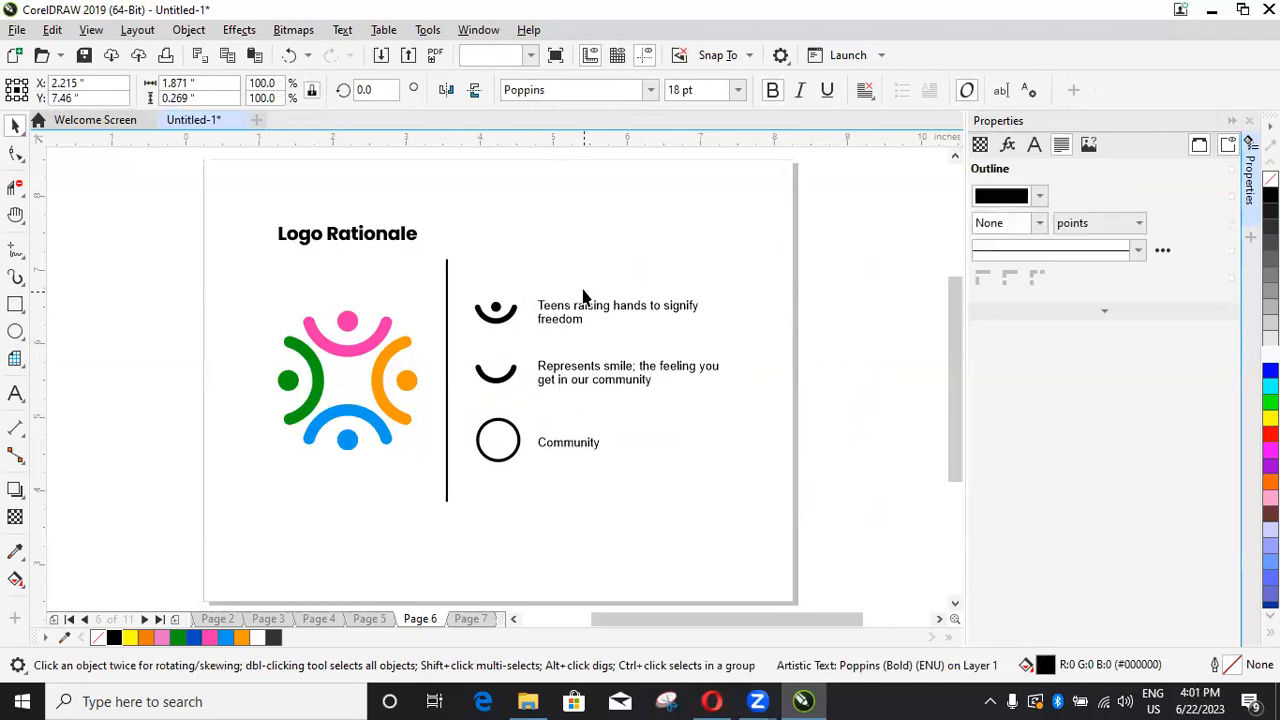
{"action": "left_click", "coordinate": [845, 260]}
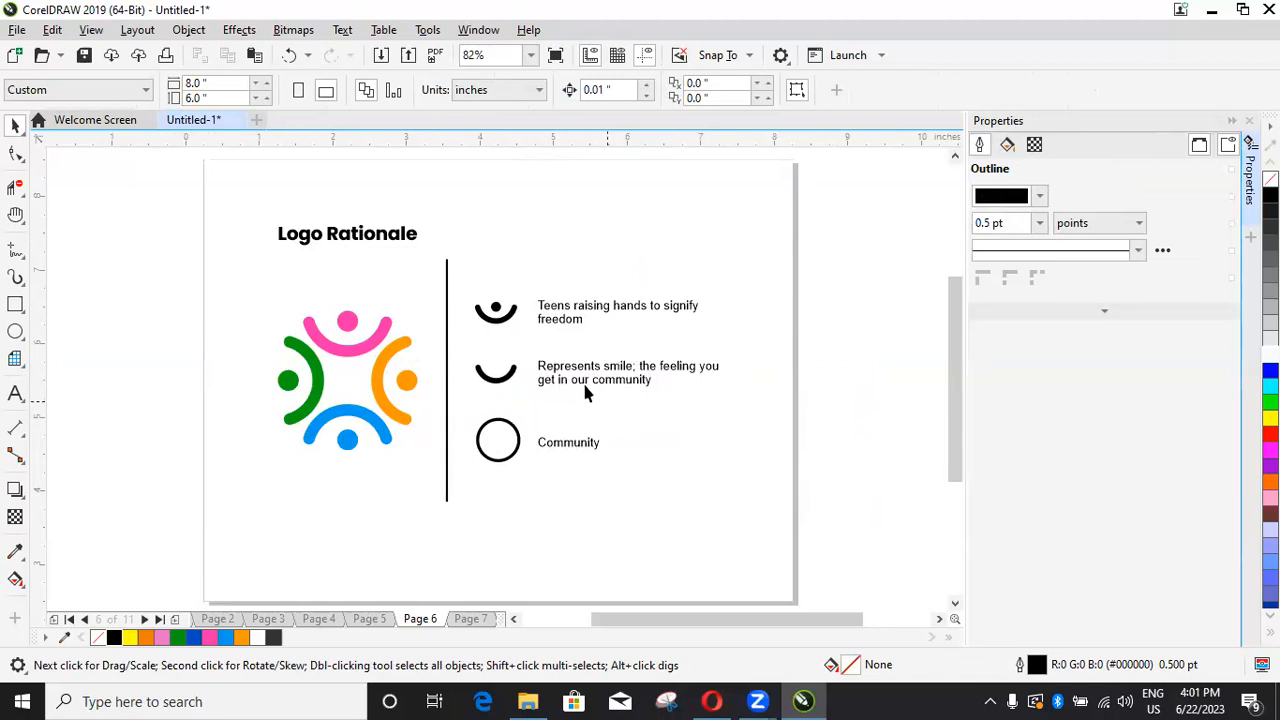
{"action": "left_click", "coordinate": [326, 270]}
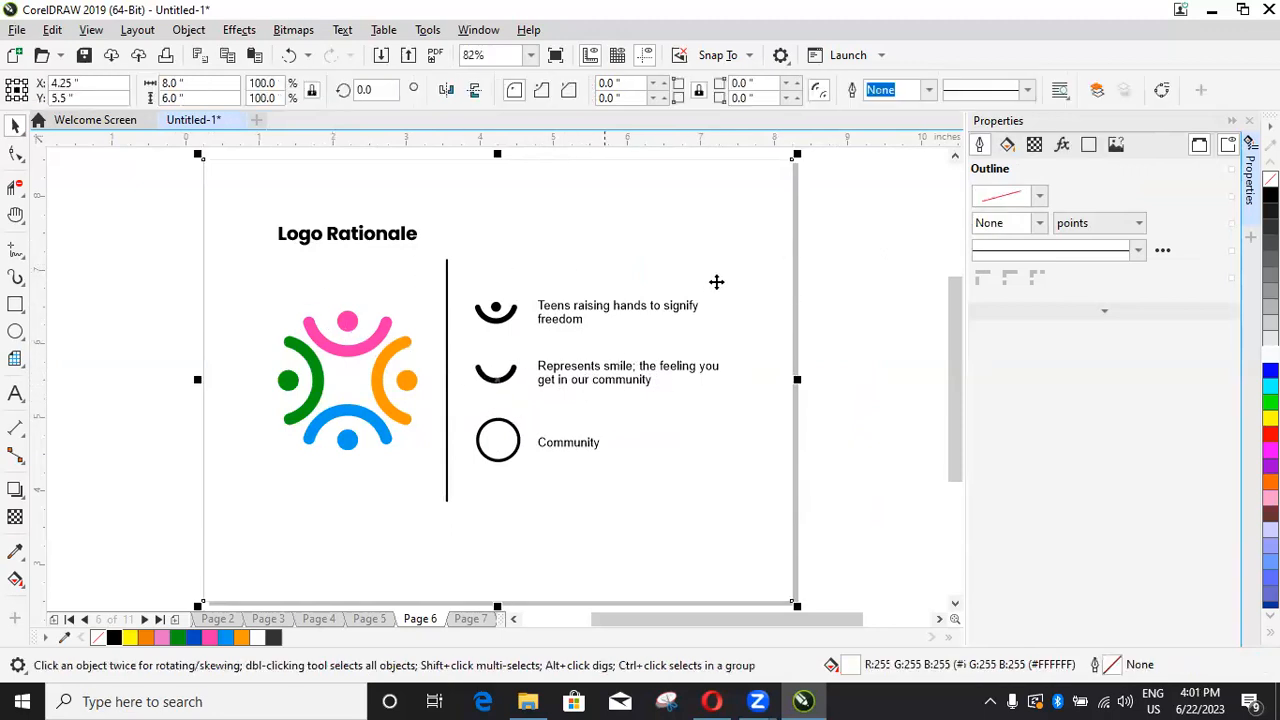
{"action": "key", "text": "Escape"}
{"action": "scroll", "coordinate": [583, 337], "scroll_direction": "down", "scroll_amount": 2}
{"action": "scroll", "coordinate": [578, 343], "scroll_direction": "up", "scroll_amount": 2}
{"action": "scroll", "coordinate": [578, 342], "scroll_direction": "up", "scroll_amount": 1}
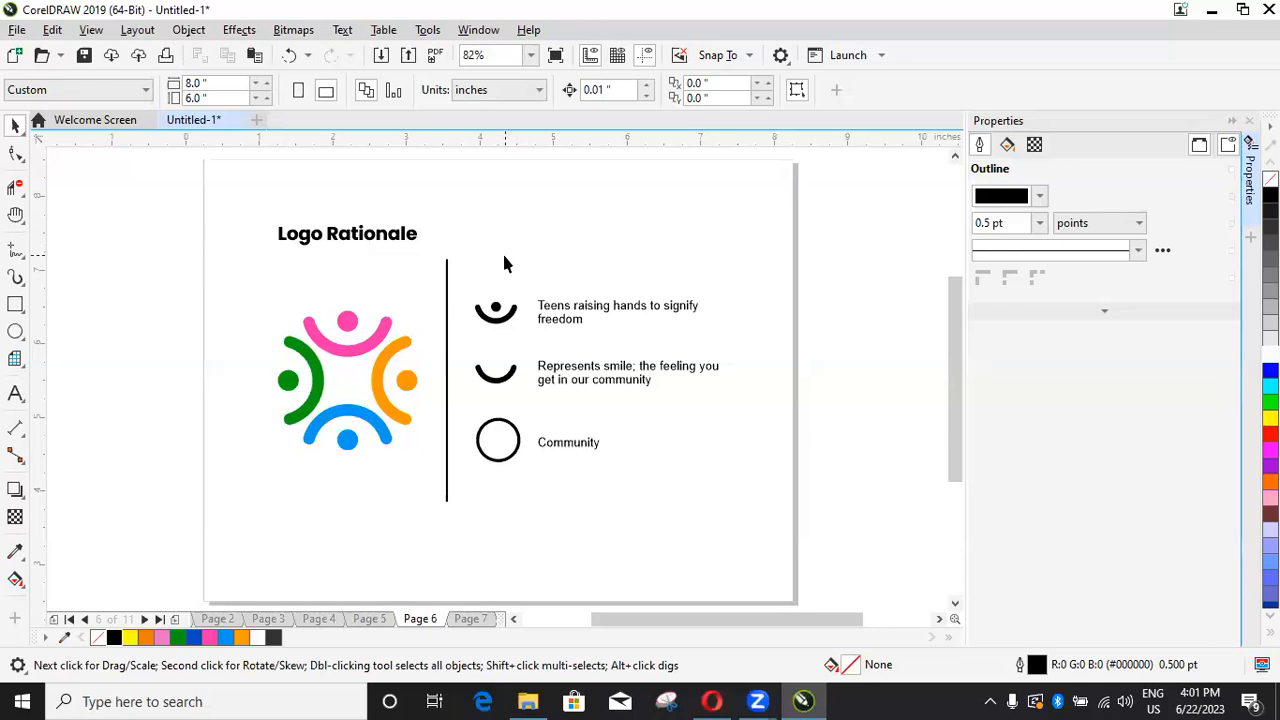
Step: Shorten the vertical divider evenly from both ends to about 2.6 inches long
{"action": "left_click", "coordinate": [447, 472]}
{"action": "left_click_drag", "start_coordinate": [444, 251], "coordinate": [446, 277]}
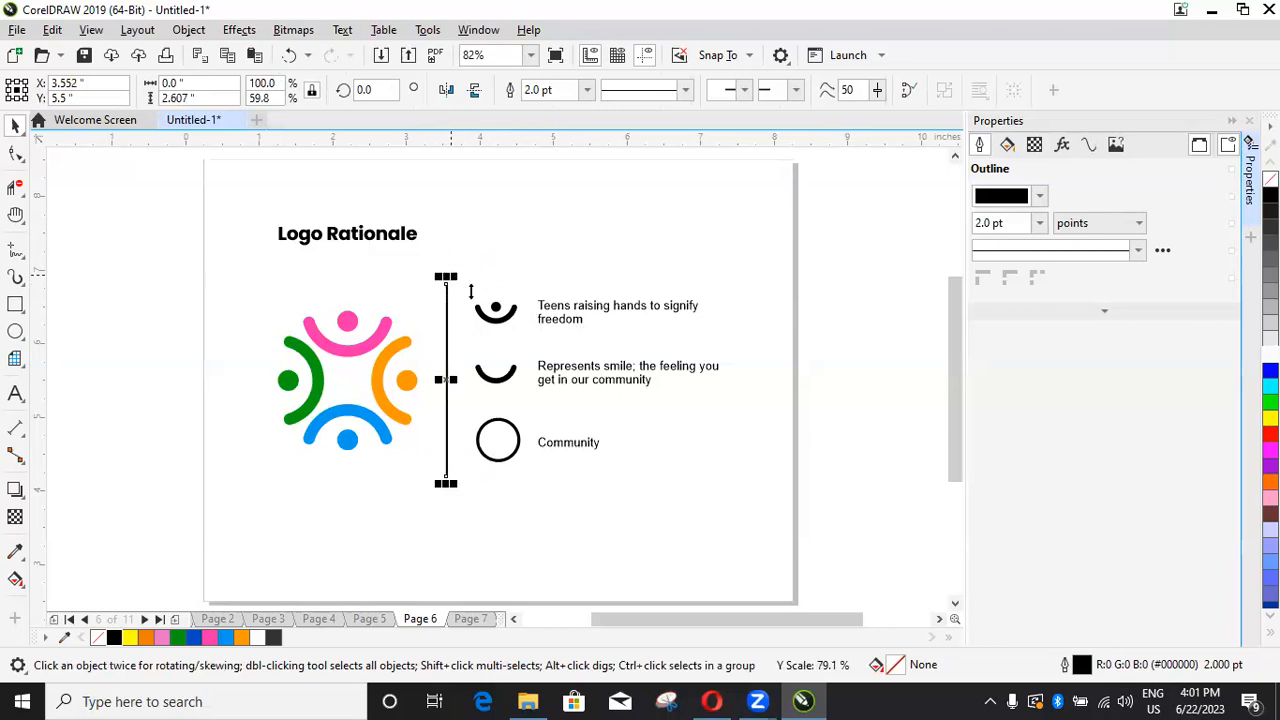
{"action": "left_click", "coordinate": [817, 343]}
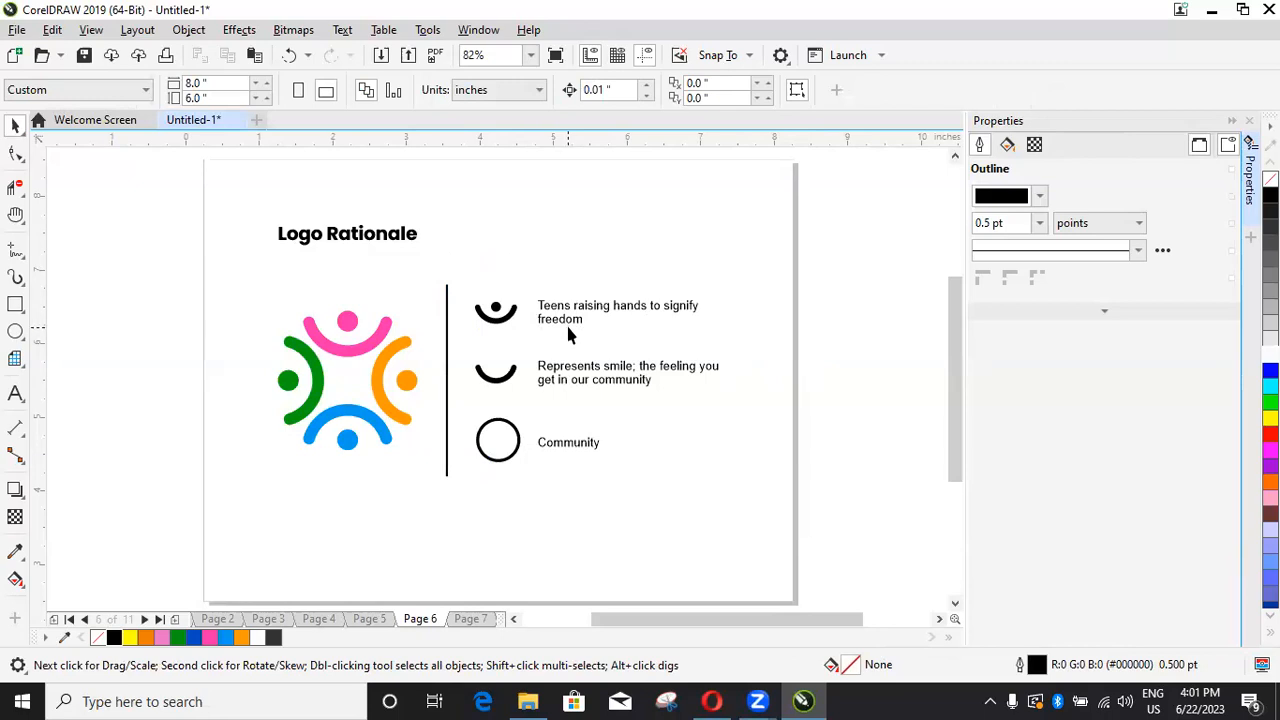
Step: Group the four coloured figures of the symbol beside the divider into one object
{"action": "scroll", "coordinate": [570, 340], "scroll_direction": "down", "scroll_amount": 2}
{"action": "scroll", "coordinate": [575, 383], "scroll_direction": "up", "scroll_amount": 2}
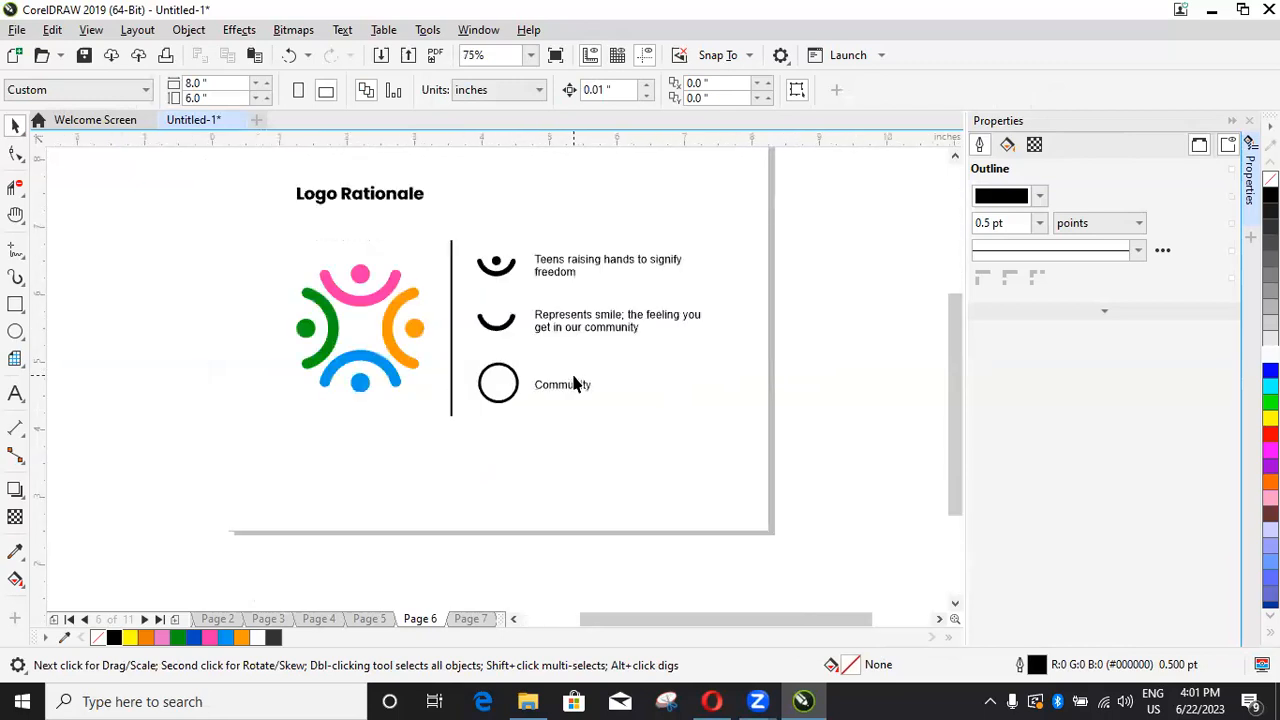
{"action": "scroll", "coordinate": [575, 383], "scroll_direction": "down", "scroll_amount": 1}
{"action": "scroll", "coordinate": [515, 405], "scroll_direction": "up", "scroll_amount": 1}
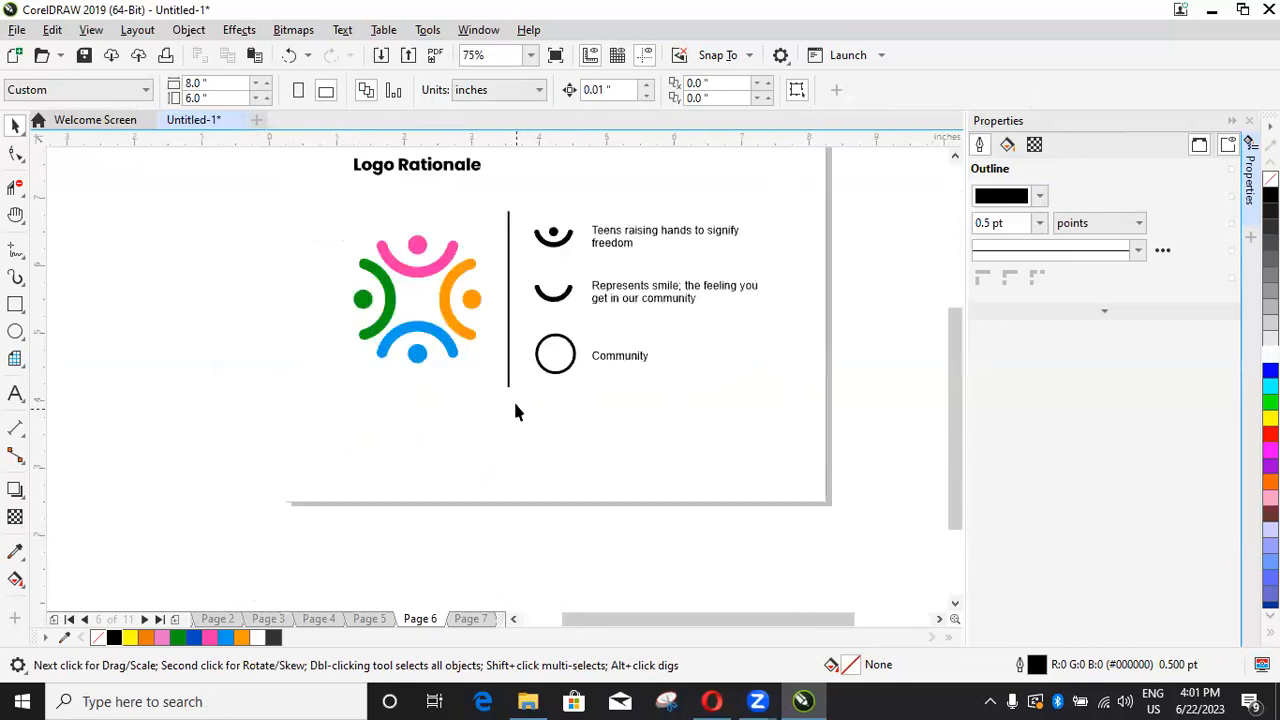
{"action": "left_click", "coordinate": [443, 292]}
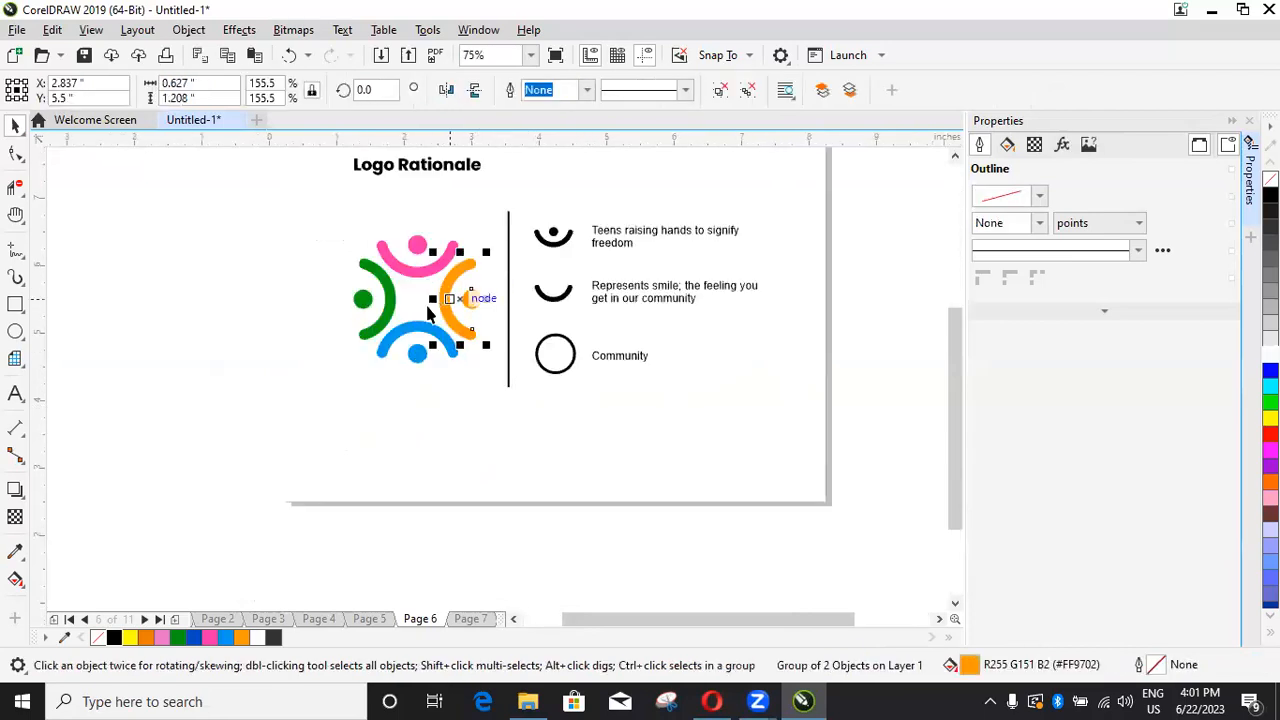
{"action": "left_click_drag", "start_coordinate": [185, 214], "coordinate": [505, 382]}
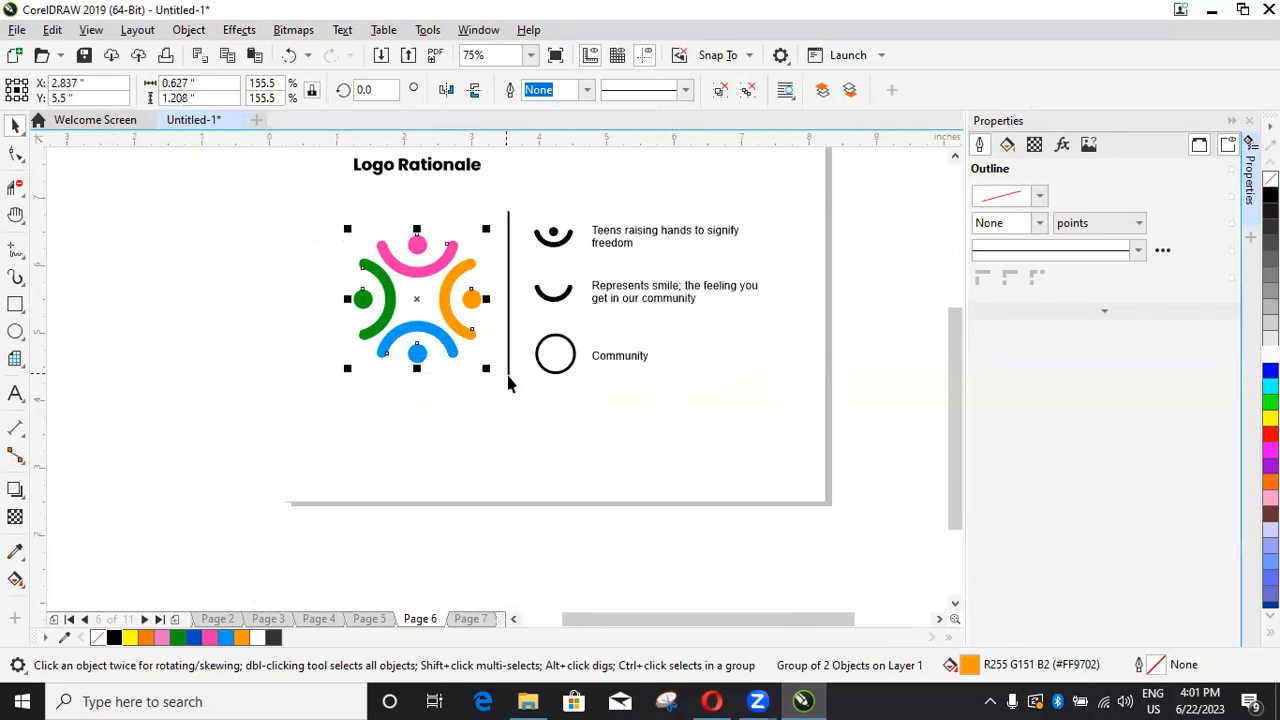
{"action": "key", "text": "ctrl+g"}
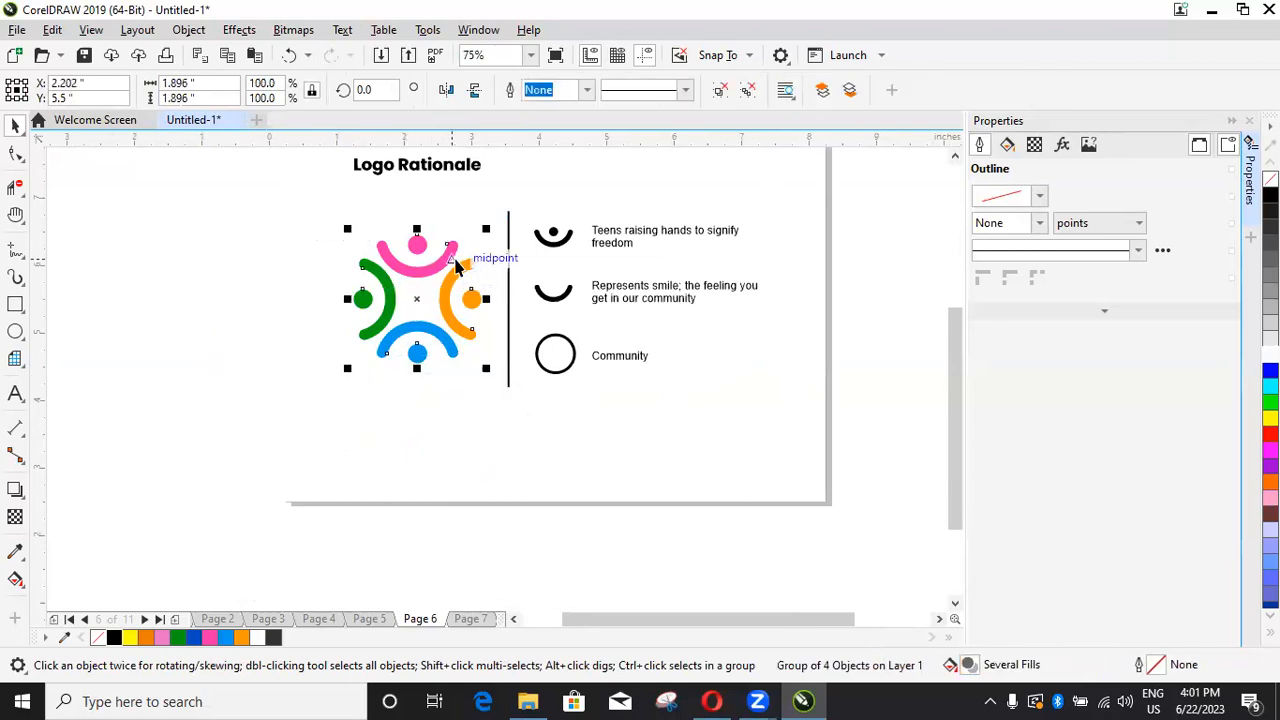
Step: Place a copy of the grouped symbol outside the page and enlarge it to about 4.2 inches wide
{"action": "scroll", "coordinate": [462, 270], "scroll_direction": "down", "scroll_amount": 1}
{"action": "left_click_drag", "start_coordinate": [432, 295], "coordinate": [310, 285]}
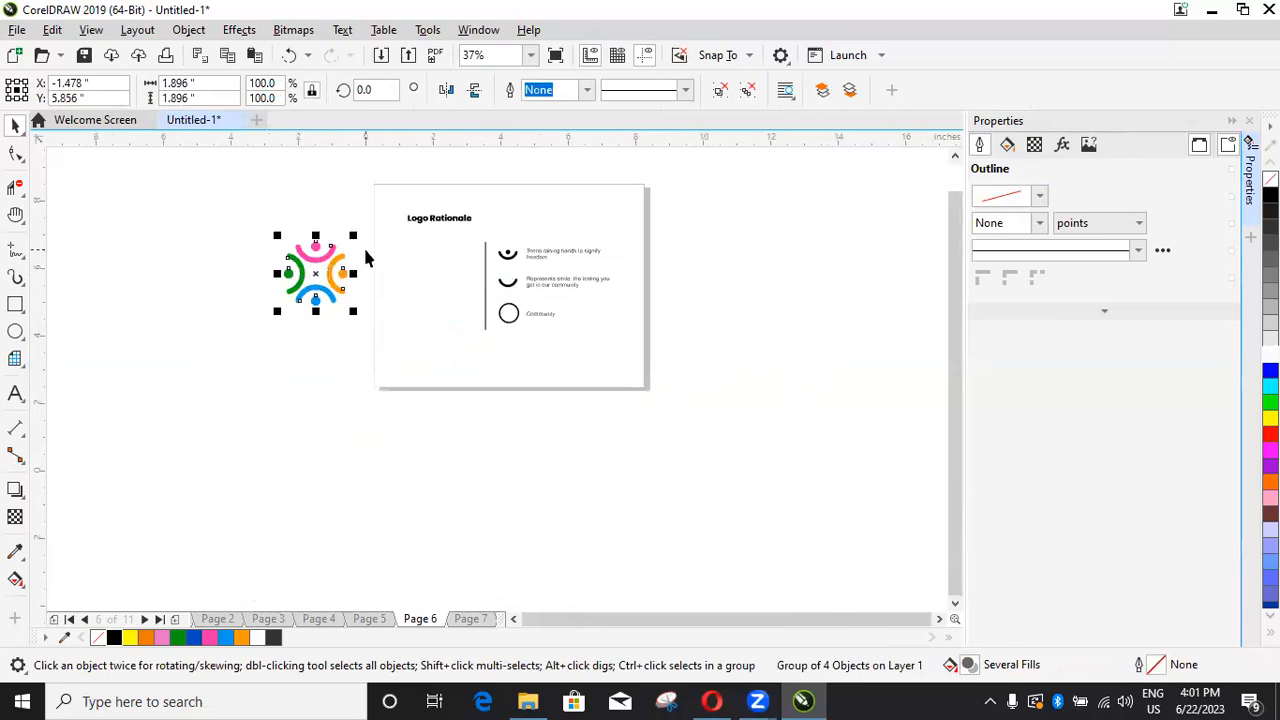
{"action": "key", "text": "ctrl+z"}
{"action": "left_click_drag", "start_coordinate": [429, 295], "coordinate": [290, 265]}
{"action": "mouse_move", "coordinate": [334, 217]}
{"action": "left_mouse_down"}
{"action": "mouse_move", "coordinate": [391, 186]}
{"action": "mouse_move", "coordinate": [399, 201]}
{"action": "left_mouse_up"}
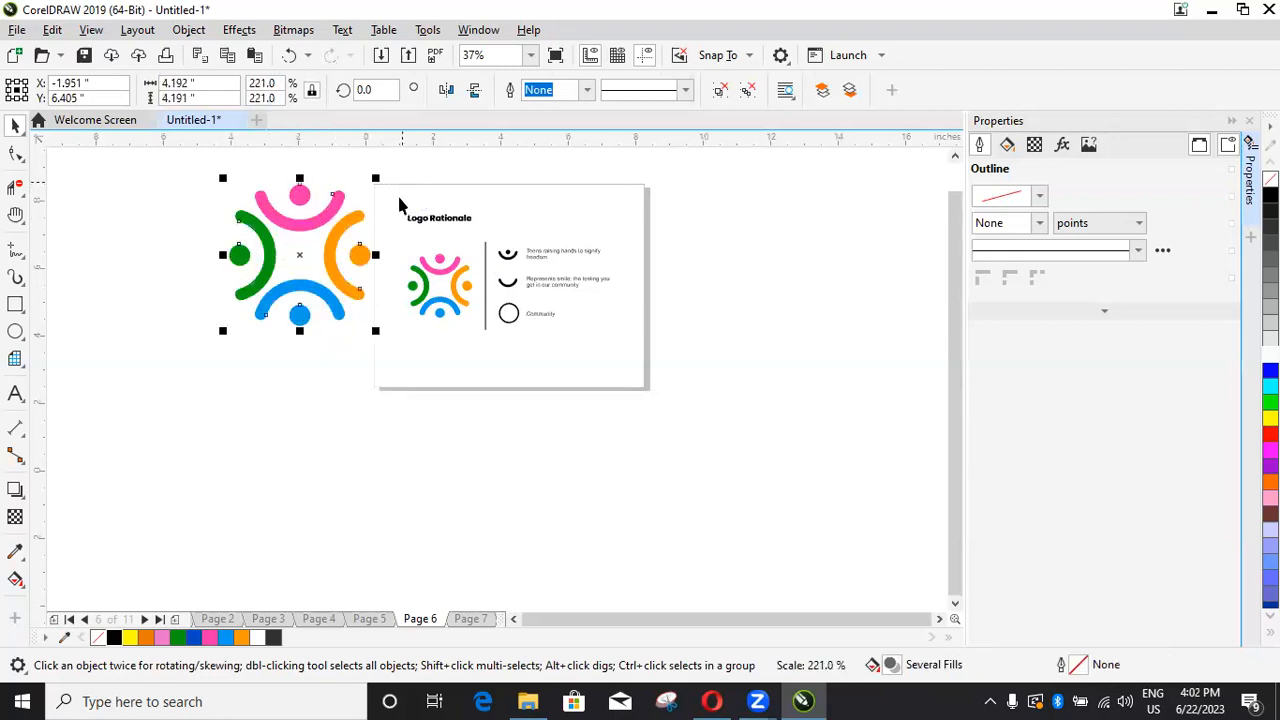
Step: Fill the enlarged symbol copy with black and give it a uniform transparency of 90
{"action": "left_click", "coordinate": [113, 637]}
{"action": "left_click", "coordinate": [15, 517]}
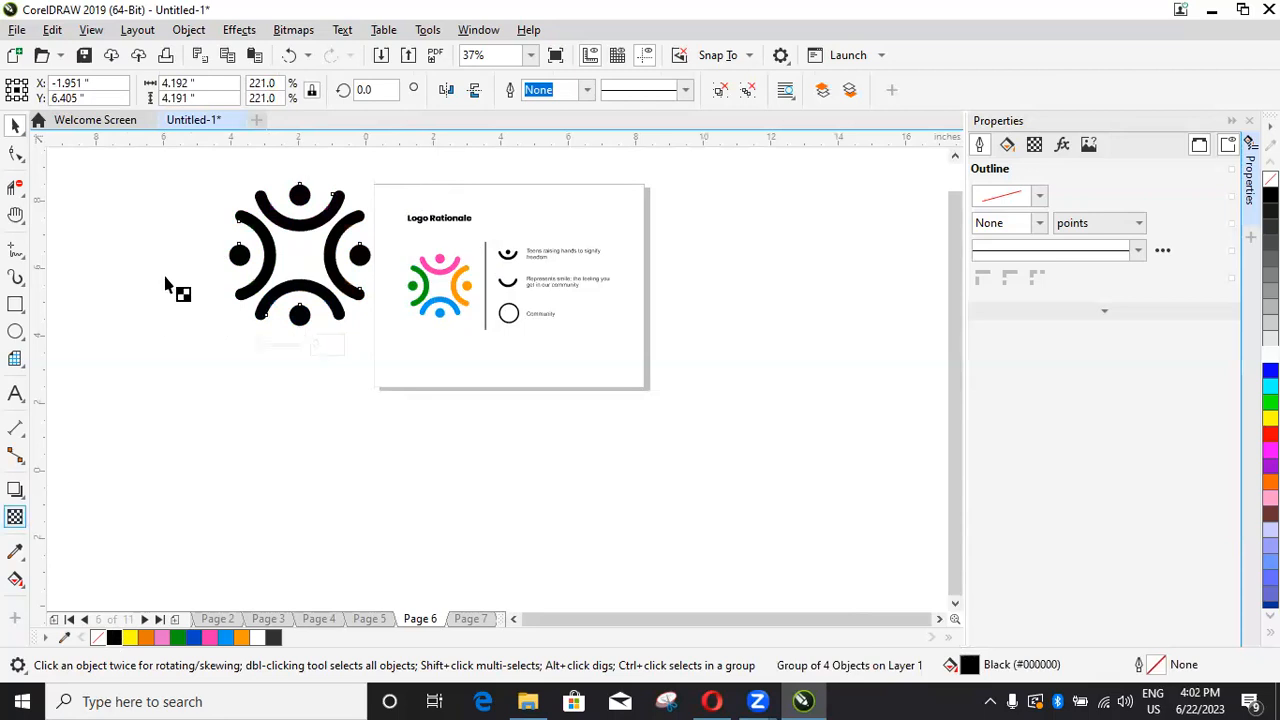
{"action": "left_click_drag", "start_coordinate": [258, 345], "coordinate": [284, 350]}
{"action": "type", "text": "90"}
{"action": "key", "text": "Return"}
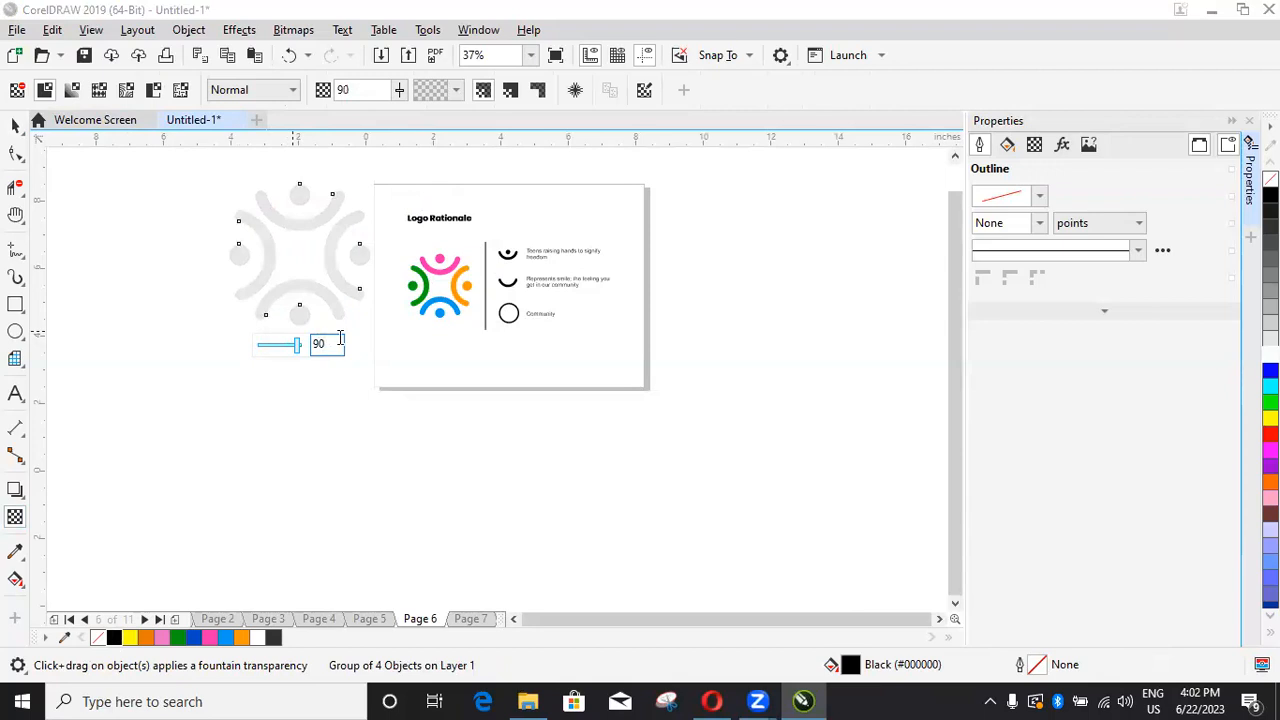
Step: Enlarge the faded symbol to about 5.02 inches wide and move it farther away from the page
{"action": "left_click", "coordinate": [16, 127]}
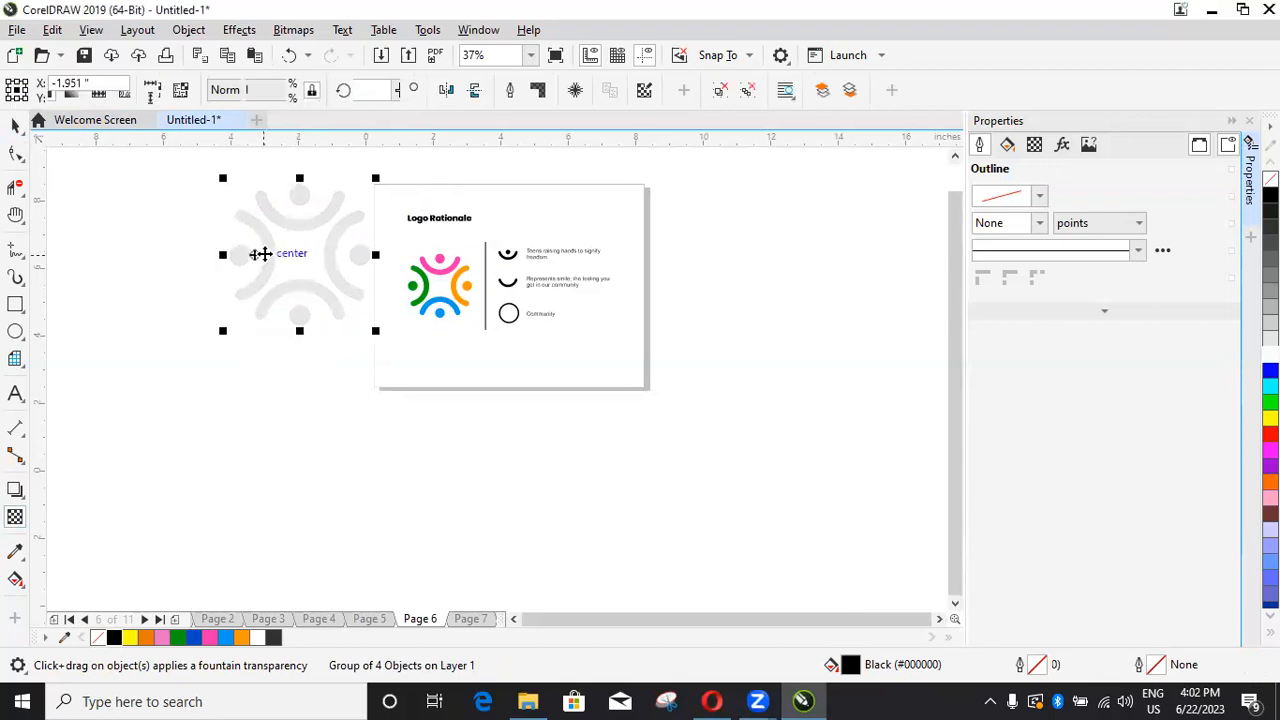
{"action": "left_click_drag", "start_coordinate": [220, 331], "coordinate": [194, 358]}
{"action": "left_click_drag", "start_coordinate": [286, 268], "coordinate": [182, 300]}
{"action": "left_click", "coordinate": [504, 356]}
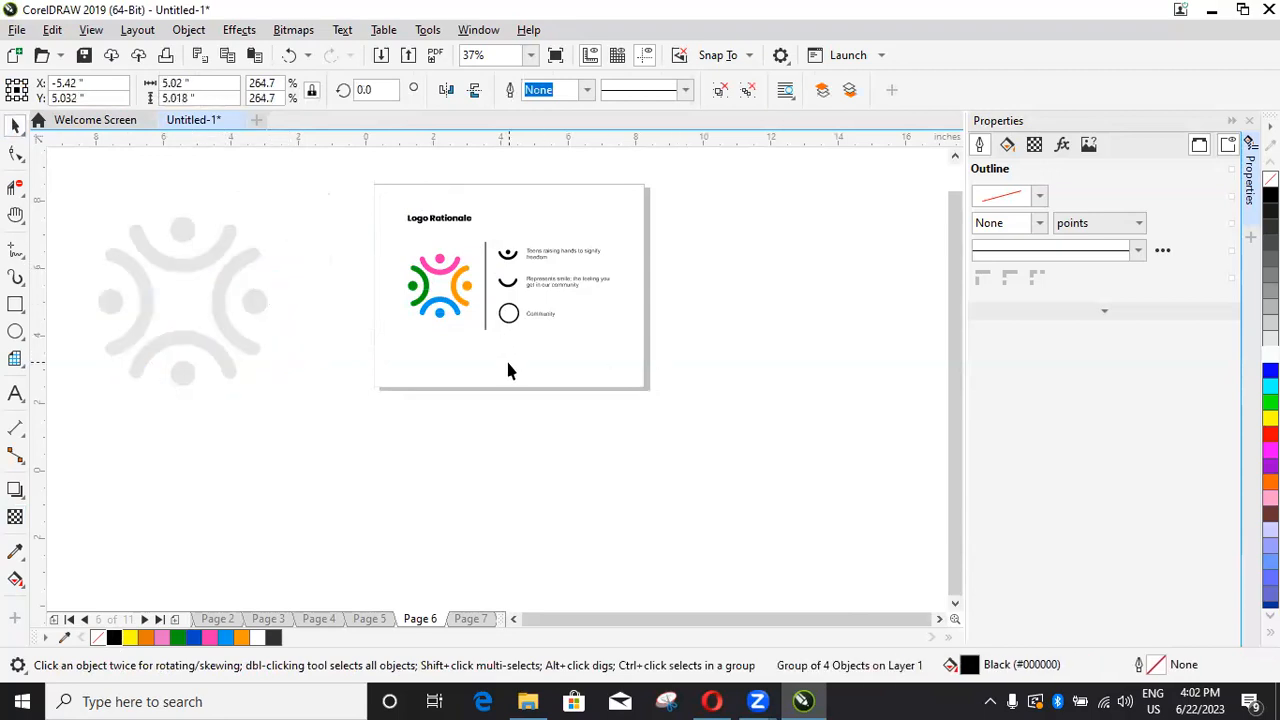
Step: Try the faded symbol as a watermark by PowerClipping it inside the page's background rectangle, and undo the placement
{"action": "left_click", "coordinate": [223, 301]}
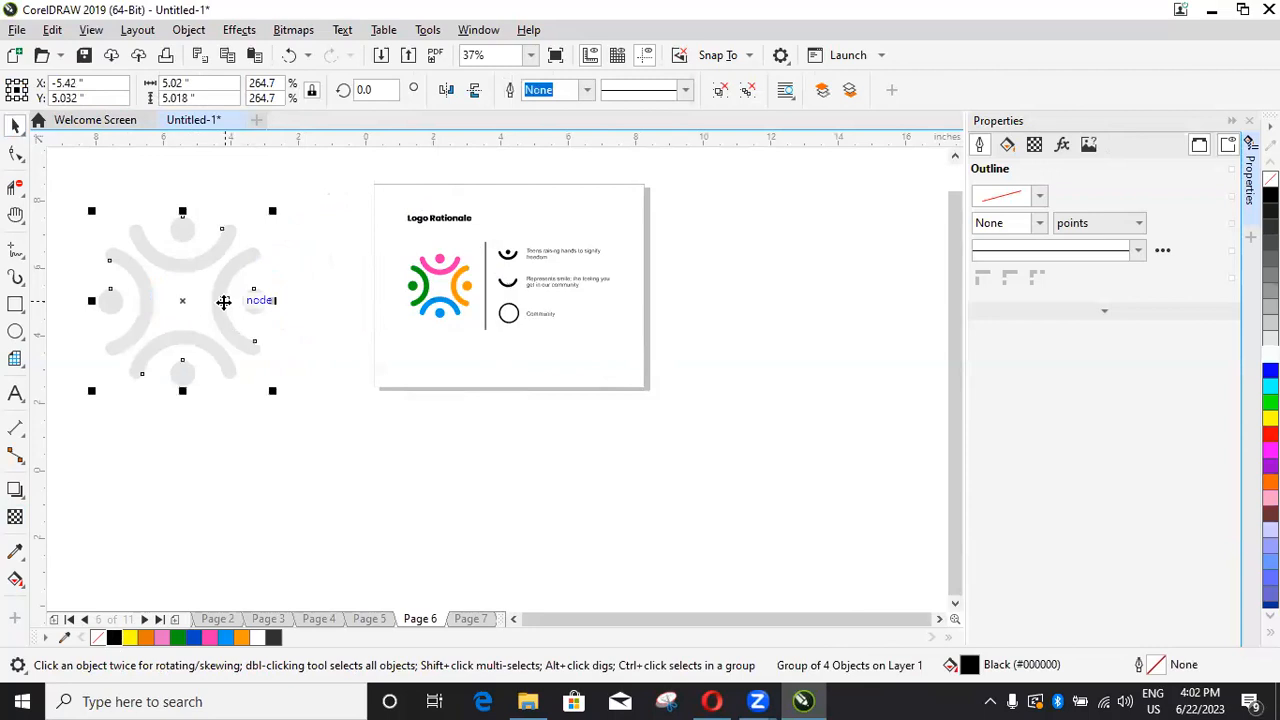
{"action": "right_click", "coordinate": [223, 301]}
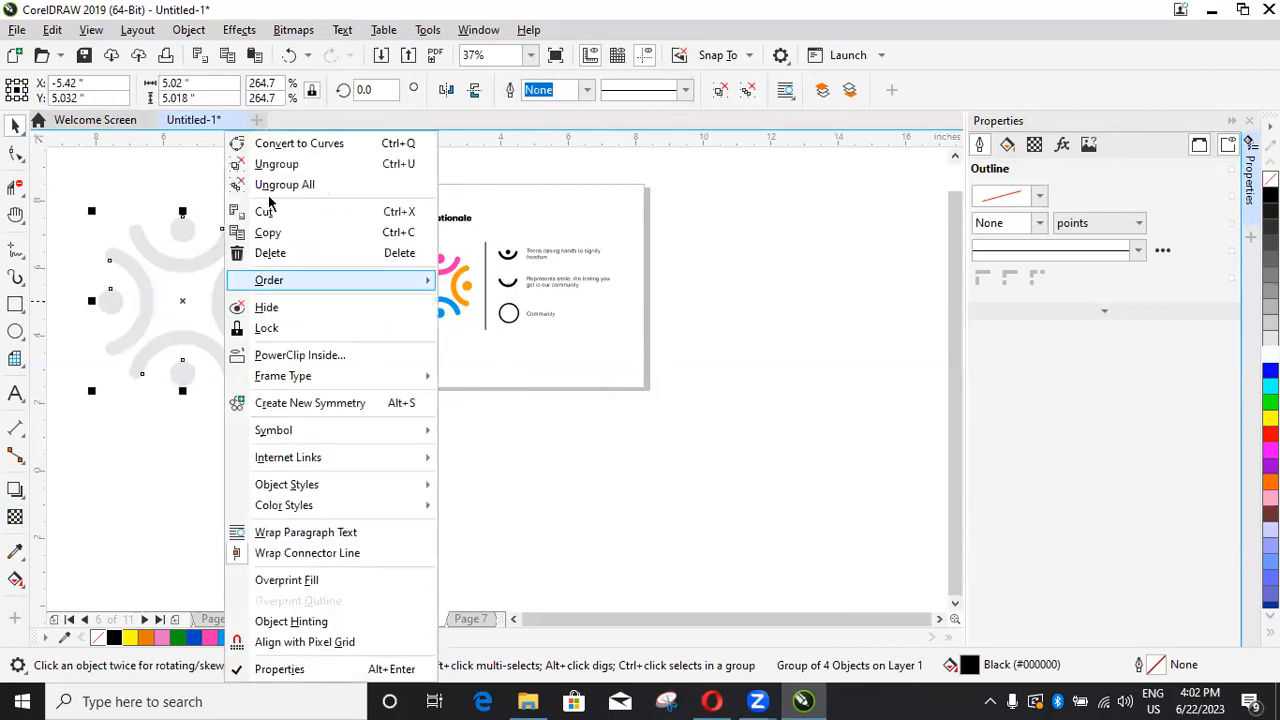
{"action": "left_click", "coordinate": [301, 358]}
{"action": "left_click", "coordinate": [521, 339]}
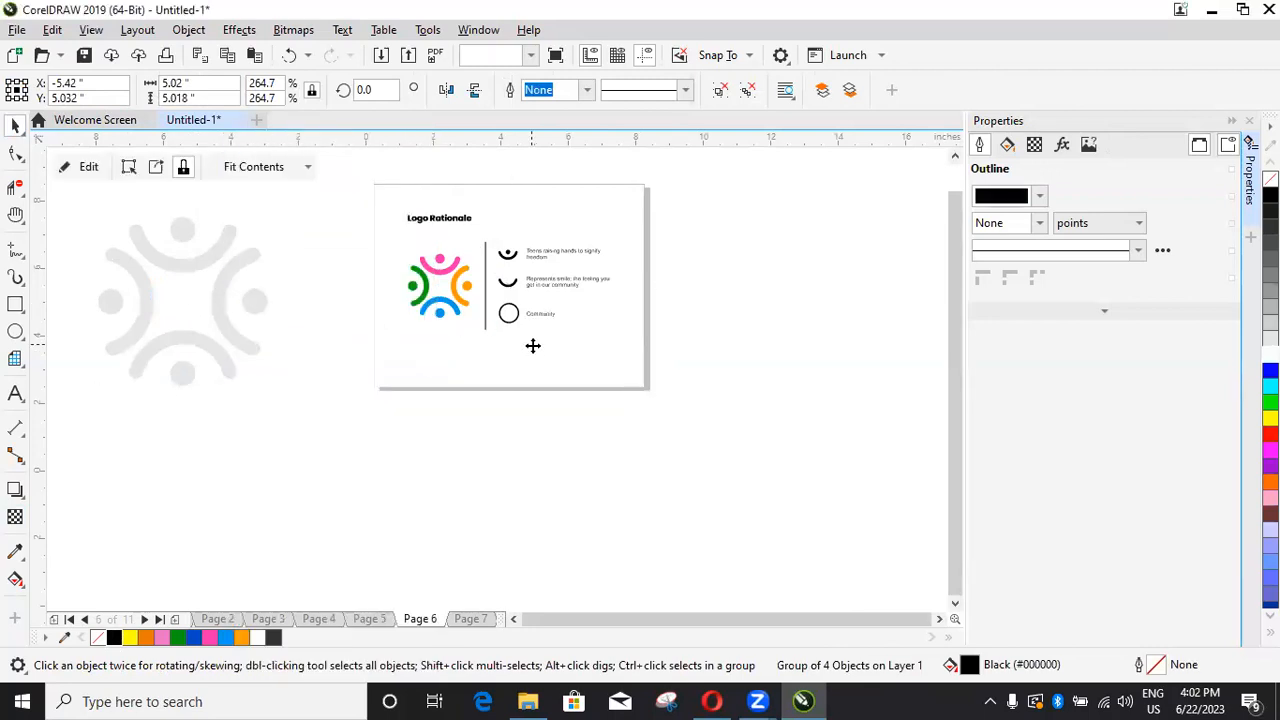
{"action": "left_click", "coordinate": [290, 397]}
{"action": "key", "text": "shift+F4"}
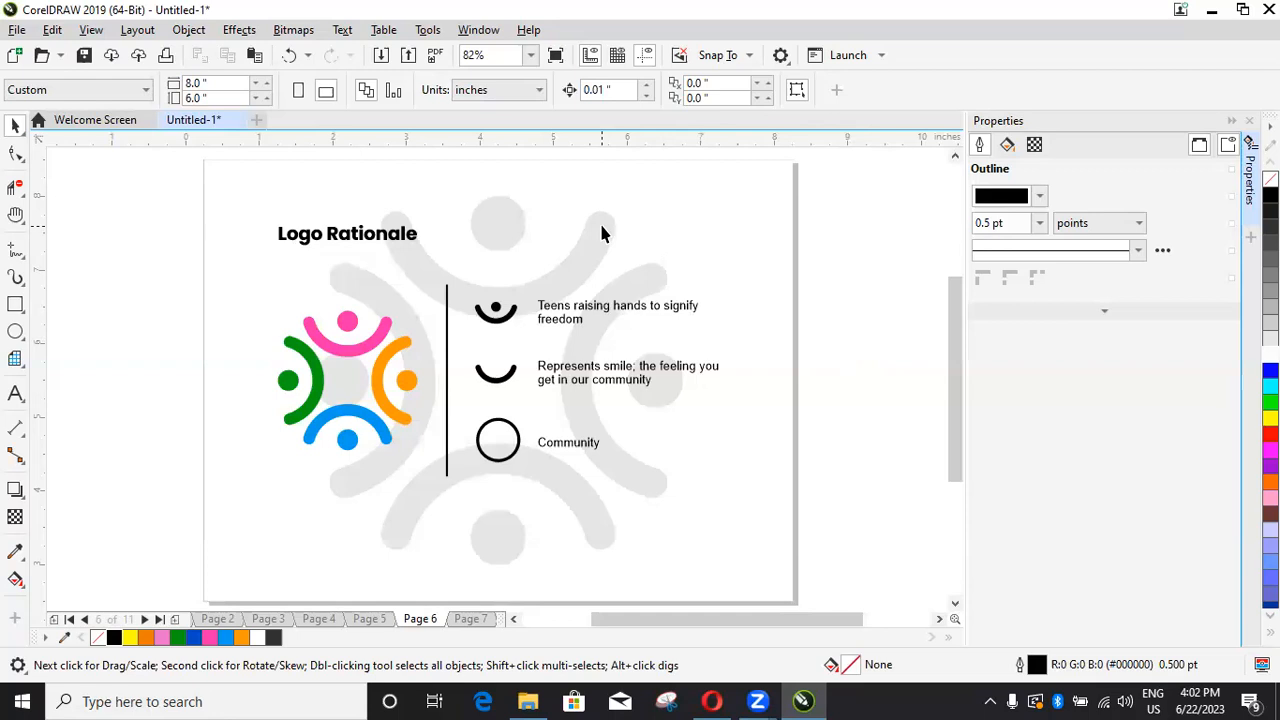
{"action": "scroll", "coordinate": [628, 225], "scroll_direction": "down", "scroll_amount": 2}
{"action": "key", "text": "ctrl+z"}
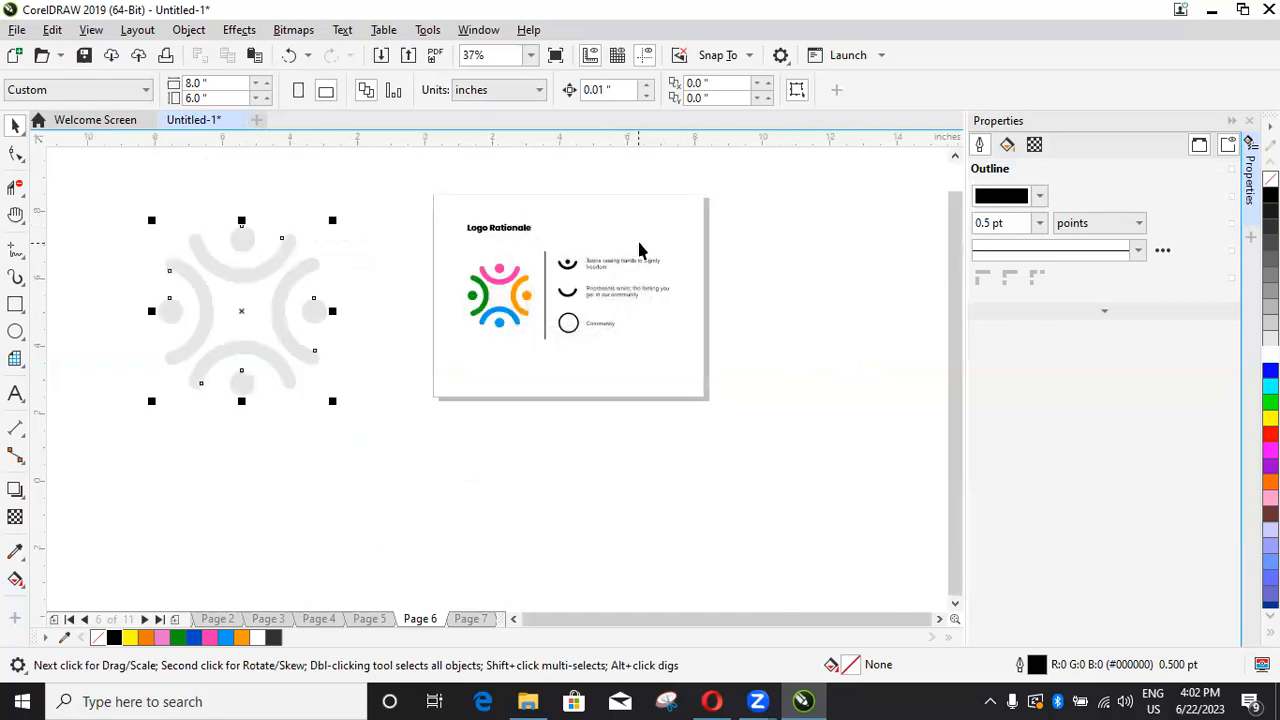
Step: Set the faded symbol's transparency to 93
{"action": "left_click", "coordinate": [15, 516]}
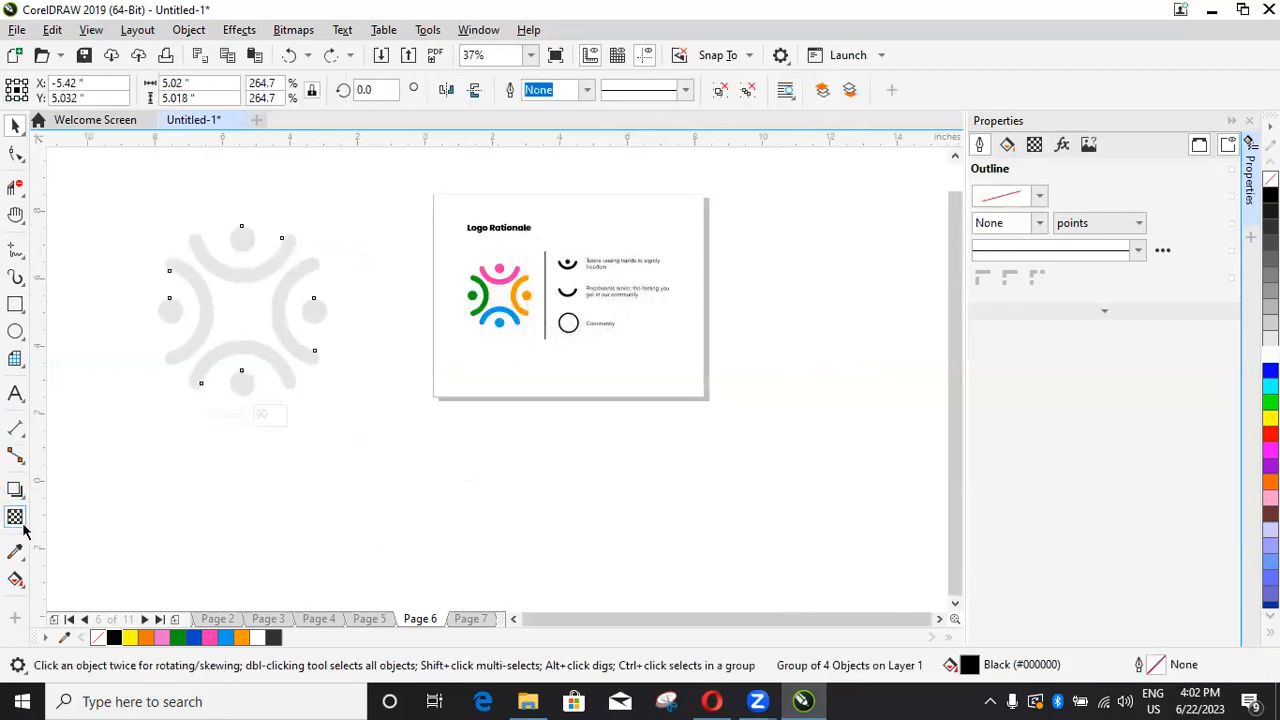
{"action": "left_click", "coordinate": [266, 414]}
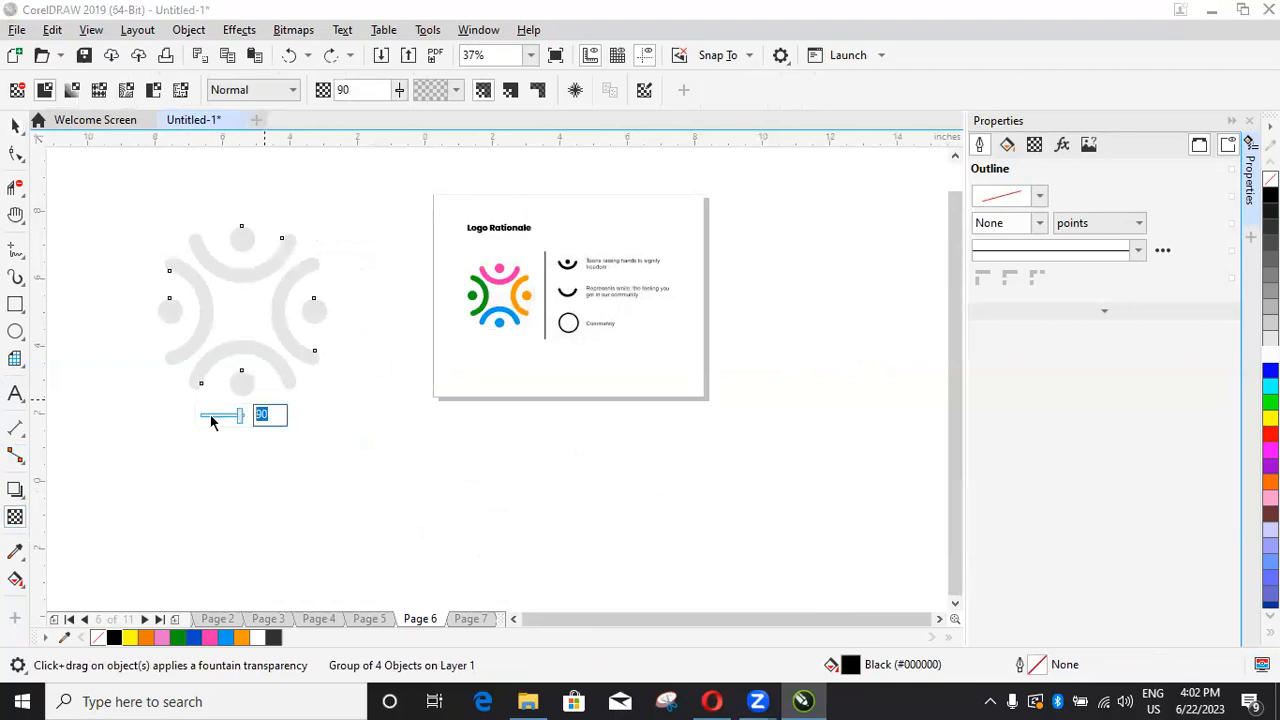
{"action": "type", "text": "95"}
{"action": "key", "text": "Return"}
{"action": "left_click", "coordinate": [260, 416]}
{"action": "type", "text": "93"}
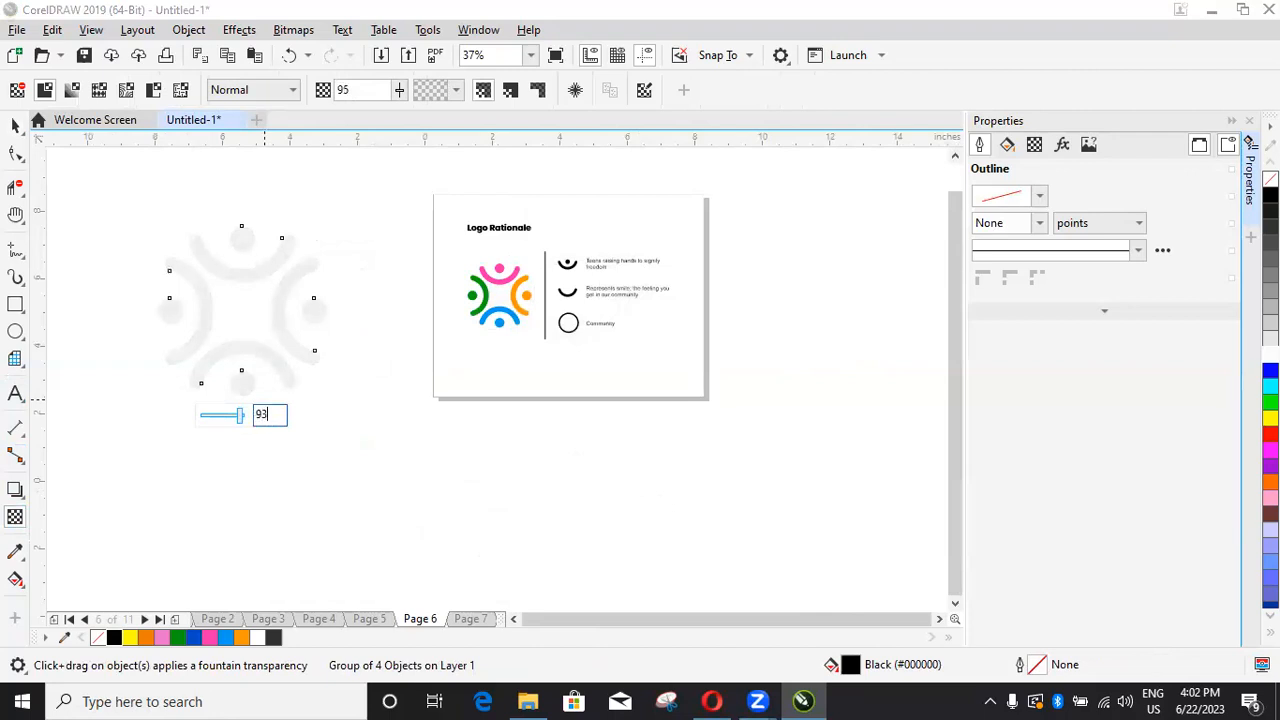
{"action": "key", "text": "Return"}
{"action": "left_click", "coordinate": [15, 124]}
{"action": "key", "text": "space"}
{"action": "key", "text": "space"}
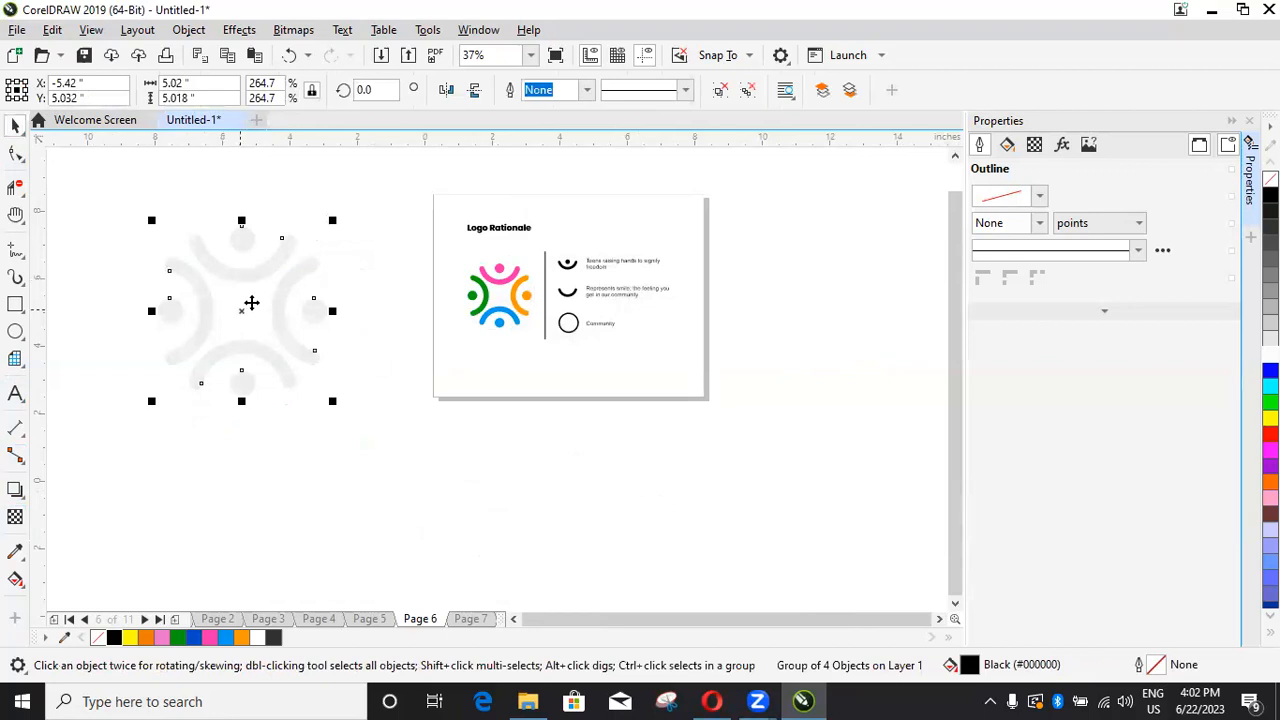
Step: PowerClip the faded symbol inside the Logo Rationale page's background rectangle as a watermark
{"action": "right_click", "coordinate": [246, 305]}
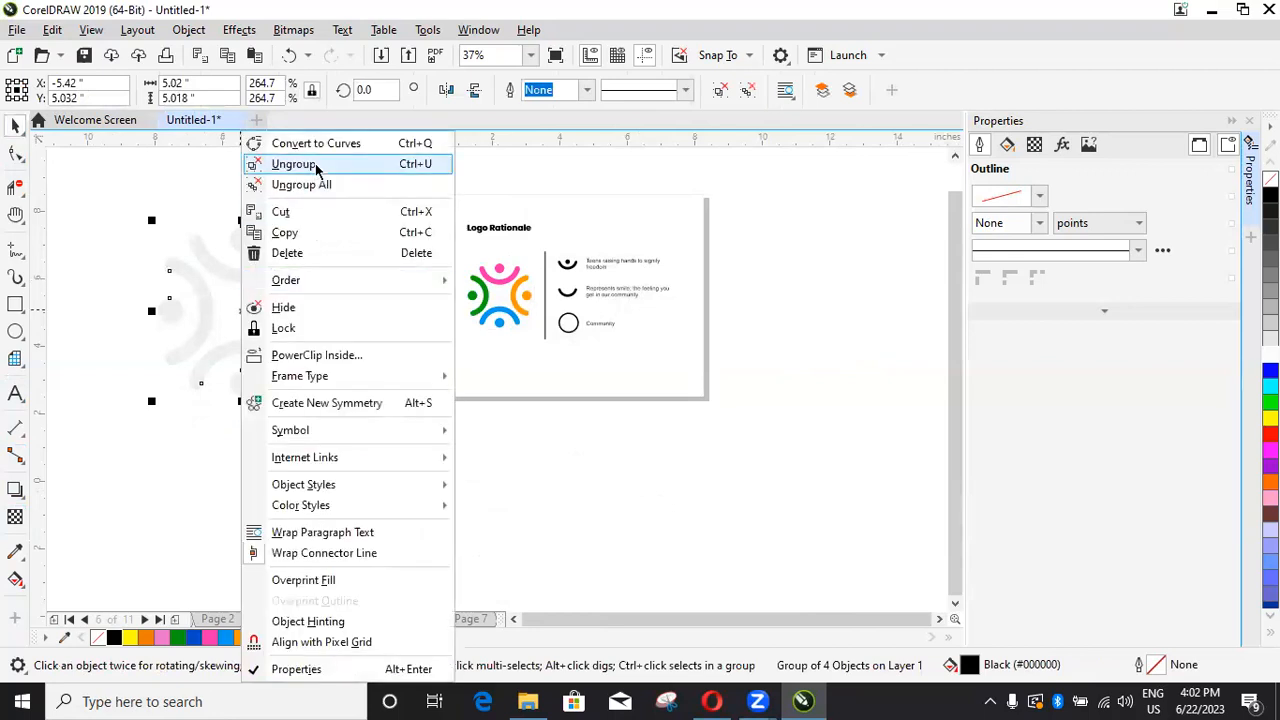
{"action": "left_click", "coordinate": [320, 356]}
{"action": "left_click", "coordinate": [643, 222]}
{"action": "left_click", "coordinate": [537, 476]}
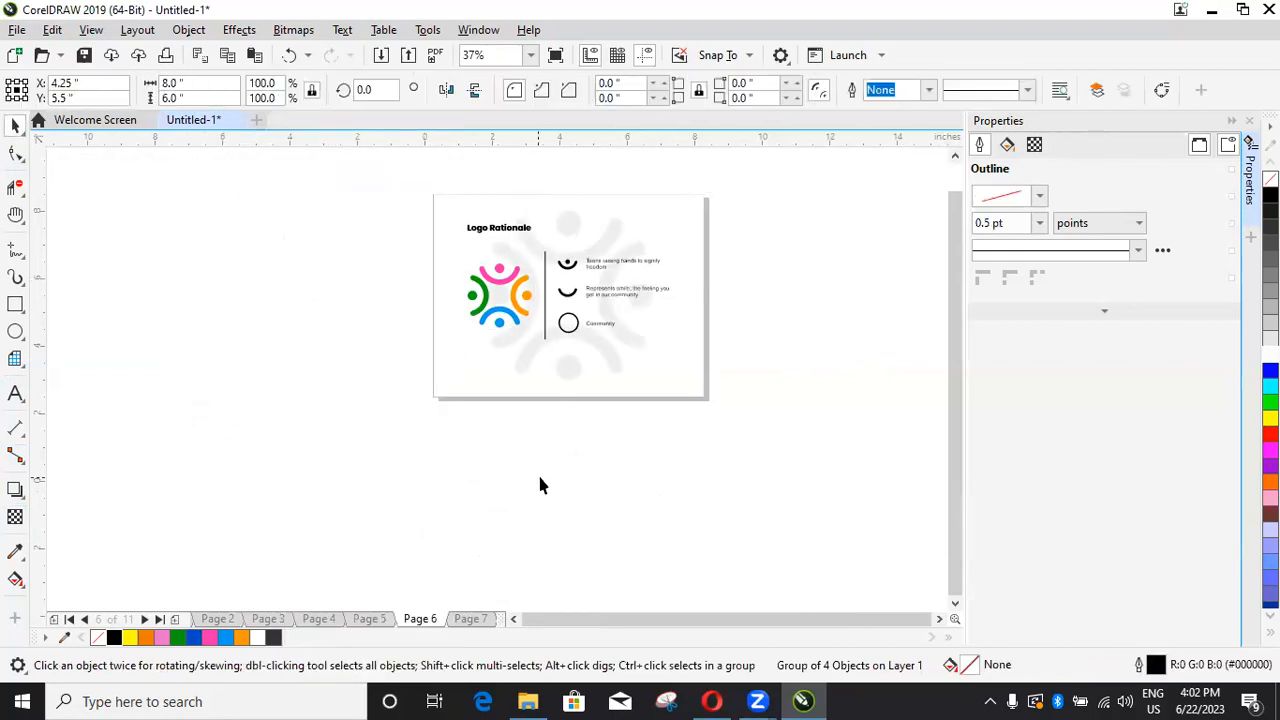
{"action": "key", "text": "shift+F4"}
{"action": "left_click", "coordinate": [884, 366]}
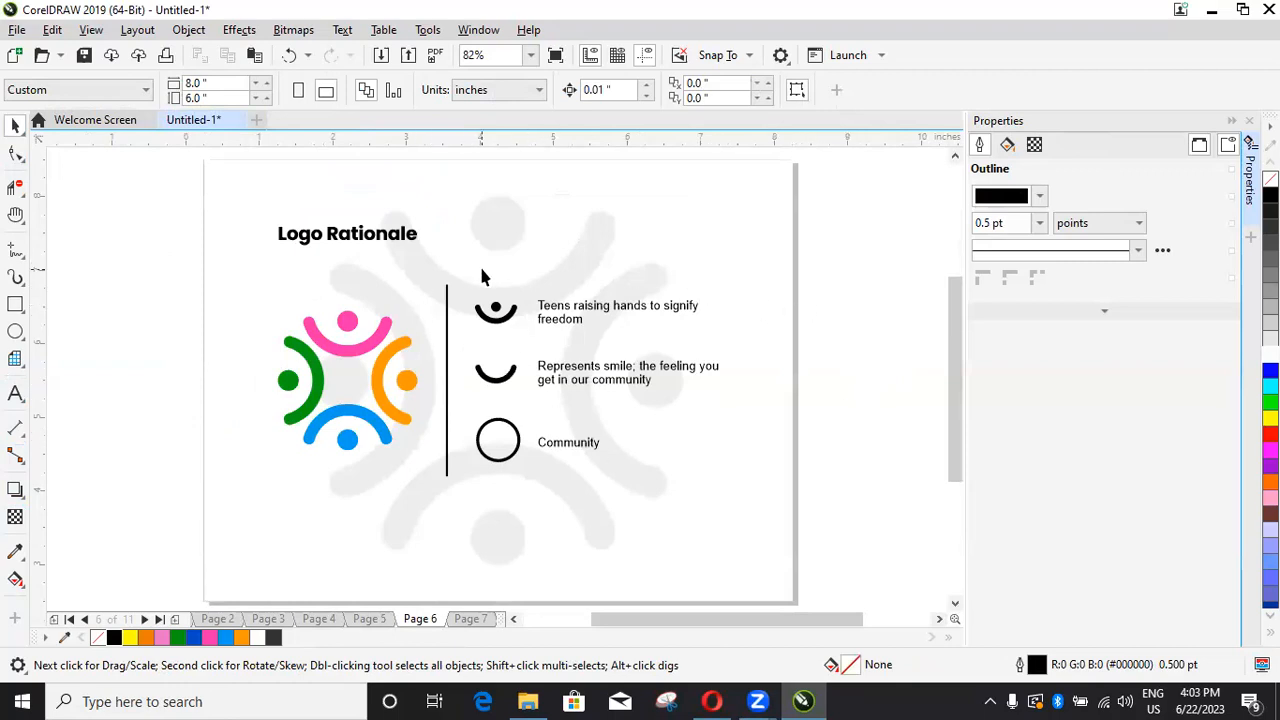
Step: Examine the Logo Rationale page with its watermark at different zoom levels and compare it with the Our Core Values page
{"action": "scroll", "coordinate": [481, 277], "scroll_direction": "down", "scroll_amount": 2}
{"action": "scroll", "coordinate": [481, 277], "scroll_direction": "up", "scroll_amount": 2}
{"action": "scroll", "coordinate": [485, 282], "scroll_direction": "down", "scroll_amount": 2}
{"action": "scroll", "coordinate": [487, 285], "scroll_direction": "up", "scroll_amount": 2}
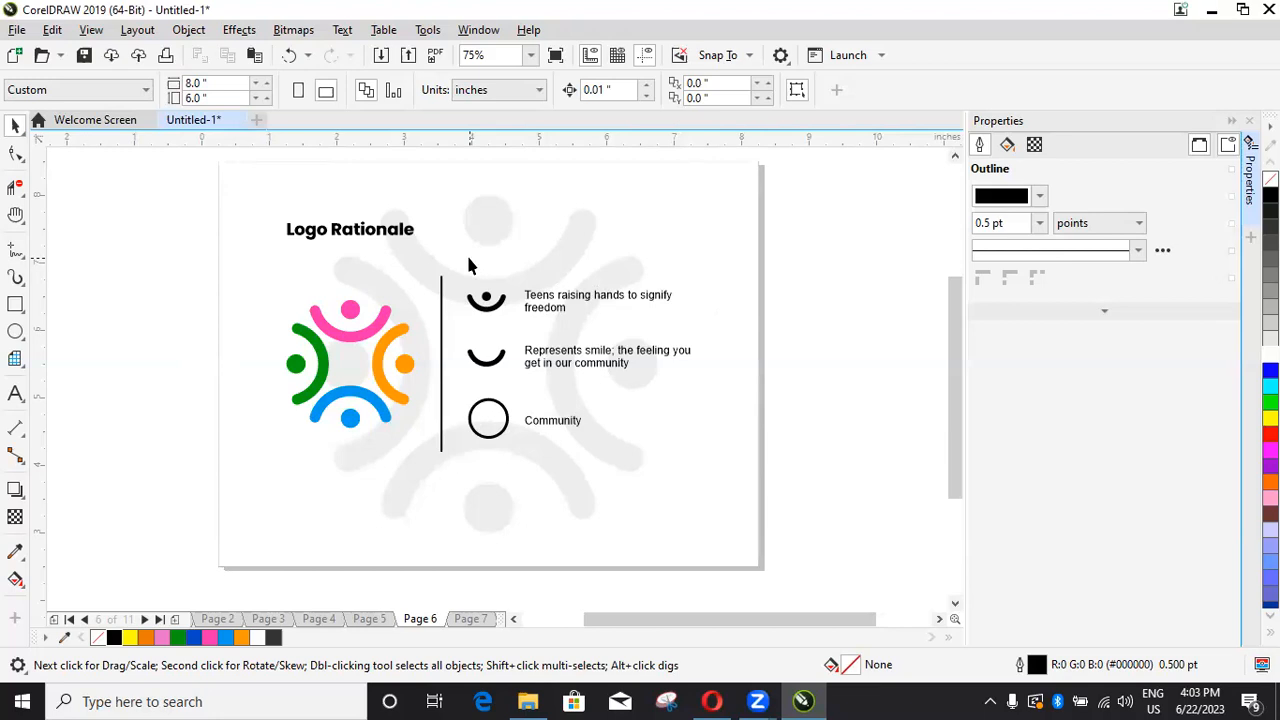
{"action": "scroll", "coordinate": [466, 252], "scroll_direction": "down", "scroll_amount": 2}
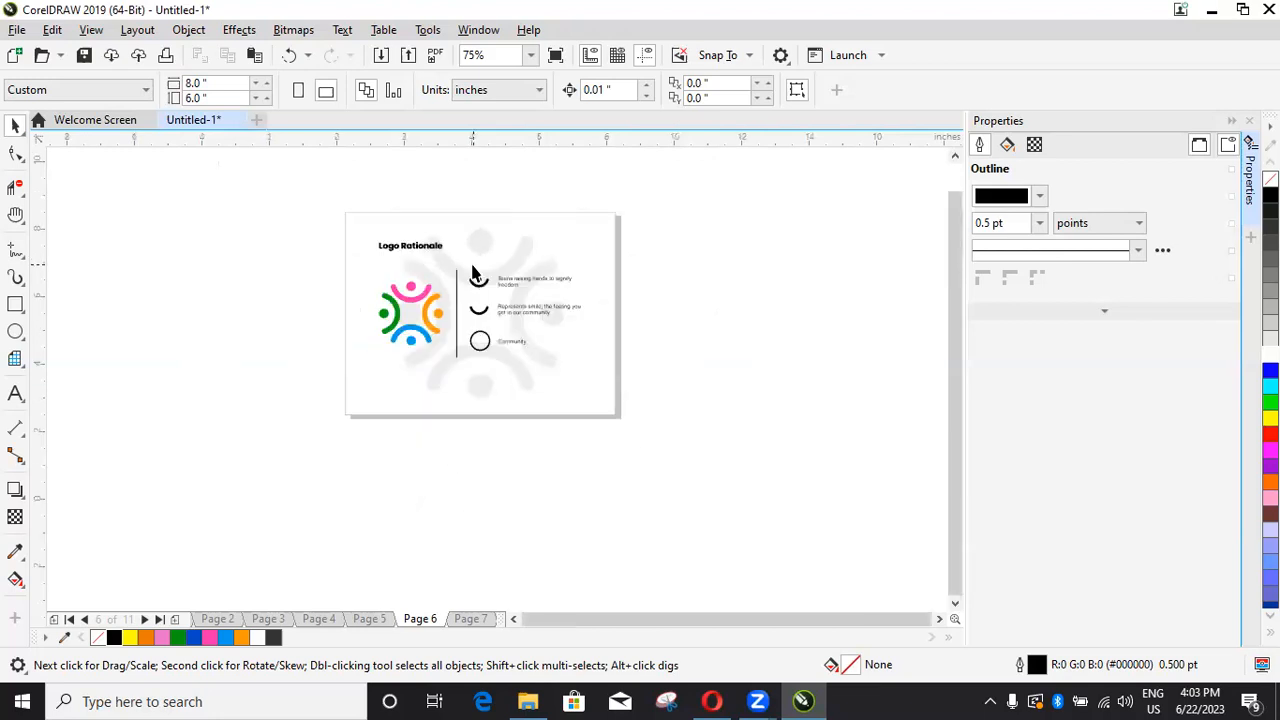
{"action": "left_click", "coordinate": [373, 622]}
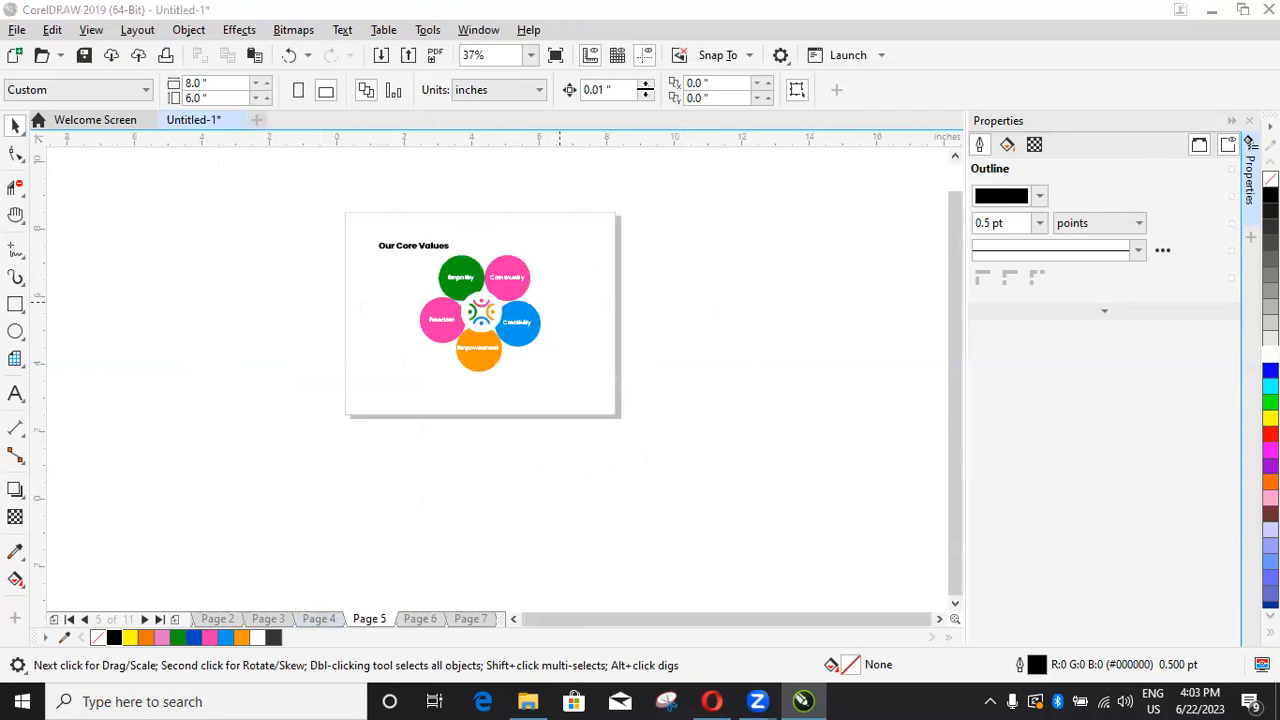
{"action": "left_click", "coordinate": [419, 618]}
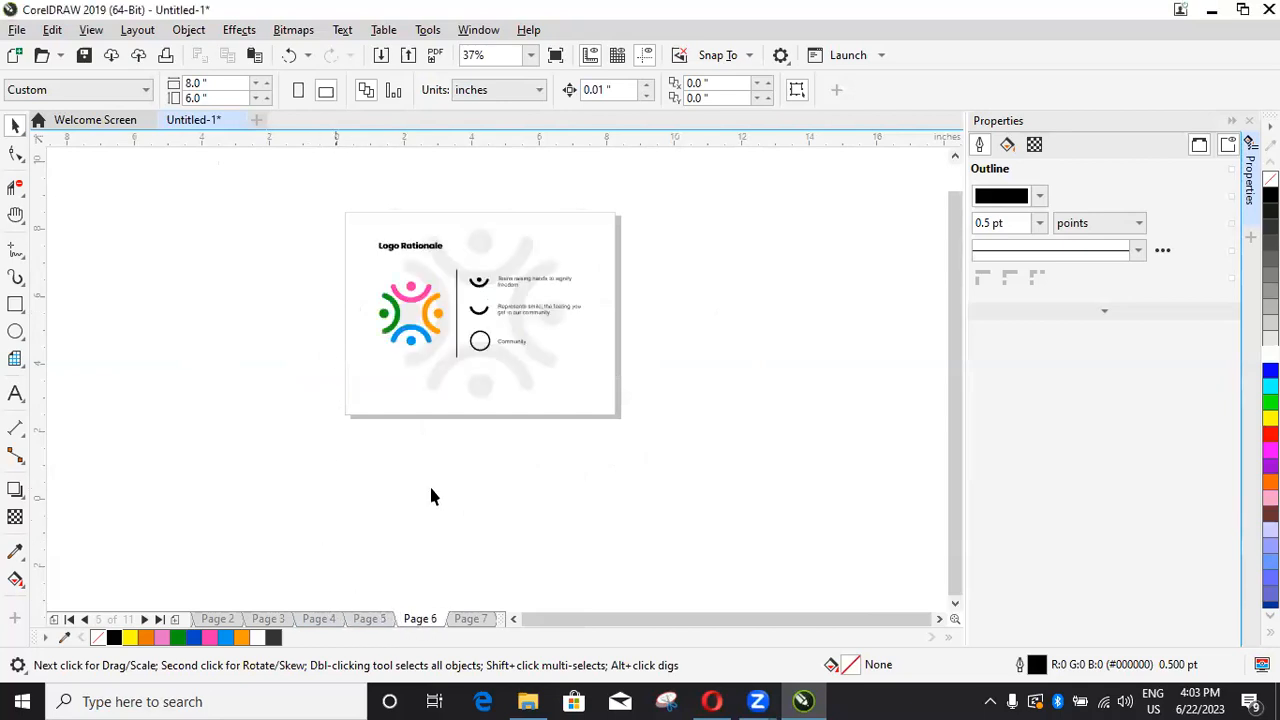
{"action": "scroll", "coordinate": [497, 317], "scroll_direction": "up", "scroll_amount": 2}
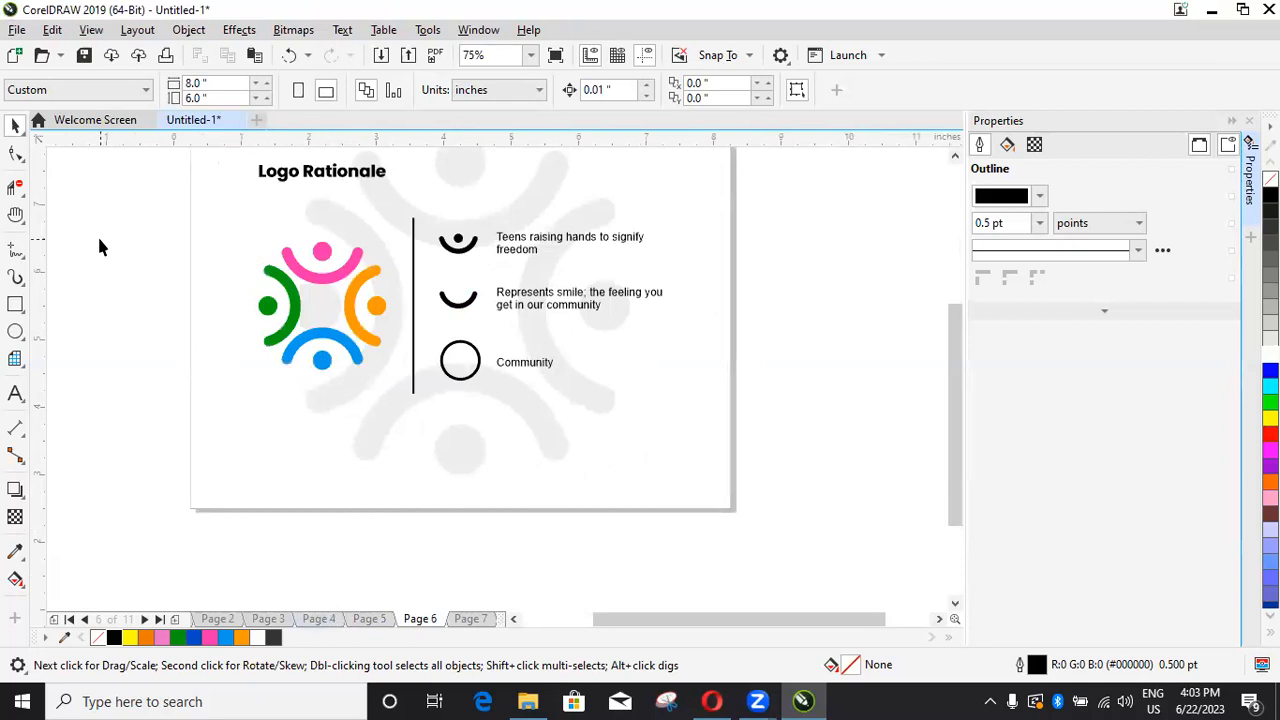
{"action": "scroll", "coordinate": [422, 281], "scroll_direction": "down", "scroll_amount": 2}
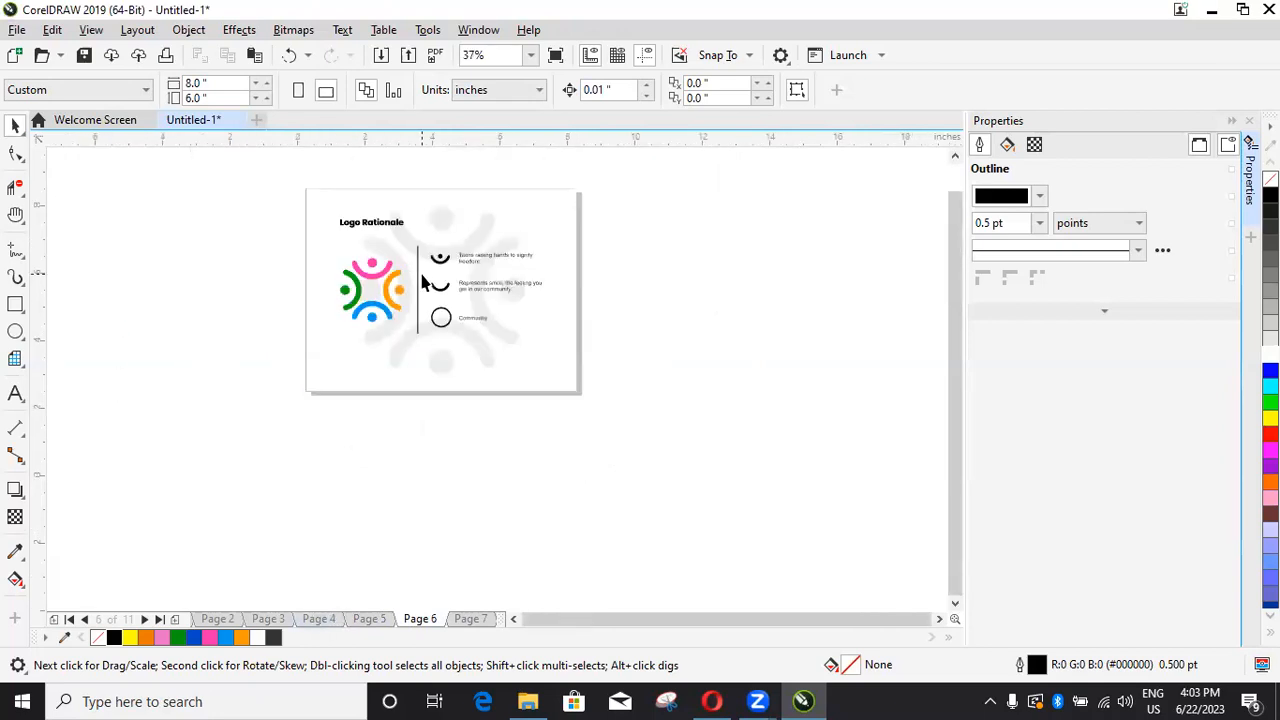
{"action": "scroll", "coordinate": [422, 281], "scroll_direction": "up", "scroll_amount": 2}
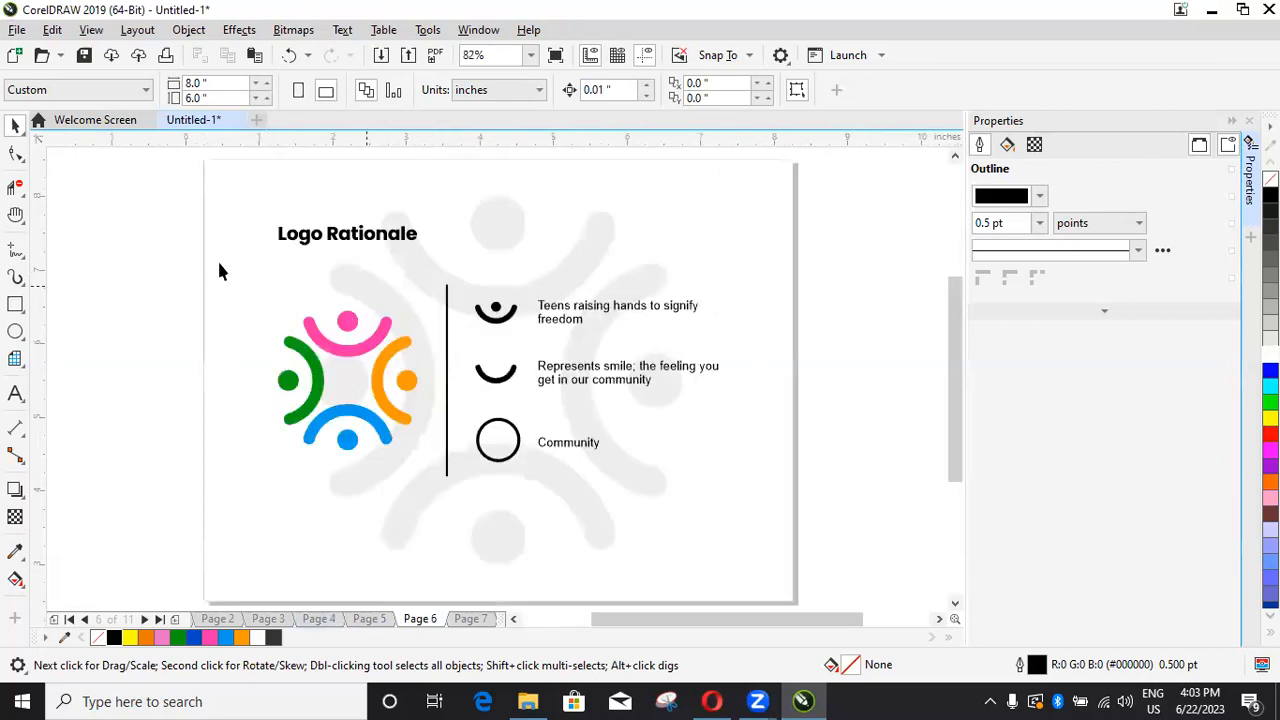
Step: Review pages 1 to 5 of the style guide, from the TeenzHub cover through to Our Core Values
{"action": "left_click", "coordinate": [368, 620]}
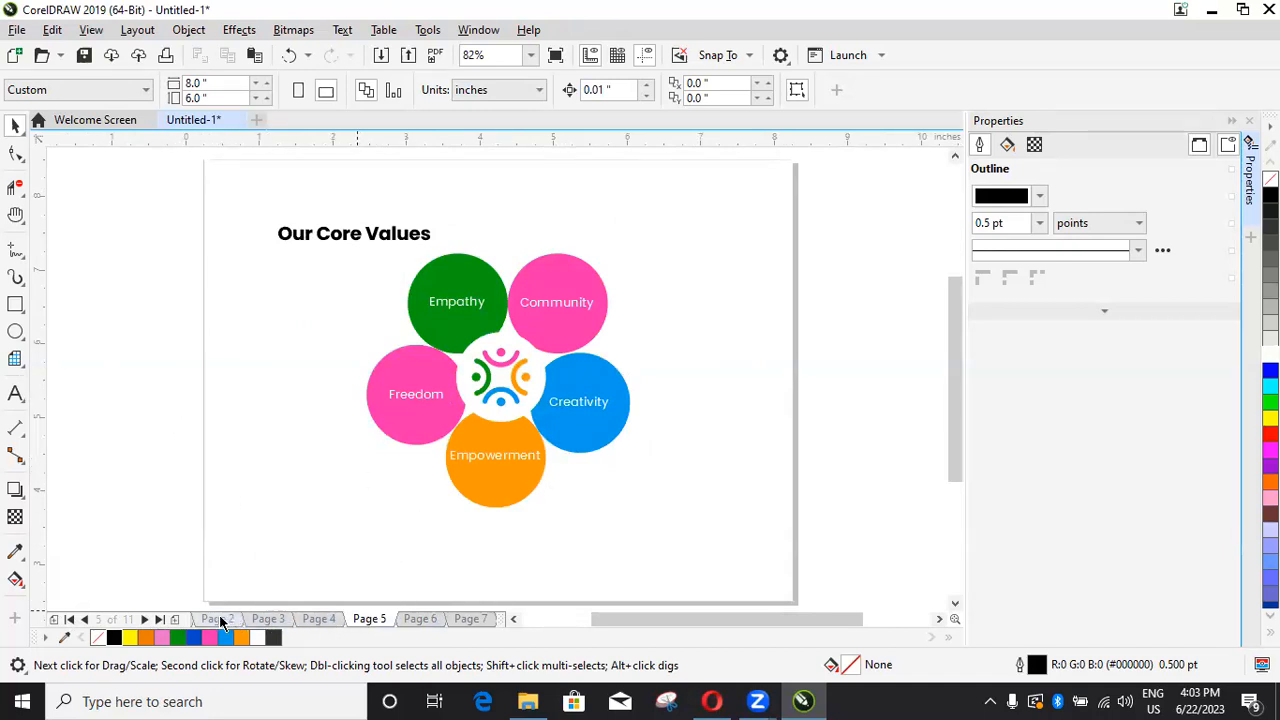
{"action": "left_click", "coordinate": [69, 619]}
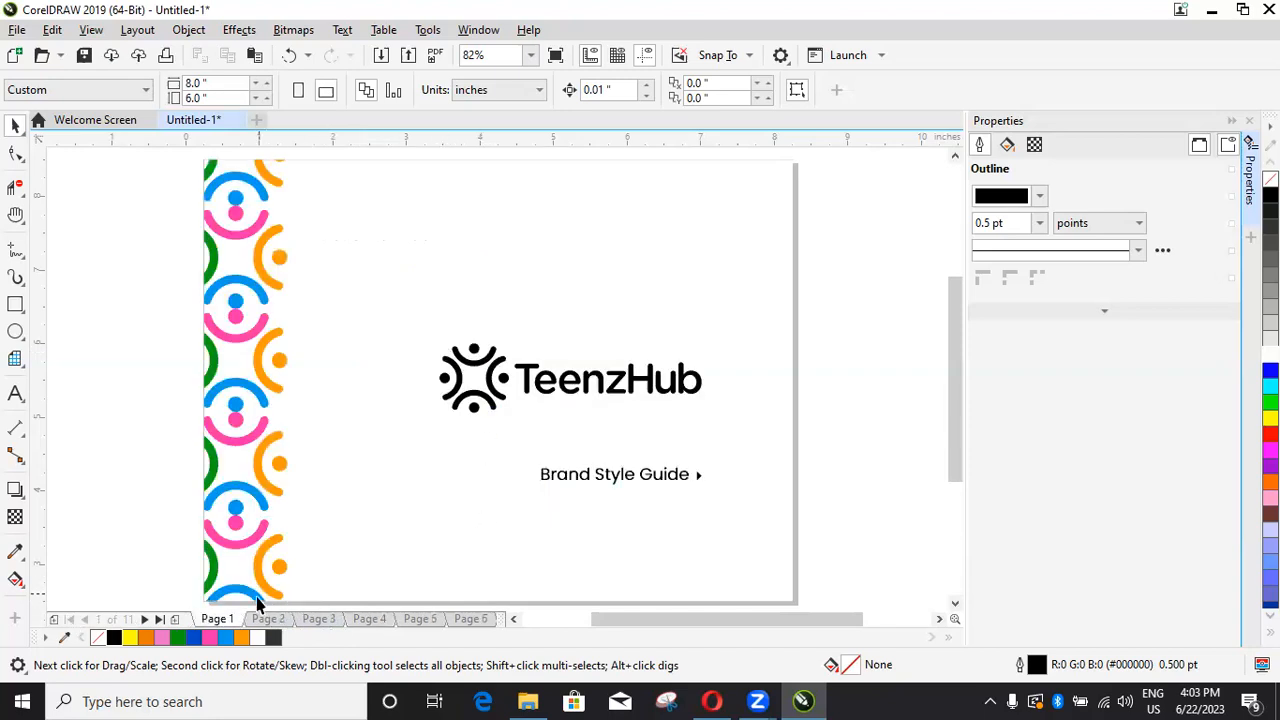
{"action": "left_click", "coordinate": [279, 614]}
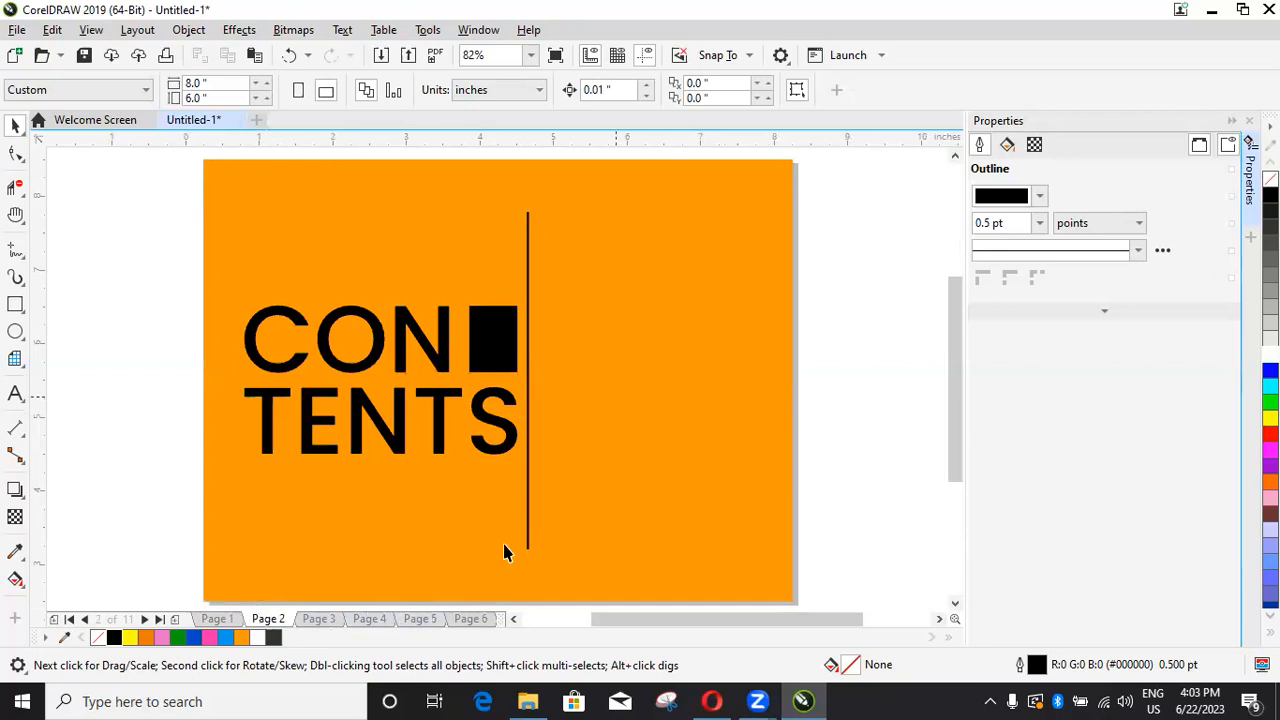
{"action": "left_click", "coordinate": [320, 619]}
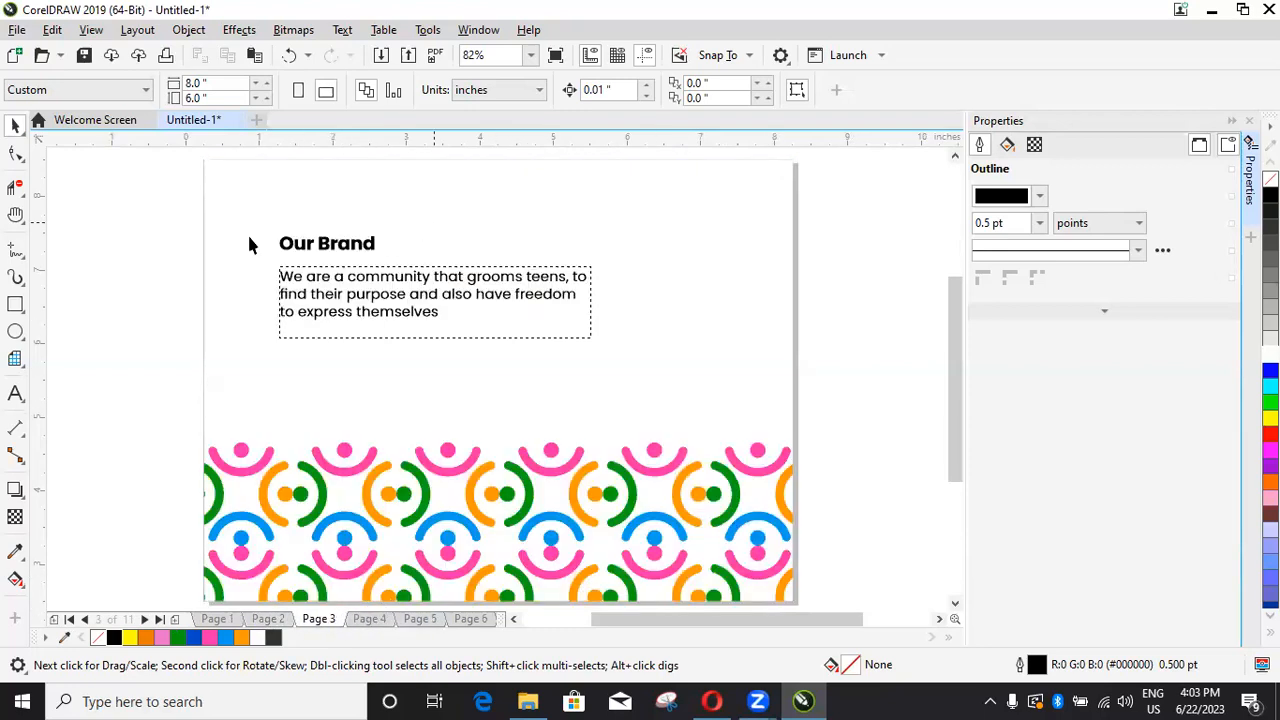
{"action": "left_click", "coordinate": [369, 619]}
{"action": "left_click", "coordinate": [436, 620]}
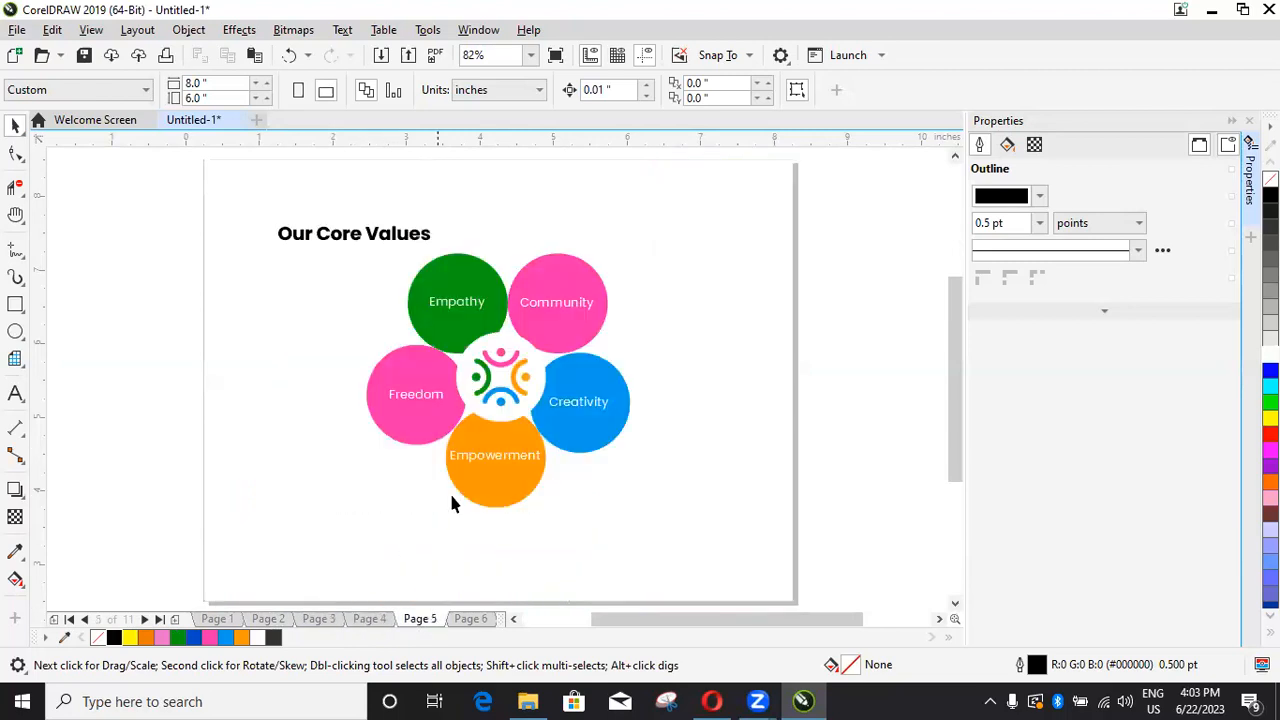
Step: Review pages 6 to 10 of the style guide, from Logo Rationale through to the multicoloured symbol pattern
{"action": "left_click", "coordinate": [468, 619]}
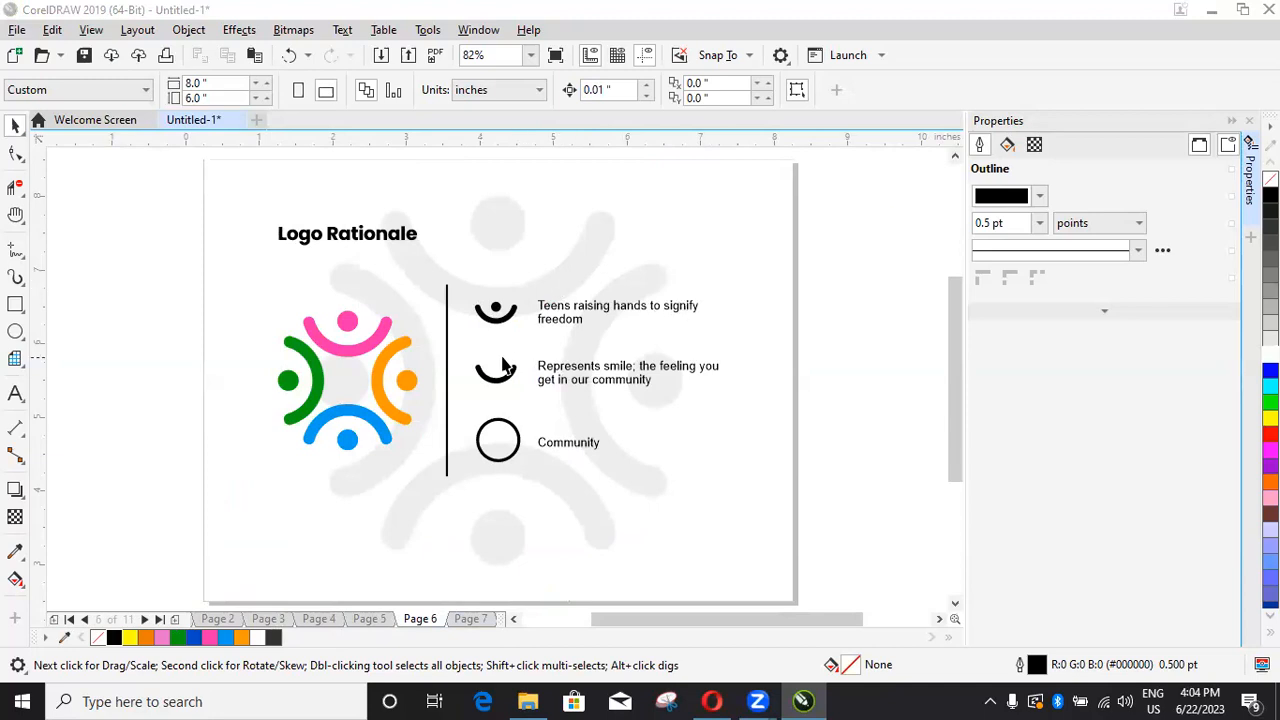
{"action": "left_click", "coordinate": [482, 618]}
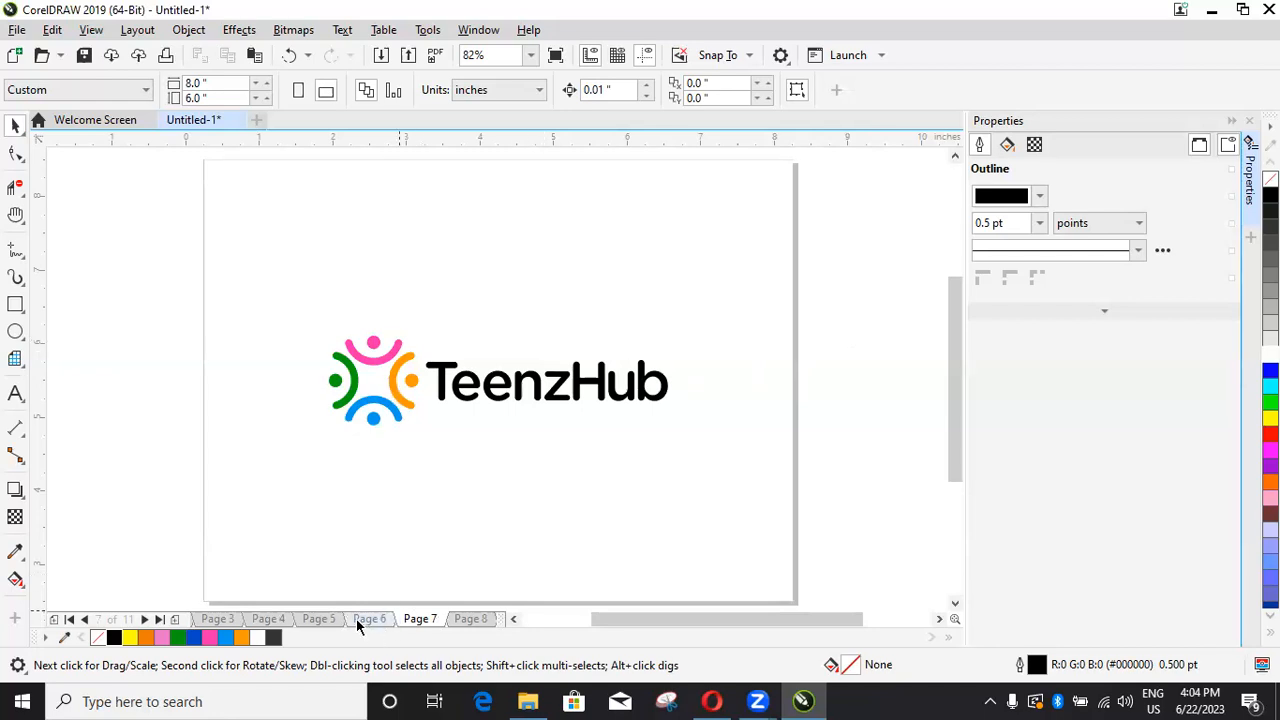
{"action": "left_click", "coordinate": [476, 618]}
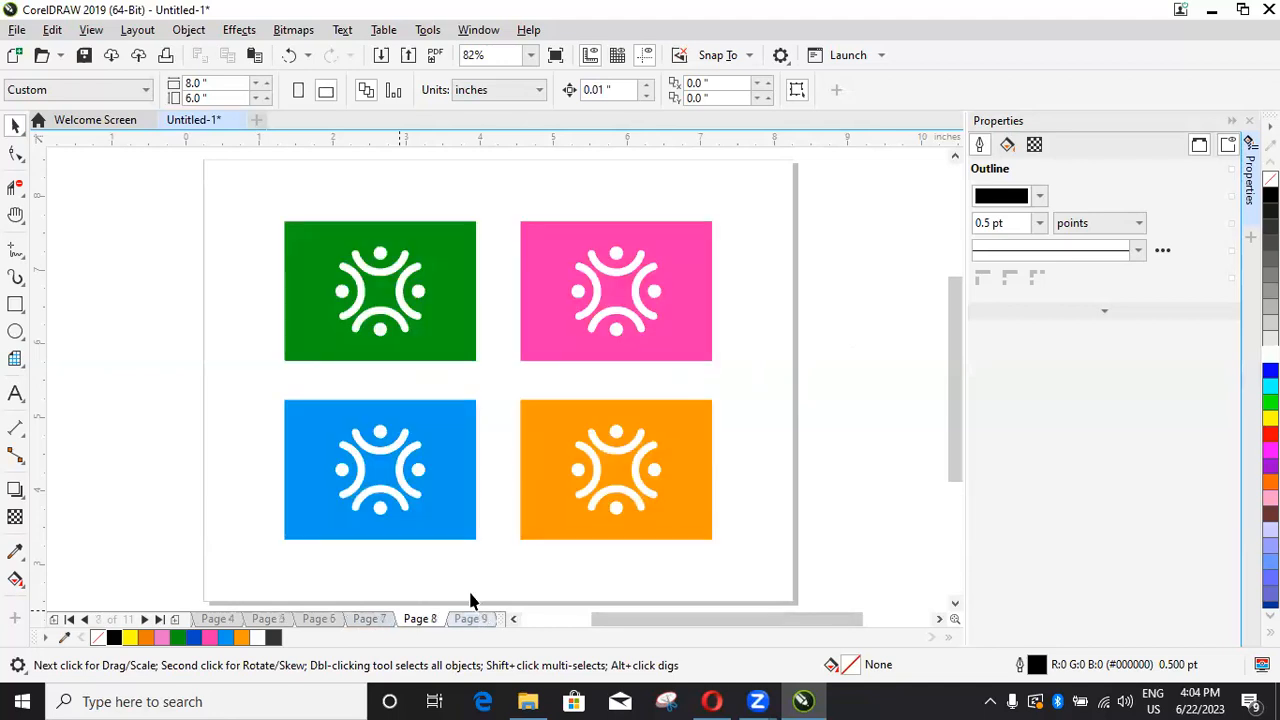
{"action": "scroll", "coordinate": [457, 394], "scroll_direction": "down", "scroll_amount": 2}
{"action": "scroll", "coordinate": [463, 400], "scroll_direction": "up", "scroll_amount": 1}
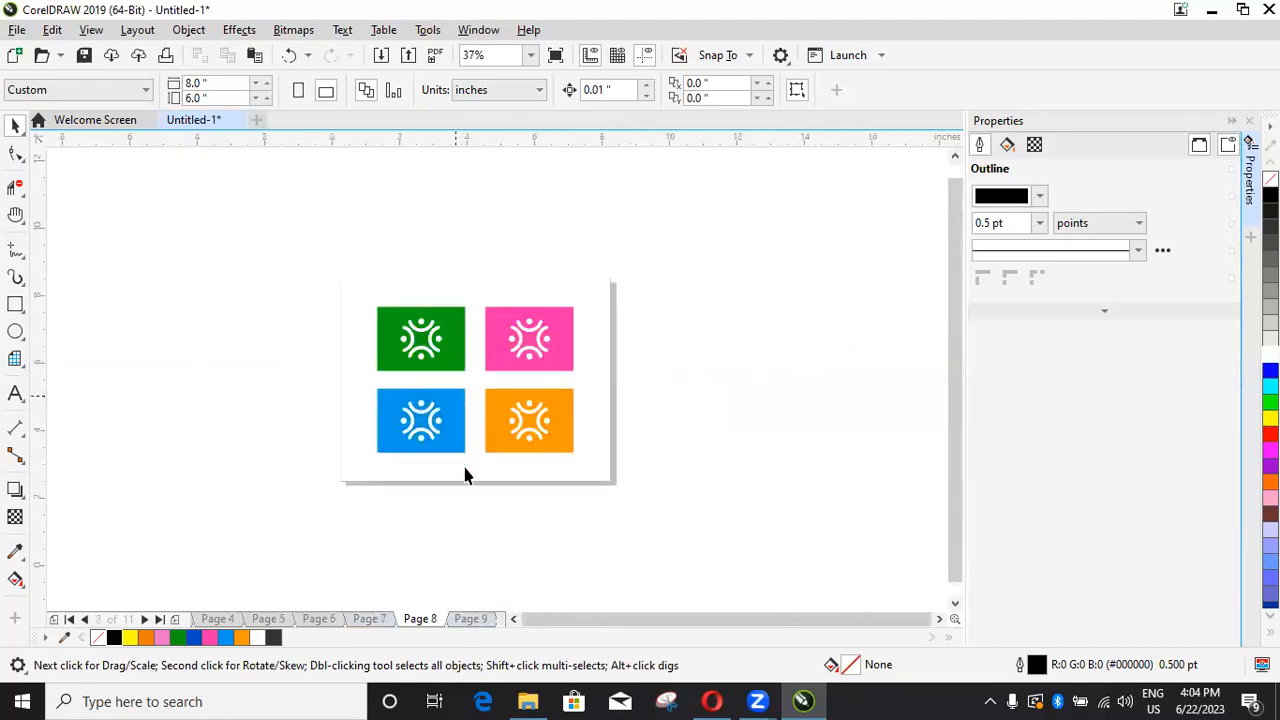
{"action": "left_click", "coordinate": [476, 615]}
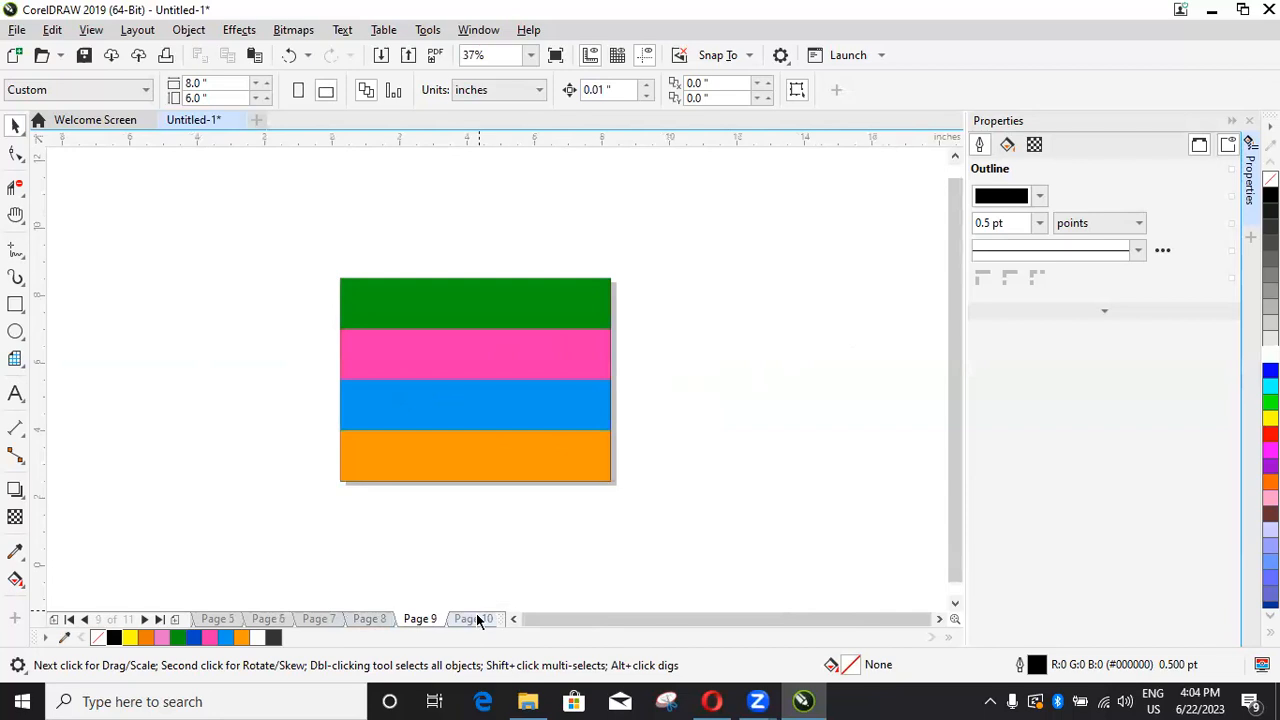
{"action": "left_click", "coordinate": [463, 618]}
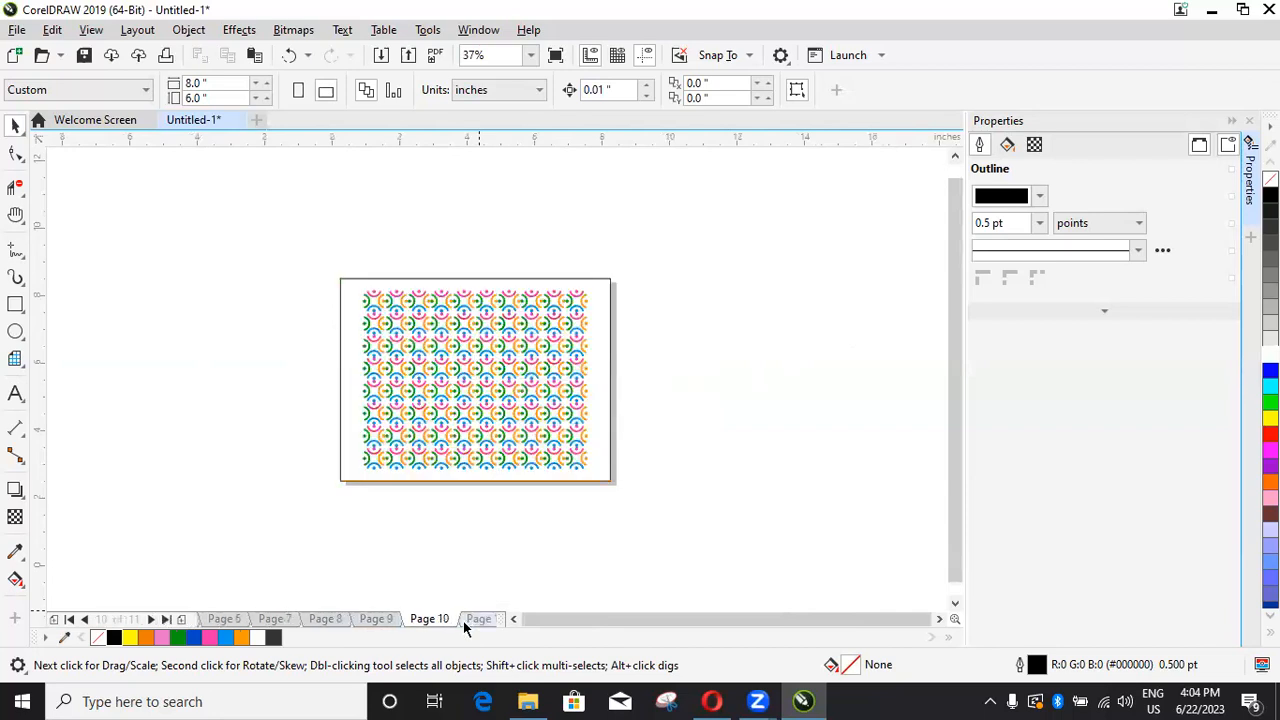
{"action": "scroll", "coordinate": [490, 378], "scroll_direction": "up", "scroll_amount": 3}
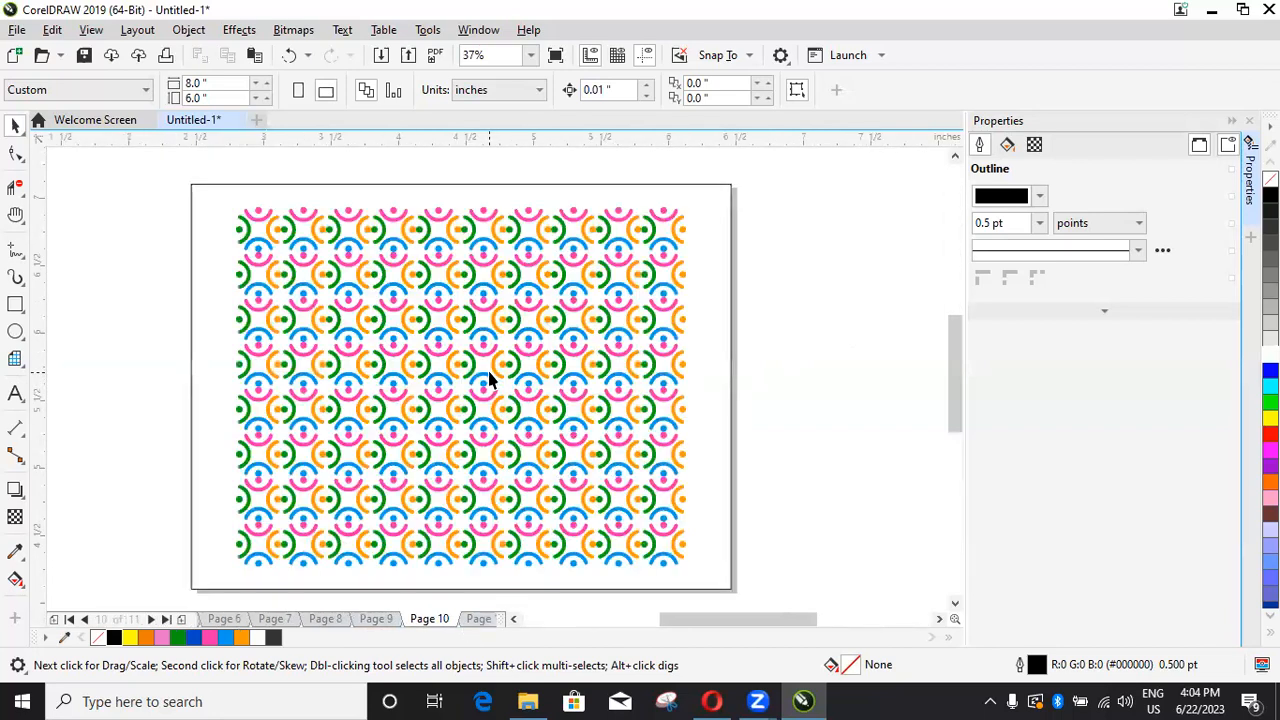
{"action": "scroll", "coordinate": [490, 378], "scroll_direction": "down", "scroll_amount": 3}
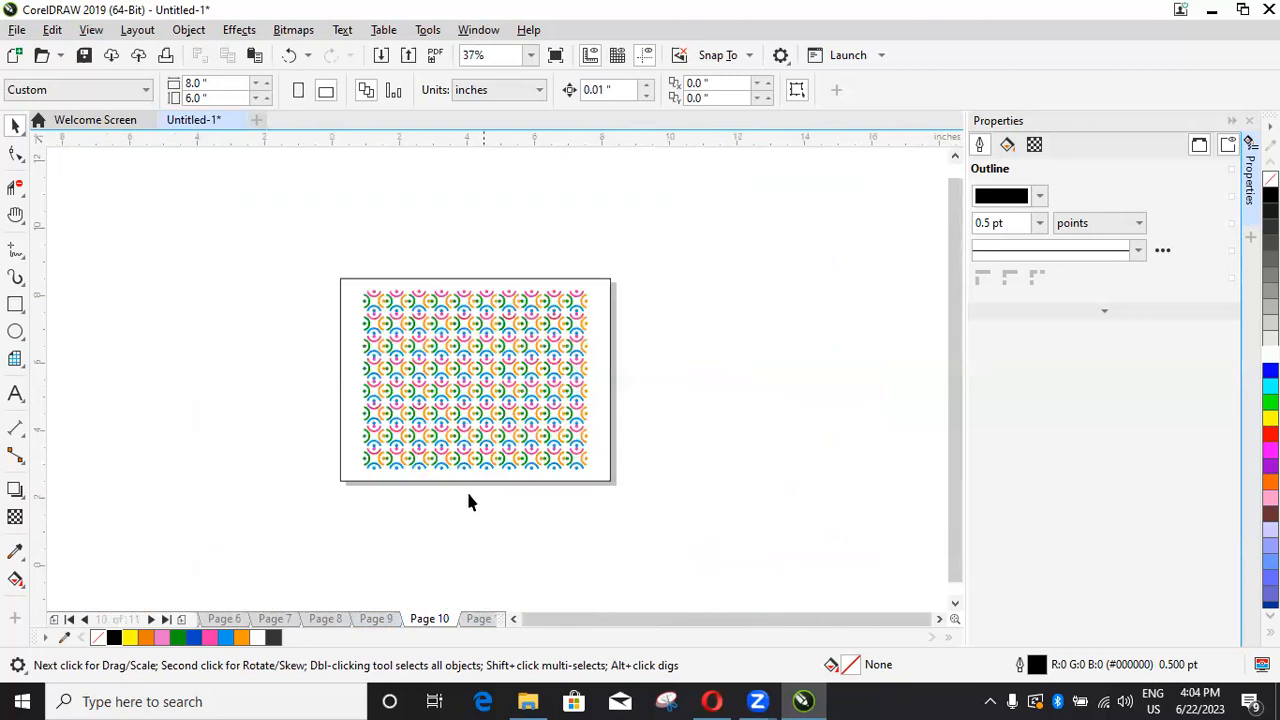
Step: On page 11, move the rotated grey symbol photo over the other sketch photo, within the page's width
{"action": "left_click", "coordinate": [475, 622]}
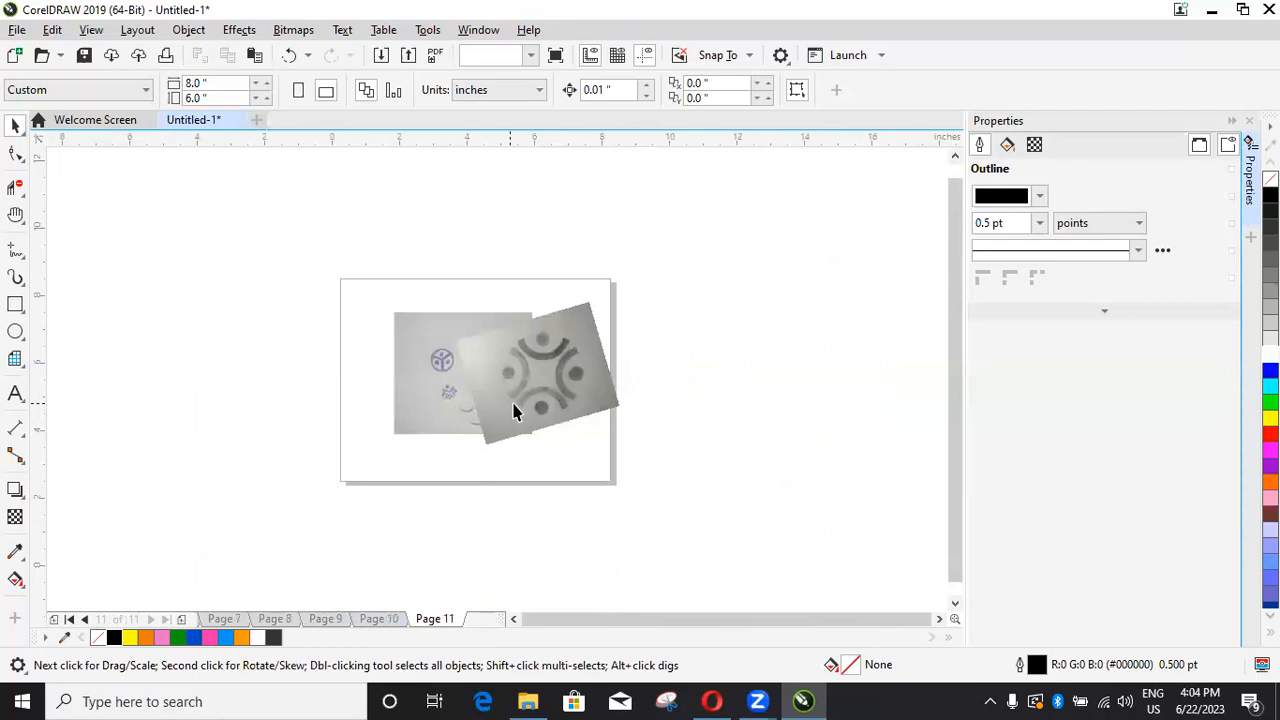
{"action": "left_click", "coordinate": [514, 412]}
{"action": "left_click_drag", "start_coordinate": [537, 394], "coordinate": [484, 366]}
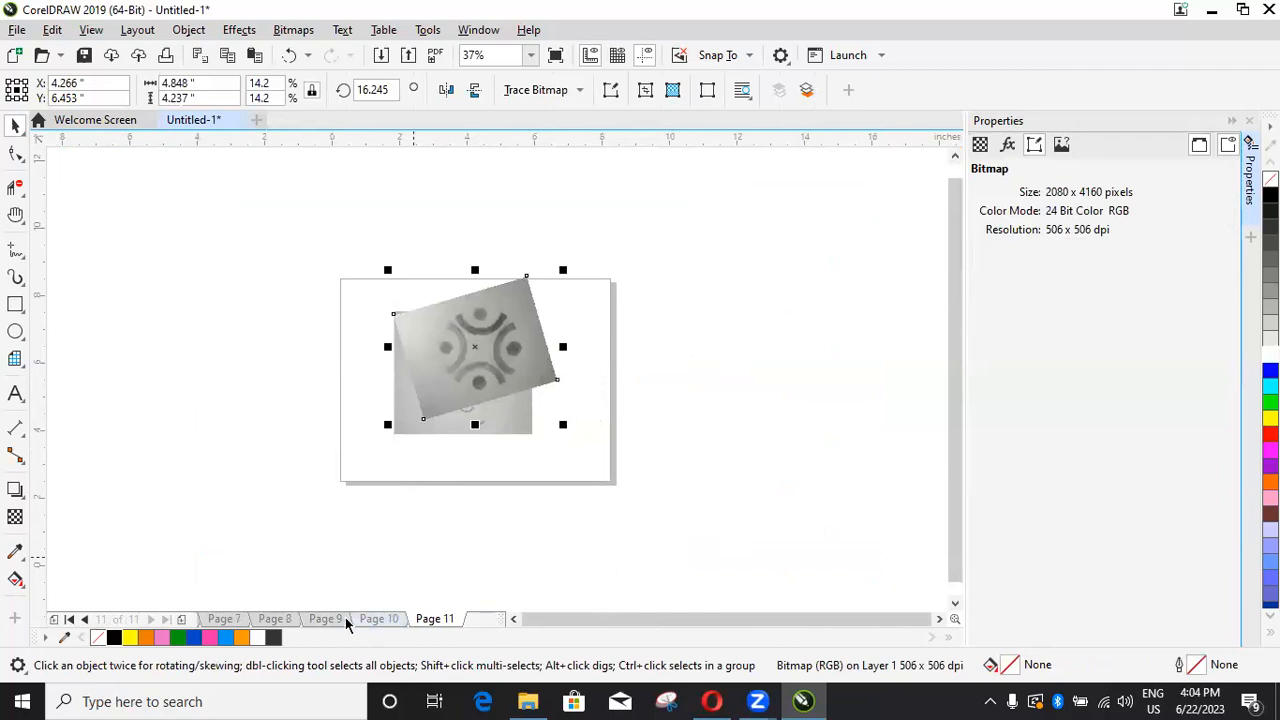
Step: Return to the TeenzHub logo on page 7 and delete the white background rectangle behind it
{"action": "left_click", "coordinate": [268, 617]}
{"action": "left_click", "coordinate": [220, 619]}
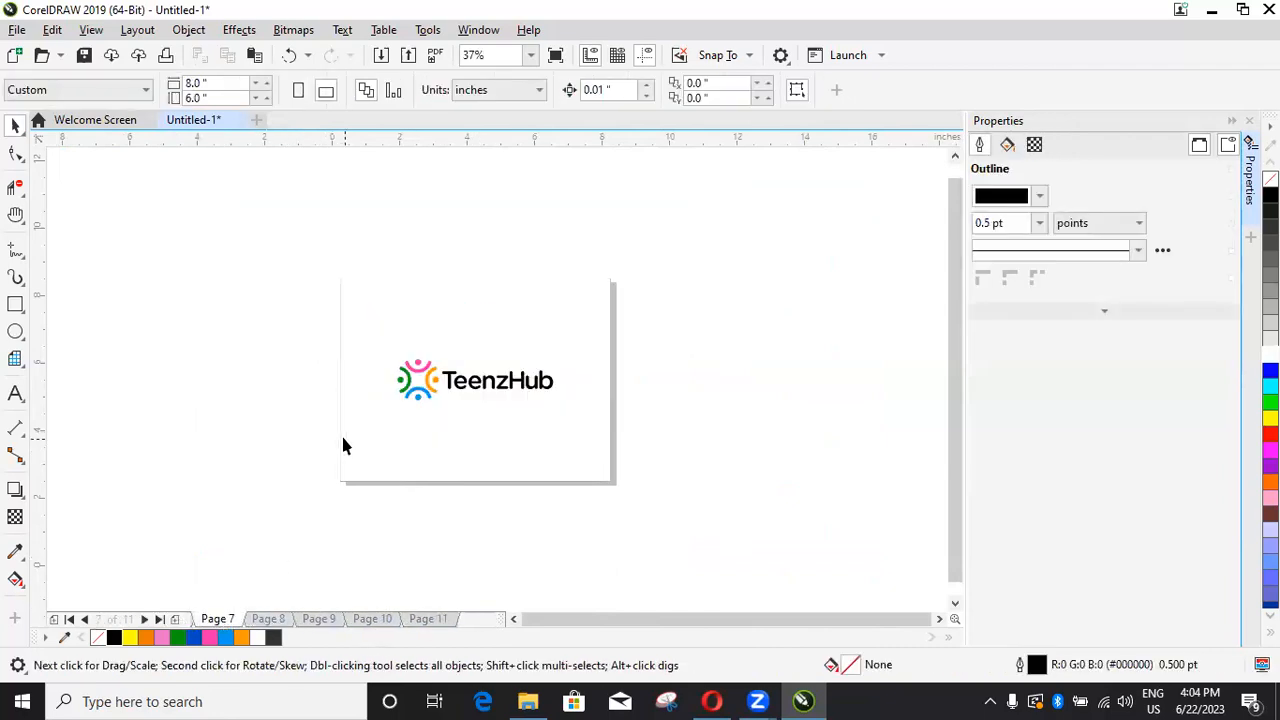
{"action": "left_click", "coordinate": [511, 363]}
{"action": "scroll", "coordinate": [508, 380], "scroll_direction": "down", "scroll_amount": 2}
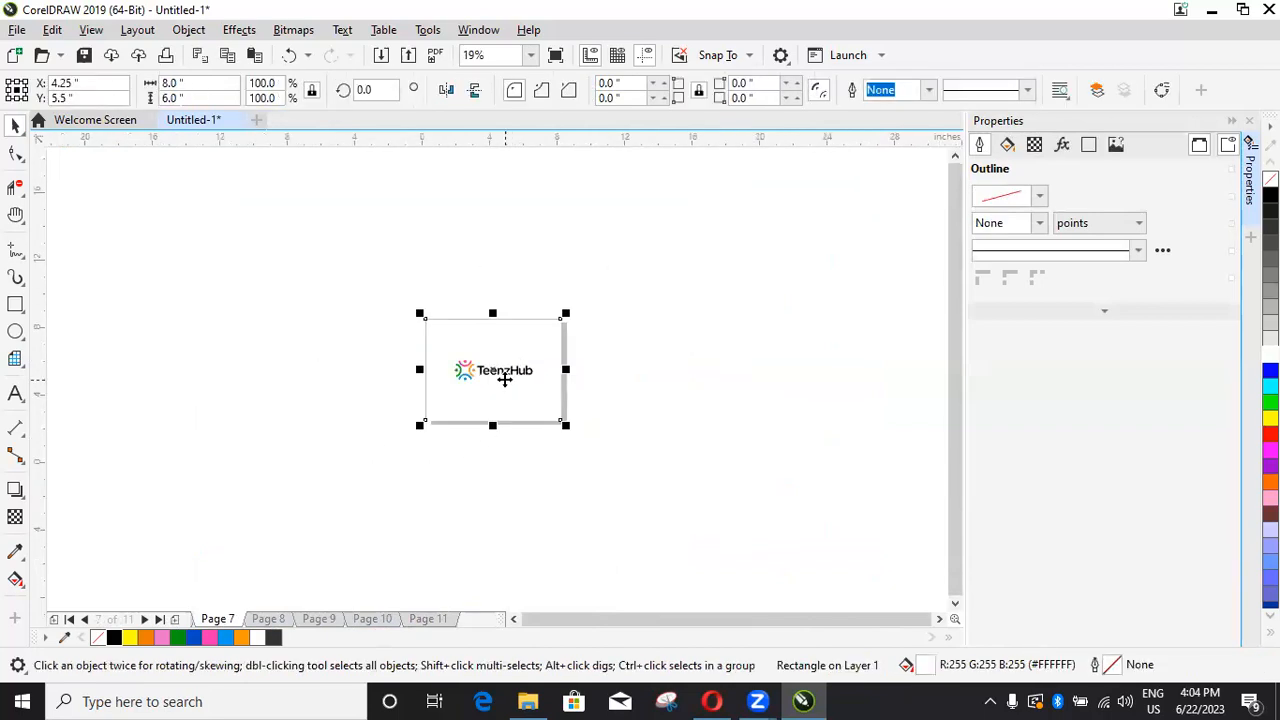
{"action": "scroll", "coordinate": [506, 381], "scroll_direction": "up", "scroll_amount": 2}
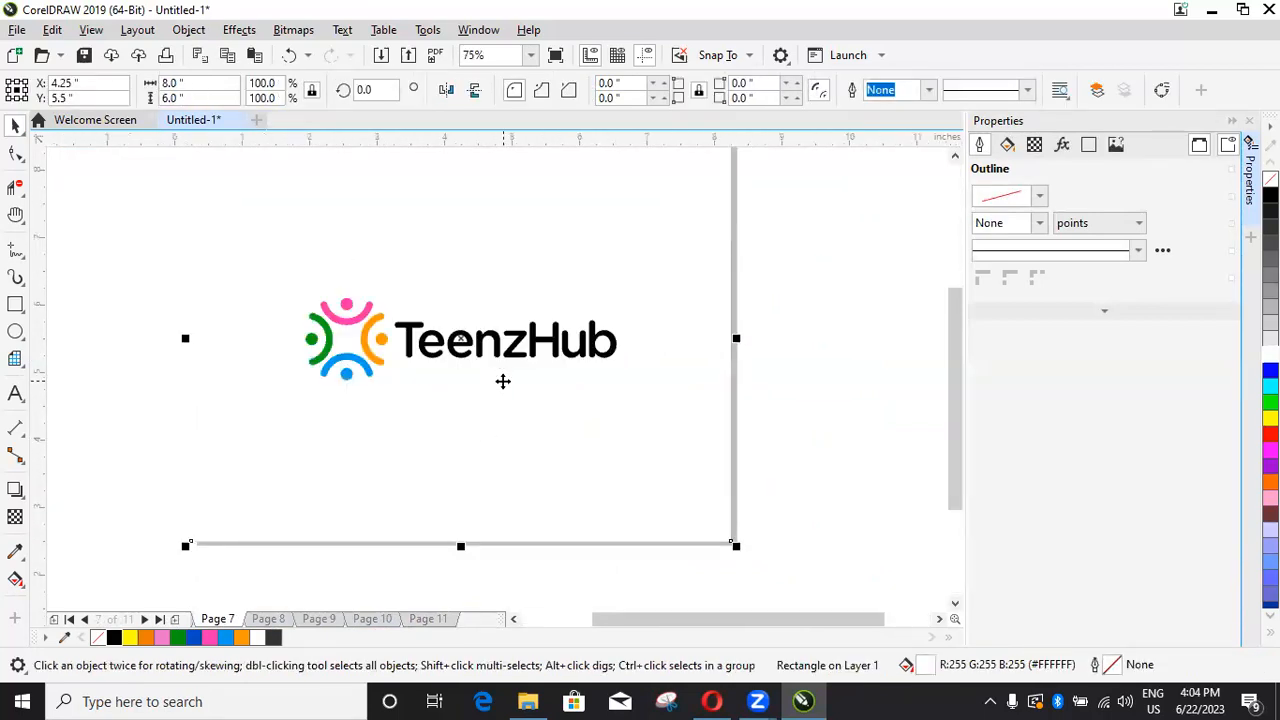
{"action": "scroll", "coordinate": [503, 381], "scroll_direction": "down", "scroll_amount": 2}
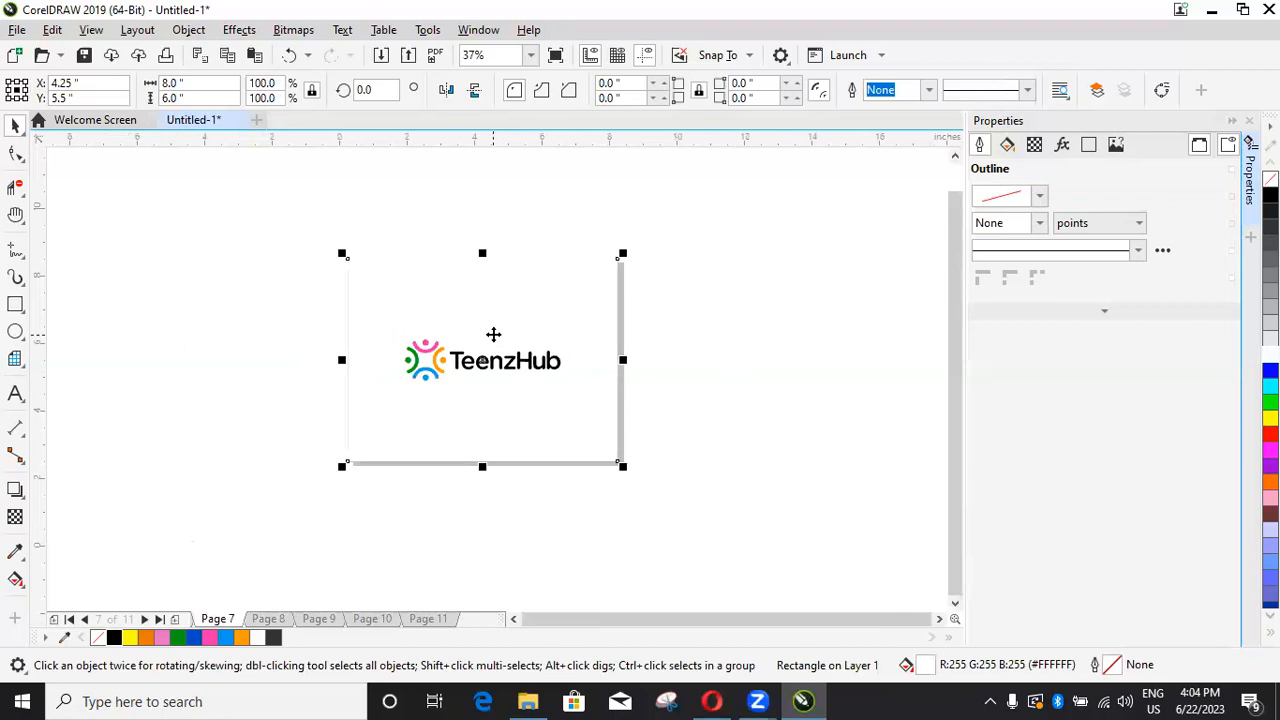
{"action": "scroll", "coordinate": [493, 334], "scroll_direction": "up", "scroll_amount": 2}
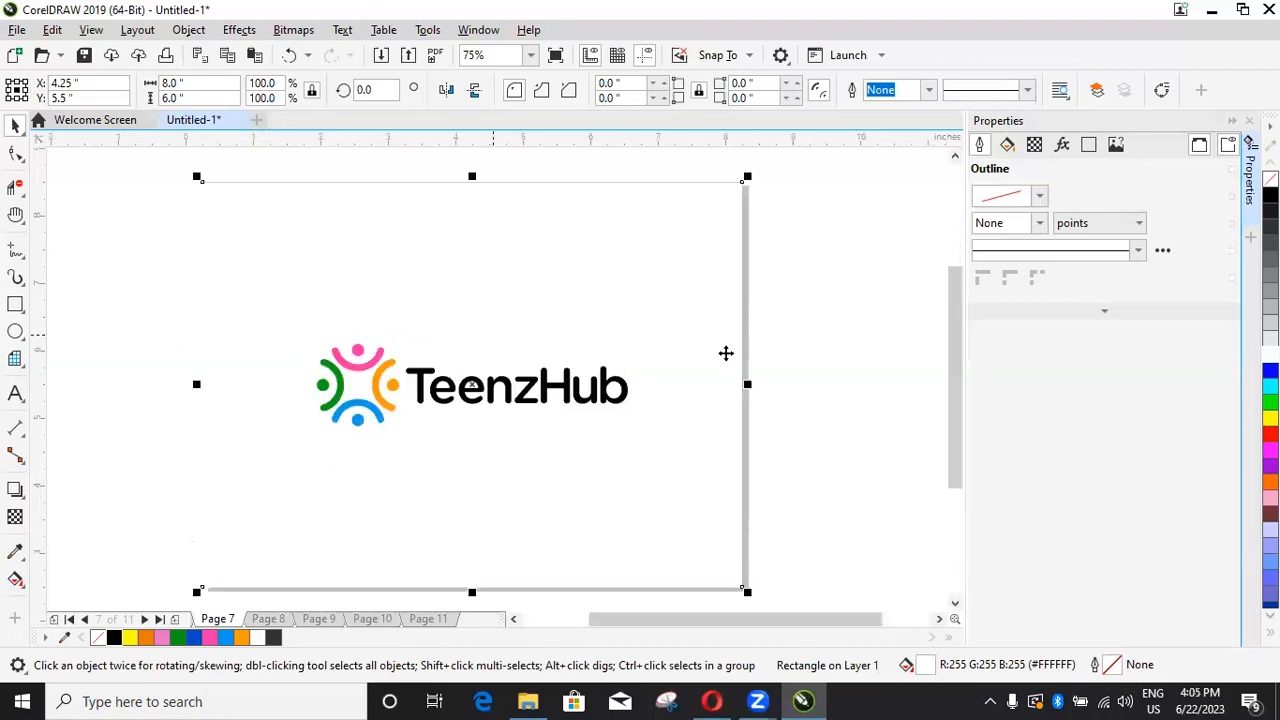
{"action": "left_click", "coordinate": [657, 260]}
{"action": "left_click", "coordinate": [179, 357]}
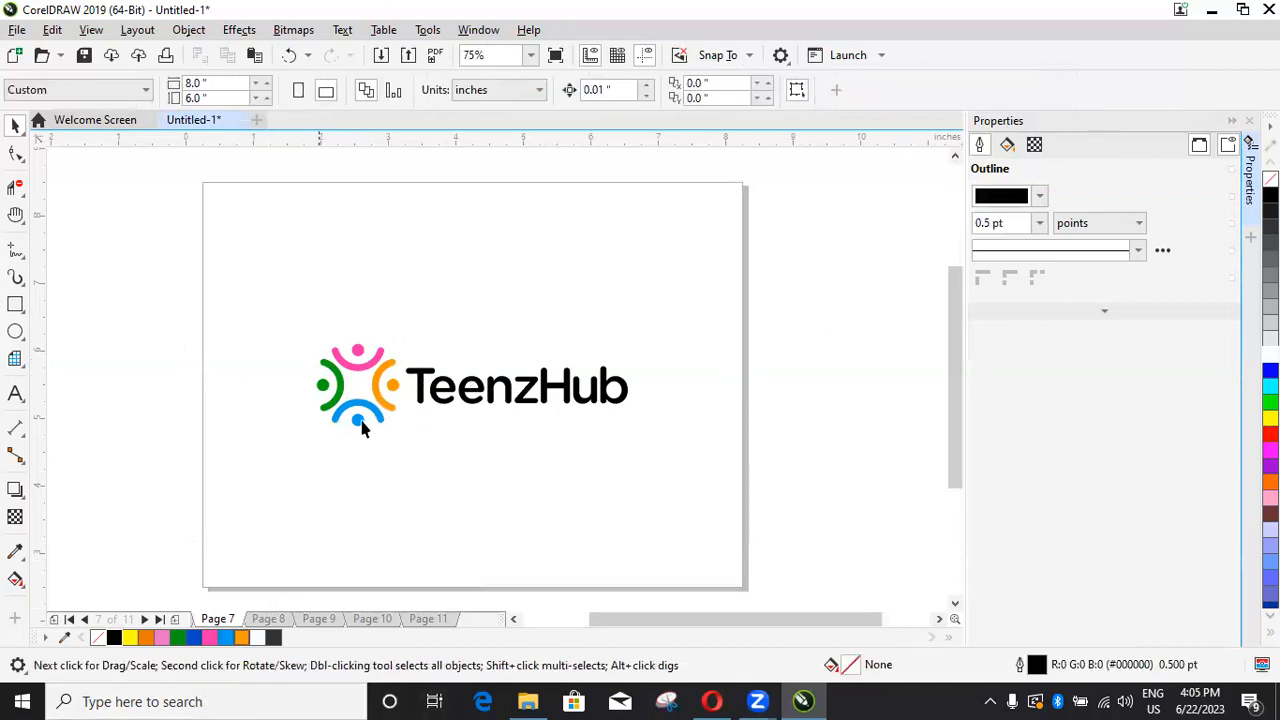
Step: Group the coloured symbol and the TeenzHub wordmark on page 7 into one object
{"action": "left_click", "coordinate": [527, 395]}
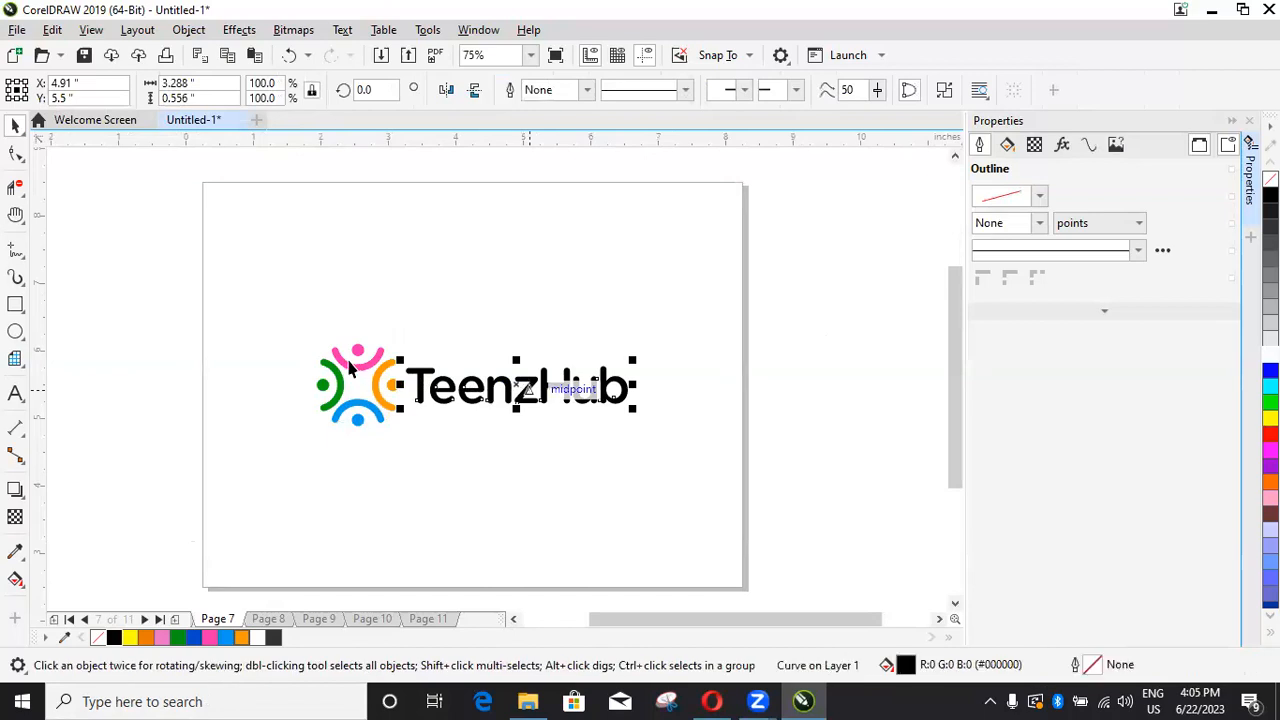
{"action": "left_click_drag", "start_coordinate": [130, 296], "coordinate": [713, 460]}
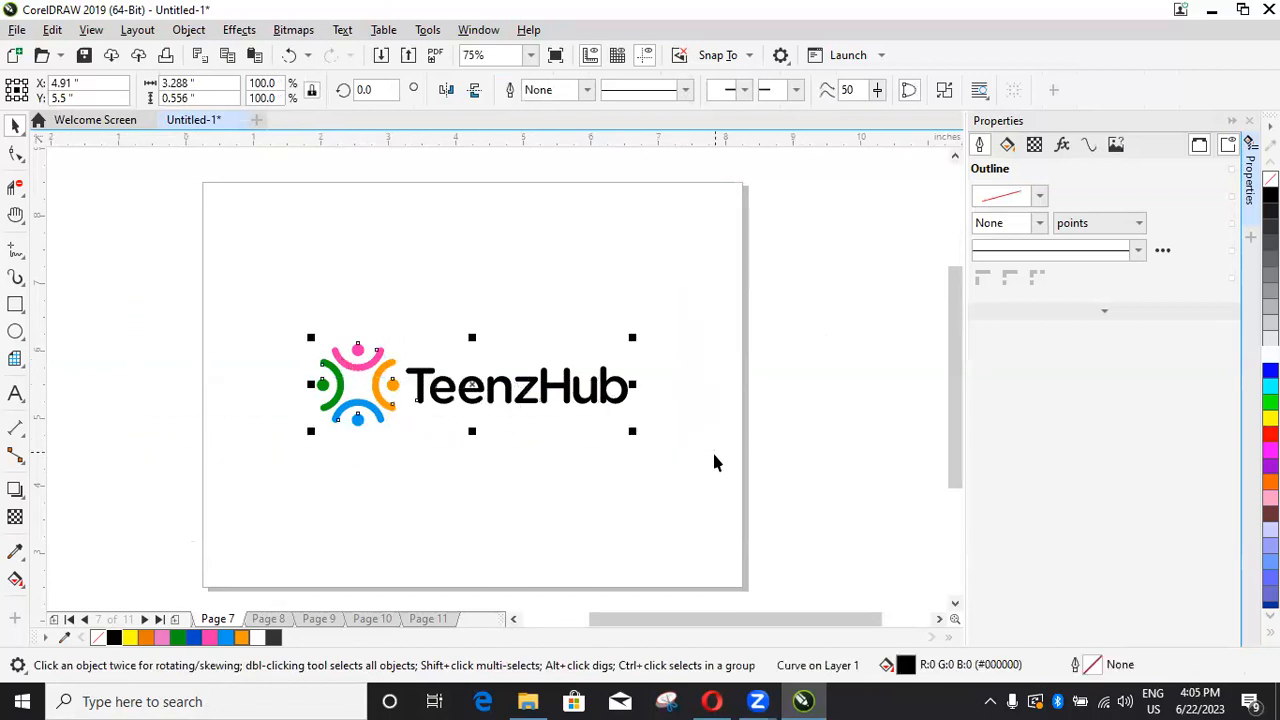
{"action": "key", "text": "ctrl+g"}
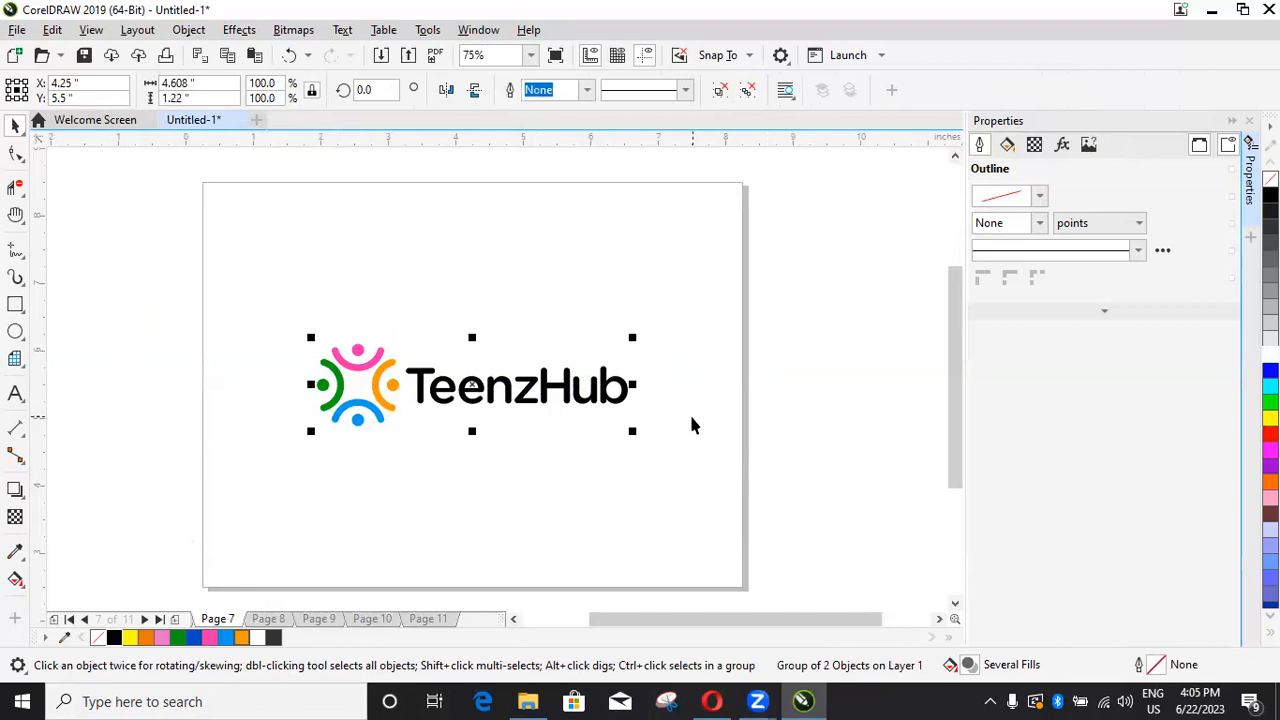
{"action": "left_click", "coordinate": [787, 366]}
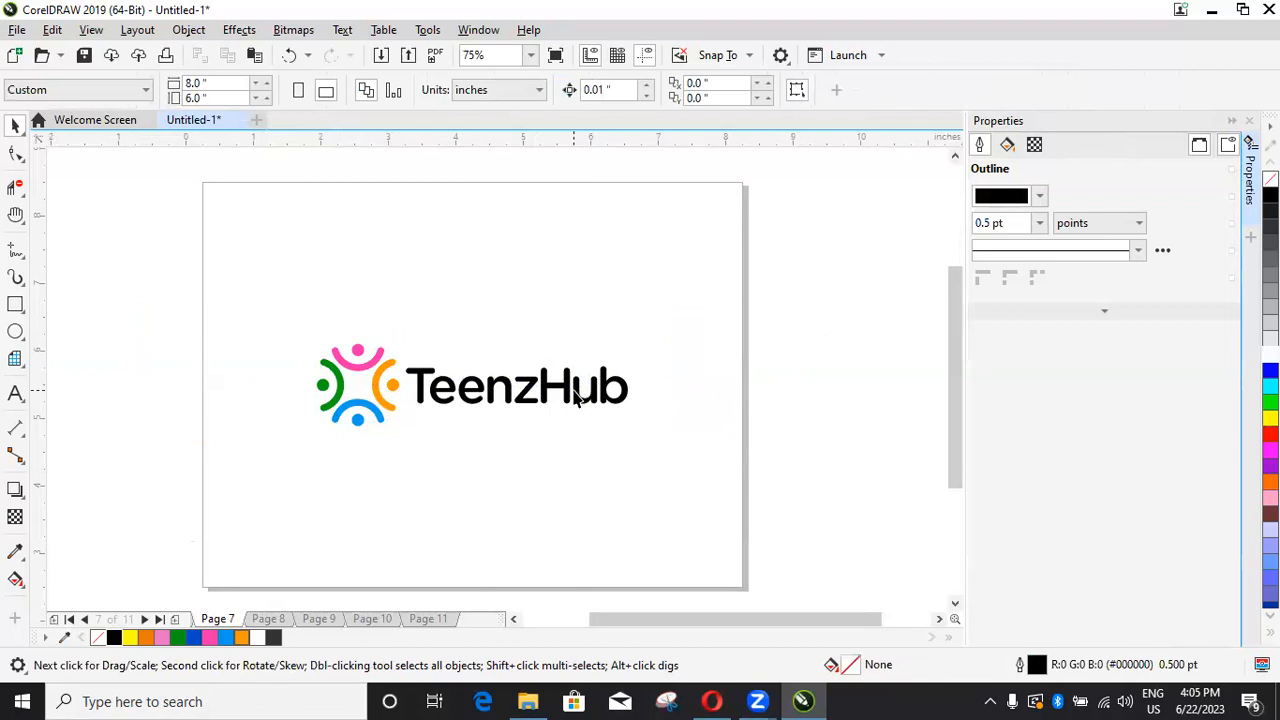
Step: Export the page 7 logo in PNG - Portable Network Graphics format with the file name TEENZHUB LOGO PNG
{"action": "key", "text": "ctrl+e"}
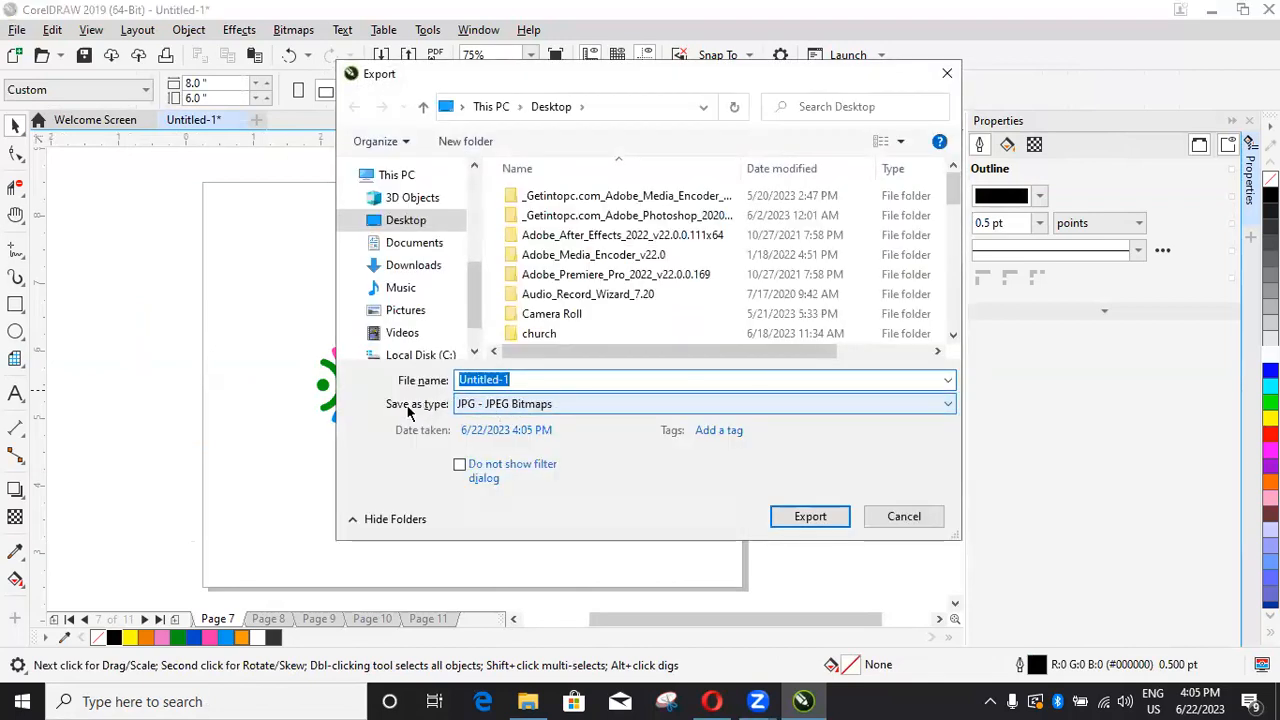
{"action": "left_click", "coordinate": [530, 404]}
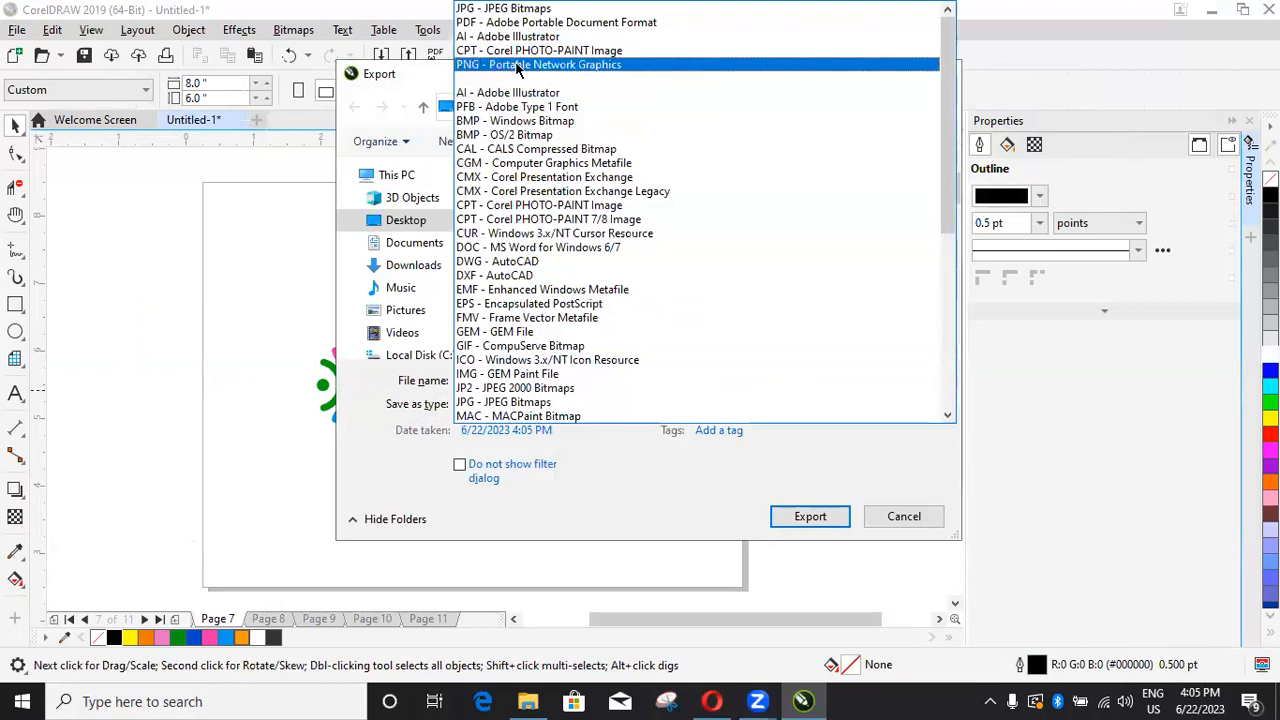
{"action": "key", "text": "Return"}
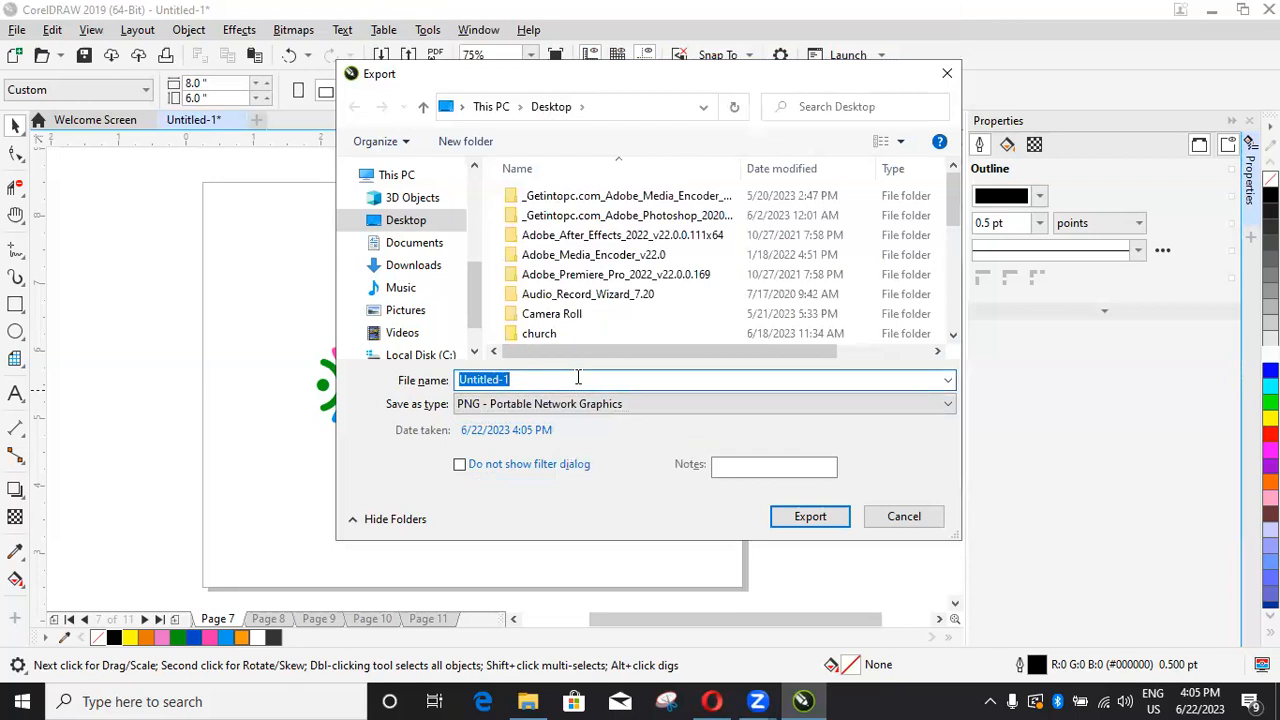
{"action": "type", "text": "TEENS"}
{"action": "key", "text": "BackSpace"}
{"action": "type", "text": "ZHUB"}
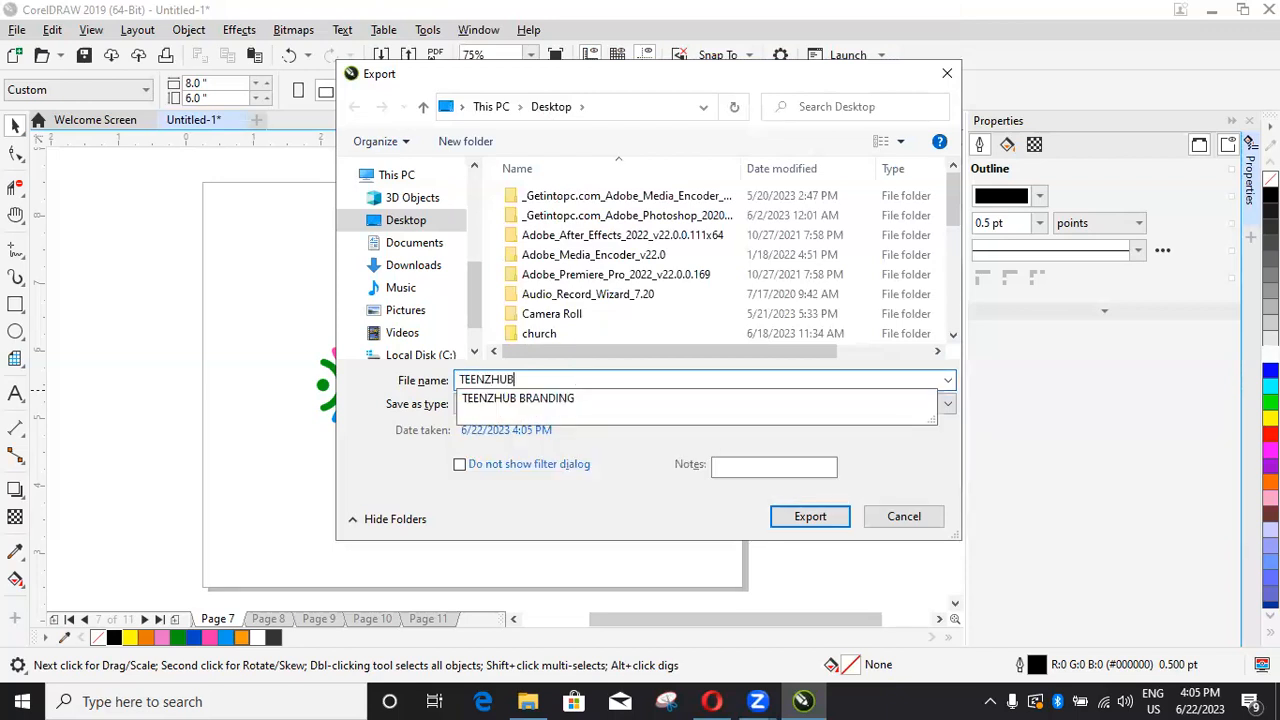
{"action": "type", "text": " LOGO PNG"}
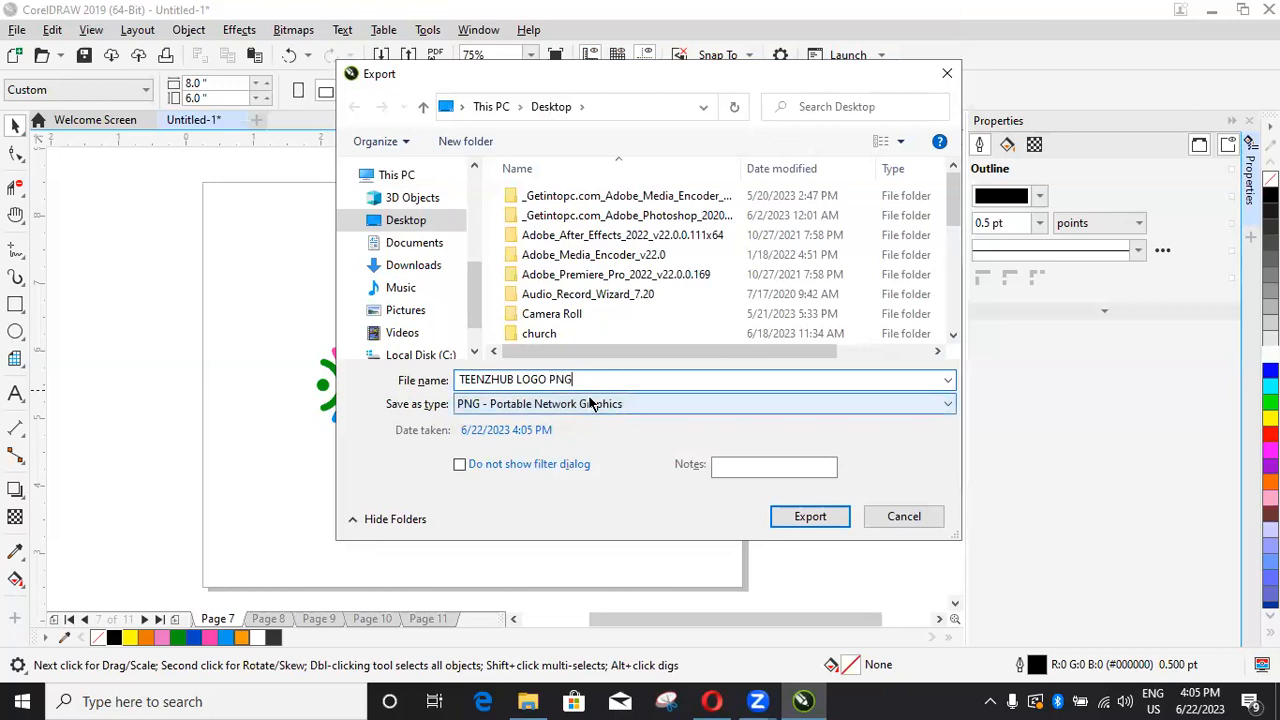
Step: Export the logo to the Desktop as a 24-bit RGB PNG named TEENZHUB LOGO PNG with transparency
{"action": "left_click", "coordinate": [794, 518]}
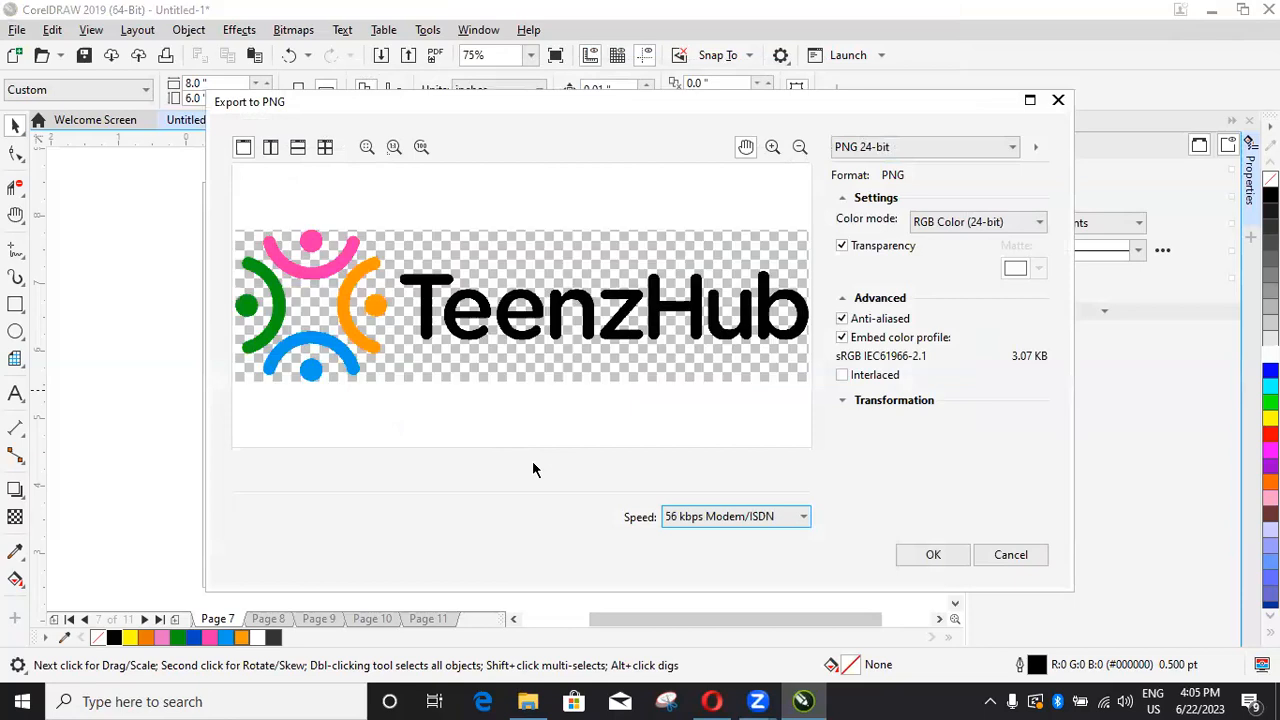
{"action": "left_click", "coordinate": [932, 554]}
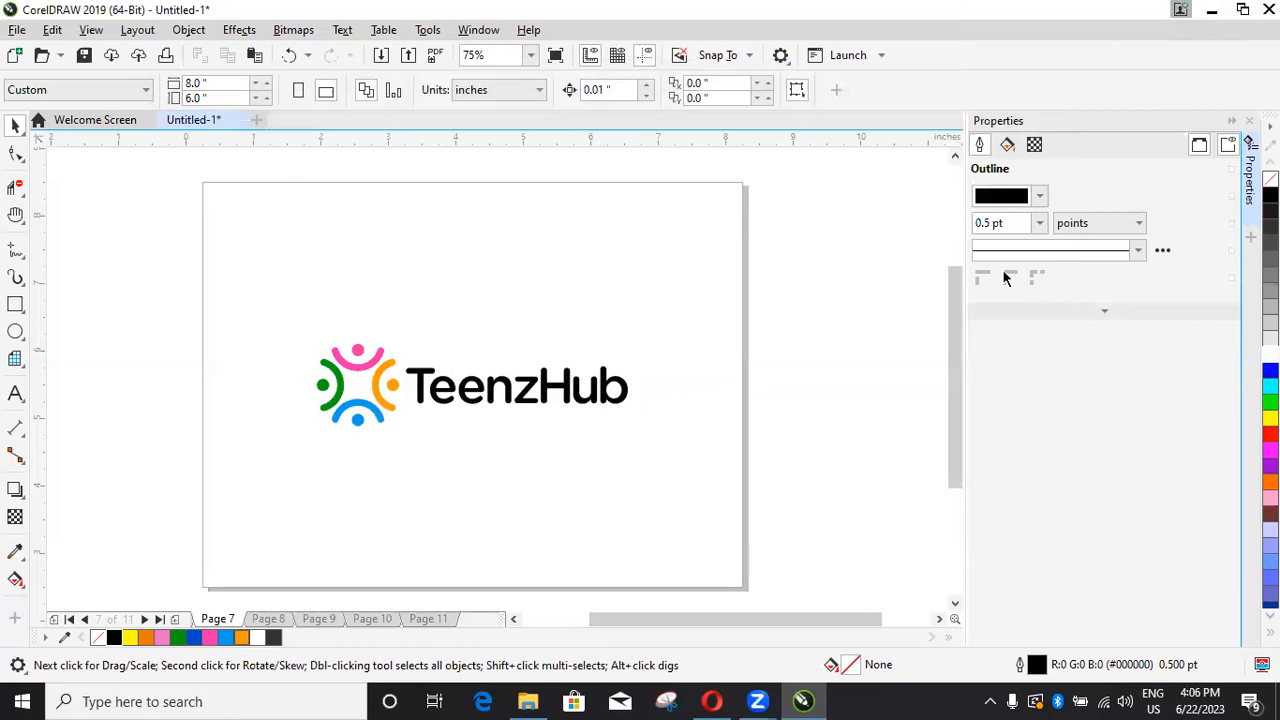
Step: Minimize CorelDRAW and the open folder window, and launch Adobe Photoshop 2020
{"action": "left_click", "coordinate": [1210, 14]}
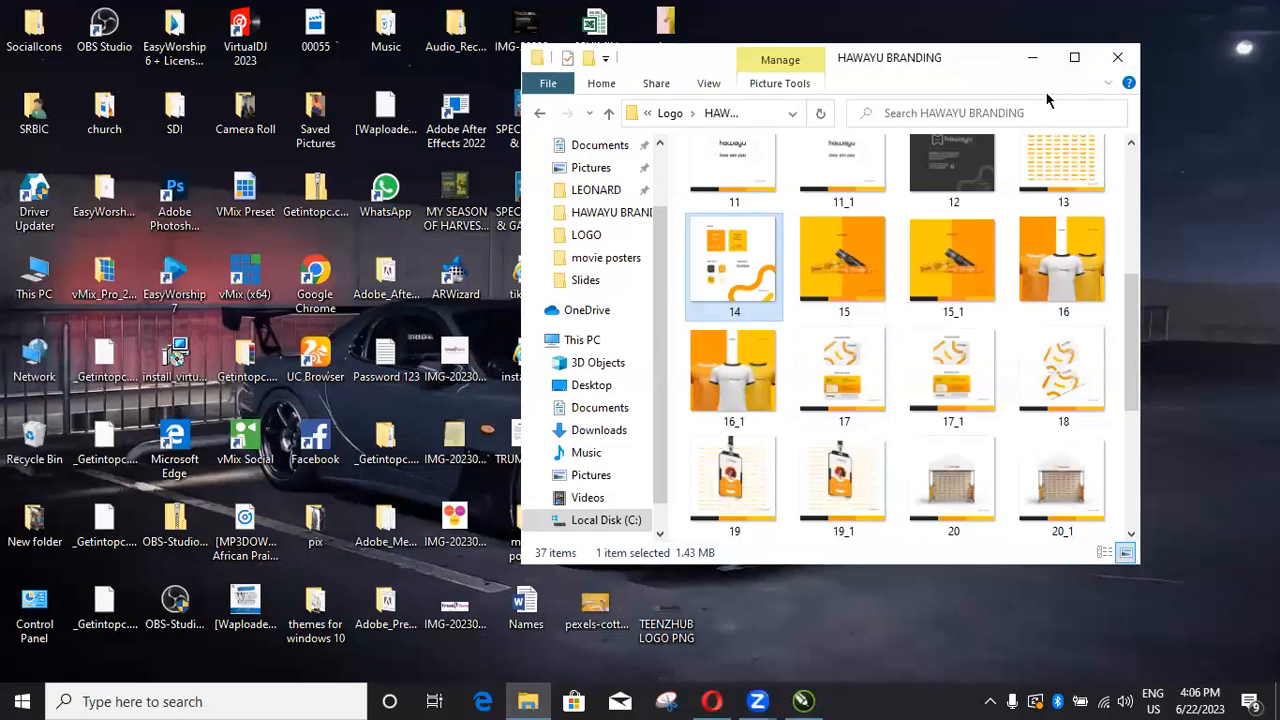
{"action": "left_click", "coordinate": [1032, 57]}
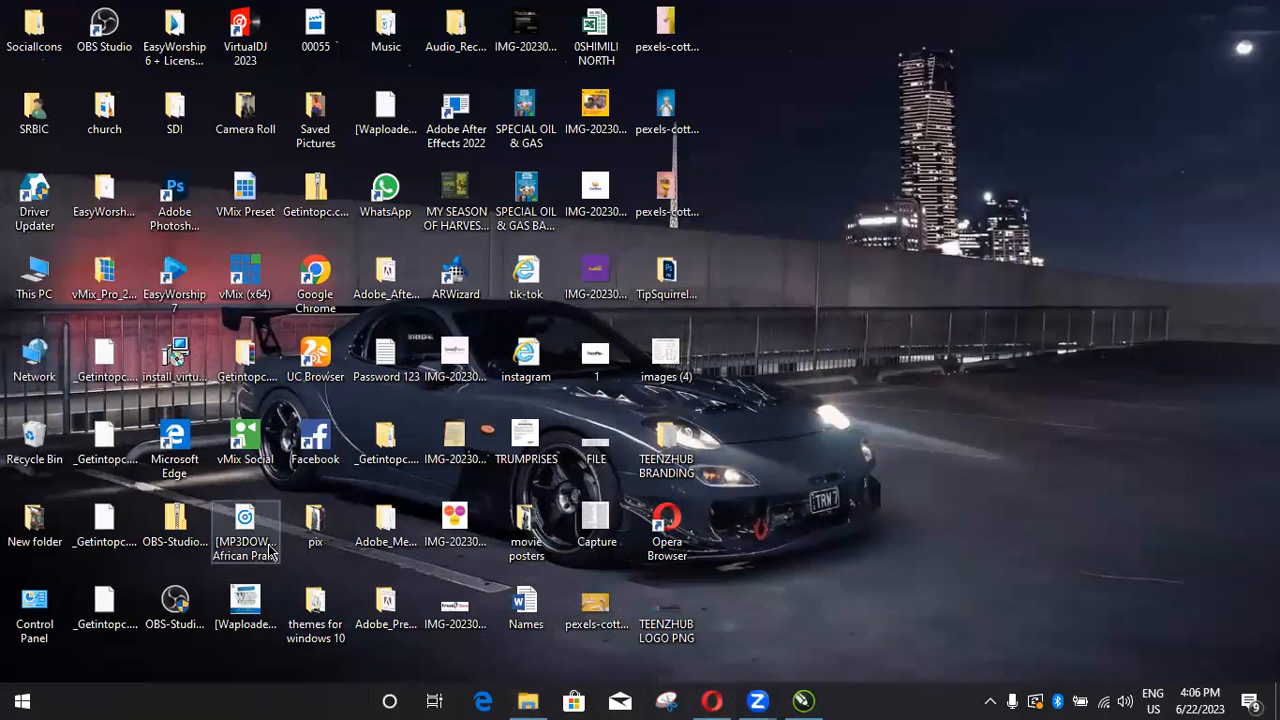
{"action": "key", "text": "super"}
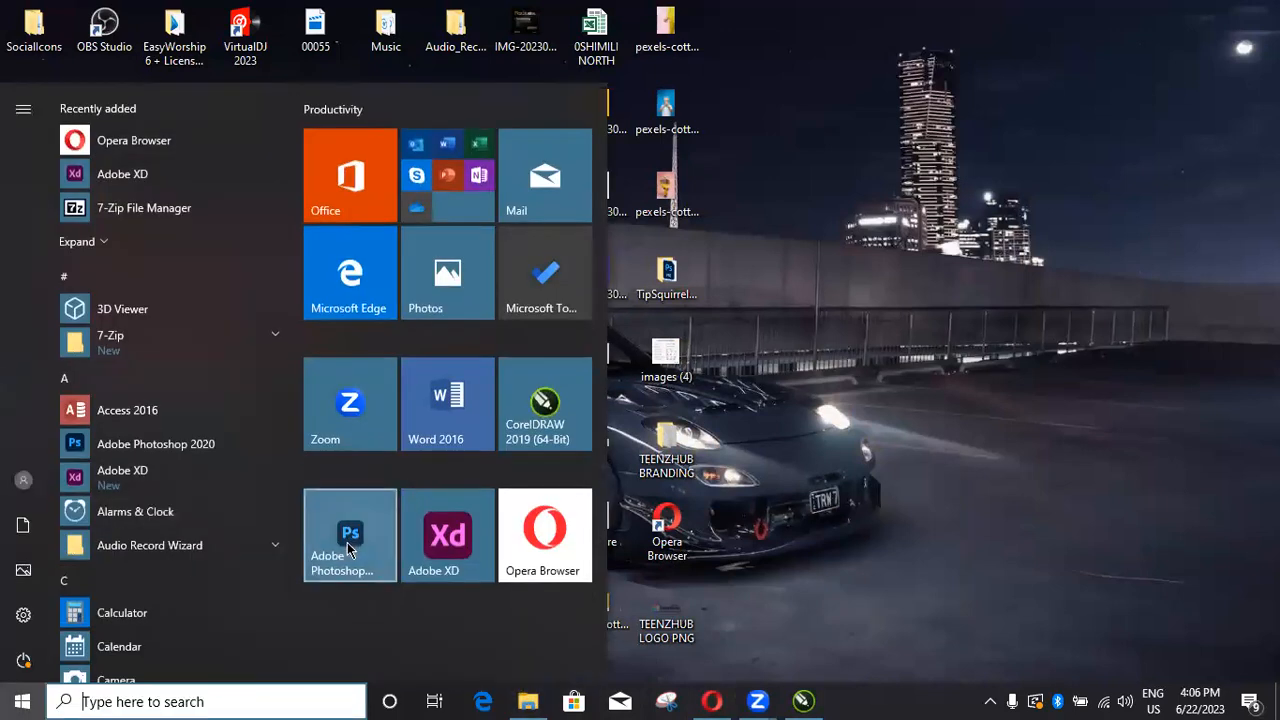
{"action": "left_click", "coordinate": [347, 542]}
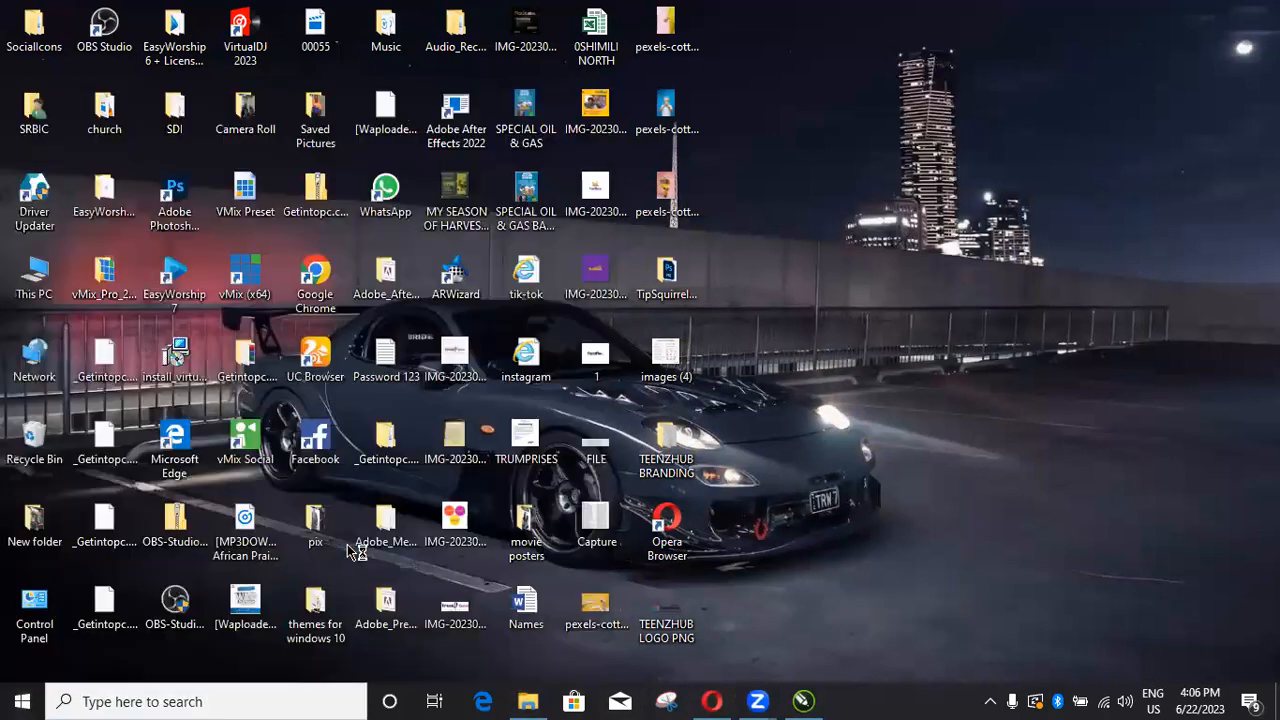
Step: Switch to File Explorer and open the Downloads folder inside the pinned personal folder
{"action": "left_click", "coordinate": [528, 701]}
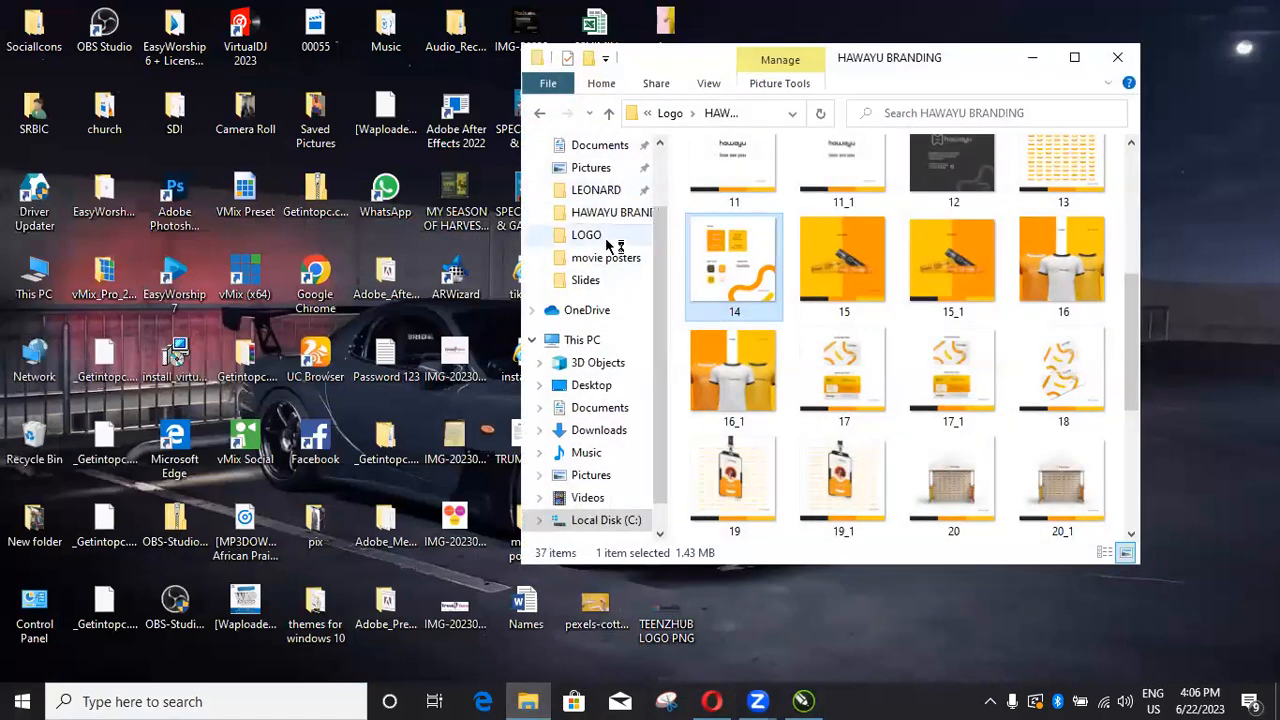
{"action": "scroll", "coordinate": [604, 219], "scroll_direction": "up", "scroll_amount": 2}
{"action": "left_click", "coordinate": [610, 272]}
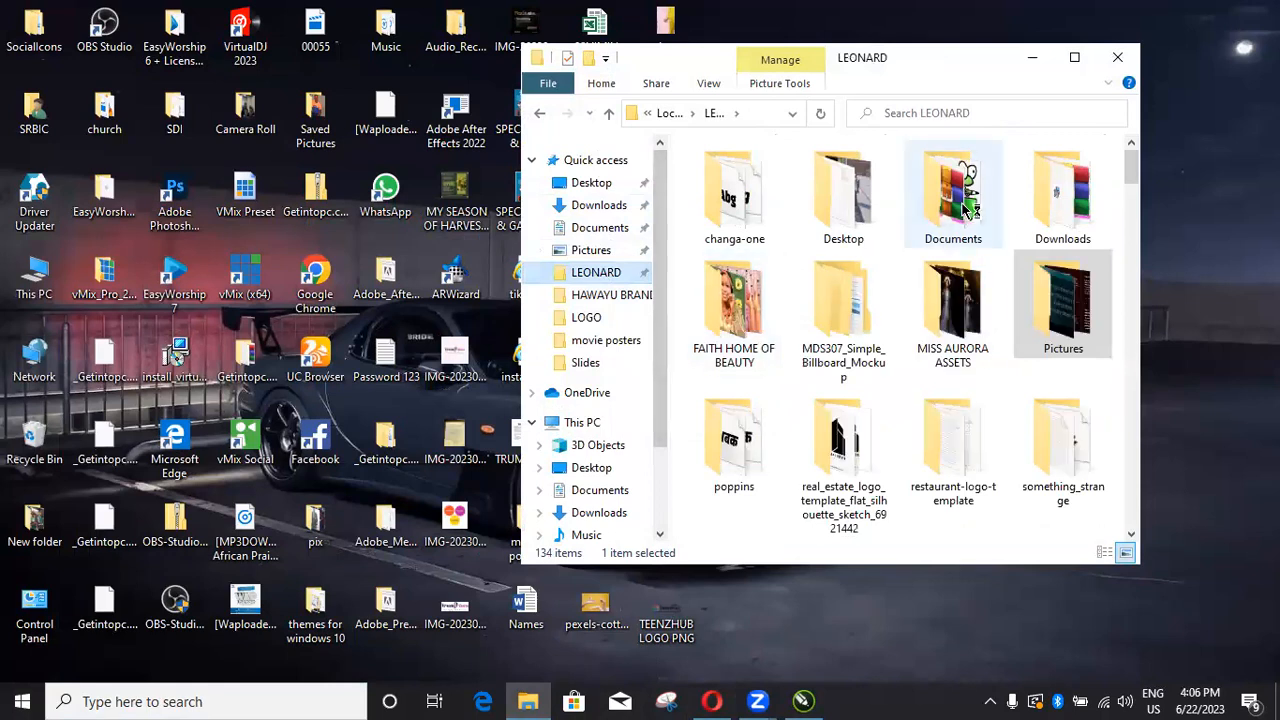
{"action": "double_click", "coordinate": [1062, 198]}
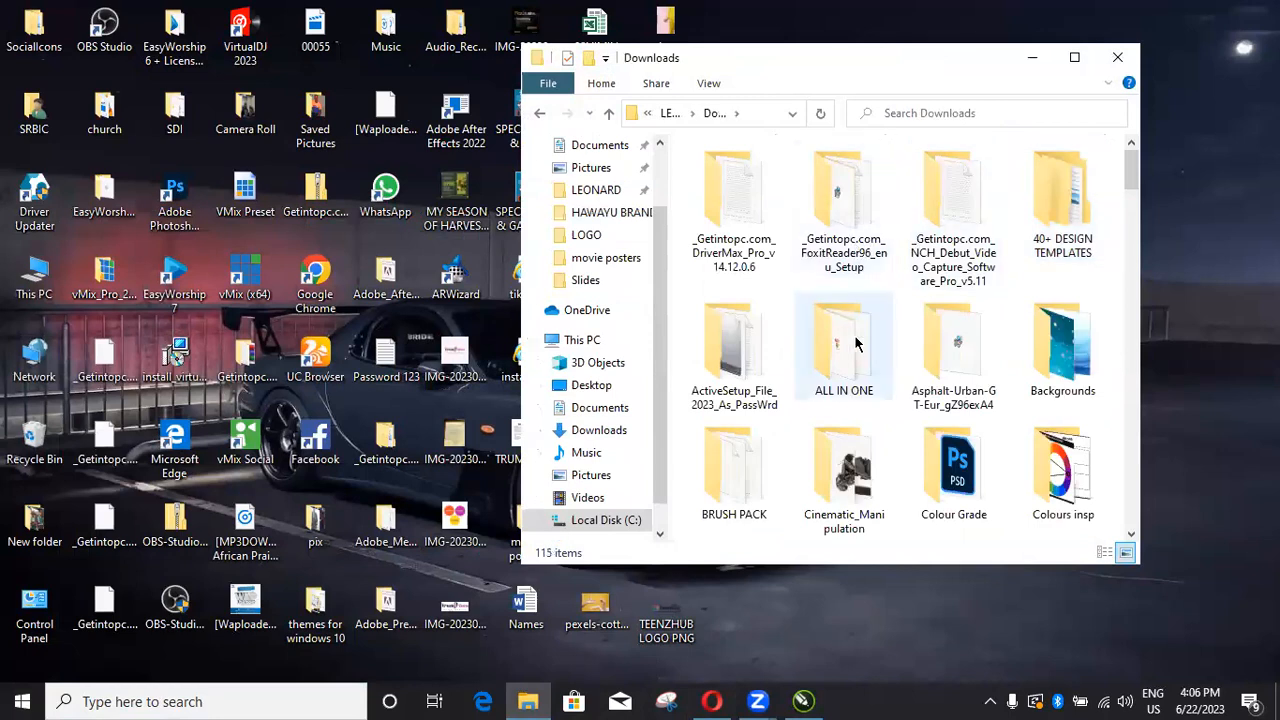
Step: Open the Others folder inside the nested PSD Mockup folders and move the window slightly aside
{"action": "left_click", "coordinate": [855, 343]}
{"action": "type", "text": "ps"}
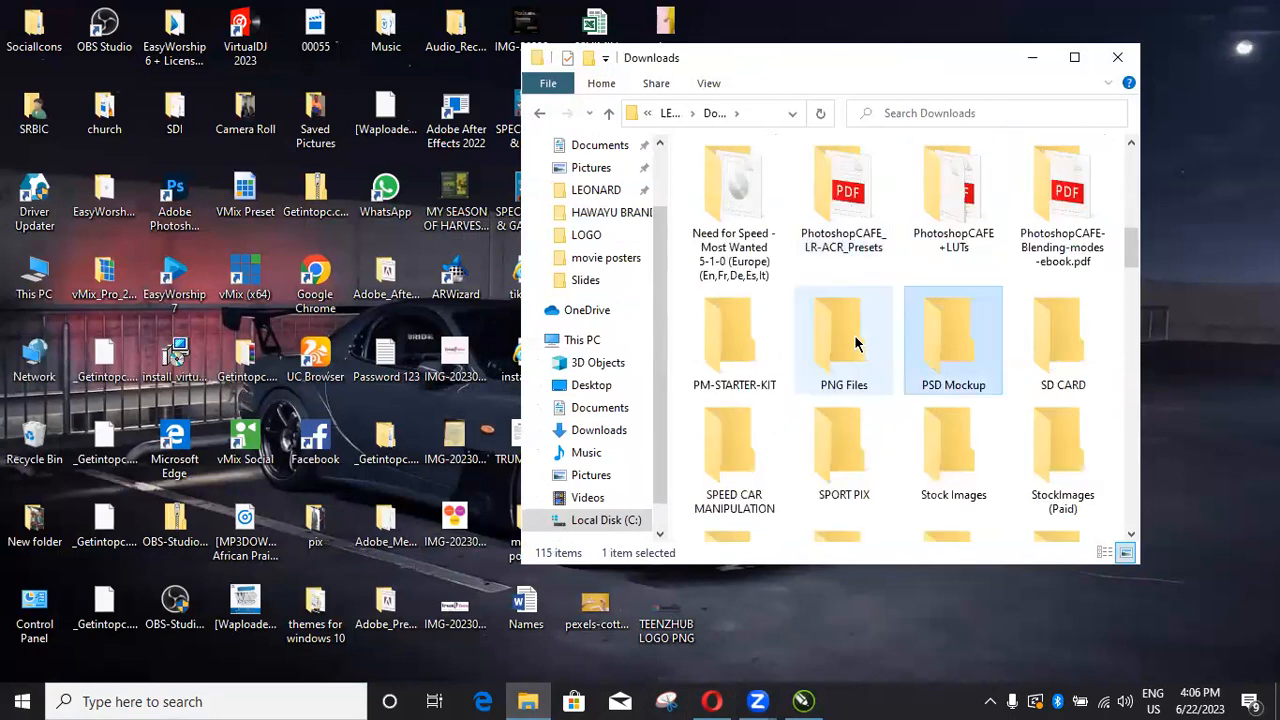
{"action": "double_click", "coordinate": [945, 367]}
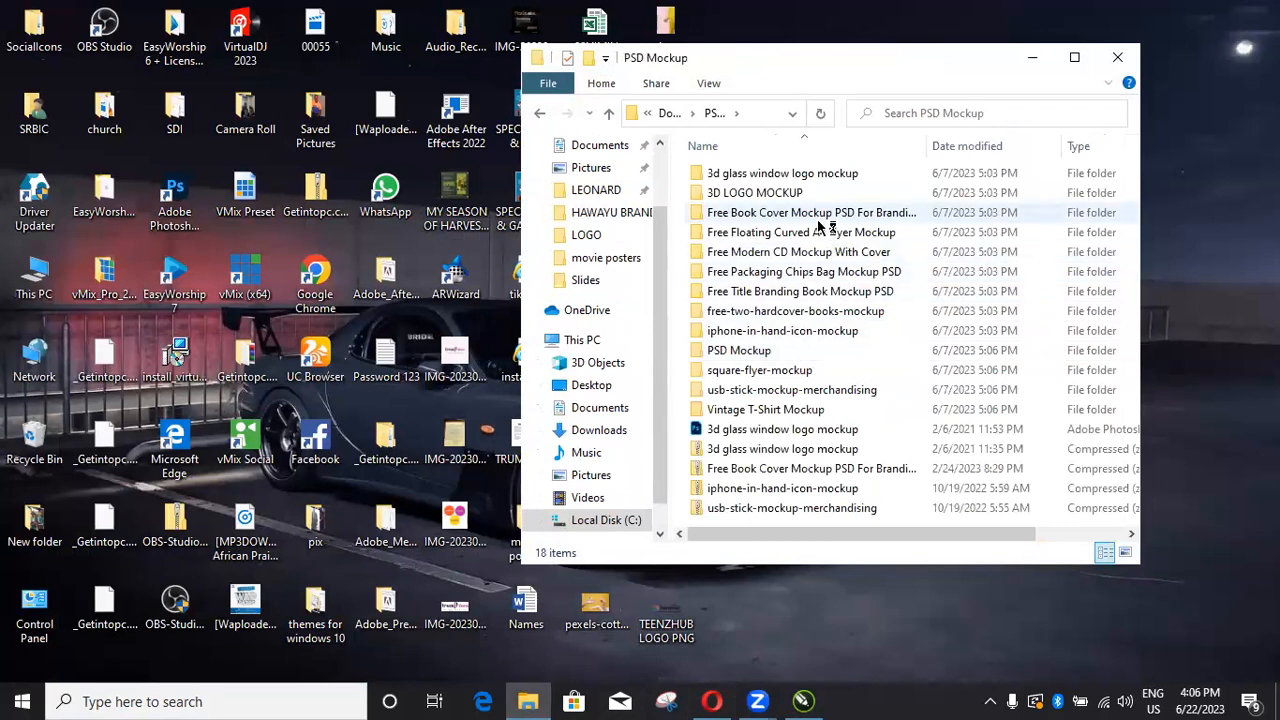
{"action": "double_click", "coordinate": [784, 358]}
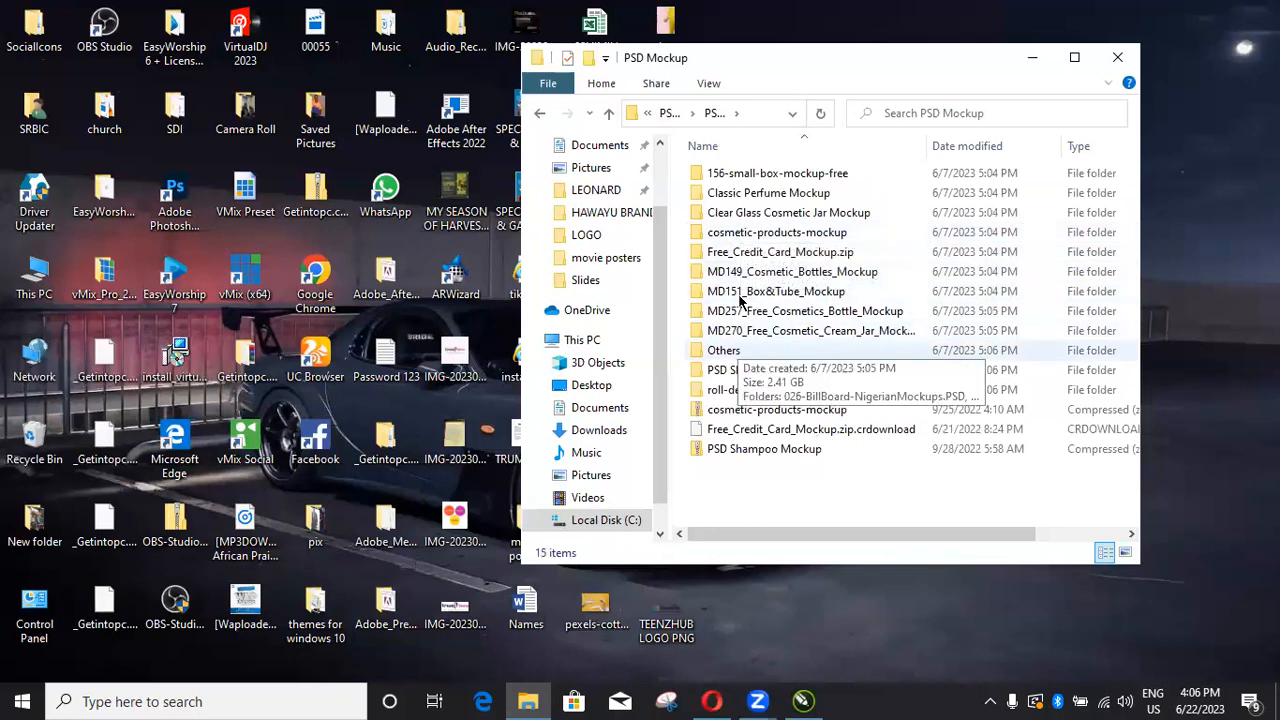
{"action": "left_click", "coordinate": [771, 360]}
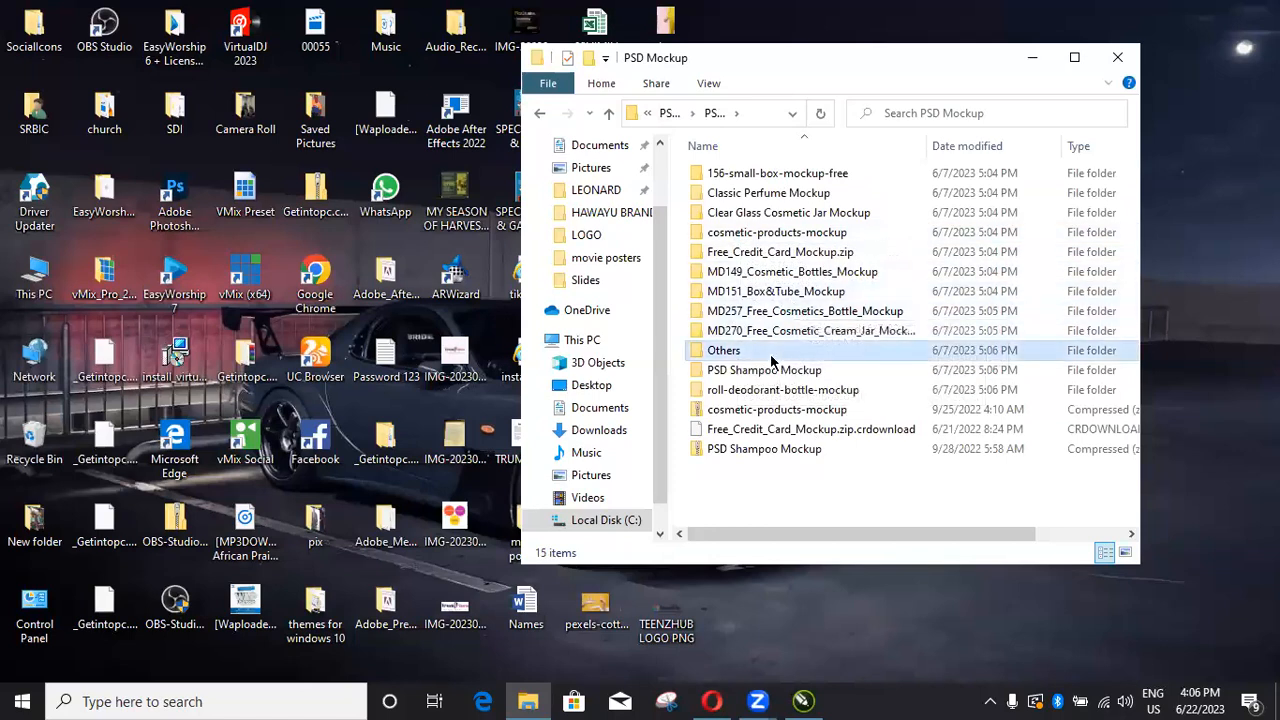
{"action": "double_click", "coordinate": [771, 357]}
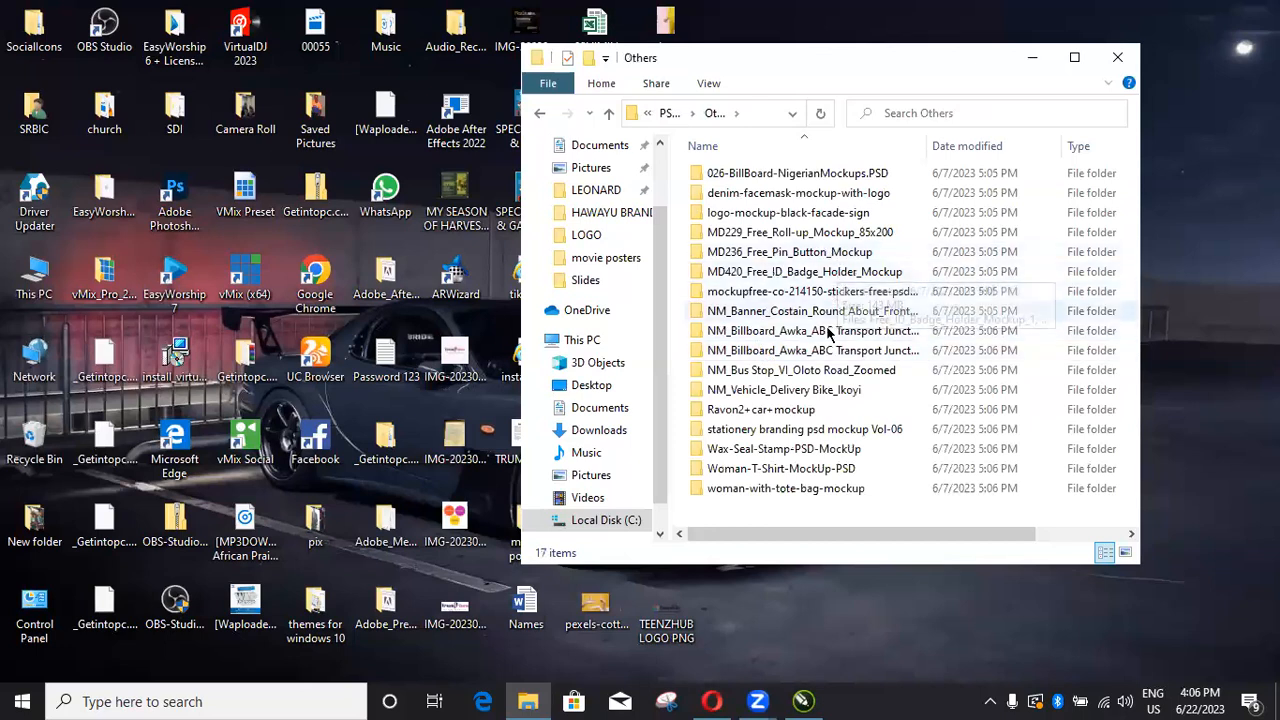
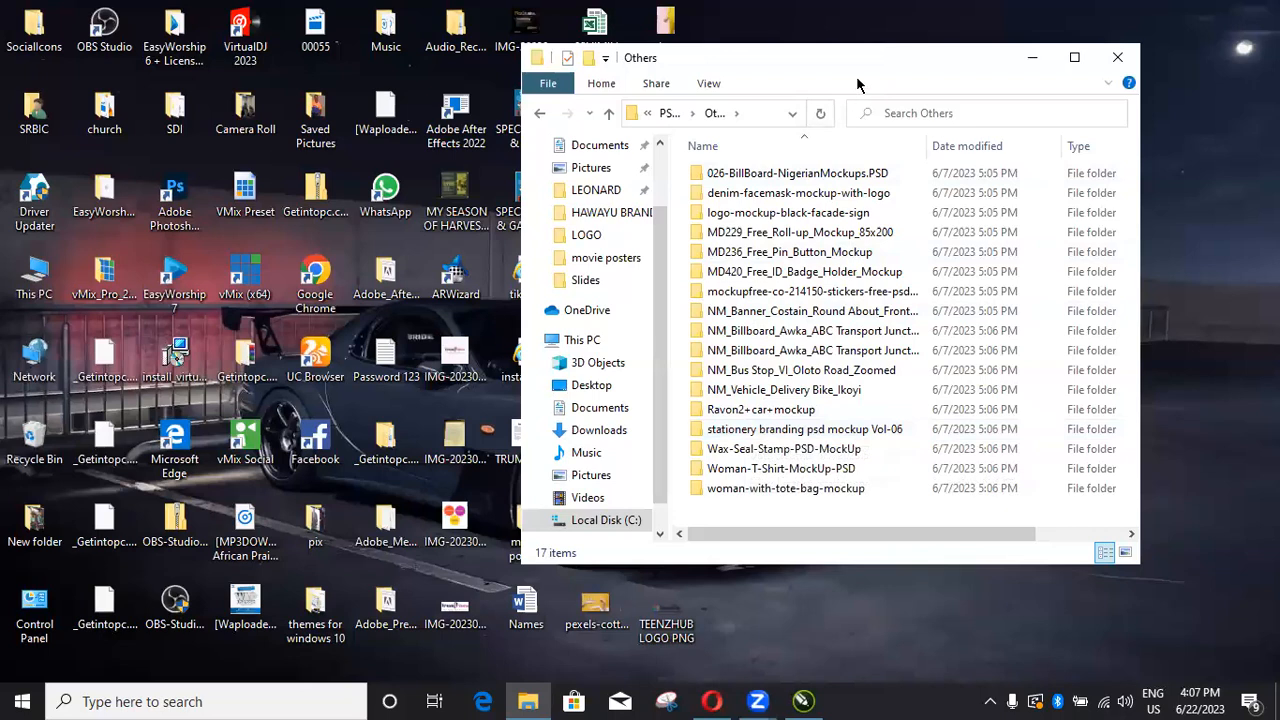
{"action": "left_click_drag", "start_coordinate": [874, 62], "coordinate": [942, 102]}
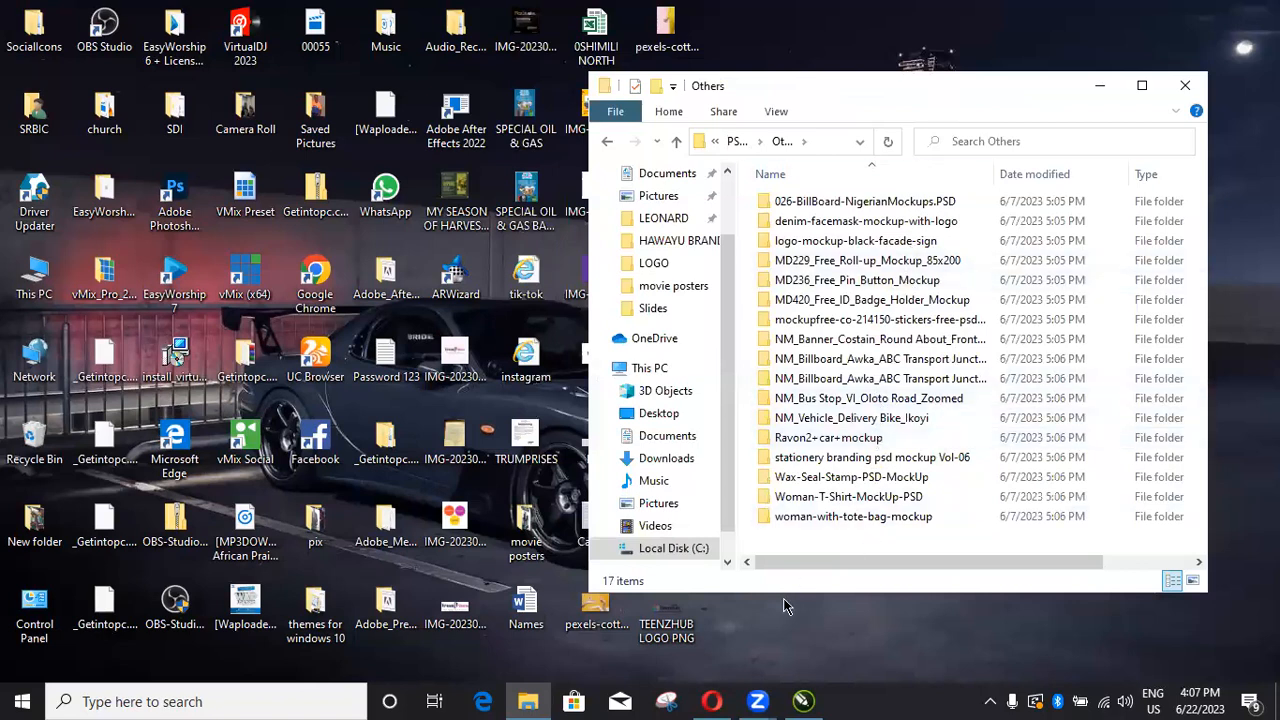
Step: Switch to the Opera browser and search Google Images for "TEENS HD"
{"action": "mouse_move", "coordinate": [714, 700]}
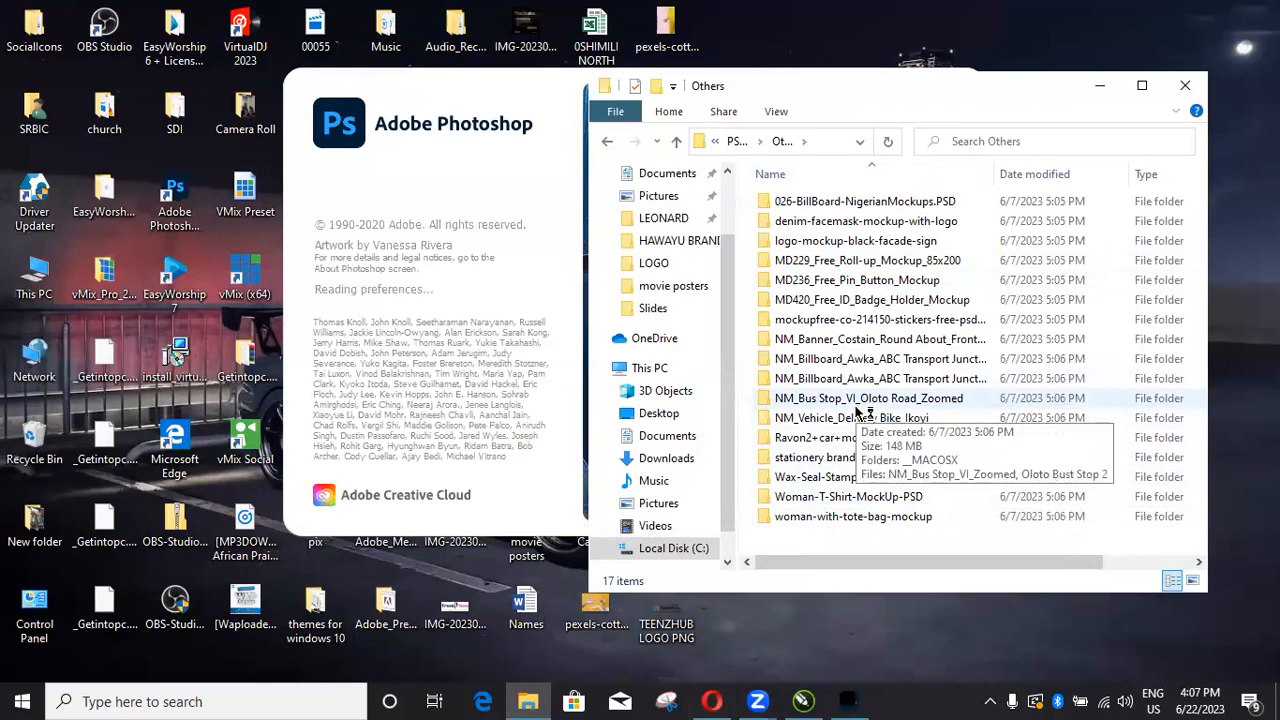
{"action": "left_click", "coordinate": [712, 701]}
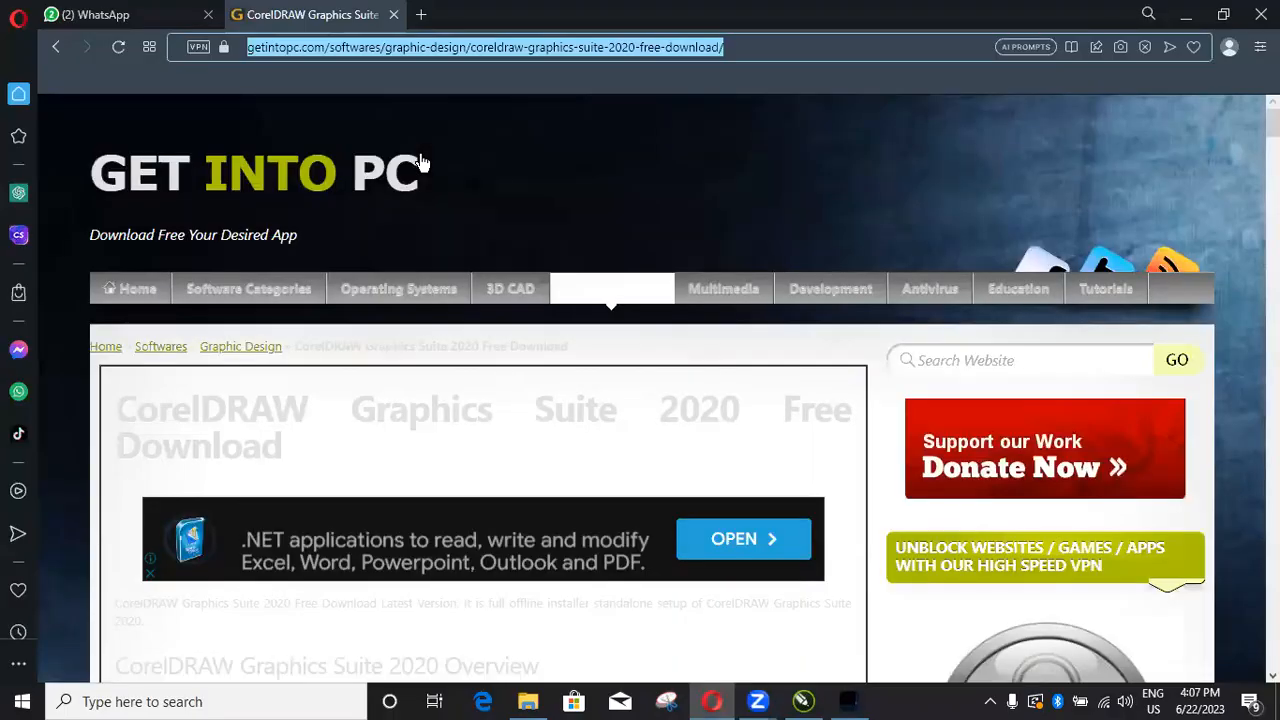
{"action": "left_click", "coordinate": [741, 47]}
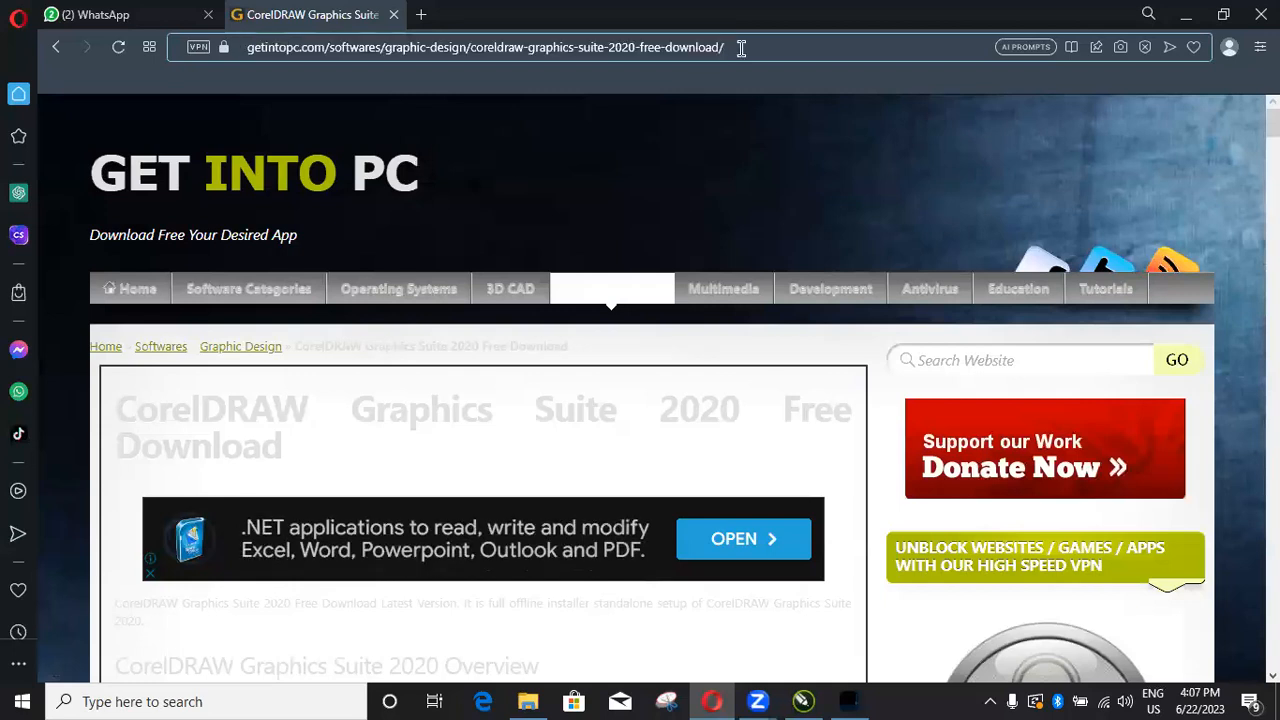
{"action": "key", "text": "ctrl+a"}
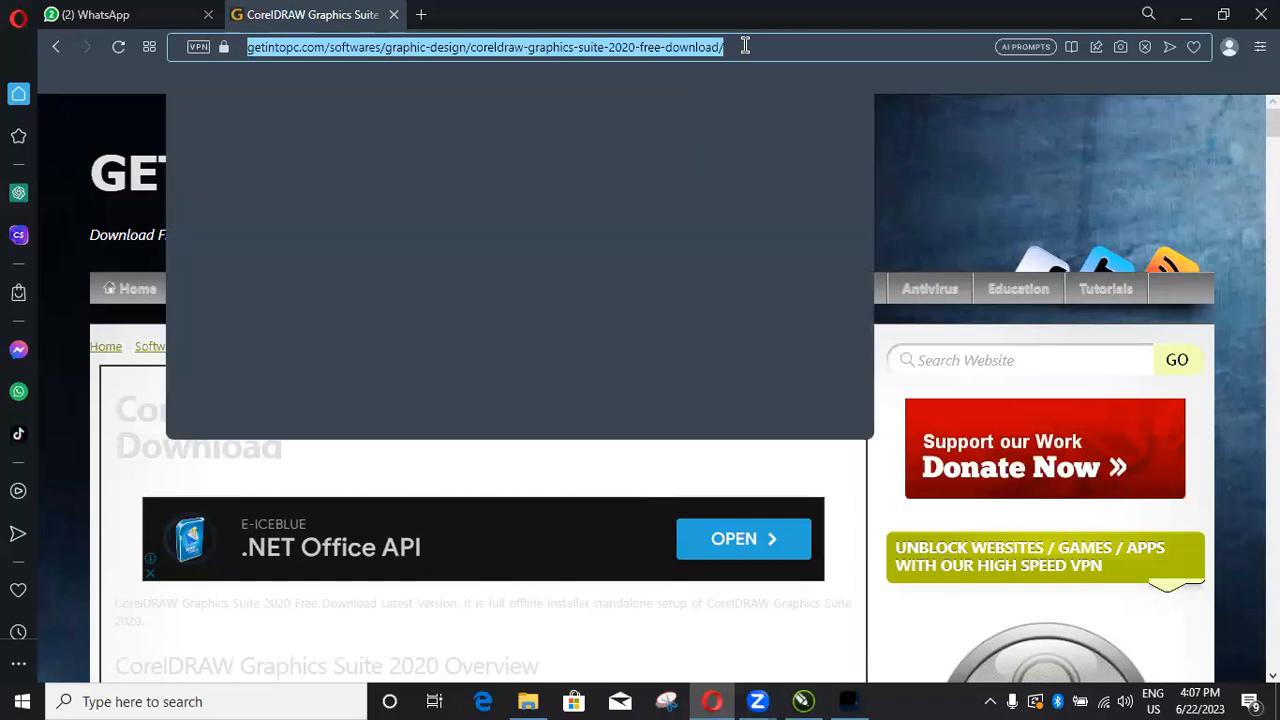
{"action": "type", "text": "TEENS"}
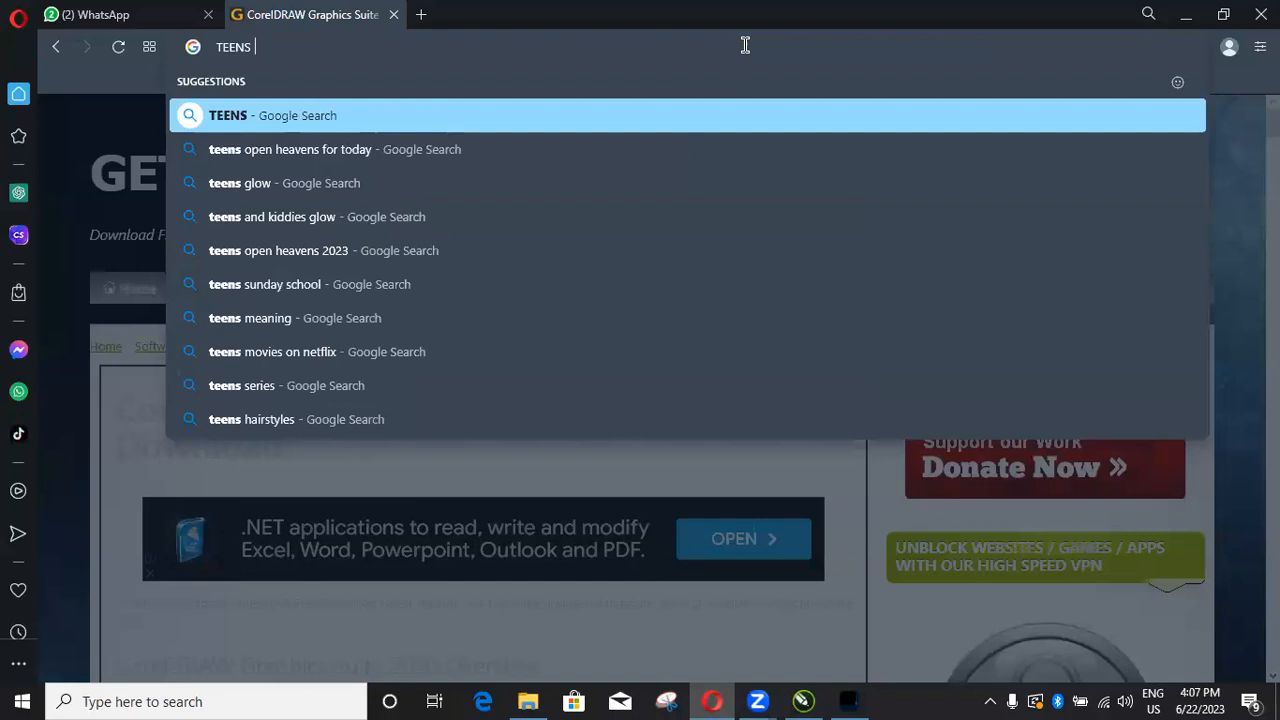
{"action": "type", "text": " HO"}
{"action": "key", "text": "Return"}
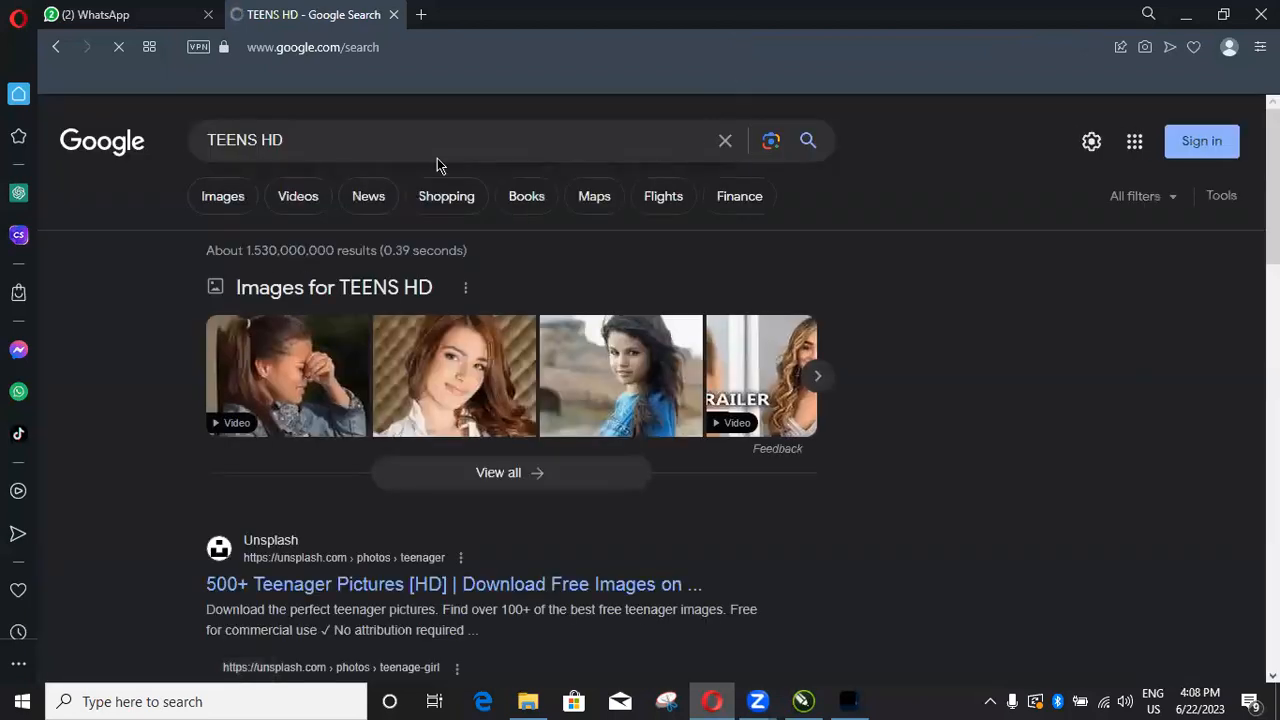
{"action": "left_click", "coordinate": [211, 196]}
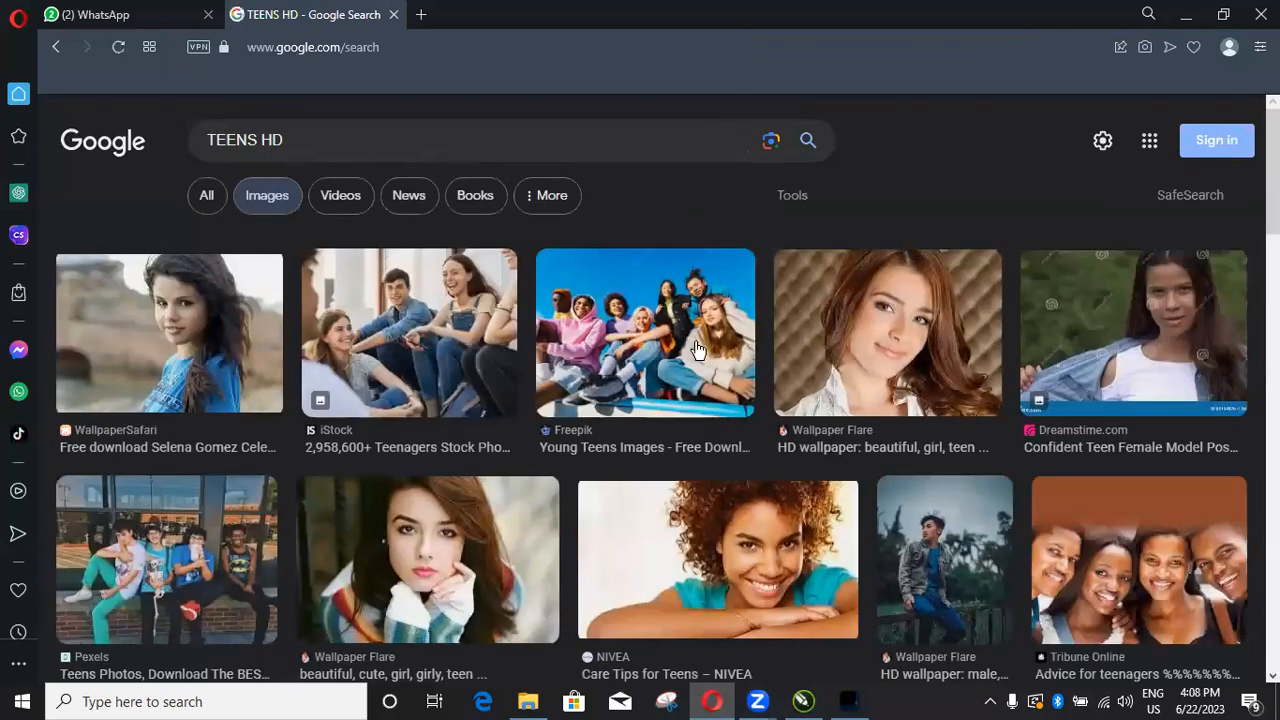
Step: Look through the "TEENS HD" image results for a suitable photo of a group of teenagers
{"action": "scroll", "coordinate": [699, 350], "scroll_direction": "down", "scroll_amount": 3}
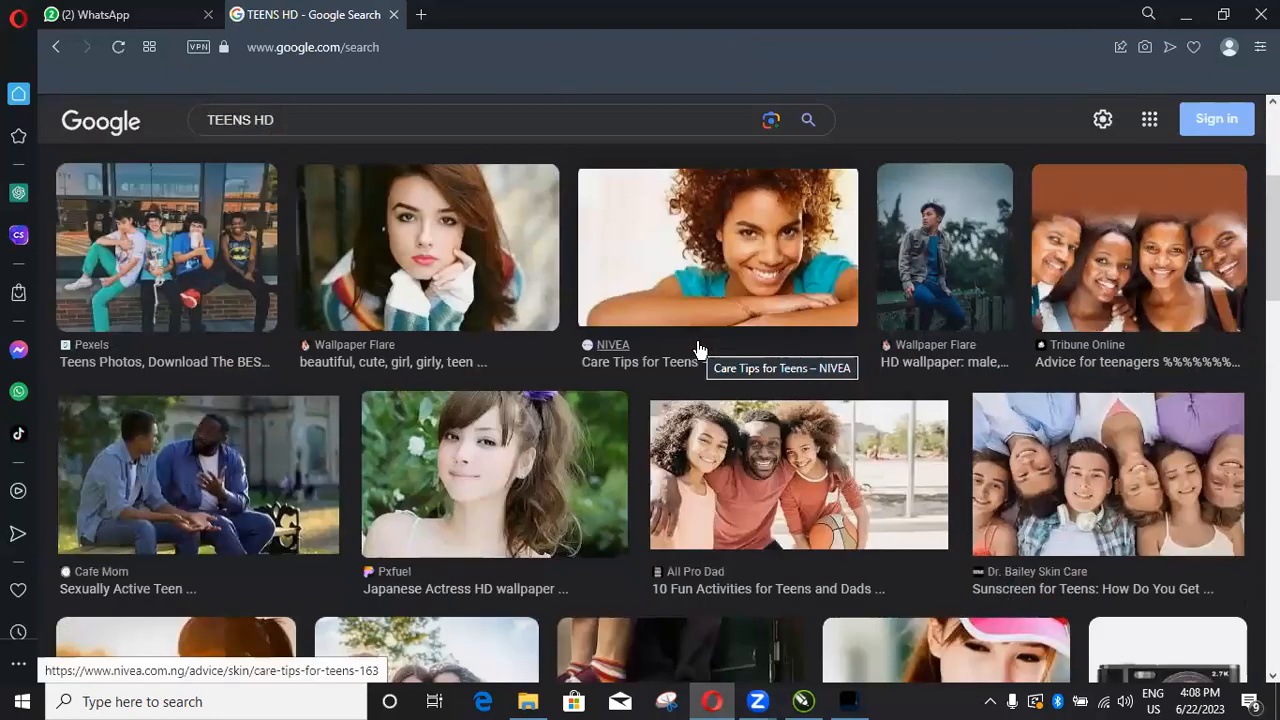
{"action": "scroll", "coordinate": [868, 392], "scroll_direction": "down", "scroll_amount": 2}
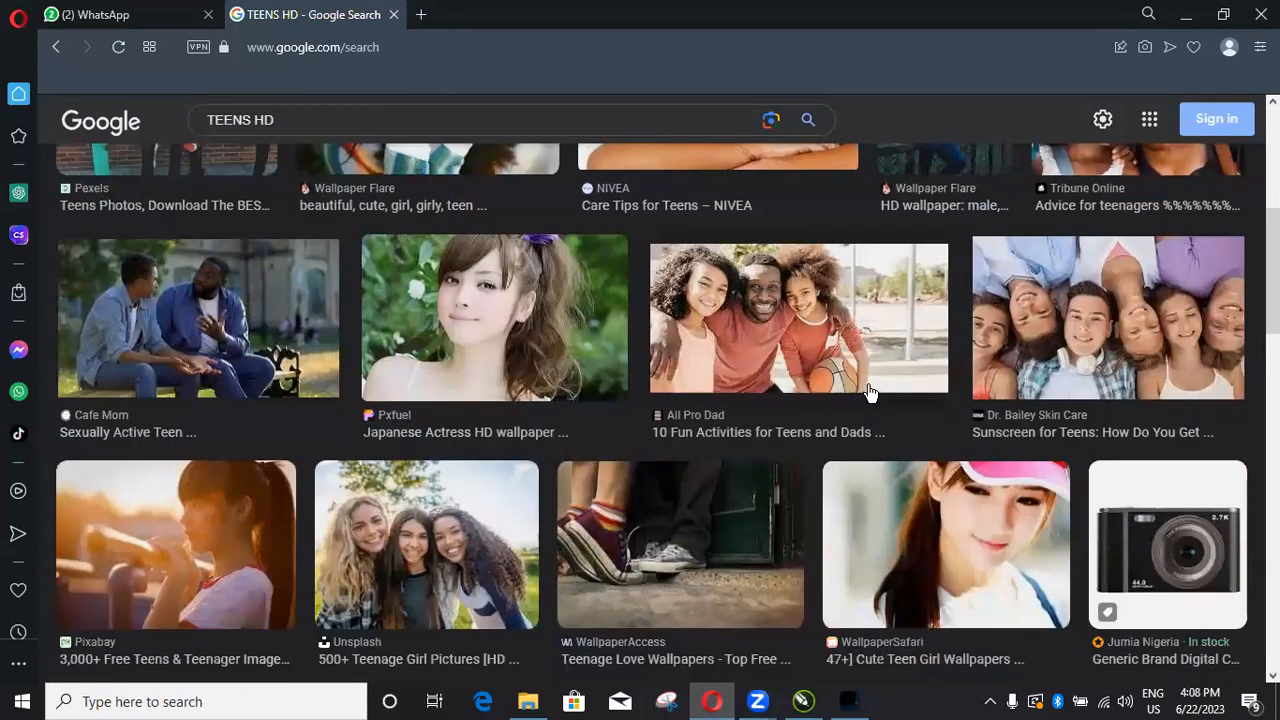
{"action": "scroll", "coordinate": [862, 395], "scroll_direction": "down", "scroll_amount": 2}
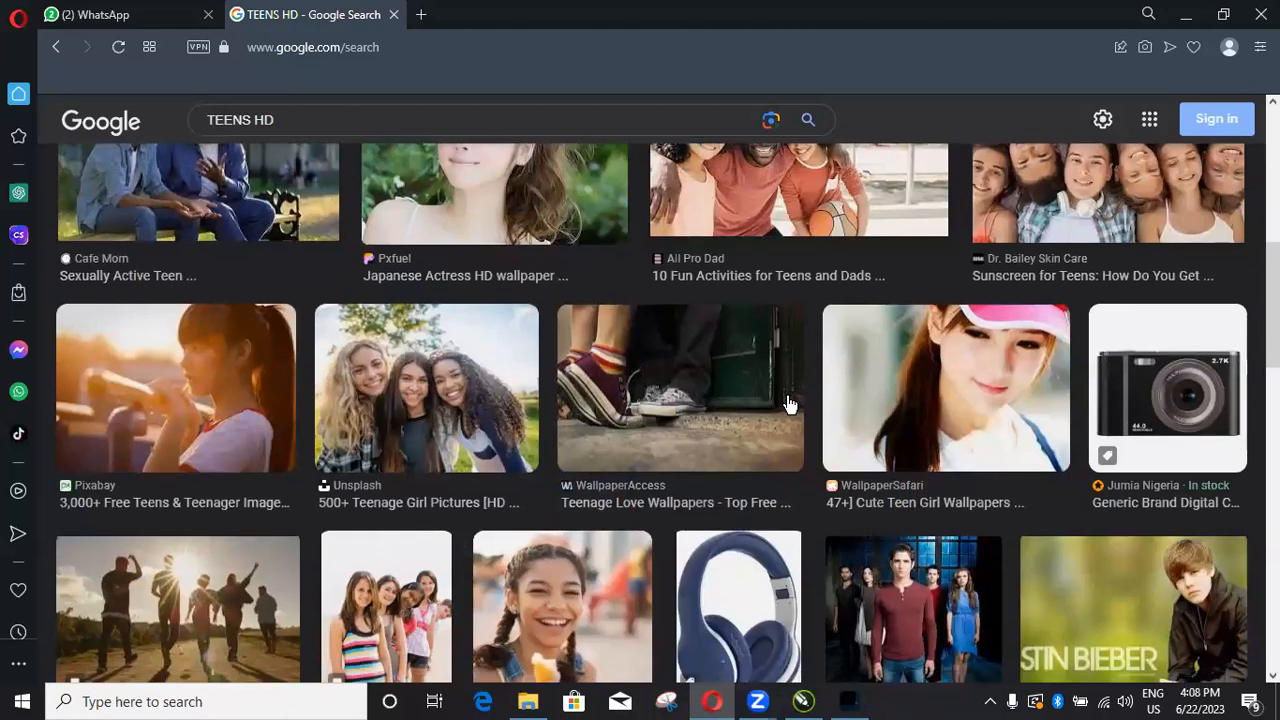
{"action": "scroll", "coordinate": [788, 404], "scroll_direction": "down", "scroll_amount": 4}
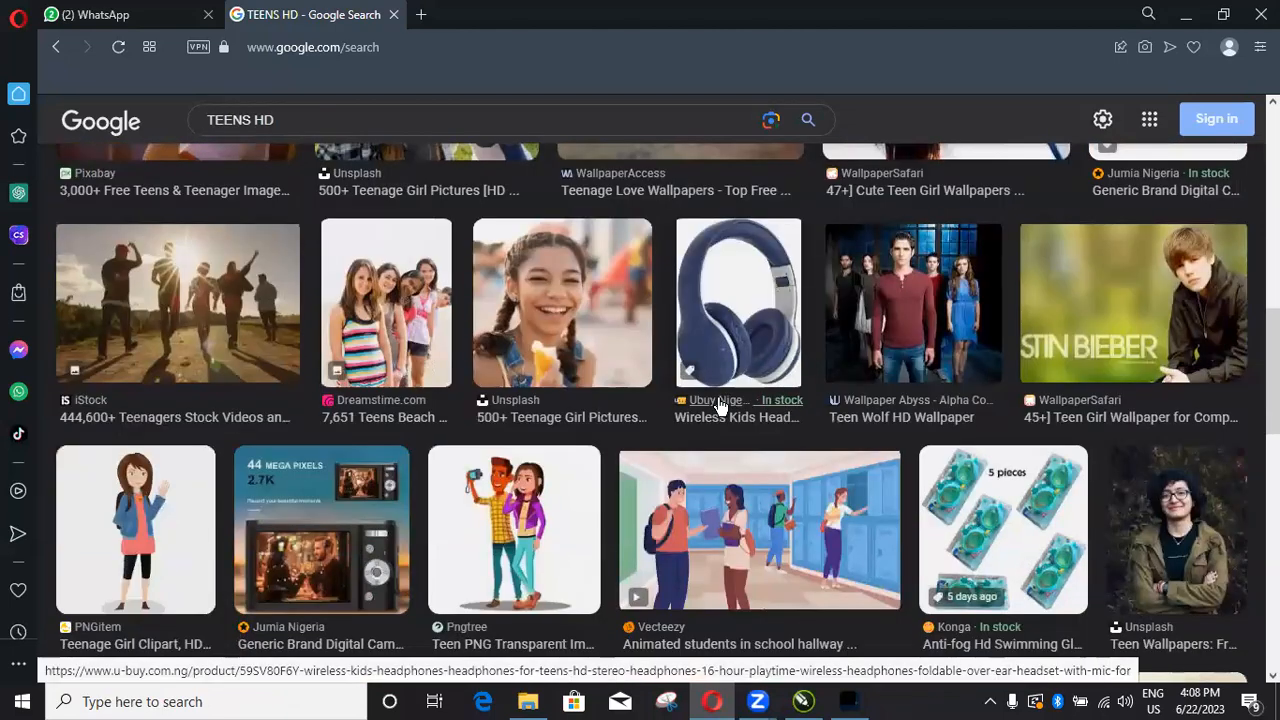
{"action": "scroll", "coordinate": [718, 404], "scroll_direction": "up", "scroll_amount": 4}
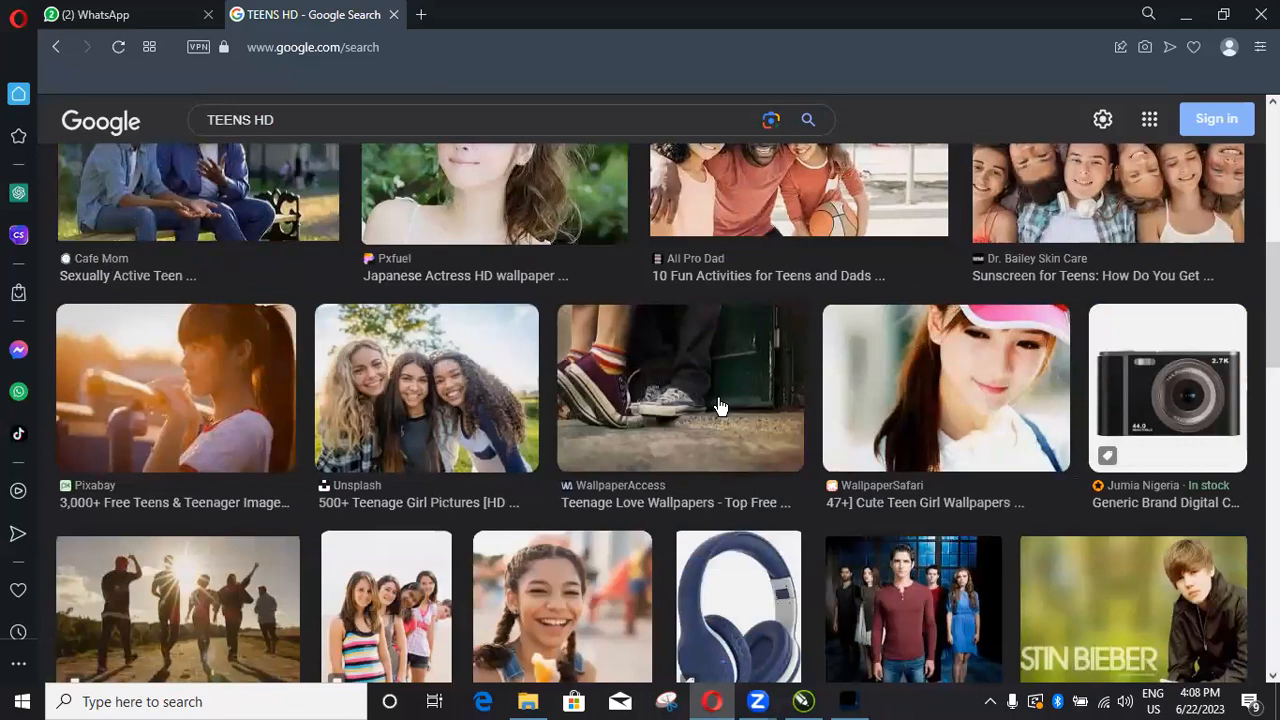
{"action": "scroll", "coordinate": [718, 405], "scroll_direction": "up", "scroll_amount": 3}
{"action": "scroll", "coordinate": [745, 312], "scroll_direction": "up", "scroll_amount": 3}
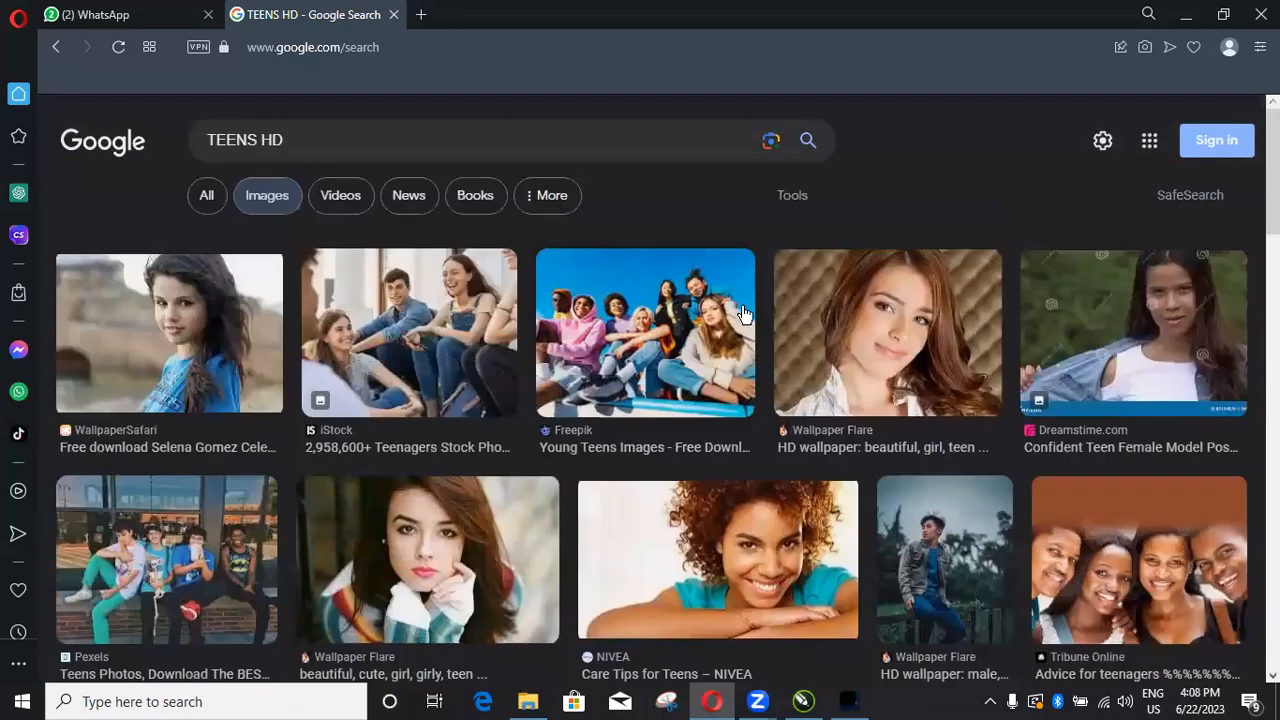
{"action": "scroll", "coordinate": [745, 315], "scroll_direction": "down", "scroll_amount": 4}
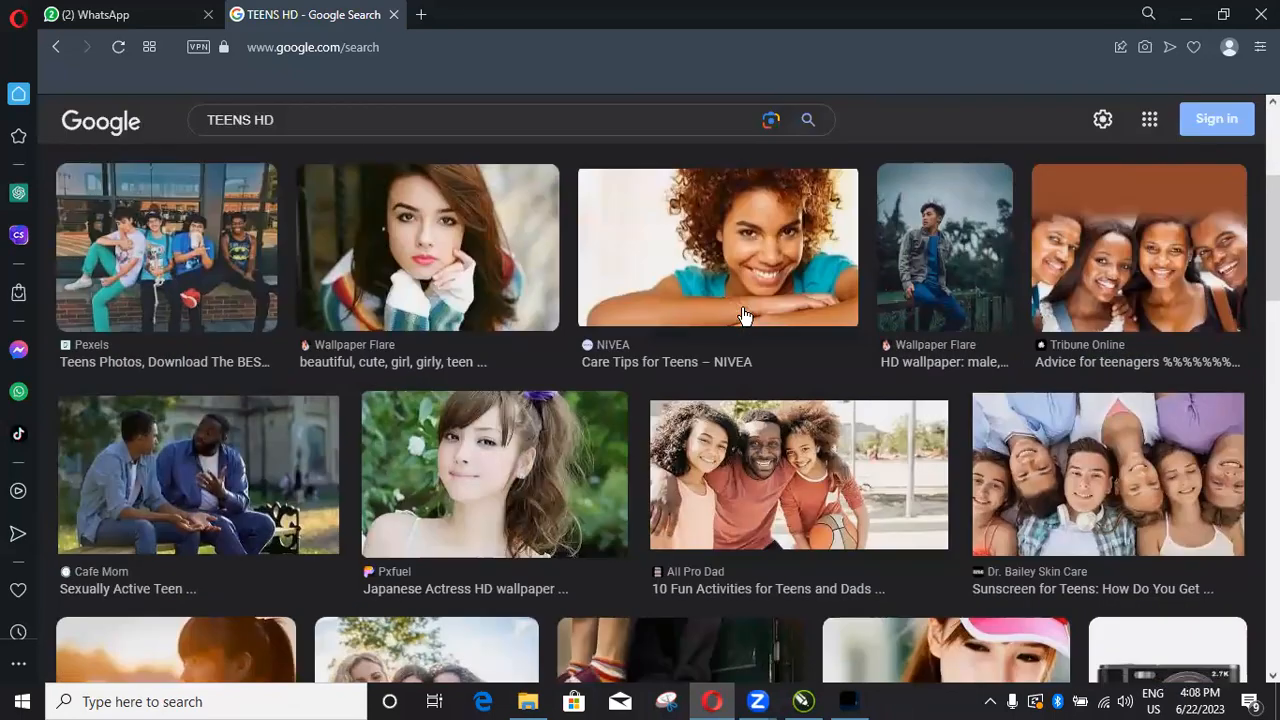
{"action": "scroll", "coordinate": [745, 315], "scroll_direction": "up", "scroll_amount": 4}
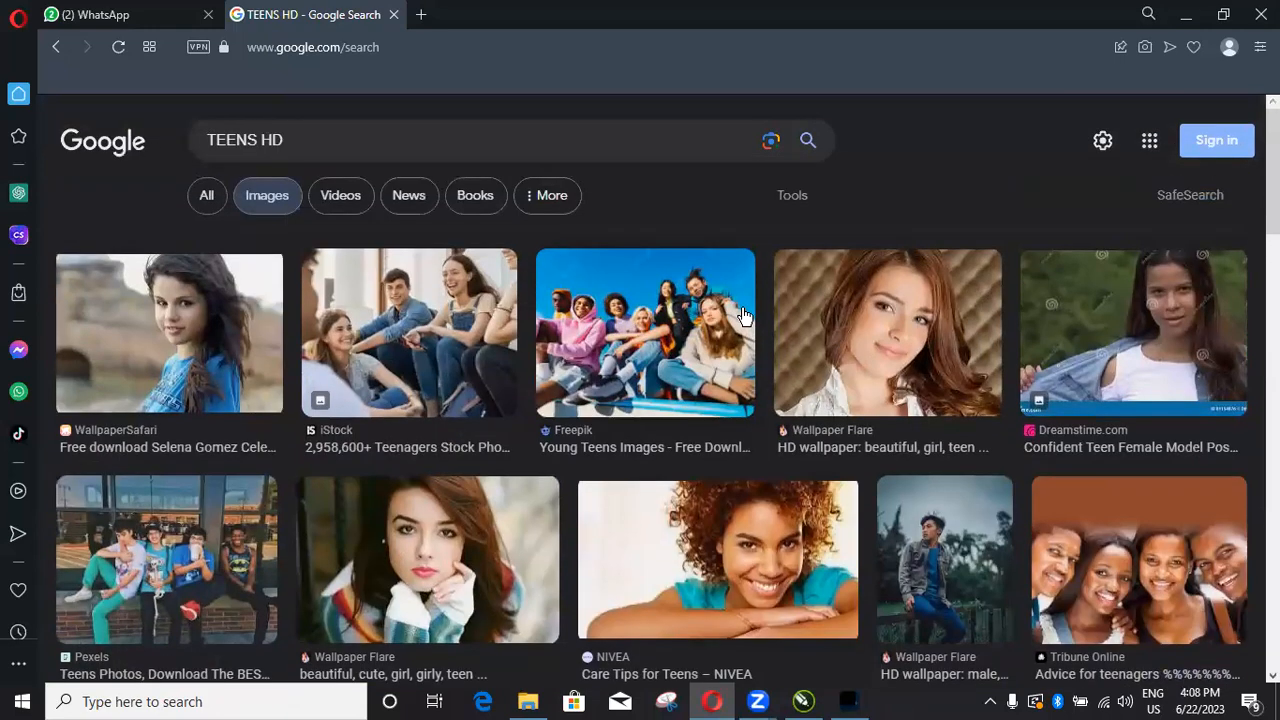
{"action": "scroll", "coordinate": [745, 315], "scroll_direction": "down", "scroll_amount": 10}
{"action": "scroll", "coordinate": [745, 315], "scroll_direction": "up", "scroll_amount": 6}
{"action": "scroll", "coordinate": [745, 317], "scroll_direction": "down", "scroll_amount": 9}
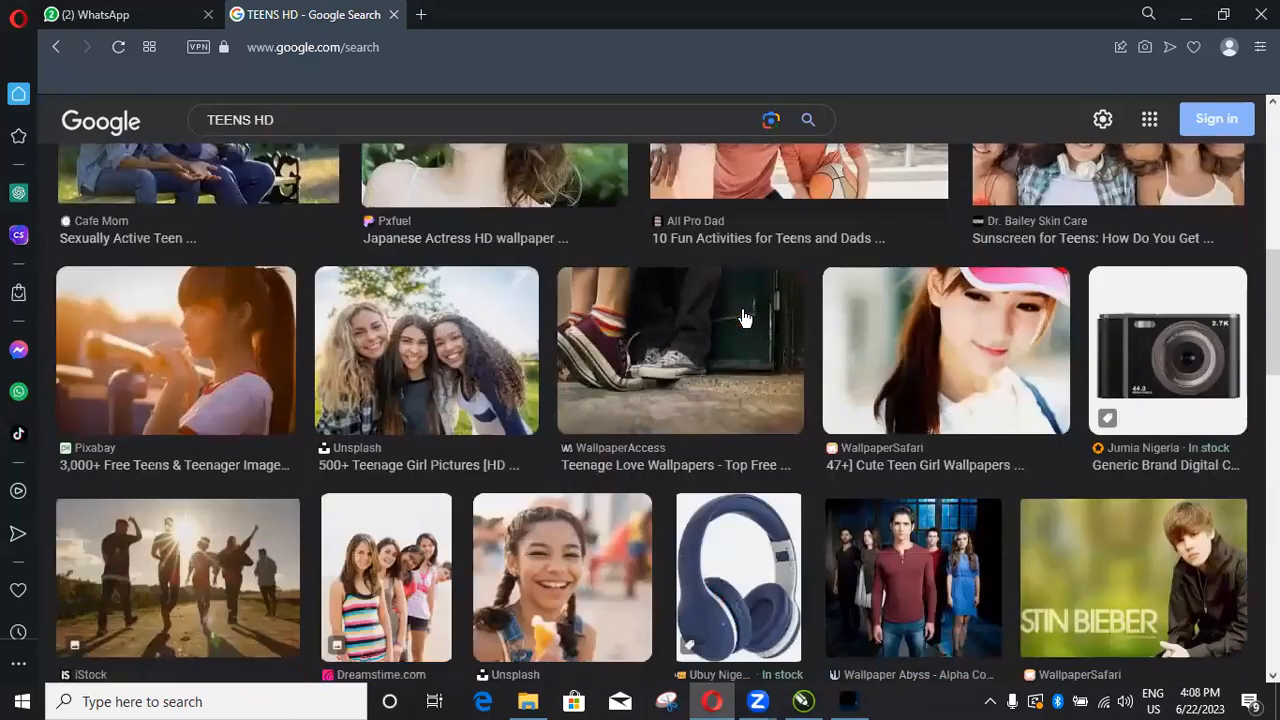
{"action": "scroll", "coordinate": [745, 317], "scroll_direction": "down", "scroll_amount": 4}
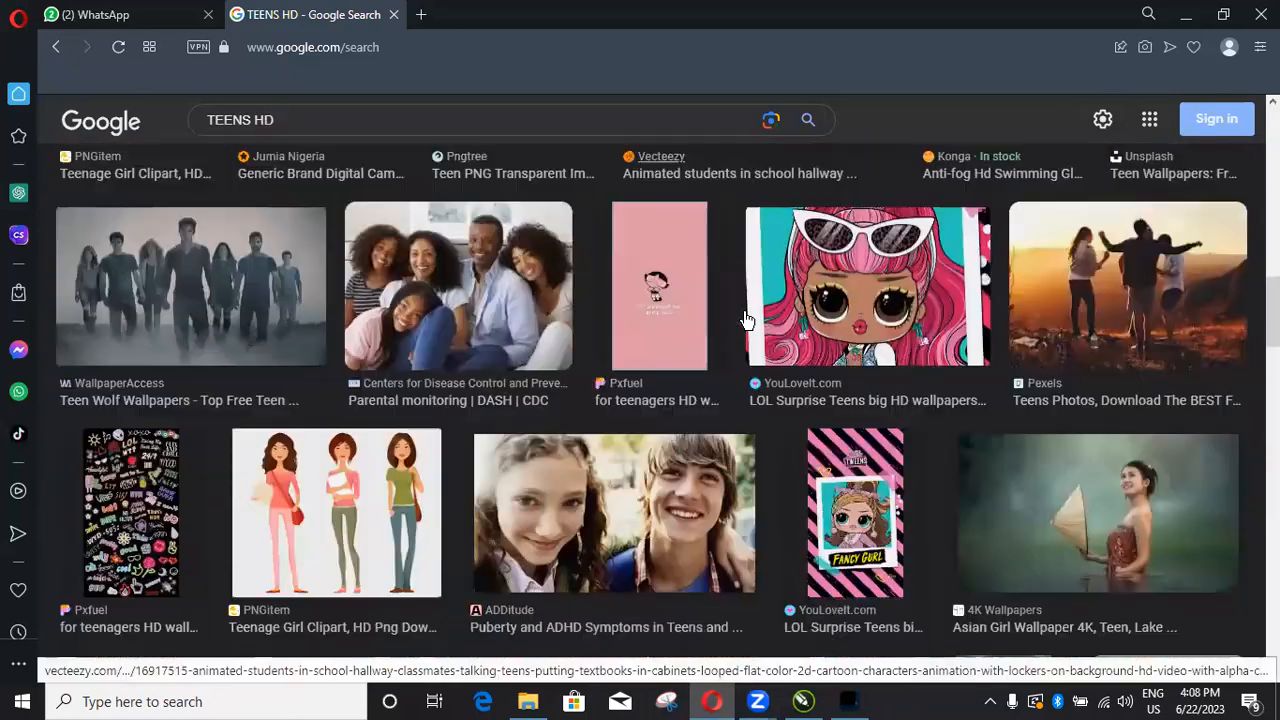
{"action": "scroll", "coordinate": [745, 317], "scroll_direction": "up", "scroll_amount": 4}
{"action": "scroll", "coordinate": [745, 318], "scroll_direction": "down", "scroll_amount": 4}
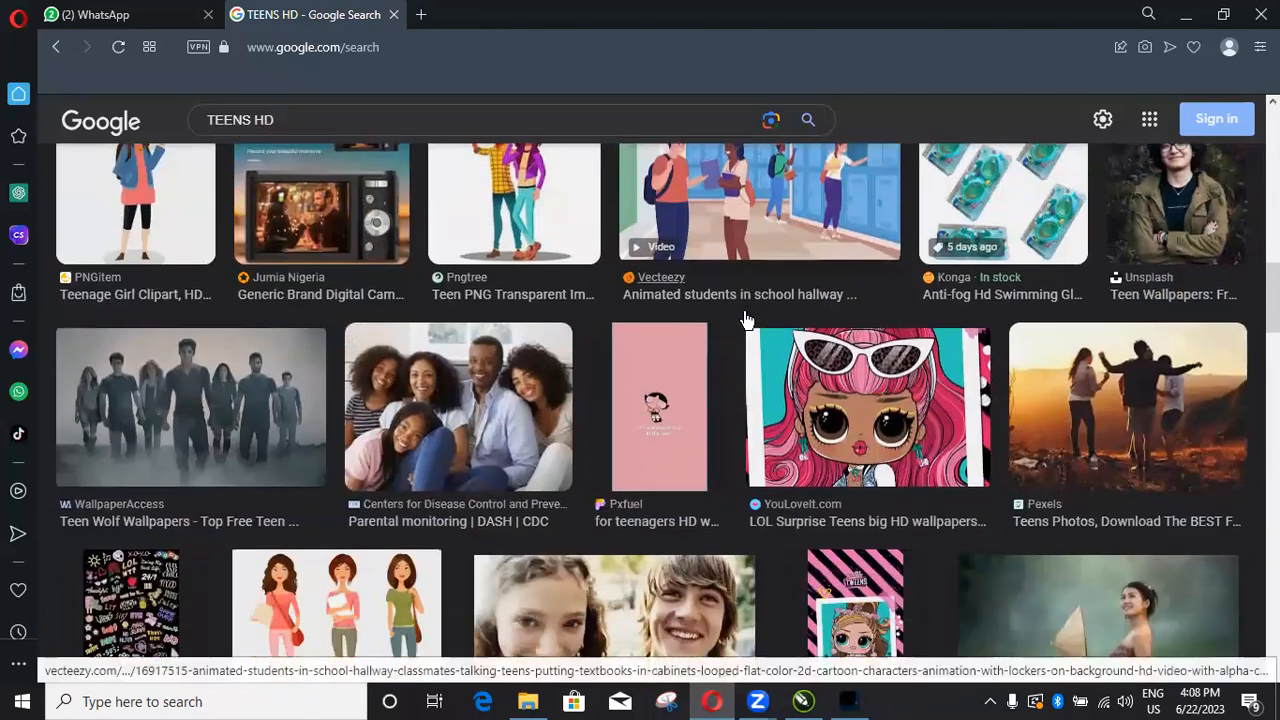
{"action": "scroll", "coordinate": [745, 318], "scroll_direction": "up", "scroll_amount": 4}
{"action": "scroll", "coordinate": [745, 318], "scroll_direction": "down", "scroll_amount": 3}
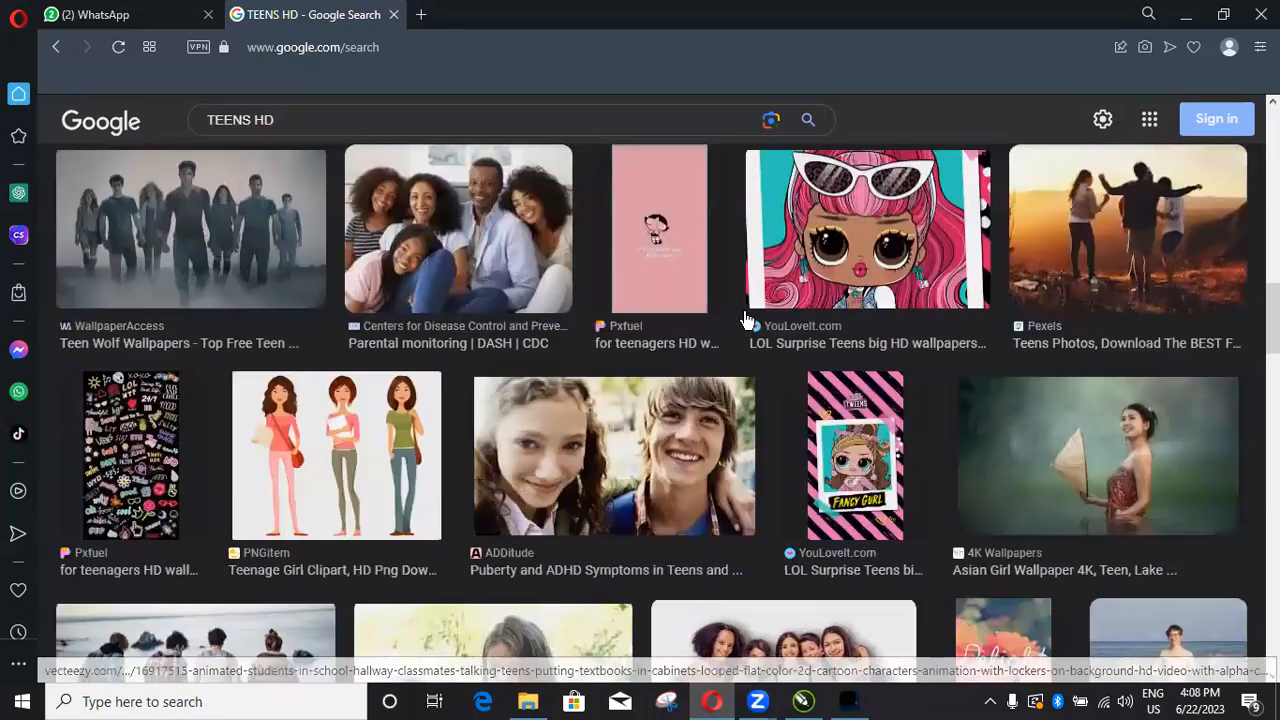
{"action": "scroll", "coordinate": [745, 318], "scroll_direction": "down", "scroll_amount": 3}
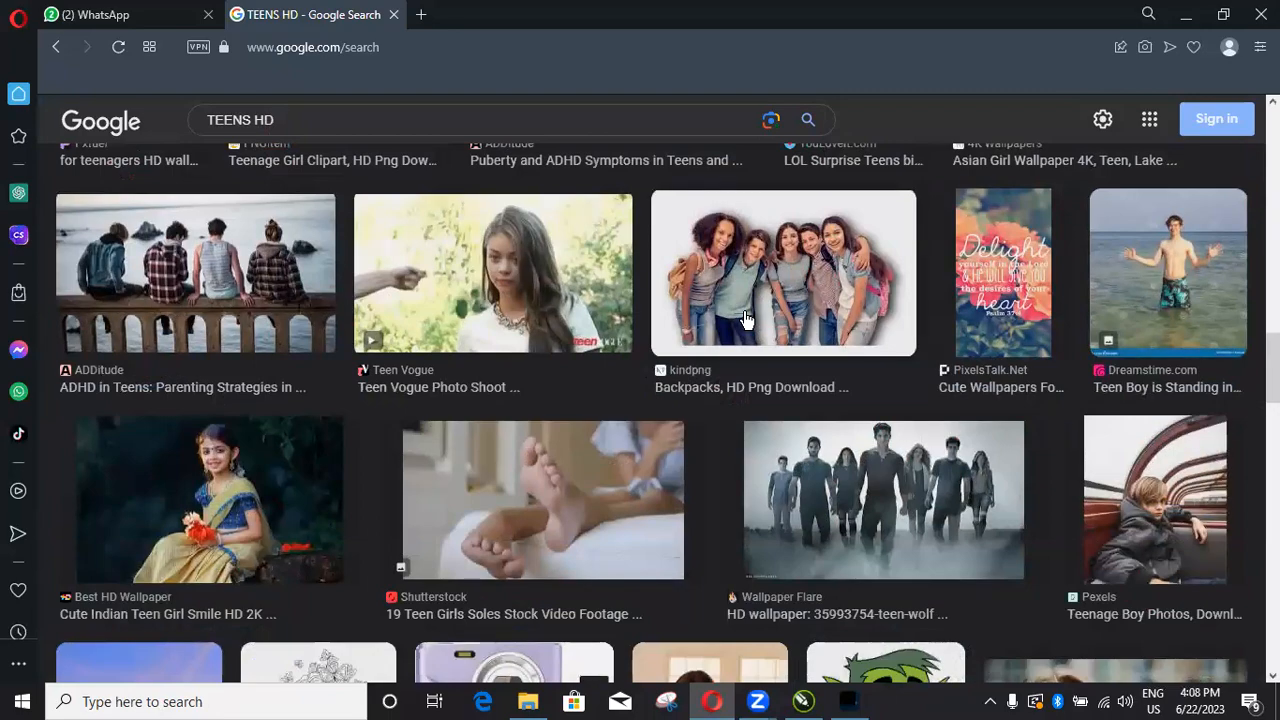
{"action": "scroll", "coordinate": [745, 318], "scroll_direction": "down", "scroll_amount": 3}
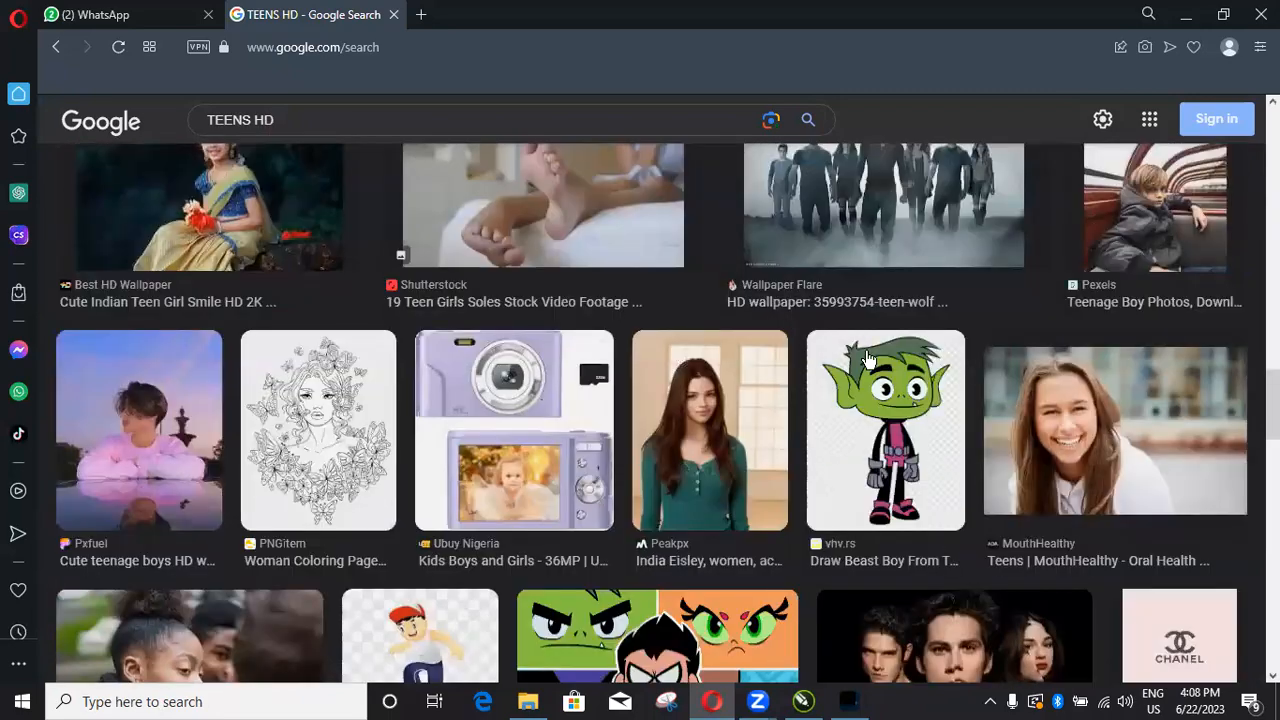
{"action": "scroll", "coordinate": [957, 379], "scroll_direction": "down", "scroll_amount": 3}
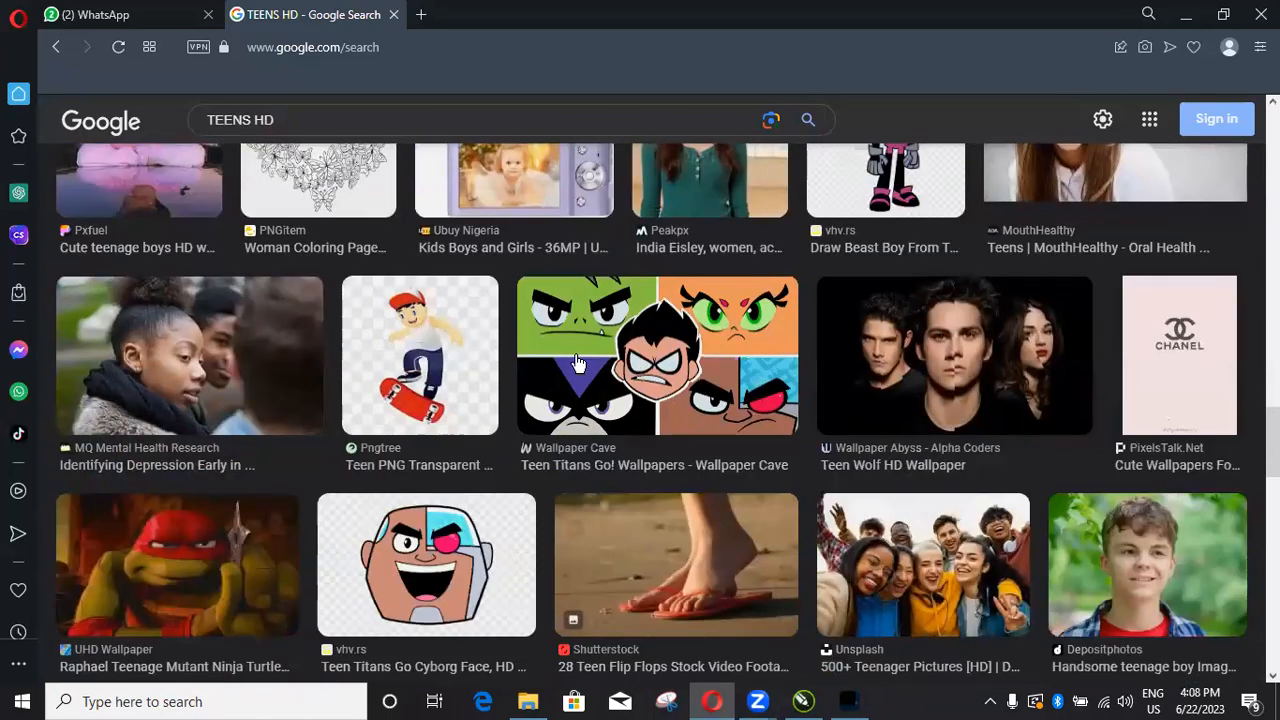
{"action": "scroll", "coordinate": [960, 385], "scroll_direction": "down", "scroll_amount": 3}
{"action": "scroll", "coordinate": [980, 395], "scroll_direction": "down", "scroll_amount": 2}
{"action": "scroll", "coordinate": [985, 390], "scroll_direction": "up", "scroll_amount": 2}
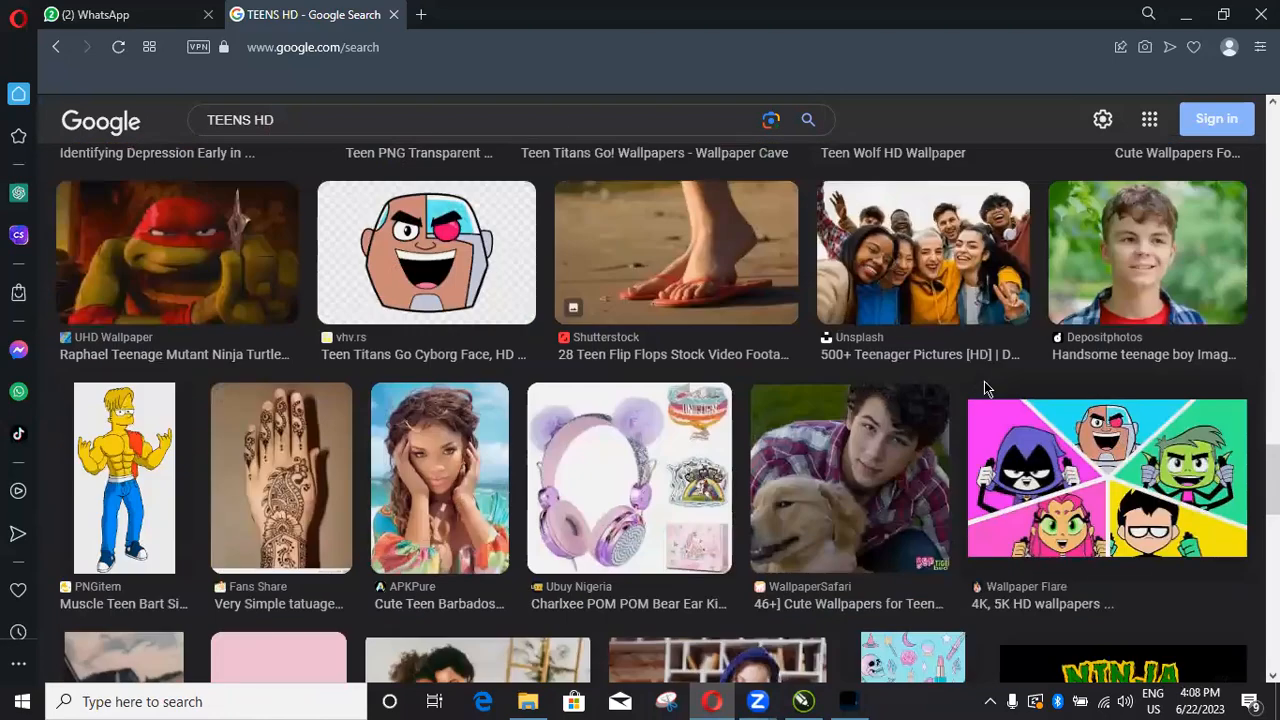
Step: Preview the Unsplash result showing a laughing group of teenagers and open its source page
{"action": "left_click", "coordinate": [897, 280]}
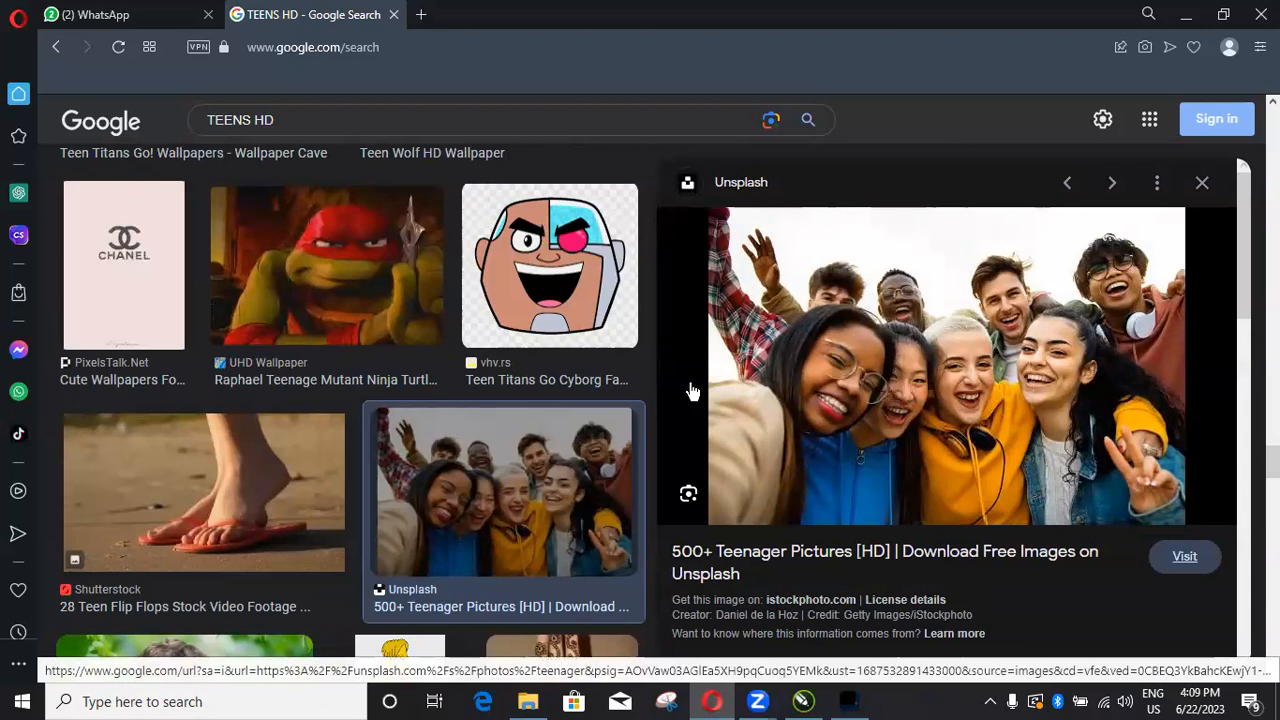
{"action": "left_click", "coordinate": [752, 370]}
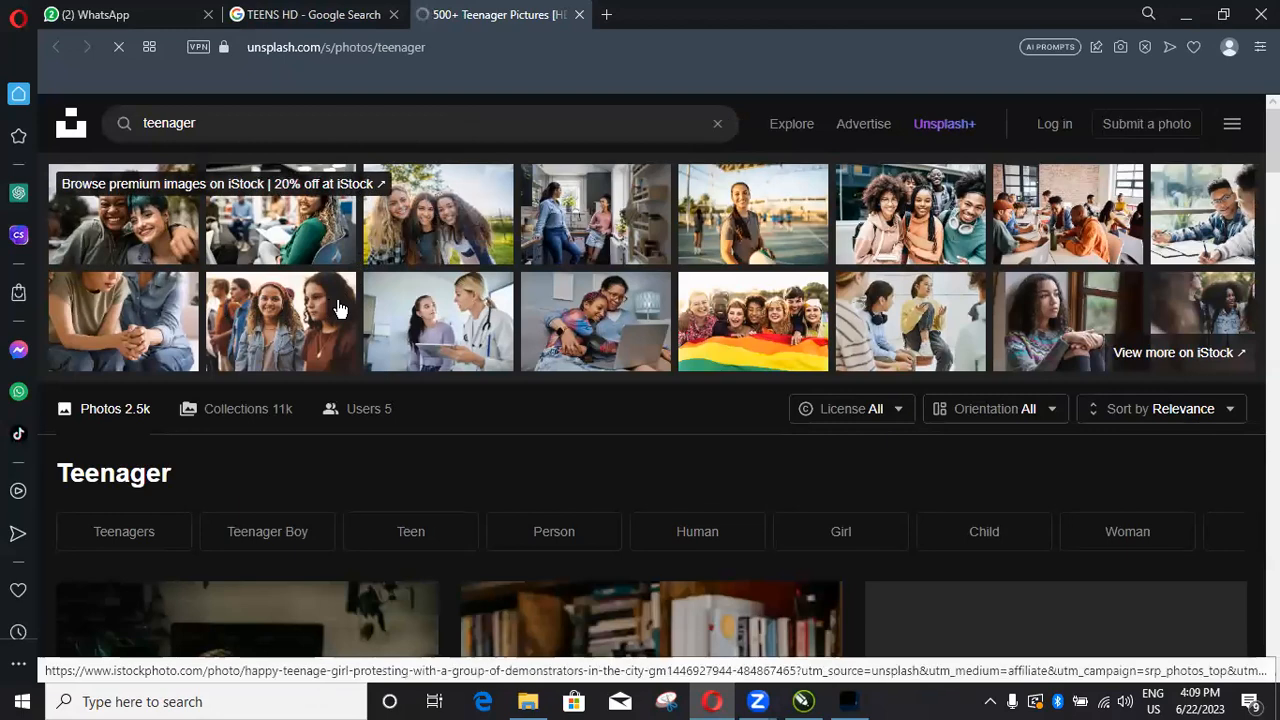
Step: Examine the Unsplash teenager photos and the iStock images below them for a usable teen group picture
{"action": "scroll", "coordinate": [341, 305], "scroll_direction": "down", "scroll_amount": 3}
{"action": "scroll", "coordinate": [347, 309], "scroll_direction": "up", "scroll_amount": 3}
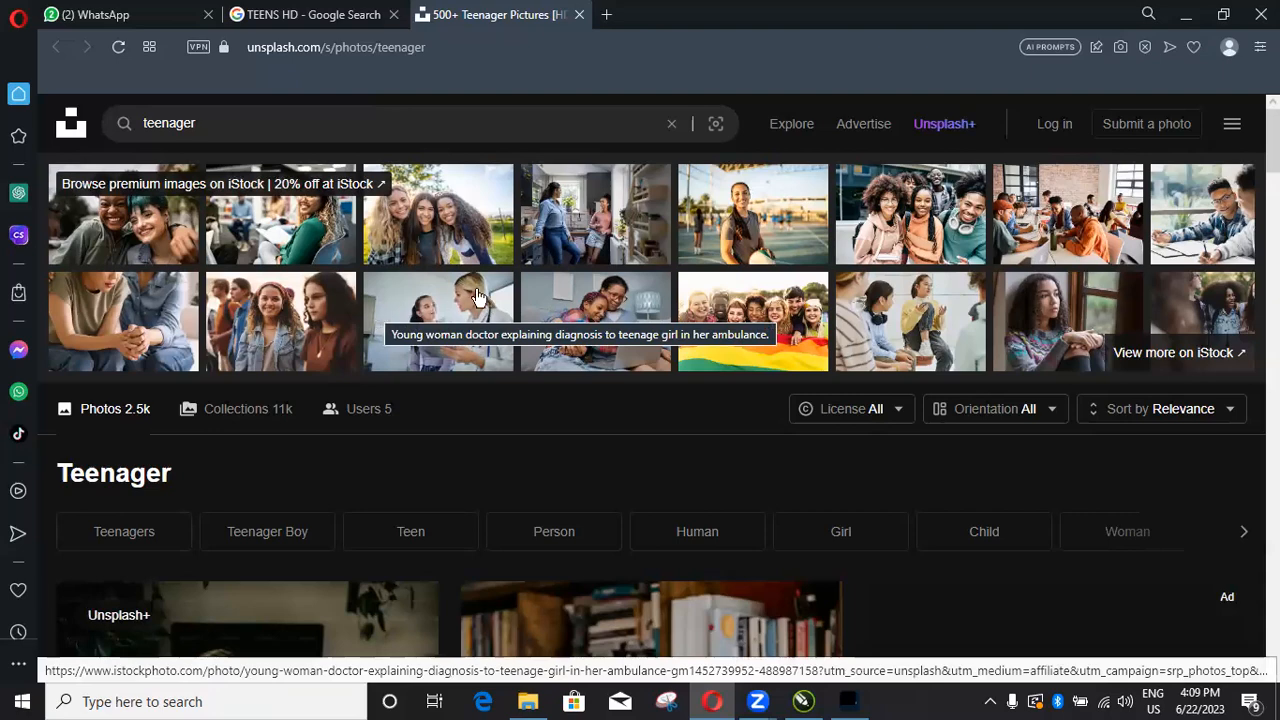
{"action": "scroll", "coordinate": [660, 320], "scroll_direction": "down", "scroll_amount": 3}
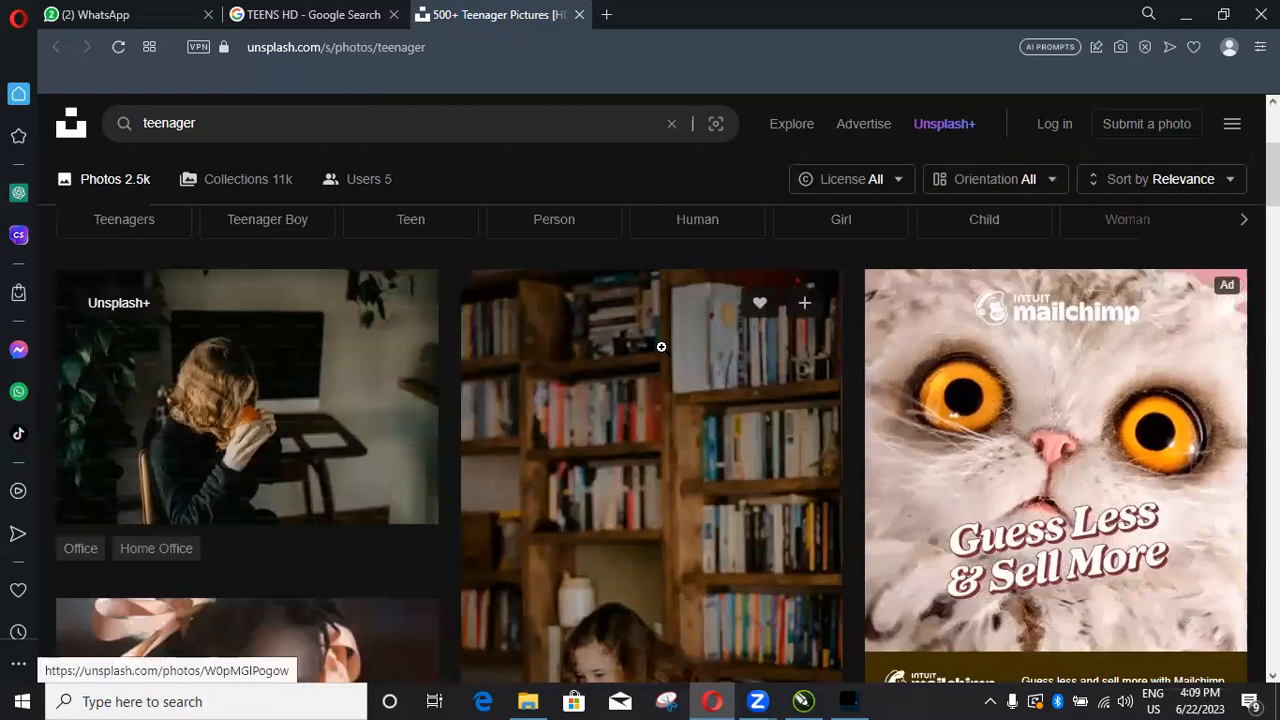
{"action": "scroll", "coordinate": [661, 346], "scroll_direction": "down", "scroll_amount": 7}
{"action": "scroll", "coordinate": [663, 358], "scroll_direction": "down", "scroll_amount": 3}
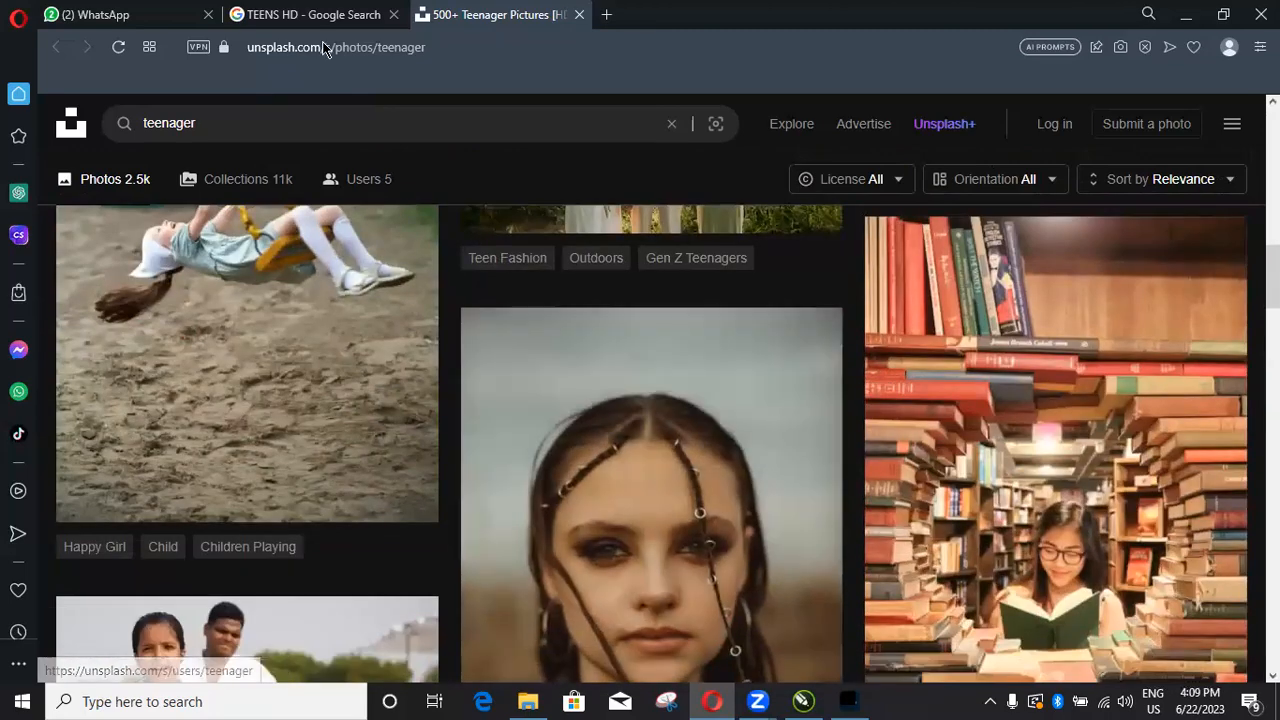
{"action": "scroll", "coordinate": [598, 410], "scroll_direction": "down", "scroll_amount": 3}
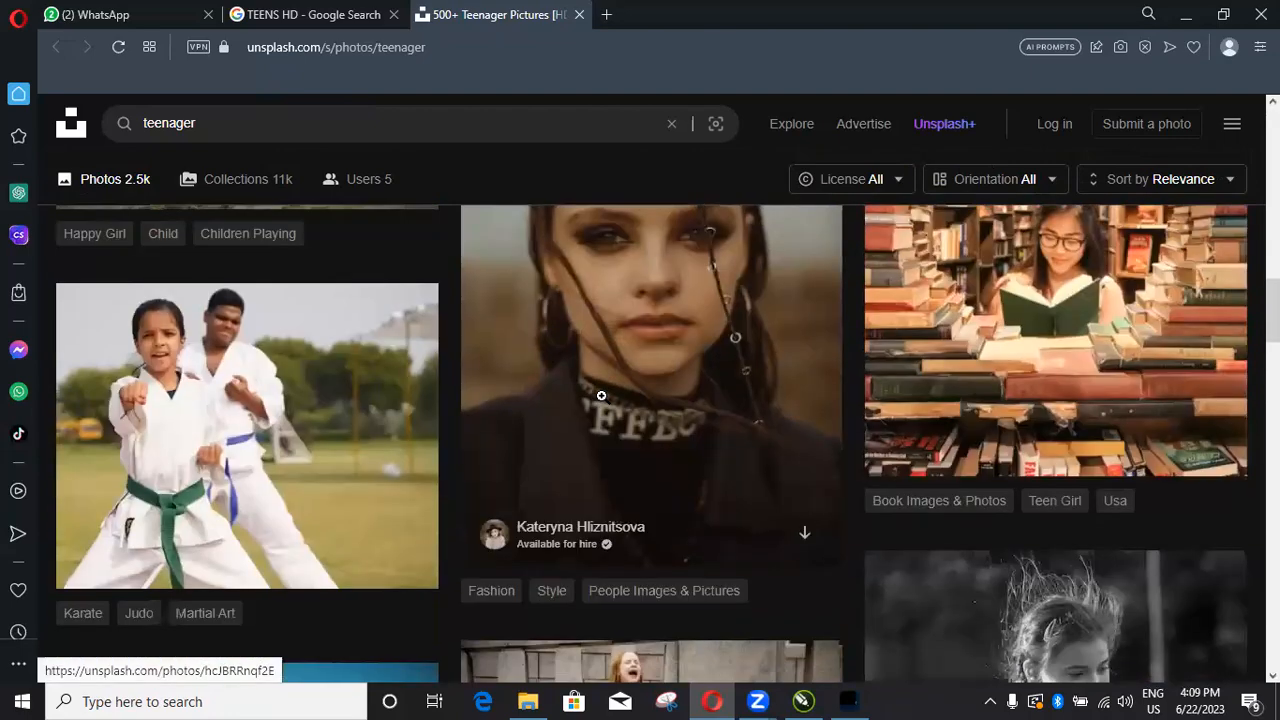
{"action": "scroll", "coordinate": [640, 414], "scroll_direction": "down", "scroll_amount": 6}
{"action": "scroll", "coordinate": [674, 414], "scroll_direction": "down", "scroll_amount": 5}
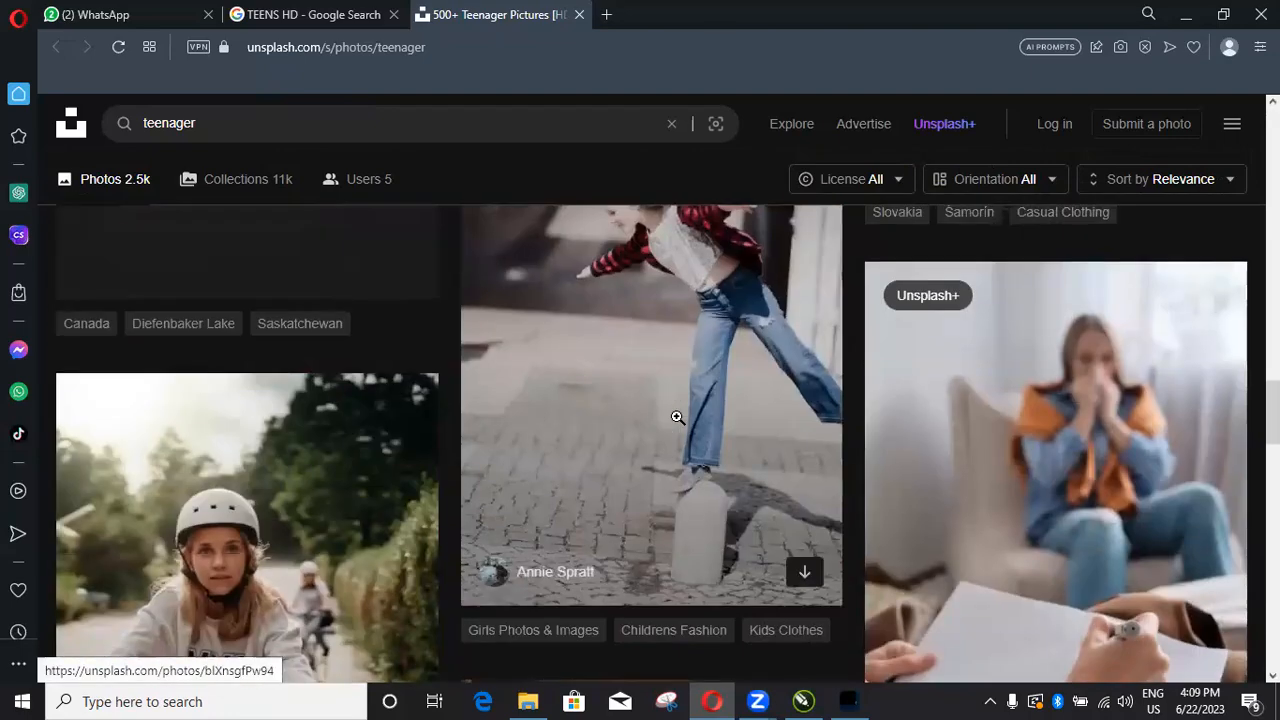
{"action": "scroll", "coordinate": [676, 421], "scroll_direction": "down", "scroll_amount": 7}
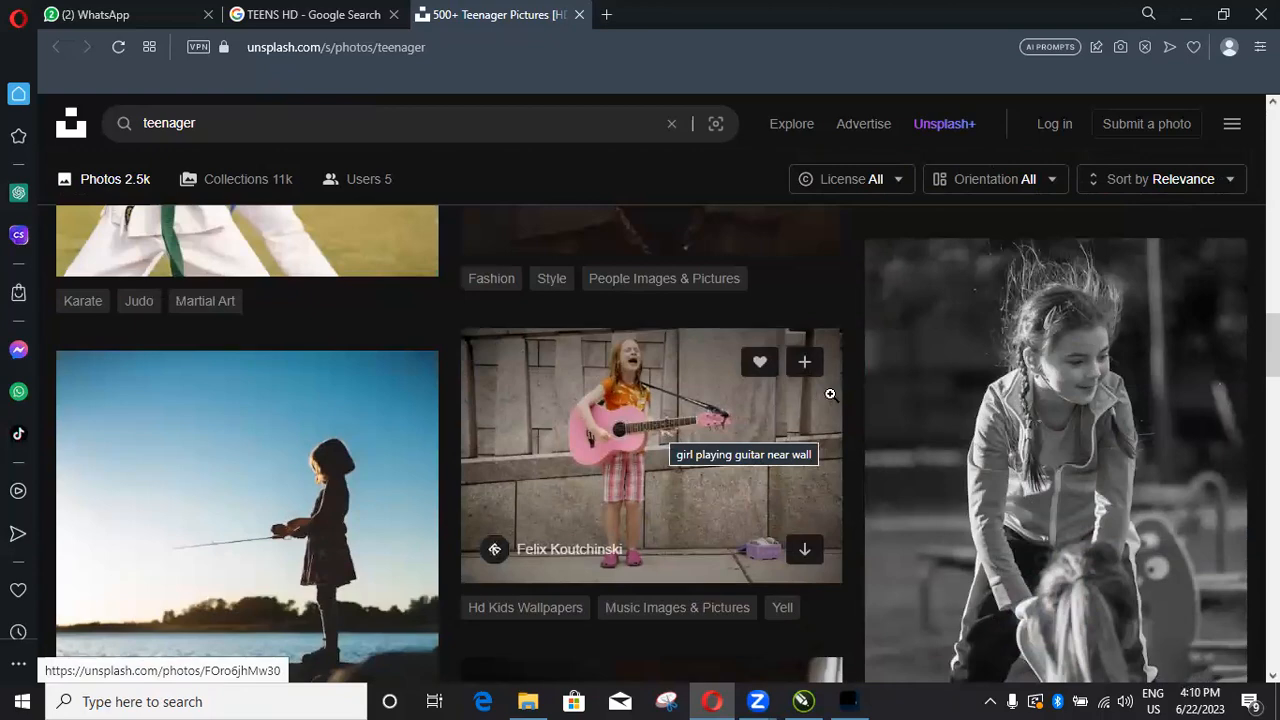
{"action": "scroll", "coordinate": [830, 393], "scroll_direction": "down", "scroll_amount": 15}
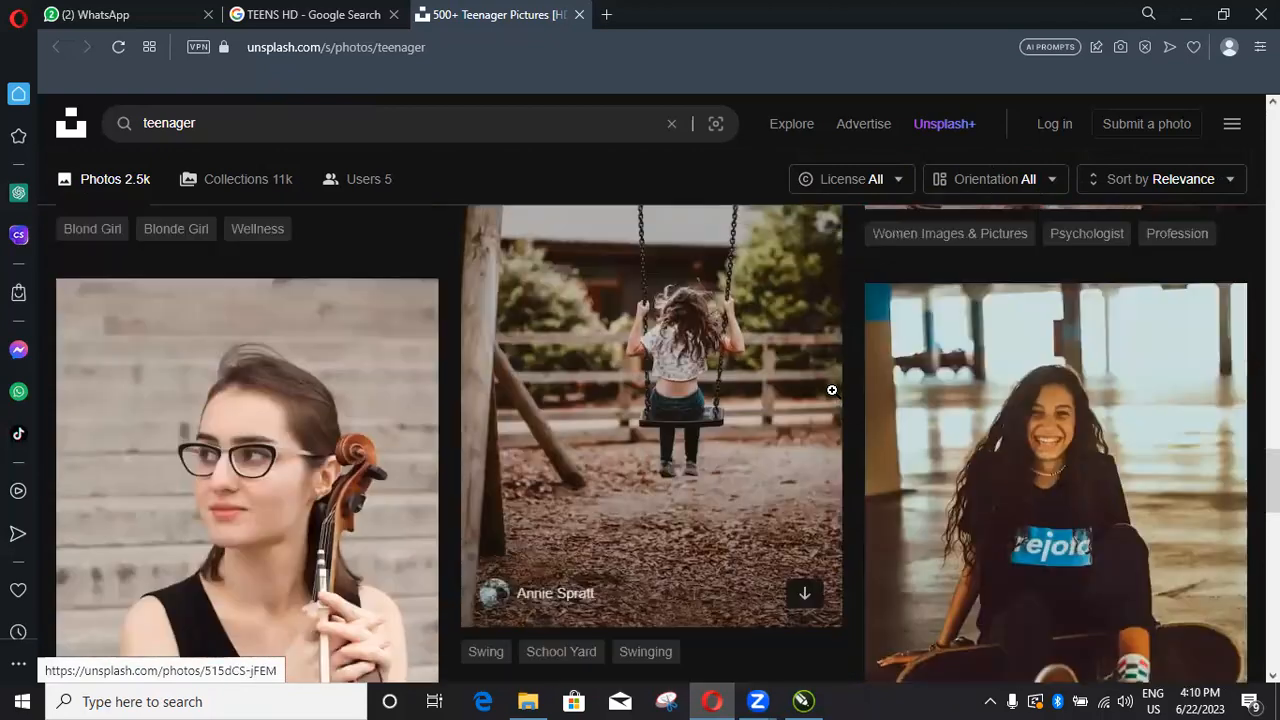
{"action": "scroll", "coordinate": [831, 390], "scroll_direction": "down", "scroll_amount": 5}
{"action": "scroll", "coordinate": [889, 377], "scroll_direction": "up", "scroll_amount": 3}
{"action": "scroll", "coordinate": [891, 378], "scroll_direction": "down", "scroll_amount": 3}
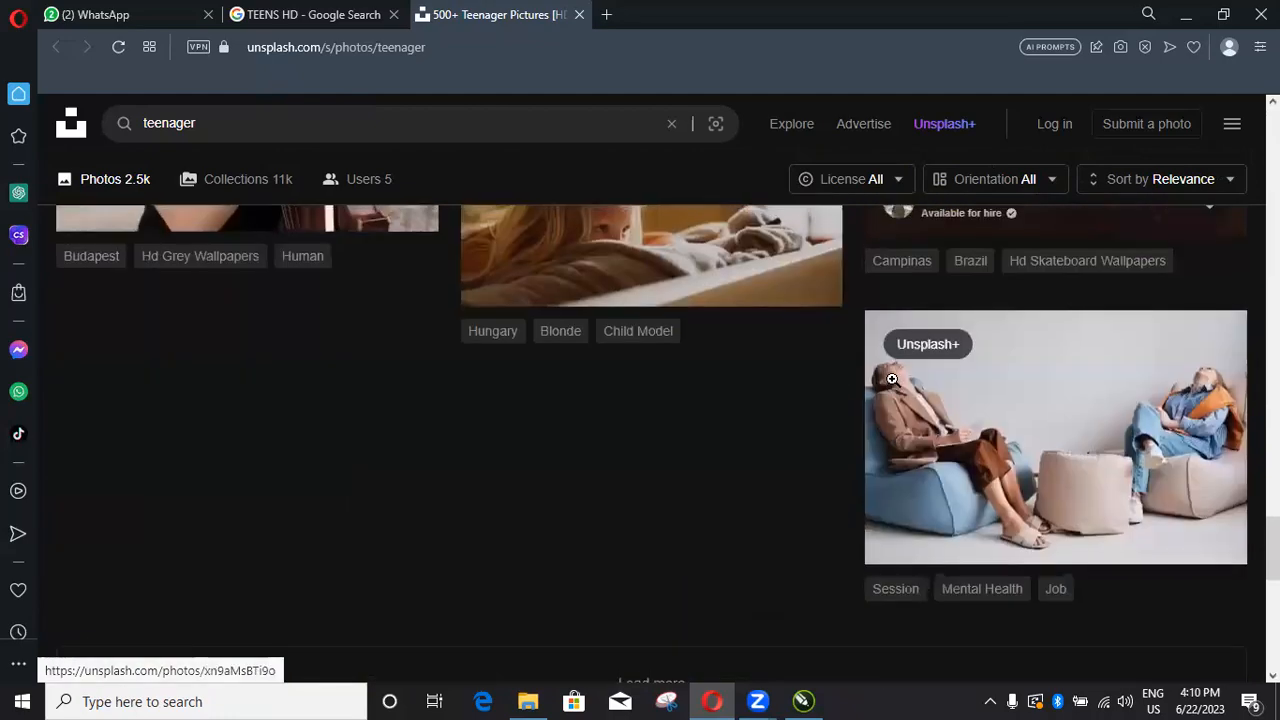
{"action": "scroll", "coordinate": [892, 379], "scroll_direction": "up", "scroll_amount": 20}
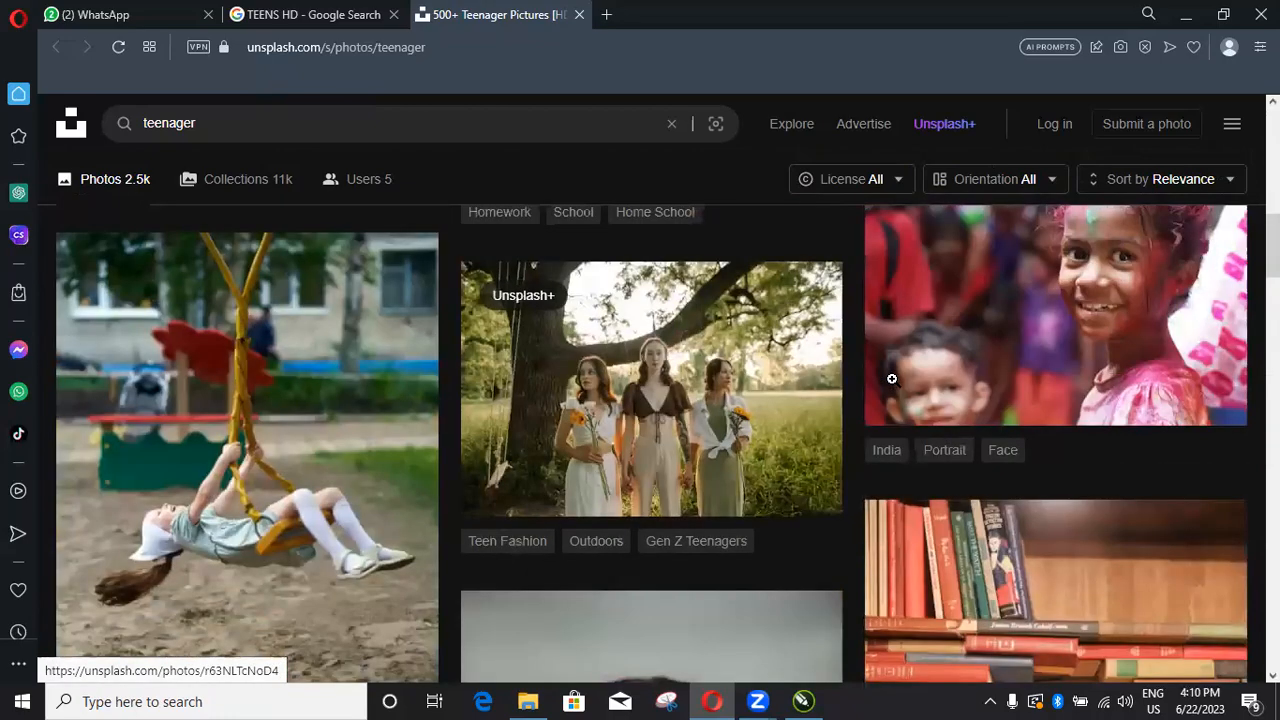
{"action": "scroll", "coordinate": [892, 379], "scroll_direction": "up", "scroll_amount": 10}
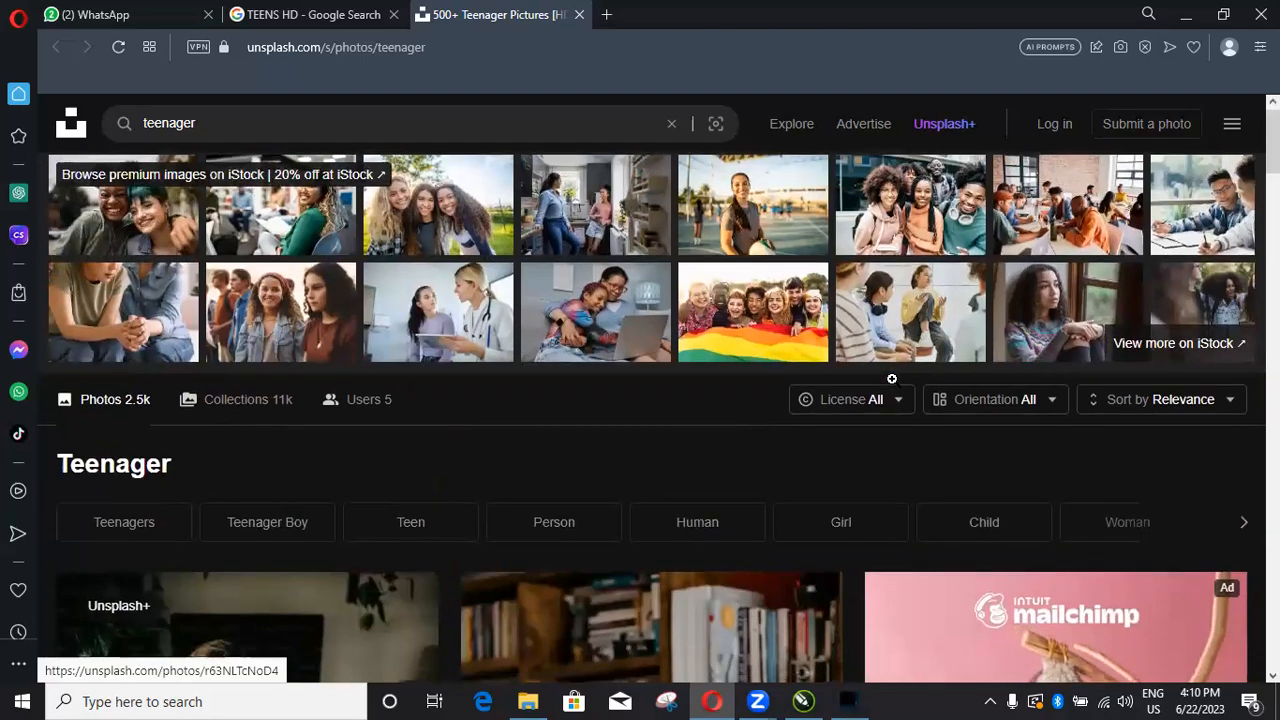
{"action": "scroll", "coordinate": [892, 379], "scroll_direction": "down", "scroll_amount": 20}
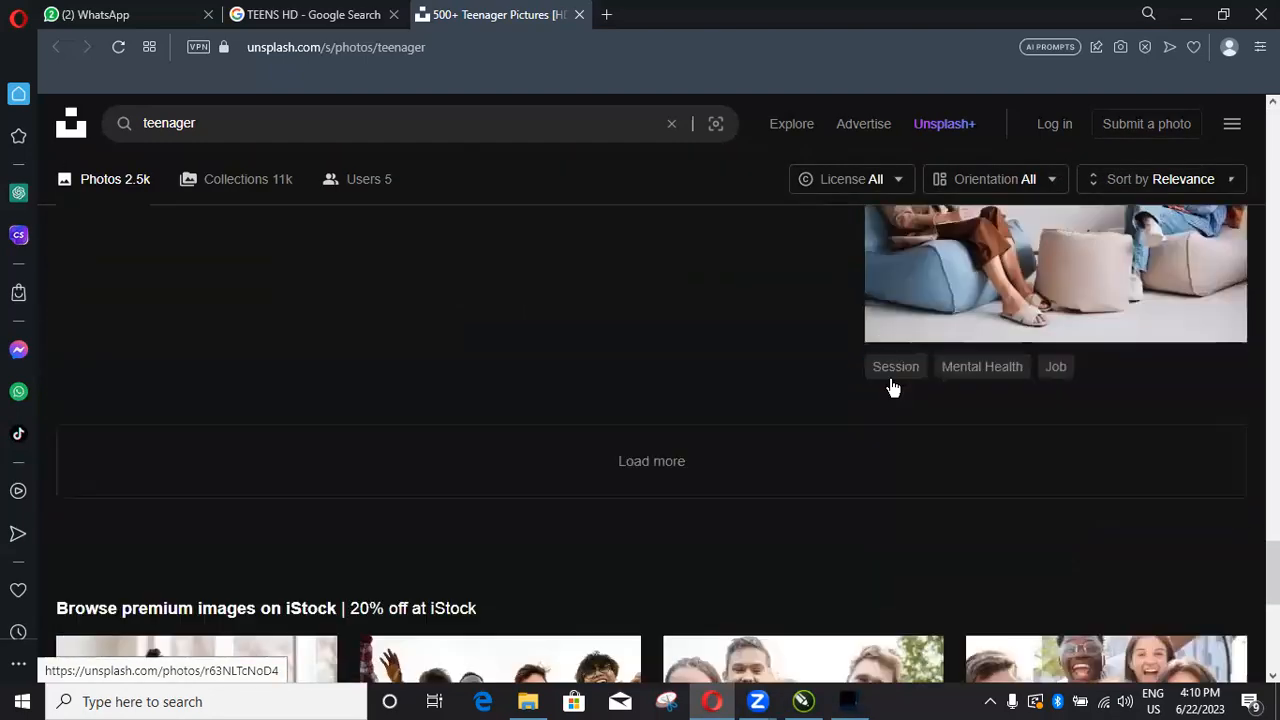
{"action": "scroll", "coordinate": [893, 389], "scroll_direction": "down", "scroll_amount": 4}
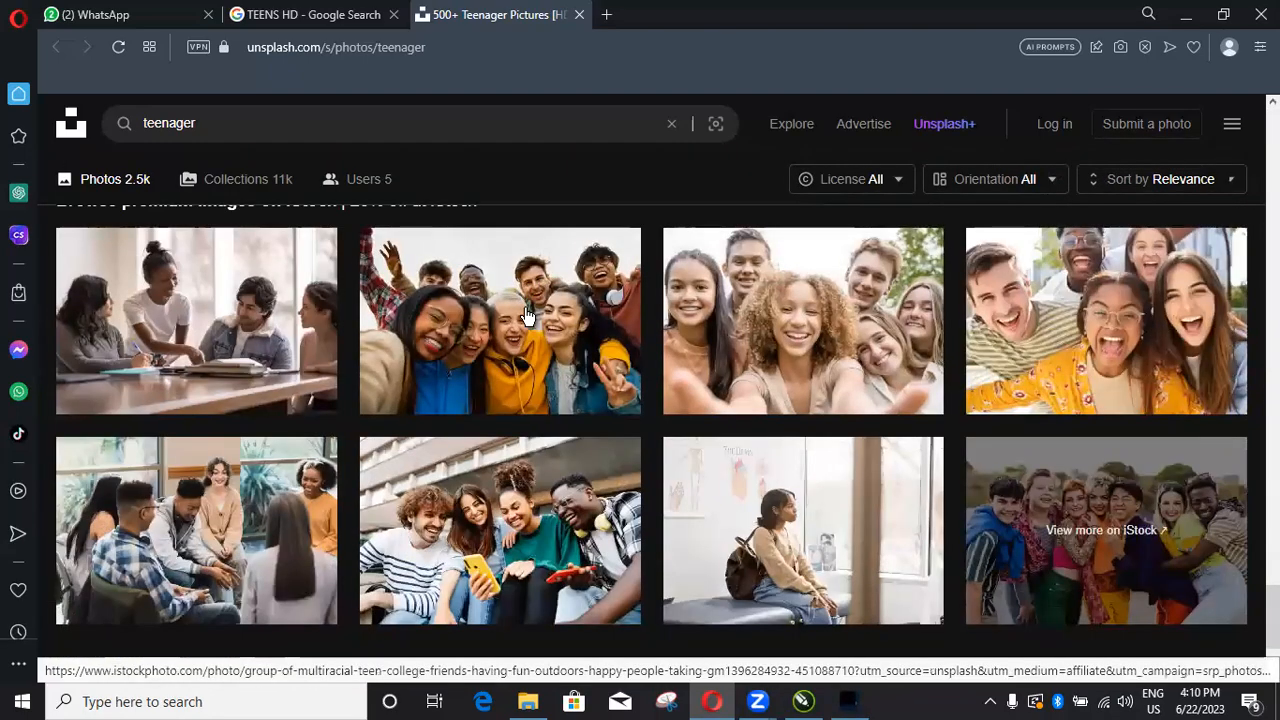
{"action": "scroll", "coordinate": [530, 318], "scroll_direction": "up", "scroll_amount": 3}
{"action": "scroll", "coordinate": [537, 323], "scroll_direction": "down", "scroll_amount": 3}
{"action": "scroll", "coordinate": [531, 324], "scroll_direction": "up", "scroll_amount": 3}
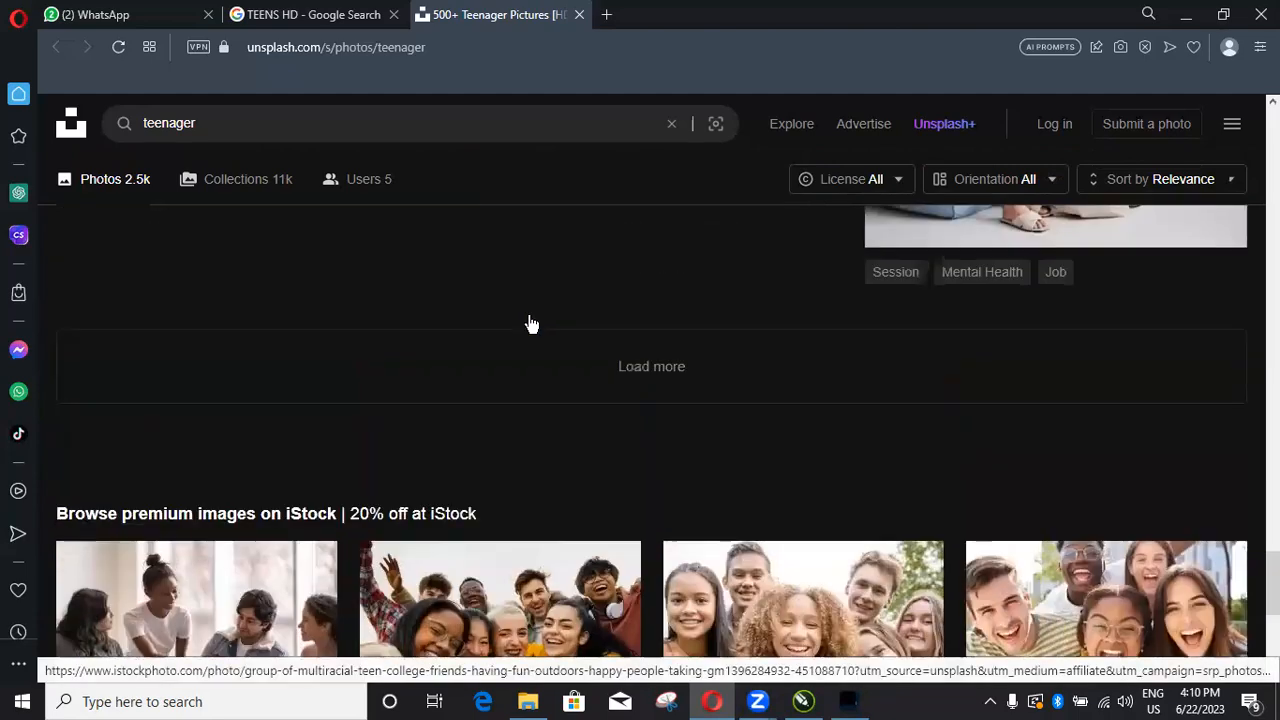
{"action": "scroll", "coordinate": [634, 514], "scroll_direction": "down", "scroll_amount": 5}
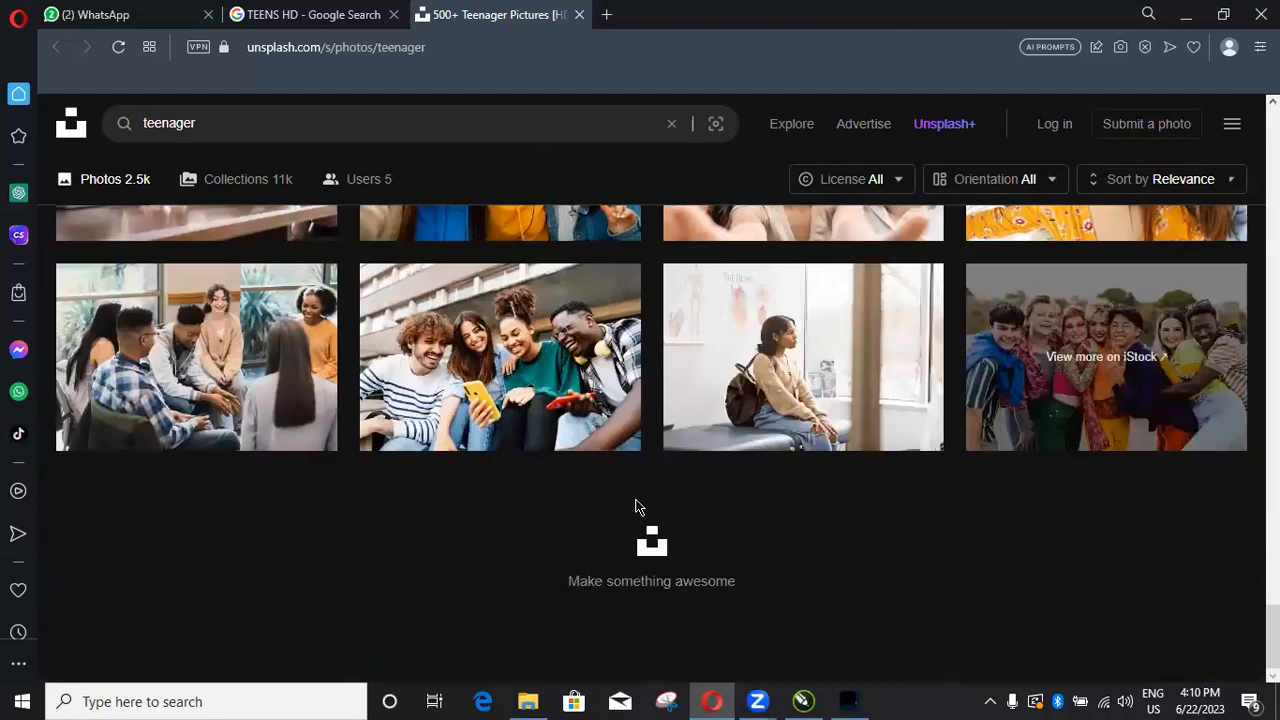
{"action": "scroll", "coordinate": [742, 466], "scroll_direction": "up", "scroll_amount": 8}
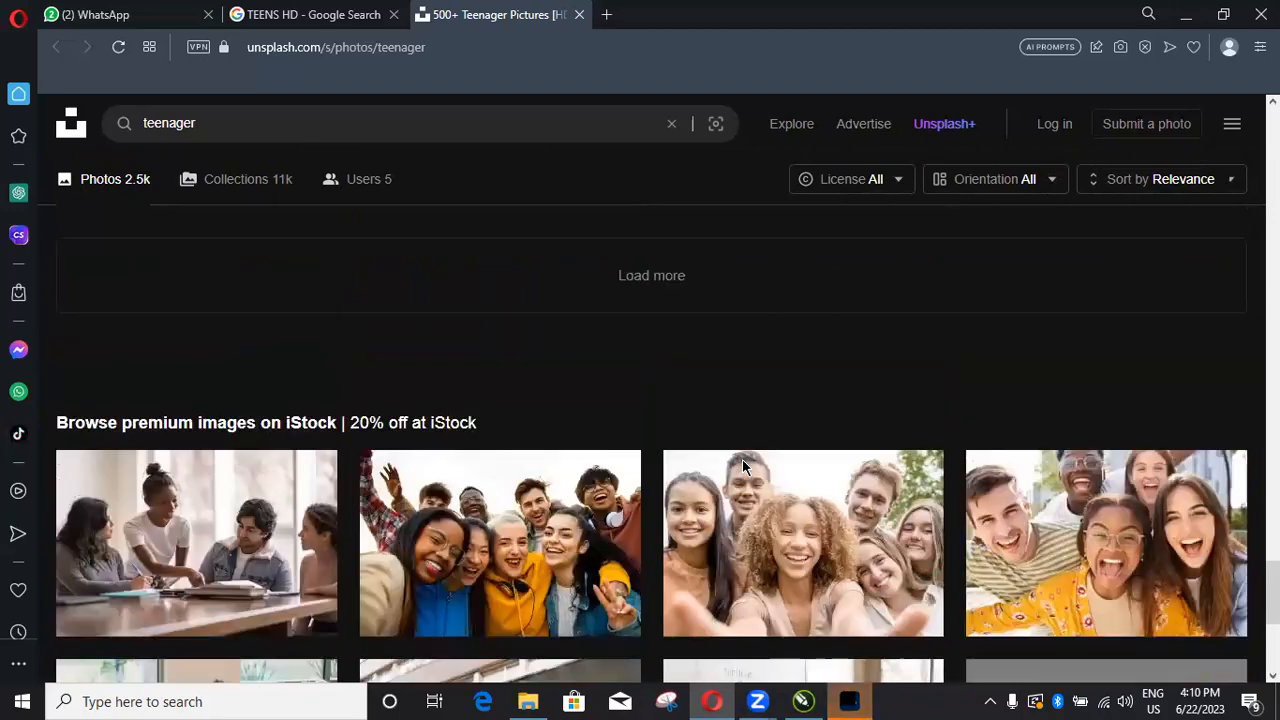
{"action": "scroll", "coordinate": [742, 461], "scroll_direction": "up", "scroll_amount": 10}
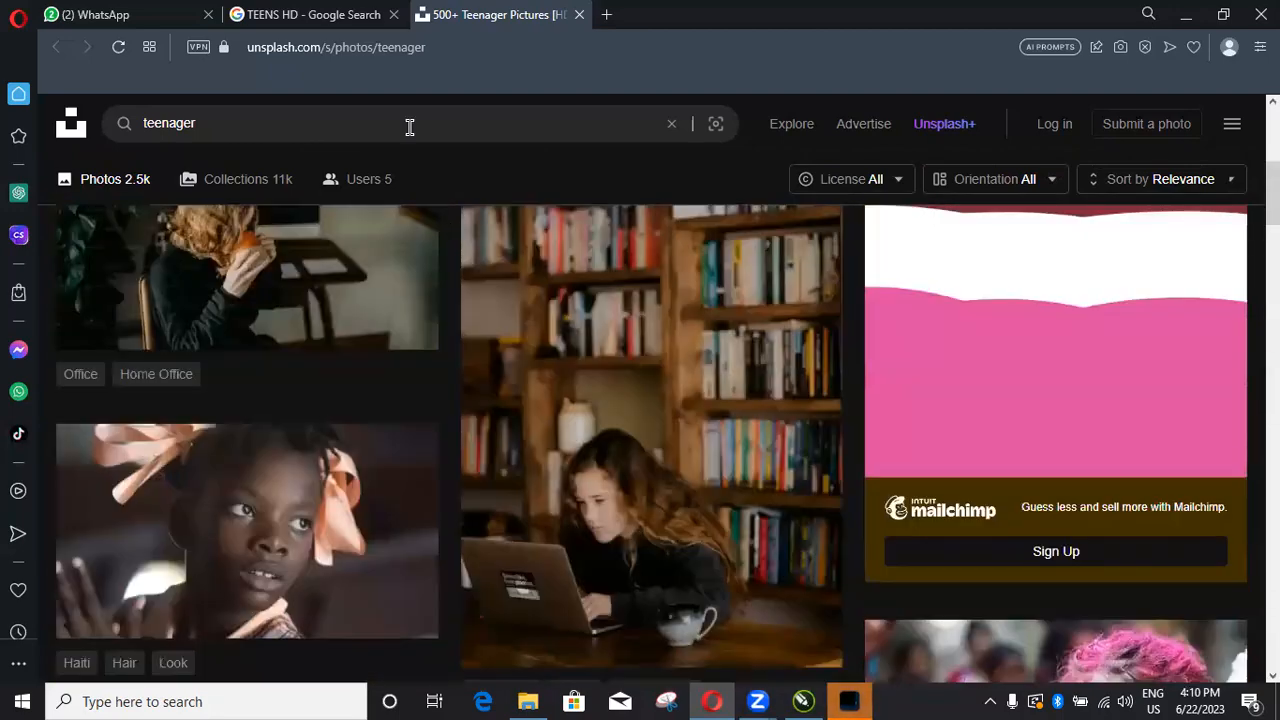
Step: Start replacing the Unsplash page address with the Pexels site name, entering "Pexe"
{"action": "left_click", "coordinate": [312, 47]}
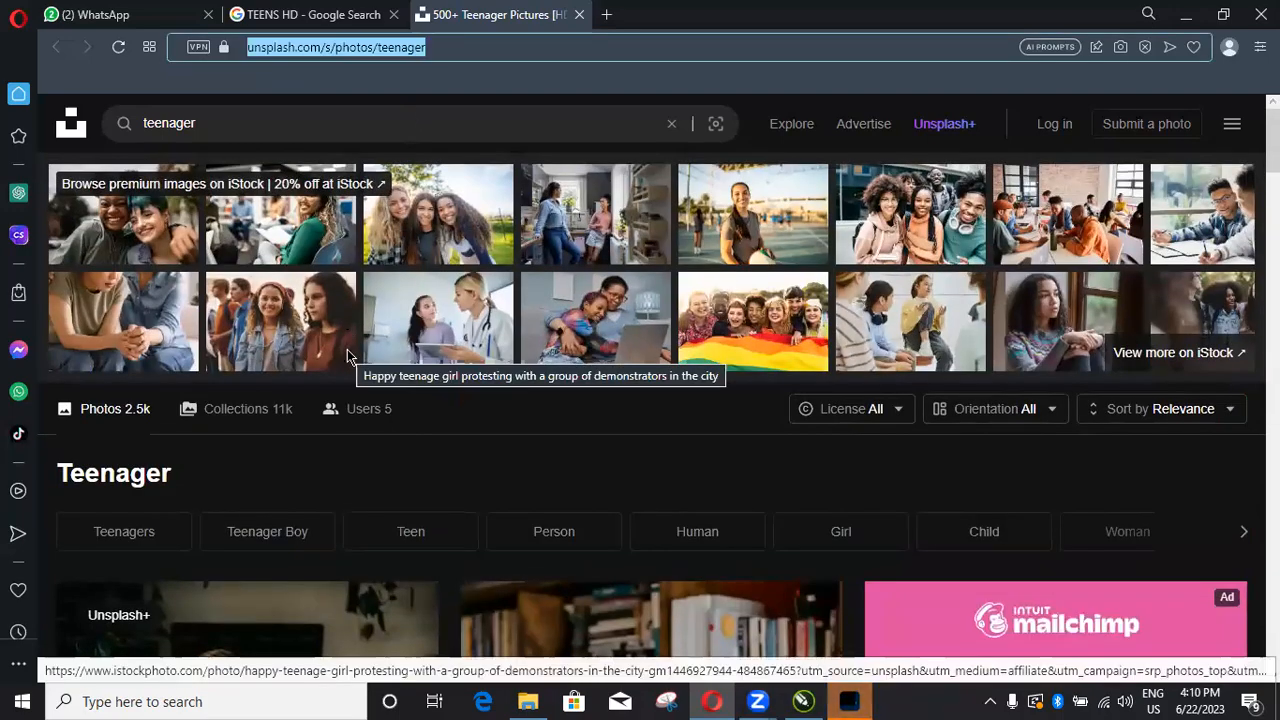
{"action": "type", "text": "PE"}
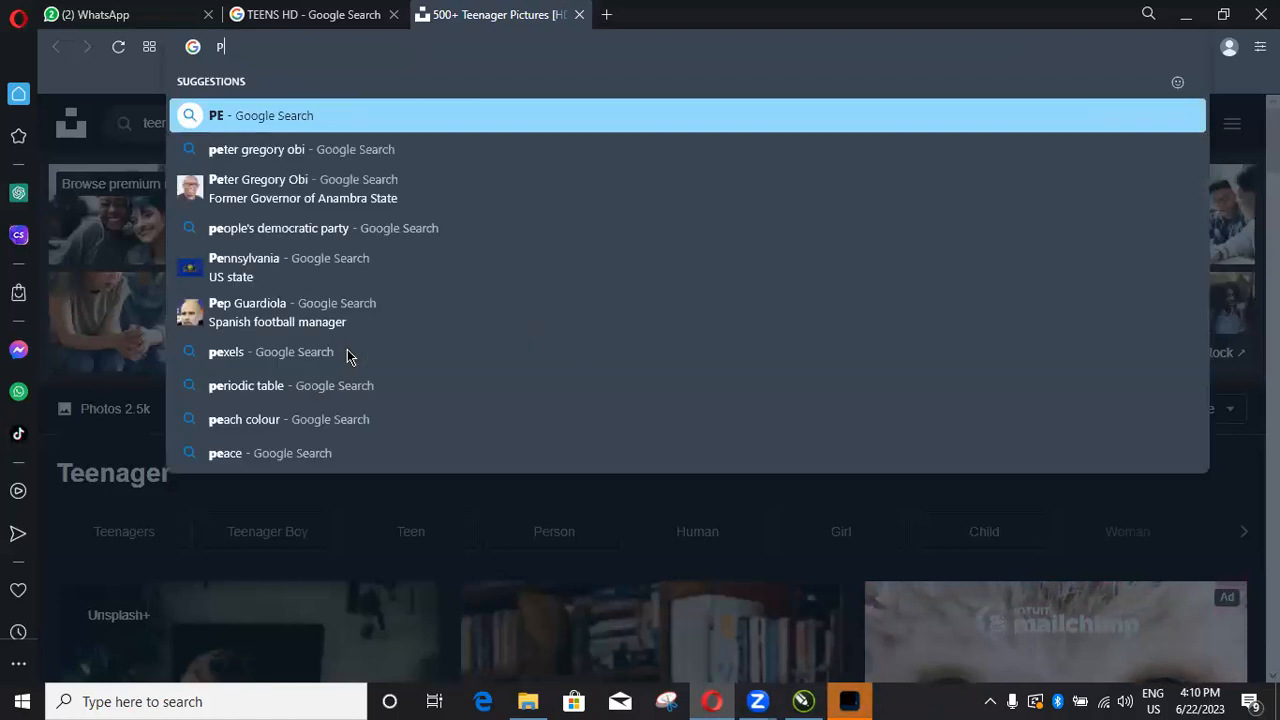
{"action": "type", "text": "exe"}
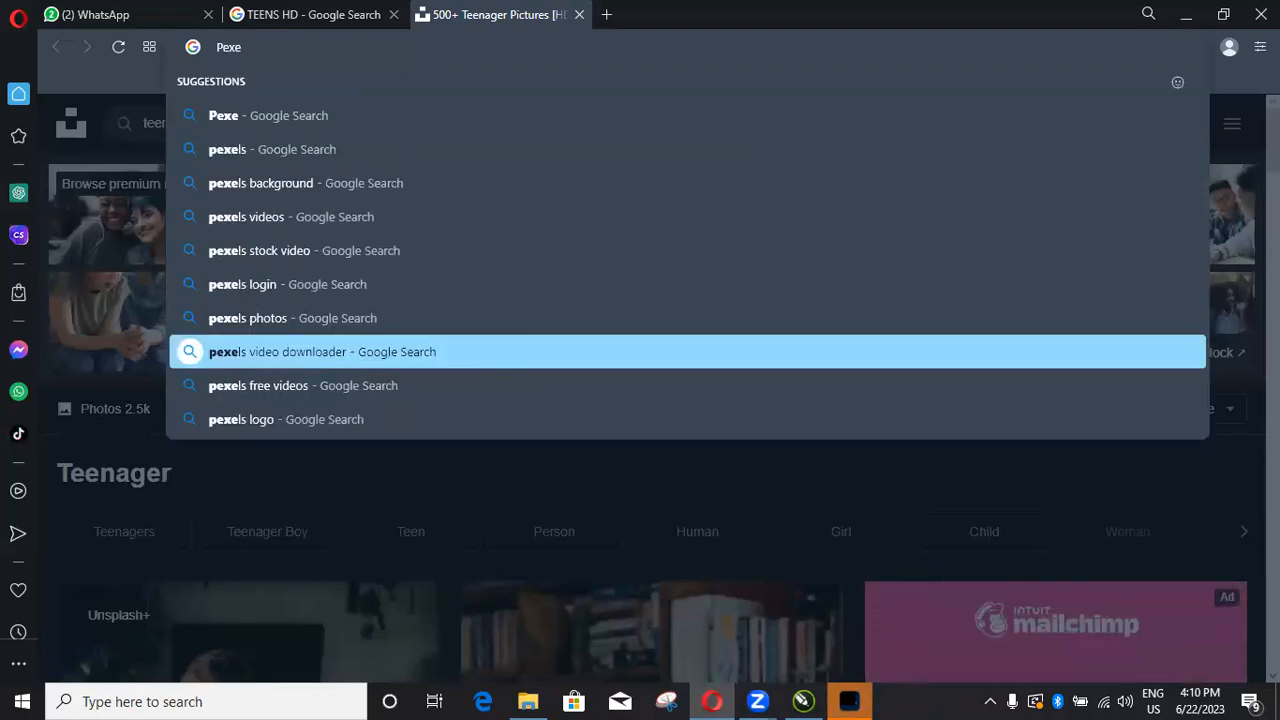
Step: Minimize the open windows and preview the pexels-cottonbro-studio-10536994 photo in the desktop's TEENZHUB BRANDING folder
{"action": "left_click", "coordinate": [1100, 18]}
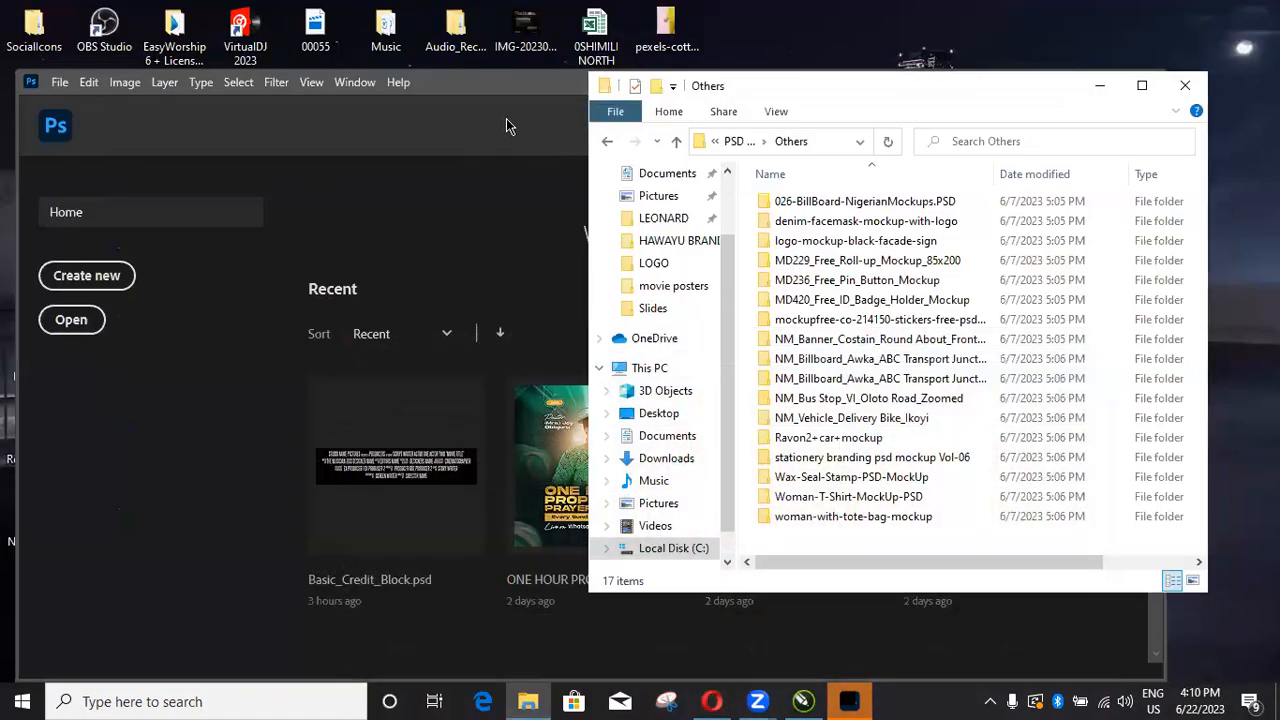
{"action": "left_click", "coordinate": [506, 118]}
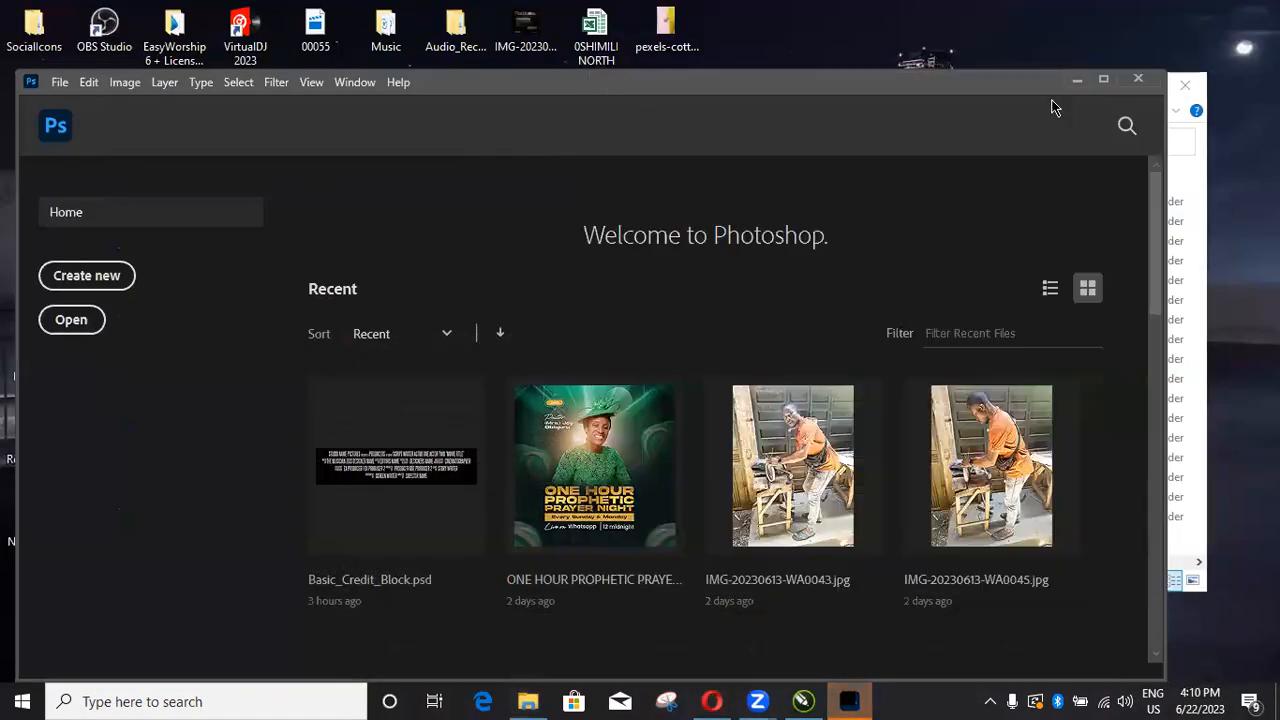
{"action": "left_click", "coordinate": [1077, 79]}
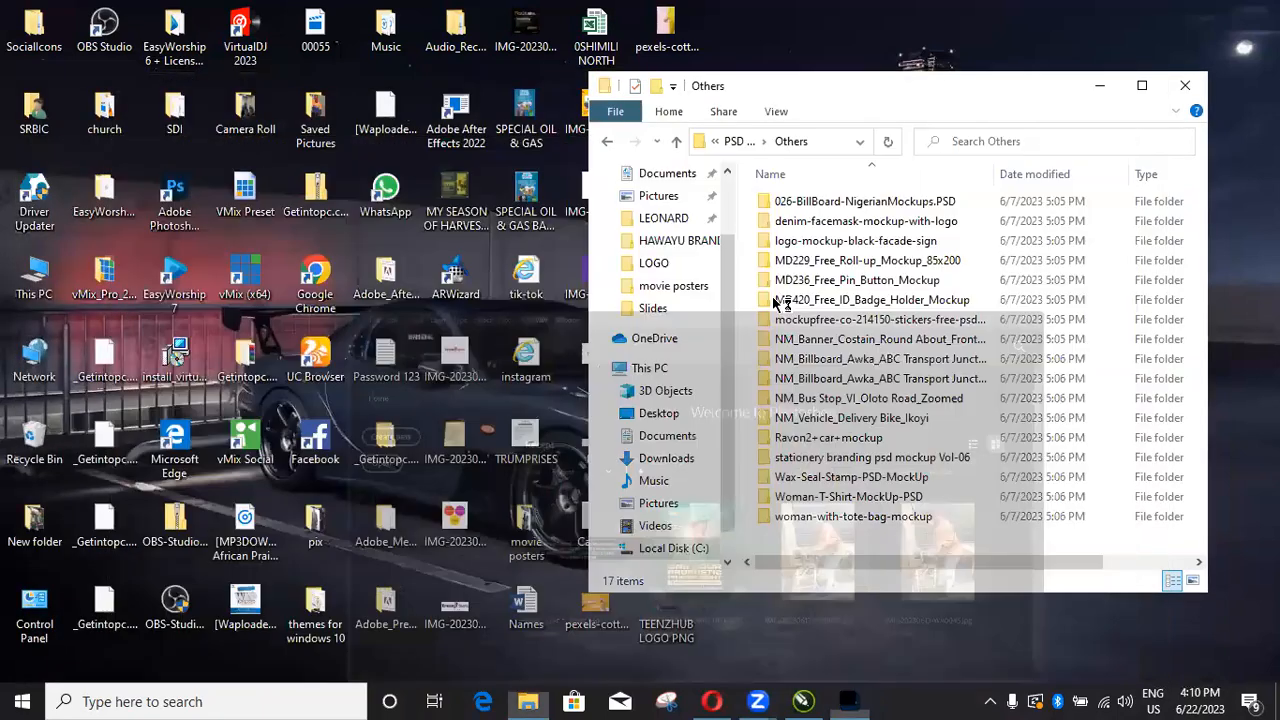
{"action": "left_click", "coordinate": [1099, 85]}
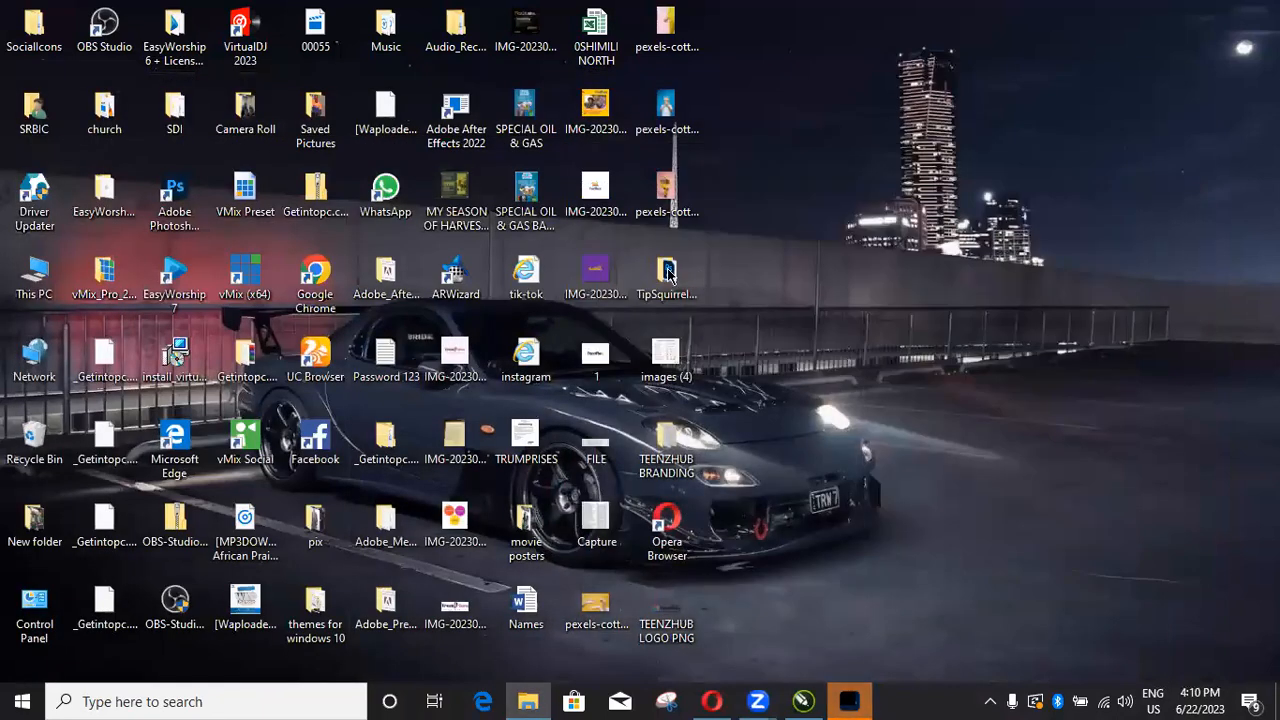
{"action": "double_click", "coordinate": [672, 450]}
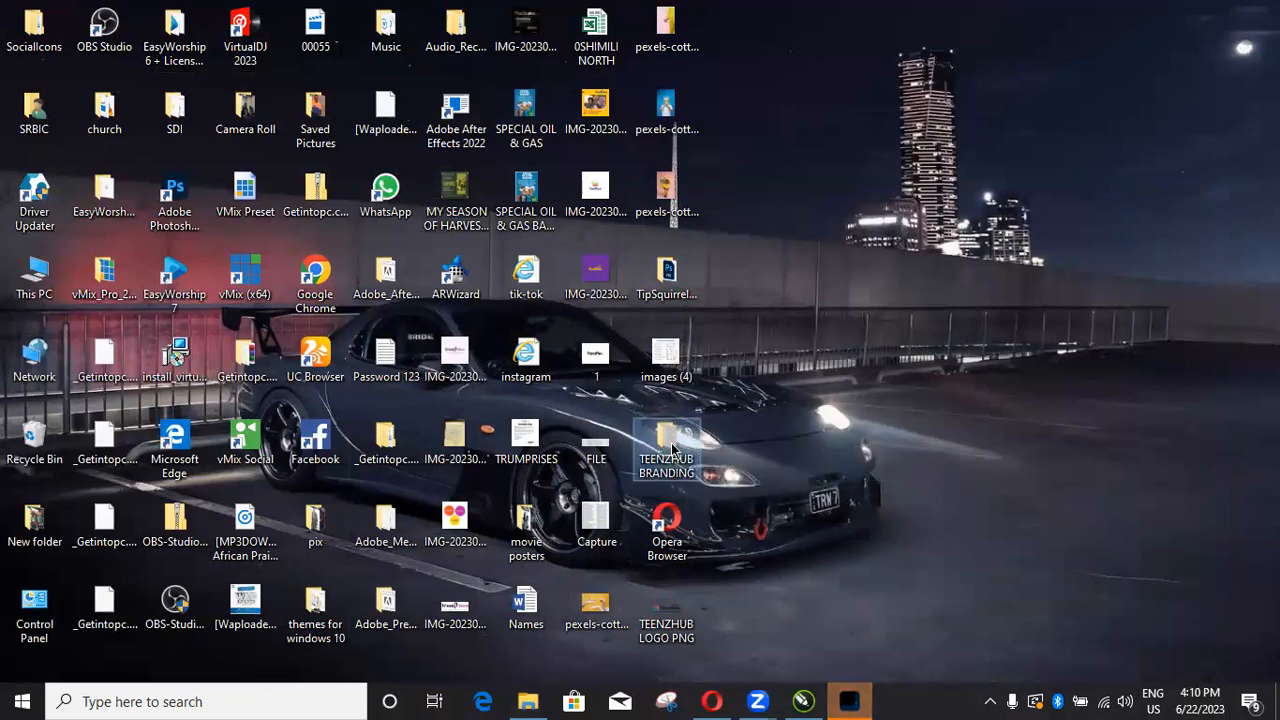
{"action": "double_click", "coordinate": [1175, 362]}
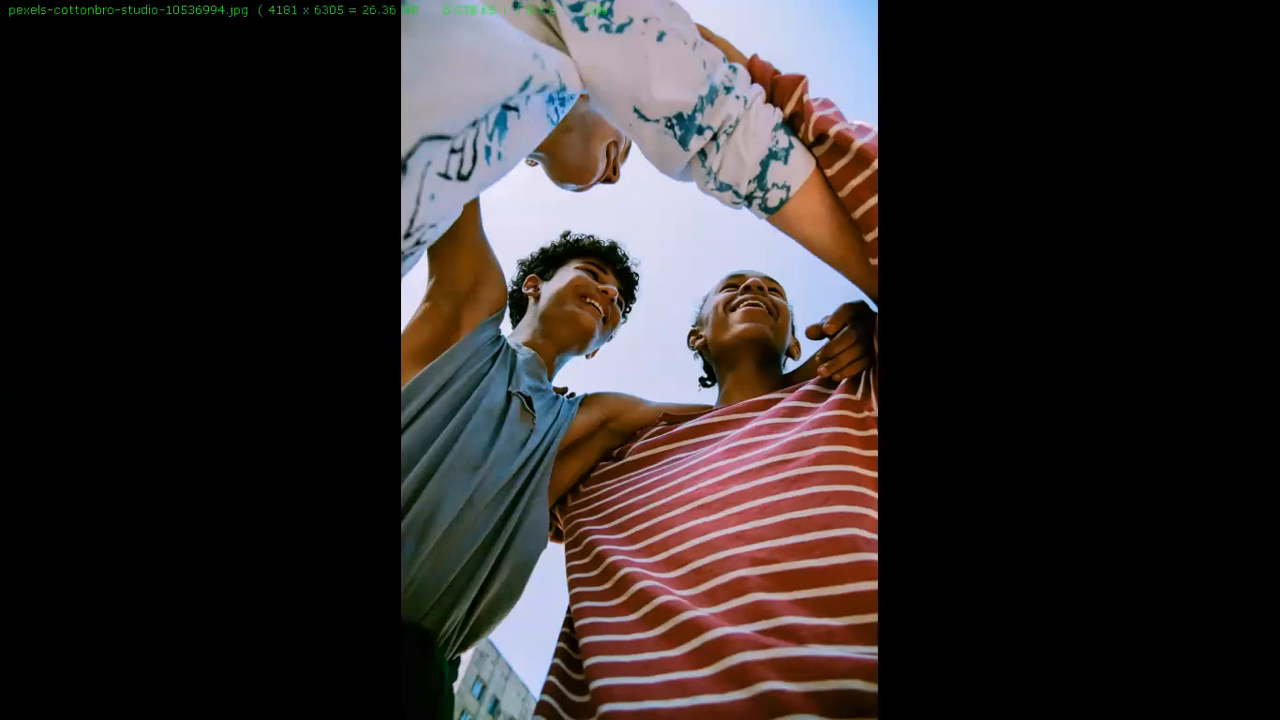
{"action": "key", "text": "Escape"}
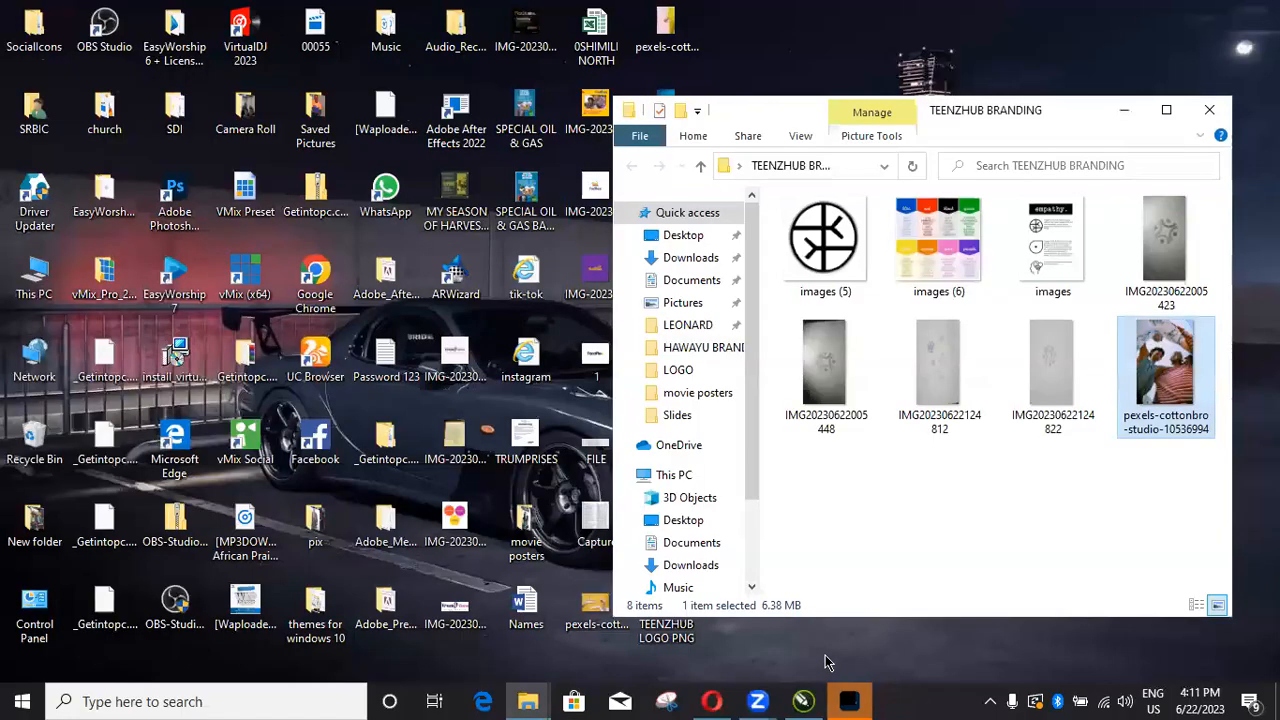
Step: Switch back to the Opera browser and try to open the stock photo site at pexel.com
{"action": "left_click", "coordinate": [713, 701]}
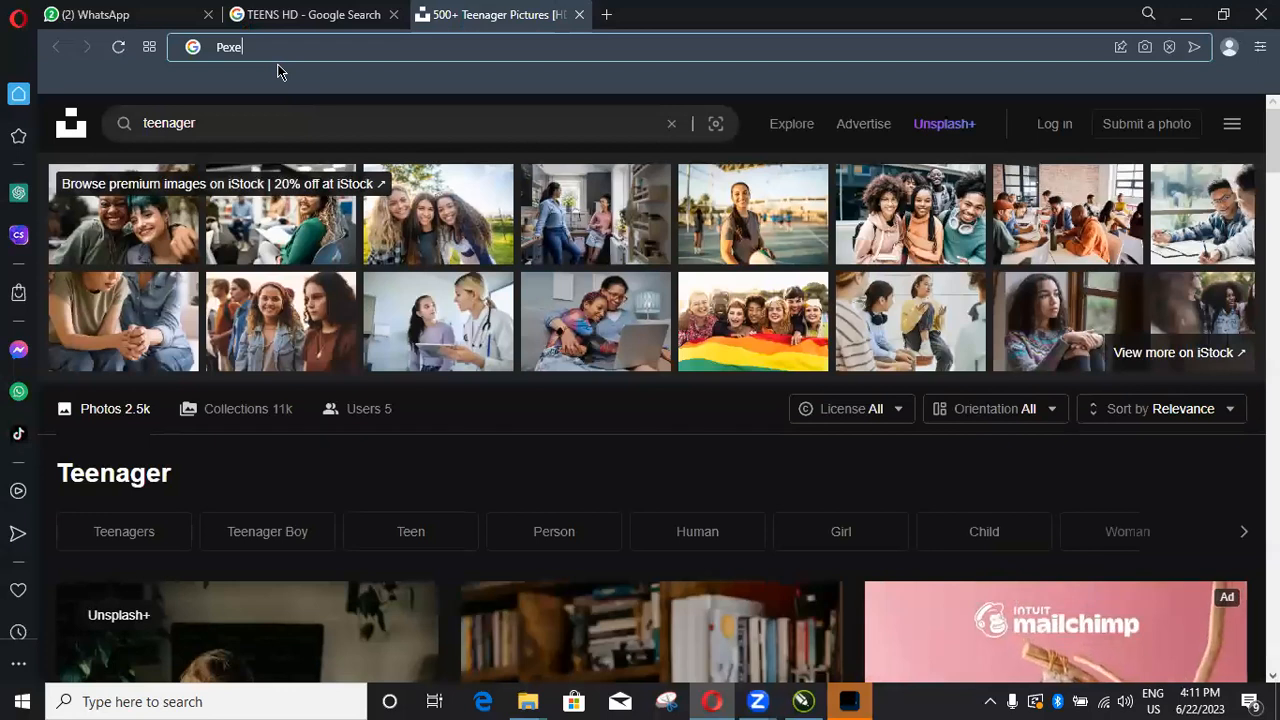
{"action": "type", "text": "l.ocm"}
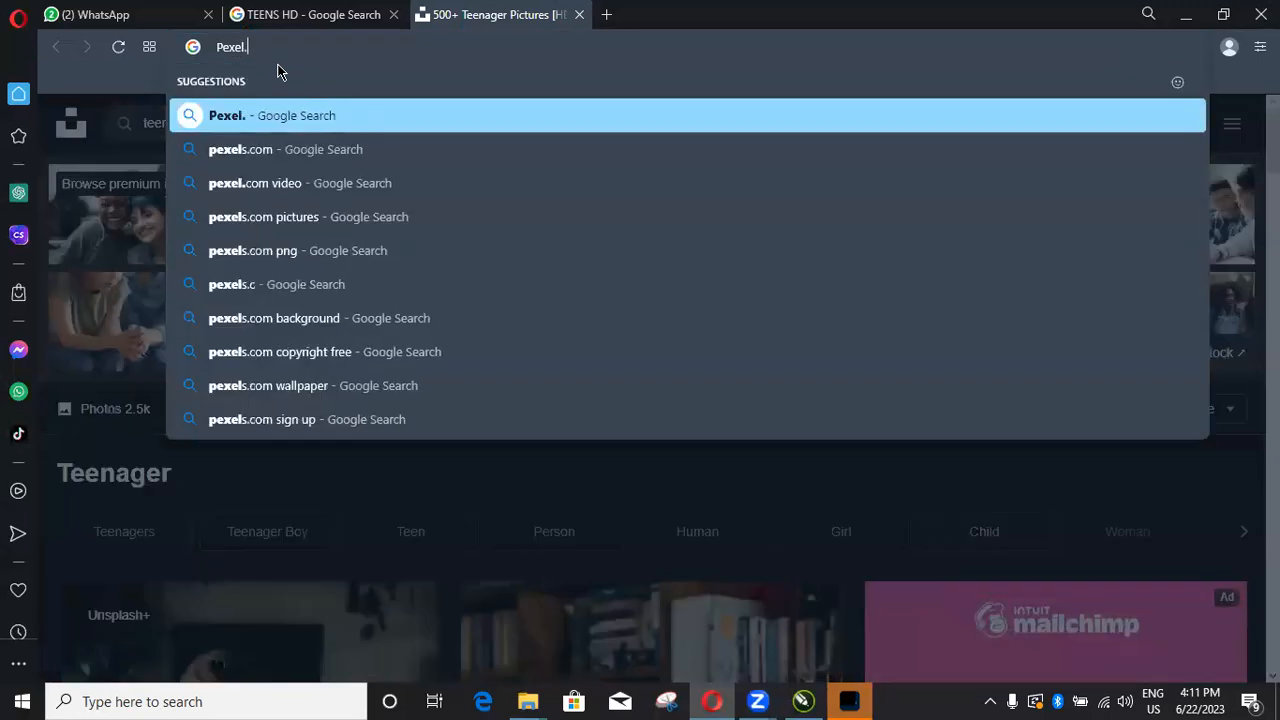
{"action": "key", "text": "BackSpace"}
{"action": "key", "text": "BackSpace"}
{"action": "key", "text": "BackSpace"}
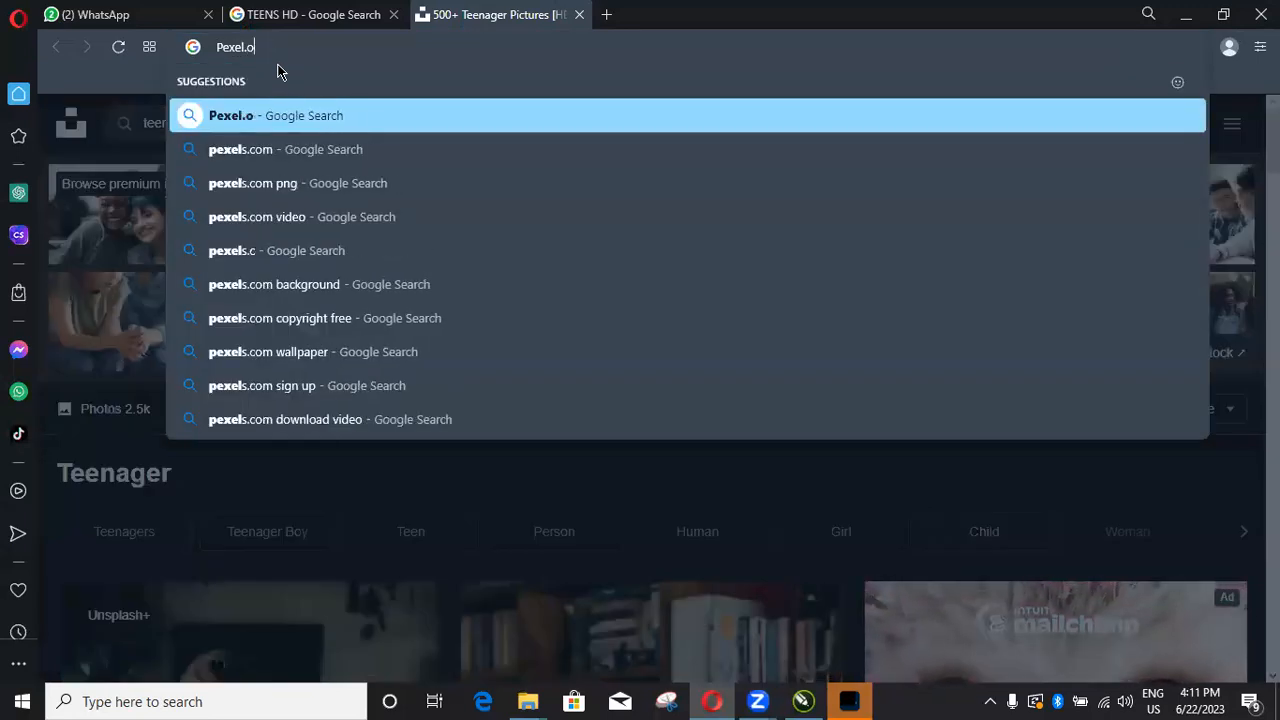
{"action": "type", "text": "com"}
{"action": "key", "text": "Return"}
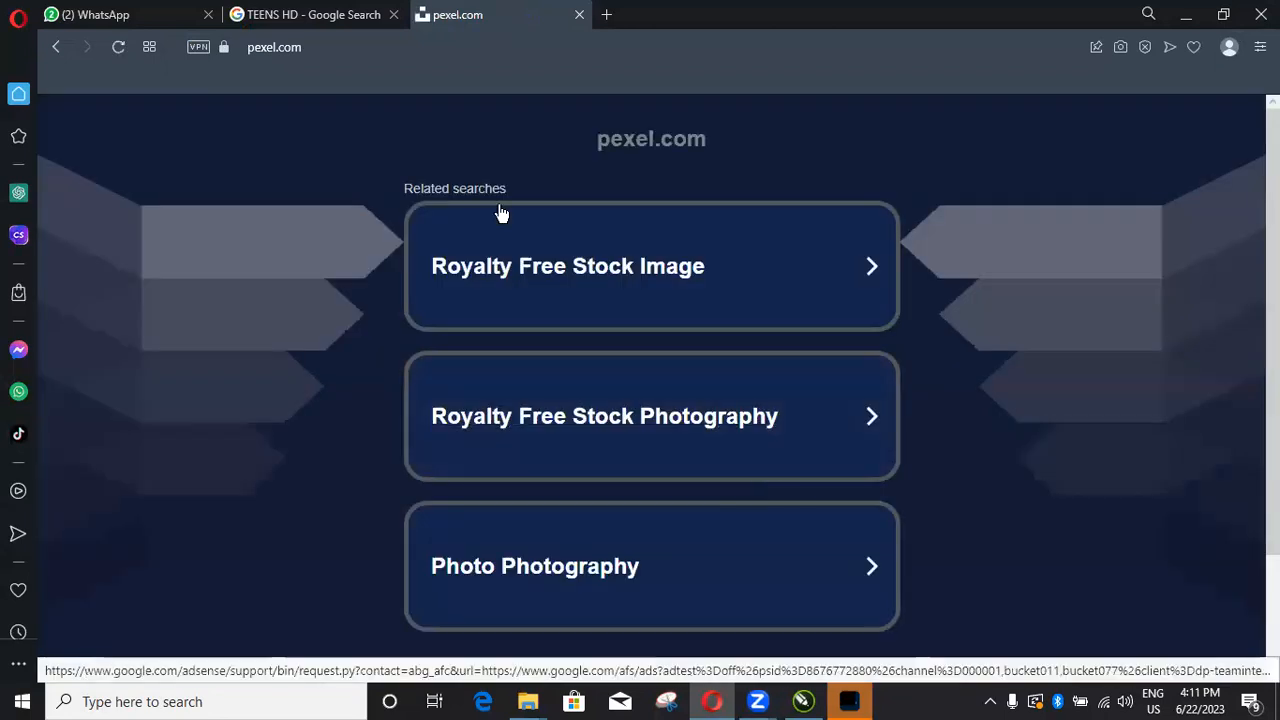
Step: Replace the pexel.com address with a search for "pexels" and open the Pexels website
{"action": "key", "text": "ctrl+l"}
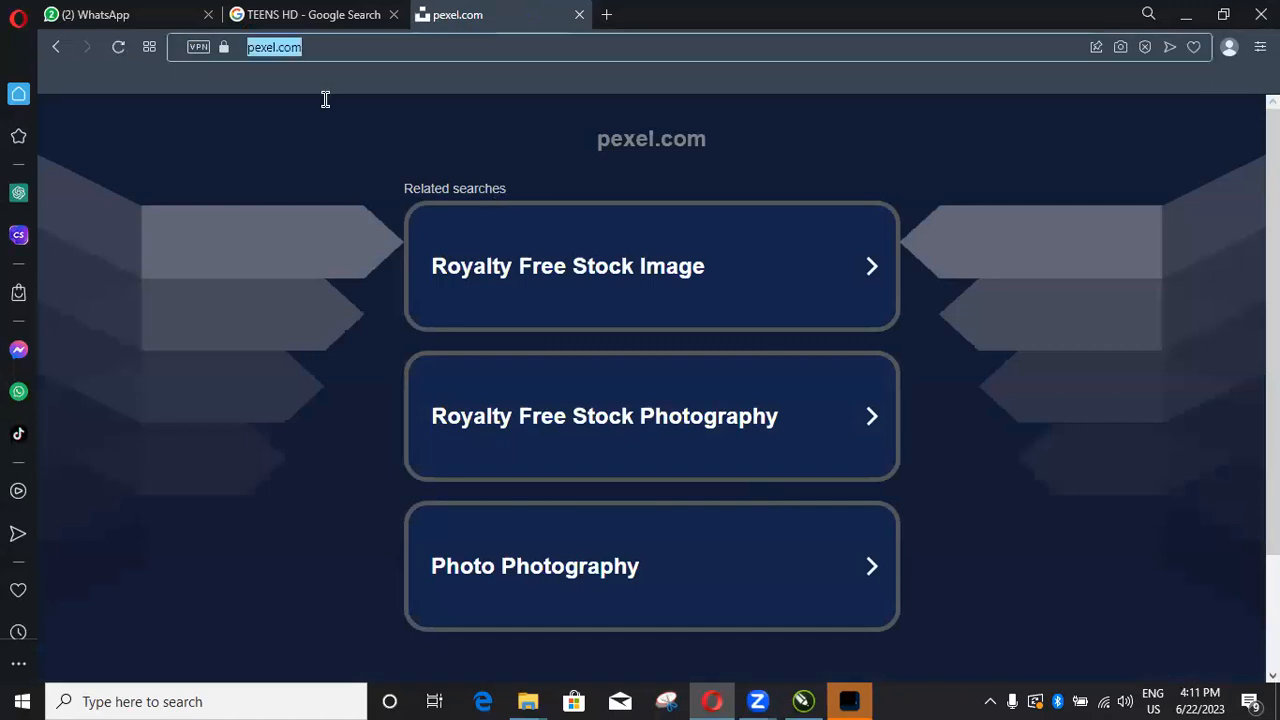
{"action": "type", "text": "pexe"}
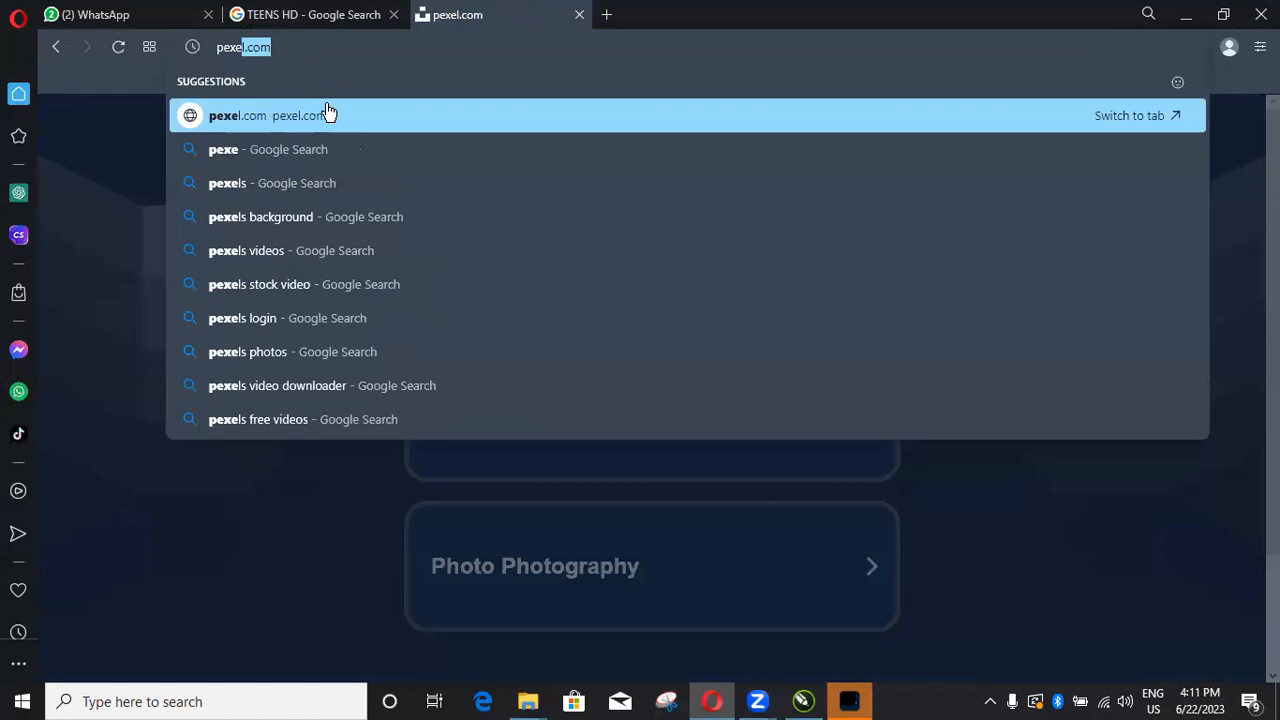
{"action": "left_click", "coordinate": [306, 185]}
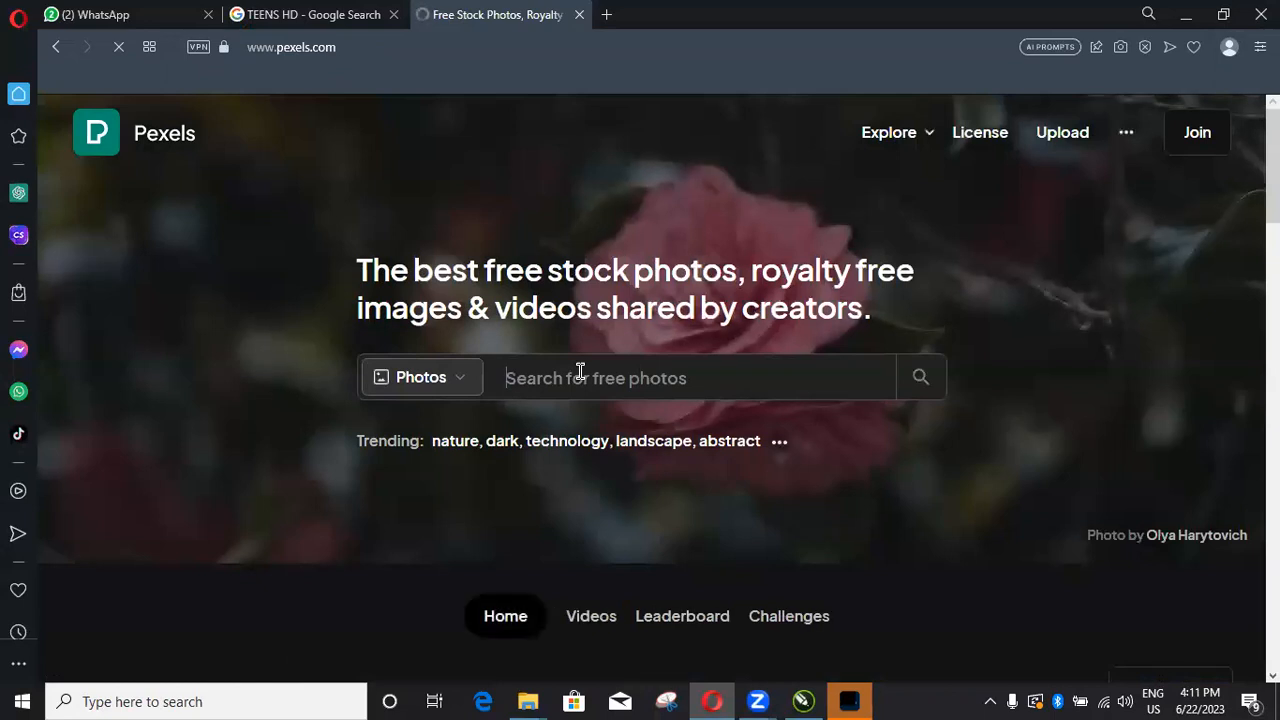
Step: Search Pexels photos for "teens" using the suggested term "teenagers", and accept all cookies
{"action": "type", "text": "teens"}
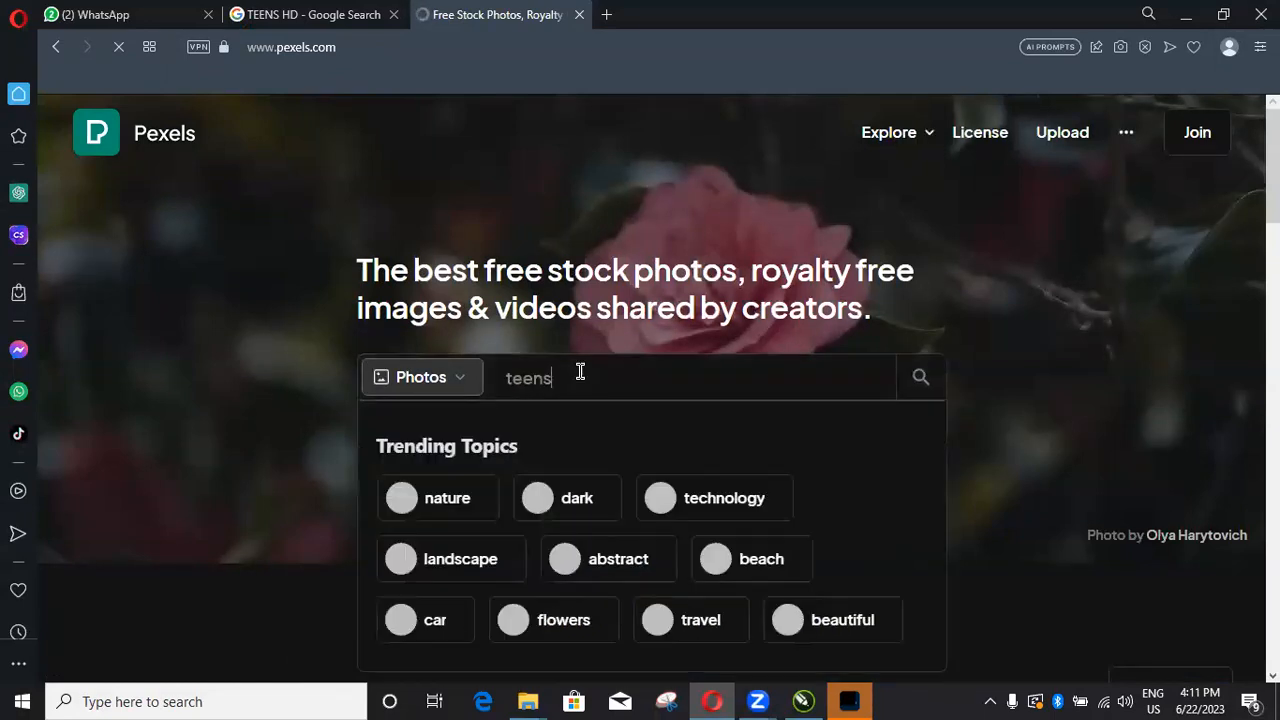
{"action": "left_click", "coordinate": [470, 470]}
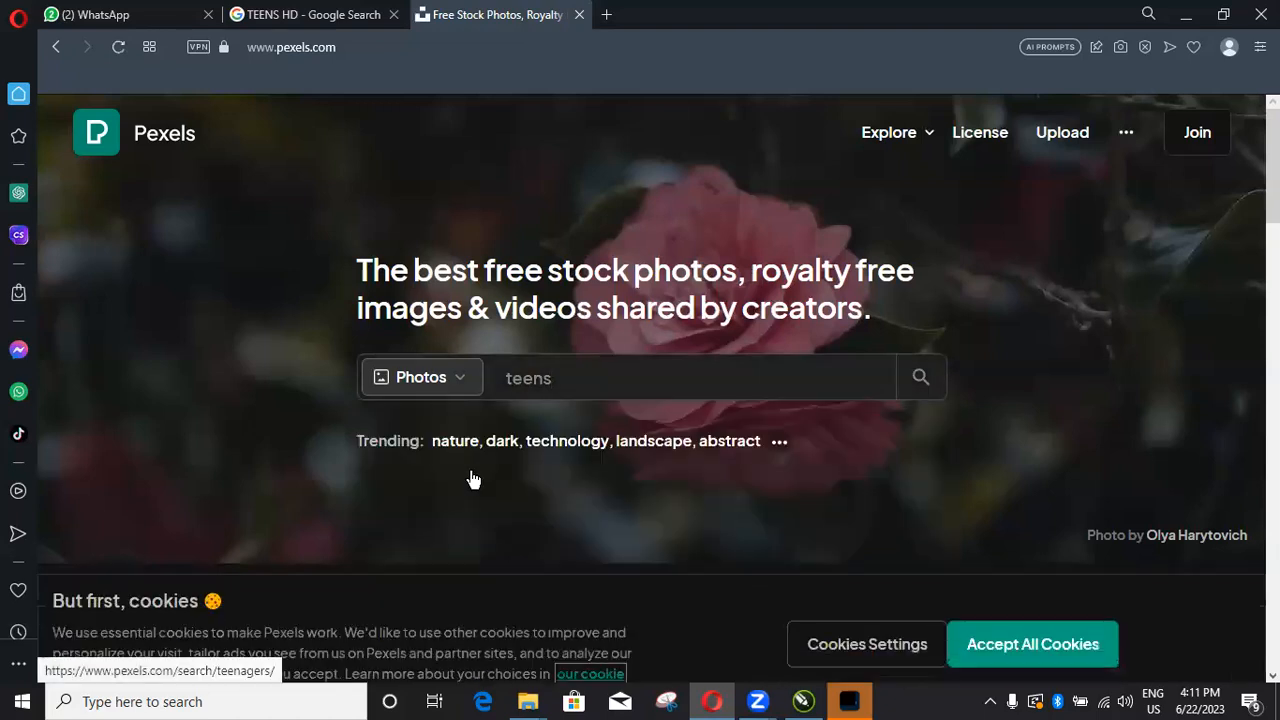
{"action": "left_click_drag", "start_coordinate": [585, 410], "coordinate": [590, 386]}
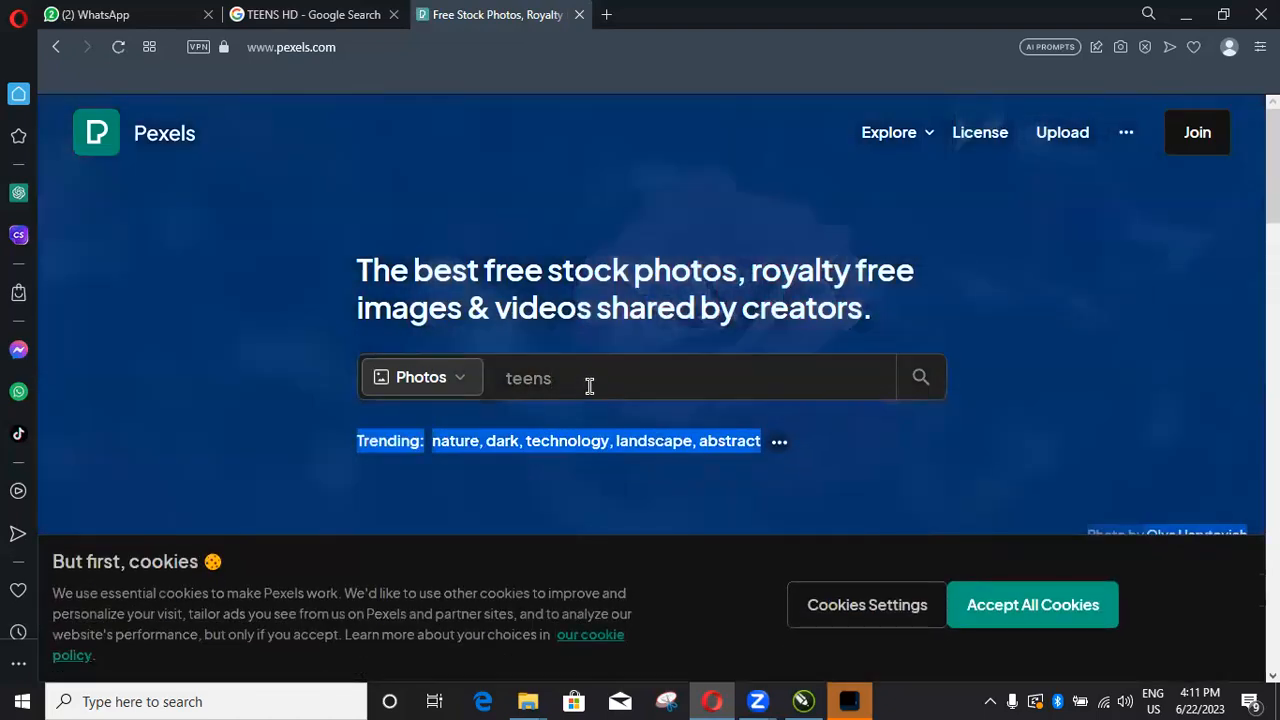
{"action": "left_click", "coordinate": [590, 386]}
{"action": "left_click", "coordinate": [437, 461]}
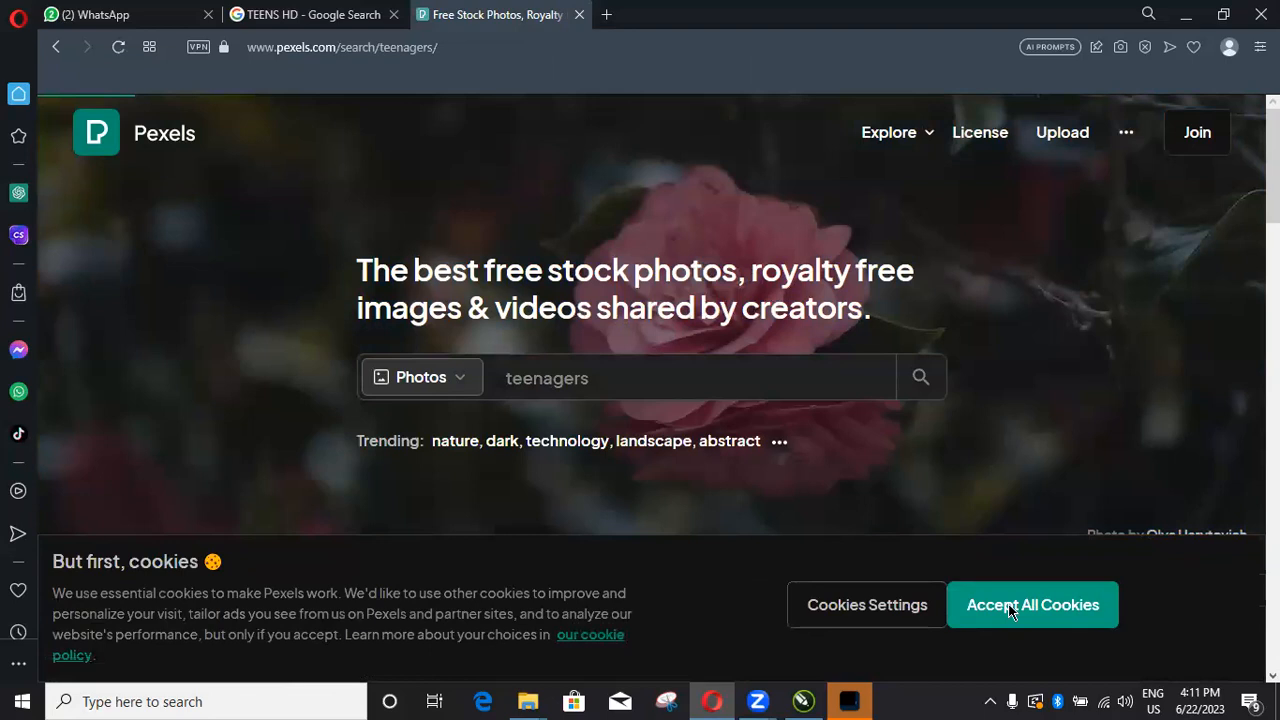
{"action": "left_click", "coordinate": [1028, 610]}
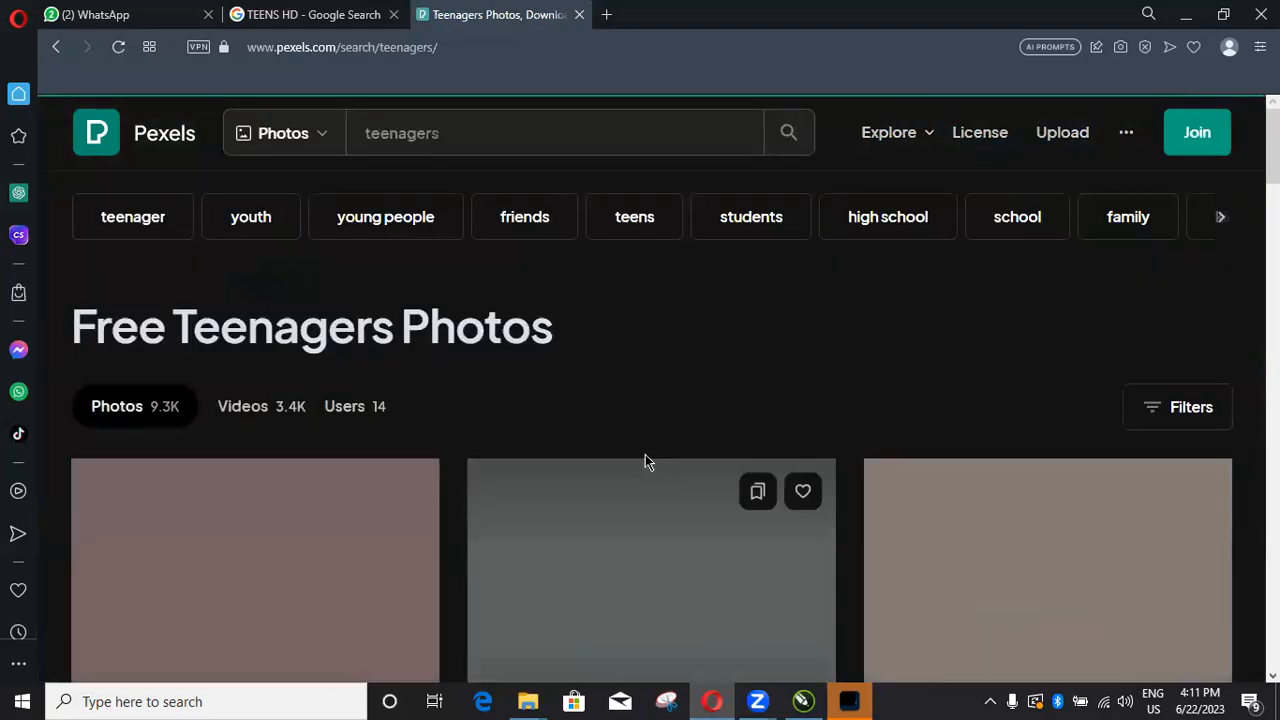
Step: Look through the Pexels "teenagers" photo results for a suitable picture of a group of teens
{"action": "scroll", "coordinate": [669, 434], "scroll_direction": "down", "scroll_amount": 3}
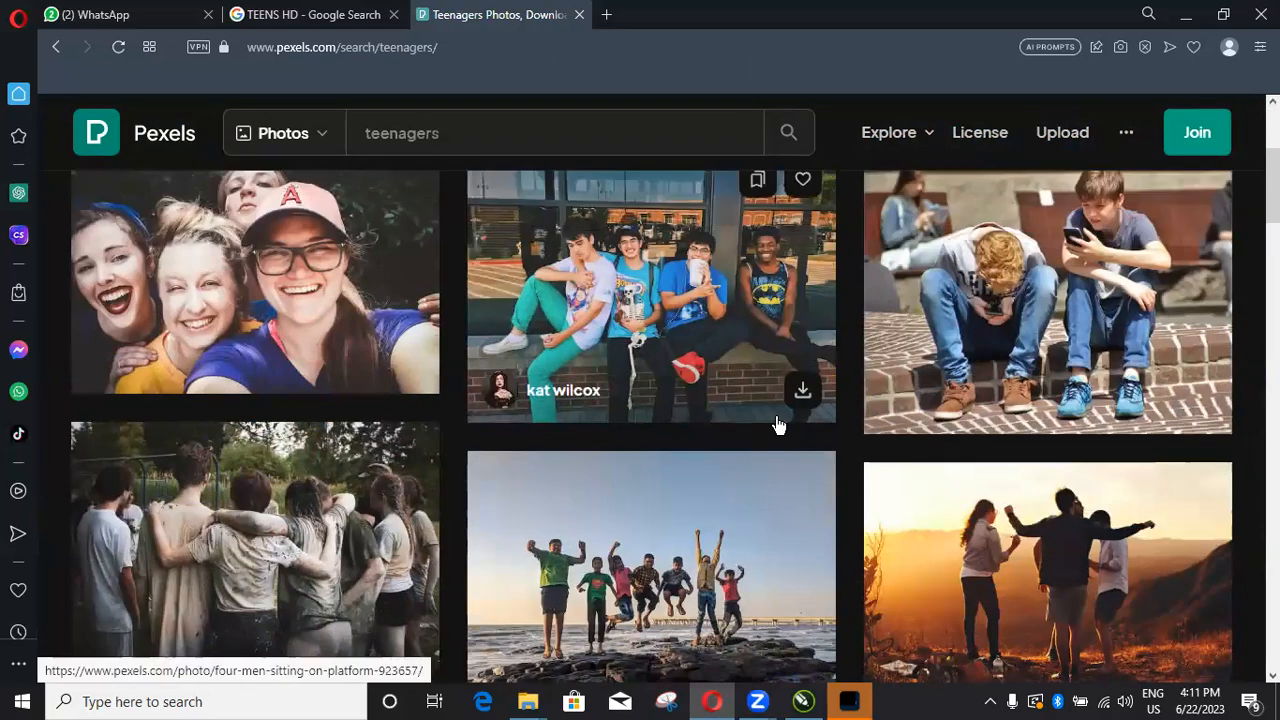
{"action": "scroll", "coordinate": [783, 425], "scroll_direction": "down", "scroll_amount": 6}
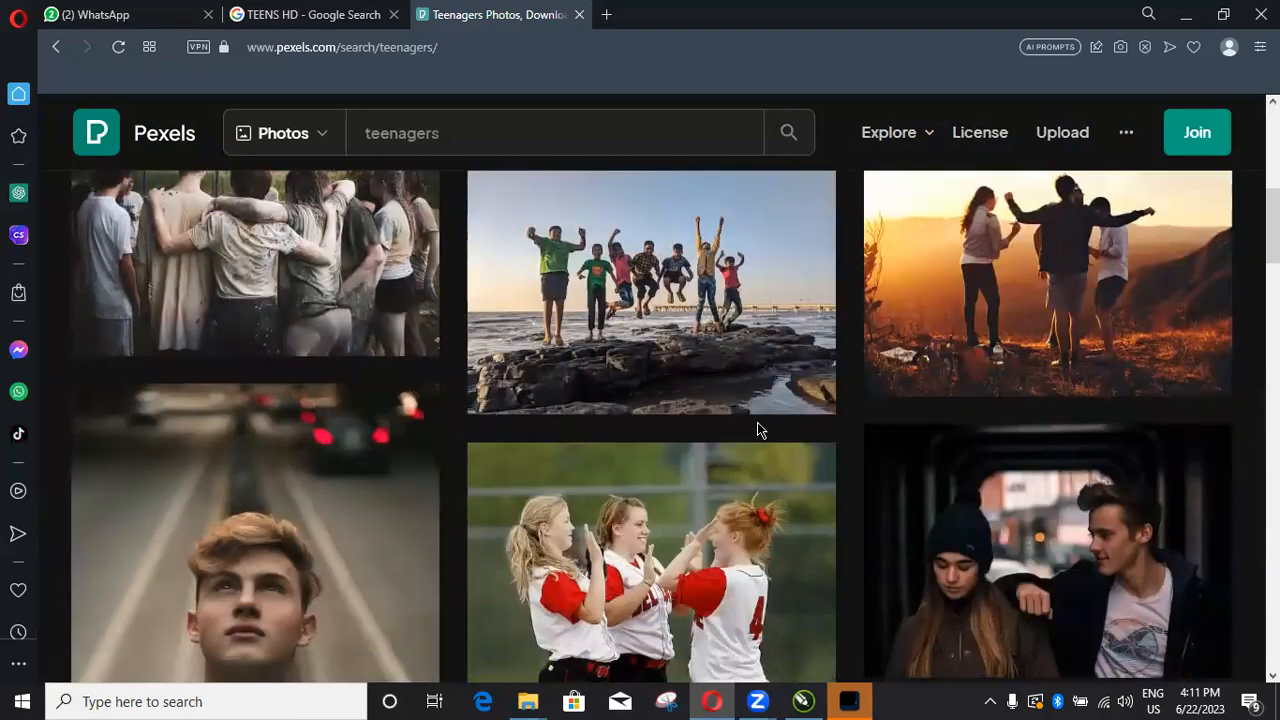
{"action": "scroll", "coordinate": [757, 430], "scroll_direction": "down", "scroll_amount": 2}
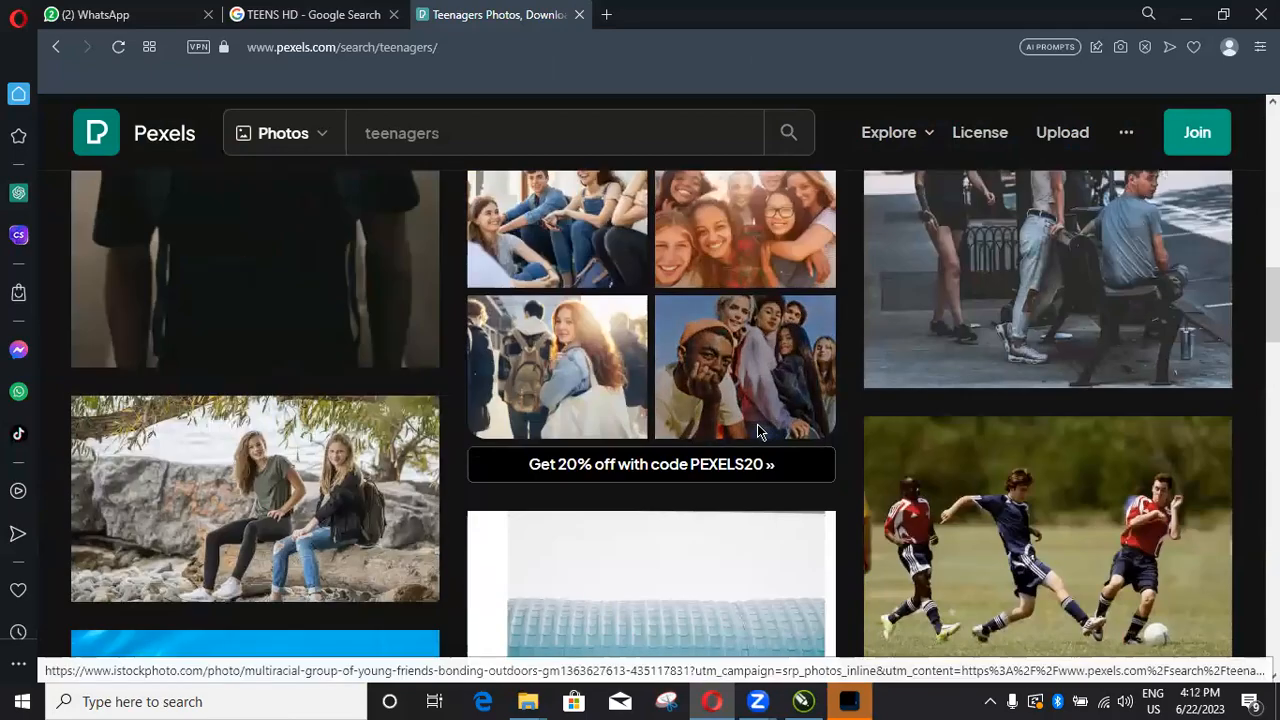
{"action": "scroll", "coordinate": [757, 432], "scroll_direction": "down", "scroll_amount": 3}
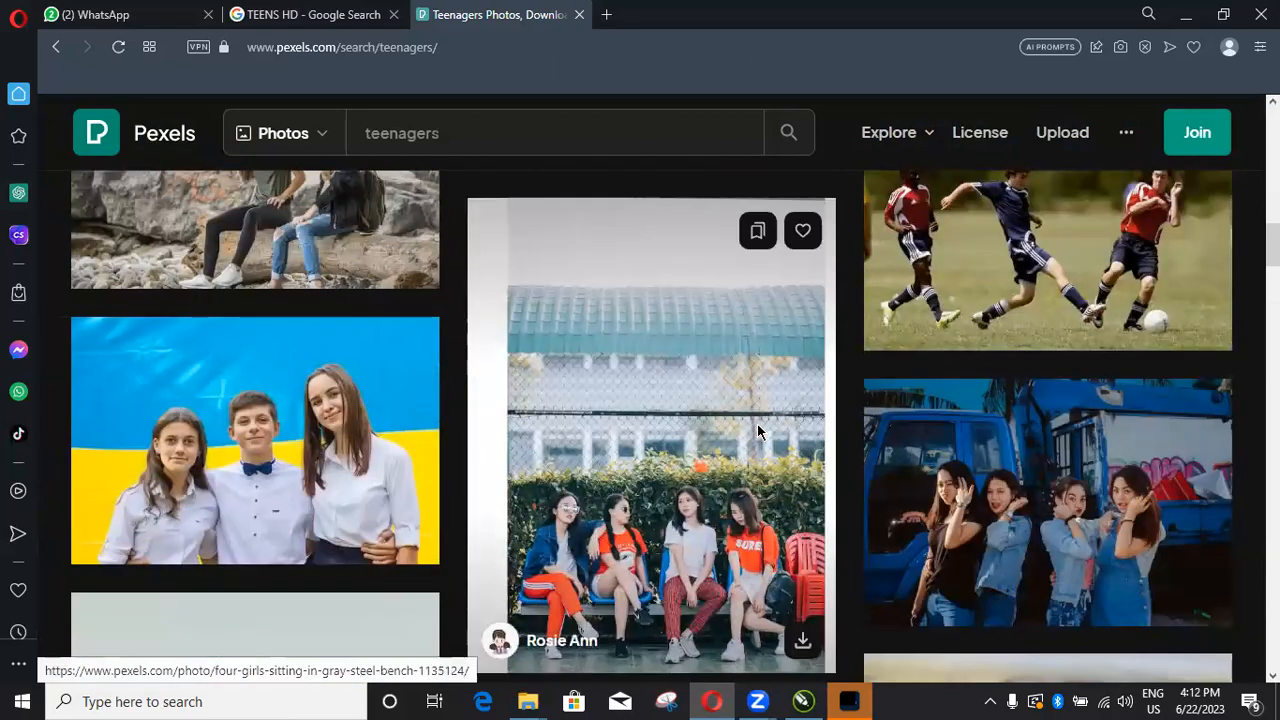
{"action": "scroll", "coordinate": [757, 430], "scroll_direction": "down", "scroll_amount": 5}
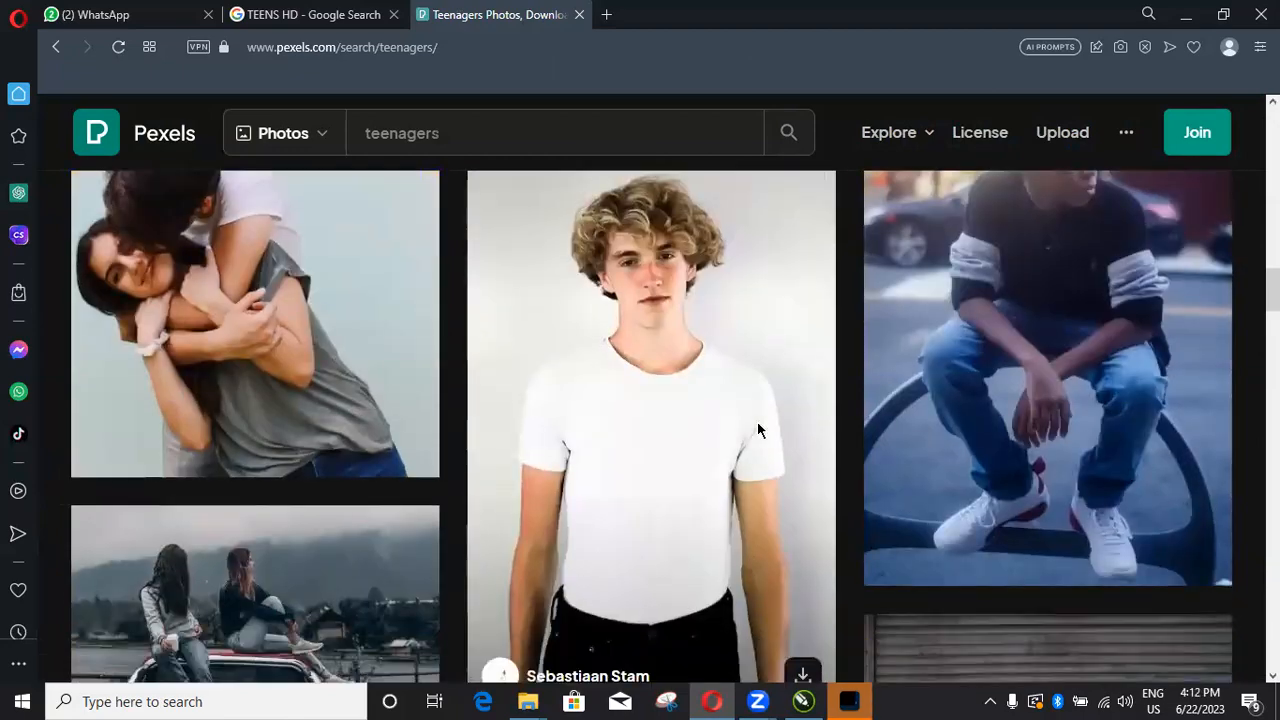
{"action": "scroll", "coordinate": [757, 430], "scroll_direction": "down", "scroll_amount": 9}
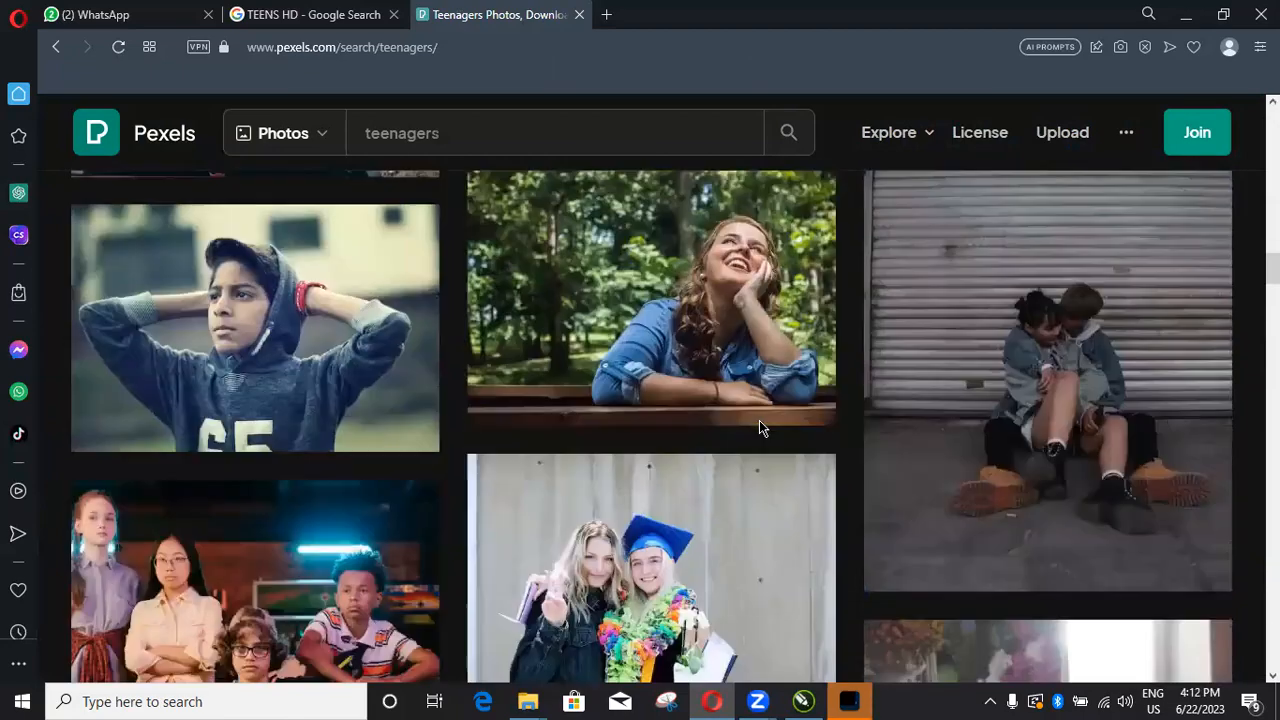
{"action": "scroll", "coordinate": [759, 425], "scroll_direction": "down", "scroll_amount": 3}
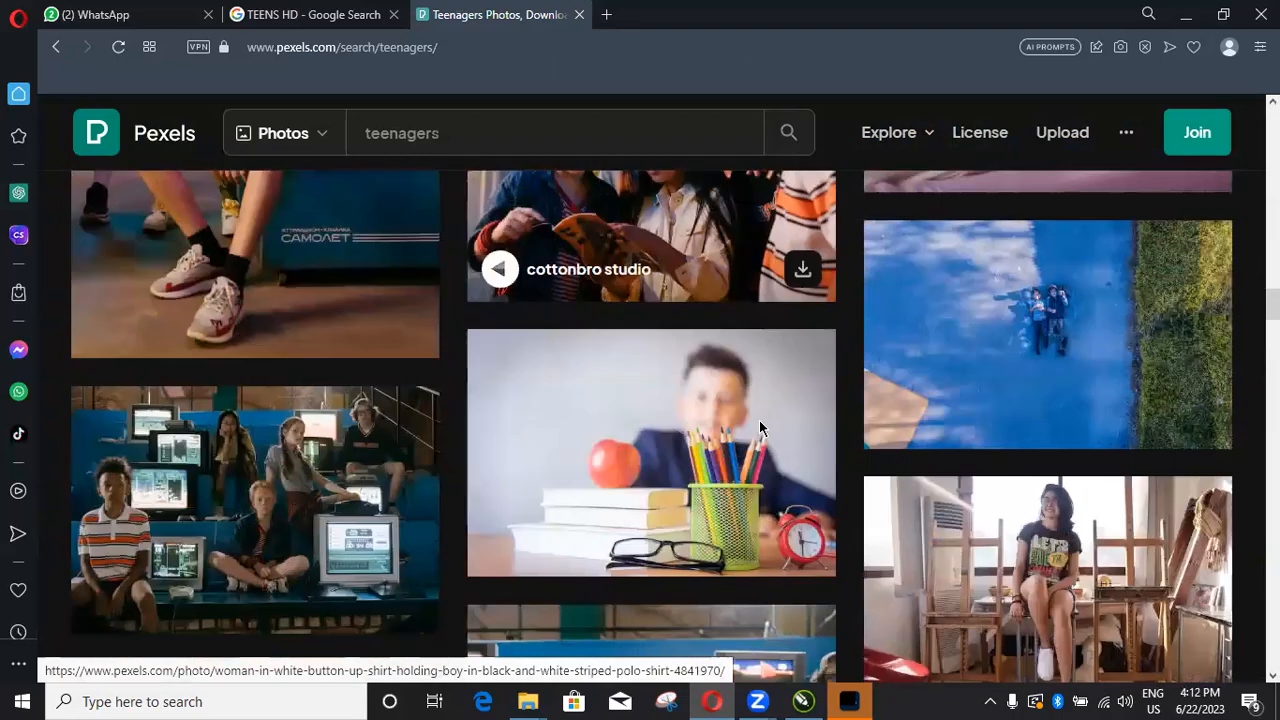
{"action": "scroll", "coordinate": [759, 425], "scroll_direction": "down", "scroll_amount": 3}
{"action": "scroll", "coordinate": [759, 420], "scroll_direction": "down", "scroll_amount": 6}
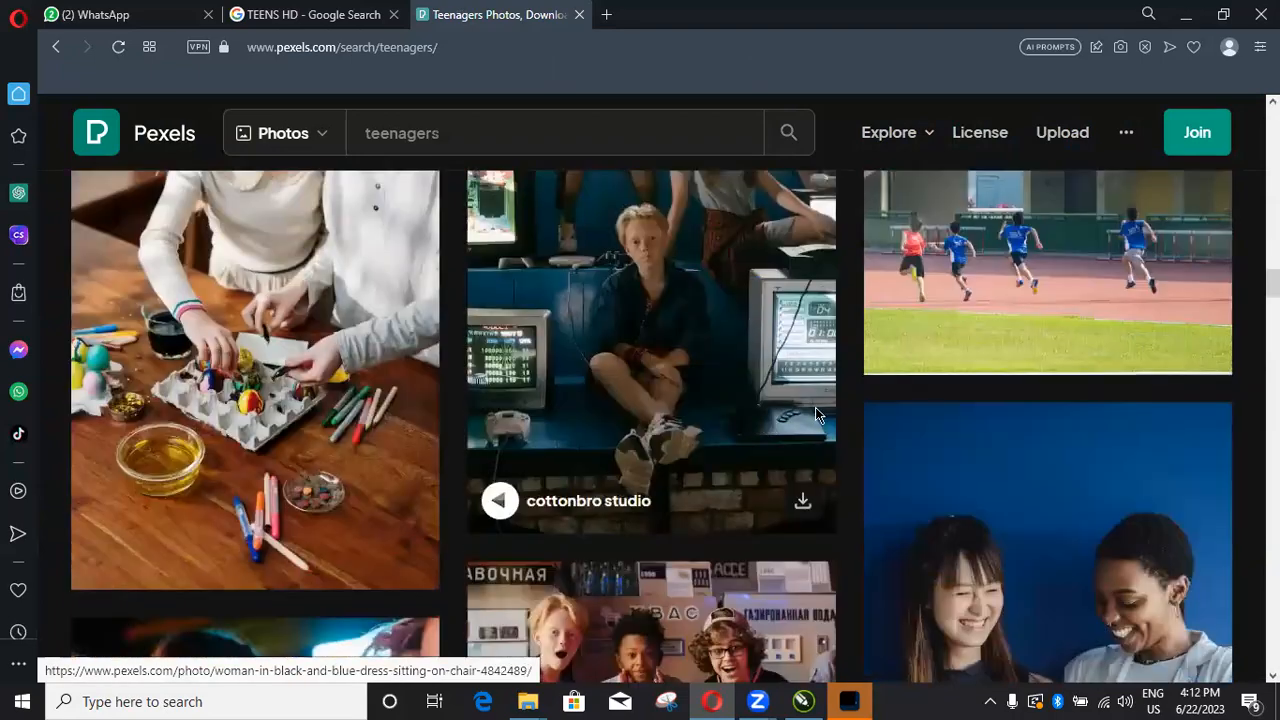
{"action": "scroll", "coordinate": [815, 407], "scroll_direction": "down", "scroll_amount": 3}
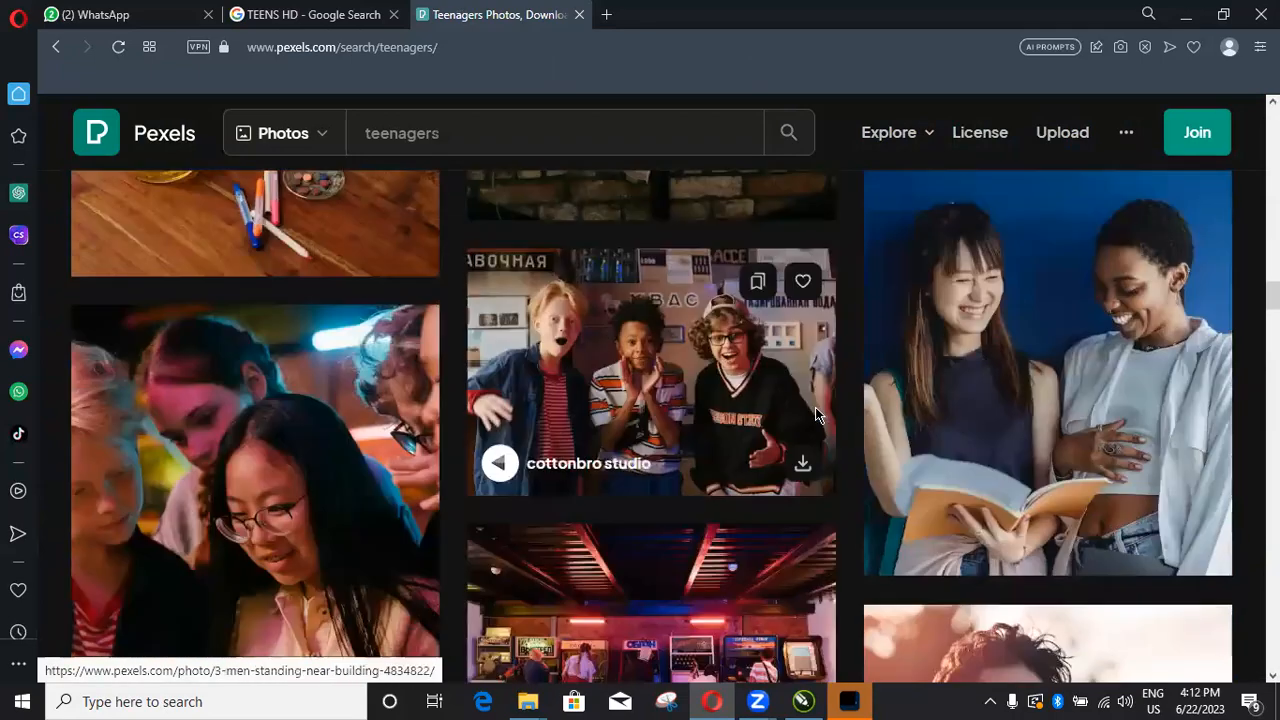
{"action": "scroll", "coordinate": [817, 412], "scroll_direction": "down", "scroll_amount": 3}
{"action": "scroll", "coordinate": [817, 407], "scroll_direction": "down", "scroll_amount": 3}
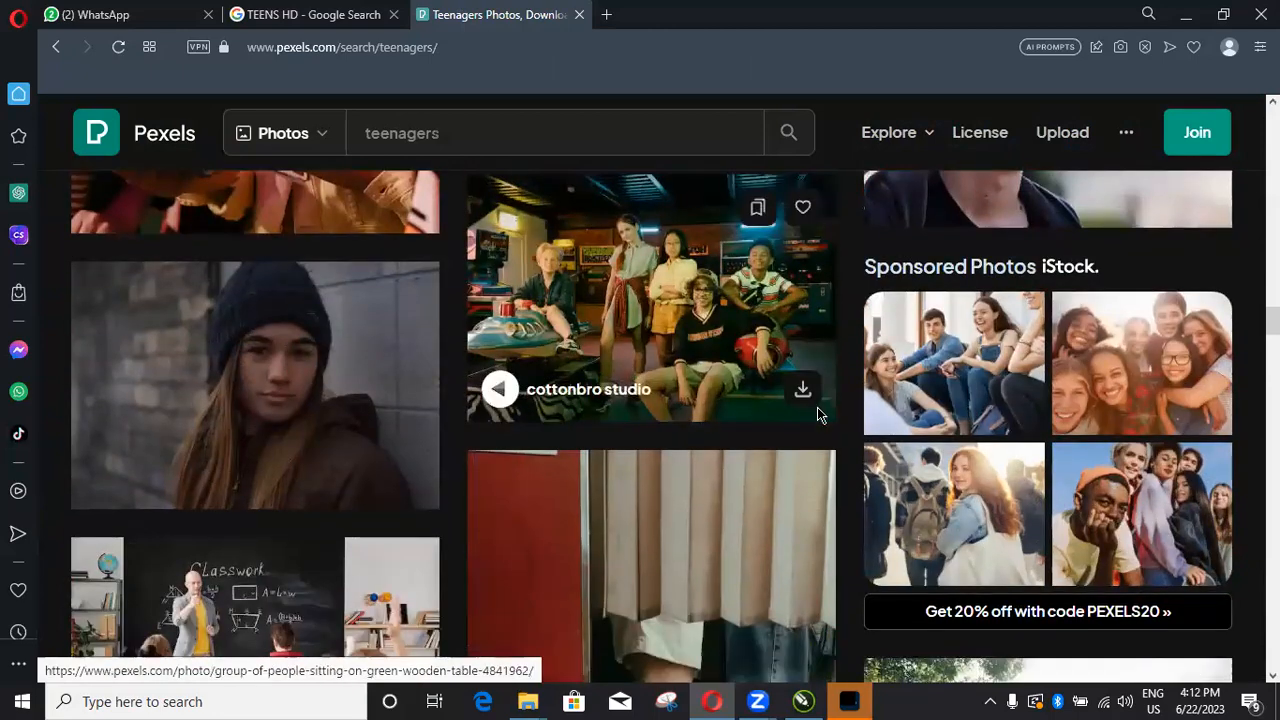
{"action": "scroll", "coordinate": [817, 409], "scroll_direction": "down", "scroll_amount": 3}
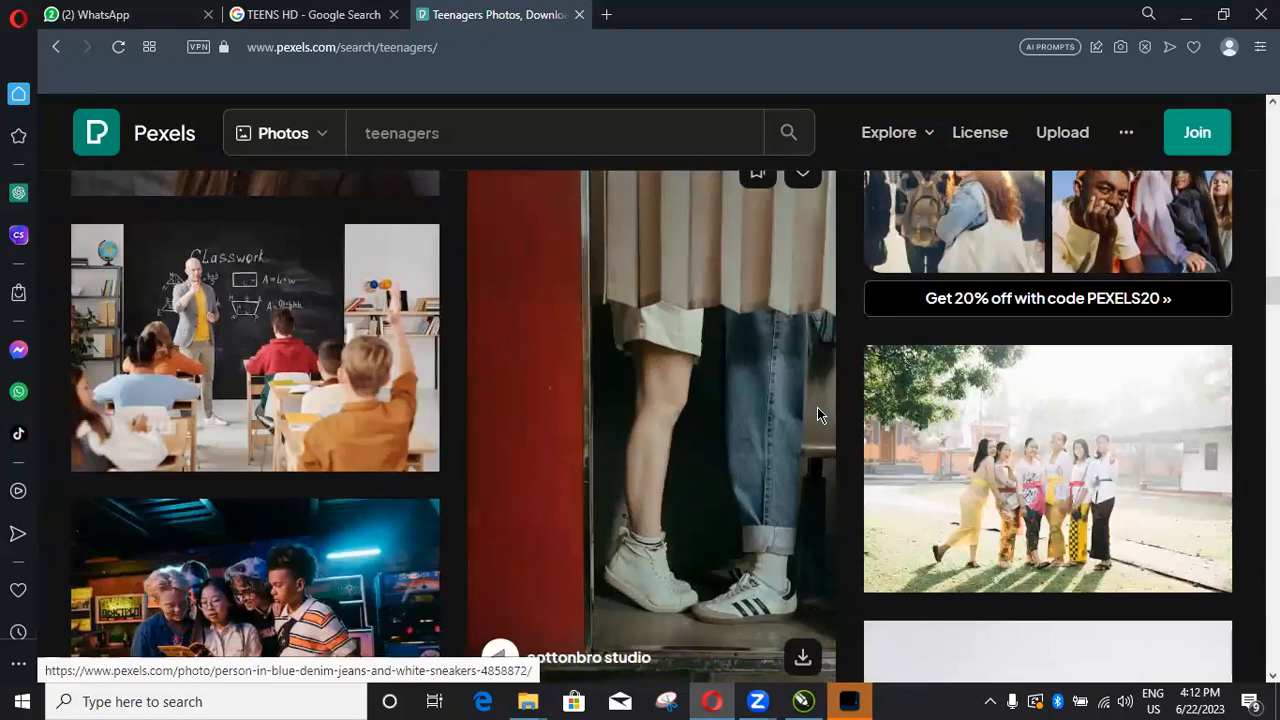
{"action": "scroll", "coordinate": [817, 407], "scroll_direction": "down", "scroll_amount": 6}
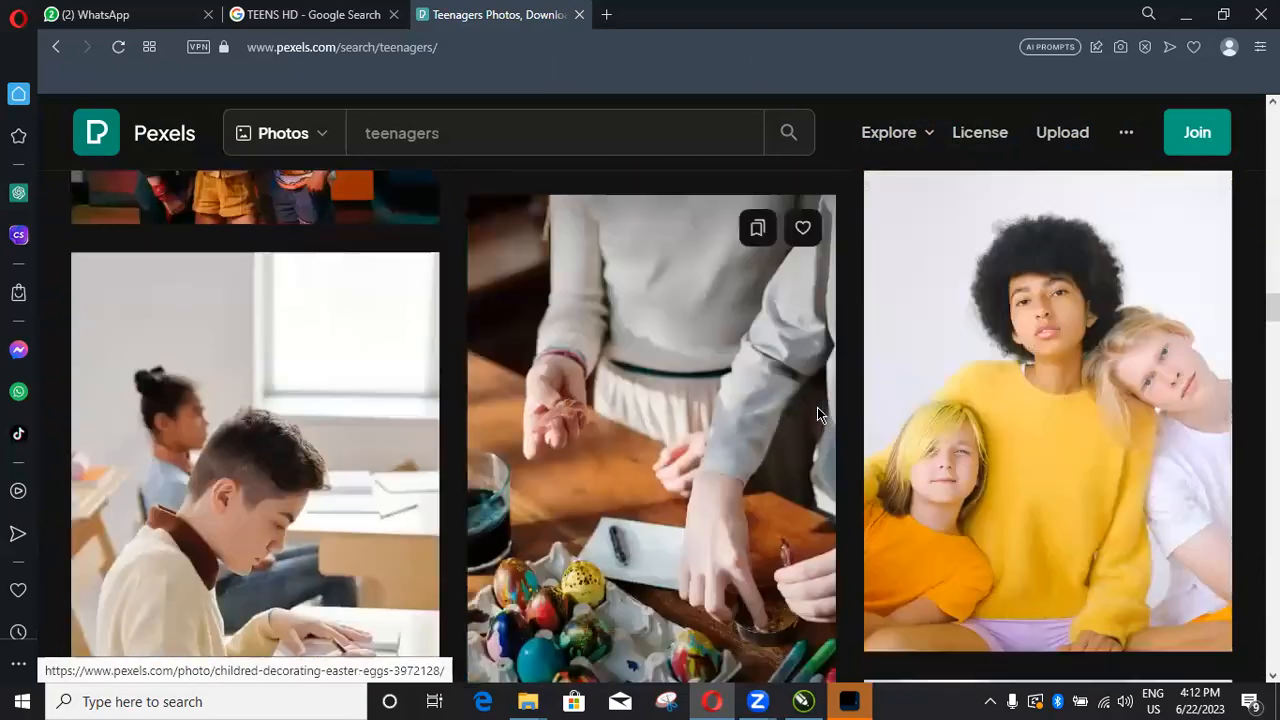
{"action": "scroll", "coordinate": [817, 412], "scroll_direction": "down", "scroll_amount": 3}
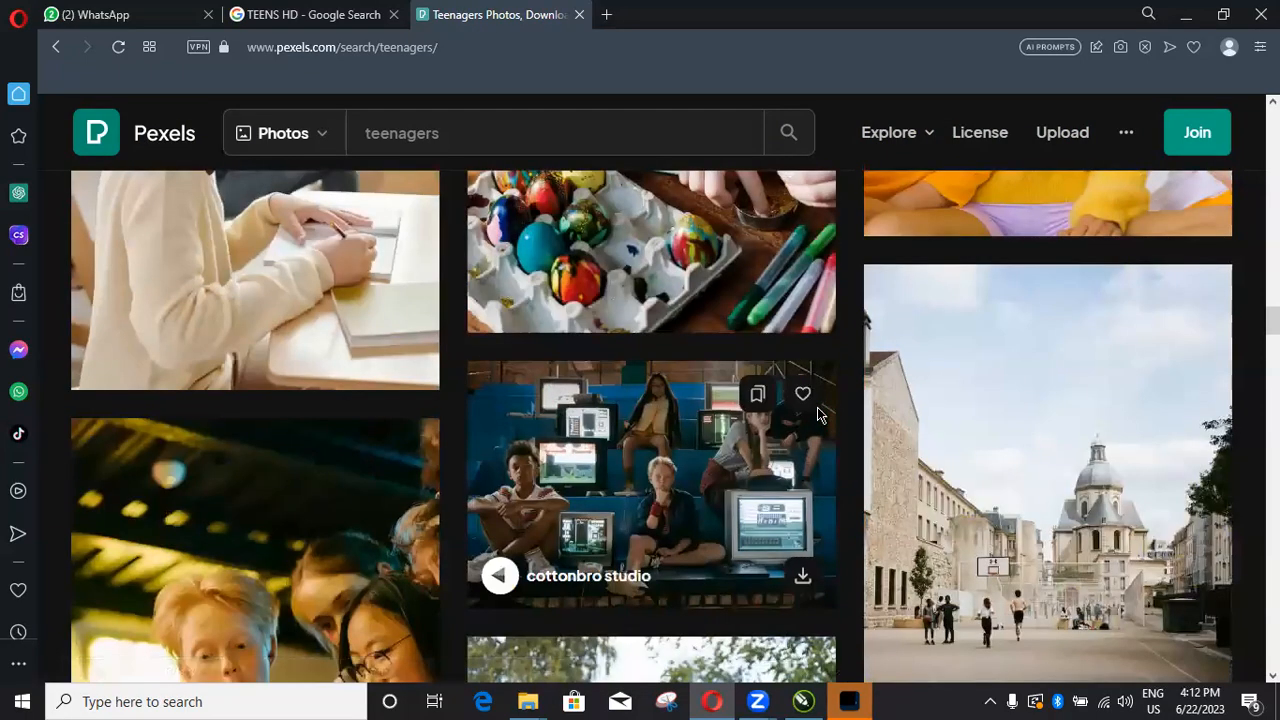
Step: Browse further down the Pexels "teenagers" results to find a photo of teens together in a school setting
{"action": "scroll", "coordinate": [818, 414], "scroll_direction": "down", "scroll_amount": 3}
{"action": "scroll", "coordinate": [817, 414], "scroll_direction": "down", "scroll_amount": 3}
{"action": "scroll", "coordinate": [817, 414], "scroll_direction": "up", "scroll_amount": 3}
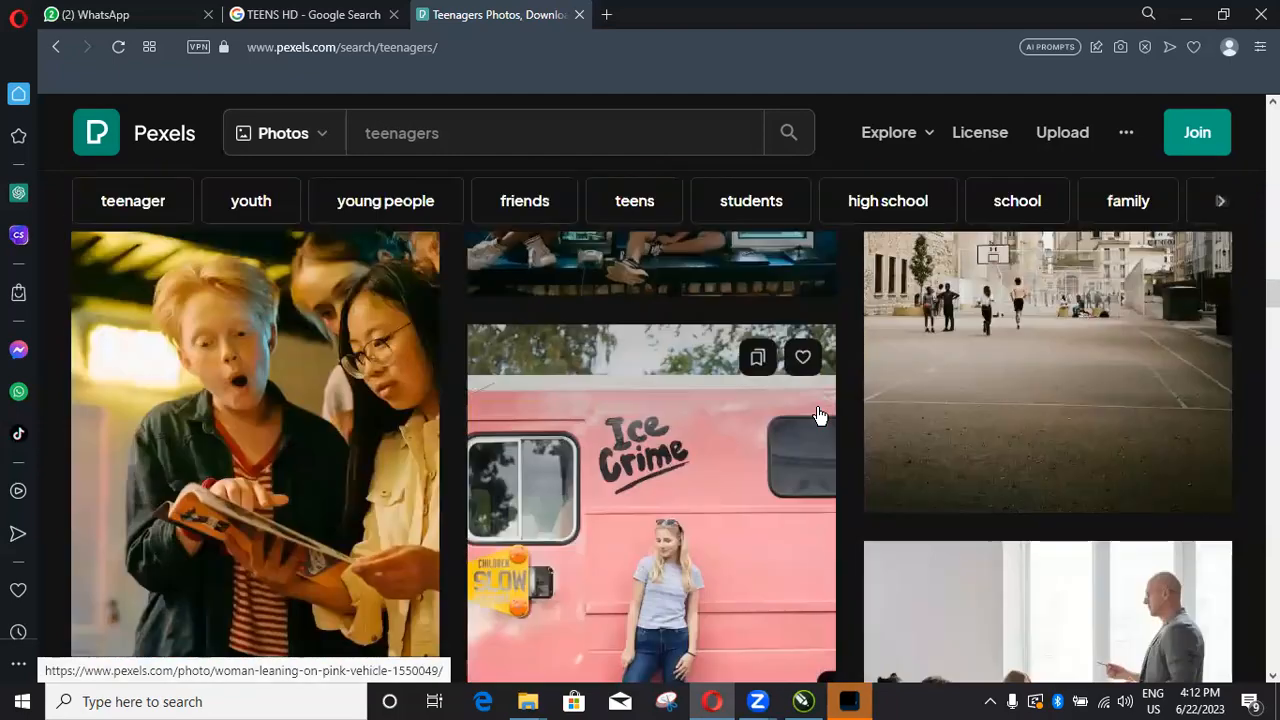
{"action": "scroll", "coordinate": [817, 414], "scroll_direction": "down", "scroll_amount": 3}
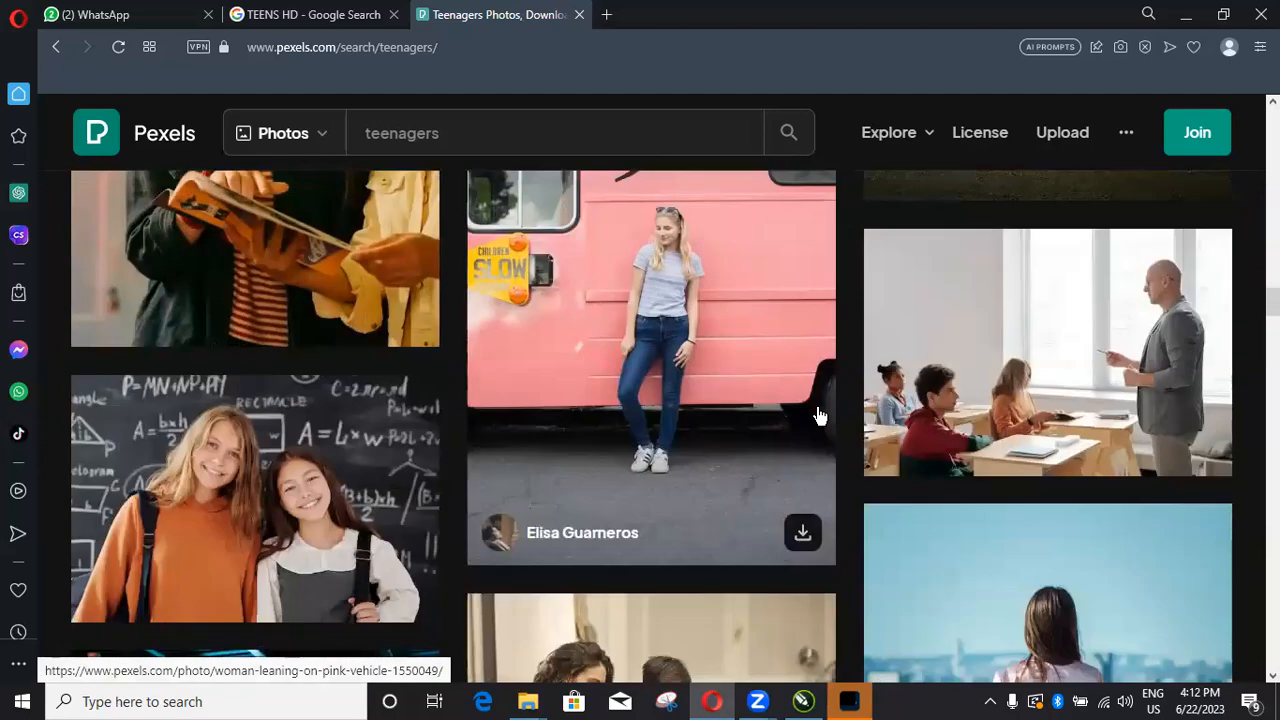
{"action": "scroll", "coordinate": [818, 414], "scroll_direction": "down", "scroll_amount": 3}
{"action": "scroll", "coordinate": [818, 414], "scroll_direction": "down", "scroll_amount": 4}
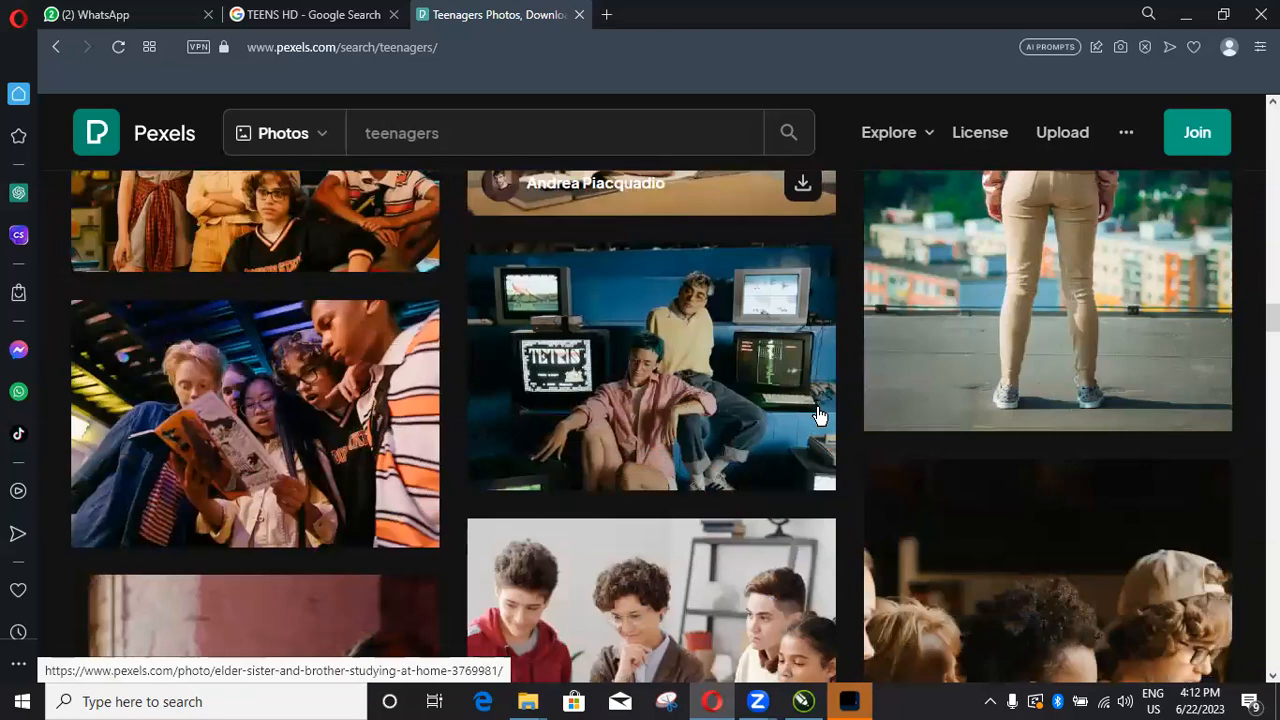
{"action": "scroll", "coordinate": [818, 414], "scroll_direction": "down", "scroll_amount": 2}
{"action": "scroll", "coordinate": [818, 414], "scroll_direction": "down", "scroll_amount": 3}
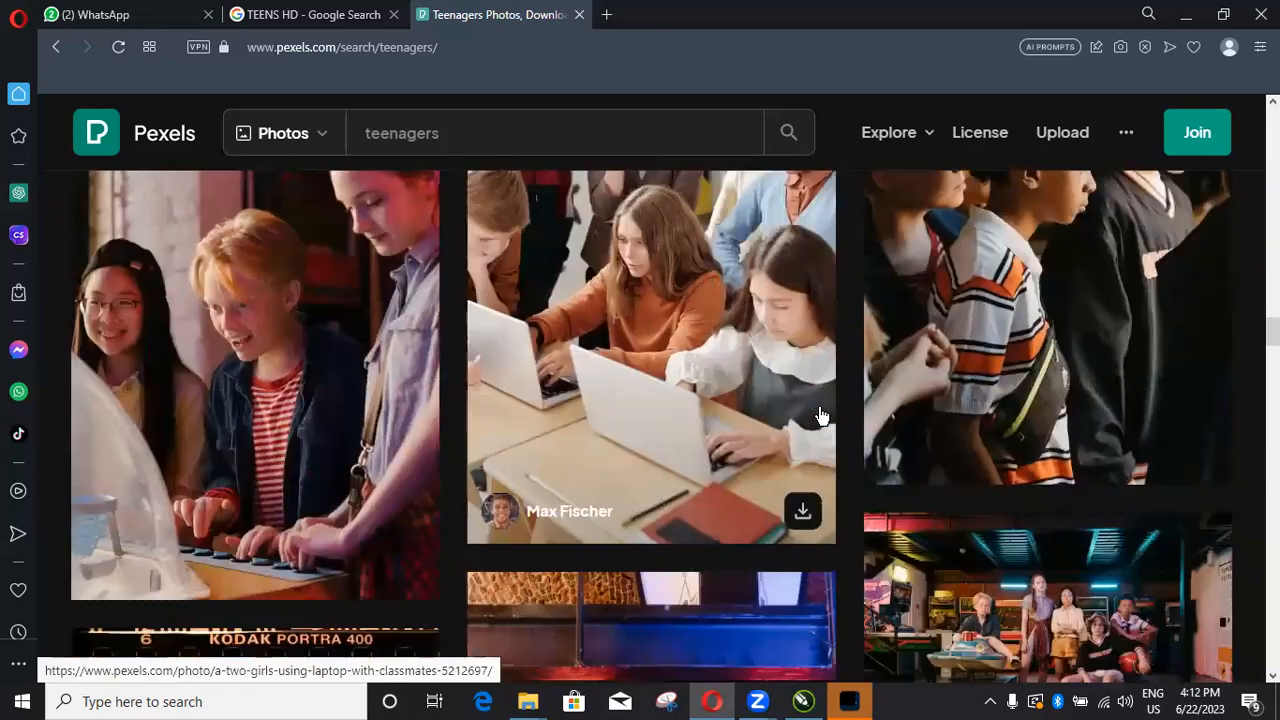
{"action": "scroll", "coordinate": [818, 414], "scroll_direction": "down", "scroll_amount": 6}
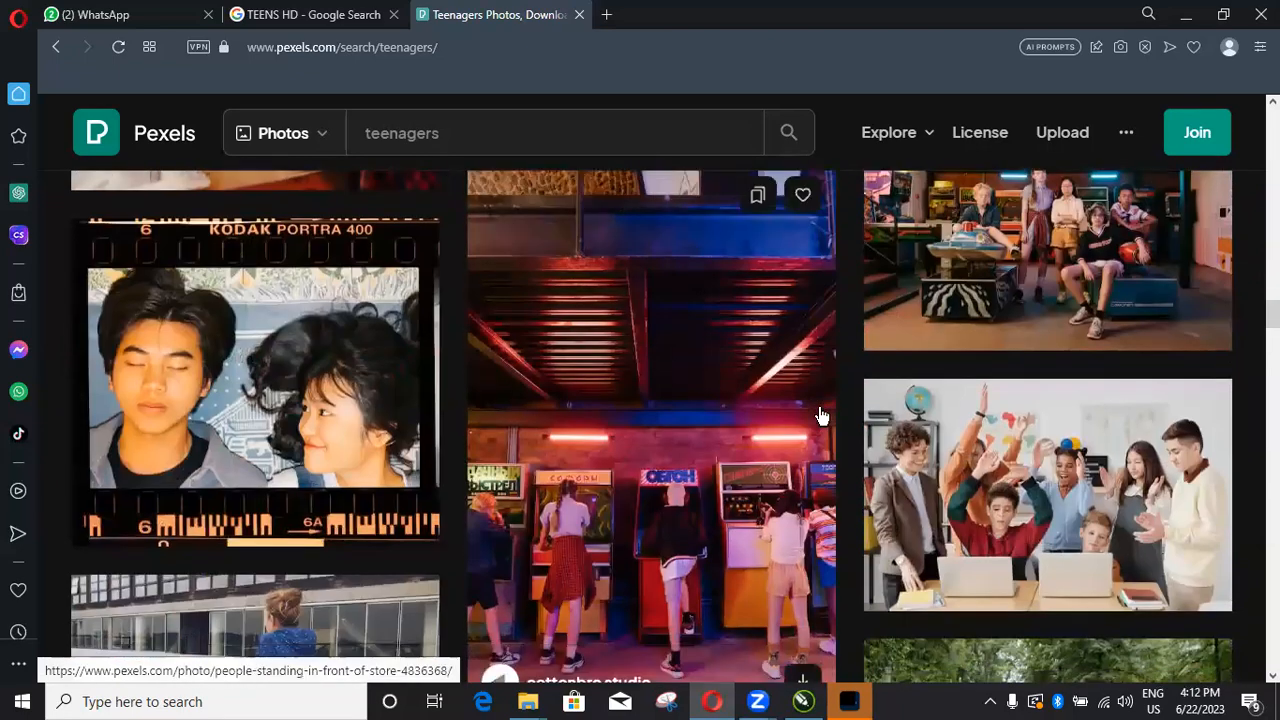
{"action": "scroll", "coordinate": [819, 414], "scroll_direction": "down", "scroll_amount": 7}
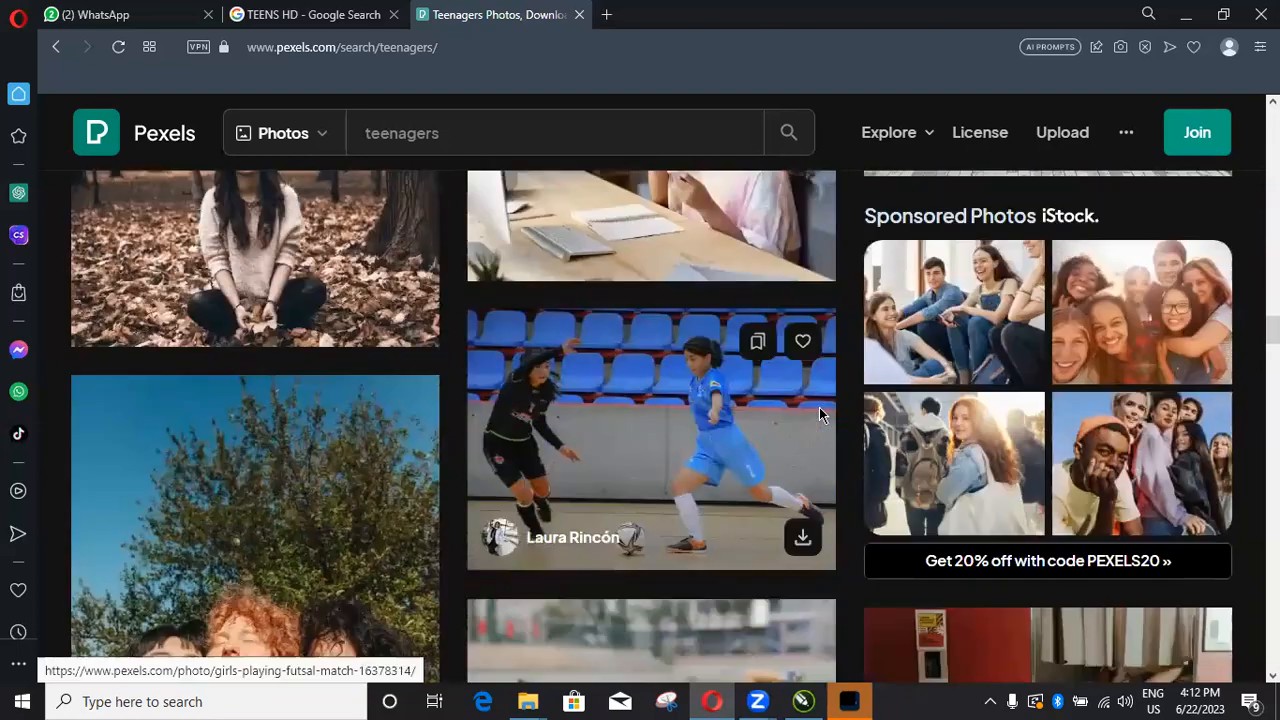
{"action": "scroll", "coordinate": [819, 414], "scroll_direction": "down", "scroll_amount": 5}
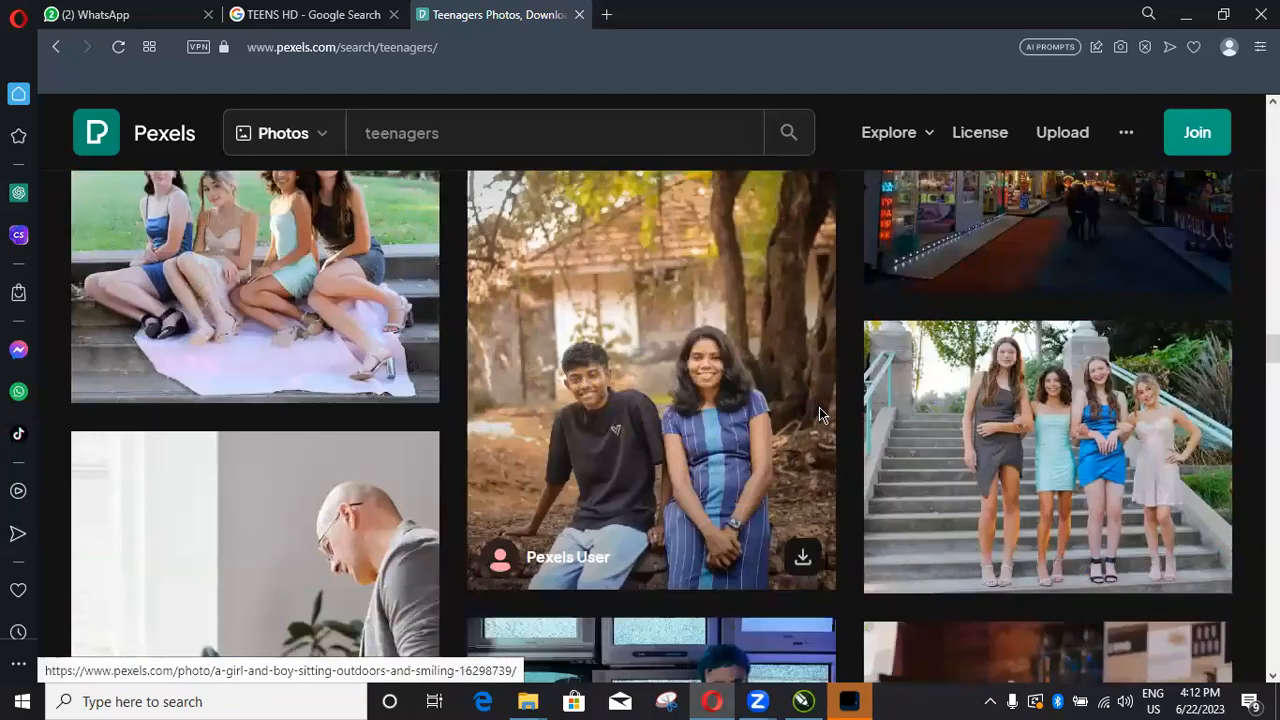
{"action": "scroll", "coordinate": [819, 407], "scroll_direction": "down", "scroll_amount": 9}
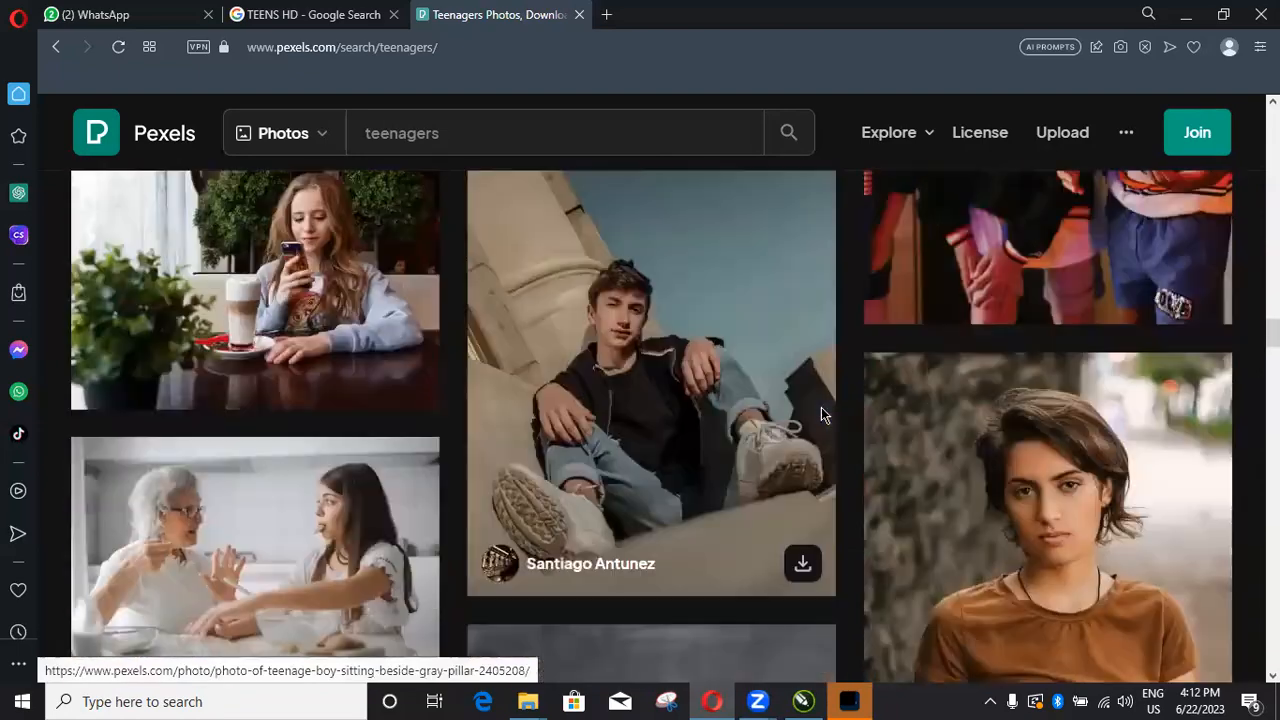
{"action": "scroll", "coordinate": [821, 413], "scroll_direction": "down", "scroll_amount": 6}
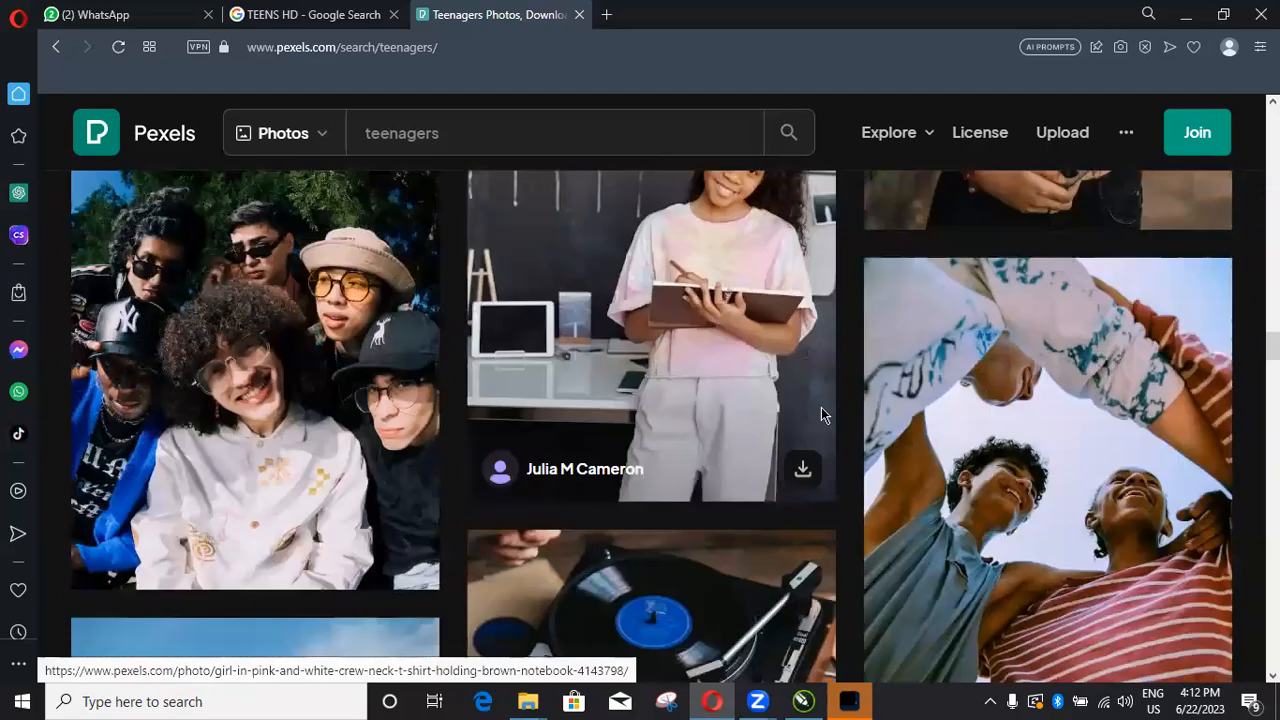
{"action": "scroll", "coordinate": [821, 414], "scroll_direction": "down", "scroll_amount": 8}
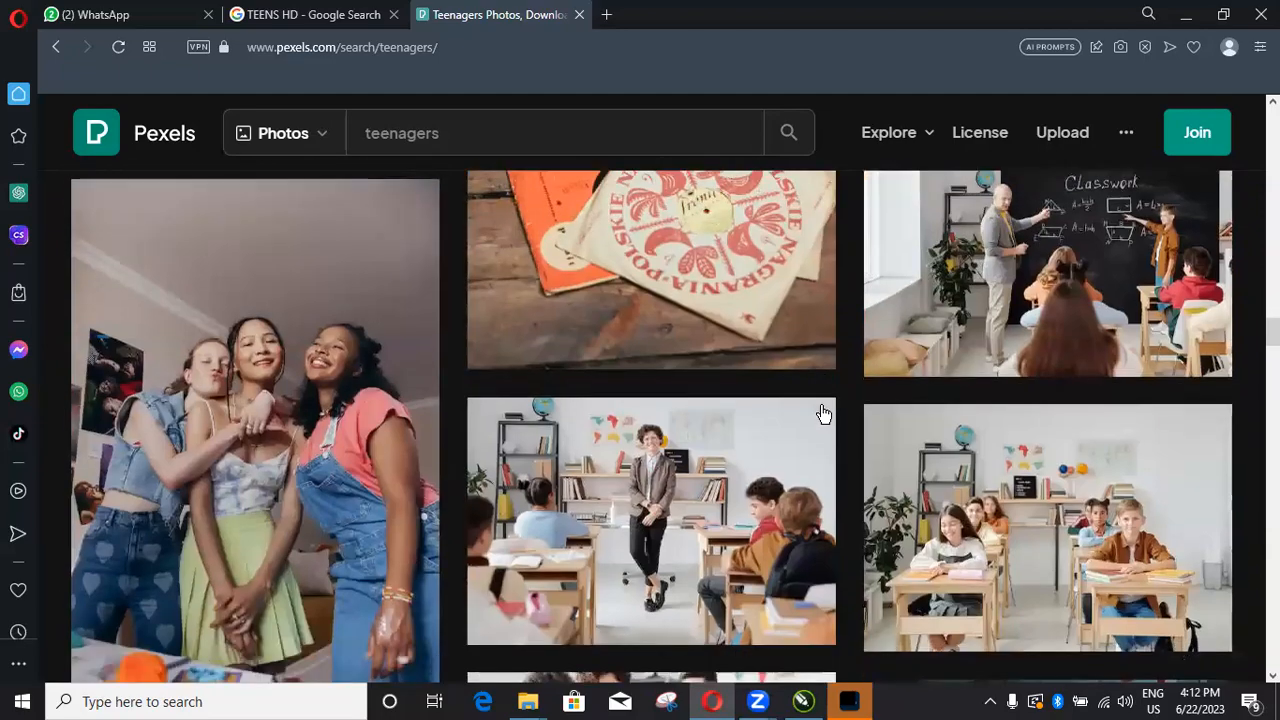
{"action": "scroll", "coordinate": [821, 414], "scroll_direction": "down", "scroll_amount": 4}
{"action": "scroll", "coordinate": [821, 414], "scroll_direction": "down", "scroll_amount": 8}
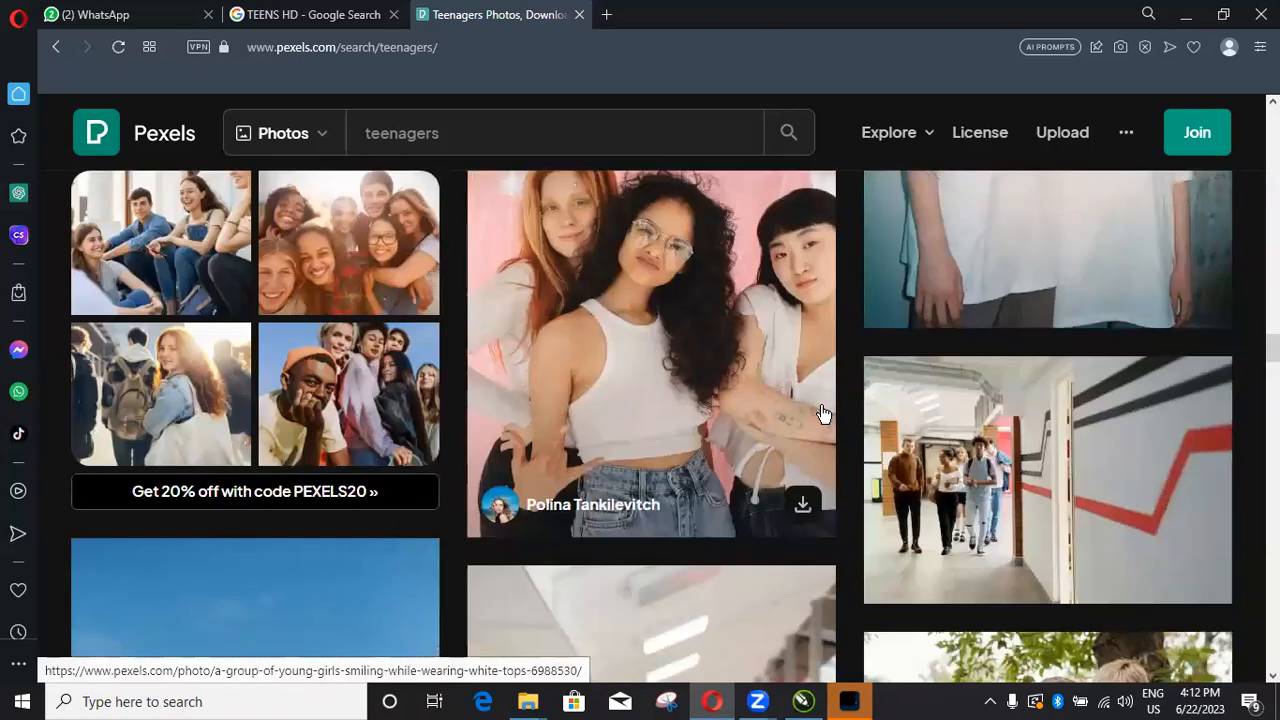
{"action": "scroll", "coordinate": [821, 414], "scroll_direction": "down", "scroll_amount": 1}
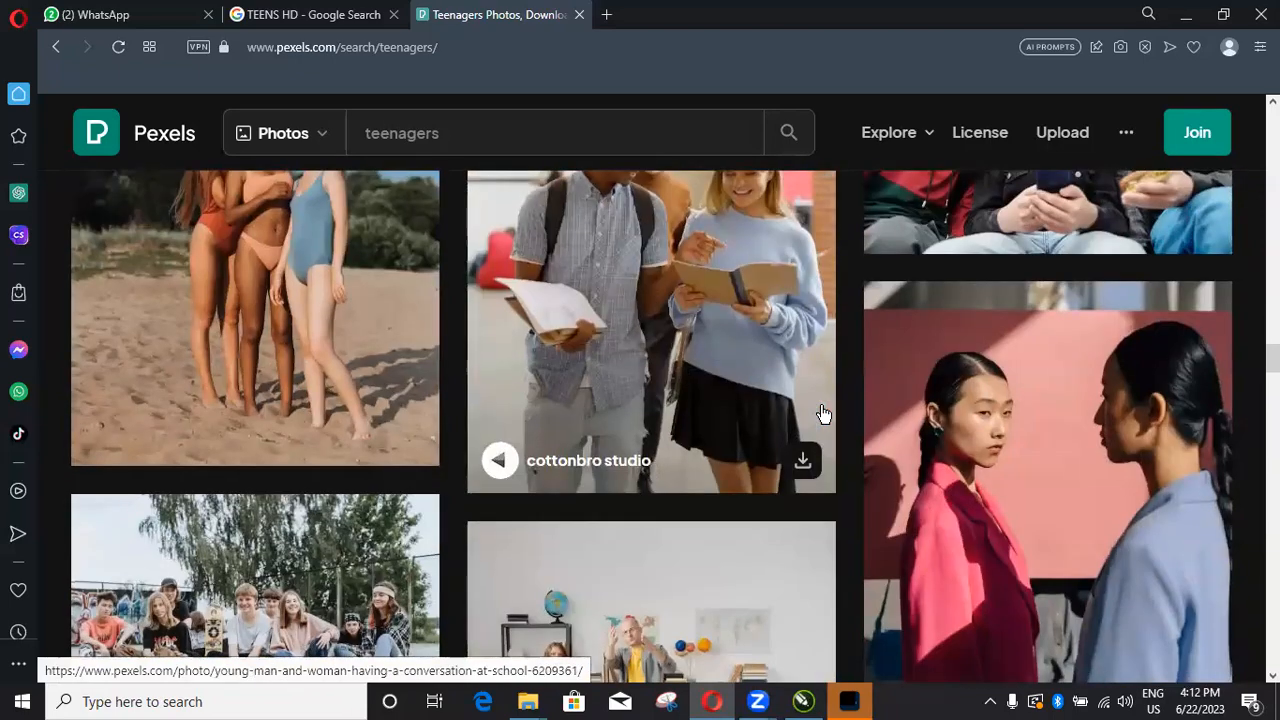
{"action": "scroll", "coordinate": [821, 414], "scroll_direction": "up", "scroll_amount": 3}
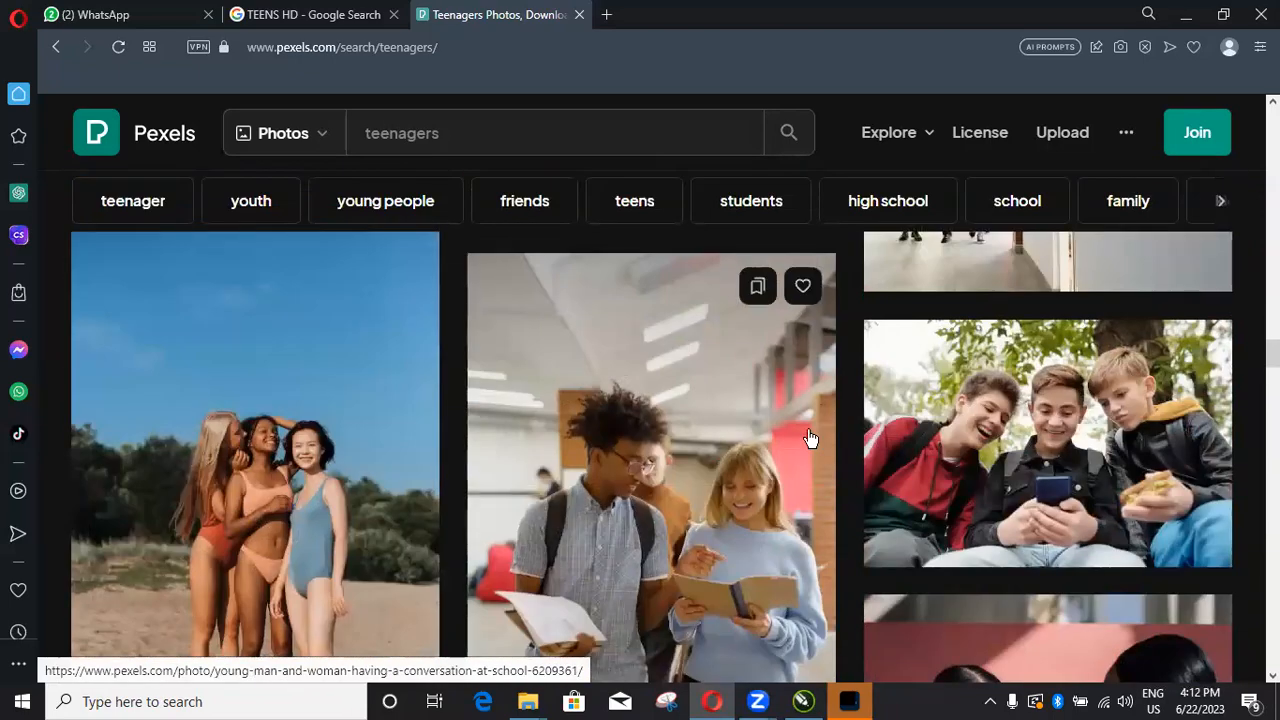
Step: Download the free photo of the young man and woman talking at school, and return to the "teenagers" results
{"action": "left_click", "coordinate": [662, 470]}
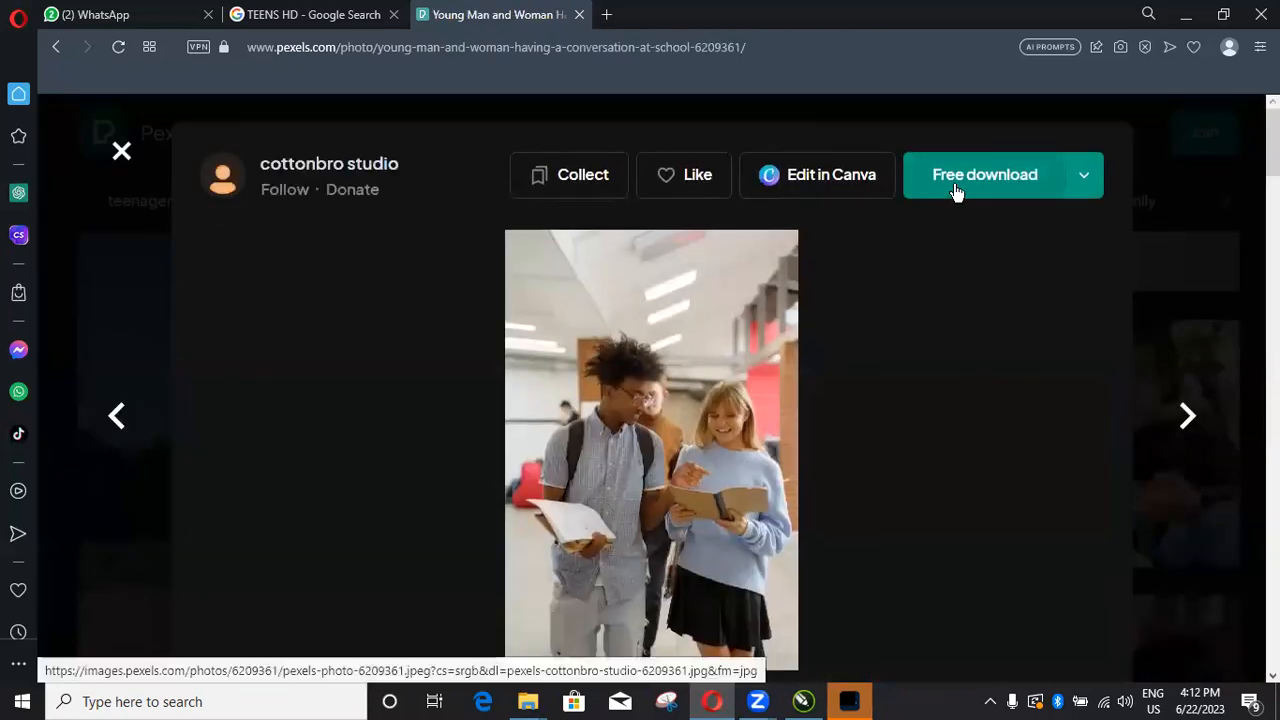
{"action": "left_click", "coordinate": [955, 190]}
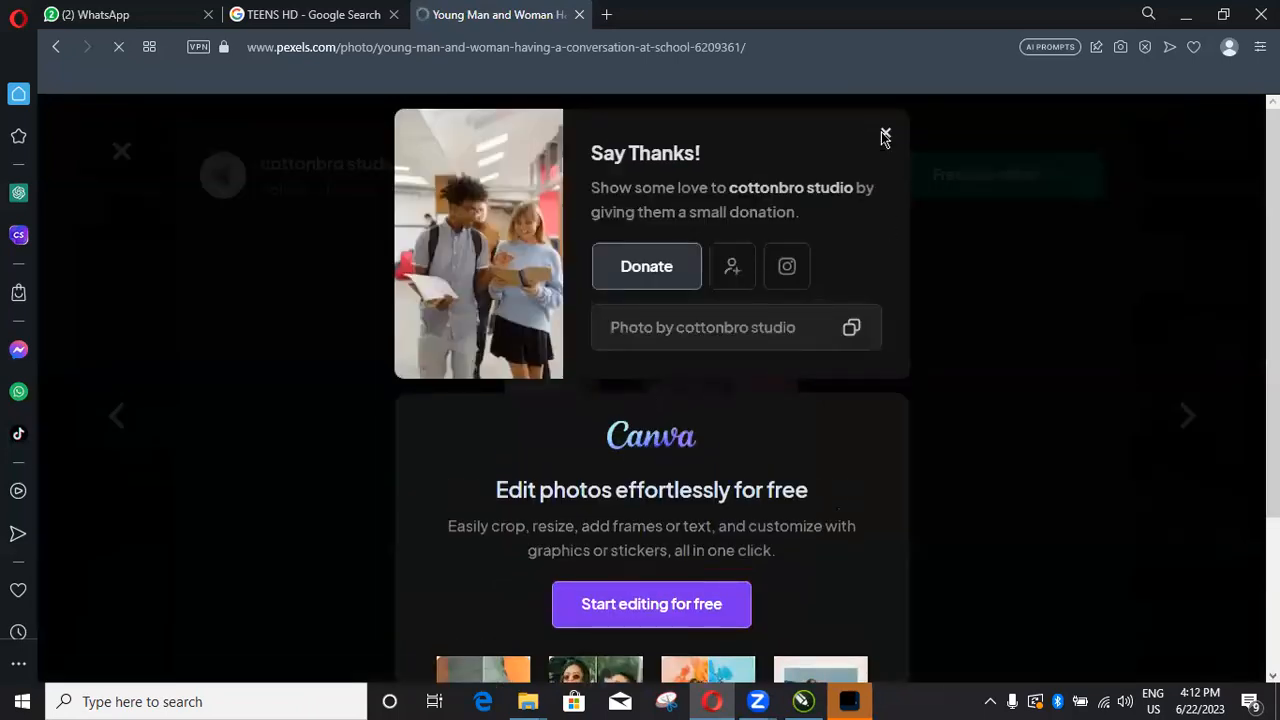
{"action": "left_click", "coordinate": [884, 134]}
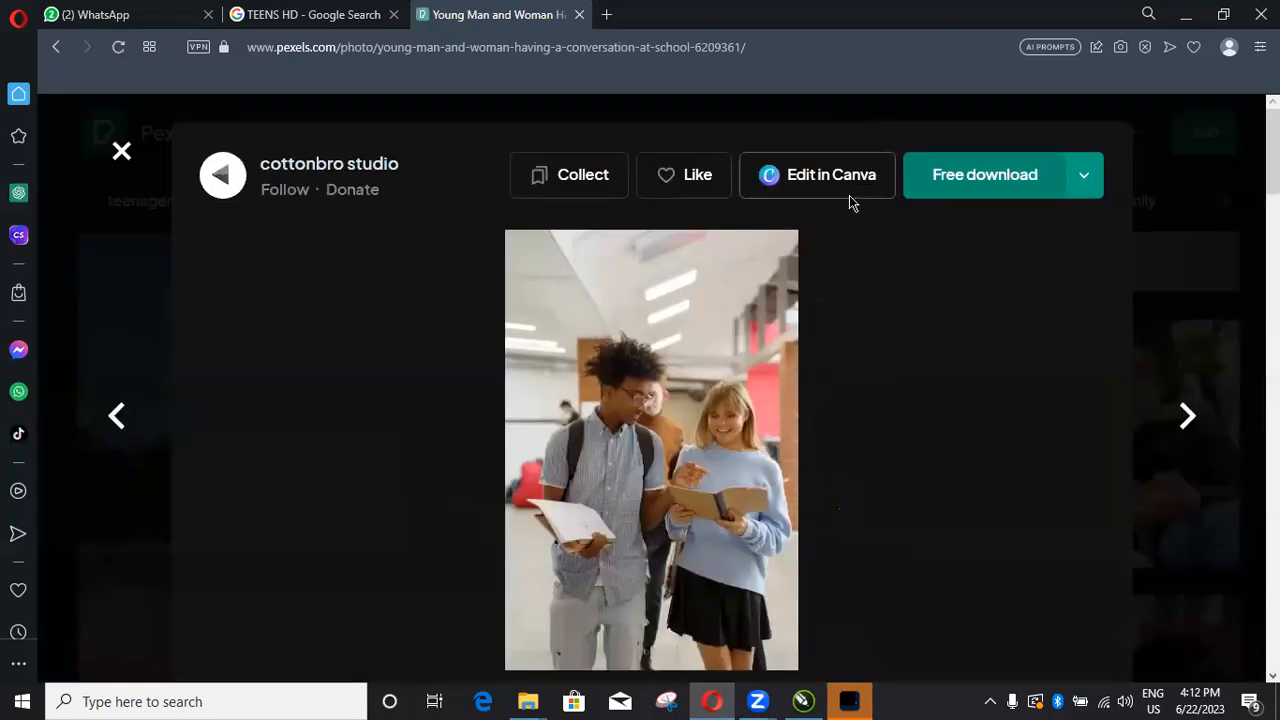
{"action": "left_click", "coordinate": [120, 153]}
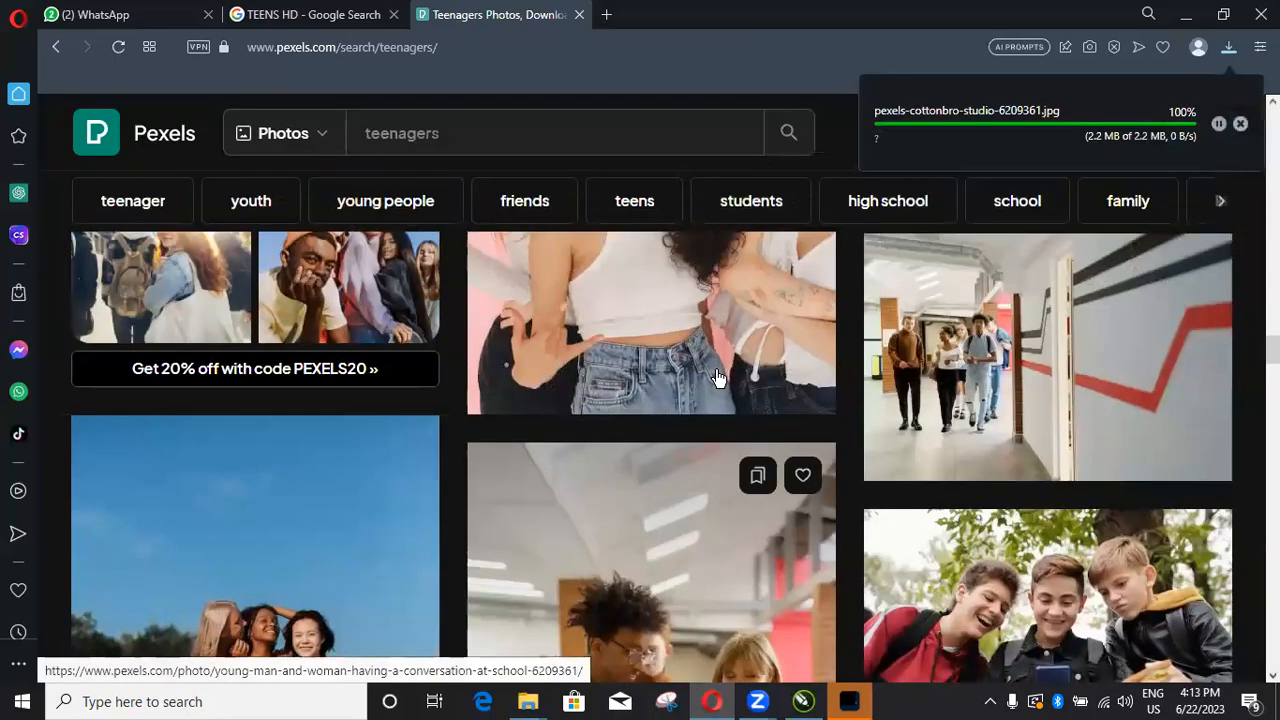
Step: Check more of the "teenagers" results and refine the Pexels photo search to "teenagers community"
{"action": "scroll", "coordinate": [716, 378], "scroll_direction": "down", "scroll_amount": 9}
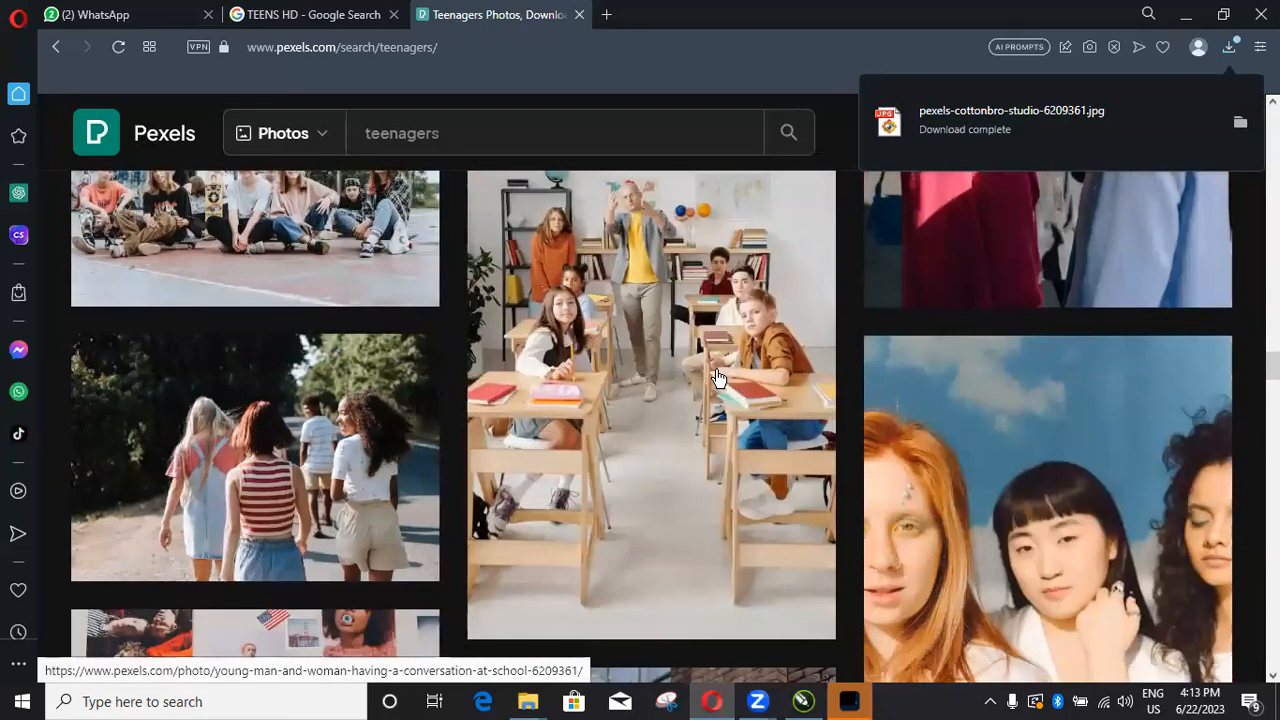
{"action": "scroll", "coordinate": [716, 378], "scroll_direction": "down", "scroll_amount": 10}
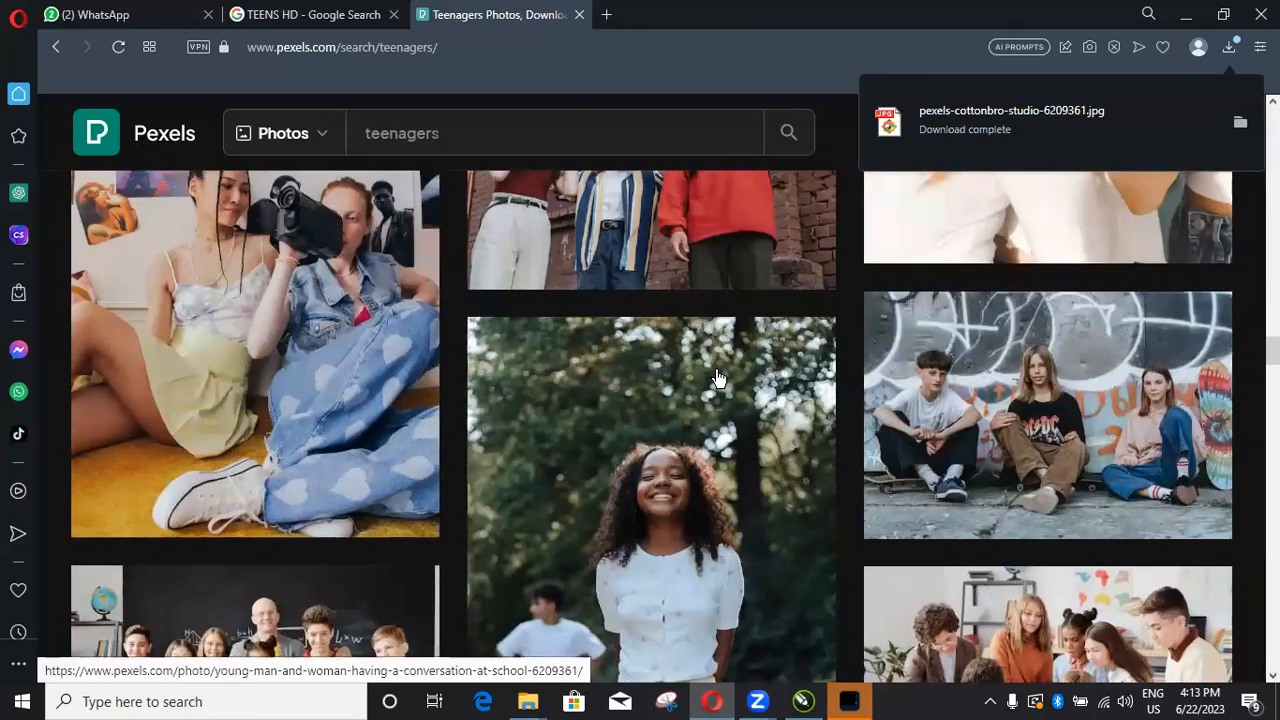
{"action": "scroll", "coordinate": [716, 378], "scroll_direction": "down", "scroll_amount": 3}
{"action": "scroll", "coordinate": [718, 378], "scroll_direction": "down", "scroll_amount": 3}
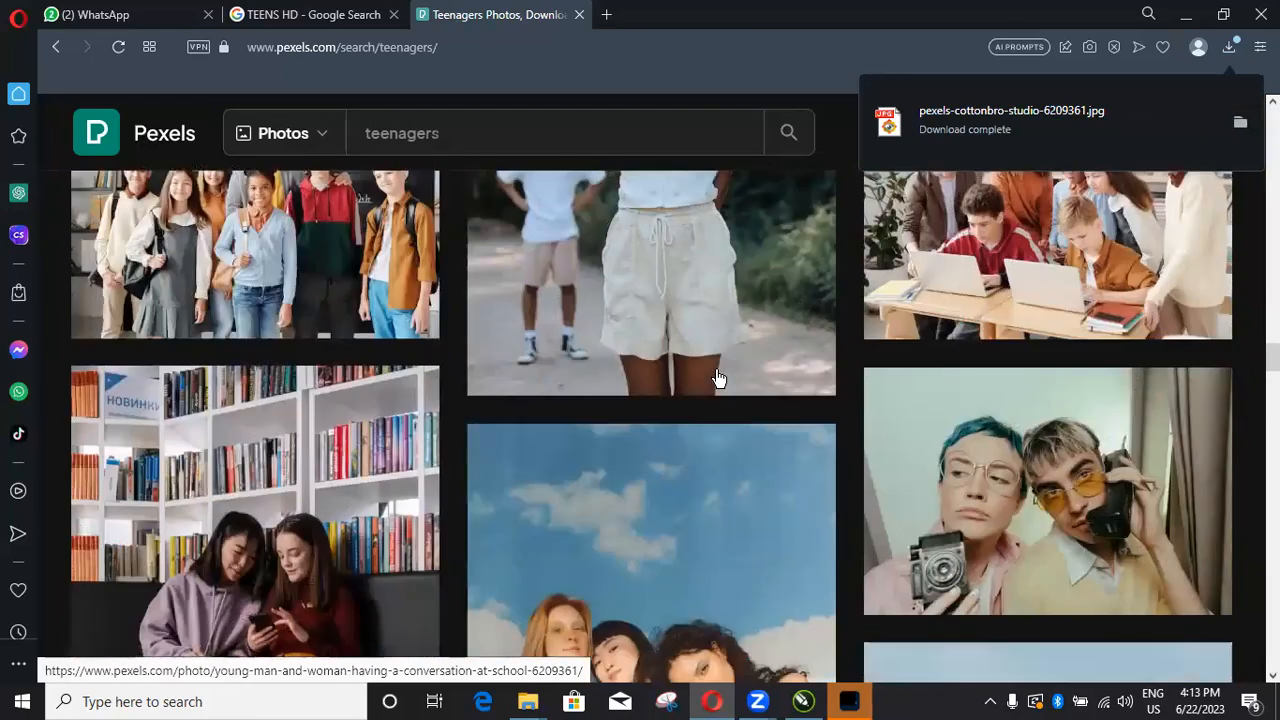
{"action": "scroll", "coordinate": [718, 378], "scroll_direction": "up", "scroll_amount": 10}
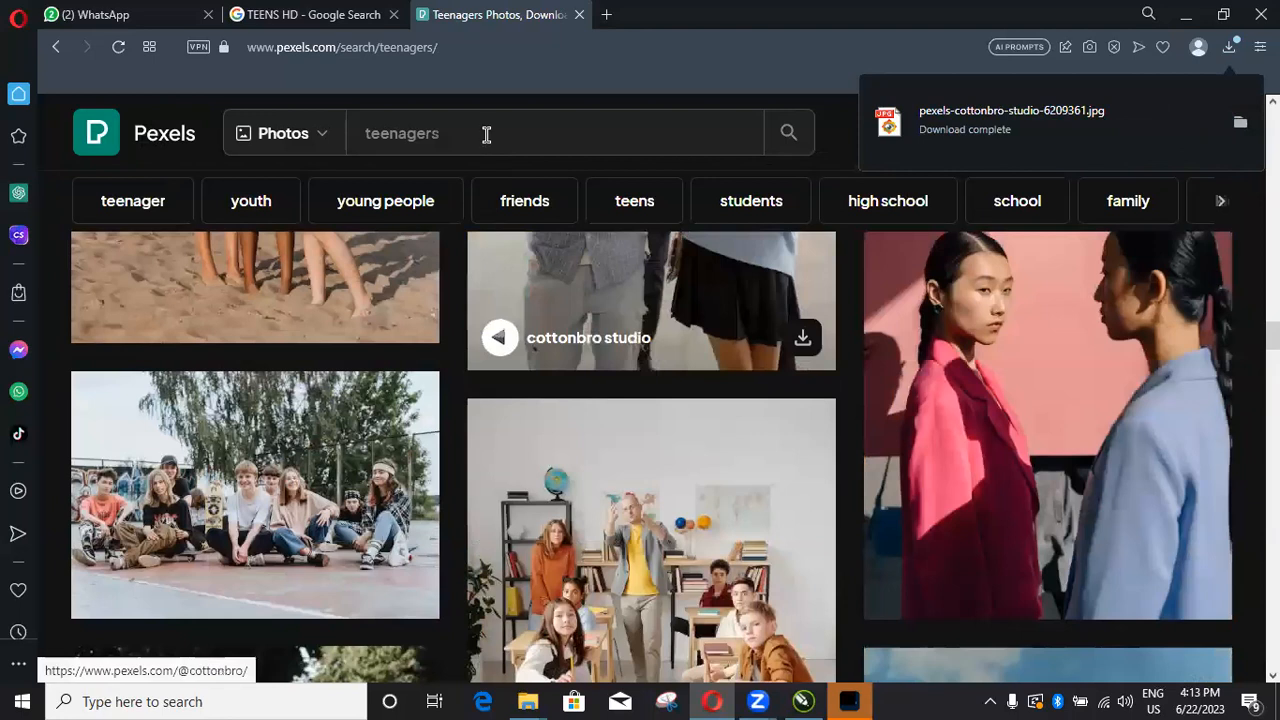
{"action": "left_click", "coordinate": [486, 134]}
{"action": "type", "text": "community"}
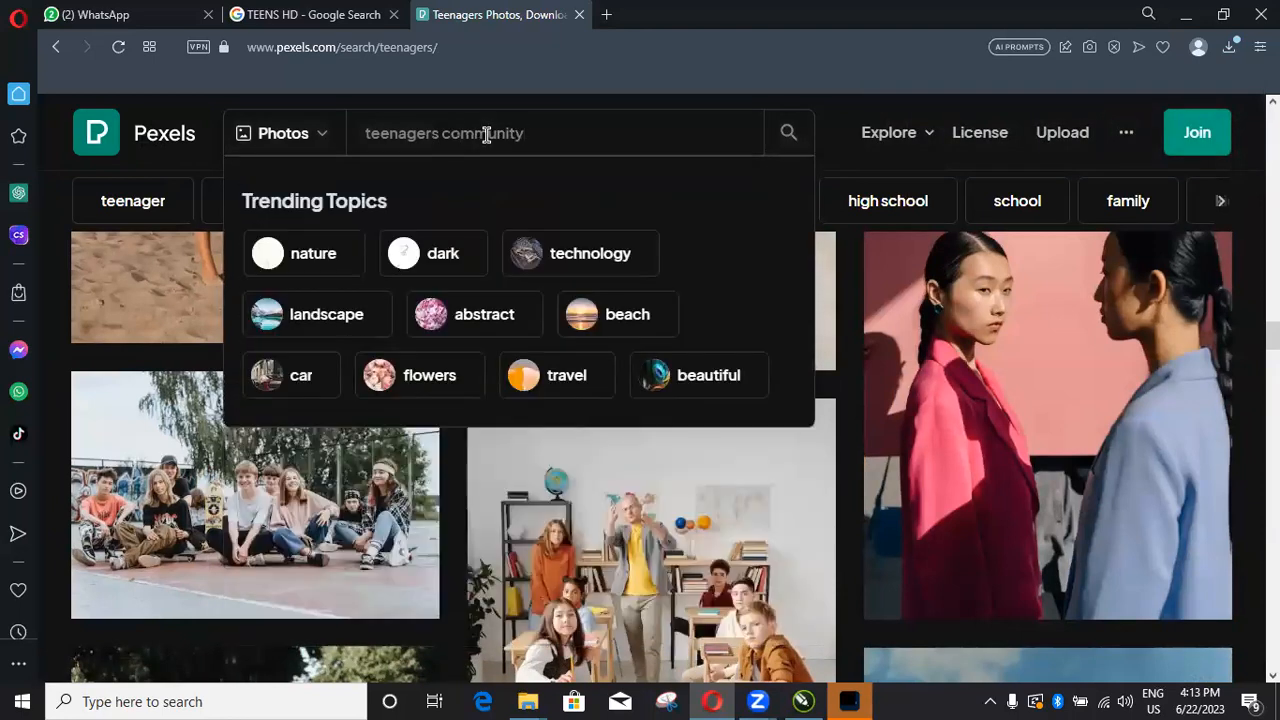
{"action": "key", "text": "Return"}
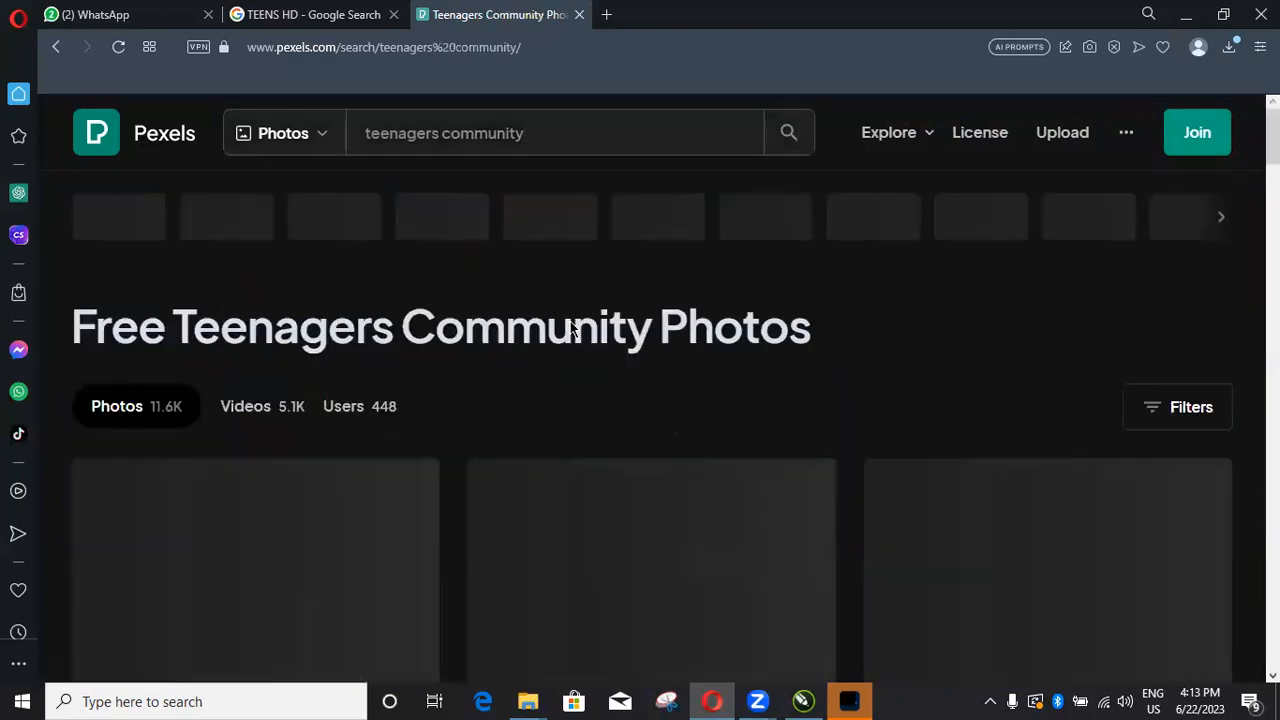
Step: Look through the "teenagers community" photo results for another suitable group picture
{"action": "scroll", "coordinate": [575, 331], "scroll_direction": "down", "scroll_amount": 3}
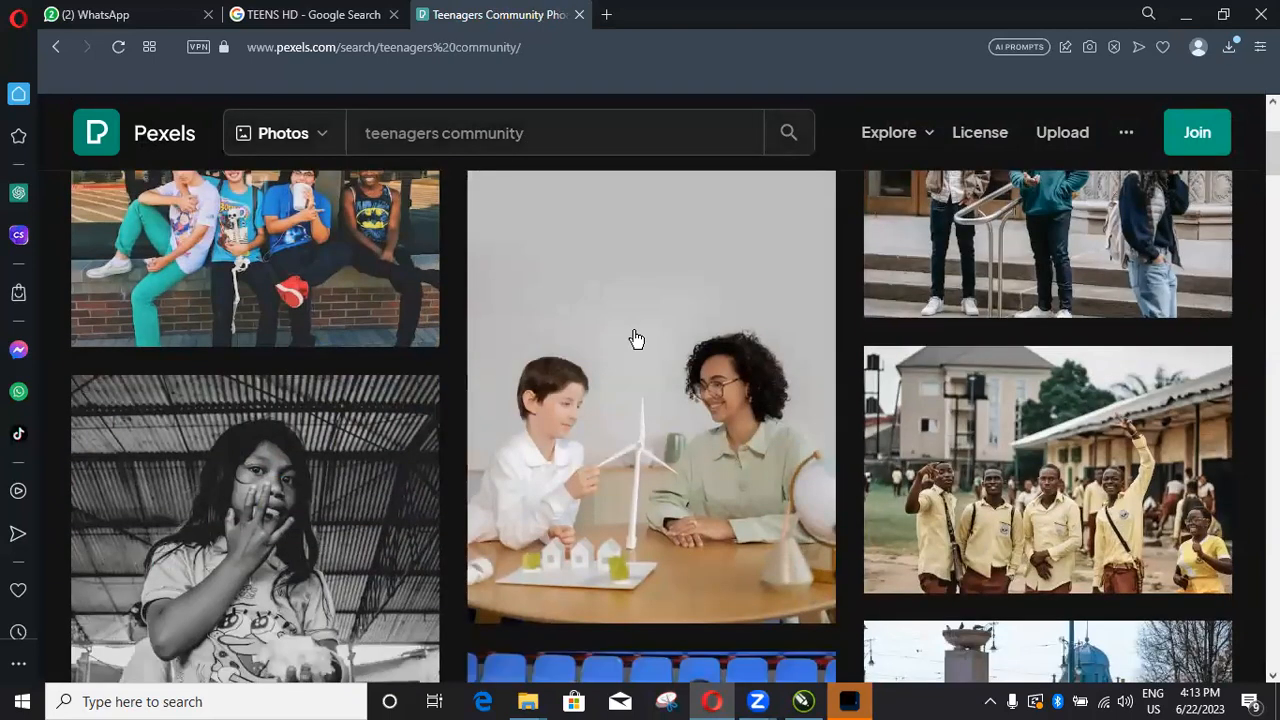
{"action": "scroll", "coordinate": [637, 339], "scroll_direction": "down", "scroll_amount": 10}
{"action": "scroll", "coordinate": [640, 339], "scroll_direction": "down", "scroll_amount": 10}
{"action": "scroll", "coordinate": [643, 328], "scroll_direction": "up", "scroll_amount": 2}
{"action": "scroll", "coordinate": [645, 335], "scroll_direction": "up", "scroll_amount": 10}
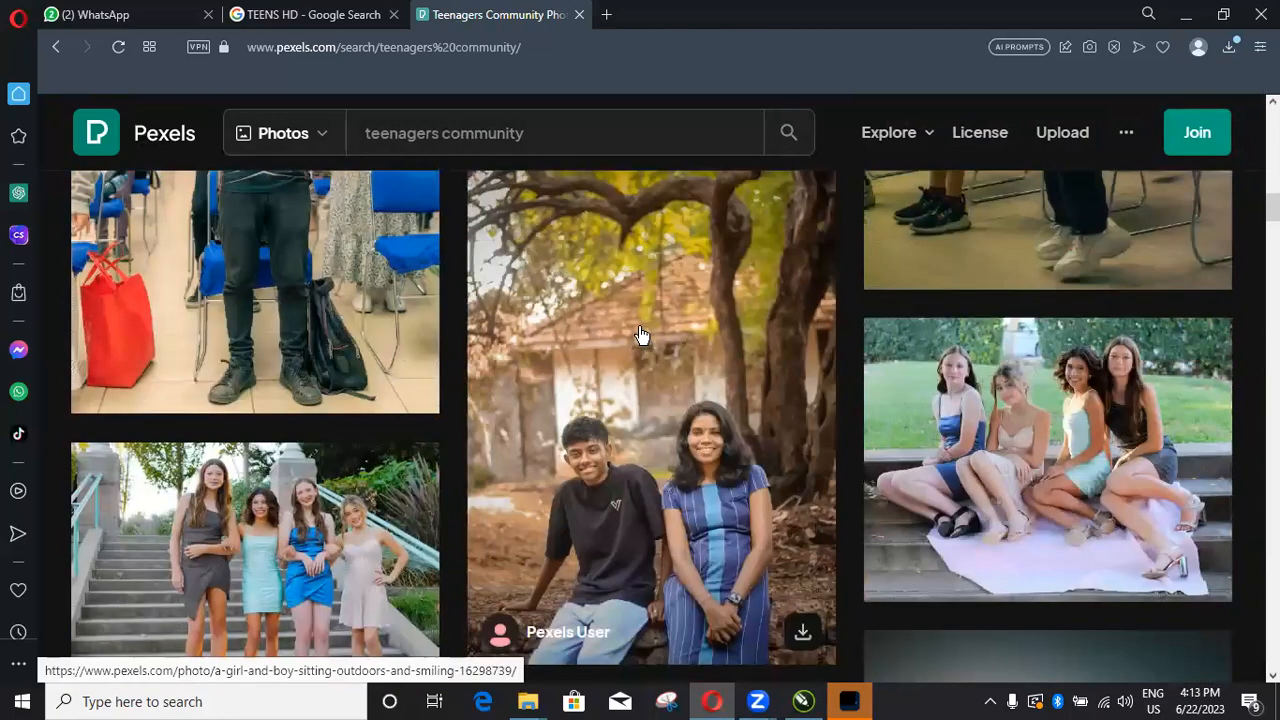
{"action": "scroll", "coordinate": [652, 163], "scroll_direction": "down", "scroll_amount": 2}
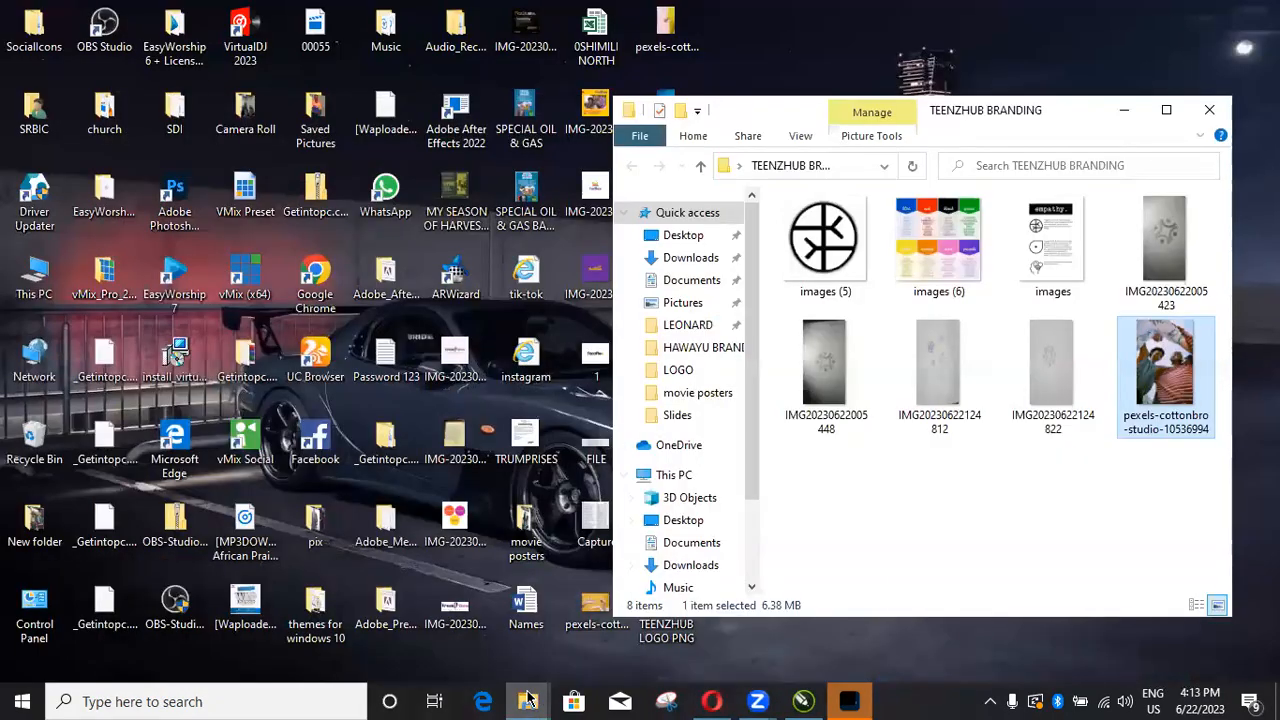
Step: Bring up the Others mockups folder, select 026-BillBoard-NigerianMockups.PSD, and place the window beside the TEENZHUB BRANDING window
{"action": "left_click", "coordinate": [528, 700]}
{"action": "left_click", "coordinate": [473, 623]}
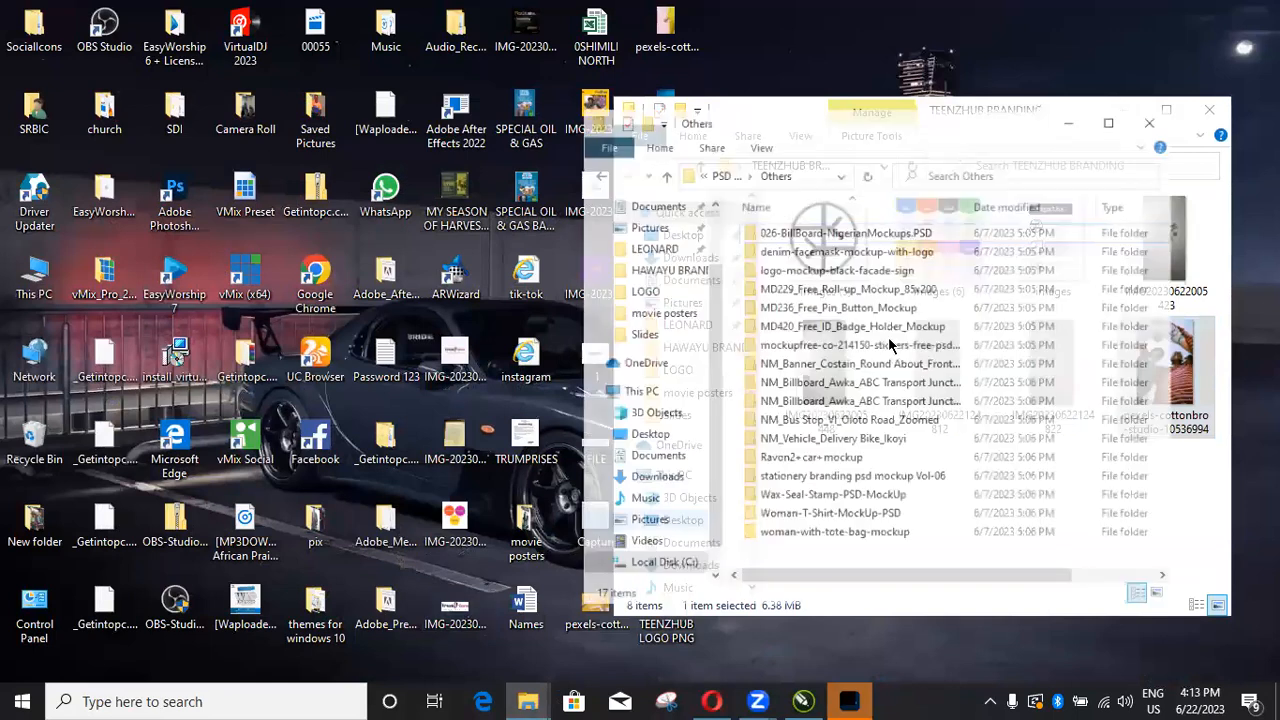
{"action": "left_click", "coordinate": [906, 241]}
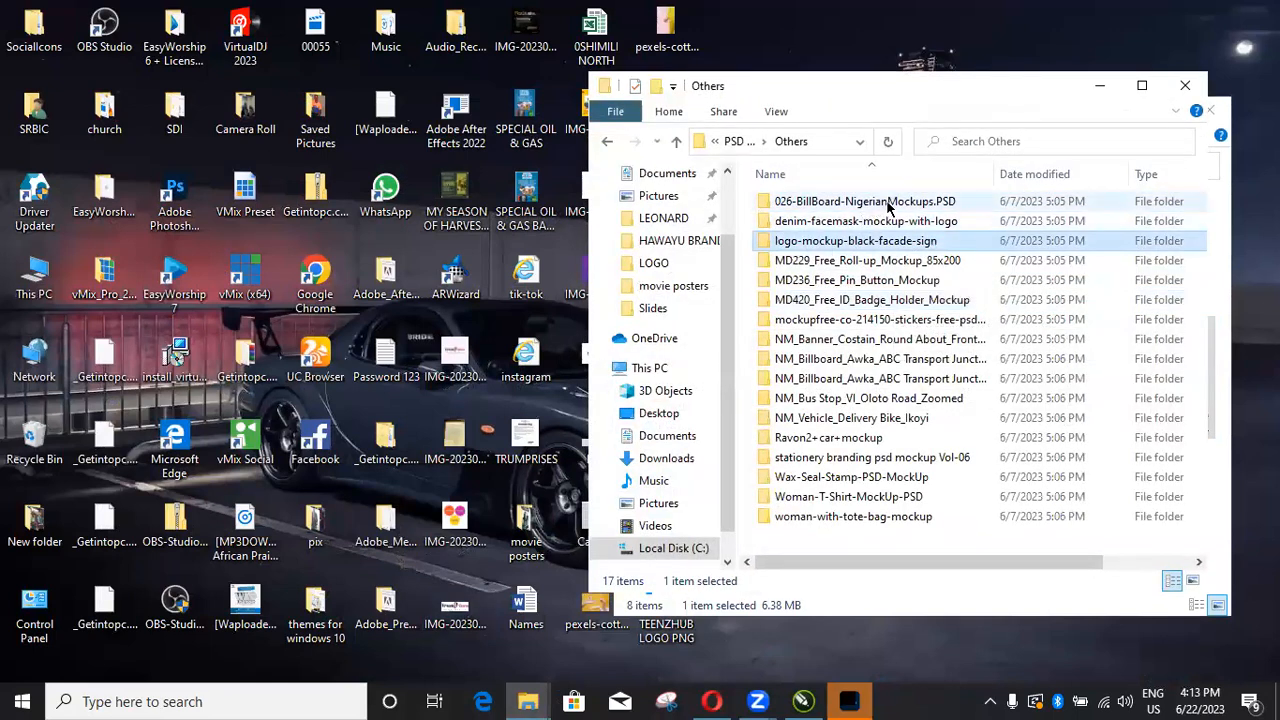
{"action": "left_click", "coordinate": [872, 201]}
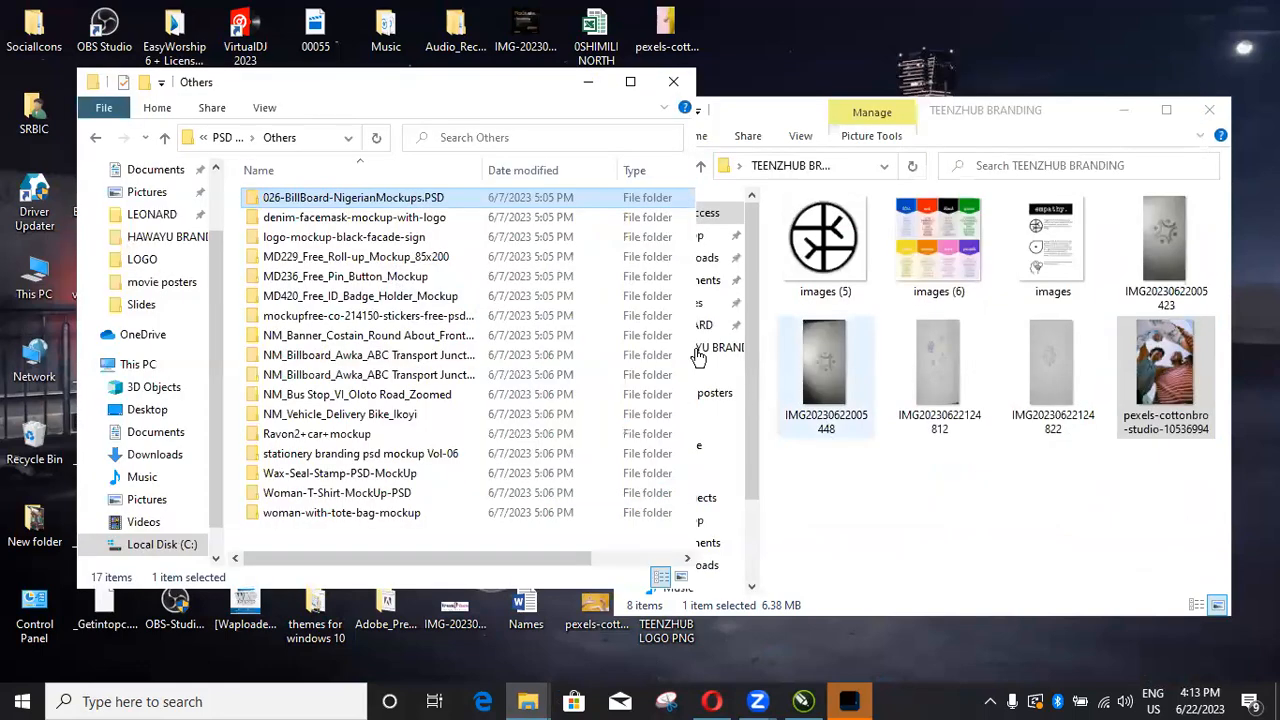
Step: Open the downloaded pexels-cottonbro-studio-6209361 photo from the Downloads folder in Photoshop and maximize the Photoshop window
{"action": "left_click", "coordinate": [700, 354]}
{"action": "left_click", "coordinate": [683, 258]}
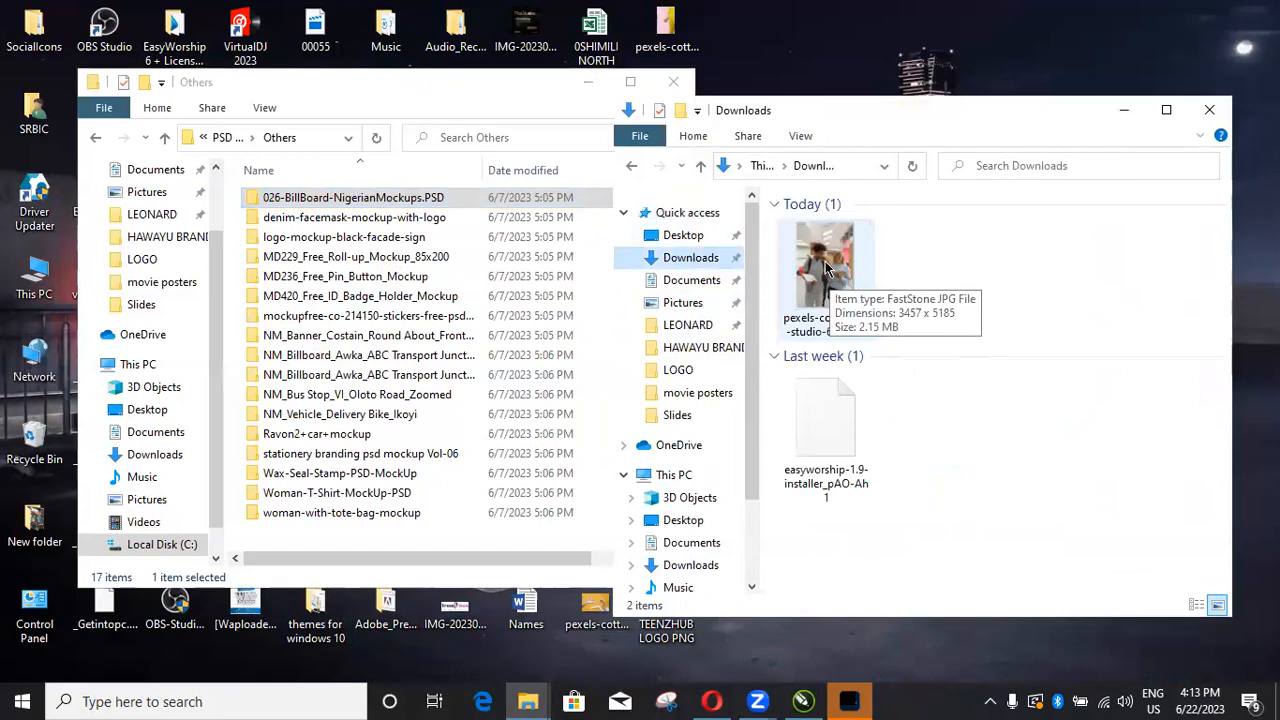
{"action": "double_click", "coordinate": [826, 268]}
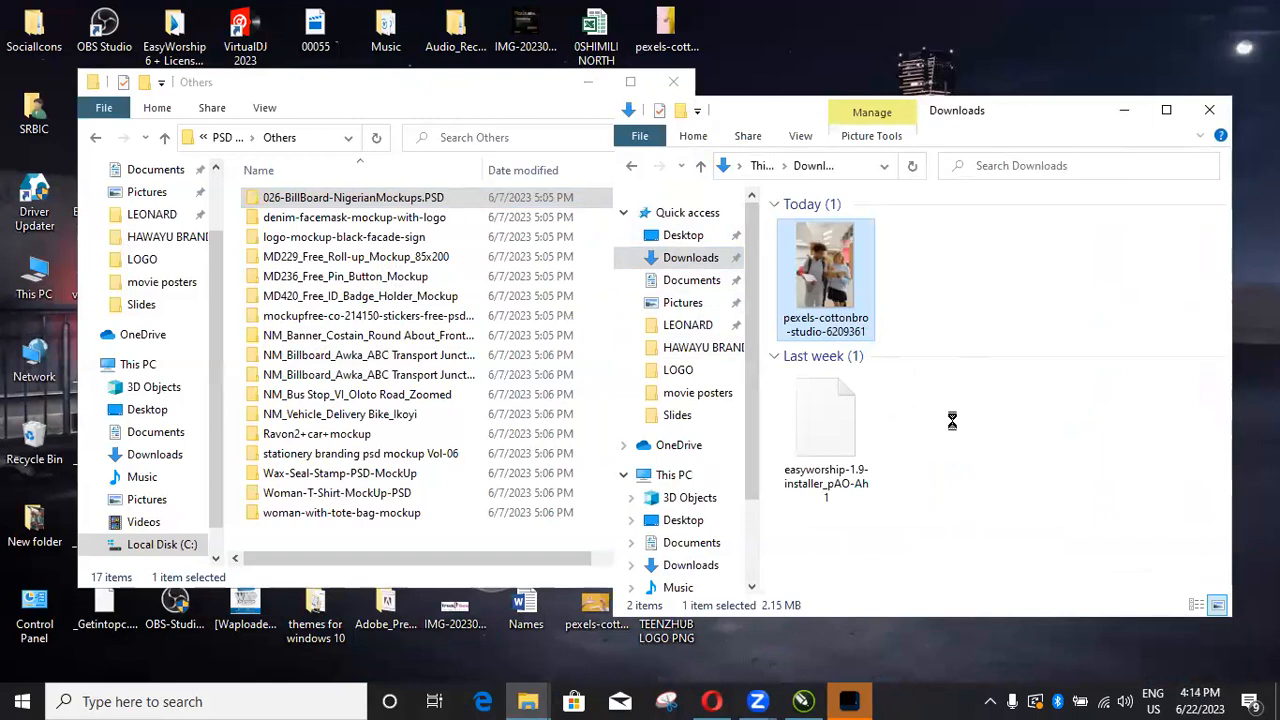
{"action": "key", "text": "shift+F10"}
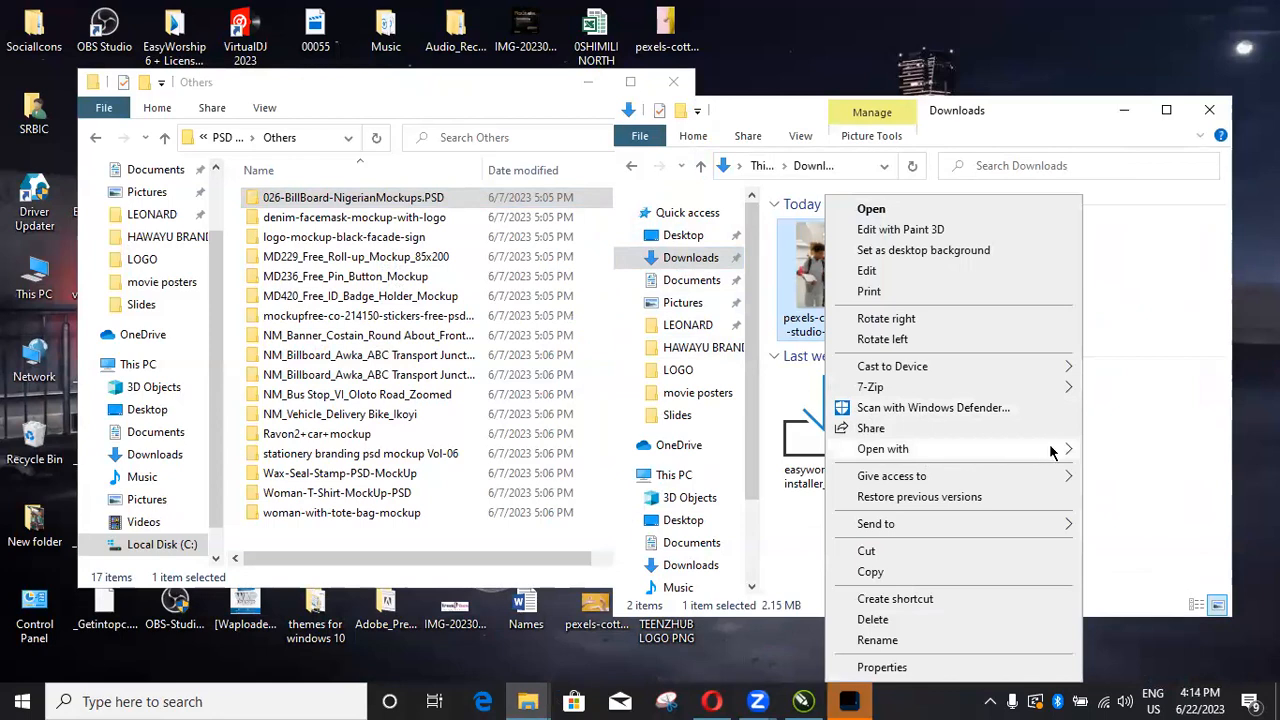
{"action": "mouse_move", "coordinate": [1058, 452]}
{"action": "left_click", "coordinate": [680, 453]}
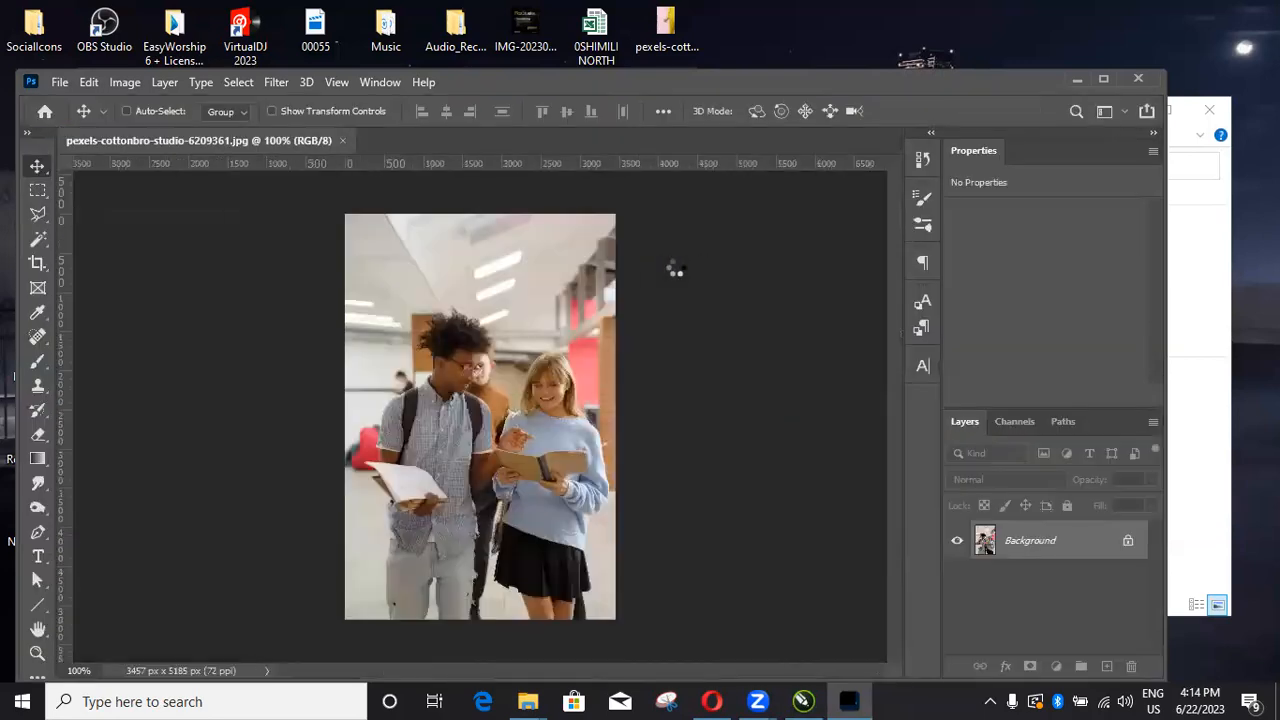
{"action": "left_click", "coordinate": [1104, 82]}
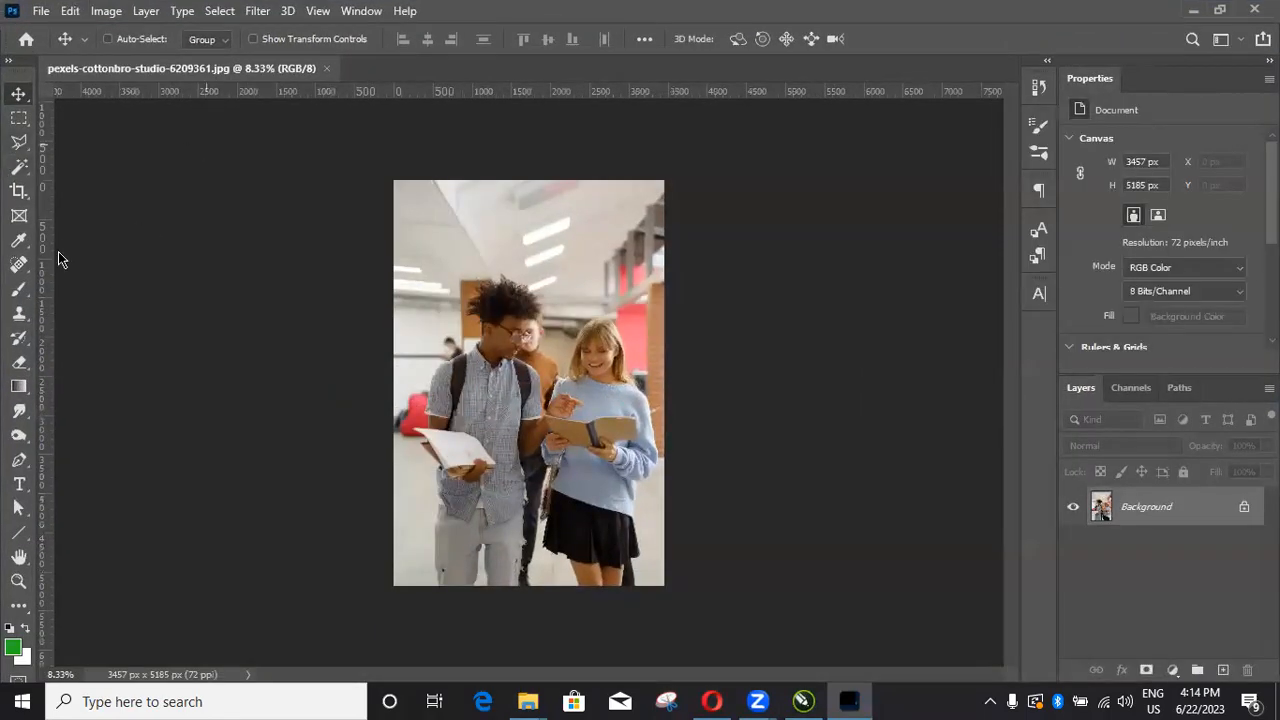
Step: Select the three people in the photo automatically with the Magic Wand's Select Subject command
{"action": "left_click", "coordinate": [17, 217]}
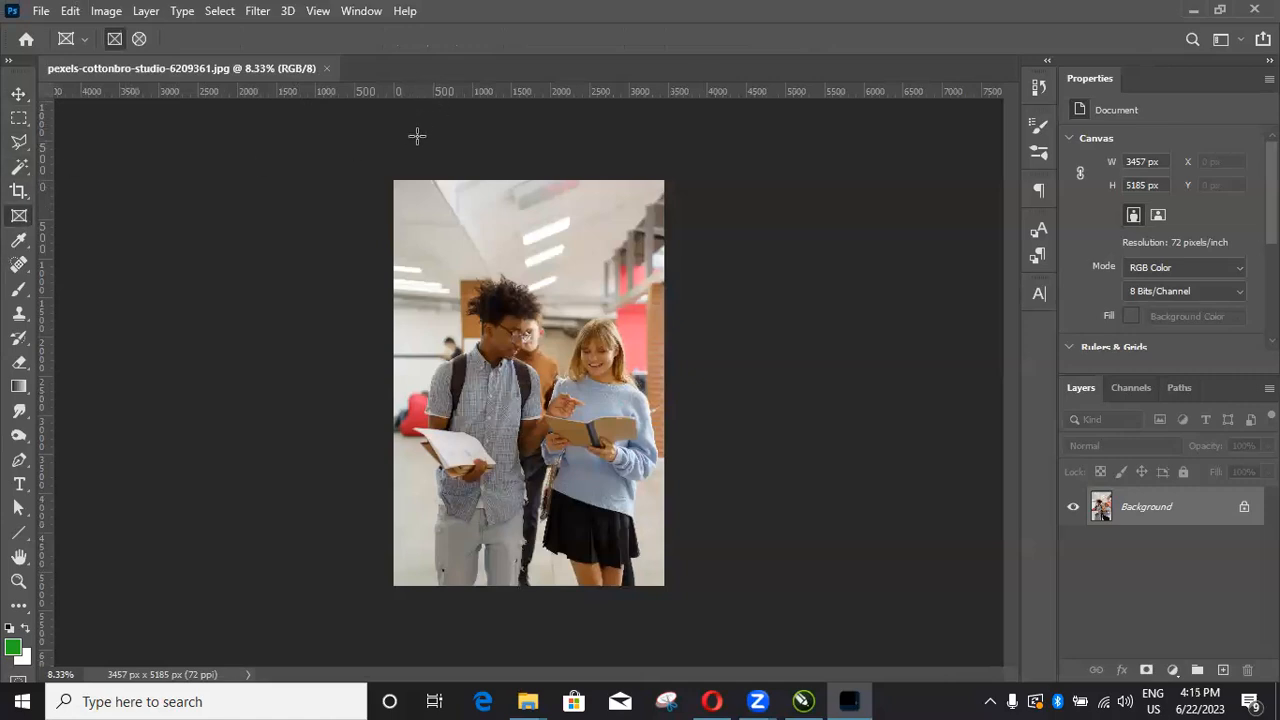
{"action": "left_click", "coordinate": [17, 170]}
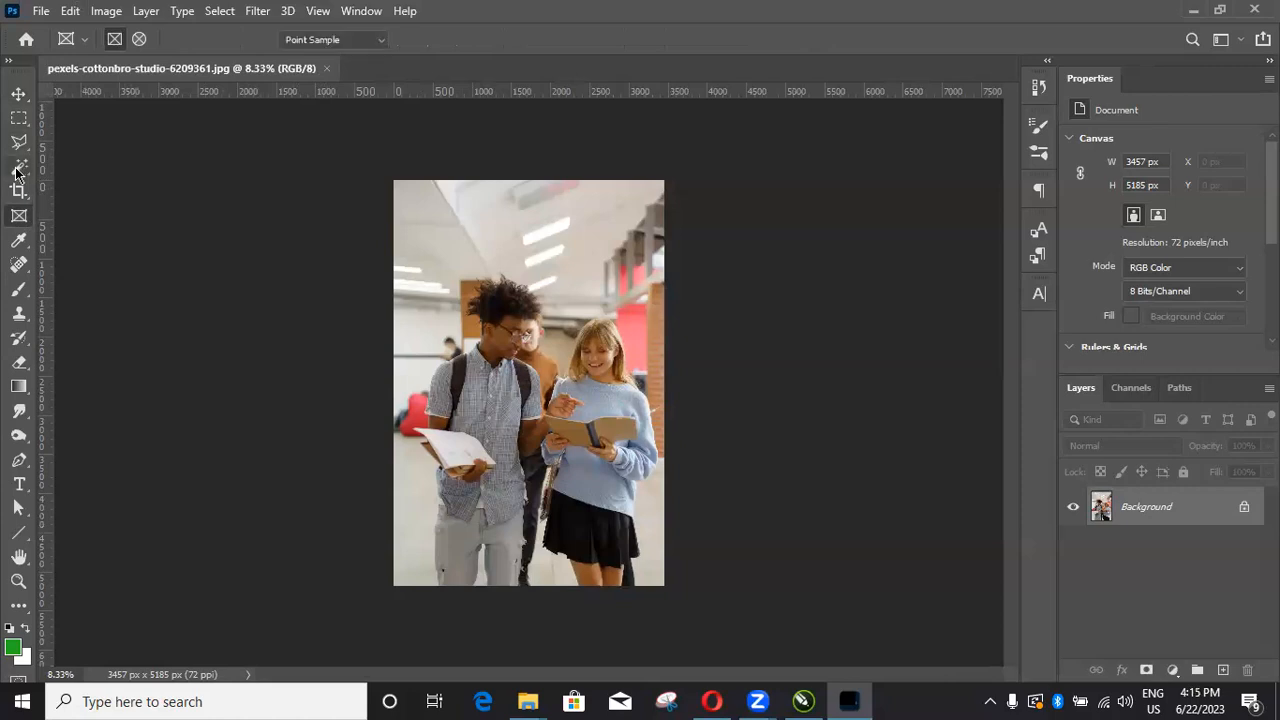
{"action": "left_click", "coordinate": [788, 40]}
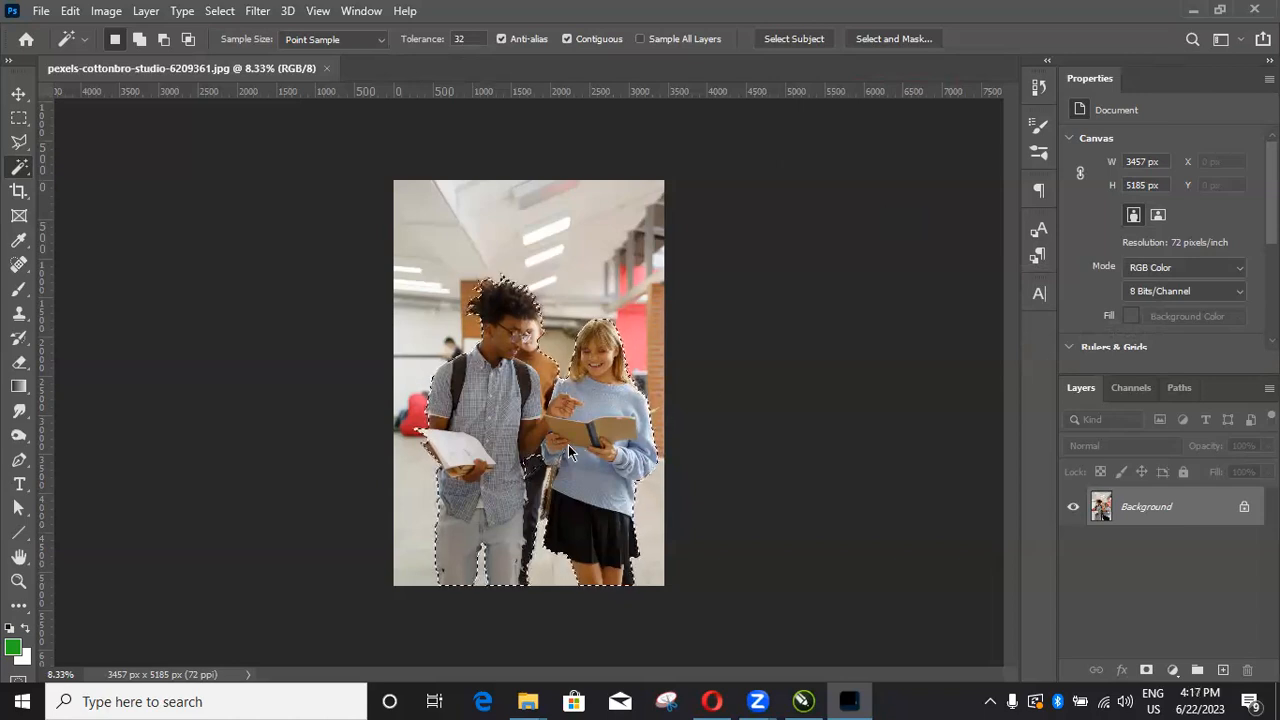
Step: Add the missed dark patch beneath the front boy's elbow to the selection with the freehand Lasso tool
{"action": "scroll", "coordinate": [562, 458], "scroll_direction": "up", "scroll_amount": 1}
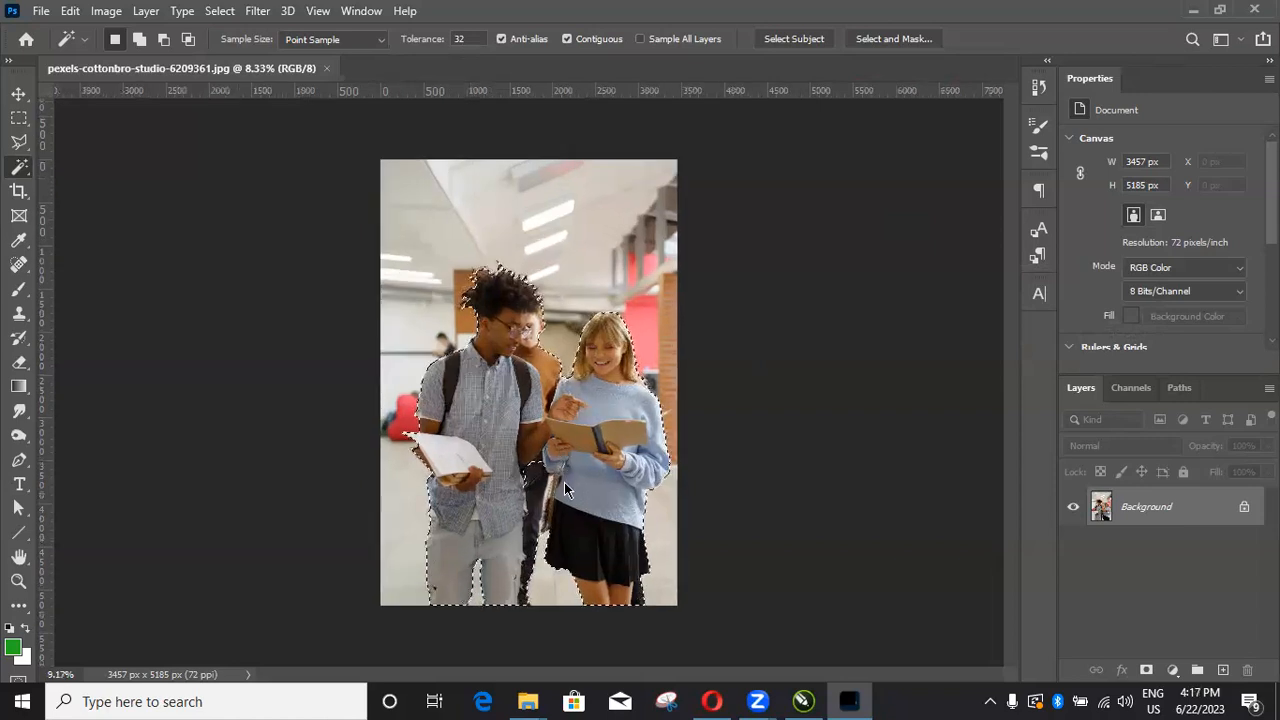
{"action": "scroll", "coordinate": [564, 482], "scroll_direction": "up", "scroll_amount": 4}
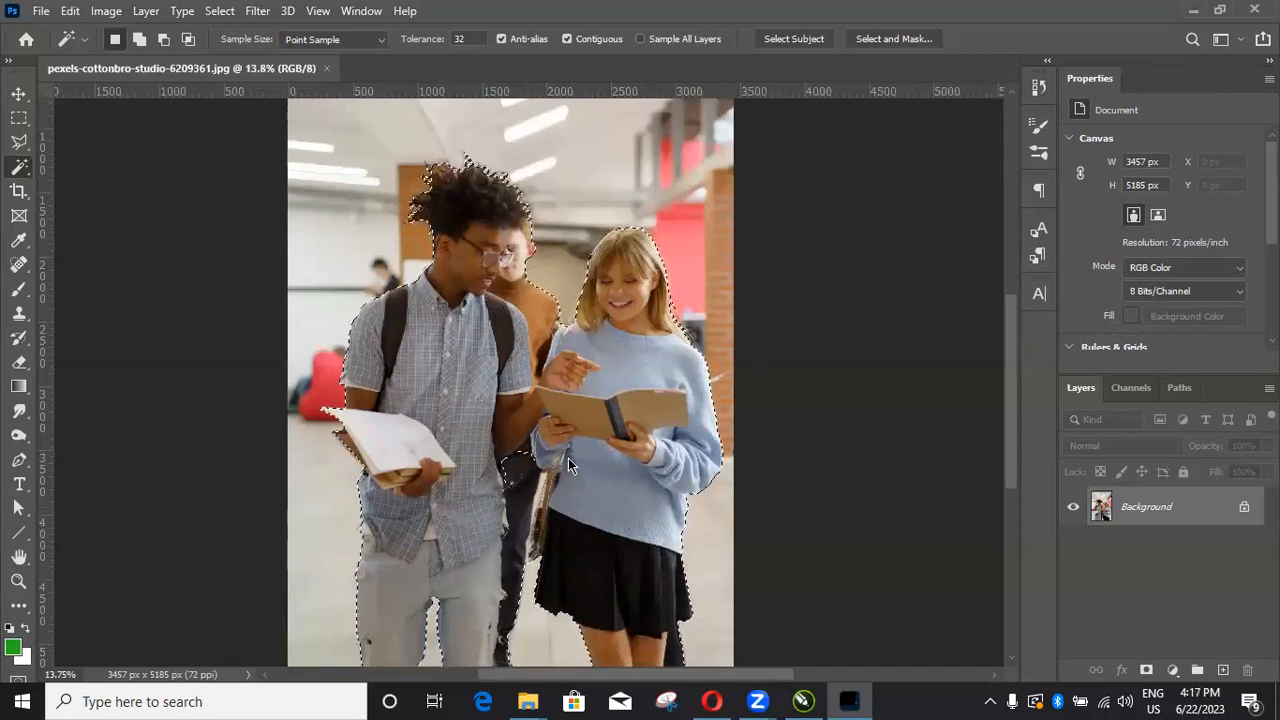
{"action": "scroll", "coordinate": [564, 457], "scroll_direction": "up", "scroll_amount": 1}
{"action": "scroll", "coordinate": [532, 480], "scroll_direction": "up", "scroll_amount": 5}
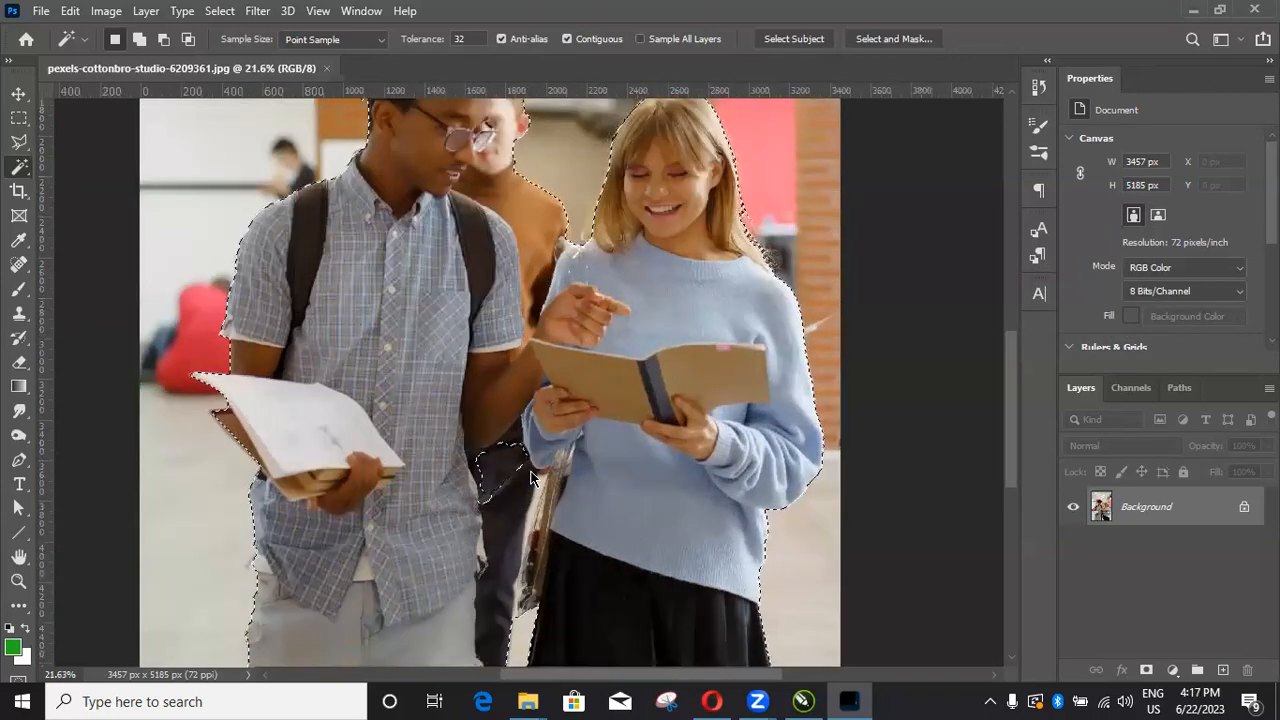
{"action": "scroll", "coordinate": [532, 480], "scroll_direction": "up", "scroll_amount": 4}
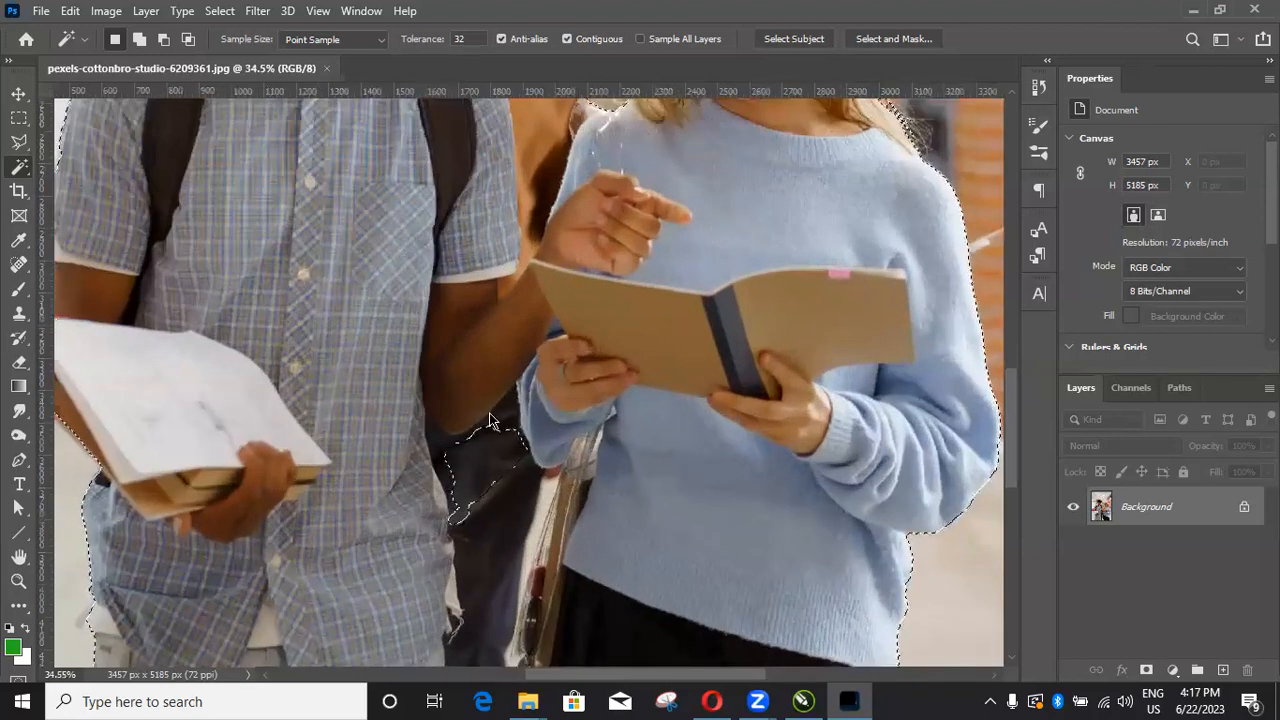
{"action": "left_click", "coordinate": [16, 145]}
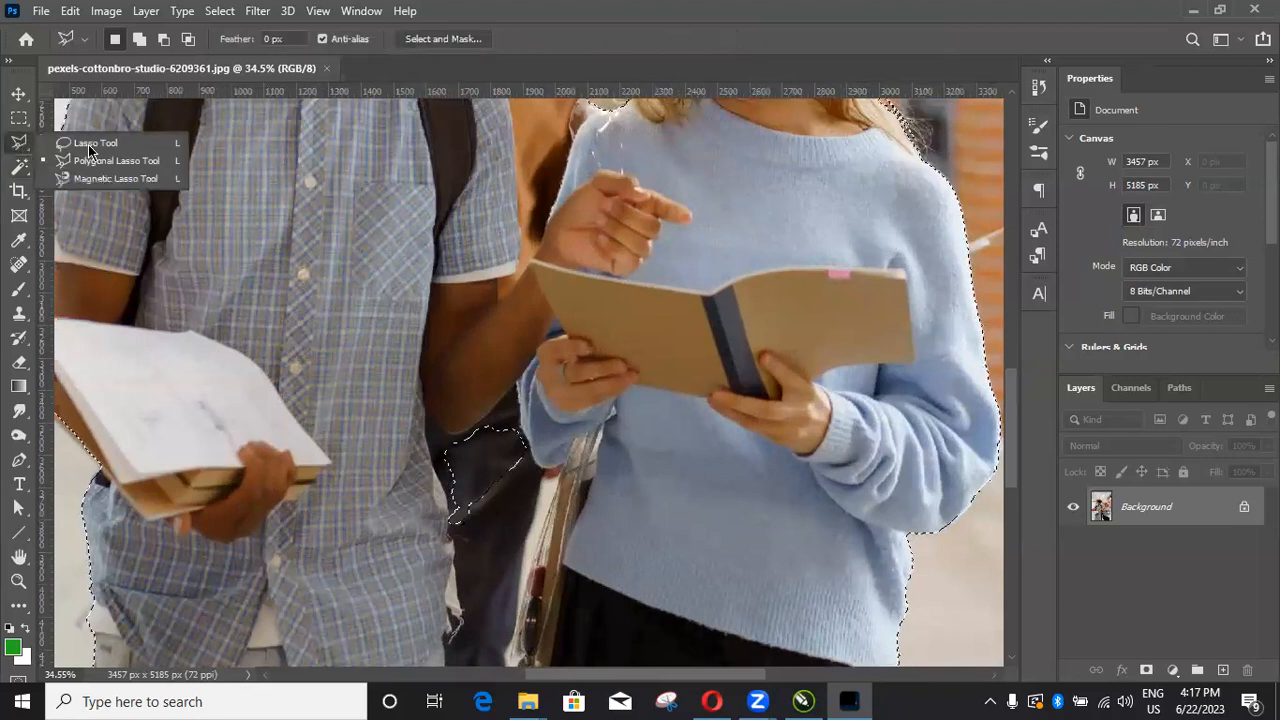
{"action": "left_click", "coordinate": [90, 150]}
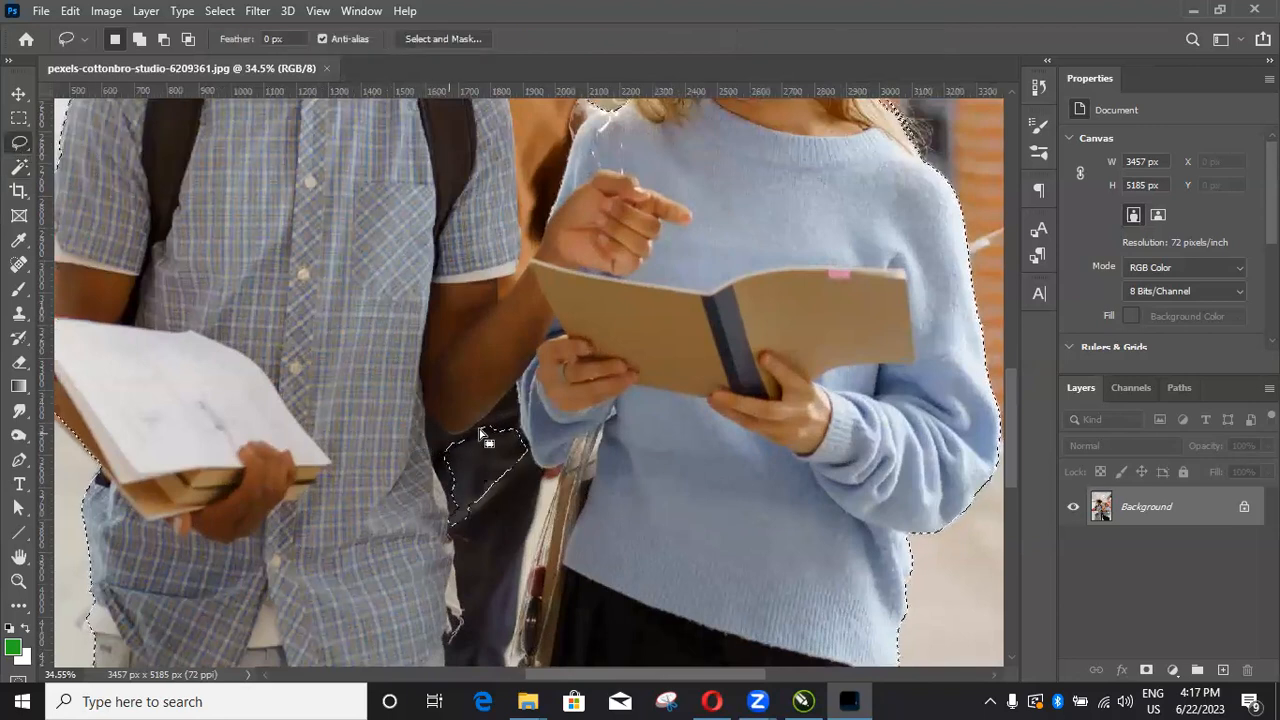
{"action": "key", "text": "alt"}
{"action": "mouse_move", "coordinate": [585, 617]}
{"action": "left_mouse_down"}
{"action": "mouse_move", "coordinate": [603, 430]}
{"action": "mouse_move", "coordinate": [490, 352]}
{"action": "left_mouse_up"}
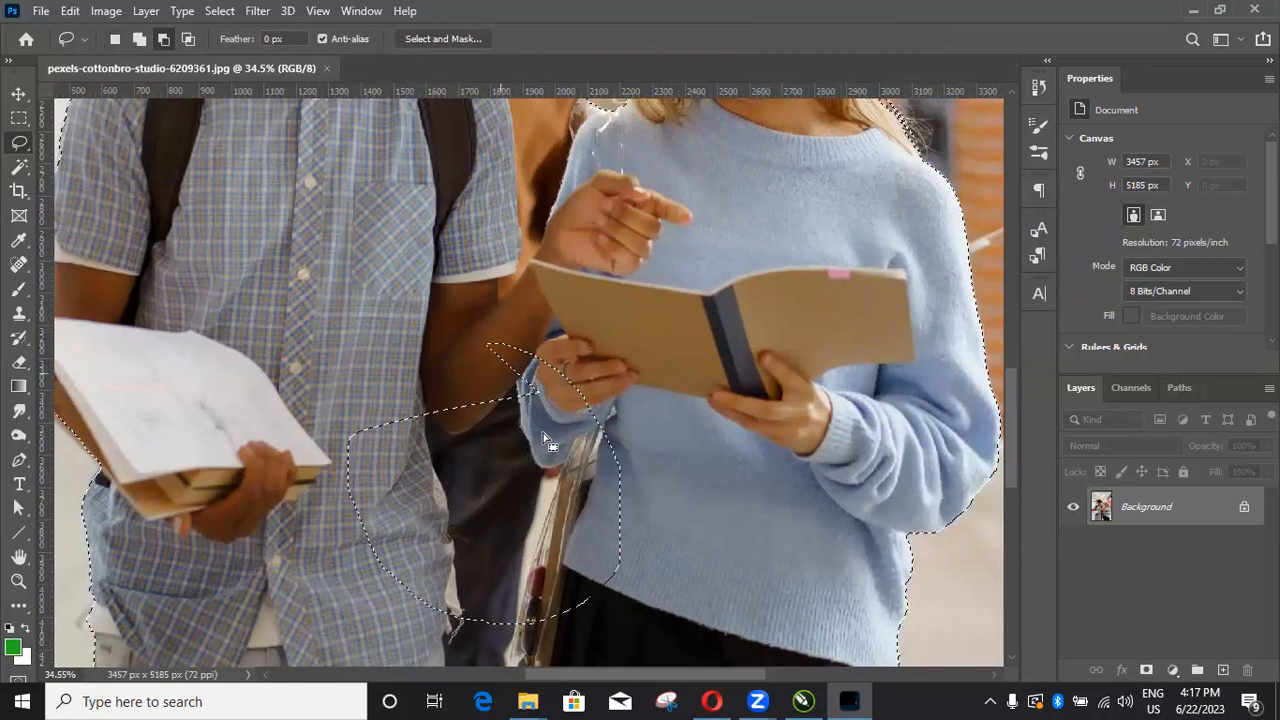
{"action": "key", "text": "ctrl+z"}
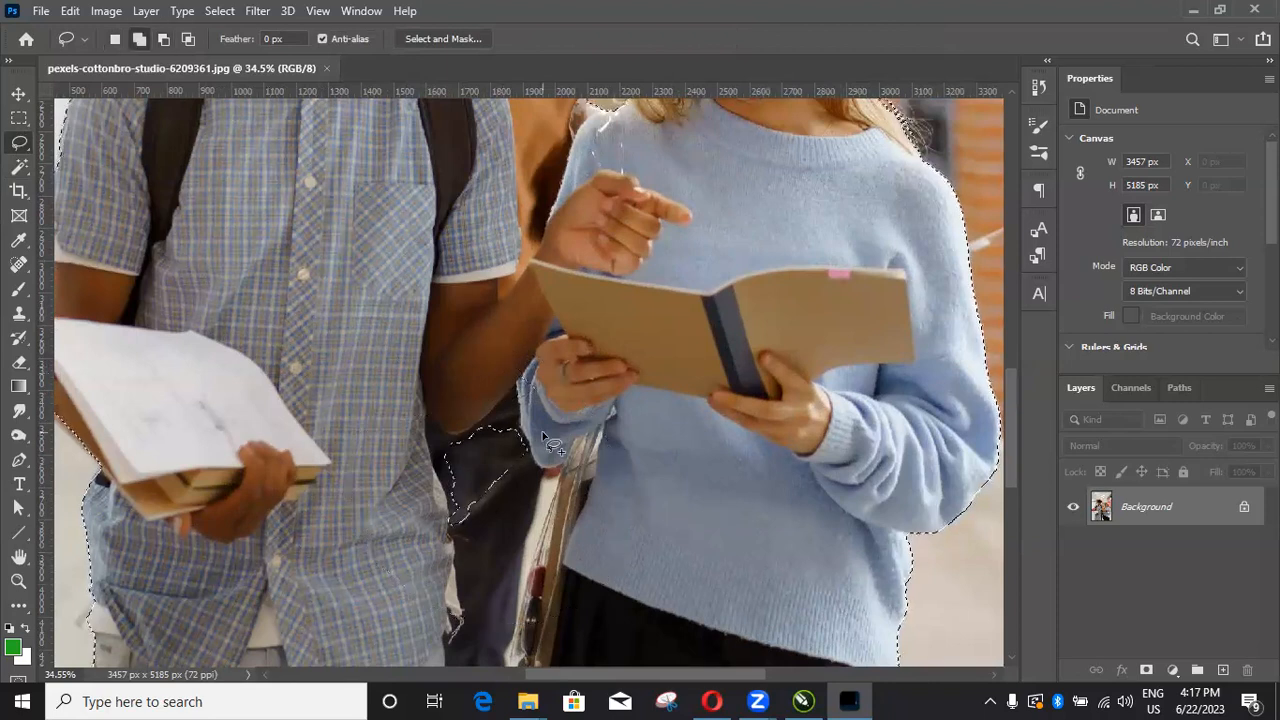
{"action": "mouse_move", "coordinate": [538, 536]}
{"action": "left_mouse_down"}
{"action": "mouse_move", "coordinate": [449, 560]}
{"action": "mouse_move", "coordinate": [397, 526]}
{"action": "mouse_move", "coordinate": [404, 428]}
{"action": "left_mouse_up"}
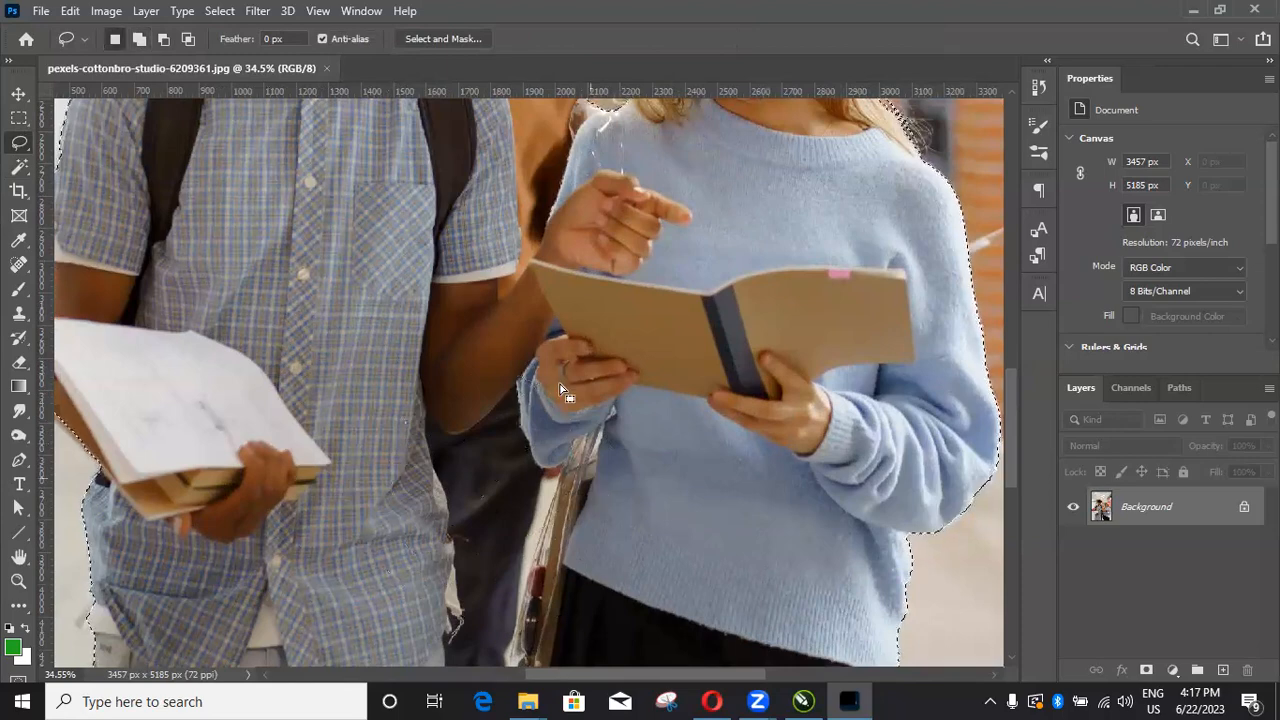
Step: Subtract the light background gap beside the girl's bag strap from the selection with the Magic Wand
{"action": "scroll", "coordinate": [551, 492], "scroll_direction": "down", "scroll_amount": 1}
{"action": "scroll", "coordinate": [551, 492], "scroll_direction": "down", "scroll_amount": 2}
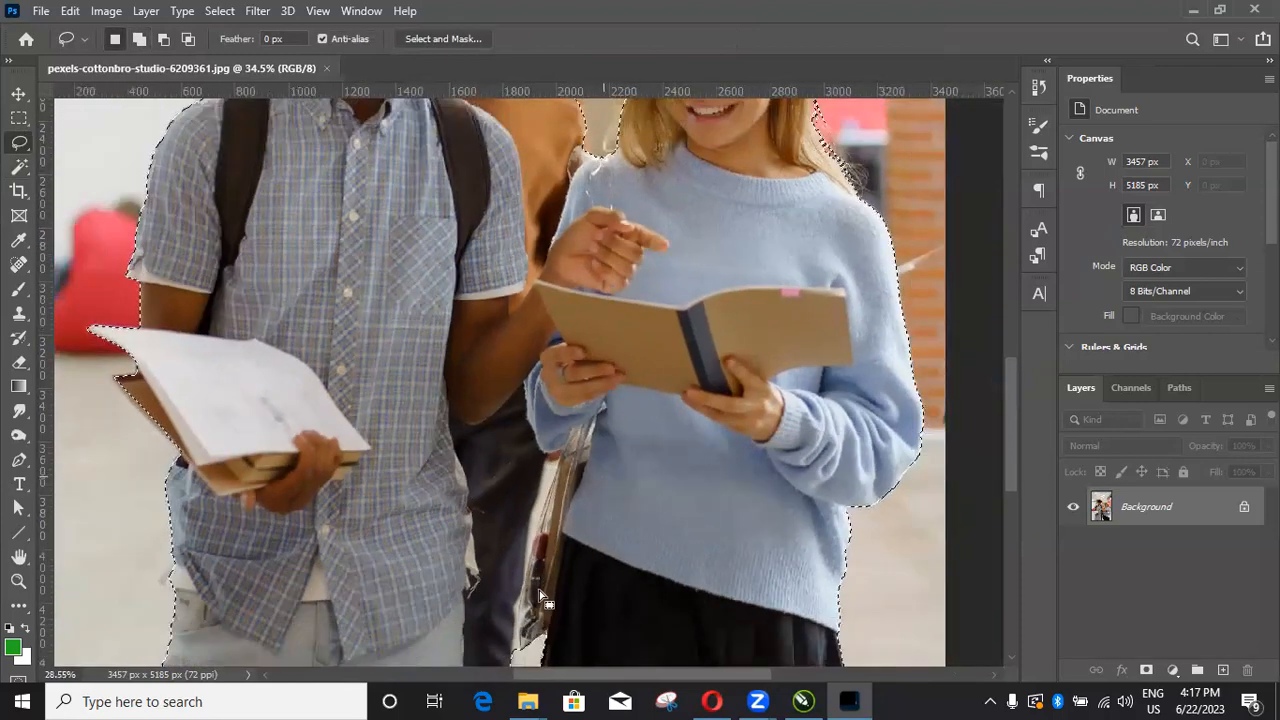
{"action": "scroll", "coordinate": [549, 614], "scroll_direction": "up", "scroll_amount": 5}
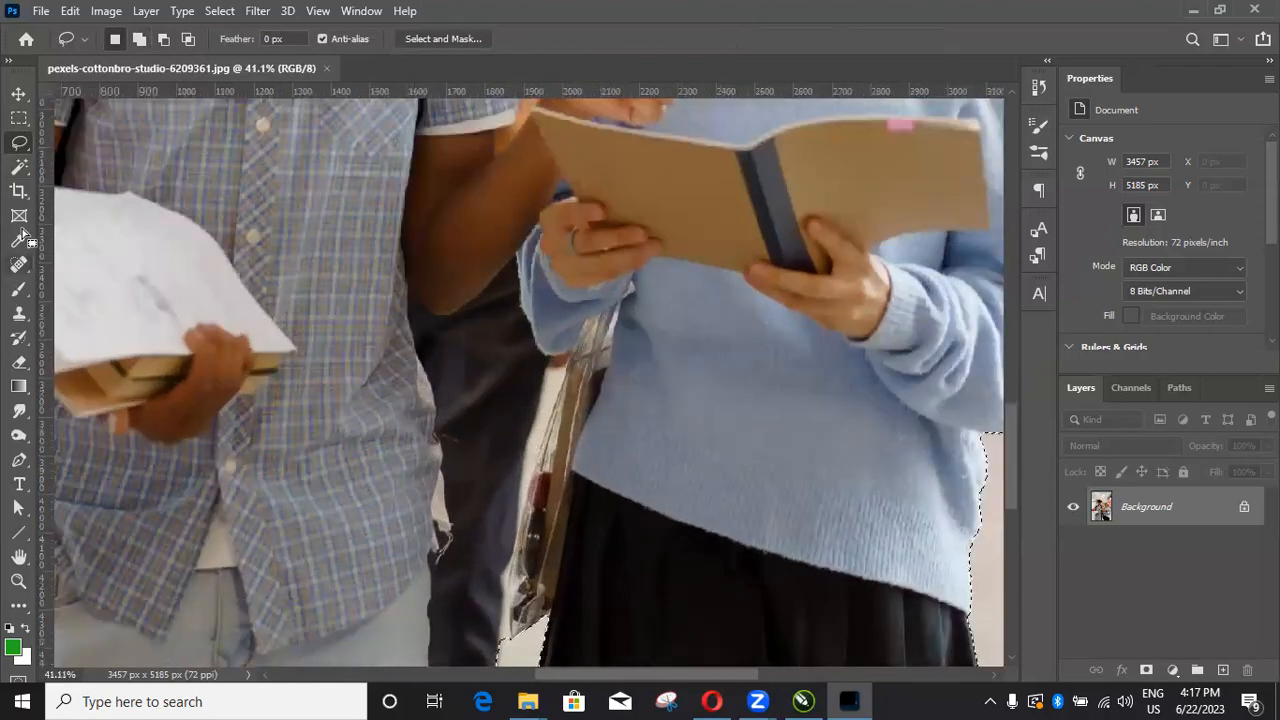
{"action": "left_click", "coordinate": [19, 166]}
{"action": "key", "text": "alt"}
{"action": "left_click", "coordinate": [557, 426], "text": "alt"}
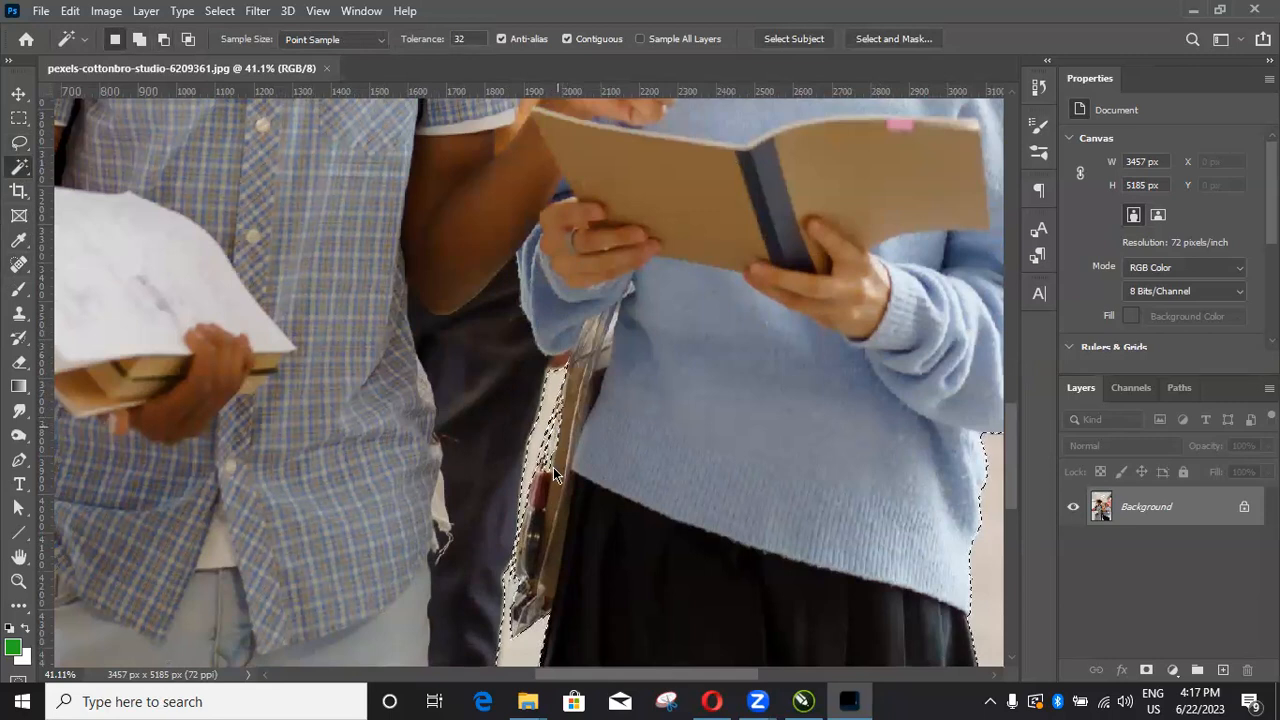
Step: Hide the photo's background by adding a layer mask from the selection of the three people
{"action": "scroll", "coordinate": [553, 440], "scroll_direction": "down", "scroll_amount": 3}
{"action": "scroll", "coordinate": [549, 385], "scroll_direction": "down", "scroll_amount": 5}
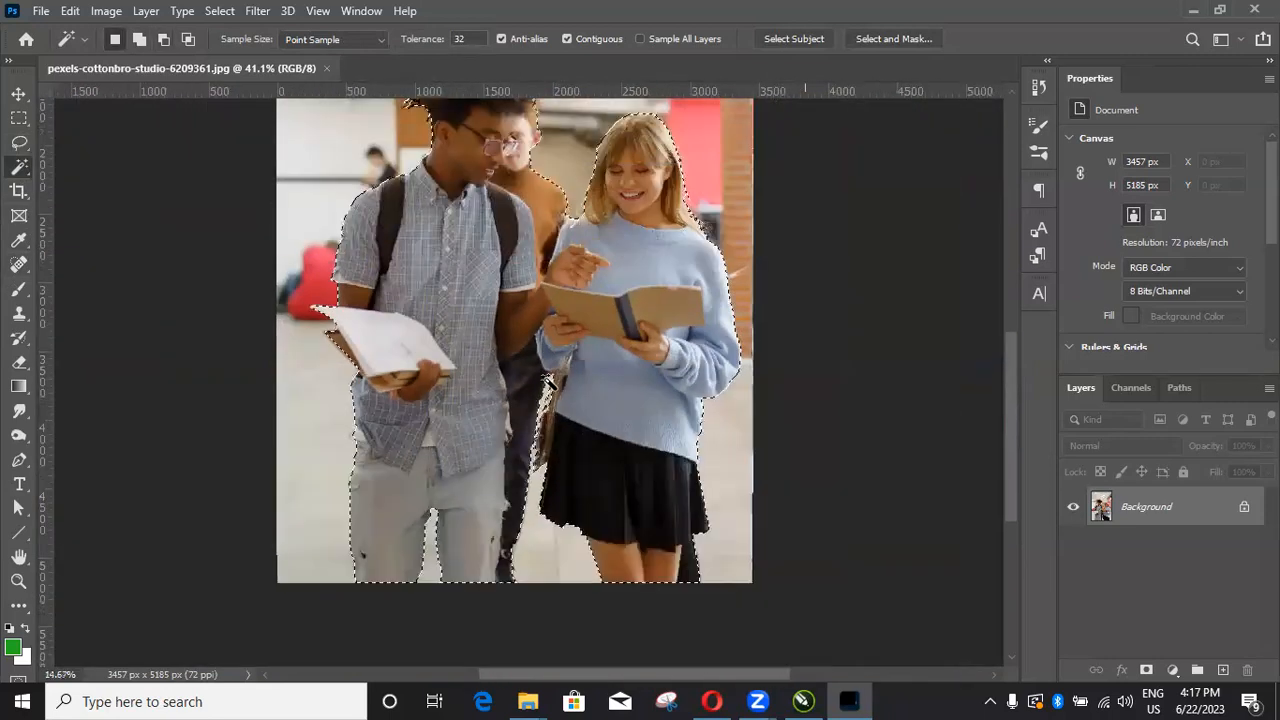
{"action": "scroll", "coordinate": [562, 302], "scroll_direction": "up", "scroll_amount": 1}
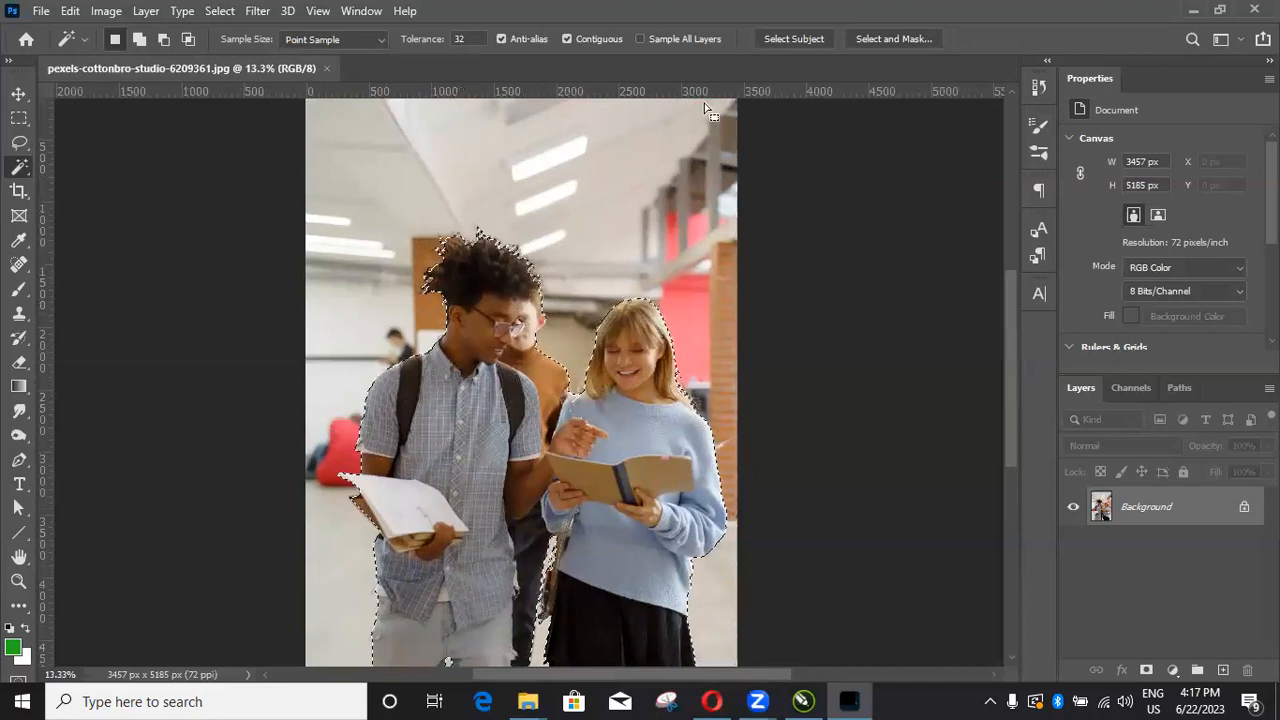
{"action": "left_click", "coordinate": [1149, 670]}
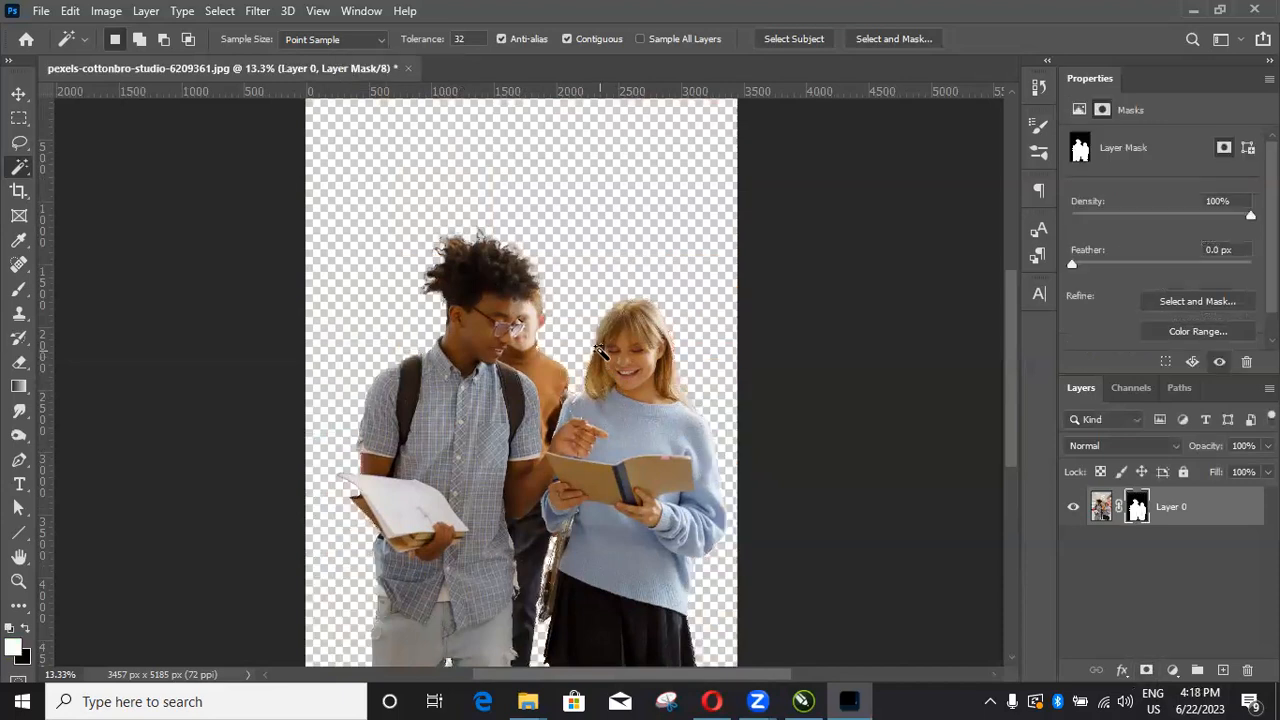
Step: Switch to the Move tool and examine the masked cutout of the three people
{"action": "key", "text": "v"}
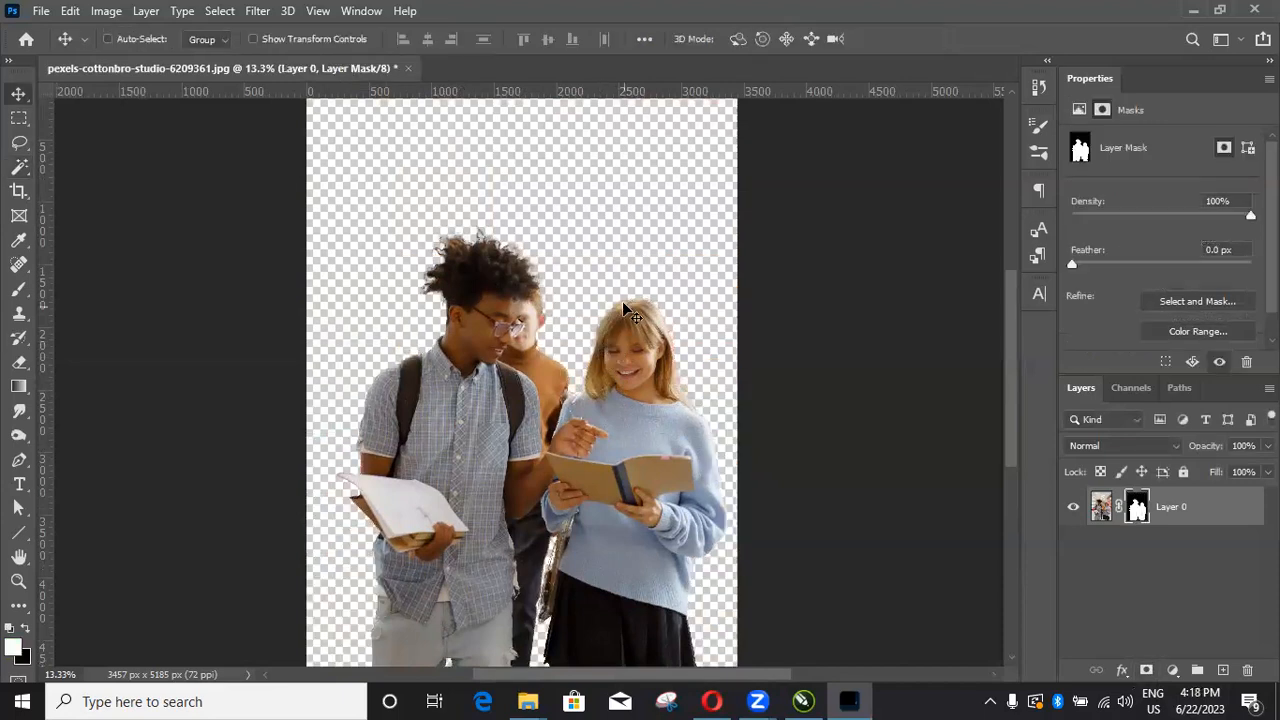
{"action": "scroll", "coordinate": [623, 309], "scroll_direction": "down", "scroll_amount": 3}
{"action": "scroll", "coordinate": [622, 336], "scroll_direction": "up", "scroll_amount": 3}
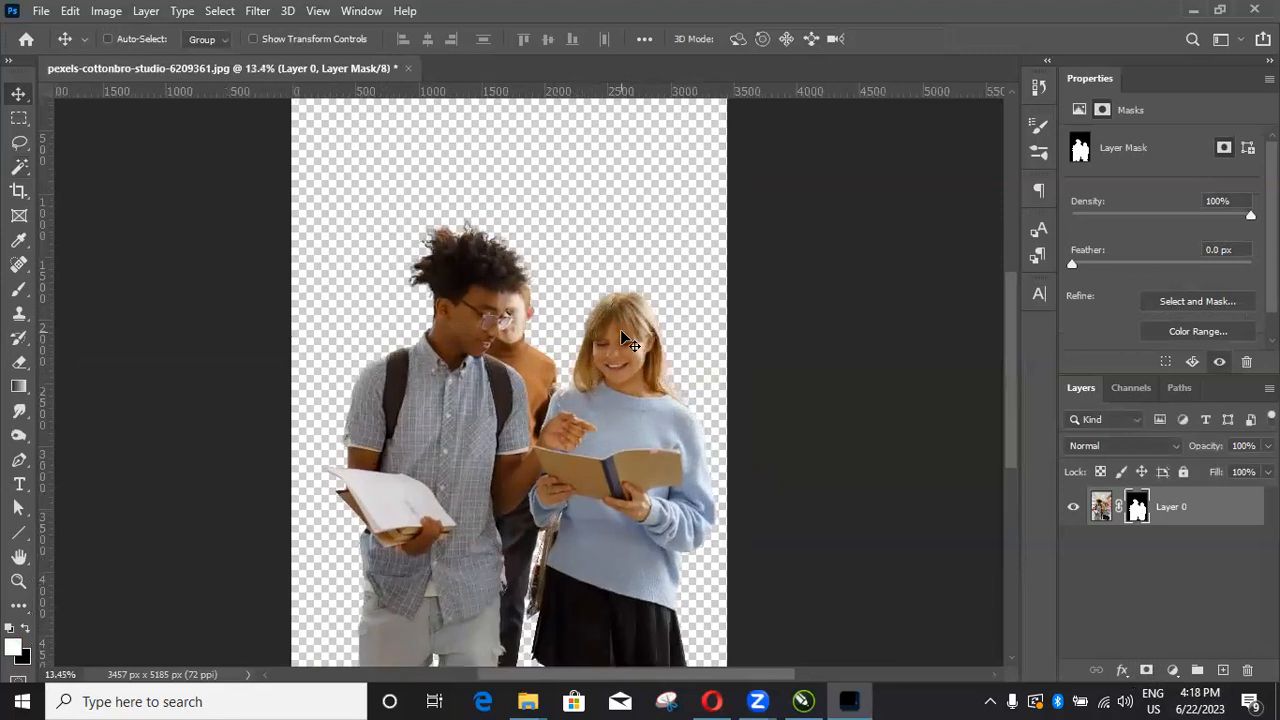
{"action": "scroll", "coordinate": [627, 340], "scroll_direction": "down", "scroll_amount": 1}
{"action": "scroll", "coordinate": [627, 340], "scroll_direction": "up", "scroll_amount": 1}
{"action": "scroll", "coordinate": [600, 350], "scroll_direction": "down", "scroll_amount": 1}
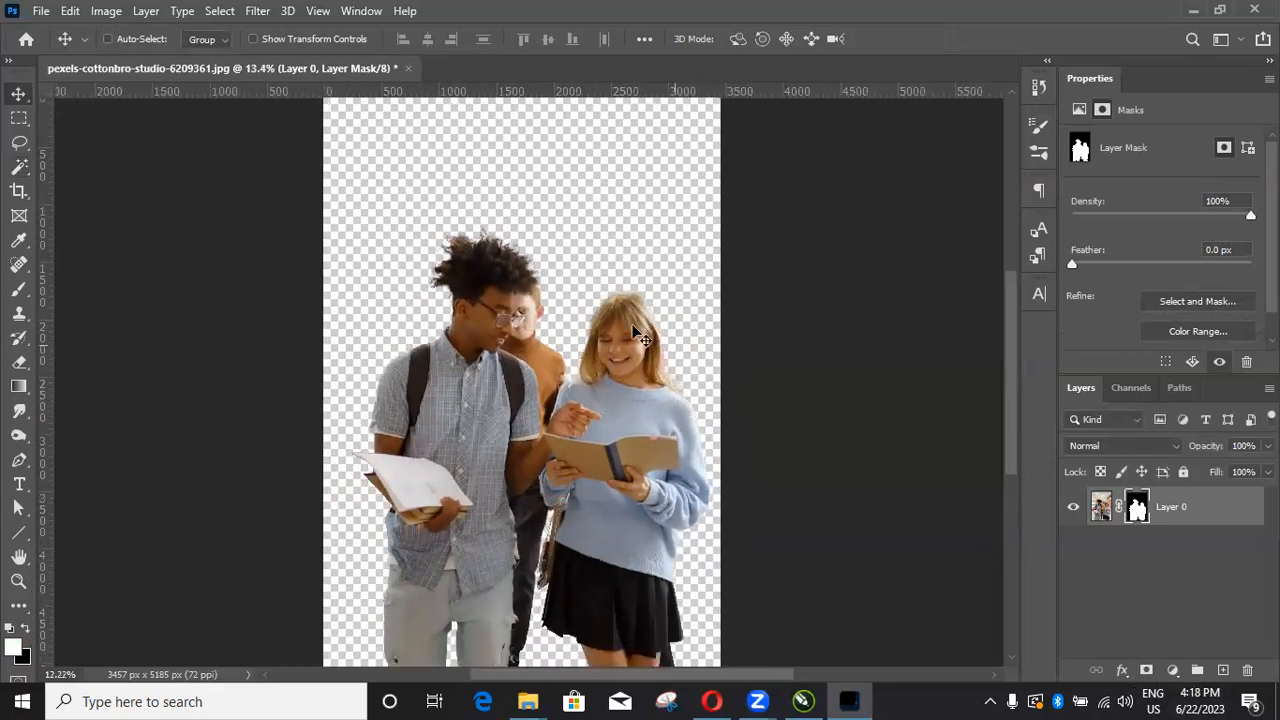
{"action": "scroll", "coordinate": [598, 384], "scroll_direction": "down", "scroll_amount": 1}
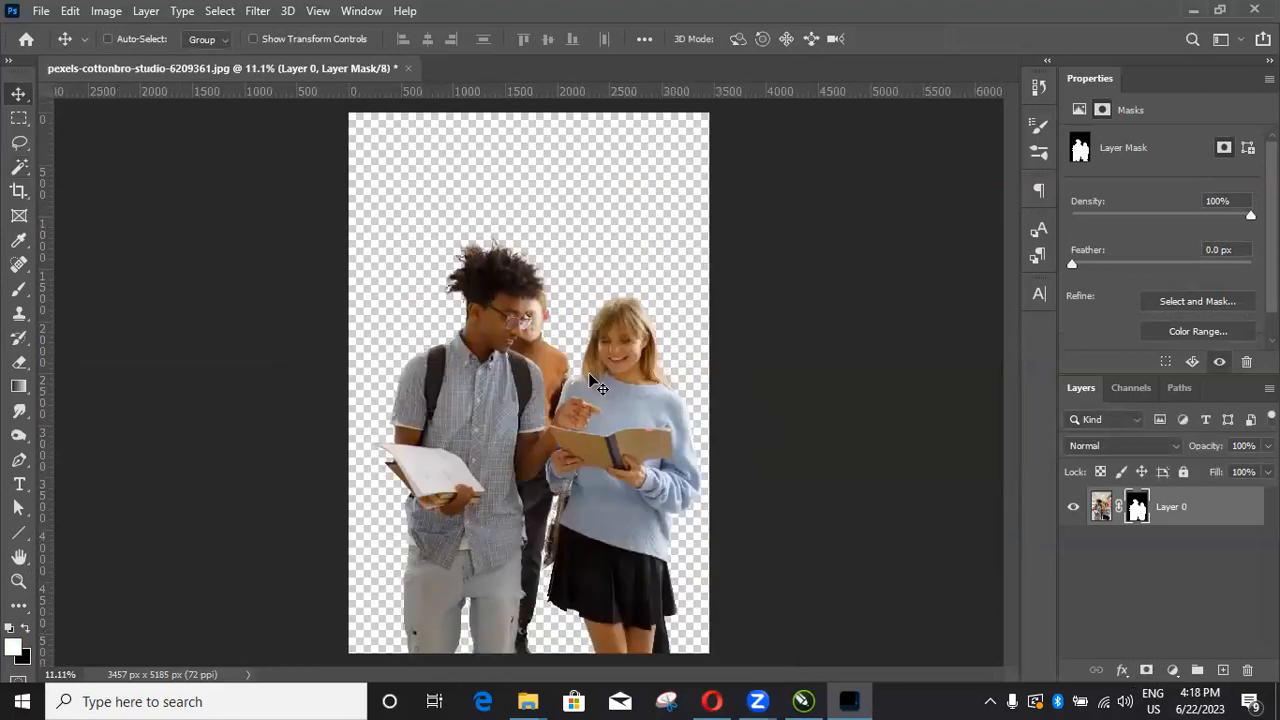
Step: Bring up the Others mockups folder and open its 026-BillBoard-NigerianMockups.PSD subfolder
{"action": "mouse_move", "coordinate": [538, 697]}
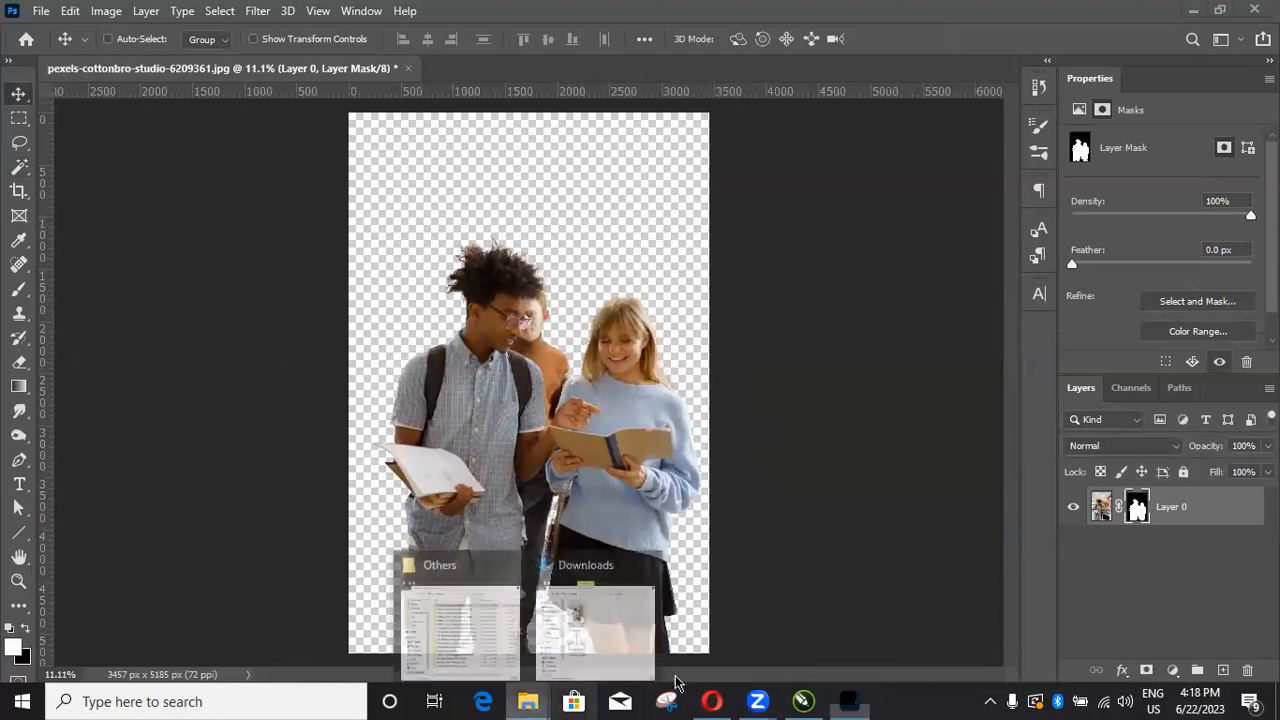
{"action": "left_click", "coordinate": [460, 610]}
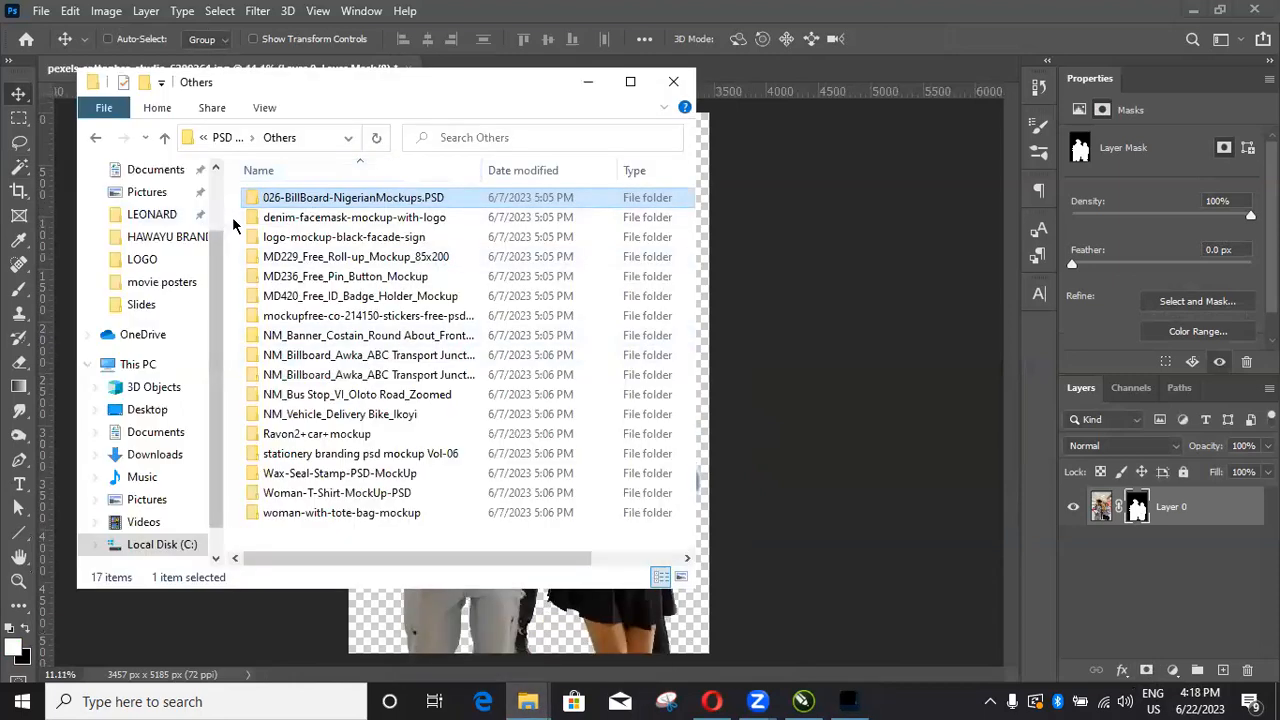
{"action": "left_click", "coordinate": [342, 220]}
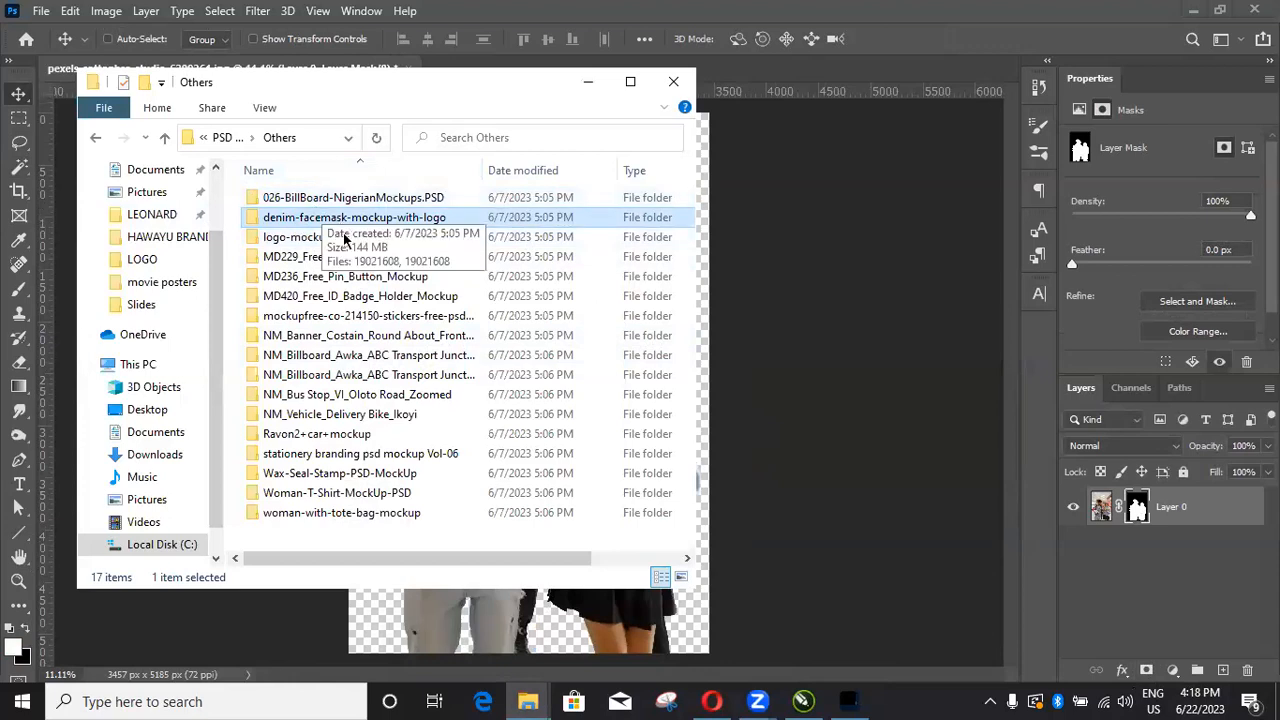
{"action": "left_click", "coordinate": [328, 200]}
{"action": "double_click", "coordinate": [340, 202]}
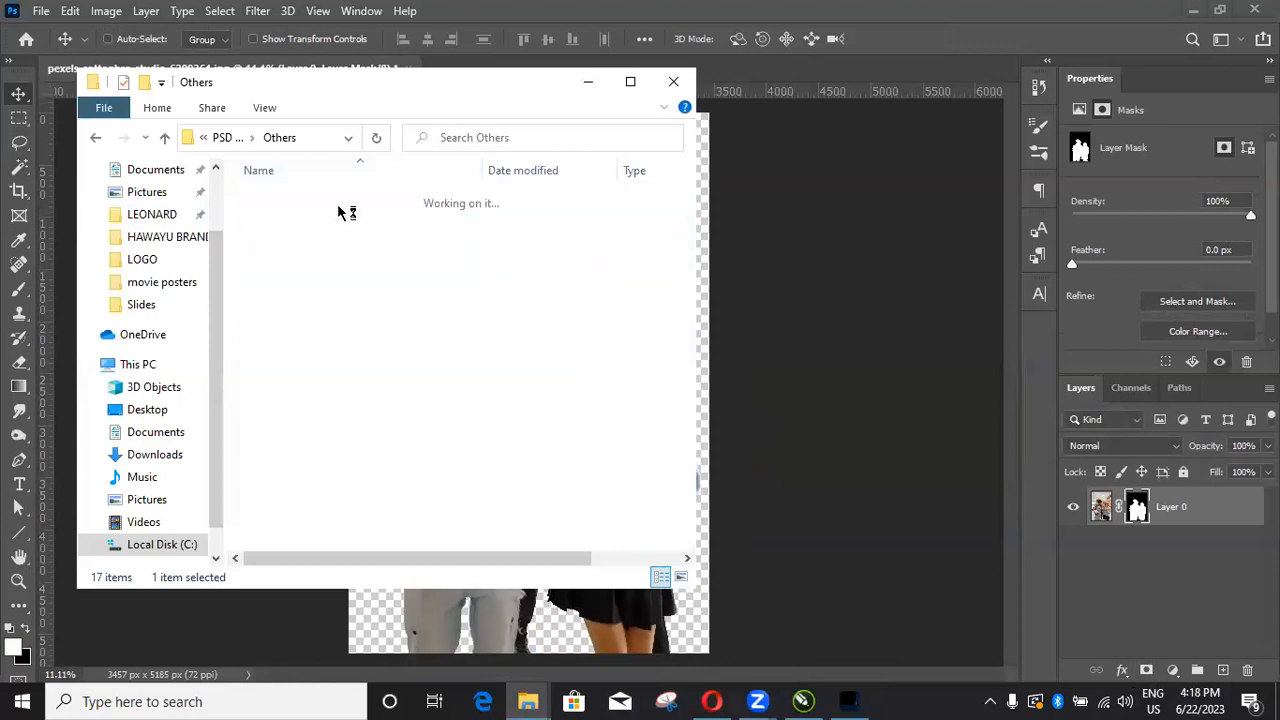
Step: View the 026-preview image of the billboard mockup at 100% and close it
{"action": "left_click", "coordinate": [316, 222]}
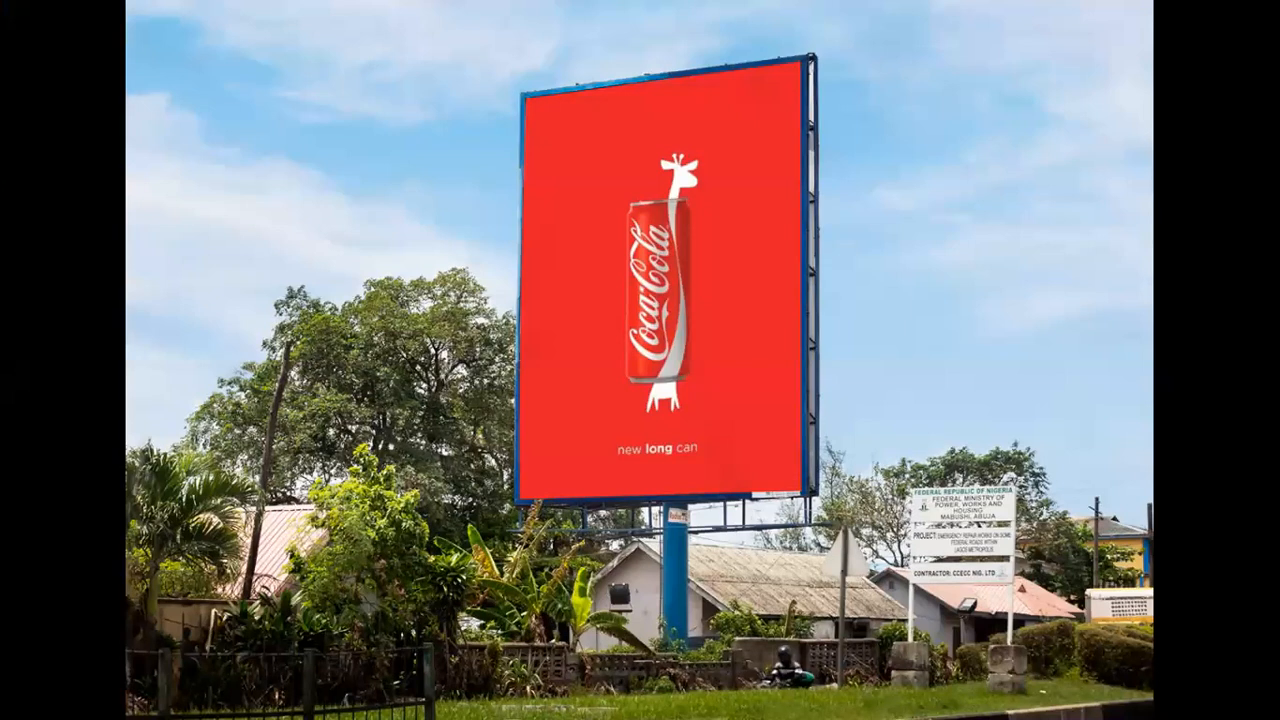
{"action": "left_click", "coordinate": [560, 160]}
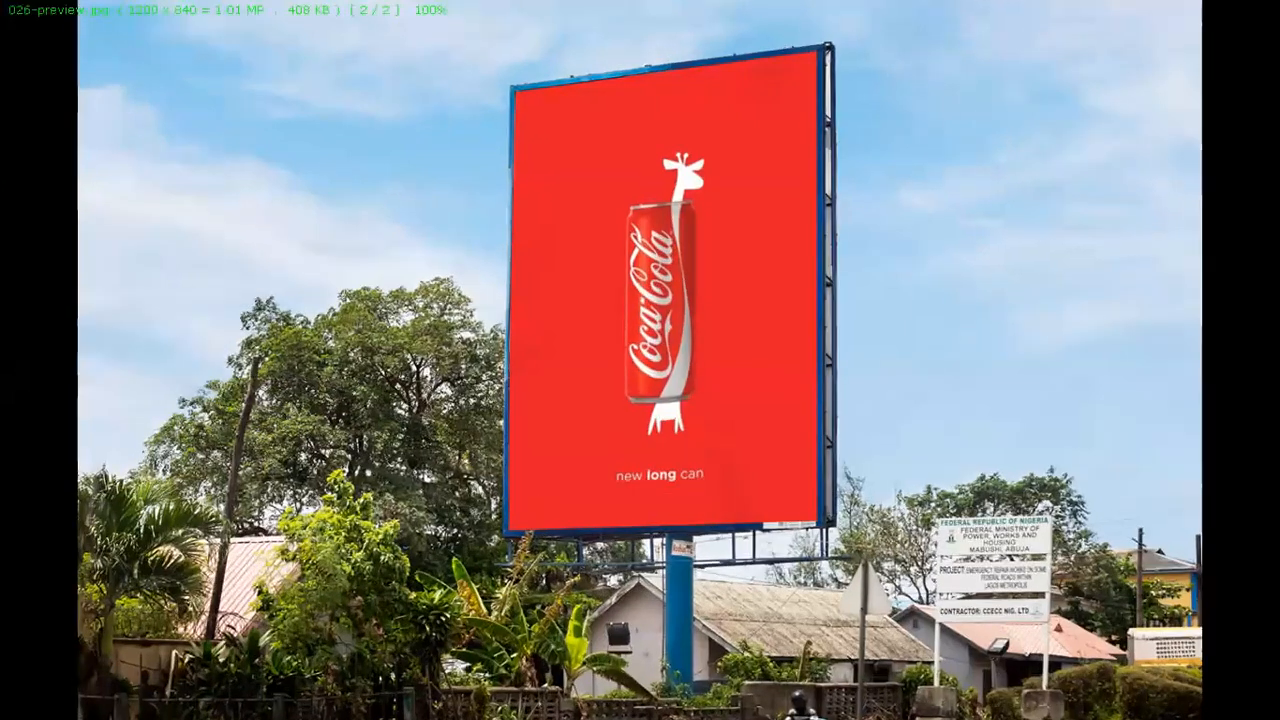
{"action": "key", "text": "Escape"}
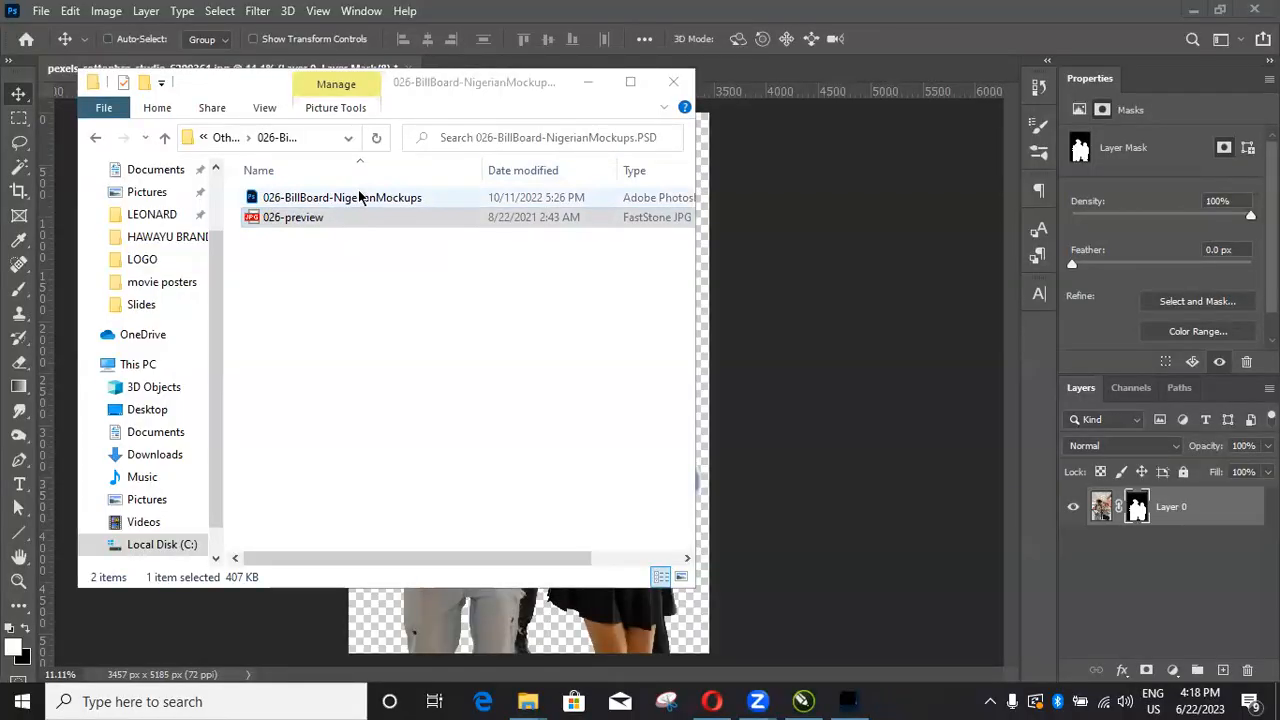
Step: Open the 026-BillBoard-NigerianMockups PSD file from the folder in Photoshop
{"action": "left_click", "coordinate": [358, 198]}
{"action": "left_click_drag", "start_coordinate": [272, 73], "coordinate": [464, 100]}
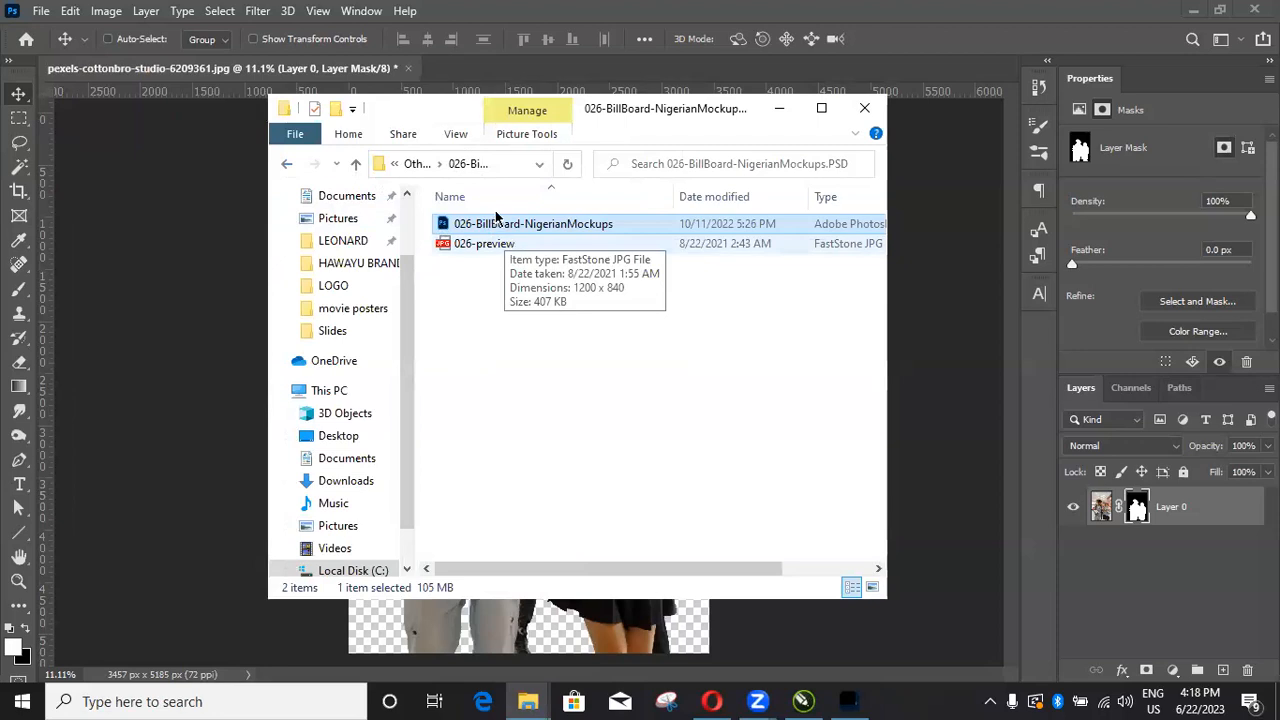
{"action": "left_click", "coordinate": [506, 240]}
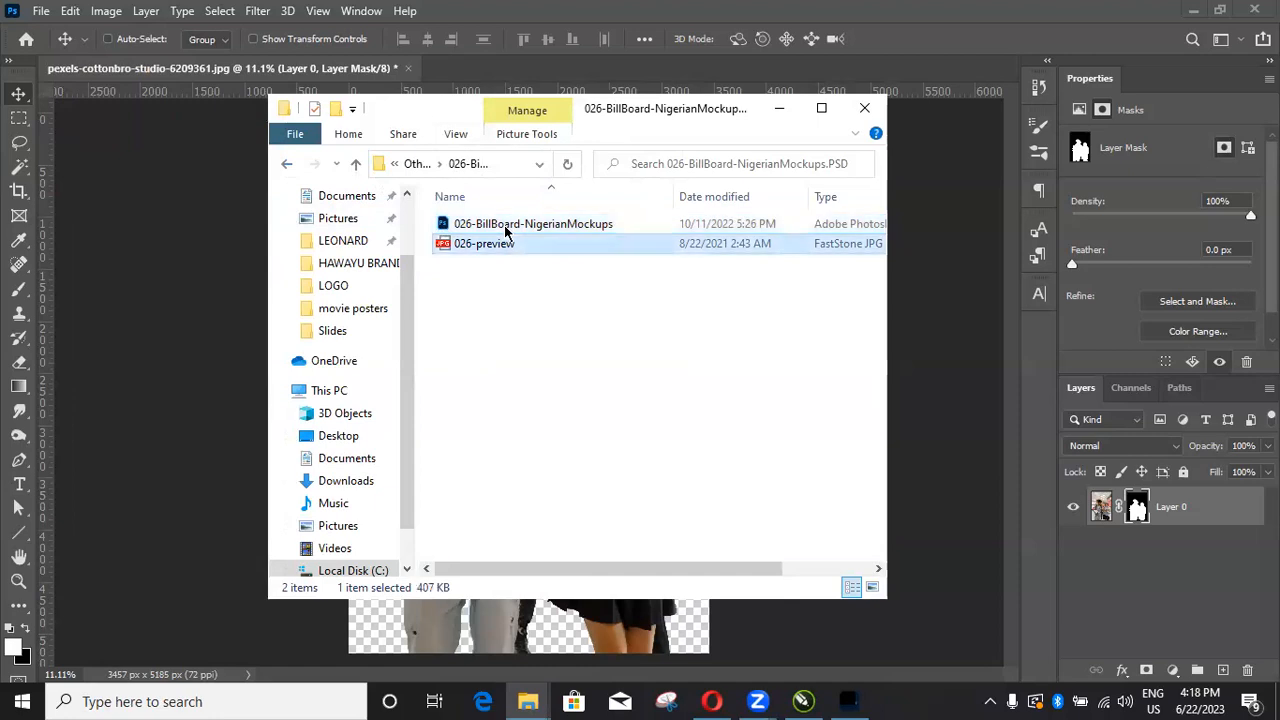
{"action": "left_click", "coordinate": [524, 228]}
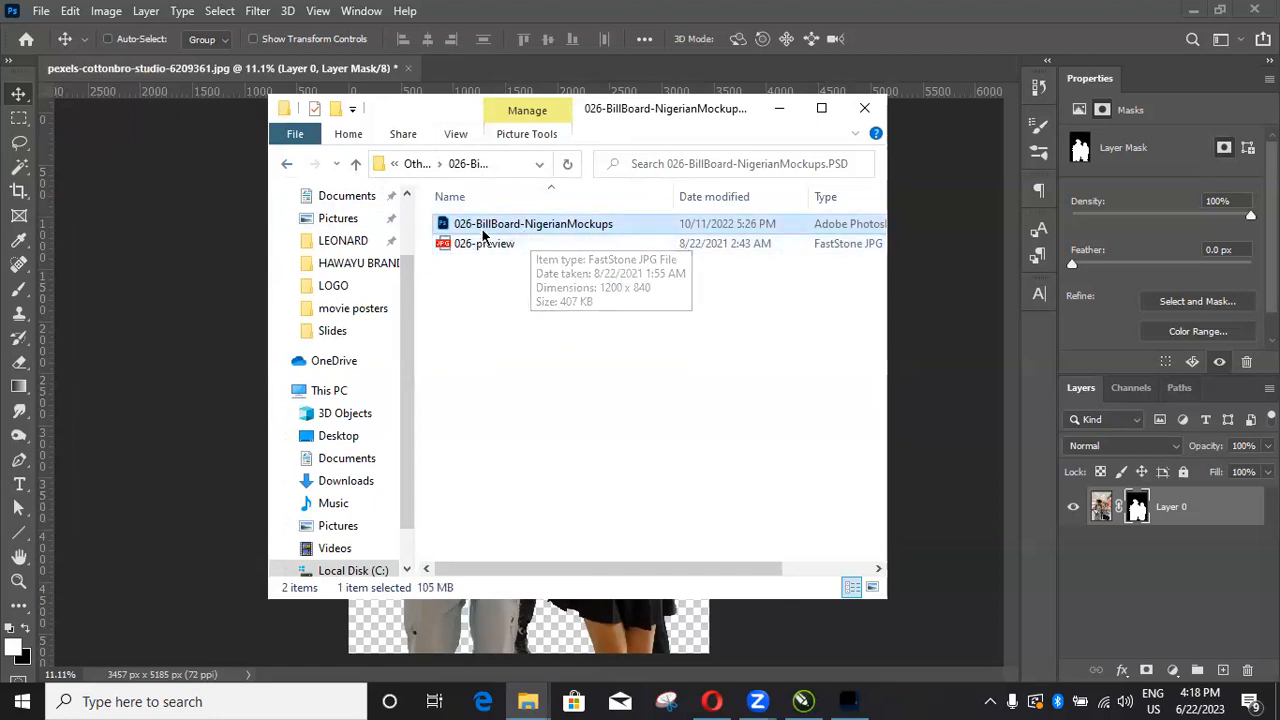
{"action": "left_click", "coordinate": [488, 243]}
{"action": "left_click", "coordinate": [517, 228]}
{"action": "left_click", "coordinate": [515, 243]}
{"action": "left_click", "coordinate": [517, 228]}
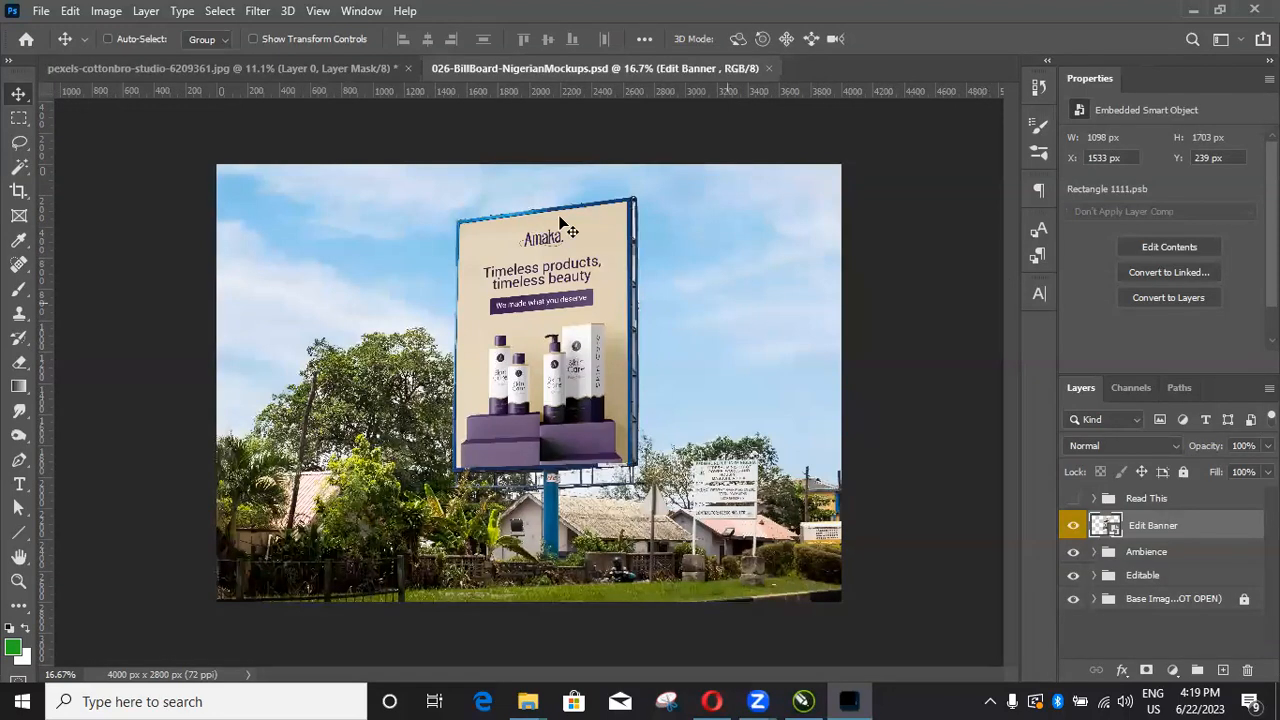
Step: Open the contents of the billboard's Edit Banner smart object for editing
{"action": "scroll", "coordinate": [561, 222], "scroll_direction": "up", "scroll_amount": 1}
{"action": "scroll", "coordinate": [561, 222], "scroll_direction": "up", "scroll_amount": 1}
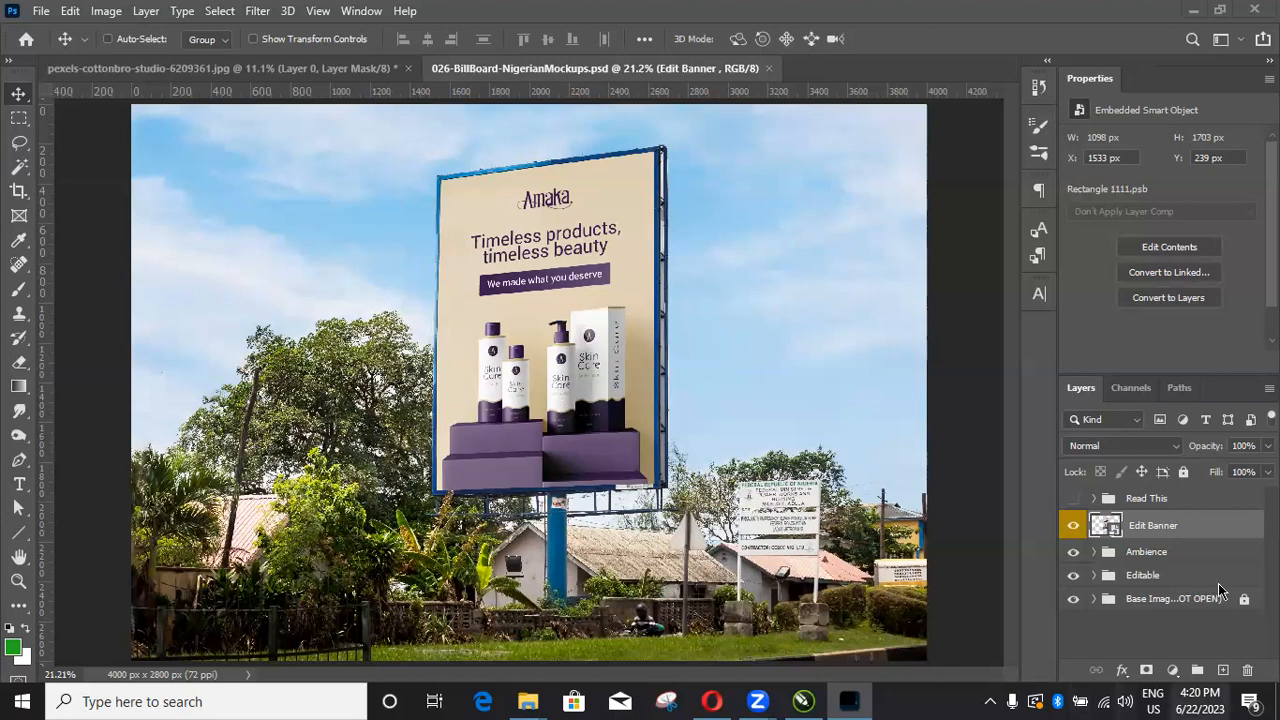
{"action": "double_click", "coordinate": [1106, 535]}
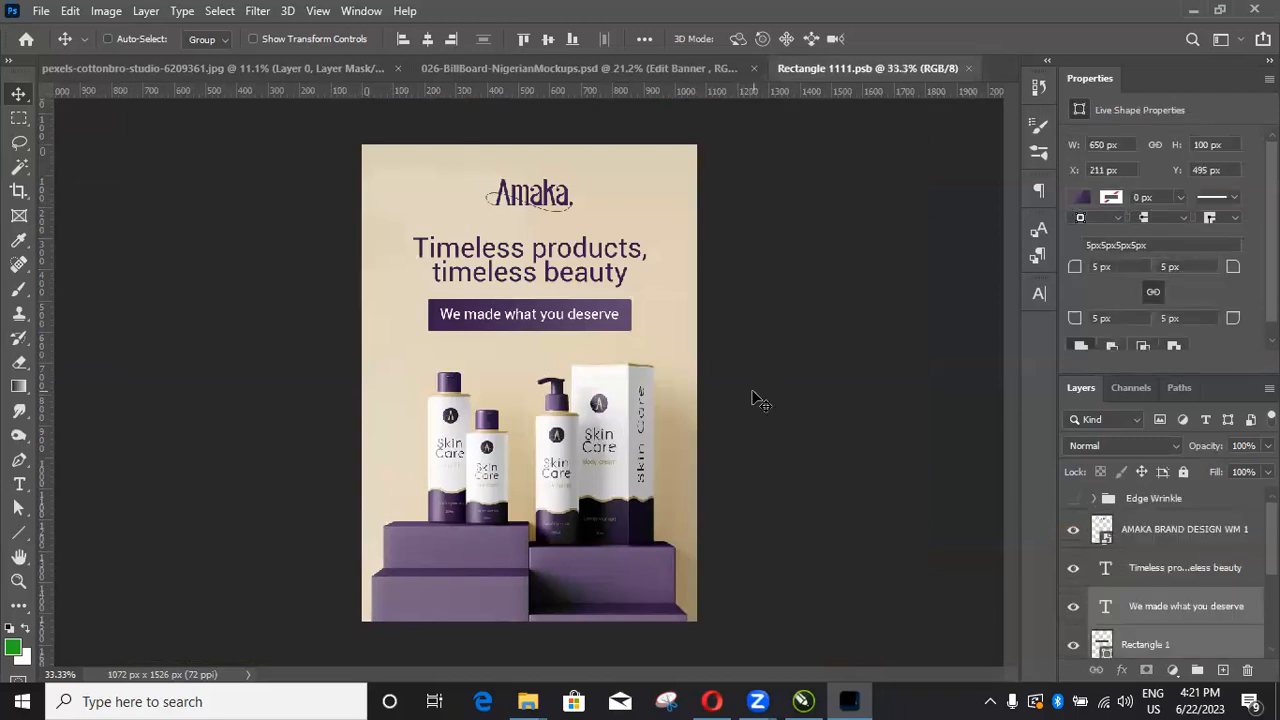
Step: Group the Amaka artwork layers from AMAKA BRAND DESIGN WM 1 down to Gradient Fill 1 and hide the group
{"action": "scroll", "coordinate": [1165, 576], "scroll_direction": "down", "scroll_amount": 3}
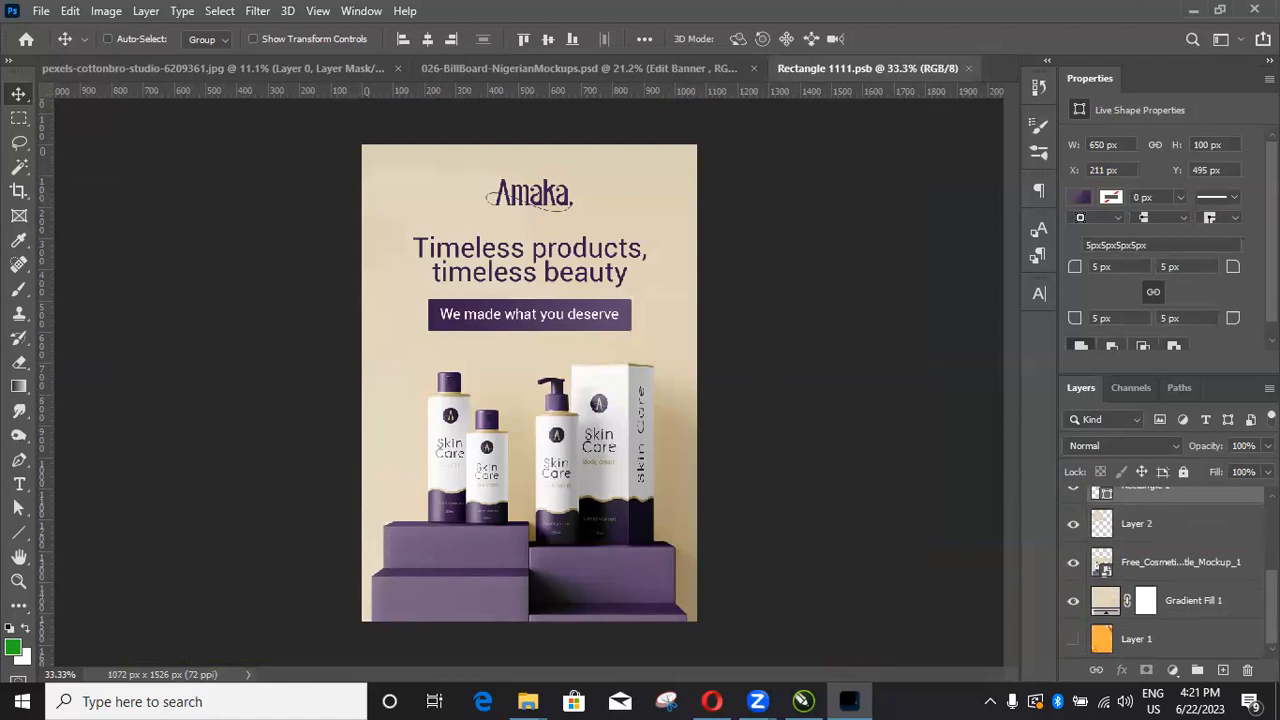
{"action": "scroll", "coordinate": [1165, 570], "scroll_direction": "up", "scroll_amount": 1}
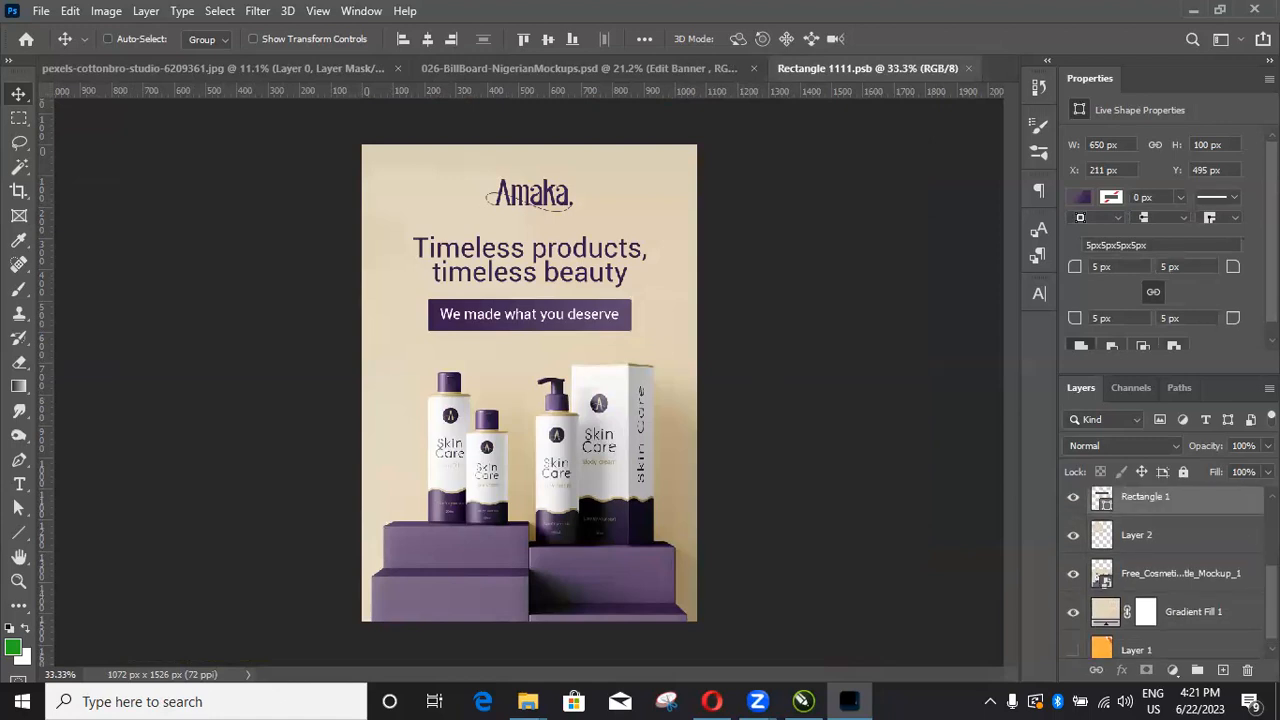
{"action": "scroll", "coordinate": [1165, 575], "scroll_direction": "up", "scroll_amount": 3}
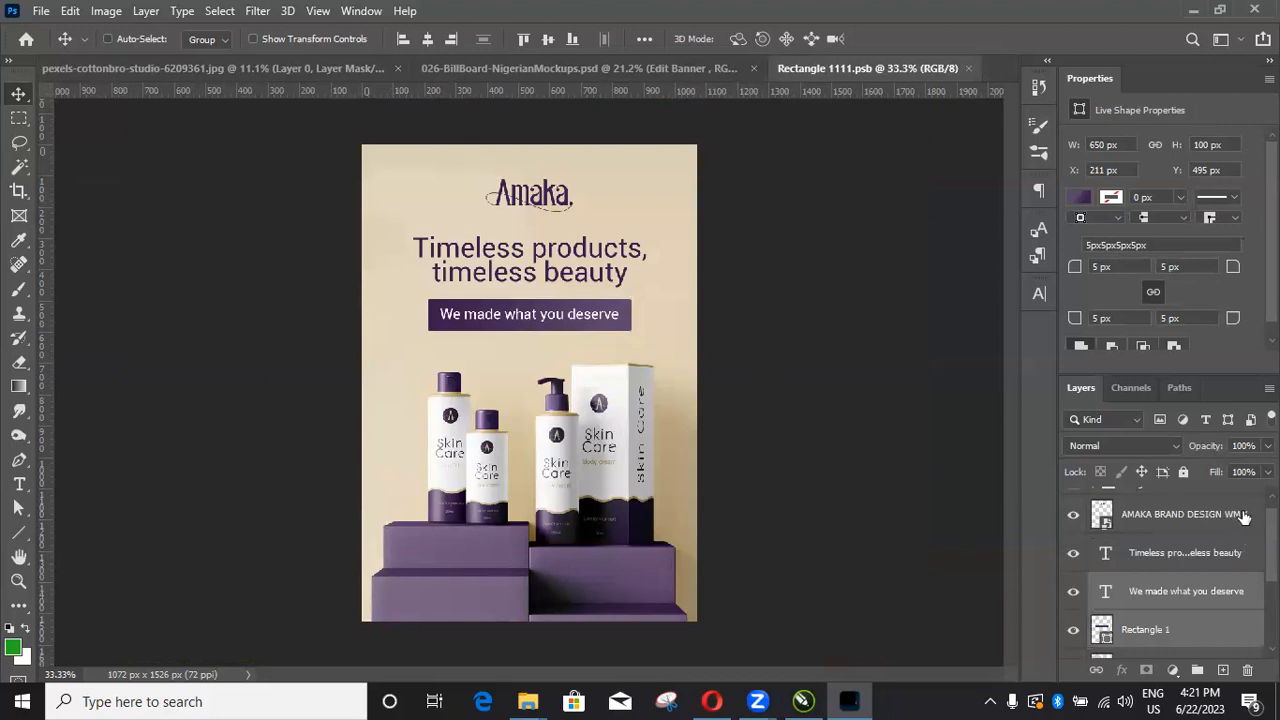
{"action": "scroll", "coordinate": [1243, 522], "scroll_direction": "up", "scroll_amount": 1}
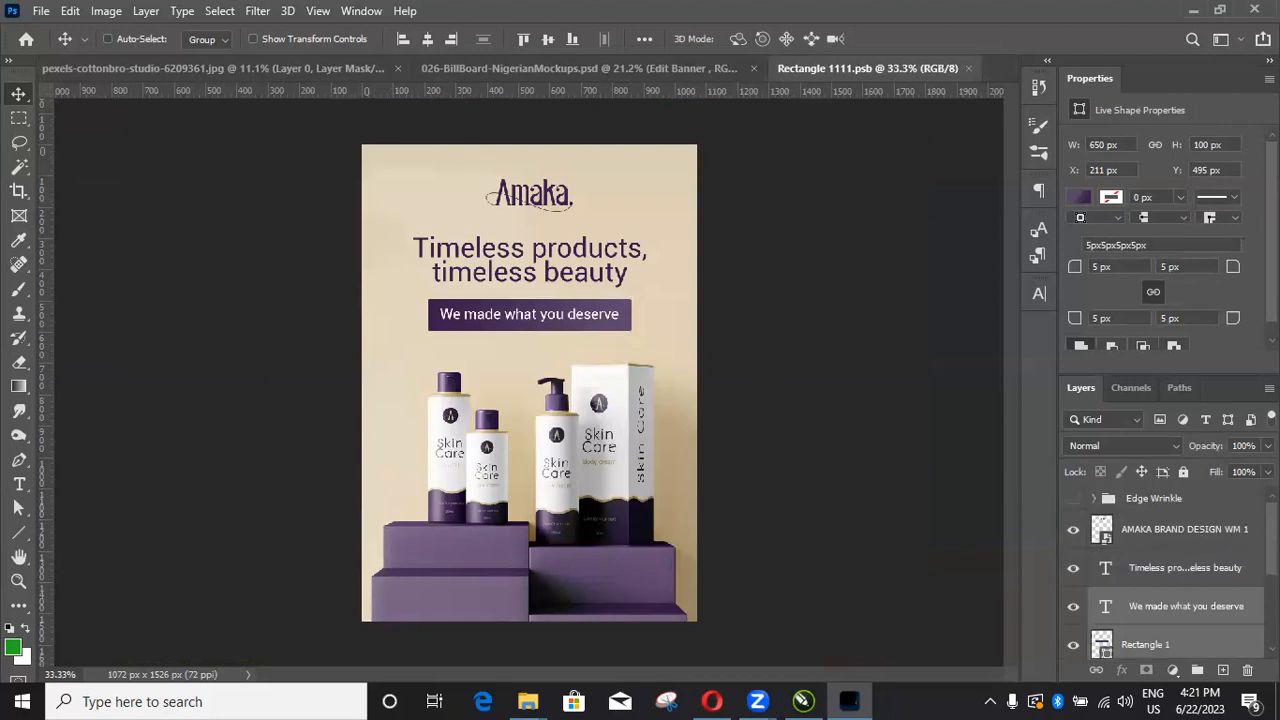
{"action": "left_click", "coordinate": [1203, 538]}
{"action": "scroll", "coordinate": [1220, 597], "scroll_direction": "down", "scroll_amount": 4}
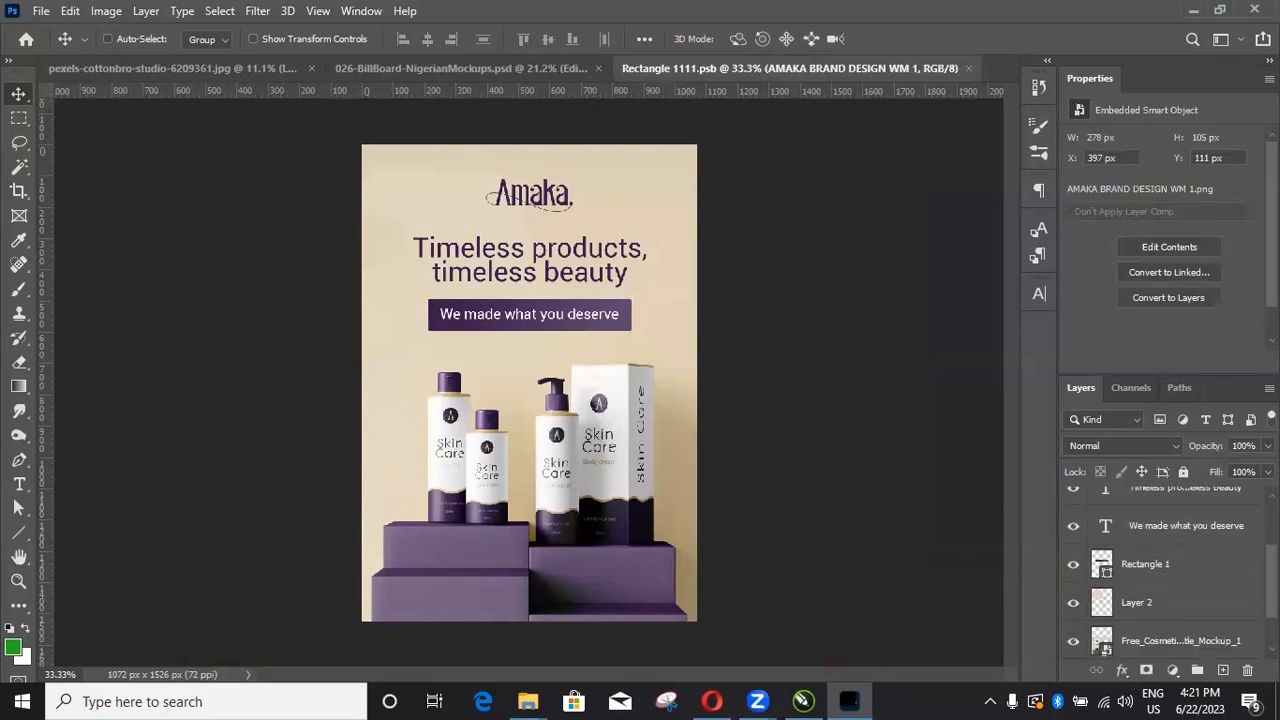
{"action": "left_click", "coordinate": [1220, 597], "text": "shift"}
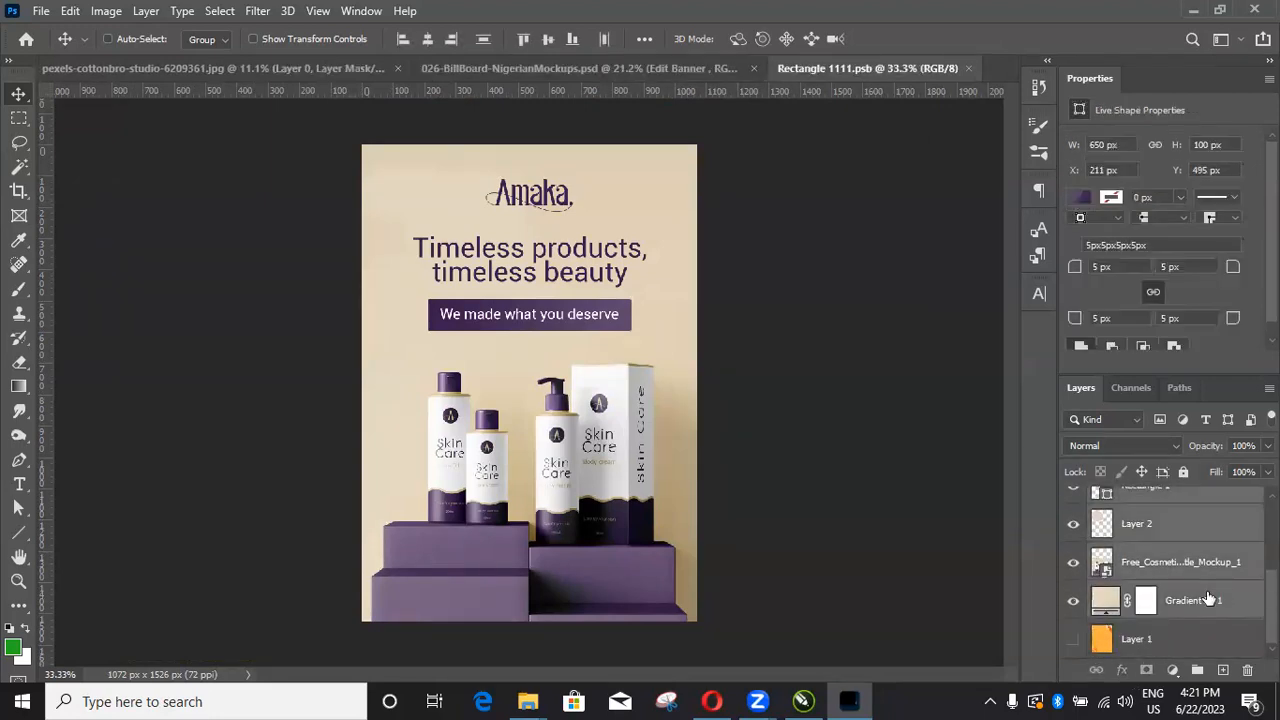
{"action": "key", "text": "ctrl+g"}
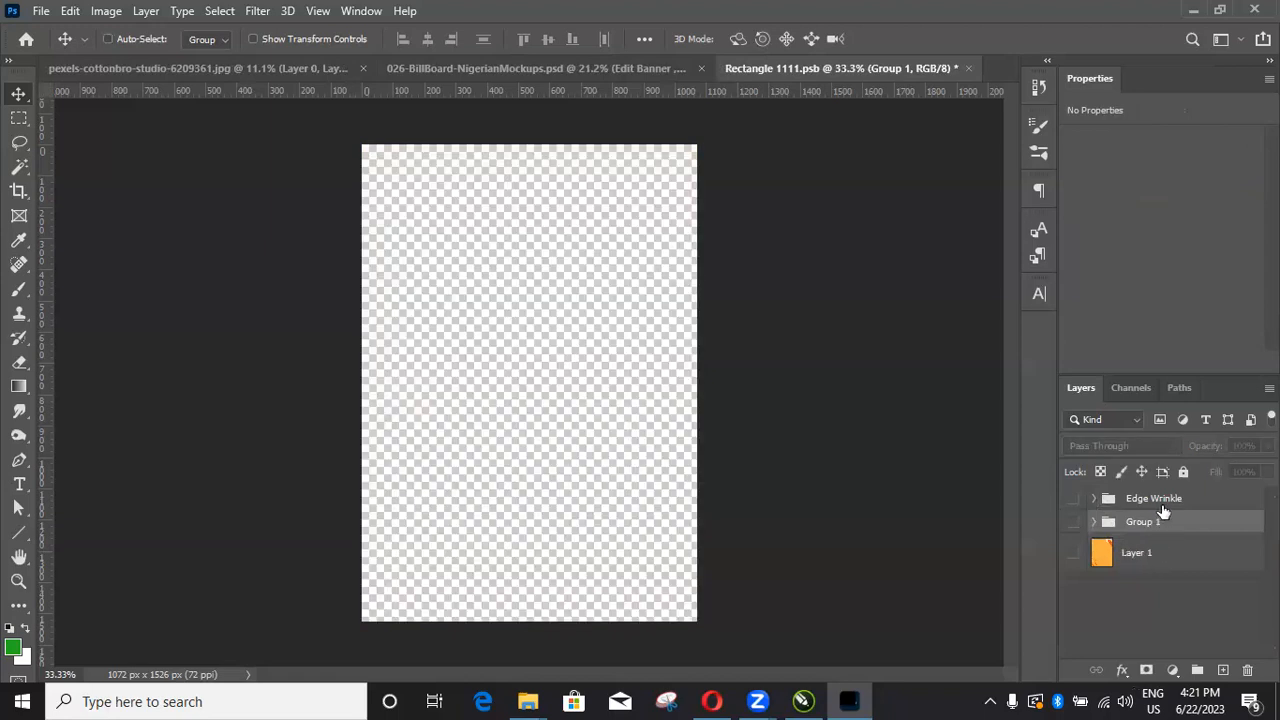
{"action": "left_click", "coordinate": [1161, 504]}
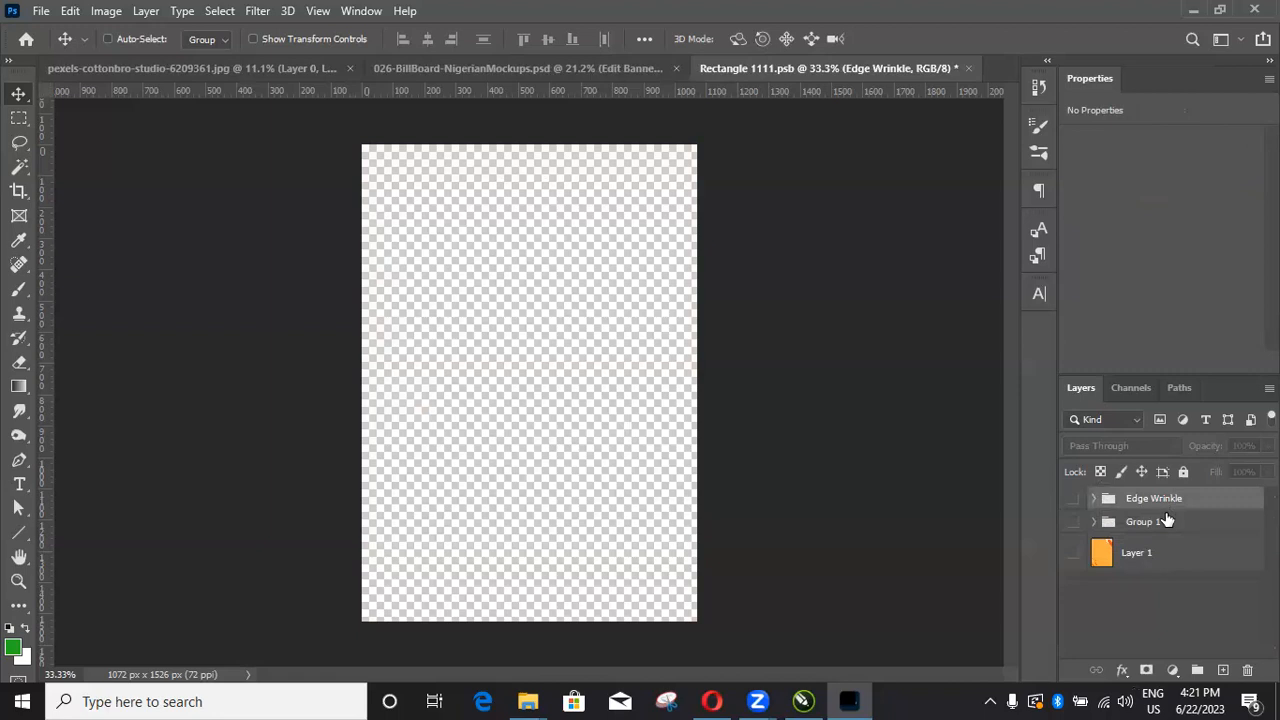
{"action": "left_click", "coordinate": [1160, 521]}
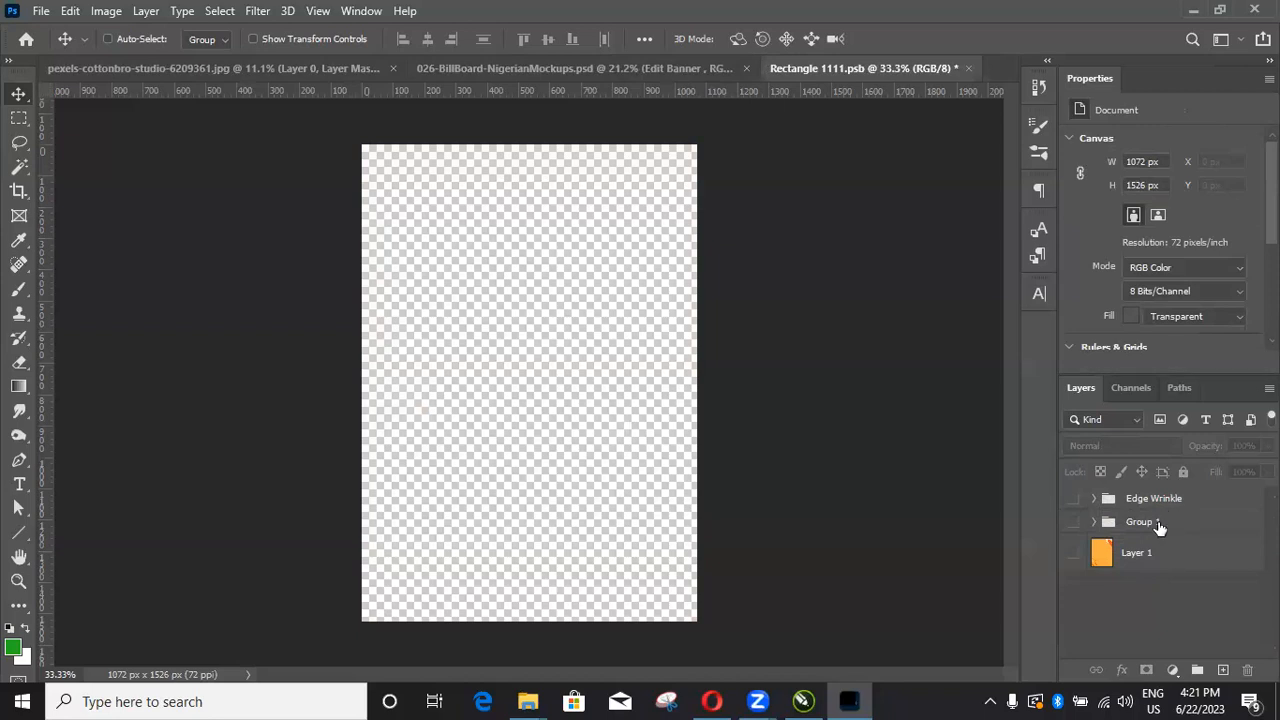
Step: Add a white (ffffff) Solid Color fill layer directly above Group 1 as the banner background
{"action": "left_click", "coordinate": [1158, 527]}
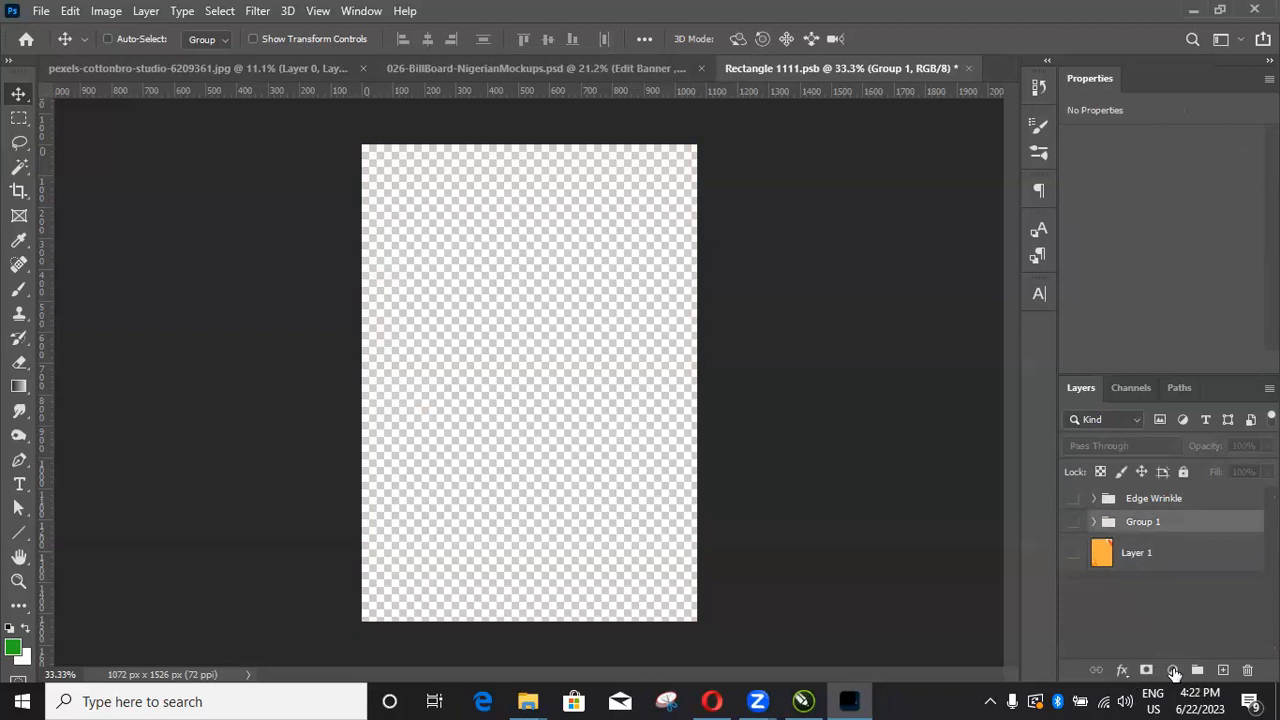
{"action": "left_click", "coordinate": [1174, 670]}
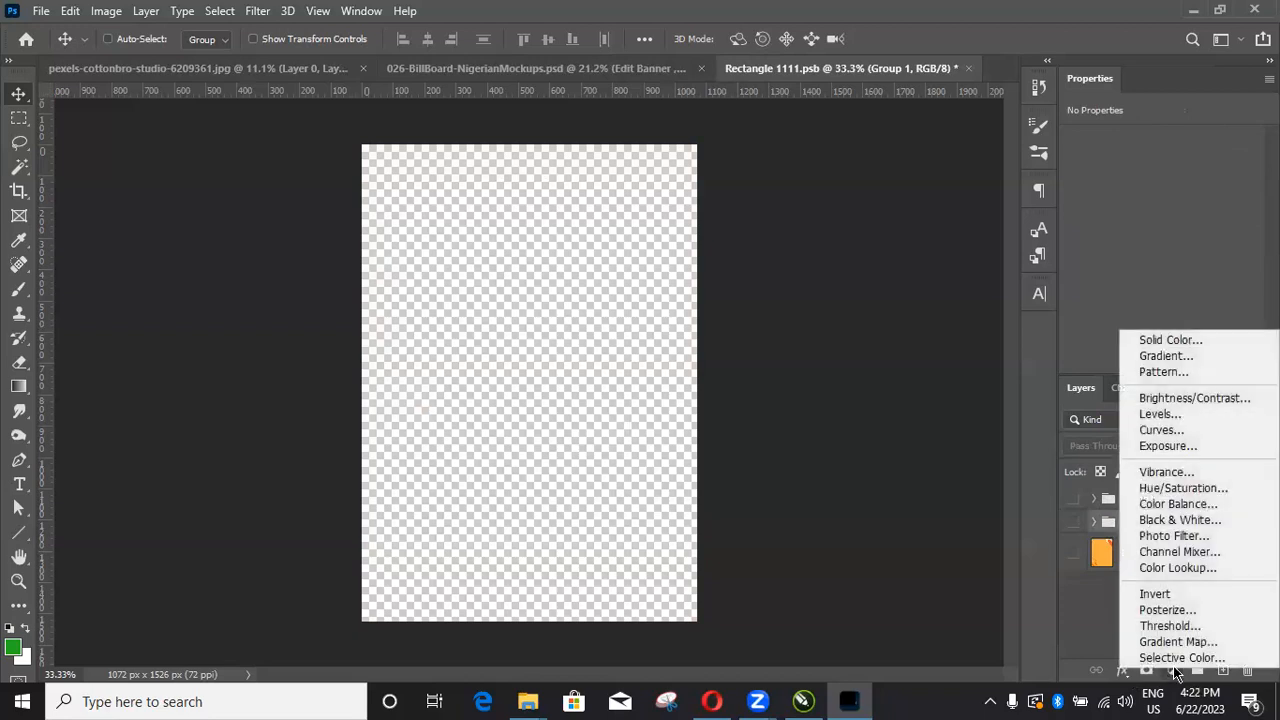
{"action": "left_click", "coordinate": [1165, 345]}
{"action": "left_click", "coordinate": [1165, 345]}
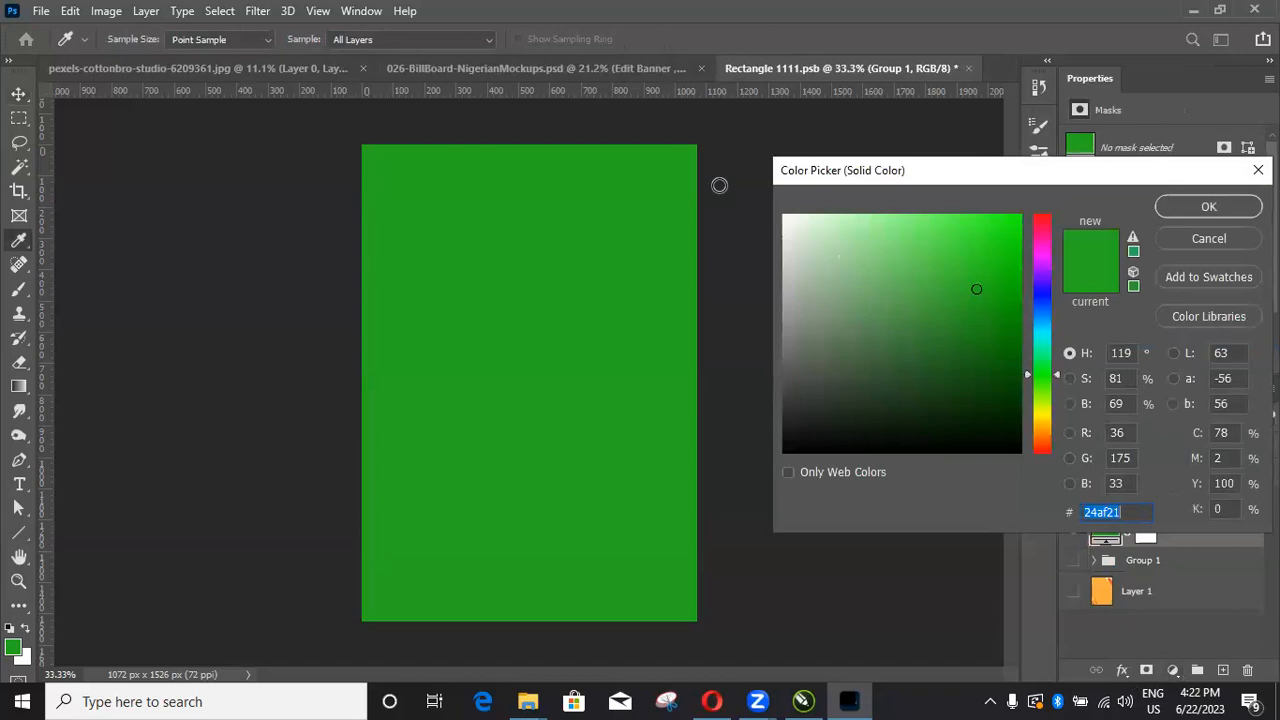
{"action": "left_click_drag", "start_coordinate": [789, 220], "coordinate": [783, 212]}
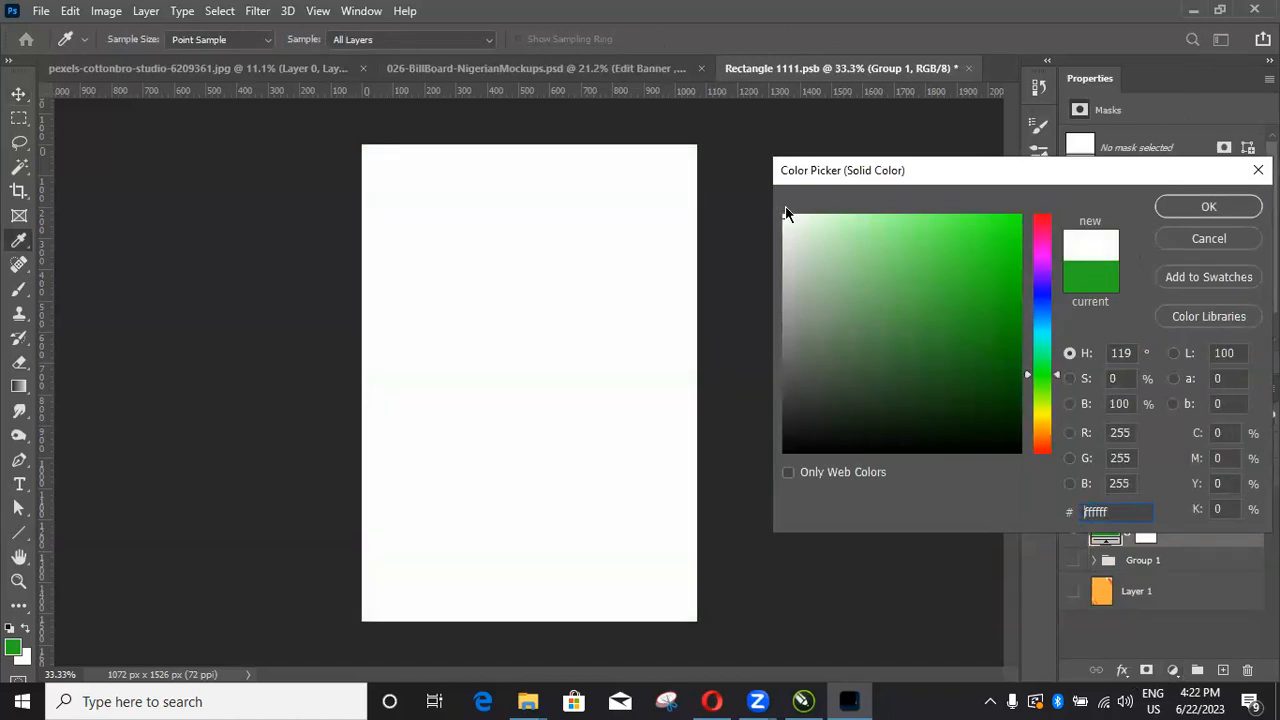
{"action": "left_click", "coordinate": [1209, 207]}
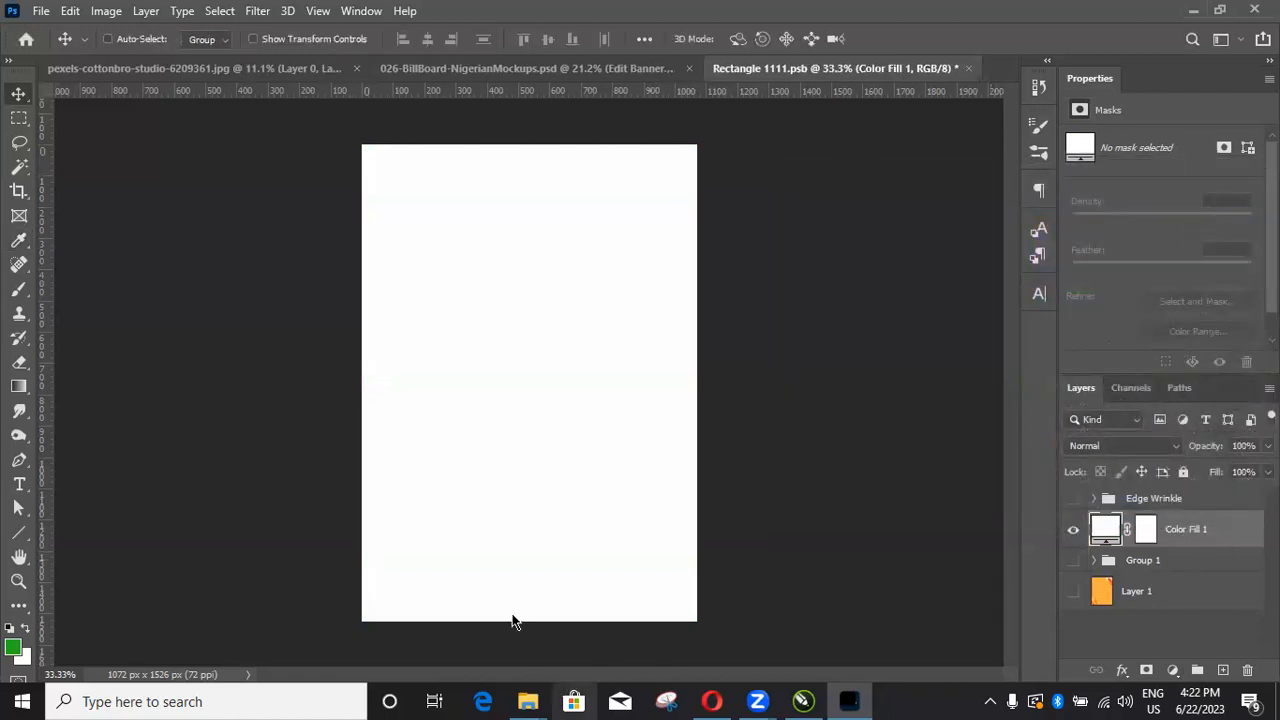
Step: Copy the masked teens layer from the Pexels photo document into Rectangle 1111.psb and convert it to a smart object
{"action": "left_click", "coordinate": [266, 70]}
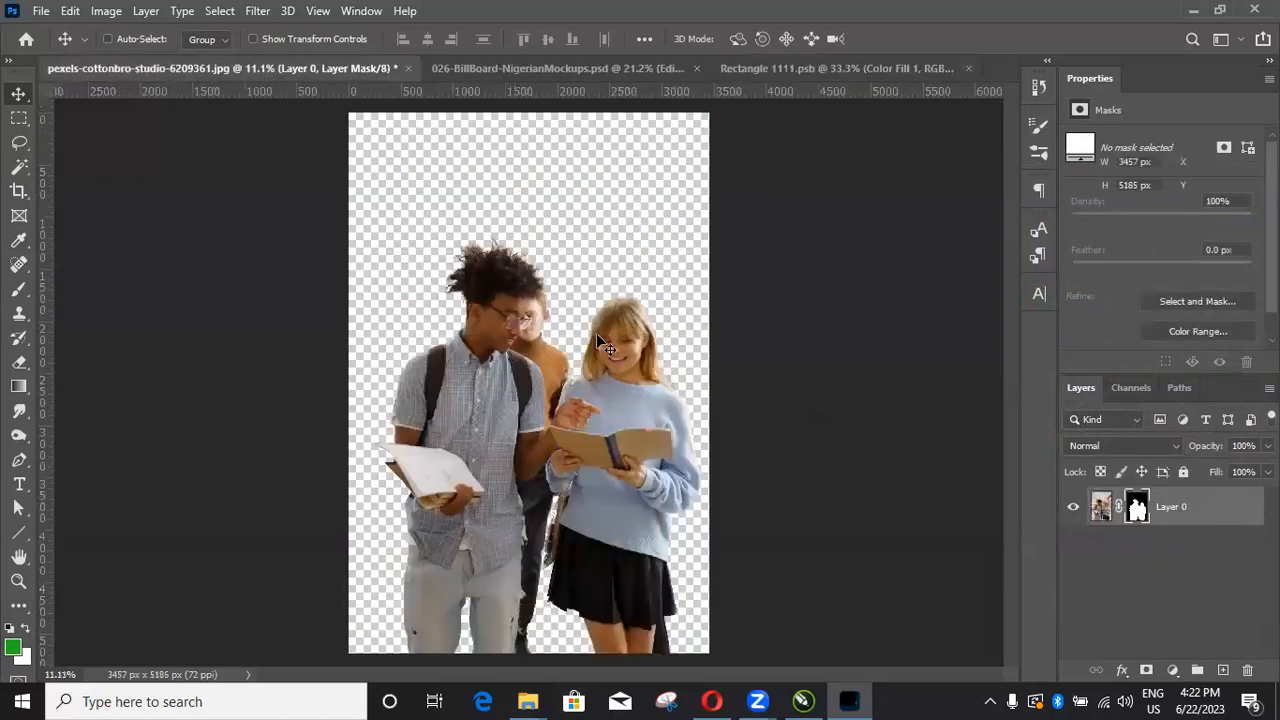
{"action": "left_click_drag", "start_coordinate": [597, 347], "coordinate": [772, 90]}
{"action": "left_click_drag", "start_coordinate": [735, 152], "coordinate": [582, 467]}
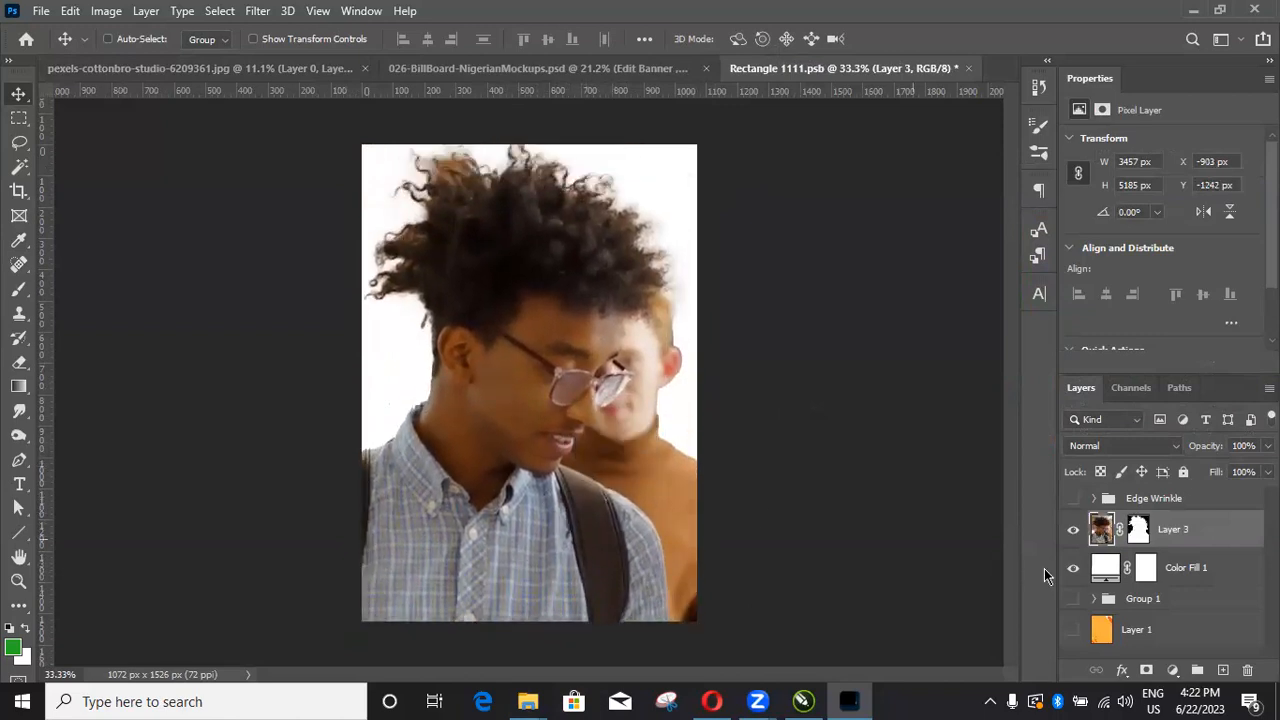
{"action": "right_click", "coordinate": [1173, 530]}
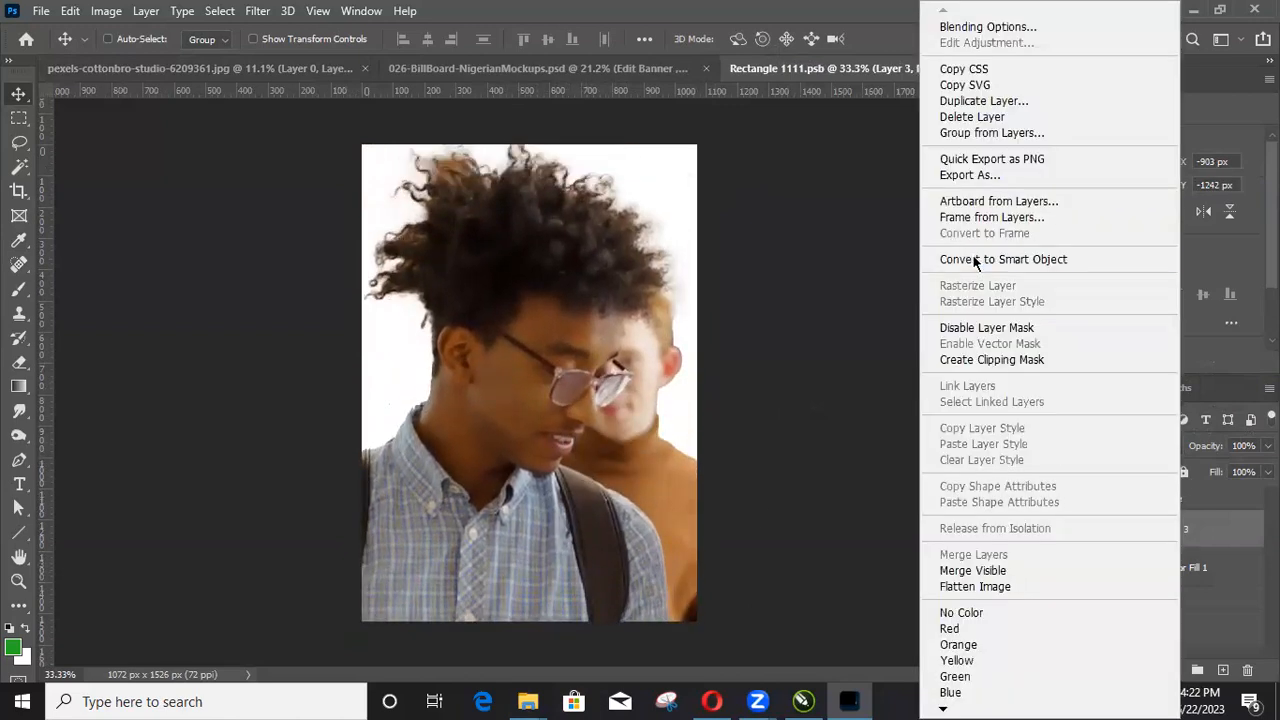
{"action": "left_click", "coordinate": [977, 260]}
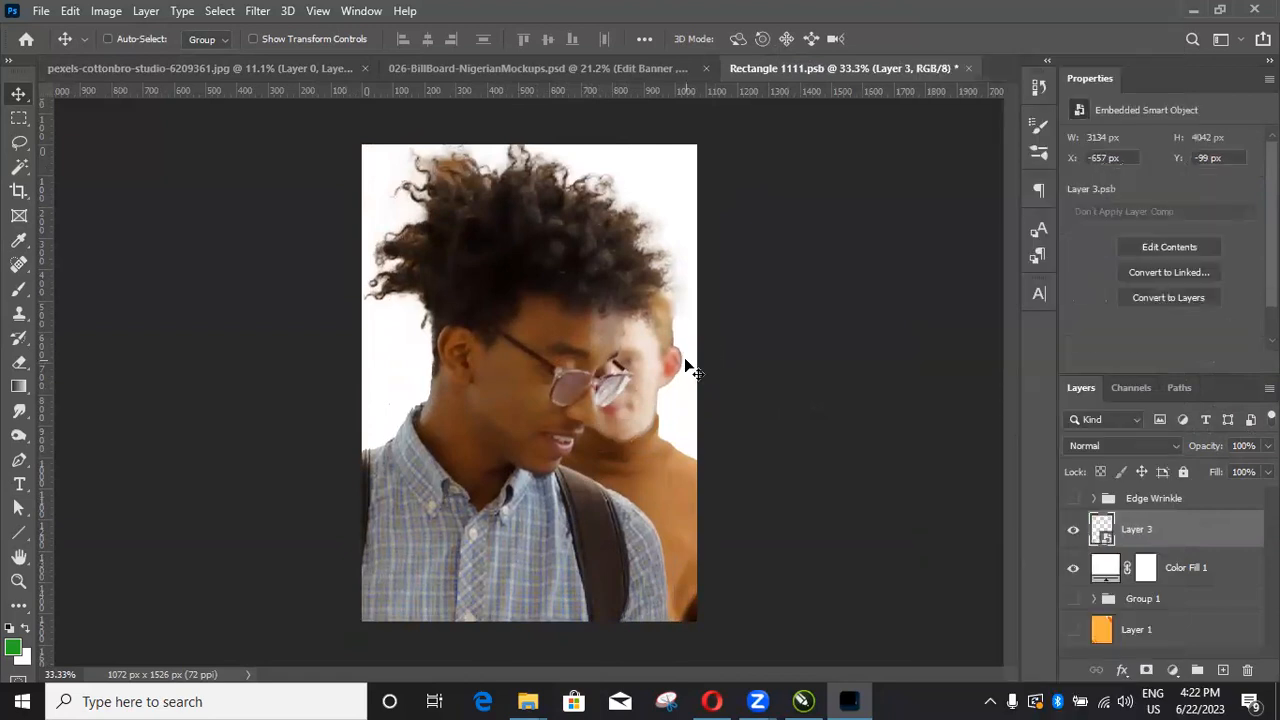
Step: Scale the teens smart object proportionally to about 35% and position it across the lower part of the white banner
{"action": "key", "text": "ctrl"}
{"action": "key", "text": "ctrl+t"}
{"action": "key", "text": "ctrl+minus"}
{"action": "key", "text": "ctrl+minus"}
{"action": "key", "text": "ctrl+minus"}
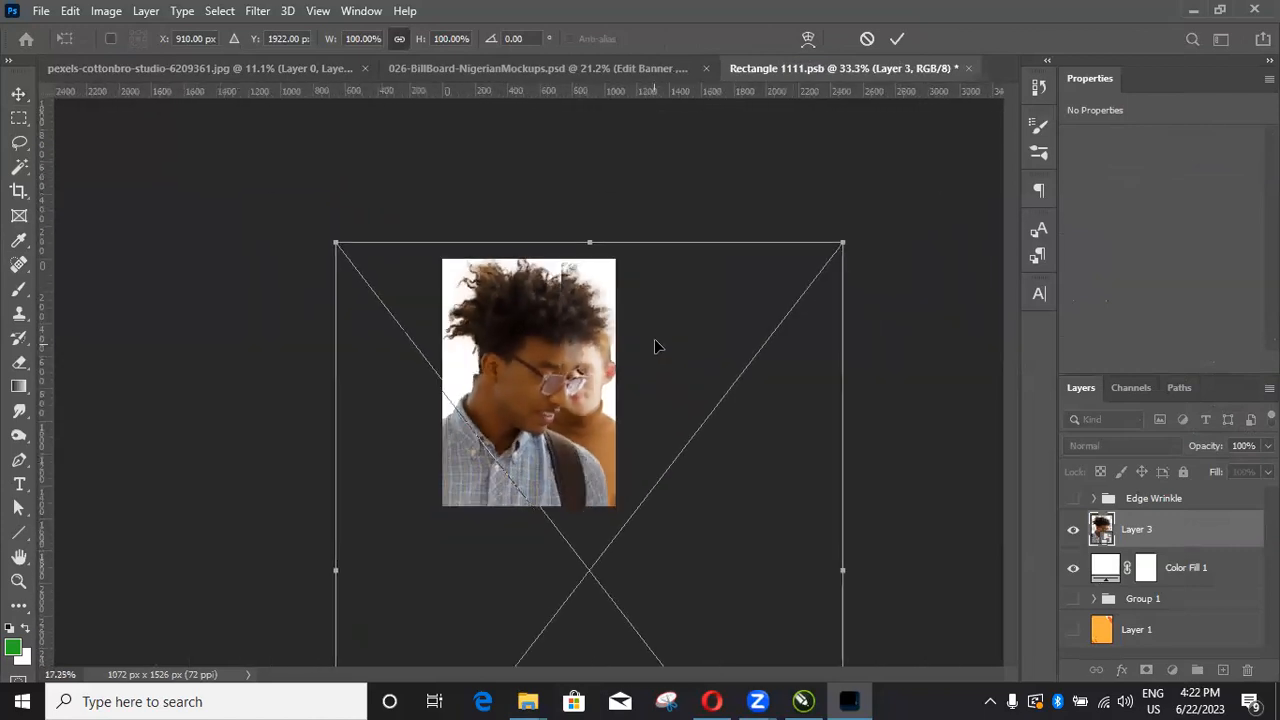
{"action": "left_click_drag", "start_coordinate": [712, 297], "coordinate": [615, 381]}
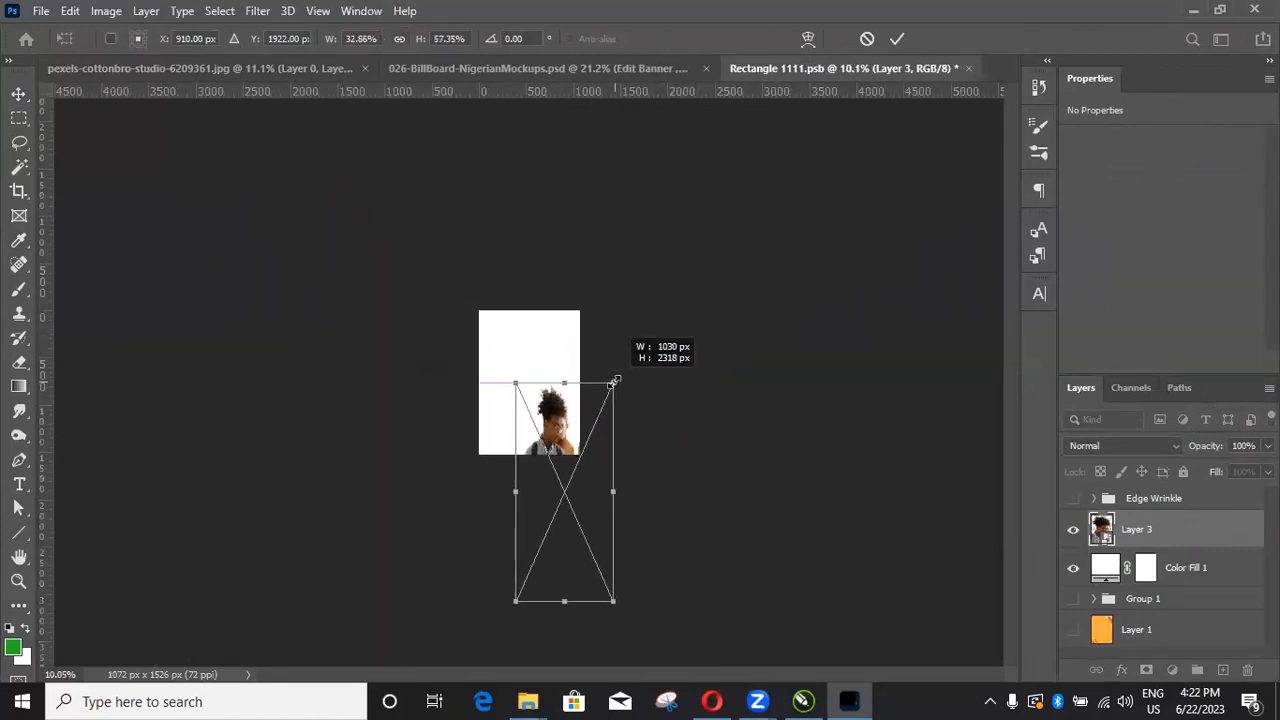
{"action": "key", "text": "ctrl+z"}
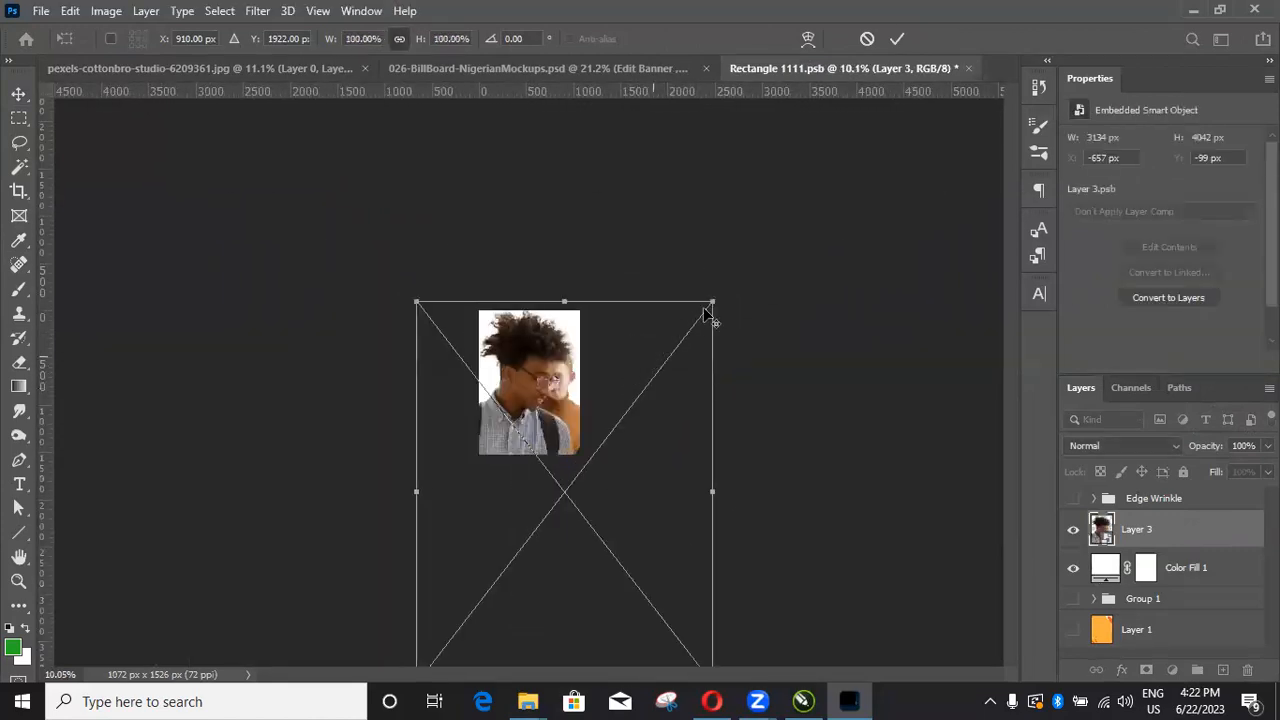
{"action": "left_click_drag", "start_coordinate": [709, 306], "coordinate": [617, 425]}
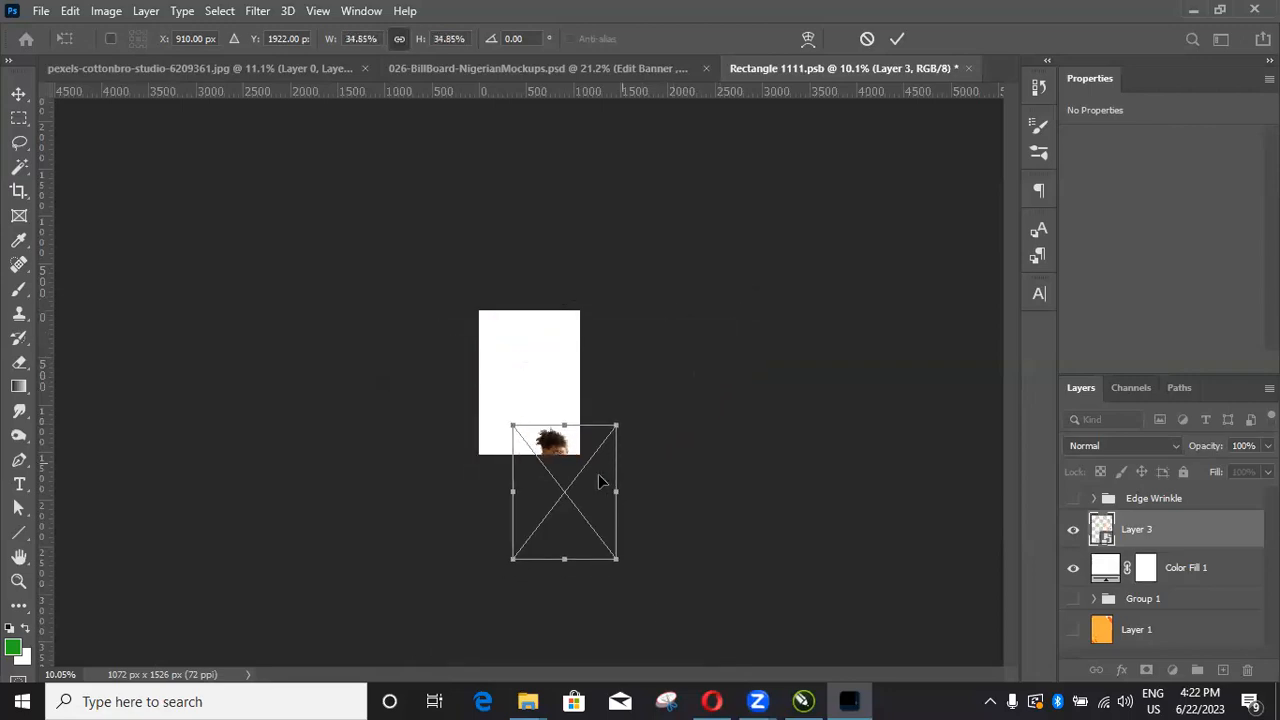
{"action": "left_click_drag", "start_coordinate": [598, 478], "coordinate": [565, 406]}
{"action": "key", "text": "Return"}
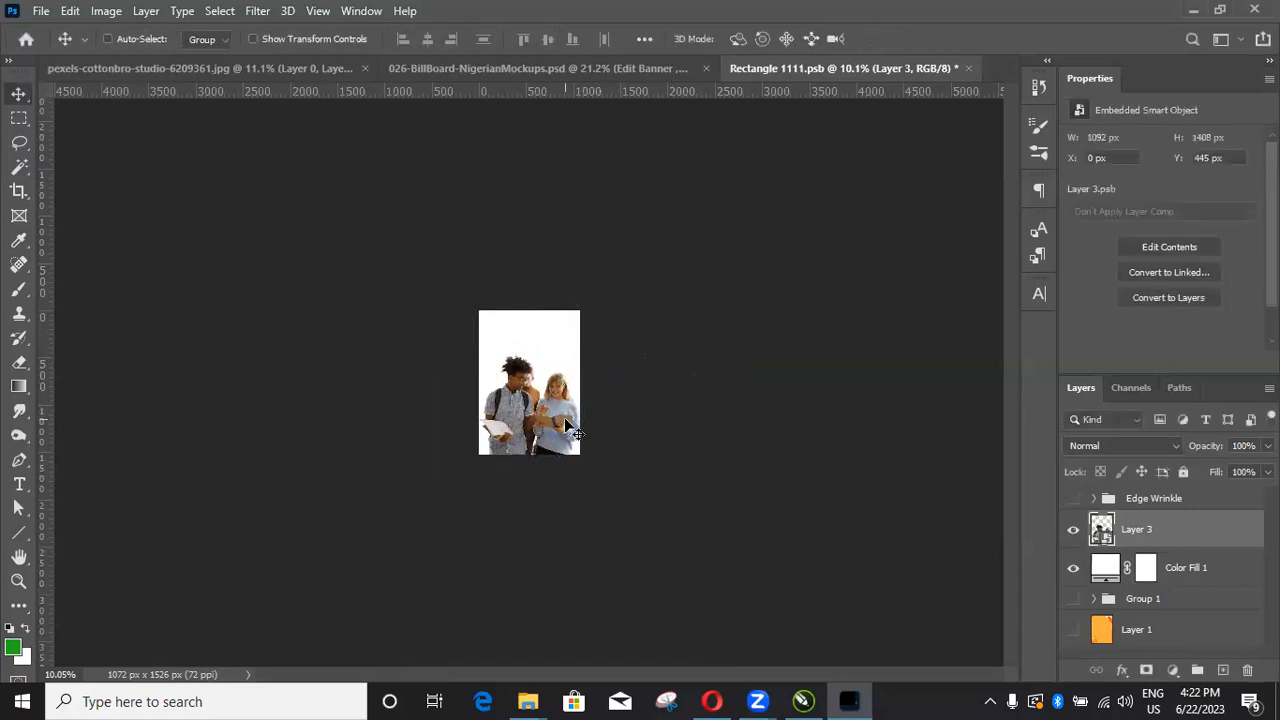
{"action": "key", "text": "ctrl+0"}
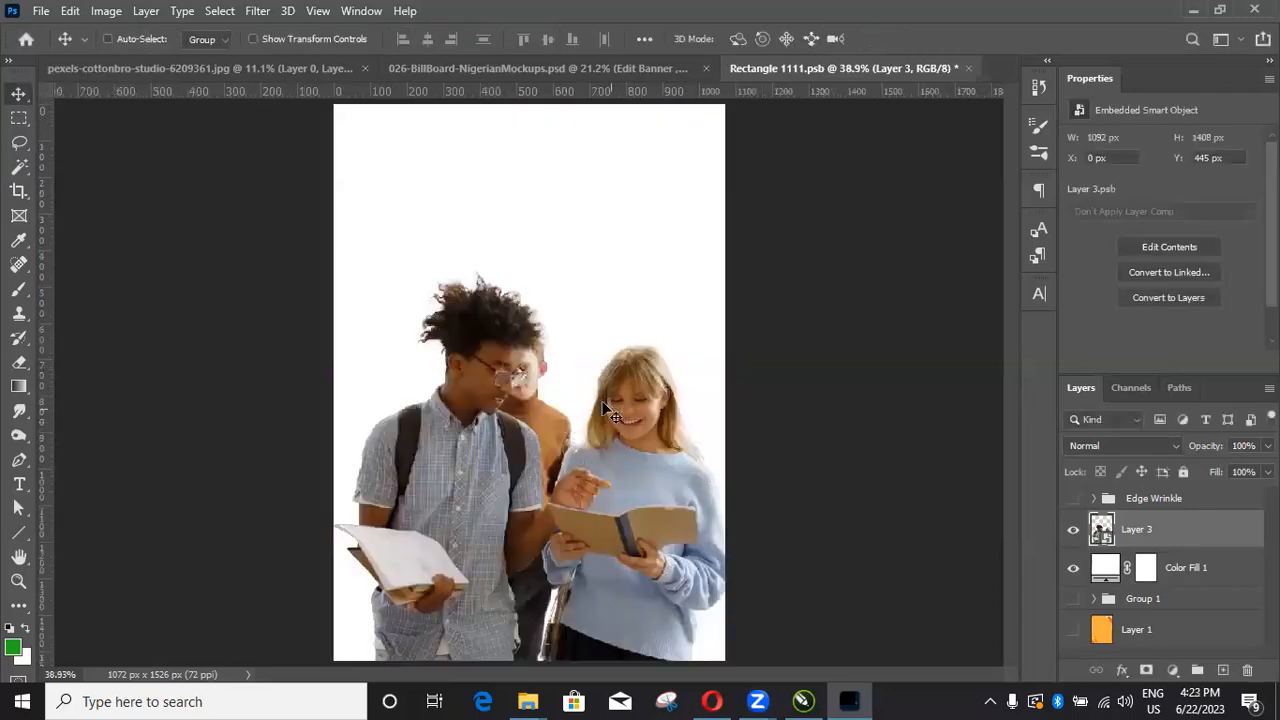
{"action": "left_click_drag", "start_coordinate": [625, 432], "coordinate": [556, 540]}
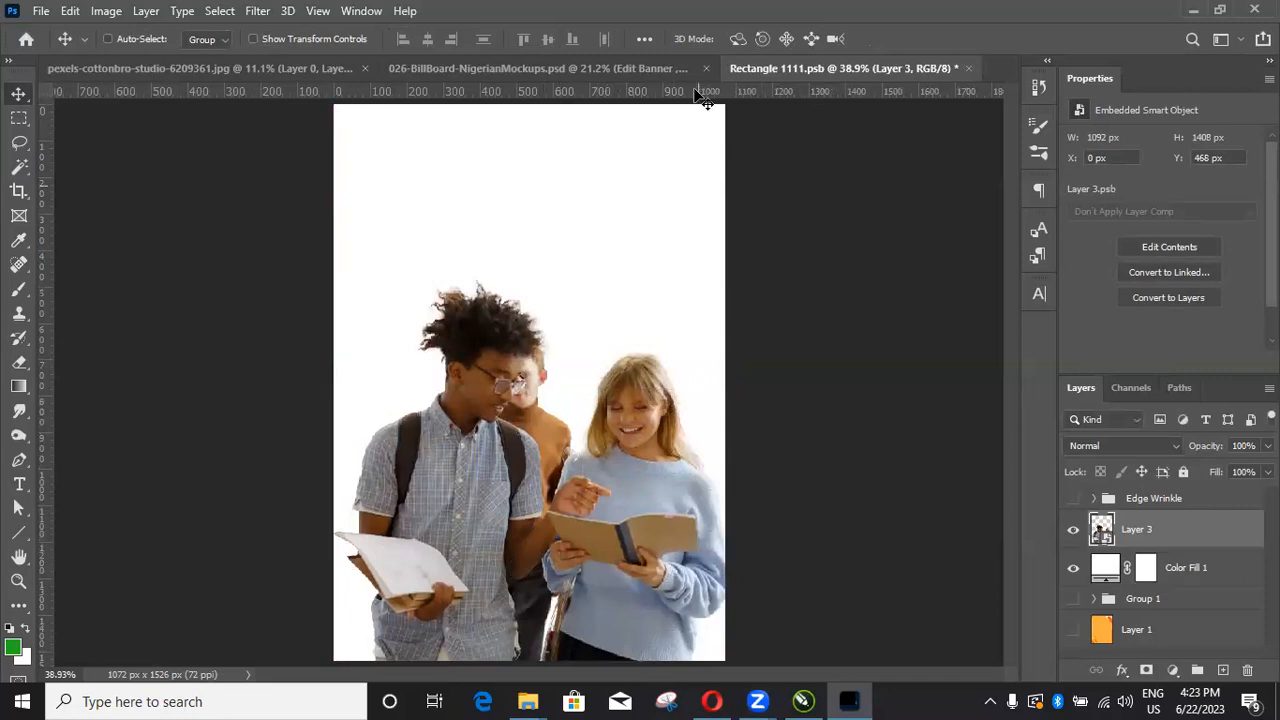
Step: Place TEENZHUB LOGO PNG from the desktop into the banner, centred above the teens near the upper edge
{"action": "left_click", "coordinate": [1190, 8]}
{"action": "left_click", "coordinate": [780, 110]}
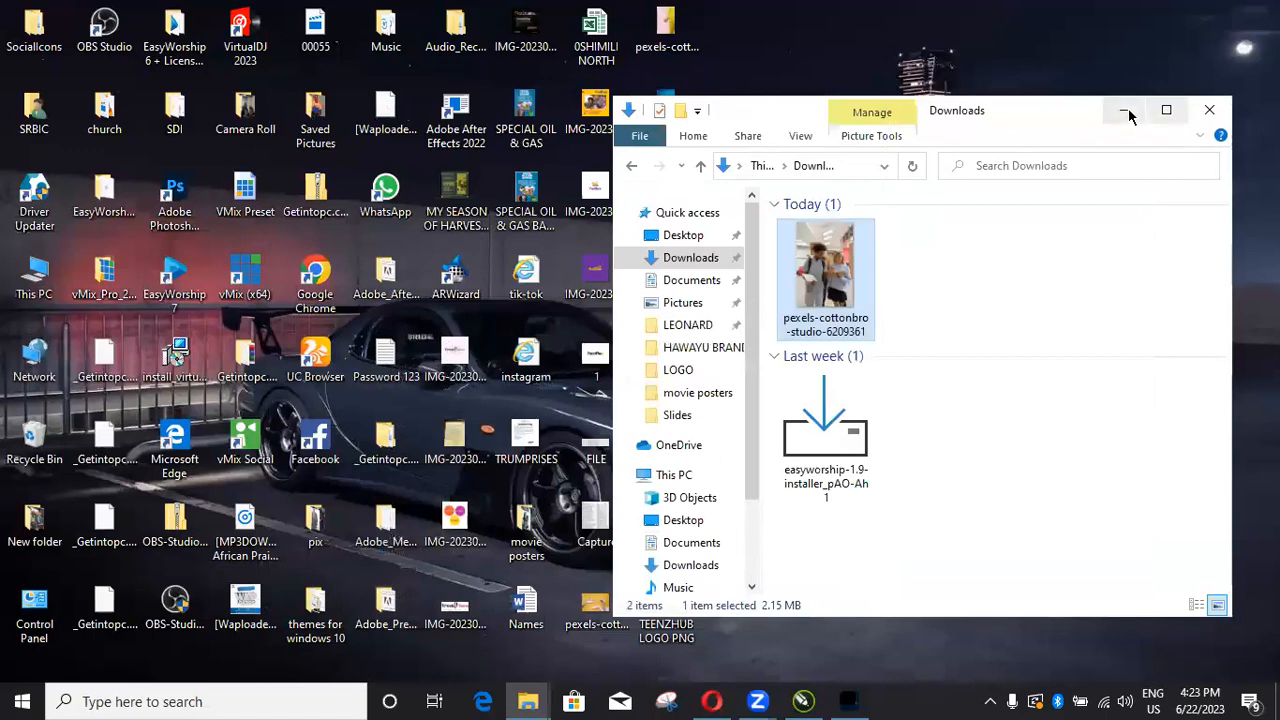
{"action": "left_click", "coordinate": [1126, 112]}
{"action": "left_click_drag", "start_coordinate": [676, 616], "coordinate": [537, 246]}
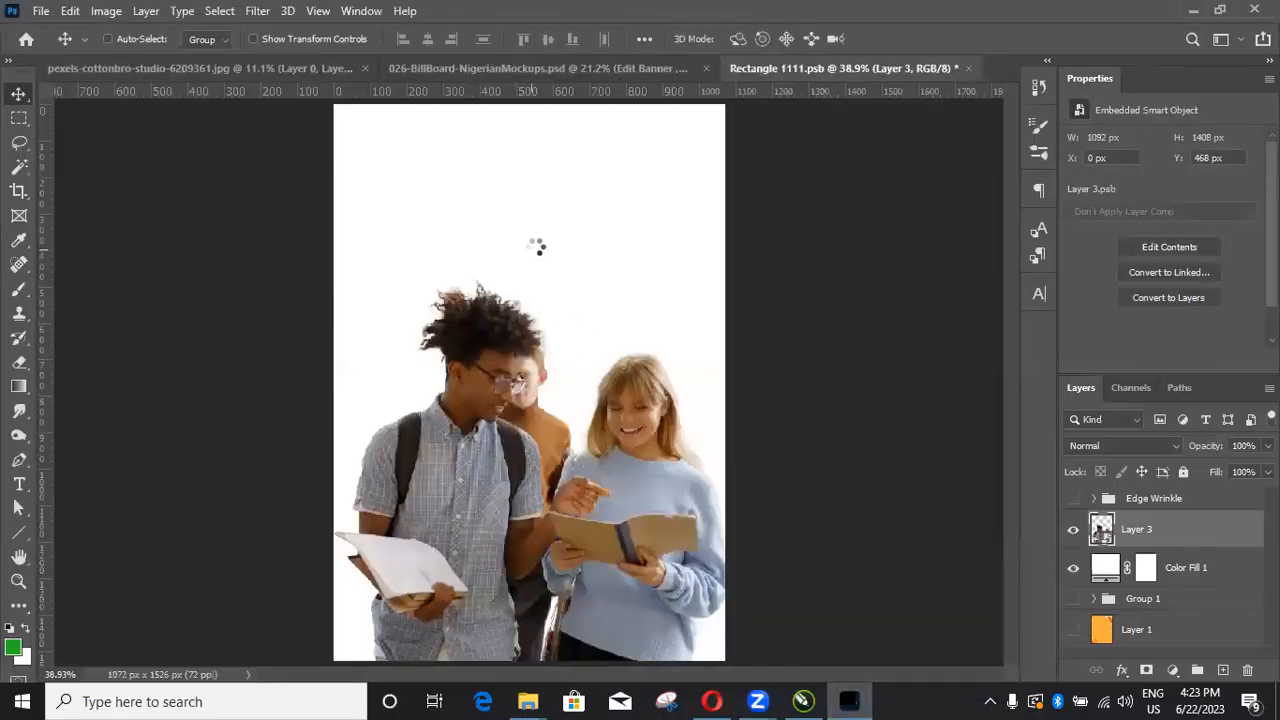
{"action": "left_click_drag", "start_coordinate": [548, 380], "coordinate": [553, 142]}
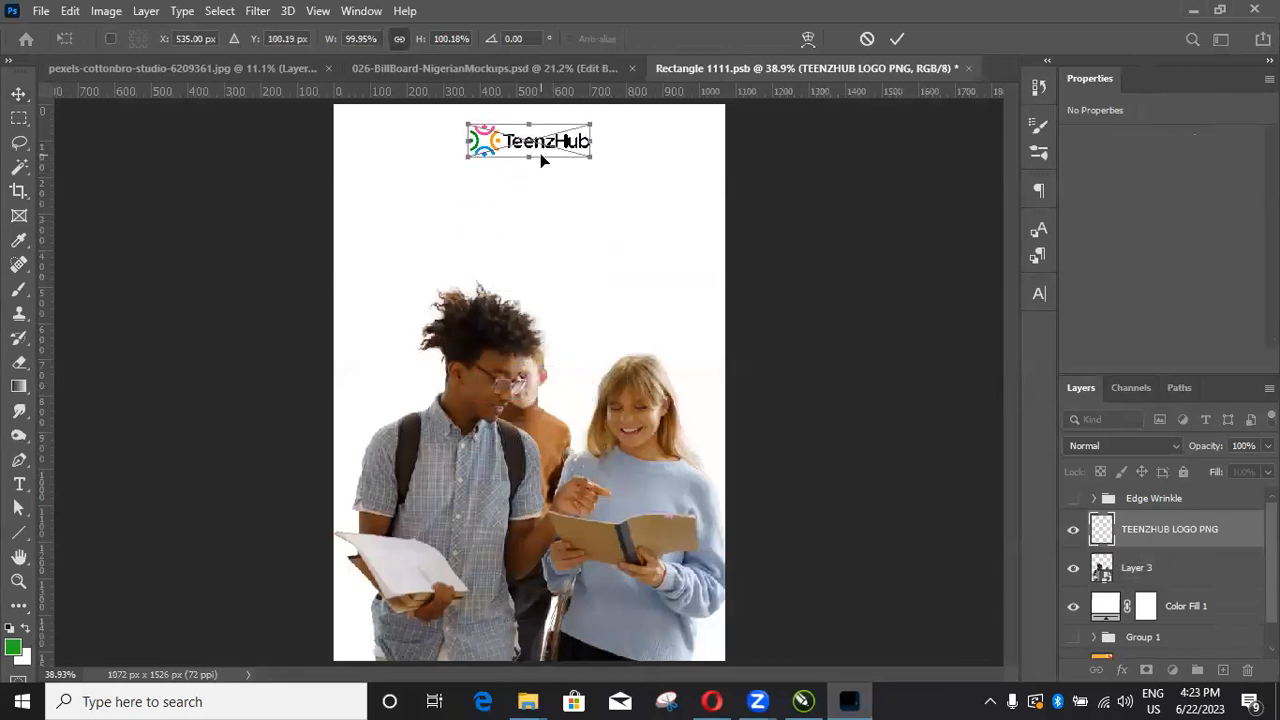
{"action": "key", "text": "Return"}
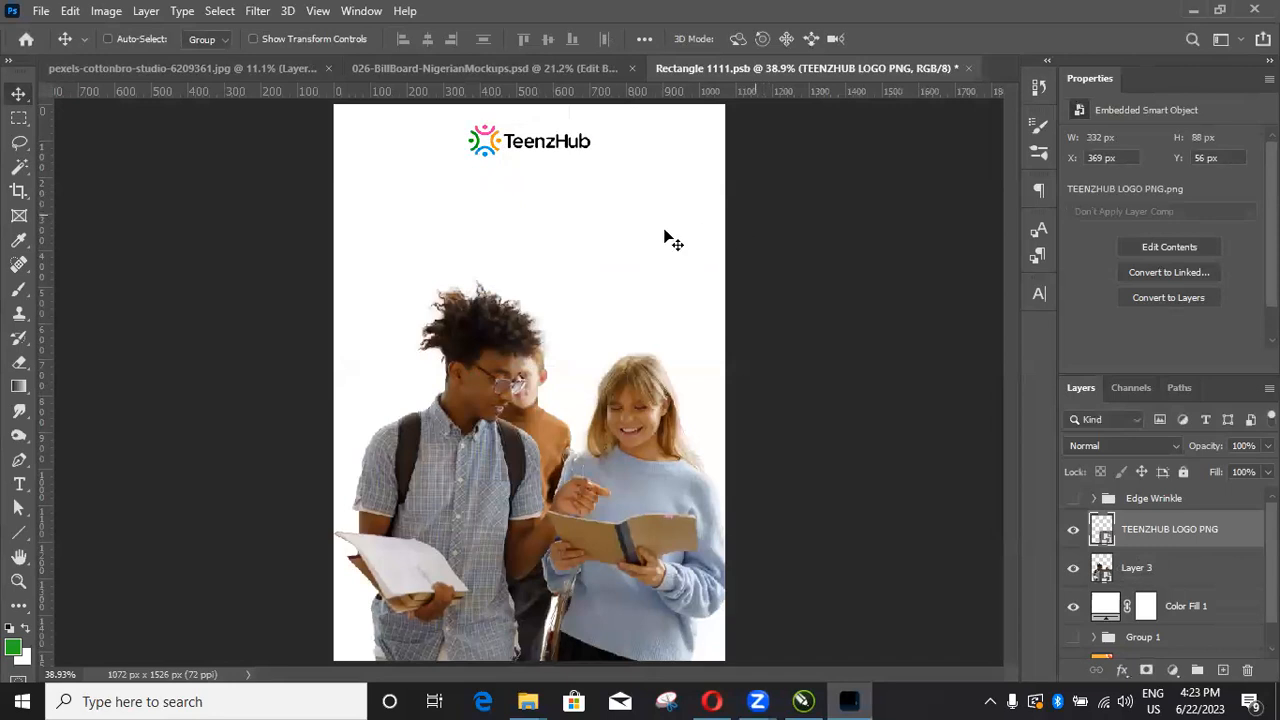
{"action": "scroll", "coordinate": [632, 216], "scroll_direction": "down", "scroll_amount": 2}
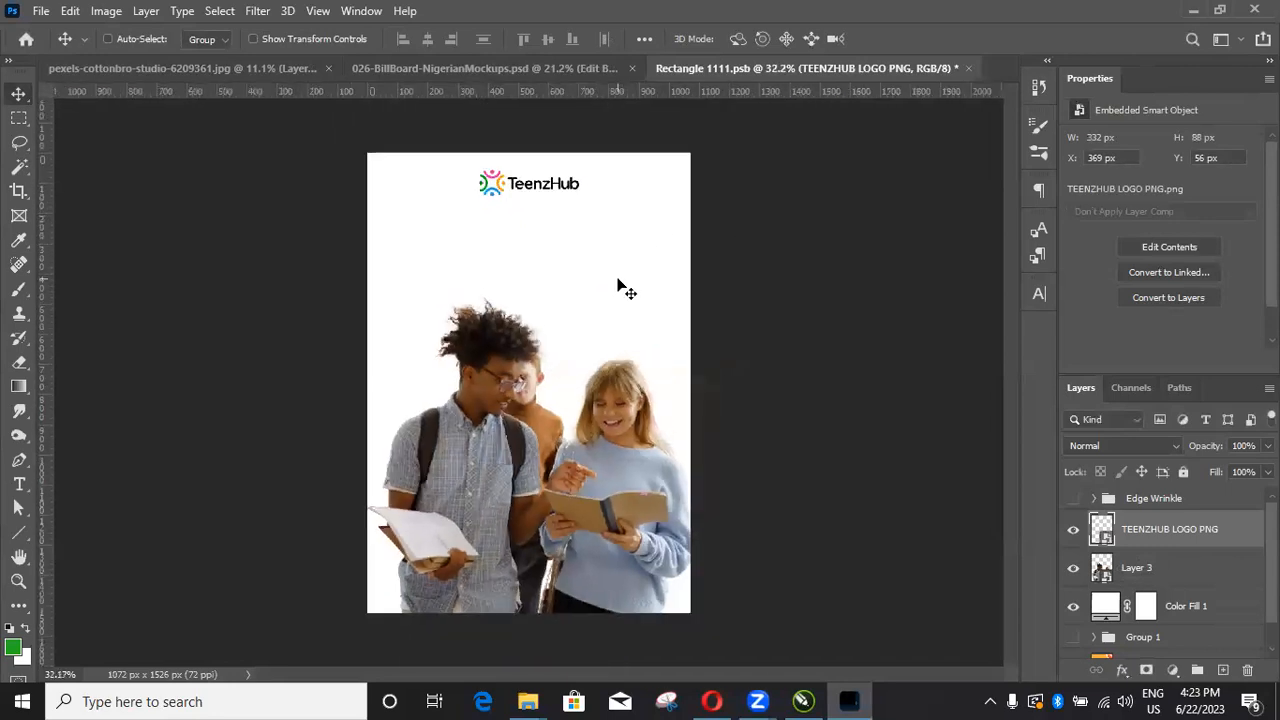
{"action": "scroll", "coordinate": [618, 280], "scroll_direction": "up", "scroll_amount": 2}
{"action": "scroll", "coordinate": [618, 286], "scroll_direction": "down", "scroll_amount": 2}
{"action": "scroll", "coordinate": [618, 286], "scroll_direction": "up", "scroll_amount": 1}
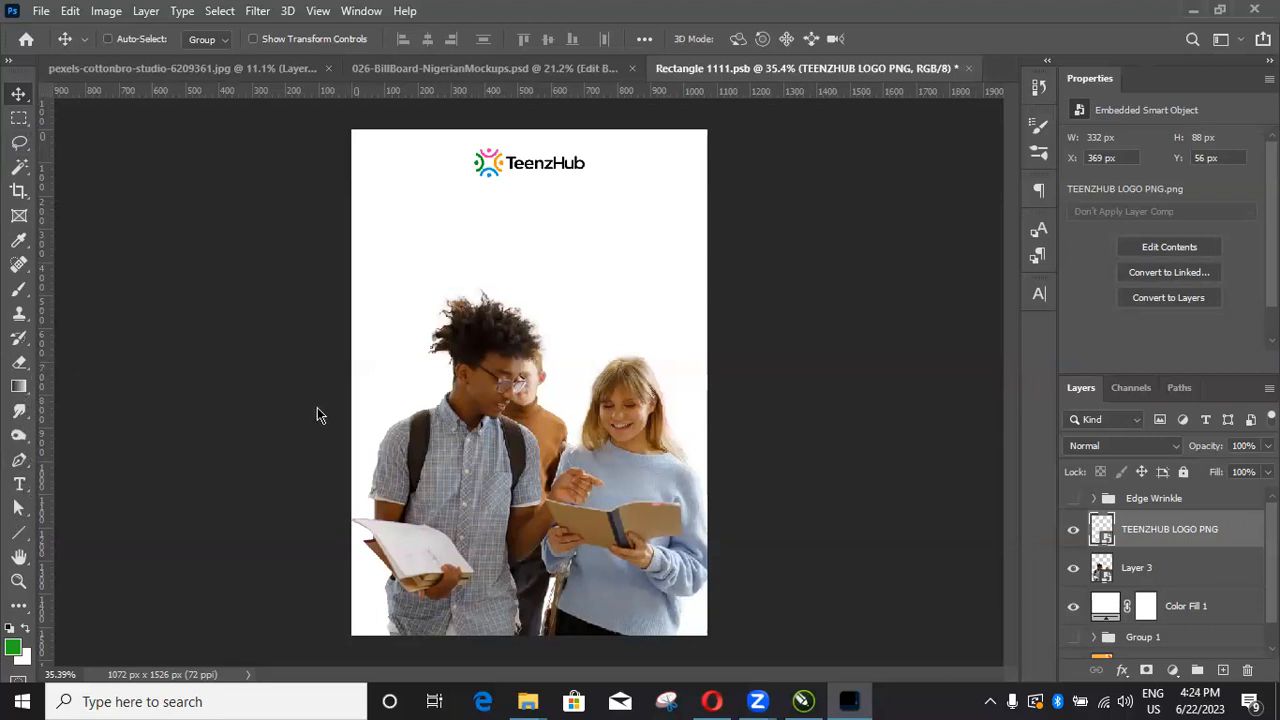
Step: Start a horizontal point text layer in the blank area between the TeenzHub logo and the teens
{"action": "key", "text": "p"}
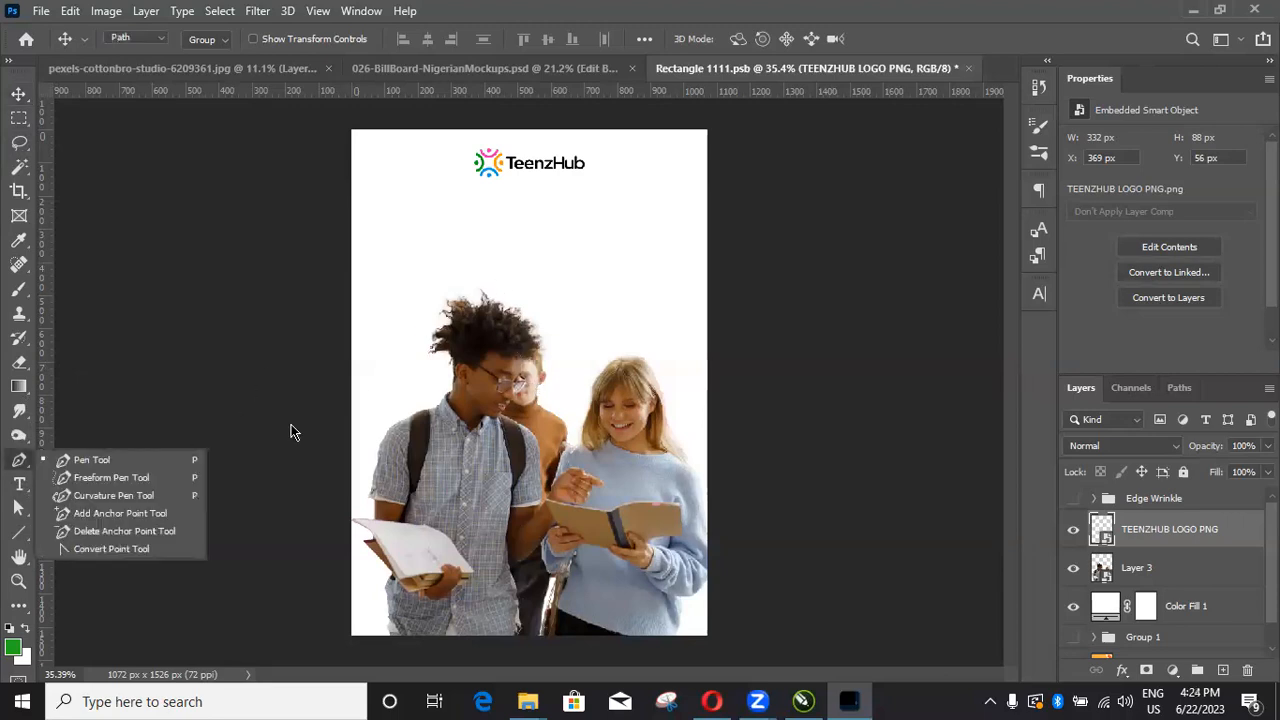
{"action": "left_click", "coordinate": [125, 477]}
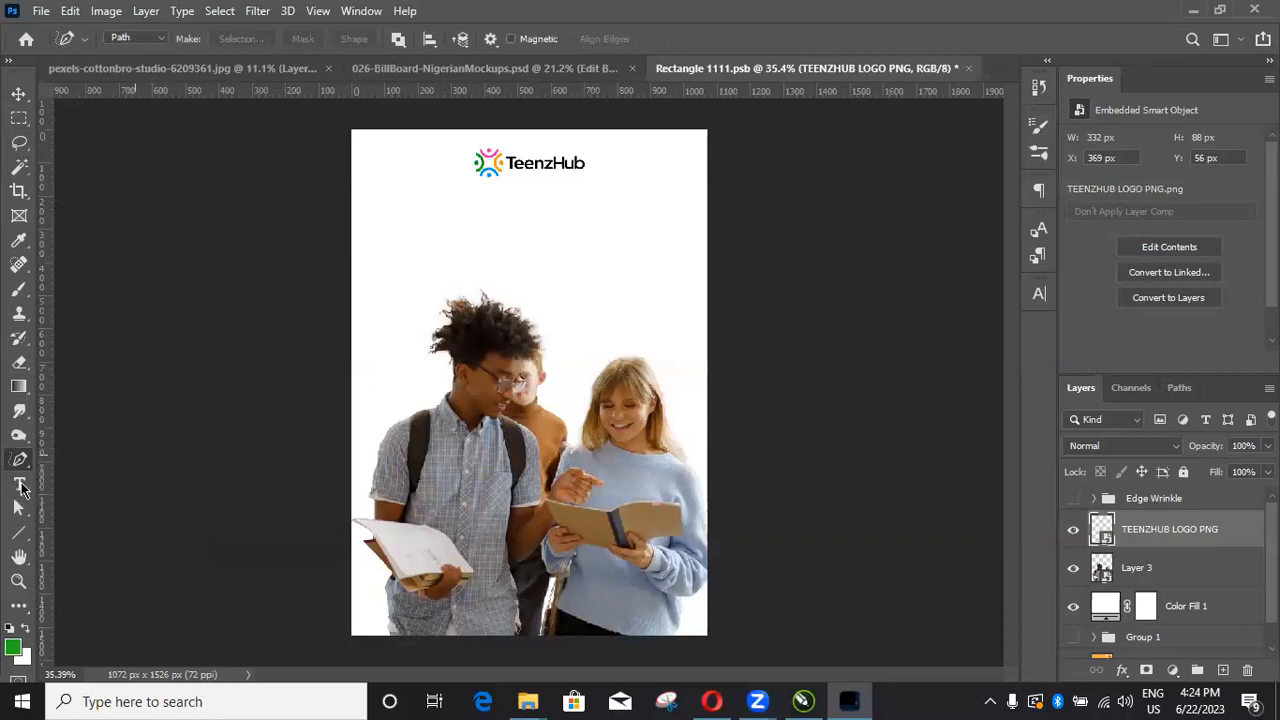
{"action": "left_click", "coordinate": [22, 488]}
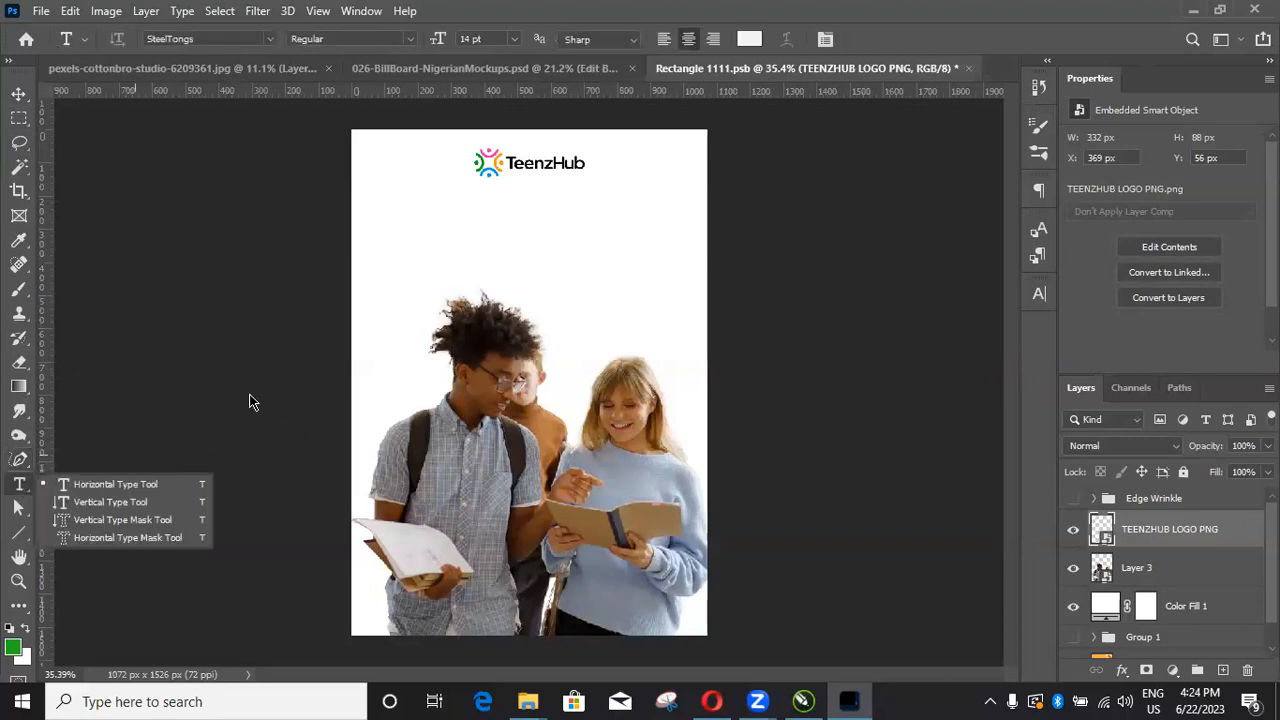
{"action": "left_click", "coordinate": [75, 484]}
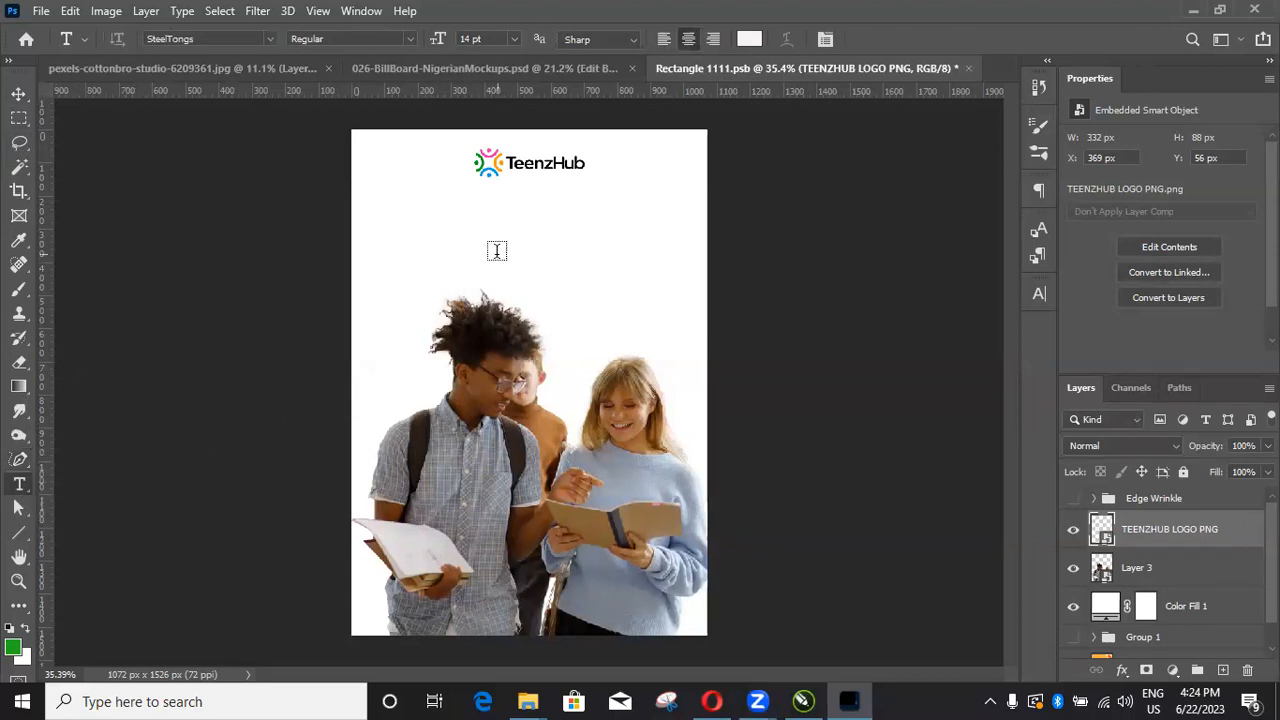
{"action": "left_click", "coordinate": [497, 250]}
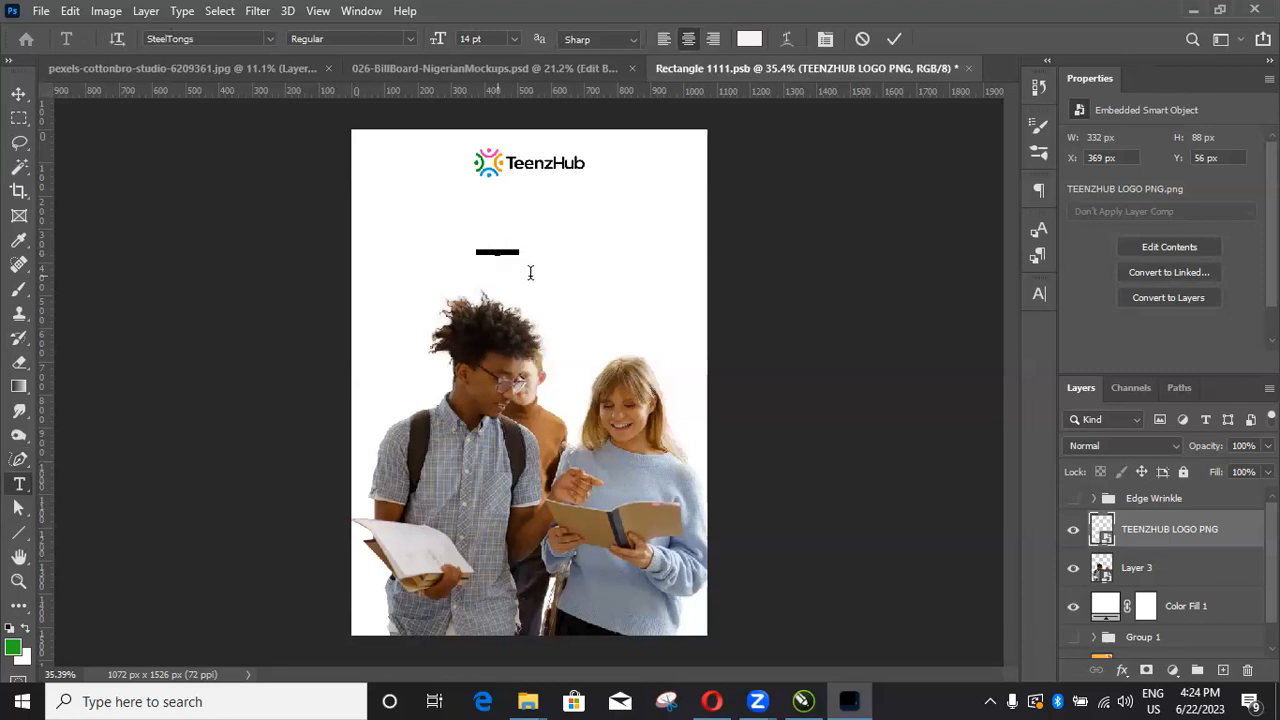
{"action": "key", "text": "ctrl+v"}
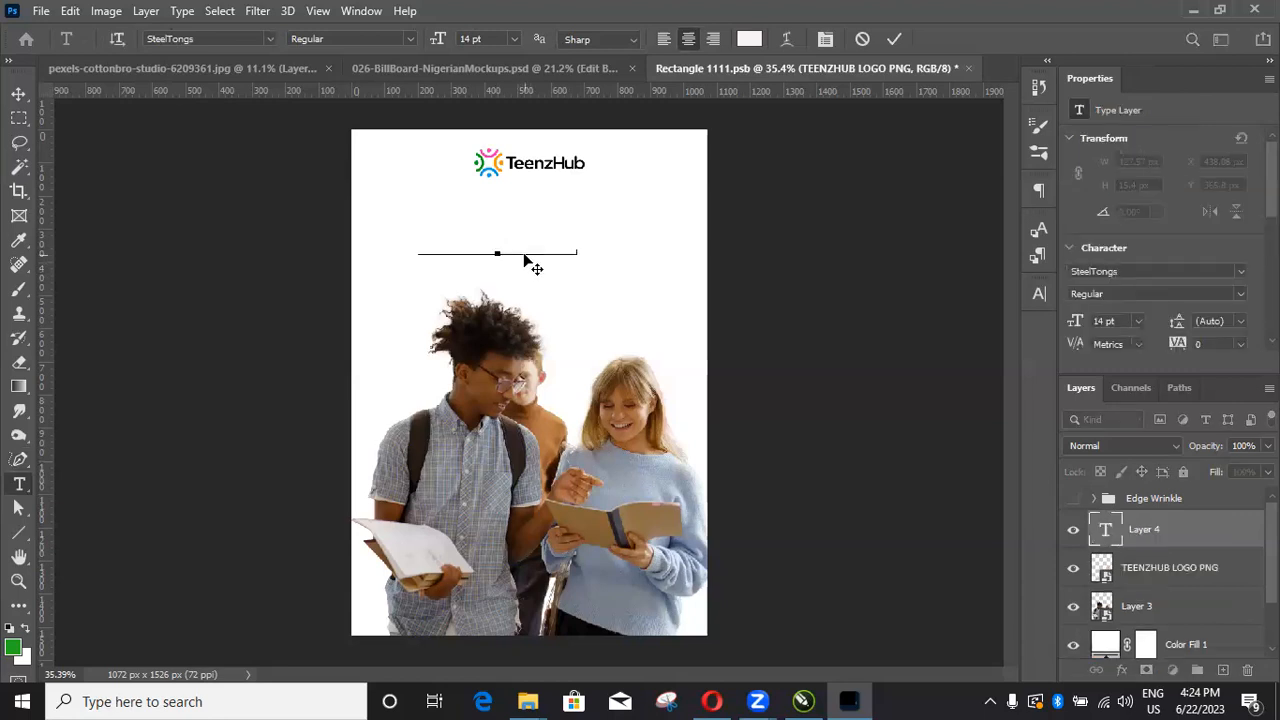
{"action": "scroll", "coordinate": [527, 260], "scroll_direction": "up", "scroll_amount": 4}
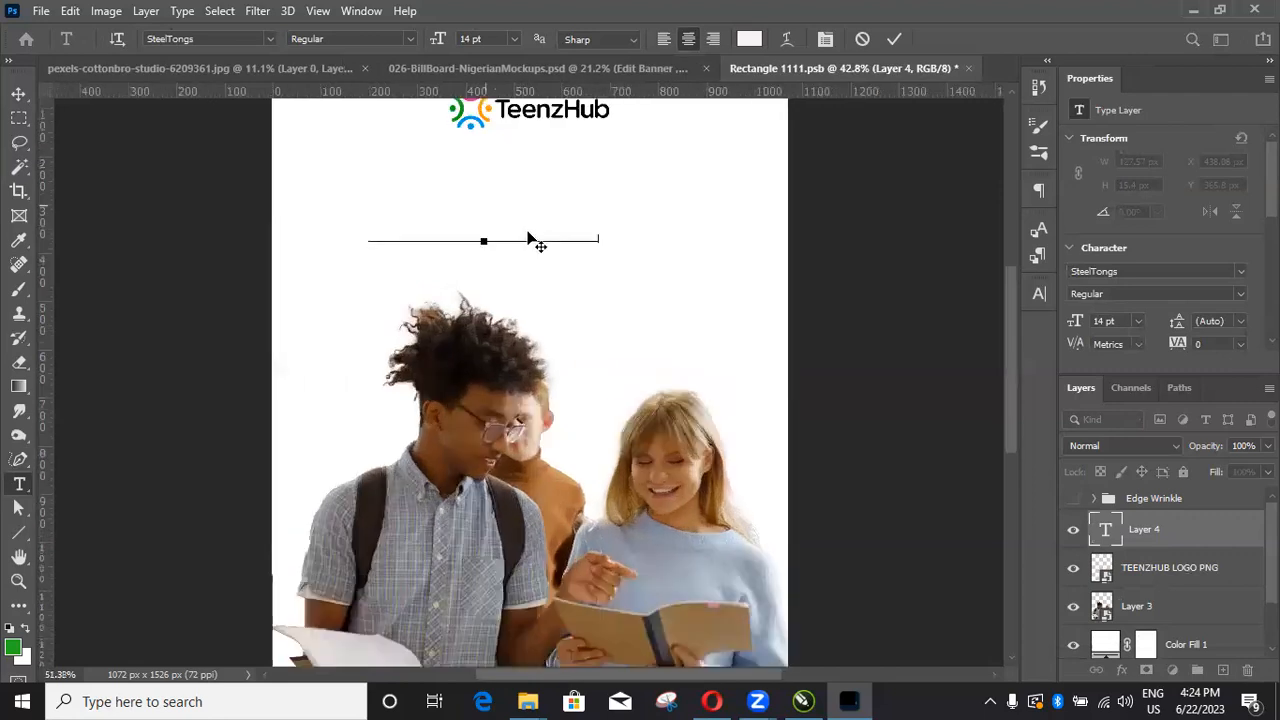
{"action": "scroll", "coordinate": [530, 241], "scroll_direction": "up", "scroll_amount": 3}
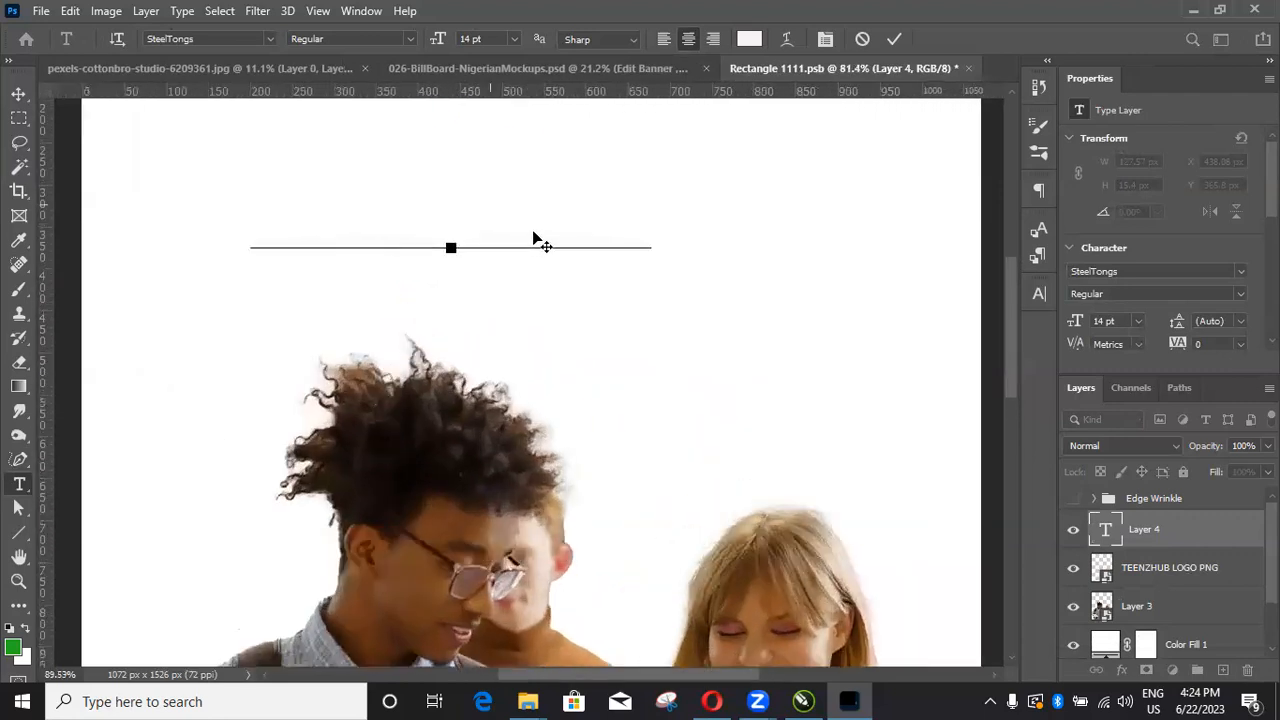
{"action": "scroll", "coordinate": [548, 243], "scroll_direction": "down", "scroll_amount": 1}
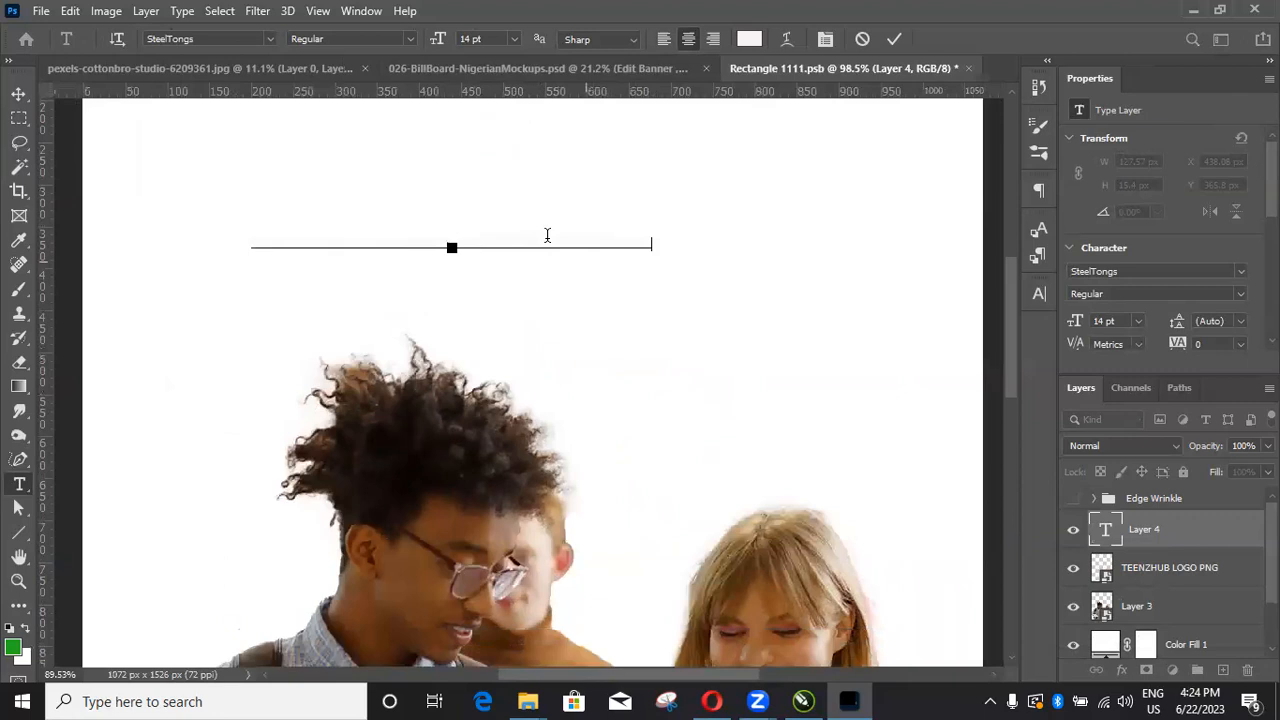
{"action": "key", "text": "ctrl+a"}
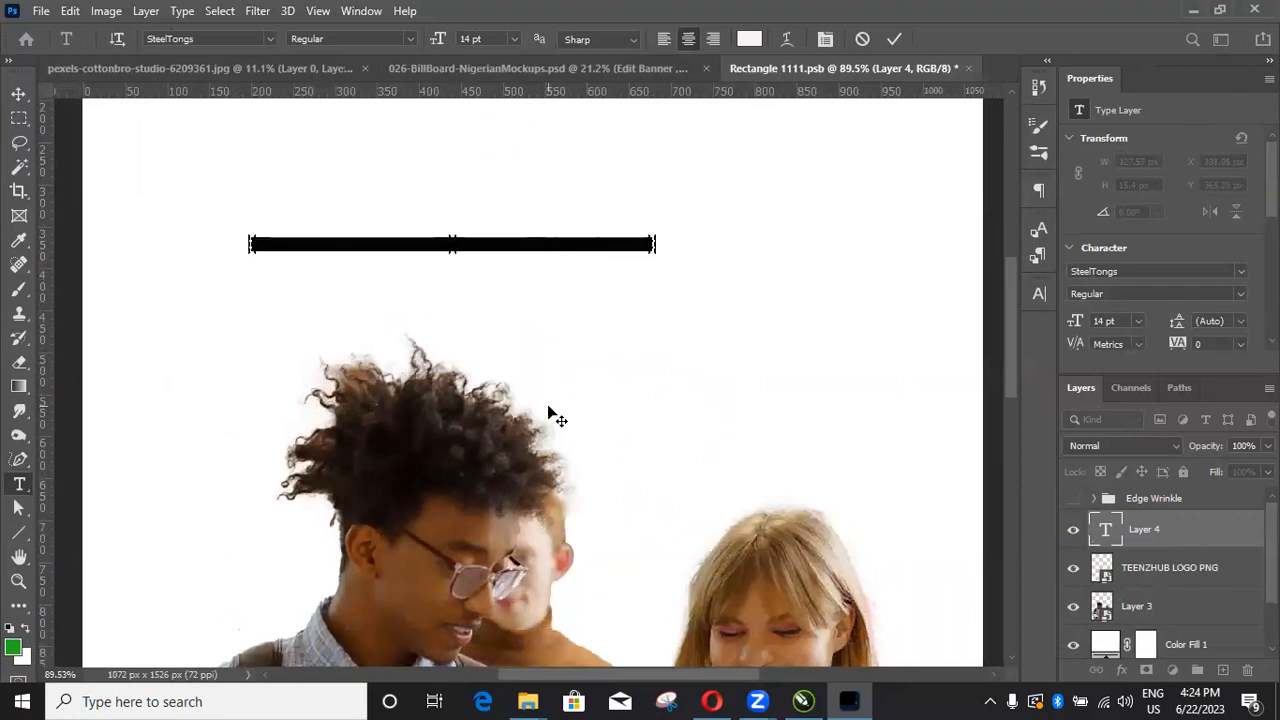
{"action": "key", "text": "BackSpace"}
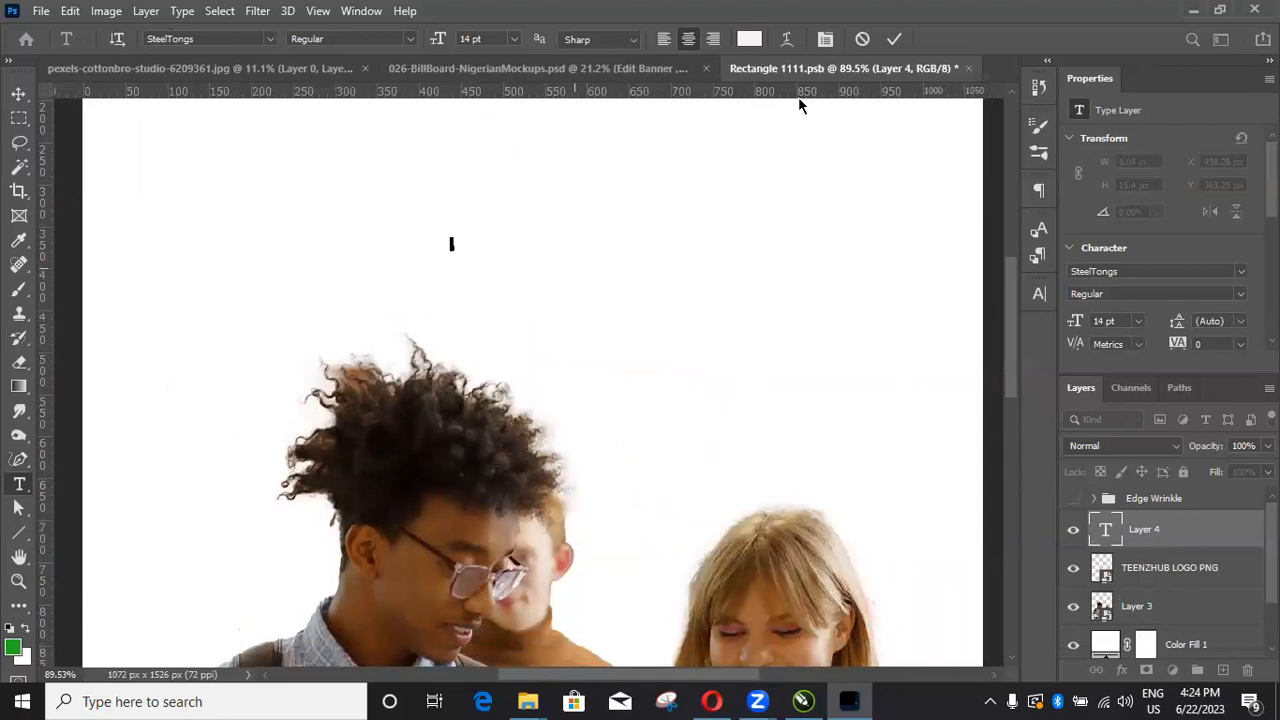
Step: Set the text color to black (000000)
{"action": "left_click", "coordinate": [748, 38]}
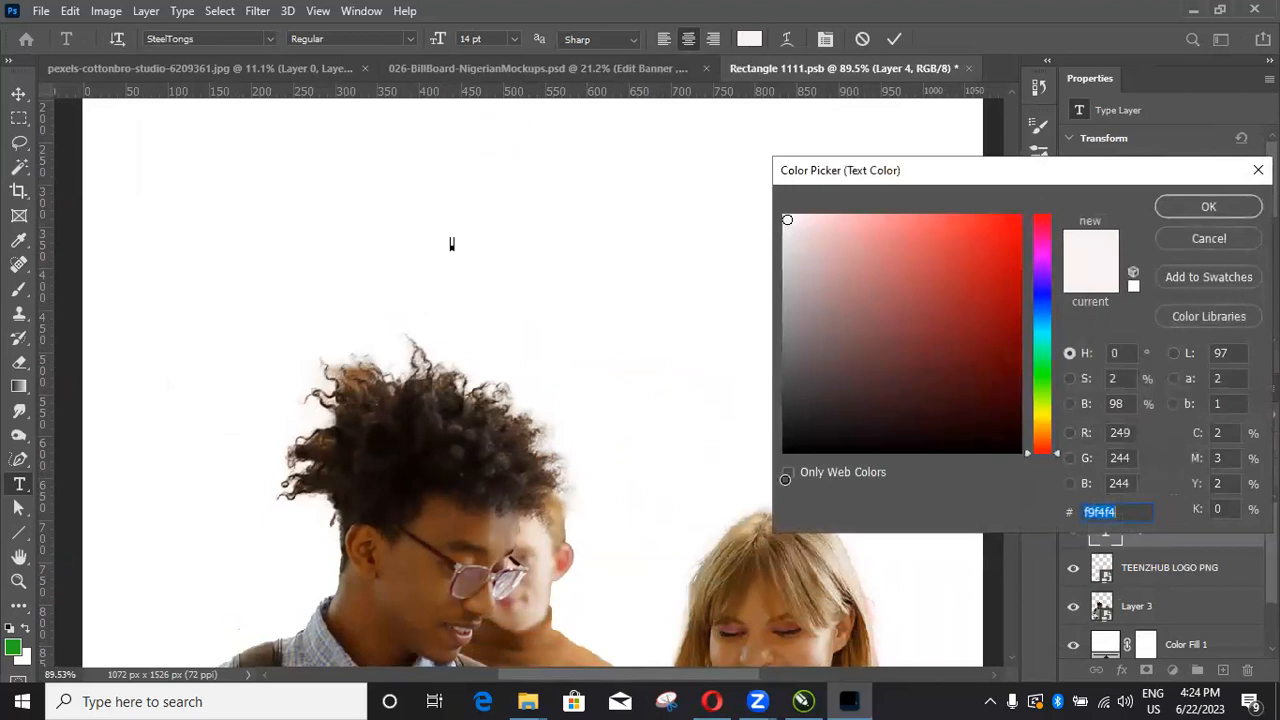
{"action": "type", "text": "000000"}
{"action": "left_click", "coordinate": [1177, 208]}
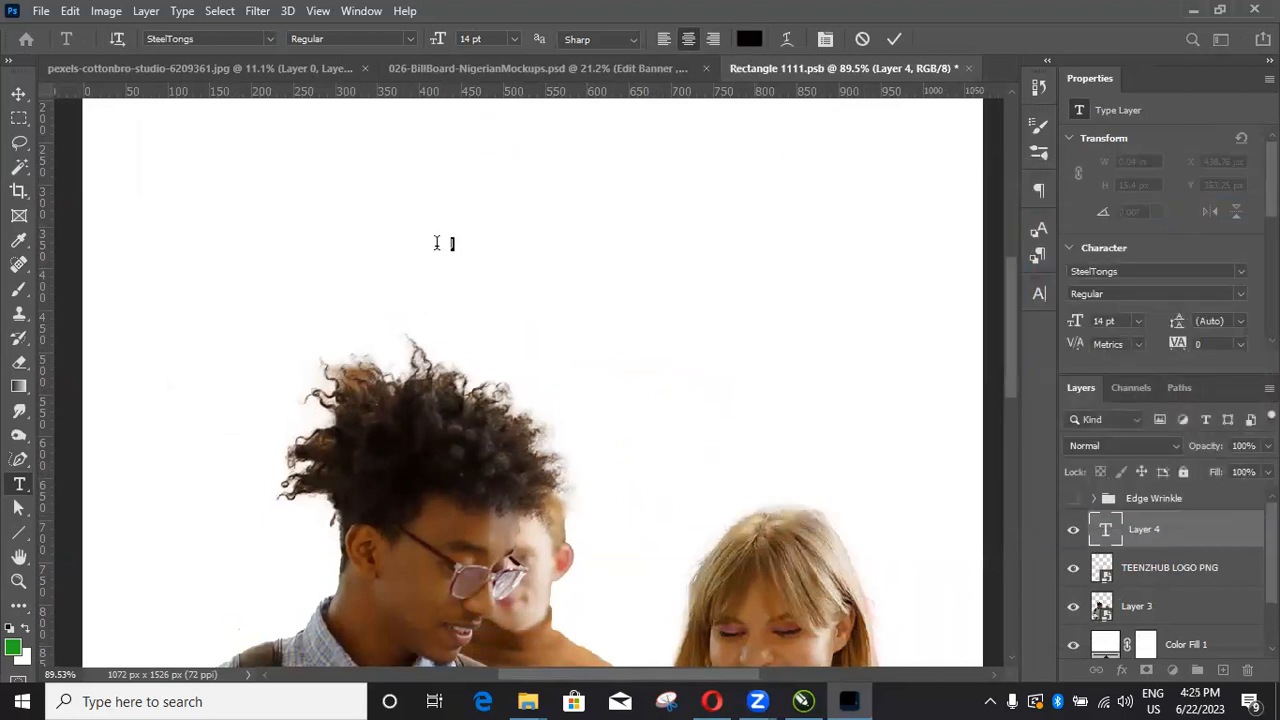
Step: Enter the word "join" in the new text layer and set its font to Poppins Regular
{"action": "type", "text": "Teenzhub"}
{"action": "key", "text": "ctrl+a"}
{"action": "key", "text": "BackSpace"}
{"action": "type", "text": "TEENZHUB"}
{"action": "key", "text": "ctrl+a"}
{"action": "left_click", "coordinate": [203, 38]}
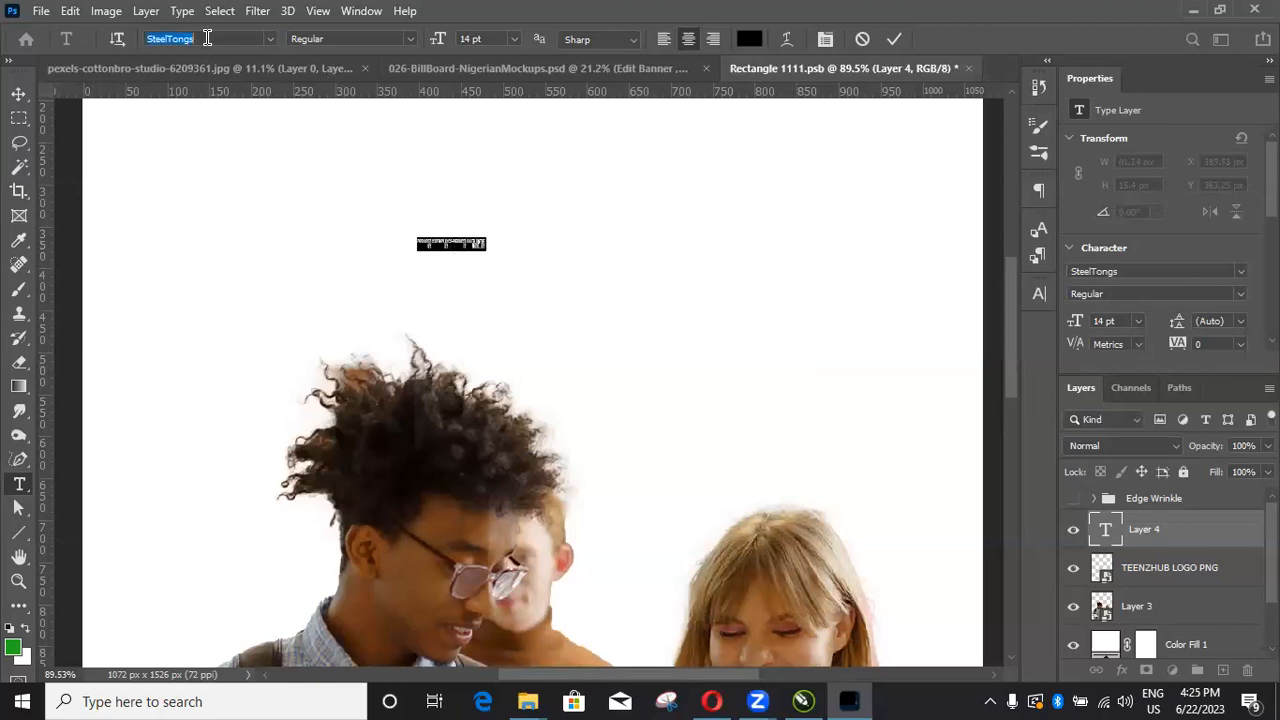
{"action": "left_click", "coordinate": [267, 40]}
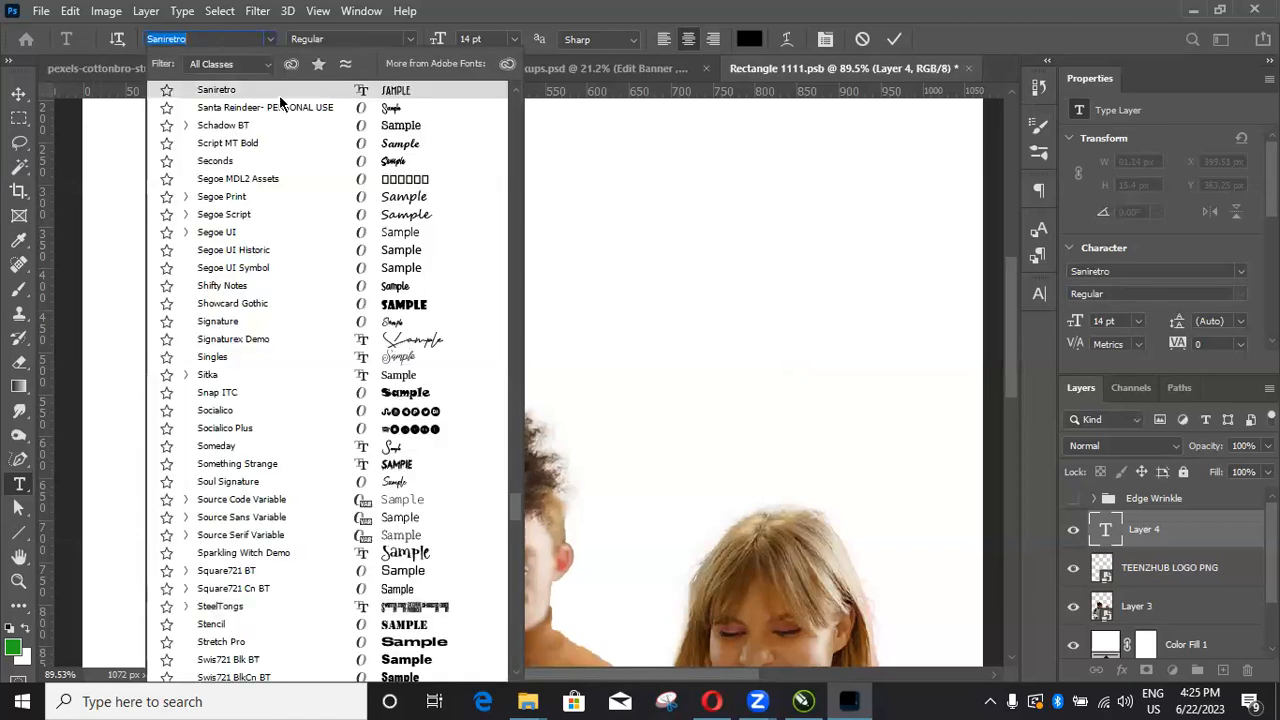
{"action": "type", "text": "p"}
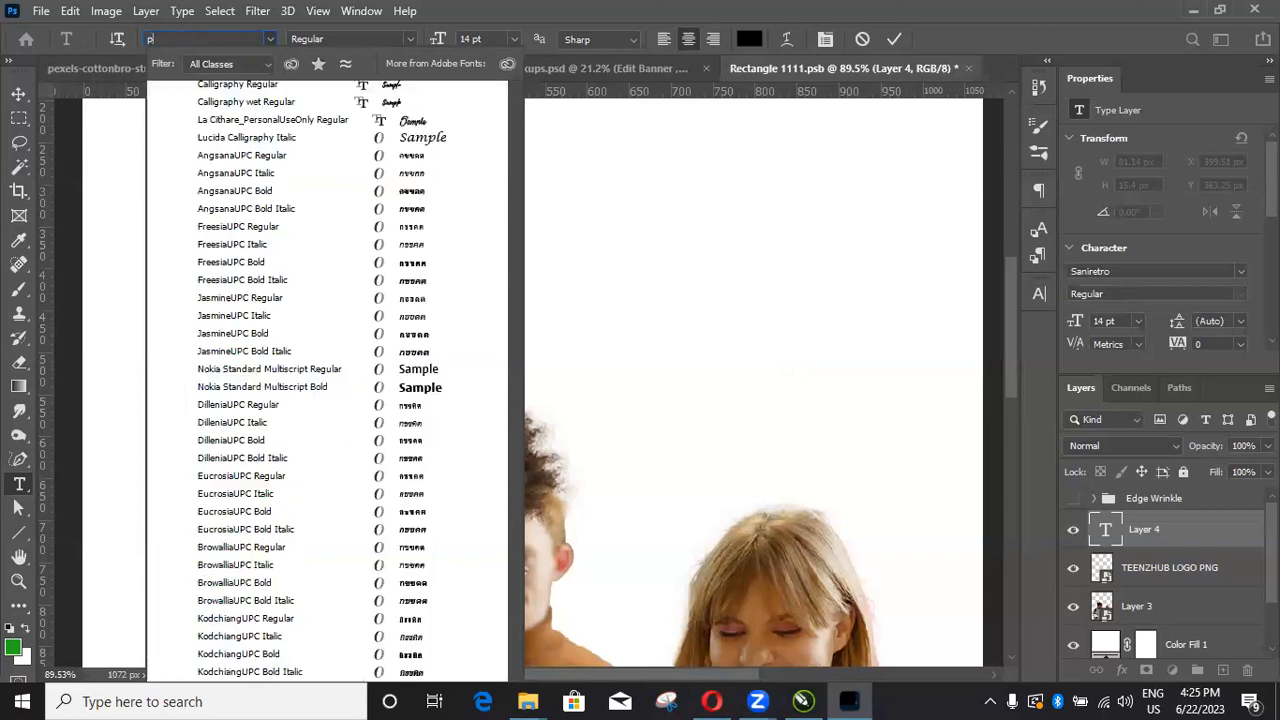
{"action": "type", "text": "opp"}
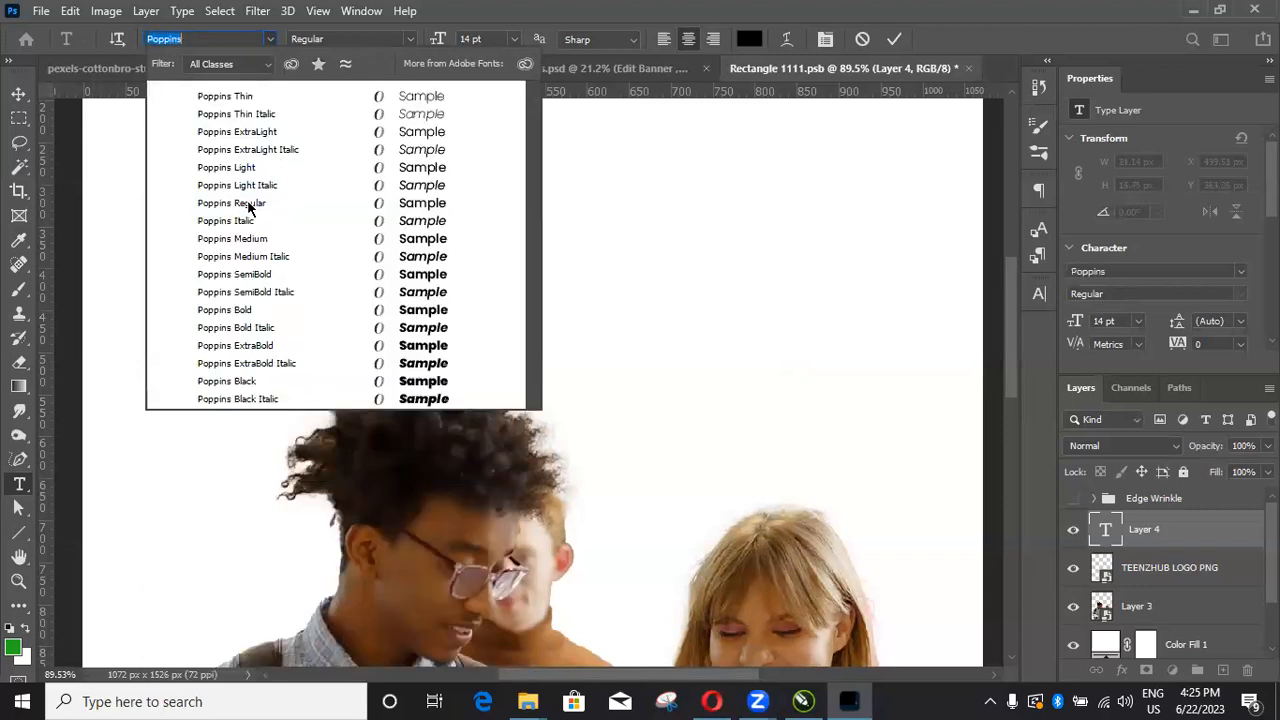
{"action": "key", "text": "Escape"}
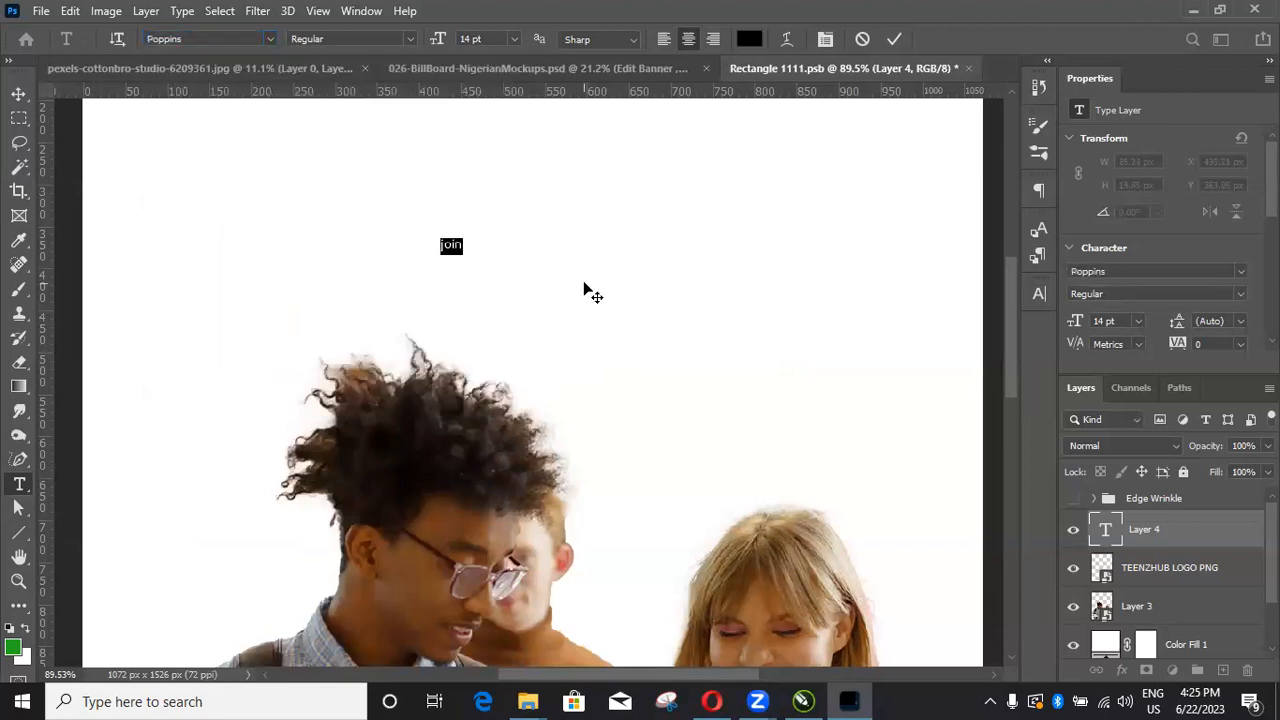
Step: Replace the text with the headline "Join our community of like minds" and commit it
{"action": "type", "text": "Jo"}
{"action": "type", "text": "in"}
{"action": "type", "text": " our cr"}
{"action": "type", "text": "mmunit"}
{"action": "type", "text": "y"}
{"action": "type", "text": " at"}
{"action": "type", "text": " like"}
{"action": "type", "text": " minds"}
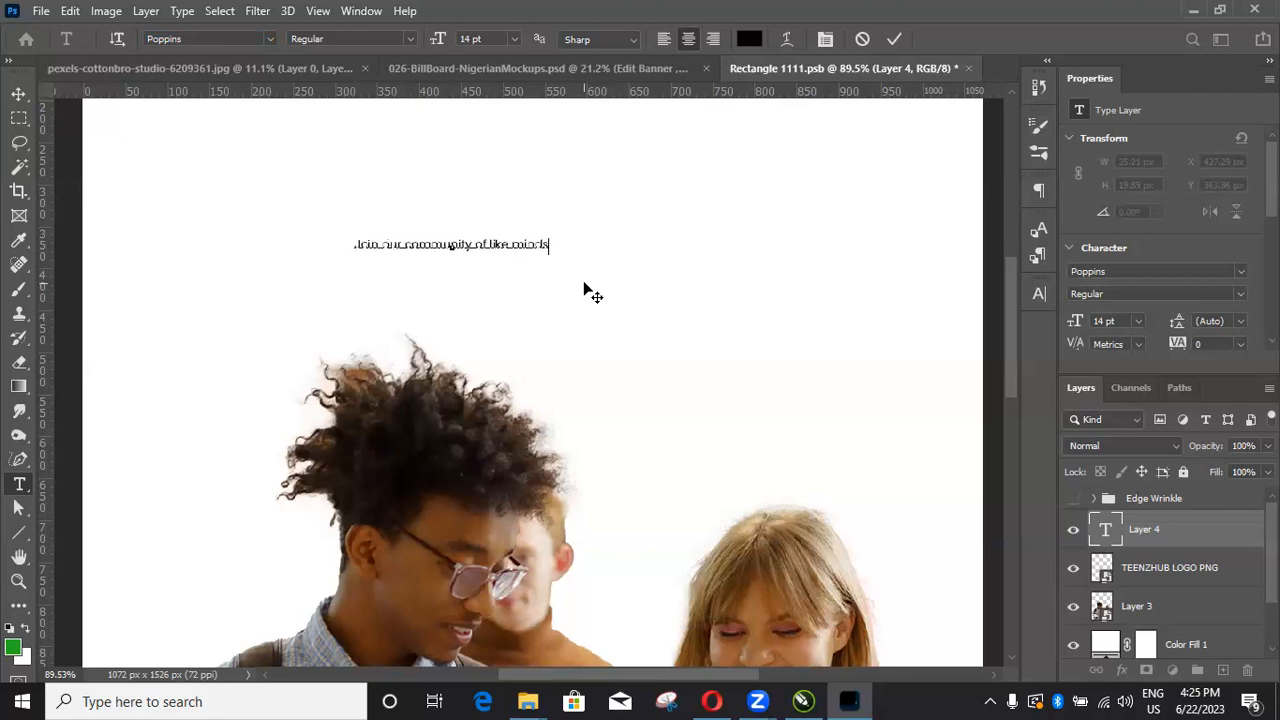
{"action": "left_click", "coordinate": [18, 94]}
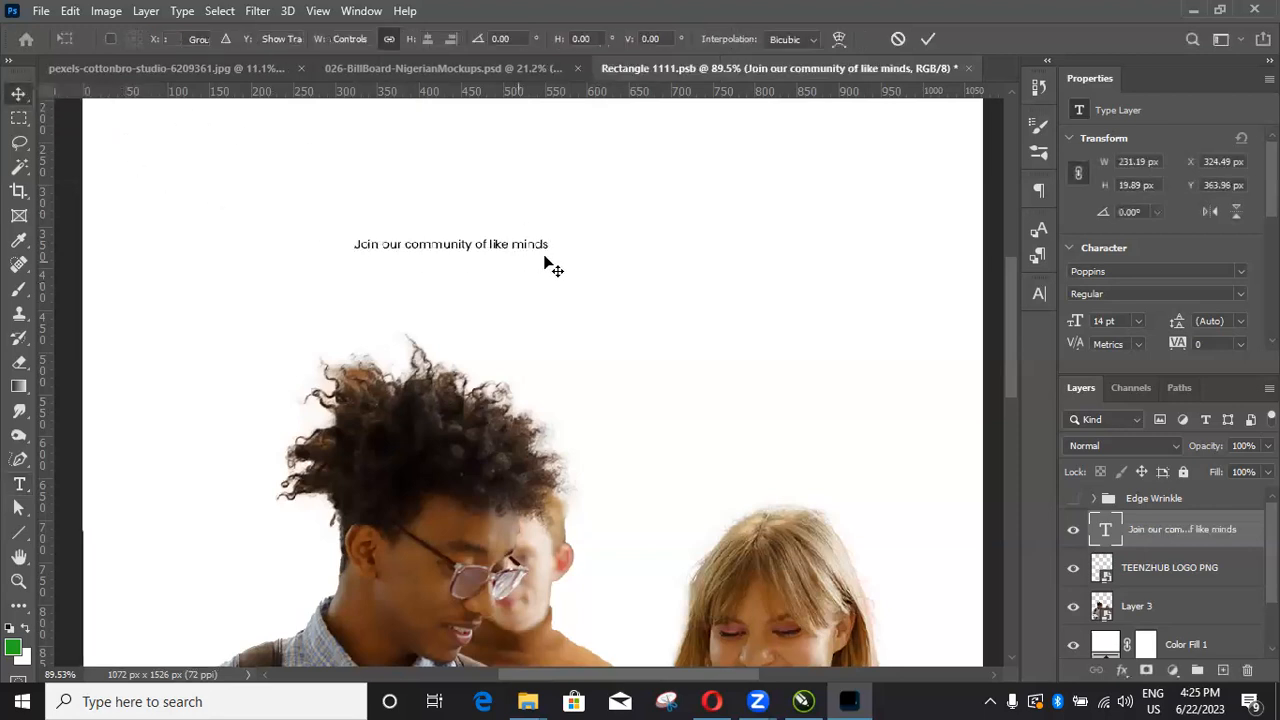
Step: Scale the headline proportionally to about 318% (44.55 pt) and position it between the logo and the teens
{"action": "key", "text": "ctrl+t"}
{"action": "left_click_drag", "start_coordinate": [551, 260], "coordinate": [848, 443]}
{"action": "key", "text": "ctrl+0"}
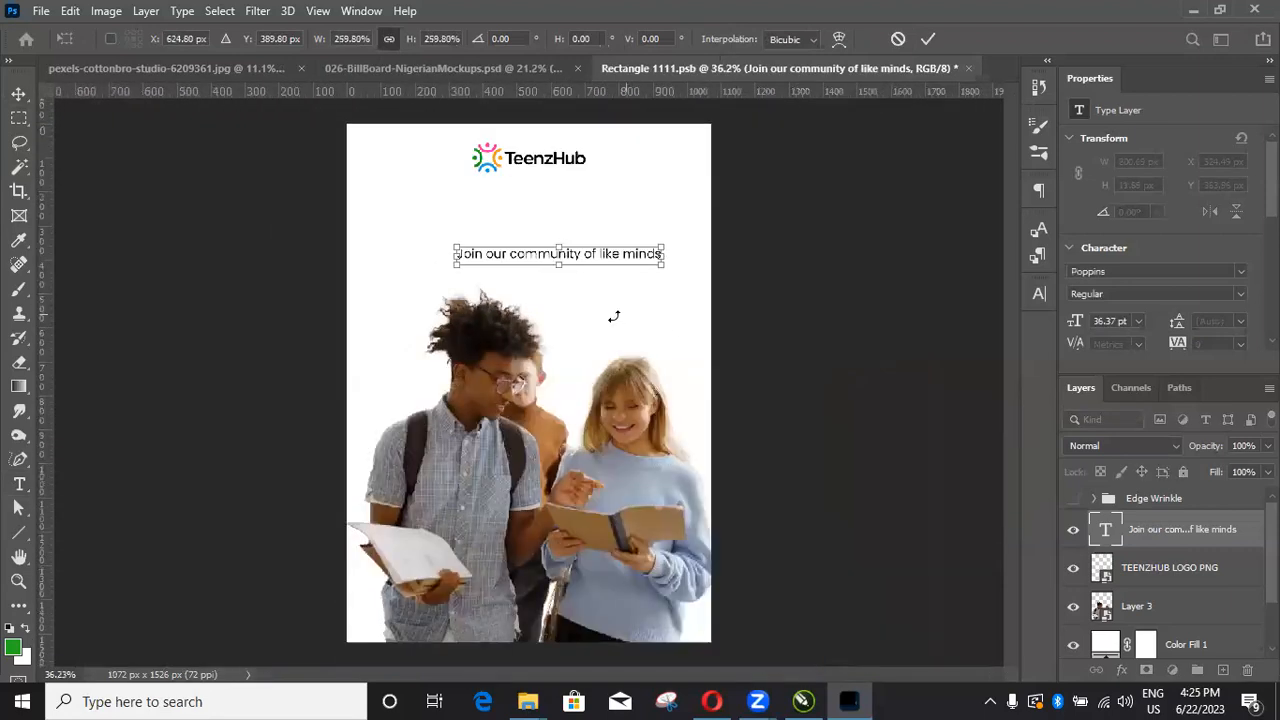
{"action": "left_click_drag", "start_coordinate": [669, 257], "coordinate": [606, 226]}
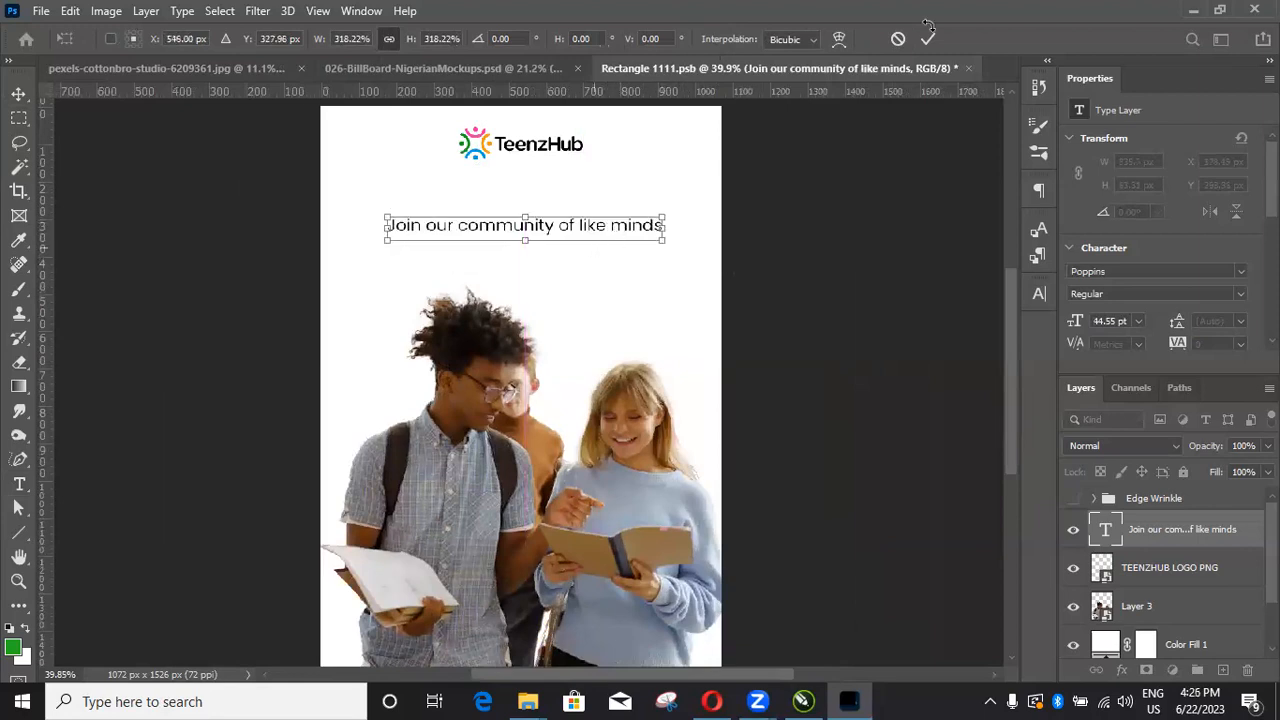
{"action": "key", "text": "Return"}
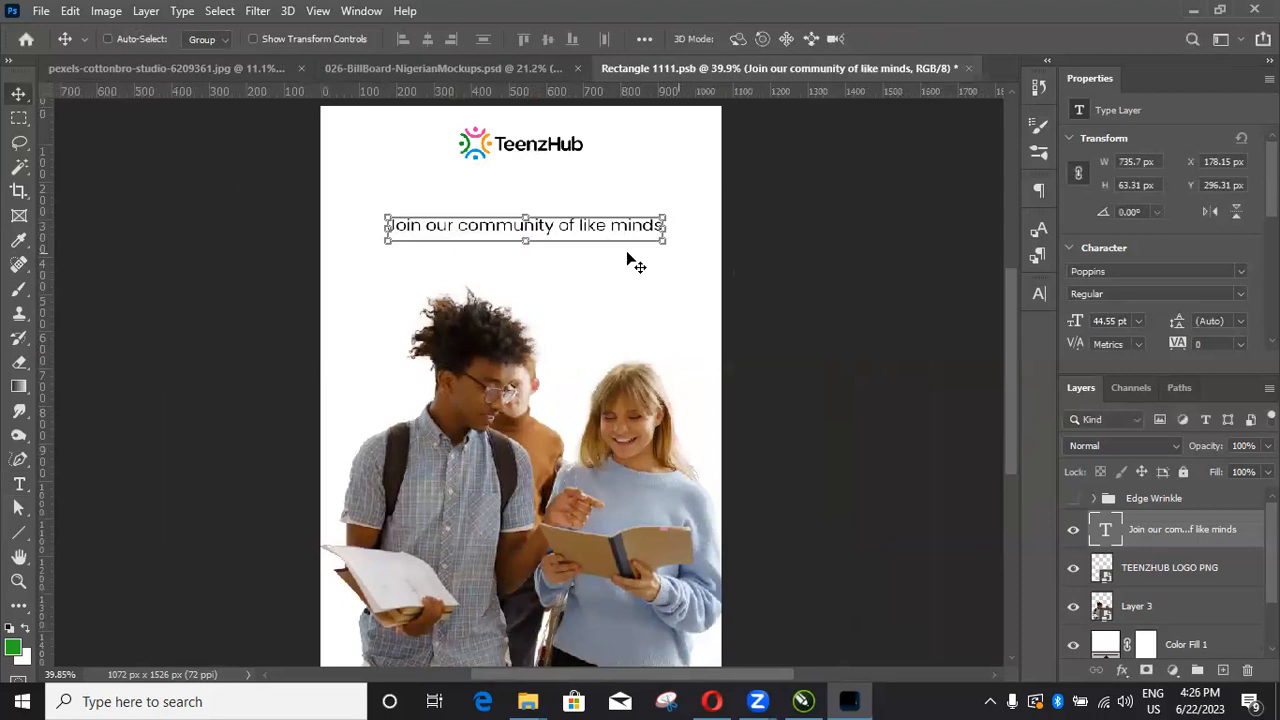
Step: Break the headline into two lines, starting the second line at "of like minds"
{"action": "key", "text": "t"}
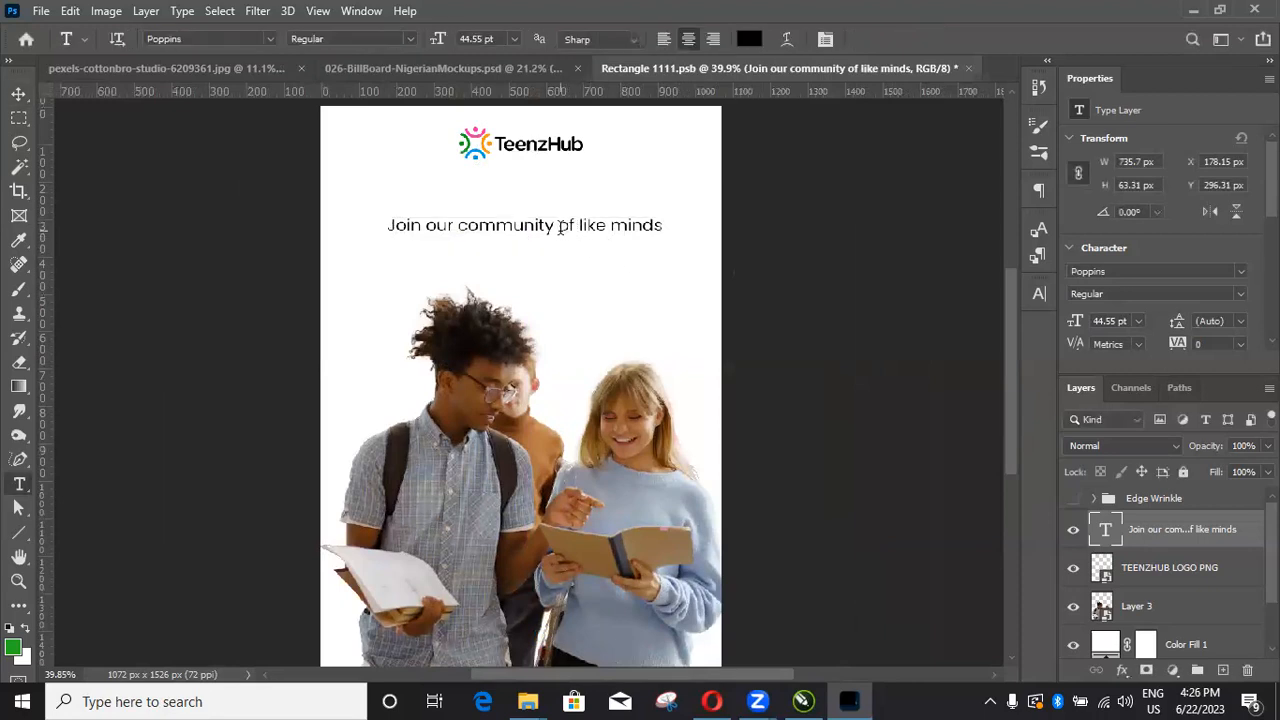
{"action": "double_click", "coordinate": [558, 225]}
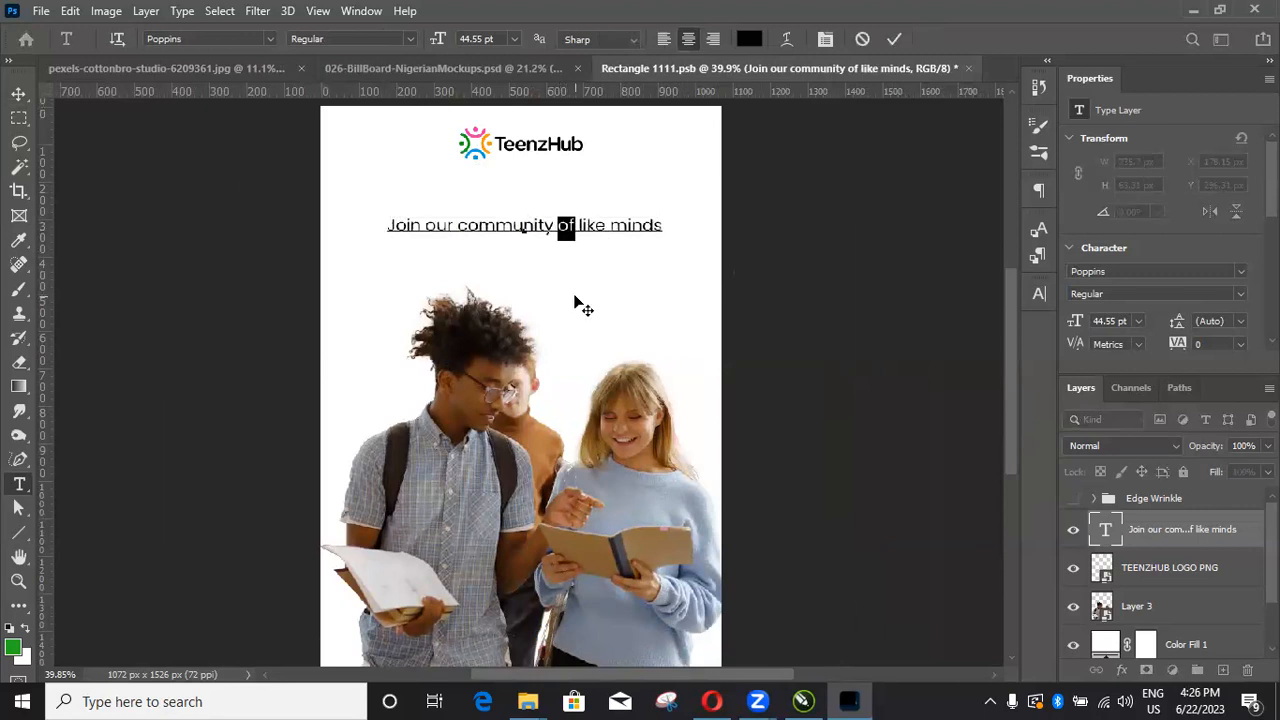
{"action": "key", "text": "Left"}
{"action": "key", "text": "Return"}
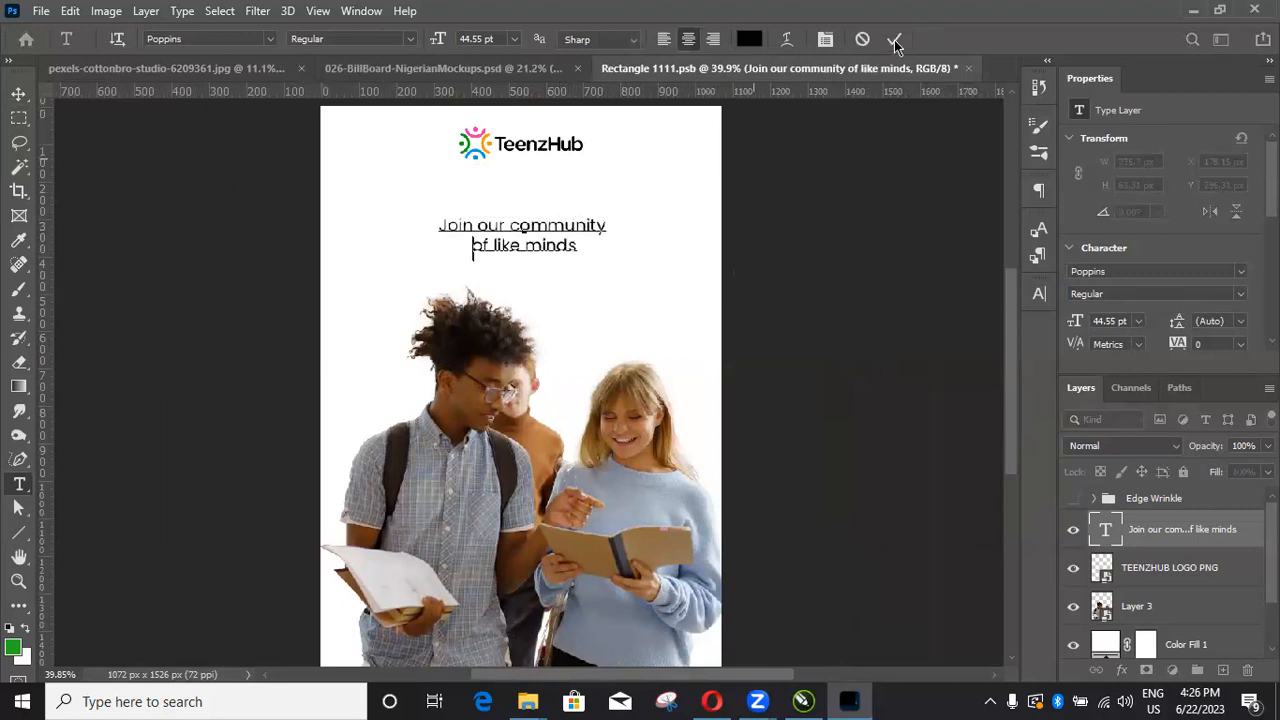
{"action": "key", "text": "ctrl+Return"}
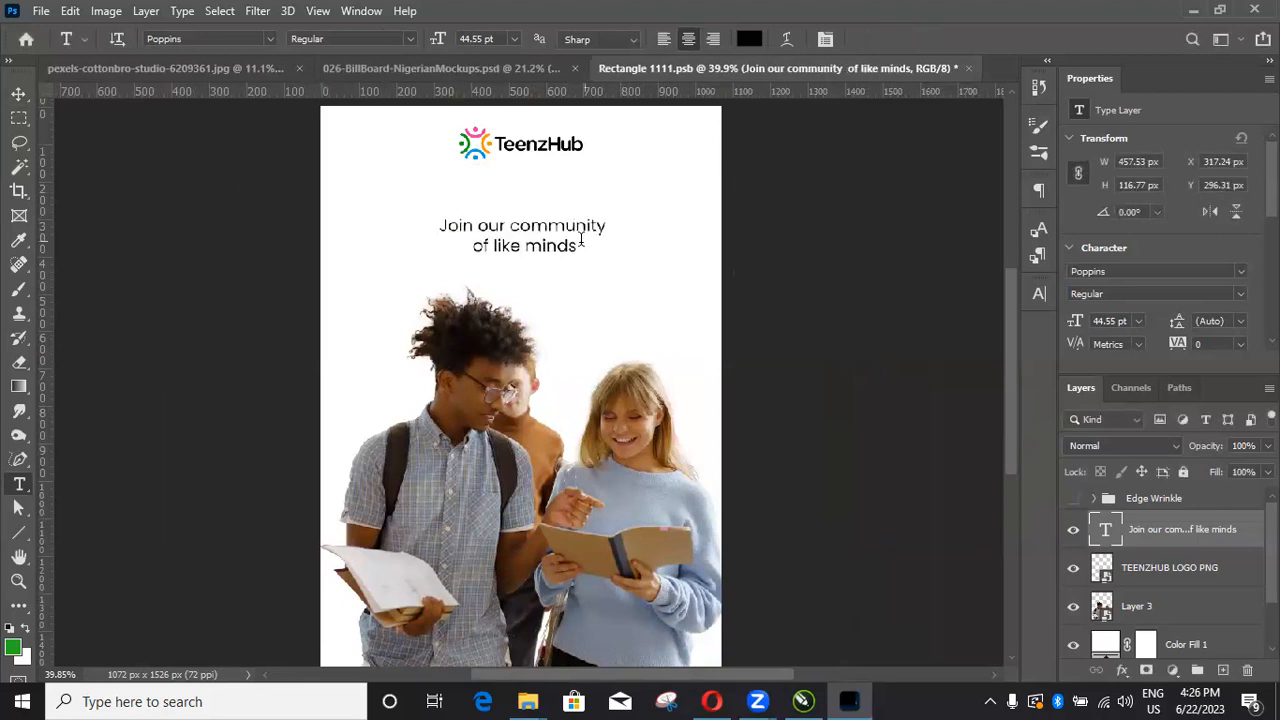
Step: Move the two-line headline closer to the logo and scale it proportionally to about 132% (59.01 pt)
{"action": "key", "text": "v"}
{"action": "left_click_drag", "start_coordinate": [545, 233], "coordinate": [546, 224]}
{"action": "key", "text": "ctrl+t"}
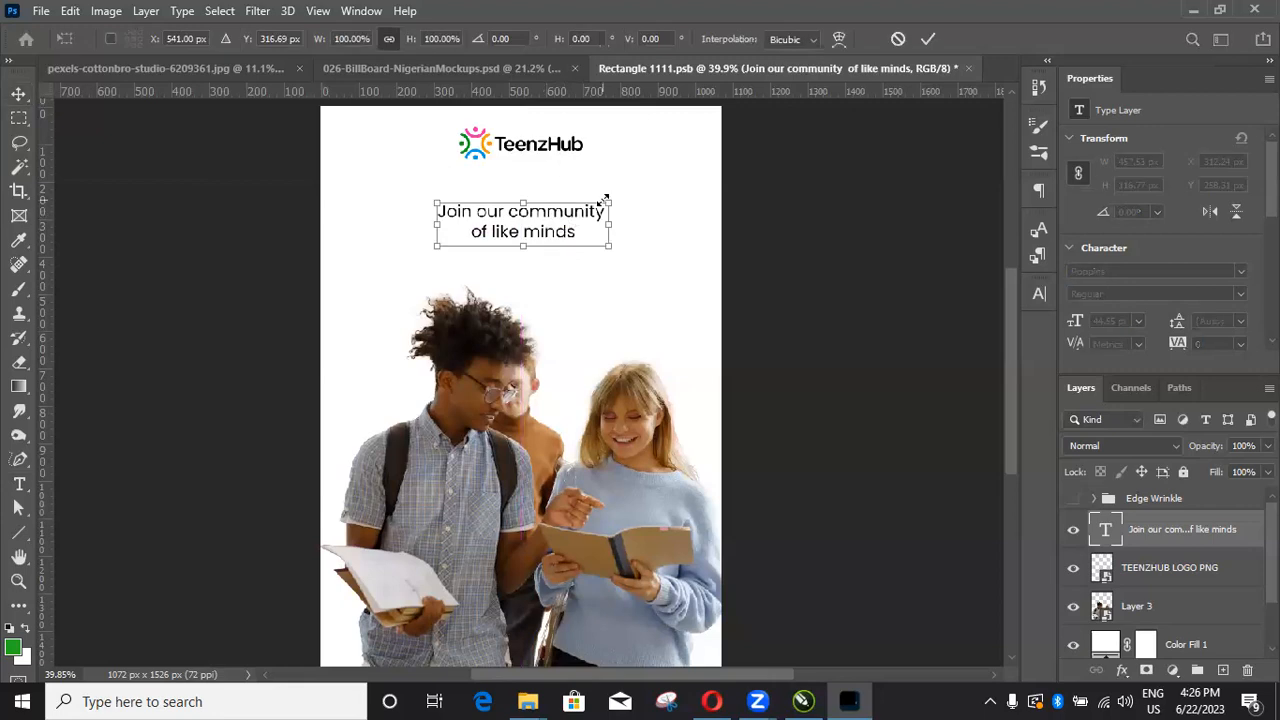
{"action": "left_click_drag", "start_coordinate": [609, 197], "coordinate": [628, 186]}
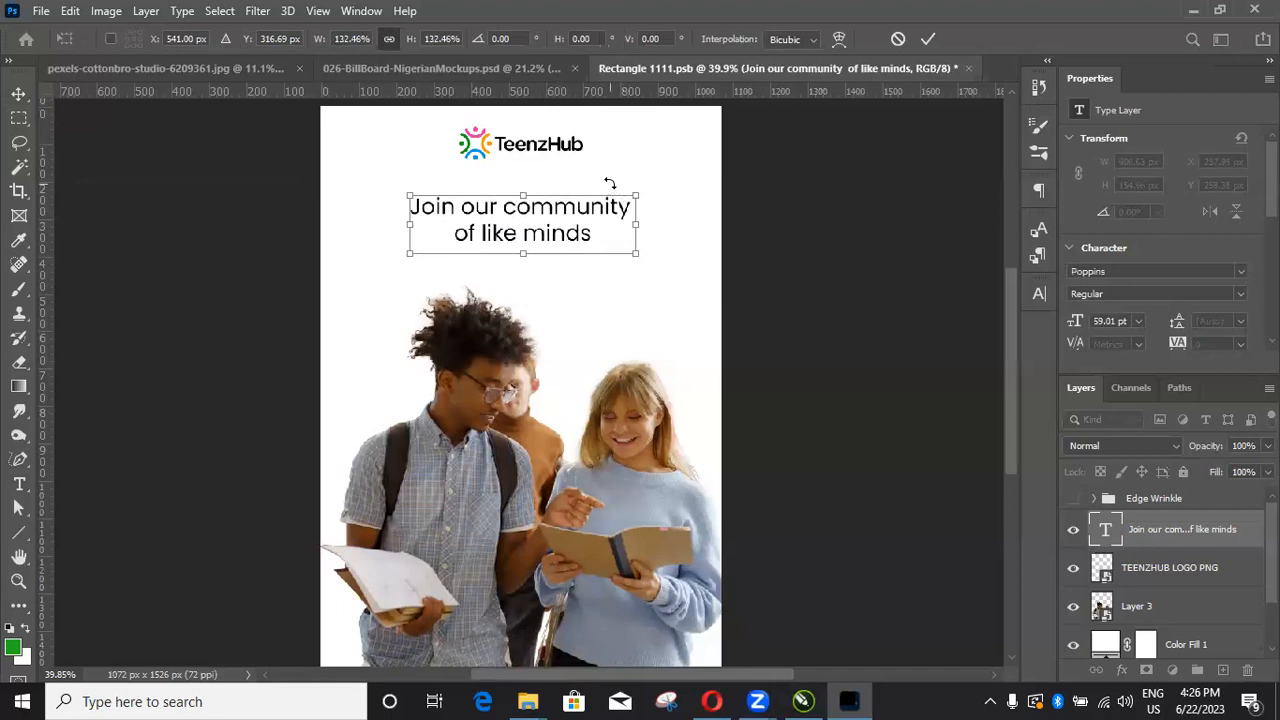
{"action": "key", "text": "Return"}
{"action": "mouse_move", "coordinate": [780, 68]}
{"action": "left_mouse_down"}
{"action": "mouse_move", "coordinate": [814, 5]}
{"action": "mouse_move", "coordinate": [800, 6]}
{"action": "mouse_move", "coordinate": [786, 50]}
{"action": "left_mouse_up"}
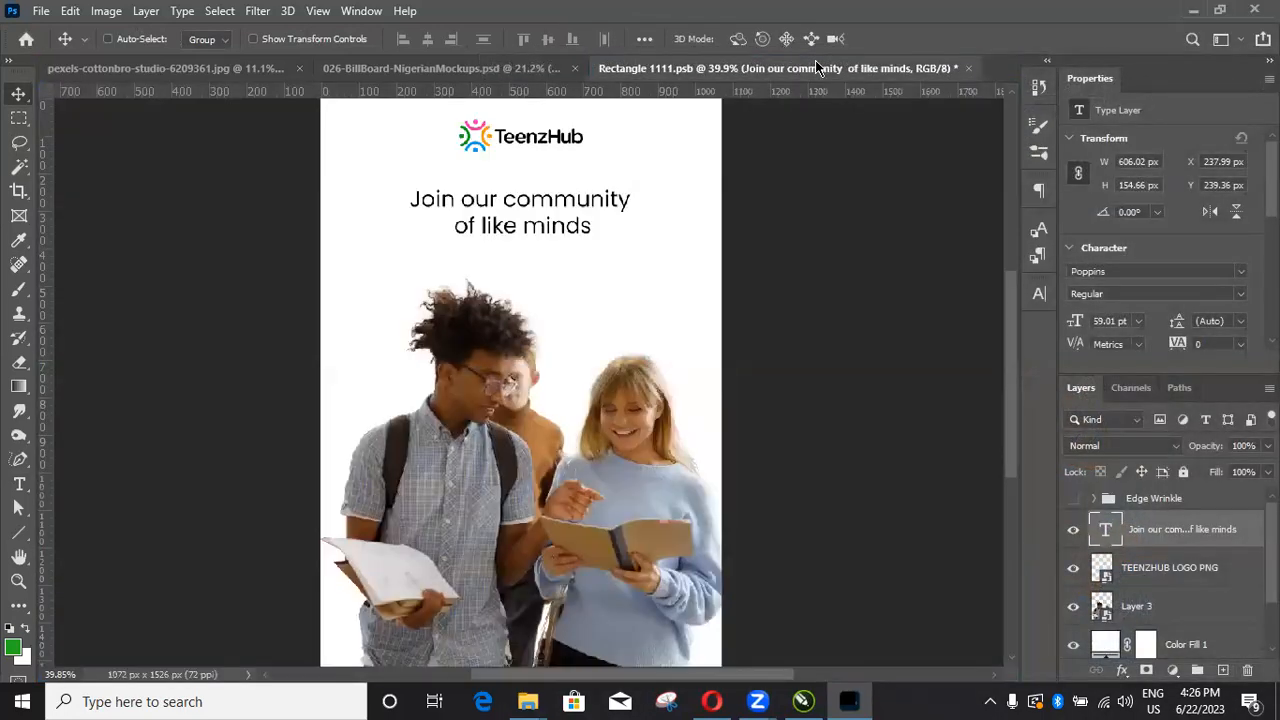
Step: Nudge the headline slightly right and down beneath the logo, to about X 250 px, Y 242 px
{"action": "scroll", "coordinate": [589, 222], "scroll_direction": "down", "scroll_amount": 2}
{"action": "scroll", "coordinate": [585, 265], "scroll_direction": "up", "scroll_amount": 2}
{"action": "scroll", "coordinate": [584, 267], "scroll_direction": "down", "scroll_amount": 3}
{"action": "scroll", "coordinate": [569, 282], "scroll_direction": "up", "scroll_amount": 2}
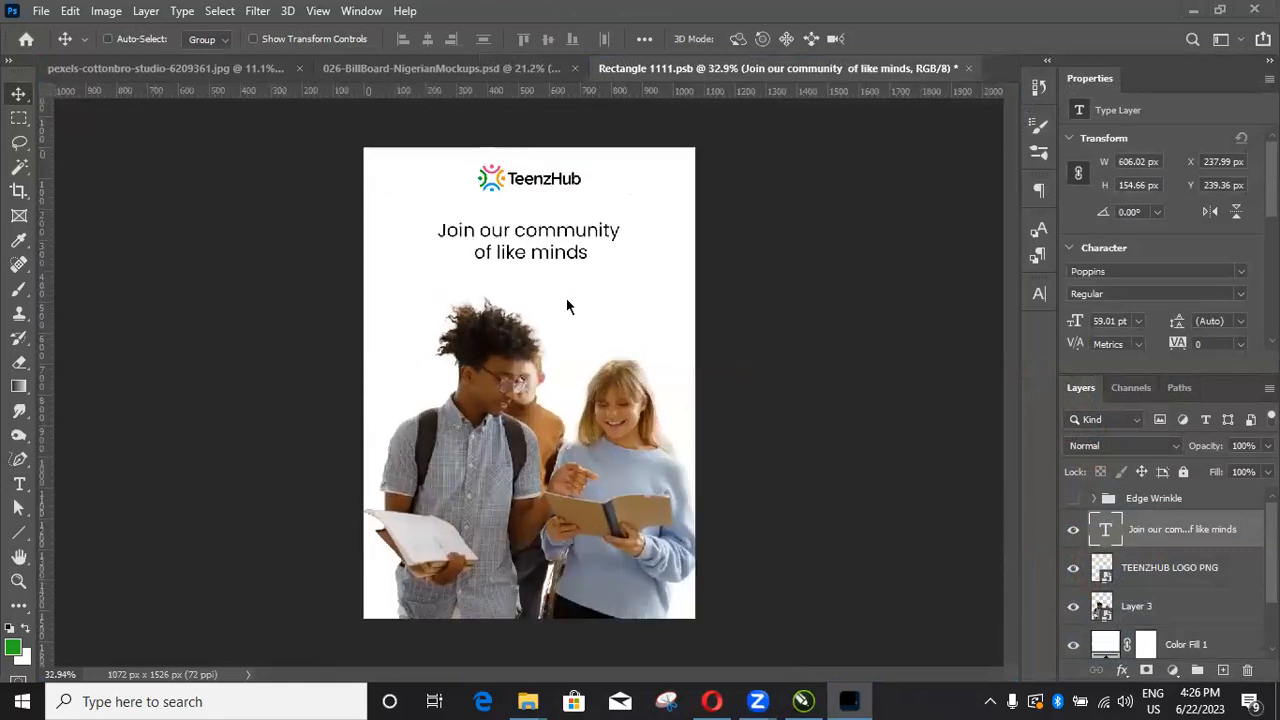
{"action": "left_click_drag", "start_coordinate": [551, 215], "coordinate": [547, 234]}
{"action": "scroll", "coordinate": [568, 295], "scroll_direction": "down", "scroll_amount": 2}
{"action": "scroll", "coordinate": [545, 250], "scroll_direction": "up", "scroll_amount": 1}
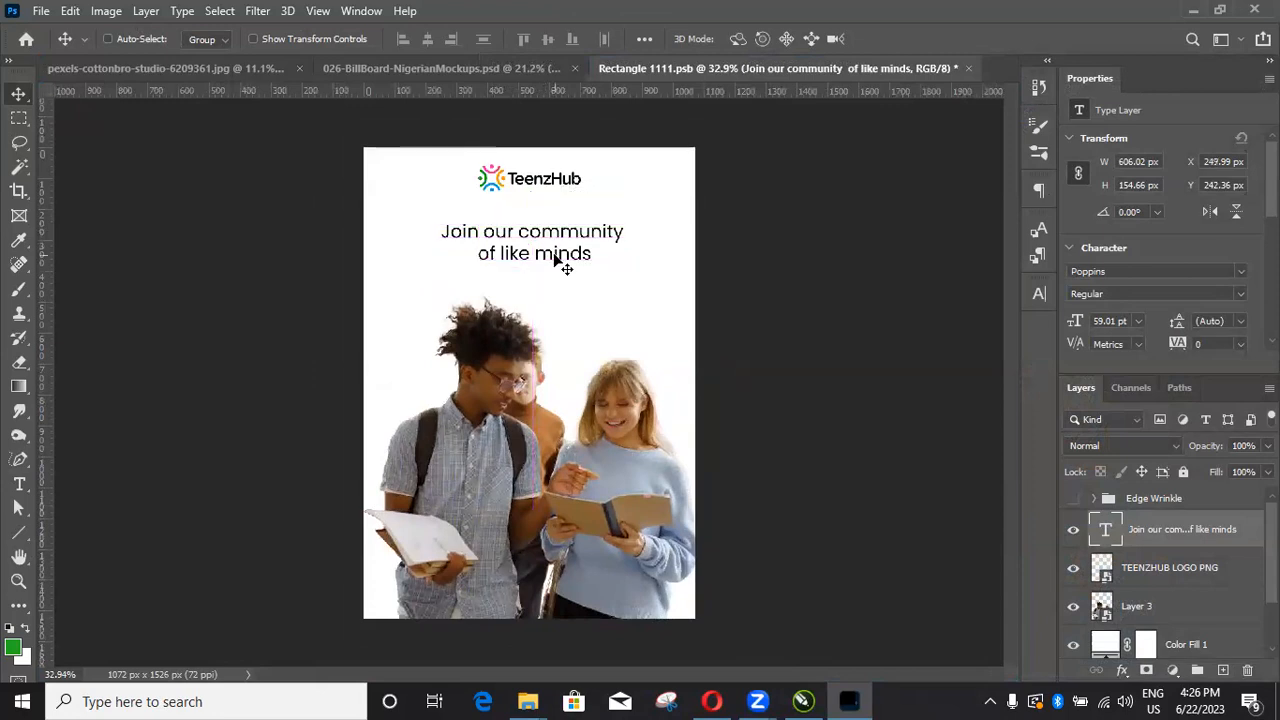
Step: Examine the overall layout and spacing of the logo, headline and teens on the banner
{"action": "scroll", "coordinate": [560, 264], "scroll_direction": "down", "scroll_amount": 1}
{"action": "scroll", "coordinate": [550, 290], "scroll_direction": "down", "scroll_amount": 1}
{"action": "scroll", "coordinate": [537, 318], "scroll_direction": "up", "scroll_amount": 2}
{"action": "scroll", "coordinate": [530, 405], "scroll_direction": "down", "scroll_amount": 1}
{"action": "scroll", "coordinate": [543, 432], "scroll_direction": "up", "scroll_amount": 1}
{"action": "scroll", "coordinate": [605, 303], "scroll_direction": "down", "scroll_amount": 2}
{"action": "scroll", "coordinate": [577, 332], "scroll_direction": "up", "scroll_amount": 3}
{"action": "scroll", "coordinate": [577, 336], "scroll_direction": "up", "scroll_amount": 1}
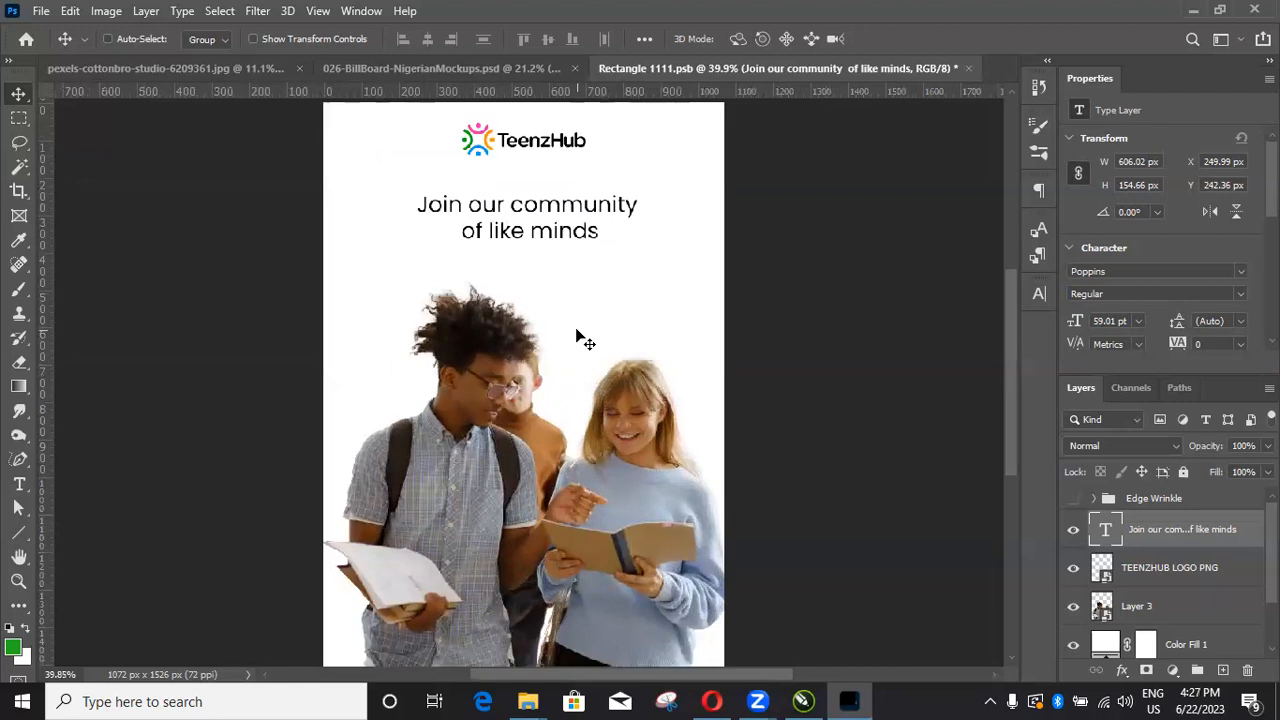
{"action": "scroll", "coordinate": [577, 336], "scroll_direction": "down", "scroll_amount": 2}
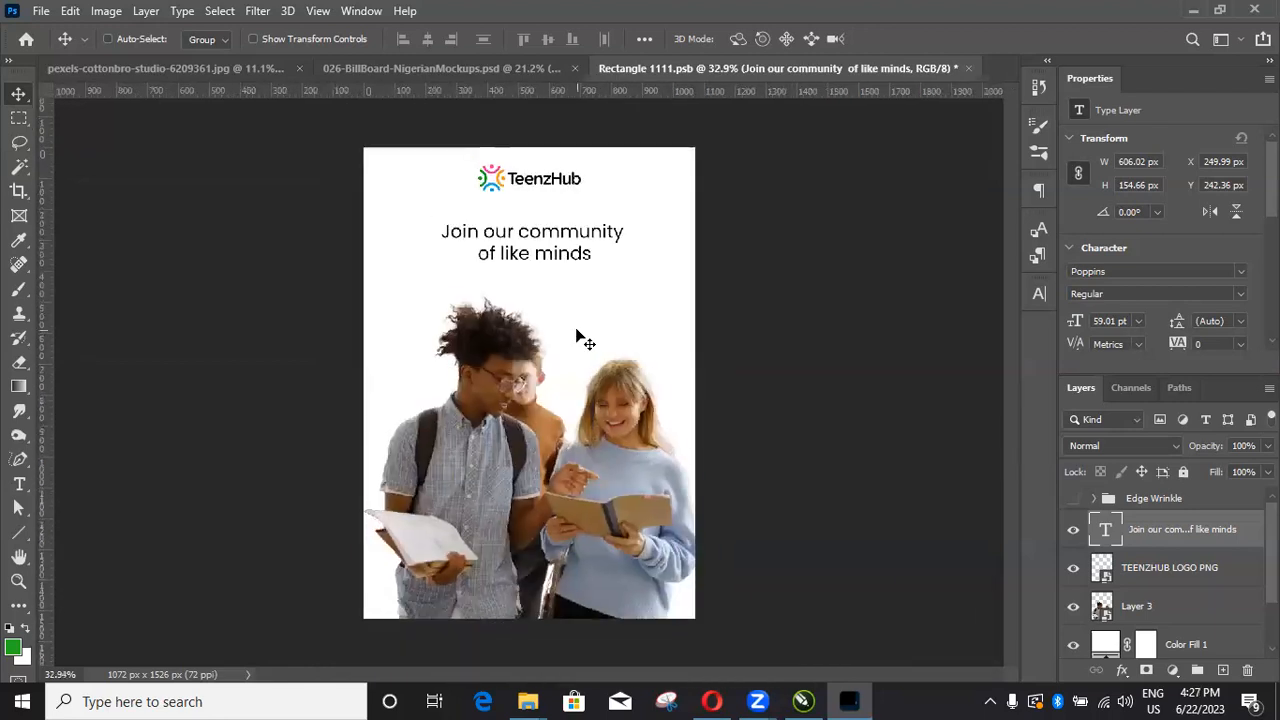
{"action": "scroll", "coordinate": [577, 336], "scroll_direction": "up", "scroll_amount": 2}
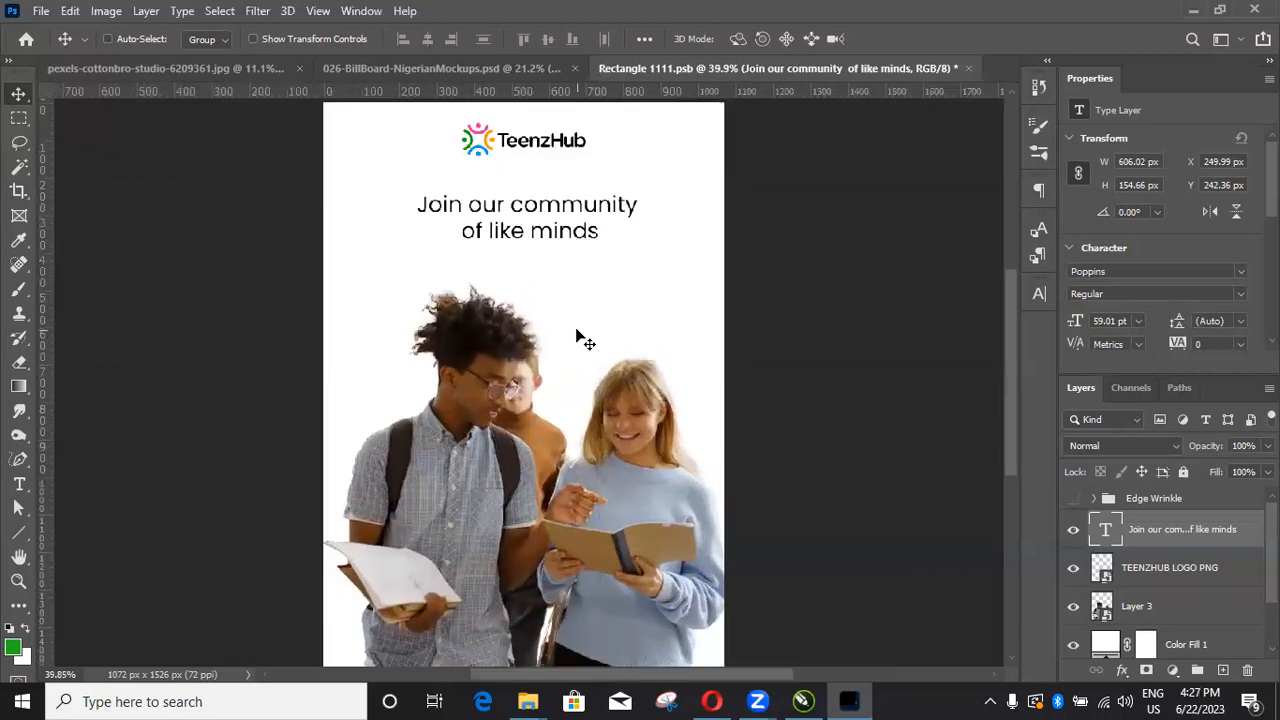
{"action": "scroll", "coordinate": [577, 336], "scroll_direction": "down", "scroll_amount": 2}
{"action": "scroll", "coordinate": [577, 336], "scroll_direction": "up", "scroll_amount": 1}
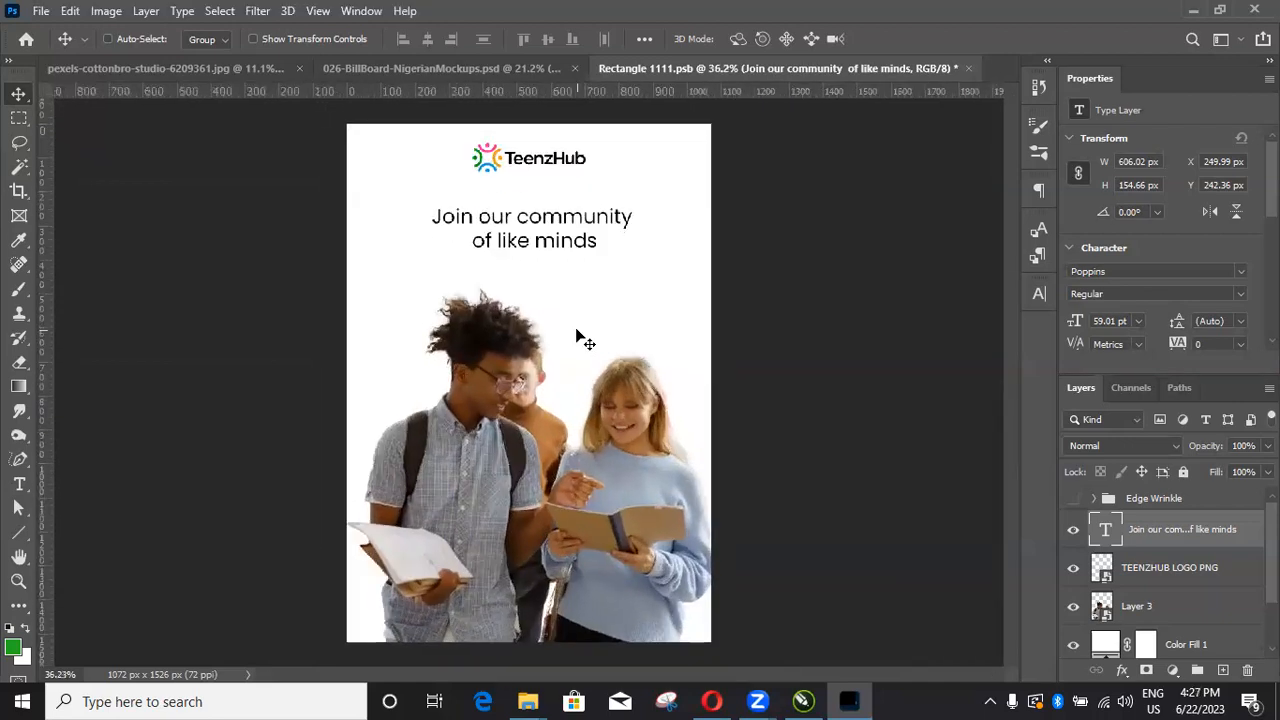
{"action": "scroll", "coordinate": [577, 336], "scroll_direction": "up", "scroll_amount": 1}
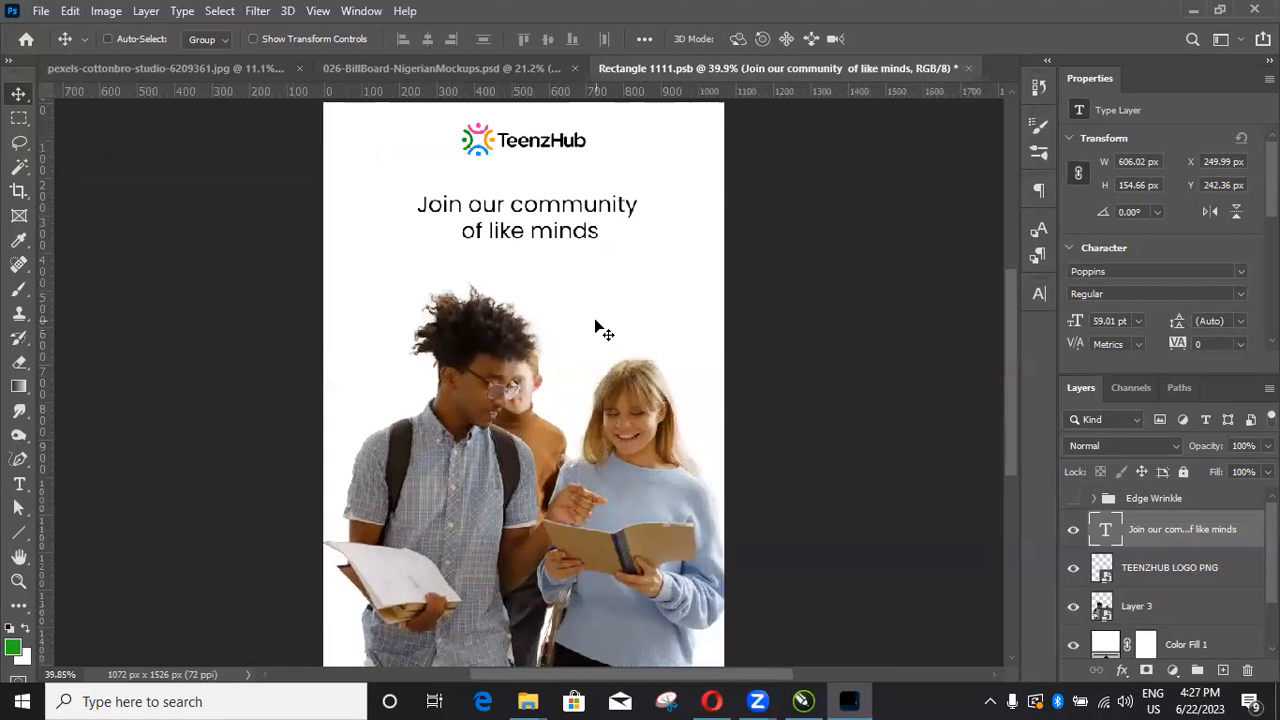
{"action": "scroll", "coordinate": [594, 318], "scroll_direction": "down", "scroll_amount": 1}
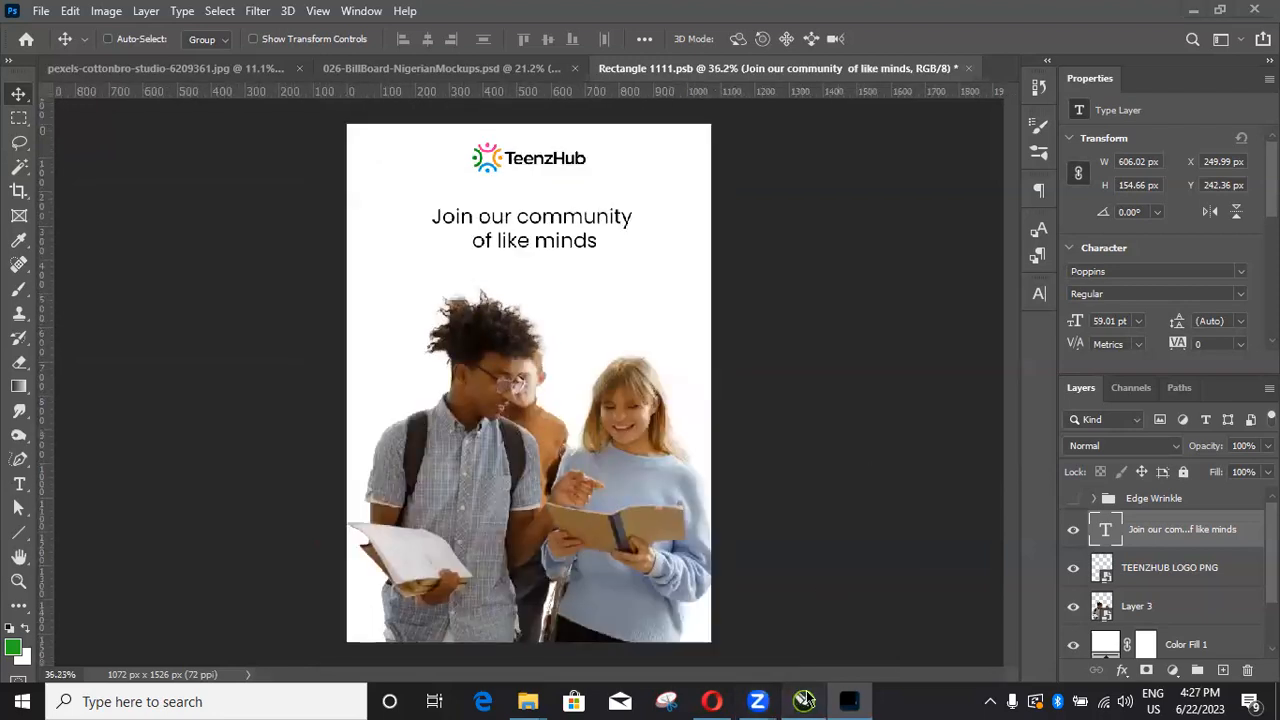
Step: Switch to CorelDRAW, where the TeenzHub logo document is open
{"action": "key", "text": "alt+Tab"}
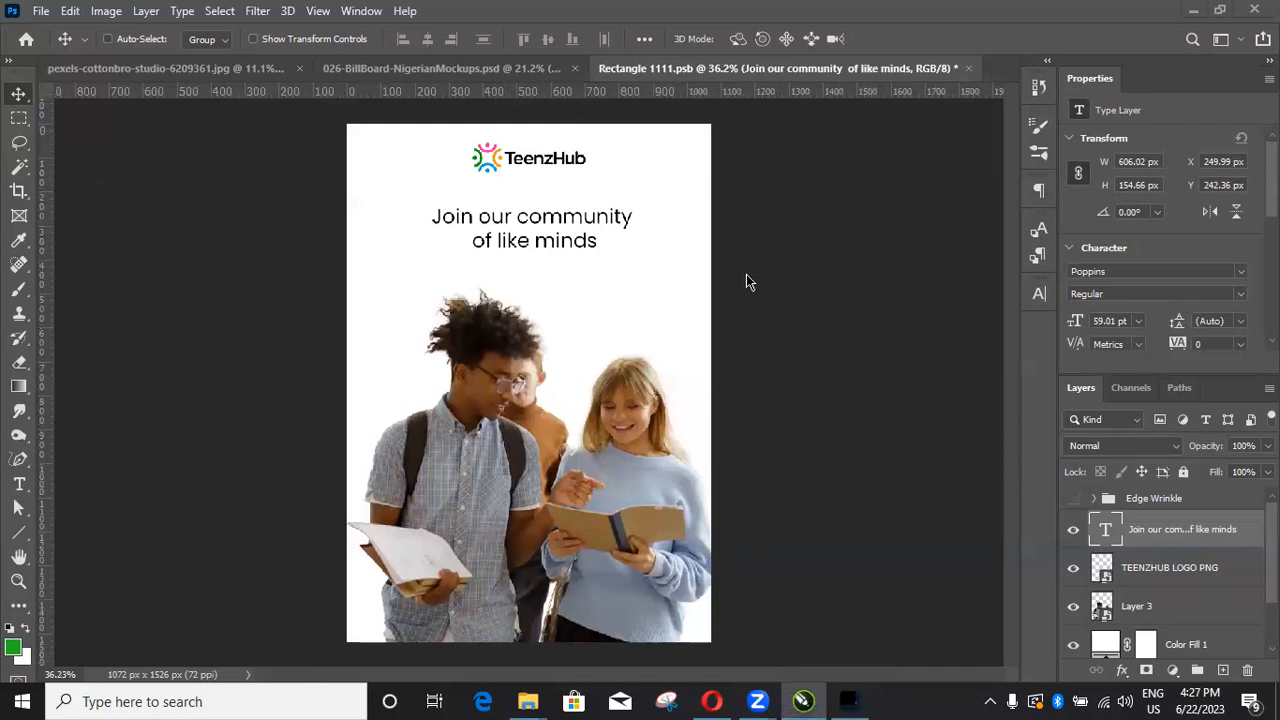
{"action": "key", "text": "alt+Tab"}
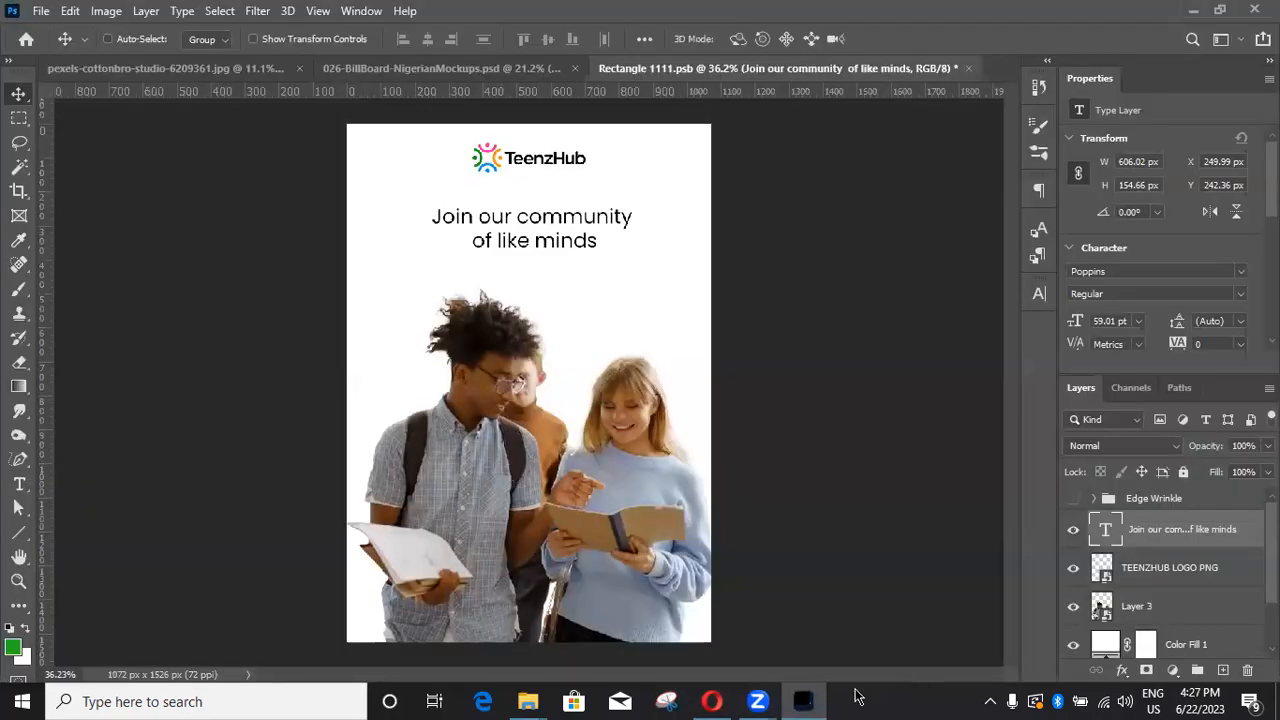
{"action": "mouse_move", "coordinate": [786, 697]}
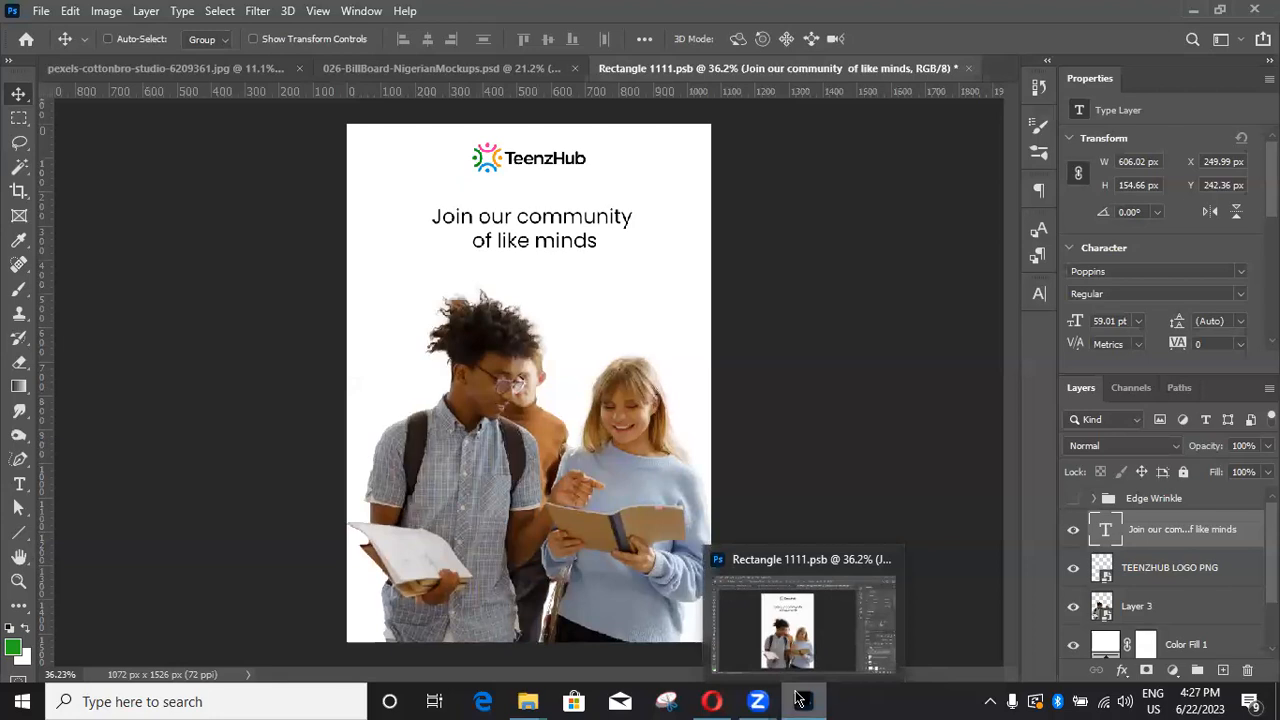
{"action": "left_click", "coordinate": [800, 698]}
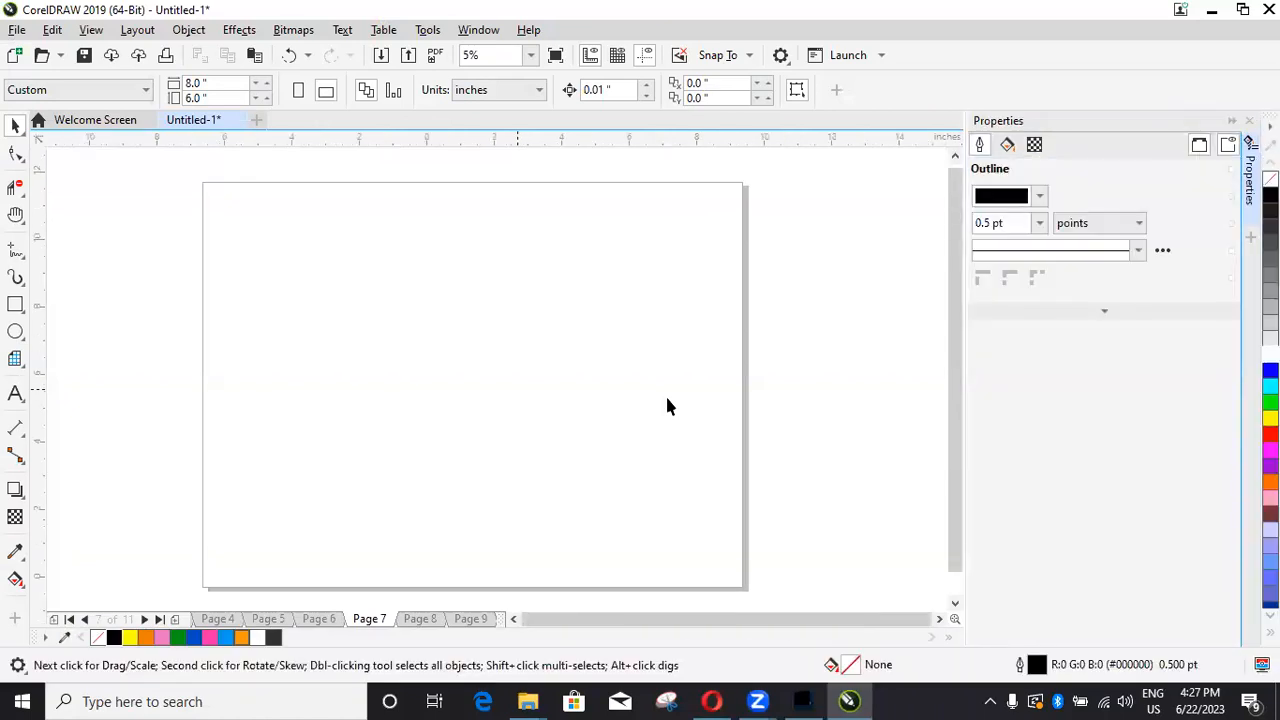
Step: Delete the "TeenzHub" wordmark from the logo on Page 7, keeping only the four-figure icon
{"action": "scroll", "coordinate": [668, 405], "scroll_direction": "down", "scroll_amount": 2}
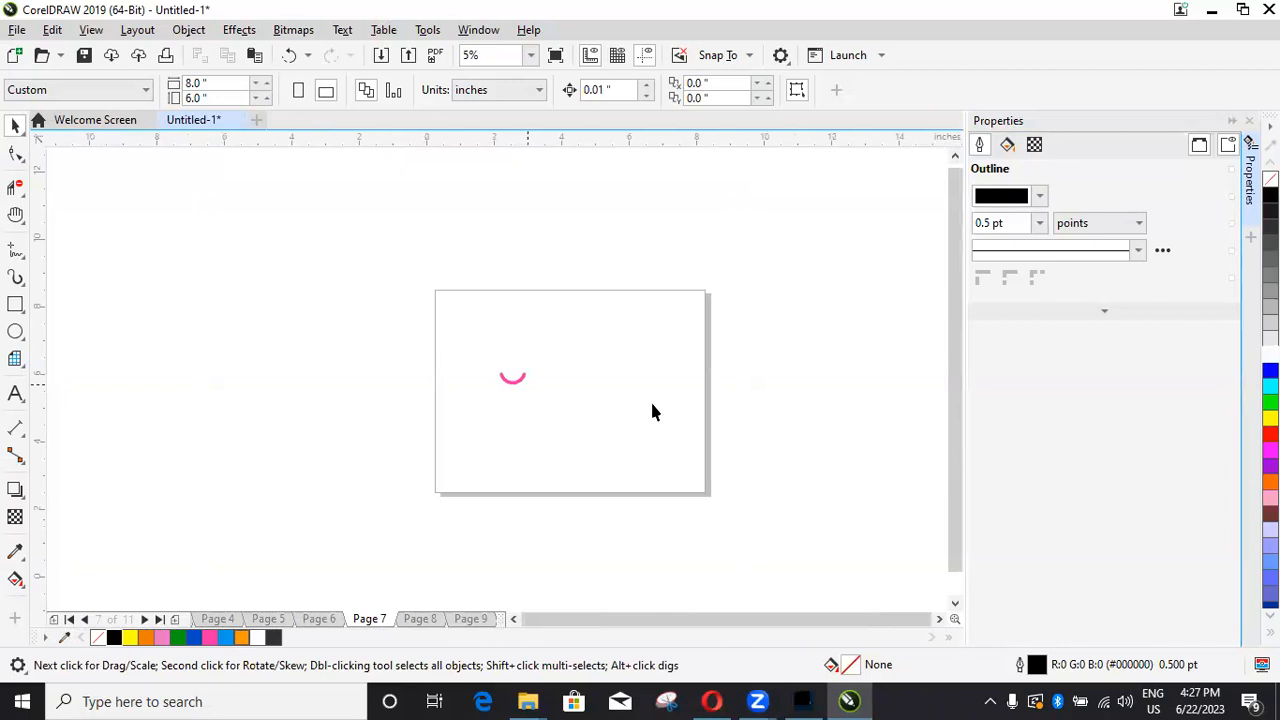
{"action": "scroll", "coordinate": [652, 405], "scroll_direction": "down", "scroll_amount": 1}
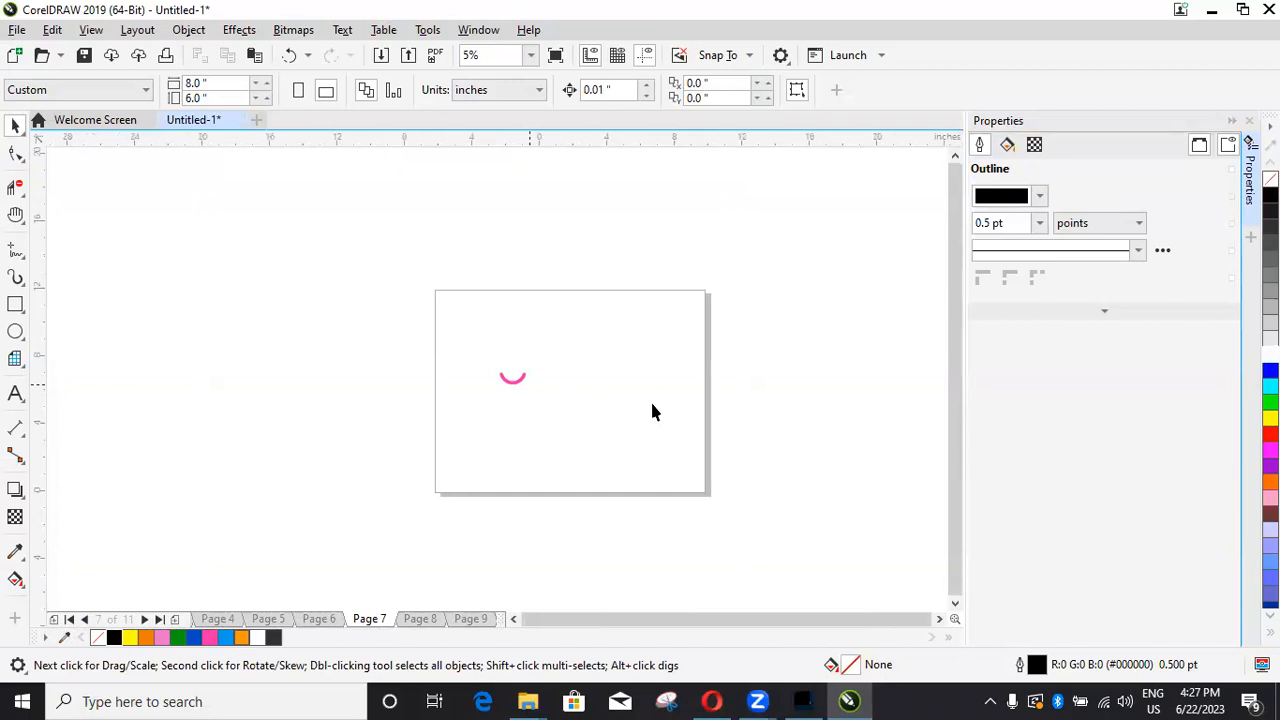
{"action": "key", "text": "F4"}
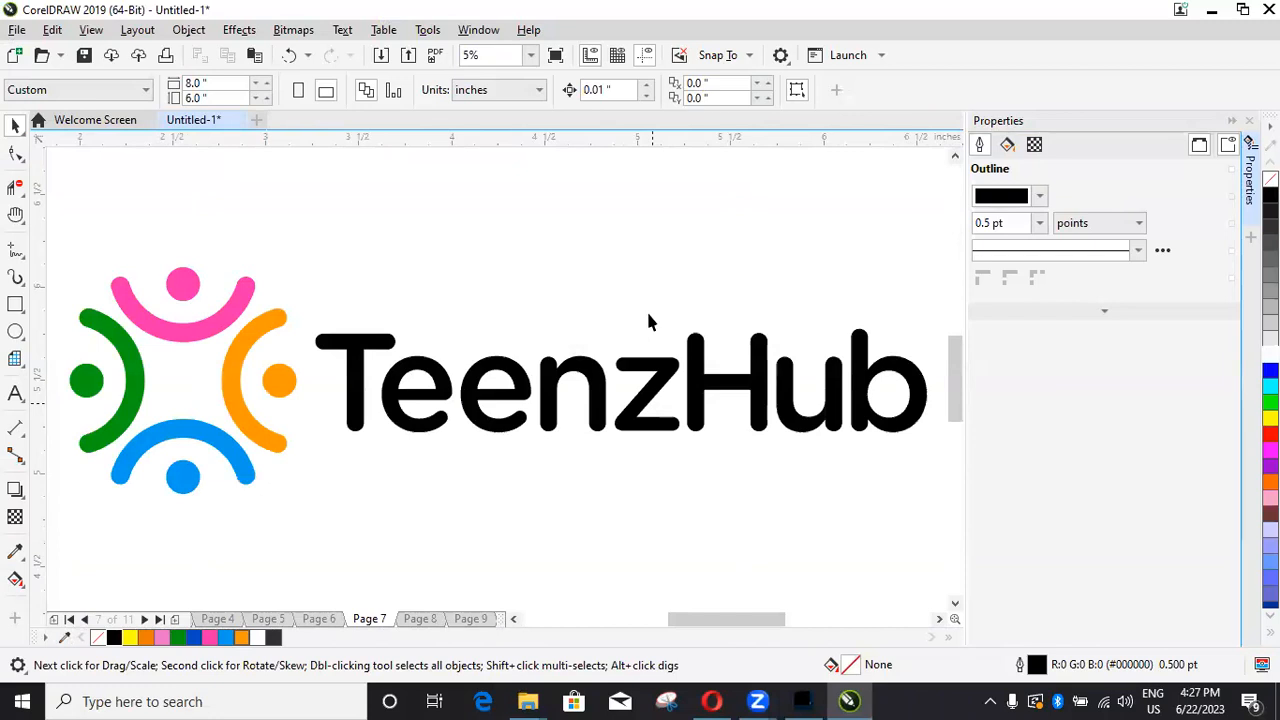
{"action": "scroll", "coordinate": [645, 322], "scroll_direction": "down", "scroll_amount": 3}
{"action": "scroll", "coordinate": [648, 318], "scroll_direction": "up", "scroll_amount": 3}
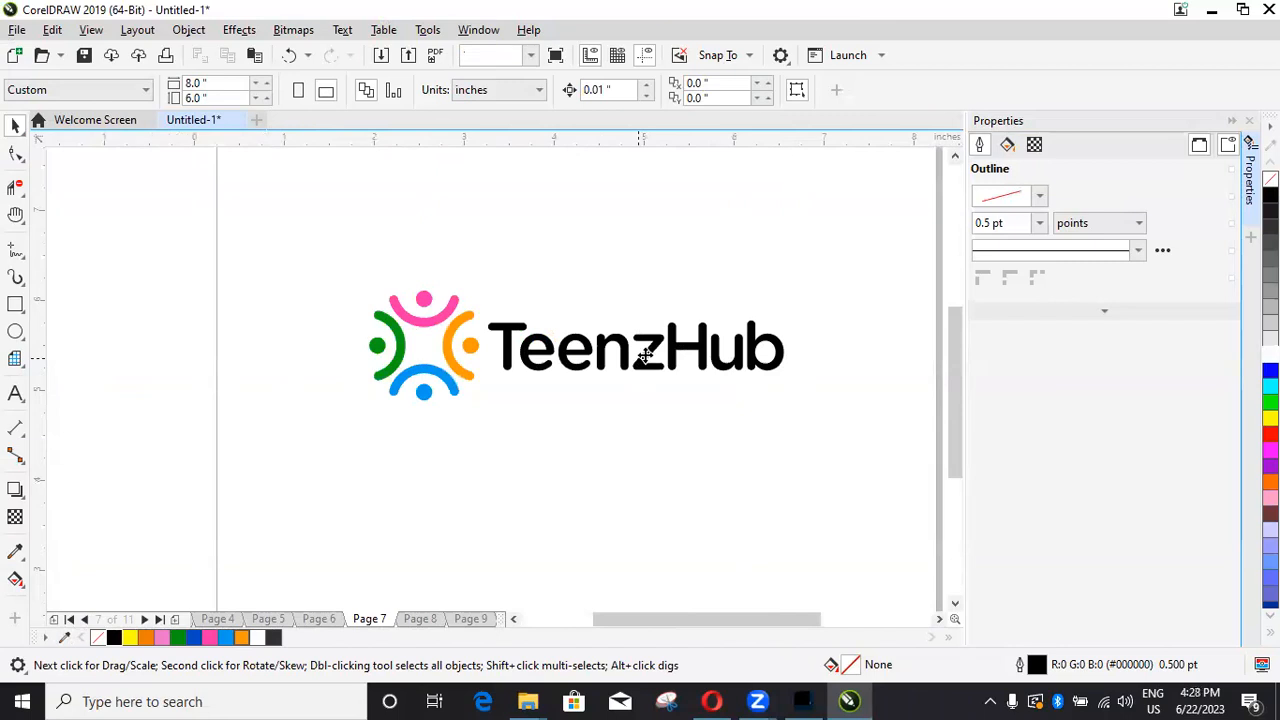
{"action": "left_click", "coordinate": [660, 355]}
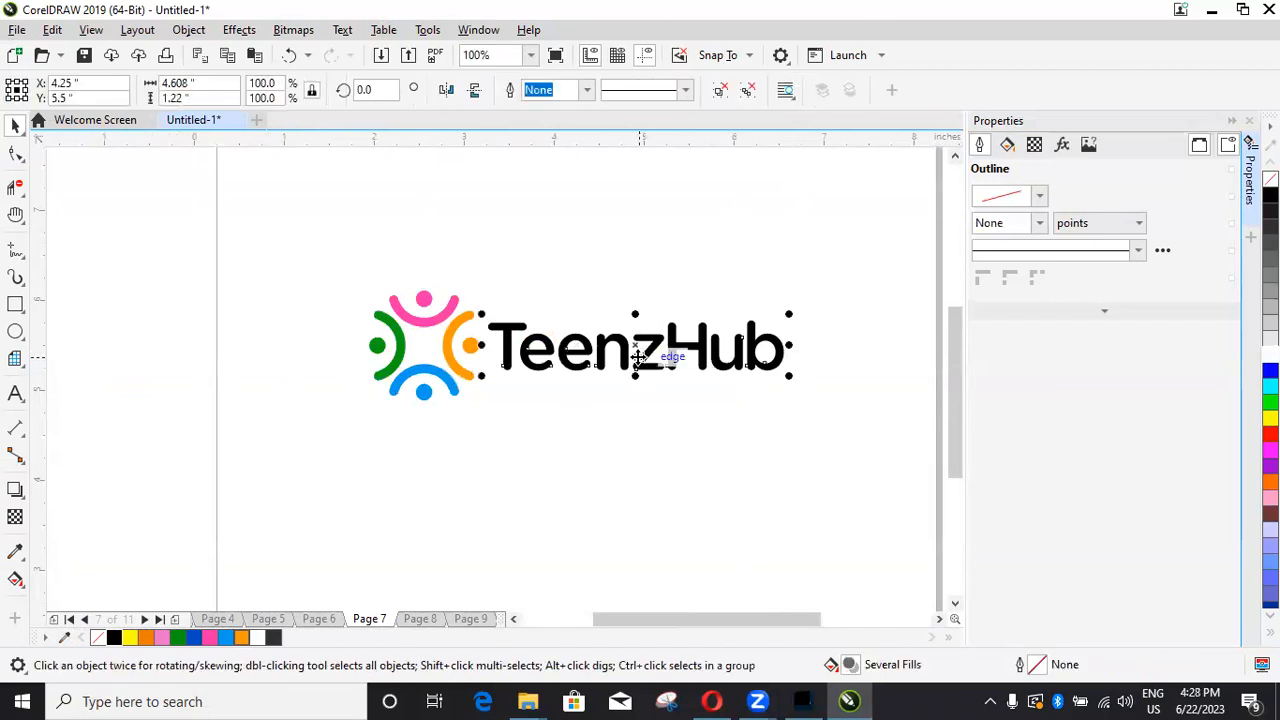
{"action": "key", "text": "Delete"}
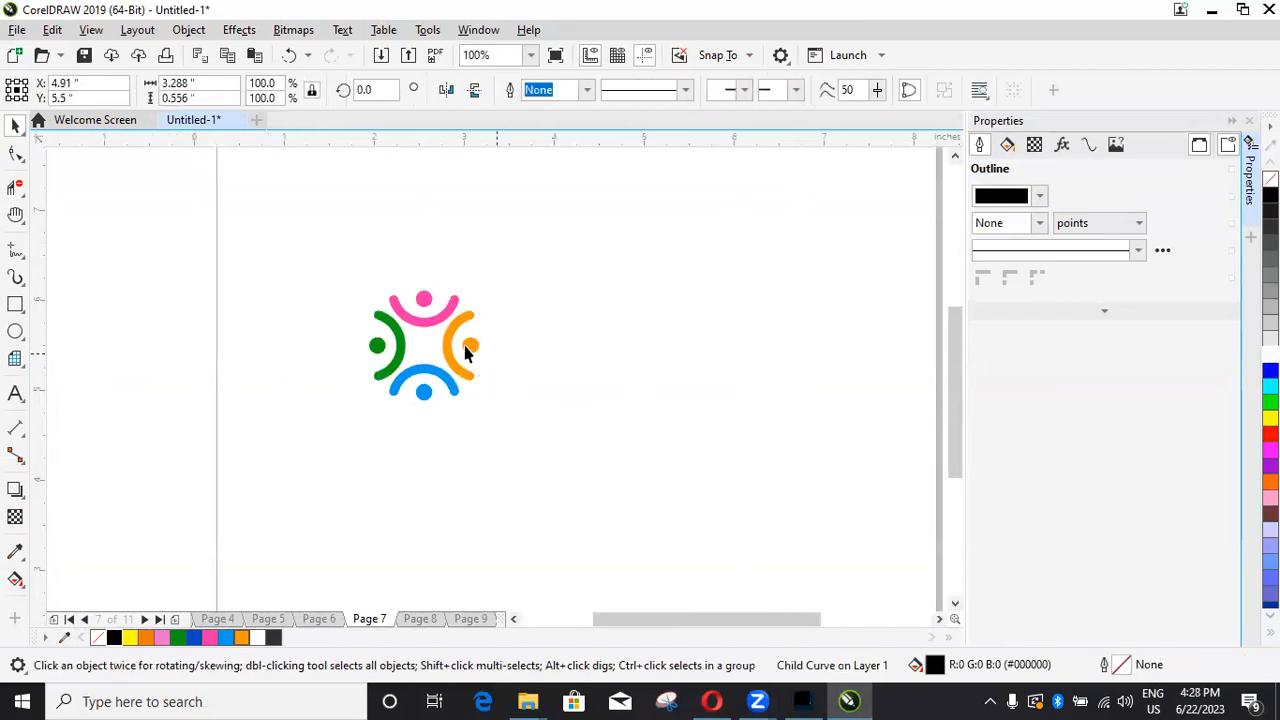
Step: Move the icon horizontally to X 4.25 in and scale it proportionally about its centre to about 128%
{"action": "left_click", "coordinate": [450, 346]}
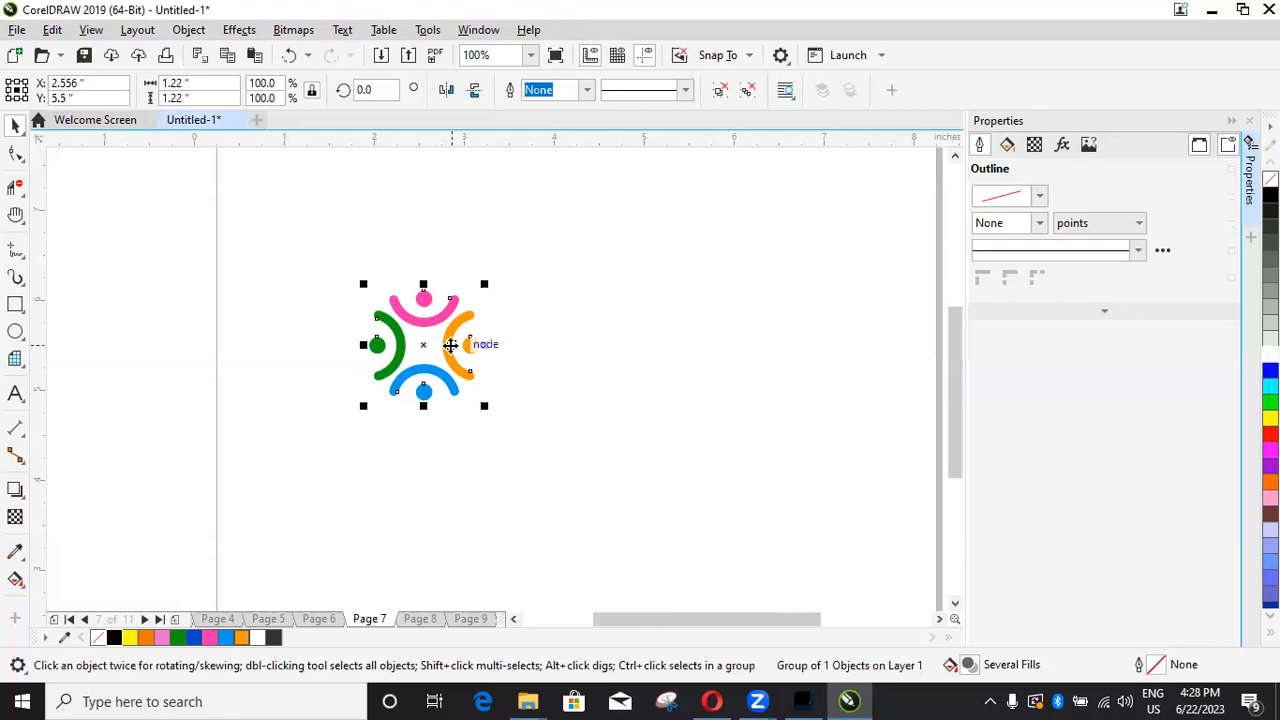
{"action": "left_click_drag", "start_coordinate": [423, 344], "coordinate": [518, 346]}
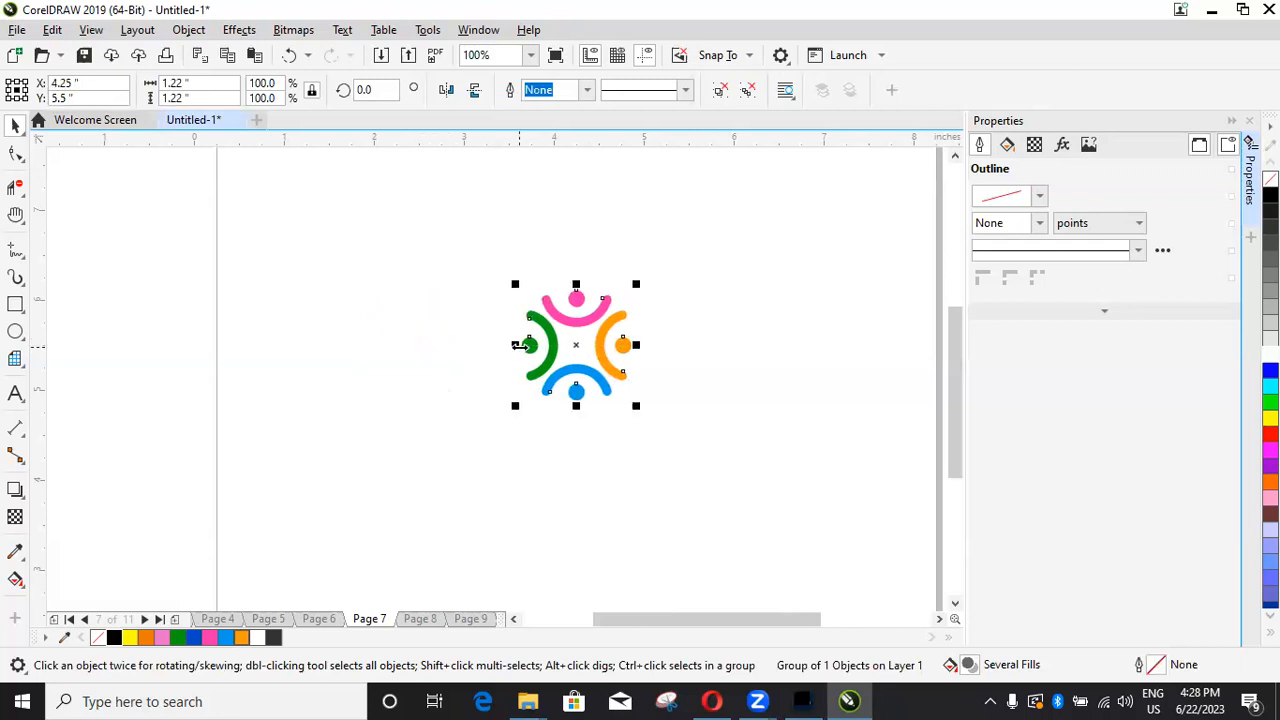
{"action": "mouse_move", "coordinate": [637, 282]}
{"action": "left_mouse_down"}
{"action": "mouse_move", "coordinate": [674, 263]}
{"action": "mouse_move", "coordinate": [652, 269]}
{"action": "left_mouse_up"}
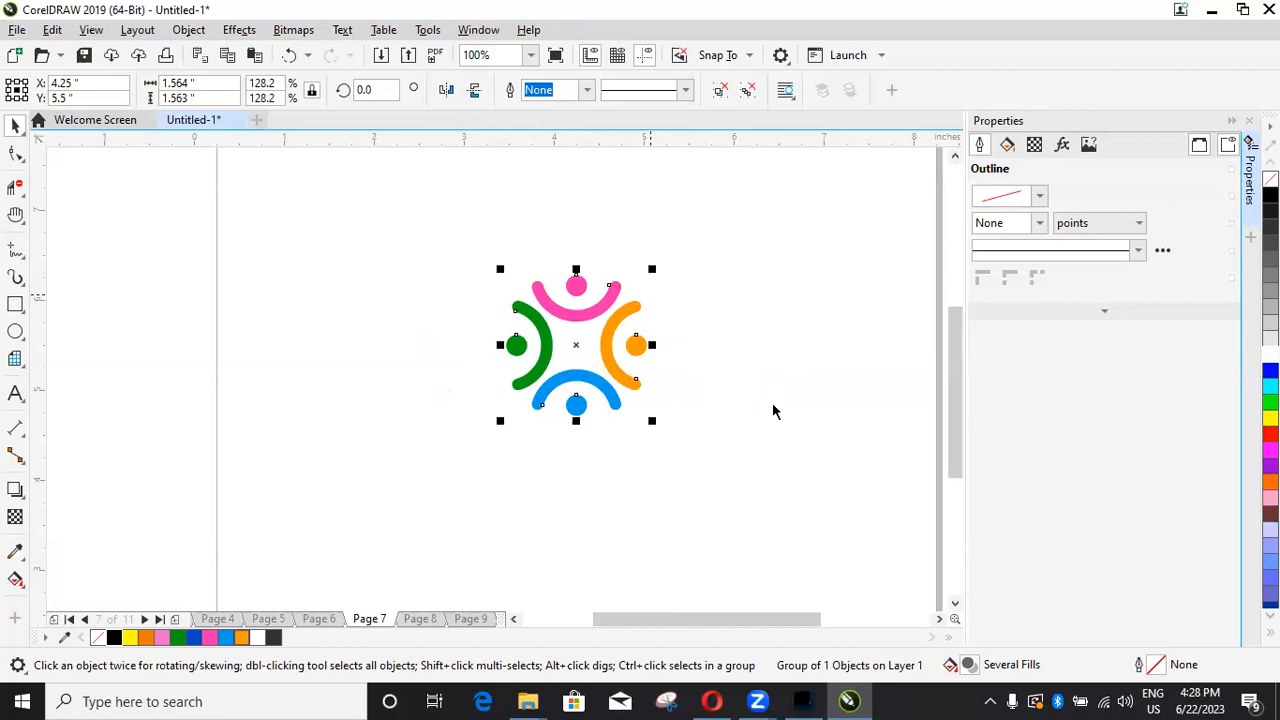
Step: Export the icon to the Desktop as a transparent 24-bit RGB PNG named TEENZHUB ICON
{"action": "key", "text": "ctrl+e"}
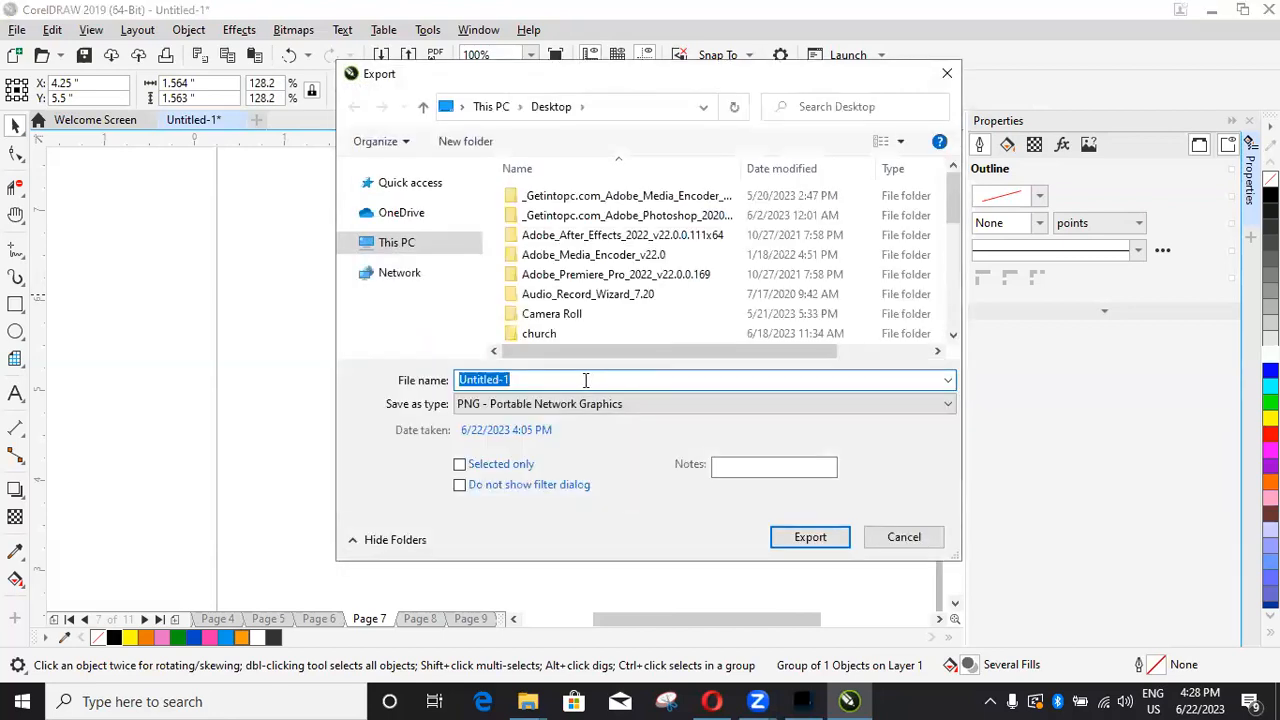
{"action": "type", "text": "TEENZHU"}
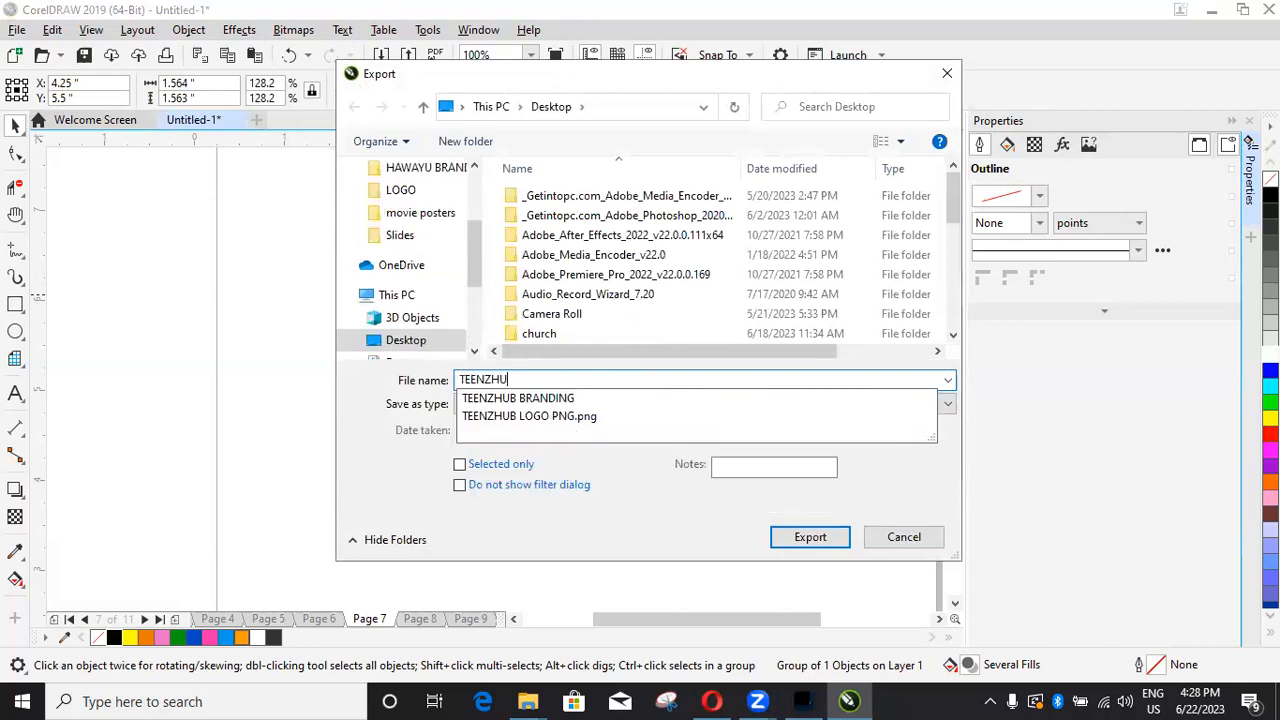
{"action": "type", "text": "B I"}
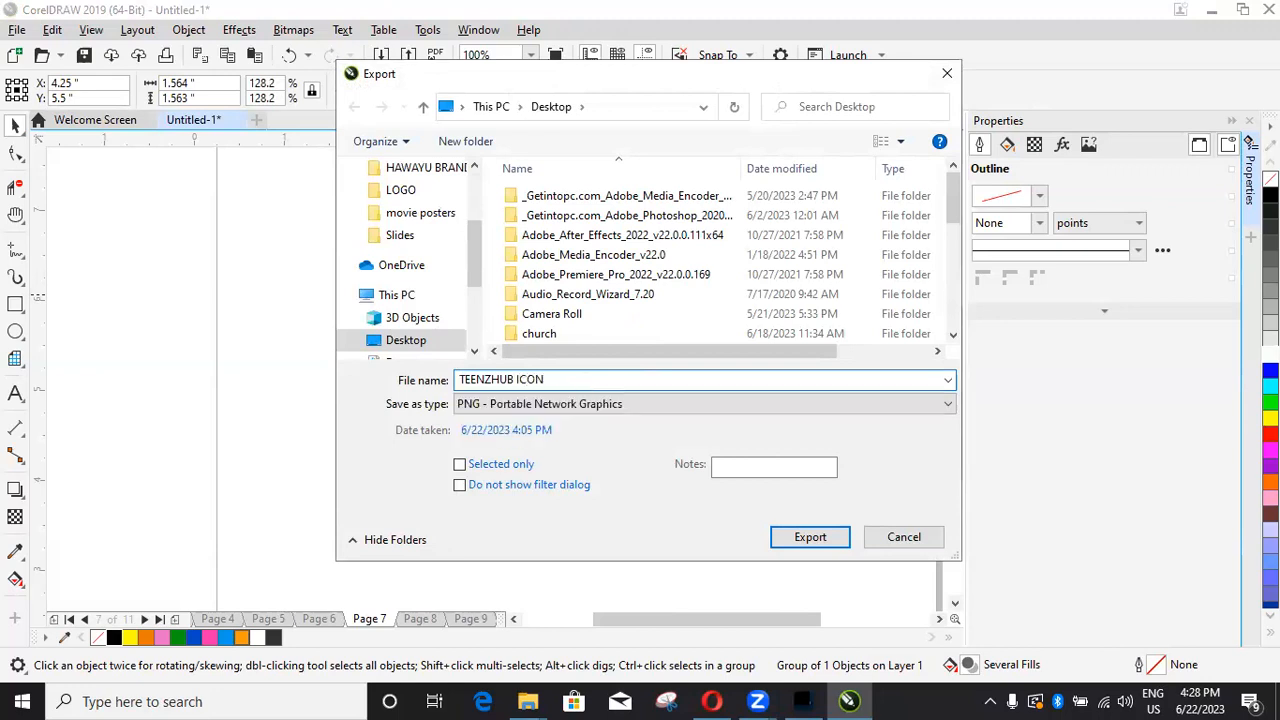
{"action": "type", "text": "CON"}
{"action": "key", "text": "Return"}
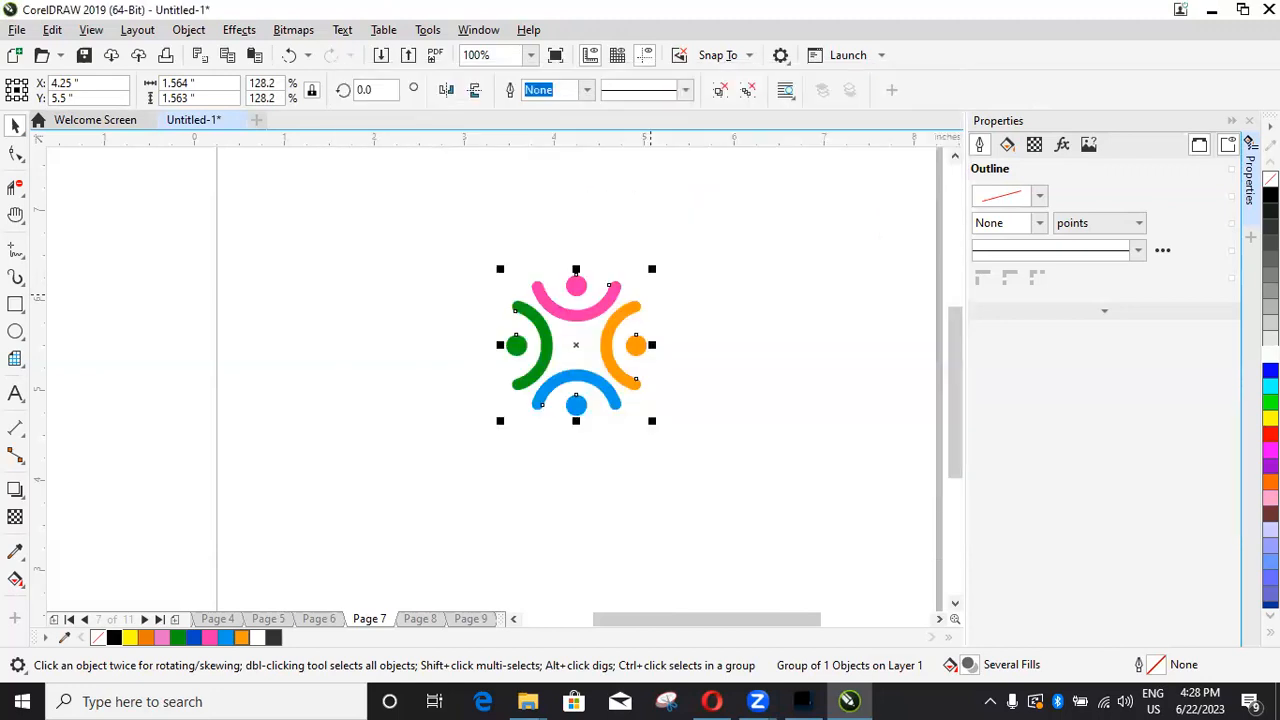
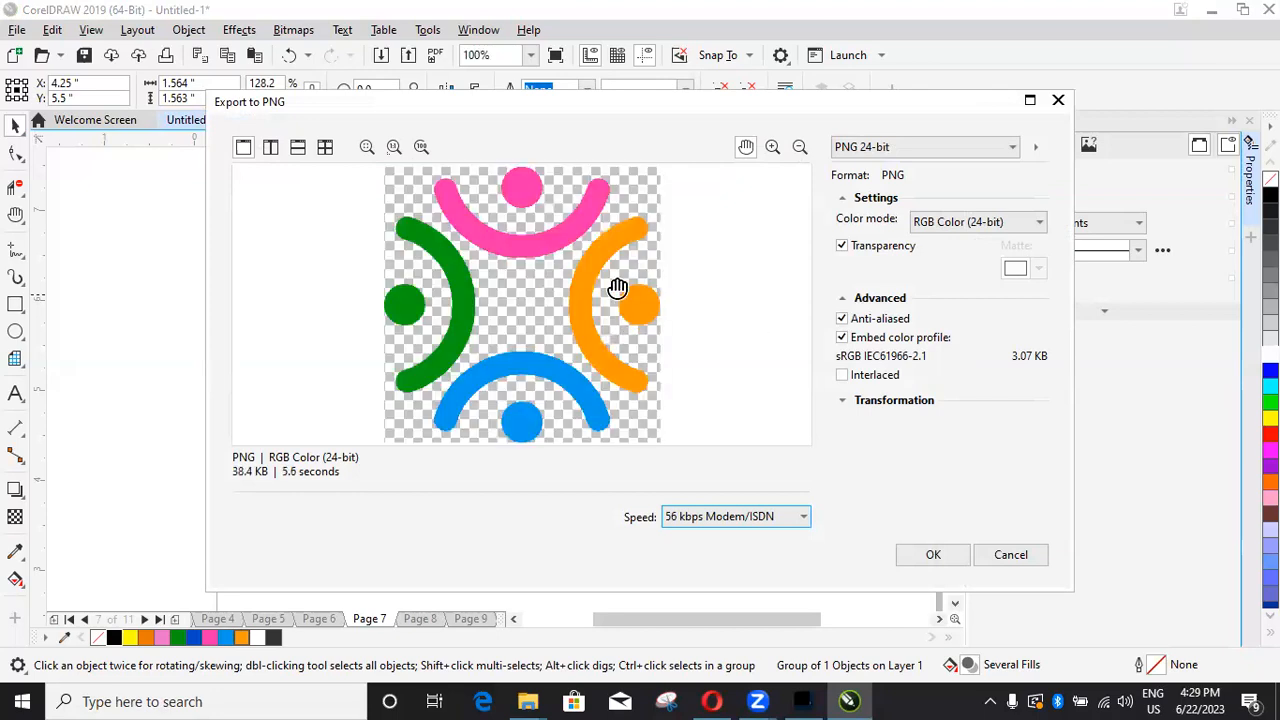
{"action": "left_click", "coordinate": [930, 555]}
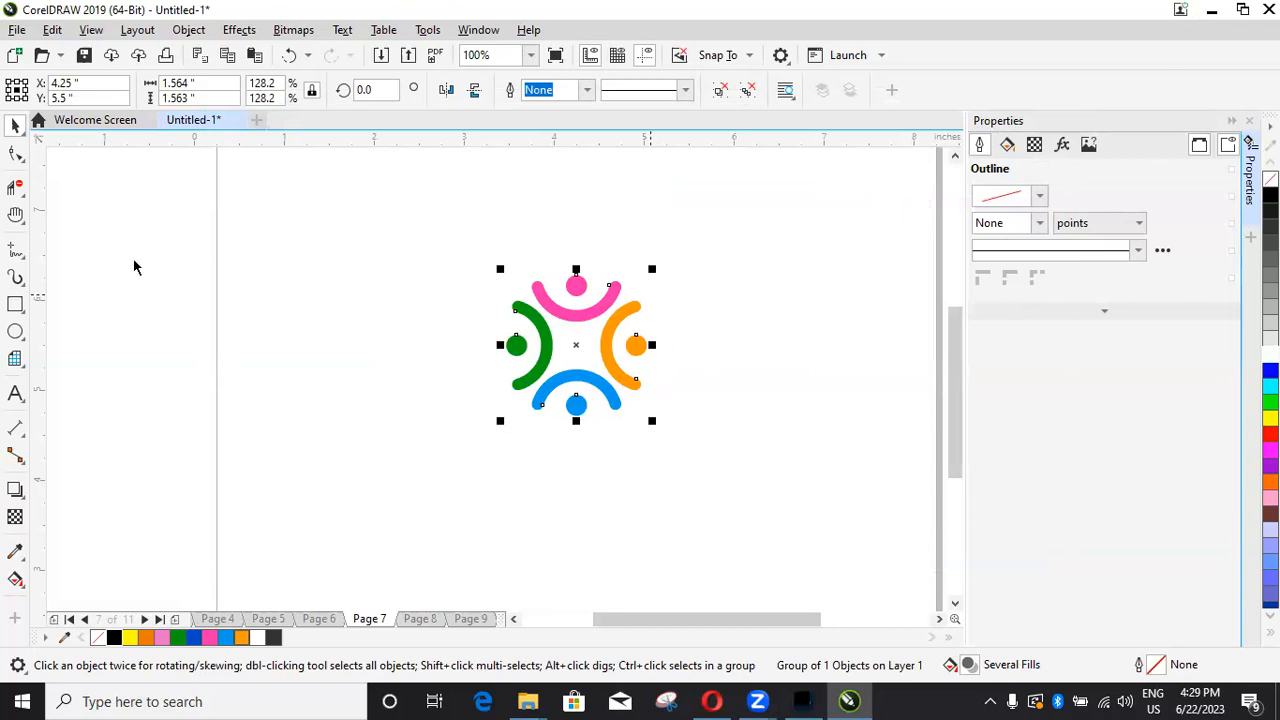
Step: Place the TEENZHUB ICON file from the desktop into the Photoshop banner, below the headline at about X 588 px, Y 412 px
{"action": "left_click", "coordinate": [158, 211]}
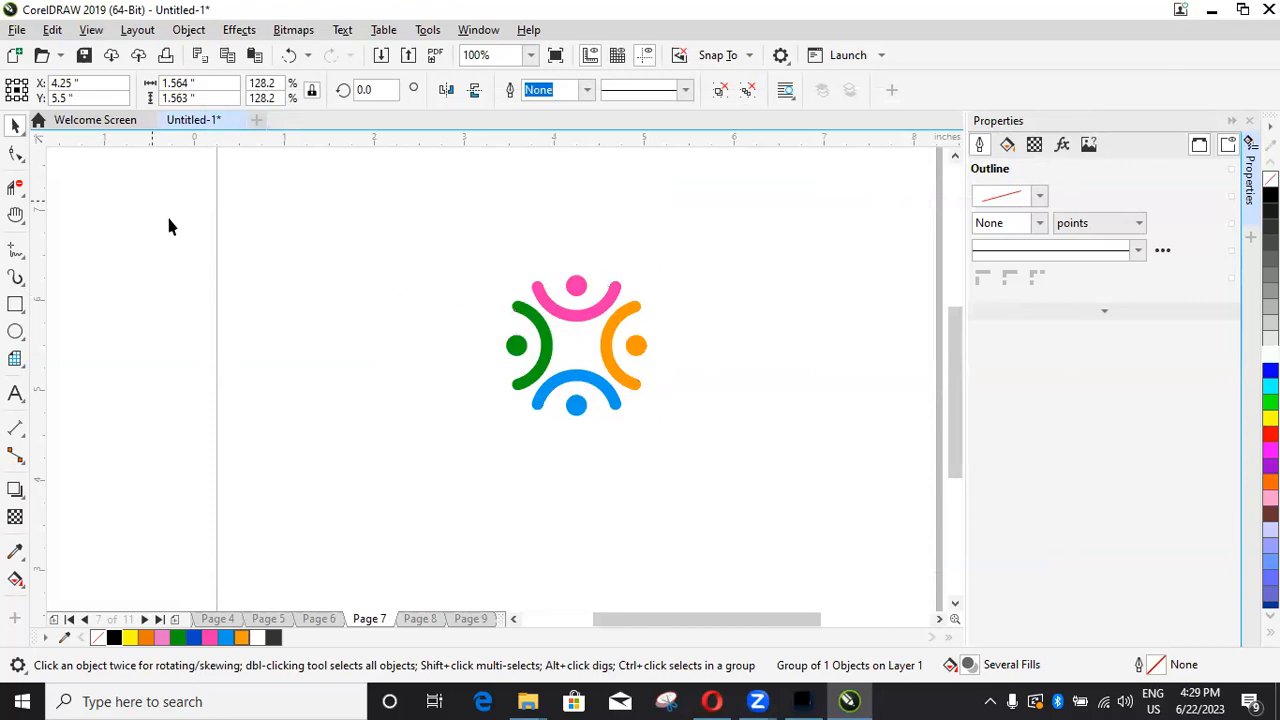
{"action": "left_click", "coordinate": [1213, 12]}
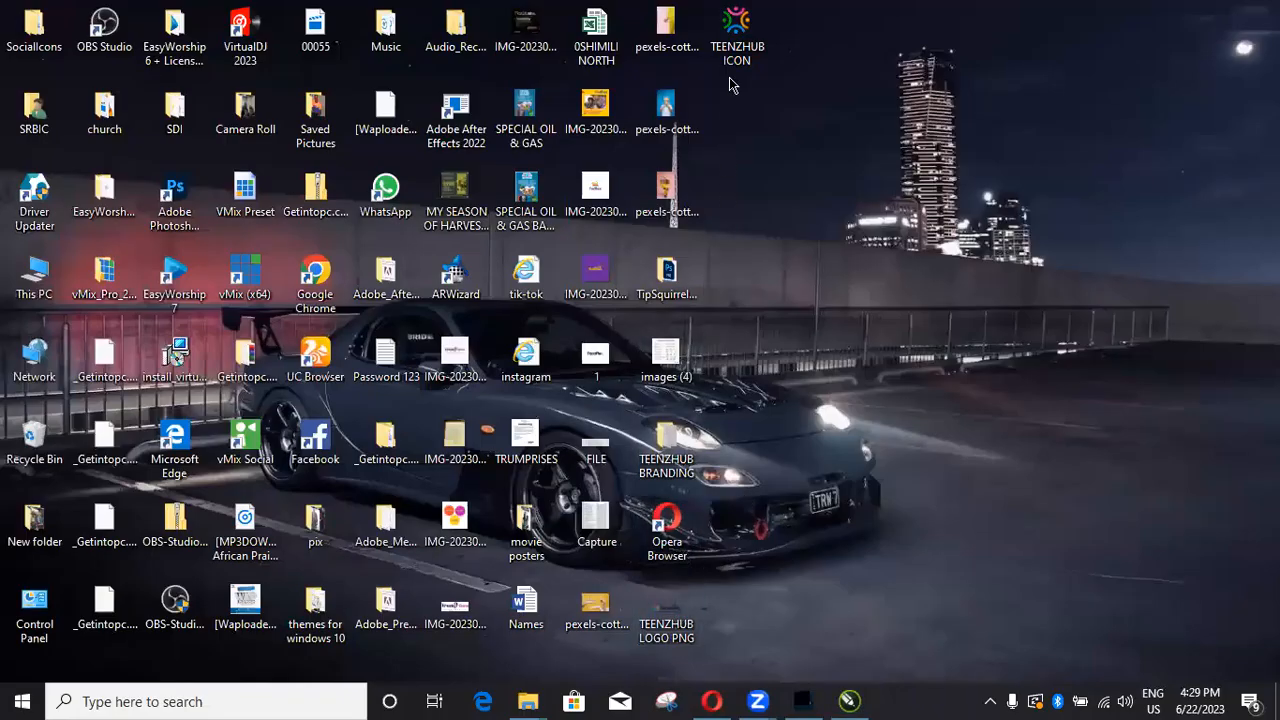
{"action": "left_click_drag", "start_coordinate": [770, 105], "coordinate": [606, 258]}
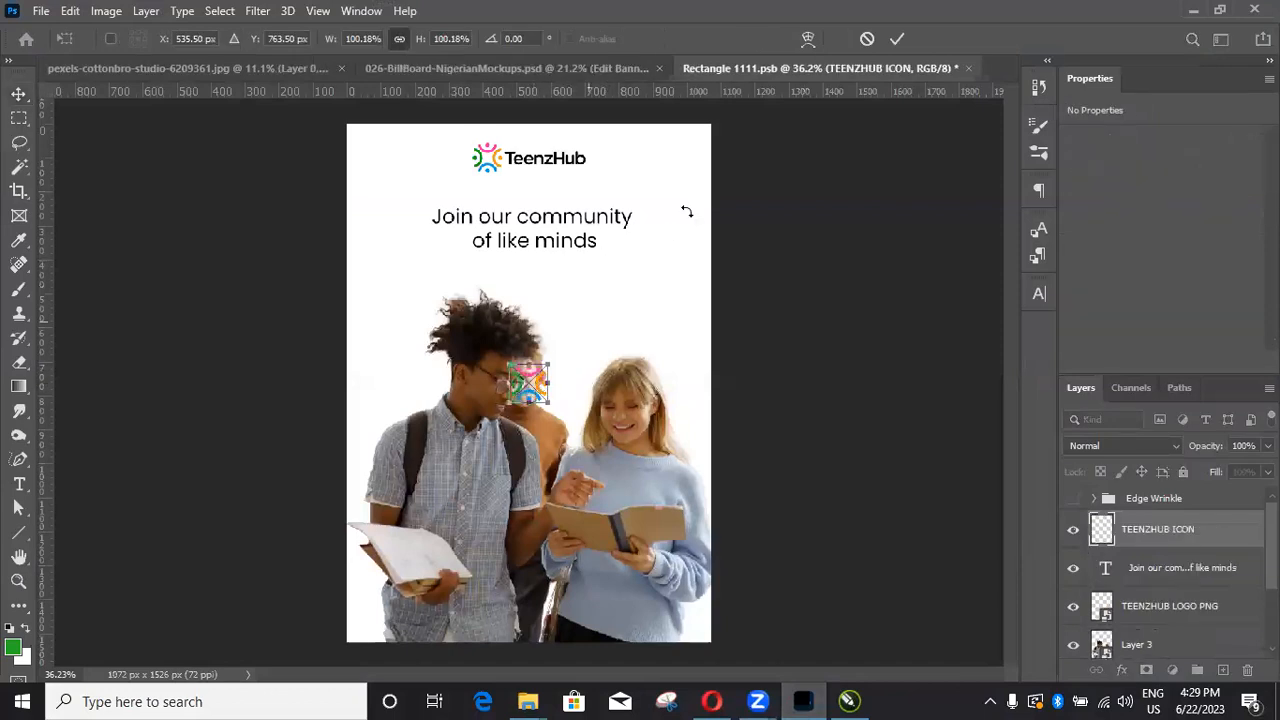
{"action": "left_click_drag", "start_coordinate": [532, 389], "coordinate": [577, 288]}
{"action": "scroll", "coordinate": [577, 288], "scroll_direction": "up", "scroll_amount": 4}
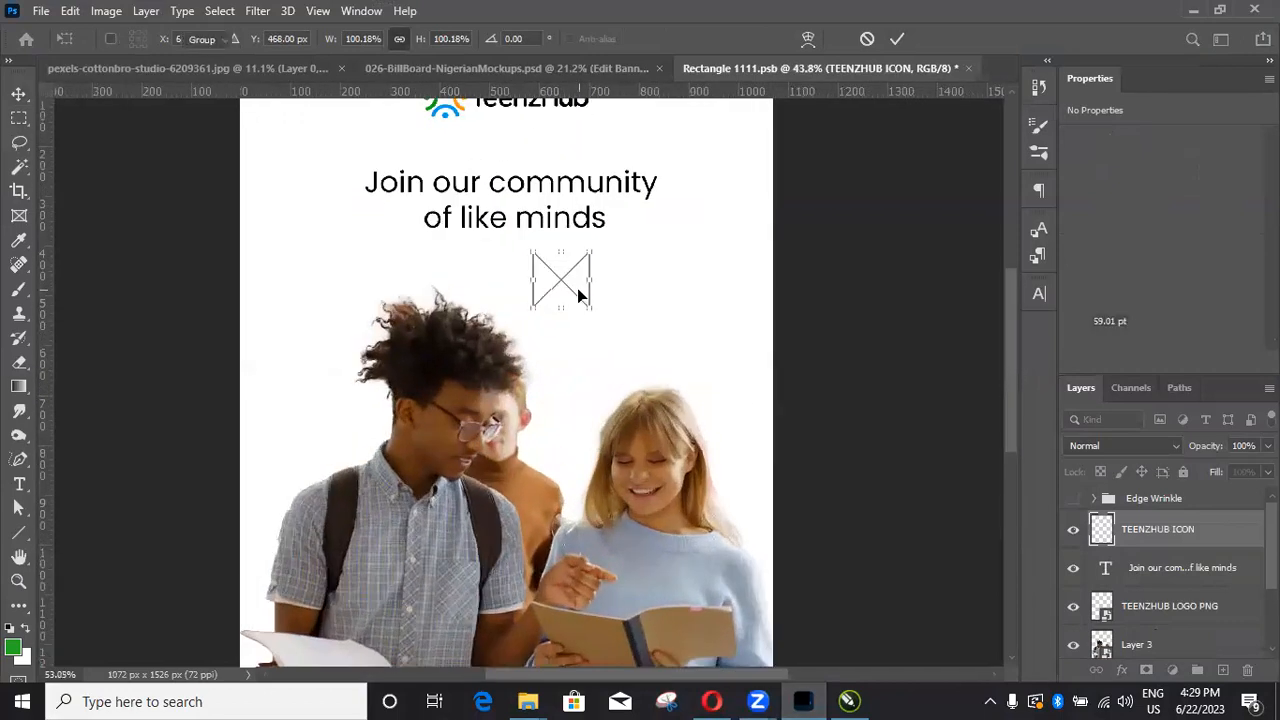
{"action": "key", "text": "Return"}
{"action": "scroll", "coordinate": [603, 251], "scroll_direction": "up", "scroll_amount": 5}
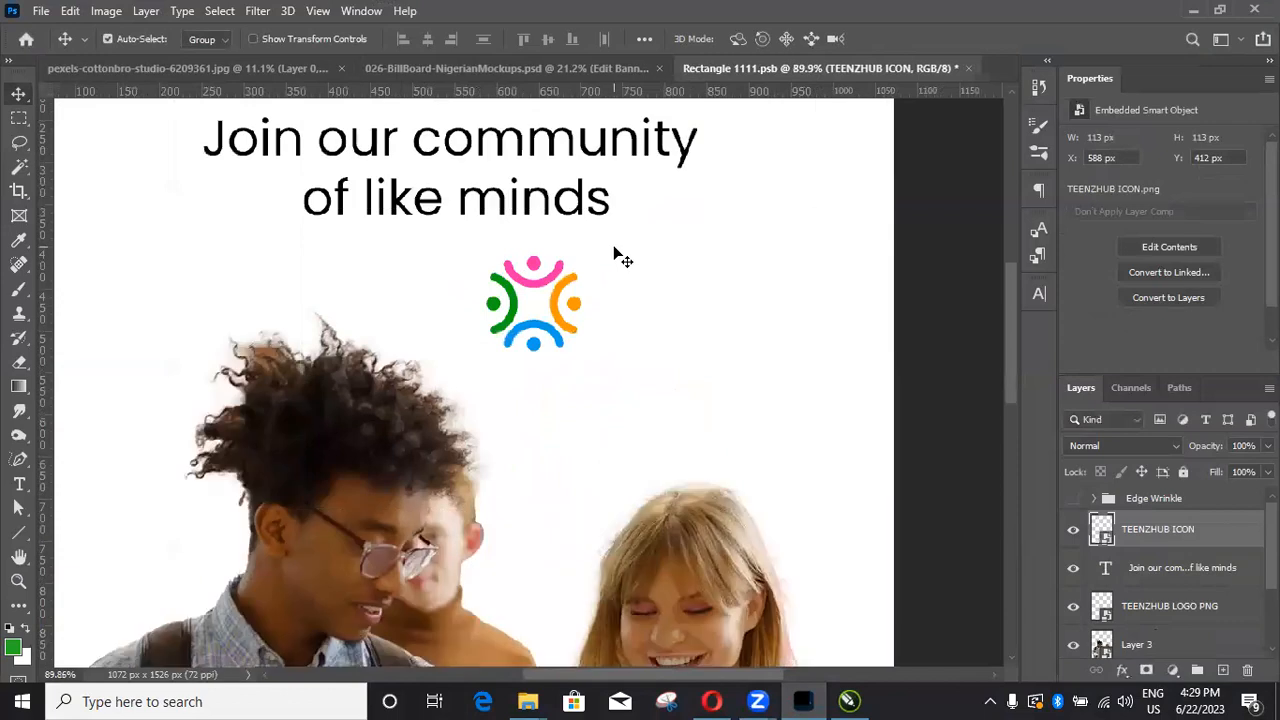
Step: Duplicate the icon three times and line the copies up to its right at 113 px intervals, forming a row of four
{"action": "key", "text": "ctrl+j"}
{"action": "left_click_drag", "start_coordinate": [536, 305], "coordinate": [829, 340]}
{"action": "key", "text": "ctrl+j"}
{"action": "key", "text": "ctrl+j"}
{"action": "key", "text": "ctrl"}
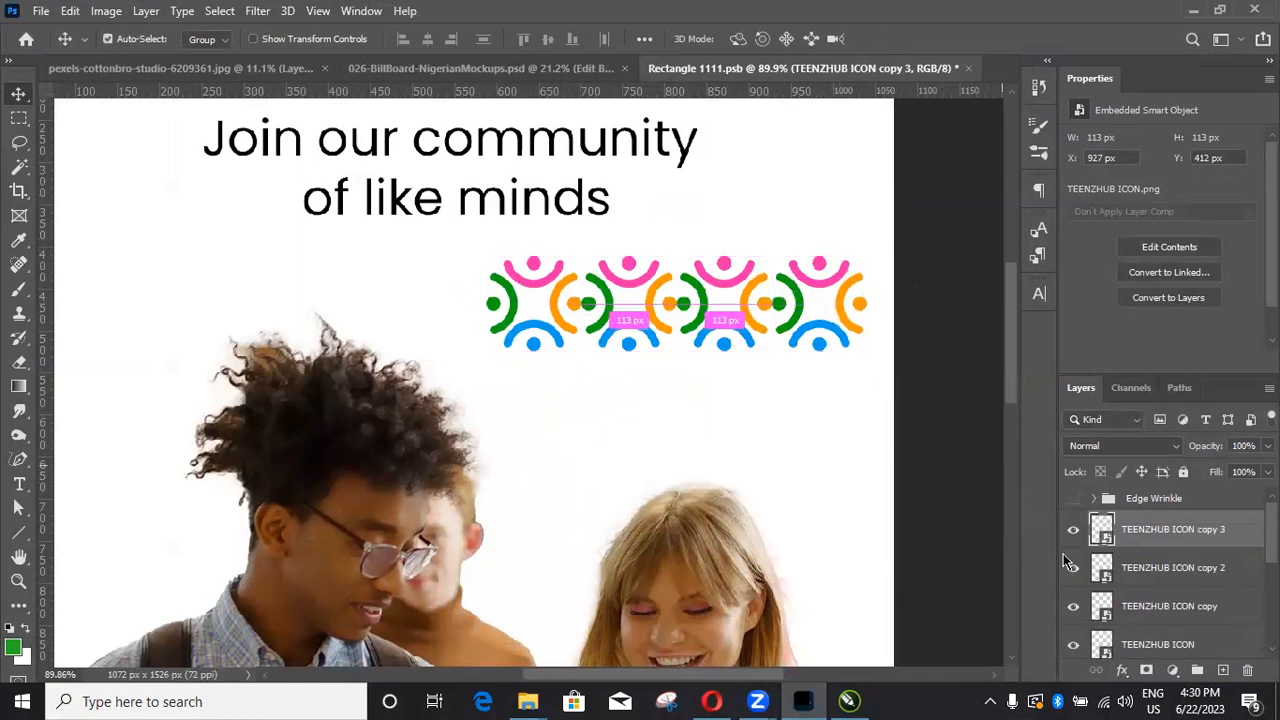
Step: Shift the four-icon row 200 px left and extend it with two more icon copies at its right end
{"action": "left_click", "coordinate": [1145, 626], "text": "shift"}
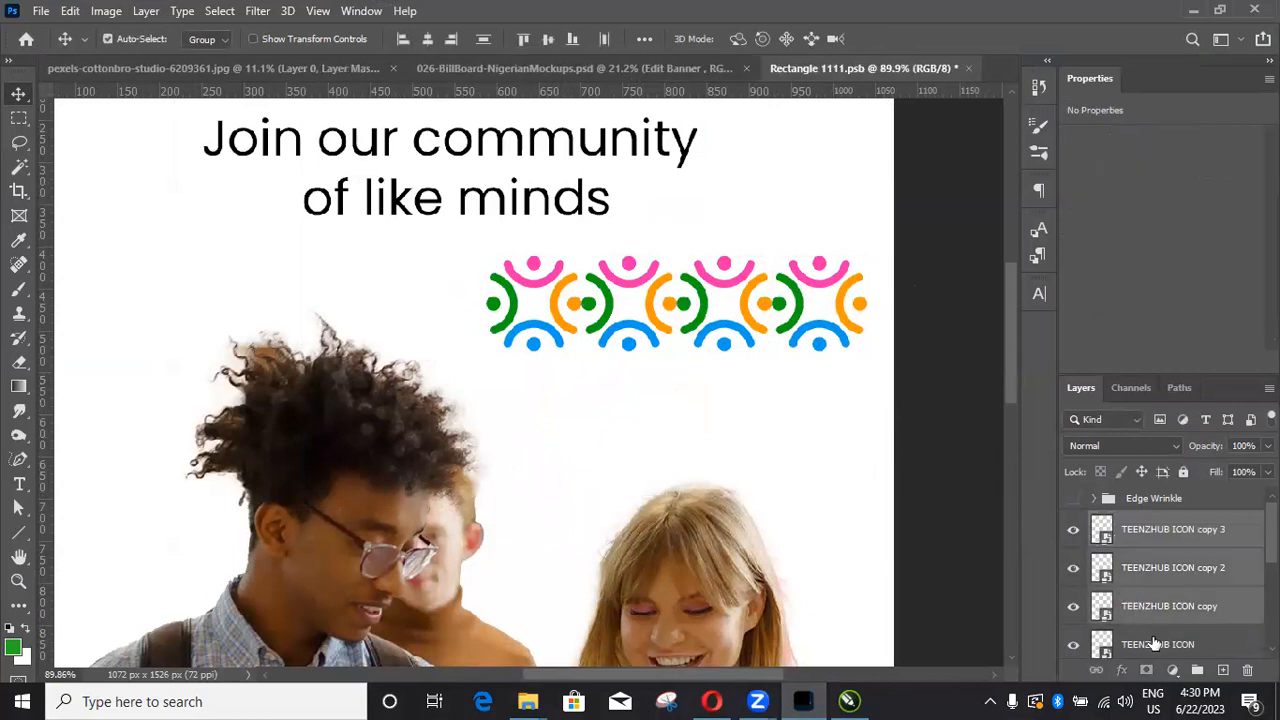
{"action": "left_click", "coordinate": [1150, 642], "text": "shift"}
{"action": "left_click_drag", "start_coordinate": [752, 305], "coordinate": [583, 305]}
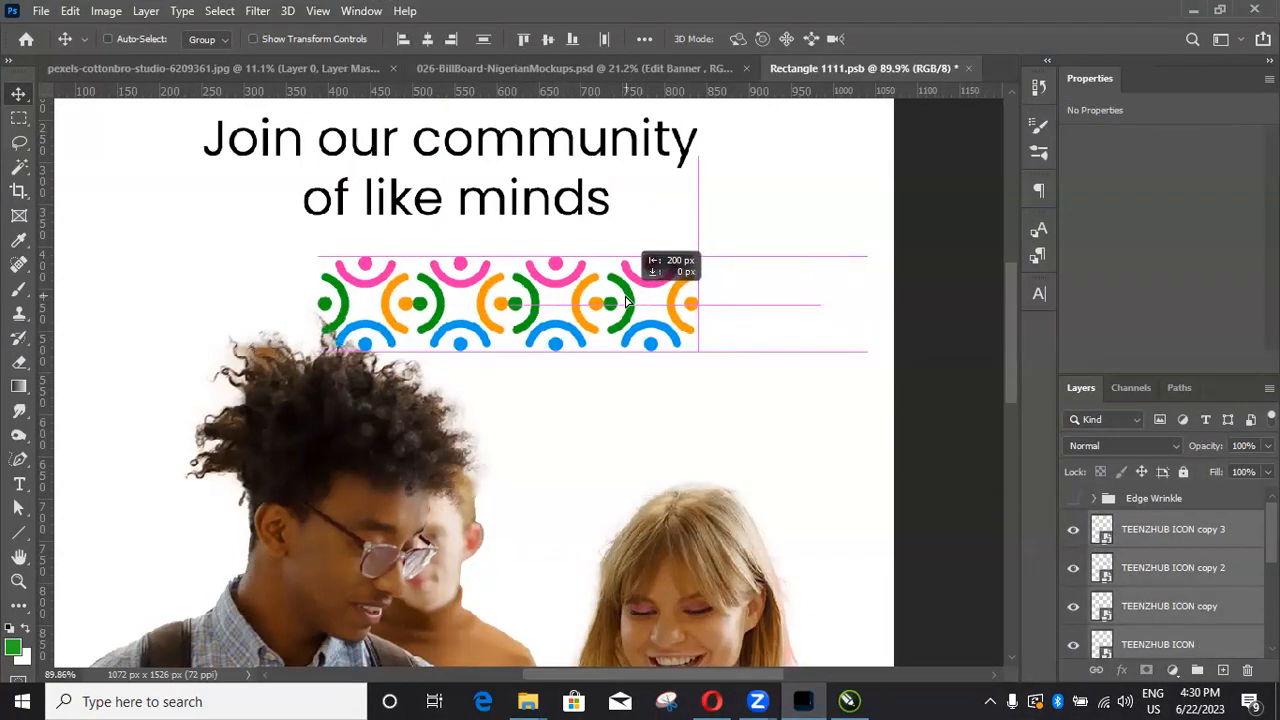
{"action": "left_click", "coordinate": [1225, 540]}
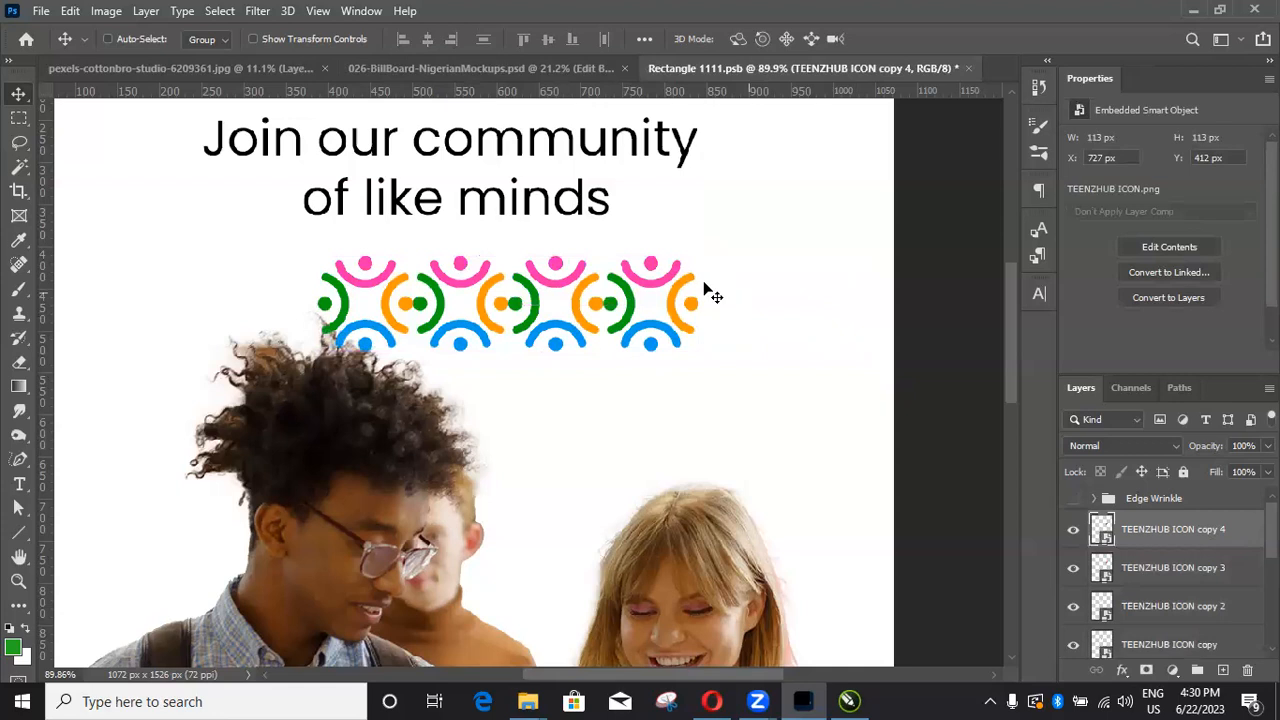
{"action": "left_click_drag", "start_coordinate": [704, 302], "coordinate": [866, 301]}
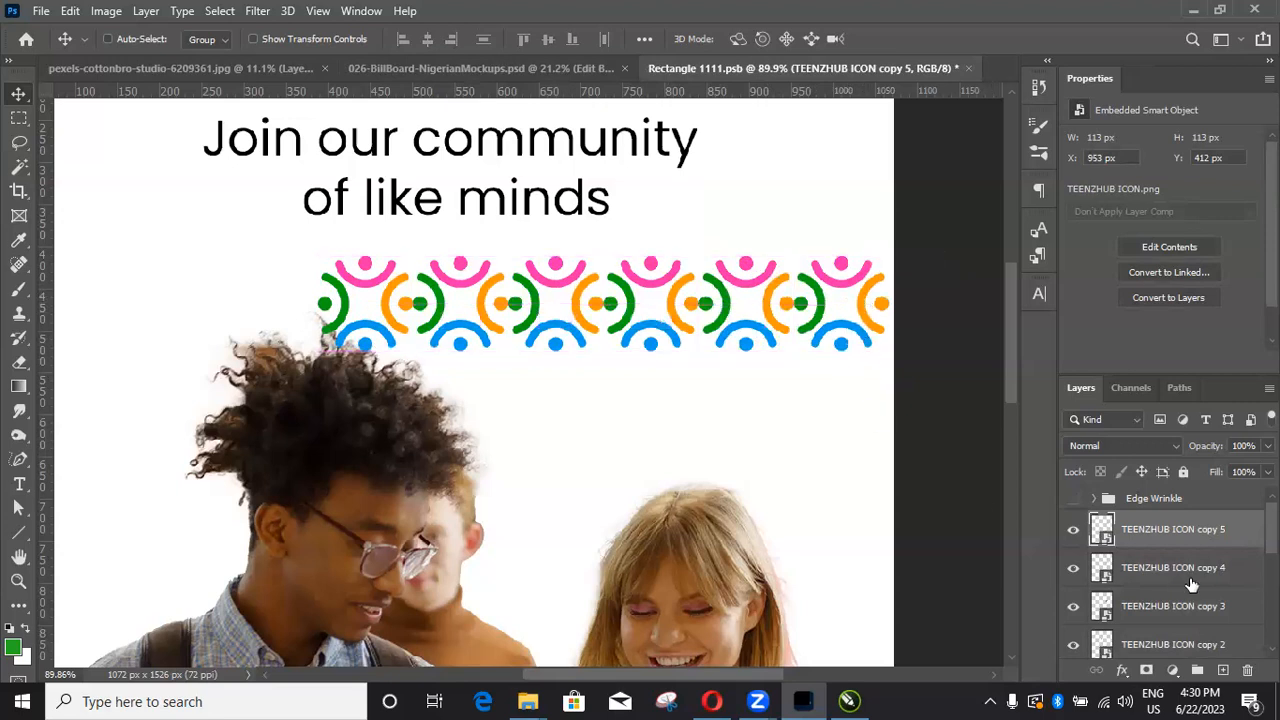
Step: Group the six TEENZHUB ICON layers of the row into one layer group
{"action": "scroll", "coordinate": [1177, 585], "scroll_direction": "down", "scroll_amount": 3}
{"action": "scroll", "coordinate": [1168, 610], "scroll_direction": "down", "scroll_amount": 1}
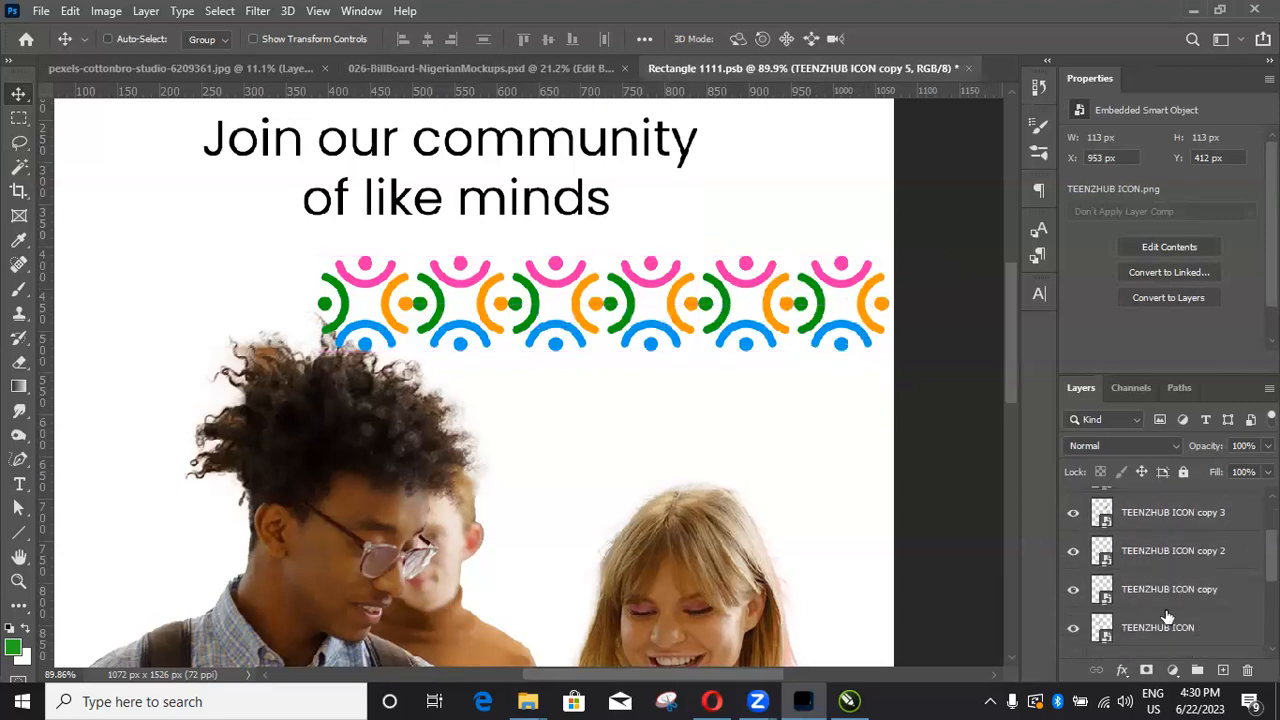
{"action": "left_click", "coordinate": [1118, 620], "text": "shift"}
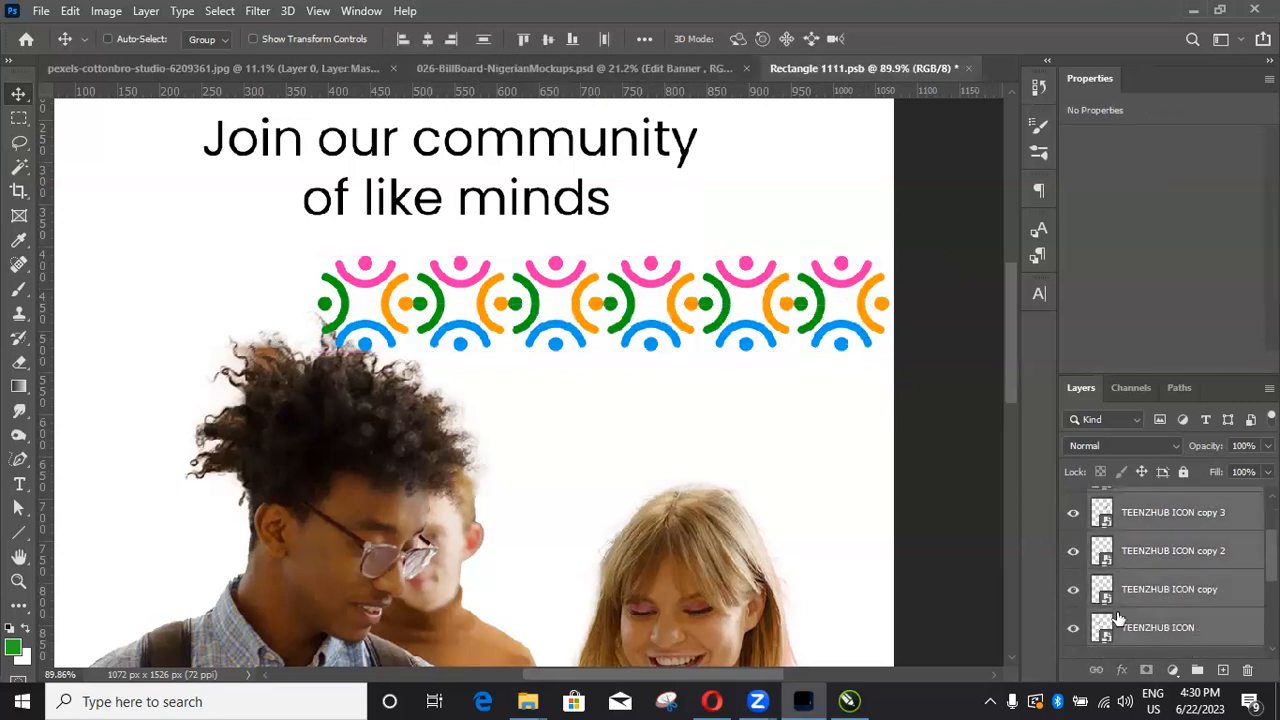
{"action": "left_click", "coordinate": [706, 300], "text": "ctrl"}
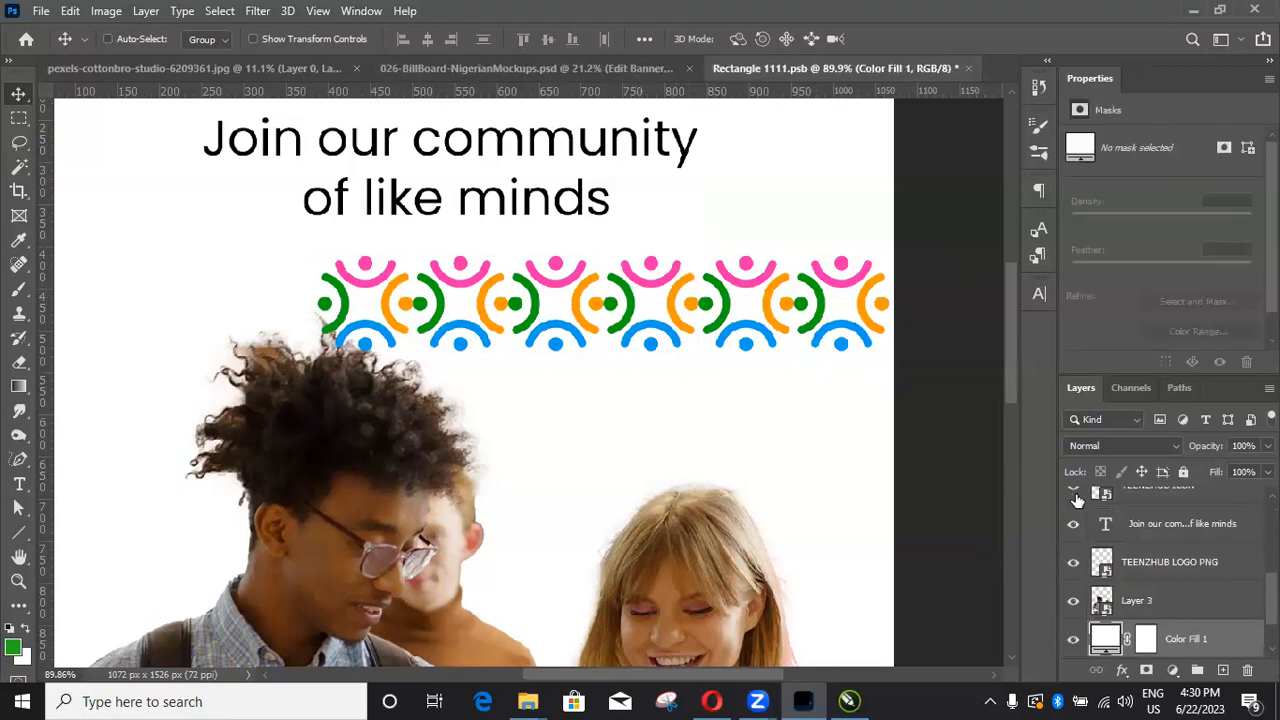
{"action": "scroll", "coordinate": [1160, 550], "scroll_direction": "up", "scroll_amount": 1}
{"action": "left_click", "coordinate": [1172, 550]}
{"action": "scroll", "coordinate": [1175, 550], "scroll_direction": "up", "scroll_amount": 4}
{"action": "scroll", "coordinate": [1177, 548], "scroll_direction": "up", "scroll_amount": 2}
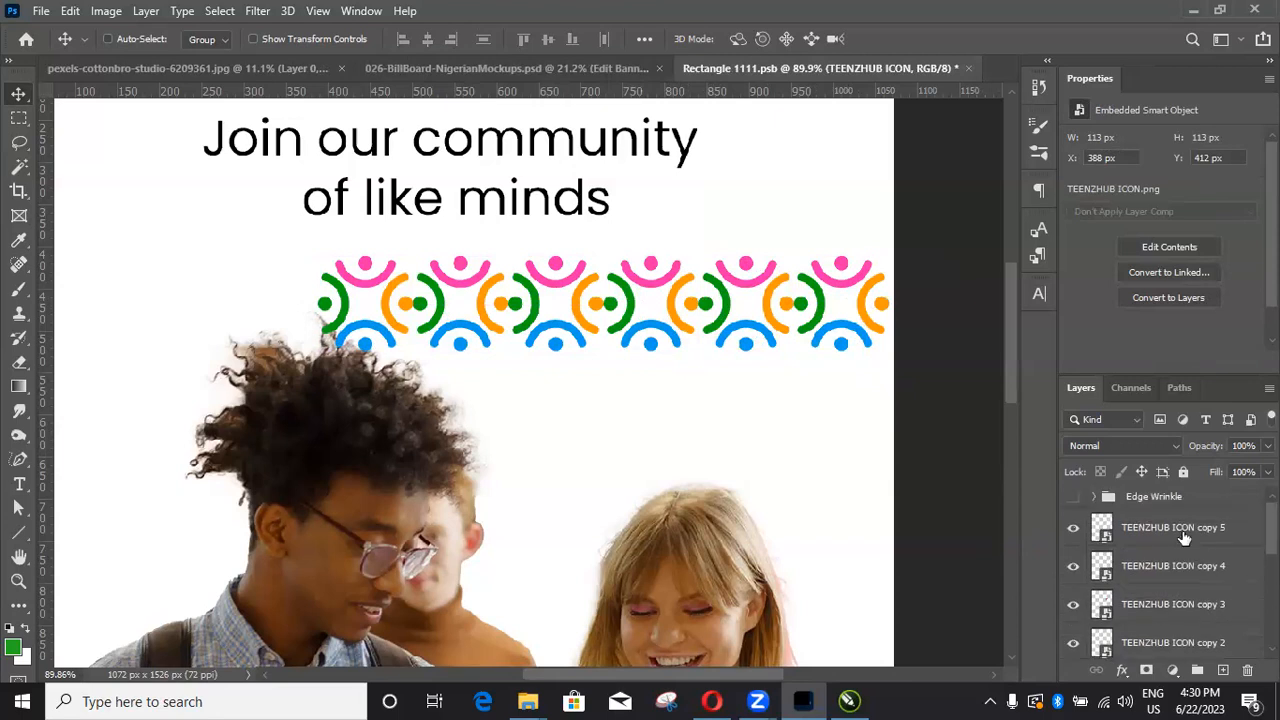
{"action": "left_click", "coordinate": [1183, 535], "text": "shift"}
{"action": "key", "text": "ctrl+g"}
Step: Shift the icon row left beneath the headline and stack five copies below it to form a six-by-six icon grid
{"action": "left_click_drag", "start_coordinate": [553, 304], "coordinate": [543, 298]}
{"action": "scroll", "coordinate": [548, 298], "scroll_direction": "down", "scroll_amount": 3}
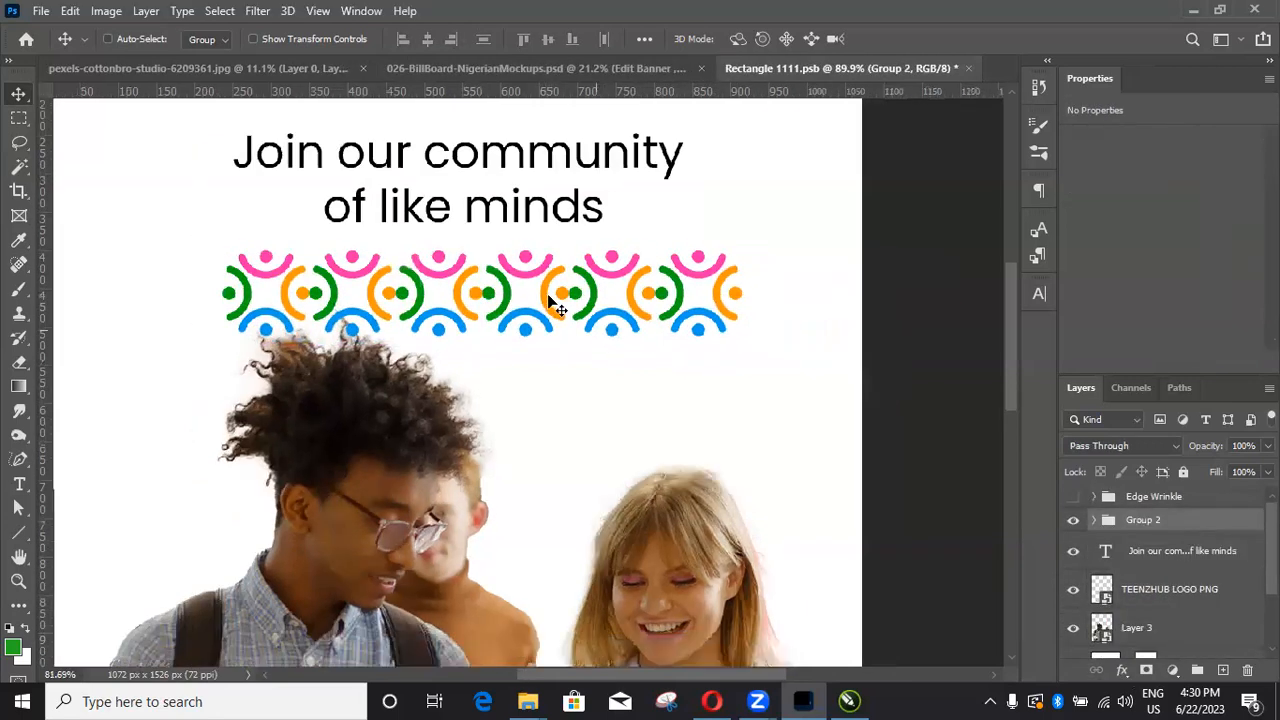
{"action": "scroll", "coordinate": [548, 300], "scroll_direction": "down", "scroll_amount": 4}
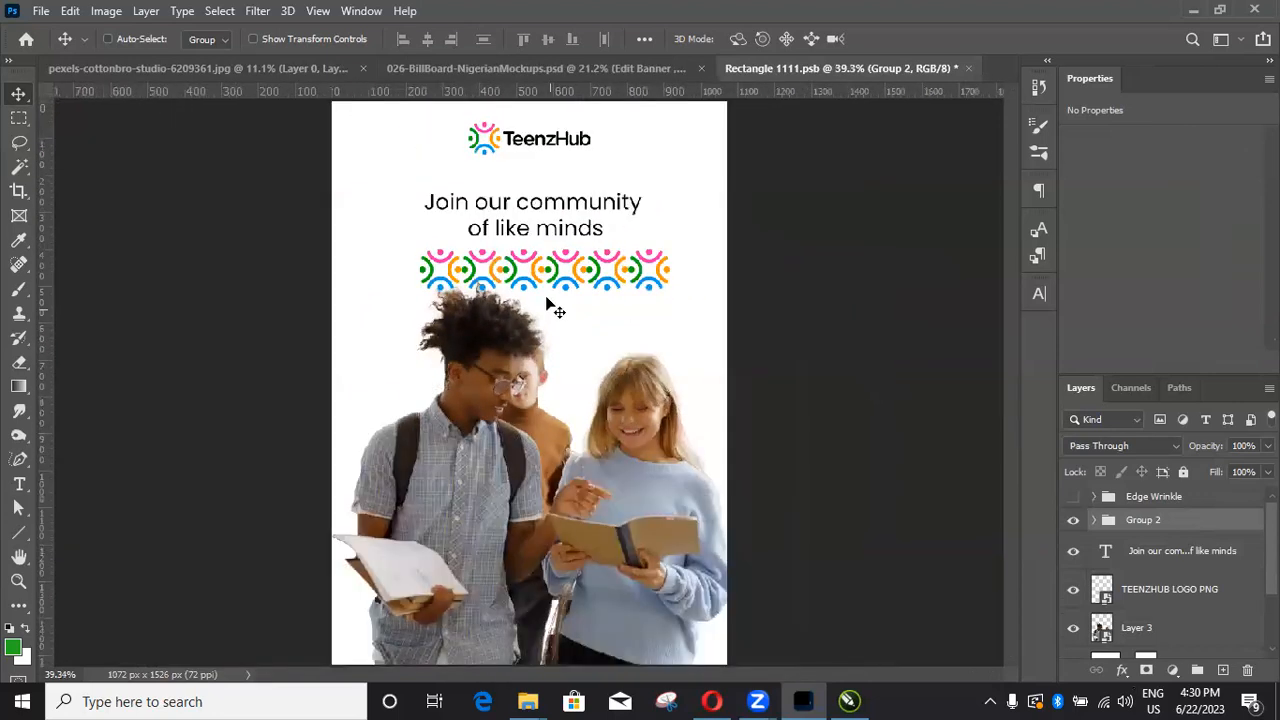
{"action": "scroll", "coordinate": [545, 285], "scroll_direction": "up", "scroll_amount": 2}
{"action": "left_click_drag", "start_coordinate": [546, 277], "coordinate": [572, 385]}
{"action": "left_click_drag", "start_coordinate": [572, 386], "coordinate": [593, 508], "text": "alt"}
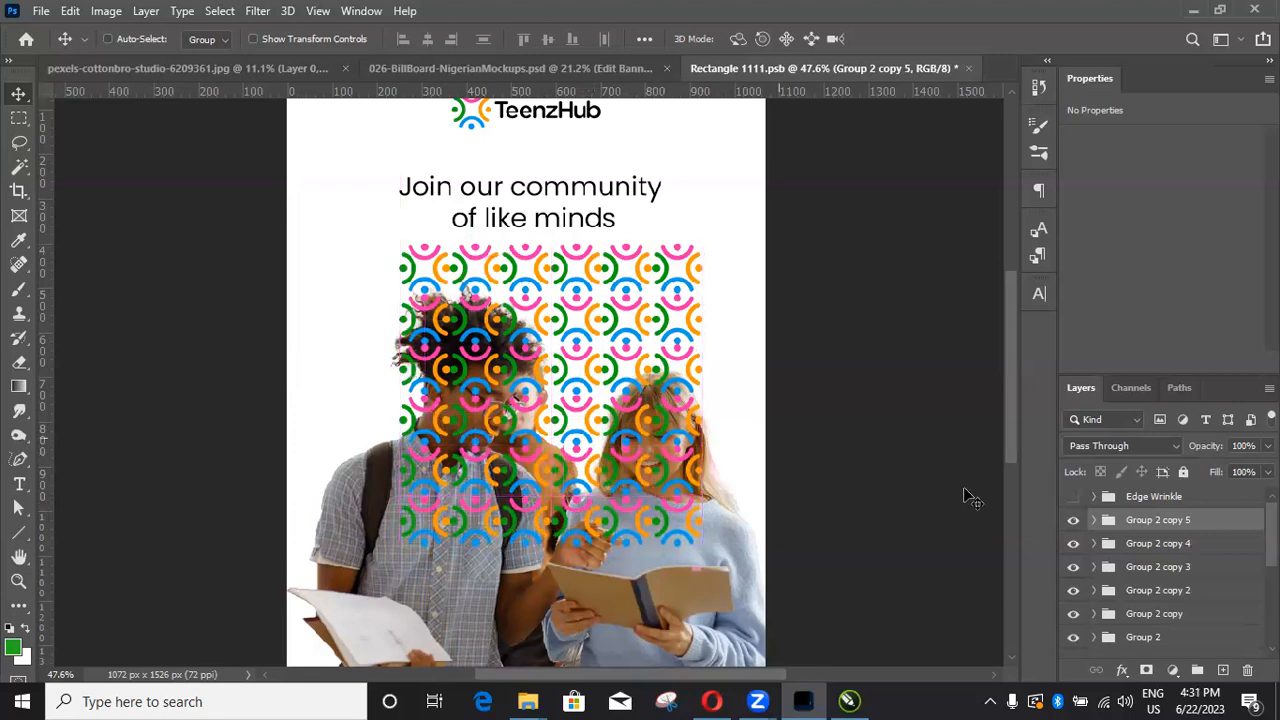
Step: Group the six icon rows and place the group behind the teens, between Layer 3 and Color Fill 1
{"action": "scroll", "coordinate": [1195, 615], "scroll_direction": "down", "scroll_amount": 1}
{"action": "scroll", "coordinate": [1190, 624], "scroll_direction": "down", "scroll_amount": 1}
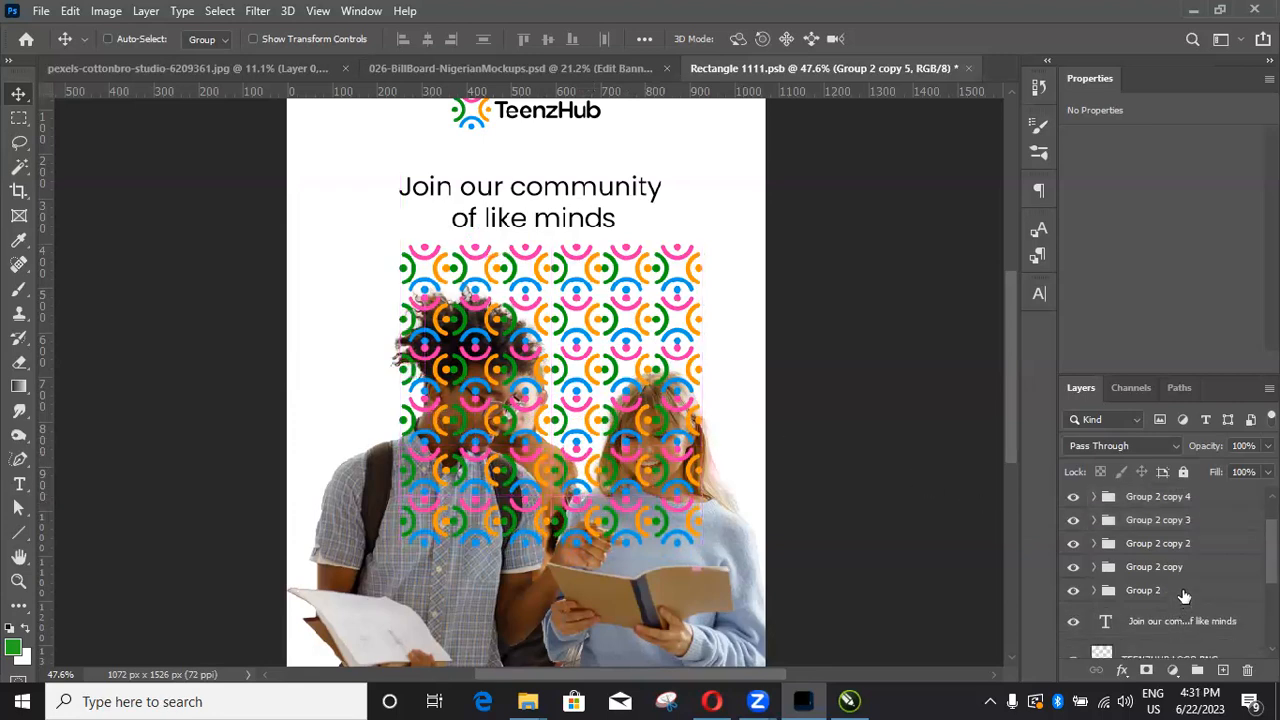
{"action": "left_click", "coordinate": [1188, 592], "text": "shift"}
{"action": "key", "text": "ctrl+g"}
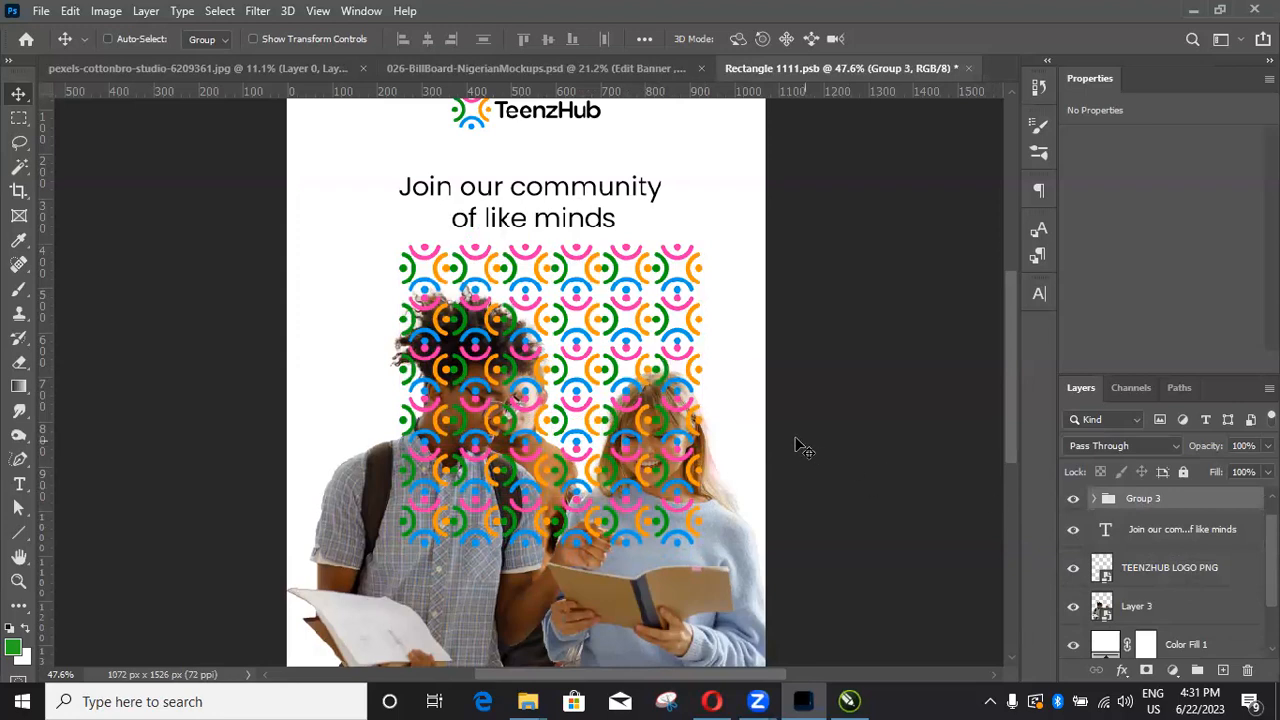
{"action": "scroll", "coordinate": [805, 447], "scroll_direction": "down", "scroll_amount": 1}
{"action": "left_click_drag", "start_coordinate": [1125, 503], "coordinate": [1160, 562]}
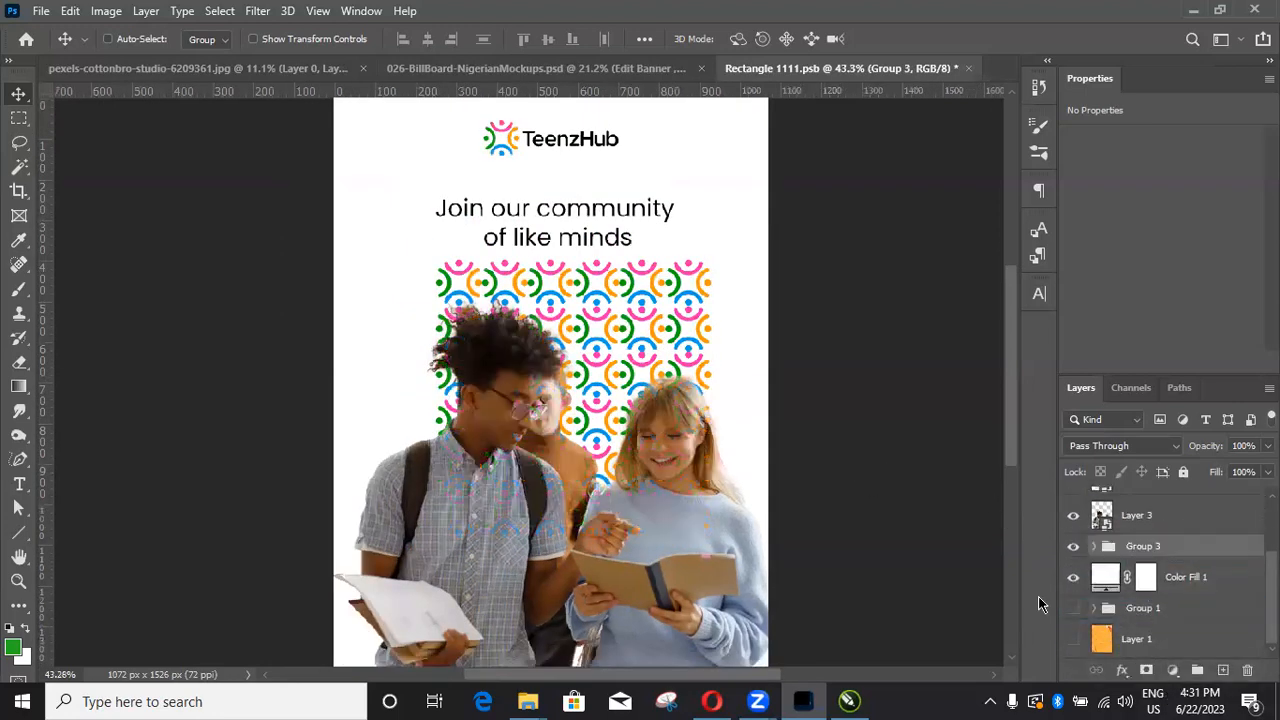
Step: Move the icon pattern left and slightly down, behind the boy in the checked shirt
{"action": "scroll", "coordinate": [697, 368], "scroll_direction": "down", "scroll_amount": 4}
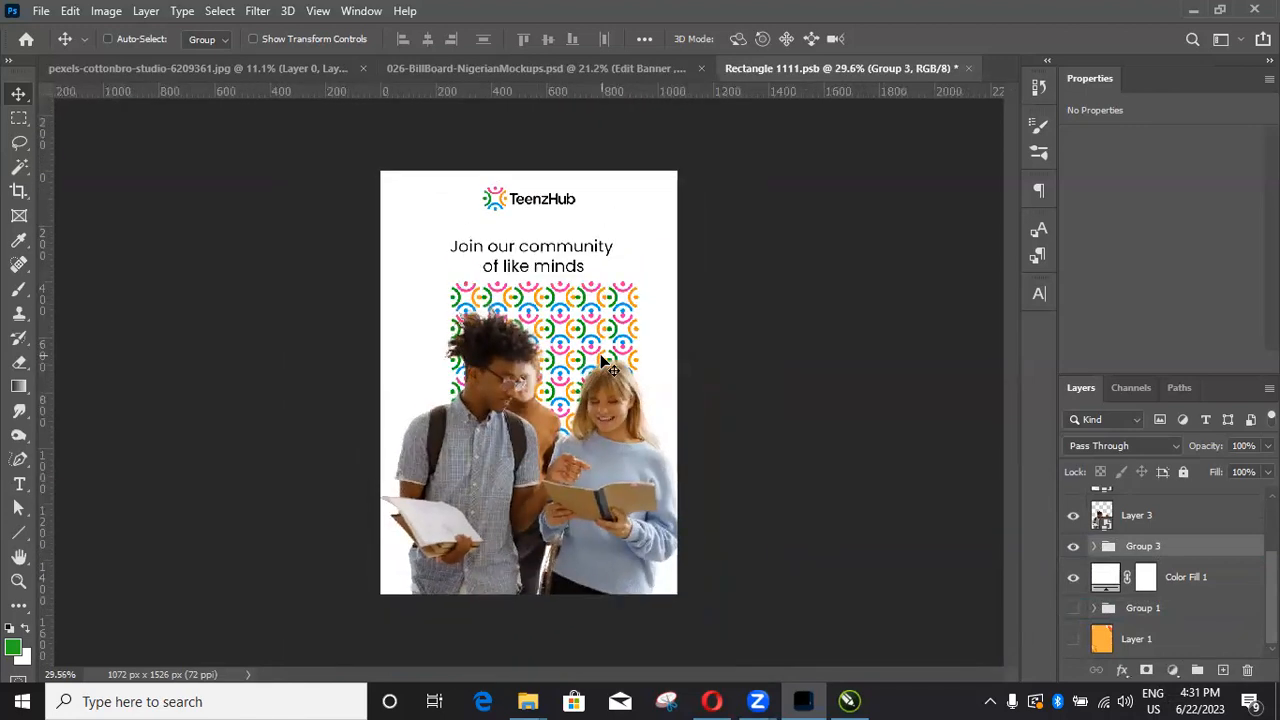
{"action": "scroll", "coordinate": [605, 362], "scroll_direction": "down", "scroll_amount": 1}
{"action": "left_click_drag", "start_coordinate": [575, 348], "coordinate": [536, 360]}
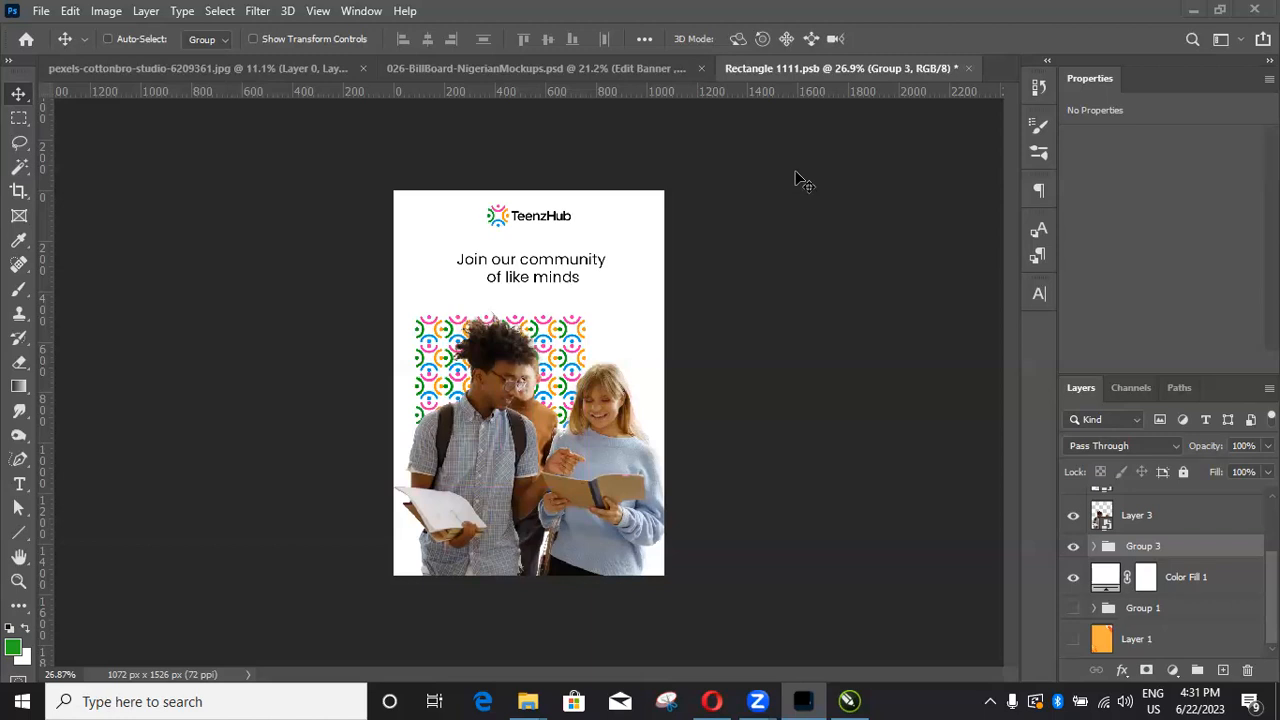
Step: Examine the icon pattern behind the teens, checking the edges of the hair cut-out up close and the whole composition
{"action": "scroll", "coordinate": [525, 350], "scroll_direction": "up", "scroll_amount": 3}
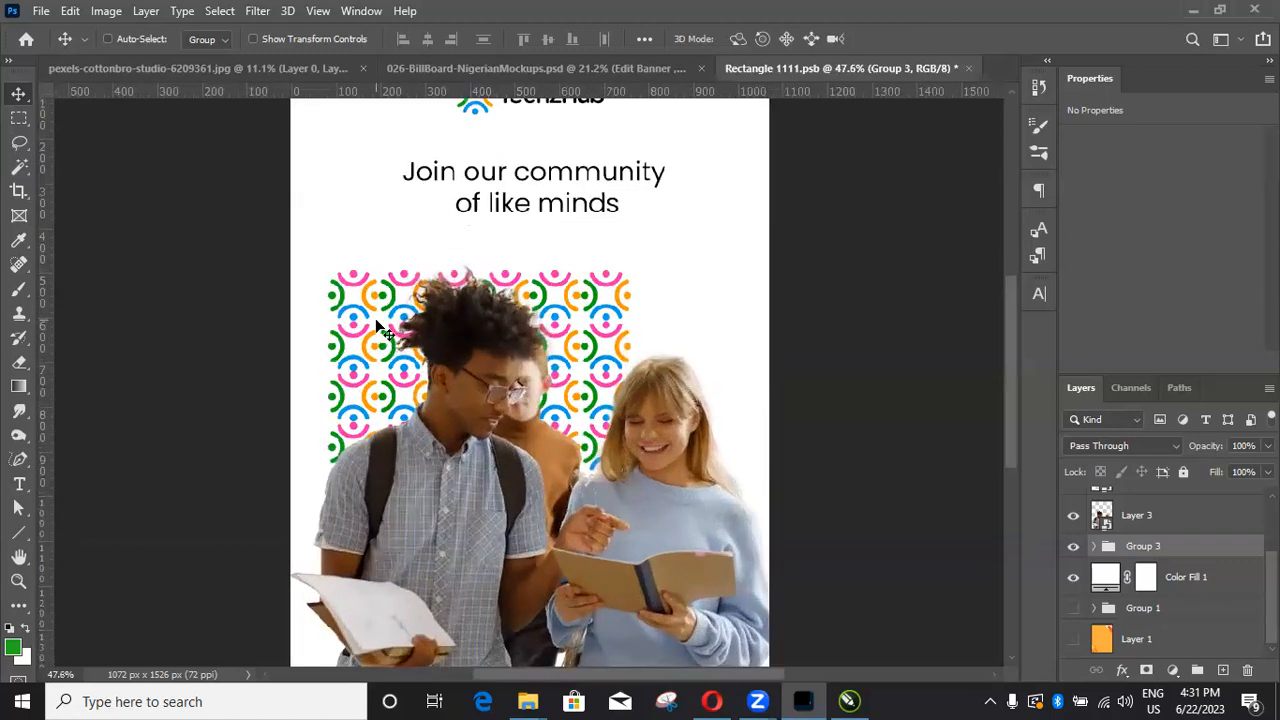
{"action": "scroll", "coordinate": [376, 320], "scroll_direction": "up", "scroll_amount": 3}
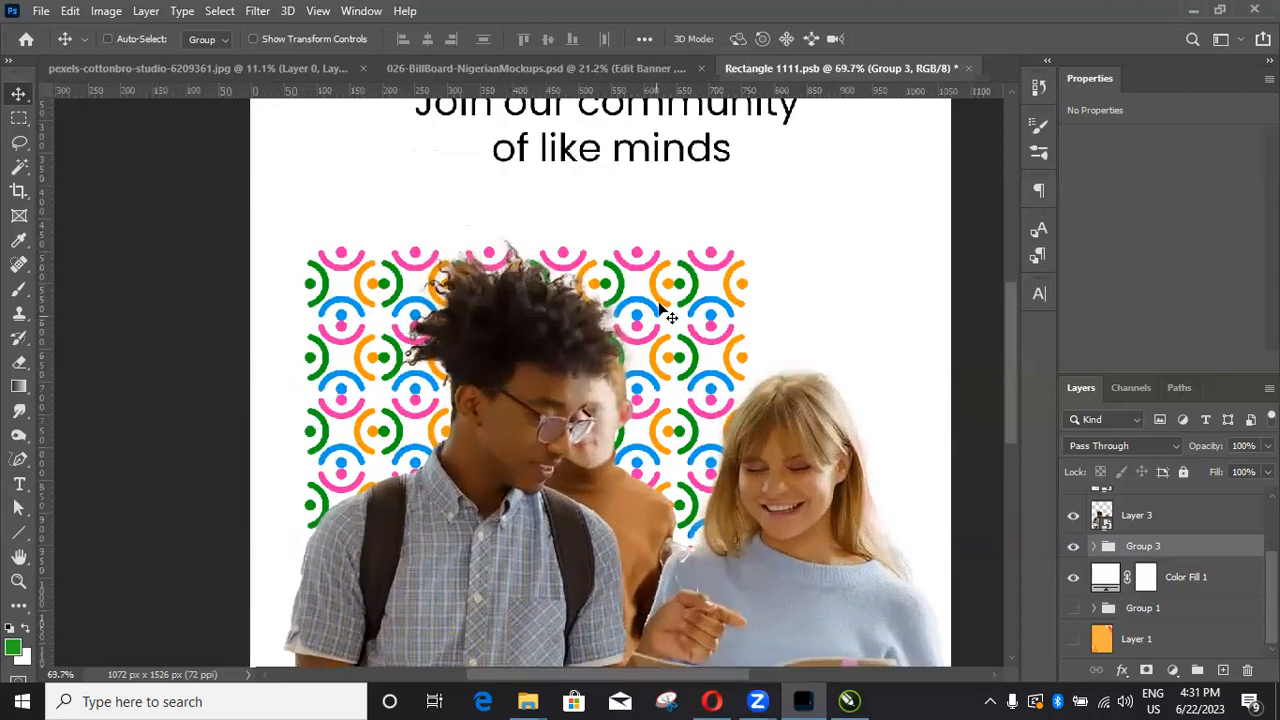
{"action": "scroll", "coordinate": [600, 350], "scroll_direction": "down", "scroll_amount": 4}
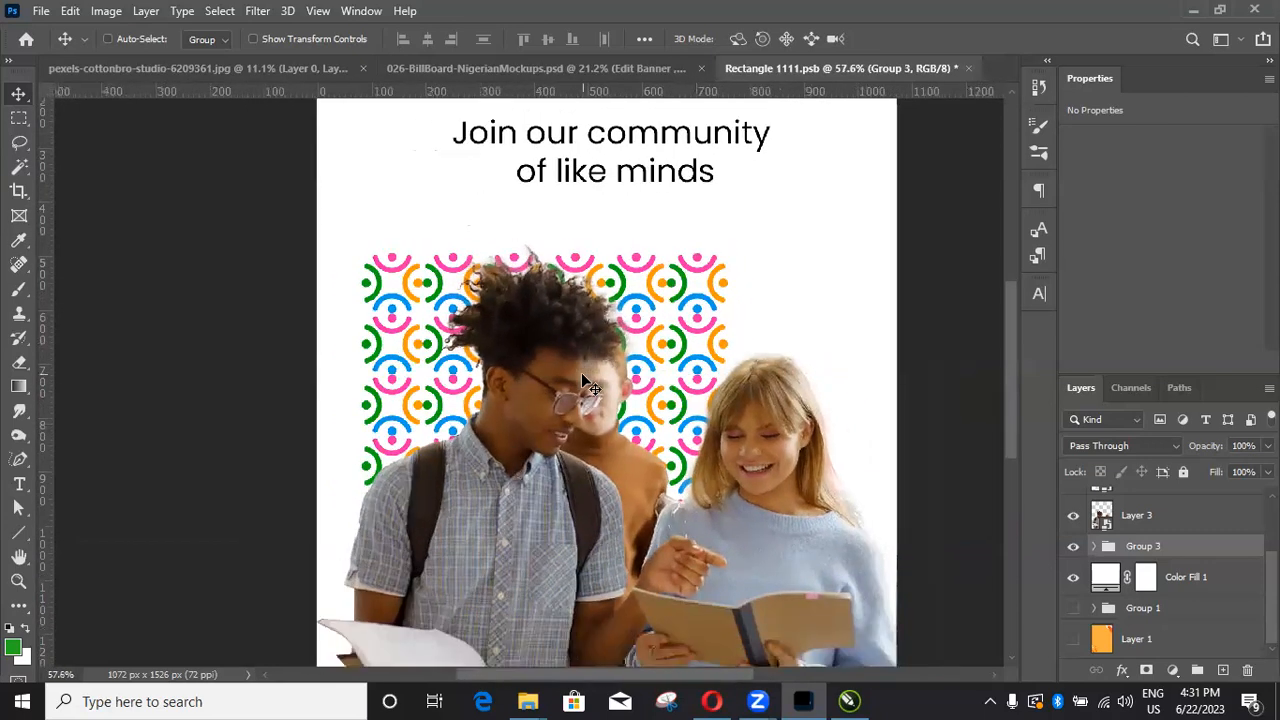
{"action": "key", "text": "ctrl+0"}
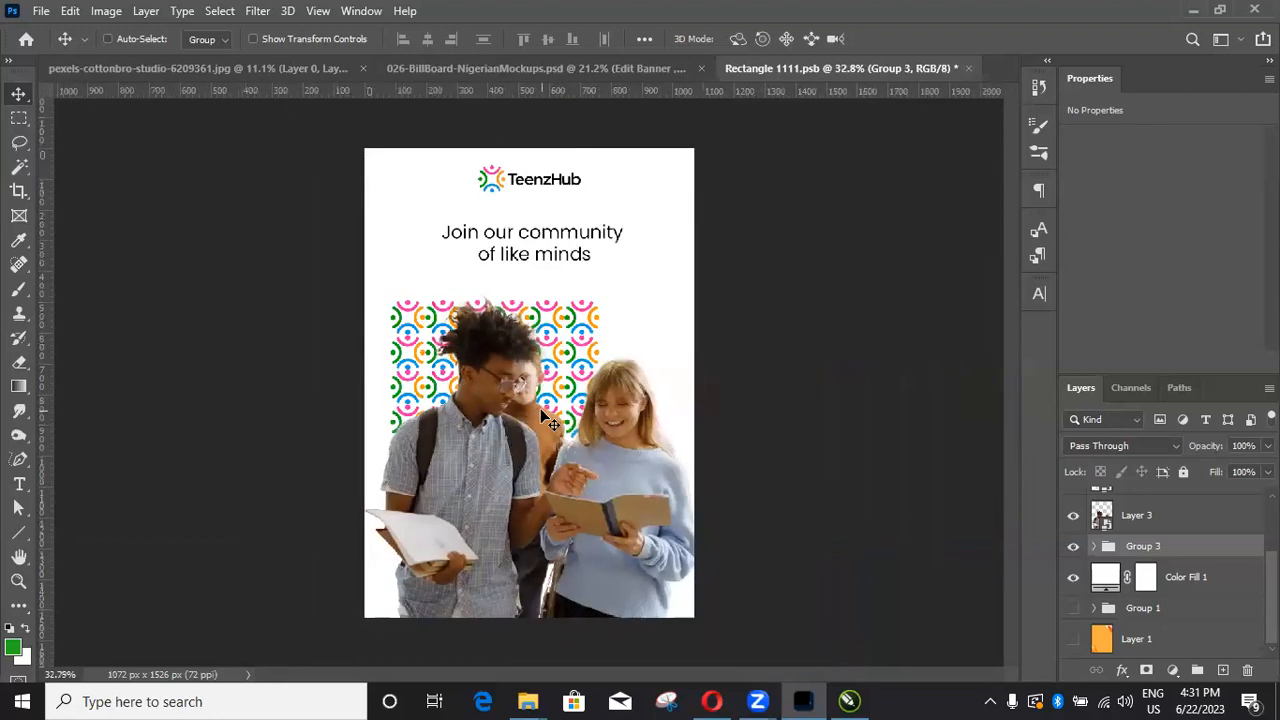
{"action": "scroll", "coordinate": [540, 408], "scroll_direction": "up", "scroll_amount": 3}
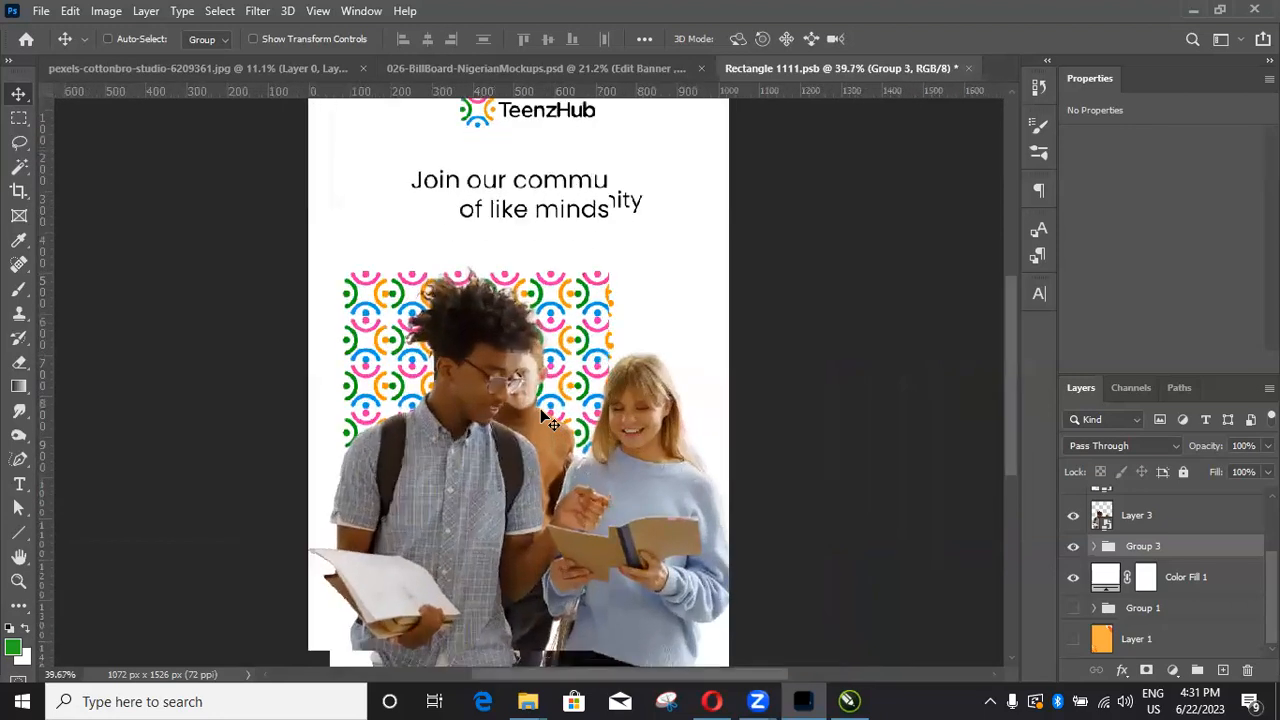
{"action": "scroll", "coordinate": [550, 408], "scroll_direction": "up", "scroll_amount": 1}
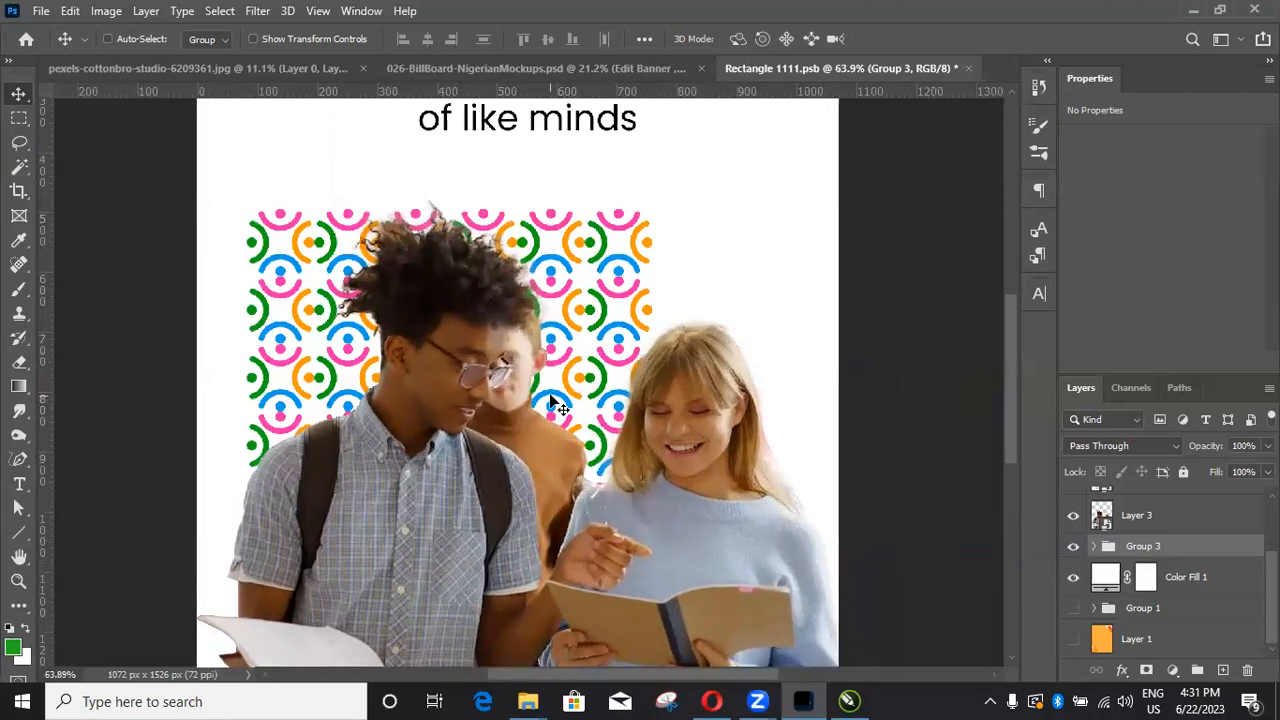
{"action": "scroll", "coordinate": [583, 298], "scroll_direction": "down", "scroll_amount": 2}
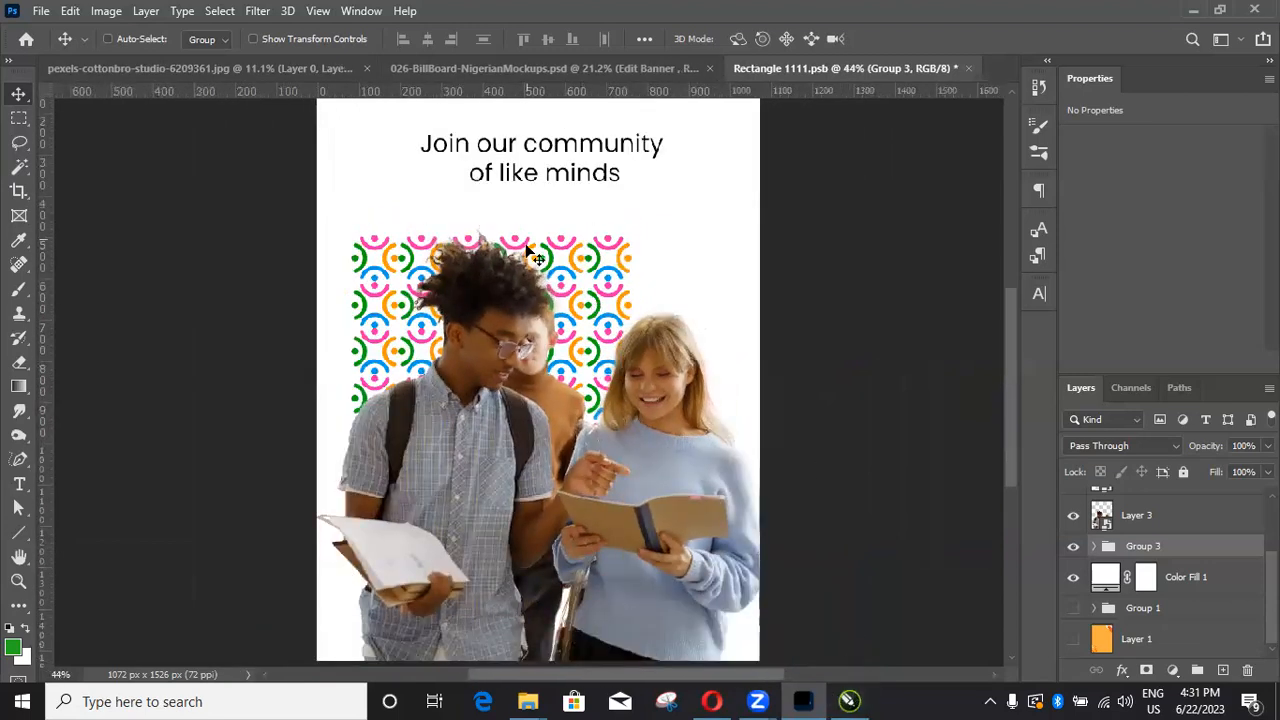
{"action": "scroll", "coordinate": [527, 252], "scroll_direction": "up", "scroll_amount": 1}
{"action": "scroll", "coordinate": [530, 254], "scroll_direction": "up", "scroll_amount": 1}
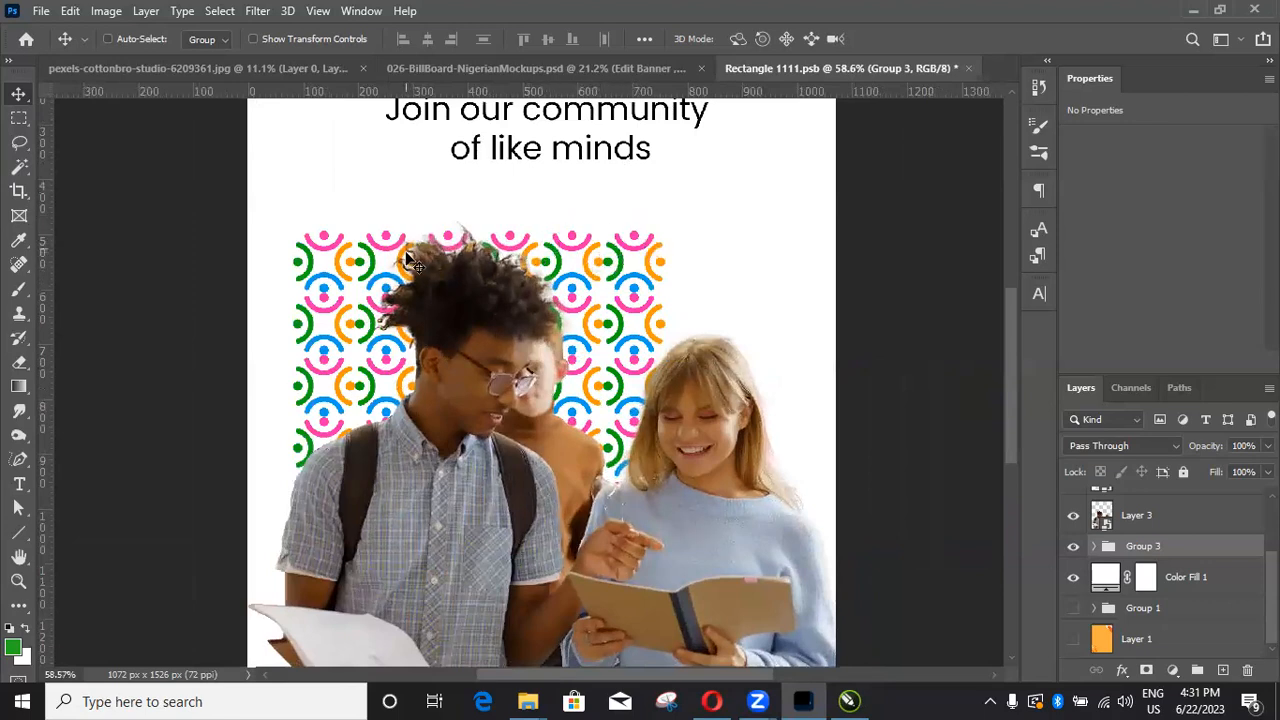
{"action": "scroll", "coordinate": [406, 260], "scroll_direction": "up", "scroll_amount": 2}
{"action": "scroll", "coordinate": [385, 258], "scroll_direction": "up", "scroll_amount": 1}
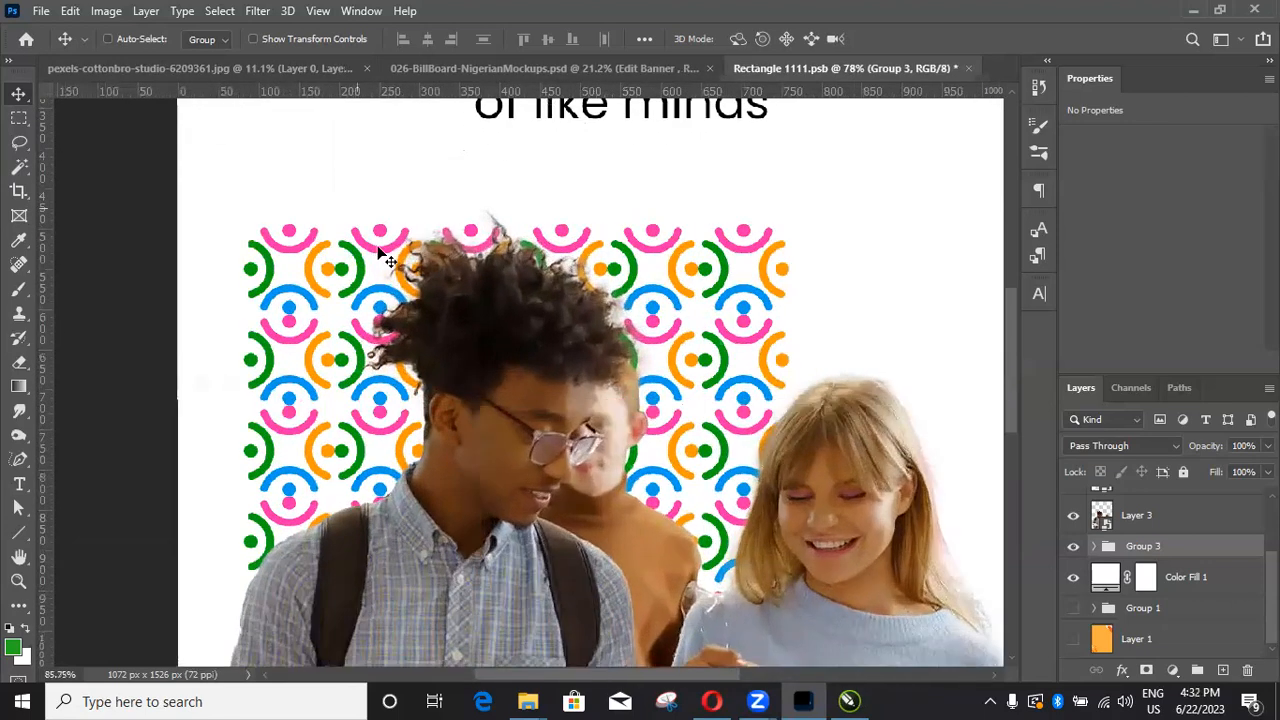
{"action": "scroll", "coordinate": [383, 252], "scroll_direction": "up", "scroll_amount": 2}
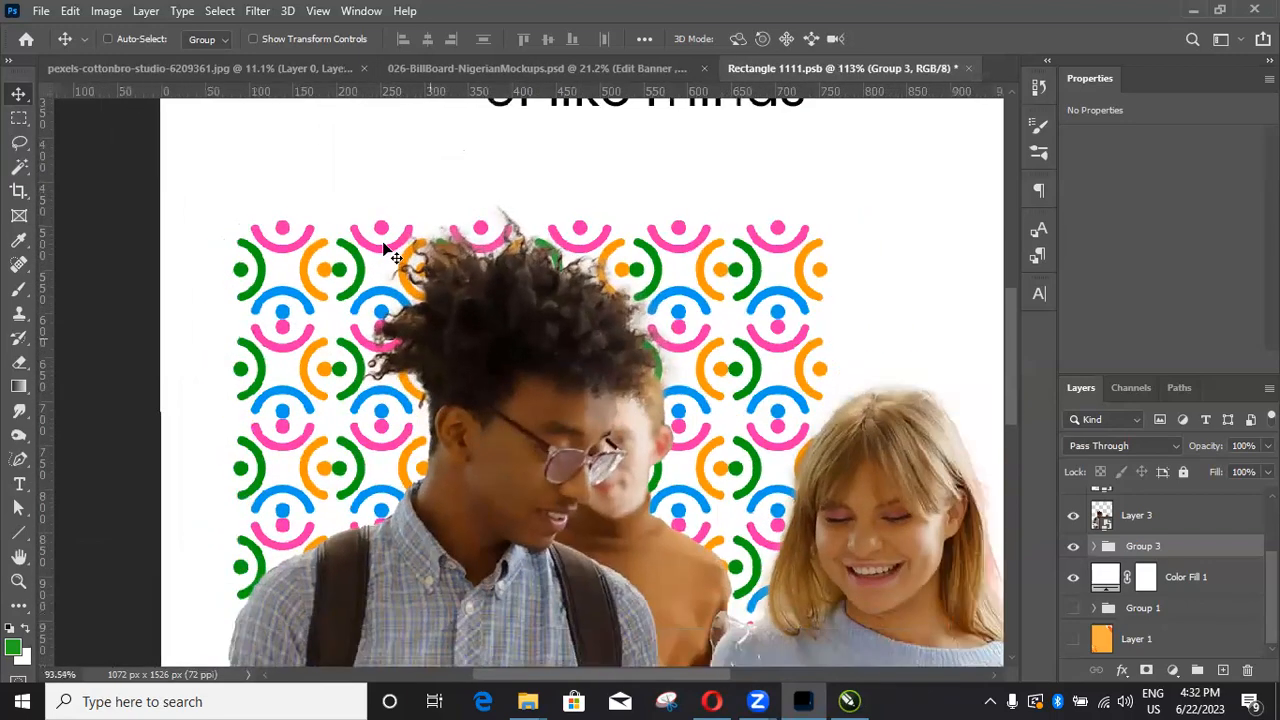
{"action": "scroll", "coordinate": [384, 250], "scroll_direction": "down", "scroll_amount": 5}
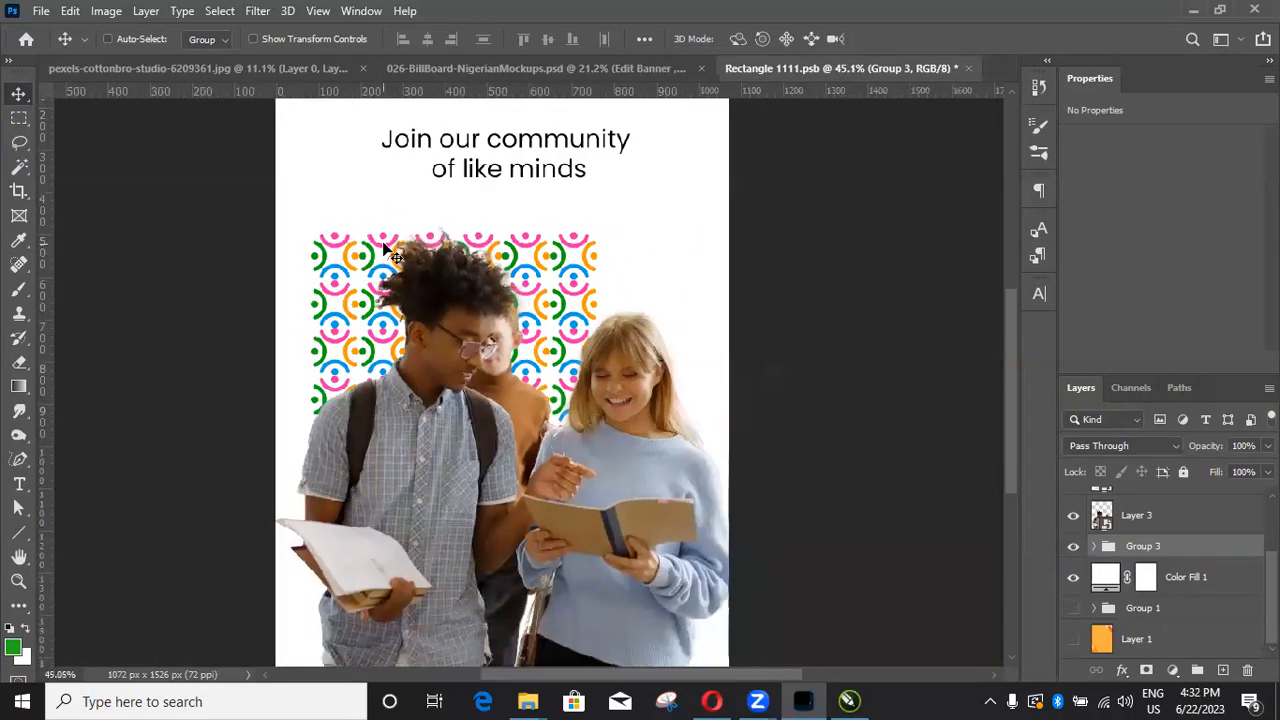
{"action": "scroll", "coordinate": [386, 251], "scroll_direction": "down", "scroll_amount": 3}
{"action": "scroll", "coordinate": [410, 288], "scroll_direction": "up", "scroll_amount": 2}
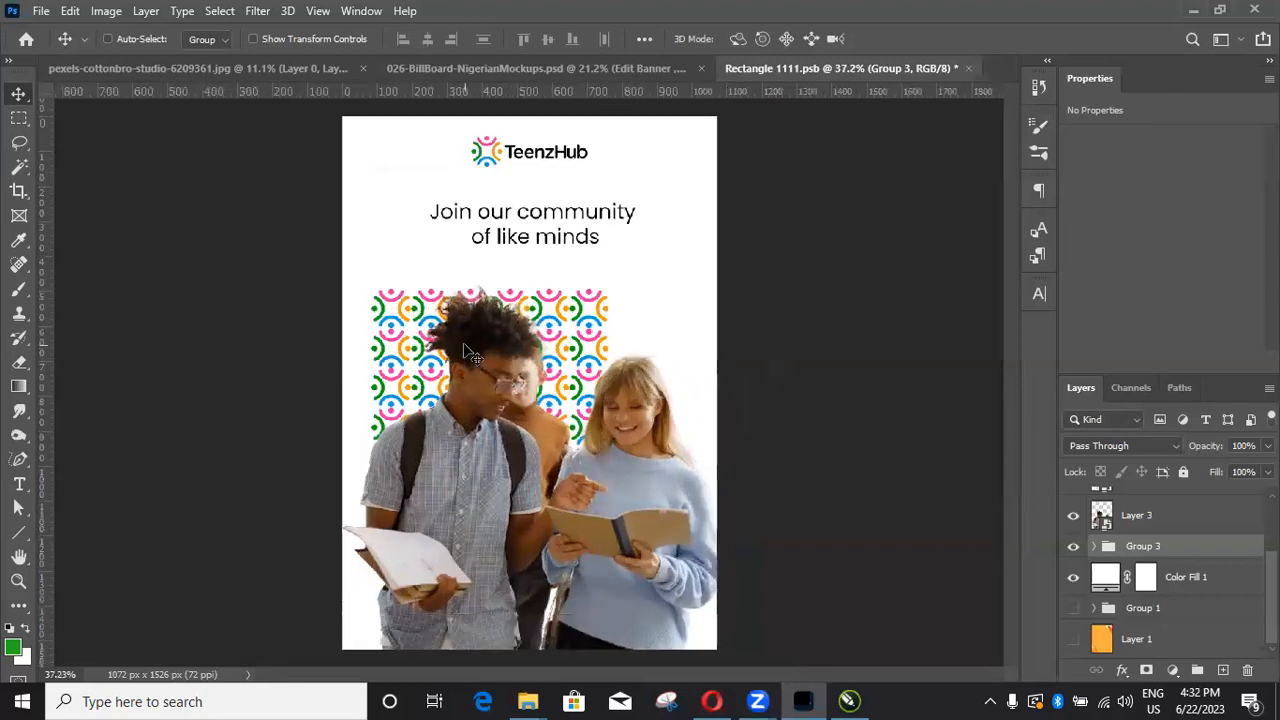
Step: Shift the icon pattern right behind the teens and enlarge it to span the banner's width from below the headline to the bottom edge
{"action": "scroll", "coordinate": [465, 352], "scroll_direction": "up", "scroll_amount": 3}
{"action": "left_click_drag", "start_coordinate": [421, 319], "coordinate": [466, 333]}
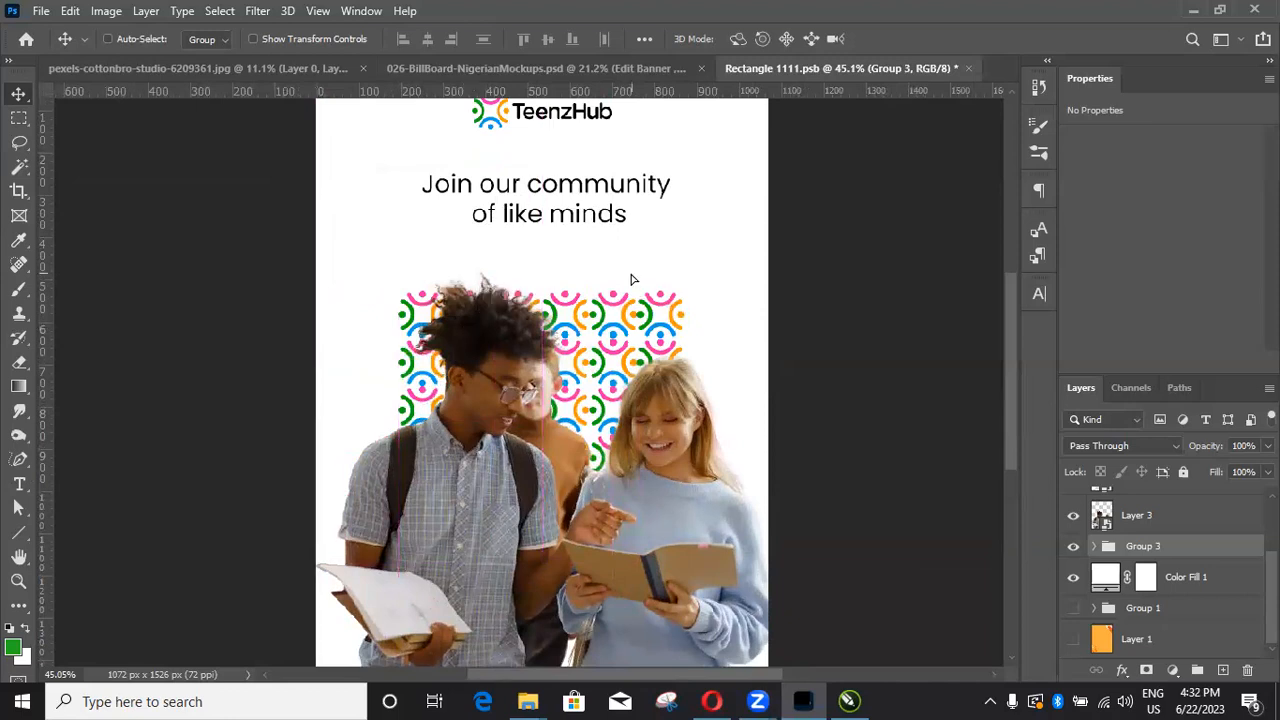
{"action": "scroll", "coordinate": [597, 362], "scroll_direction": "down", "scroll_amount": 5}
{"action": "scroll", "coordinate": [576, 434], "scroll_direction": "up", "scroll_amount": 2}
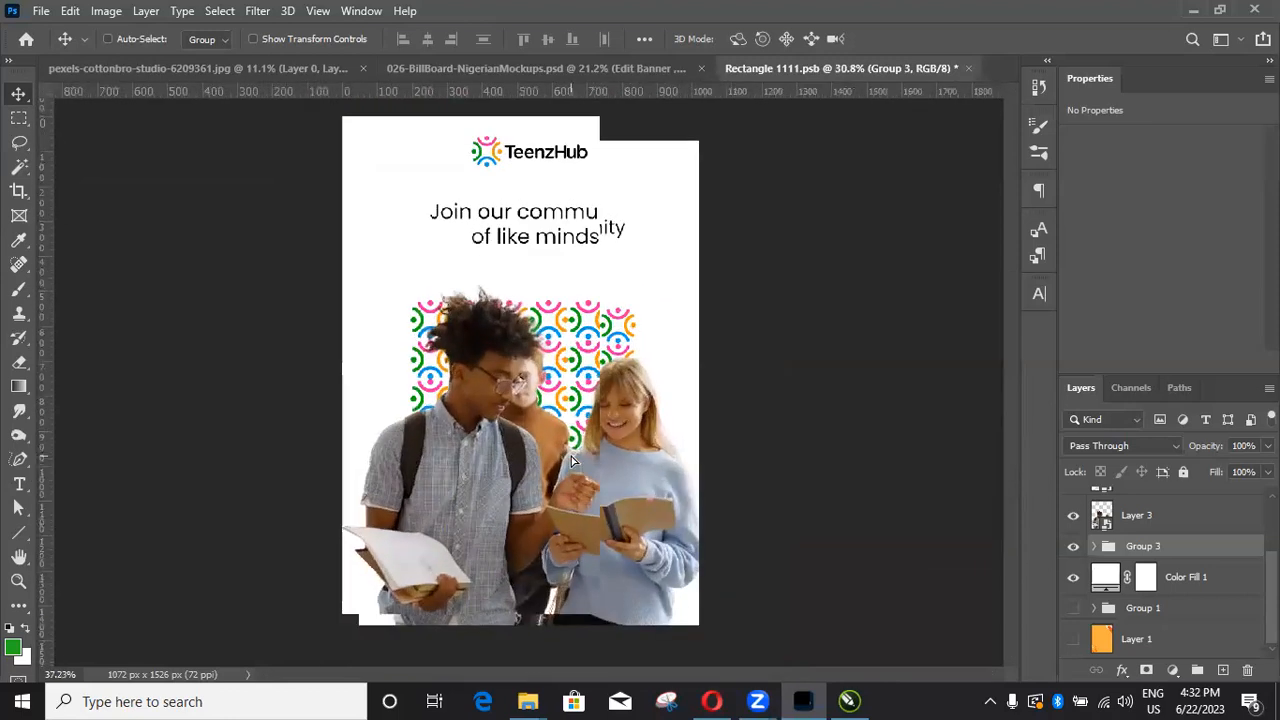
{"action": "key", "text": "ctrl+t"}
{"action": "left_click_drag", "start_coordinate": [650, 300], "coordinate": [675, 274]}
{"action": "left_click_drag", "start_coordinate": [623, 332], "coordinate": [623, 361]}
{"action": "mouse_move", "coordinate": [674, 305]}
{"action": "left_mouse_down"}
{"action": "mouse_move", "coordinate": [705, 283]}
{"action": "mouse_move", "coordinate": [666, 334]}
{"action": "mouse_move", "coordinate": [668, 357]}
{"action": "mouse_move", "coordinate": [720, 286]}
{"action": "mouse_move", "coordinate": [666, 354]}
{"action": "mouse_move", "coordinate": [719, 310]}
{"action": "mouse_move", "coordinate": [686, 319]}
{"action": "left_mouse_up"}
{"action": "key", "text": "alt+shift"}
{"action": "key", "text": "Return"}
Step: Shrink the icon pattern and align it to the banner's top-right corner, leaving just over one icon column inside the canvas
{"action": "key", "text": "ctrl+minus"}
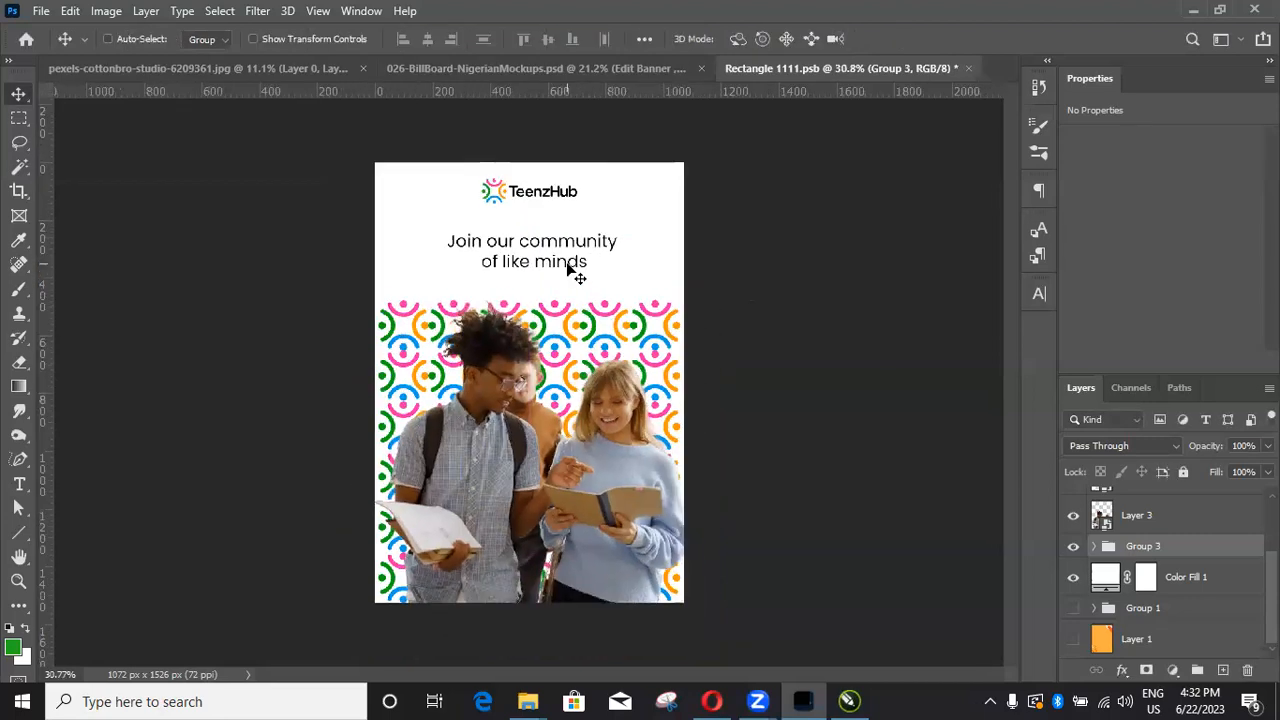
{"action": "key", "text": "ctrl+minus"}
{"action": "key", "text": "ctrl+plus"}
{"action": "scroll", "coordinate": [581, 356], "scroll_direction": "up", "scroll_amount": 2}
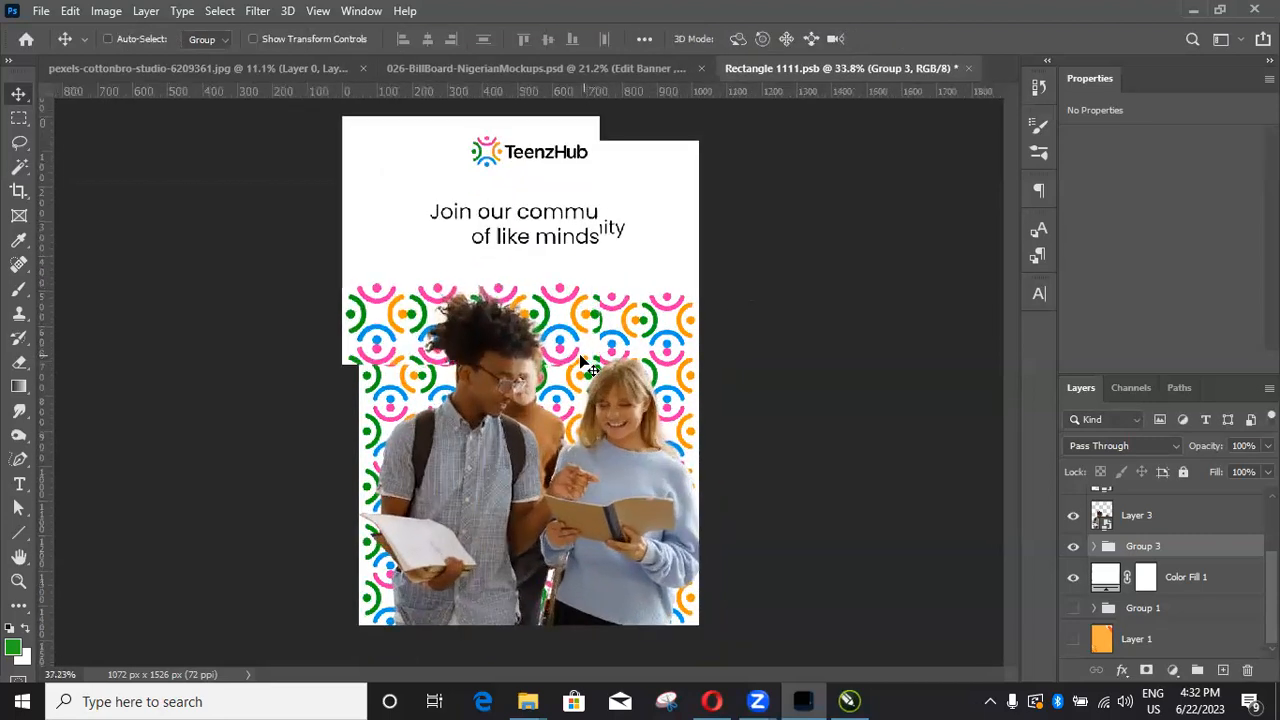
{"action": "scroll", "coordinate": [581, 356], "scroll_direction": "down", "scroll_amount": 2}
{"action": "scroll", "coordinate": [581, 357], "scroll_direction": "down", "scroll_amount": 1}
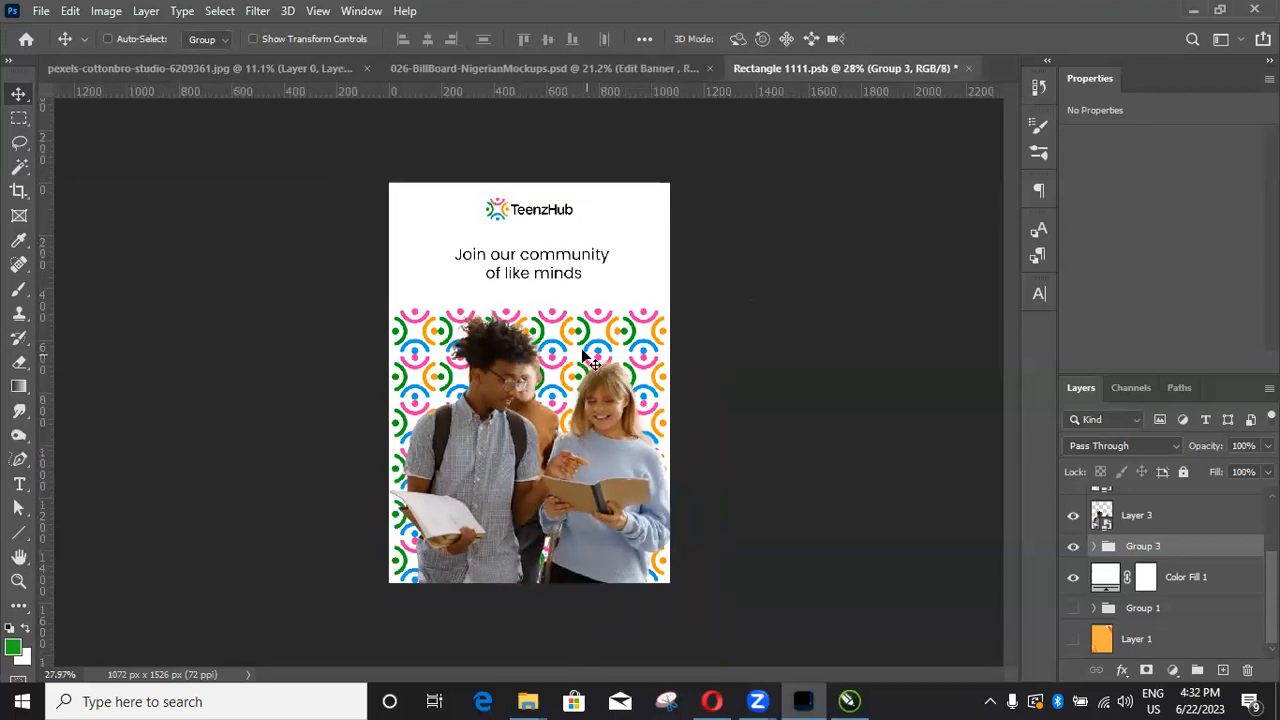
{"action": "left_click_drag", "start_coordinate": [581, 362], "coordinate": [771, 343]}
{"action": "left_click_drag", "start_coordinate": [749, 289], "coordinate": [748, 212]}
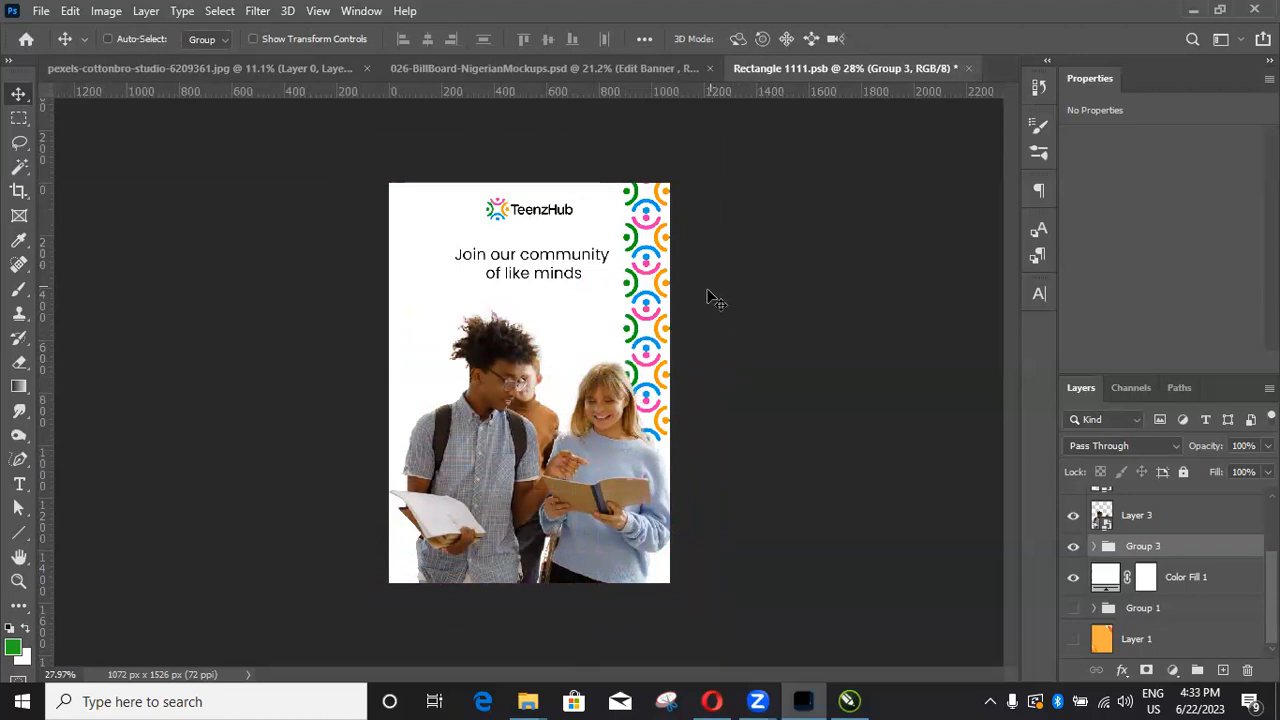
{"action": "left_click_drag", "start_coordinate": [690, 307], "coordinate": [767, 227]}
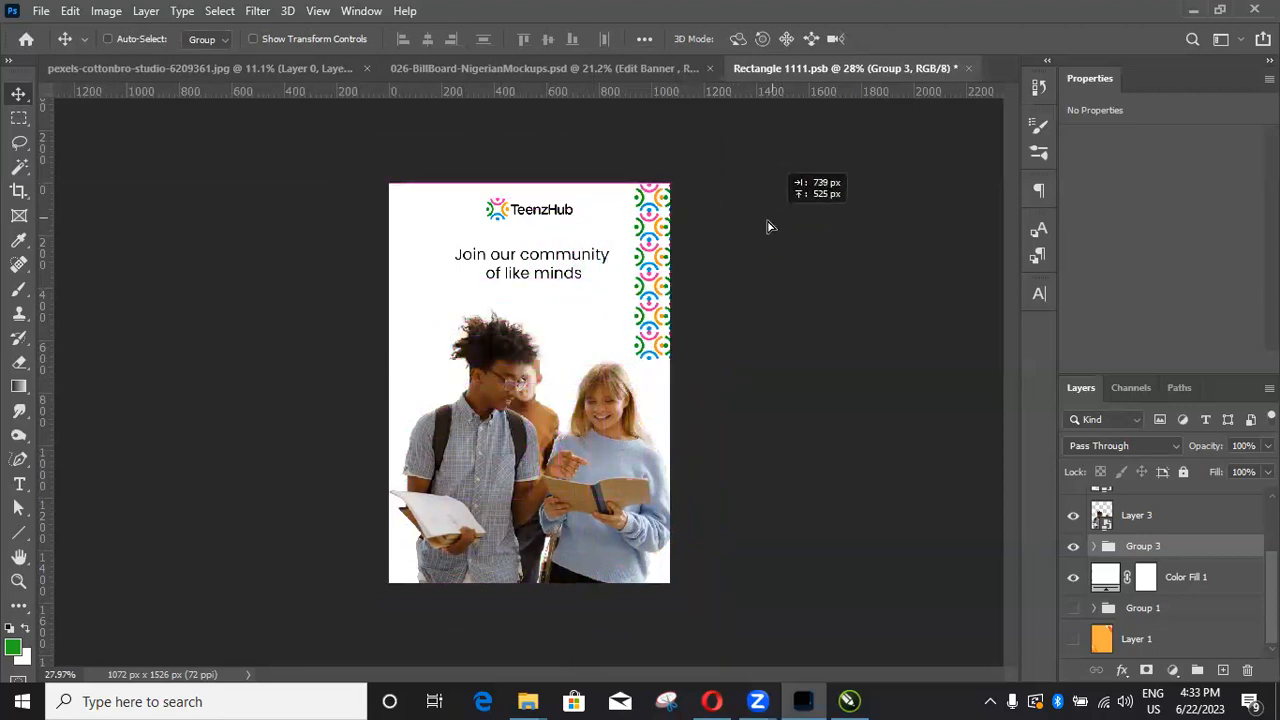
Step: Duplicate the pattern strip twice down the banner's right edge to the bottom and group the three pieces
{"action": "key", "text": "ctrl+j"}
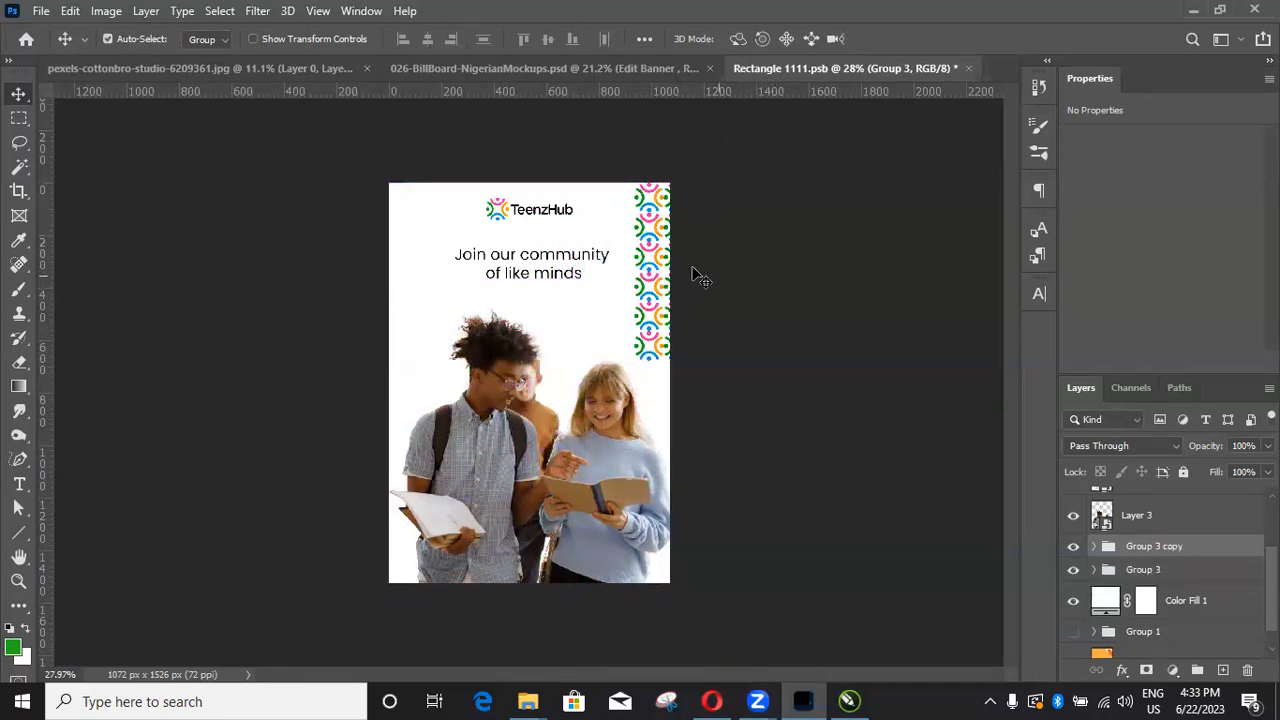
{"action": "left_click_drag", "start_coordinate": [678, 375], "coordinate": [695, 430]}
{"action": "key", "text": "ctrl+j"}
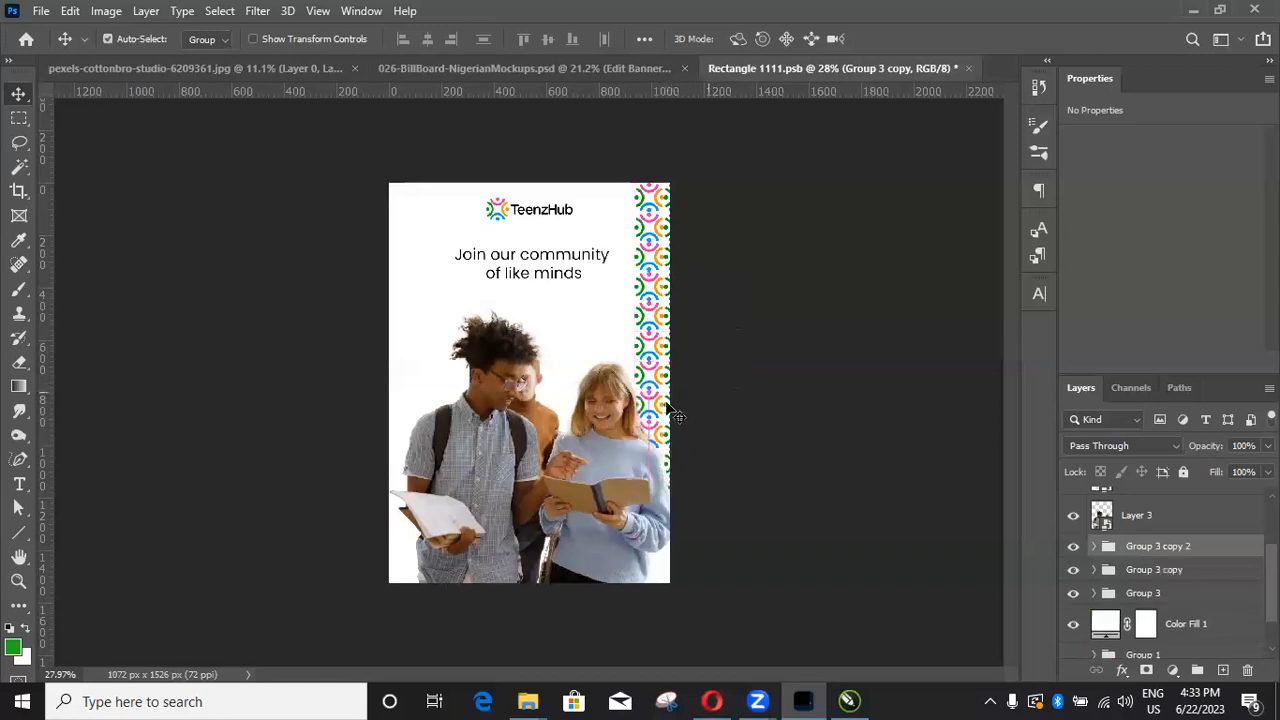
{"action": "left_click_drag", "start_coordinate": [659, 489], "coordinate": [673, 553]}
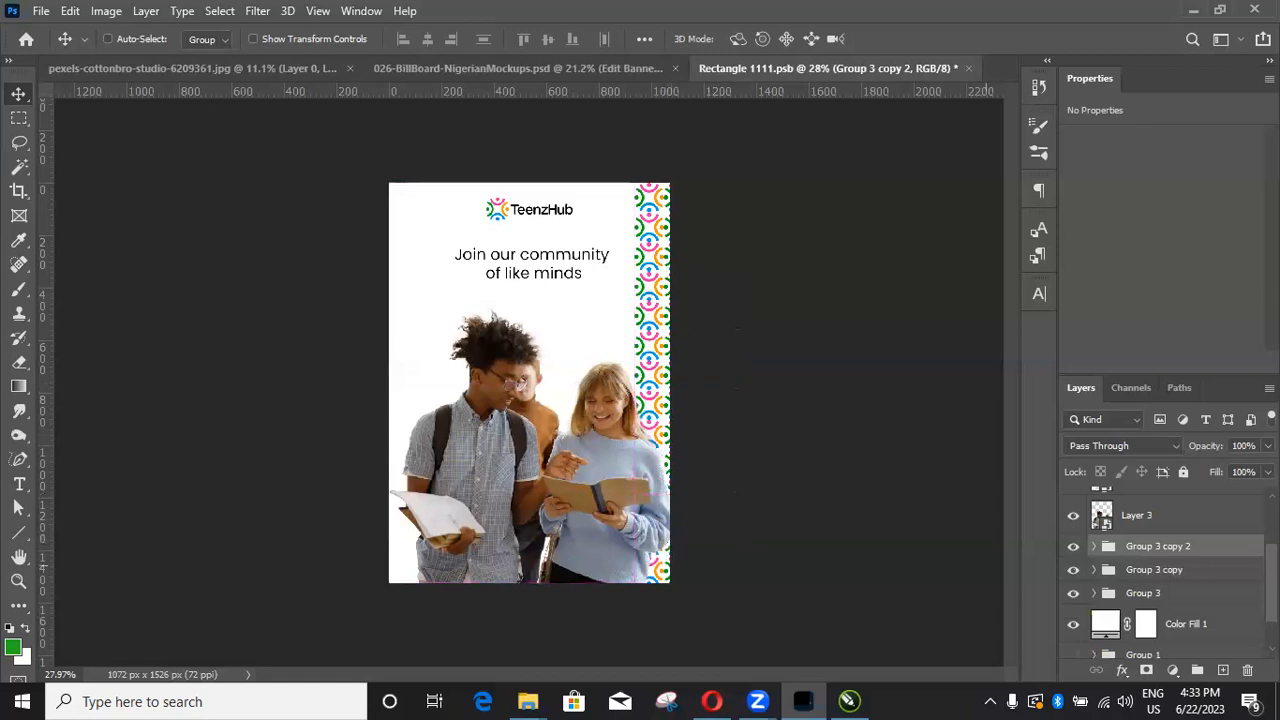
{"action": "left_click", "coordinate": [1196, 596], "text": "shift"}
{"action": "key", "text": "ctrl+g"}
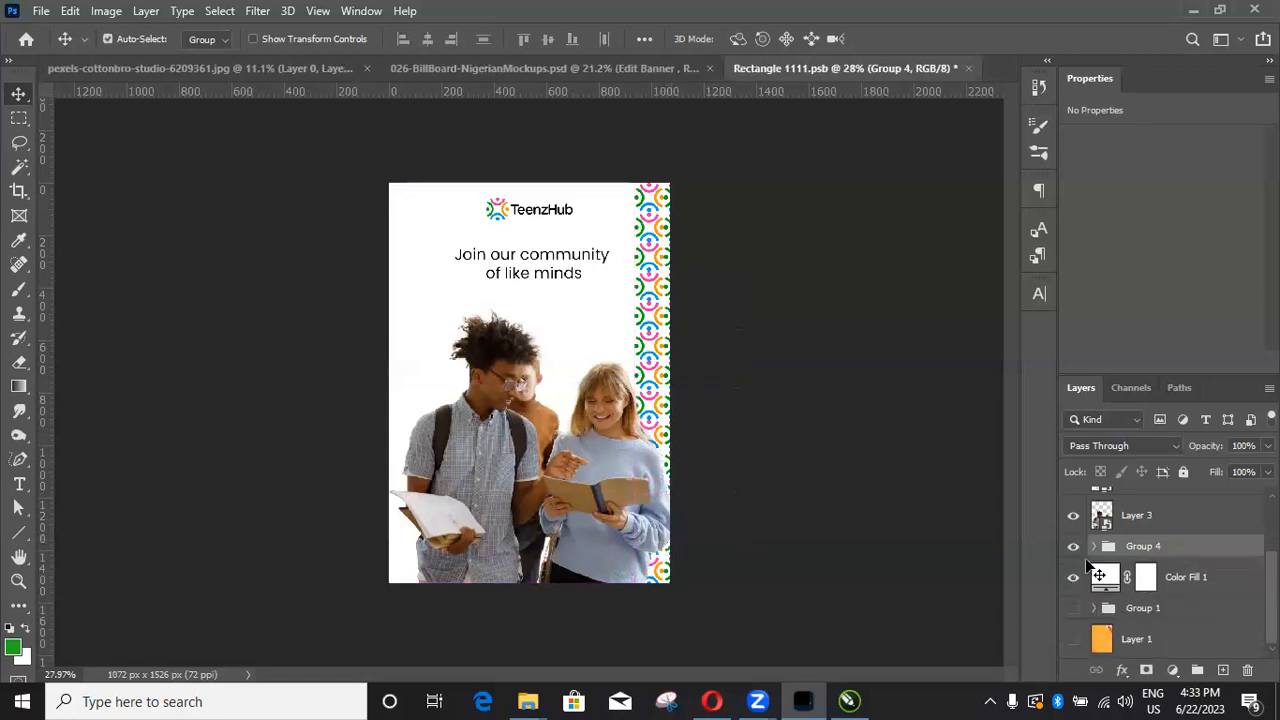
Step: Duplicate the icon pattern group onto the banner's left edge and nudge it outward until about one icon column shows
{"action": "key", "text": "ctrl+j"}
{"action": "left_click_drag", "start_coordinate": [649, 364], "coordinate": [400, 372]}
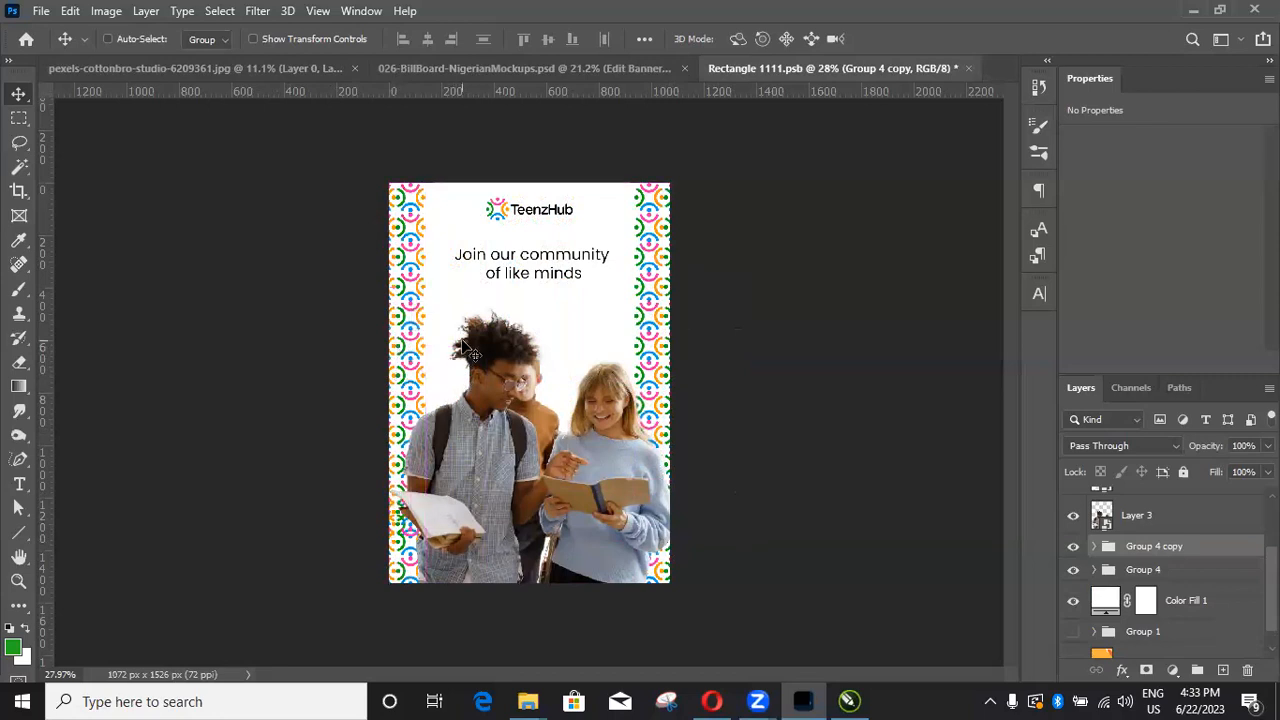
{"action": "scroll", "coordinate": [470, 346], "scroll_direction": "down", "scroll_amount": 2}
{"action": "scroll", "coordinate": [568, 351], "scroll_direction": "up", "scroll_amount": 2}
{"action": "key", "text": "shift+Left"}
{"action": "key", "text": "shift+Left"}
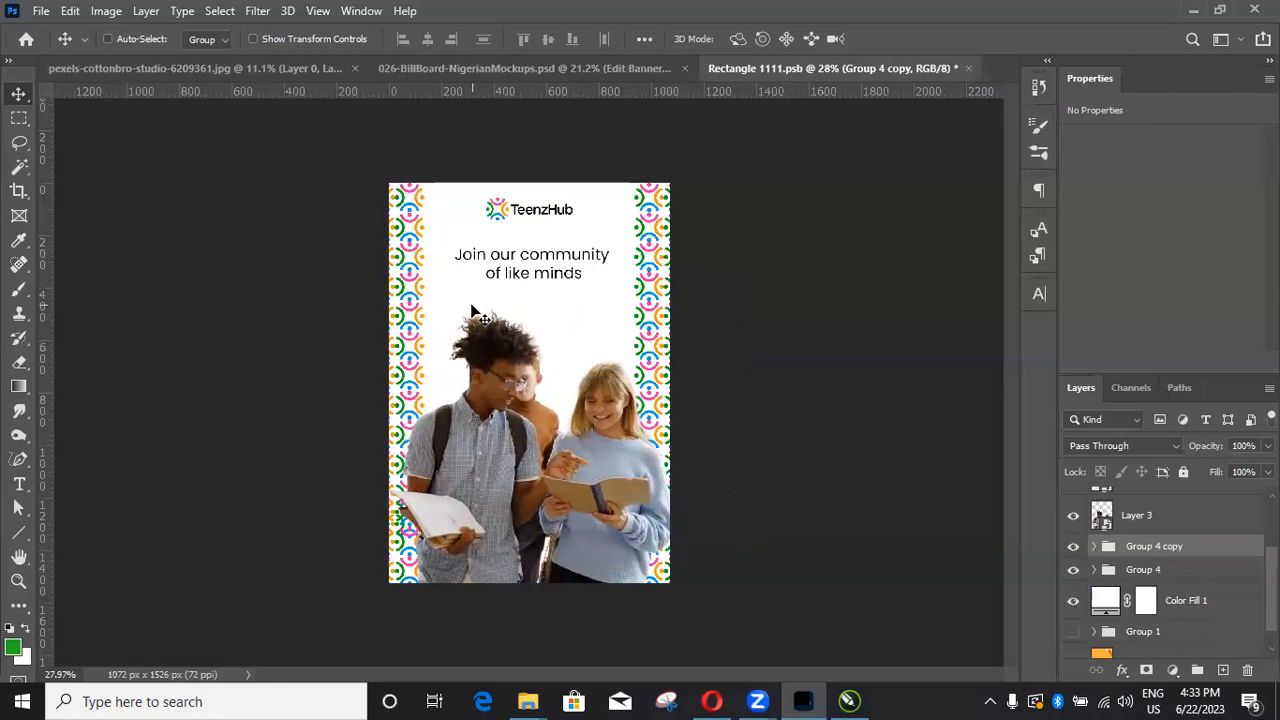
{"action": "scroll", "coordinate": [548, 197], "scroll_direction": "up", "scroll_amount": 1}
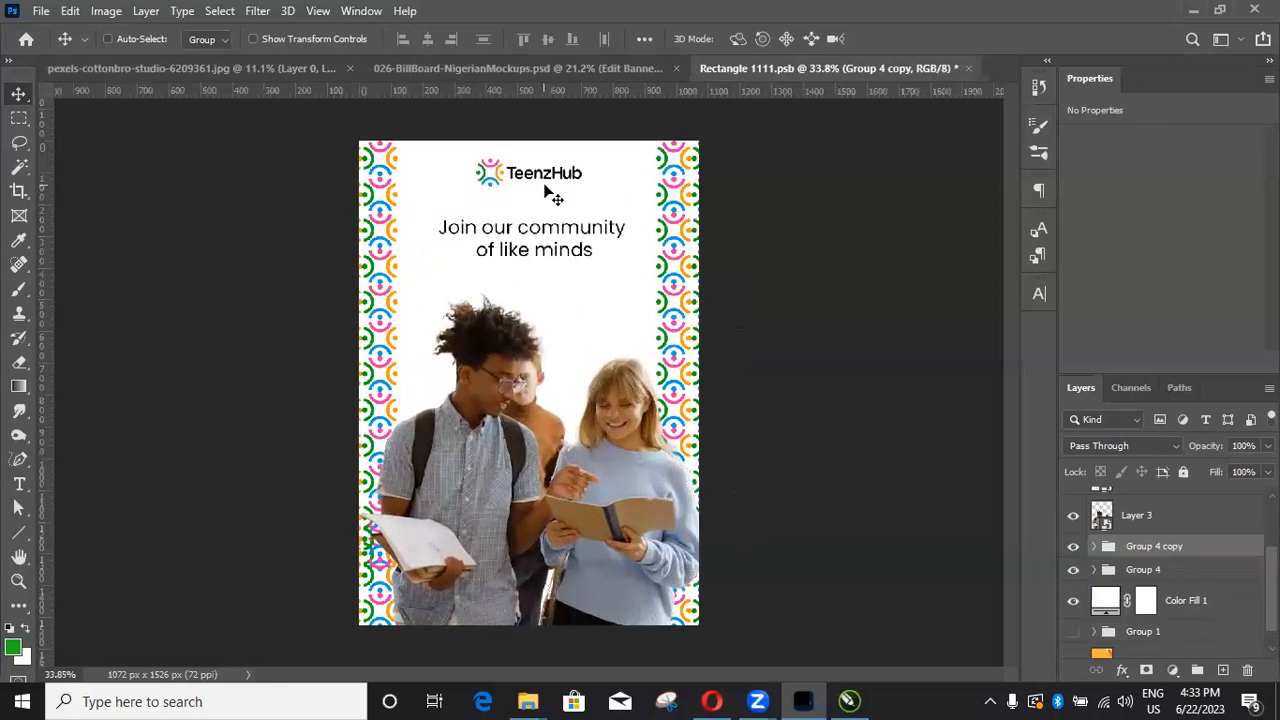
{"action": "key", "text": "Left"}
{"action": "key", "text": "Left"}
{"action": "key", "text": "Left"}
{"action": "key", "text": "Left"}
{"action": "key", "text": "Left"}
{"action": "key", "text": "Left"}
{"action": "key", "text": "Left"}
{"action": "key", "text": "Left"}
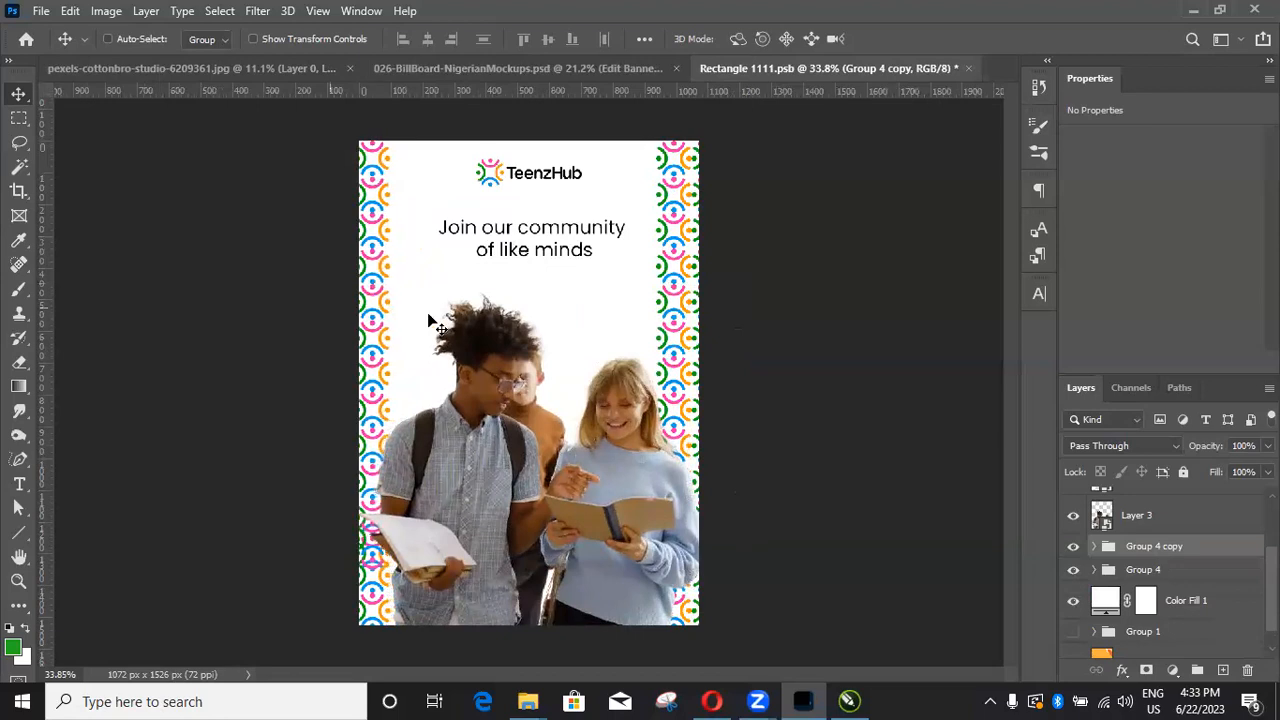
Step: Nudge the right-hand icon pattern group outward so its strip is about as narrow as the left one
{"action": "left_click", "coordinate": [676, 300], "text": "ctrl"}
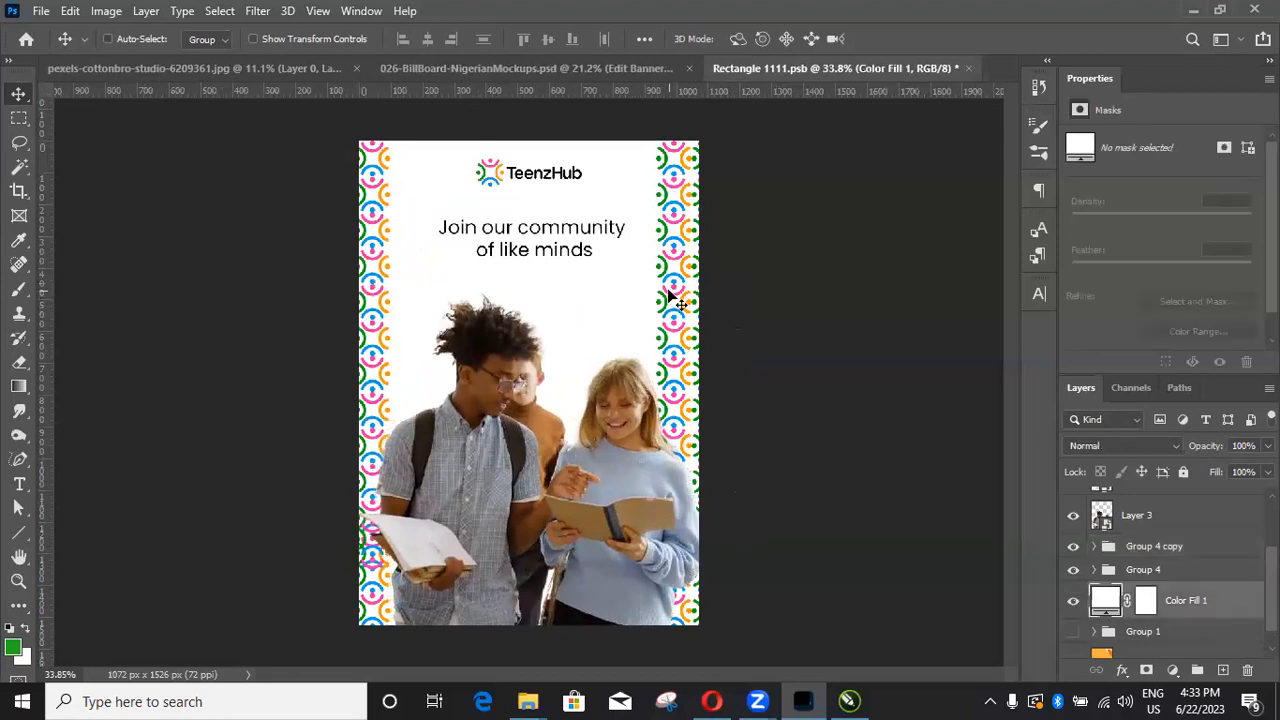
{"action": "key", "text": "ctrl"}
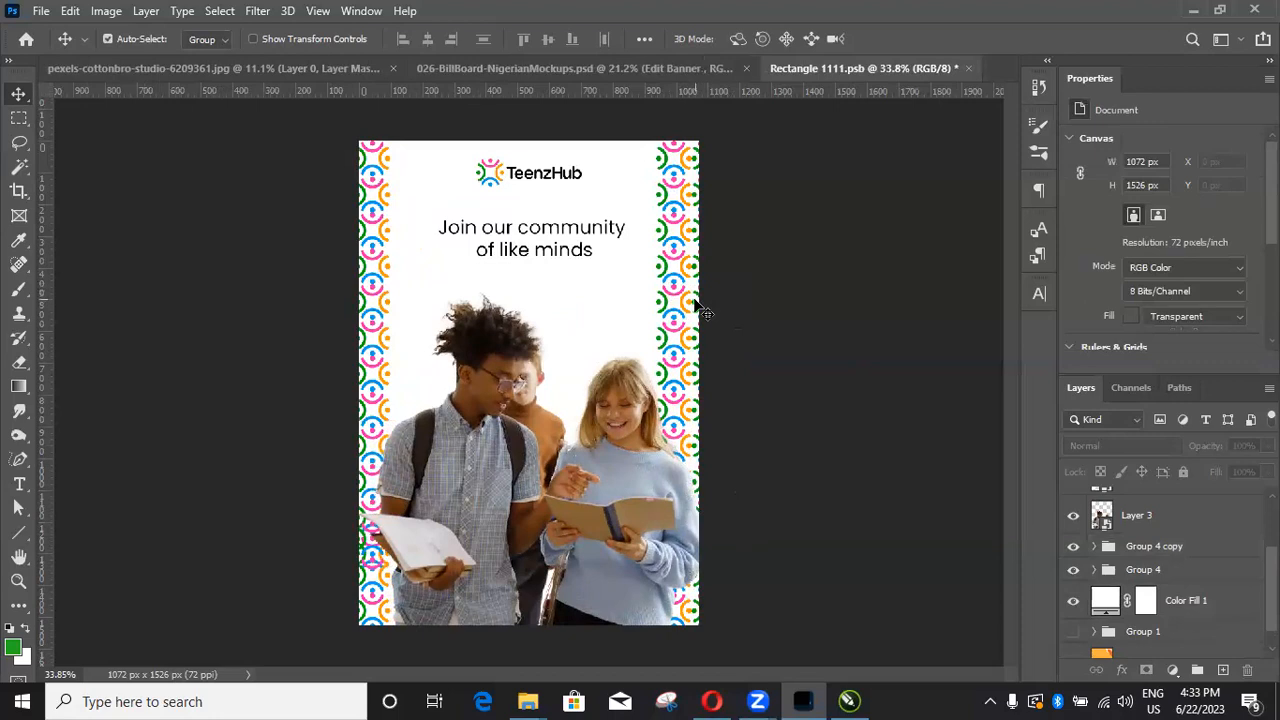
{"action": "left_click", "coordinate": [686, 300], "text": "ctrl"}
{"action": "key", "text": "Right"}
{"action": "key", "text": "Right"}
{"action": "key", "text": "Right"}
{"action": "key", "text": "Right"}
{"action": "key", "text": "Right"}
{"action": "key", "text": "Right"}
{"action": "key", "text": "Right"}
{"action": "key", "text": "Right"}
{"action": "key", "text": "Right"}
{"action": "key", "text": "Right"}
{"action": "key", "text": "Right"}
{"action": "key", "text": "Right"}
{"action": "key", "text": "Right"}
{"action": "key", "text": "Right"}
{"action": "key", "text": "Right"}
{"action": "key", "text": "Right"}
{"action": "key", "text": "Right"}
{"action": "key", "text": "Right"}
{"action": "key", "text": "Right"}
{"action": "key", "text": "Right"}
{"action": "key", "text": "Right"}
{"action": "key", "text": "Right"}
{"action": "key", "text": "Right"}
{"action": "key", "text": "Right"}
{"action": "key", "text": "Right"}
{"action": "key", "text": "Right"}
{"action": "key", "text": "Right"}
{"action": "key", "text": "Right"}
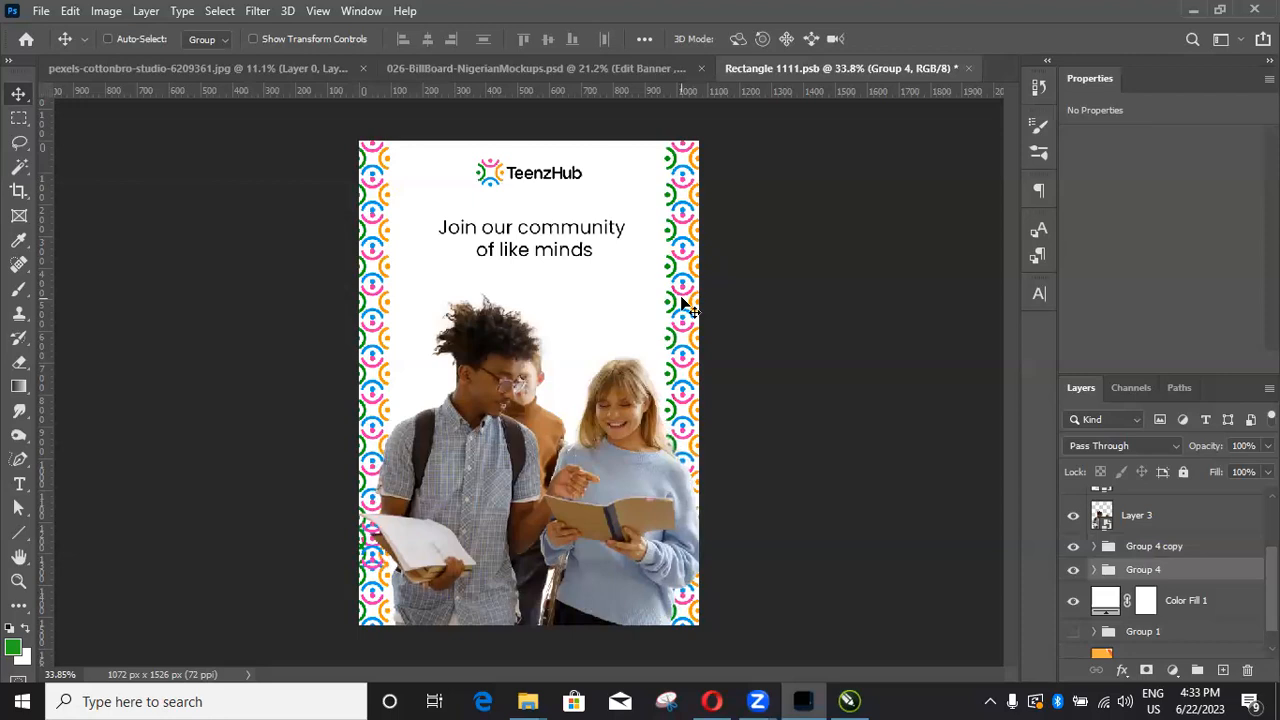
Step: Set the headline "Join our community of like minds" to Poppins SemiBold
{"action": "left_click", "coordinate": [581, 240], "text": "ctrl"}
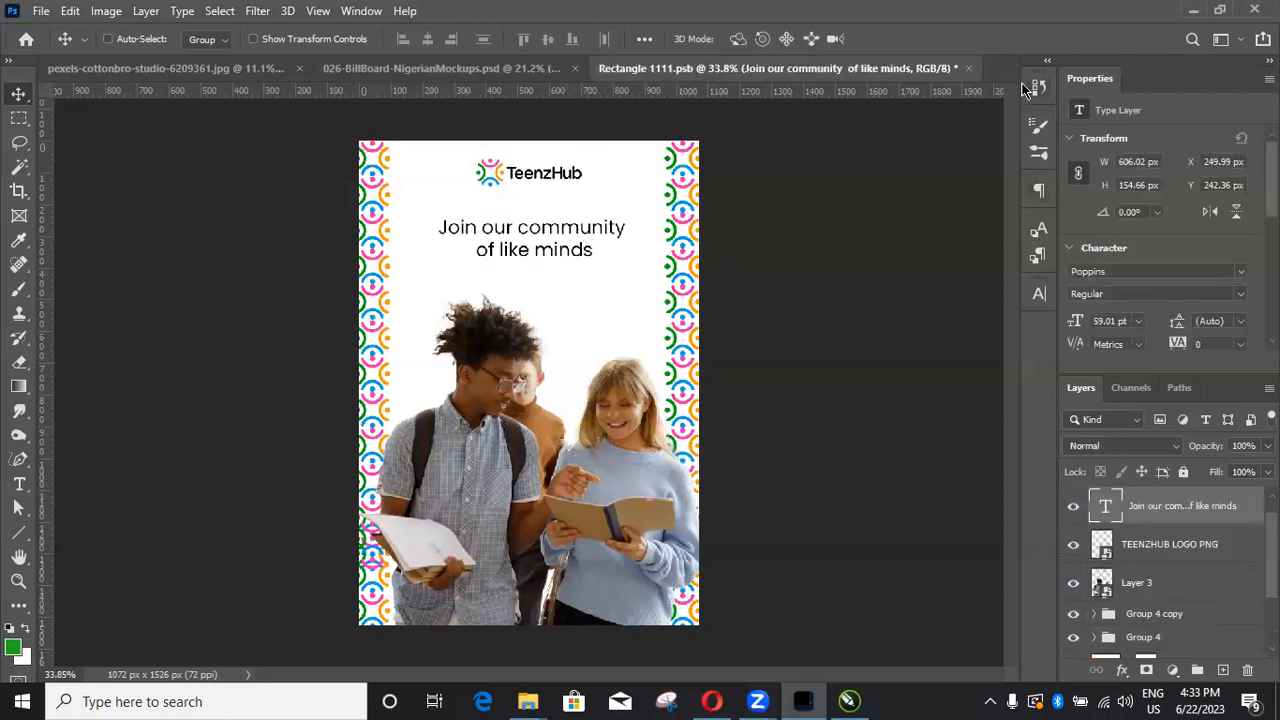
{"action": "left_click", "coordinate": [1039, 294]}
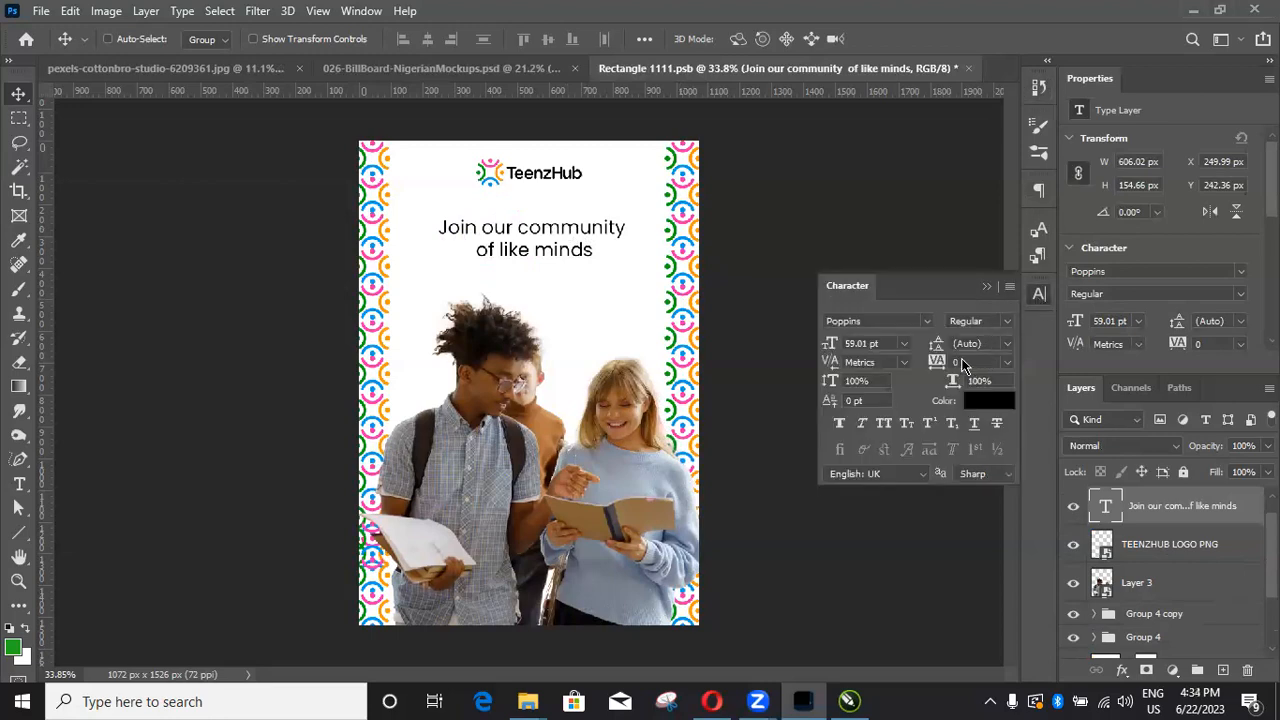
{"action": "left_click", "coordinate": [1008, 321]}
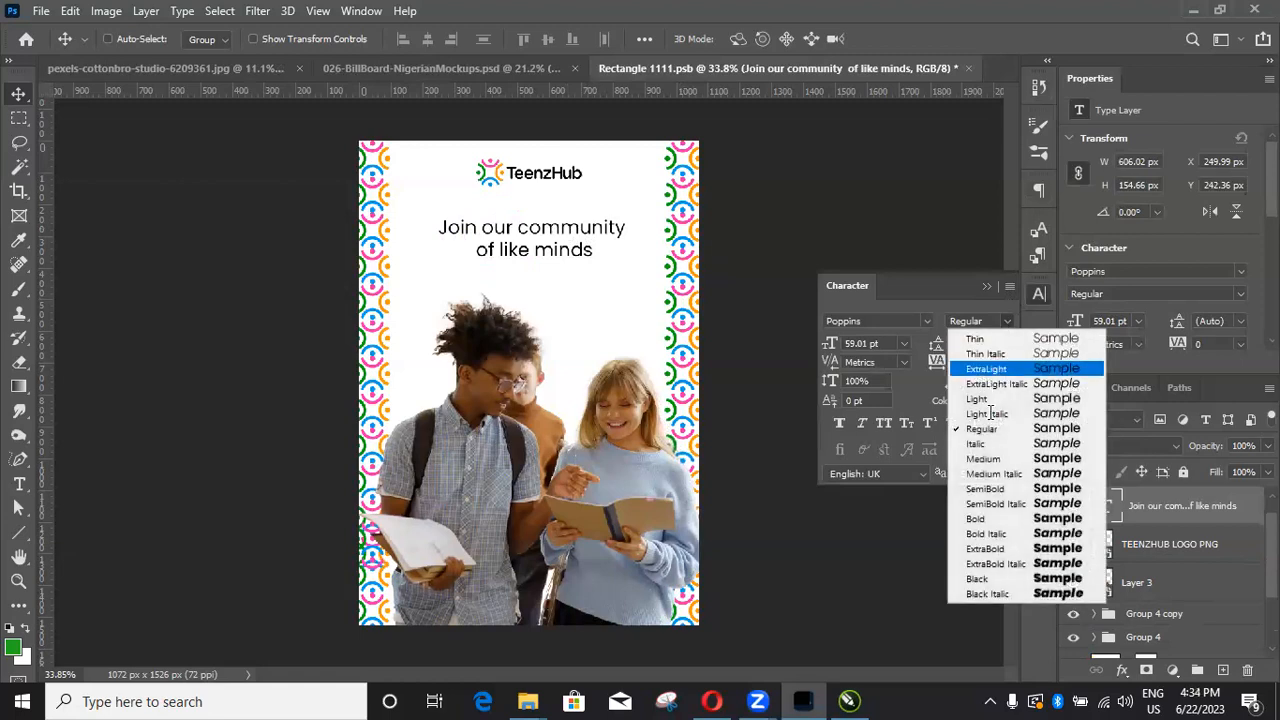
{"action": "left_click", "coordinate": [990, 488]}
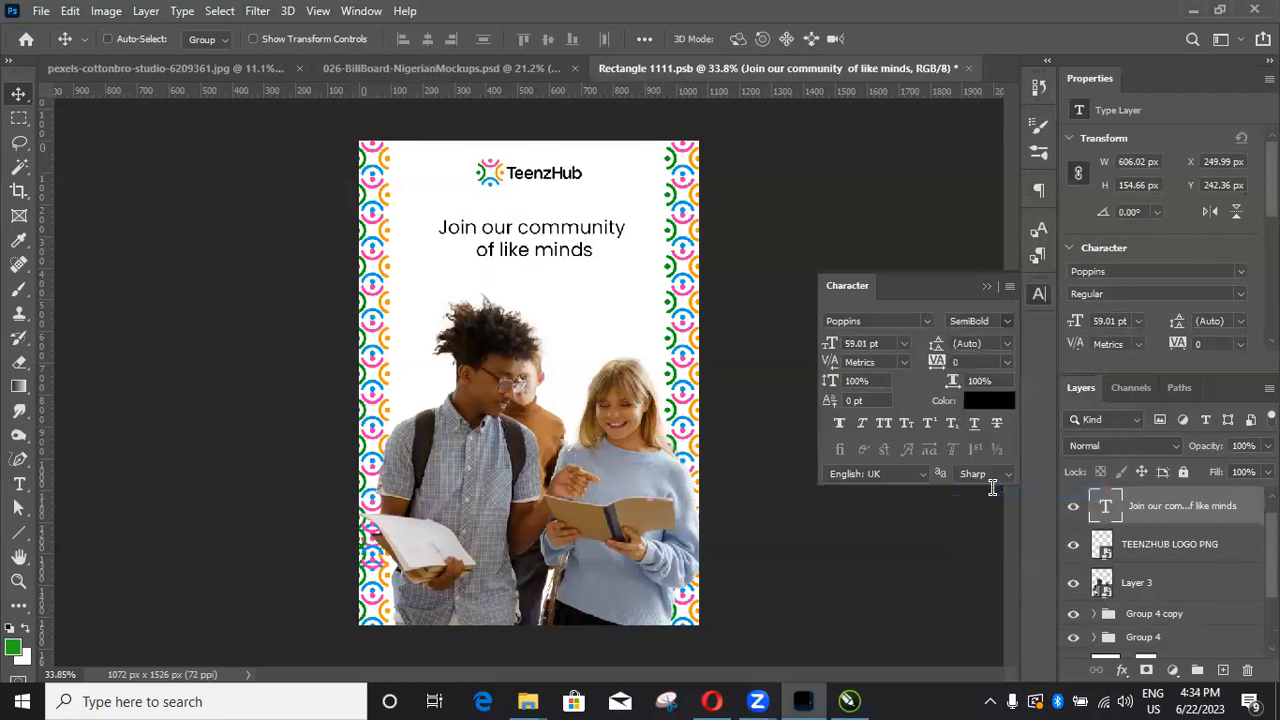
{"action": "left_click", "coordinate": [990, 286]}
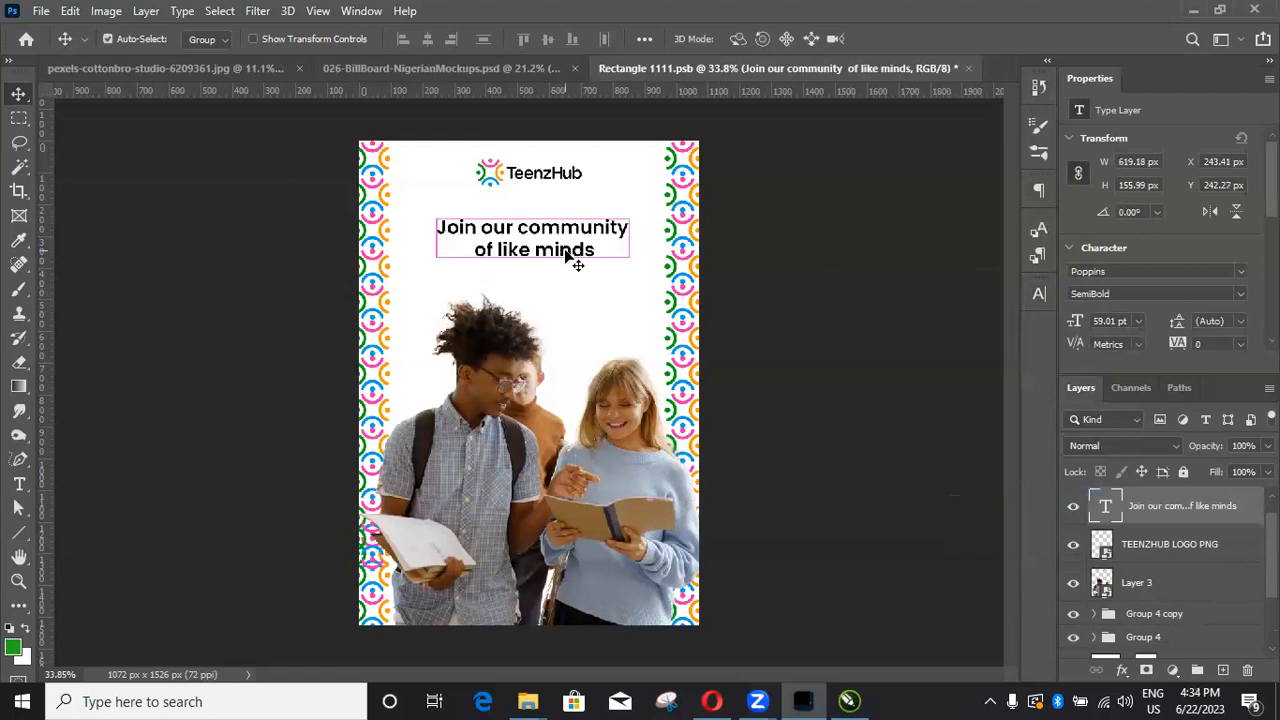
Step: Enlarge the headline to about 114%, keeping it centered between the two pattern strips
{"action": "key", "text": "ctrl+t"}
{"action": "left_click_drag", "start_coordinate": [633, 217], "coordinate": [640, 210]}
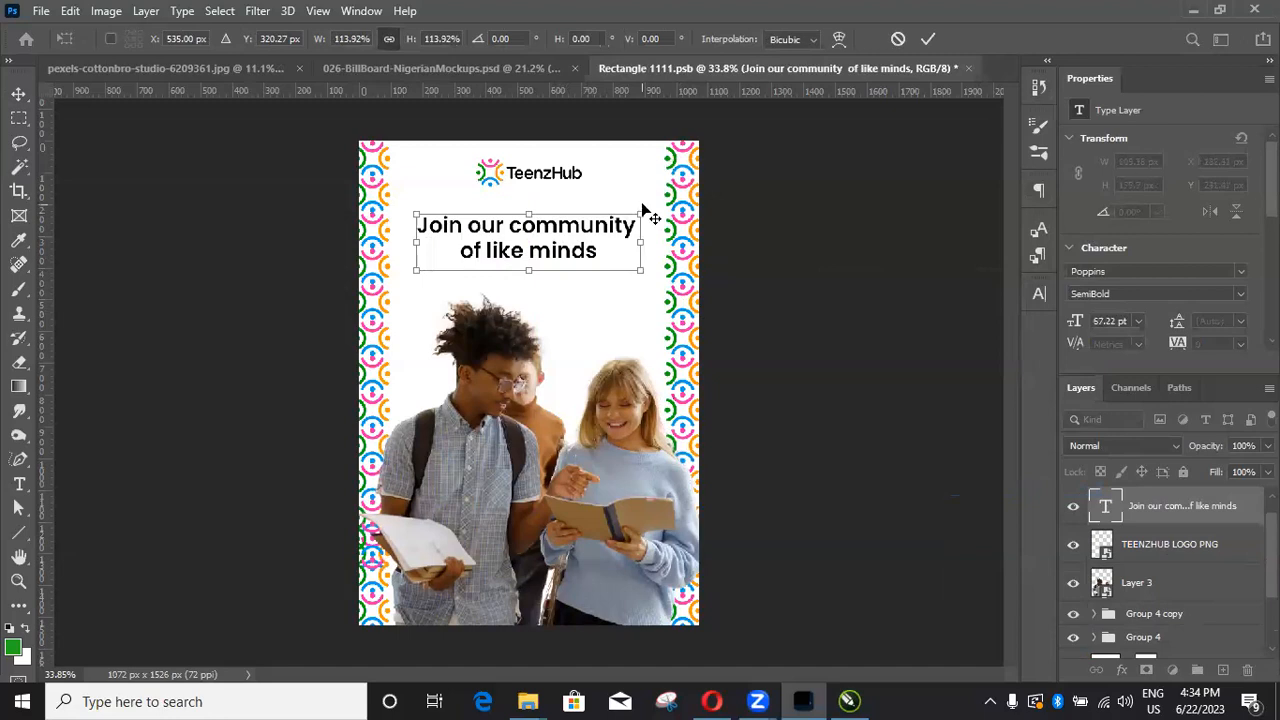
{"action": "key", "text": "Return"}
{"action": "scroll", "coordinate": [1180, 605], "scroll_direction": "down", "scroll_amount": 2}
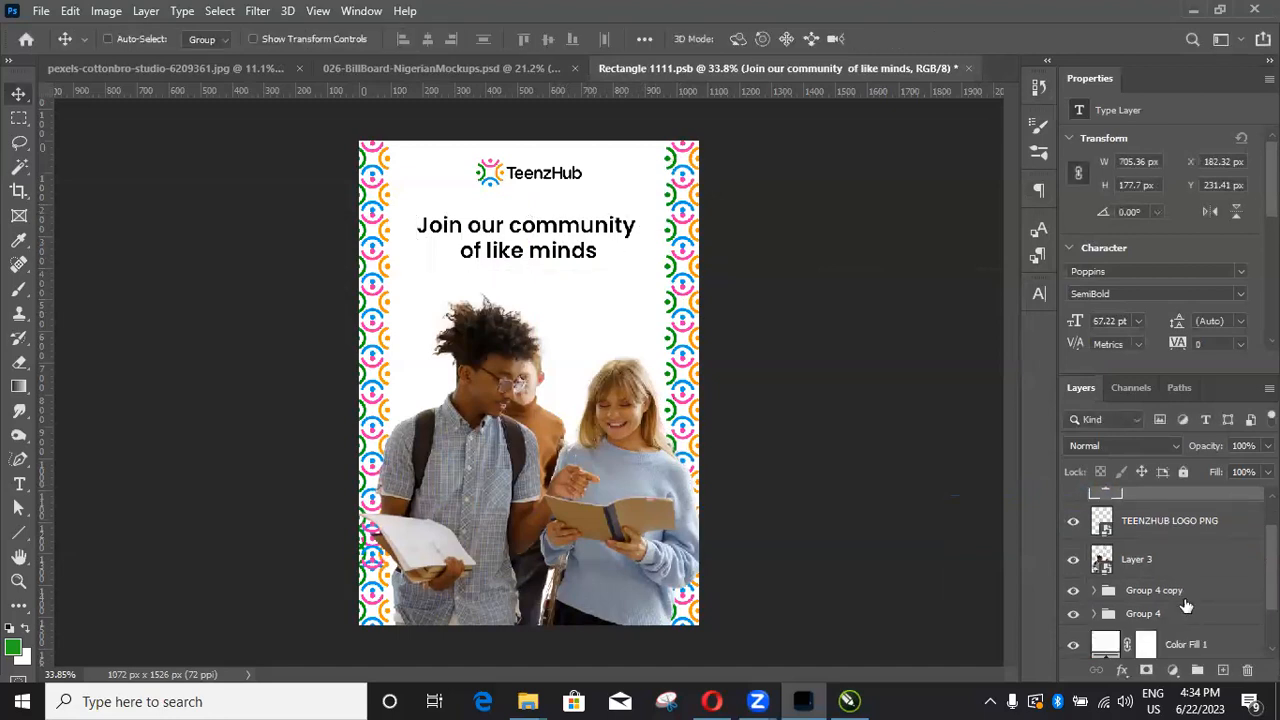
Step: Save the banner's smart object contents and switch to the 026-BillBoard-NigerianMockups.psd document
{"action": "left_click", "coordinate": [540, 186]}
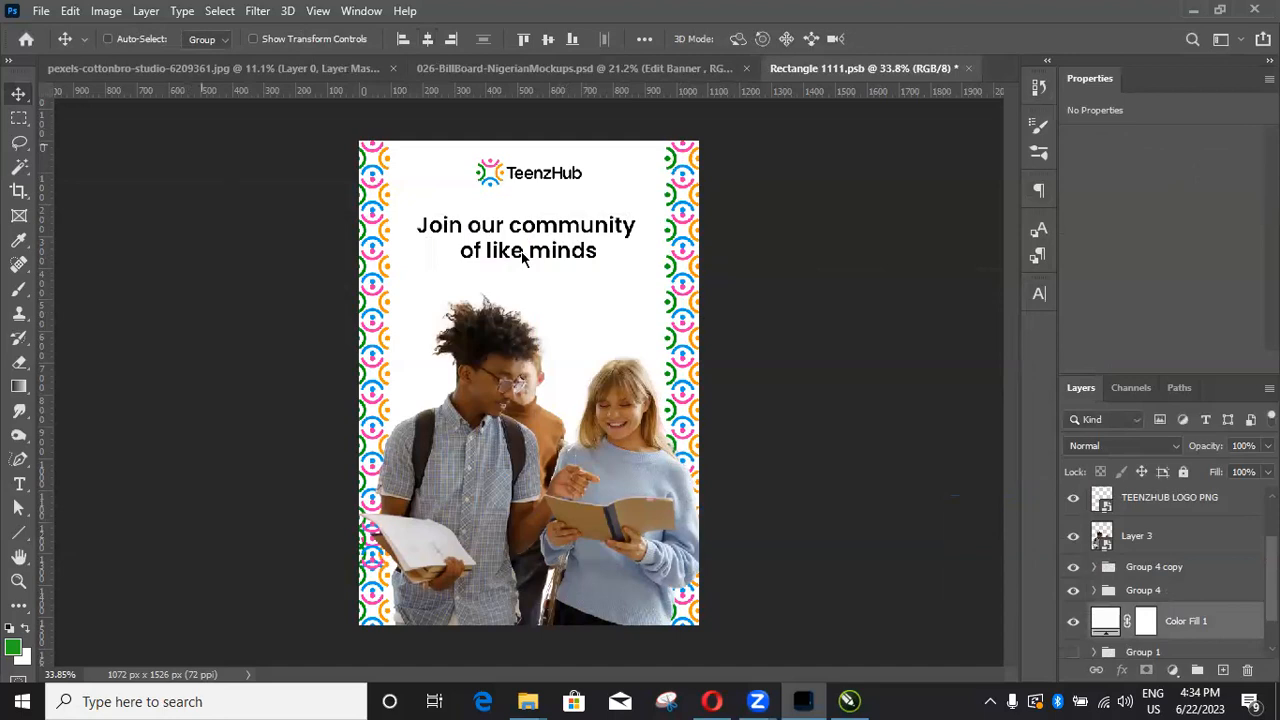
{"action": "scroll", "coordinate": [526, 253], "scroll_direction": "down", "scroll_amount": 3}
{"action": "scroll", "coordinate": [546, 405], "scroll_direction": "up", "scroll_amount": 3}
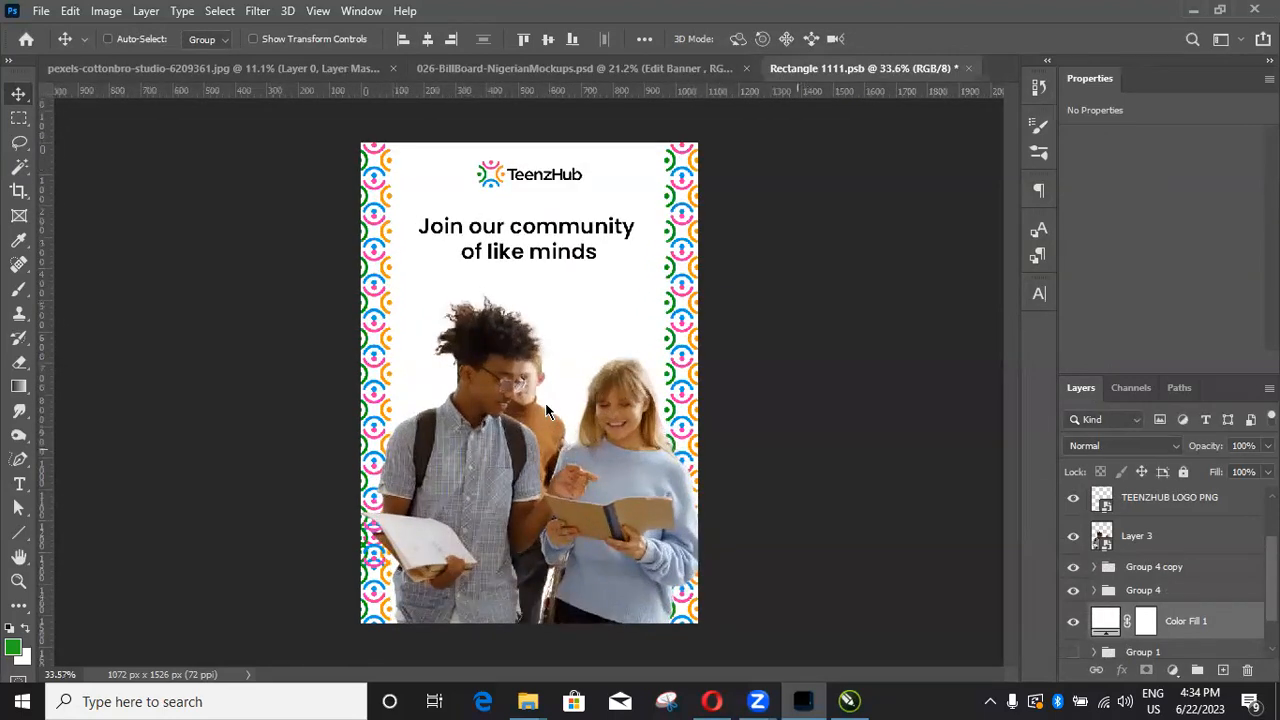
{"action": "scroll", "coordinate": [1233, 545], "scroll_direction": "up", "scroll_amount": 2}
{"action": "scroll", "coordinate": [680, 385], "scroll_direction": "up", "scroll_amount": 1}
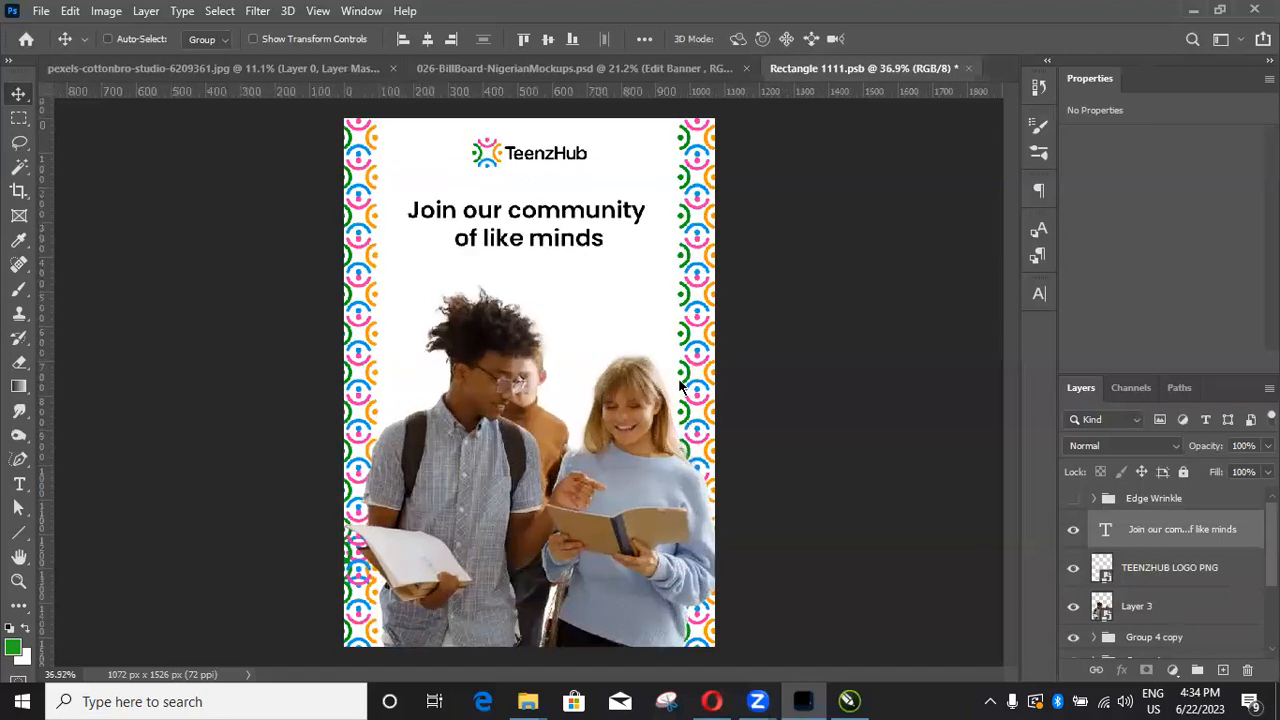
{"action": "scroll", "coordinate": [658, 338], "scroll_direction": "down", "scroll_amount": 2}
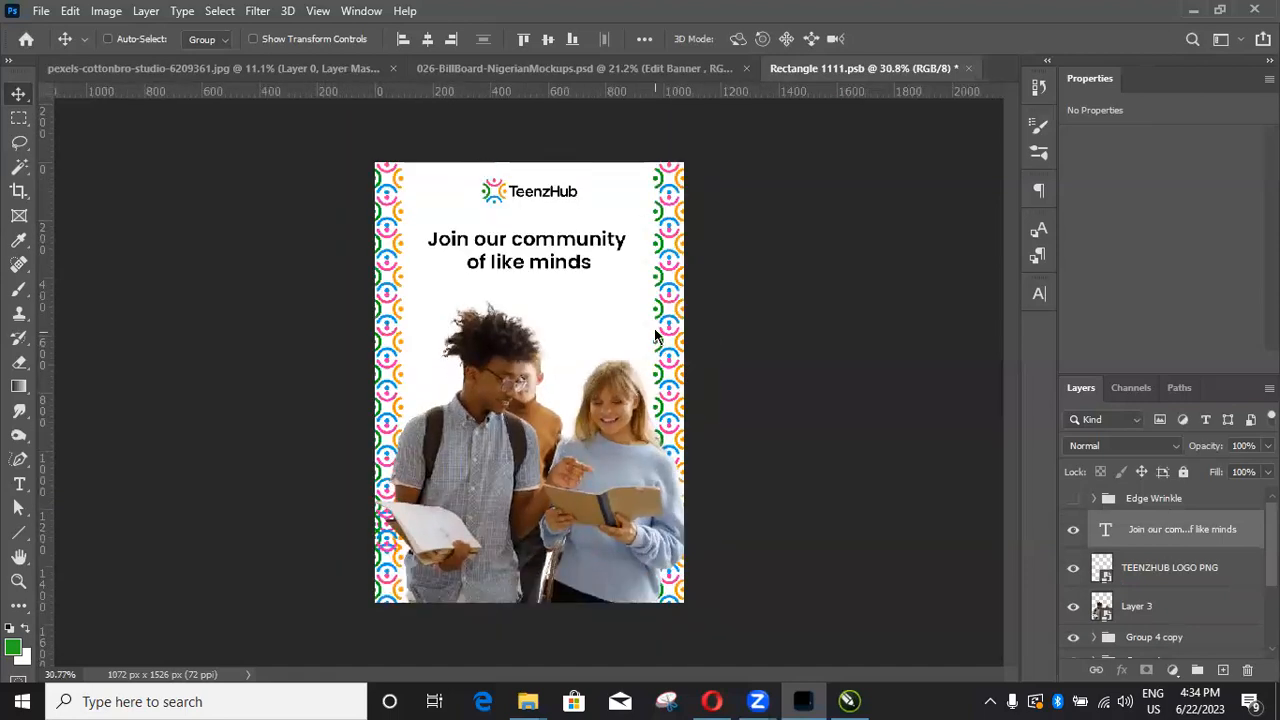
{"action": "scroll", "coordinate": [657, 337], "scroll_direction": "down", "scroll_amount": 2}
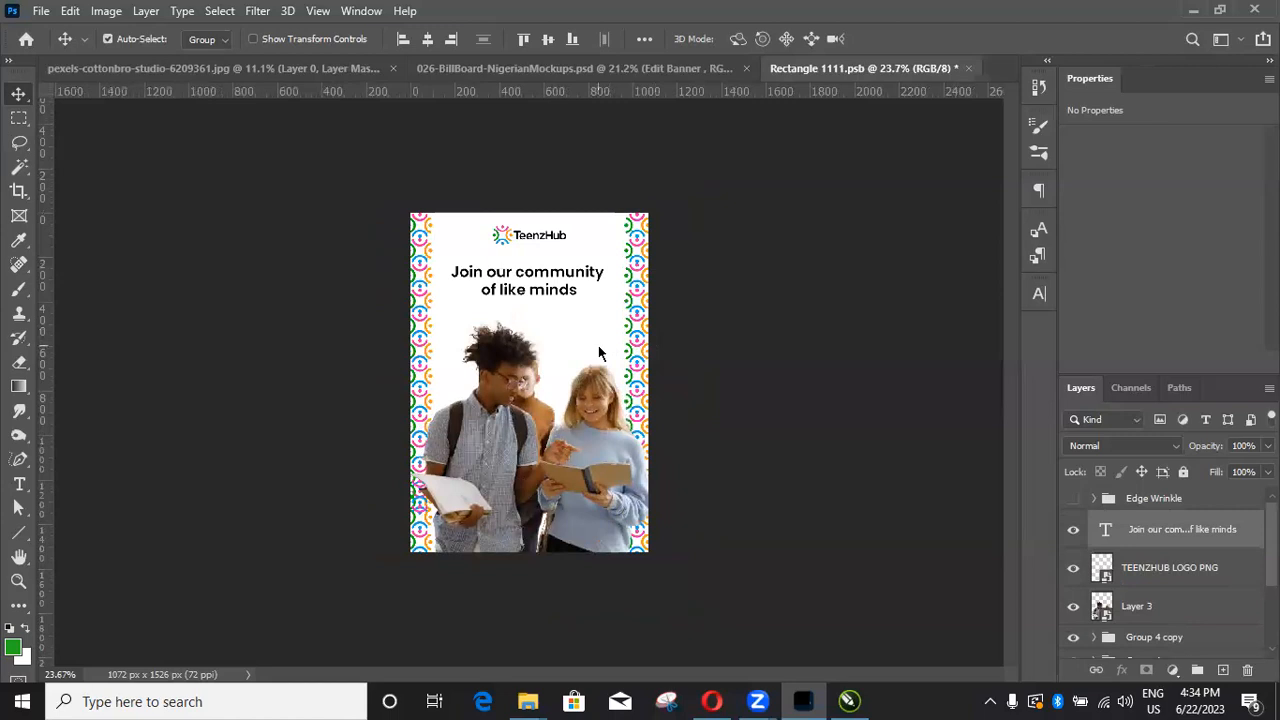
{"action": "key", "text": "ctrl+s"}
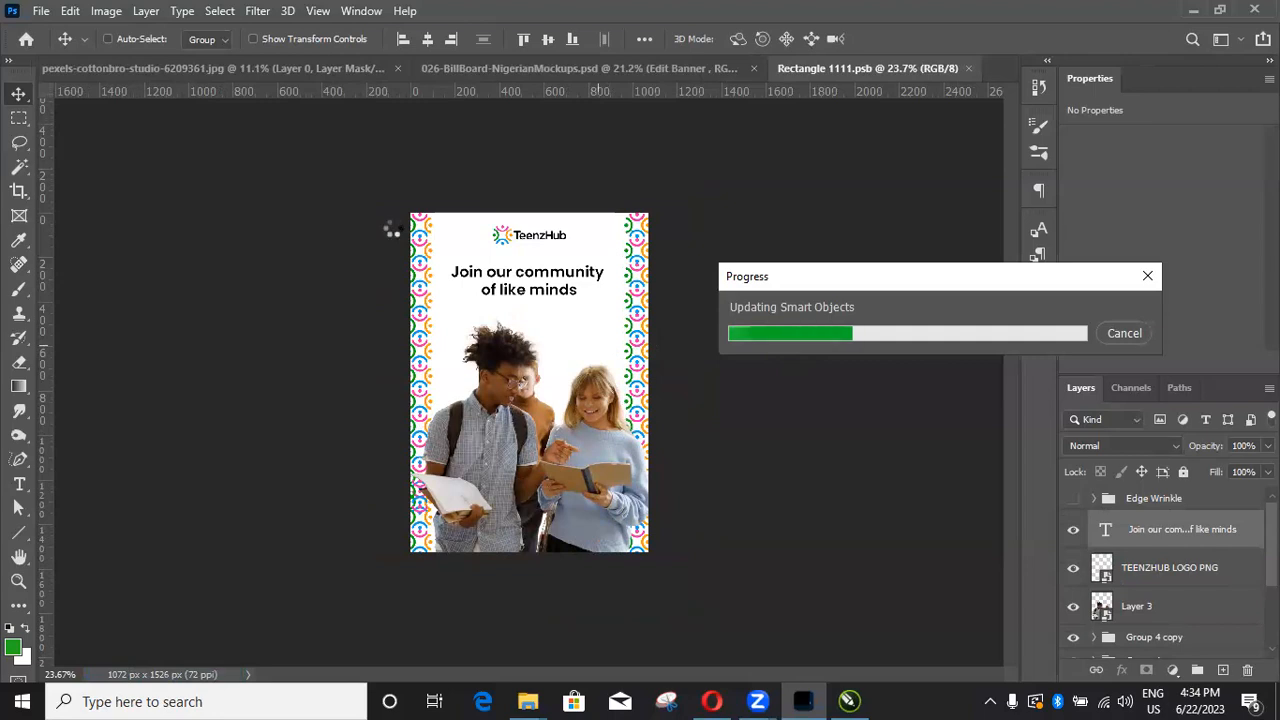
{"action": "left_click", "coordinate": [500, 82]}
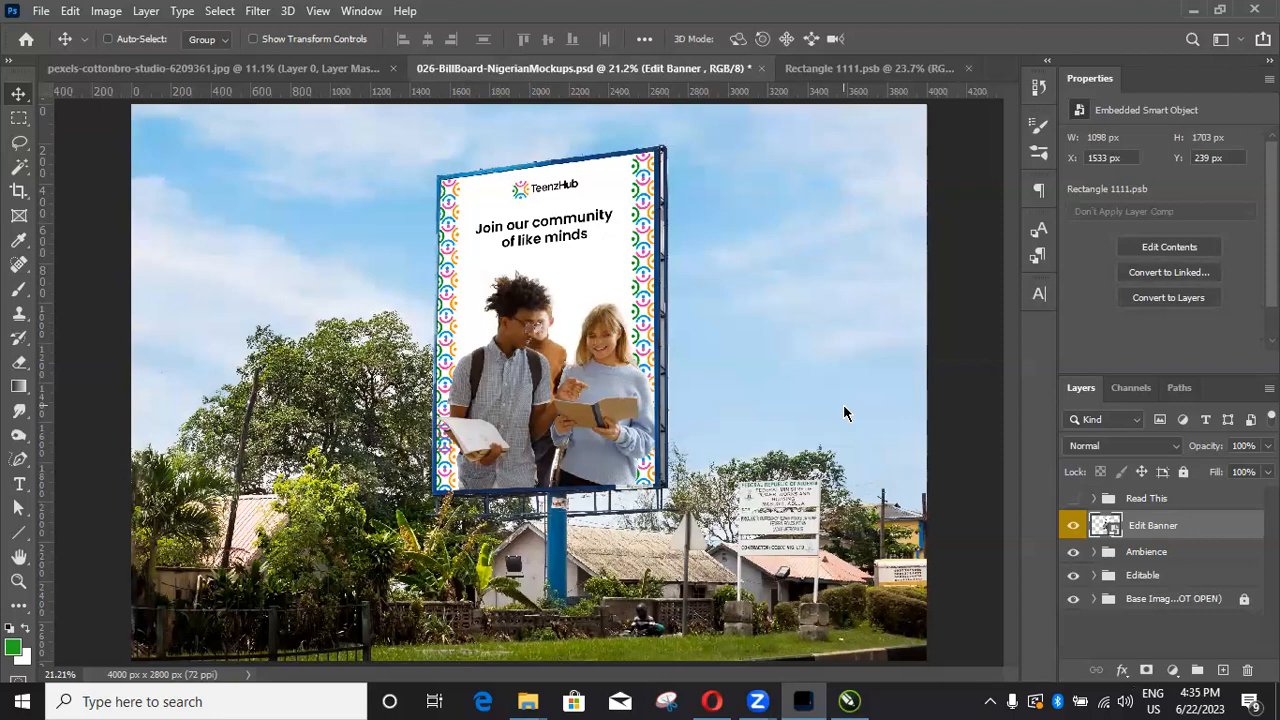
Step: Examine the updated banner on the billboard mockup, both up close and with the whole scene in view
{"action": "scroll", "coordinate": [731, 296], "scroll_direction": "down", "scroll_amount": 3}
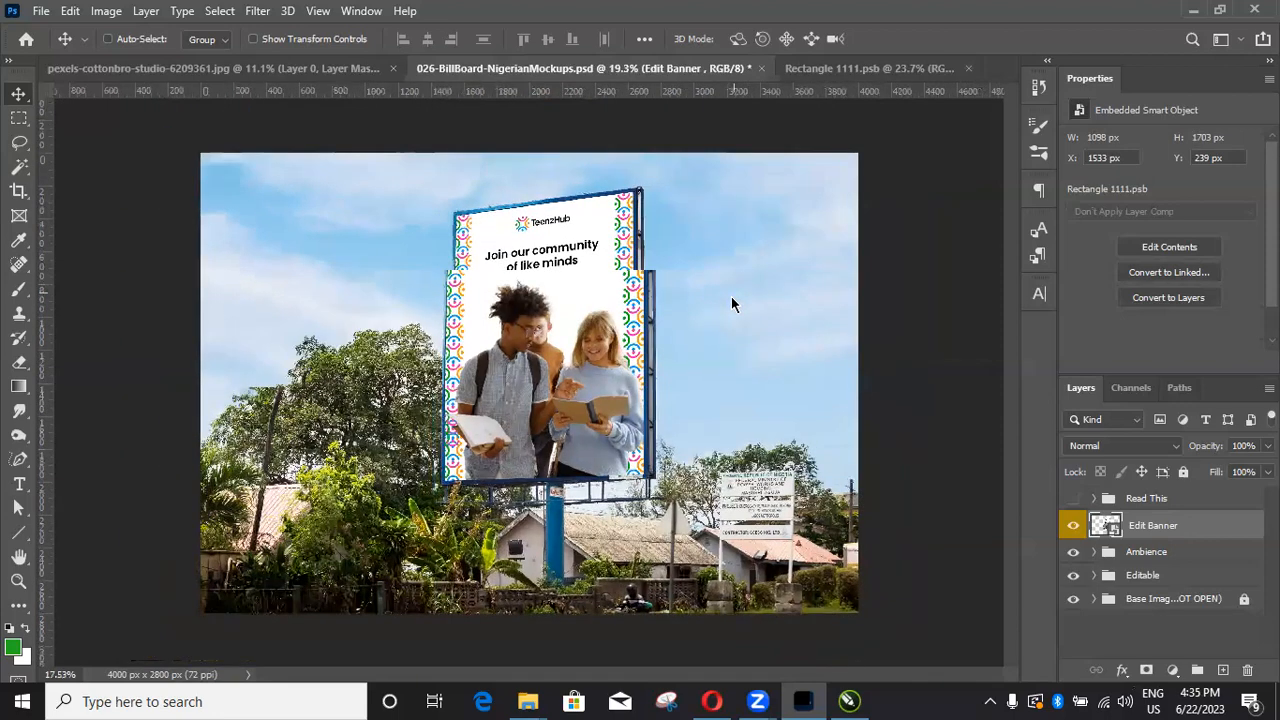
{"action": "scroll", "coordinate": [625, 370], "scroll_direction": "up", "scroll_amount": 2}
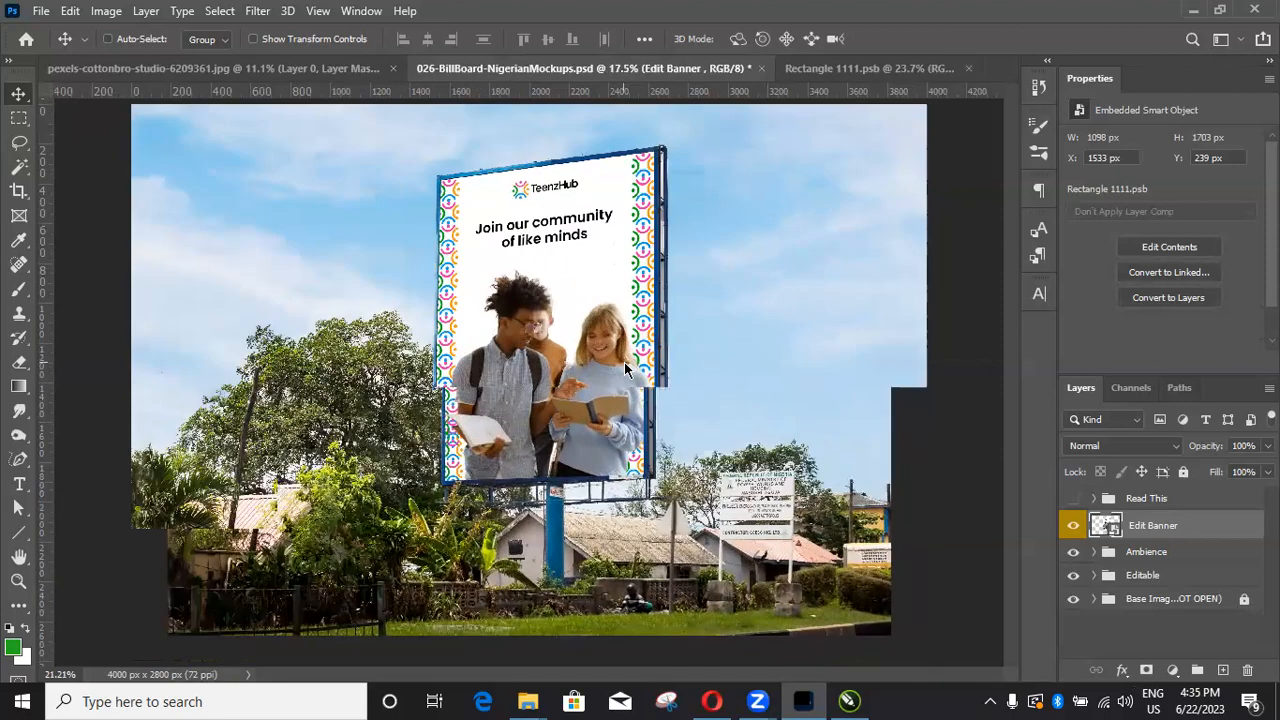
{"action": "scroll", "coordinate": [625, 370], "scroll_direction": "up", "scroll_amount": 1}
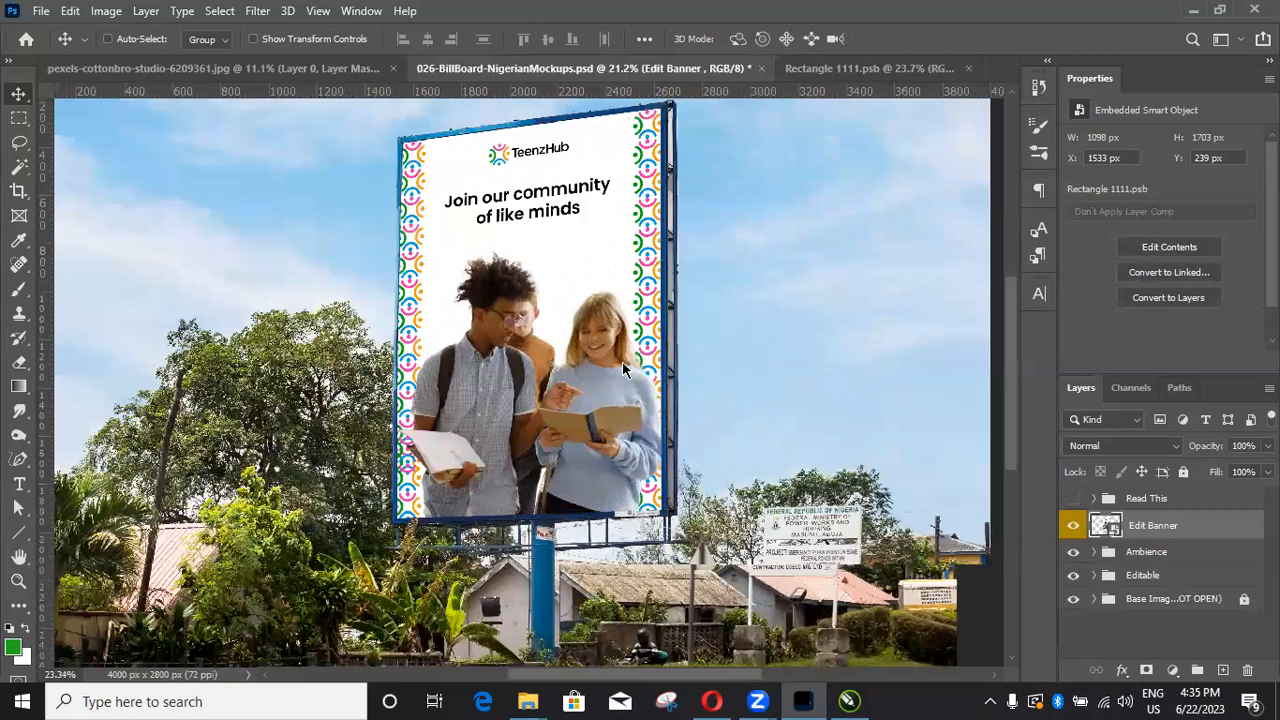
{"action": "scroll", "coordinate": [622, 370], "scroll_direction": "up", "scroll_amount": 1}
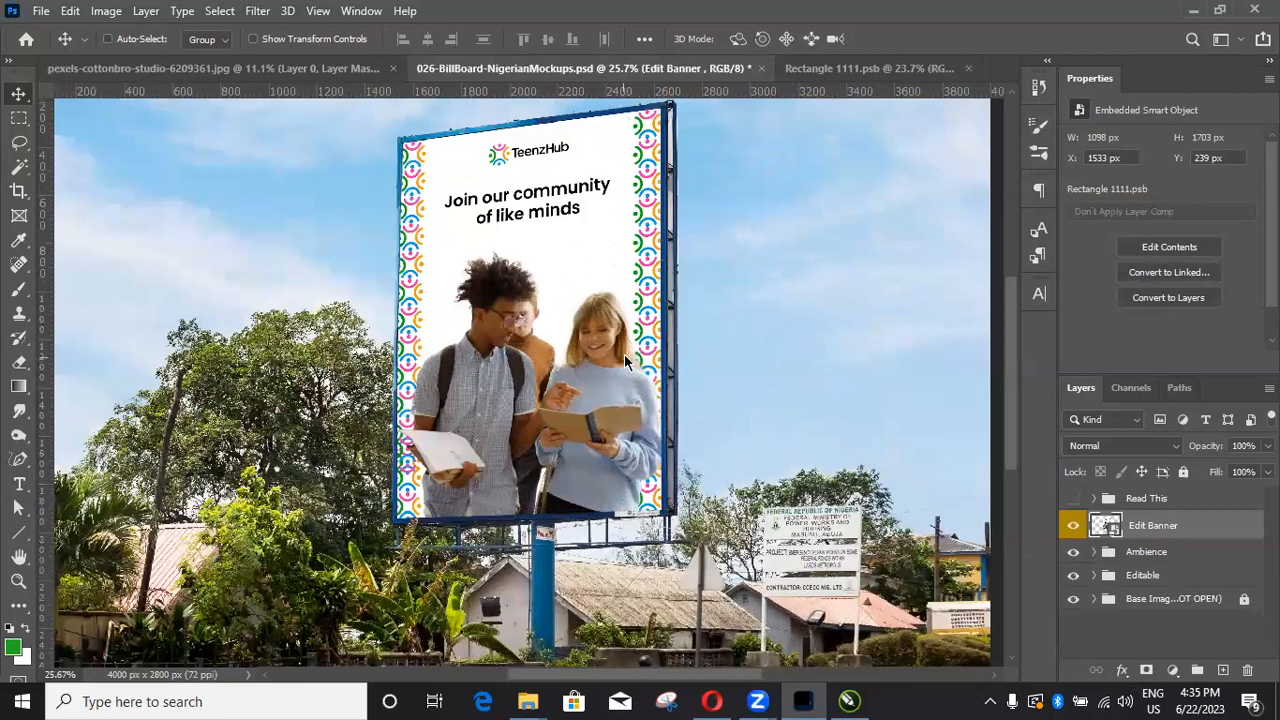
{"action": "scroll", "coordinate": [626, 360], "scroll_direction": "down", "scroll_amount": 2}
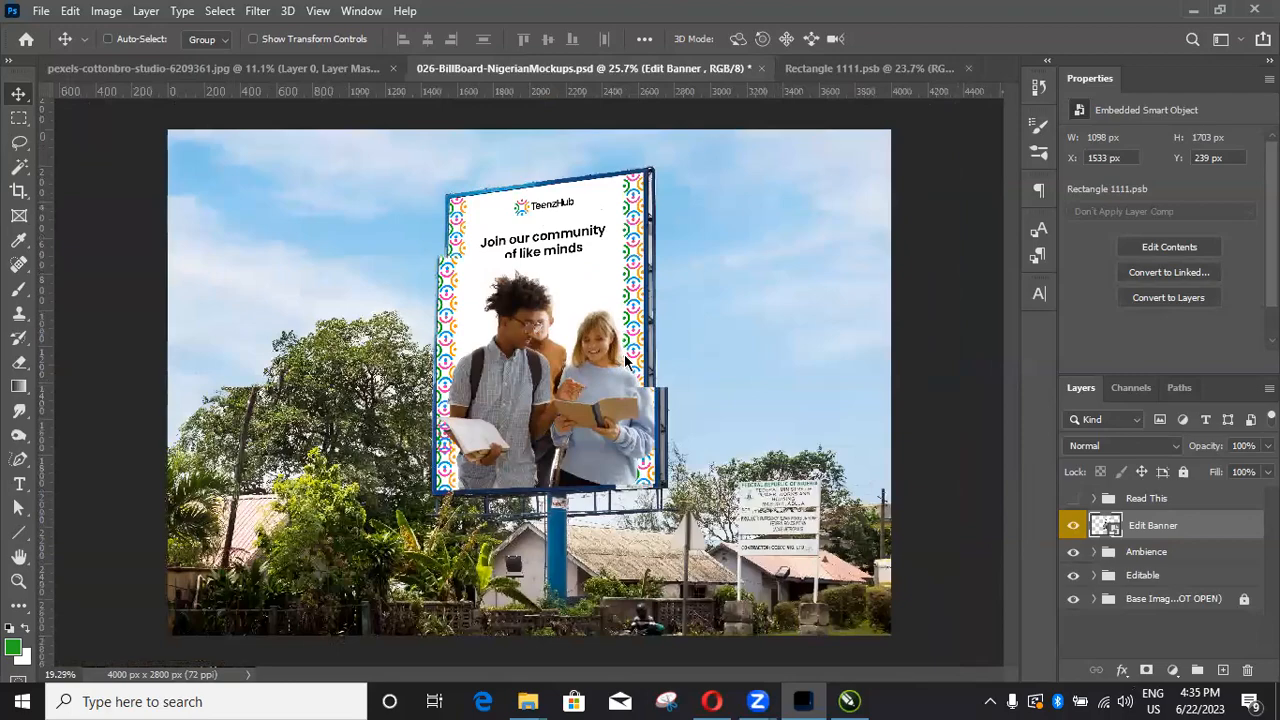
{"action": "scroll", "coordinate": [624, 355], "scroll_direction": "down", "scroll_amount": 1}
{"action": "scroll", "coordinate": [626, 355], "scroll_direction": "up", "scroll_amount": 2}
{"action": "scroll", "coordinate": [630, 351], "scroll_direction": "down", "scroll_amount": 1}
{"action": "scroll", "coordinate": [630, 351], "scroll_direction": "up", "scroll_amount": 1}
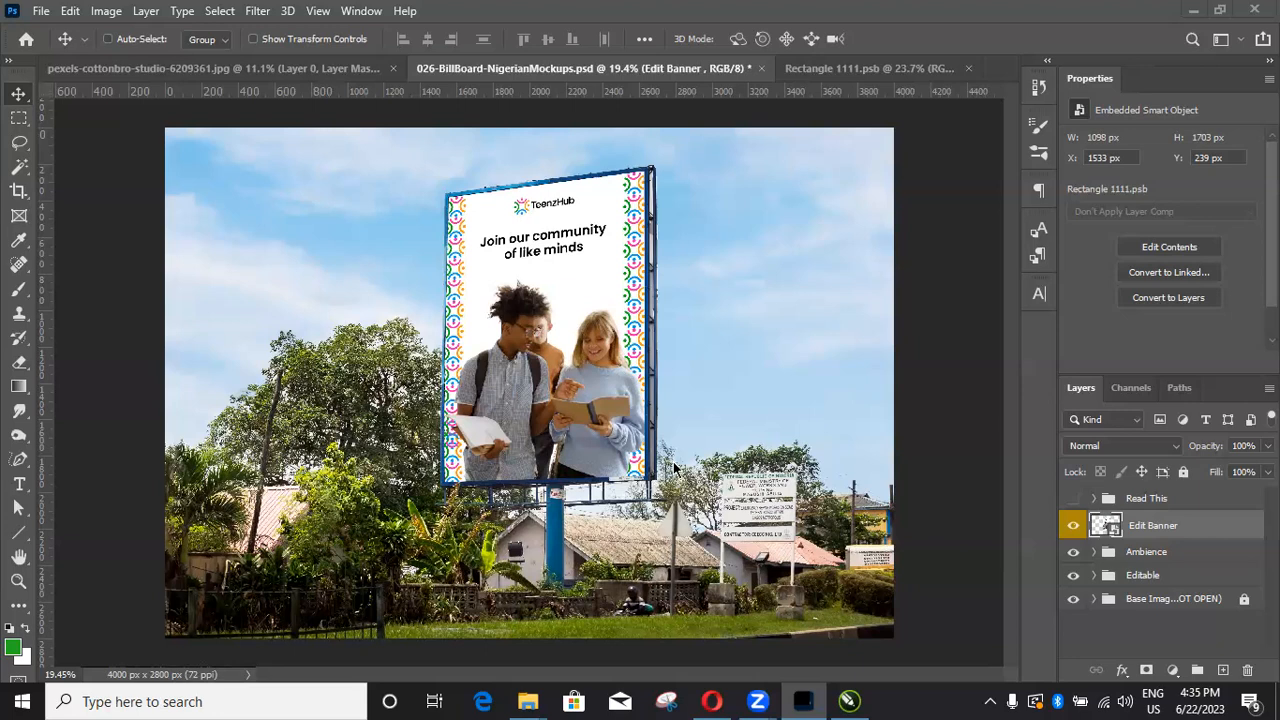
Step: Save the billboard mockup as a JPEG on the Desktop with image quality 7
{"action": "key", "text": "ctrl"}
{"action": "key", "text": "ctrl+shift+s"}
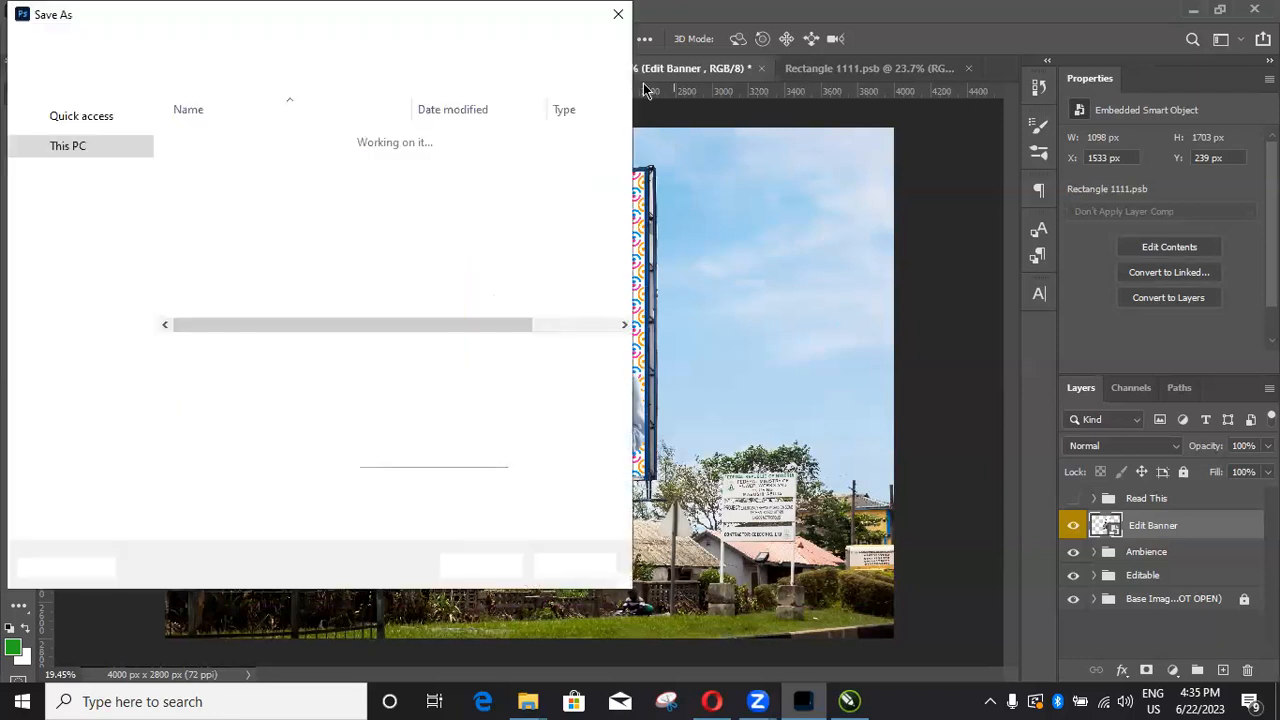
{"action": "left_click", "coordinate": [250, 377]}
{"action": "left_click", "coordinate": [192, 524]}
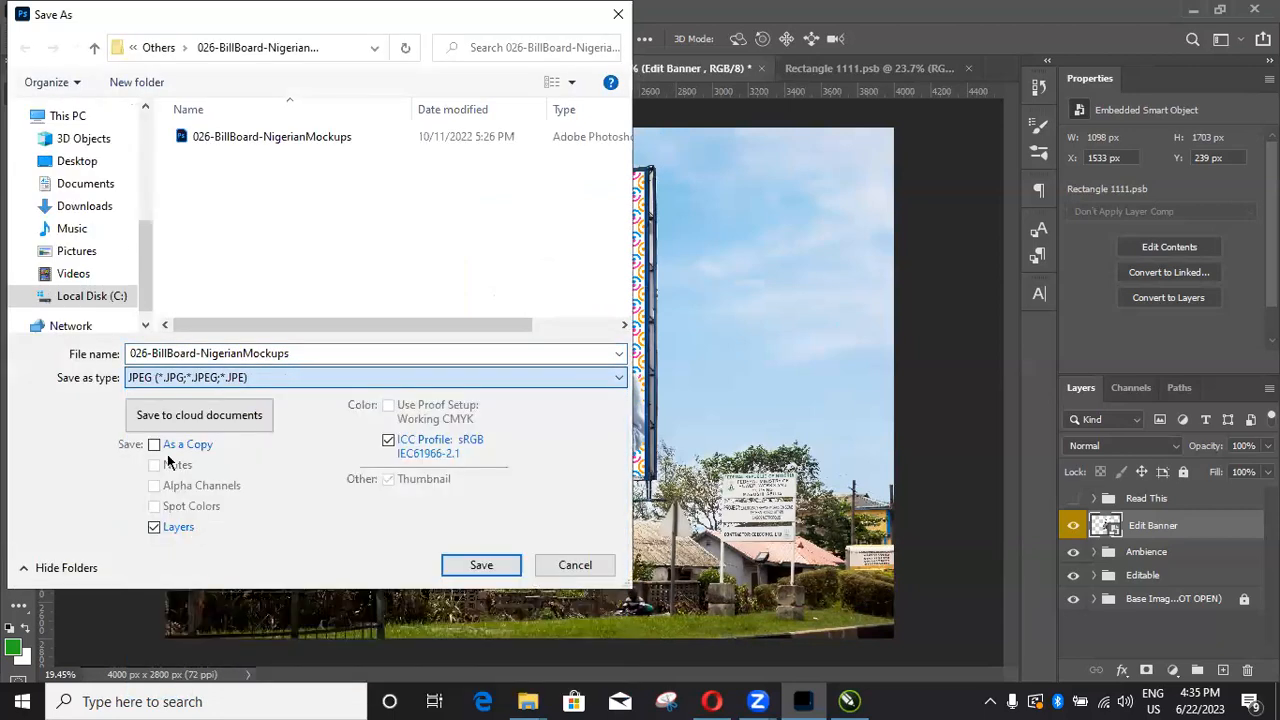
{"action": "left_click", "coordinate": [76, 161]}
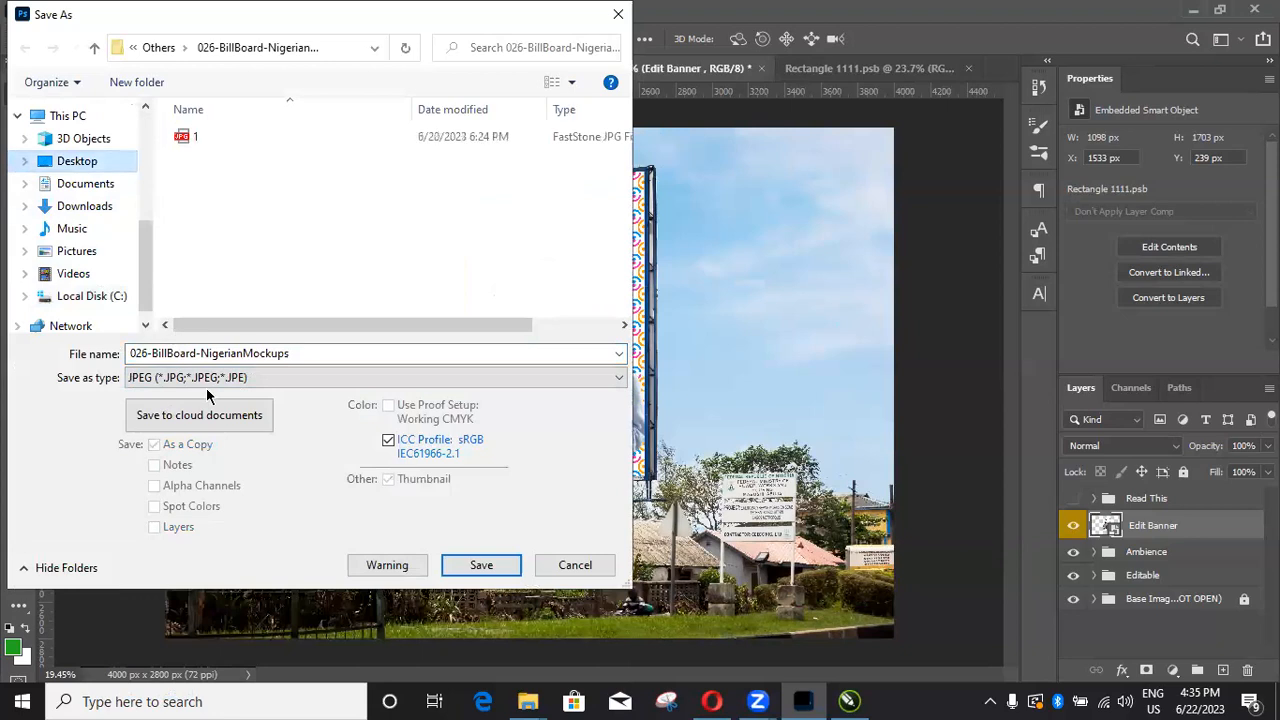
{"action": "left_click", "coordinate": [455, 567]}
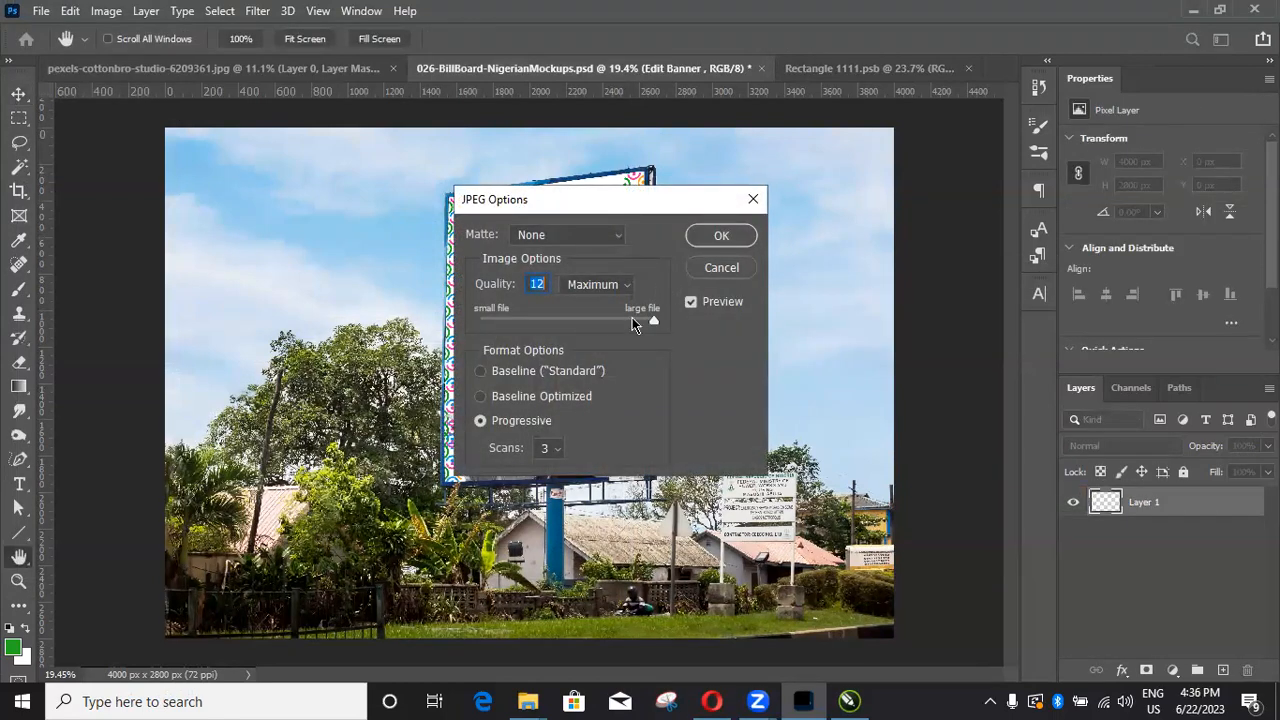
{"action": "left_click", "coordinate": [585, 322]}
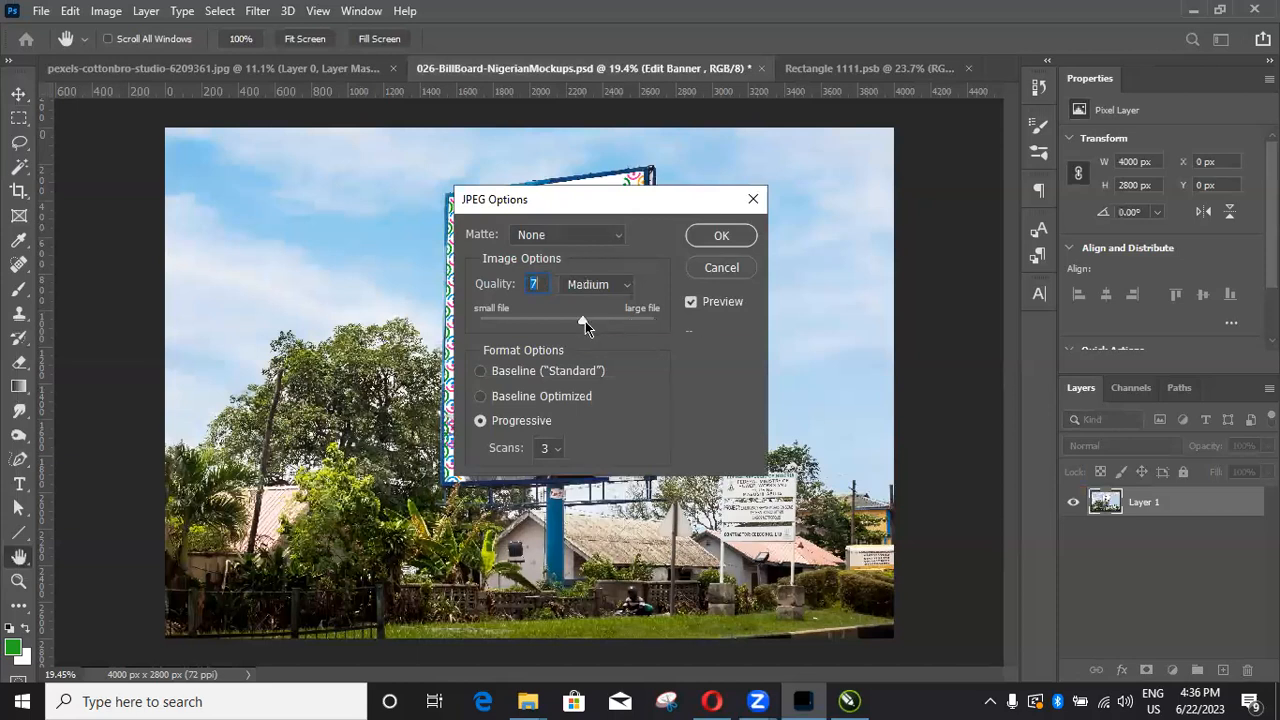
{"action": "left_click", "coordinate": [720, 236]}
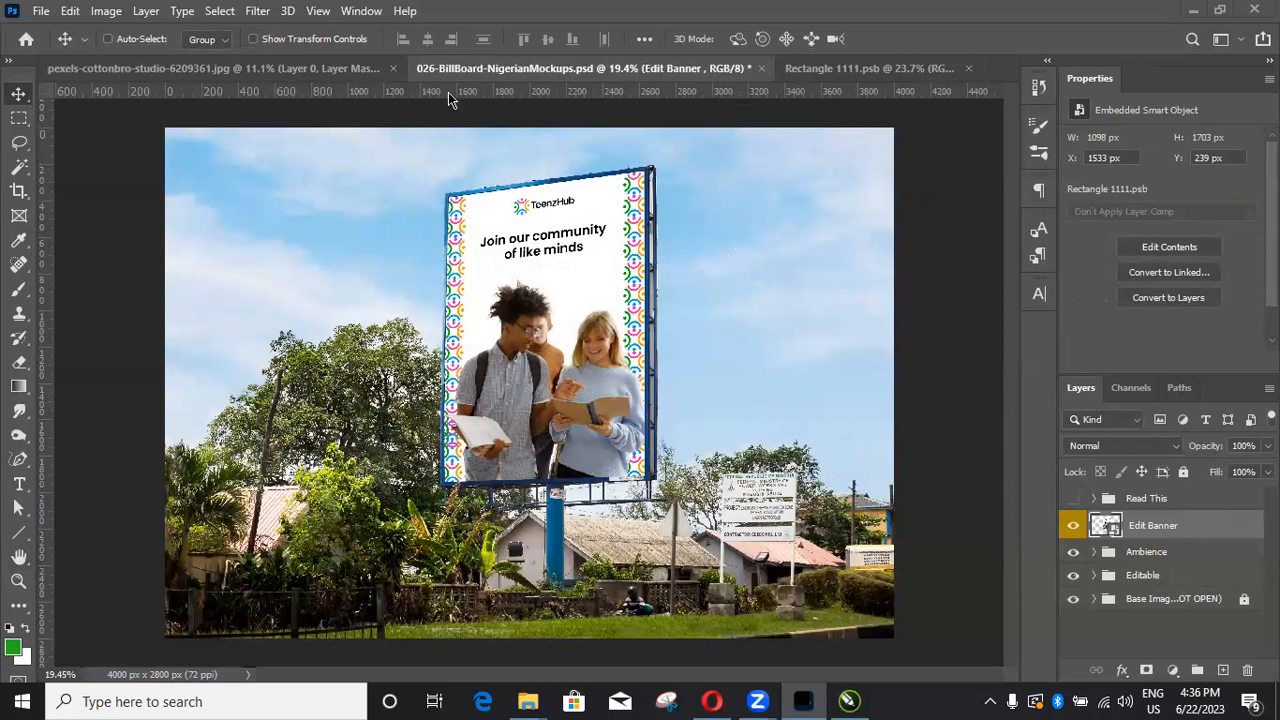
Step: Close the pexels-cottonbro-studio-6209361.jpg cut-out document without saving its changes, and close Rectangle 1111.psb
{"action": "left_click", "coordinate": [265, 68]}
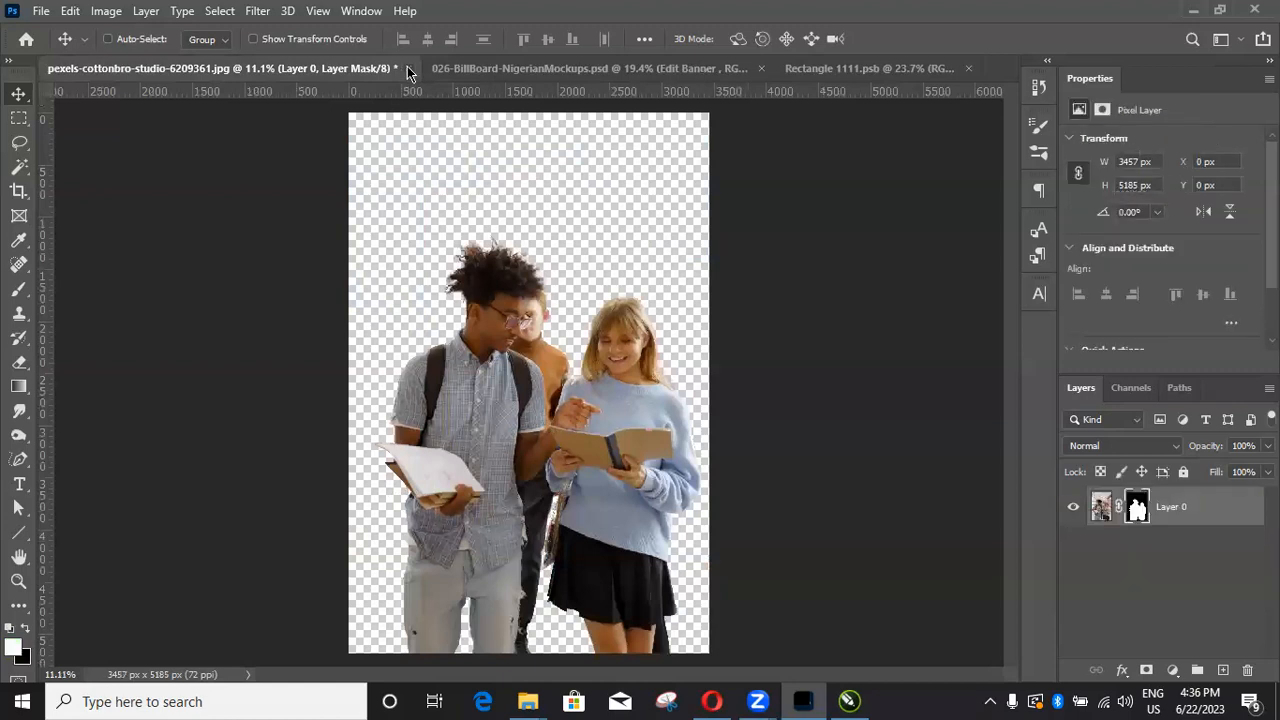
{"action": "left_click", "coordinate": [409, 68]}
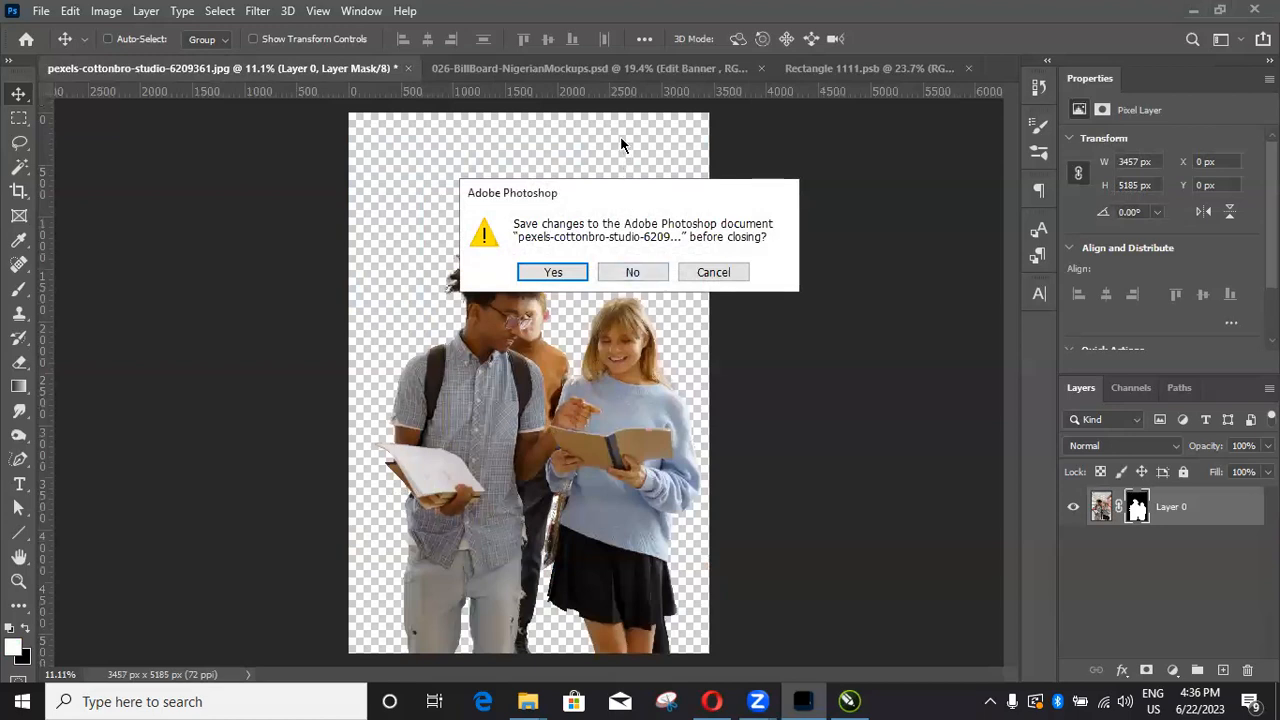
{"action": "left_click", "coordinate": [632, 272]}
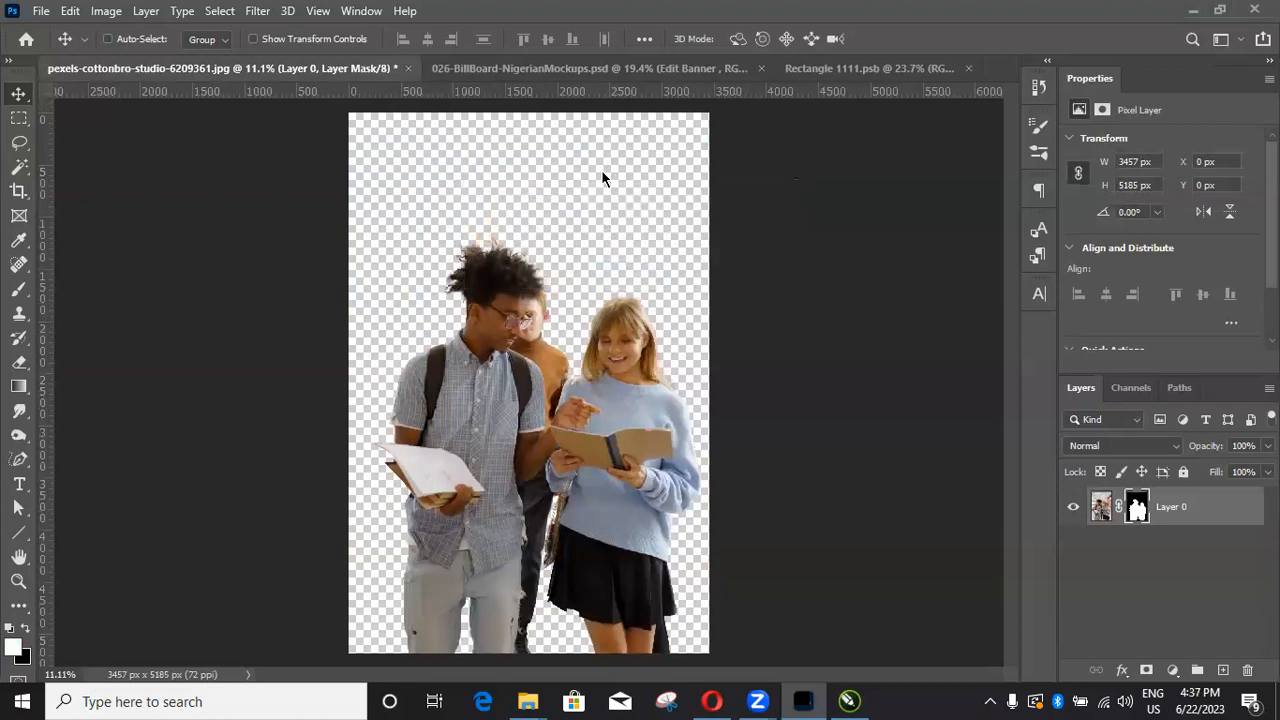
{"action": "left_click", "coordinate": [407, 68]}
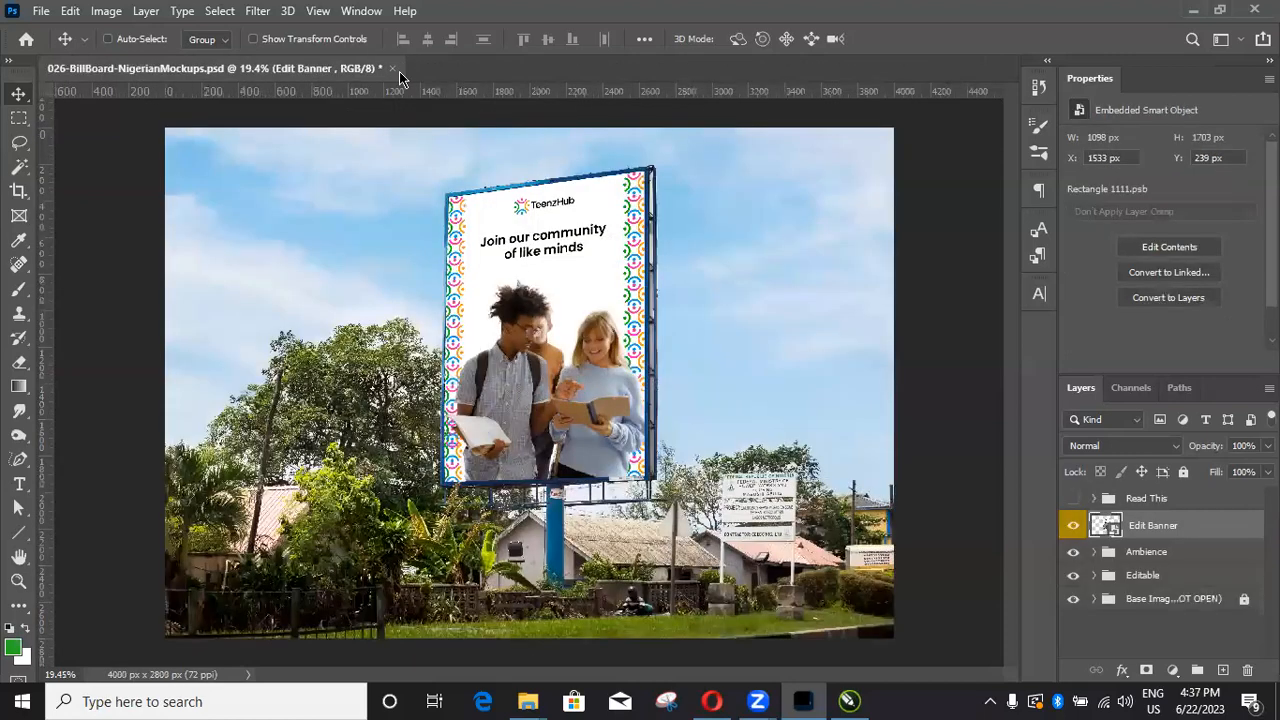
Step: Close the 026-BillBoard-NigerianMockups.psd mockup, saving its changes
{"action": "left_click", "coordinate": [393, 68]}
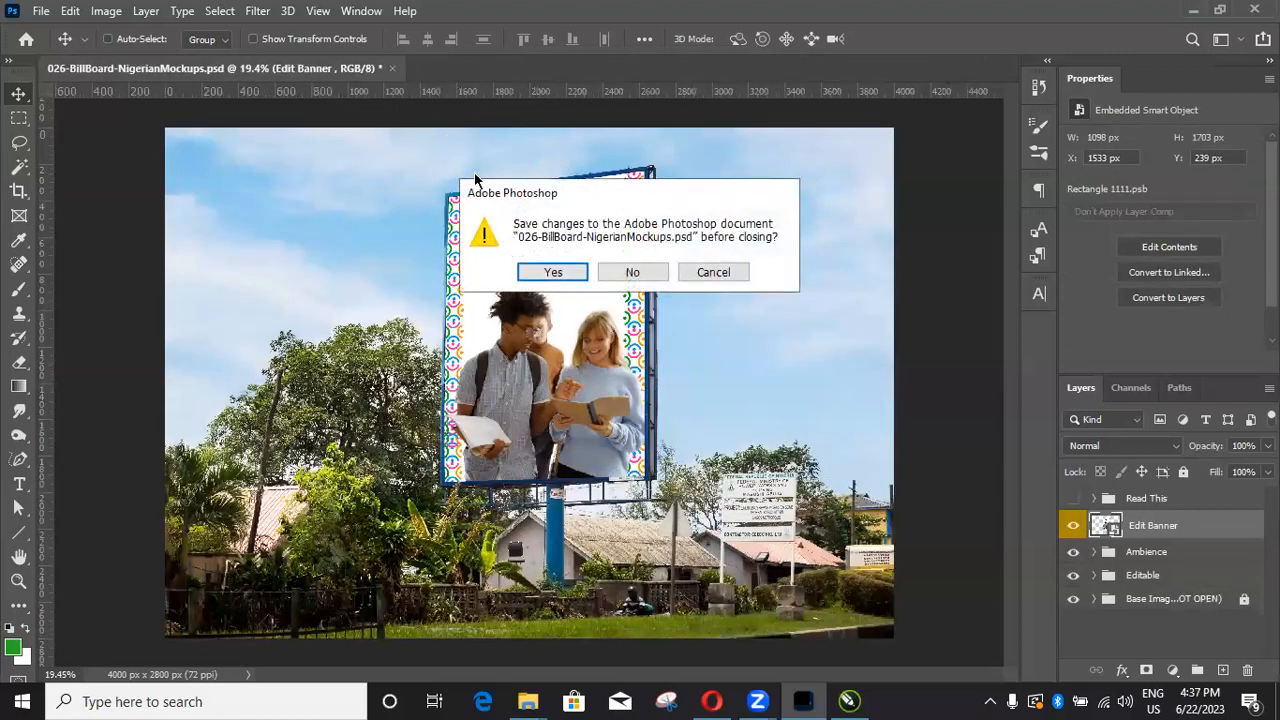
{"action": "left_click", "coordinate": [551, 274]}
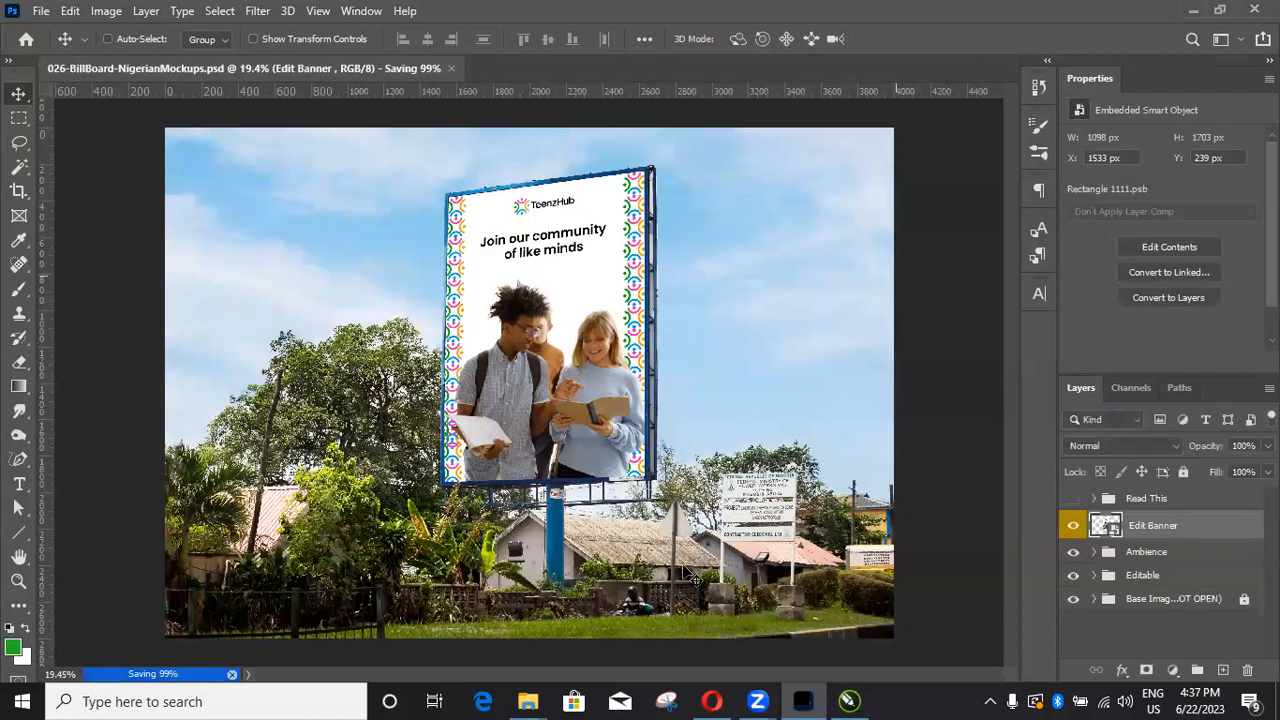
Step: Switch to CorelDRAW and undo the recent edits on page 7 to restore the TeenzHub icon and wordmark
{"action": "left_click", "coordinate": [864, 698]}
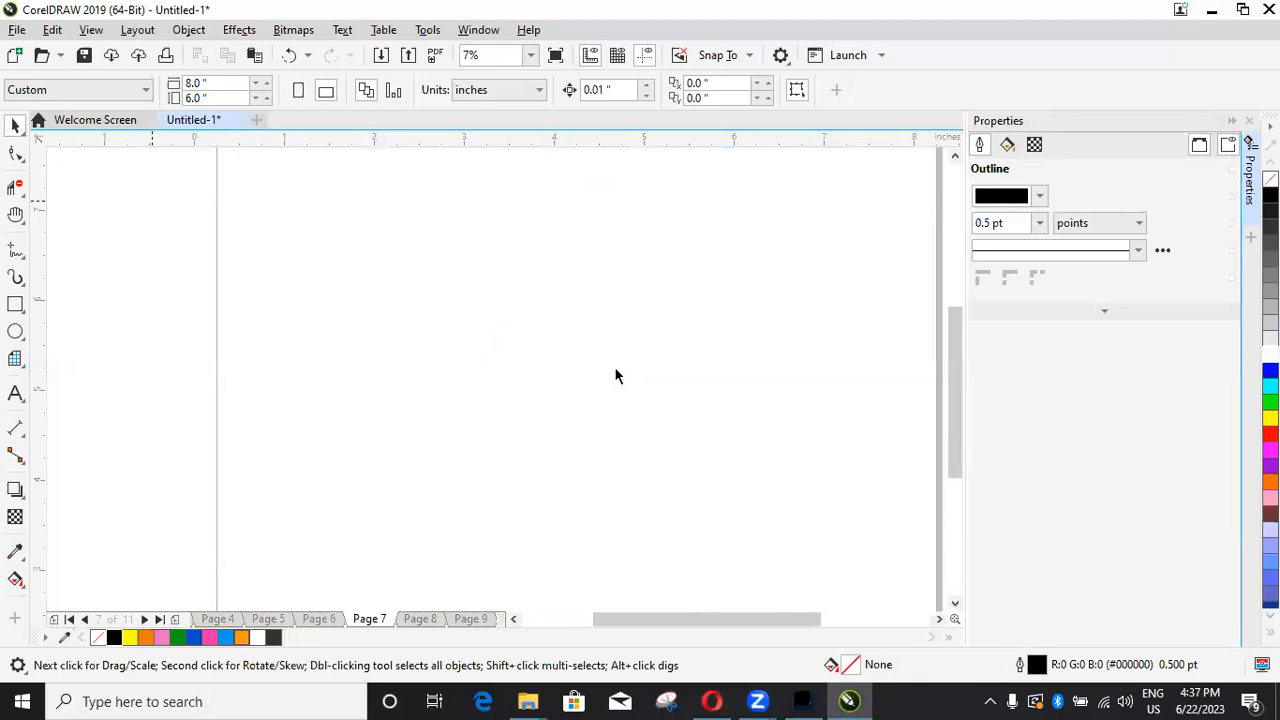
{"action": "left_click", "coordinate": [612, 369]}
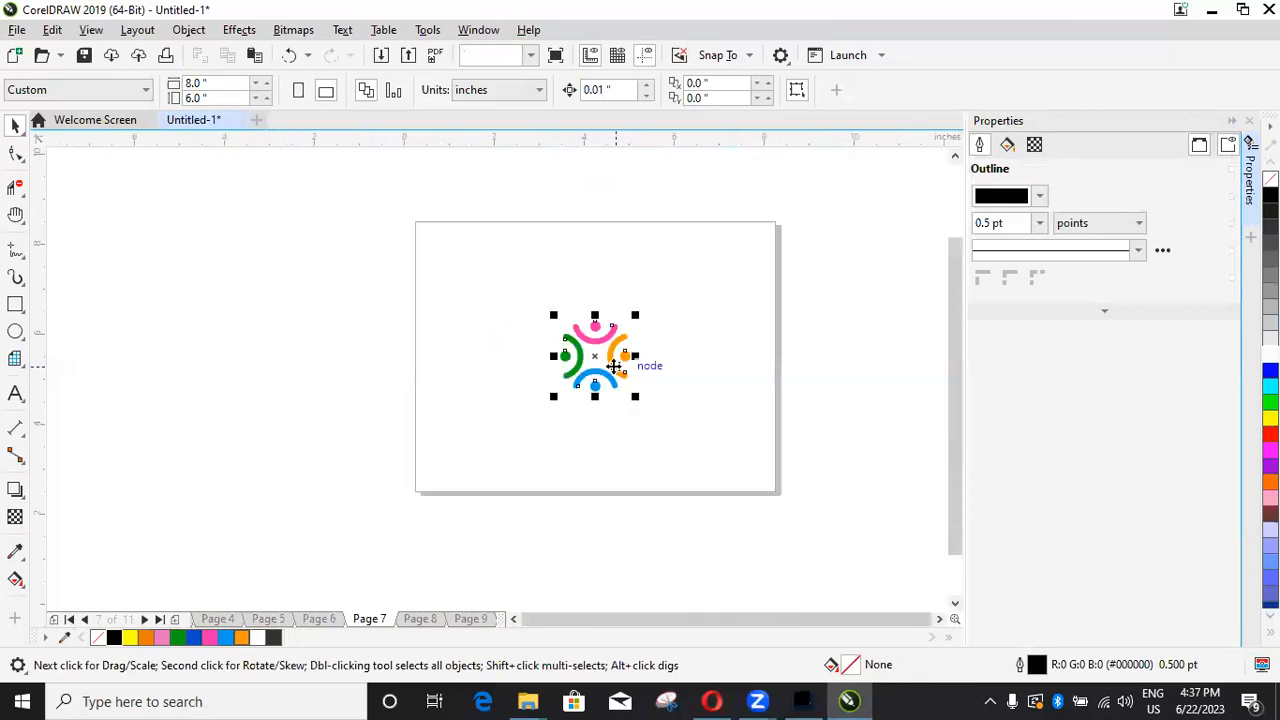
{"action": "key", "text": "shift+F2"}
{"action": "key", "text": "ctrl+z"}
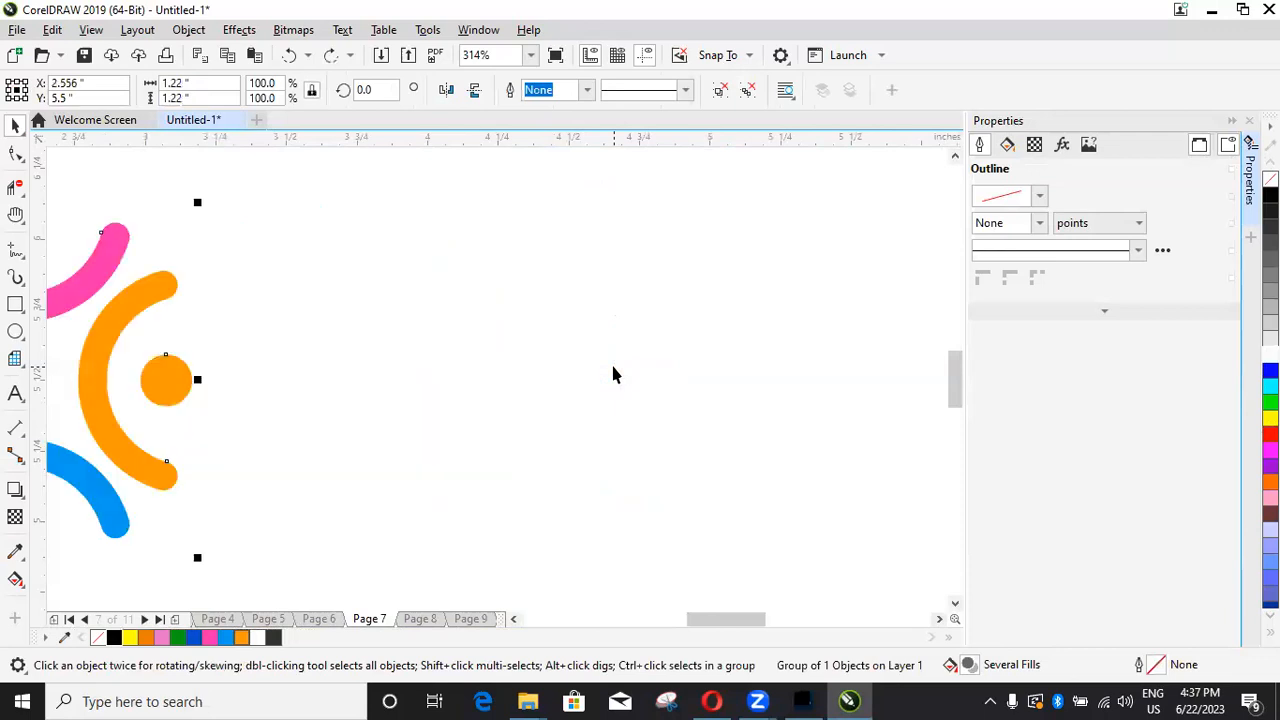
{"action": "key", "text": "ctrl+z"}
{"action": "left_click", "coordinate": [614, 373], "text": "ctrl"}
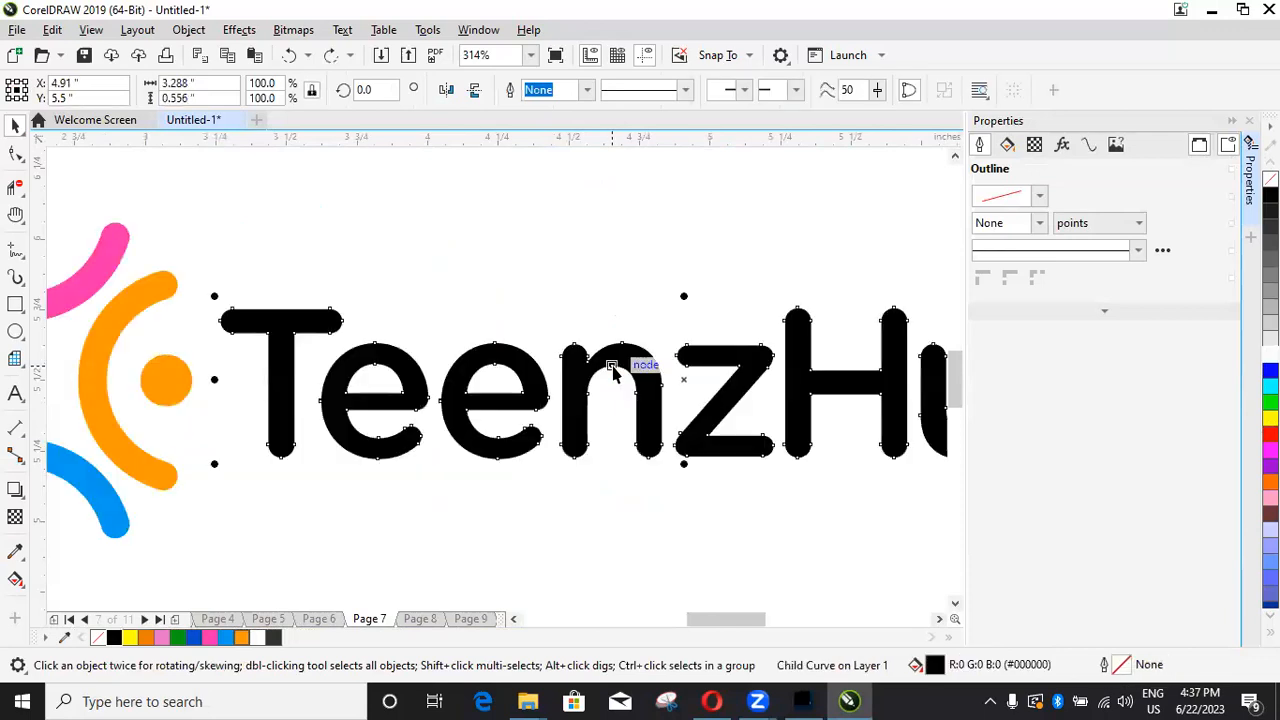
{"action": "scroll", "coordinate": [614, 373], "scroll_direction": "down", "scroll_amount": 1}
{"action": "scroll", "coordinate": [614, 373], "scroll_direction": "down", "scroll_amount": 5}
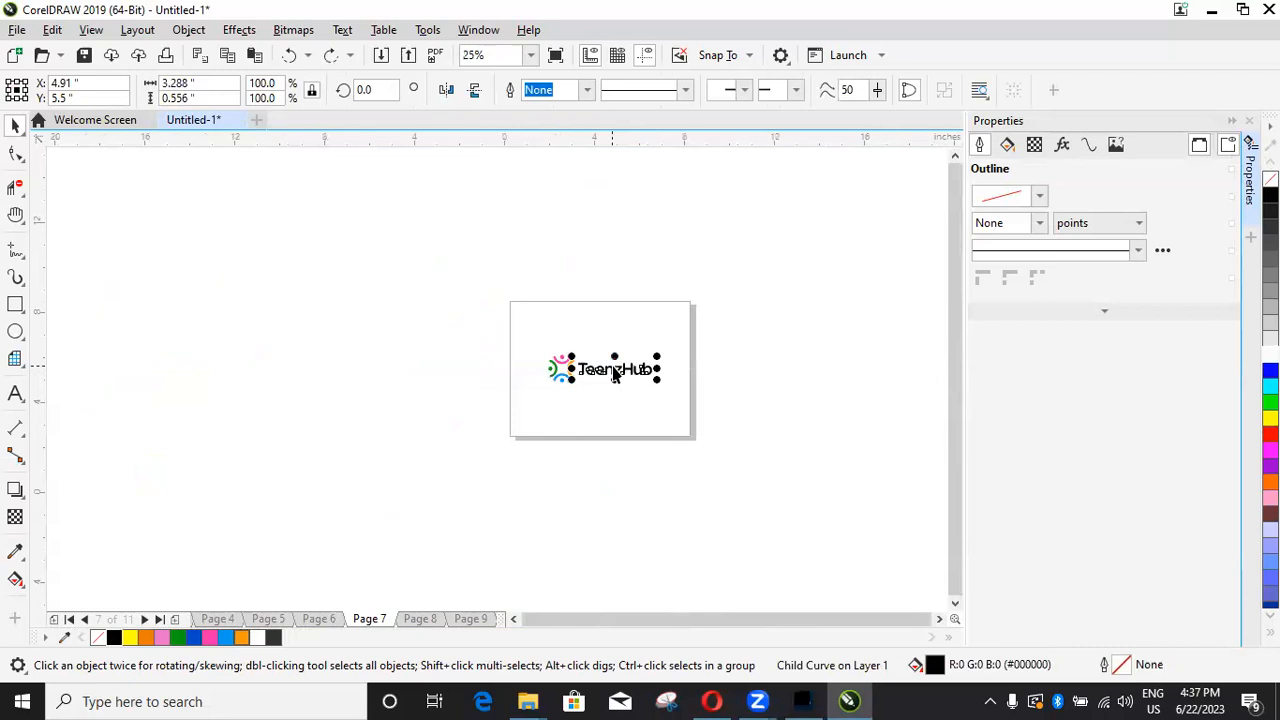
{"action": "left_click", "coordinate": [592, 378]}
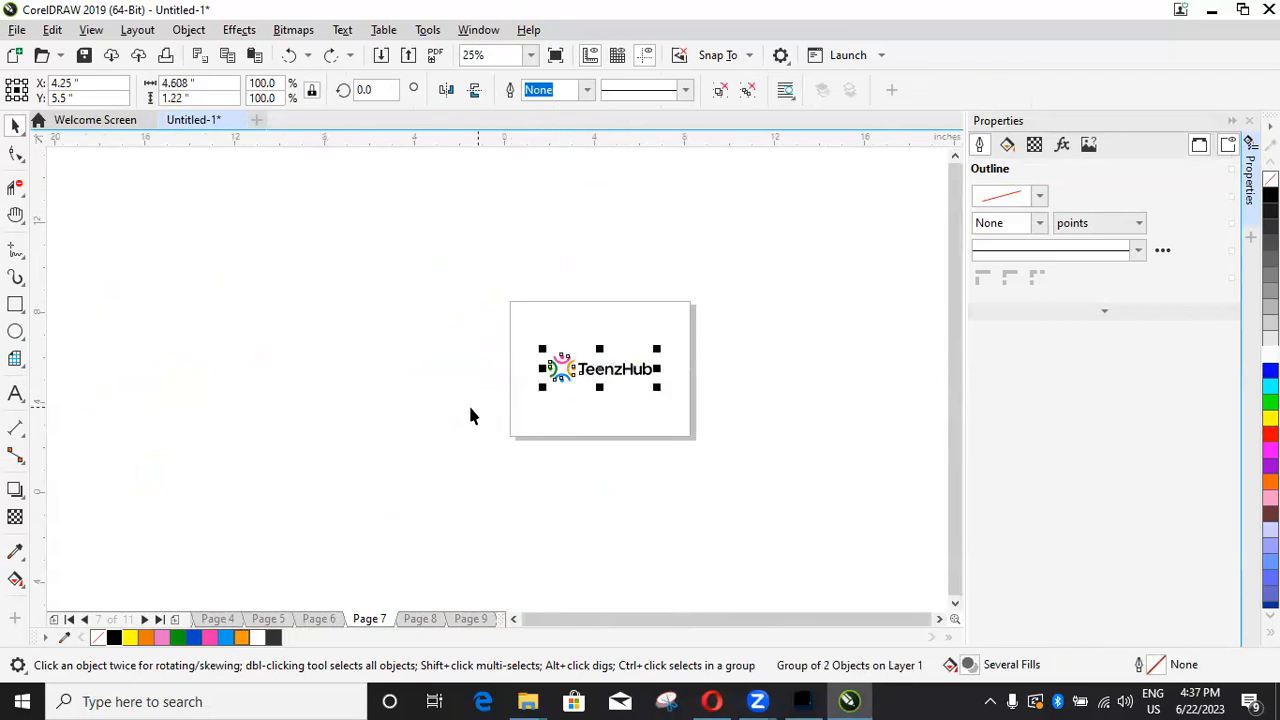
{"action": "key", "text": "ctrl+a"}
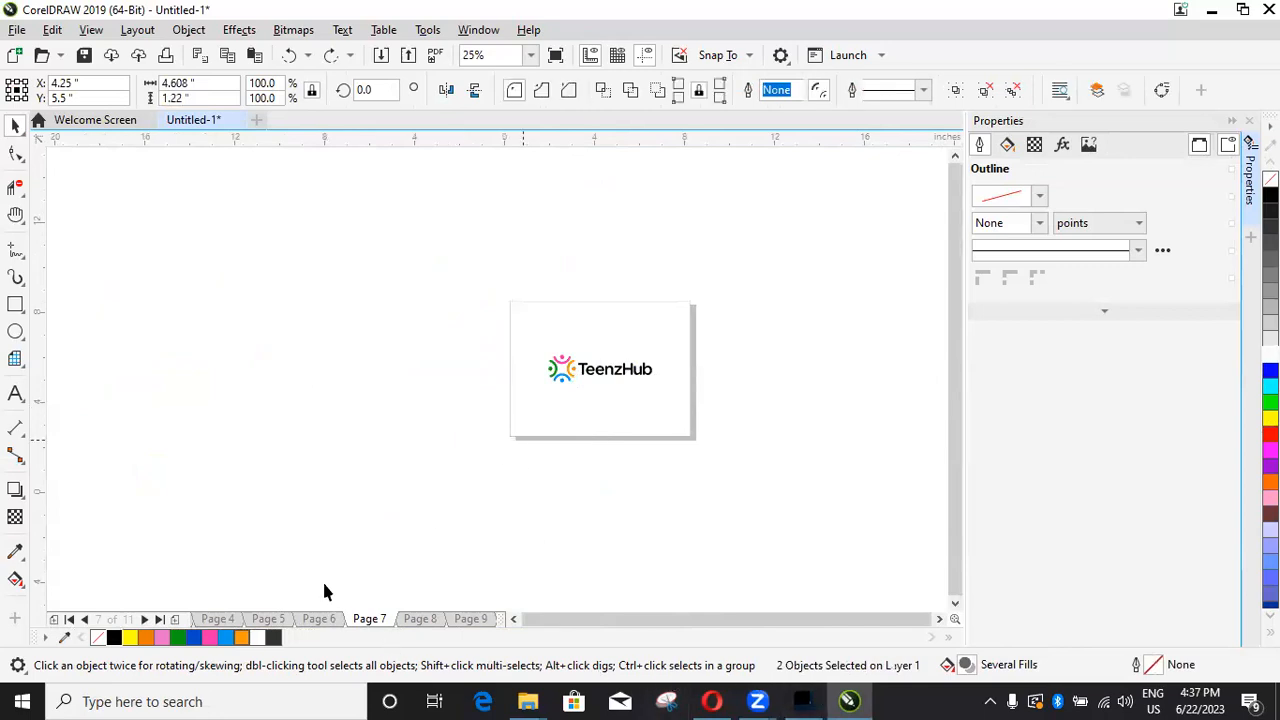
Step: Go to the Brand Style Guide cover on page 1 and fit the whole page in view
{"action": "left_click", "coordinate": [69, 618]}
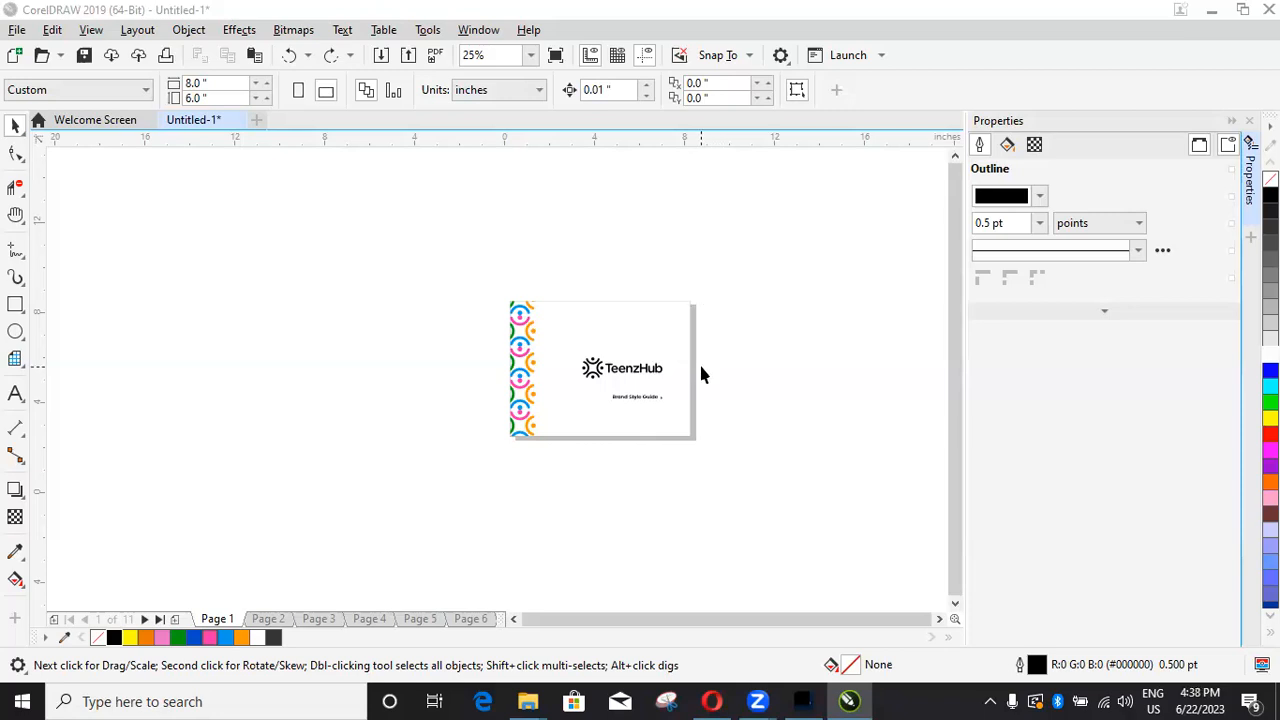
{"action": "left_click", "coordinate": [710, 406]}
{"action": "key", "text": "shift+F4"}
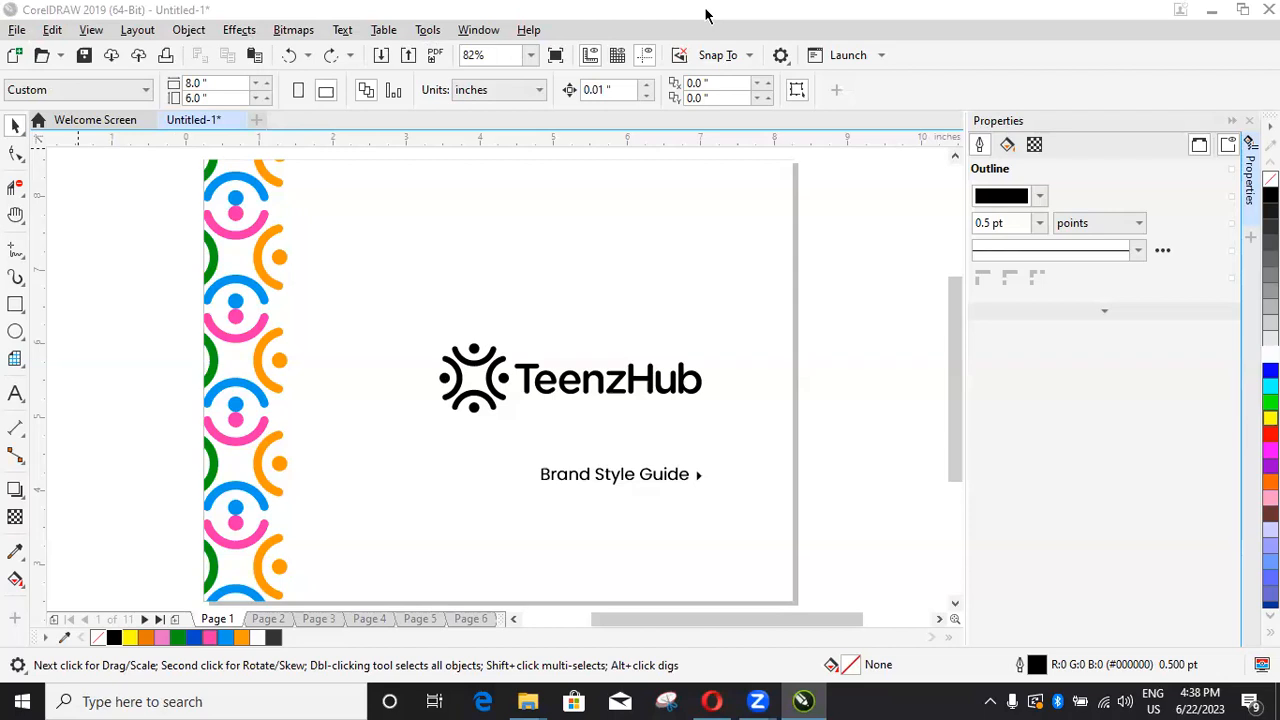
{"action": "scroll", "coordinate": [643, 283], "scroll_direction": "down", "scroll_amount": 5}
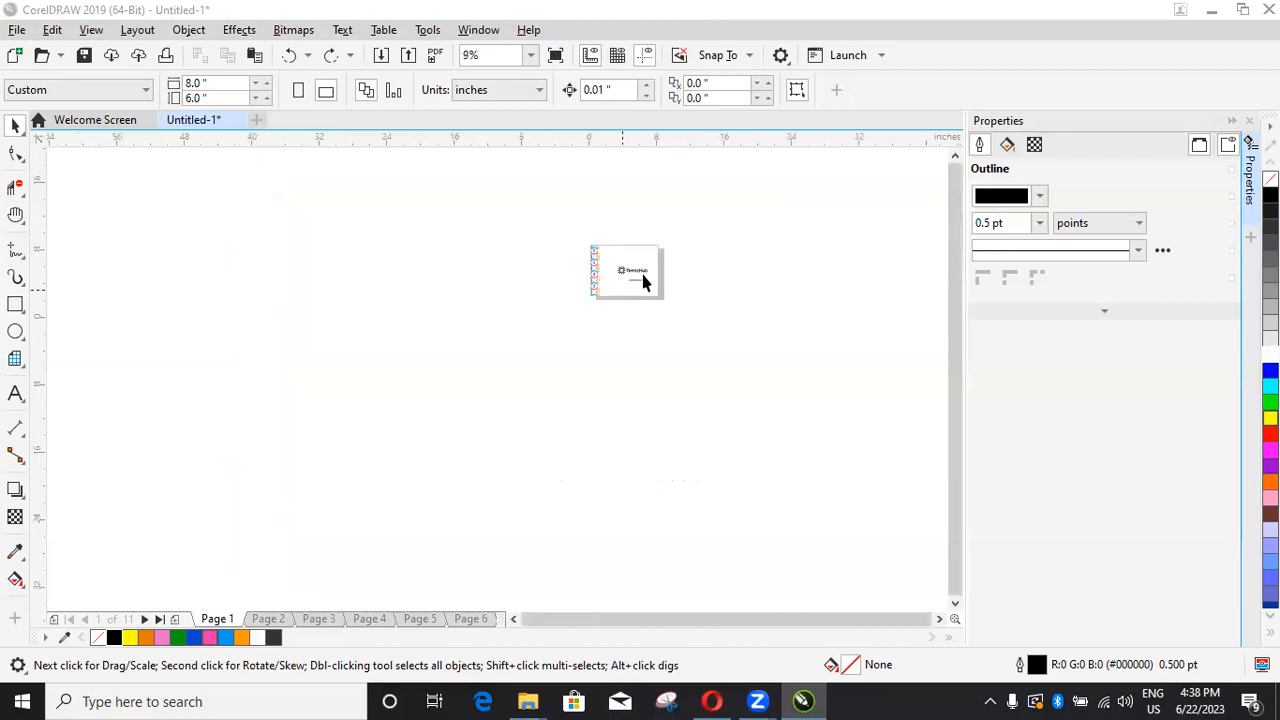
{"action": "scroll", "coordinate": [538, 340], "scroll_direction": "up", "scroll_amount": 4}
{"action": "scroll", "coordinate": [537, 340], "scroll_direction": "down", "scroll_amount": 2}
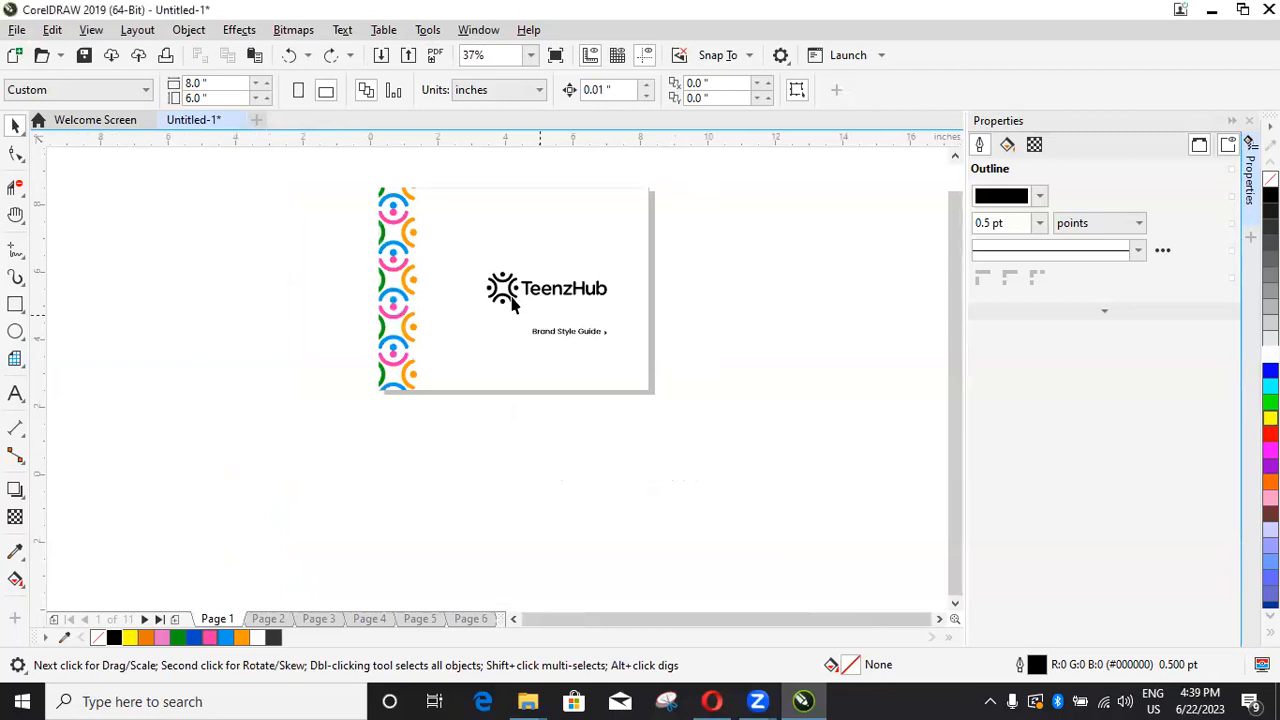
{"action": "left_click", "coordinate": [516, 290]}
{"action": "scroll", "coordinate": [510, 295], "scroll_direction": "up", "scroll_amount": 3}
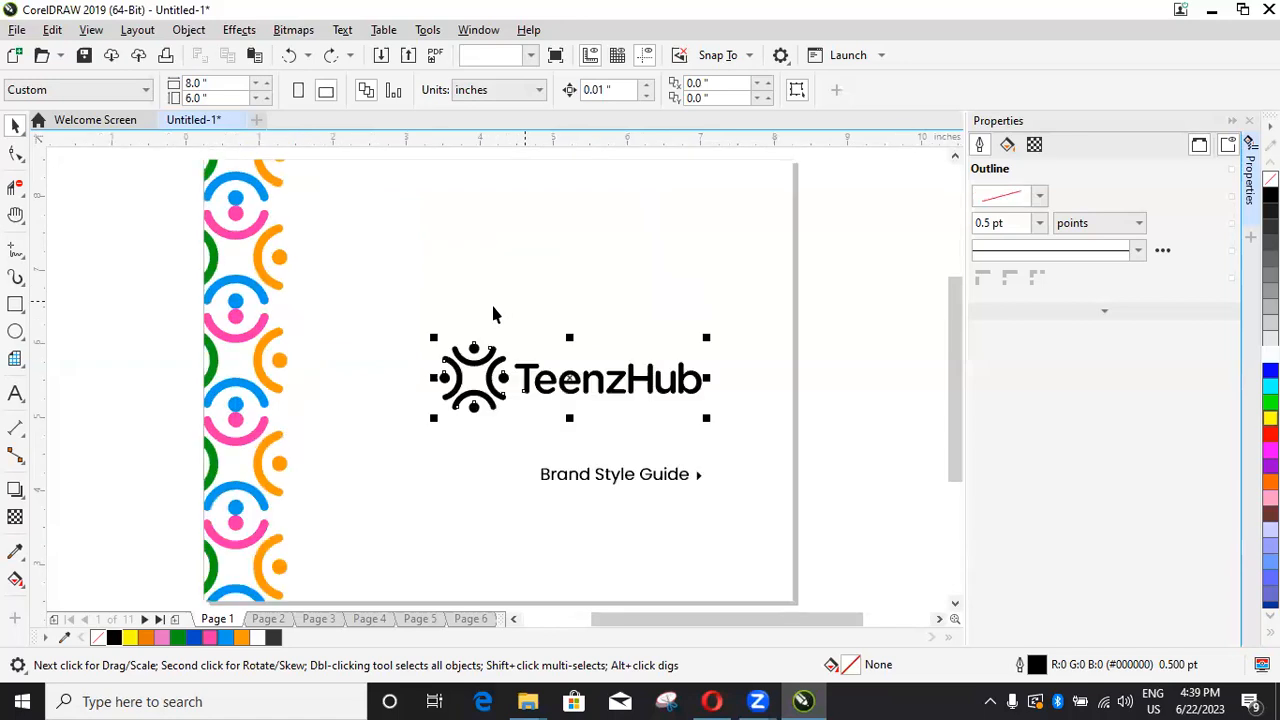
{"action": "left_click", "coordinate": [176, 318]}
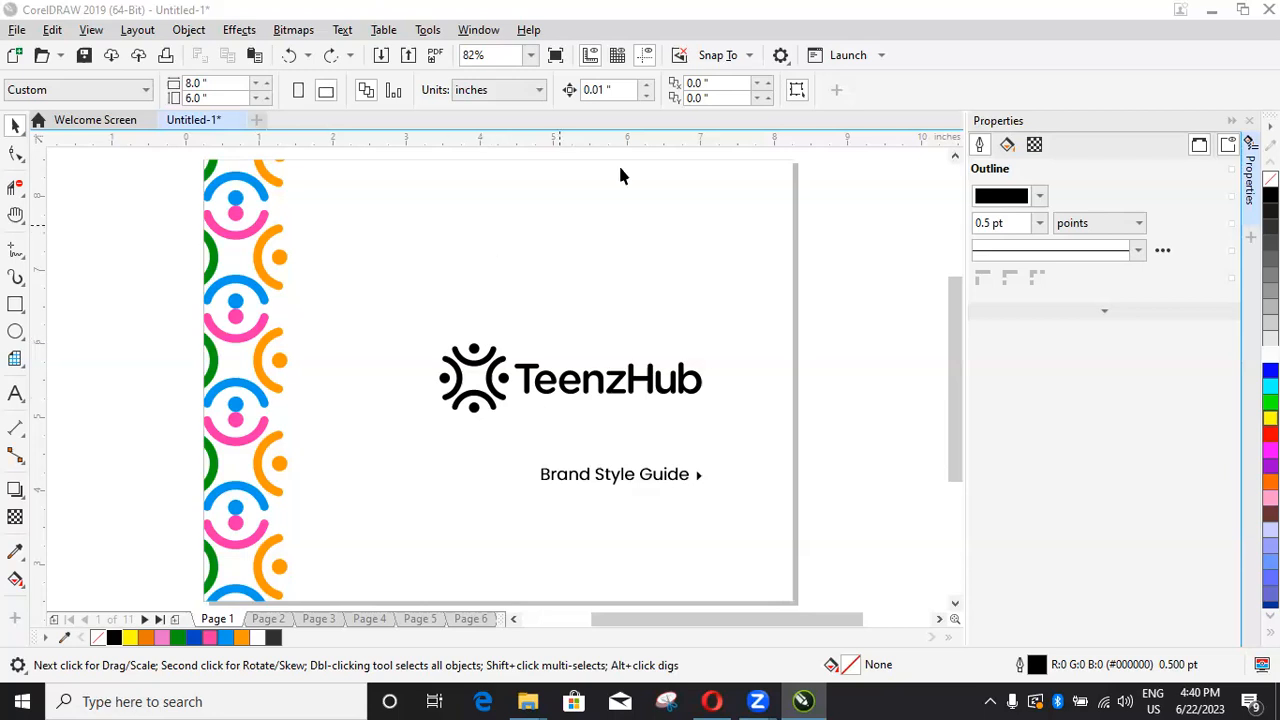
{"action": "left_click", "coordinate": [589, 232]}
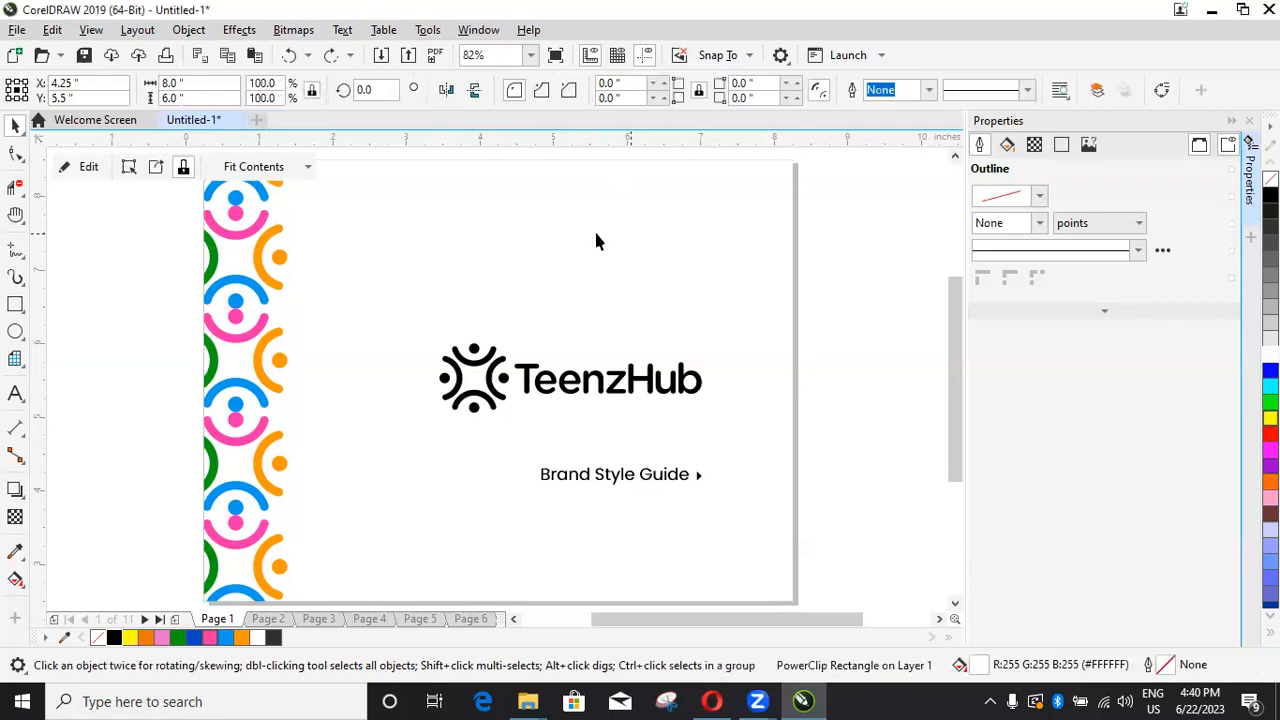
{"action": "left_click", "coordinate": [594, 238]}
{"action": "scroll", "coordinate": [590, 236], "scroll_direction": "down", "scroll_amount": 4}
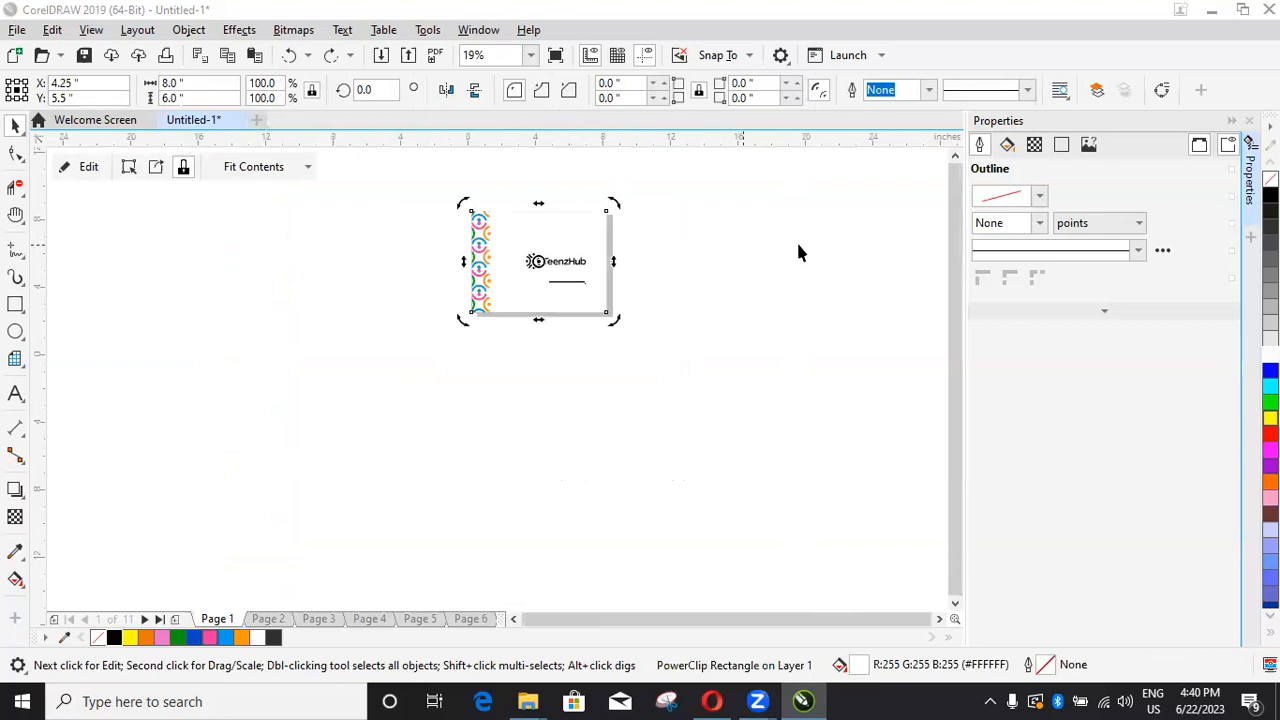
{"action": "left_click", "coordinate": [680, 266]}
{"action": "scroll", "coordinate": [590, 245], "scroll_direction": "up", "scroll_amount": 2}
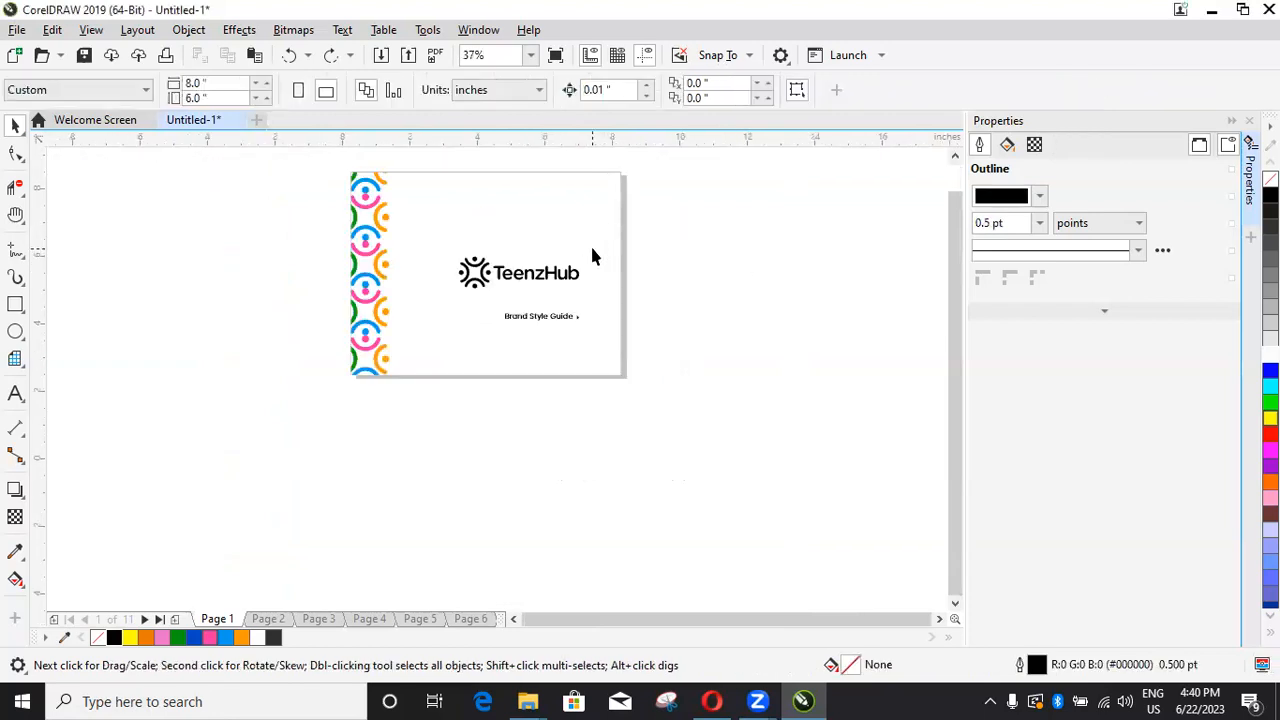
{"action": "scroll", "coordinate": [591, 252], "scroll_direction": "up", "scroll_amount": 2}
{"action": "scroll", "coordinate": [590, 250], "scroll_direction": "down", "scroll_amount": 2}
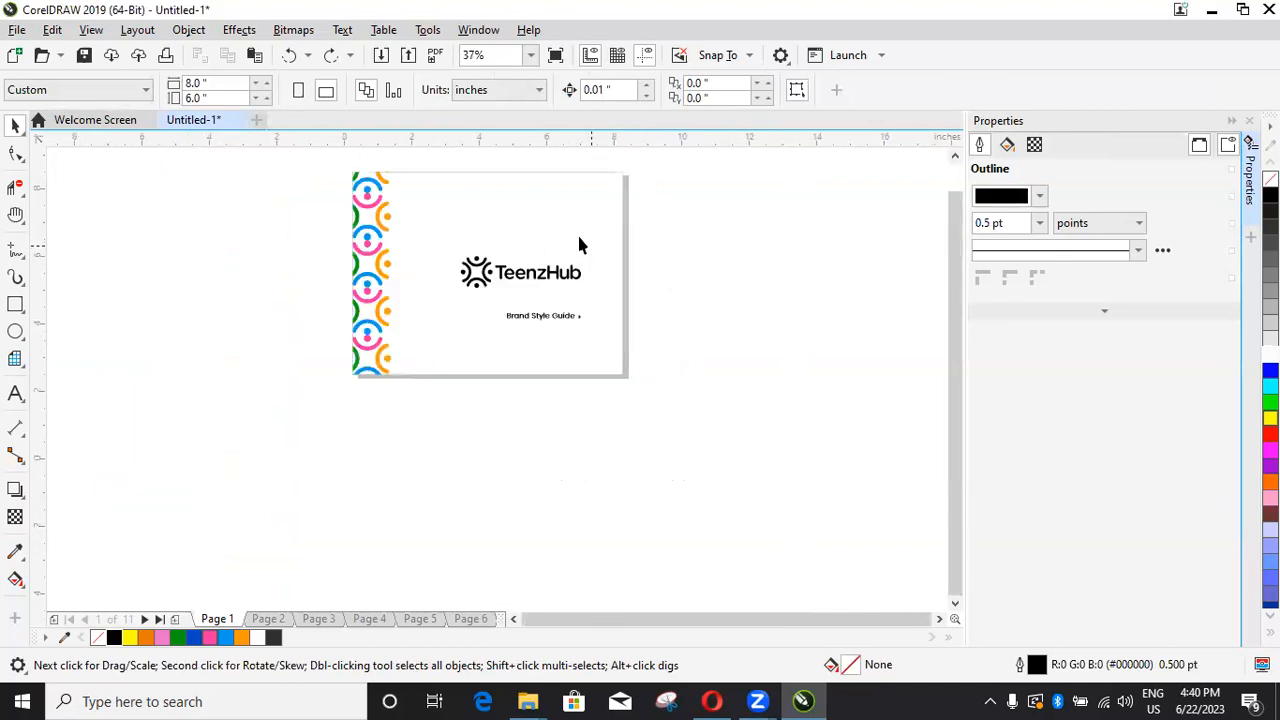
{"action": "scroll", "coordinate": [570, 200], "scroll_direction": "up", "scroll_amount": 2}
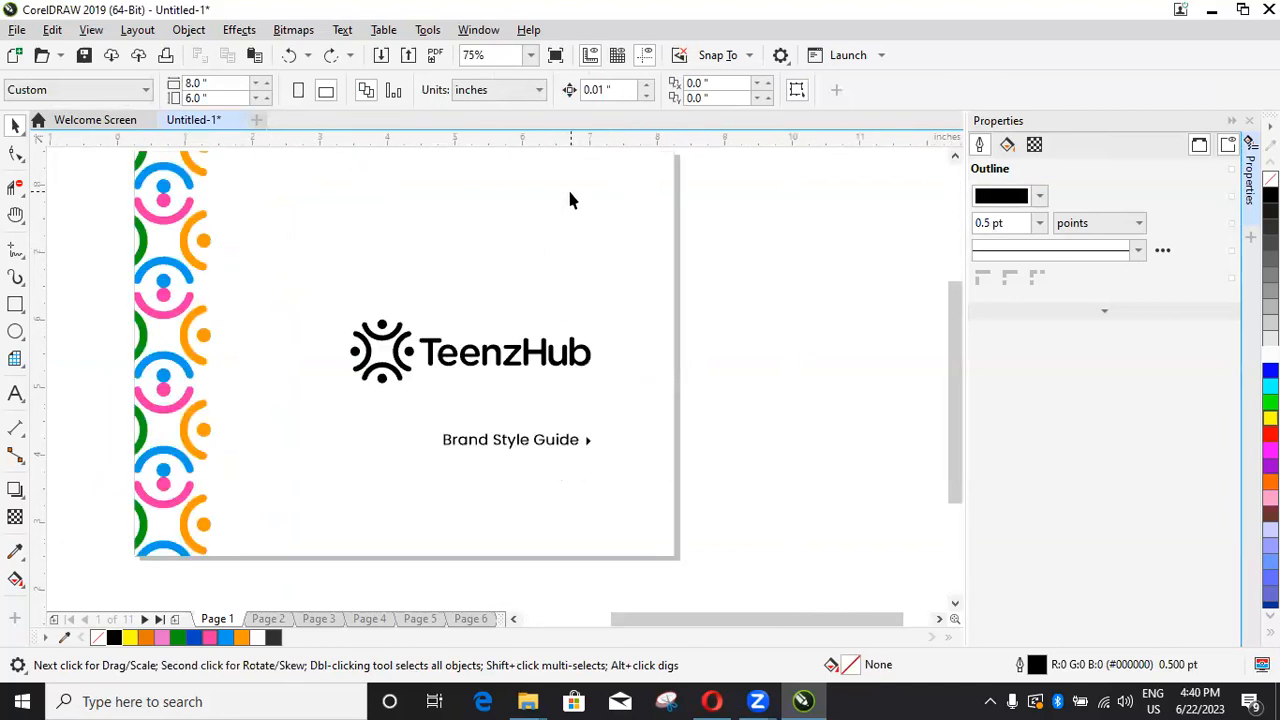
{"action": "scroll", "coordinate": [572, 196], "scroll_direction": "down", "scroll_amount": 2}
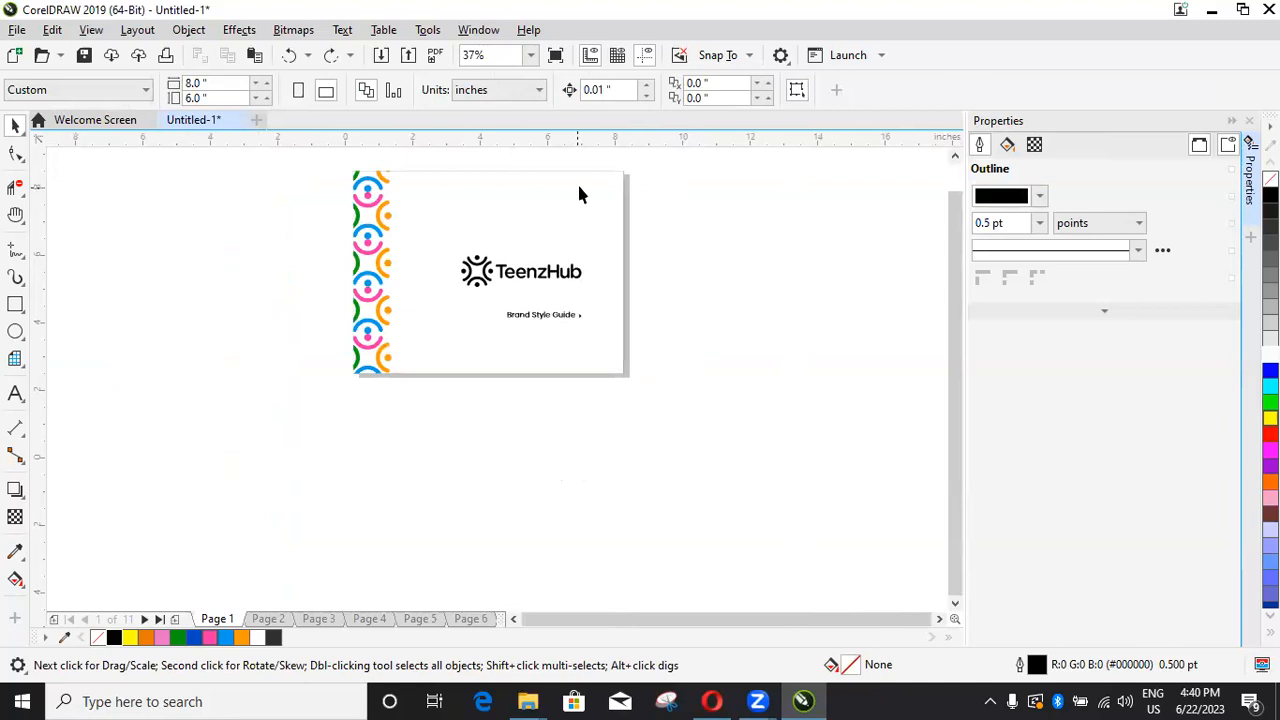
{"action": "scroll", "coordinate": [581, 193], "scroll_direction": "up", "scroll_amount": 2}
{"action": "scroll", "coordinate": [582, 193], "scroll_direction": "down", "scroll_amount": 3}
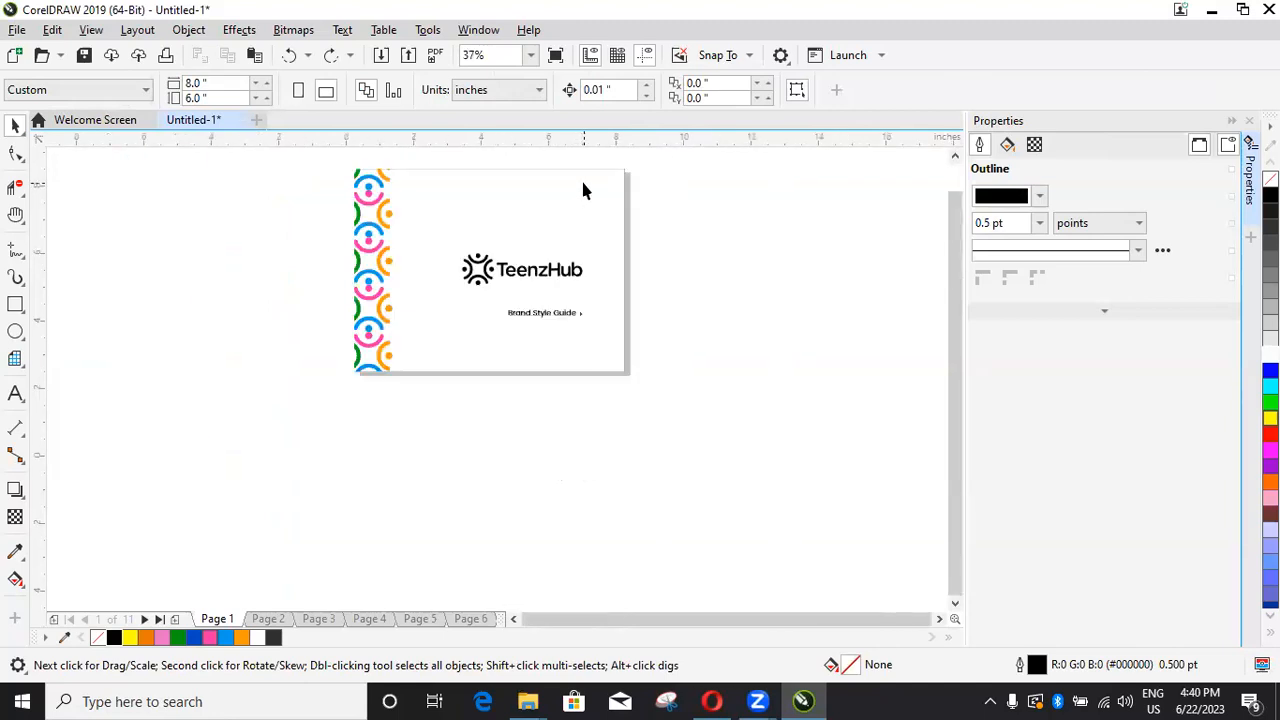
{"action": "scroll", "coordinate": [586, 180], "scroll_direction": "up", "scroll_amount": 1}
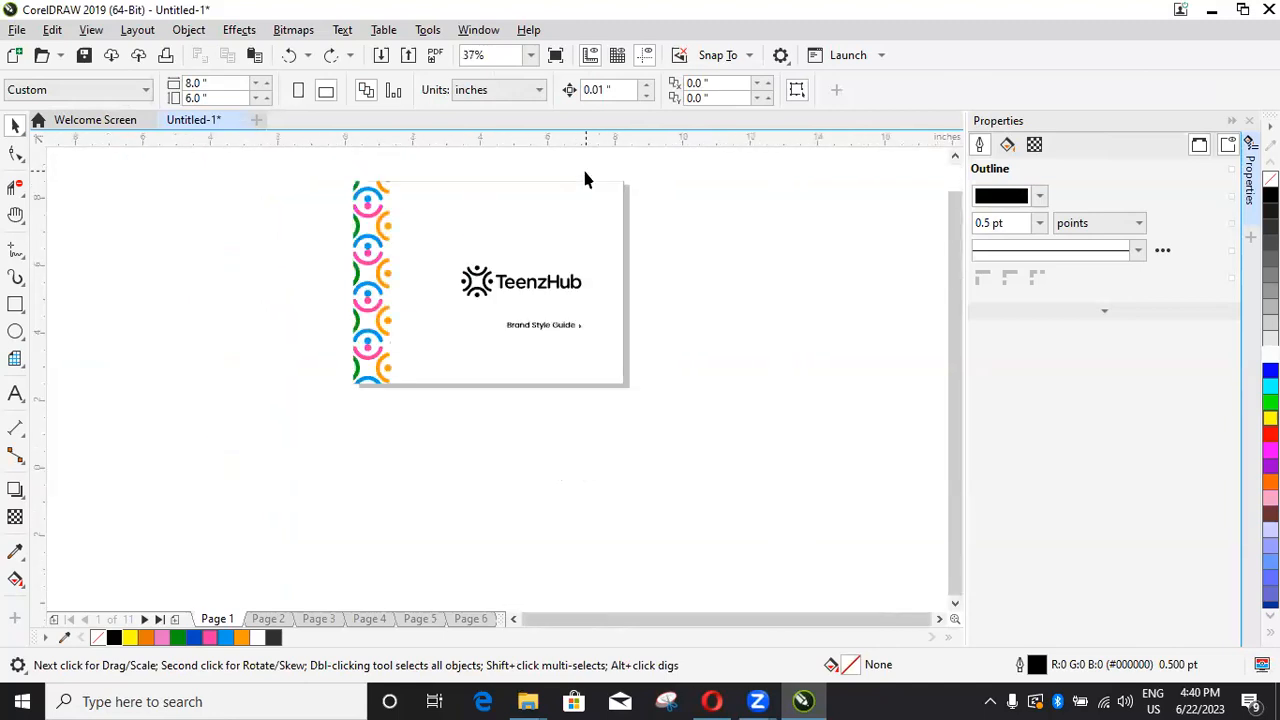
{"action": "scroll", "coordinate": [586, 180], "scroll_direction": "up", "scroll_amount": 1}
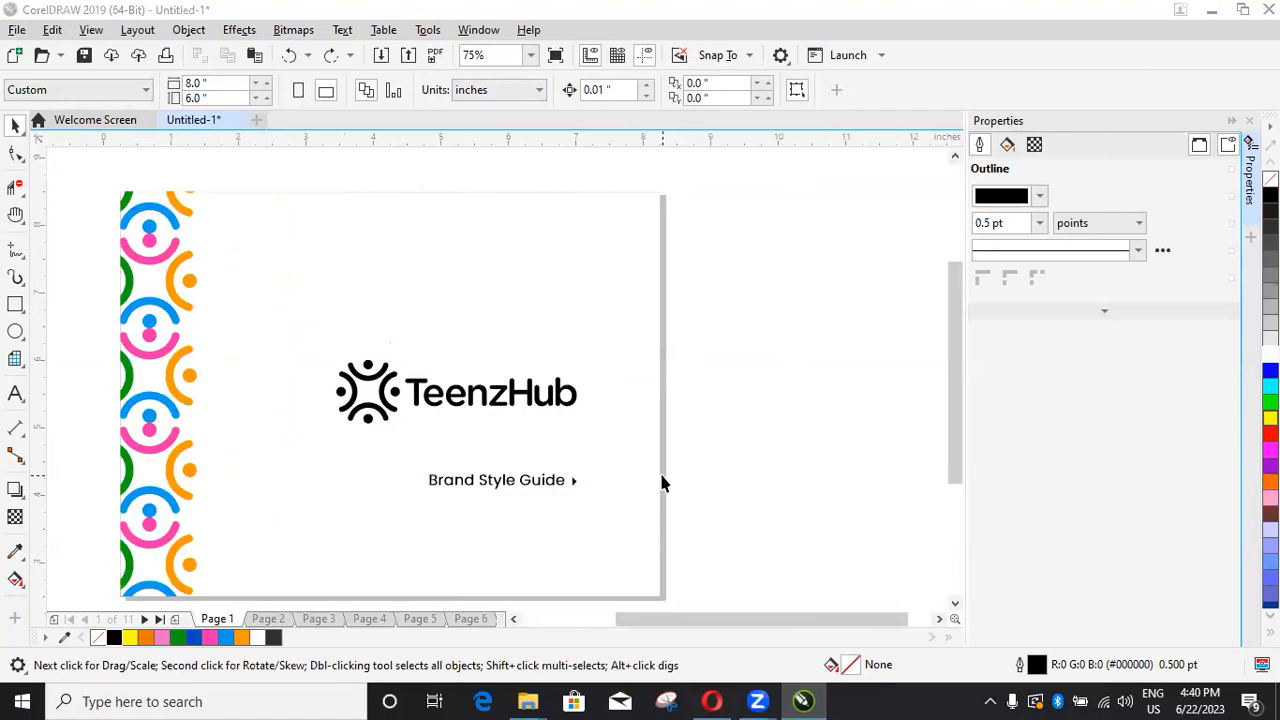
{"action": "key", "text": "alt+Tab"}
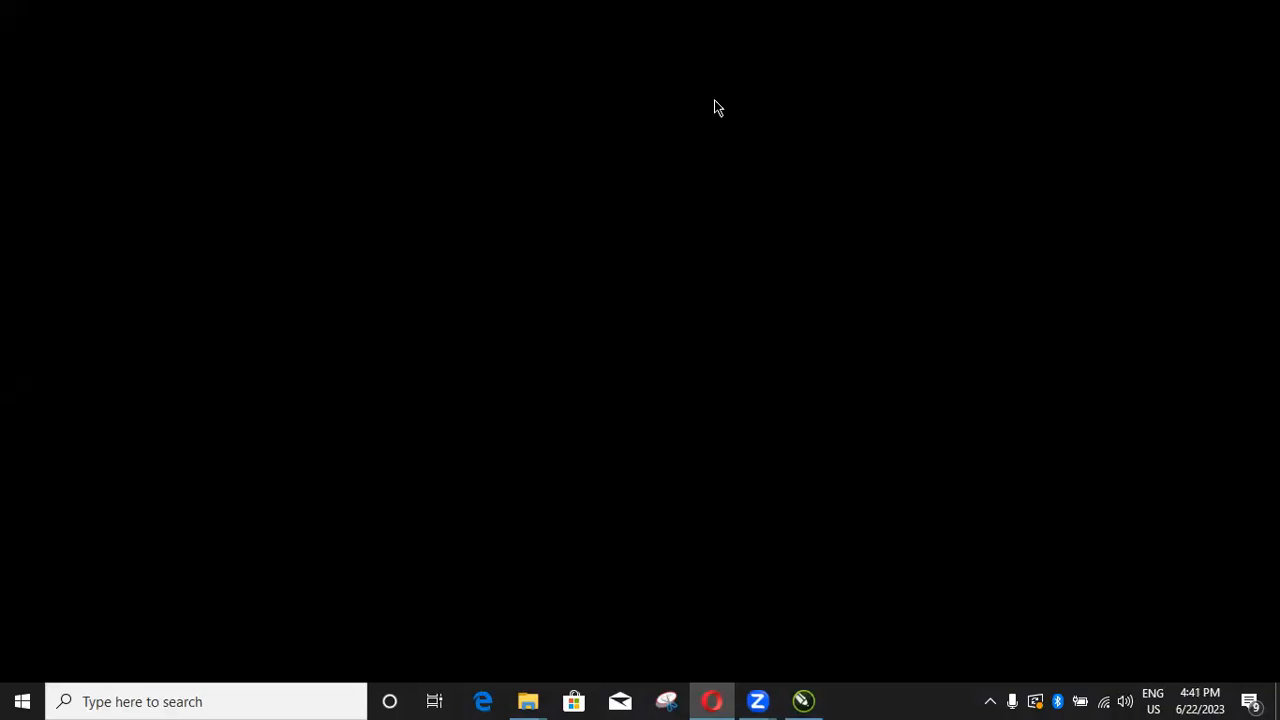
{"action": "key", "text": "alt+Tab"}
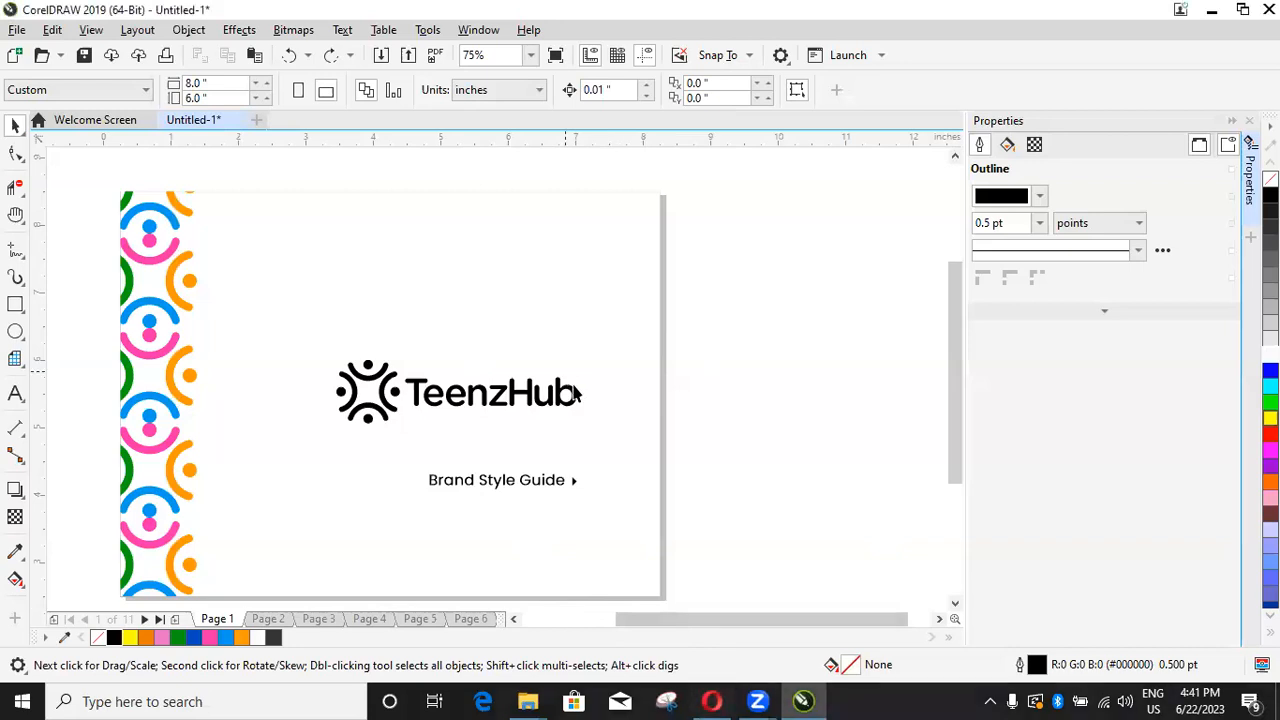
{"action": "key", "text": "alt+Tab"}
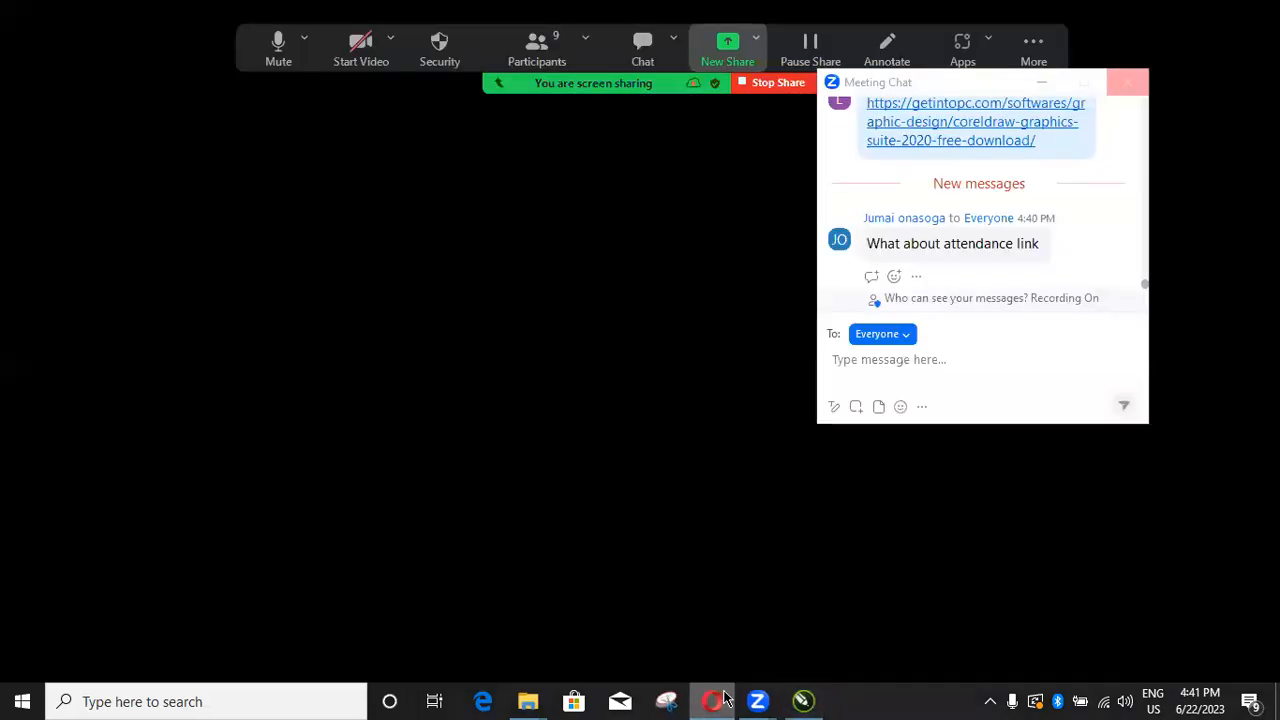
{"action": "mouse_move", "coordinate": [720, 698]}
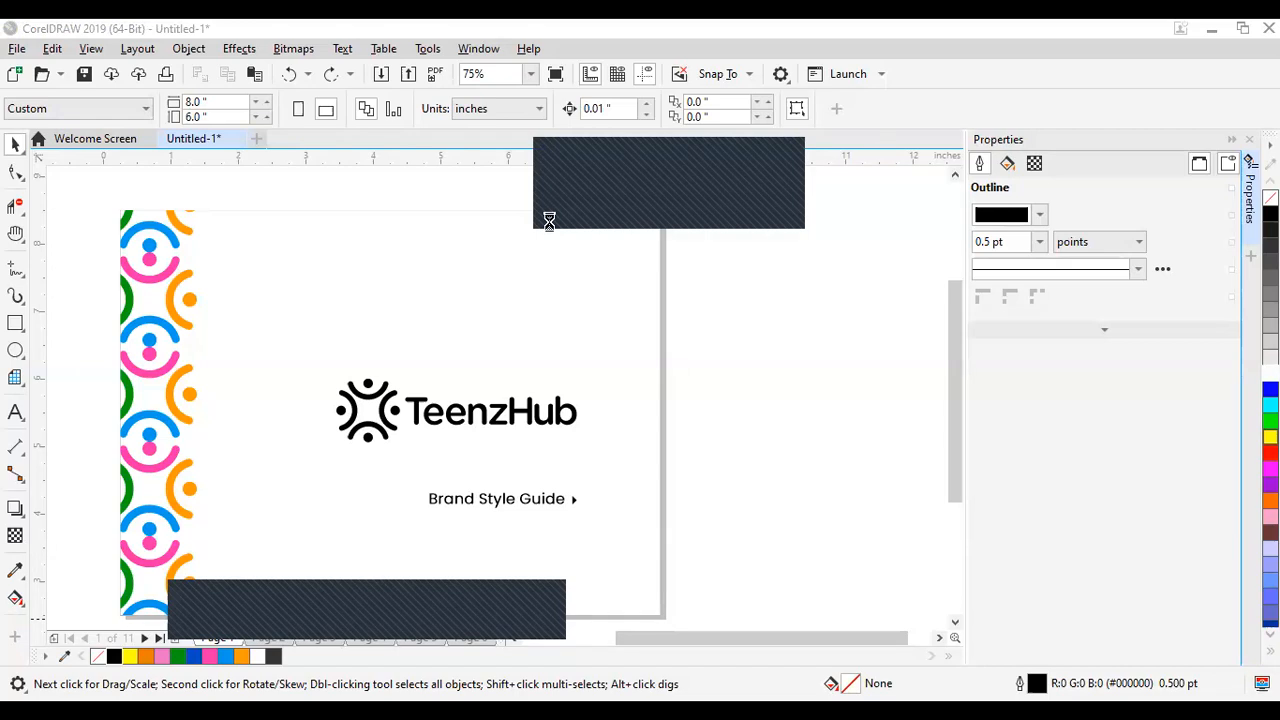
{"action": "left_click", "coordinate": [617, 437]}
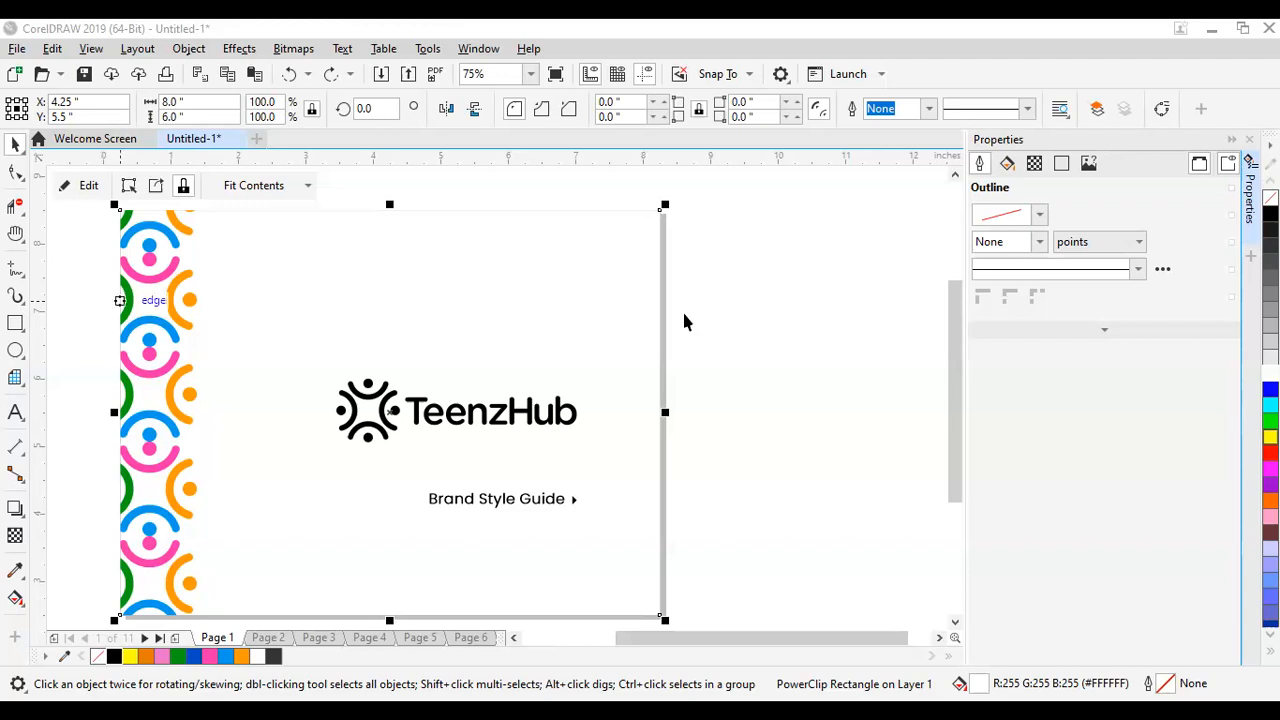
{"action": "scroll", "coordinate": [629, 324], "scroll_direction": "down", "scroll_amount": 1}
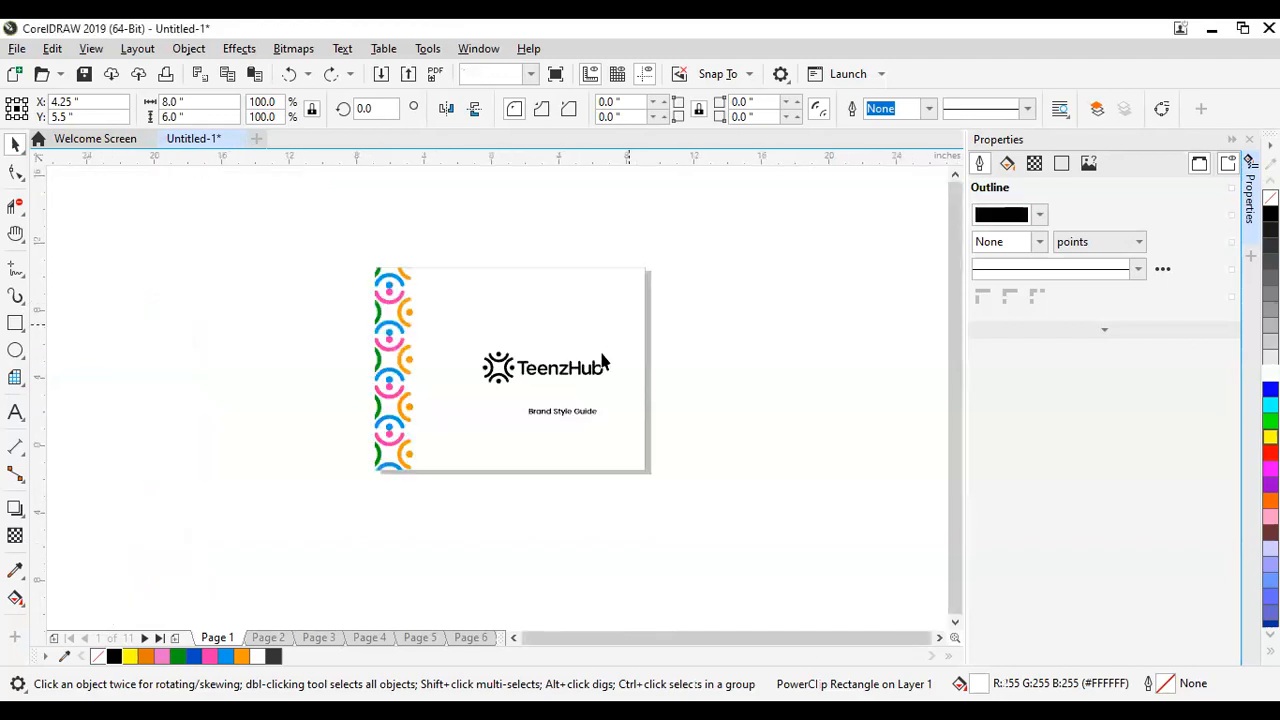
{"action": "scroll", "coordinate": [562, 413], "scroll_direction": "up", "scroll_amount": 1}
{"action": "left_click", "coordinate": [562, 413]}
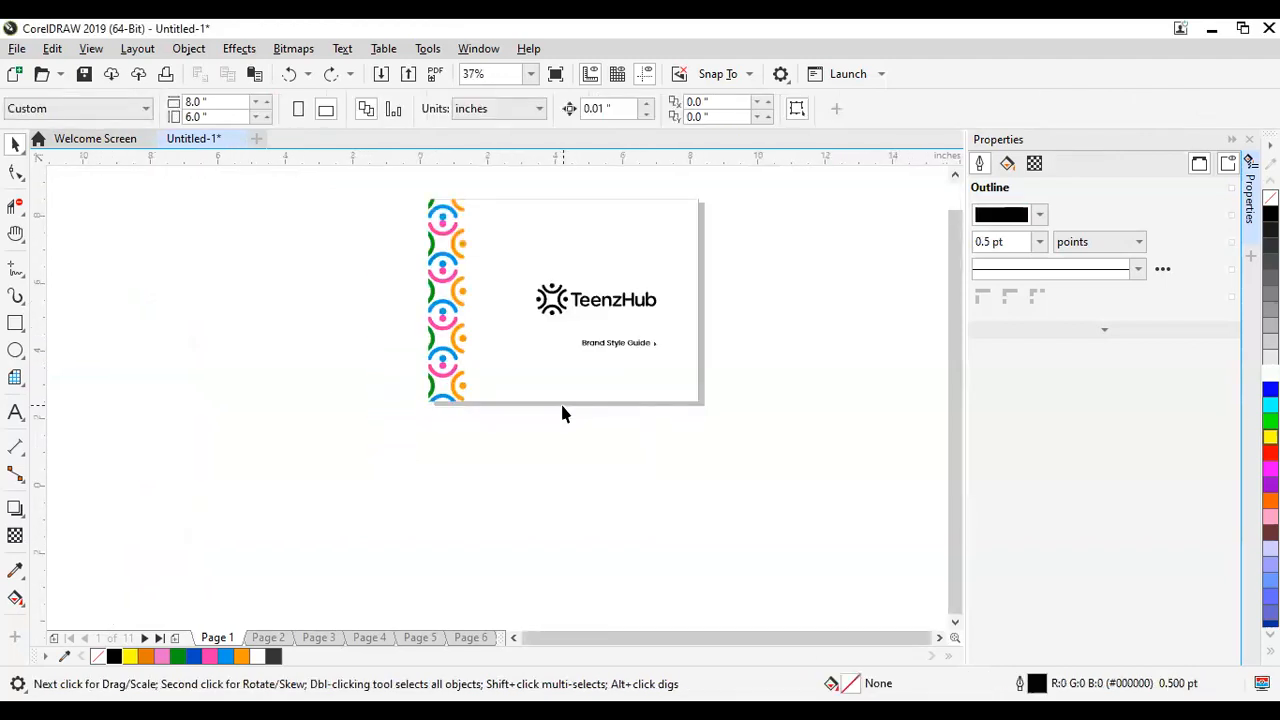
{"action": "scroll", "coordinate": [562, 413], "scroll_direction": "down", "scroll_amount": 2}
{"action": "scroll", "coordinate": [588, 372], "scroll_direction": "up", "scroll_amount": 4}
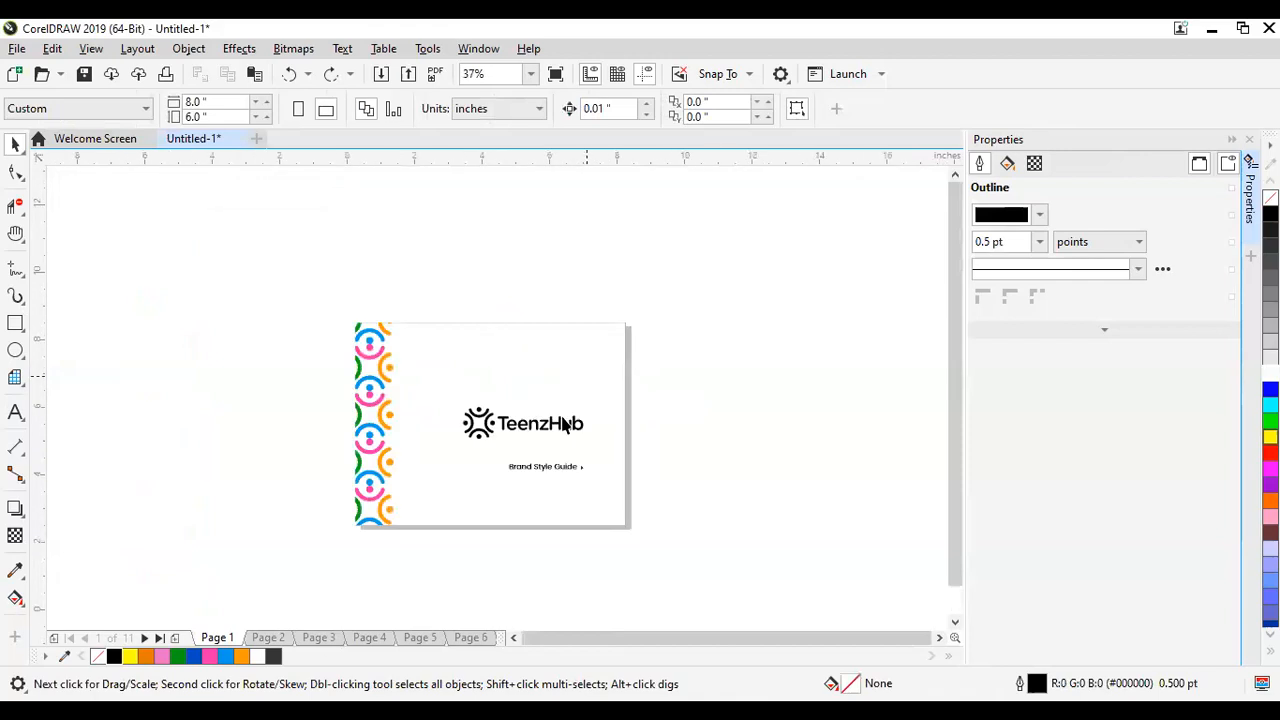
{"action": "scroll", "coordinate": [548, 435], "scroll_direction": "down", "scroll_amount": 4}
{"action": "scroll", "coordinate": [548, 440], "scroll_direction": "up", "scroll_amount": 2}
{"action": "scroll", "coordinate": [548, 440], "scroll_direction": "up", "scroll_amount": 2}
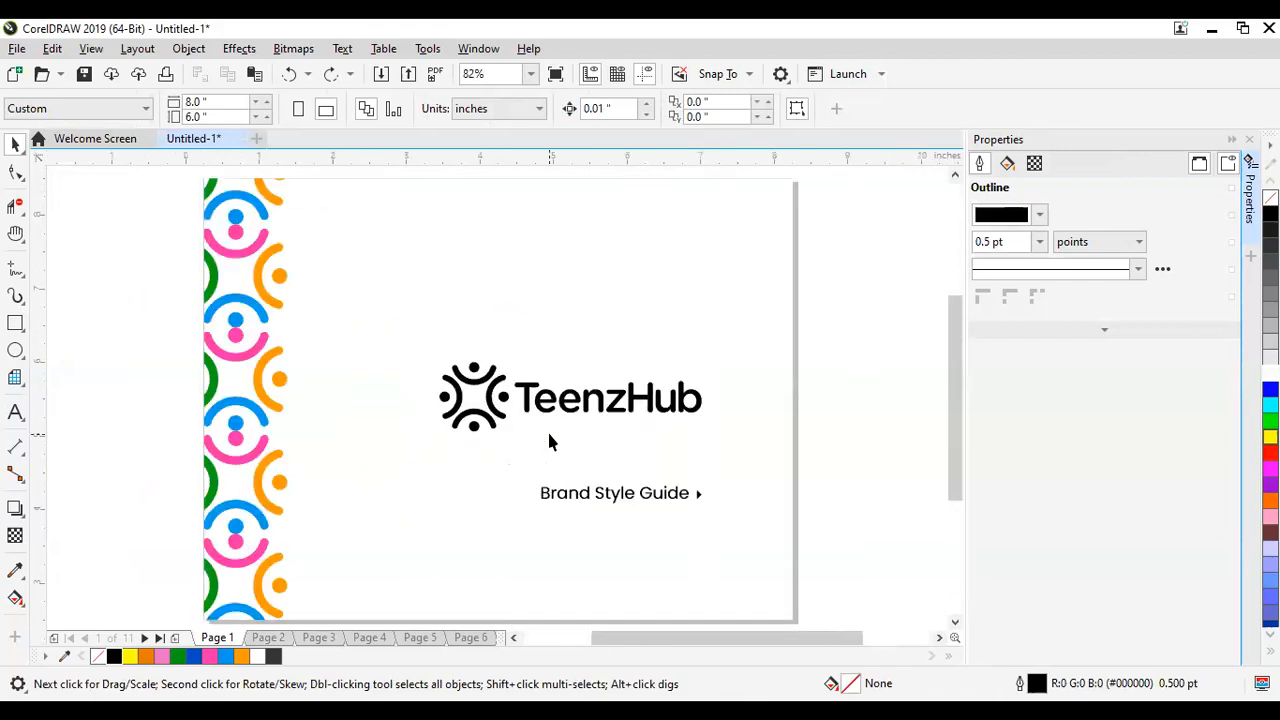